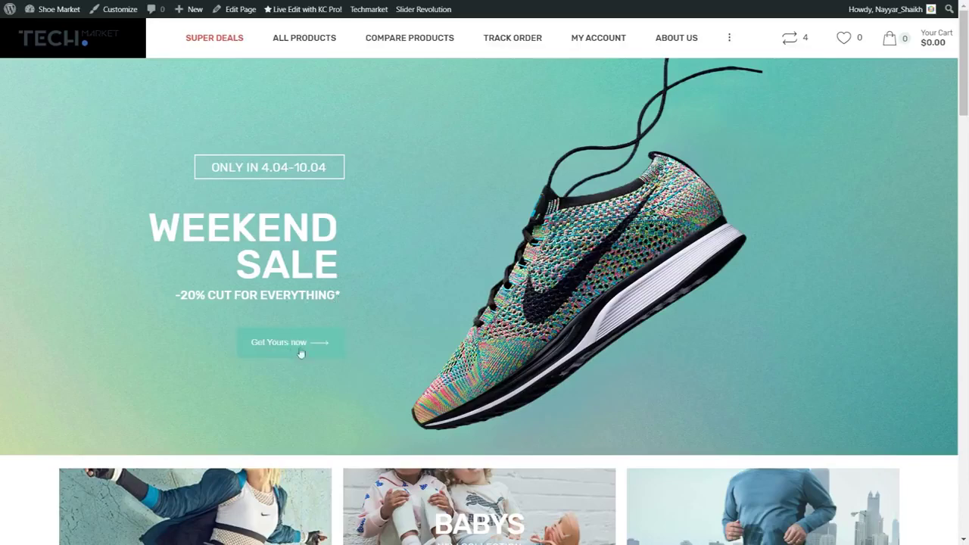
- Filter Shop New Arrivals 2017 through the Men, Women, Boys, Girls and All Shoes tabs
scroll(585, 308, down, 1)
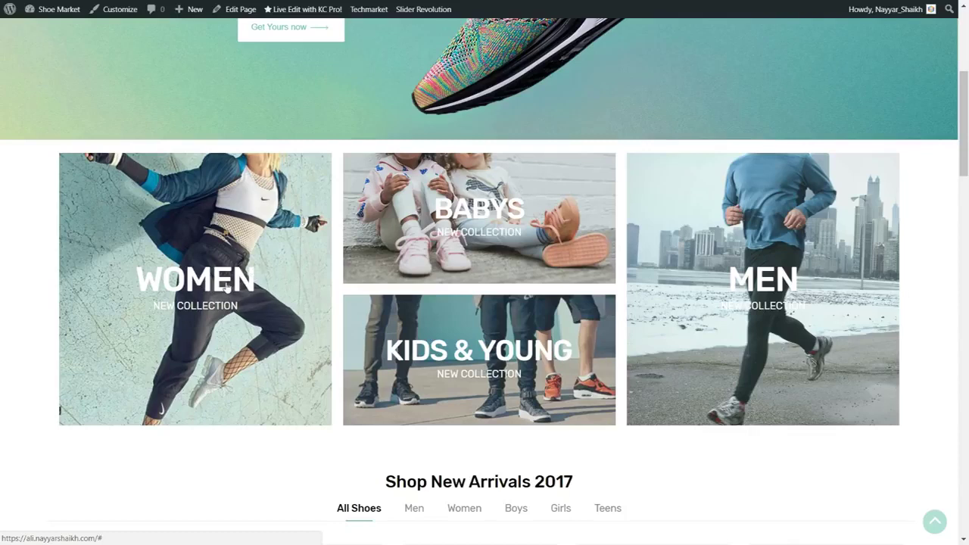
scroll(226, 286, down, 4)
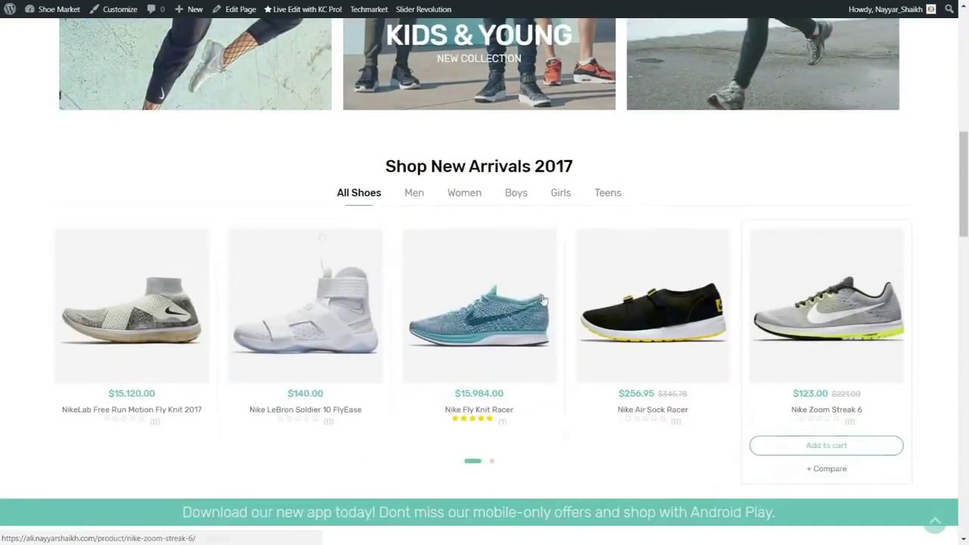
click(414, 197)
click(464, 194)
click(520, 197)
click(563, 198)
click(415, 200)
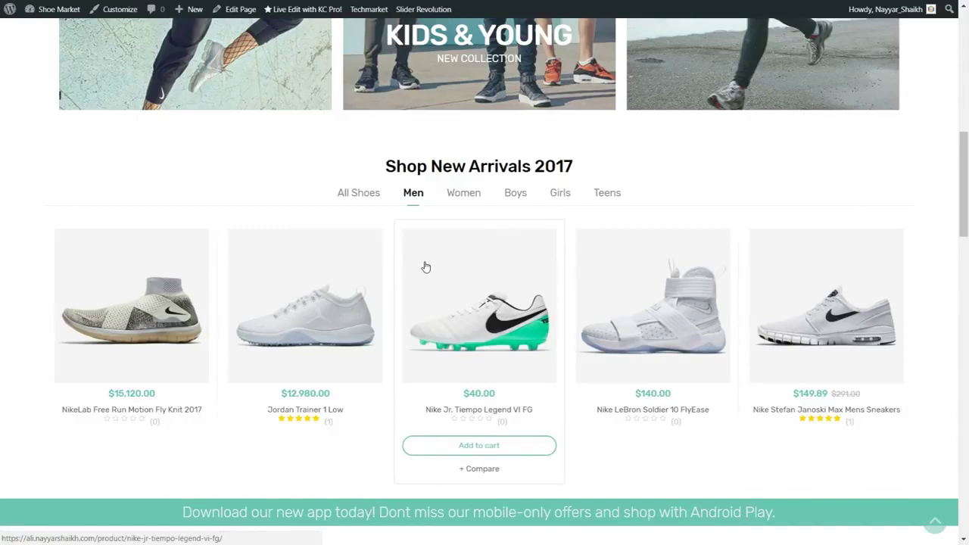
click(354, 196)
click(462, 202)
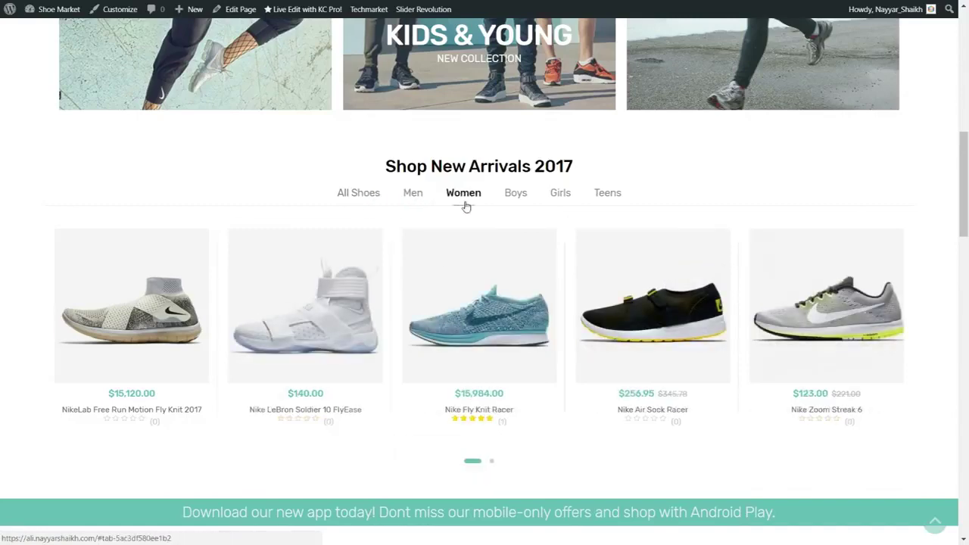
click(509, 200)
- Scroll past the app-download banner down toward the Be Active section
scroll(757, 248, down, 3)
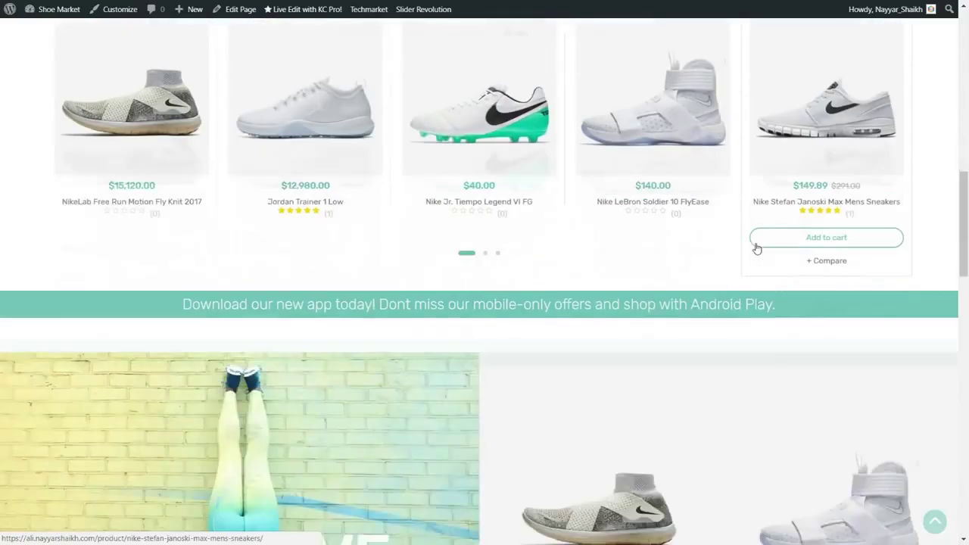
drag(183, 259, 757, 281)
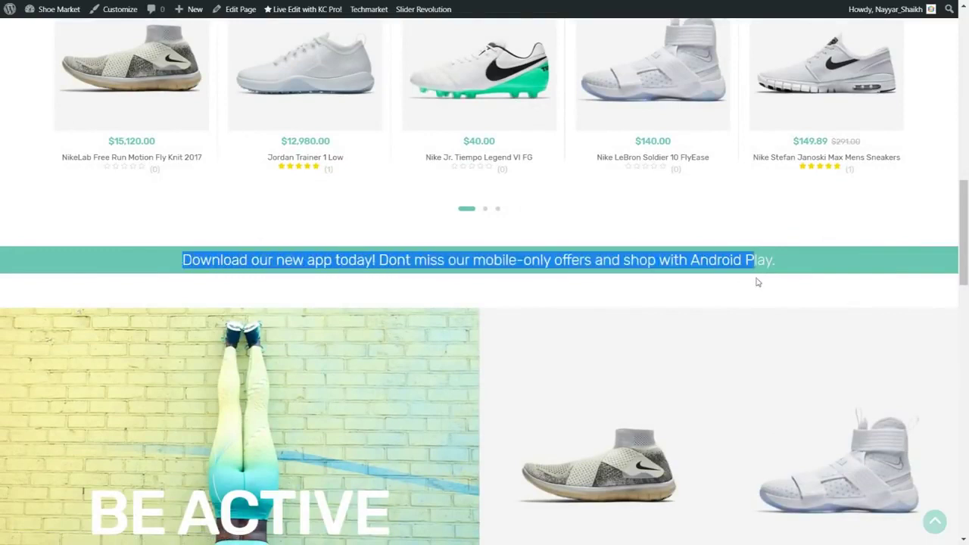
click(802, 269)
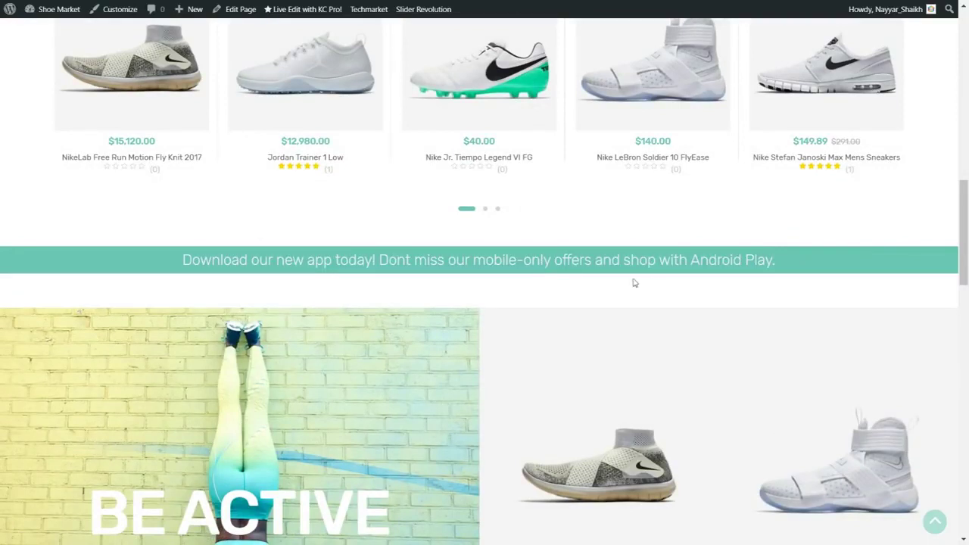
drag(183, 260, 794, 262)
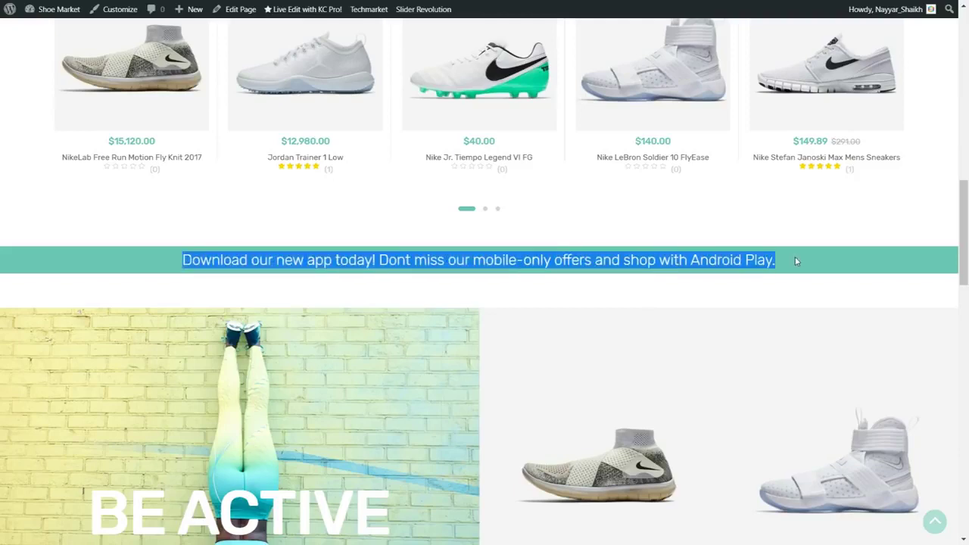
click(795, 263)
scroll(813, 286, down, 3)
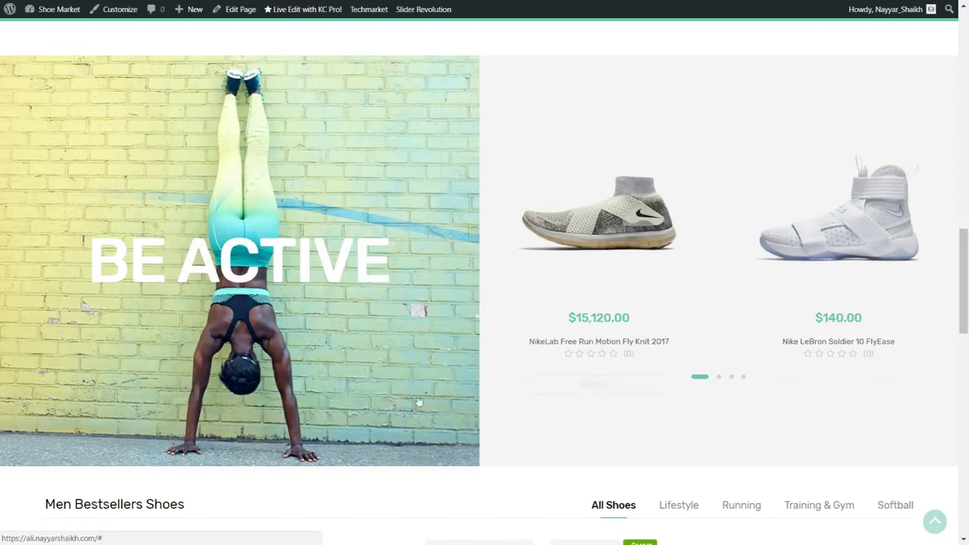
- Page through the Be Active product carousel to its second and third pages
mouse_move(643, 279)
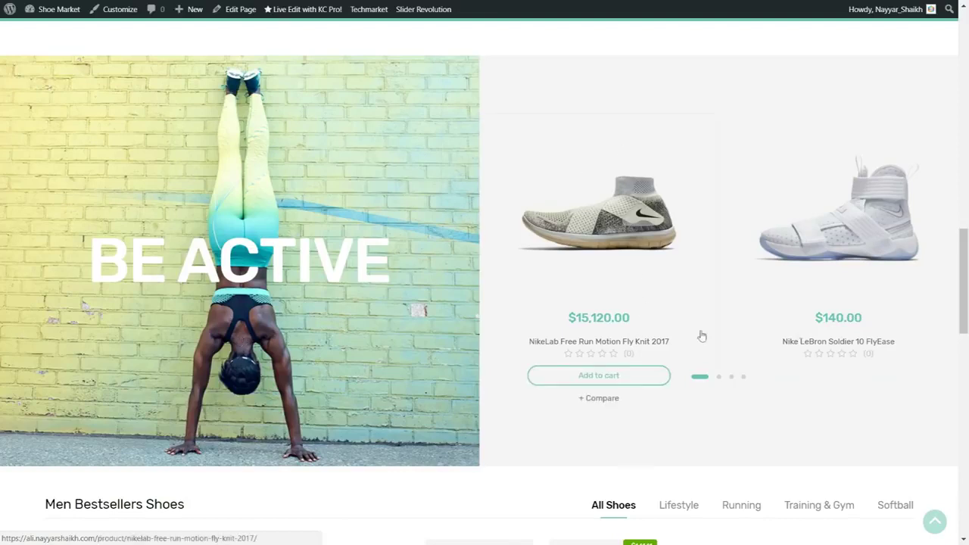
click(719, 377)
drag(768, 348, 779, 406)
click(732, 377)
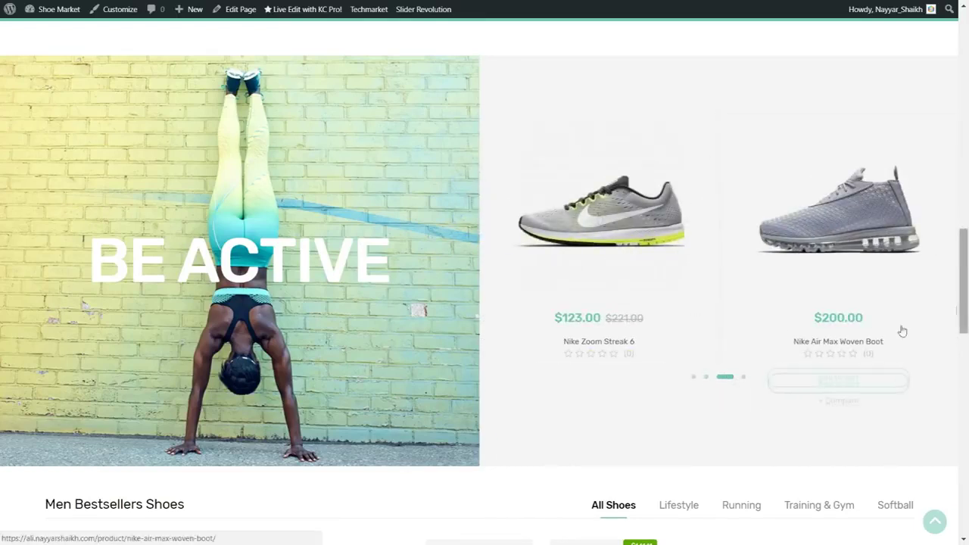
- Filter Men Bestsellers Shoes by Lifestyle, Running, then Training & Gym
scroll(20, 136, down, 5)
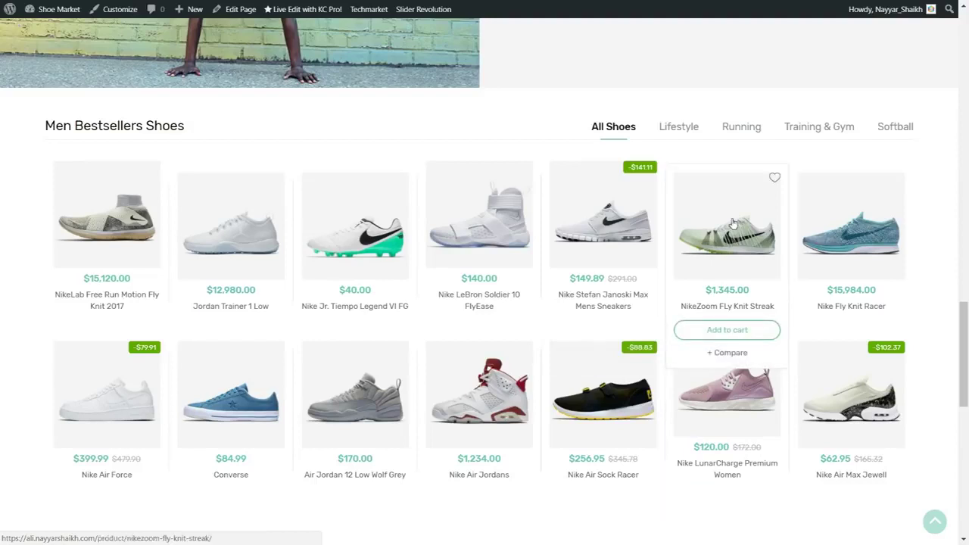
click(677, 129)
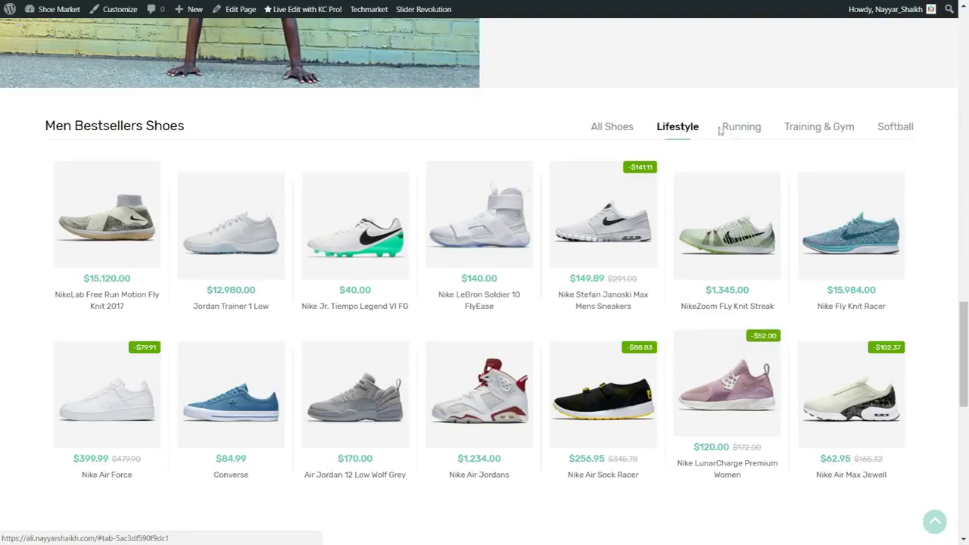
click(746, 129)
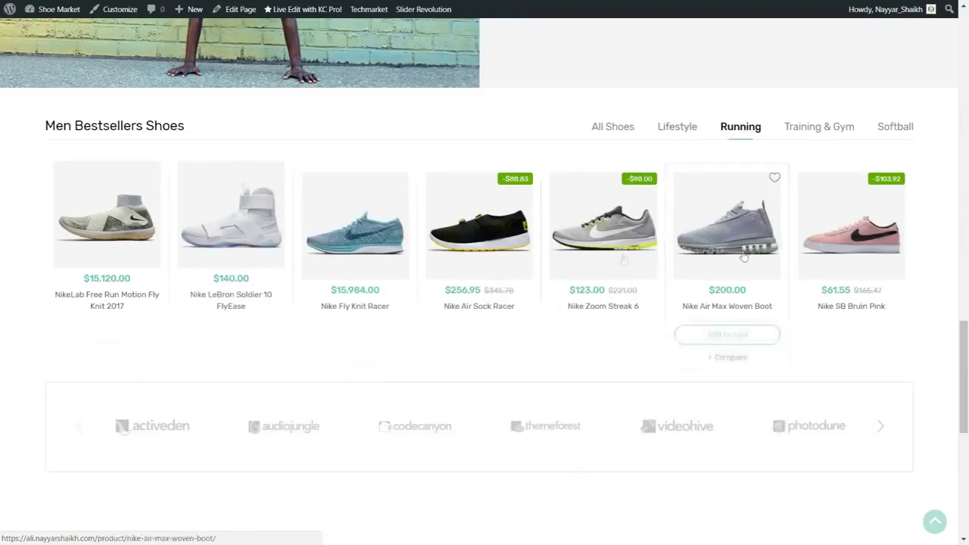
click(815, 127)
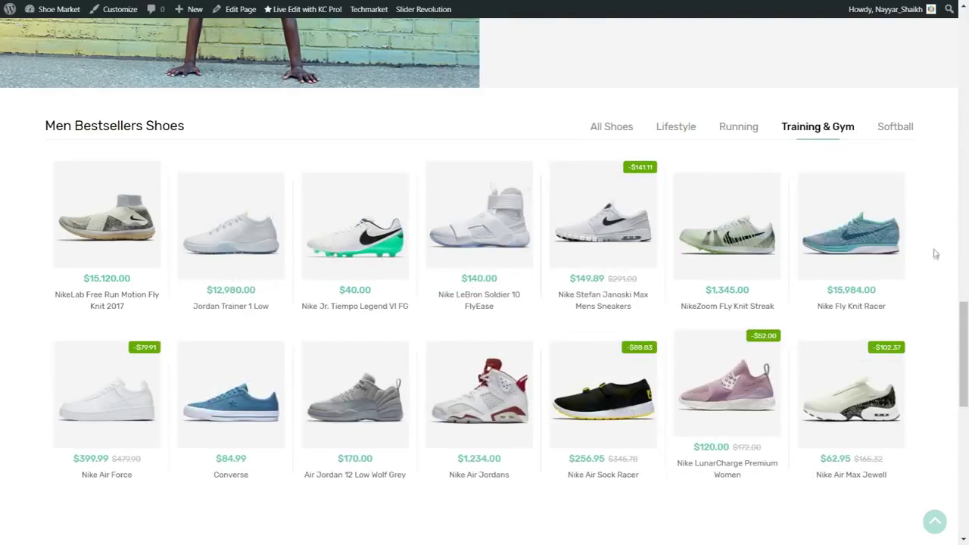
scroll(935, 253, down, 5)
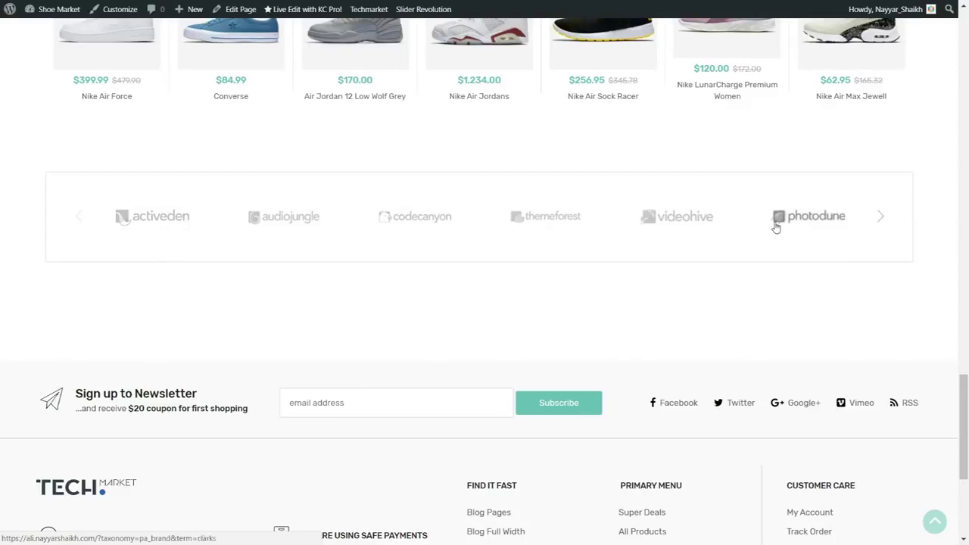
- Scroll to the footer's support phone and address, then jump back to the top of the homepage
scroll(775, 227, down, 4)
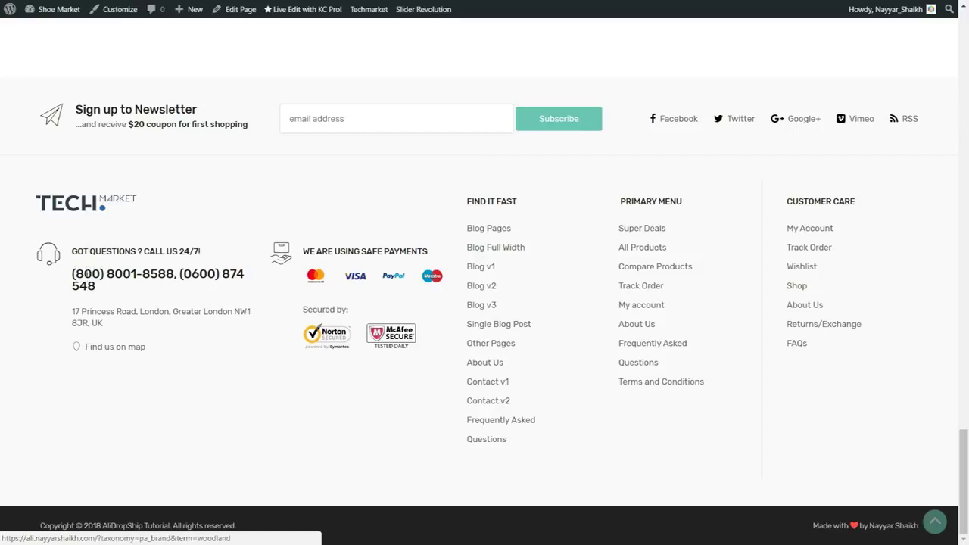
drag(70, 276, 119, 304)
click(119, 294)
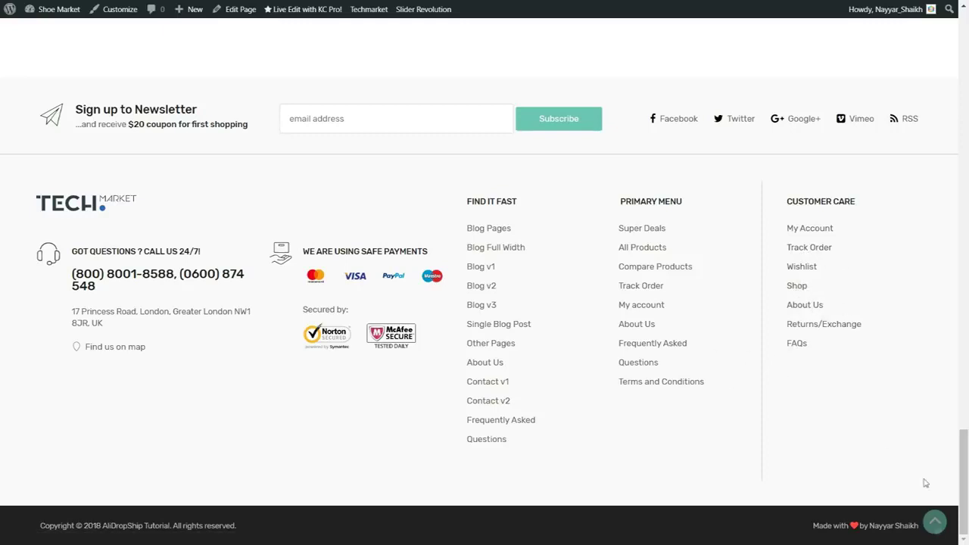
click(934, 522)
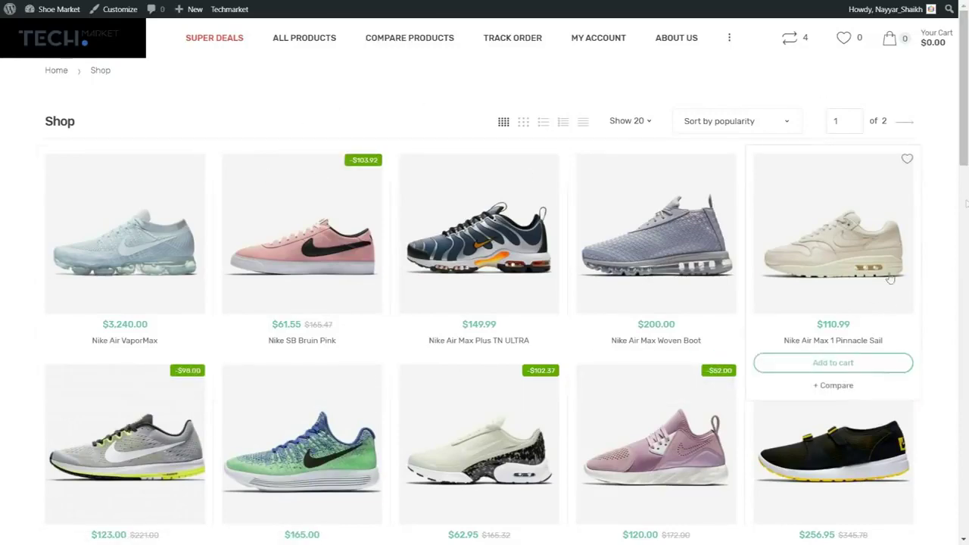
- Cycle the Shop products through detailed grid, large list, compact and smallest list layouts
drag(967, 111, 955, 91)
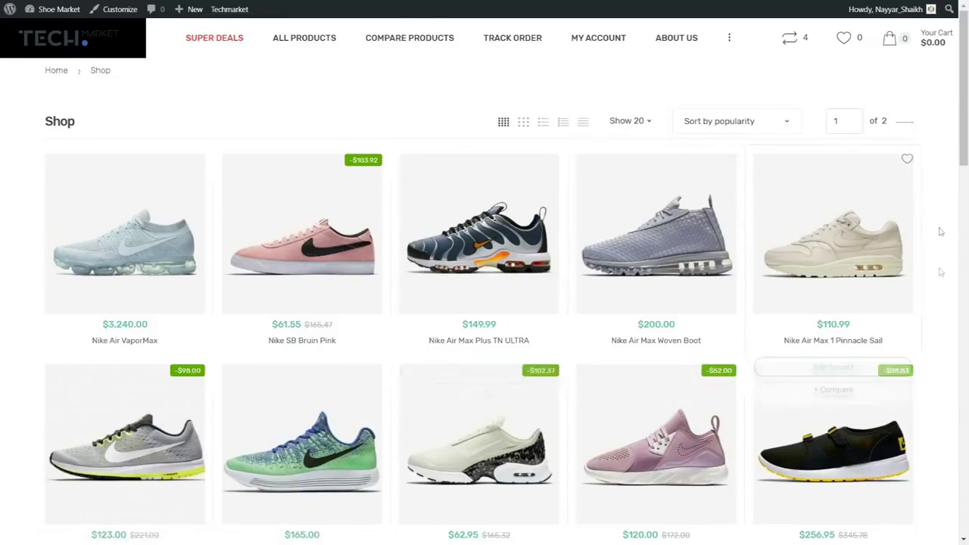
click(522, 121)
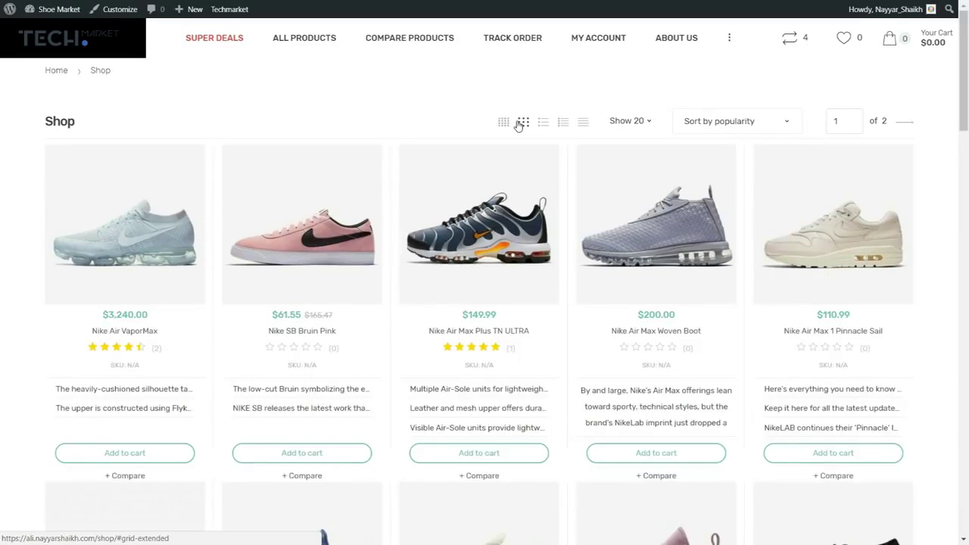
scroll(415, 388, down, 2)
scroll(325, 330, up, 1)
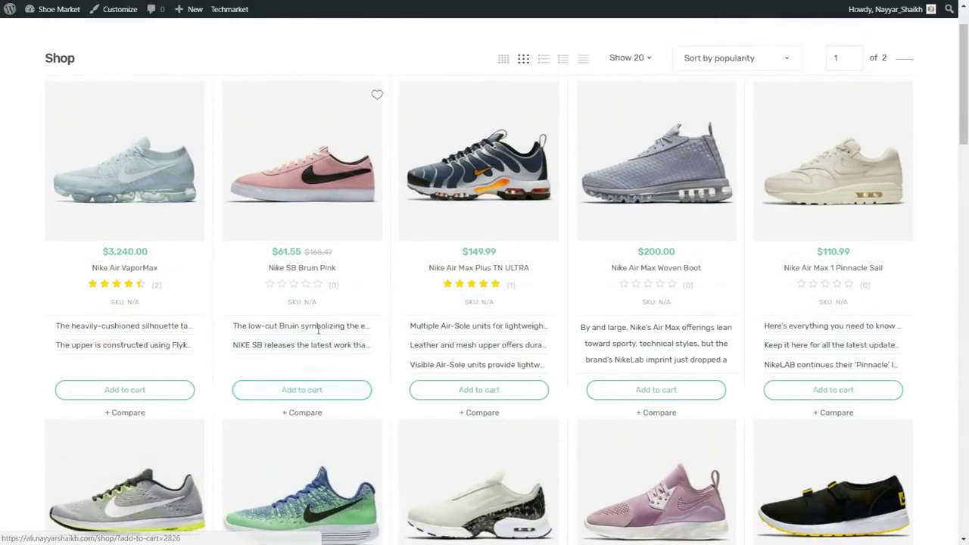
scroll(346, 244, up, 1)
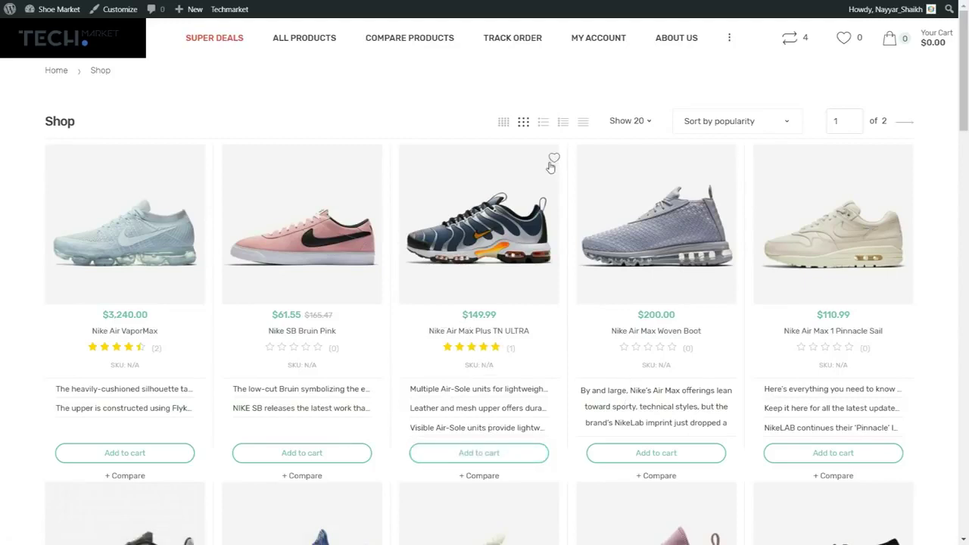
click(544, 126)
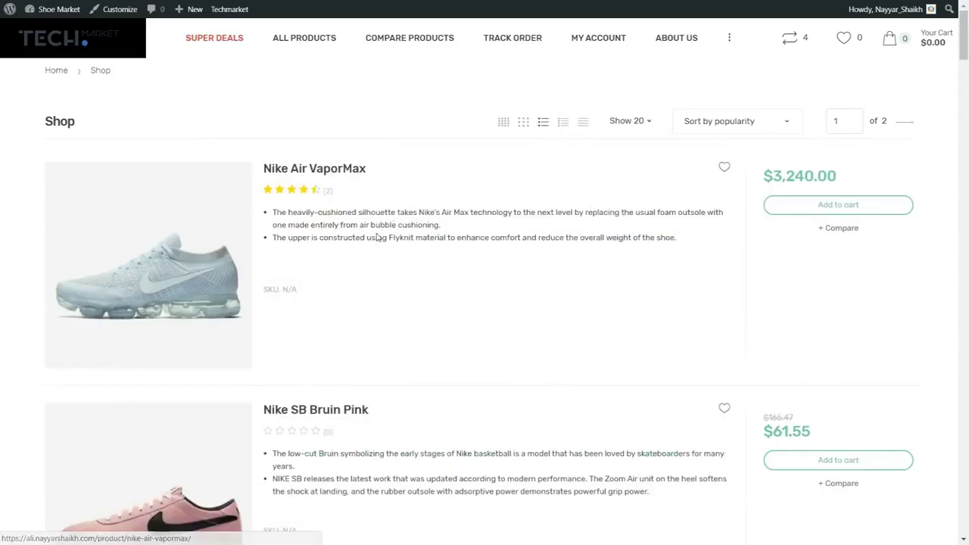
scroll(402, 370, down, 7)
scroll(421, 405, up, 8)
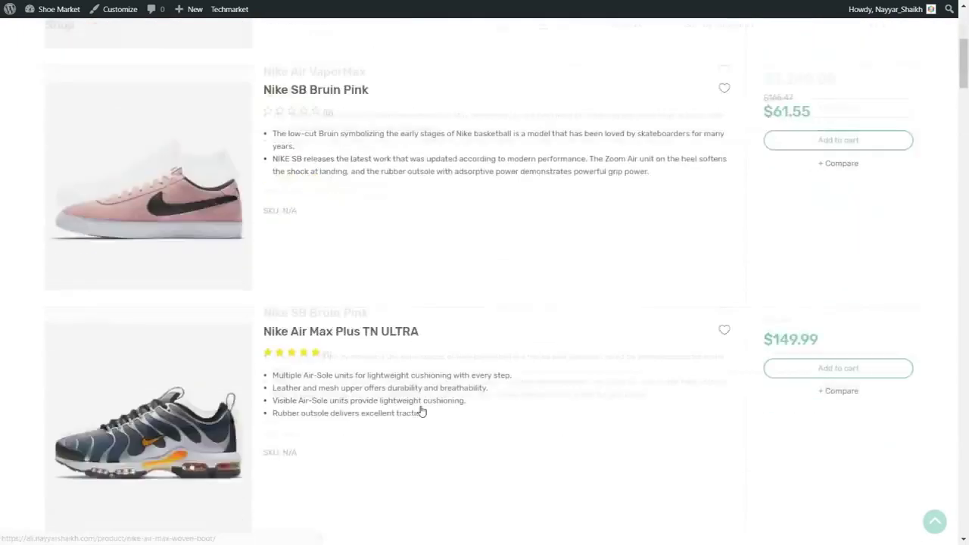
click(563, 121)
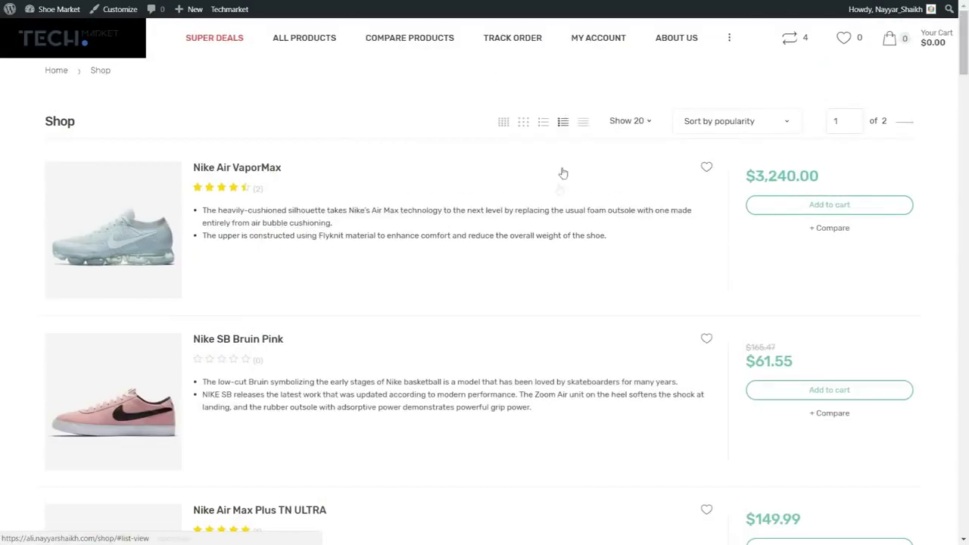
click(575, 128)
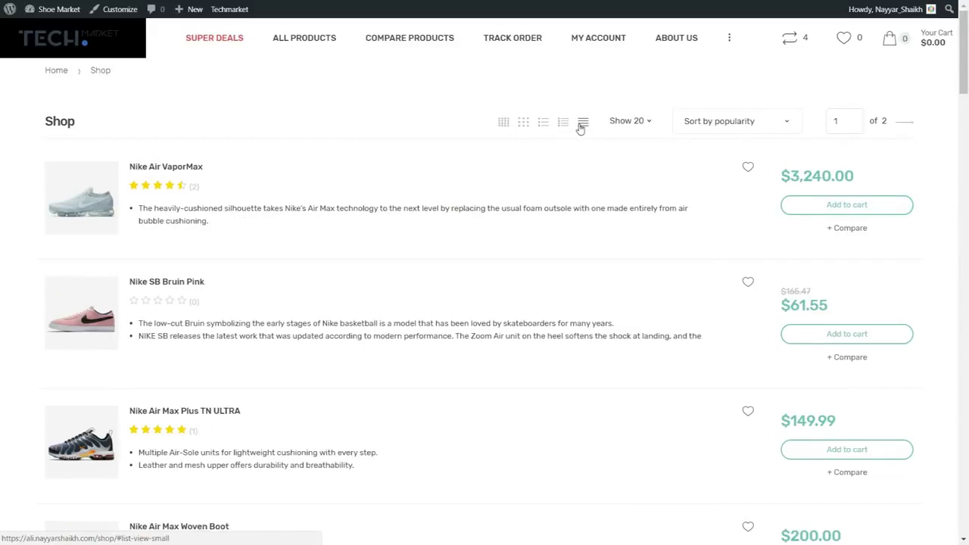
scroll(481, 369, down, 4)
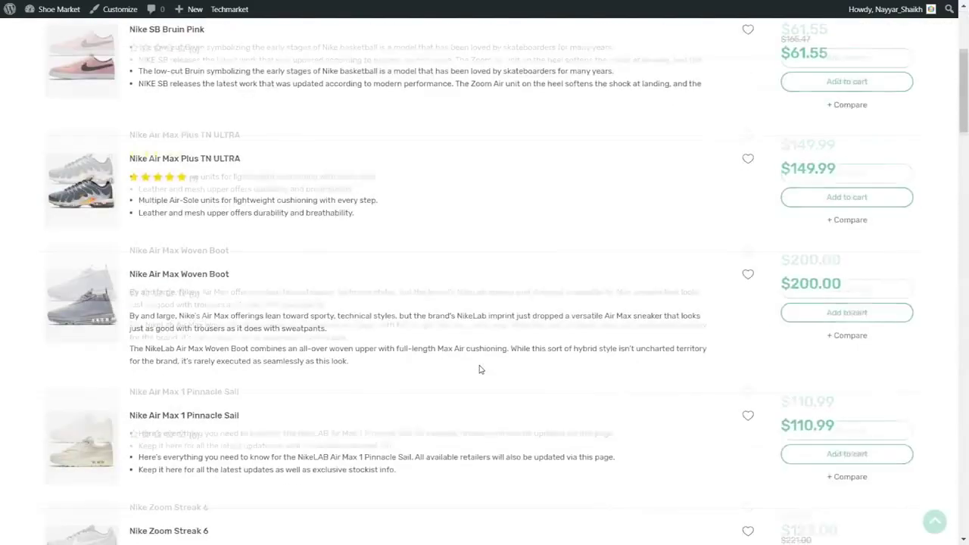
scroll(485, 378, up, 4)
- Settle on the detailed grid, view the sort orders without changing them, and scroll the shoes
click(526, 127)
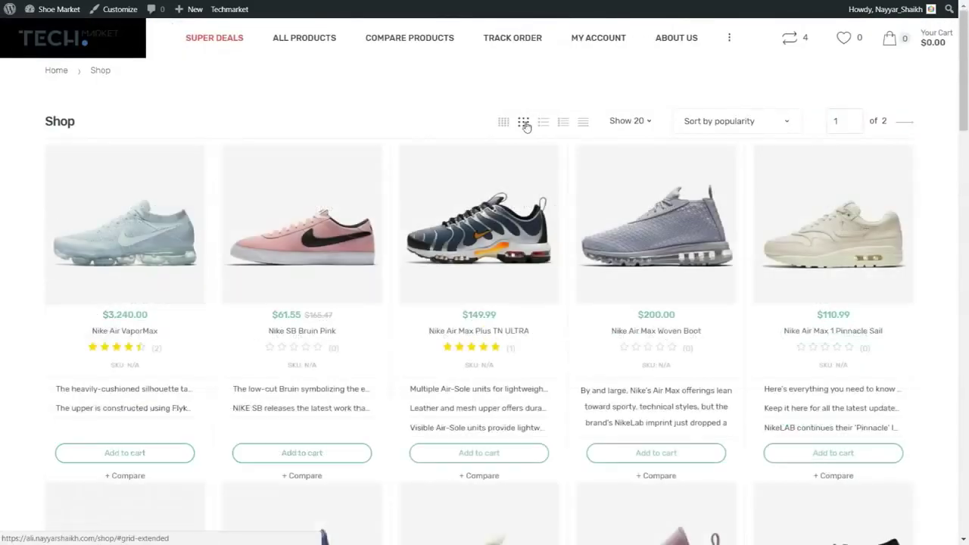
click(721, 123)
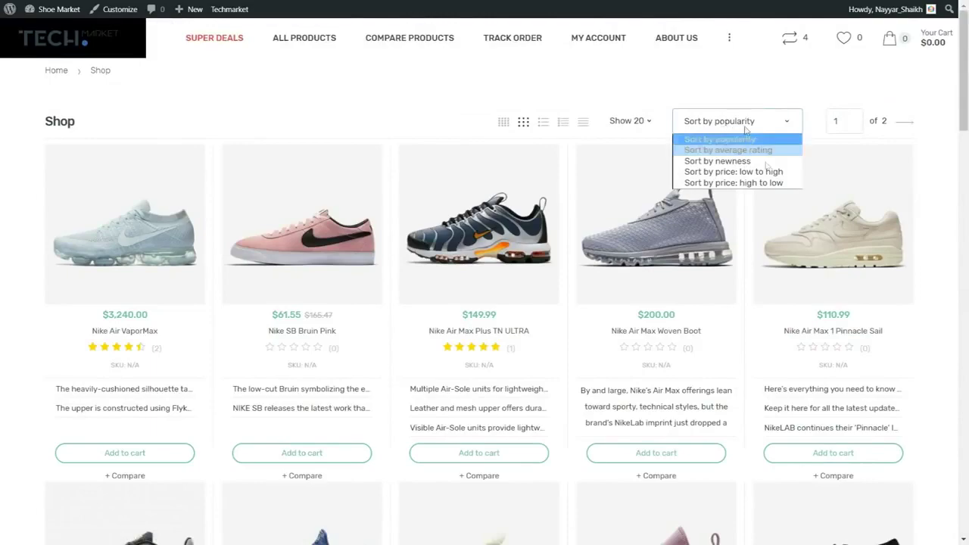
click(938, 252)
scroll(936, 265, down, 5)
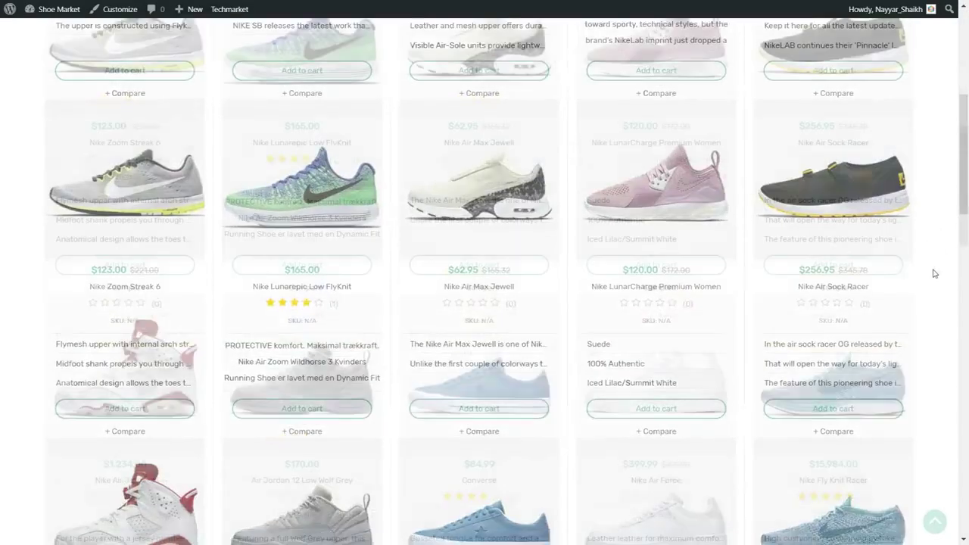
scroll(934, 273, down, 14)
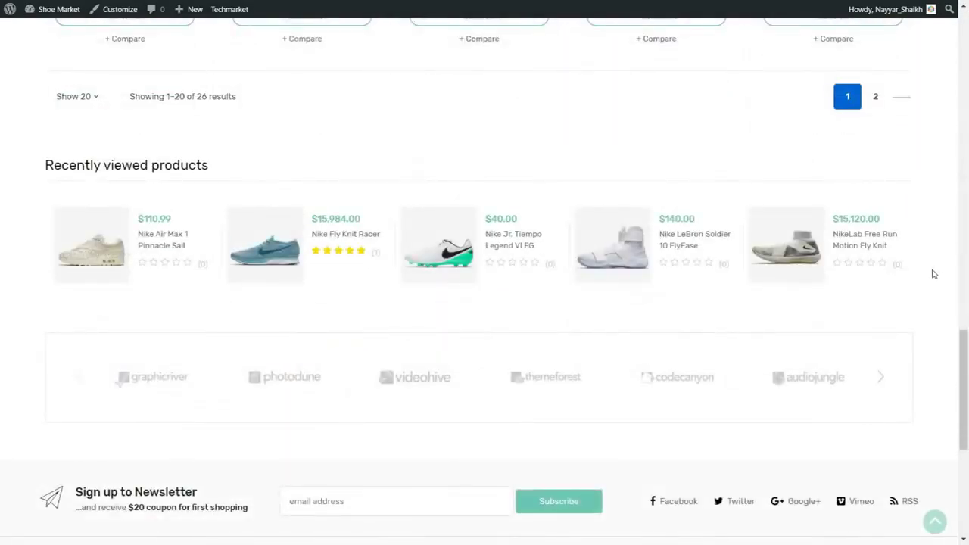
scroll(934, 274, up, 18)
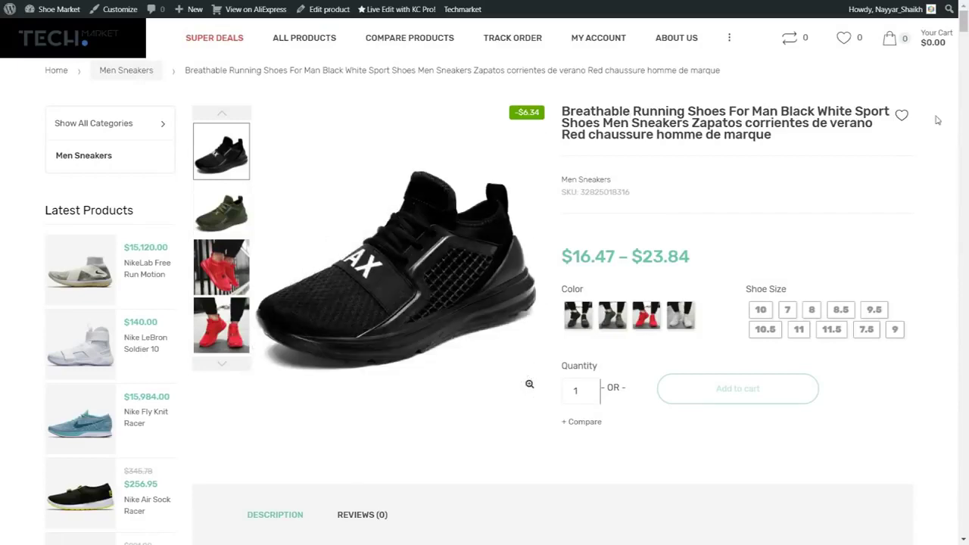
- Show the red shoe photo and choose red in size 10, revealing the $18.84 price
click(221, 325)
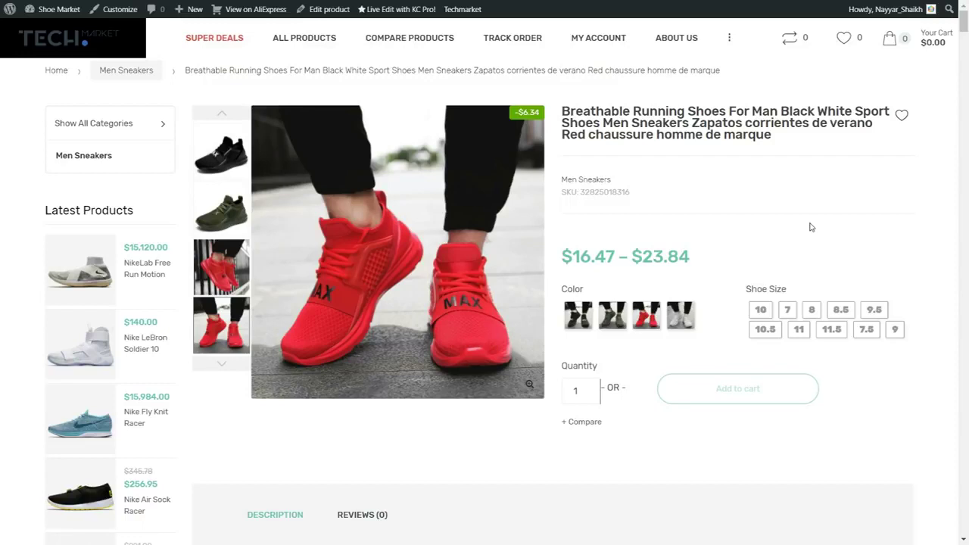
drag(793, 141, 573, 98)
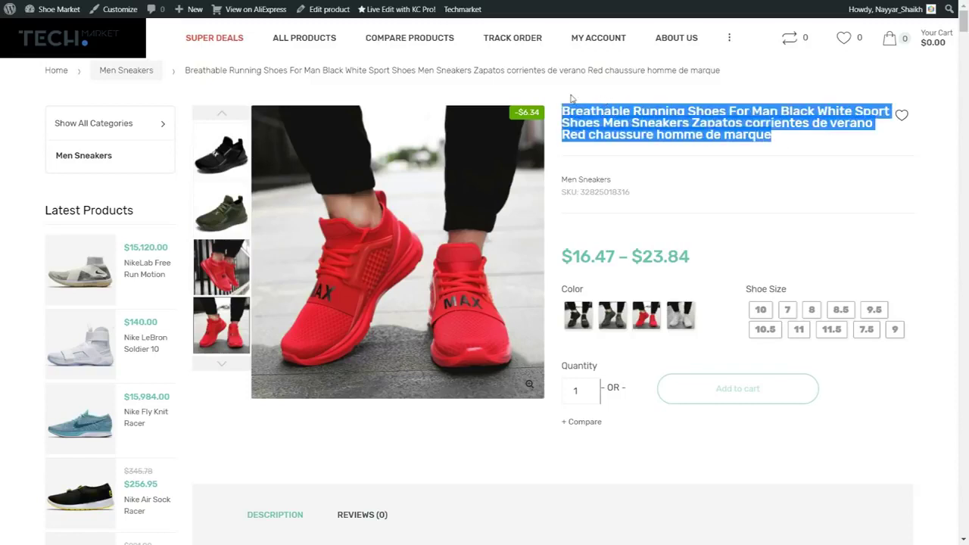
click(684, 151)
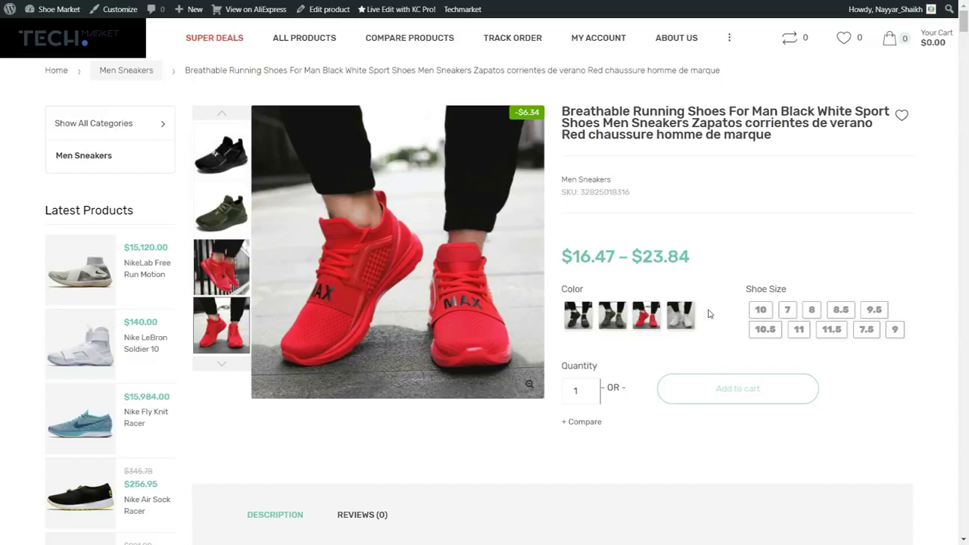
click(641, 318)
click(687, 318)
click(613, 317)
click(648, 319)
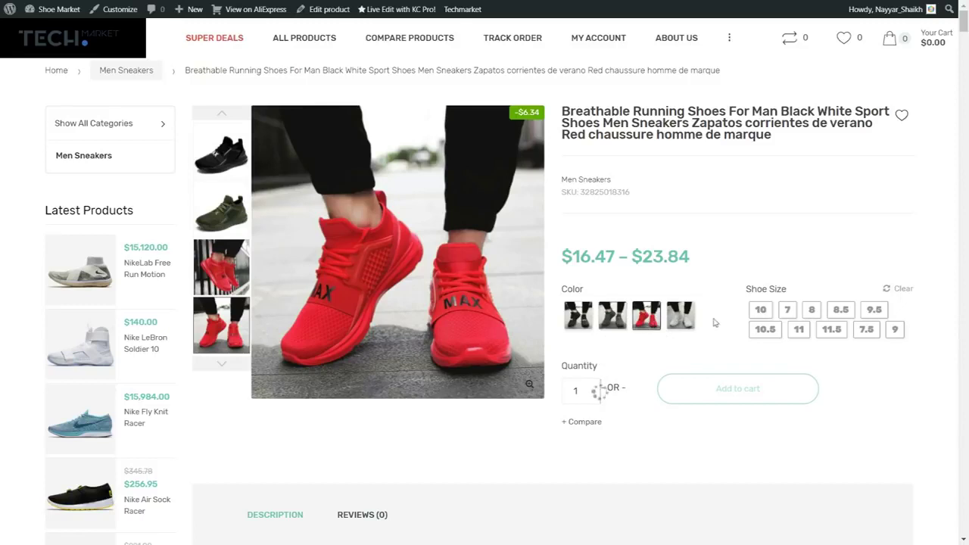
click(763, 316)
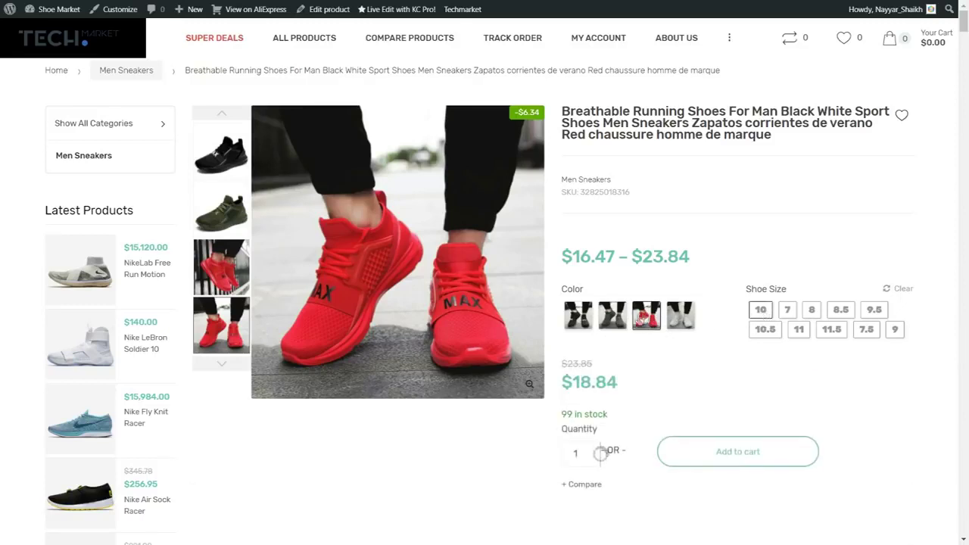
drag(623, 383, 573, 382)
click(560, 382)
triple_click(635, 381)
click(586, 386)
- Scroll the product page and open the Reviews tab to see the review form
scroll(676, 381, down, 1)
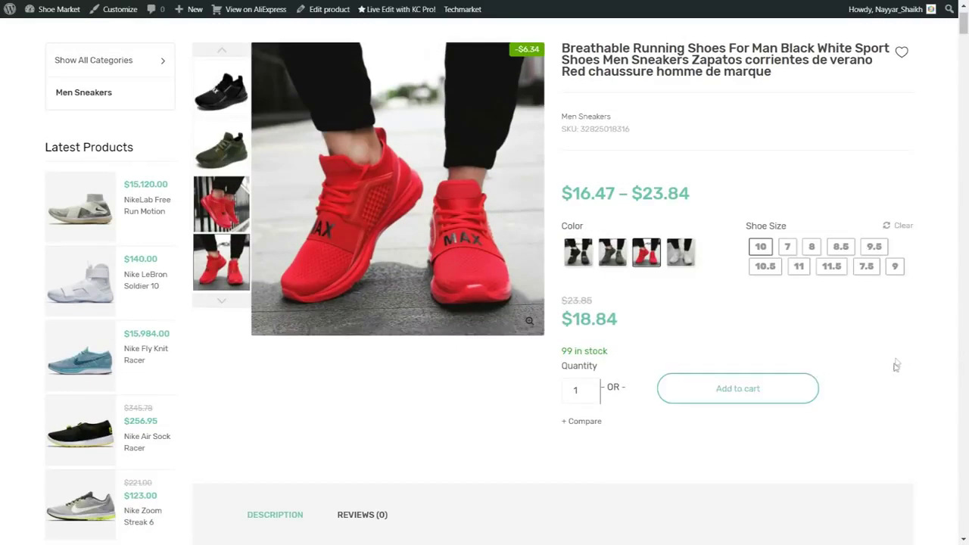
scroll(895, 361, up, 1)
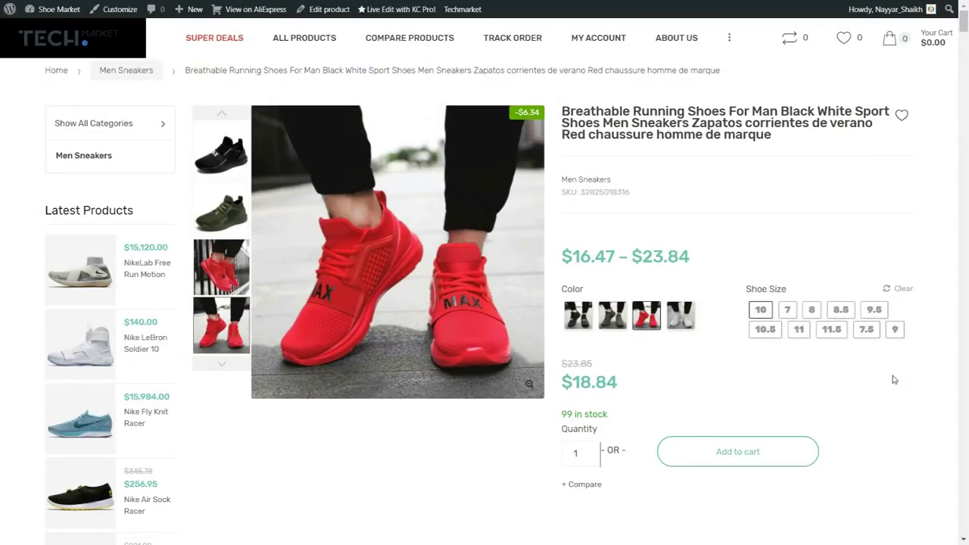
scroll(893, 379, down, 8)
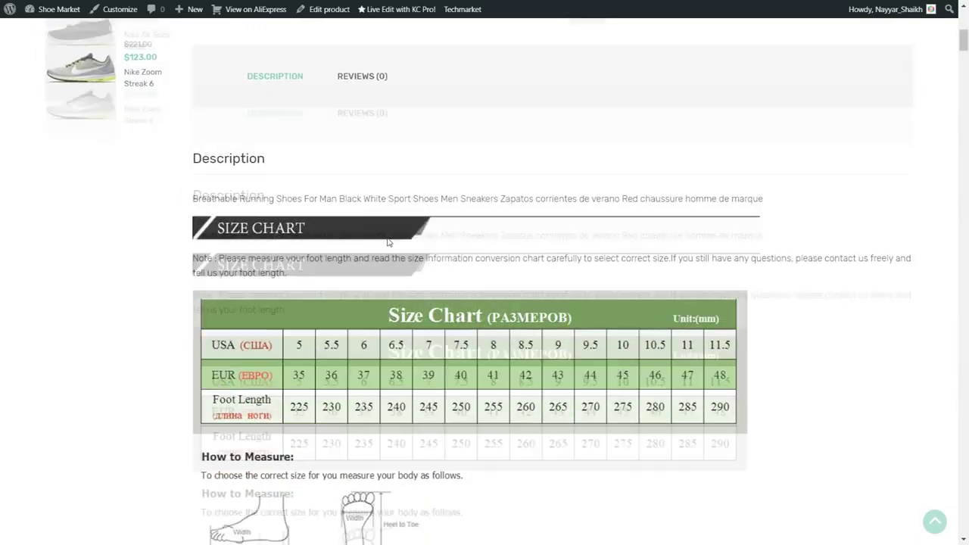
scroll(388, 242, down, 15)
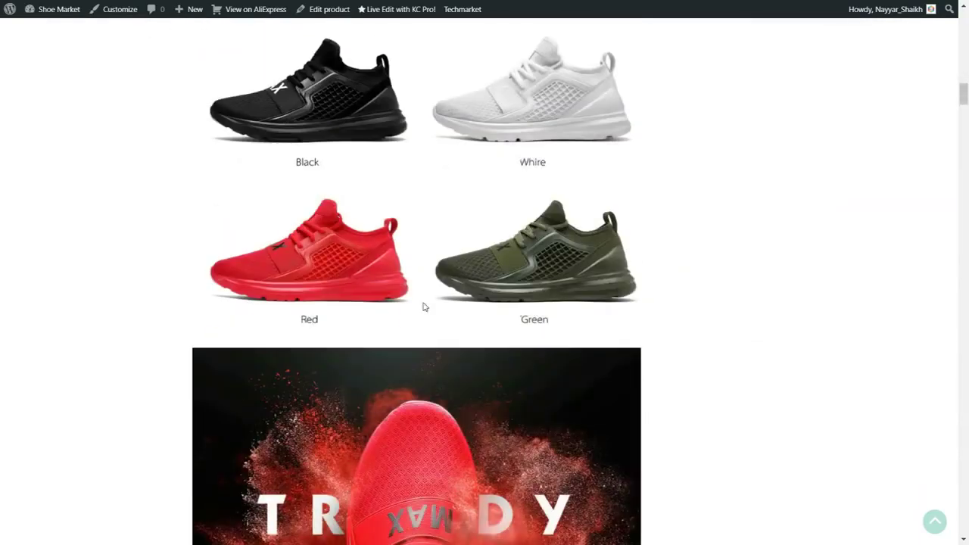
drag(964, 96, 963, 60)
scroll(850, 260, up, 4)
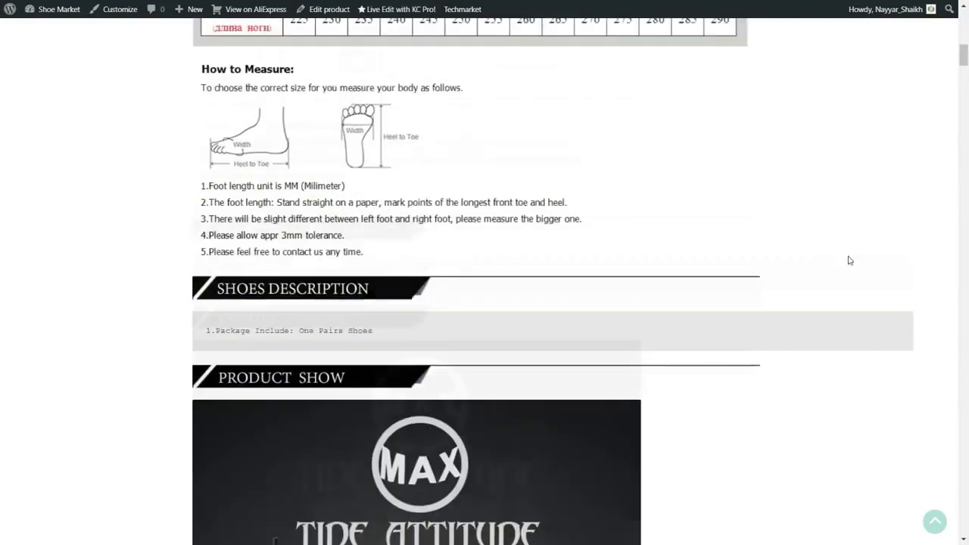
scroll(850, 260, up, 5)
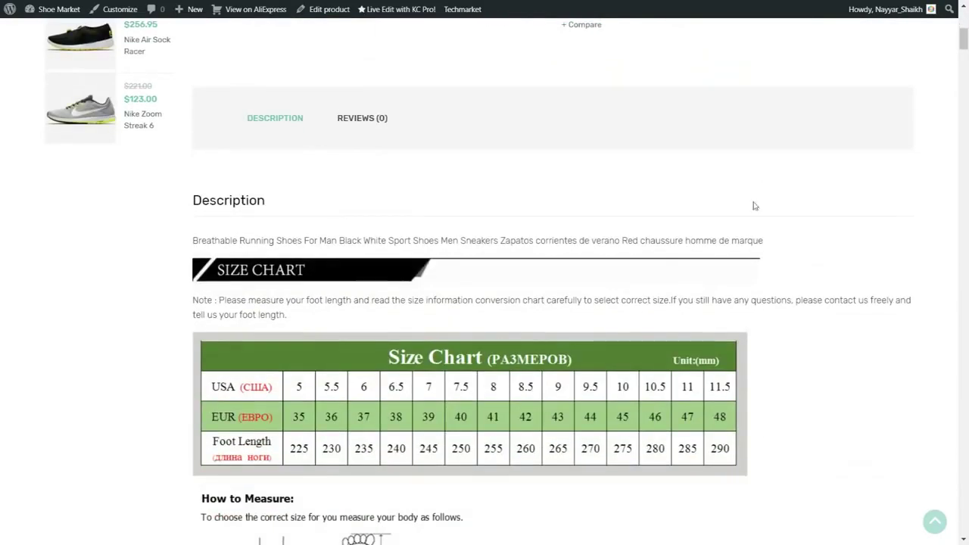
scroll(399, 144, up, 3)
click(372, 307)
scroll(692, 313, down, 3)
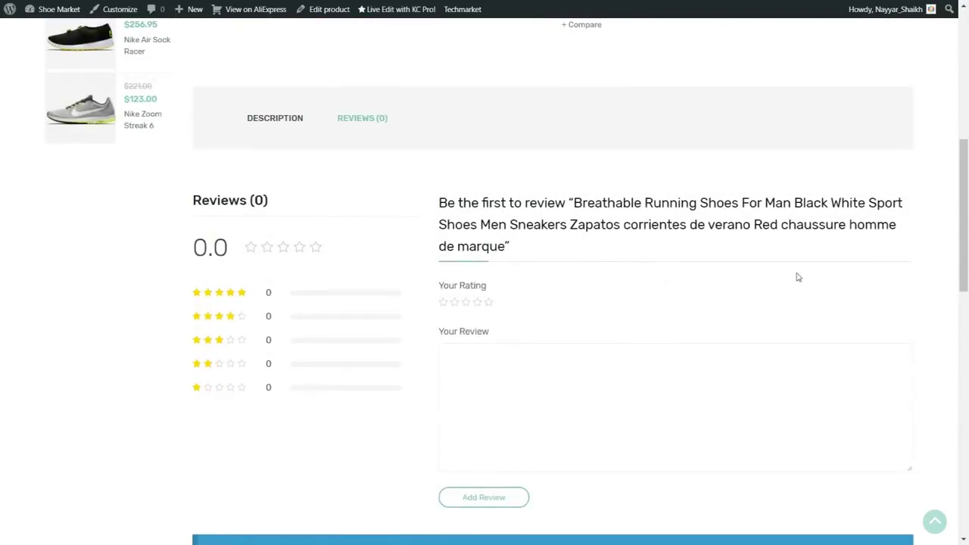
- Return to the Description tab and scroll through the description and size chart
click(279, 121)
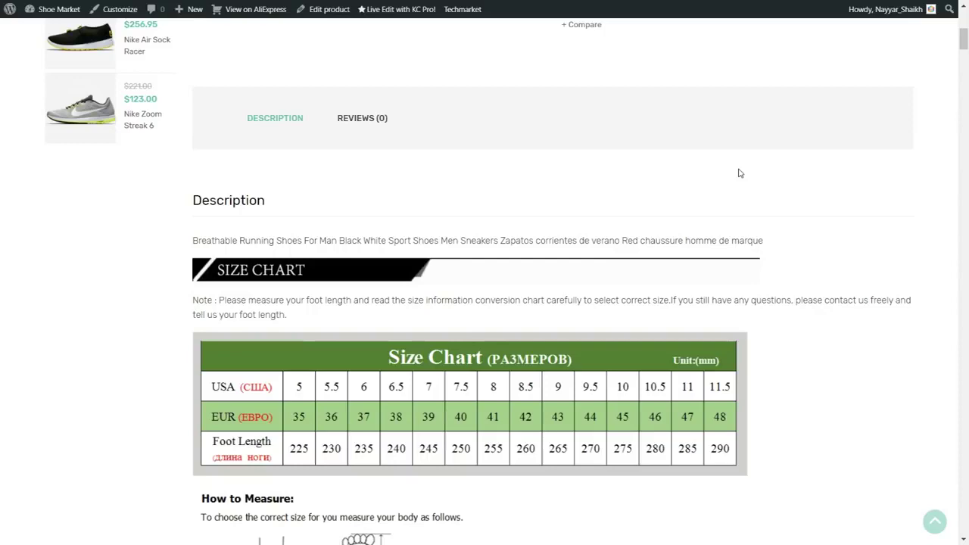
scroll(758, 209, up, 4)
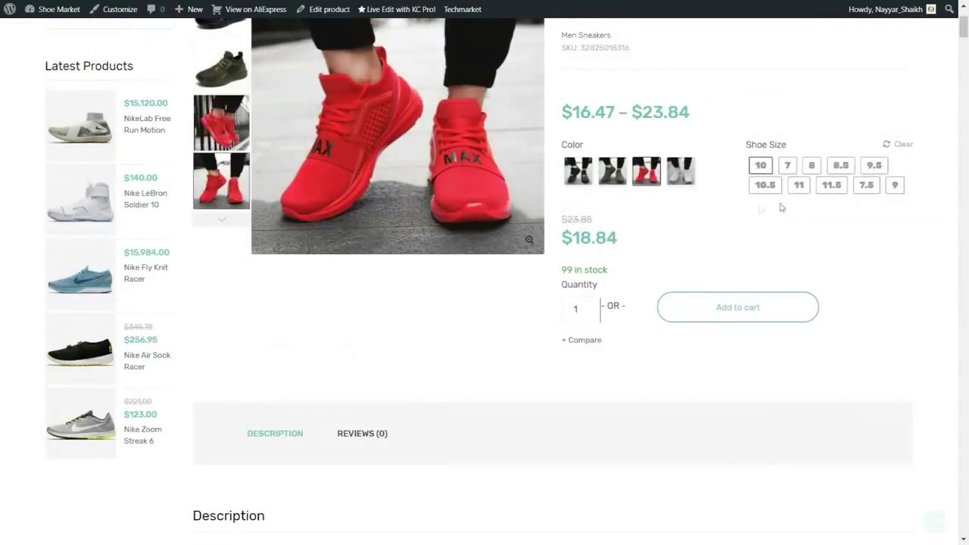
scroll(944, 209, up, 2)
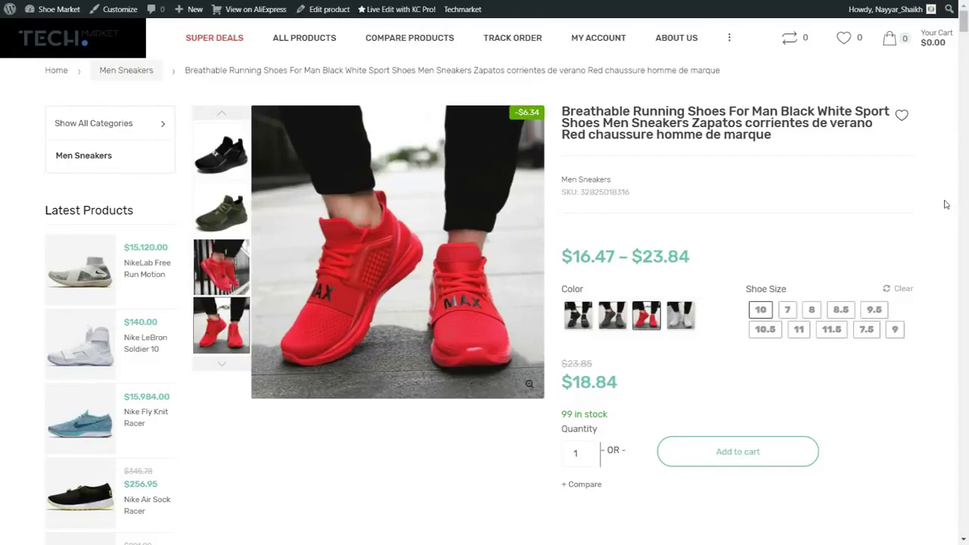
scroll(76, 269, down, 3)
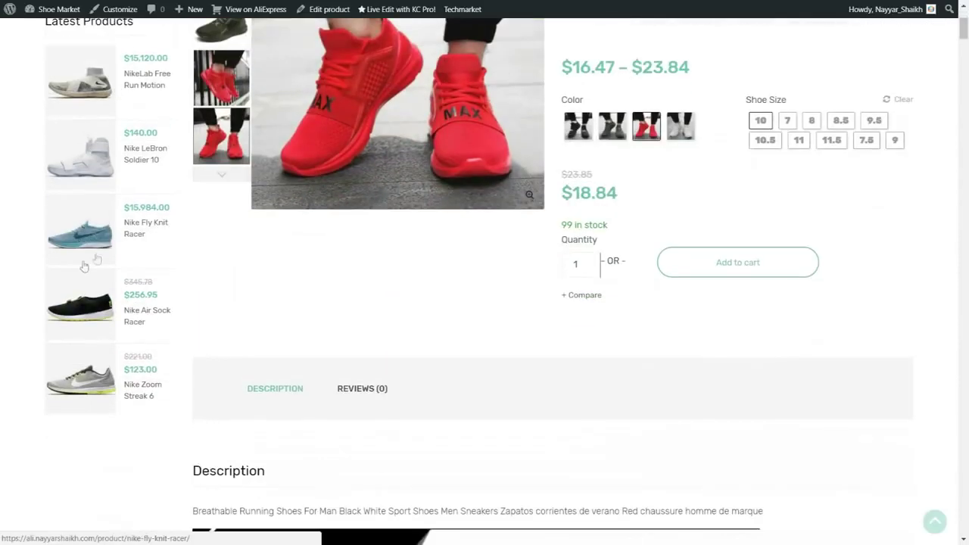
scroll(111, 301, down, 3)
scroll(129, 277, up, 6)
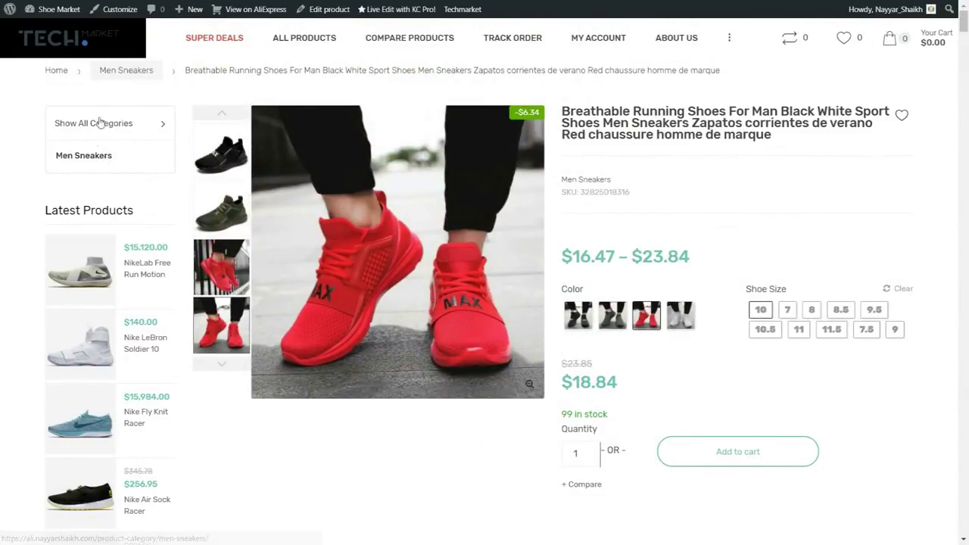
scroll(129, 216, down, 2)
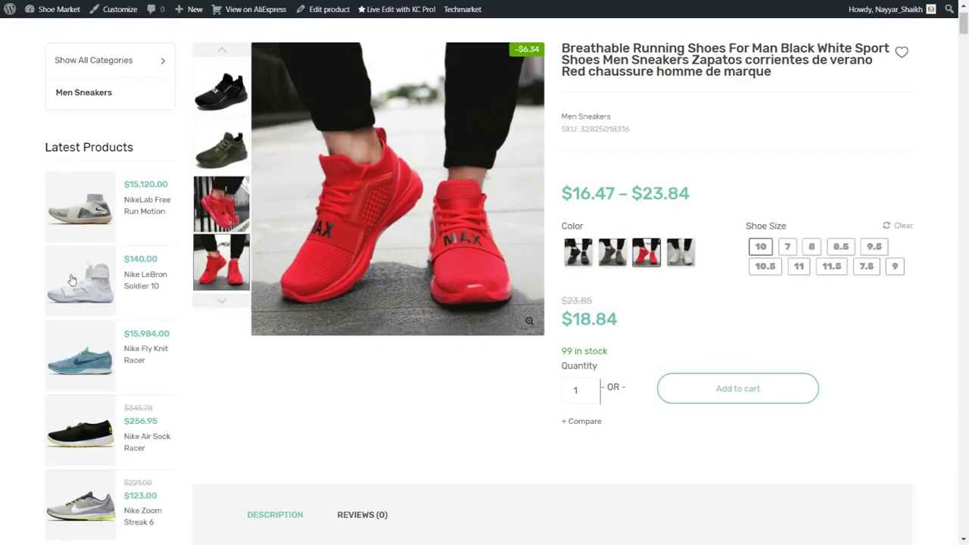
scroll(115, 229, down, 3)
scroll(113, 229, up, 5)
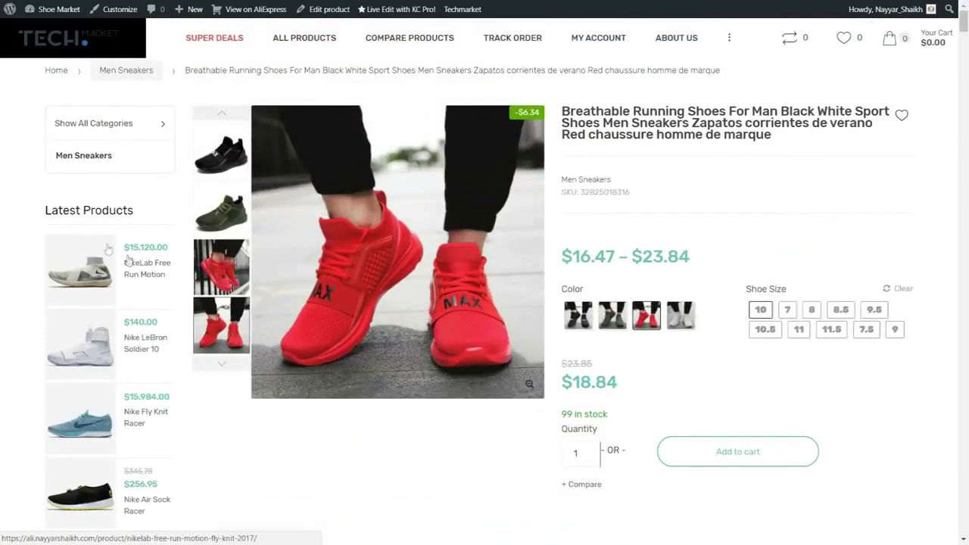
scroll(112, 230, down, 1)
scroll(112, 230, down, 1)
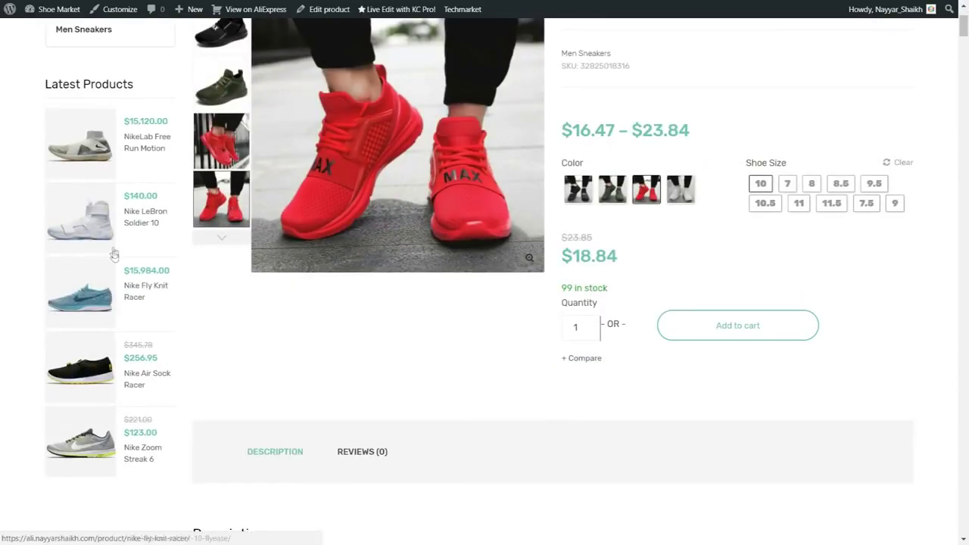
scroll(112, 293, up, 1)
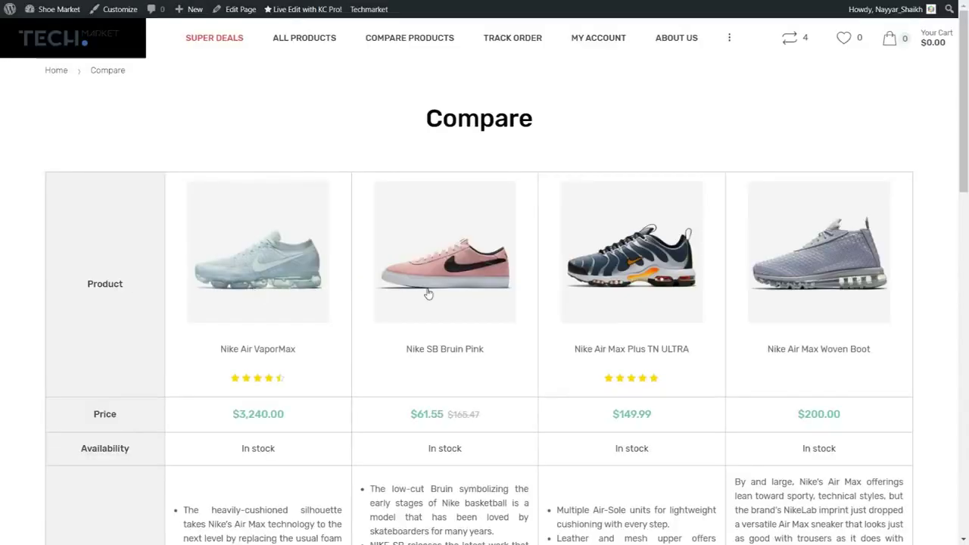
- Review the four shoes' prices and availability in the Compare table
scroll(946, 211, down, 6)
scroll(946, 211, down, 2)
scroll(946, 211, up, 8)
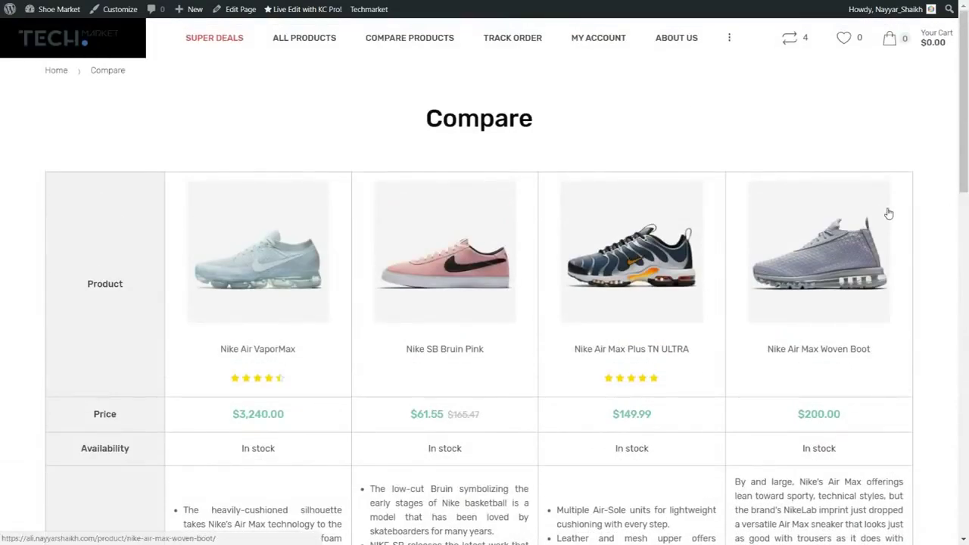
scroll(420, 265, down, 1)
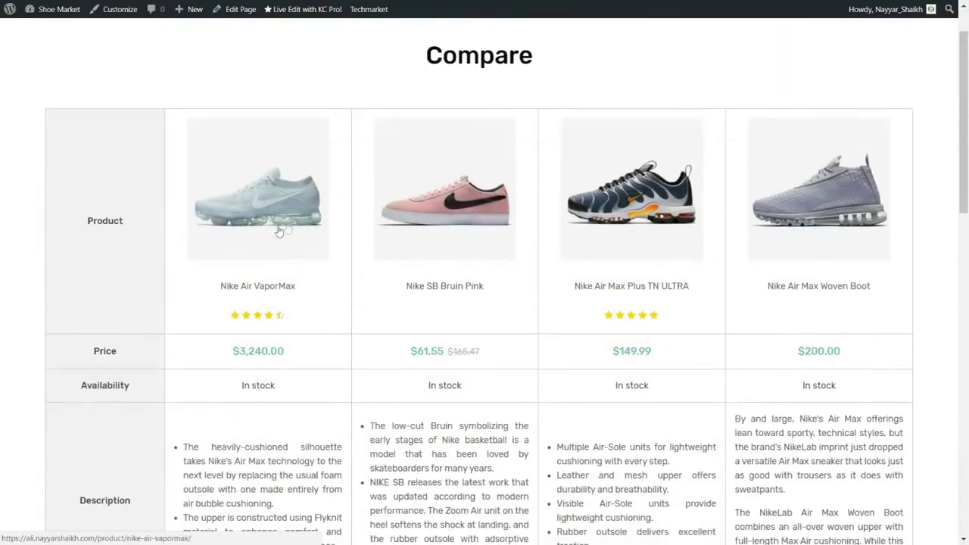
scroll(913, 205, down, 5)
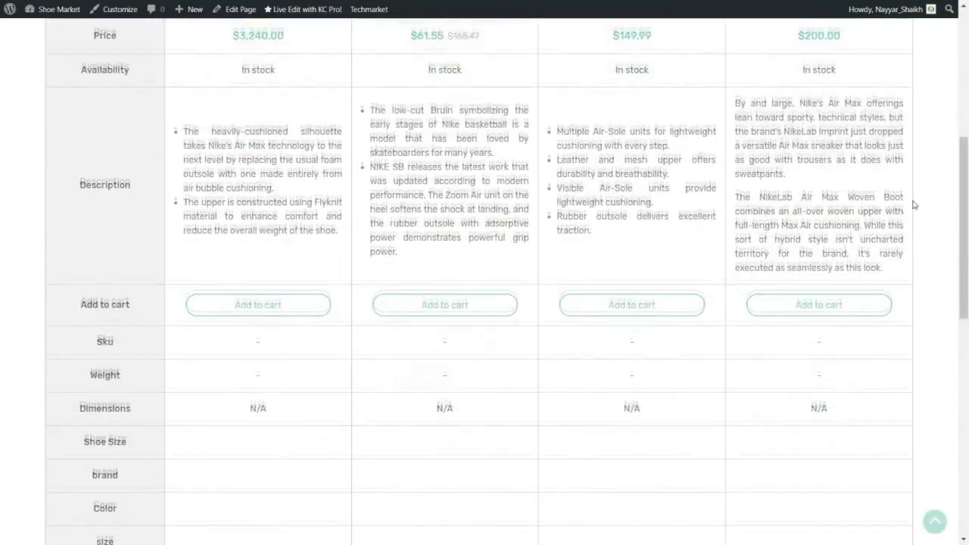
scroll(913, 205, up, 7)
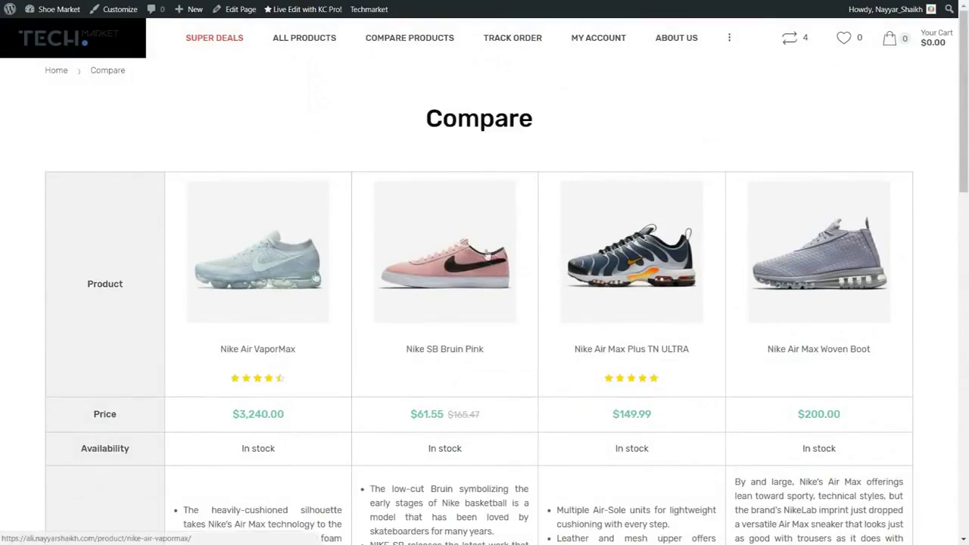
scroll(565, 253, down, 3)
scroll(302, 234, down, 1)
scroll(127, 310, up, 3)
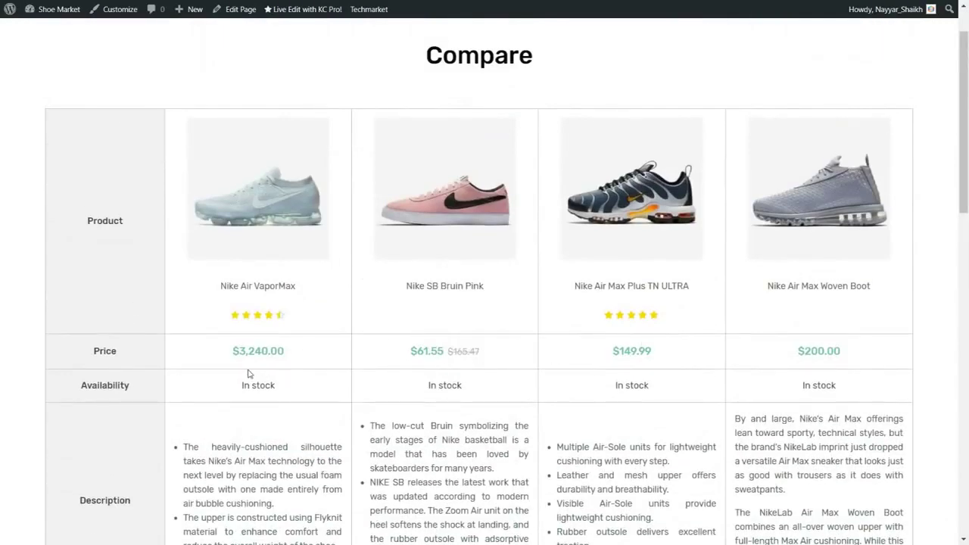
- Remove Nike Air VaporMax from the comparison and go back to all products
scroll(248, 373, down, 2)
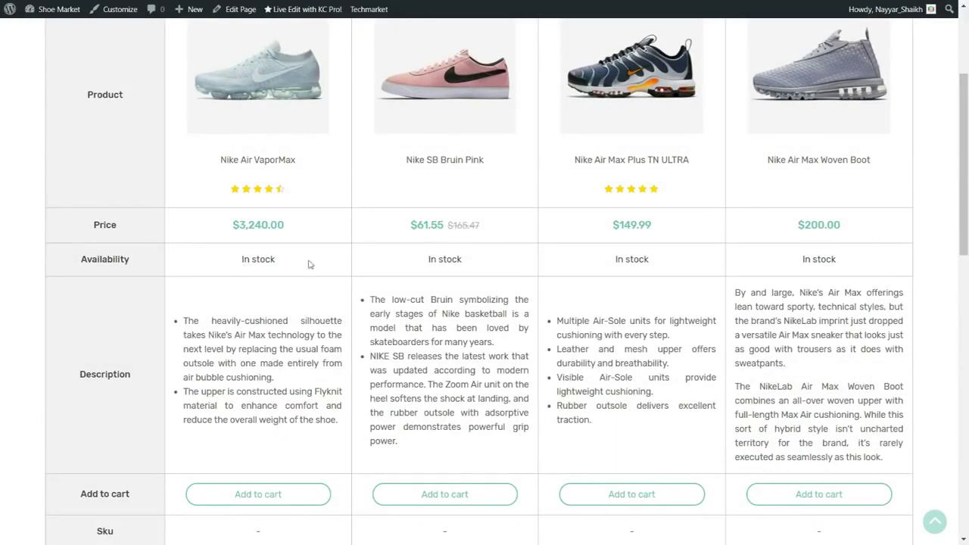
scroll(316, 302, down, 1)
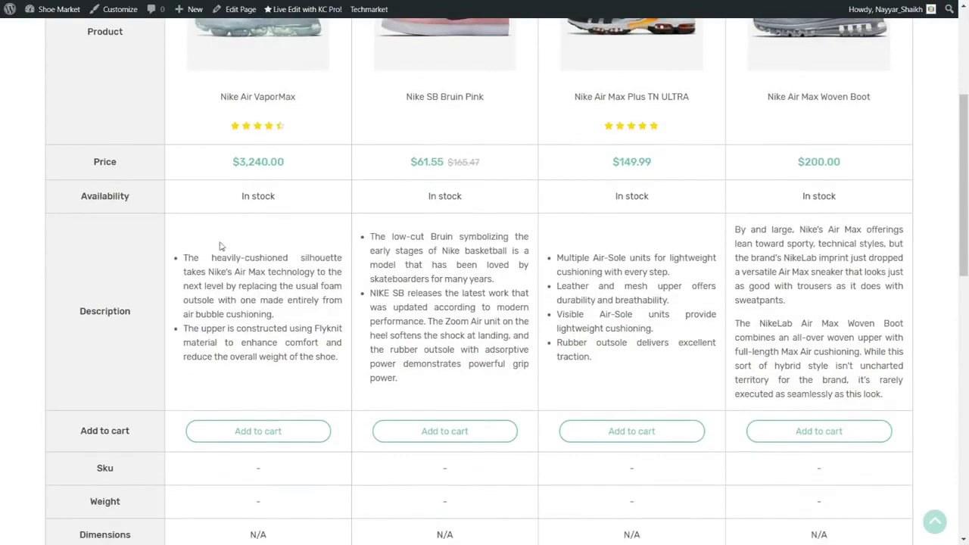
scroll(295, 280, down, 2)
scroll(409, 333, down, 5)
scroll(616, 307, down, 3)
scroll(617, 308, up, 6)
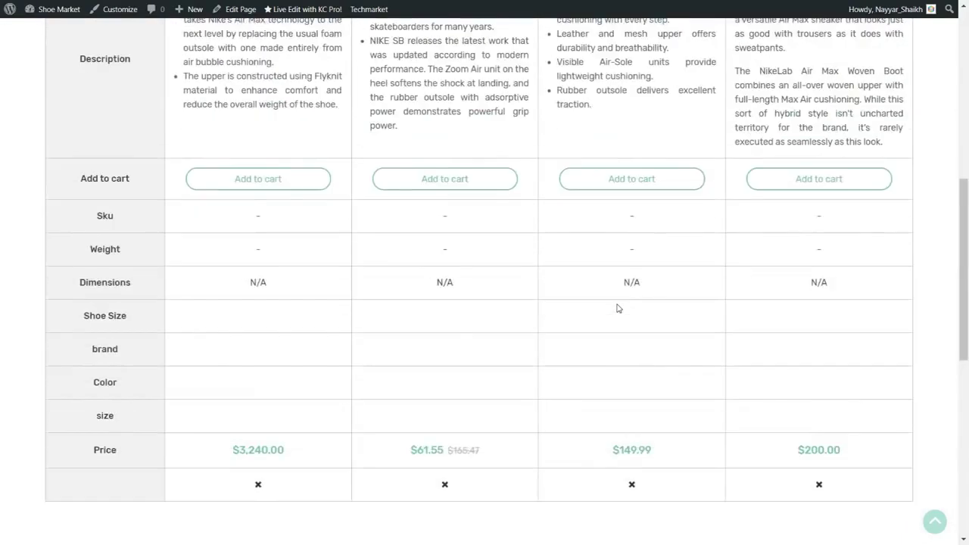
scroll(616, 307, up, 8)
scroll(616, 309, down, 11)
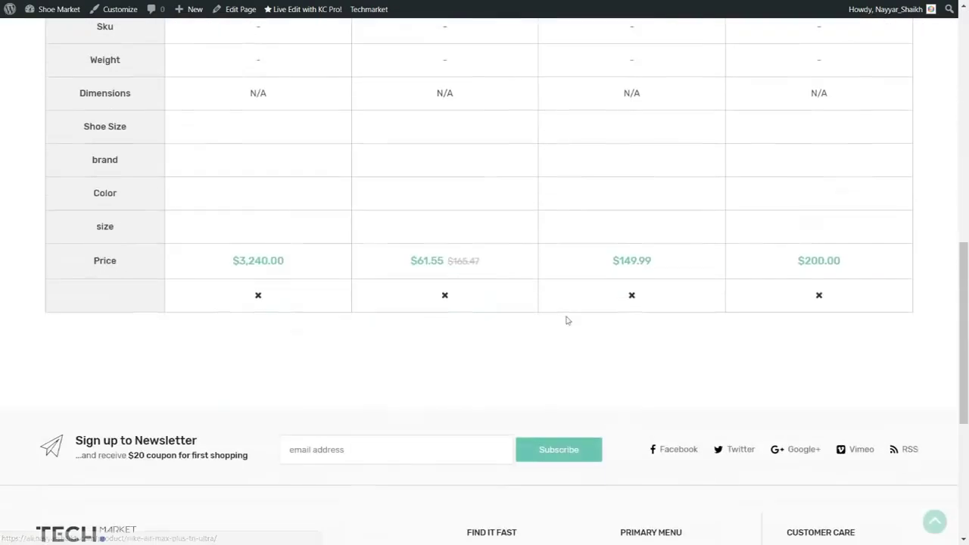
click(256, 297)
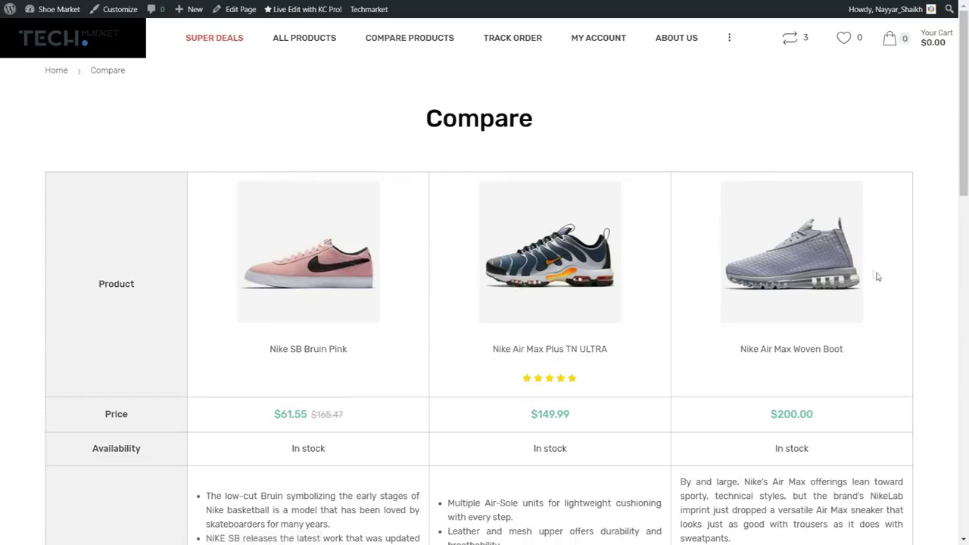
click(310, 52)
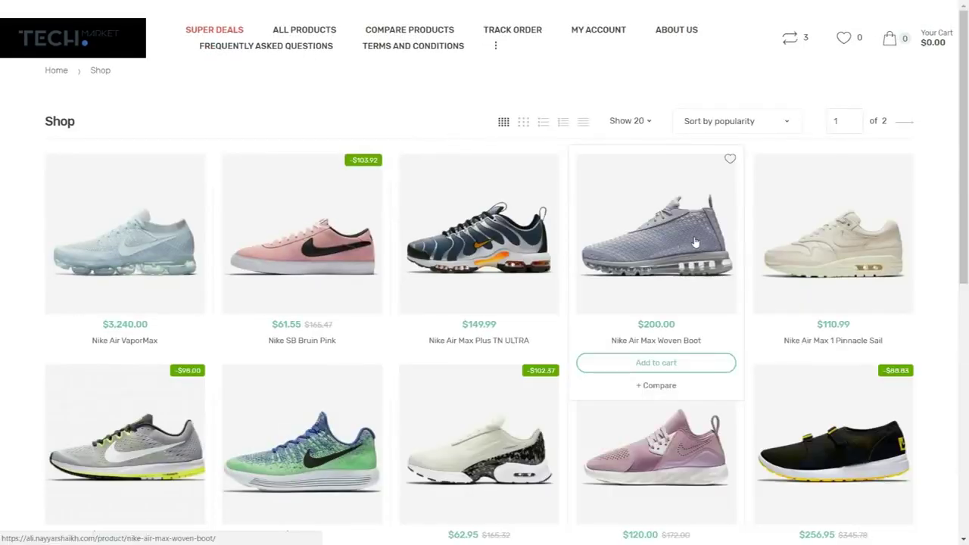
- Open NikeZoom FLy Knit Streak from the shop grid and add it to the comparison
scroll(876, 253, down, 6)
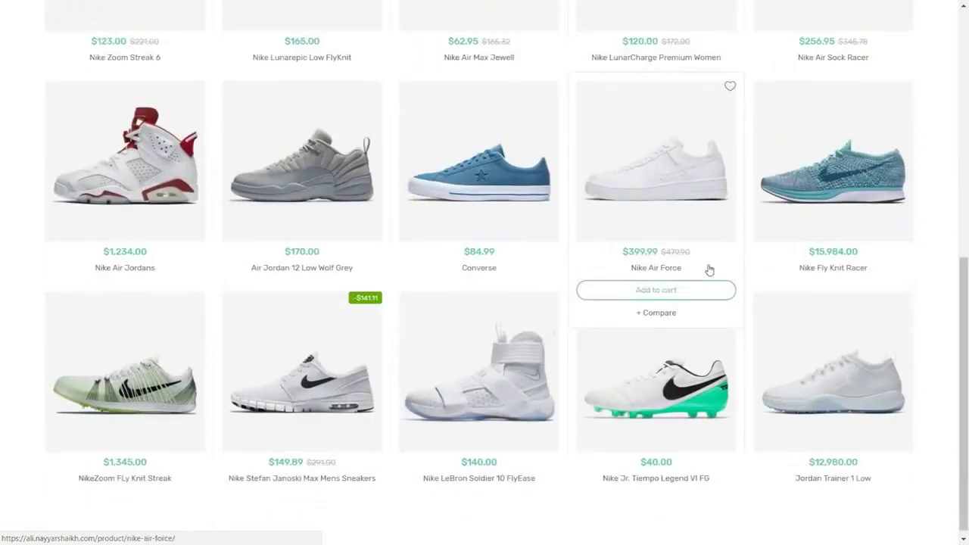
click(146, 349)
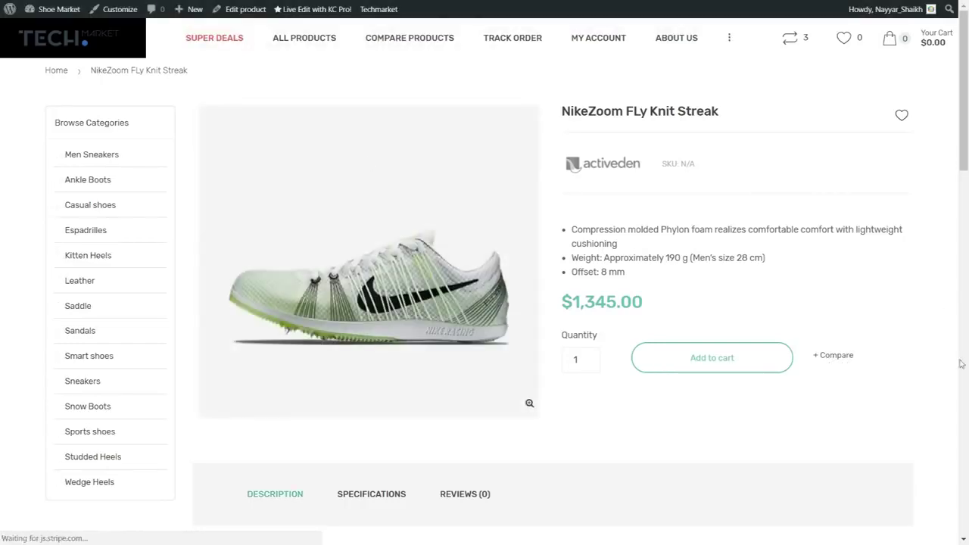
click(838, 355)
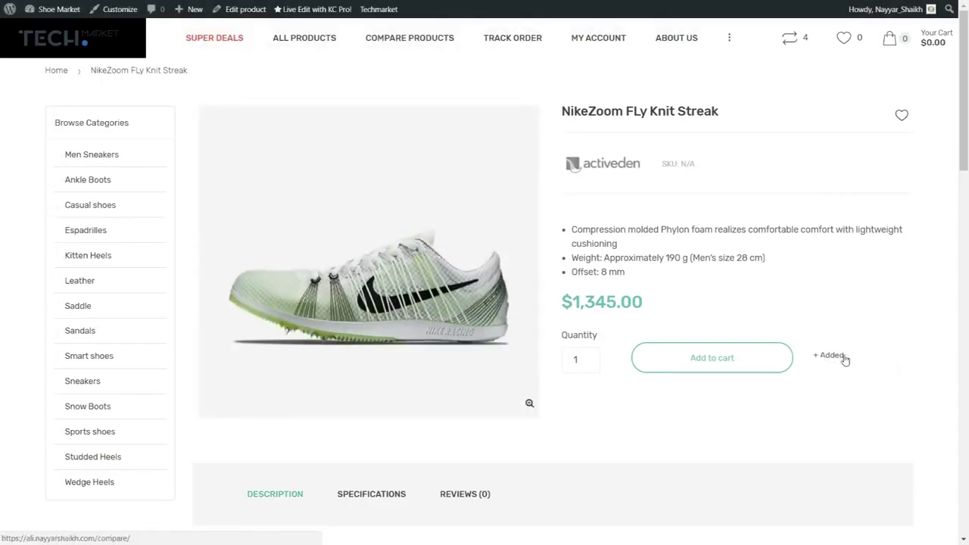
- Open the header compare view and scroll through the four shoes side by side
click(796, 43)
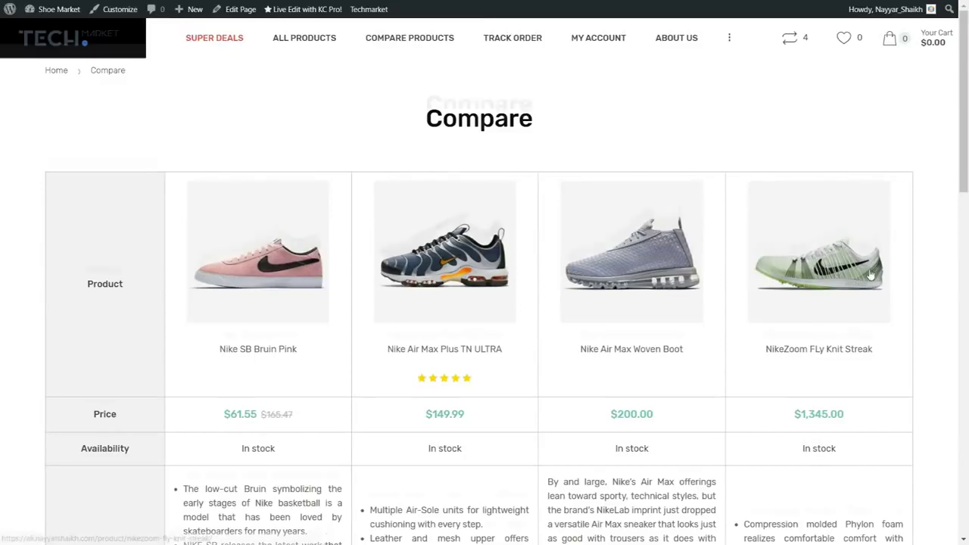
scroll(870, 275, down, 1)
scroll(840, 302, down, 2)
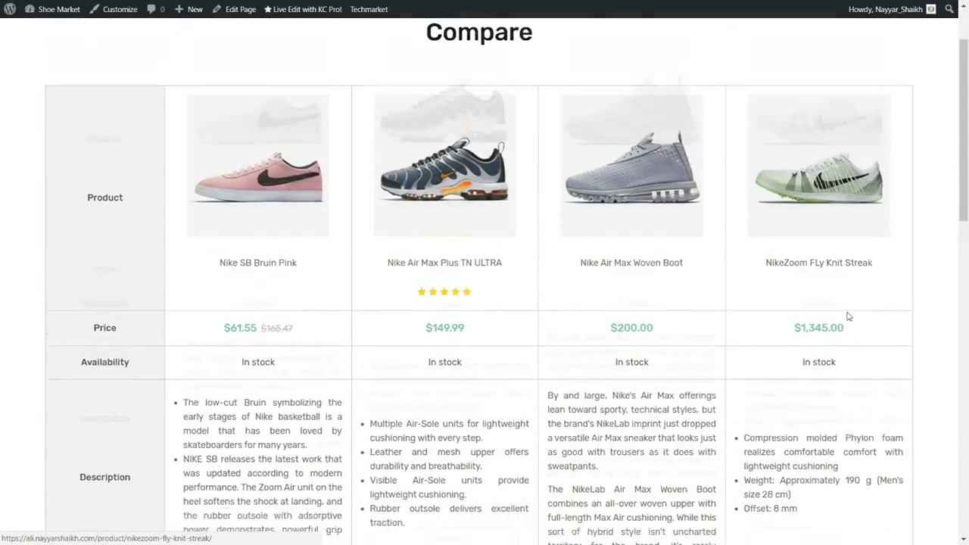
scroll(848, 205, up, 3)
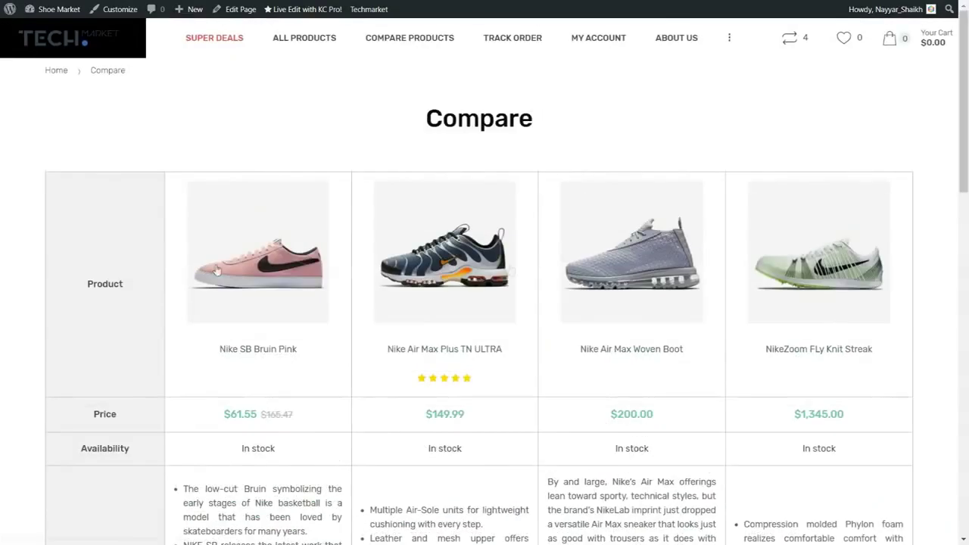
scroll(681, 311, down, 3)
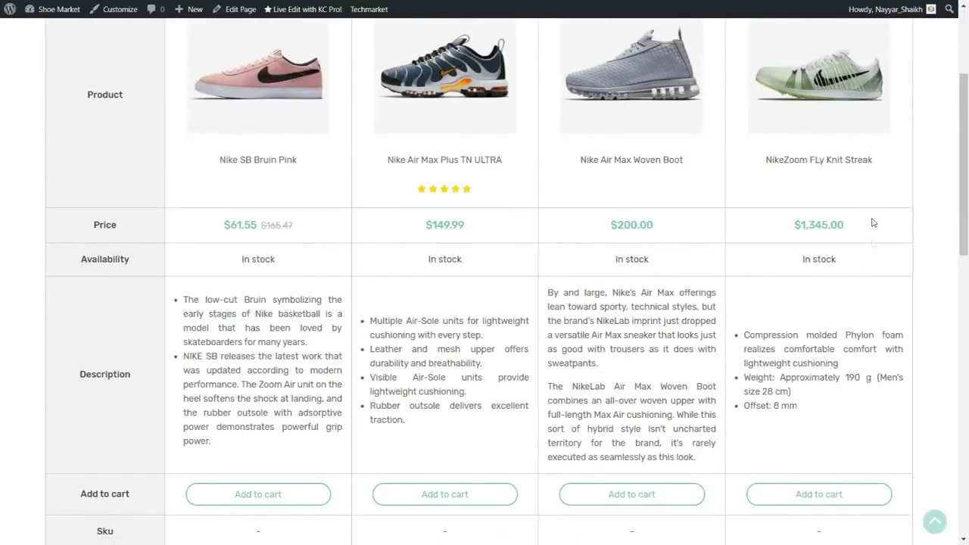
scroll(871, 260, down, 9)
scroll(873, 262, up, 10)
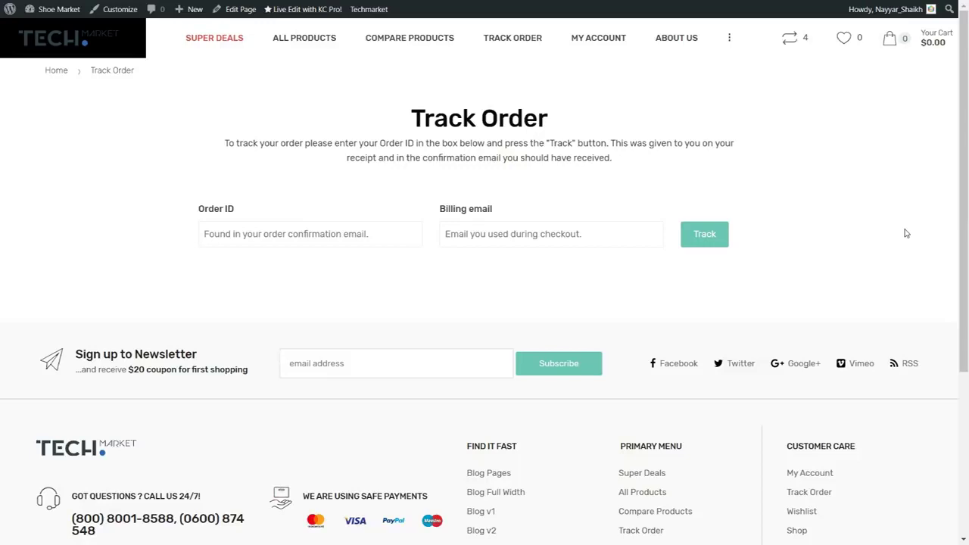
- Enter order ID 41 and the customer's billing email on Track Order, then submit
click(278, 235)
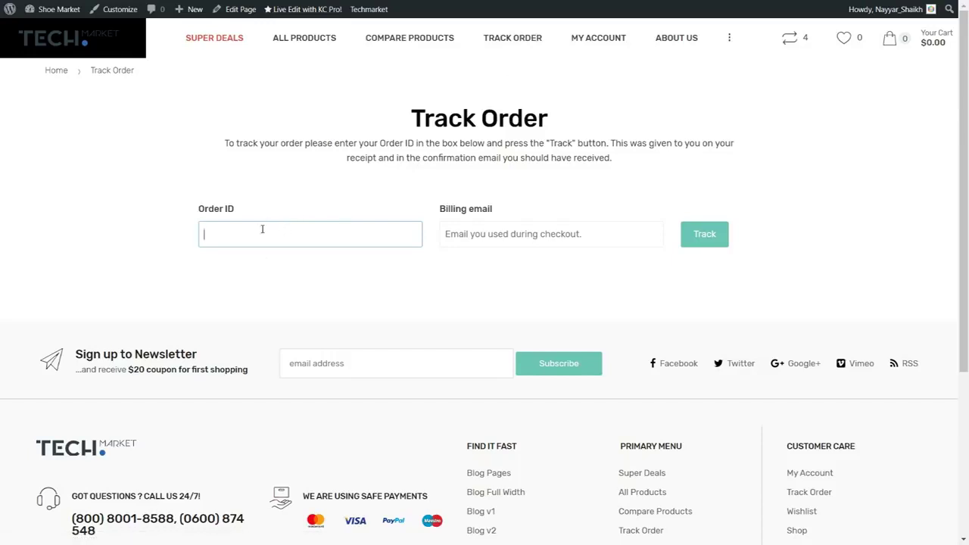
text(41)
click(326, 205)
drag(221, 234, 193, 234)
click(511, 232)
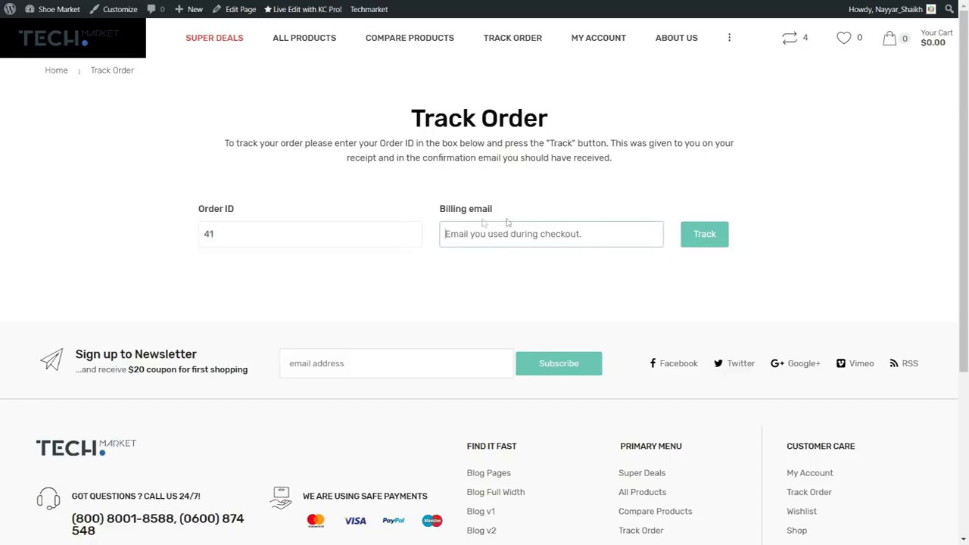
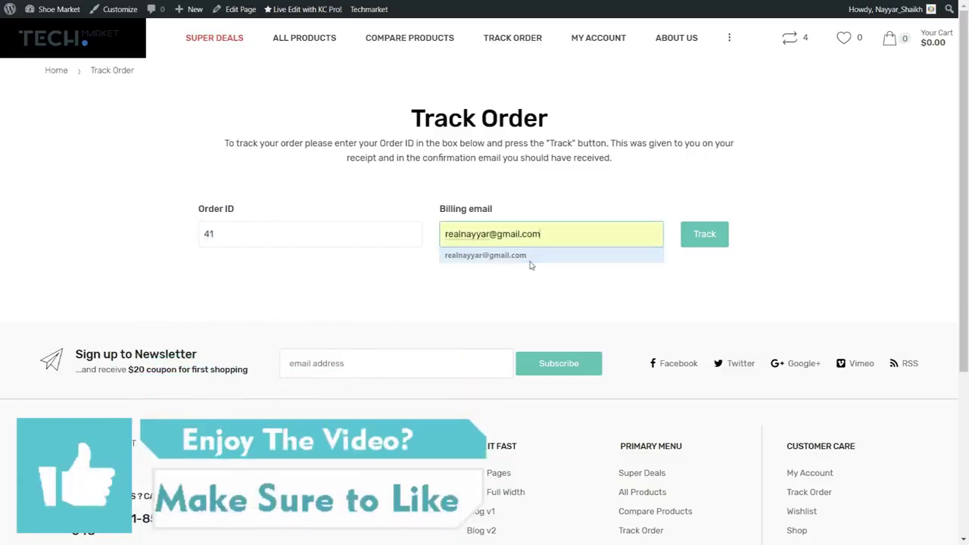
click(530, 255)
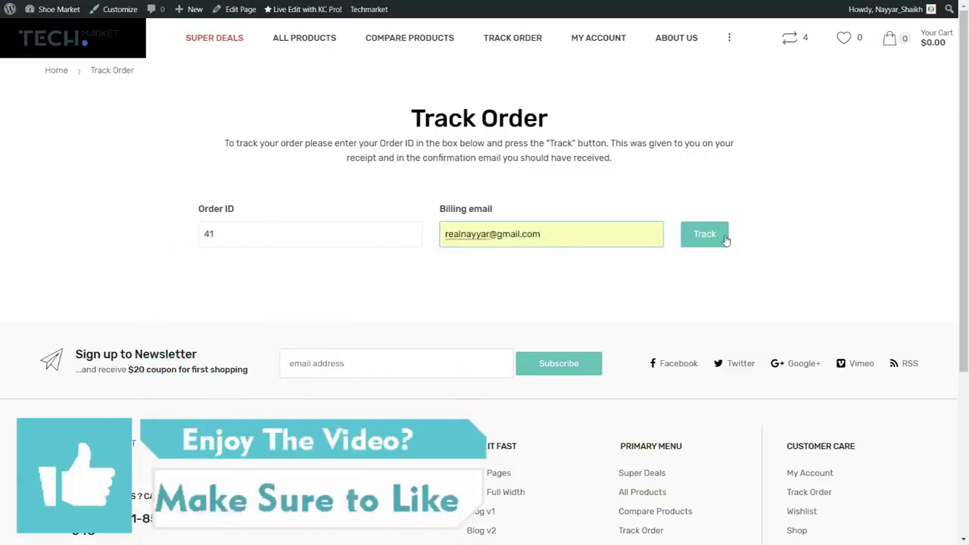
drag(242, 240, 194, 237)
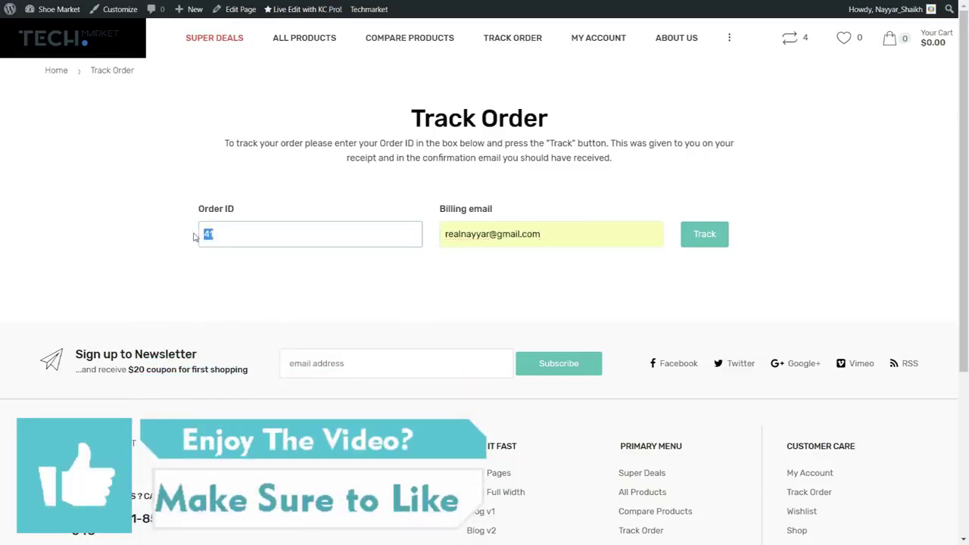
click(706, 235)
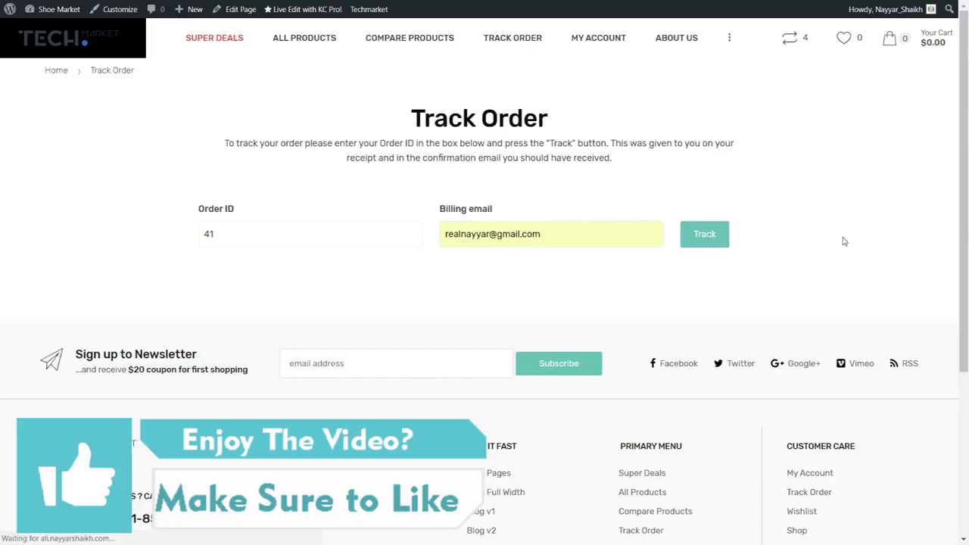
- Check order #41's placement date, Completed status and shipped update
scroll(789, 262, down, 5)
scroll(790, 261, down, 3)
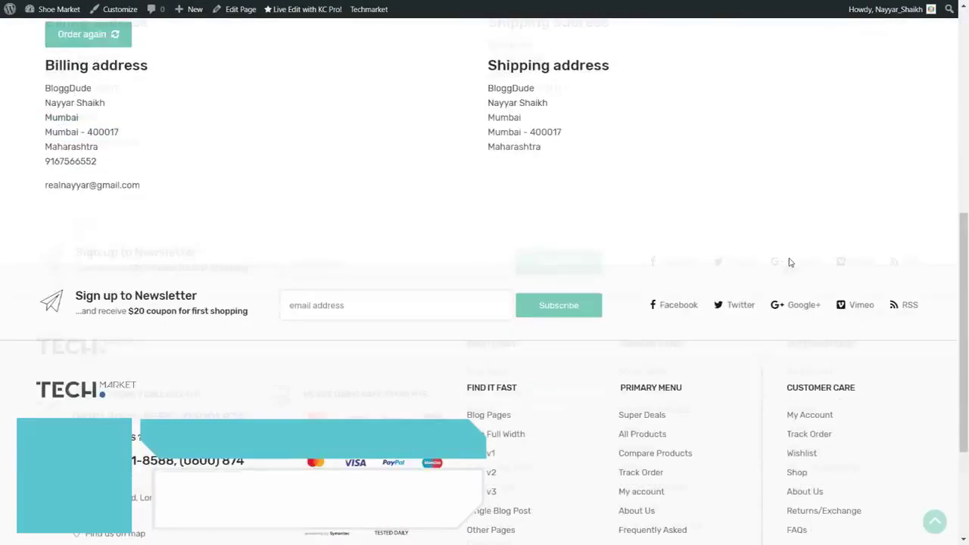
scroll(790, 262, up, 6)
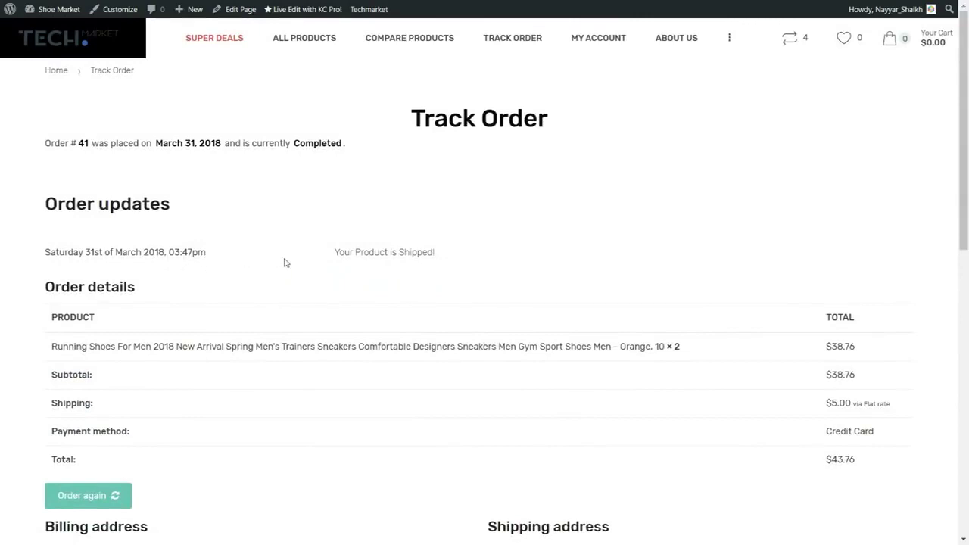
drag(339, 251, 458, 256)
click(458, 256)
drag(43, 144, 333, 143)
click(180, 152)
click(293, 157)
click(375, 152)
- Review the ordered shoe (quantity 2), $5.00 flat-rate shipping and totals, then close the tab
drag(52, 349, 692, 346)
double_click(676, 346)
drag(822, 404, 911, 404)
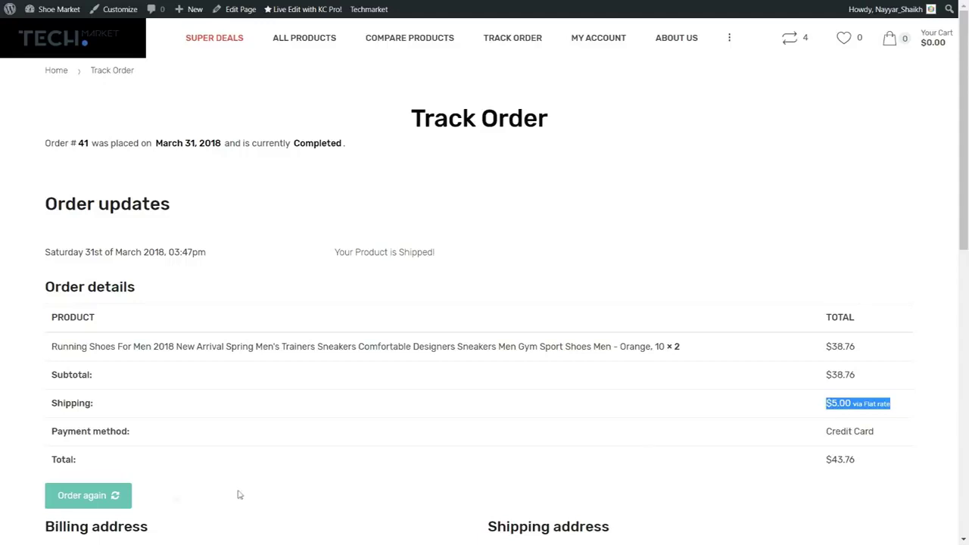
drag(44, 432, 526, 444)
click(526, 444)
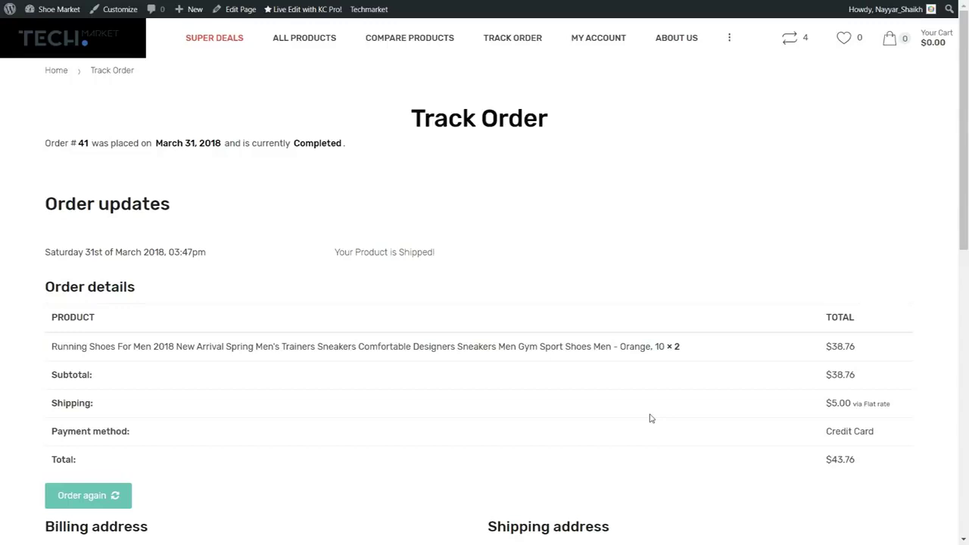
key(ctrl+w)
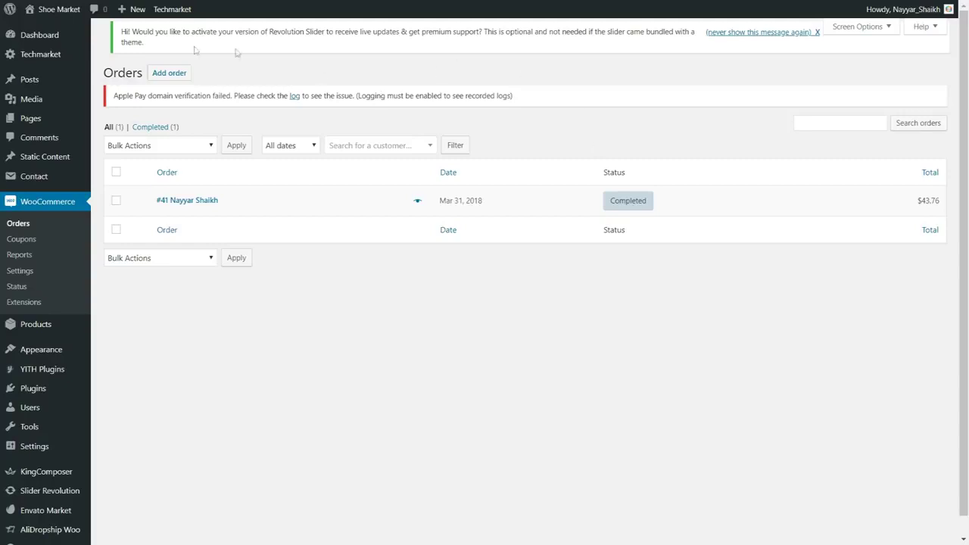
- Open completed order #41 from the Orders list for editing
scroll(53, 408, down, 1)
mouse_move(67, 451)
scroll(66, 451, up, 1)
click(199, 201)
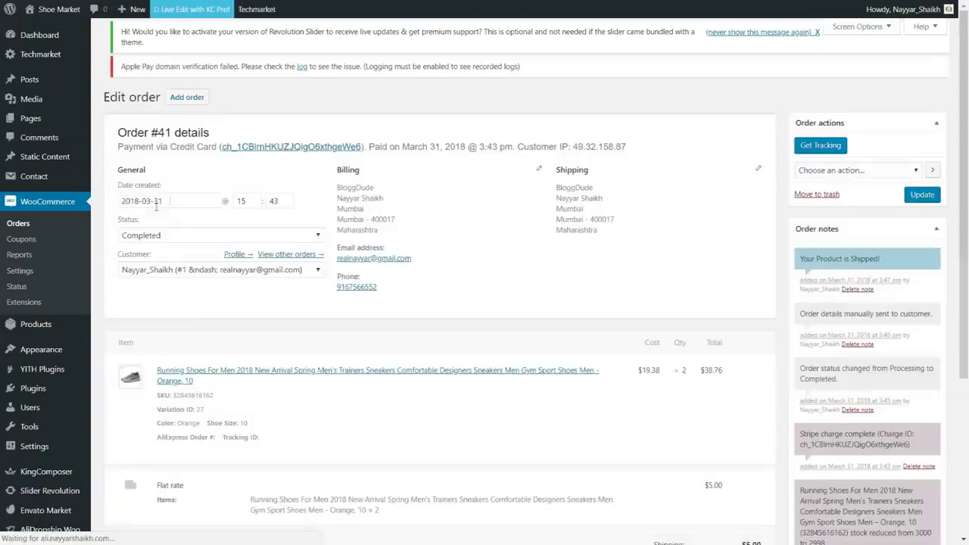
mouse_move(173, 140)
mouse_down()
mouse_move(143, 141)
mouse_move(158, 140)
mouse_up()
click(173, 141)
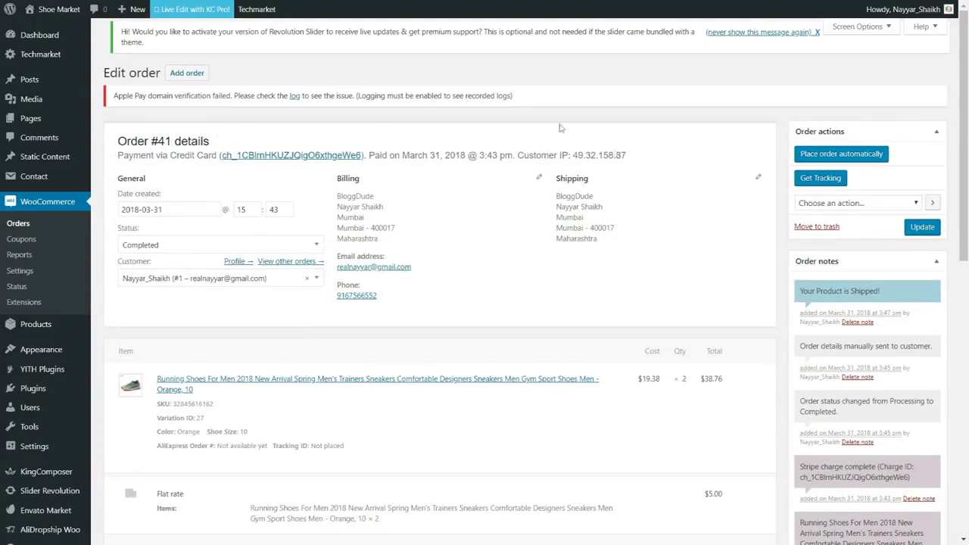
- Check the creation date calendar and status list, leaving the order Completed
click(156, 210)
click(212, 246)
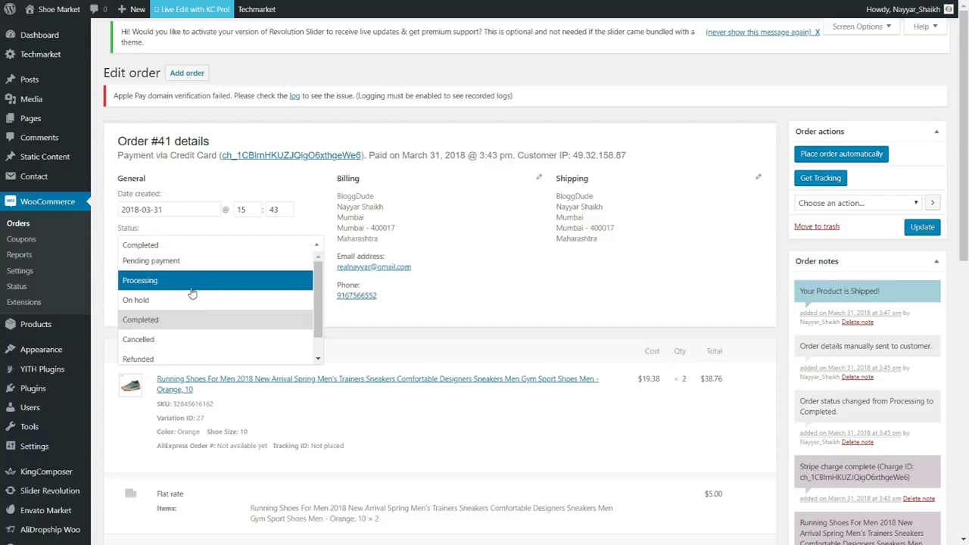
click(481, 291)
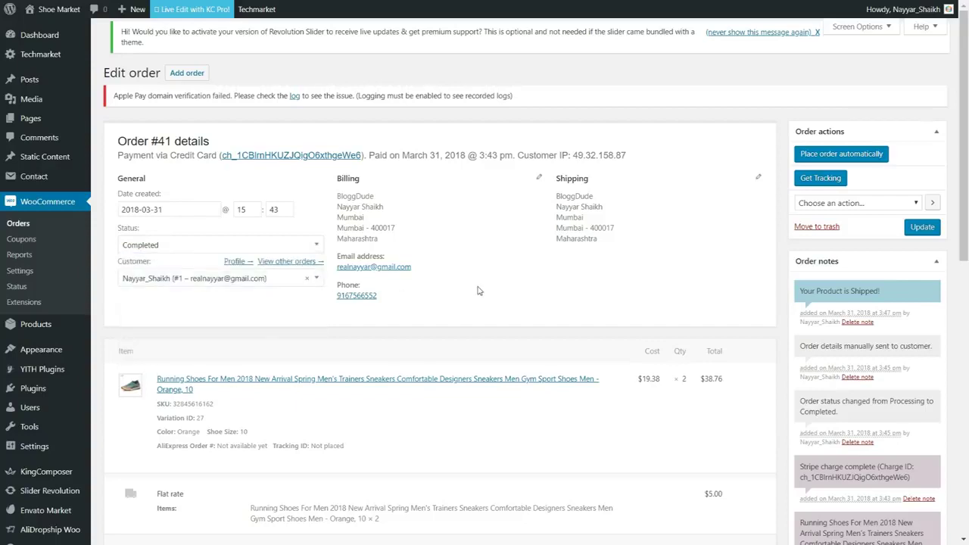
click(212, 245)
click(537, 288)
- Scroll down to Order notes and type the note text in the Add note box
drag(333, 194, 395, 238)
click(397, 236)
scroll(534, 296, down, 3)
mouse_move(187, 201)
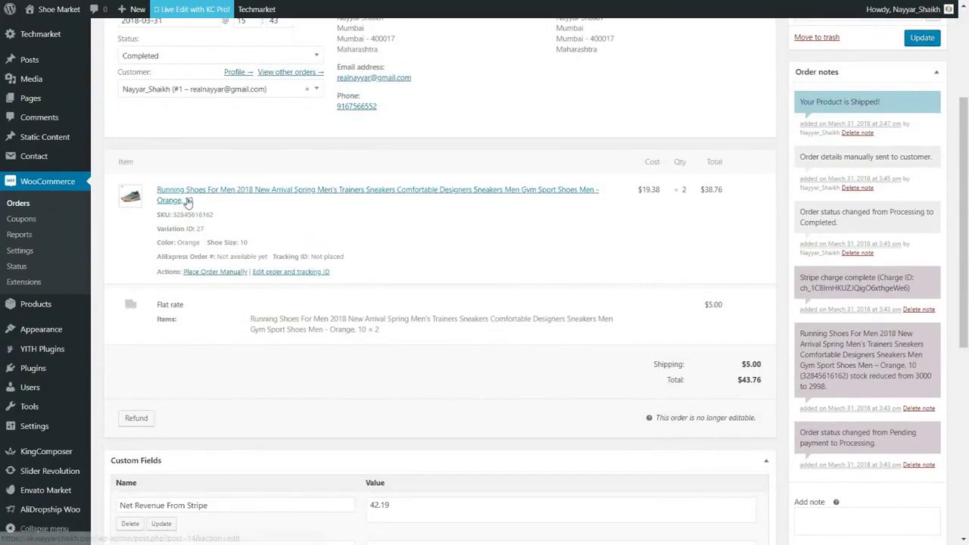
scroll(432, 270, down, 1)
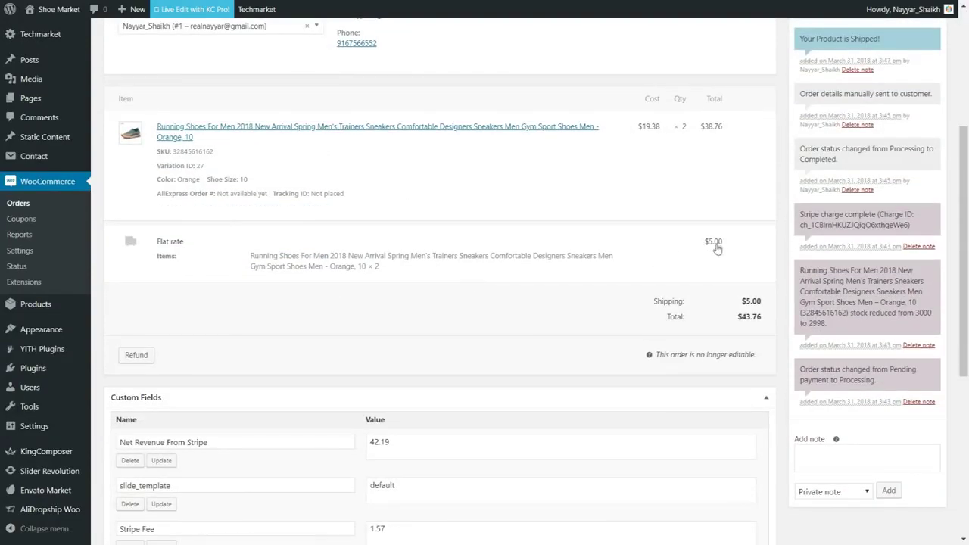
scroll(696, 242, down, 5)
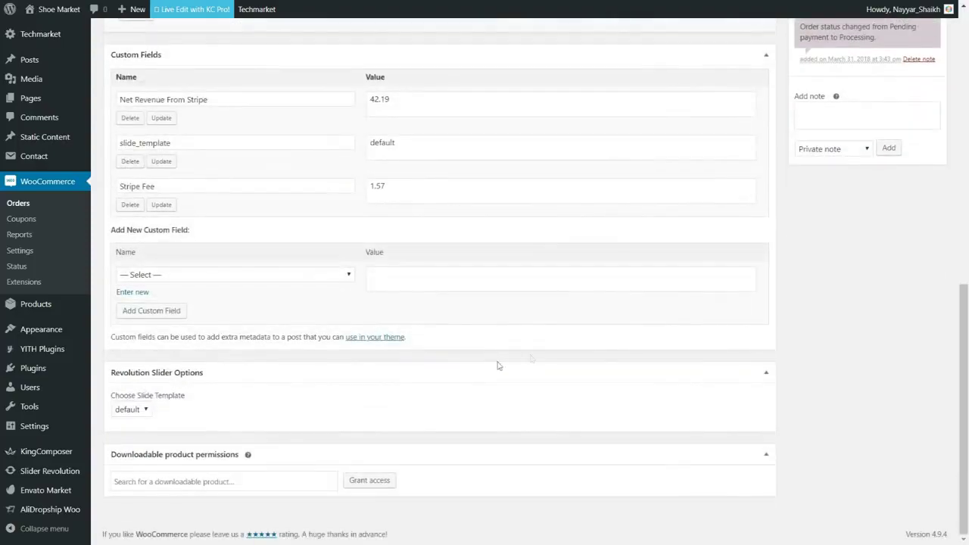
scroll(541, 358, up, 5)
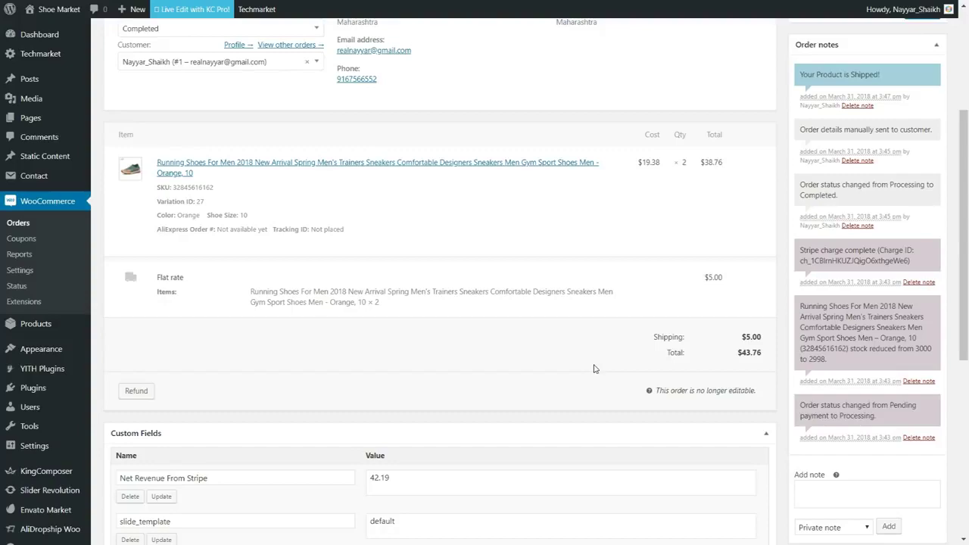
scroll(606, 394, down, 4)
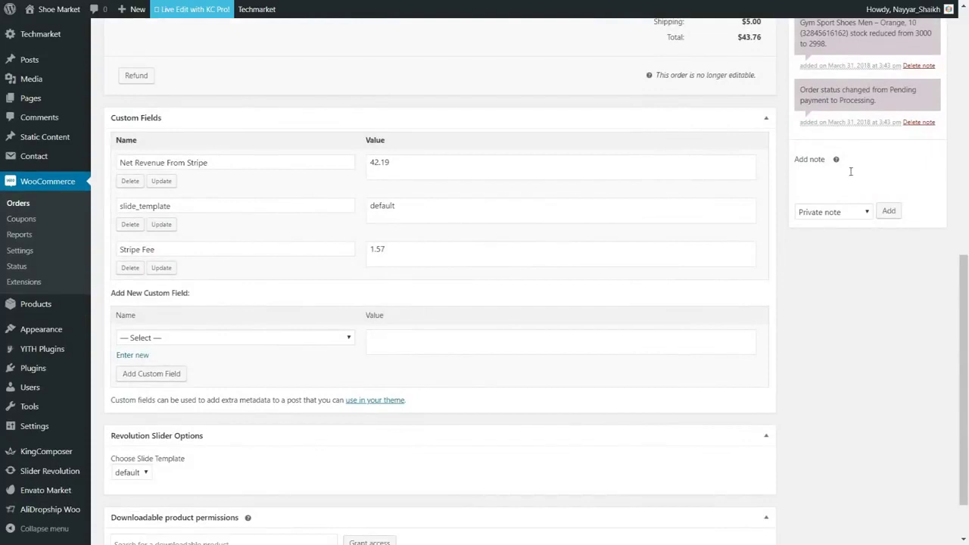
text(sadvjkasdvjkan)
- Add it as a Note to customer, so 'Your Product is Shipped!' heads the notes list
drag(888, 172, 798, 179)
click(828, 188)
click(831, 214)
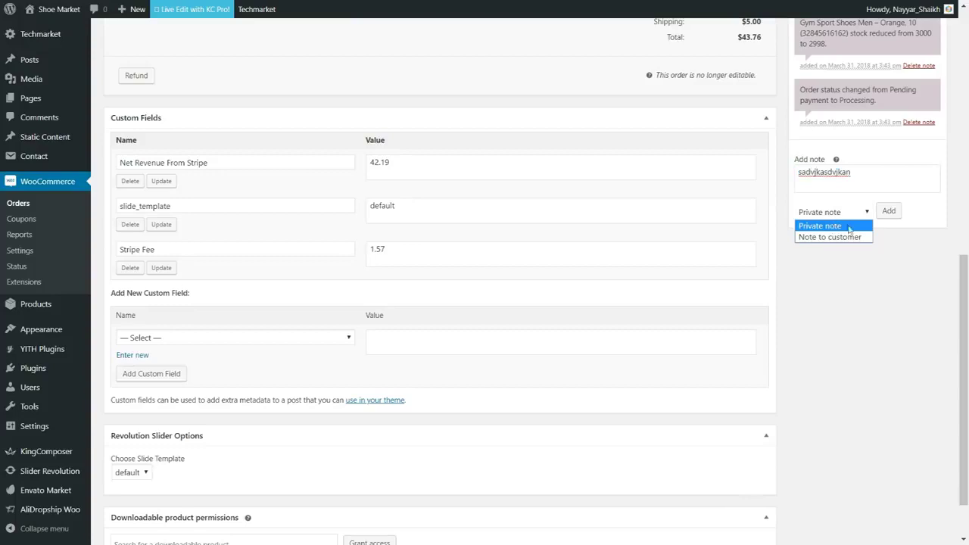
click(836, 237)
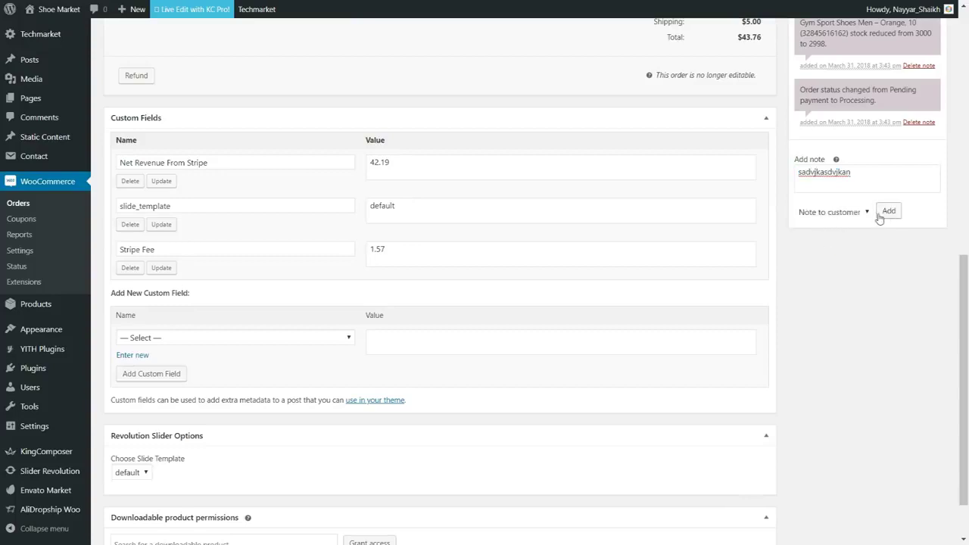
click(888, 211)
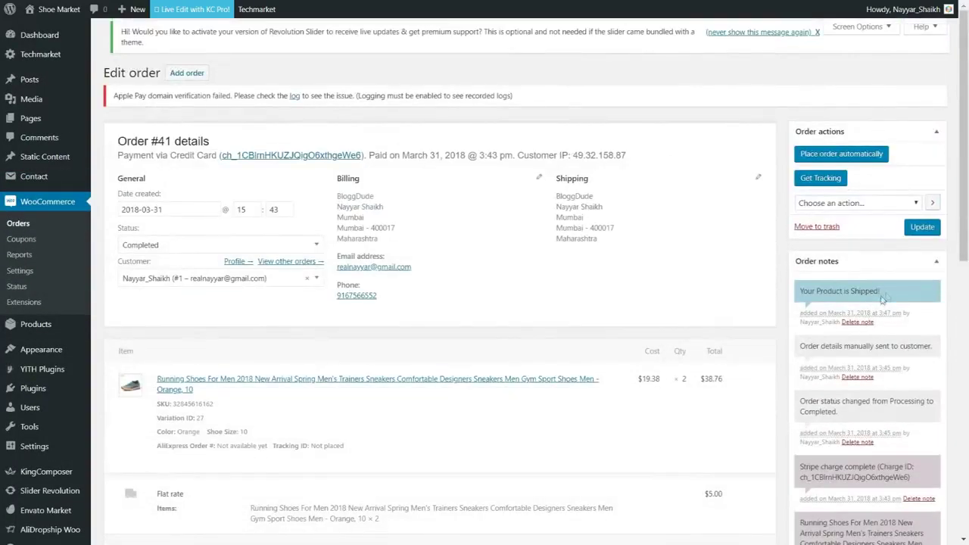
drag(880, 290, 800, 288)
click(811, 291)
drag(798, 296, 891, 293)
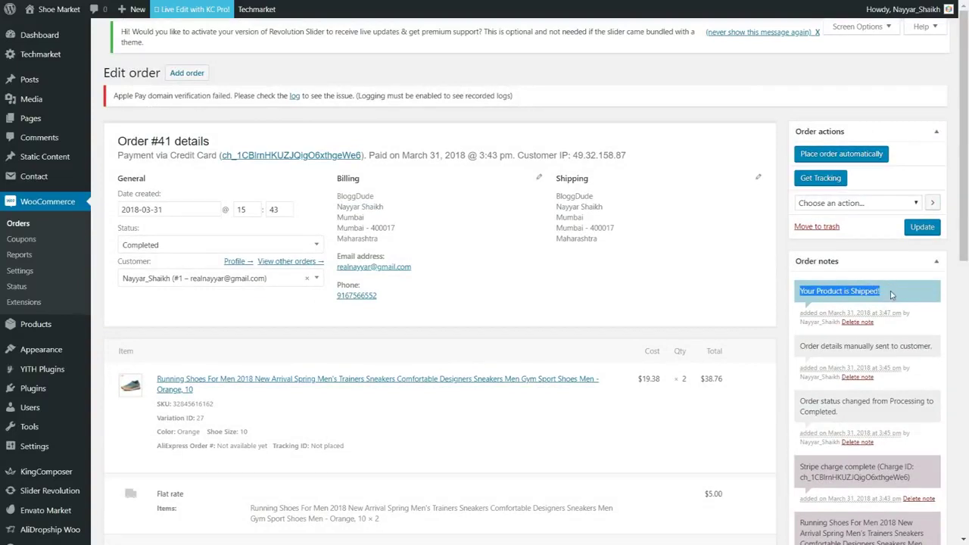
- Switch to Gmail and look over the 'Your order details' e-mail
key(ctrl+Tab)
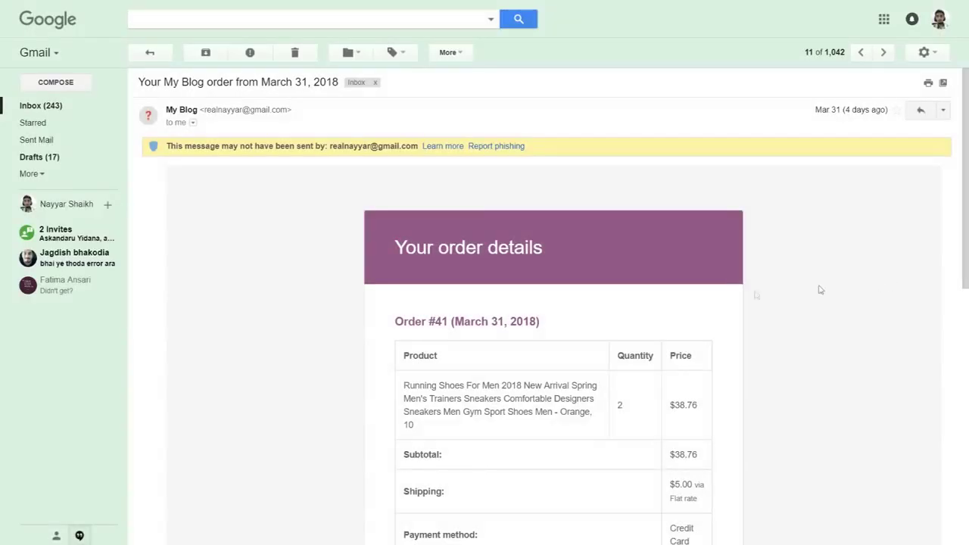
scroll(752, 283, down, 2)
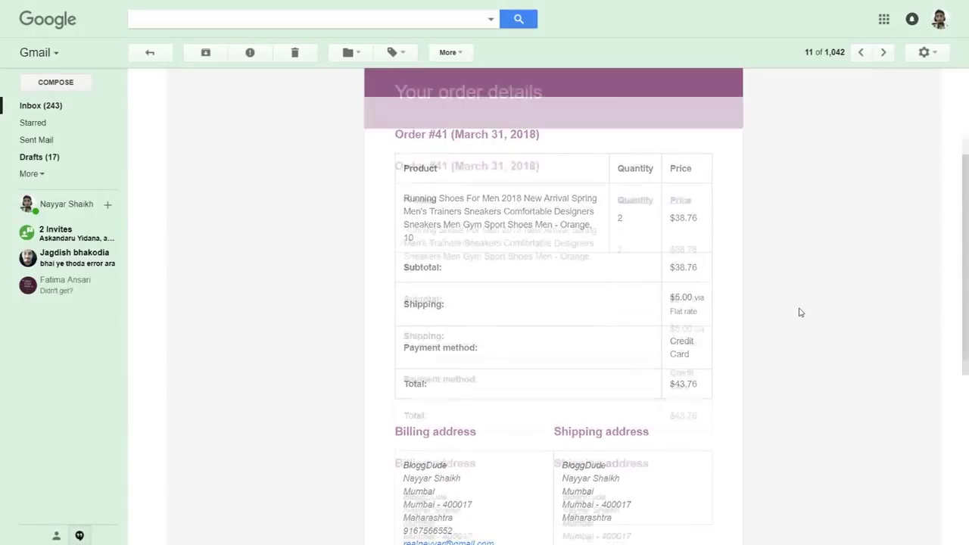
scroll(798, 310, up, 3)
scroll(801, 311, down, 1)
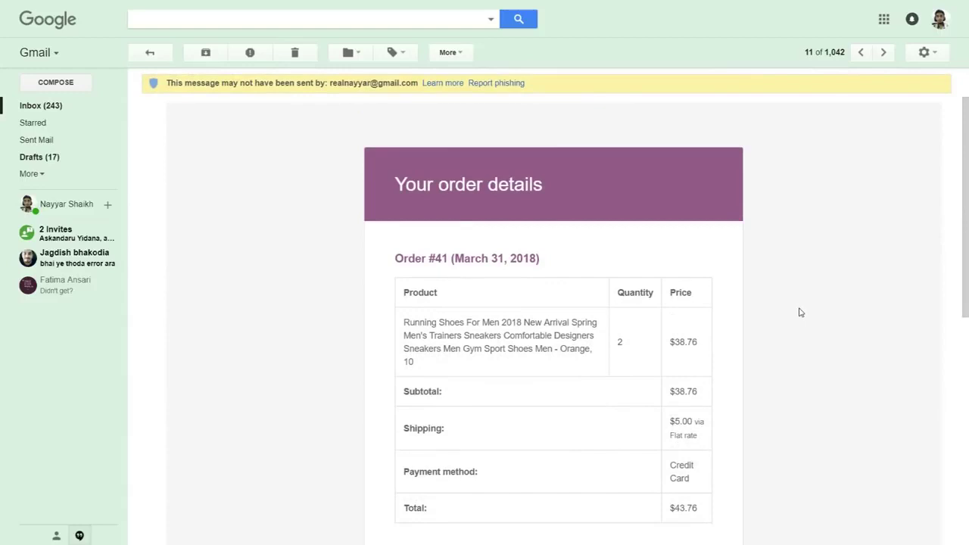
scroll(801, 312, down, 1)
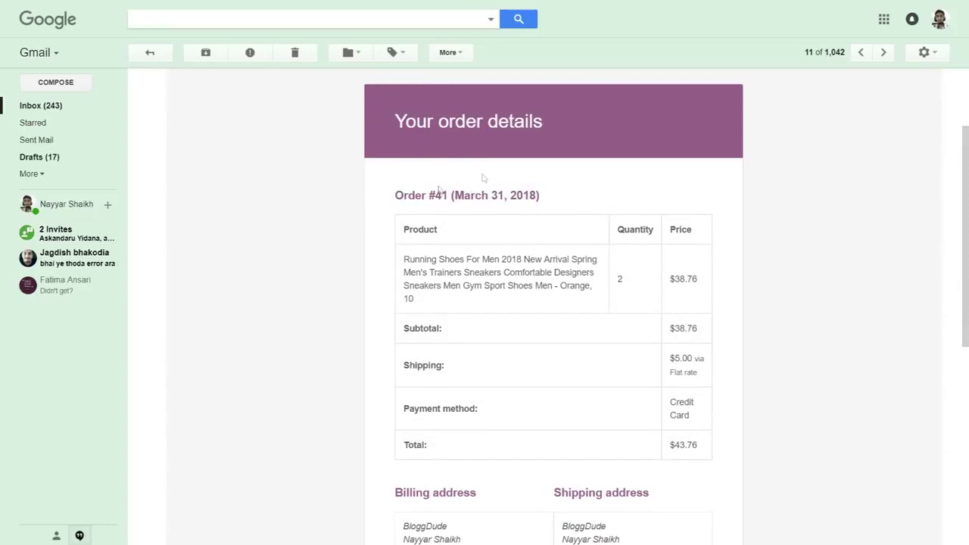
drag(390, 121, 594, 119)
click(549, 166)
scroll(601, 458, up, 2)
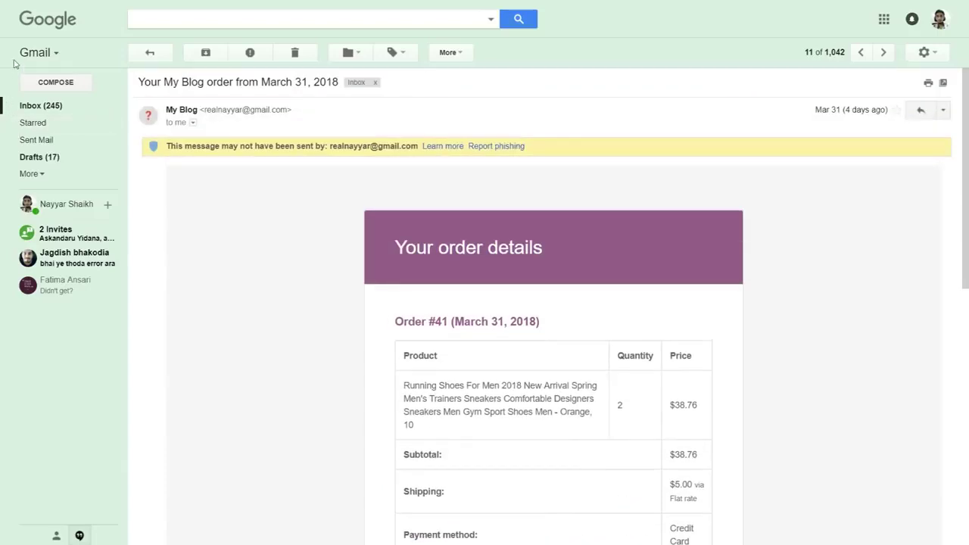
- Open the 'Note added to your My Blog order' e-mail and read its shipped message
click(38, 106)
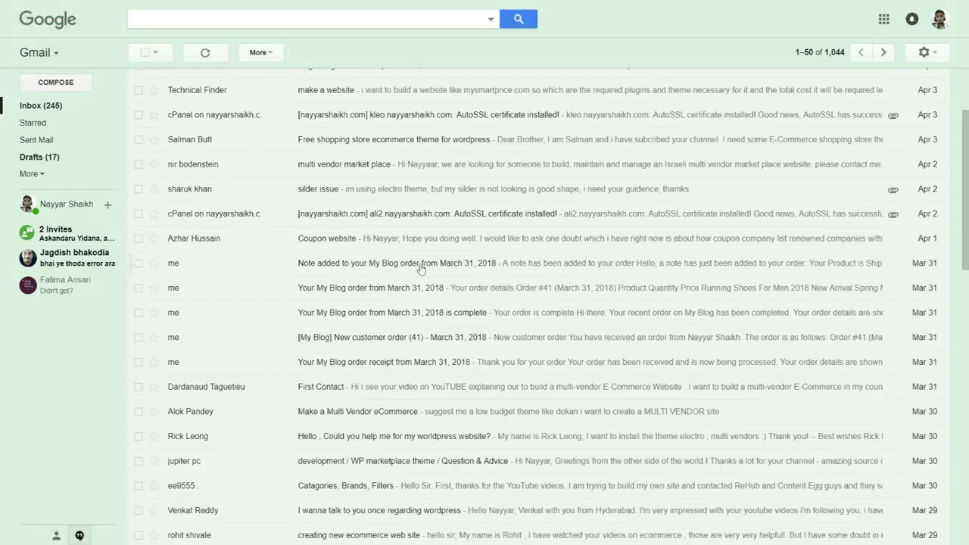
click(417, 263)
scroll(438, 296, down, 2)
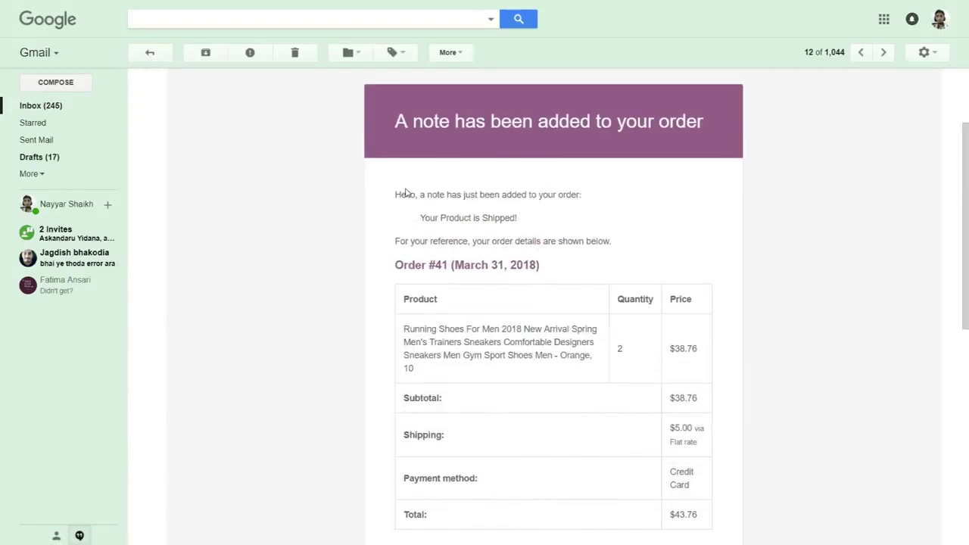
drag(393, 121, 723, 116)
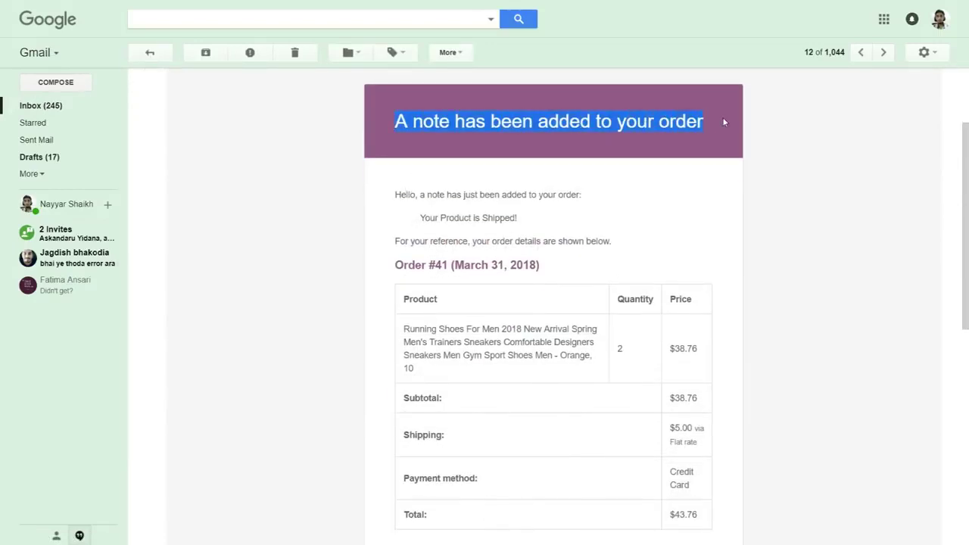
click(457, 172)
drag(393, 192, 599, 189)
click(562, 216)
drag(419, 217, 530, 218)
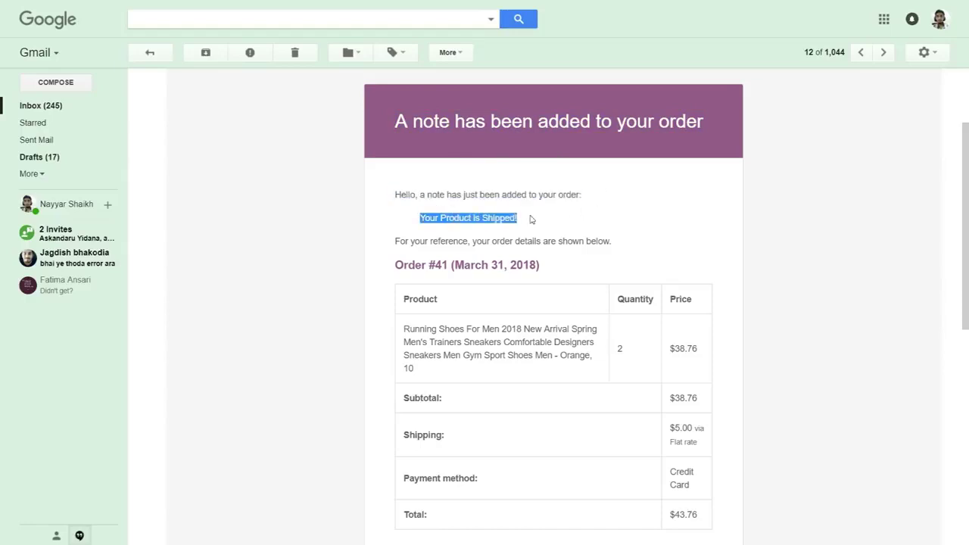
click(522, 228)
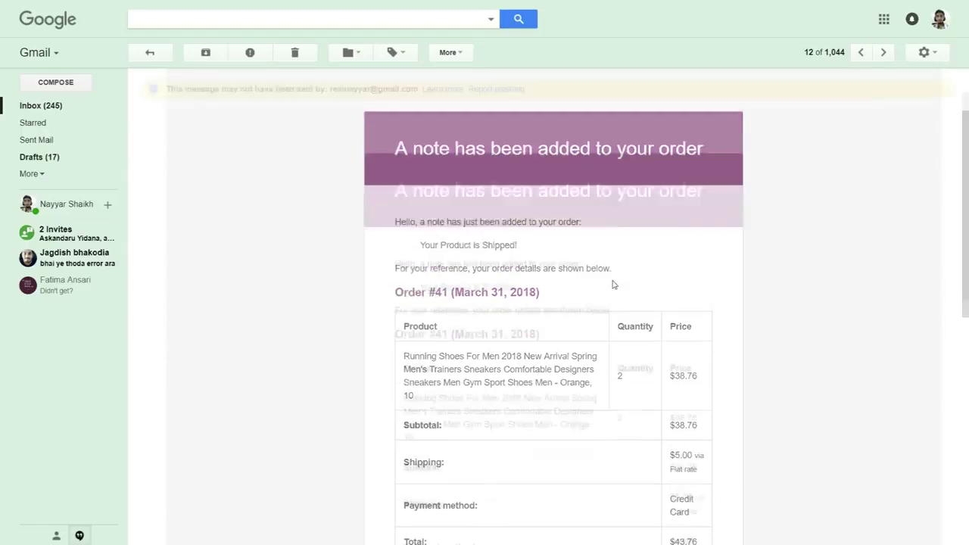
scroll(613, 282, up, 3)
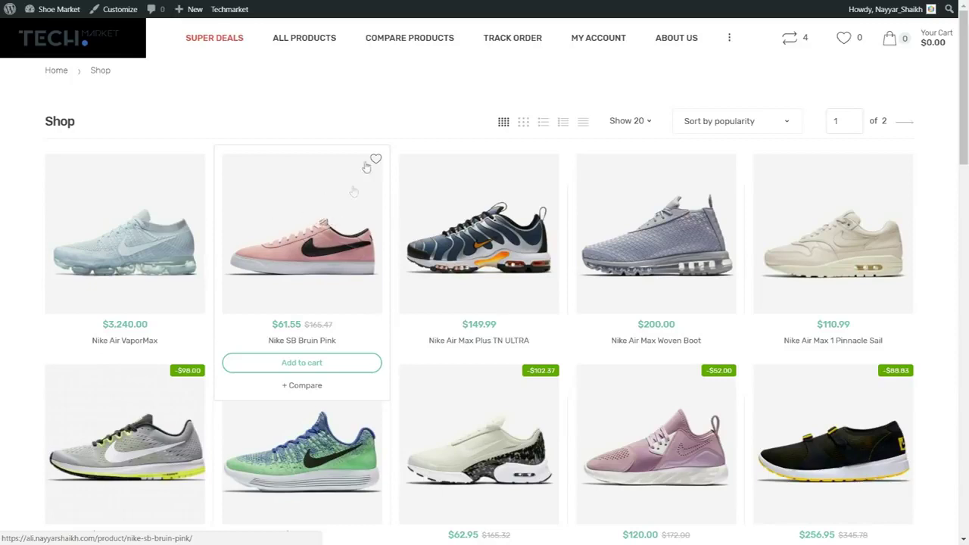
- Add Nike SB Bruin Pink and Converse to the cart and show the $146.54 mini-cart
click(313, 364)
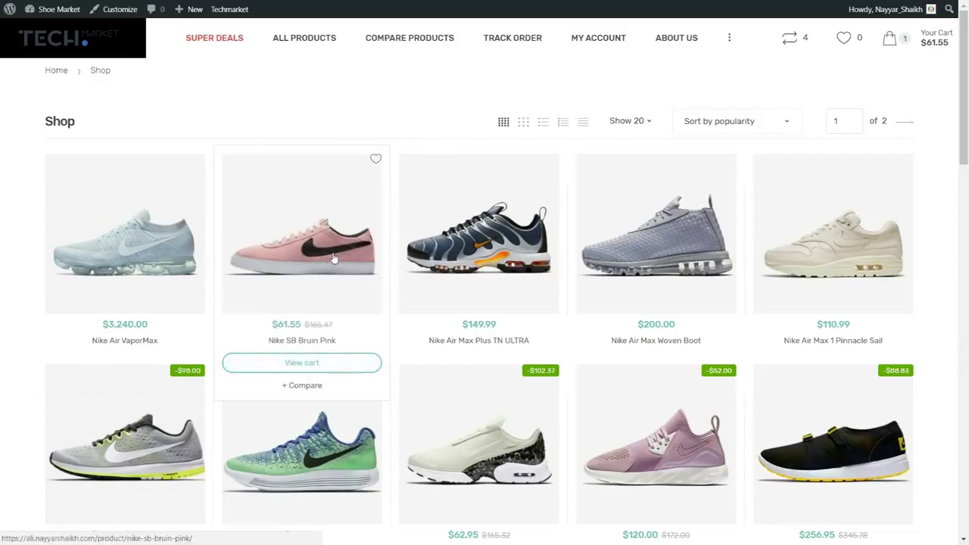
scroll(878, 250, down, 5)
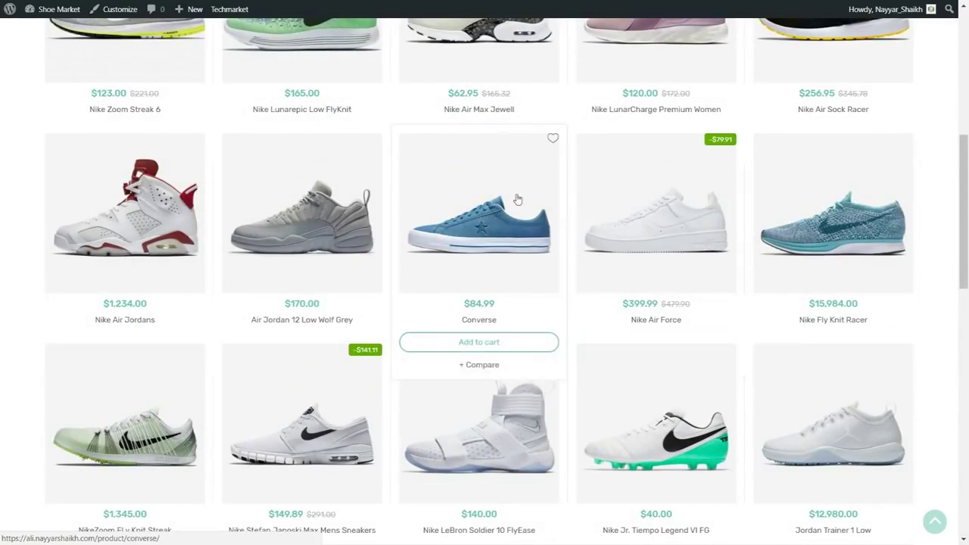
click(503, 344)
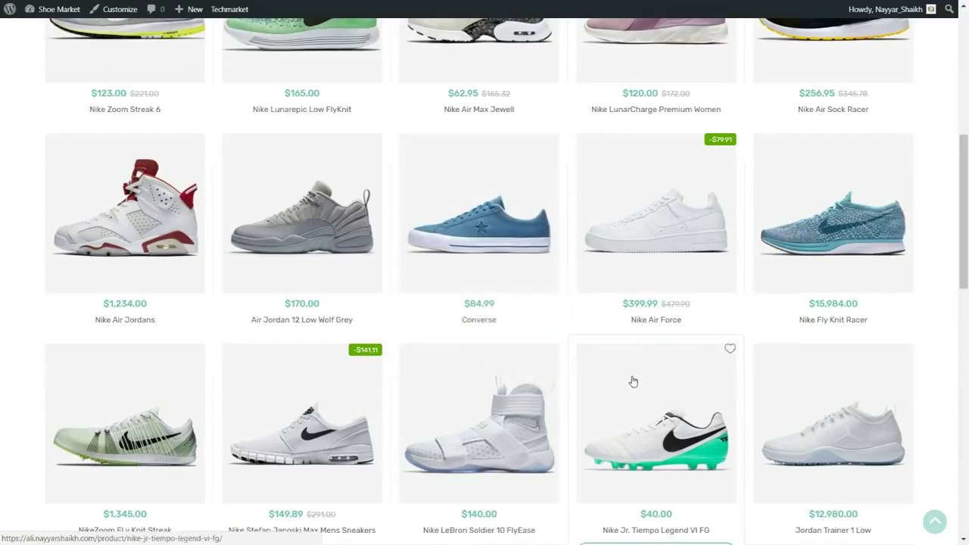
scroll(633, 381, up, 6)
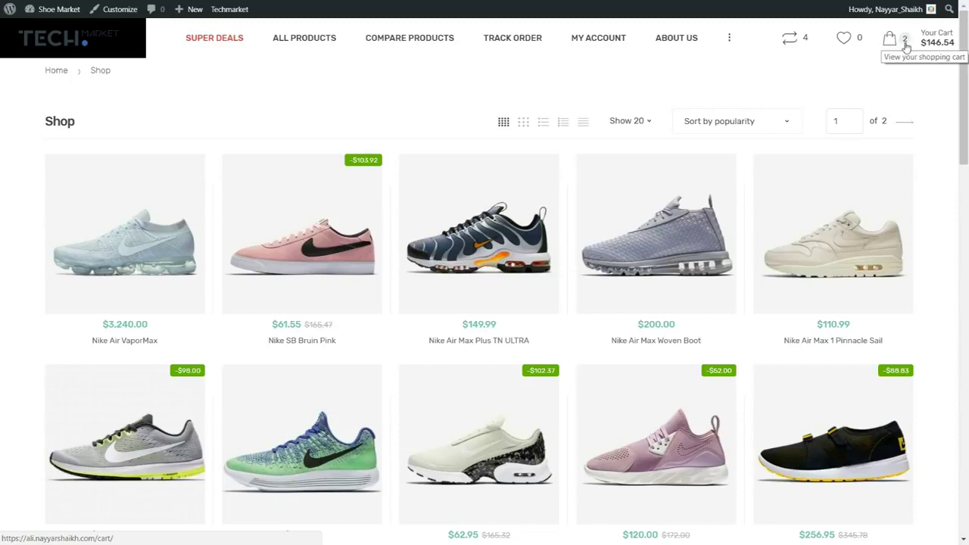
mouse_move(903, 47)
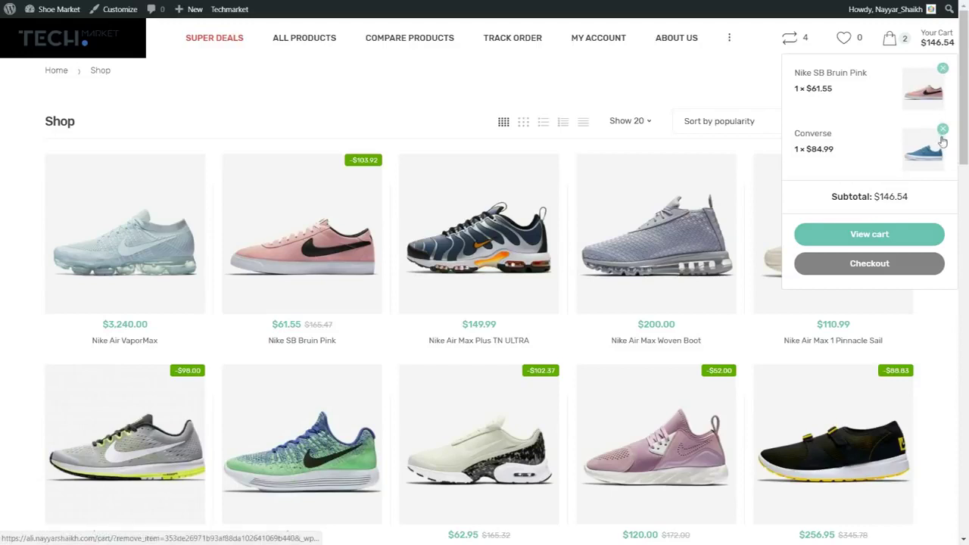
- Open the full cart and recalculate shipping with the existing India address
click(871, 241)
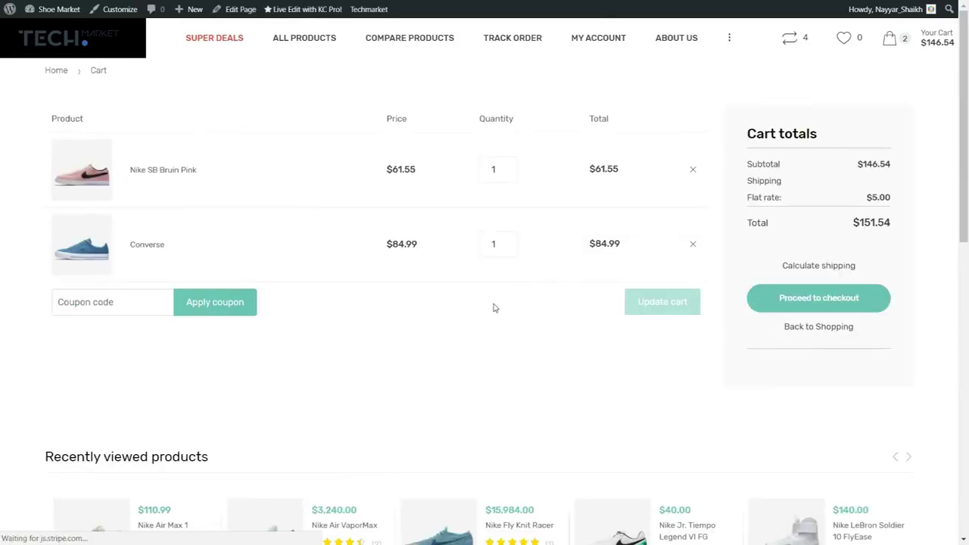
scroll(492, 314, down, 3)
scroll(495, 348, up, 3)
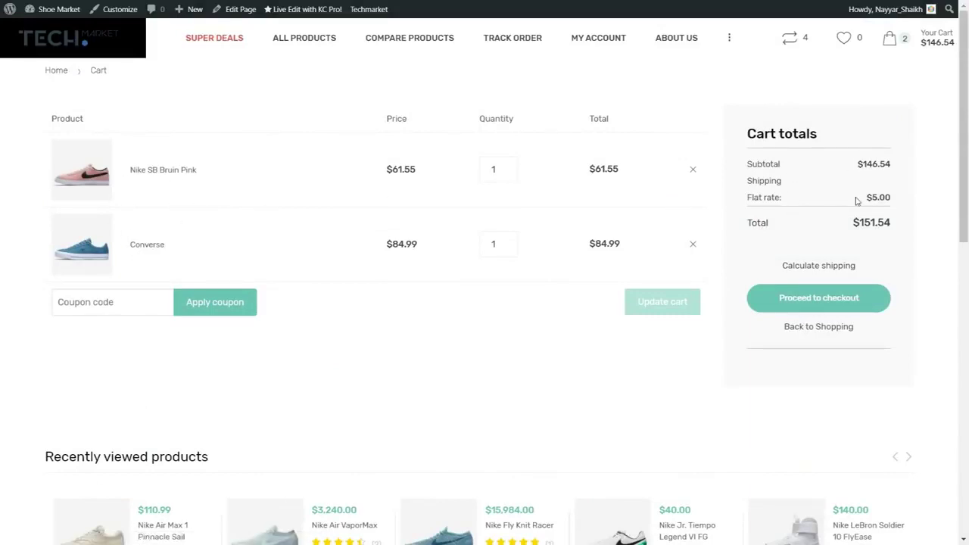
click(156, 310)
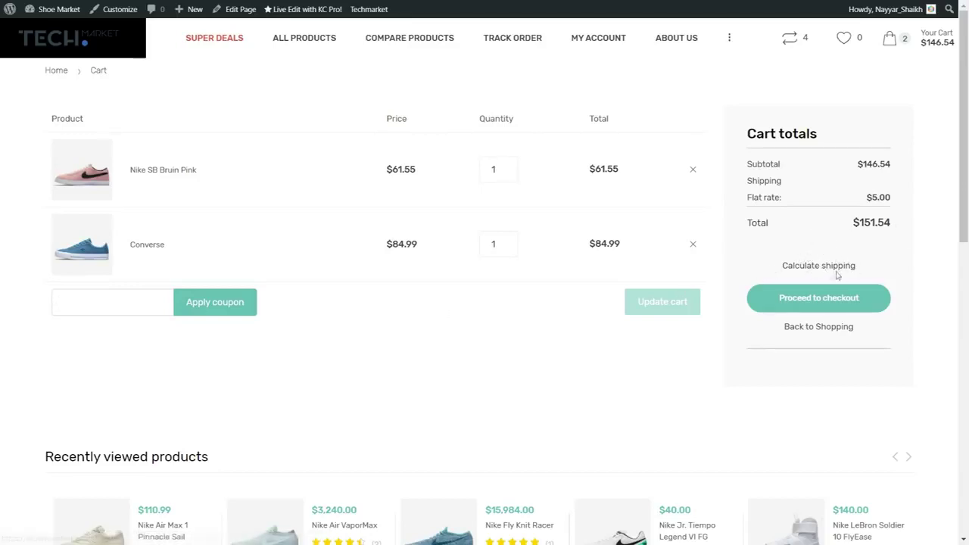
click(843, 273)
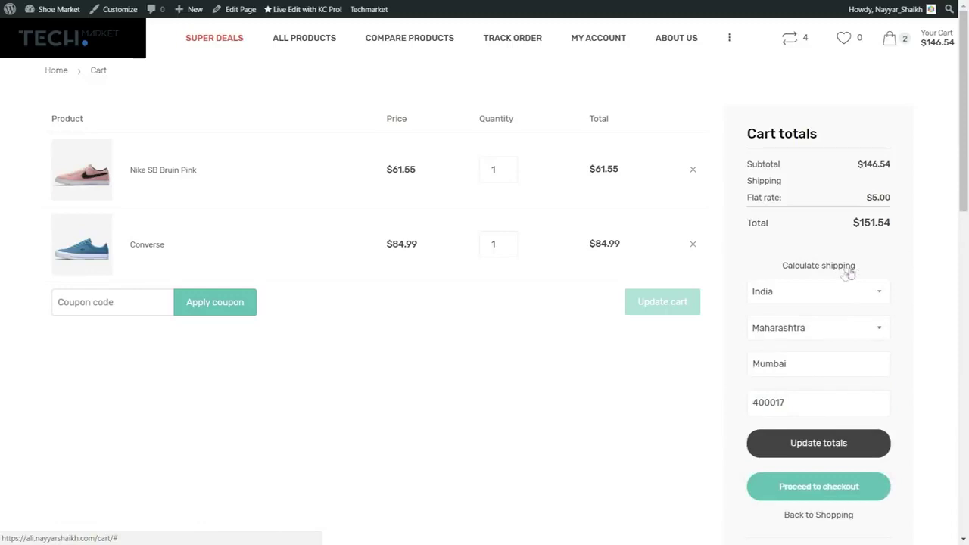
scroll(925, 267, down, 1)
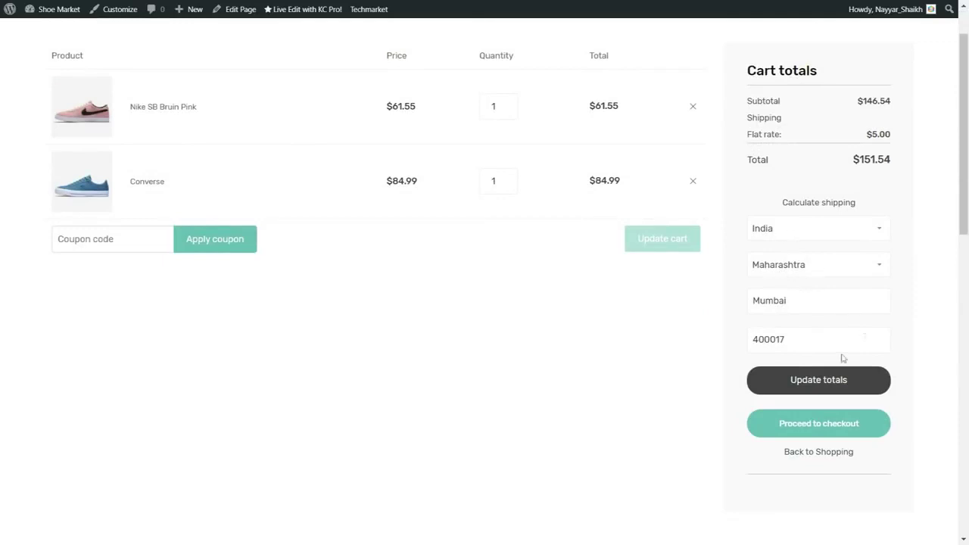
click(812, 384)
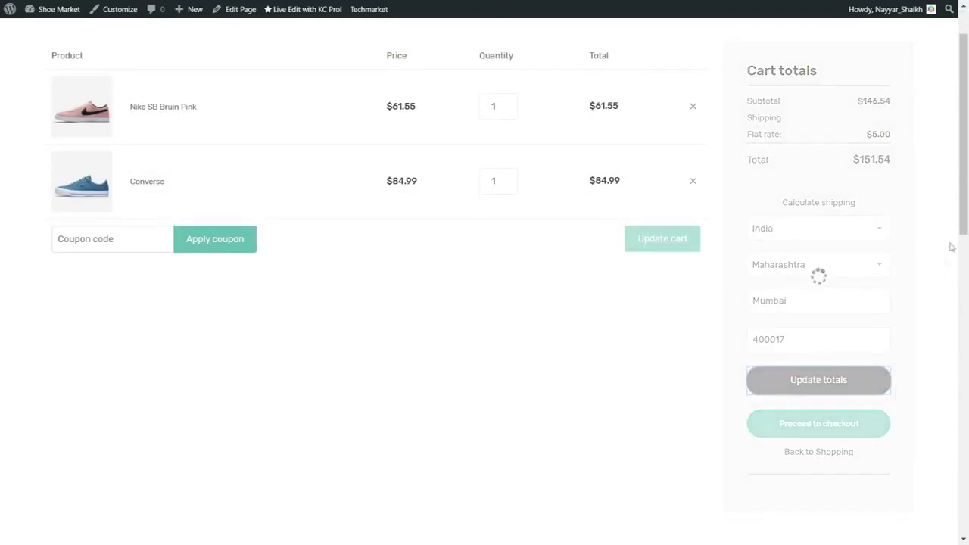
- Confirm the $146.54 subtotal, $5.00 flat rate and $151.54 total, then proceed to checkout
drag(748, 188, 898, 193)
click(902, 193)
click(878, 171)
drag(861, 156, 887, 157)
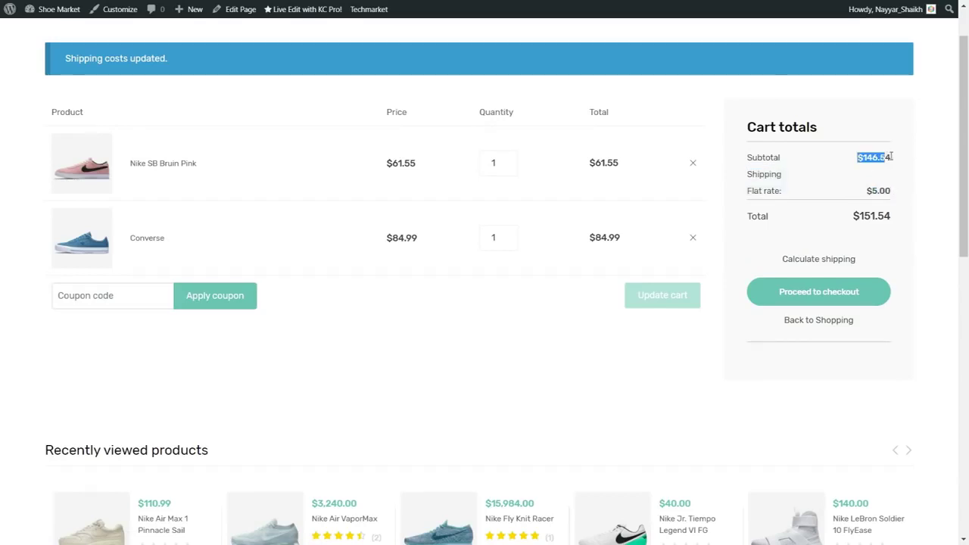
drag(864, 194, 889, 190)
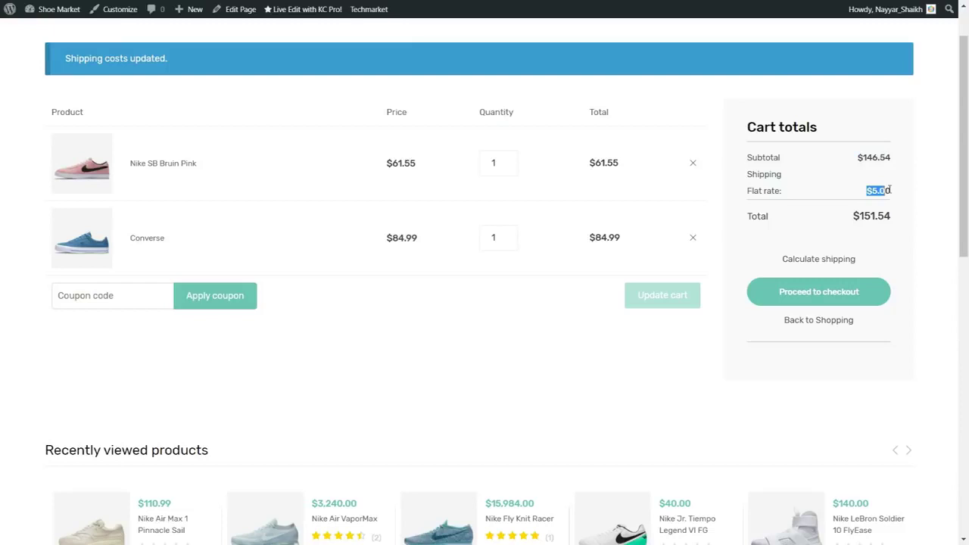
drag(852, 216, 893, 218)
click(846, 227)
click(831, 302)
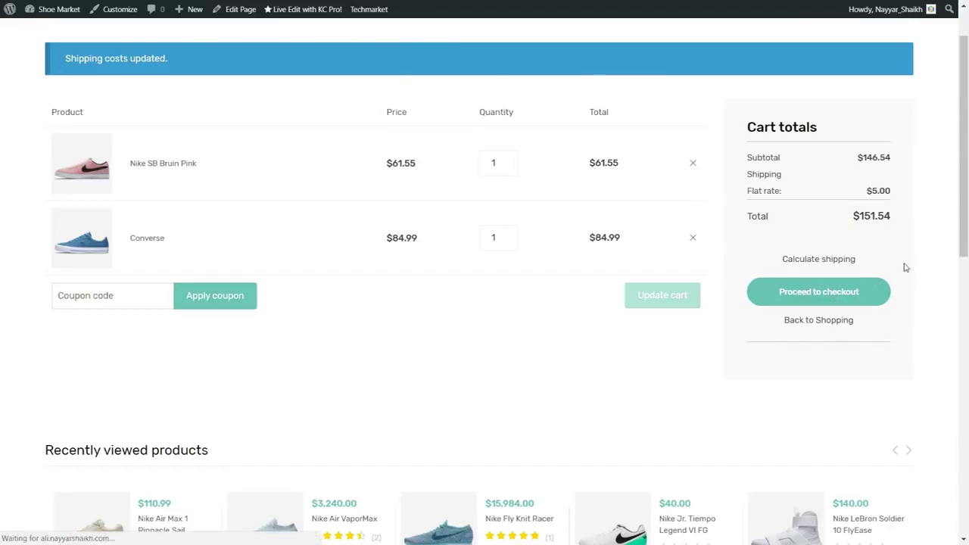
- Review the prefilled billing details and order summary on the checkout page
scroll(530, 280, down, 5)
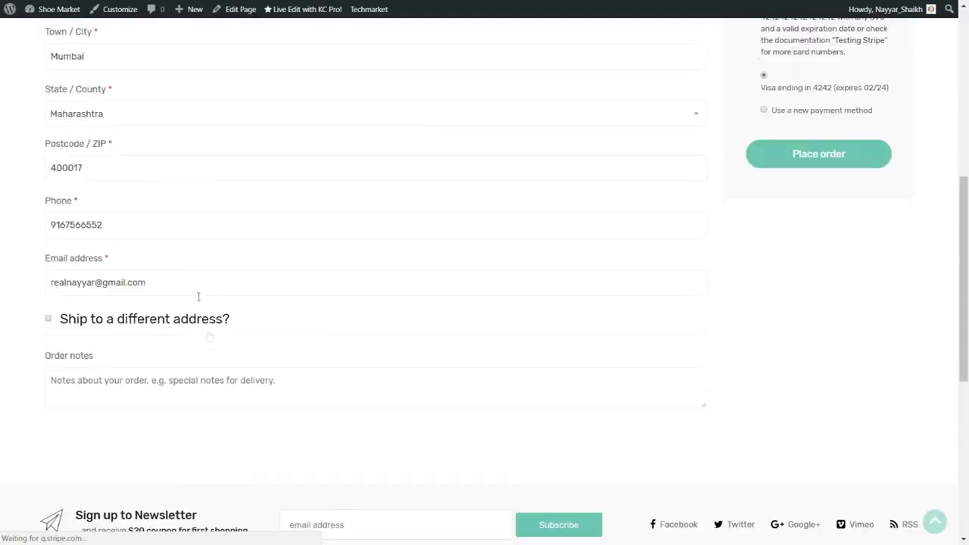
scroll(194, 293, up, 8)
click(91, 239)
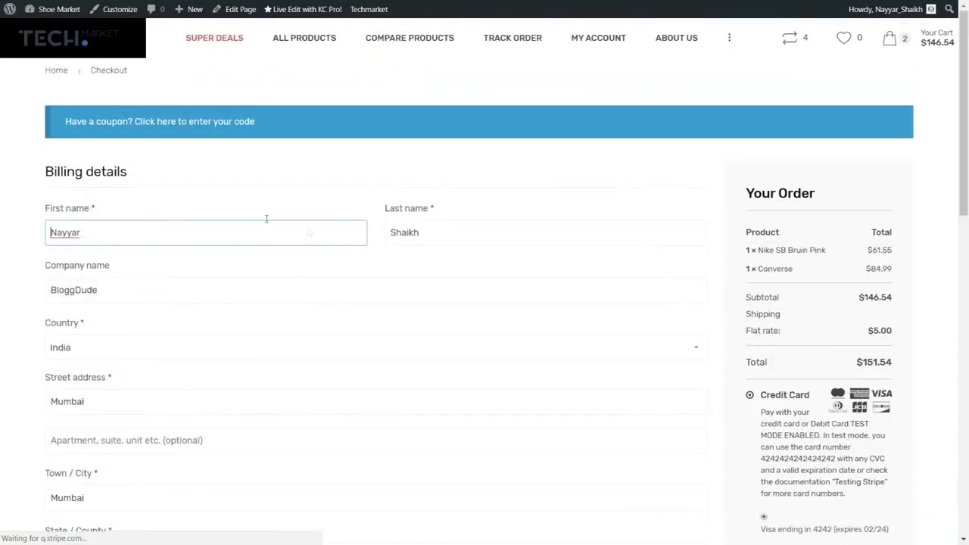
scroll(712, 330, down, 1)
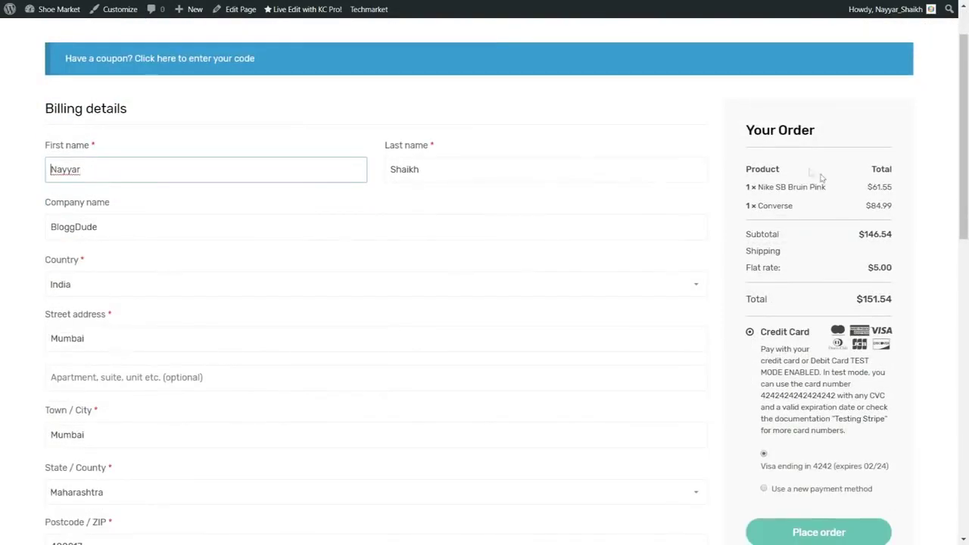
drag(745, 175, 858, 224)
click(883, 251)
- Choose to pay with a new payment method instead of the saved Visa card
scroll(904, 277, down, 1)
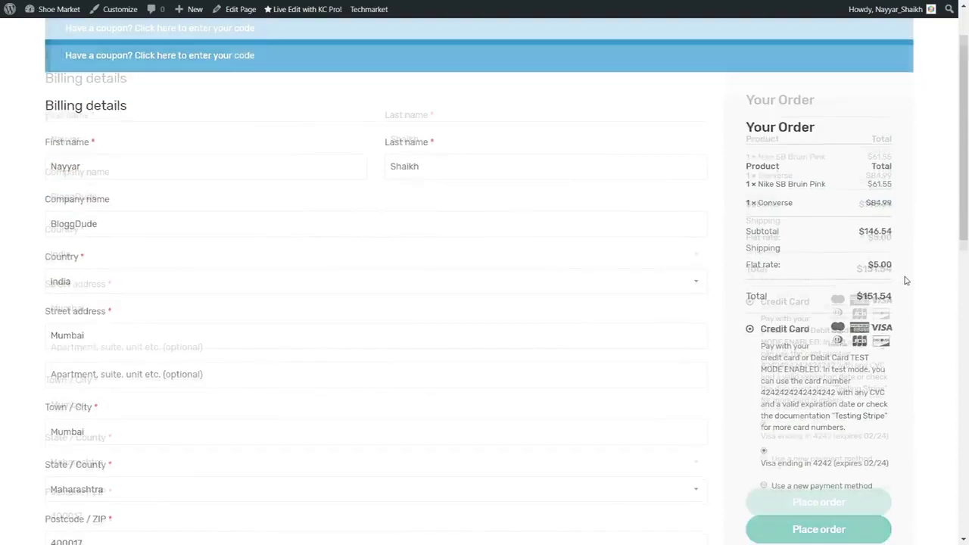
scroll(872, 333, down, 1)
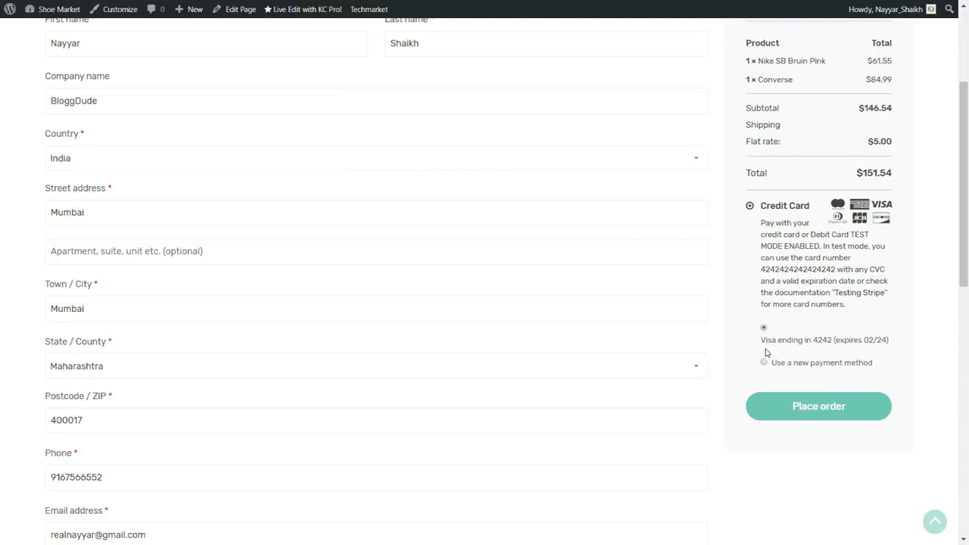
drag(763, 344, 892, 343)
click(892, 344)
click(764, 362)
- Enter the Stripe test card number, expiry 02 and security code 123
scroll(924, 357, down, 3)
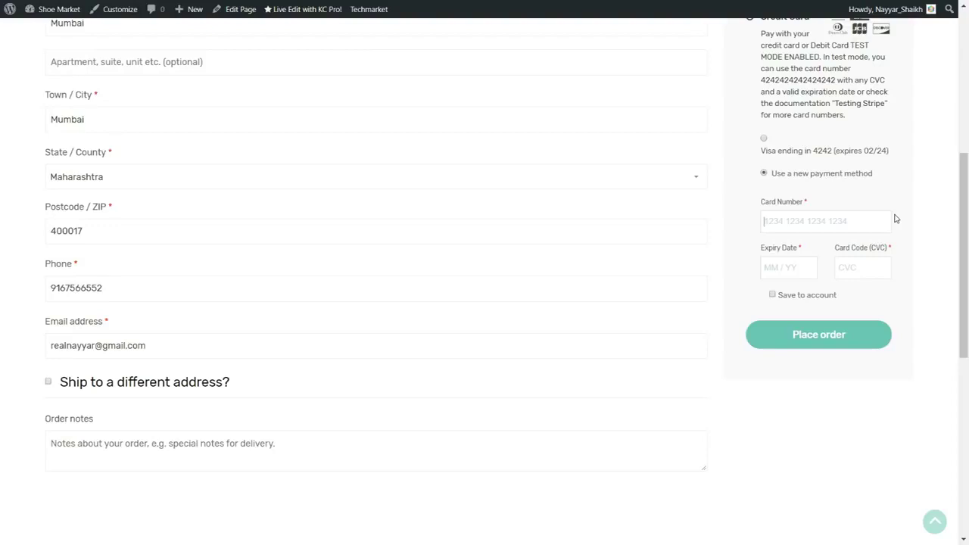
text(4242 4242 4242 4242)
click(806, 277)
text(02 / 41)
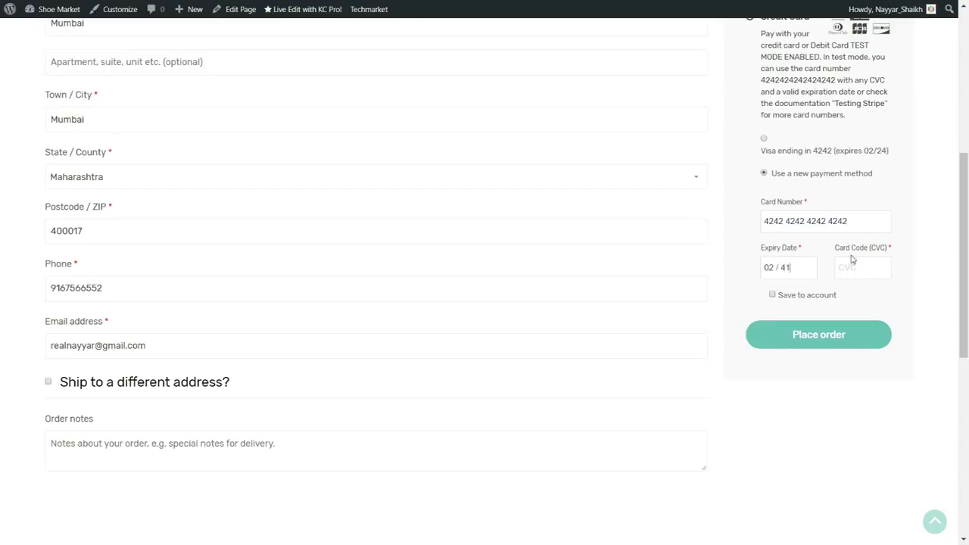
click(856, 265)
text(123)
- Leave Save to account unticked and place the order
click(772, 295)
click(772, 294)
drag(760, 155, 909, 157)
drag(882, 221, 782, 278)
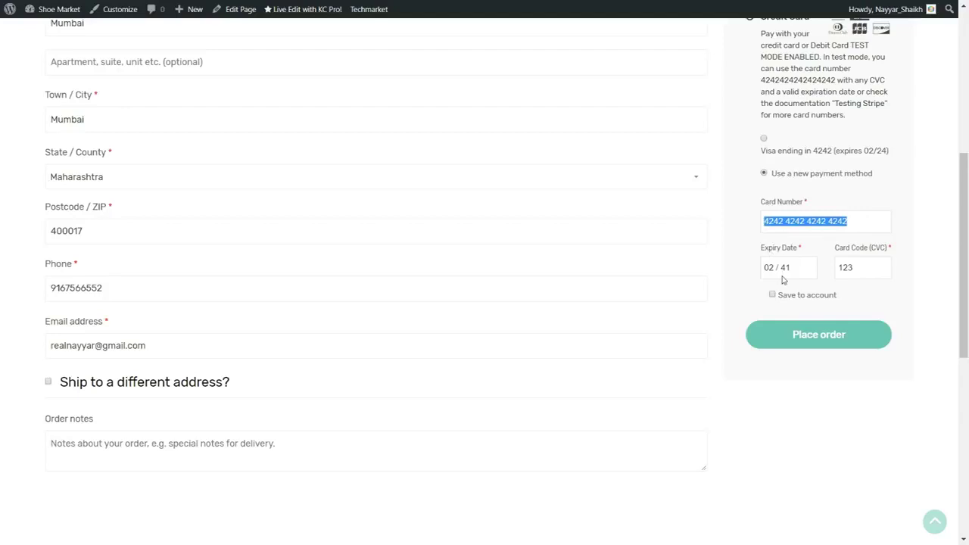
click(842, 335)
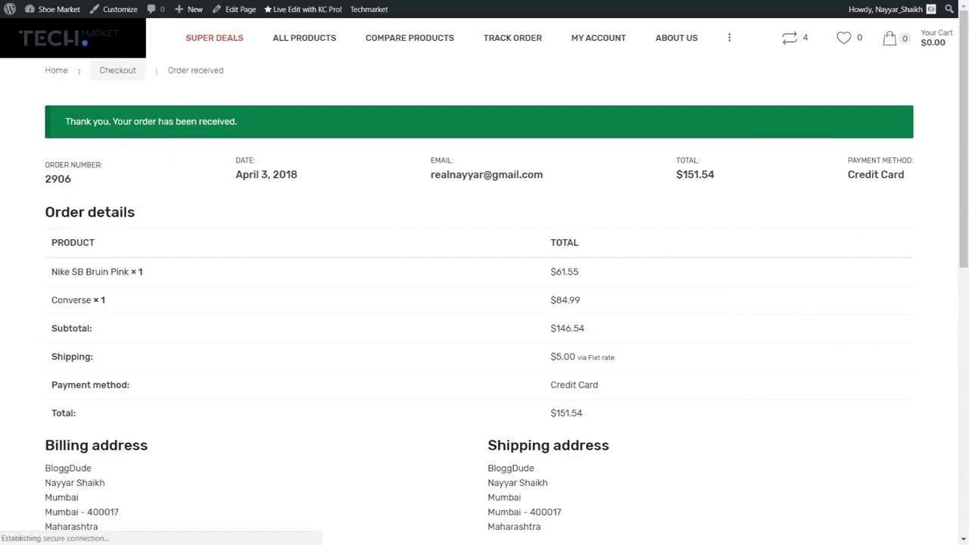
- Review the Order received thank-you page for the $151.54 purchase
drag(112, 121, 206, 121)
click(260, 129)
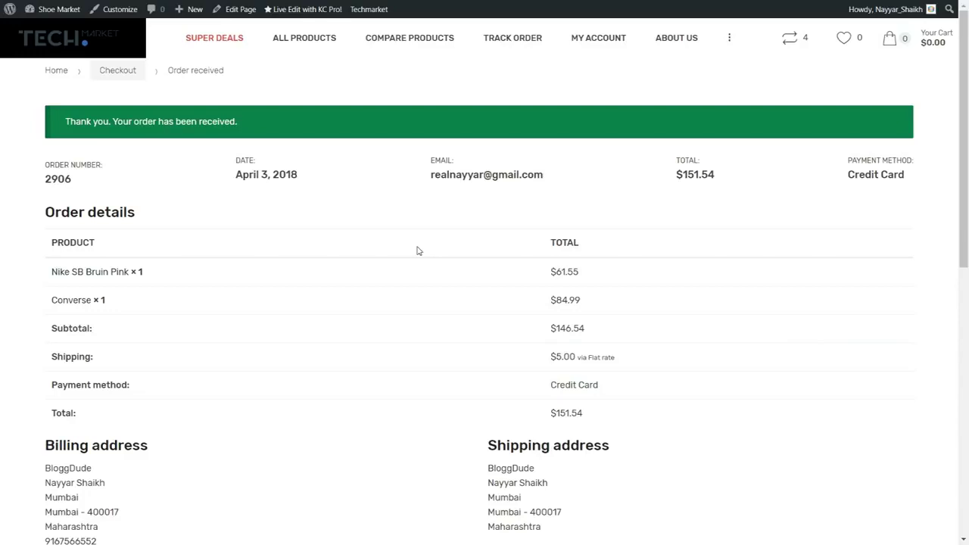
scroll(750, 320, down, 3)
scroll(751, 320, up, 3)
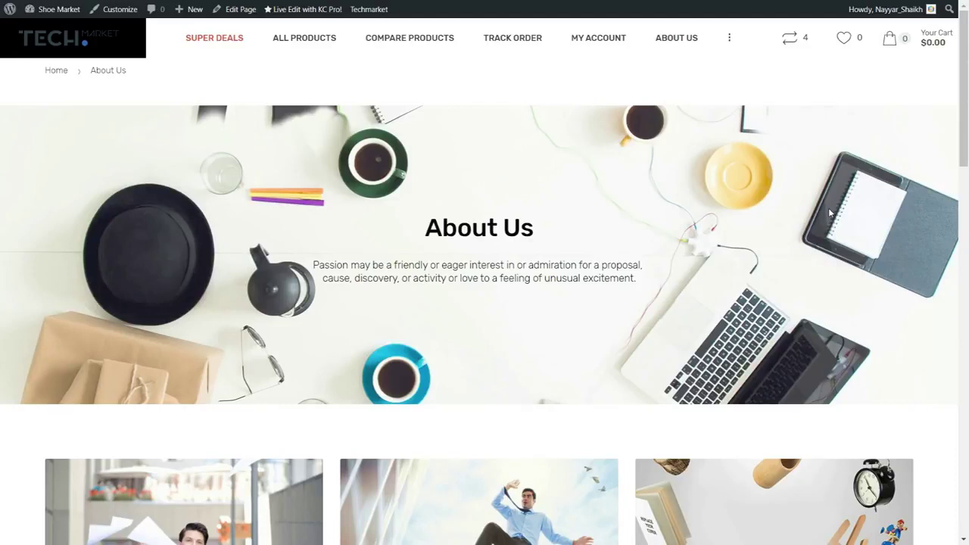
- Scroll through About Us, then view the Frequently Asked Questions page
scroll(809, 286, down, 4)
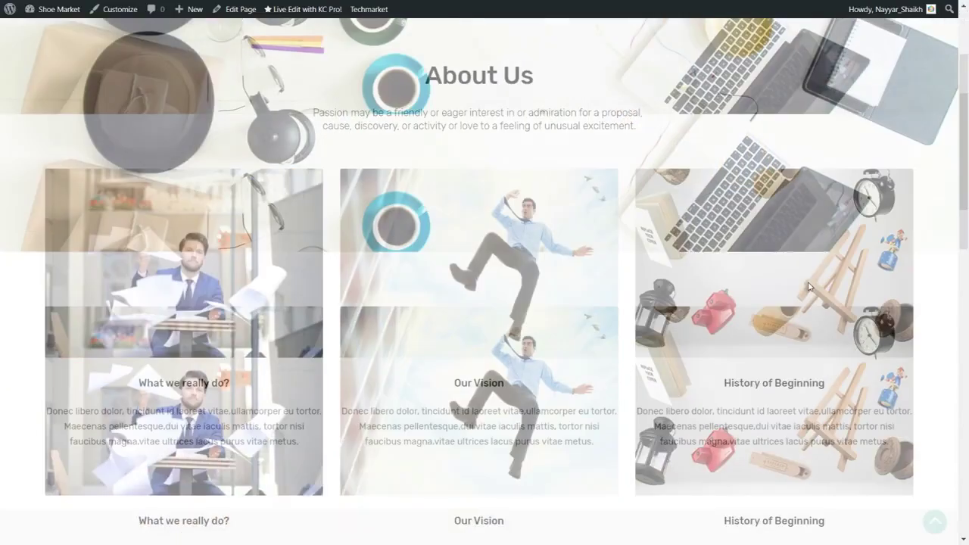
scroll(809, 286, down, 12)
scroll(807, 310, up, 6)
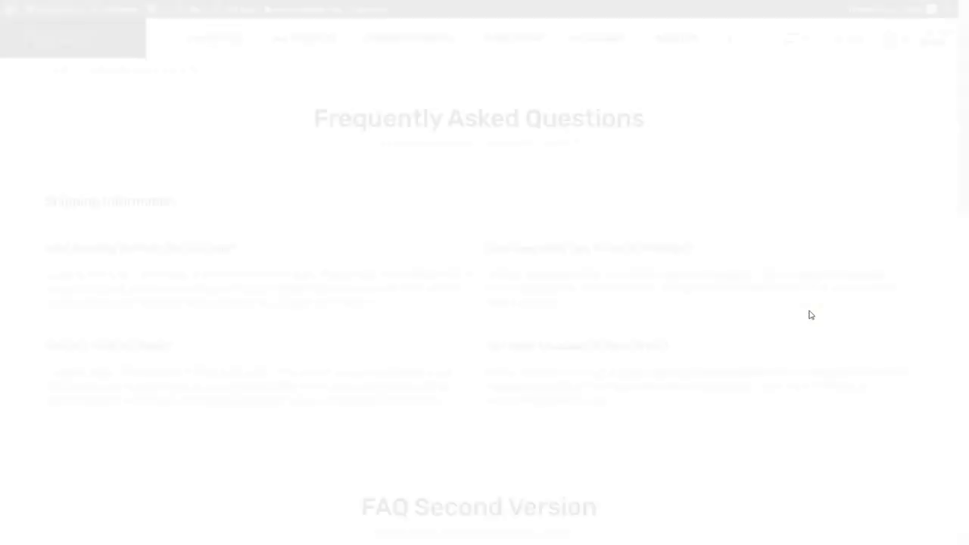
drag(312, 121, 664, 126)
click(679, 133)
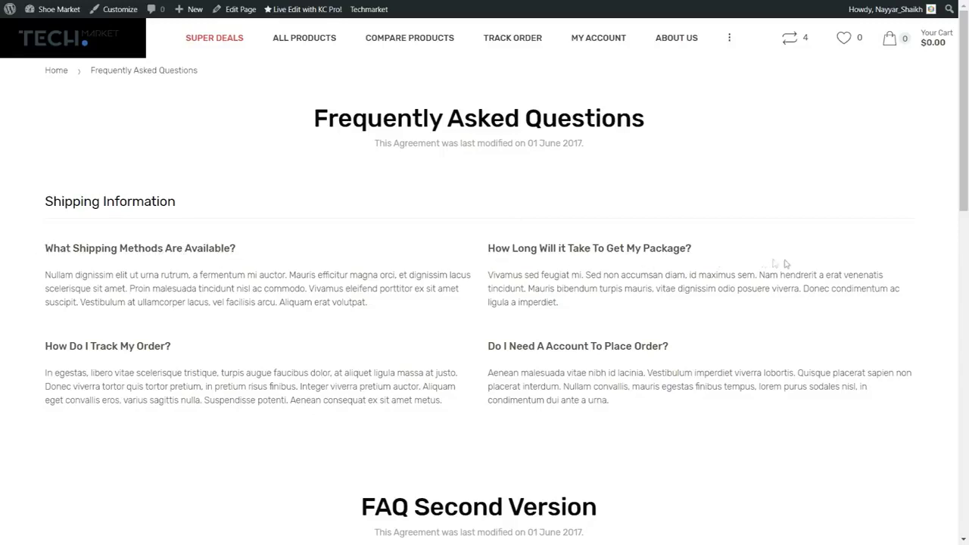
- Scroll the FAQ page, then view the Terms and Conditions page
scroll(785, 268, down, 2)
scroll(674, 357, down, 5)
scroll(659, 374, up, 2)
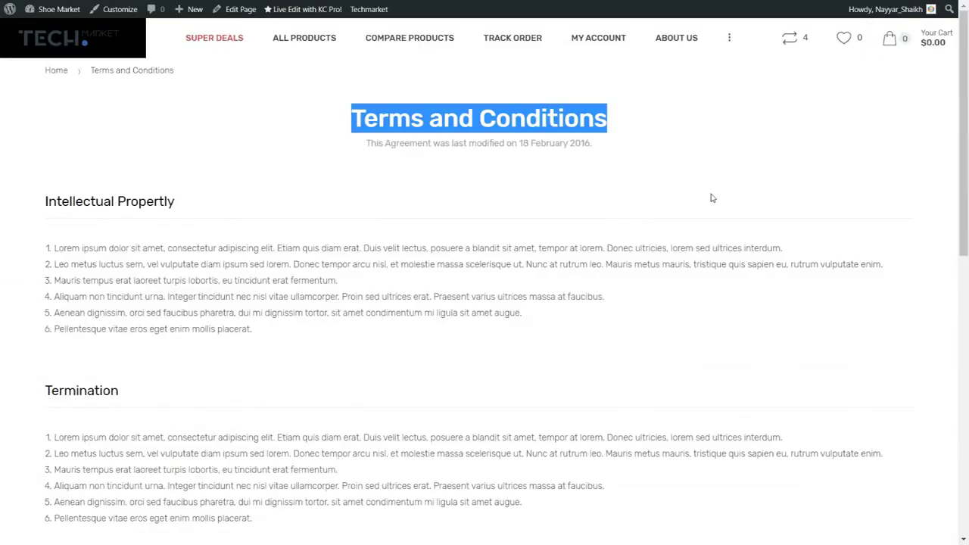
click(710, 182)
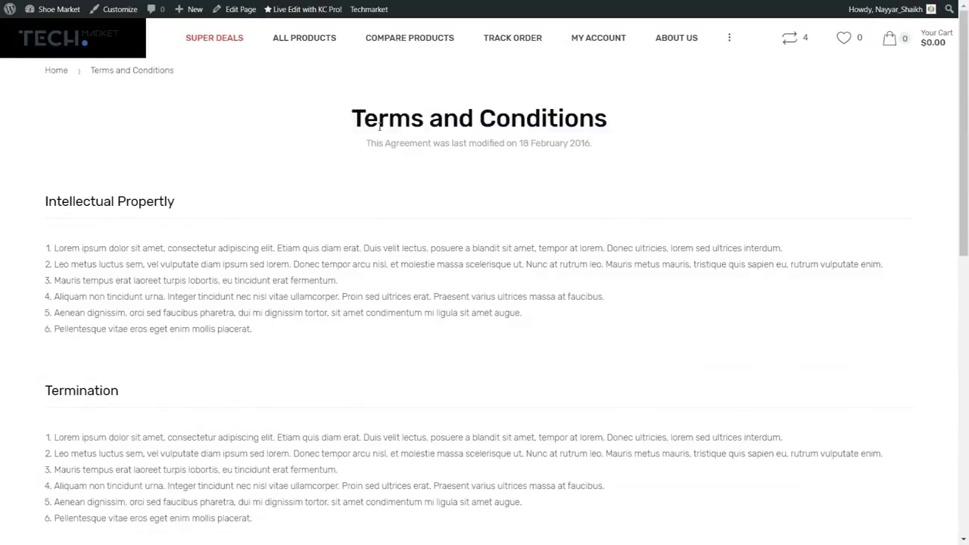
drag(351, 115, 628, 119)
click(628, 119)
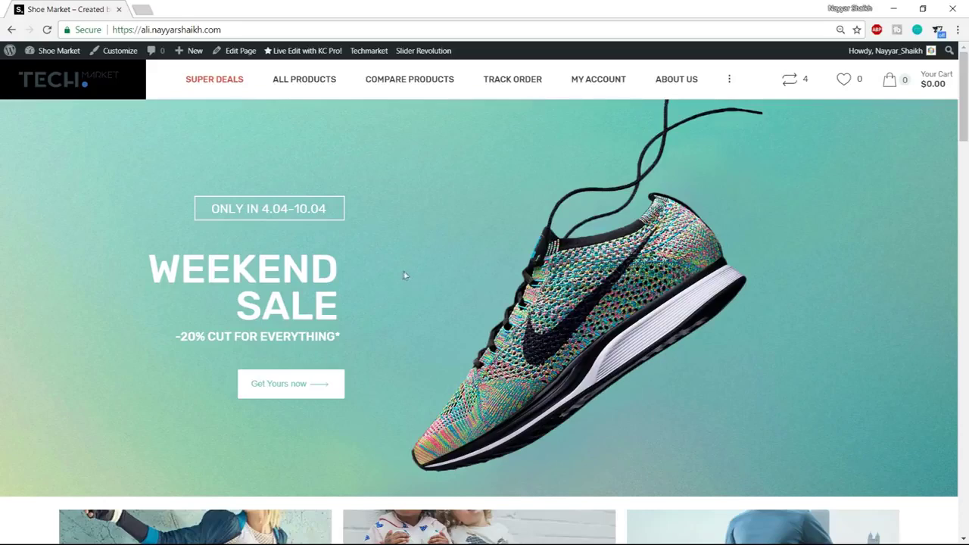
- Scroll the Shoe Market home page back up to the Weekend Sale banner
scroll(581, 280, down, 4)
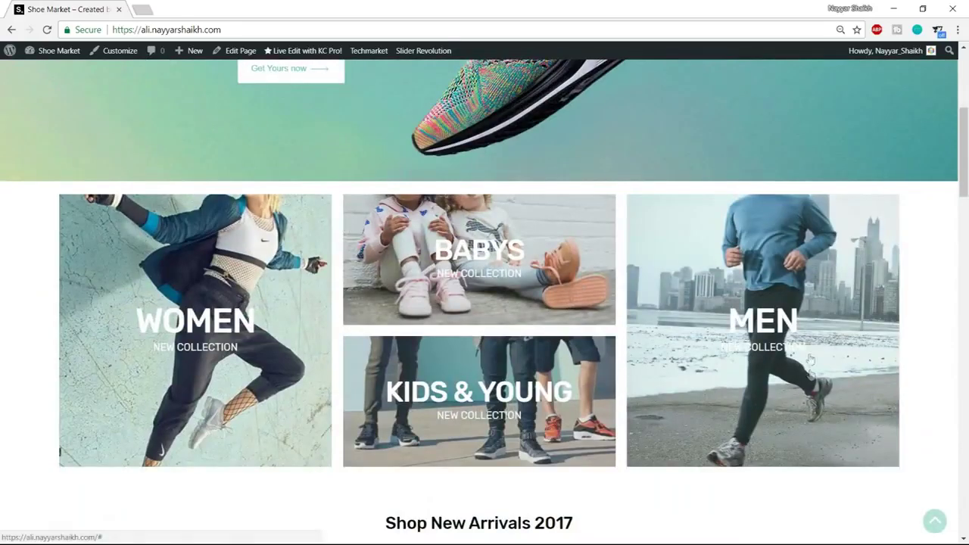
scroll(810, 371, up, 5)
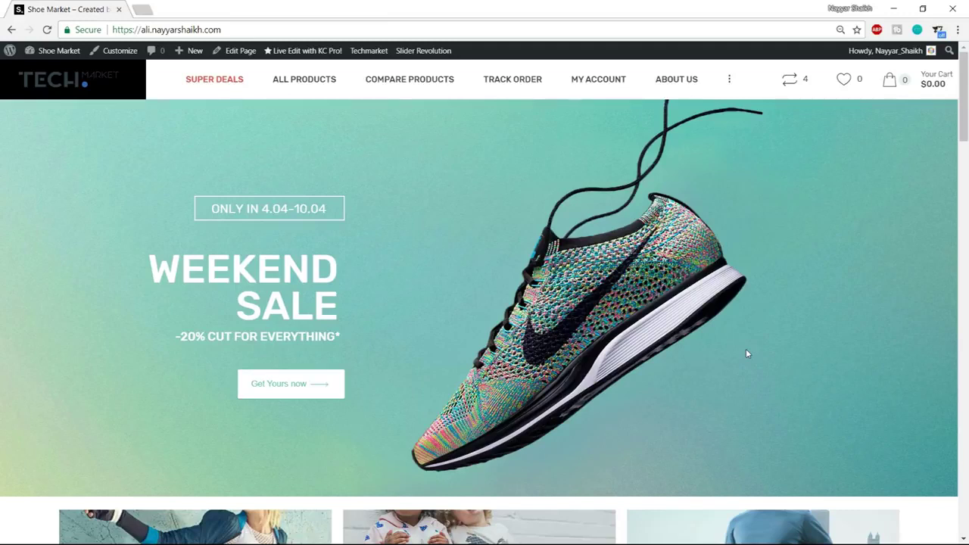
- Load bloggdude.com/tmd in a new Chrome tab to reach TMDHosting's Cloud Hosting page
click(146, 10)
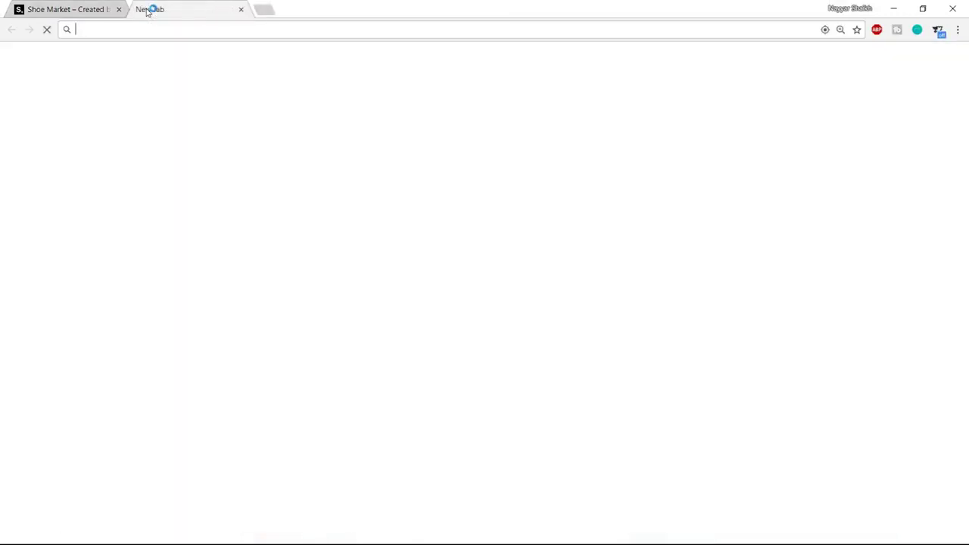
text(bloggdude.com/tm)
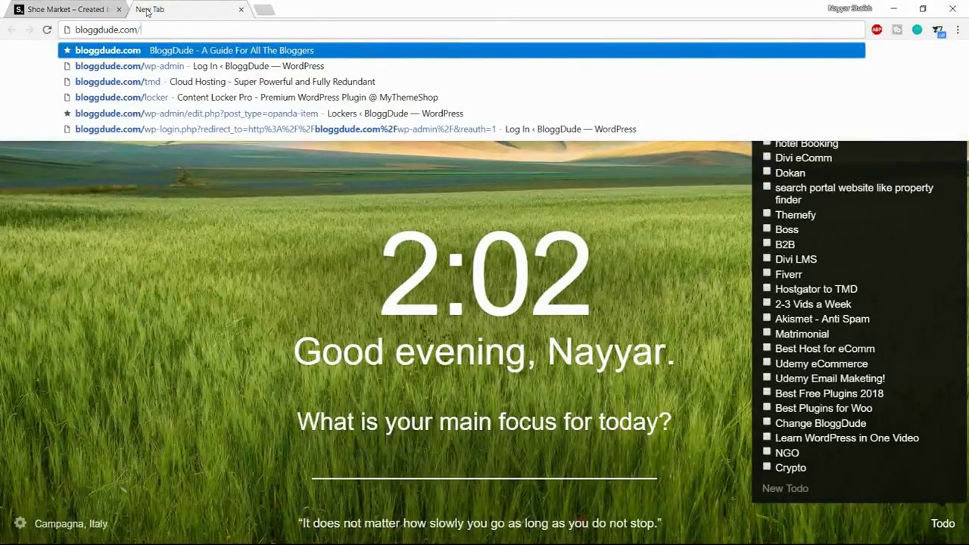
text(d)
key(Return)
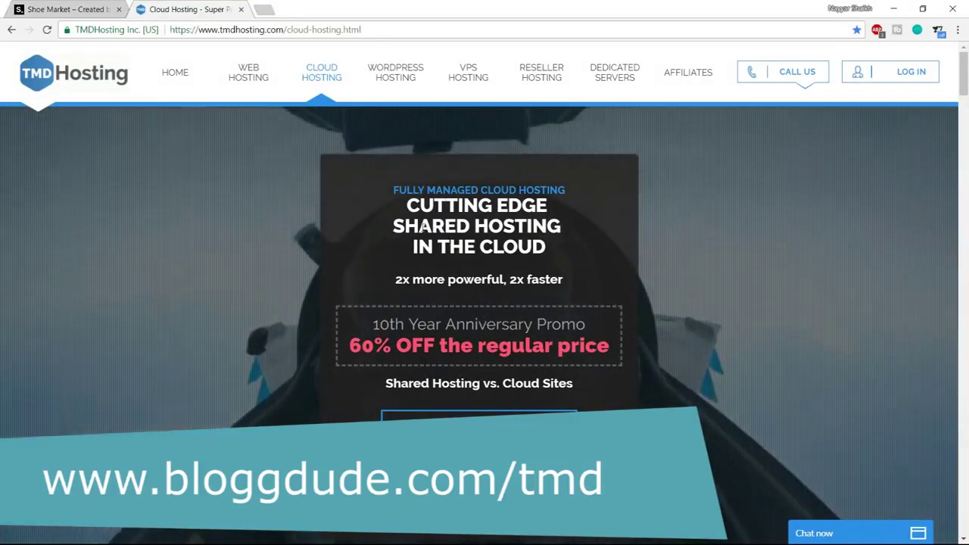
- Move from the SHARED HOSTING section to the cloud hosting plans and scroll to the plan features
drag(390, 224, 577, 219)
click(579, 222)
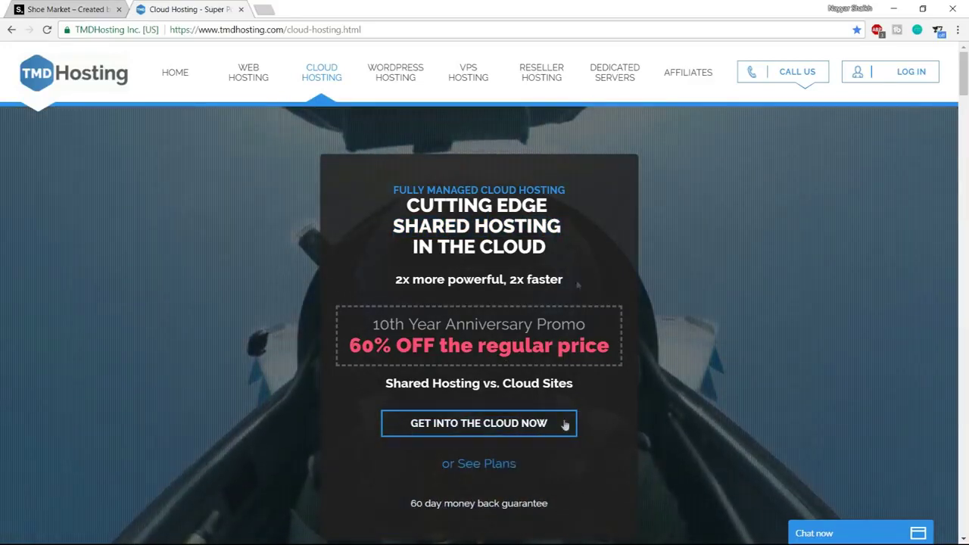
click(476, 430)
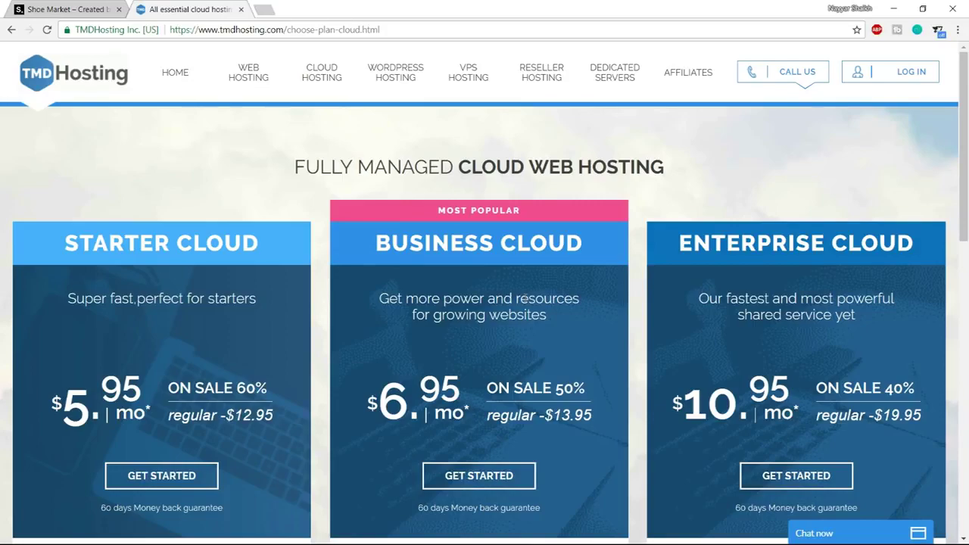
scroll(614, 315, down, 3)
scroll(617, 333, up, 3)
scroll(828, 354, down, 5)
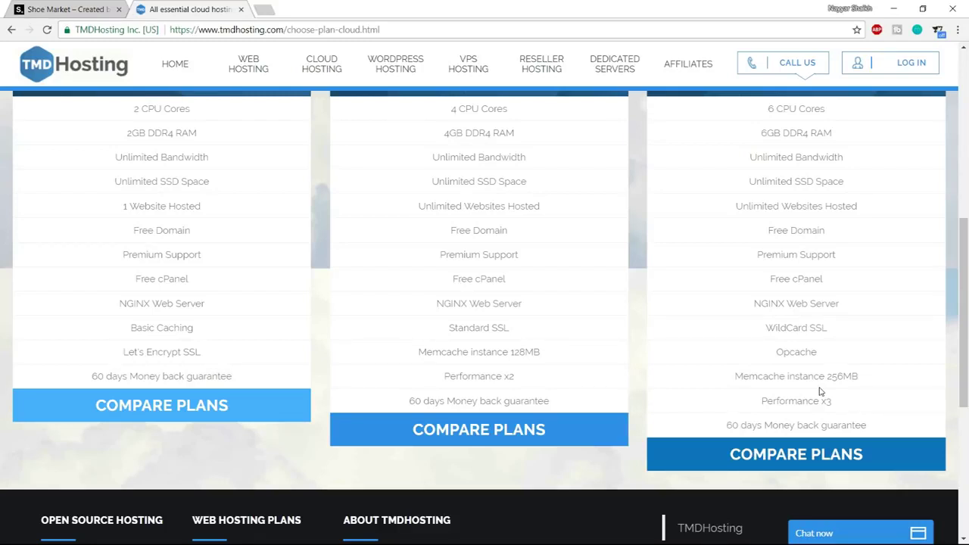
scroll(817, 394, up, 2)
scroll(814, 378, down, 2)
- Highlight the Enterprise plan's 6 CPU Cores, 6GB DDR4 RAM, Unlimited Bandwidth and SSD Space, minimizing the chat
drag(767, 109, 842, 111)
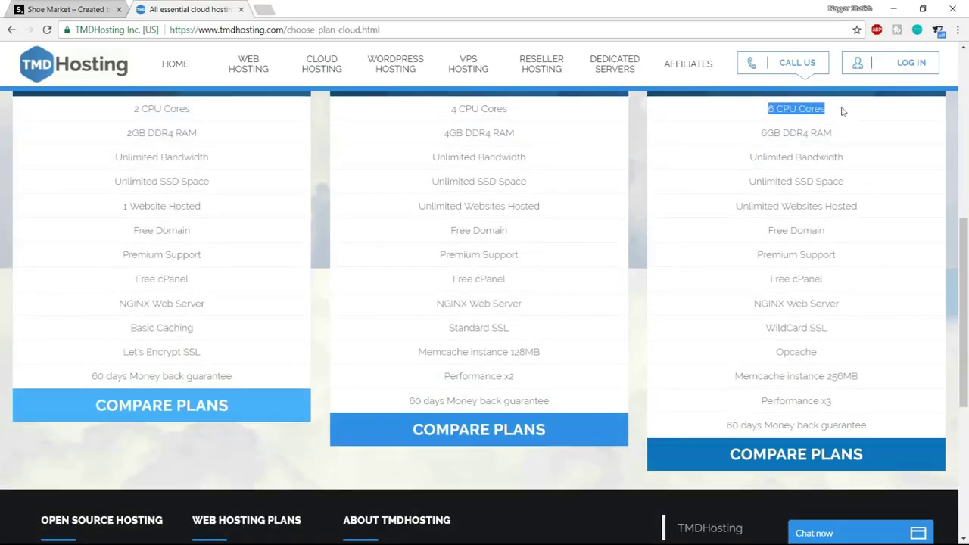
drag(752, 133, 855, 131)
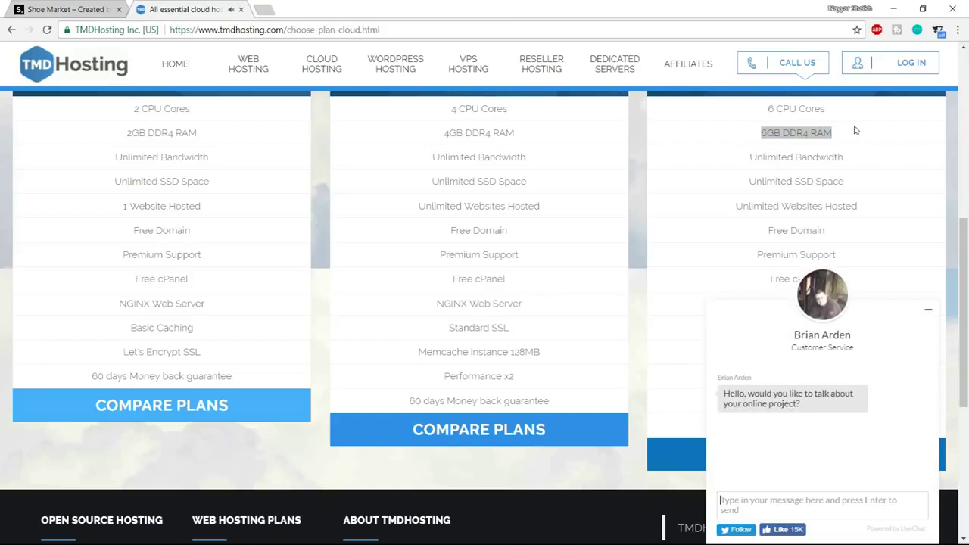
click(928, 309)
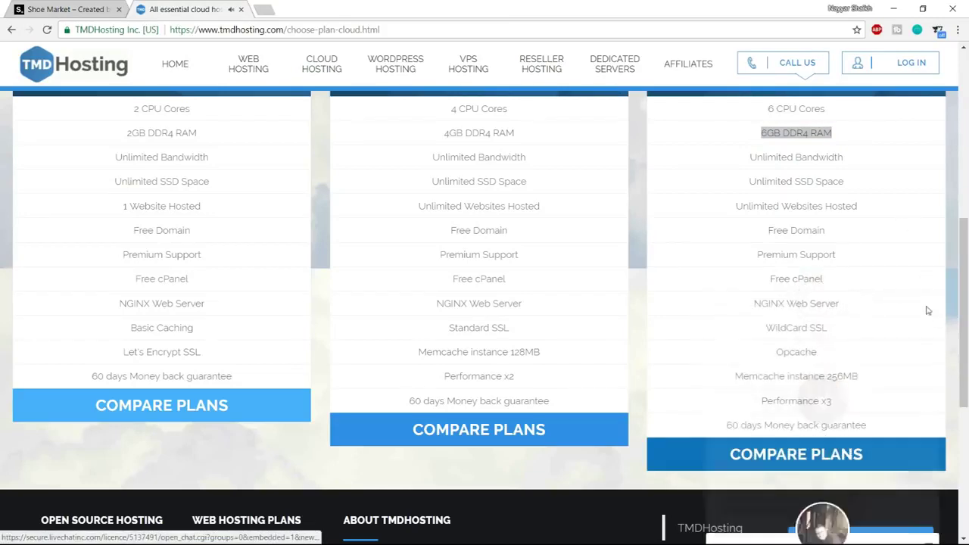
click(796, 138)
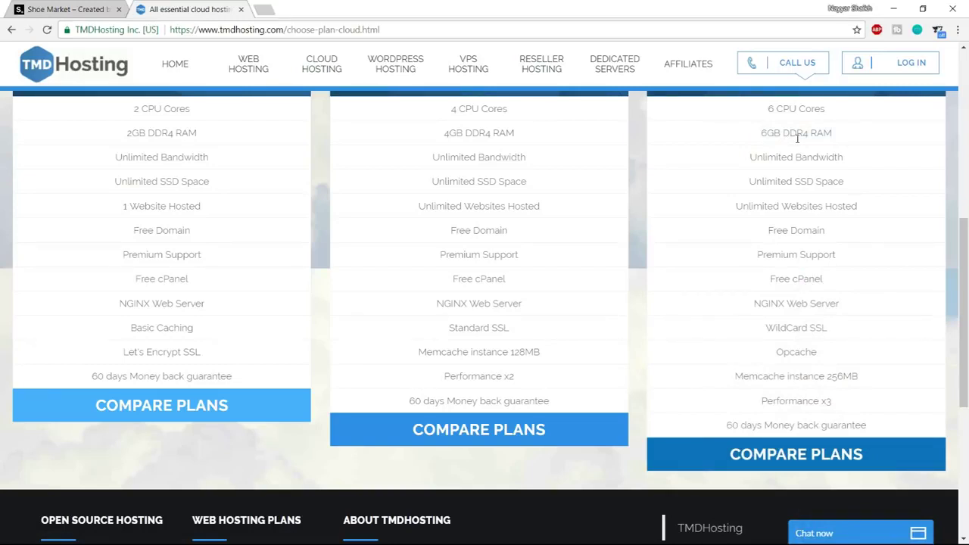
drag(748, 158, 874, 159)
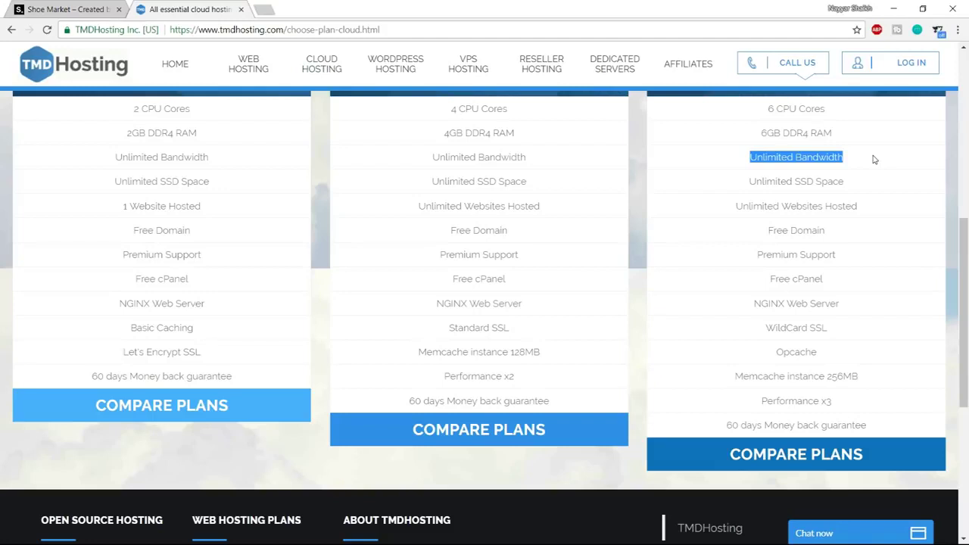
drag(794, 181, 862, 187)
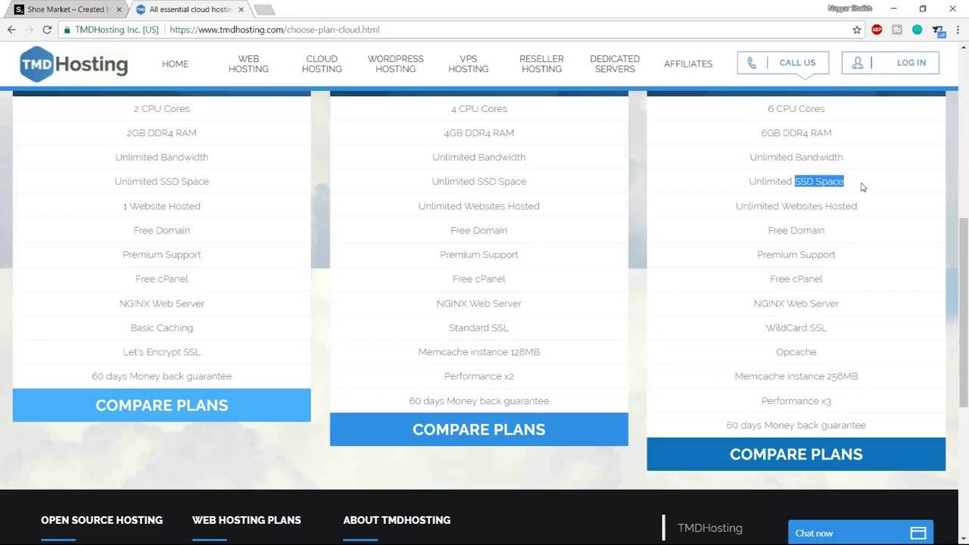
- Search Google for 'hdd vs ssd web hosting' in a new tab and skim the results
click(261, 7)
text(h)
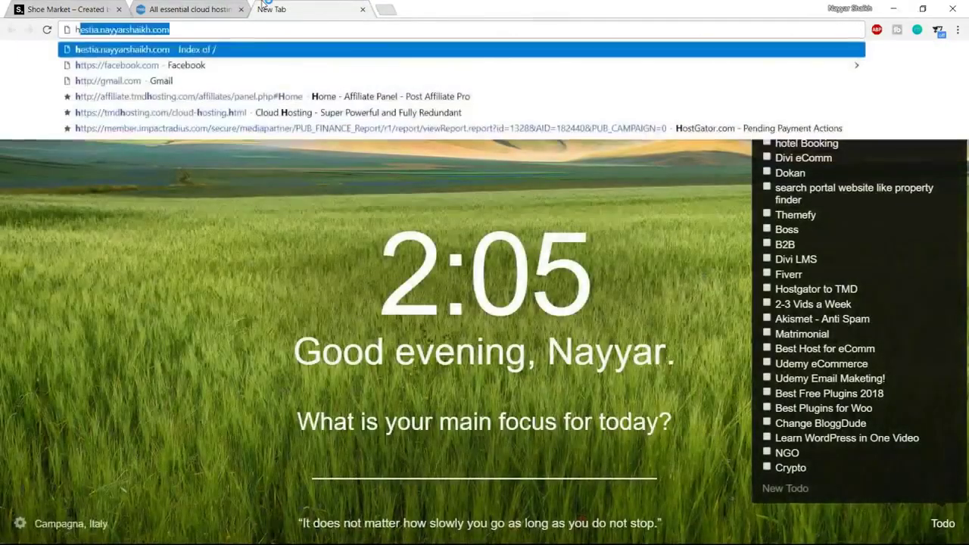
text(dd vs )
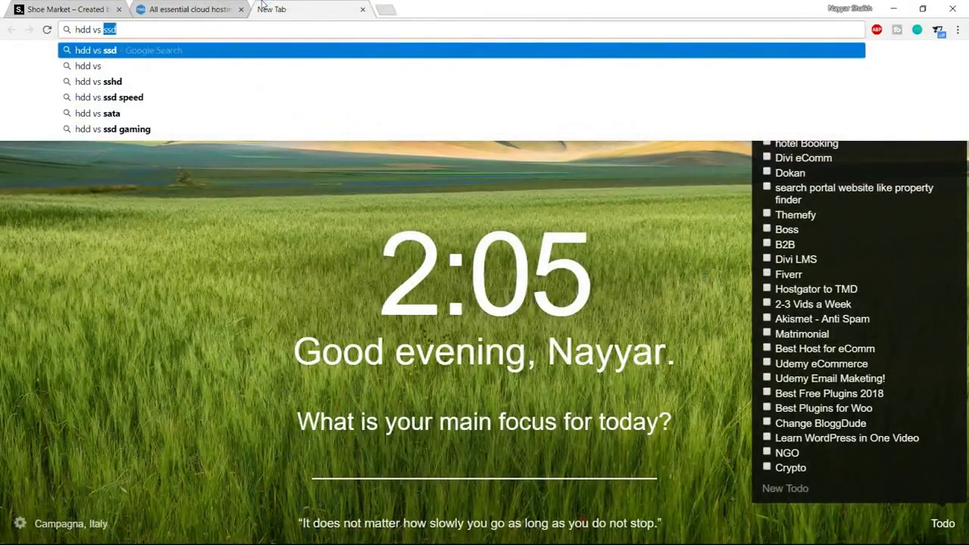
text(ssd )
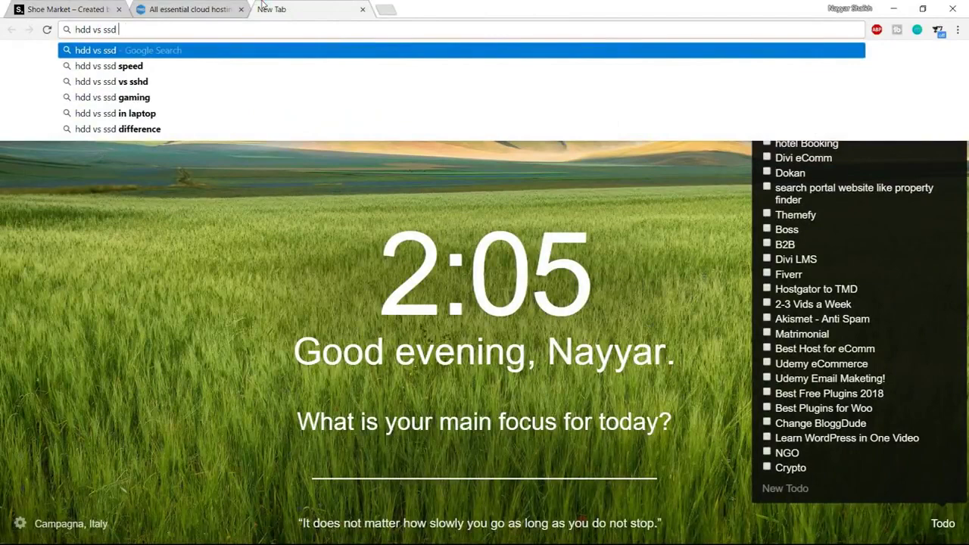
text(web hosting)
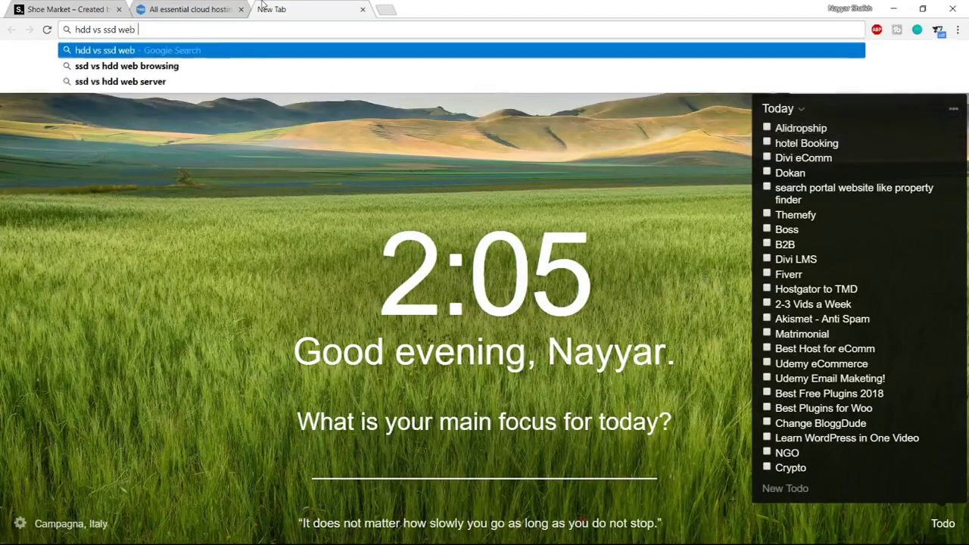
key(Return)
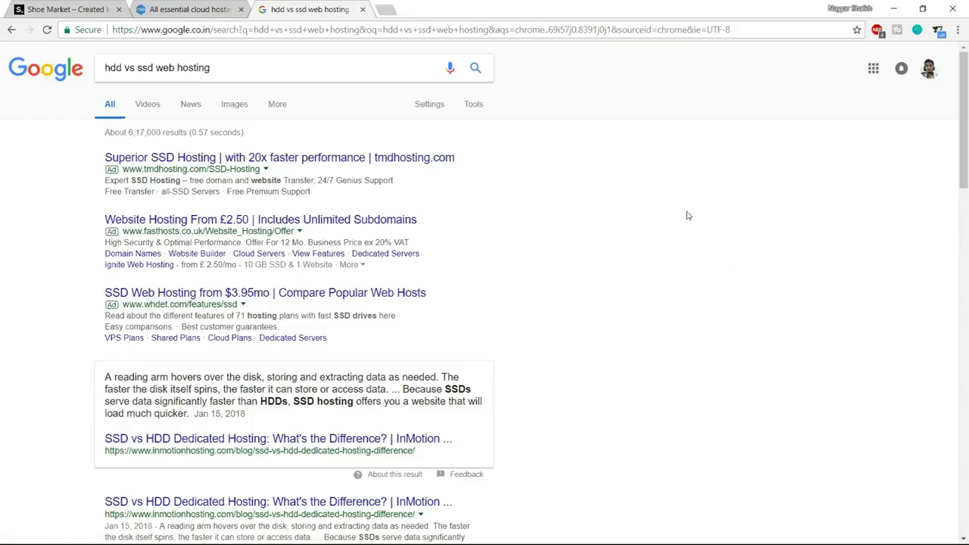
scroll(674, 275, down, 1)
scroll(674, 275, down, 10)
scroll(672, 288, up, 10)
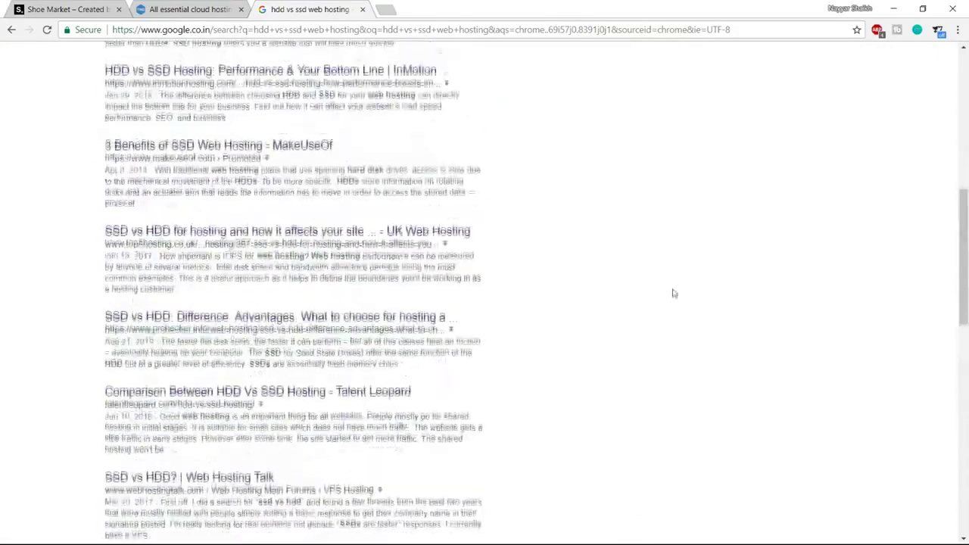
scroll(674, 294, up, 1)
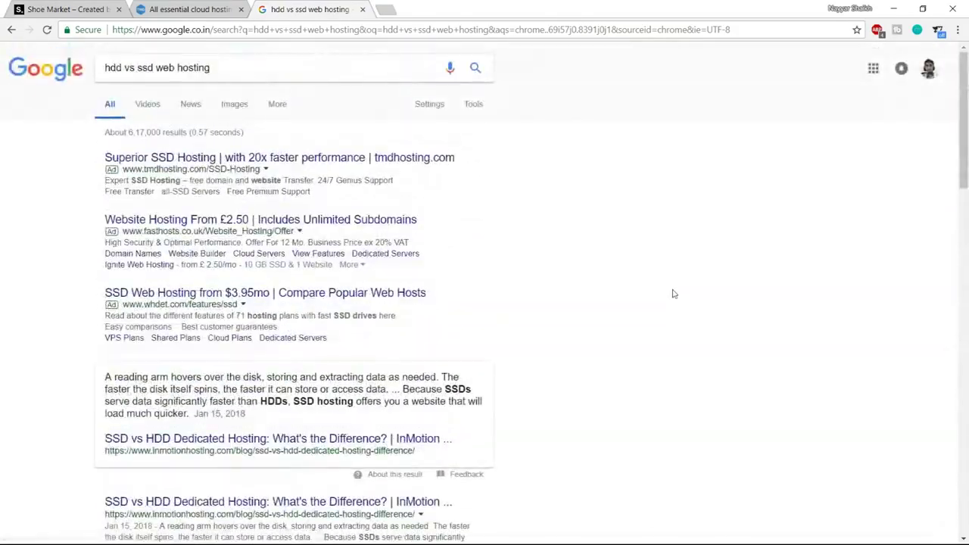
- Show image results for the query and enlarge the HDD vs SSD speed bar chart
click(237, 106)
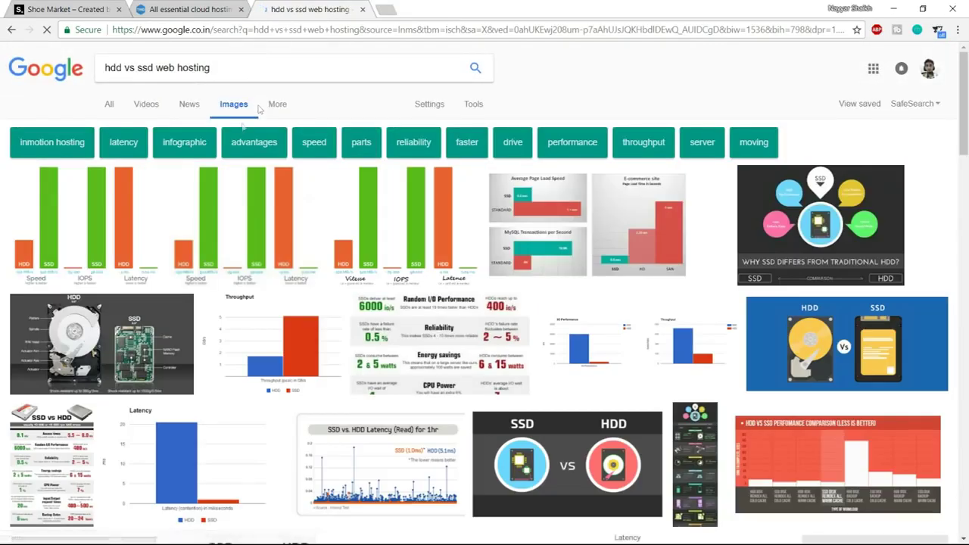
scroll(359, 198, down, 12)
scroll(847, 394, up, 12)
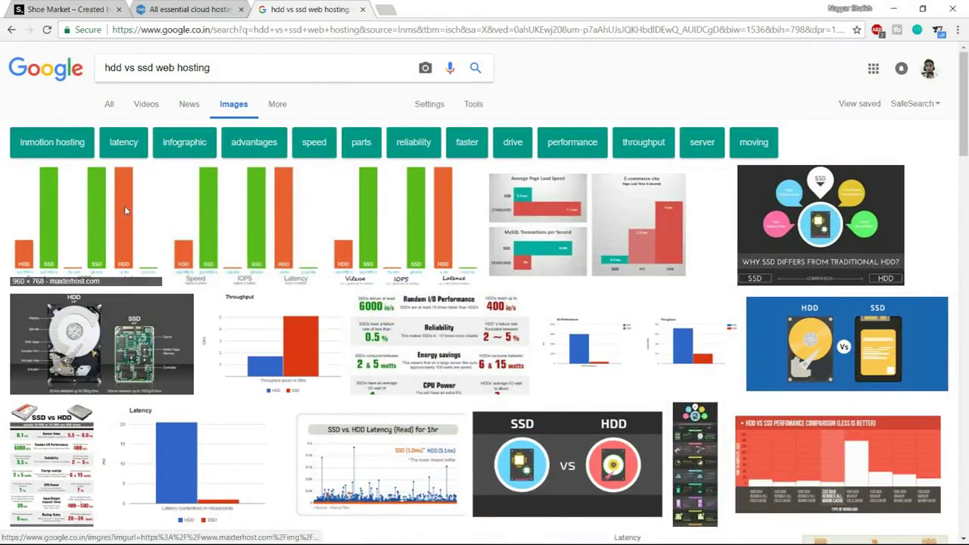
click(125, 210)
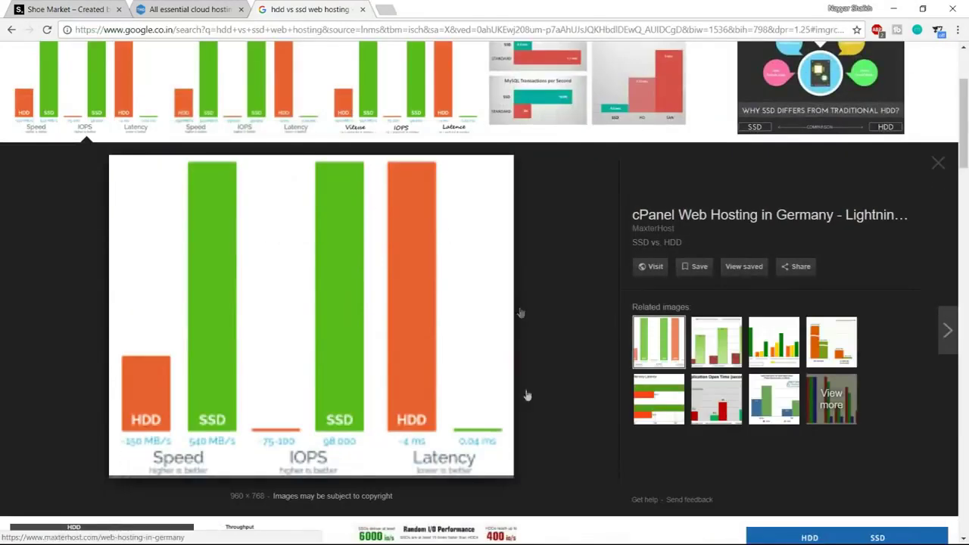
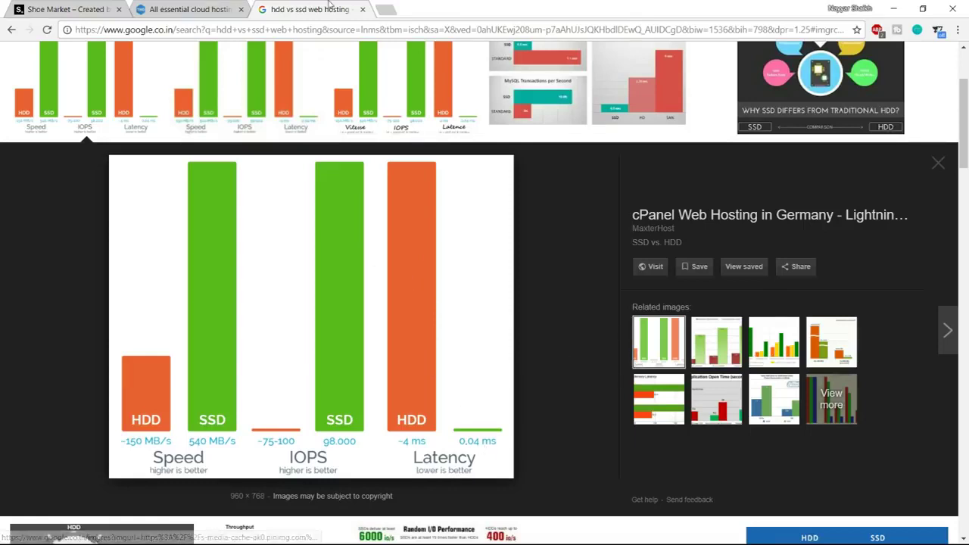
- Close the Google Images tab to get back to TMDHosting's cloud plans page
click(362, 9)
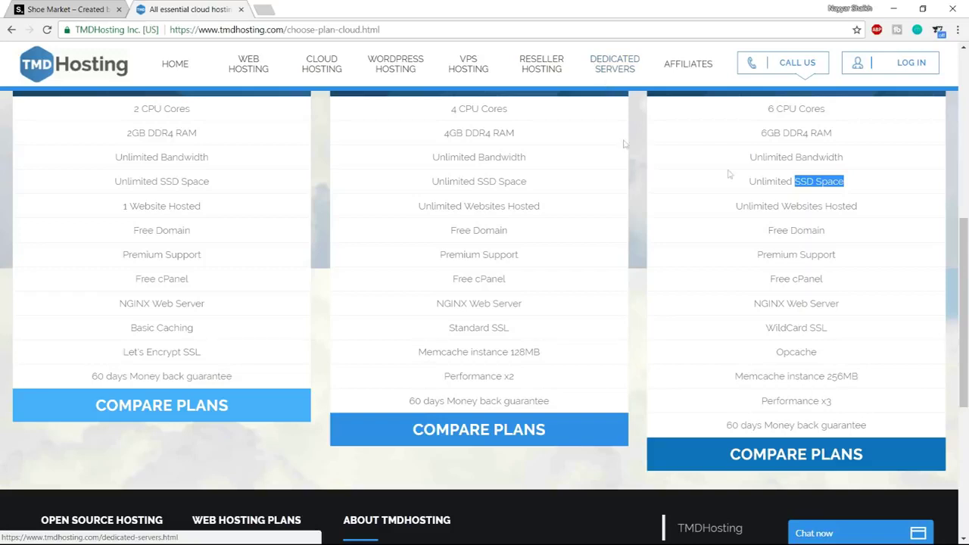
- Highlight the third plan's features, from Unlimited SSD Space through WildCard SSL, then show the Shoe Market site
drag(743, 183, 852, 187)
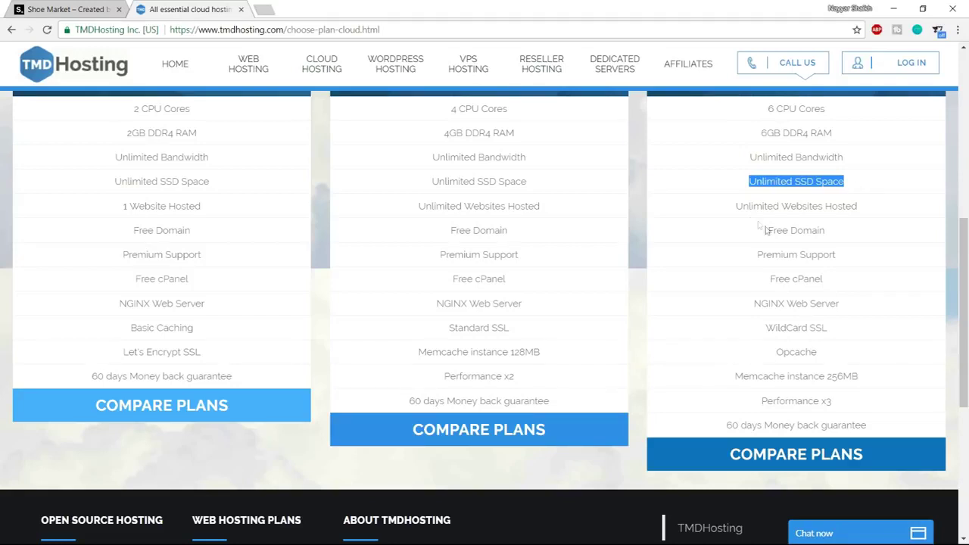
drag(738, 205, 878, 215)
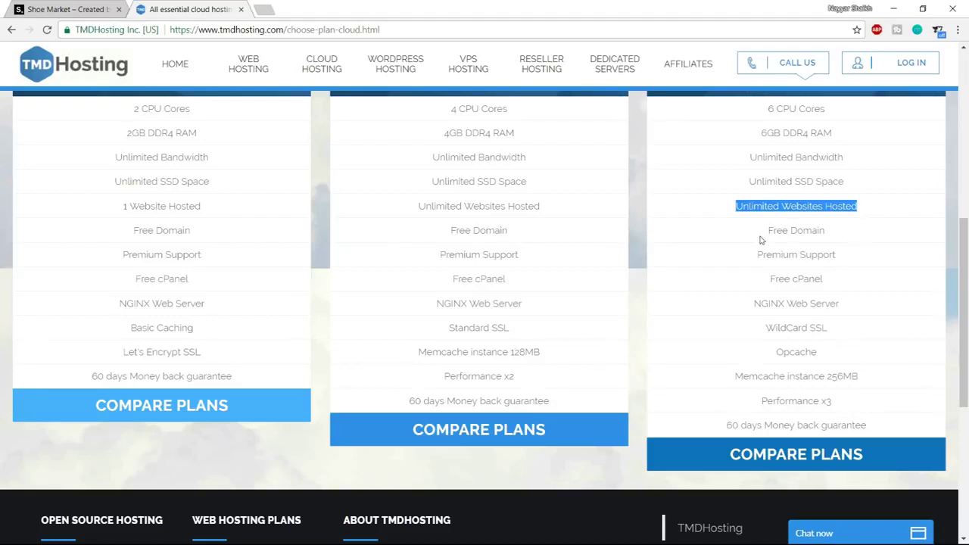
drag(765, 230, 850, 237)
drag(754, 262, 869, 252)
drag(790, 278, 856, 275)
drag(756, 304, 849, 313)
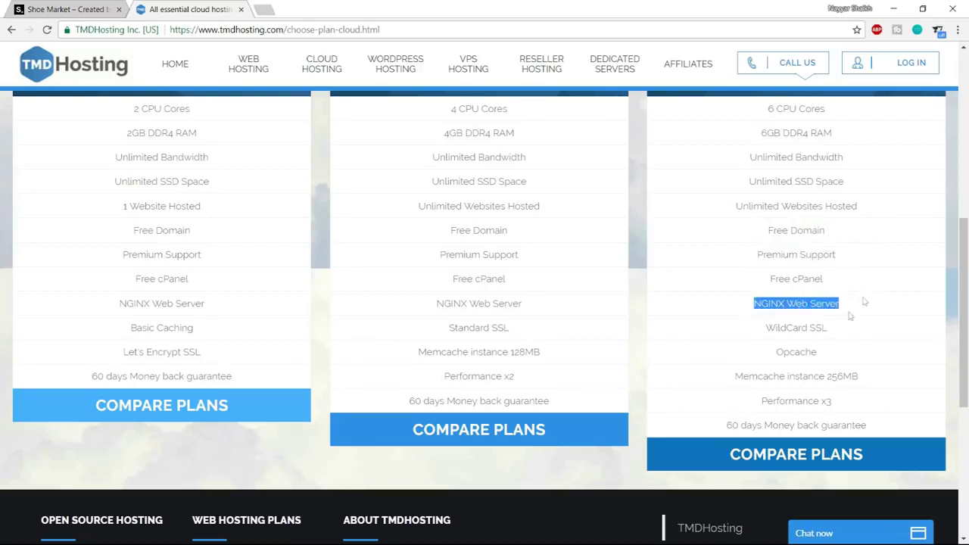
drag(757, 331, 835, 326)
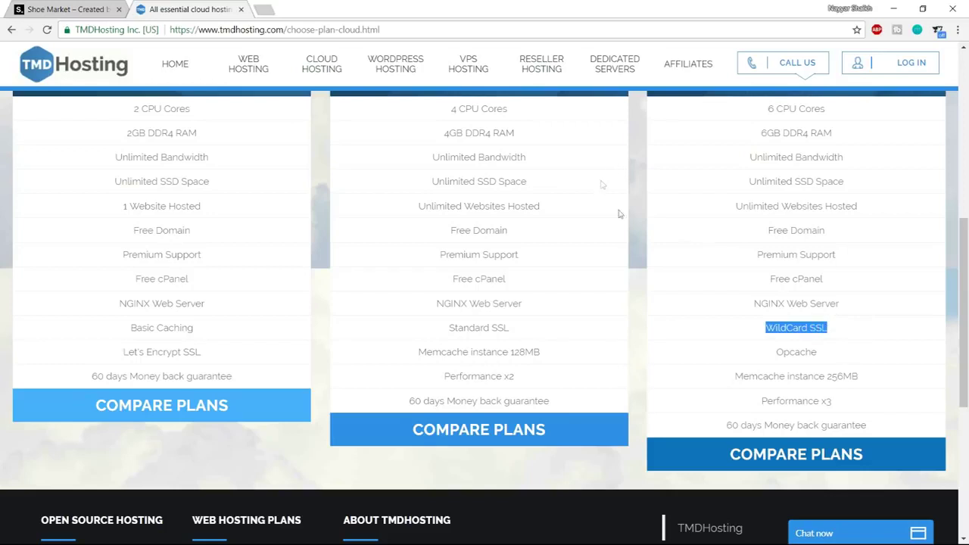
click(69, 8)
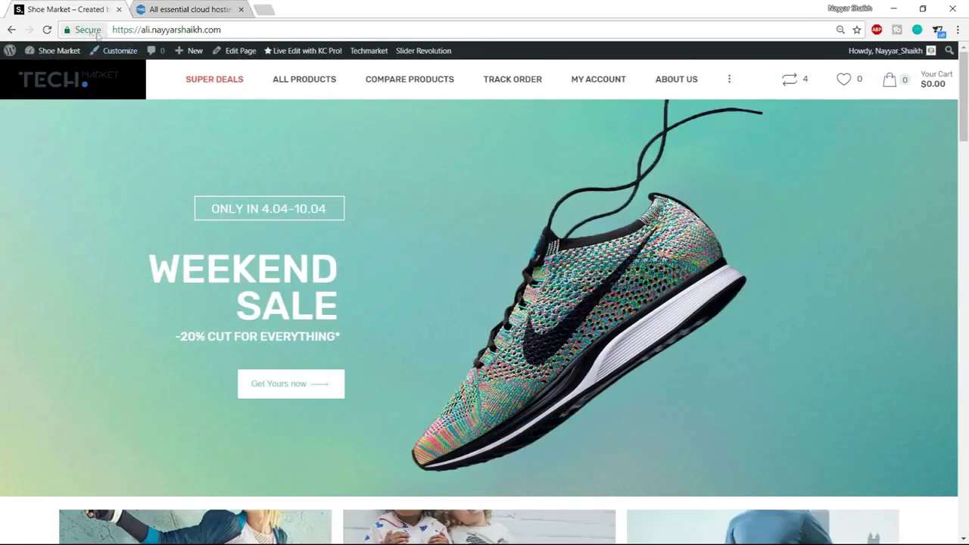
- Check the Shoe Market site's secure connection details, then highlight WildCard SSL on TMDHosting's plan
click(97, 31)
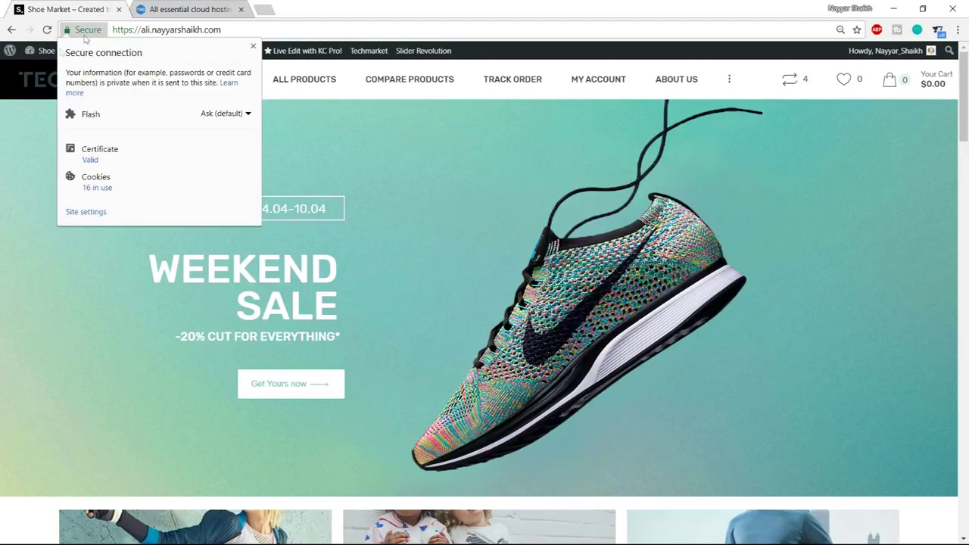
click(252, 46)
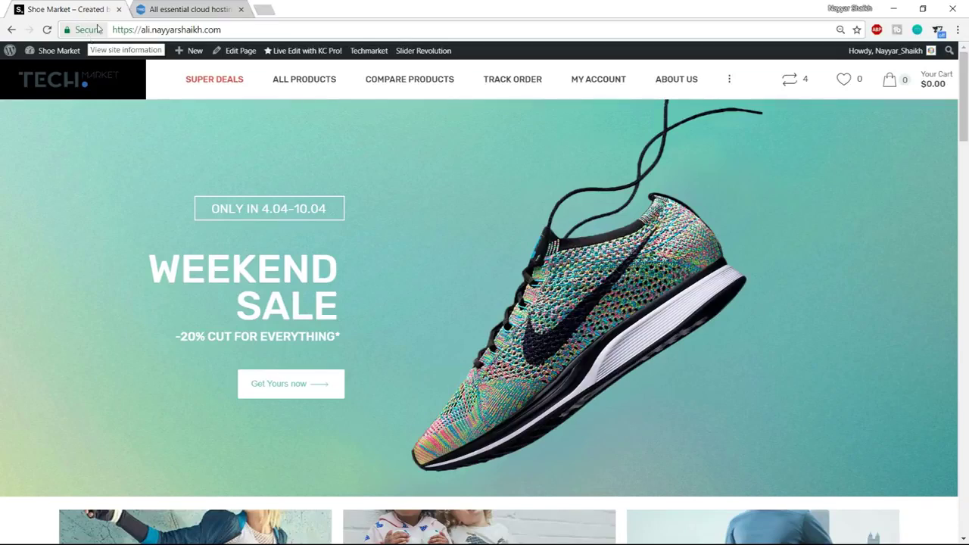
click(166, 5)
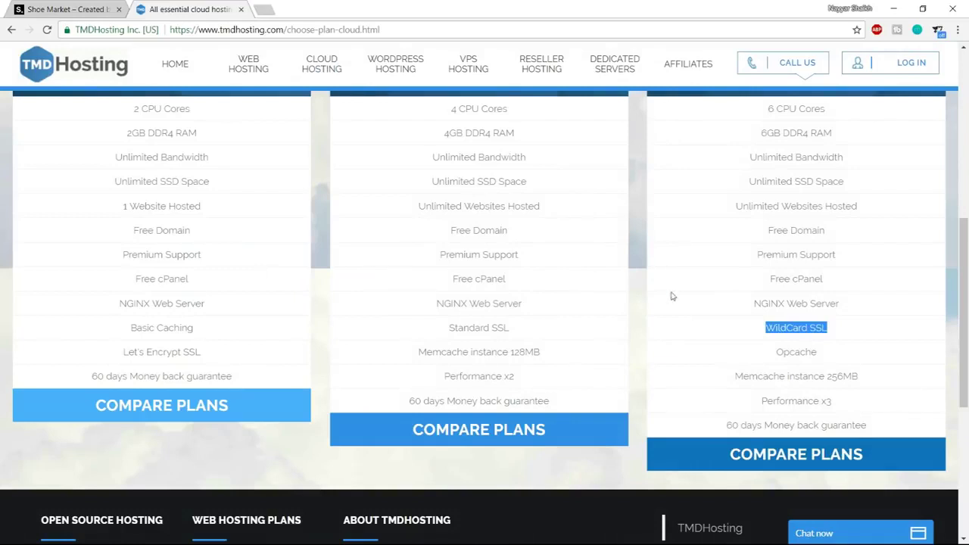
mouse_move(829, 328)
mouse_down()
mouse_move(807, 328)
mouse_move(830, 329)
mouse_up()
click(803, 327)
- Highlight the store's subdomain and main domain in its address, then return to TMDHosting
click(75, 6)
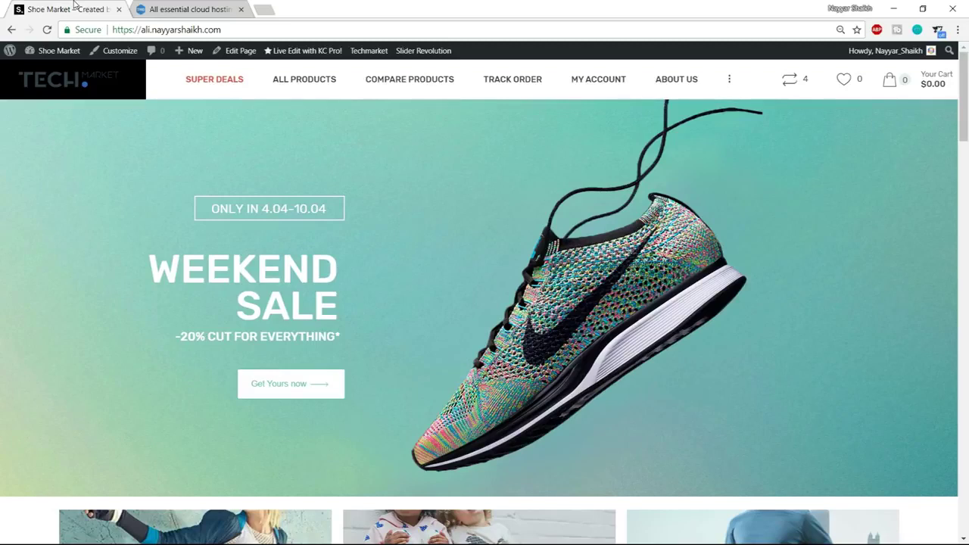
double_click(146, 29)
drag(223, 29, 151, 30)
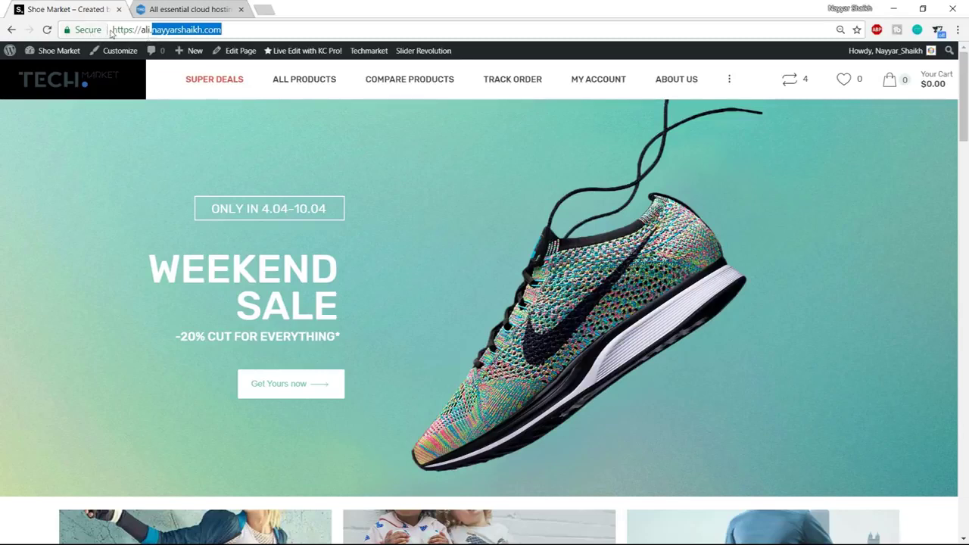
click(188, 9)
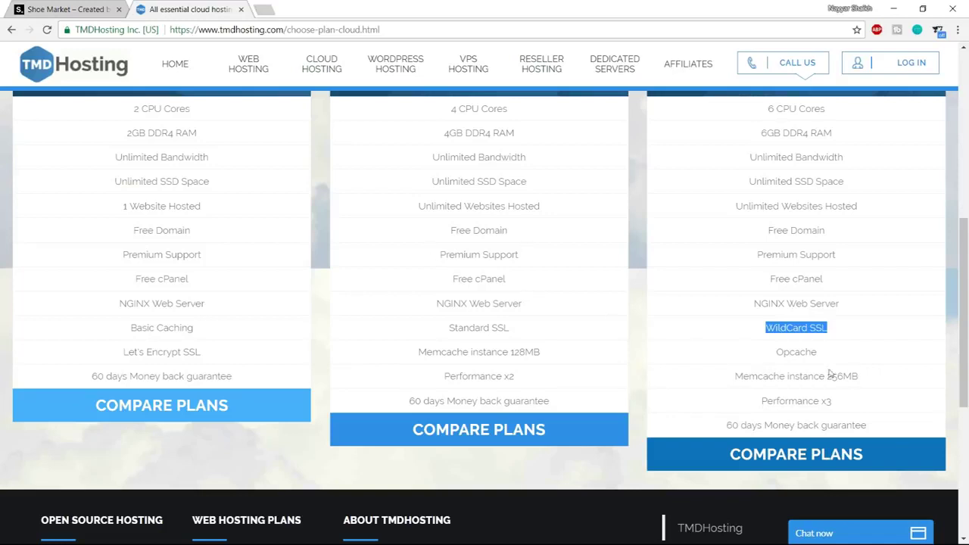
- Highlight the Opcache, Memcache instance 256MB and Performance x3 features
click(780, 352)
drag(777, 351, 836, 351)
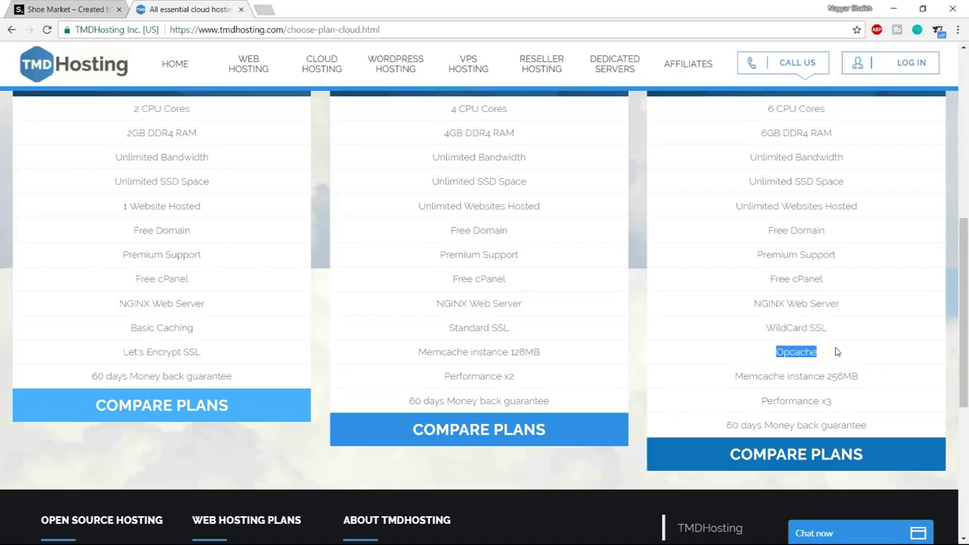
drag(735, 374, 861, 386)
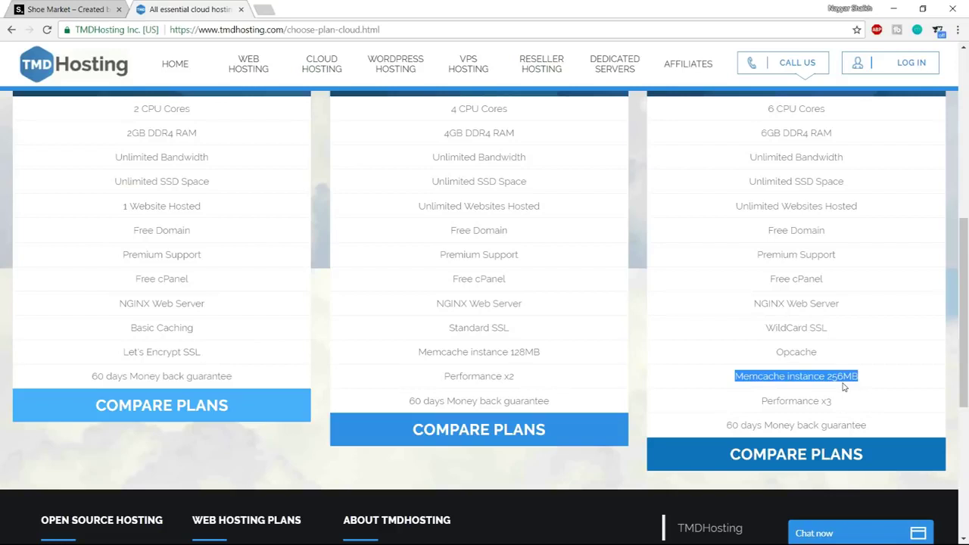
drag(761, 401, 865, 402)
- Highlight the 60 days Money back guarantee line, then scroll up to the $5.95/$6.95/$10.95 prices
scroll(866, 403, up, 5)
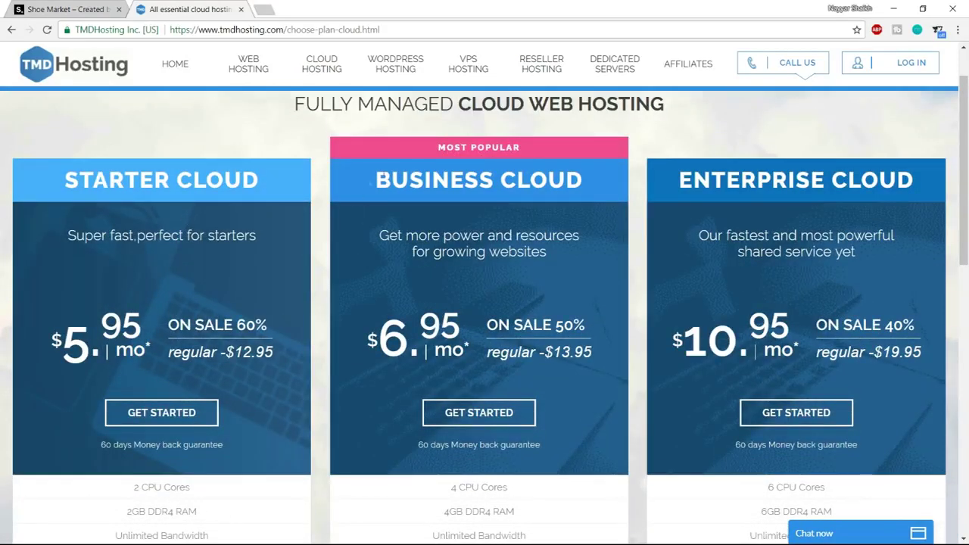
scroll(831, 335, down, 6)
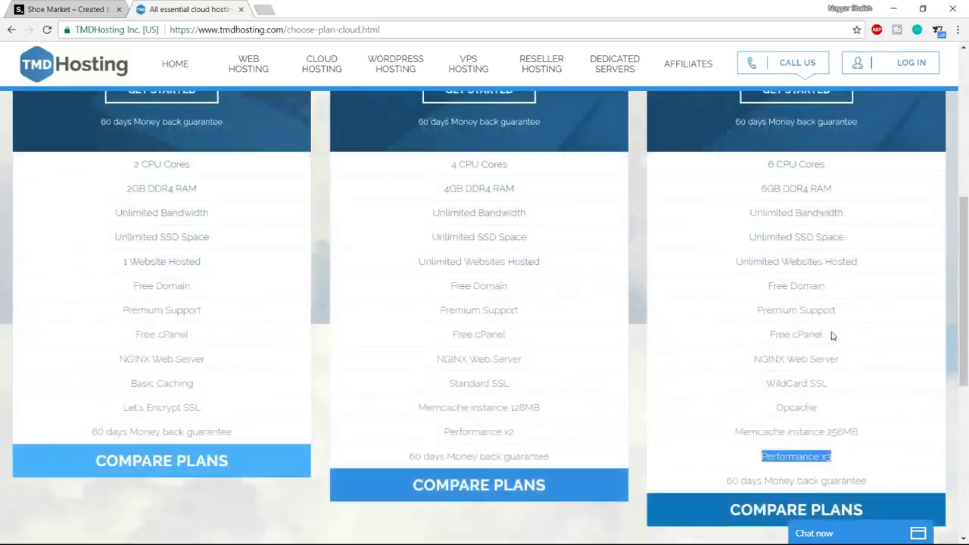
drag(725, 359, 883, 353)
click(882, 353)
scroll(884, 366, up, 1)
scroll(884, 367, up, 5)
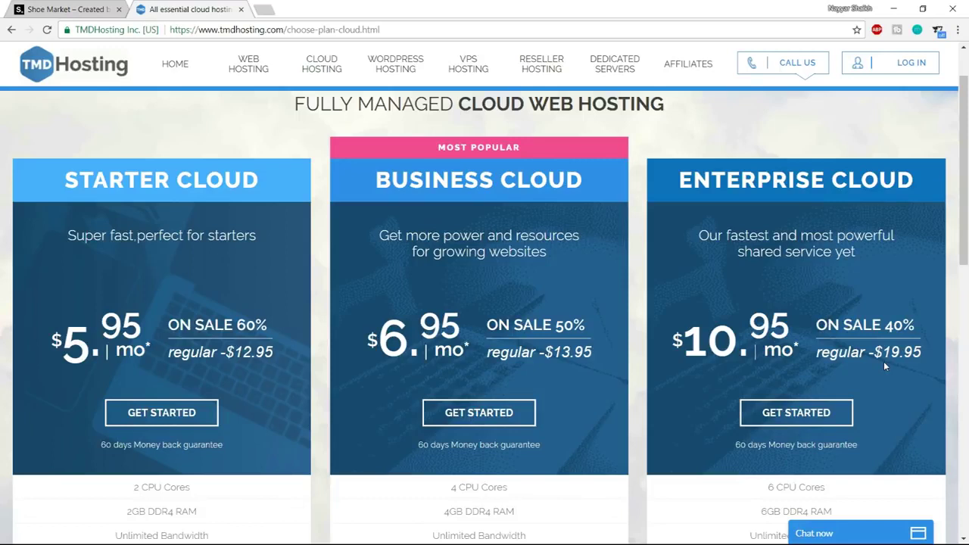
scroll(883, 361, up, 1)
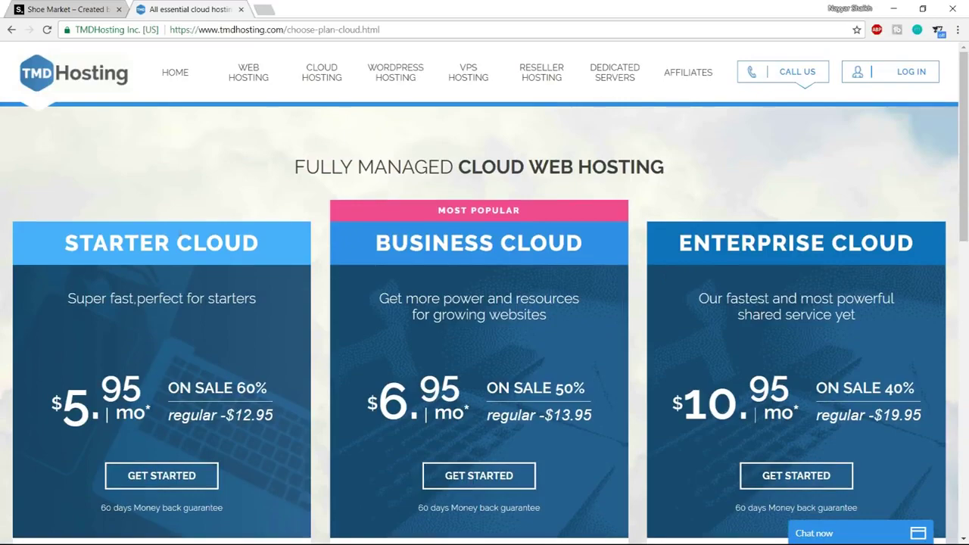
scroll(106, 206, down, 1)
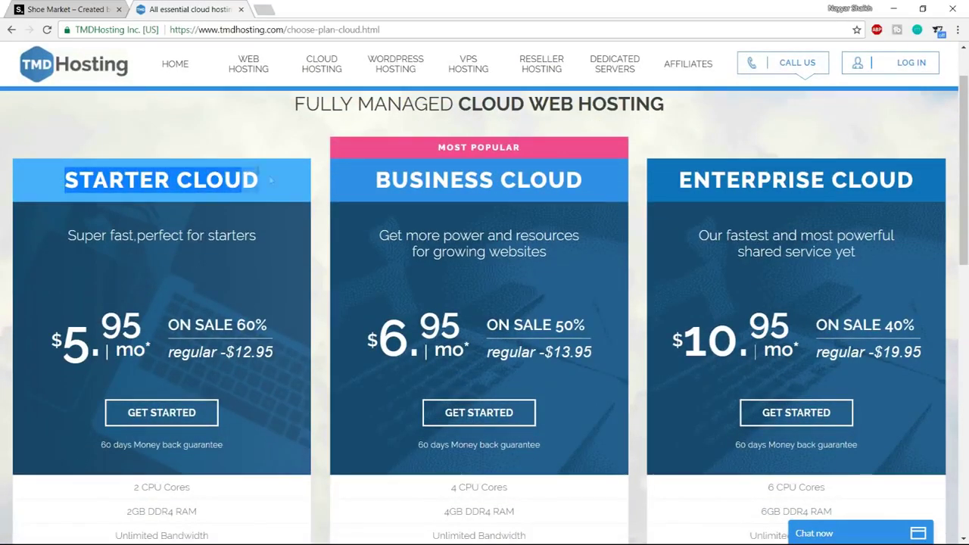
scroll(296, 207, down, 5)
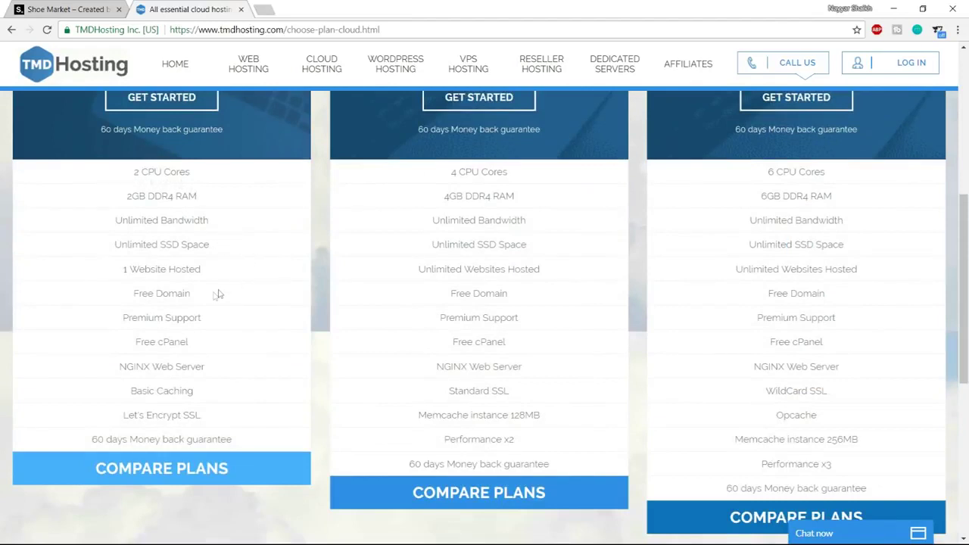
drag(122, 270, 237, 267)
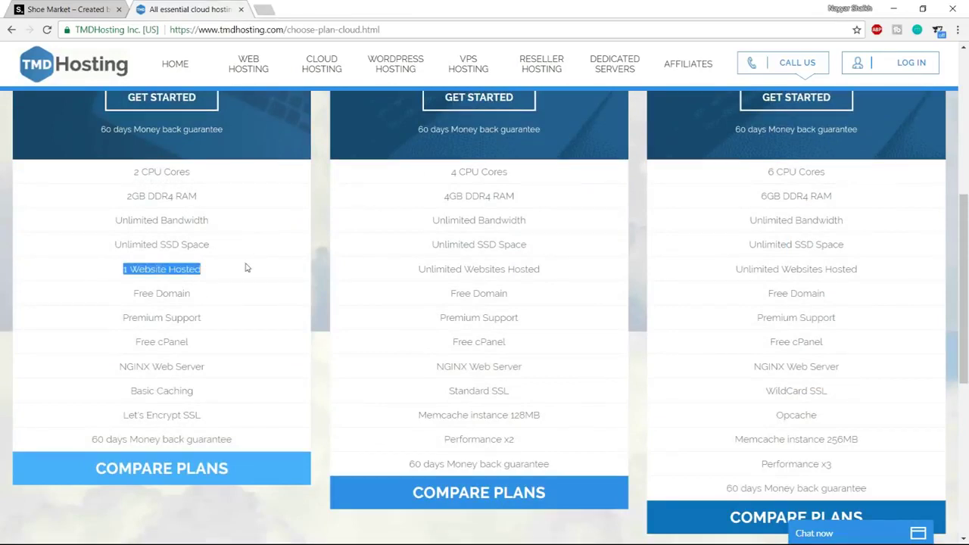
scroll(250, 302, up, 4)
scroll(250, 307, up, 1)
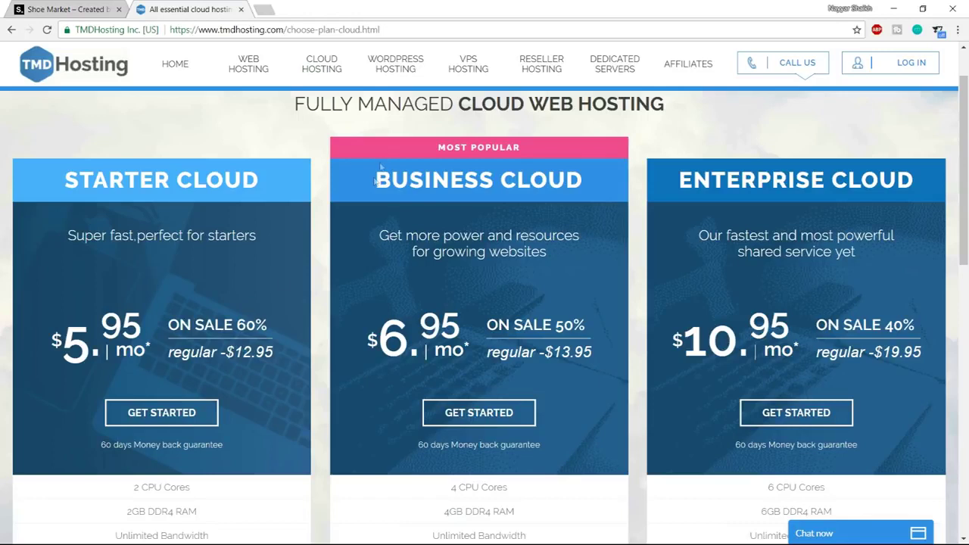
drag(375, 181, 682, 180)
click(682, 180)
scroll(873, 206, down, 1)
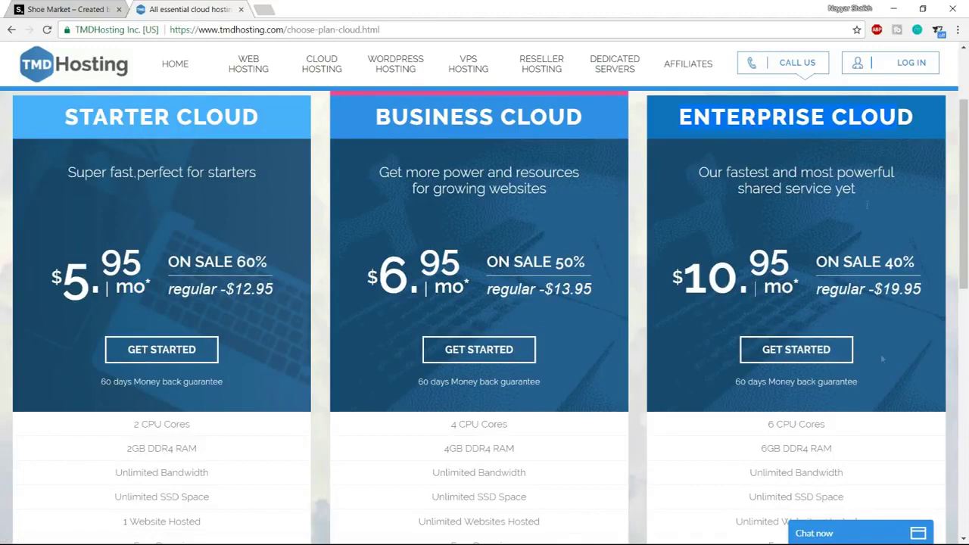
- Start the Enterprise Cloud order and enter the desired free domain name
click(800, 358)
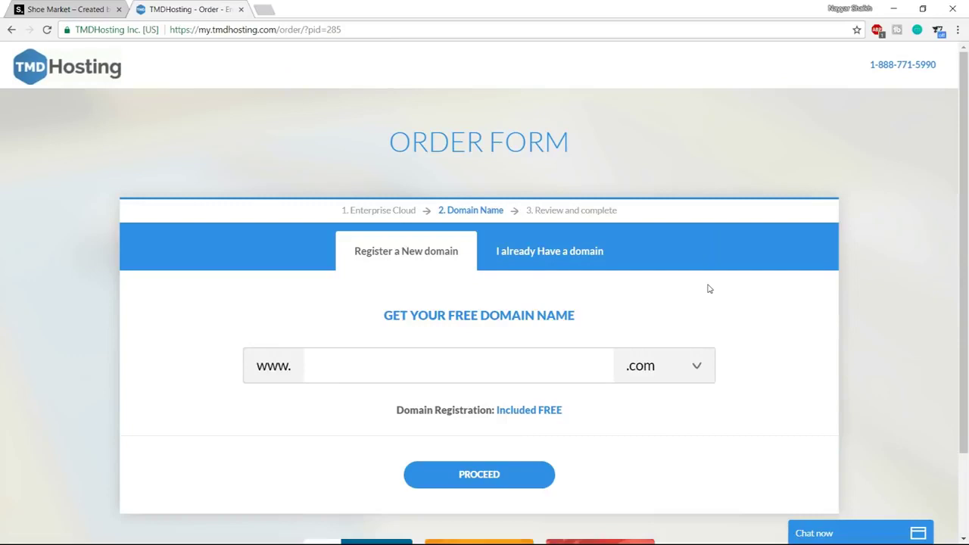
click(413, 371)
text(nayyarshaikh1)
- Try the .org and .in endings, then settle on .com for the domain
click(672, 371)
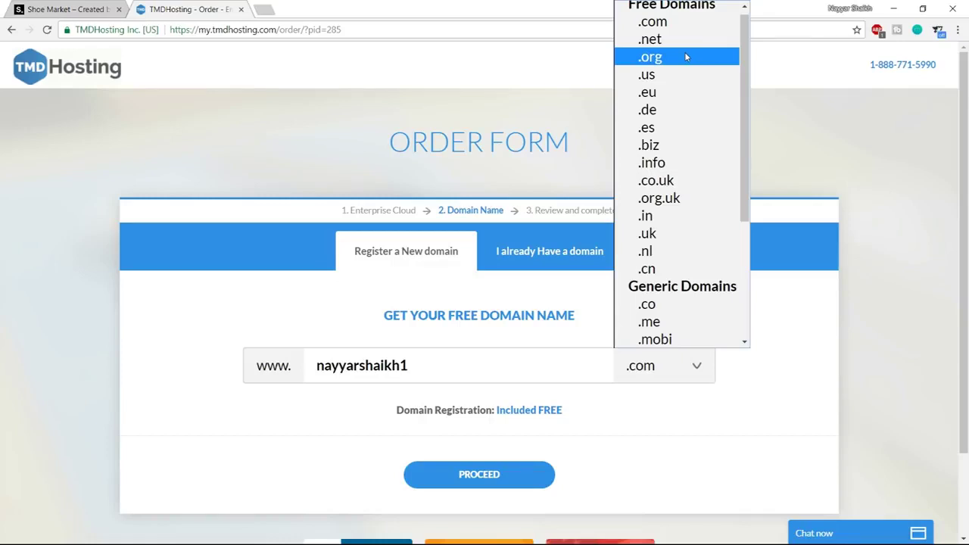
click(685, 57)
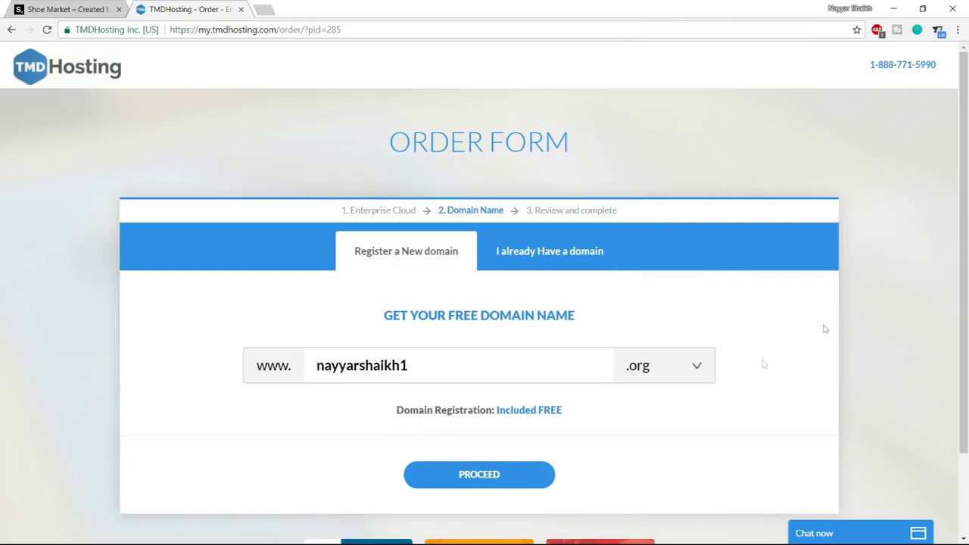
click(680, 368)
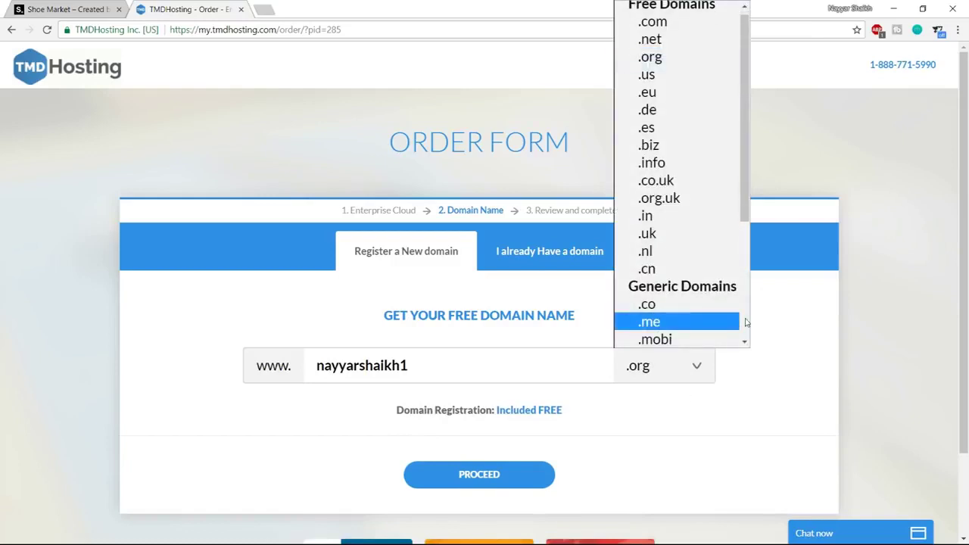
click(664, 217)
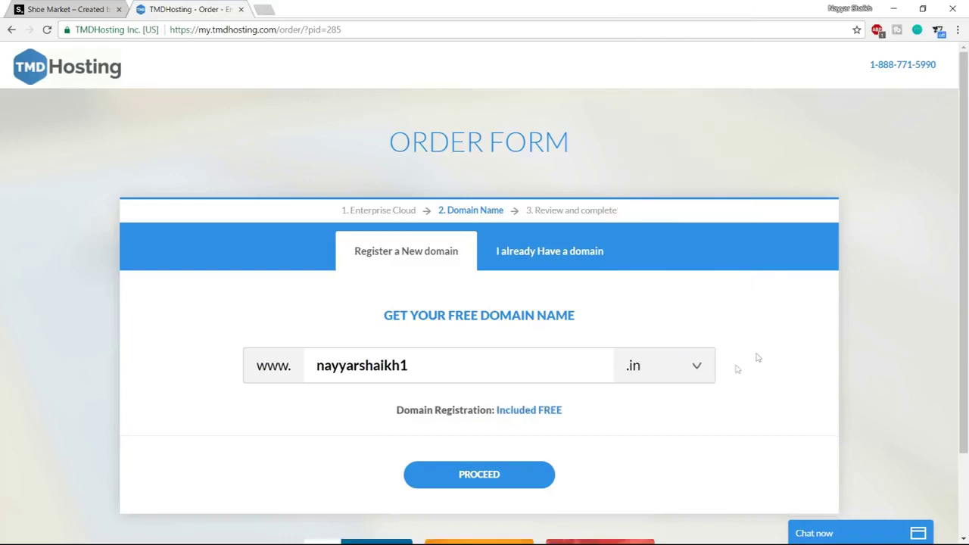
click(641, 380)
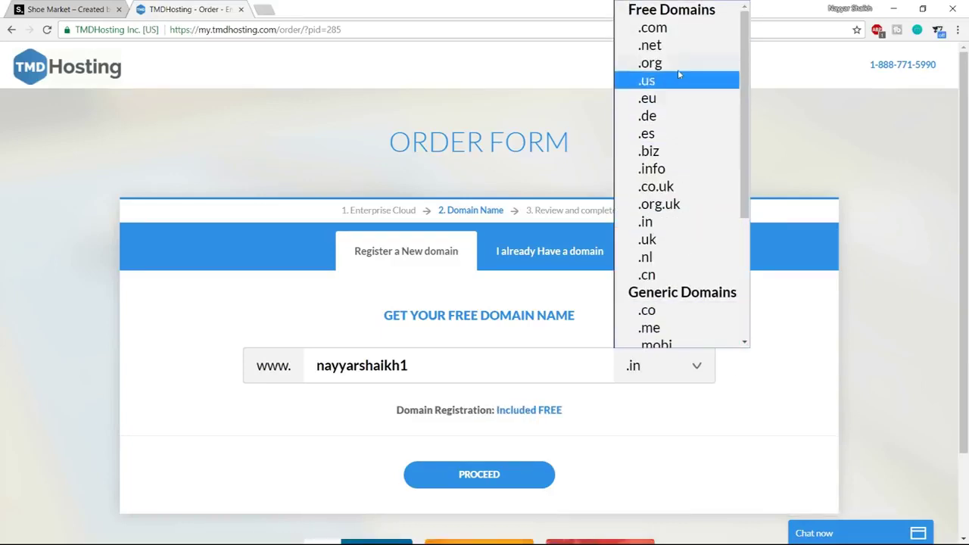
click(674, 29)
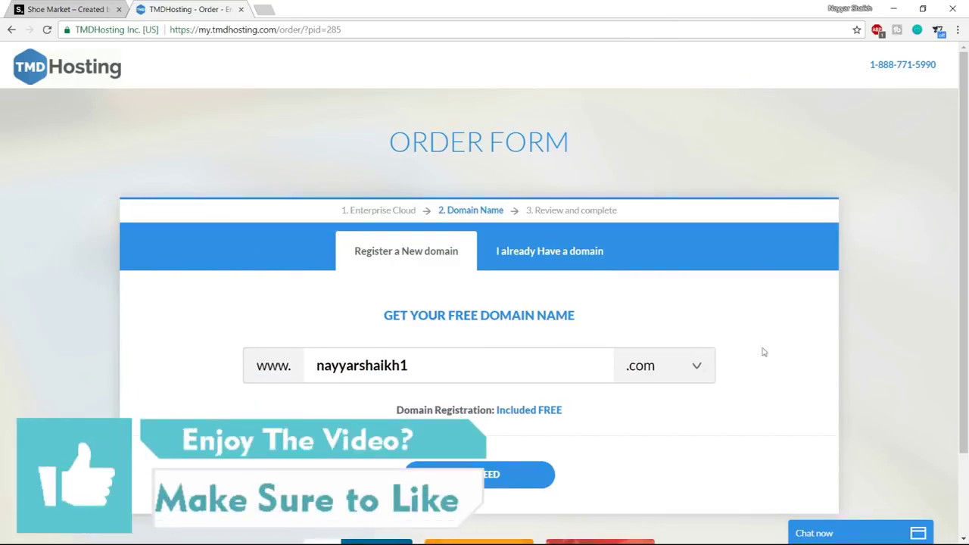
- Proceed past the domain step and look over the Card Type options under Payment Information
drag(436, 375, 286, 380)
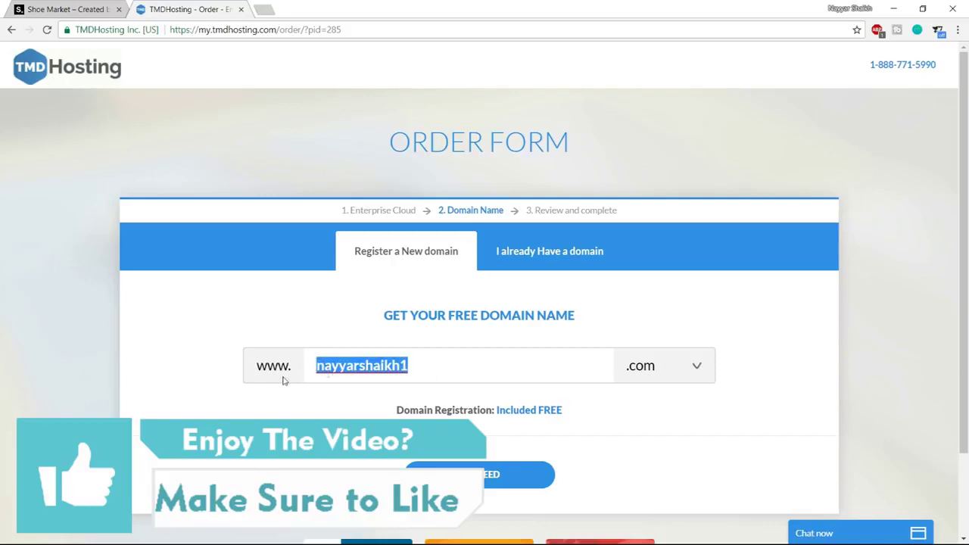
click(485, 475)
scroll(882, 393, down, 3)
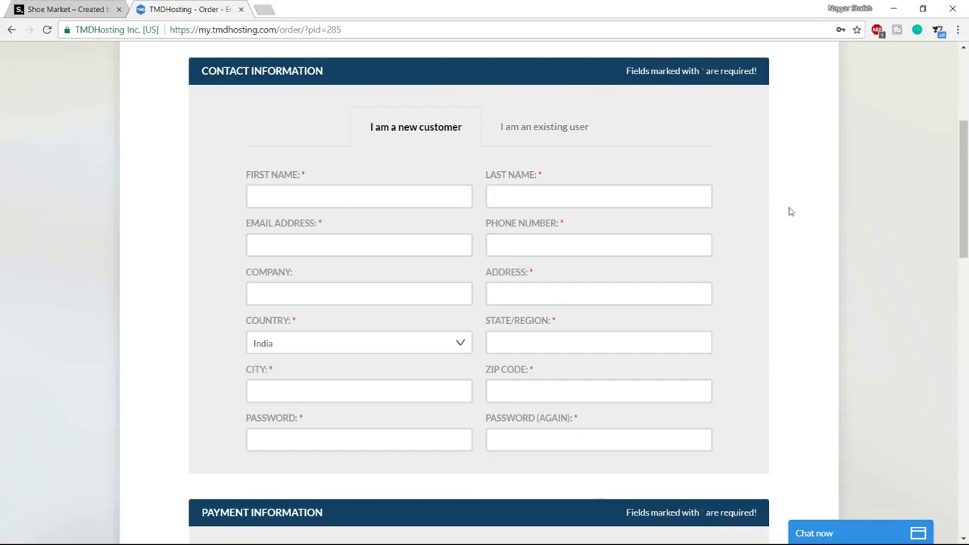
scroll(787, 212, down, 6)
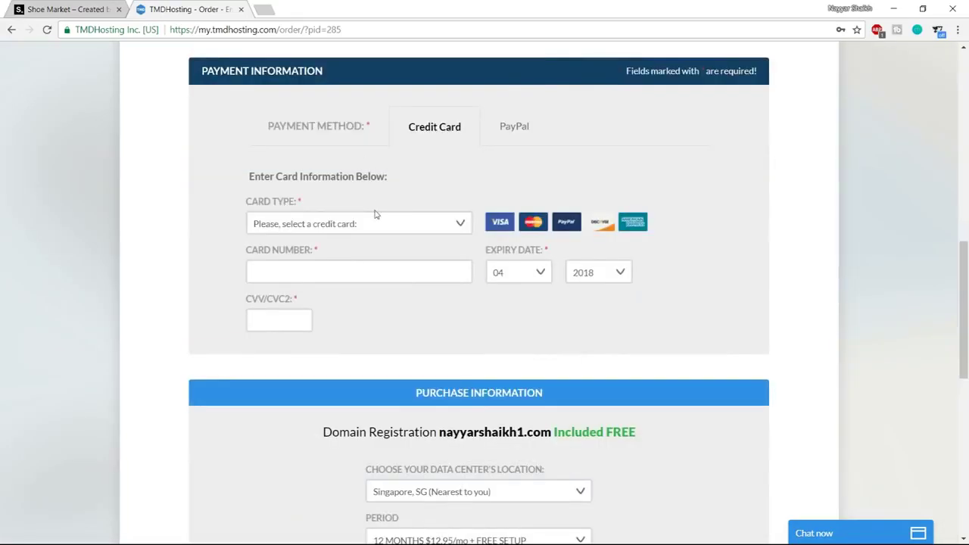
click(362, 223)
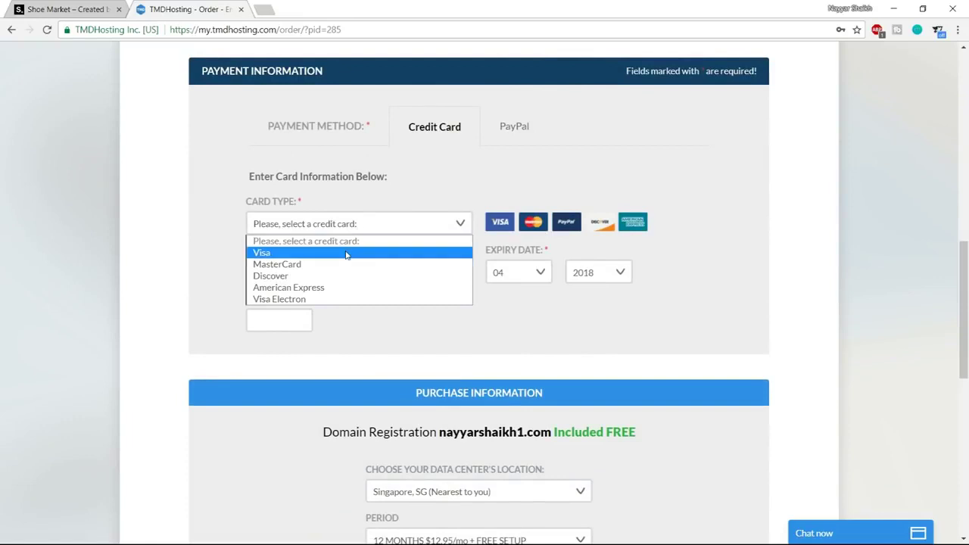
click(202, 212)
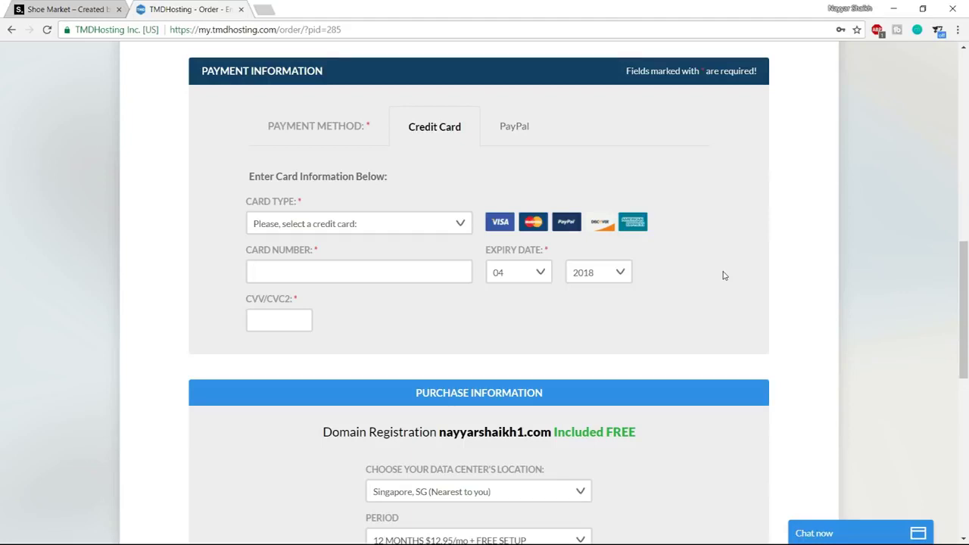
- Switch payment to PayPal, keeping the Singapore data centre and 12-month billing period
click(514, 126)
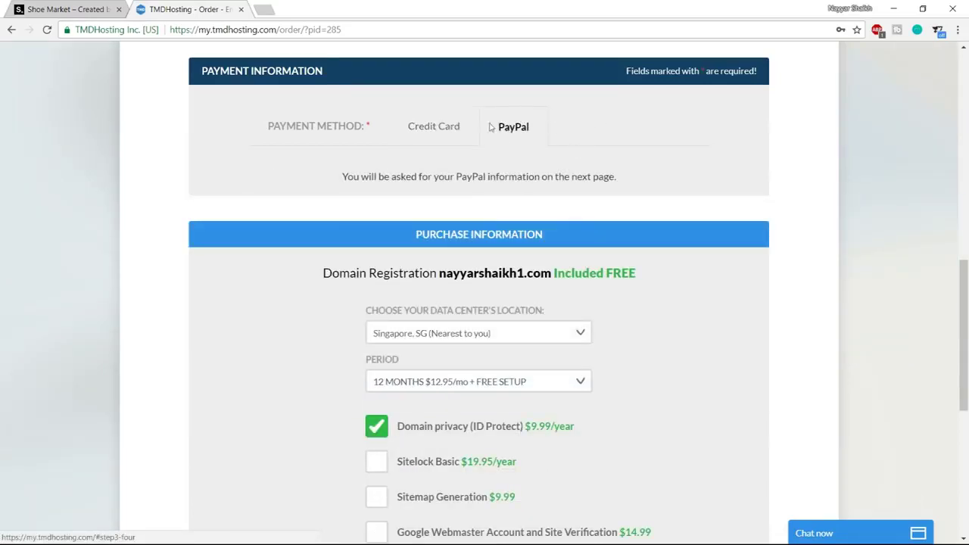
scroll(863, 241, down, 1)
scroll(863, 241, down, 2)
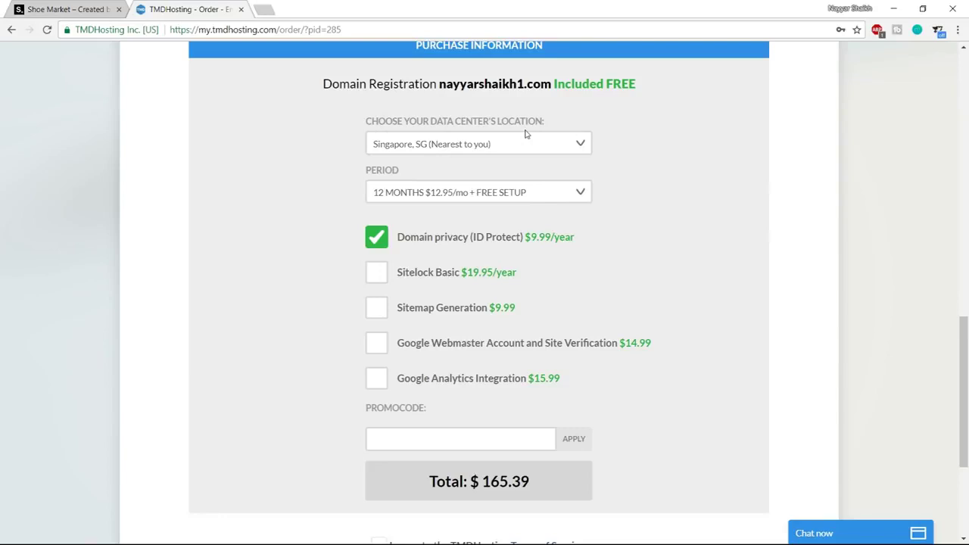
click(527, 143)
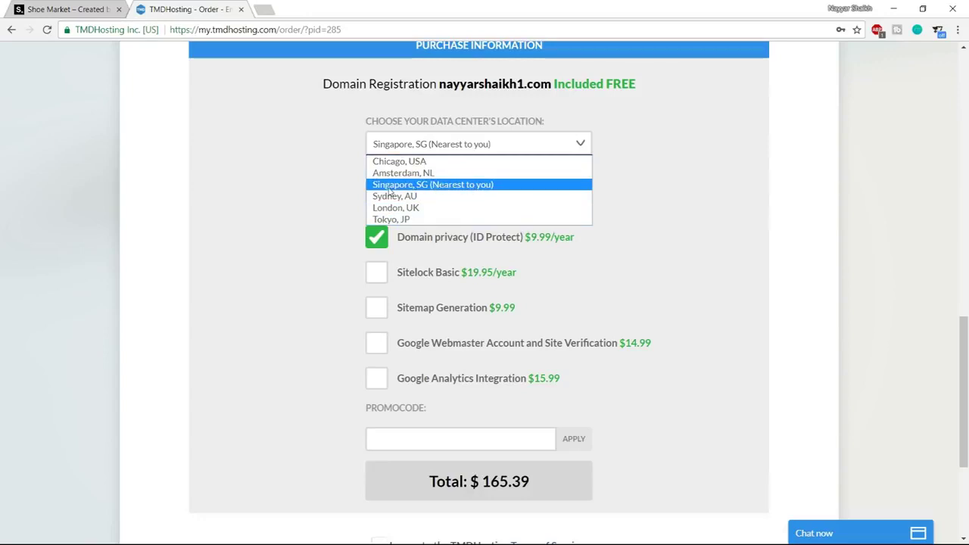
click(477, 187)
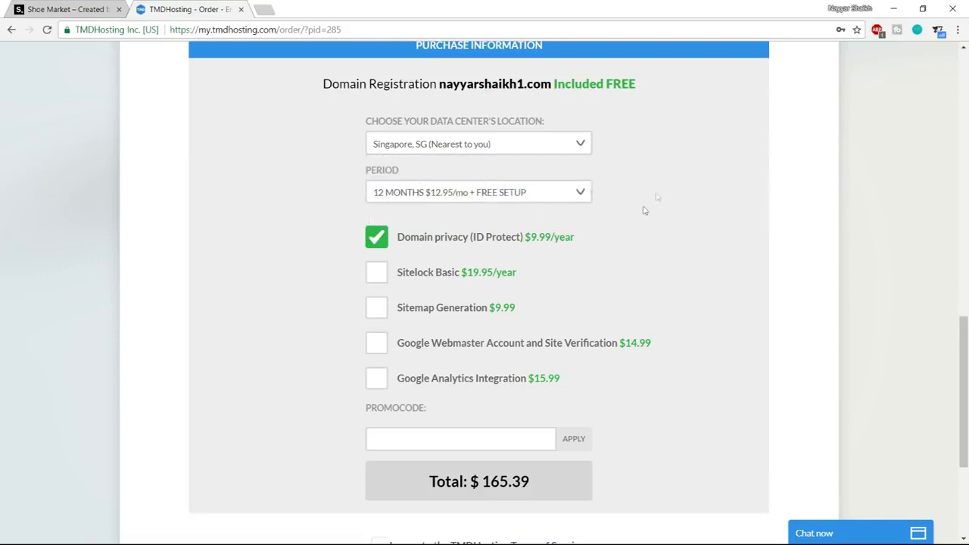
click(541, 192)
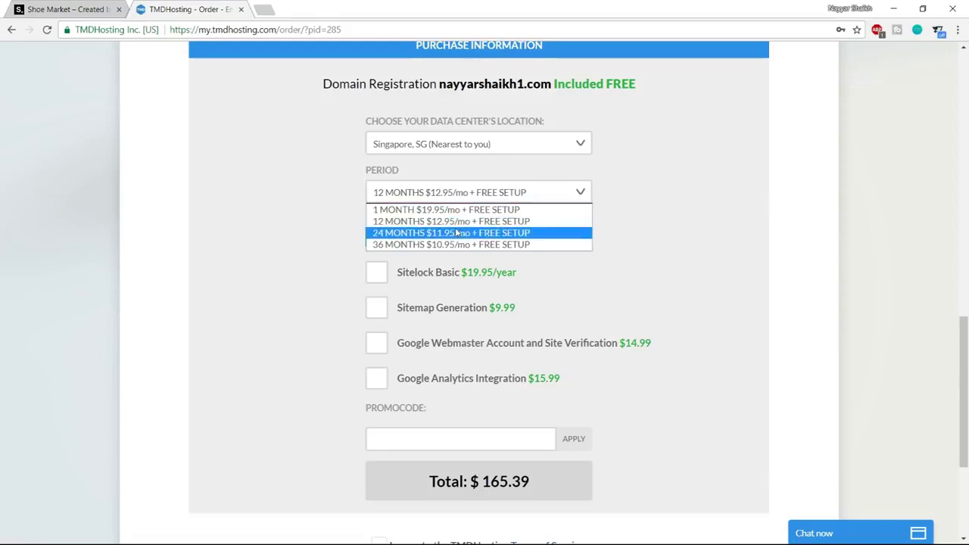
click(451, 221)
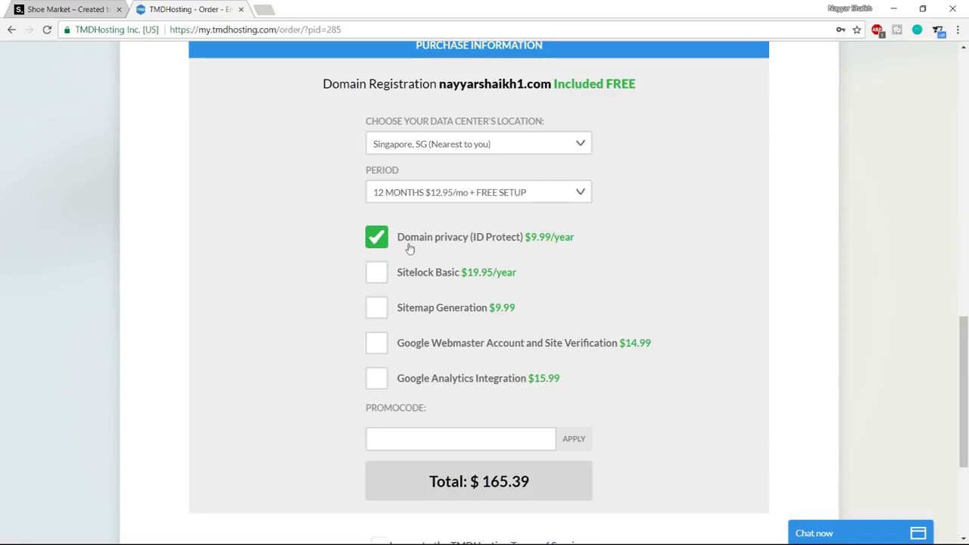
- Note the $9.99/year Domain privacy price and move to the promo code field
drag(577, 241, 533, 239)
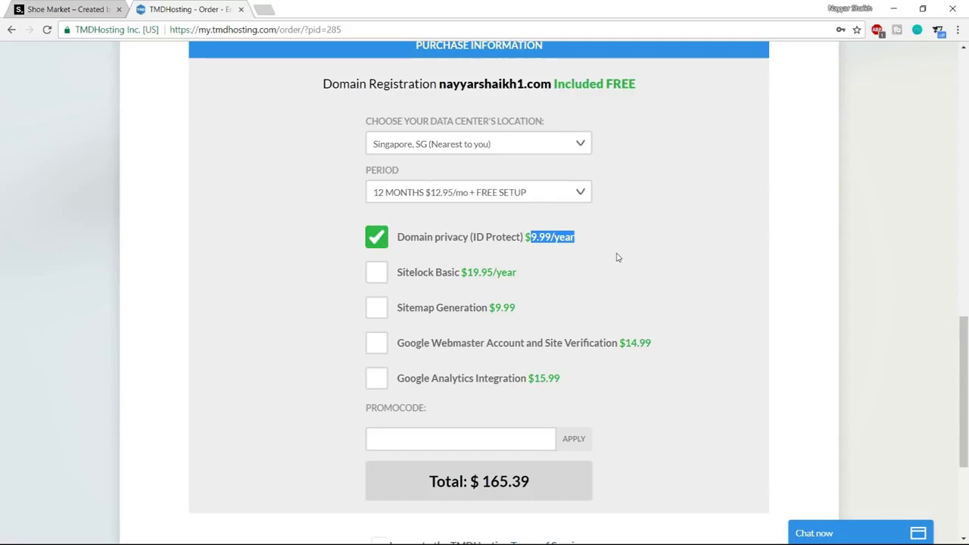
click(617, 257)
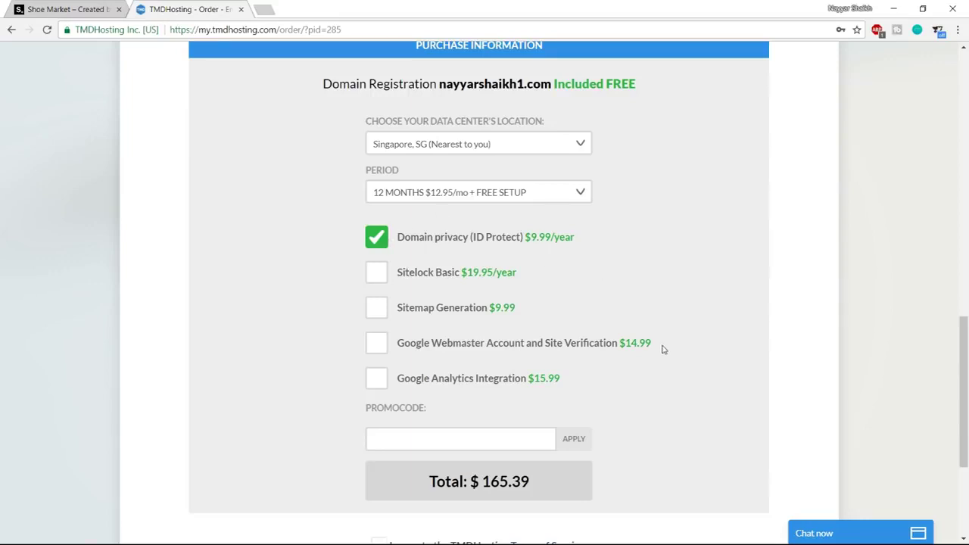
scroll(663, 348, down, 3)
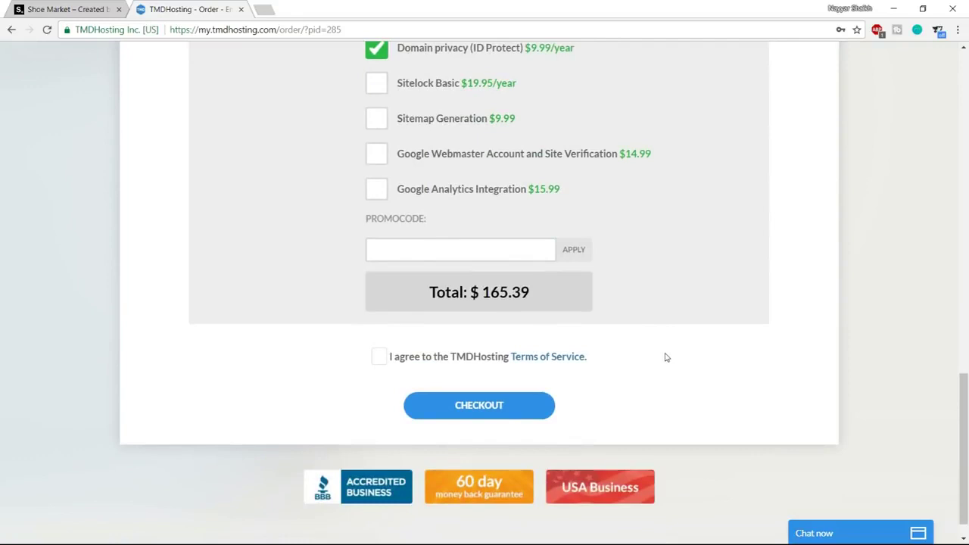
click(507, 254)
scroll(642, 261, down, 1)
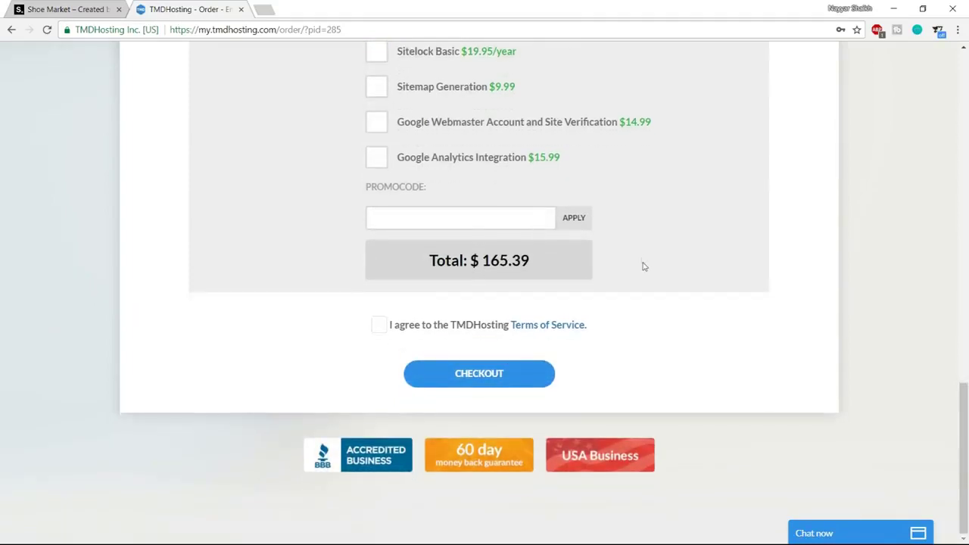
- Enter and apply the 7% promo code, then tick the Terms of Service checkbox
text(NAYYAR7)
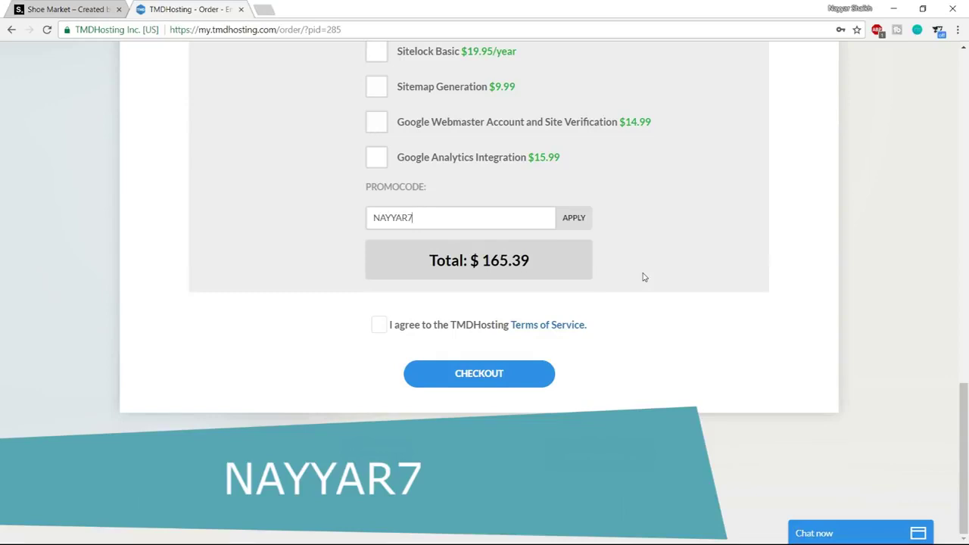
click(581, 221)
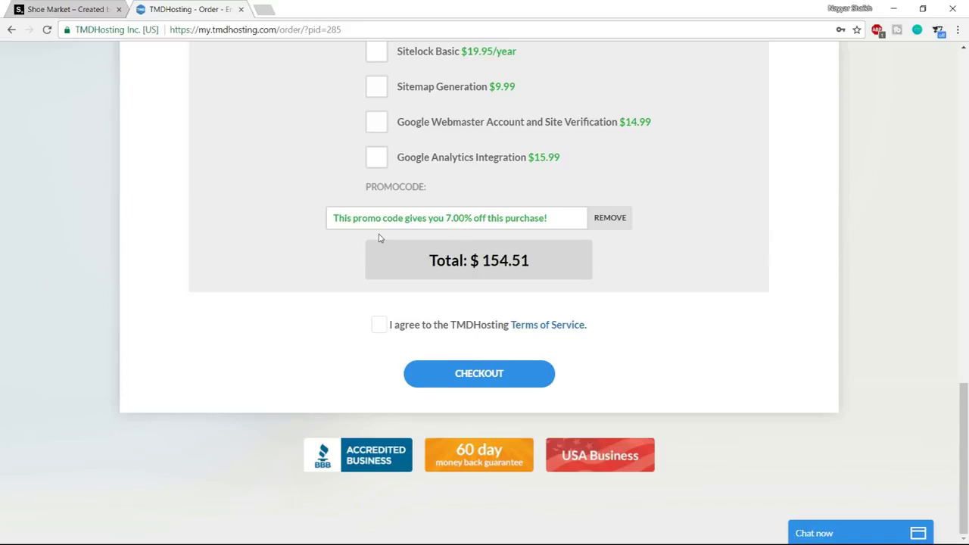
click(380, 324)
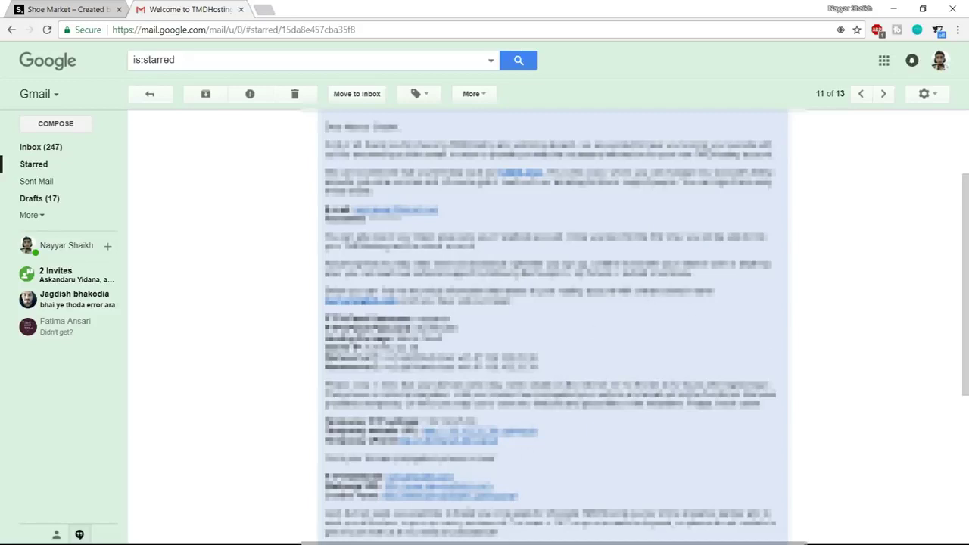
- Log in to cPanel from the email link with the saved username, then open Softaculous's WordPress installer
click(442, 498)
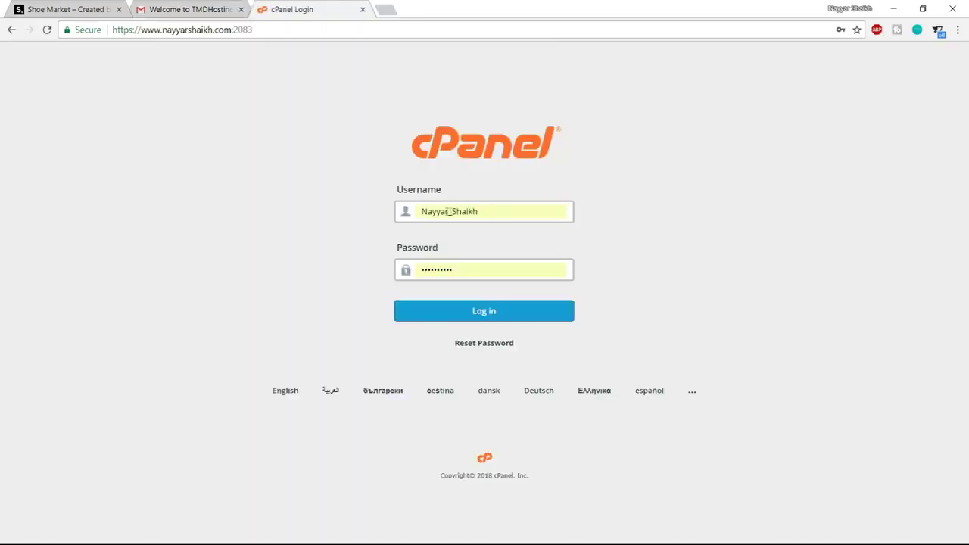
double_click(486, 212)
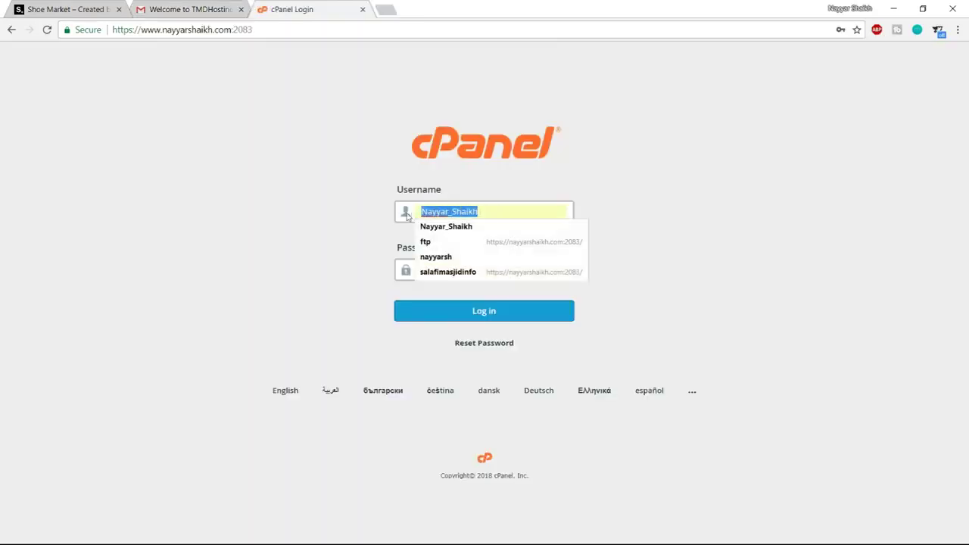
key(End)
text(n)
double_click(519, 211)
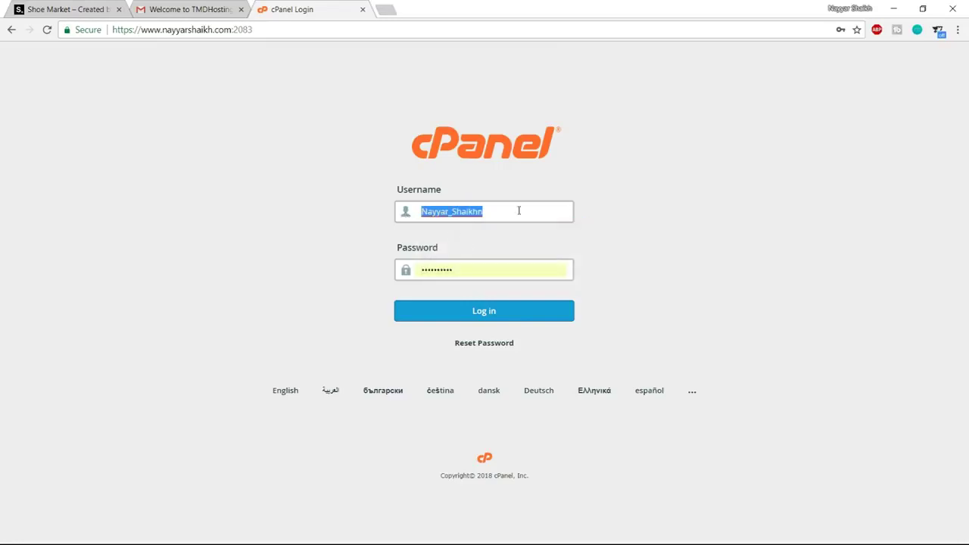
text(nayyarsh)
click(424, 240)
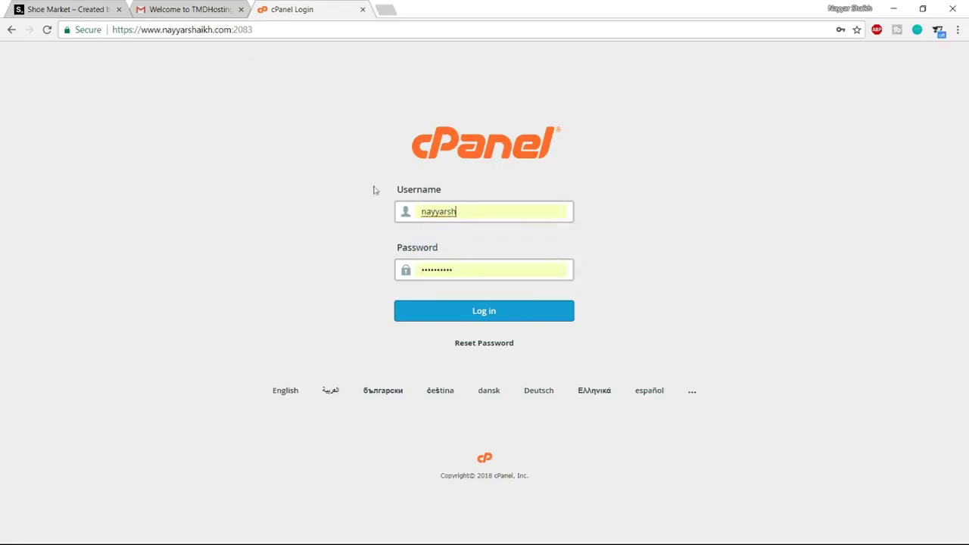
click(490, 318)
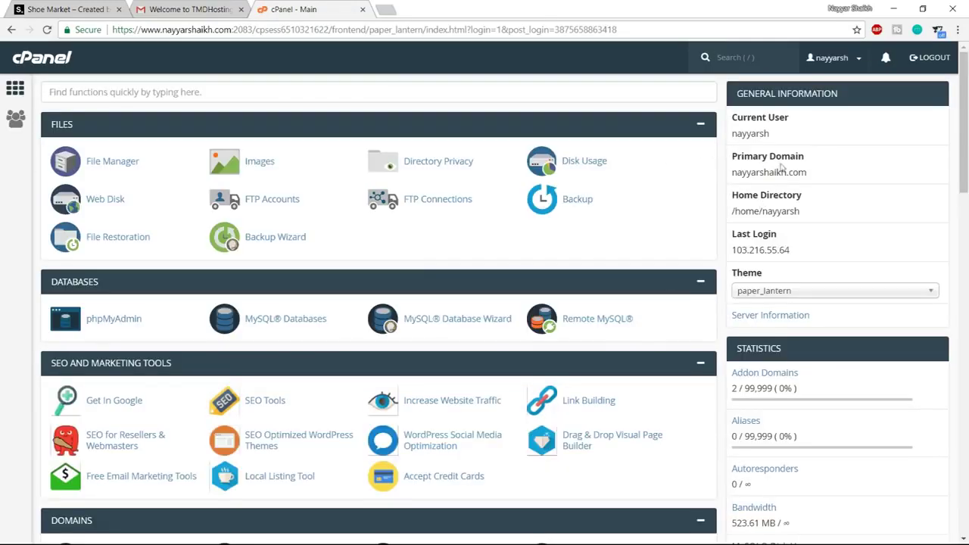
scroll(735, 303, down, 20)
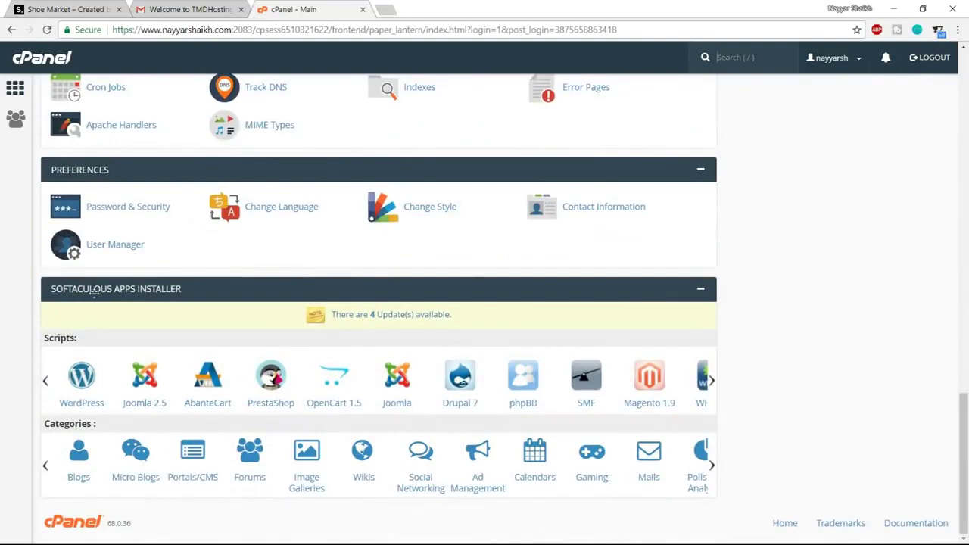
click(83, 395)
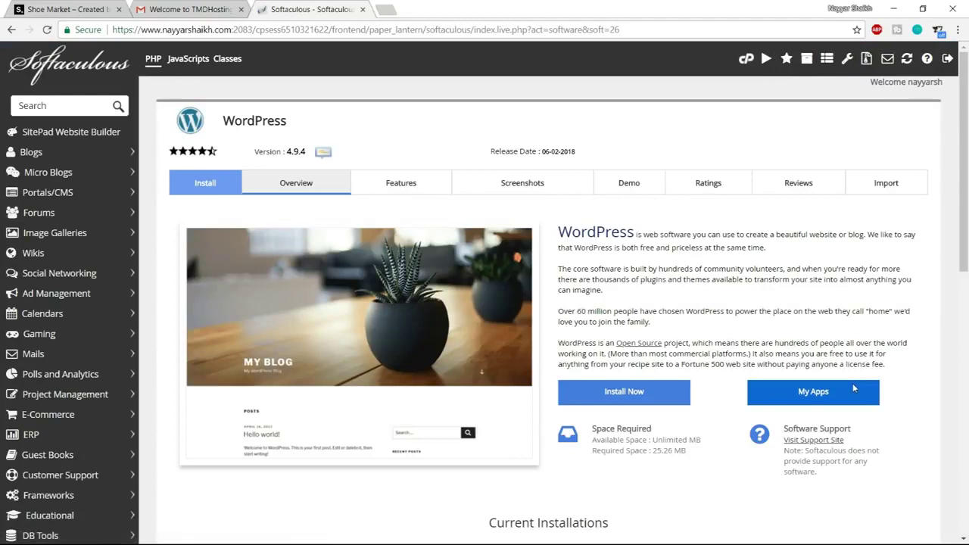
click(648, 392)
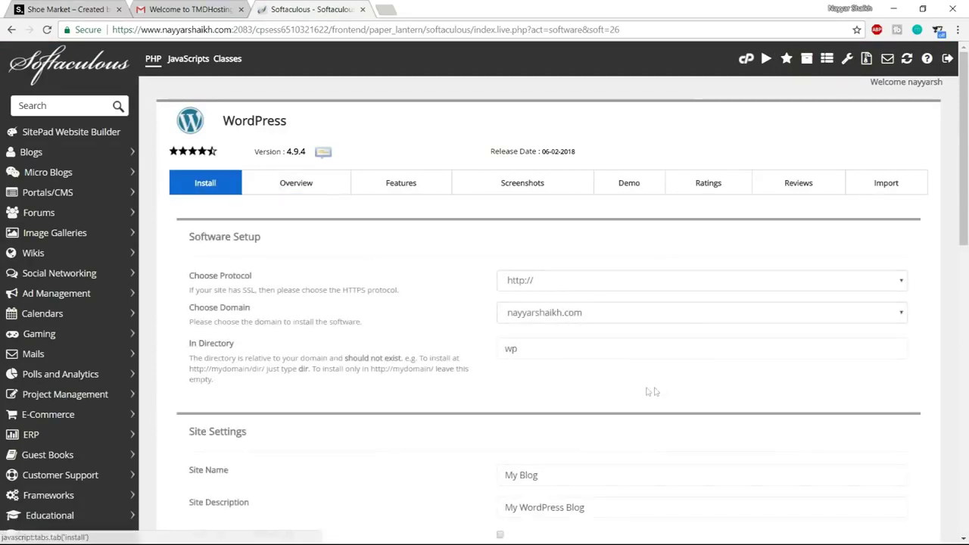
click(659, 318)
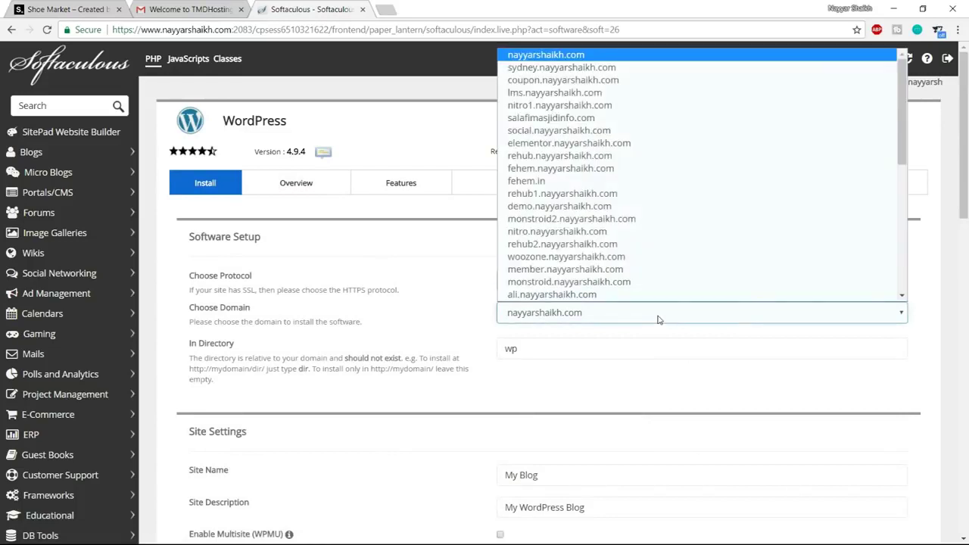
key(Down)
key(Down)
key(Down)
key(Down)
key(Down)
key(Down)
key(Down)
key(Down)
key(Down)
key(Down)
key(Down)
key(Down)
key(Down)
key(Down)
key(Down)
key(Down)
key(Down)
key(Down)
key(Down)
key(Down)
key(Return)
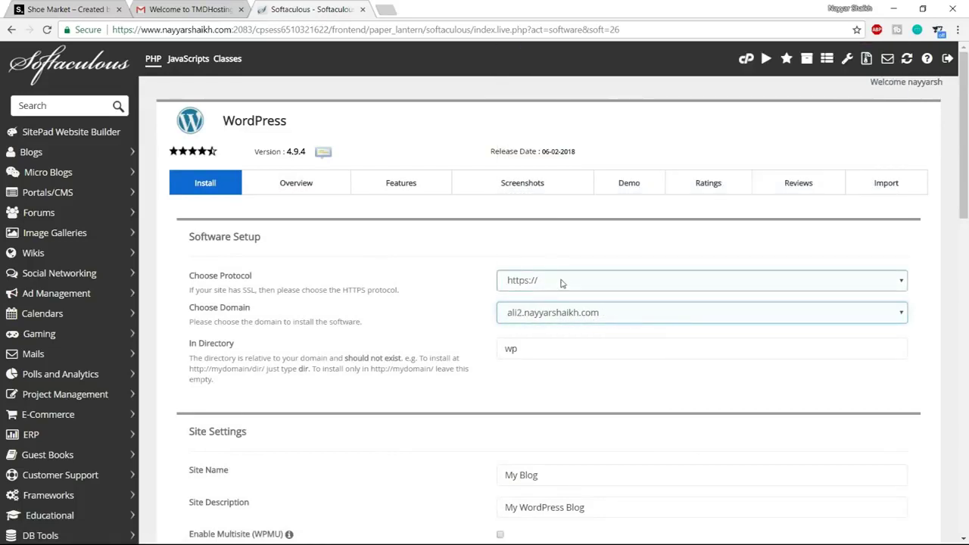
click(554, 284)
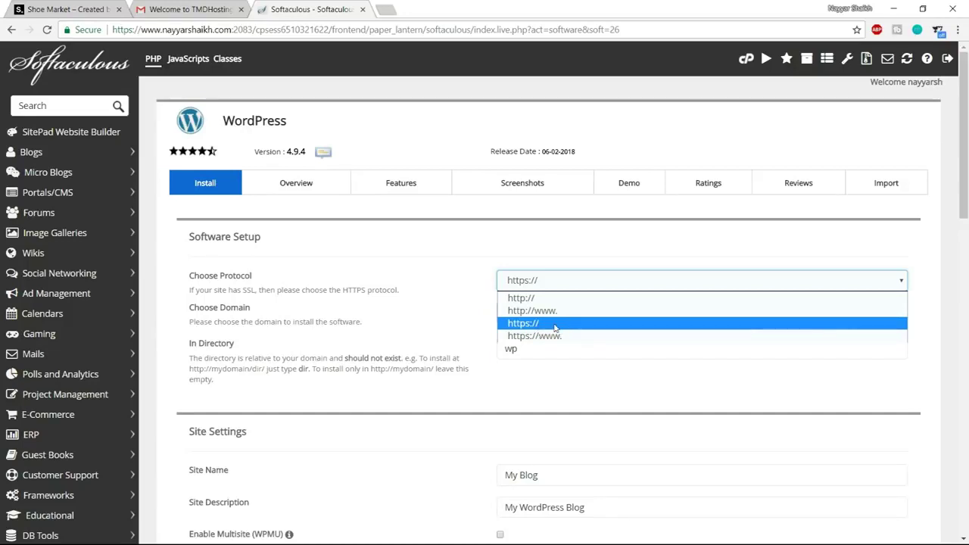
click(539, 326)
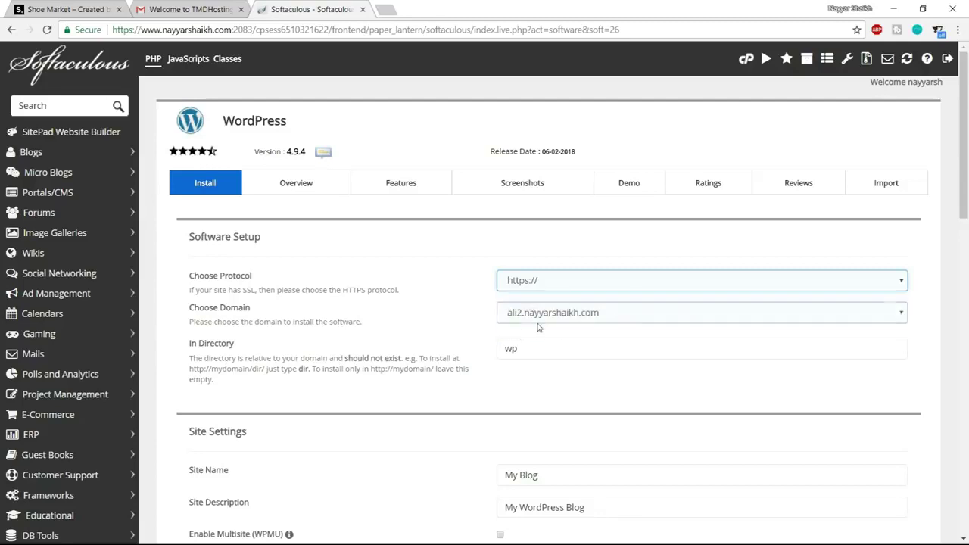
click(551, 285)
click(551, 335)
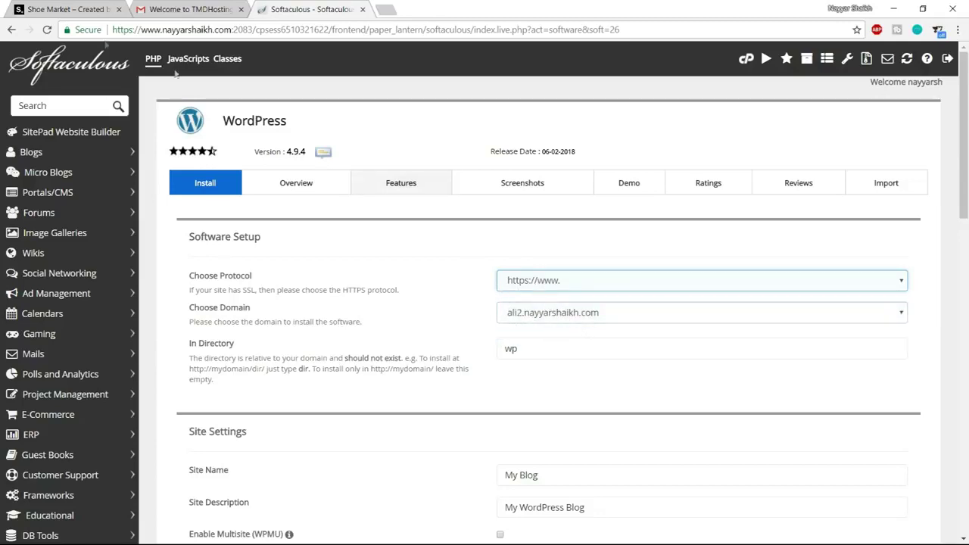
- Delete 'wp' from the In Directory field so WordPress installs at the root
click(91, 9)
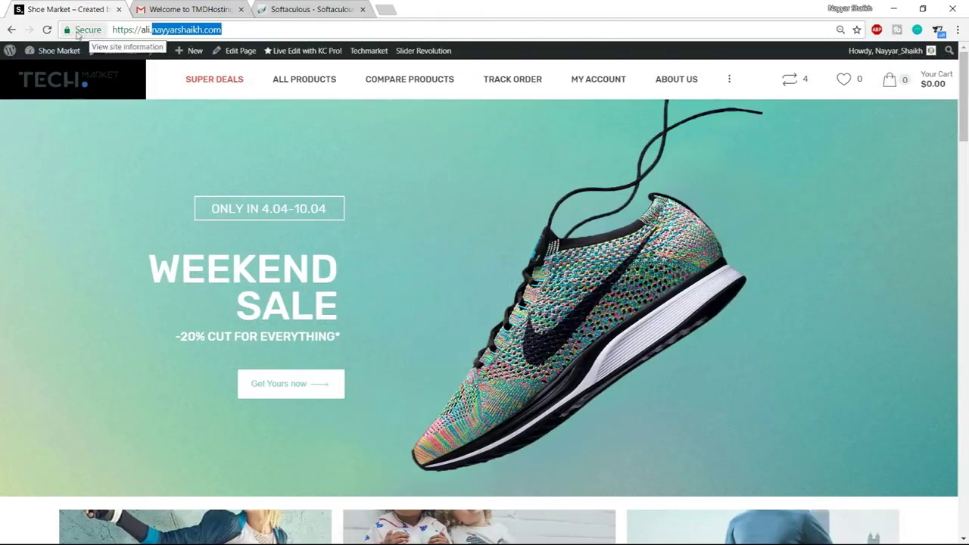
click(258, 6)
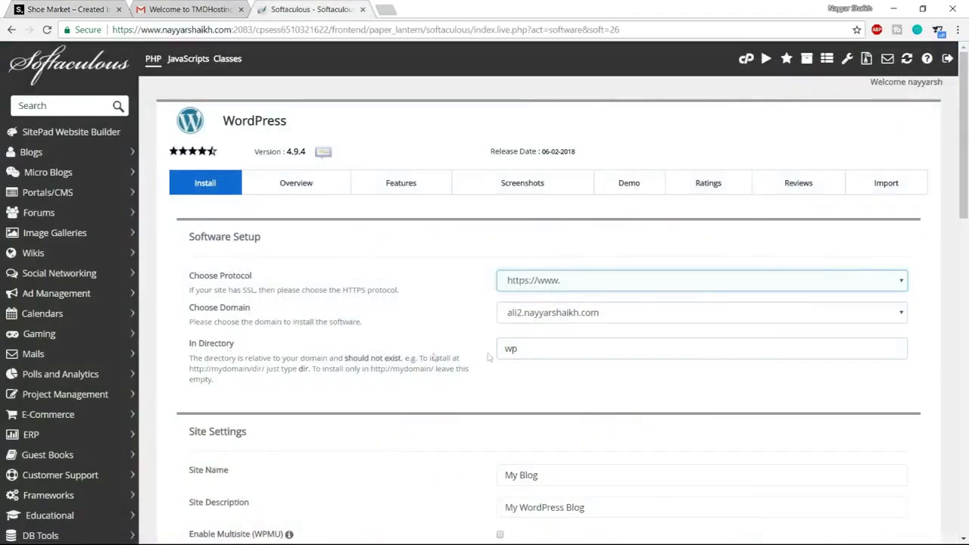
double_click(531, 349)
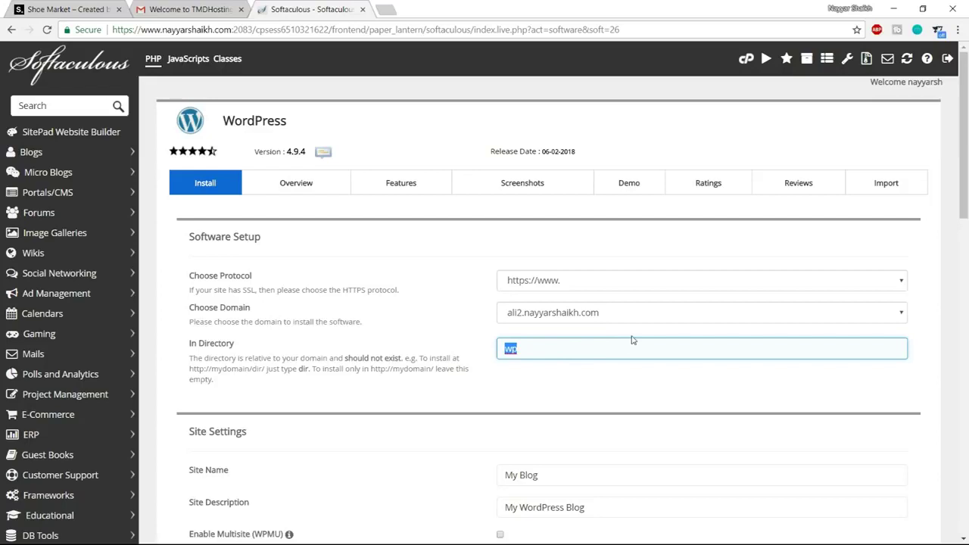
key(BackSpace)
- Rename the site to 'Shoes Market' with the description 'Shoes Business'
click(640, 387)
scroll(651, 390, down, 3)
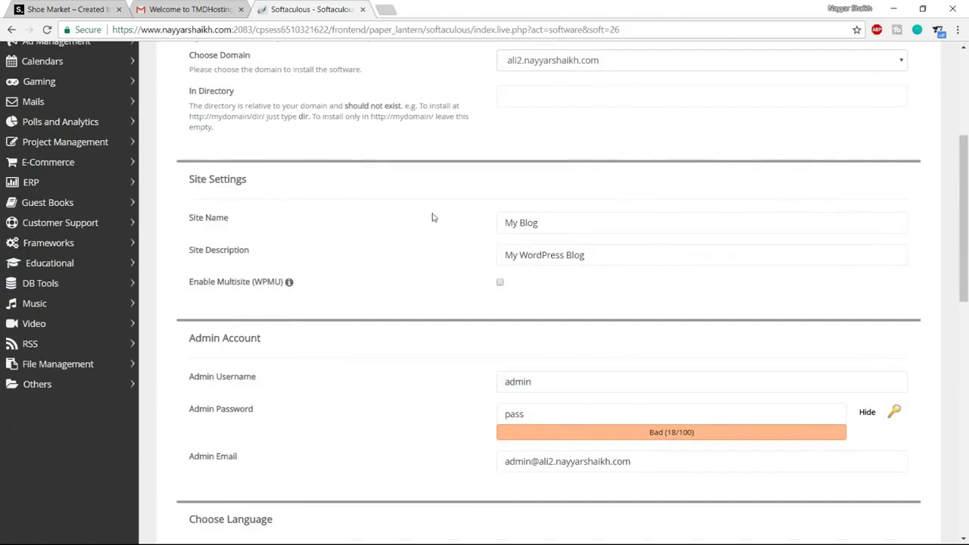
click(554, 221)
drag(554, 221, 464, 228)
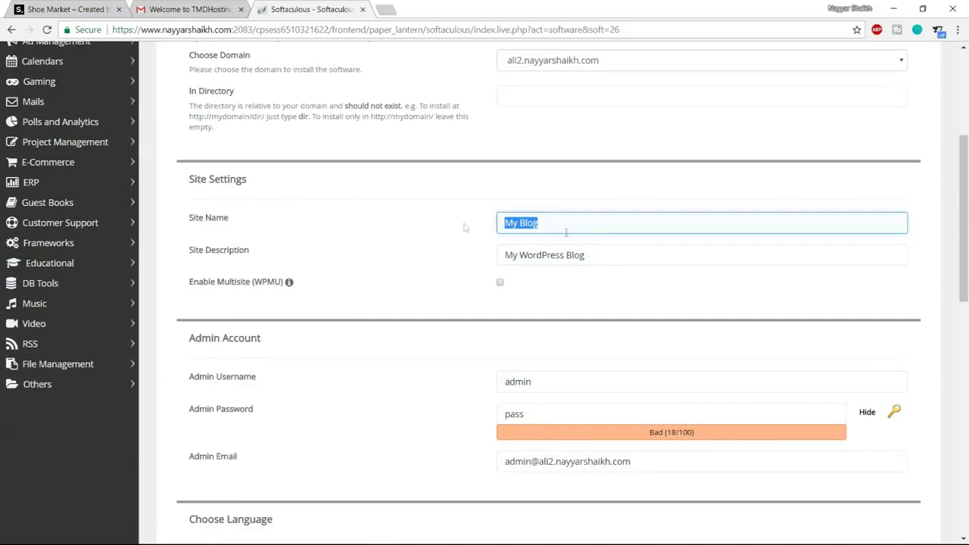
text(Shoes Market)
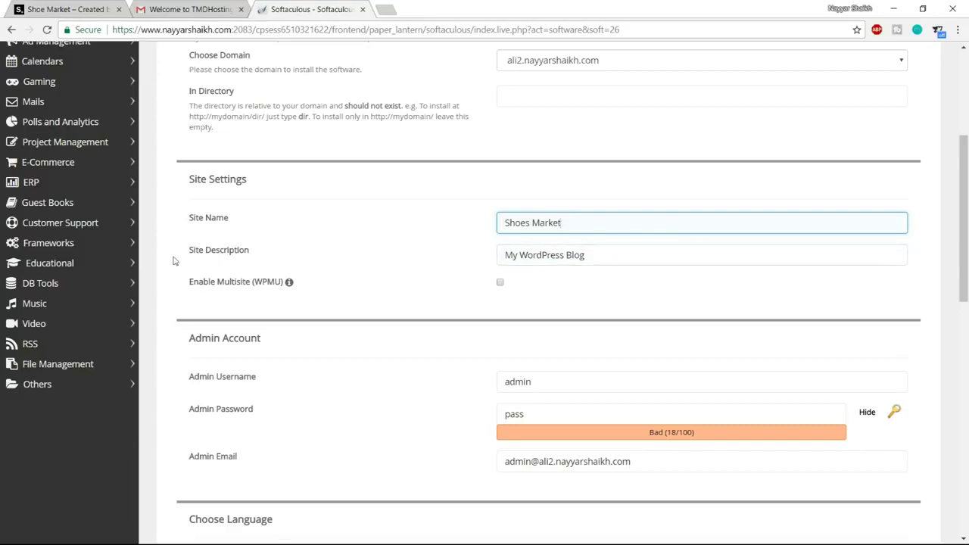
drag(644, 263, 413, 255)
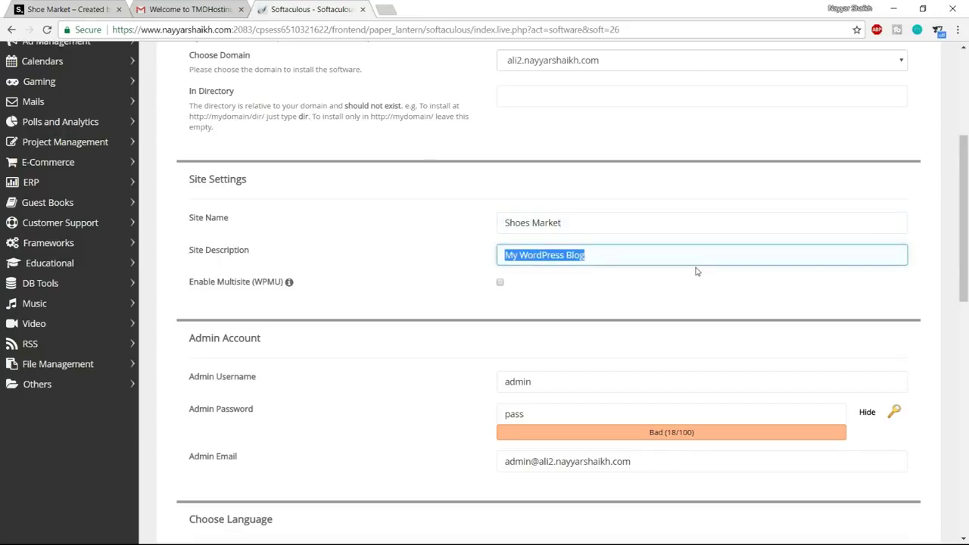
text(Shoes Business)
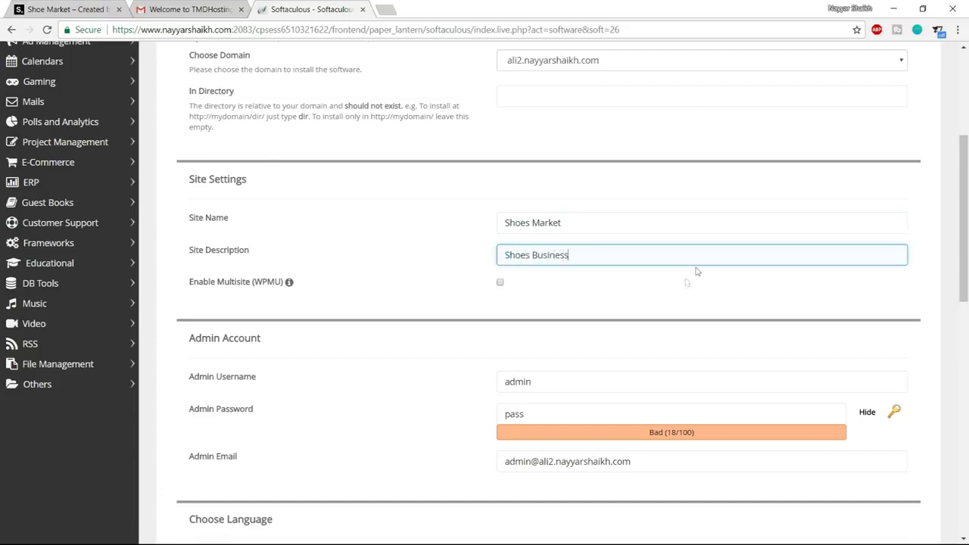
scroll(686, 283, down, 3)
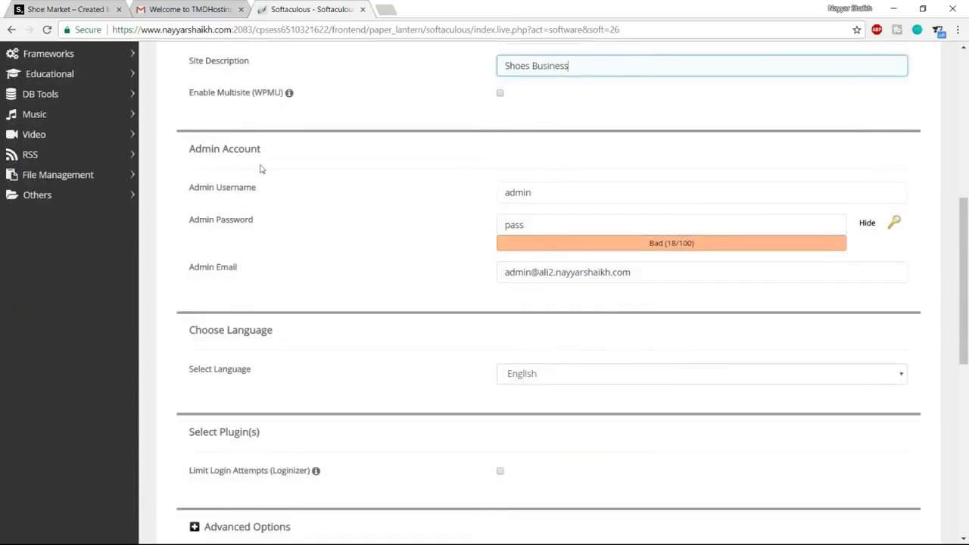
- Replace the default admin username and set the admin account password
click(578, 190)
drag(578, 190, 454, 195)
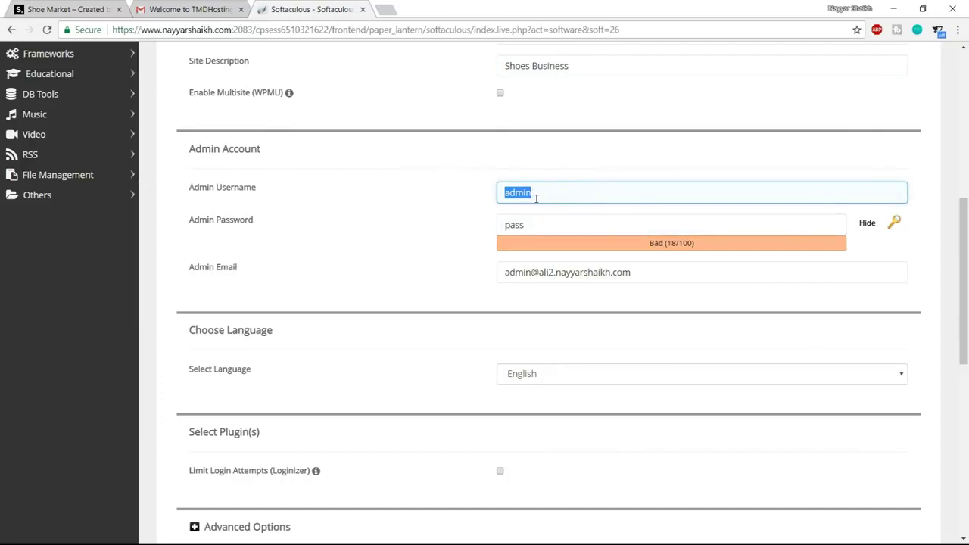
text(Nayyar_Shaikh)
click(528, 212)
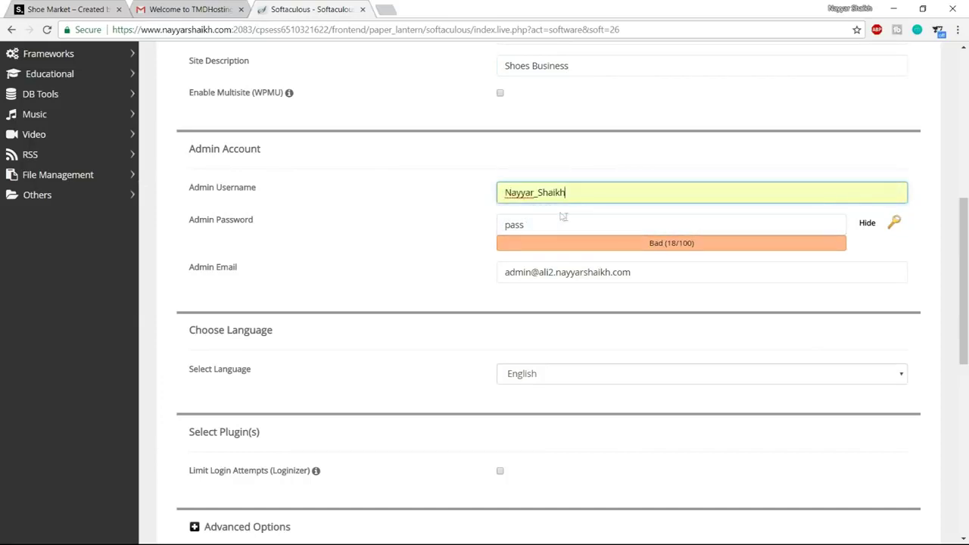
drag(559, 225, 463, 232)
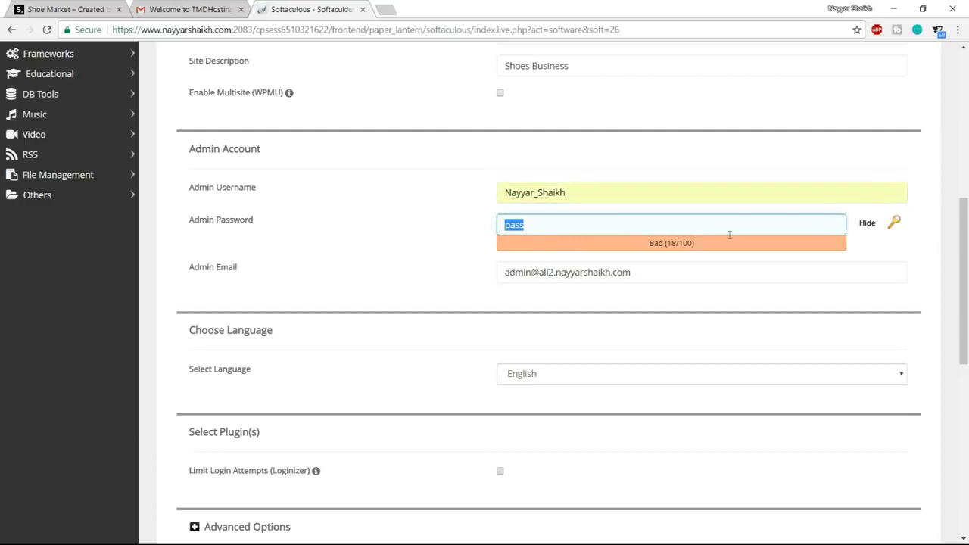
click(867, 222)
key(ctrl+v)
double_click(704, 226)
text(•••••••)
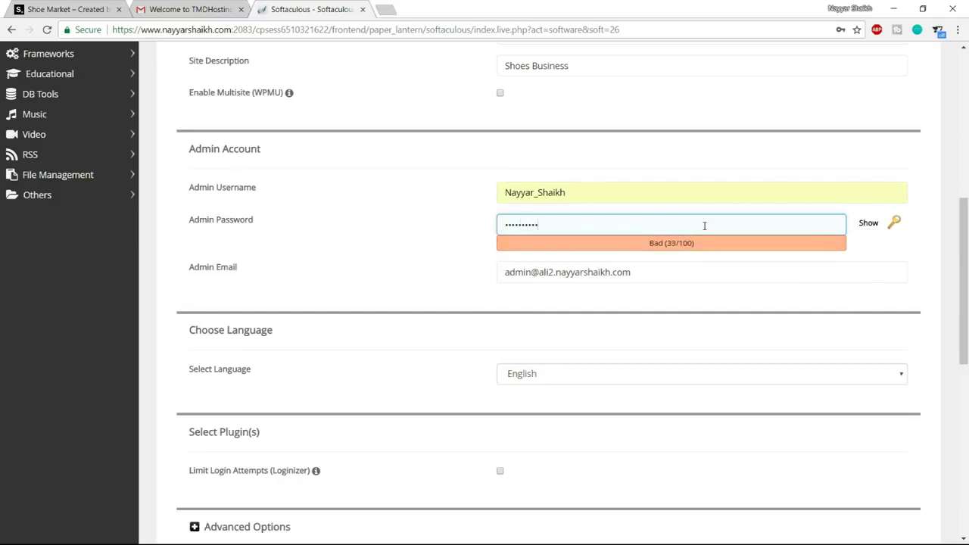
- Fill in the admin e-mail address and start the WordPress installation
key(Tab)
key(Down)
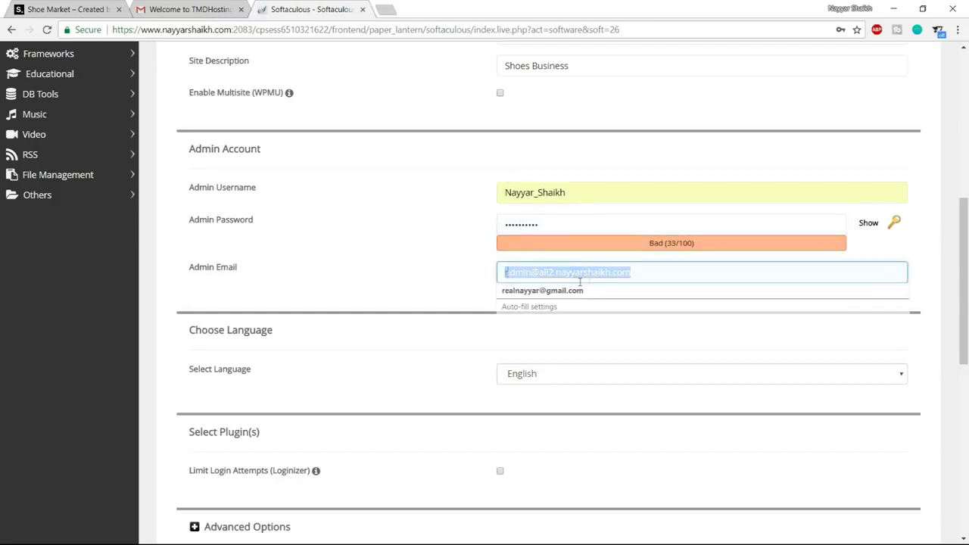
click(530, 290)
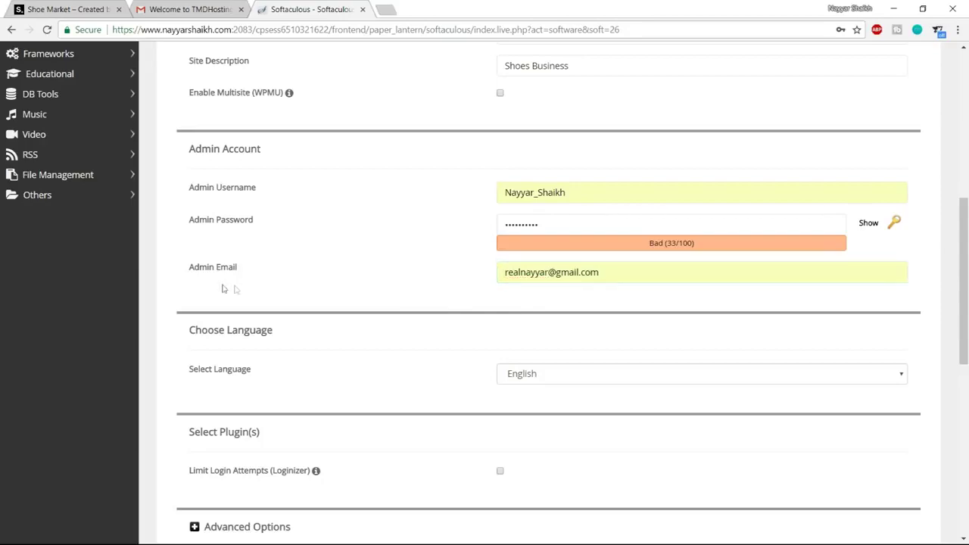
drag(596, 272, 477, 278)
click(526, 318)
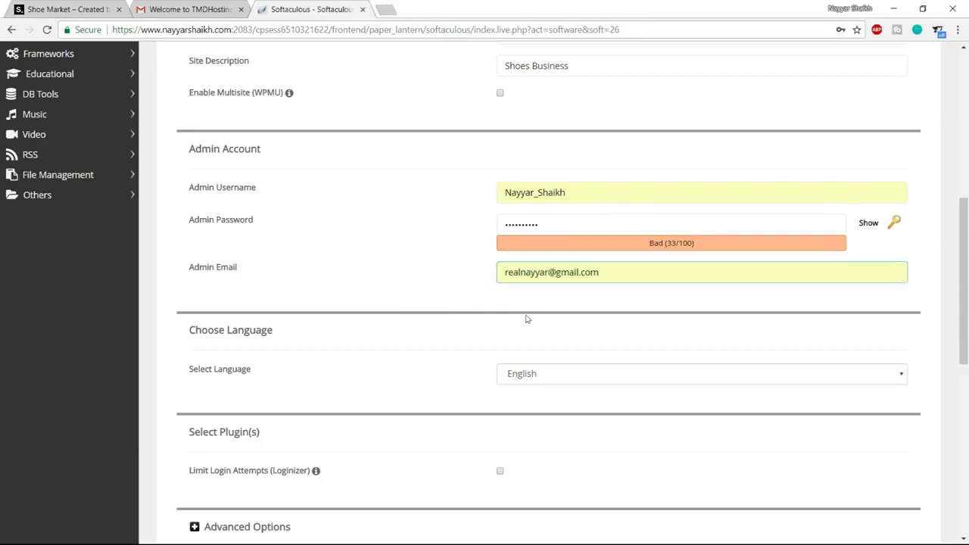
scroll(575, 341, down, 6)
click(547, 389)
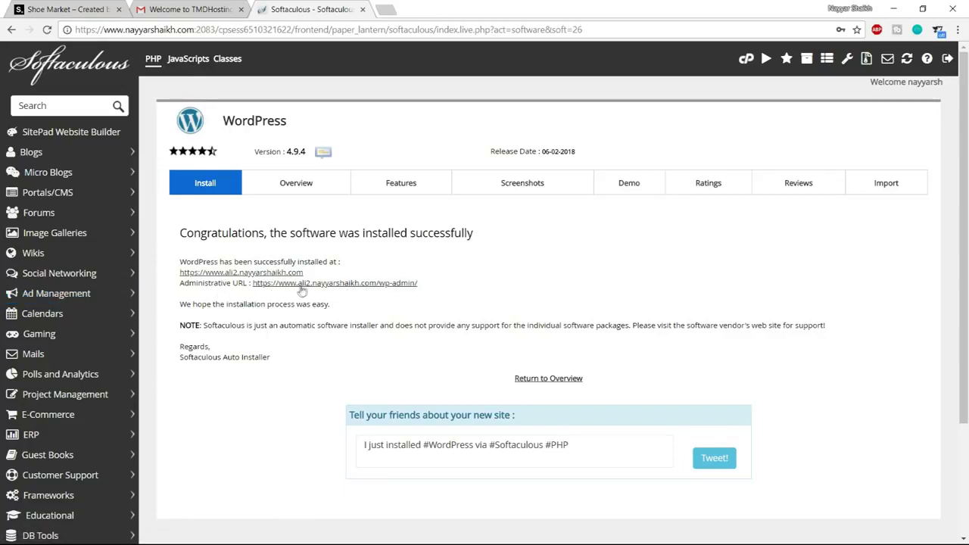
- Open the new Shoes Market wp-admin dashboard from the Administrative URL link
click(350, 284)
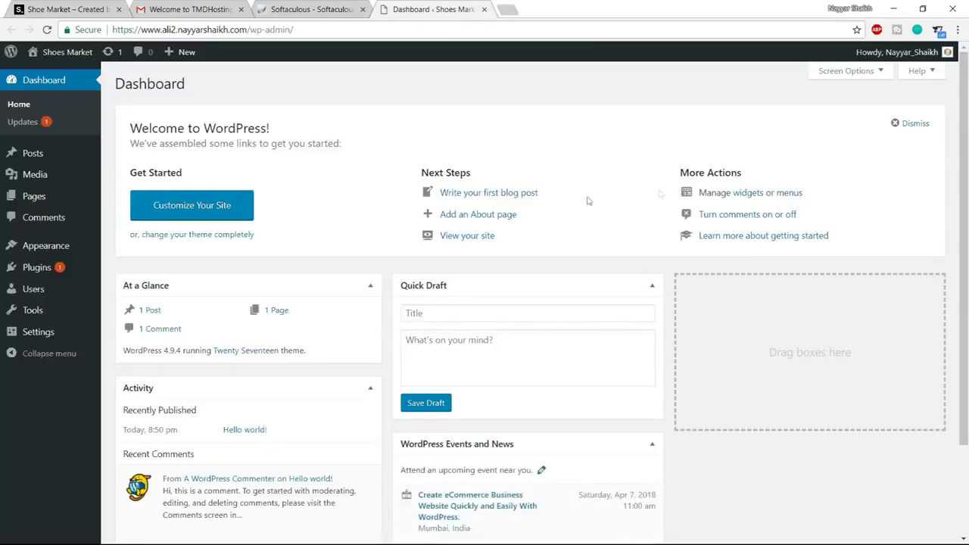
- Go to Media > Add New and confirm the maximum upload file size is 2 MB
scroll(687, 389, down, 2)
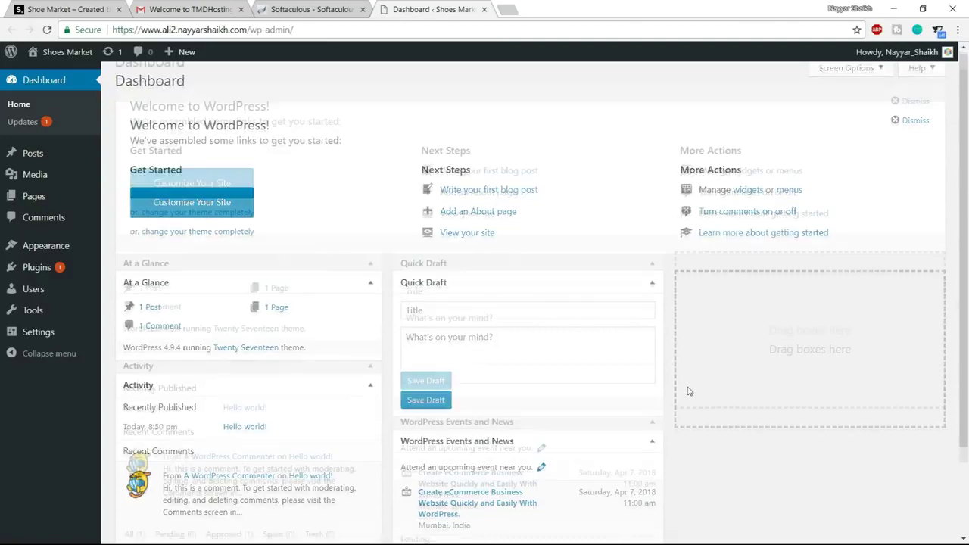
scroll(687, 389, up, 2)
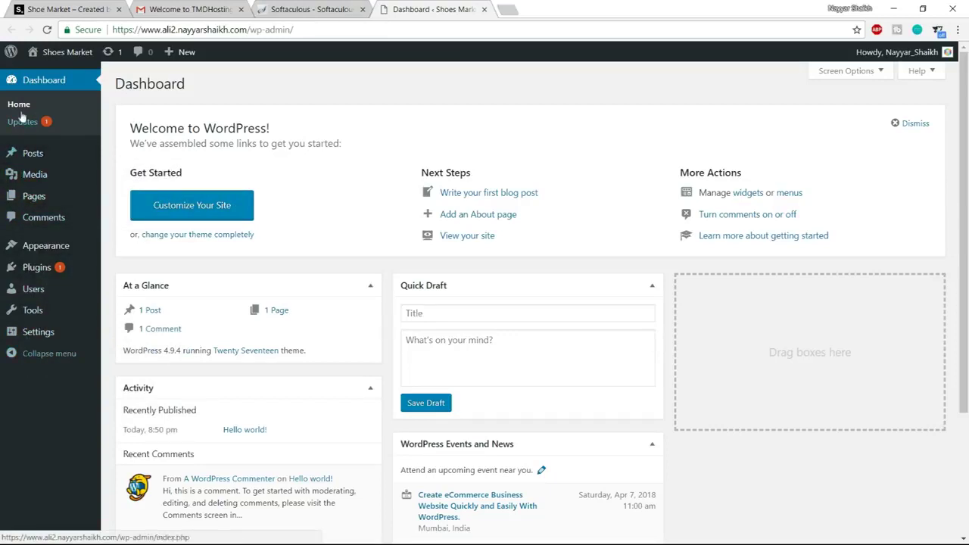
mouse_move(41, 174)
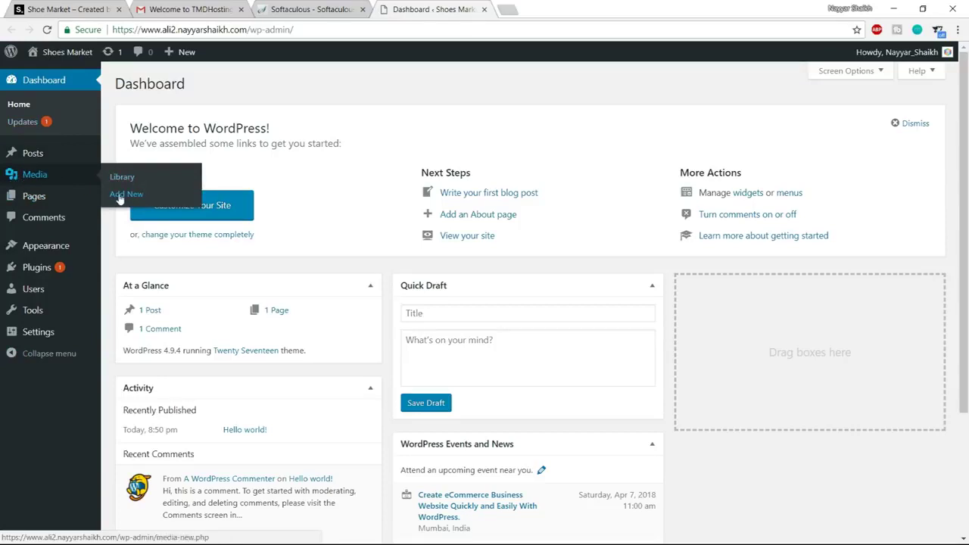
click(132, 195)
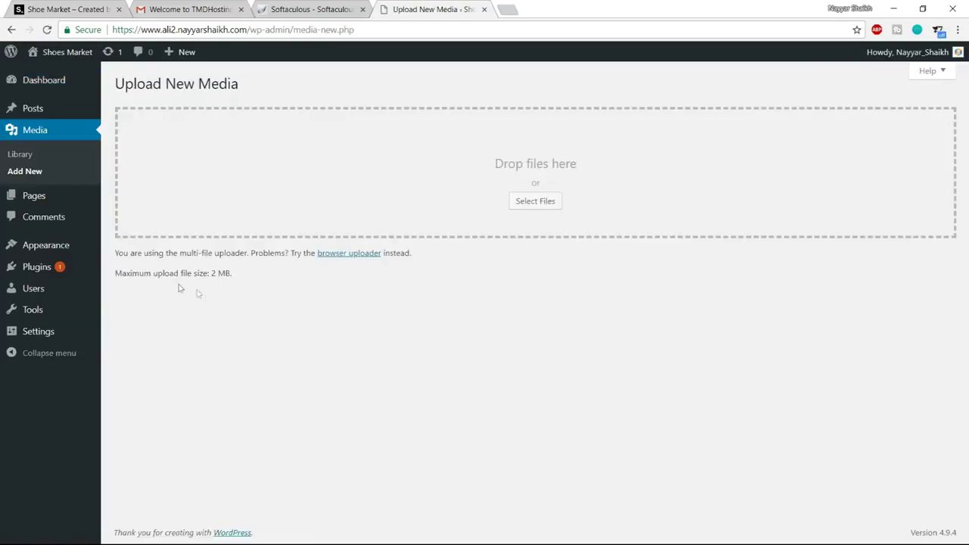
drag(116, 276, 233, 274)
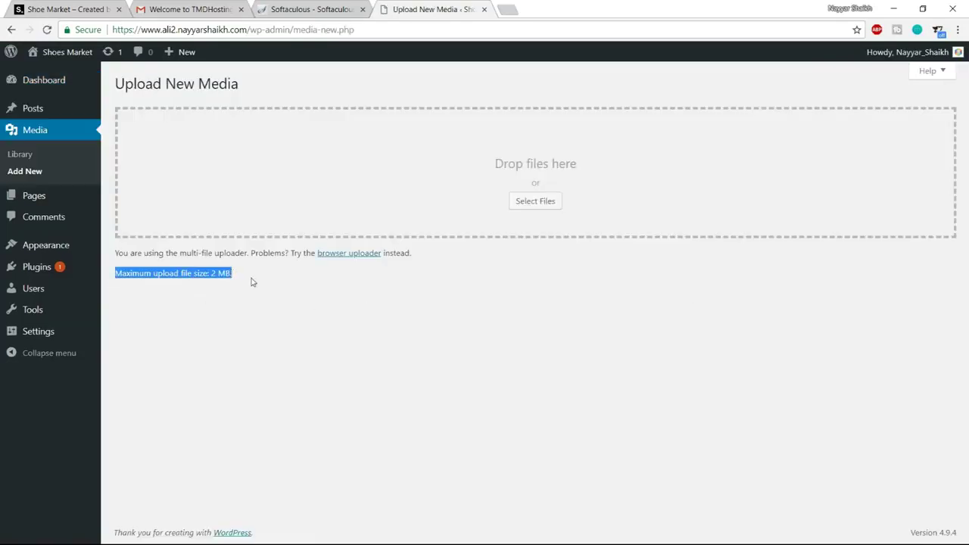
click(223, 277)
click(317, 288)
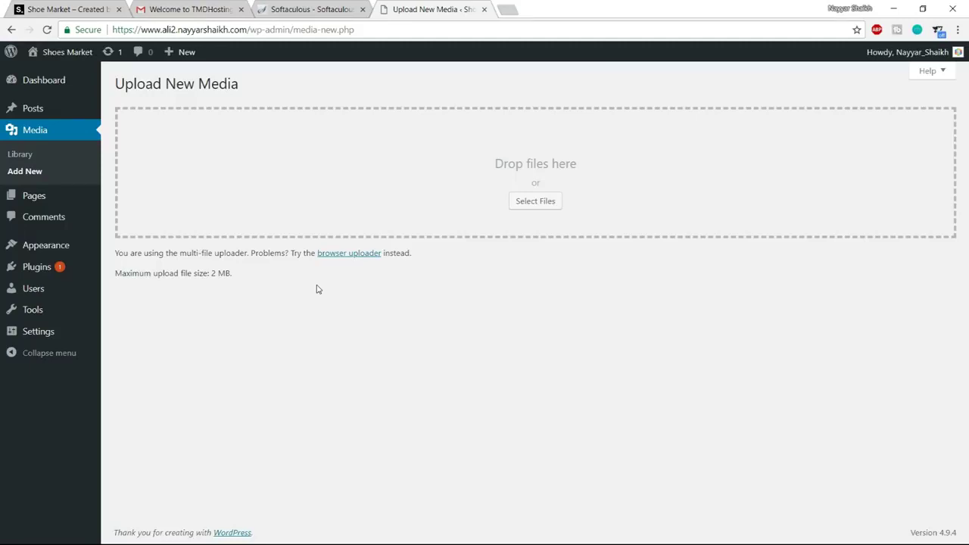
click(512, 13)
- Load bloggdude.com and open the 'Solved: The uploaded file exceeds…' upload_max_filesize article
text(b)
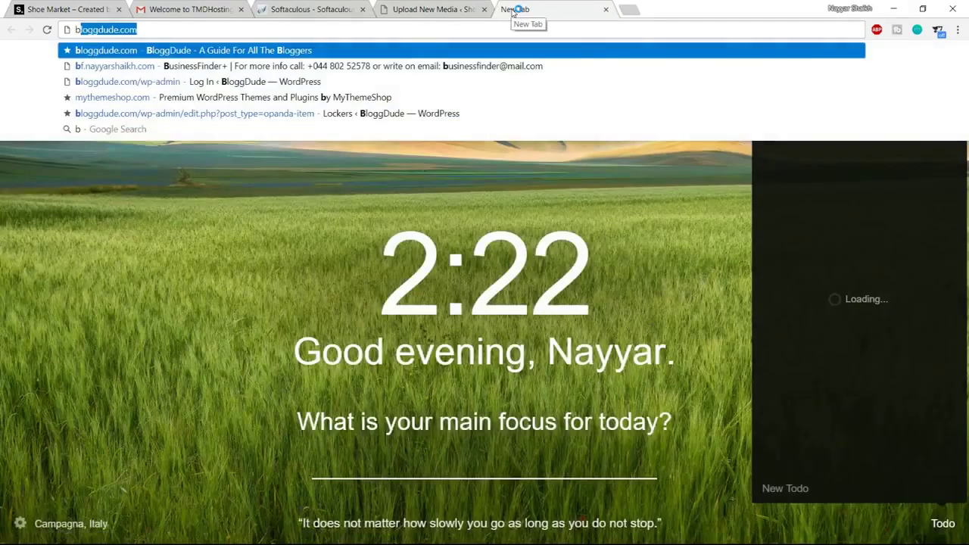
key(Return)
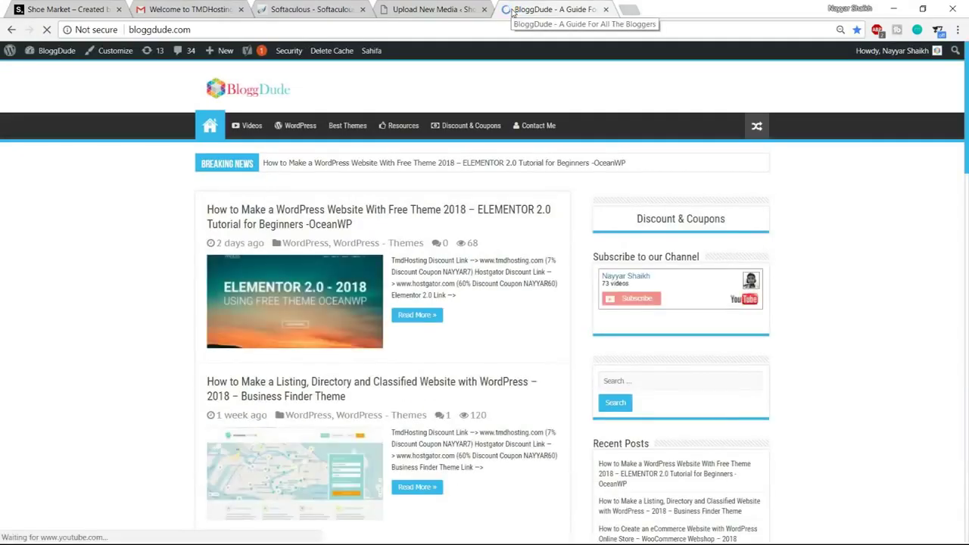
scroll(516, 270, down, 15)
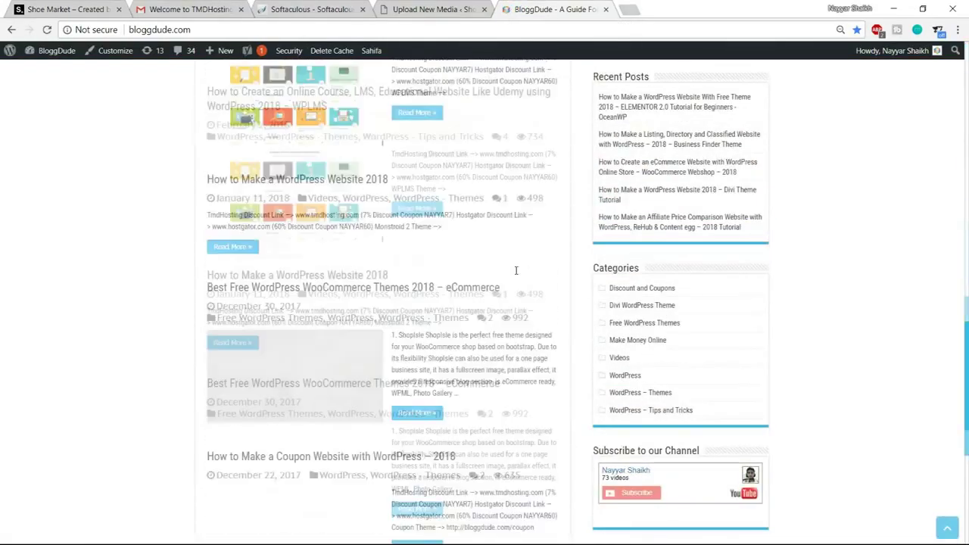
scroll(515, 271, down, 5)
click(370, 281)
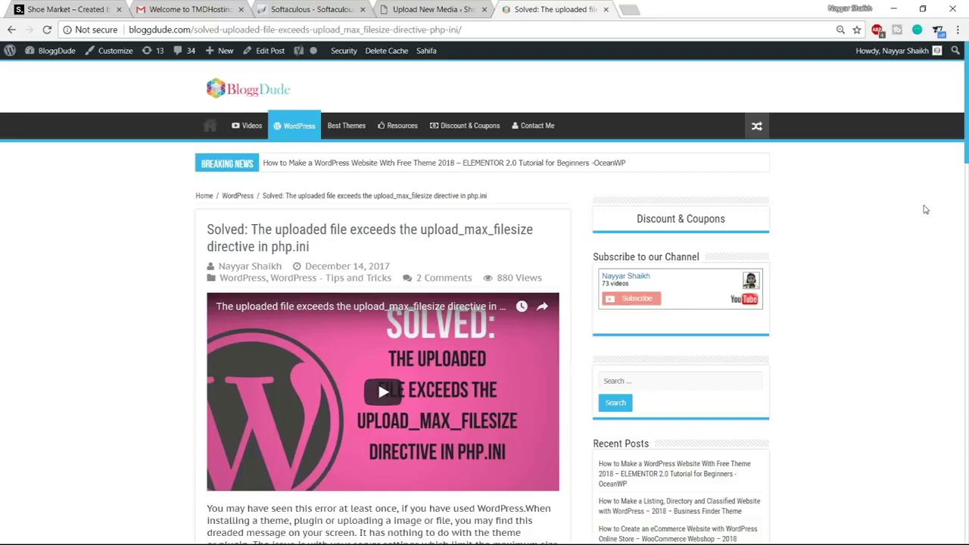
- Select the article's five php_value code lines
scroll(875, 258, down, 10)
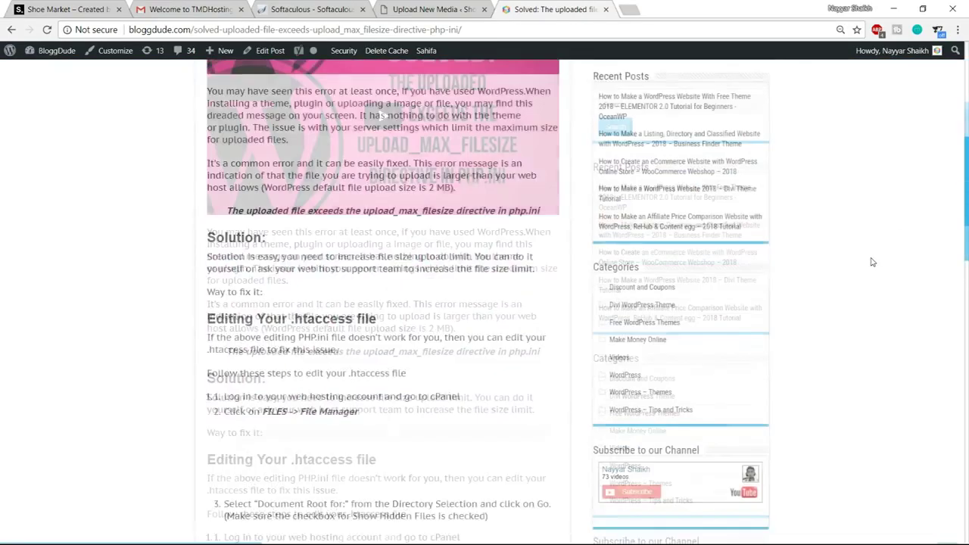
scroll(333, 227, down, 3)
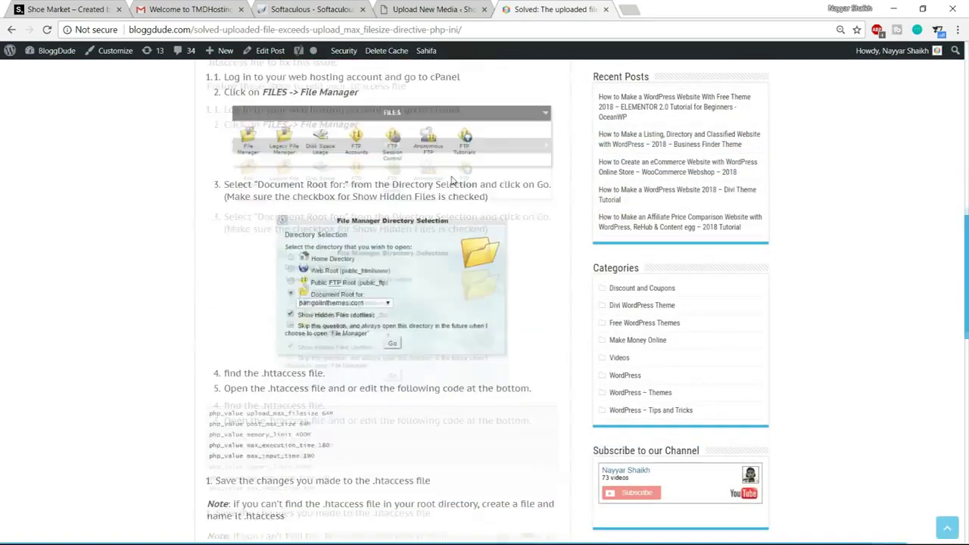
drag(322, 244, 206, 195)
key(ctrl+c)
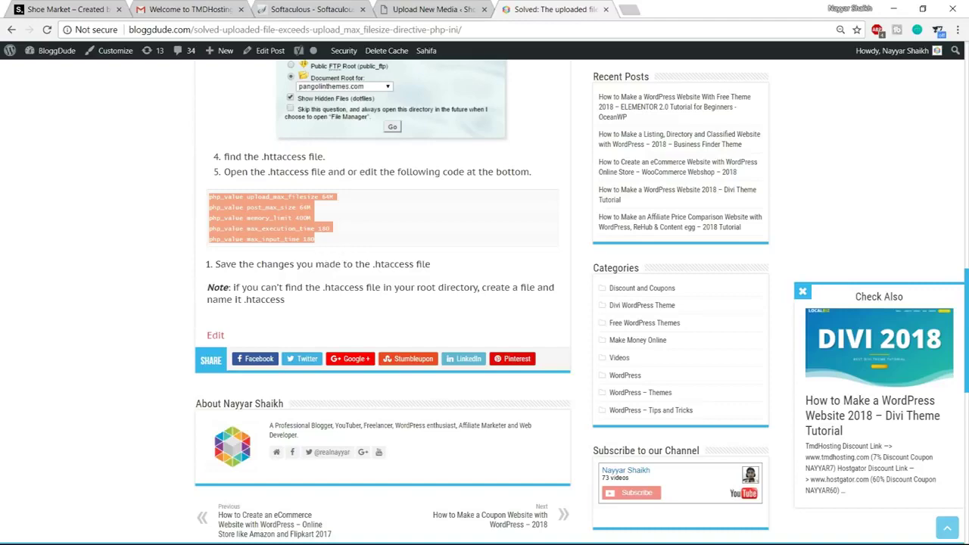
key(super)
key(Escape)
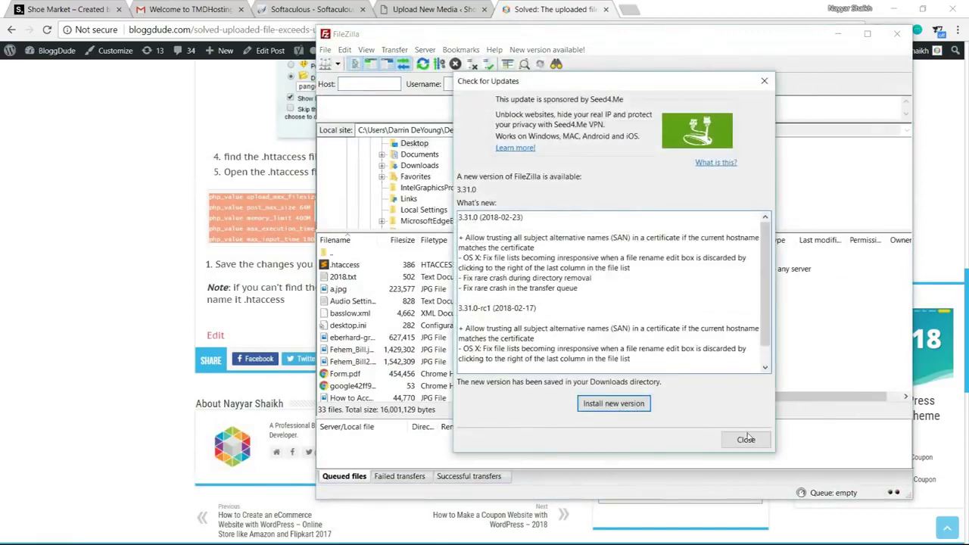
click(746, 440)
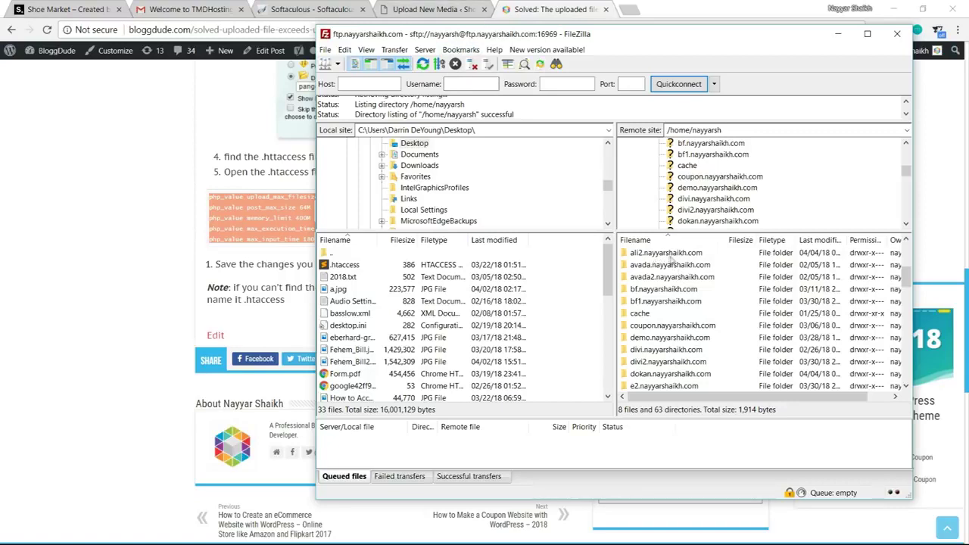
scroll(666, 261, up, 1)
click(670, 291)
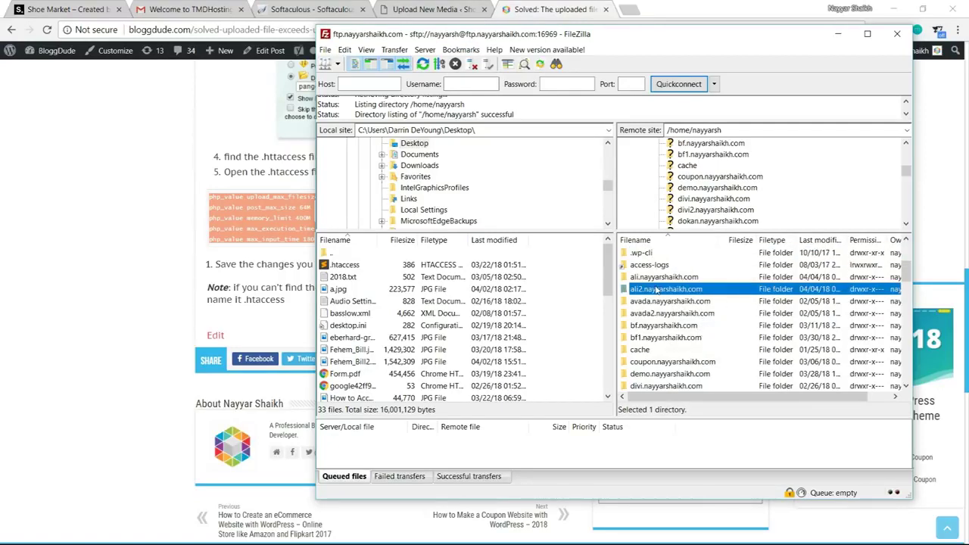
double_click(657, 291)
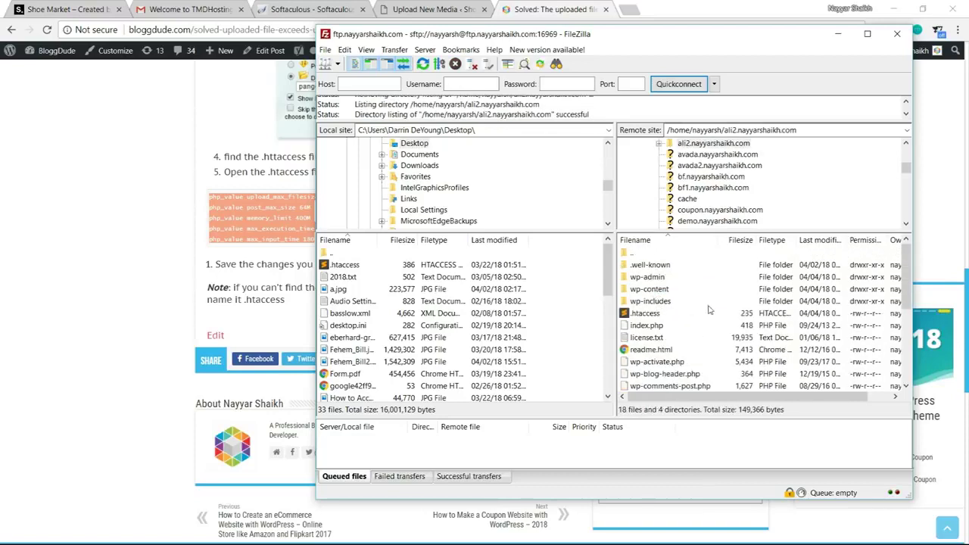
click(655, 315)
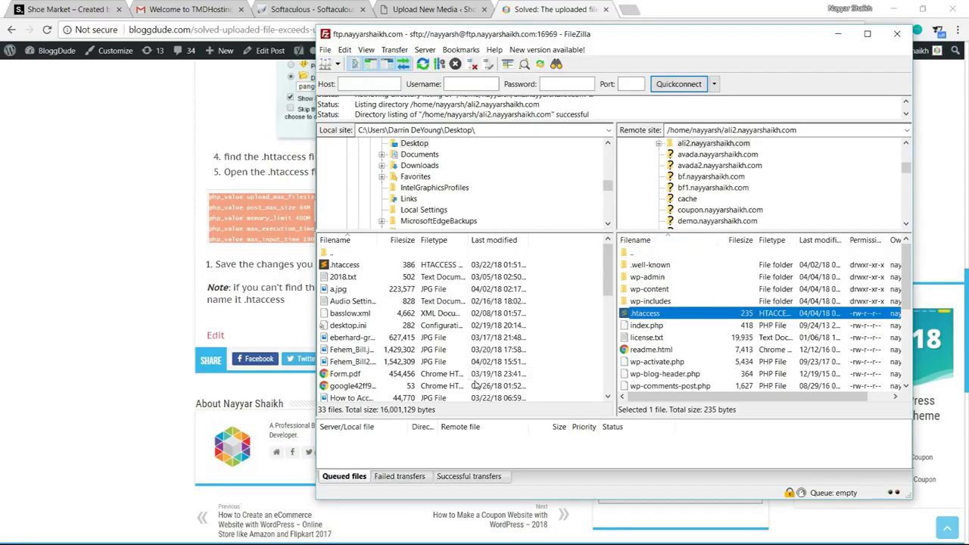
- Copy the server's .htaccess file to the local Desktop folder
scroll(454, 184, up, 4)
scroll(435, 182, down, 1)
scroll(454, 188, down, 3)
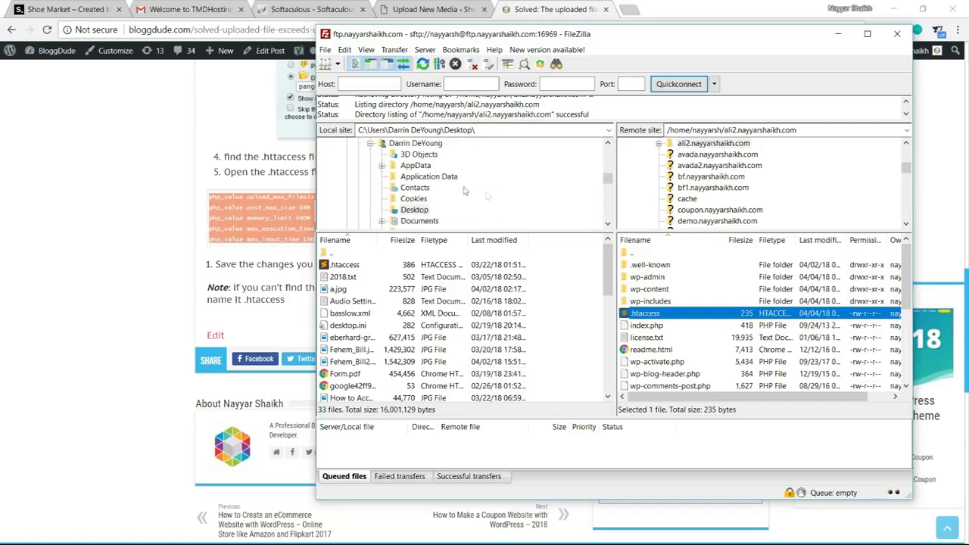
click(414, 144)
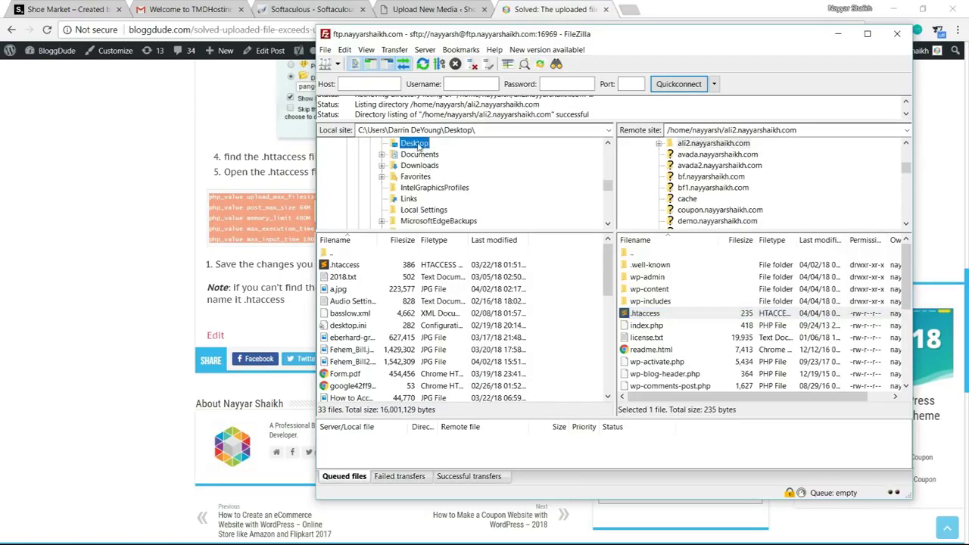
scroll(441, 174, up, 1)
click(414, 177)
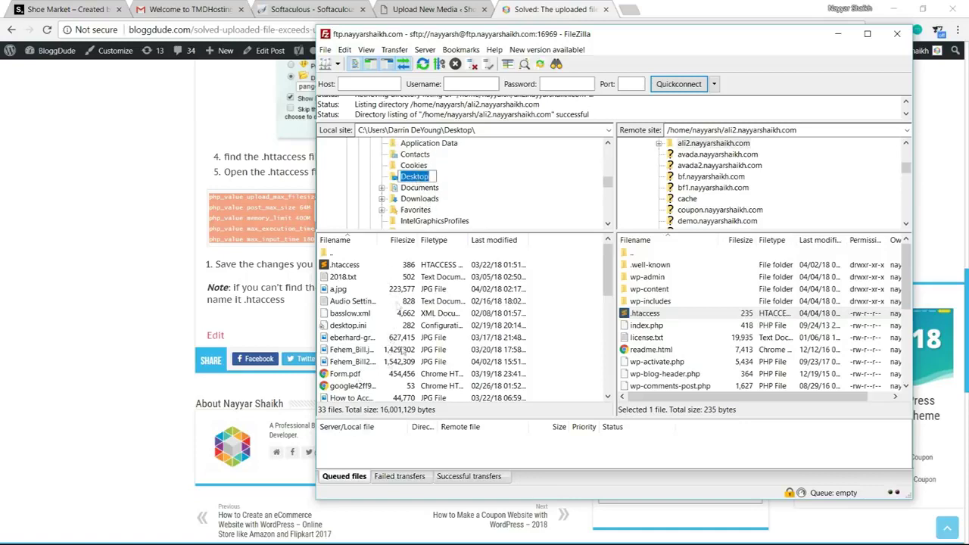
scroll(394, 333, down, 4)
scroll(382, 323, up, 4)
mouse_move(656, 314)
mouse_down()
mouse_move(630, 305)
mouse_move(612, 319)
mouse_move(653, 317)
mouse_move(508, 289)
mouse_move(441, 284)
mouse_move(407, 294)
mouse_move(649, 319)
mouse_up()
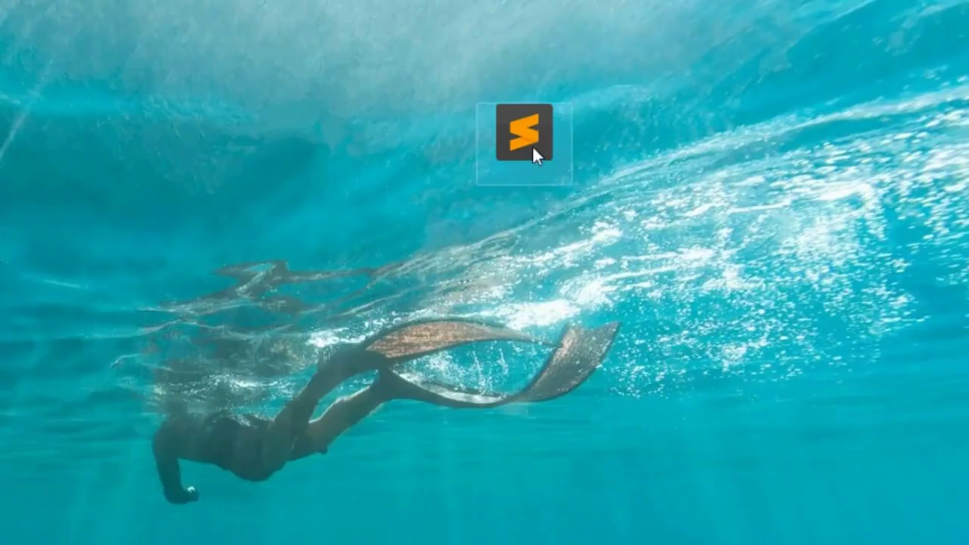
- Paste the five php_value limit lines before # END WordPress in the Desktop .htaccess and save
mouse_move(569, 132)
mouse_move(558, 151)
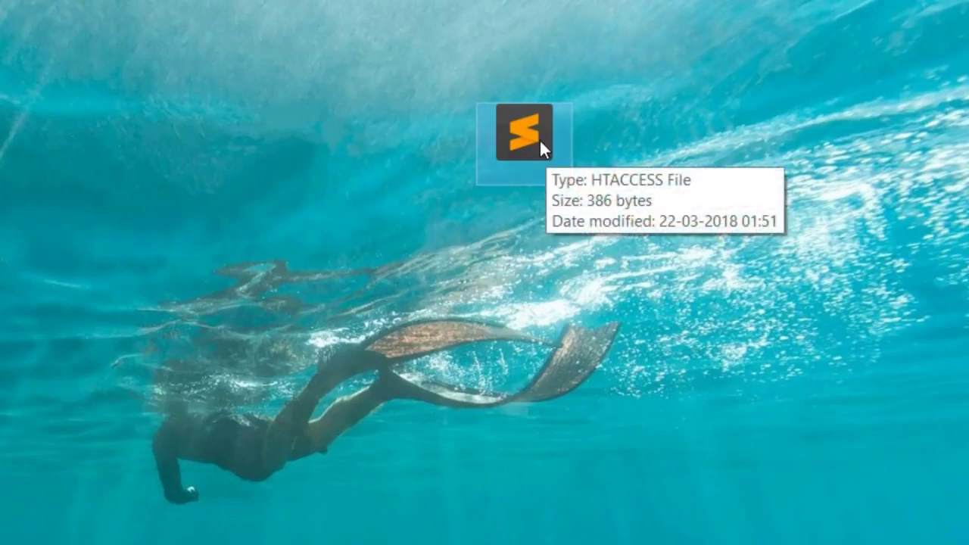
double_click(530, 157)
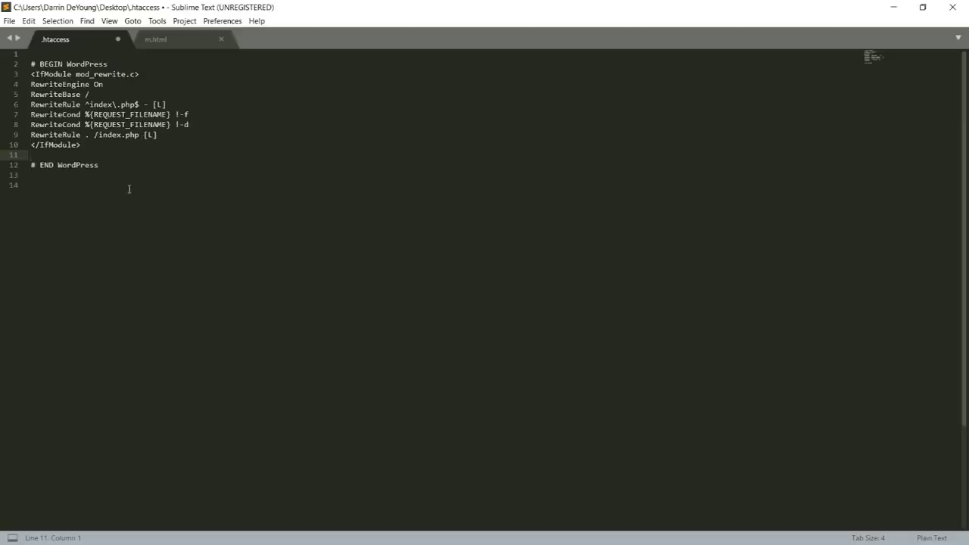
scroll(171, 240, up, 8)
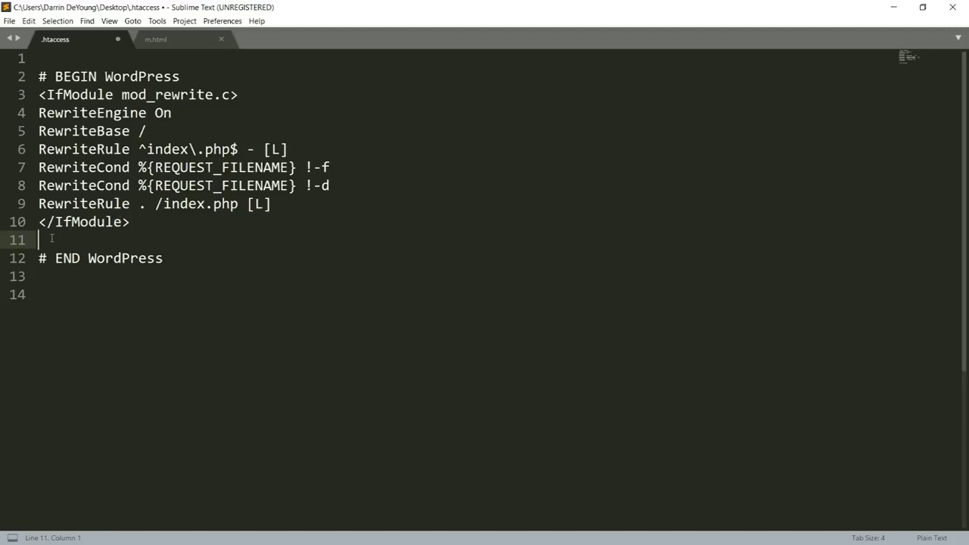
key(ctrl+v)
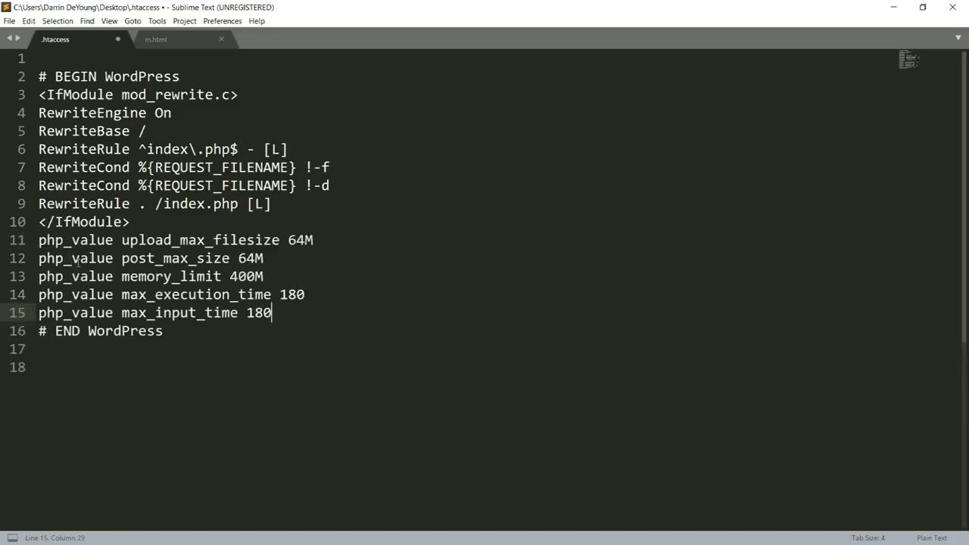
key(shift+Up)
key(shift+Up)
key(shift+Up)
key(shift+Up)
key(shift+Home)
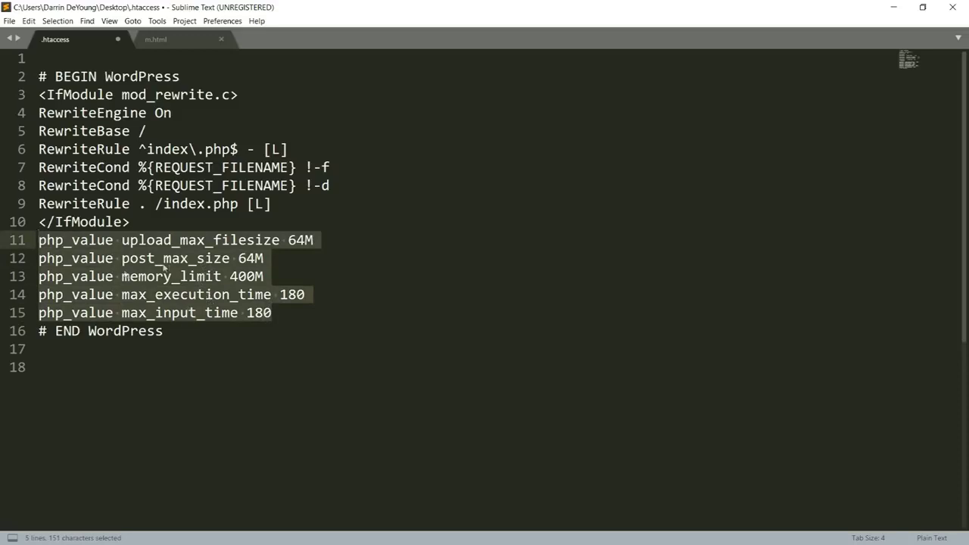
key(ctrl+s)
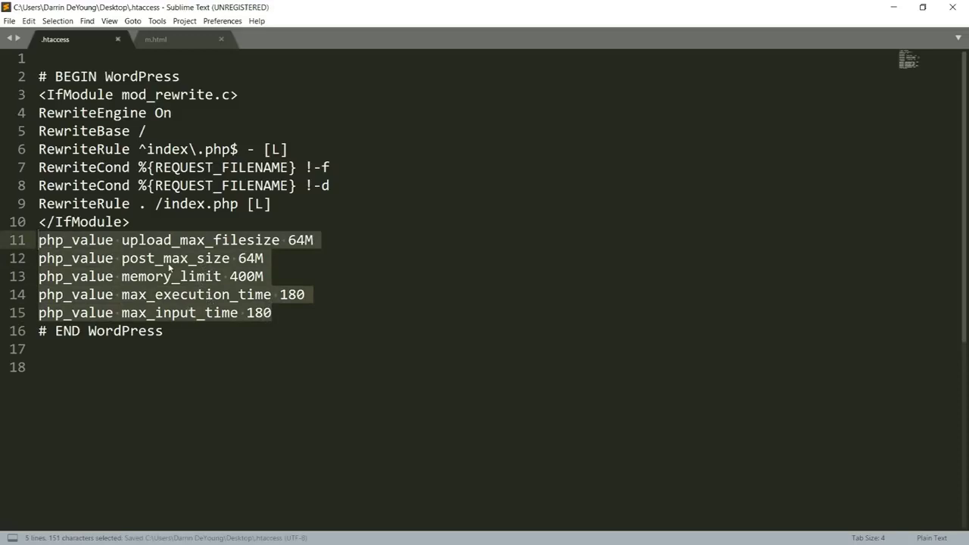
click(954, 6)
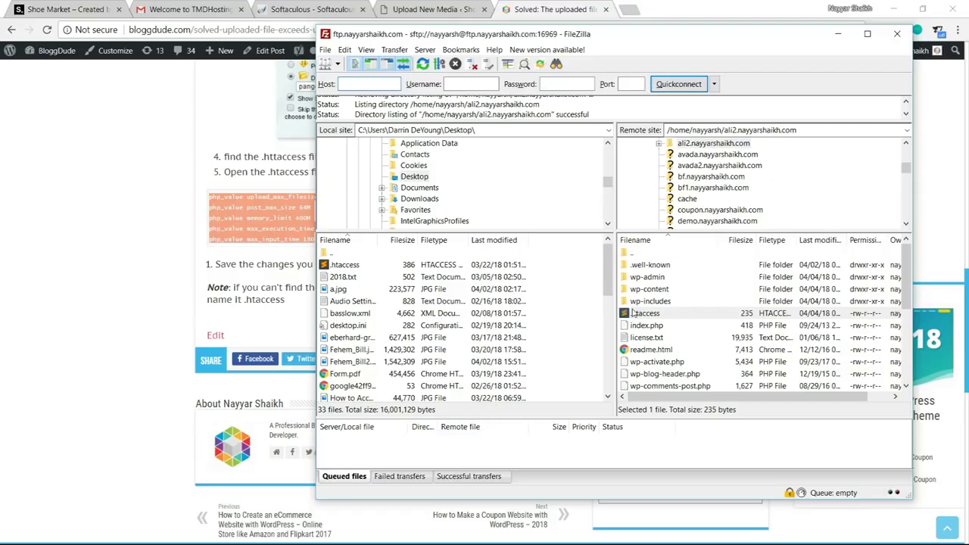
right_click(556, 300)
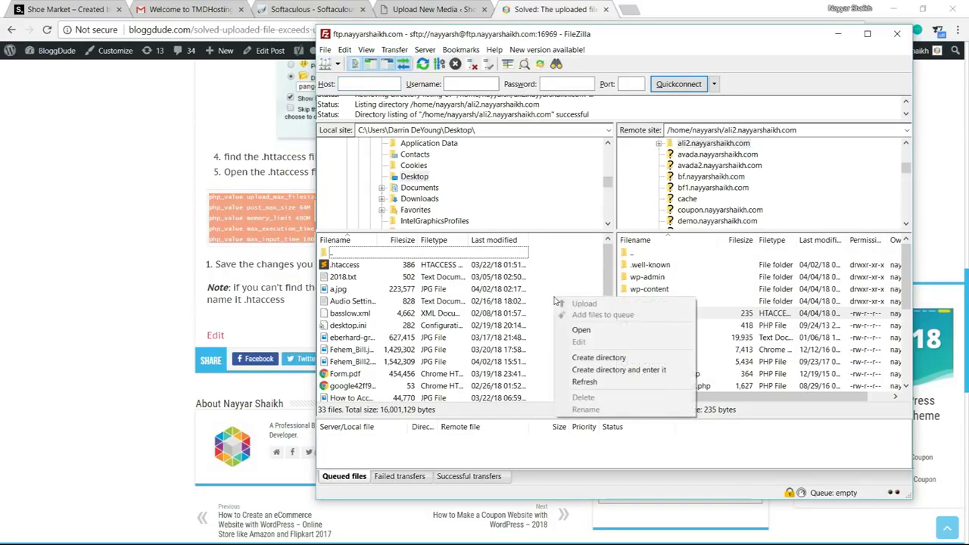
click(587, 385)
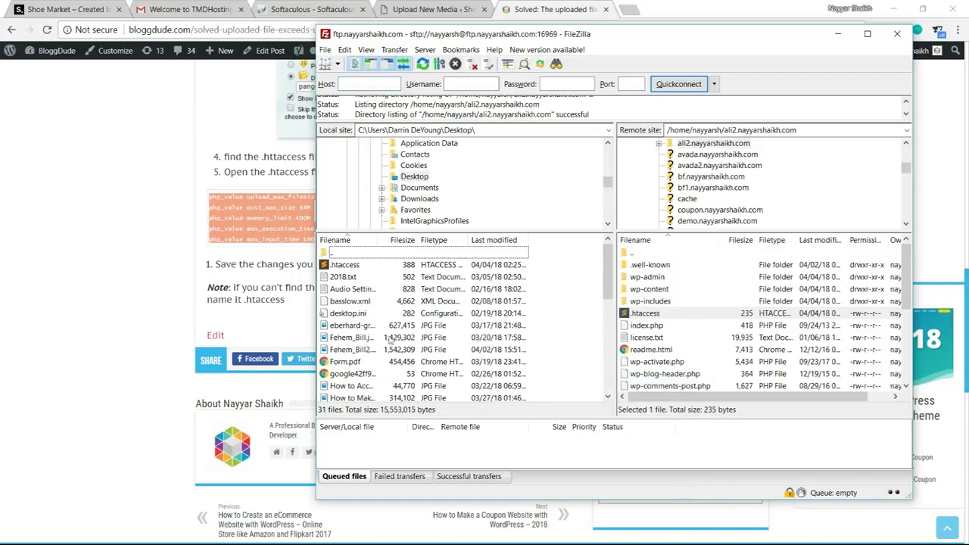
drag(338, 270, 685, 340)
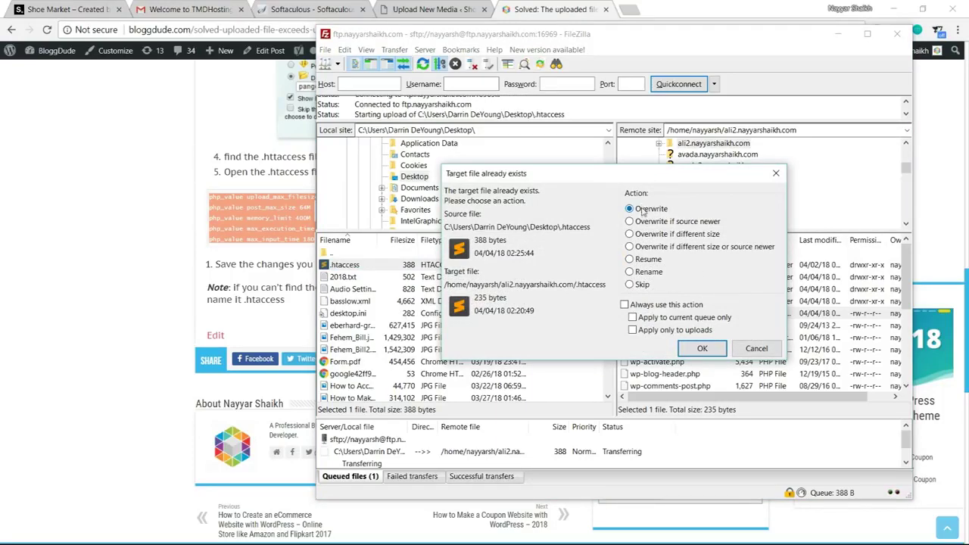
click(715, 351)
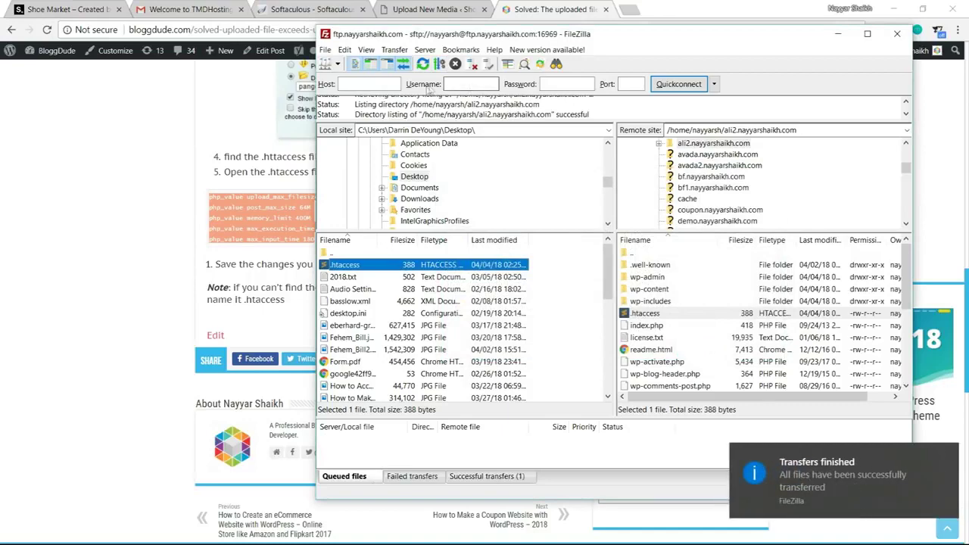
click(455, 6)
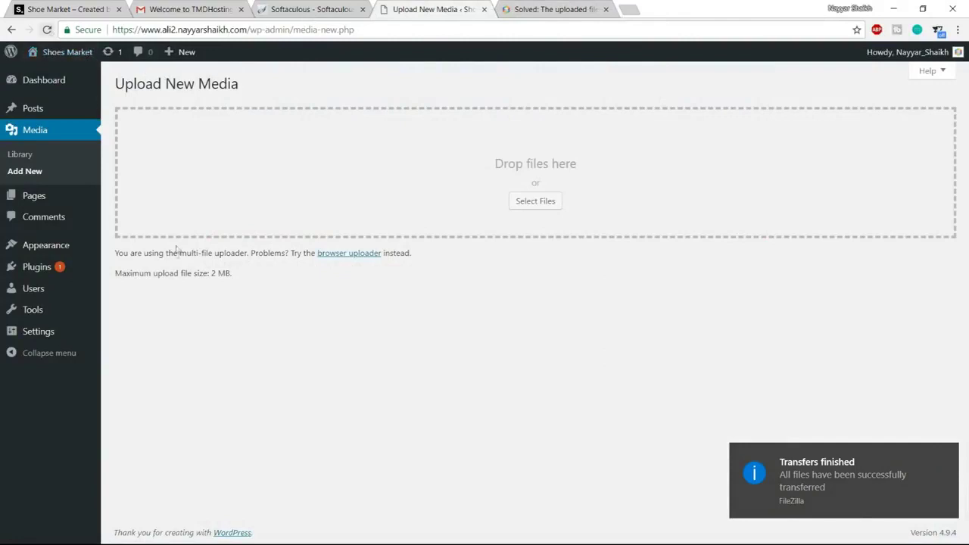
- Reload Upload New Media and confirm the maximum upload file size is now 64 MB
drag(114, 273, 253, 277)
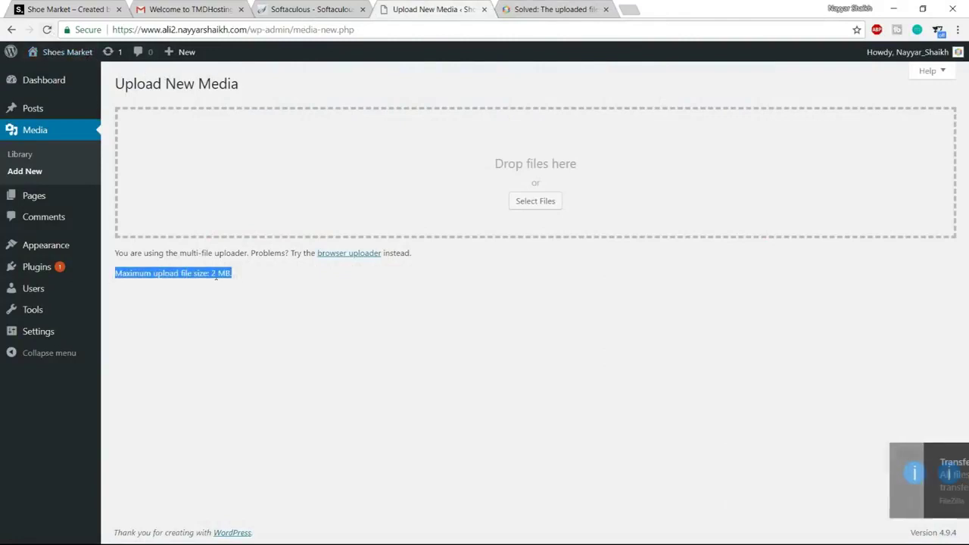
click(215, 276)
key(F5)
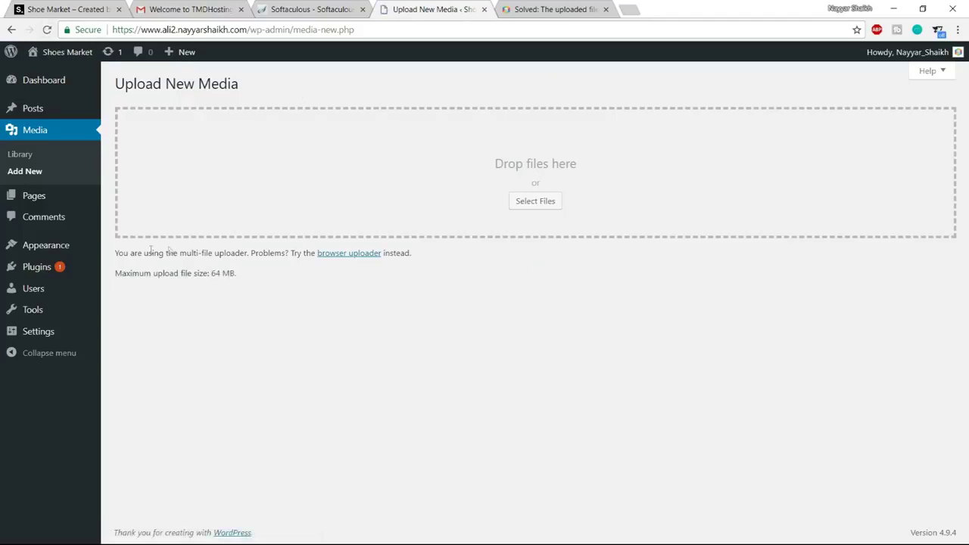
drag(210, 272, 236, 274)
click(243, 277)
- Close the bloggdude article, TMDHosting welcome and Softaculous tabs
click(551, 10)
click(606, 9)
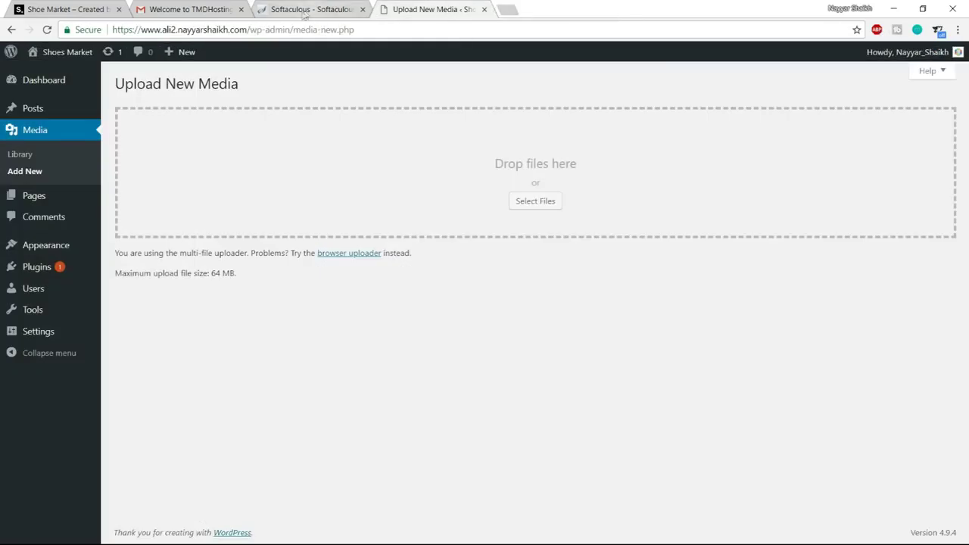
click(241, 9)
click(240, 9)
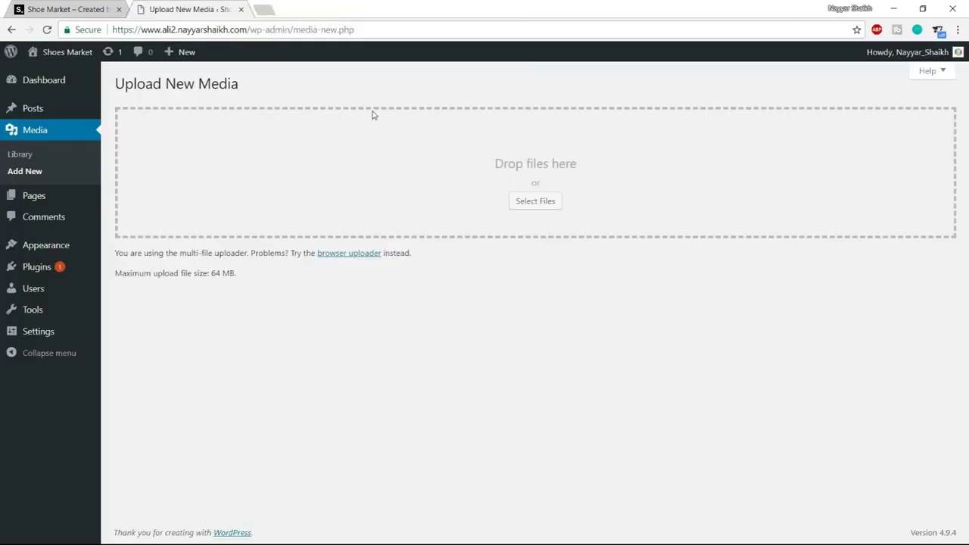
mouse_move(70, 54)
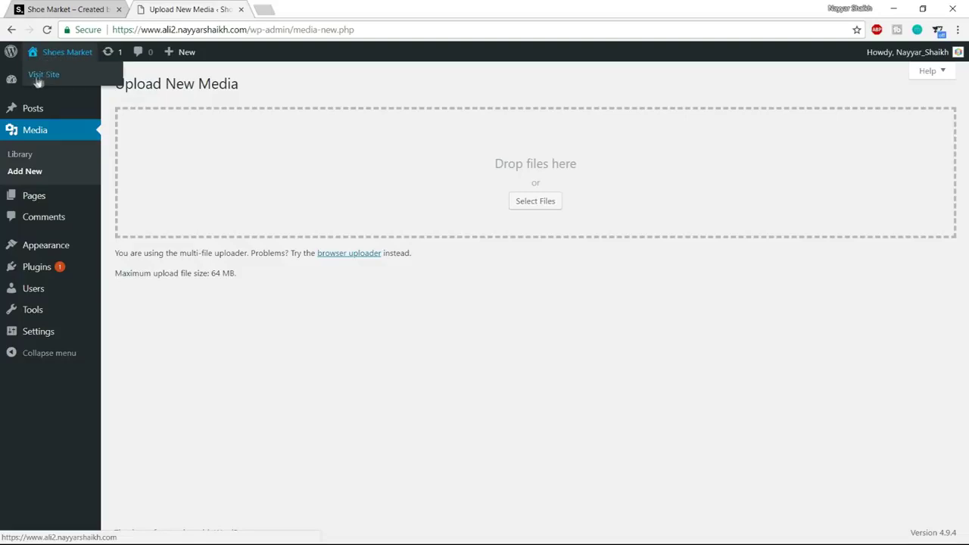
- Open the Shoes Market front page in a new tab and scroll through it
right_click(58, 75)
click(65, 82)
click(314, 9)
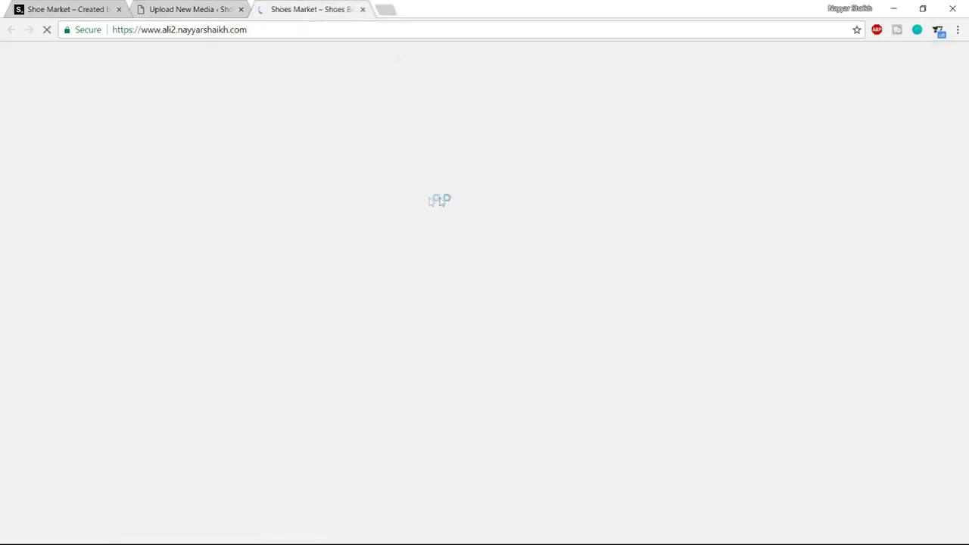
scroll(528, 404, down, 10)
scroll(528, 404, up, 10)
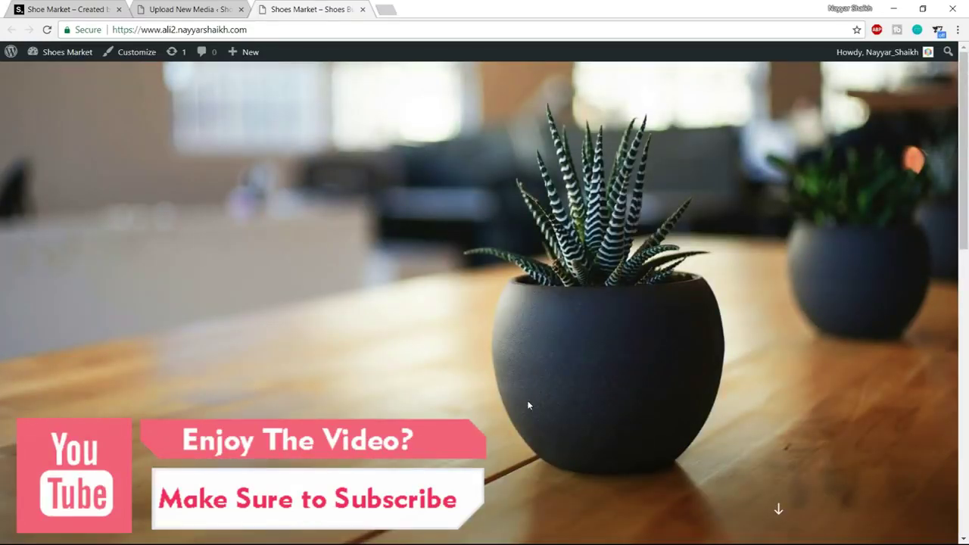
scroll(565, 398, down, 5)
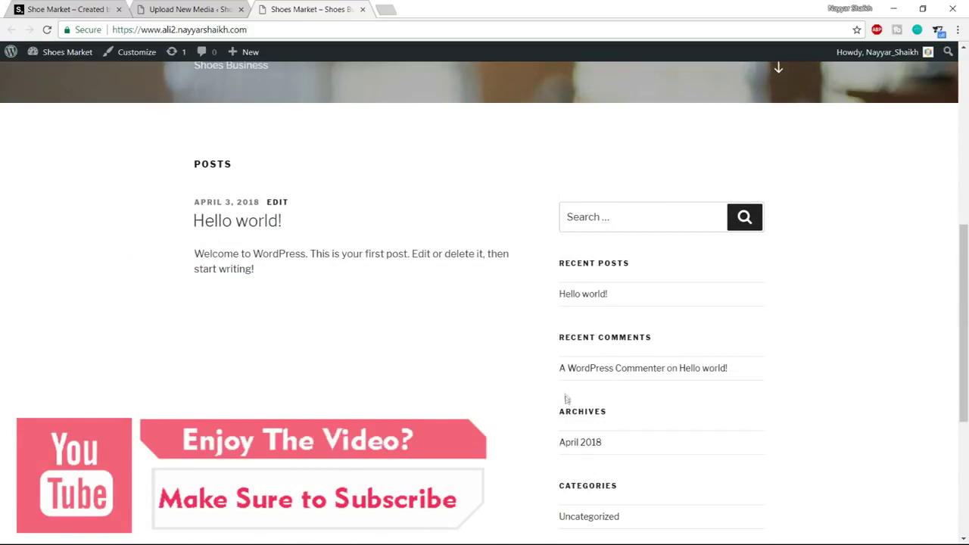
scroll(564, 398, up, 4)
scroll(563, 422, up, 2)
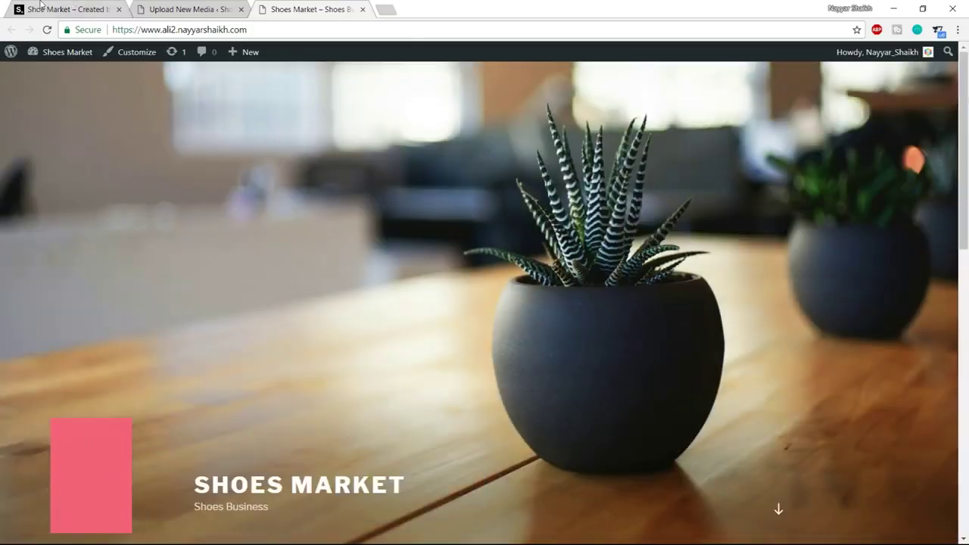
- Compare the Shoes Market homepage with the Techmarket demo site, switching between them
key(ctrl+Tab)
scroll(578, 405, down, 15)
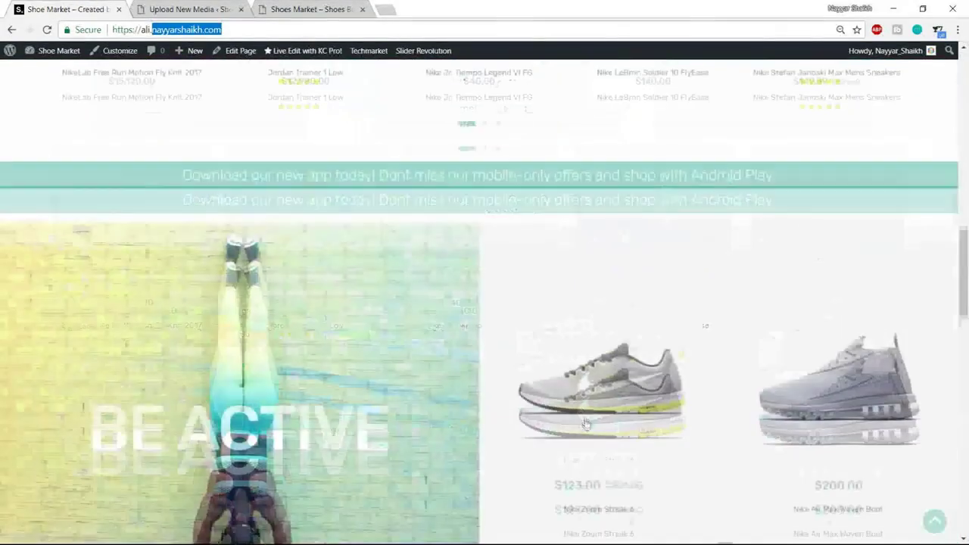
scroll(589, 430, up, 15)
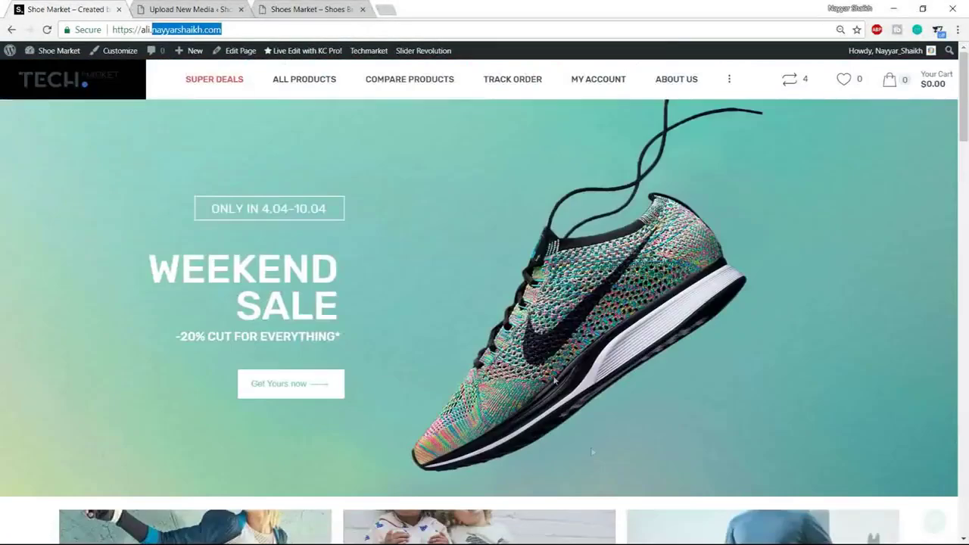
click(310, 9)
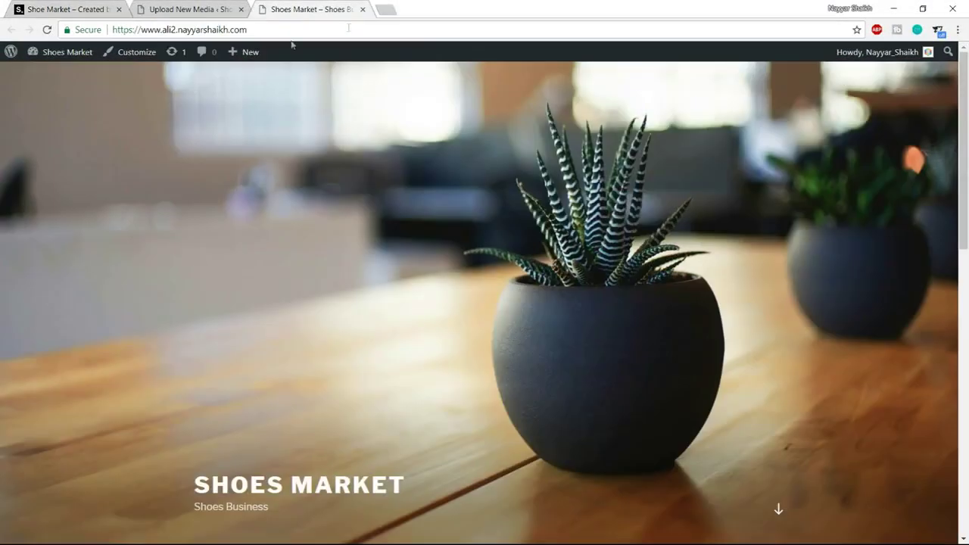
click(92, 7)
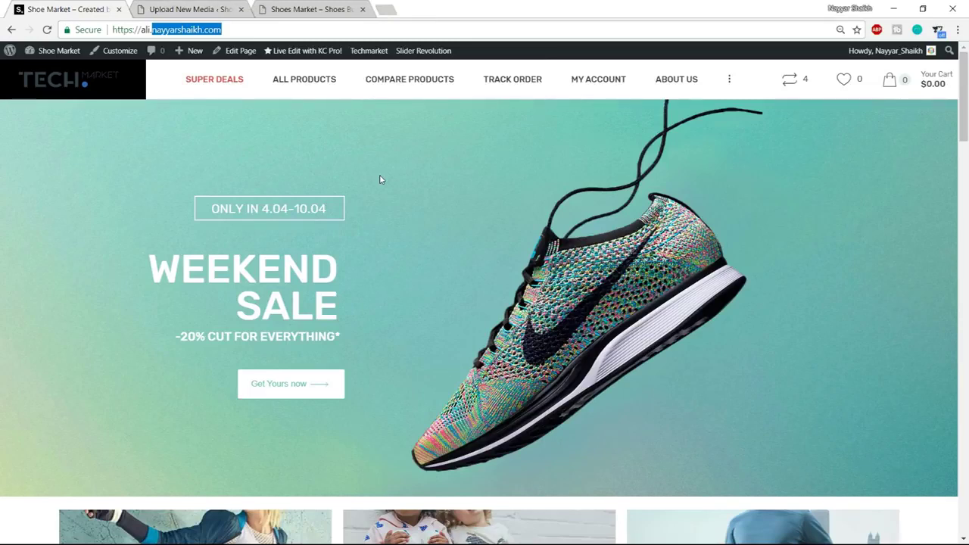
click(303, 9)
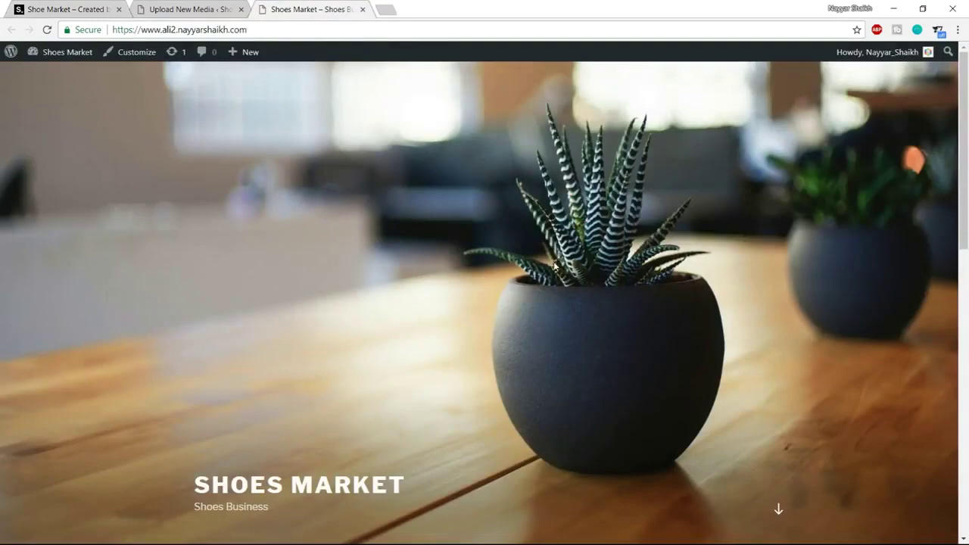
scroll(556, 325, down, 10)
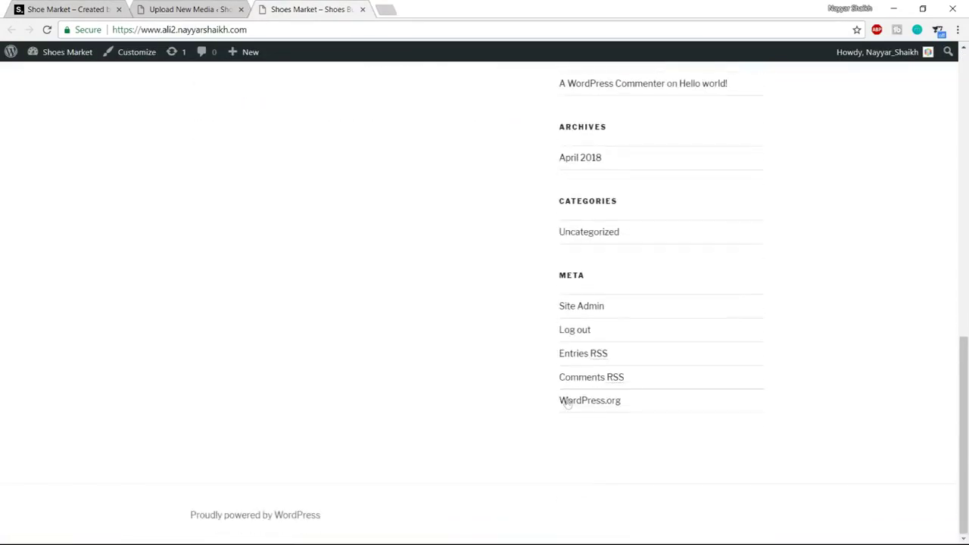
scroll(564, 386, up, 5)
scroll(566, 402, up, 4)
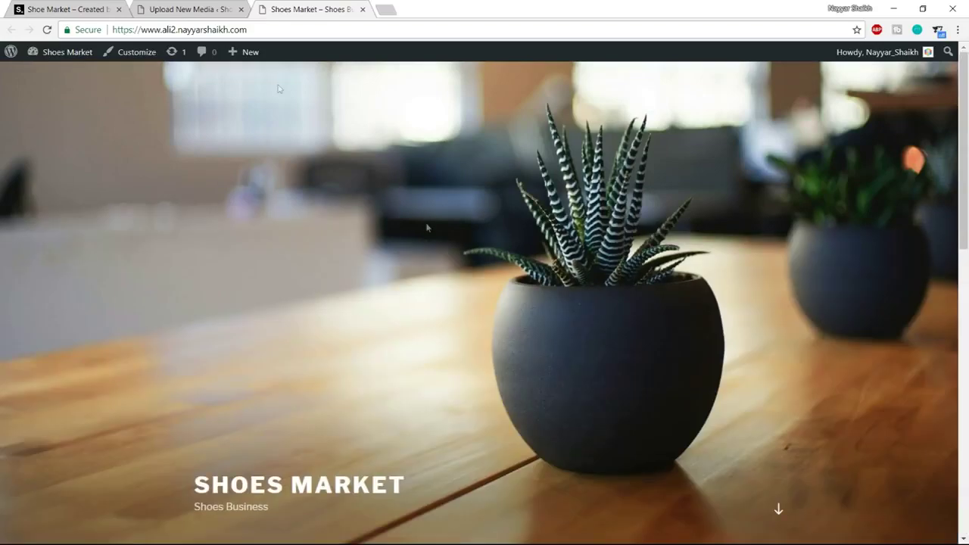
key(ctrl+1)
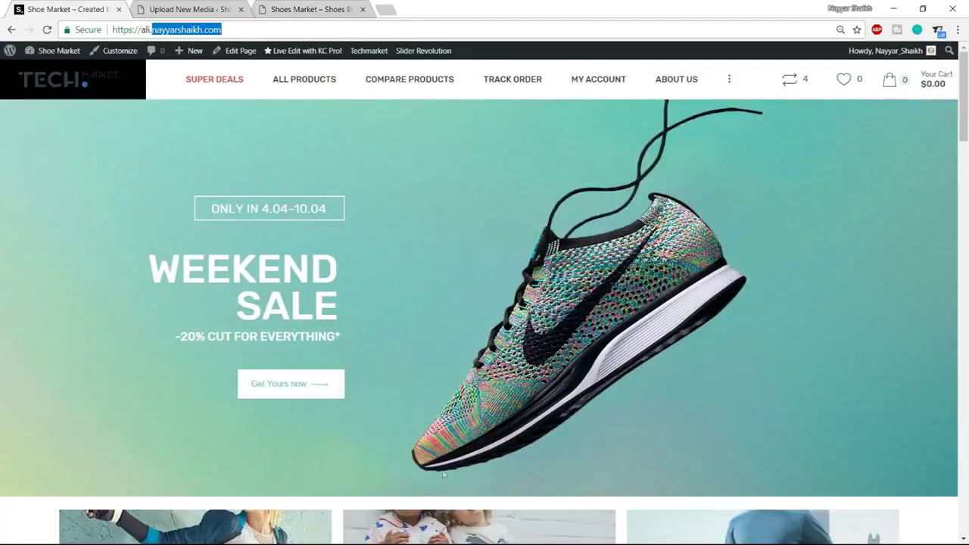
scroll(759, 367, down, 5)
scroll(757, 402, up, 5)
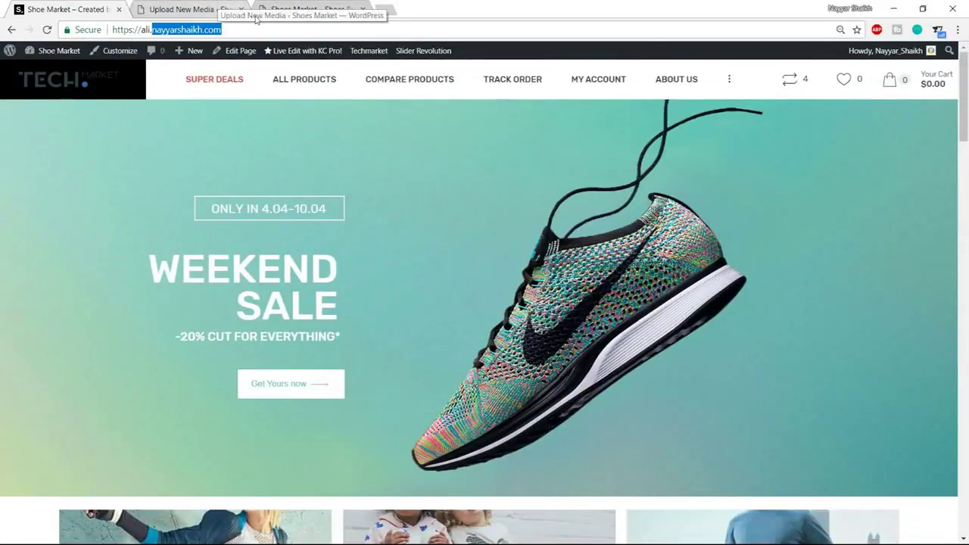
- View the Techmarket theme's ThemeForest page via bloggdude.com/techmarket, then close it
click(394, 9)
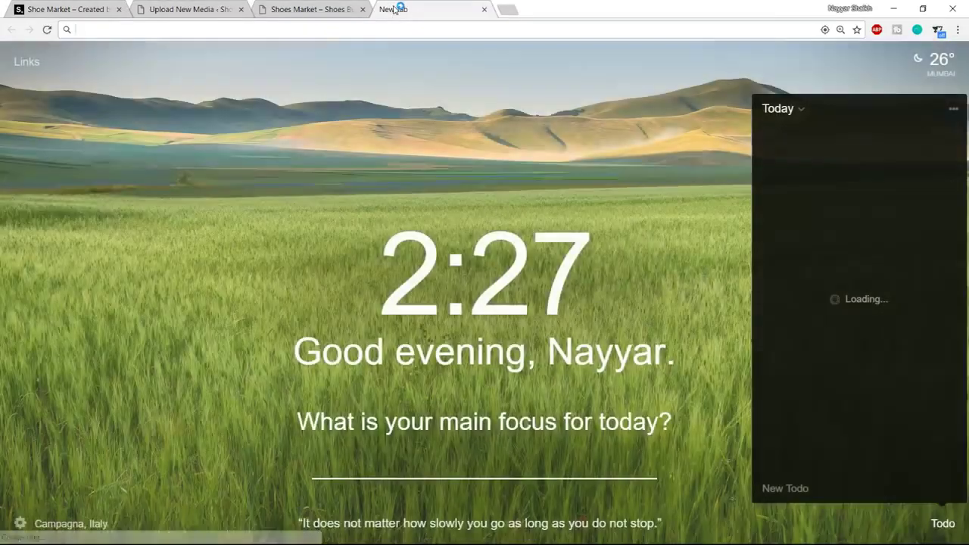
text(bl)
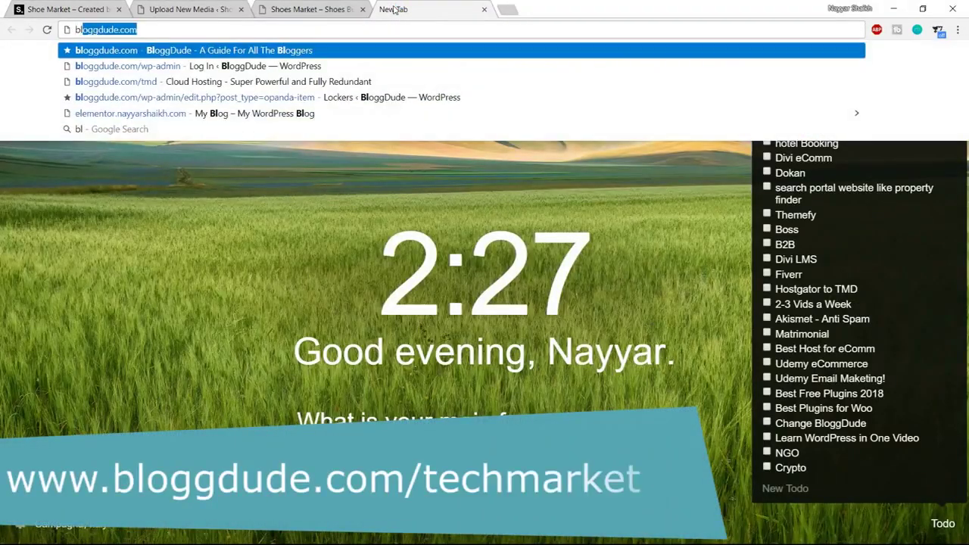
text(oggdude.com/techma)
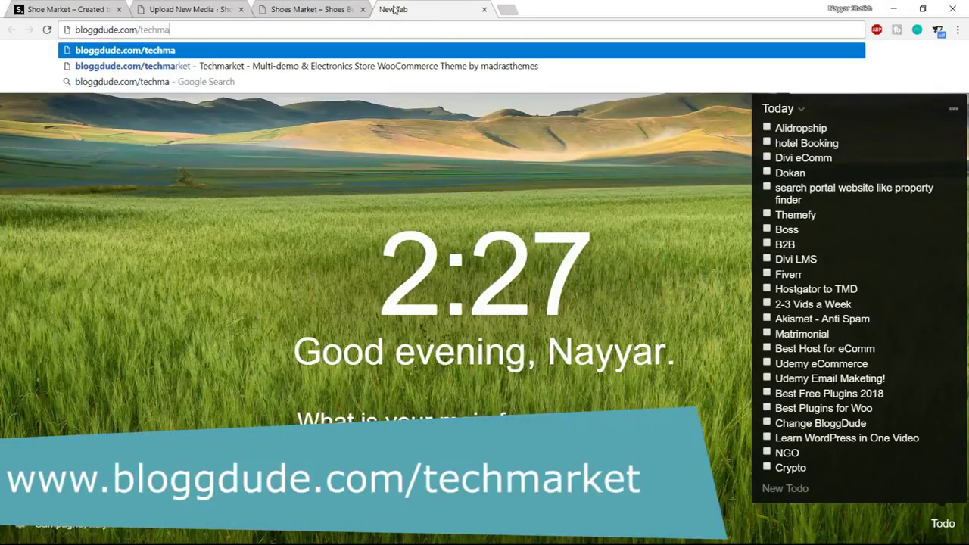
text(rket)
key(Return)
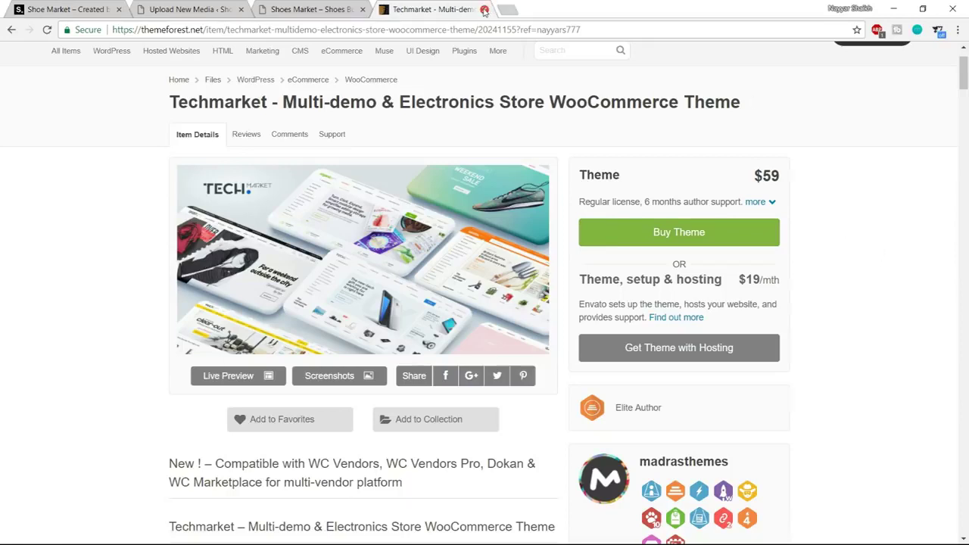
click(484, 9)
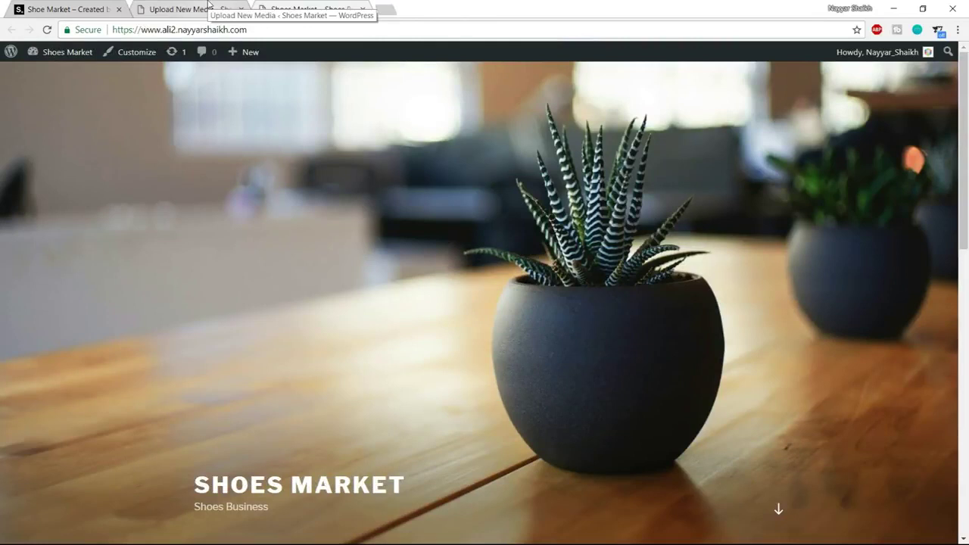
- Extract techmarket.zip from the techmarket-v1.2.5 archive's theme-files folder with WinRAR
key(alt+Tab)
click(212, 239)
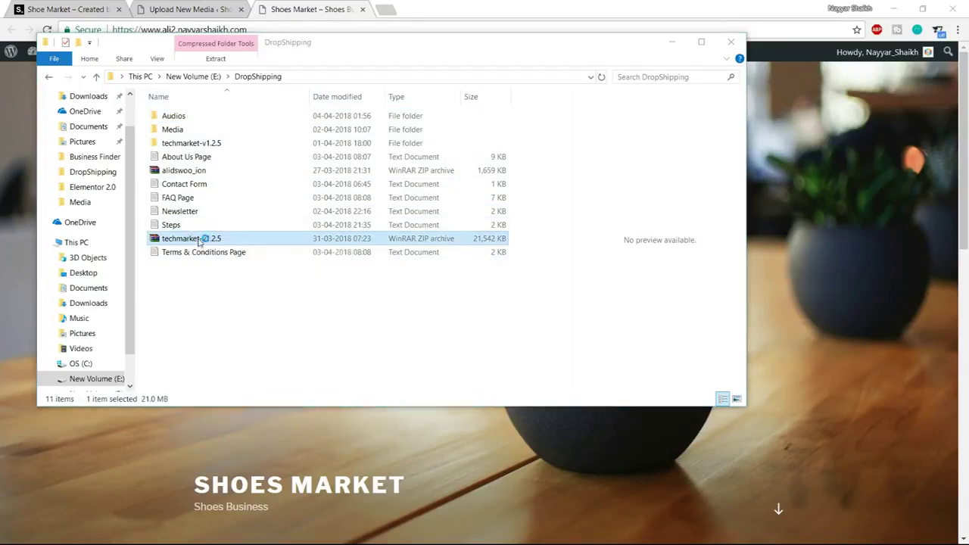
double_click(198, 239)
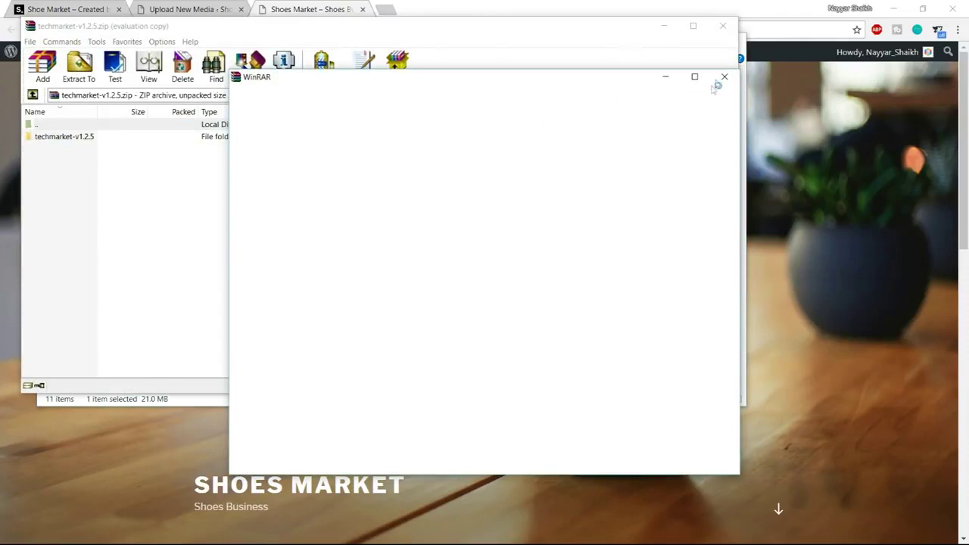
click(724, 77)
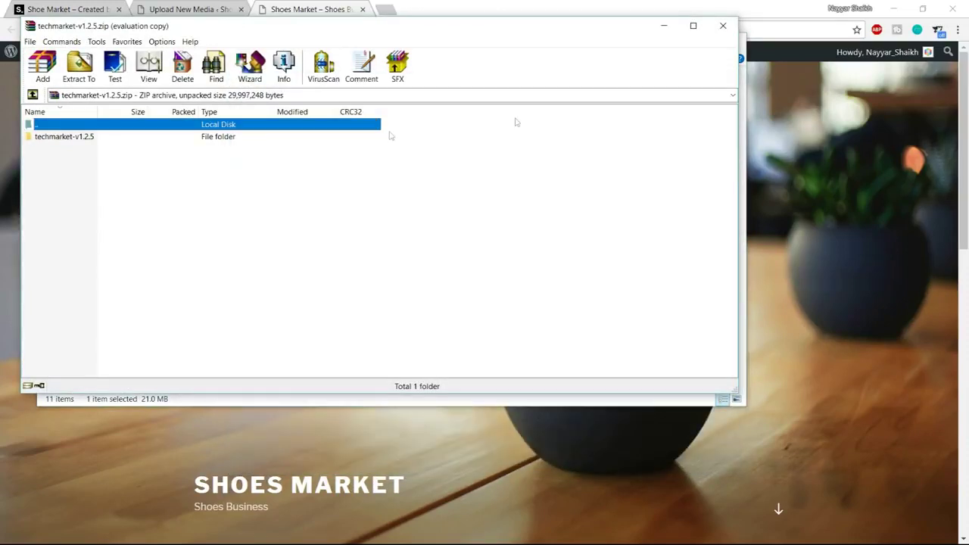
double_click(81, 140)
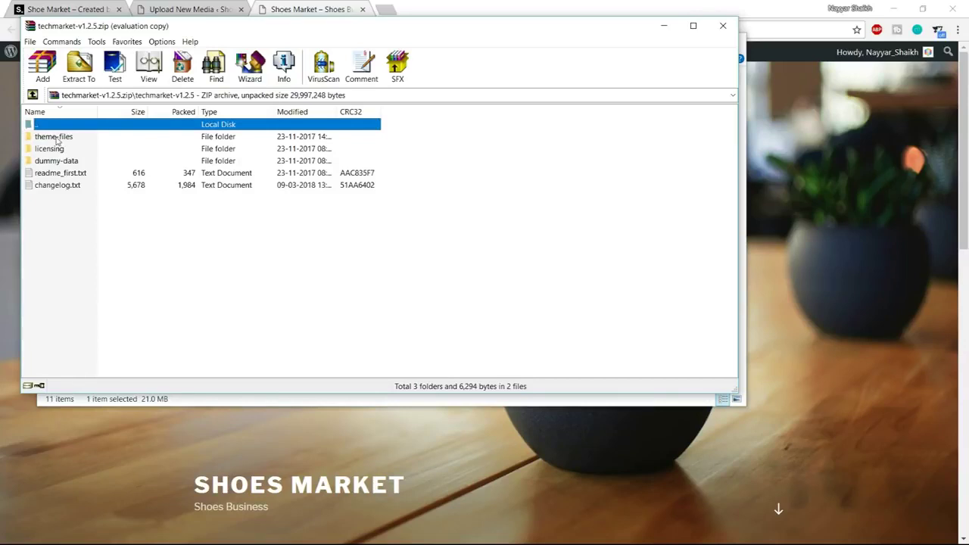
double_click(56, 138)
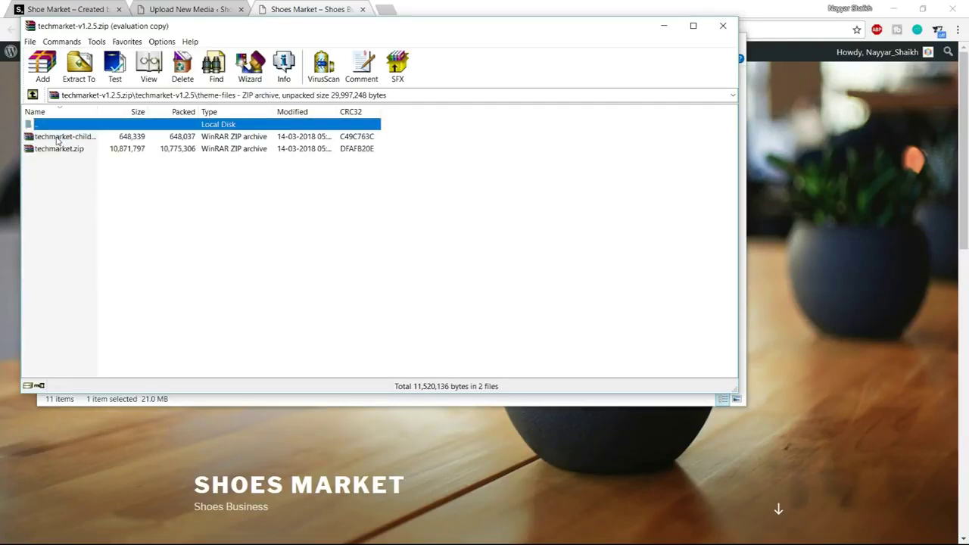
click(41, 149)
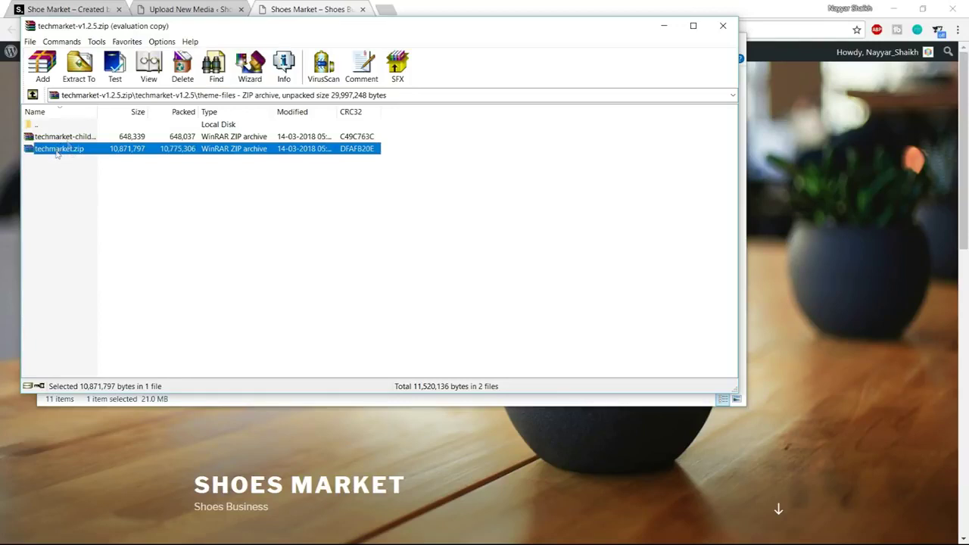
click(79, 66)
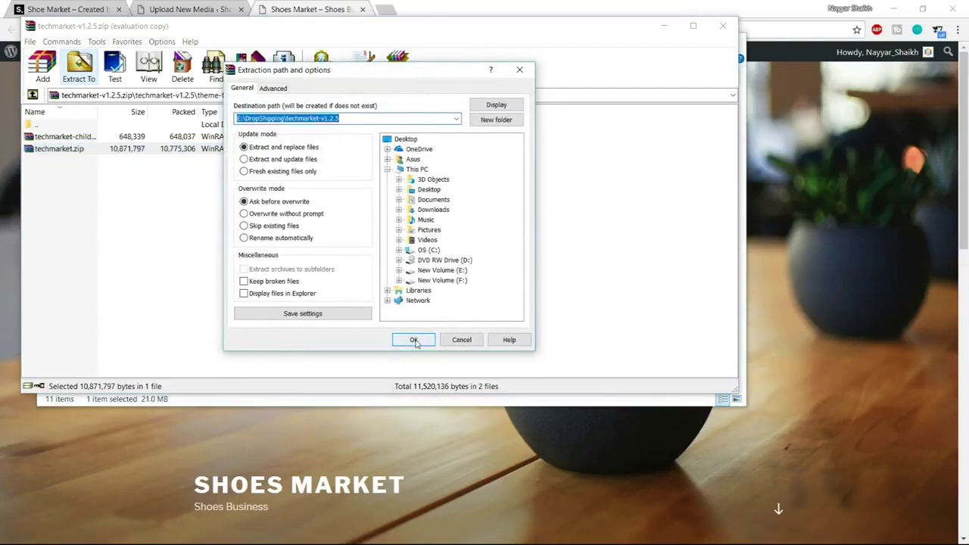
click(519, 70)
click(723, 27)
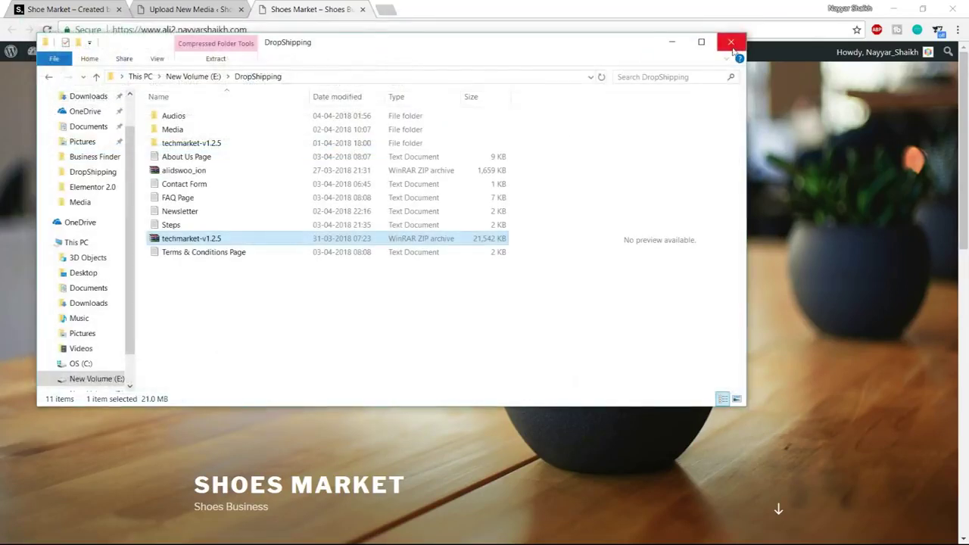
- Locate techmarket.zip in the extracted techmarket-v1.2.5 folder and return to Upload New Media
click(197, 147)
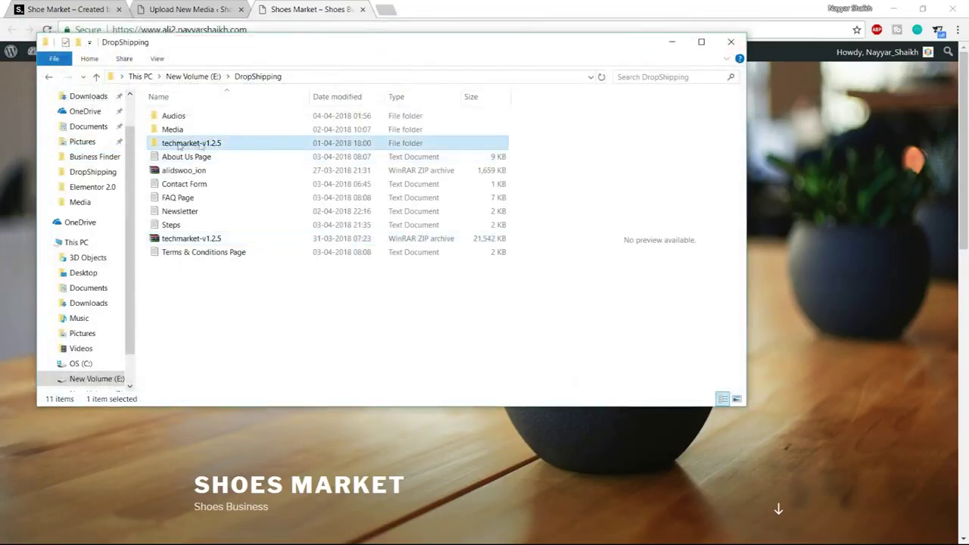
double_click(209, 147)
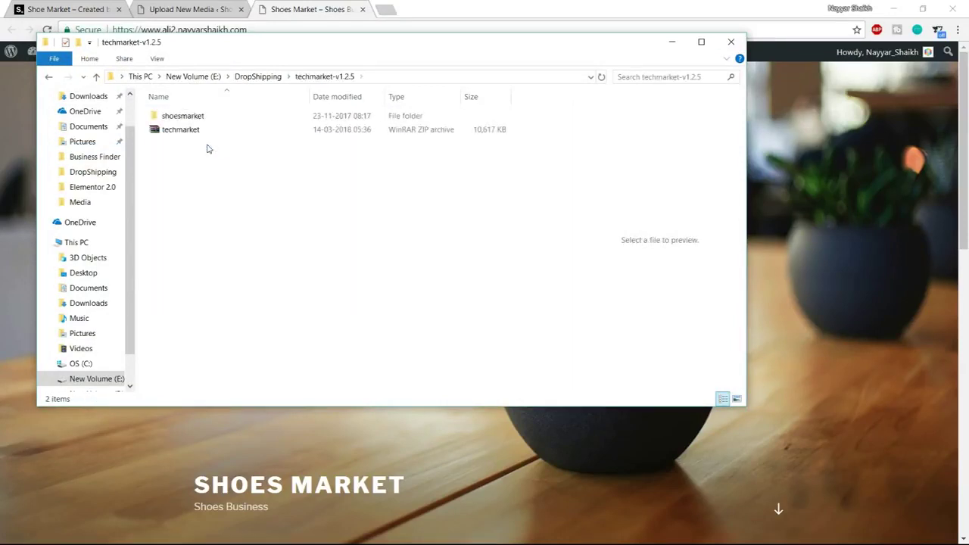
click(194, 132)
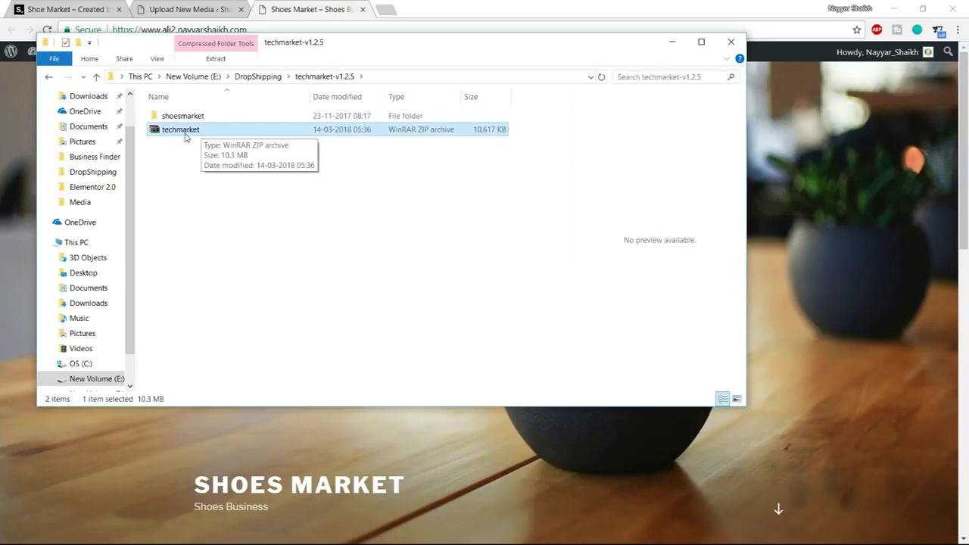
click(191, 7)
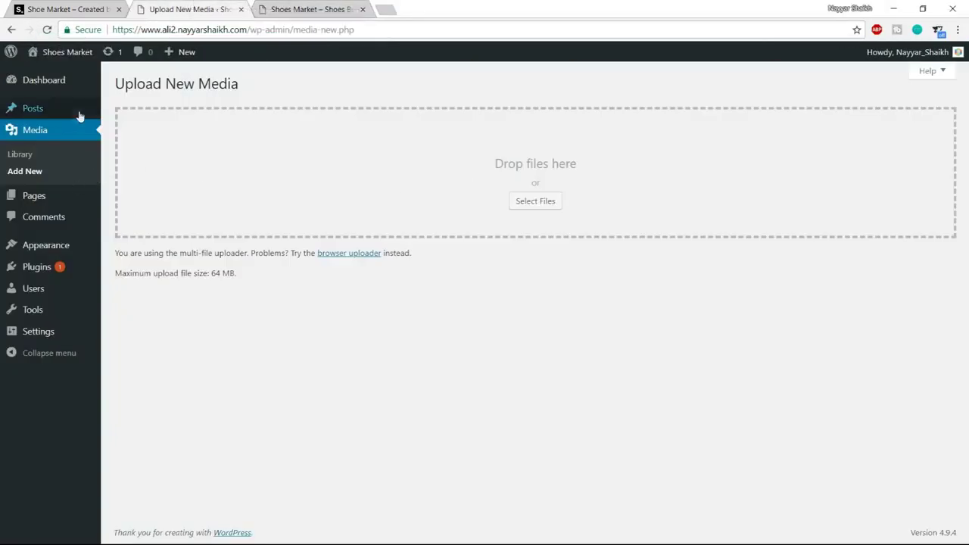
- Delete the Twenty Fifteen and Twenty Sixteen themes, then go to Add Themes
click(48, 250)
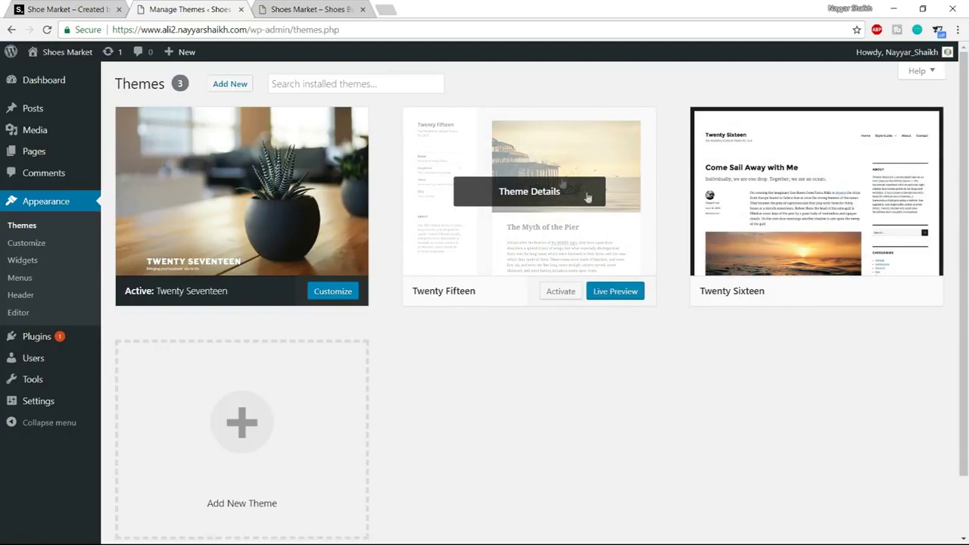
click(559, 182)
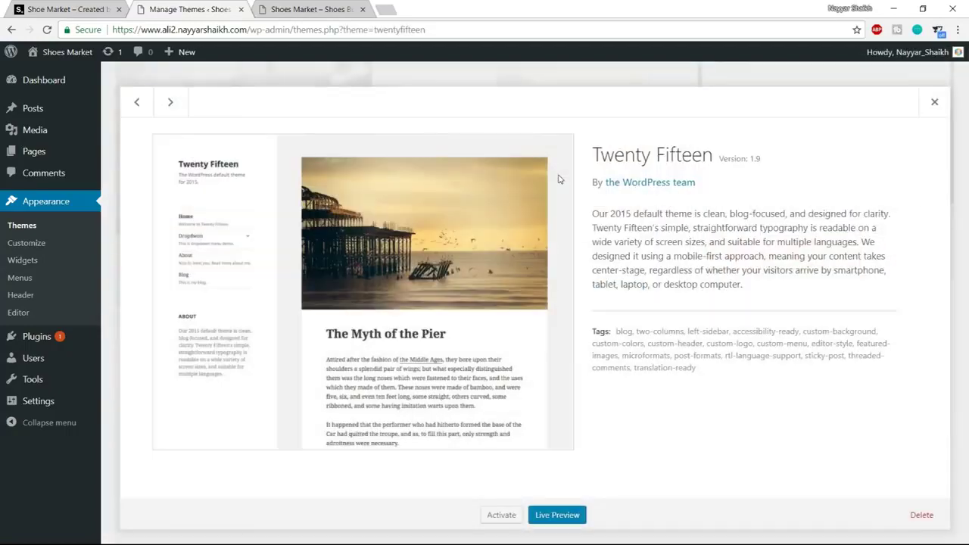
click(921, 514)
click(522, 117)
click(529, 122)
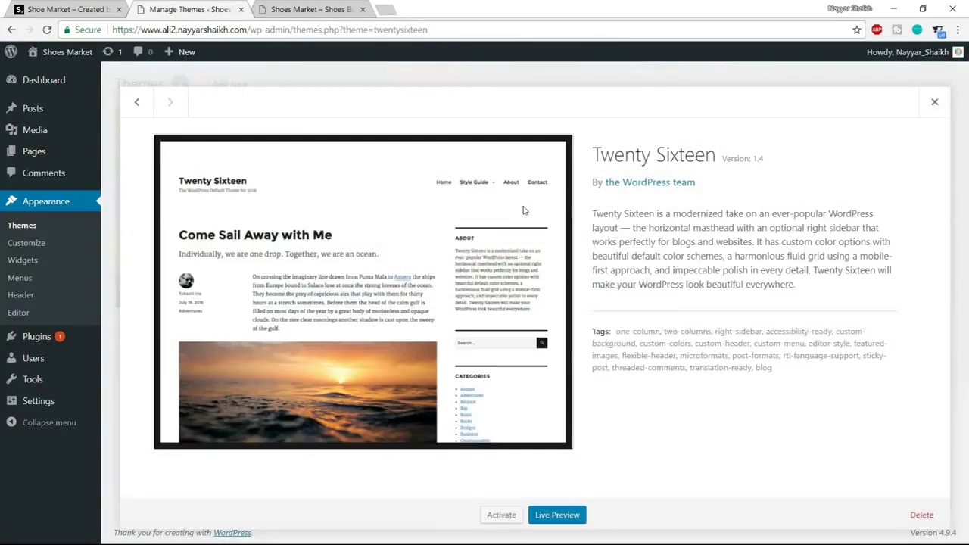
click(921, 515)
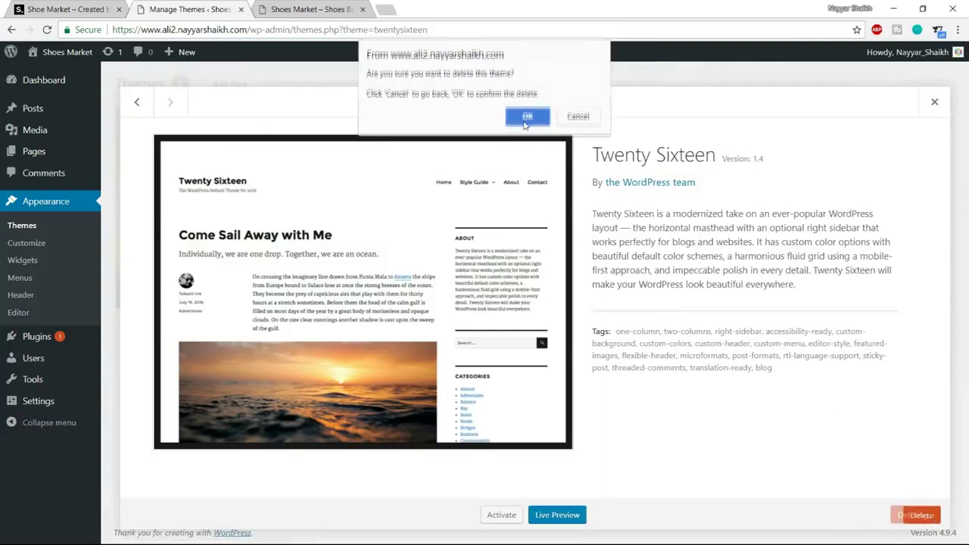
click(522, 119)
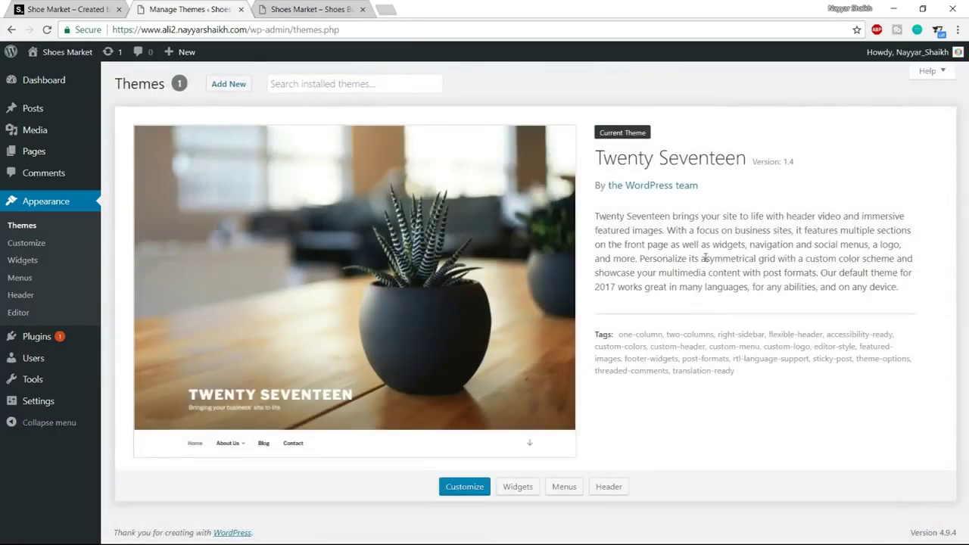
click(229, 94)
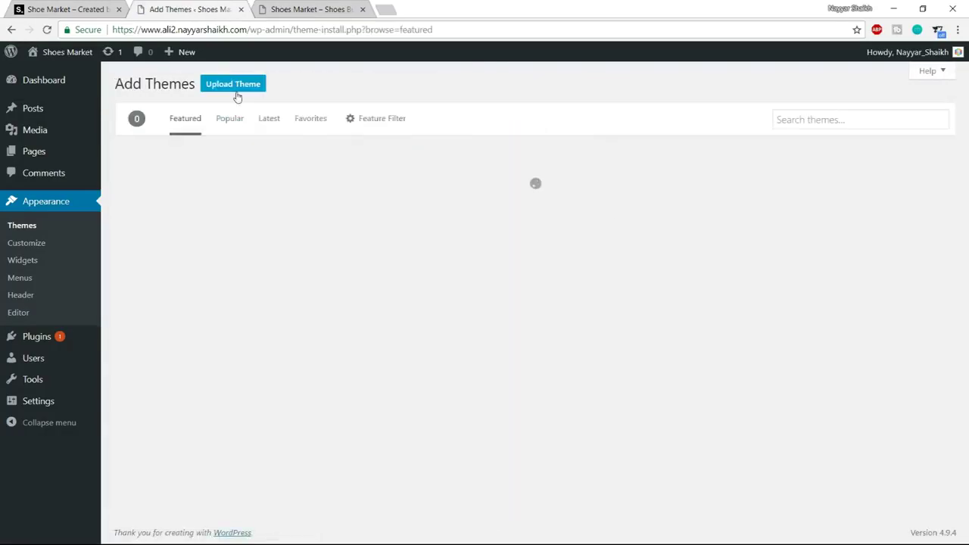
- Upload techmarket.zip from the techmarket-v1.2.5 folder, install it, and activate Techmarket
click(239, 85)
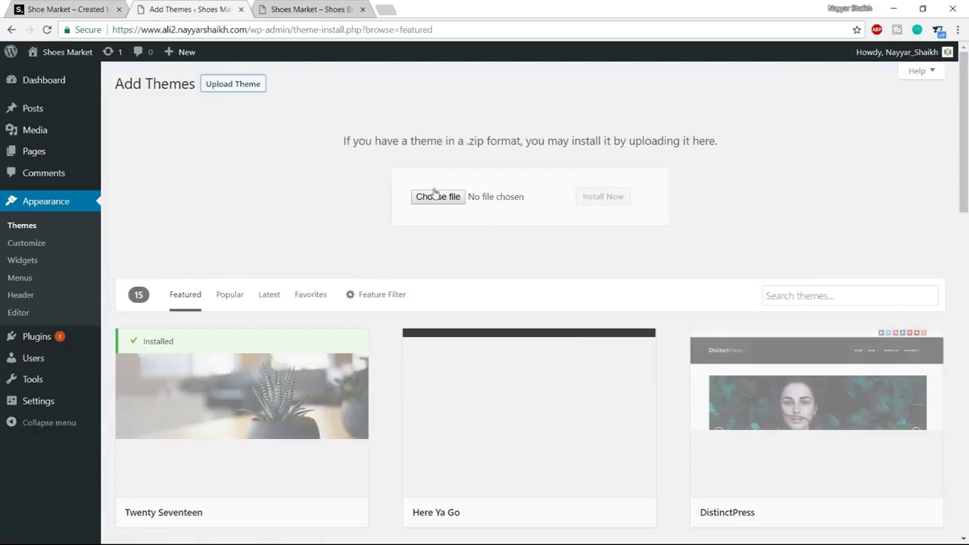
click(438, 197)
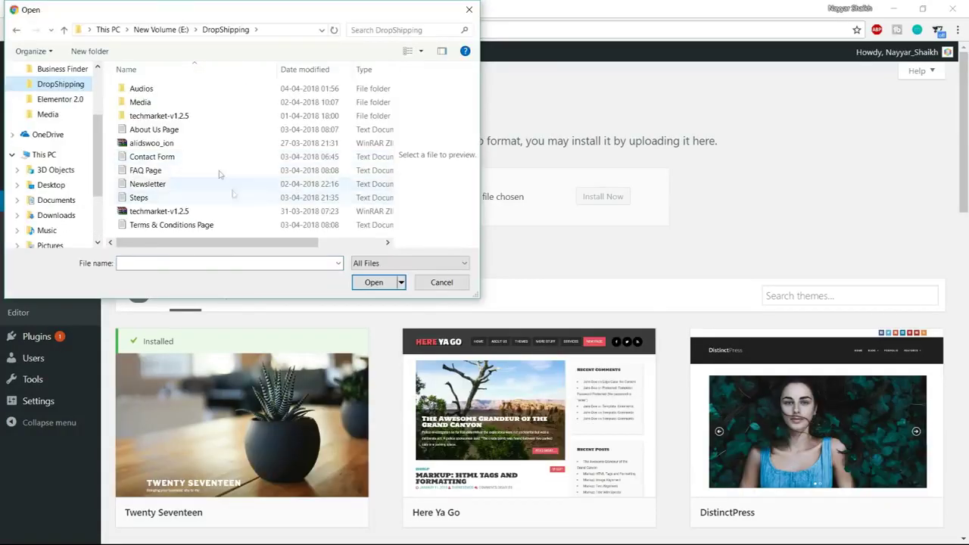
double_click(178, 117)
click(168, 103)
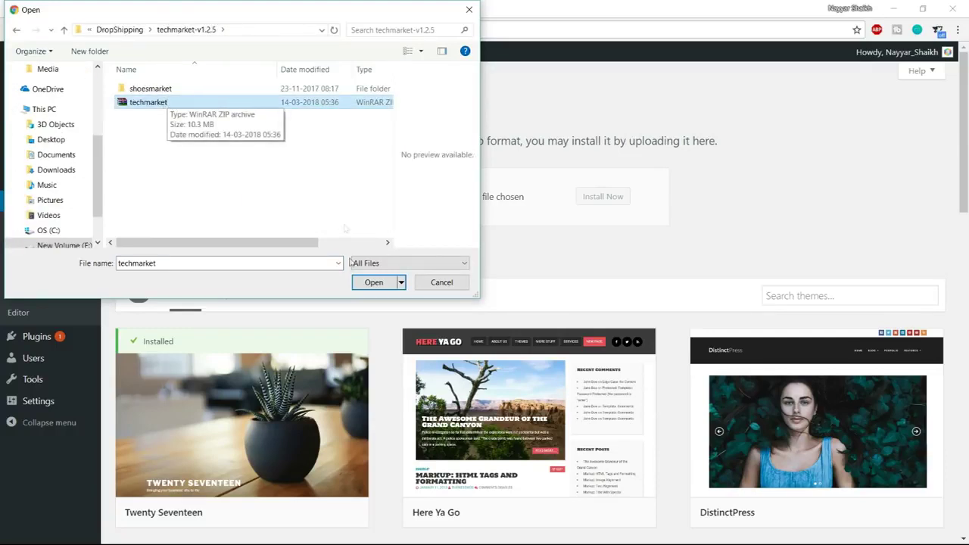
click(362, 283)
click(613, 197)
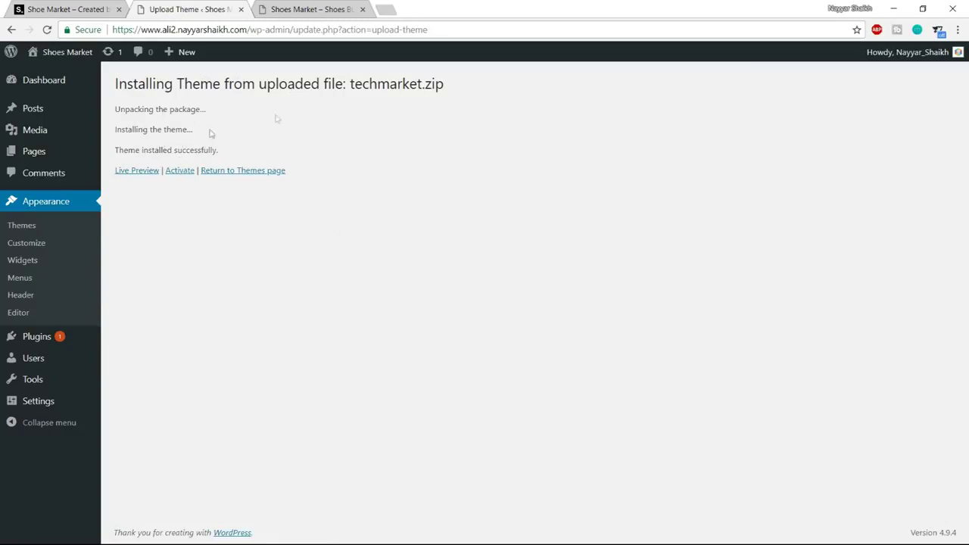
click(180, 176)
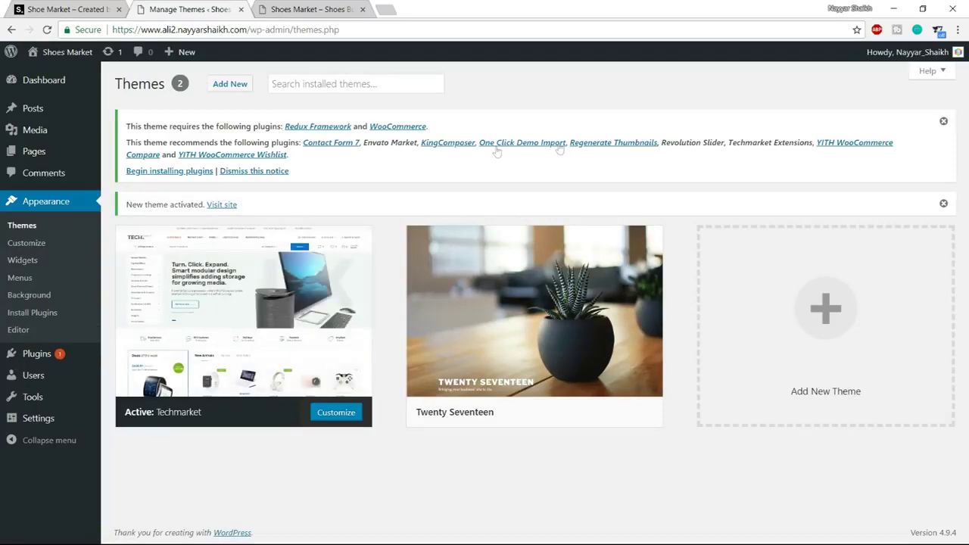
- Open the Install Required Plugins list of 11 Techmarket plugins and select them all
click(161, 173)
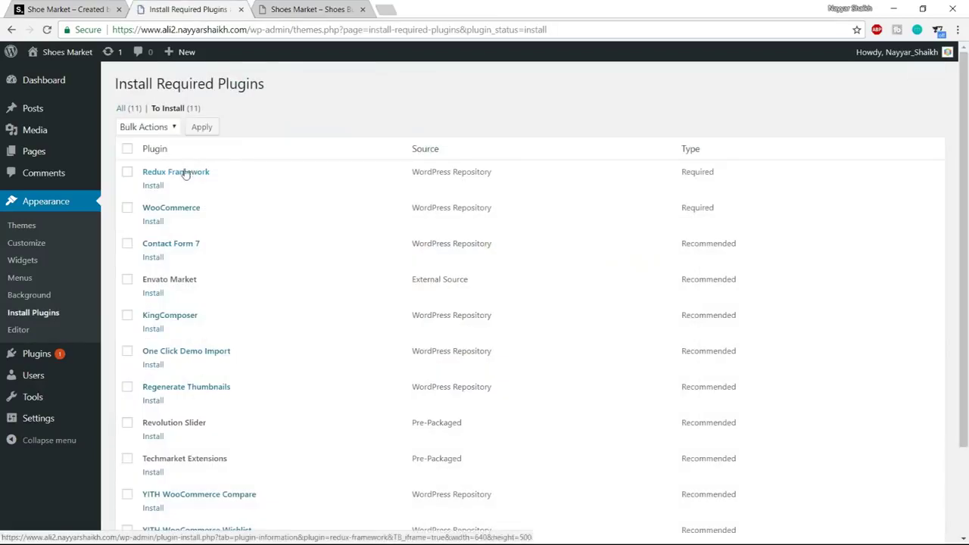
scroll(531, 333, down, 1)
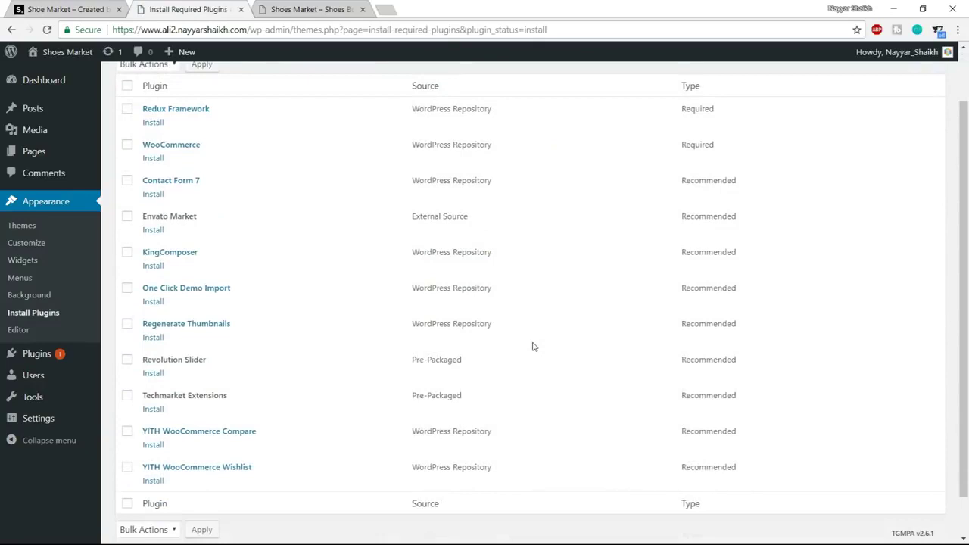
scroll(533, 346, up, 1)
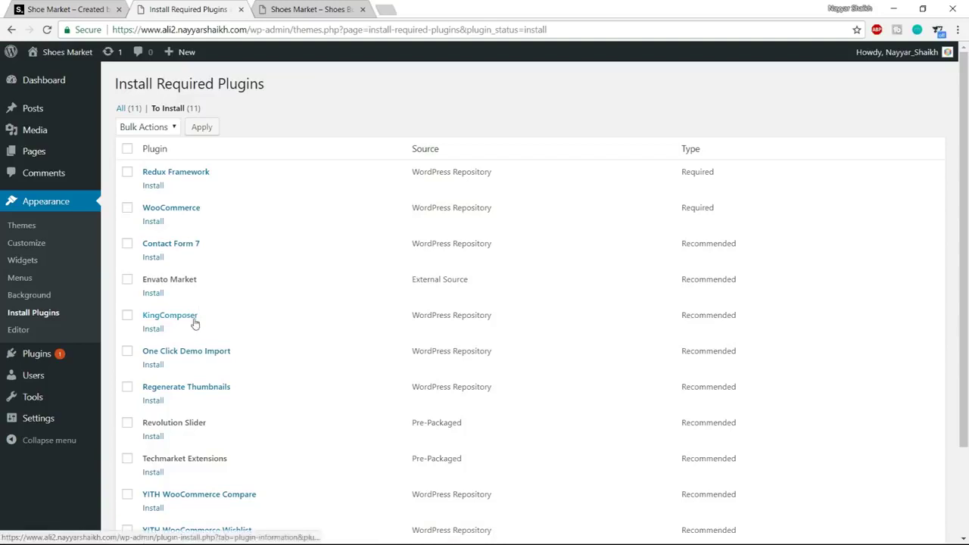
scroll(300, 316, down, 1)
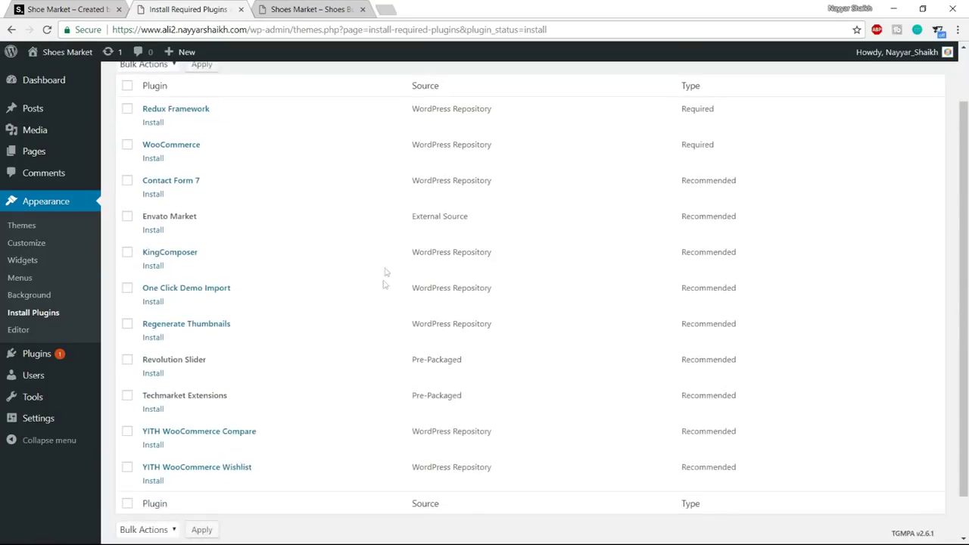
scroll(378, 281, down, 1)
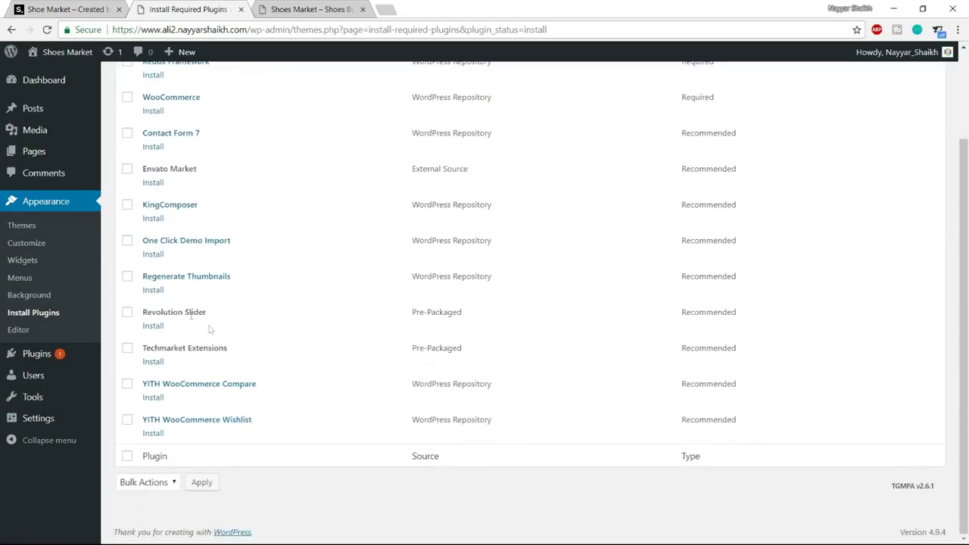
scroll(465, 382, up, 3)
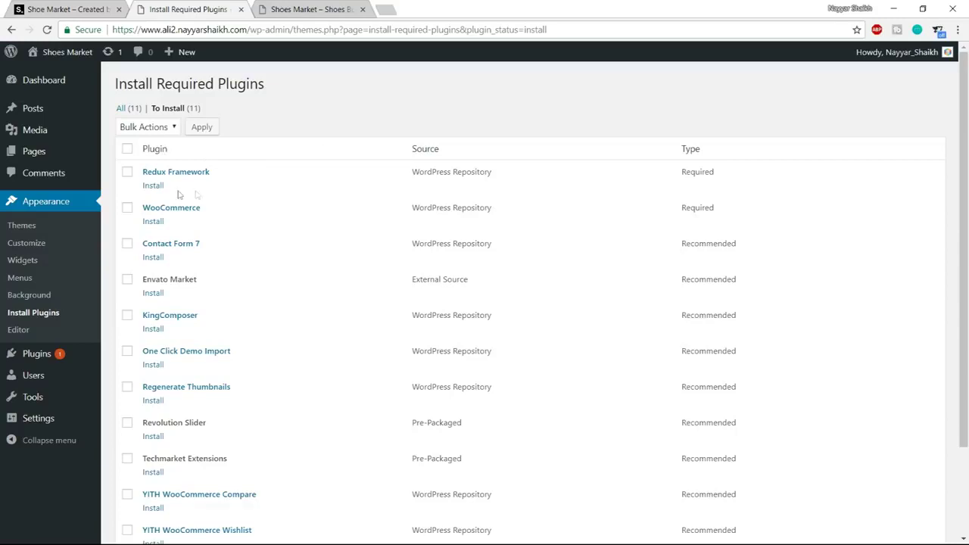
scroll(242, 204, down, 3)
scroll(208, 502, up, 2)
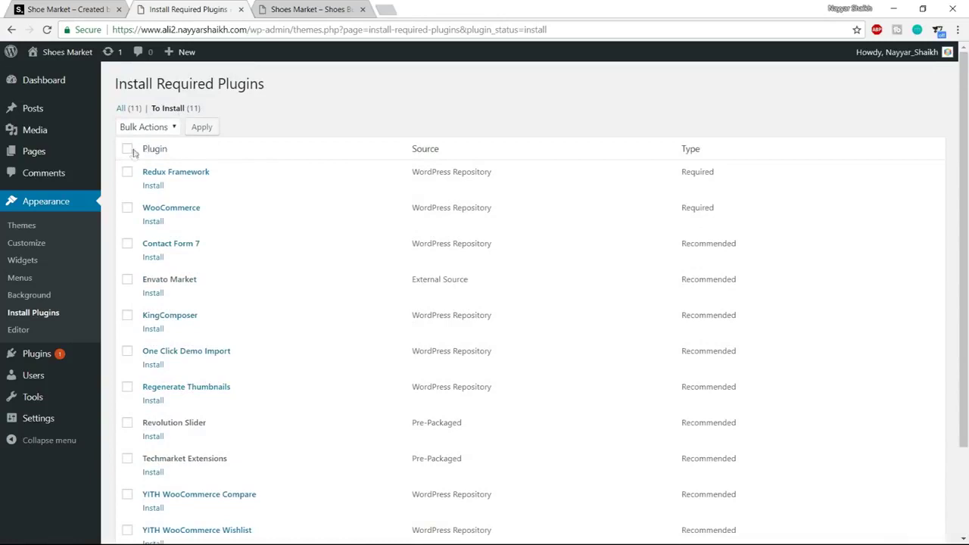
click(127, 149)
scroll(127, 193, down, 3)
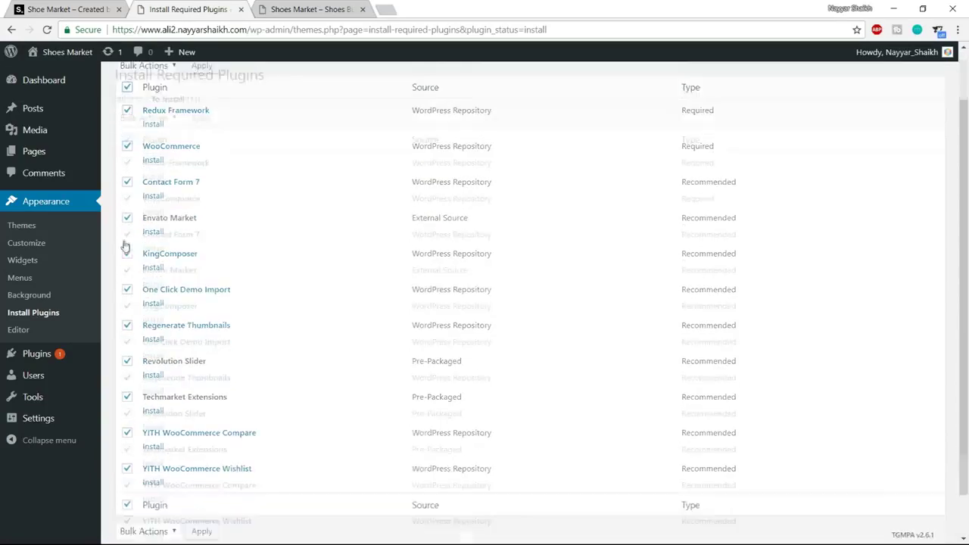
scroll(128, 423, up, 3)
- Bulk-install all the selected Techmarket plugins and return to the required plugins list
click(158, 132)
click(148, 156)
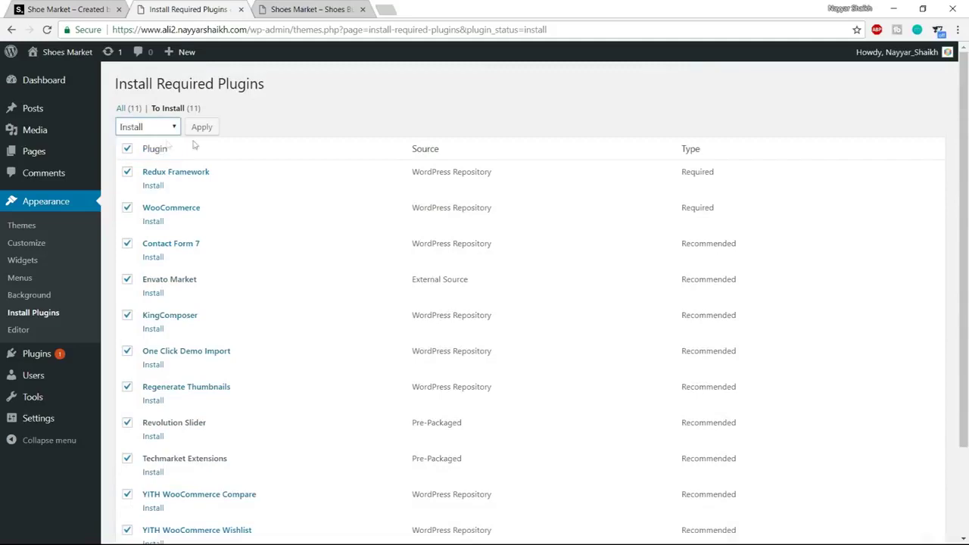
click(207, 128)
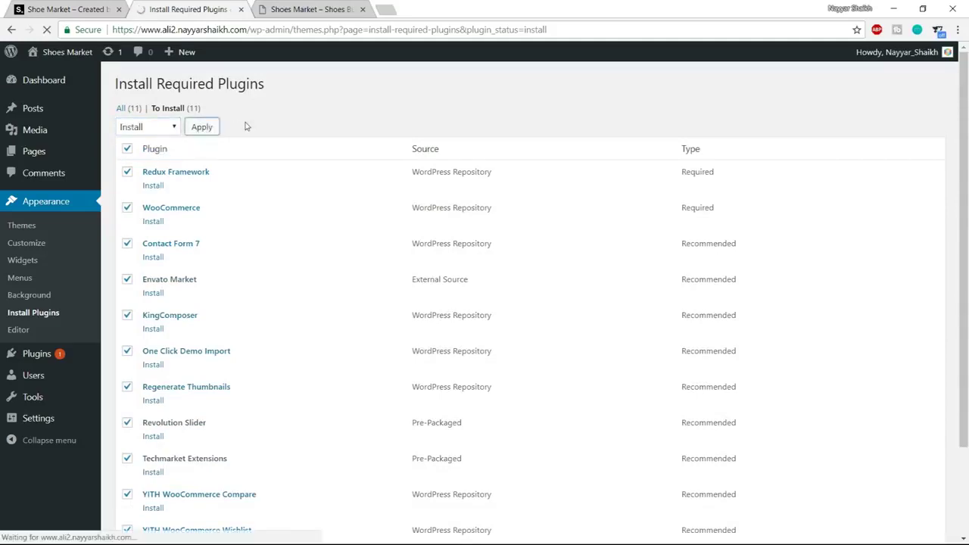
scroll(576, 237, down, 5)
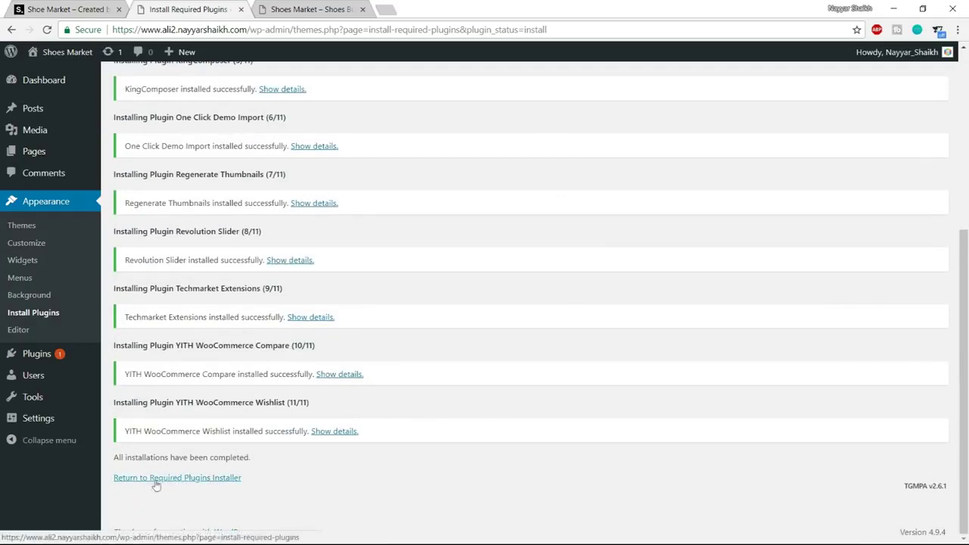
click(187, 481)
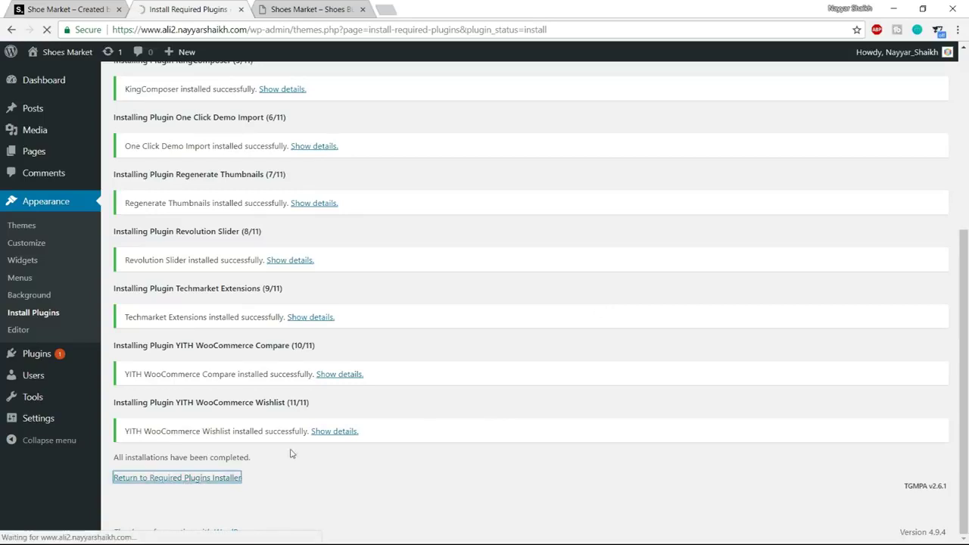
- Select every installed plugin and bulk-activate them with Bulk Actions > Activate
scroll(580, 454, down, 5)
scroll(582, 456, up, 5)
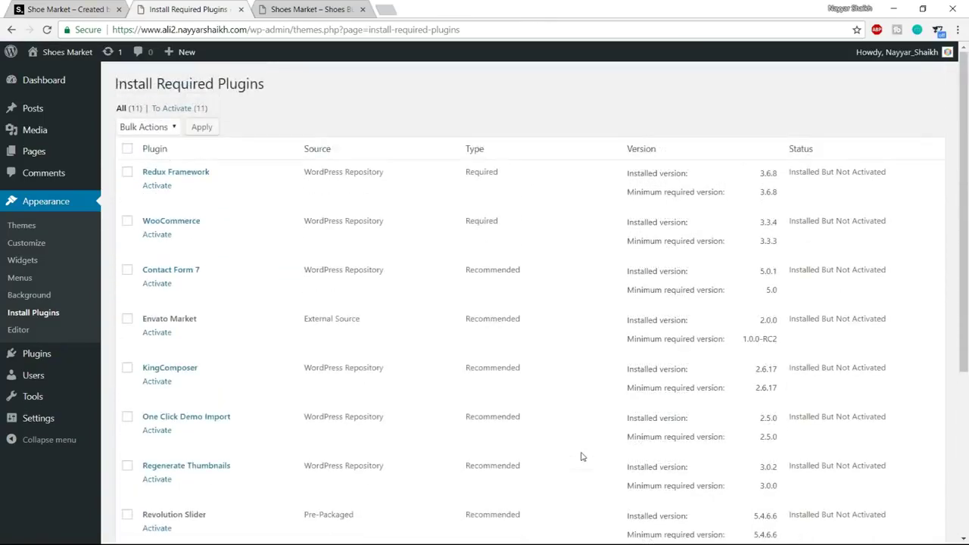
click(128, 148)
click(144, 128)
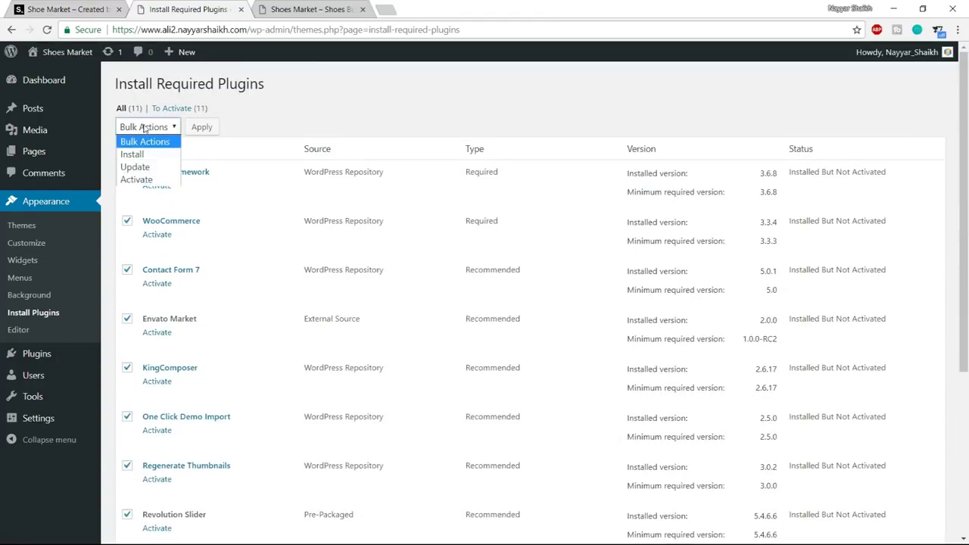
click(137, 179)
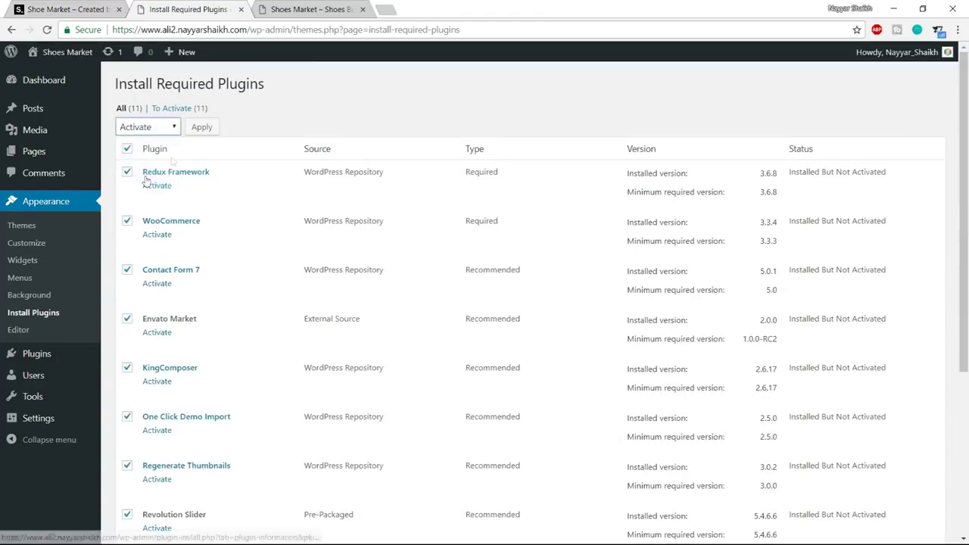
click(201, 127)
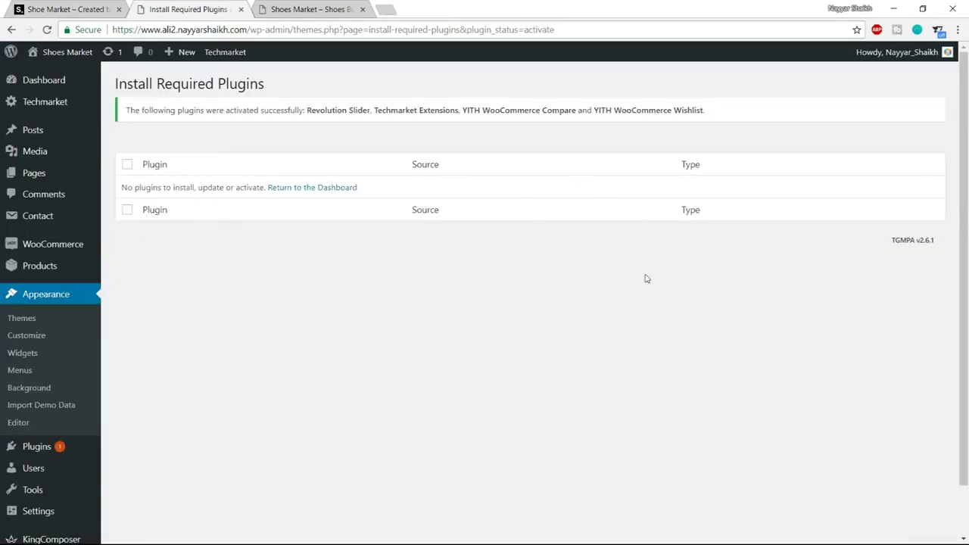
scroll(645, 279, down, 2)
scroll(646, 279, up, 2)
scroll(645, 278, down, 1)
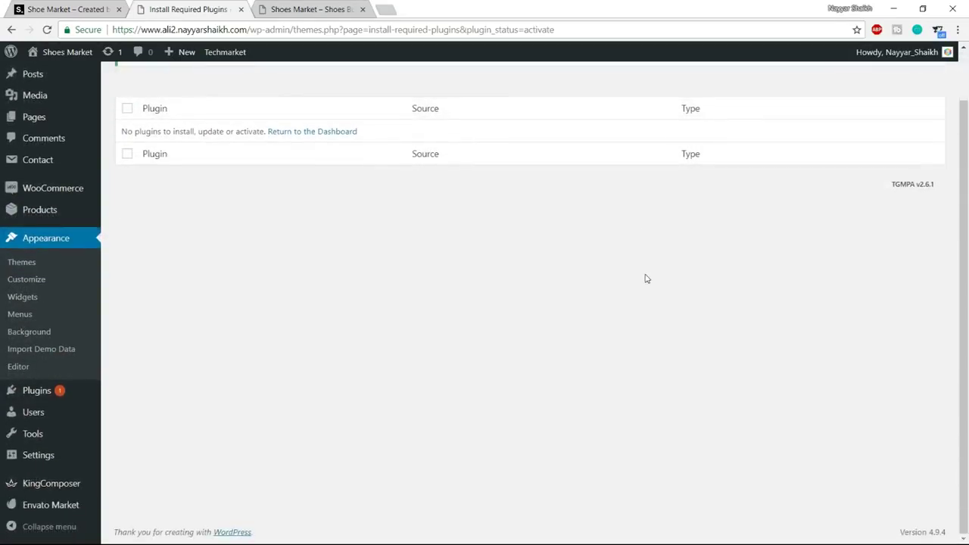
mouse_move(64, 91)
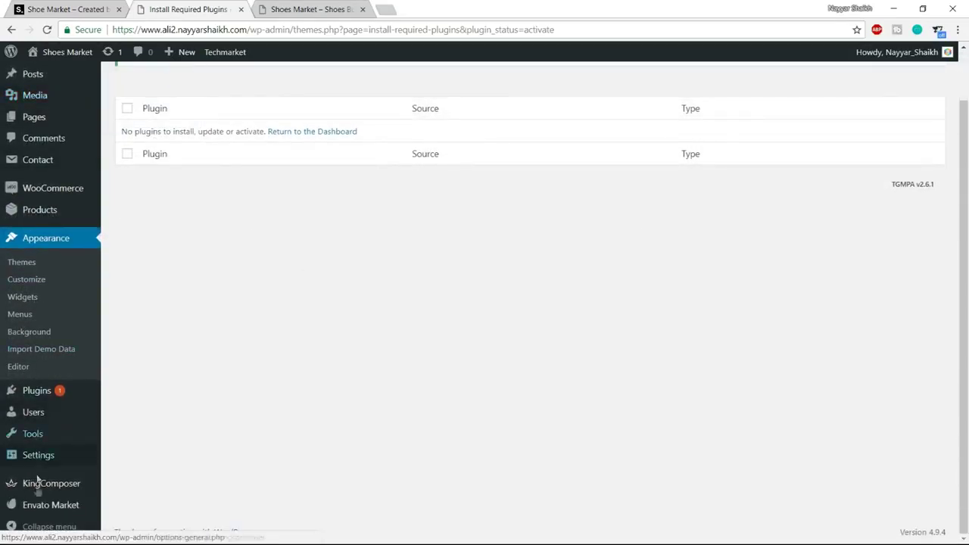
mouse_move(37, 484)
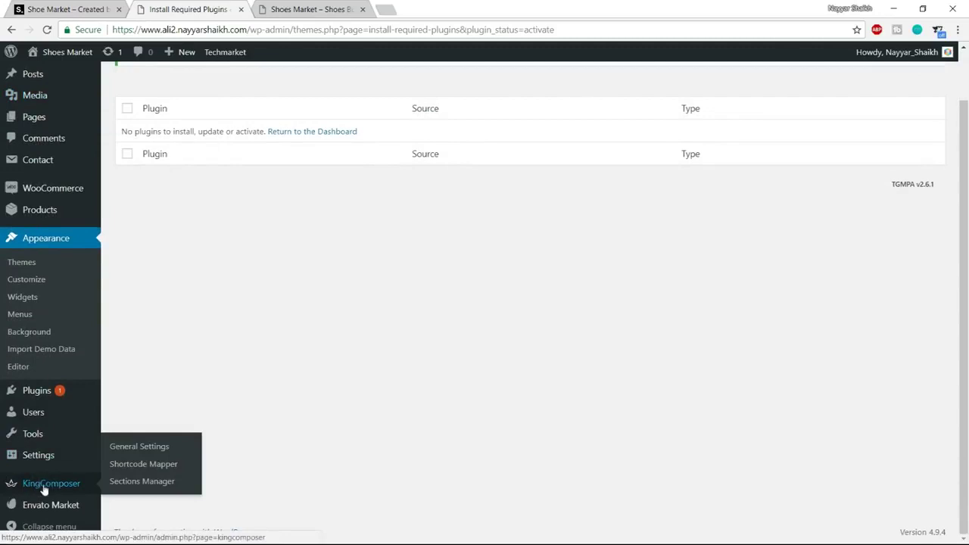
- Install the KC Pro! trial from KingComposer's KC Pro! section, then reload the Shoes Market storefront
click(43, 485)
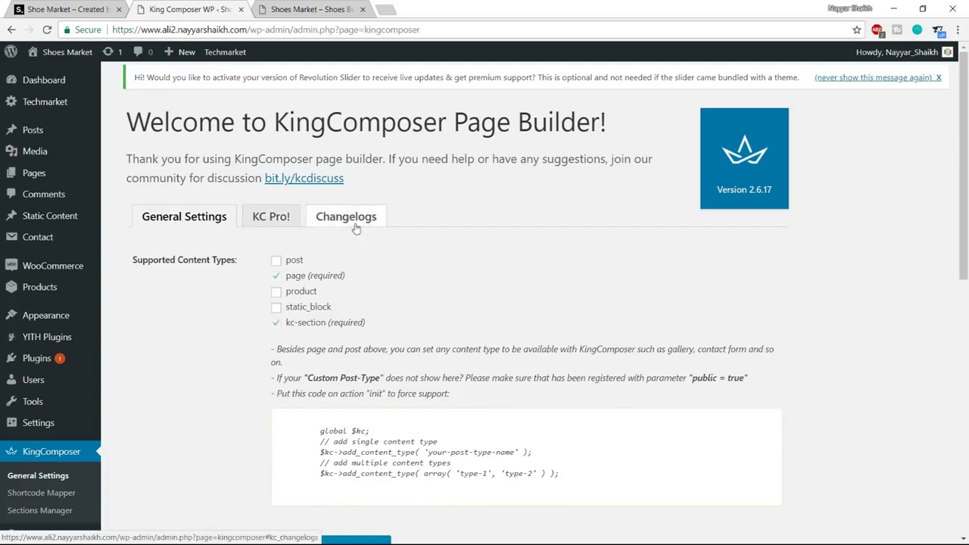
click(274, 221)
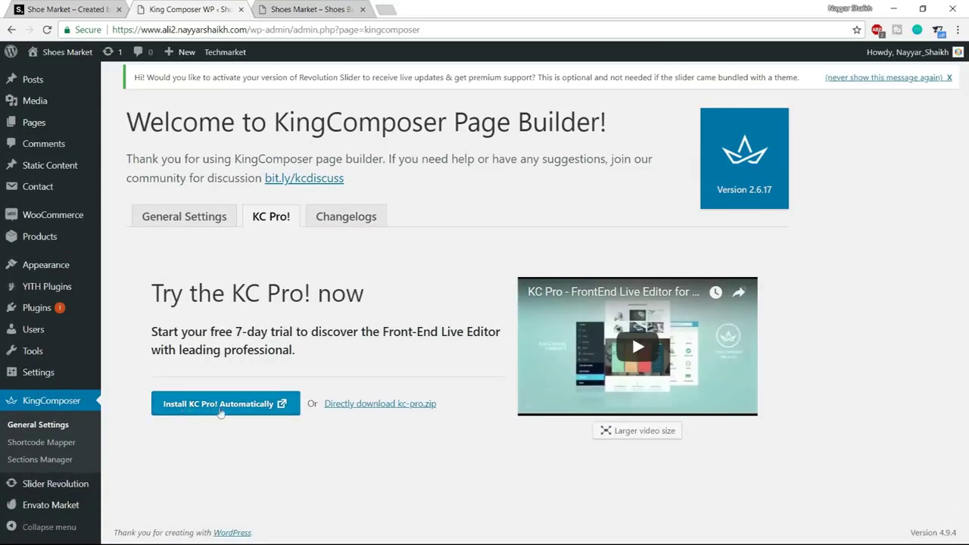
click(224, 405)
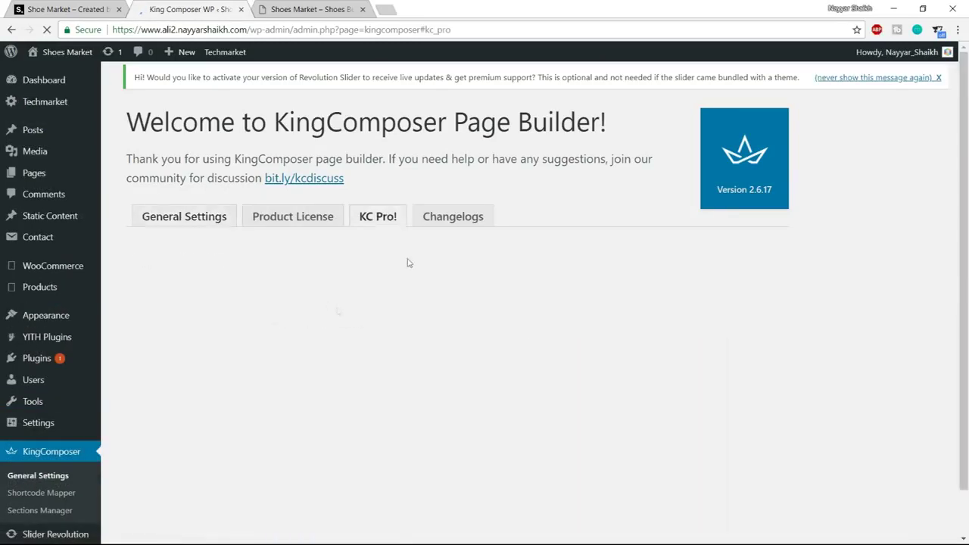
scroll(651, 424, down, 5)
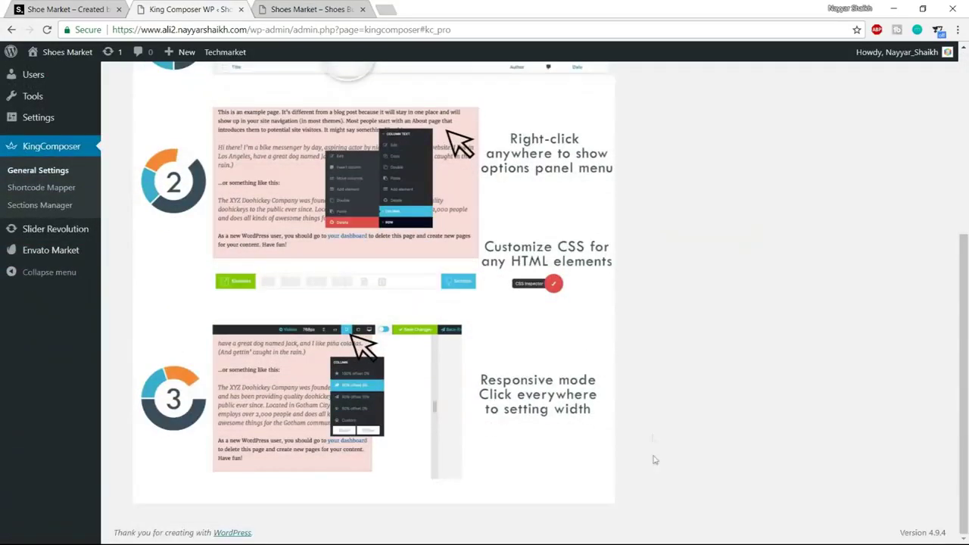
scroll(656, 468, up, 5)
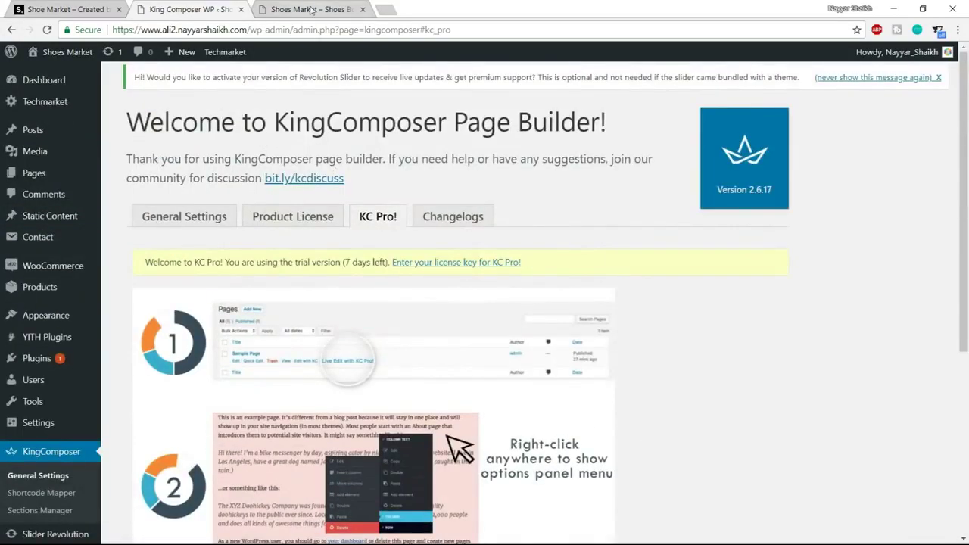
click(315, 12)
click(47, 30)
- Scroll through the Techmarket-styled Shoes Market front page and check its site-info popup
scroll(389, 351, down, 10)
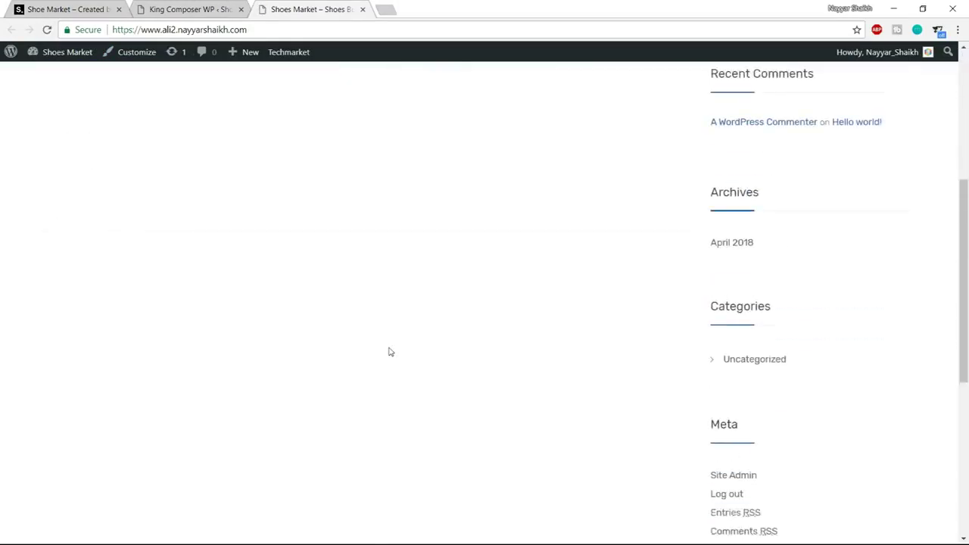
scroll(390, 370, down, 1)
scroll(392, 387, up, 10)
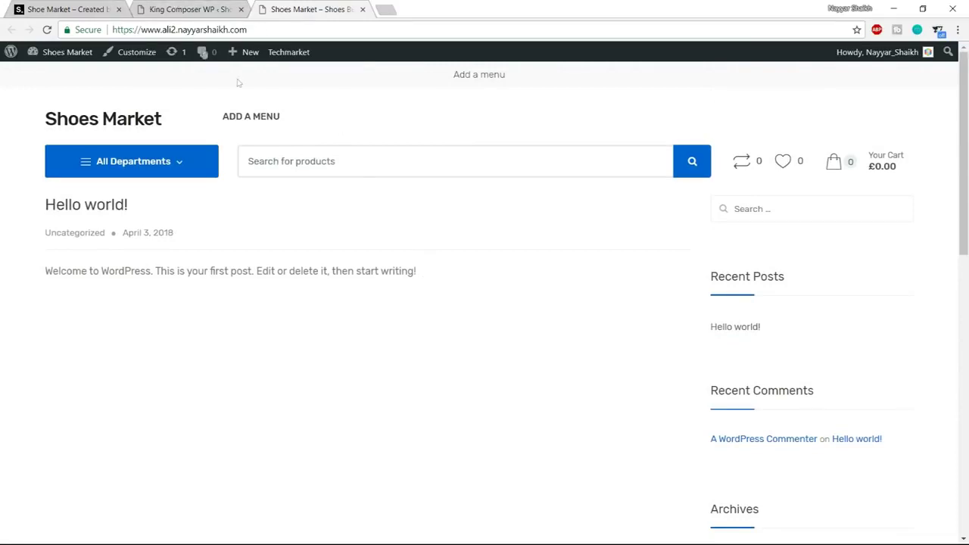
click(85, 29)
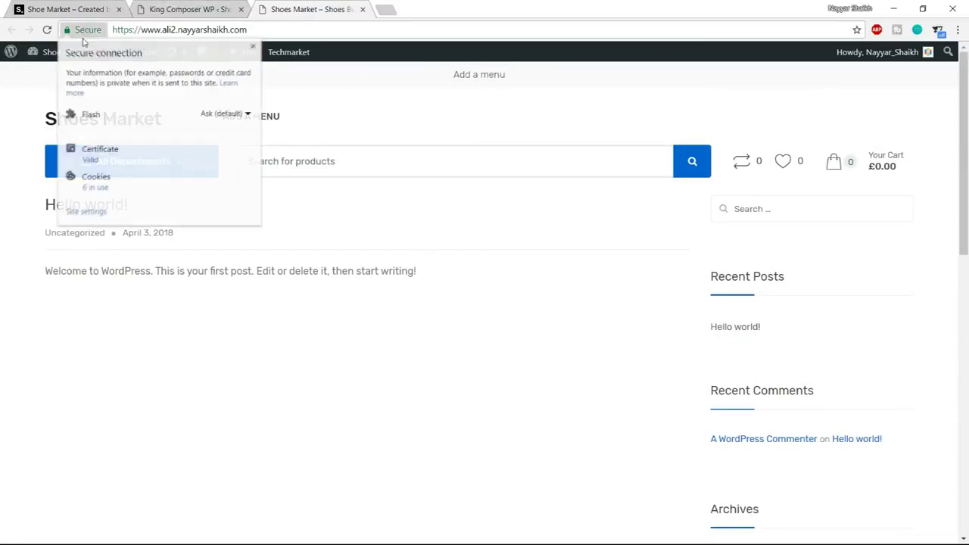
click(253, 46)
scroll(828, 401, down, 5)
scroll(826, 400, up, 5)
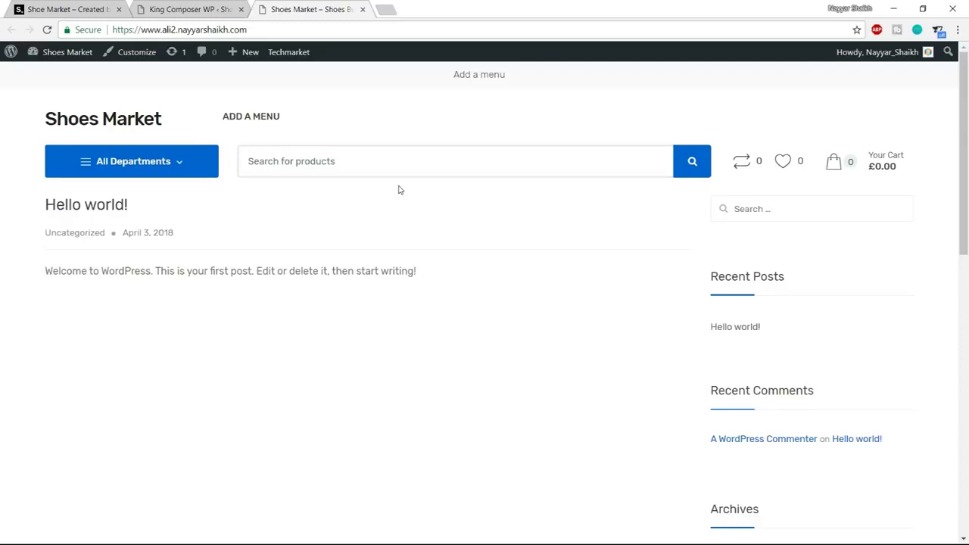
- Go to bloggdude.com/ads in a new tab to reach the AliDropship homepage
click(387, 9)
text(bloggdude.com)
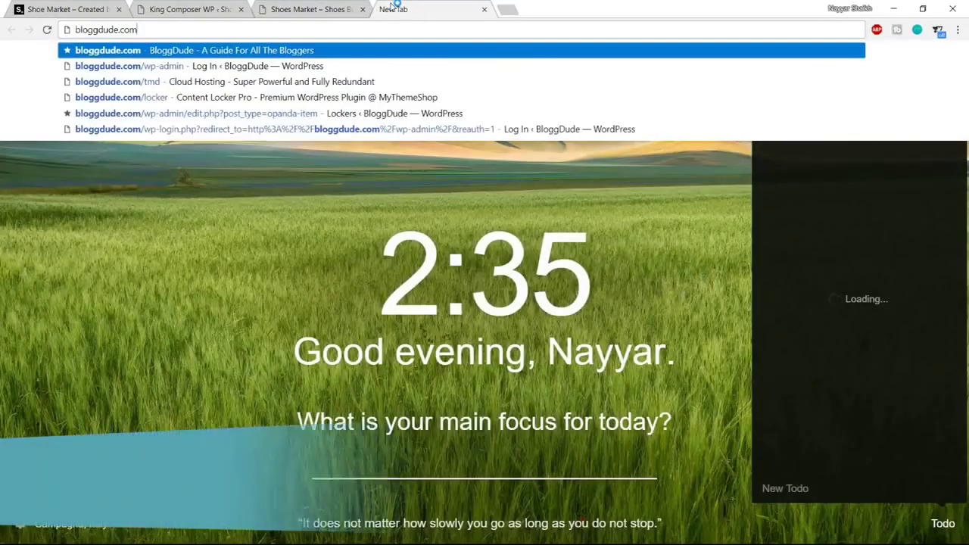
text(/ads)
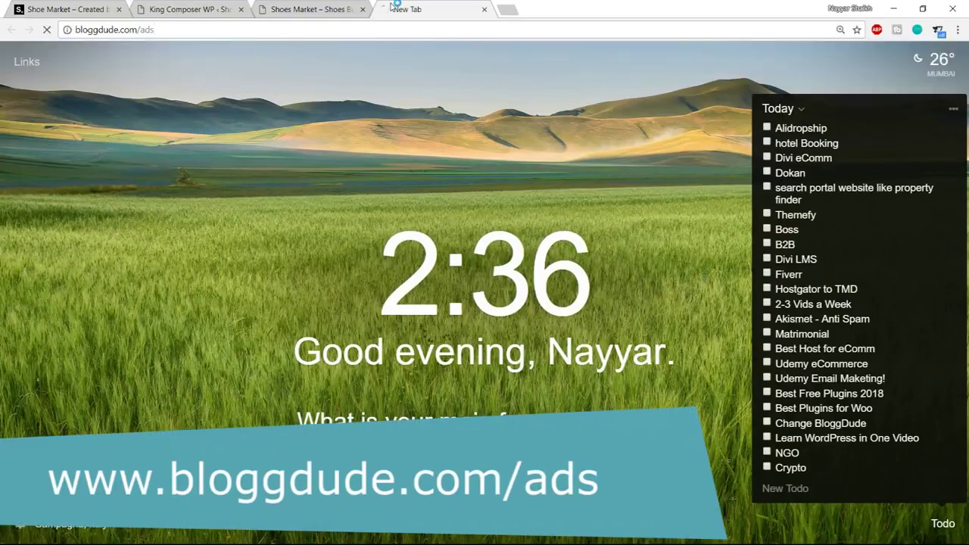
key(Return)
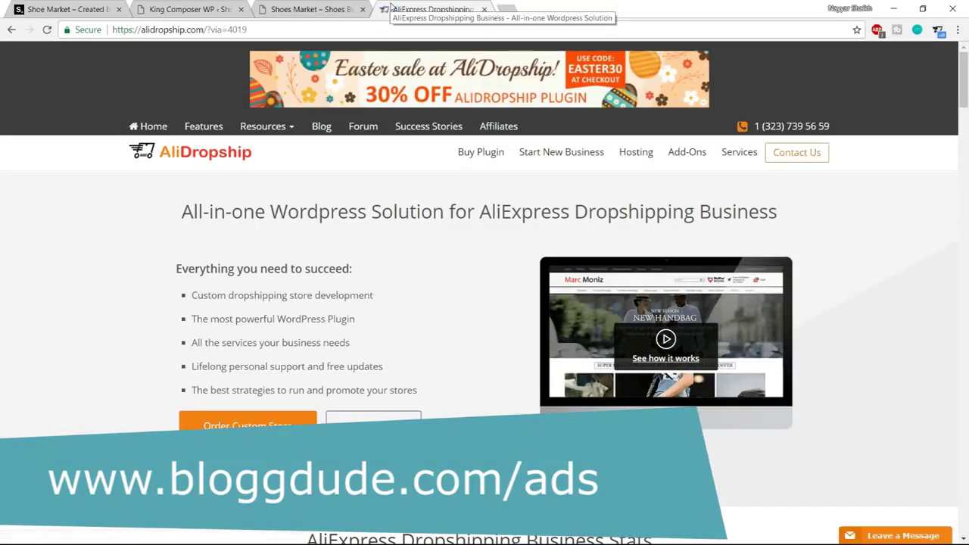
scroll(911, 252, down, 3)
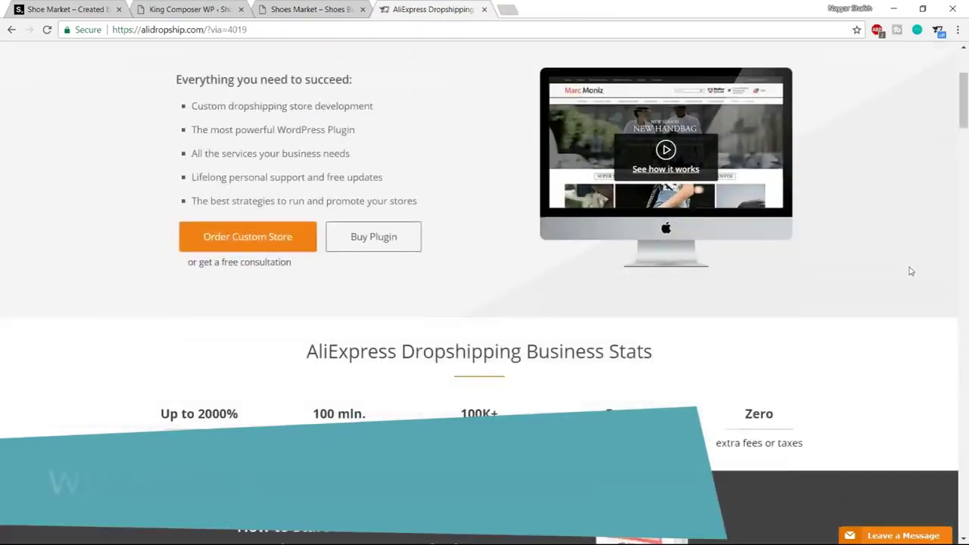
scroll(911, 271, up, 3)
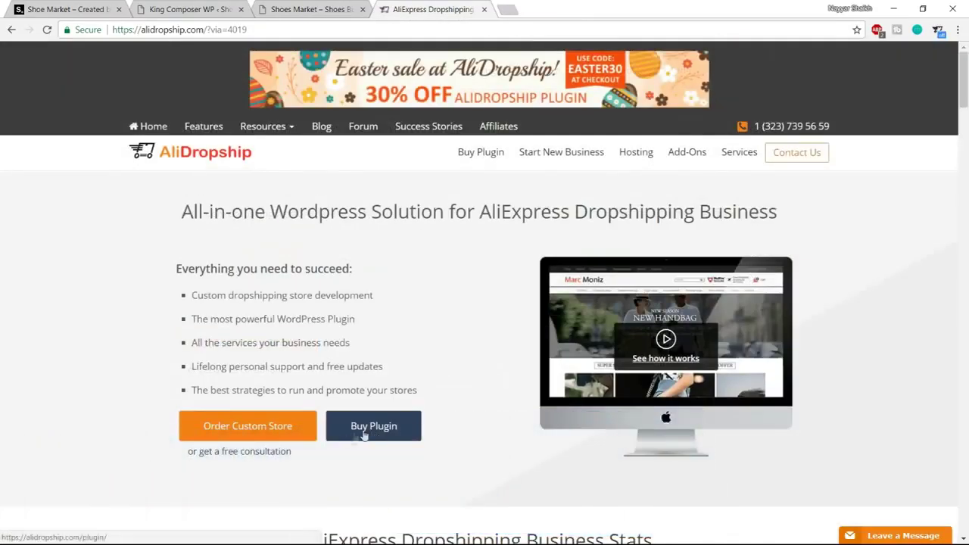
- Go to AliDropship's Buy Plugin page and start the US $89 purchase
click(364, 434)
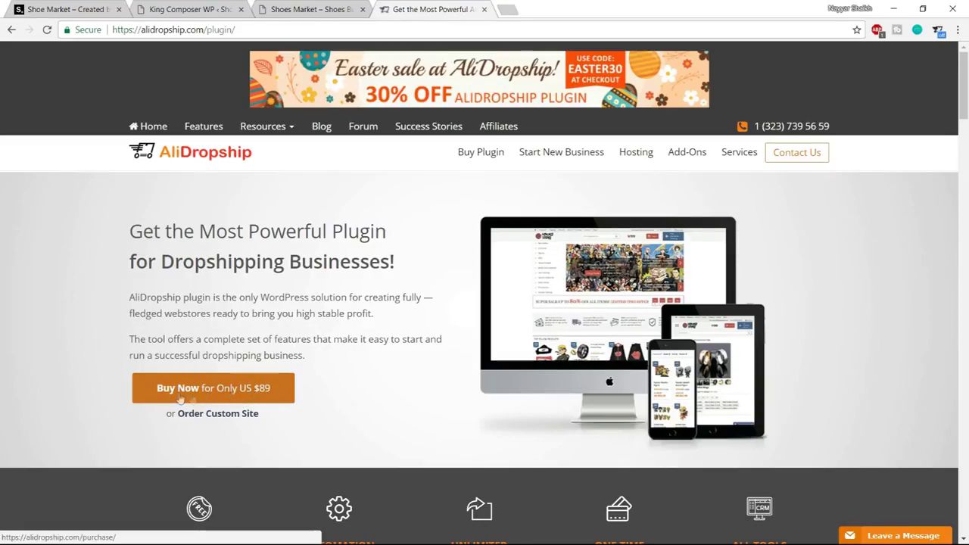
click(207, 393)
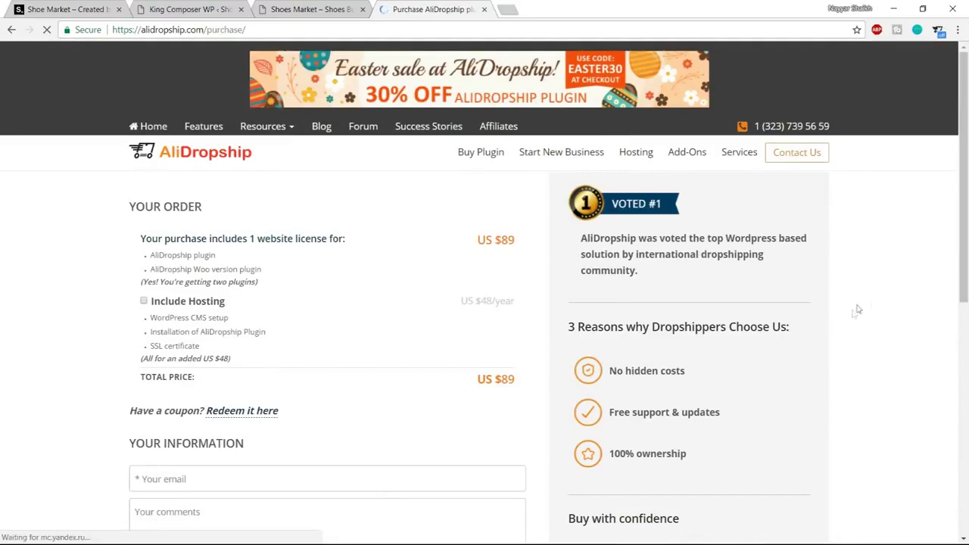
scroll(480, 316, down, 2)
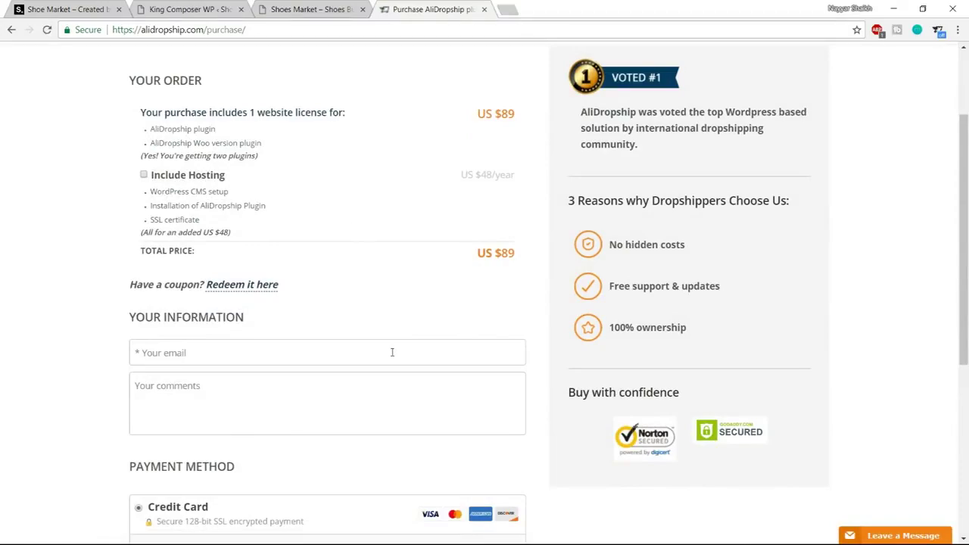
scroll(391, 350, down, 3)
scroll(303, 402, up, 2)
scroll(257, 318, down, 1)
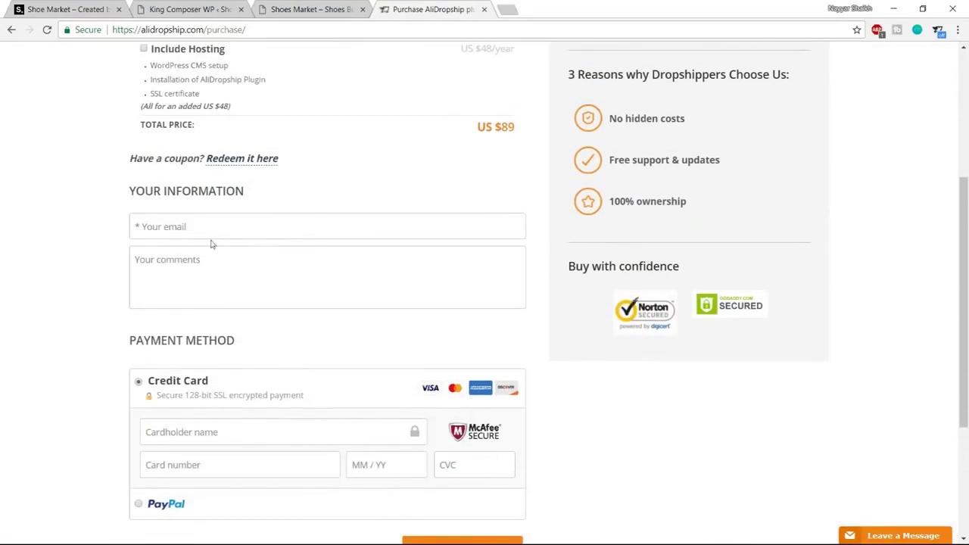
- Look over the purchase form's comments, cardholder name and card number fields
click(217, 265)
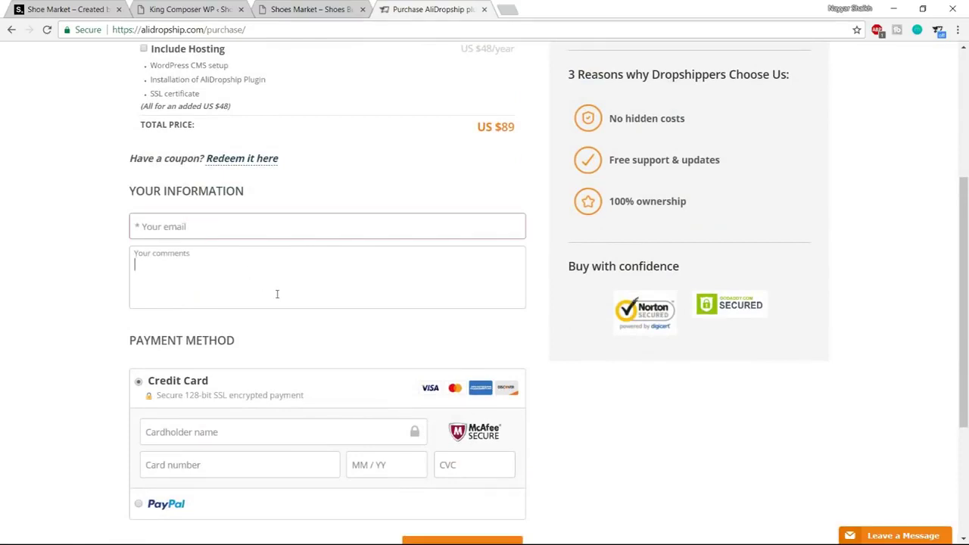
scroll(269, 326, down, 2)
click(206, 305)
click(209, 337)
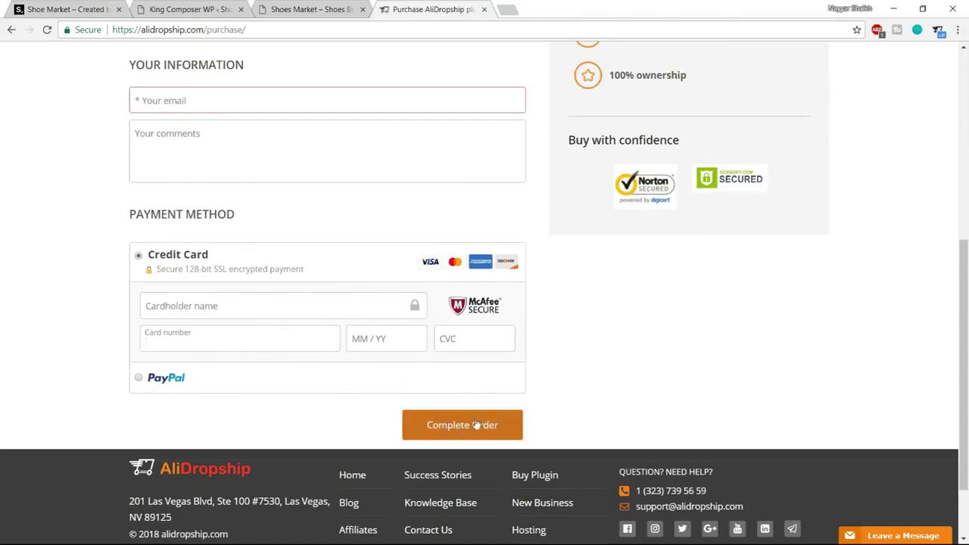
scroll(826, 339, up, 5)
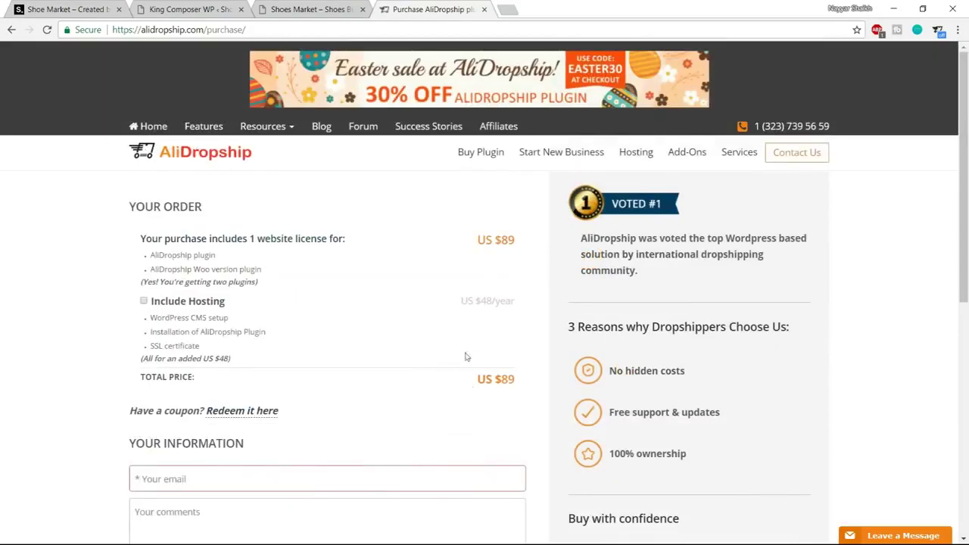
scroll(467, 356, down, 4)
scroll(945, 363, up, 4)
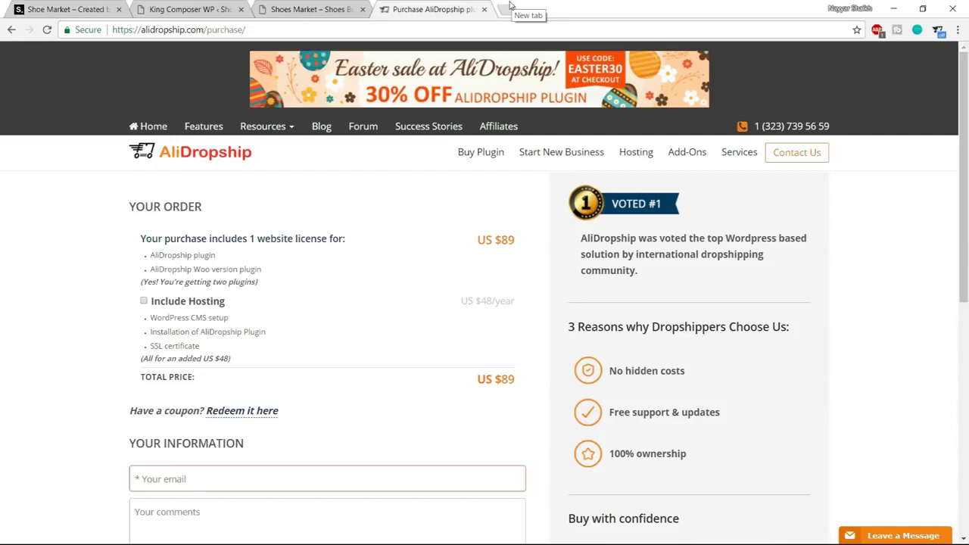
click(511, 6)
- Load Gmail, select a line of the starred email, and close the Gmail tab
text(gmail.com)
key(Return)
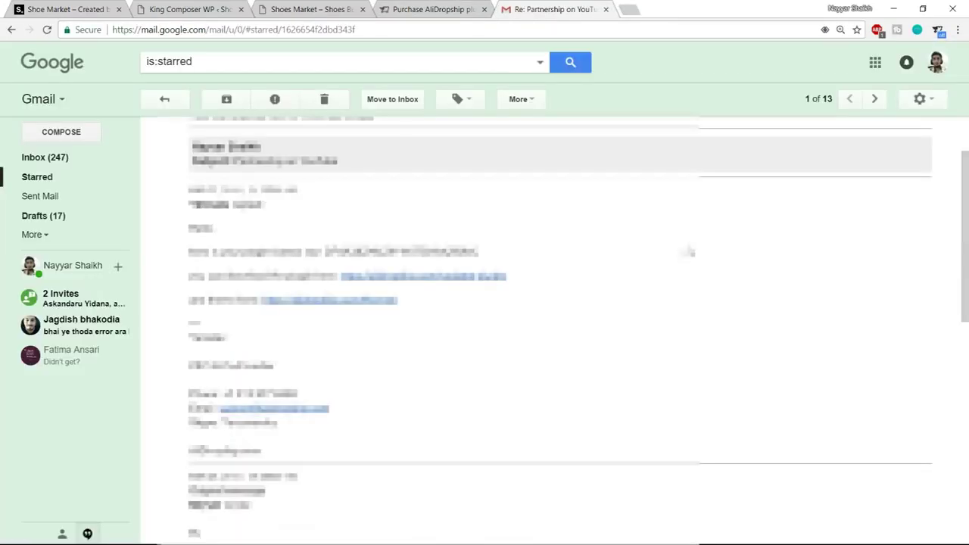
drag(325, 252, 549, 242)
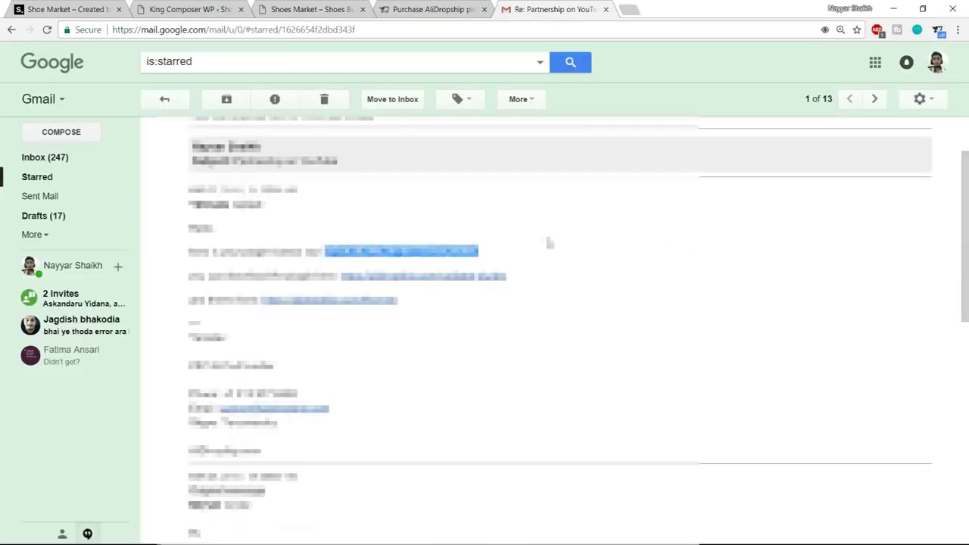
click(605, 10)
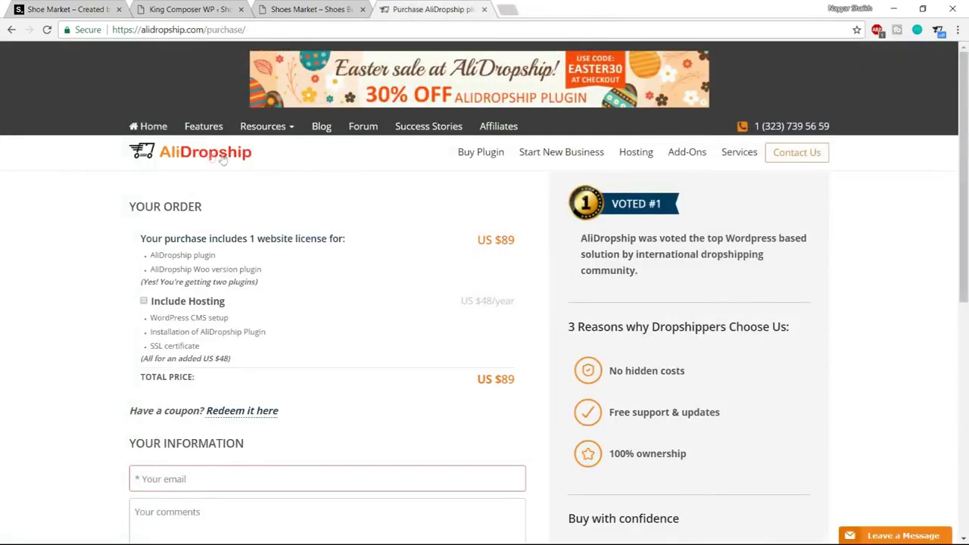
- Request the AliDropship Woo 0.8.5 package for PHP 5.6 / 7 using the pasted license key
mouse_move(279, 132)
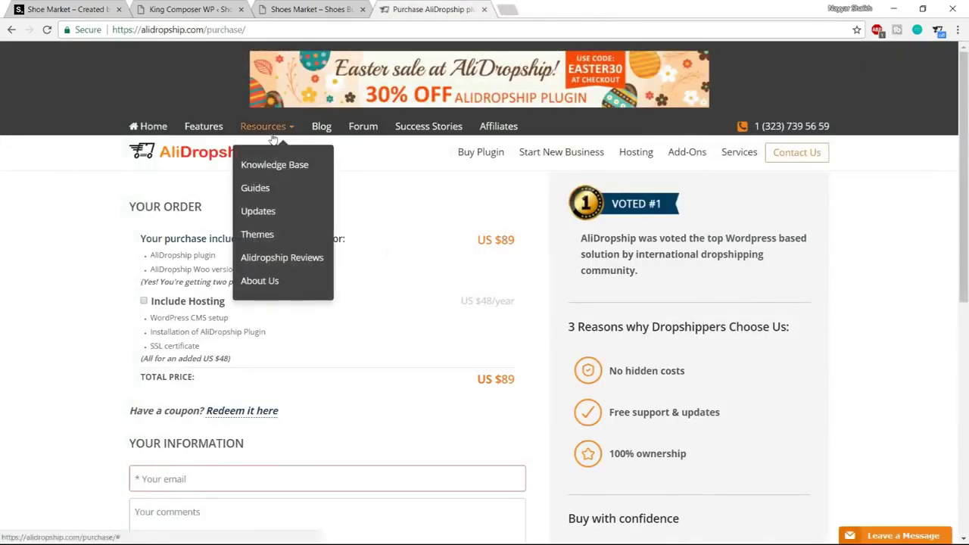
click(267, 213)
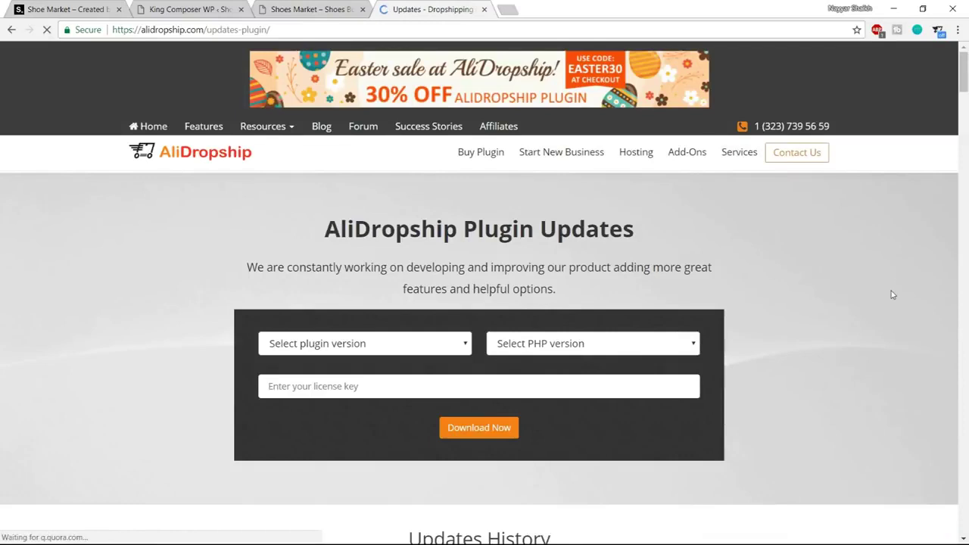
scroll(421, 236, down, 2)
click(375, 223)
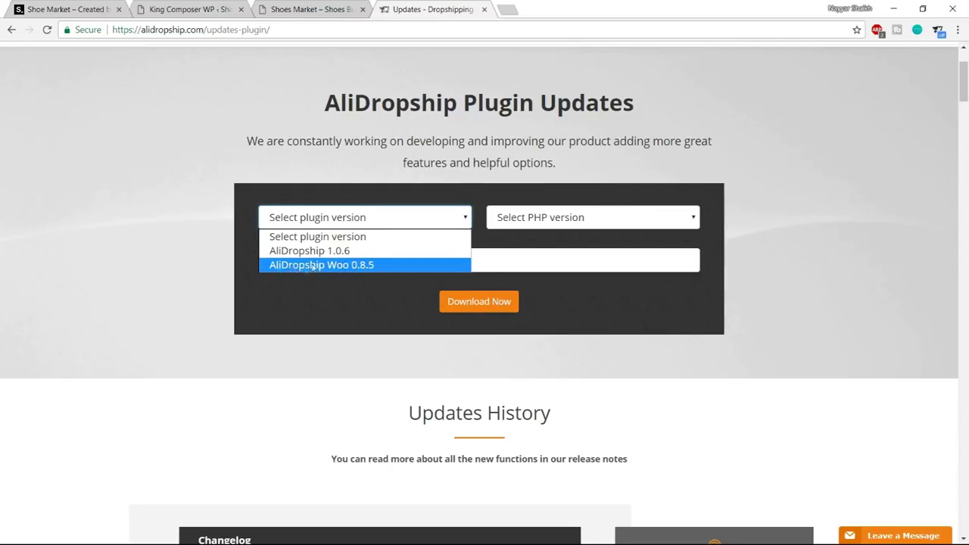
click(320, 266)
click(575, 218)
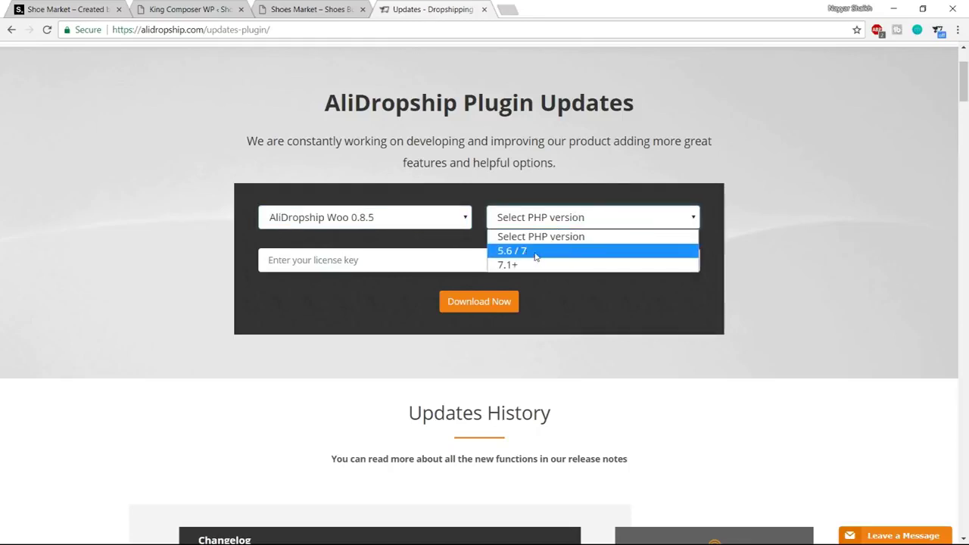
click(535, 250)
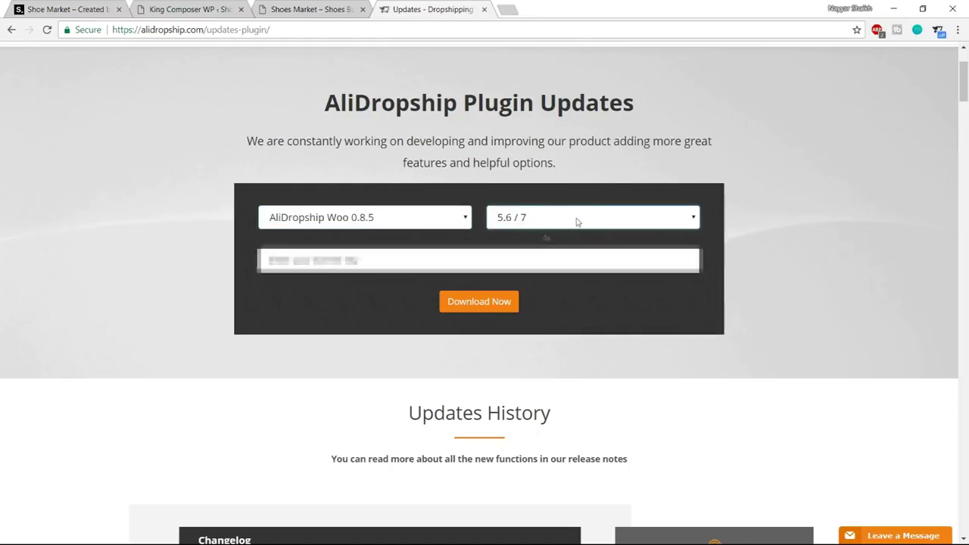
click(468, 261)
key(ctrl+v)
click(502, 302)
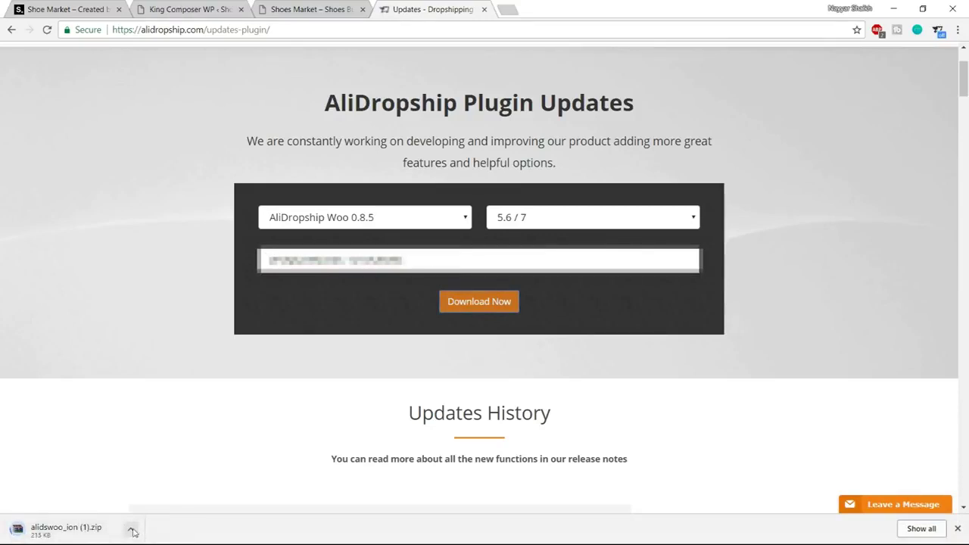
- Cancel the duplicate download, close the AliDropship updates tab, and return to KingComposer
click(131, 528)
click(147, 513)
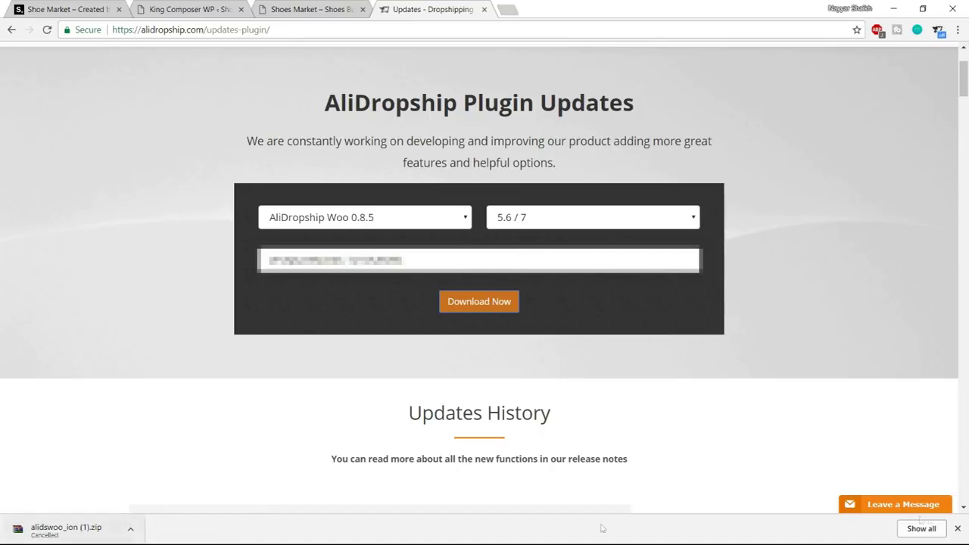
click(958, 530)
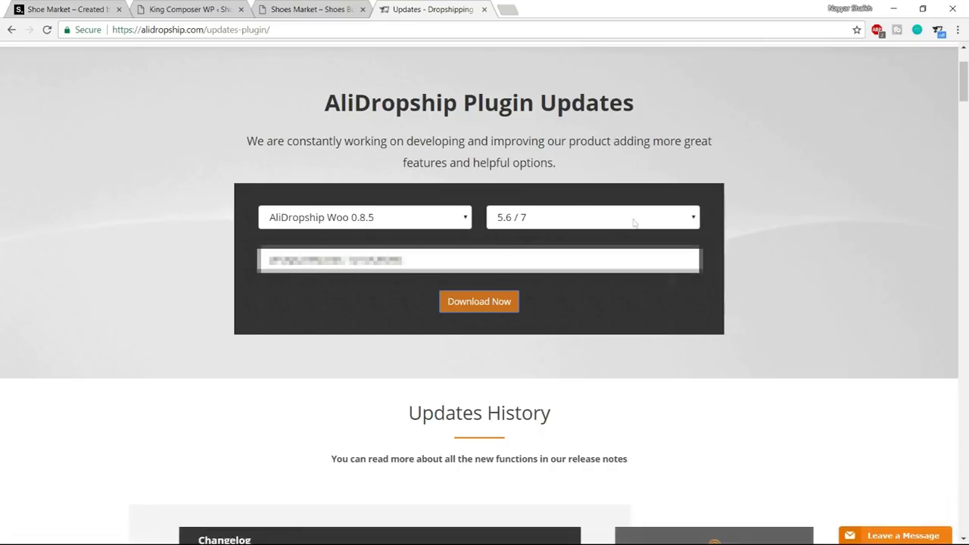
click(484, 10)
click(189, 9)
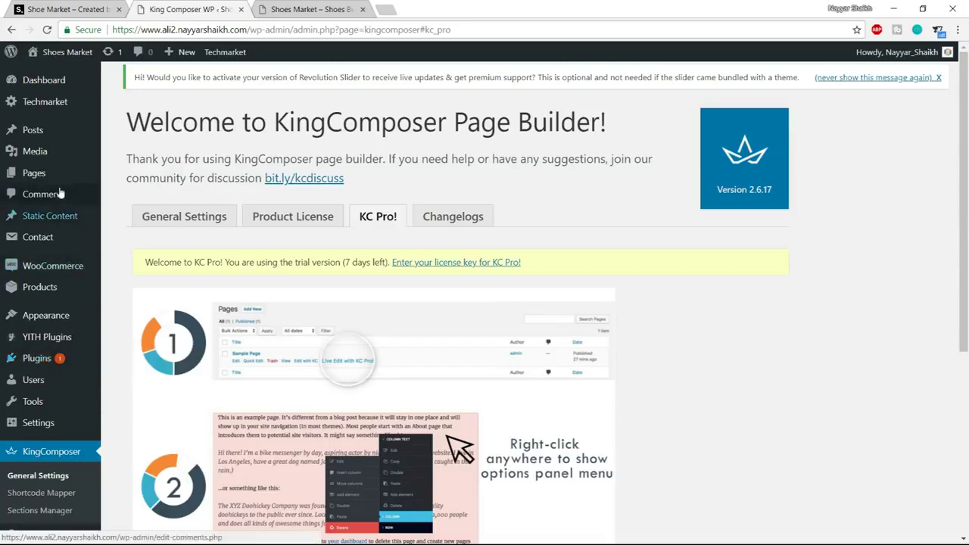
- Delete Akismet Anti-Spam and Hello Dolly from Installed Plugins, confirming each deletion, leaving 14 plugins
mouse_move(41, 363)
click(42, 360)
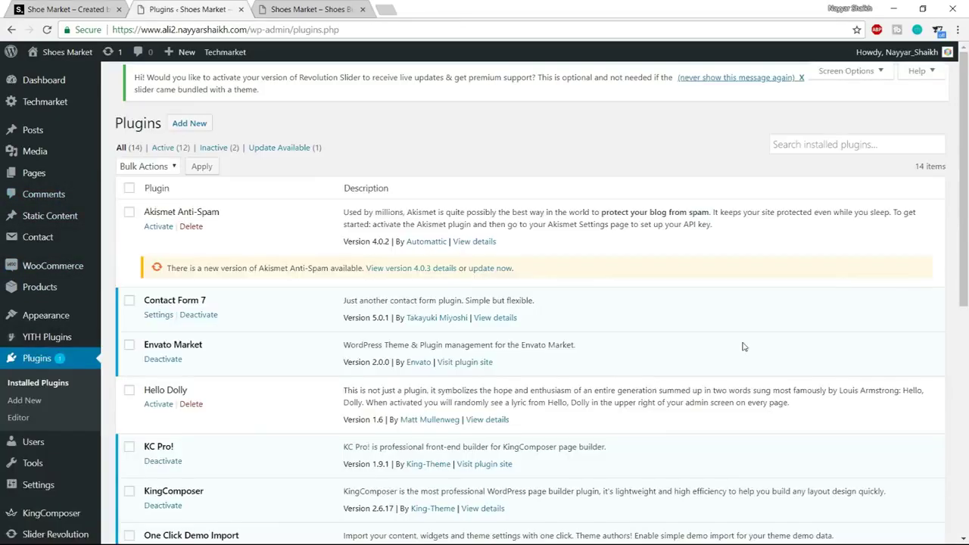
scroll(742, 346, down, 5)
scroll(740, 396, up, 5)
click(194, 227)
click(527, 96)
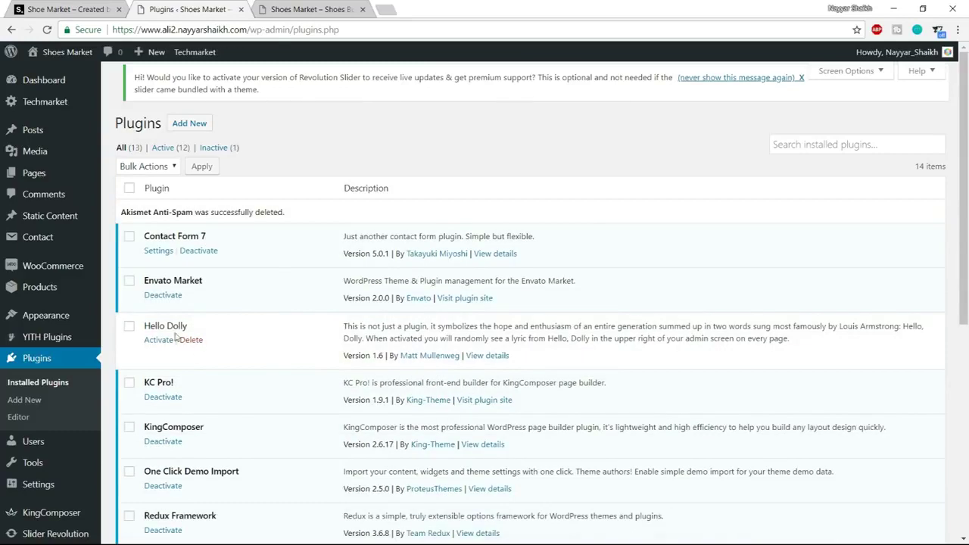
click(189, 340)
click(528, 96)
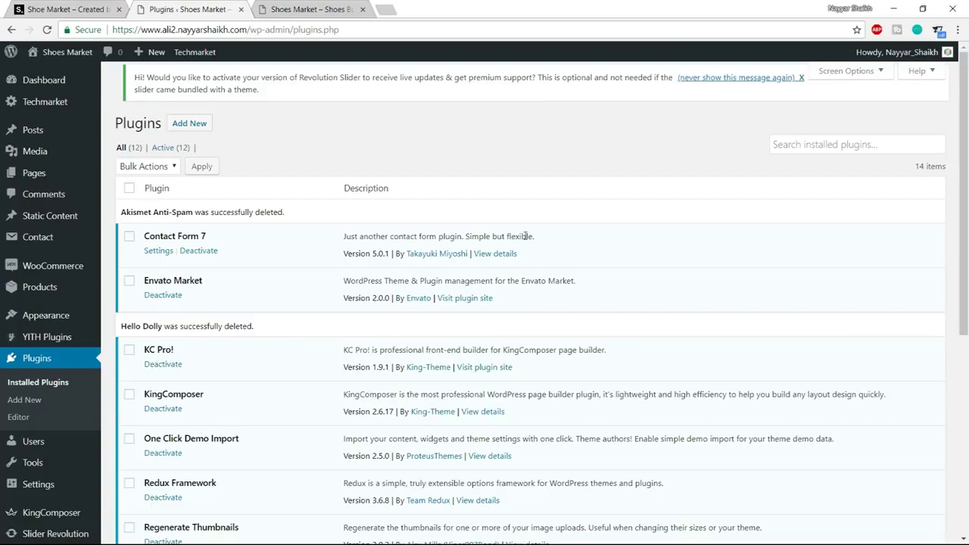
- Upload and install alidswoo_ion.zip from the DropShipping folder as a new plugin
click(207, 125)
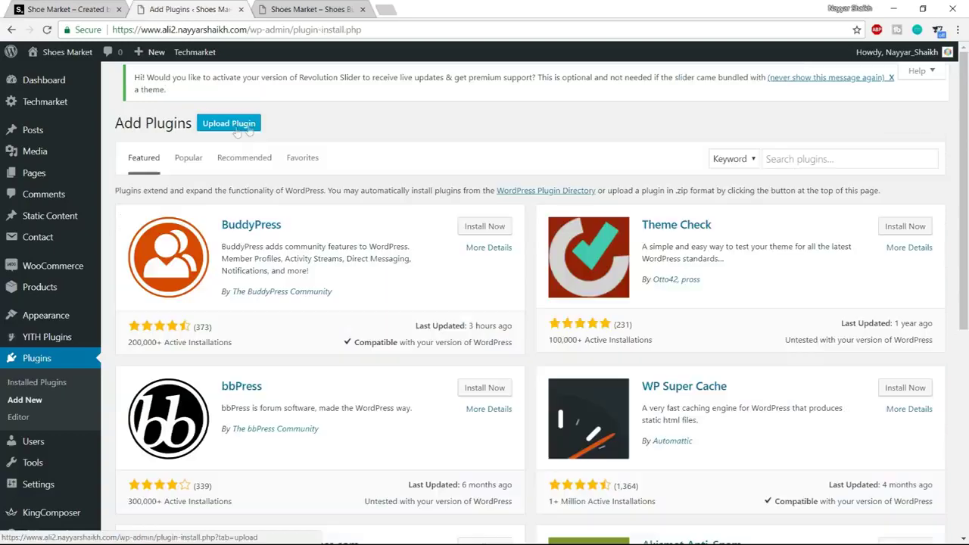
click(239, 125)
click(443, 235)
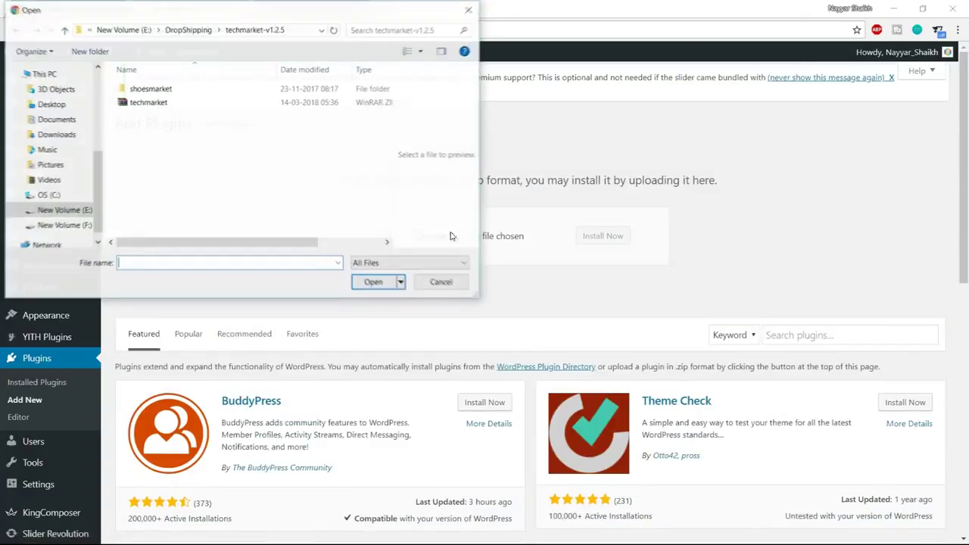
click(130, 32)
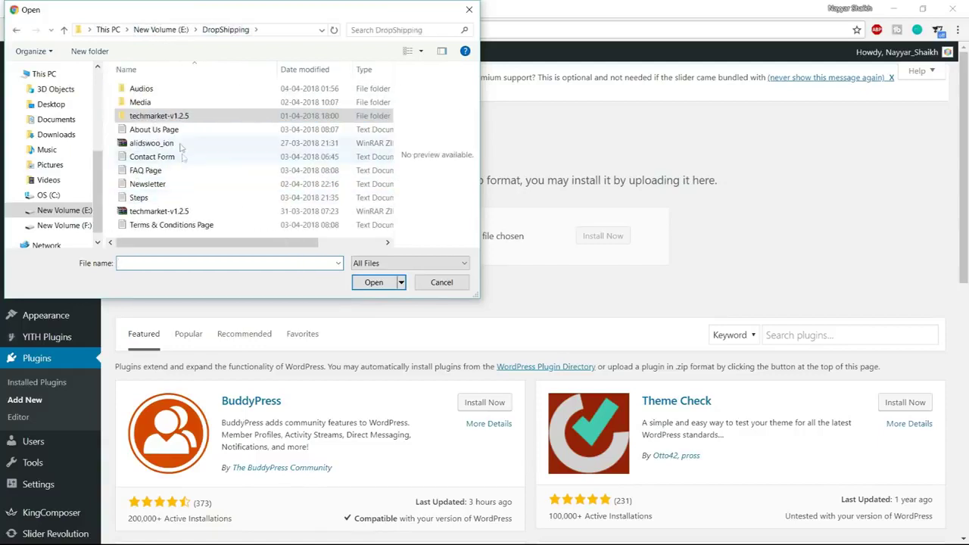
click(153, 143)
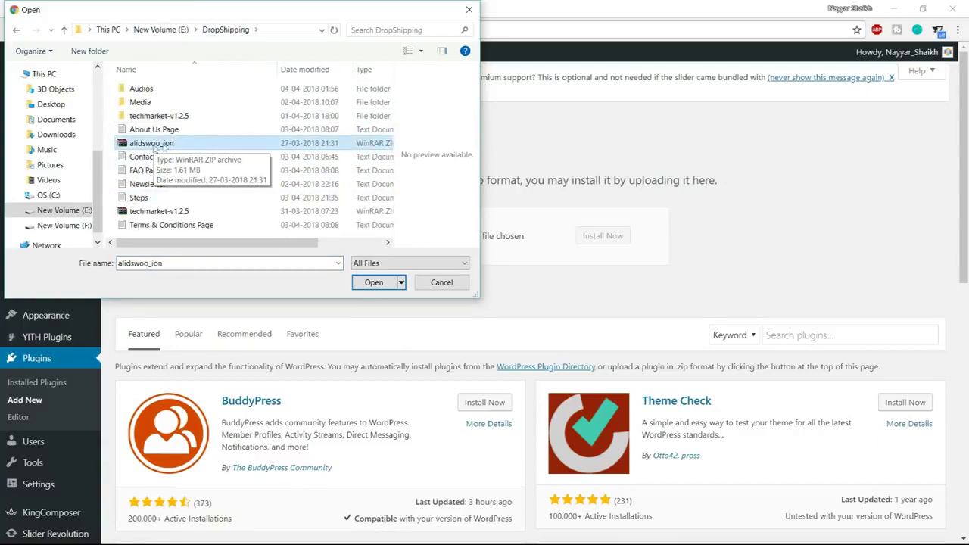
click(373, 281)
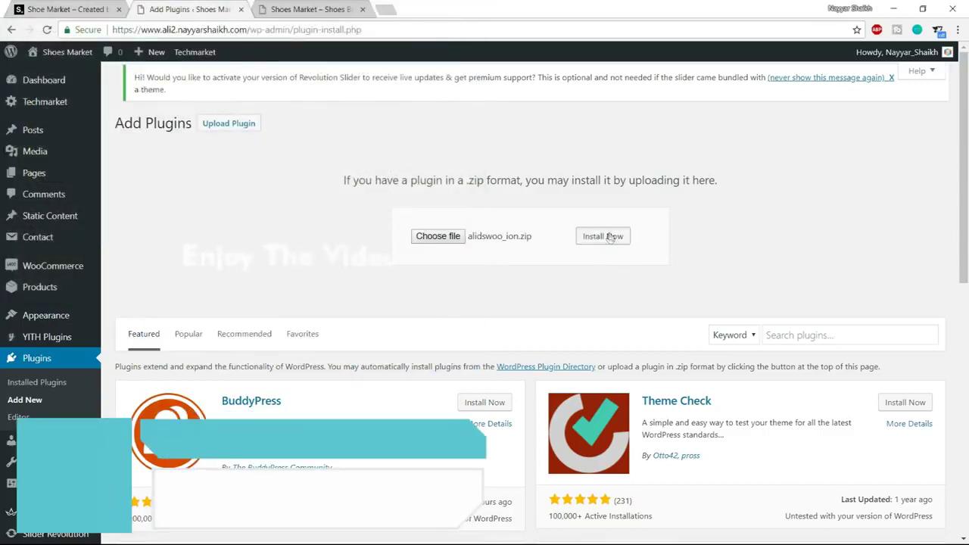
click(606, 236)
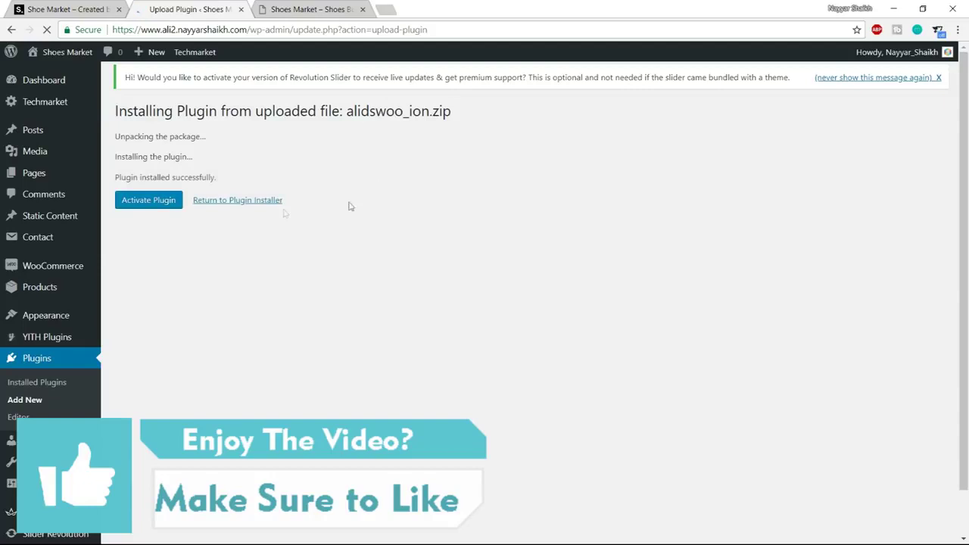
- Activate the newly installed AliDropship Woo Plugin 0.8.5
click(150, 201)
scroll(651, 318, down, 5)
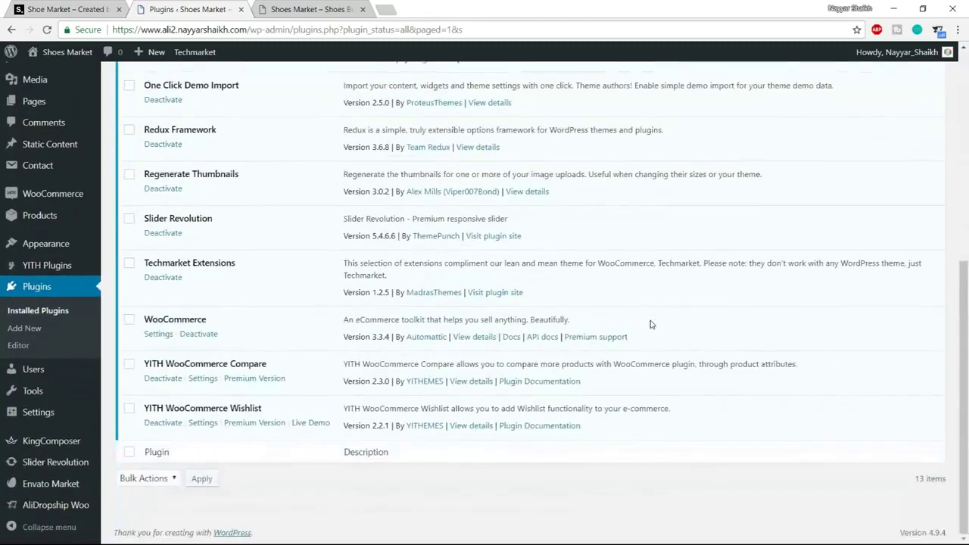
scroll(651, 324, up, 5)
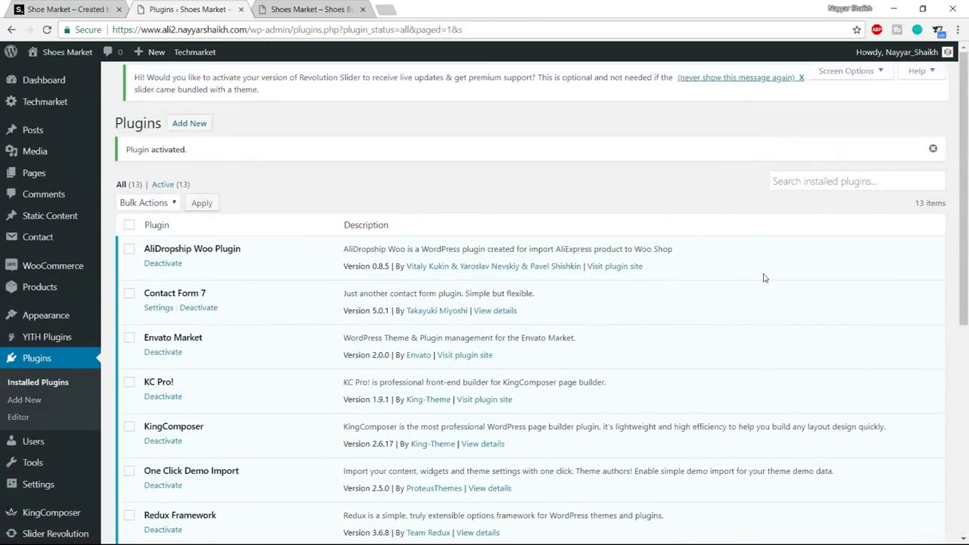
scroll(764, 278, down, 3)
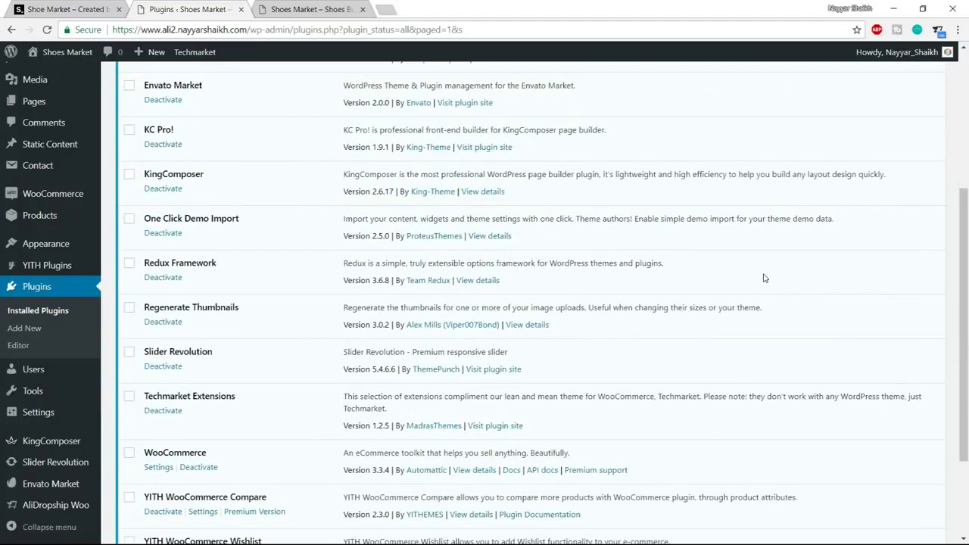
- Open the AliDropship Woo License page, dismiss the 'License code is valid' notice, and restore the main admin menu
click(59, 507)
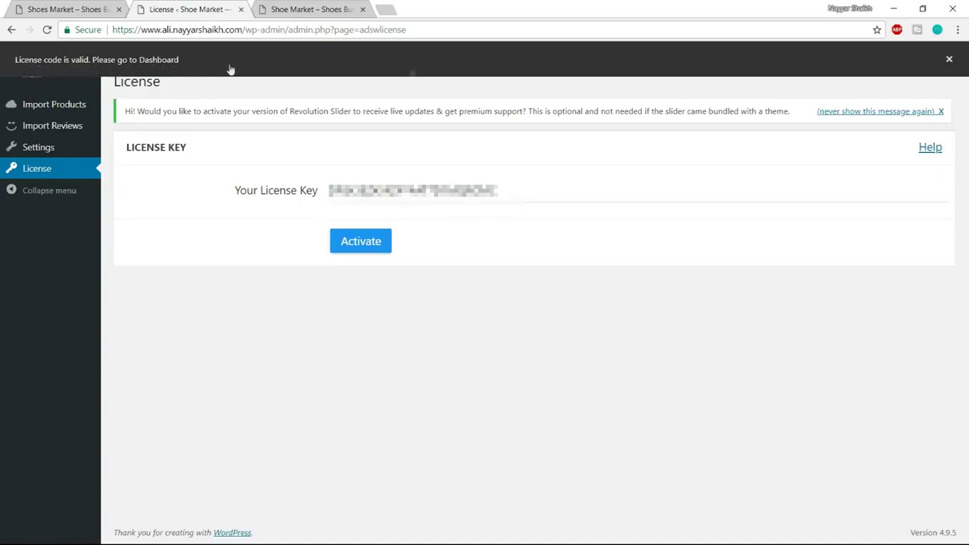
click(951, 62)
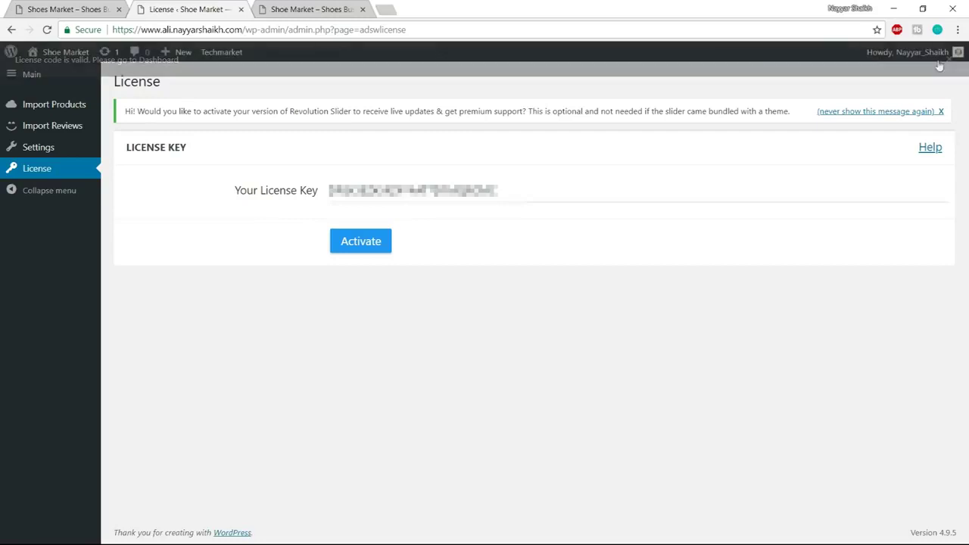
click(32, 74)
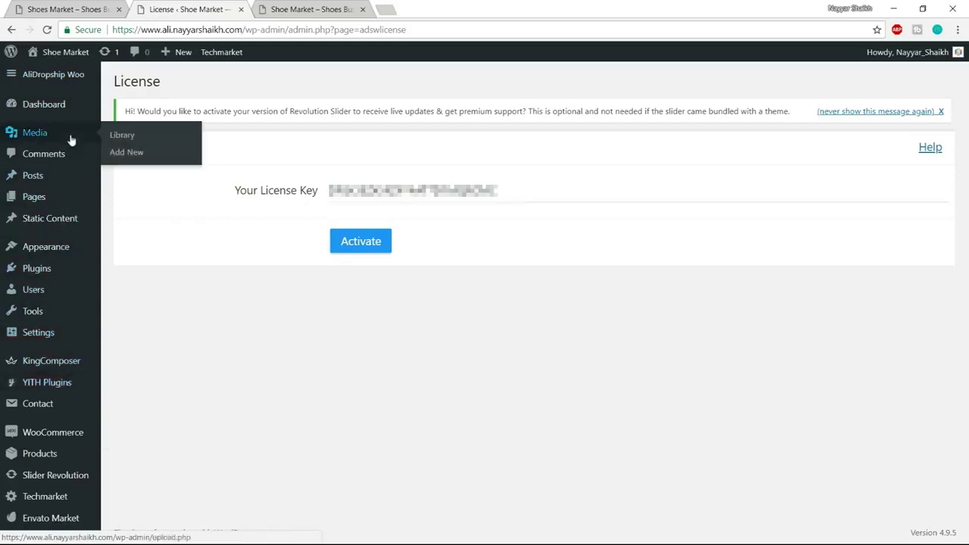
- Trash the default Sample Page from All Pages, leaving only Wishlist
click(58, 198)
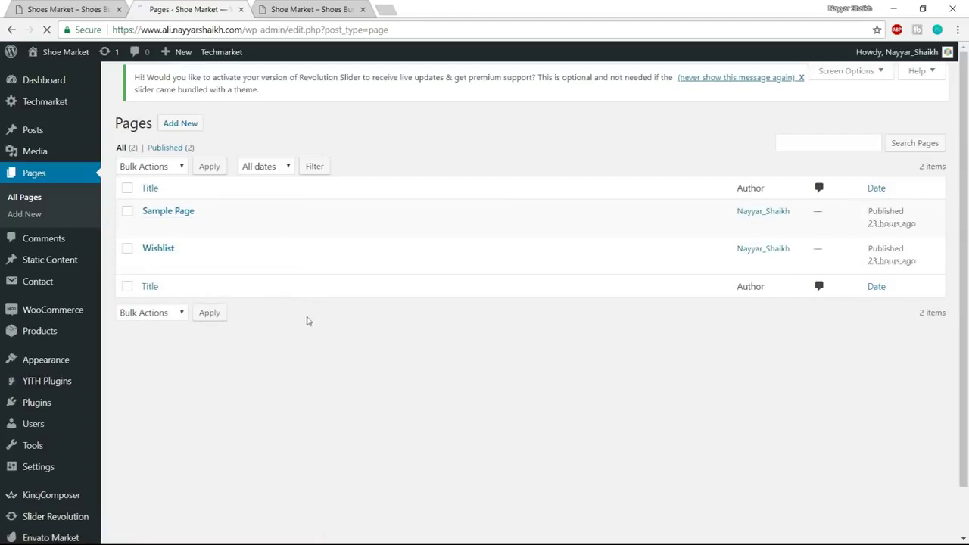
mouse_move(237, 210)
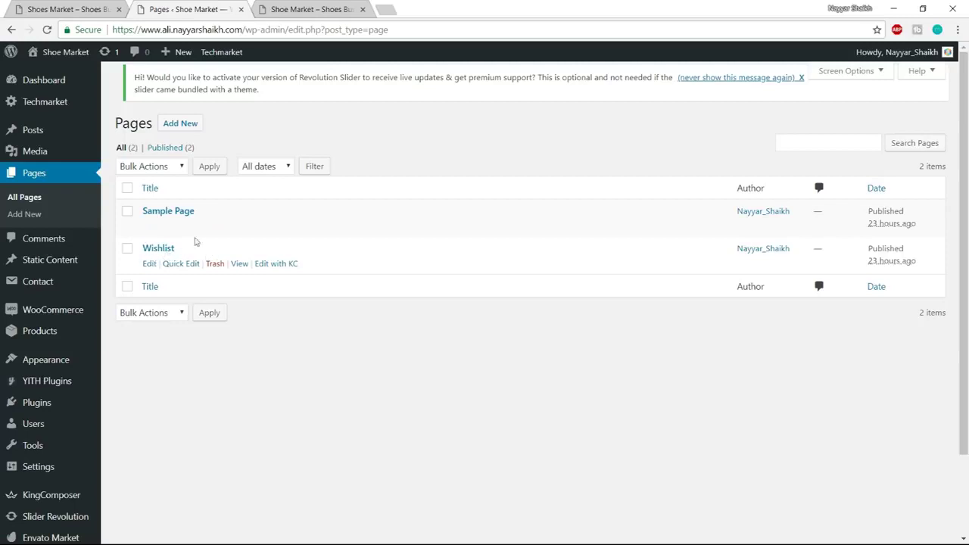
mouse_move(131, 218)
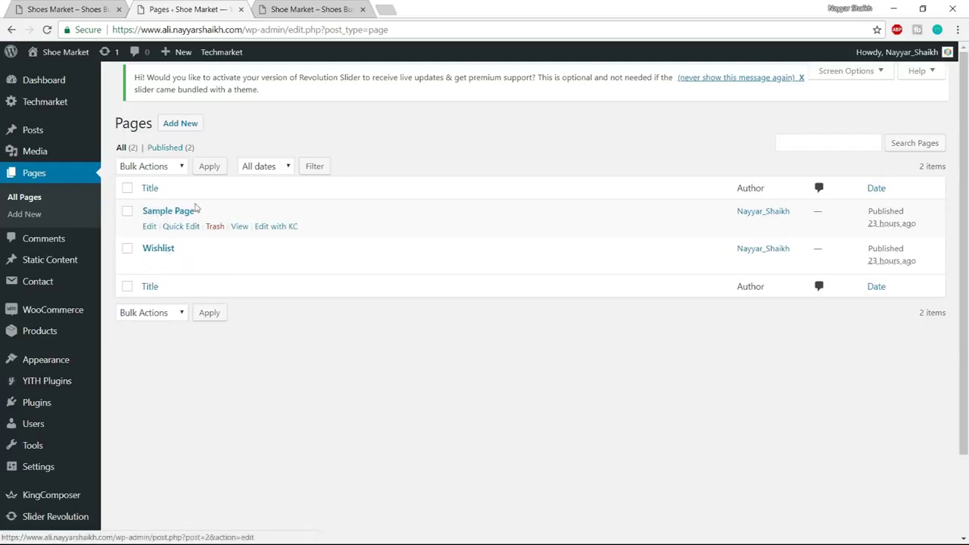
click(217, 229)
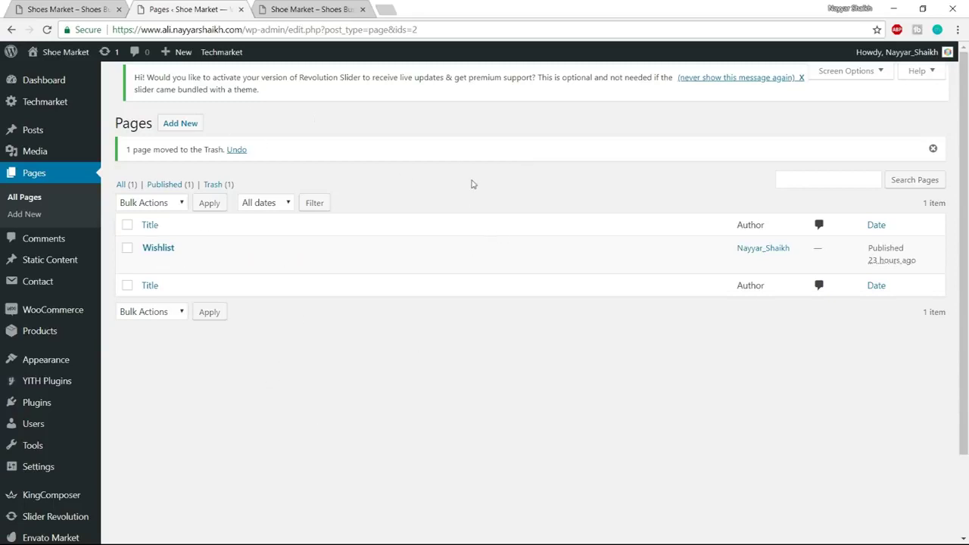
- Search the web for 'woocomerce shortcodes' in a new browser tab
click(392, 6)
text(woocomerce shortcodes)
key(Return)
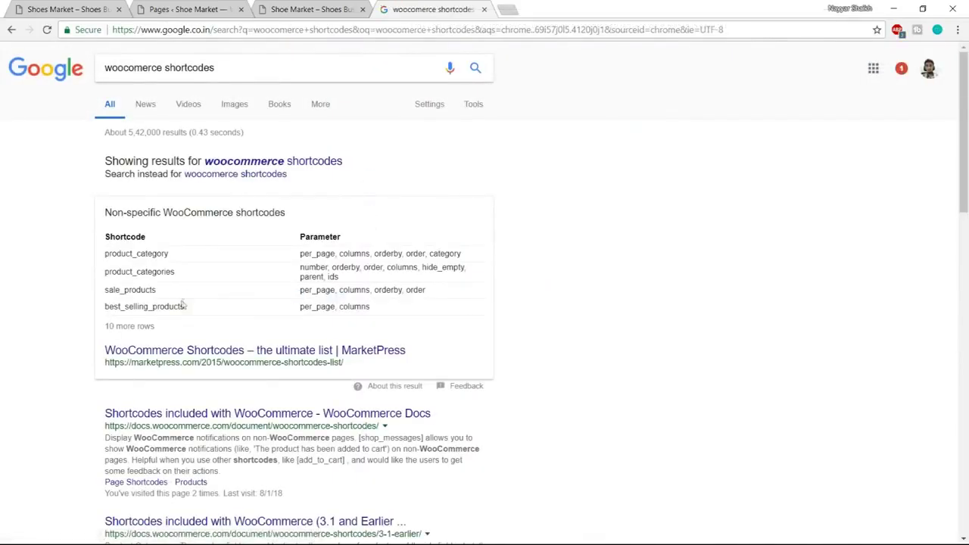
drag(184, 306, 141, 292)
click(273, 323)
- Locate the [woocommerce_cart] shortcode under Page Shortcodes in the WooCommerce Docs, then return to Pages
scroll(272, 348, down, 2)
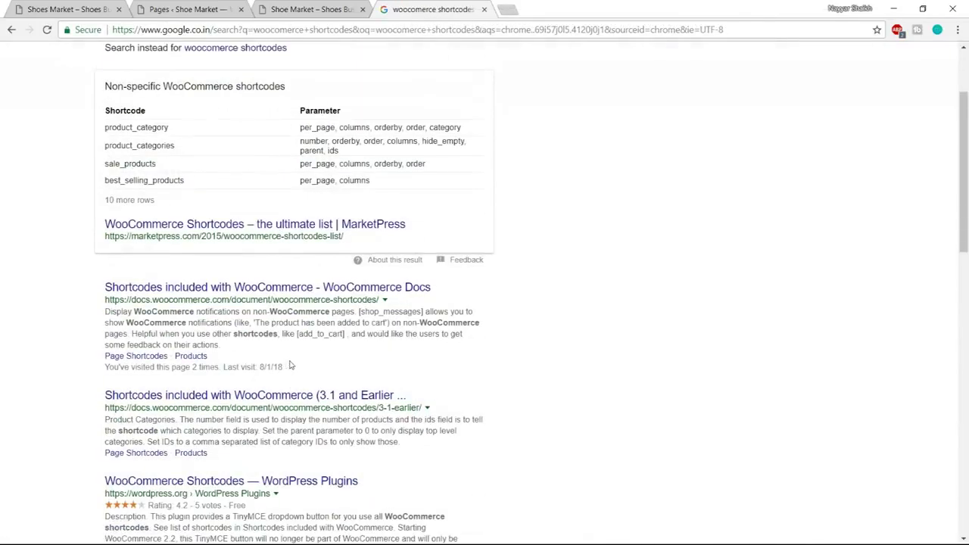
scroll(272, 355, down, 1)
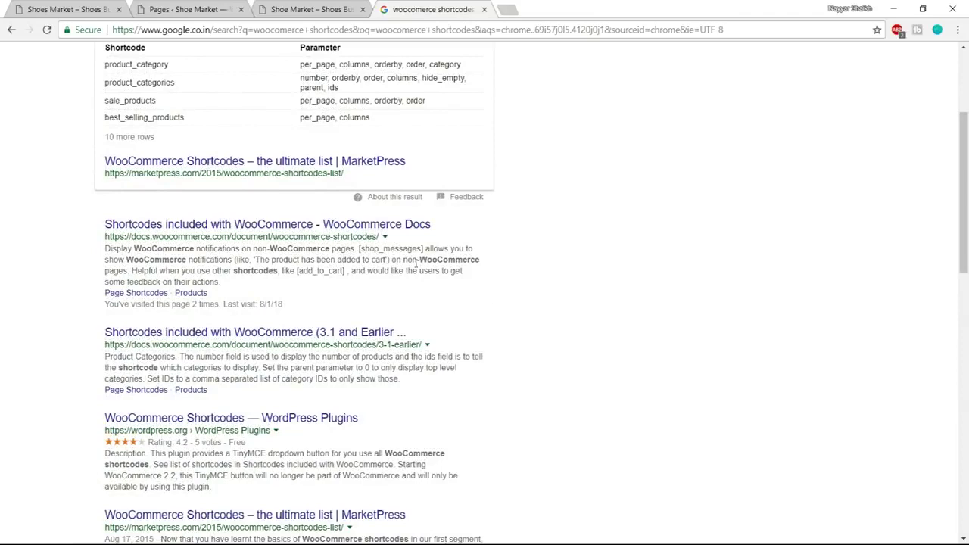
scroll(416, 263, up, 1)
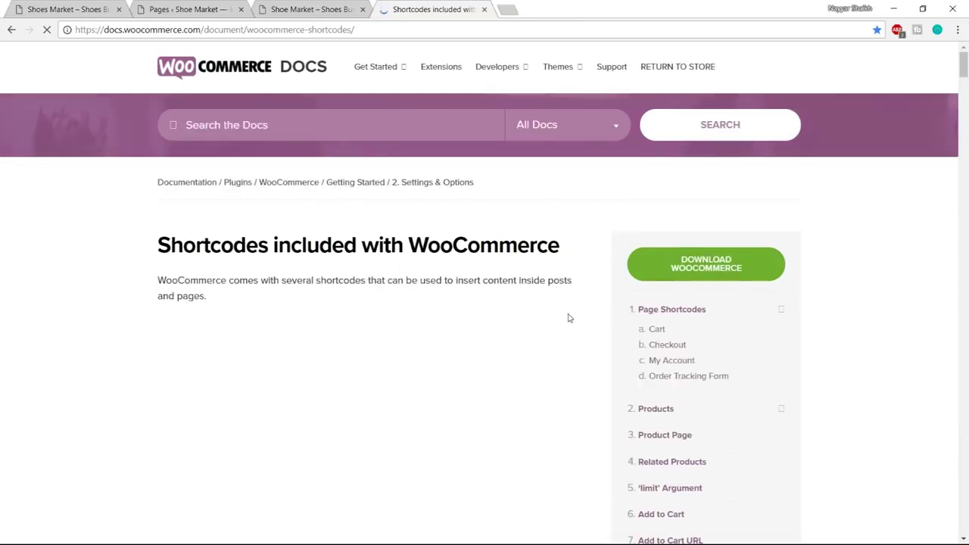
scroll(565, 345, down, 3)
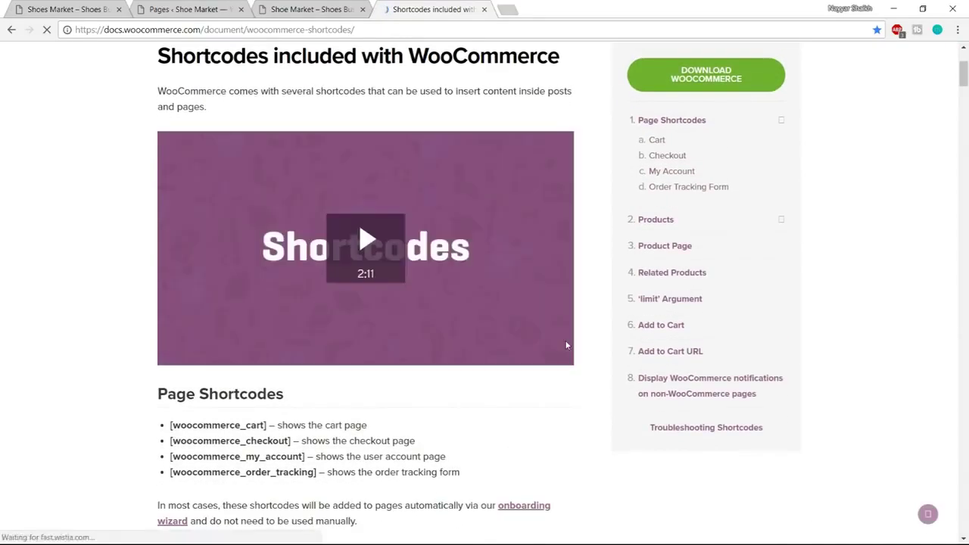
scroll(567, 342, down, 3)
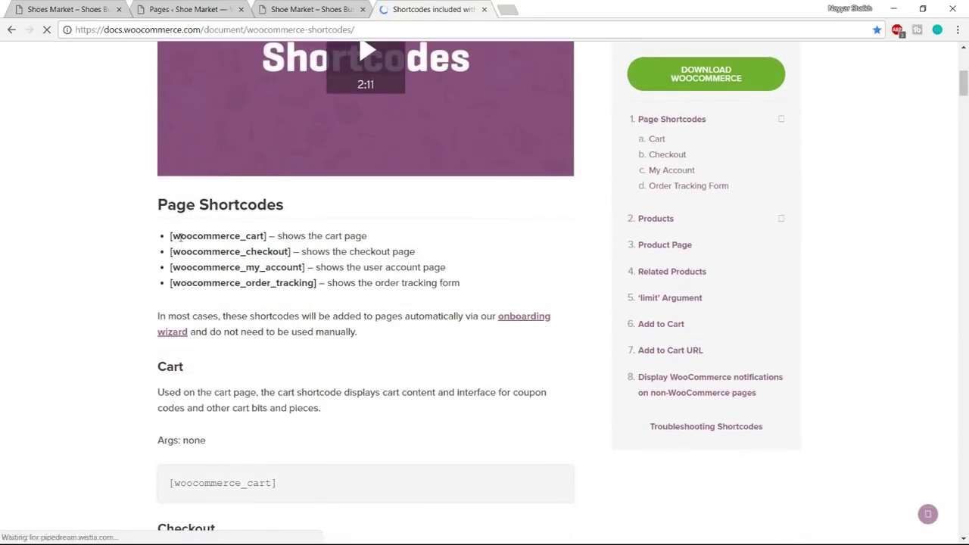
drag(171, 236, 275, 236)
click(285, 278)
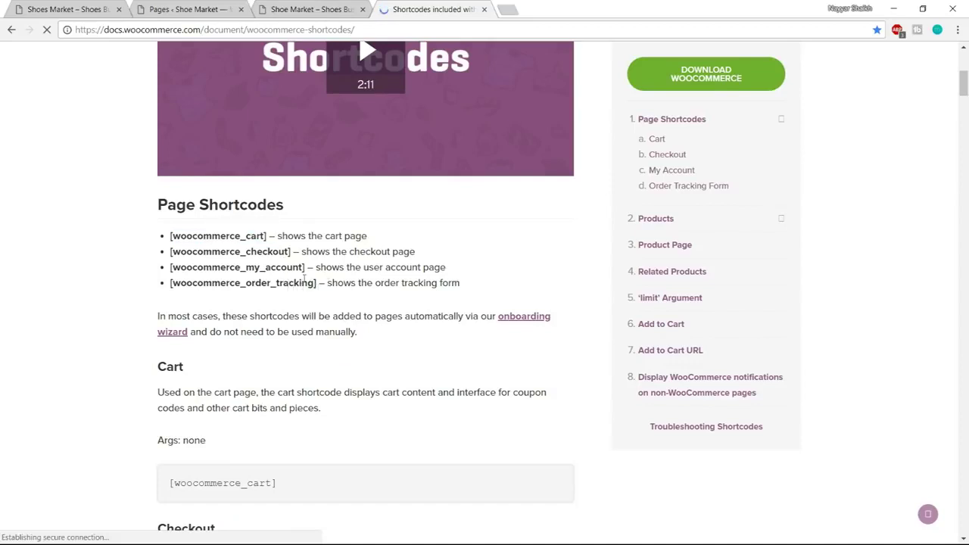
click(201, 9)
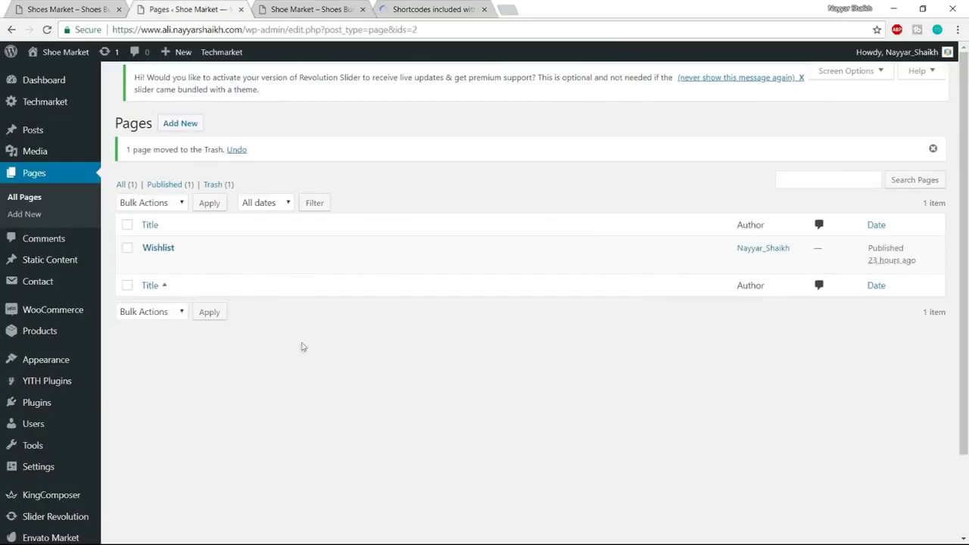
- Create a new page titled 'Cart' and paste the [woocommerce_cart] shortcode copied from the docs into its body
click(182, 129)
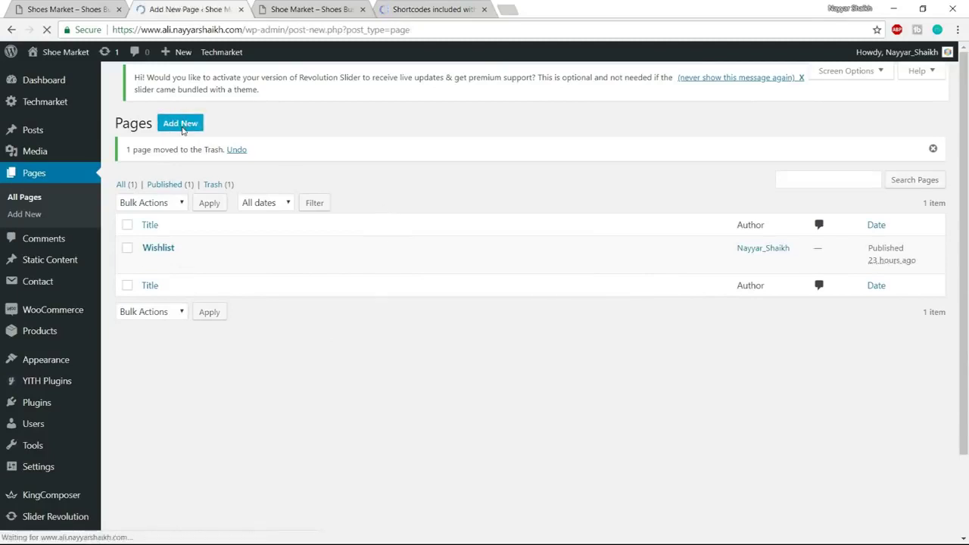
text(Cart)
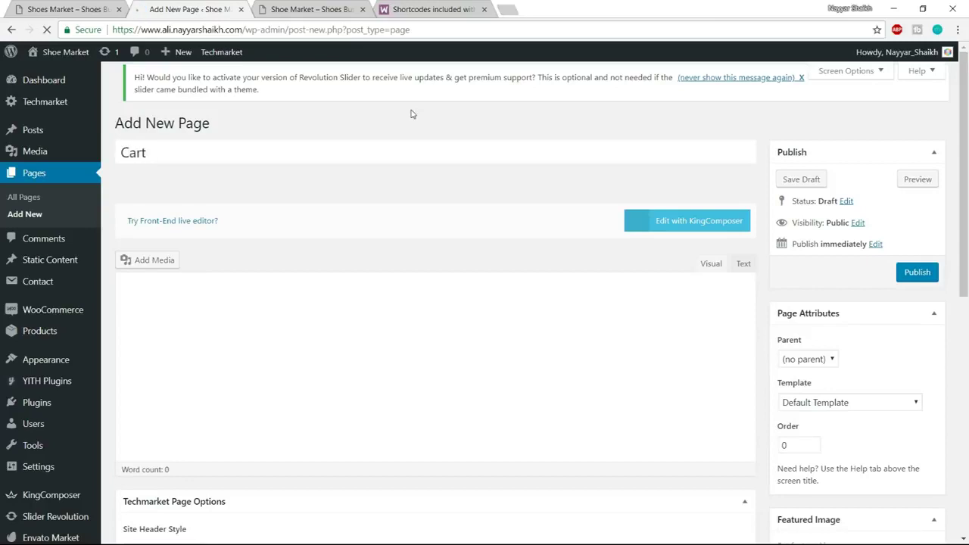
click(336, 8)
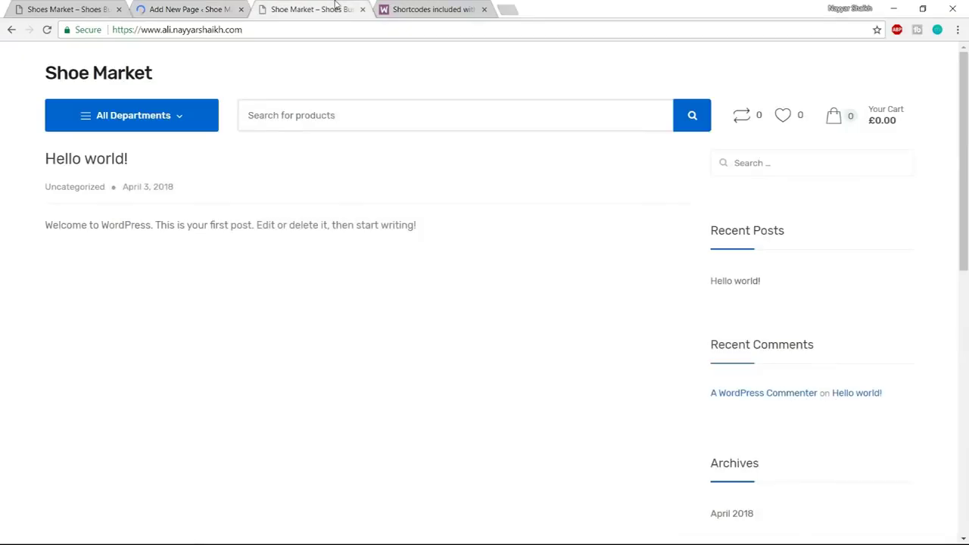
click(415, 8)
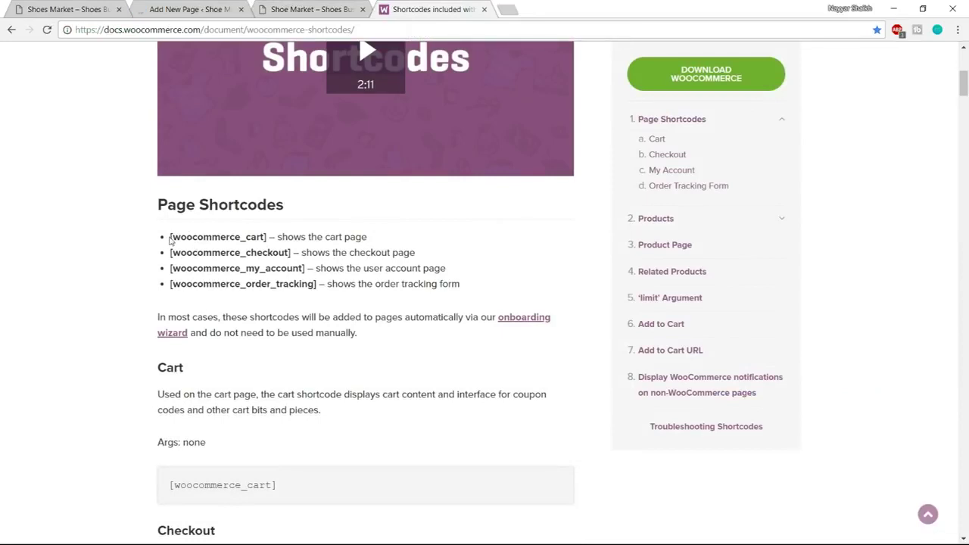
drag(171, 241, 270, 238)
key(ctrl+c)
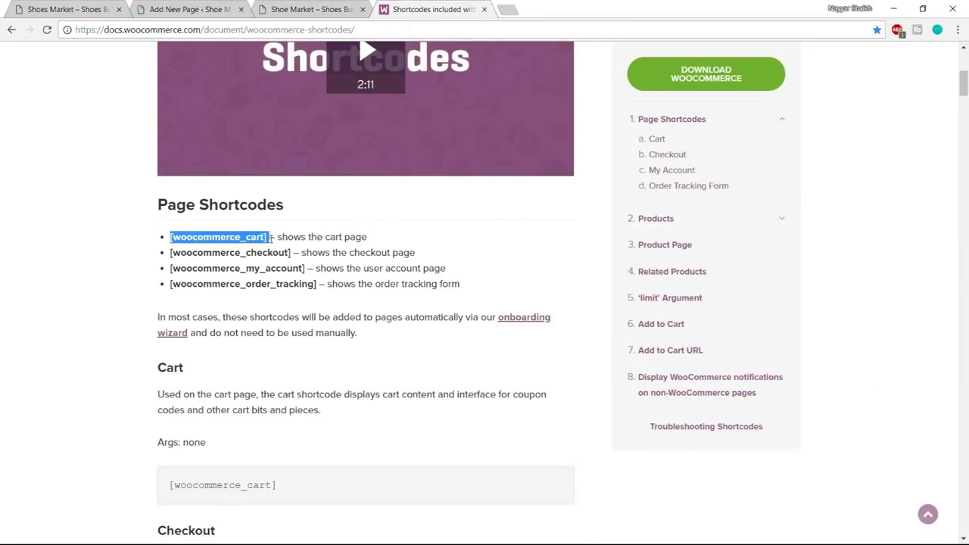
click(162, 9)
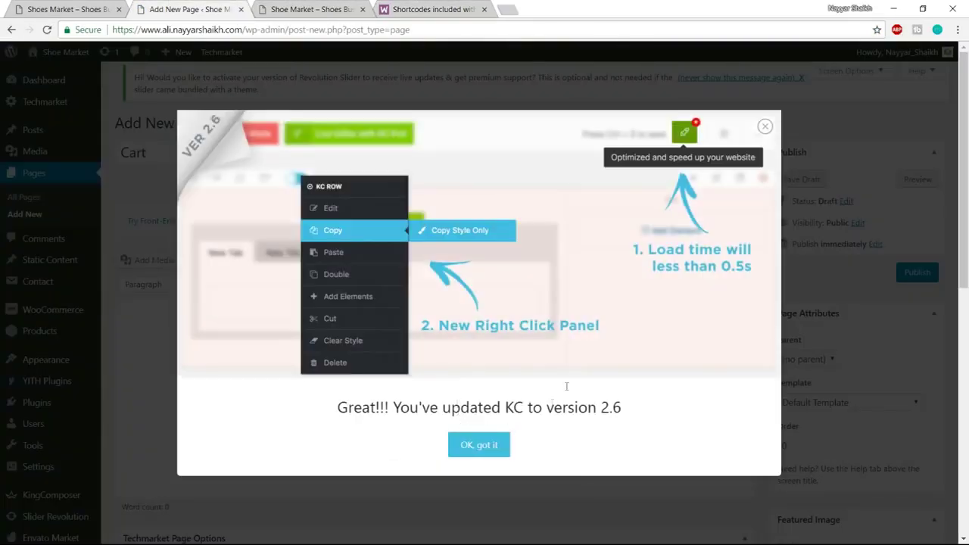
click(766, 127)
click(361, 379)
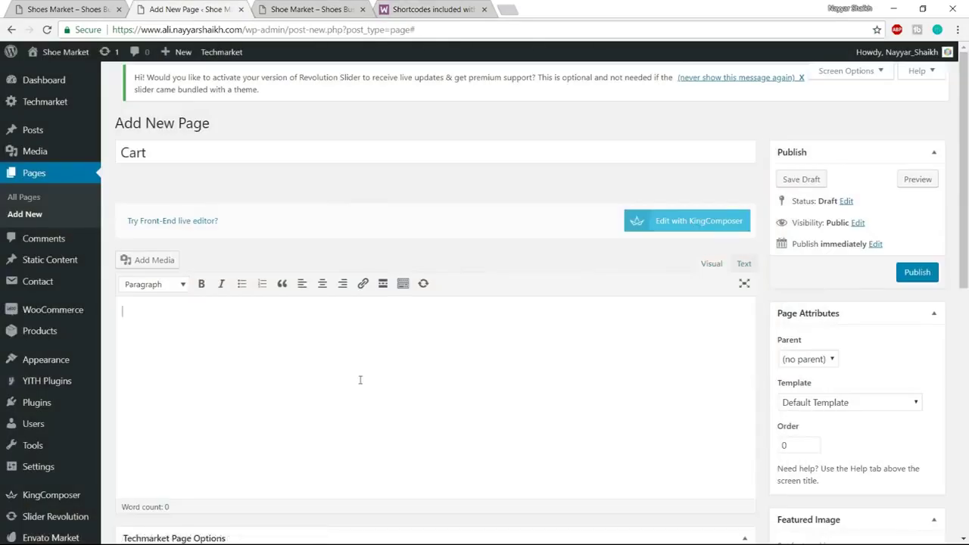
key(ctrl+v)
- Publish the Cart page, confirm its live view shows an empty cart, and begin another new page
click(916, 274)
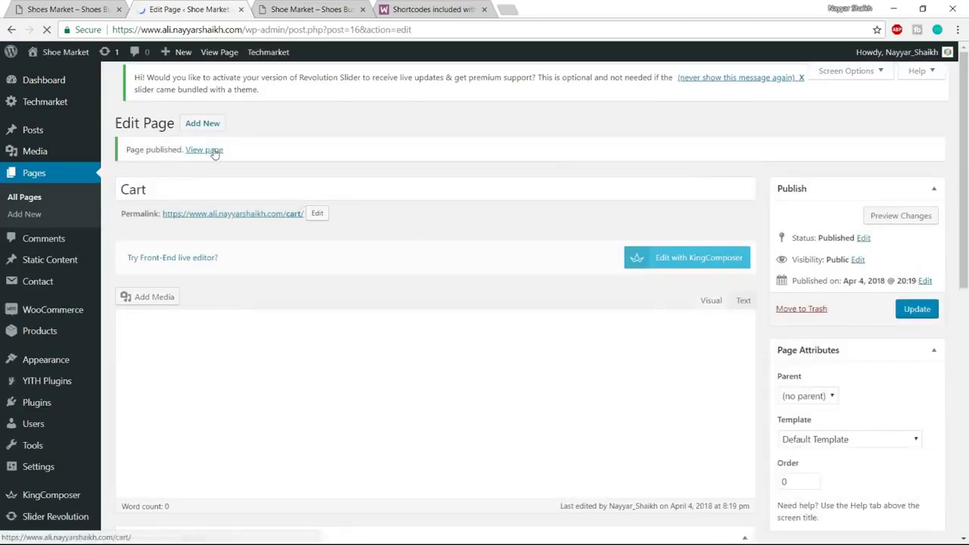
right_click(214, 153)
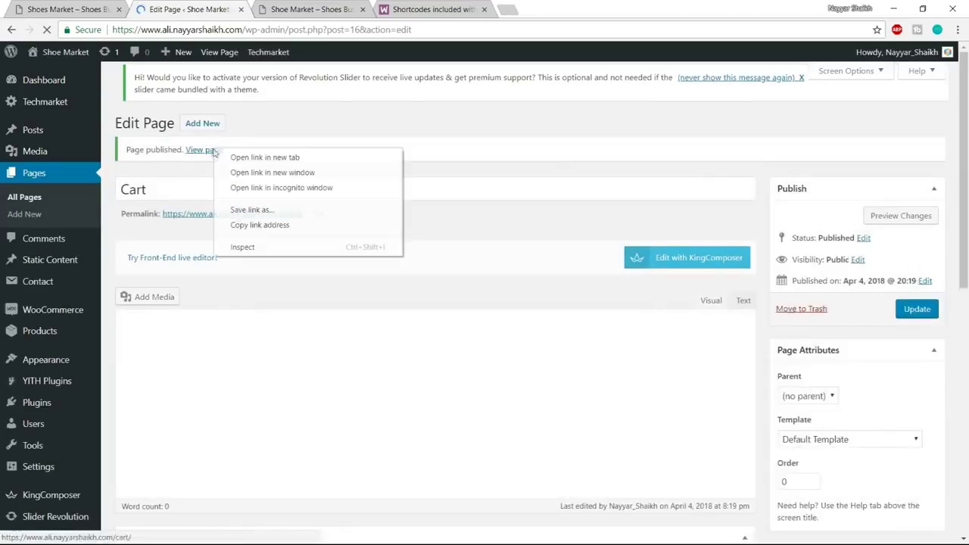
click(234, 156)
key(ctrl+Tab)
drag(240, 287, 714, 281)
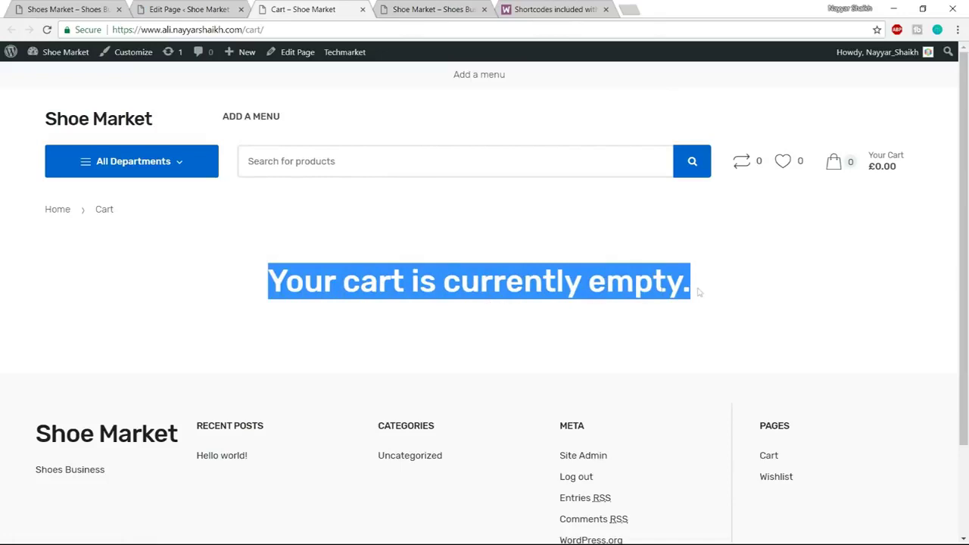
click(719, 288)
click(189, 9)
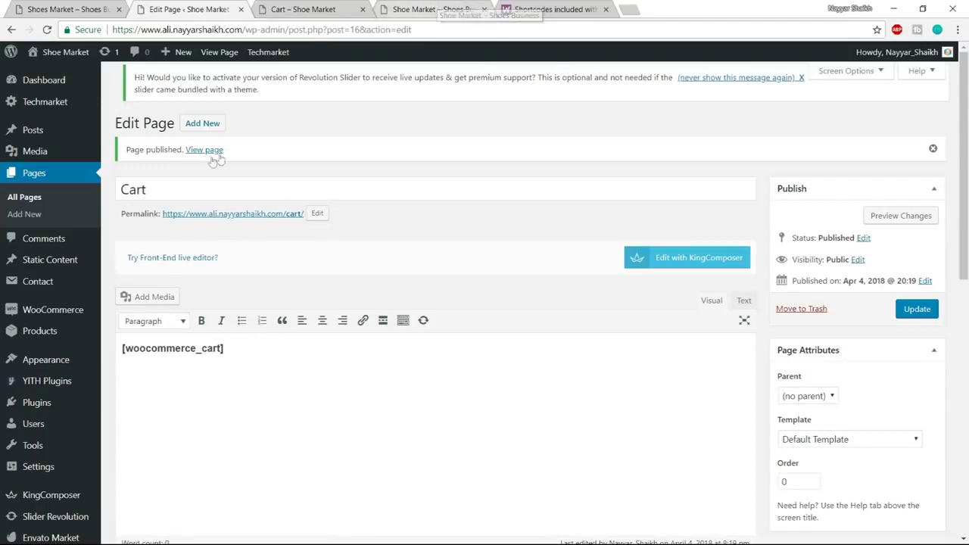
click(211, 128)
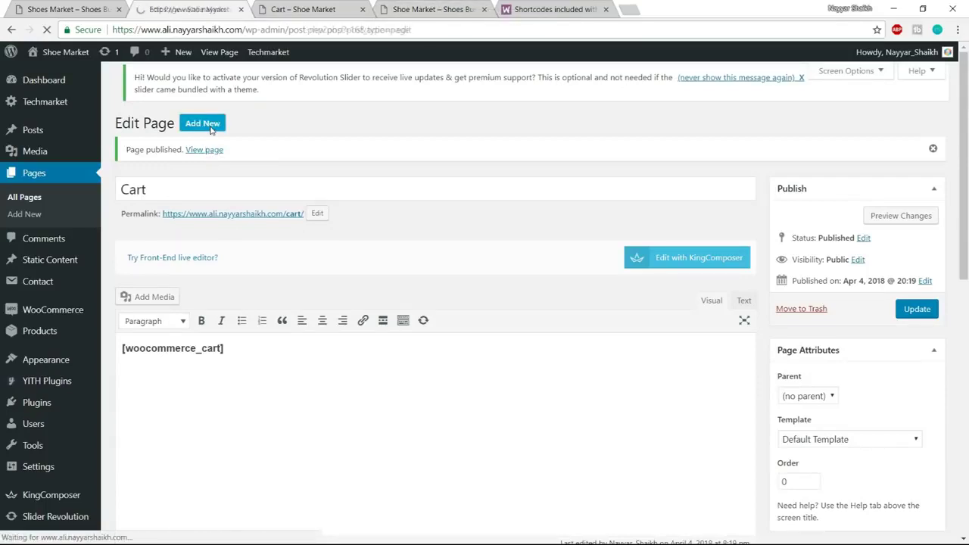
key(ctrl+Tab)
key(ctrl+Tab)
key(ctrl+Tab)
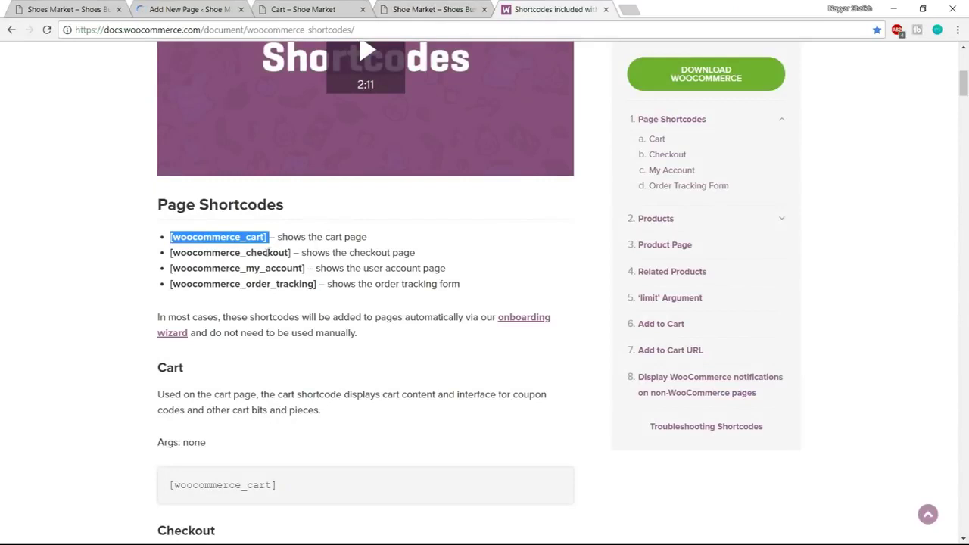
- Copy [woocommerce_checkout] from the docs and paste it into the new Checkout page body
click(203, 7)
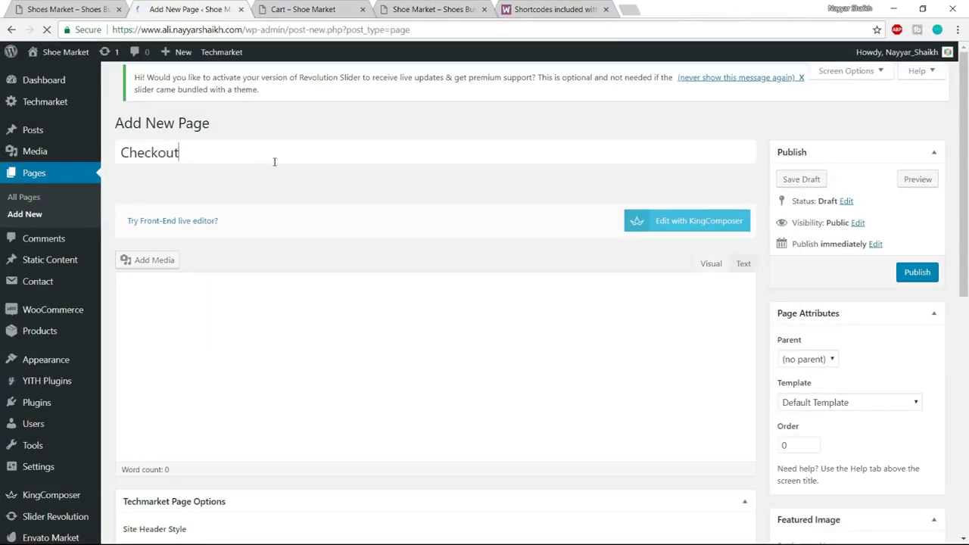
key(ctrl+Tab)
key(ctrl+Tab)
key(ctrl+Tab)
drag(169, 254, 302, 257)
key(ctrl+c)
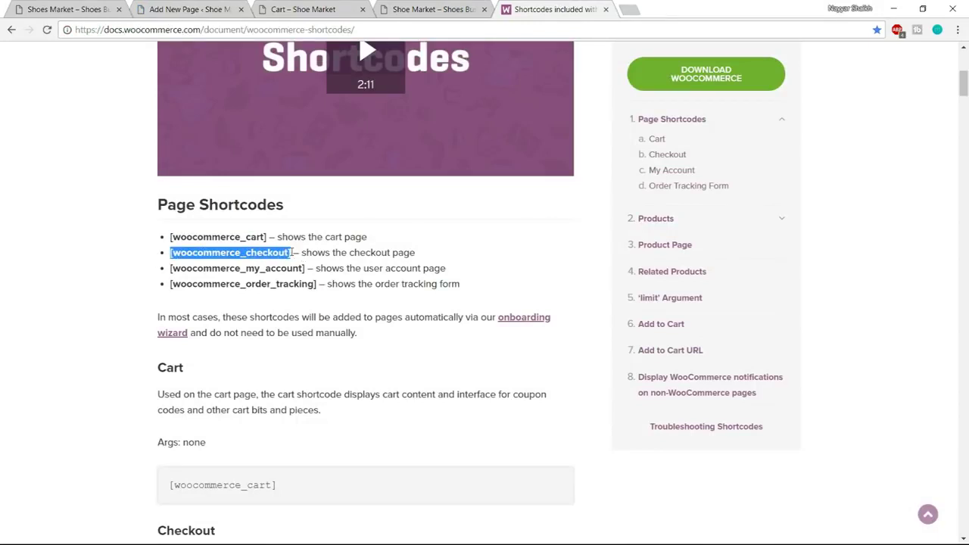
click(226, 6)
click(374, 392)
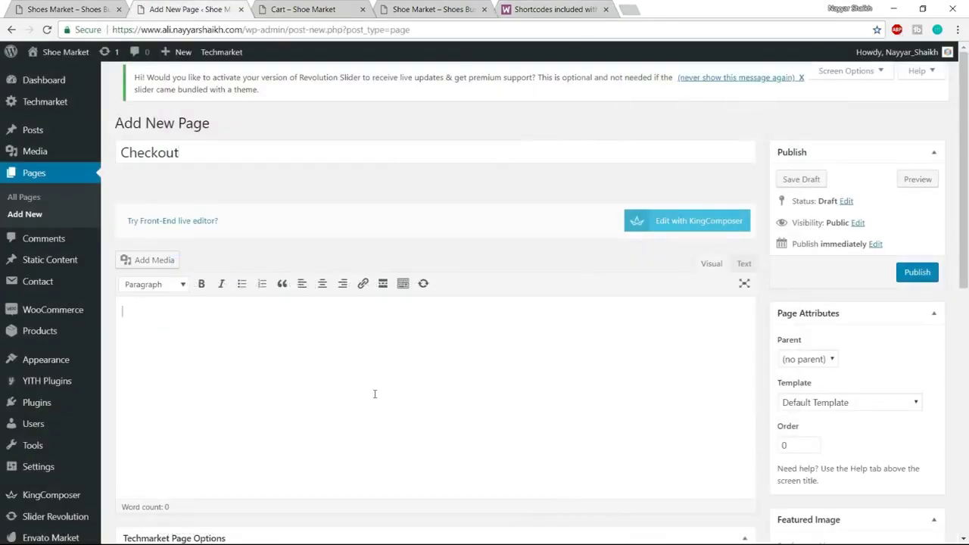
key(ctrl+v)
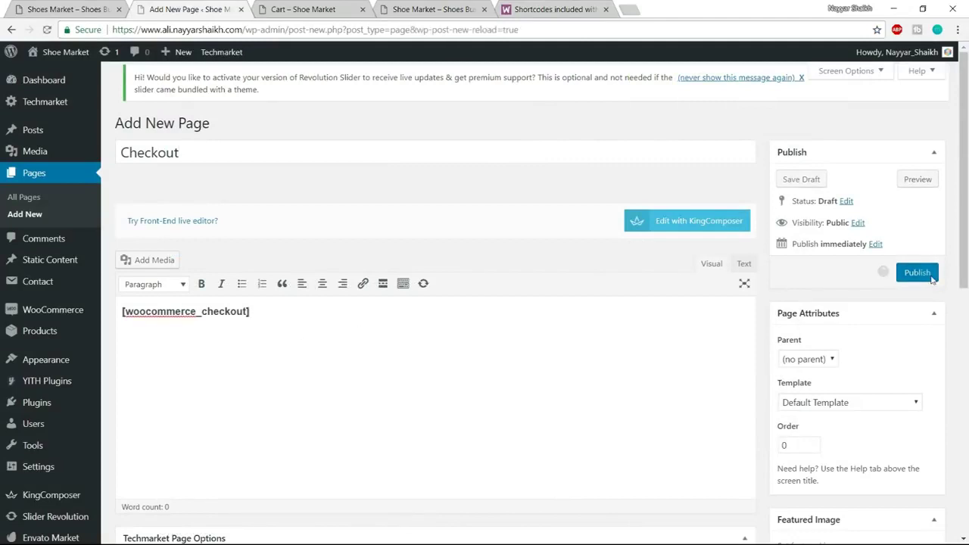
- Publish the Checkout page, check its live view, then close the preview
click(932, 279)
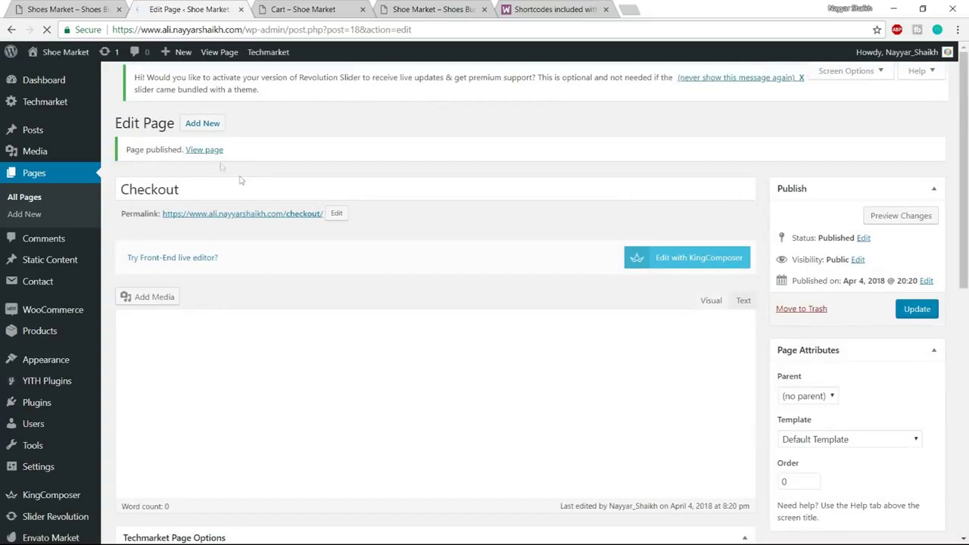
click(199, 150)
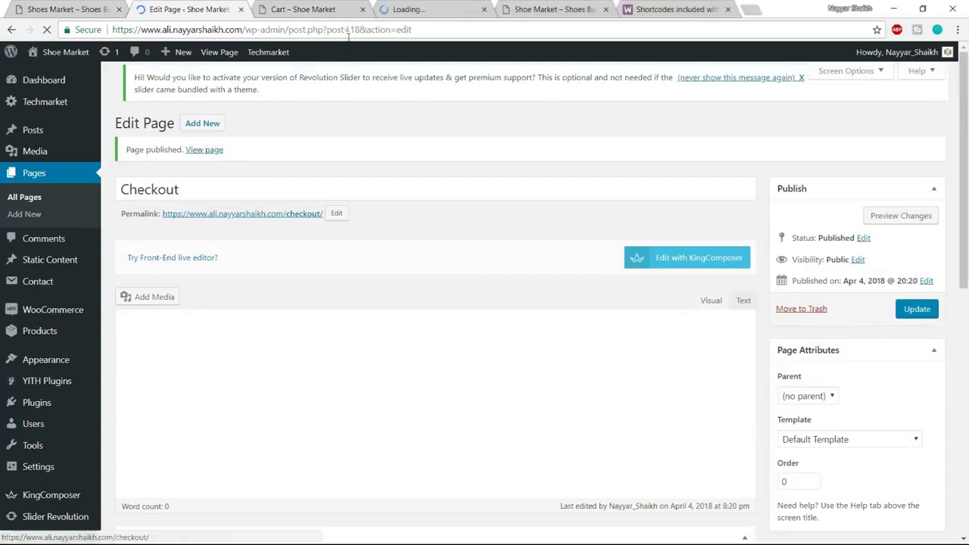
scroll(641, 329, down, 2)
scroll(639, 335, up, 2)
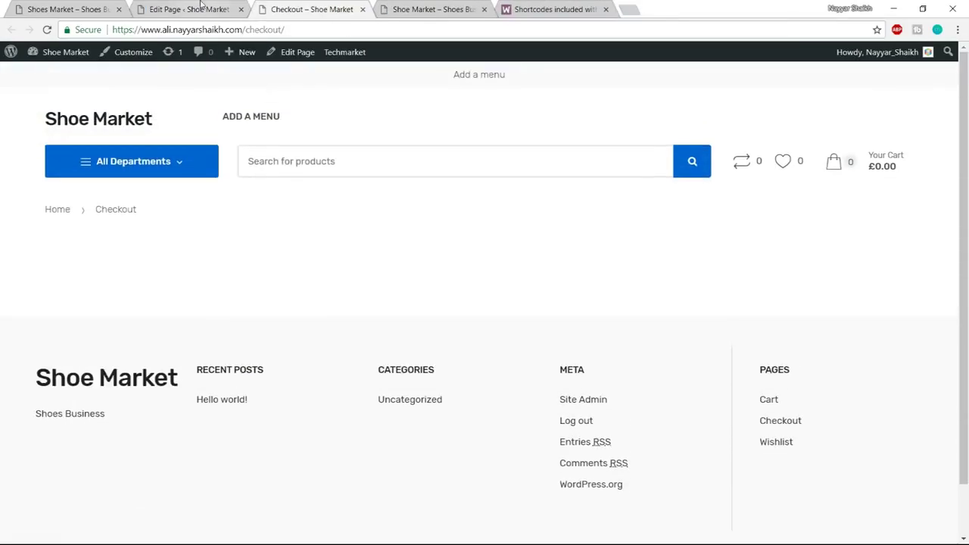
click(201, 6)
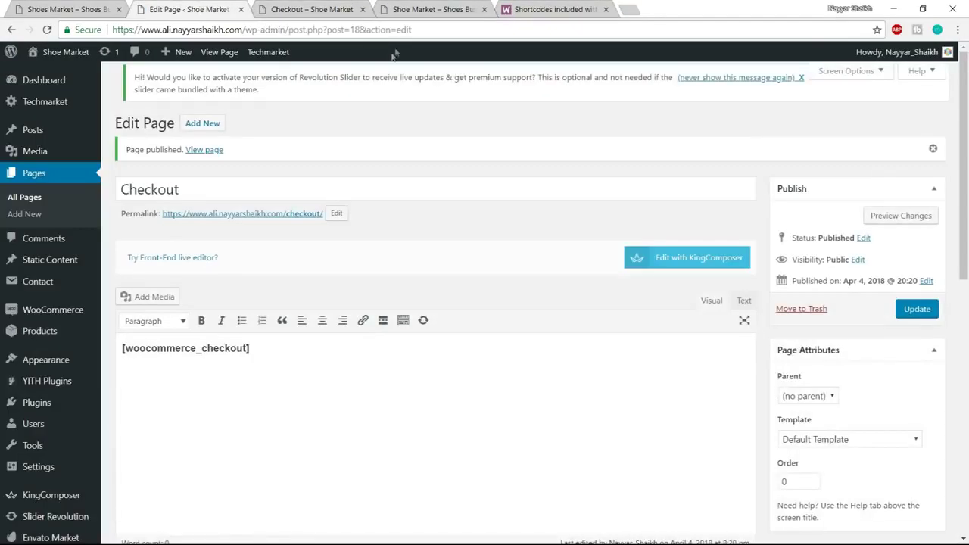
click(362, 9)
click(382, 9)
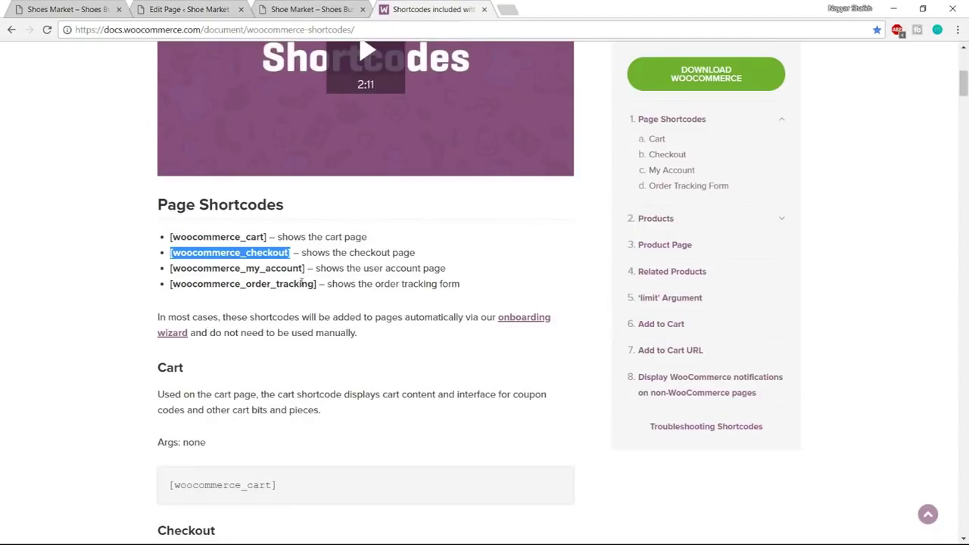
- Create a new page titled 'My Account' containing the [woocommerce_my_account] shortcode
click(229, 5)
click(215, 123)
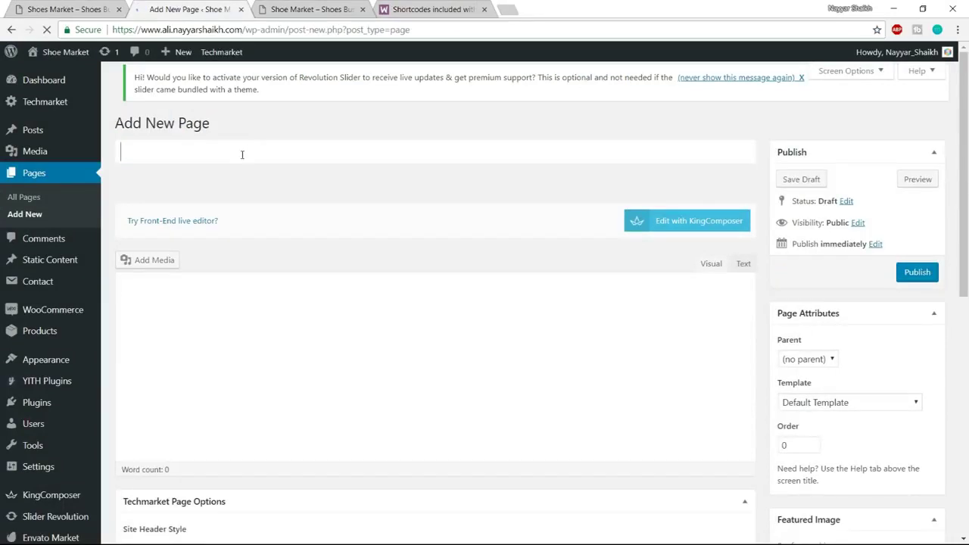
text(My Account)
click(429, 15)
drag(171, 270, 305, 268)
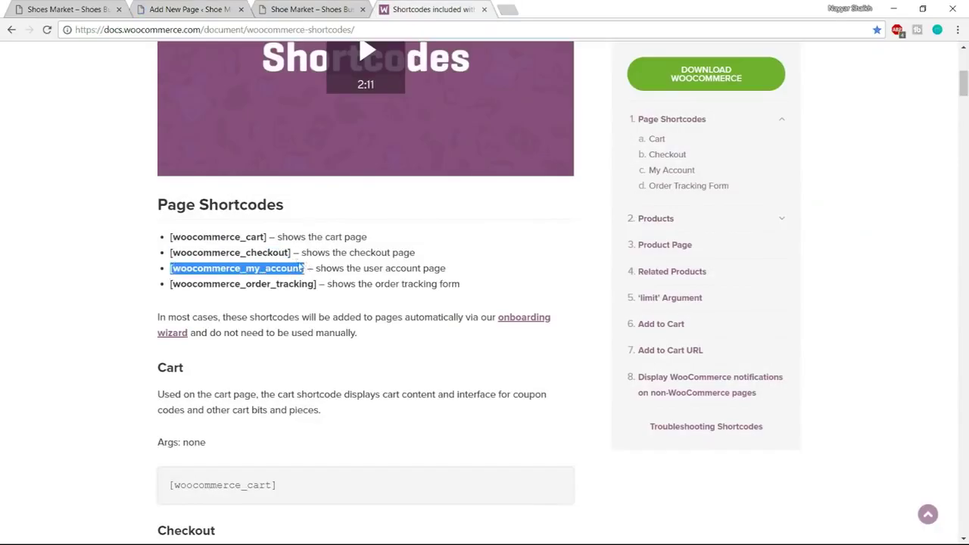
click(185, 6)
click(376, 335)
text([woocommerce_my_account])
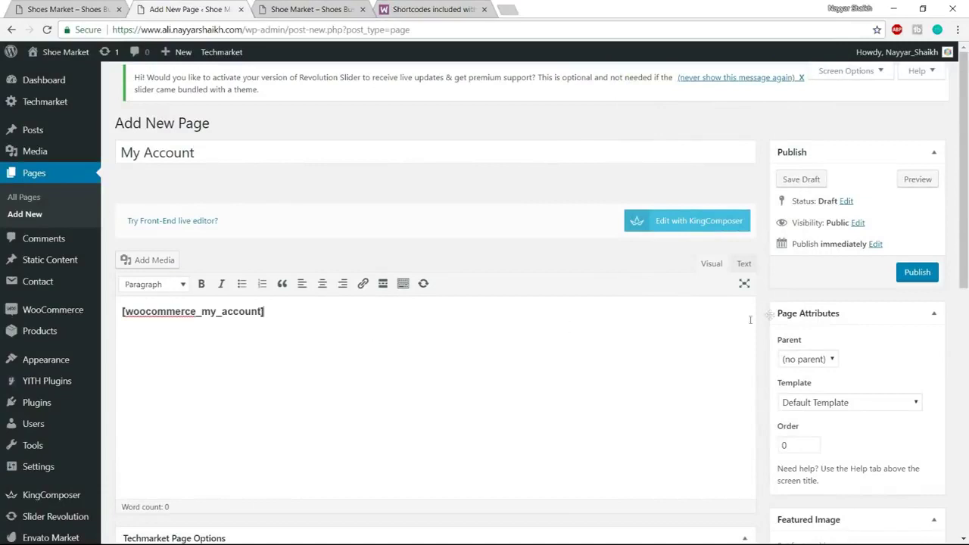
click(744, 263)
click(711, 263)
- Publish the My Account page, verify its live account dashboard, then close that tab
click(917, 272)
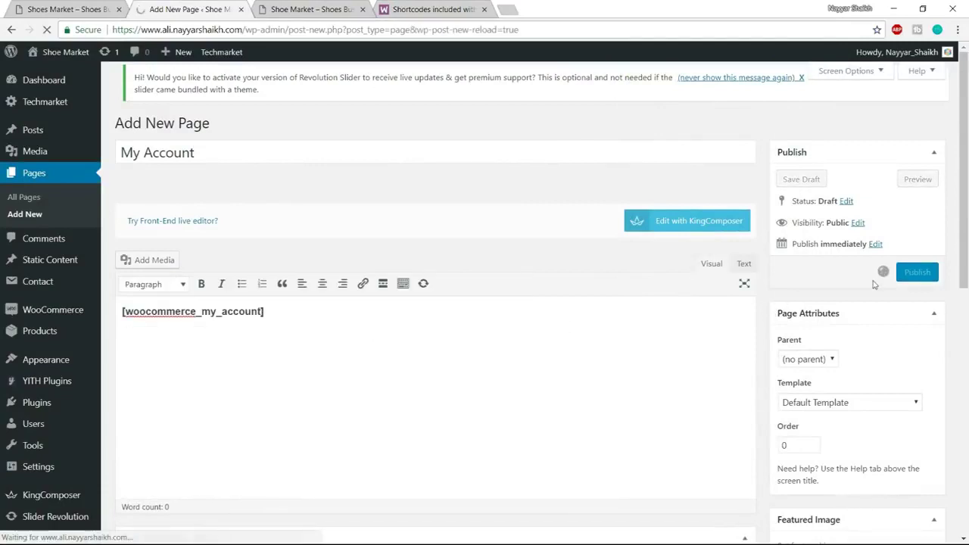
right_click(210, 151)
click(261, 160)
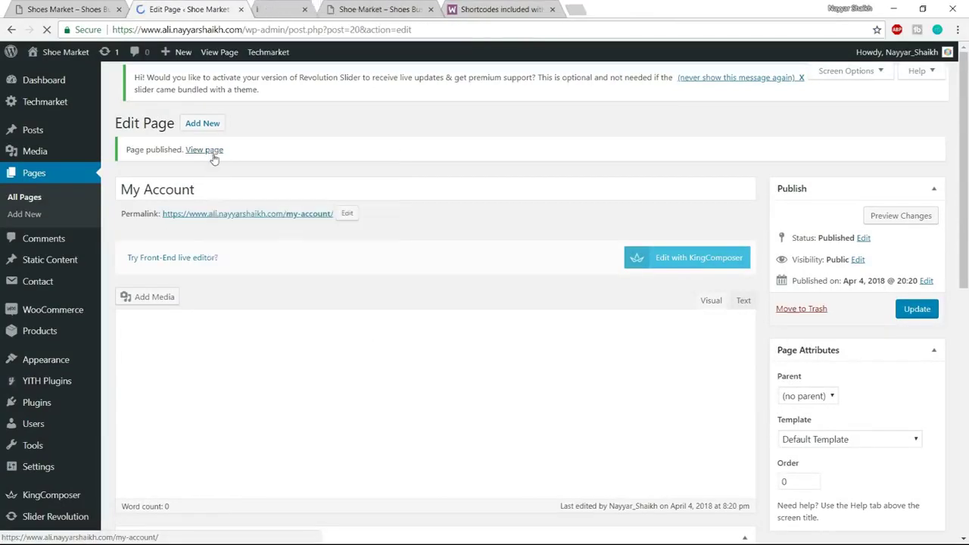
click(288, 9)
scroll(407, 329, down, 5)
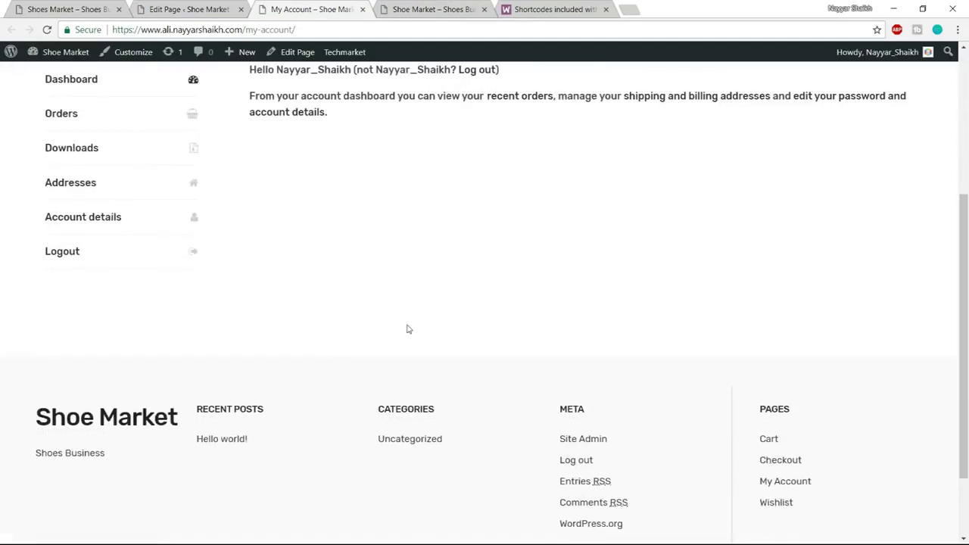
scroll(407, 329, up, 4)
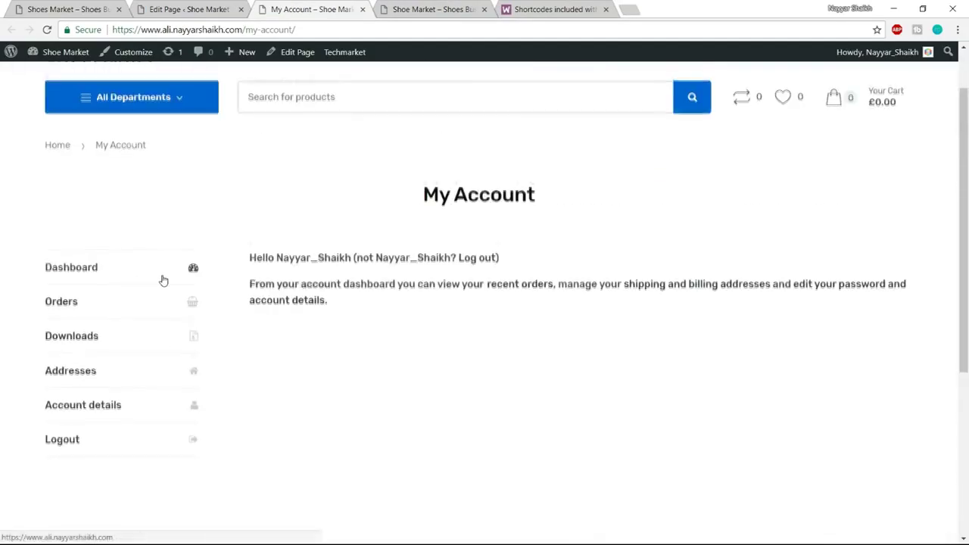
scroll(123, 224, down, 1)
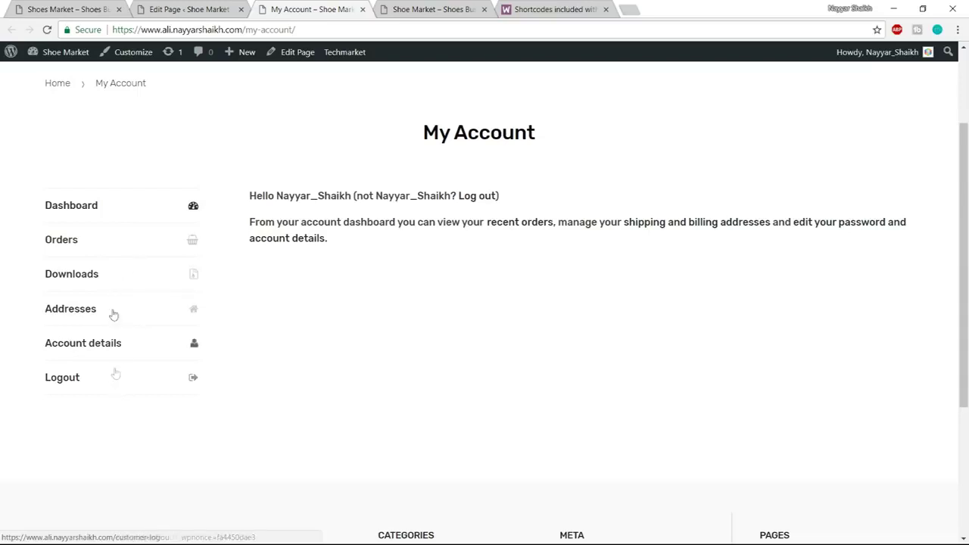
scroll(241, 388, up, 2)
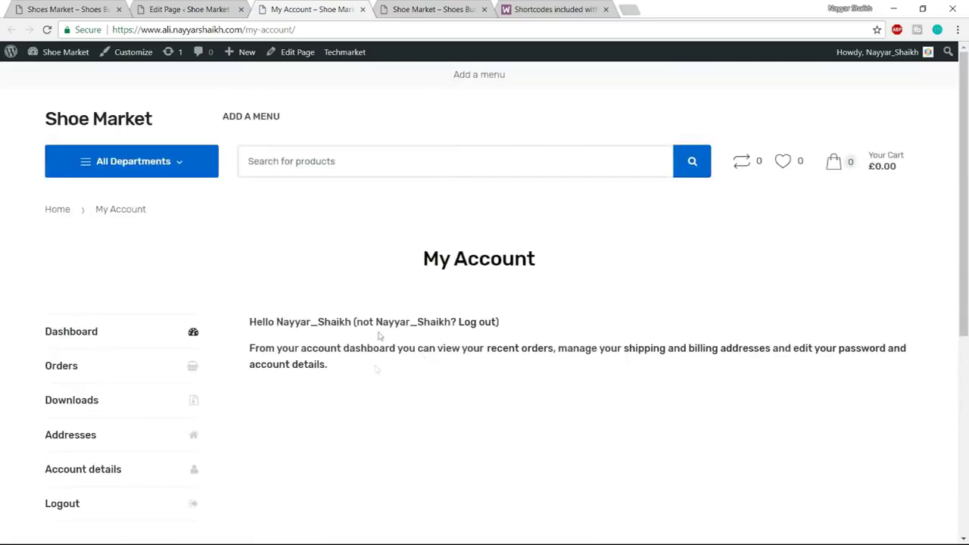
click(362, 10)
click(420, 9)
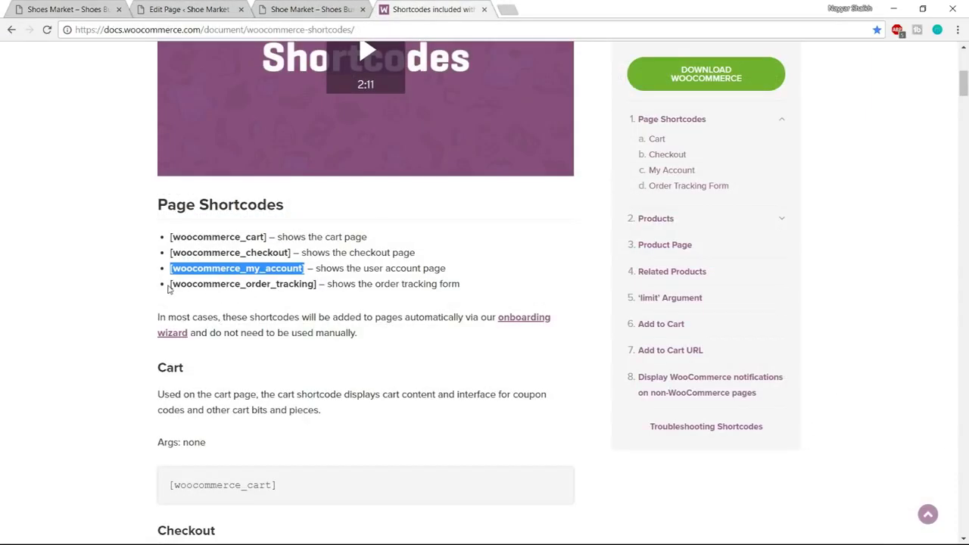
- Create a new page titled 'Order Tracking' with [woocommerce_order_tracking] copied from the docs
drag(169, 287, 318, 284)
key(ctrl+c)
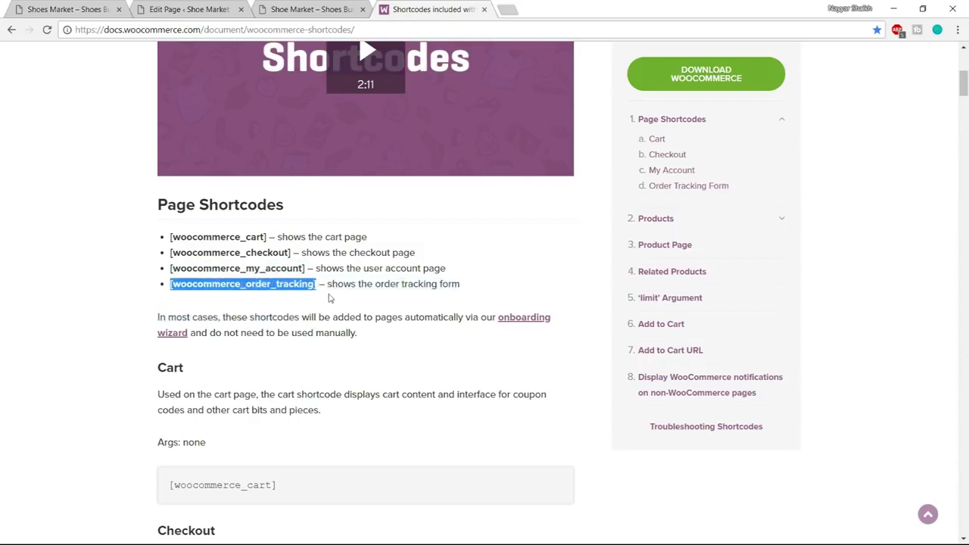
click(229, 8)
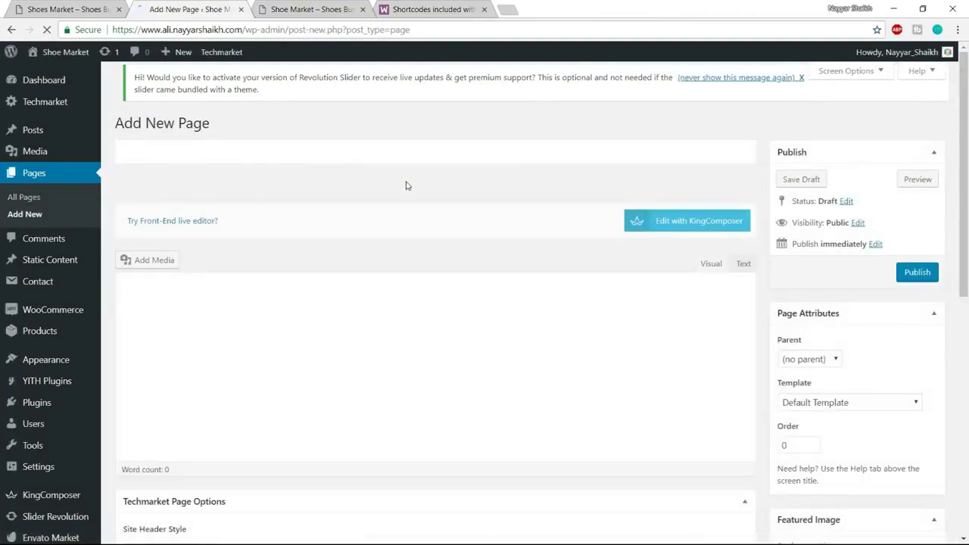
text(Order Tracking)
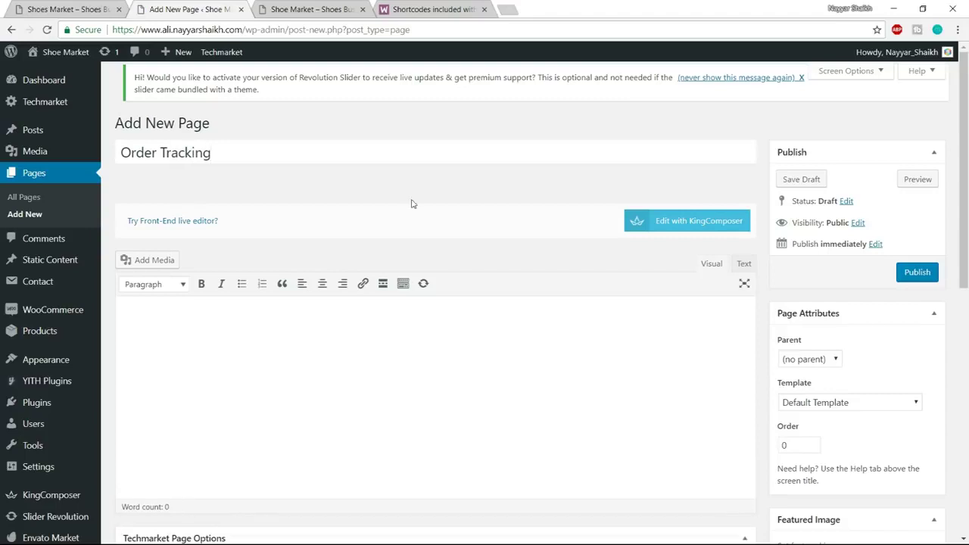
click(425, 372)
key(ctrl+v)
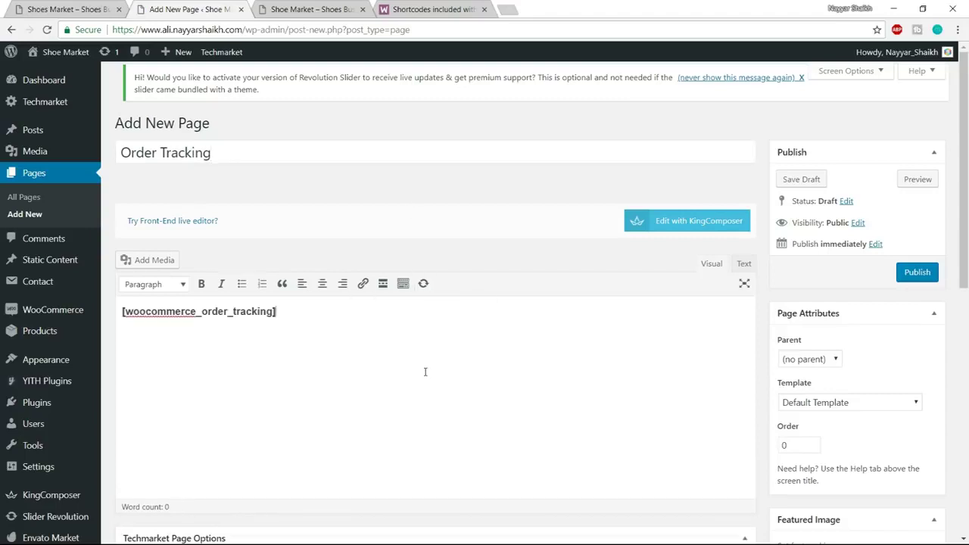
- Publish the Order Tracking page, check its live Order ID and Billing email fields, then close that tab
click(922, 278)
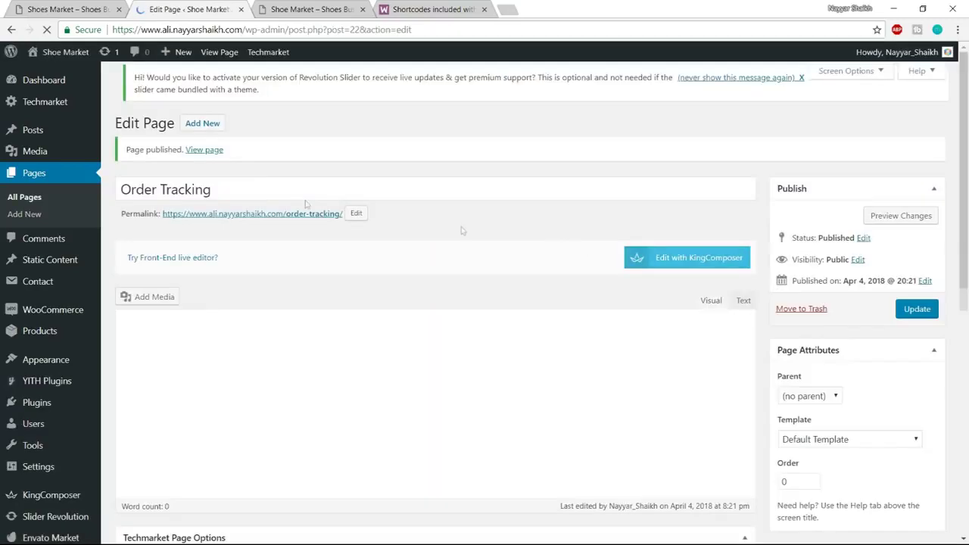
right_click(211, 153)
click(225, 161)
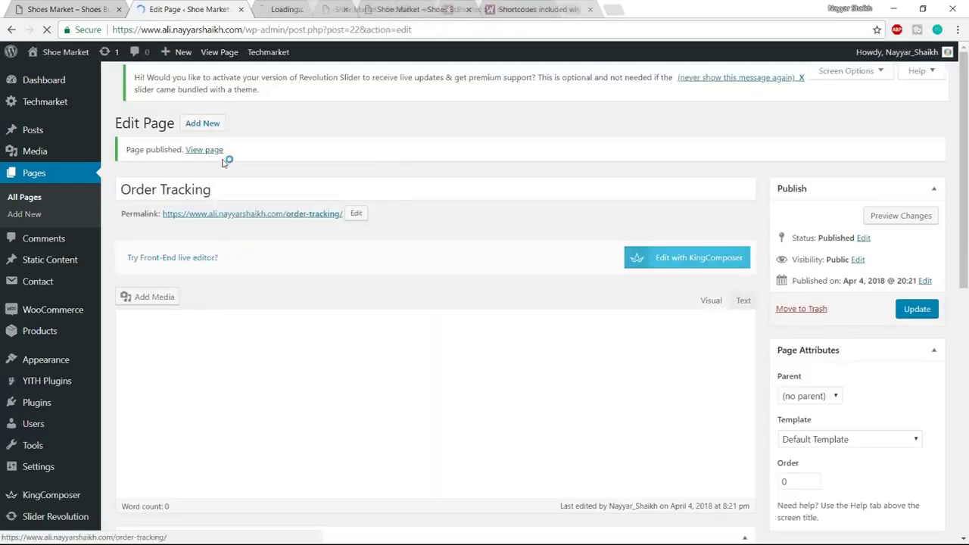
click(338, 9)
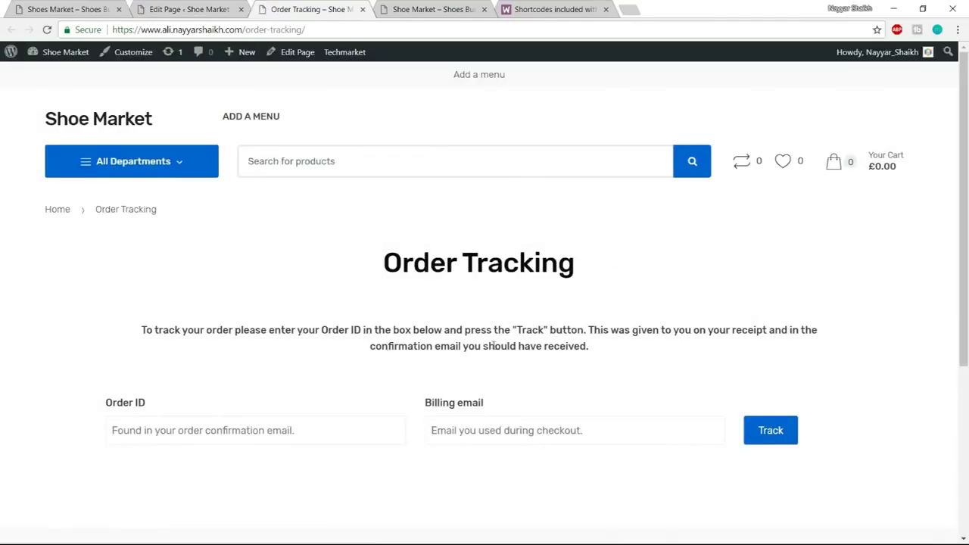
scroll(493, 344, down, 3)
click(214, 180)
click(569, 184)
scroll(794, 342, up, 2)
scroll(589, 447, up, 2)
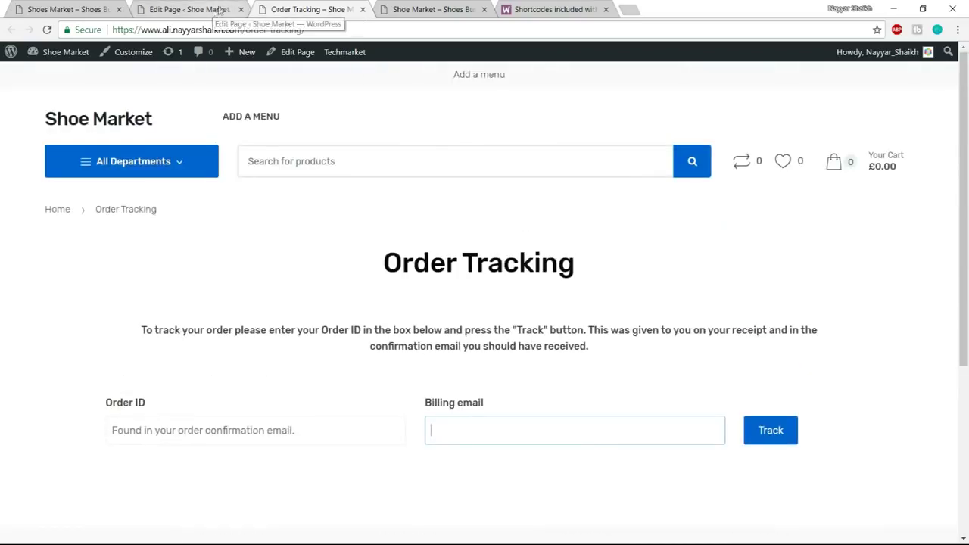
click(363, 9)
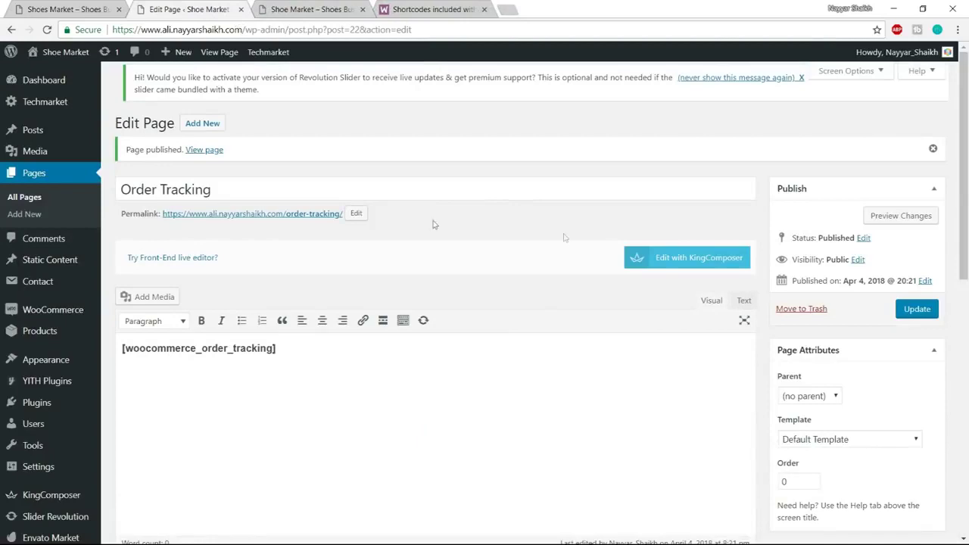
scroll(106, 254, down, 5)
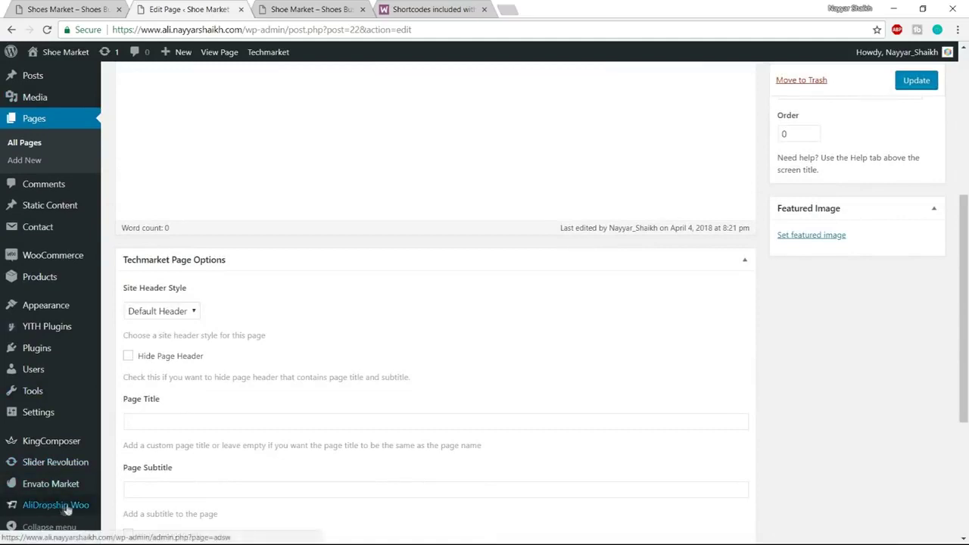
- Open AliDropship Woo's Import Products page, which requests the Google Chrome extension
click(68, 511)
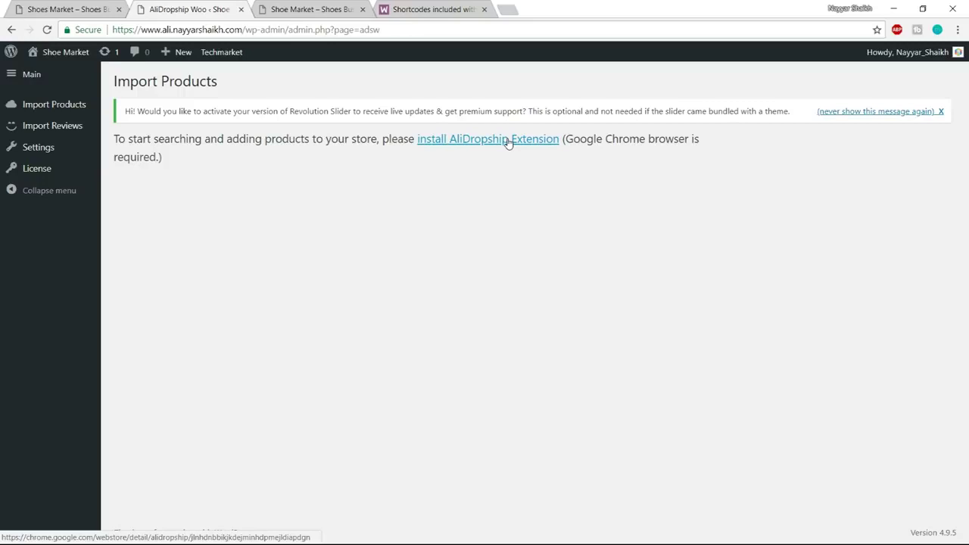
- Add the AliDropship extension to Chrome, then close the store tab and reload Import Products
click(491, 142)
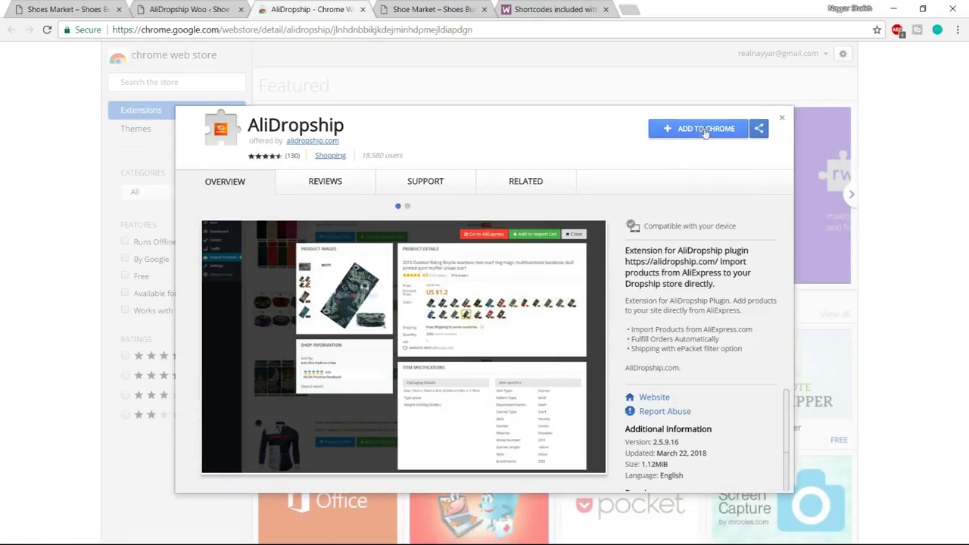
click(704, 131)
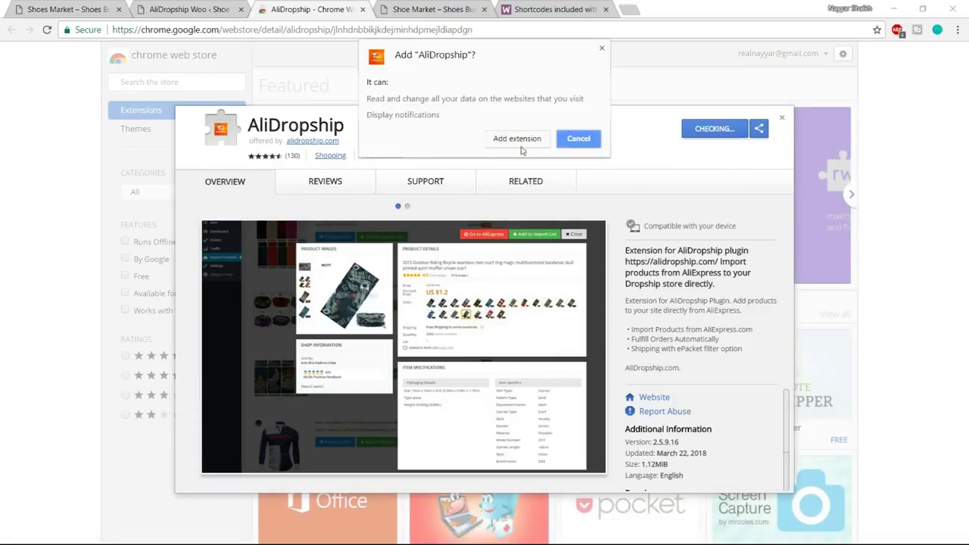
click(520, 140)
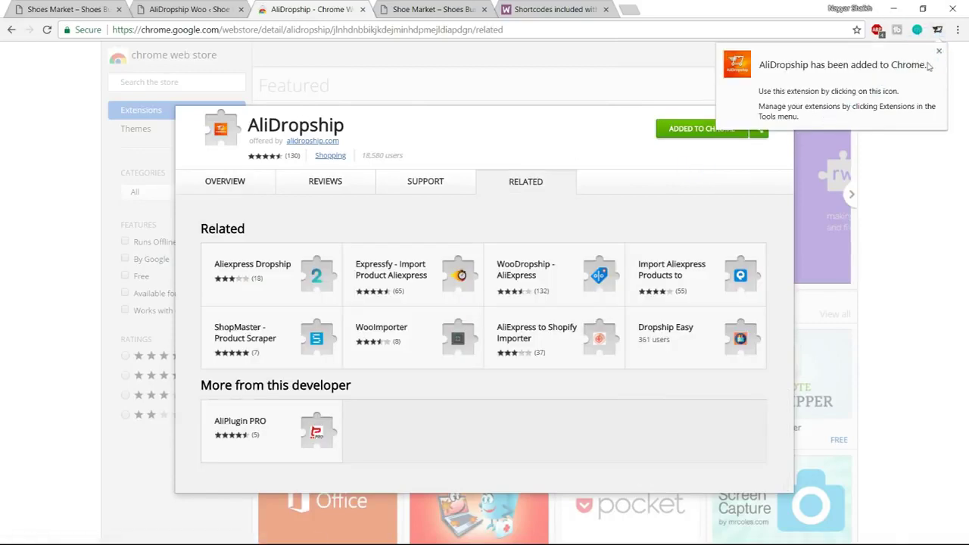
click(939, 51)
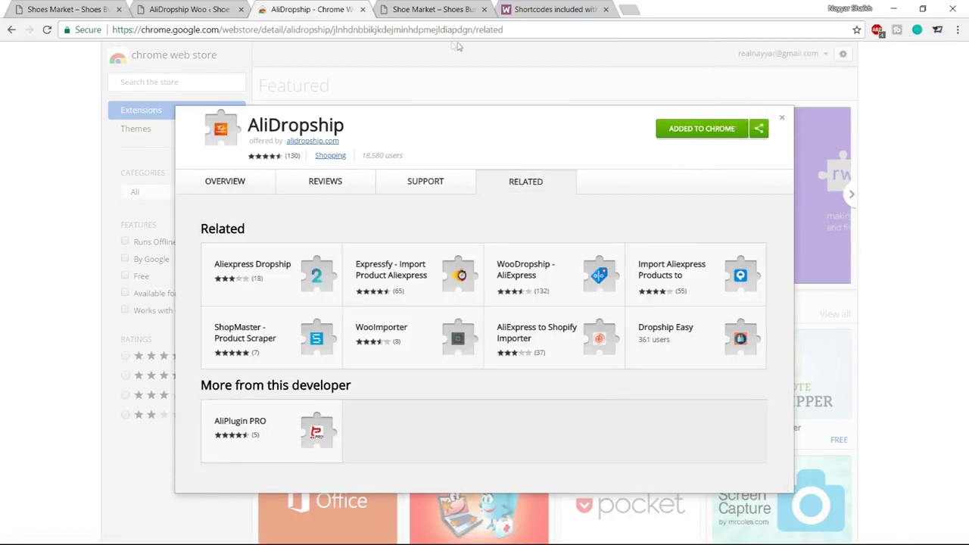
click(362, 9)
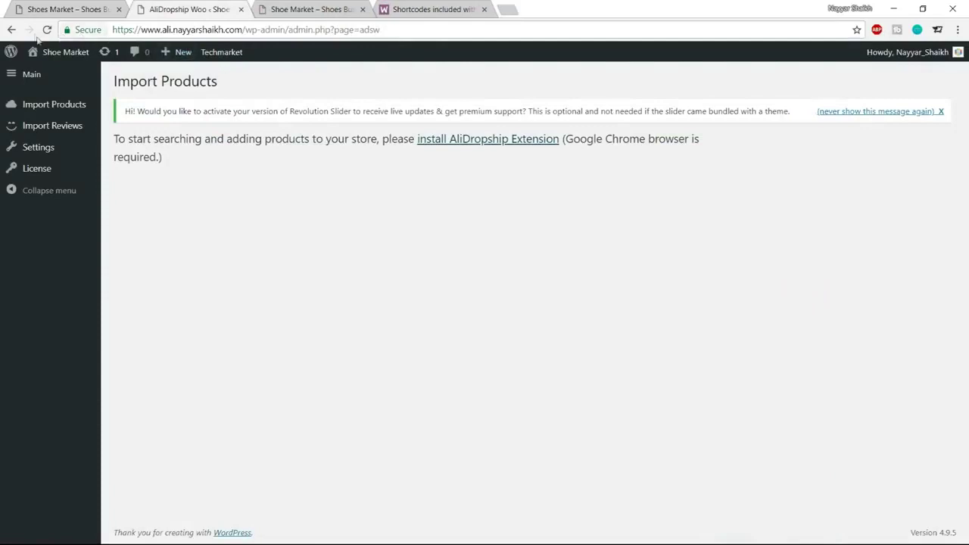
click(47, 29)
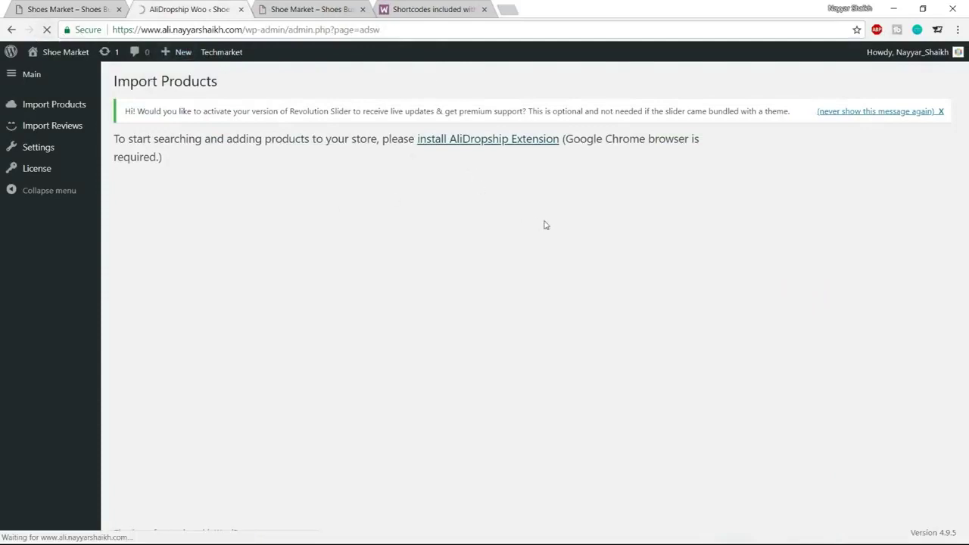
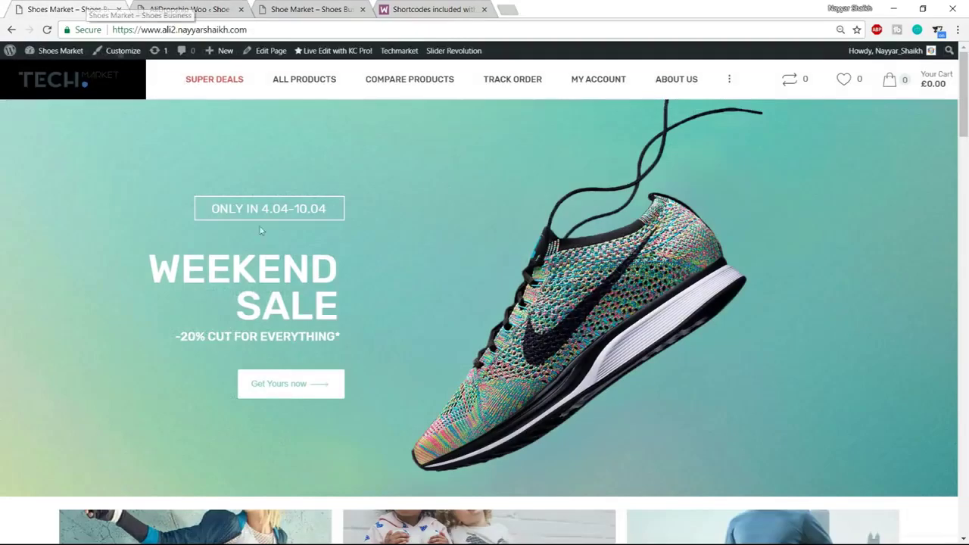
- Choose the Shoes category and enter 'men sneakers' as the search keywords
scroll(344, 515, down, 4)
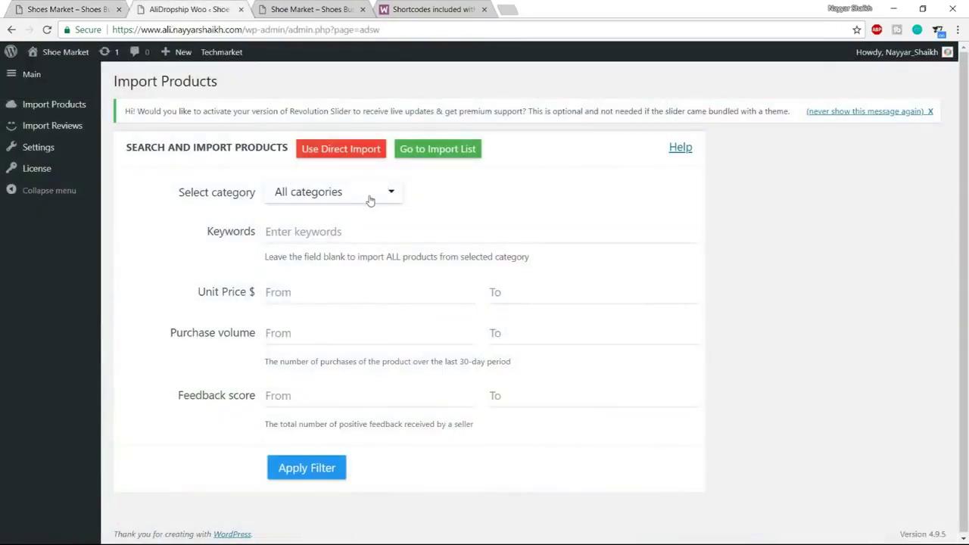
click(372, 197)
scroll(356, 378, down, 8)
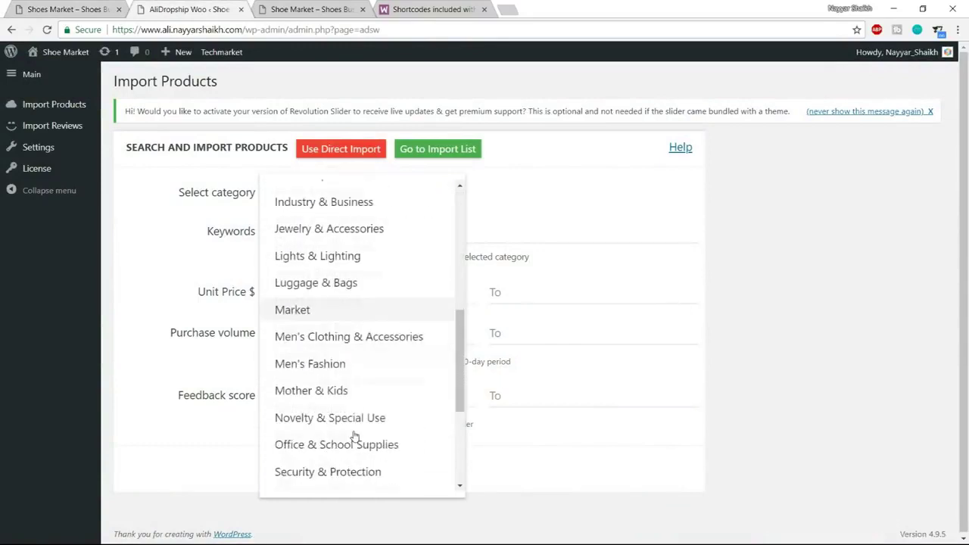
scroll(354, 437, down, 2)
click(322, 292)
click(344, 233)
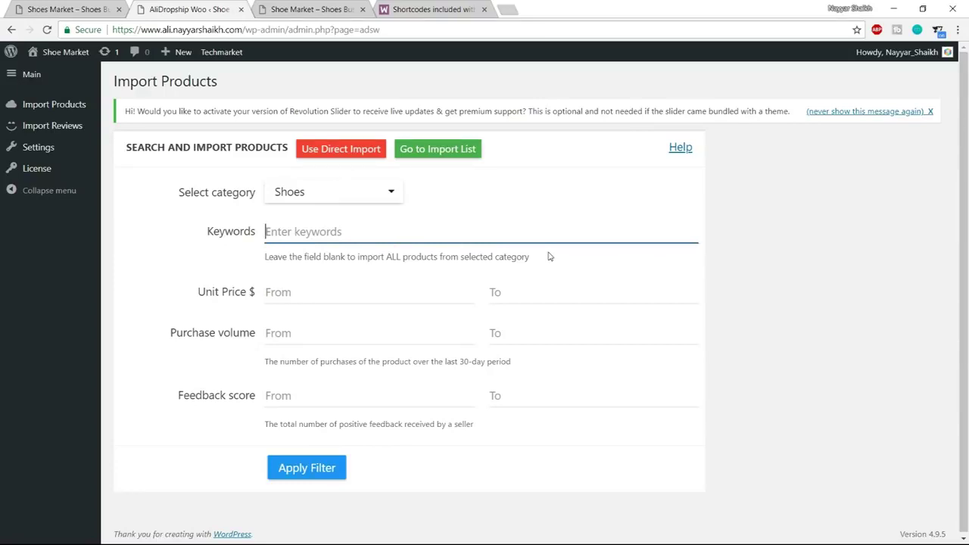
text(men s)
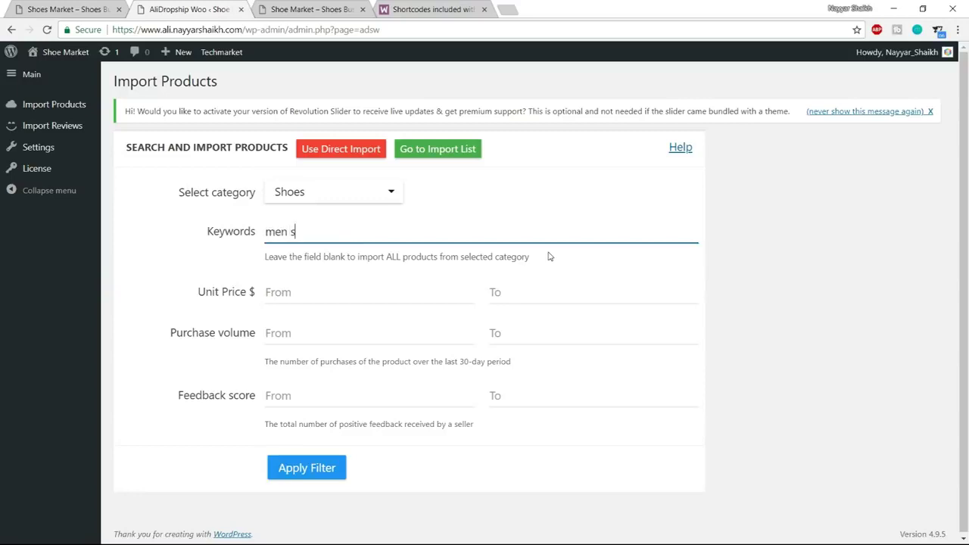
text(neakers)
- Set the unit price range from 1 to 5000
click(382, 297)
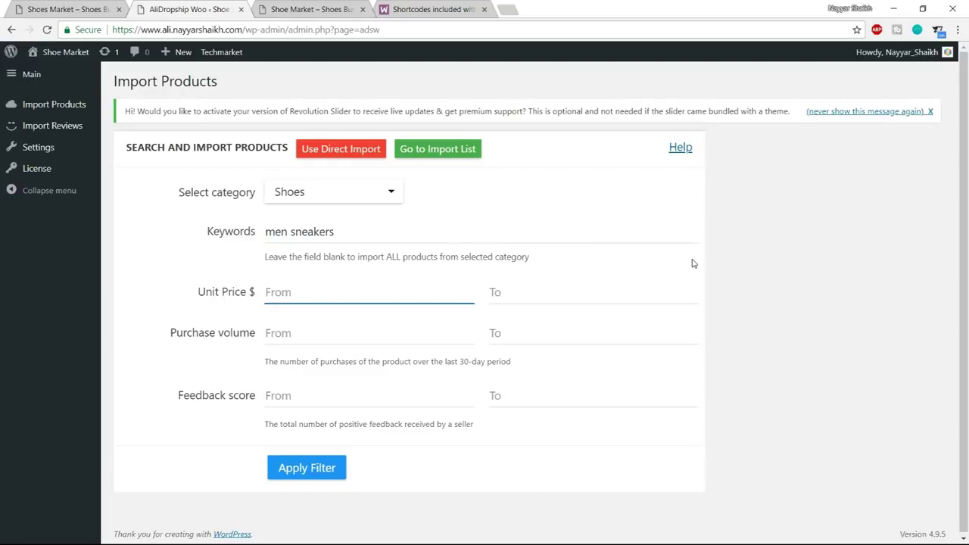
text(1)
click(555, 290)
text(5000)
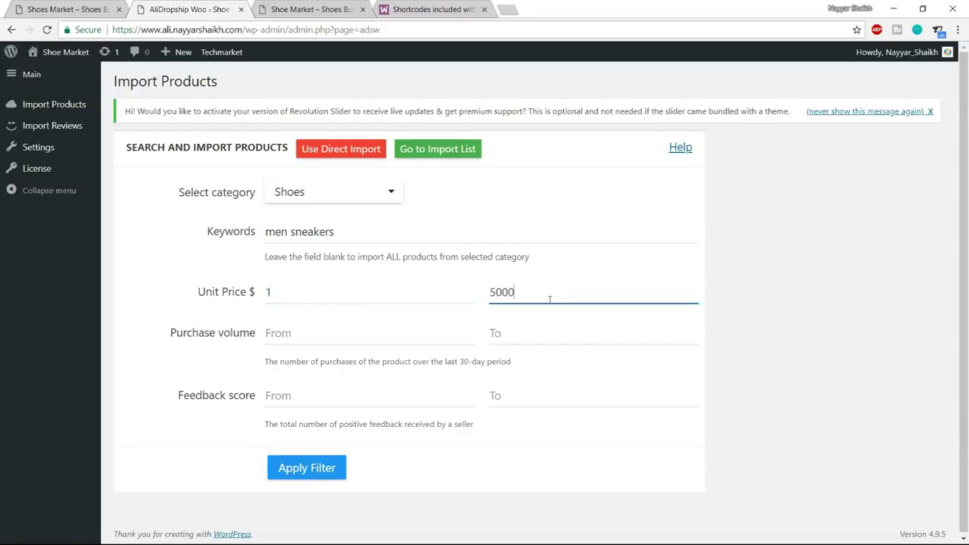
- Set the purchase volume range from 1 to 50000
click(411, 332)
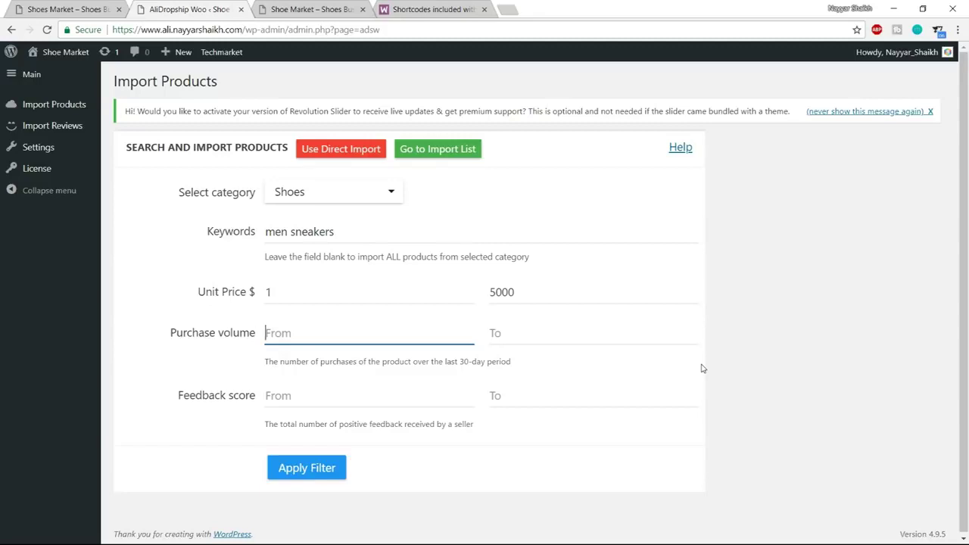
text(1)
click(534, 337)
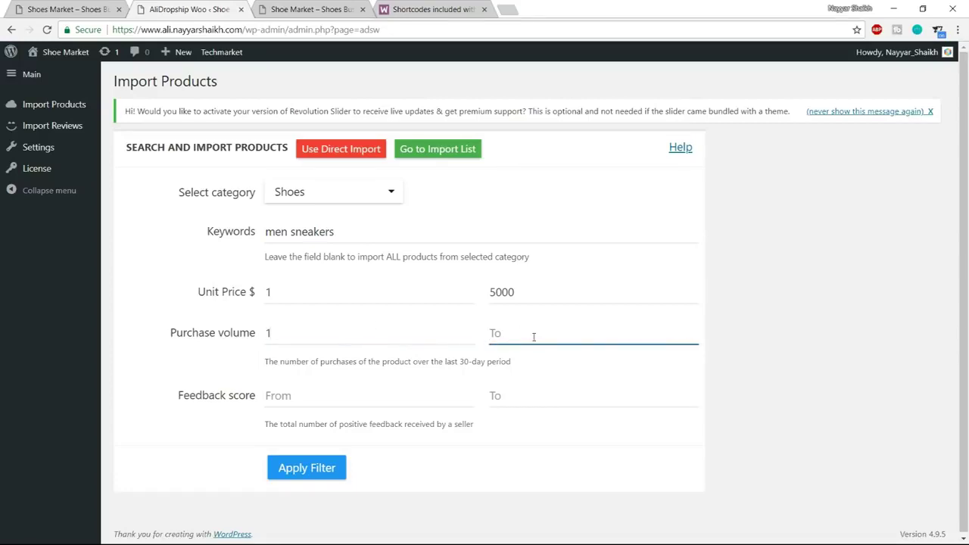
text(5000)
drag(534, 336, 480, 340)
text(50000)
- Set the feedback score range from 1 to 100000
click(392, 394)
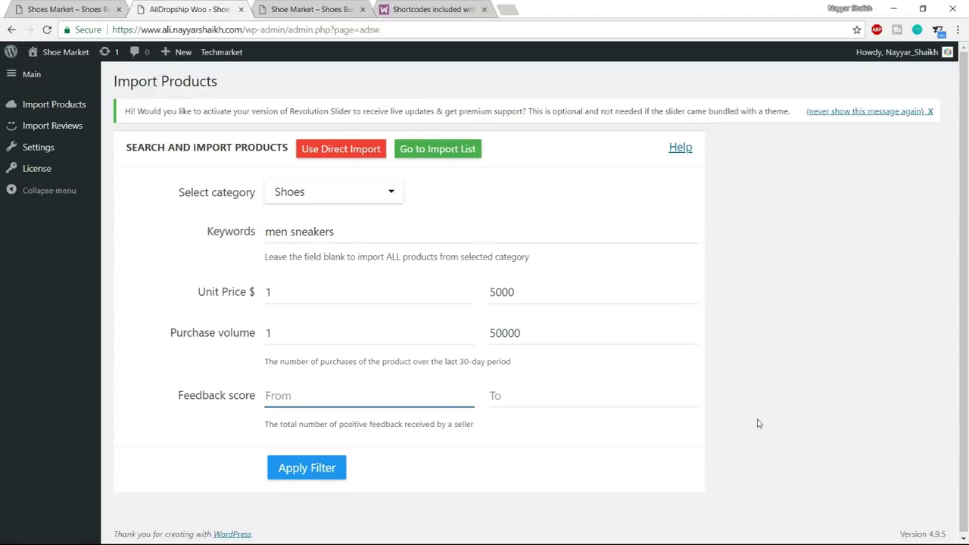
text(1)
click(621, 402)
text(100000)
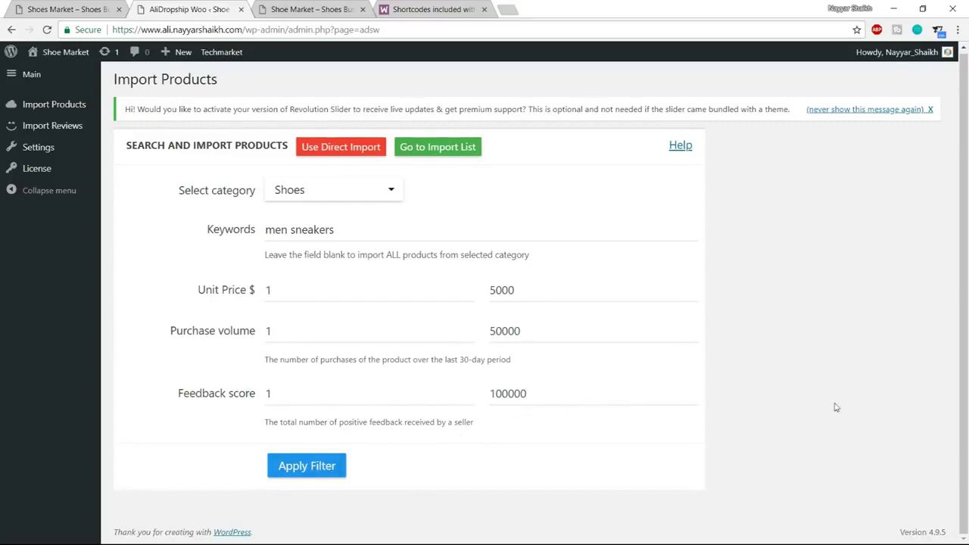
- Select all search results, then back out of Bulk Actions and clear the selection
scroll(836, 407, down, 15)
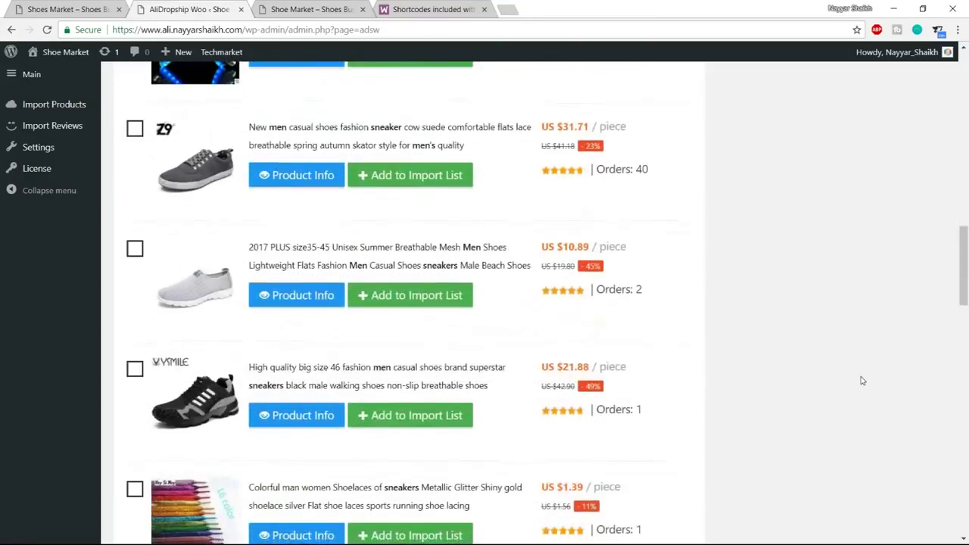
scroll(863, 401, up, 10)
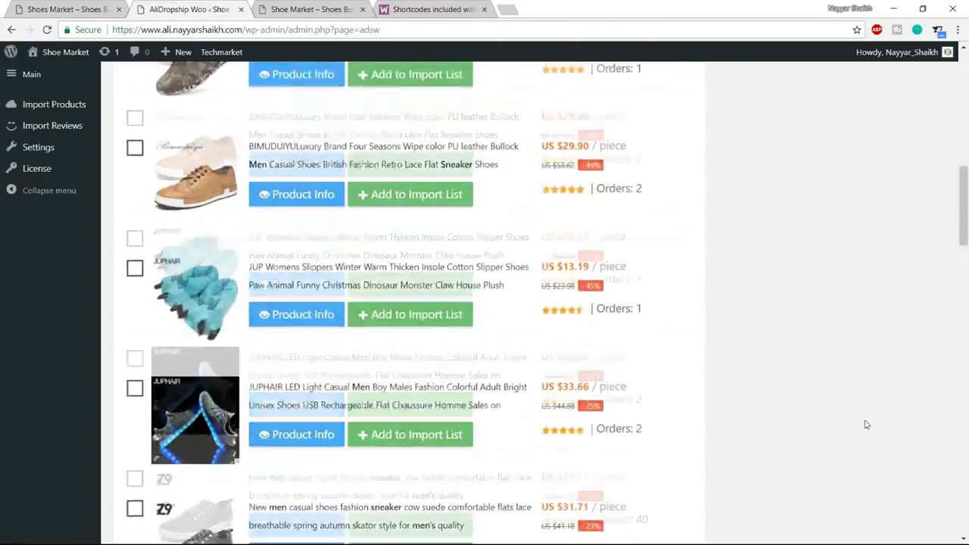
scroll(866, 425, up, 4)
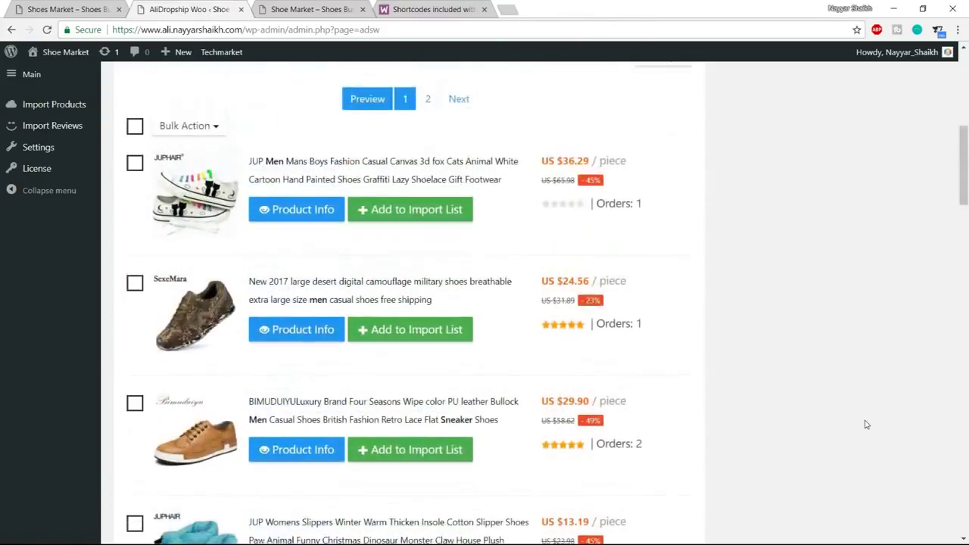
scroll(866, 425, down, 1)
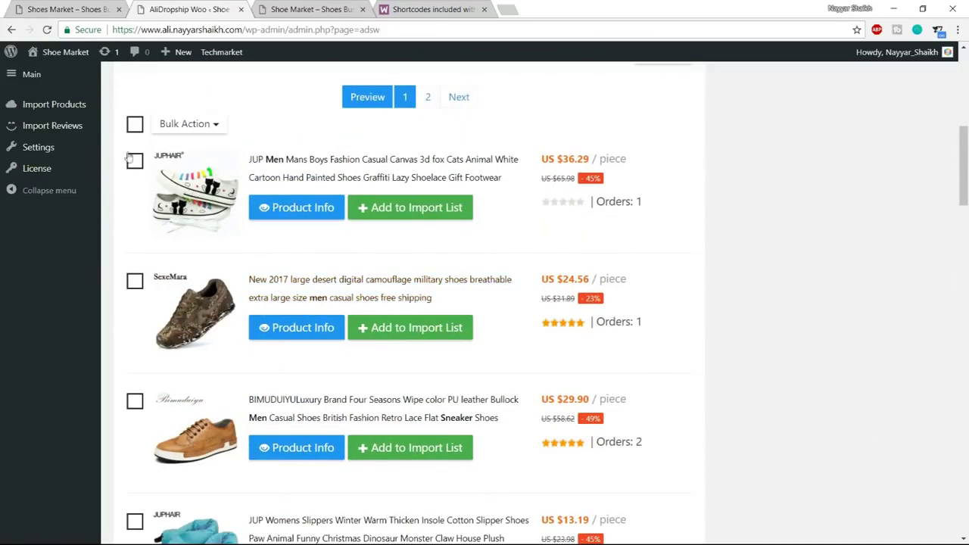
click(135, 125)
scroll(136, 272, down, 6)
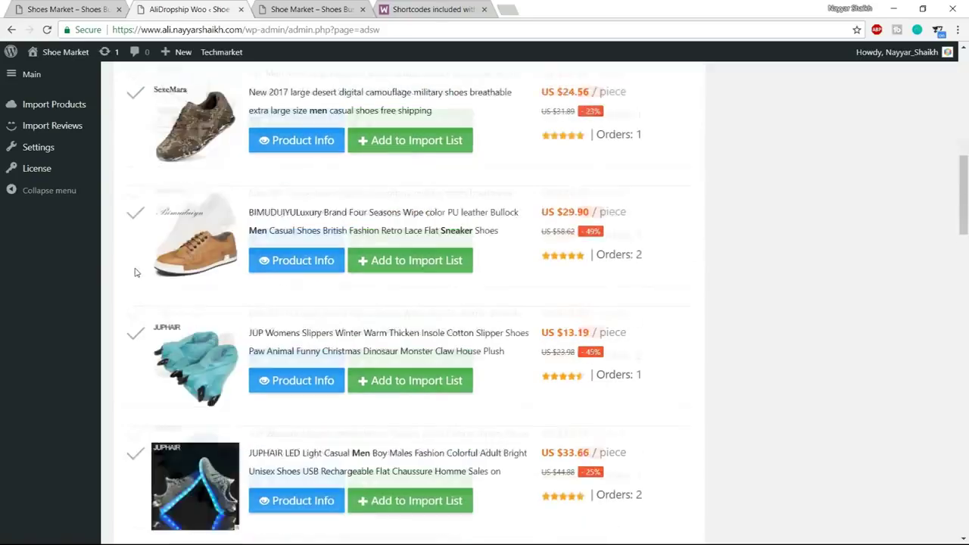
scroll(135, 281, down, 5)
scroll(175, 416, up, 8)
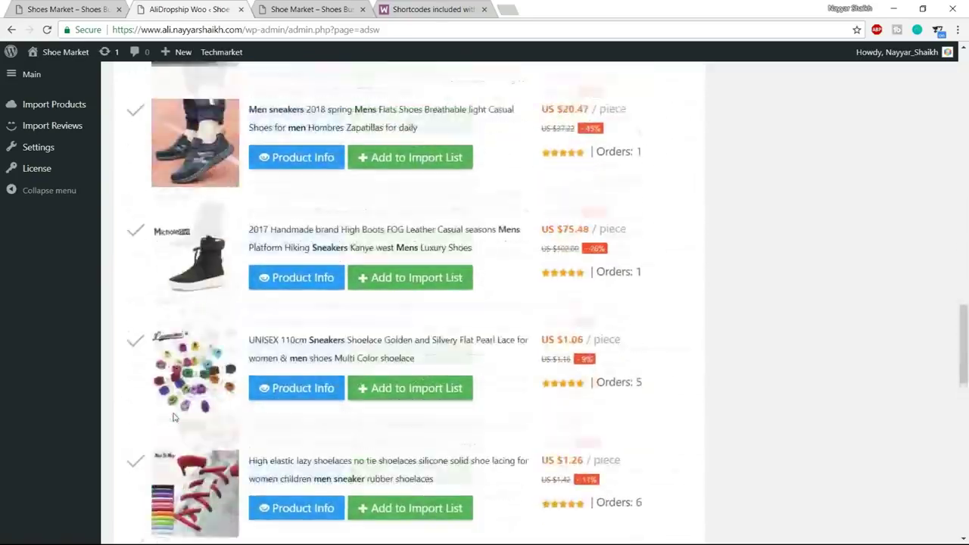
scroll(174, 416, up, 10)
scroll(212, 252, down, 4)
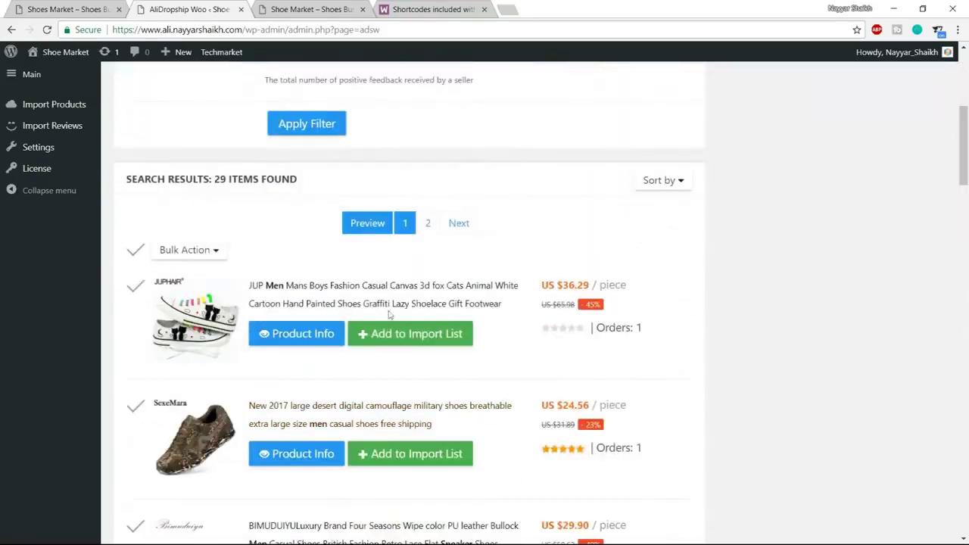
click(213, 251)
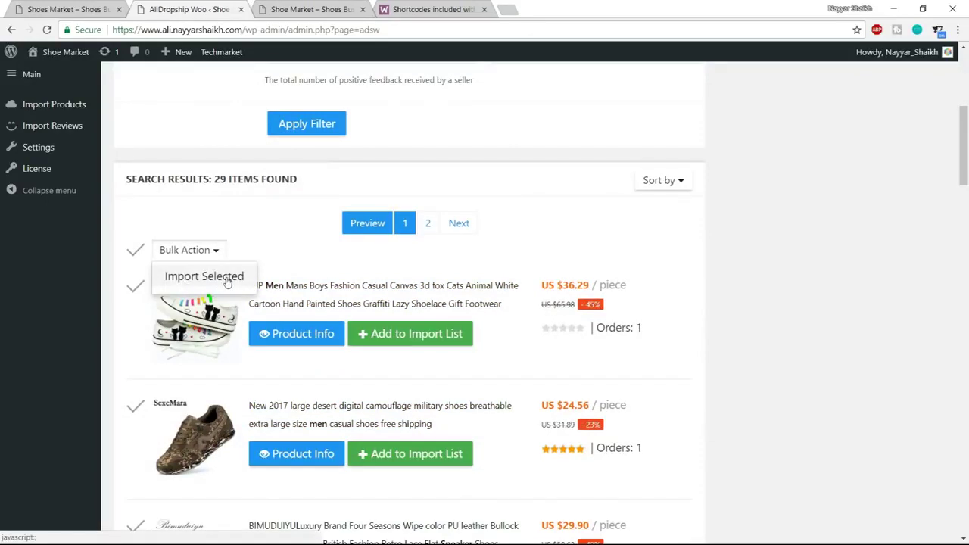
click(280, 239)
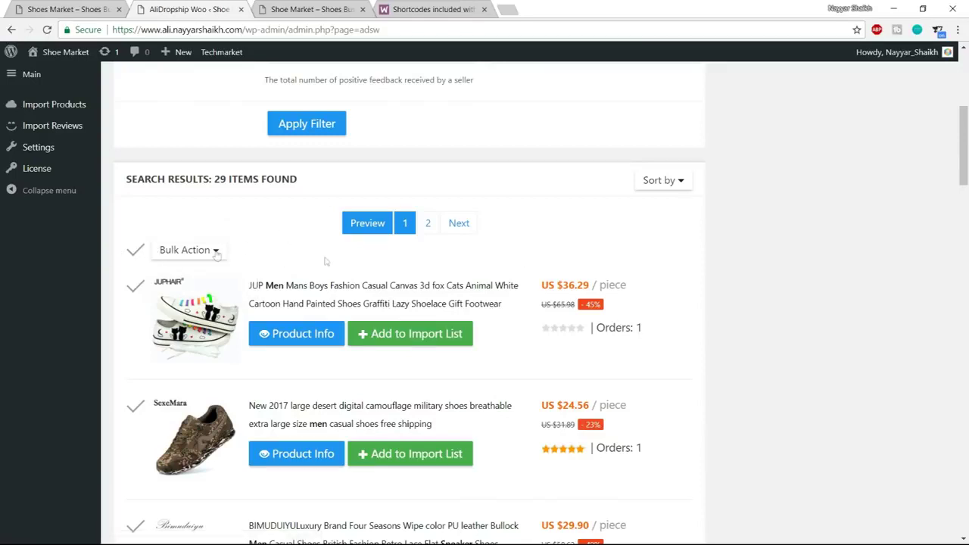
click(189, 253)
click(134, 251)
click(139, 250)
- Check the BIMUDUIYU leather shoe and Z9 suede sneaker and run Bulk Action > Import Selected
scroll(681, 257, down, 3)
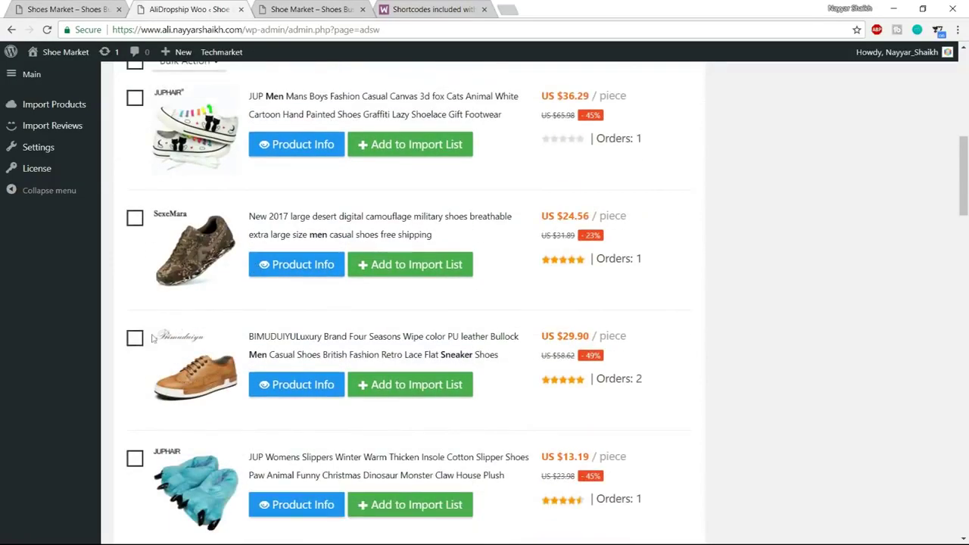
click(136, 338)
scroll(193, 336, down, 7)
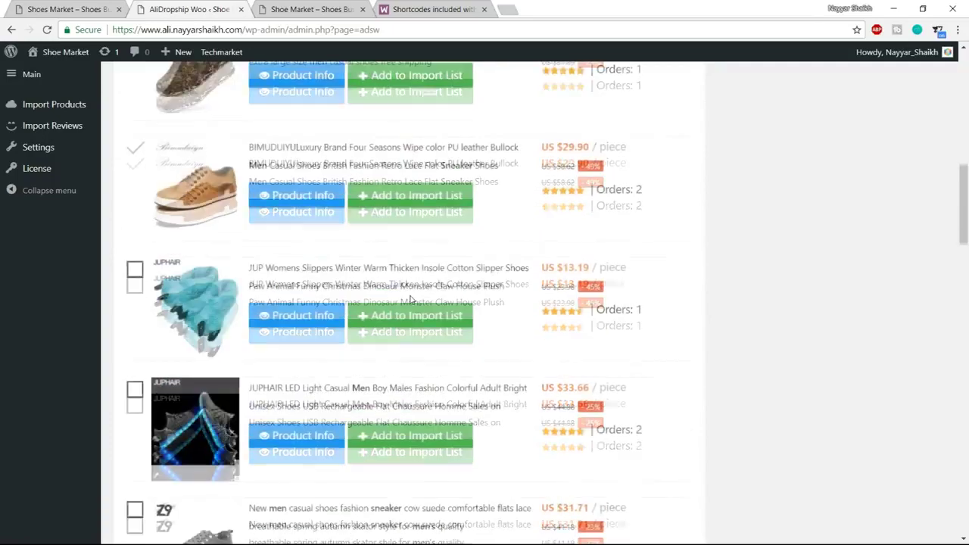
click(135, 261)
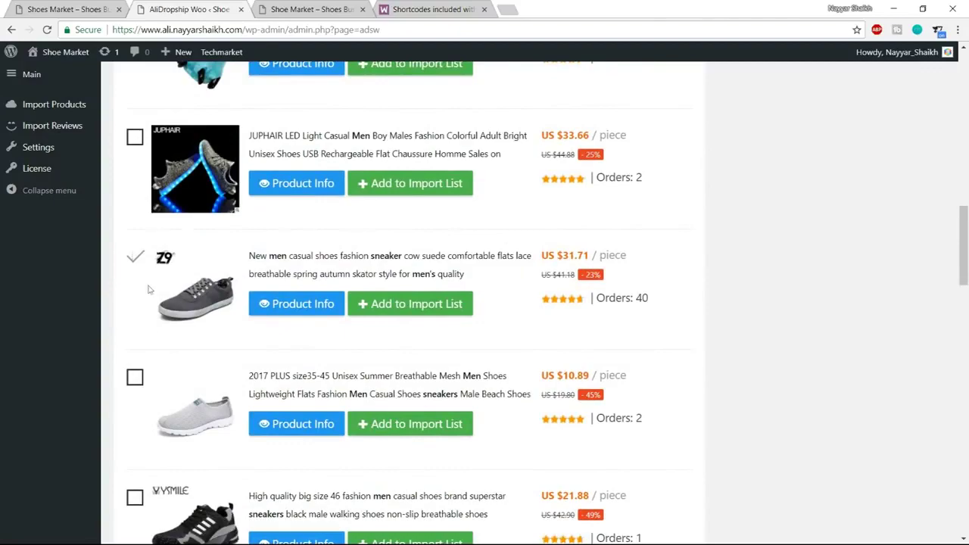
scroll(155, 318, up, 3)
scroll(163, 342, up, 8)
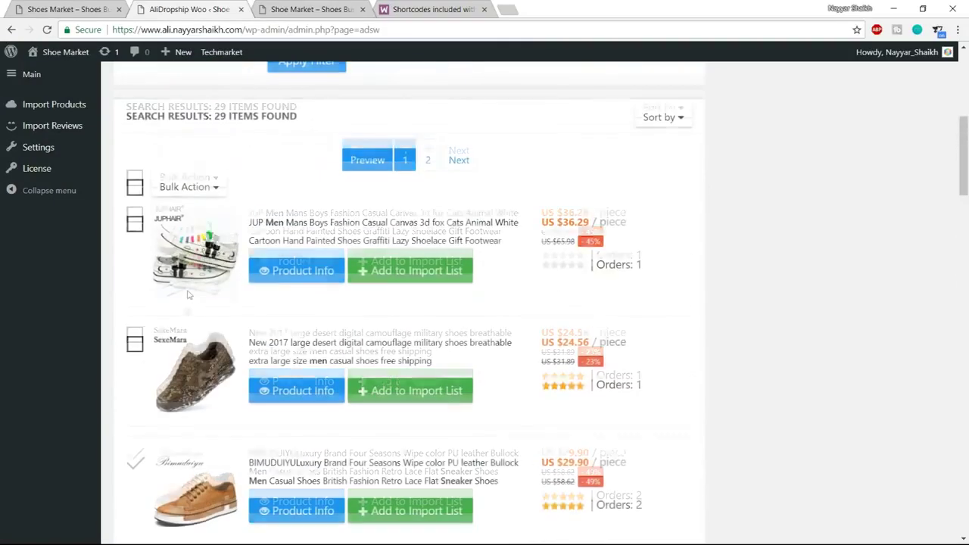
click(190, 313)
scroll(201, 314, down, 2)
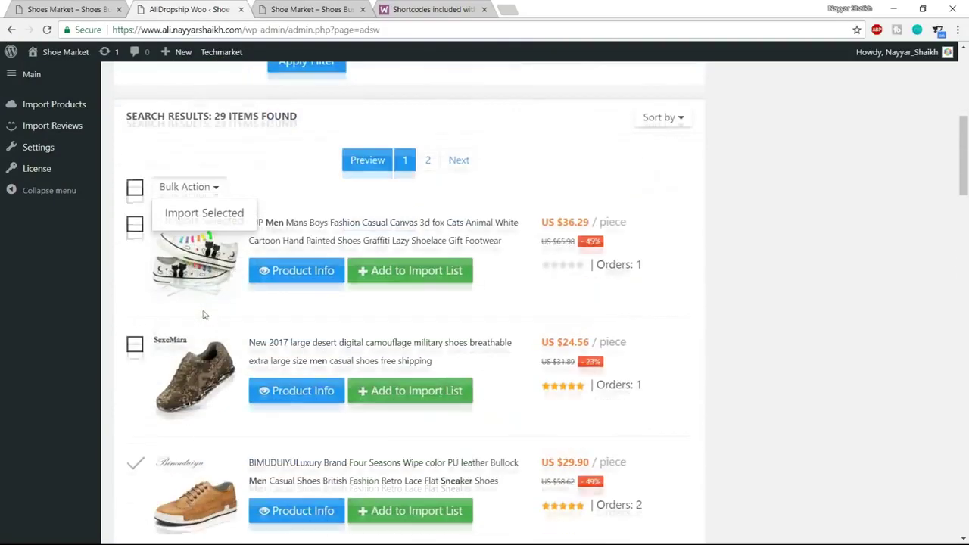
click(202, 215)
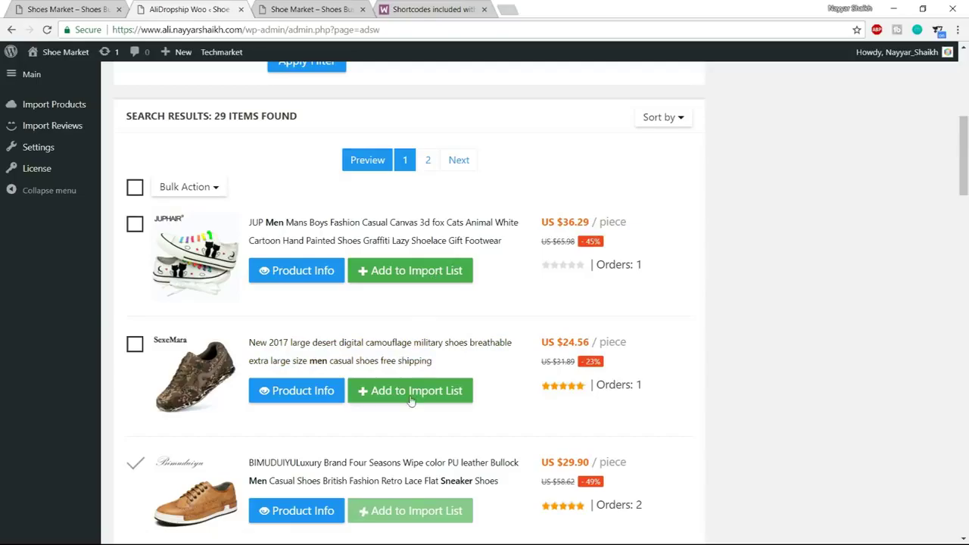
- Go to page 2 of the 29 search results
scroll(417, 386, down, 6)
scroll(428, 369, down, 17)
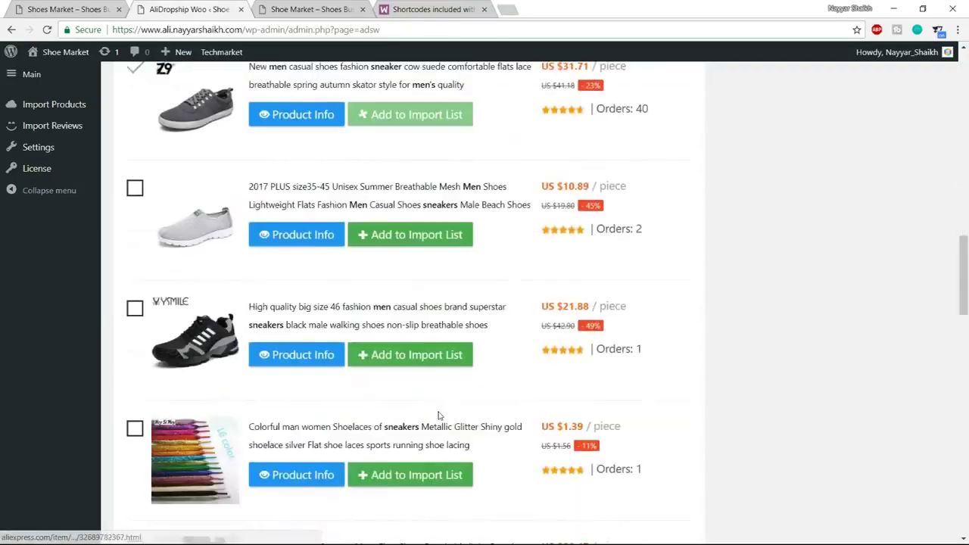
scroll(469, 482, up, 20)
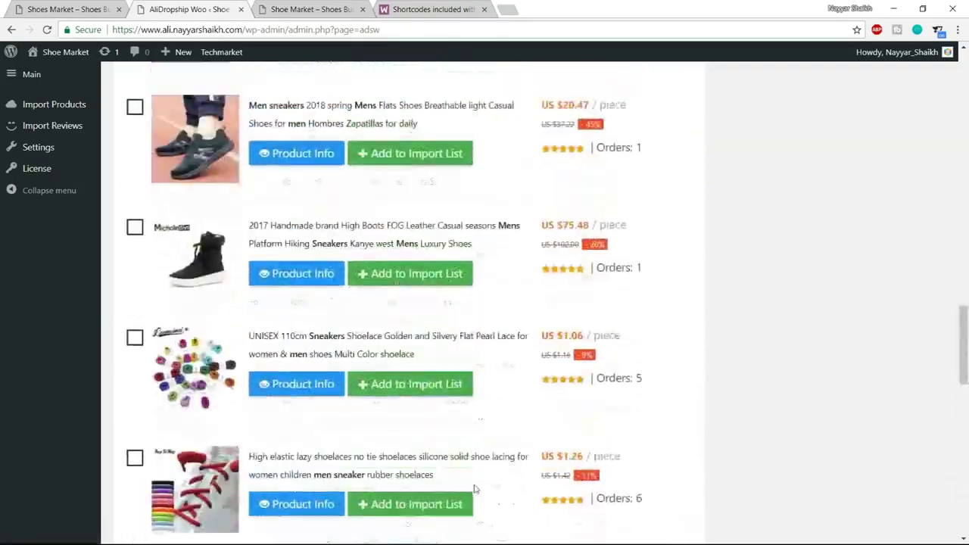
scroll(479, 489, down, 1)
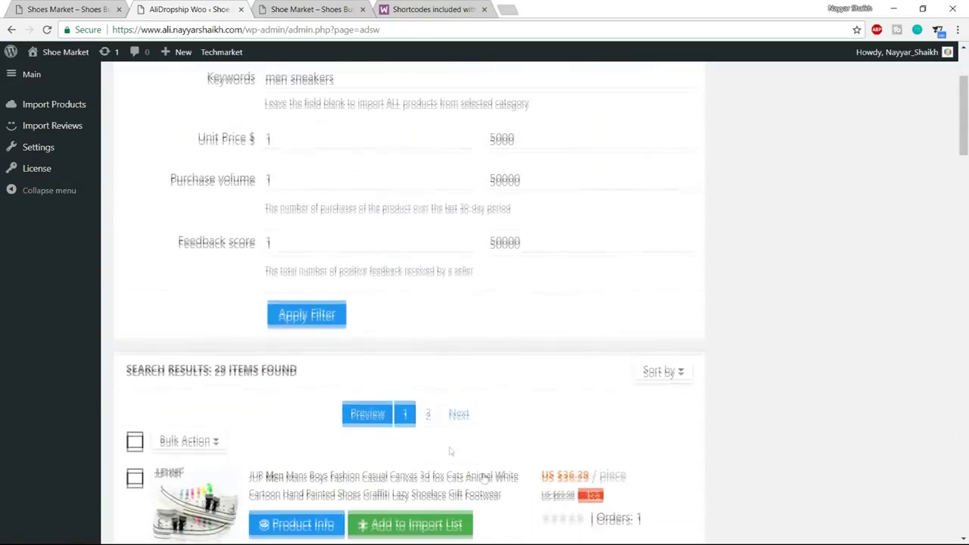
click(430, 413)
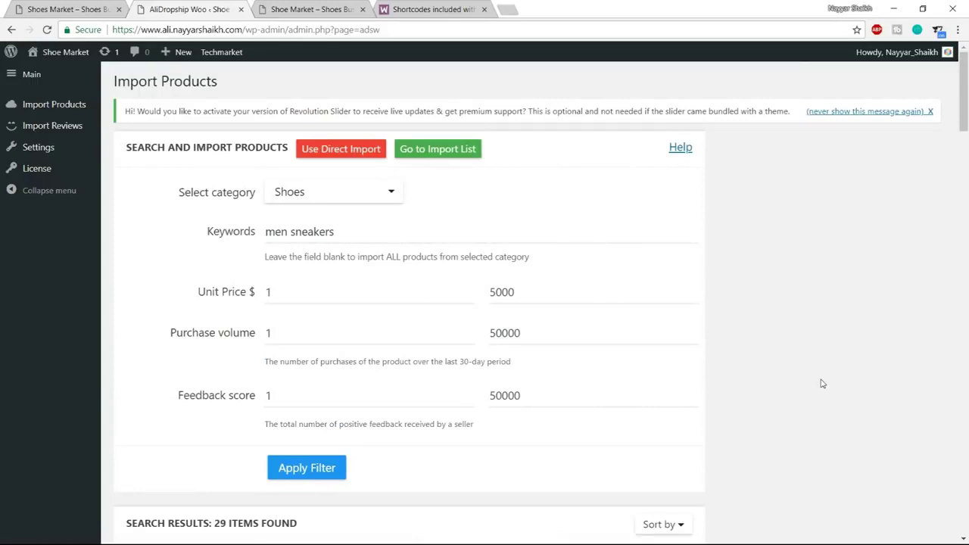
- Open aliexpress.com in a new browser tab
click(514, 14)
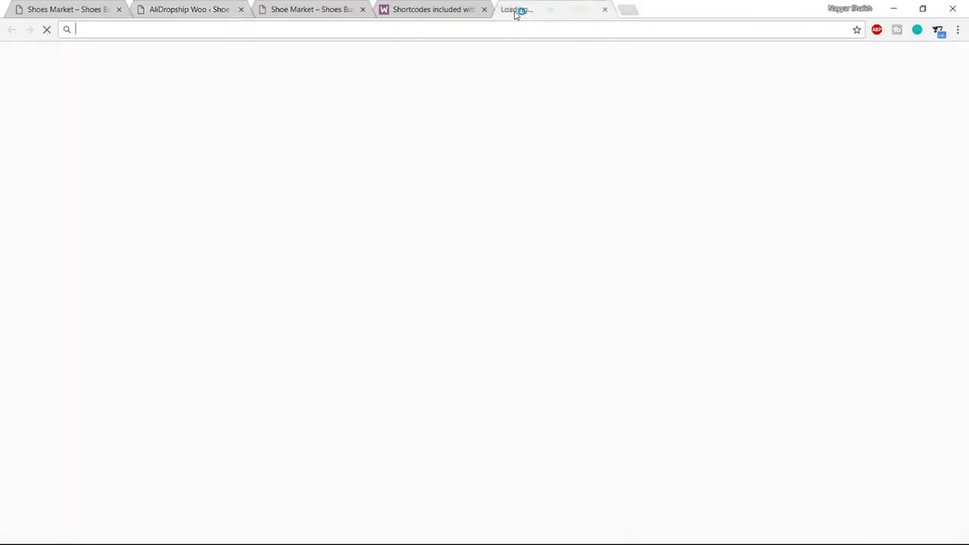
text(aliexpress.com)
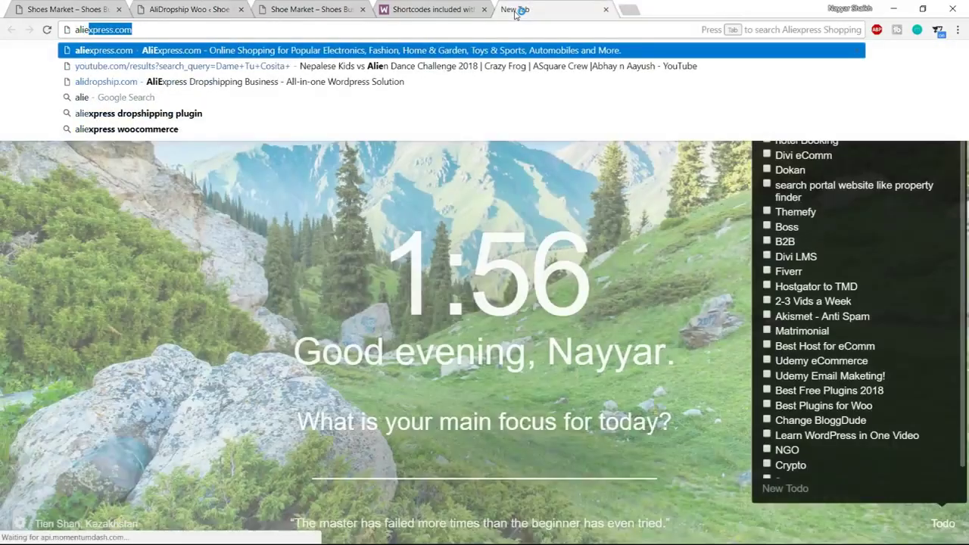
key(Return)
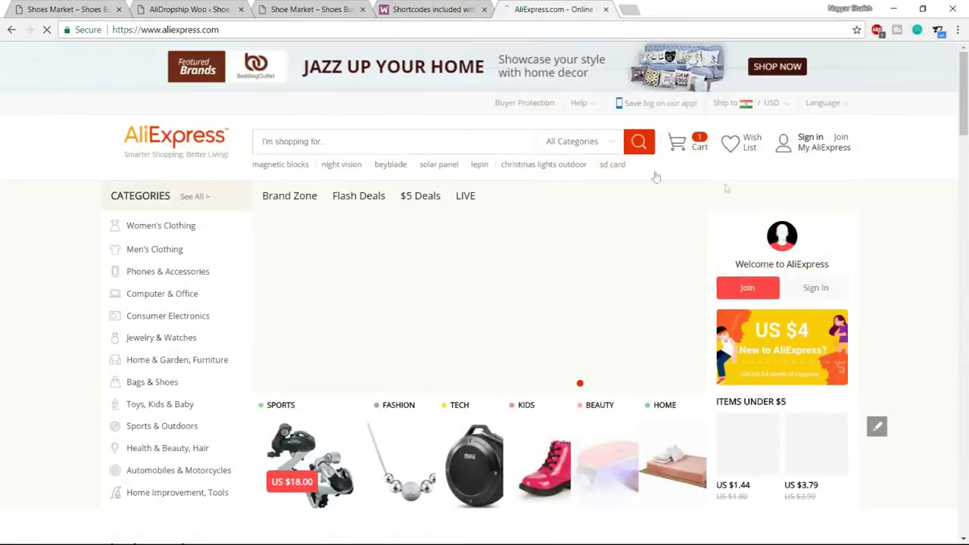
- Open Men's Shoes from the Bags & Shoes category flyout
mouse_move(182, 381)
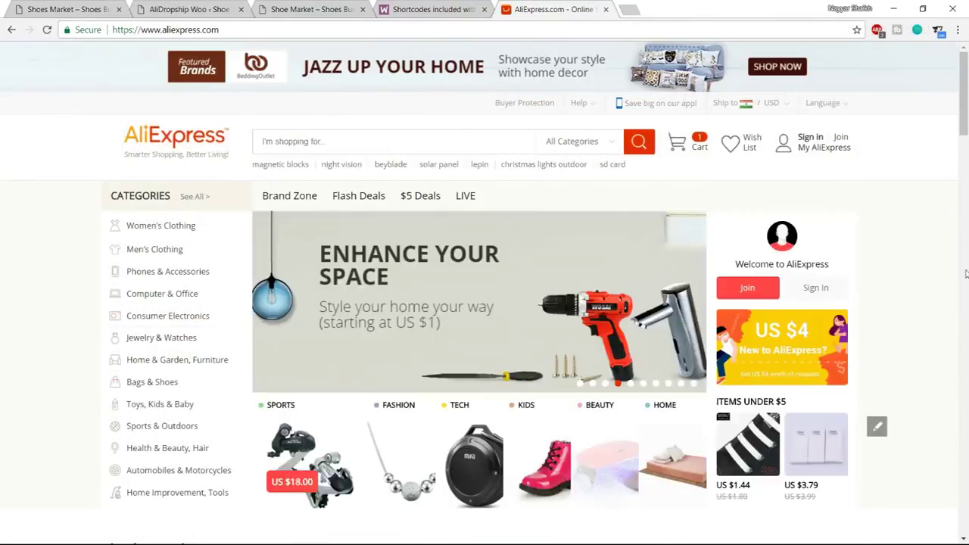
mouse_move(144, 386)
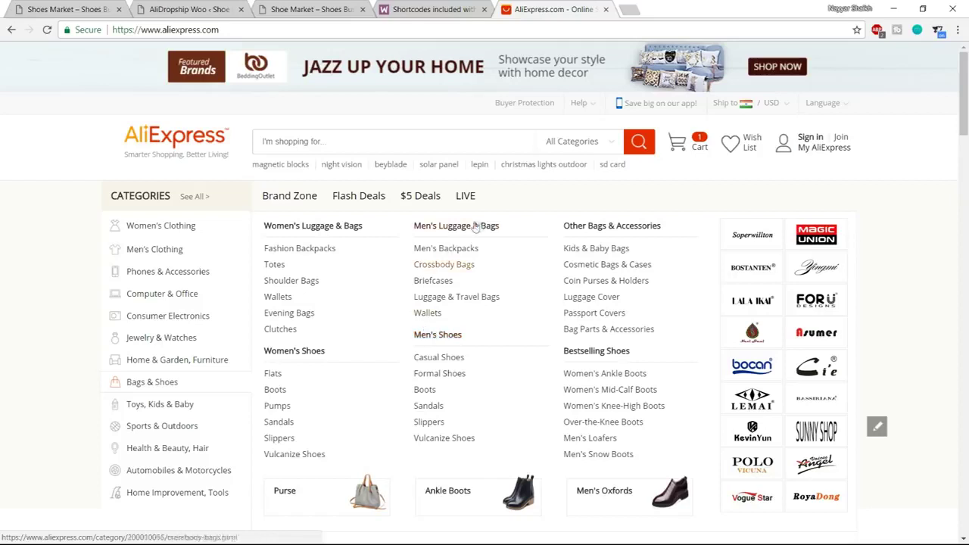
click(442, 338)
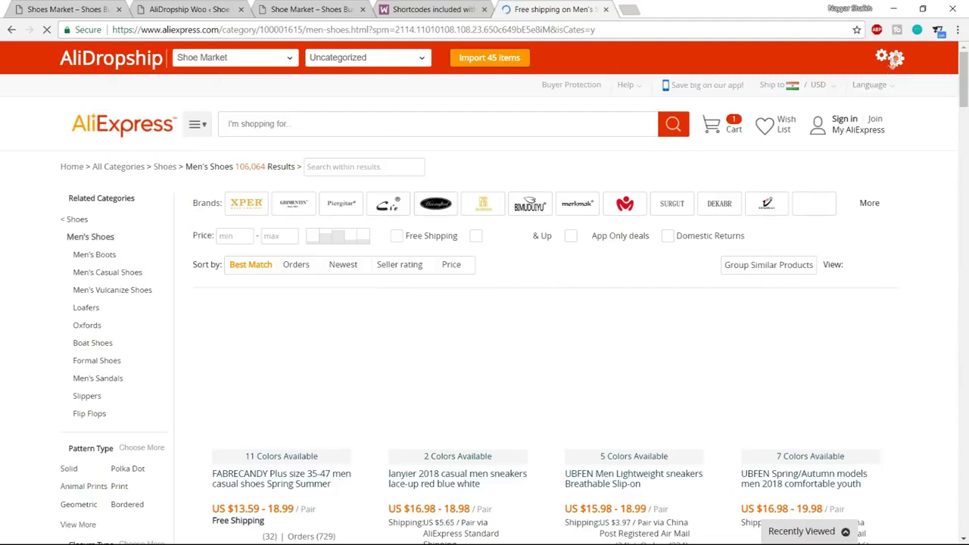
click(937, 30)
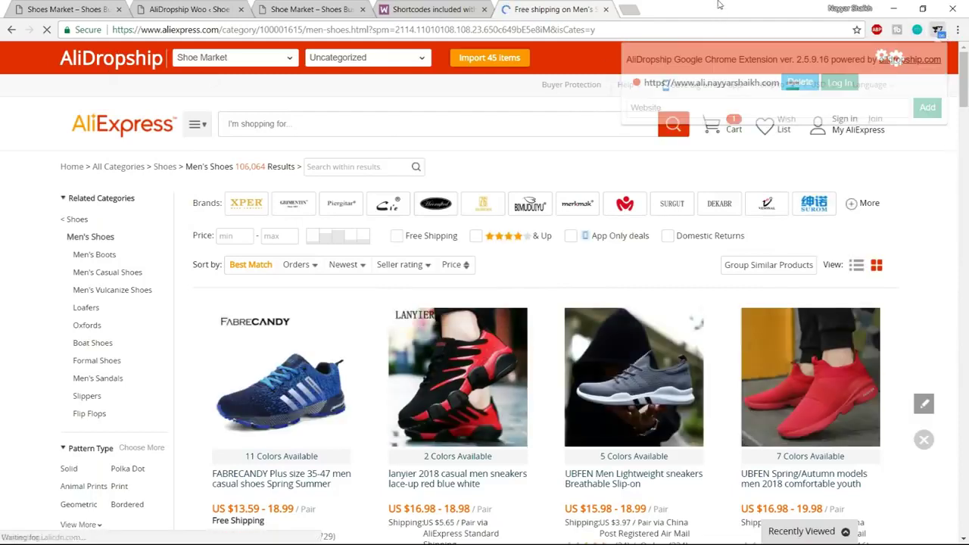
click(182, 9)
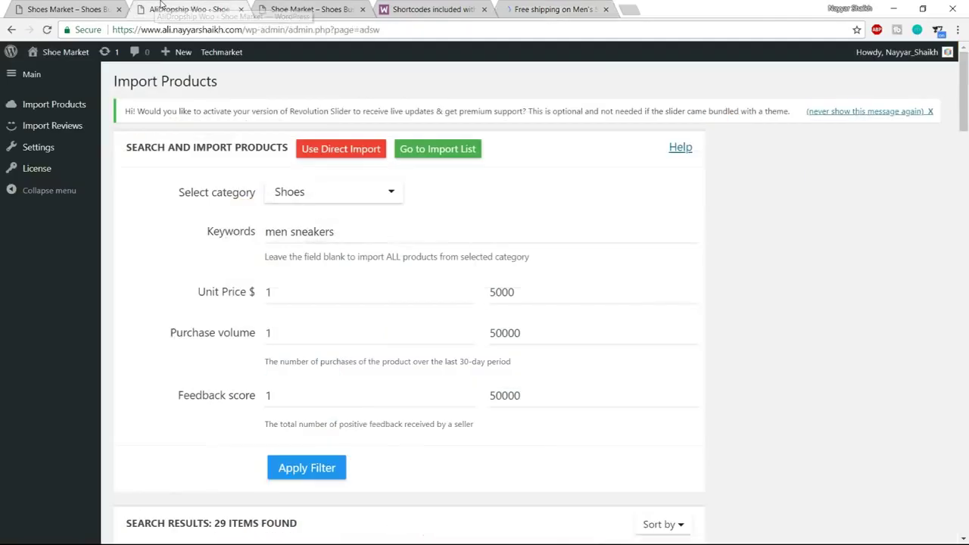
click(560, 9)
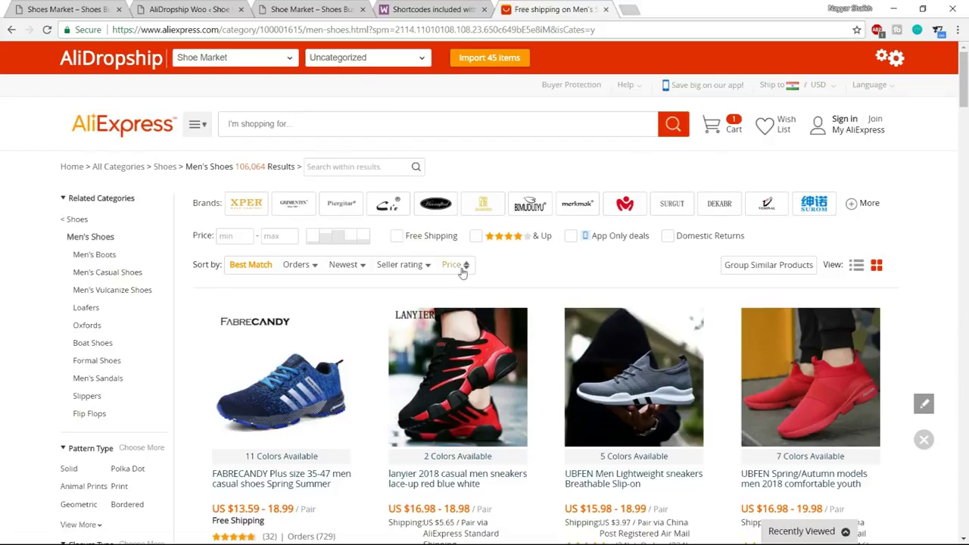
scroll(863, 302, down, 3)
scroll(888, 345, down, 15)
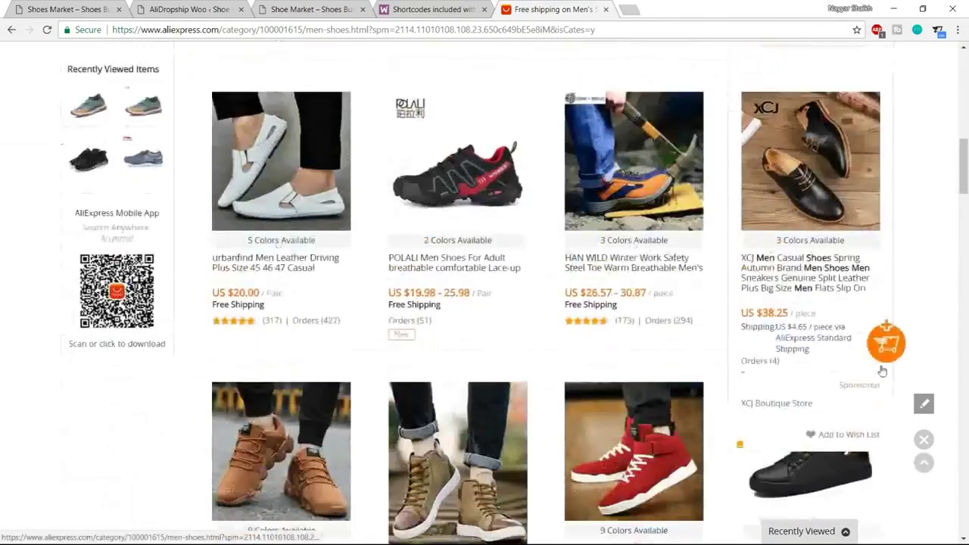
scroll(488, 425, up, 20)
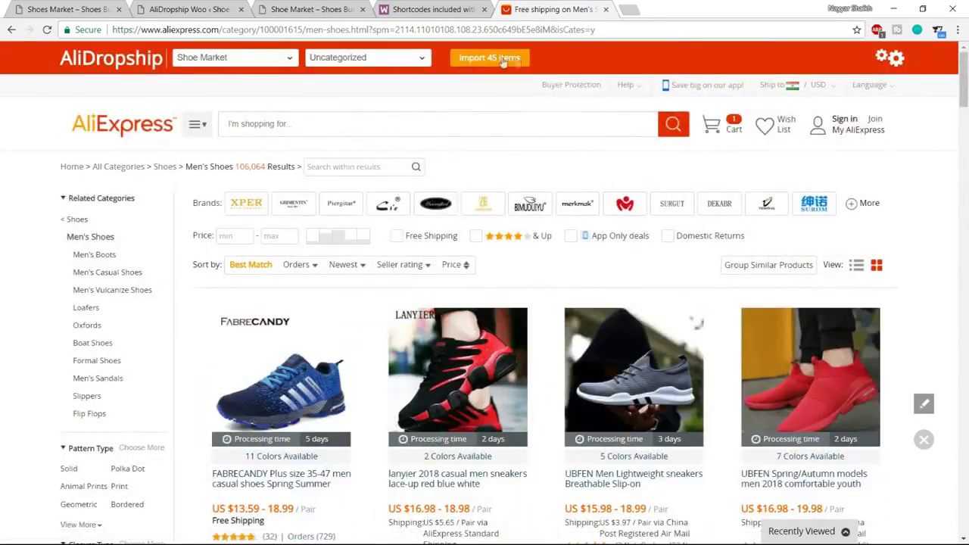
mouse_move(805, 121)
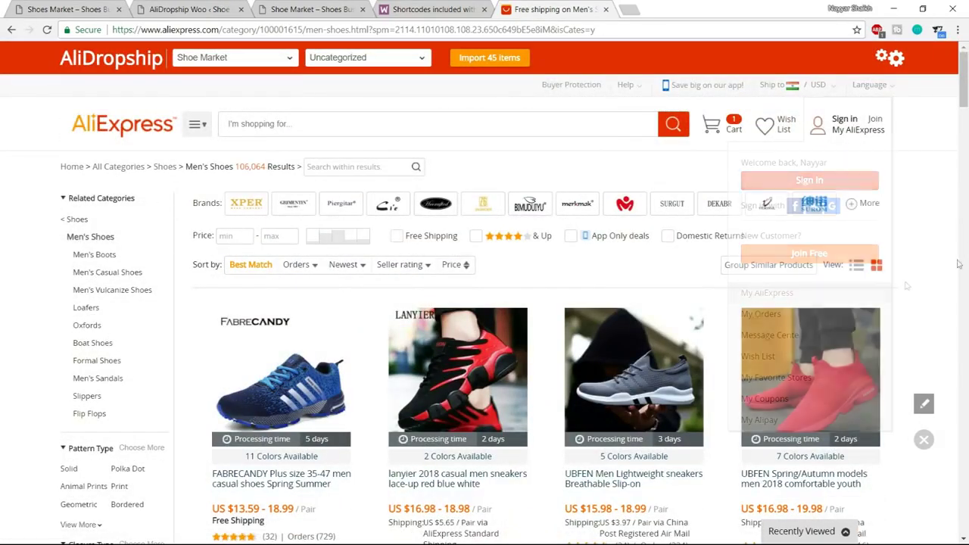
click(363, 61)
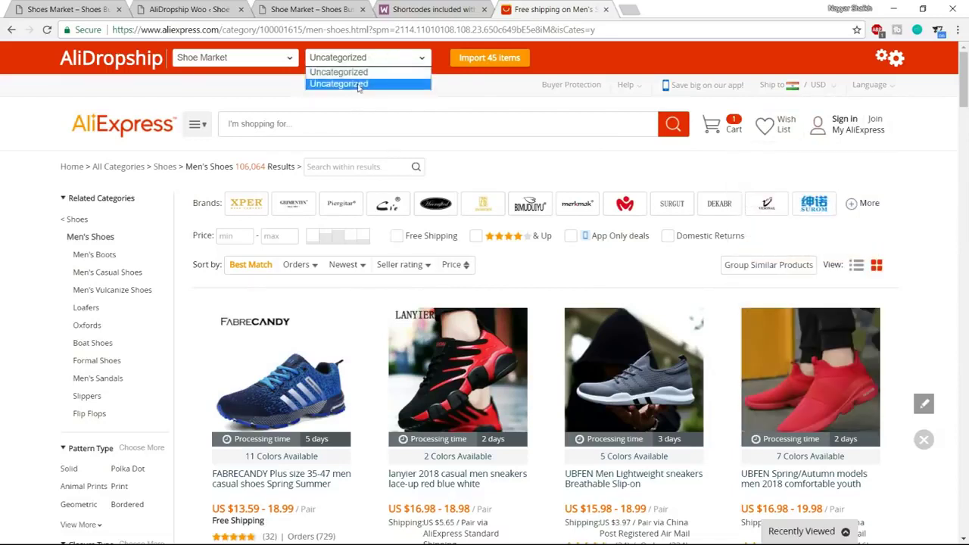
click(494, 102)
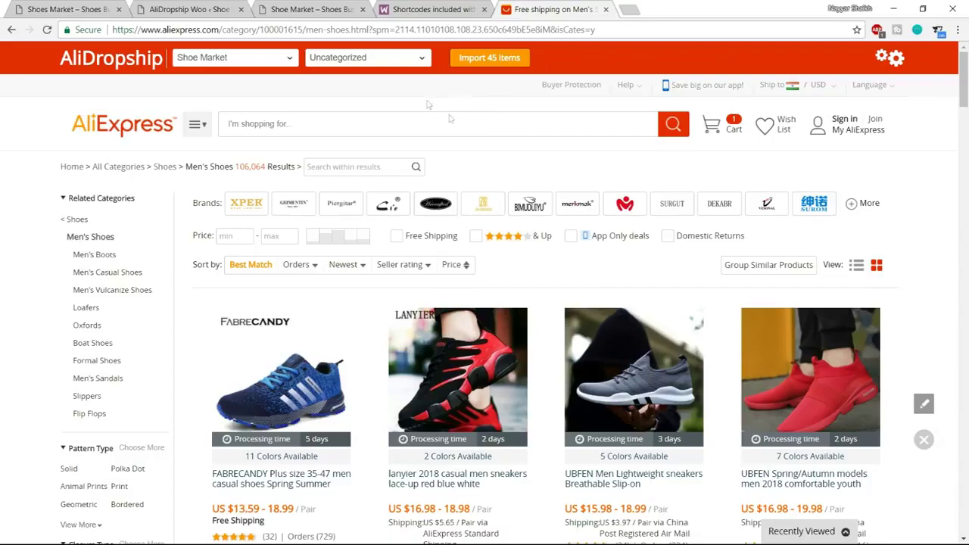
scroll(922, 197, down, 3)
scroll(916, 238, up, 3)
scroll(916, 240, down, 3)
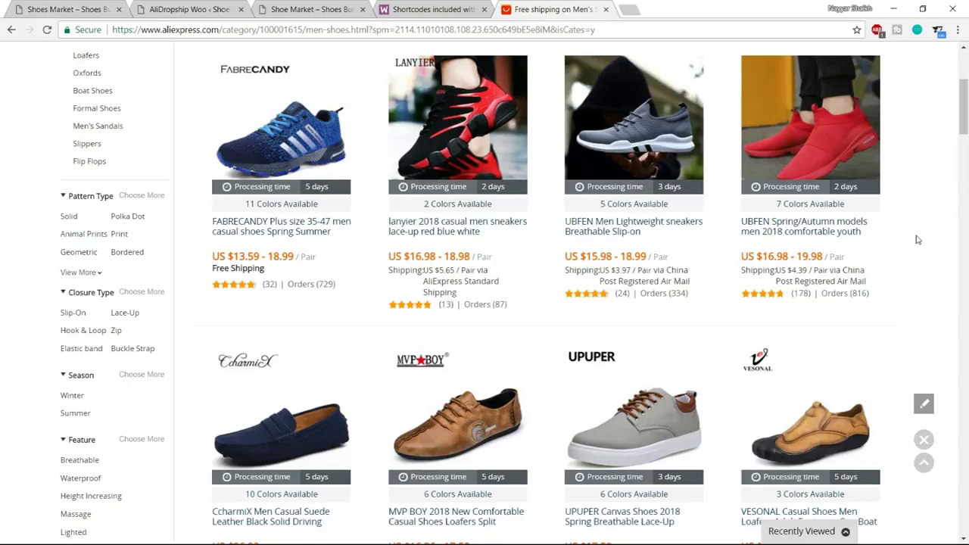
scroll(956, 265, up, 5)
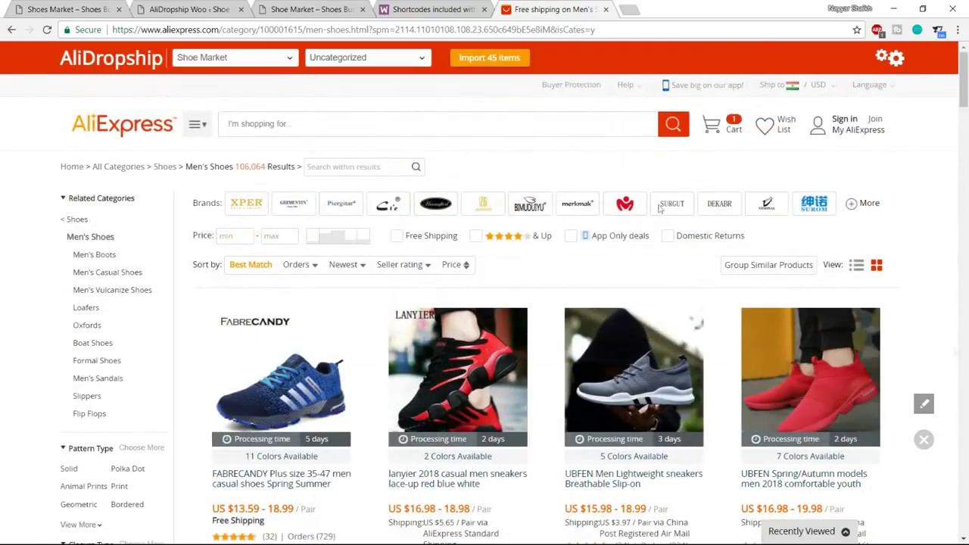
click(68, 9)
- Return to the AliDropship admin tab and go to Products > Categories
click(204, 11)
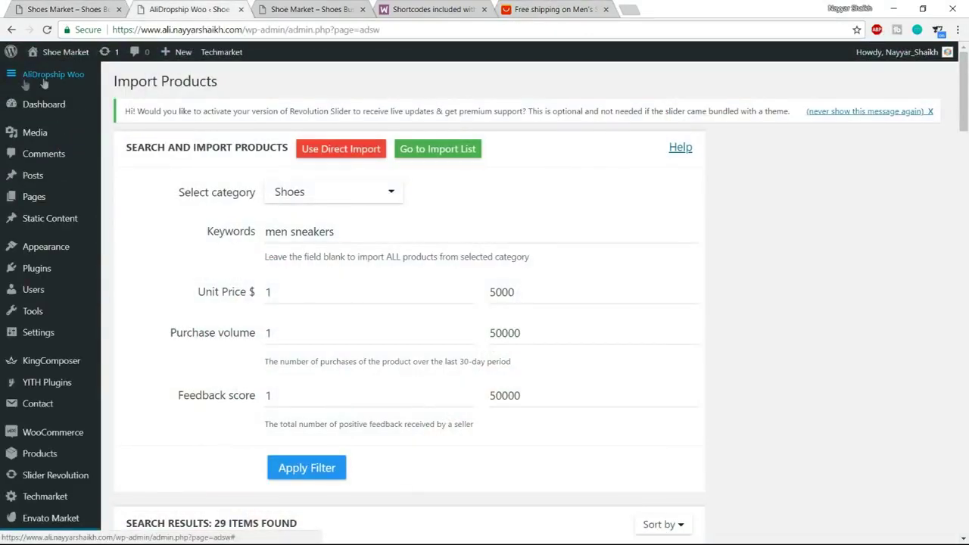
mouse_move(52, 295)
scroll(51, 295, down, 5)
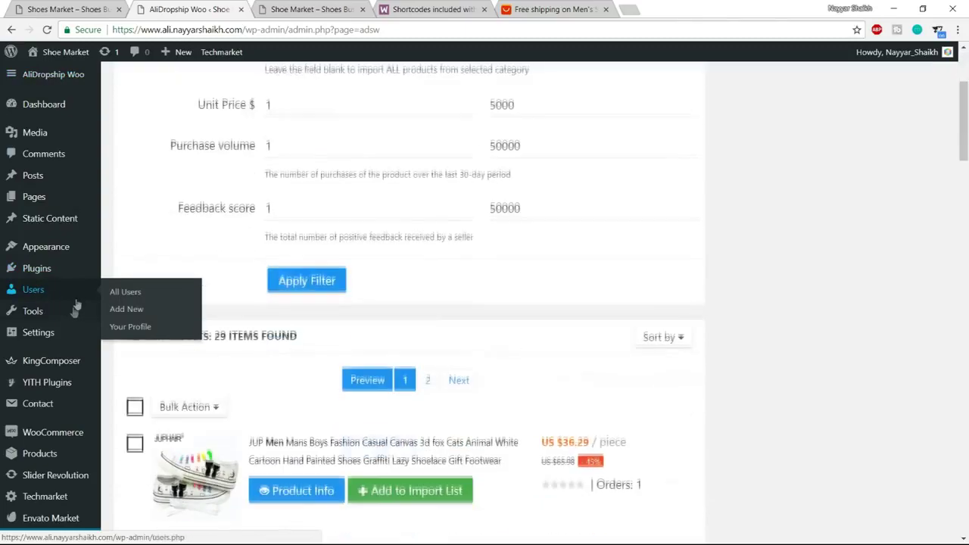
scroll(54, 368, up, 5)
mouse_move(51, 269)
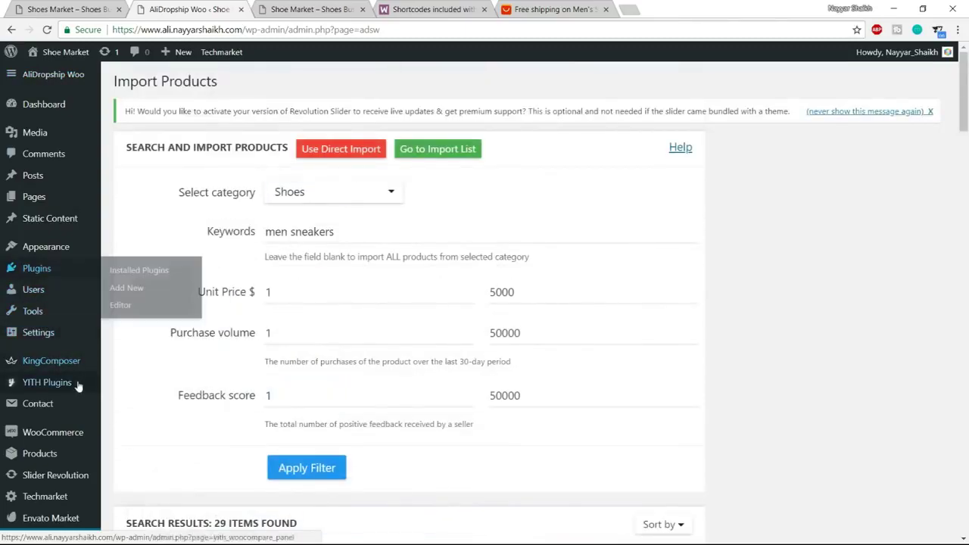
scroll(76, 382, down, 1)
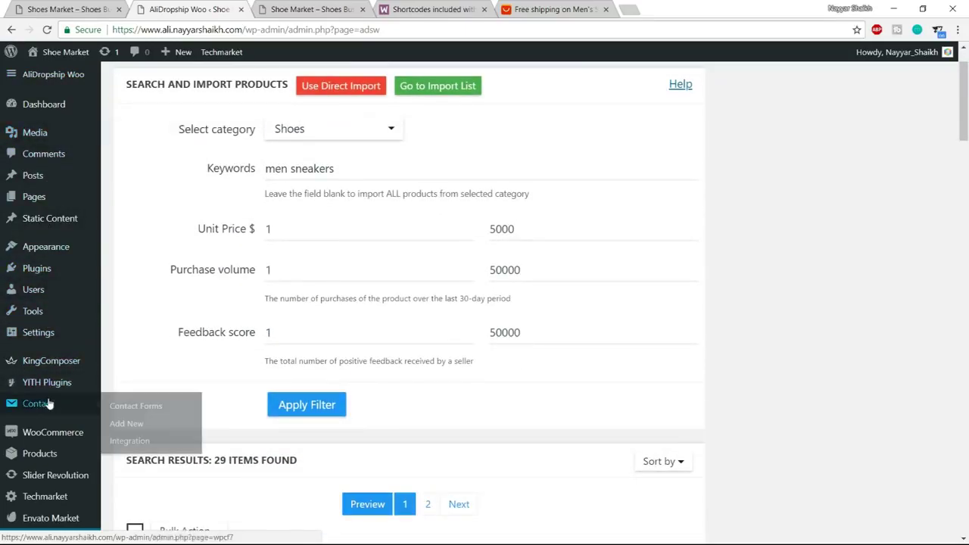
mouse_move(59, 458)
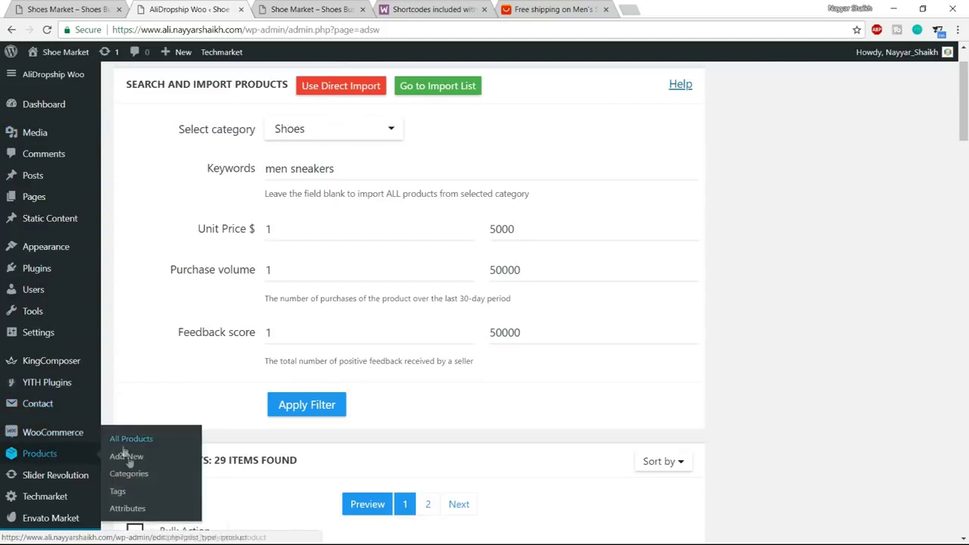
click(143, 477)
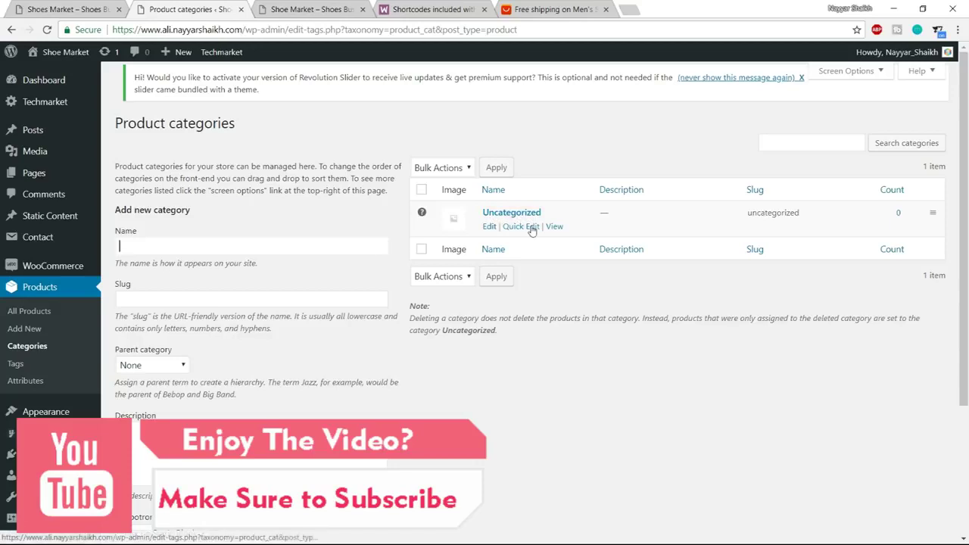
- Rename the Uncategorized category to Upuper, checking the brand name on AliExpress
click(489, 229)
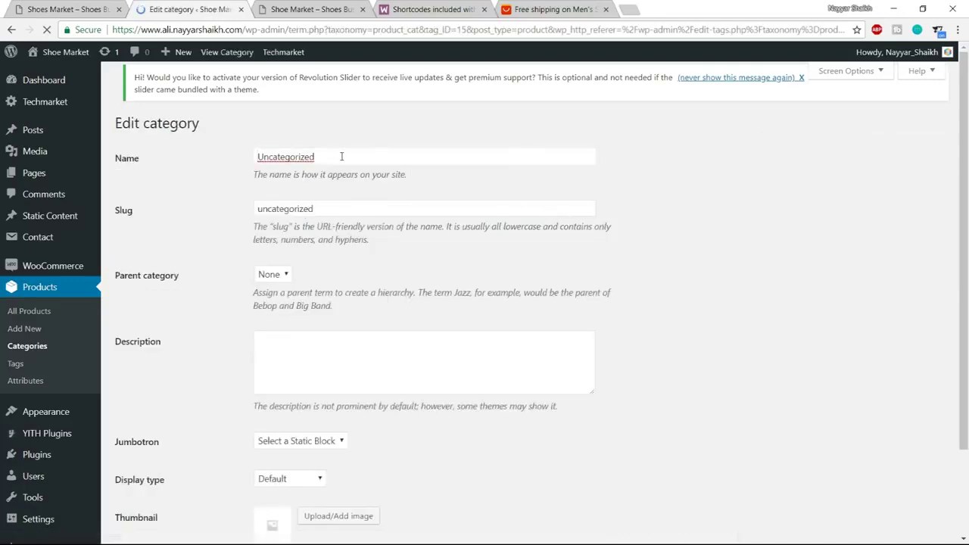
drag(341, 156, 240, 152)
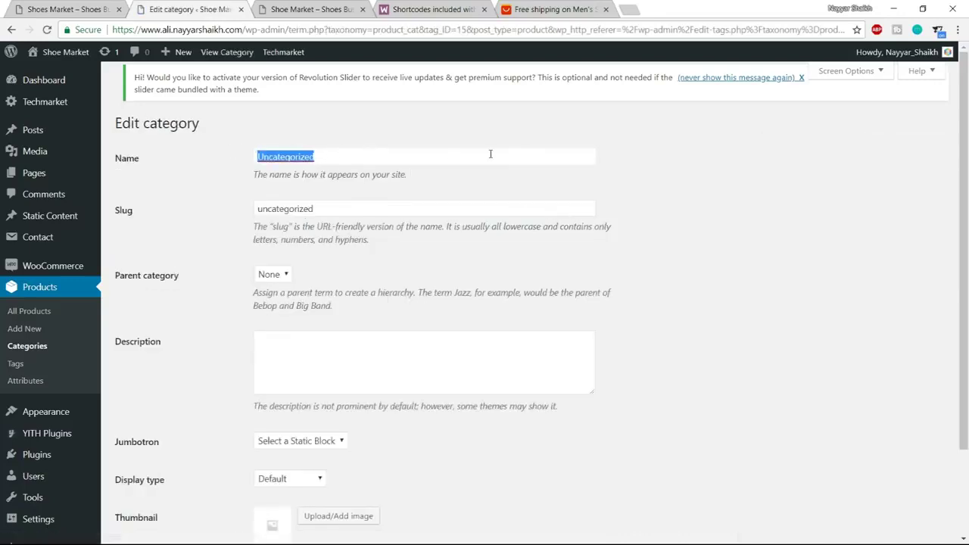
click(530, 6)
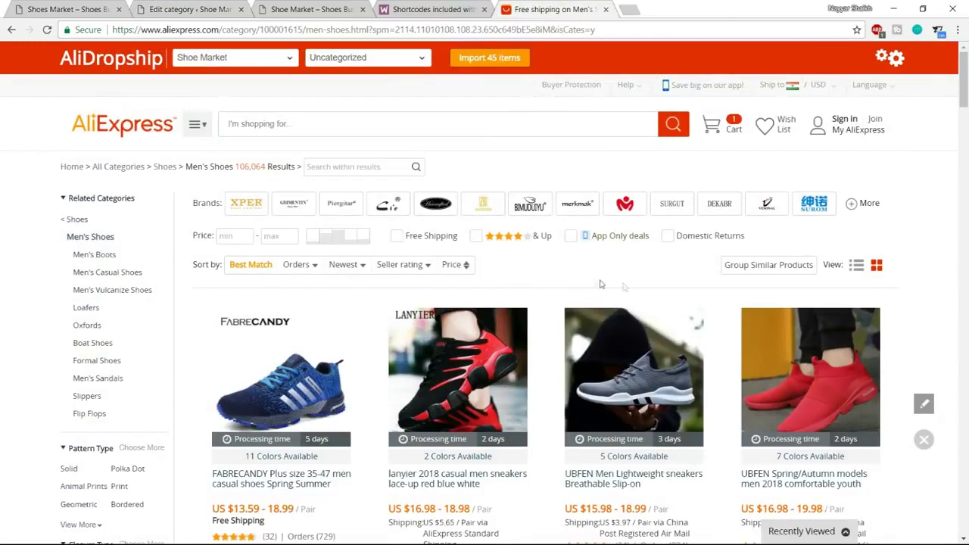
scroll(902, 222, down, 1)
scroll(902, 222, down, 6)
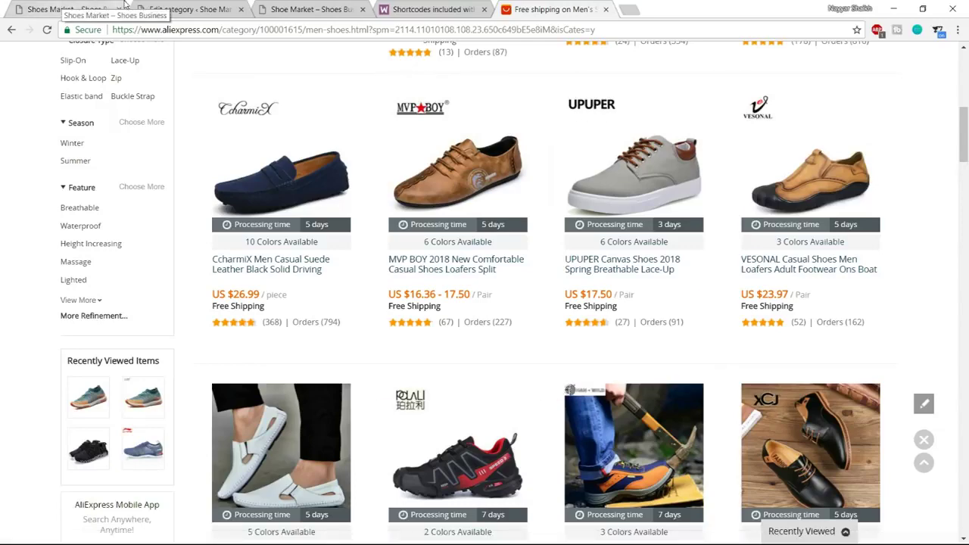
click(75, 9)
click(173, 10)
text(Upepur)
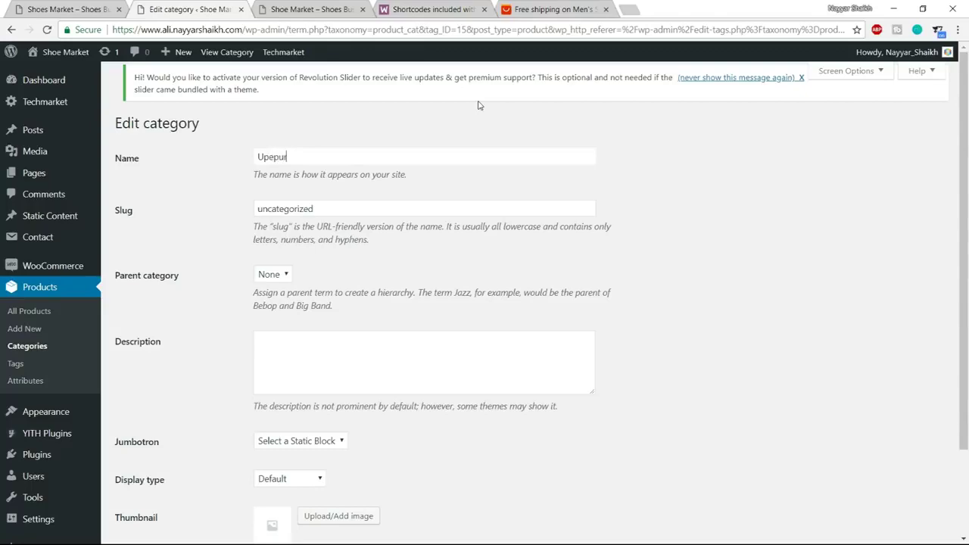
click(585, 6)
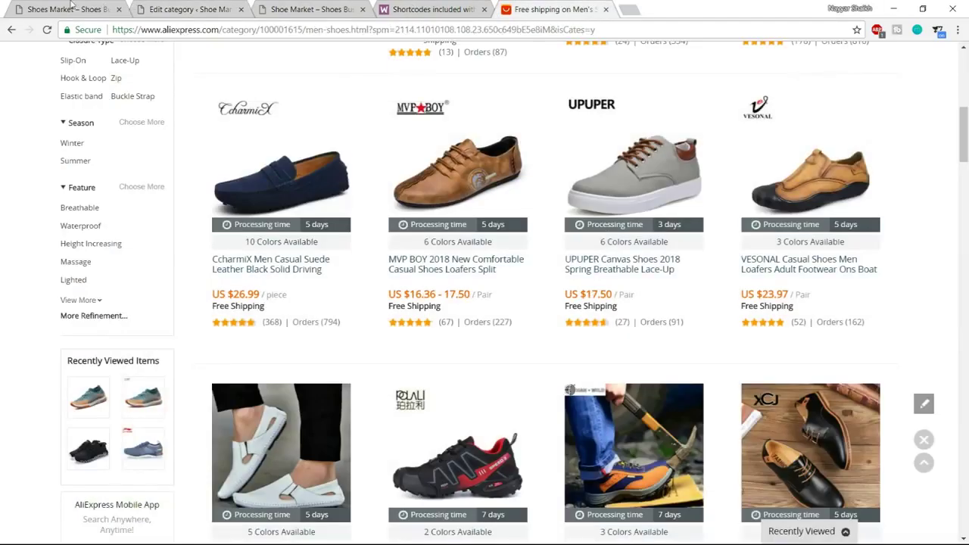
click(70, 7)
click(189, 8)
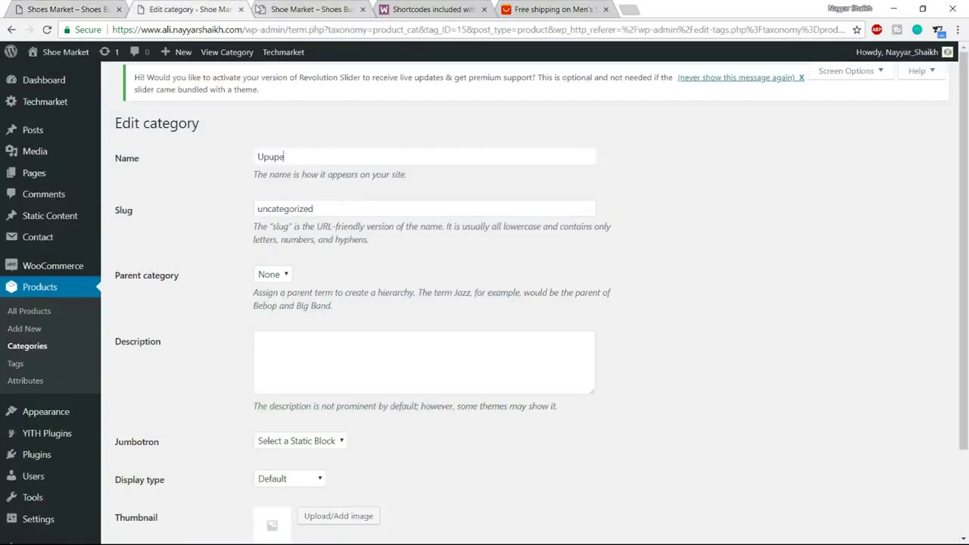
- Replace the uncategorized slug with Upuper
key(ctrl+a)
key(ctrl+c)
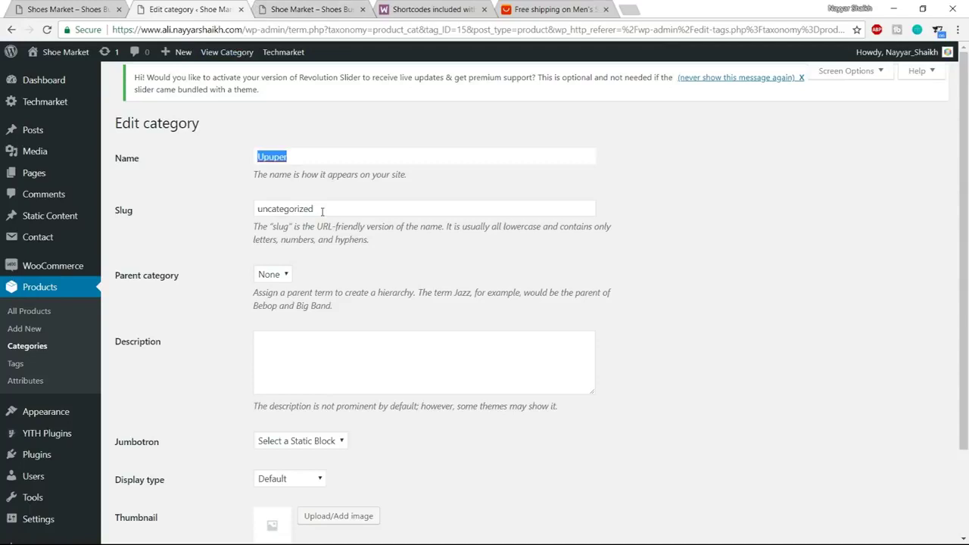
drag(330, 200, 239, 204)
key(ctrl+v)
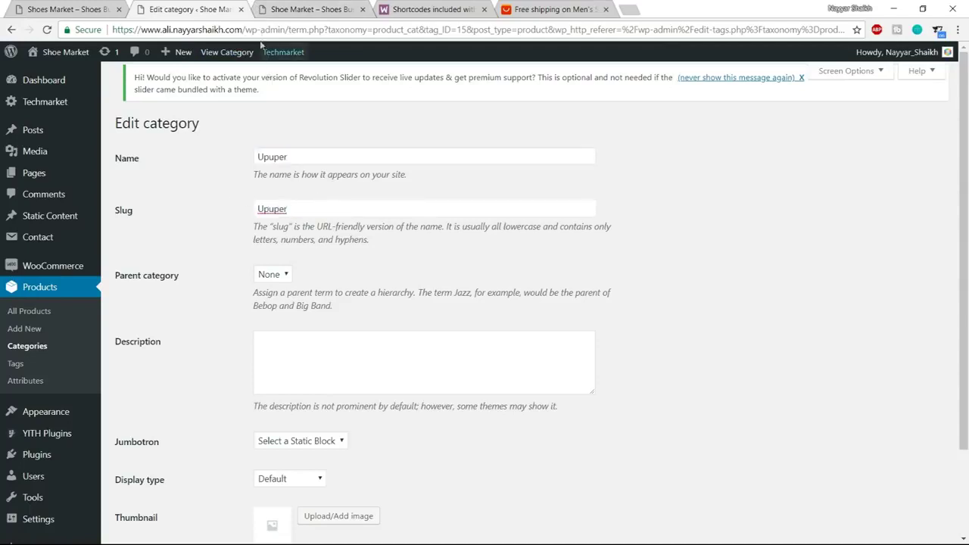
click(762, 212)
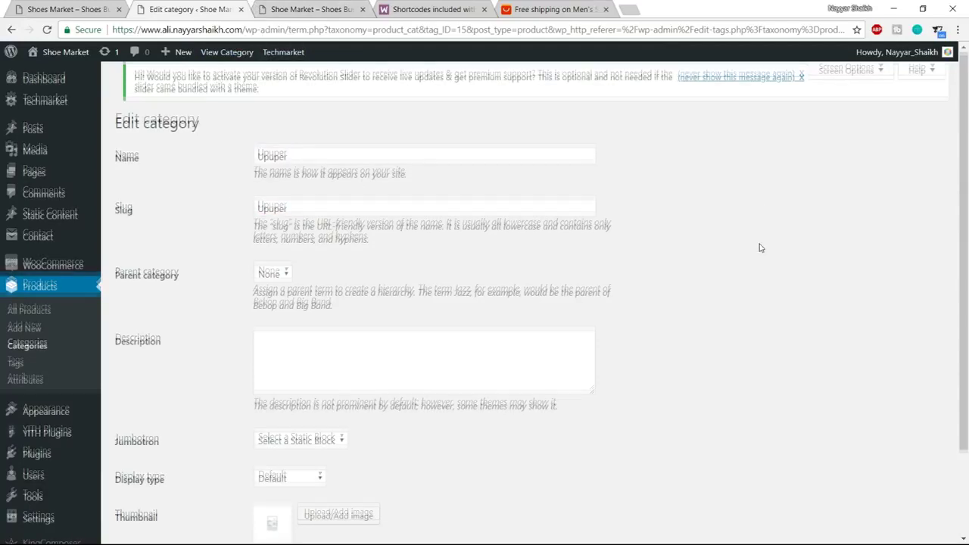
- Keep Display type at Default and update the Upuper category
scroll(761, 248, down, 3)
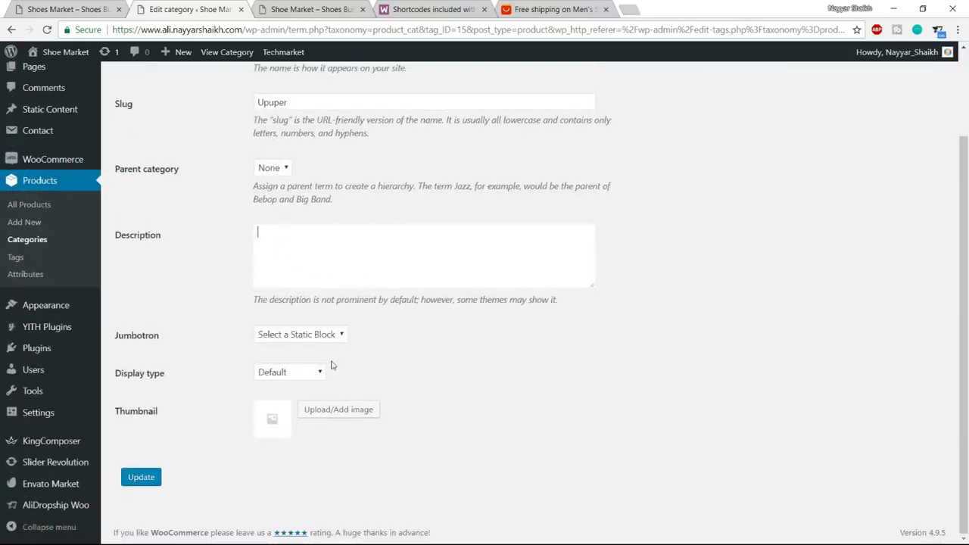
click(288, 372)
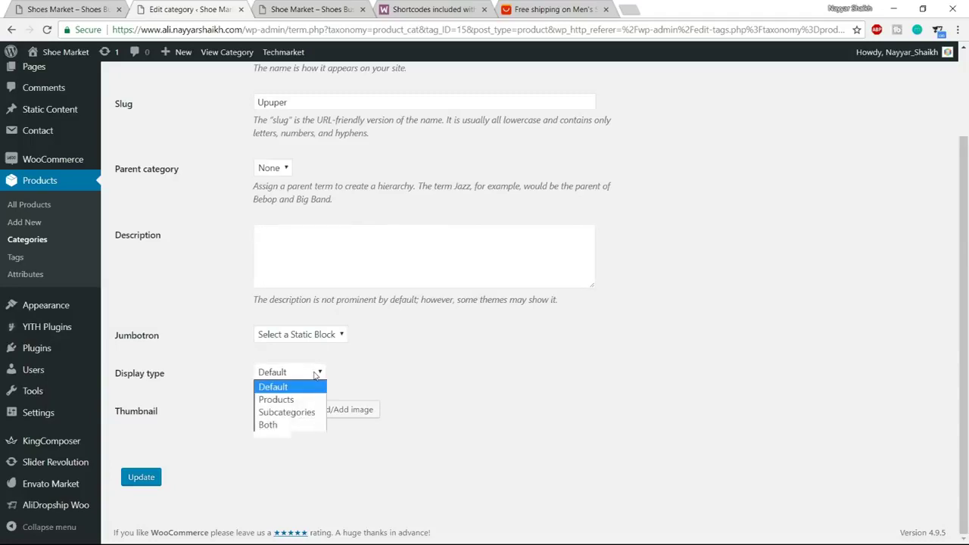
click(273, 381)
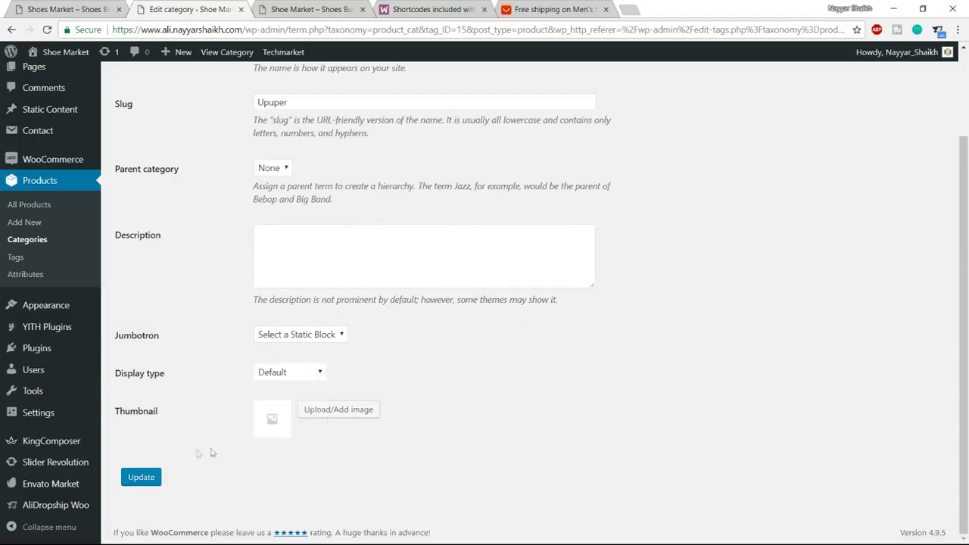
click(144, 478)
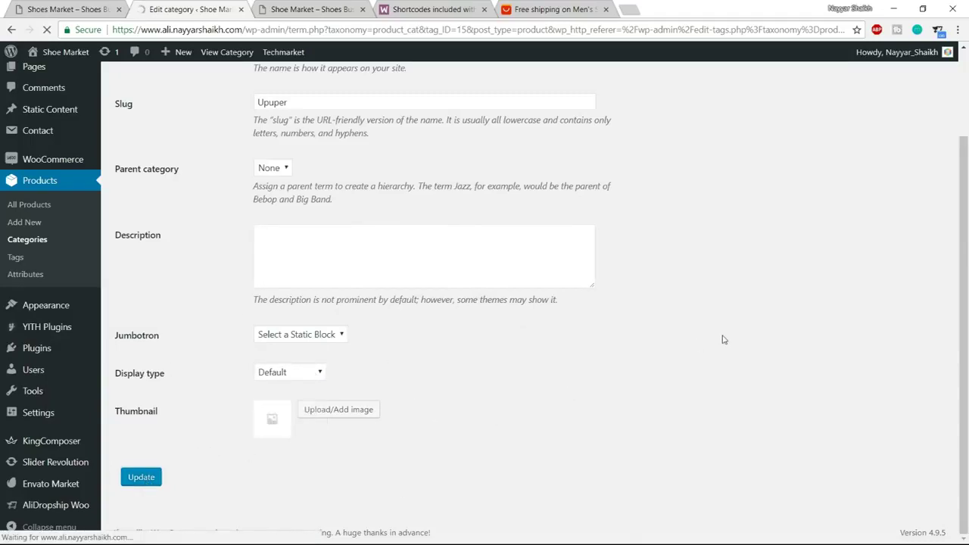
click(553, 9)
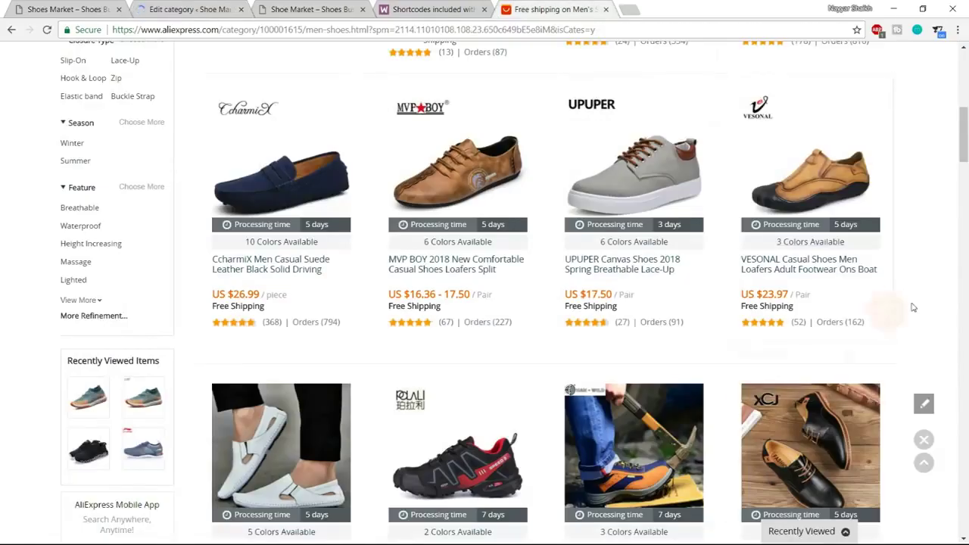
- Search AliExpress for 'men sneakers' using the search suggestion
scroll(944, 342, down, 6)
scroll(944, 342, down, 3)
scroll(605, 303, up, 15)
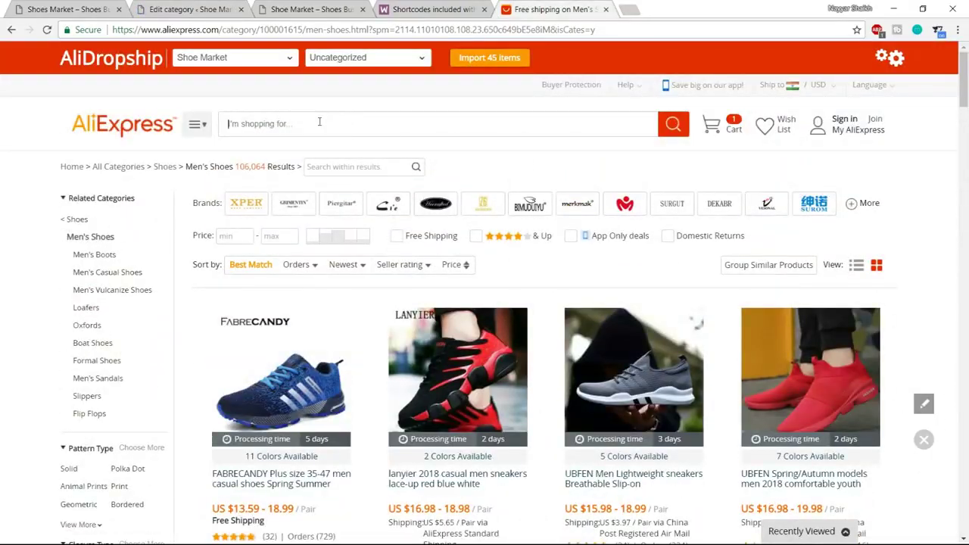
click(319, 123)
text(men sneak)
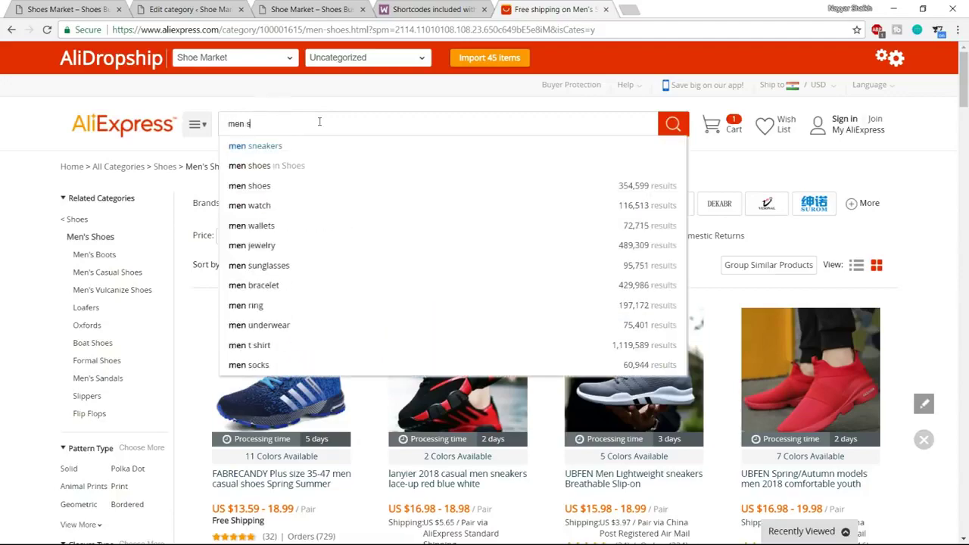
click(316, 145)
- Inspect free US shipping, 12-20 day delivery and ePacket labels on top products, including PUAMSS
scroll(288, 273, down, 2)
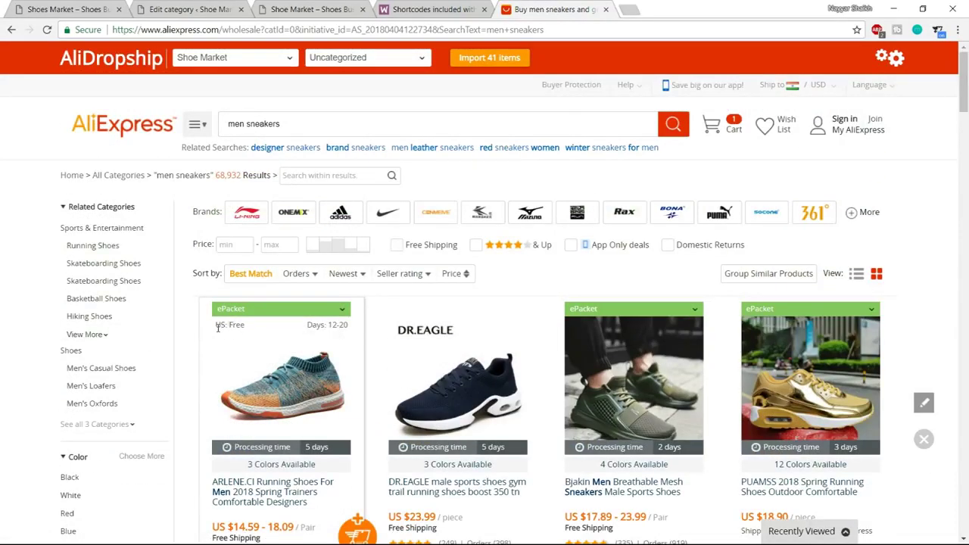
drag(216, 326, 238, 327)
click(214, 329)
scroll(294, 386, down, 1)
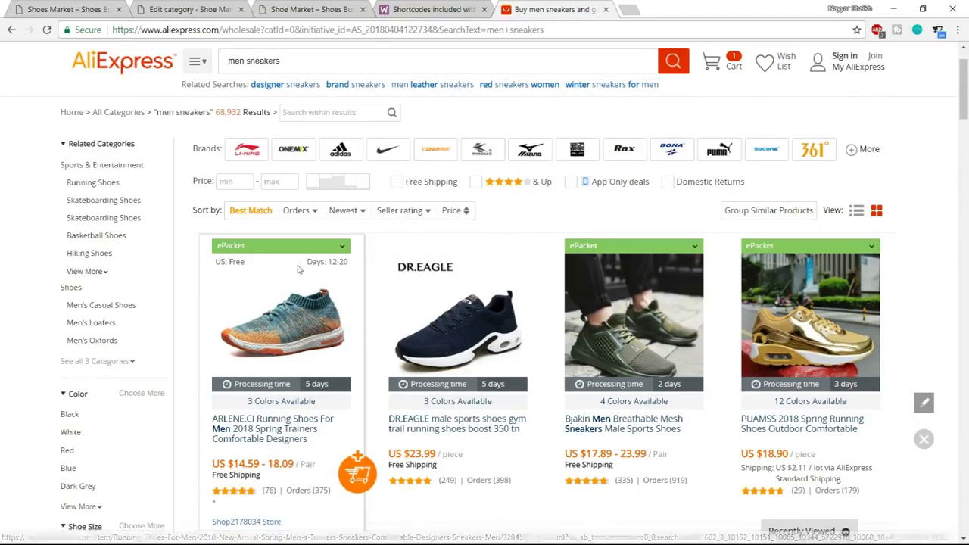
drag(308, 262, 347, 262)
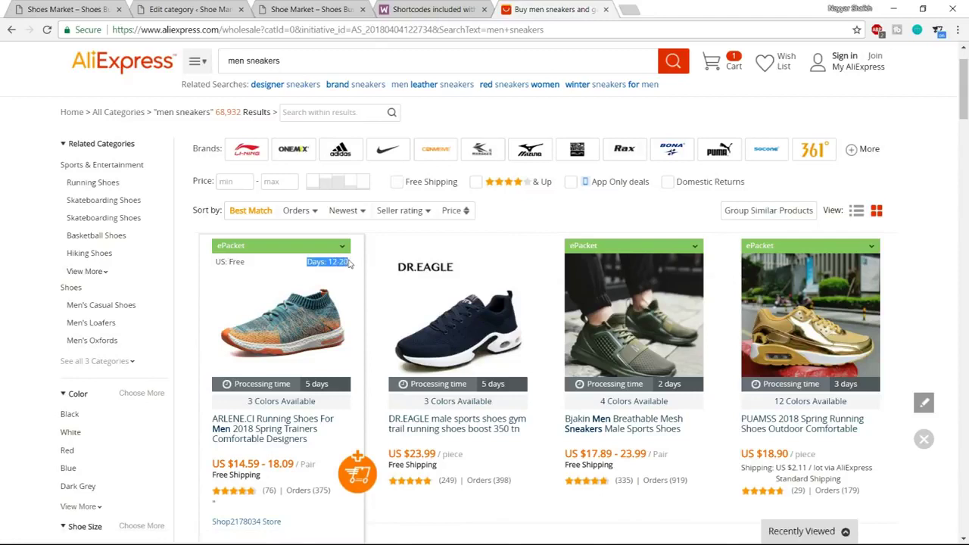
click(342, 261)
mouse_move(275, 253)
drag(254, 248, 215, 248)
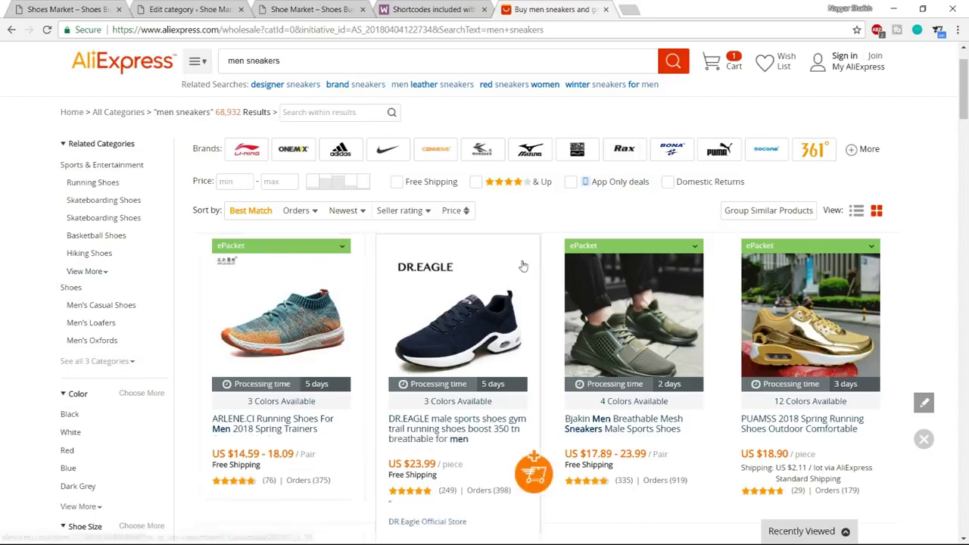
scroll(808, 295, down, 2)
scroll(833, 299, down, 3)
scroll(964, 303, up, 2)
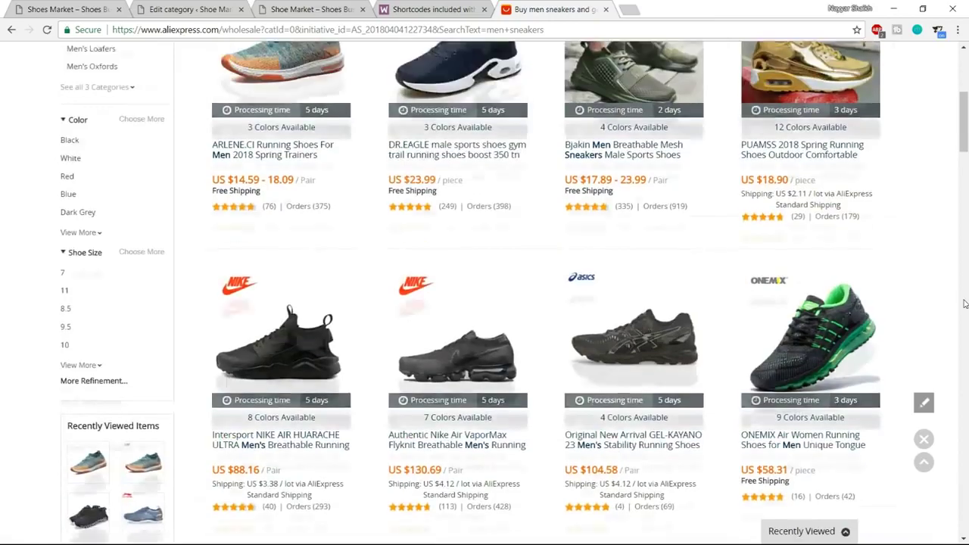
scroll(964, 303, up, 3)
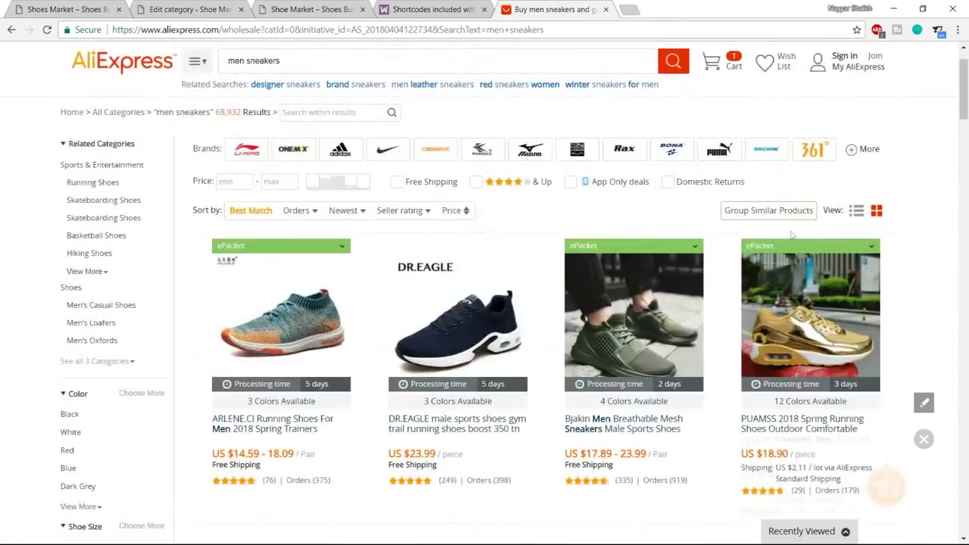
drag(775, 246, 744, 248)
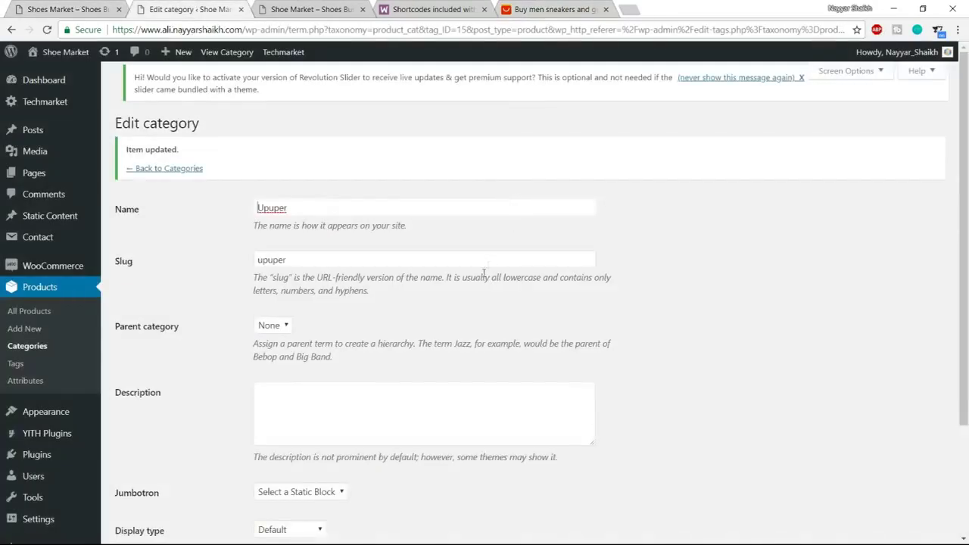
- Add a new product category named Fehem with slug fehem
scroll(483, 272, down, 4)
scroll(472, 370, up, 4)
click(180, 171)
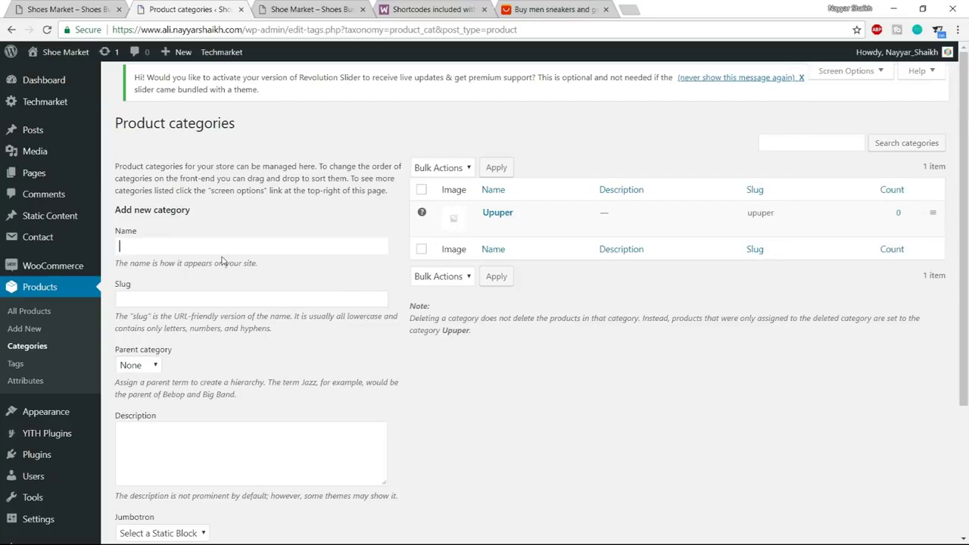
click(221, 300)
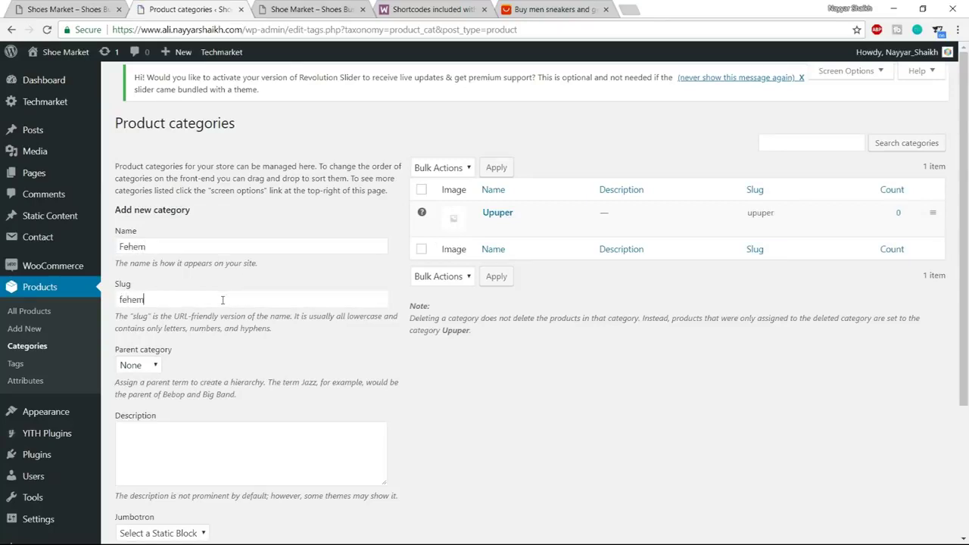
scroll(222, 378, down, 3)
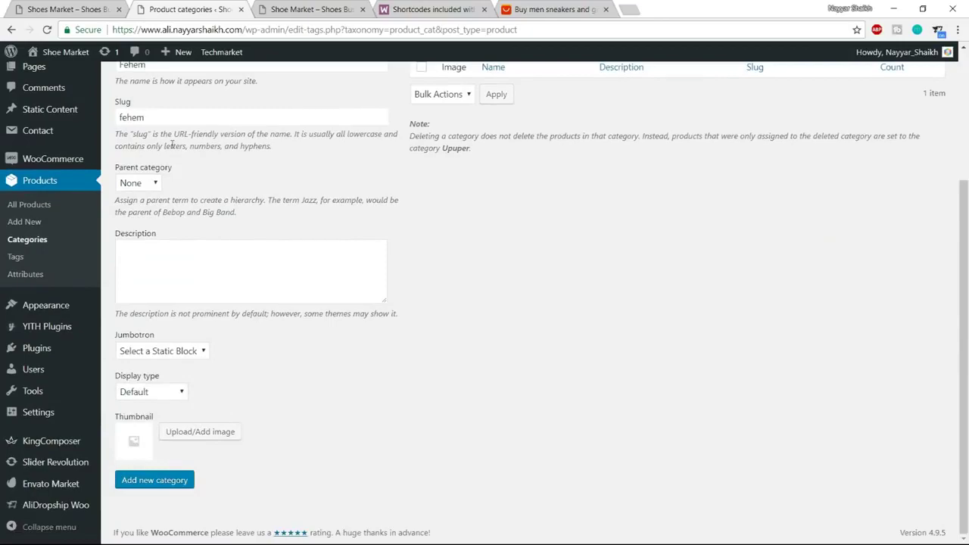
scroll(167, 192, up, 3)
double_click(131, 121)
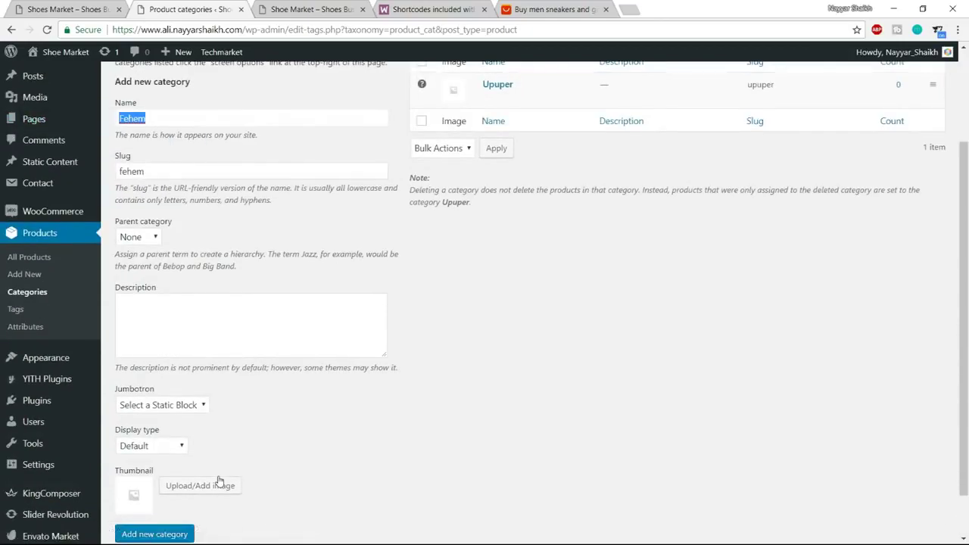
scroll(218, 481, down, 3)
click(161, 482)
scroll(523, 265, up, 3)
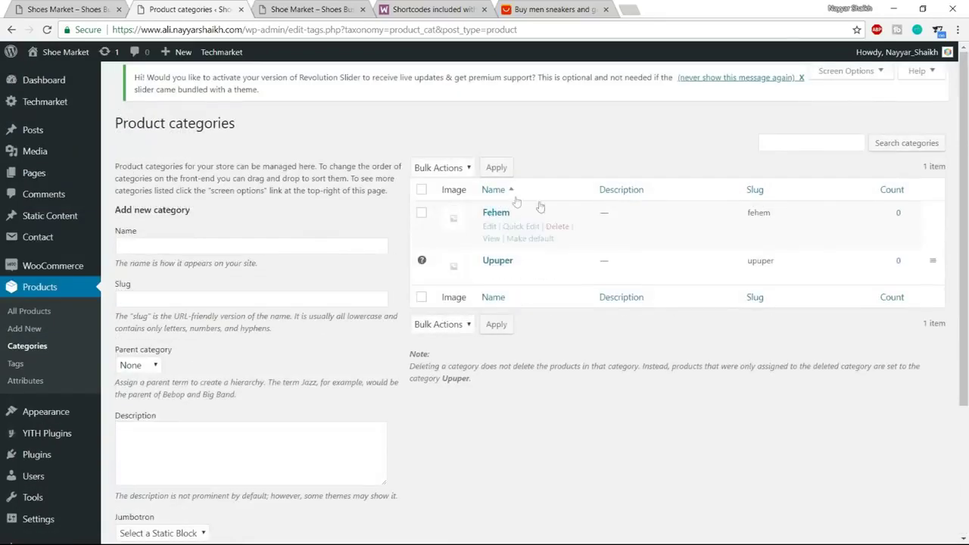
click(557, 8)
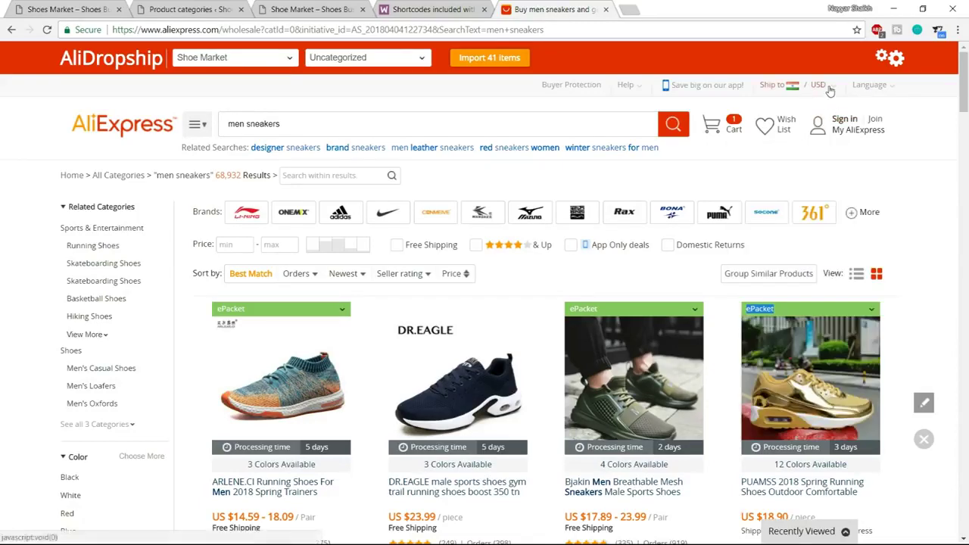
- Keep currency as US$ USD, set Ship to United States, and save
mouse_move(826, 106)
scroll(817, 239, down, 3)
scroll(816, 238, up, 3)
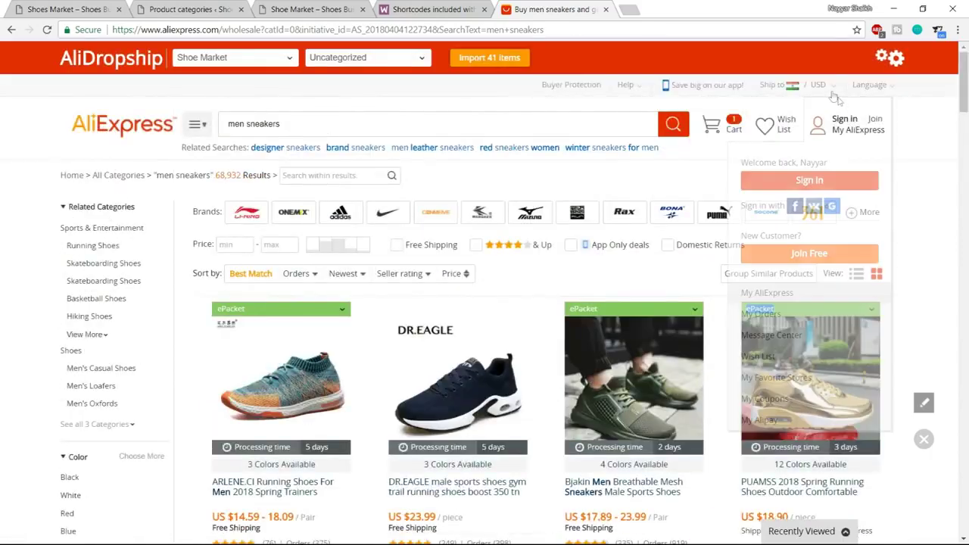
mouse_move(836, 88)
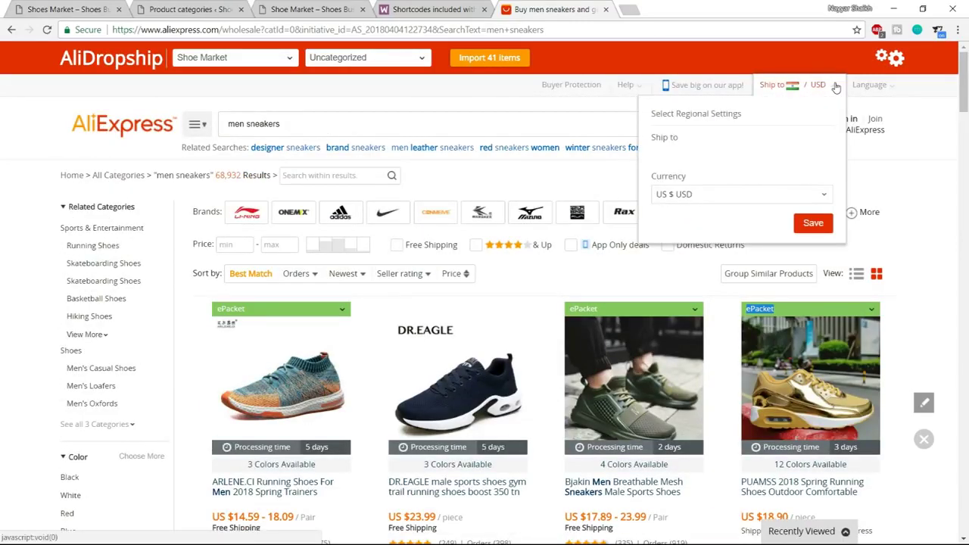
click(709, 199)
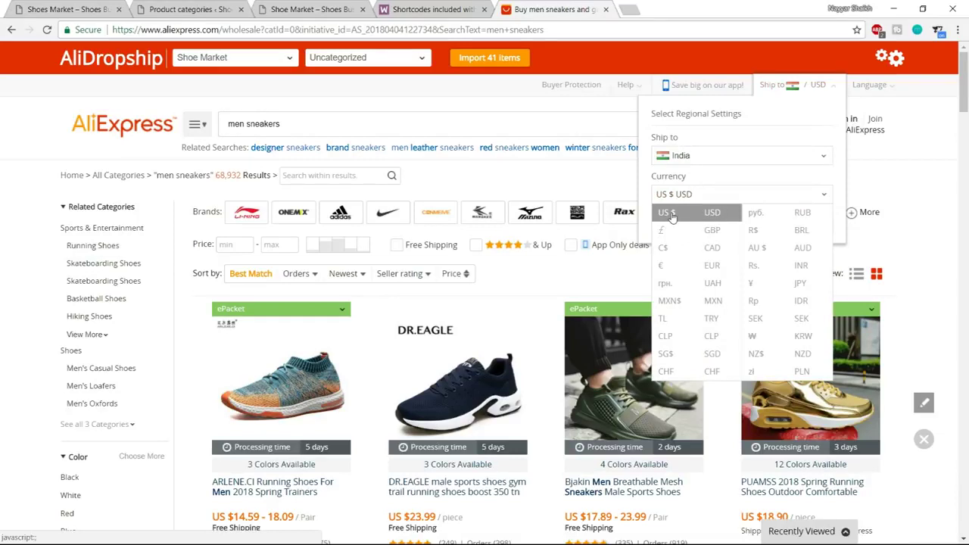
click(670, 217)
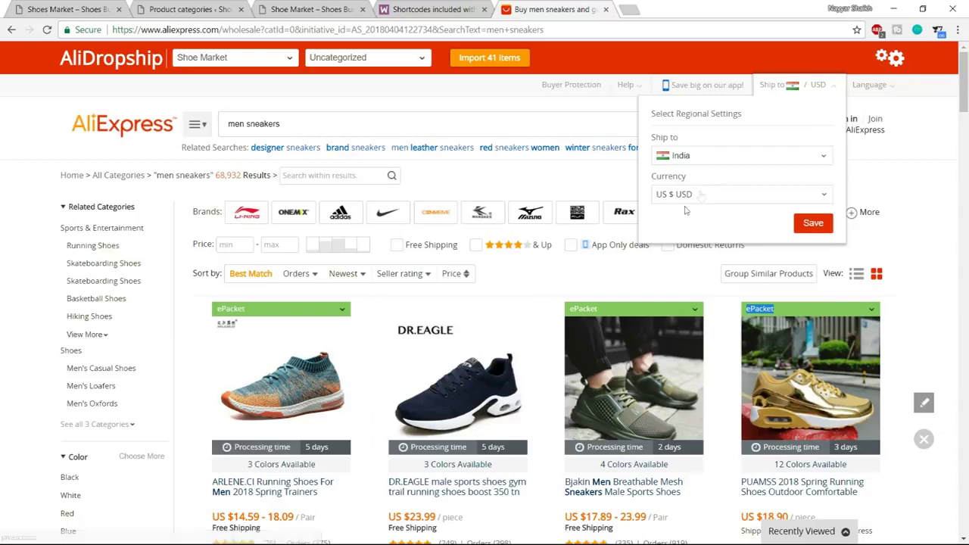
click(712, 156)
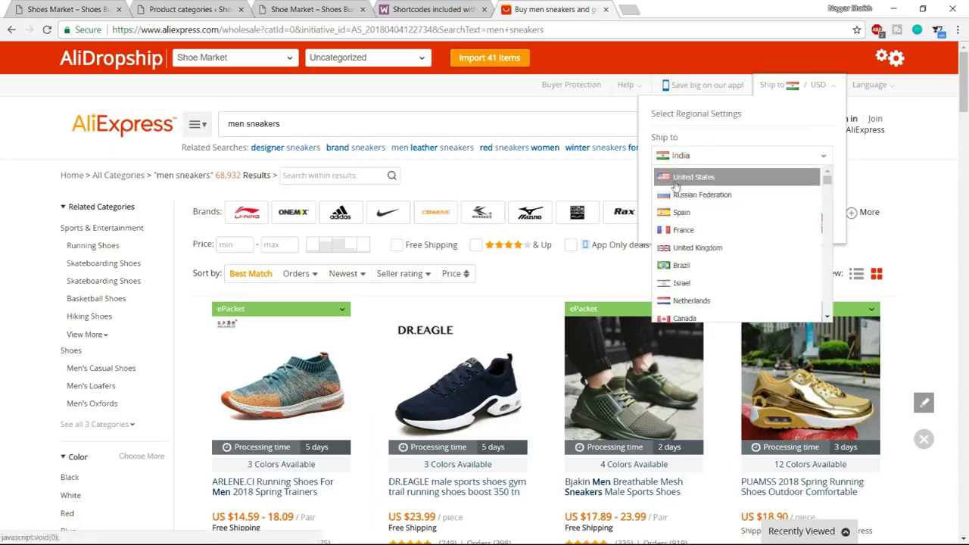
click(678, 180)
click(823, 230)
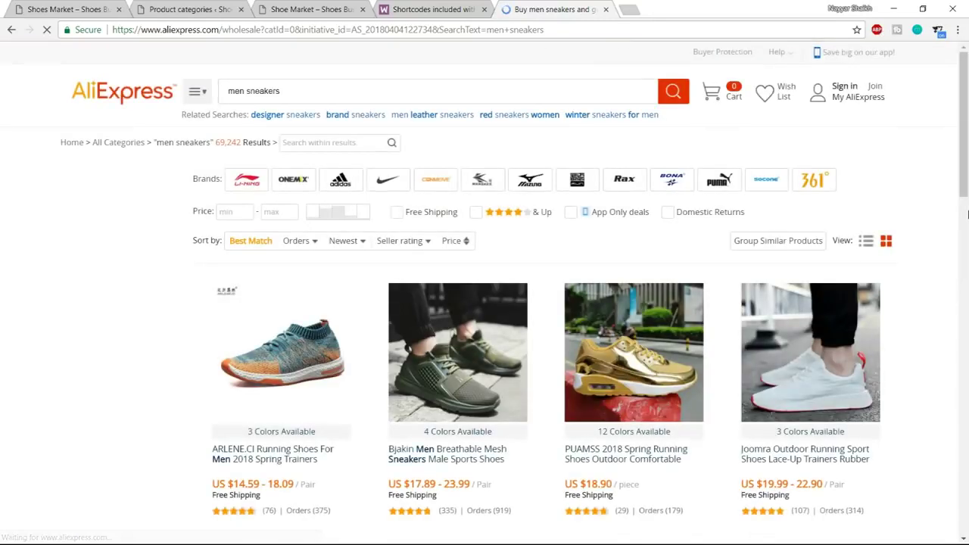
- Check the first product's USD price range and recheck the currency list without changing it
scroll(485, 344, down, 3)
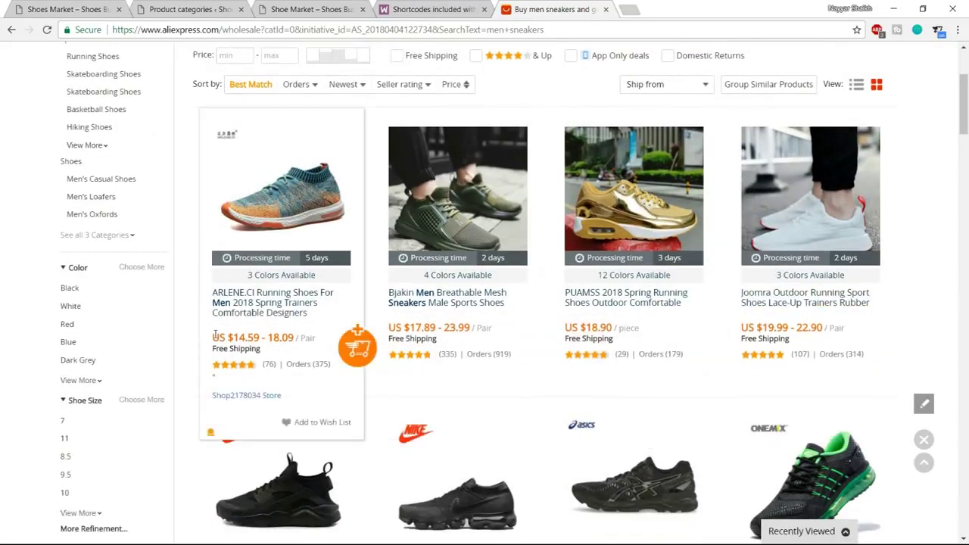
drag(212, 336, 283, 333)
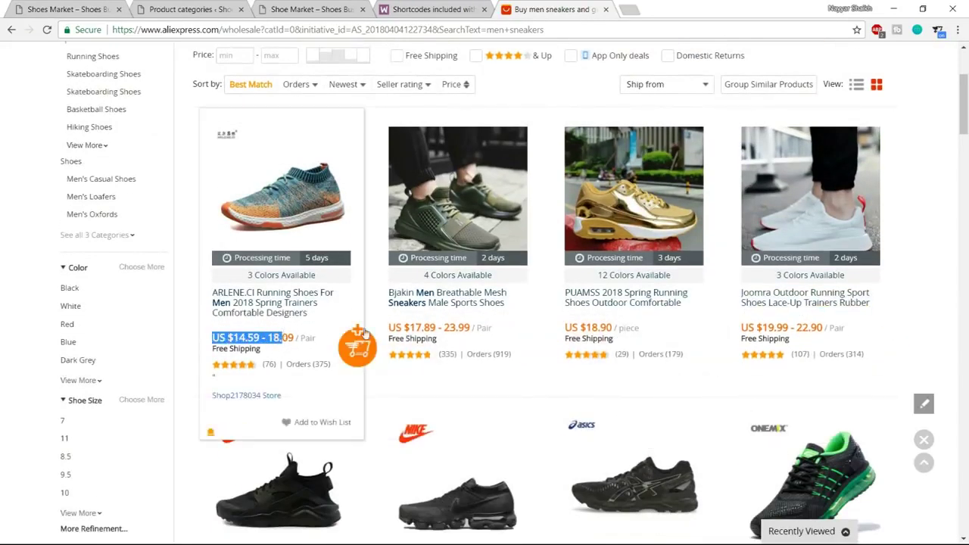
scroll(945, 287, up, 3)
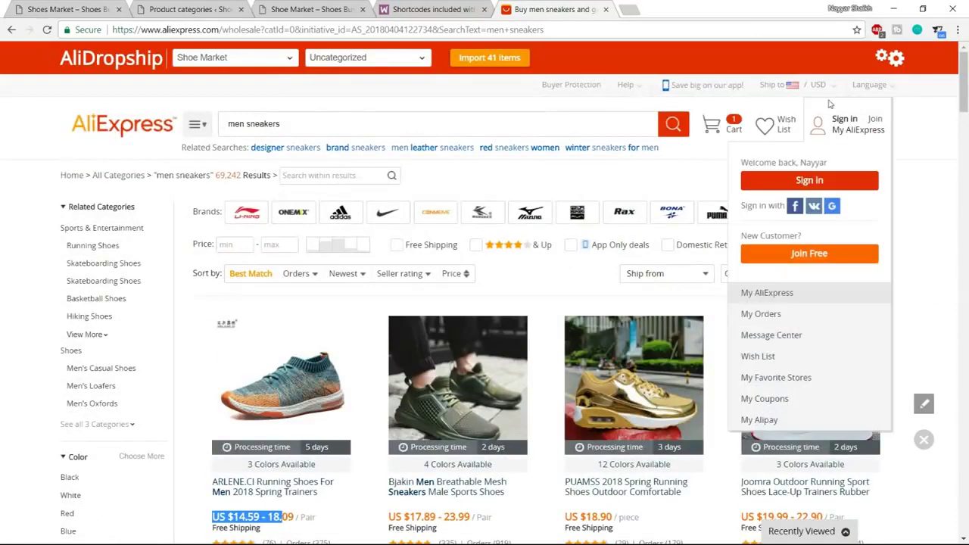
click(802, 86)
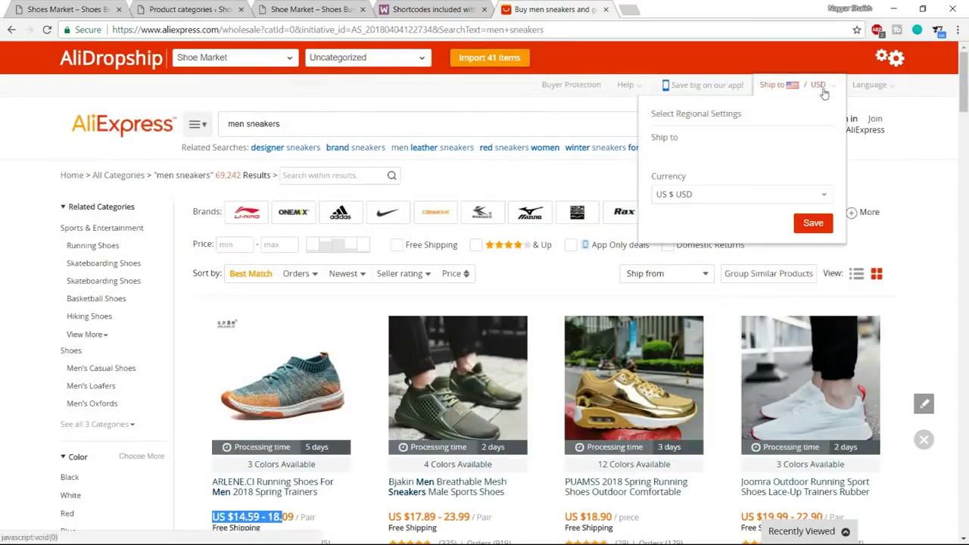
click(745, 196)
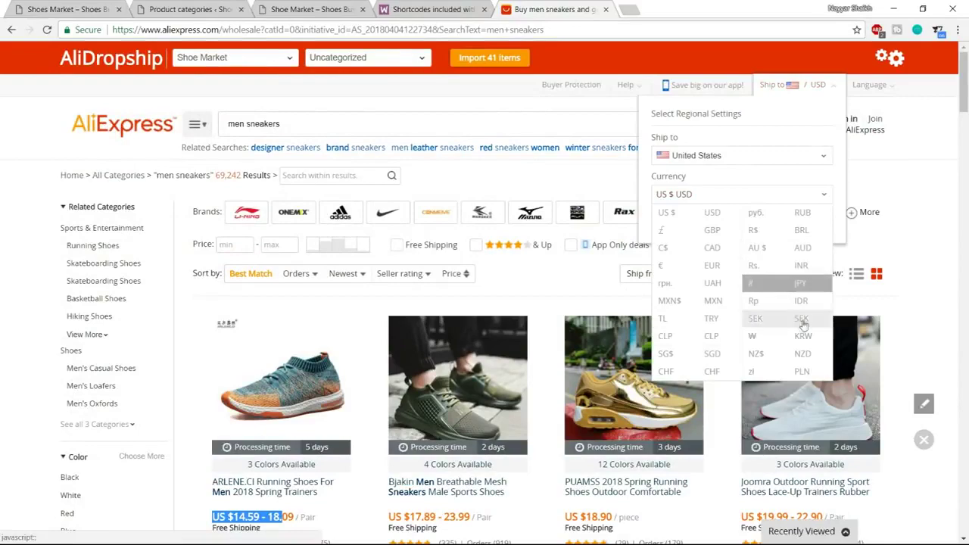
click(910, 179)
scroll(967, 212, down, 2)
scroll(908, 189, up, 2)
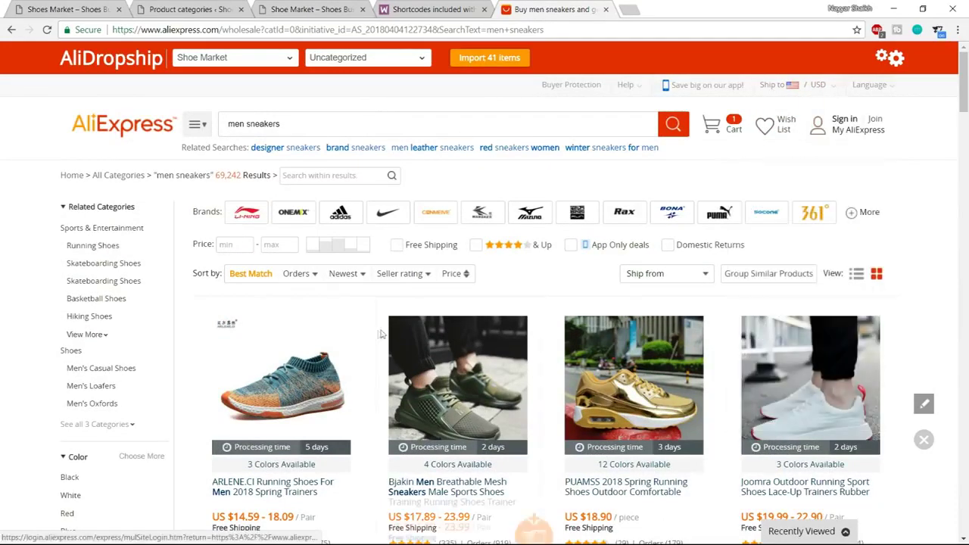
scroll(259, 307, down, 2)
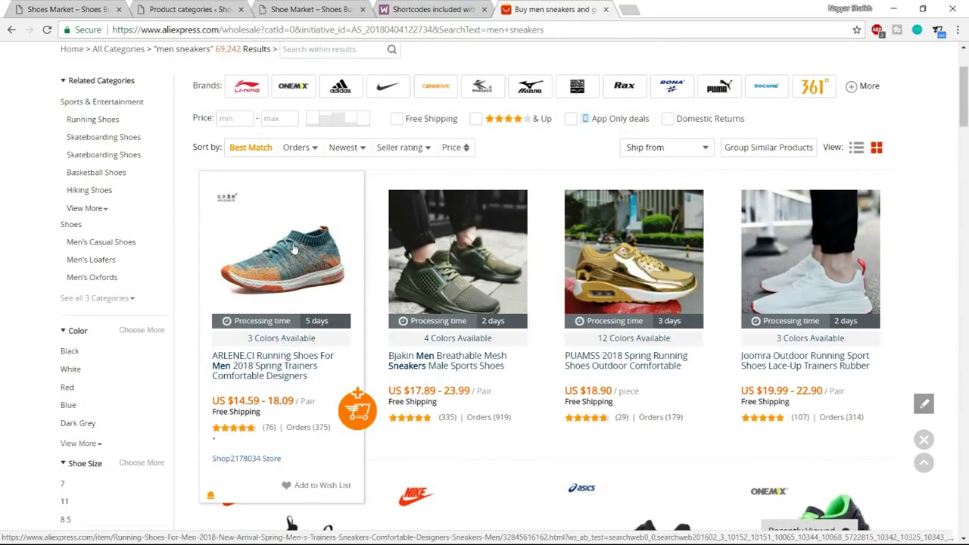
- Open the ARLENE.CI running shoes page and preview the blue/orange, black-grey and Gray colours
click(288, 243)
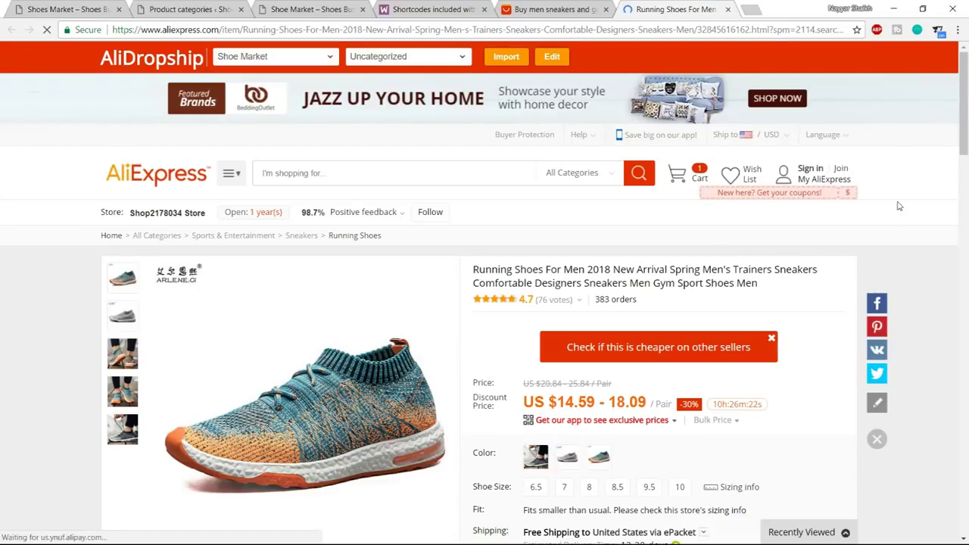
scroll(688, 333, down, 2)
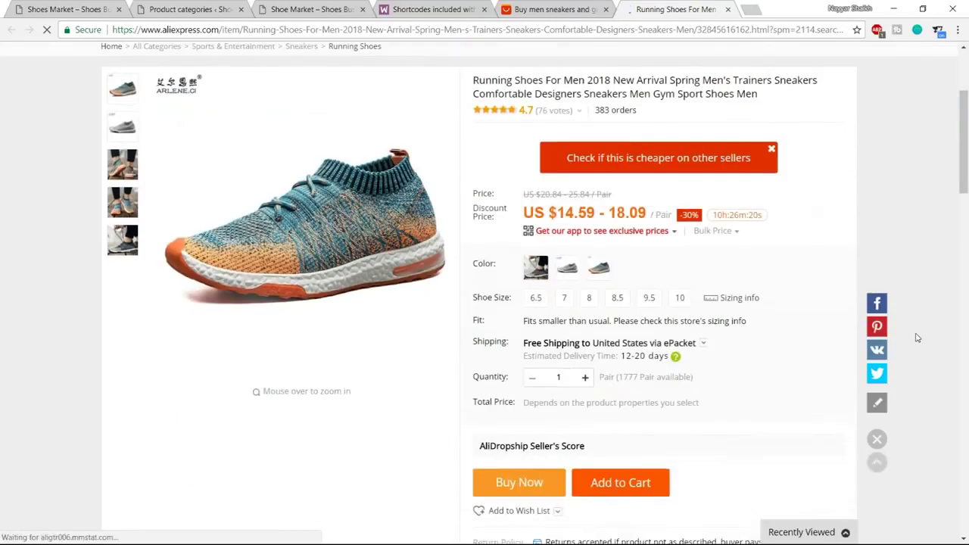
click(598, 330)
click(535, 331)
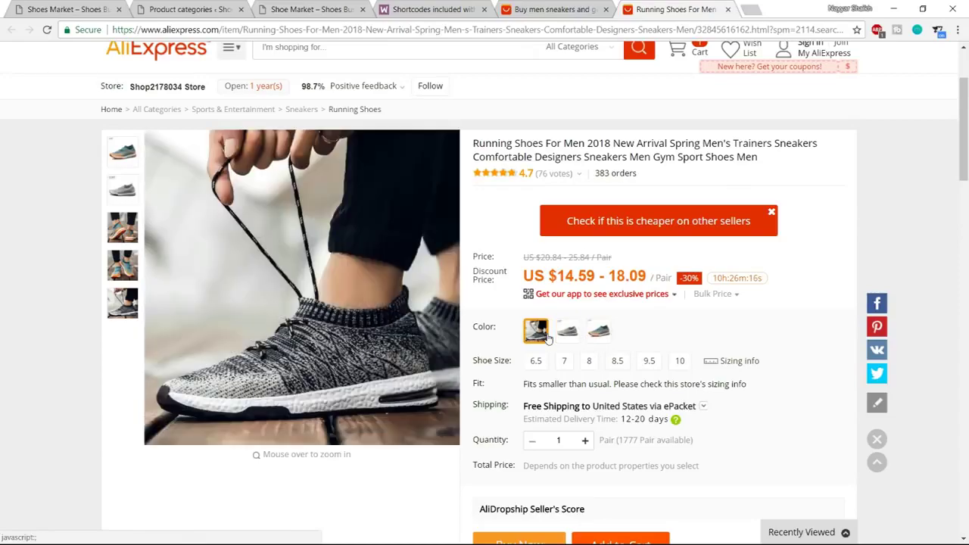
click(576, 338)
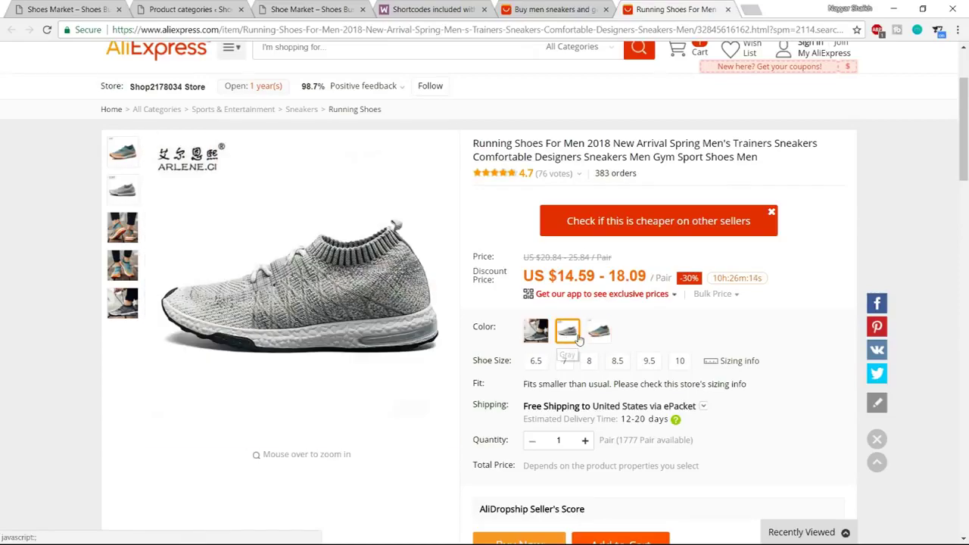
click(598, 331)
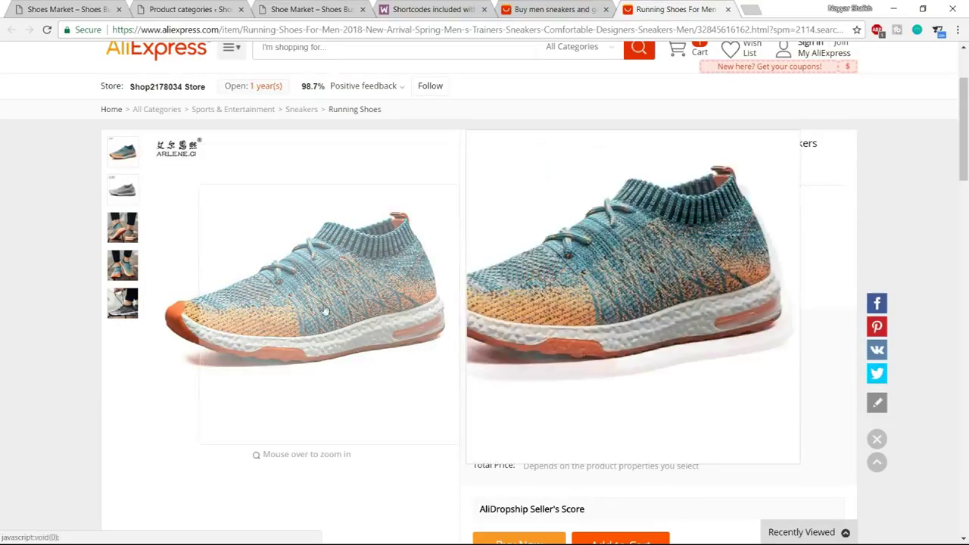
- Check the United States via ePacket shipping line and bring up the shipping destination options
scroll(915, 303, down, 1)
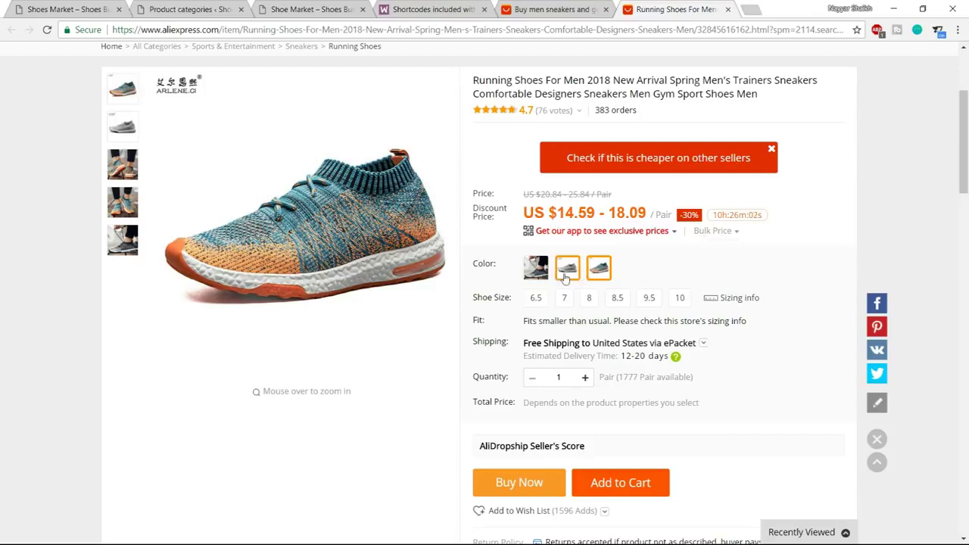
mouse_move(603, 294)
scroll(738, 351, down, 1)
double_click(491, 278)
click(748, 280)
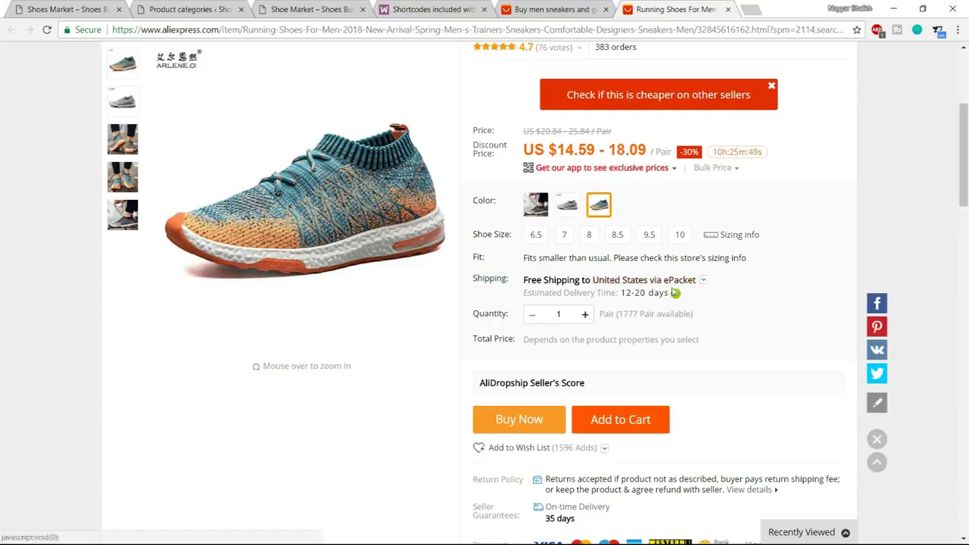
scroll(757, 288, up, 4)
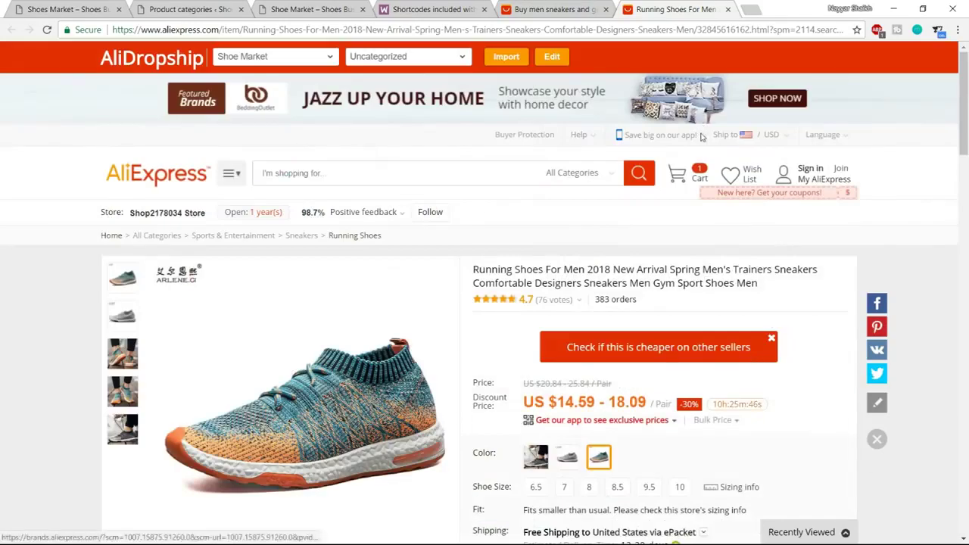
scroll(913, 449, down, 2)
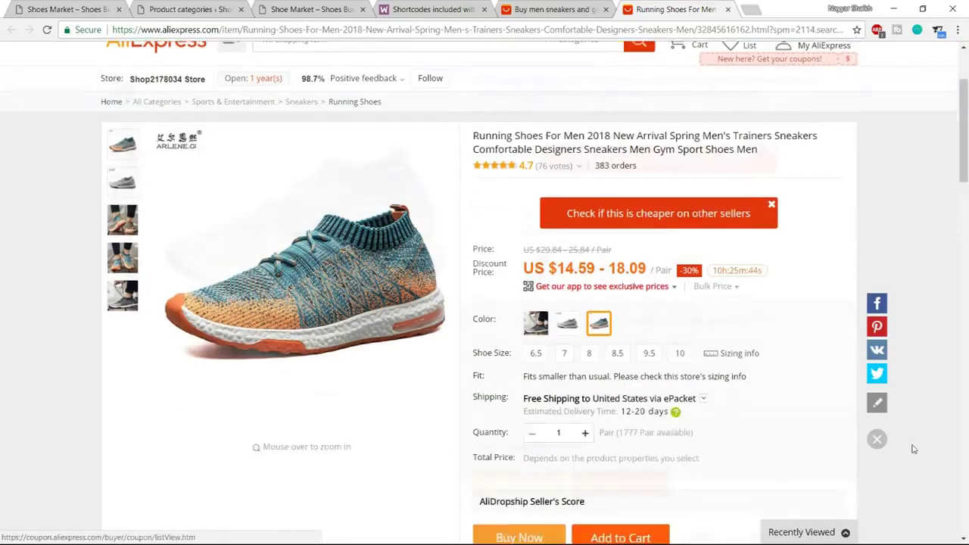
scroll(913, 449, down, 1)
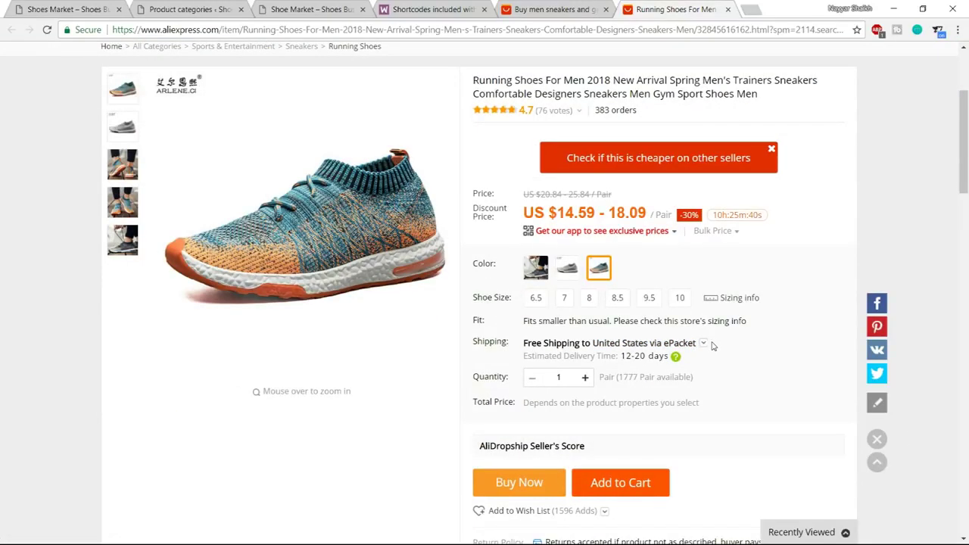
scroll(712, 345, down, 1)
click(669, 280)
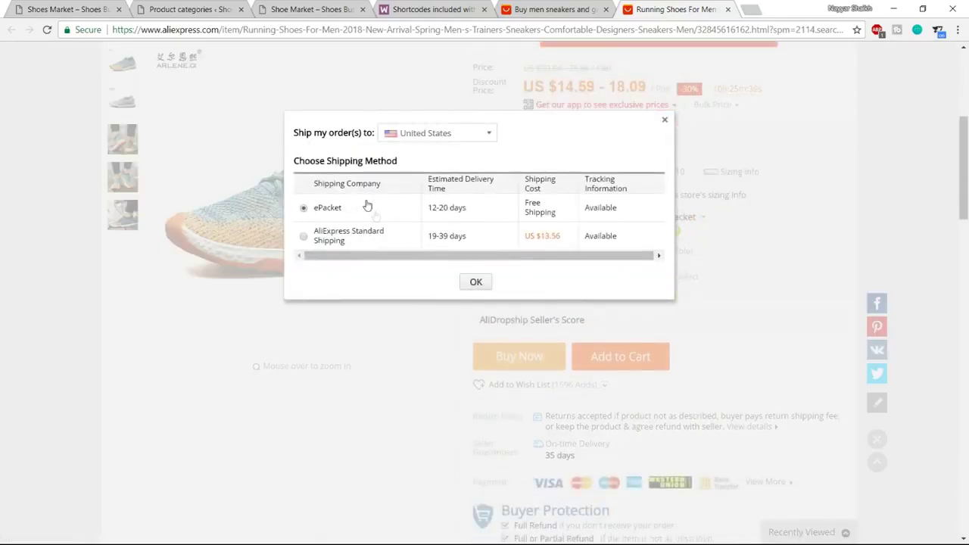
- Switch the destination to India, check the free China Post Air Mail option, then close
click(429, 133)
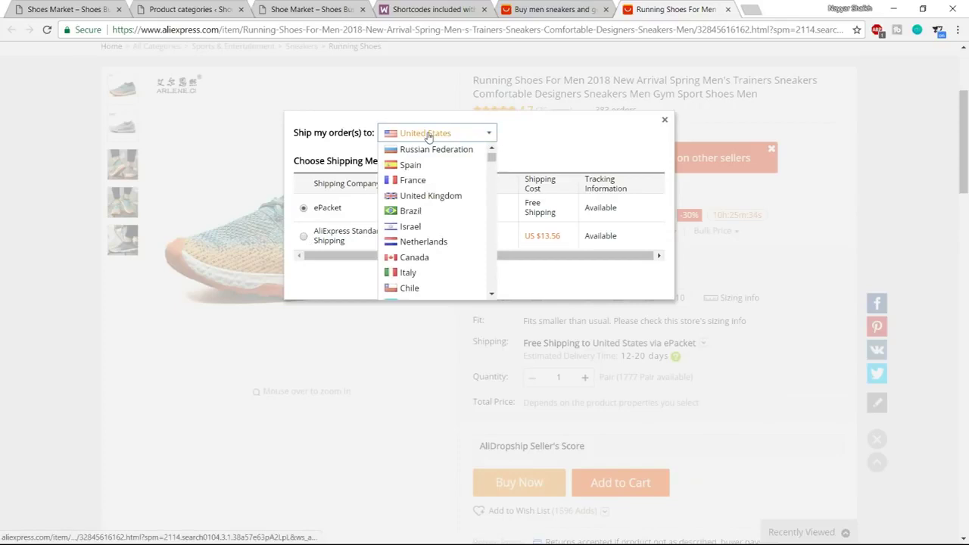
scroll(437, 269, down, 5)
scroll(439, 191, up, 3)
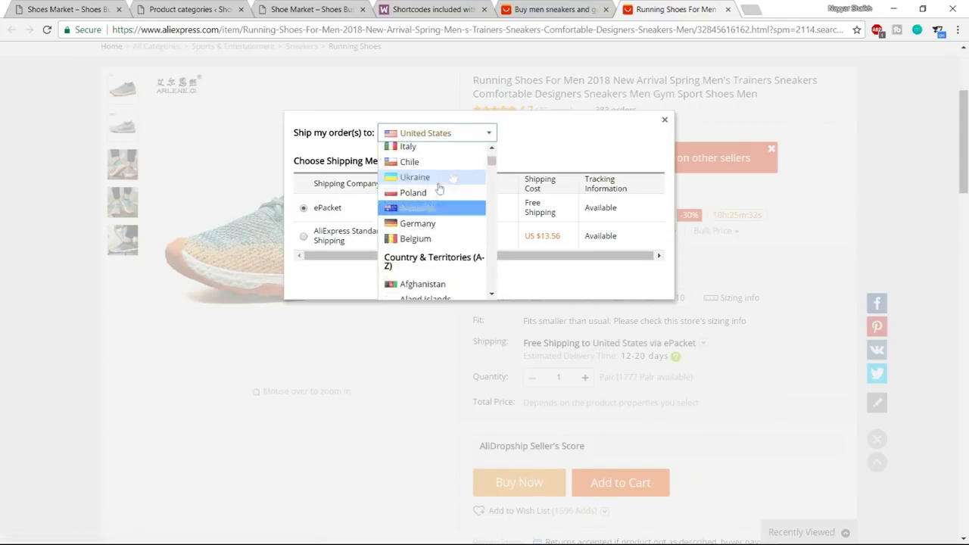
scroll(449, 253, down, 8)
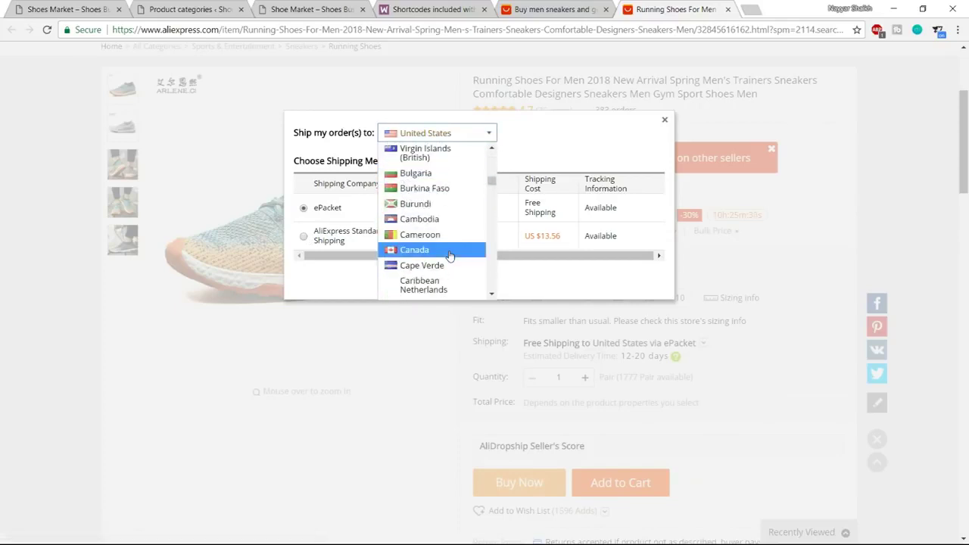
scroll(454, 250, down, 6)
scroll(464, 241, down, 8)
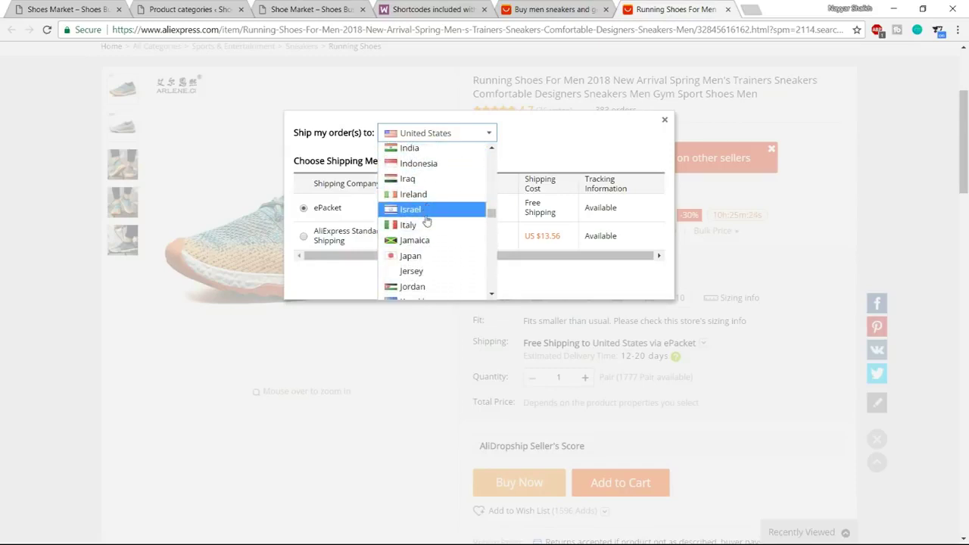
click(416, 149)
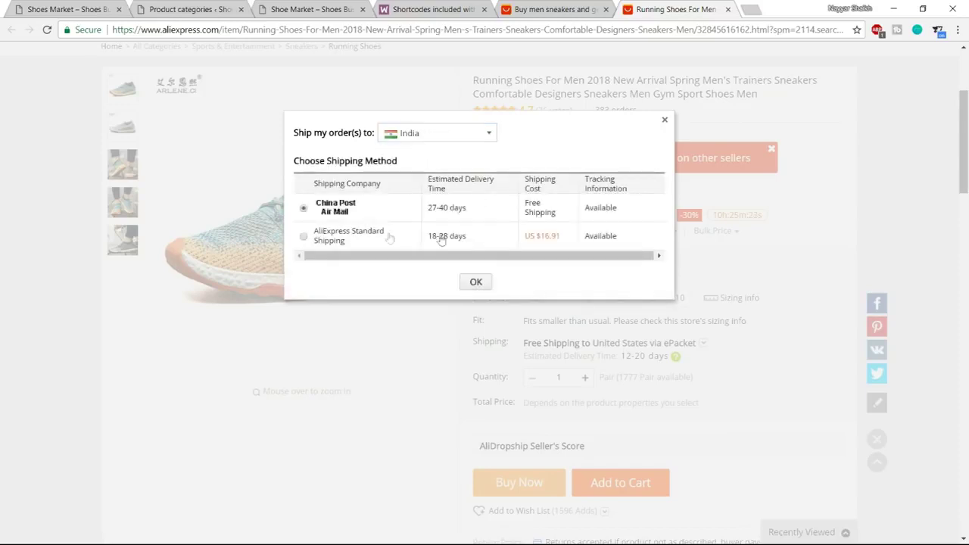
drag(522, 201, 564, 227)
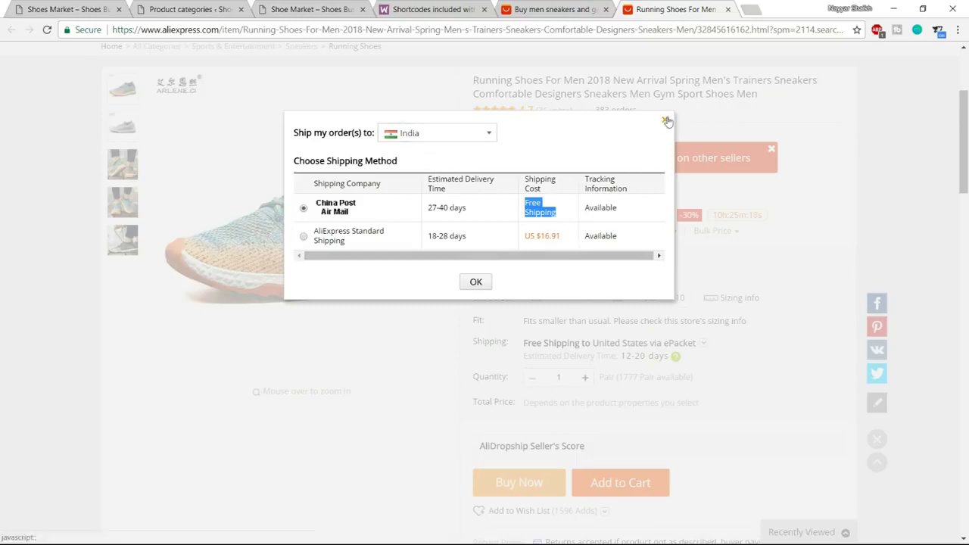
click(663, 119)
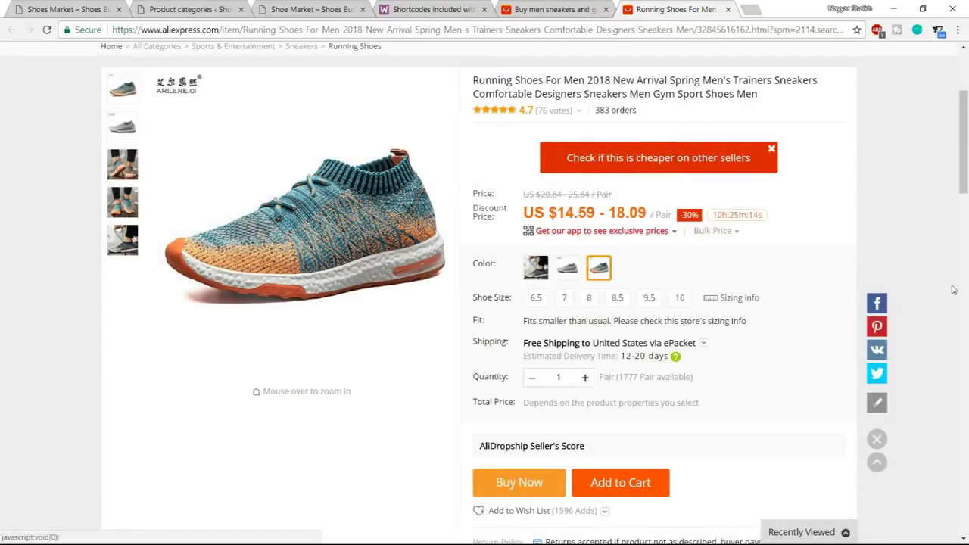
- Scroll through the Product Details and show the shoe's customer Feedback
scroll(944, 272, down, 6)
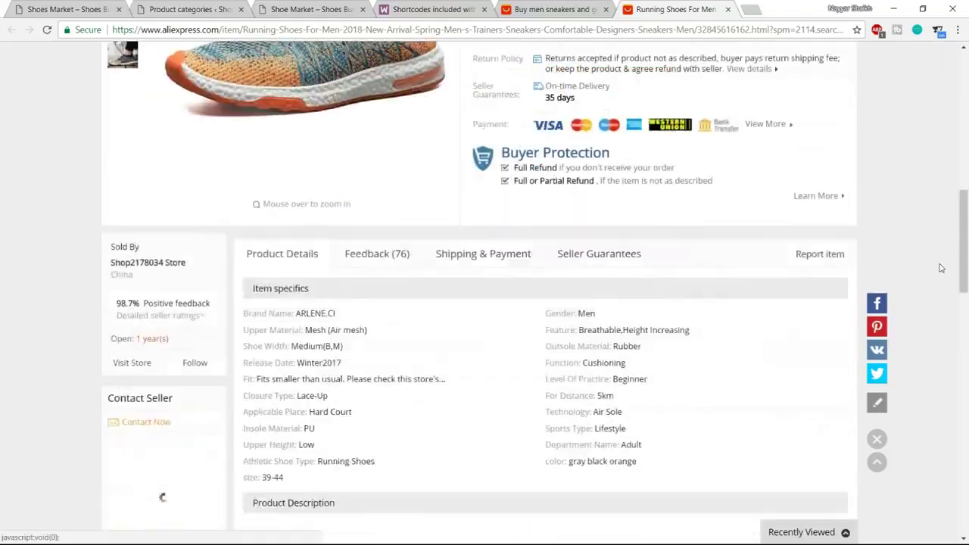
scroll(941, 268, down, 1)
scroll(431, 252, down, 7)
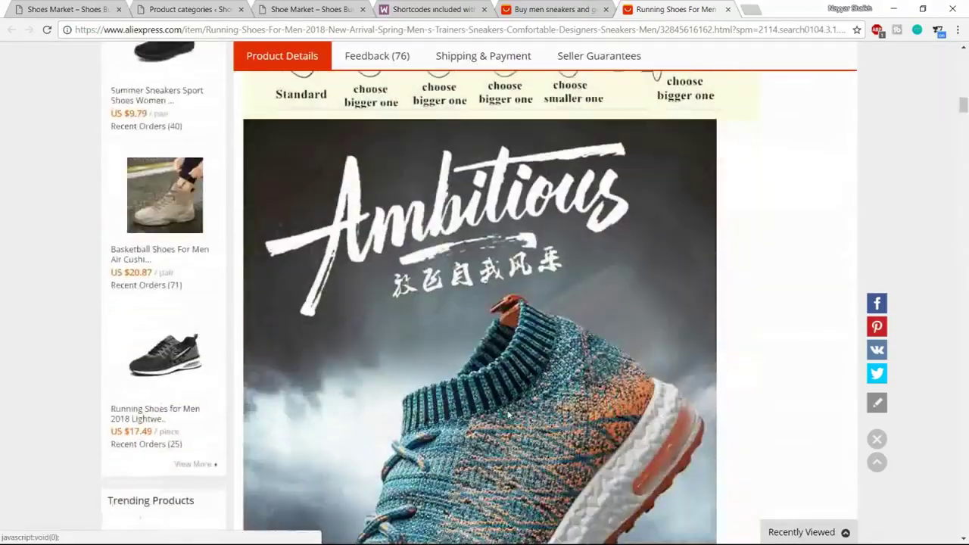
scroll(508, 414, down, 5)
drag(964, 121, 951, 168)
scroll(919, 268, up, 15)
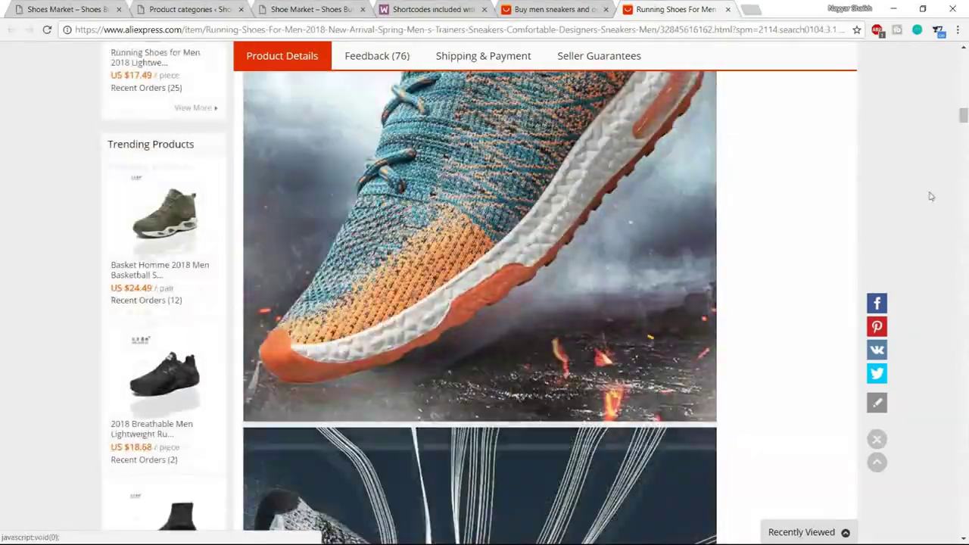
scroll(919, 268, up, 6)
scroll(919, 268, down, 3)
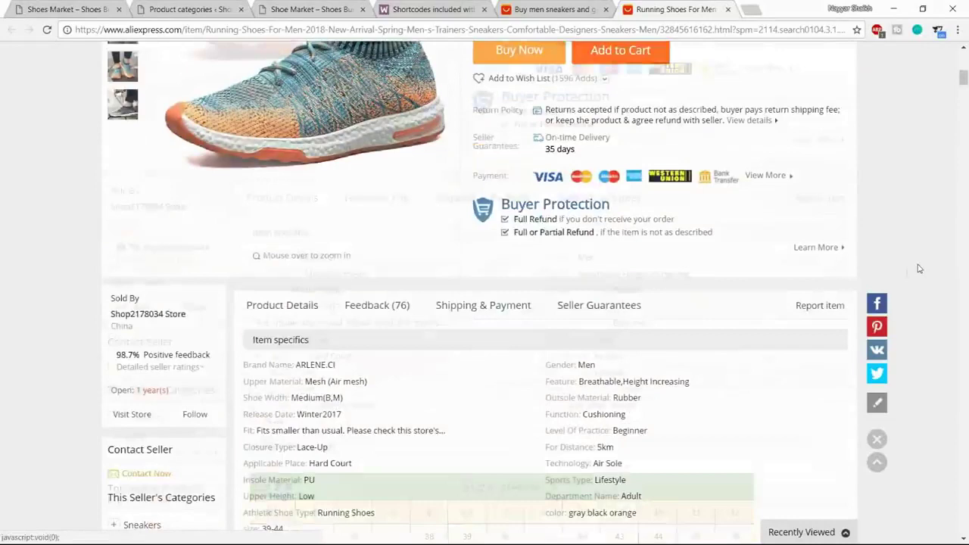
click(383, 204)
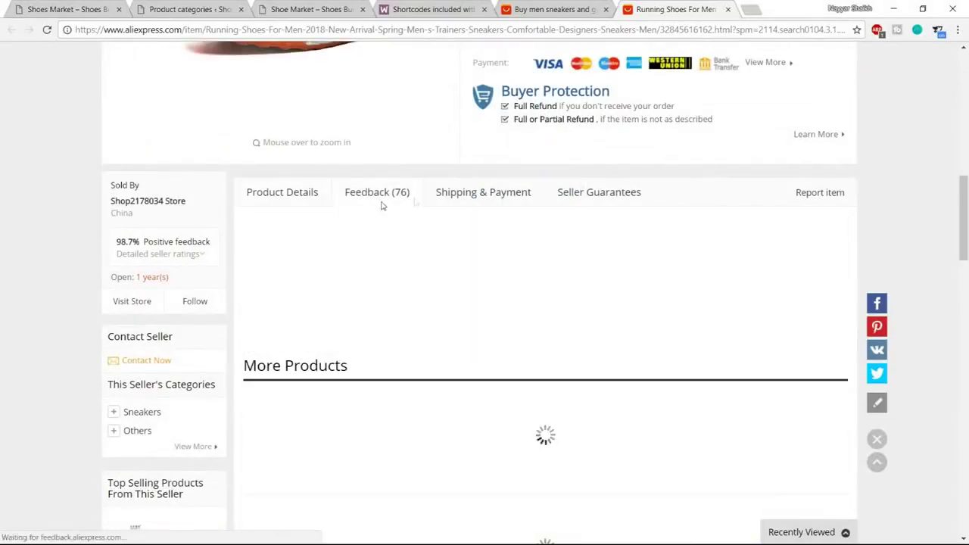
- Show Shipping & Payment and check the free ePacket shipping to the United States
click(491, 196)
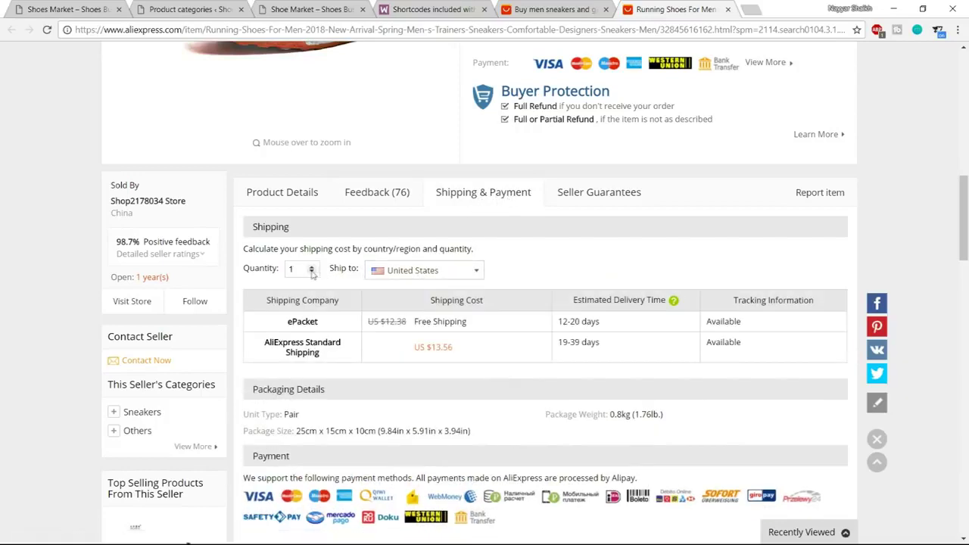
click(418, 270)
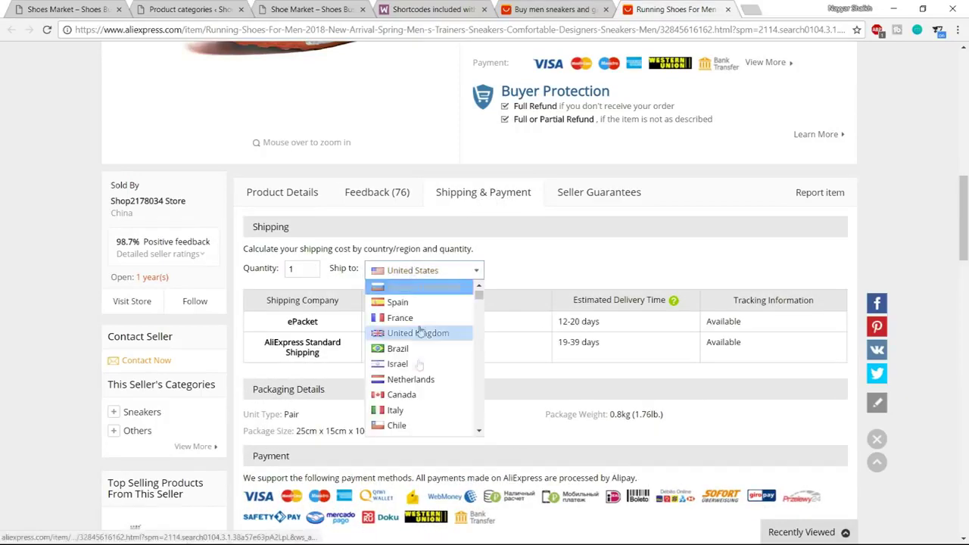
click(415, 274)
drag(312, 326, 527, 323)
click(527, 322)
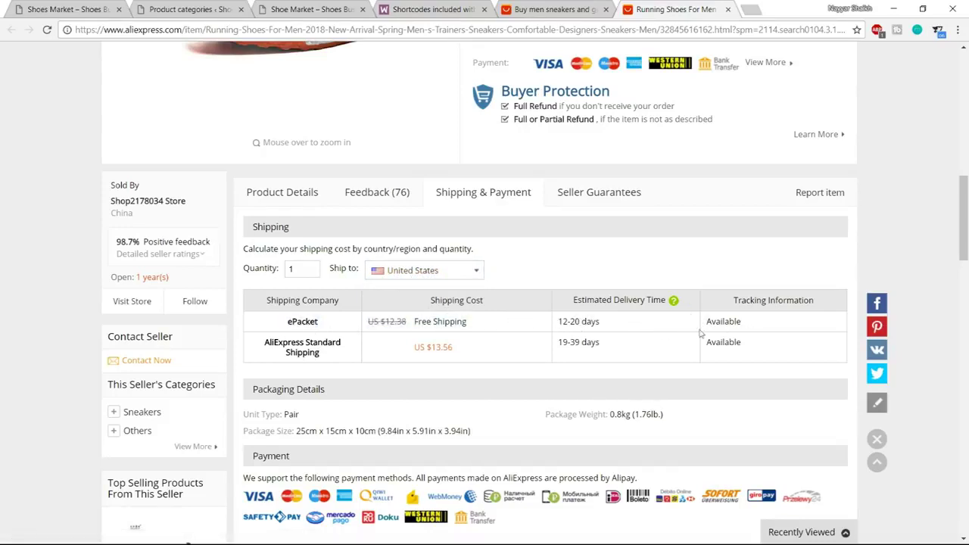
scroll(729, 322, up, 10)
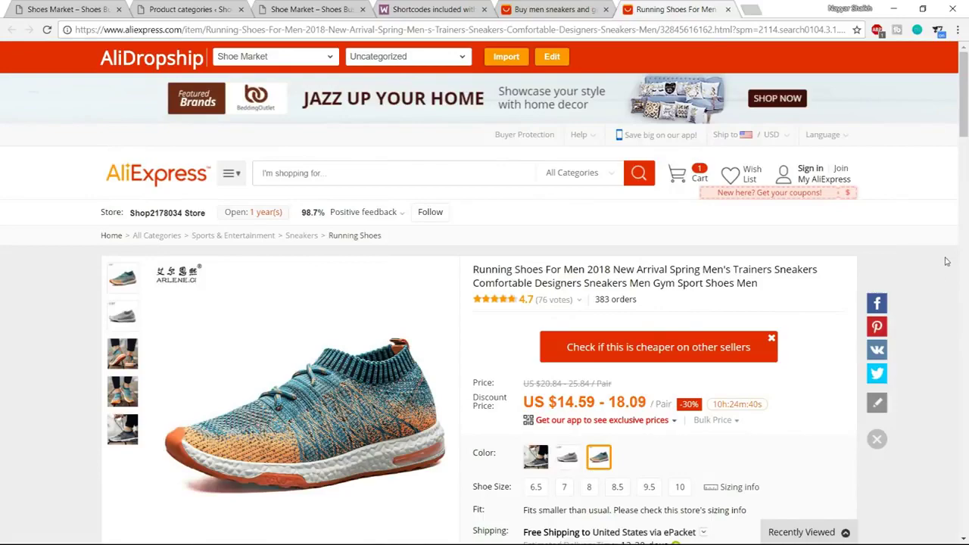
scroll(946, 260, down, 2)
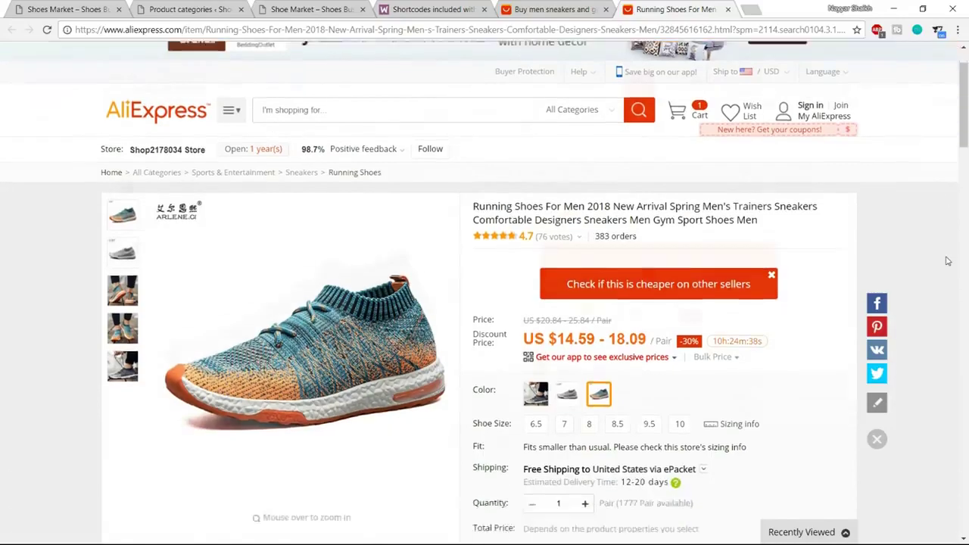
scroll(945, 262, up, 2)
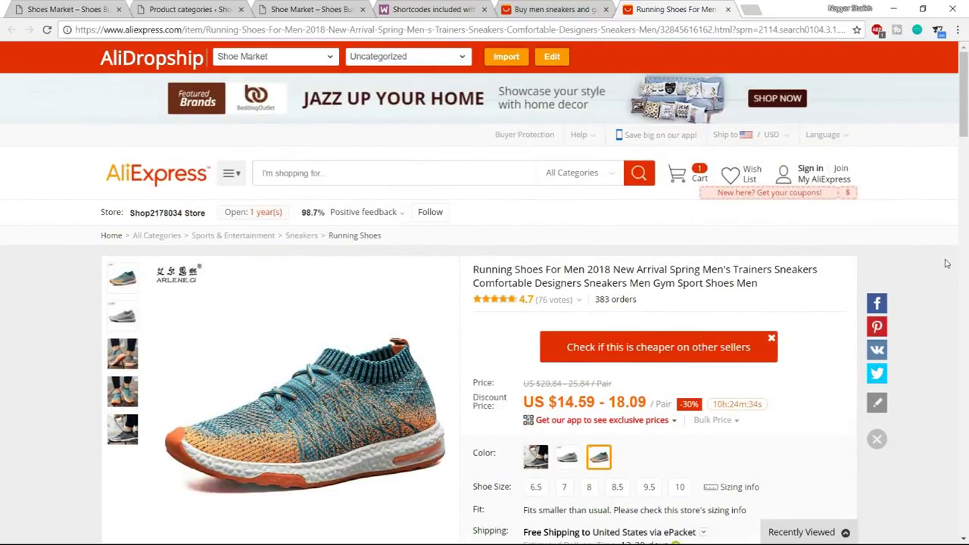
drag(560, 401, 675, 402)
click(949, 262)
- Set the import category to Upuper and open the AliDropship product editor
mouse_move(212, 454)
click(367, 58)
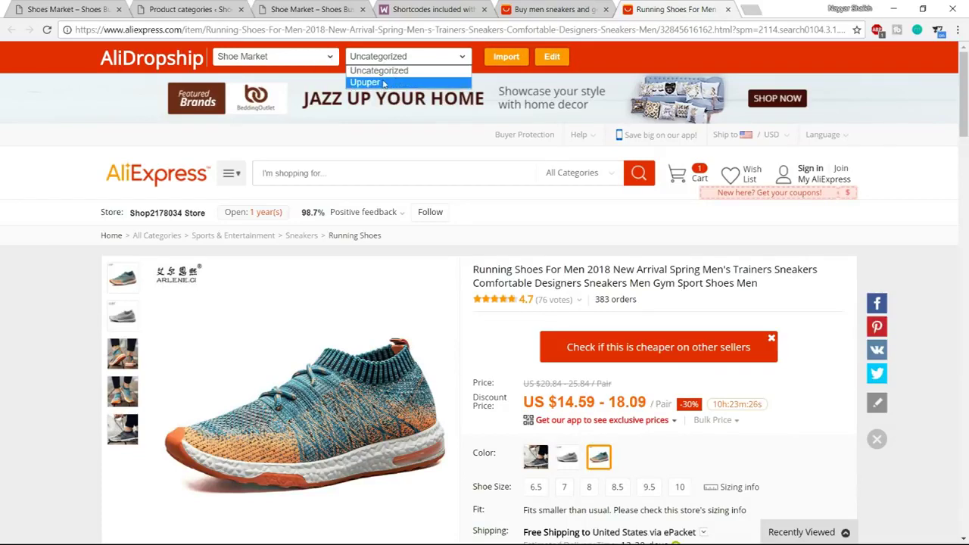
click(384, 83)
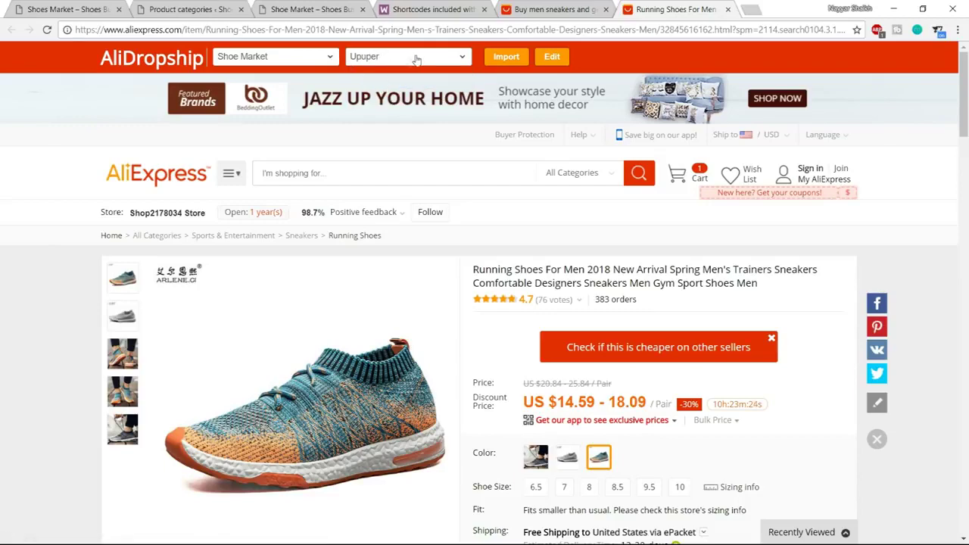
click(545, 66)
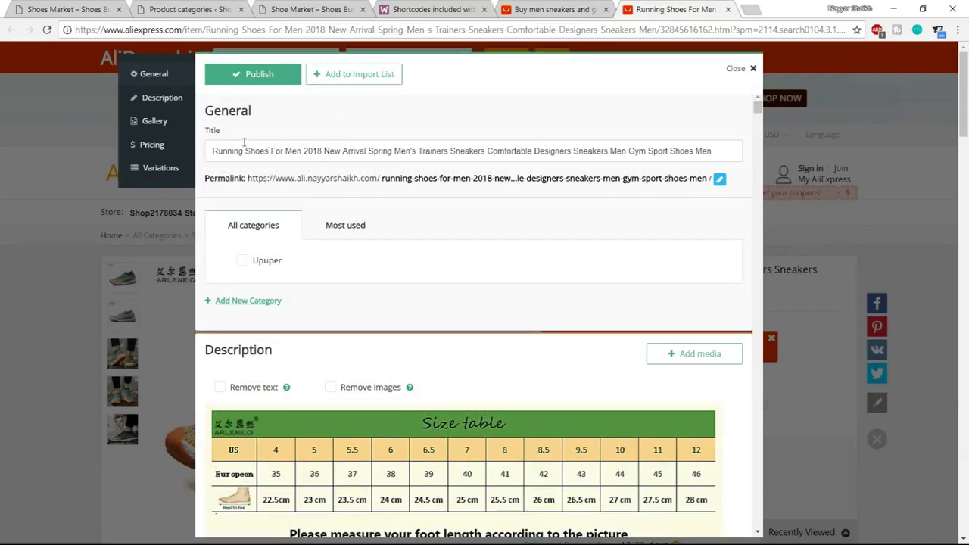
drag(214, 151, 744, 150)
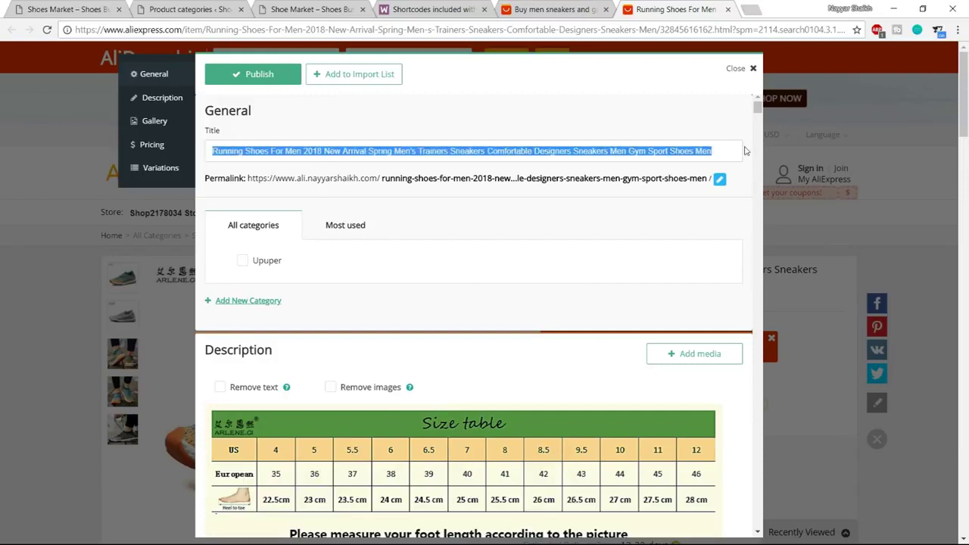
click(527, 168)
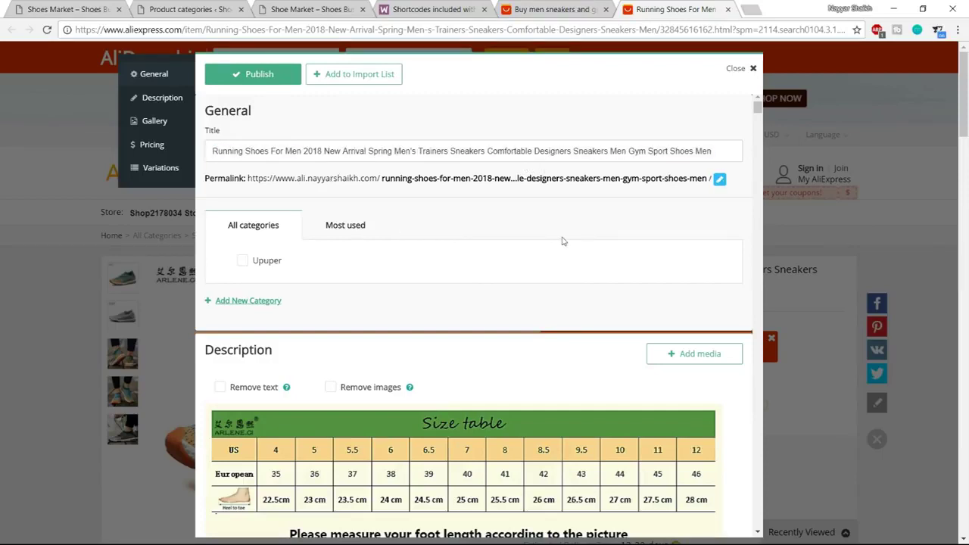
- Delete the size-table image from the Description editor
scroll(470, 331, down, 2)
scroll(470, 331, down, 3)
scroll(469, 332, up, 4)
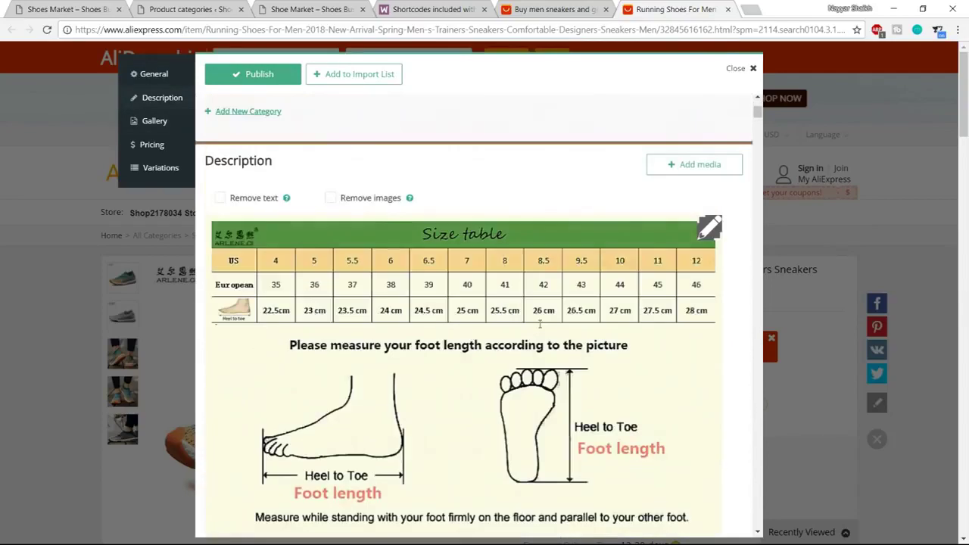
click(470, 332)
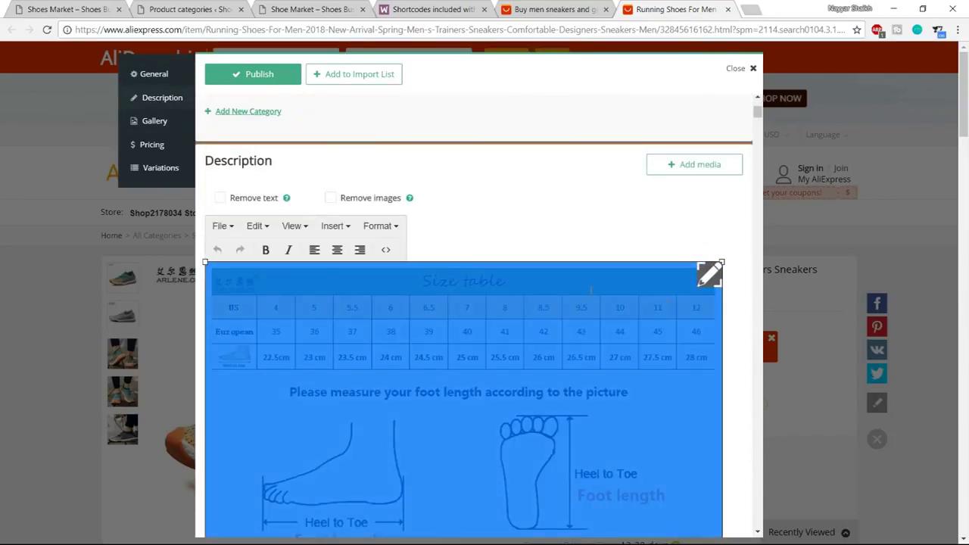
key(Delete)
- Review the import editor's remaining sections, including the 14.59 sale price and variations
scroll(591, 293, down, 5)
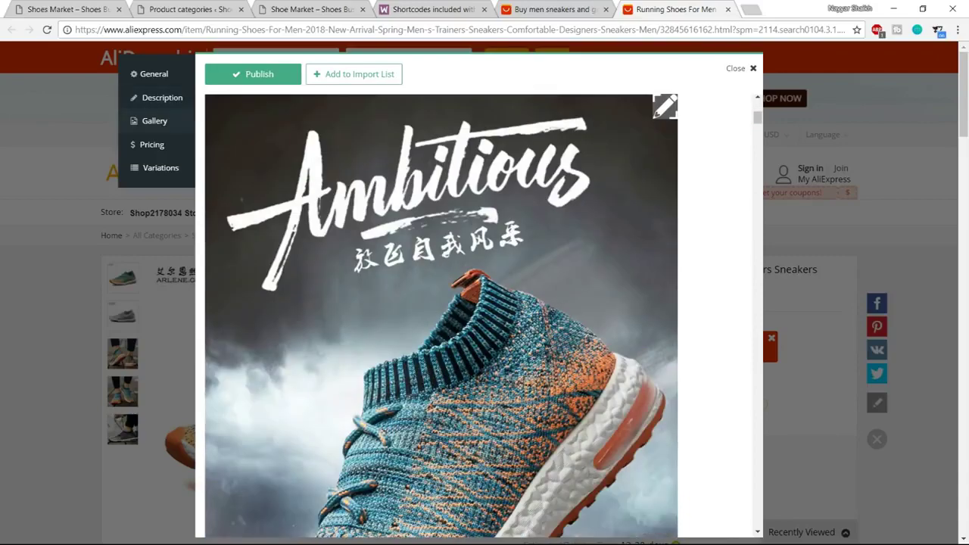
scroll(594, 390, up, 8)
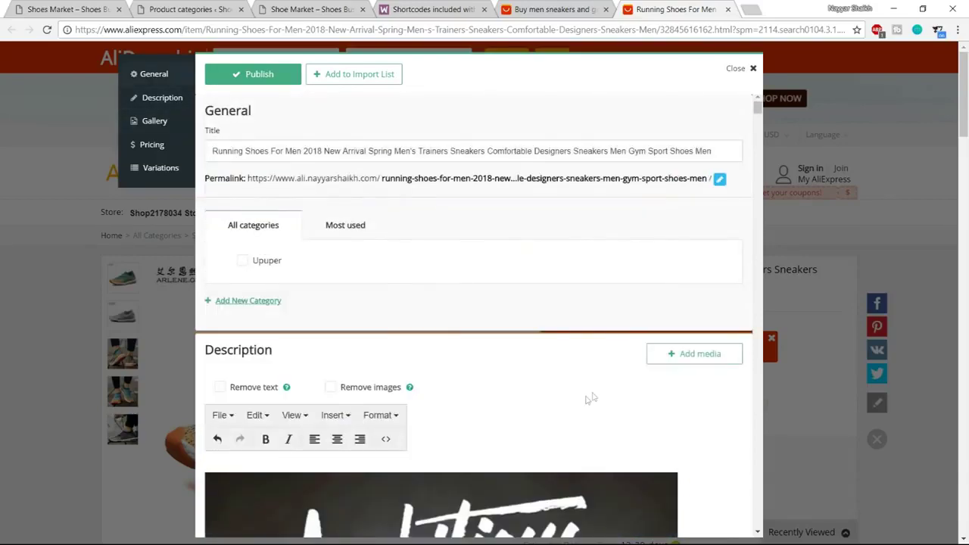
scroll(587, 397, down, 2)
scroll(586, 397, up, 2)
scroll(568, 333, down, 10)
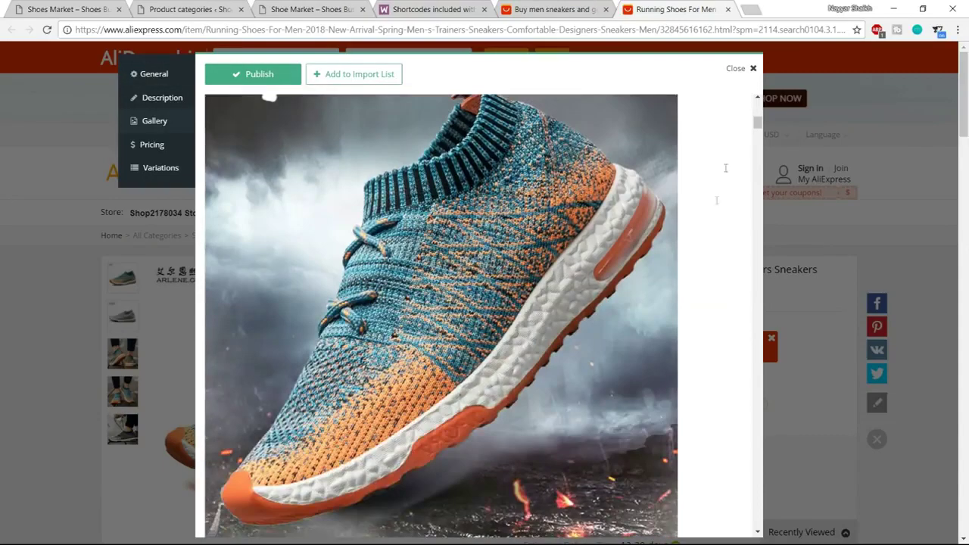
drag(758, 125, 769, 532)
scroll(582, 439, up, 10)
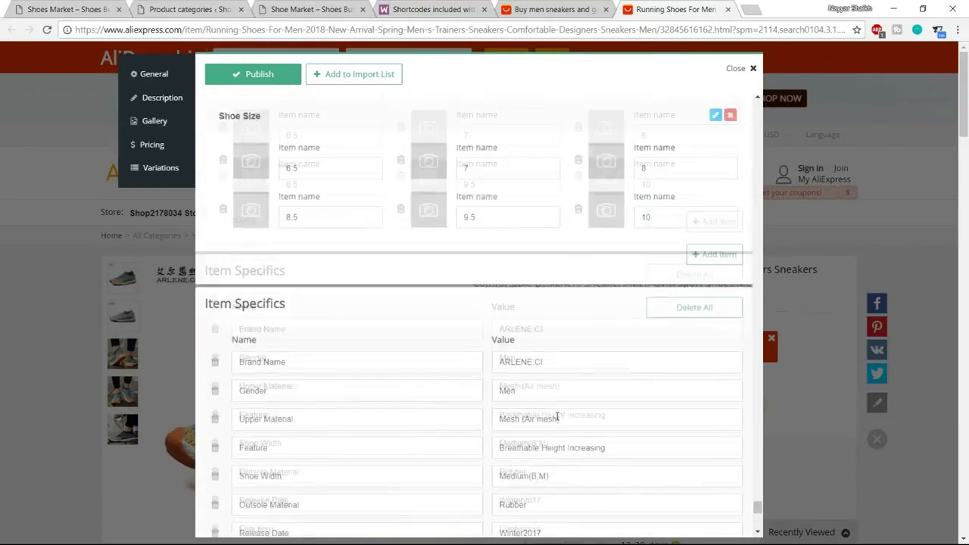
scroll(308, 317, down, 3)
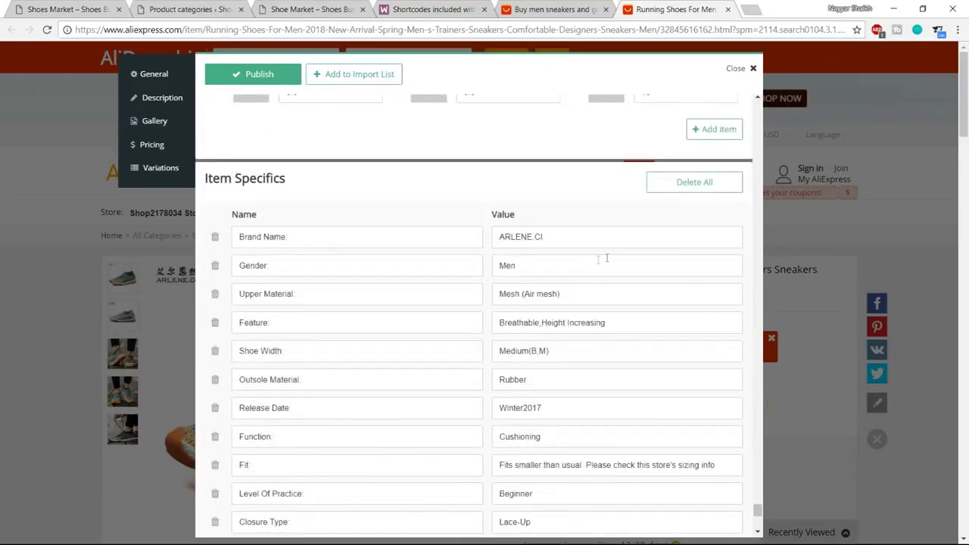
scroll(607, 258, up, 9)
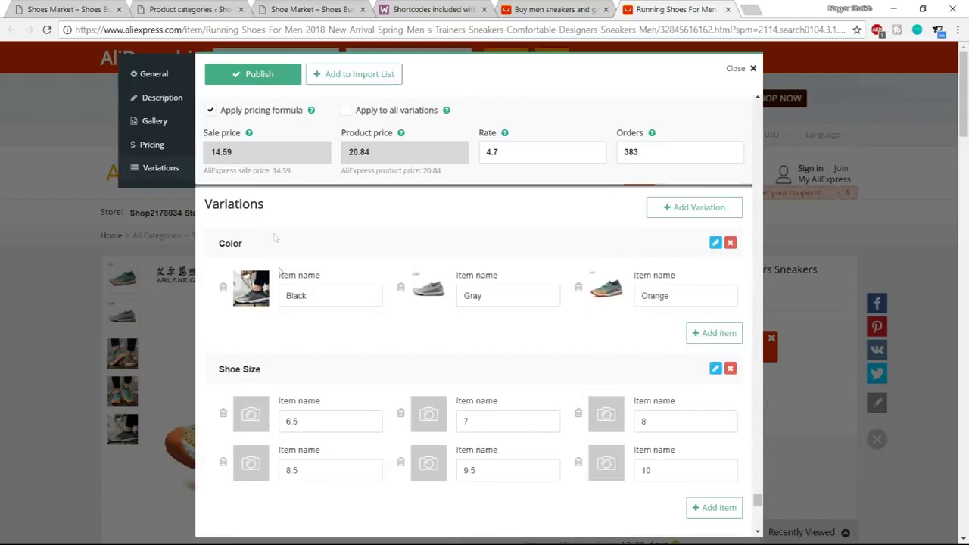
scroll(337, 389, down, 3)
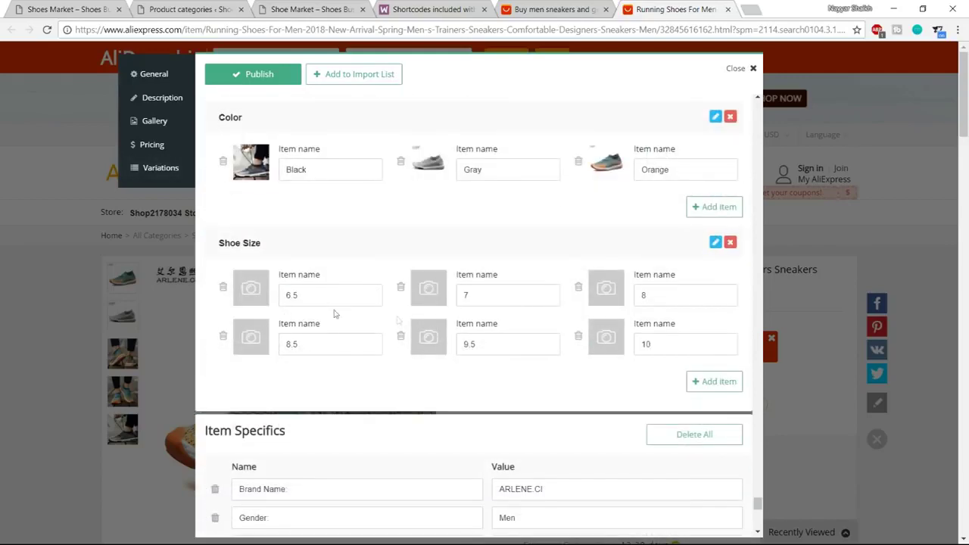
scroll(602, 350, up, 6)
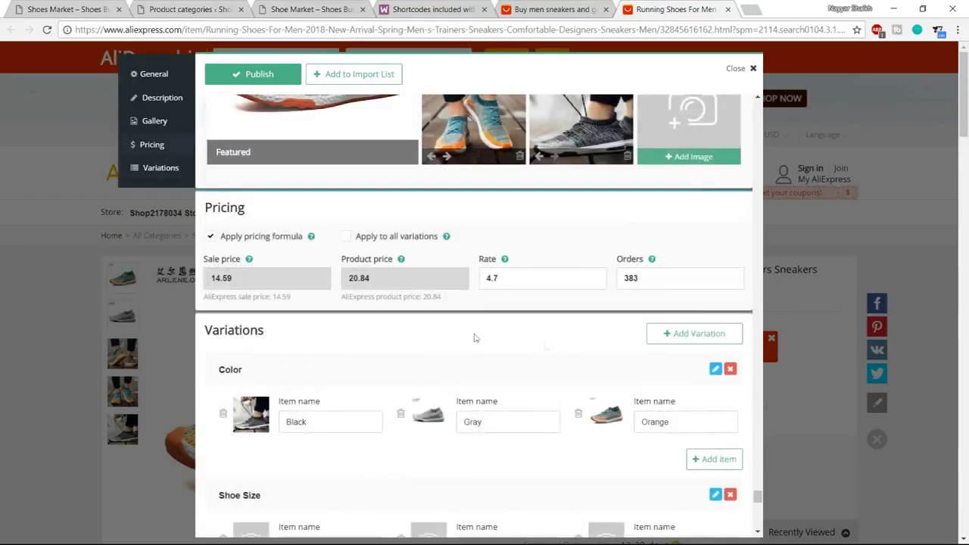
scroll(386, 274, up, 12)
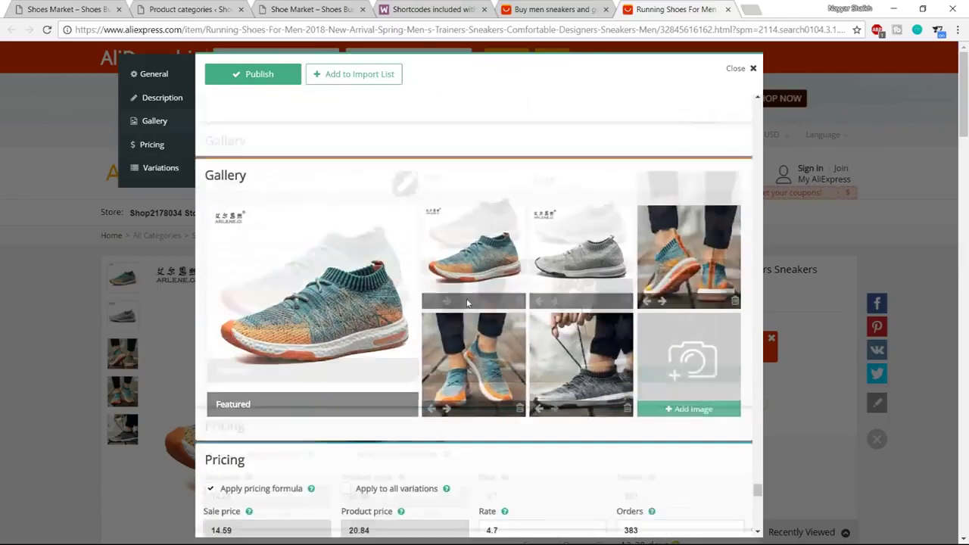
scroll(729, 337, up, 10)
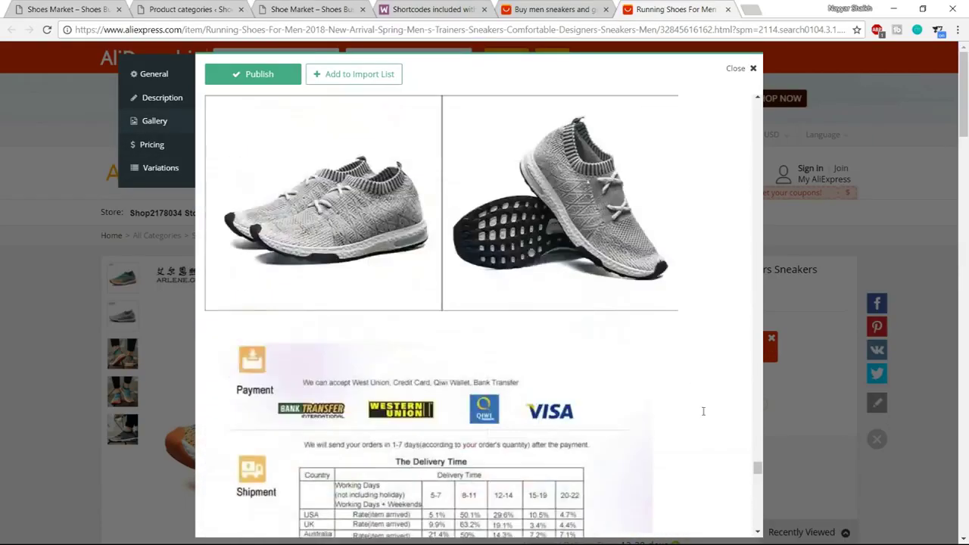
drag(757, 460, 750, 117)
scroll(727, 195, up, 2)
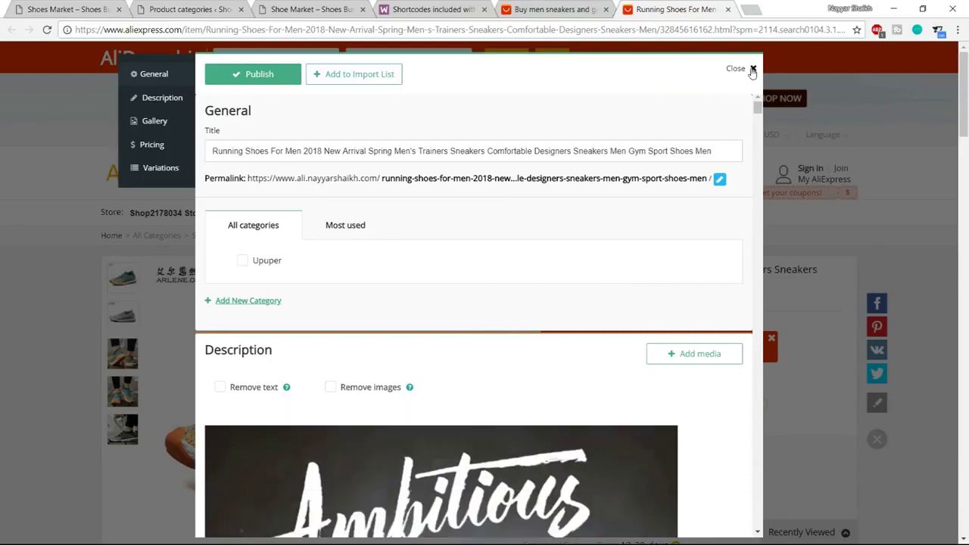
- Close the import editor and check the WordPress product categories and AliDropship Woo pages
click(753, 70)
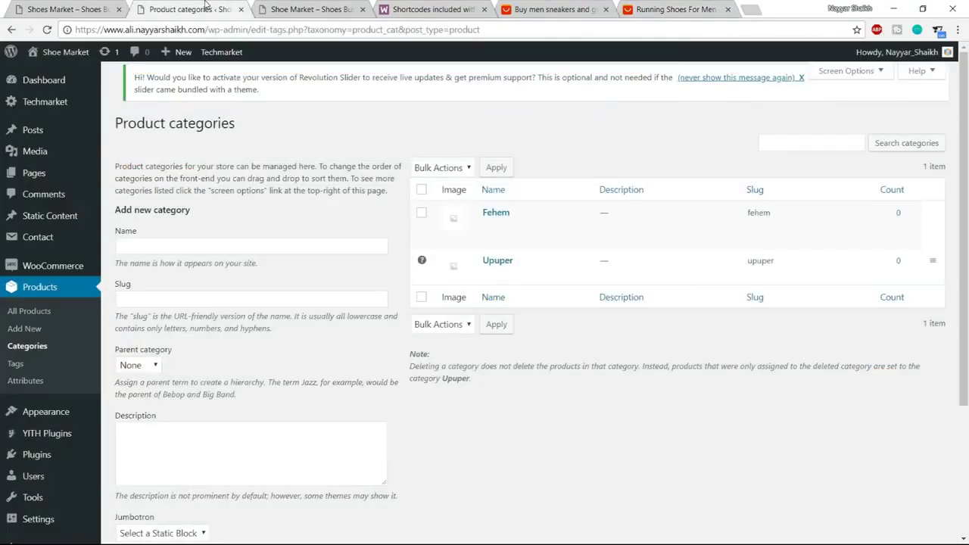
click(204, 9)
scroll(348, 251, down, 3)
click(65, 506)
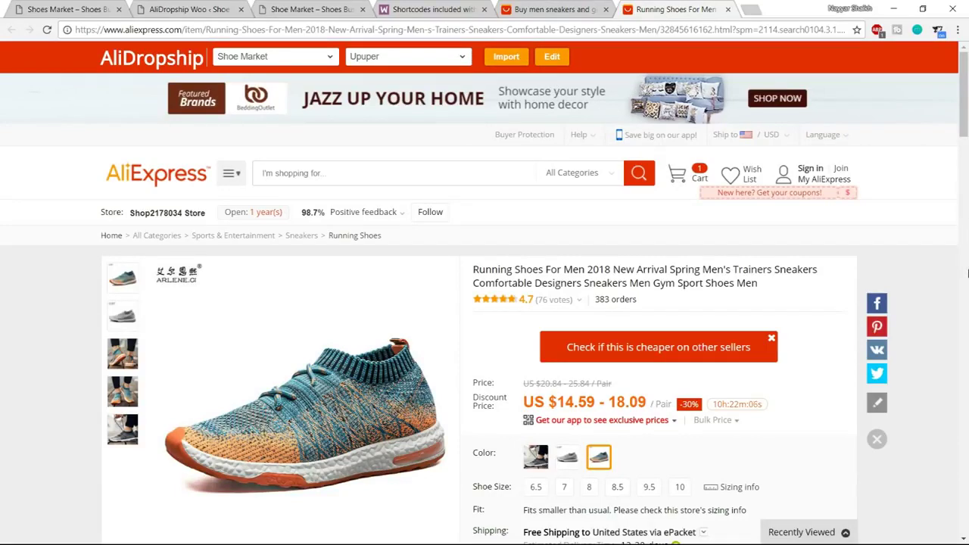
scroll(878, 352, down, 2)
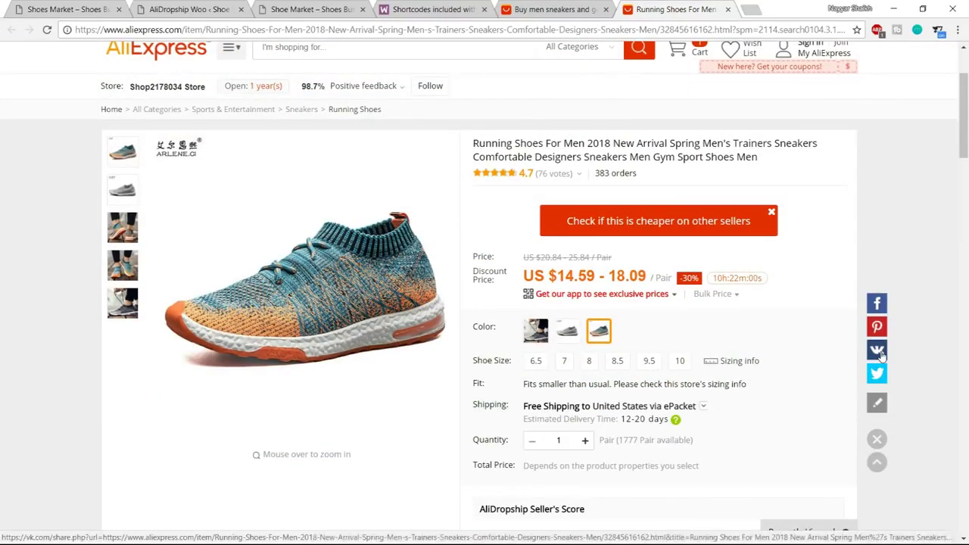
scroll(880, 354, up, 2)
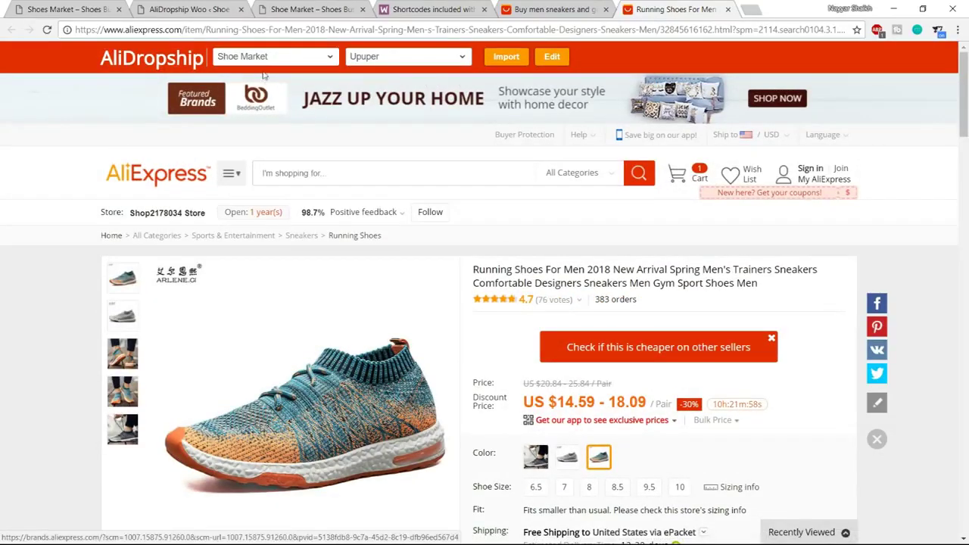
- Change the import category from Upuper to Fehem and import the running shoes
click(400, 65)
key(Down)
key(Down)
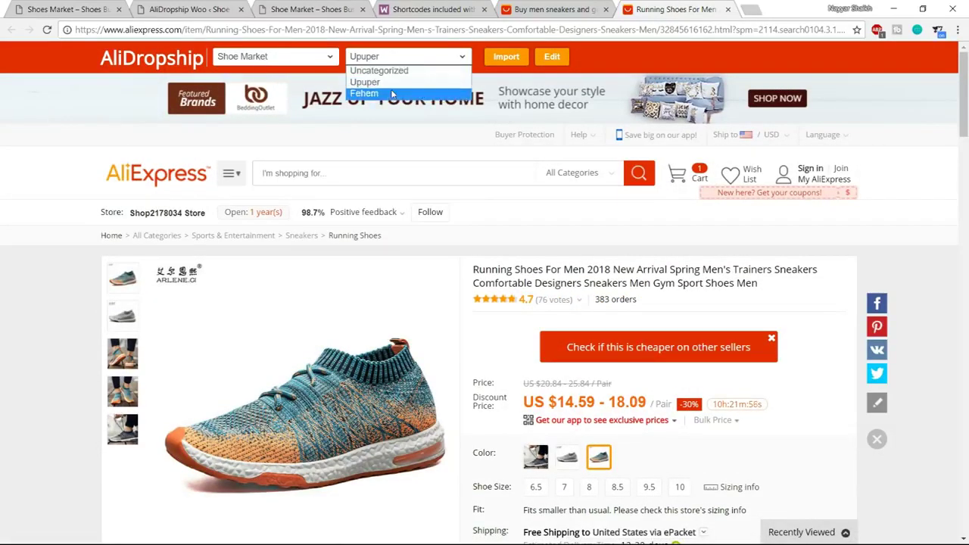
key(Return)
click(400, 60)
click(383, 94)
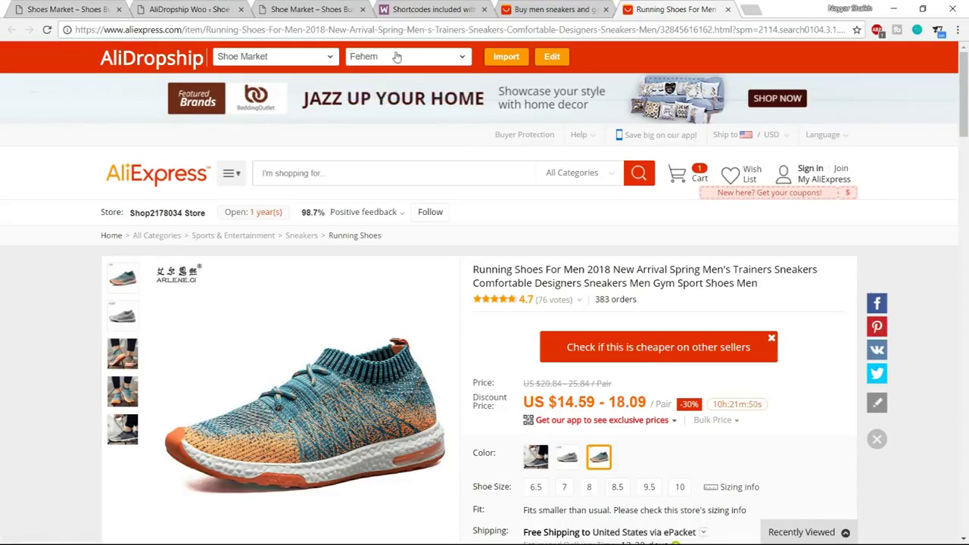
click(506, 57)
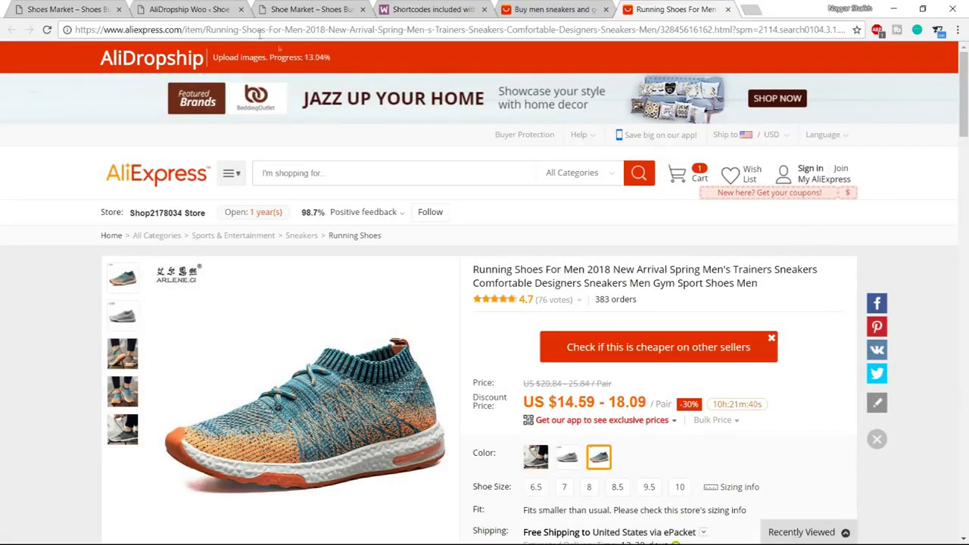
- Open the WooCommerce All Products list in a new tab
click(189, 10)
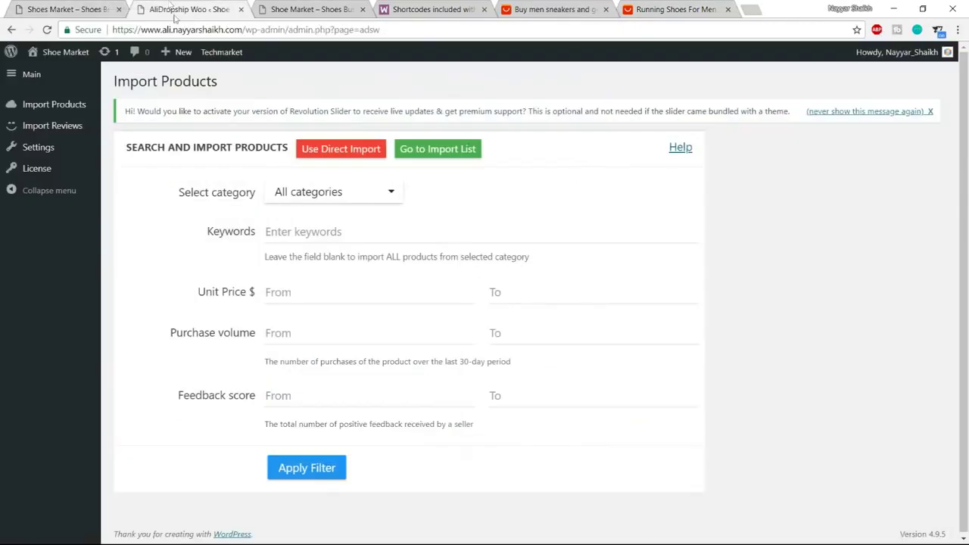
click(33, 82)
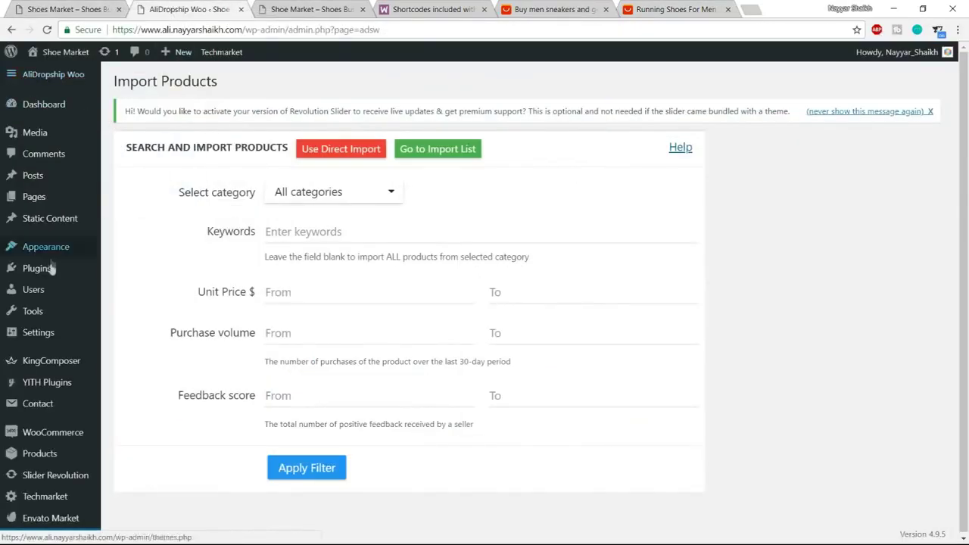
right_click(53, 456)
click(113, 346)
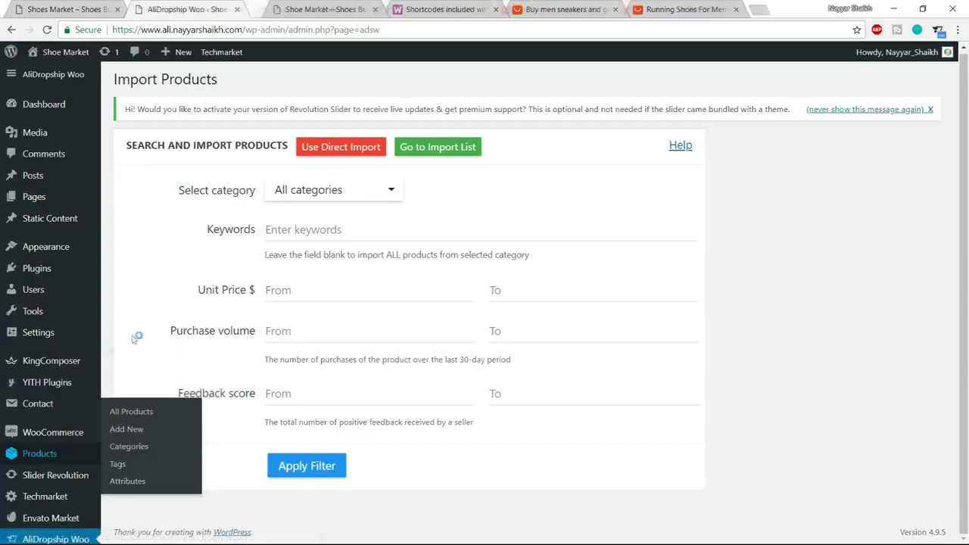
click(272, 12)
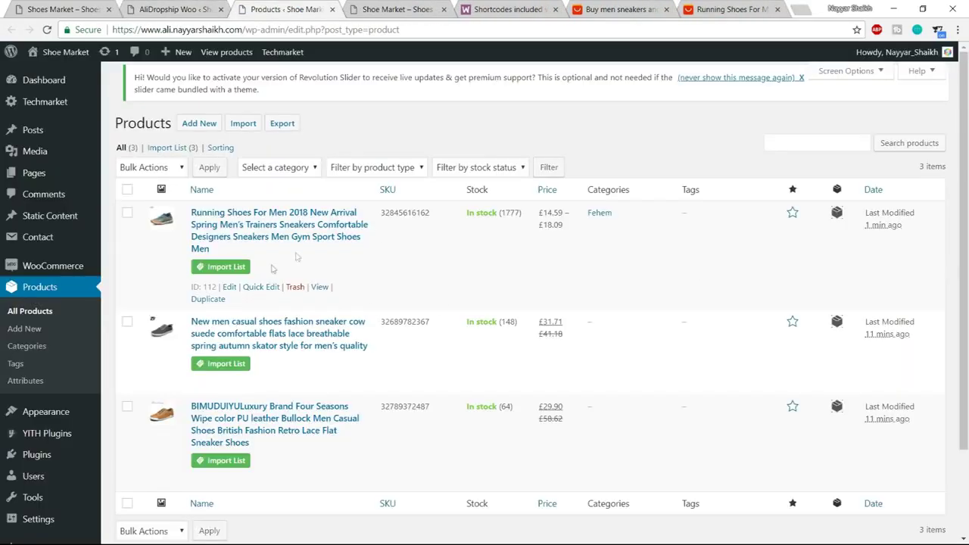
scroll(251, 435, down, 3)
scroll(251, 435, up, 3)
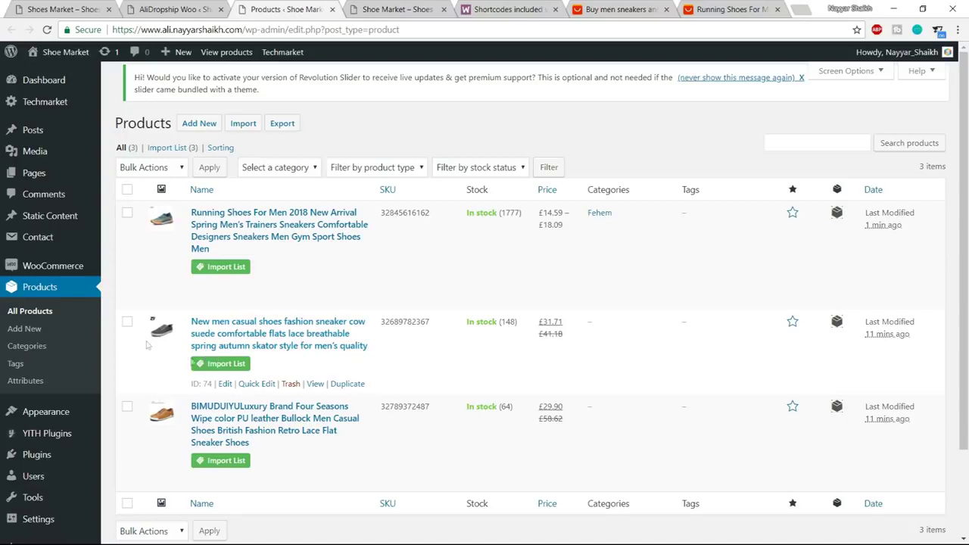
- Move the casual suede sneaker and brown casual shoe products to Trash
click(127, 323)
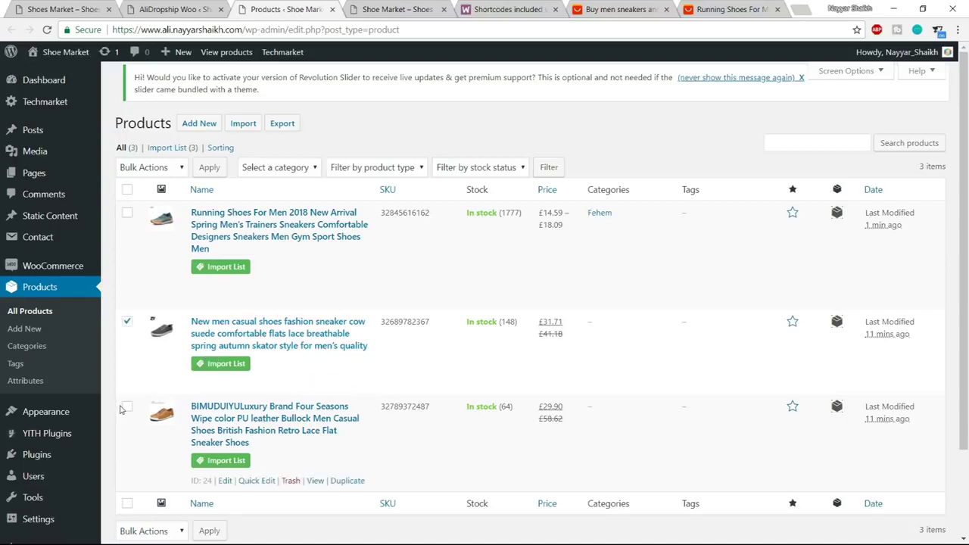
click(127, 407)
click(150, 167)
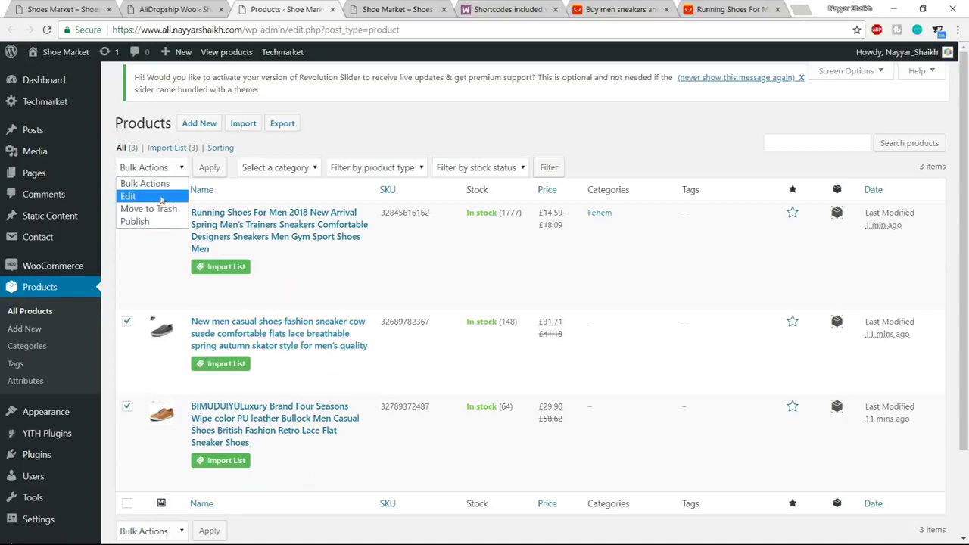
click(149, 208)
click(209, 167)
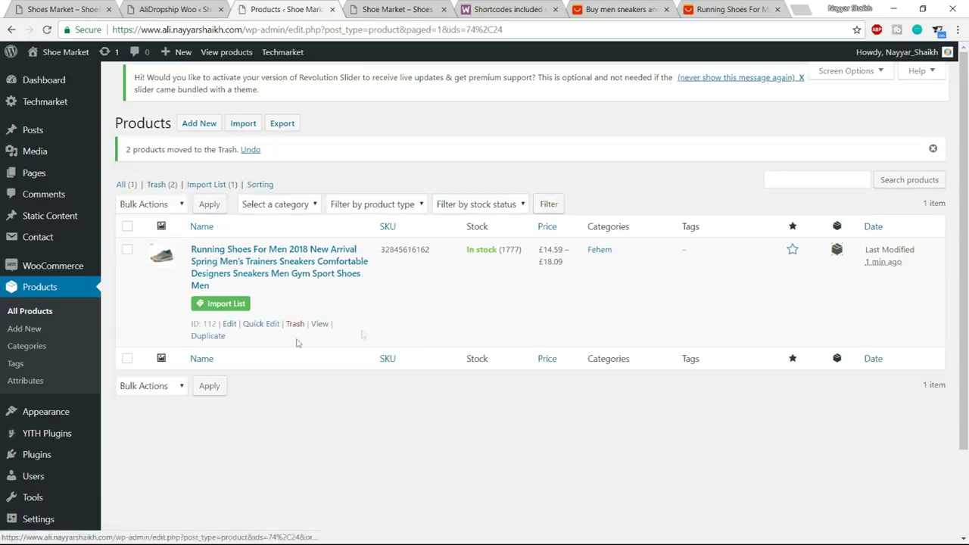
click(715, 9)
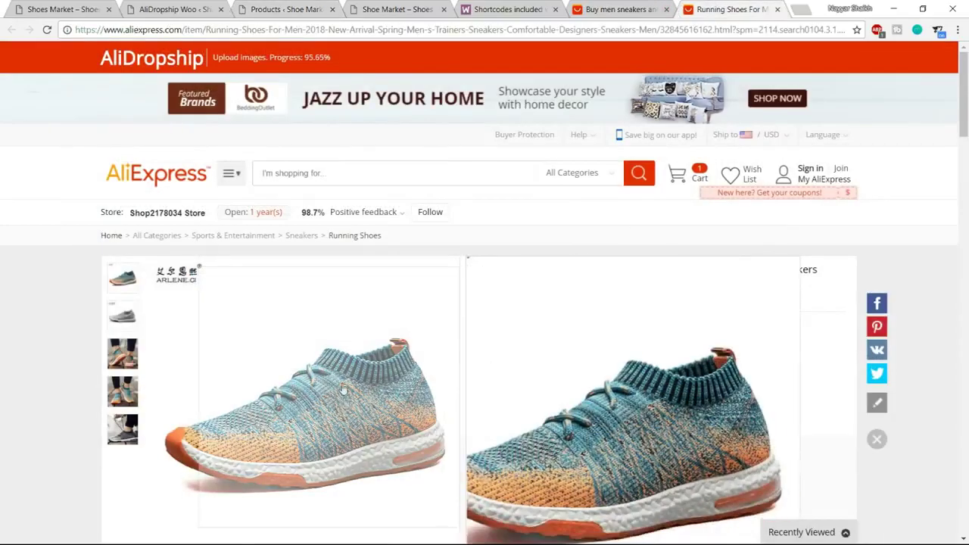
- Open the imported Running Shoes For Men product (ID 112) for editing
key(ctrl+2)
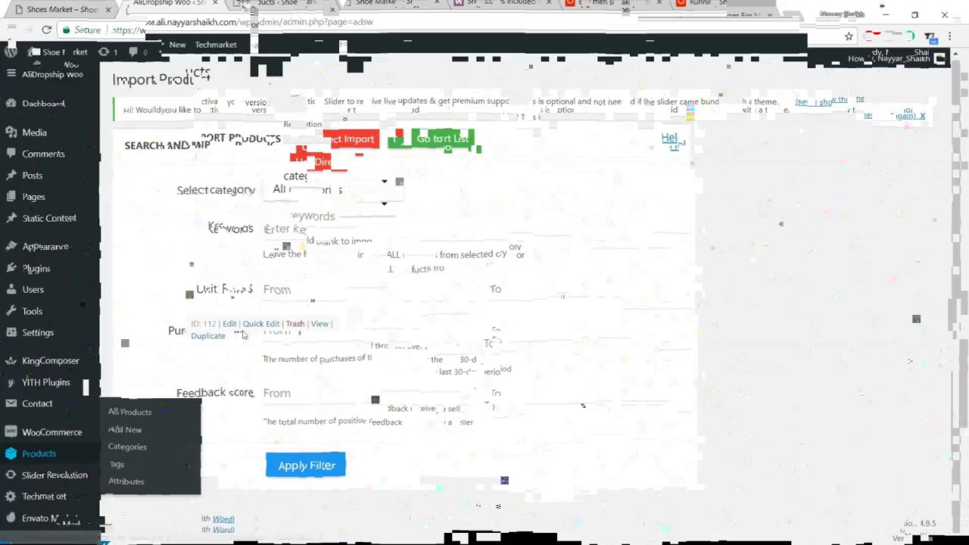
click(229, 324)
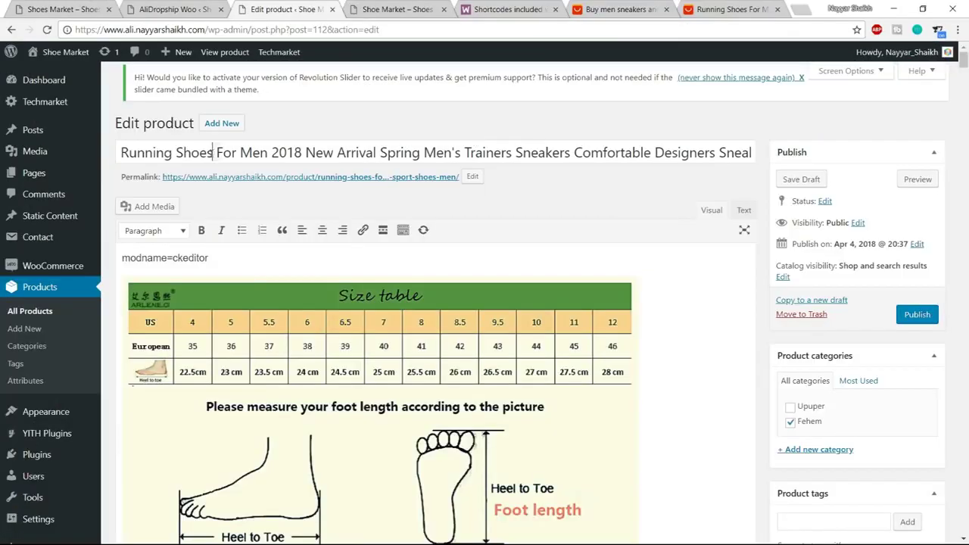
drag(213, 152, 745, 154)
click(585, 203)
- Scroll through the description and show the product's 18 variations
scroll(617, 245, down, 12)
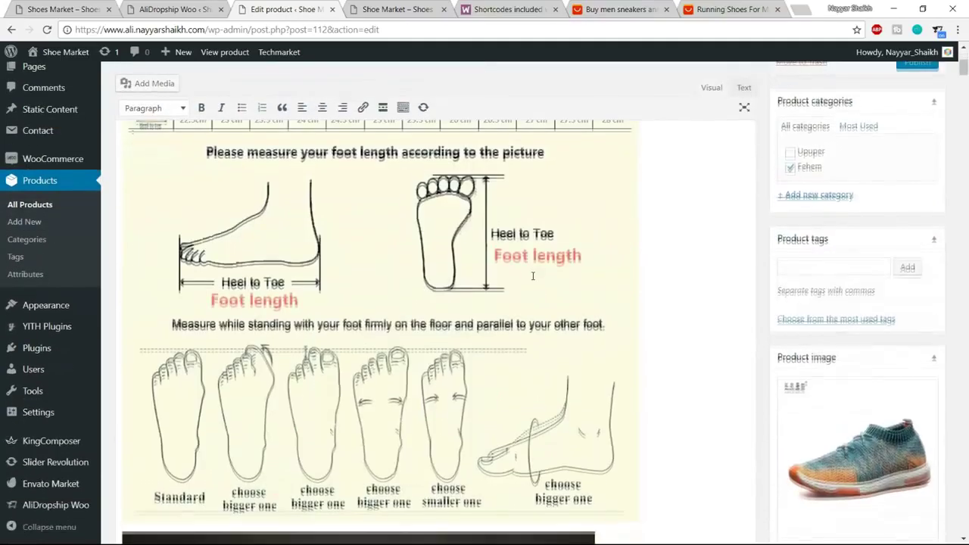
scroll(509, 310, down, 10)
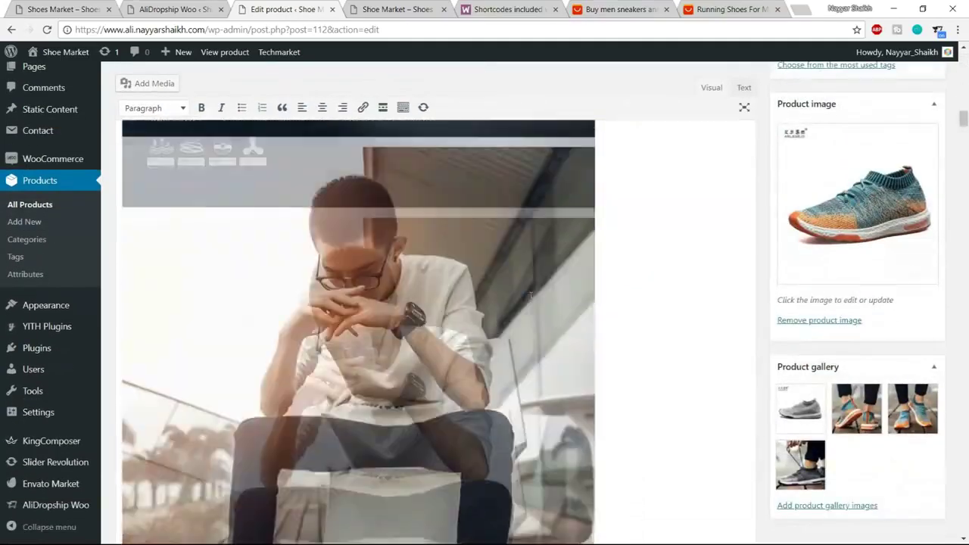
scroll(531, 296, down, 10)
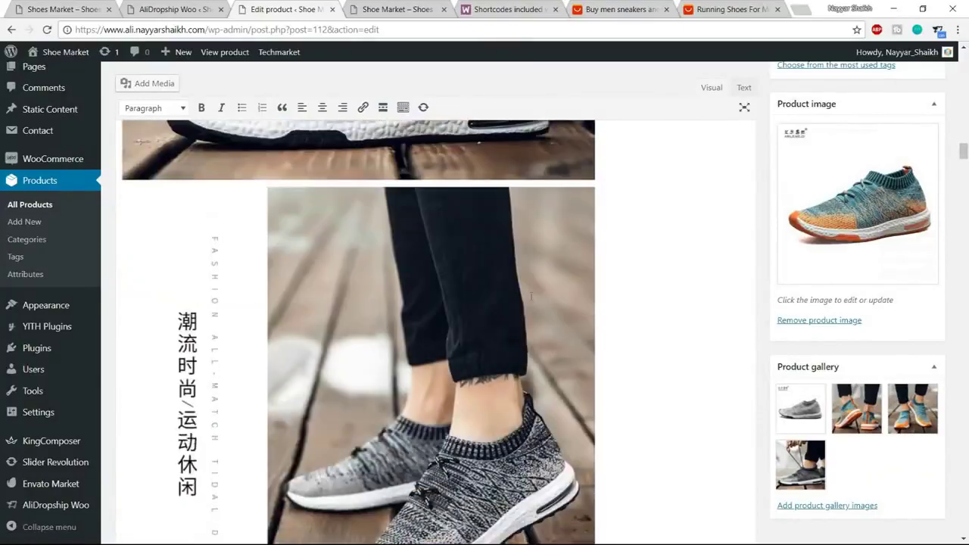
scroll(530, 296, down, 10)
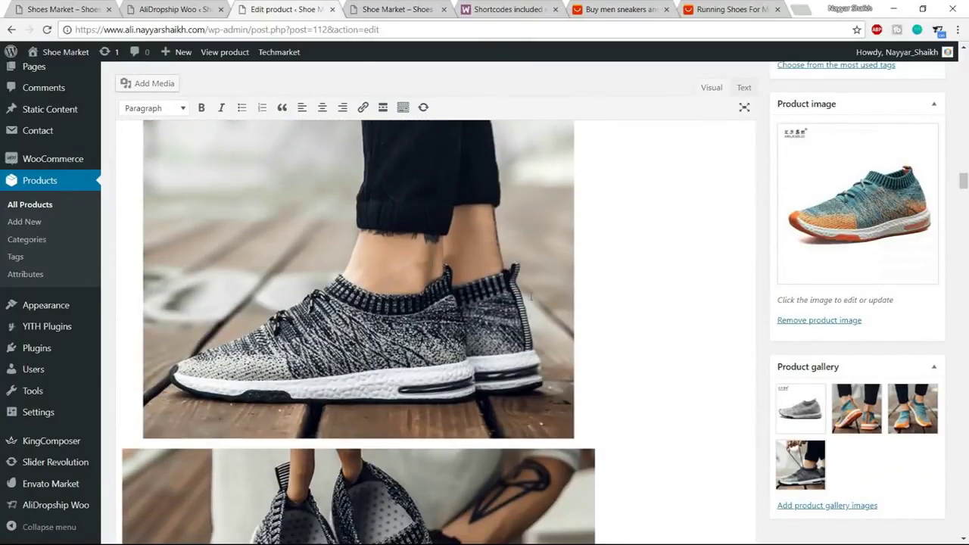
scroll(530, 296, down, 10)
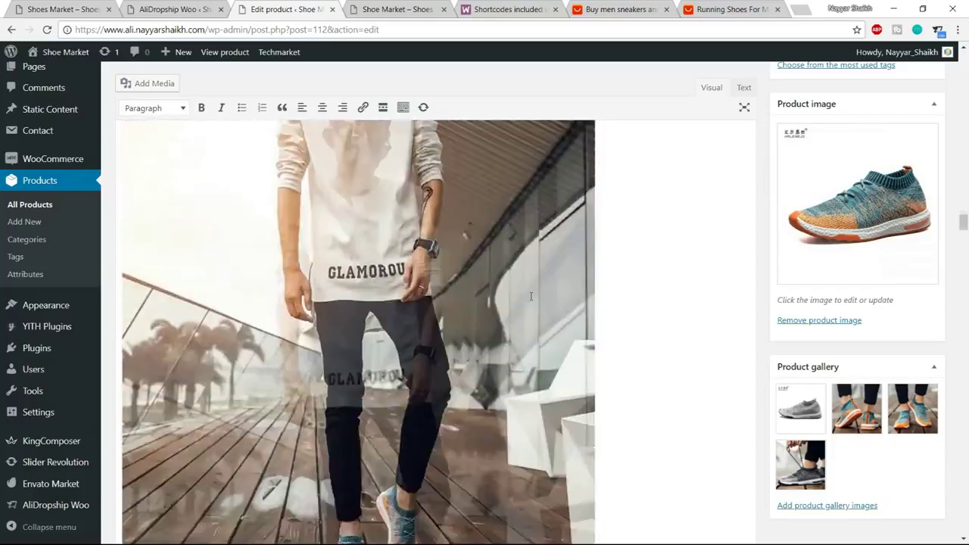
scroll(848, 402, up, 3)
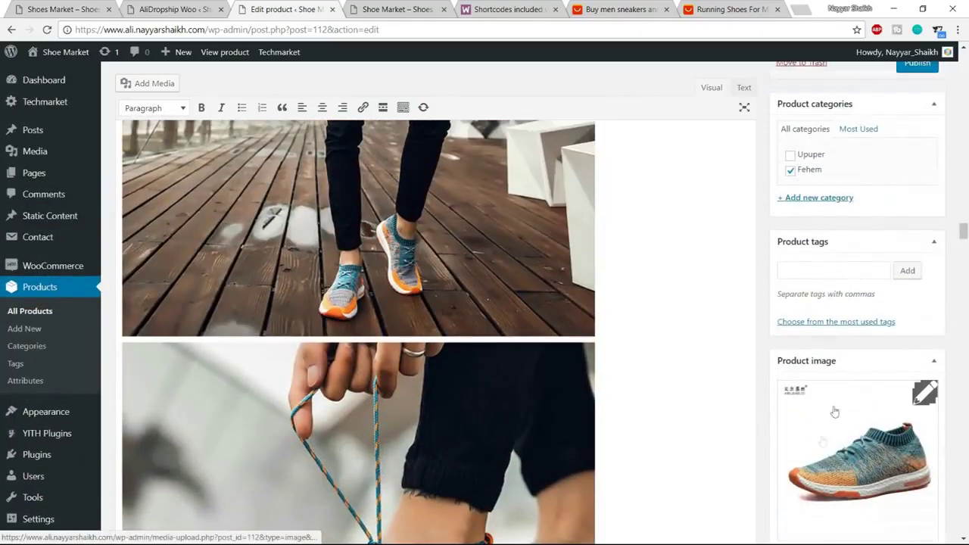
scroll(847, 405, down, 3)
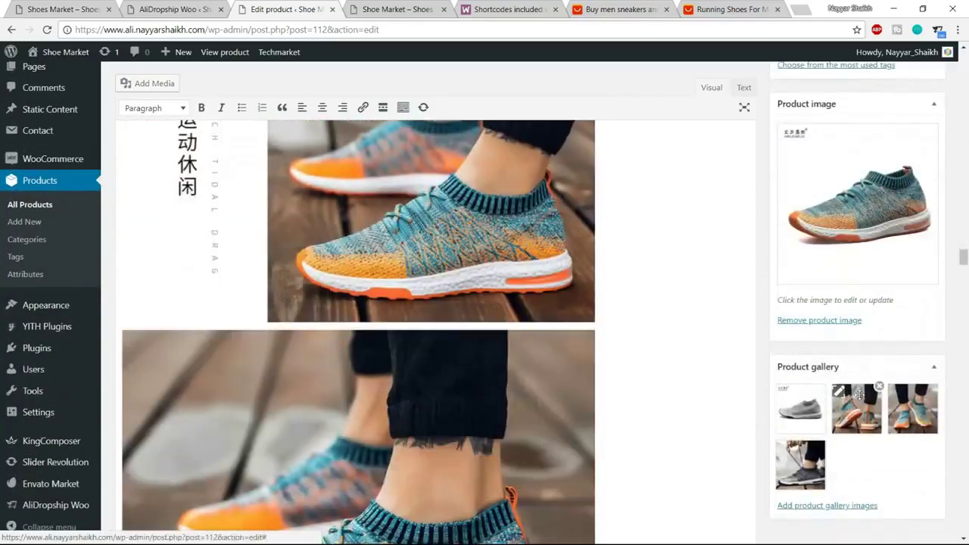
drag(964, 265, 964, 505)
scroll(740, 454, down, 5)
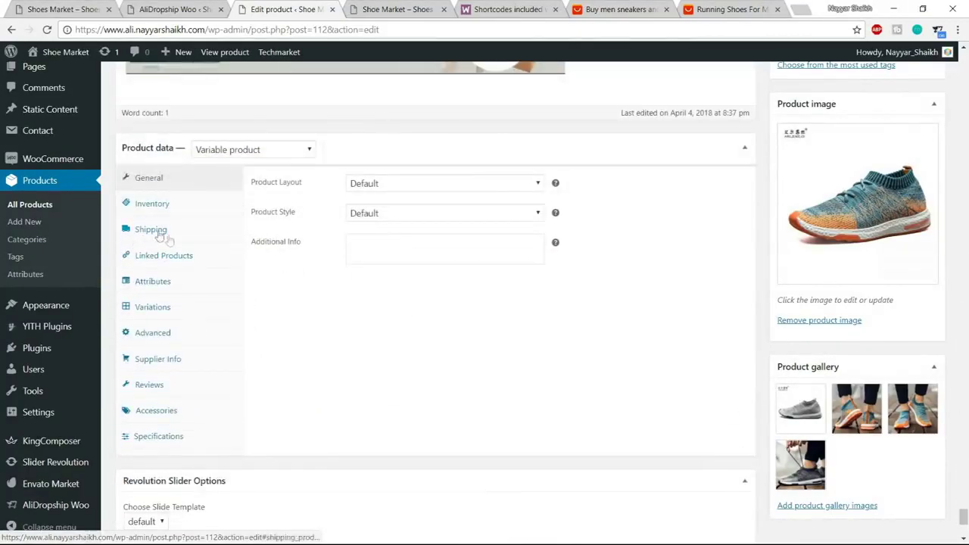
click(165, 304)
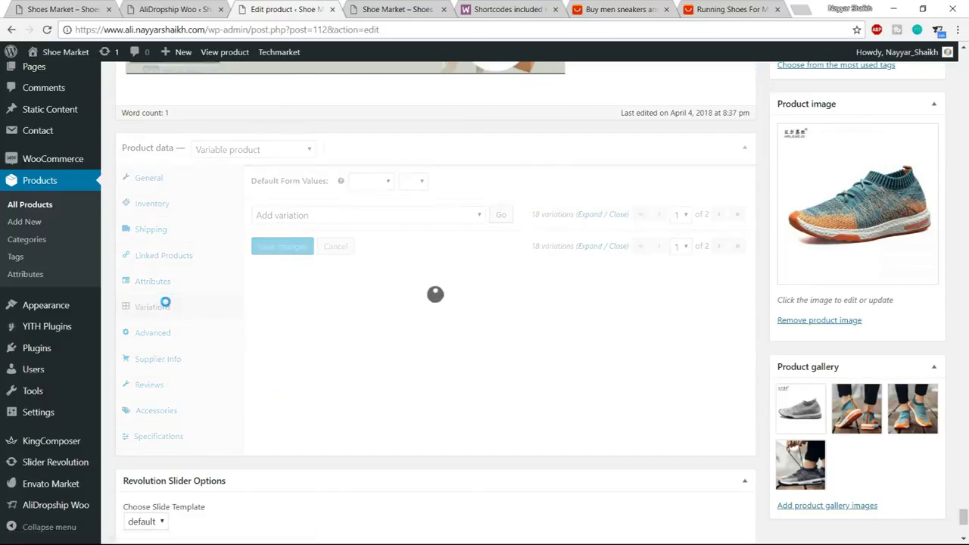
scroll(579, 310, down, 2)
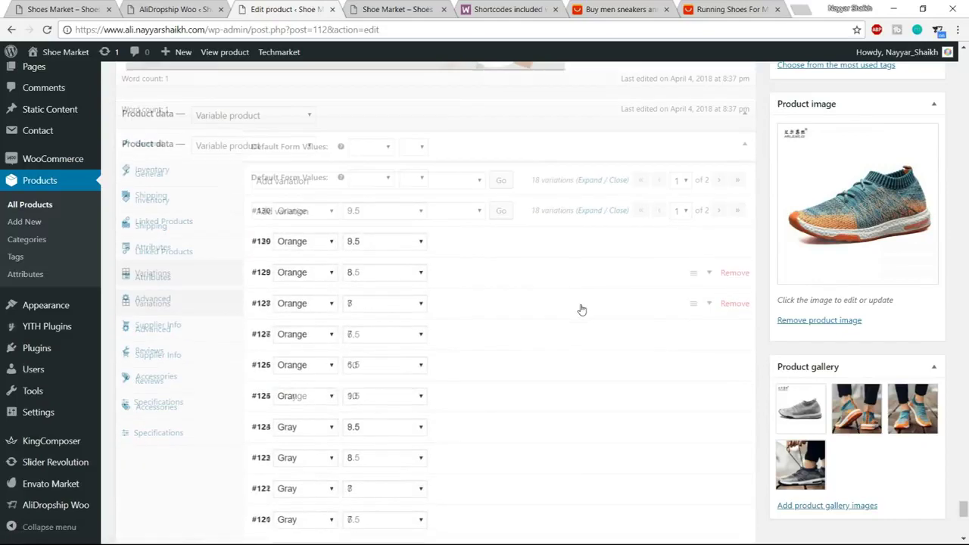
scroll(582, 309, down, 4)
scroll(581, 309, up, 6)
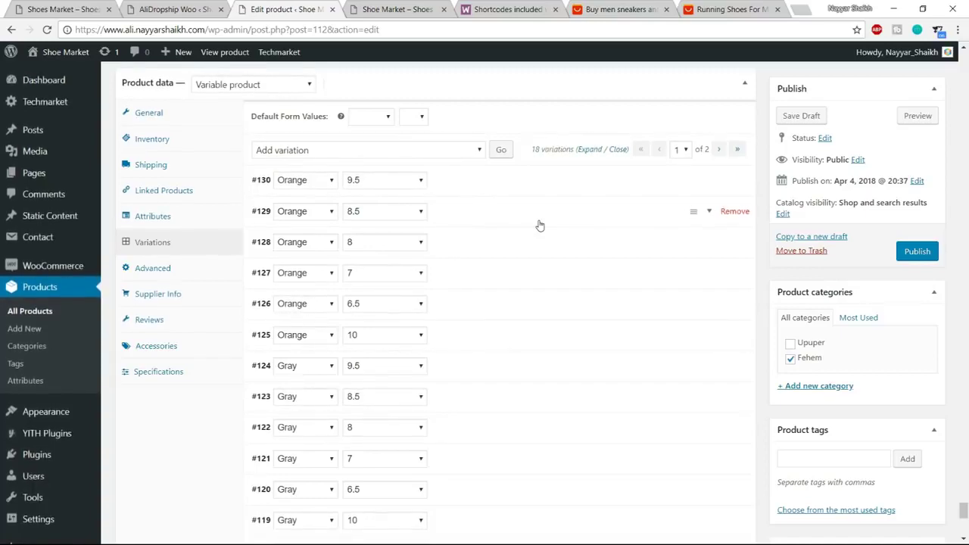
click(772, 9)
scroll(791, 243, down, 3)
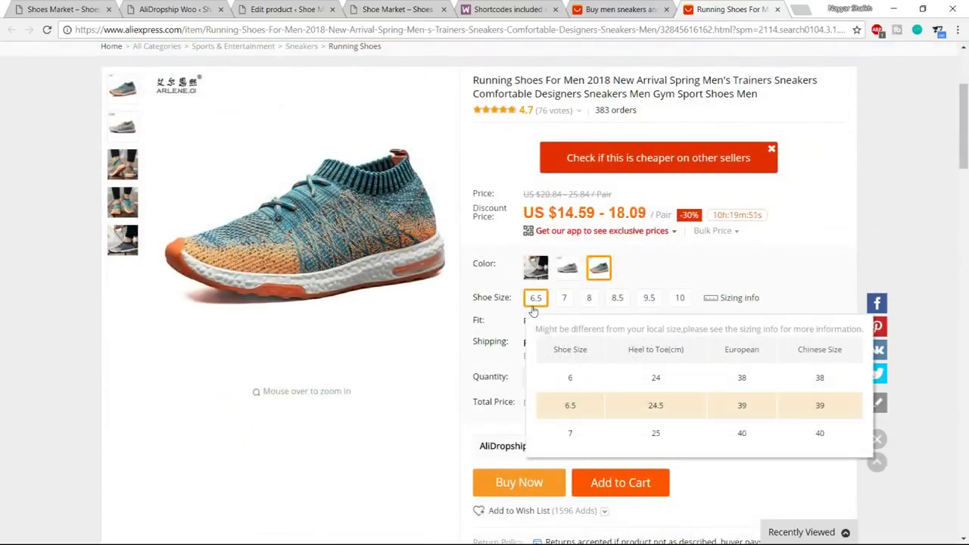
click(532, 305)
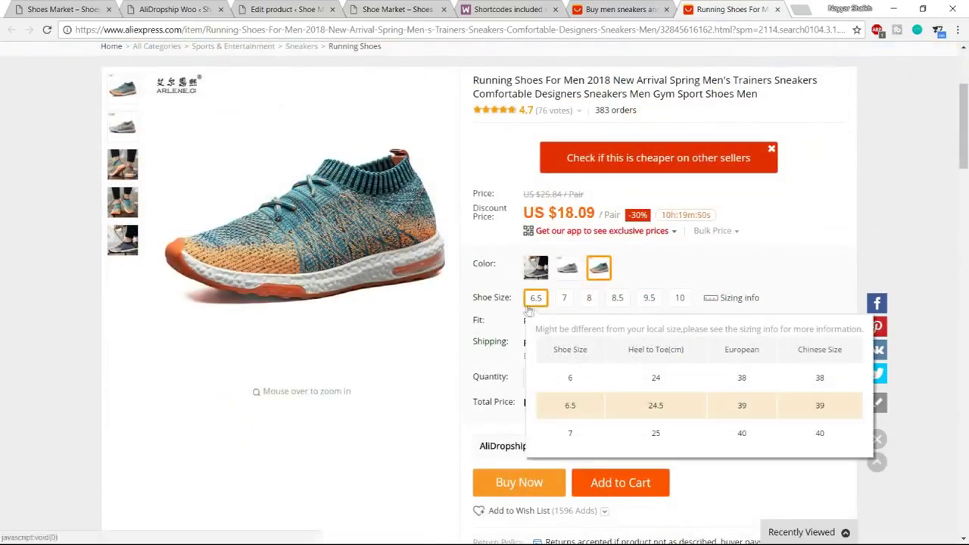
click(536, 268)
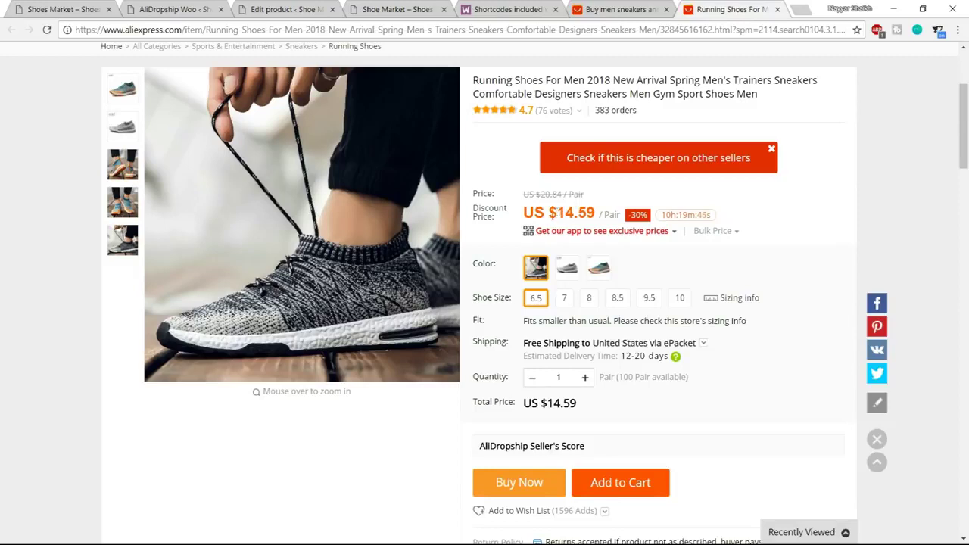
drag(557, 213, 605, 212)
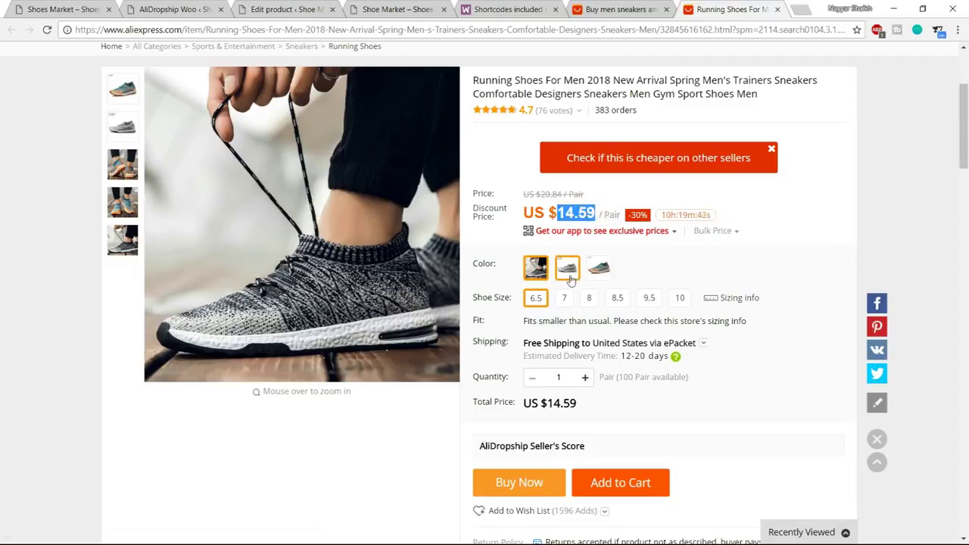
click(602, 271)
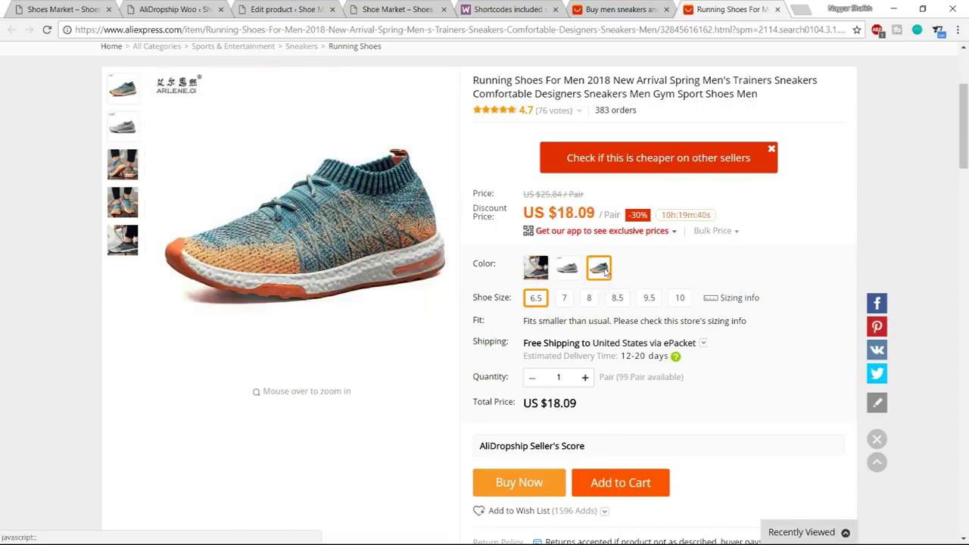
drag(554, 212, 598, 214)
click(606, 218)
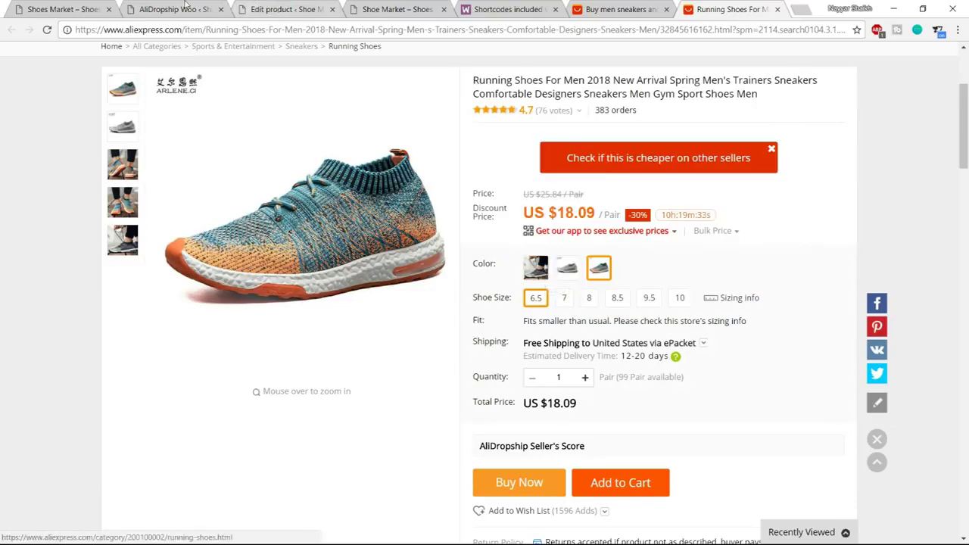
click(269, 9)
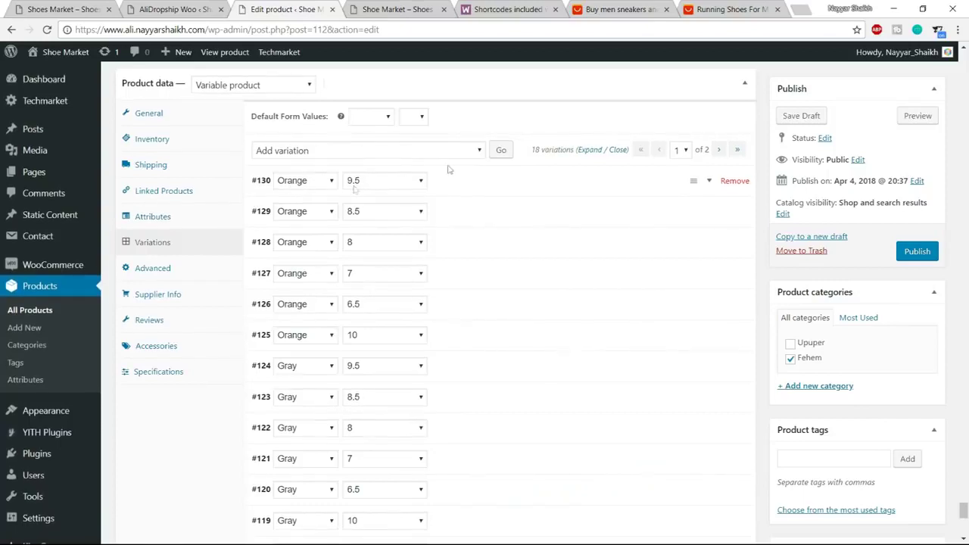
click(731, 9)
click(651, 308)
click(657, 300)
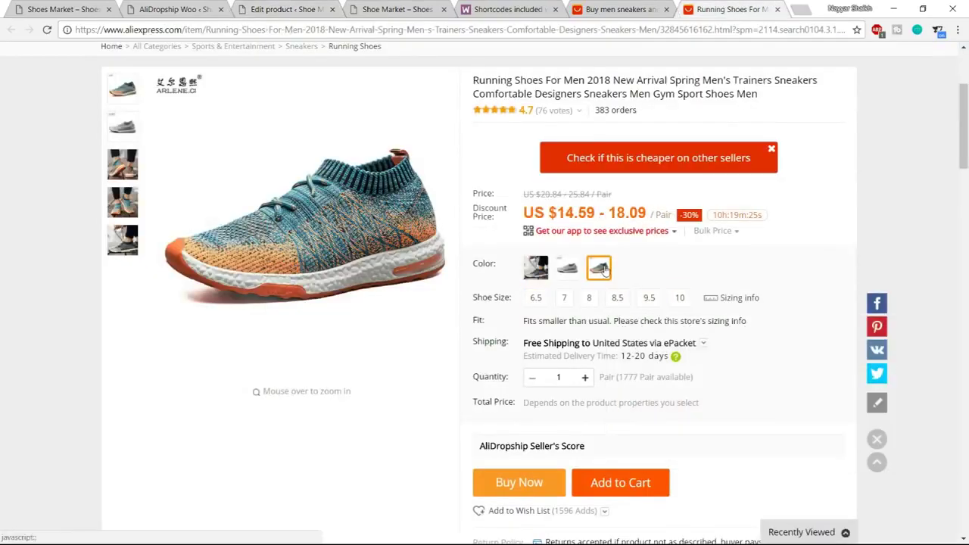
click(647, 302)
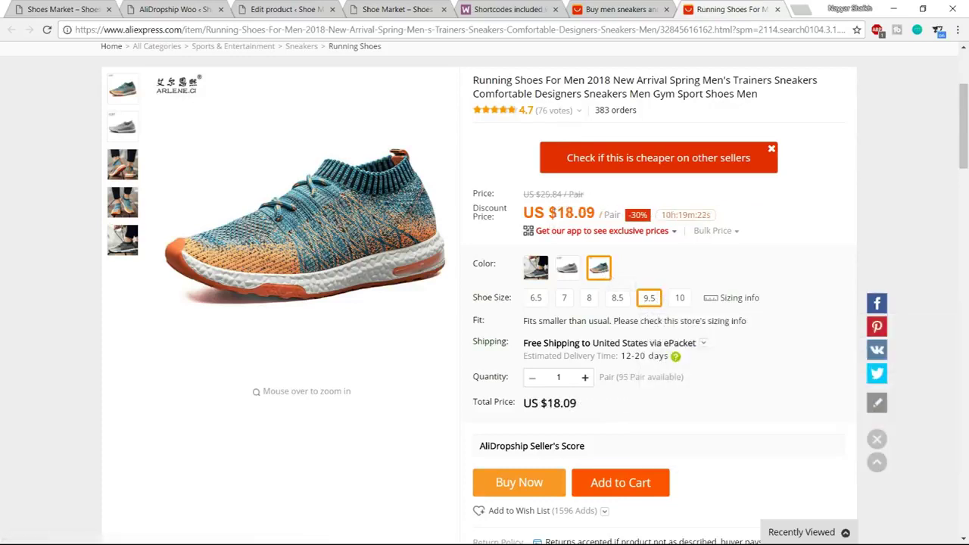
drag(576, 211, 602, 212)
click(598, 214)
click(302, 7)
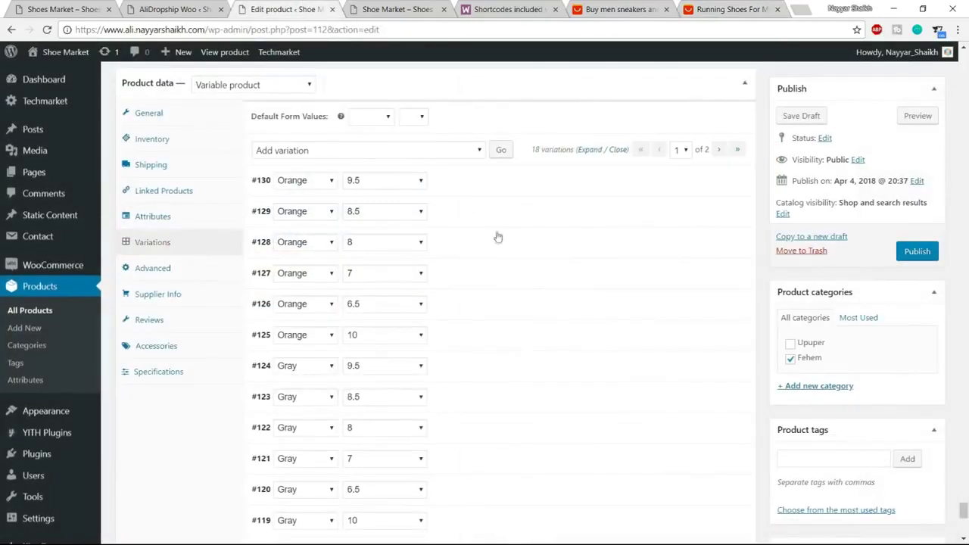
- Expand variation #130 (Orange, 9.5) and change its sale price from 18.09 to 25
click(615, 187)
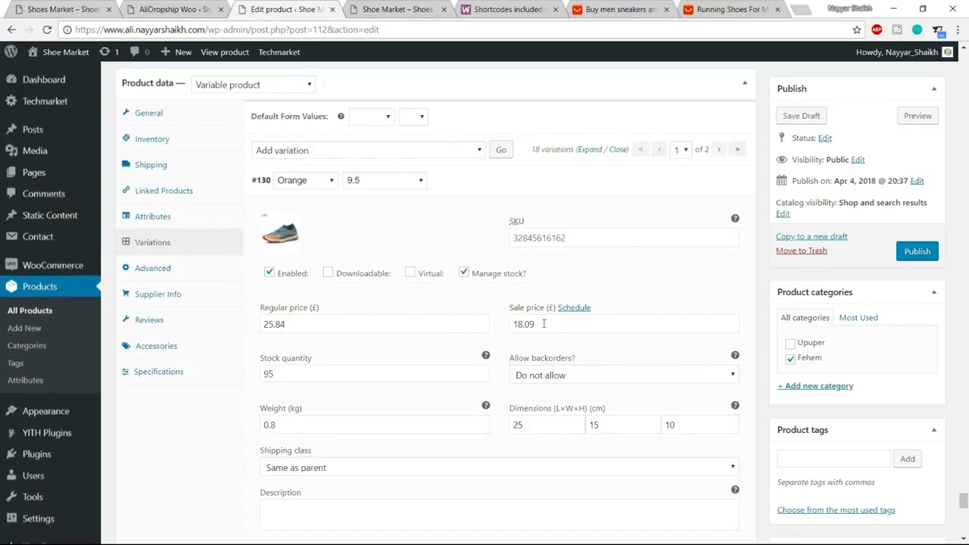
double_click(301, 323)
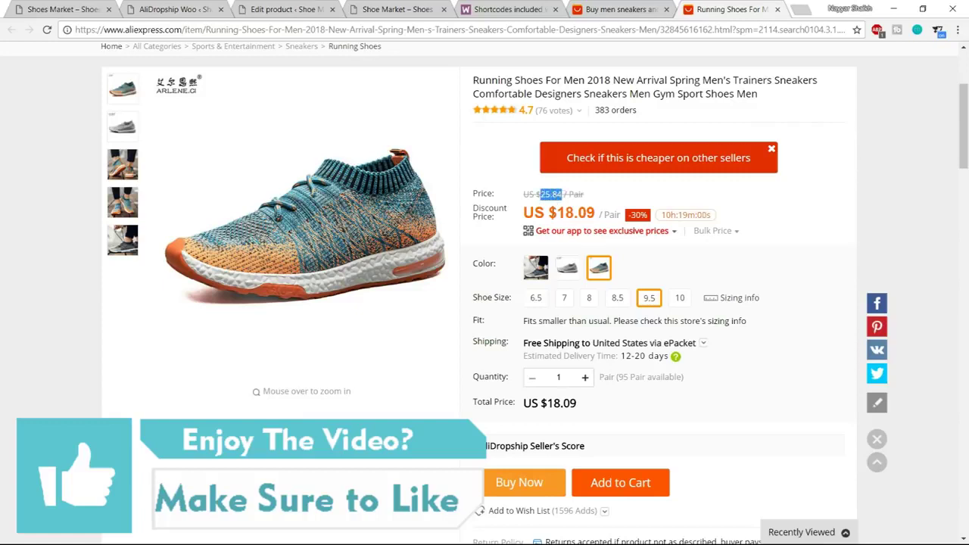
drag(546, 214, 595, 214)
click(313, 10)
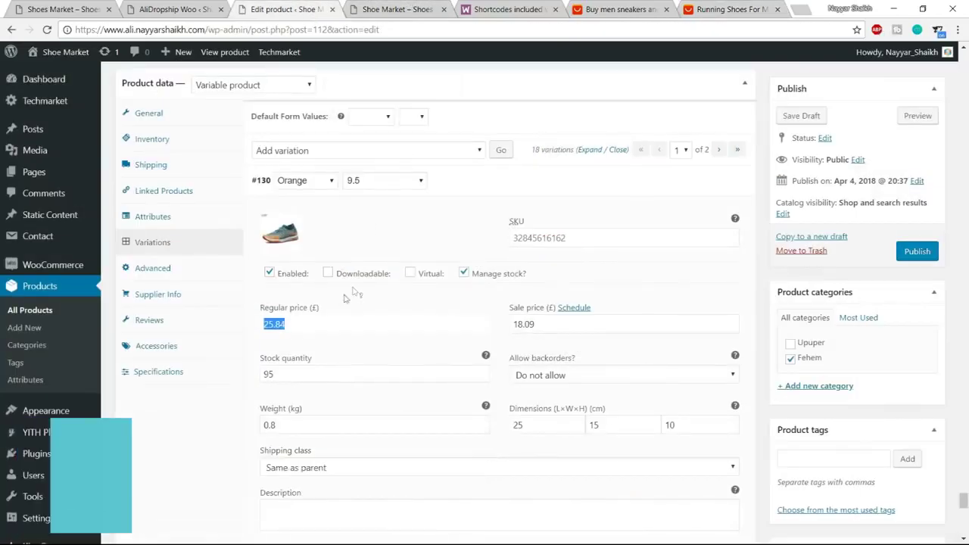
drag(309, 324, 261, 326)
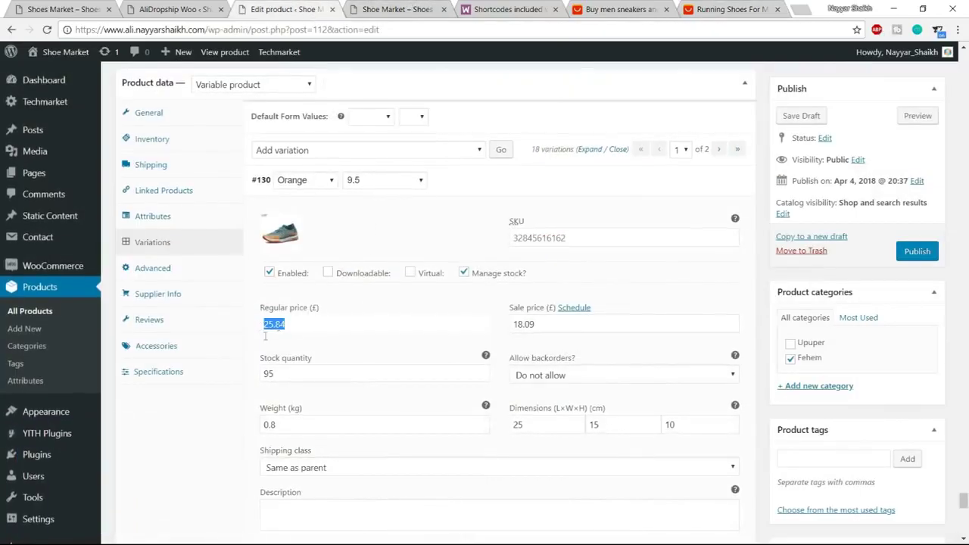
double_click(545, 324)
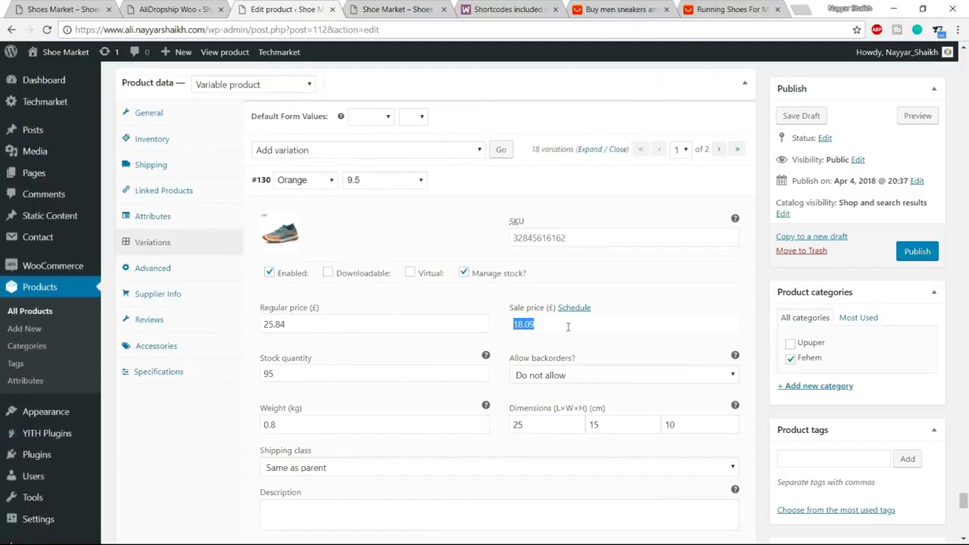
double_click(274, 324)
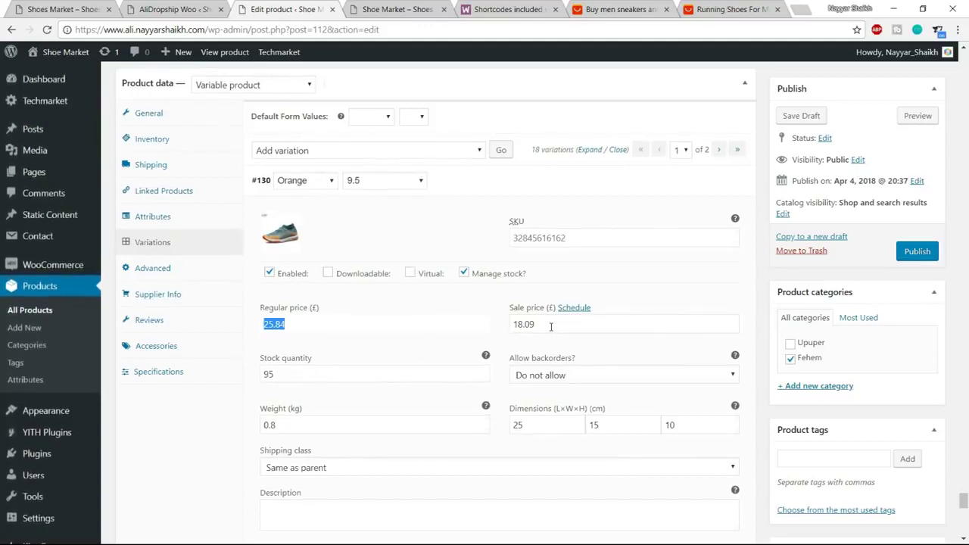
drag(586, 328, 496, 325)
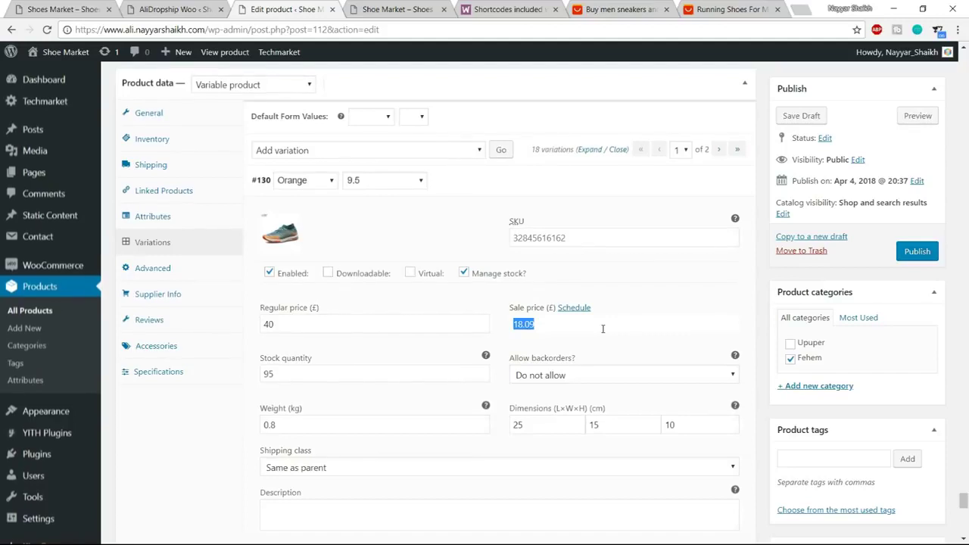
key(shift+Tab)
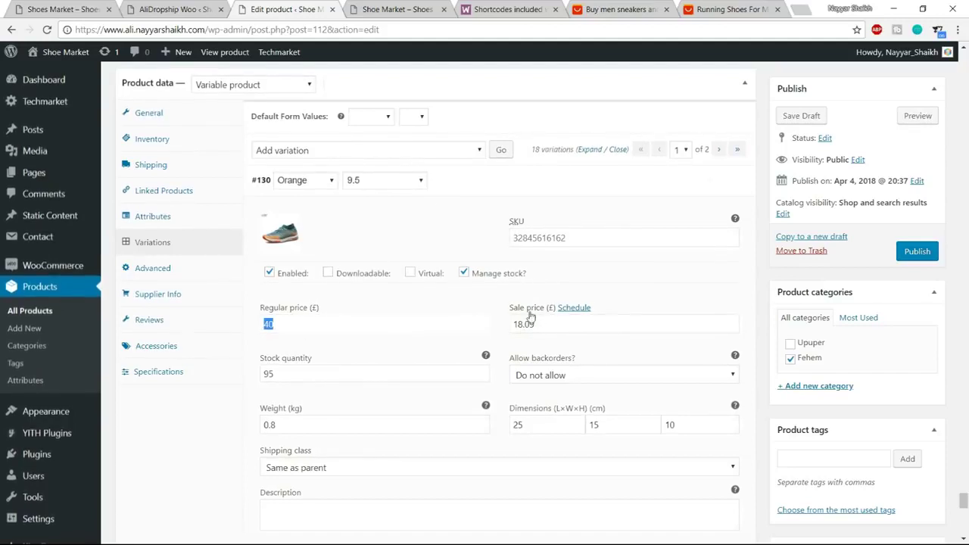
key(Tab)
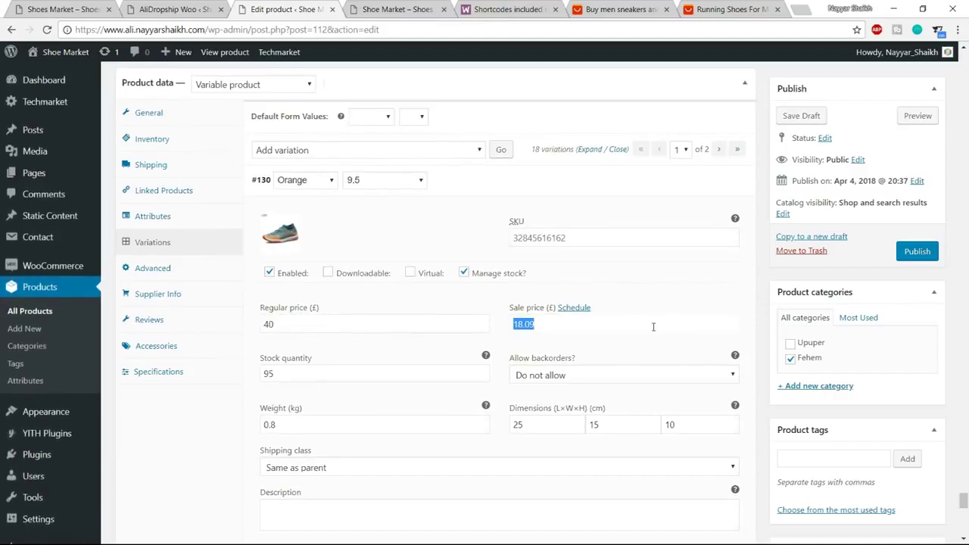
text(25)
- Publish the product update and open its storefront page in a new tab
click(932, 261)
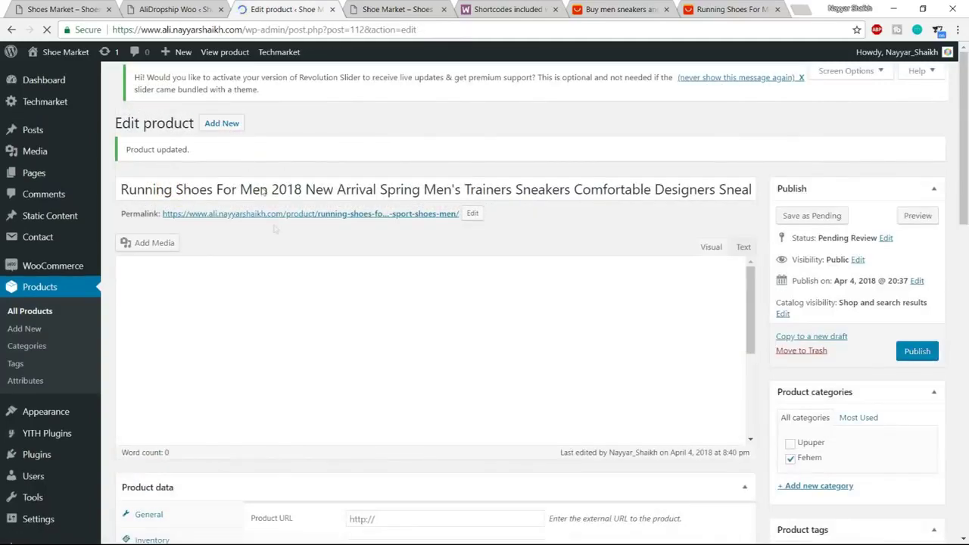
right_click(316, 216)
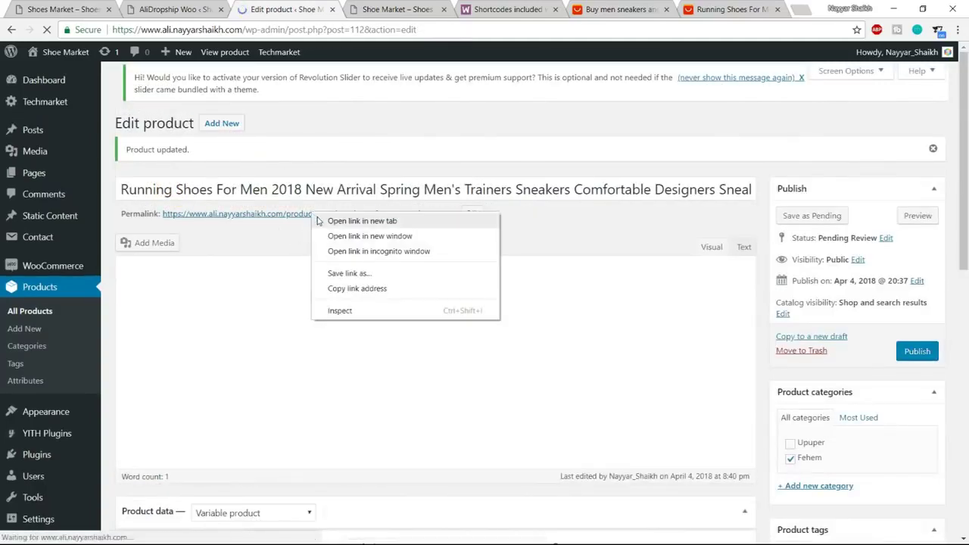
click(322, 221)
click(335, 9)
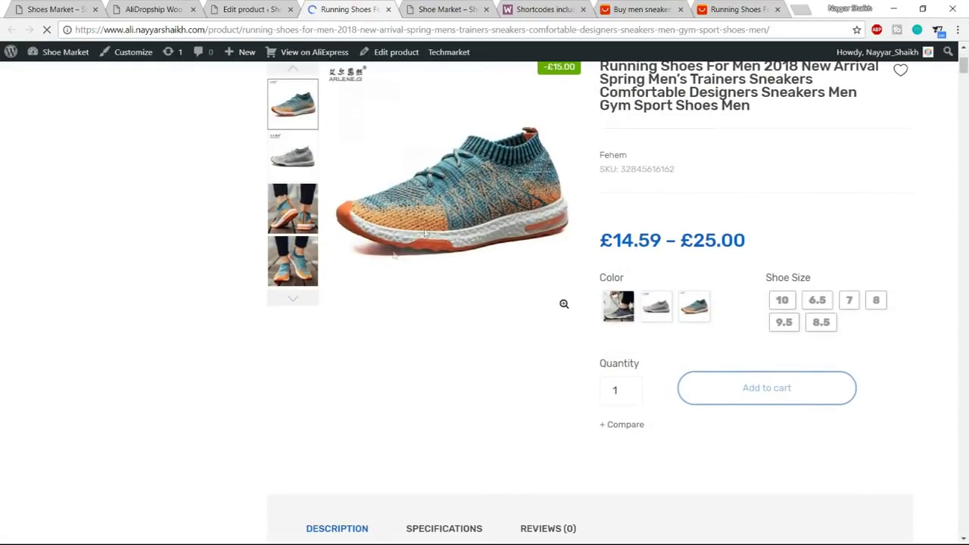
- Choose Orange in size 9.5 and confirm the £25.00 sale price against £40.00
scroll(796, 309, down, 5)
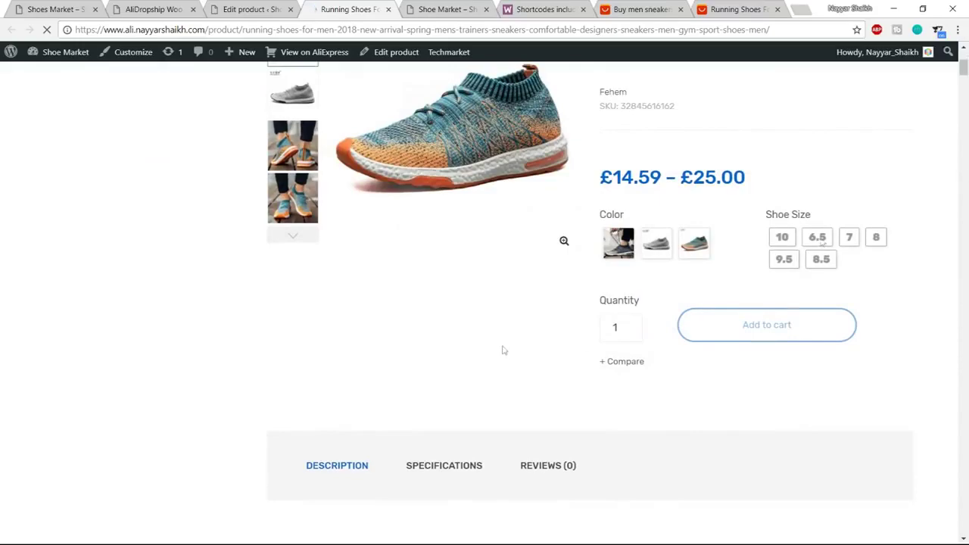
scroll(931, 212, down, 5)
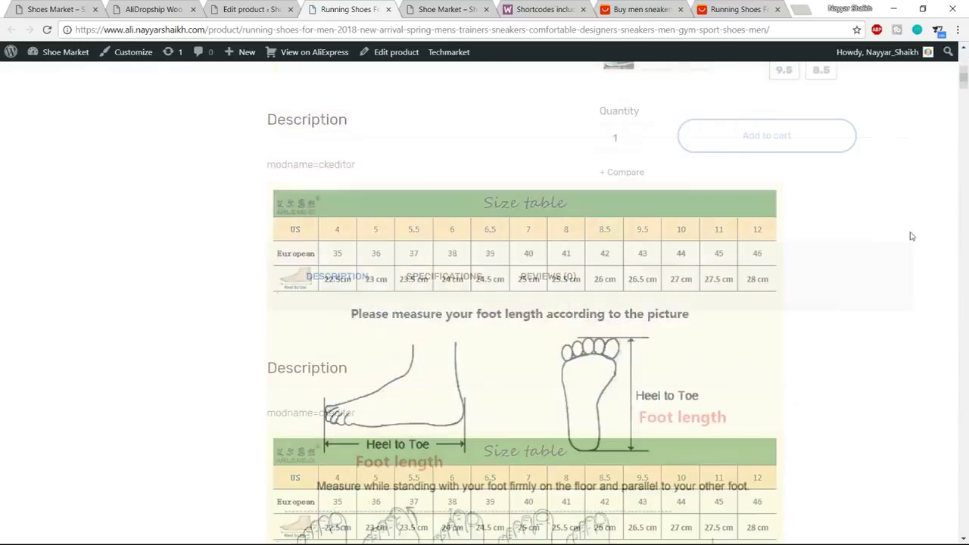
scroll(903, 228, down, 3)
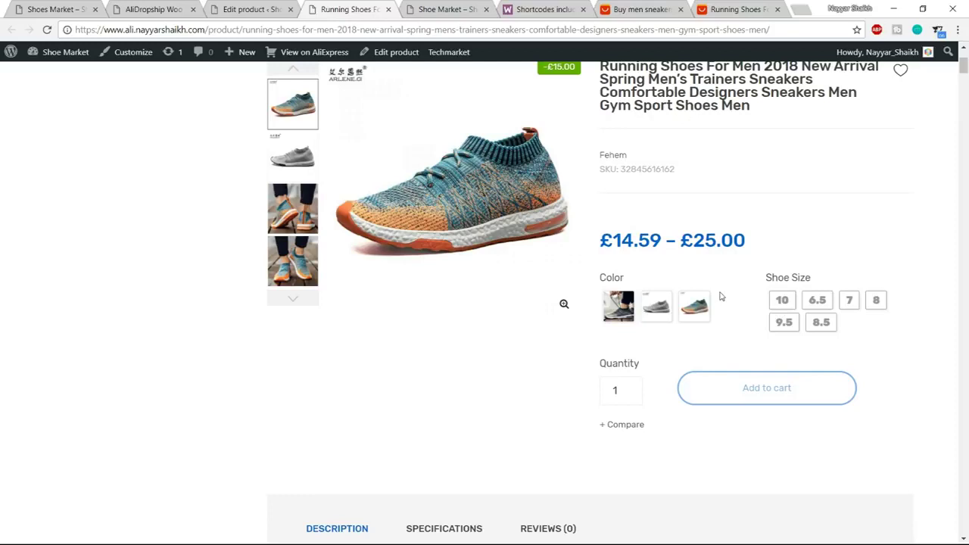
scroll(721, 296, up, 3)
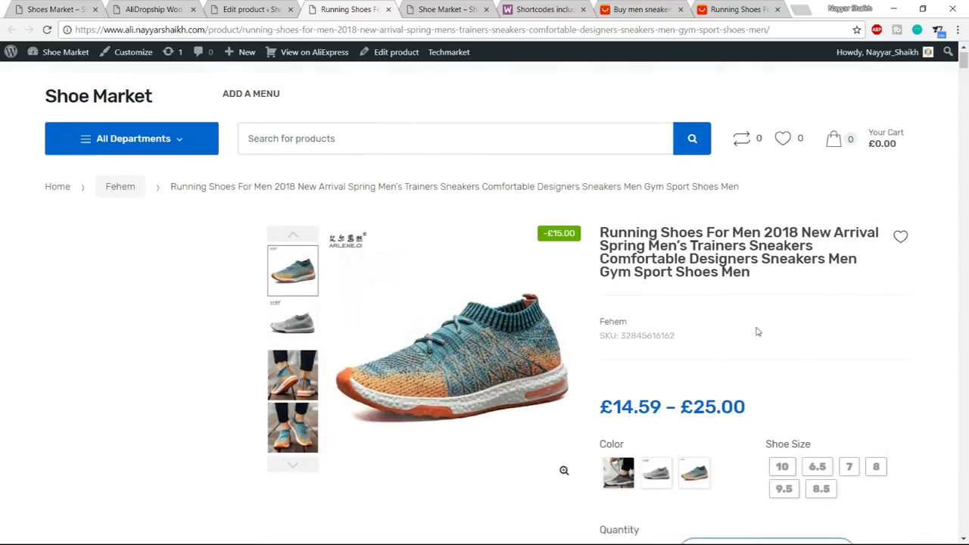
scroll(750, 340, down, 2)
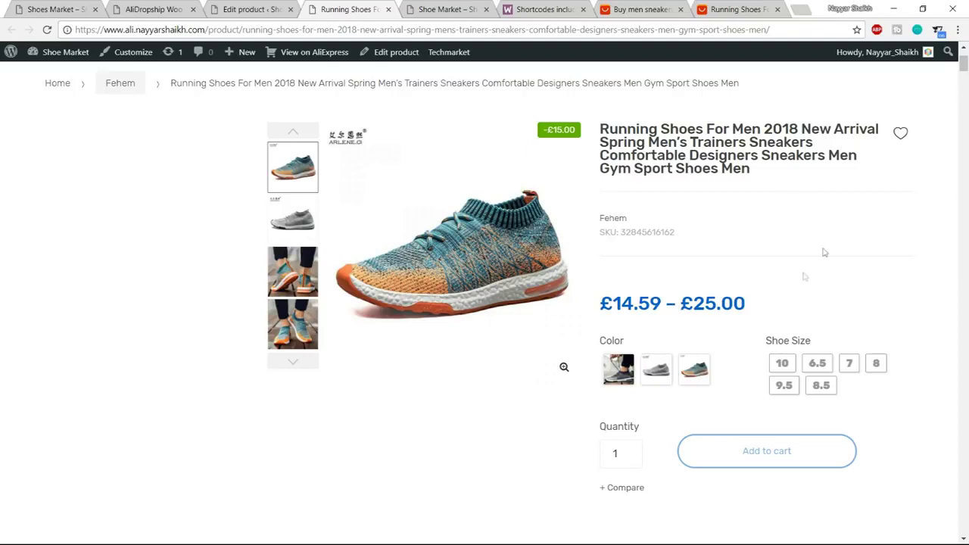
click(696, 376)
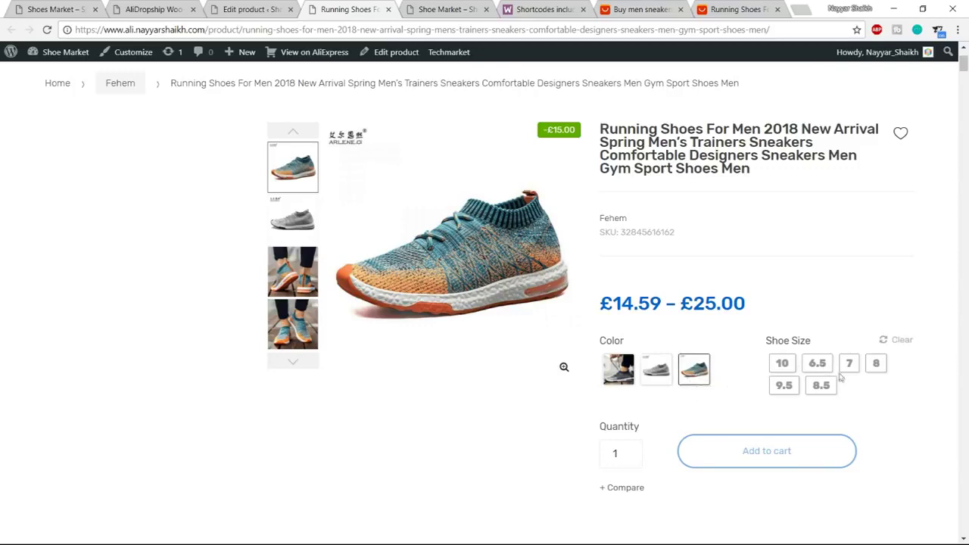
click(782, 385)
scroll(748, 404, down, 2)
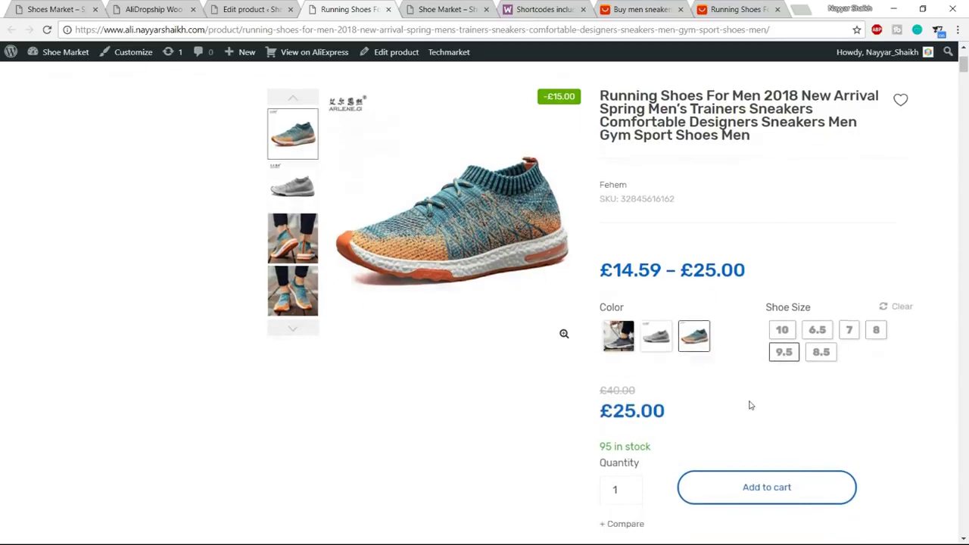
drag(602, 318, 687, 315)
click(687, 315)
drag(601, 299, 651, 299)
click(646, 315)
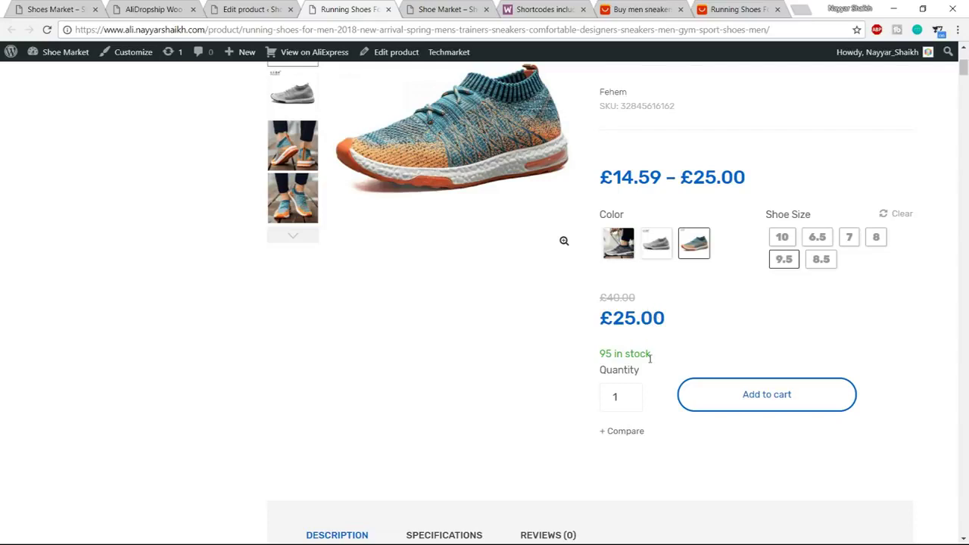
- Check the product's Reviews section, then return to the AliExpress listing
scroll(649, 359, down, 3)
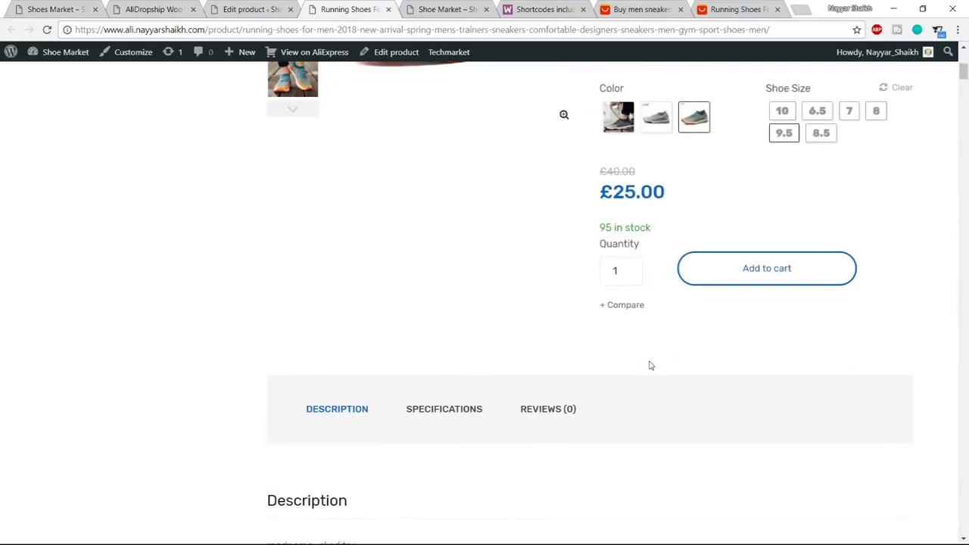
click(534, 284)
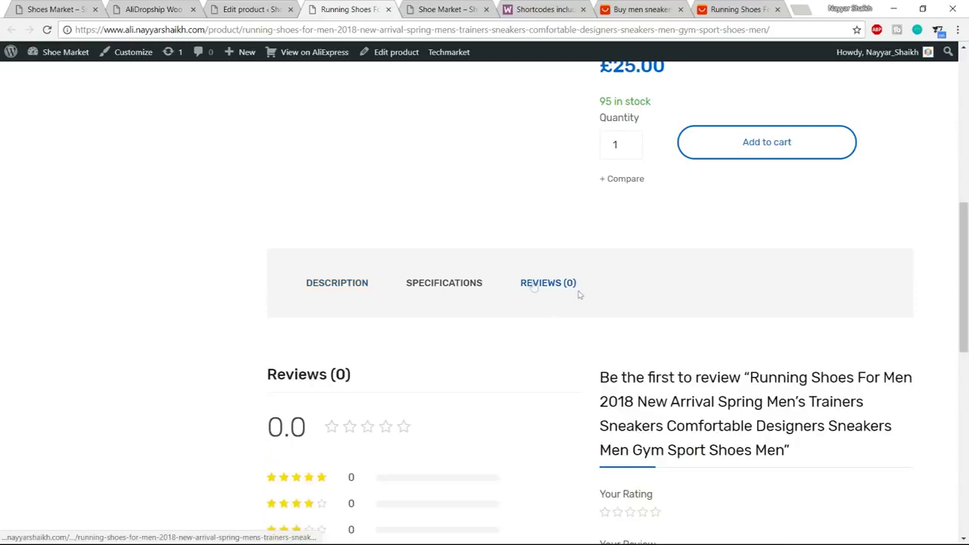
scroll(570, 334, down, 2)
scroll(575, 346, up, 2)
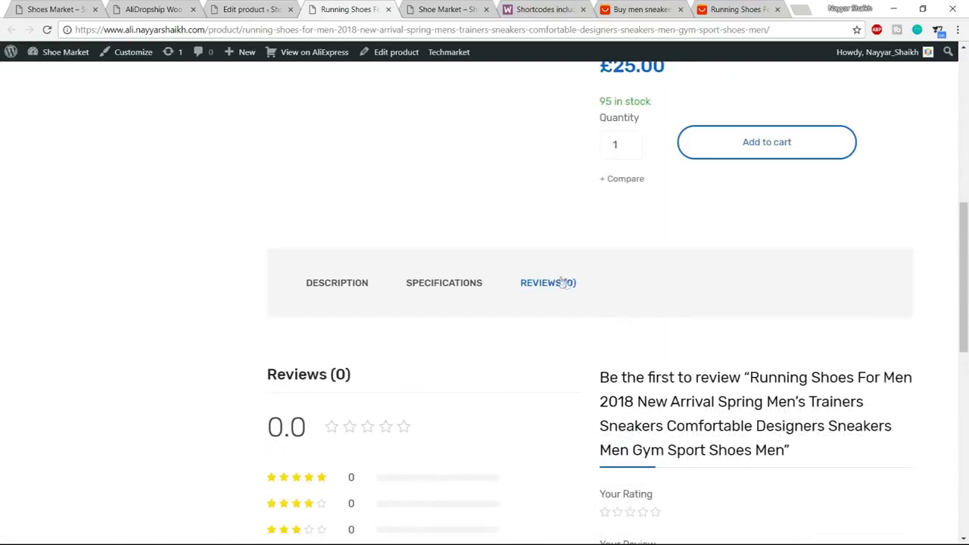
click(733, 9)
scroll(703, 185, up, 3)
mouse_move(551, 303)
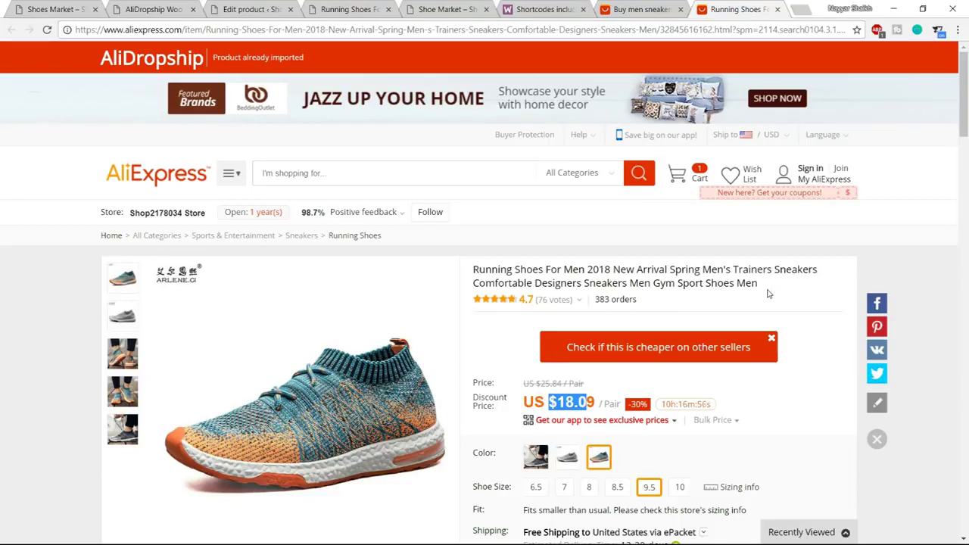
- Back on the running shoes' edit page, scroll through the description gallery images to Product data
click(250, 9)
scroll(662, 344, down, 10)
scroll(662, 344, down, 15)
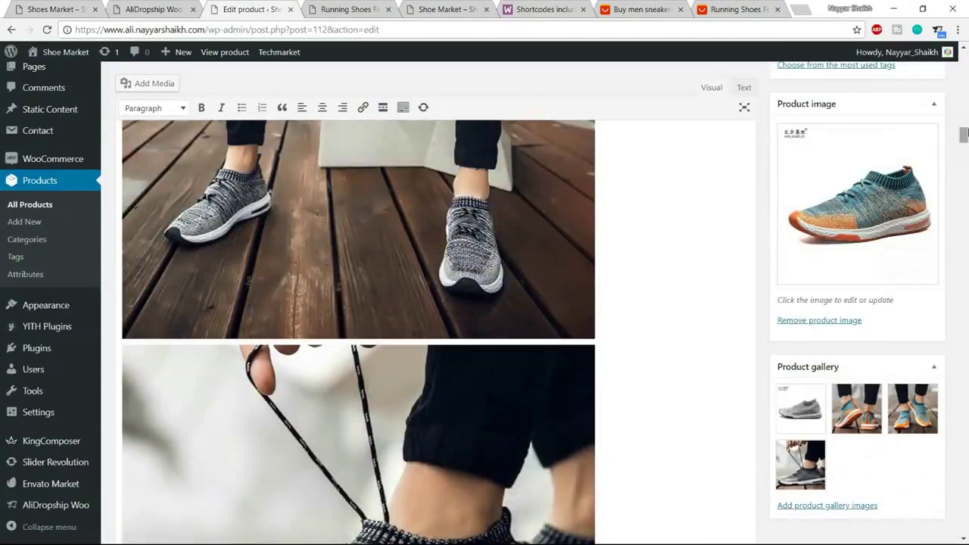
drag(965, 133, 964, 447)
scroll(458, 393, down, 5)
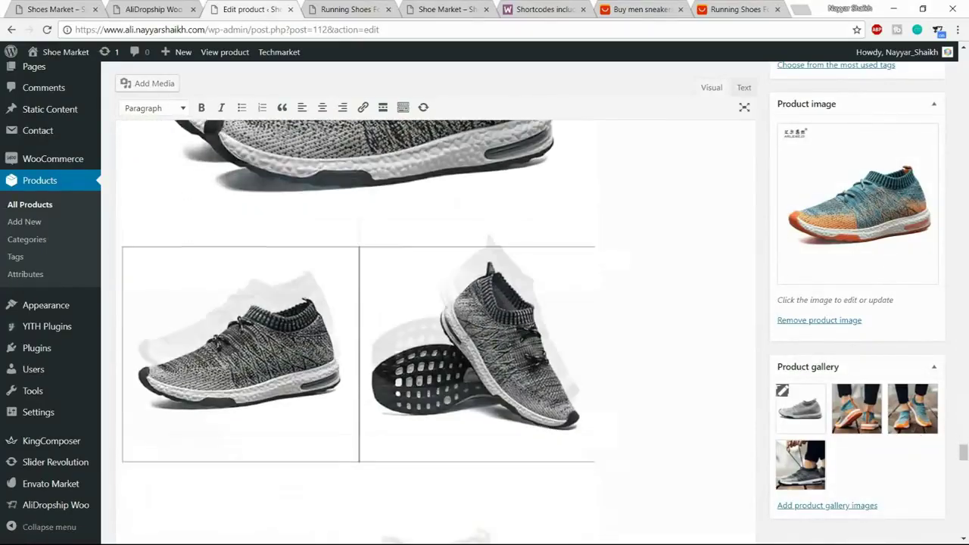
click(376, 250)
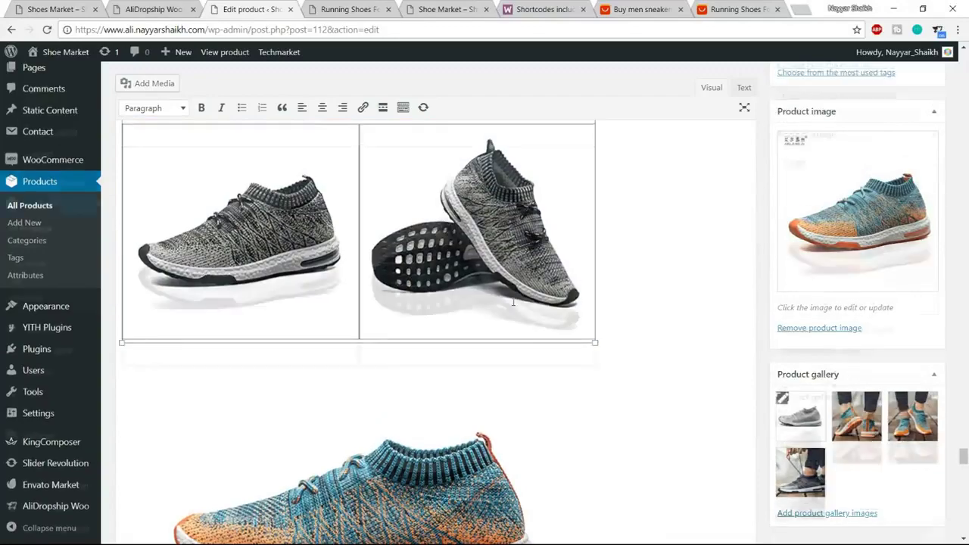
scroll(447, 287, up, 2)
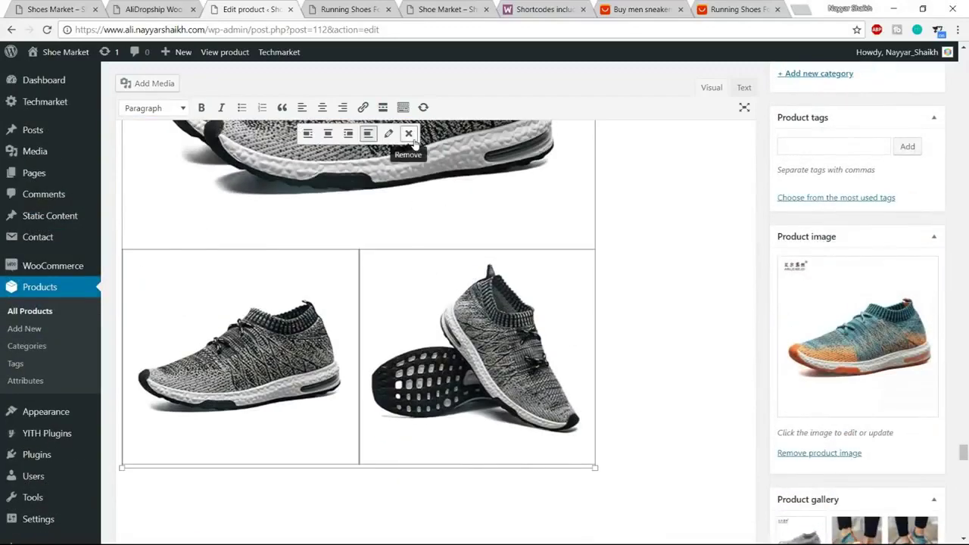
scroll(415, 138, down, 8)
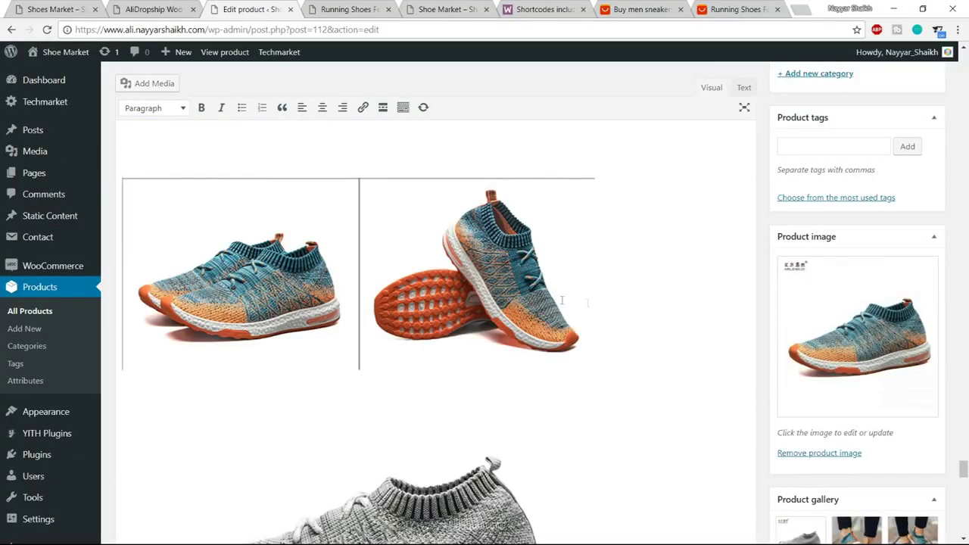
scroll(555, 291, down, 4)
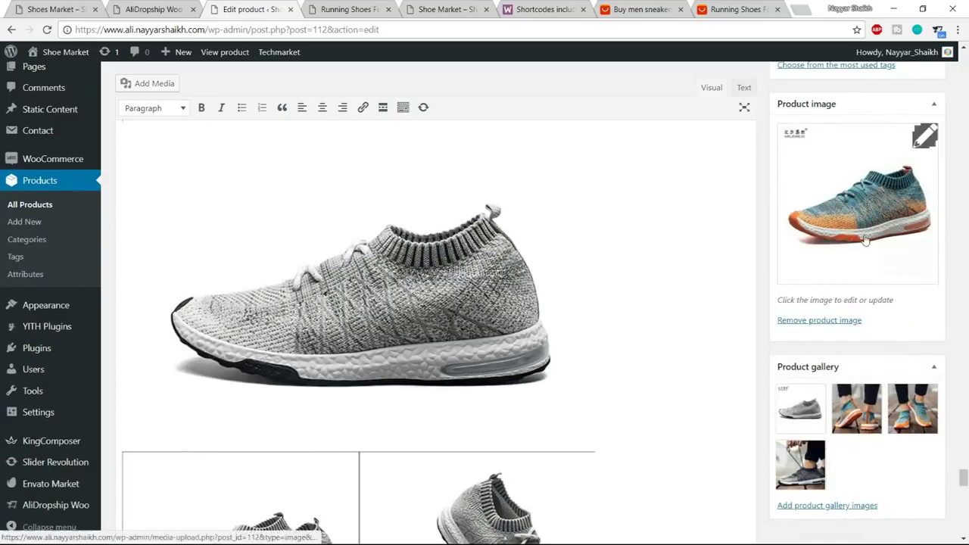
scroll(901, 227, up, 2)
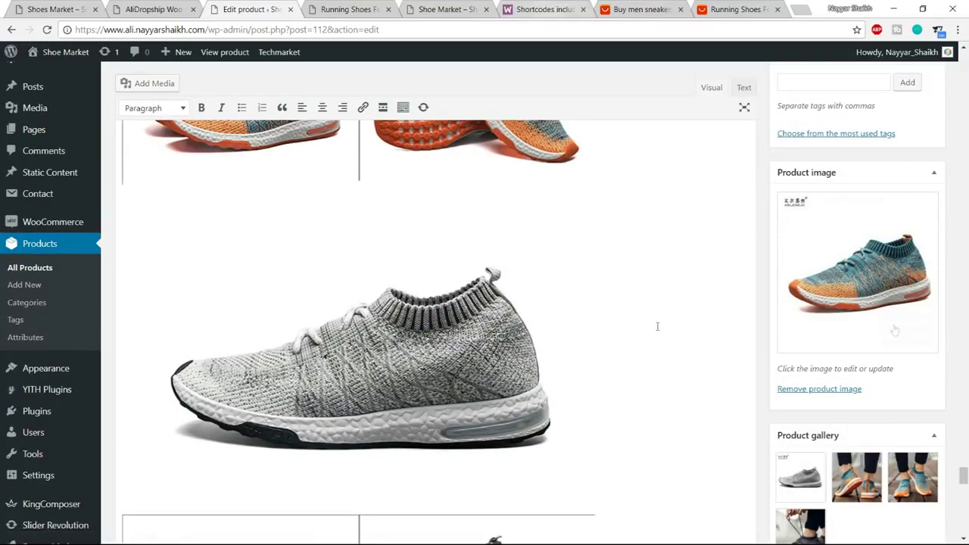
scroll(655, 326, down, 10)
scroll(867, 356, down, 3)
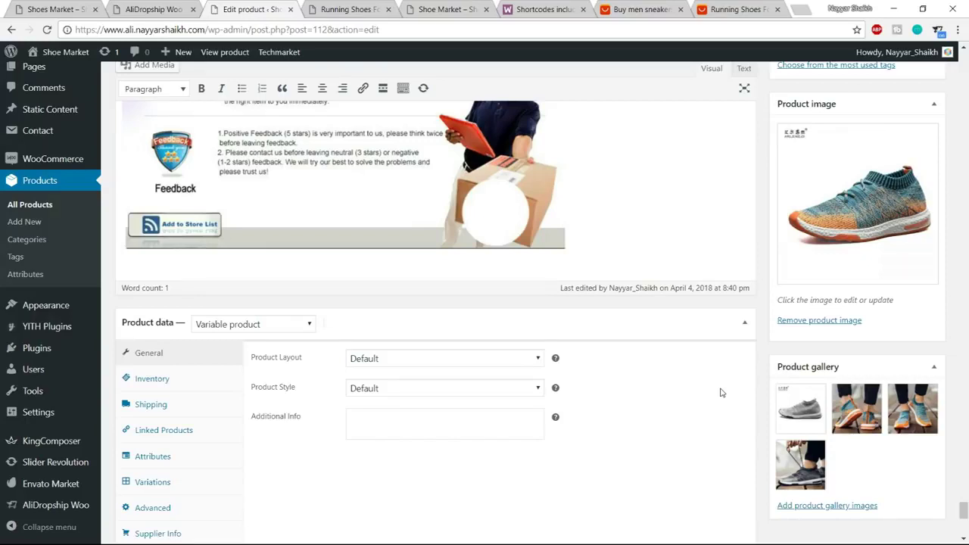
- Open the product's Reviews import options in the Product data box
scroll(722, 392, down, 2)
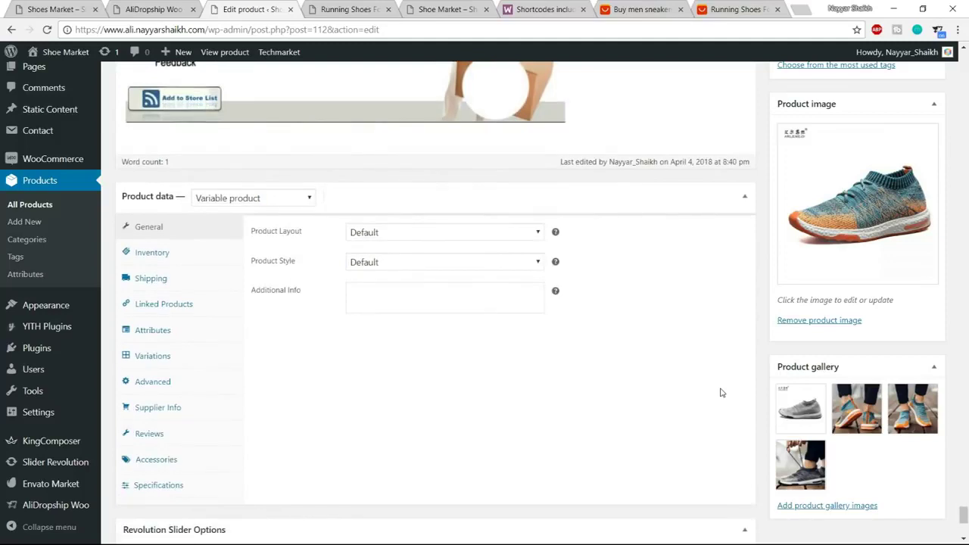
click(201, 432)
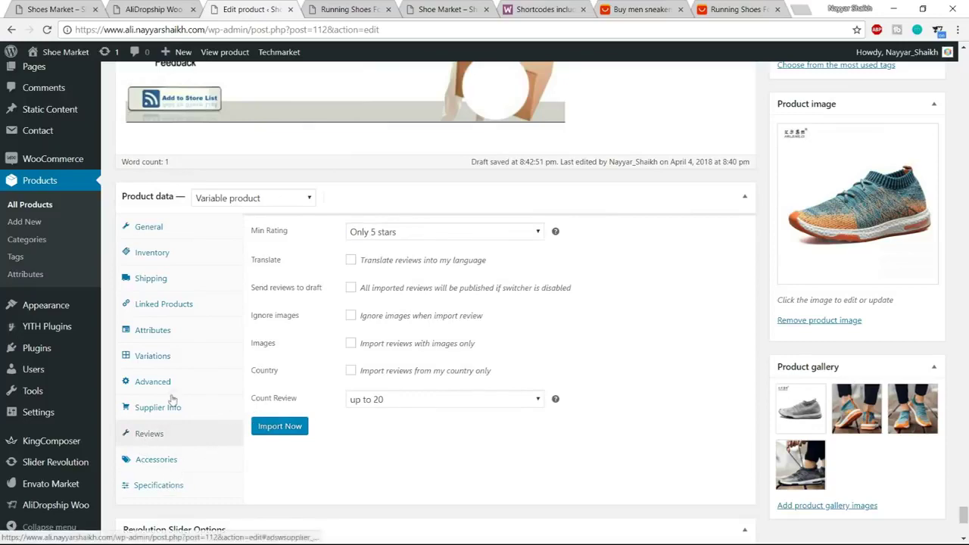
scroll(165, 381, down, 4)
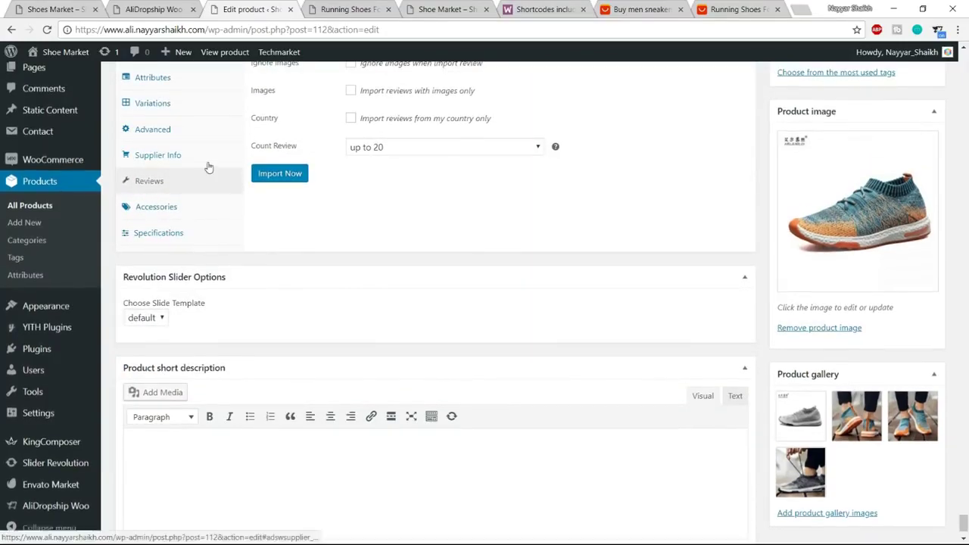
- Check the product's Supplier Info, then head to the AliDropship Woo page
click(209, 160)
scroll(333, 363, up, 4)
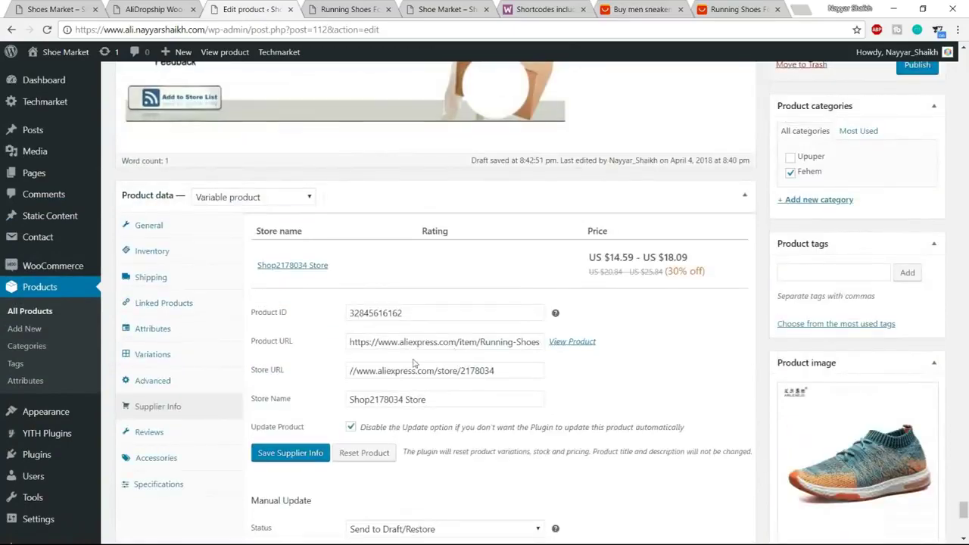
scroll(422, 388, down, 3)
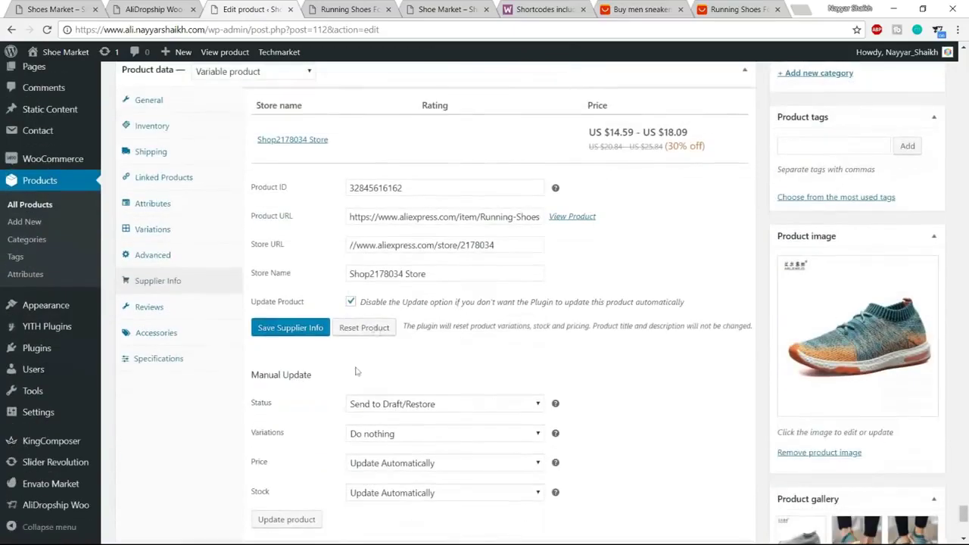
scroll(454, 427, down, 3)
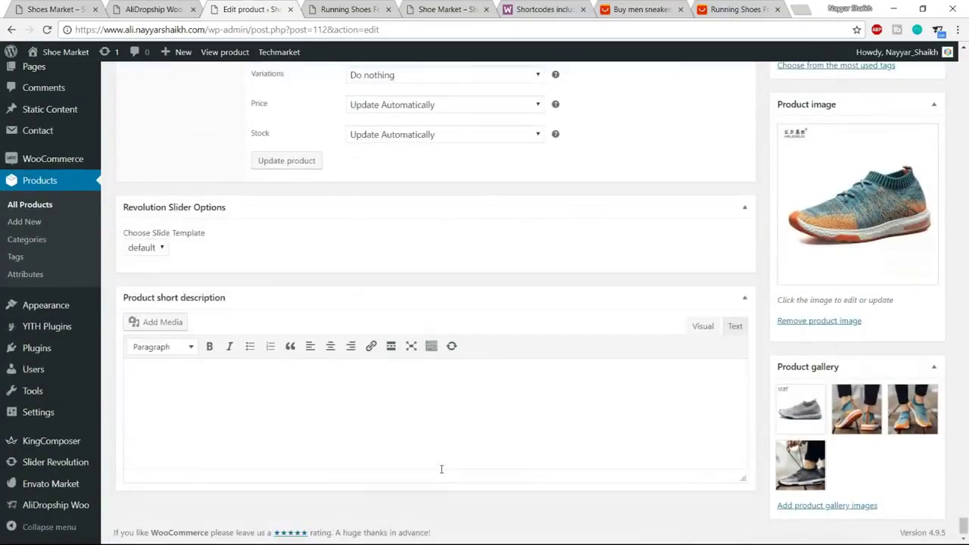
scroll(444, 477, up, 8)
scroll(445, 478, down, 10)
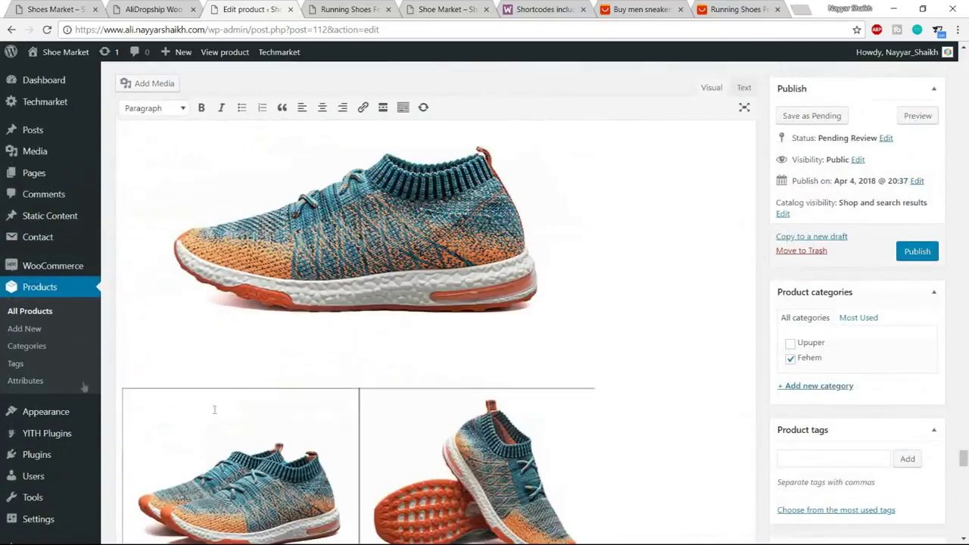
scroll(159, 345, down, 1)
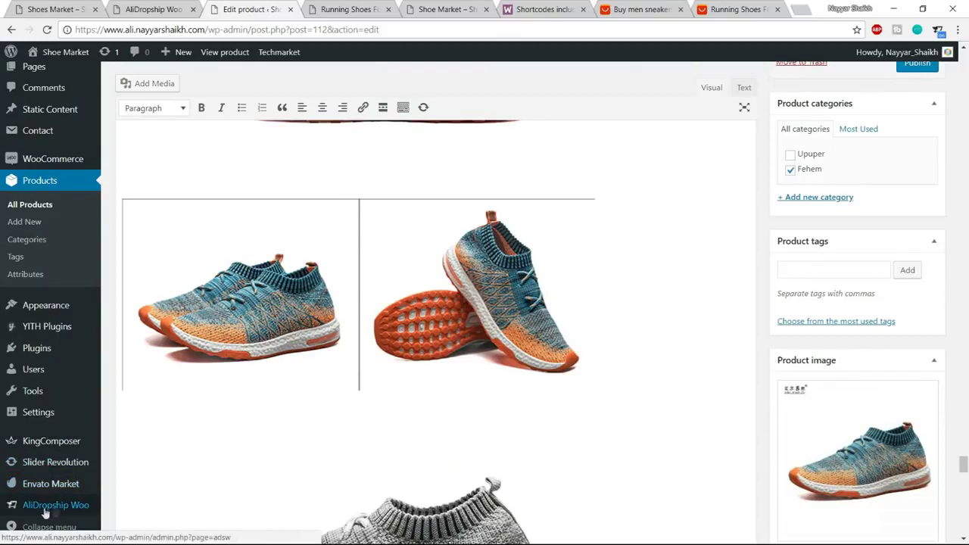
click(53, 507)
- Leave the edit page, open Import Reviews and set the rating filter to '4 stars and higher'
click(533, 96)
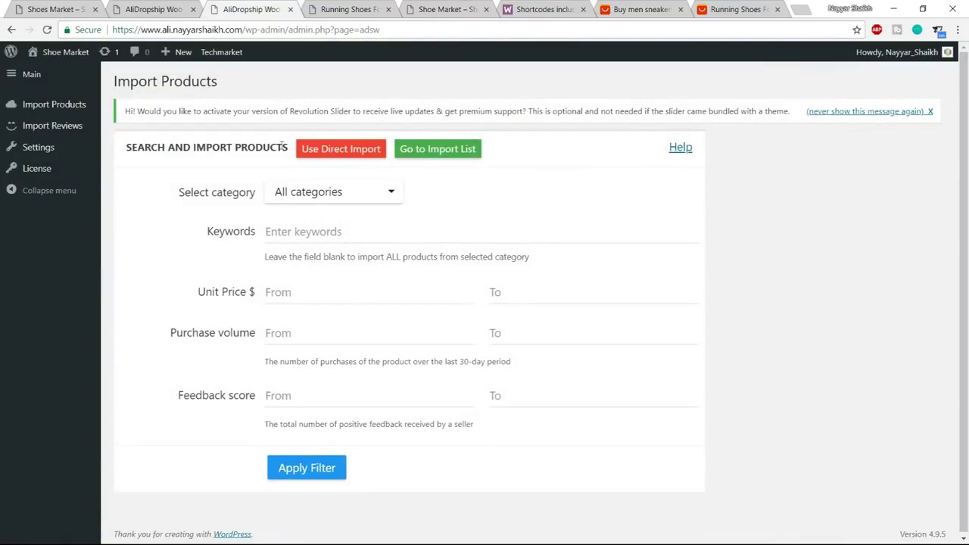
click(44, 133)
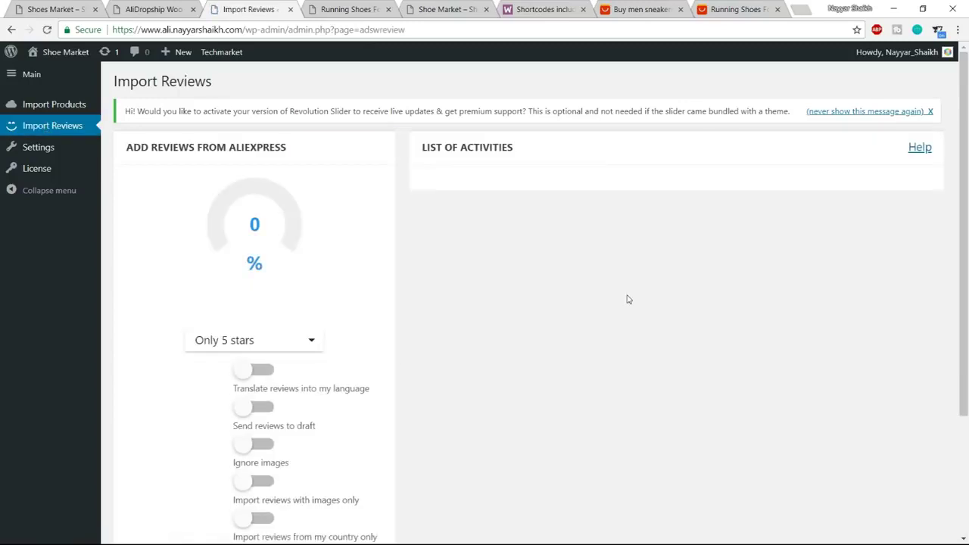
scroll(434, 253, down, 2)
click(286, 212)
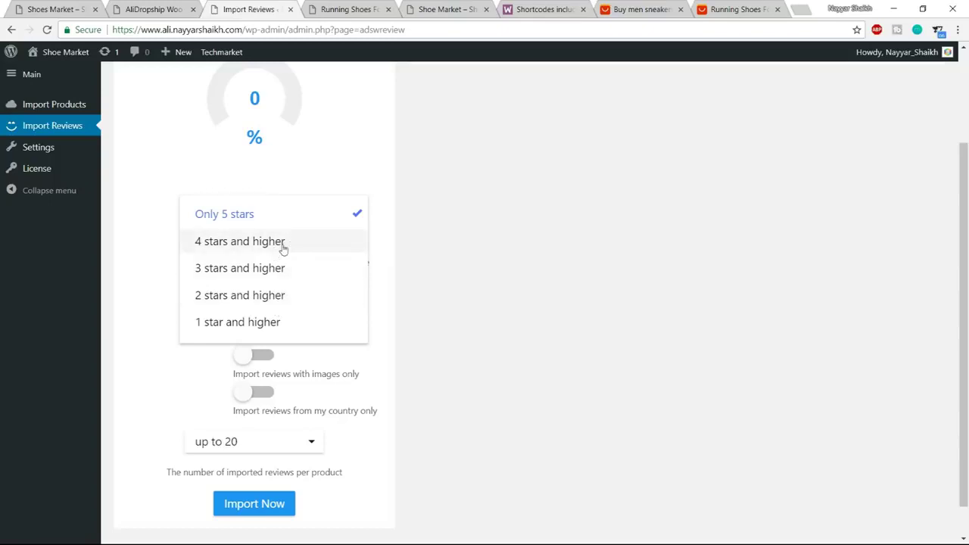
click(282, 246)
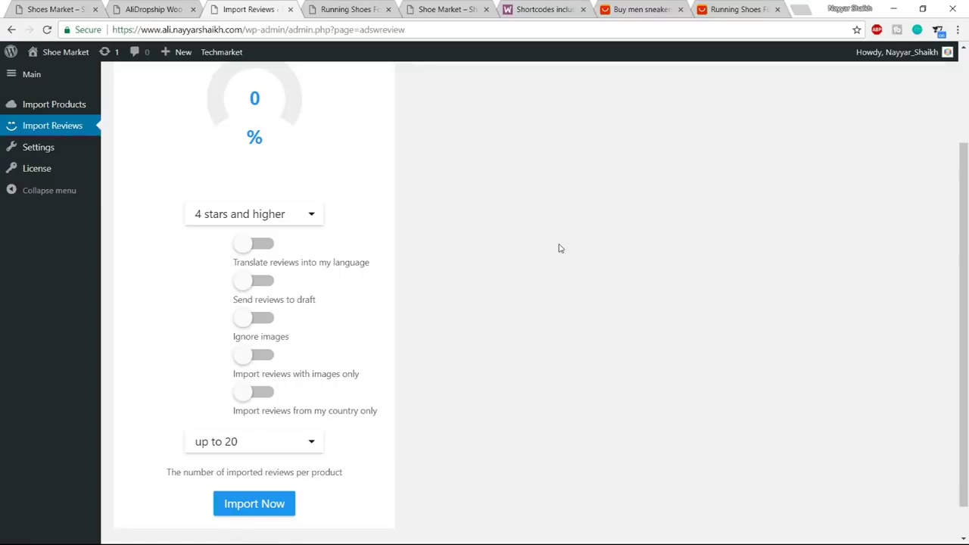
- Enable Translate reviews, leaving ignore-images, images-only and my-country-only options off
scroll(560, 249, up, 3)
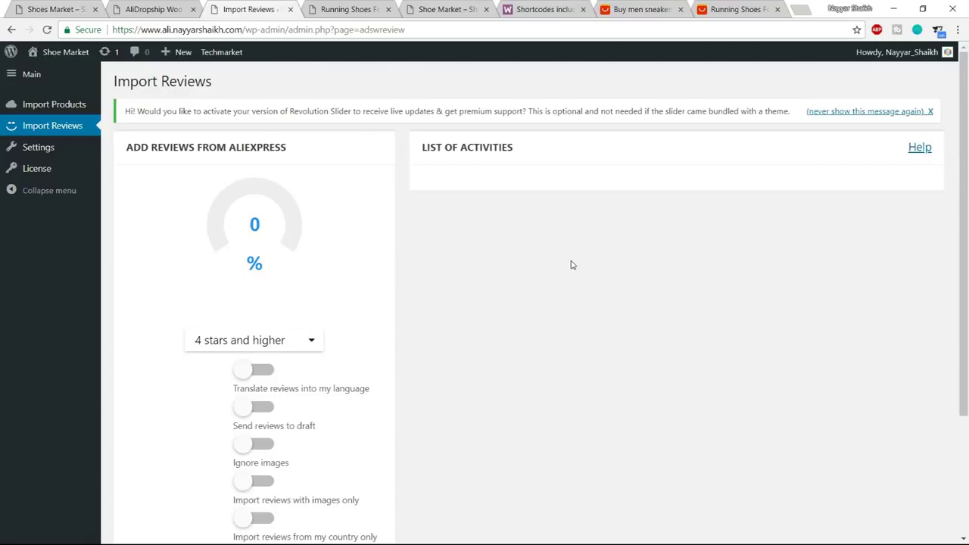
scroll(664, 286, down, 1)
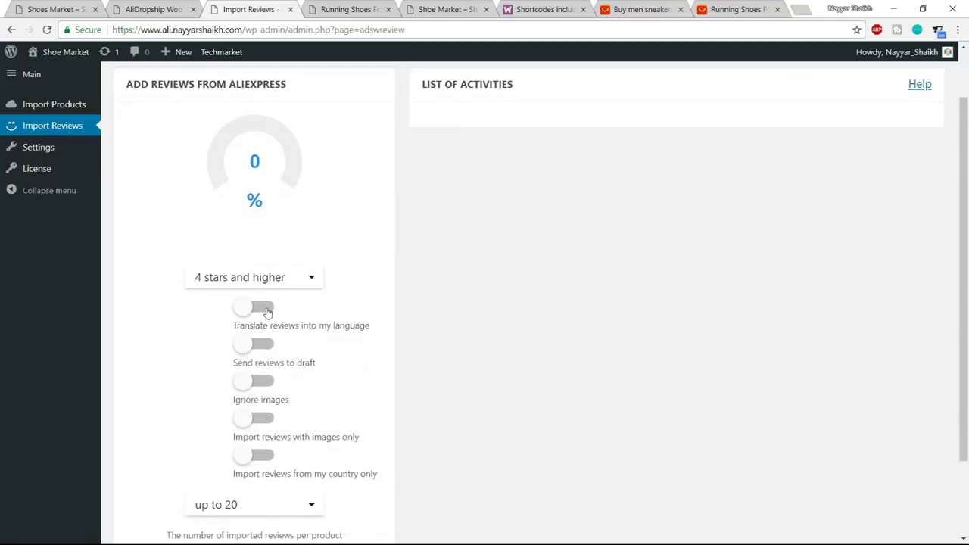
click(368, 337)
click(264, 306)
click(270, 388)
click(267, 385)
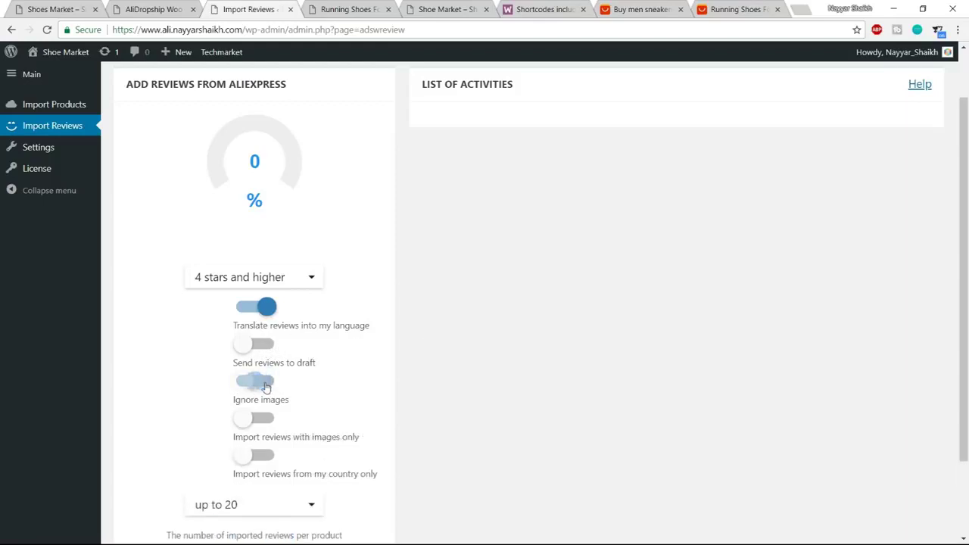
scroll(456, 389, down, 2)
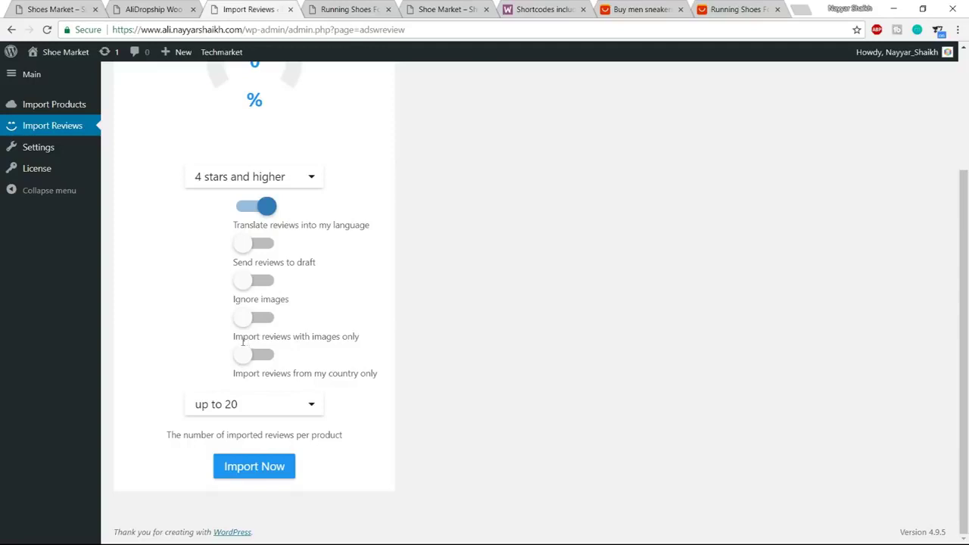
drag(228, 337, 386, 333)
click(353, 333)
drag(230, 376, 396, 383)
click(395, 383)
- Limit the import to up to 100 reviews per product and start Import Now
click(251, 402)
scroll(307, 478, down, 2)
scroll(309, 475, up, 2)
scroll(307, 465, down, 2)
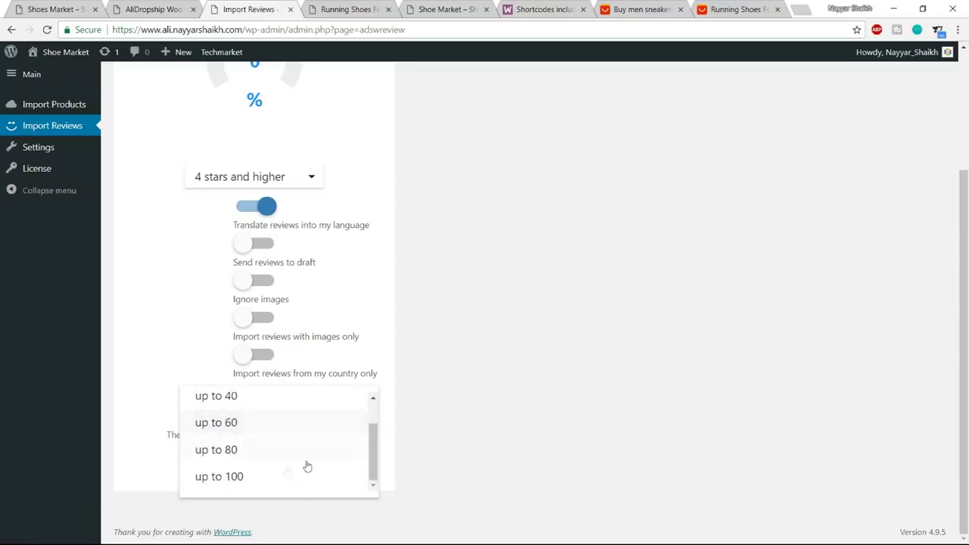
click(240, 478)
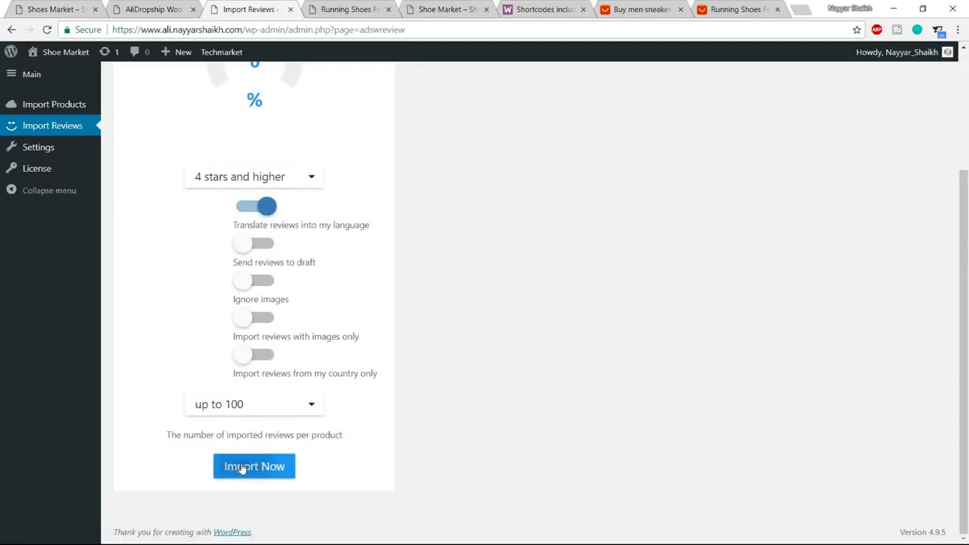
click(241, 466)
scroll(677, 317, up, 2)
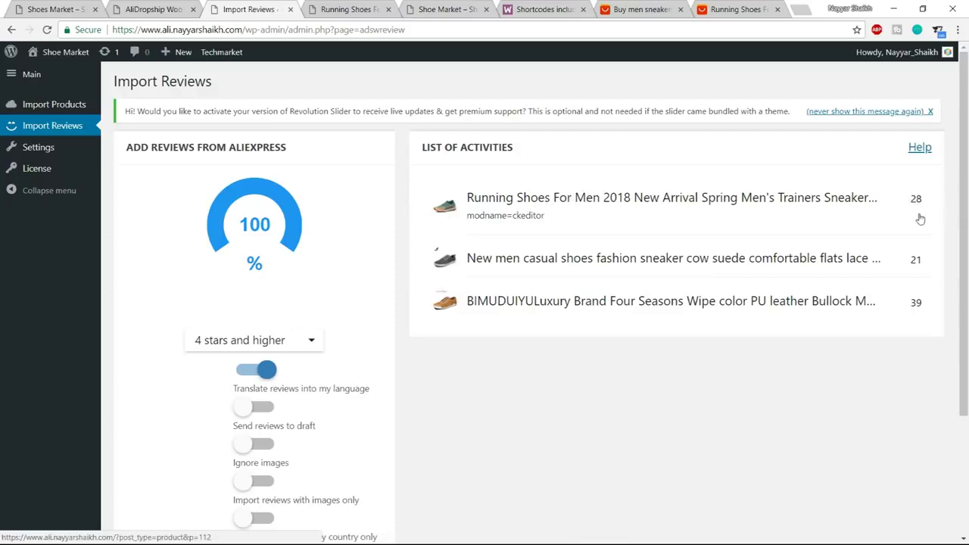
- Reload the running shoes page and open Reviews (28), confirming the 4.9 average rating
click(359, 8)
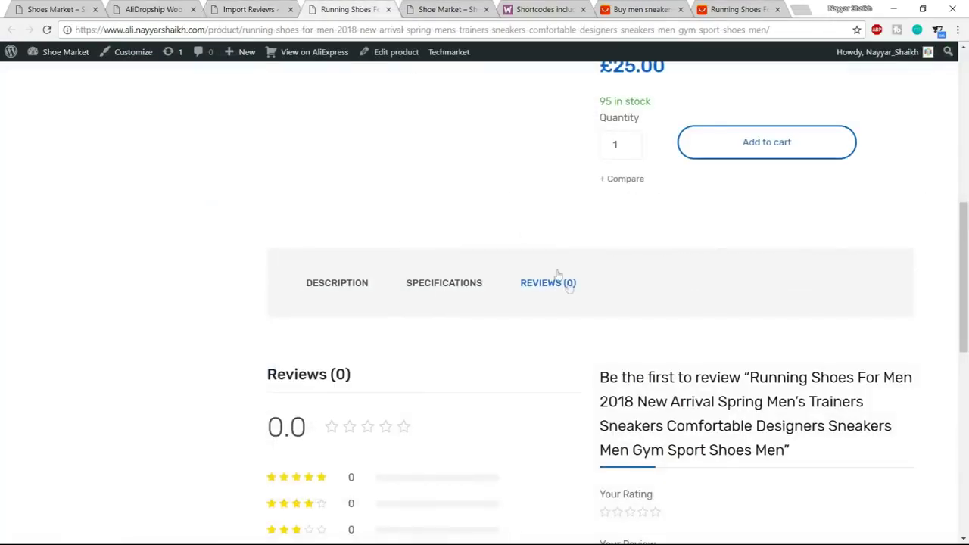
scroll(557, 277, up, 2)
scroll(650, 383, down, 2)
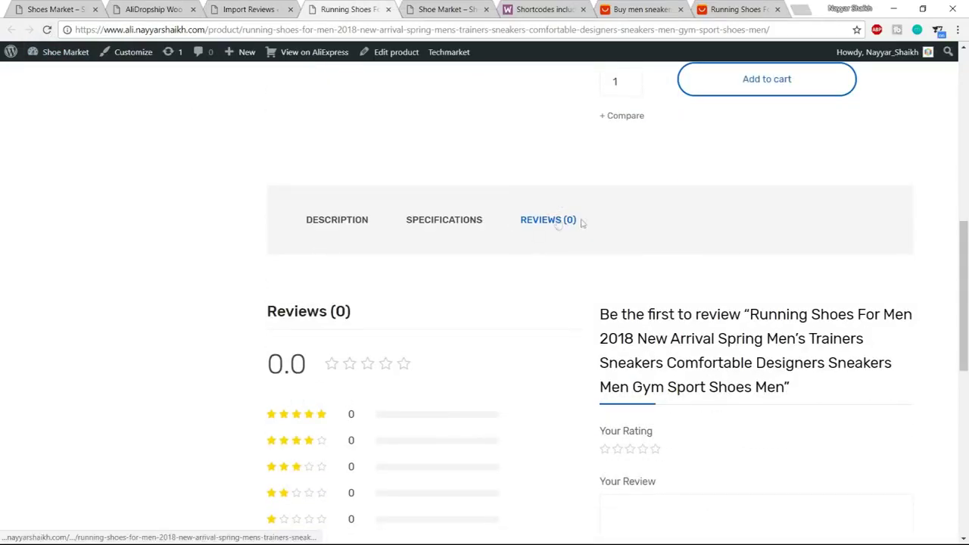
click(47, 30)
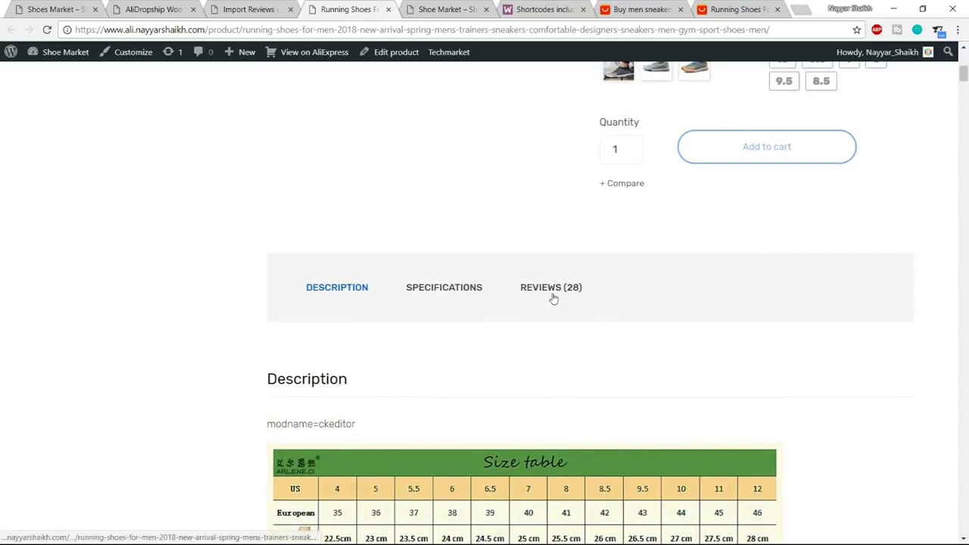
click(553, 296)
scroll(884, 270, down, 4)
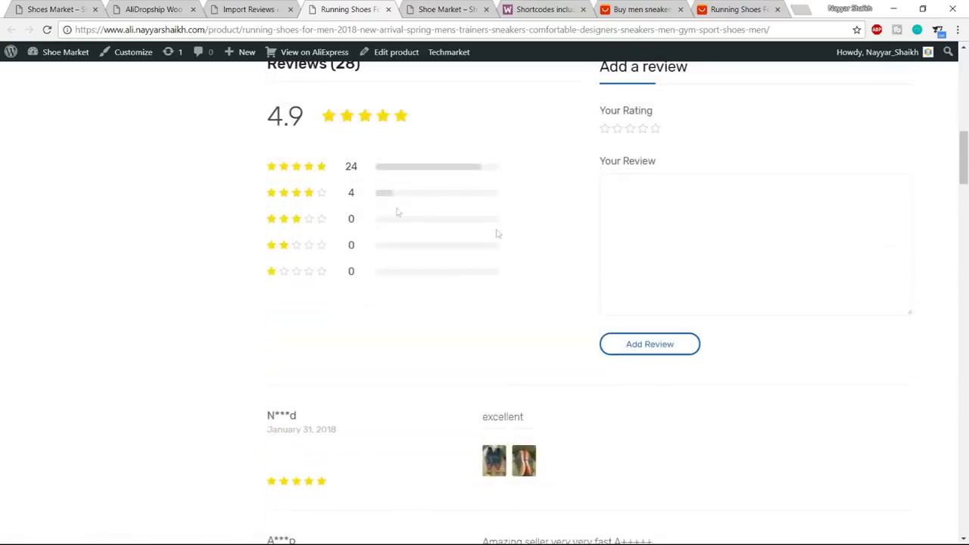
drag(275, 120, 306, 124)
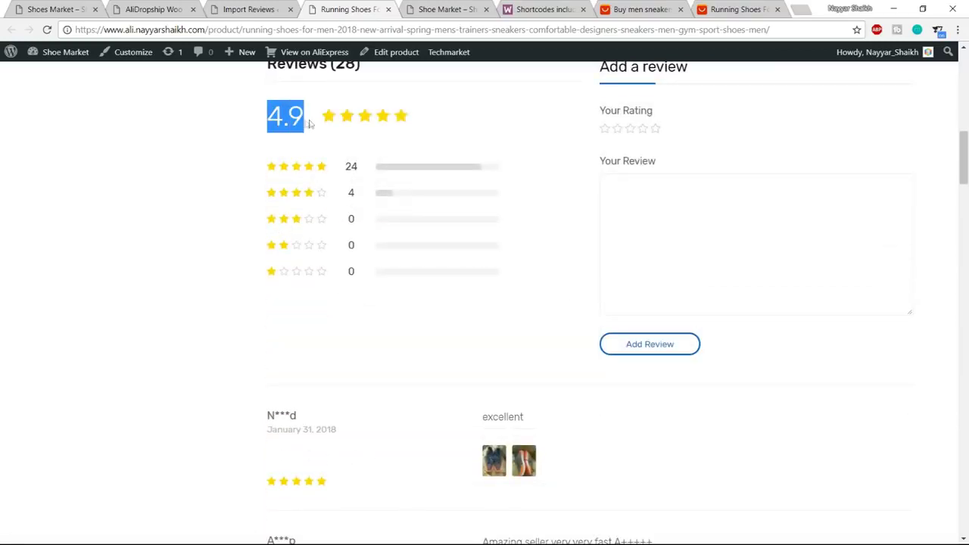
click(342, 197)
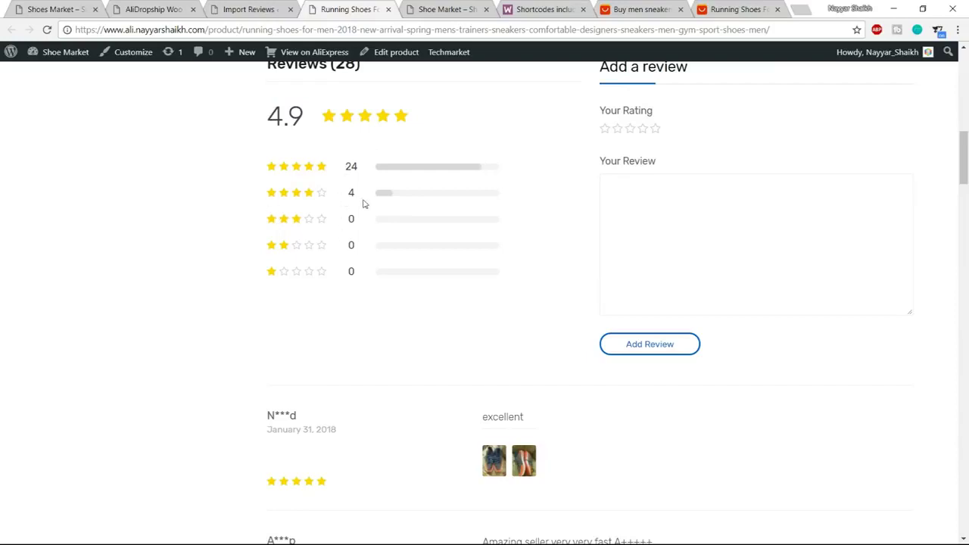
click(351, 194)
- Browse the customer photos of two reviews in the full-size photo viewer
scroll(941, 277, down, 3)
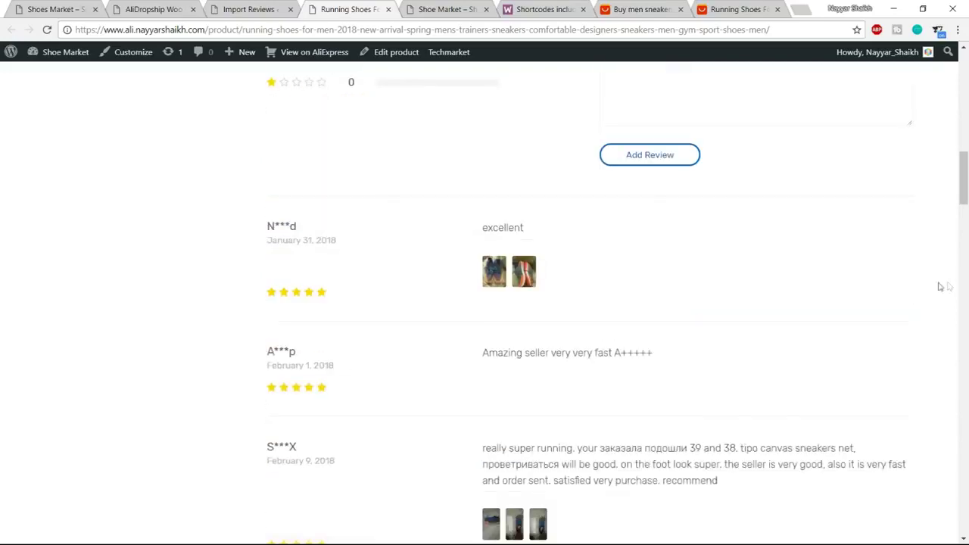
click(529, 274)
click(923, 294)
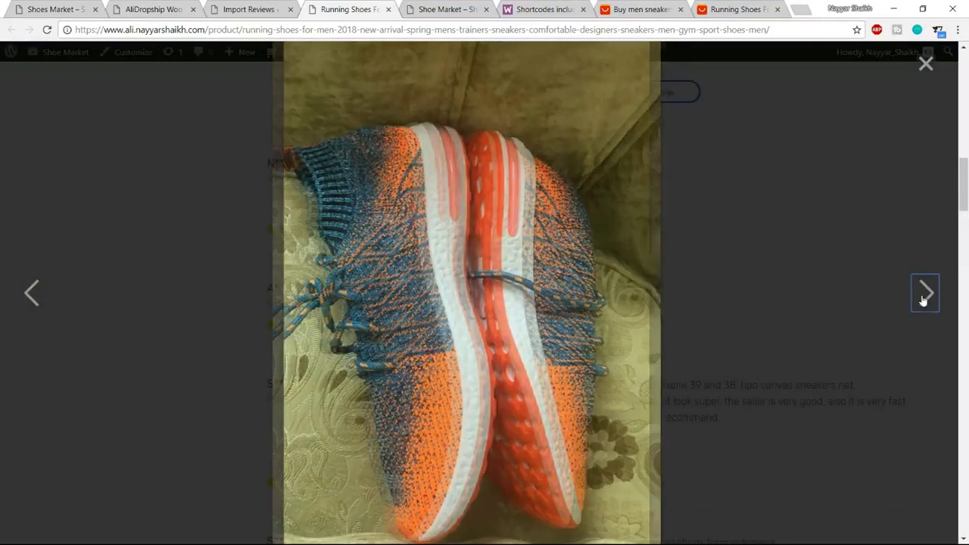
click(924, 66)
scroll(683, 333, down, 2)
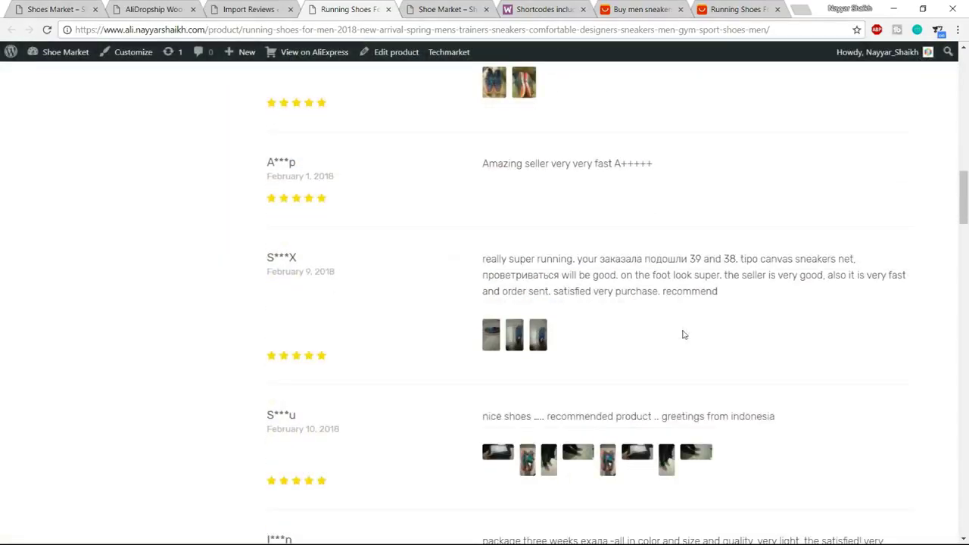
scroll(683, 335, down, 2)
click(500, 325)
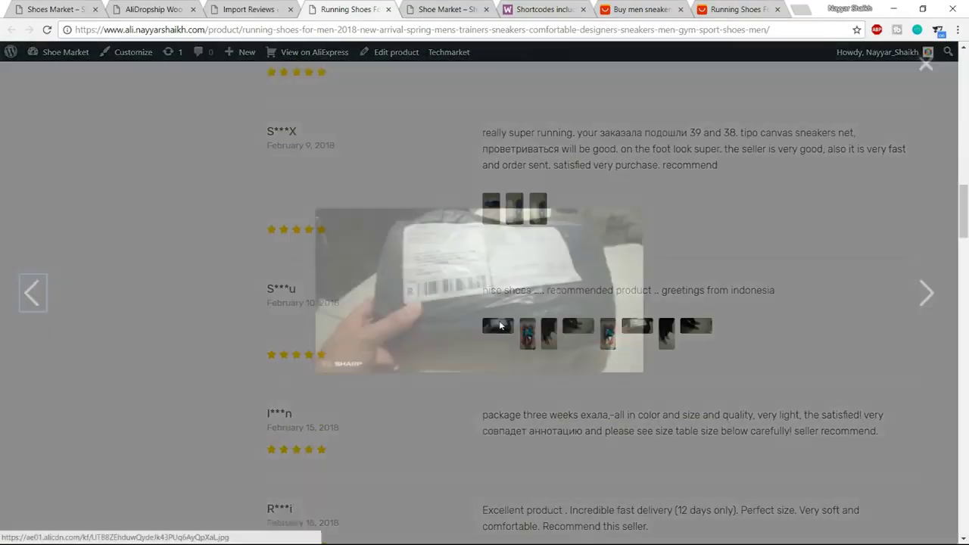
click(925, 293)
click(926, 293)
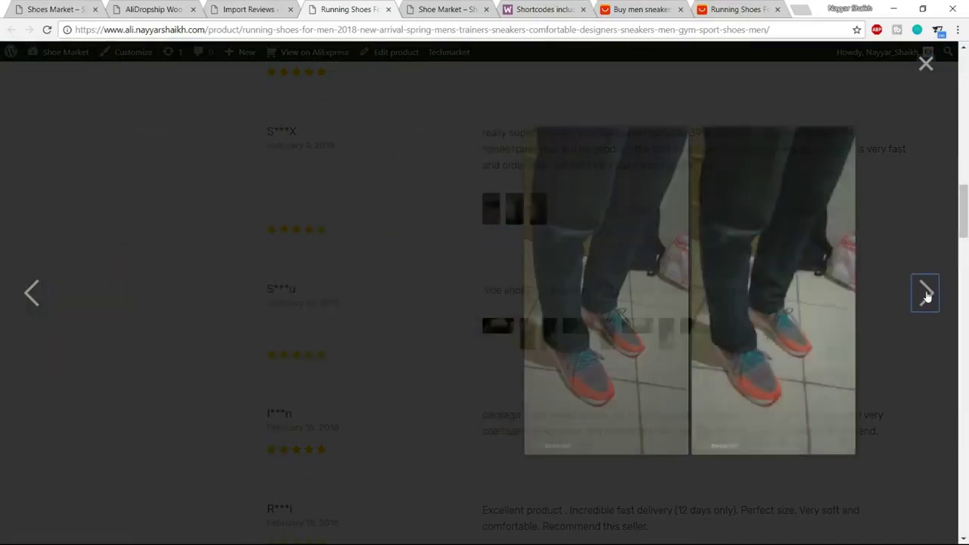
click(926, 293)
click(926, 293)
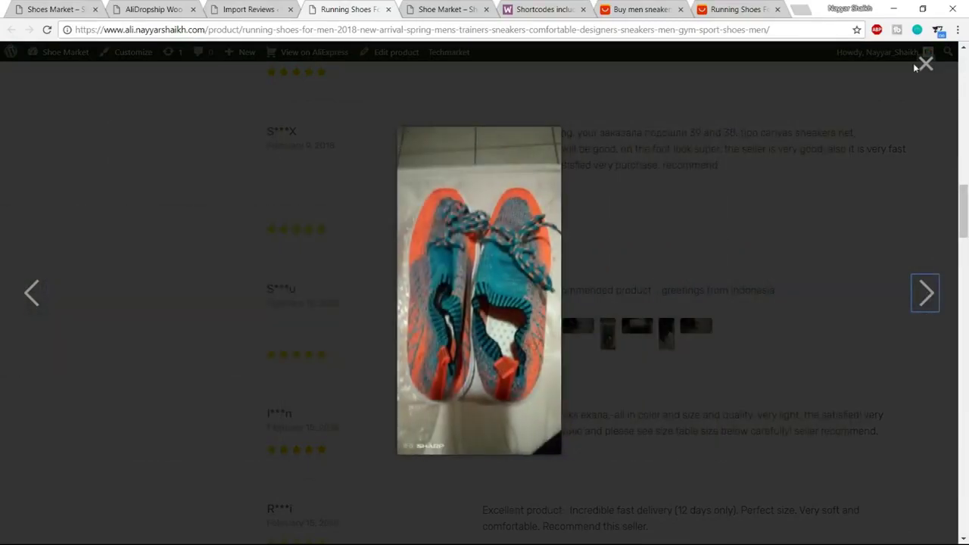
click(928, 64)
- Scroll through the remaining reviews, then return to the Import Reviews page
scroll(859, 340, down, 10)
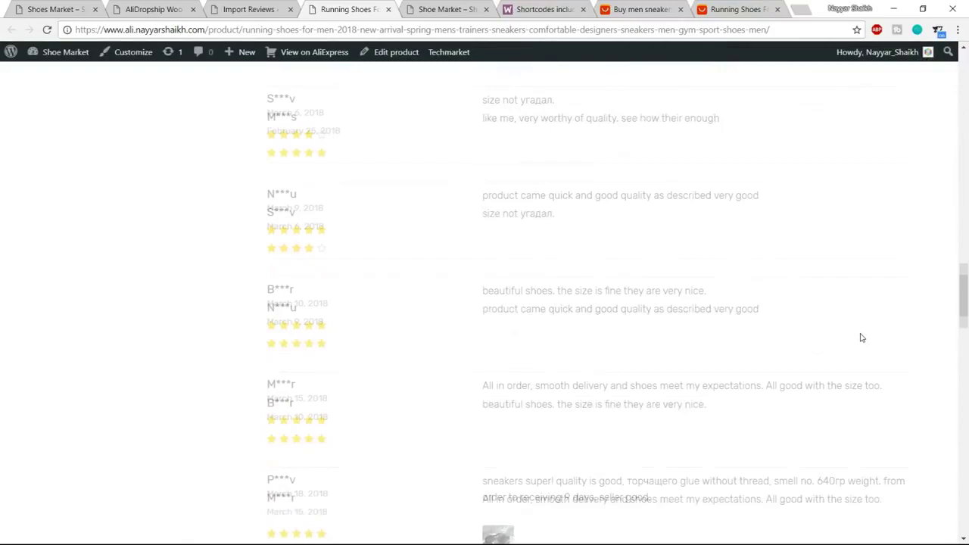
scroll(861, 337, down, 5)
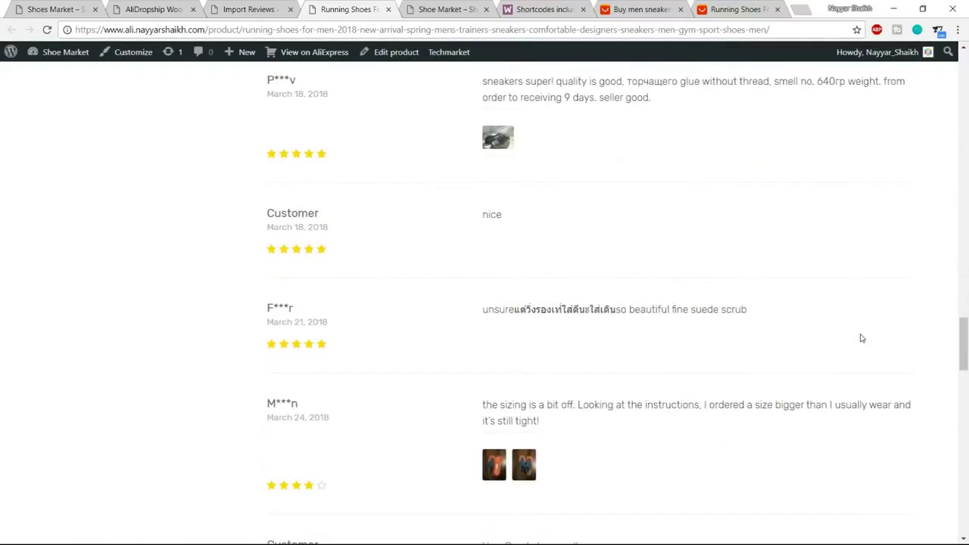
scroll(861, 337, down, 10)
drag(965, 398, 959, 67)
scroll(941, 263, down, 1)
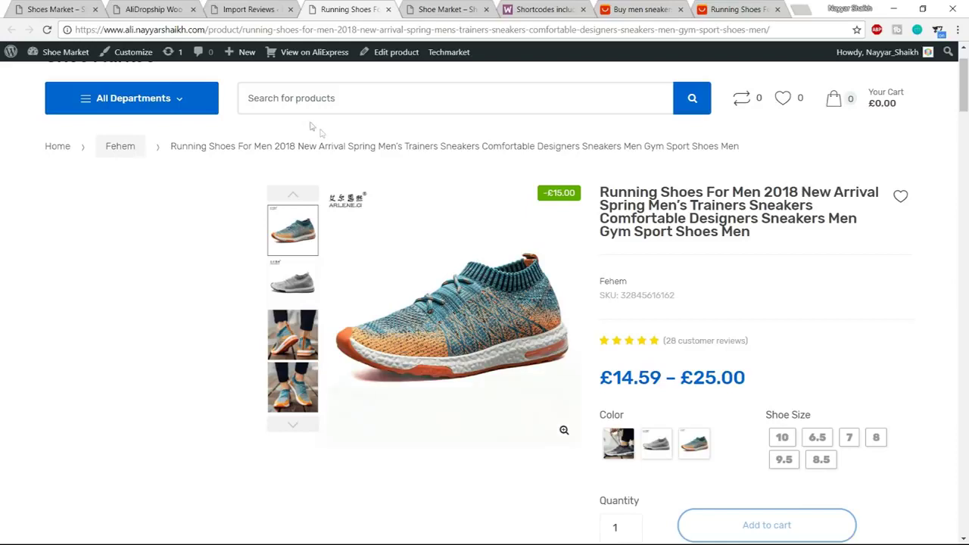
click(247, 10)
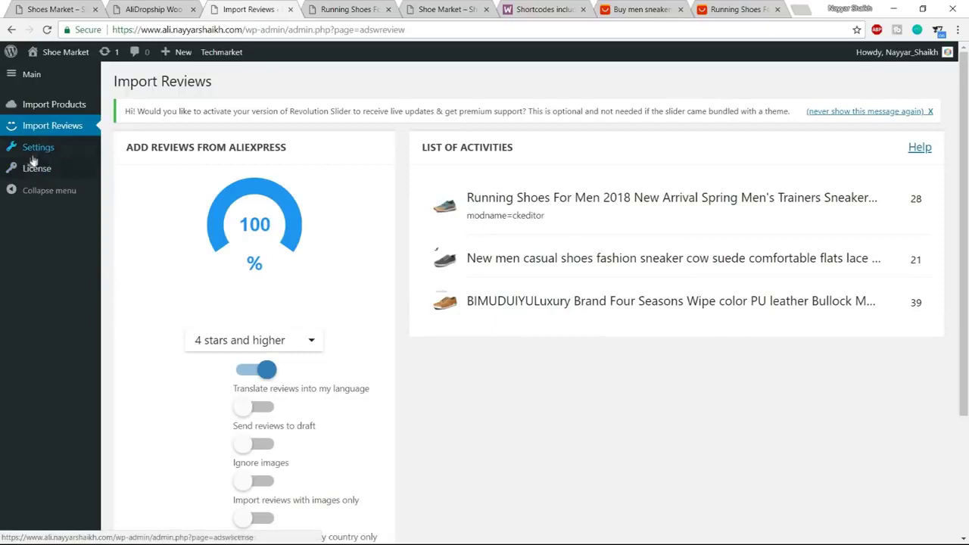
- Open AliDropship Woo Settings and leave the Cash-back URL field empty
mouse_move(38, 149)
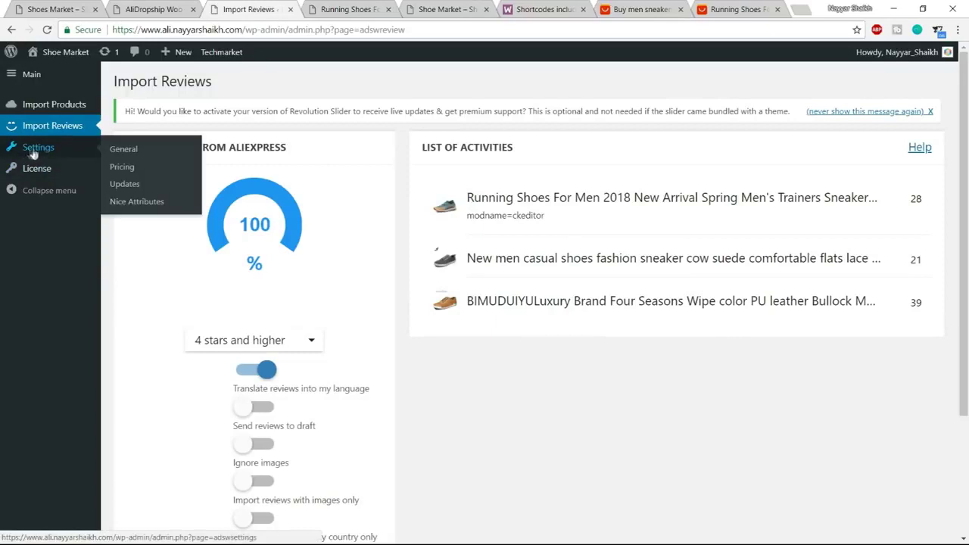
click(41, 147)
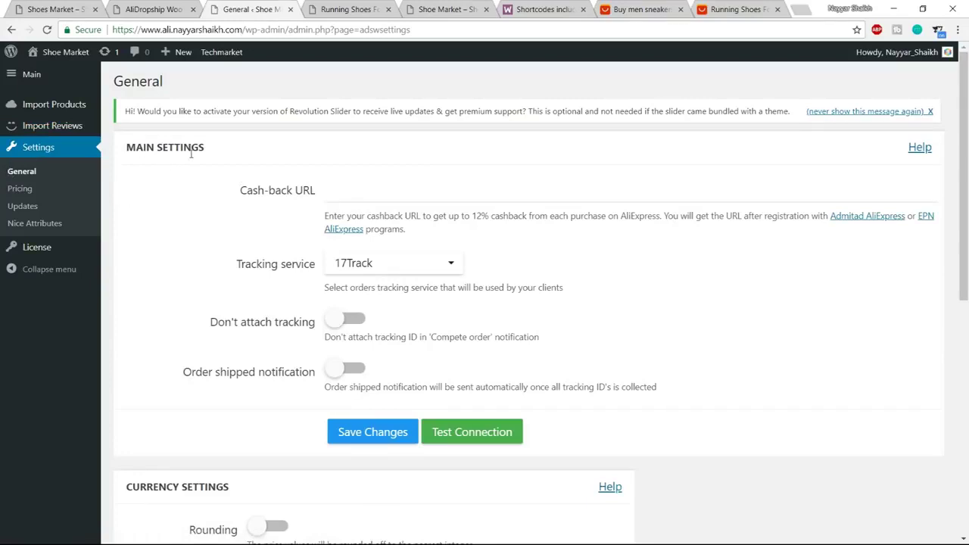
drag(241, 190, 316, 191)
click(328, 191)
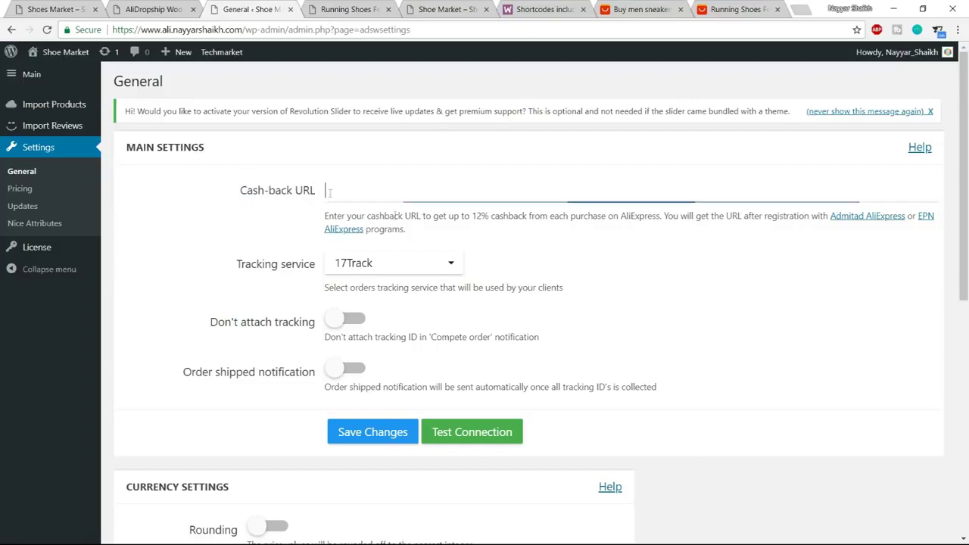
click(511, 242)
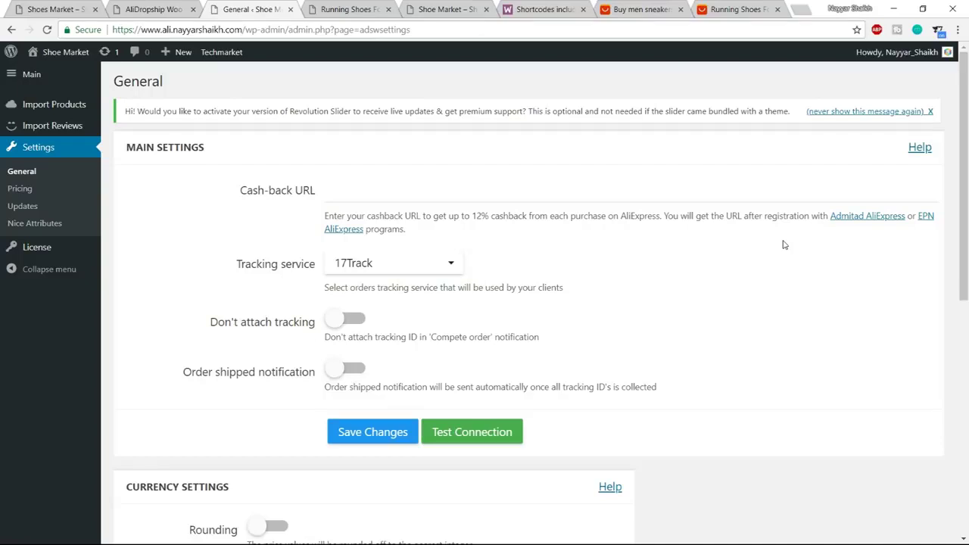
- Open the Admitad AliExpress link from the cash-back description in a new tab and switch to it
right_click(861, 222)
click(855, 233)
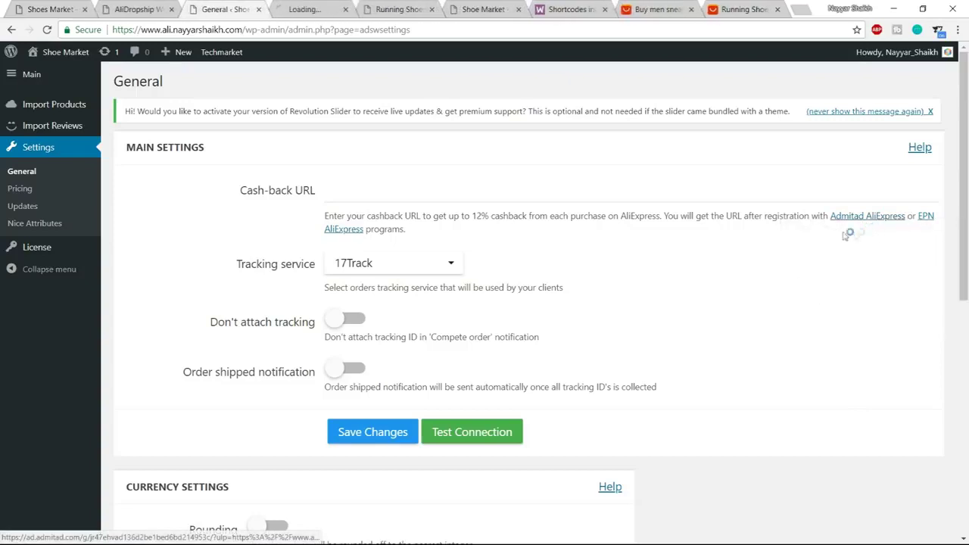
click(307, 9)
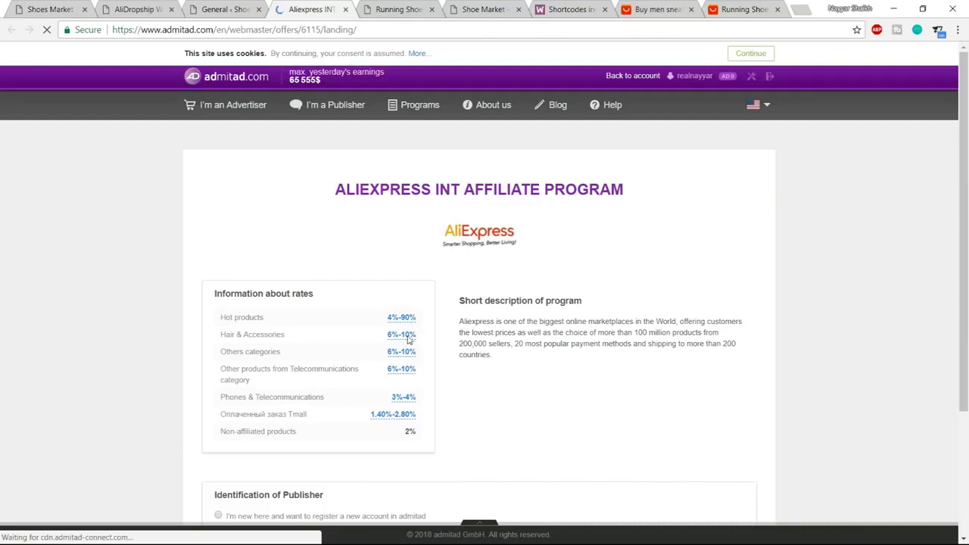
- Choose to register a new Admitad account and become an AliExpress publisher
scroll(363, 379, down, 3)
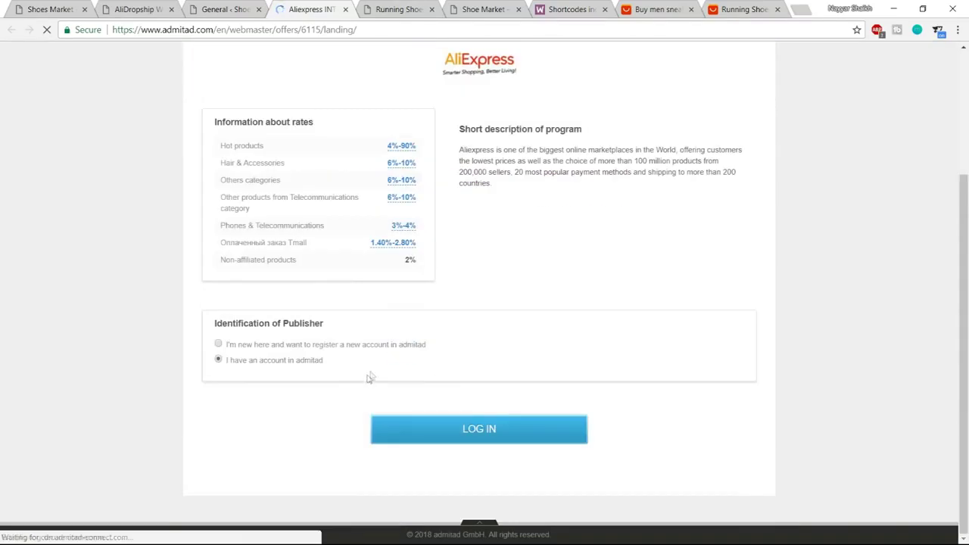
scroll(426, 361, up, 2)
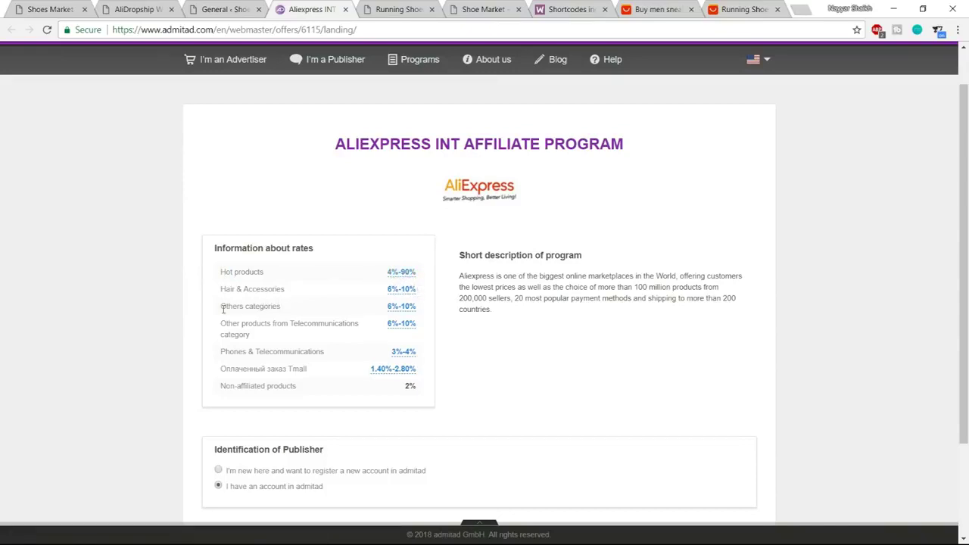
scroll(426, 389, down, 3)
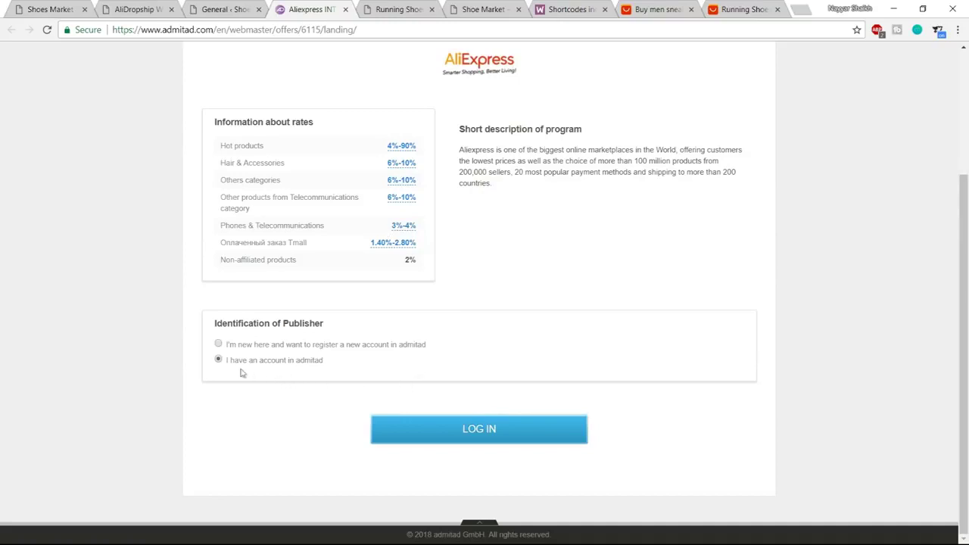
click(219, 346)
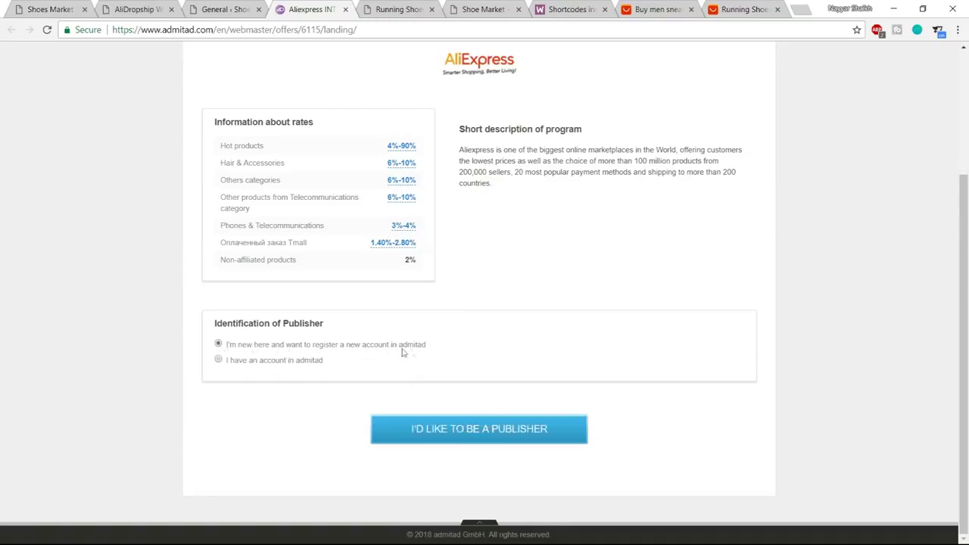
drag(363, 345, 454, 350)
click(454, 351)
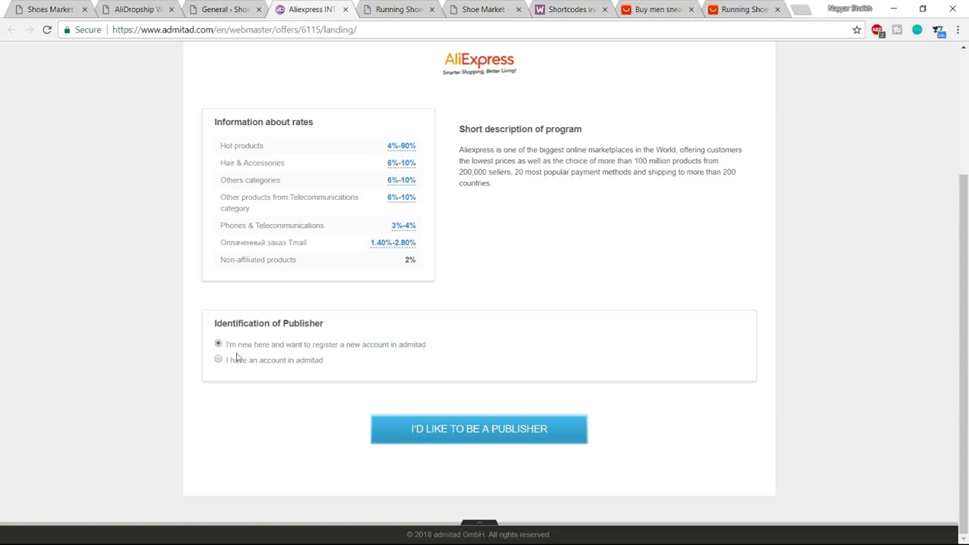
click(497, 441)
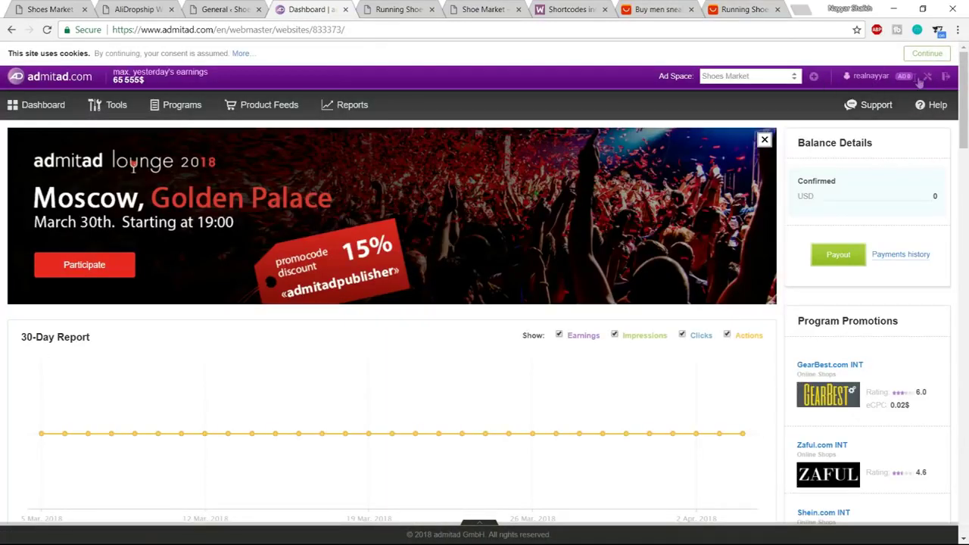
- Log out of Admitad and return to the Welcome sign-in page
click(947, 79)
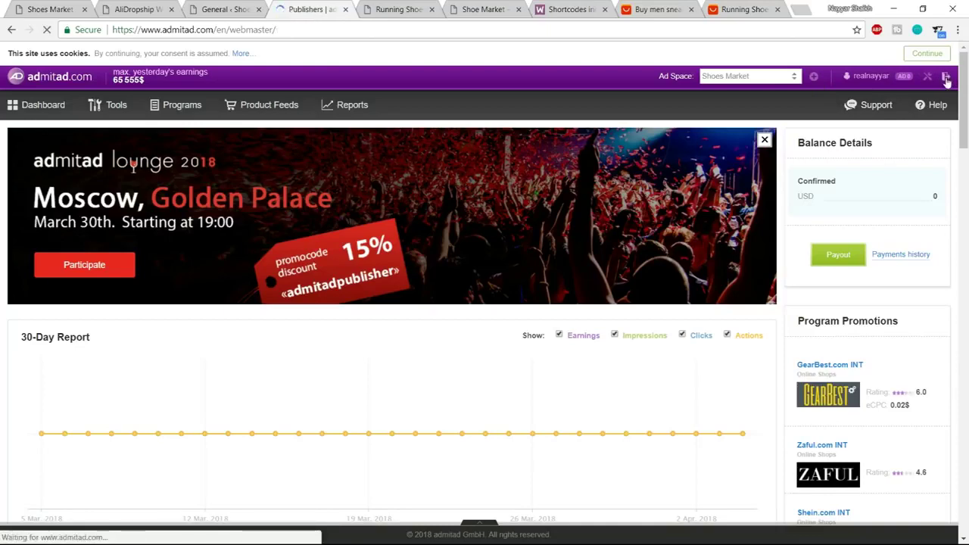
key(alt+Left)
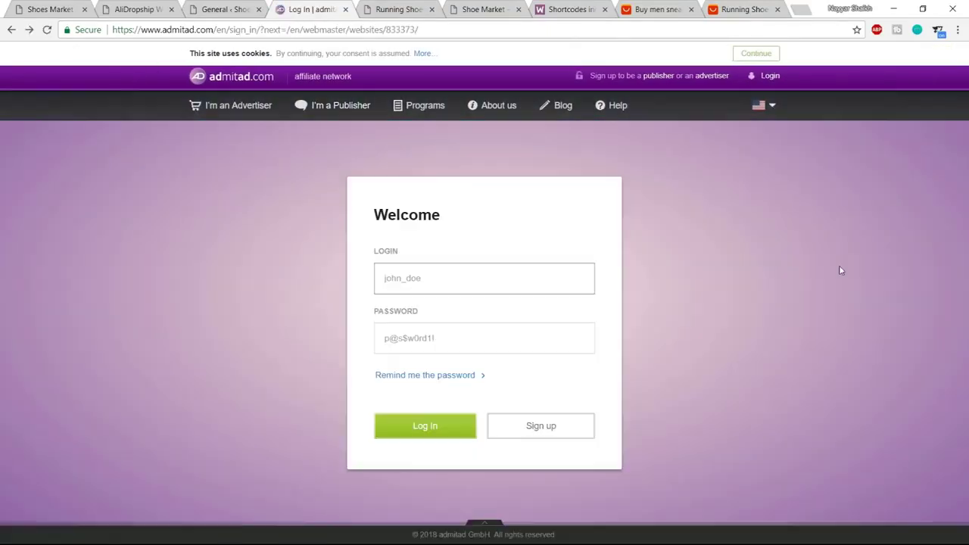
mouse_move(333, 112)
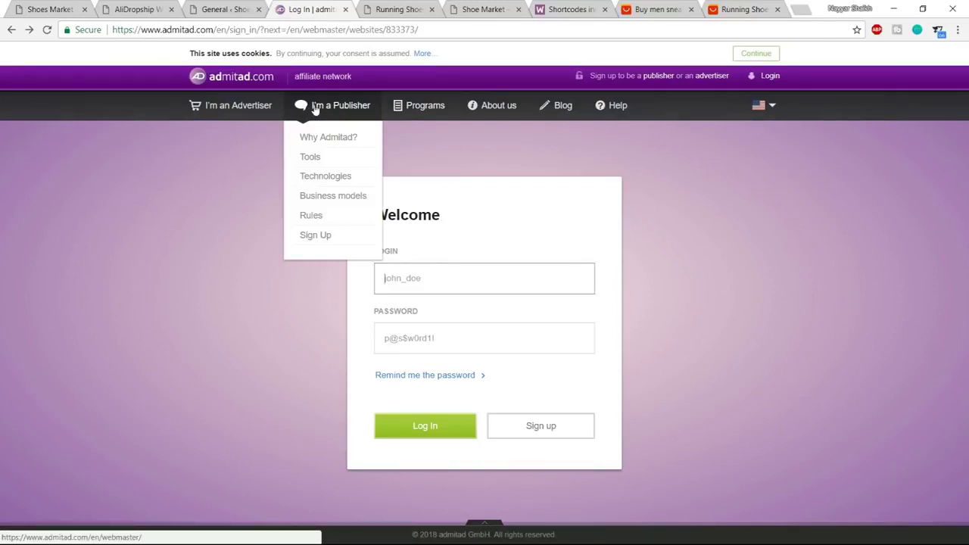
- Open the publisher sign-up form and enter the first name, surname and saved e-mail address
click(322, 236)
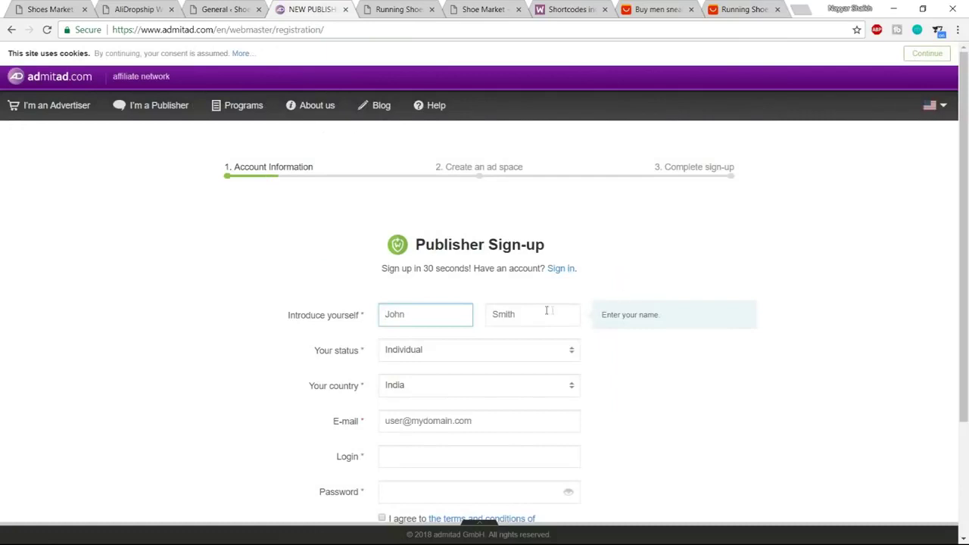
scroll(546, 310, down, 2)
scroll(782, 346, up, 2)
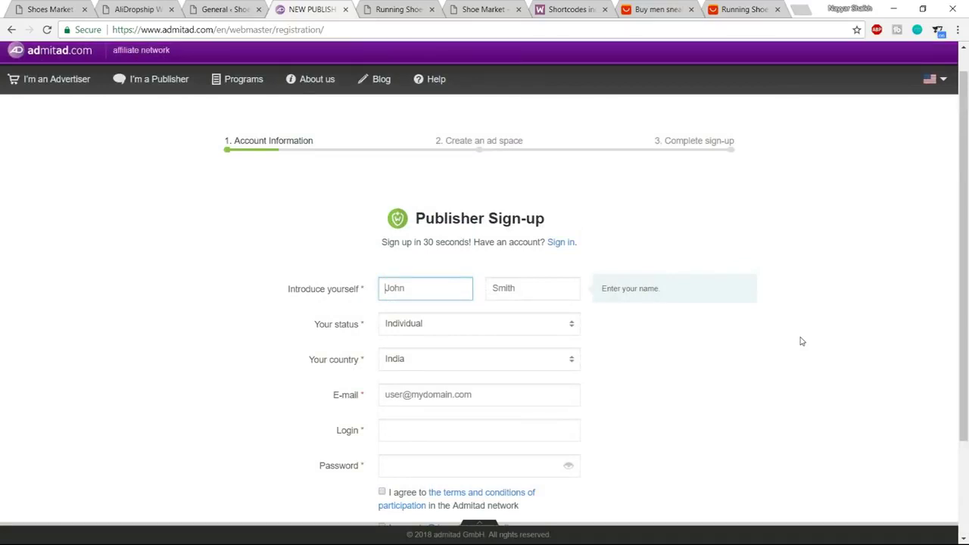
scroll(802, 342, down, 1)
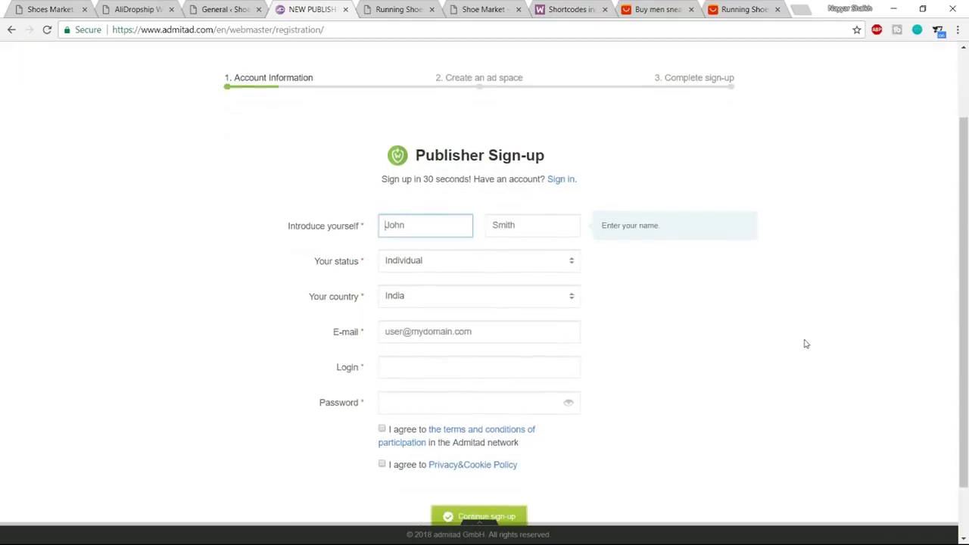
text(Nayyar)
key(Tab)
text(Sh)
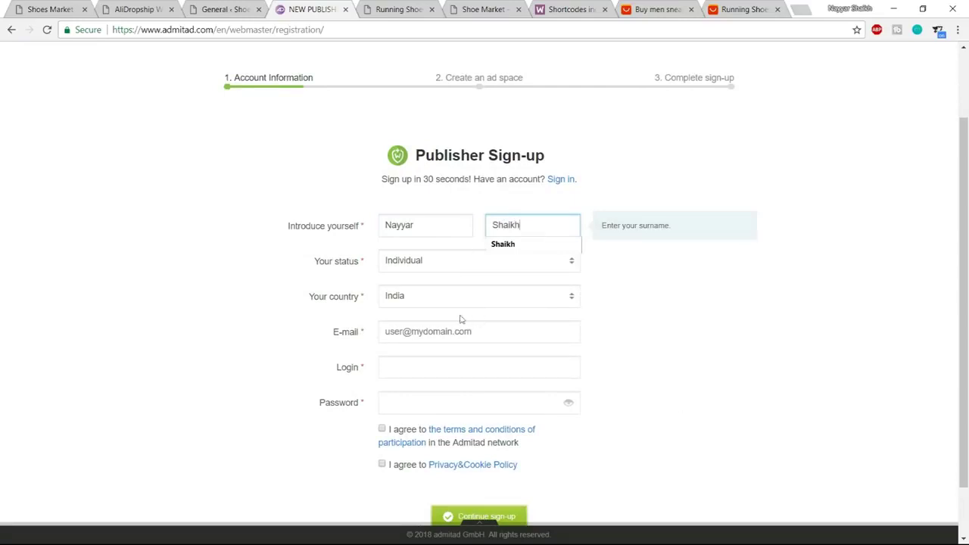
click(489, 331)
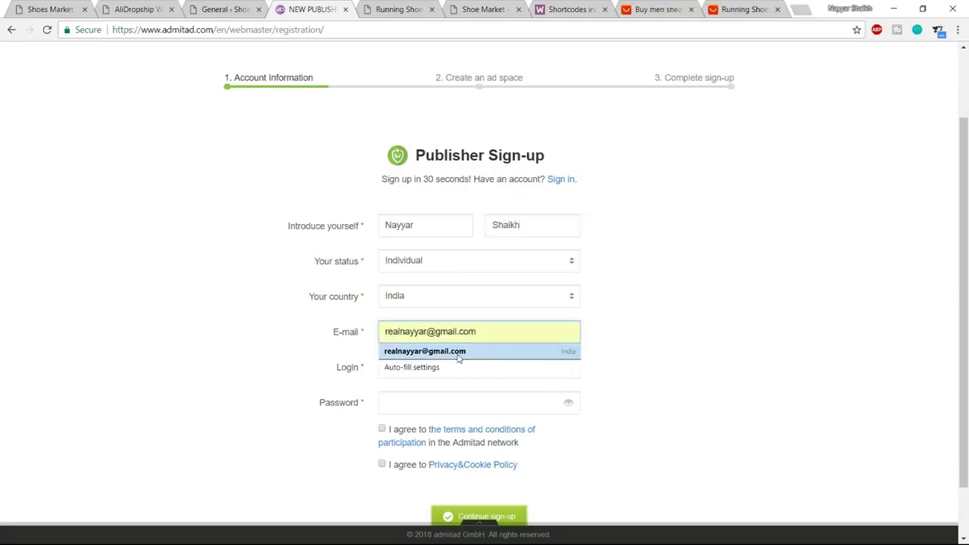
click(459, 351)
click(445, 372)
scroll(831, 354, down, 1)
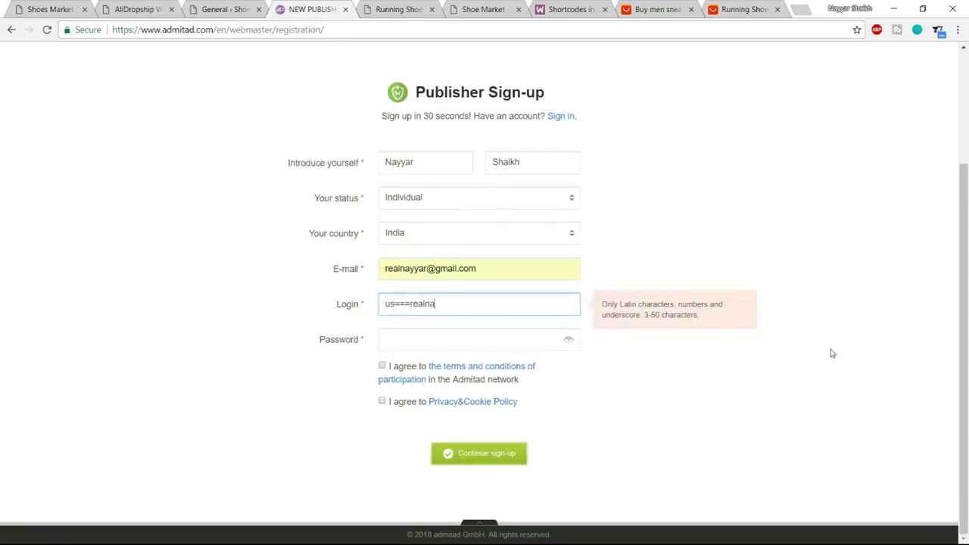
- Enter a login name and password, accept both agreements, and submit the account details
click(498, 344)
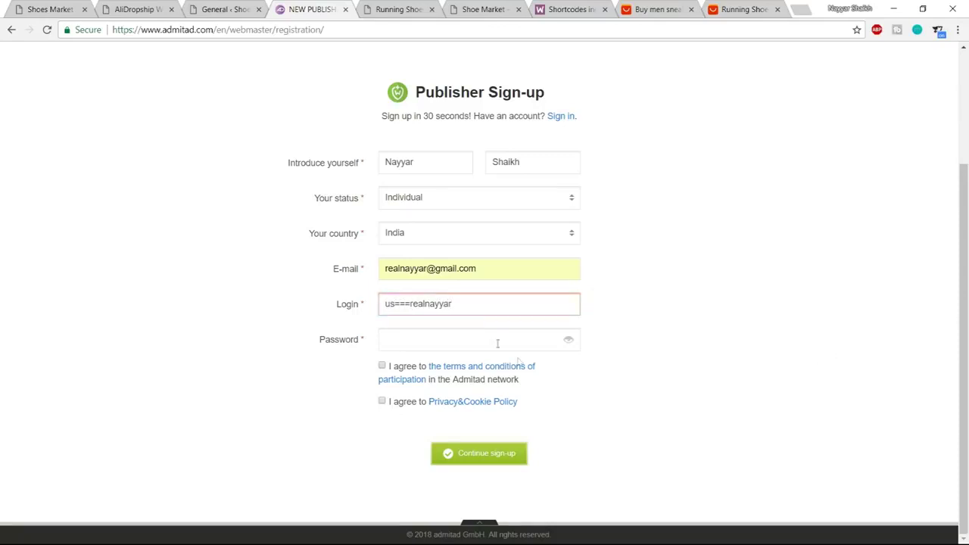
triple_click(474, 305)
text(nayya)
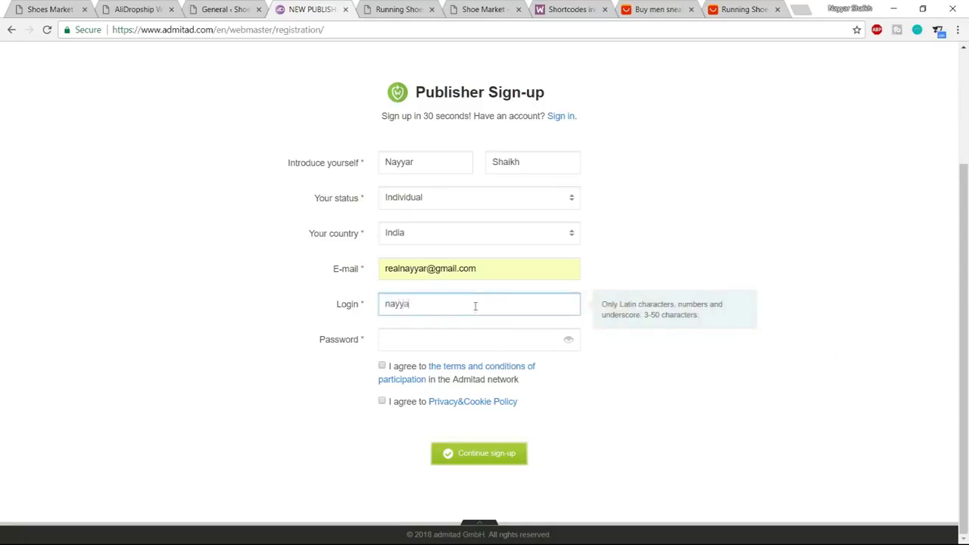
text(rs777)
key(Tab)
click(461, 337)
text(•••••••••)
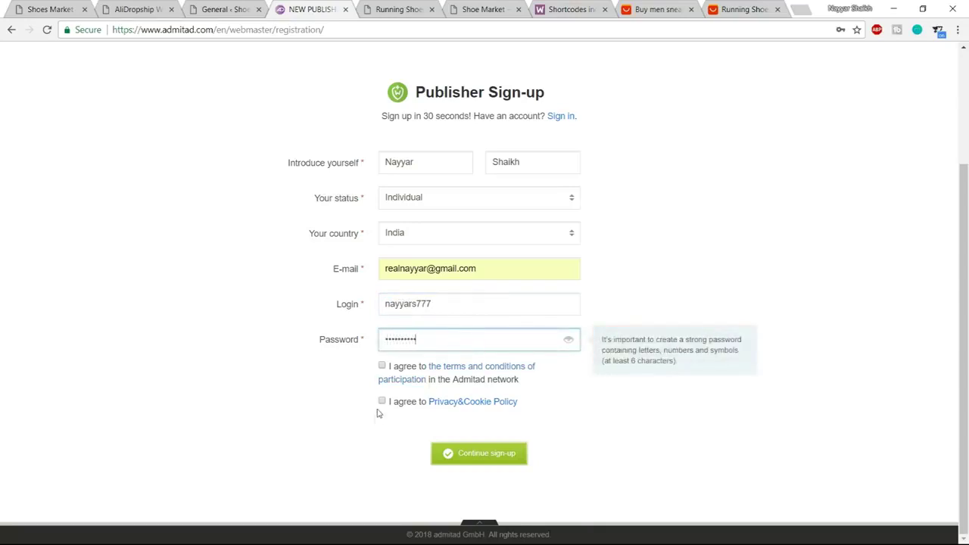
click(381, 366)
click(382, 402)
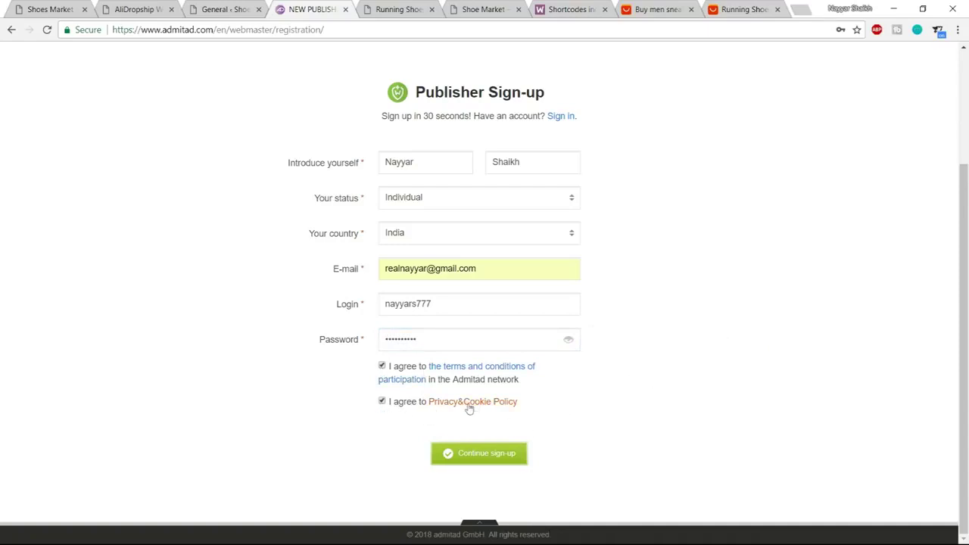
click(480, 461)
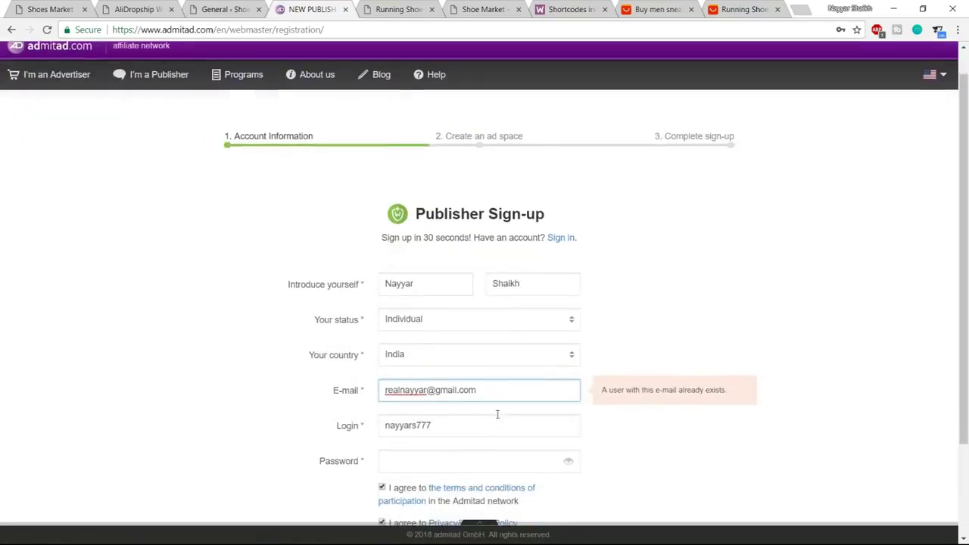
- Correct the e-mail address, re-enter the password and resubmit the account information
scroll(494, 339, down, 1)
drag(429, 294, 285, 291)
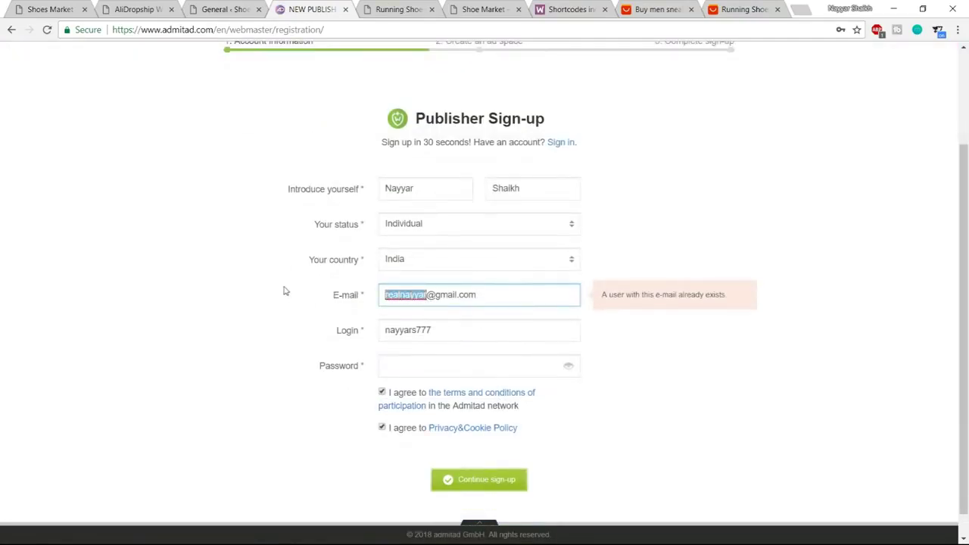
text(nayyars777)
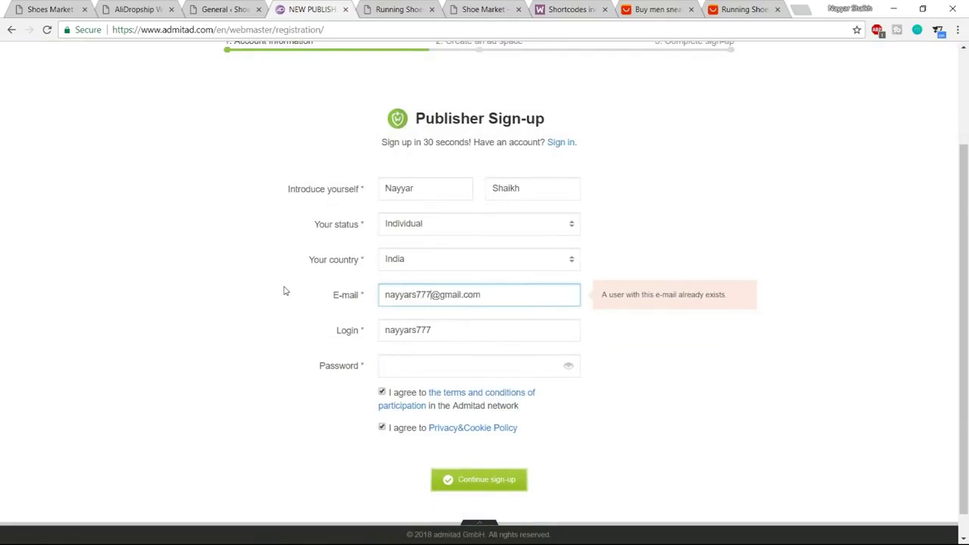
click(459, 365)
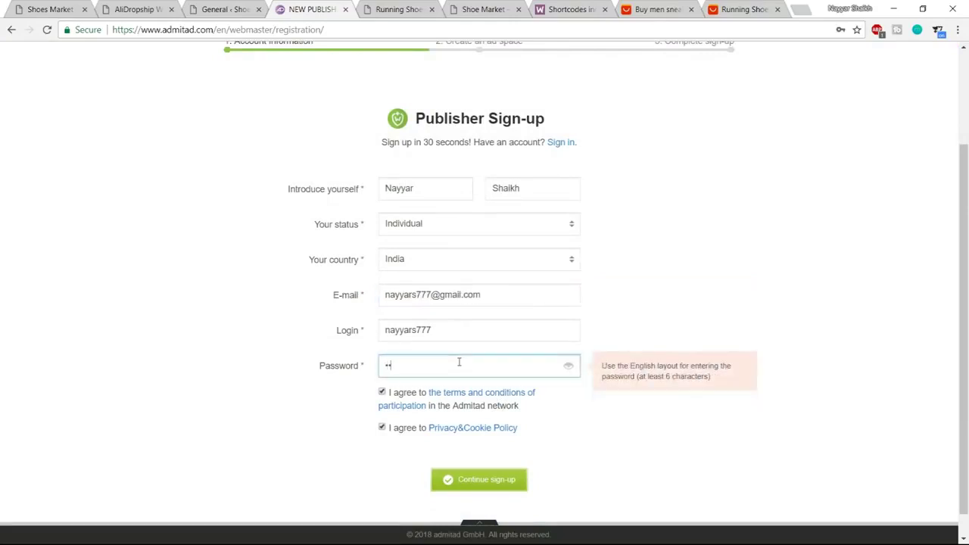
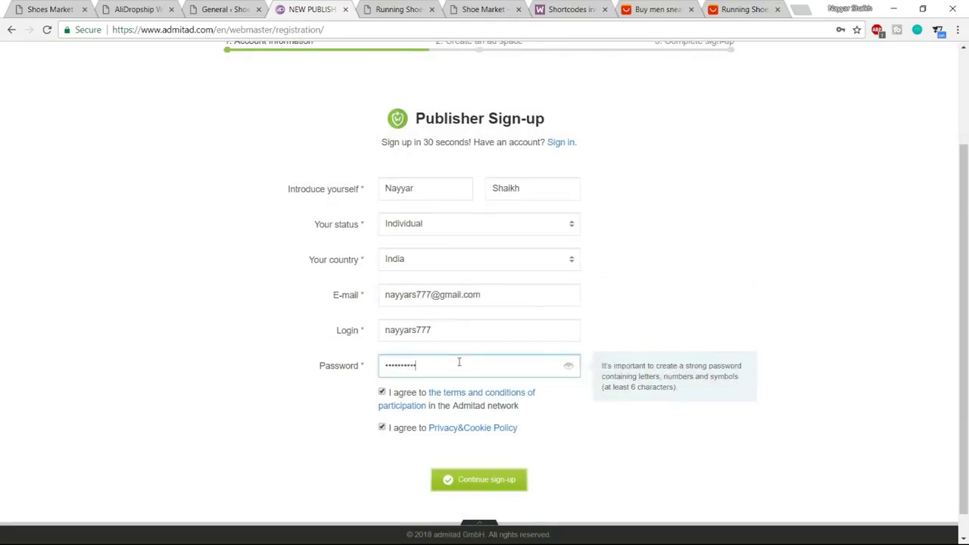
click(486, 489)
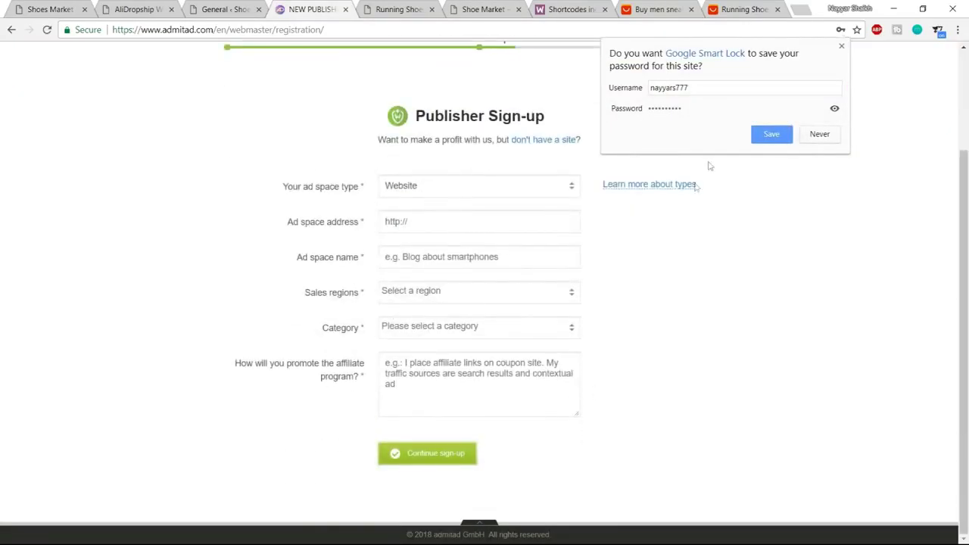
- Save the password, keep Website as ad space type, and paste the Shoes Market store URL as address
click(766, 134)
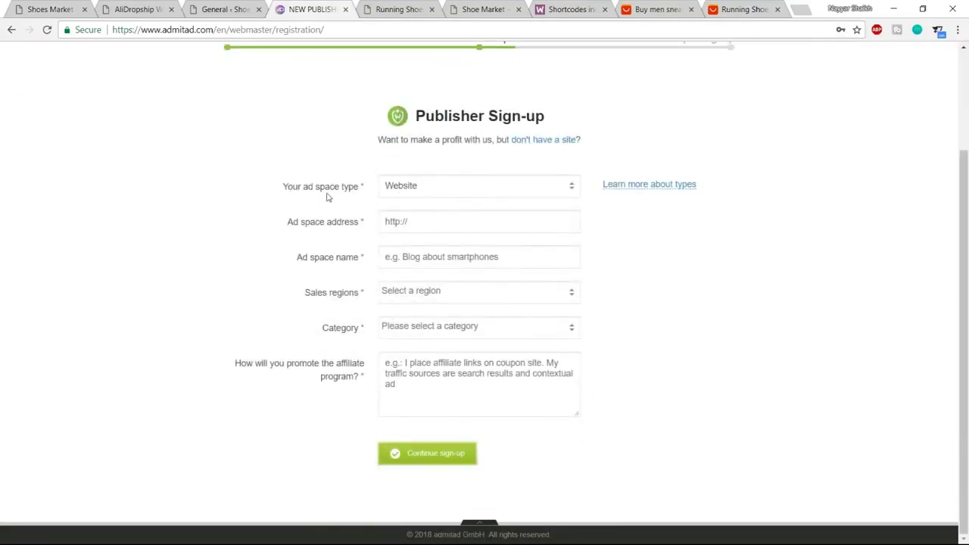
click(439, 188)
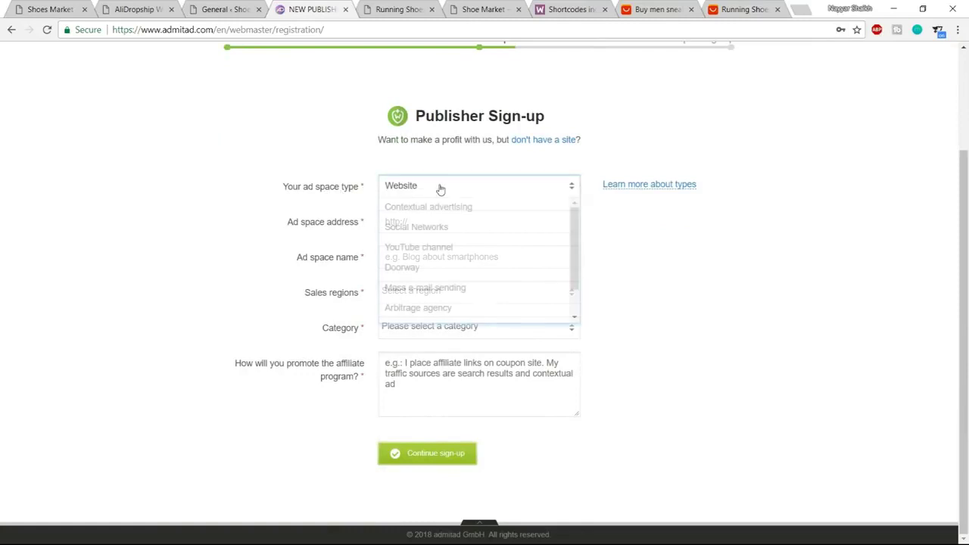
click(689, 262)
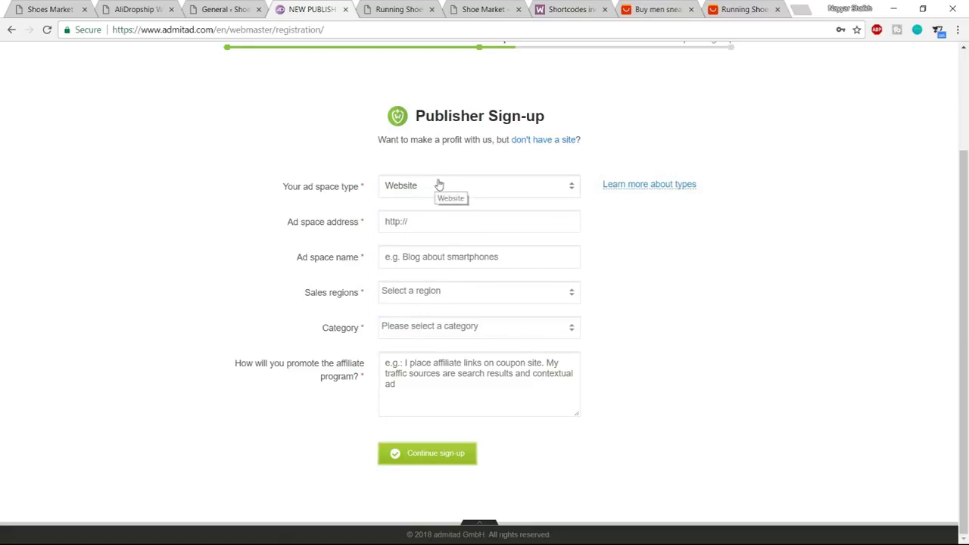
click(428, 225)
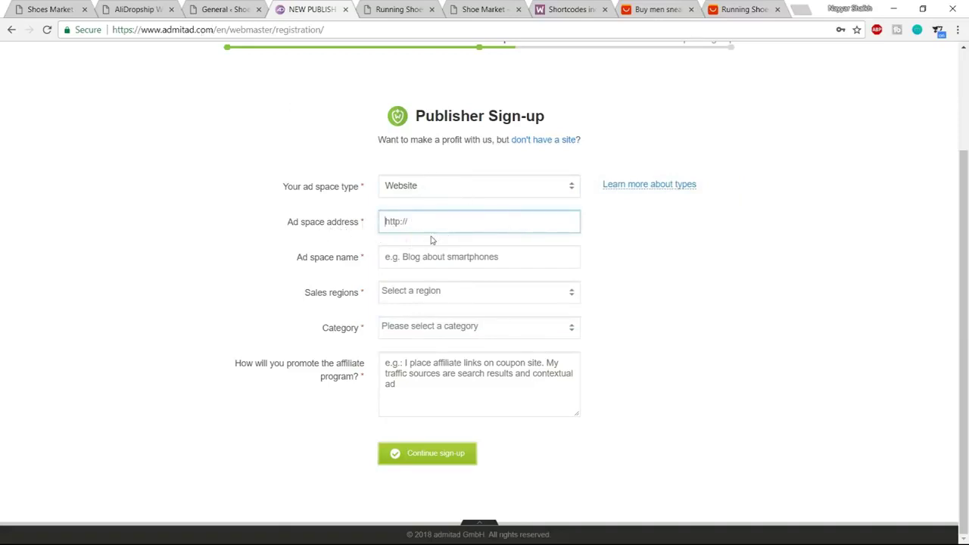
click(104, 8)
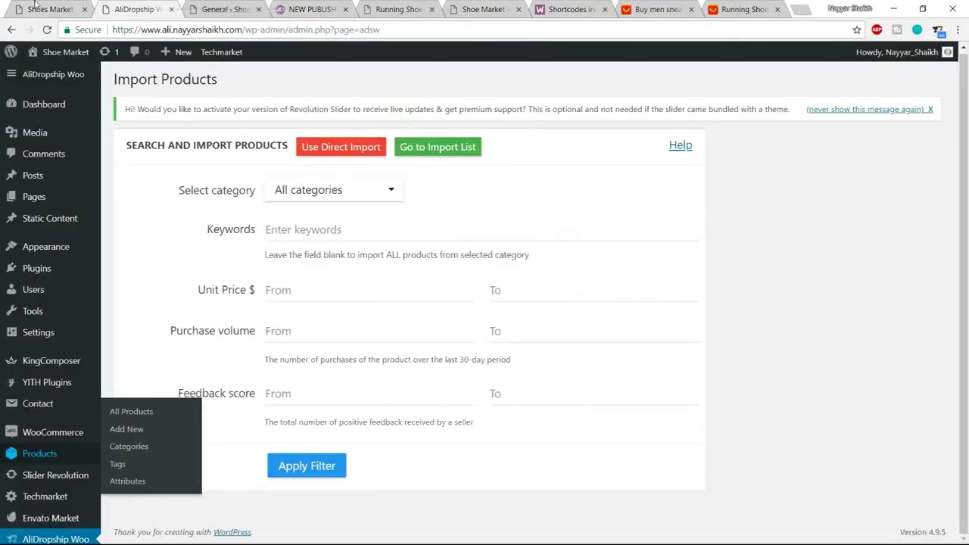
click(38, 6)
click(257, 32)
key(ctrl+c)
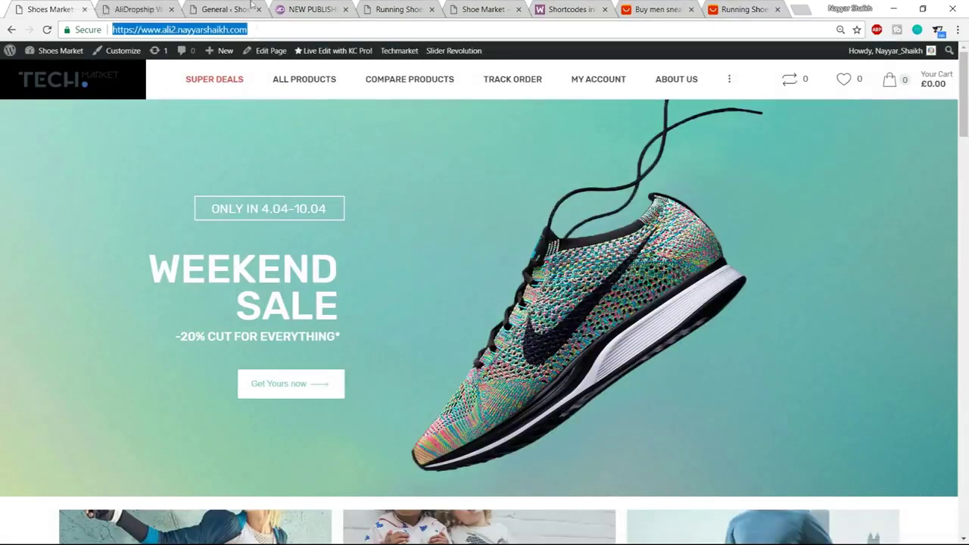
click(314, 7)
key(ctrl+v)
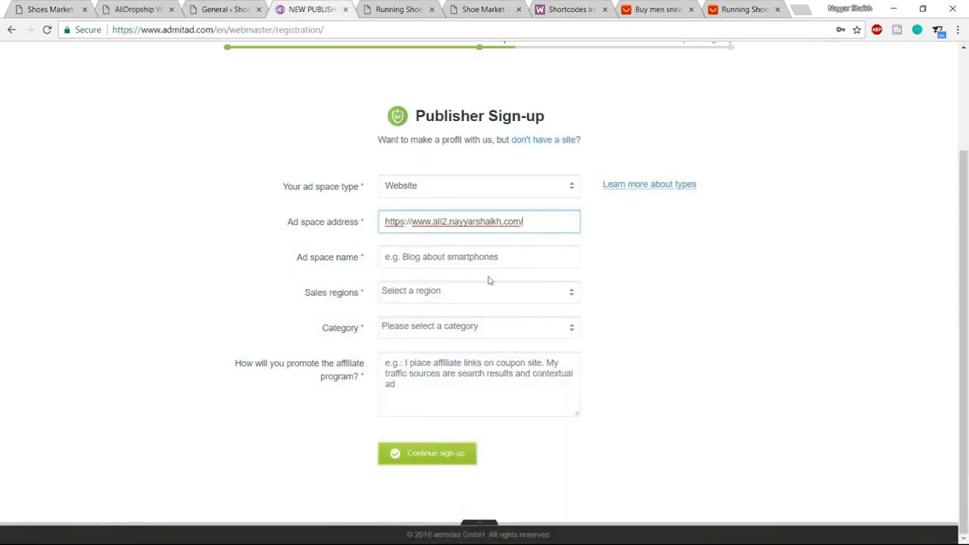
- Name the ad space Shoes Market and add India and United States as sales regions
click(507, 255)
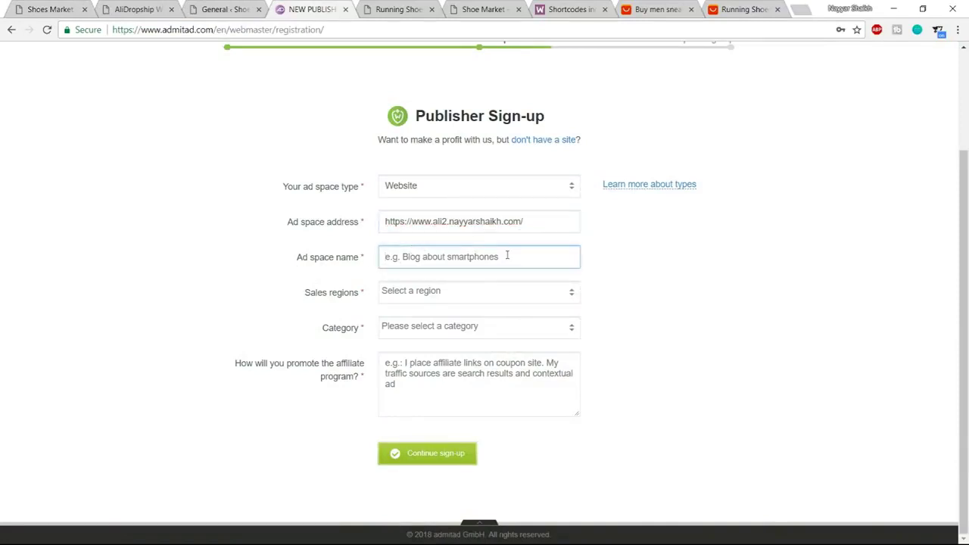
text(Shoes Market)
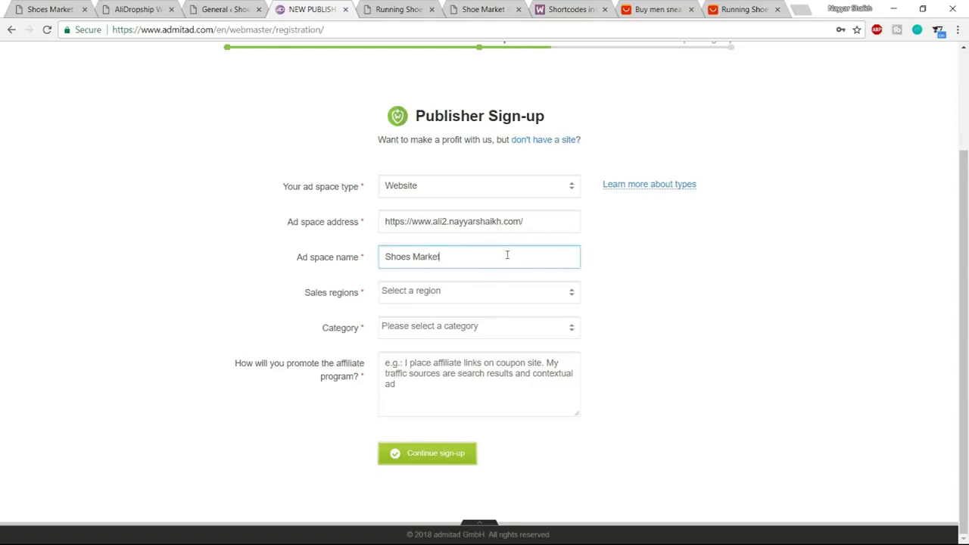
click(487, 290)
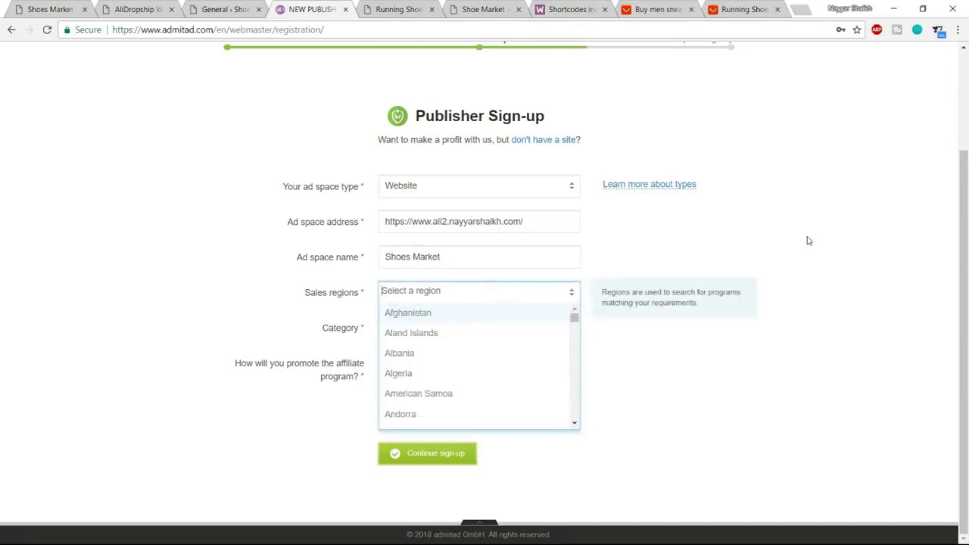
text(ind)
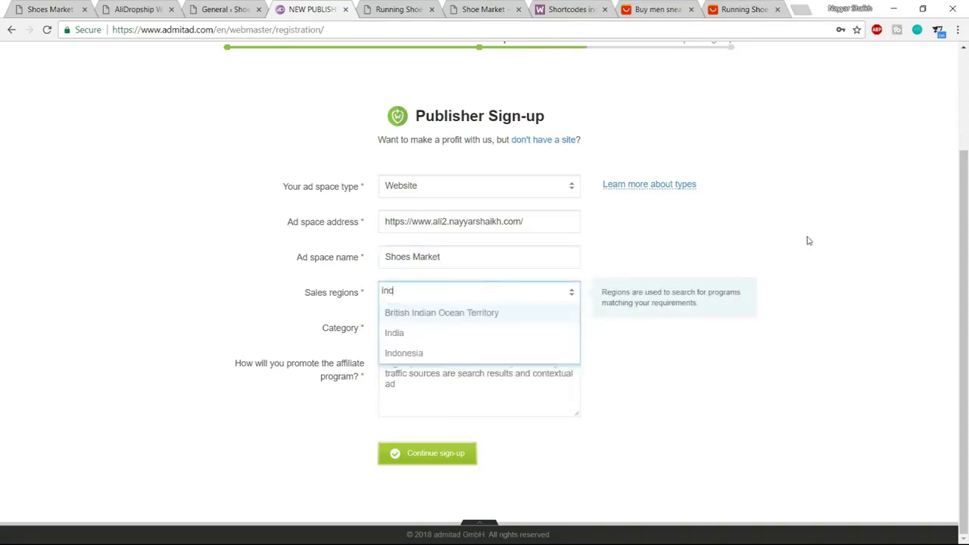
click(459, 342)
click(477, 292)
text(unites)
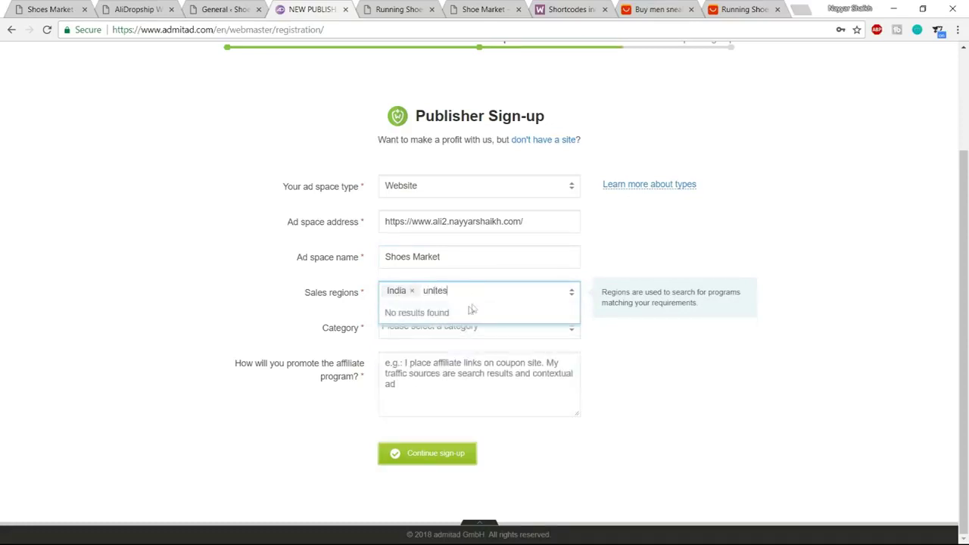
key(BackSpace)
text(d)
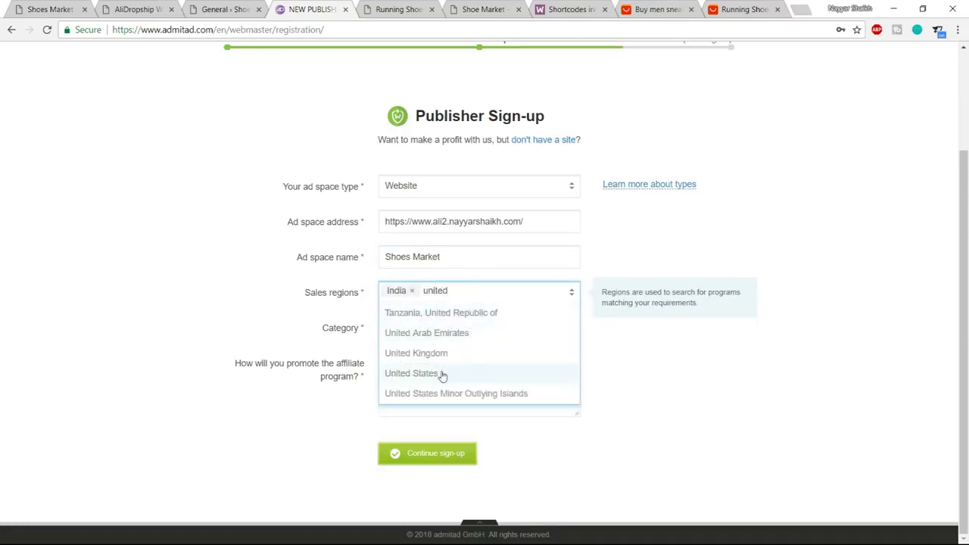
click(439, 372)
- Choose Clothing & Shoes as category, describe the plugin-based promotion plan, and submit the form
click(476, 335)
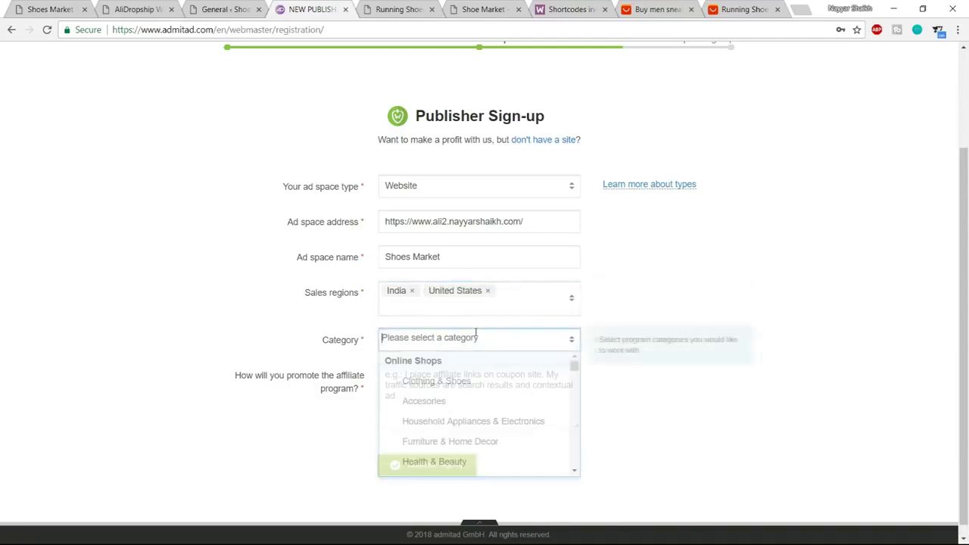
scroll(474, 372, down, 5)
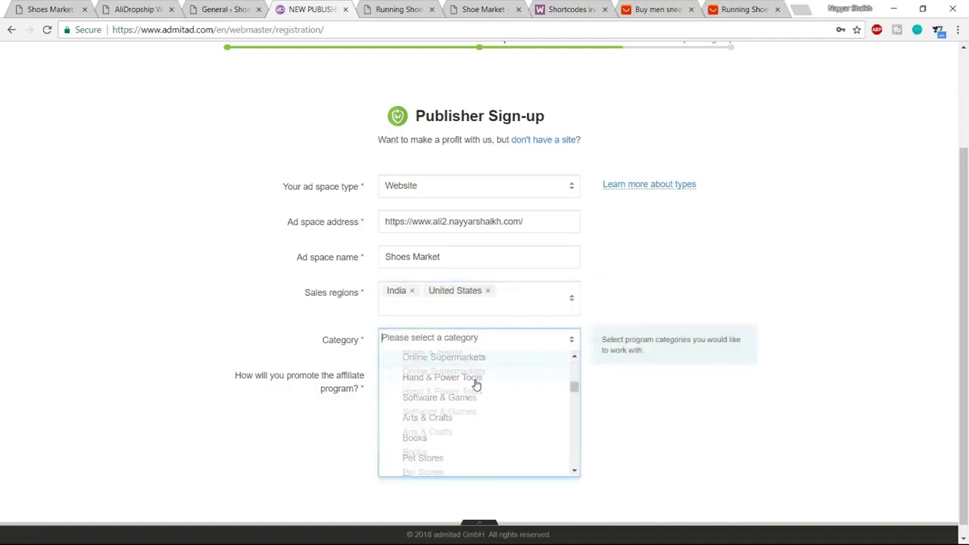
scroll(475, 386, up, 2)
text(shoe)
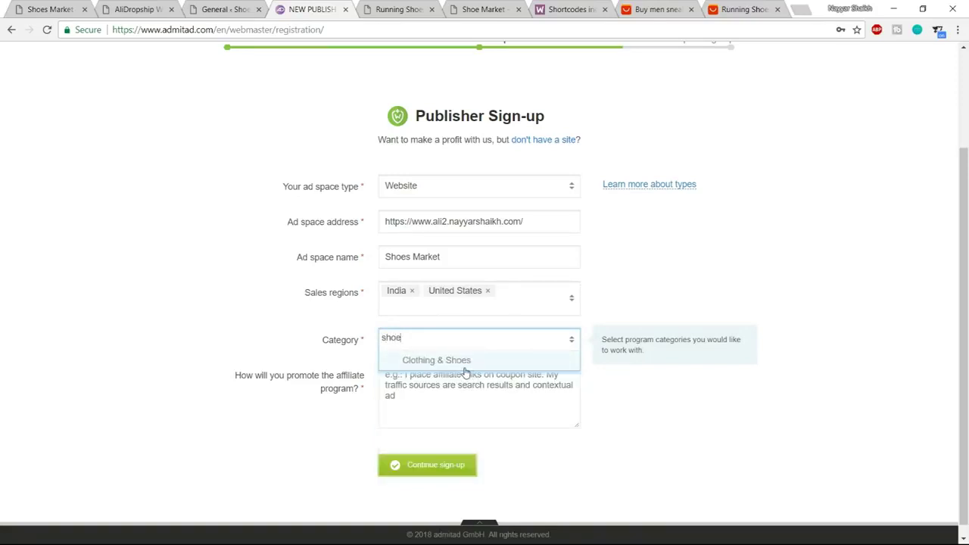
click(467, 362)
click(490, 384)
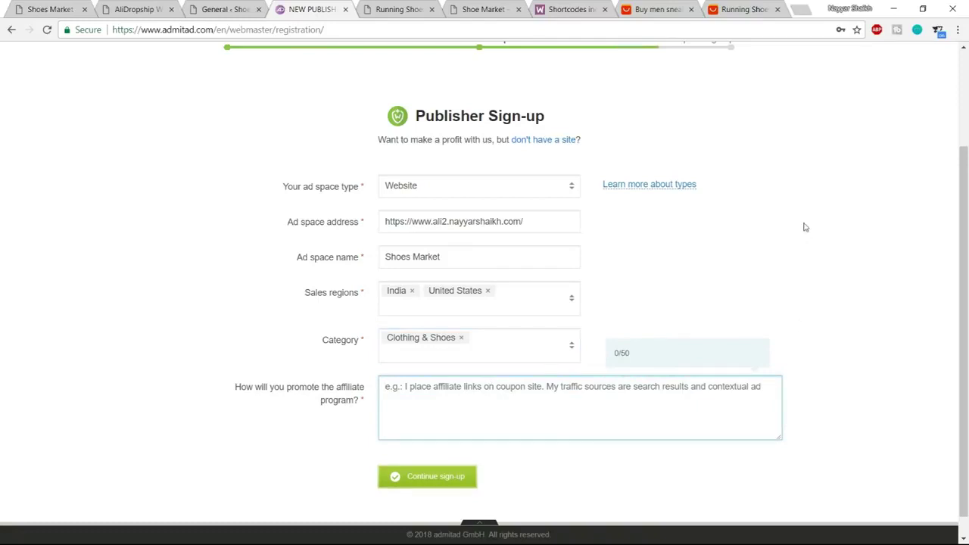
text(I)
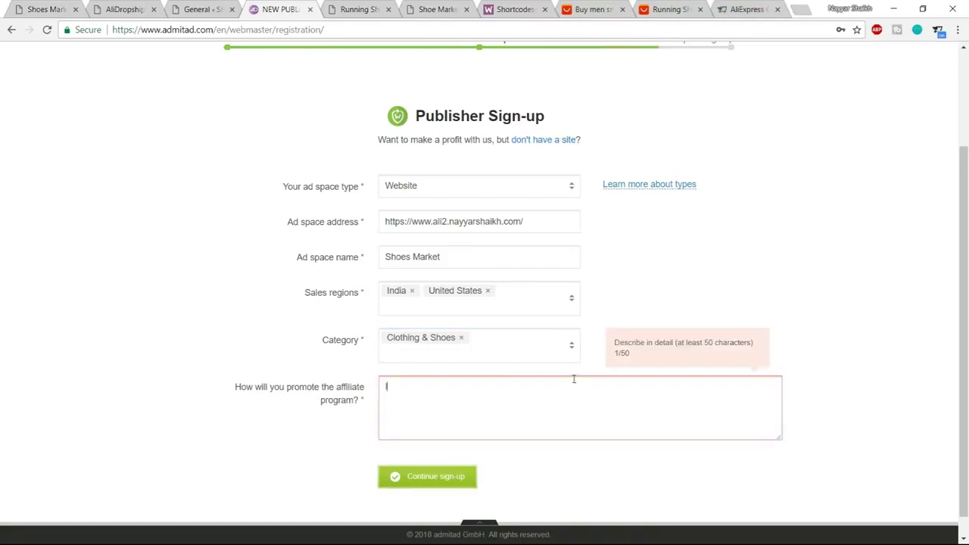
text( will bes)
text(usi)
text(op)
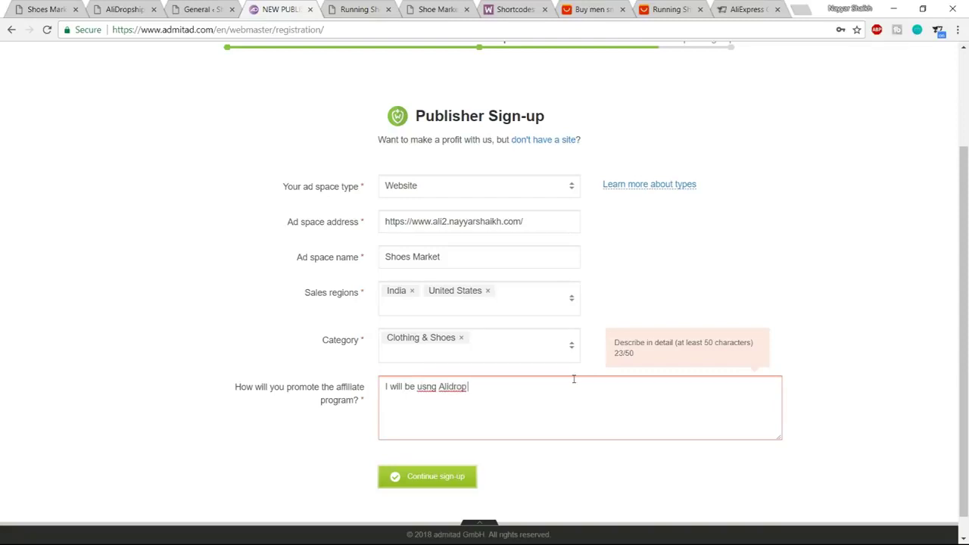
text(ship Plugin on my Webstore)
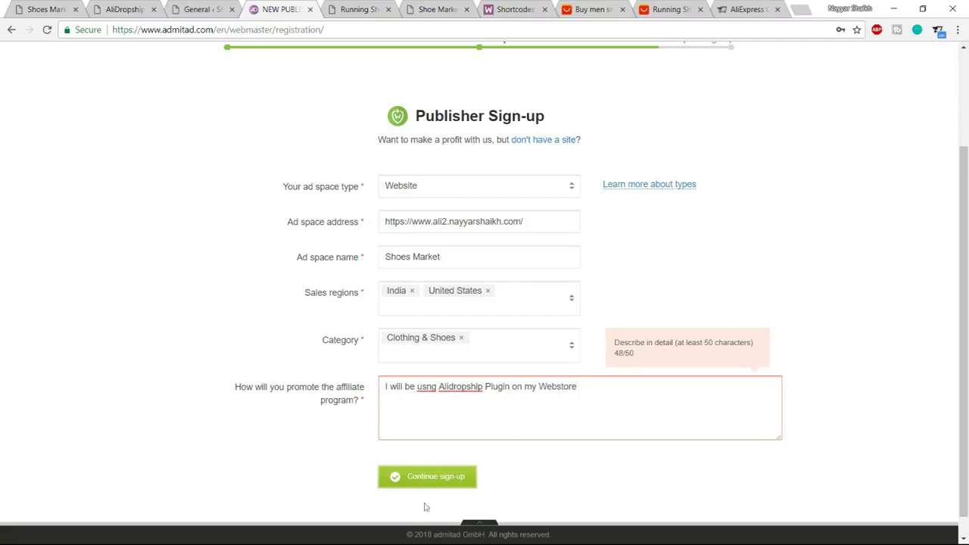
click(436, 476)
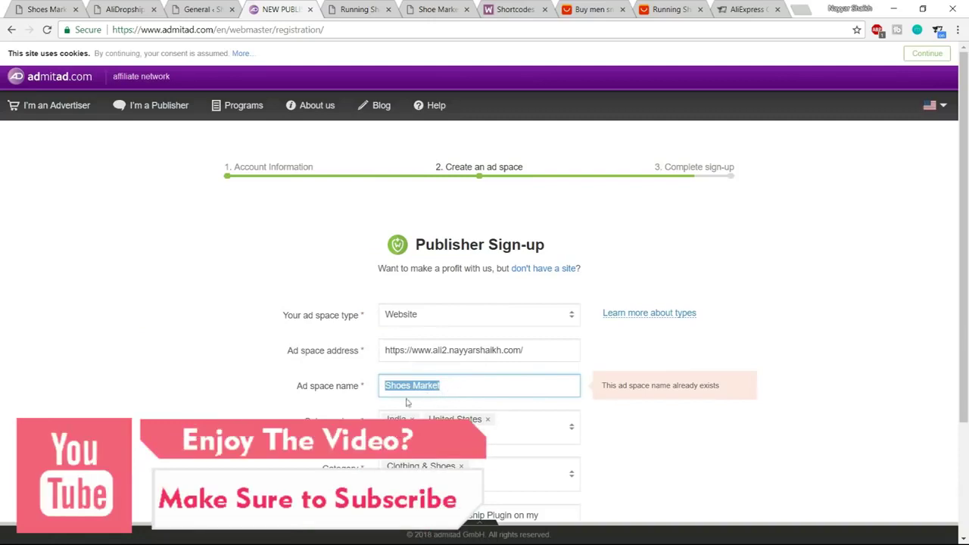
- Change the ad space name from Shoes Market to Shoes Bazaar and continue the sign-up
click(449, 389)
drag(449, 389, 357, 391)
click(474, 383)
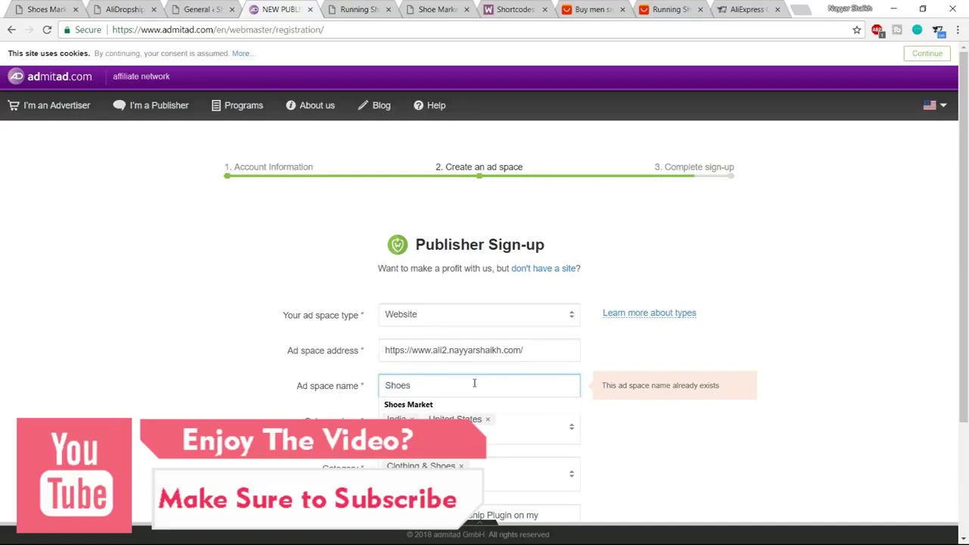
text(Ba)
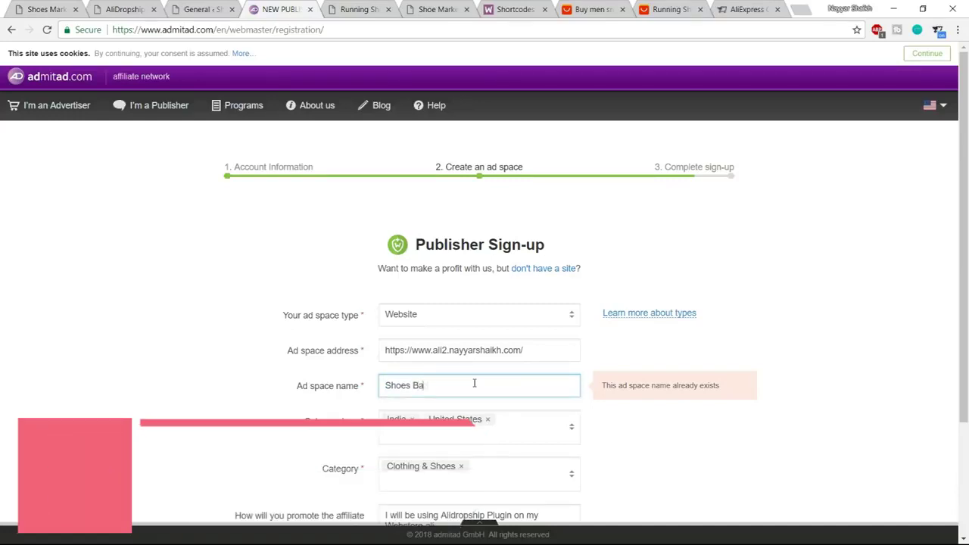
text(zaar)
scroll(530, 379, down, 2)
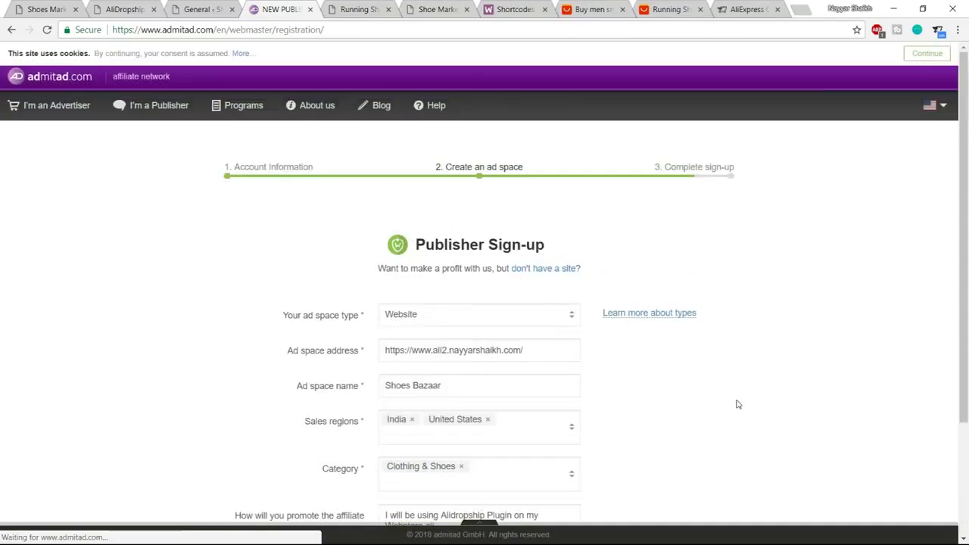
scroll(742, 390, down, 1)
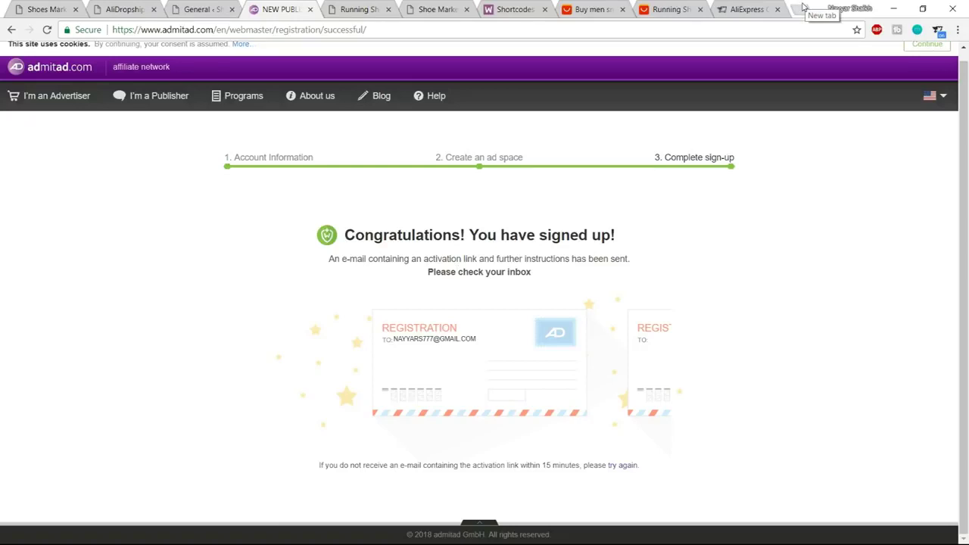
- In Gmail's Updates tab, open the Admitad registration email, follow its activation link, and request ownership verification
click(804, 7)
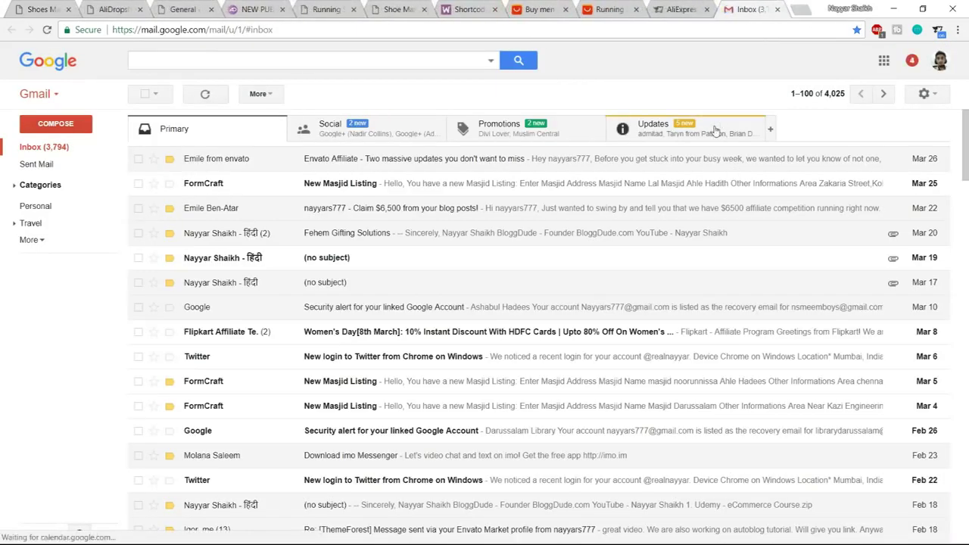
click(715, 131)
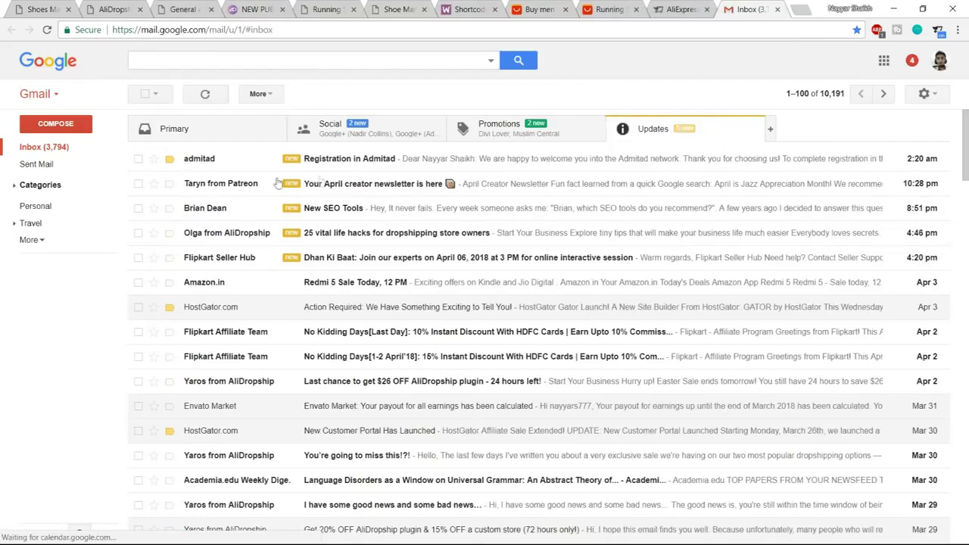
click(338, 163)
scroll(359, 318, down, 1)
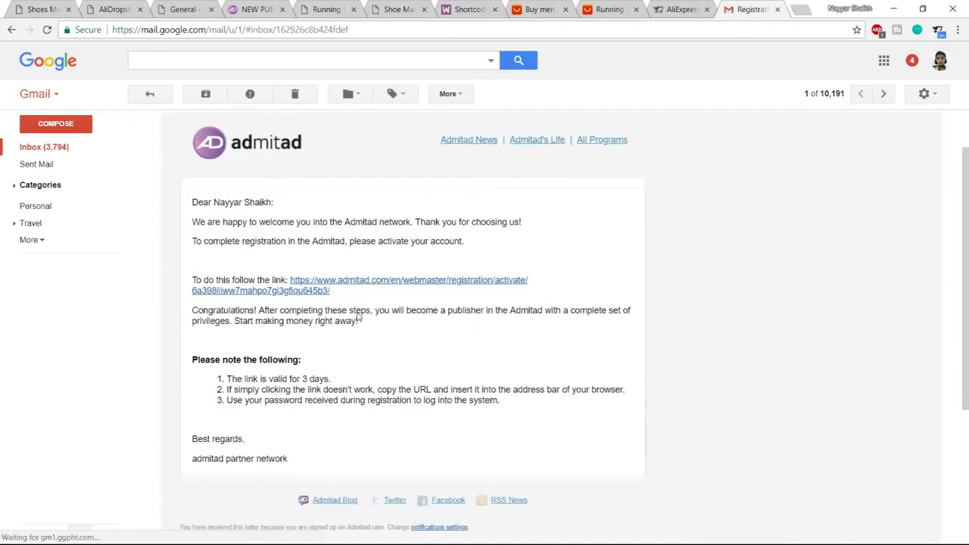
click(415, 281)
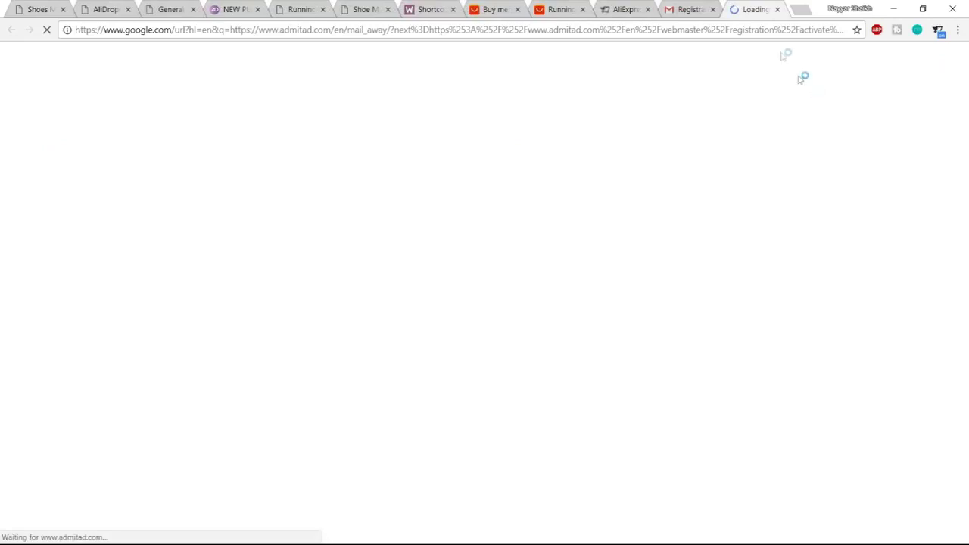
click(436, 381)
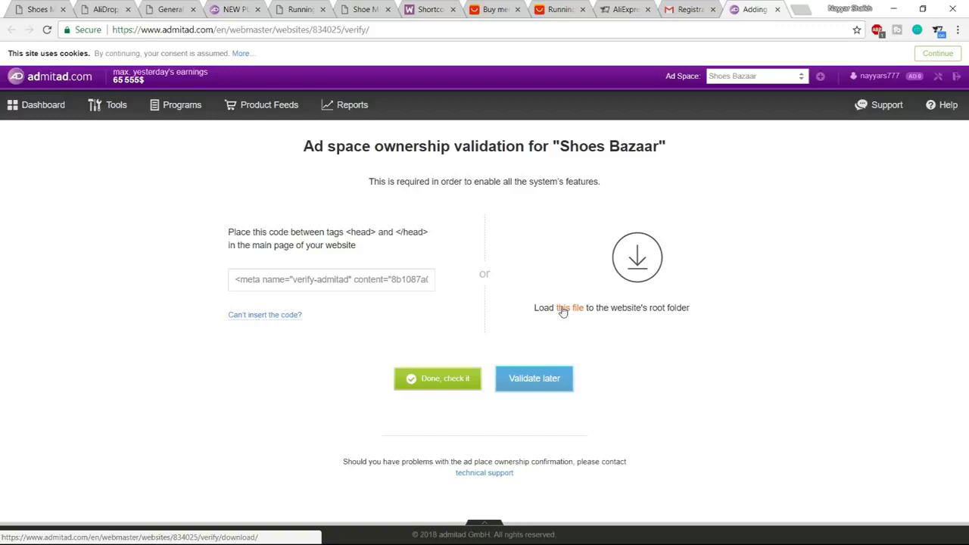
- Start saving the verify-admitad.txt validation file from its link's context menu
drag(534, 307, 607, 308)
click(775, 310)
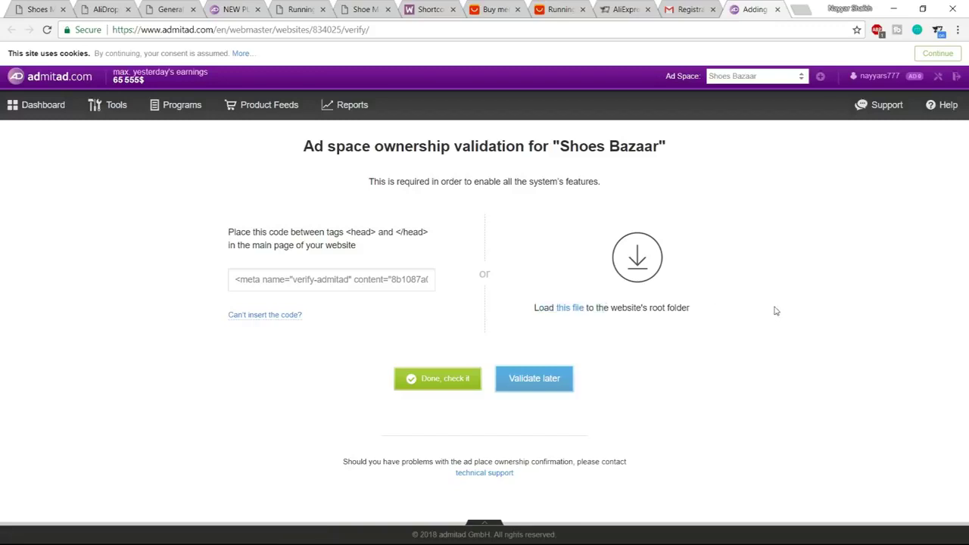
right_click(579, 310)
right_click(559, 319)
click(557, 321)
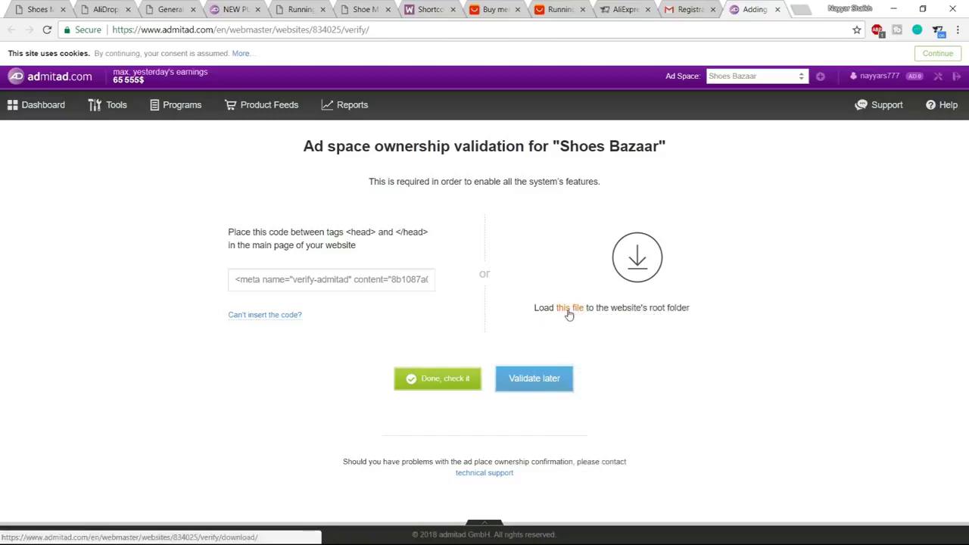
right_click(568, 310)
click(606, 371)
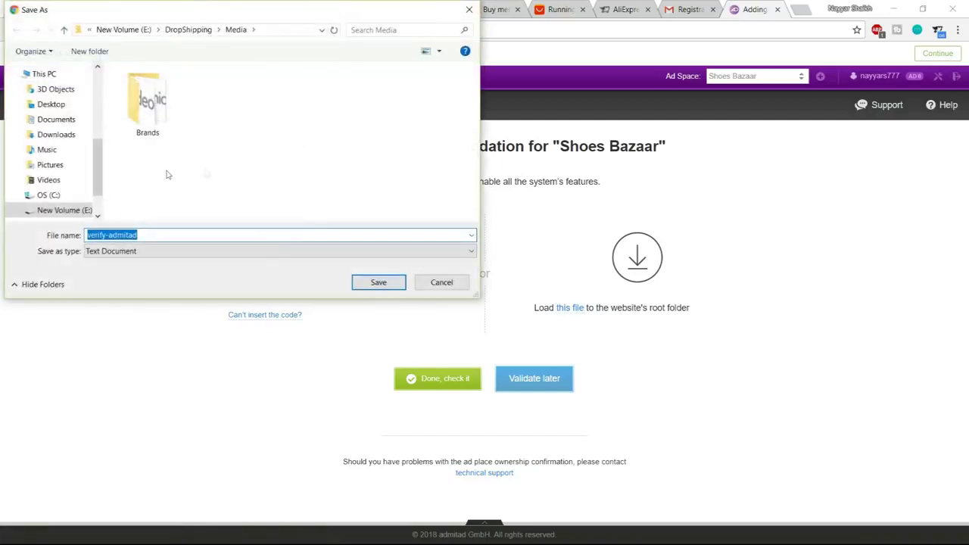
- Save verify-admitad.txt to the Desktop, replacing the older copy, and launch FileZilla
scroll(79, 208, up, 3)
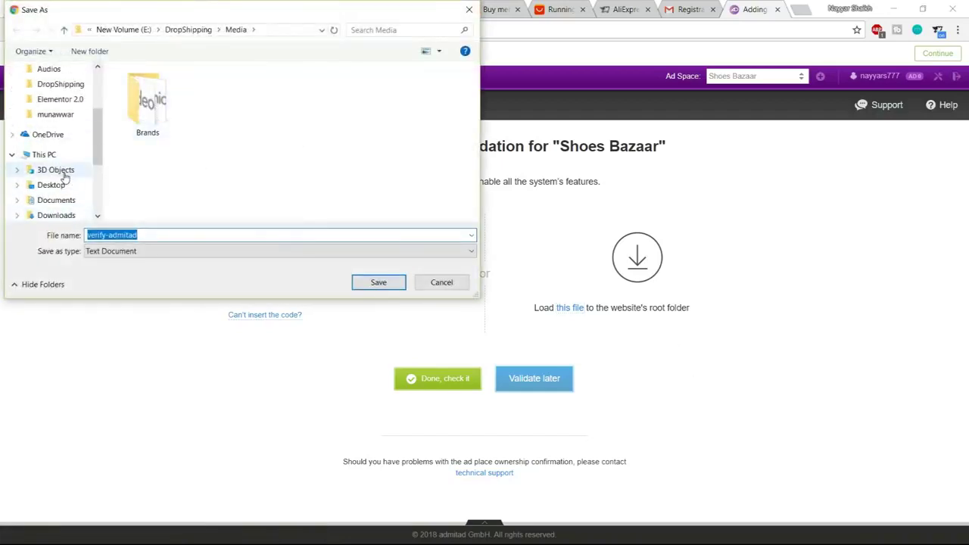
scroll(48, 205, down, 1)
scroll(50, 202, up, 3)
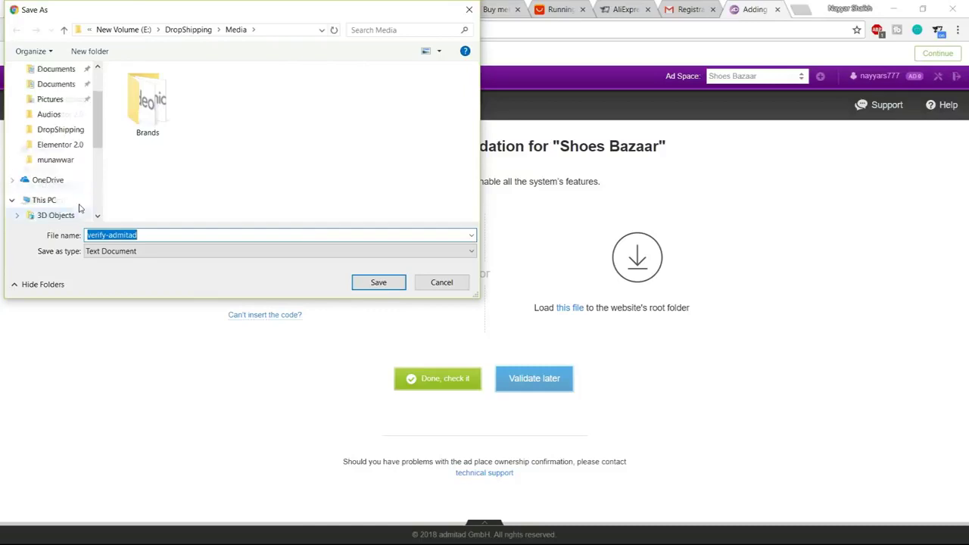
click(51, 94)
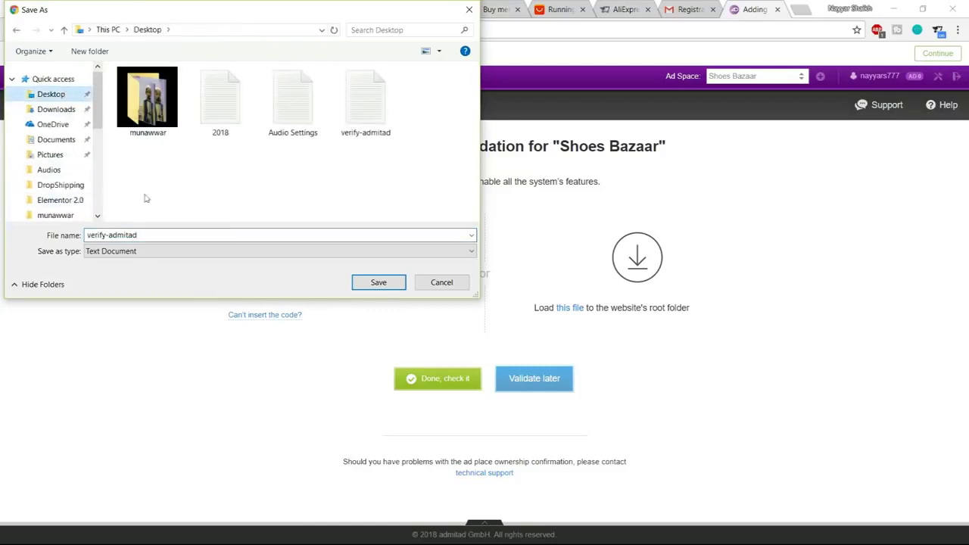
click(182, 235)
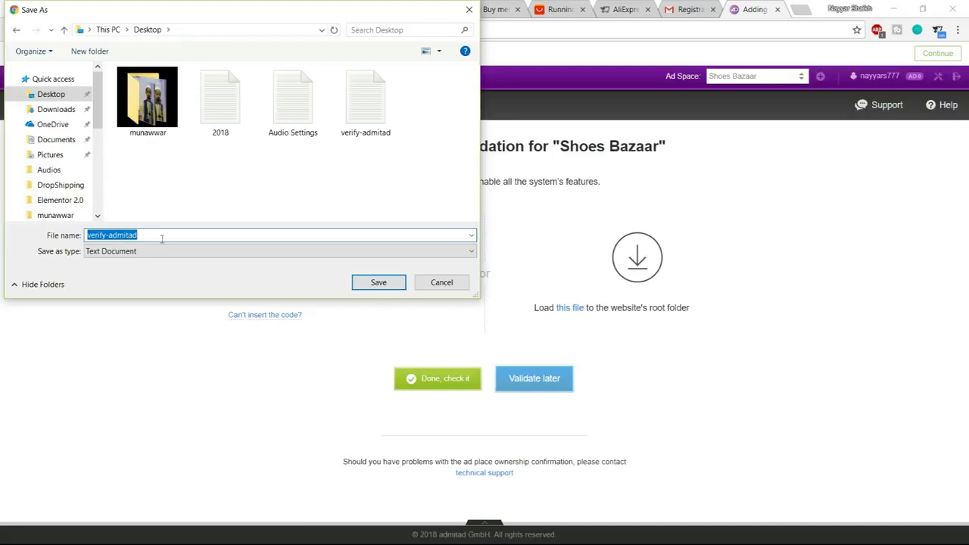
click(378, 282)
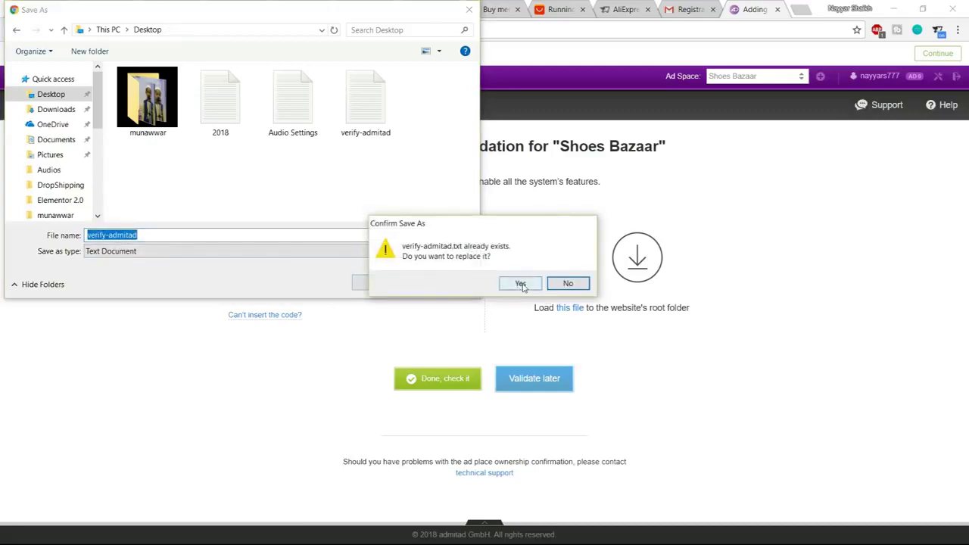
click(520, 284)
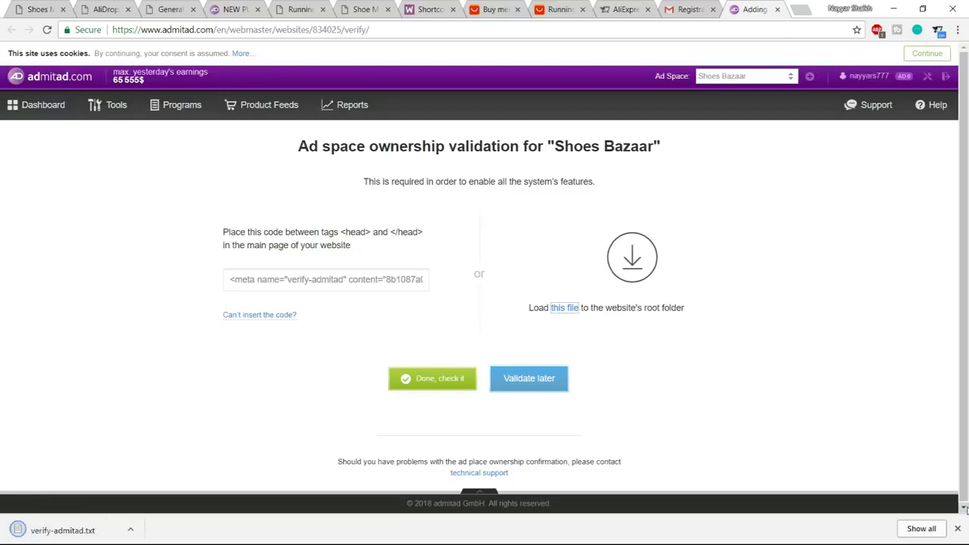
click(957, 528)
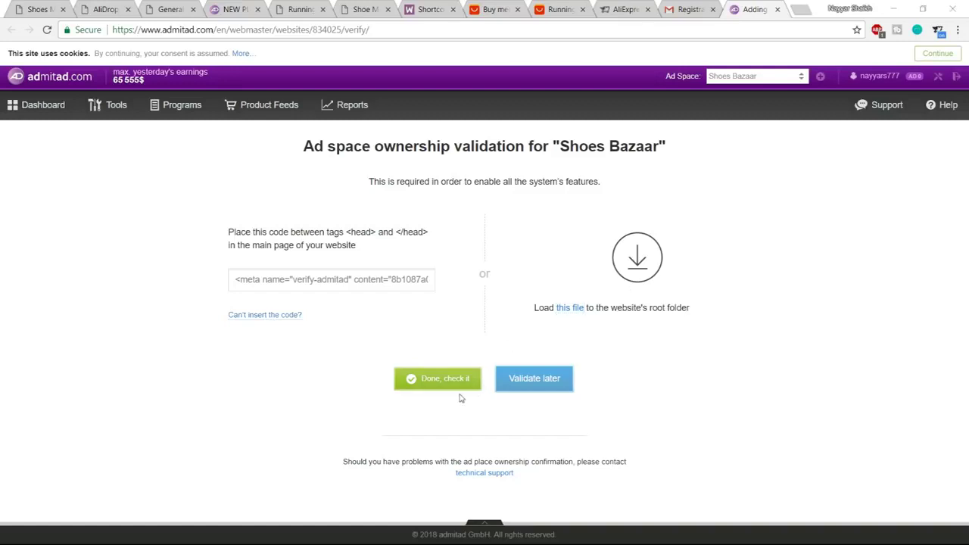
key(super)
click(563, 490)
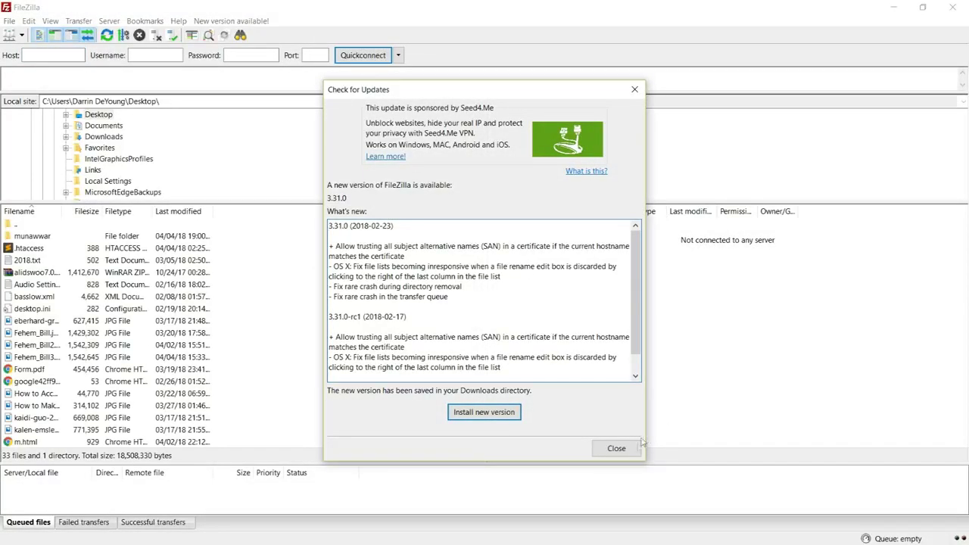
- Dismiss the update notice, connect to the saved hosting server, and open the ali site folder
click(616, 448)
click(922, 6)
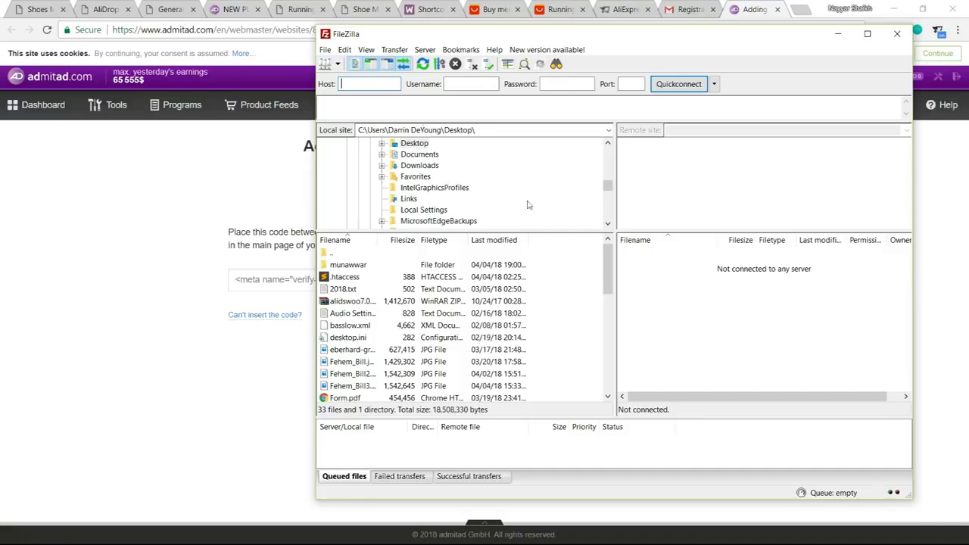
click(325, 63)
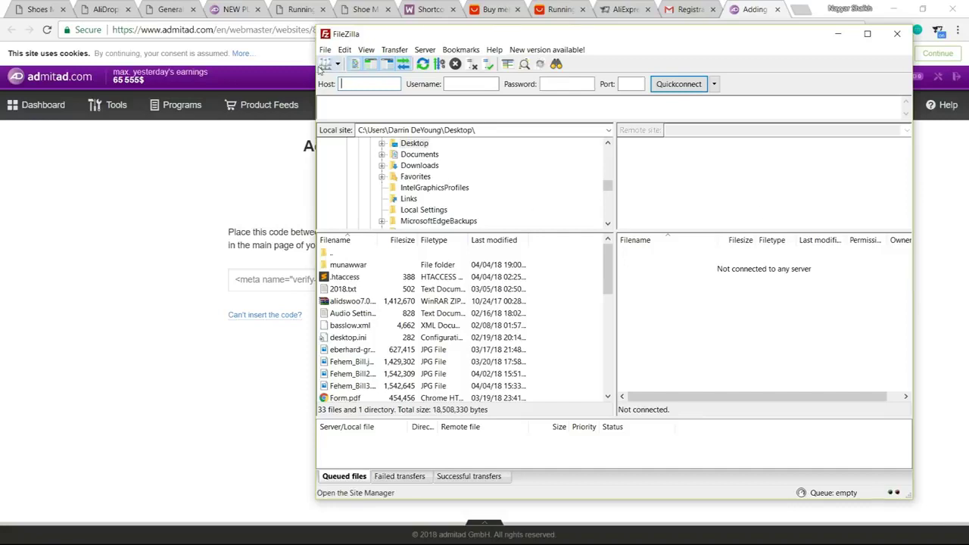
key(Return)
scroll(692, 329, up, 1)
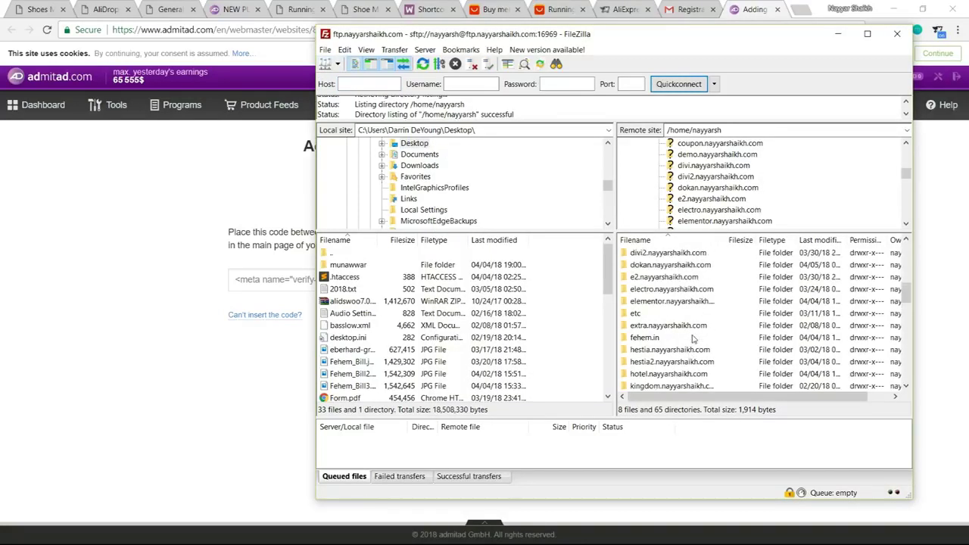
scroll(695, 332, up, 1)
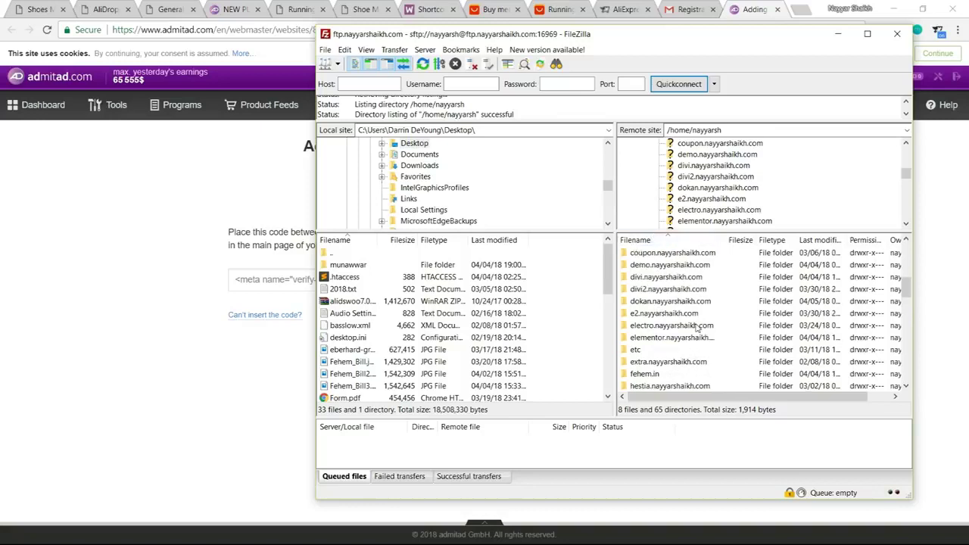
scroll(726, 326, up, 1)
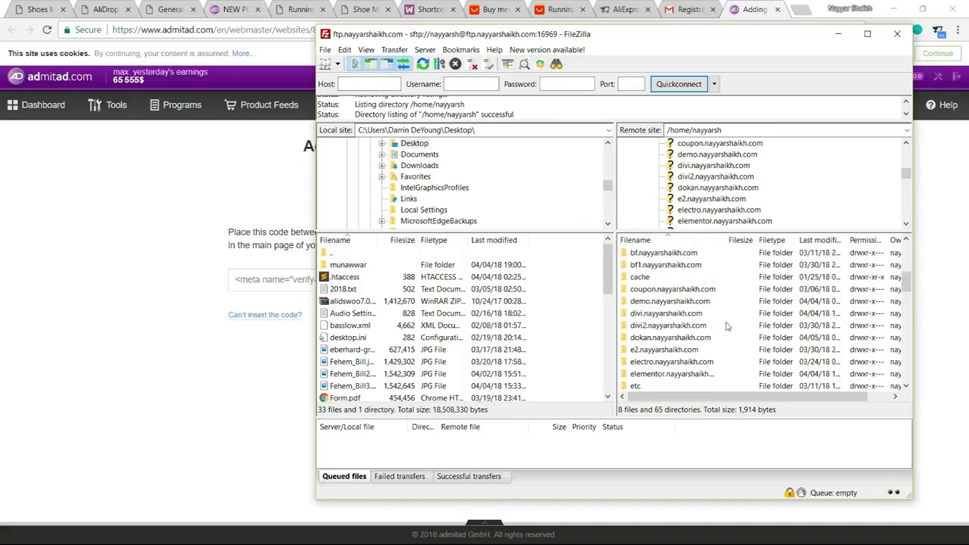
scroll(725, 326, up, 2)
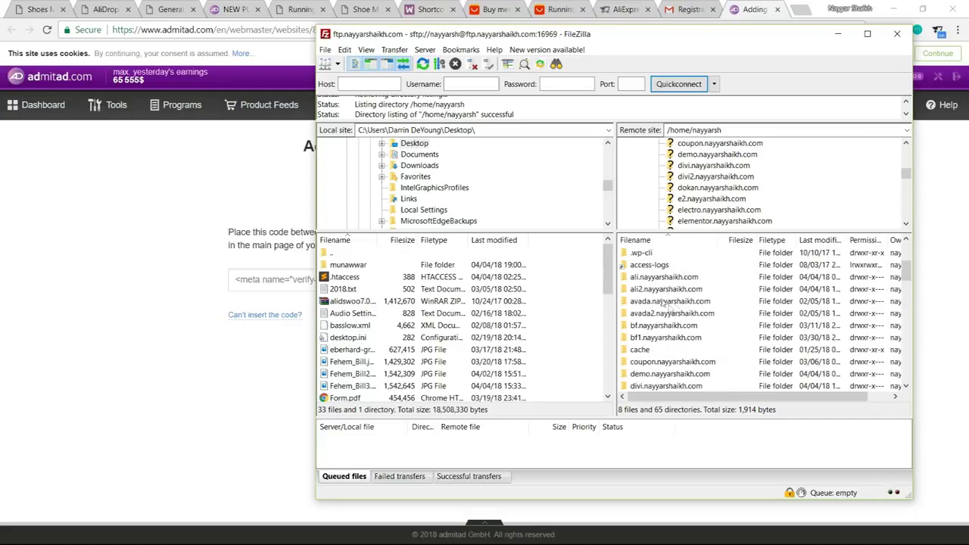
double_click(655, 278)
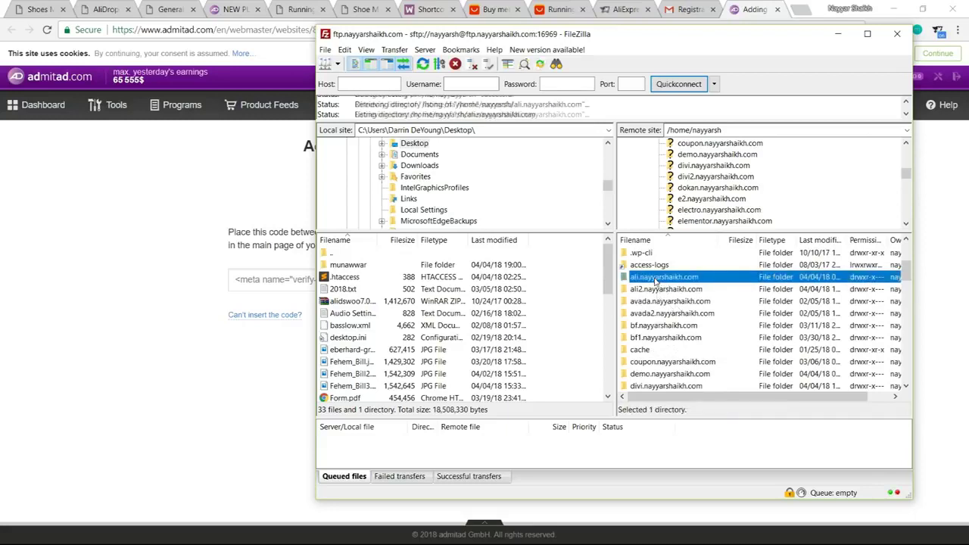
- Upload verify-admitad.txt from the Desktop into the ali folder, overwriting the existing file
click(369, 278)
scroll(372, 333, down, 8)
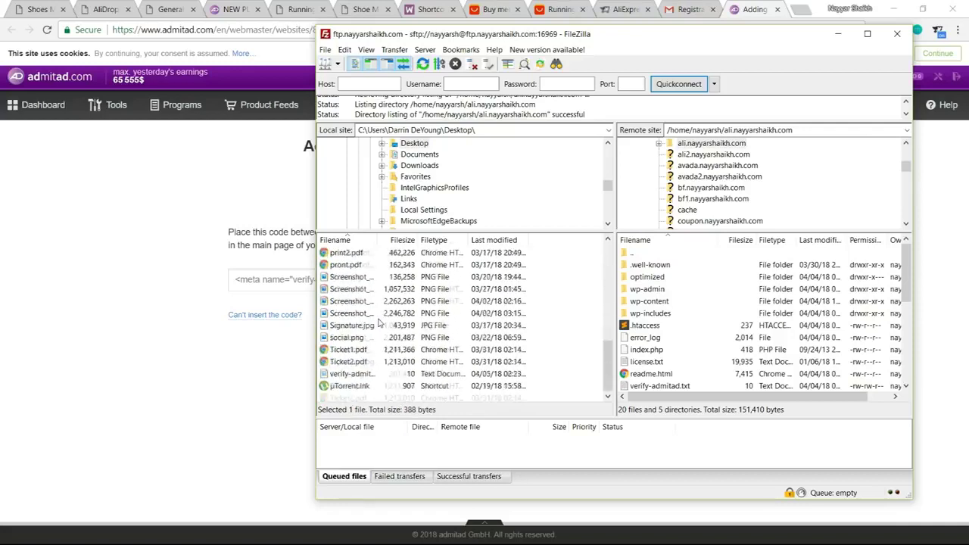
click(350, 374)
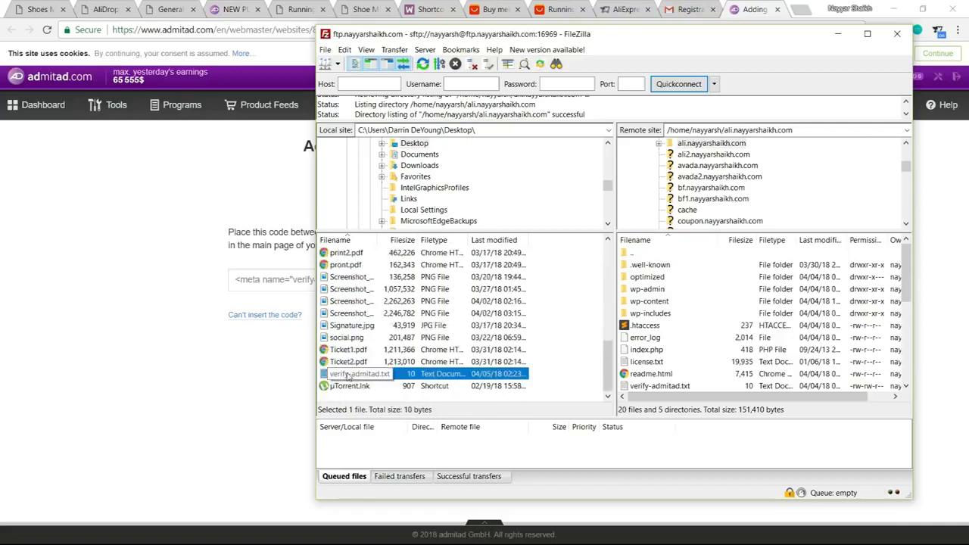
drag(349, 376, 722, 336)
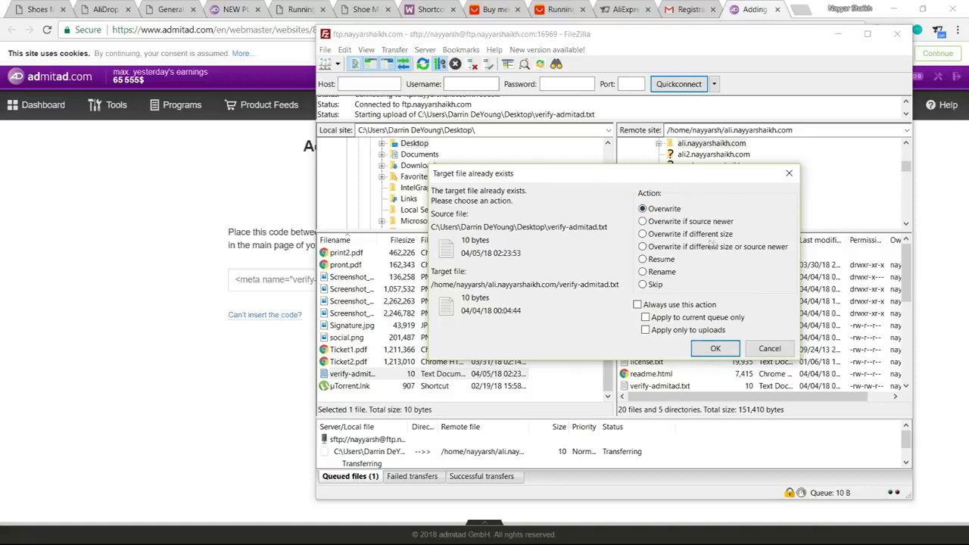
click(715, 350)
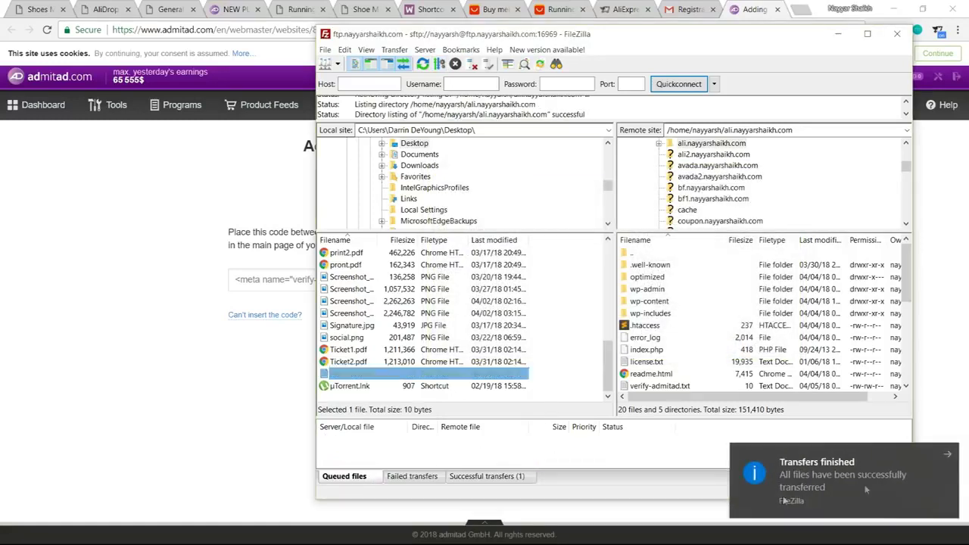
- Have Admitad check the uploaded file to validate the Shoes Bazaar ad space
click(175, 308)
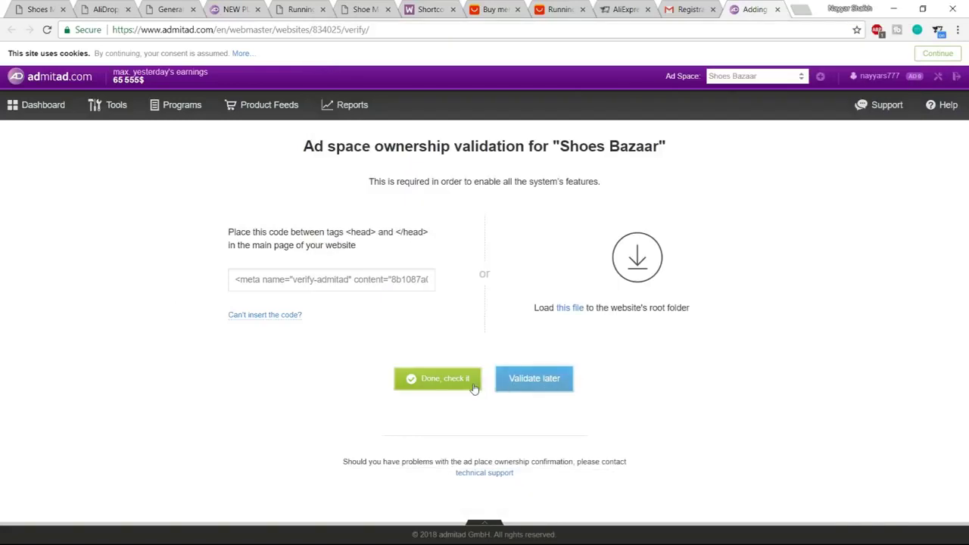
click(446, 390)
drag(857, 498, 827, 498)
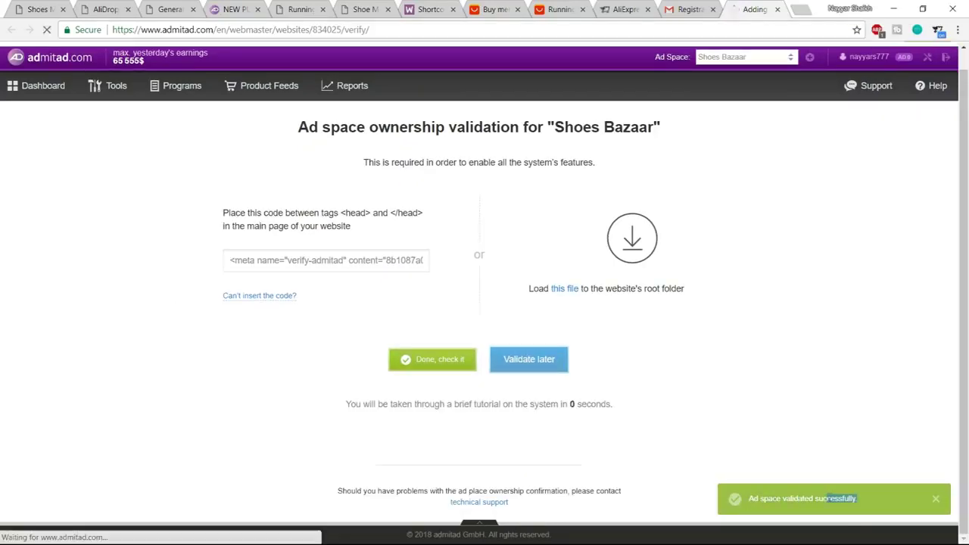
click(779, 416)
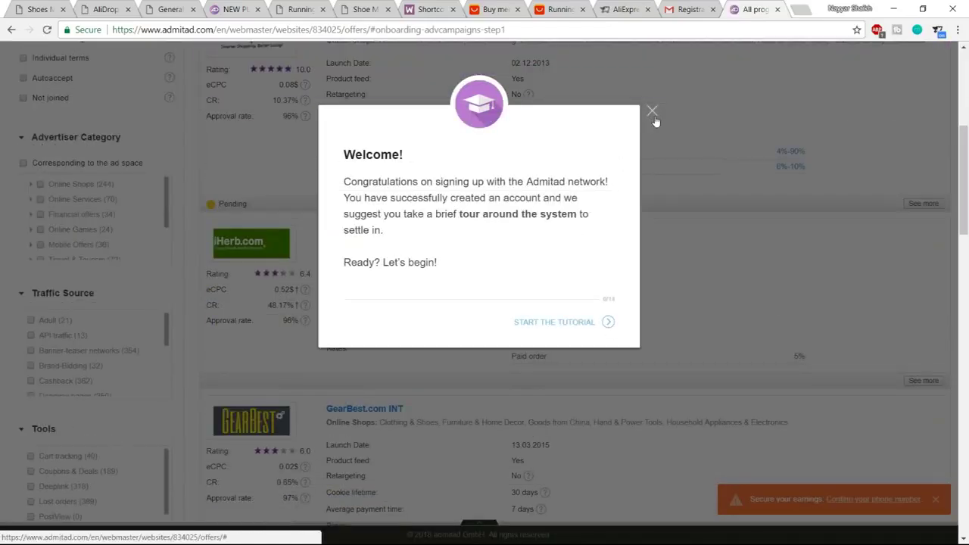
- Close the welcome tutorial and scroll to the Aliexpress INT program's approval rate
click(654, 122)
scroll(684, 372, down, 3)
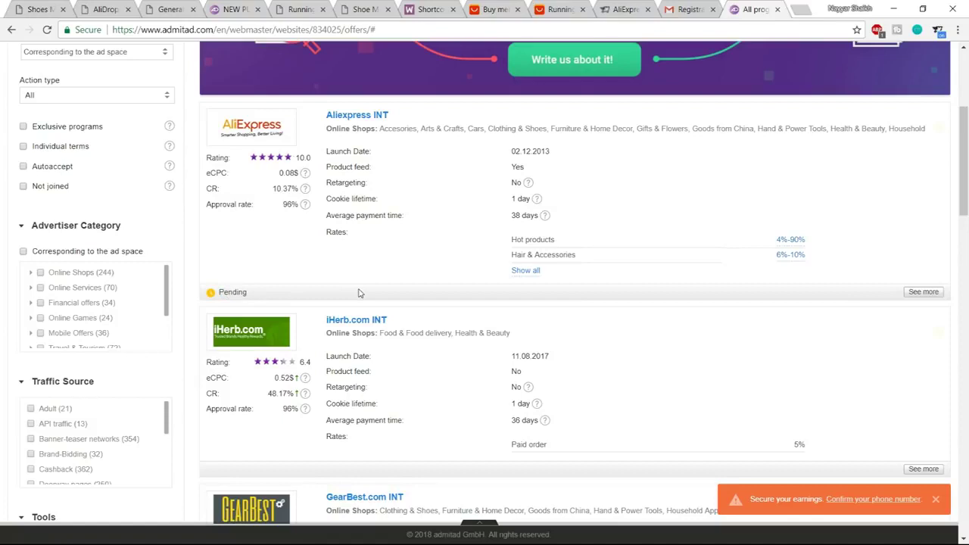
drag(224, 204, 288, 210)
click(288, 213)
double_click(287, 204)
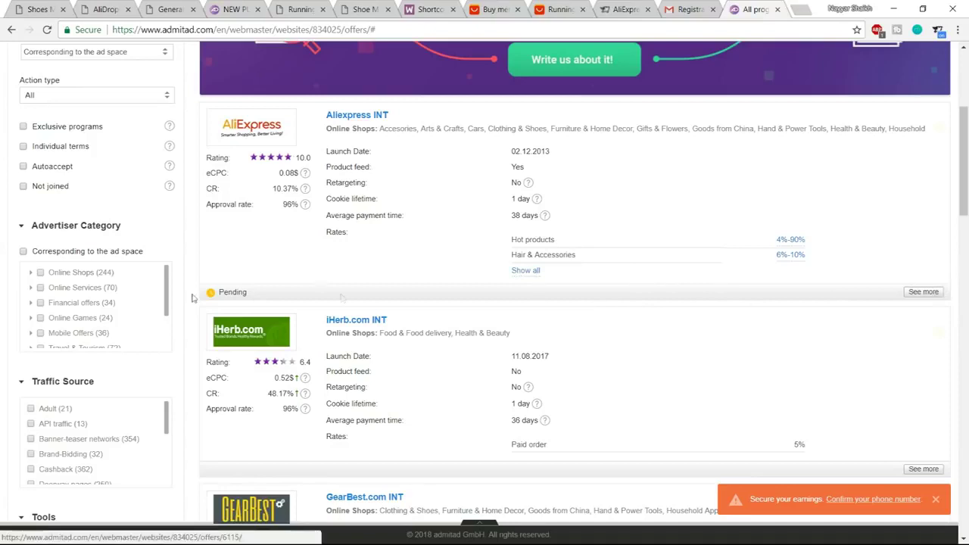
- Glance at the 3-1.png and AliDropship cashback guide tabs, then return to Shoe Market General settings
click(614, 7)
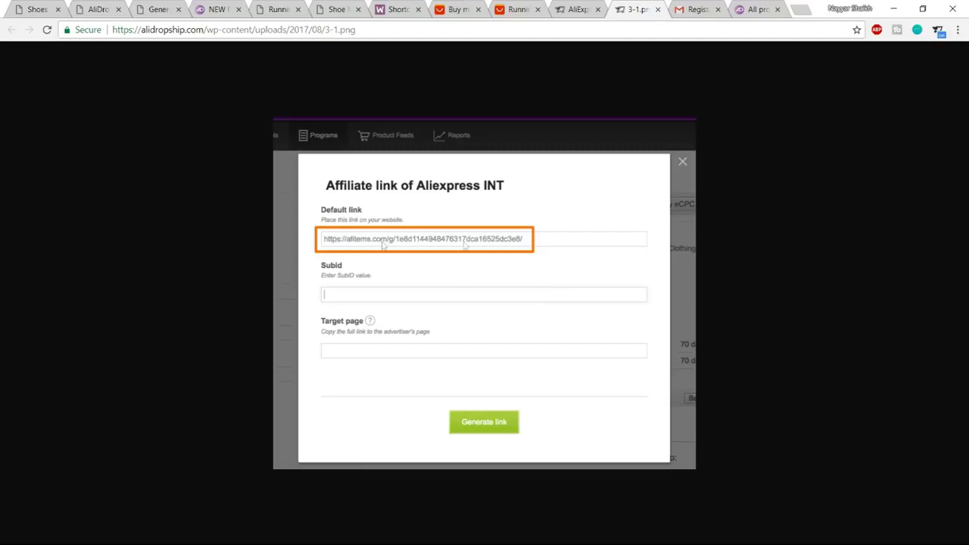
click(578, 10)
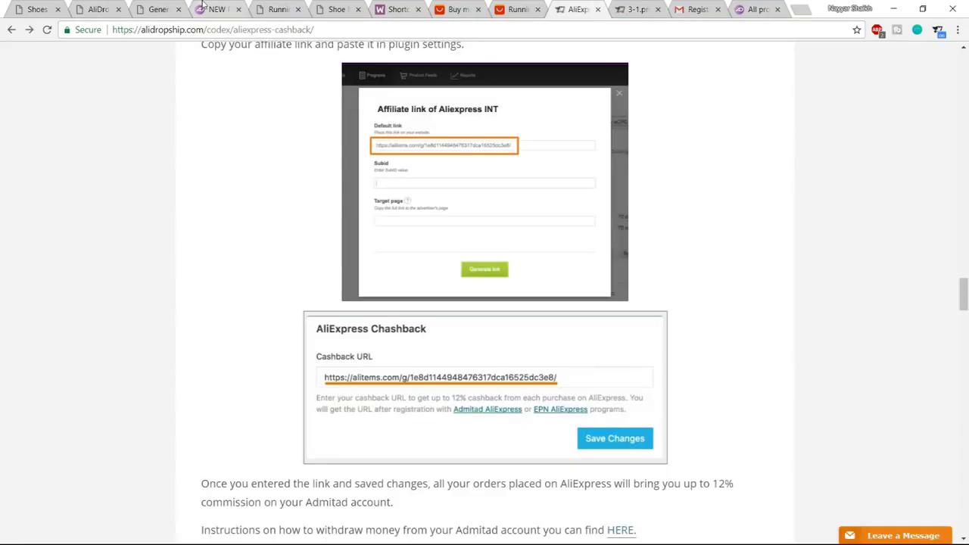
click(212, 9)
click(159, 9)
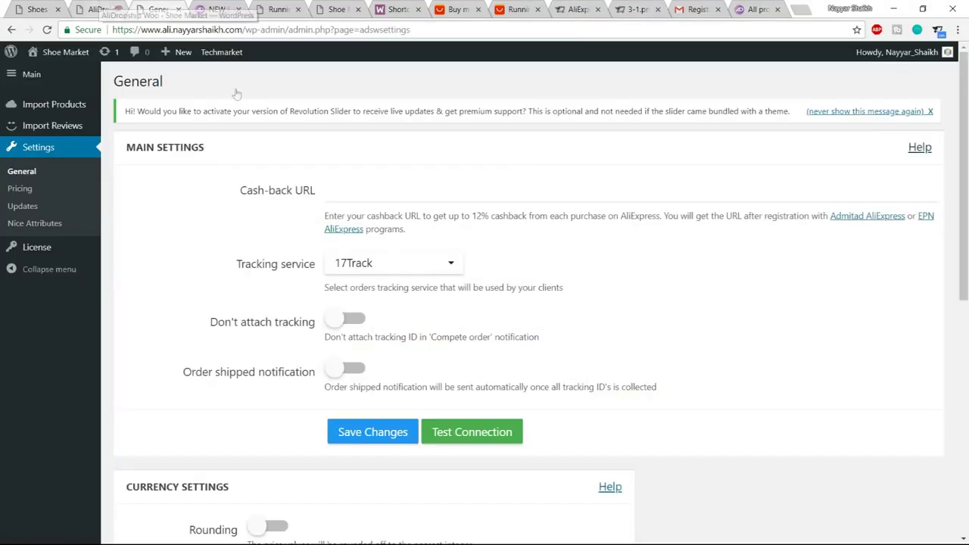
click(401, 199)
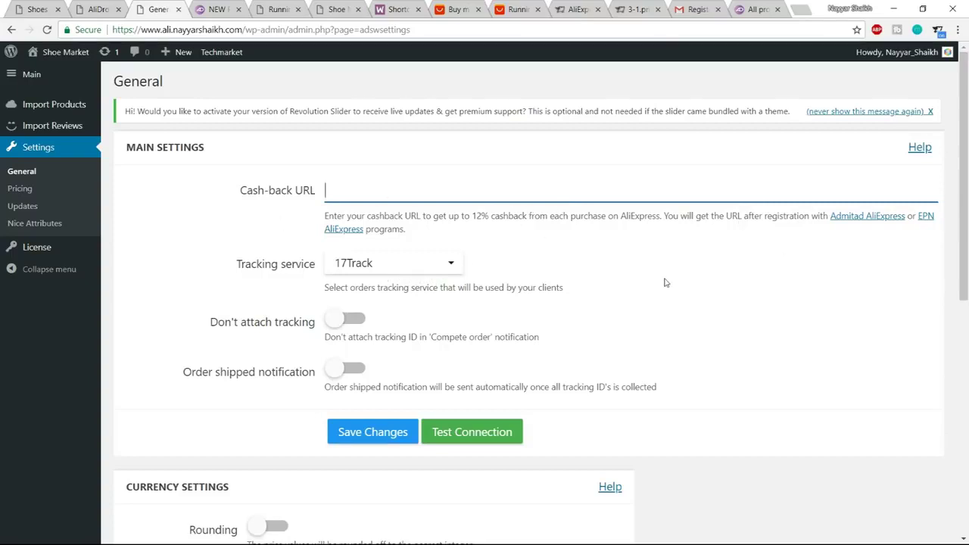
double_click(471, 216)
click(530, 246)
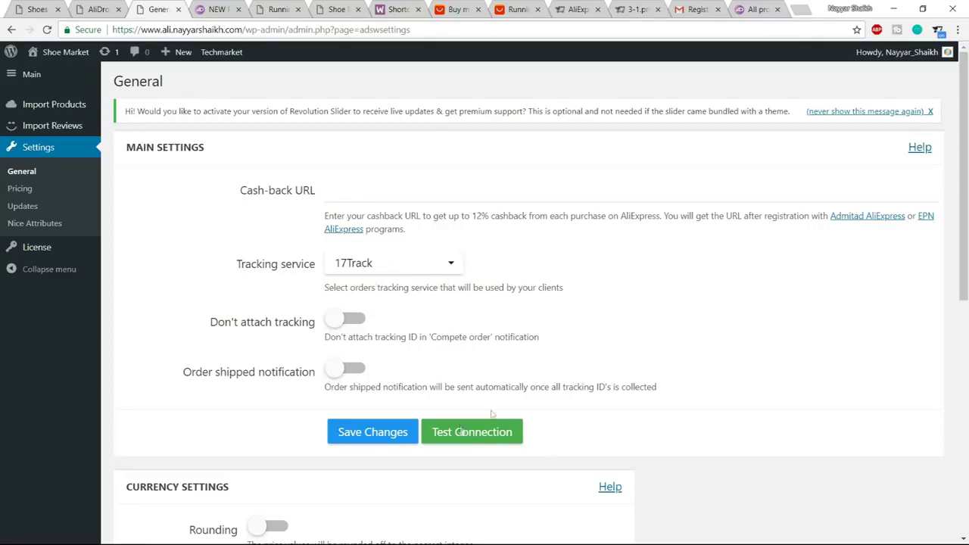
scroll(619, 402, down, 2)
- Close the shortcodes reference, guide image, mail, Admitad and extra AliExpress tabs
scroll(484, 348, down, 2)
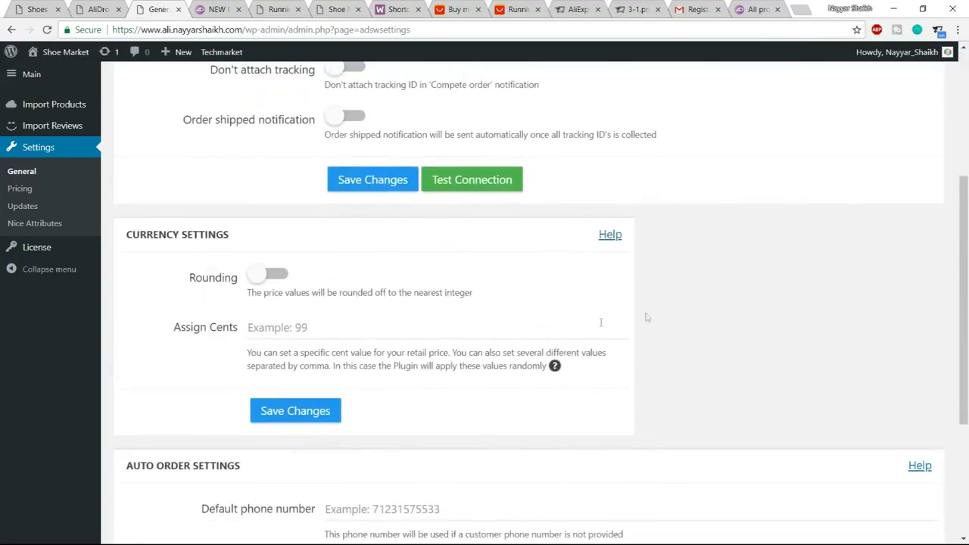
drag(124, 236, 249, 241)
click(250, 241)
click(398, 9)
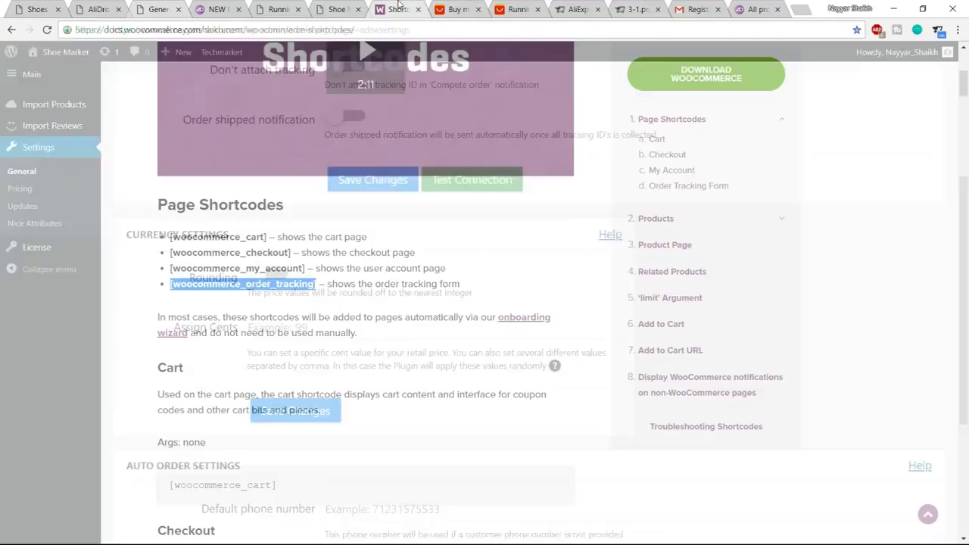
click(418, 9)
click(577, 9)
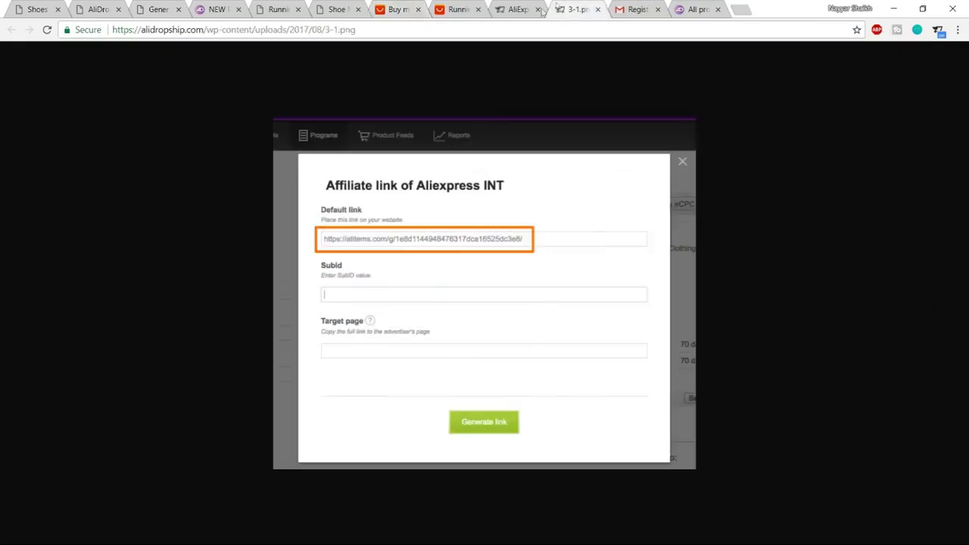
click(517, 9)
click(538, 9)
click(538, 9)
click(537, 10)
click(537, 9)
click(254, 7)
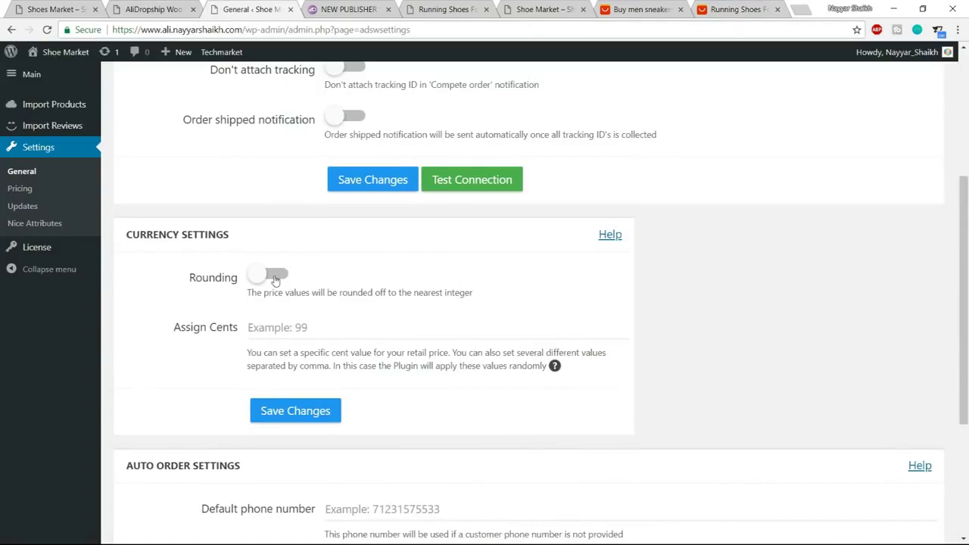
- Check the AliExpress running shoes discount price and switch on Rounding in Currency Settings
click(643, 9)
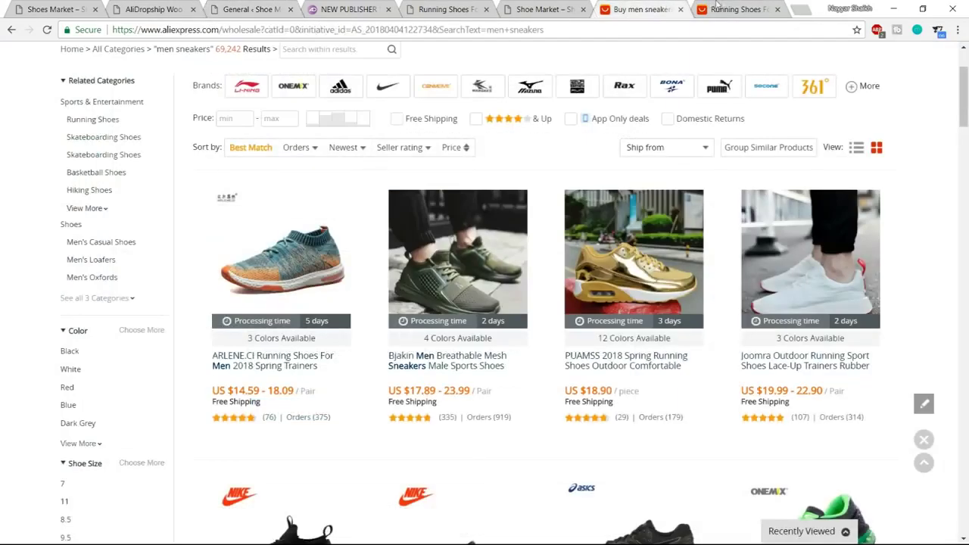
click(723, 9)
scroll(805, 279, down, 3)
click(829, 241)
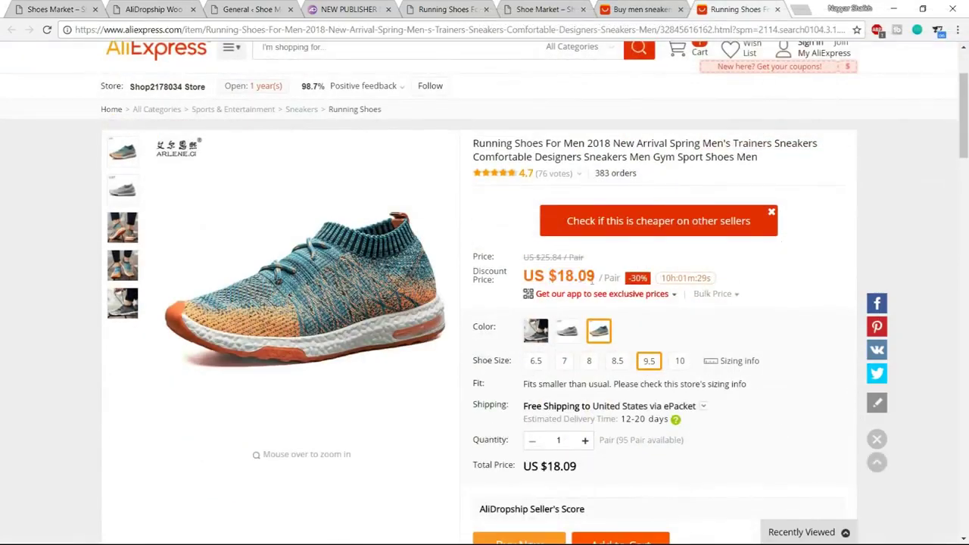
drag(559, 274, 584, 274)
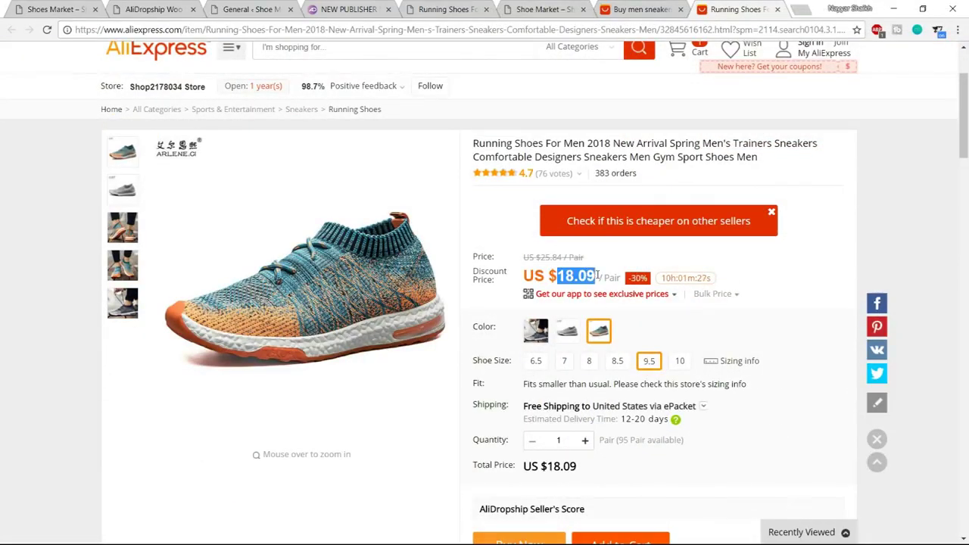
click(253, 9)
click(269, 274)
click(735, 9)
click(597, 276)
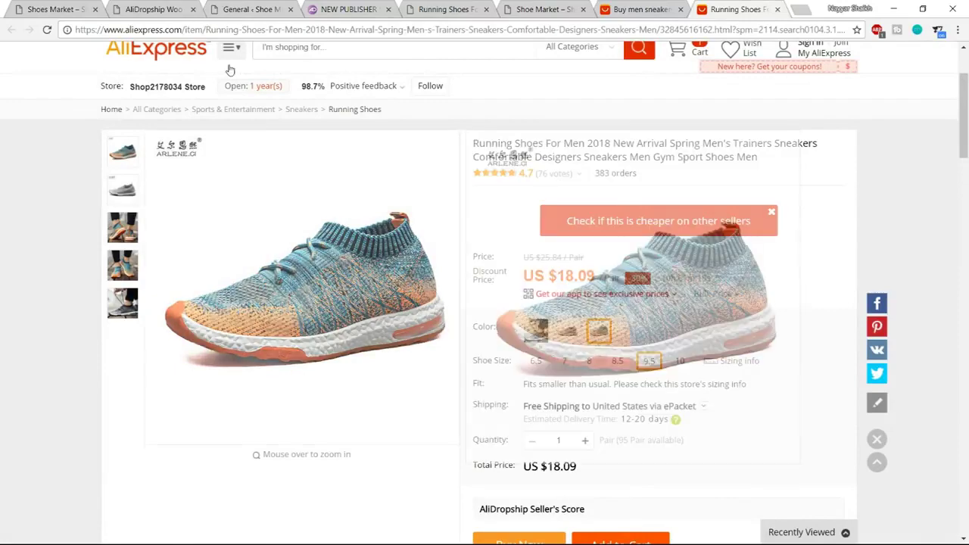
click(231, 9)
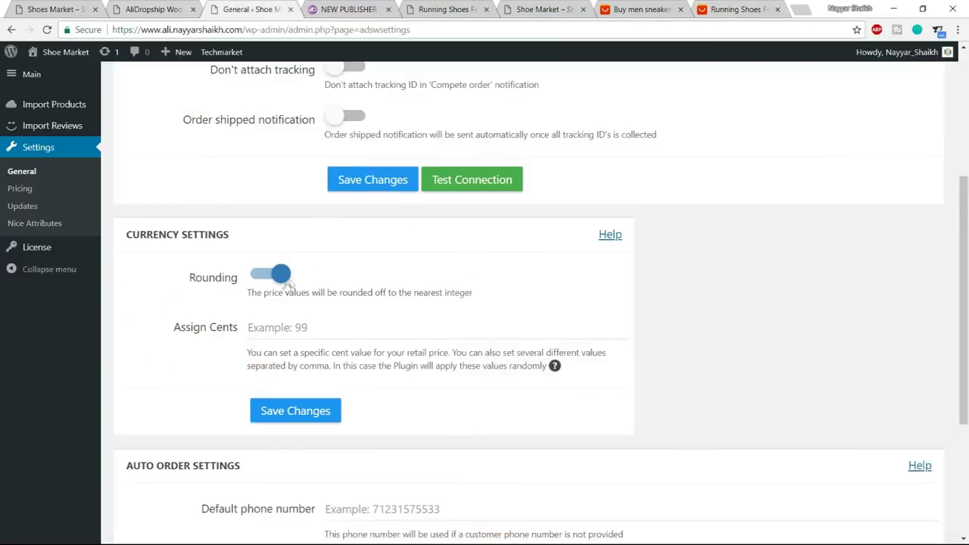
- Enter 50 in Assign Cents with Rounding on, comparing against the supplier's $18.09 price
click(274, 331)
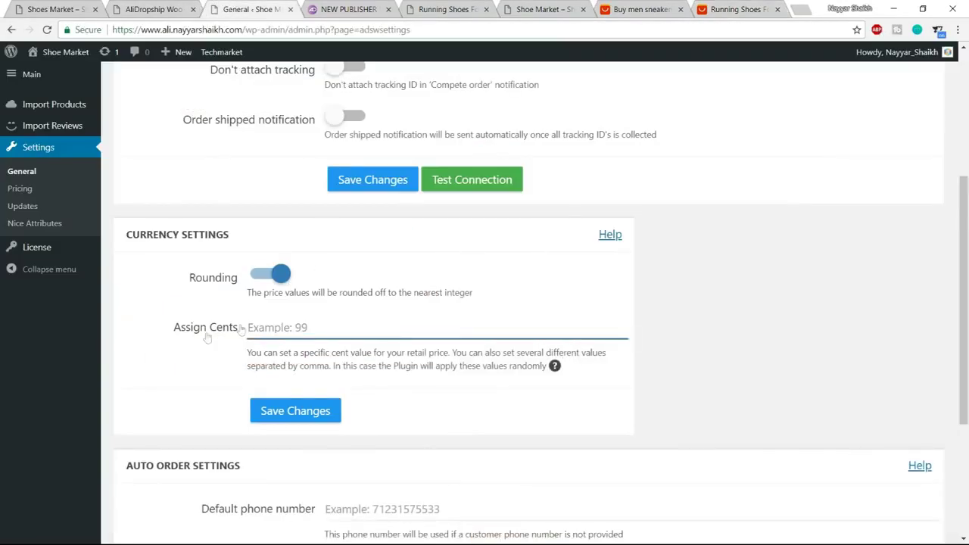
click(274, 277)
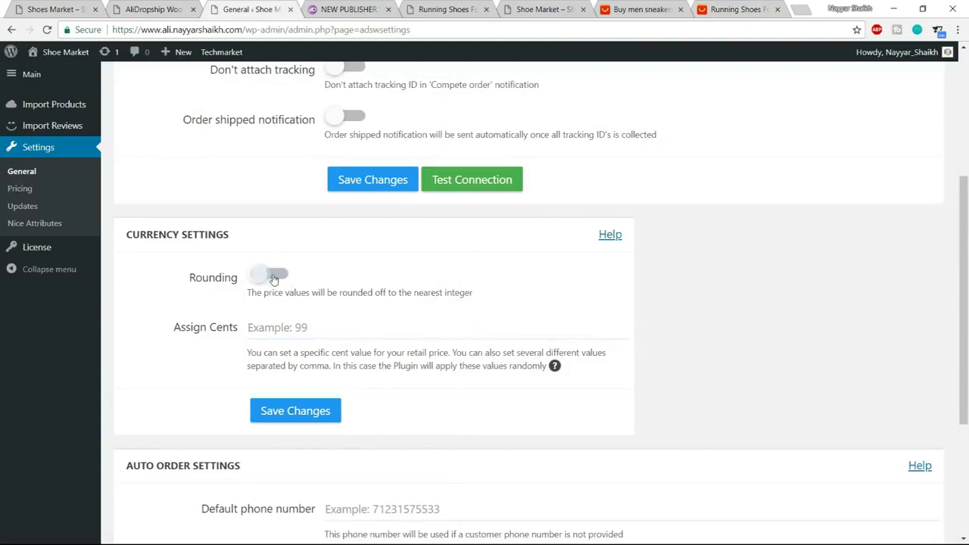
click(126, 331)
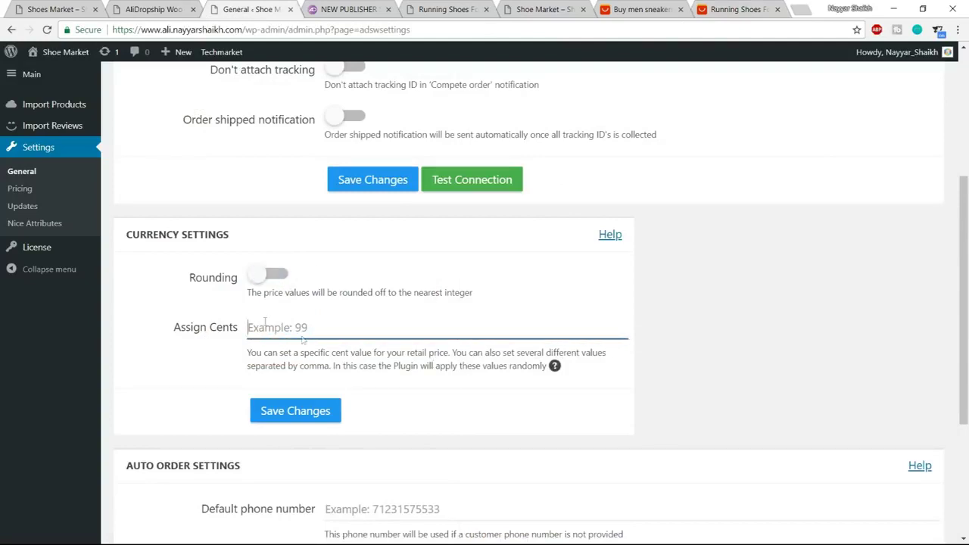
click(276, 276)
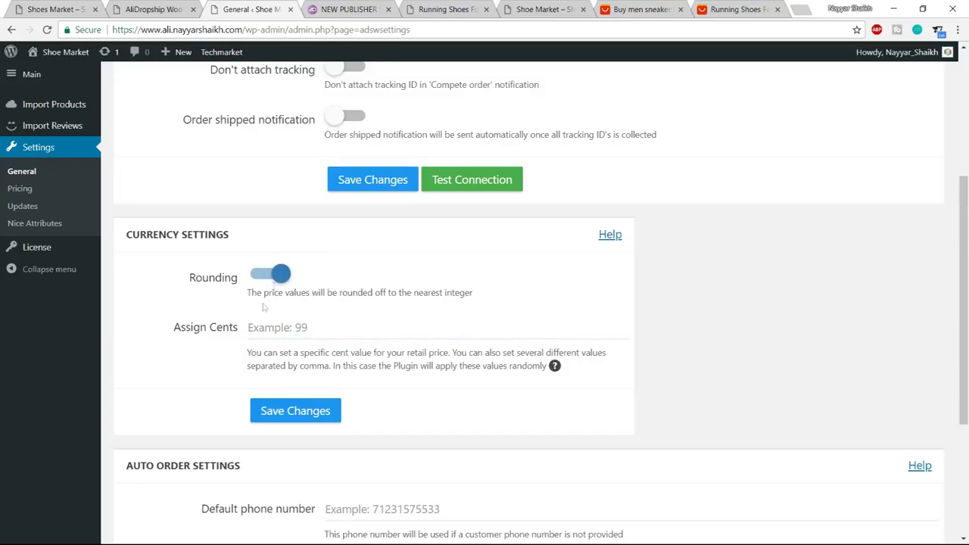
click(306, 325)
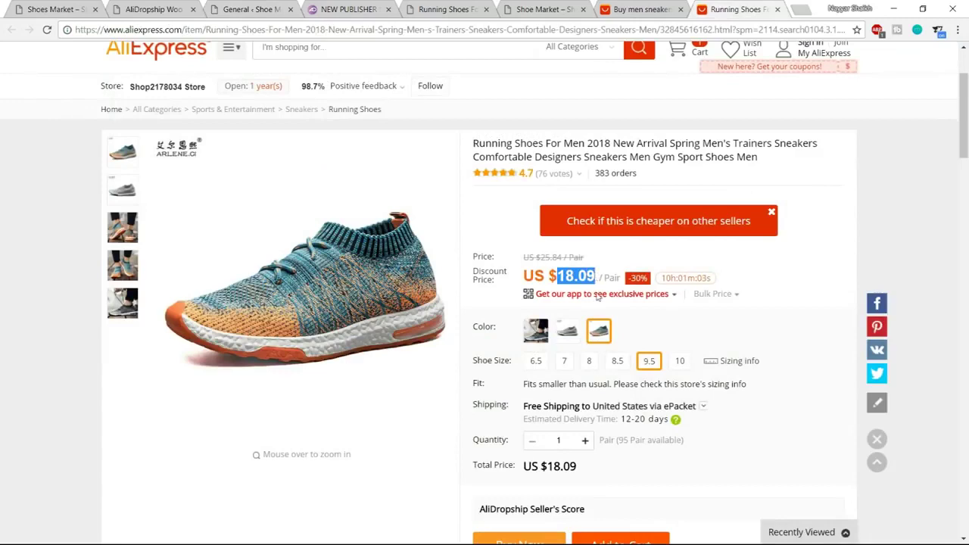
click(260, 10)
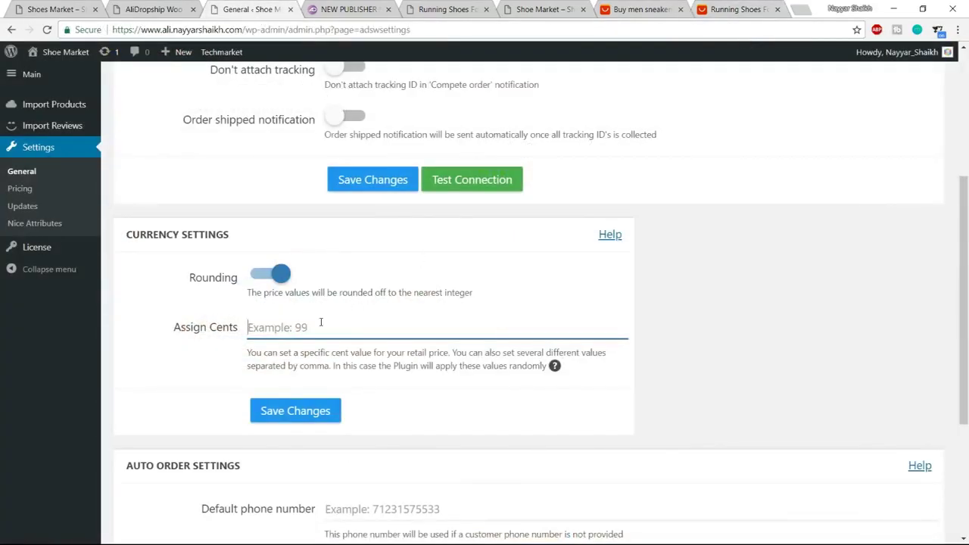
text(50)
click(753, 8)
drag(557, 274, 598, 276)
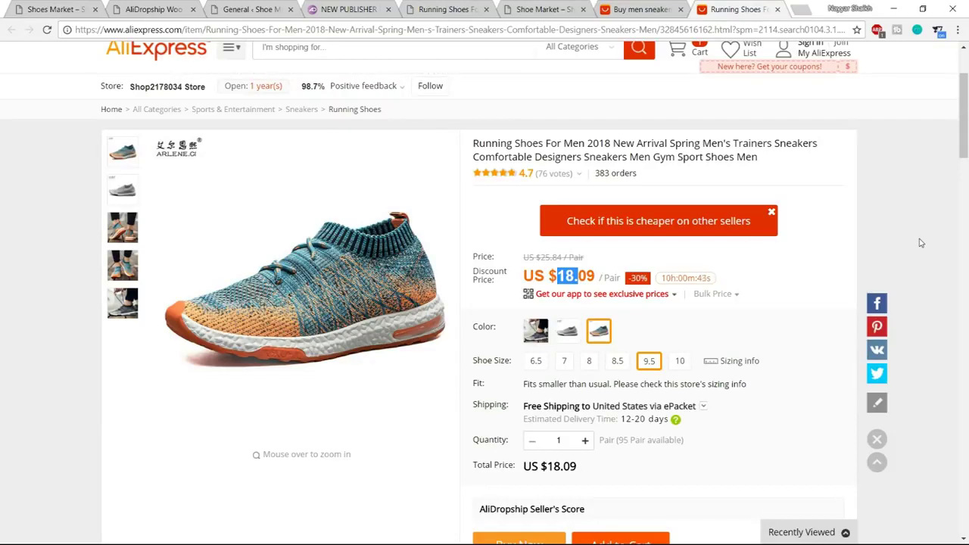
click(242, 9)
double_click(255, 327)
click(759, 213)
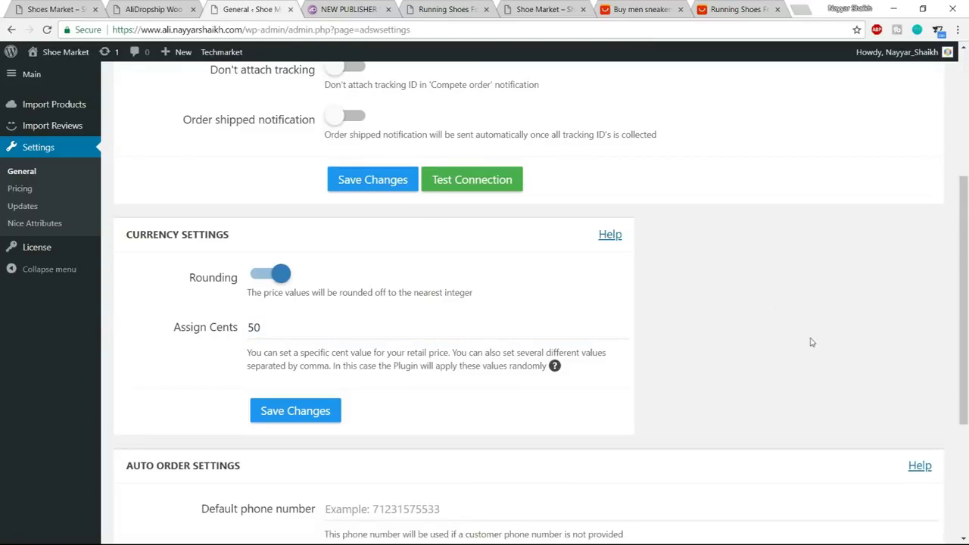
scroll(810, 340, down, 2)
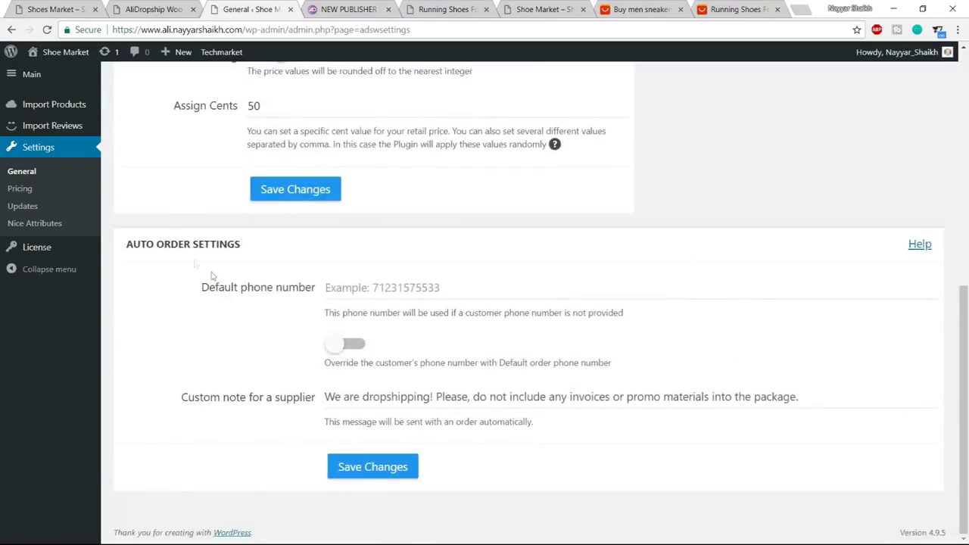
drag(129, 248, 245, 248)
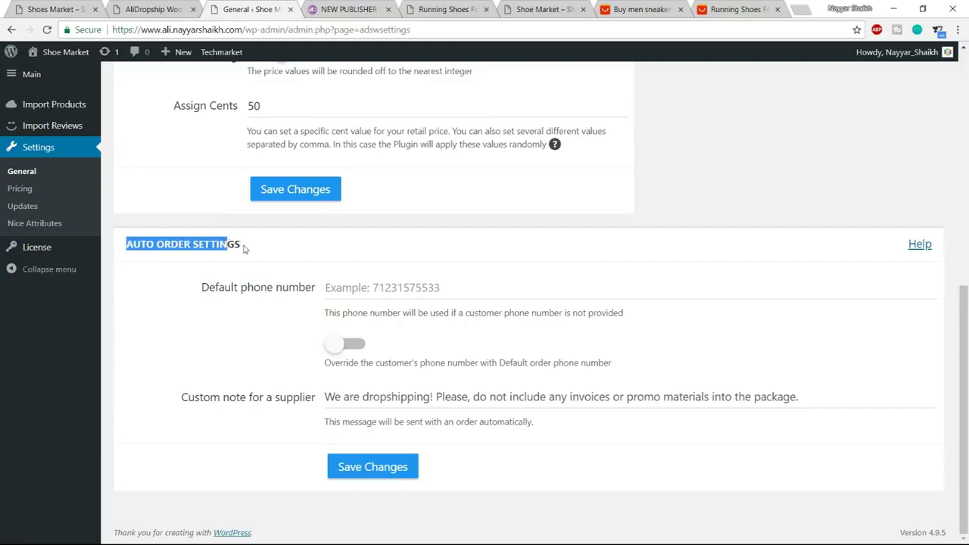
click(246, 249)
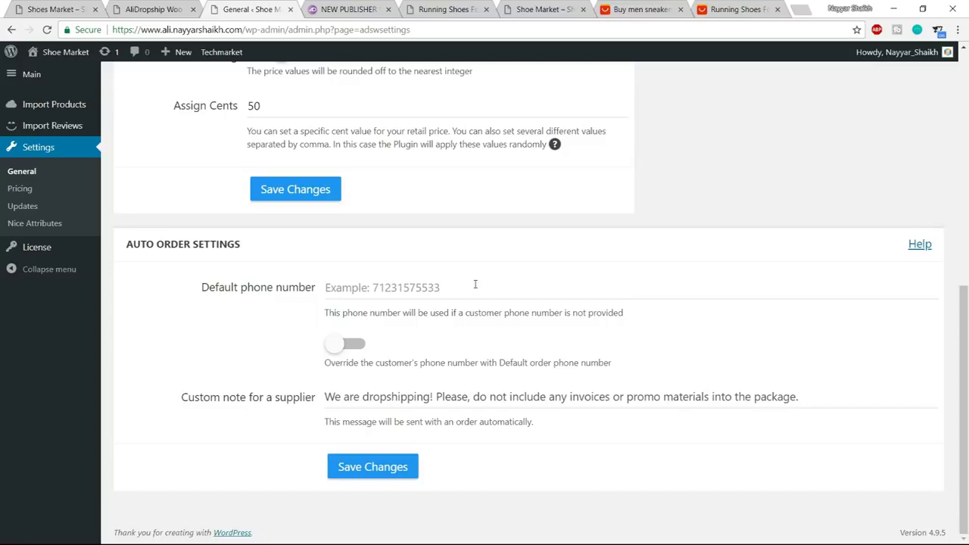
click(475, 284)
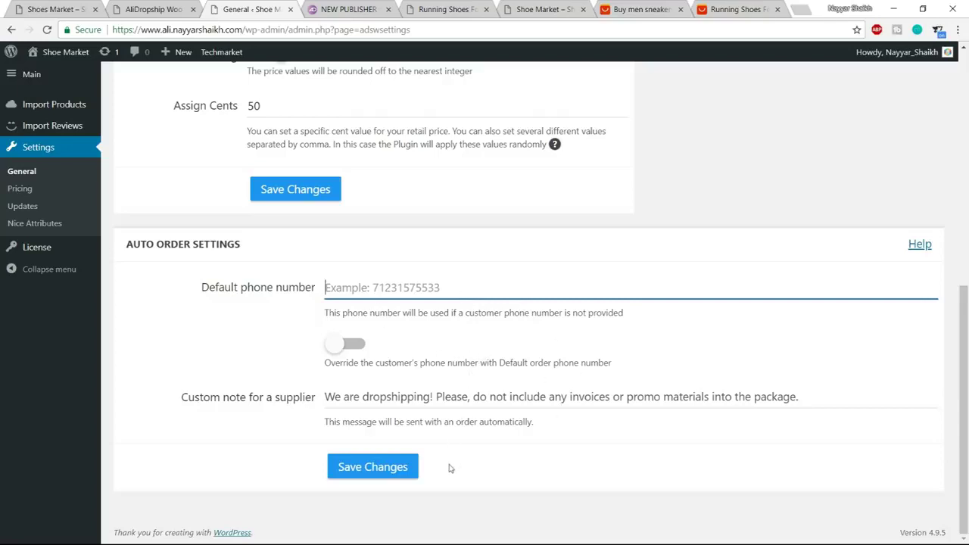
scroll(704, 185, up, 10)
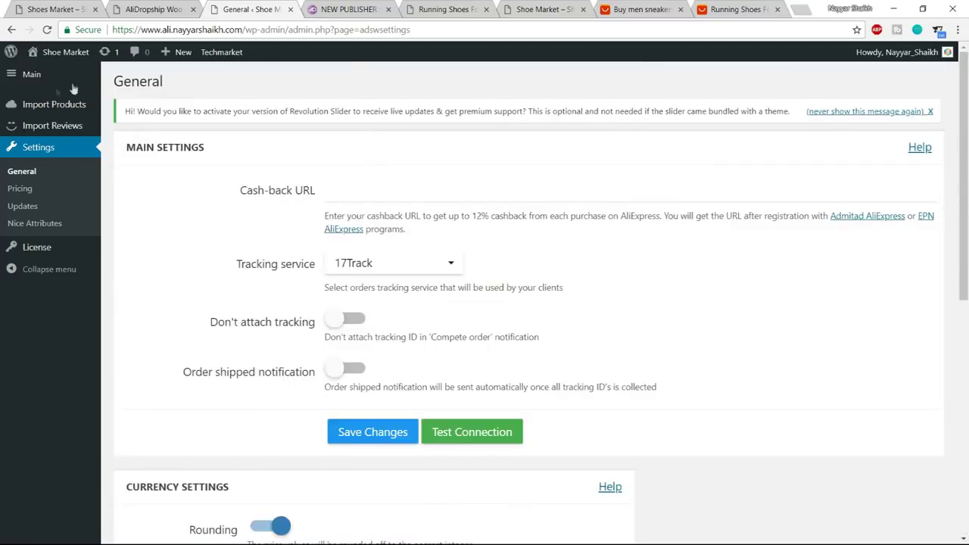
- Open the AliDropship Pricing settings and close the Admitad publisher tab
click(23, 193)
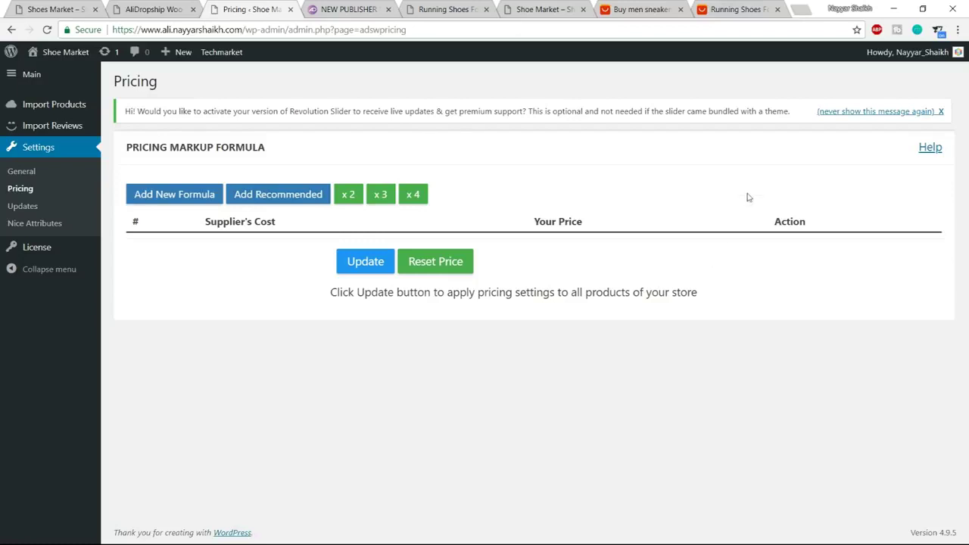
click(356, 9)
click(388, 9)
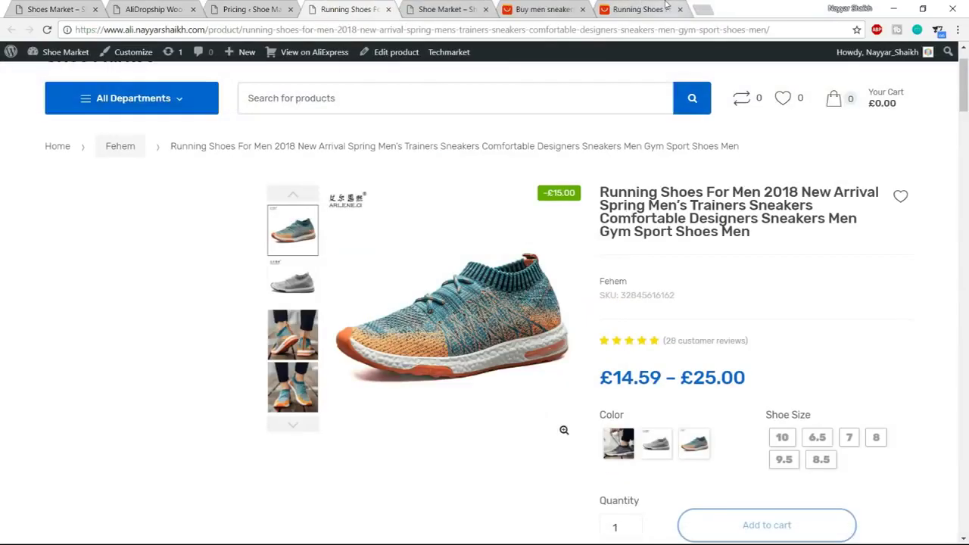
- Compare the storefront's £14.59–£25.00 price and size 9.5 variant with the AliExpress listing
scroll(682, 341, down, 2)
drag(606, 252, 749, 257)
click(757, 257)
drag(613, 252, 756, 249)
click(757, 250)
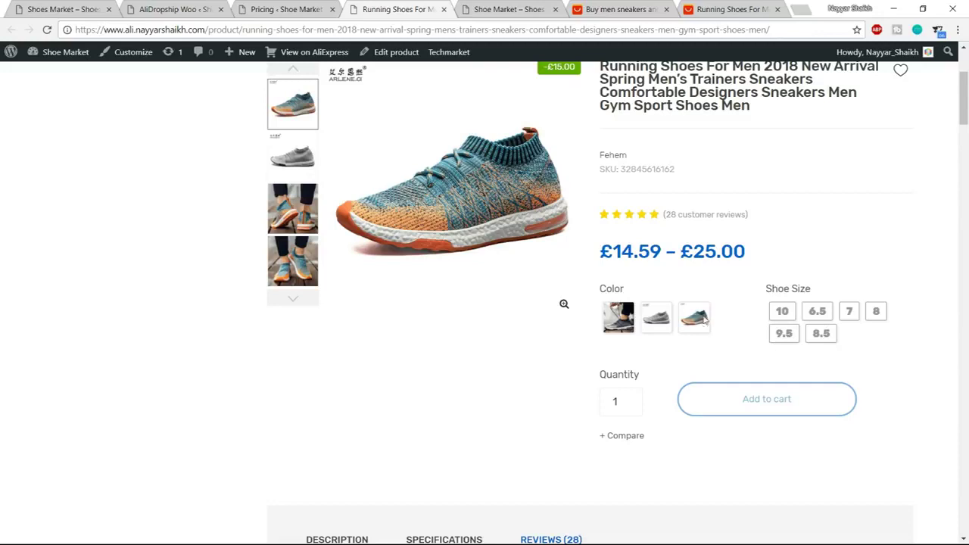
click(700, 321)
click(787, 334)
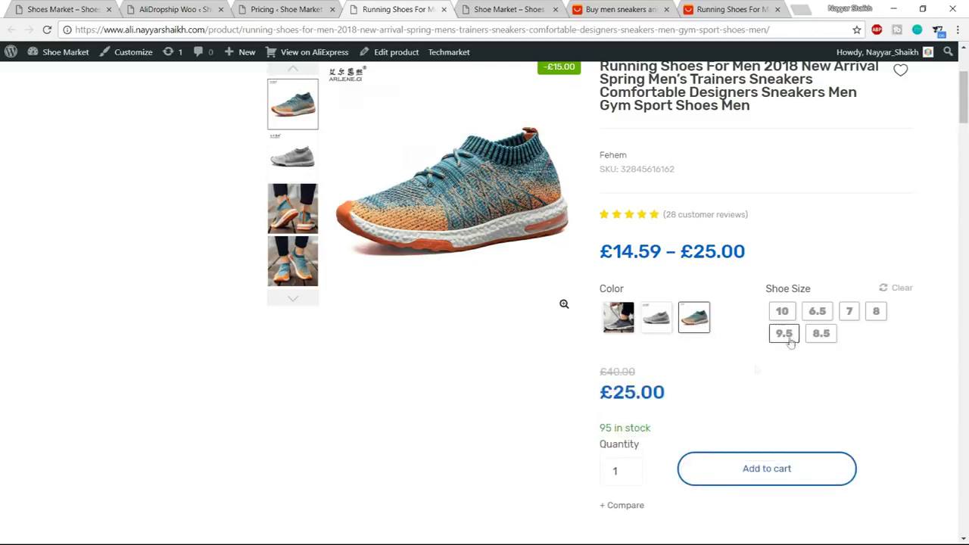
drag(703, 389, 583, 393)
click(606, 391)
click(711, 9)
click(560, 276)
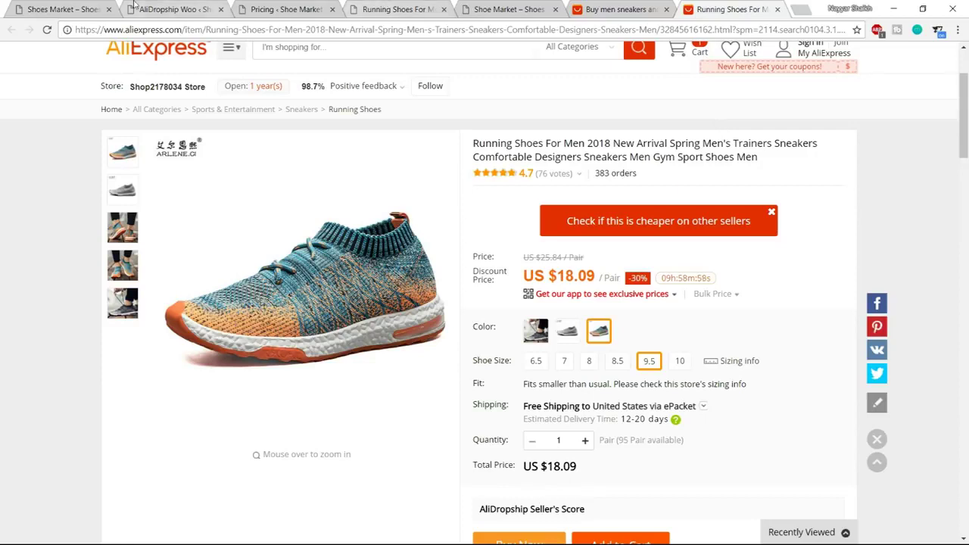
click(287, 9)
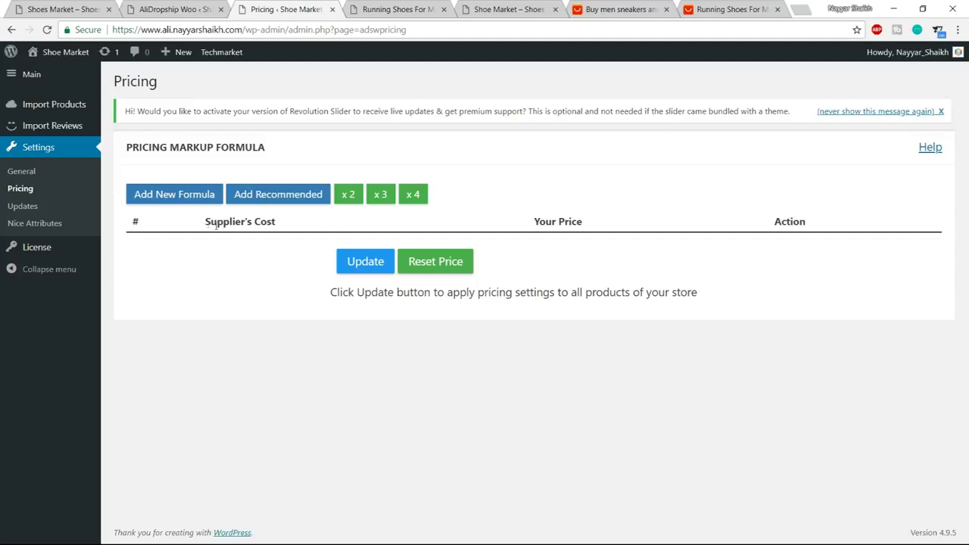
- Add a new markup formula with minimum cost 10, maximum cost 50 and sign +
click(180, 196)
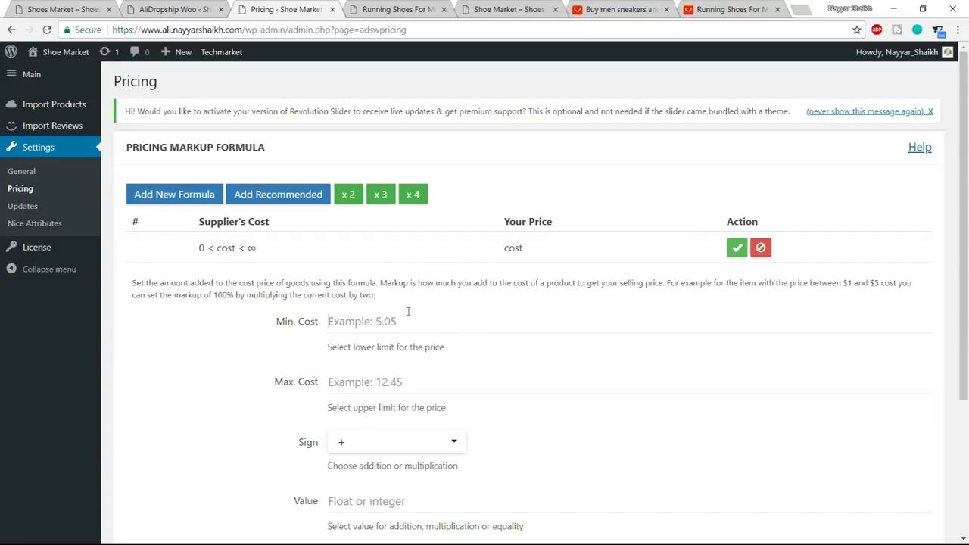
scroll(484, 344, down, 1)
click(380, 318)
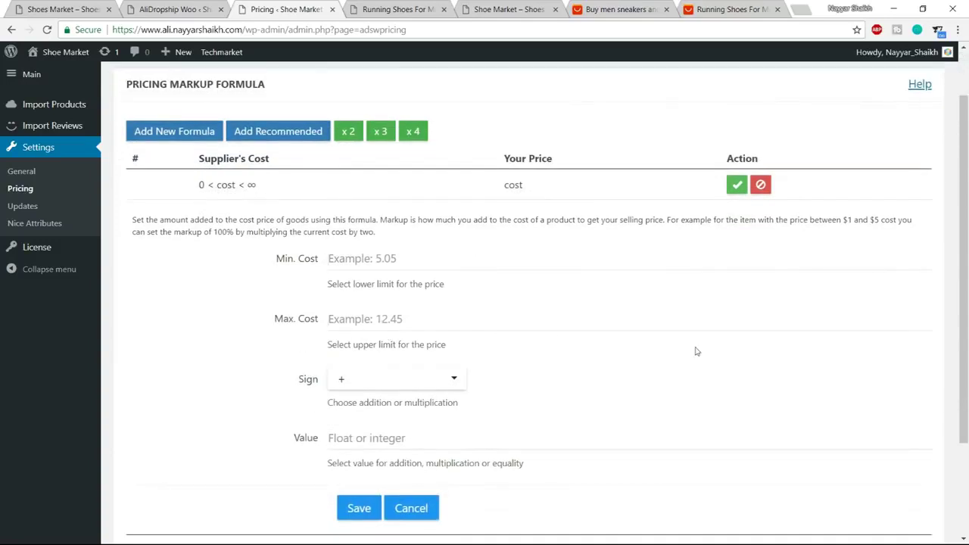
click(376, 258)
text(10)
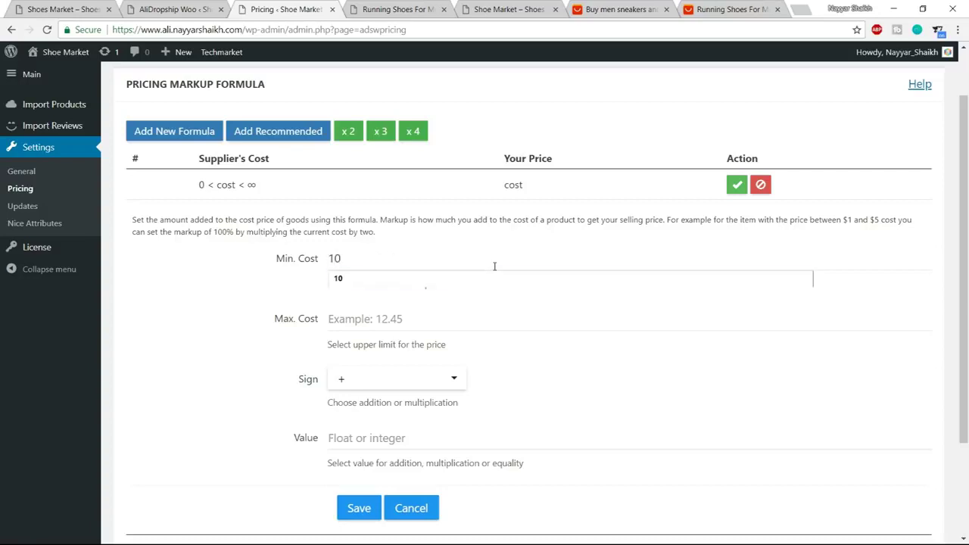
click(438, 320)
text(50)
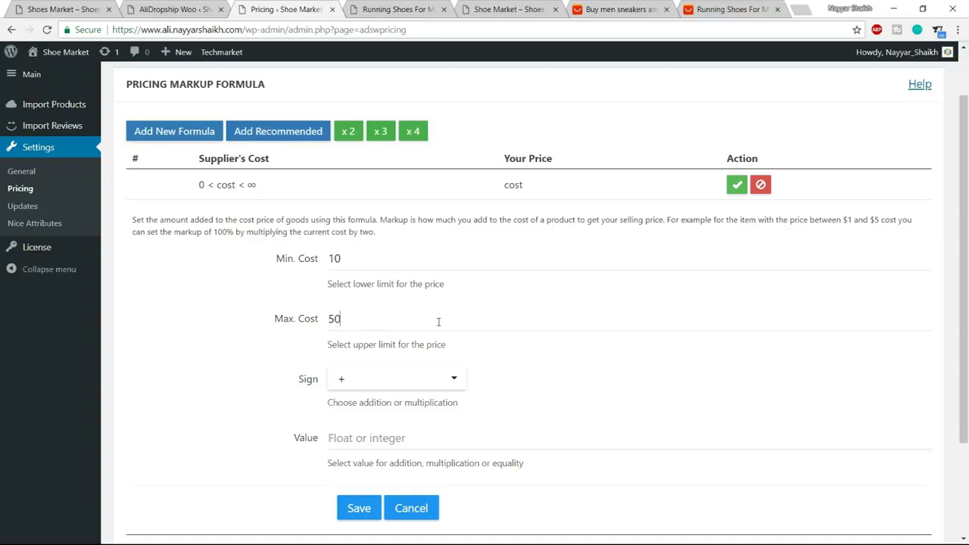
scroll(651, 379, down, 1)
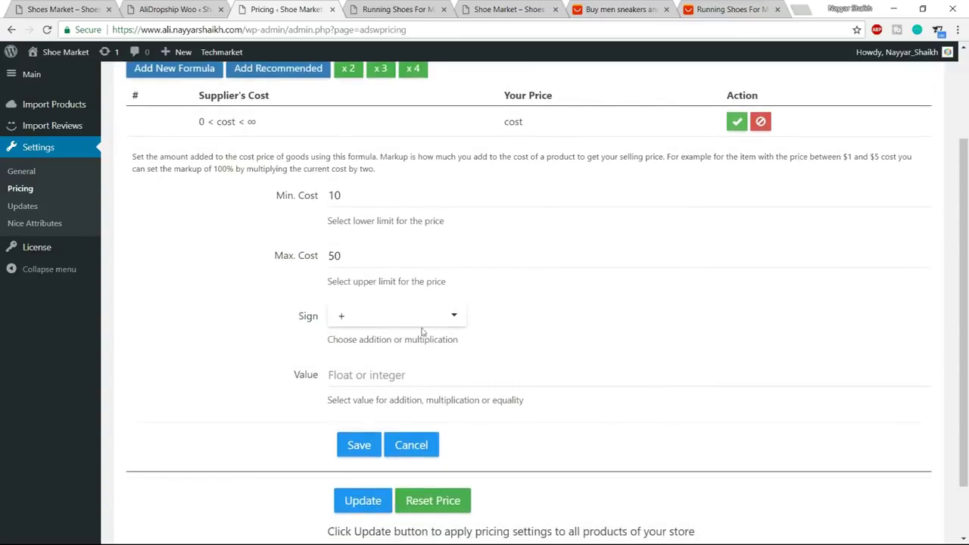
click(379, 321)
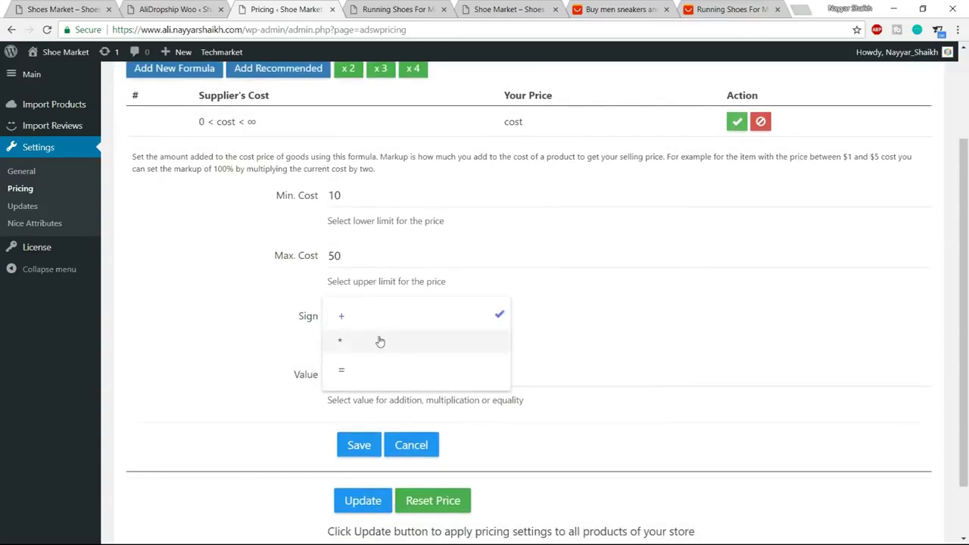
click(659, 335)
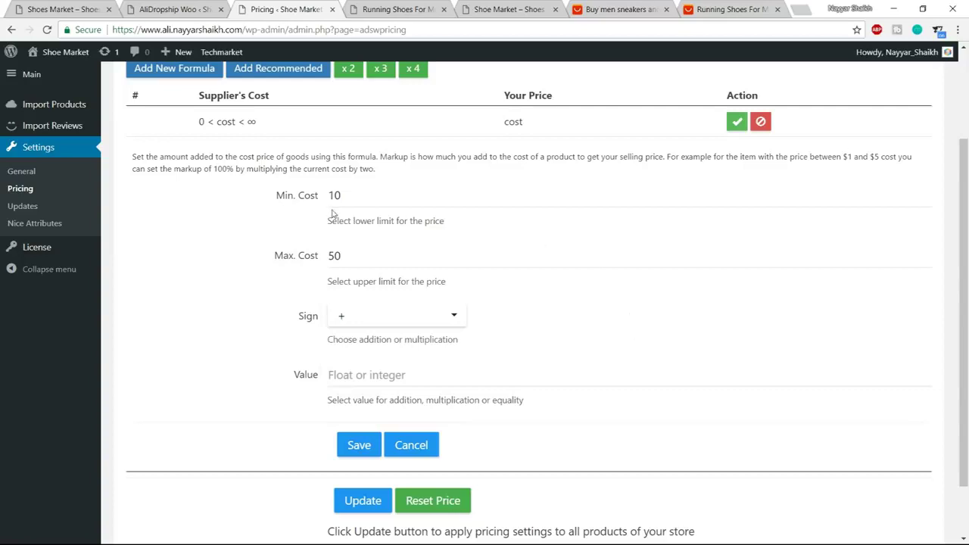
drag(359, 196, 307, 195)
drag(367, 264, 319, 257)
click(376, 319)
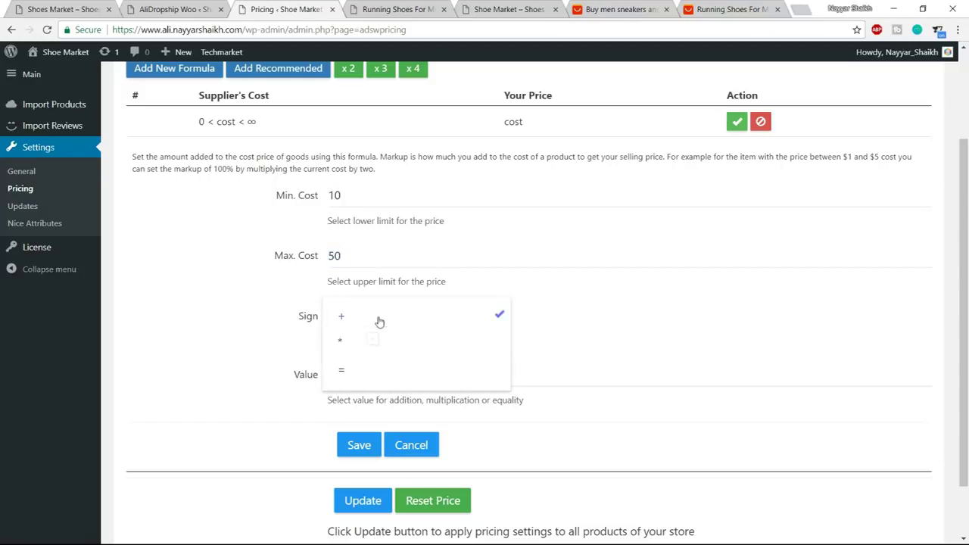
click(383, 324)
- Set the formula's Value to 10 and save the $10–$50 rule
scroll(605, 338, down, 2)
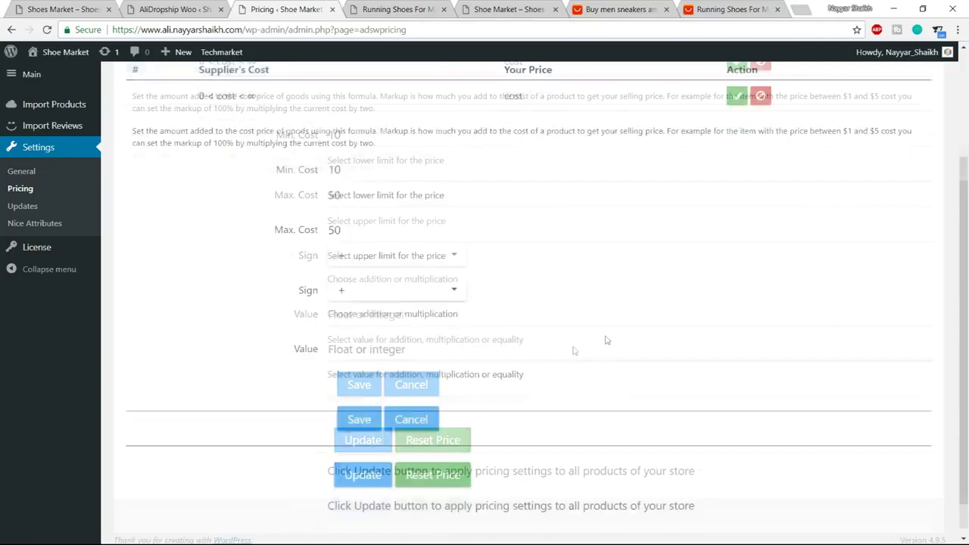
text(5)
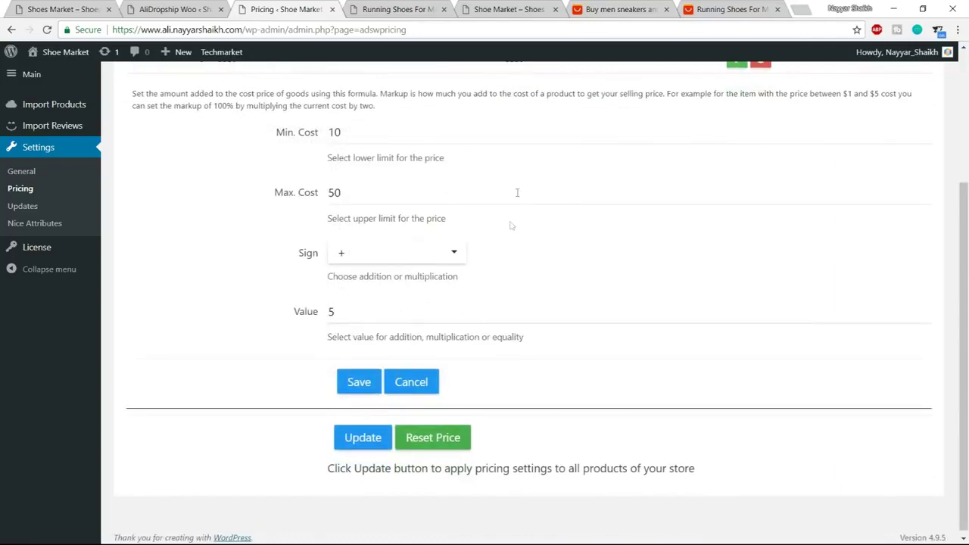
drag(413, 314, 311, 318)
text(10)
drag(366, 316, 320, 320)
drag(331, 159, 350, 135)
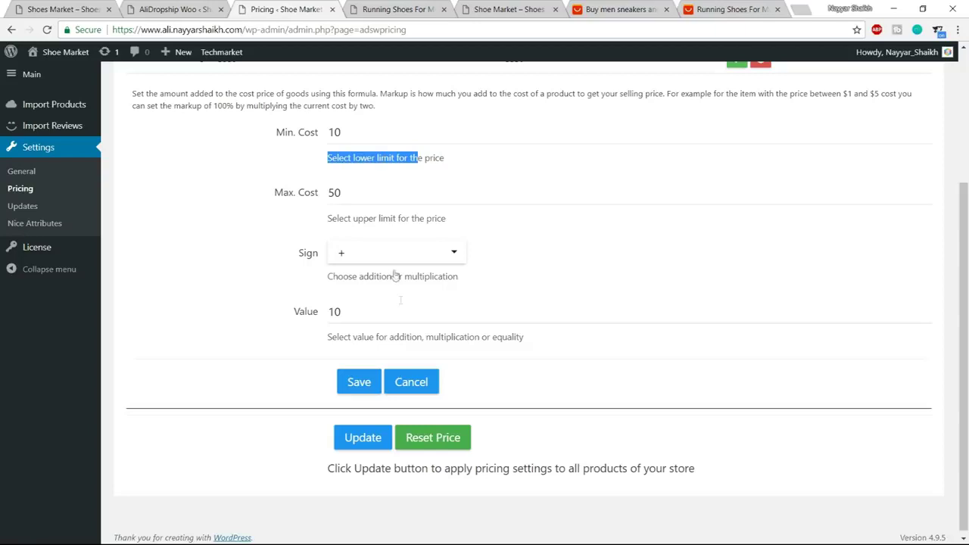
drag(377, 311, 334, 311)
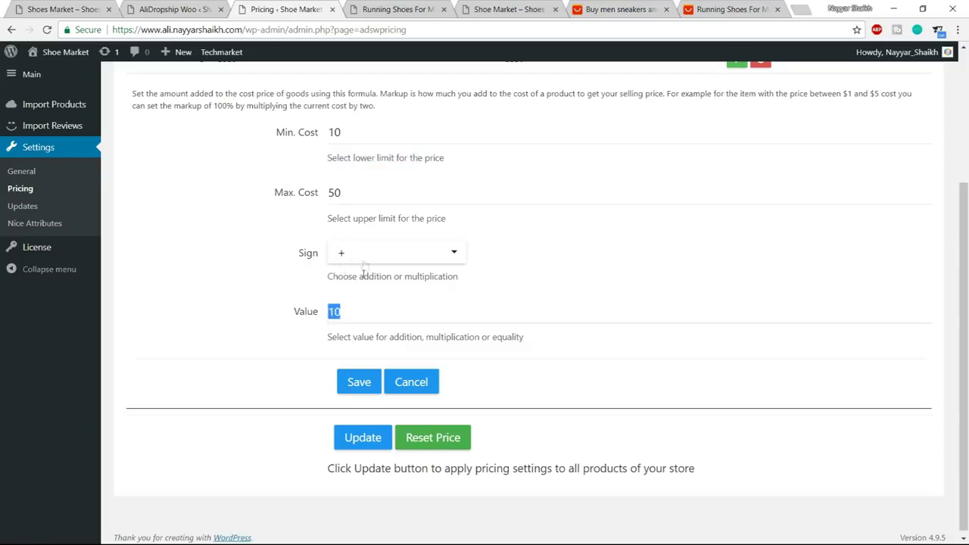
click(358, 383)
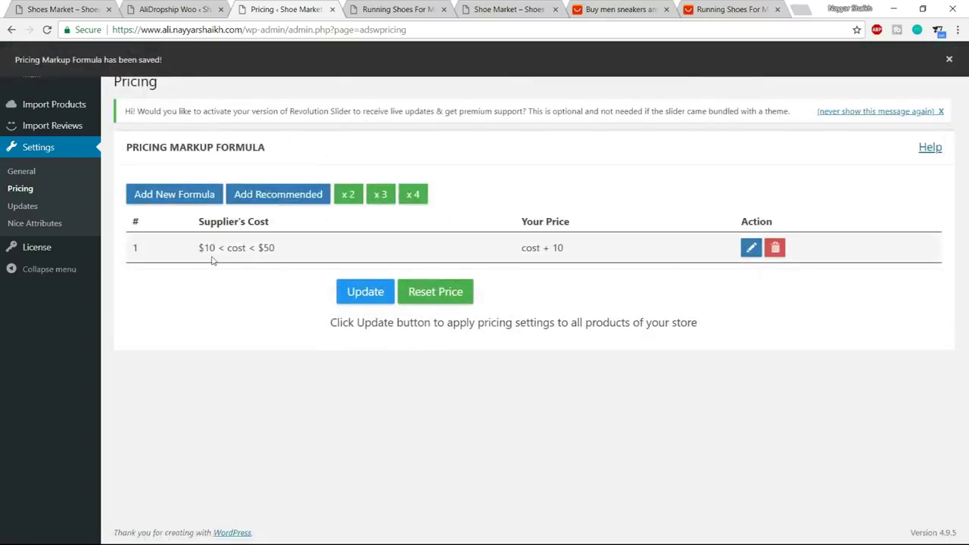
drag(198, 248, 277, 251)
- Load the recommended pricing formulas in place of the cost + 10 rule
click(334, 257)
drag(568, 250, 479, 250)
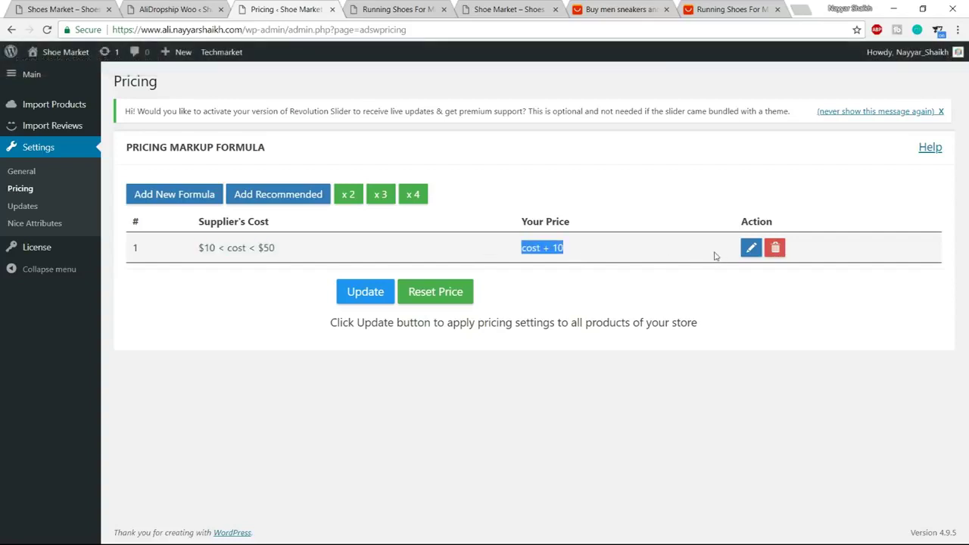
click(256, 193)
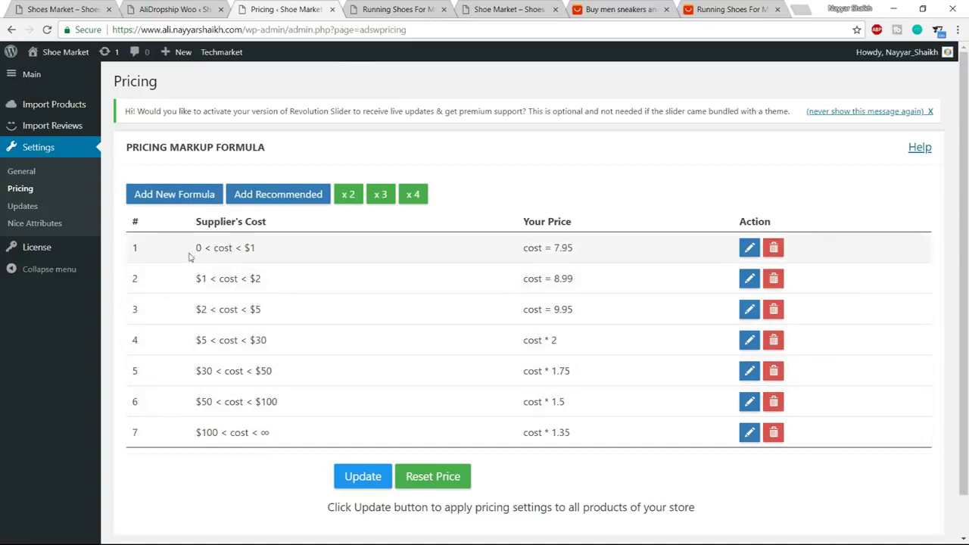
scroll(348, 393, down, 1)
scroll(386, 393, up, 1)
- Review the first tiers: cost = 7.95, 8.99 and 9.95 for costs under $1, $1–$2, $2–$5
drag(193, 248, 267, 250)
click(238, 259)
drag(194, 250, 268, 250)
click(268, 250)
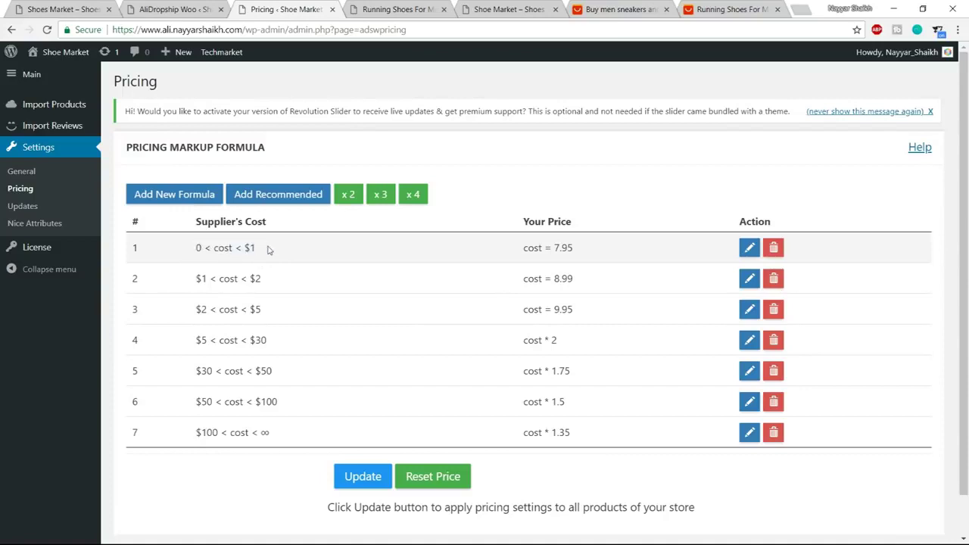
drag(518, 249, 545, 248)
click(591, 254)
click(580, 250)
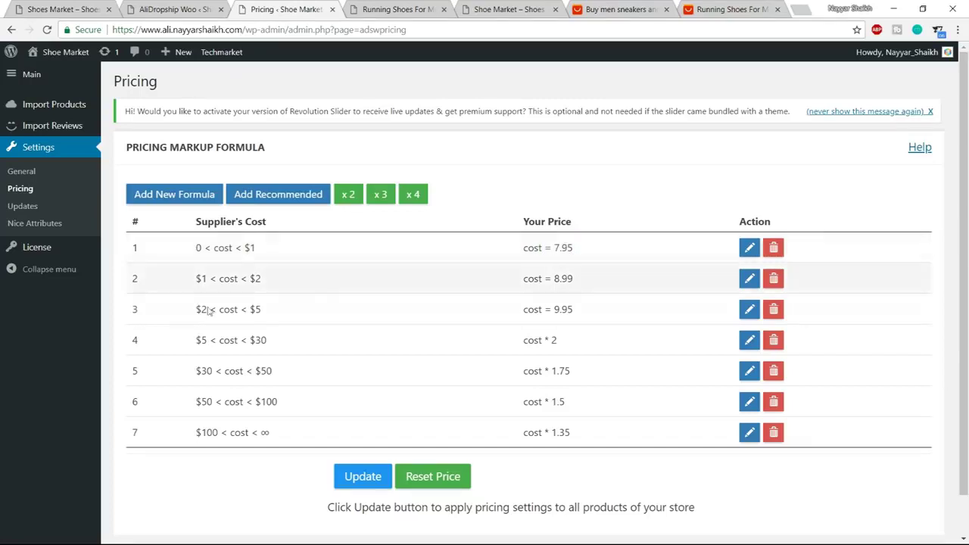
drag(184, 285, 276, 285)
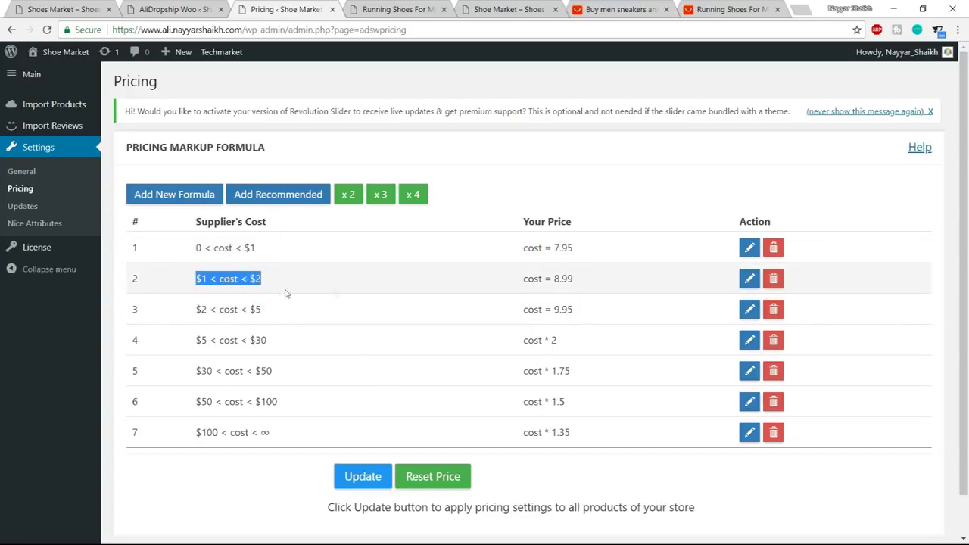
drag(576, 281, 521, 280)
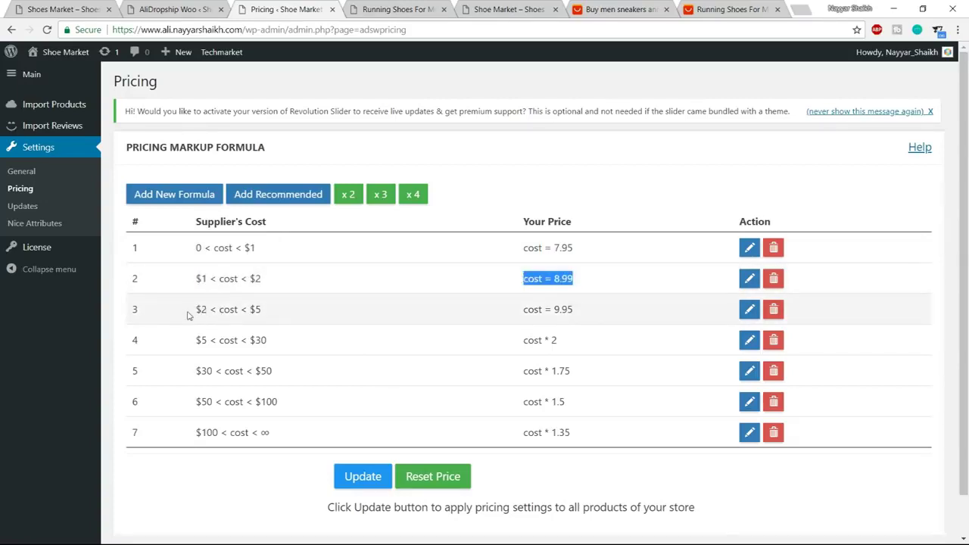
drag(188, 315, 290, 316)
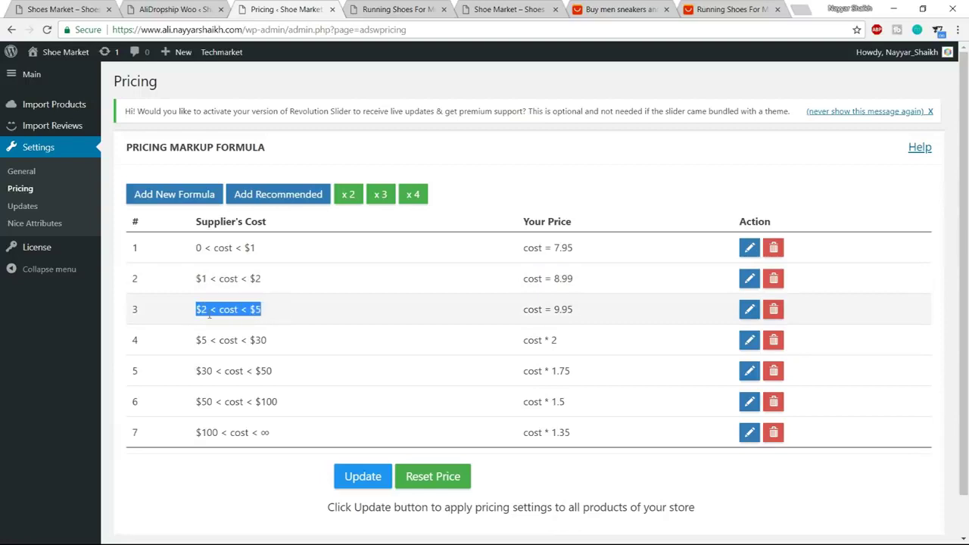
drag(588, 310, 528, 310)
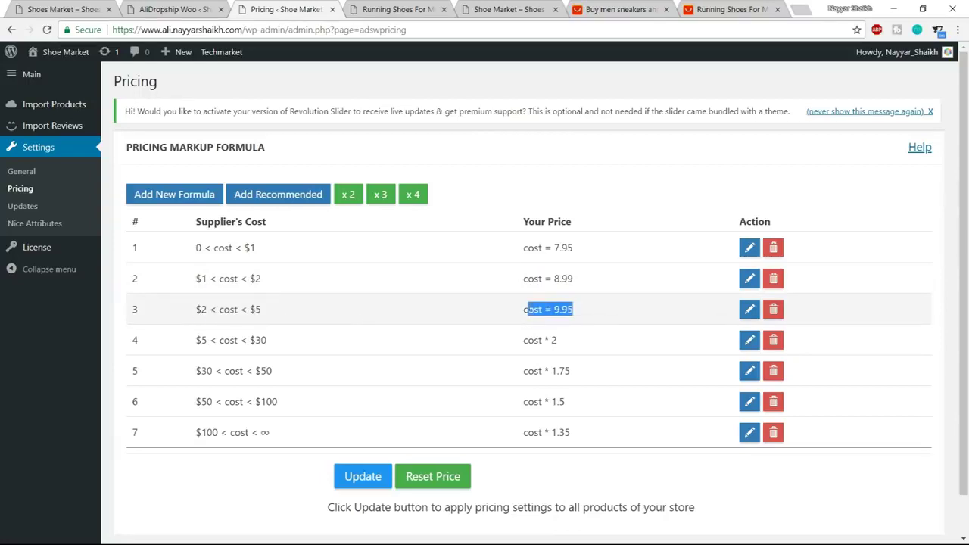
- Examine the $5–$30 tier and its cost * 2 formula
drag(190, 342, 320, 343)
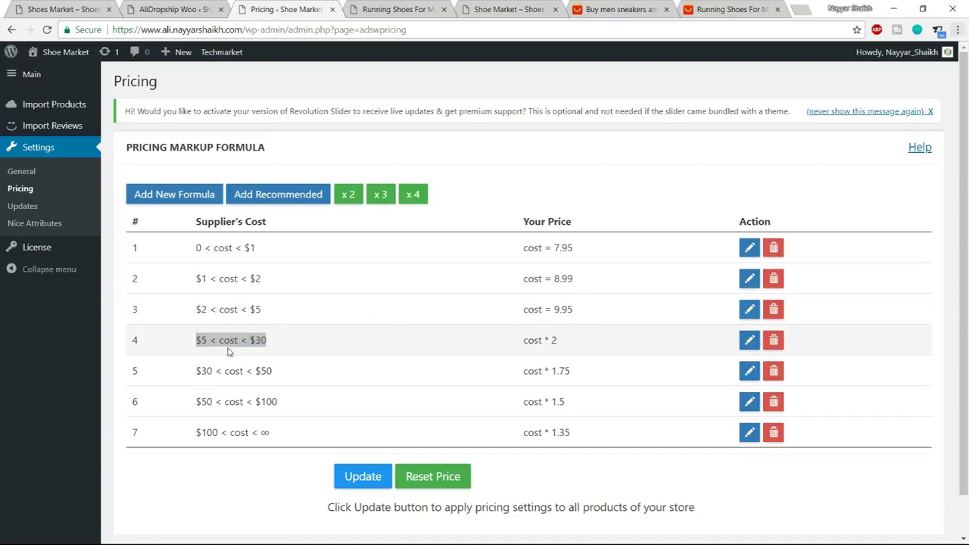
drag(573, 346, 527, 341)
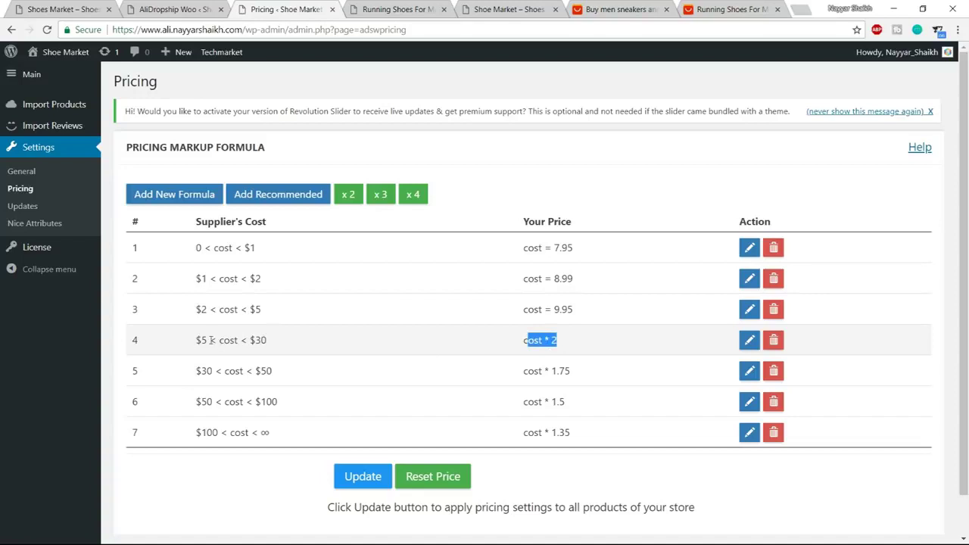
drag(216, 341, 236, 341)
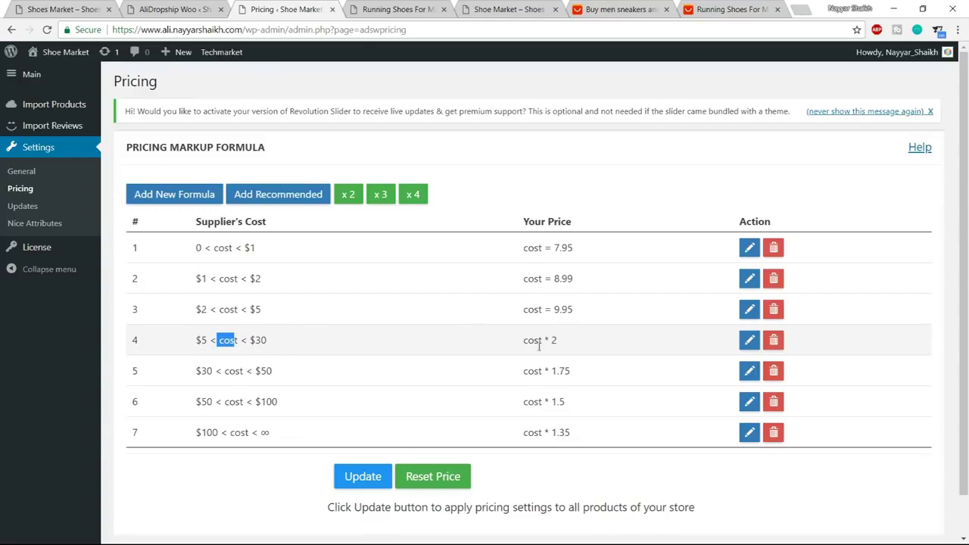
drag(559, 341, 545, 341)
drag(219, 343, 269, 341)
drag(564, 345, 543, 342)
click(239, 361)
- Edit row 4's Value from 2 to 1.5 so $5–$30 costs use cost * 1.5, and save
click(747, 342)
scroll(444, 409, down, 3)
double_click(331, 405)
text(1.5)
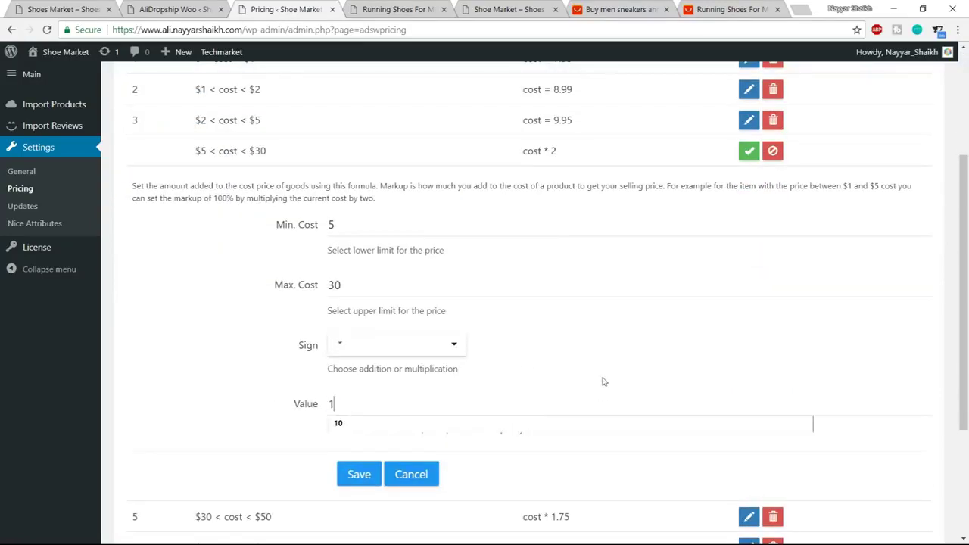
click(377, 478)
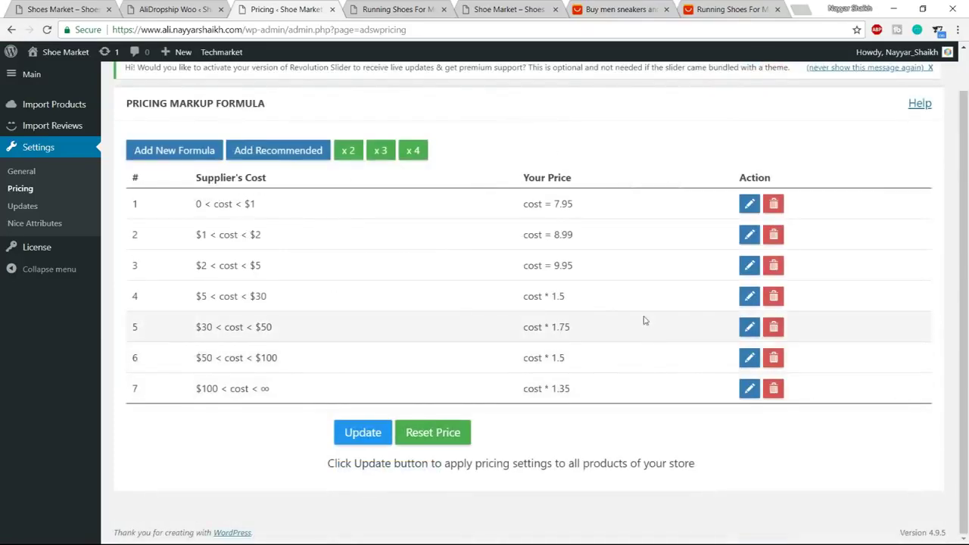
drag(613, 394, 244, 251)
click(245, 251)
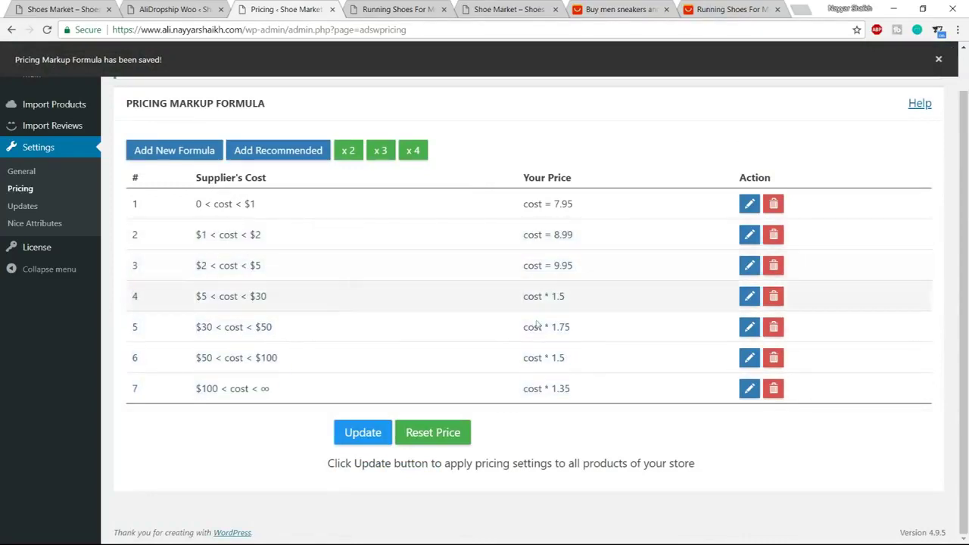
scroll(719, 411, up, 1)
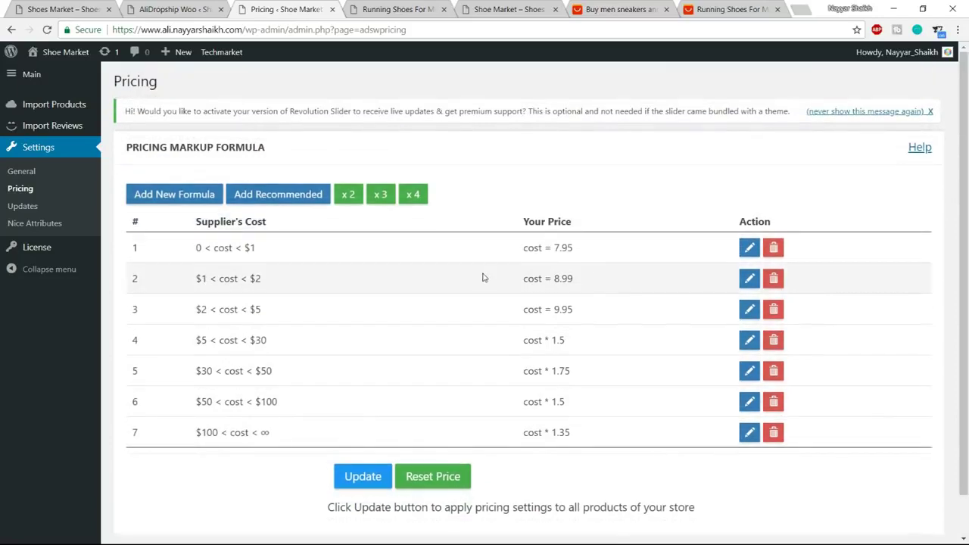
- Go to Settings > Updates, then bring up the AliExpress Running Shoes product page
click(21, 210)
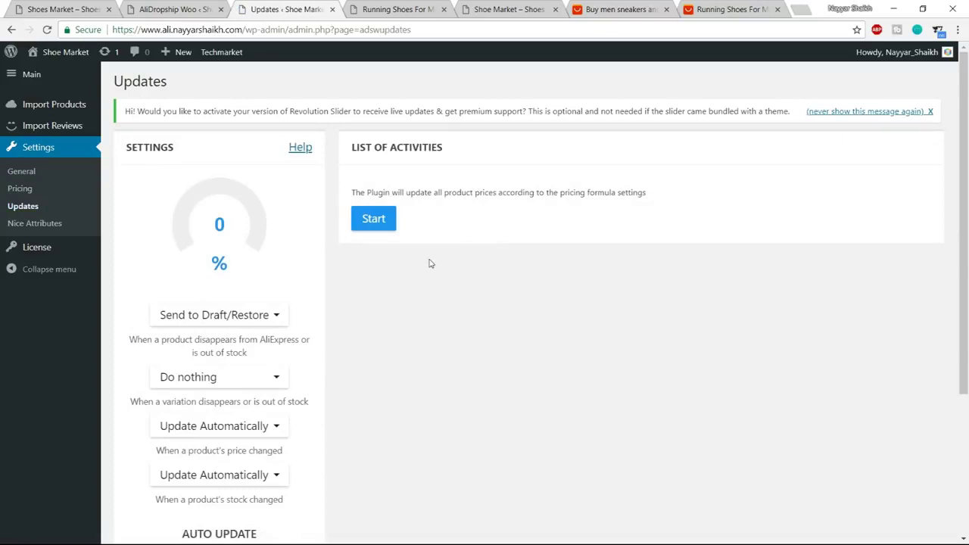
click(749, 10)
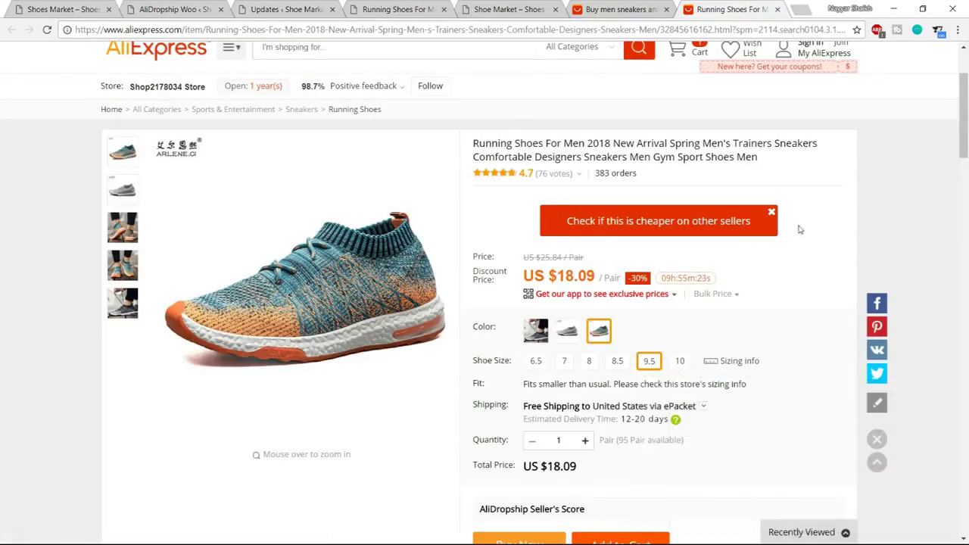
- Scroll the AliExpress running shoes listing, then return to the Updates < Shoe Market page
mouse_move(343, 255)
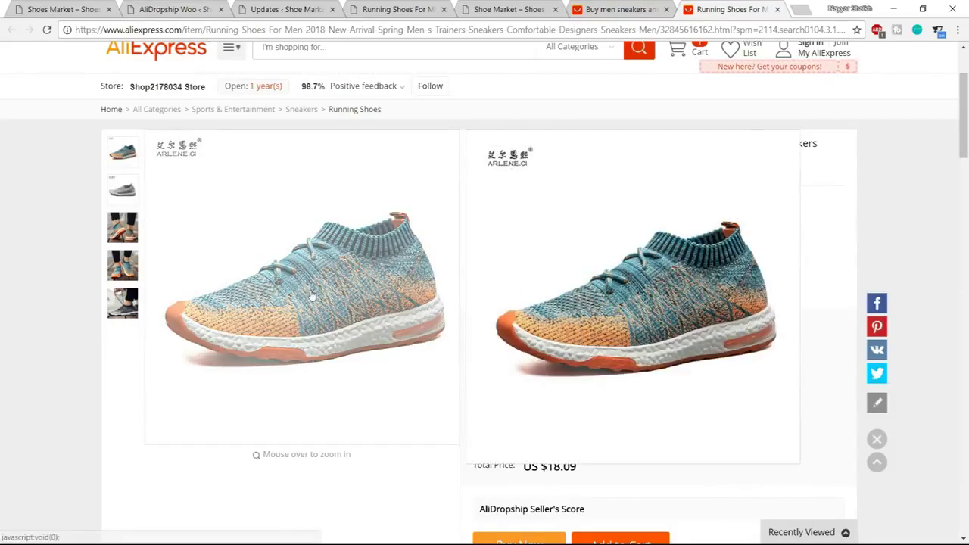
scroll(934, 302, down, 15)
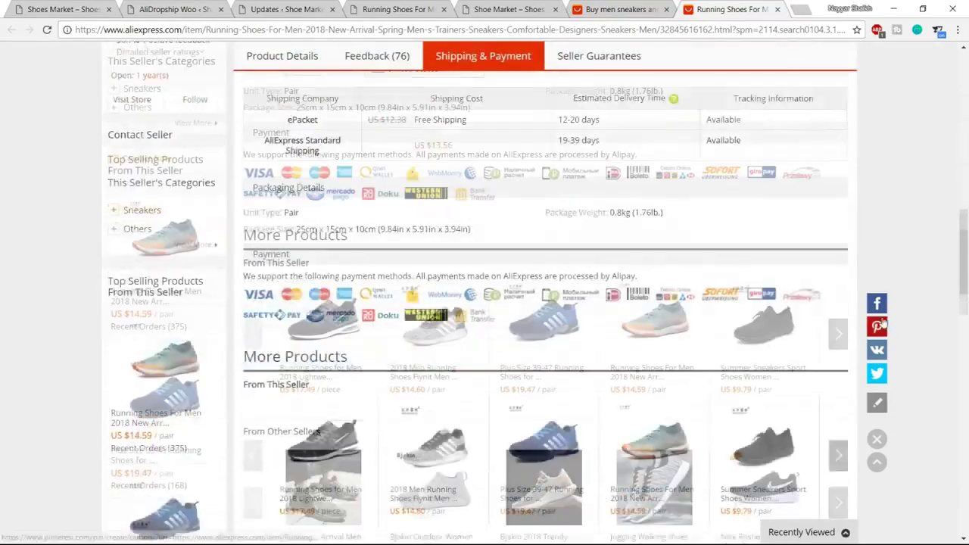
scroll(834, 321, up, 6)
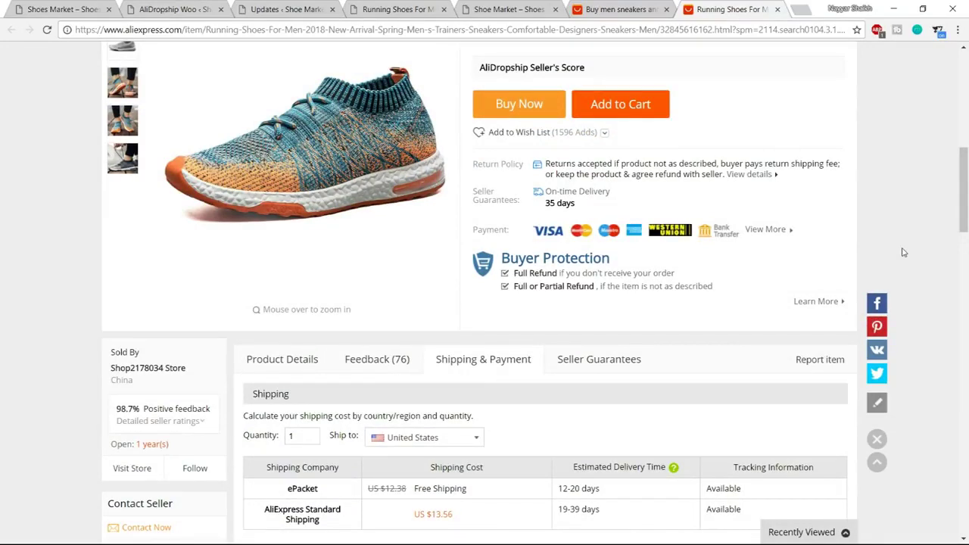
click(280, 9)
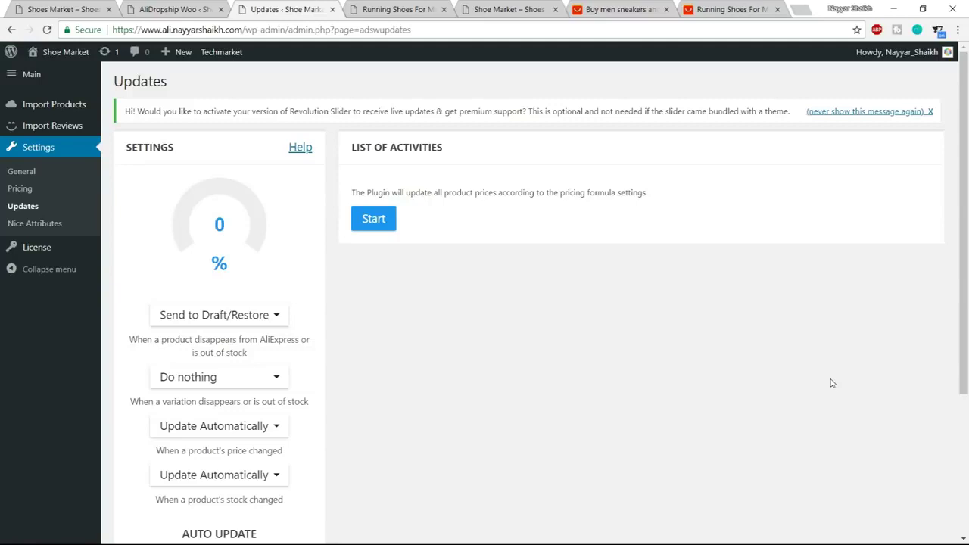
scroll(426, 346, down, 1)
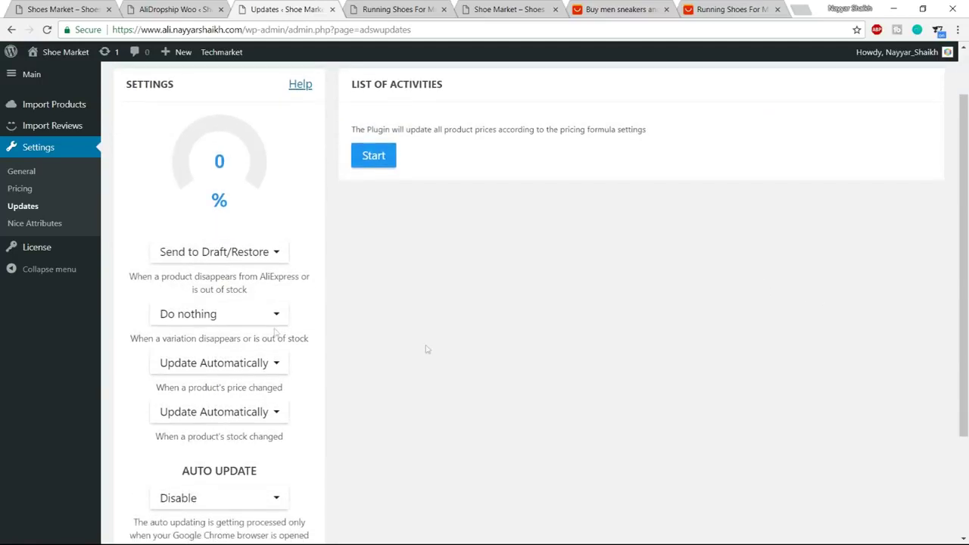
drag(132, 276, 284, 286)
click(504, 281)
click(724, 7)
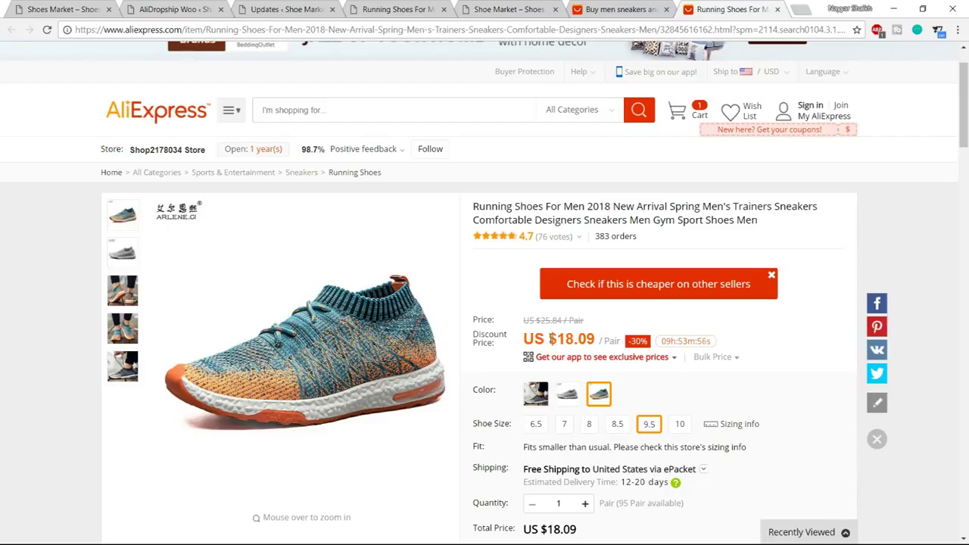
click(201, 7)
click(274, 10)
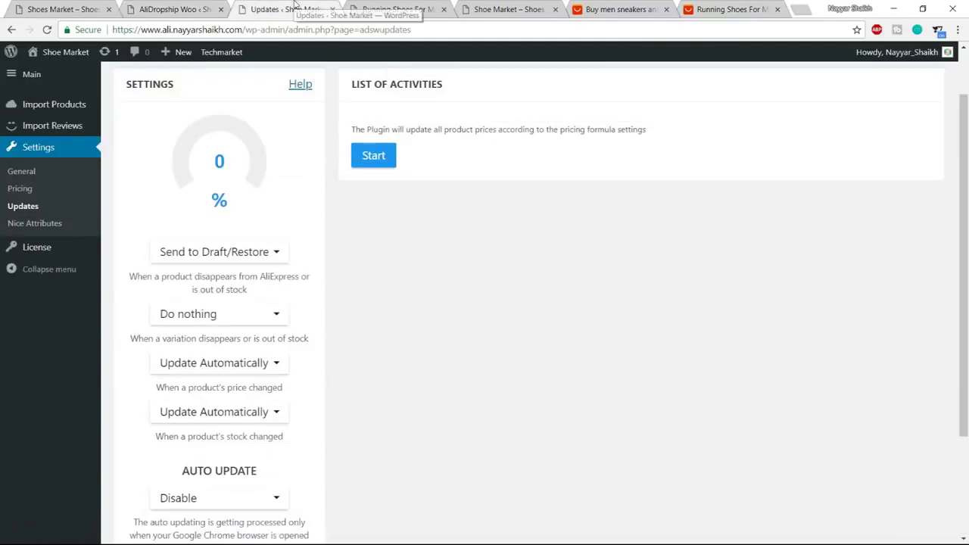
click(250, 251)
click(512, 278)
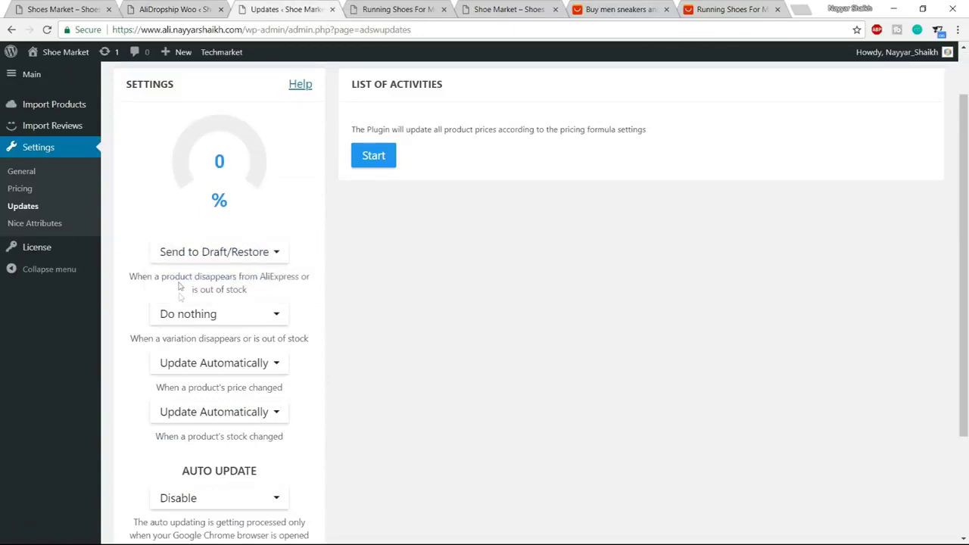
- Keep Send to Draft/Restore as the rule for products that disappear from AliExpress
click(269, 253)
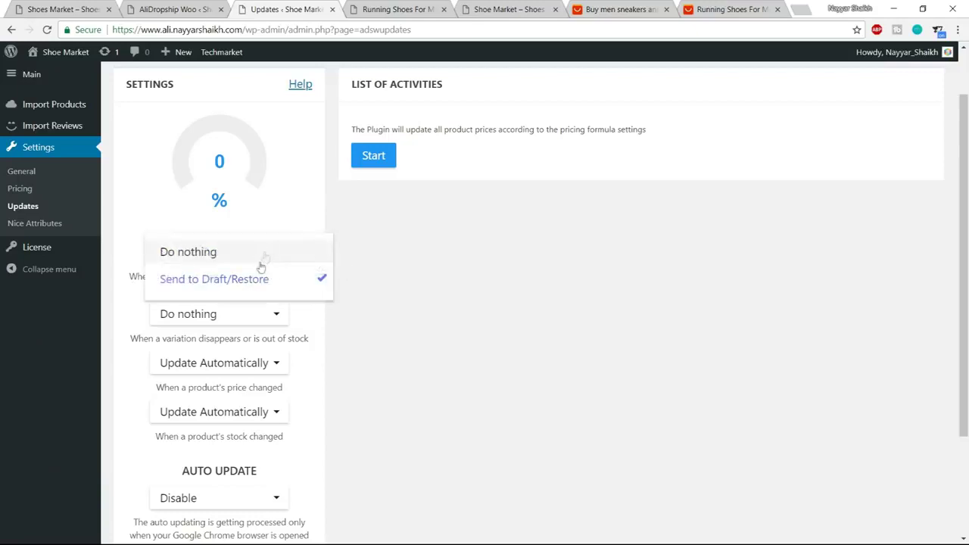
click(189, 280)
drag(237, 262, 464, 264)
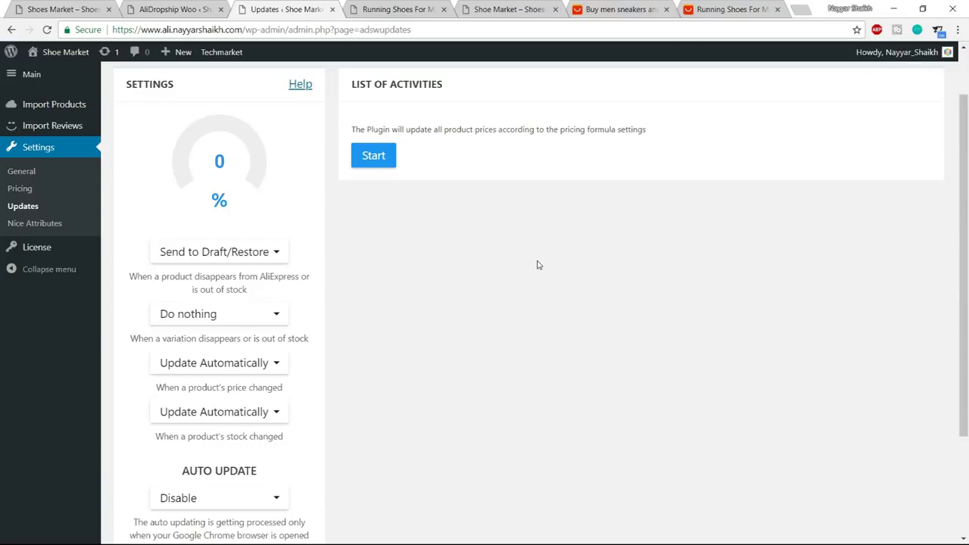
click(197, 253)
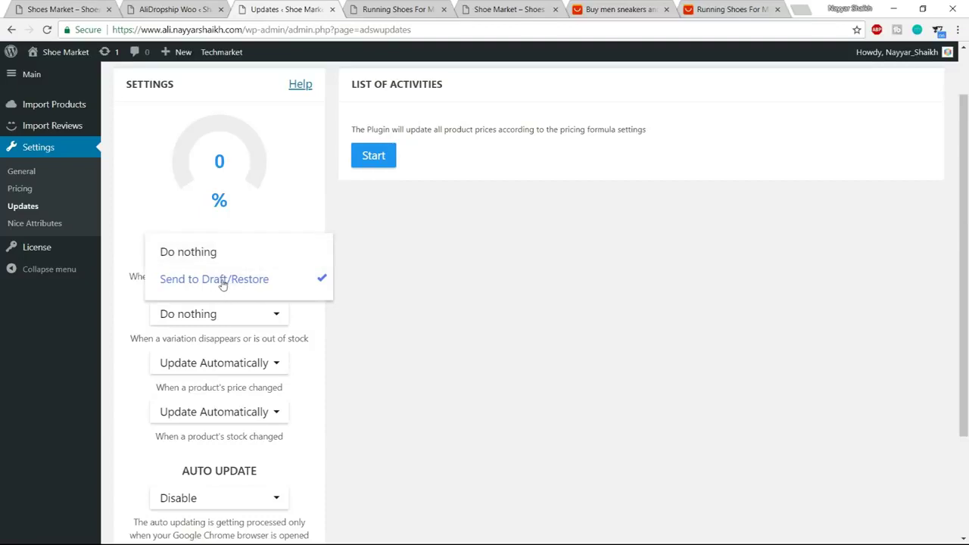
click(181, 279)
scroll(551, 305, down, 1)
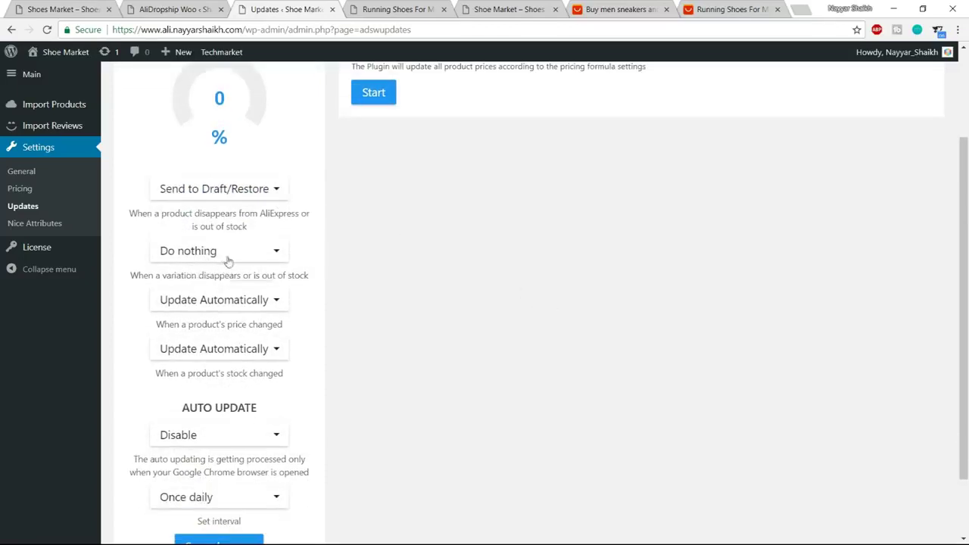
drag(137, 272, 335, 275)
click(338, 278)
- Set the disappeared or out-of-stock variation rule to Set quantity to zero
click(246, 255)
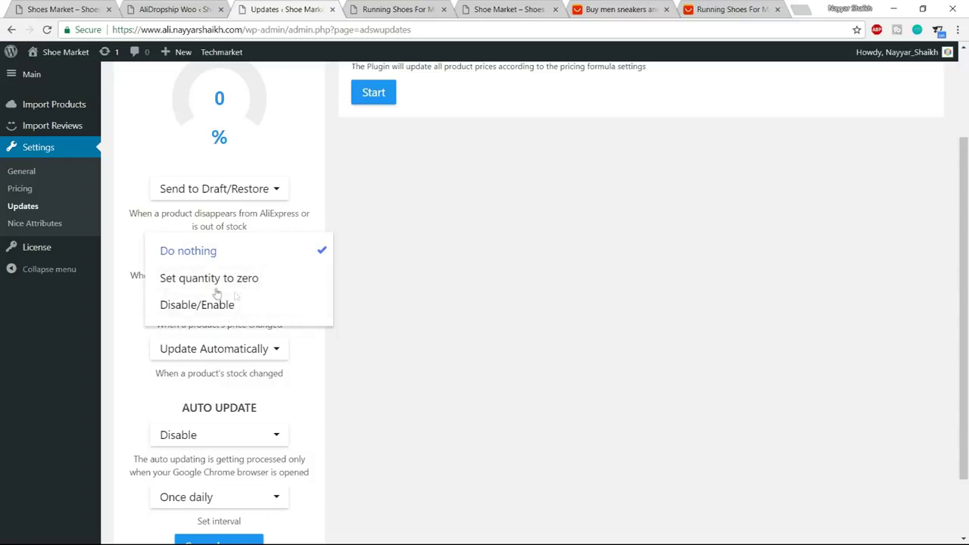
click(233, 281)
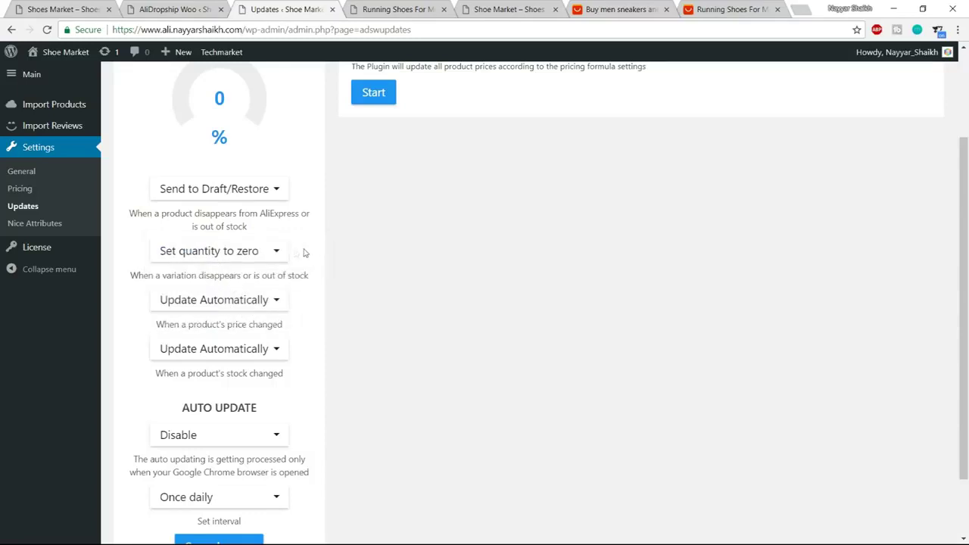
click(261, 259)
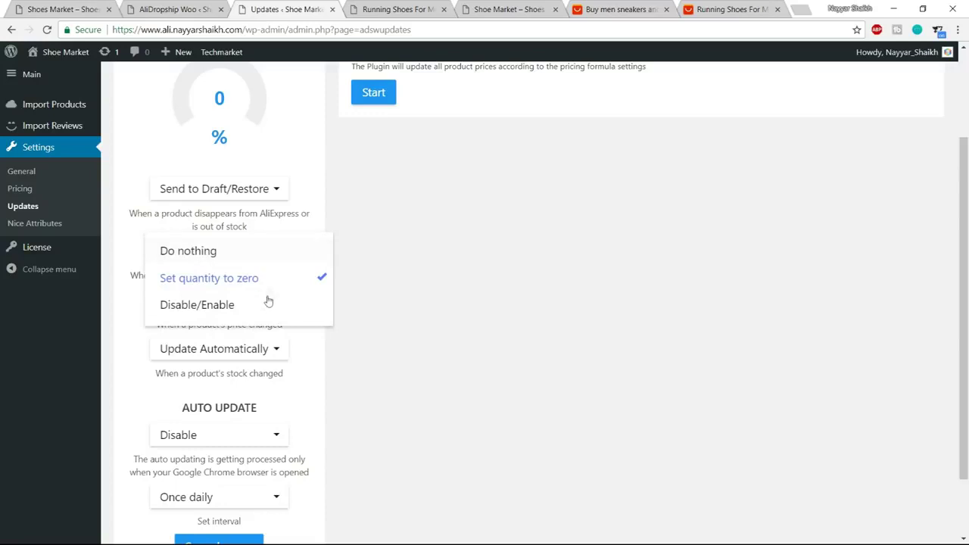
click(230, 311)
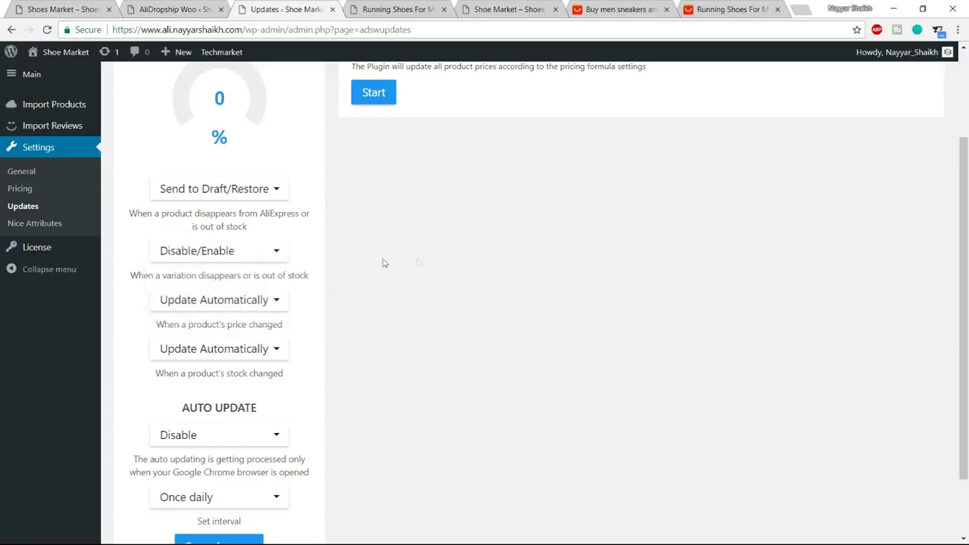
click(259, 259)
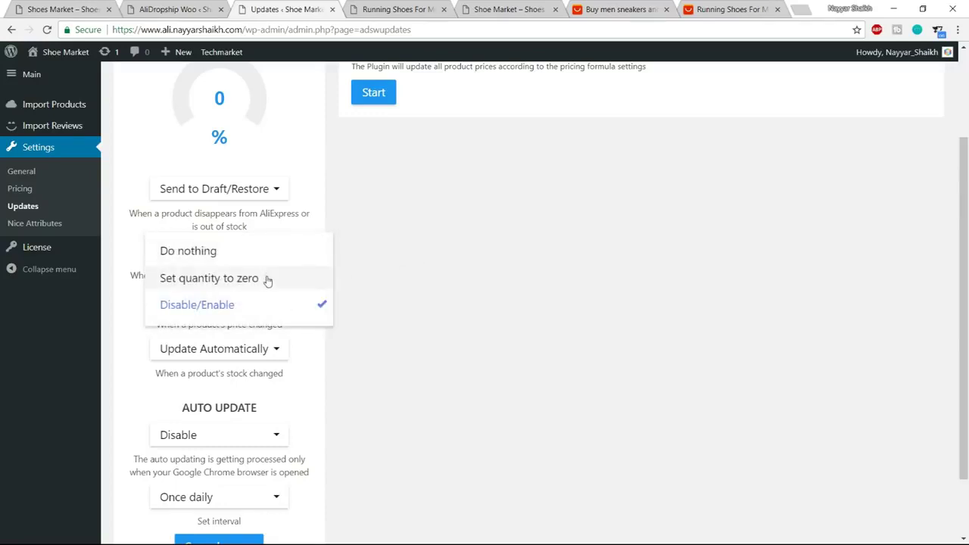
click(267, 280)
click(232, 253)
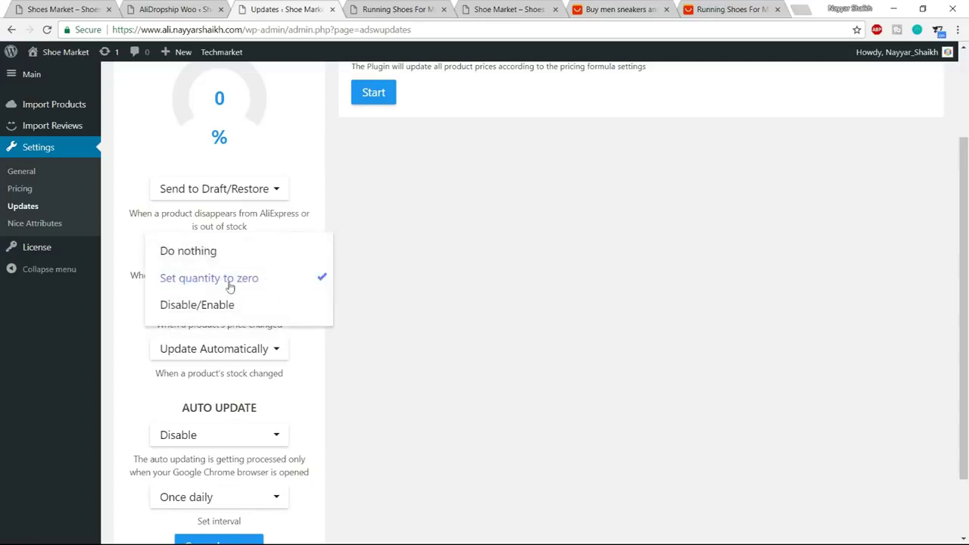
click(254, 278)
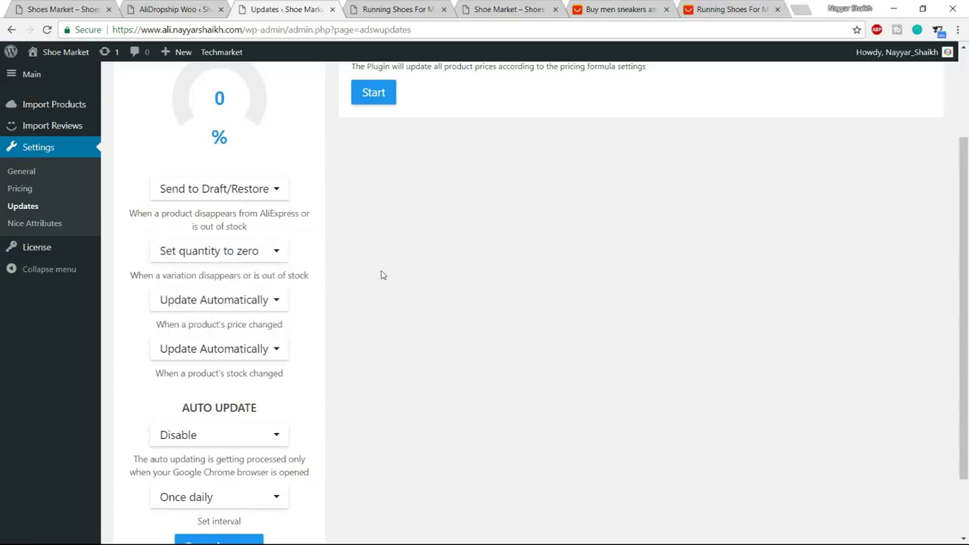
click(725, 10)
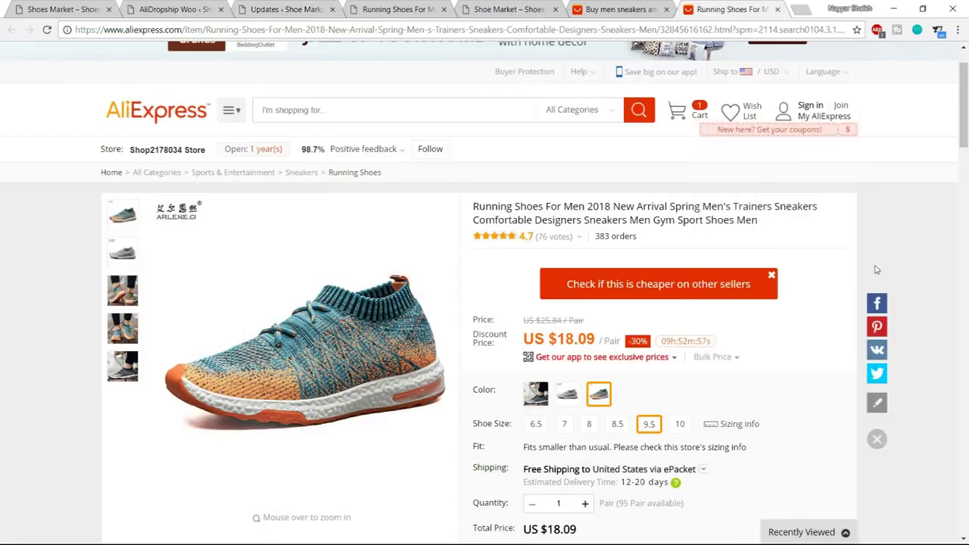
scroll(876, 270, down, 2)
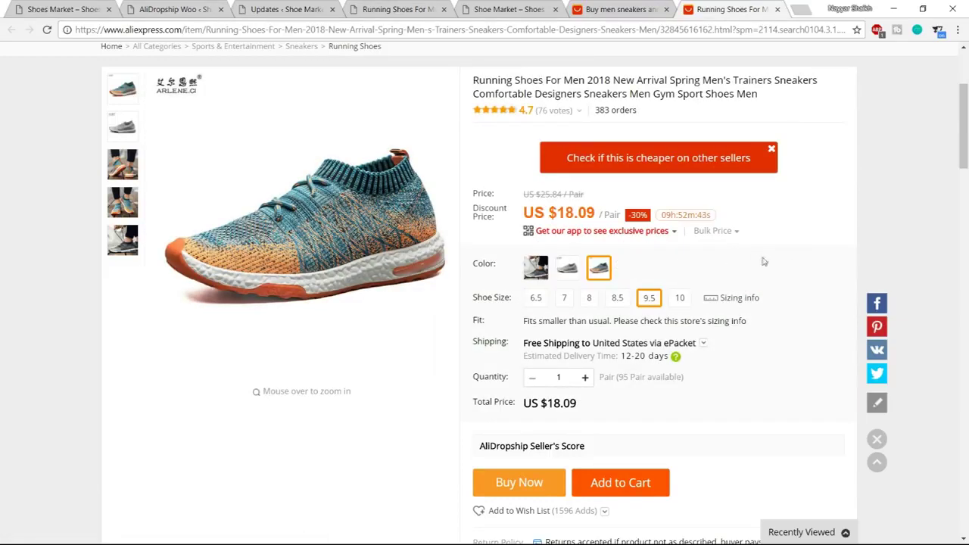
click(589, 301)
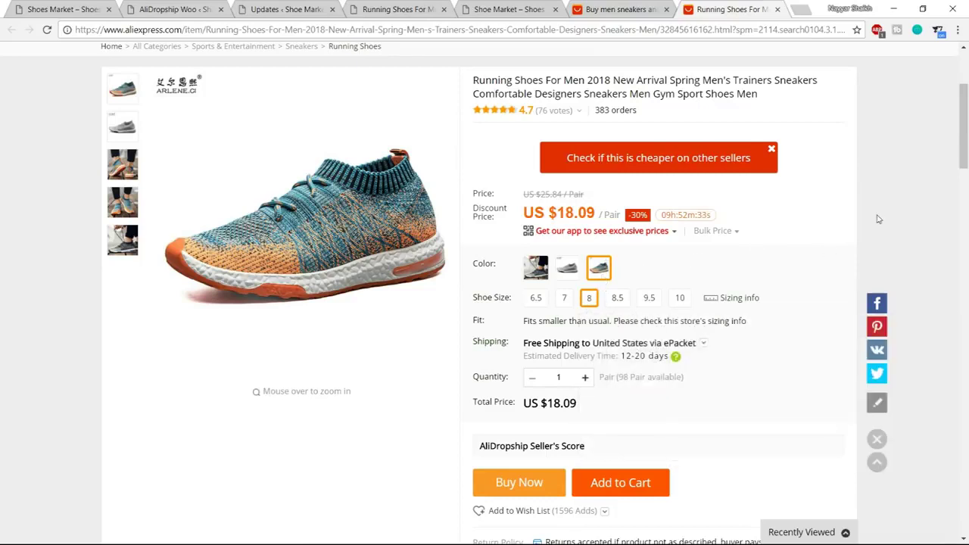
click(151, 9)
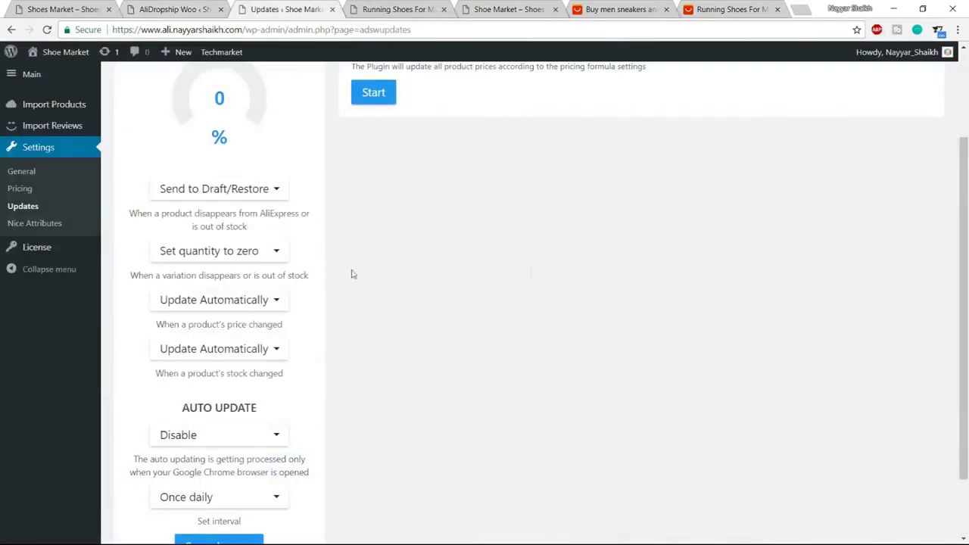
click(262, 260)
click(210, 279)
key(ctrl+9)
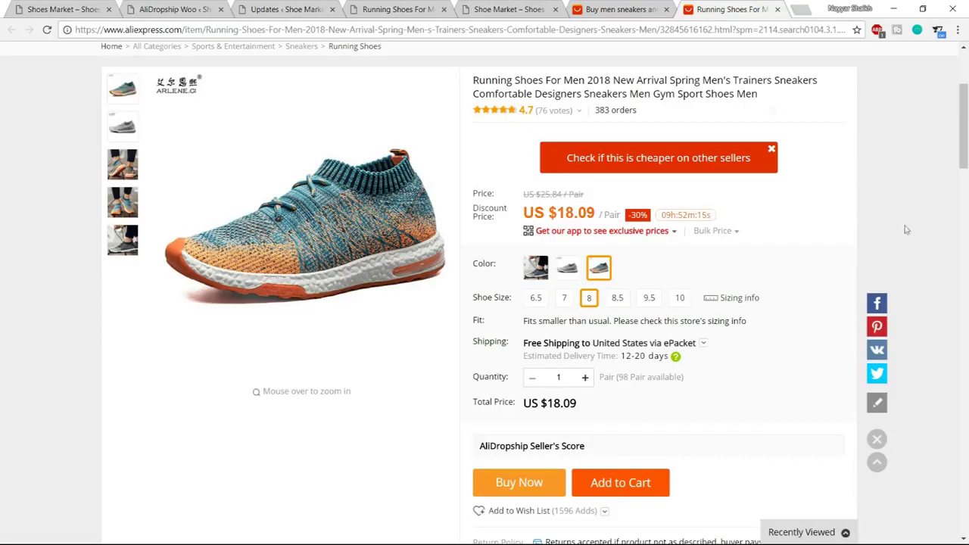
click(280, 9)
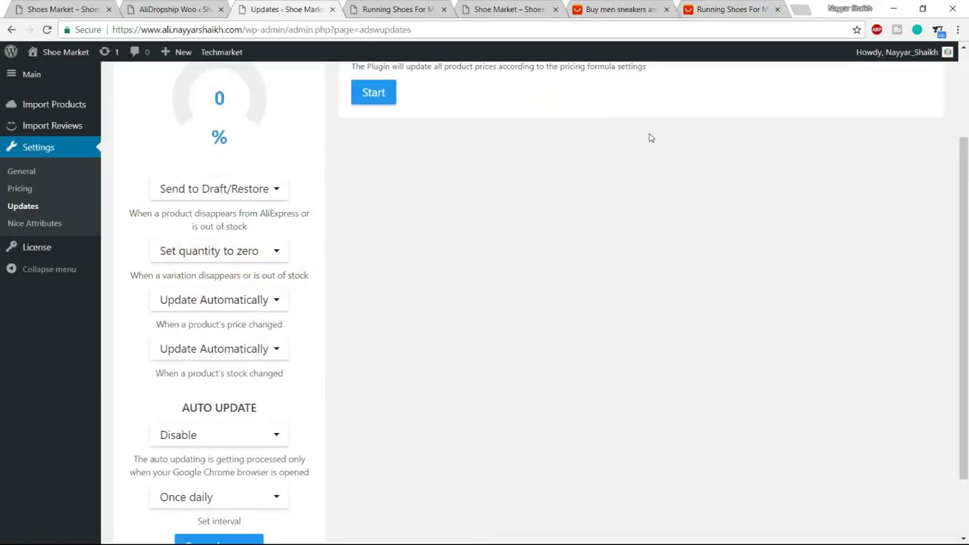
drag(165, 324, 277, 326)
click(282, 327)
- Keep price and stock changes set to Update Automatically
click(269, 309)
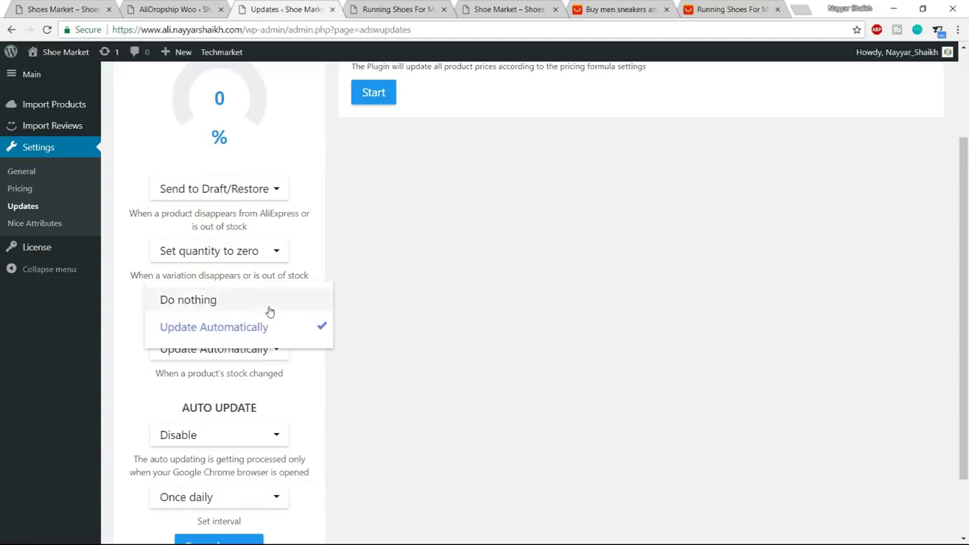
click(213, 330)
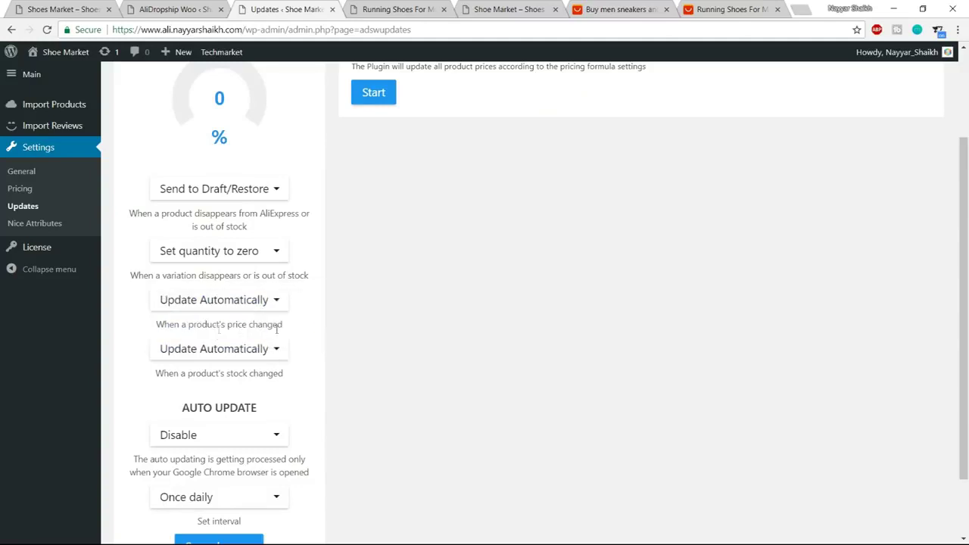
drag(163, 374, 325, 385)
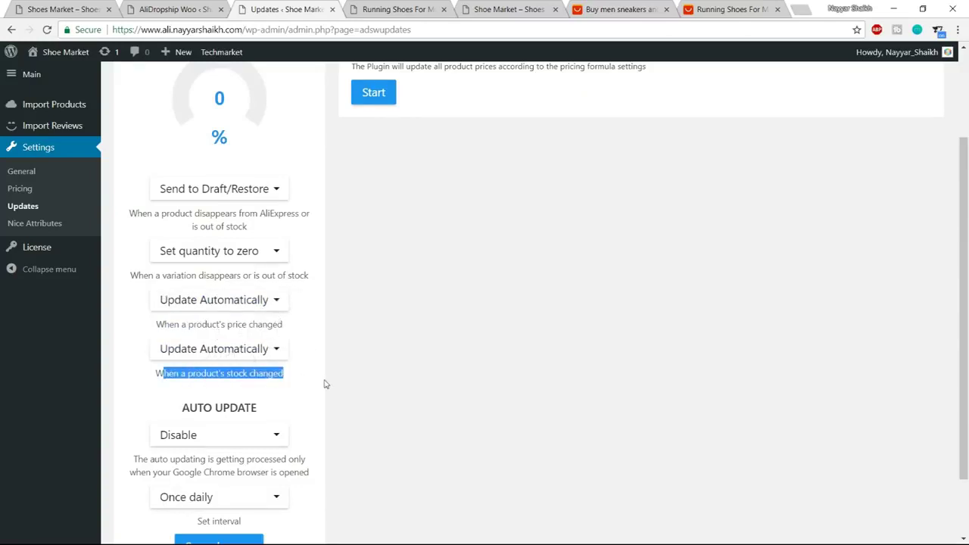
click(262, 350)
click(528, 357)
scroll(530, 357, down, 1)
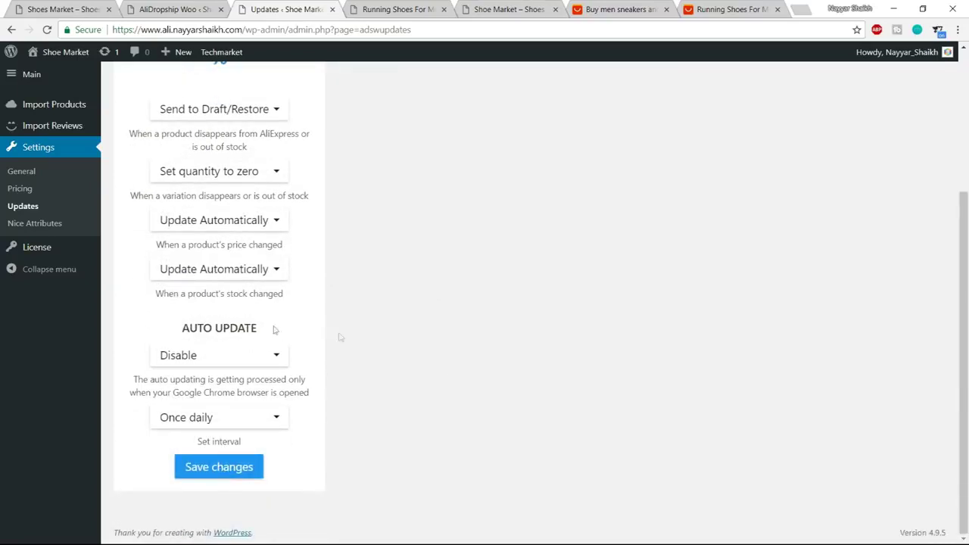
- Enable Auto Update with a Once daily interval and save the product update settings
click(238, 360)
click(231, 382)
click(250, 420)
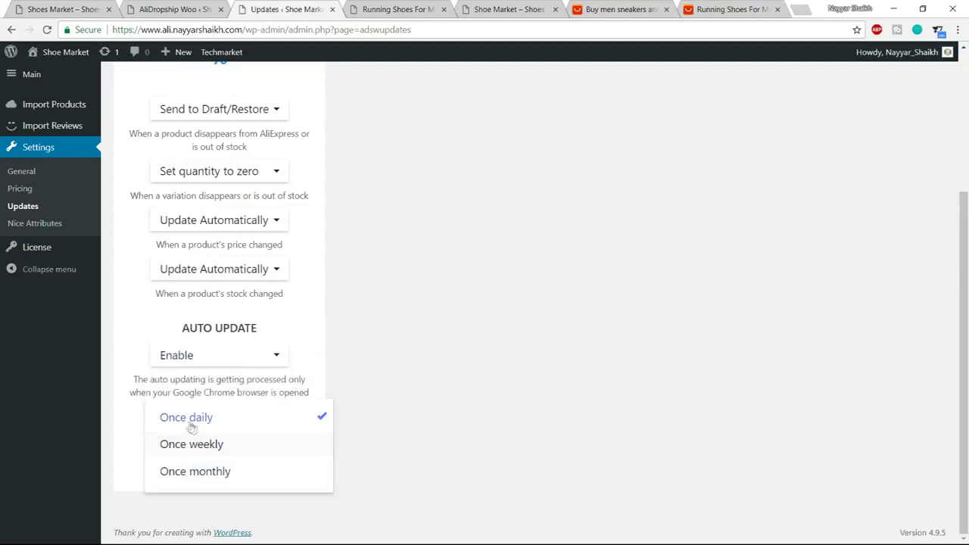
click(398, 446)
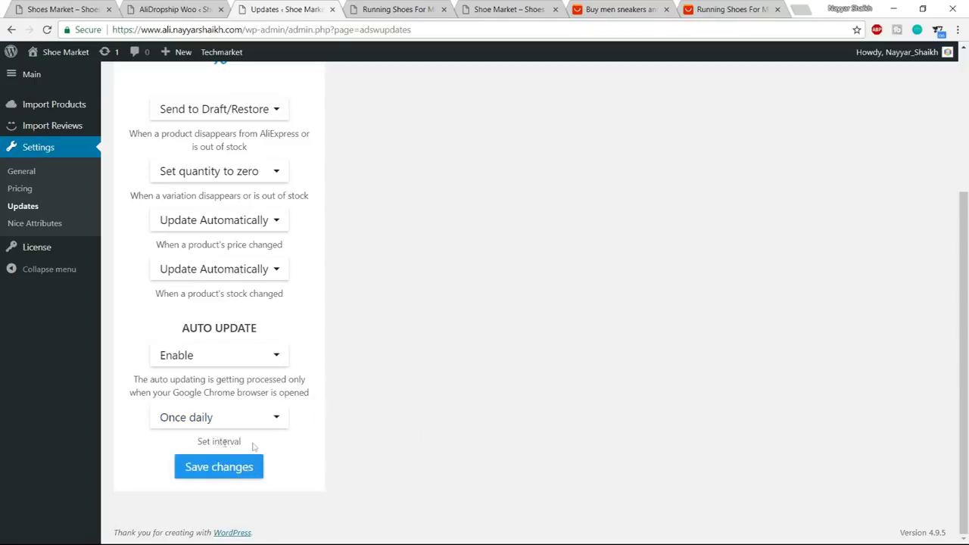
click(236, 467)
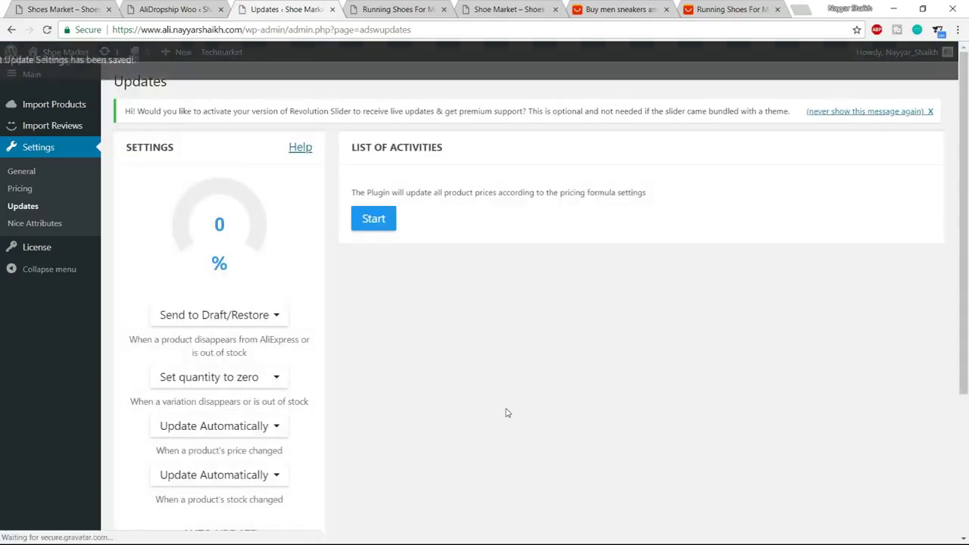
scroll(507, 415, down, 5)
scroll(507, 416, up, 5)
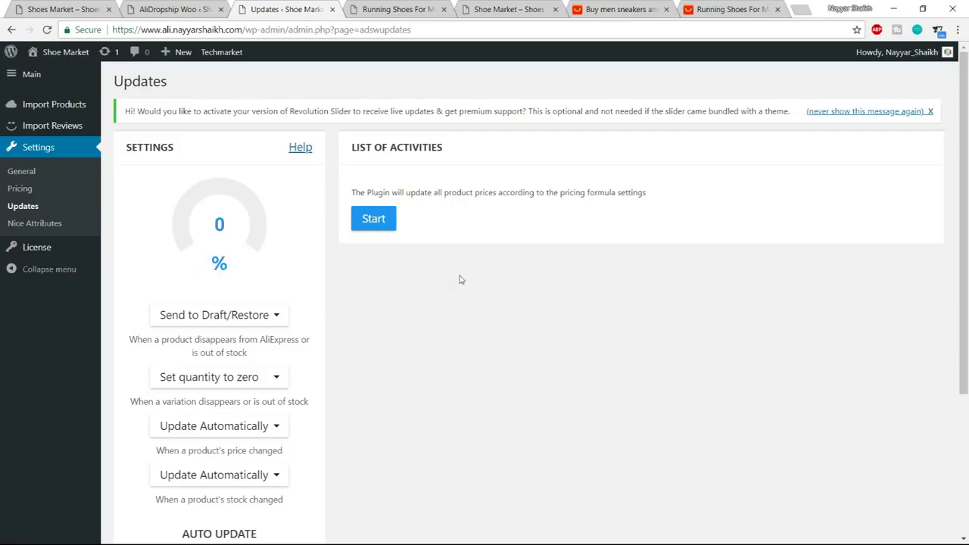
- Open Nice Attributes settings, preview the grey shoe variant in the store, then restore the admin menu
click(41, 226)
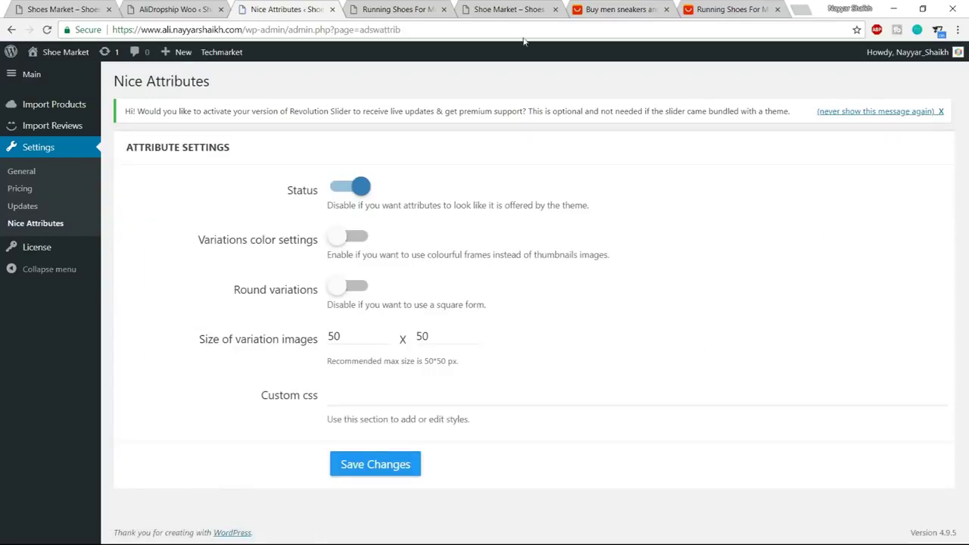
click(530, 7)
click(413, 7)
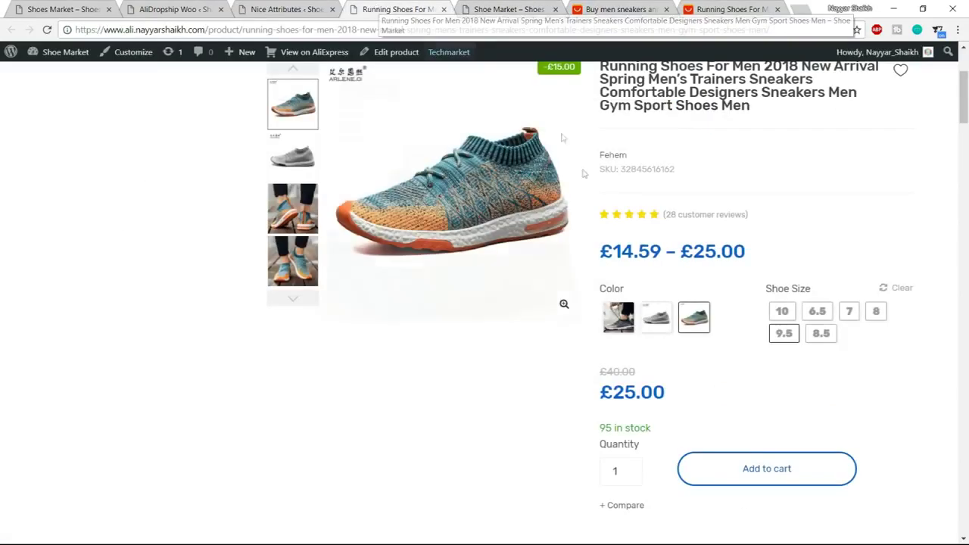
scroll(681, 364, down, 2)
click(656, 317)
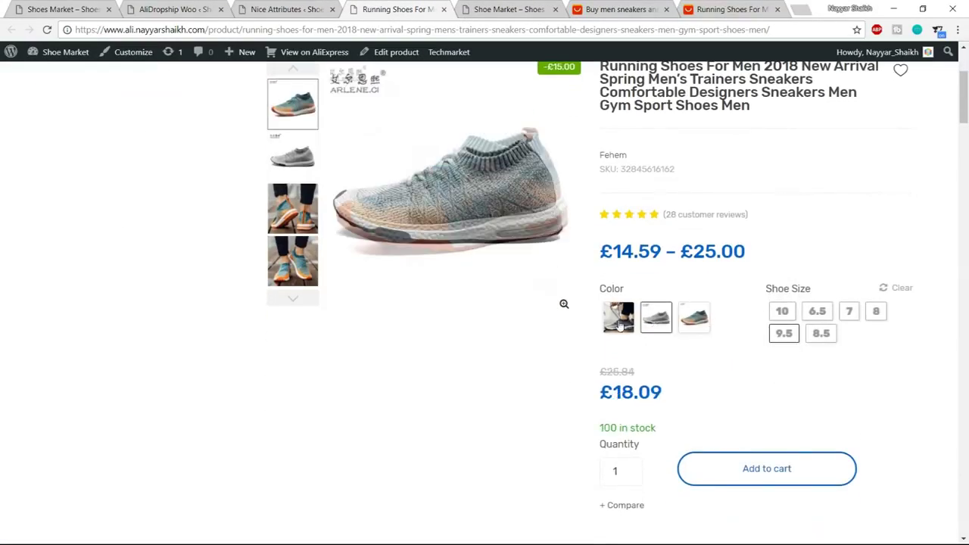
click(287, 9)
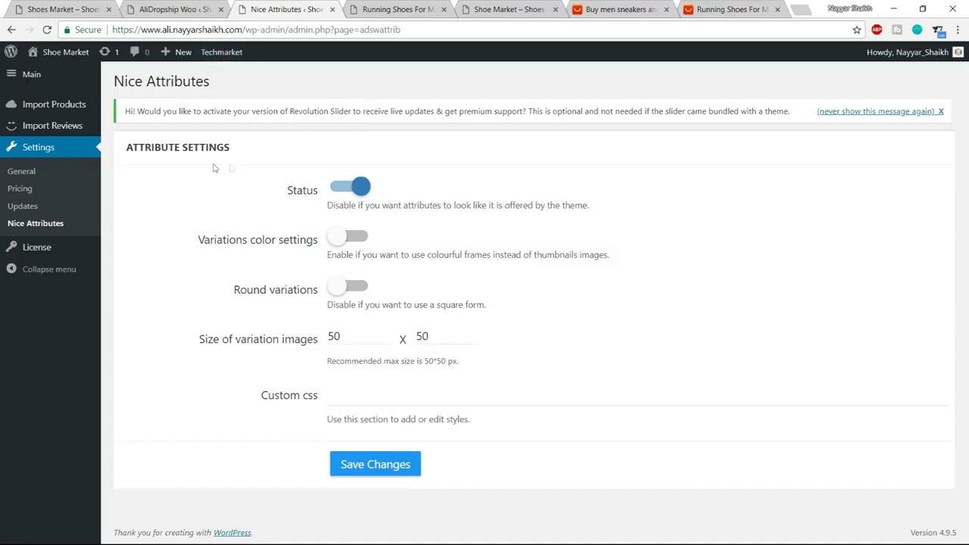
click(46, 78)
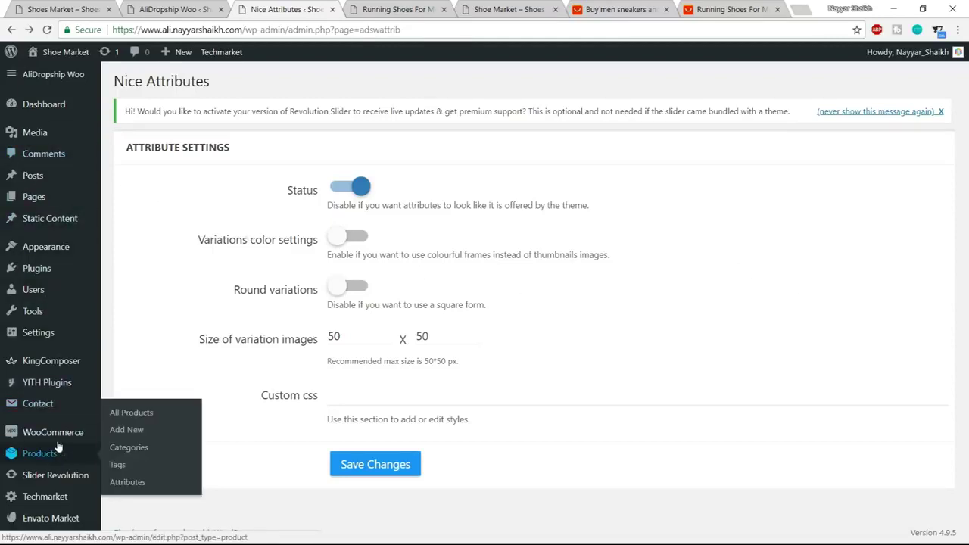
mouse_move(54, 436)
- Fill the store address with Mumbai, postcode 400017, in WooCommerce General settings
click(132, 450)
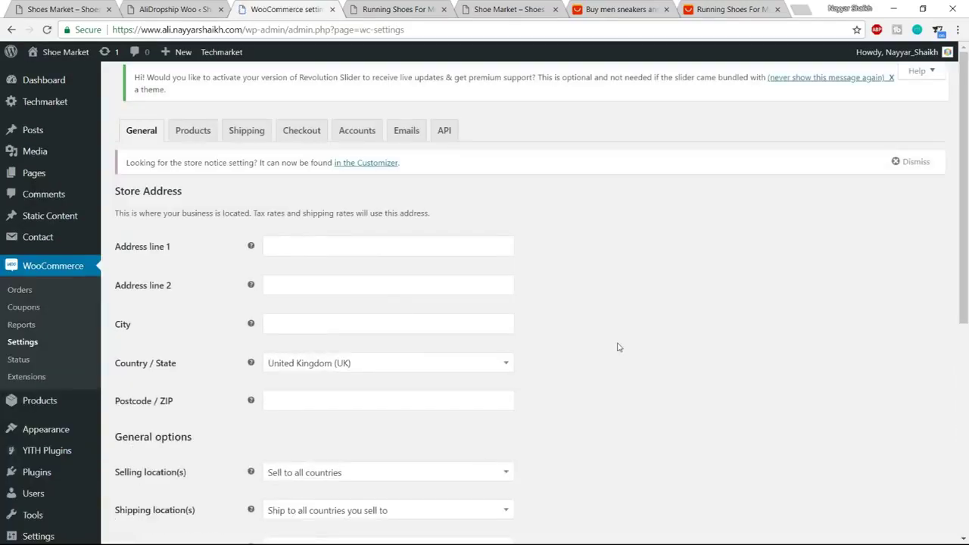
click(136, 130)
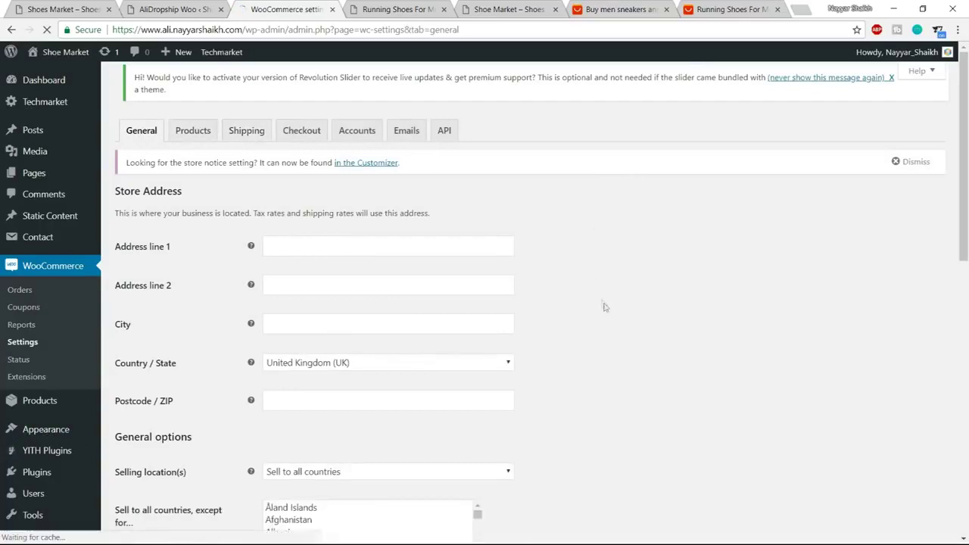
scroll(604, 305, down, 2)
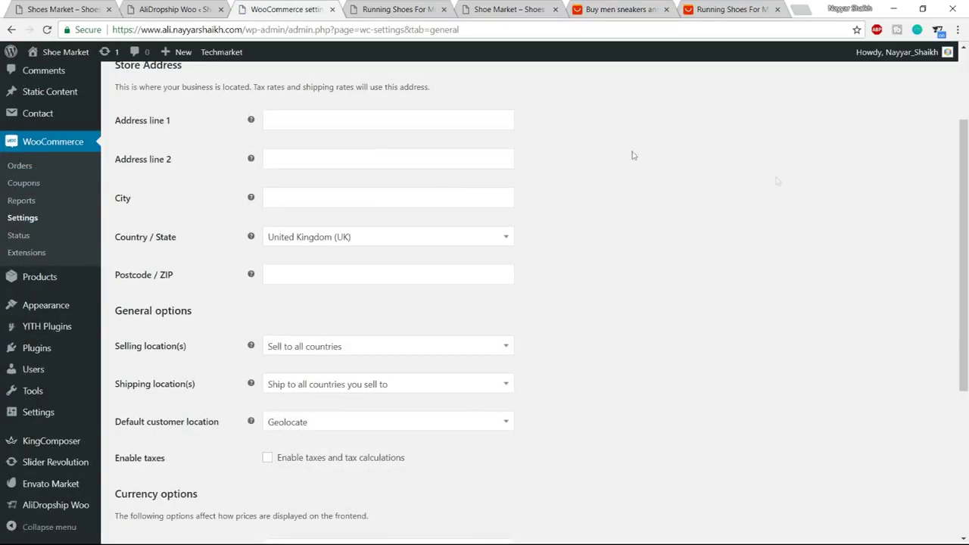
click(349, 120)
click(336, 136)
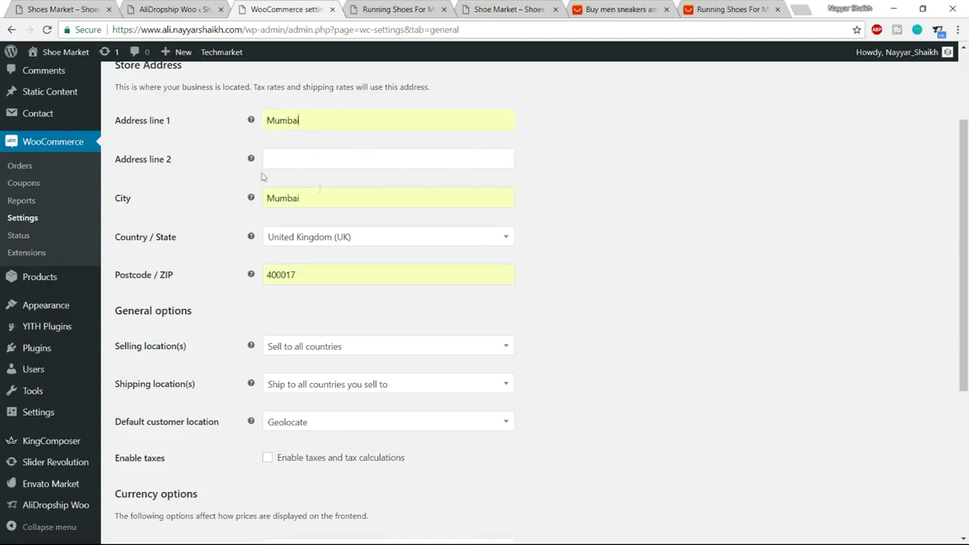
scroll(657, 266, down, 3)
scroll(598, 238, up, 1)
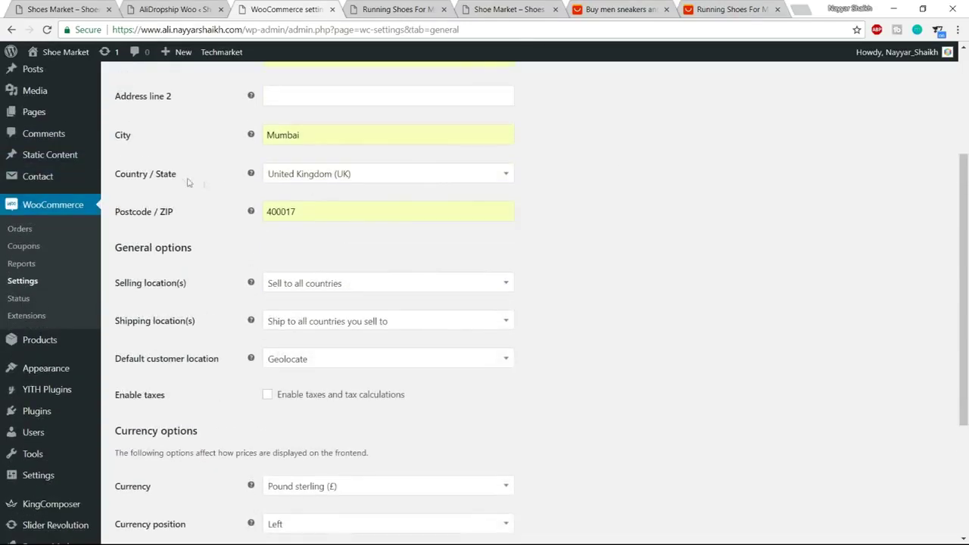
- Set the store's Country / State to India — Maharashtra
click(314, 179)
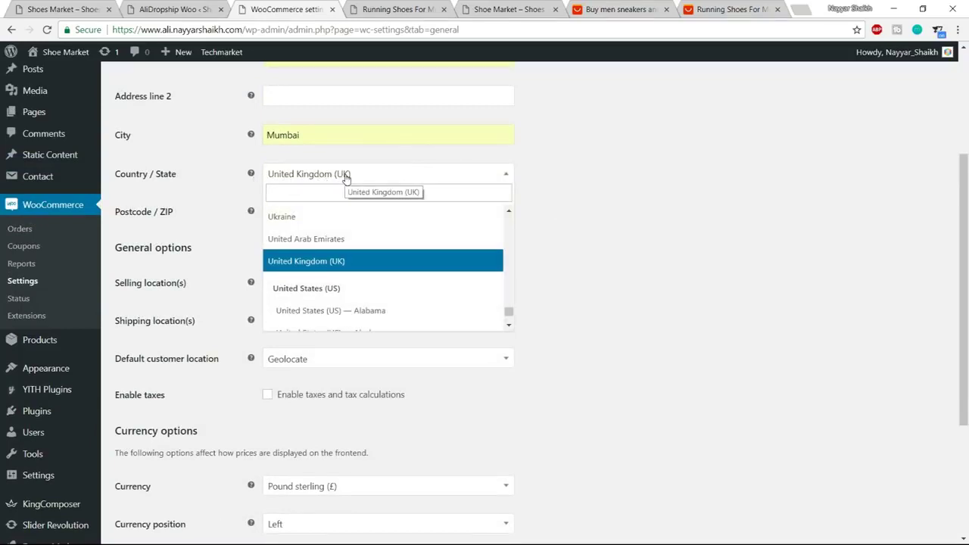
text(maha)
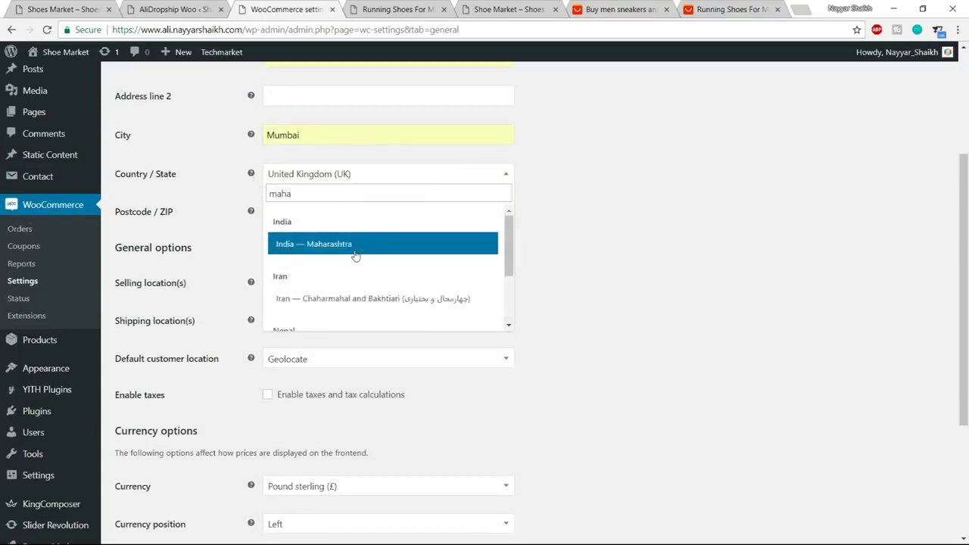
click(355, 256)
scroll(757, 250, down, 5)
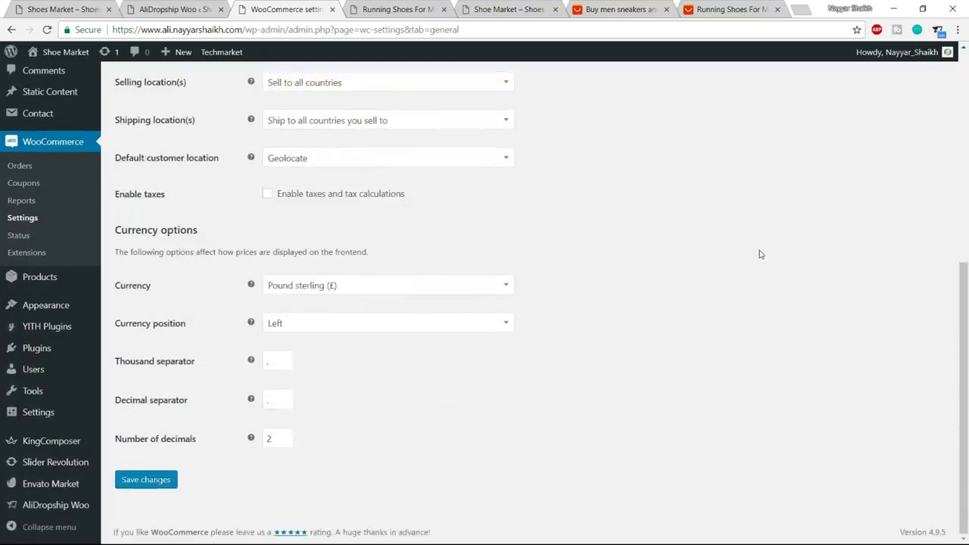
scroll(340, 151, up, 1)
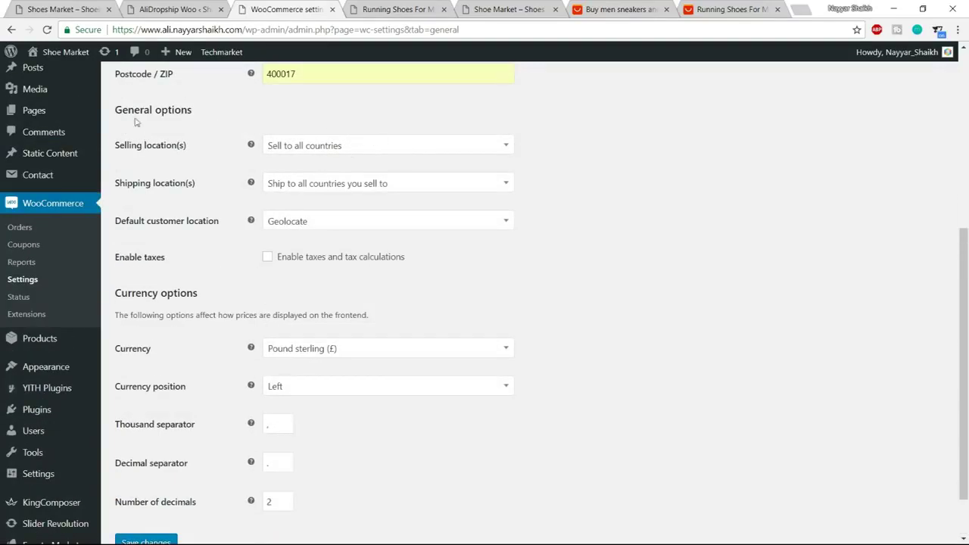
click(316, 147)
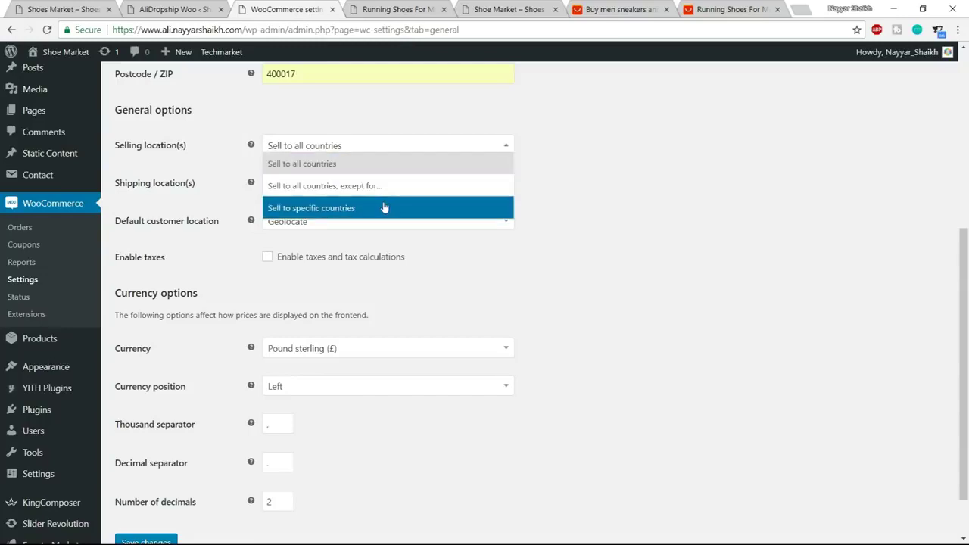
- Sell to specific countries only: India and United States (US)
click(310, 216)
click(357, 182)
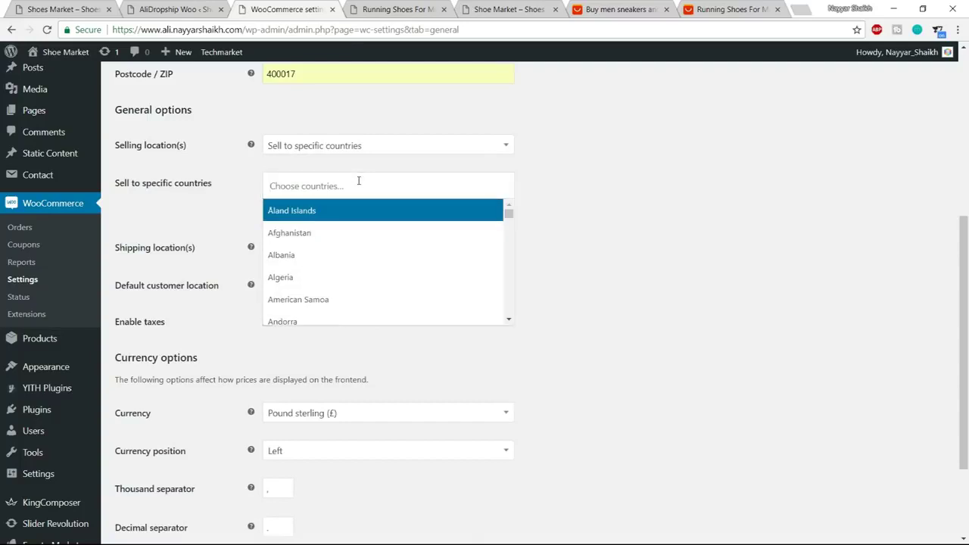
text(india)
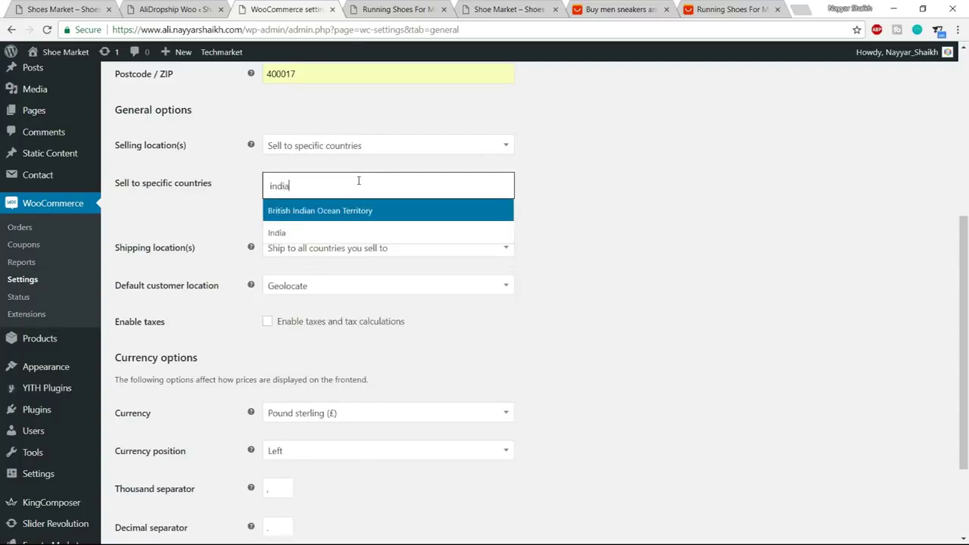
click(326, 240)
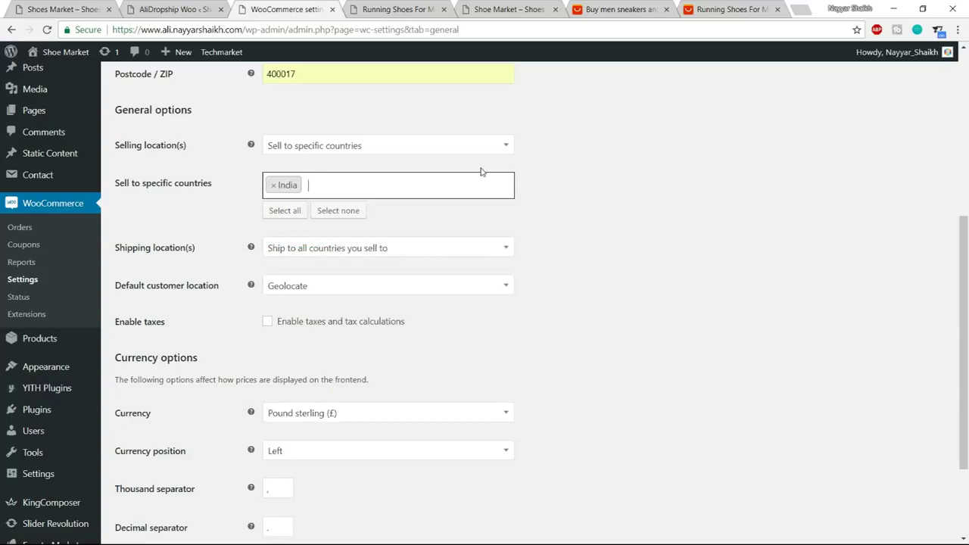
text(asia)
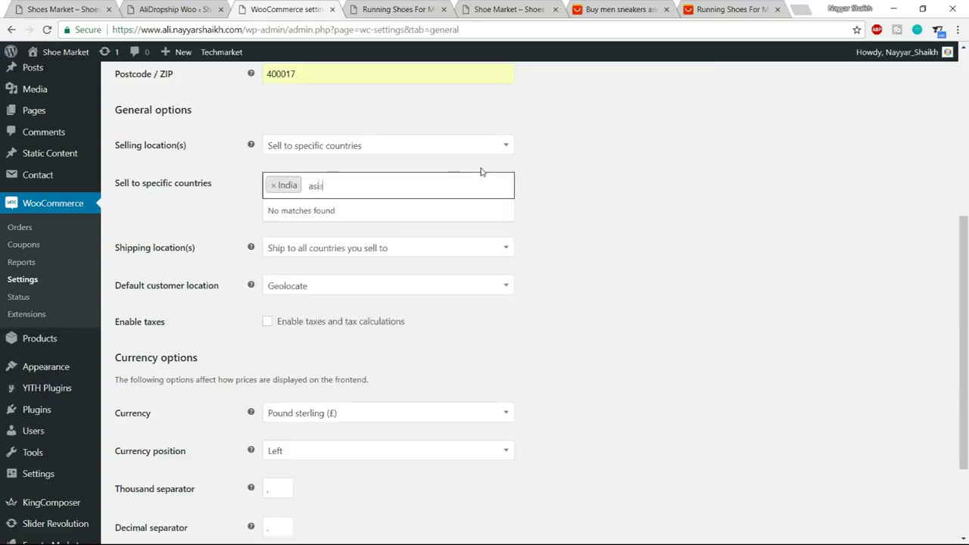
key(ctrl+a)
key(BackSpace)
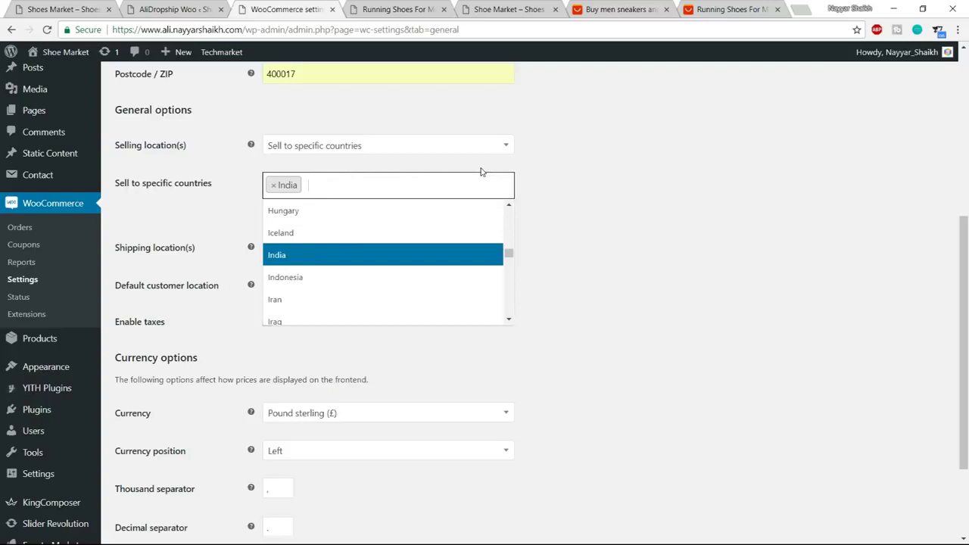
text(u)
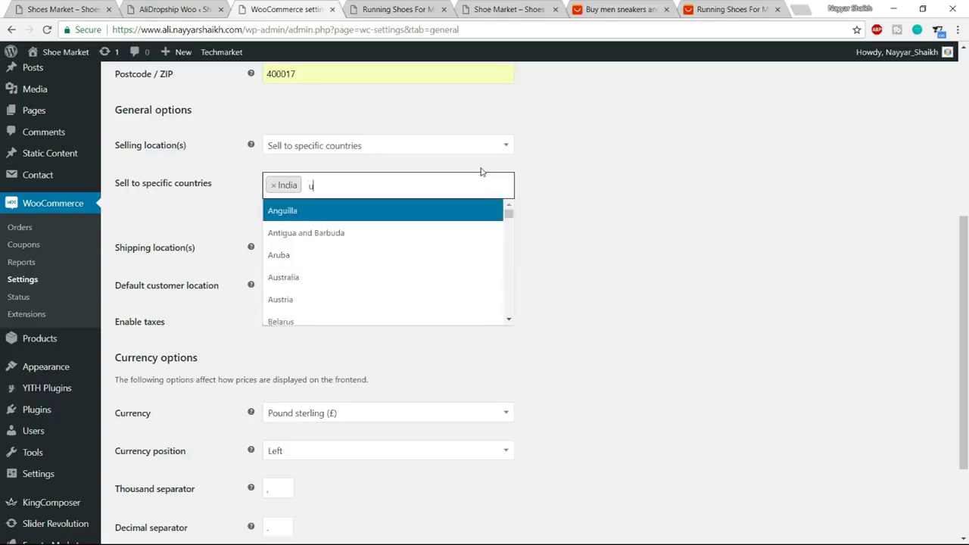
text(nite)
key(BackSpace)
text(ted)
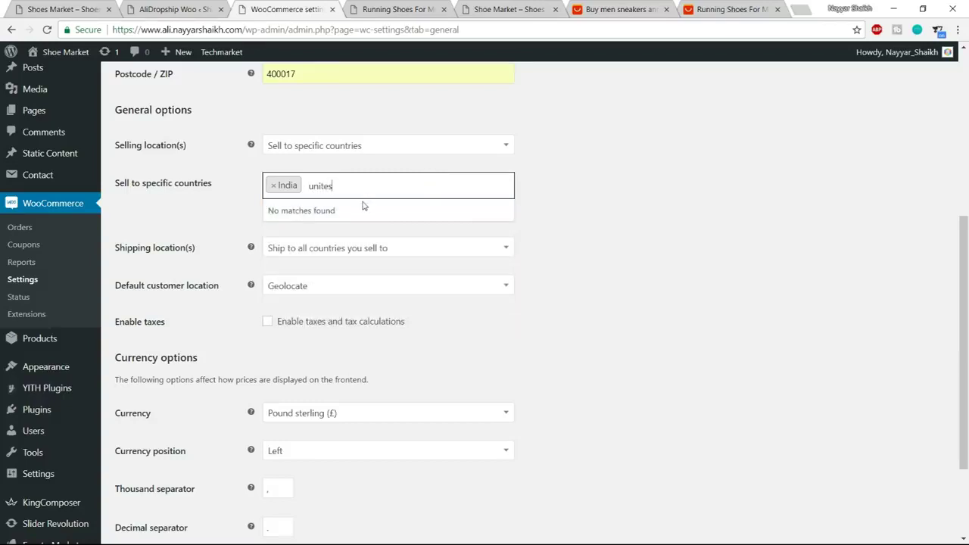
key(BackSpace)
click(284, 255)
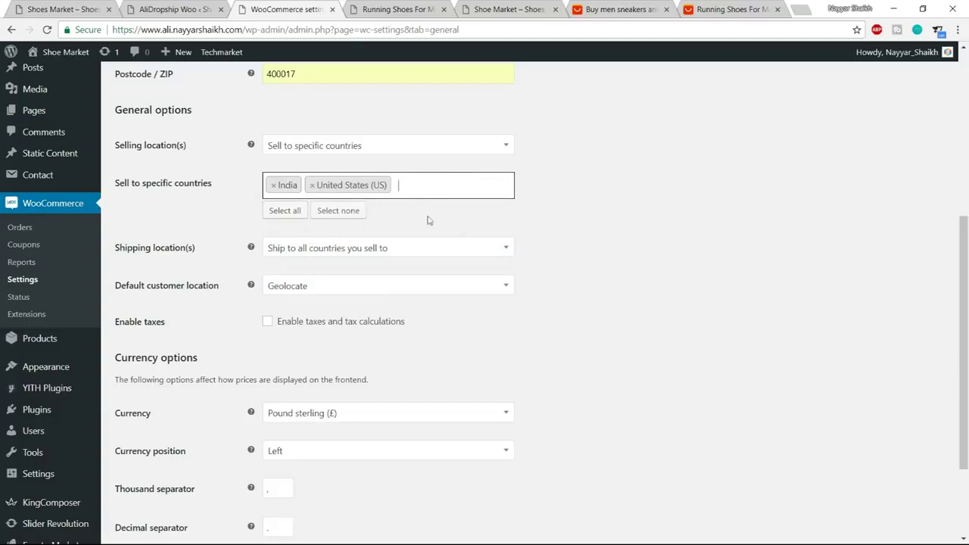
scroll(620, 233, down, 1)
click(182, 195)
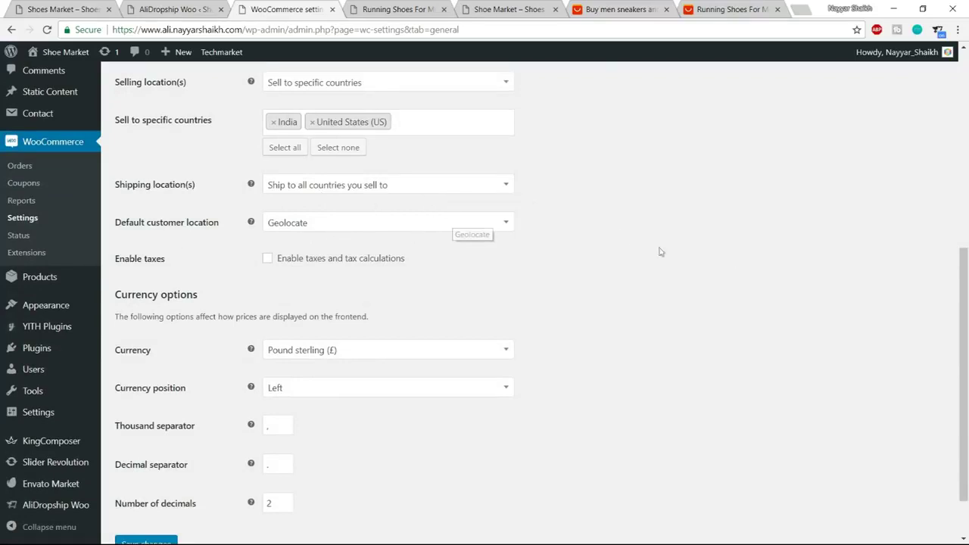
- Set the currency to United States dollar ($) and save the general settings
scroll(732, 259, down, 1)
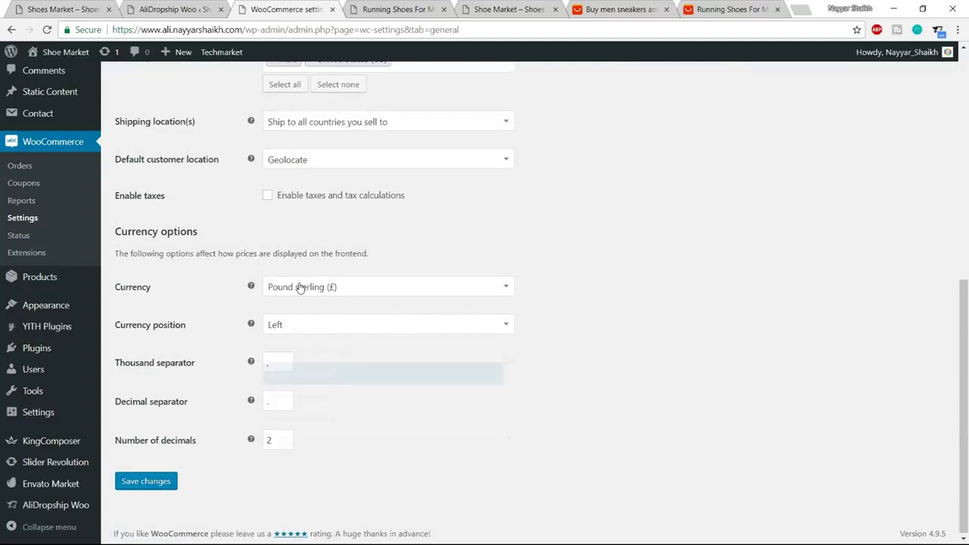
click(327, 286)
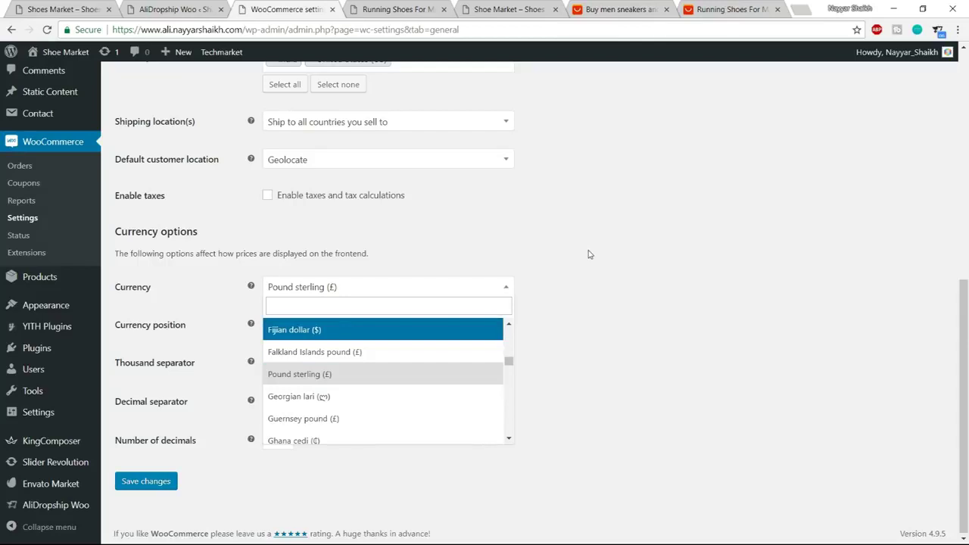
text(unit)
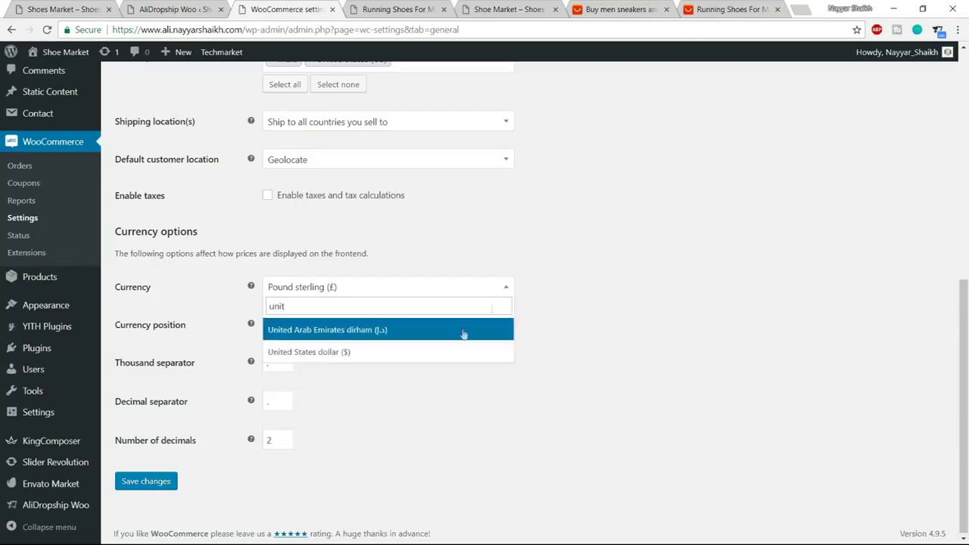
click(407, 352)
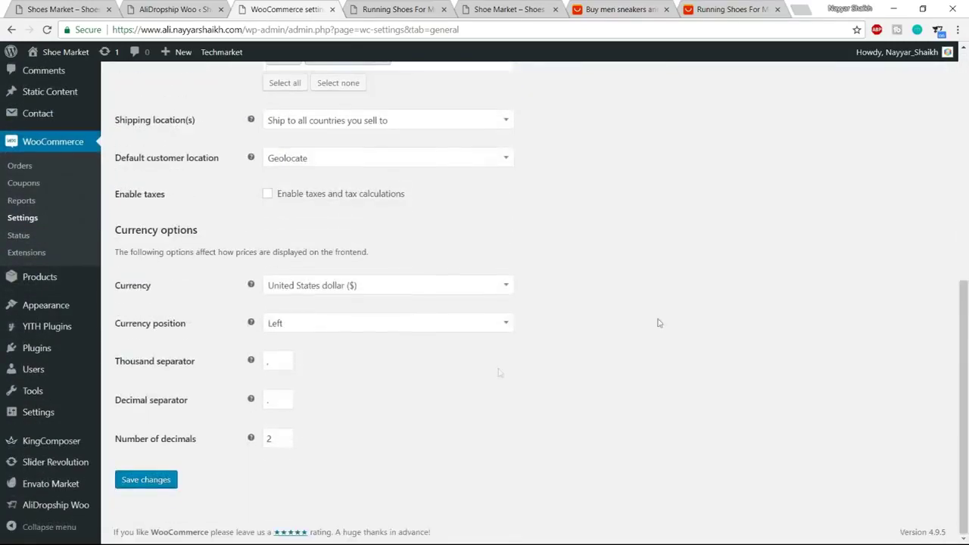
click(140, 485)
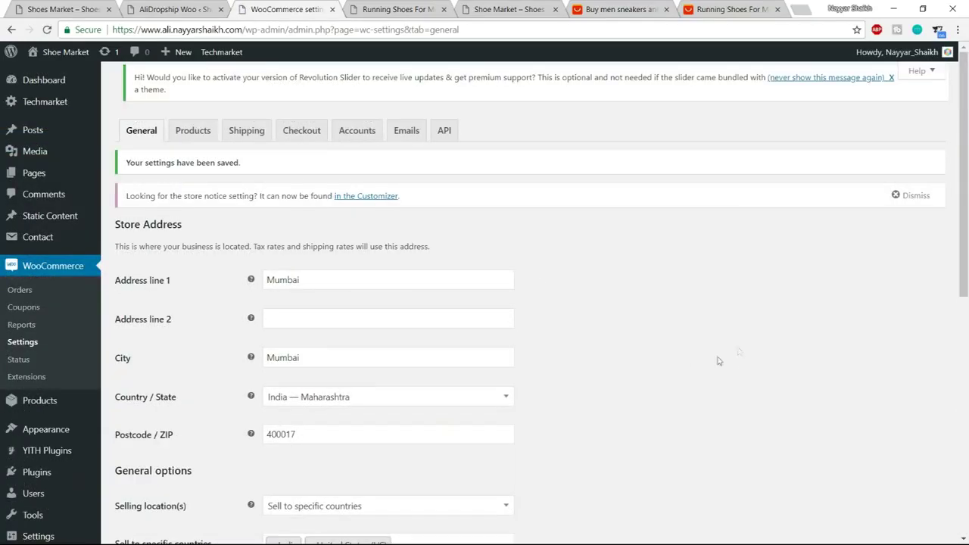
- Move from the Products settings to the Shipping zones section of WooCommerce Settings
click(203, 139)
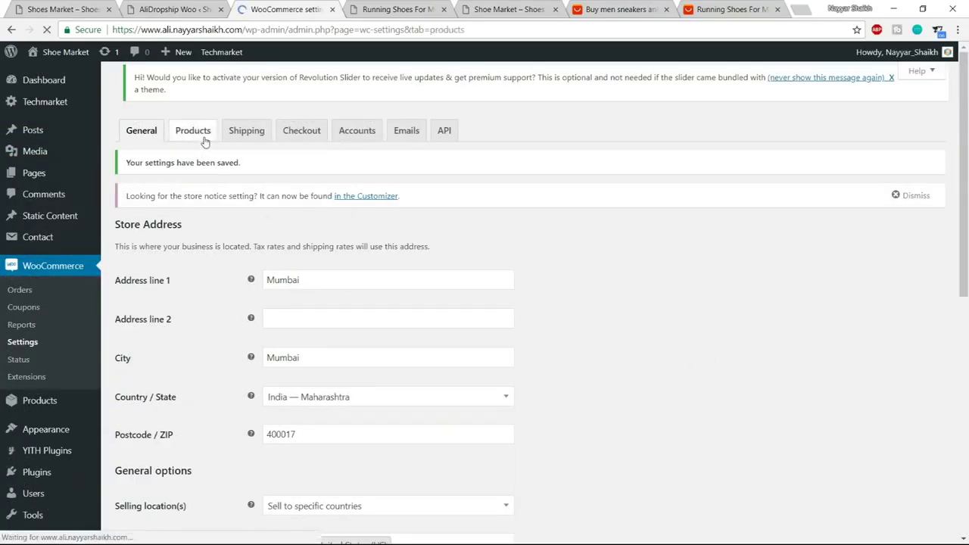
scroll(737, 340, down, 3)
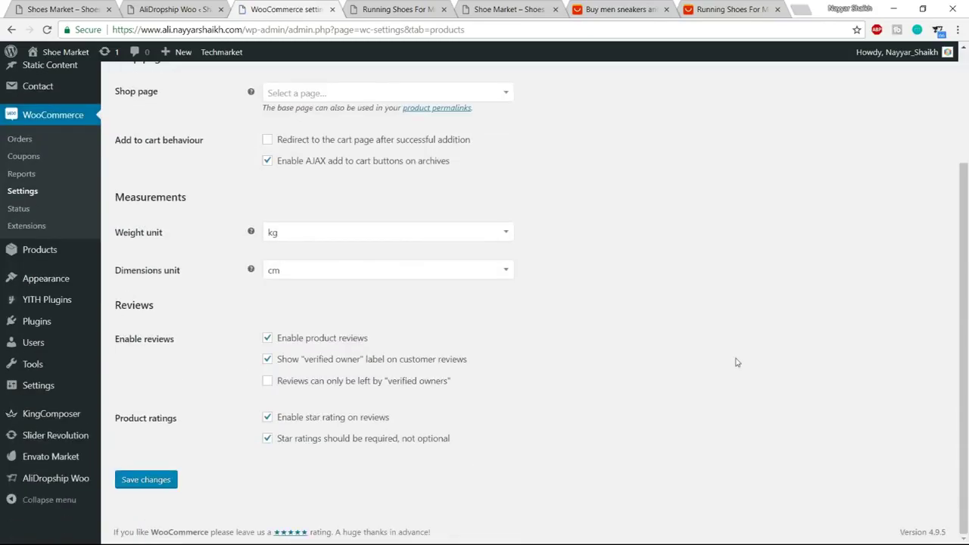
scroll(735, 363, up, 3)
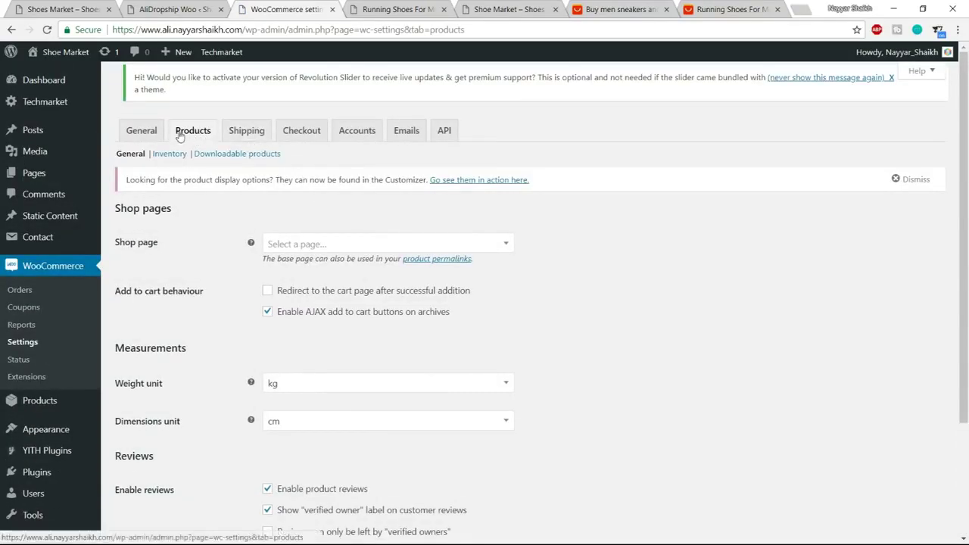
scroll(318, 359, down, 1)
scroll(318, 359, up, 1)
click(253, 134)
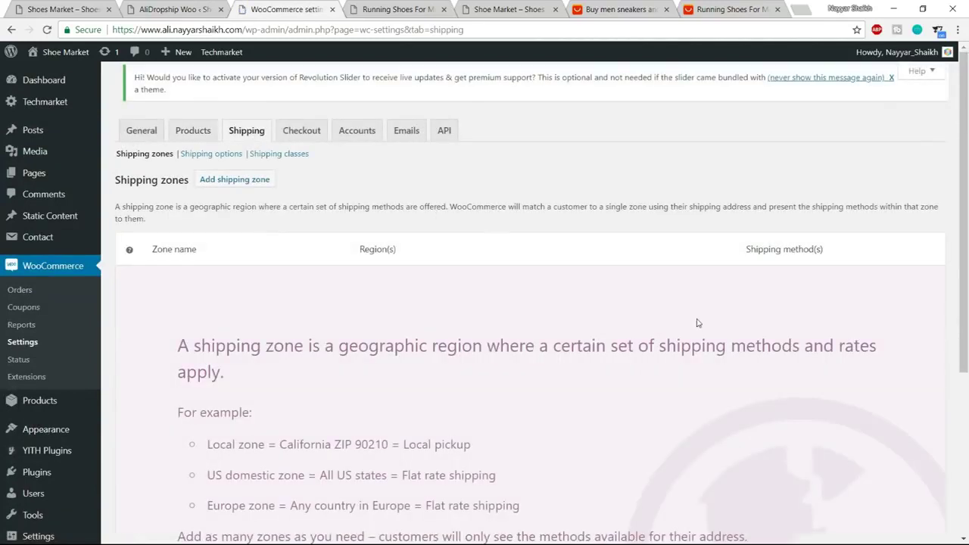
- Create and save a shipping zone named India with India as its region
click(245, 184)
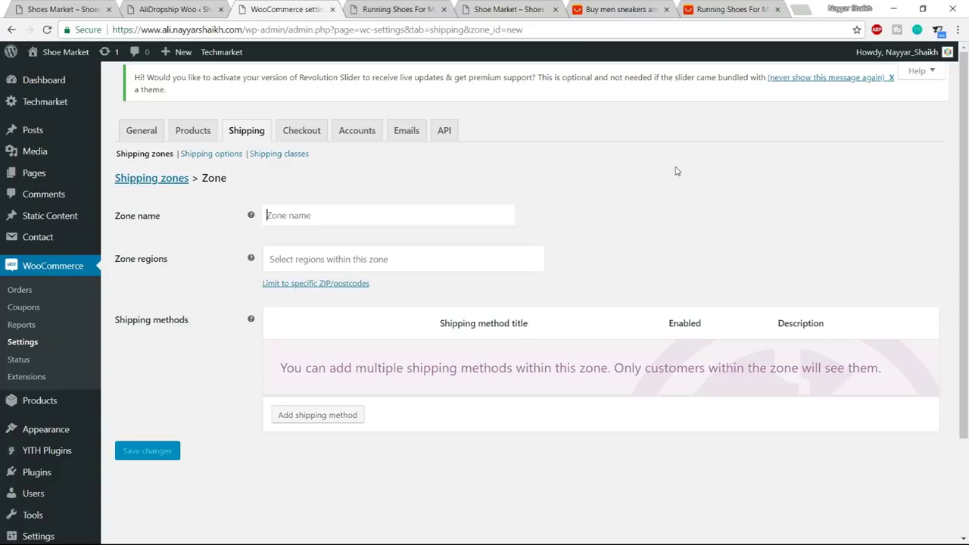
text(India)
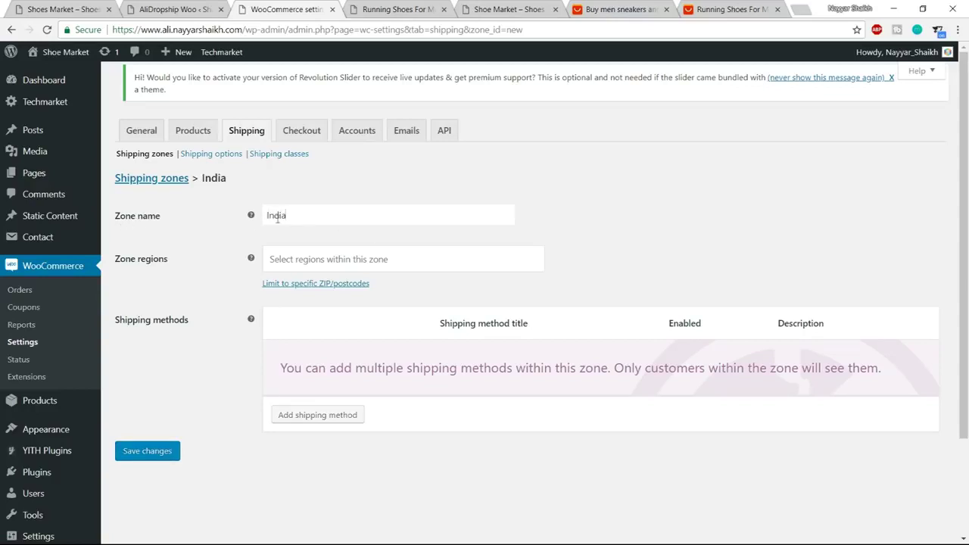
drag(329, 216, 244, 218)
click(304, 258)
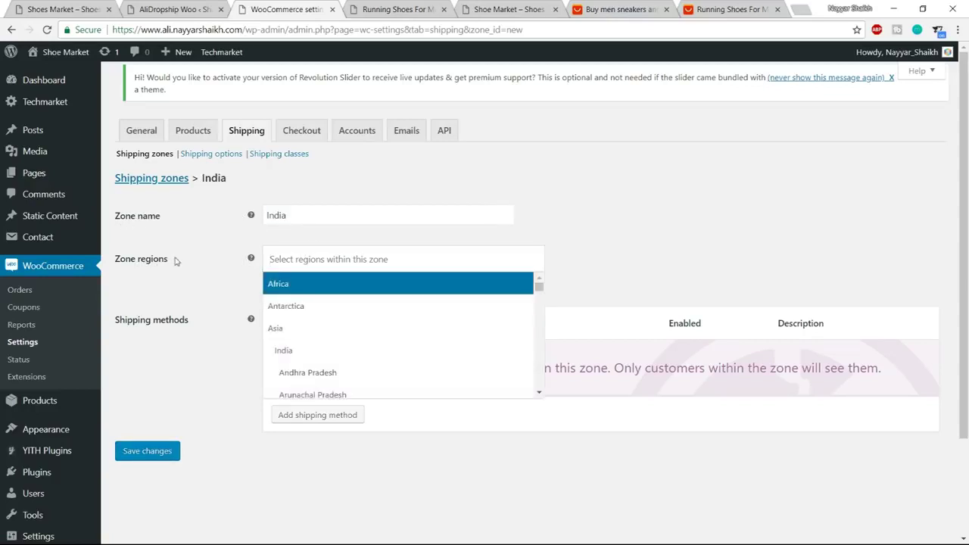
click(320, 352)
click(147, 451)
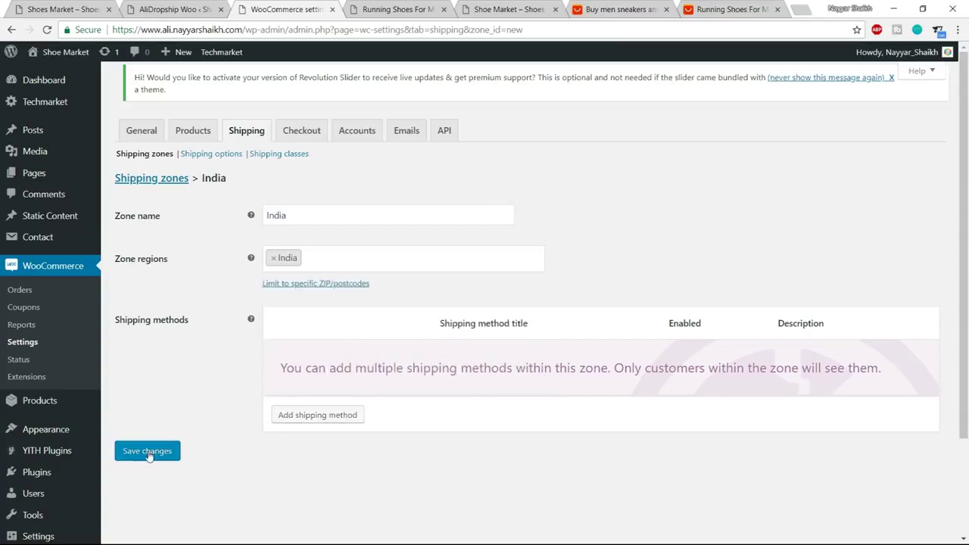
click(336, 417)
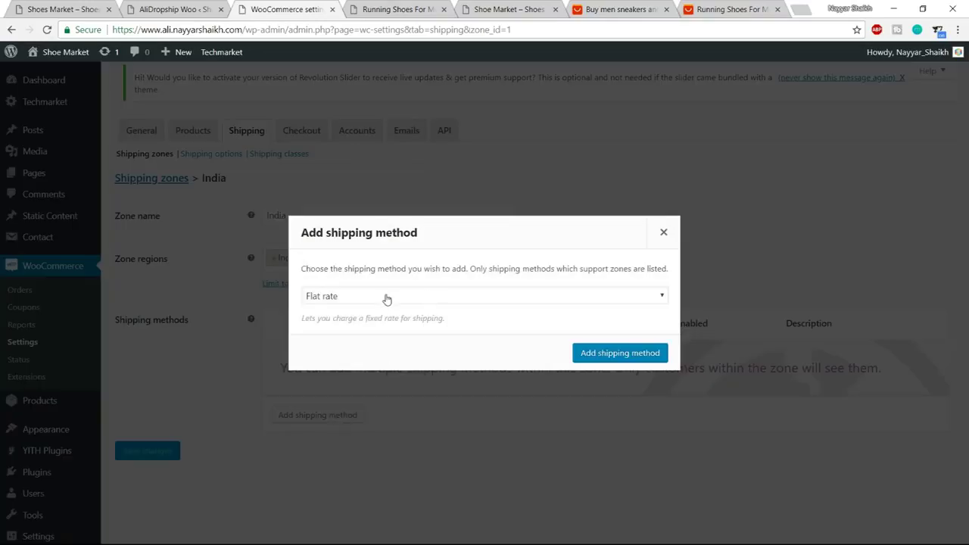
- Add a Flat rate to the India zone with tax status None and cost 2
click(608, 355)
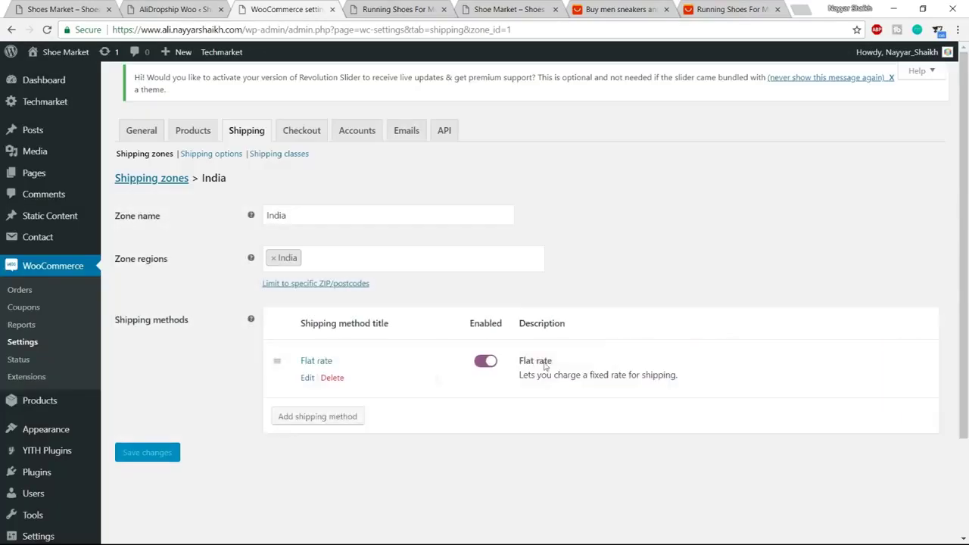
click(308, 377)
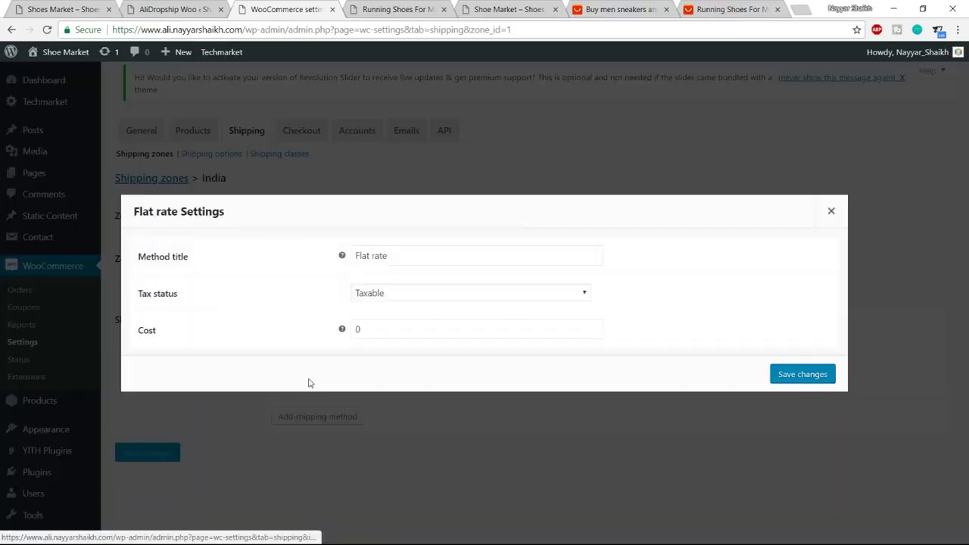
click(408, 293)
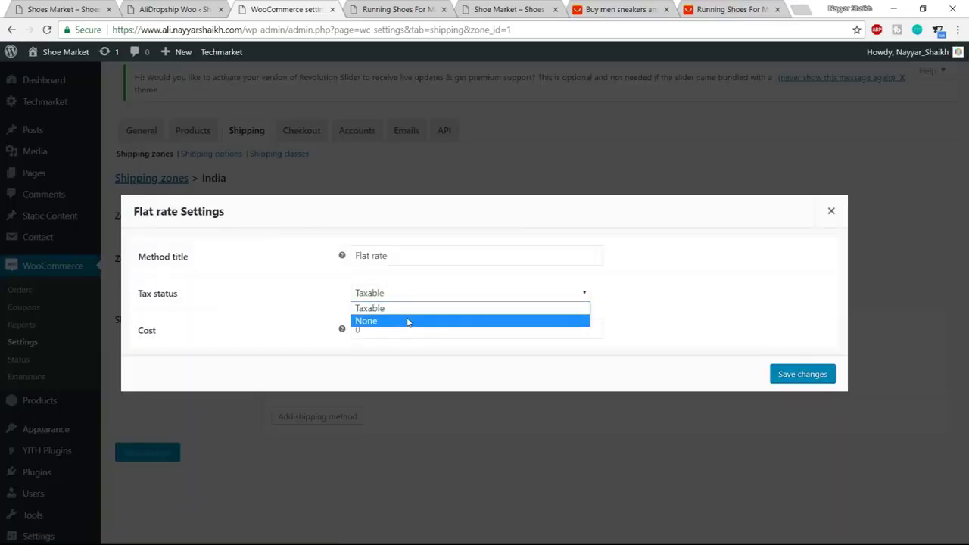
click(408, 322)
double_click(359, 330)
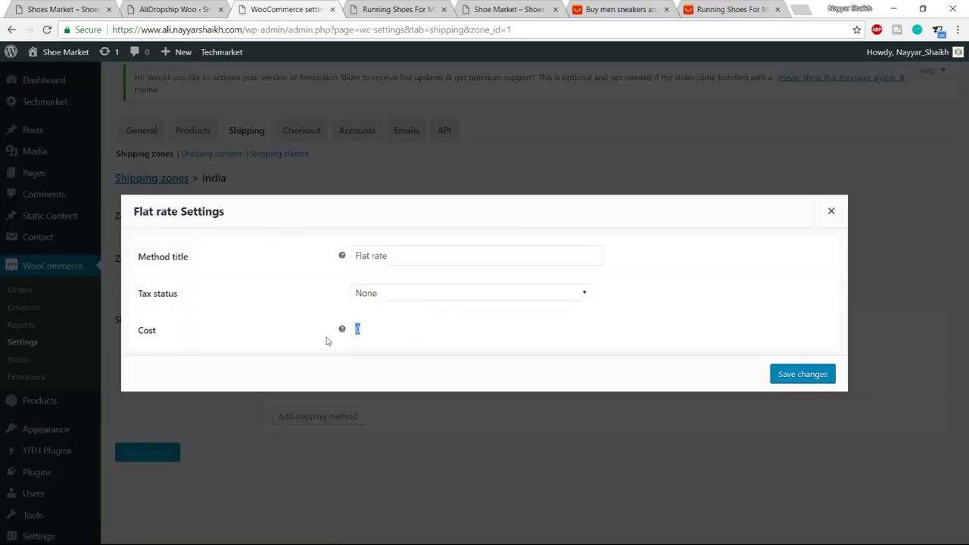
mouse_move(340, 333)
text(2)
click(802, 376)
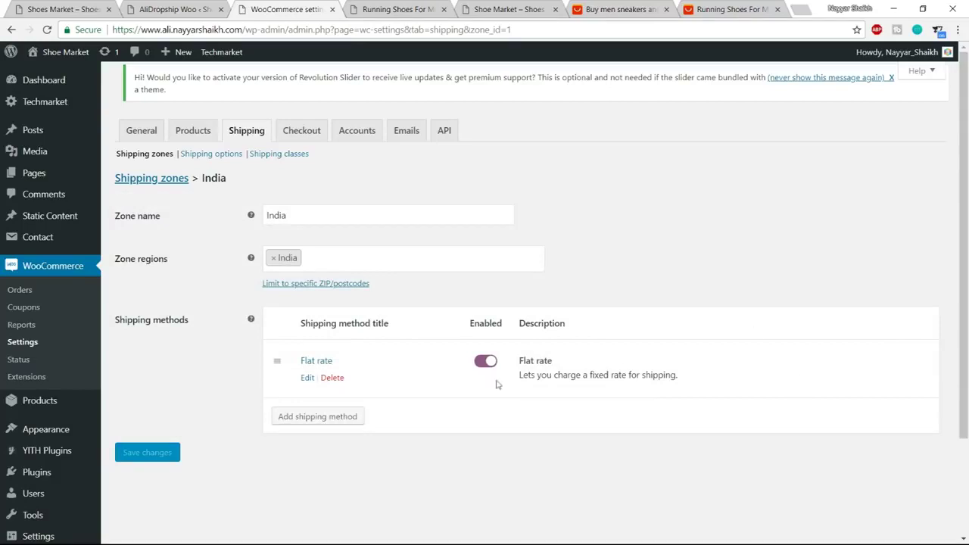
- Change the India flat rate cost to 2.00 * [qty], save, and return to Shipping zones
click(307, 378)
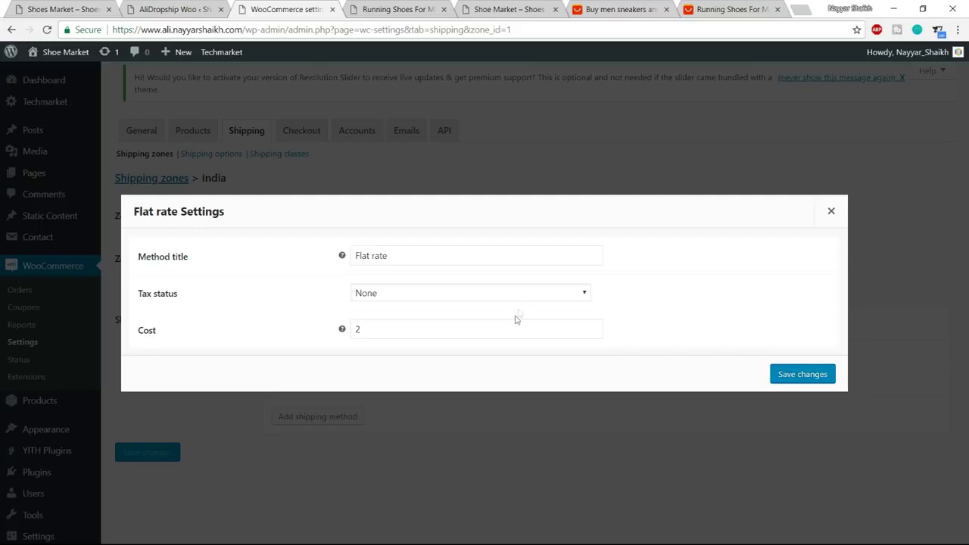
click(485, 333)
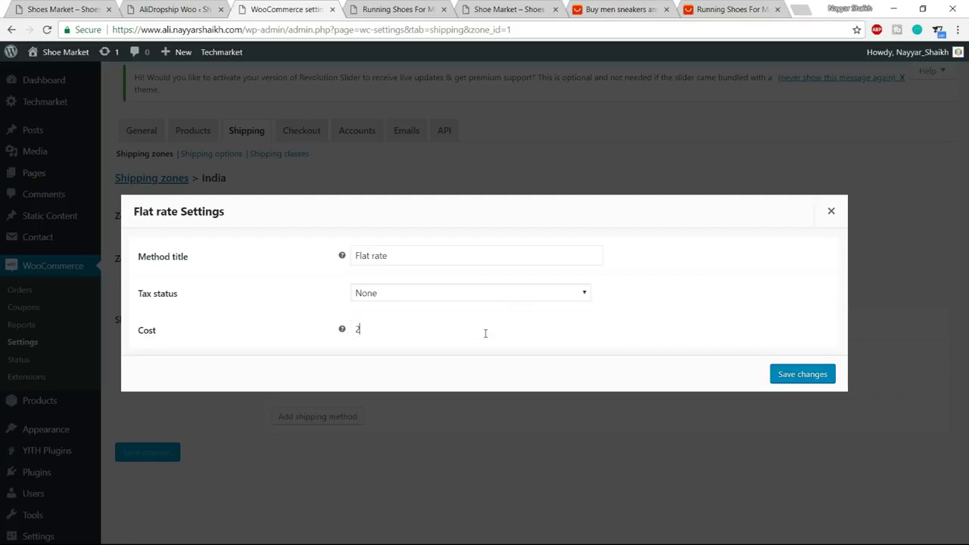
text(.00 * [qty)
click(802, 374)
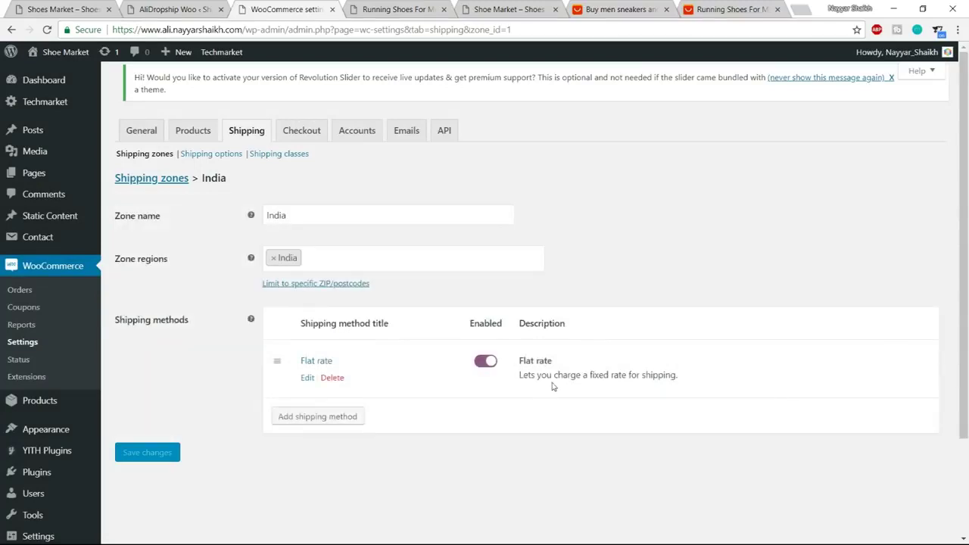
click(153, 186)
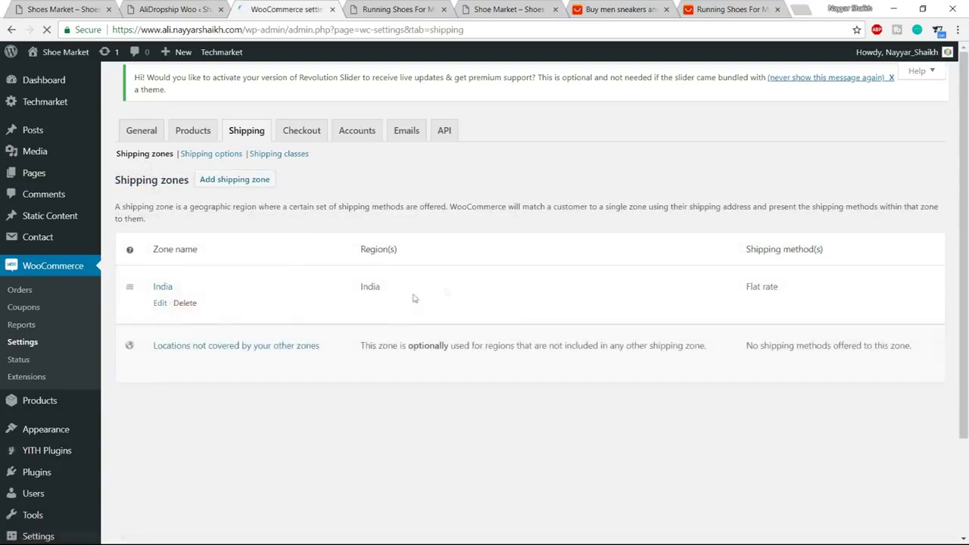
- Create and save a shipping zone named USA with United States (US) as its region
click(235, 182)
click(349, 222)
text(U)
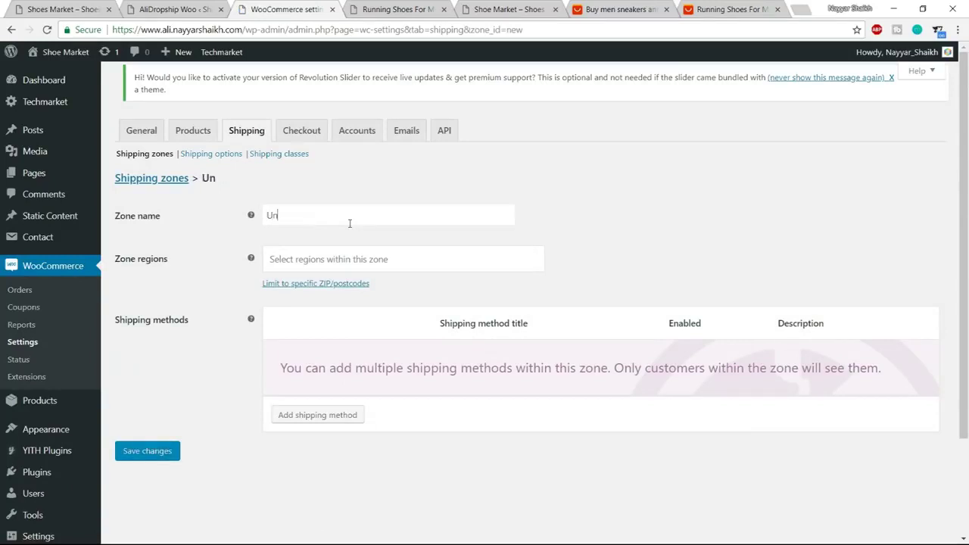
text(SA)
click(359, 256)
text(uni)
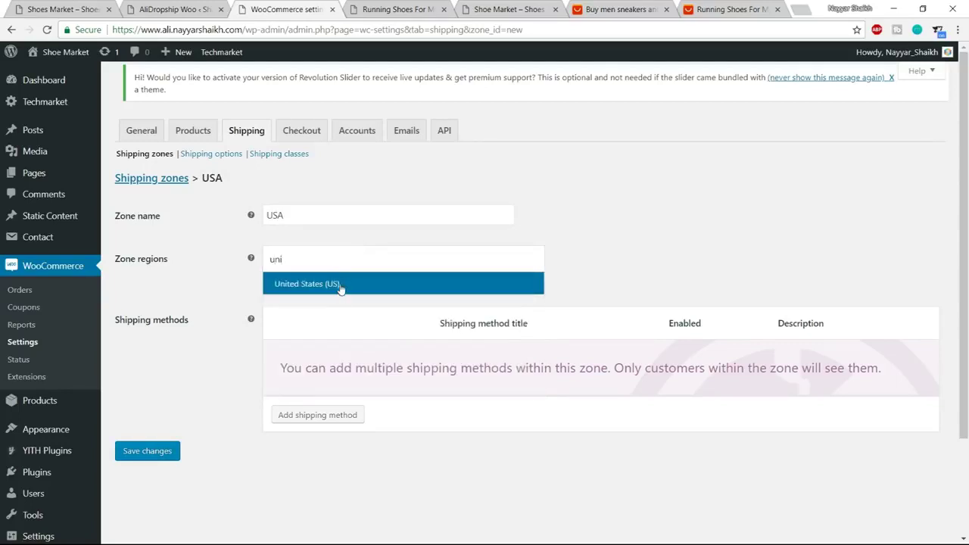
click(340, 283)
click(161, 450)
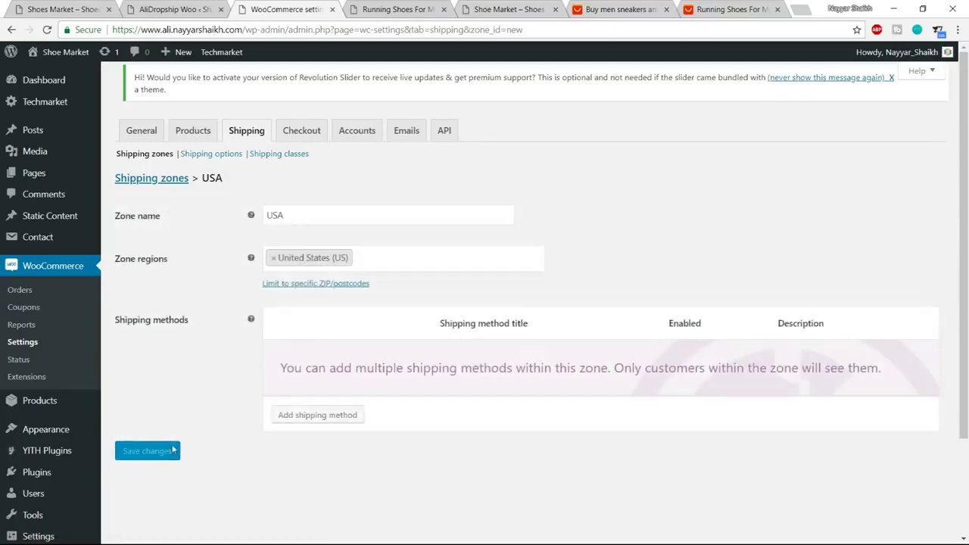
click(326, 414)
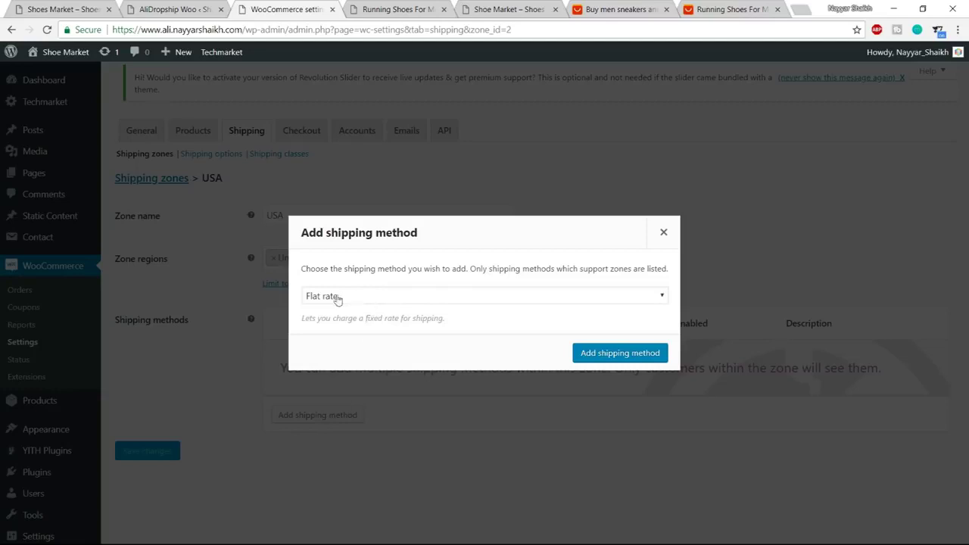
- Add a Flat rate to the USA zone with tax status None and cost 5.00 * [qty]
click(618, 354)
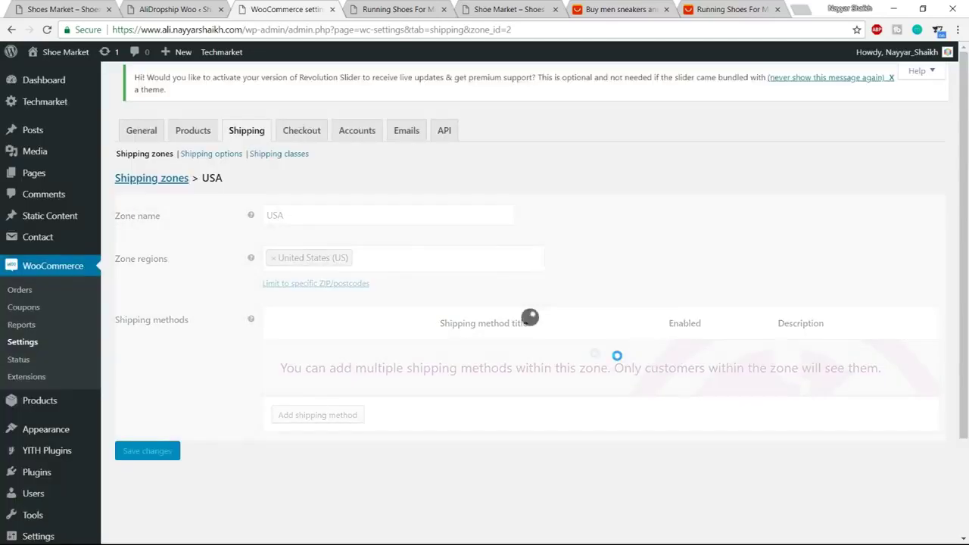
click(305, 379)
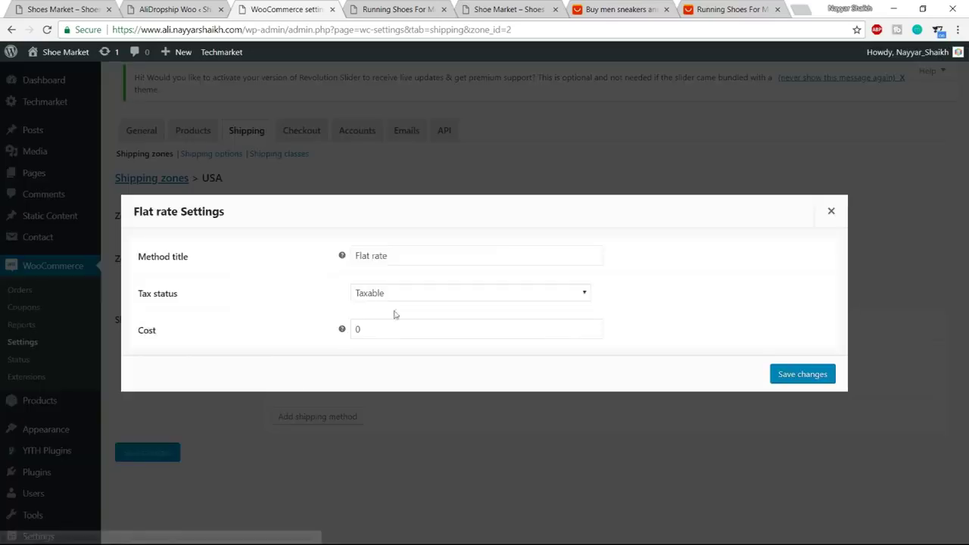
click(400, 302)
click(399, 321)
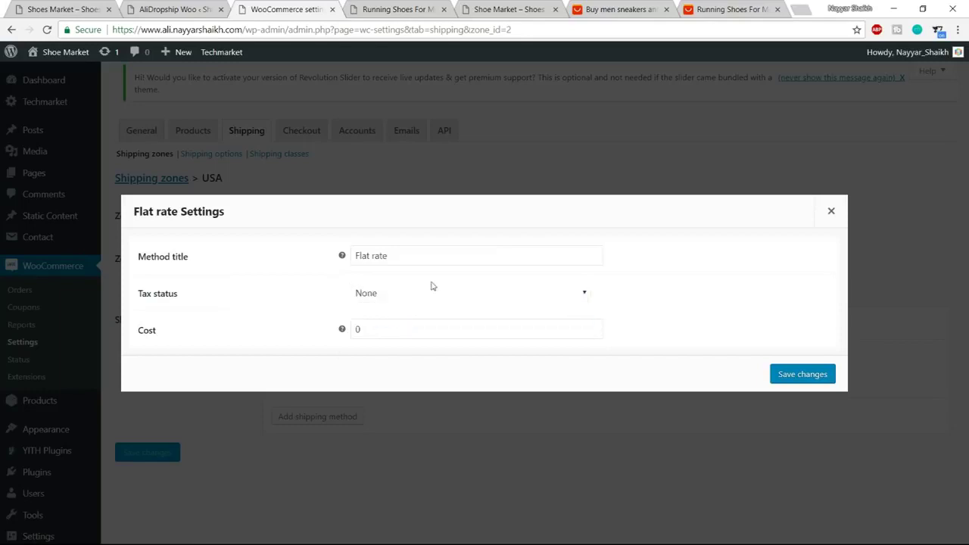
drag(390, 328, 342, 333)
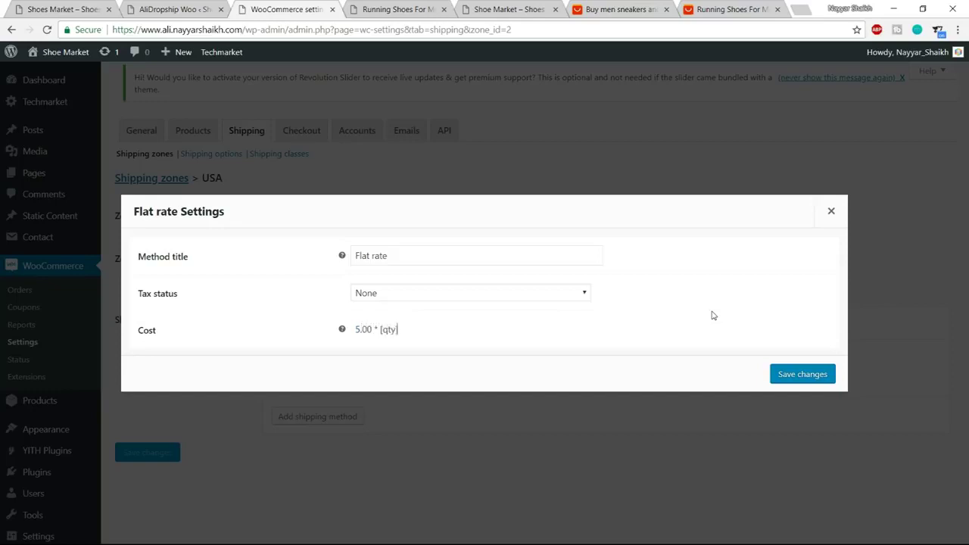
click(827, 379)
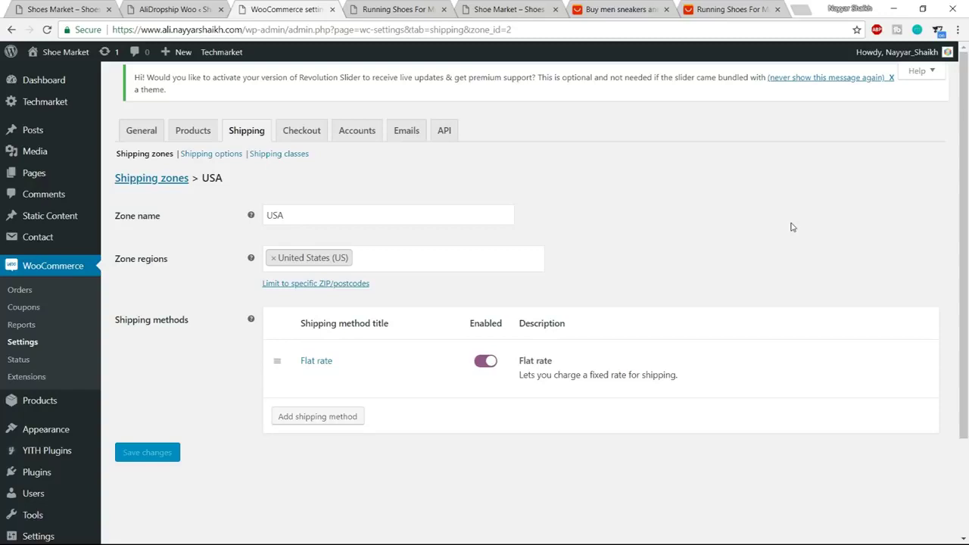
- Turn on Force secure checkout in the WooCommerce Checkout settings
click(301, 131)
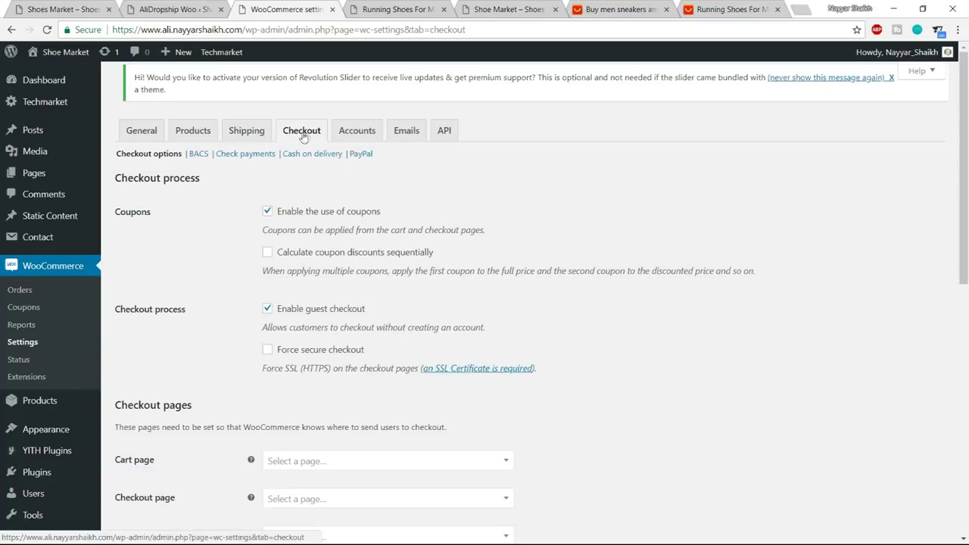
scroll(787, 256, down, 3)
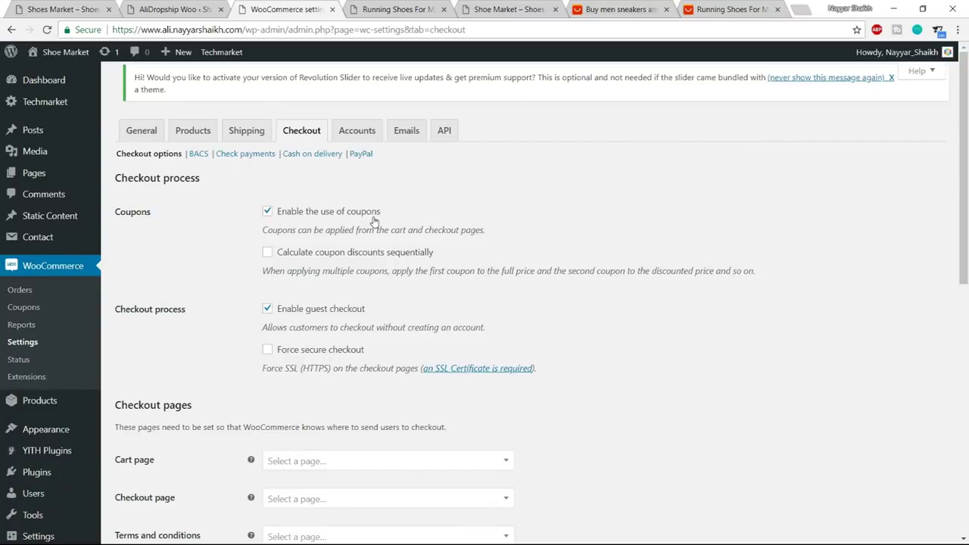
scroll(244, 234, down, 2)
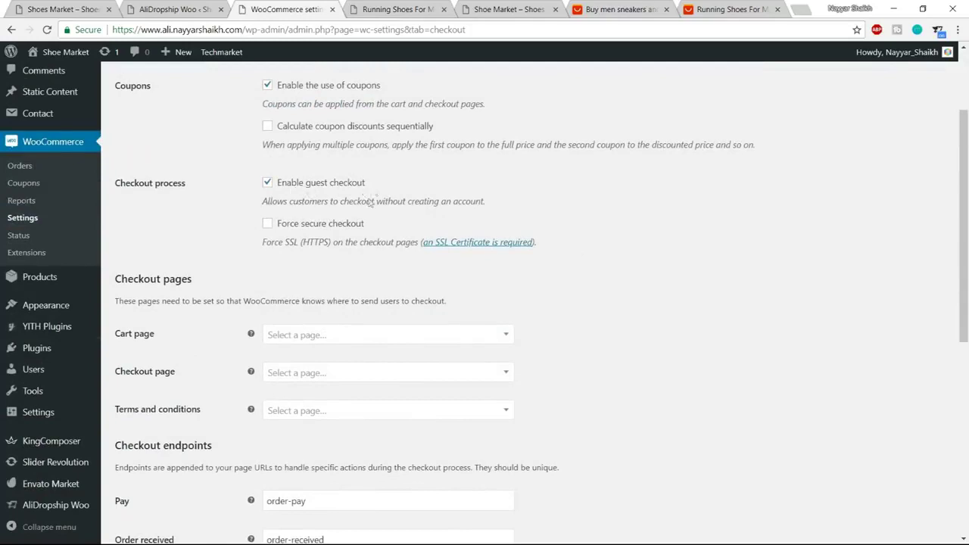
click(268, 224)
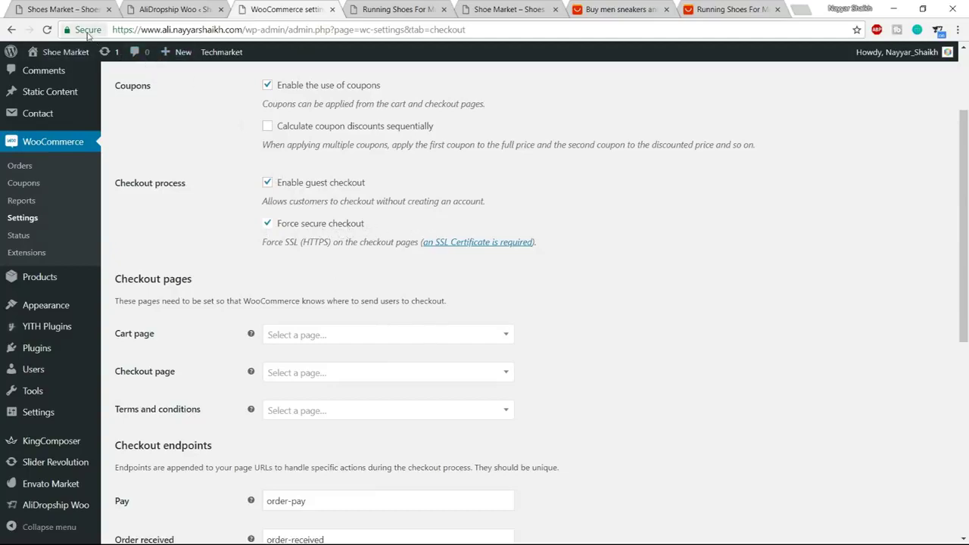
click(271, 226)
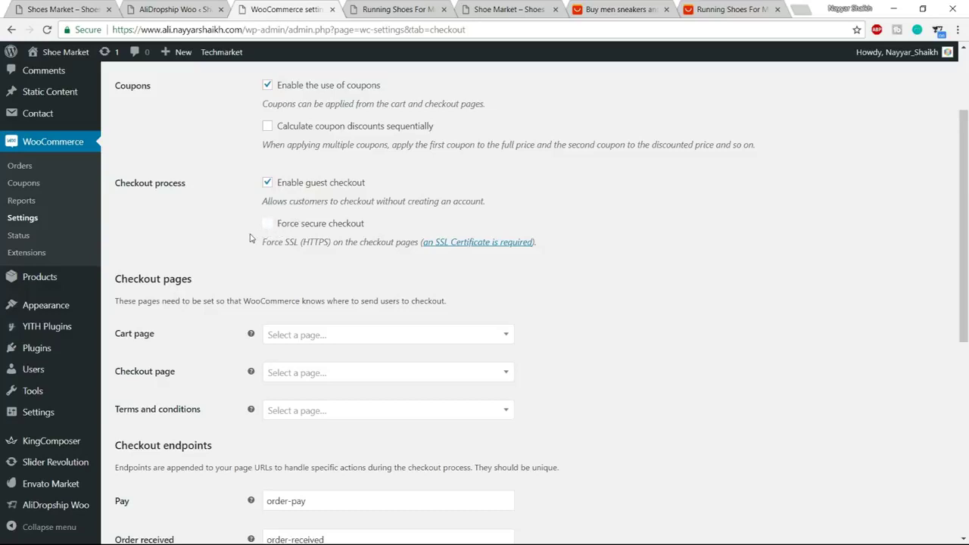
click(269, 225)
scroll(668, 276, down, 3)
- Assign the Cart page and Checkout page, leave terms unset, and save the checkout settings
click(318, 212)
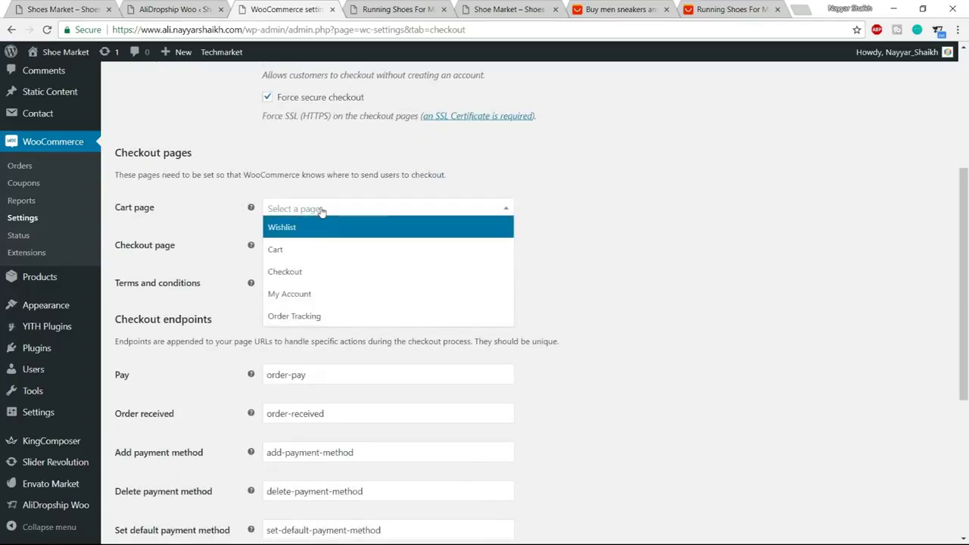
click(318, 257)
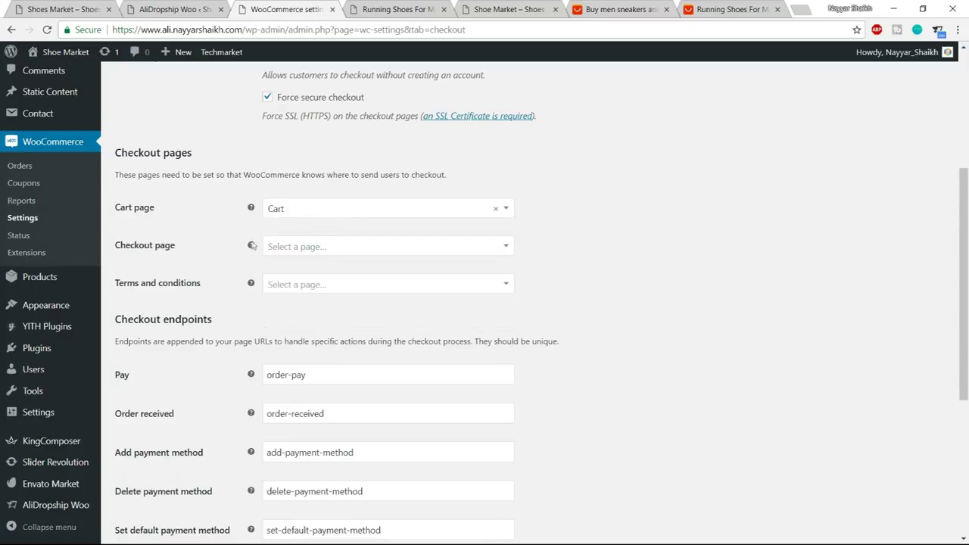
click(314, 246)
click(347, 310)
click(336, 291)
click(336, 288)
scroll(651, 383, up, 4)
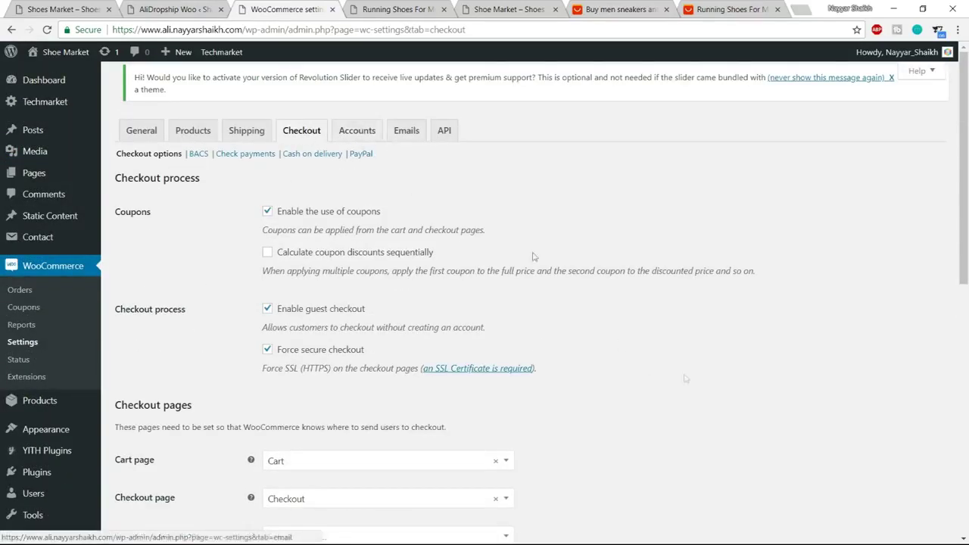
scroll(533, 256, down, 8)
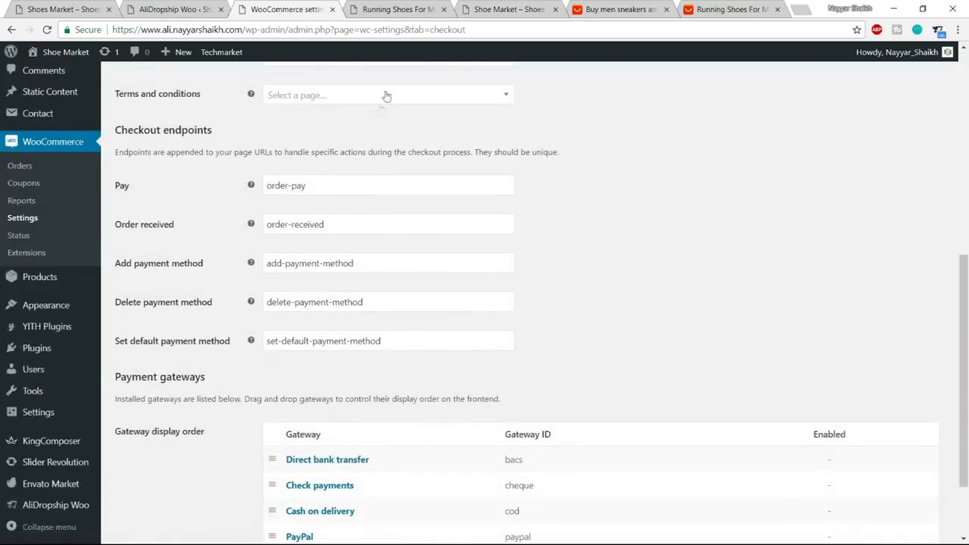
click(386, 95)
click(783, 156)
scroll(761, 277, down, 2)
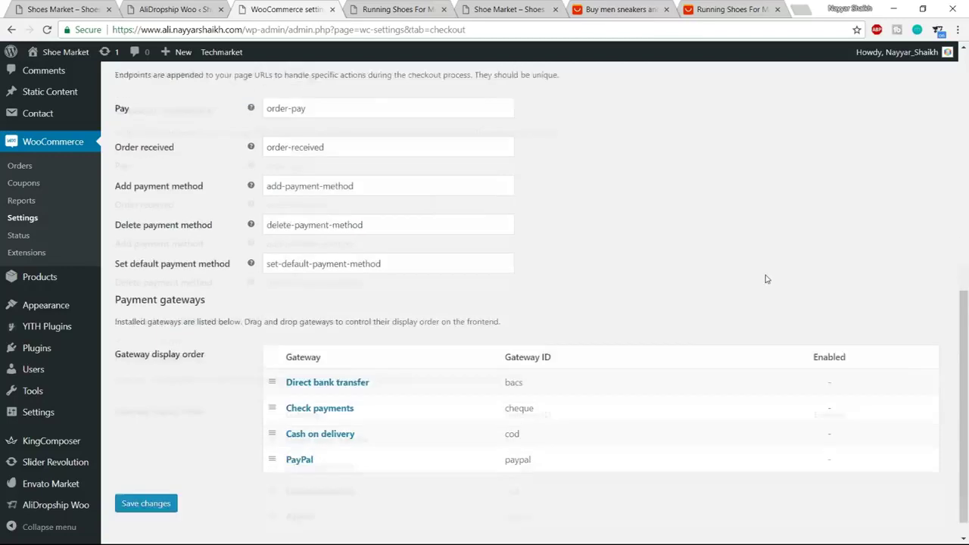
click(165, 483)
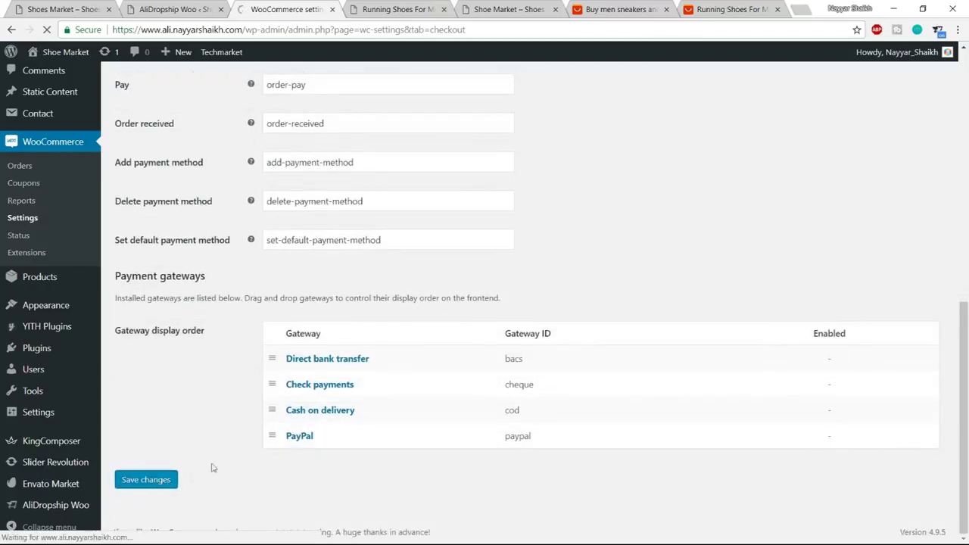
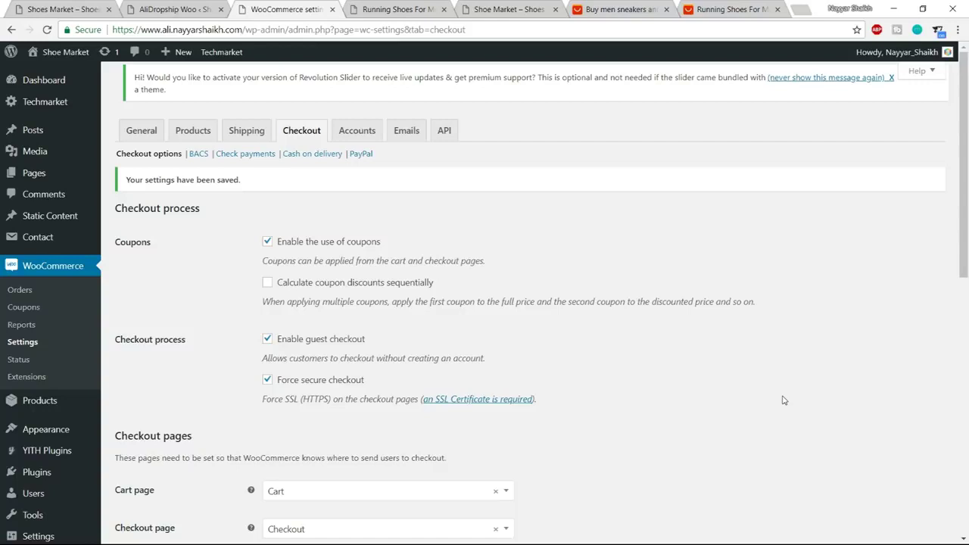
- Enable PayPal Standard in the checkout PayPal settings and bring the live API credentials fields into view
click(360, 155)
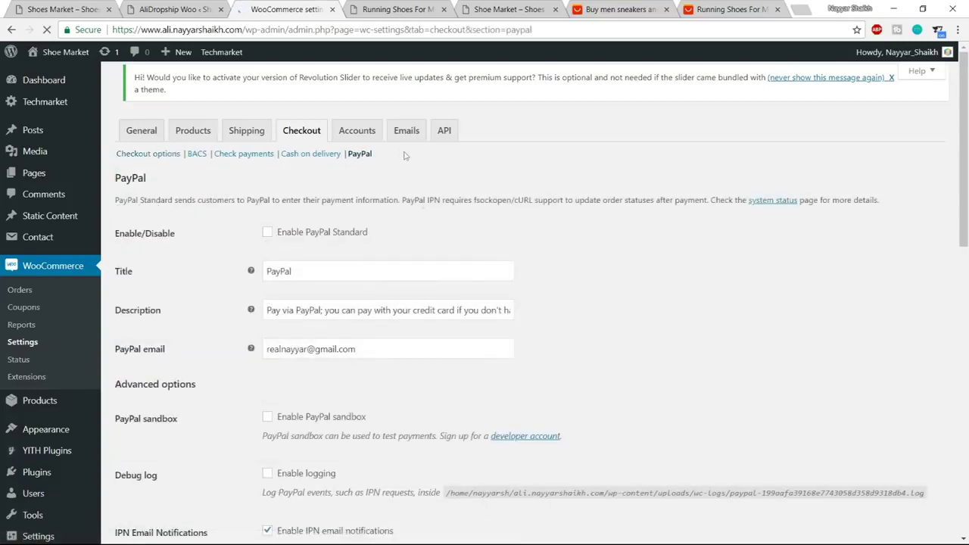
click(270, 234)
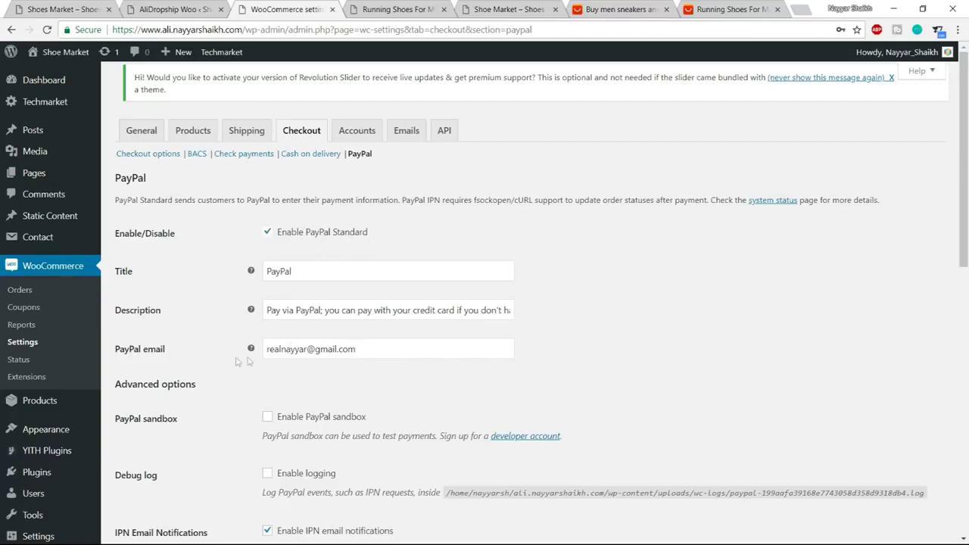
drag(383, 349, 266, 349)
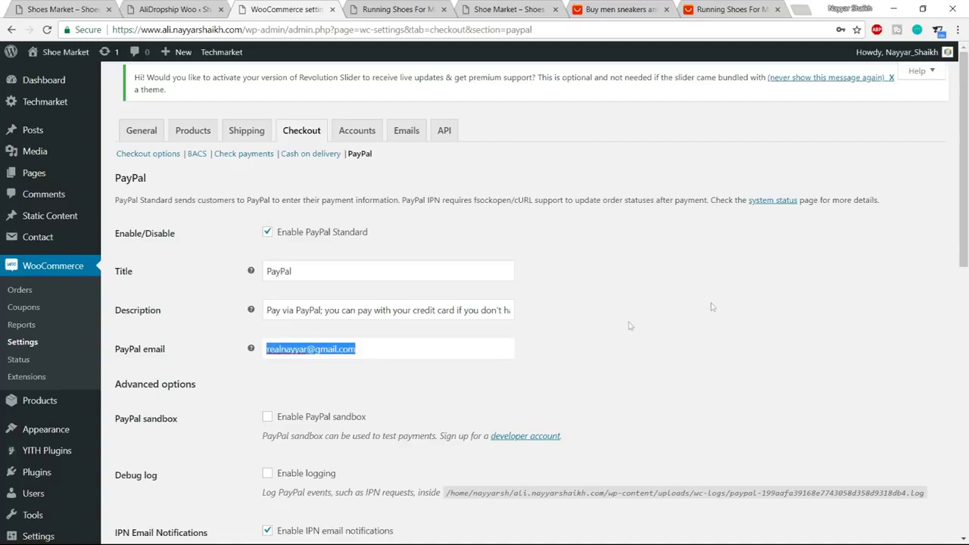
scroll(710, 306, down, 6)
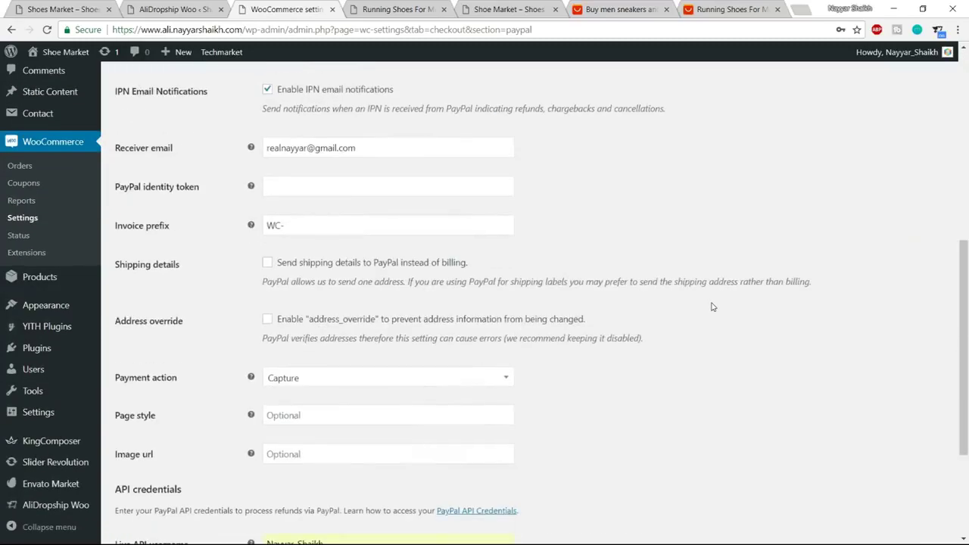
scroll(710, 306, down, 3)
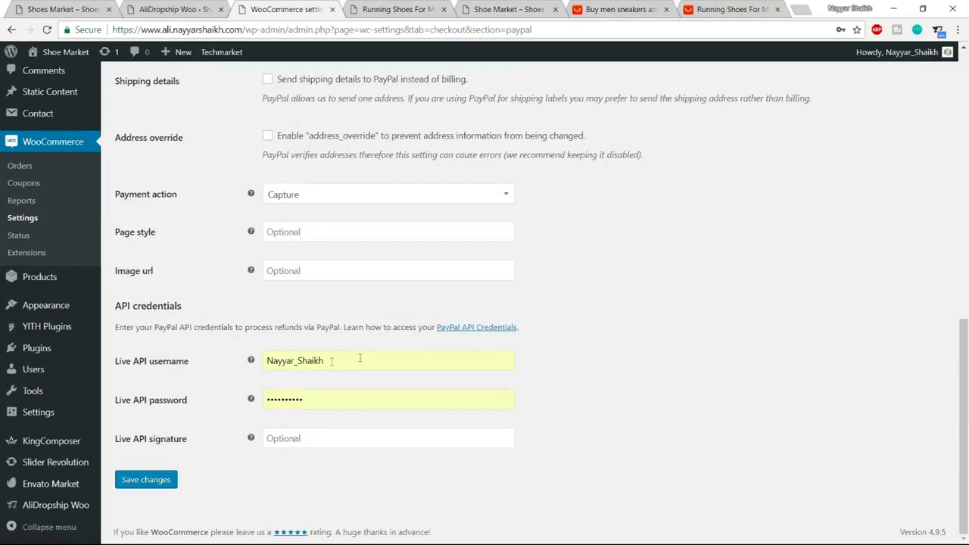
double_click(360, 361)
click(220, 386)
- Go to paypal.com in a new tab and open the API access settings under Seller preferences
click(799, 10)
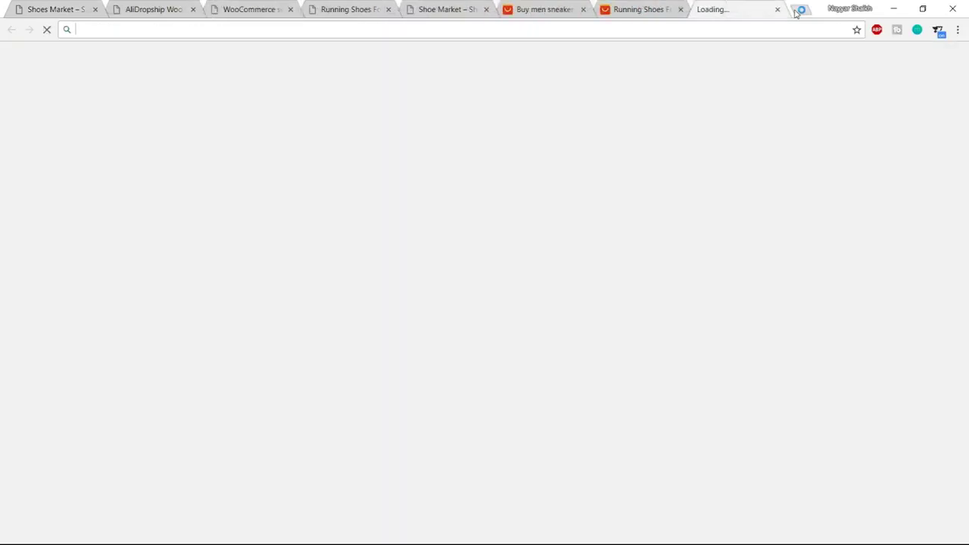
text(pay)
key(Return)
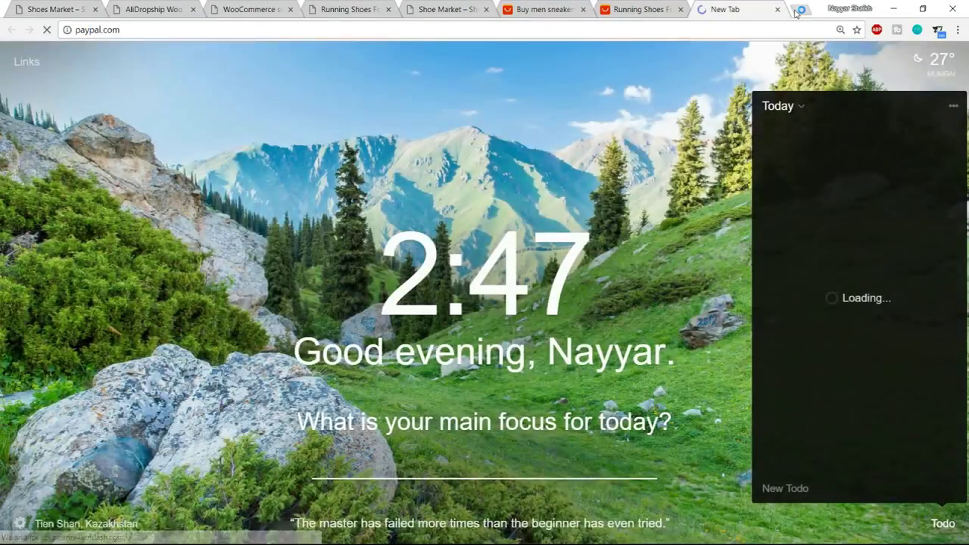
scroll(670, 335, down, 3)
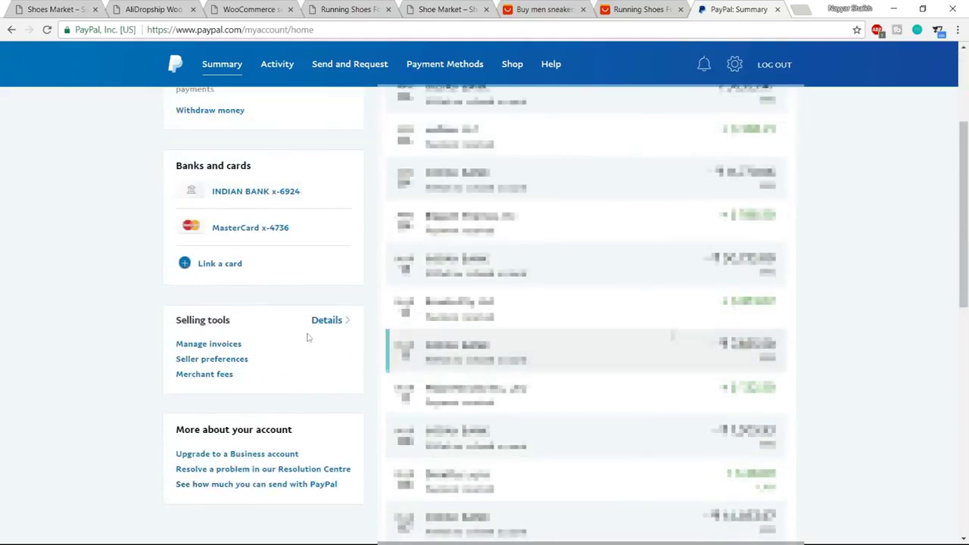
click(218, 360)
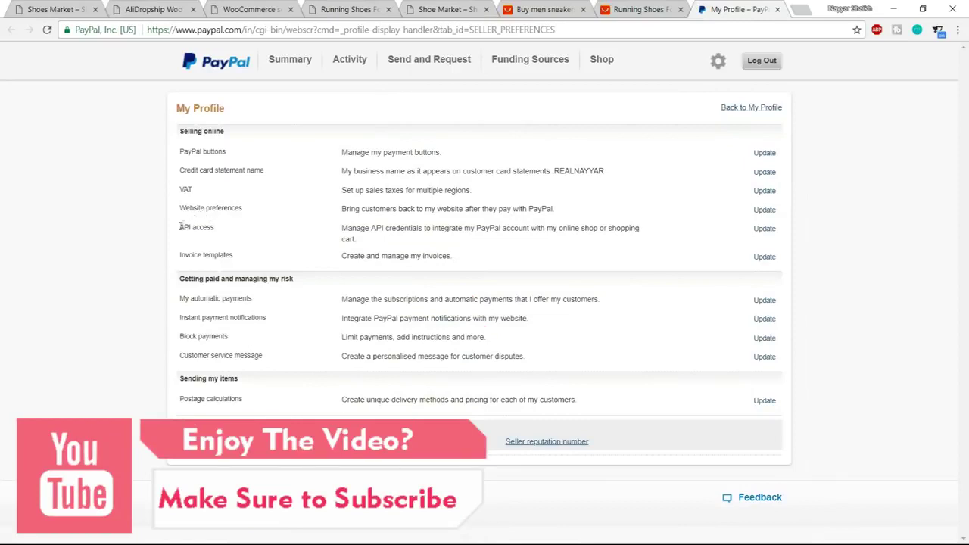
drag(181, 227, 607, 225)
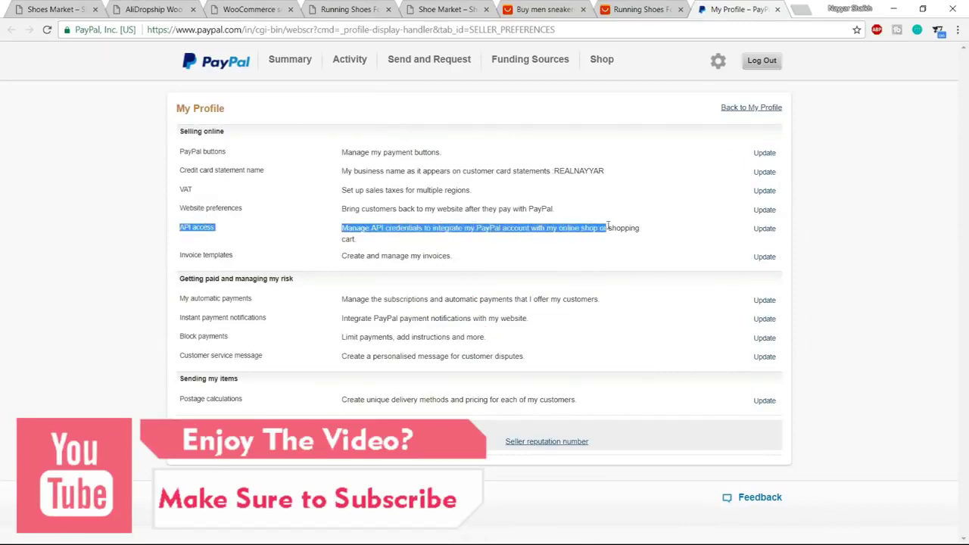
click(762, 230)
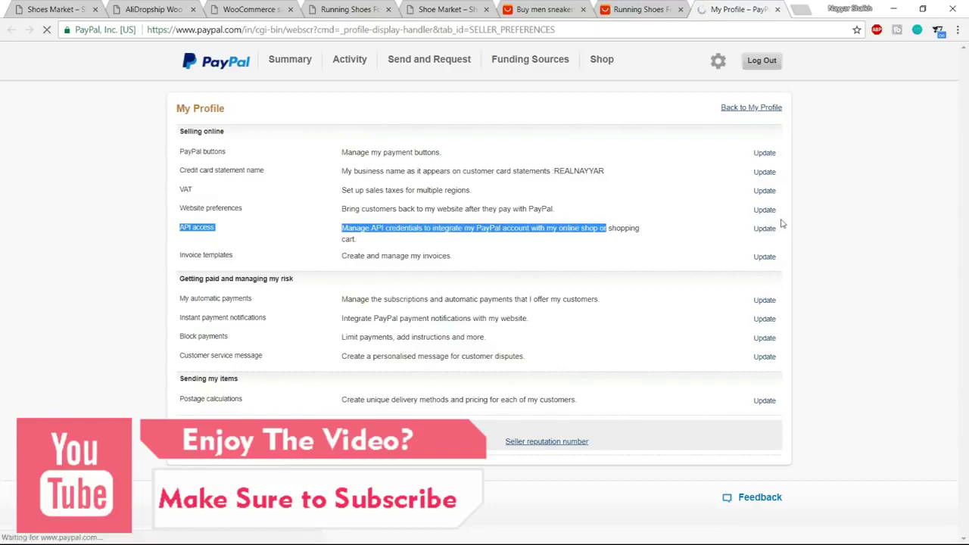
- Open the classic NVP/SOAP API credentials, then reveal and select the API username
scroll(859, 259, down, 7)
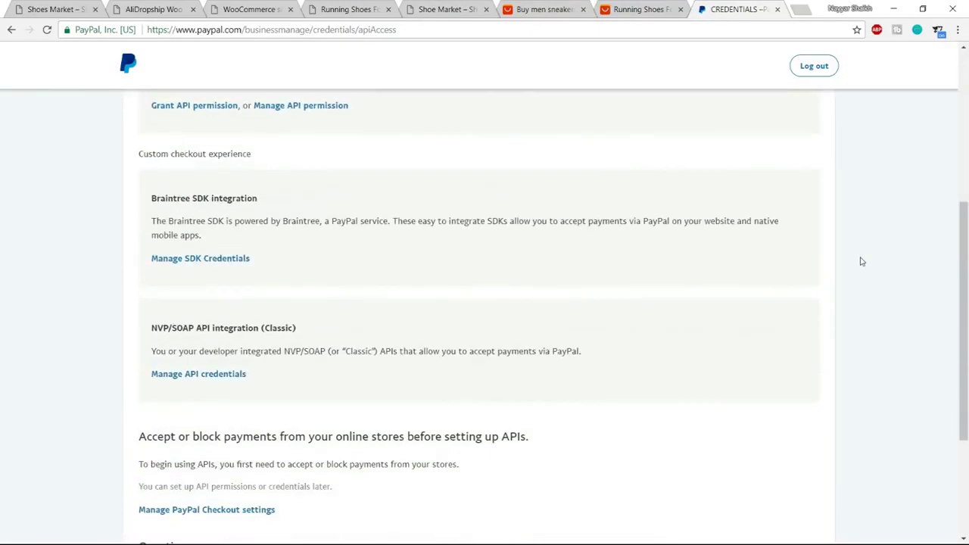
scroll(858, 260, up, 3)
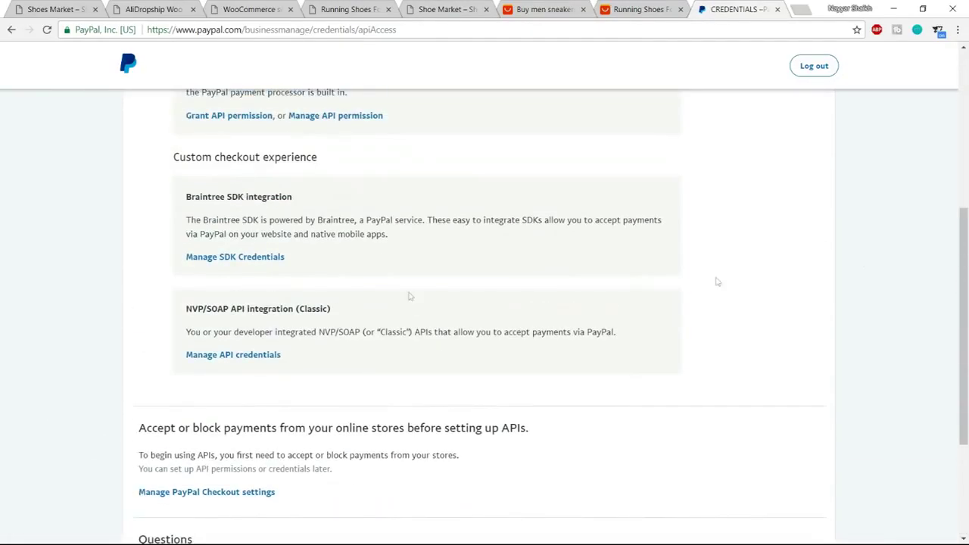
drag(186, 307, 374, 307)
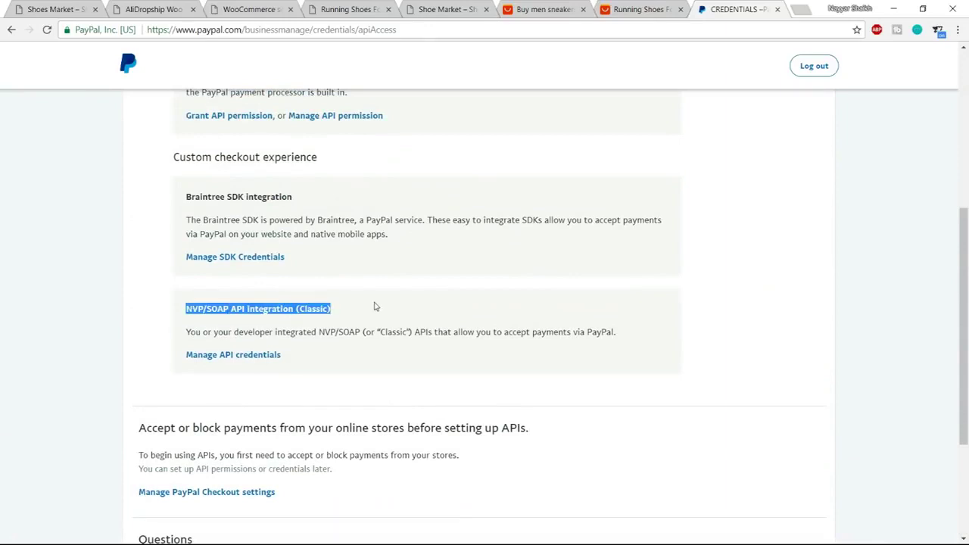
drag(346, 309, 293, 307)
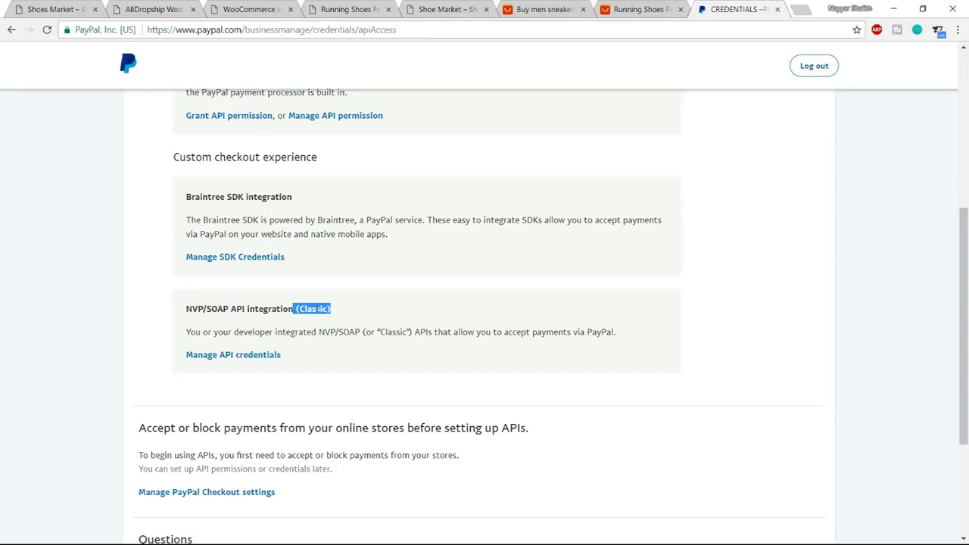
click(236, 356)
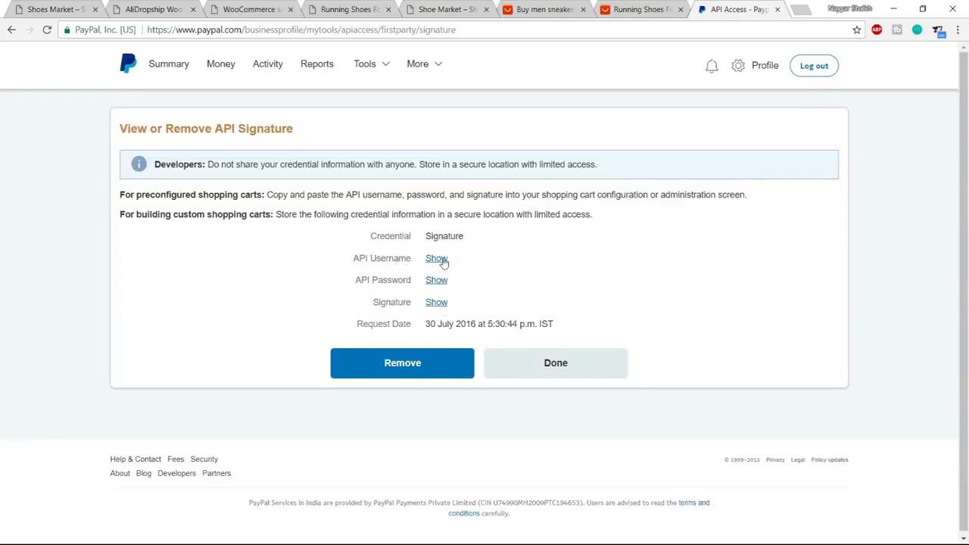
click(439, 259)
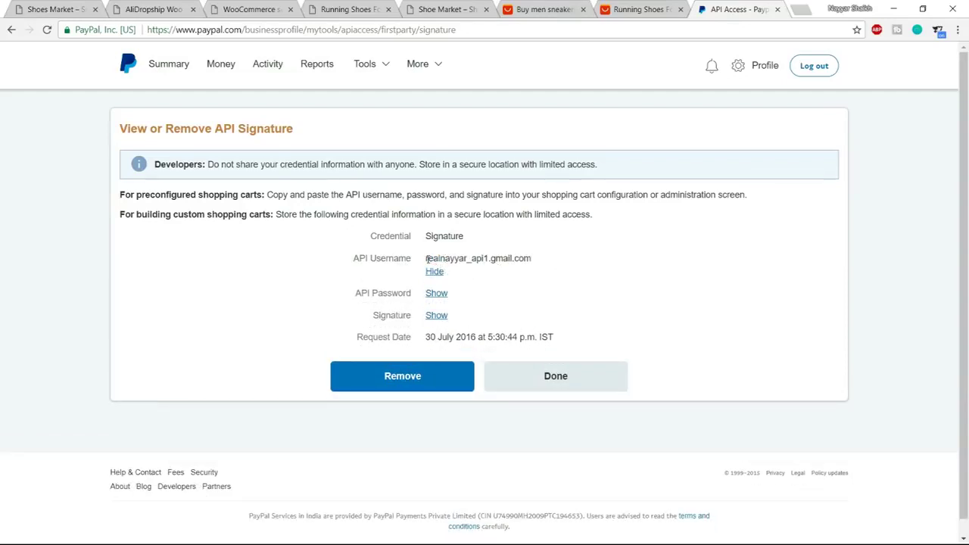
drag(428, 258, 540, 259)
click(543, 261)
triple_click(480, 260)
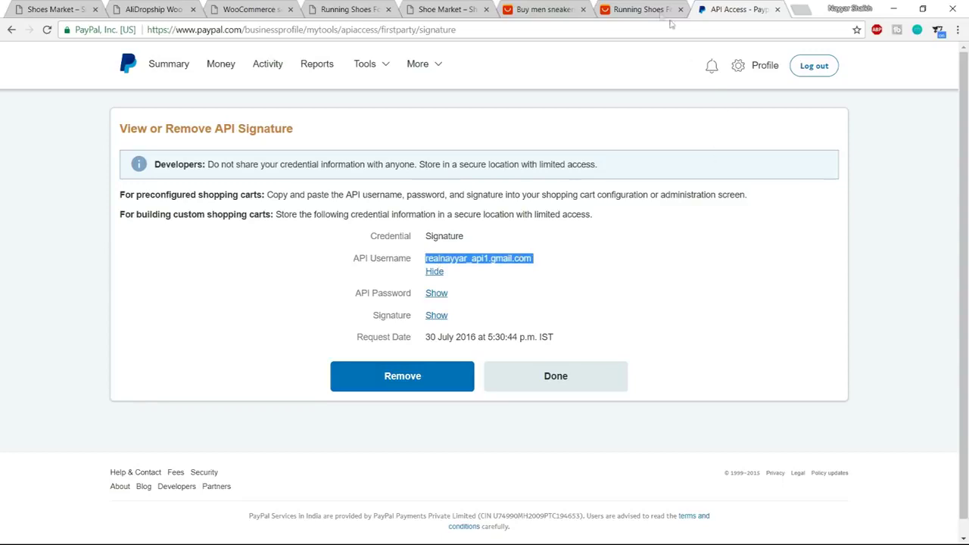
- Copy the API username from PayPal's API signature page
click(360, 6)
click(250, 9)
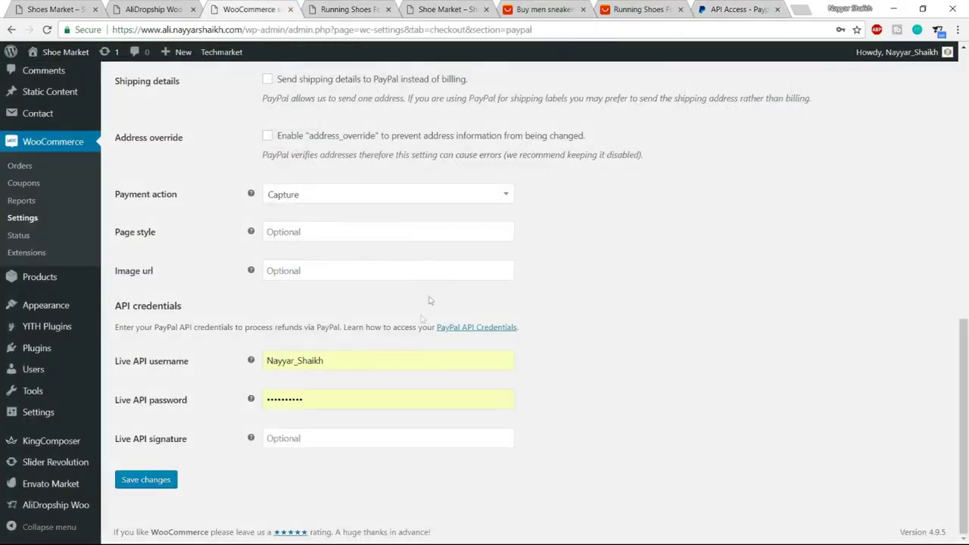
triple_click(392, 355)
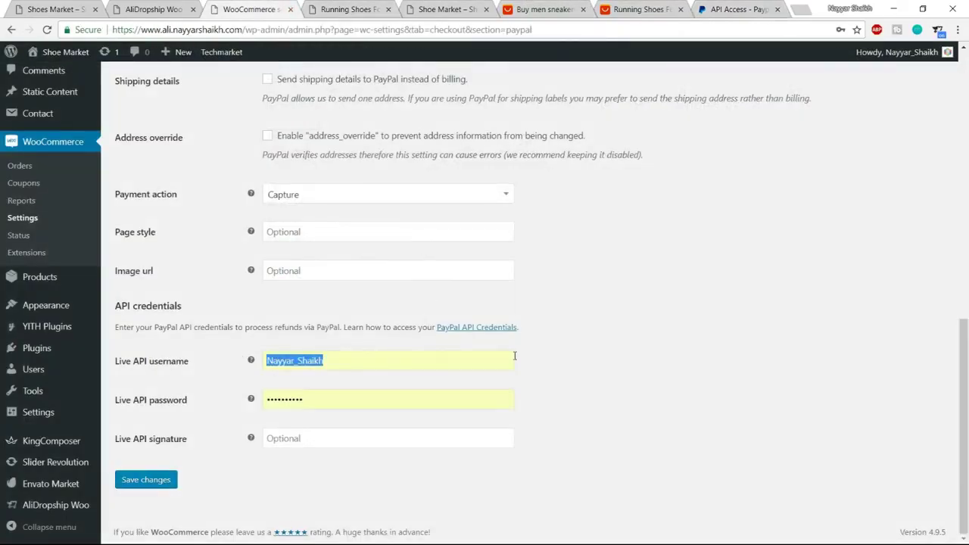
click(728, 9)
right_click(517, 253)
drag(353, 258, 424, 258)
click(495, 257)
click(463, 270)
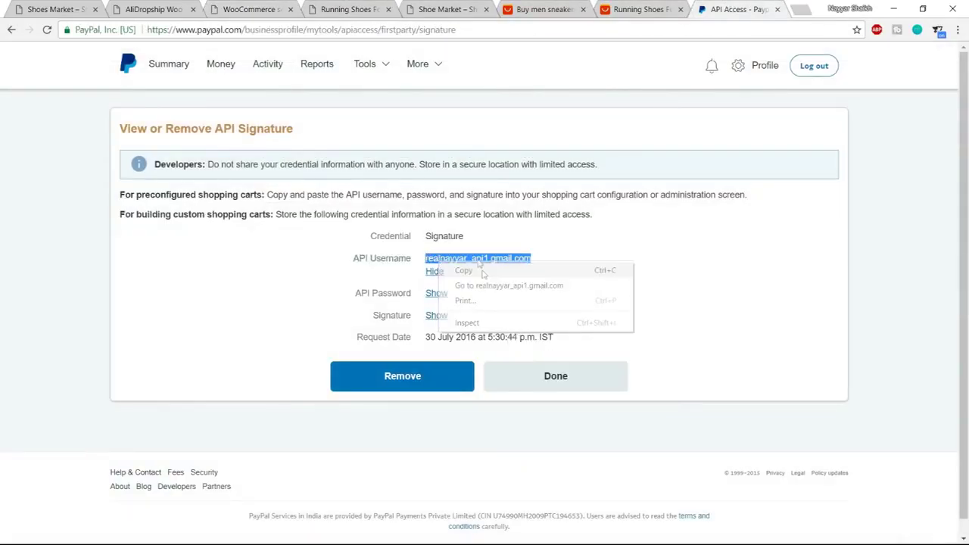
- Fill the live API credentials from the saved login, save the PayPal settings, and close the PayPal tab
click(250, 10)
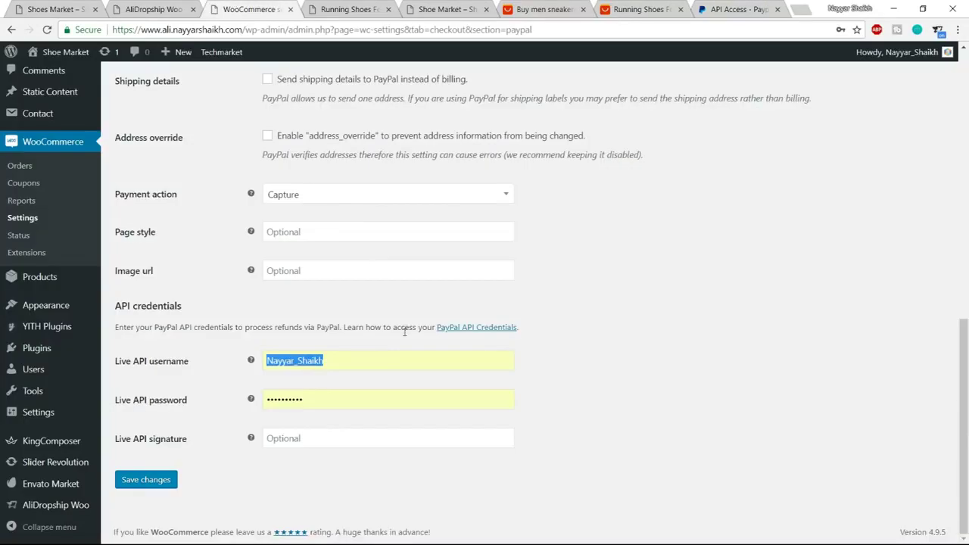
double_click(384, 358)
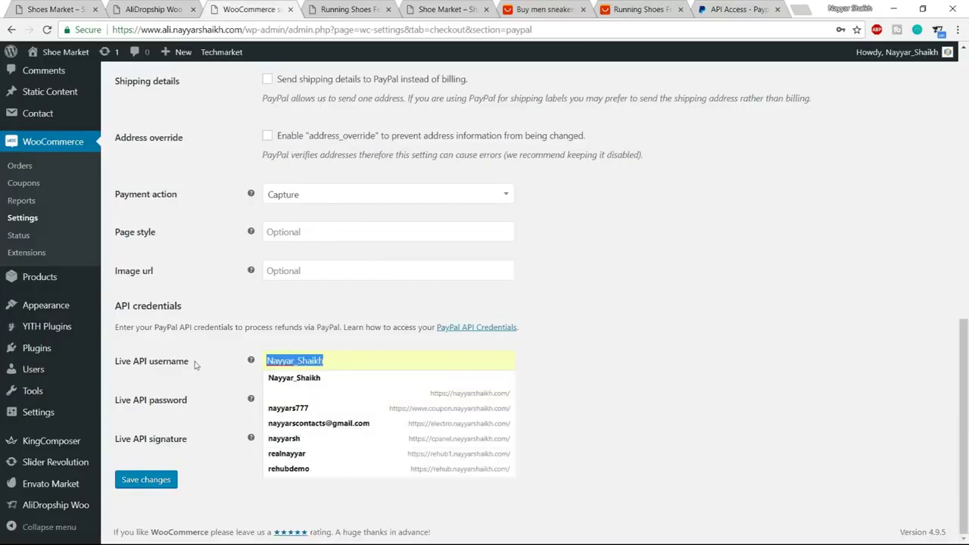
key(Down)
key(Down)
key(Down)
key(Down)
key(Down)
key(Return)
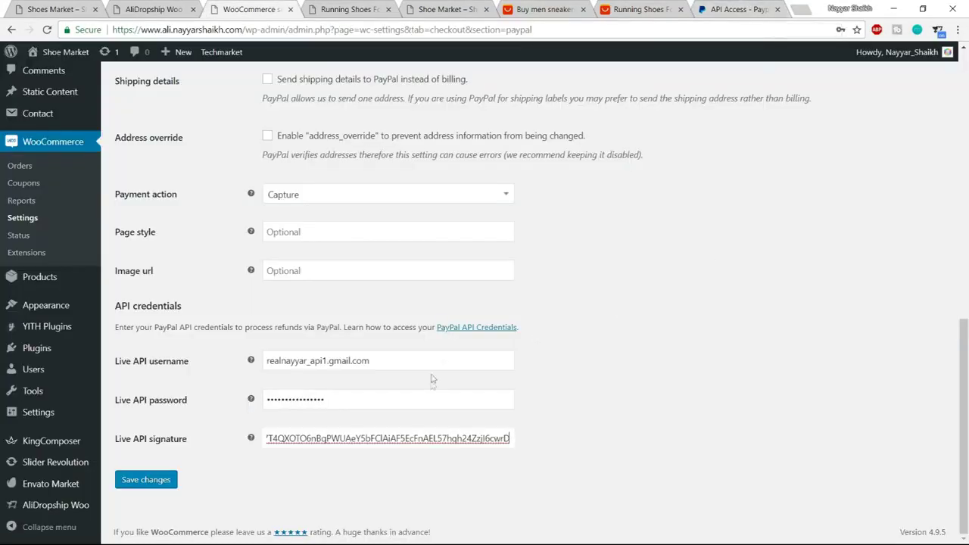
click(411, 460)
click(162, 483)
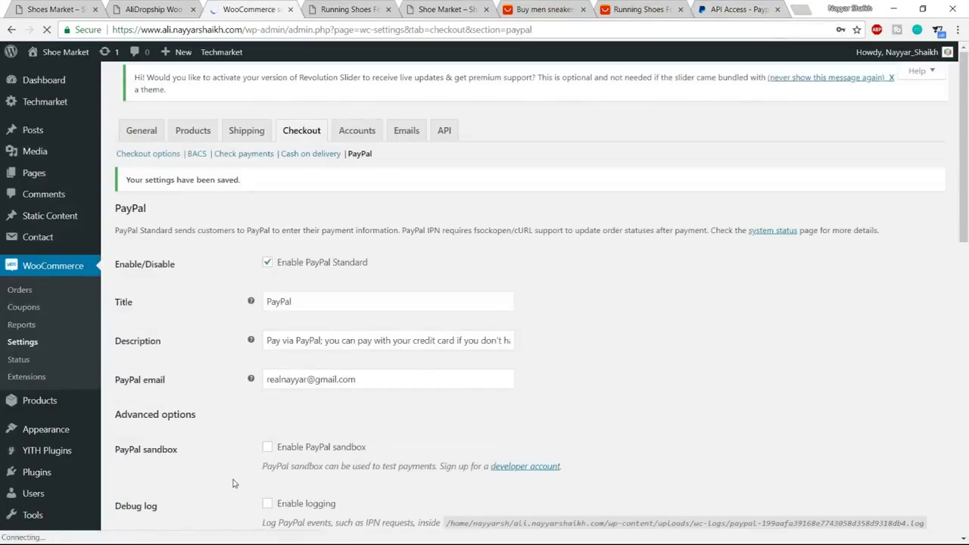
click(777, 9)
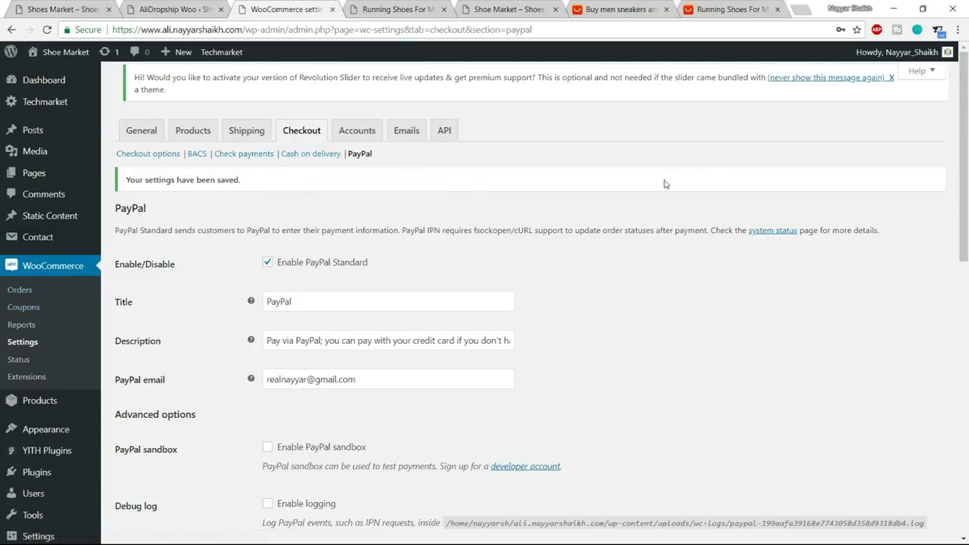
scroll(663, 182, down, 1)
mouse_move(36, 401)
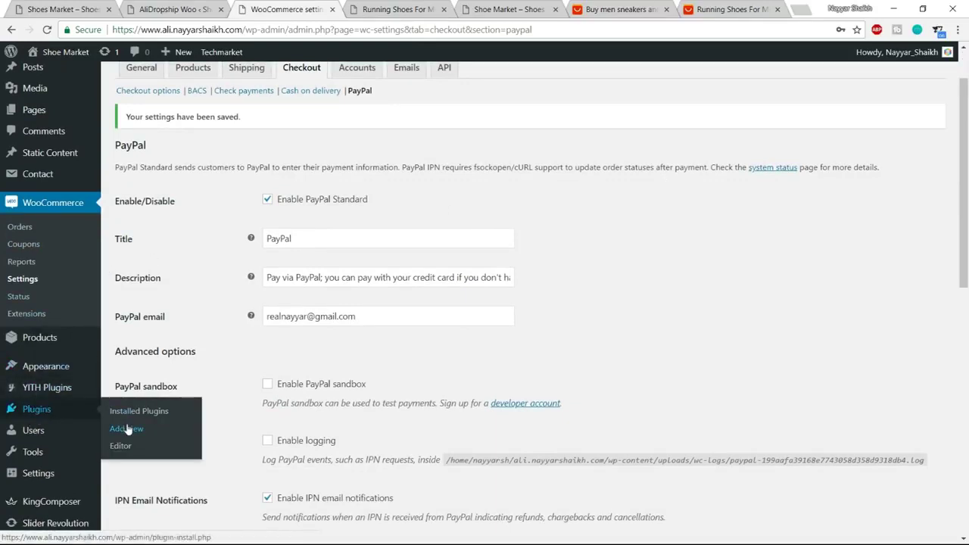
- Search the plugin directory for 'stripe', then install and activate WooCommerce Stripe Payment Gateway
click(127, 428)
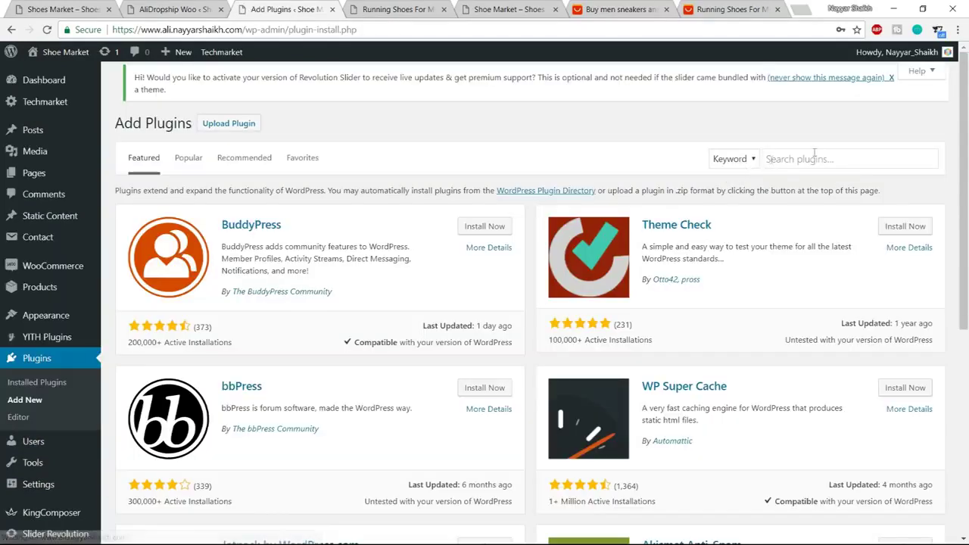
click(805, 157)
text(stripe)
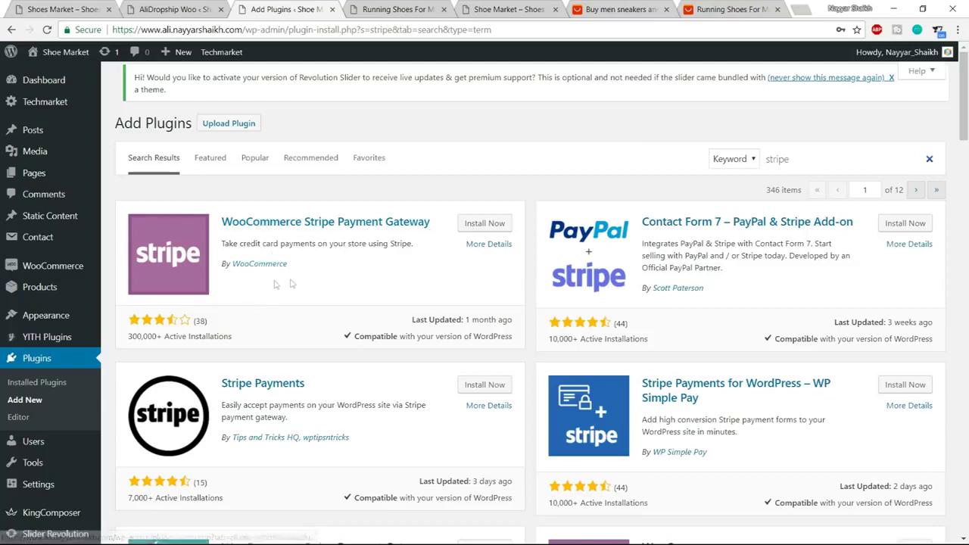
click(491, 226)
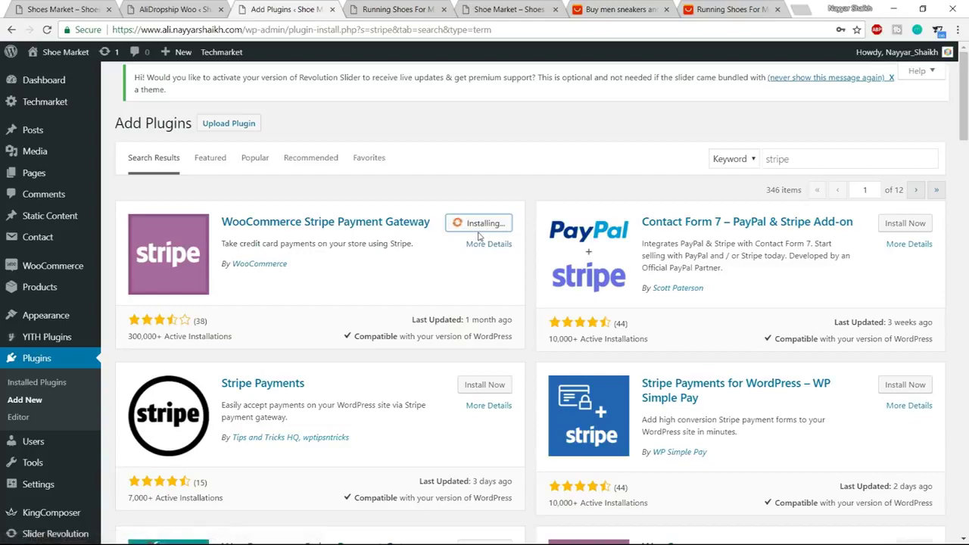
click(488, 225)
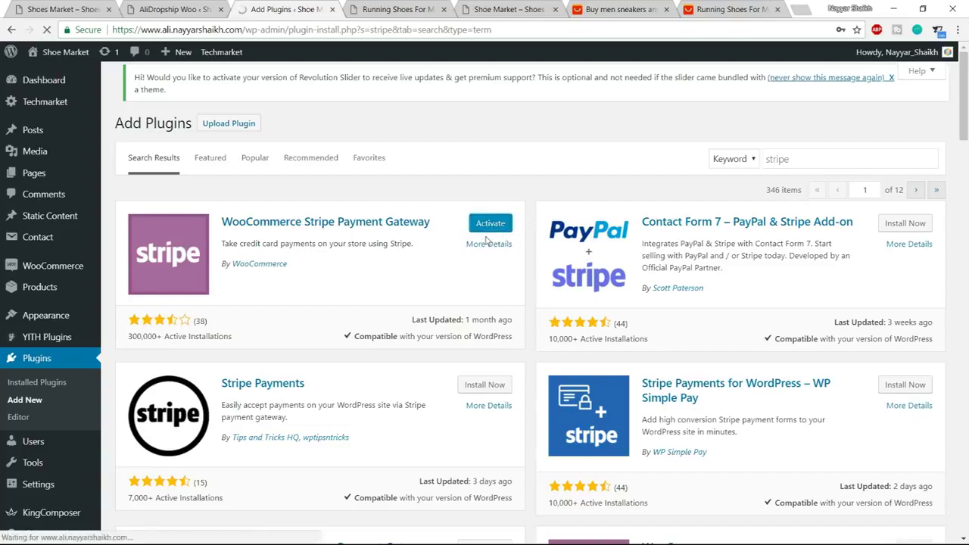
scroll(566, 313, down, 5)
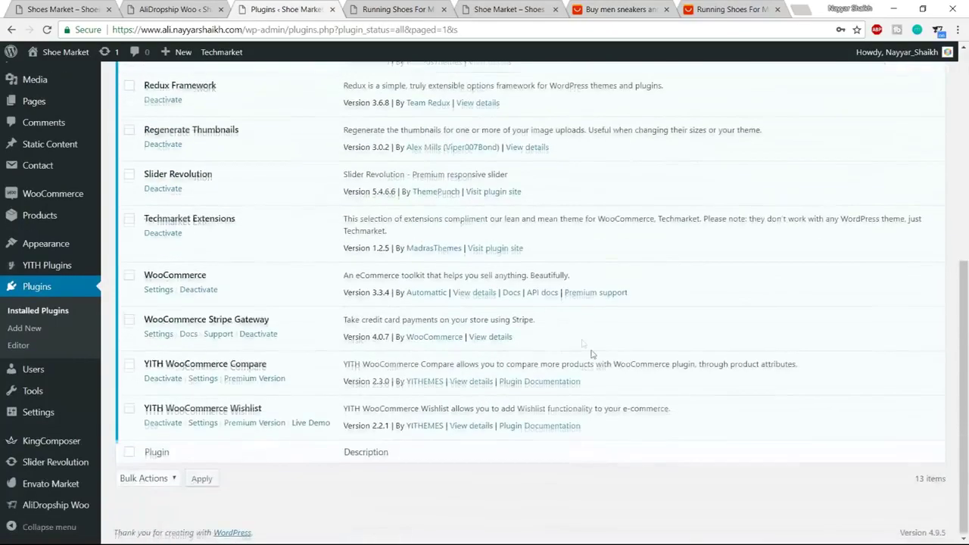
scroll(593, 355, up, 4)
scroll(594, 356, up, 1)
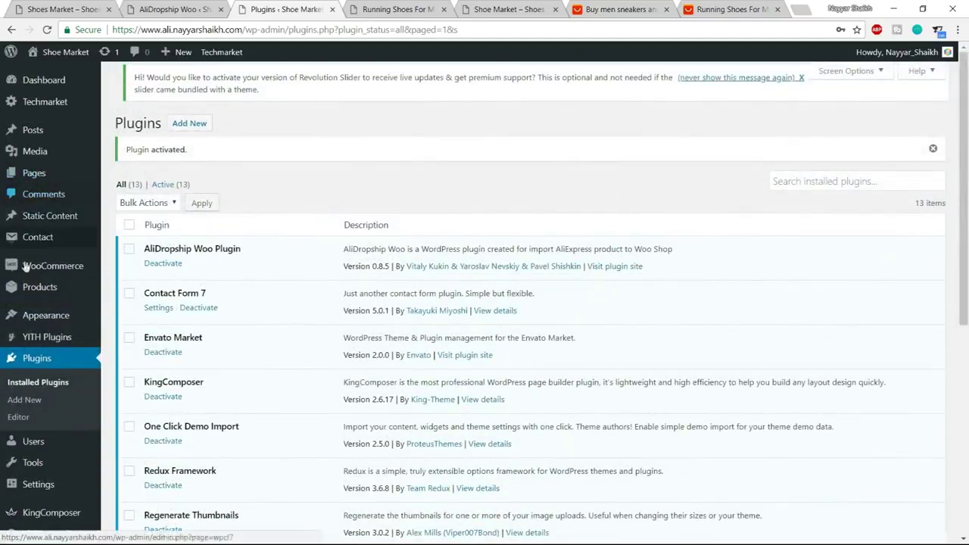
mouse_move(33, 272)
- Enable the Stripe gateway in WooCommerce's Checkout settings
click(139, 323)
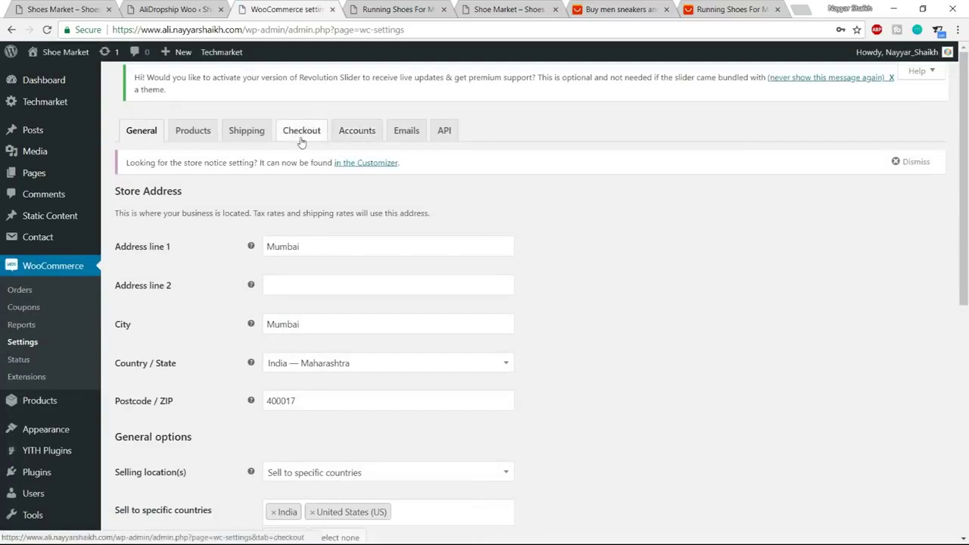
click(301, 132)
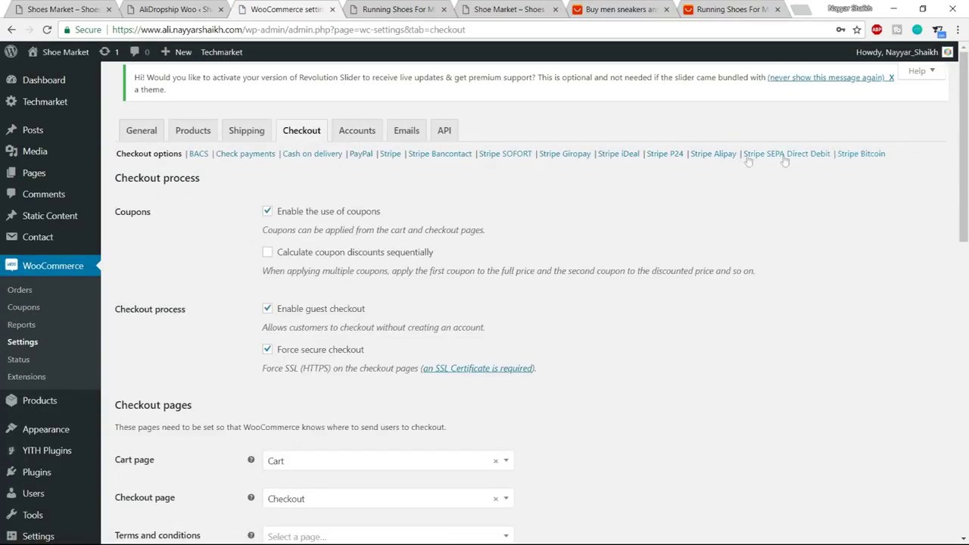
click(391, 156)
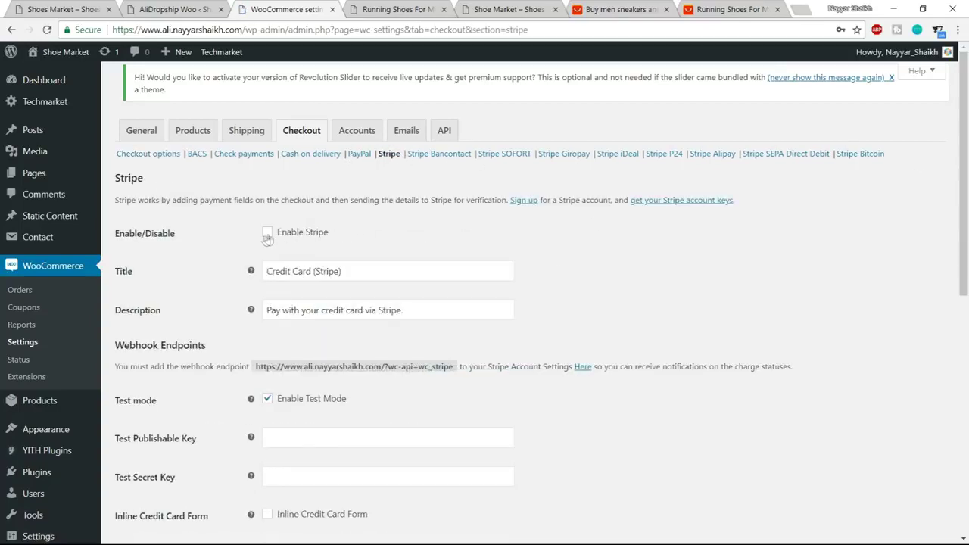
click(266, 235)
- Change the Stripe title to 'Credit Card' and the description to 'Pay with your credit card.'
drag(352, 272, 312, 268)
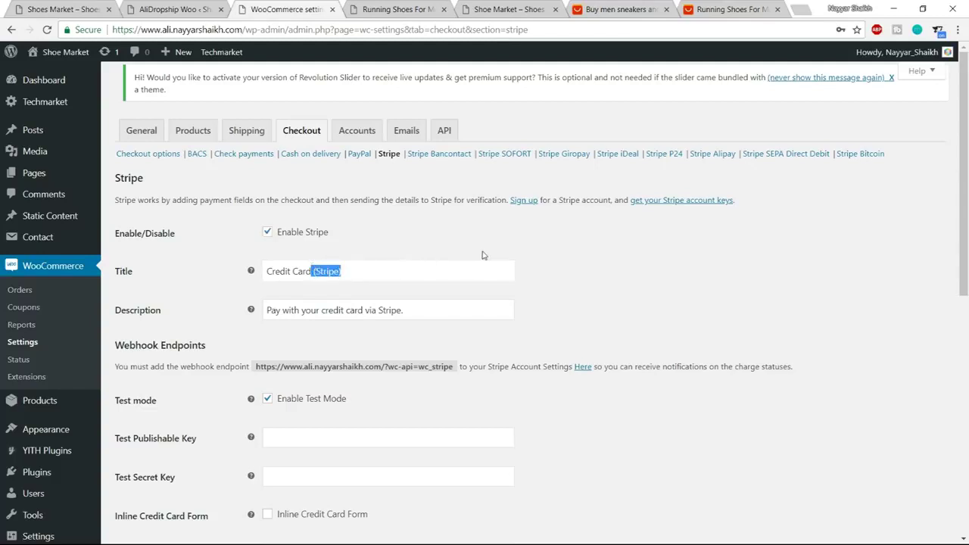
key(BackSpace)
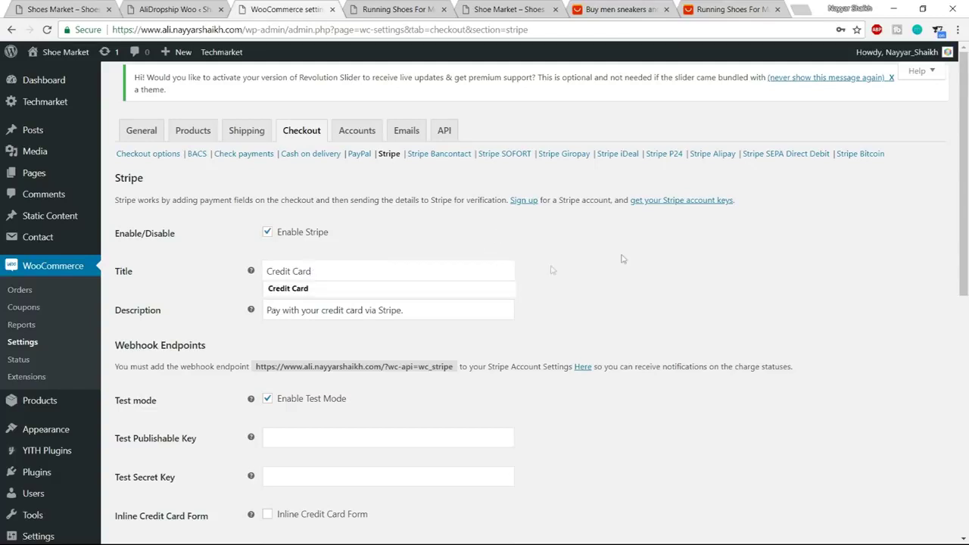
key(Escape)
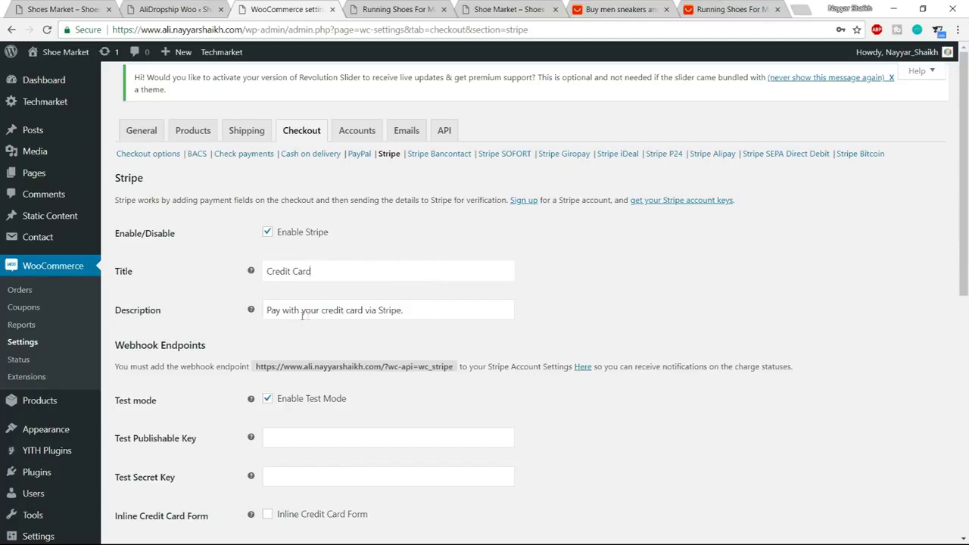
drag(266, 311, 345, 310)
drag(428, 312, 369, 303)
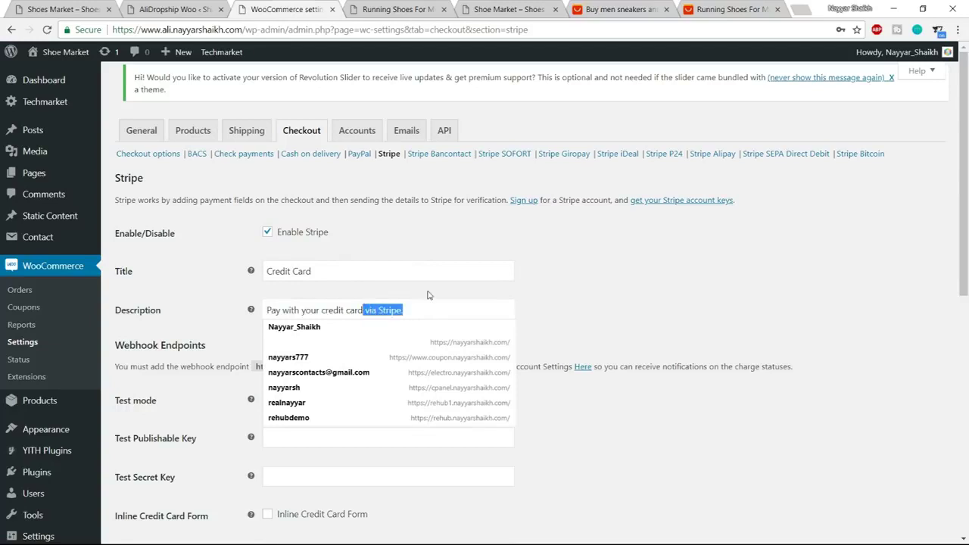
key(BackSpace)
scroll(768, 287, down, 3)
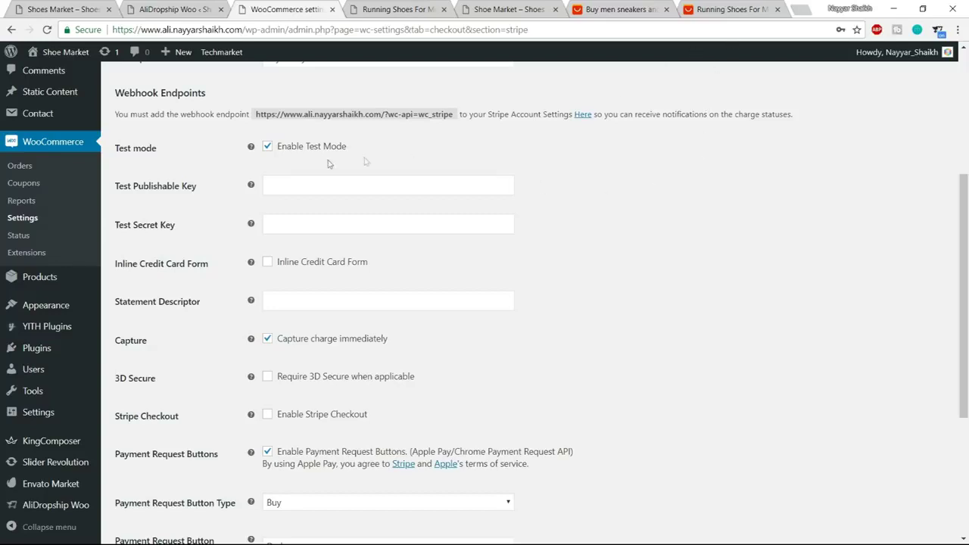
- Open the Stripe Dashboard API keys page in a new tab
click(799, 7)
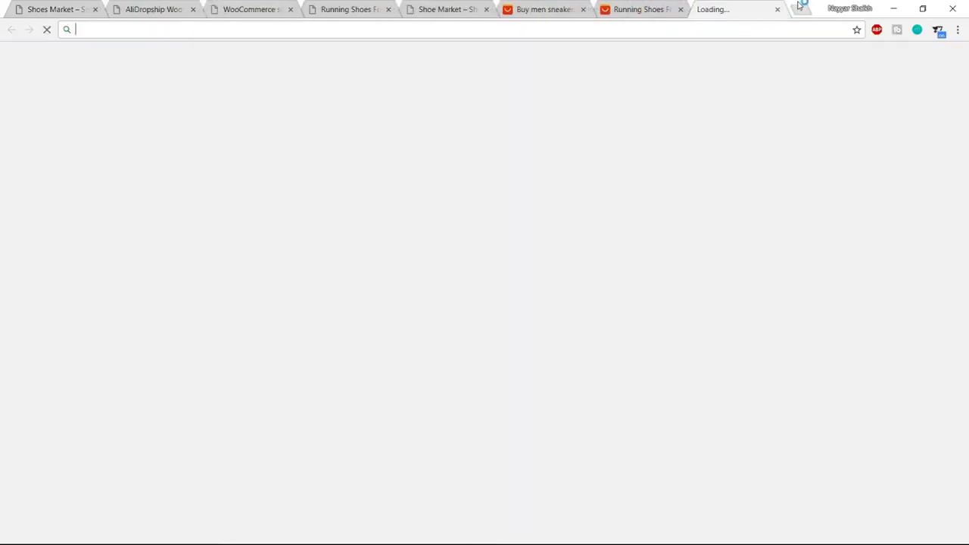
text(stri)
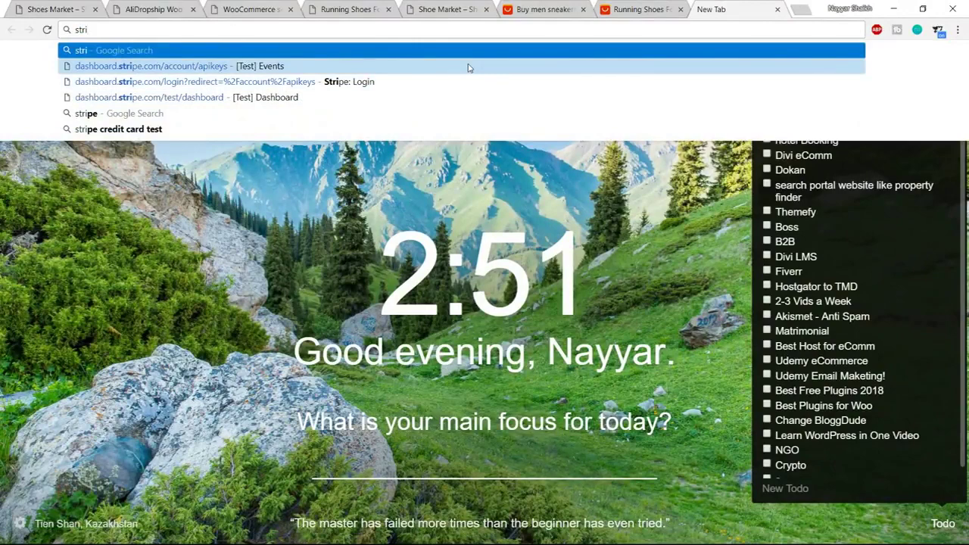
click(430, 65)
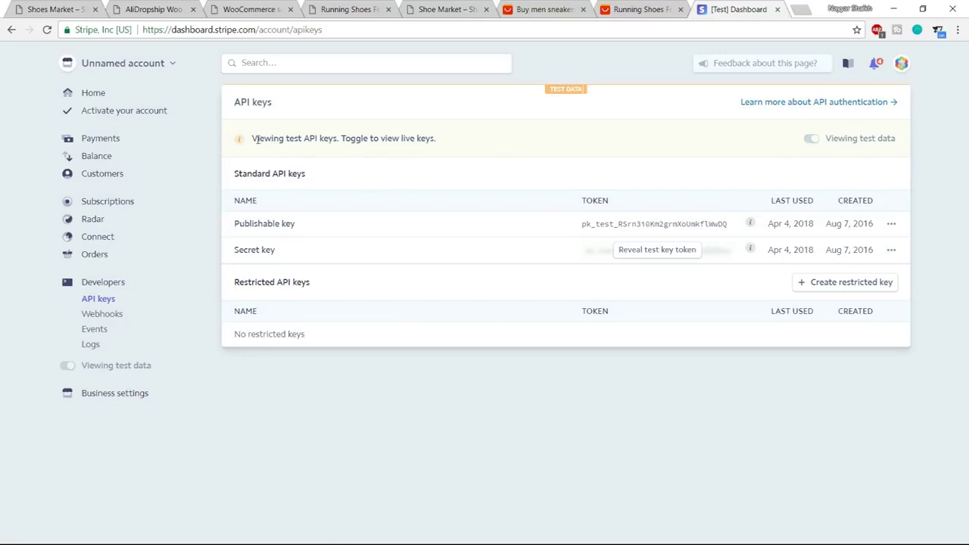
drag(302, 142, 342, 141)
click(389, 164)
drag(231, 284, 318, 288)
click(318, 288)
- Paste Stripe's test publishable key into WooCommerce's Test Publishable Key field
drag(578, 229, 731, 224)
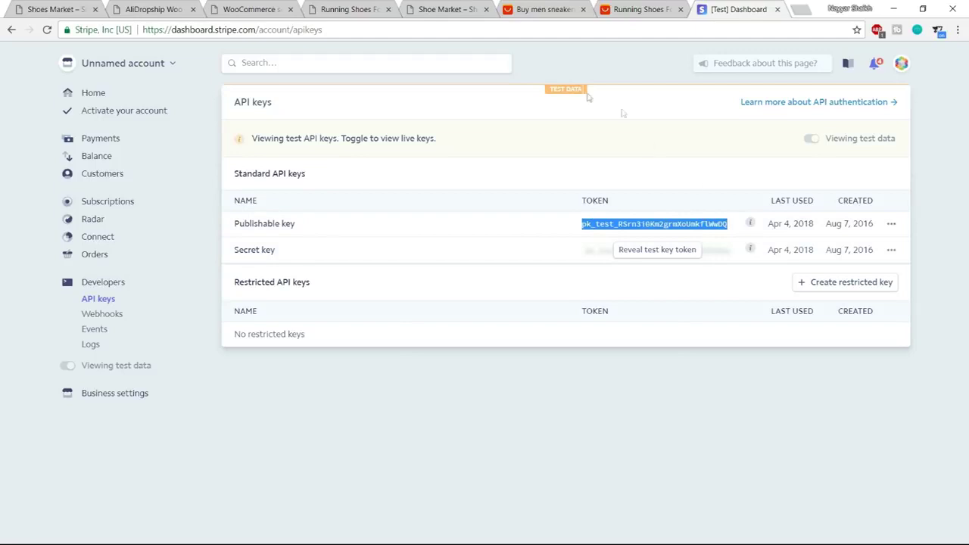
click(252, 9)
click(316, 182)
key(ctrl+v)
- Reveal the test secret key with the account password, paste it into Test Secret Key, and save
click(738, 9)
click(659, 249)
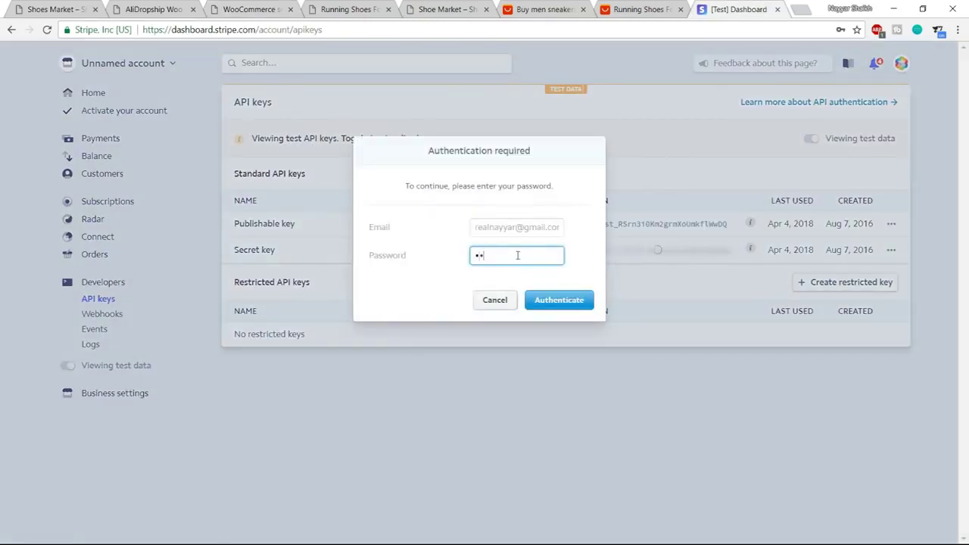
key(Return)
drag(587, 250, 736, 254)
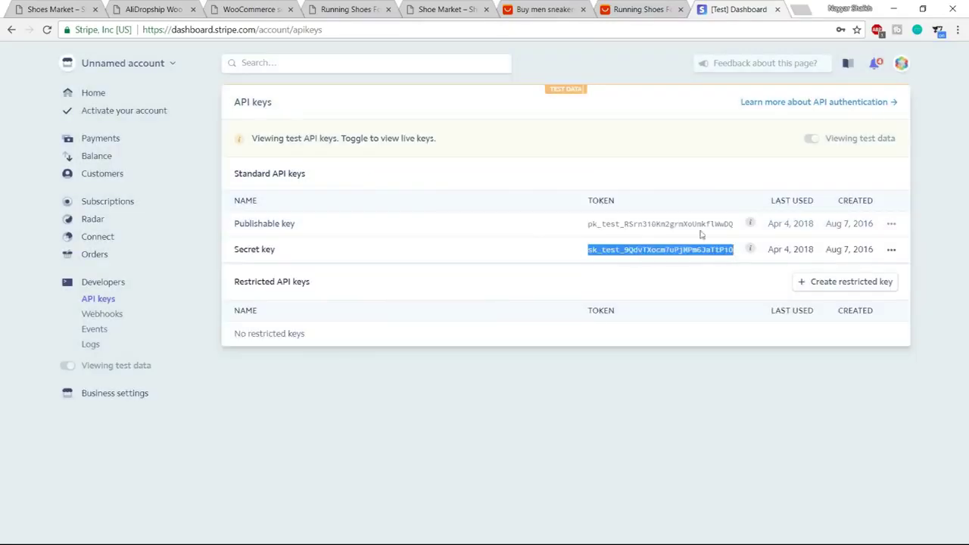
click(250, 9)
click(391, 224)
key(ctrl+v)
scroll(828, 316, down, 3)
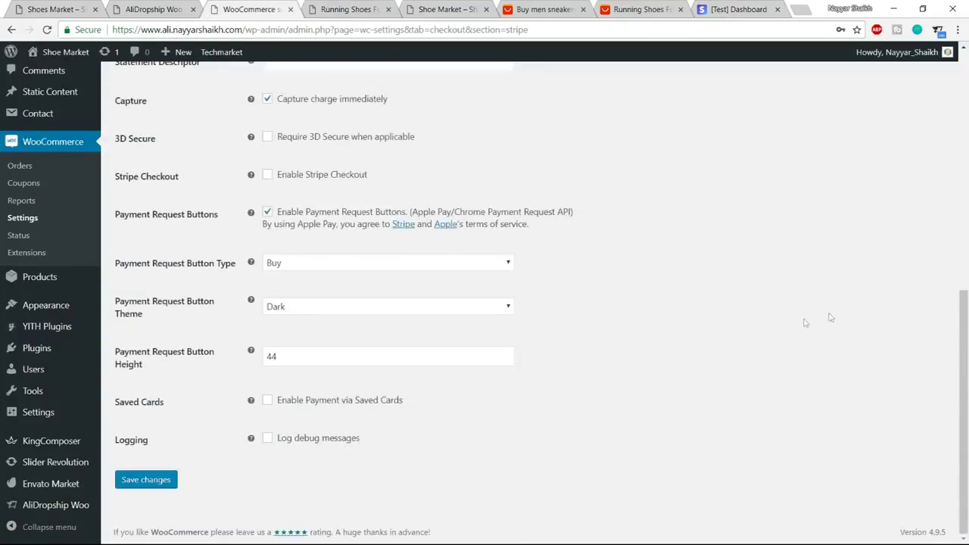
click(169, 482)
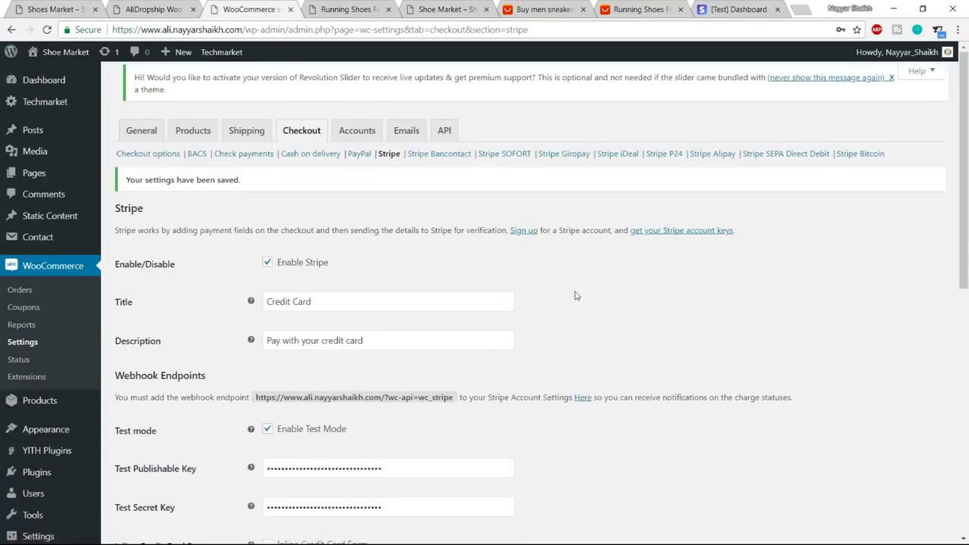
- Recheck the keys on Stripe's page and save the Stripe settings again
scroll(579, 305, down, 1)
scroll(579, 305, down, 2)
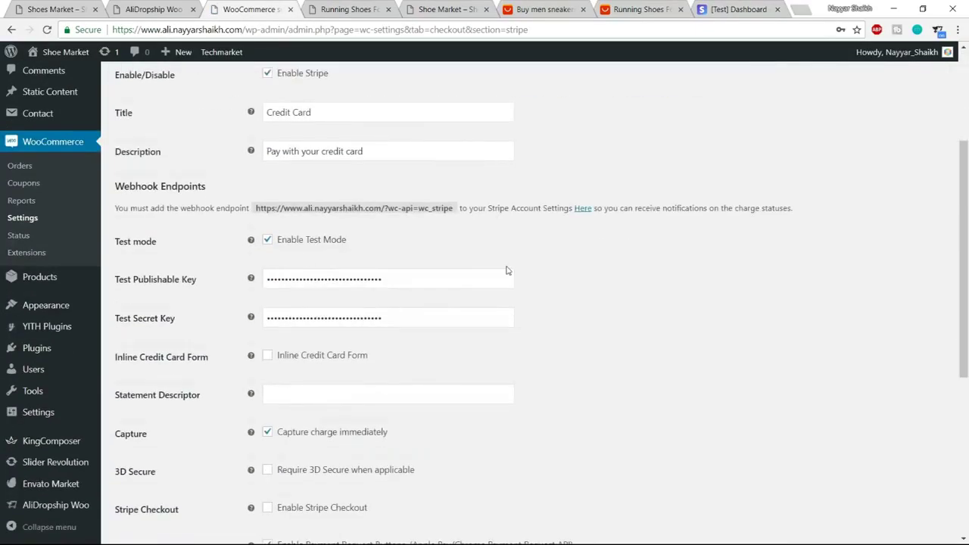
scroll(507, 270, down, 2)
click(713, 5)
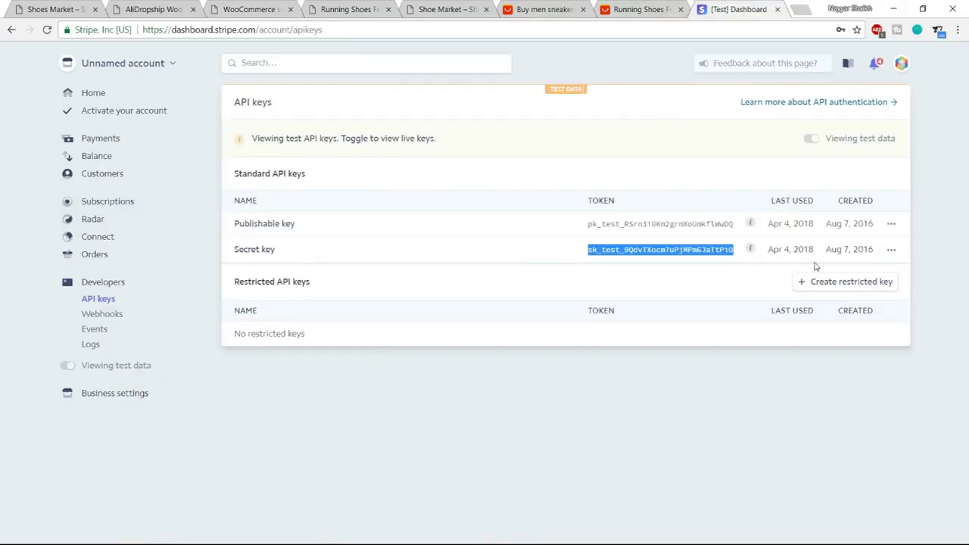
click(755, 220)
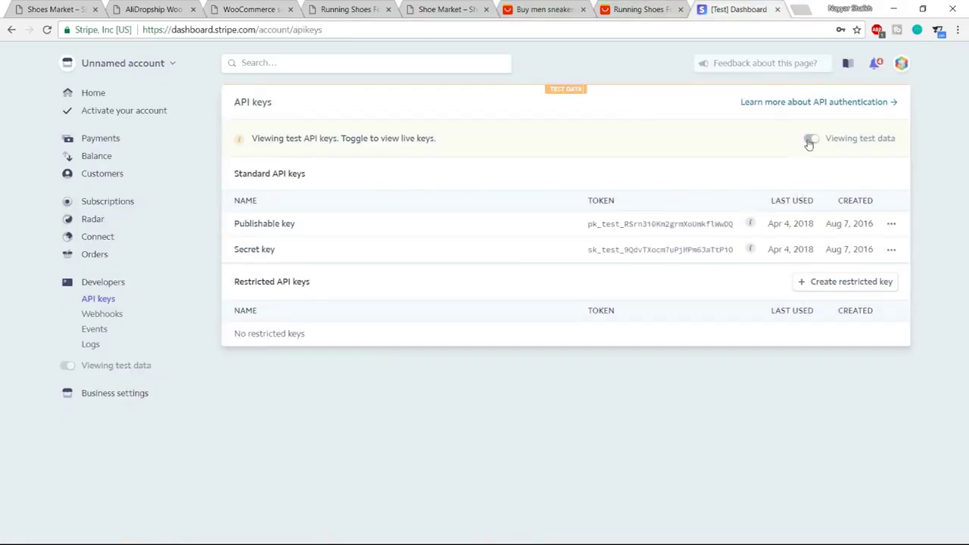
mouse_move(809, 144)
drag(237, 224, 301, 225)
drag(249, 251, 310, 255)
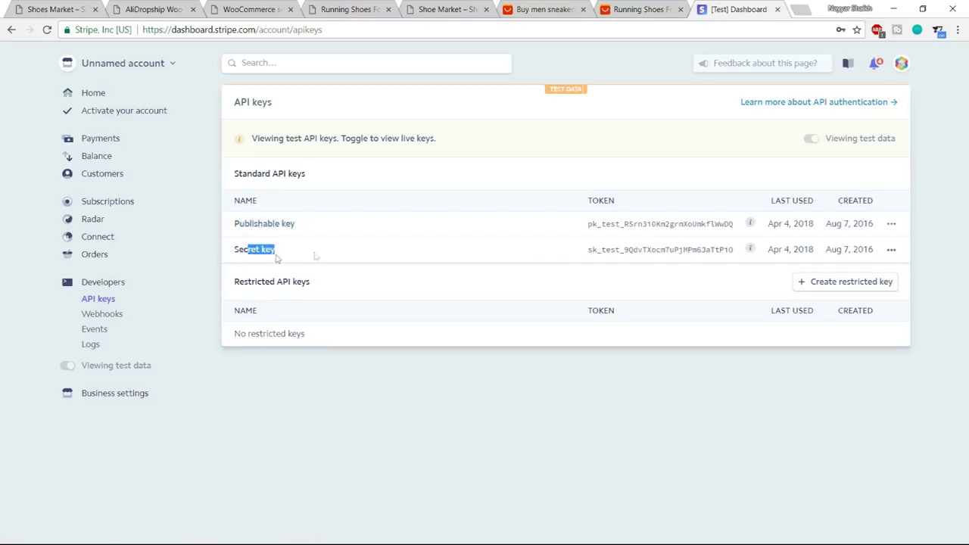
click(282, 8)
scroll(615, 340, down, 5)
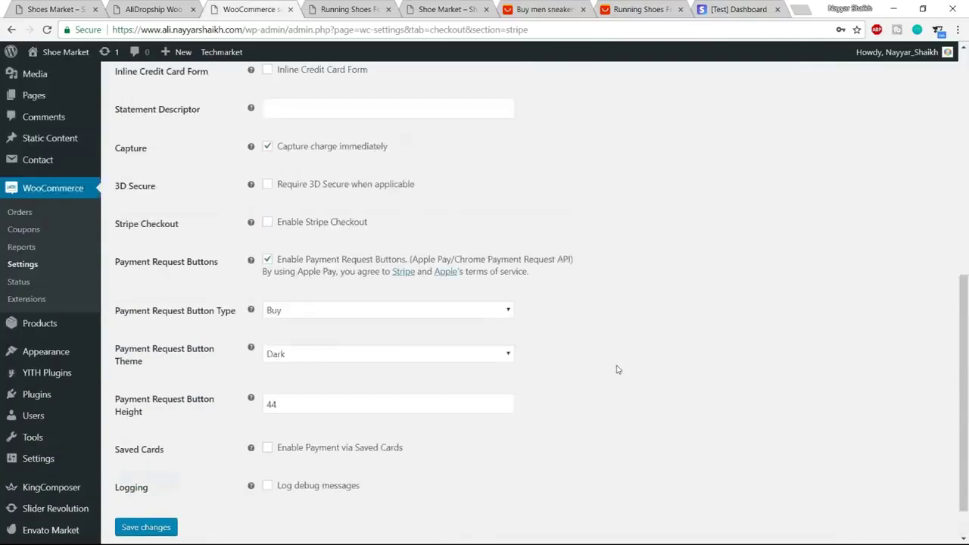
scroll(616, 369, up, 4)
scroll(423, 370, down, 1)
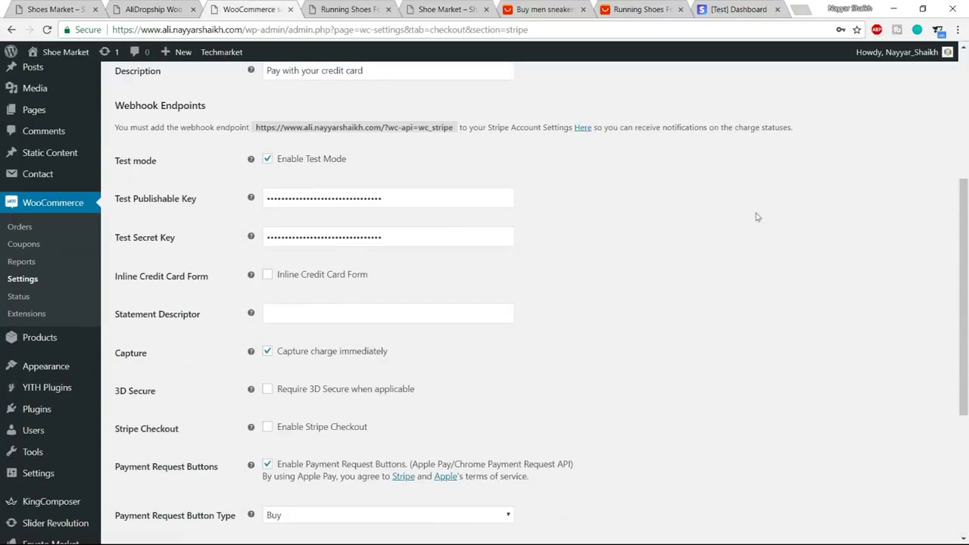
scroll(759, 298, down, 1)
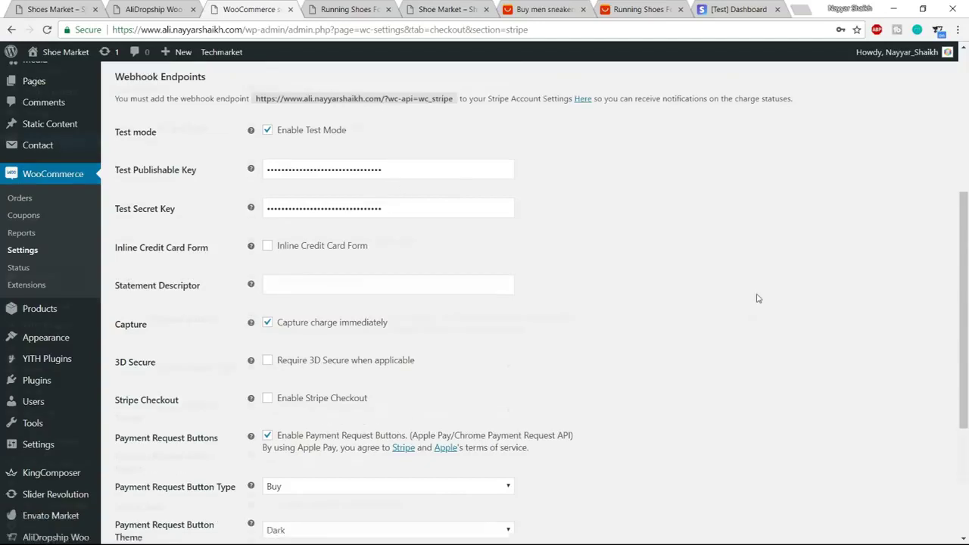
scroll(757, 303, down, 3)
click(141, 482)
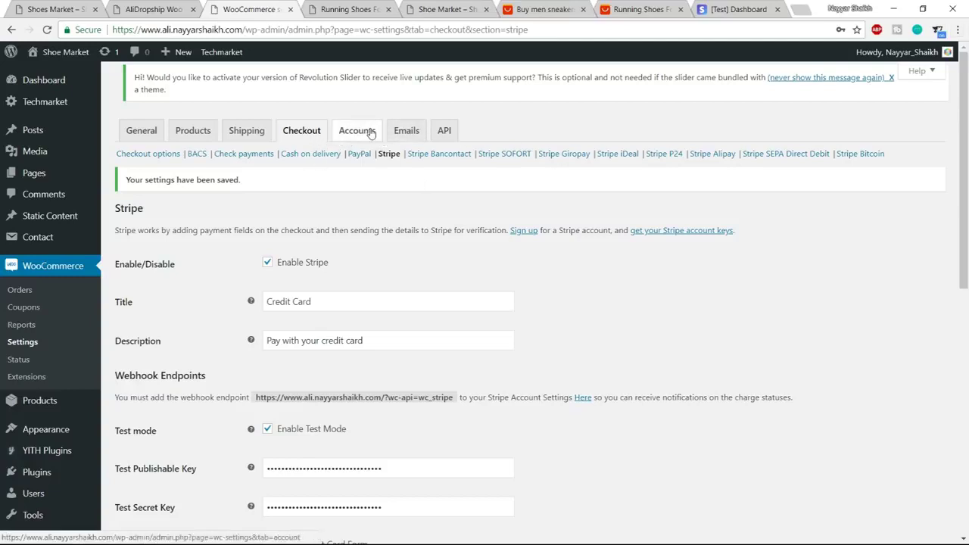
- Set My Account as the account page, allow registration on it, and save
click(373, 135)
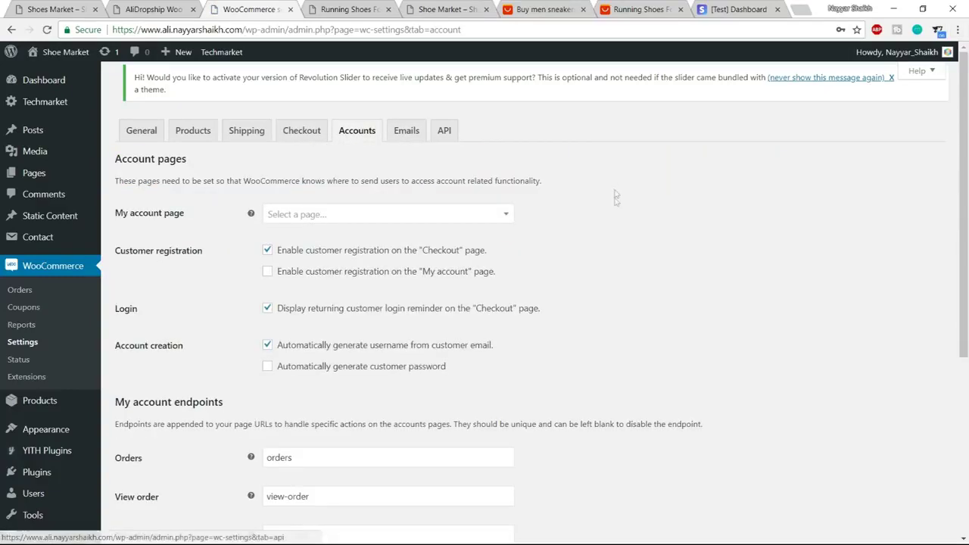
scroll(149, 181, down, 1)
drag(117, 153, 189, 153)
click(295, 155)
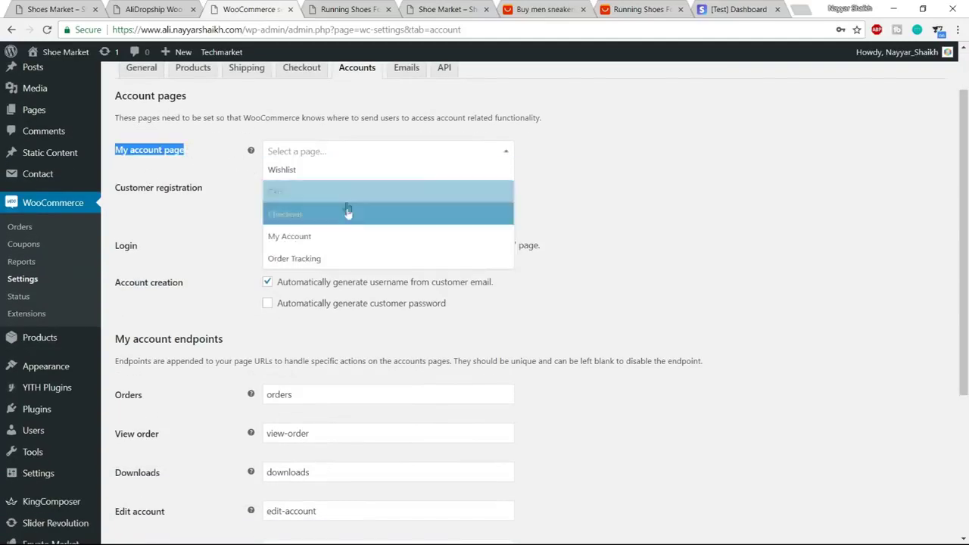
click(348, 235)
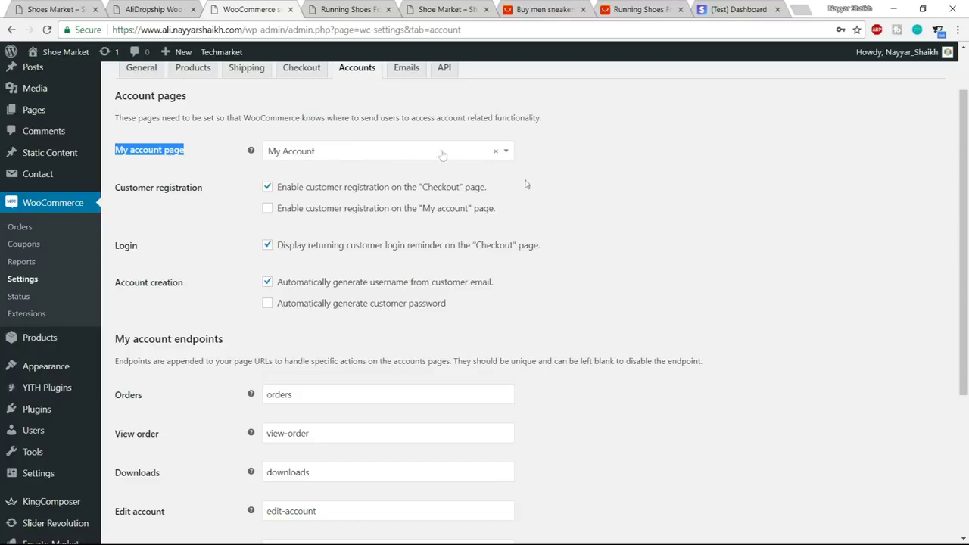
click(267, 209)
scroll(719, 216, down, 5)
click(144, 479)
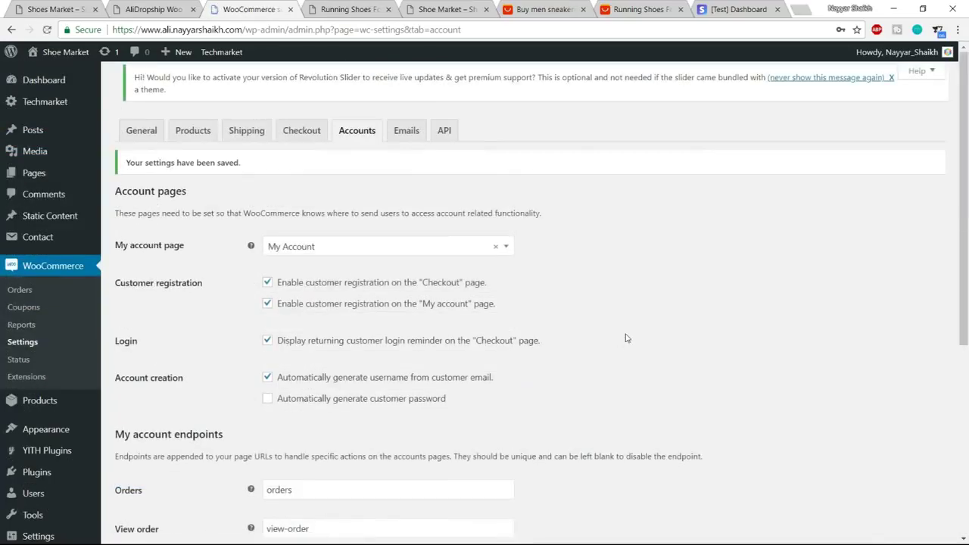
- Look through the email notification settings
click(413, 140)
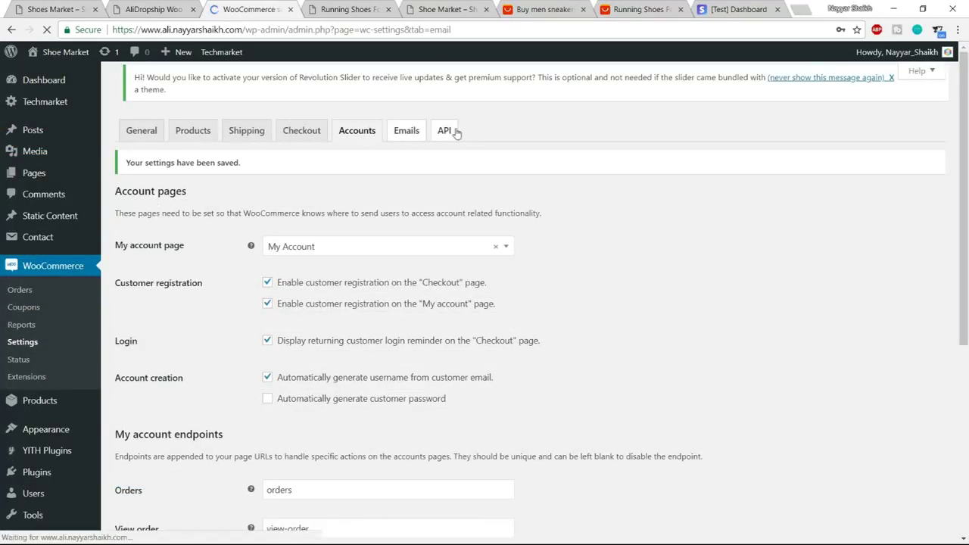
drag(664, 233, 562, 232)
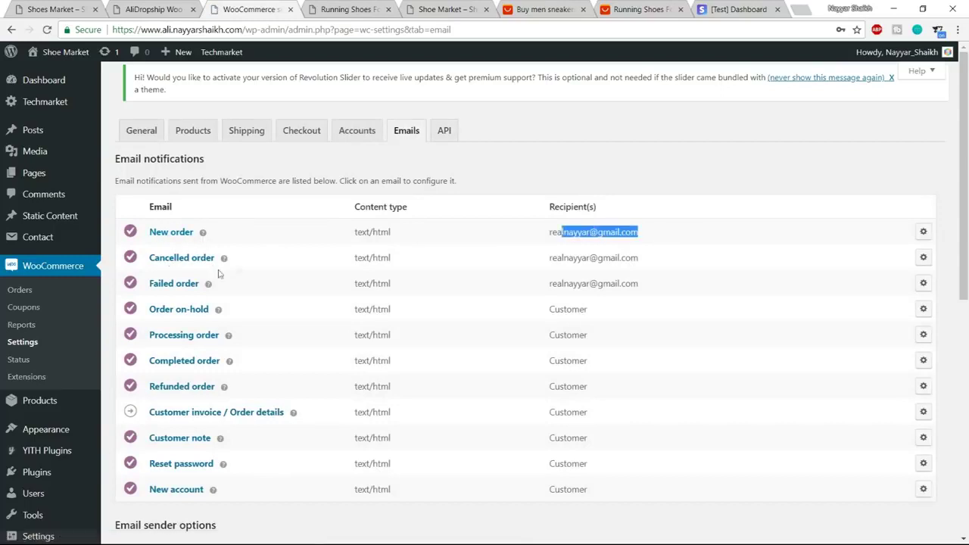
drag(576, 259, 550, 258)
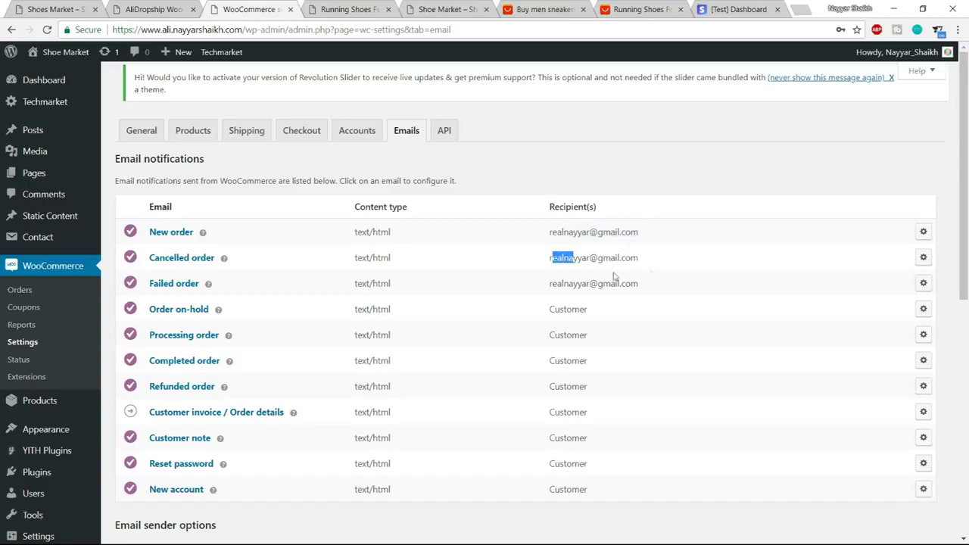
scroll(648, 303, down, 3)
scroll(647, 303, down, 4)
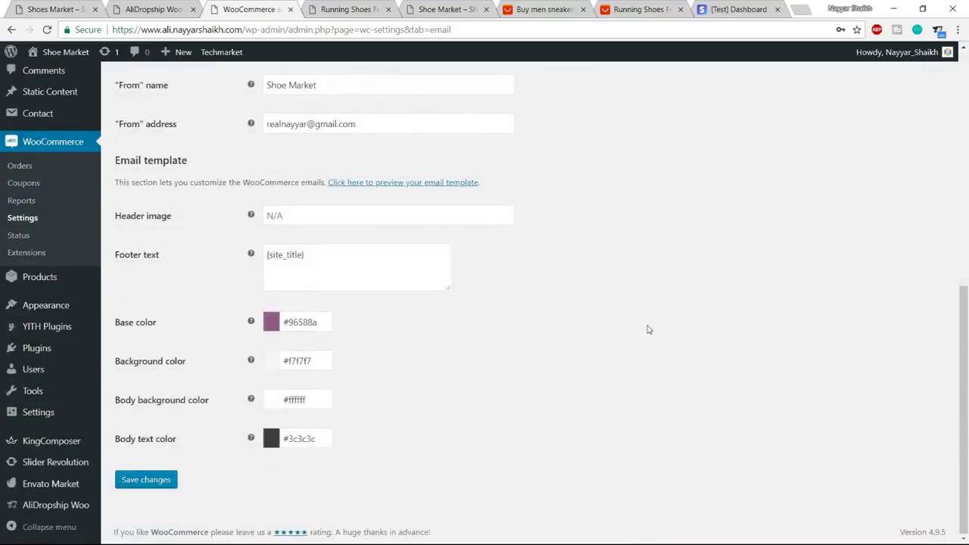
scroll(647, 301, up, 7)
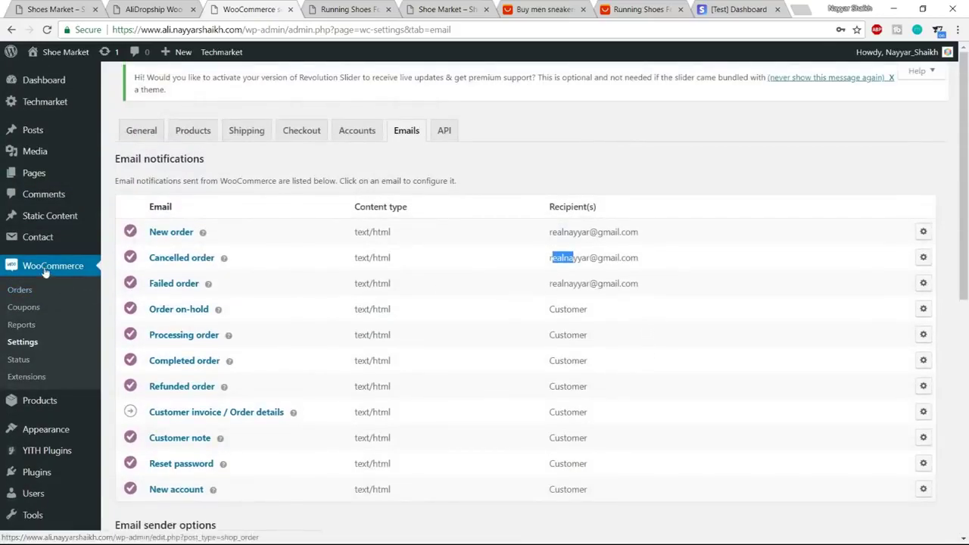
- Start a new coupon with a percentage discount of 10
click(30, 309)
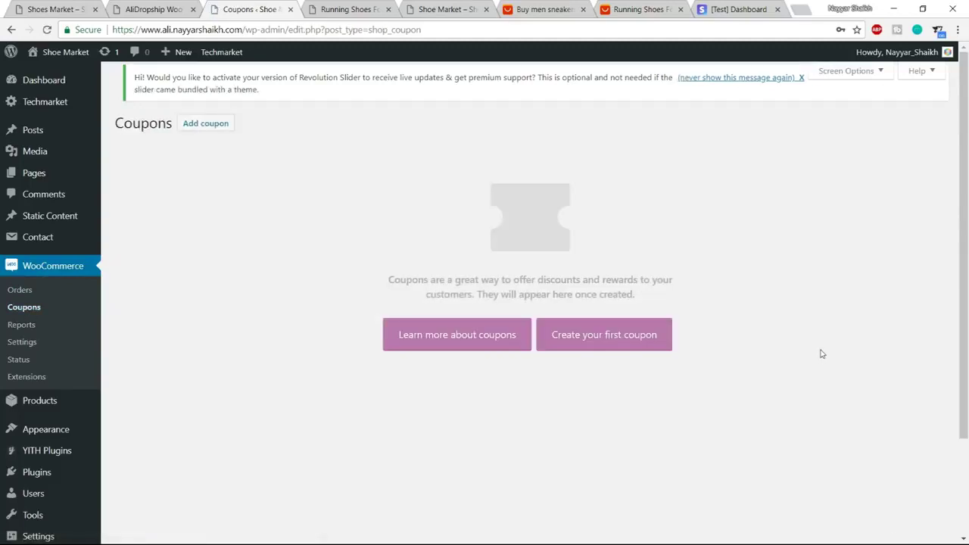
click(595, 344)
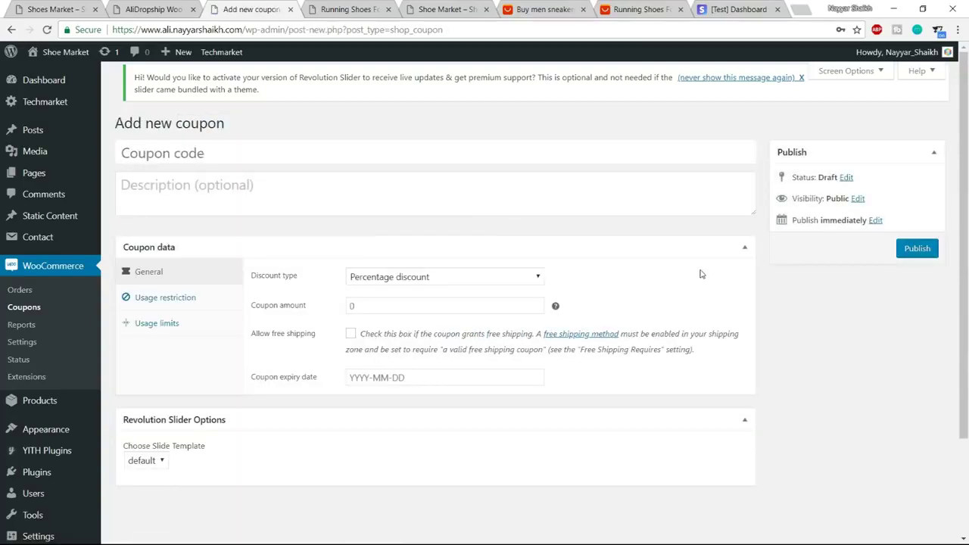
click(439, 278)
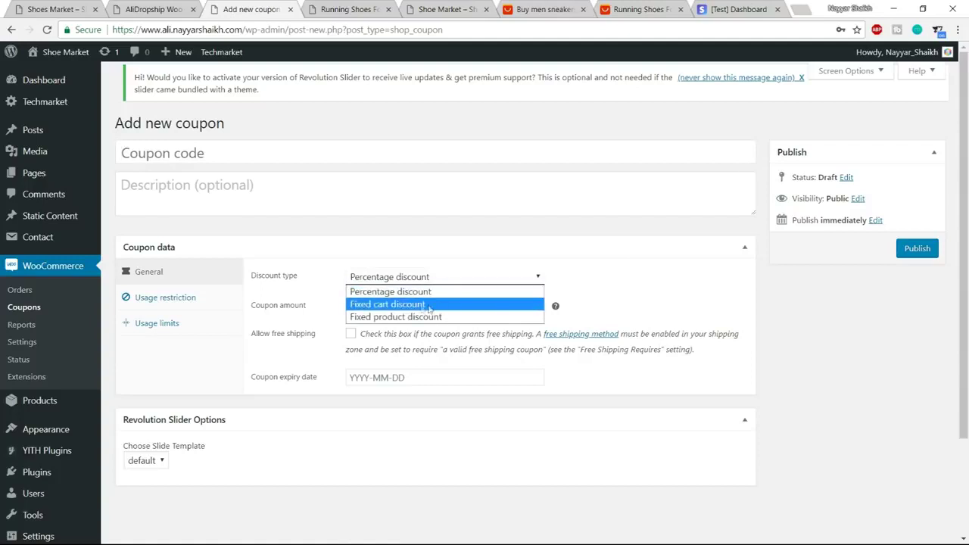
click(429, 293)
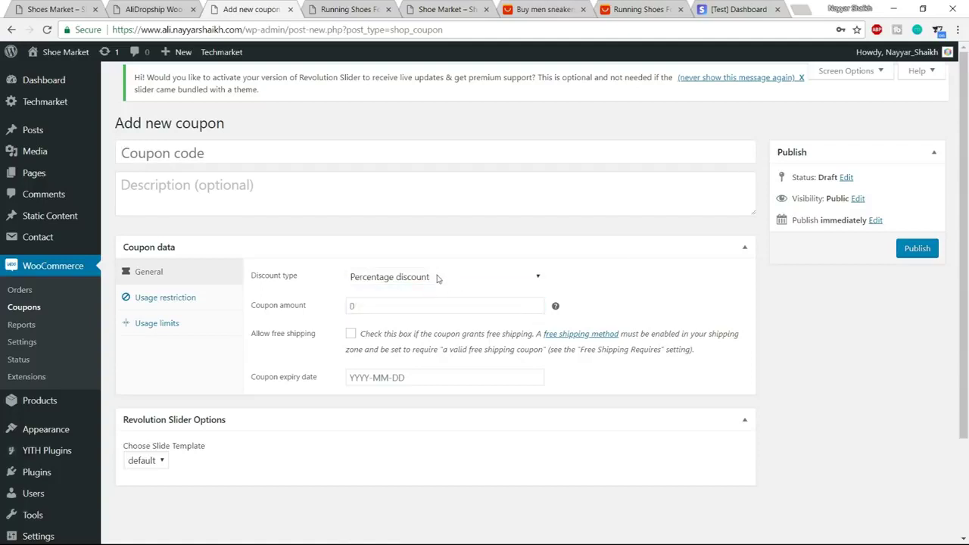
click(423, 303)
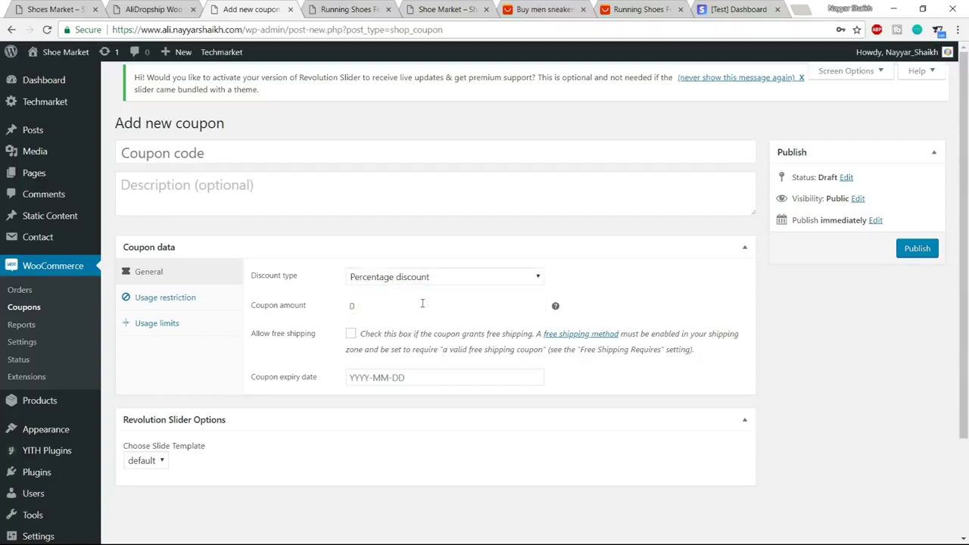
text(10)
mouse_move(559, 309)
- Give the coupon free shipping and an expiry date of 2018-04-30
click(352, 334)
click(352, 333)
double_click(411, 305)
click(352, 334)
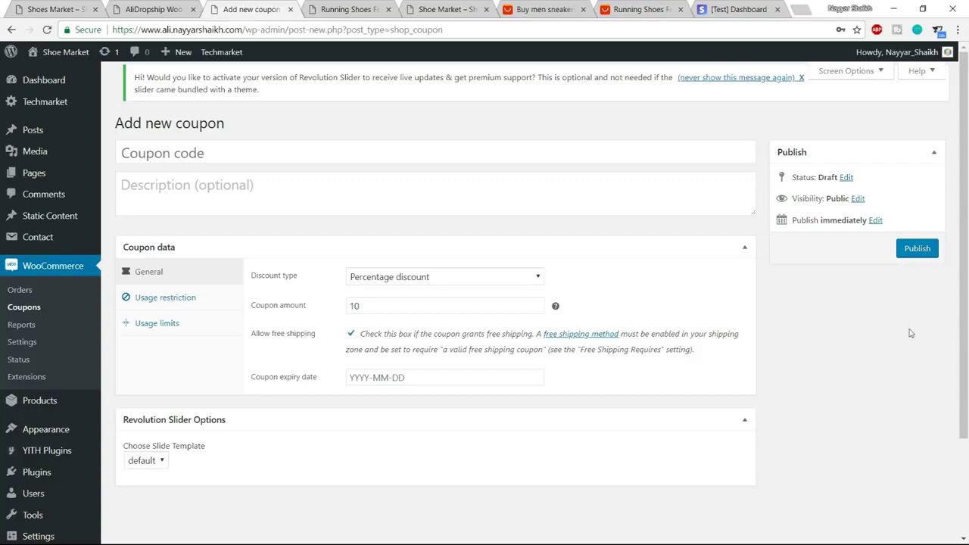
drag(384, 303, 335, 312)
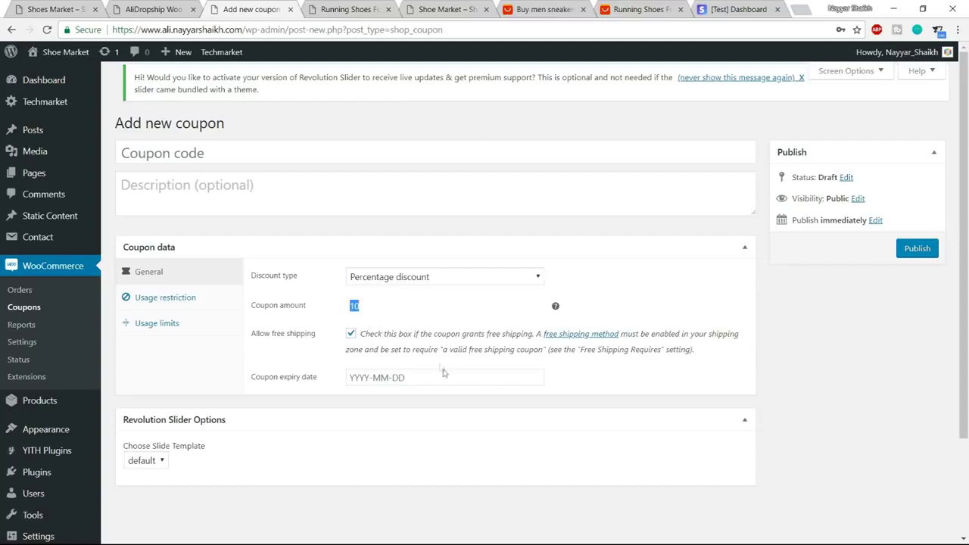
click(355, 378)
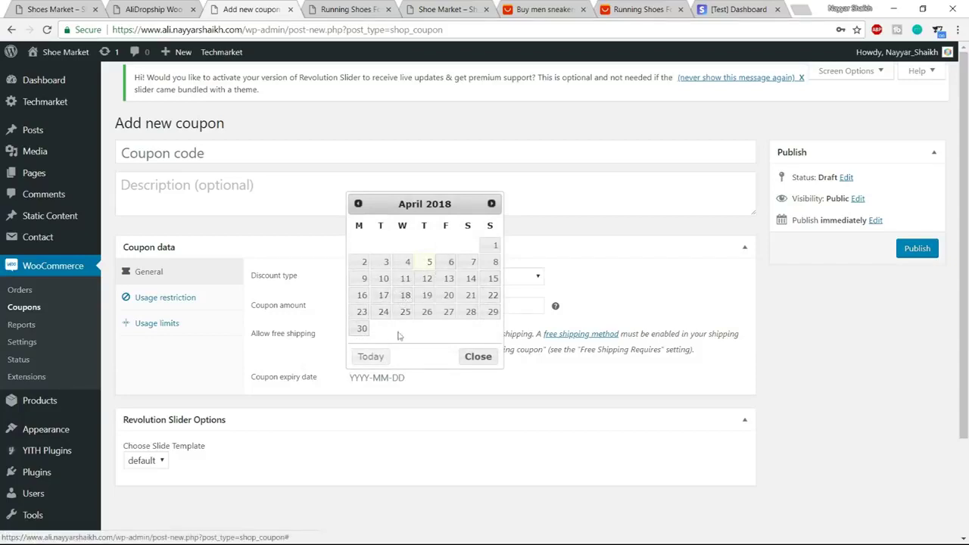
click(362, 328)
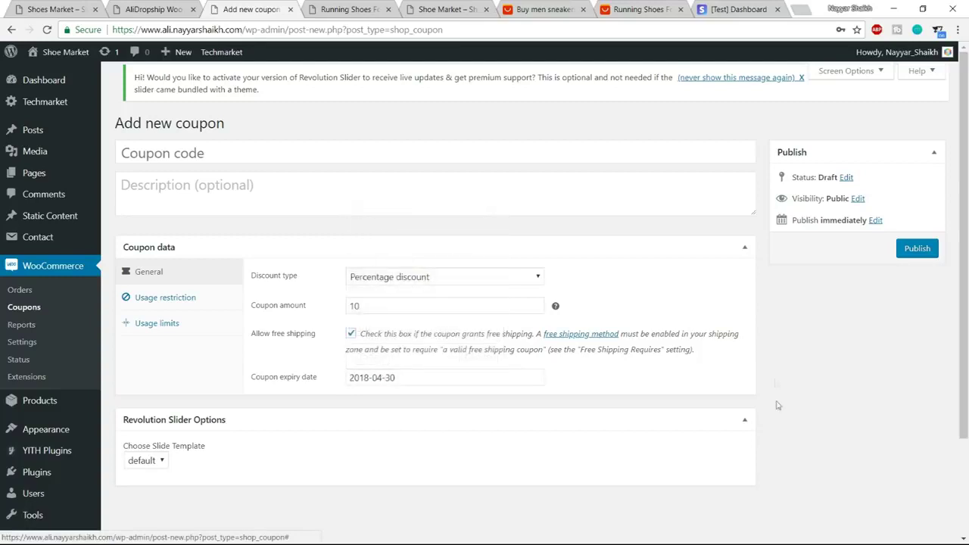
- Enter the coupon code and a short 10% discount description, then publish the coupon
click(249, 157)
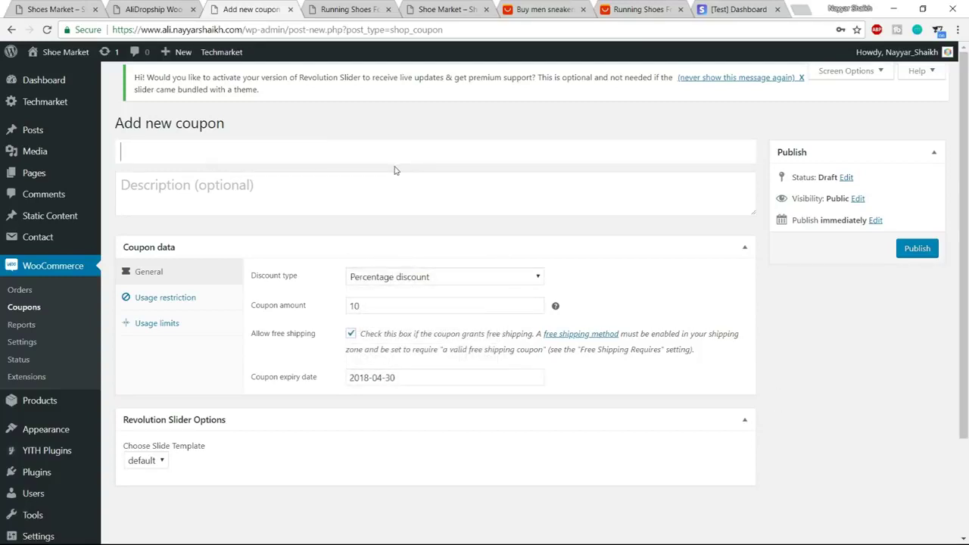
text(NAYYAR10)
click(321, 205)
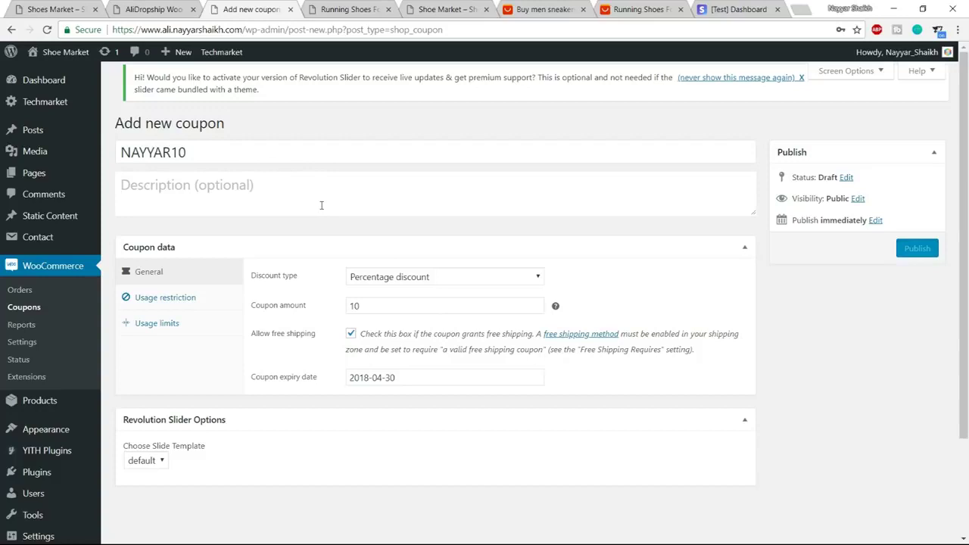
text(This )
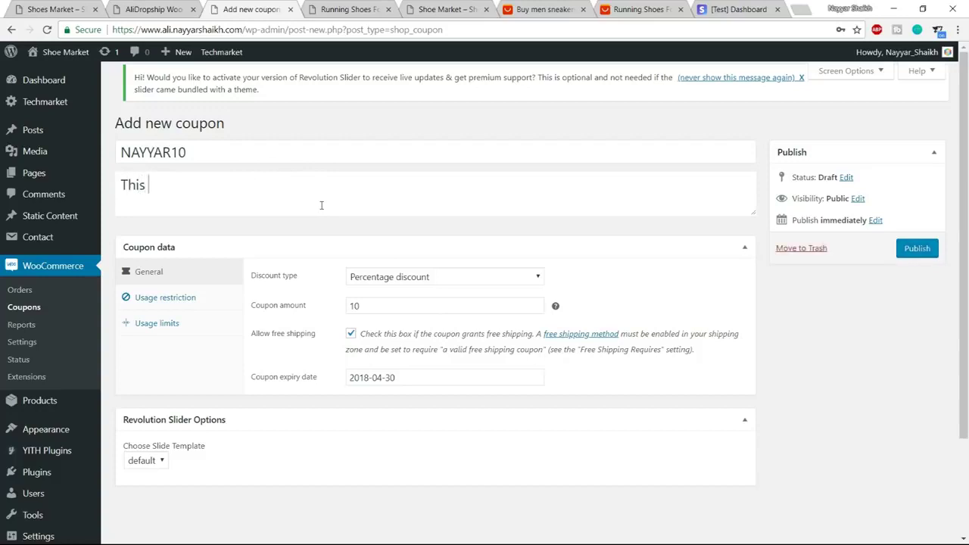
text(Coupon Code gi)
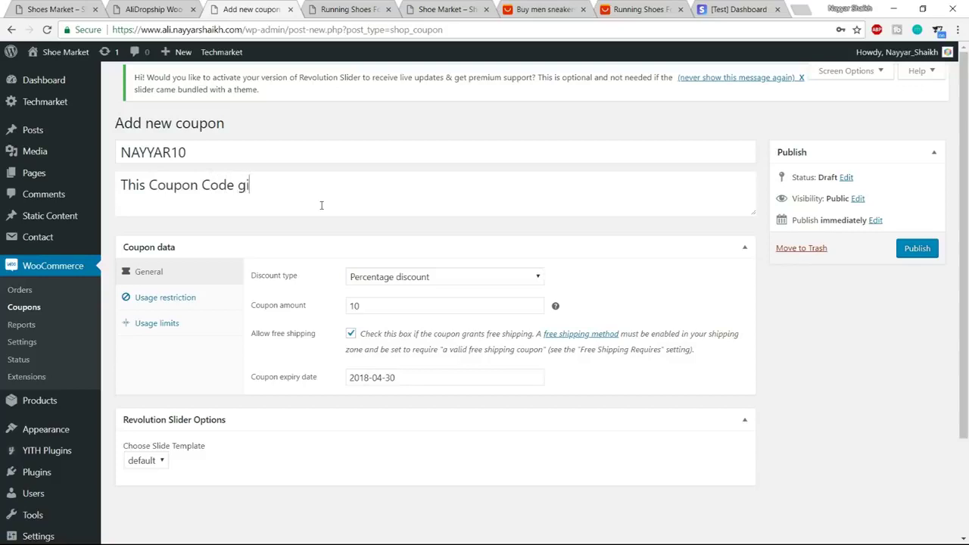
text(ves you 10)
text(5 Dis)
key(BackSpace)
key(BackSpace)
key(BackSpace)
text(% Dsicount)
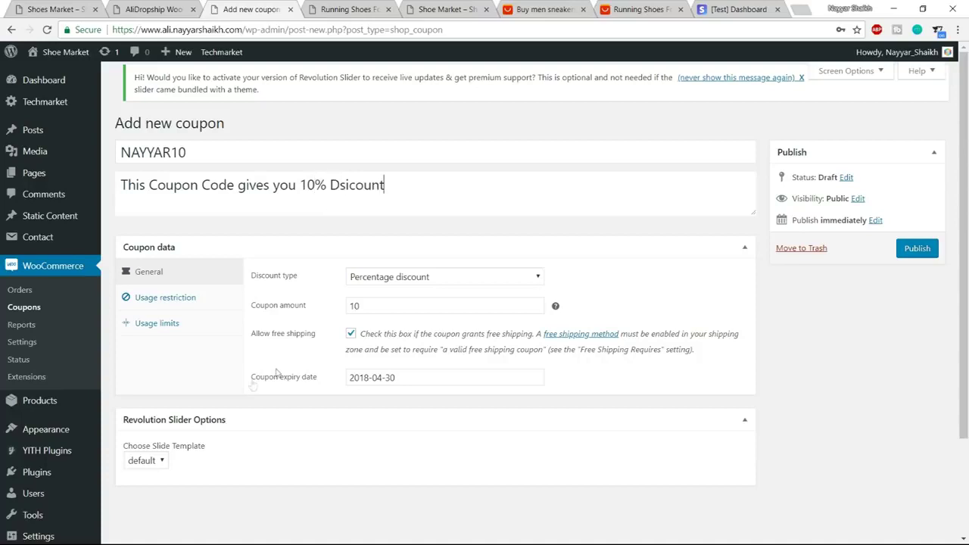
click(925, 256)
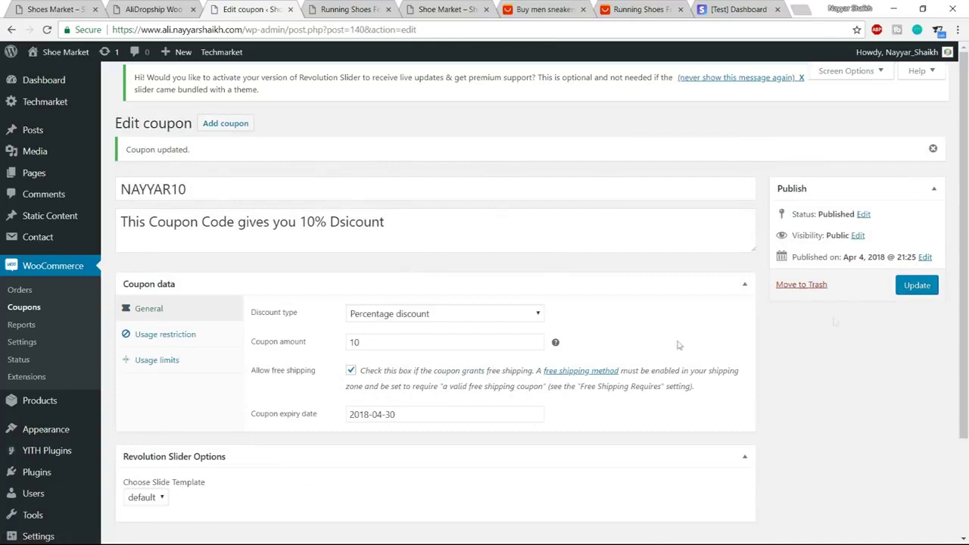
- Set the coupon's minimum spend to 1 and maximum spend to 100, and exclude sale items
click(188, 335)
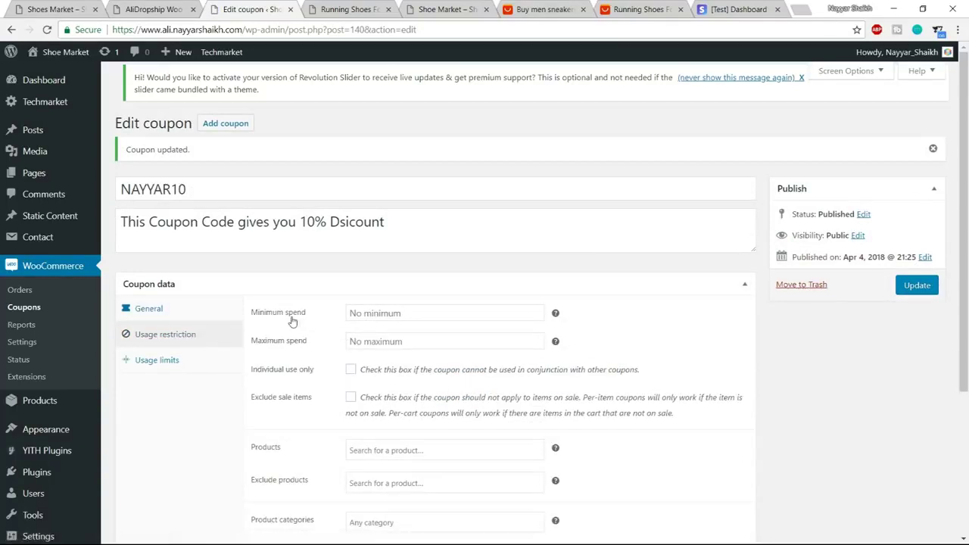
click(441, 311)
text(1)
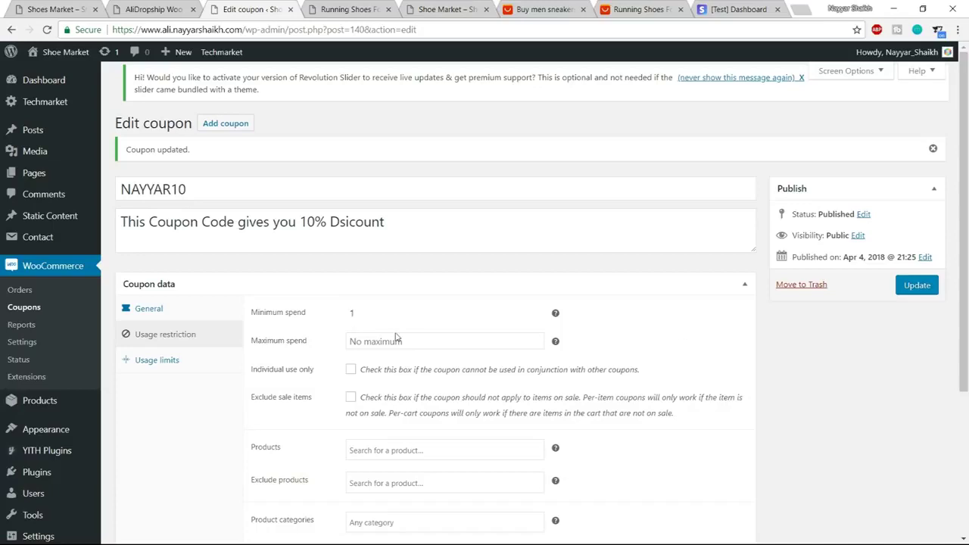
click(396, 340)
text(100)
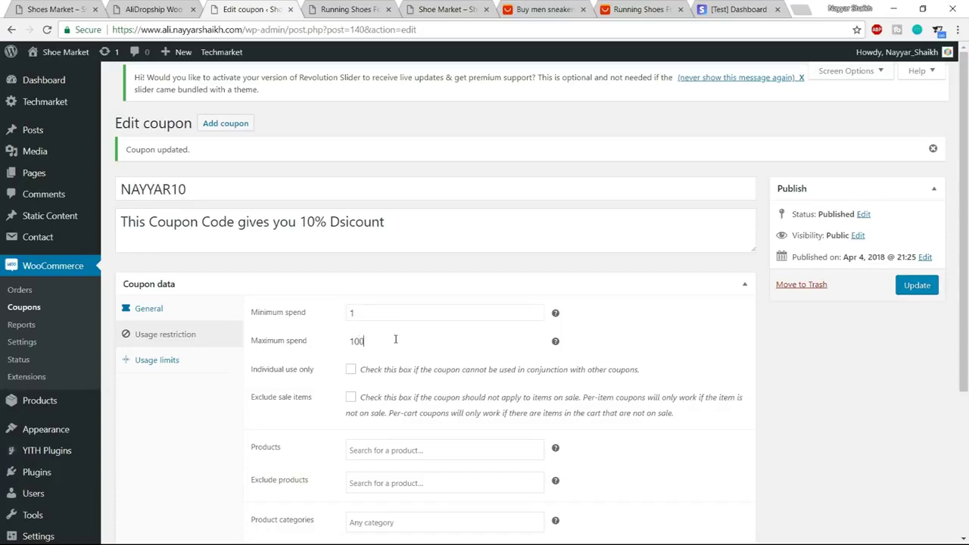
click(713, 327)
scroll(747, 357, down, 1)
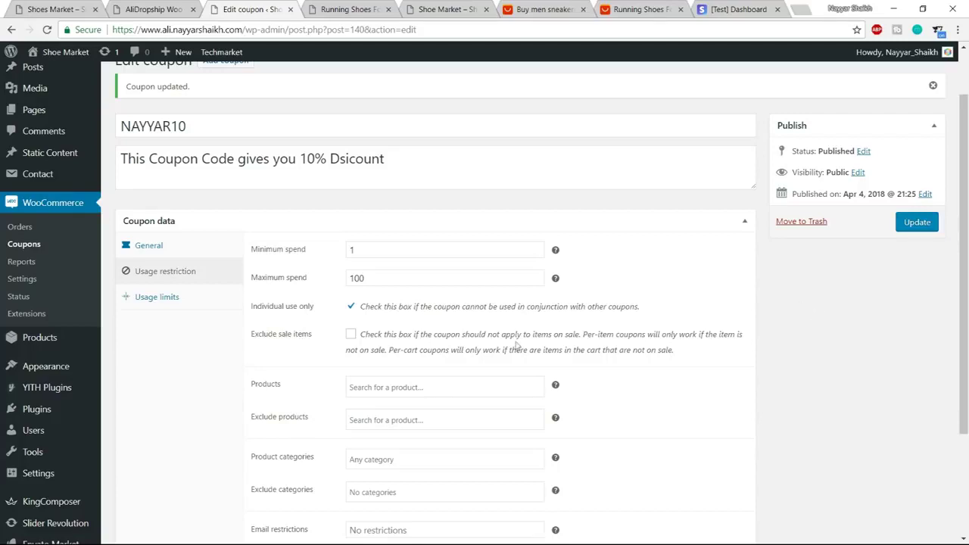
click(350, 334)
- Leave Products, Exclude products and categories empty, then update the coupon
scroll(757, 361, down, 2)
click(446, 260)
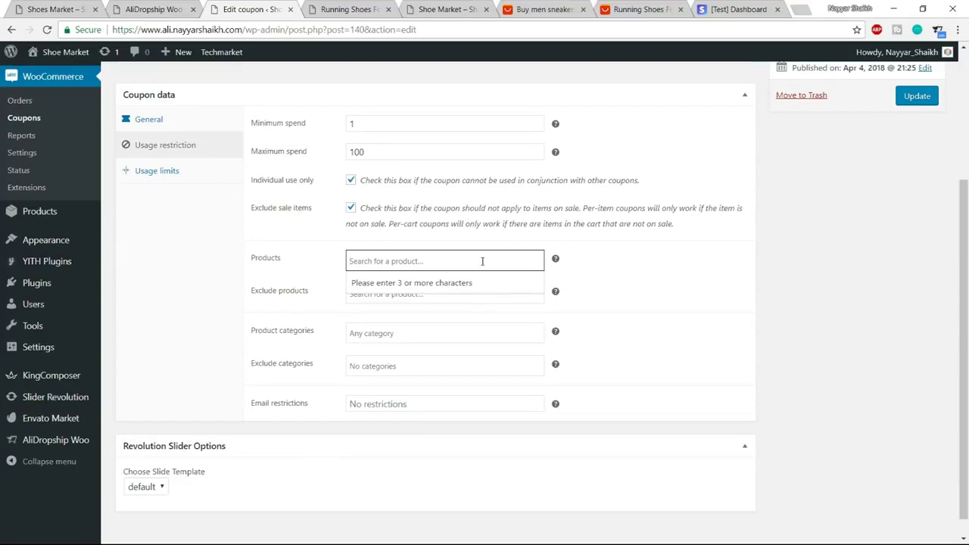
text(shoes)
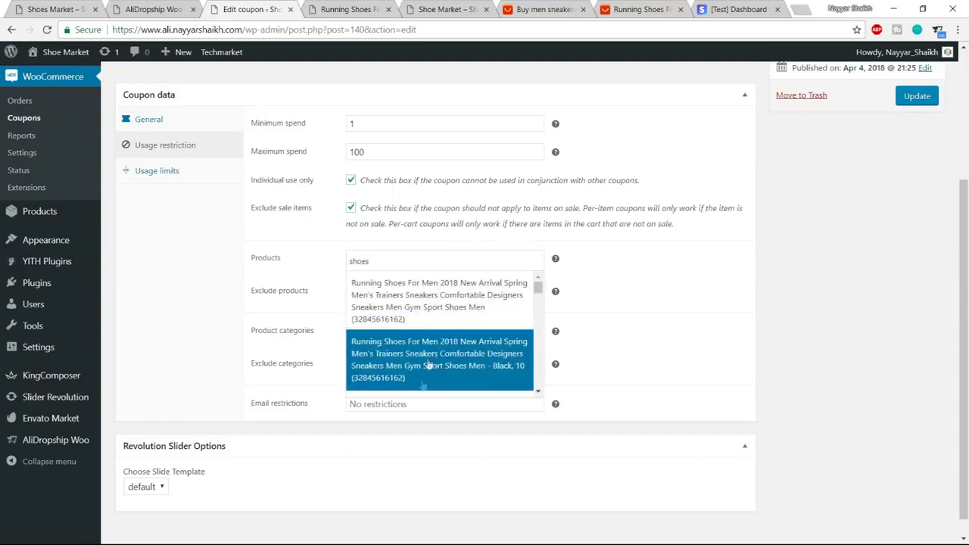
scroll(424, 363, up, 5)
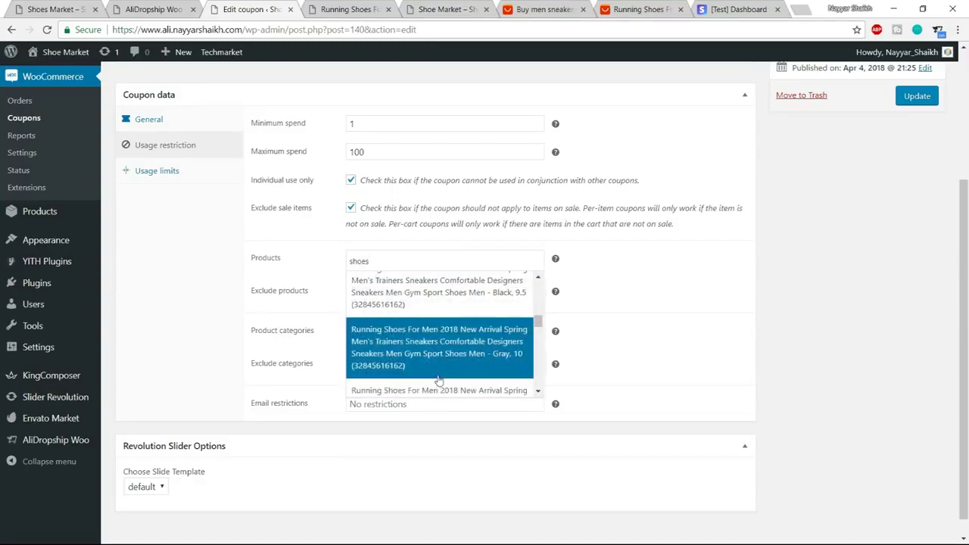
scroll(444, 337, down, 2)
click(825, 324)
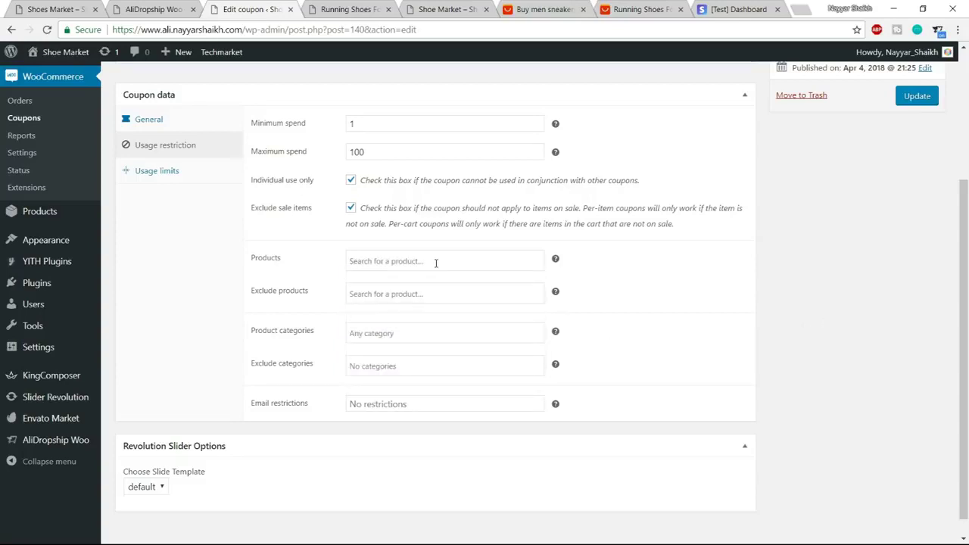
click(405, 295)
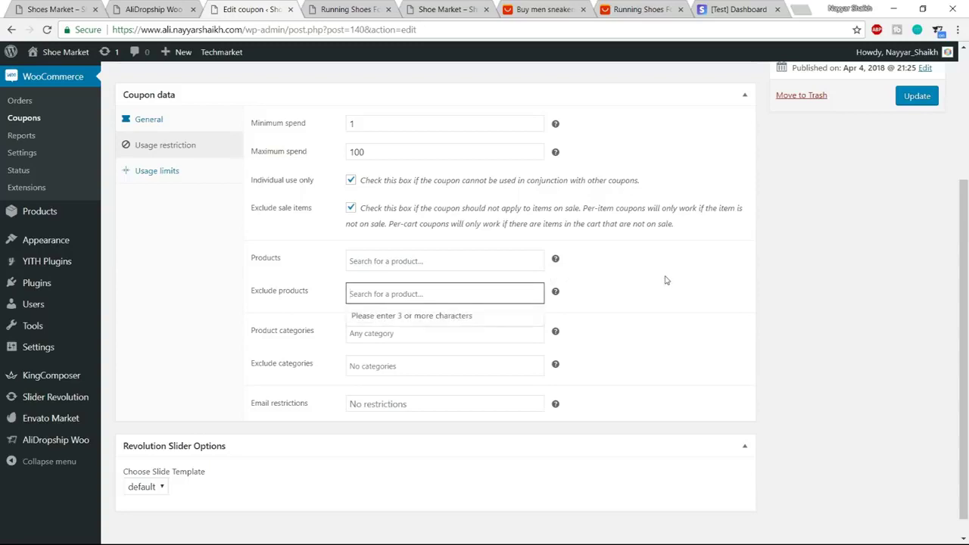
click(718, 274)
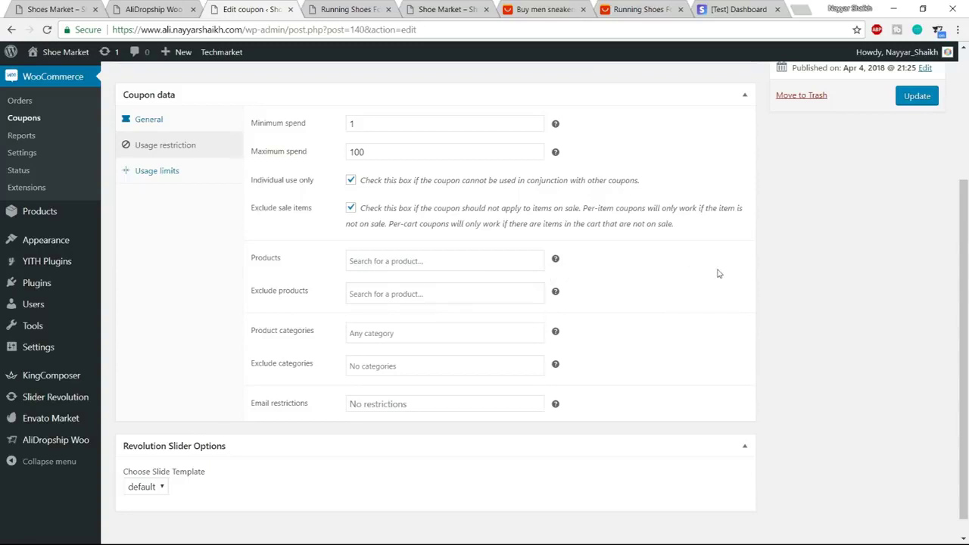
click(360, 327)
click(615, 360)
click(425, 338)
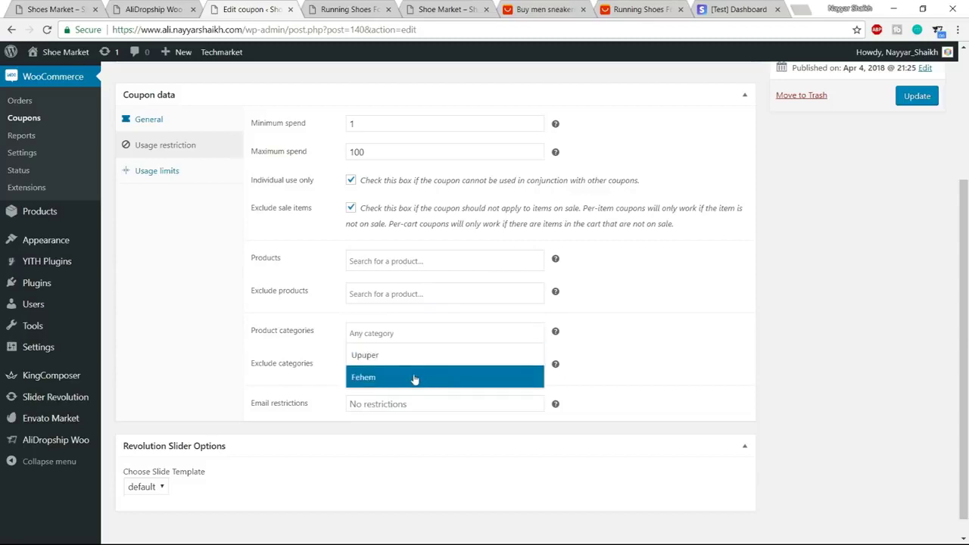
click(715, 372)
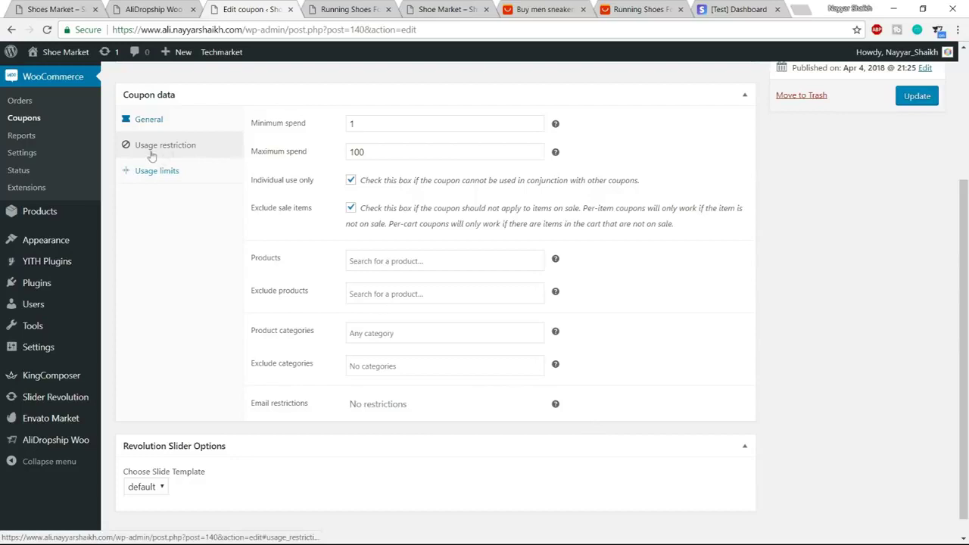
click(918, 103)
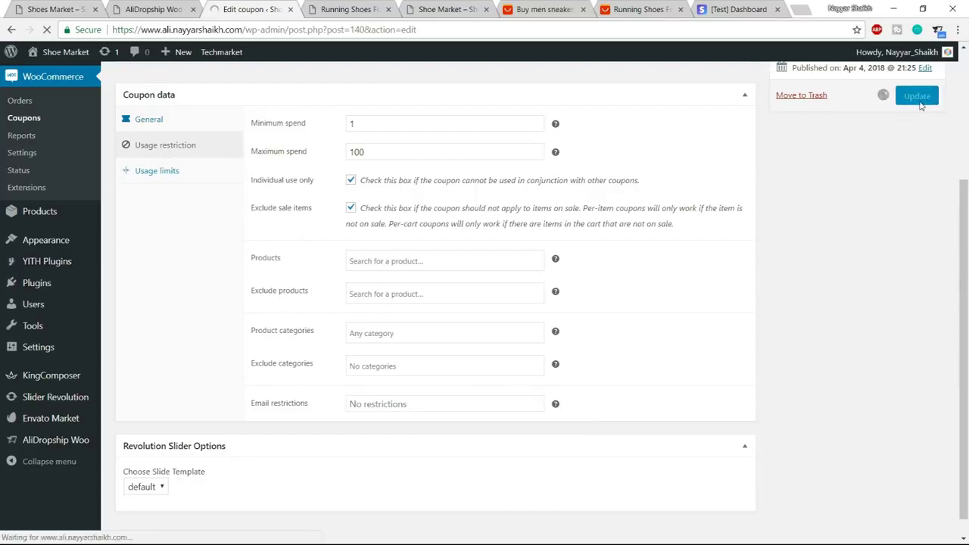
- Set usage limits to 10 per coupon, 1 item and 1 per user, and update the coupon
scroll(248, 236, down, 2)
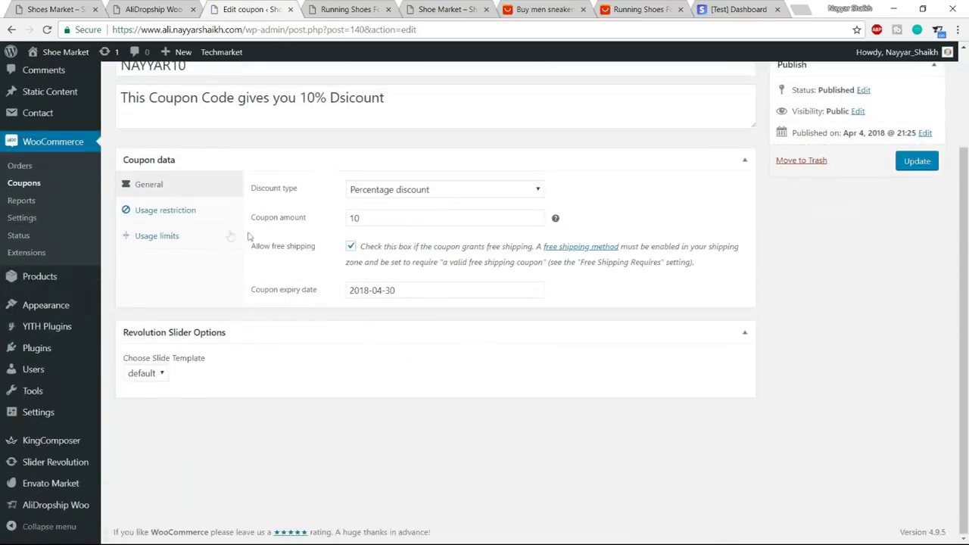
click(165, 237)
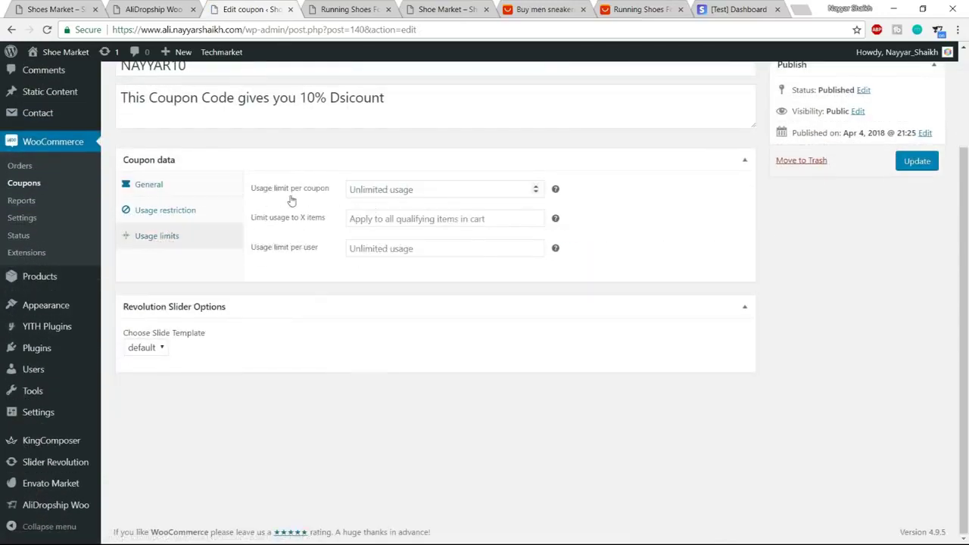
click(399, 190)
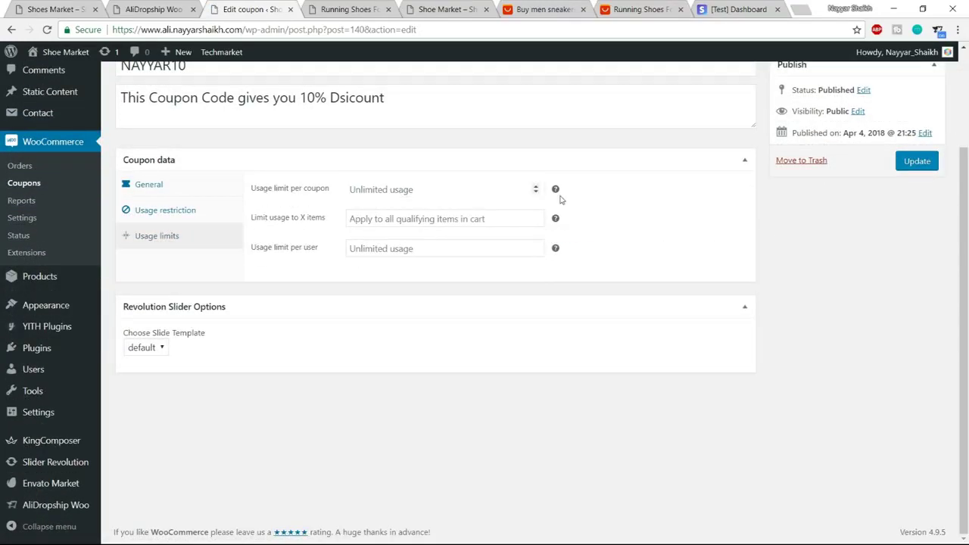
text(10)
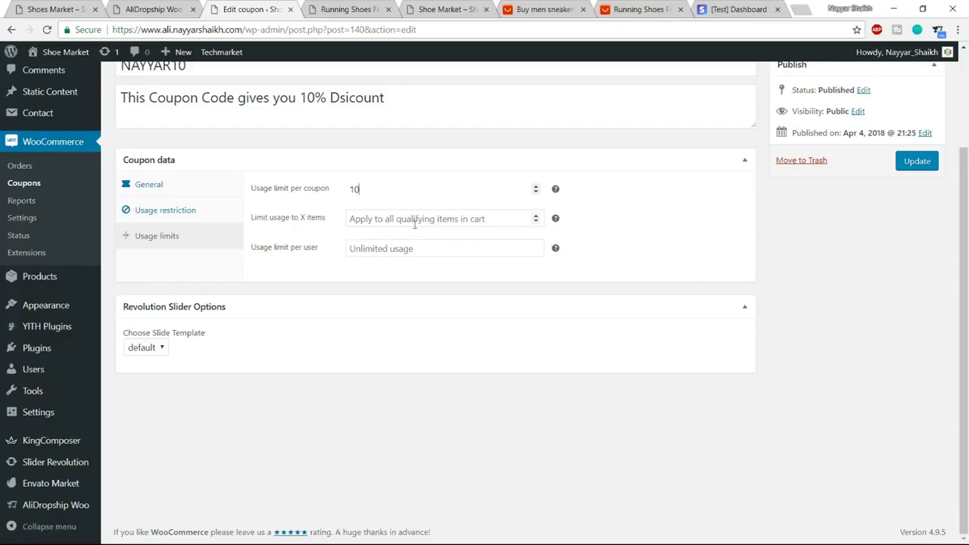
click(463, 219)
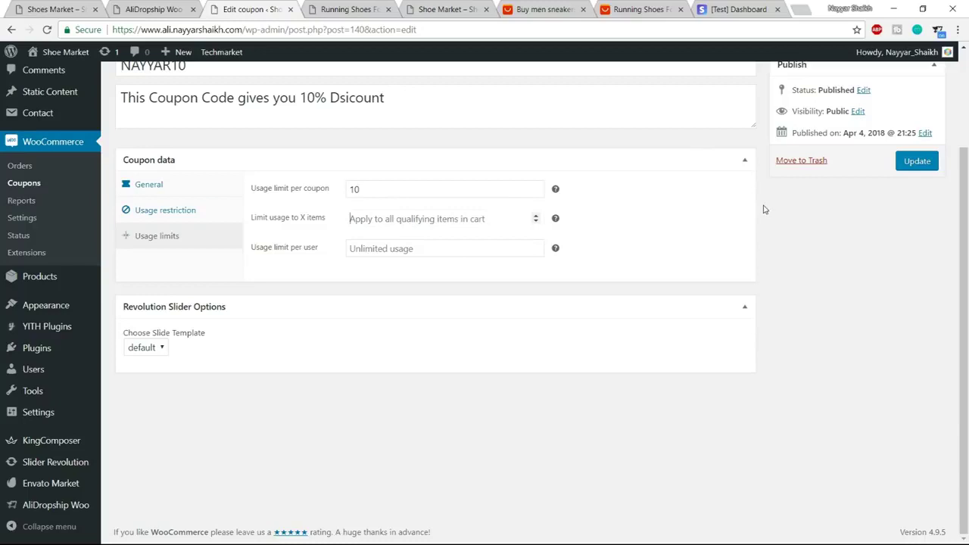
click(537, 216)
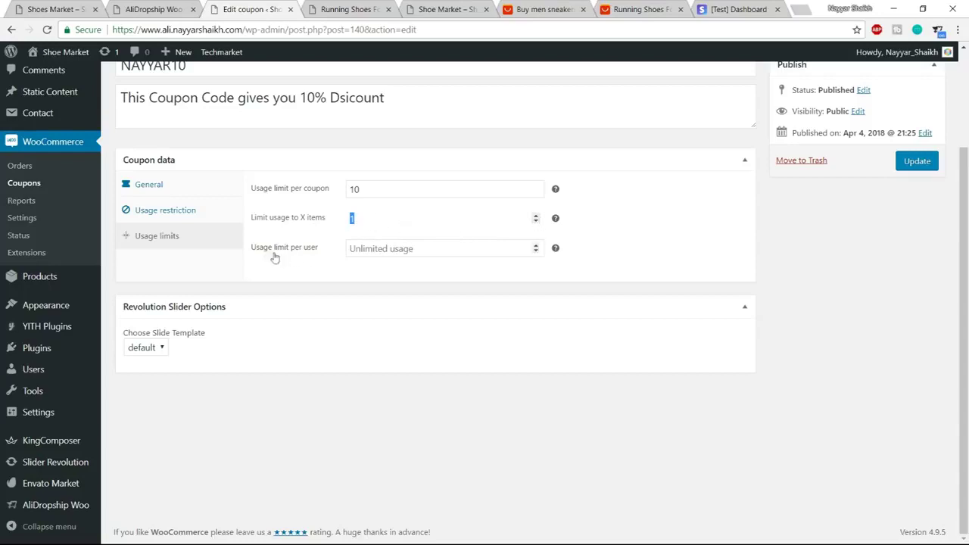
click(401, 249)
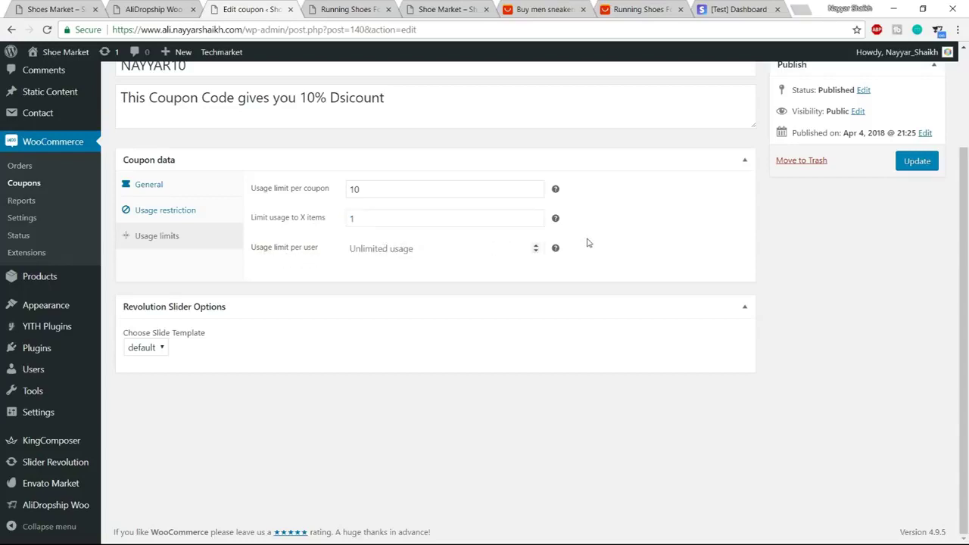
text(1)
click(655, 282)
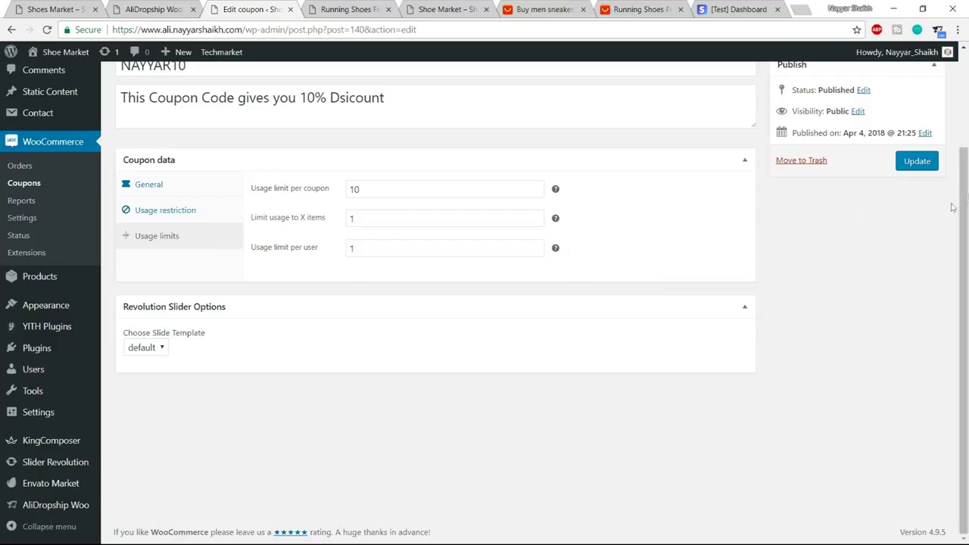
click(919, 165)
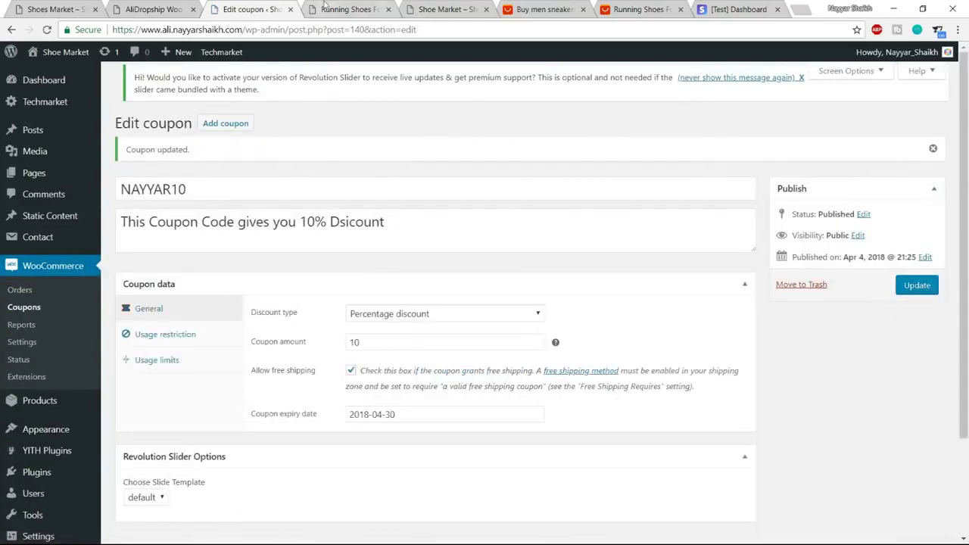
click(342, 9)
- Choose size 9.5 and the orange colour for the running shoes
scroll(393, 314, up, 5)
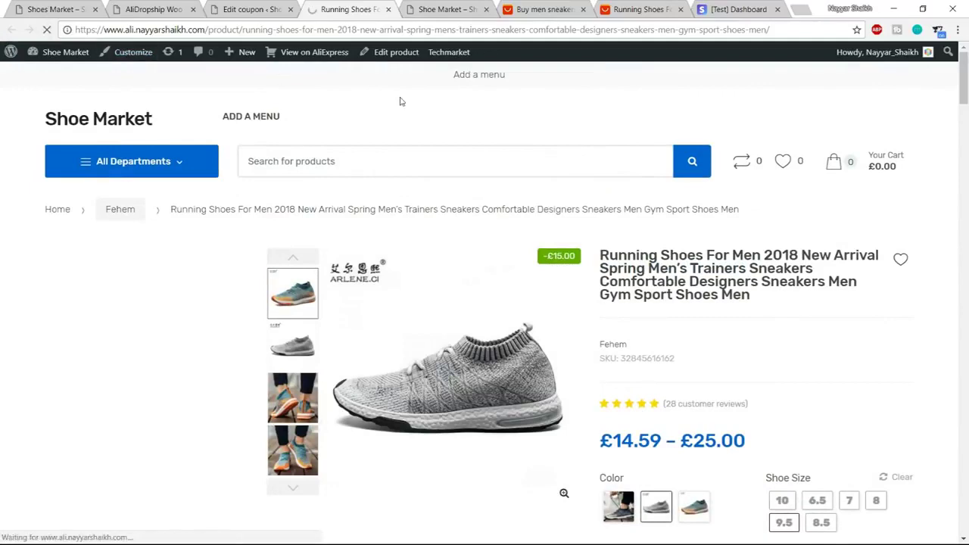
scroll(671, 276, down, 3)
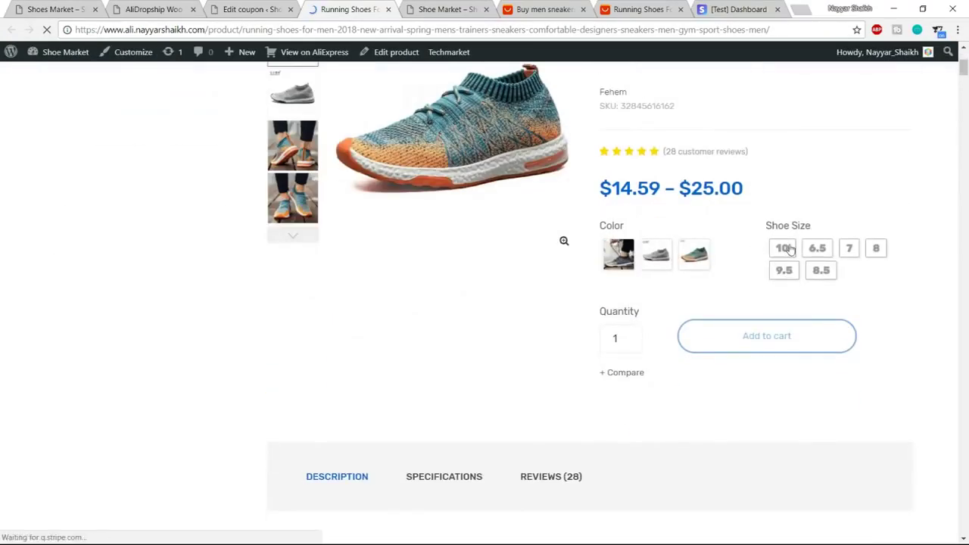
click(784, 273)
click(696, 257)
drag(608, 364, 650, 364)
click(653, 364)
drag(680, 333, 596, 87)
click(681, 348)
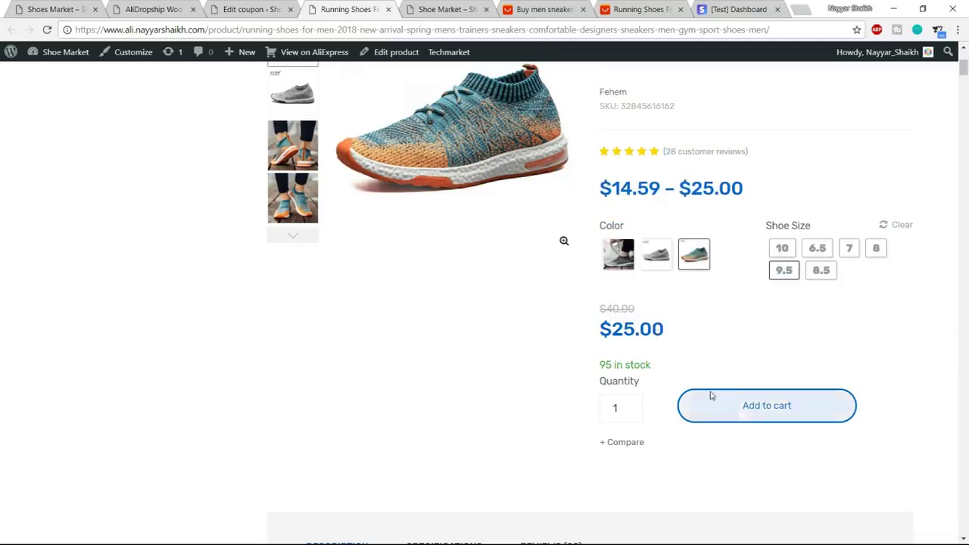
- Add the orange 9.5 running shoes to the cart and view the cart
click(743, 413)
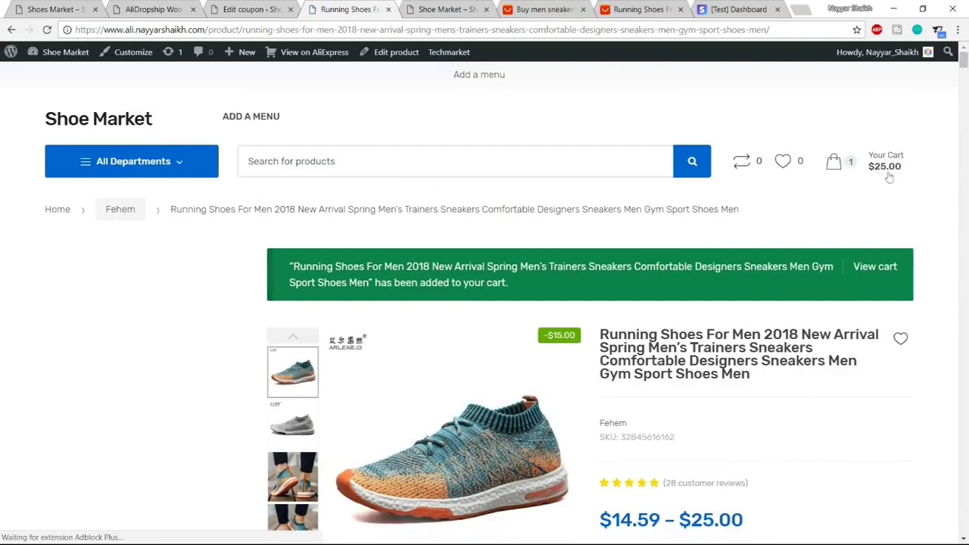
mouse_move(839, 168)
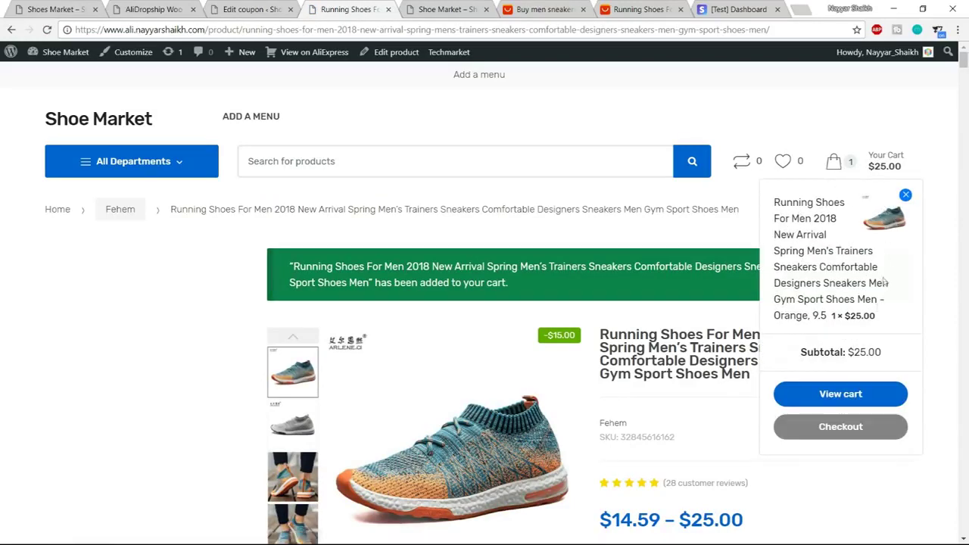
click(849, 399)
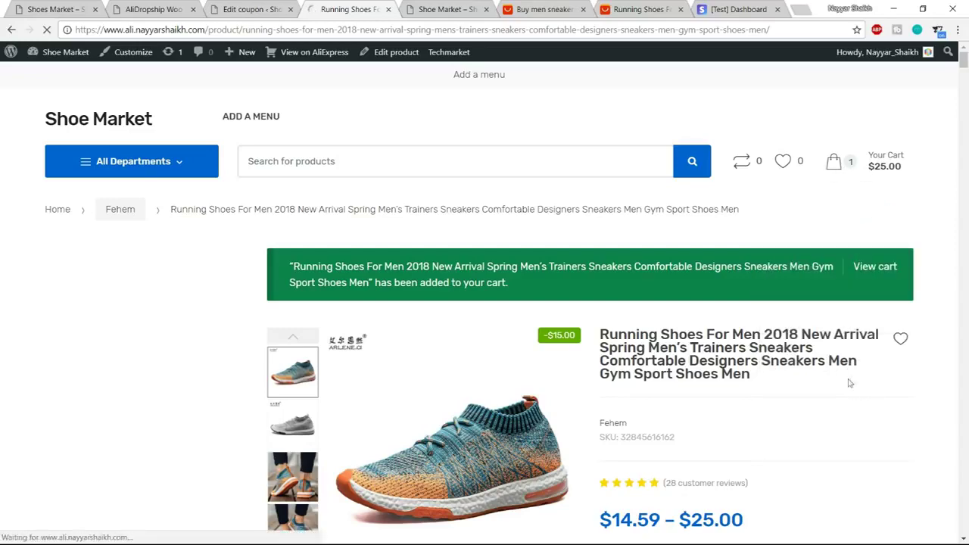
- Apply the coupon code to the cart, which is rejected for sale items
scroll(668, 245, down, 3)
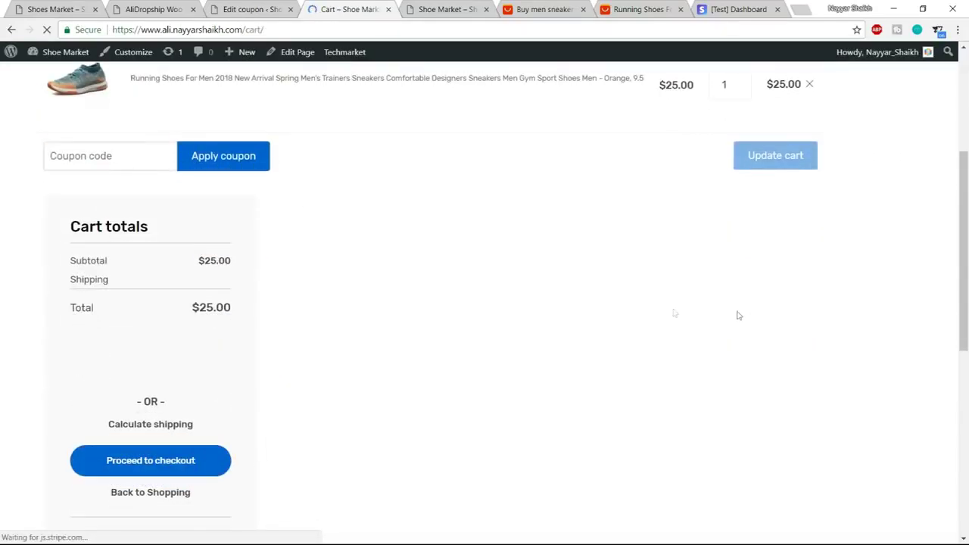
scroll(737, 316, up, 2)
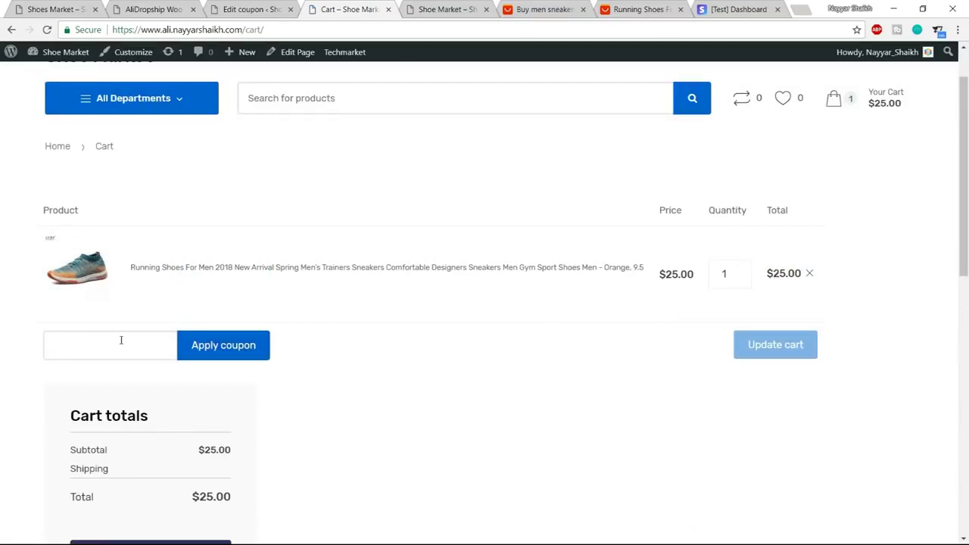
text(NAYYAR10)
click(210, 352)
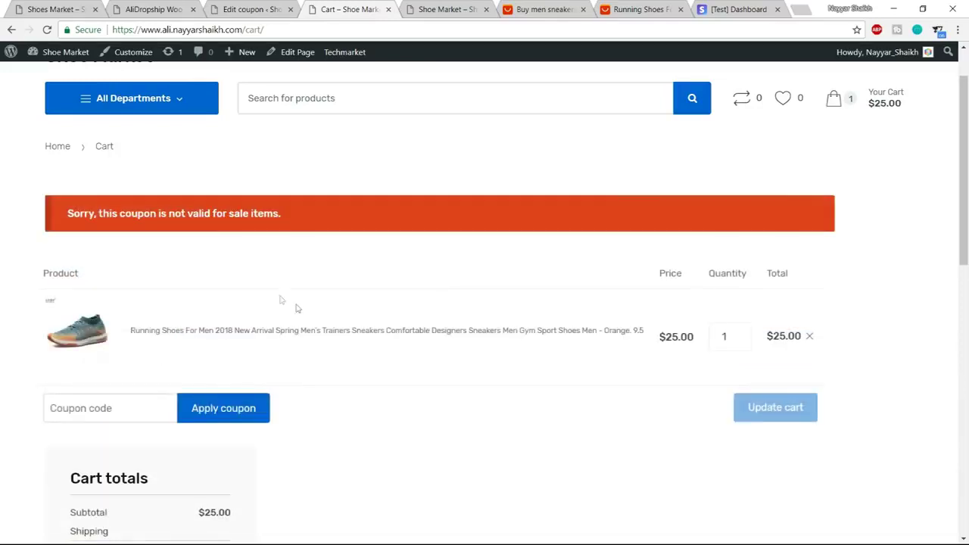
click(299, 213)
- Scroll to Cart totals and bring up the Calculate shipping form
scroll(395, 363, down, 2)
scroll(362, 361, down, 2)
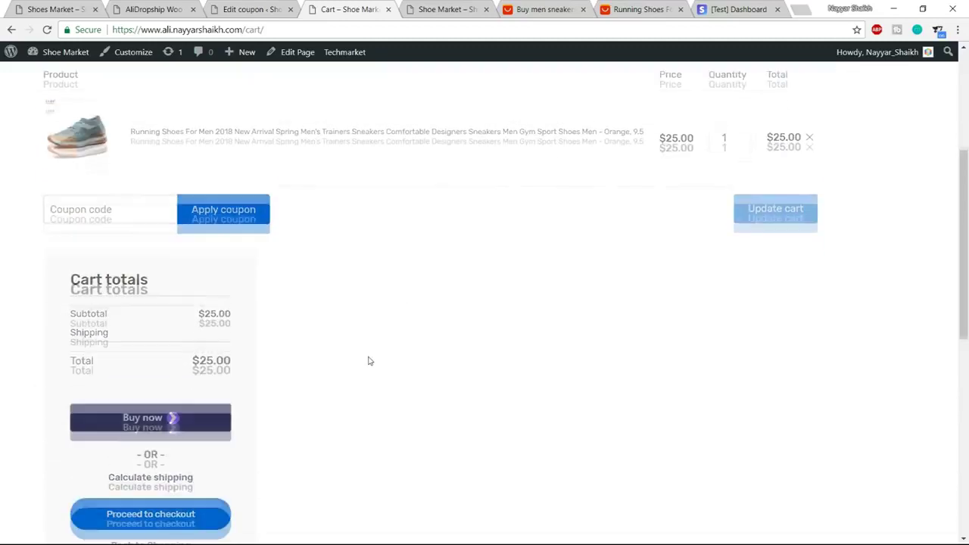
scroll(250, 371, down, 1)
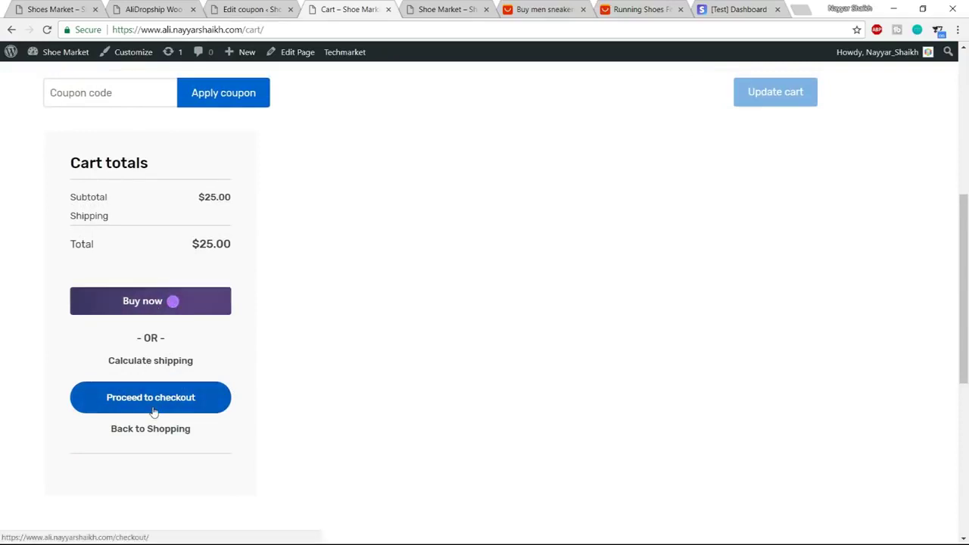
scroll(395, 413, up, 3)
scroll(395, 412, down, 3)
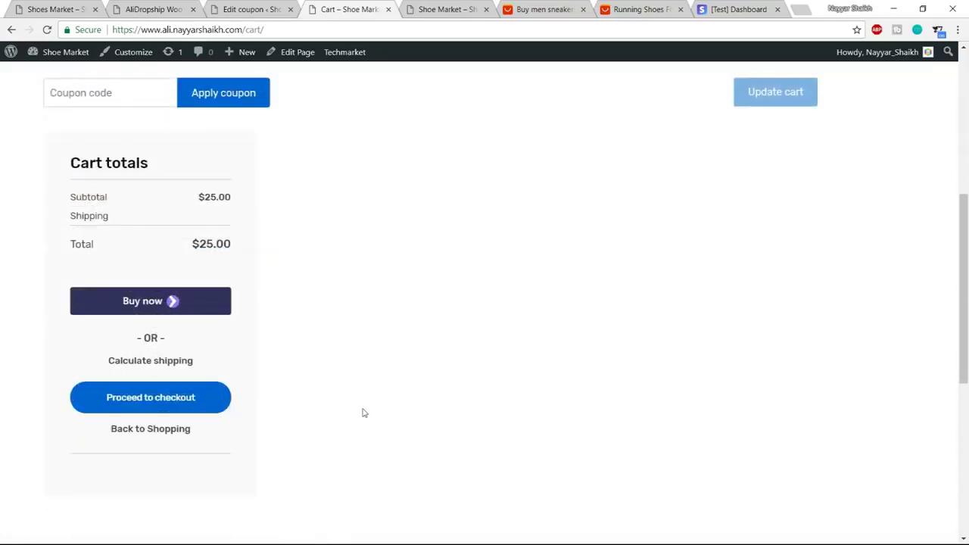
click(180, 361)
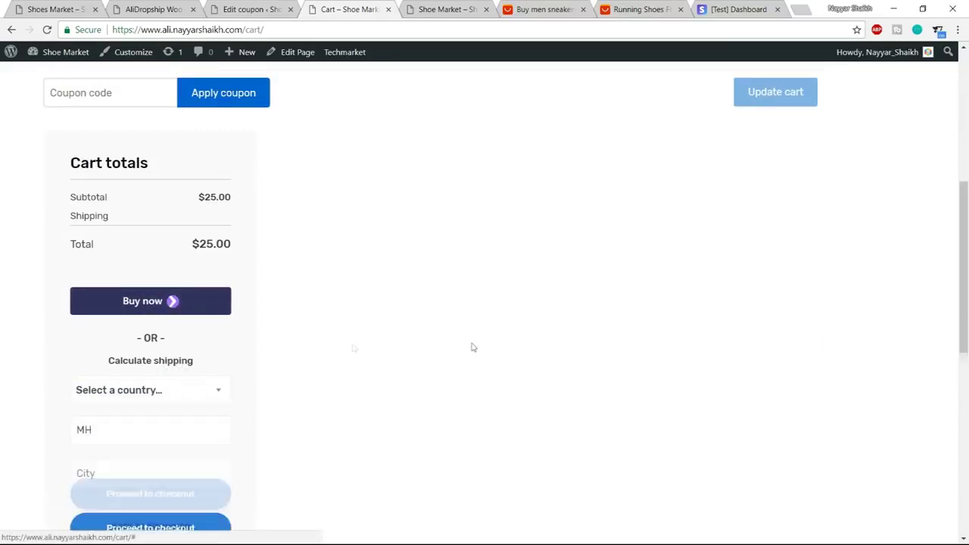
- Set the shipping destination to India with the Mumbai autofill, and update totals
scroll(352, 348, down, 2)
click(175, 262)
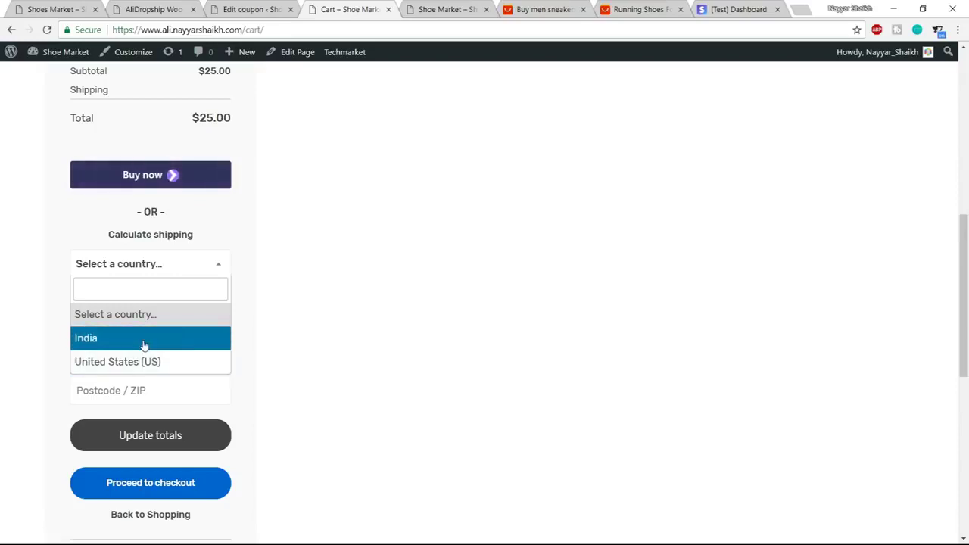
click(144, 339)
click(144, 345)
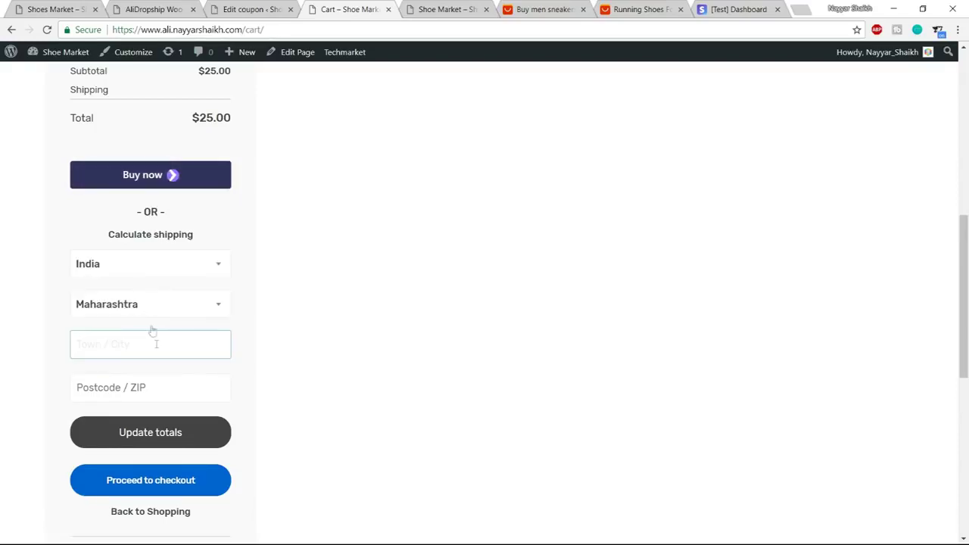
text(Mumbai)
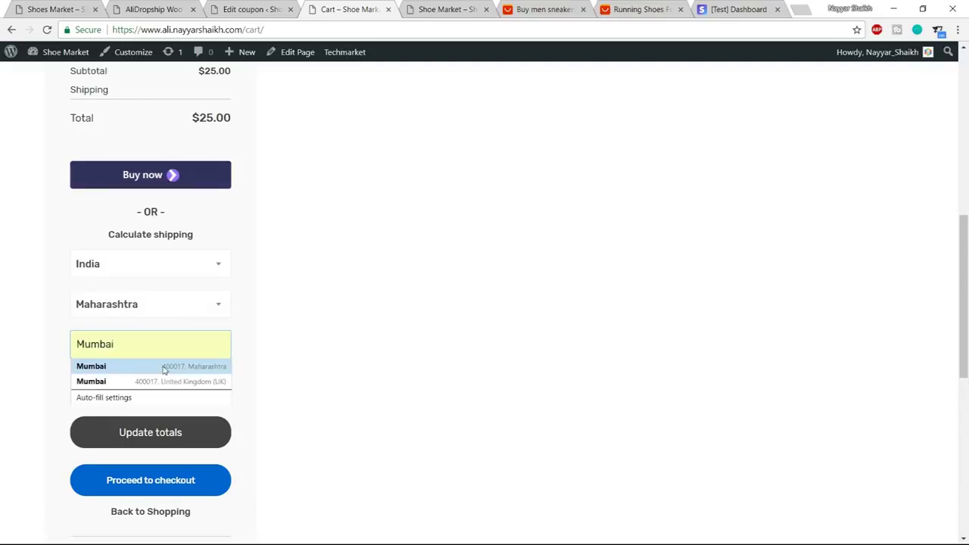
click(163, 367)
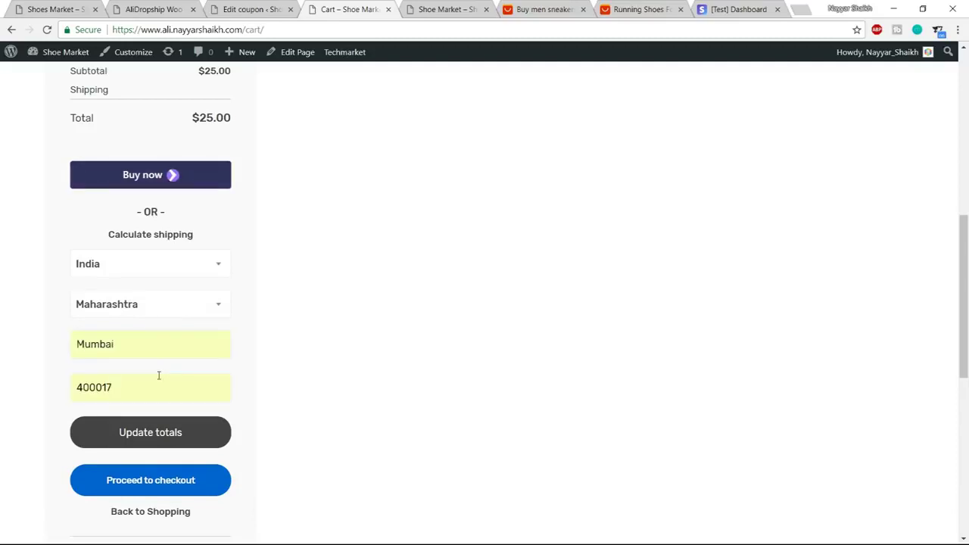
click(167, 437)
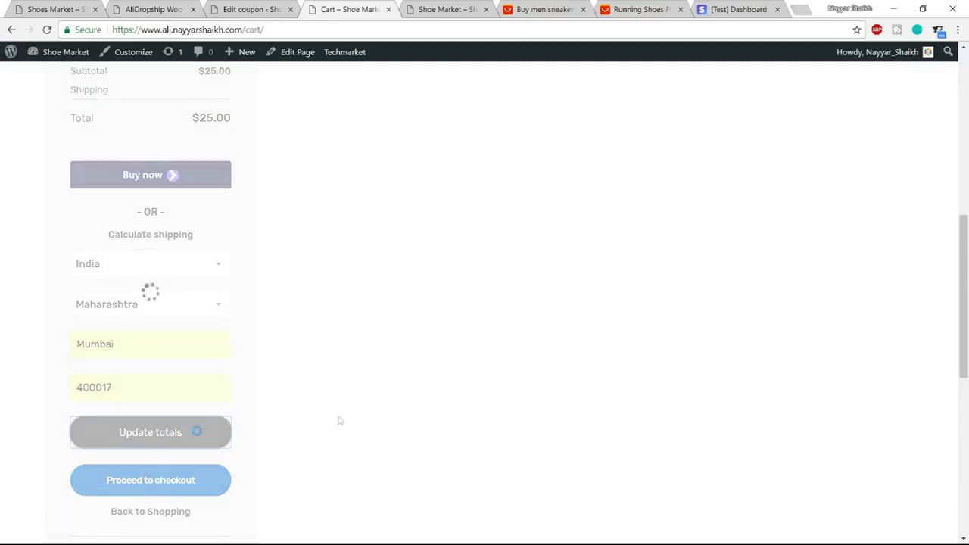
- Check the new $2.00 flat-rate shipping and $27.00 cart total
scroll(403, 397, up, 3)
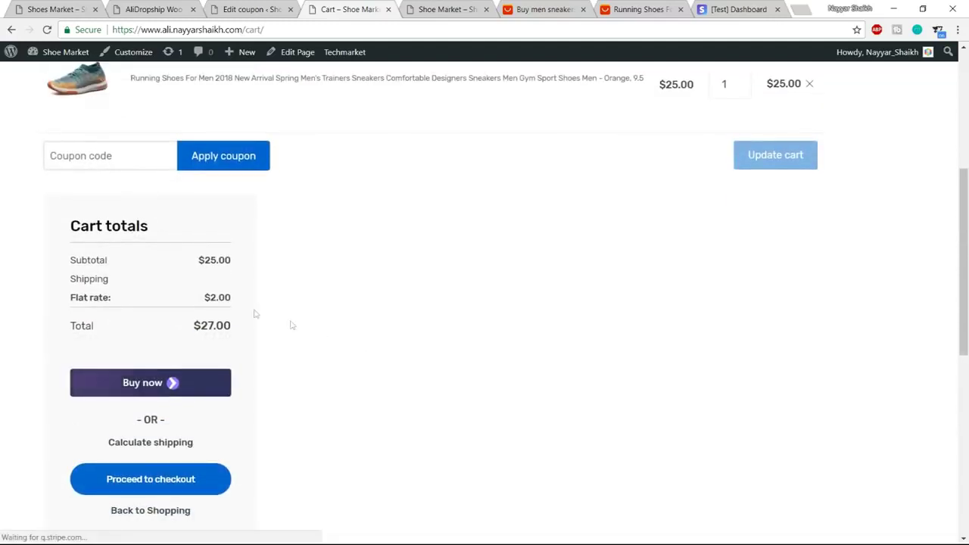
drag(202, 298, 234, 301)
click(171, 343)
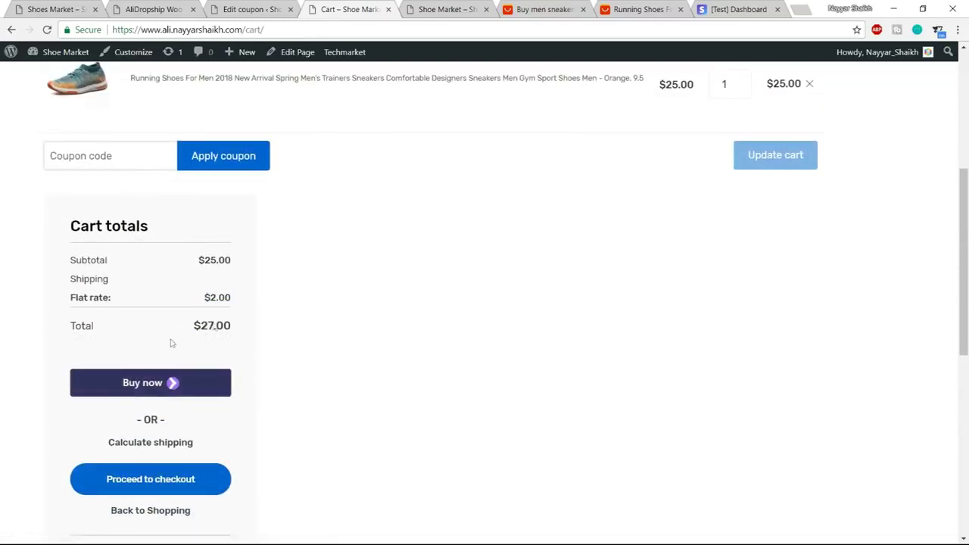
scroll(308, 382, down, 2)
scroll(306, 381, up, 2)
scroll(299, 384, down, 1)
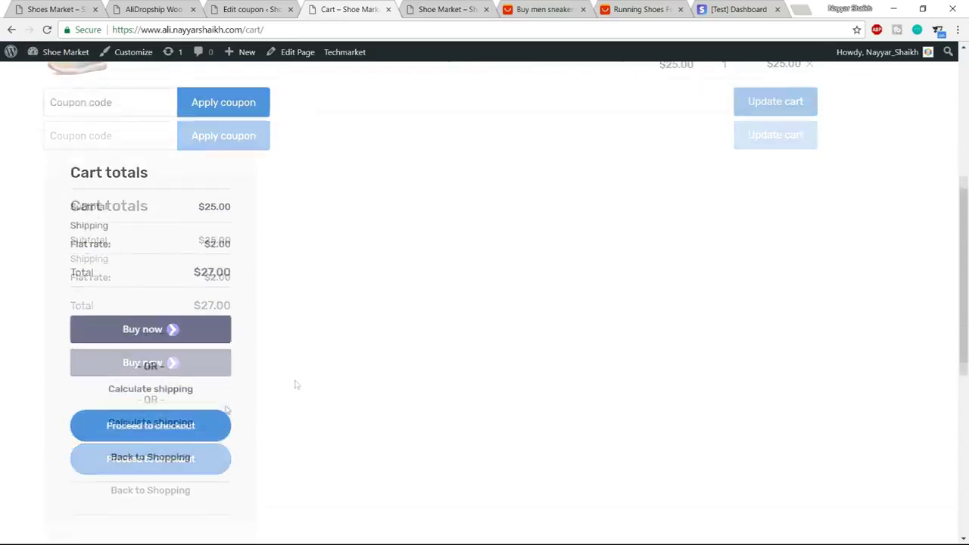
- Go to checkout and enter the buyer's first and last name
click(160, 426)
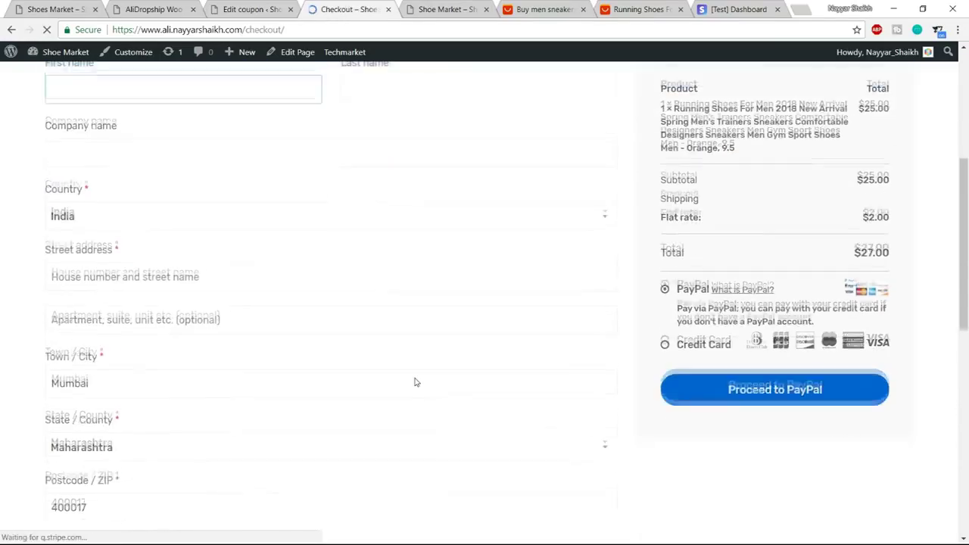
scroll(415, 377, down, 1)
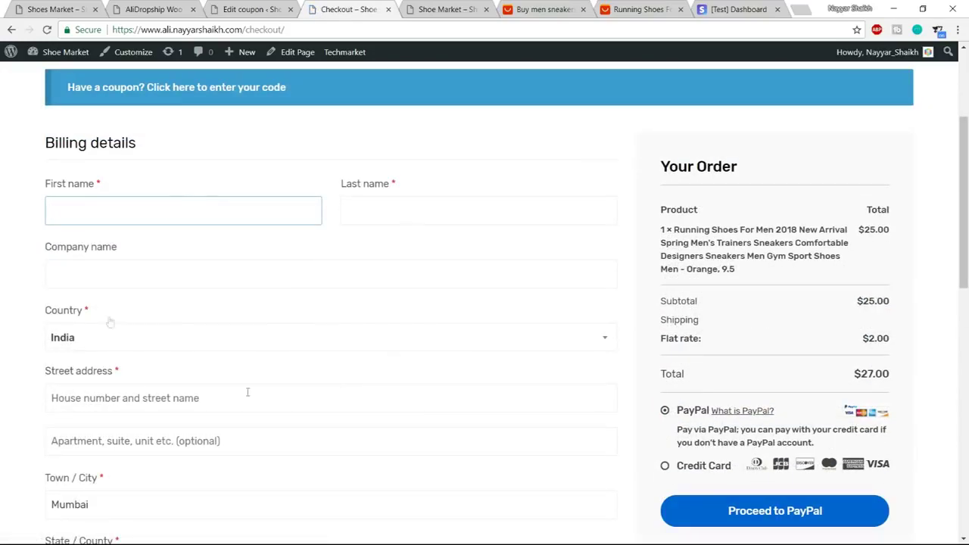
click(187, 209)
key(Tab)
key(Tab)
- Enter street address 123 and fill in the phone number field
scroll(188, 210, down, 3)
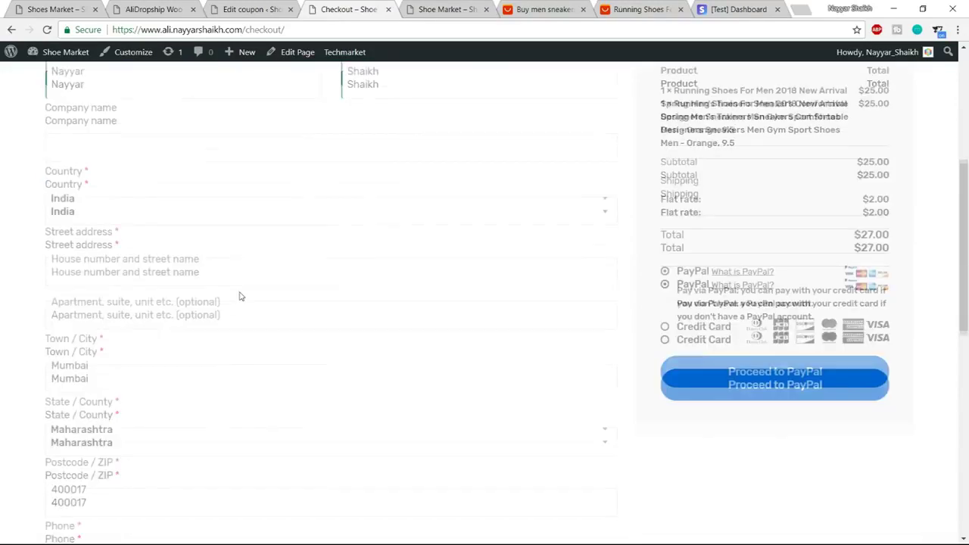
click(176, 211)
text(123)
key(Tab)
key(Tab)
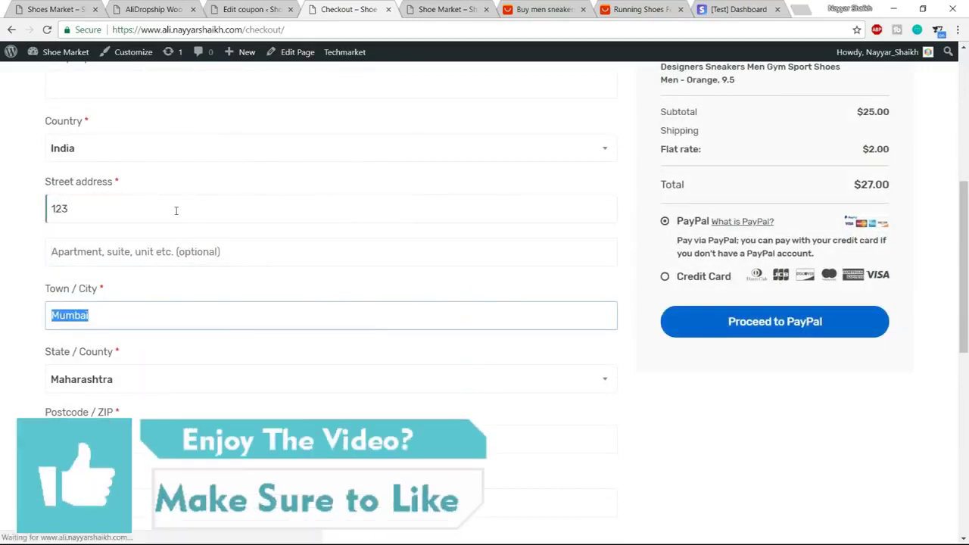
scroll(210, 238, down, 3)
click(139, 251)
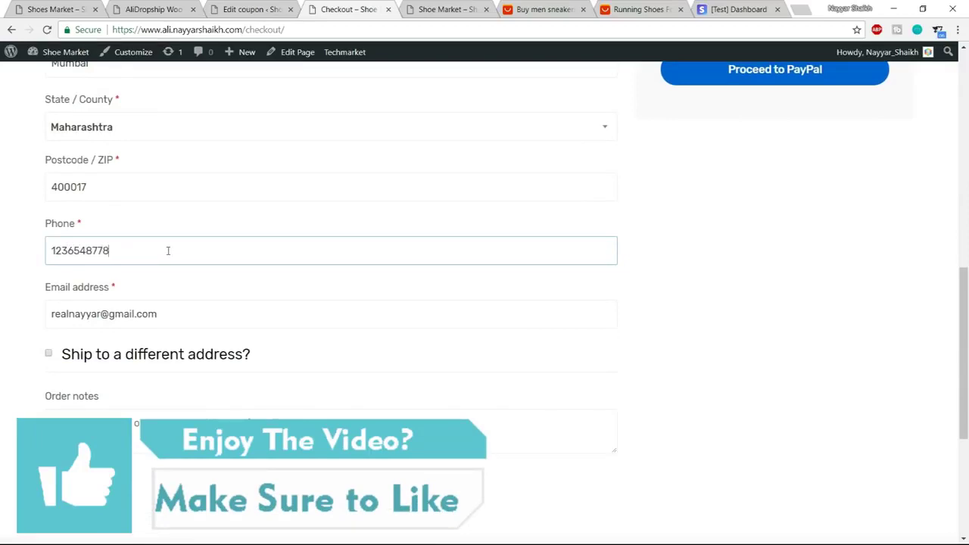
scroll(197, 374, down, 1)
scroll(190, 385, up, 10)
scroll(696, 310, down, 3)
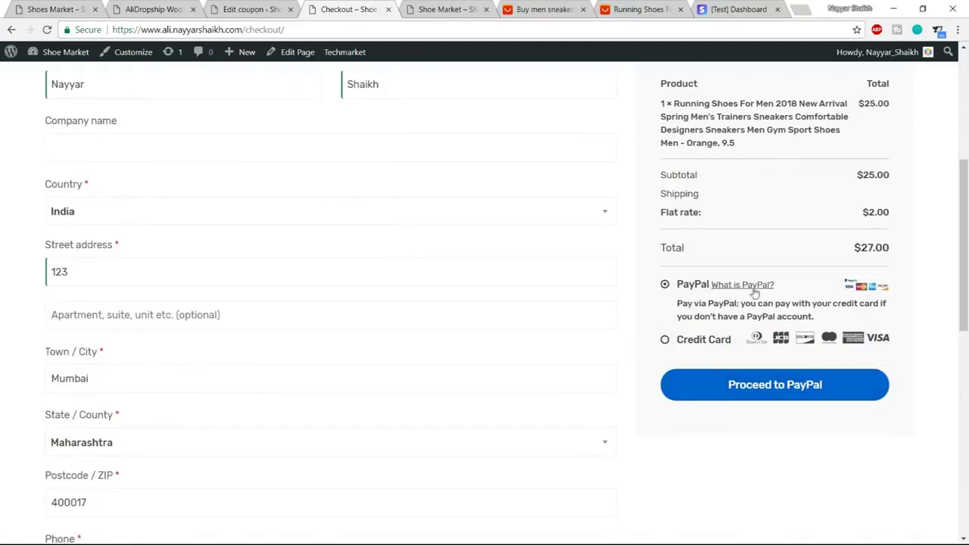
- Keep PayPal as the payment method and proceed to PayPal
click(665, 339)
scroll(910, 359, down, 1)
scroll(910, 358, up, 1)
click(667, 286)
click(810, 387)
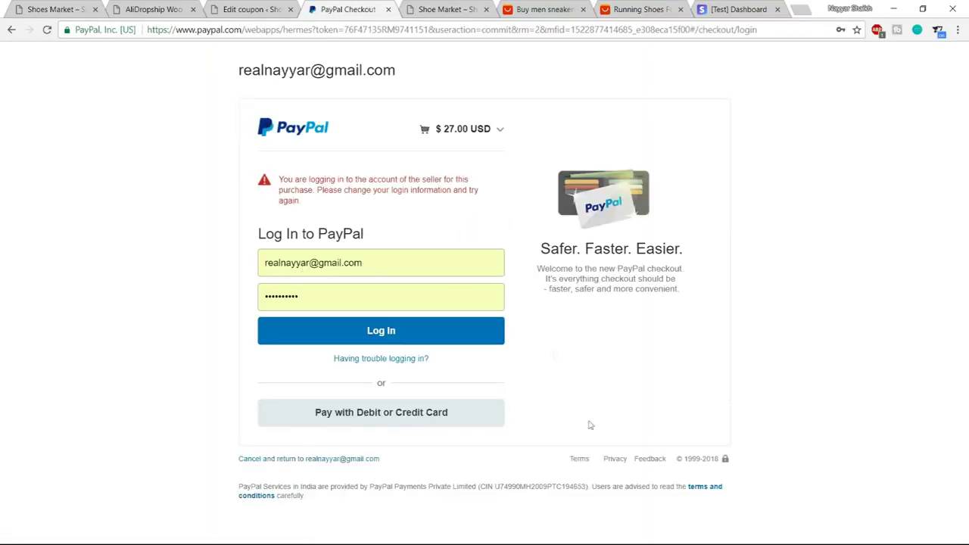
- Inspect the PayPal login page and its web address
click(381, 421)
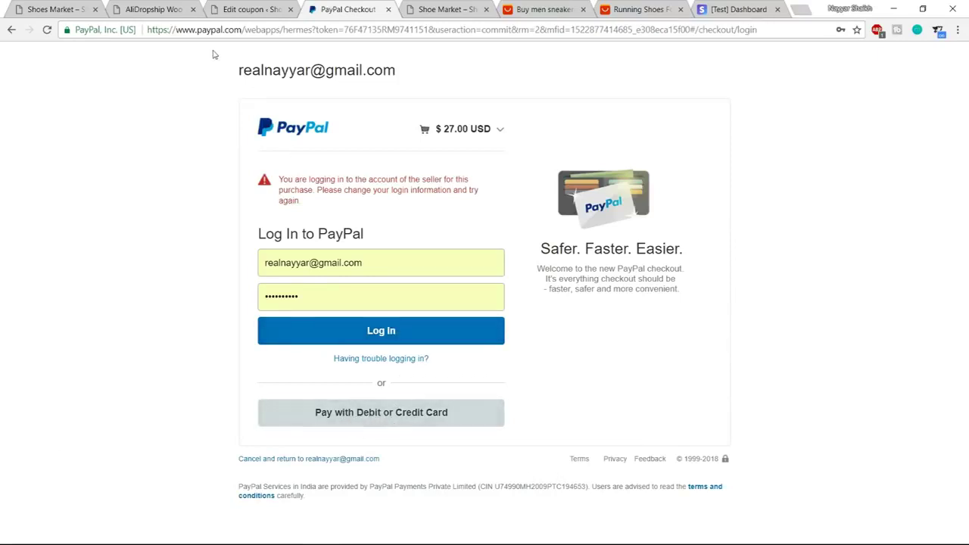
drag(158, 28, 257, 31)
click(56, 297)
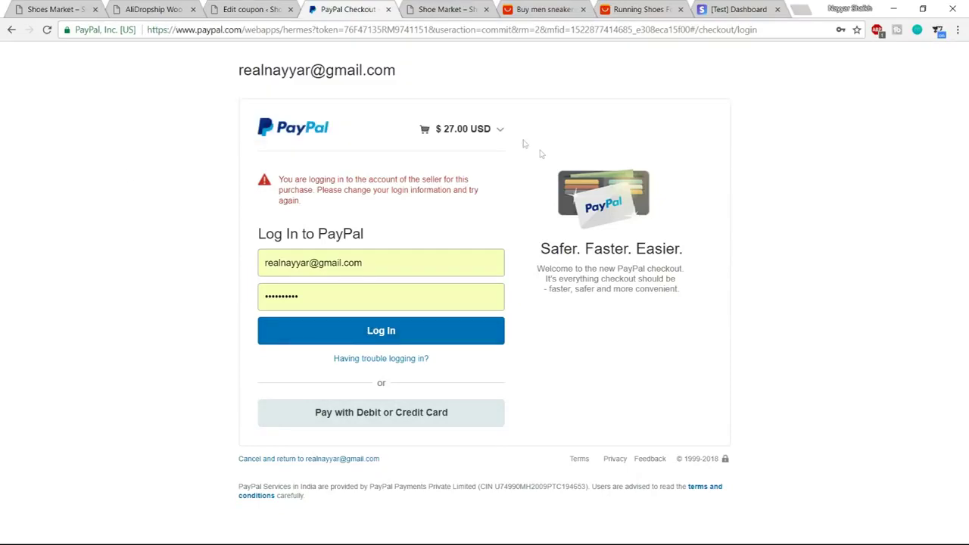
- Review the $27.00 cart breakdown with 2.00 shipping, then return to the shop's checkout
click(498, 129)
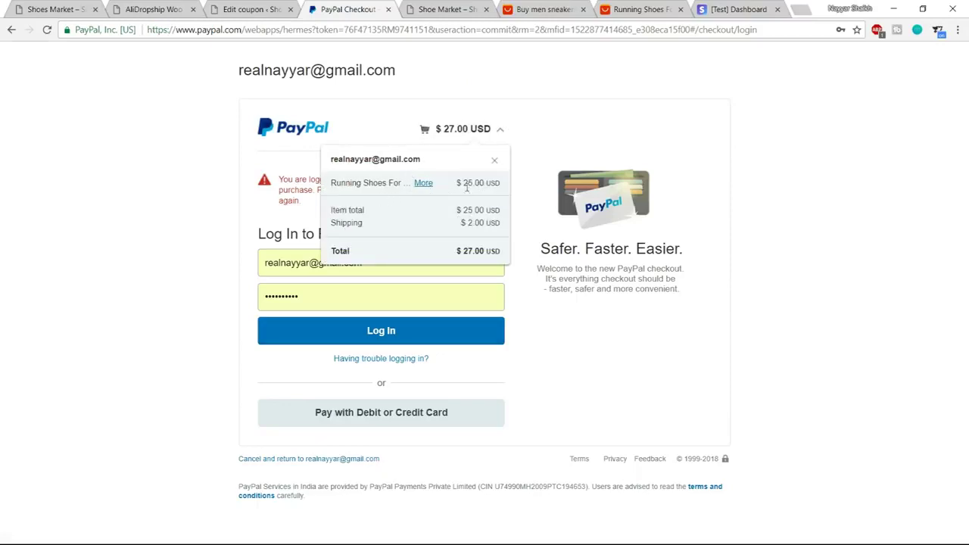
drag(348, 210, 485, 215)
double_click(476, 222)
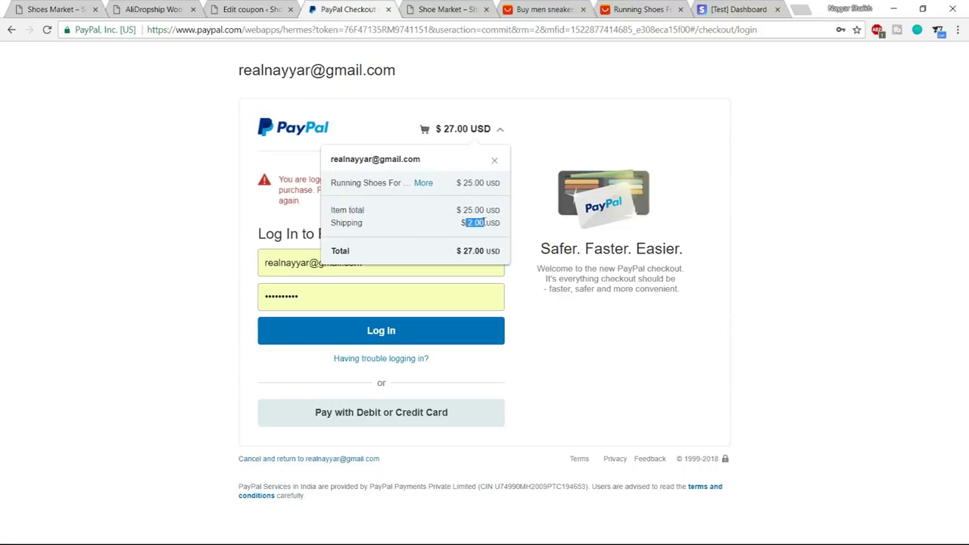
click(780, 376)
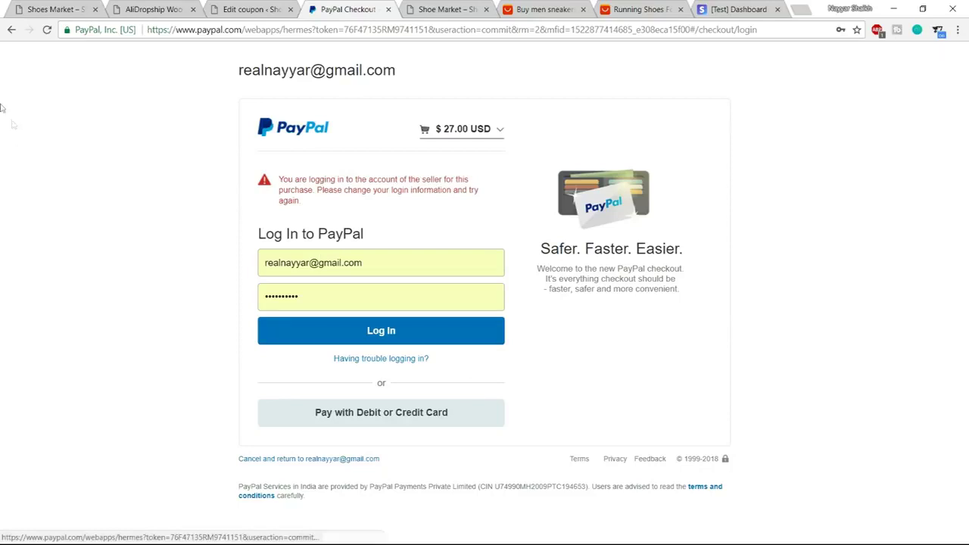
click(11, 30)
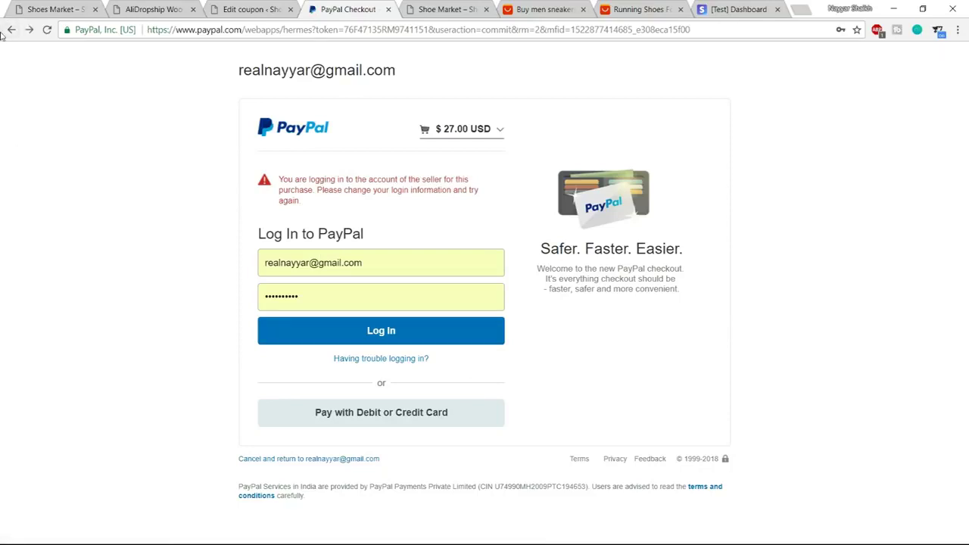
click(10, 31)
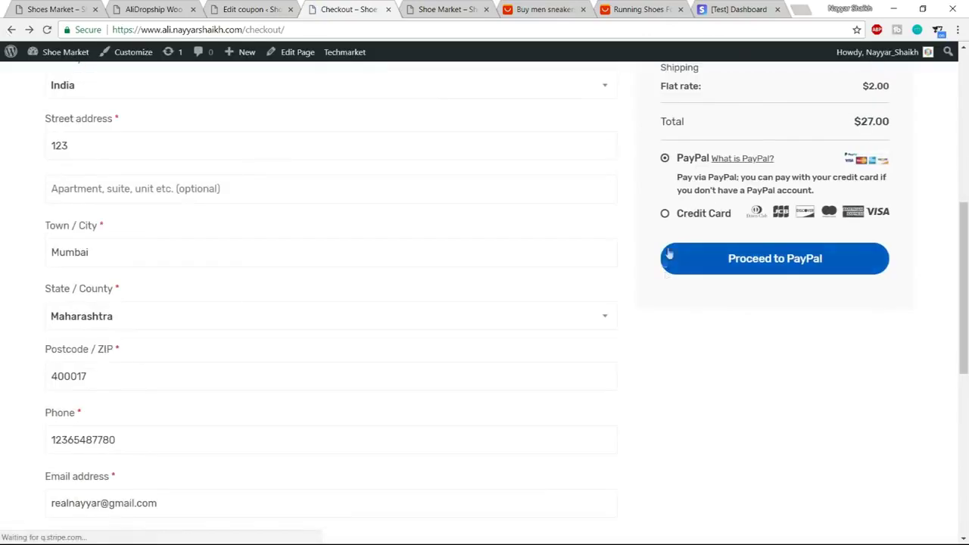
- Pay by credit card with the Stripe test card, expiry and CVC, and place the order
click(667, 341)
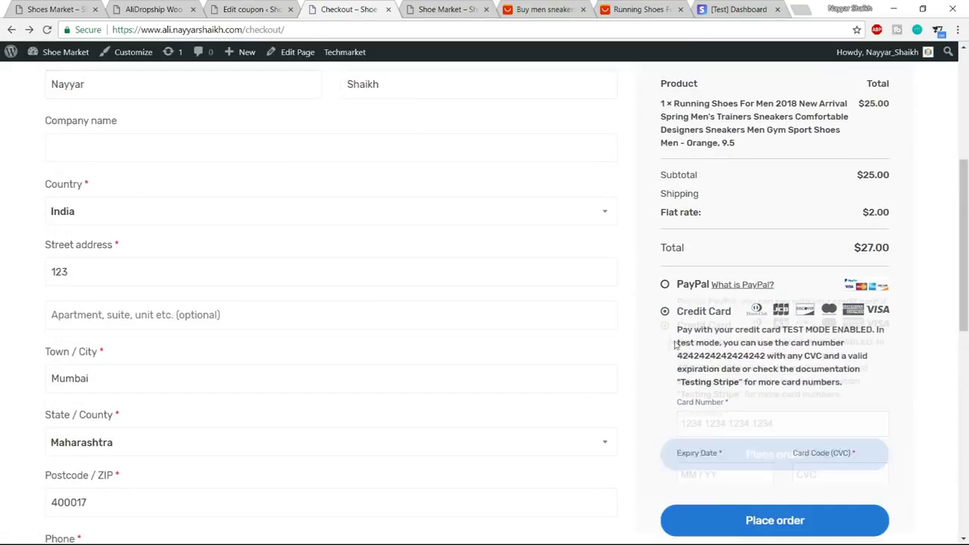
scroll(775, 336, down, 2)
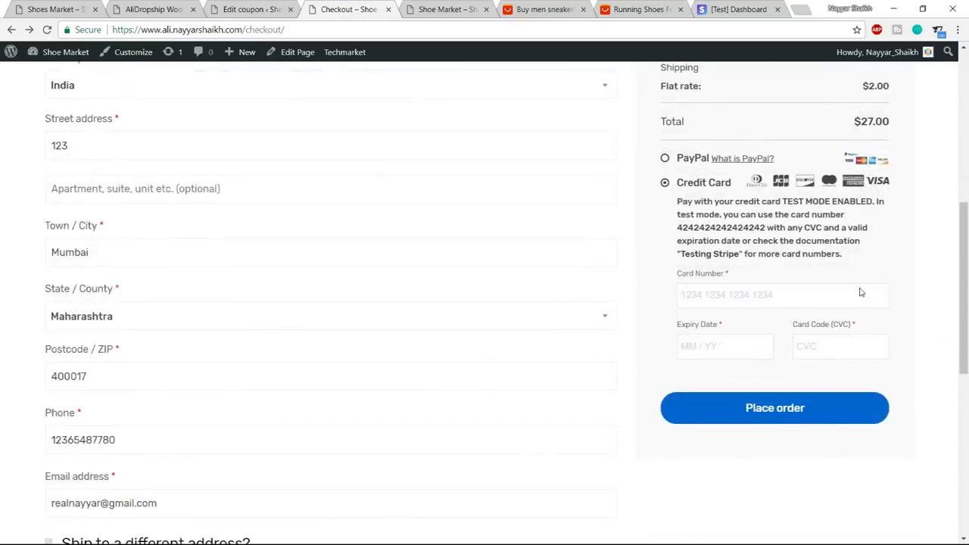
text(4242 4242 4242 4242)
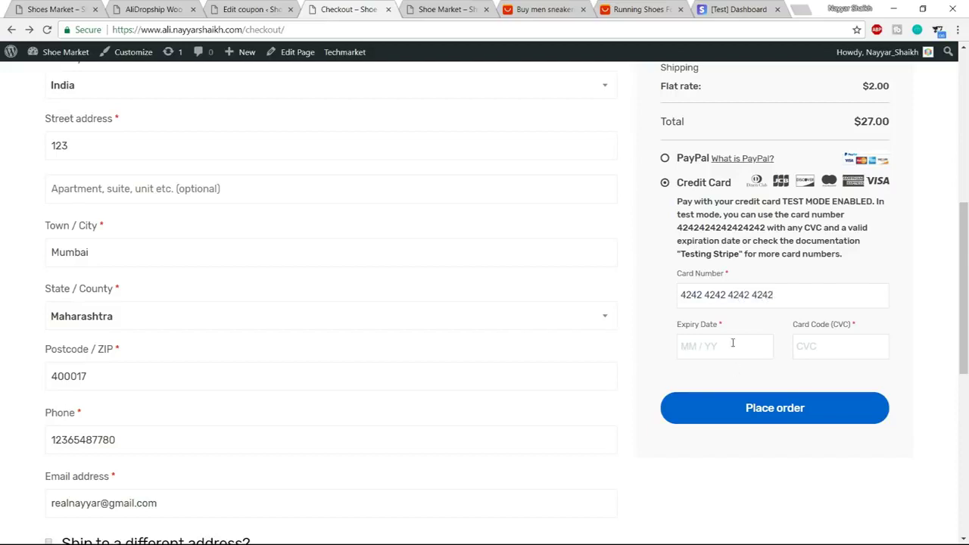
text(021)
click(795, 406)
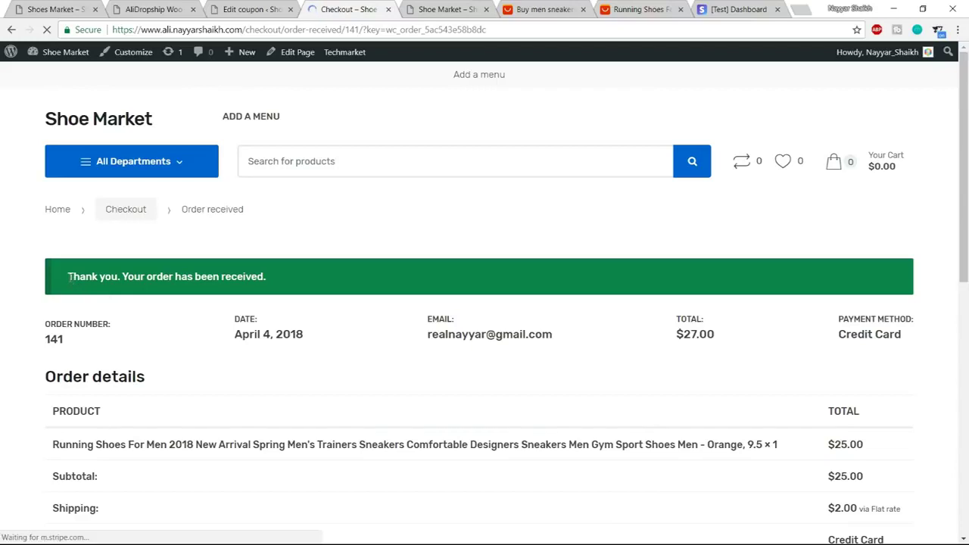
- Review the received order's date, email and $27.00 total
drag(61, 340, 912, 322)
click(60, 340)
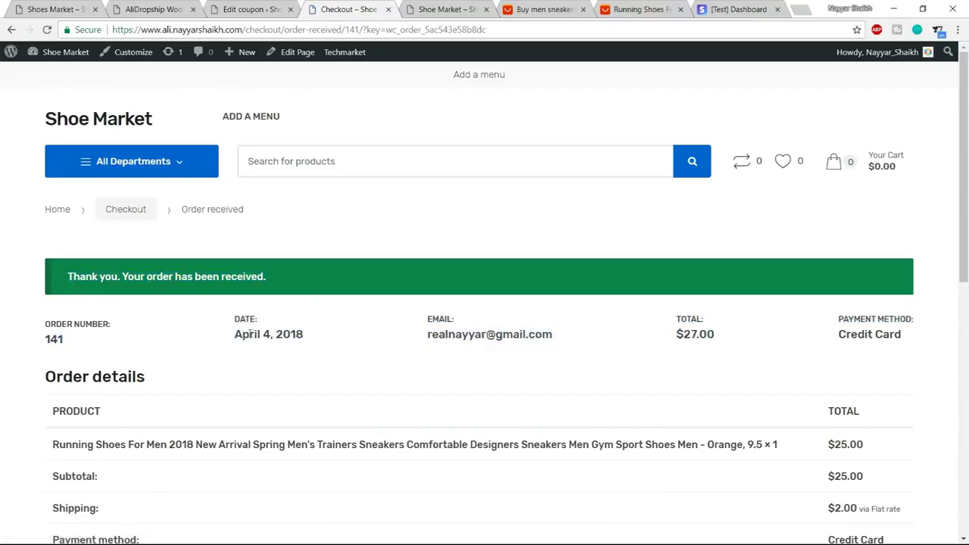
scroll(893, 298, down, 3)
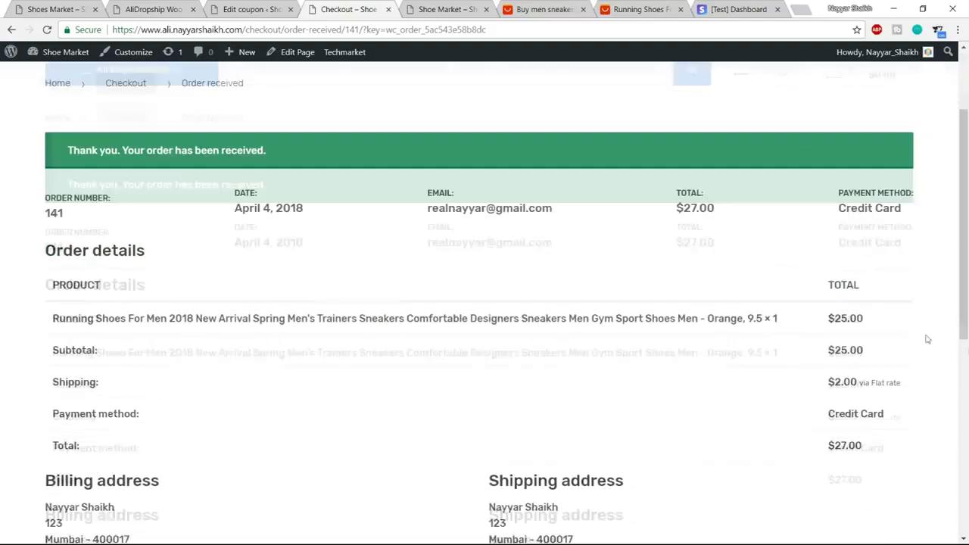
scroll(871, 354, up, 3)
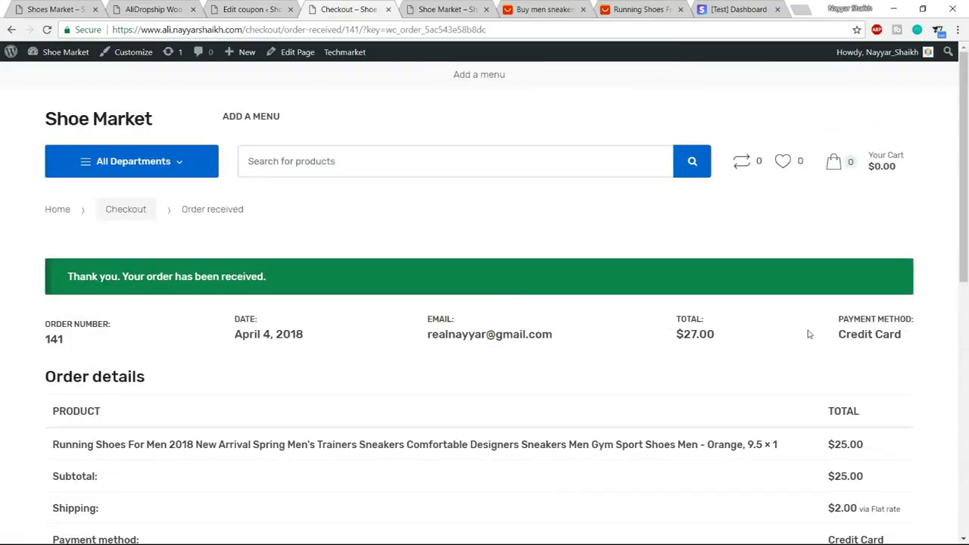
click(730, 10)
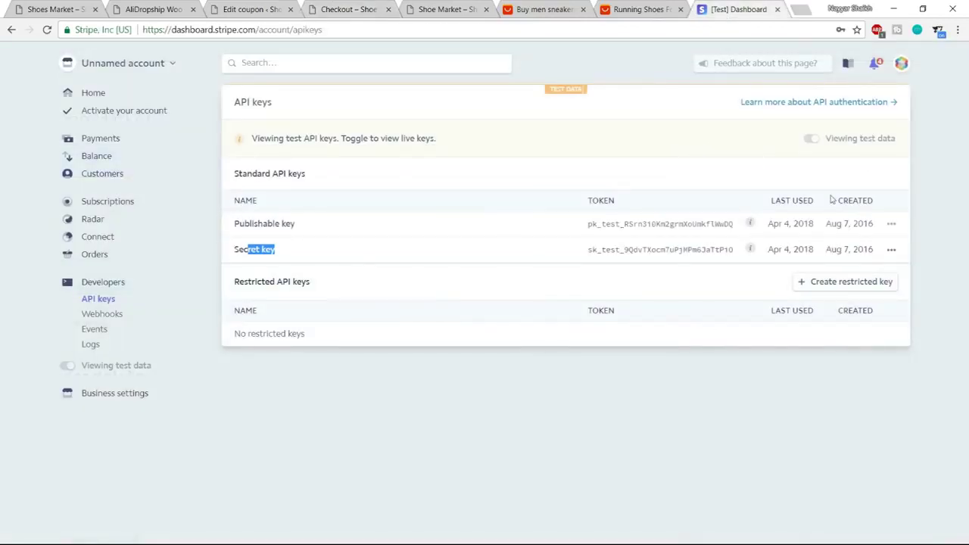
- Check the test Events log for the successful $27.00 payment, then close the Stripe tab
click(109, 331)
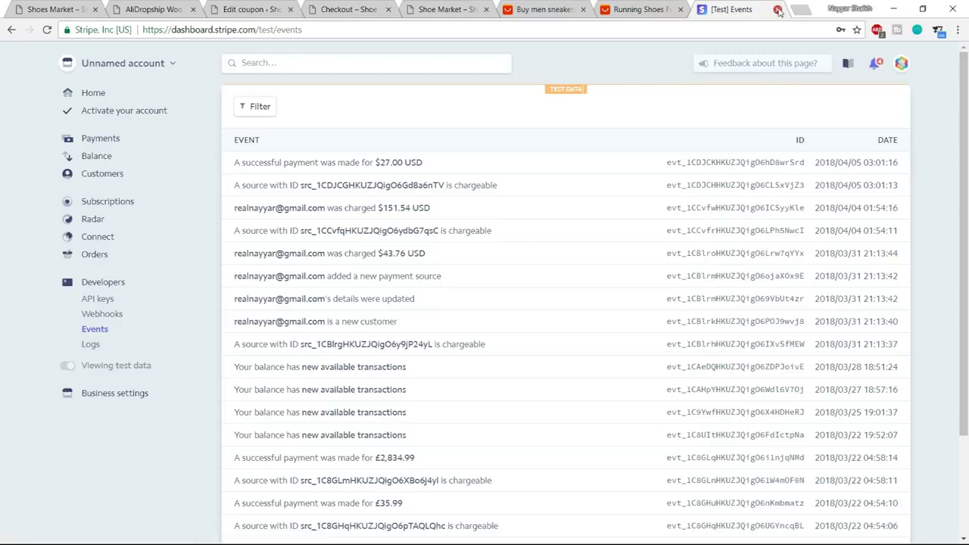
click(778, 10)
- Close the Stripe tabs and bring up the WooCommerce Orders list
click(289, 9)
click(390, 7)
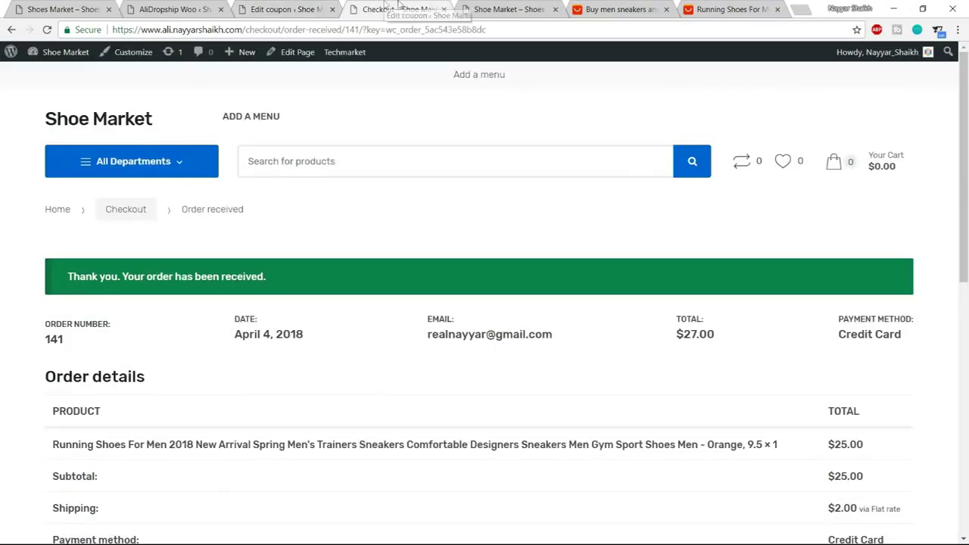
click(267, 6)
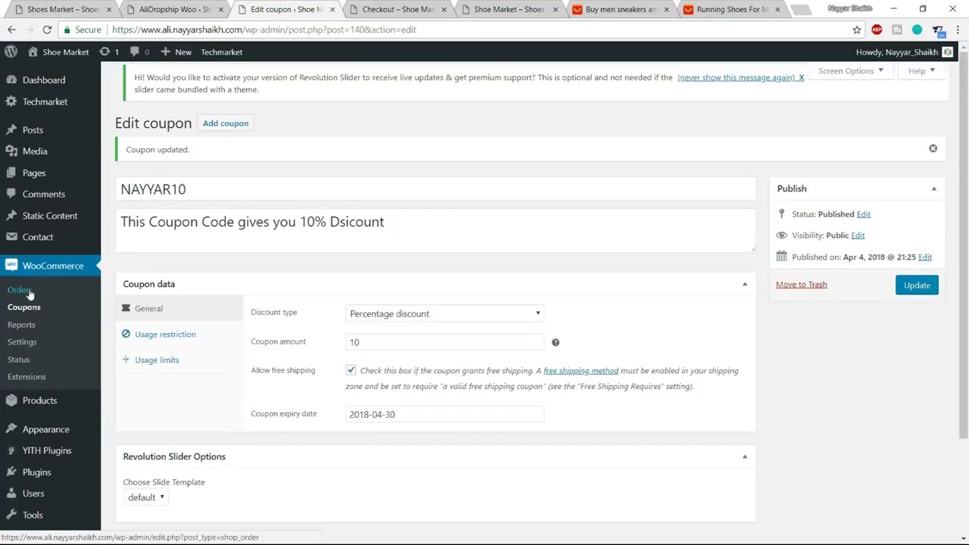
click(29, 293)
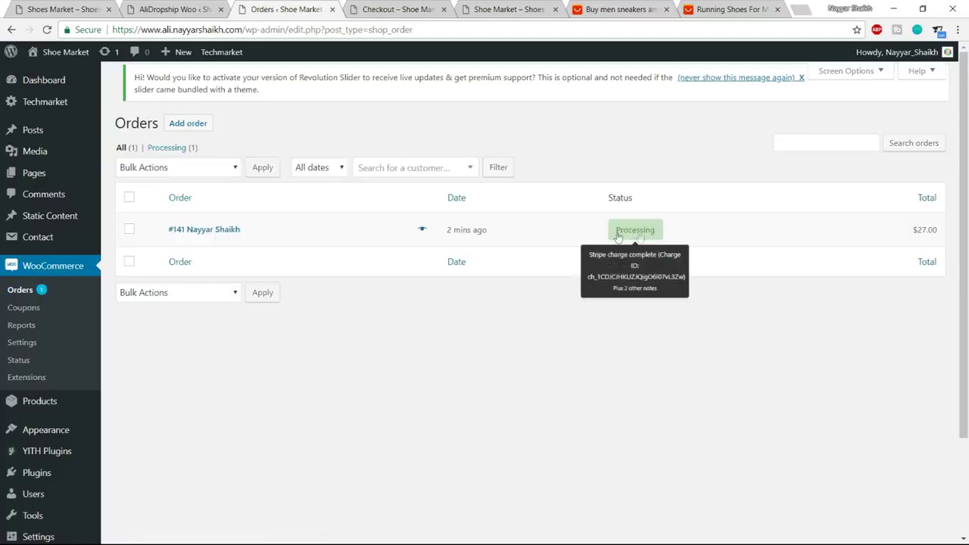
- Check the new order's Processing status and date, then open its Edit order page
double_click(618, 237)
click(751, 302)
drag(448, 235, 491, 242)
click(470, 242)
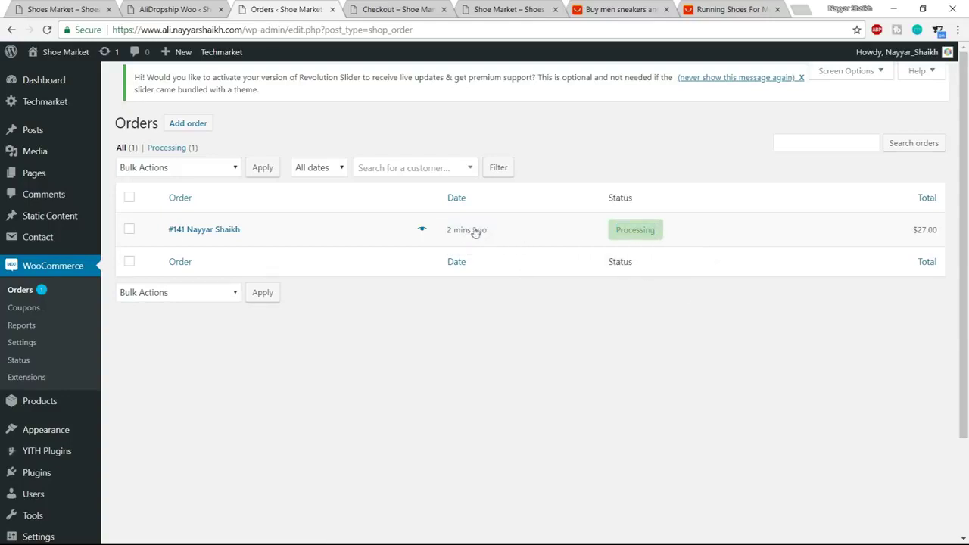
click(212, 231)
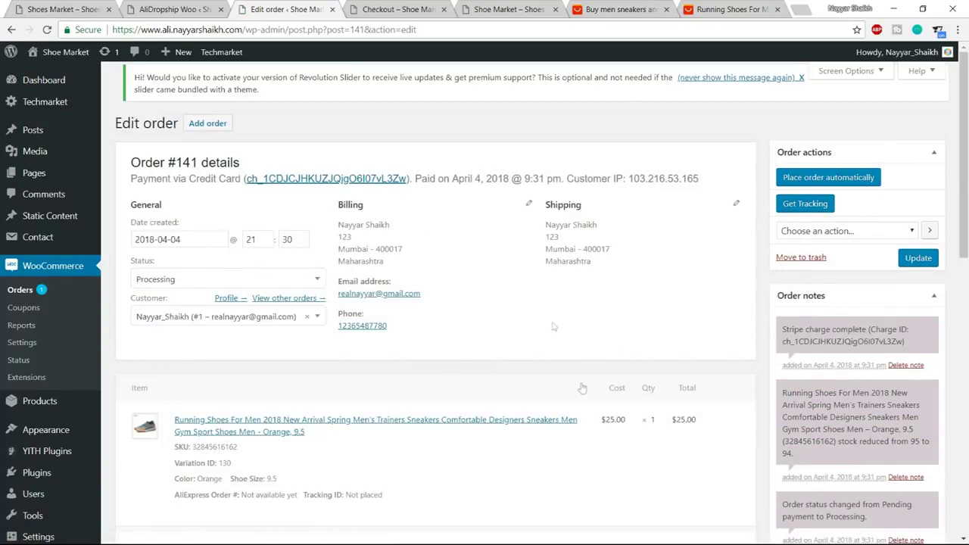
scroll(560, 379, down, 10)
scroll(567, 495, up, 10)
- Sign in to the AliExpress buyer account with its password, then return to the Edit order tab
click(619, 9)
scroll(738, 261, up, 5)
mouse_move(864, 104)
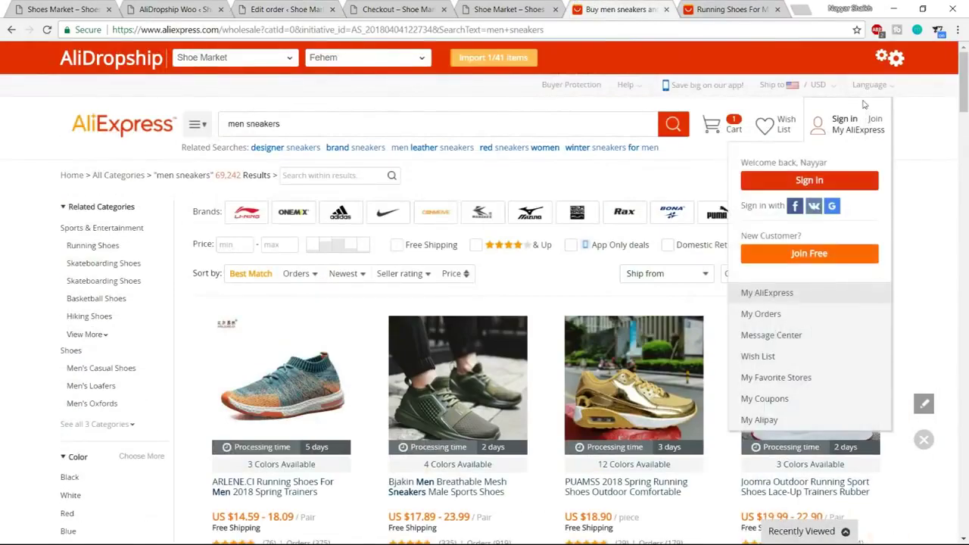
click(830, 185)
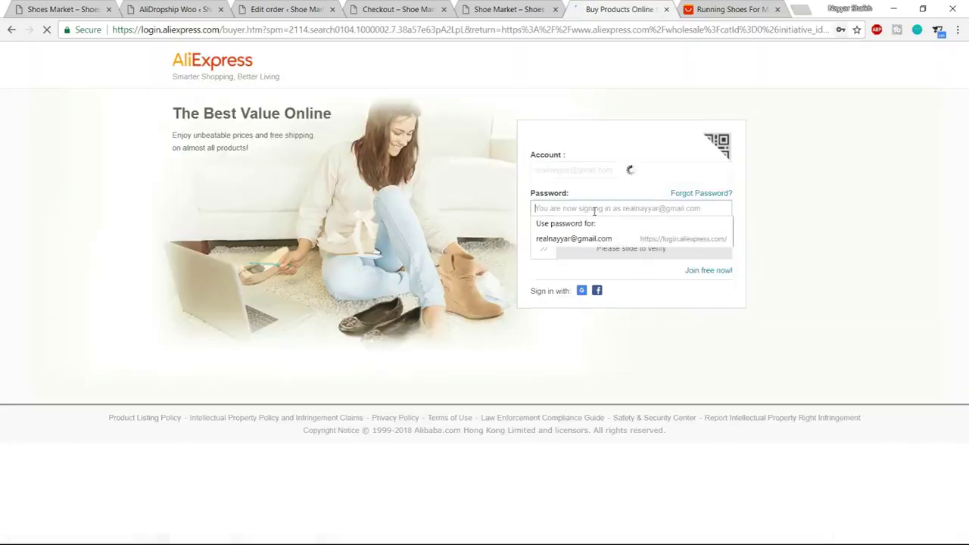
text(***)
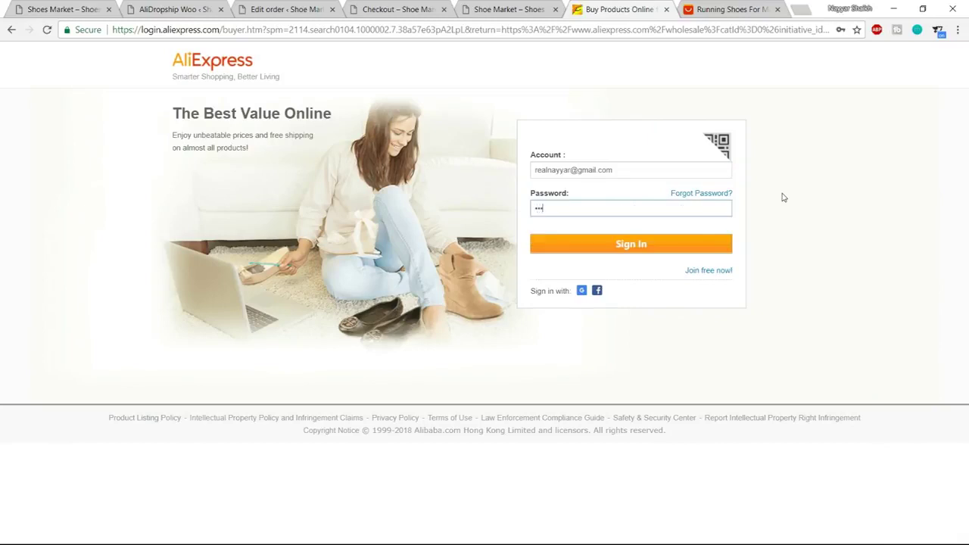
text(*******)
click(686, 246)
click(687, 248)
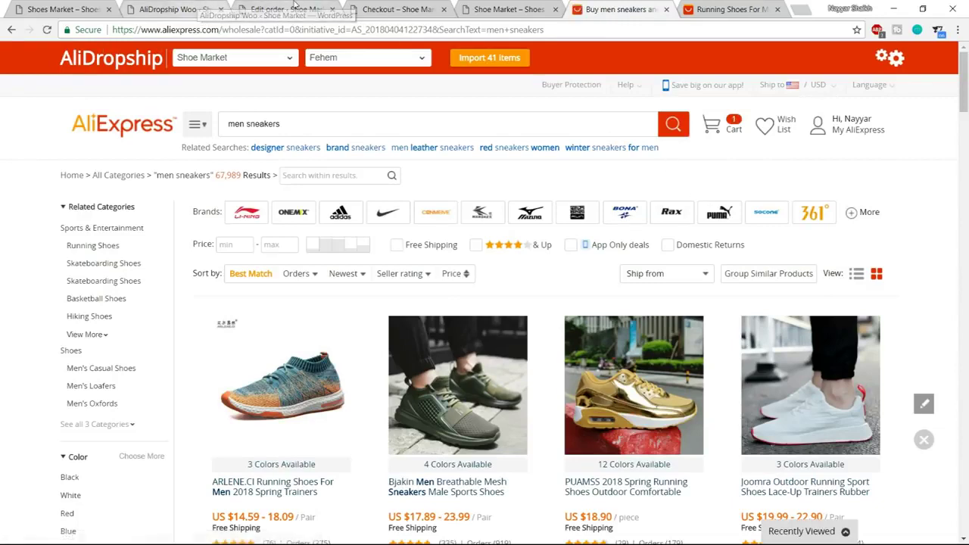
click(294, 6)
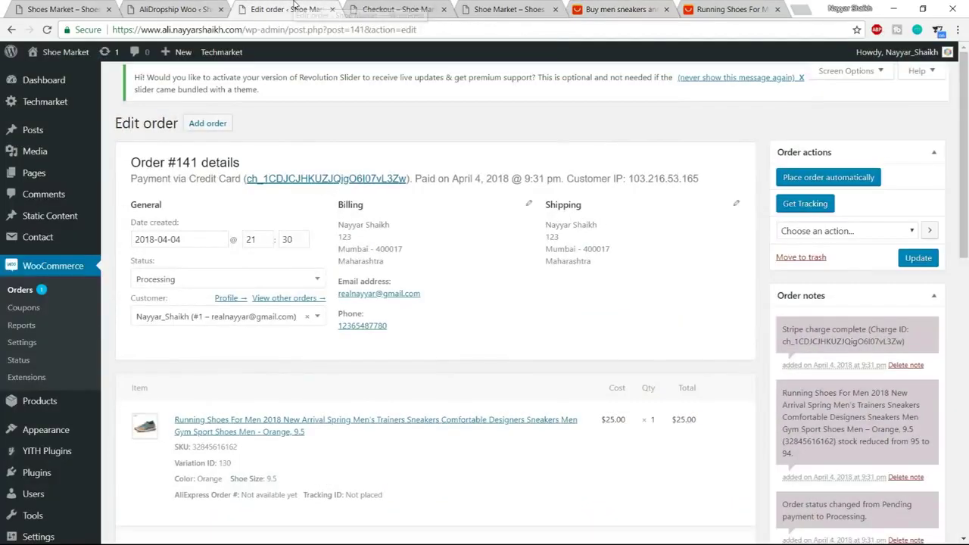
- Start automatic AliExpress fulfilment of the order and review the resulting order page
click(835, 180)
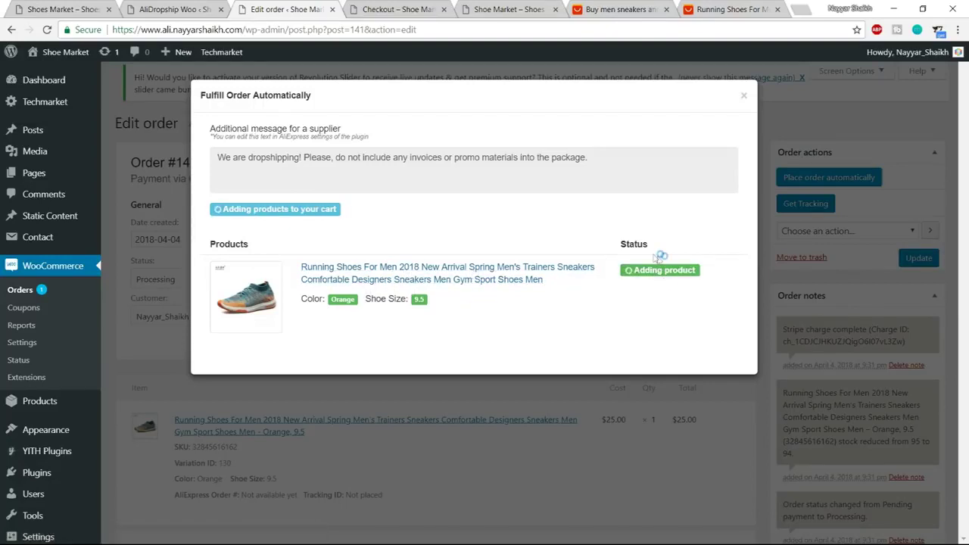
drag(627, 245, 653, 244)
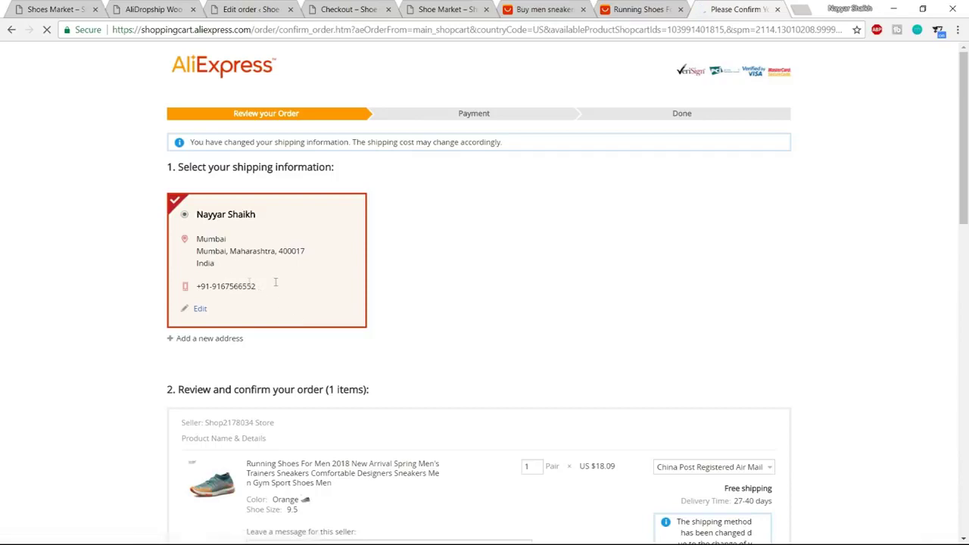
drag(195, 234, 303, 288)
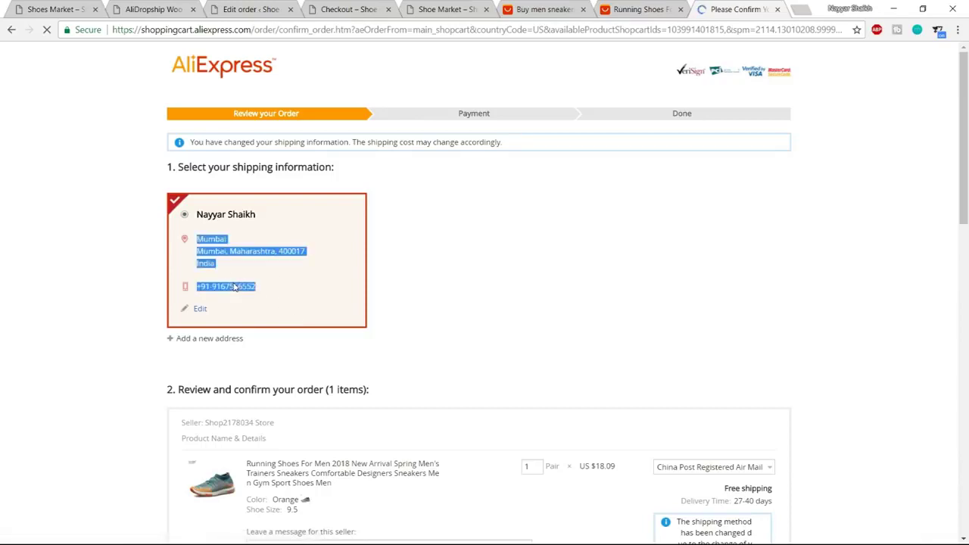
click(329, 310)
scroll(329, 309, down, 2)
scroll(329, 310, down, 6)
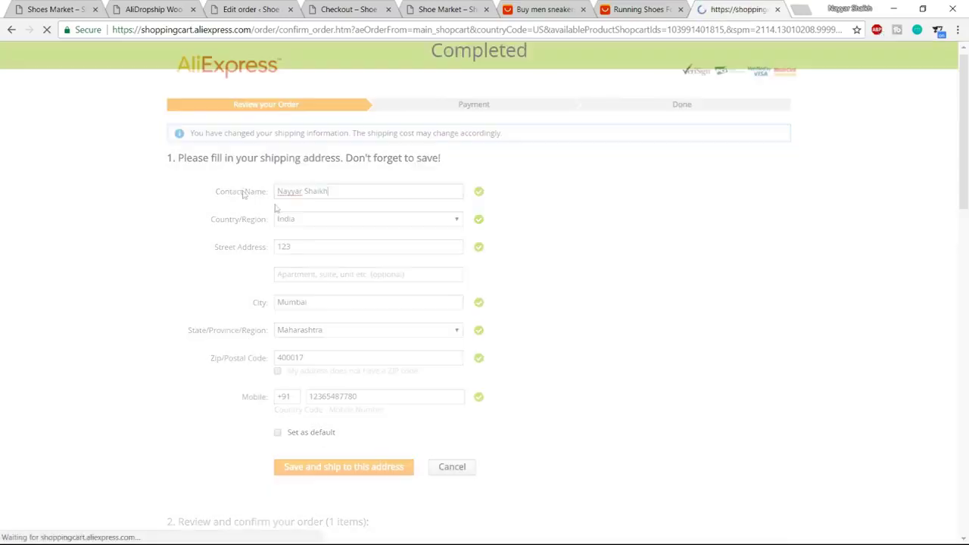
scroll(519, 151, down, 1)
scroll(530, 303, down, 10)
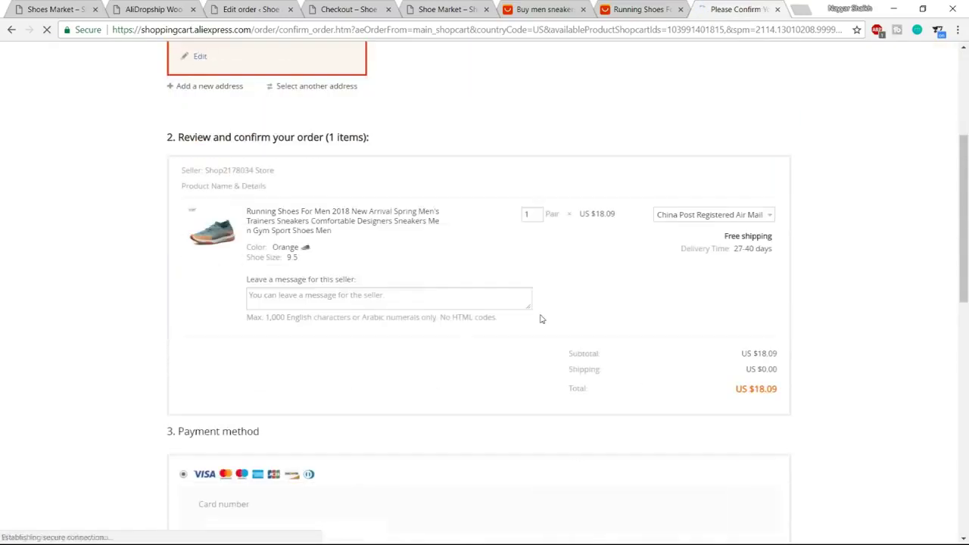
scroll(549, 369, up, 8)
scroll(550, 371, up, 4)
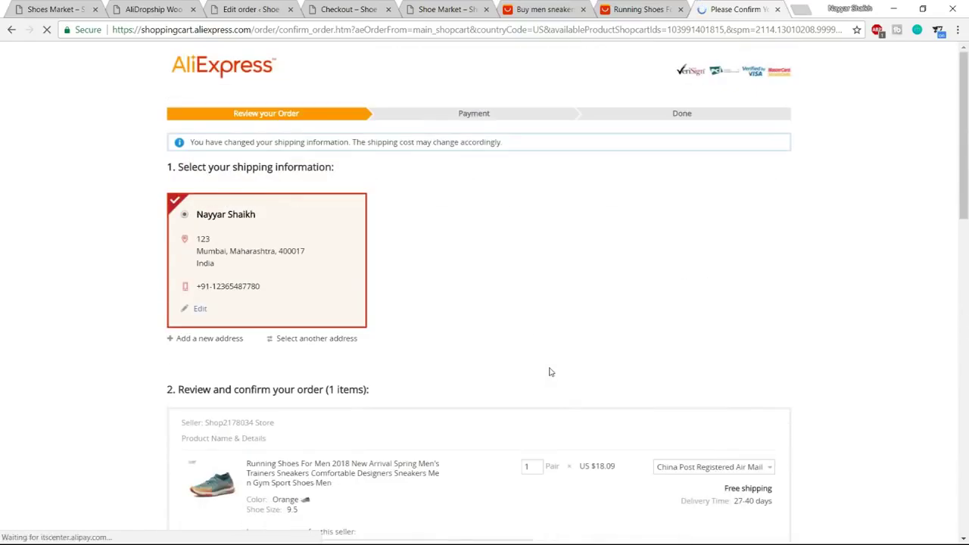
scroll(597, 313, down, 12)
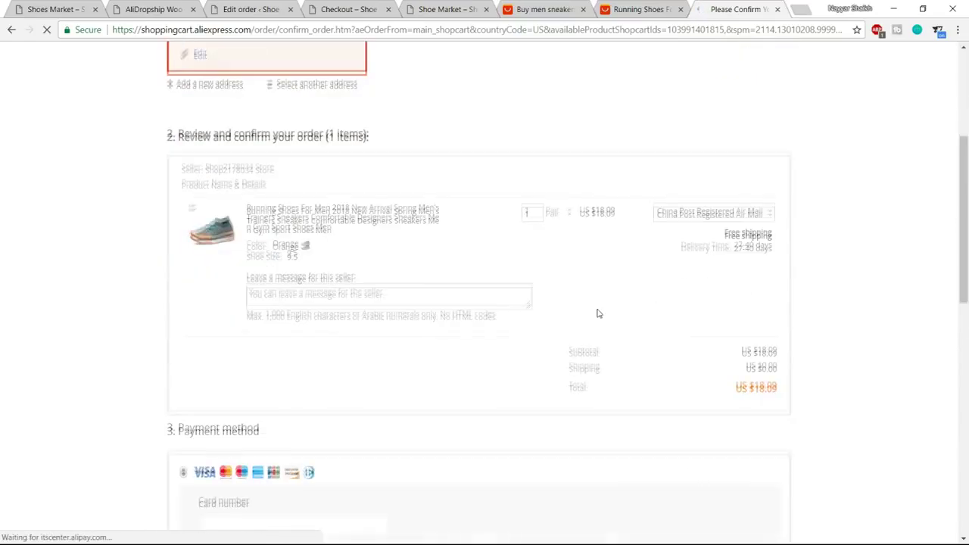
scroll(597, 336, up, 5)
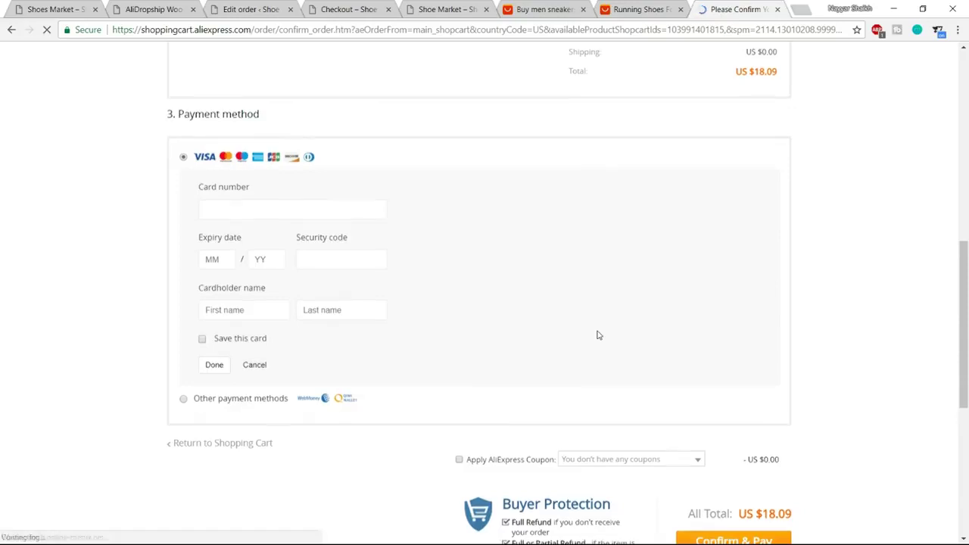
scroll(597, 335, up, 5)
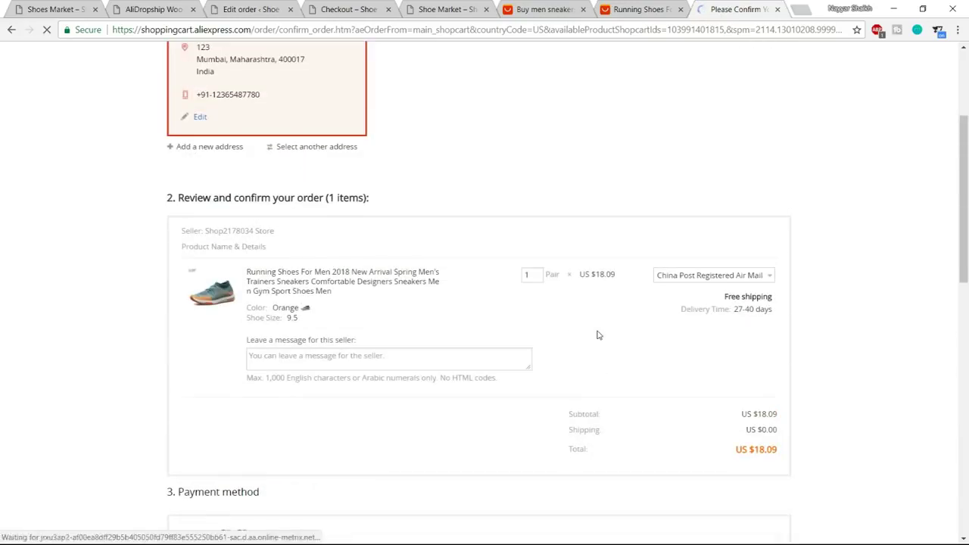
scroll(597, 336, down, 8)
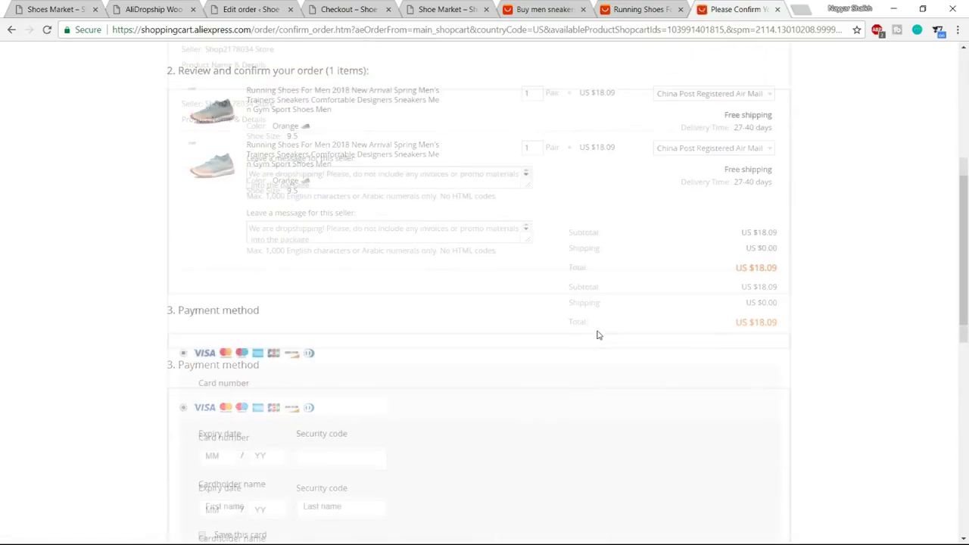
scroll(563, 334, up, 10)
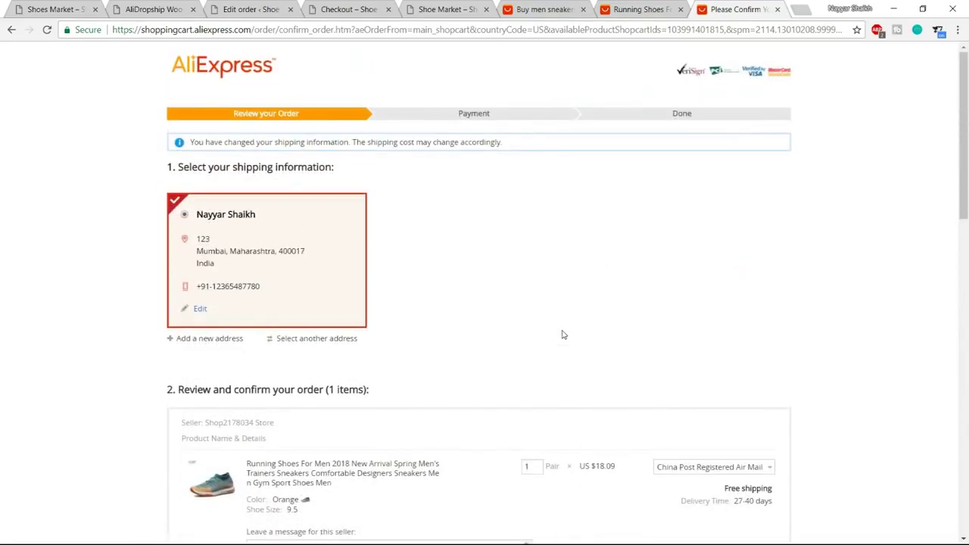
- Verify the shipping address, phone and orange size 9.5 running shoes at US $18.09
click(258, 8)
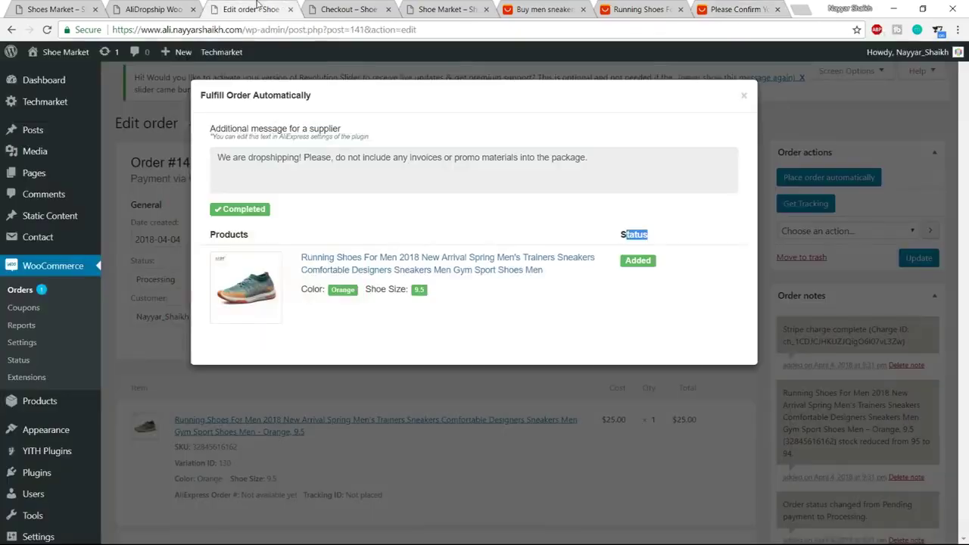
click(723, 8)
scroll(718, 318, down, 3)
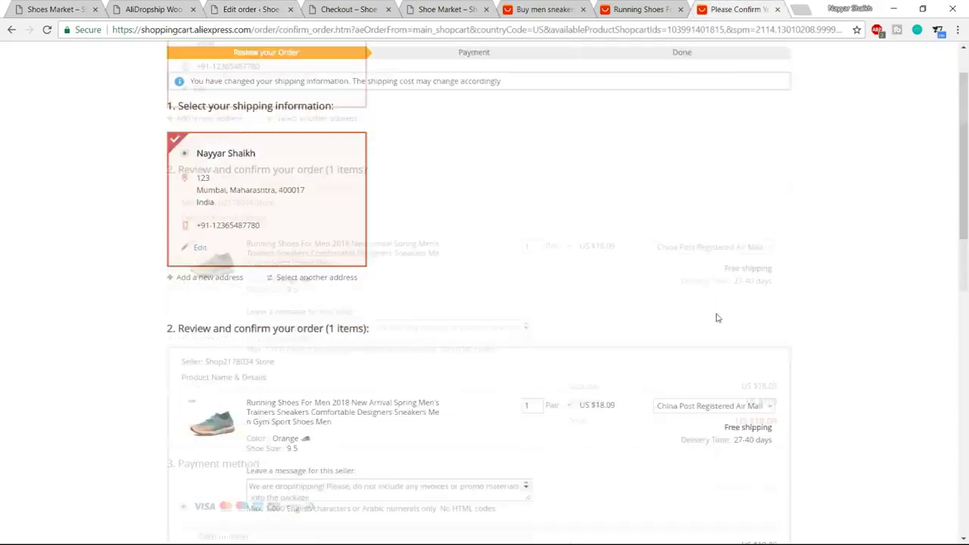
scroll(791, 322, down, 5)
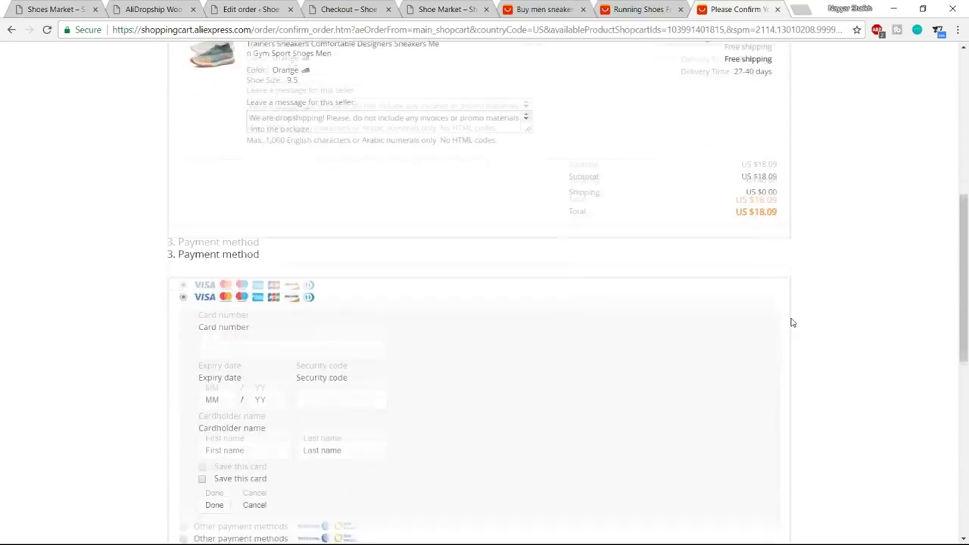
scroll(792, 346, up, 1)
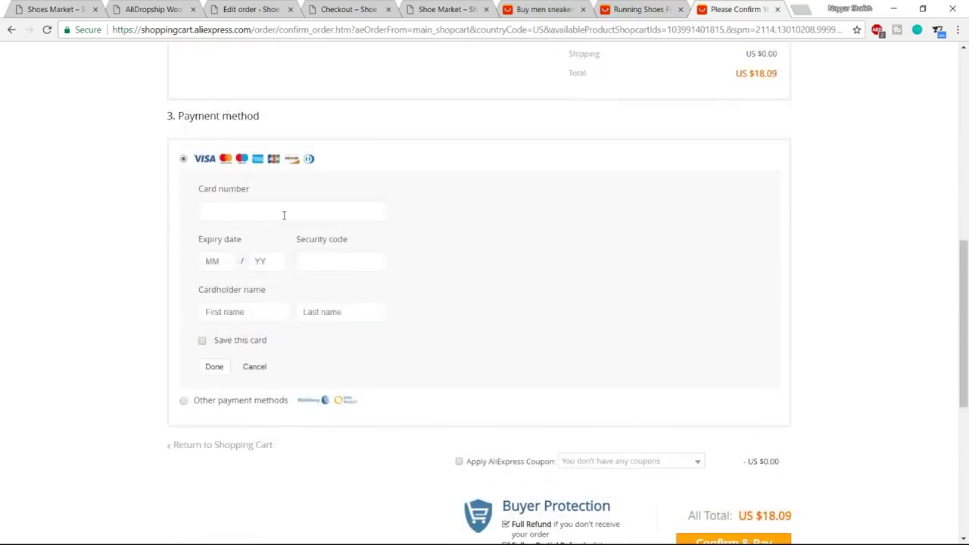
scroll(369, 405, up, 5)
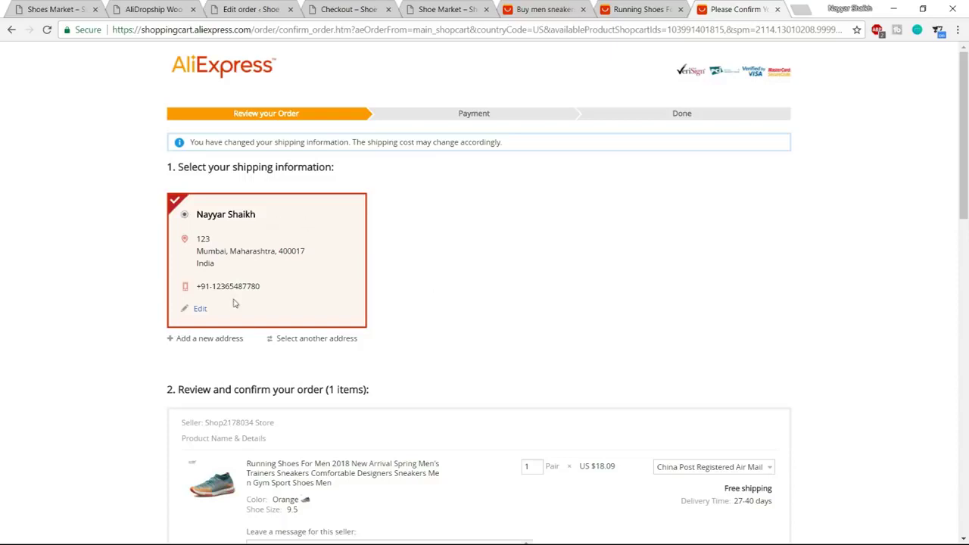
drag(213, 286, 261, 291)
click(243, 262)
drag(203, 239, 227, 273)
click(226, 273)
drag(193, 239, 227, 268)
click(229, 265)
scroll(378, 298, down, 2)
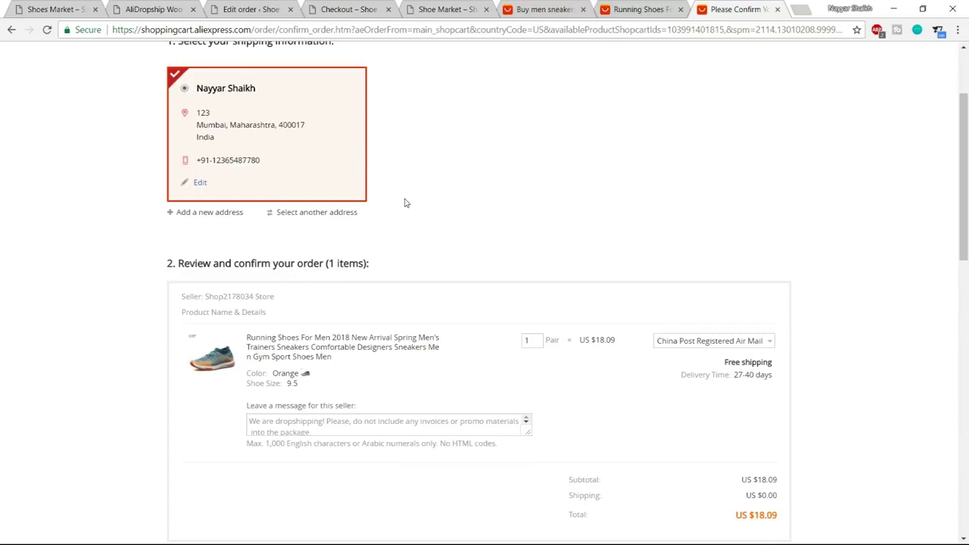
scroll(484, 296, down, 5)
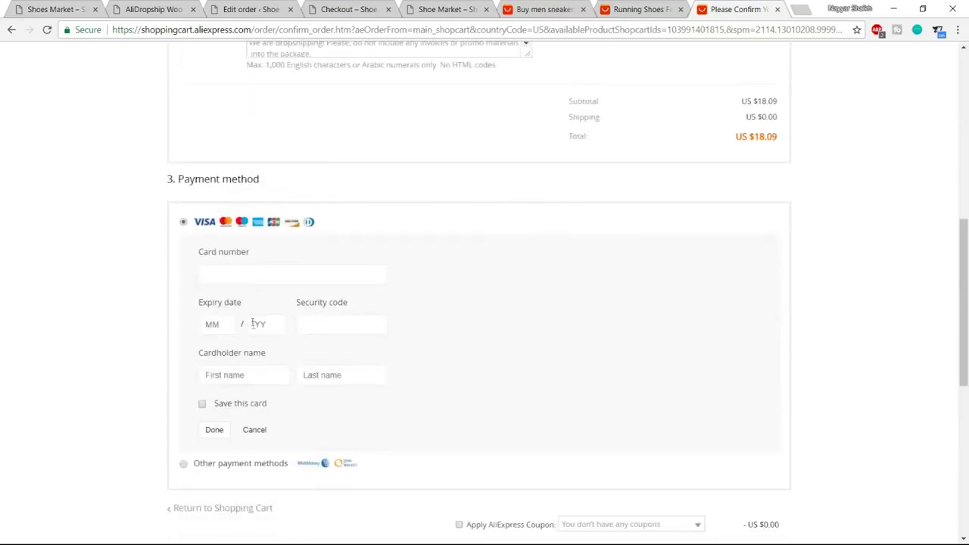
scroll(359, 411, down, 2)
scroll(543, 389, up, 15)
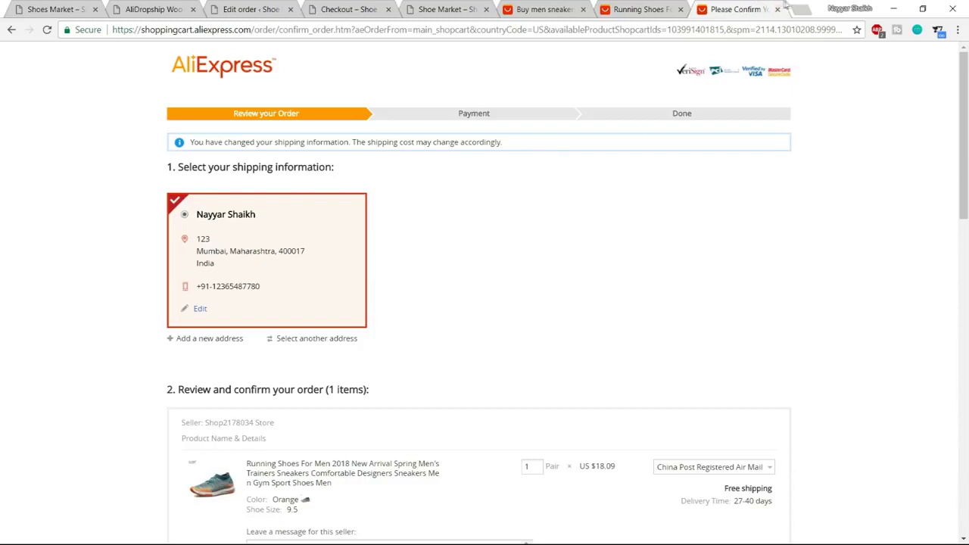
- Read the New customer order (141) email for the $27.00 purchase, then return to Edit order
click(803, 9)
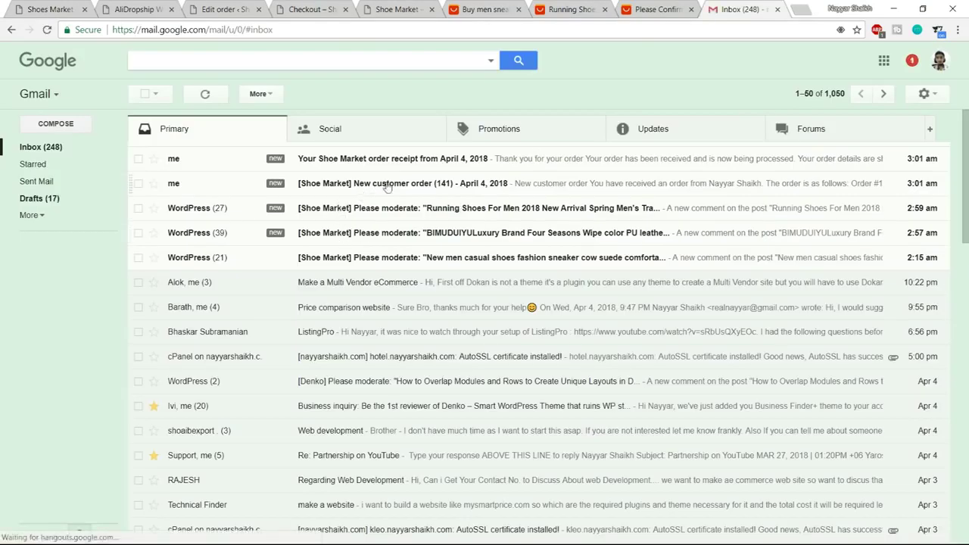
click(388, 187)
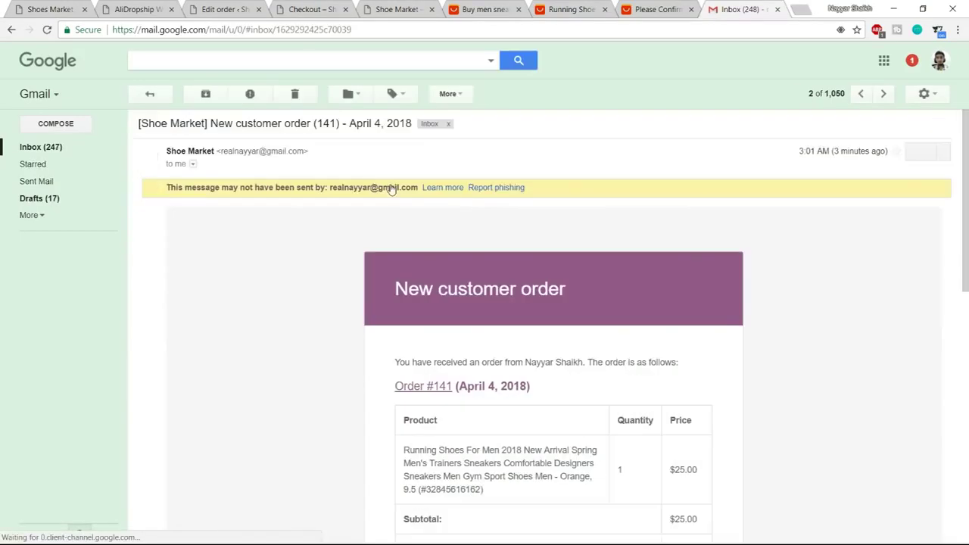
scroll(735, 320, down, 3)
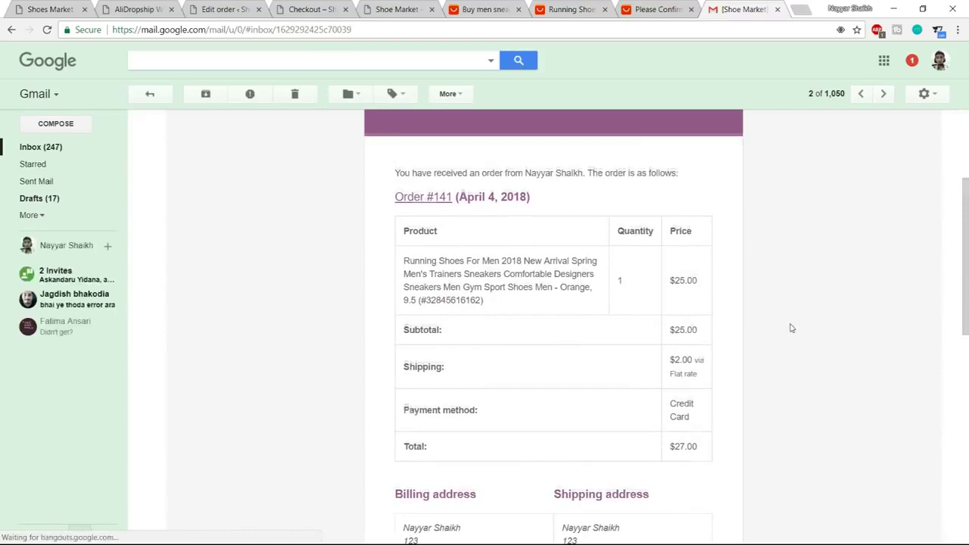
scroll(792, 330, up, 3)
drag(401, 327, 495, 366)
click(496, 366)
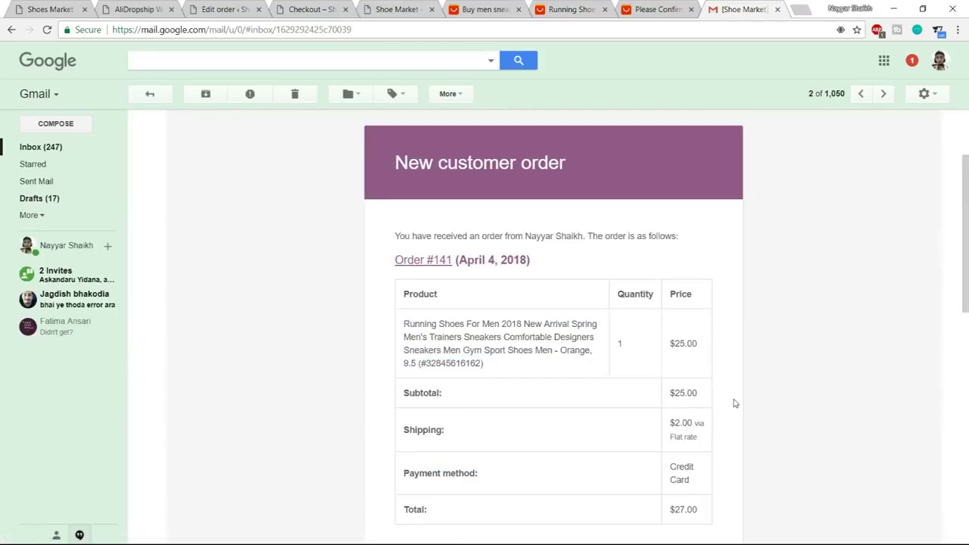
scroll(681, 398, down, 1)
scroll(643, 424, up, 5)
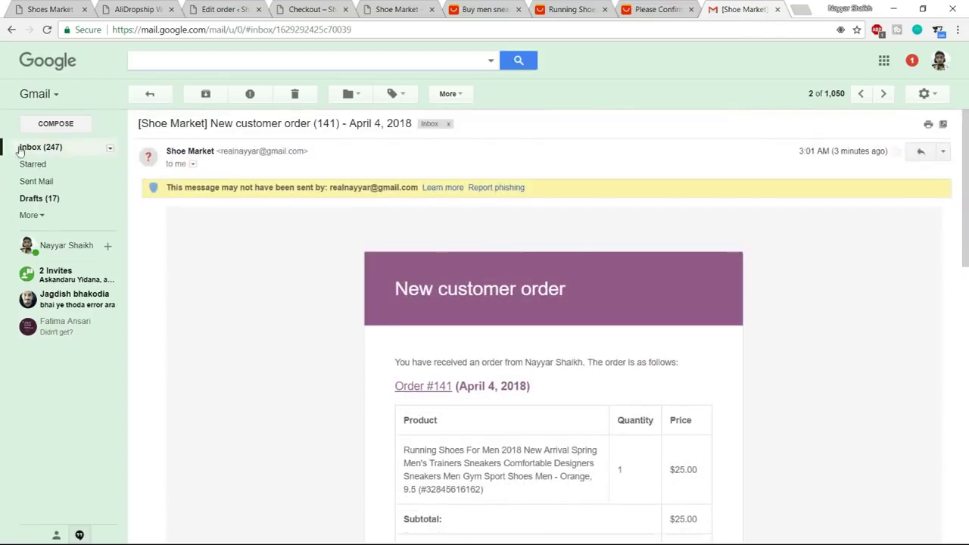
click(23, 147)
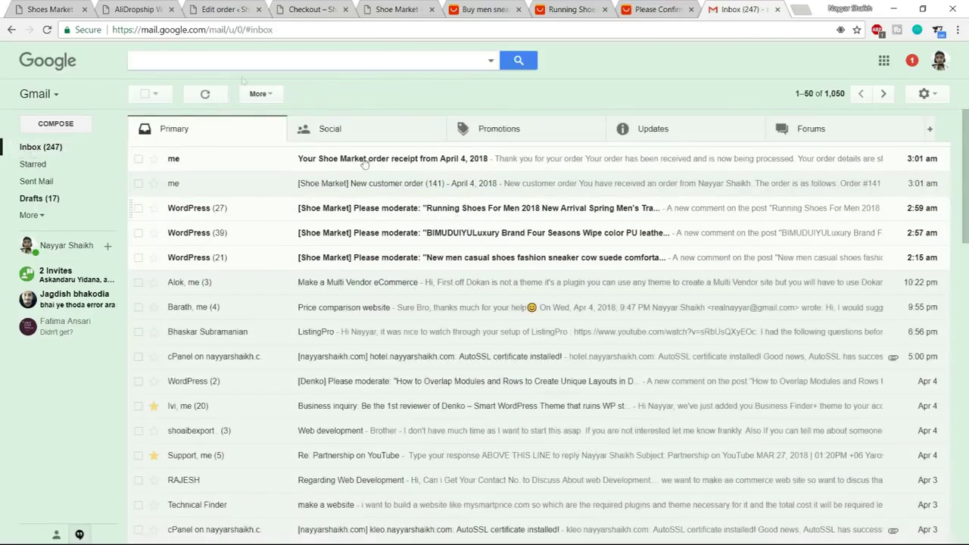
click(230, 7)
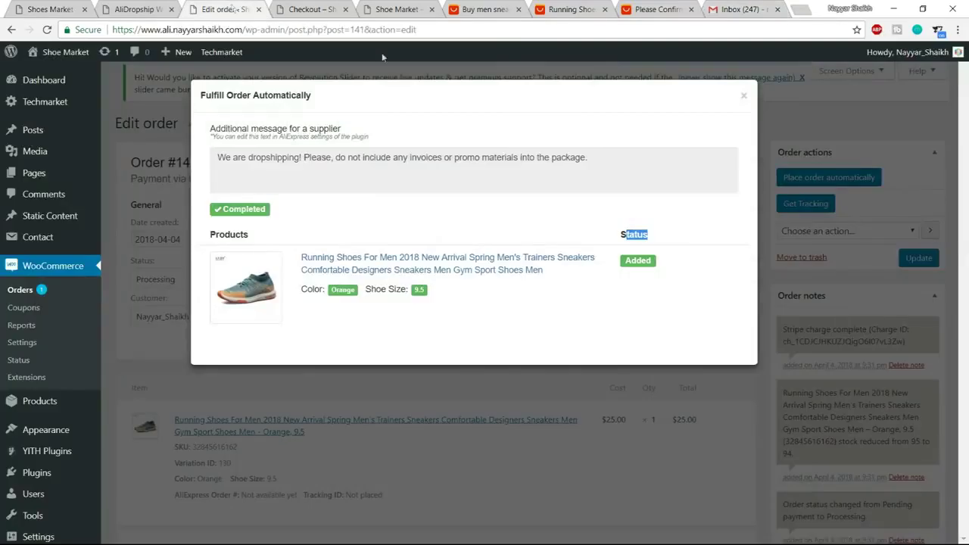
- Write an order note saying the order is shipped and expected by Monday, fixing typos
click(743, 98)
scroll(844, 265, down, 7)
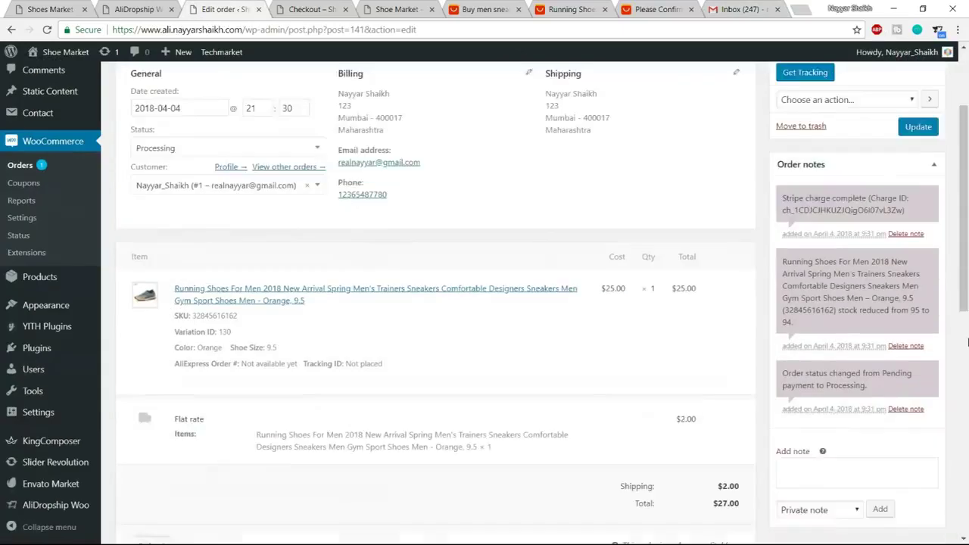
click(841, 171)
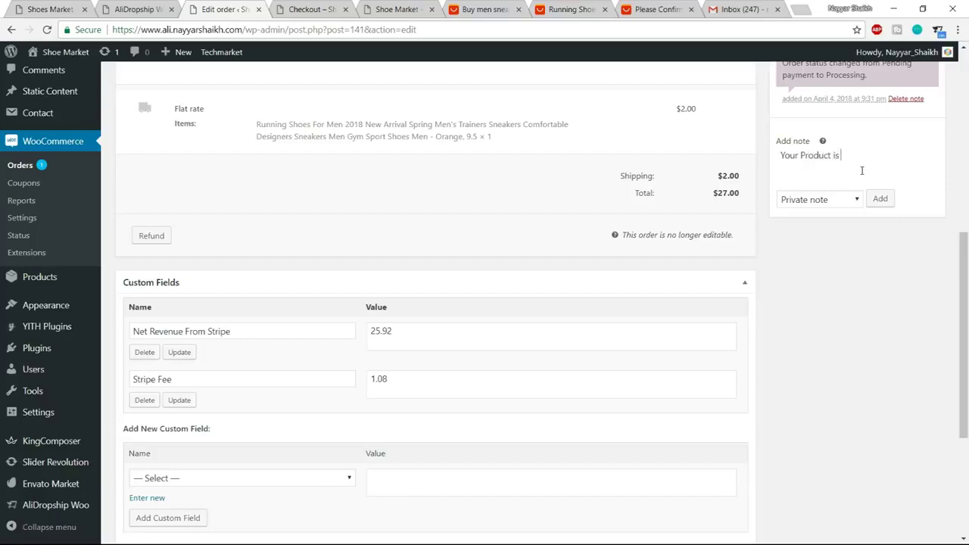
key(BackSpace)
key(BackSpace)
key(BackSpace)
key(BackSpace)
text(Shipped, You can excepy)
key(BackSpace)
text(t your Order byu Monday!)
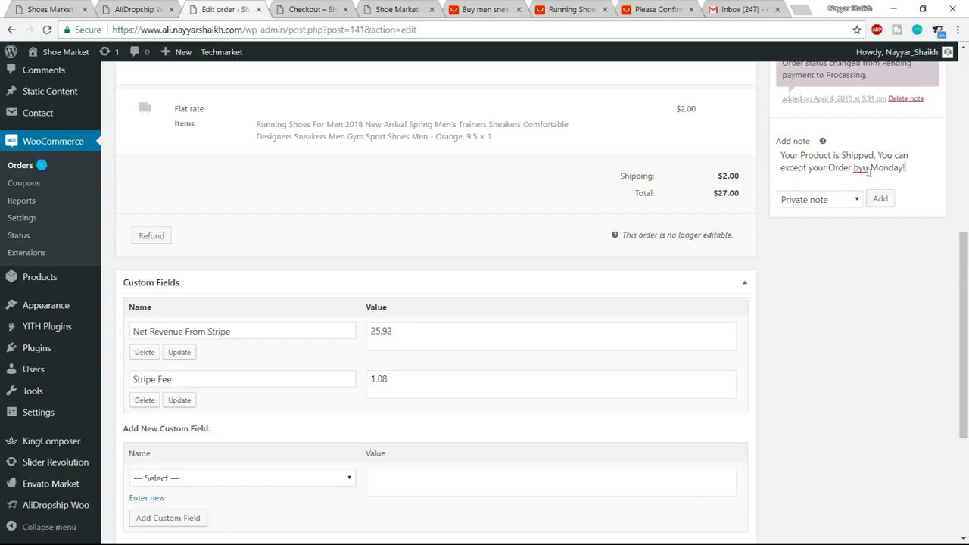
click(869, 168)
key(BackSpace)
- Set the note type to Note to customer and add it to order #141
click(804, 202)
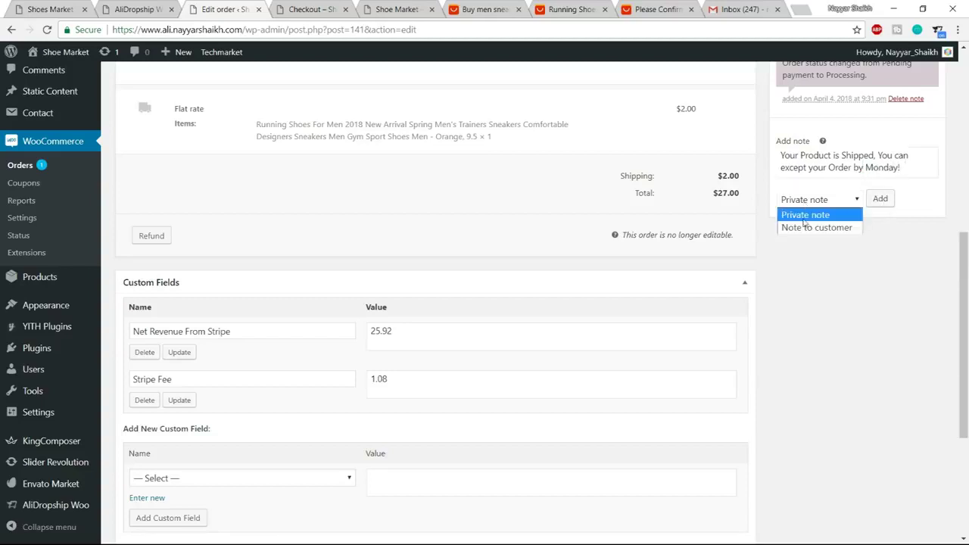
click(814, 229)
click(879, 199)
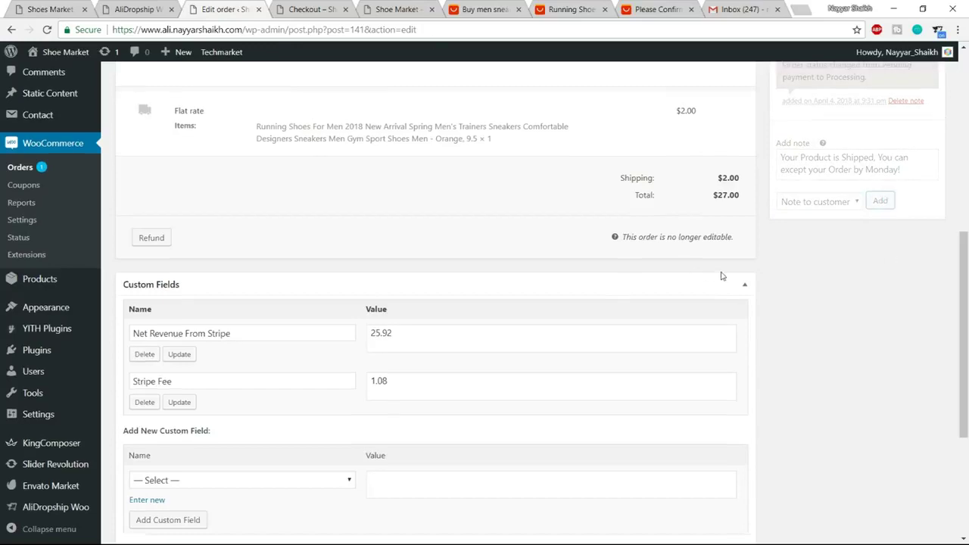
scroll(787, 301, up, 6)
drag(781, 329, 869, 341)
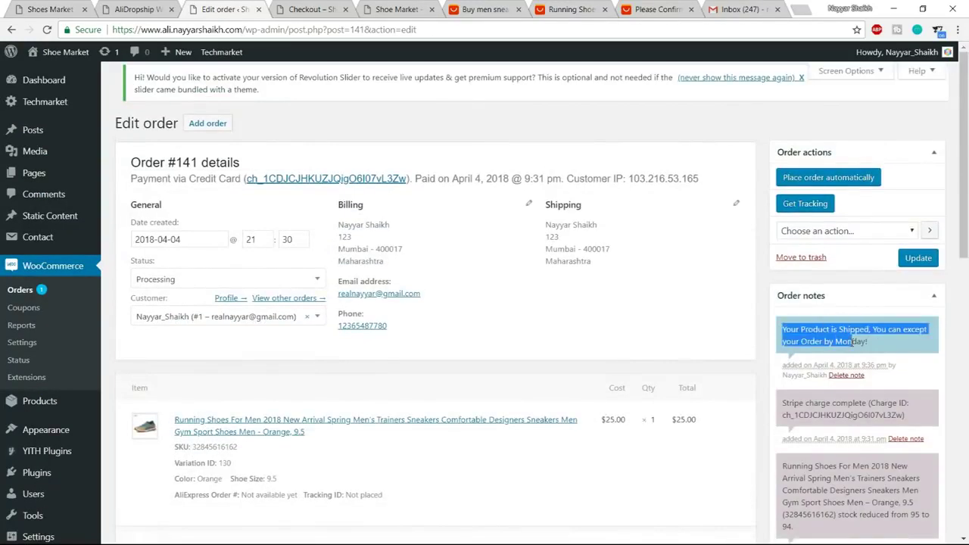
click(736, 9)
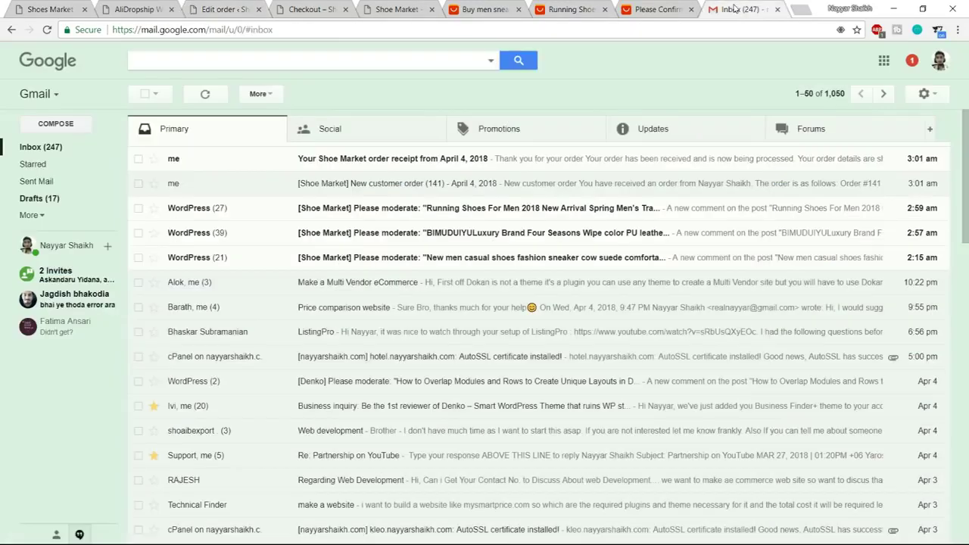
- Refresh the inbox, check the 'Note added to your order' email's shipped-by-Monday line, then close it
click(53, 150)
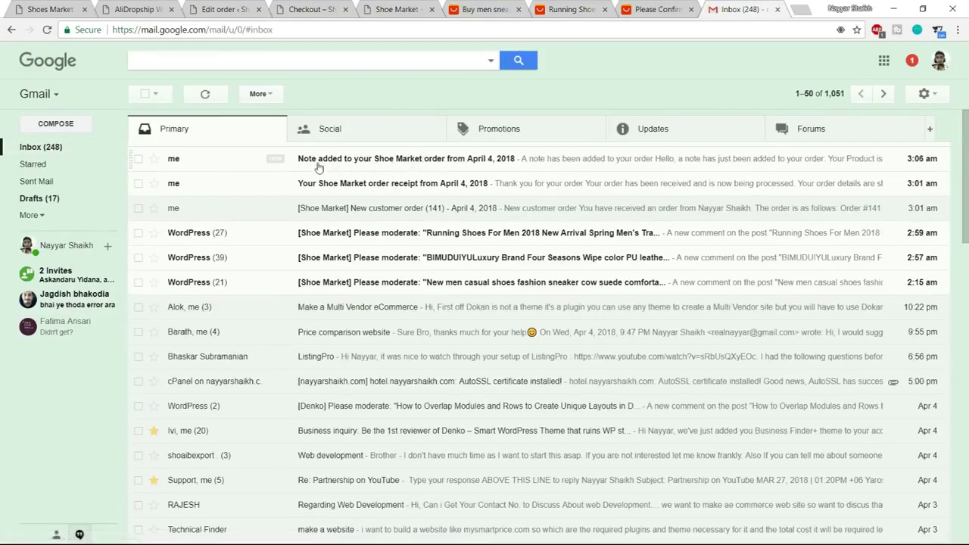
click(406, 161)
scroll(493, 209, down, 3)
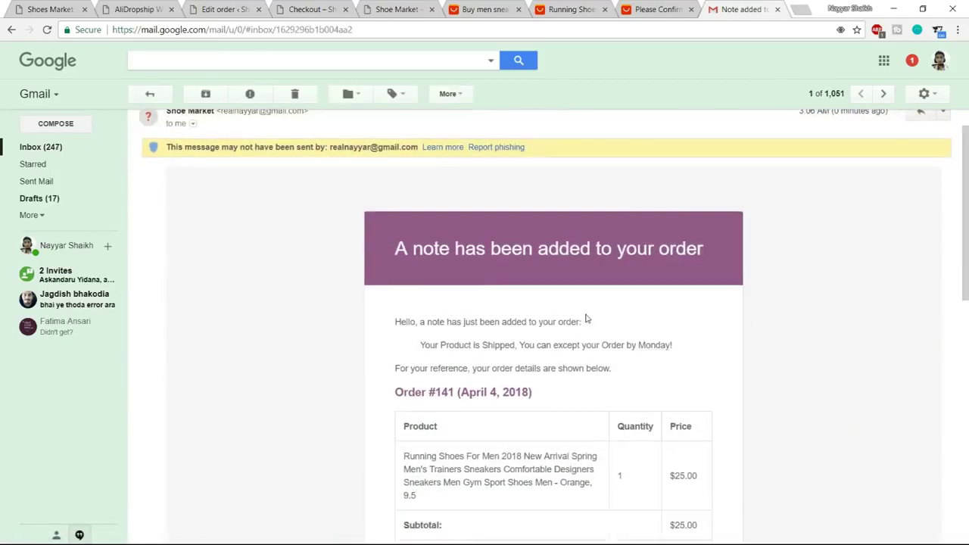
drag(394, 237, 547, 236)
click(547, 236)
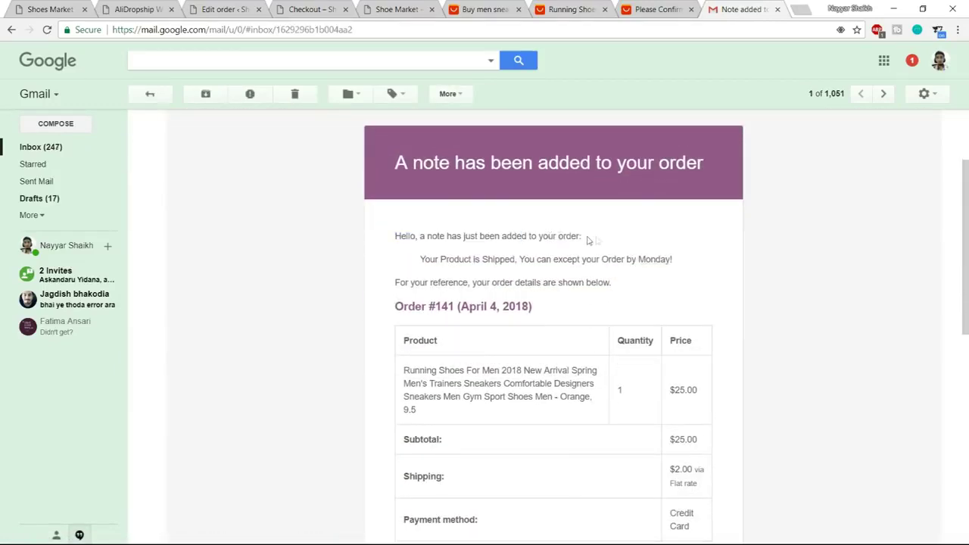
drag(421, 261, 686, 267)
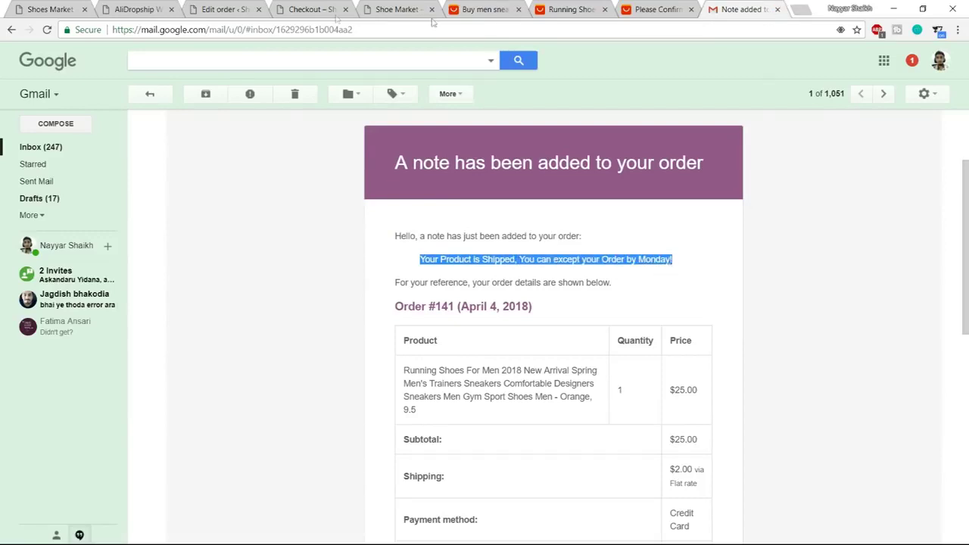
click(777, 9)
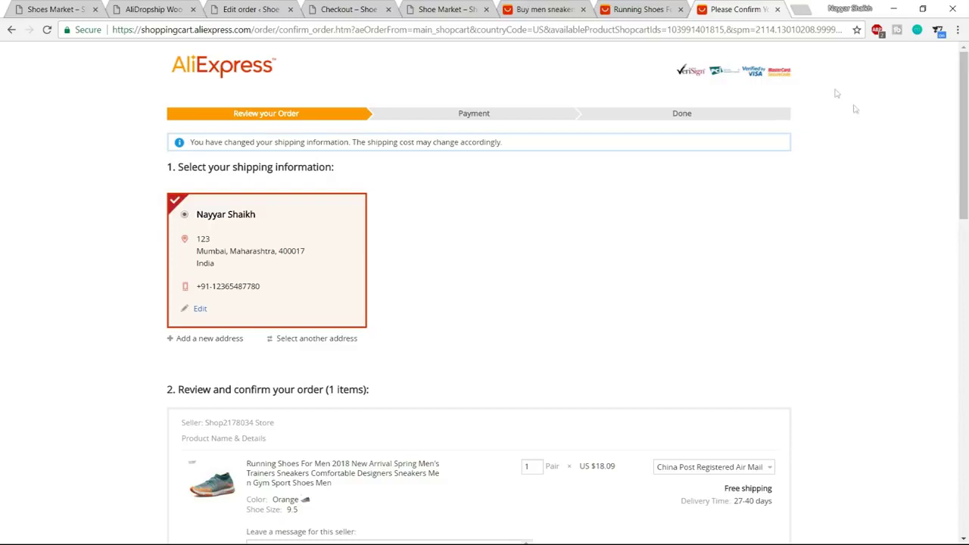
- Close the AliExpress sneakers, product and order tabs, then reload the Shoes Market homepage
click(534, 9)
click(583, 9)
click(589, 9)
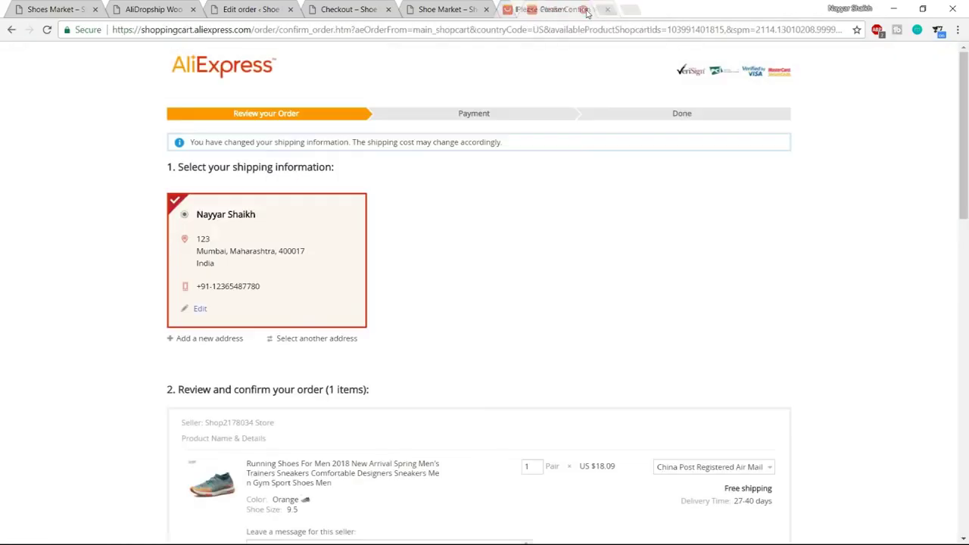
click(587, 9)
scroll(684, 462, down, 5)
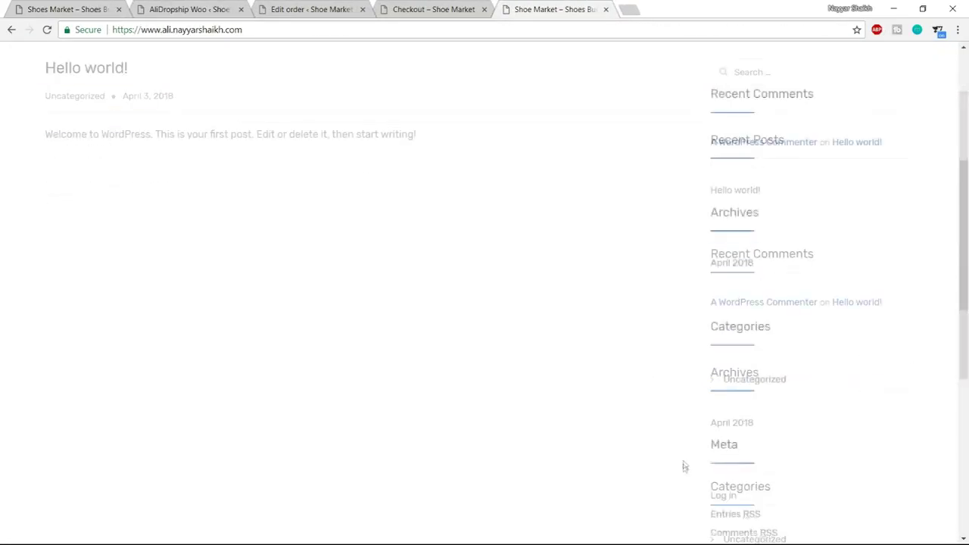
scroll(689, 515, up, 5)
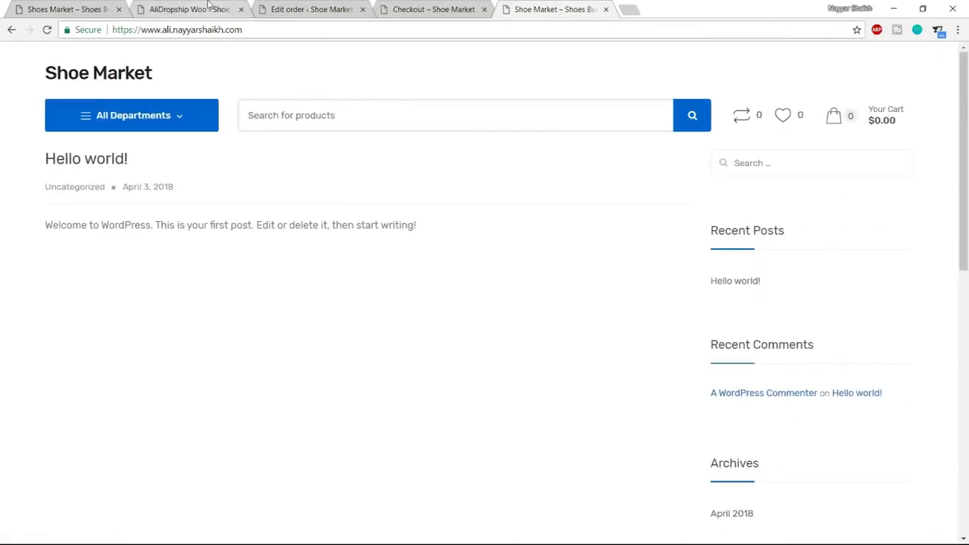
key(ctrl+1)
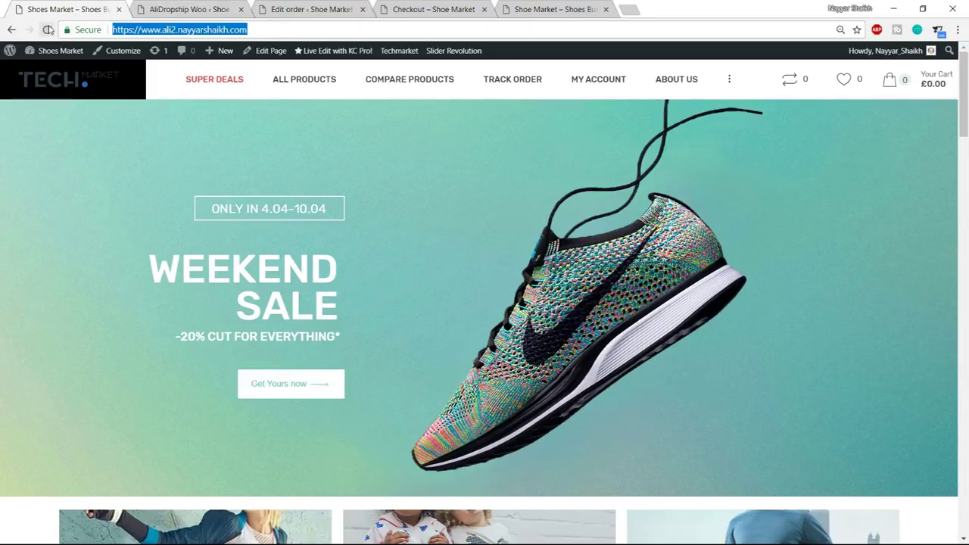
key(Return)
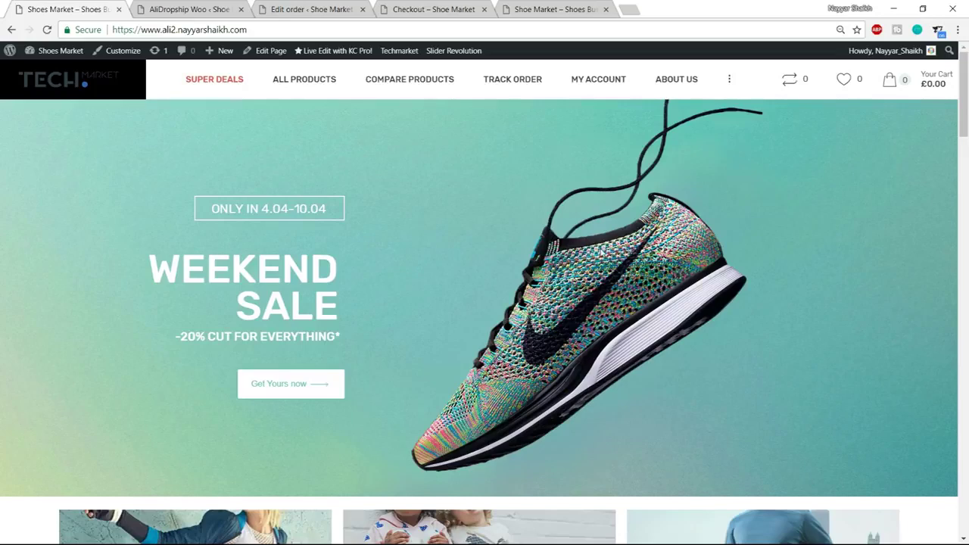
- Create a new Slider Revolution slider named 'Home Slider' with alias 'home-slide'
click(172, 9)
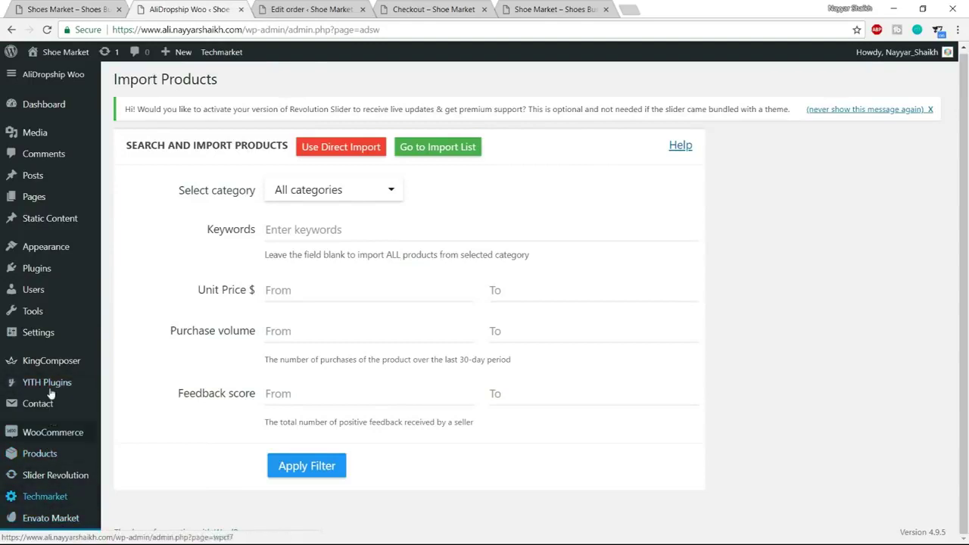
mouse_move(49, 485)
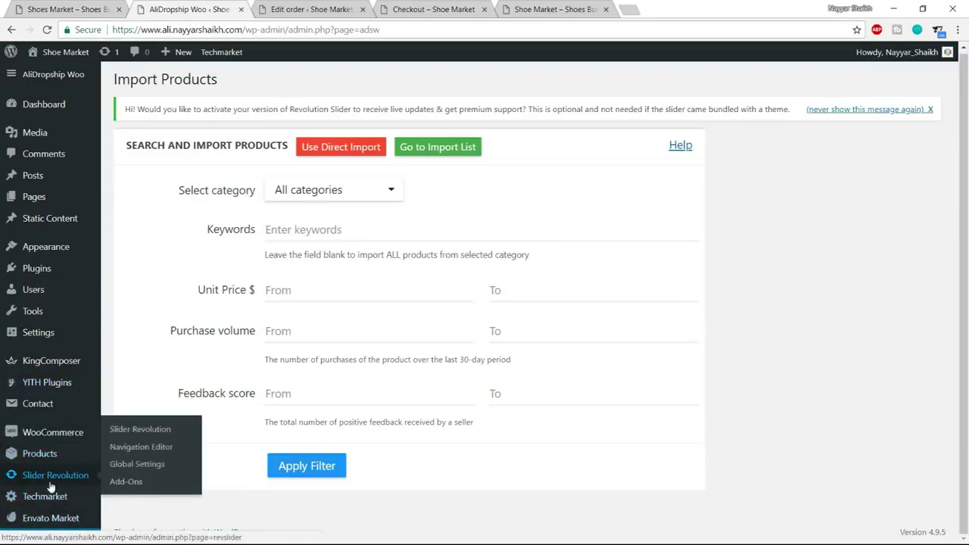
click(49, 478)
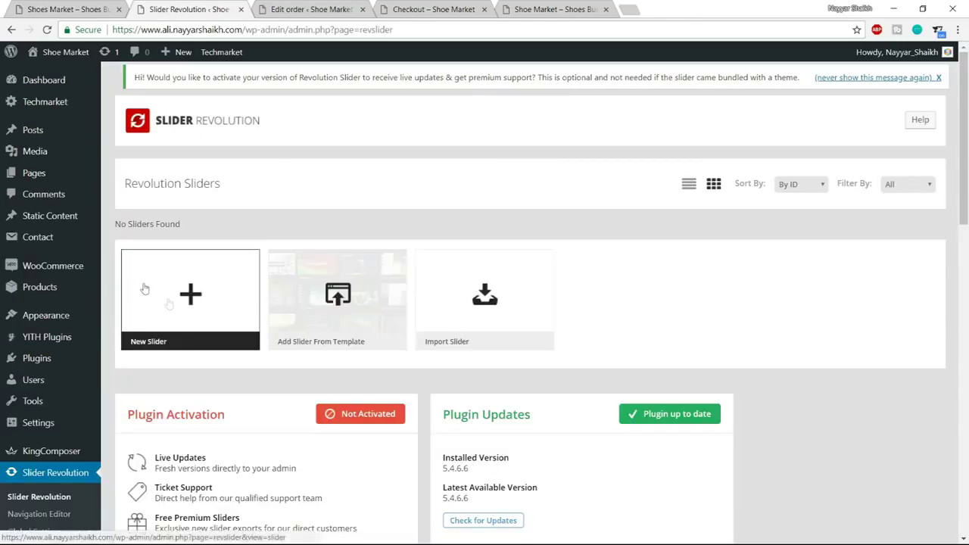
click(179, 296)
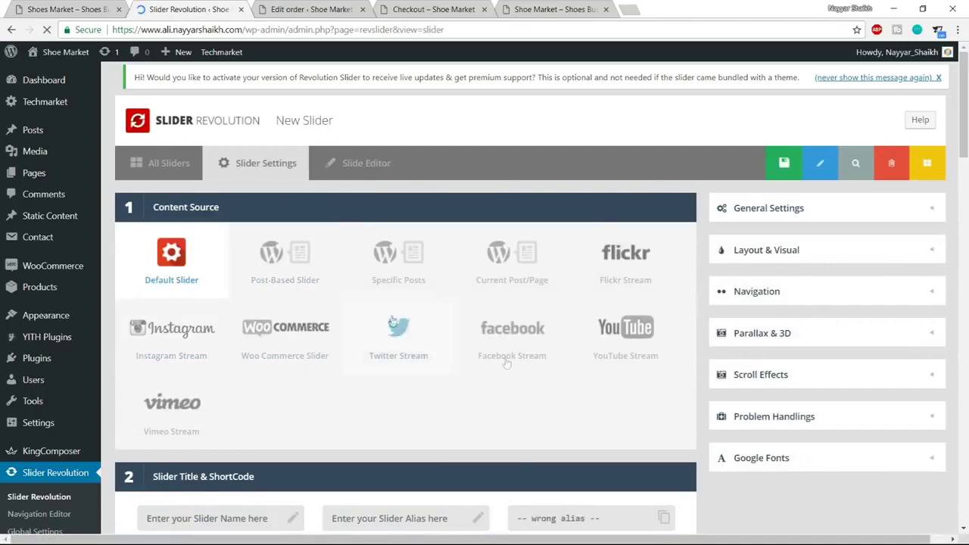
scroll(510, 366, down, 3)
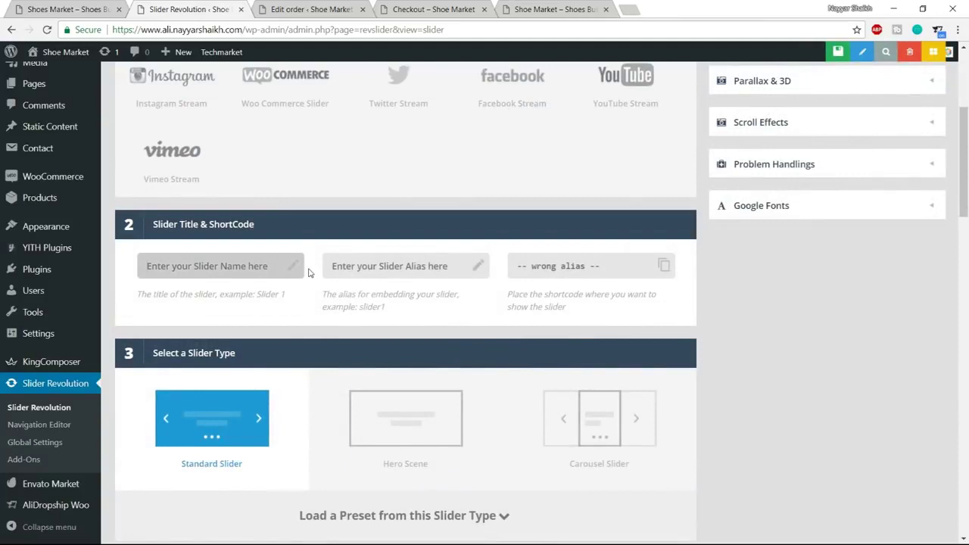
text(Home Slider)
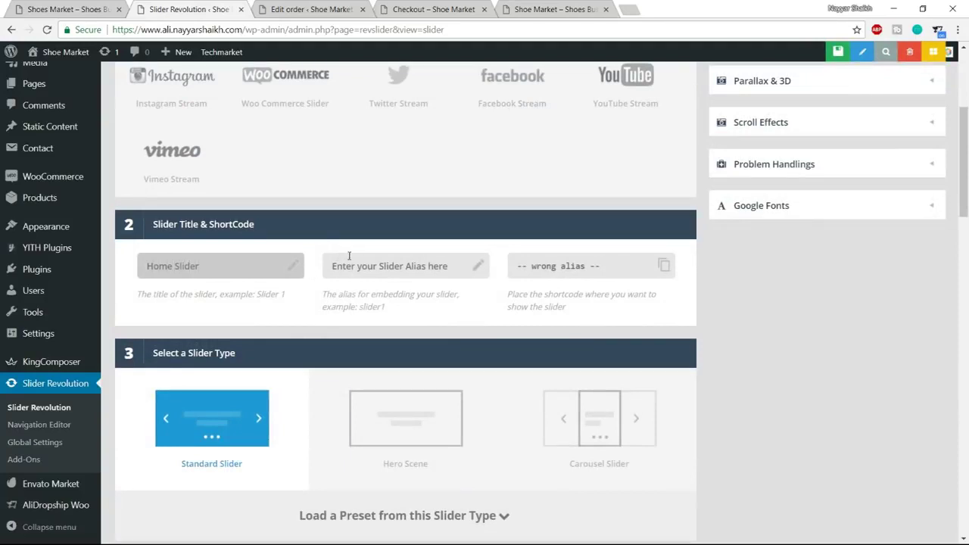
click(348, 256)
text(home-slide)
scroll(349, 256, down, 2)
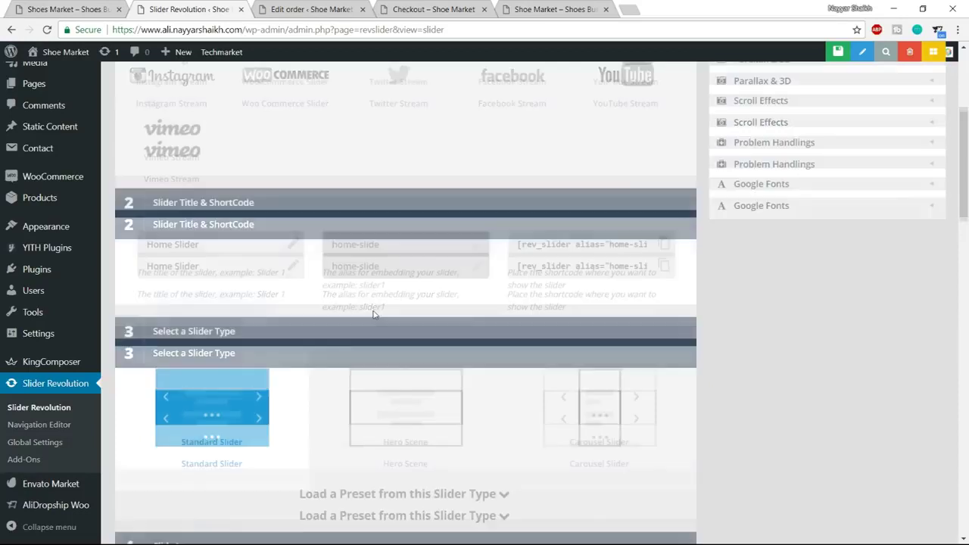
- Keep Standard Slider, choose Full-Width layout and set the desktop grid height to 660
click(229, 311)
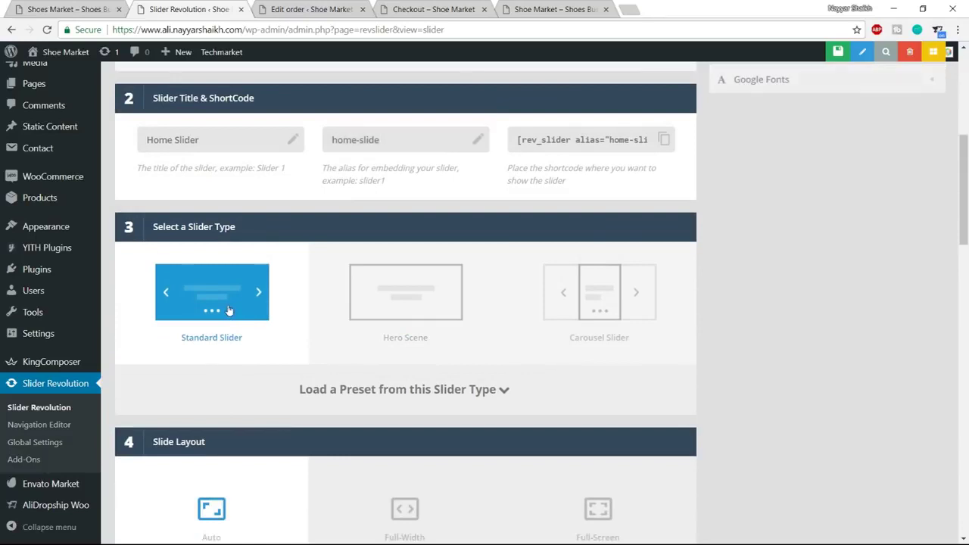
scroll(242, 342, down, 3)
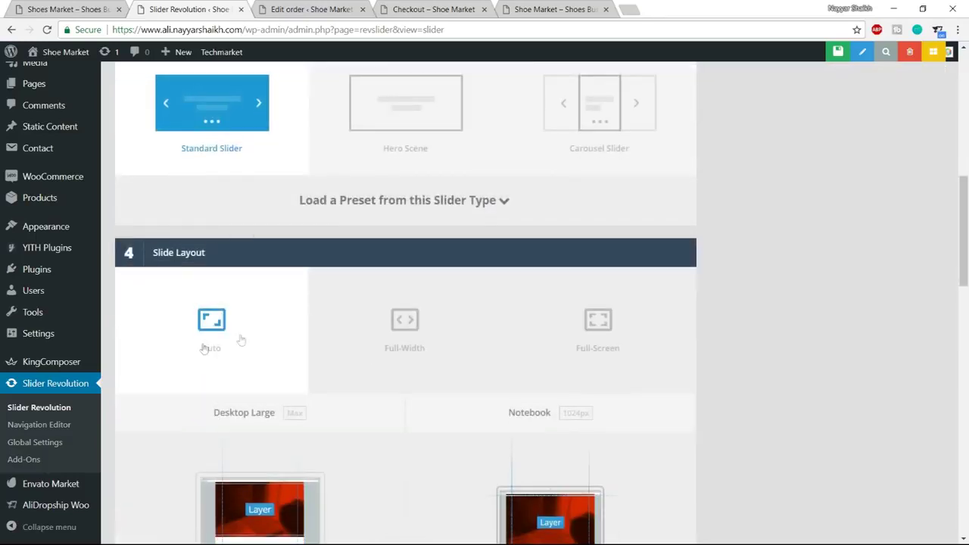
click(375, 350)
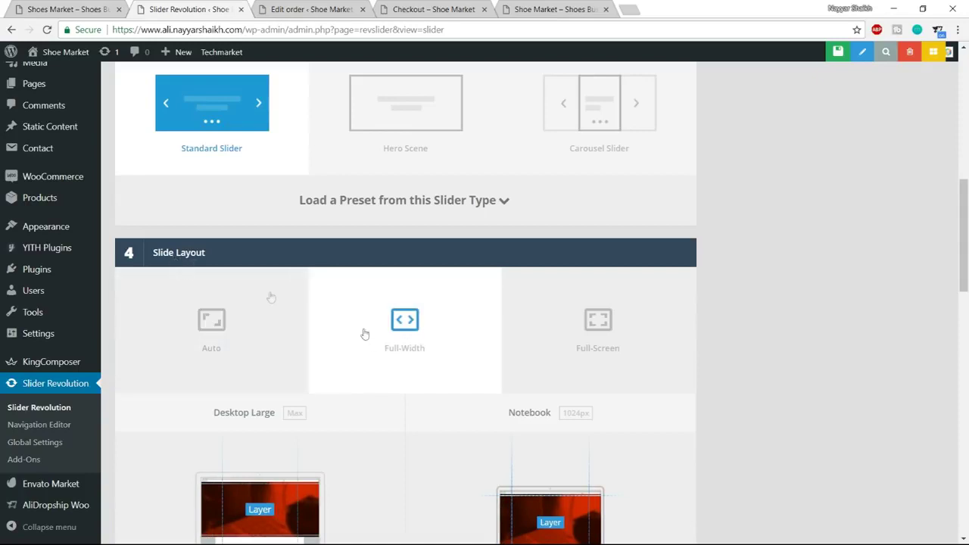
scroll(779, 331, down, 3)
scroll(415, 417, down, 2)
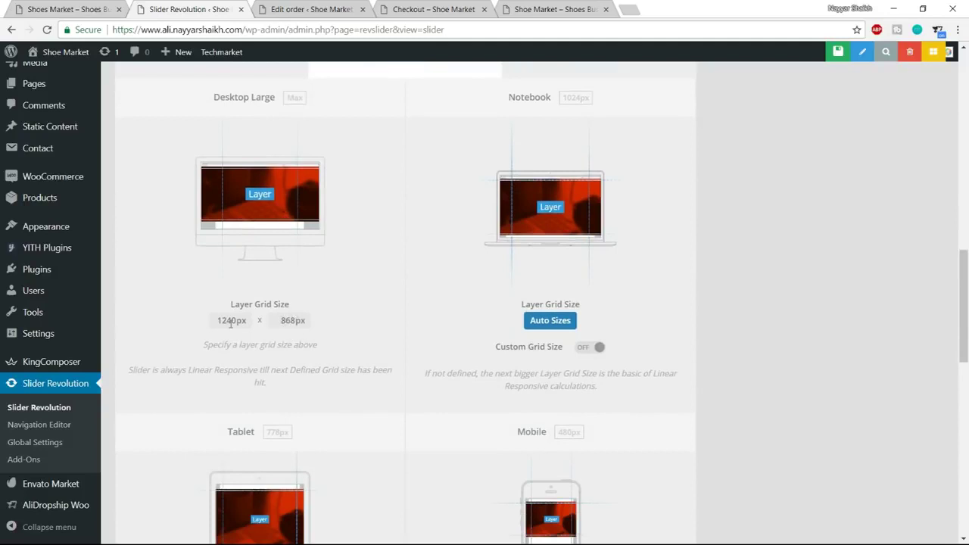
drag(277, 321, 298, 323)
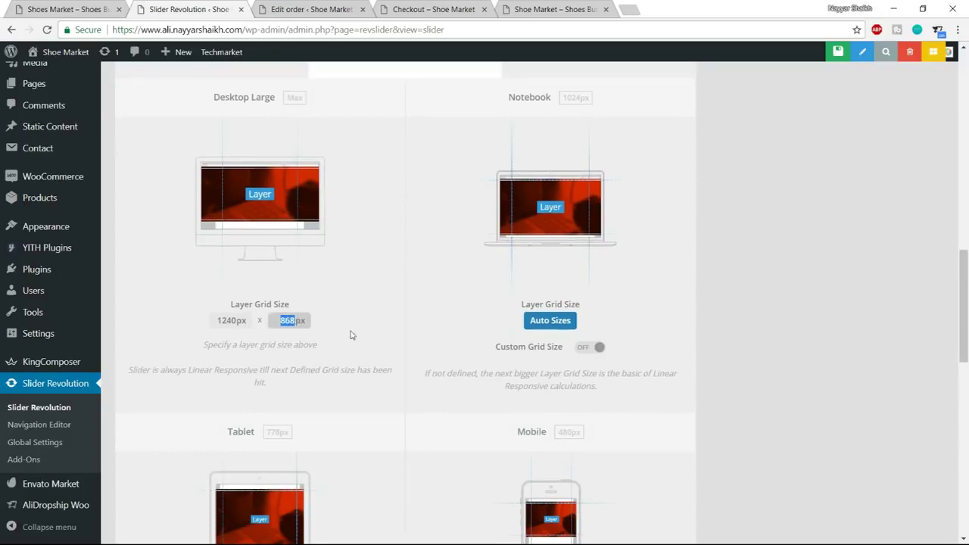
text(660)
- Enable custom grid sizes for Notebook, Tablet (778×324) and Mobile (480×320), adjusting their heights
click(591, 349)
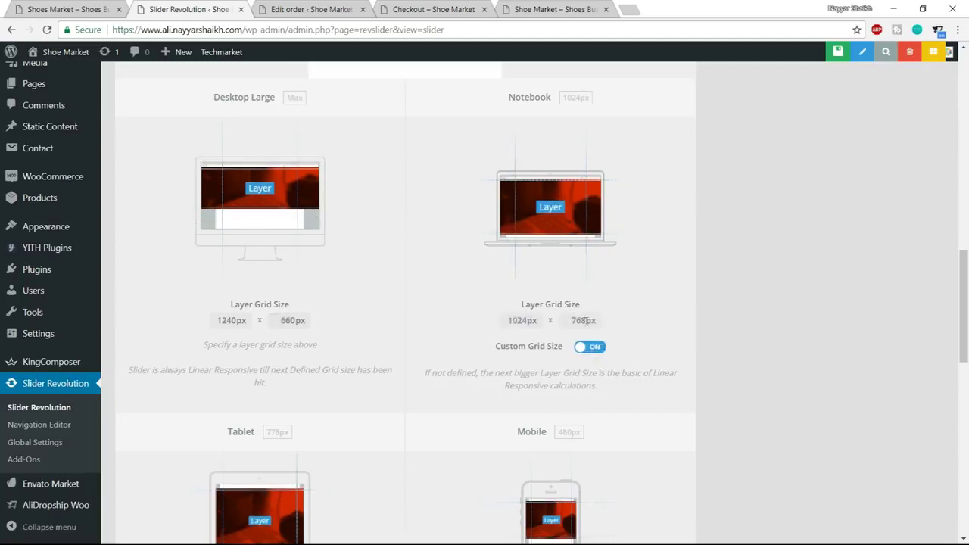
double_click(583, 321)
text(60)
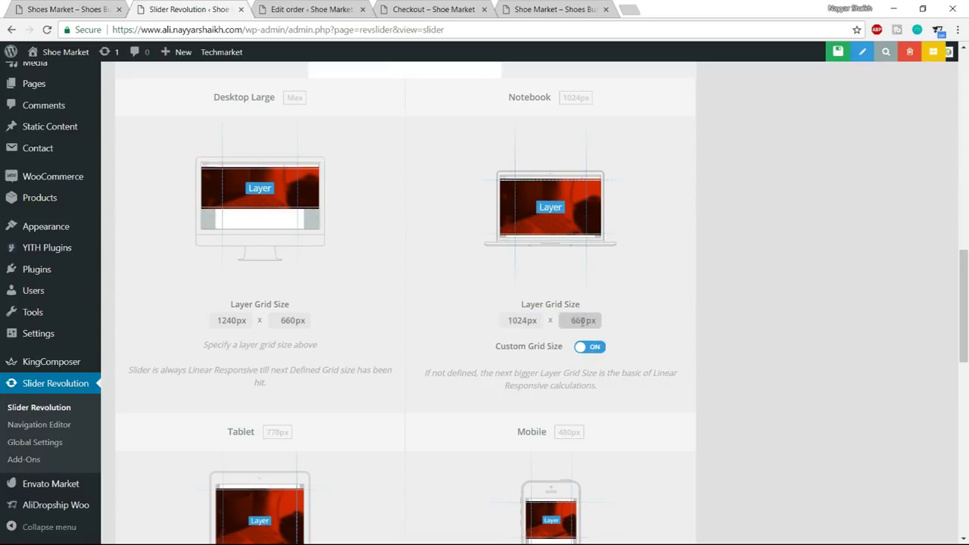
scroll(495, 385, down, 4)
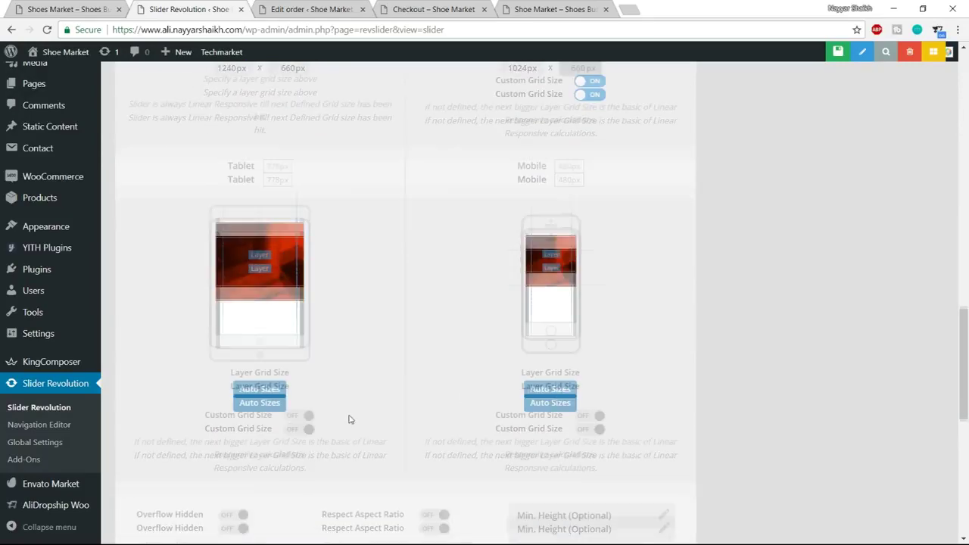
click(293, 368)
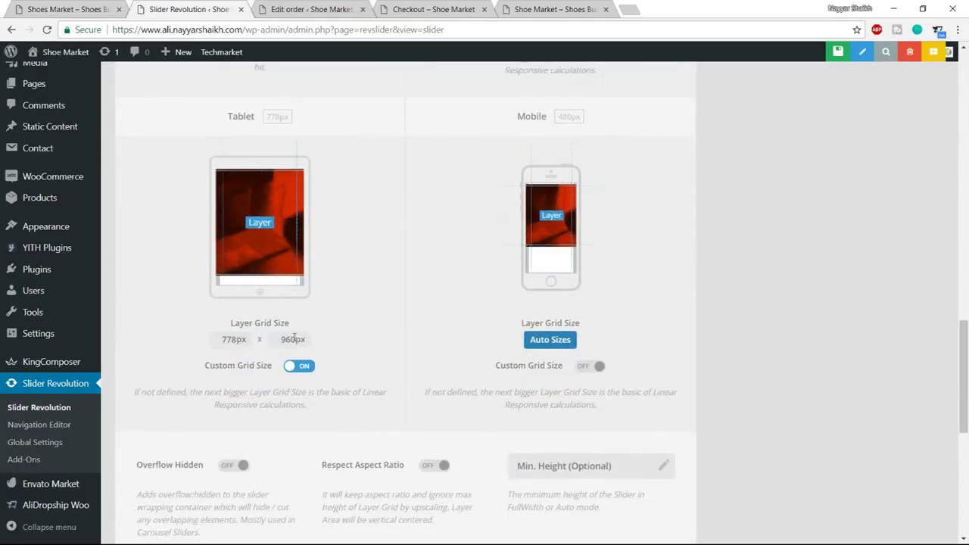
drag(294, 338, 261, 340)
click(590, 367)
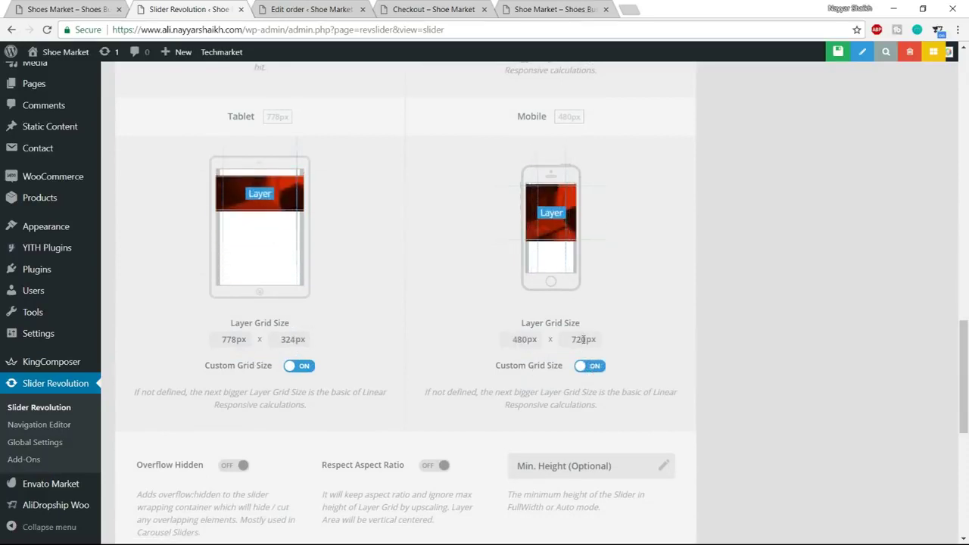
double_click(585, 339)
text(3)
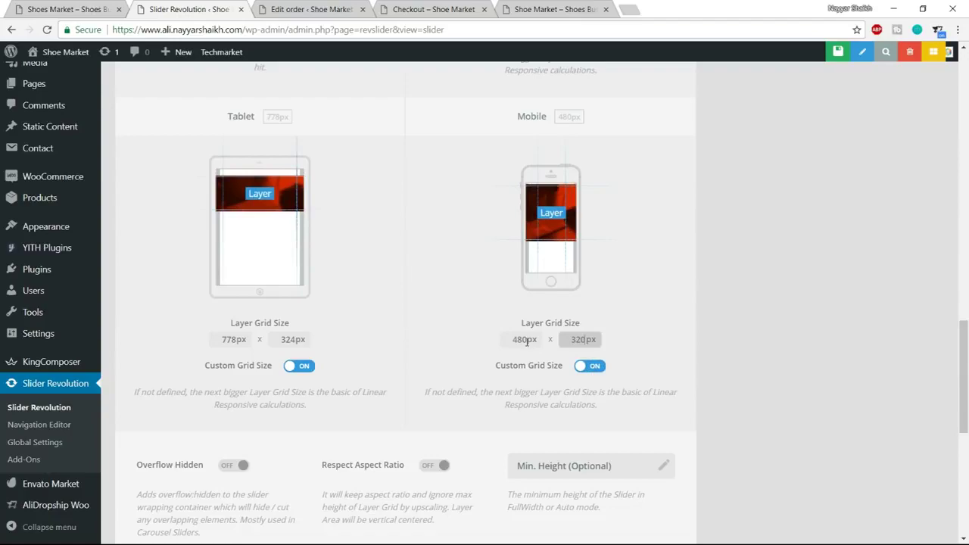
scroll(779, 470, up, 15)
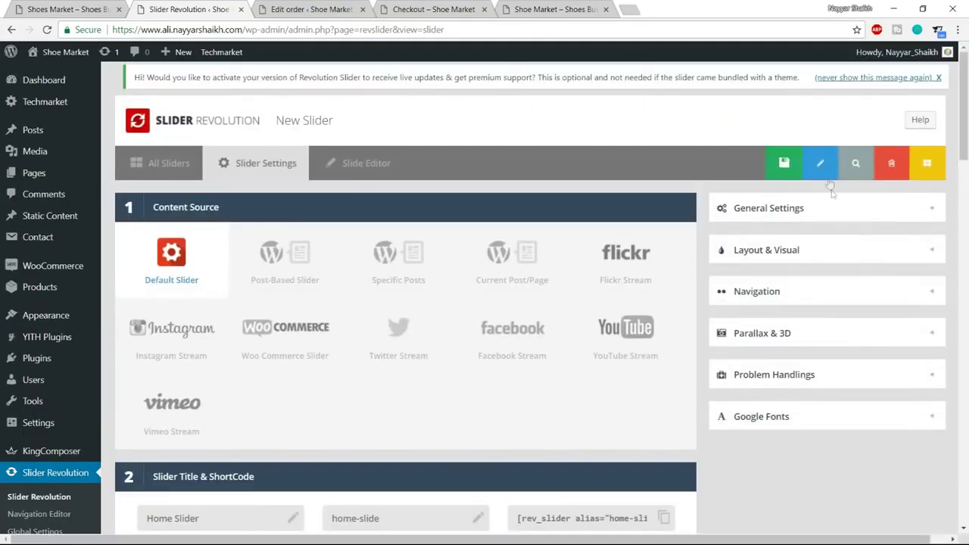
- Save the slider settings and switch the #1 Slide background source to Main / Background Image
click(737, 162)
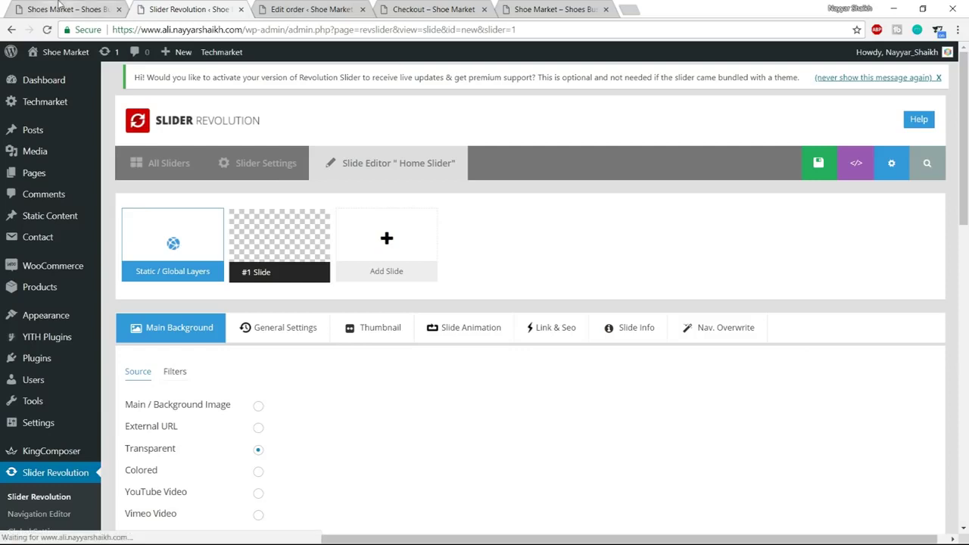
click(61, 9)
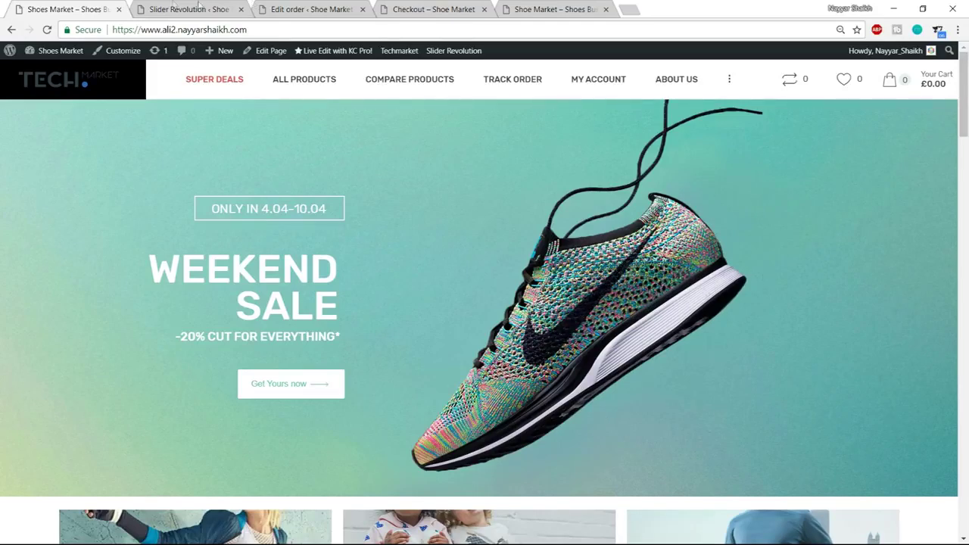
click(218, 7)
scroll(806, 370, down, 3)
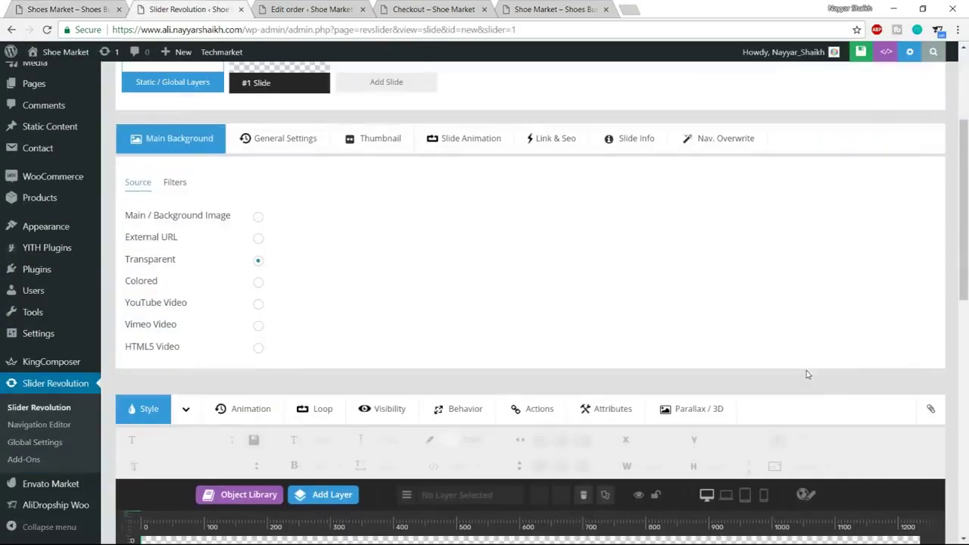
click(258, 219)
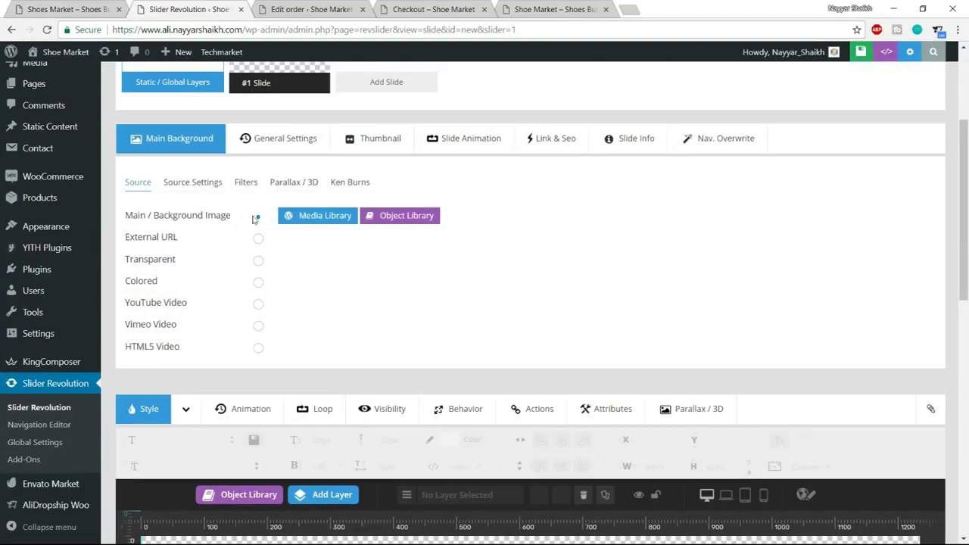
- Upload 10-background from DropShipping > Media and insert it as the slide background
click(315, 222)
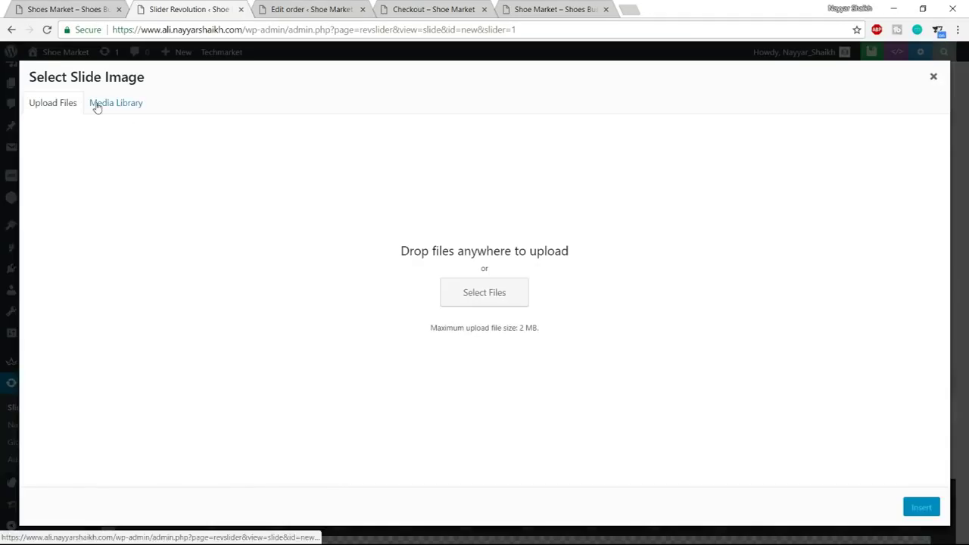
click(500, 297)
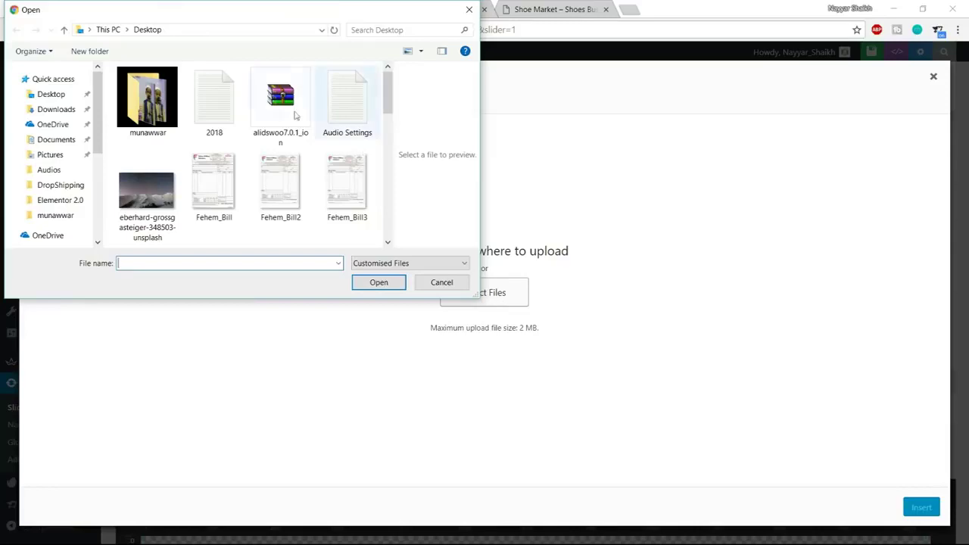
scroll(60, 190, down, 1)
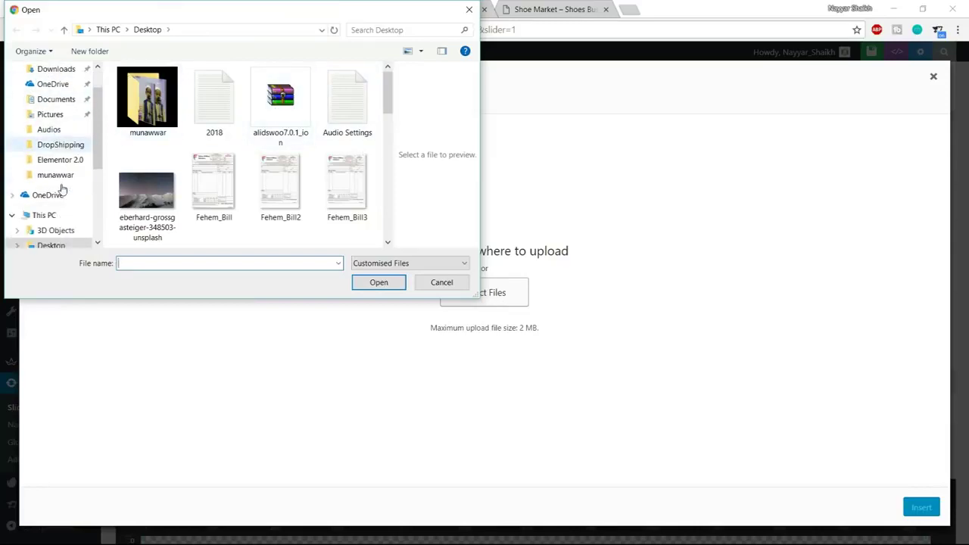
click(78, 145)
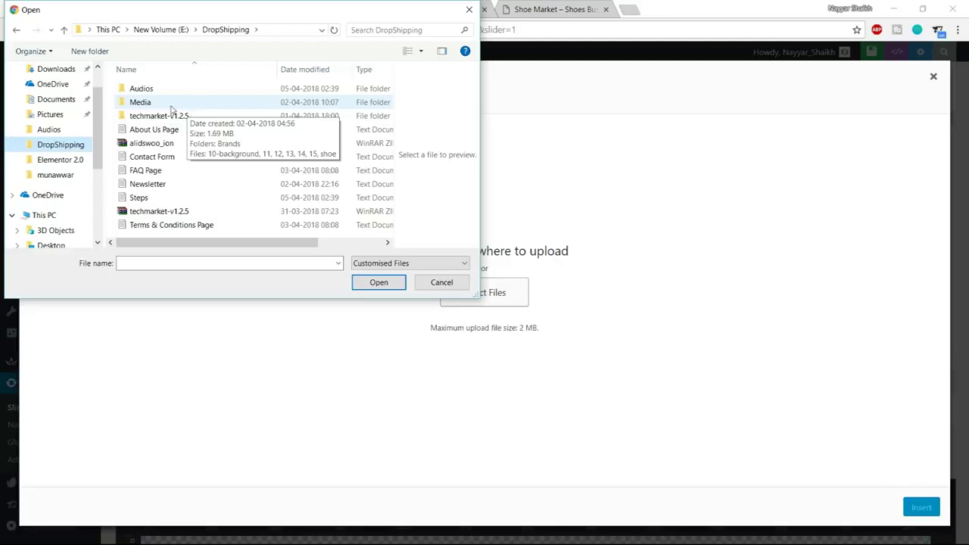
double_click(171, 106)
click(216, 114)
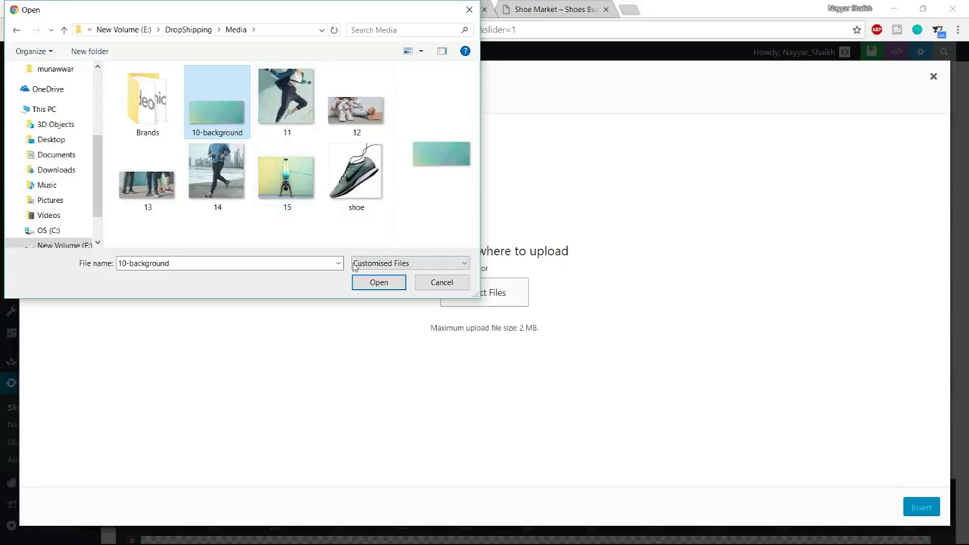
click(390, 284)
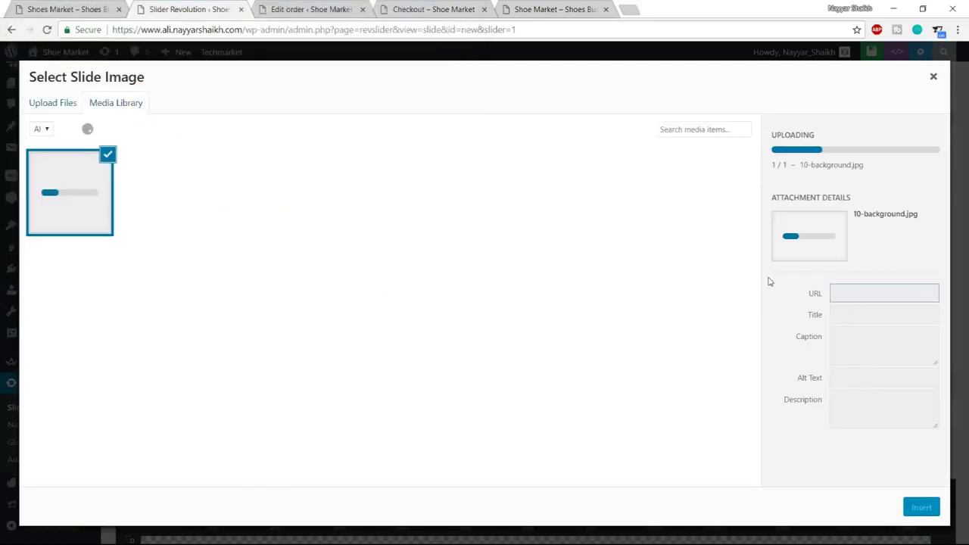
click(919, 508)
- Review the slide with its new teal background and compare it with the storefront hero
scroll(858, 405, down, 4)
scroll(859, 405, down, 5)
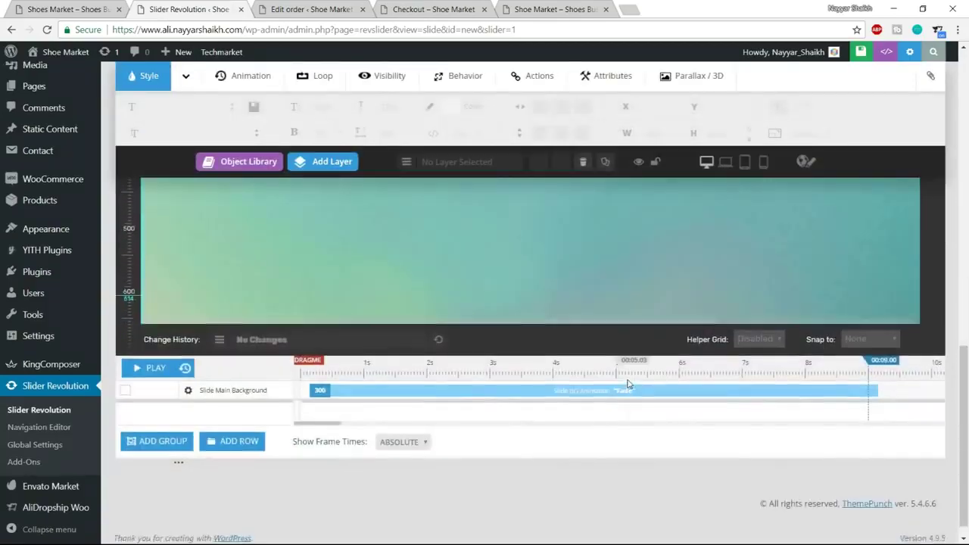
scroll(628, 385, up, 3)
mouse_move(965, 295)
mouse_down()
mouse_move(965, 270)
mouse_move(965, 325)
mouse_move(965, 312)
mouse_up()
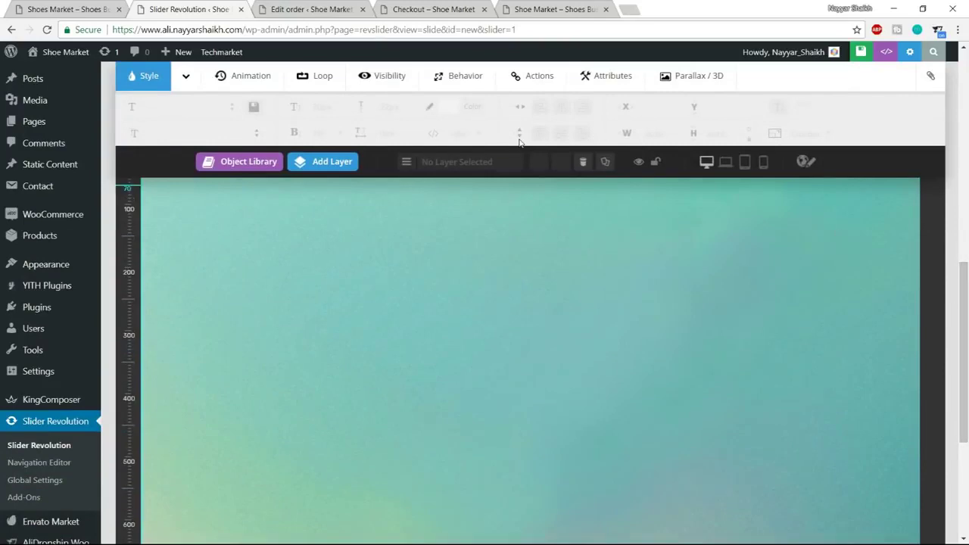
click(63, 4)
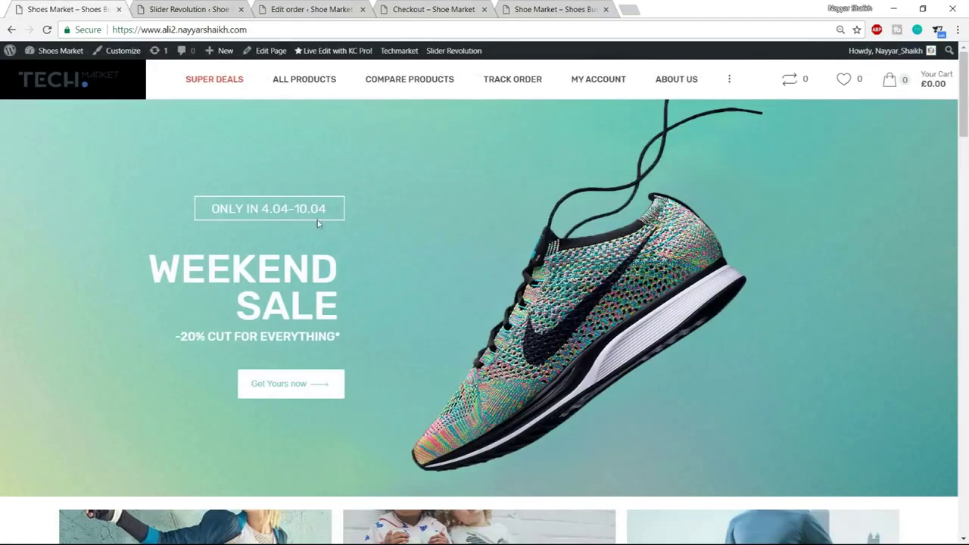
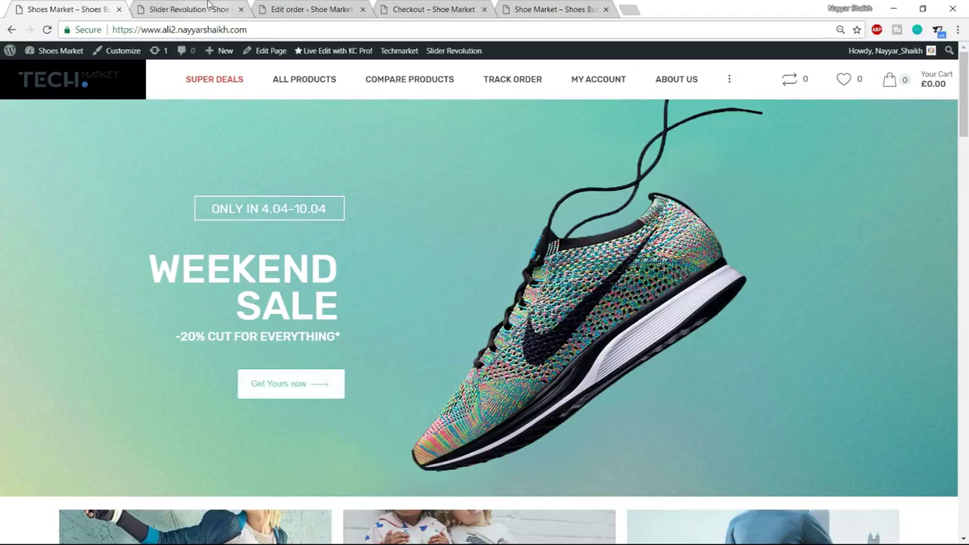
- Add a new text layer to the slide reading 'ONLY IN 4.04-10.04'
click(209, 8)
click(38, 6)
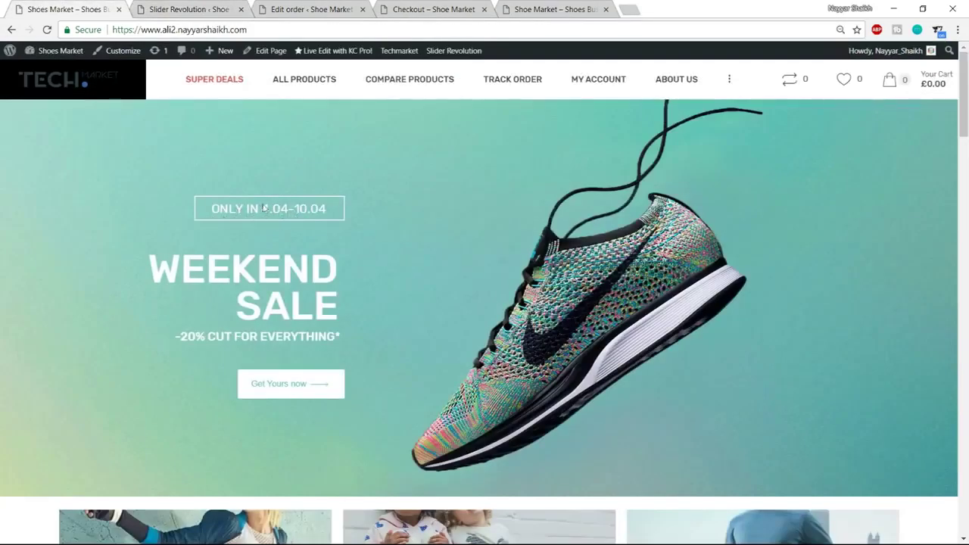
click(219, 6)
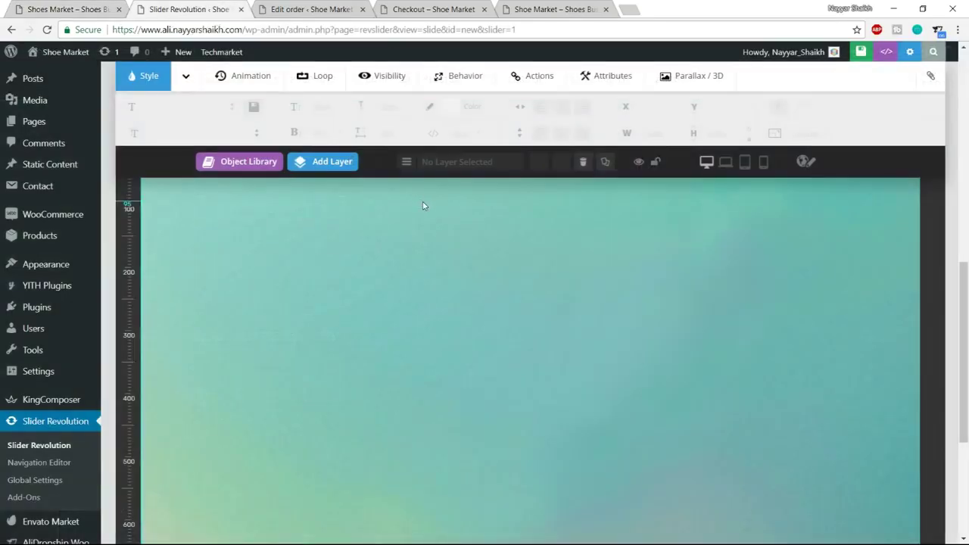
mouse_move(346, 162)
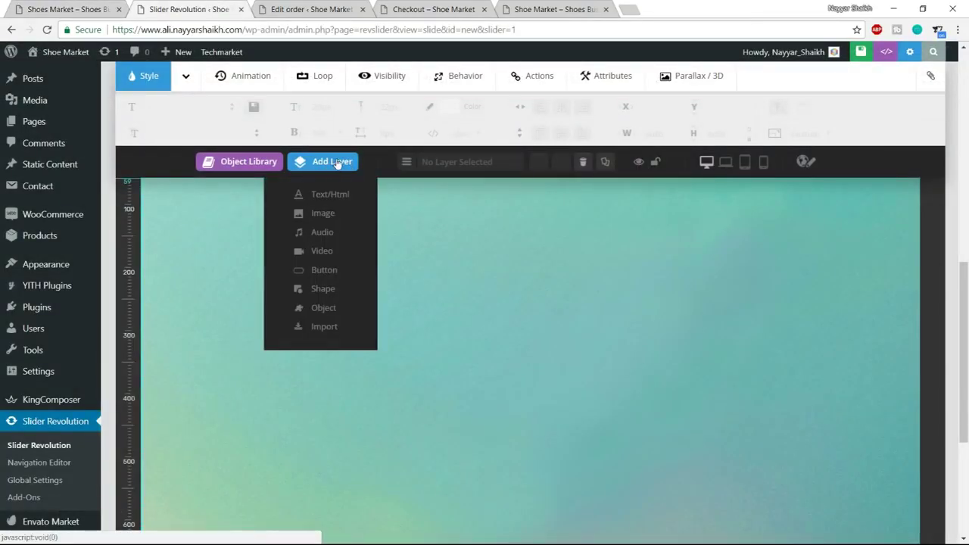
click(340, 194)
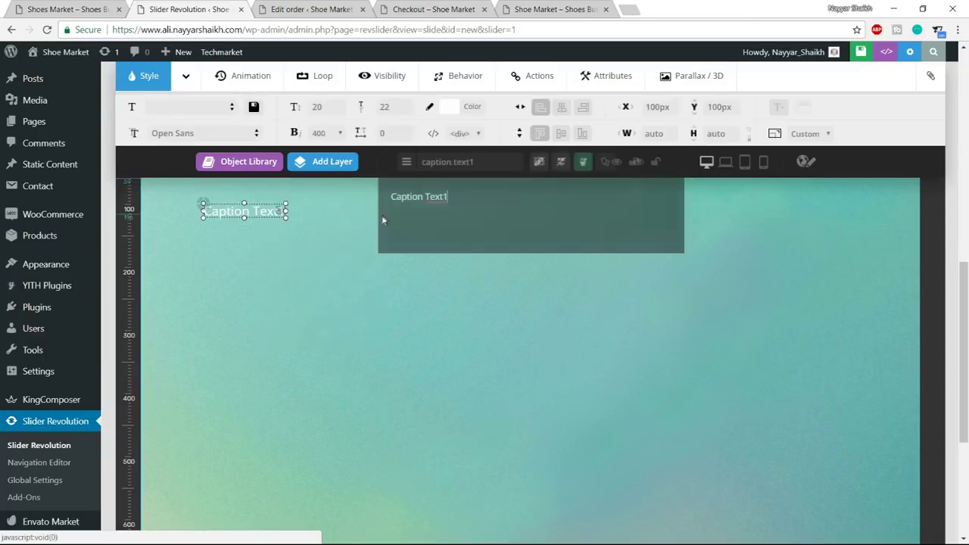
drag(493, 195, 376, 197)
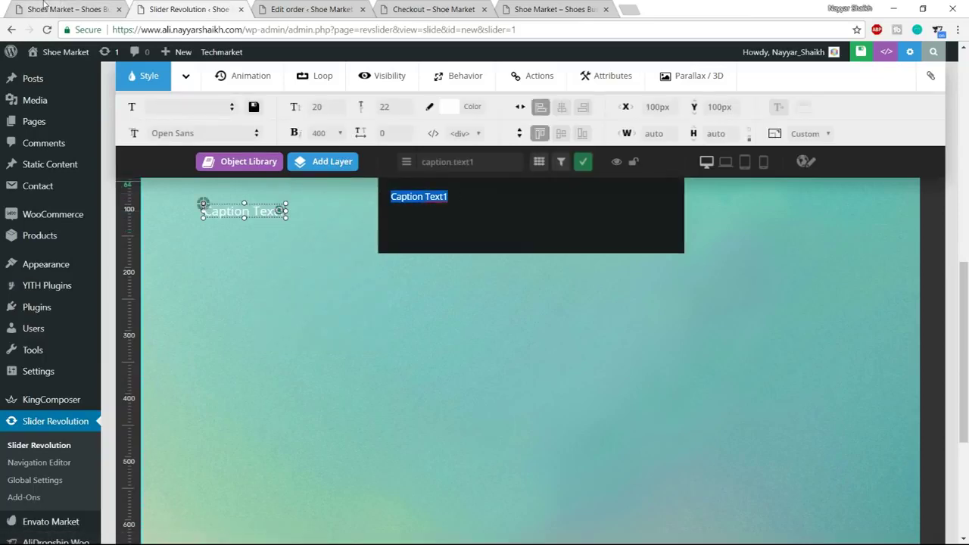
key(ctrl+1)
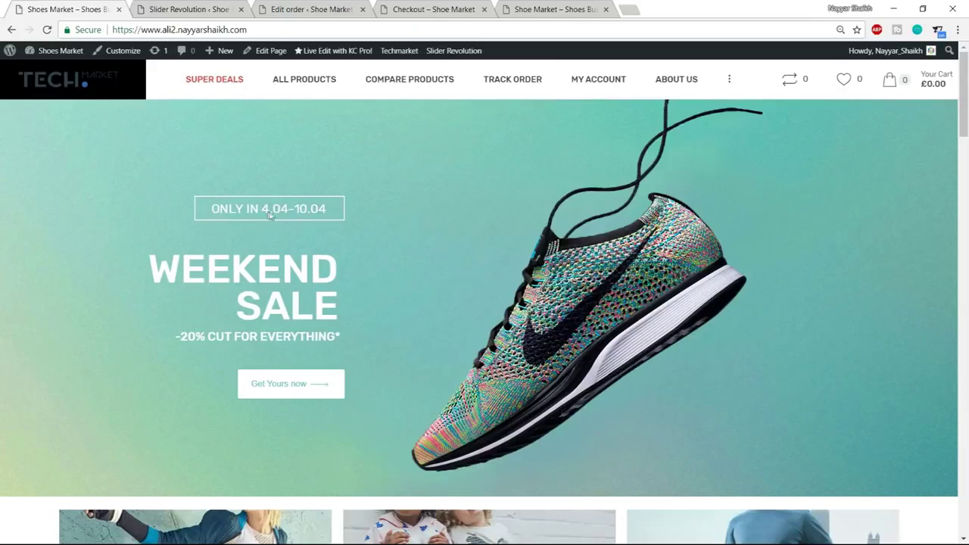
click(200, 8)
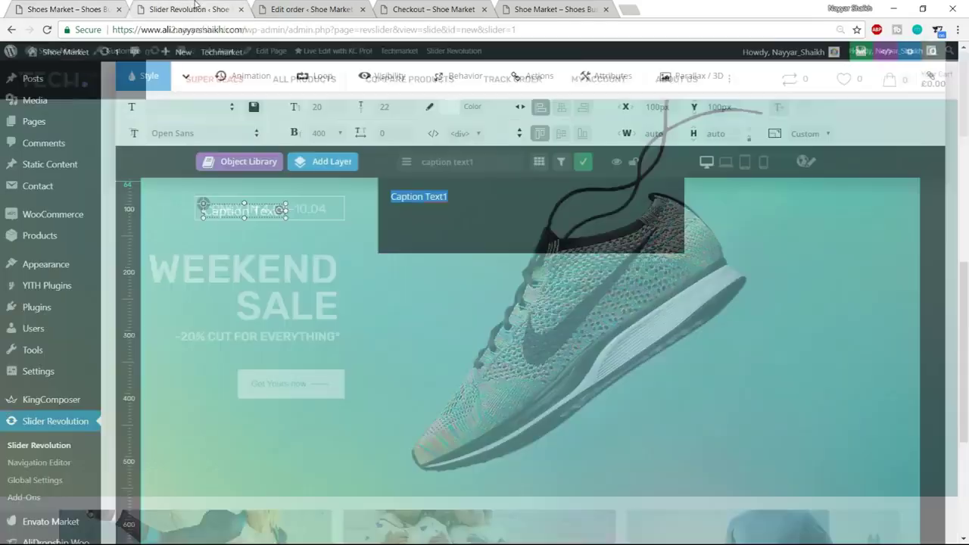
text(O)
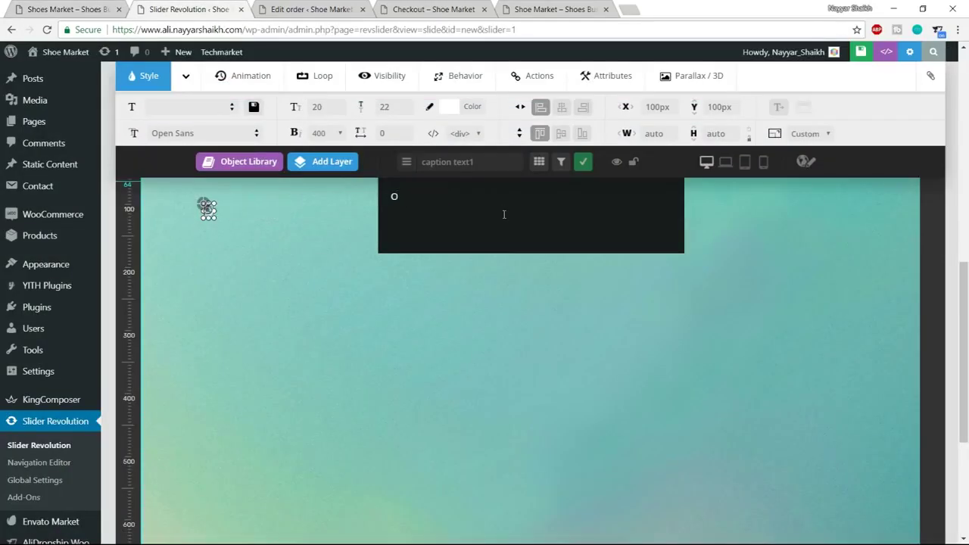
text(NLY)
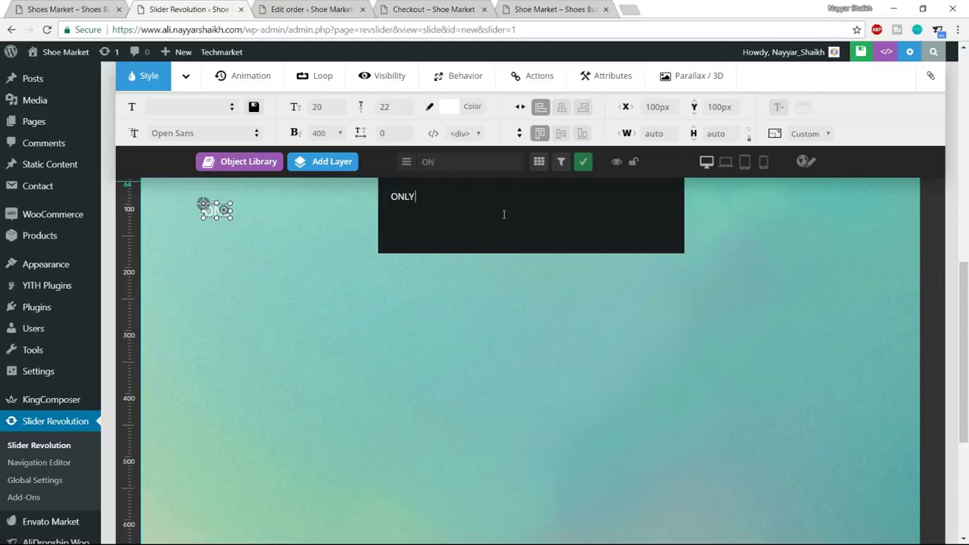
text( IN)
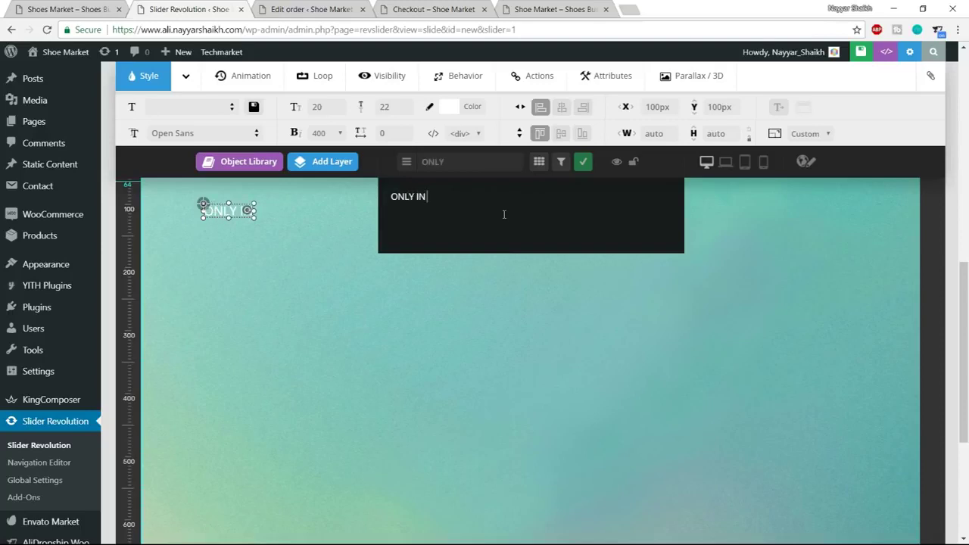
text( 4)
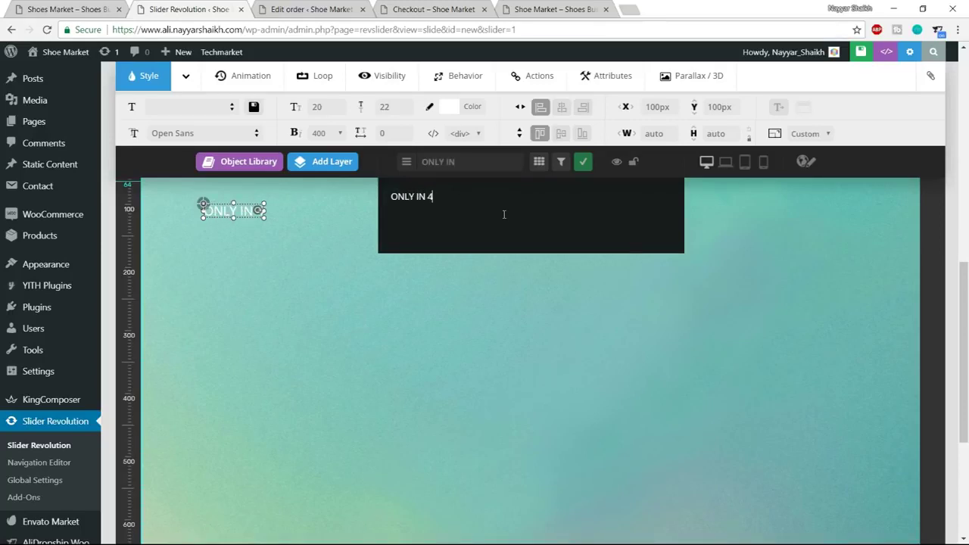
text(.04-10)
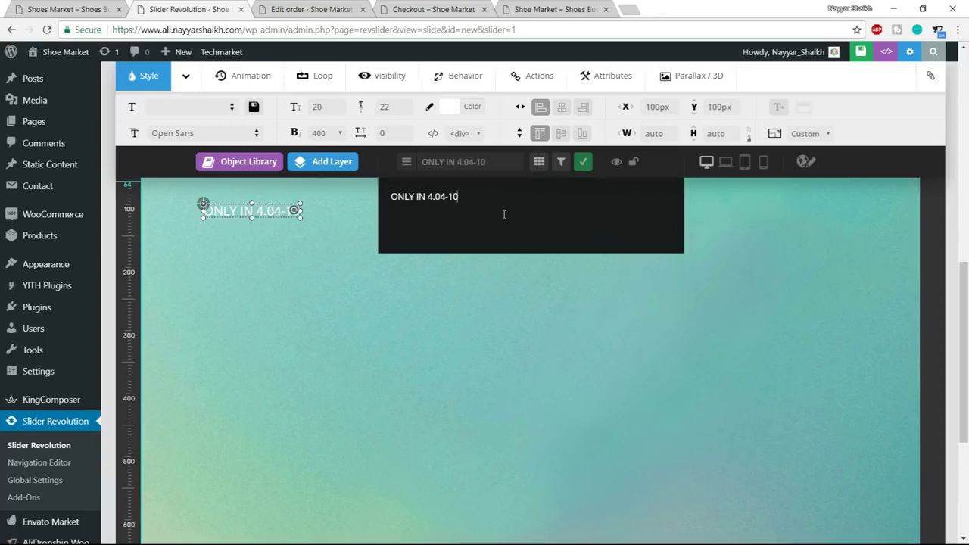
text(.04)
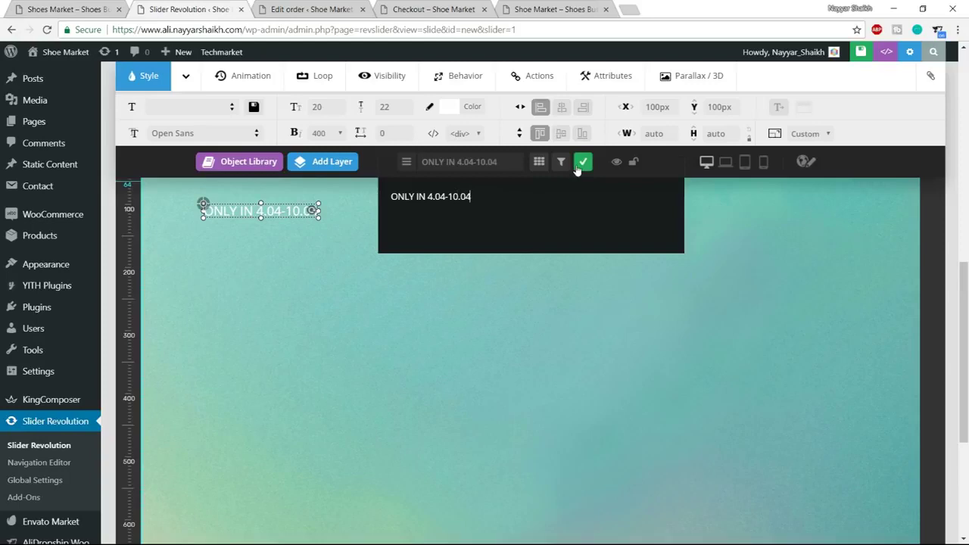
click(583, 162)
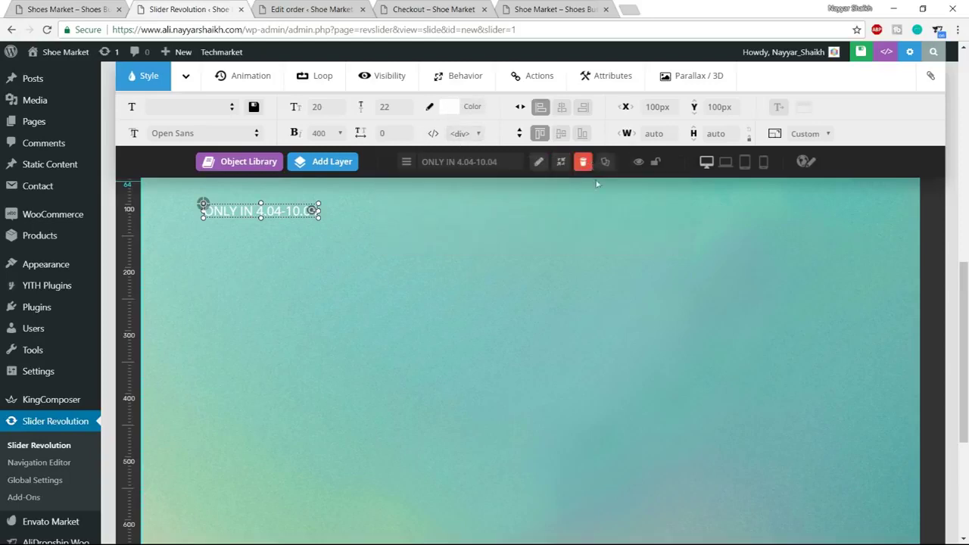
- Move the caption down and right to about X 234 px, Y 240 px
click(68, 9)
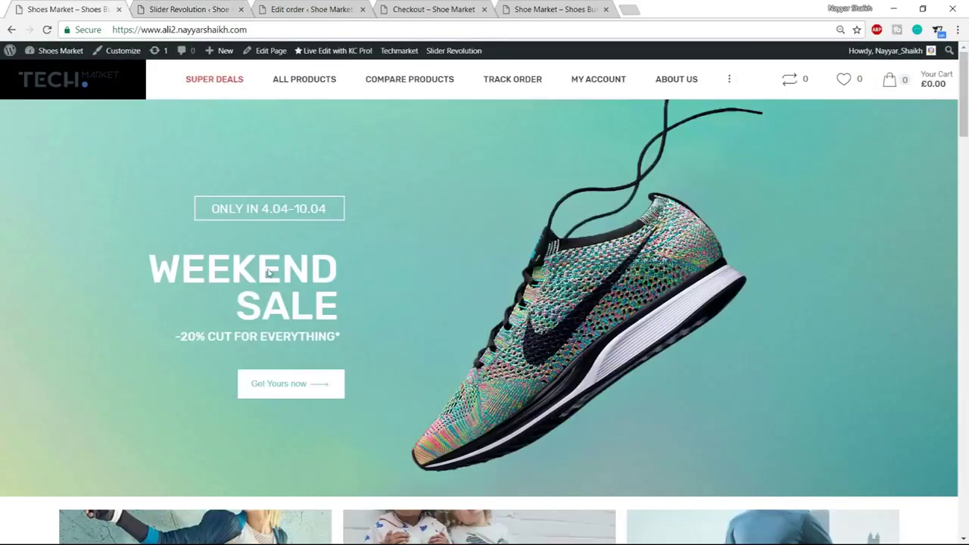
click(199, 6)
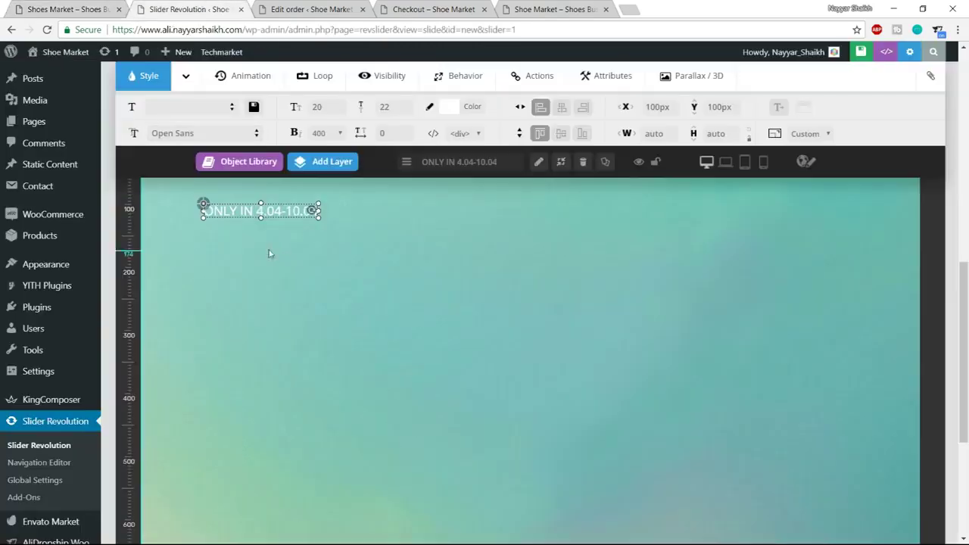
drag(284, 211, 374, 299)
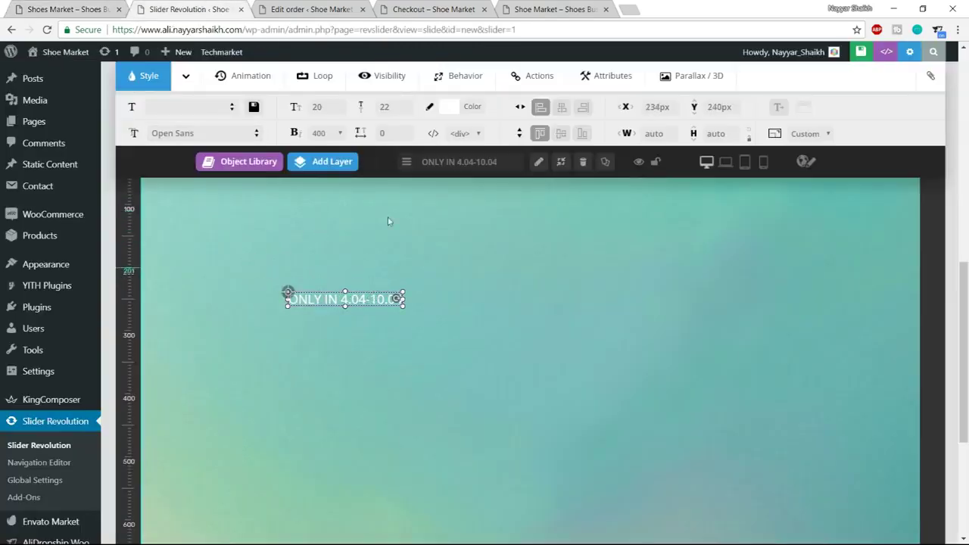
- Give the ONLY IN caption 25px font size and 18px line height, keeping weight 400
click(326, 107)
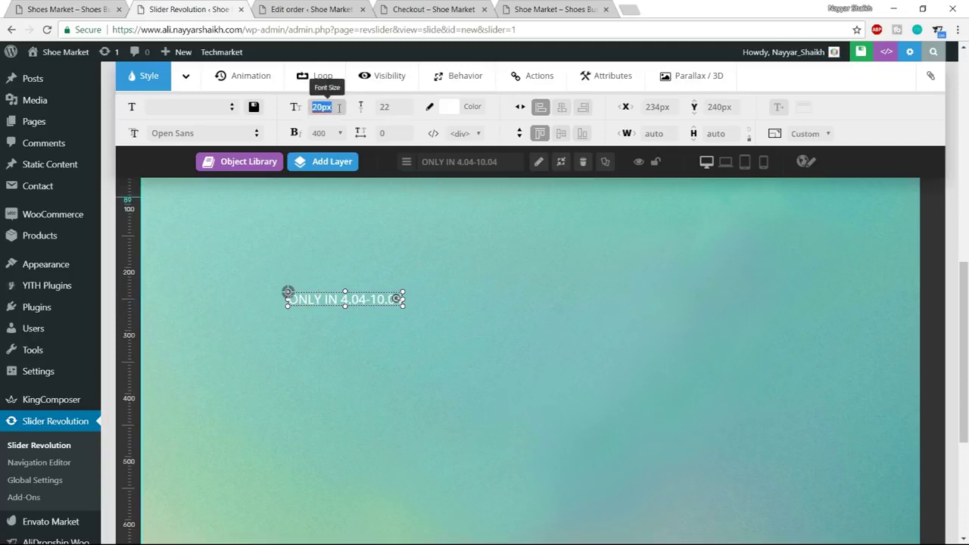
text(24)
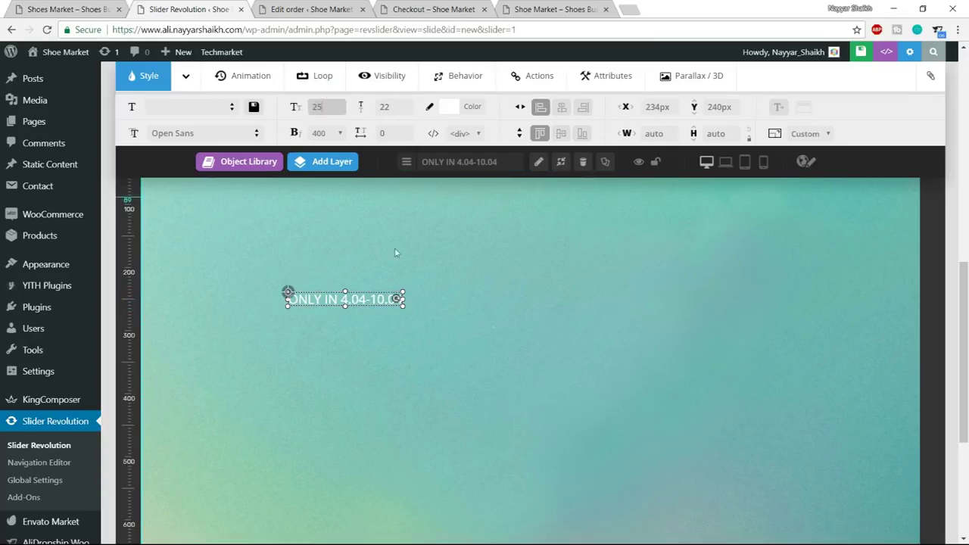
click(491, 321)
click(429, 299)
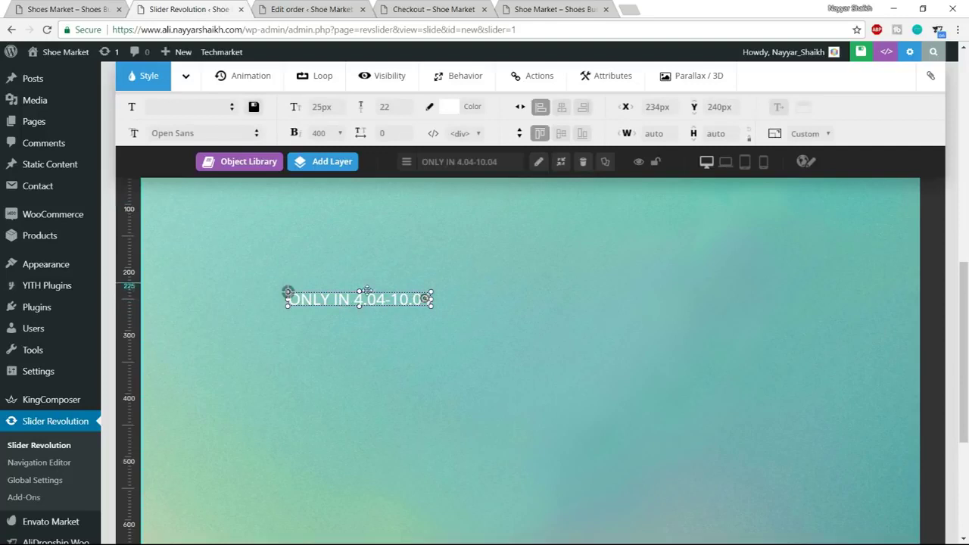
click(391, 108)
text(18)
key(Return)
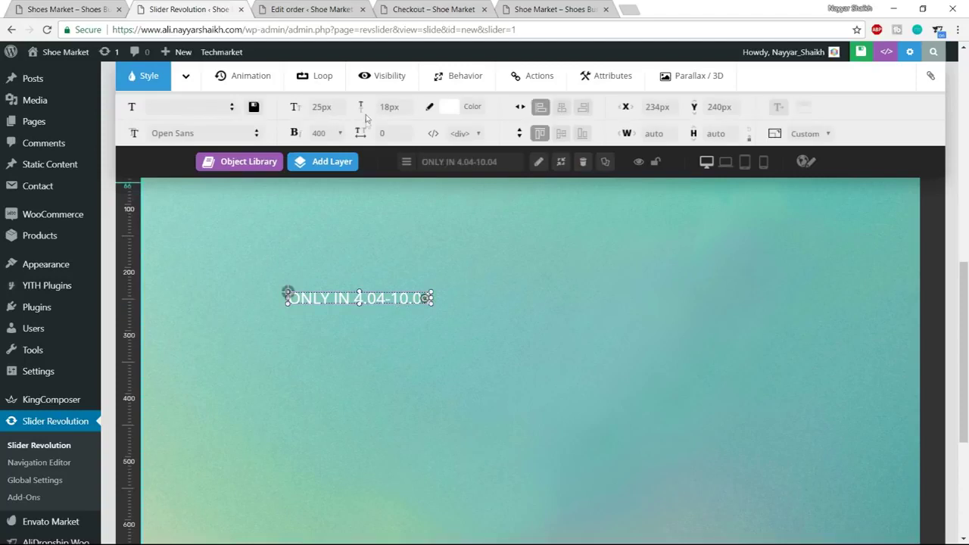
click(326, 134)
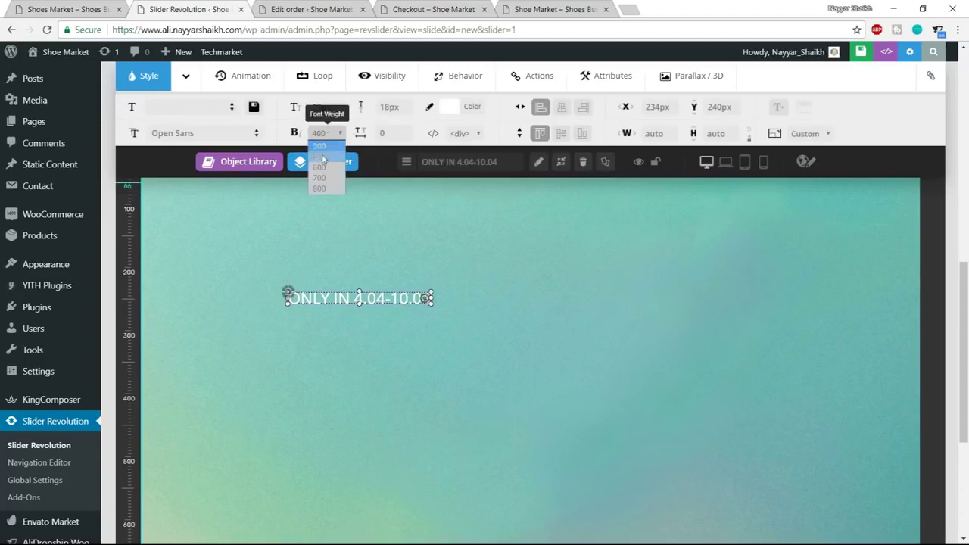
click(322, 166)
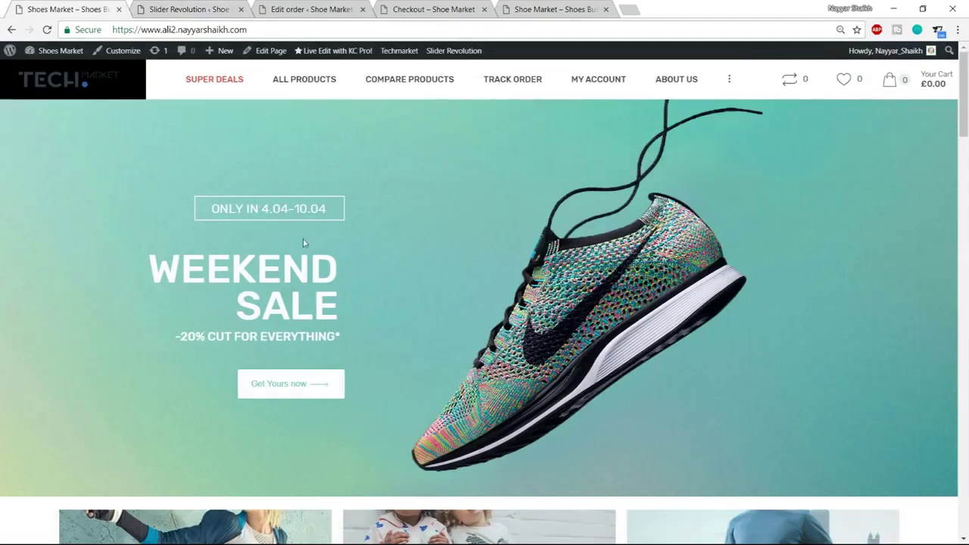
click(49, 7)
click(189, 9)
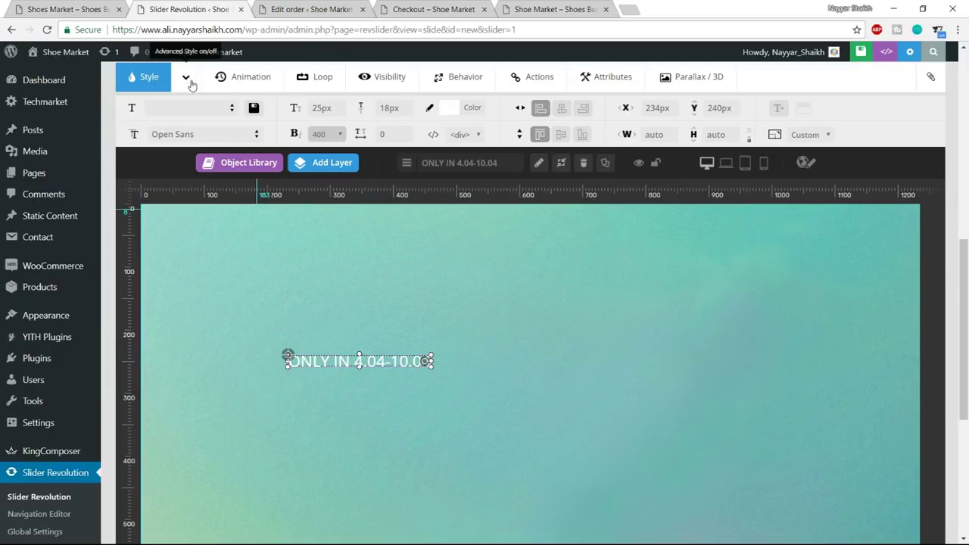
- In Style > Spaces, enter caption padding of 16, 36, 16, 36 px (top, right, bottom, left)
click(189, 81)
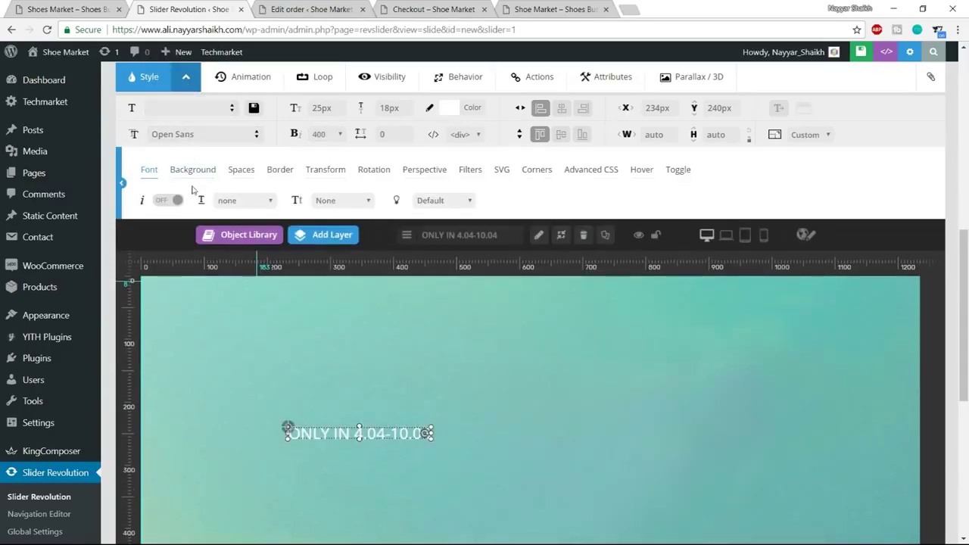
click(195, 172)
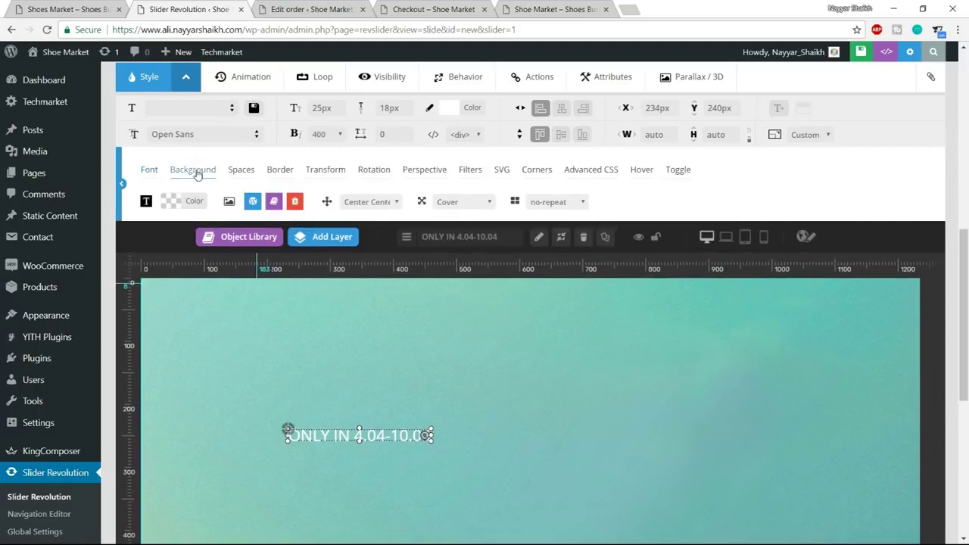
click(243, 171)
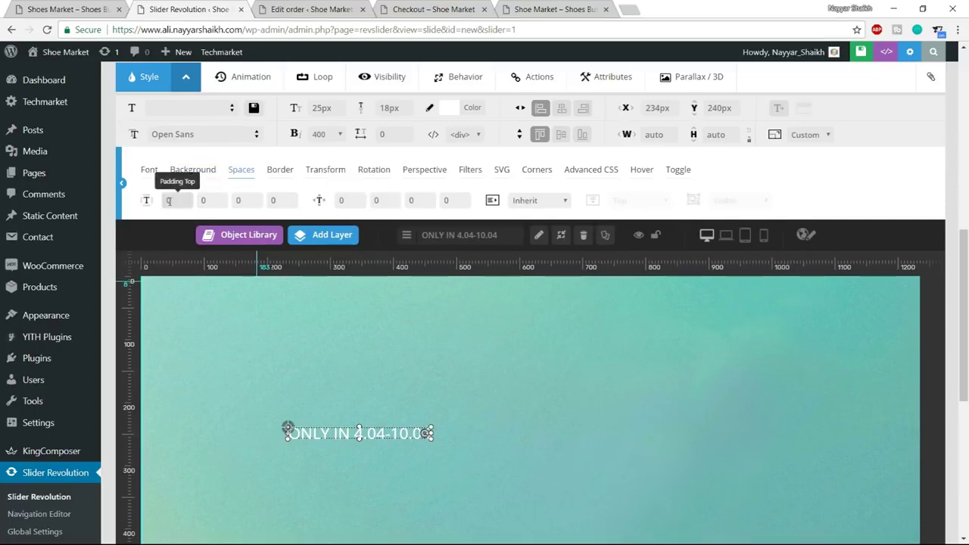
click(168, 201)
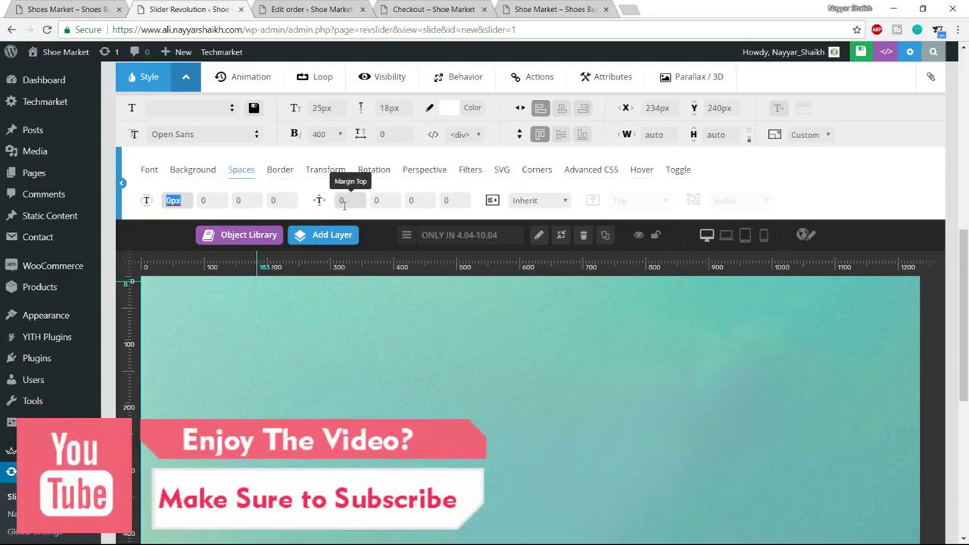
text(16)
key(Tab)
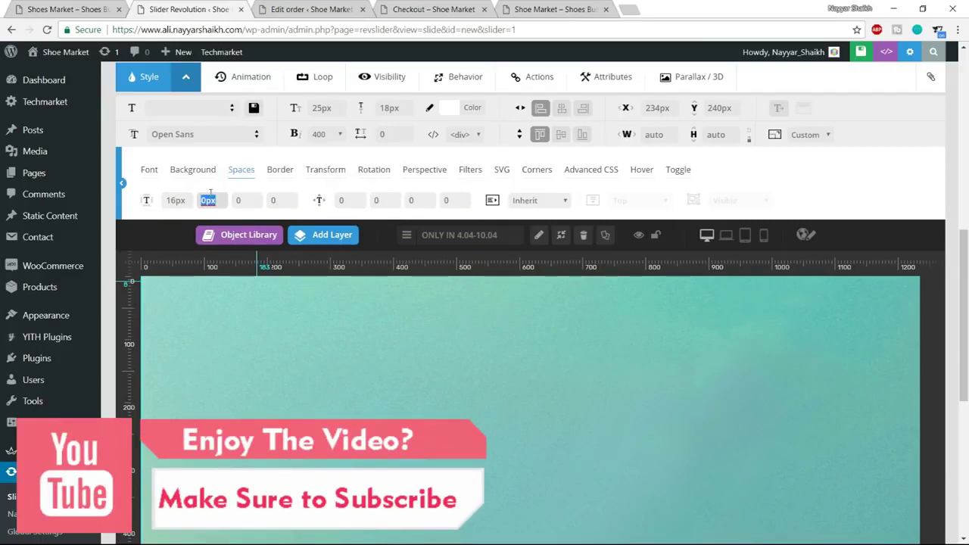
text(30)
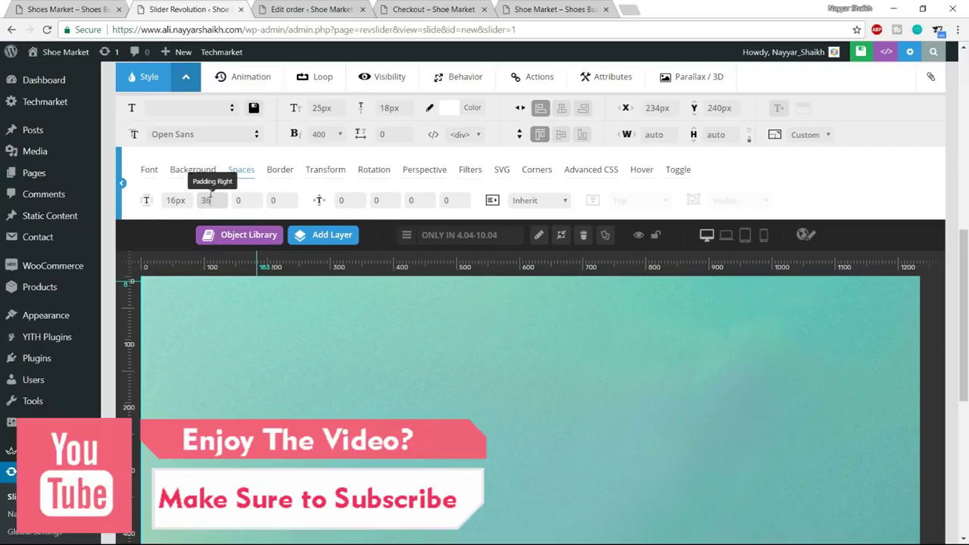
text(6)
key(Tab)
text(16)
key(Tab)
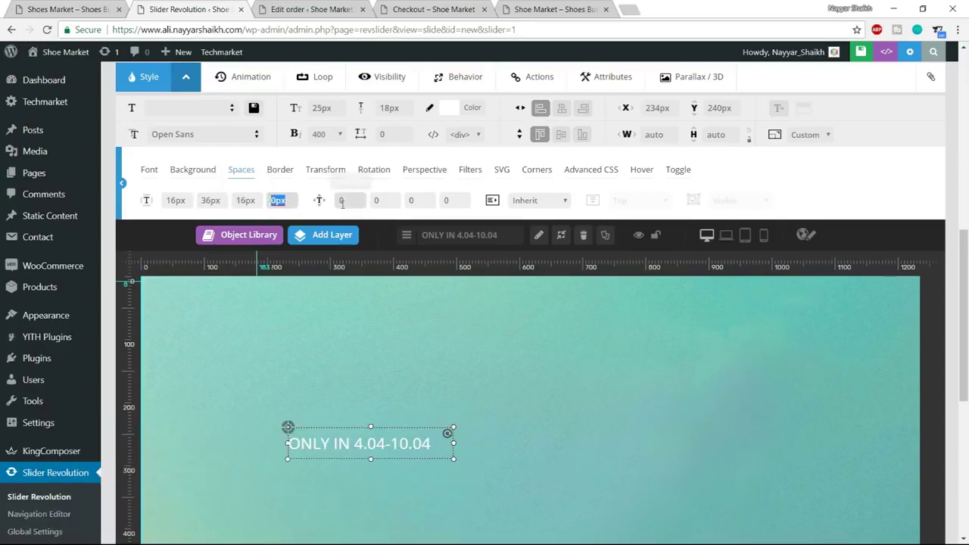
text(36)
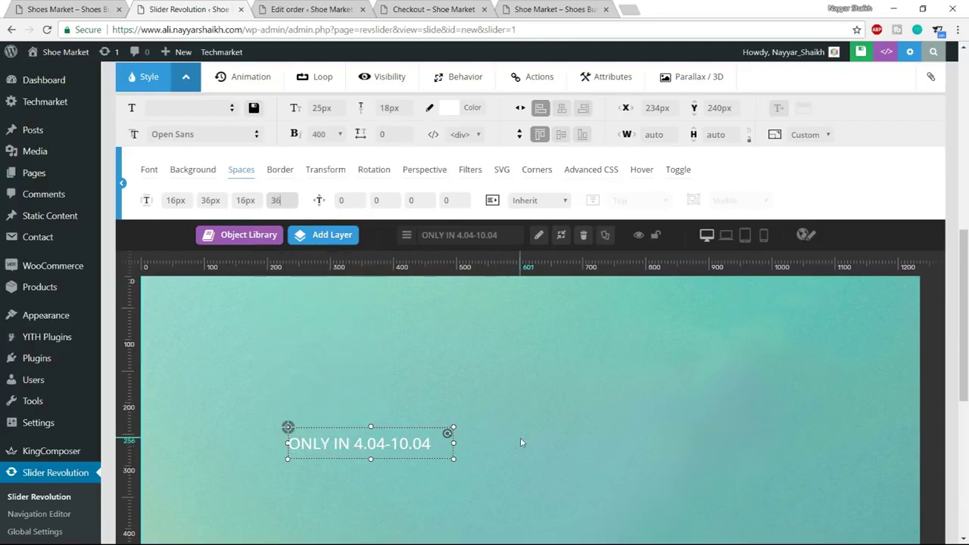
click(520, 437)
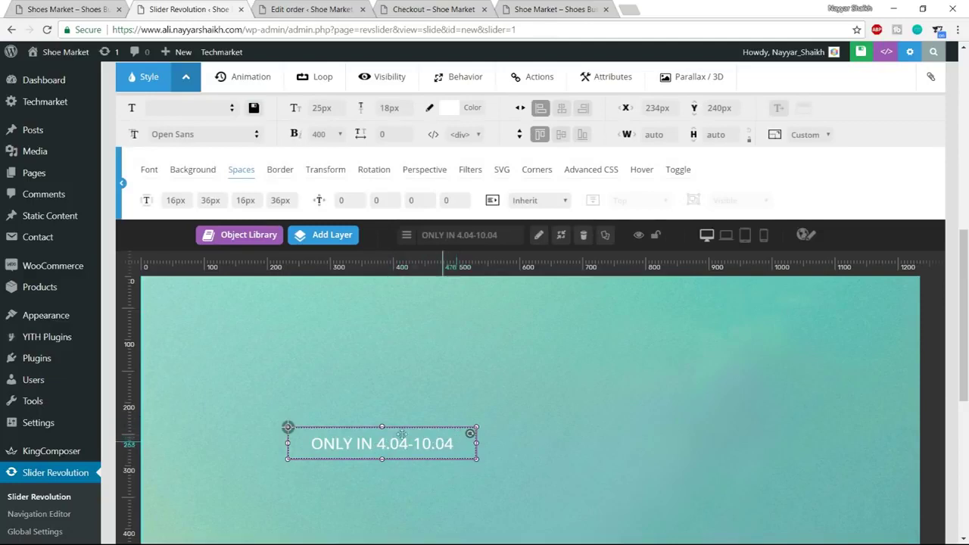
key(ctrl+shift+Tab)
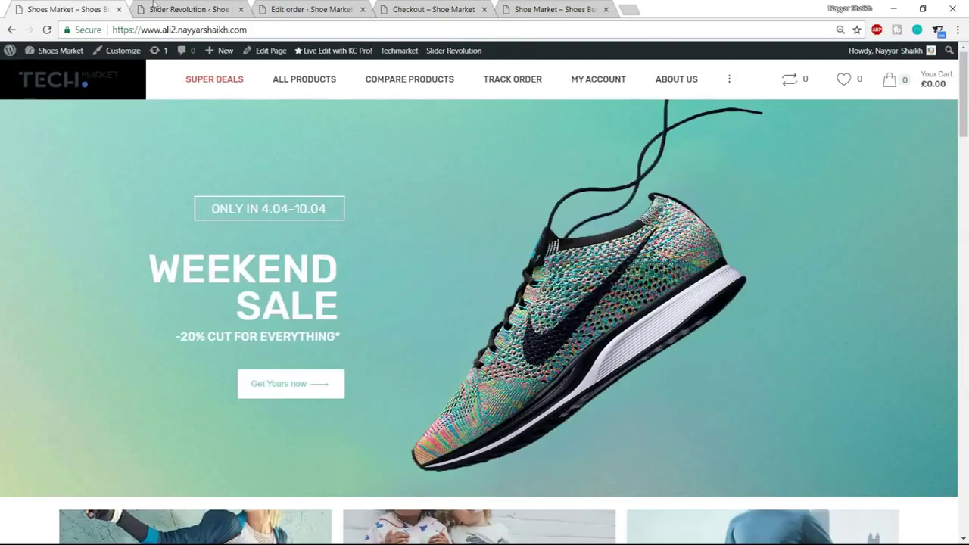
click(182, 9)
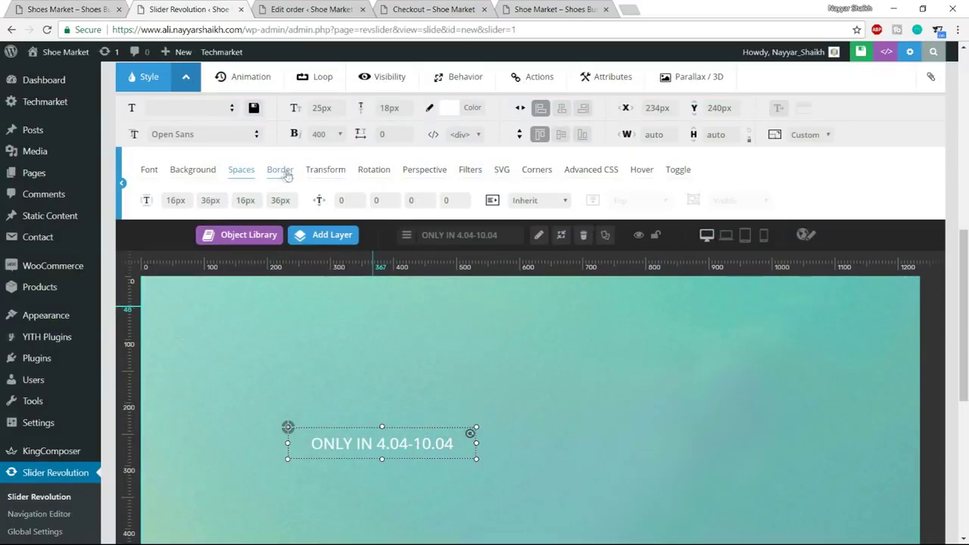
- Set the caption's border colour to a nearly opaque white
click(280, 171)
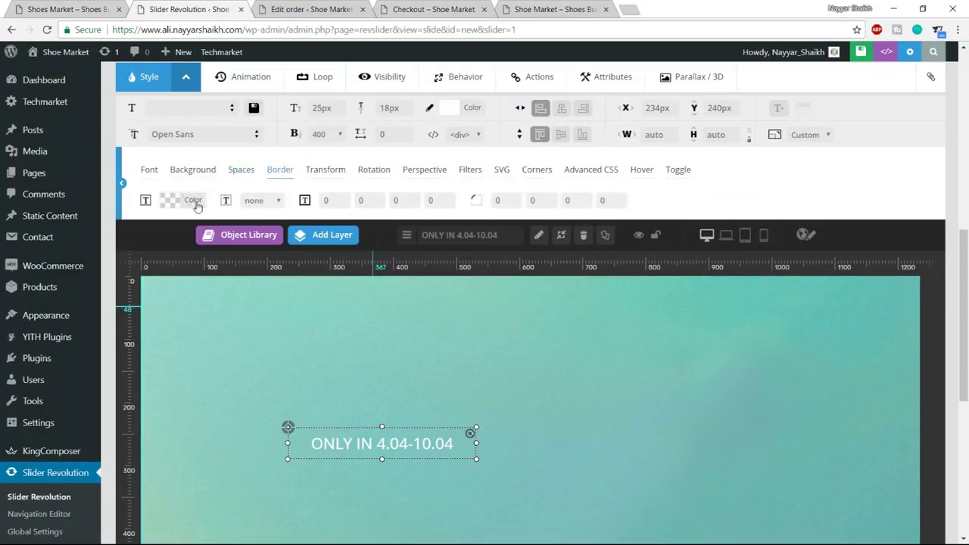
click(193, 201)
click(319, 250)
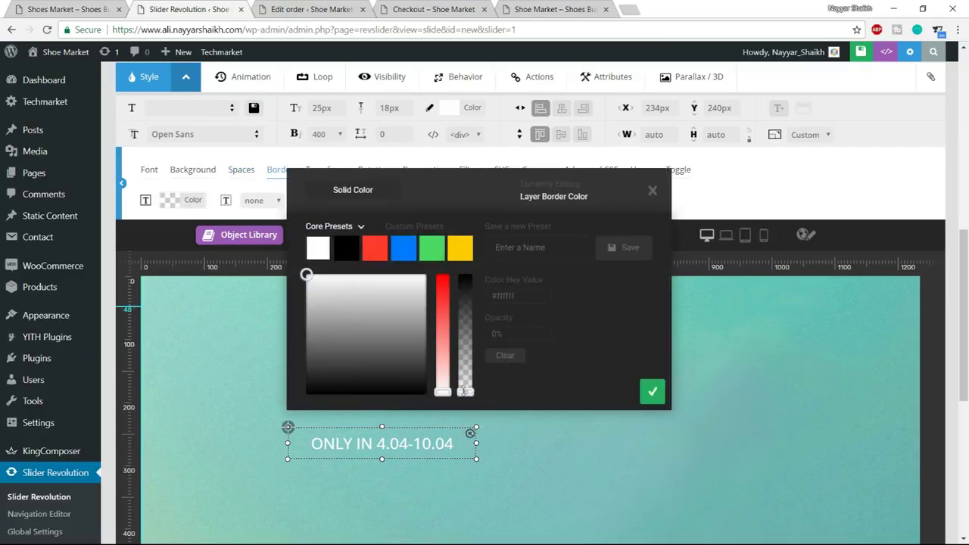
drag(464, 392, 465, 275)
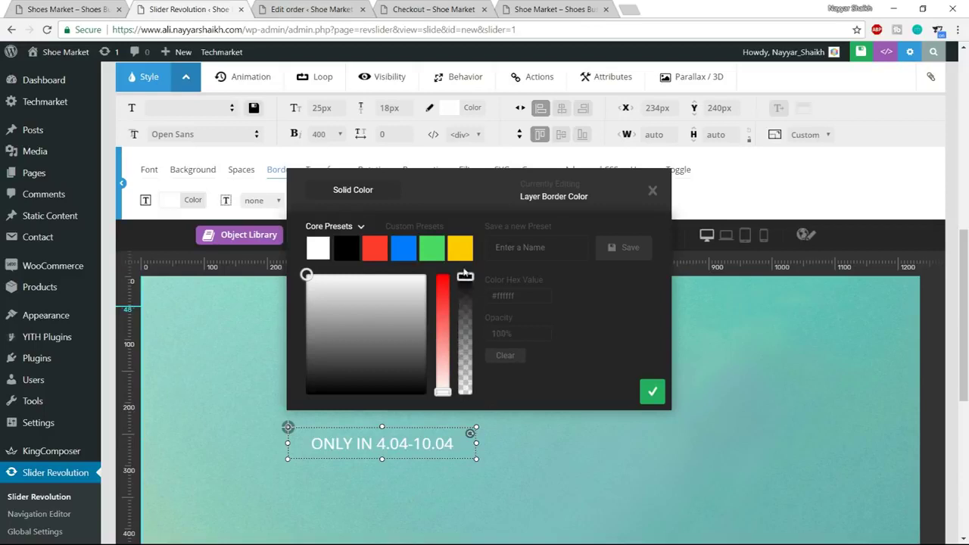
drag(523, 331, 482, 327)
click(655, 392)
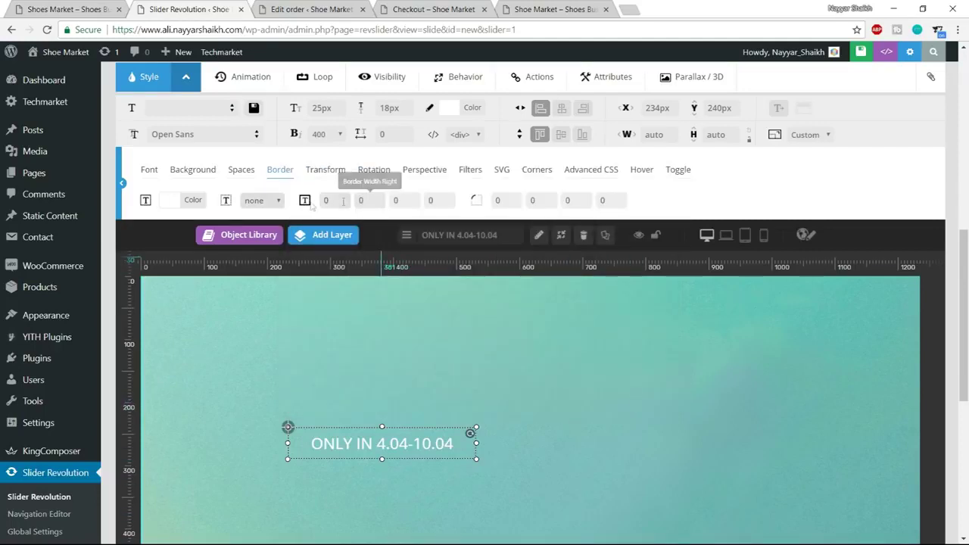
- Make the border a solid line, 2px wide on all four sides
click(258, 203)
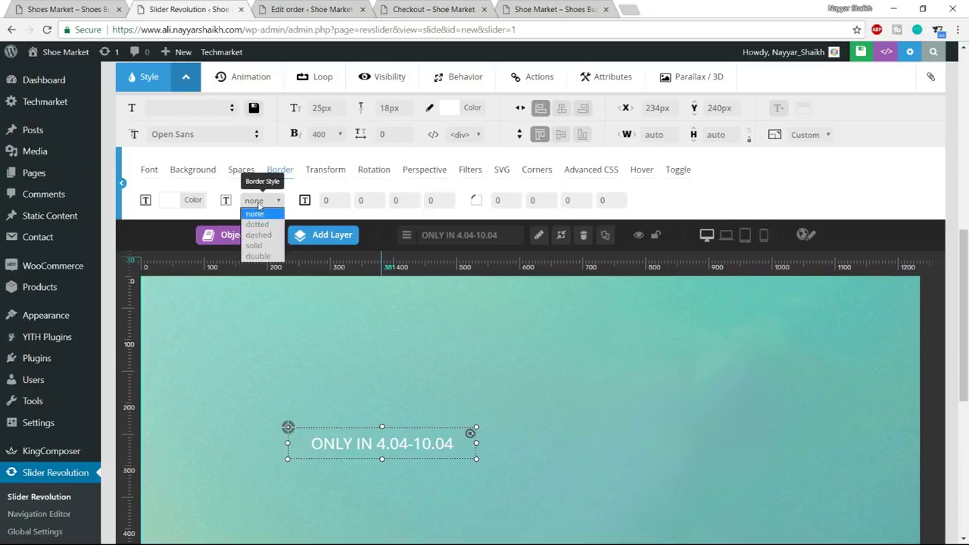
click(267, 246)
click(330, 205)
key(Tab)
text(2)
key(Tab)
text(2)
key(Tab)
text(2)
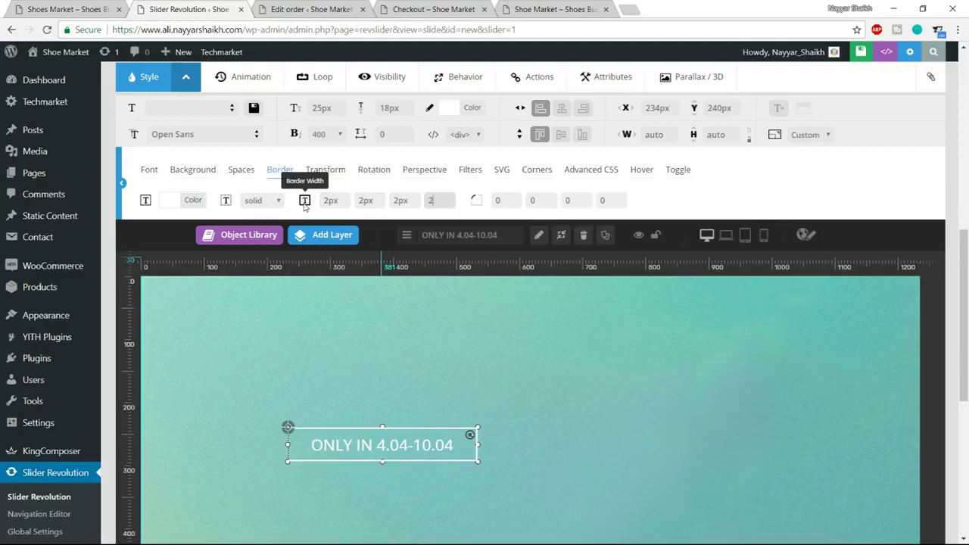
key(Tab)
scroll(536, 434, down, 3)
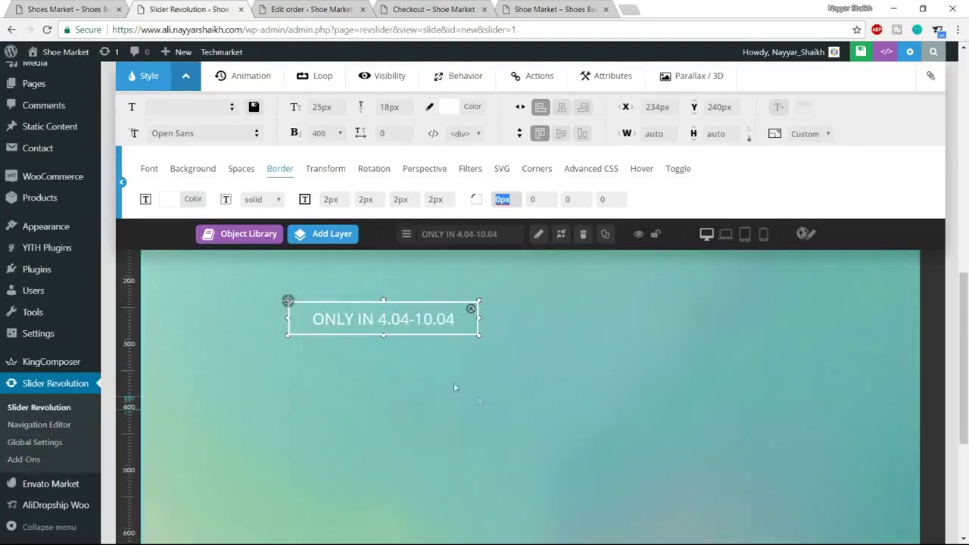
scroll(540, 412, up, 2)
- Move the date caption higher on the slide, checking it against the storefront
drag(426, 383, 439, 352)
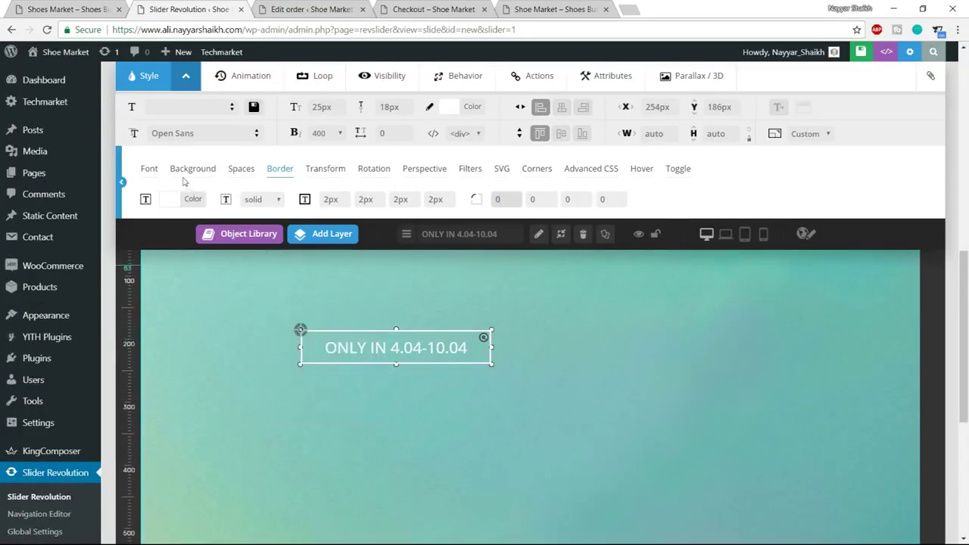
click(106, 7)
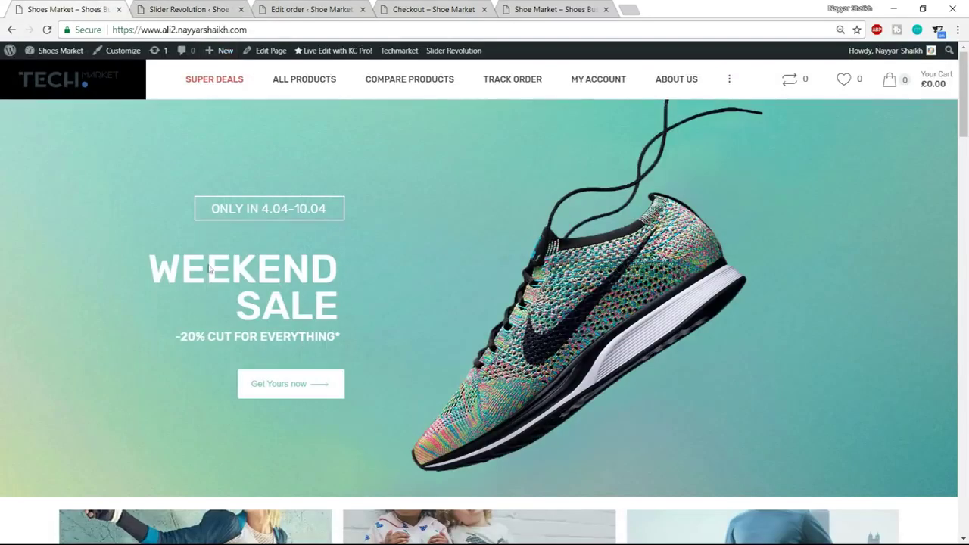
click(190, 9)
scroll(815, 340, down, 3)
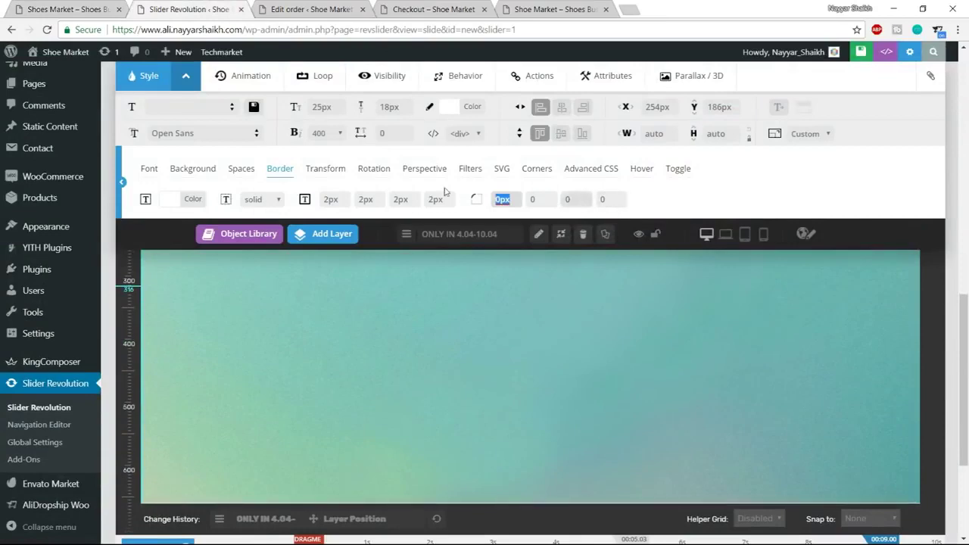
scroll(447, 191, up, 2)
- Collapse the style panel and admin sidebar, zoom to 90%, and place the caption at X 173, Y 171
click(186, 76)
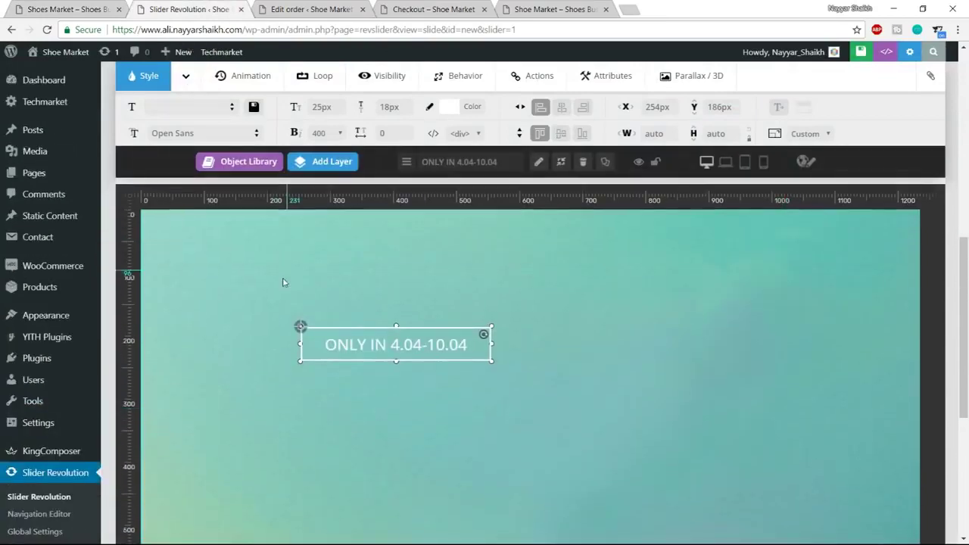
scroll(286, 280, down, 3)
click(31, 522)
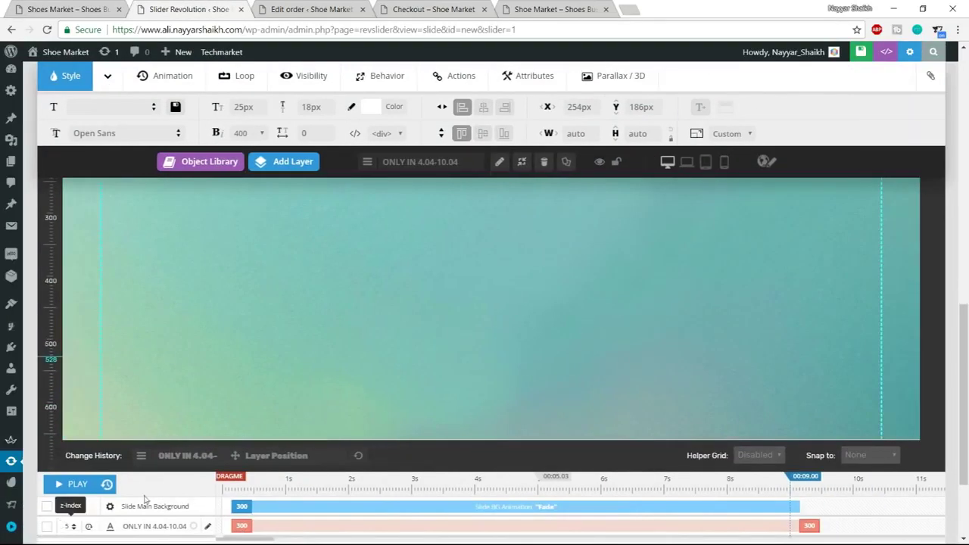
scroll(580, 384, up, 2)
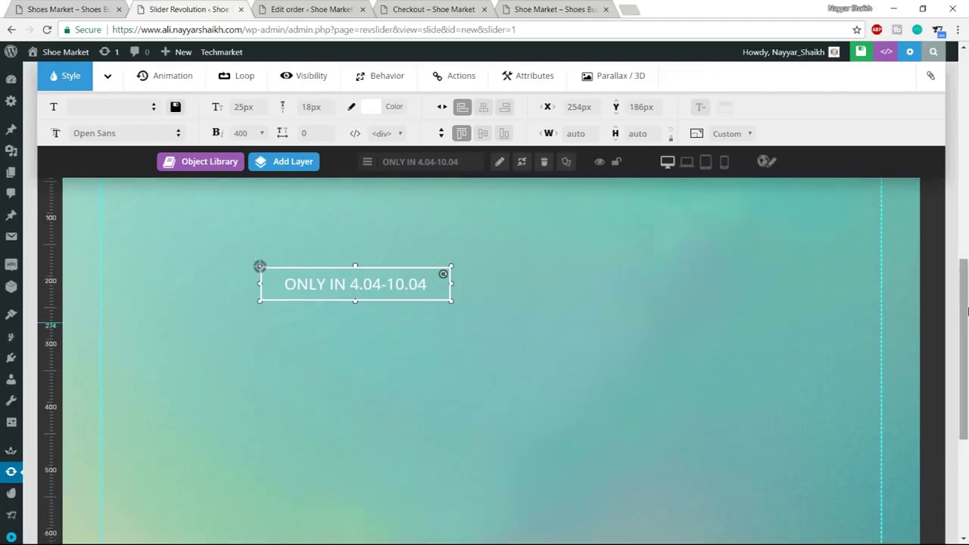
key(ctrl+minus)
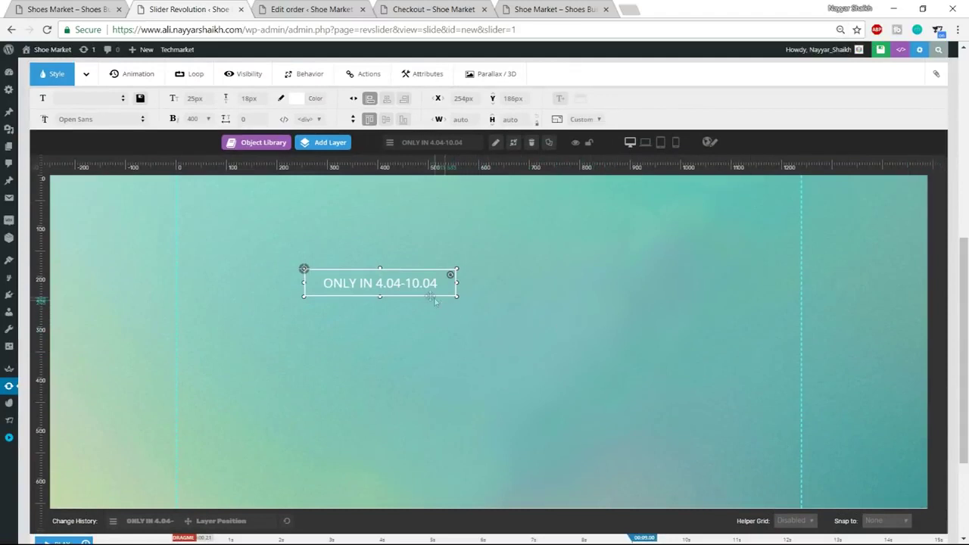
drag(424, 296, 350, 281)
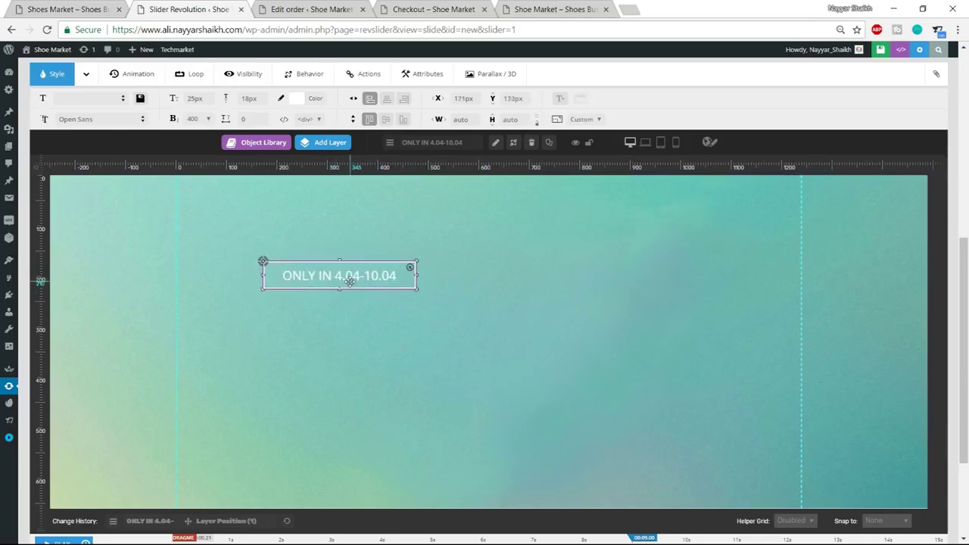
click(56, 6)
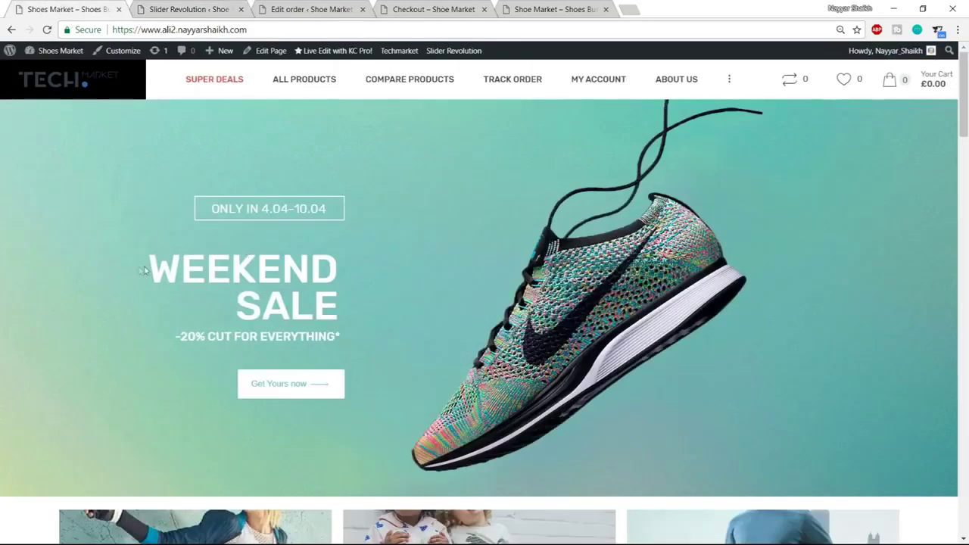
click(245, 6)
mouse_move(326, 150)
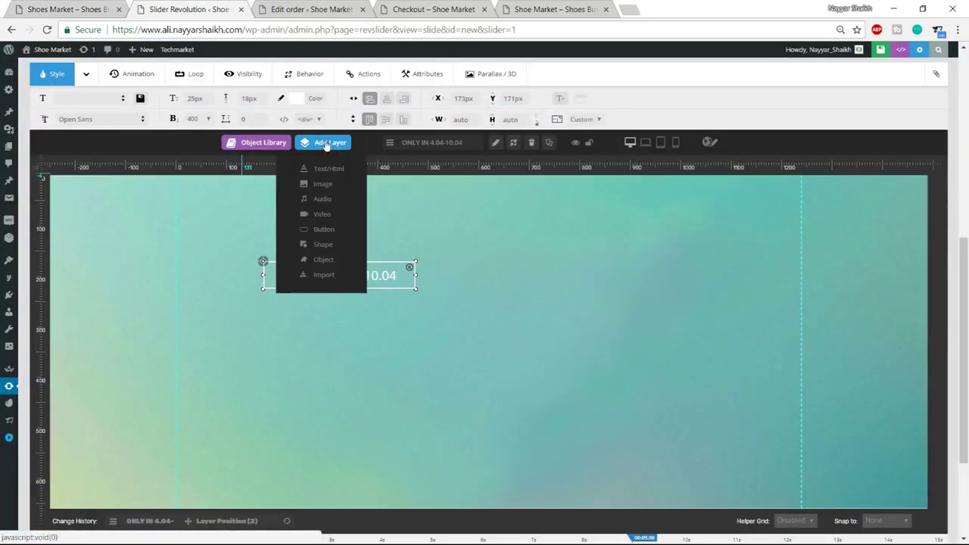
- Add a new text layer reading 'WEEKEND' and enlarge its font size
click(334, 168)
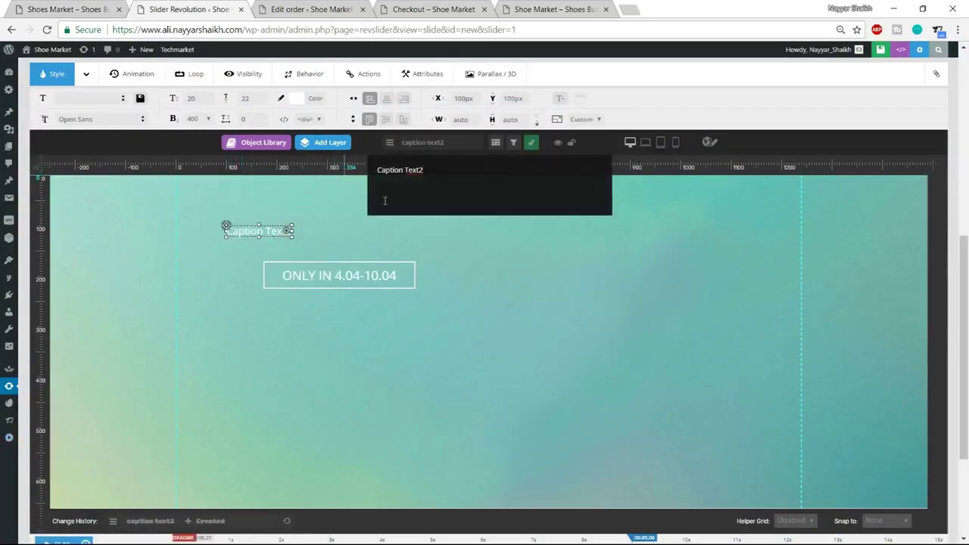
click(80, 11)
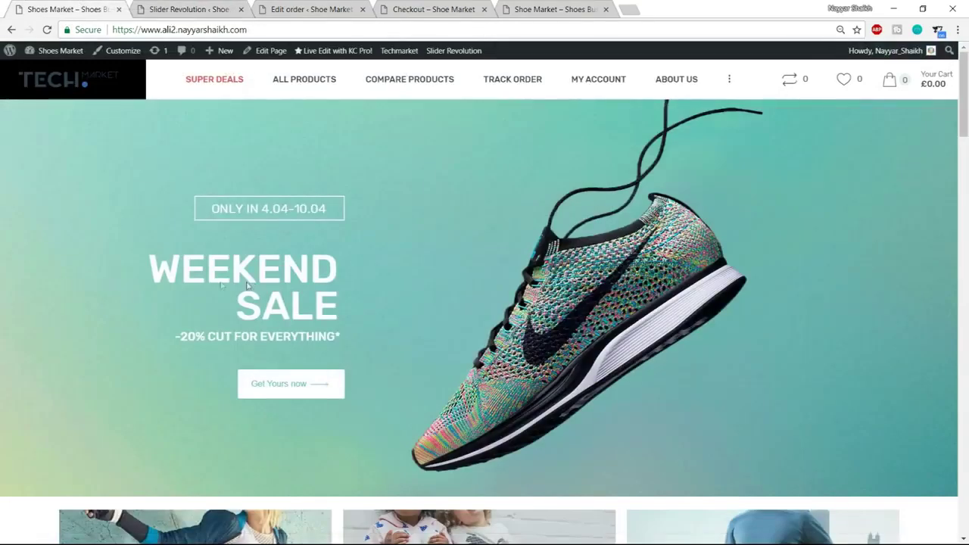
click(191, 7)
key(ctrl+a)
text(wEEKEND)
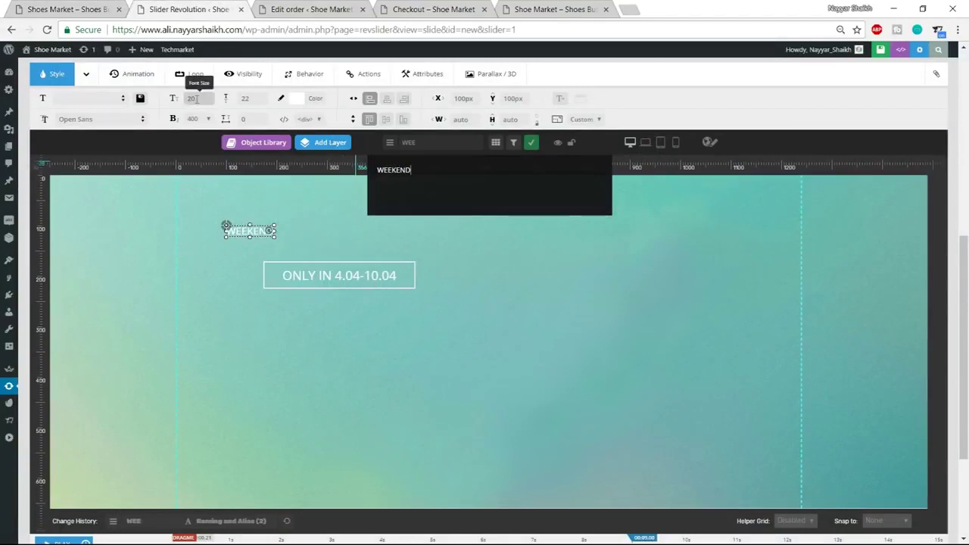
text(80)
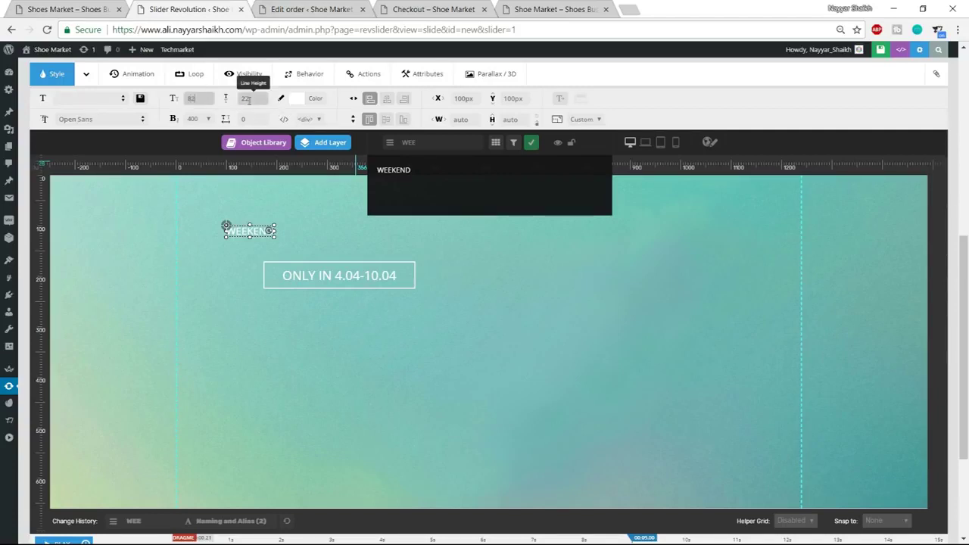
click(248, 99)
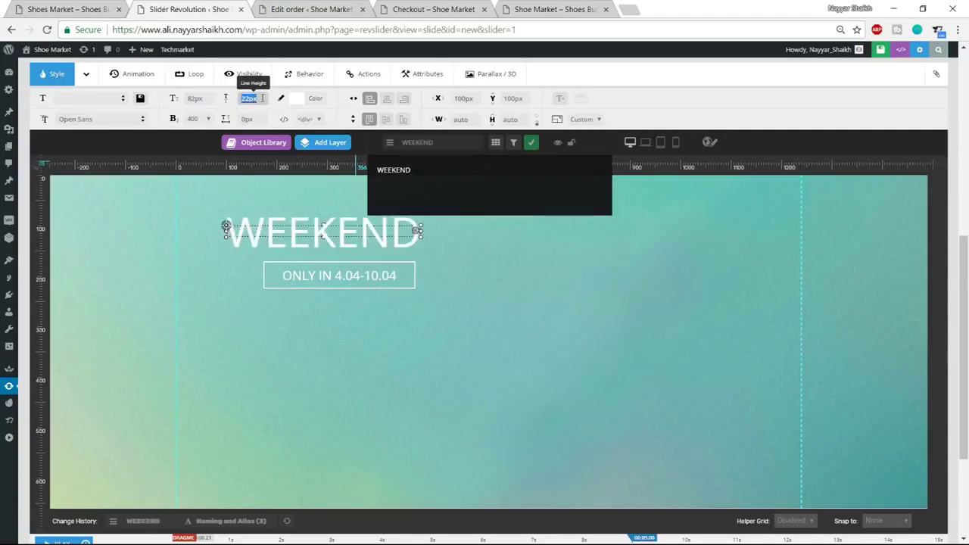
text(76)
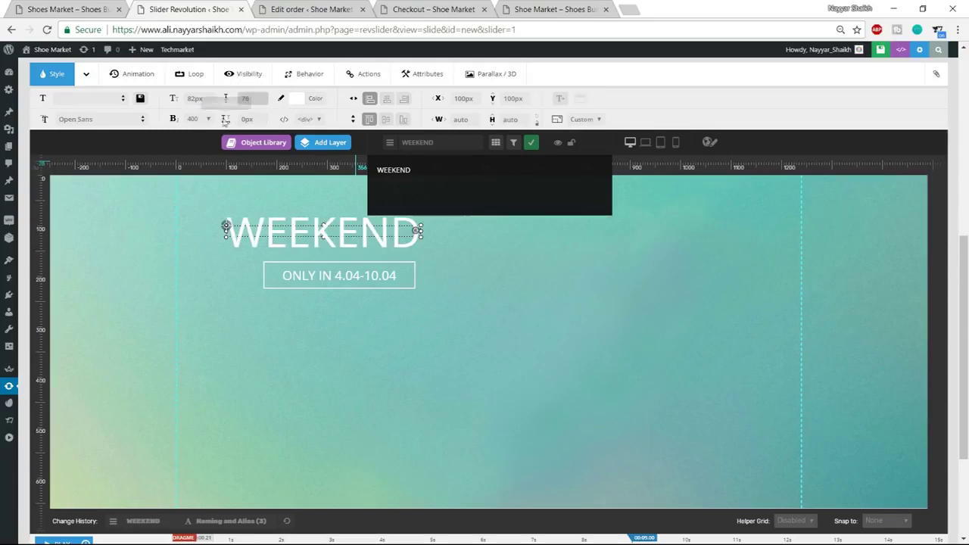
- Set WEEKEND to weight 600 and place it below the ONLY IN box at X 87, Y 252
click(198, 119)
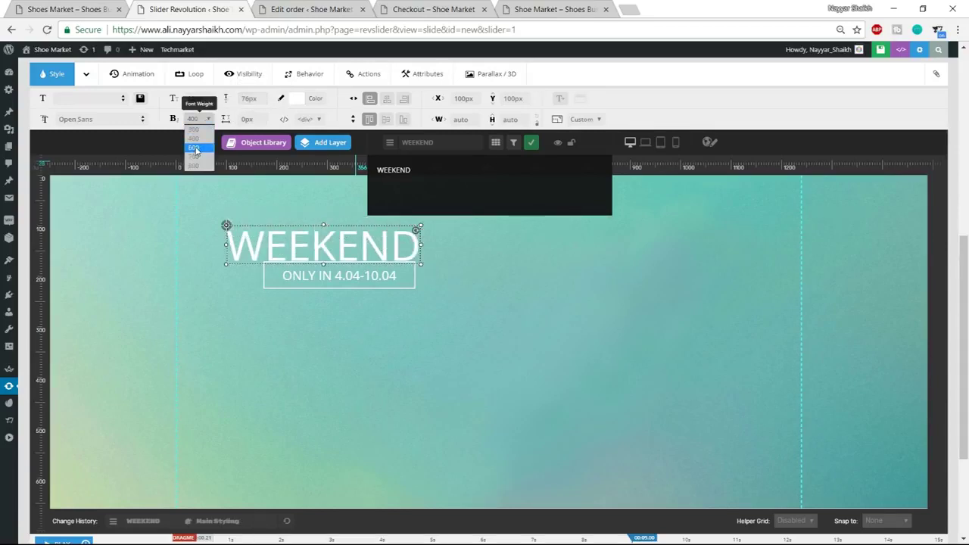
click(195, 149)
drag(387, 256, 382, 324)
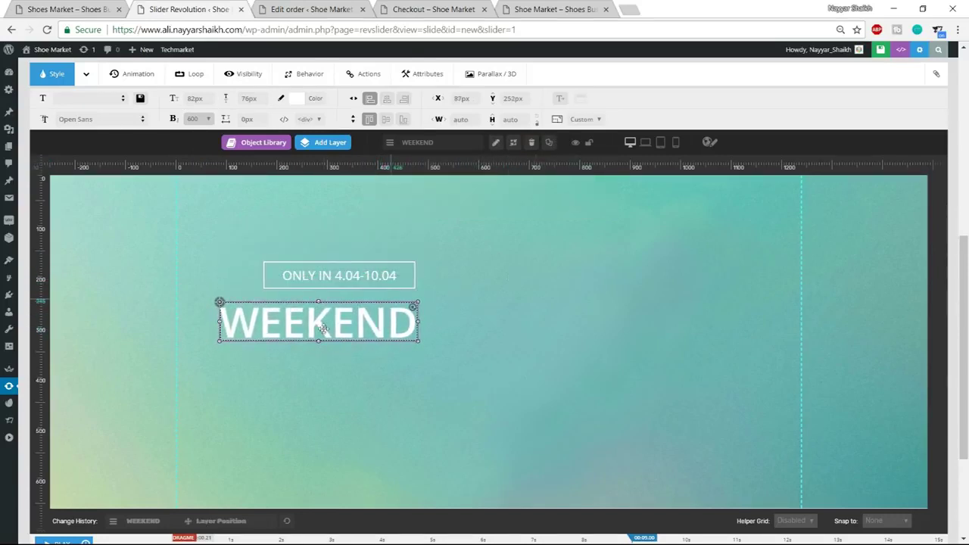
click(102, 8)
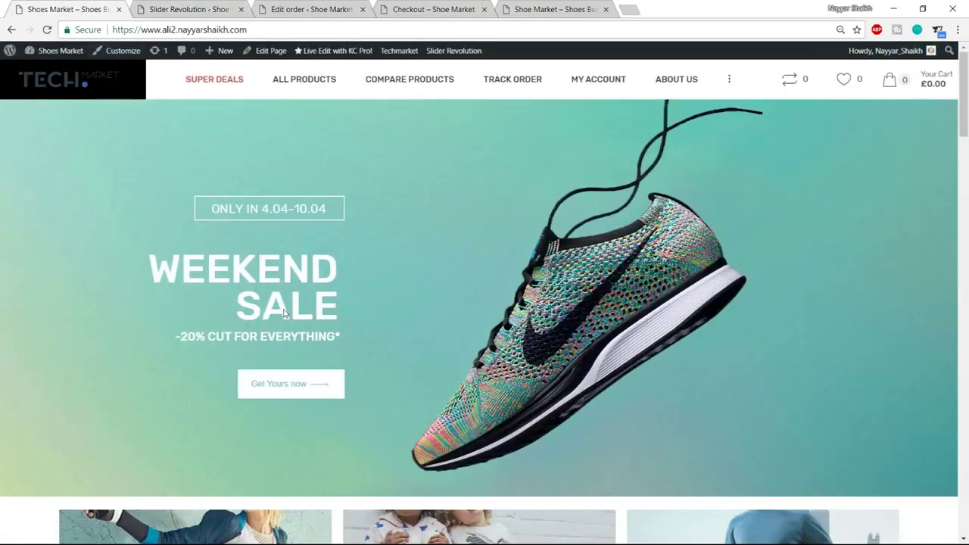
click(230, 8)
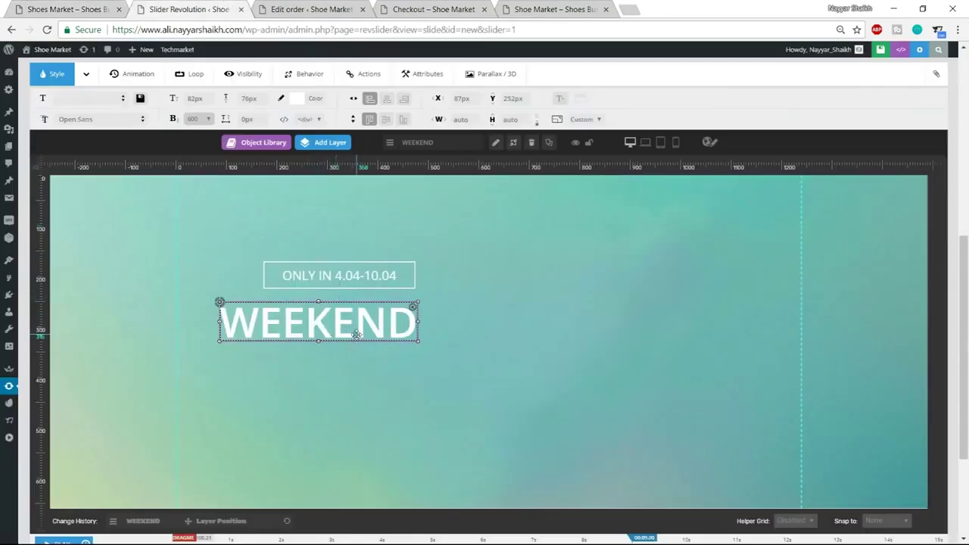
key(ctrl+shift+Tab)
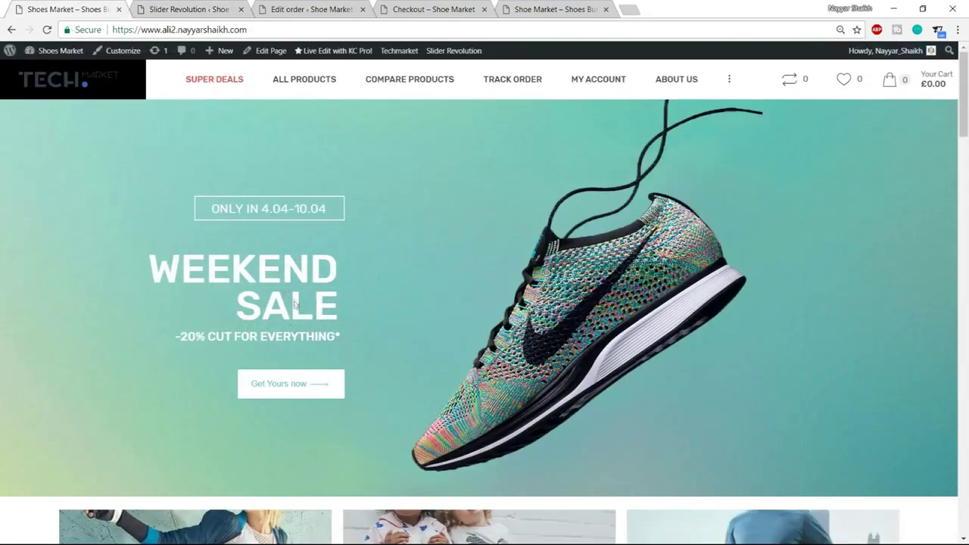
click(152, 8)
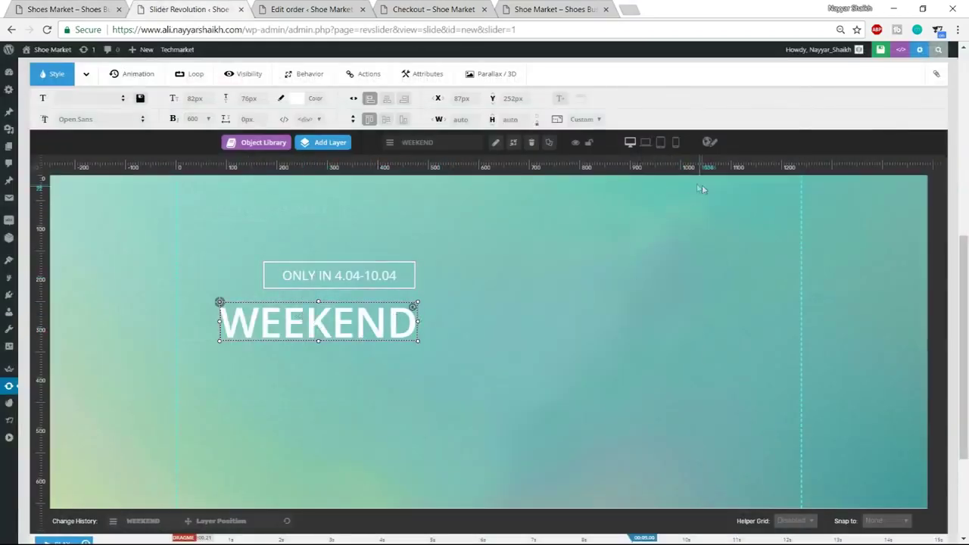
- Duplicate the WEEKEND layer, change the copy to 'SALE', and align it under WEEKEND at X 286, Y 341
click(549, 142)
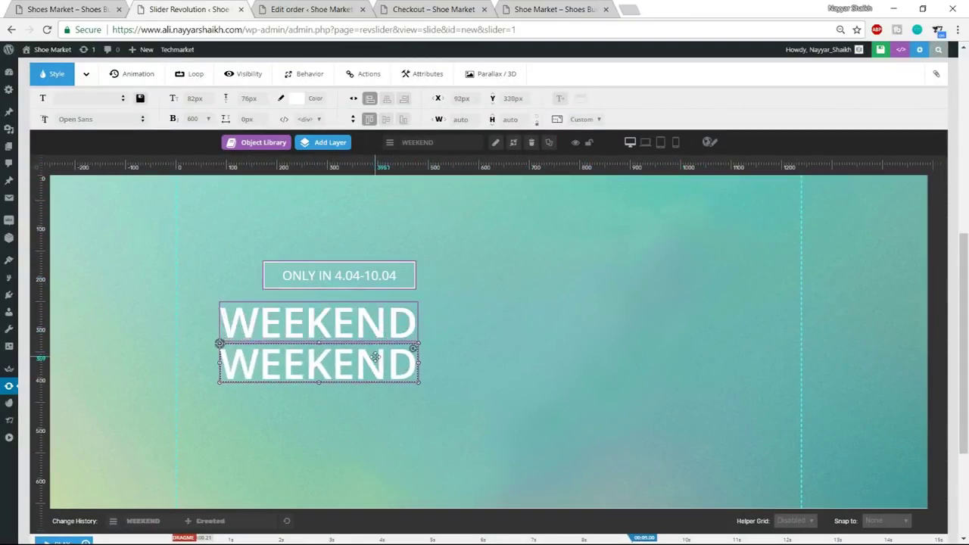
right_click(352, 310)
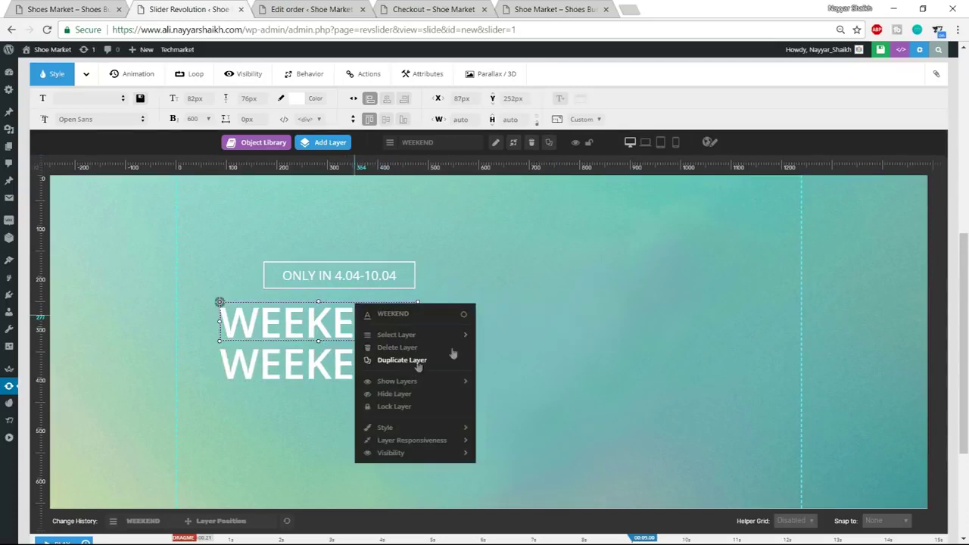
click(560, 326)
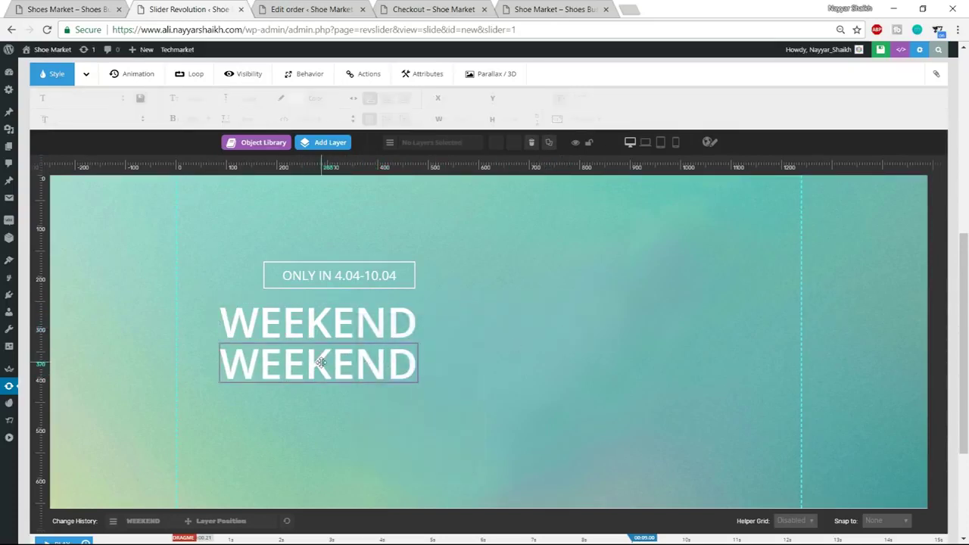
click(320, 362)
double_click(337, 369)
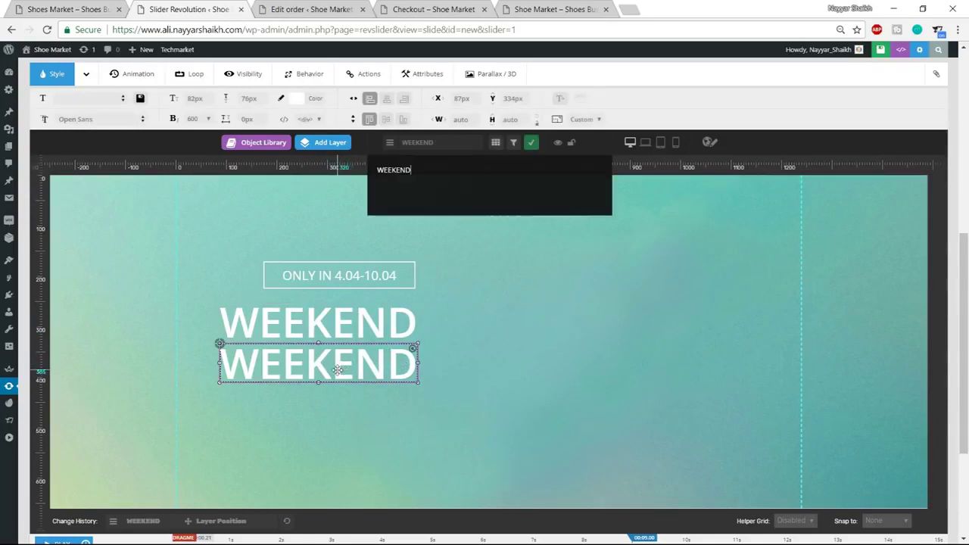
drag(413, 169, 364, 169)
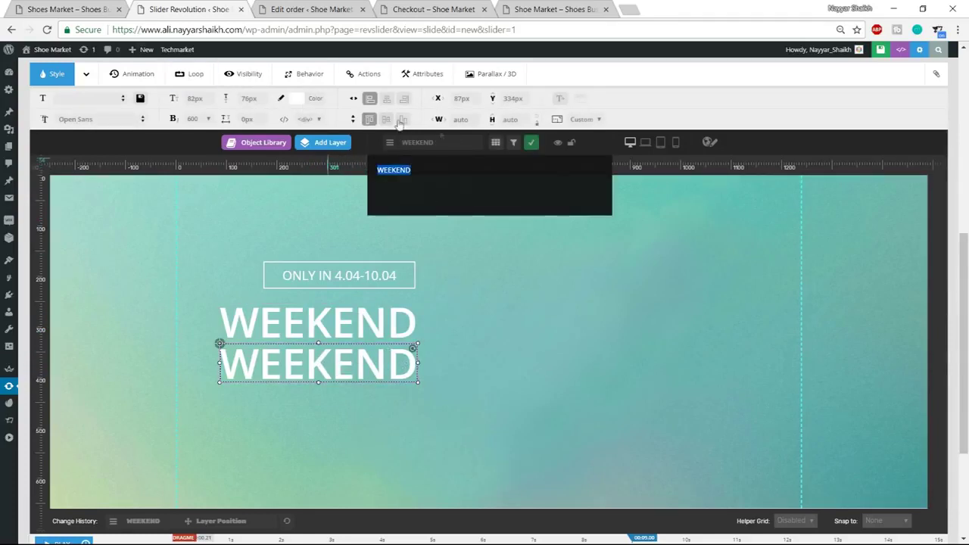
text(SLAE)
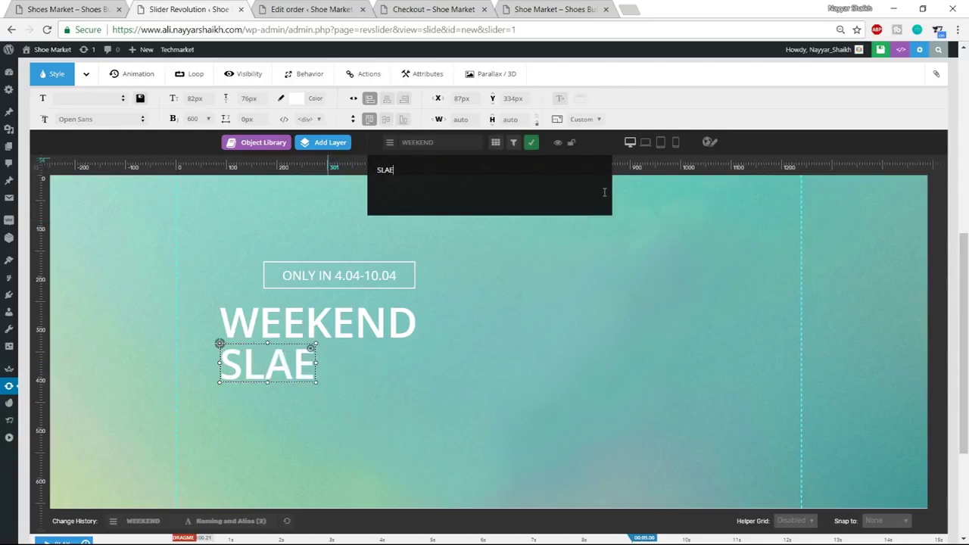
text(LE)
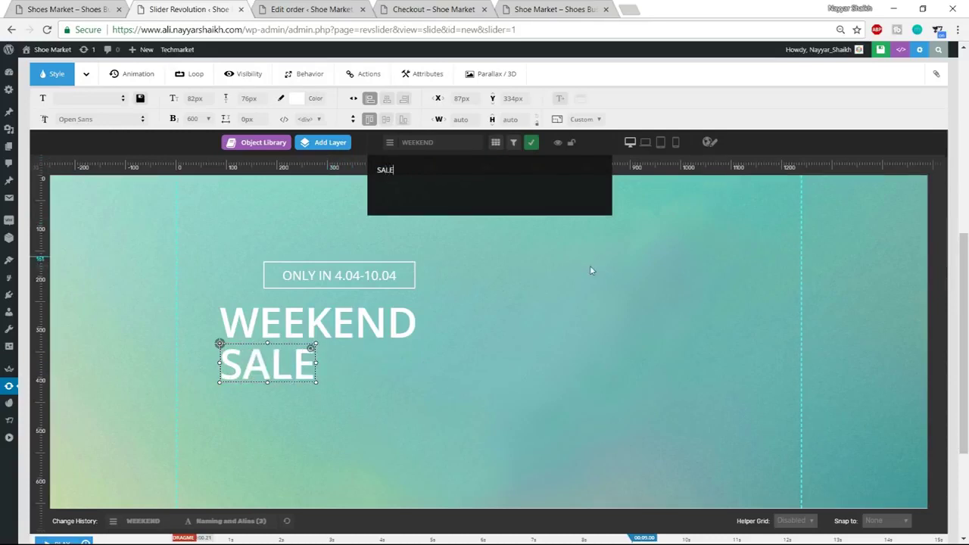
drag(272, 373, 373, 377)
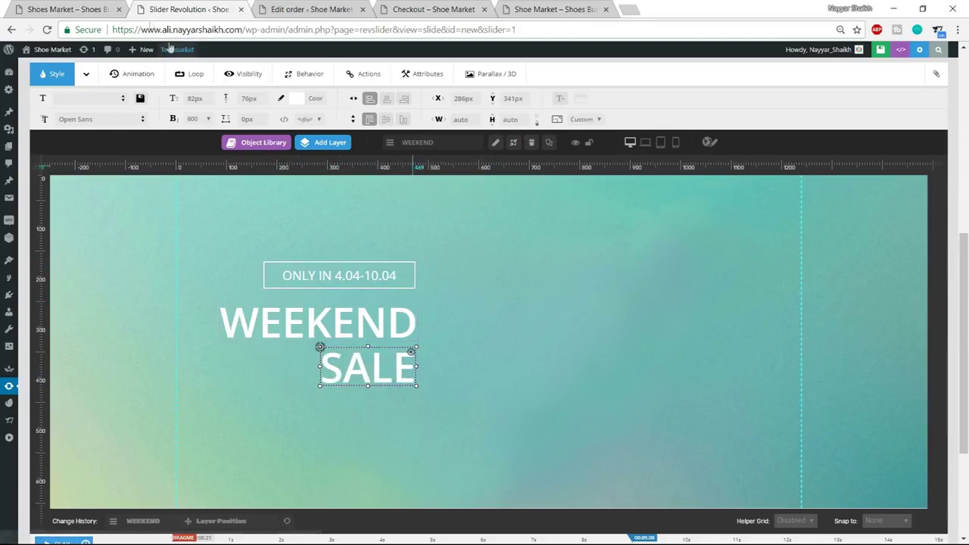
click(84, 9)
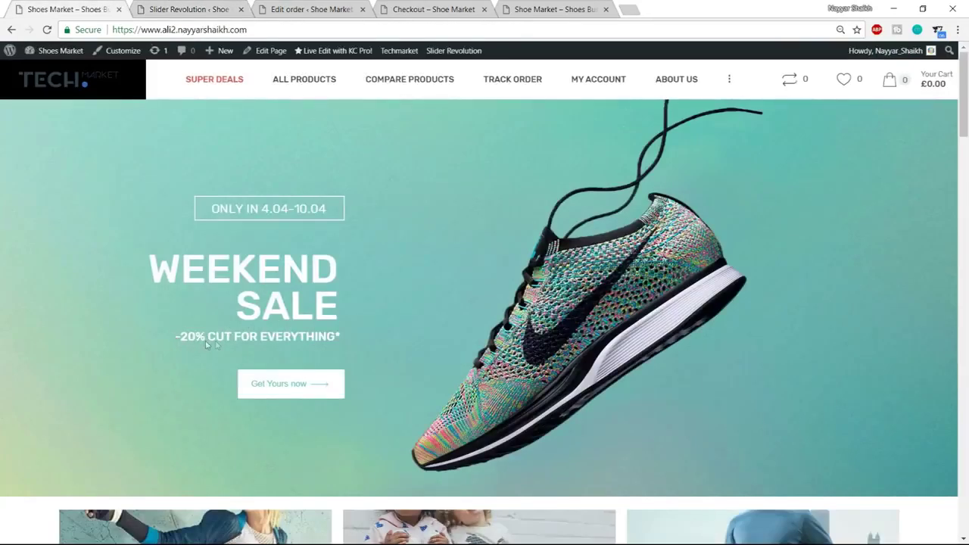
- Add a new text layer reading '-20% CUT FOR EVERYTHING'
click(220, 9)
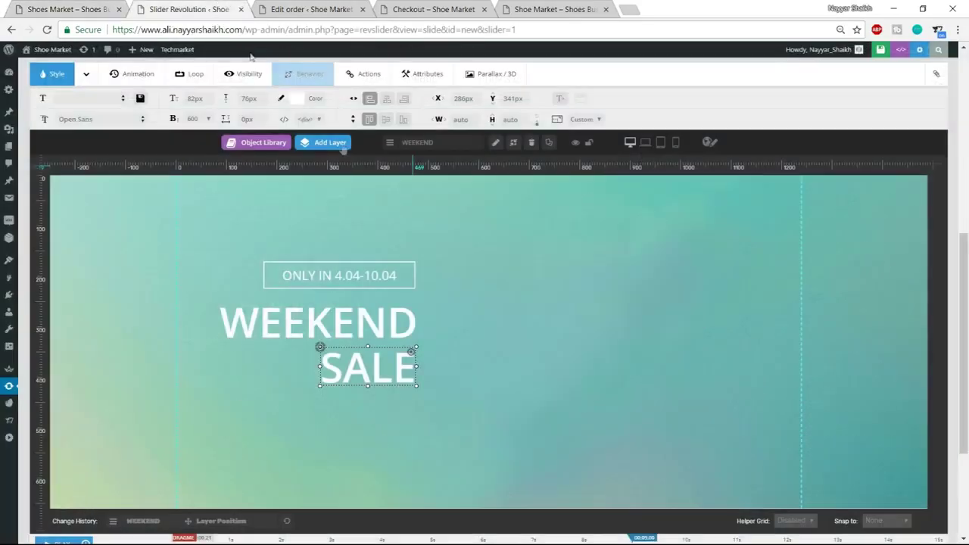
mouse_move(342, 155)
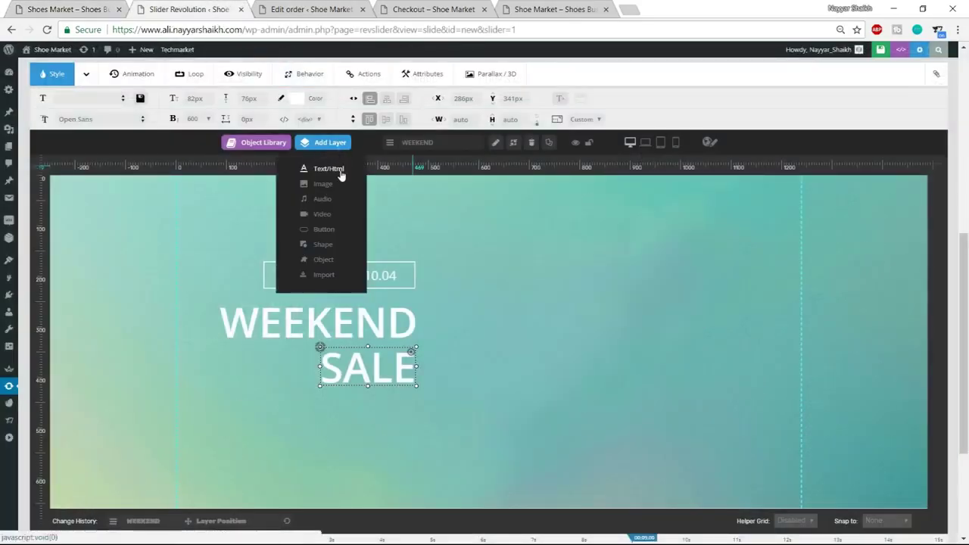
click(331, 169)
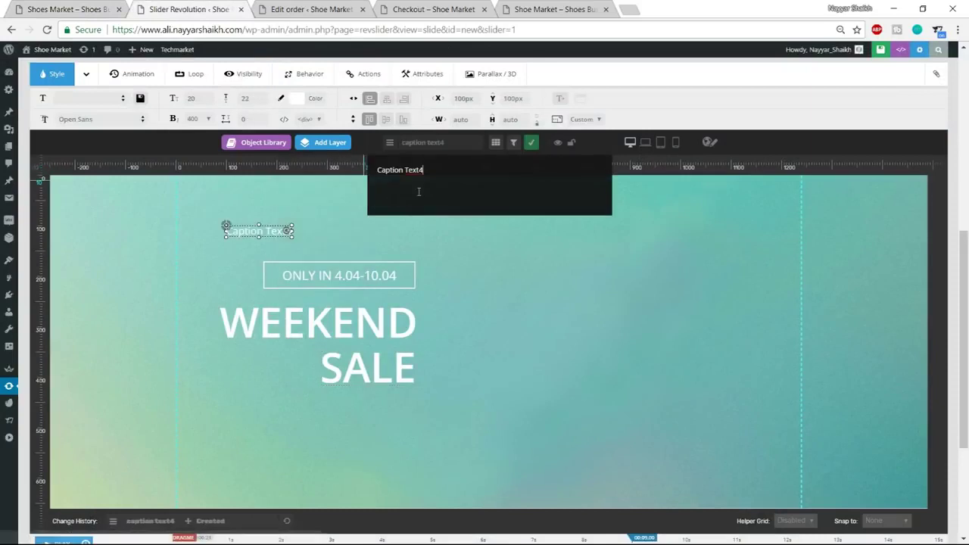
text(-20)
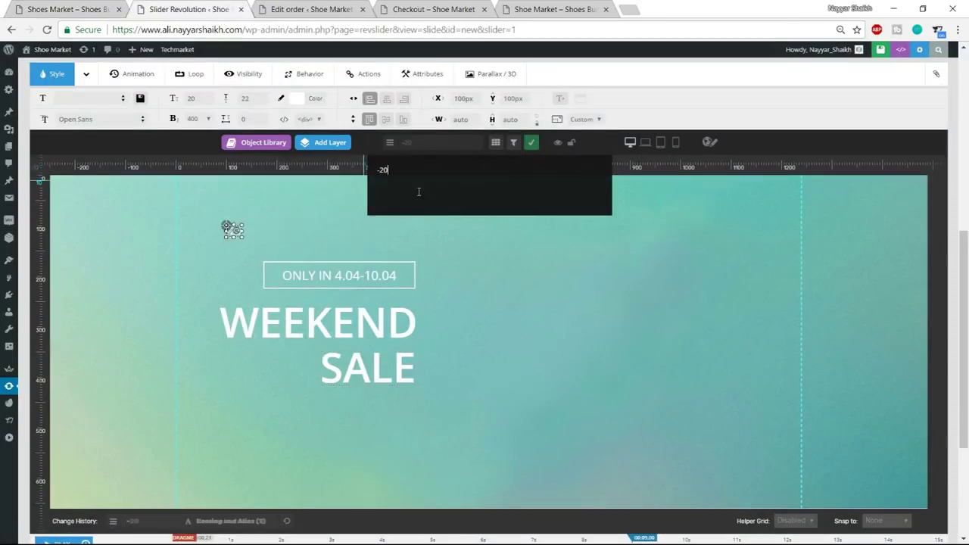
text(% CUT FOR EVERYTHING)
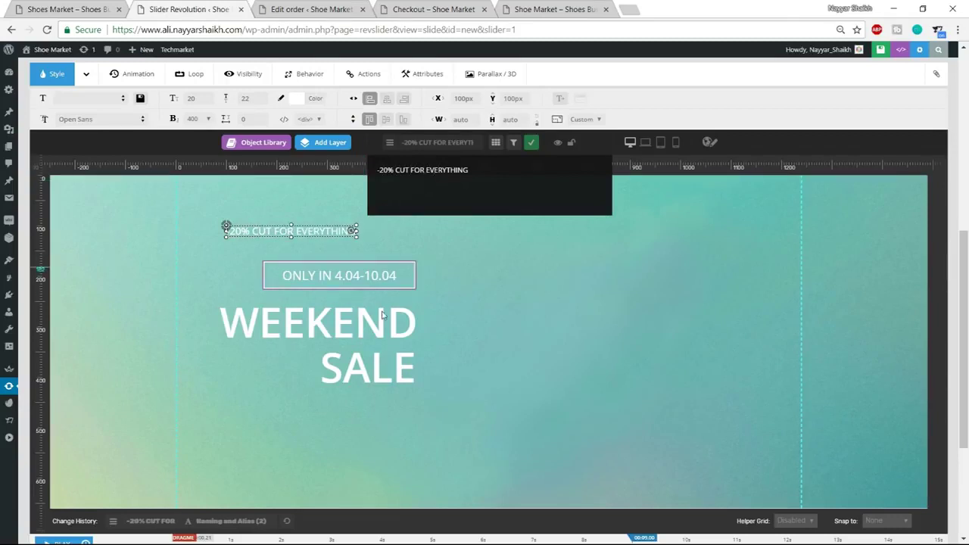
- Make the discount line 24px, weight 600, and place it under SALE at X 164, Y 437
double_click(205, 97)
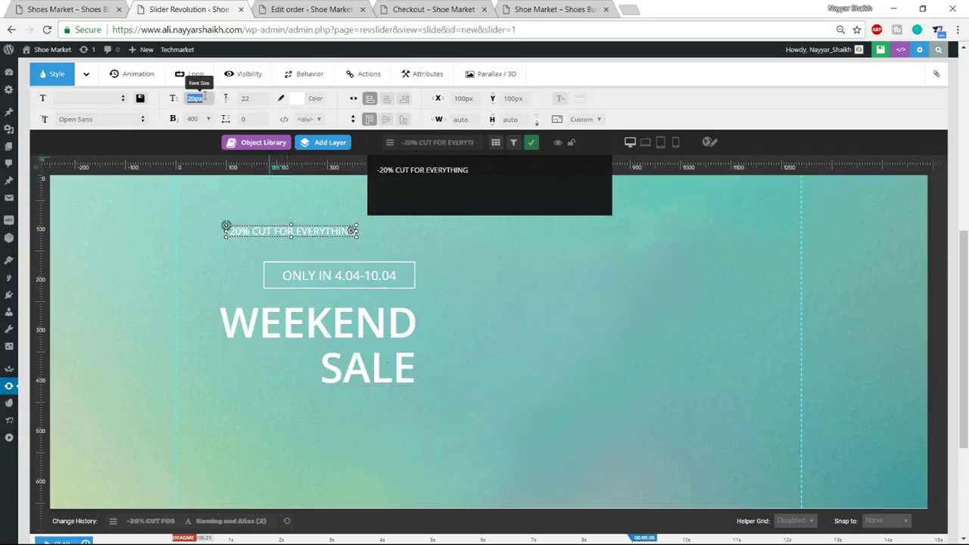
text(24)
double_click(249, 98)
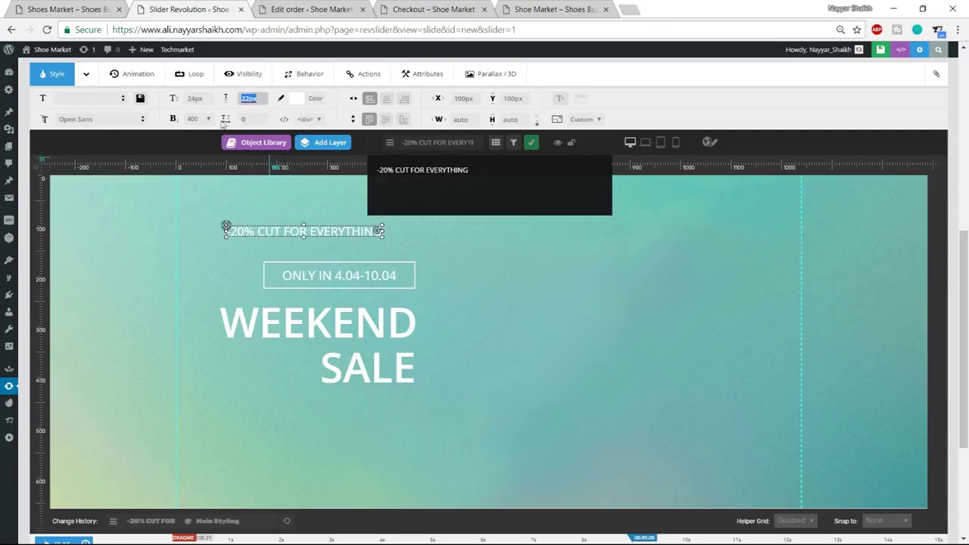
click(196, 119)
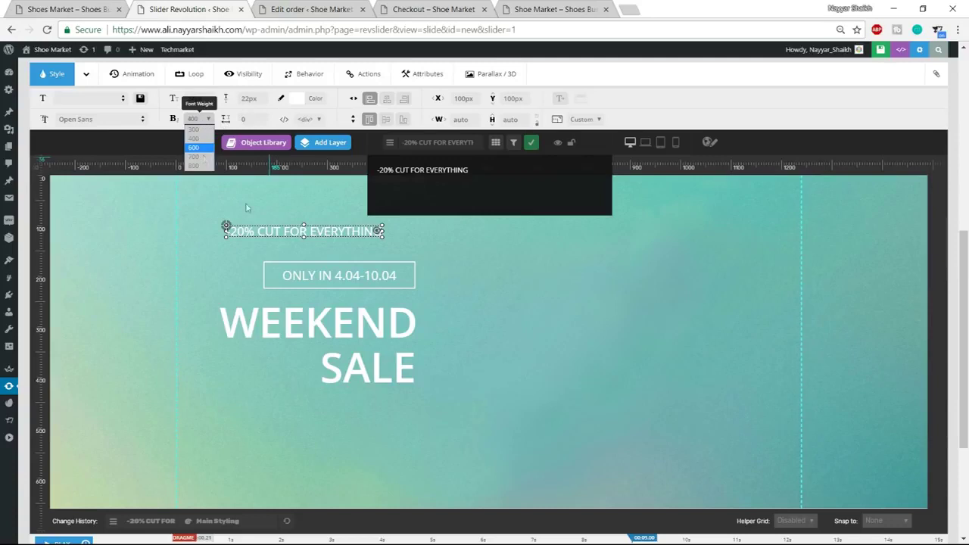
click(197, 156)
drag(285, 234, 317, 405)
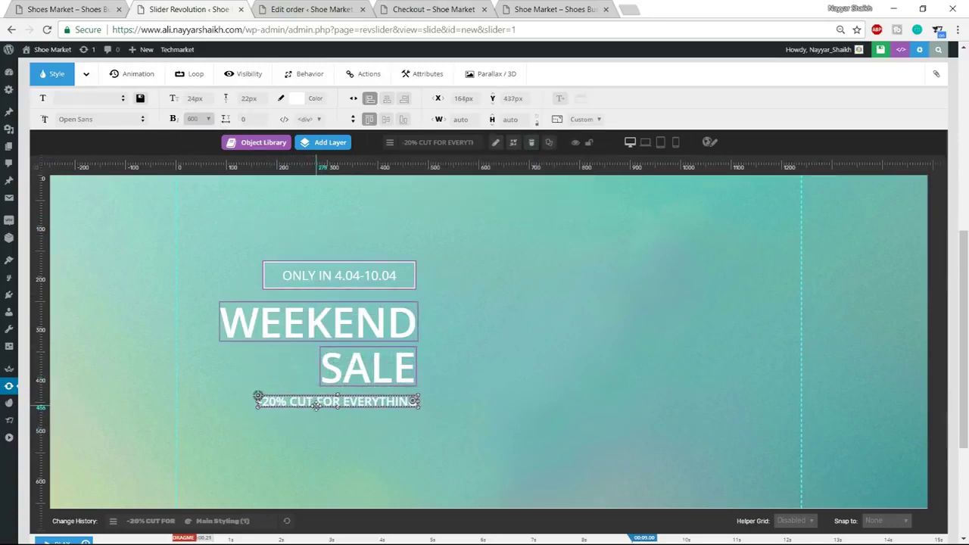
click(477, 432)
click(72, 8)
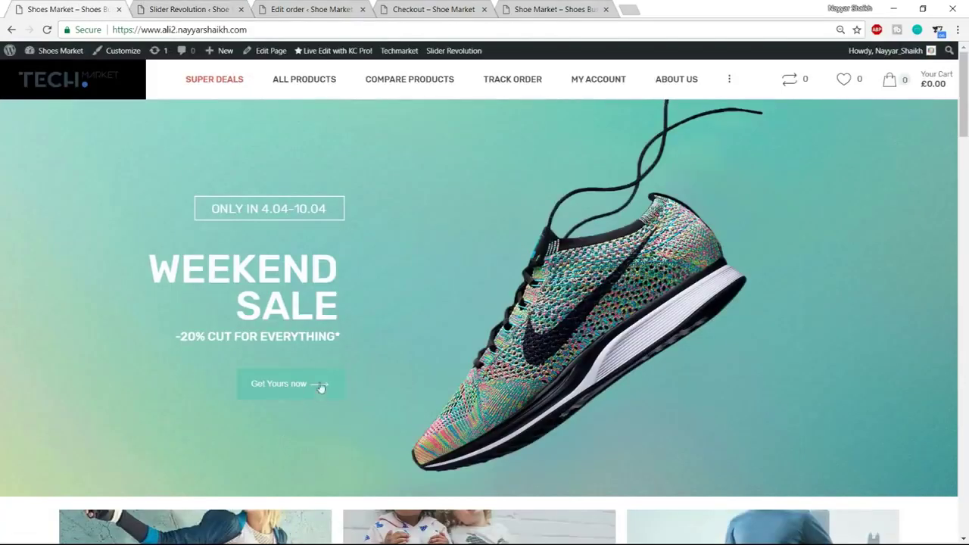
click(187, 9)
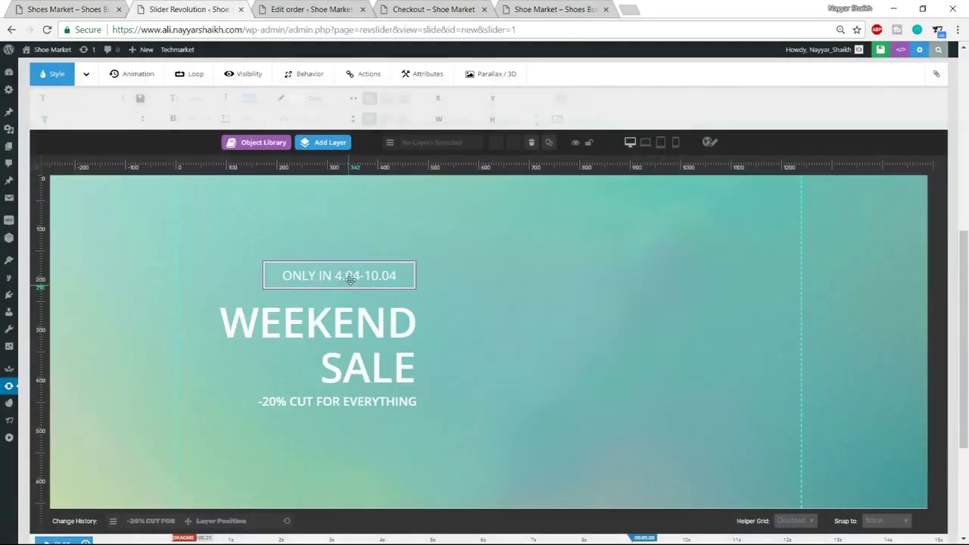
mouse_move(330, 152)
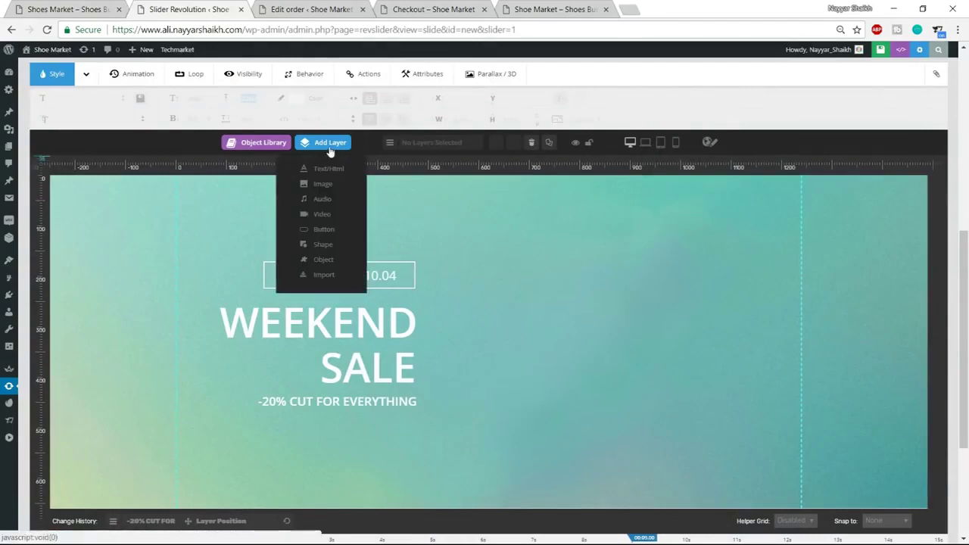
- Start a button layer with a white background and bright green text
click(326, 229)
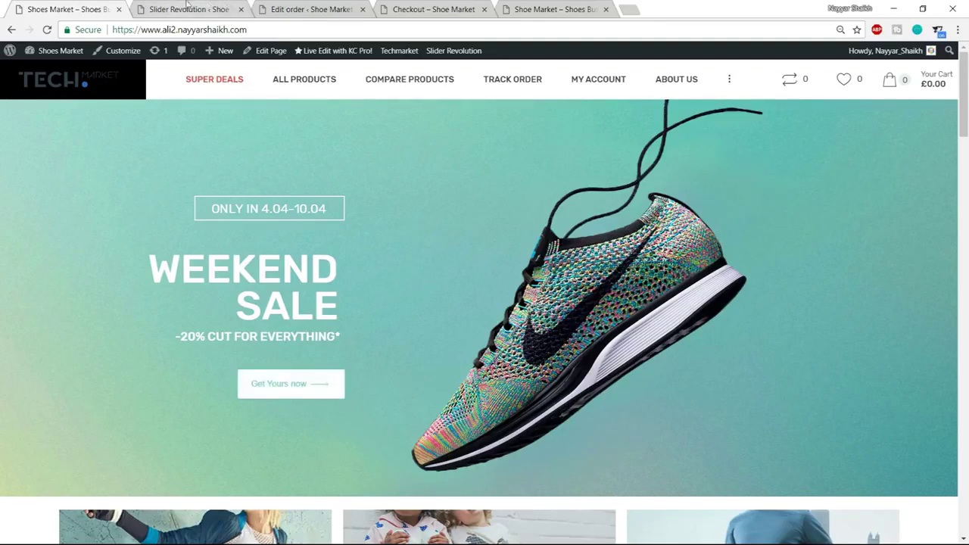
click(188, 9)
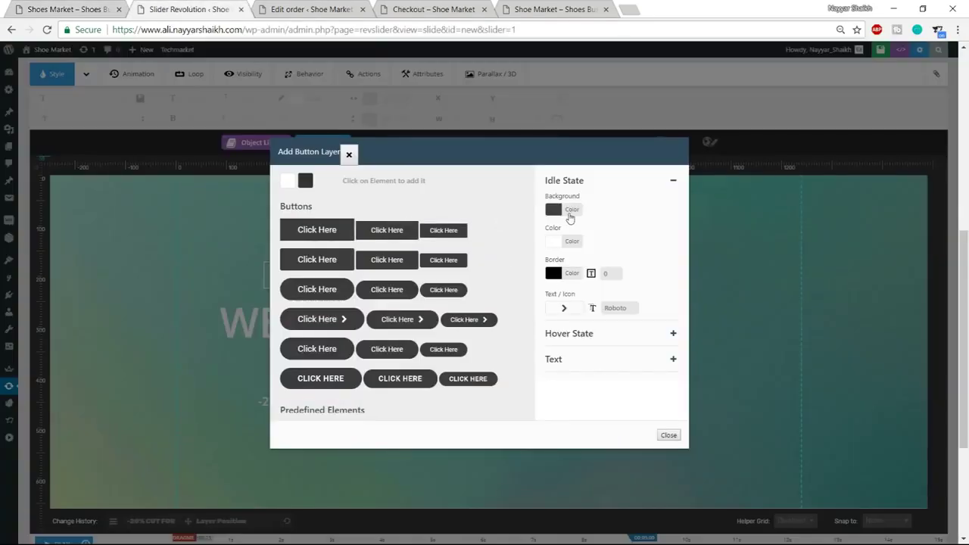
click(570, 212)
click(349, 258)
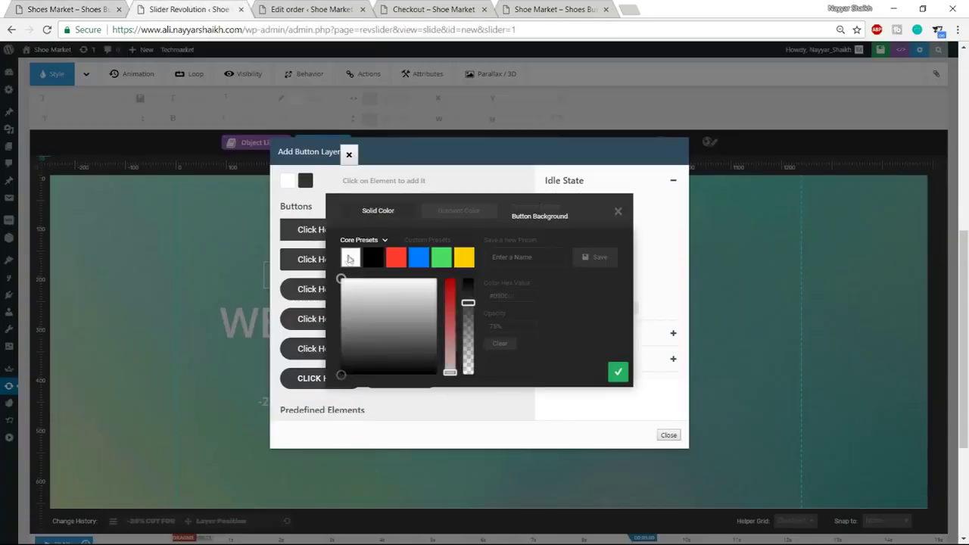
click(616, 373)
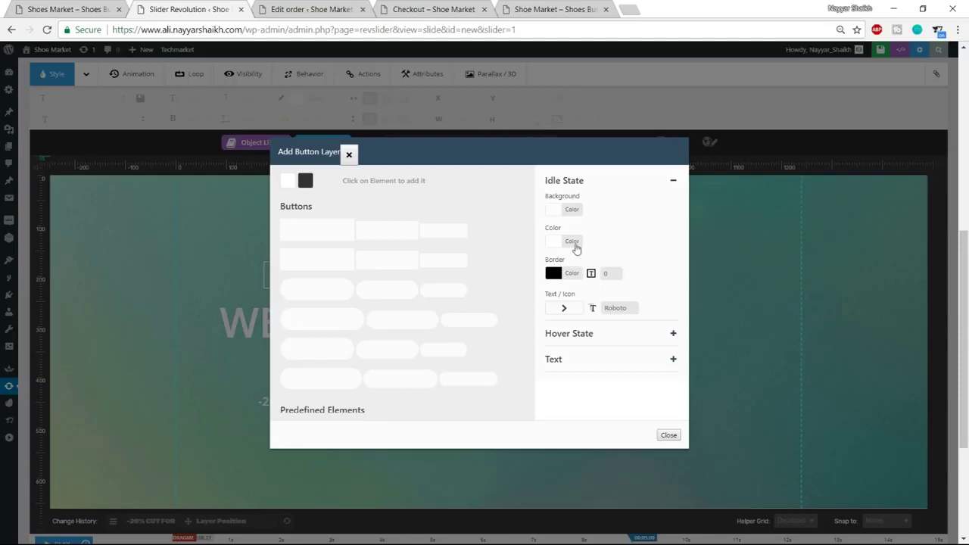
click(573, 245)
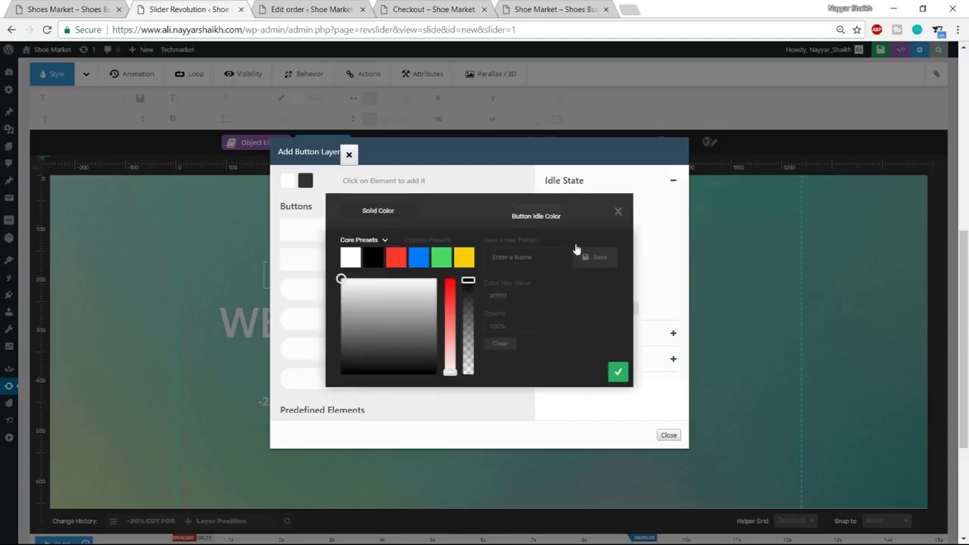
click(442, 259)
drag(450, 312, 450, 292)
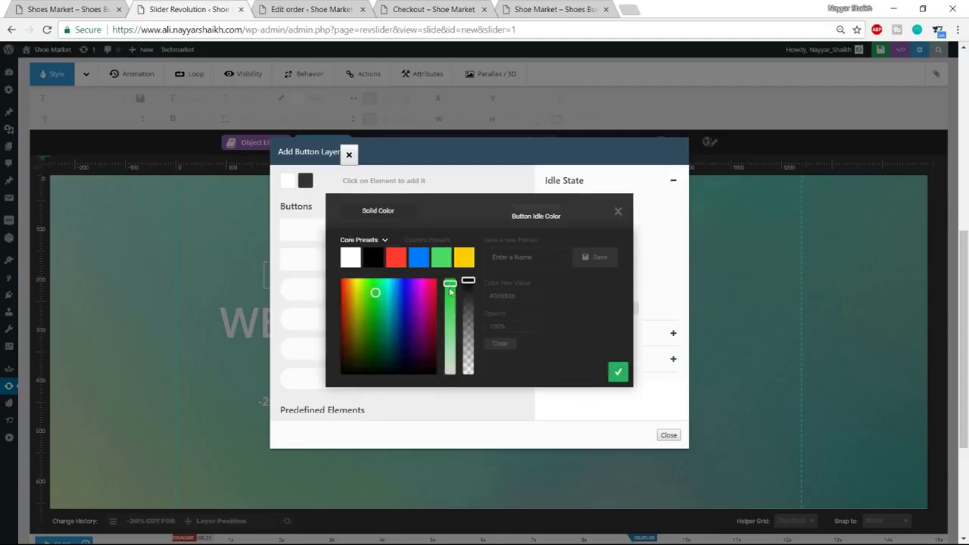
click(616, 374)
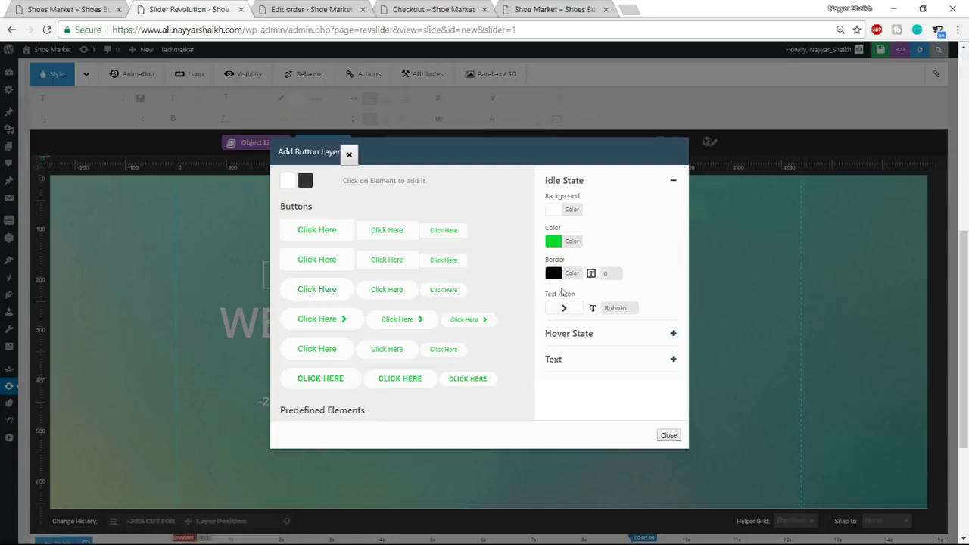
- Give the button a green border with width 2
click(572, 274)
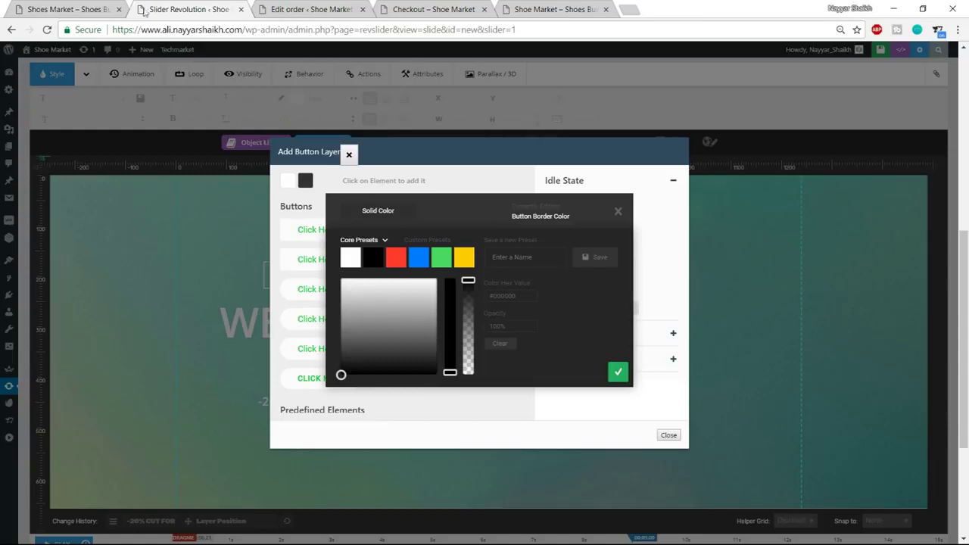
click(52, 8)
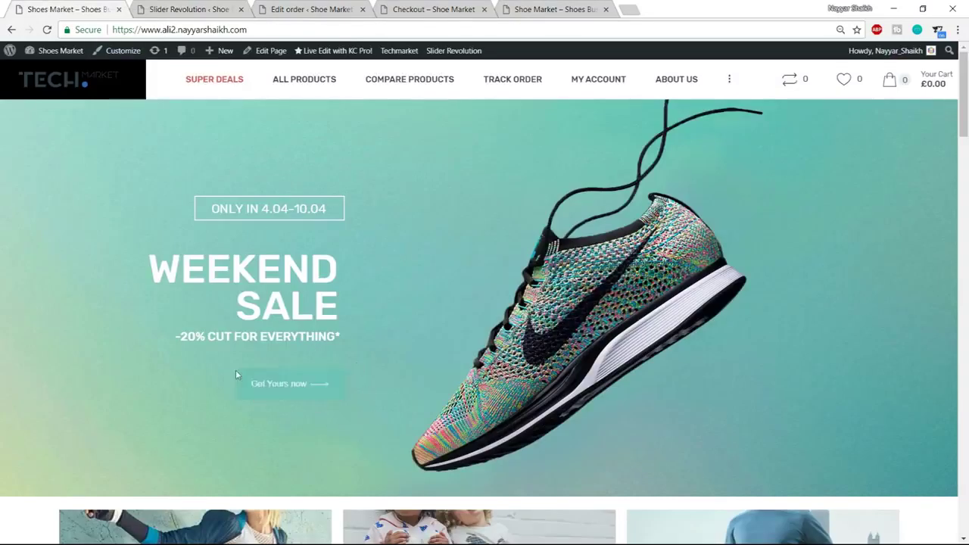
click(182, 9)
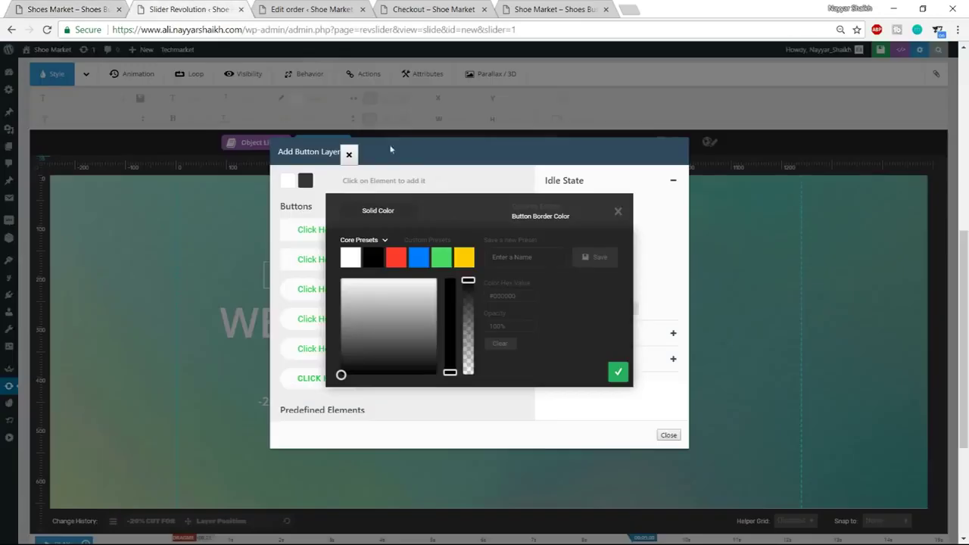
click(436, 260)
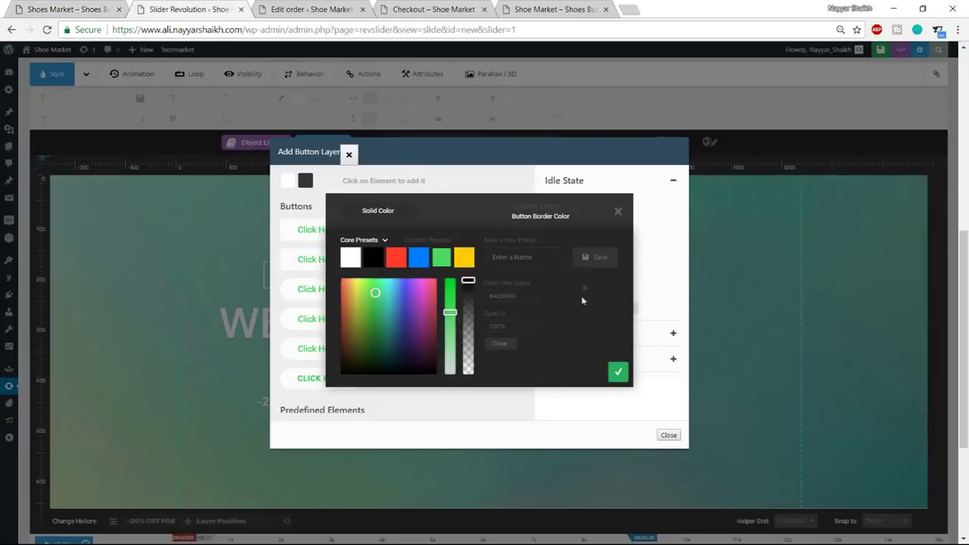
click(618, 372)
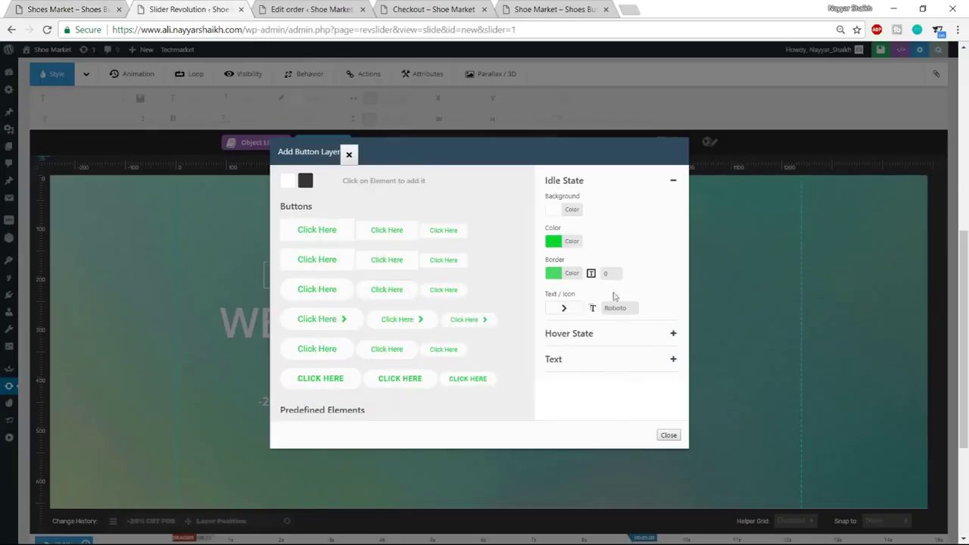
drag(616, 275, 596, 274)
text(2)
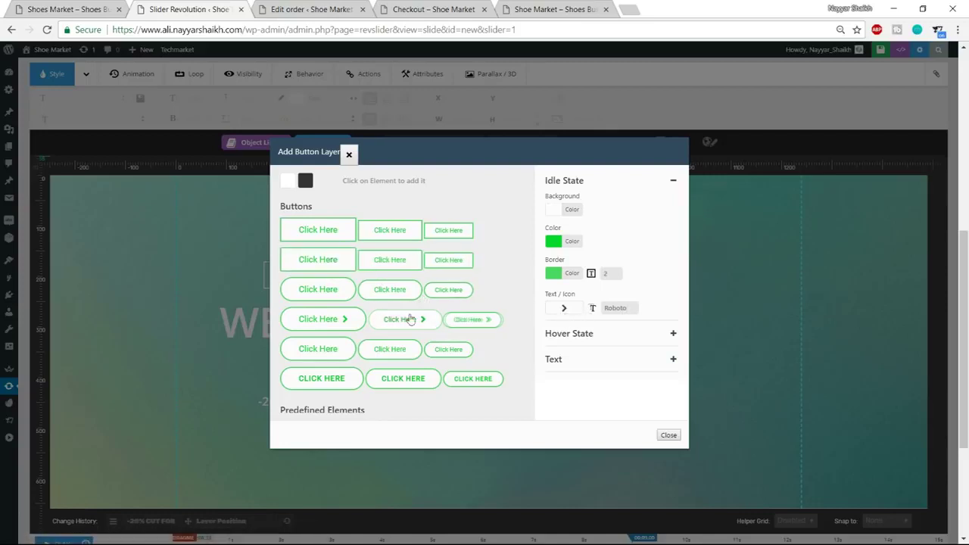
- Add a long right-arrow icon to the button
click(564, 309)
scroll(520, 352, down, 10)
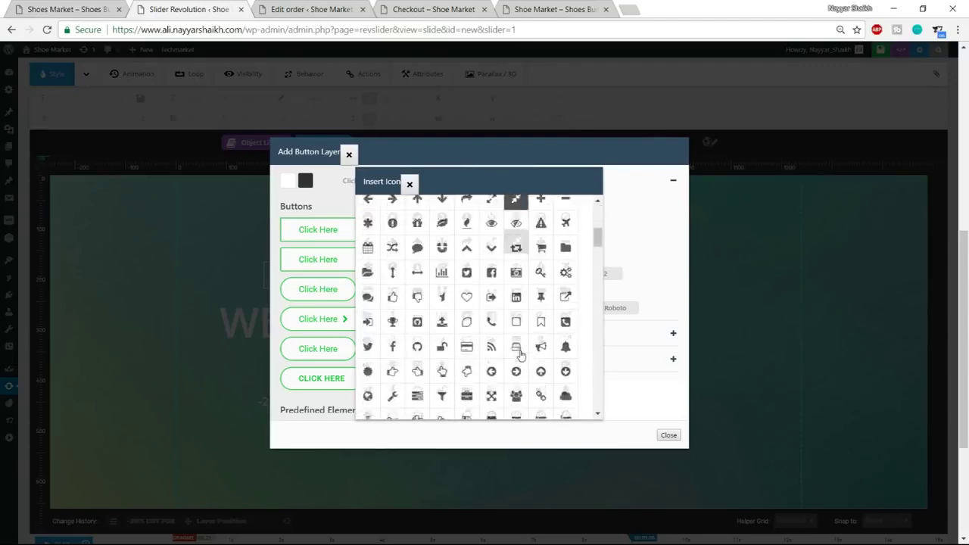
scroll(520, 352, down, 5)
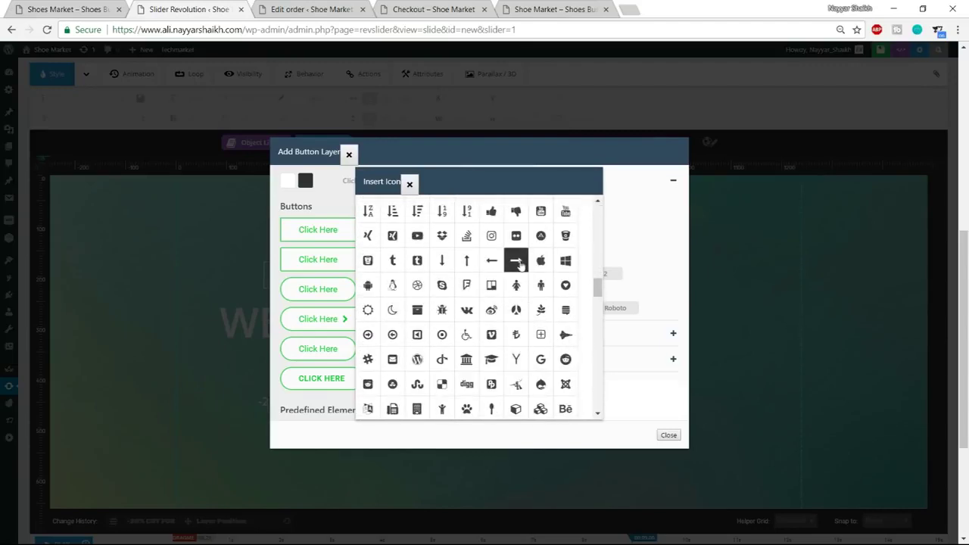
click(515, 261)
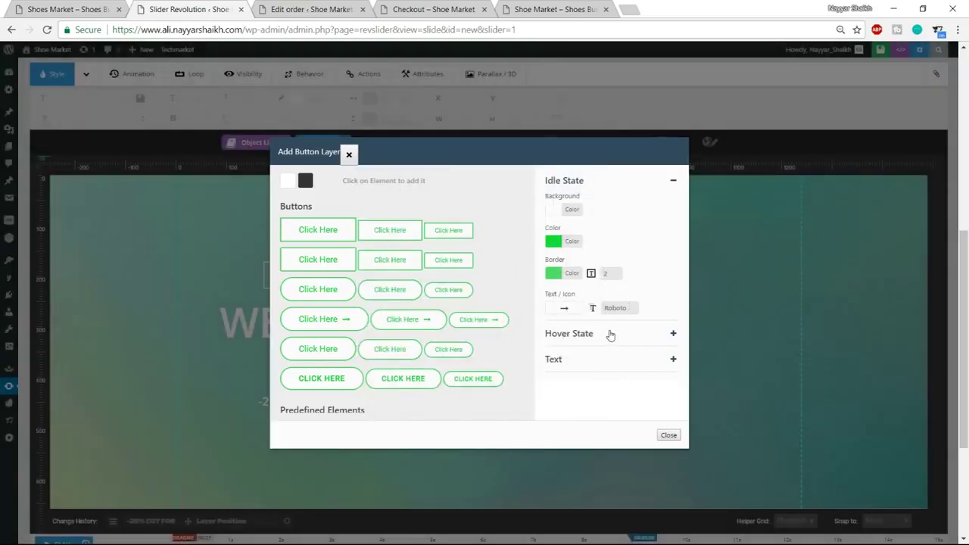
click(610, 335)
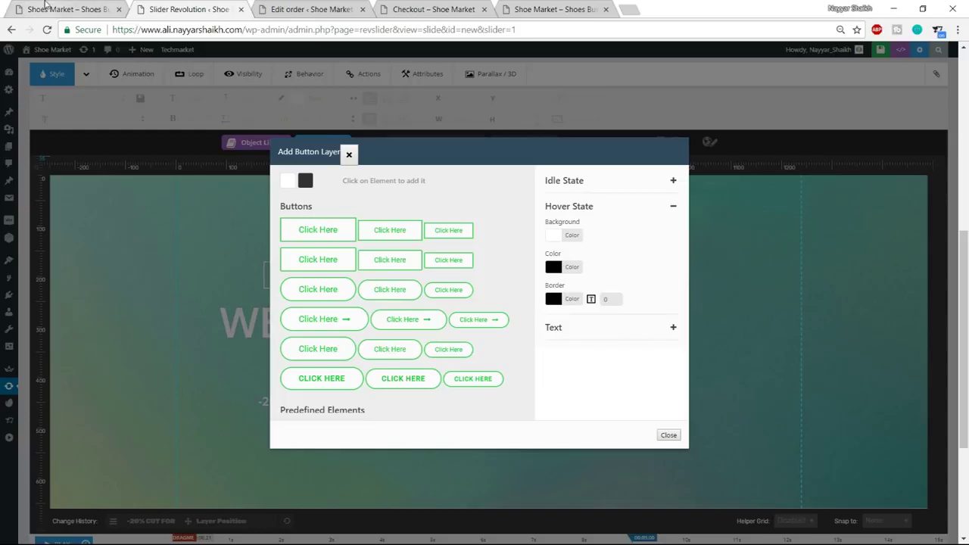
click(61, 10)
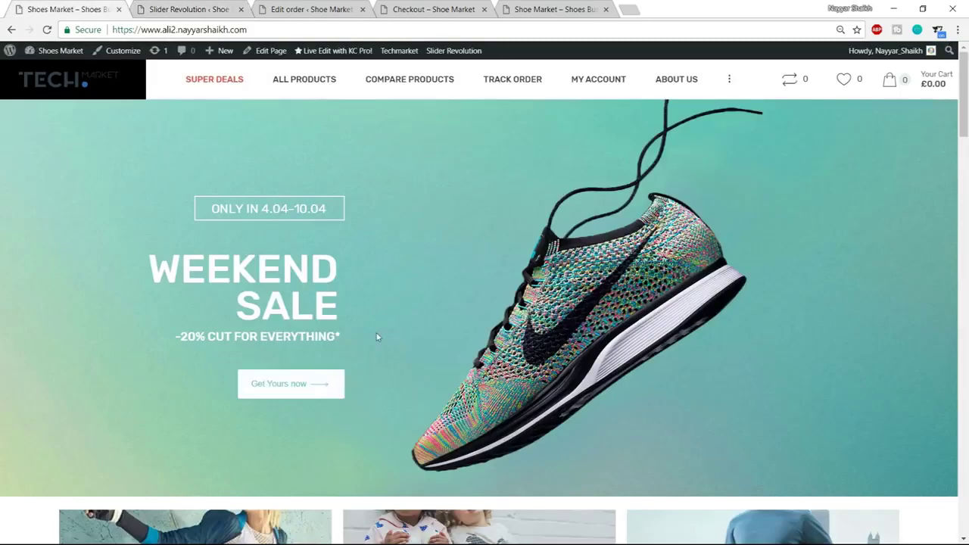
right_click(320, 391)
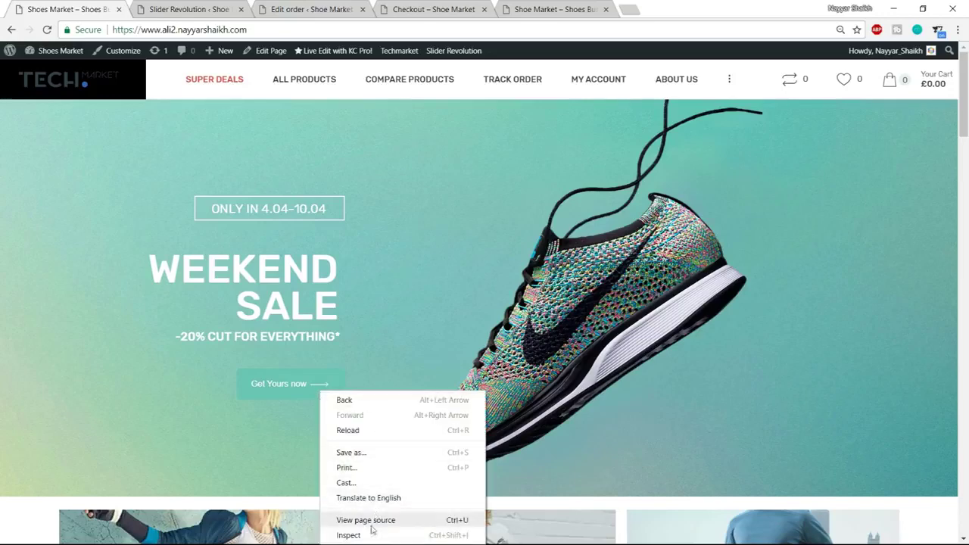
click(440, 310)
scroll(441, 314, down, 2)
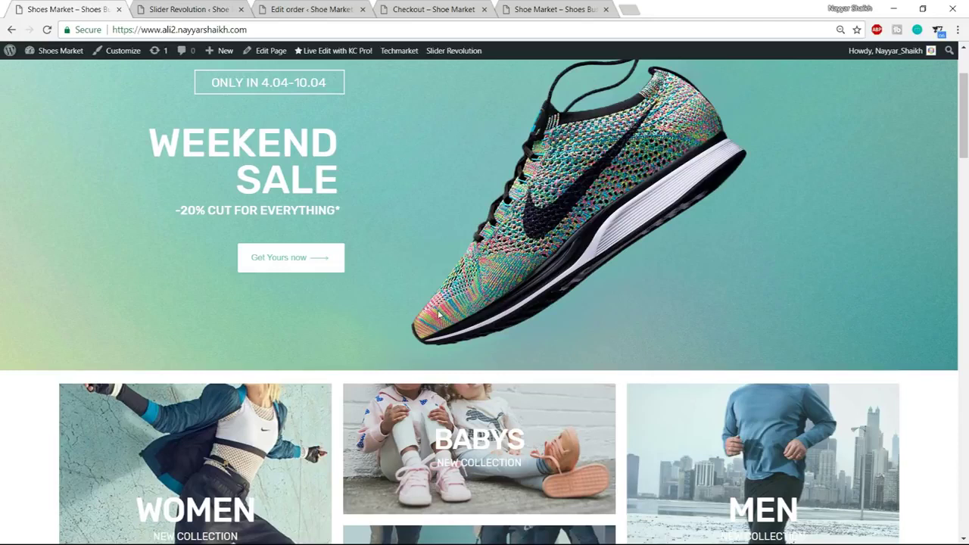
right_click(320, 271)
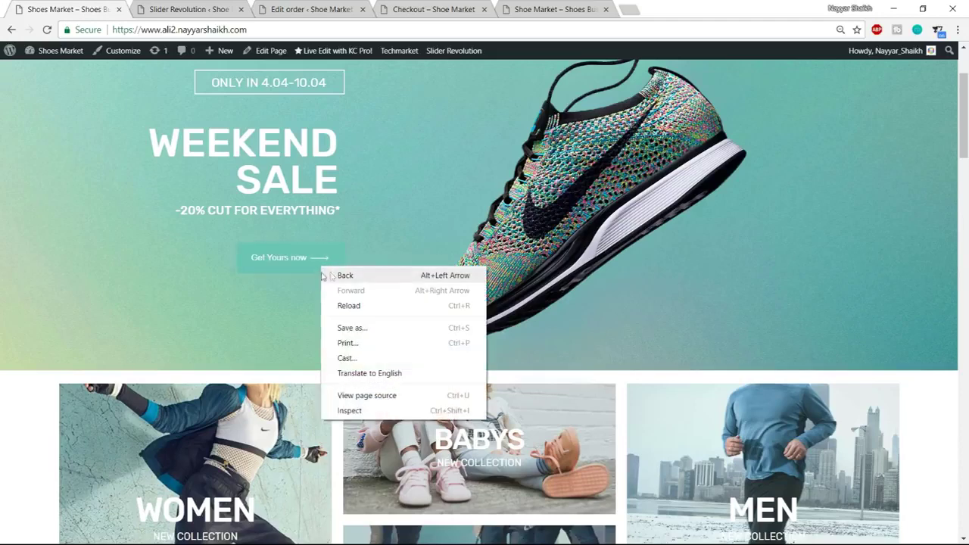
click(373, 416)
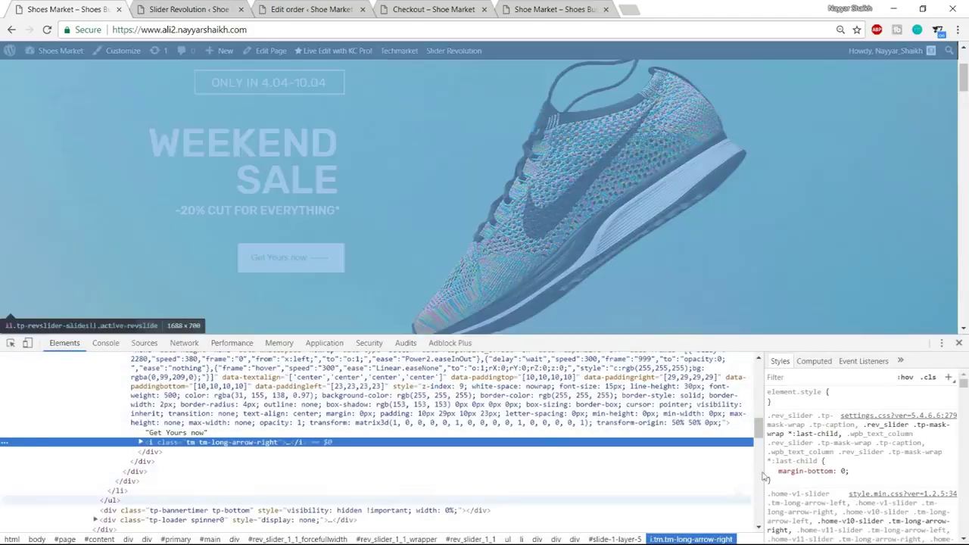
scroll(861, 475, down, 2)
scroll(861, 474, down, 5)
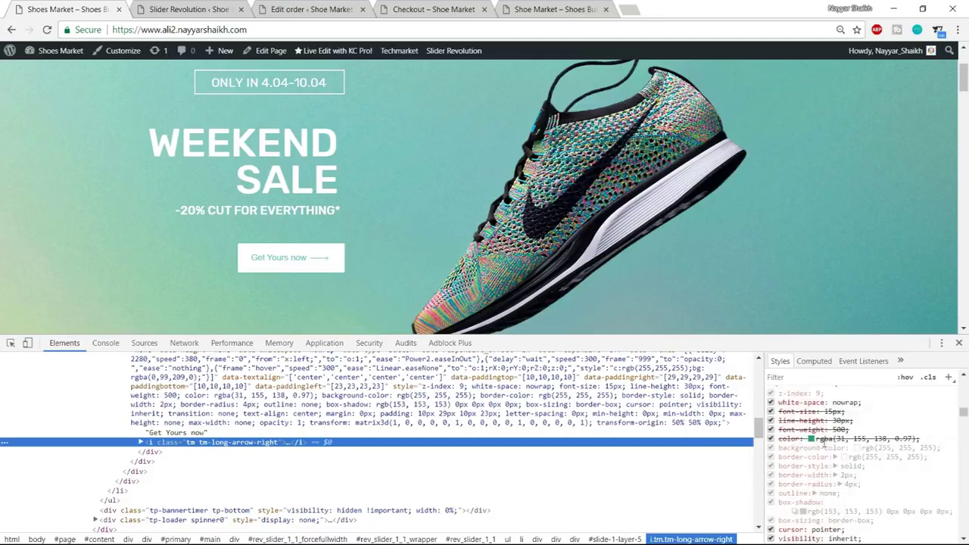
scroll(858, 450, down, 6)
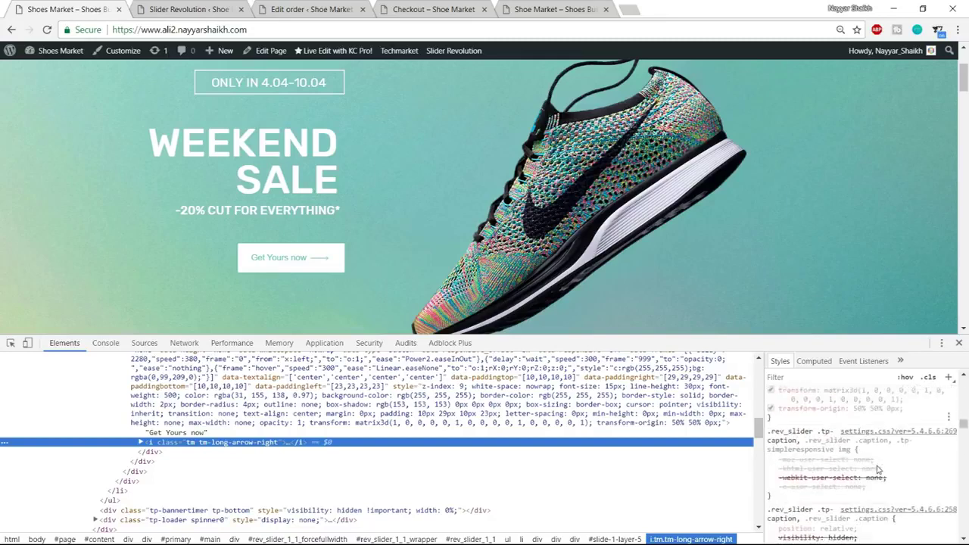
scroll(878, 470, up, 3)
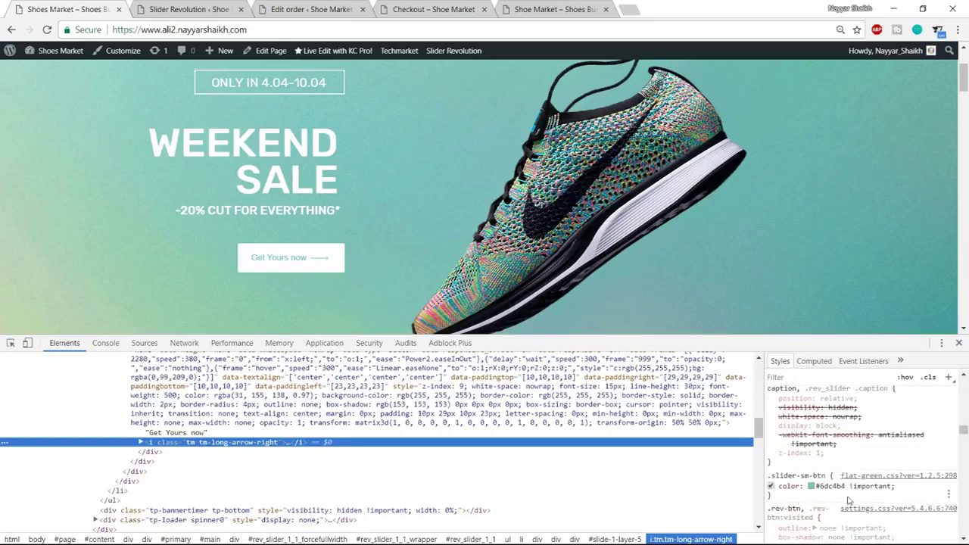
click(840, 486)
click(840, 486)
double_click(822, 486)
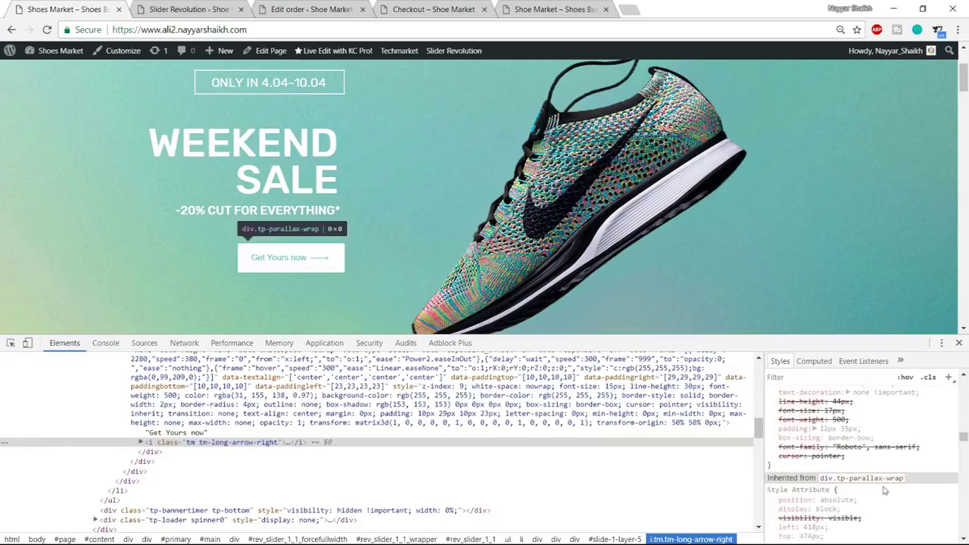
click(282, 5)
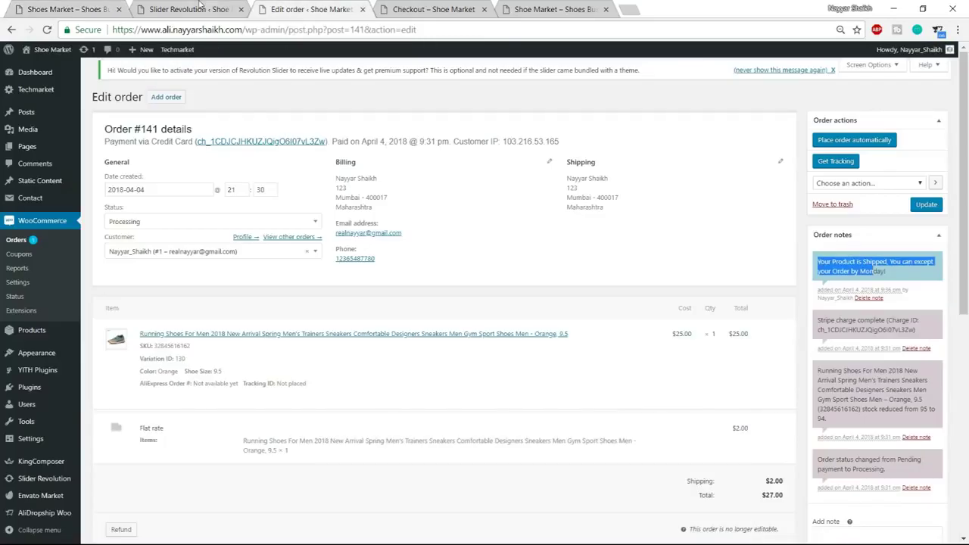
click(199, 7)
- Set the Hover State background and border to the pasted teal hex and the text to white
click(571, 237)
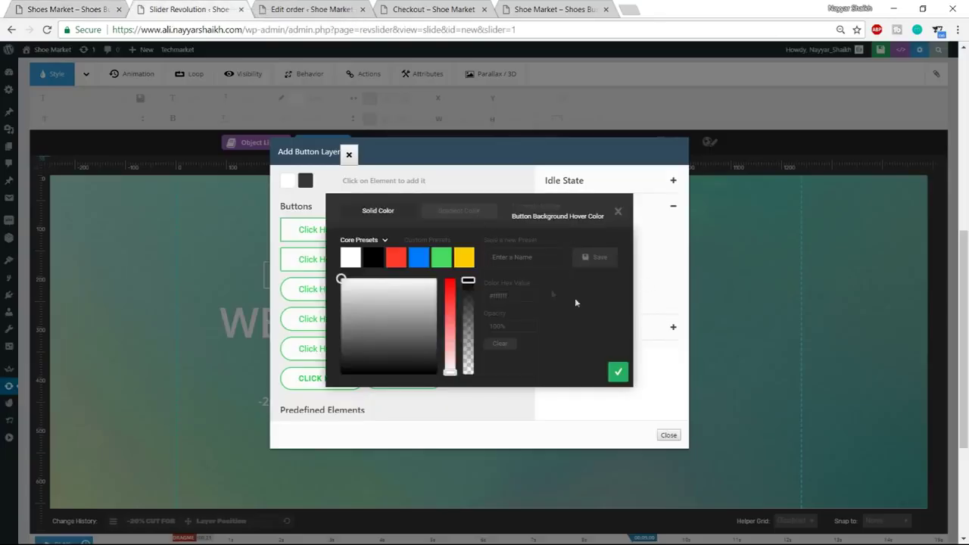
drag(530, 298, 487, 295)
click(623, 371)
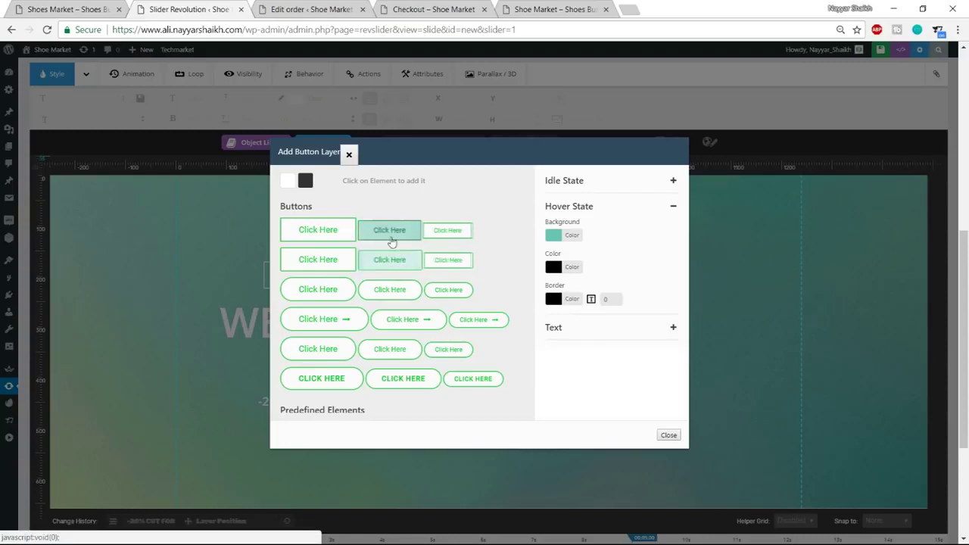
click(576, 268)
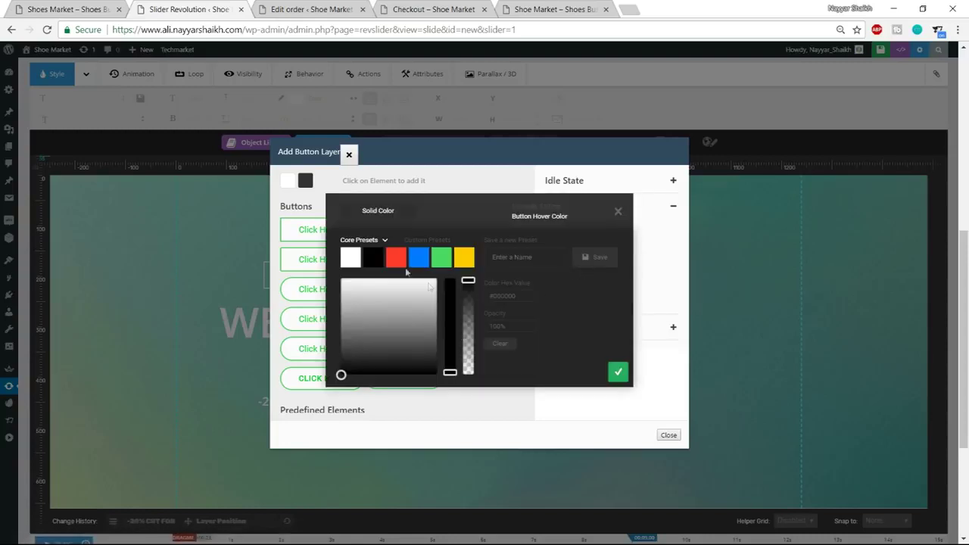
click(352, 258)
click(618, 372)
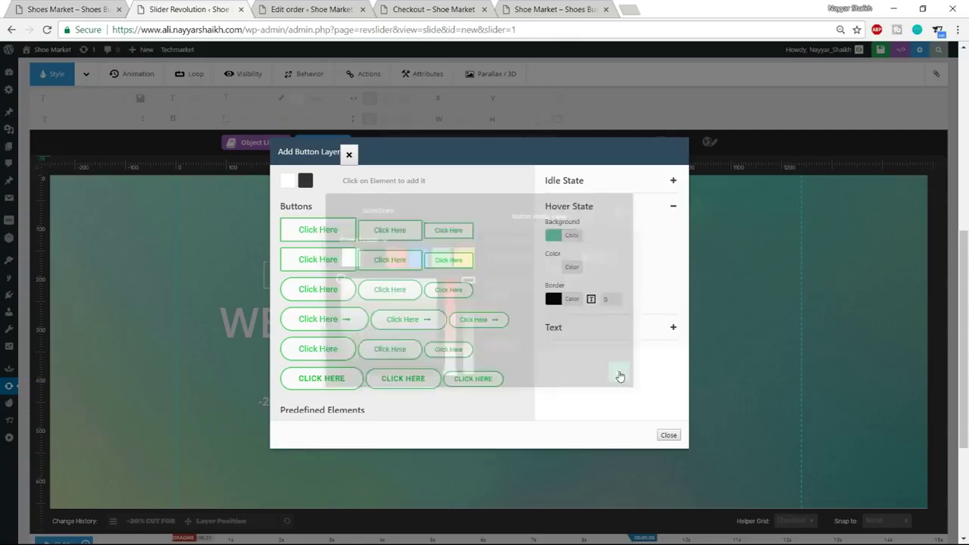
click(558, 302)
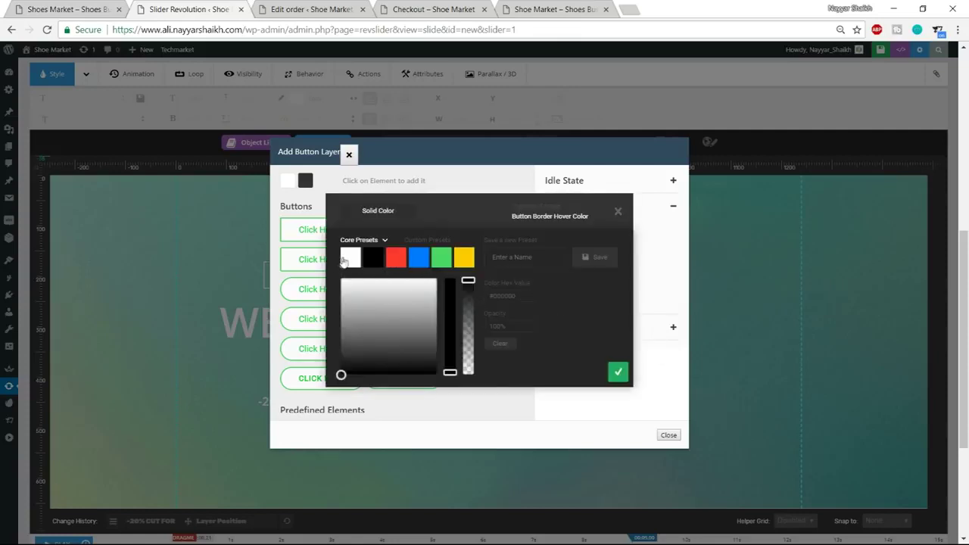
drag(535, 295, 477, 294)
key(ctrl+v)
click(618, 372)
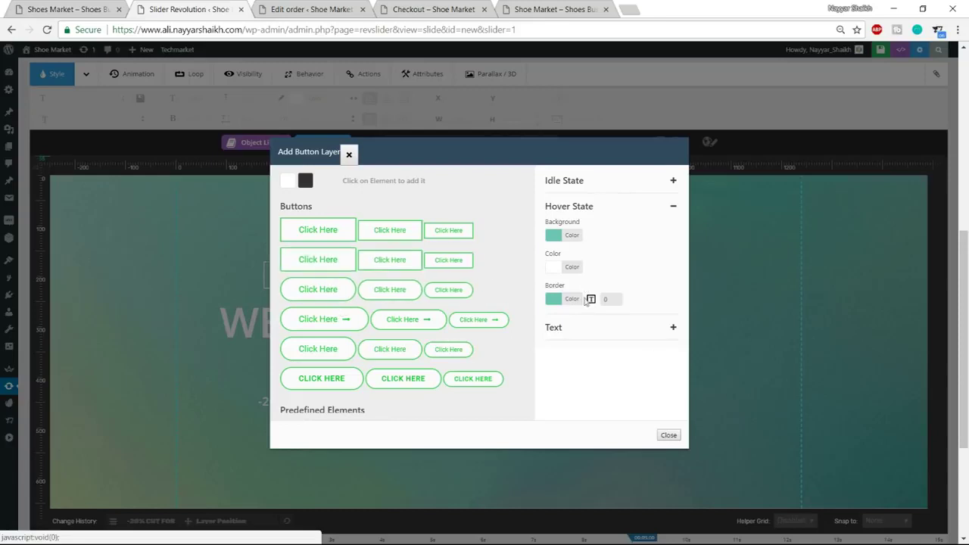
click(611, 328)
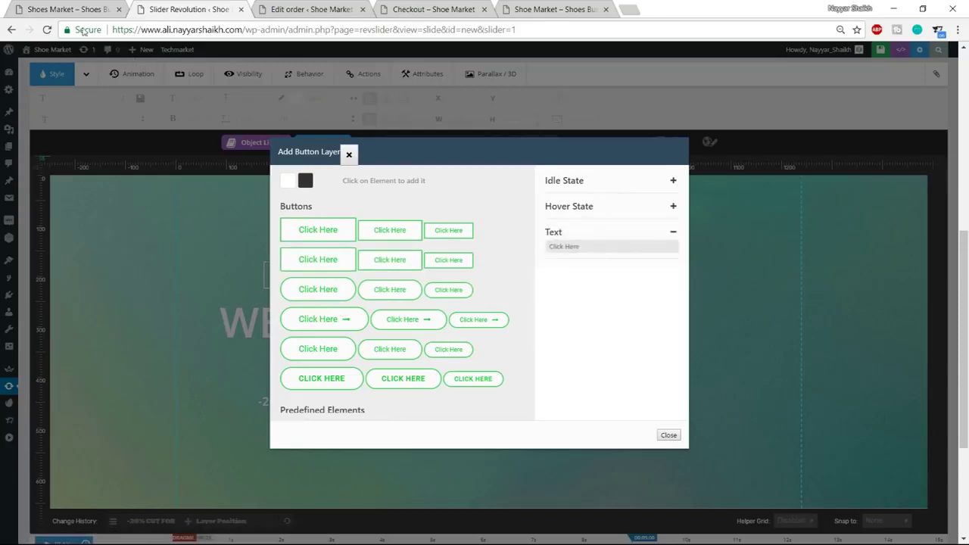
- Check the live site, then replace the button's Click Here label with the new text
click(78, 6)
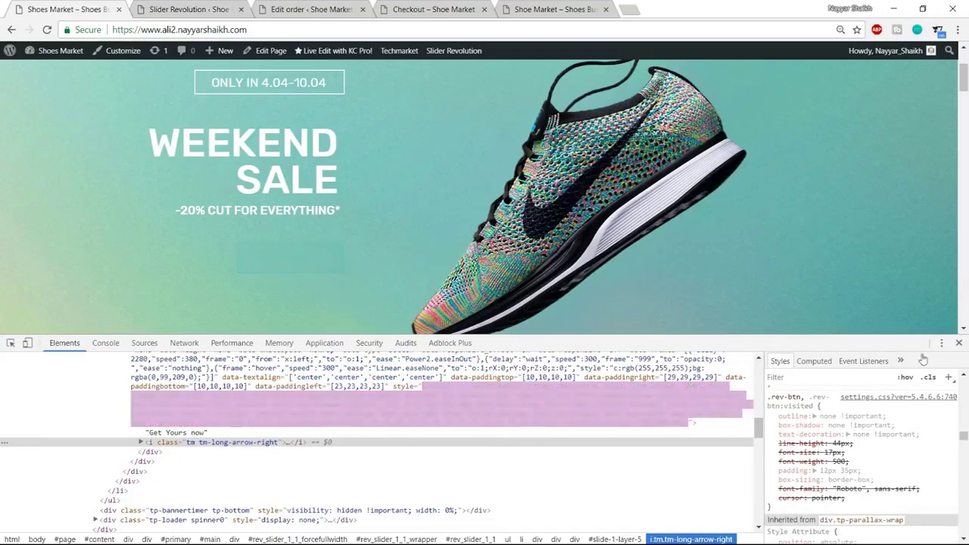
click(958, 344)
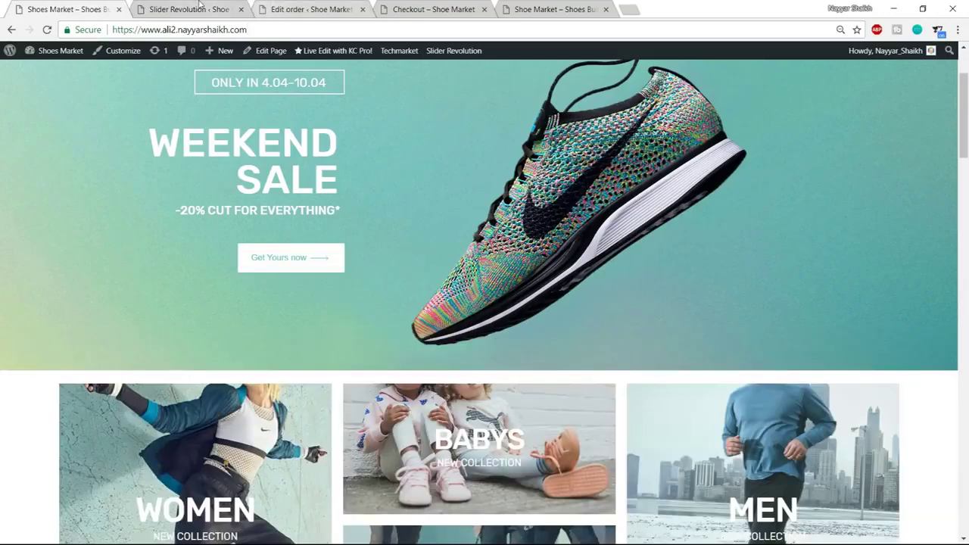
click(202, 8)
drag(594, 250, 521, 252)
text(G)
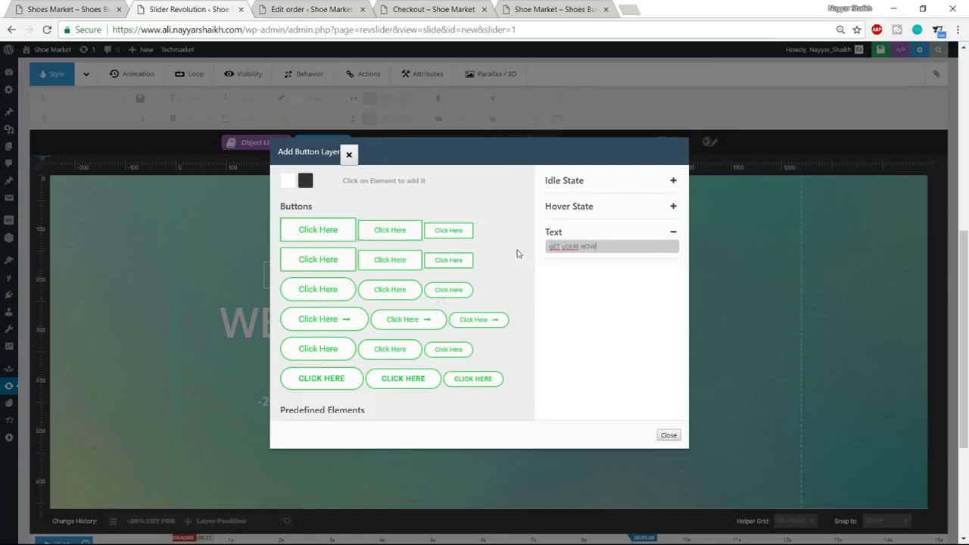
click(580, 350)
- Correct the label's capitalization to 'Get Your Now' and add the rounded arrow button style
drag(596, 247, 488, 251)
text(Get Your Now)
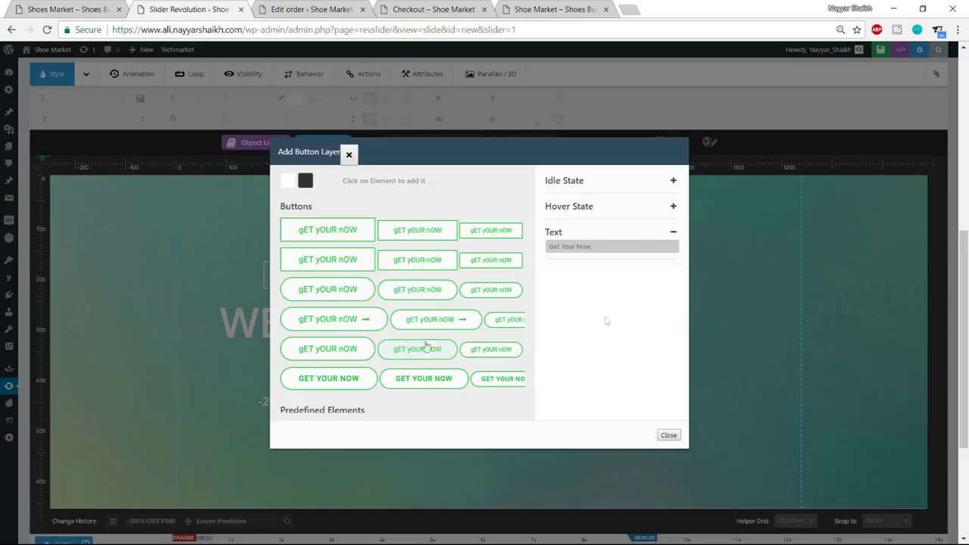
click(607, 312)
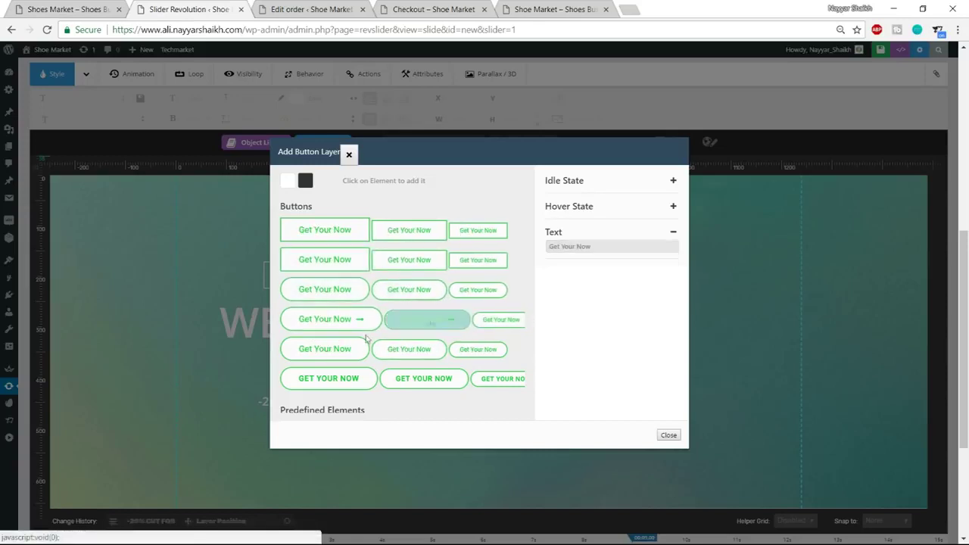
click(331, 319)
- Place the Get Your Now button below the -20% discount line and compare with the live site
drag(296, 245, 380, 445)
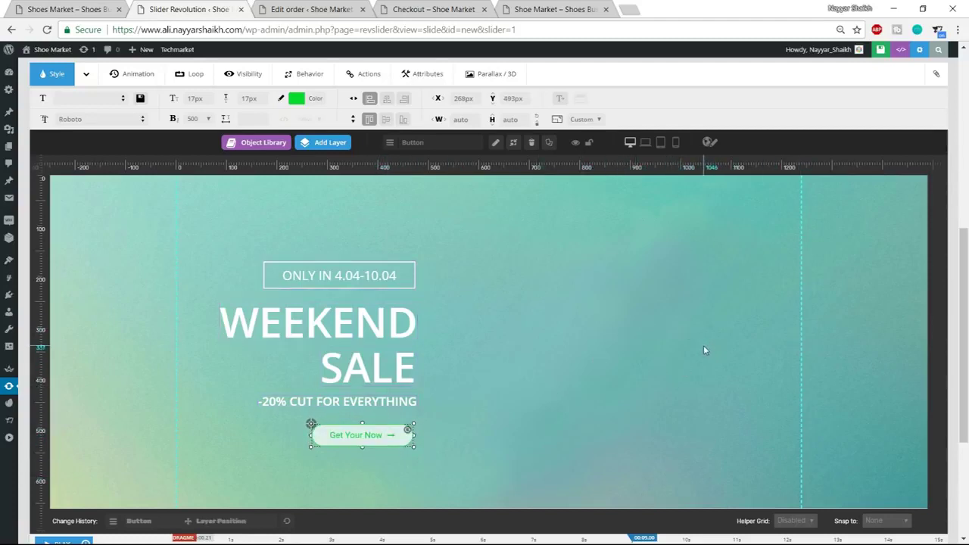
click(76, 6)
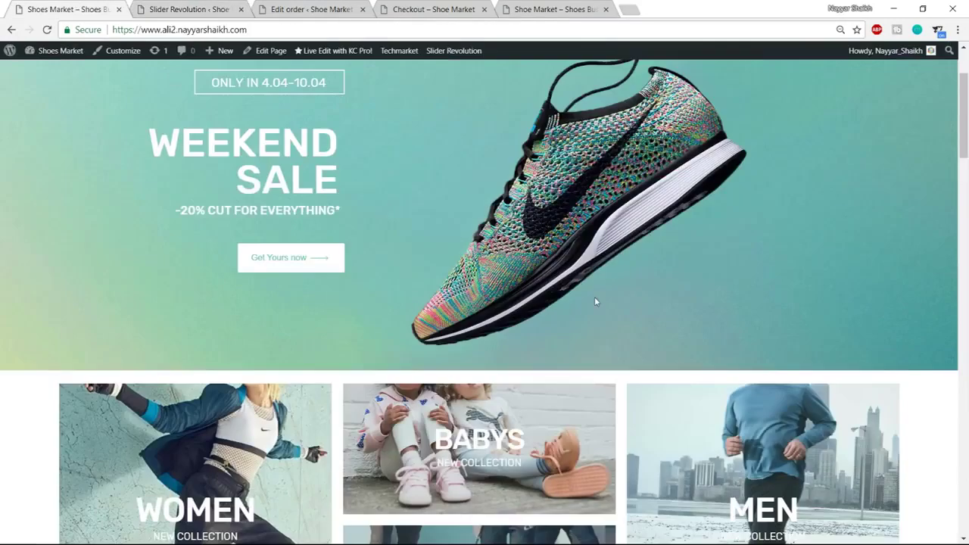
scroll(594, 302, up, 2)
click(161, 6)
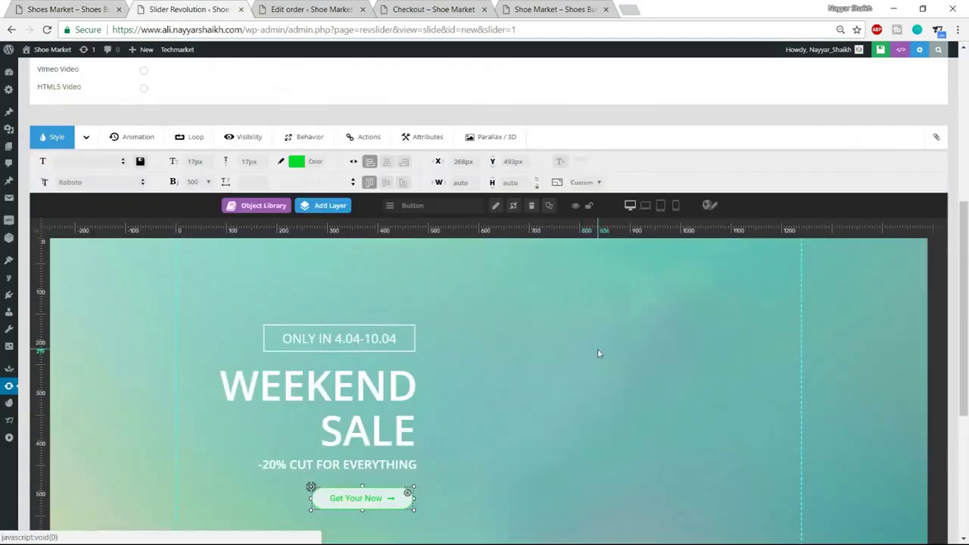
scroll(597, 348, down, 1)
- Shift ONLY IN, WEEKEND, SALE, the -20% line and the button up about 35 px each
drag(378, 275, 381, 249)
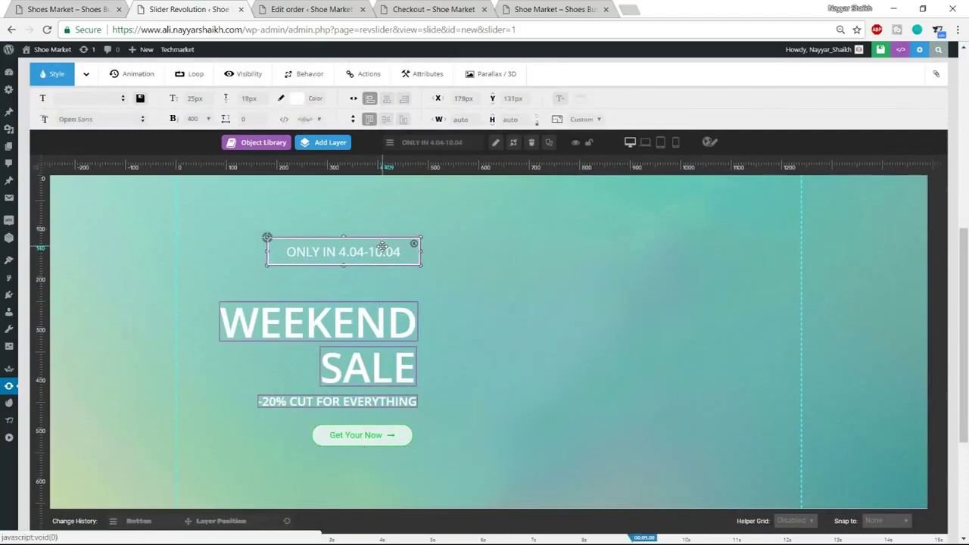
drag(365, 311, 365, 280)
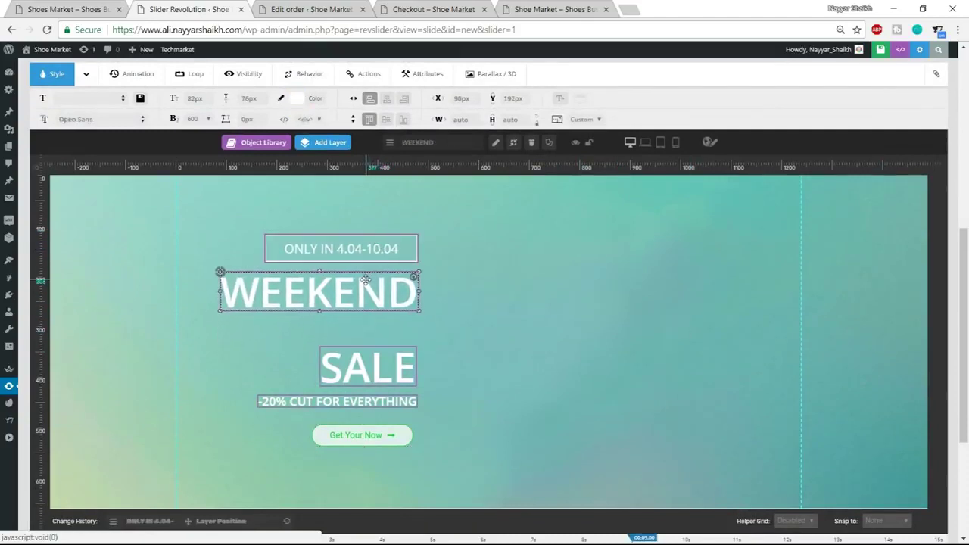
drag(365, 368, 365, 339)
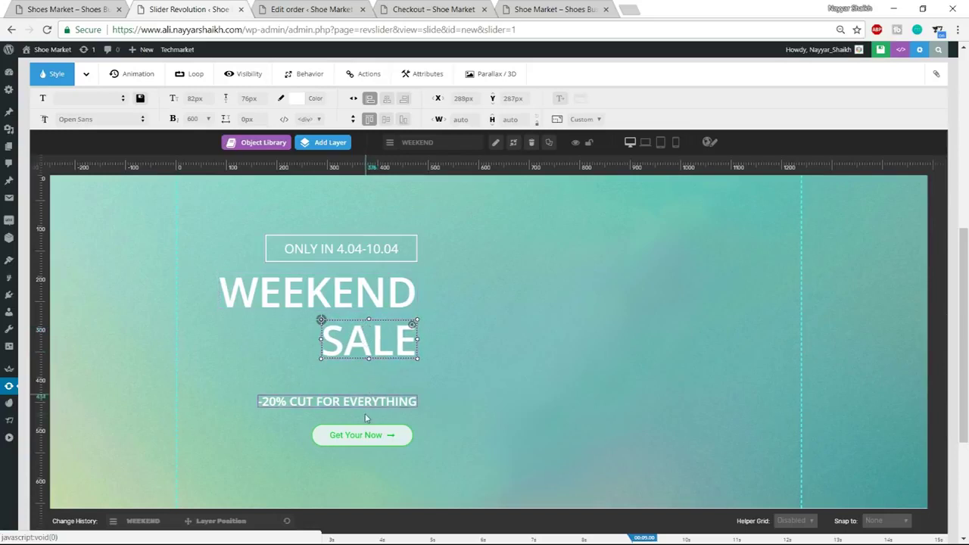
drag(365, 407, 366, 382)
drag(362, 437, 362, 411)
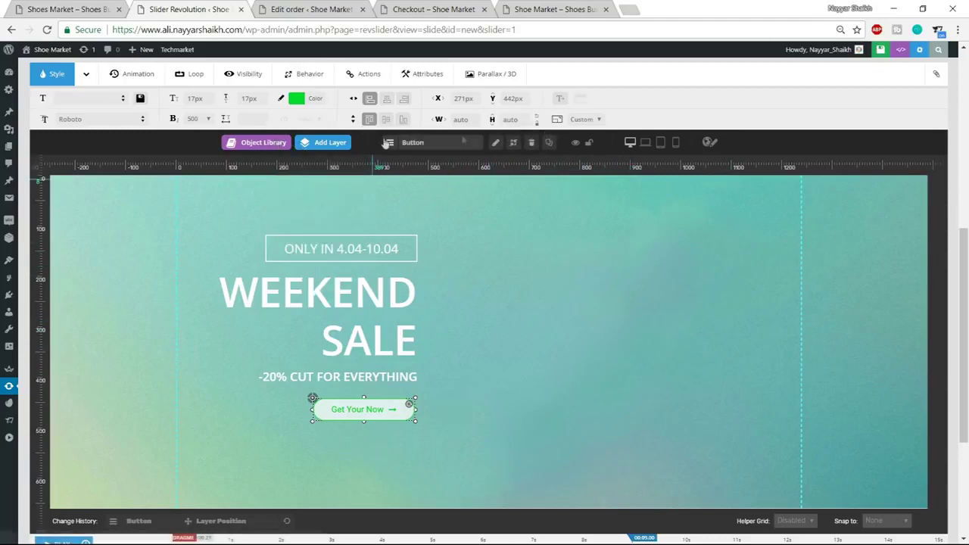
- Upload the shoe image and insert it into the slide as an image layer
mouse_move(329, 144)
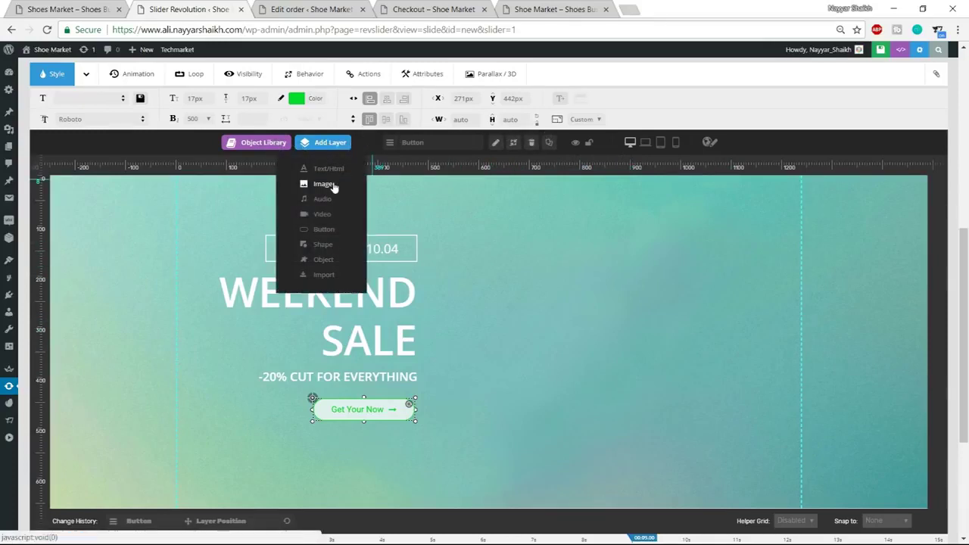
click(333, 186)
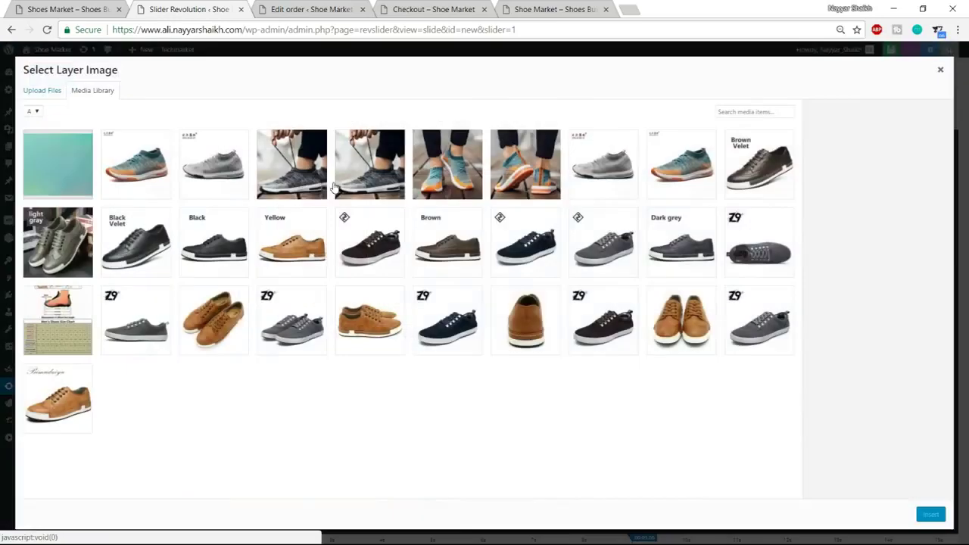
click(35, 92)
click(475, 284)
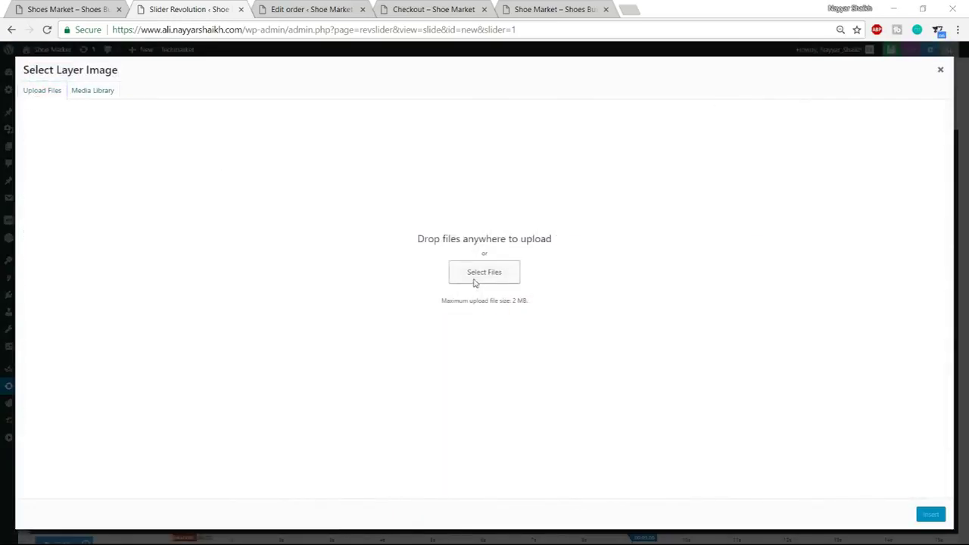
click(370, 178)
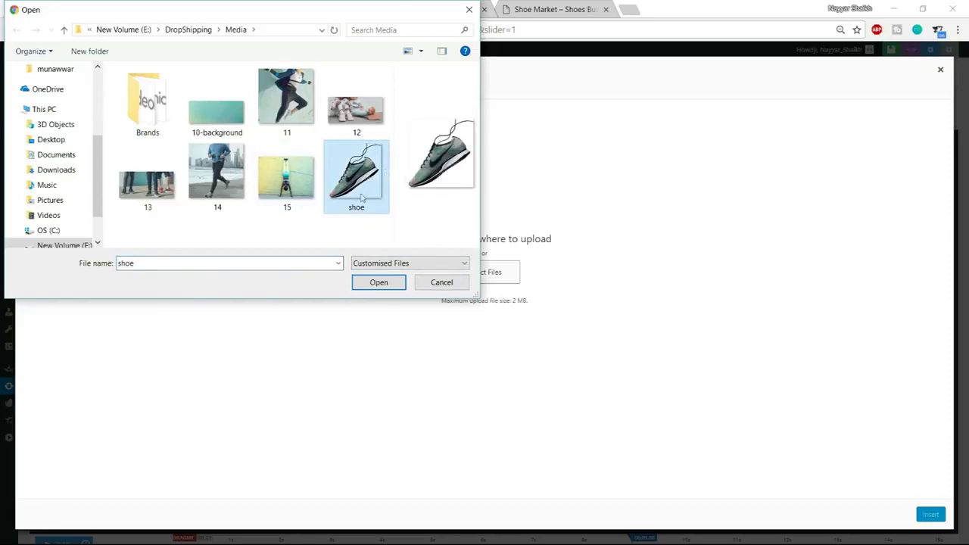
click(379, 282)
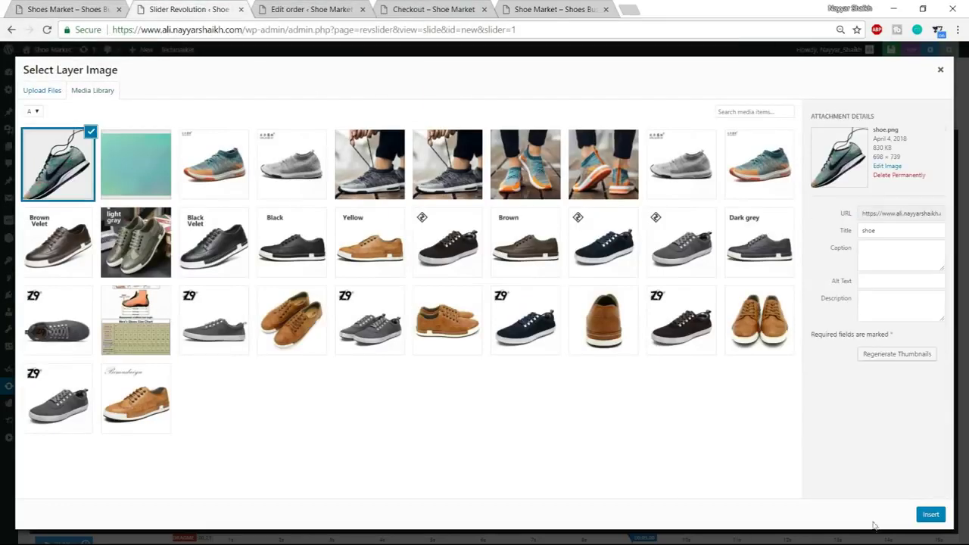
click(920, 517)
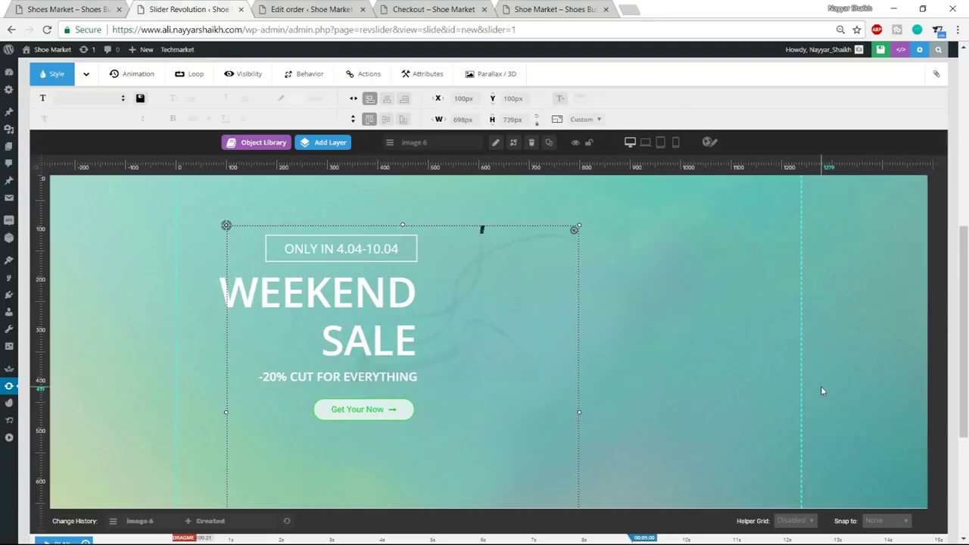
- Position the shoe image on the slide's right side, around X 532px, Y -102px
drag(574, 350, 773, 243)
drag(660, 290, 657, 319)
scroll(728, 333, up, 1)
scroll(728, 333, down, 1)
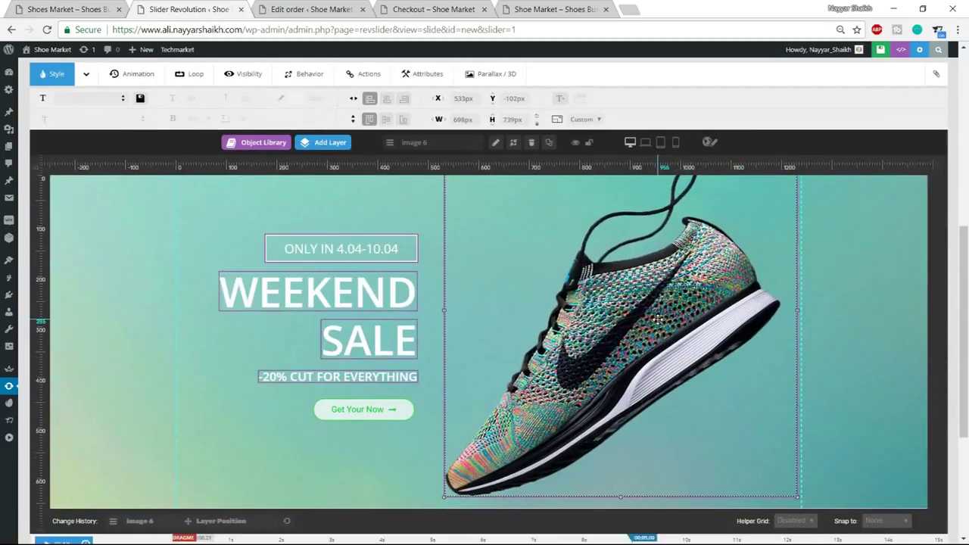
click(820, 292)
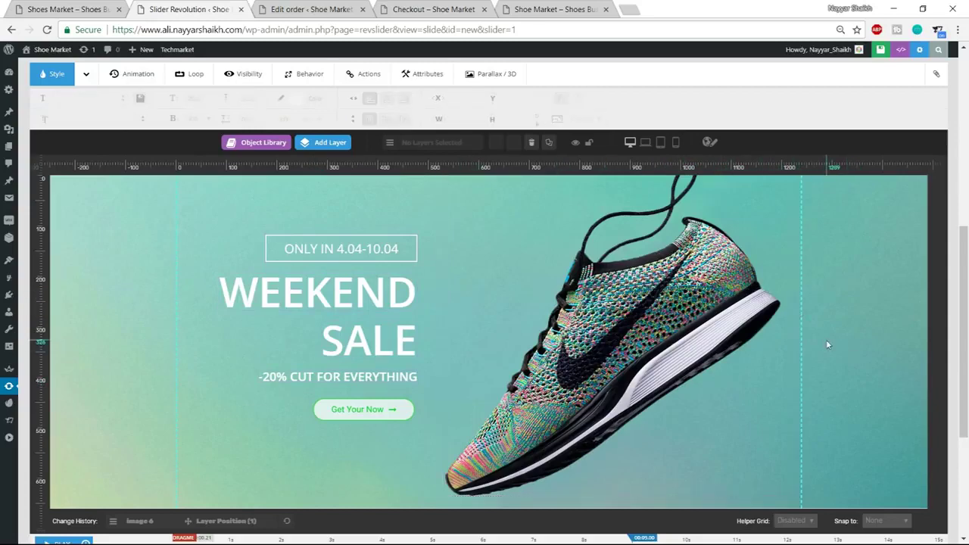
click(72, 9)
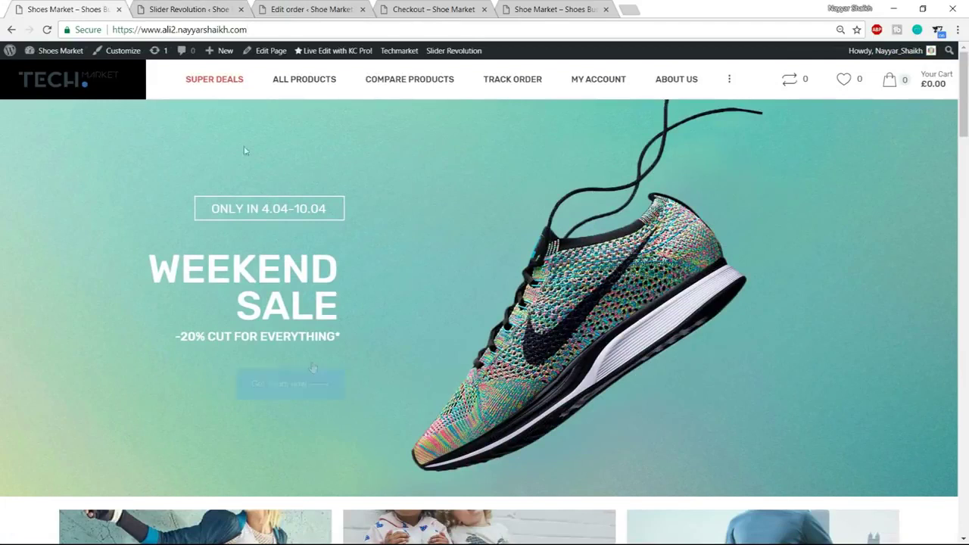
click(46, 30)
click(152, 8)
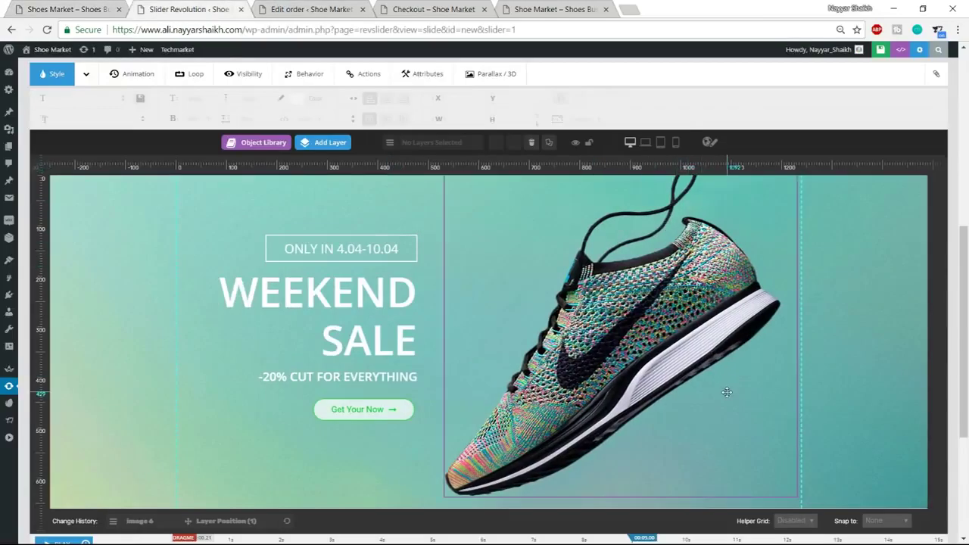
scroll(723, 397, down, 5)
scroll(721, 433, up, 5)
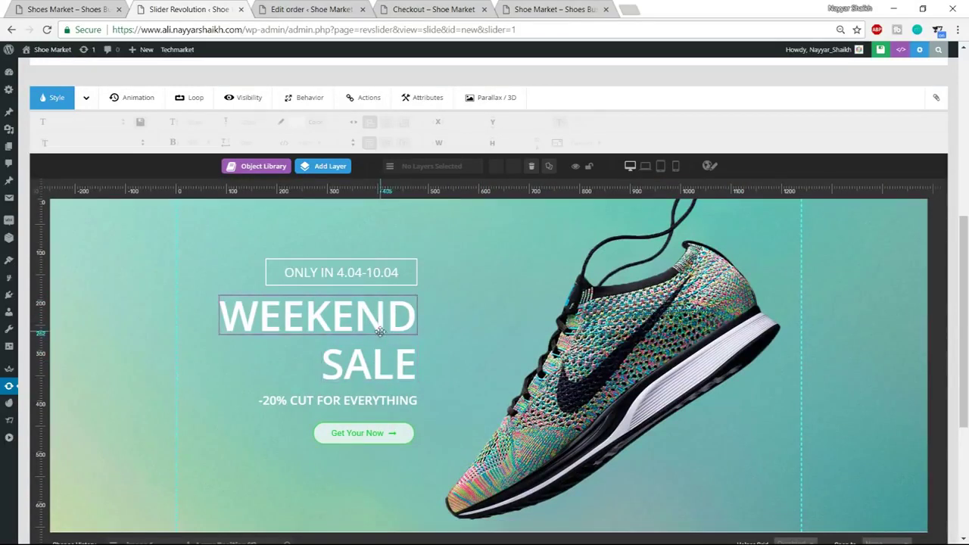
- Adjust the start and duration timing of the ONLY IN 4.04-10.04 layer
click(331, 272)
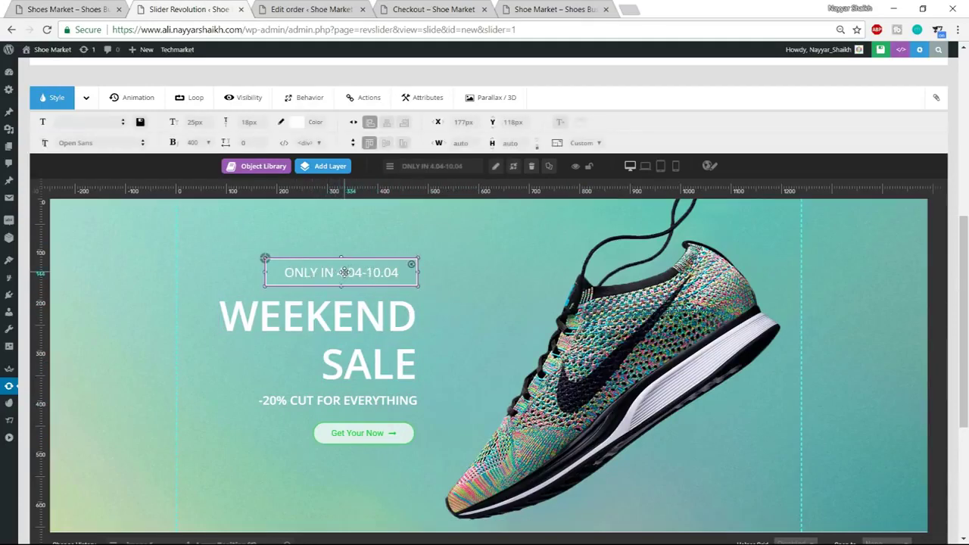
scroll(452, 350, down, 3)
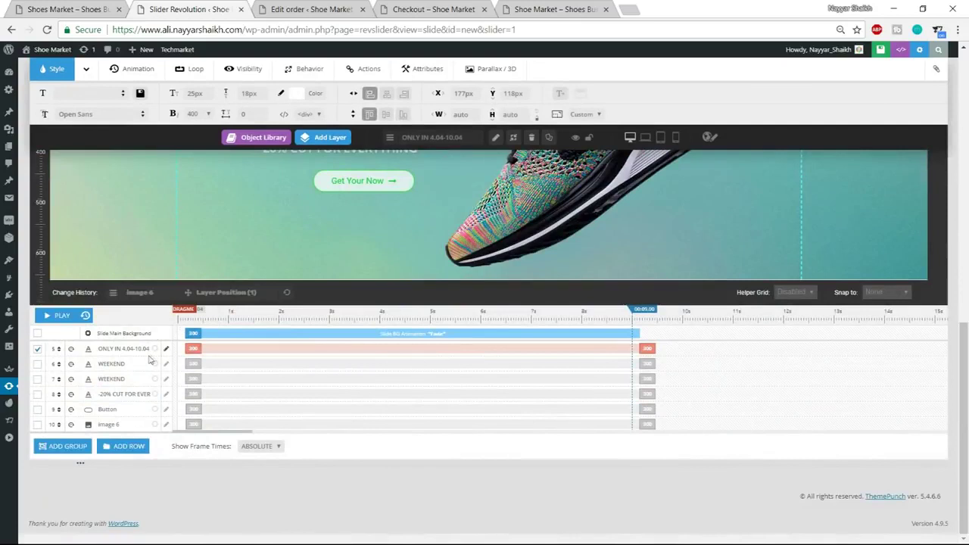
click(194, 357)
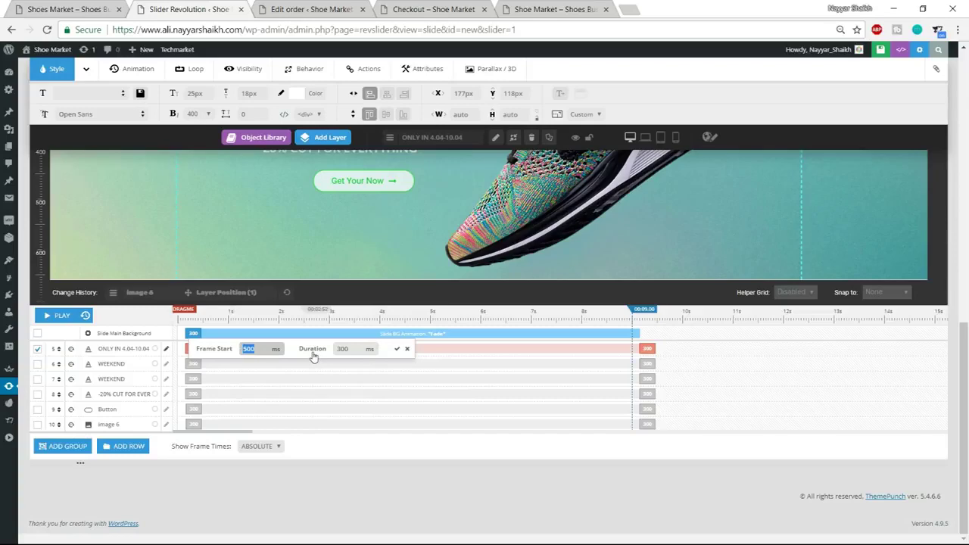
scroll(312, 356, up, 3)
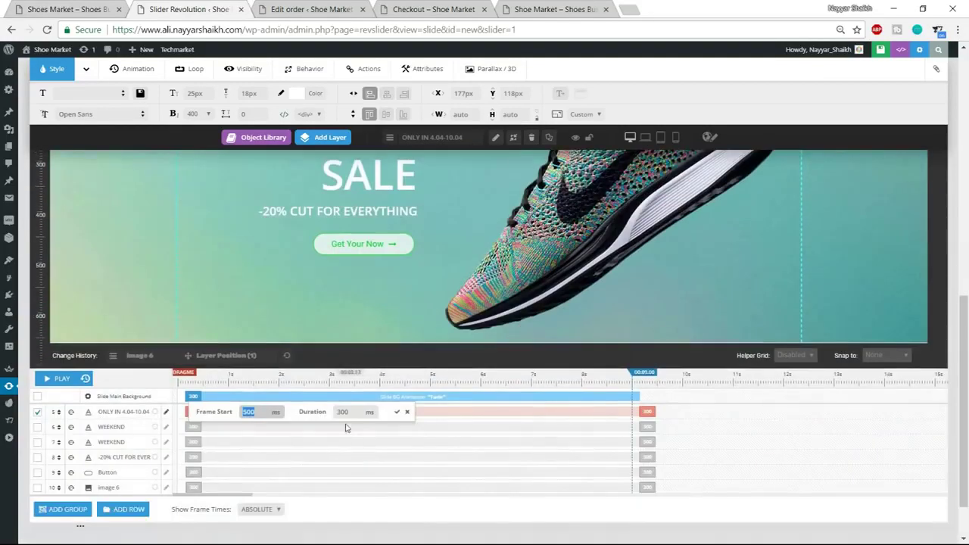
key(Tab)
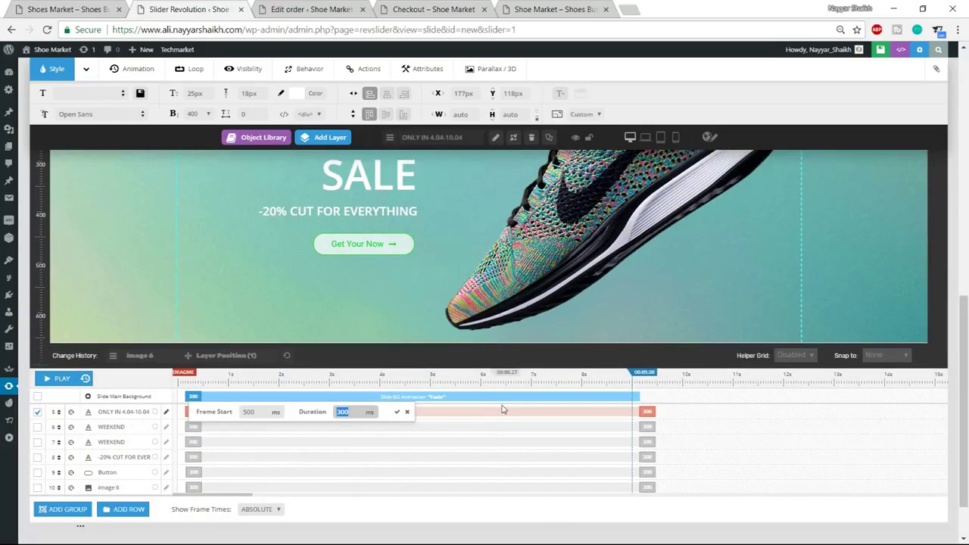
click(397, 412)
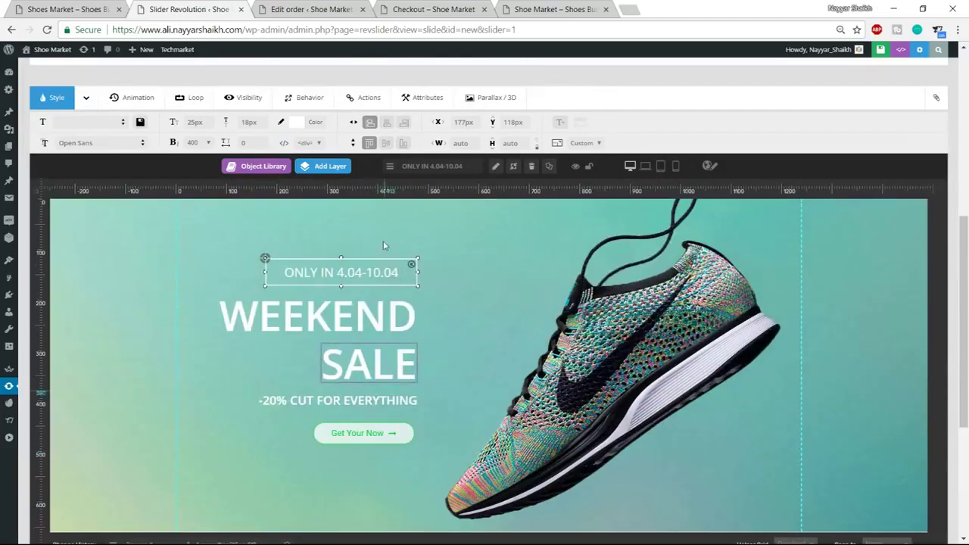
- Set the WEEKEND layer to start at 1000 ms with a 1000 ms duration
click(362, 317)
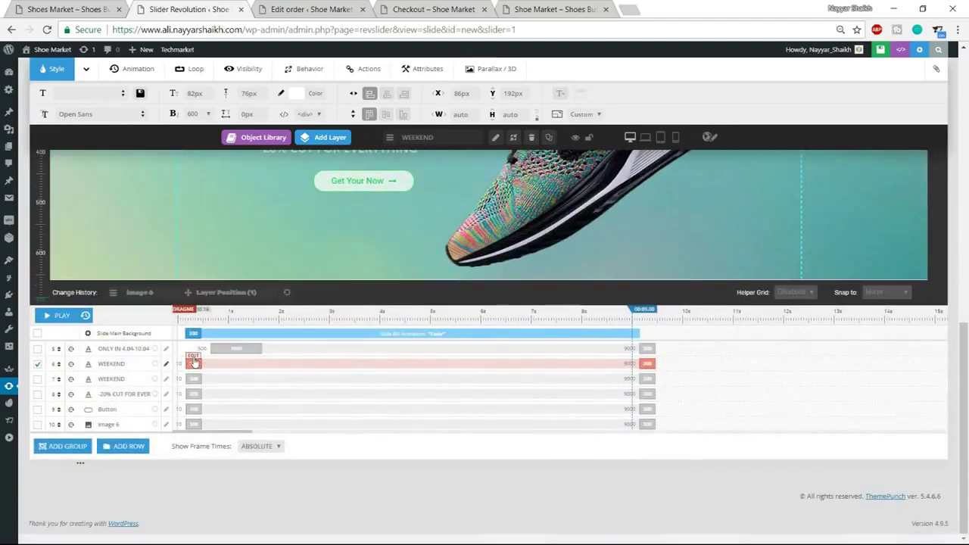
click(194, 363)
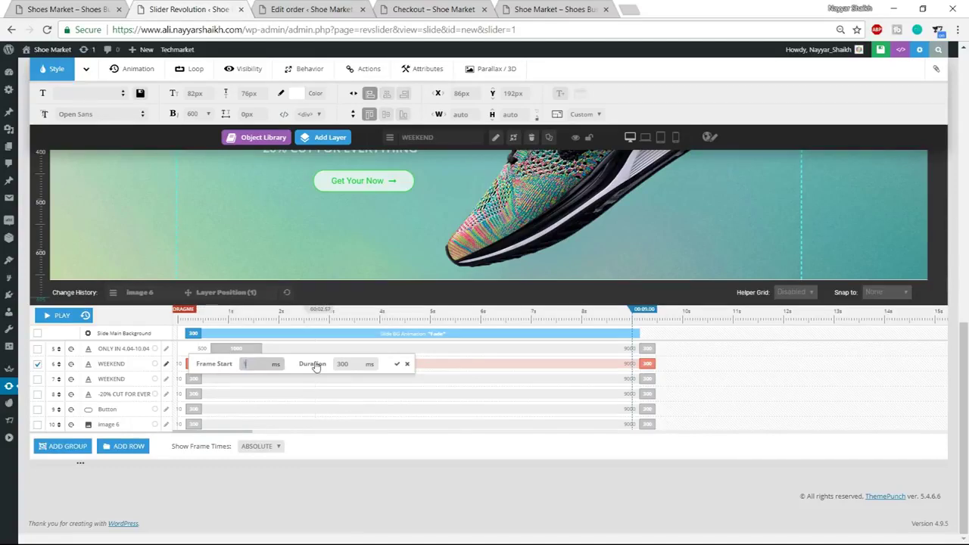
click(342, 364)
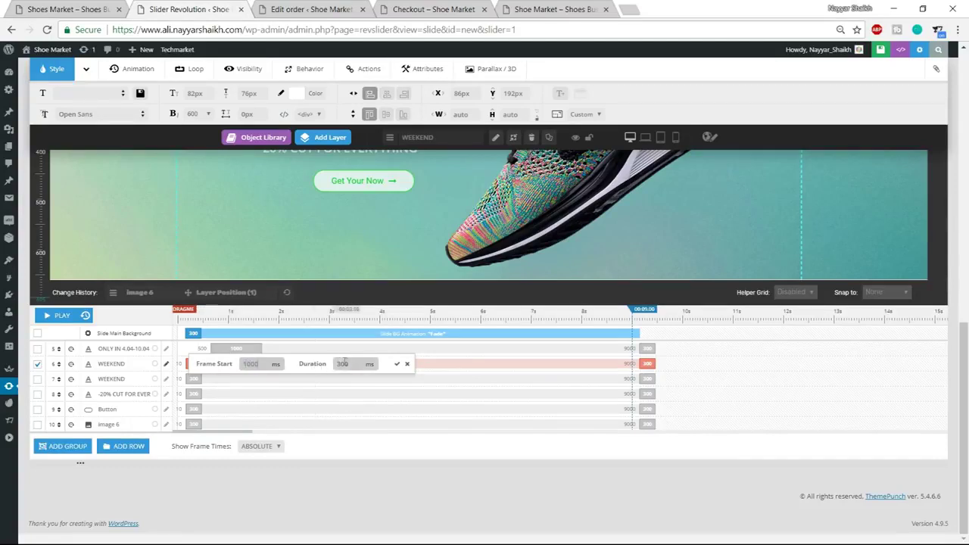
text(1000)
click(396, 365)
scroll(404, 401, up, 3)
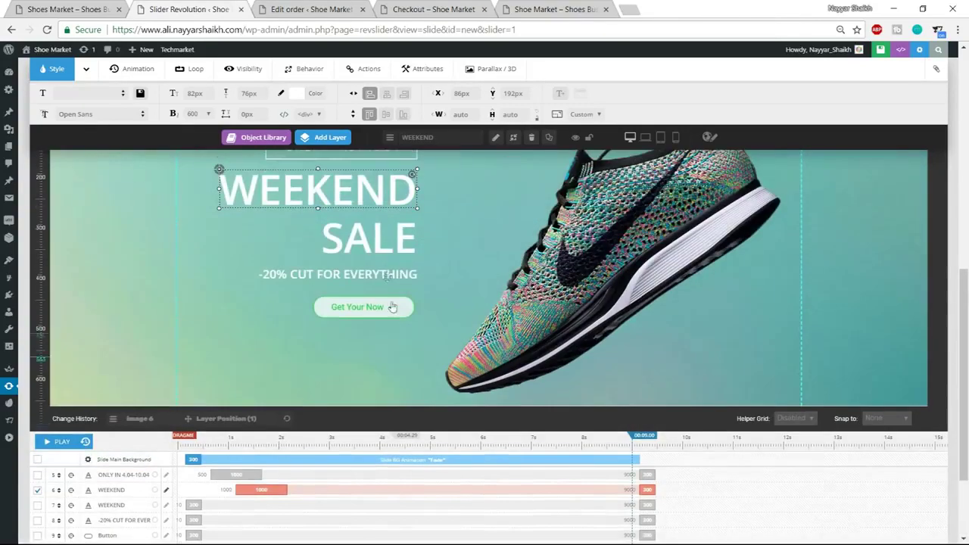
click(374, 231)
scroll(348, 257, up, 1)
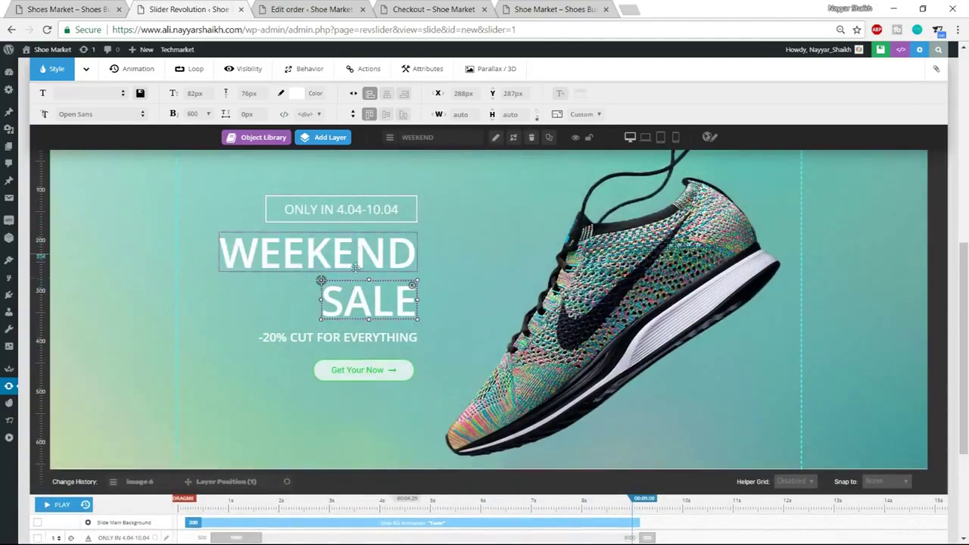
scroll(325, 280, down, 3)
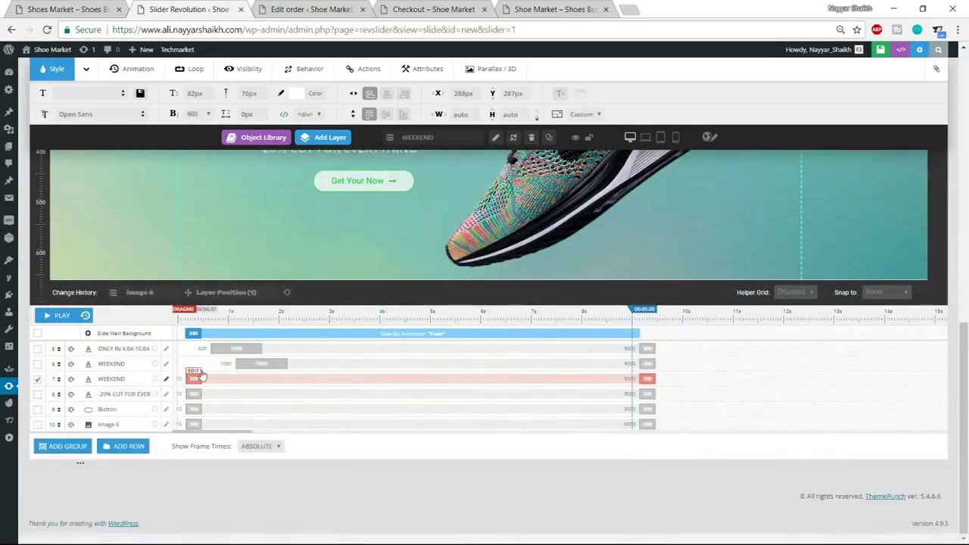
- Set the SALE layer's frame to start at 1000 ms with a 1000 ms duration
click(195, 366)
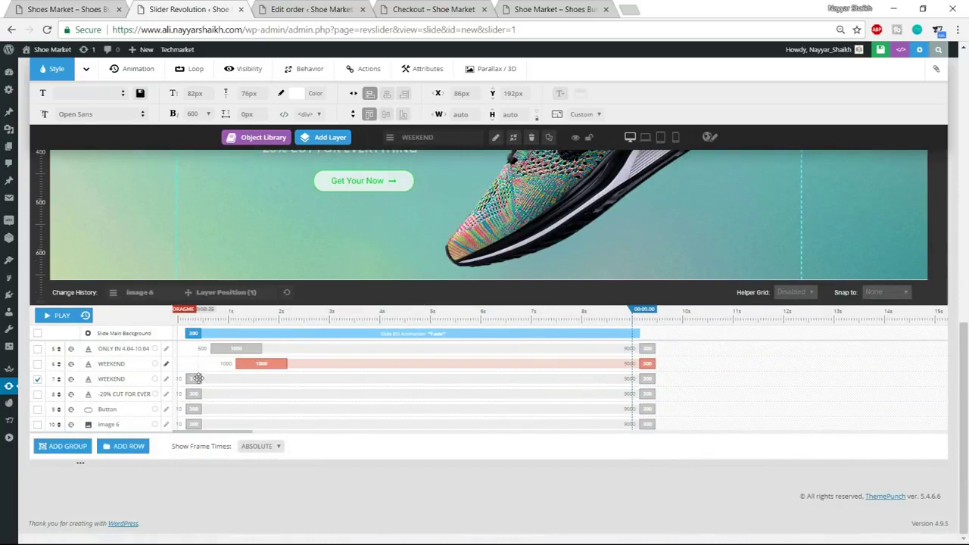
click(196, 379)
click(195, 378)
drag(250, 380, 232, 382)
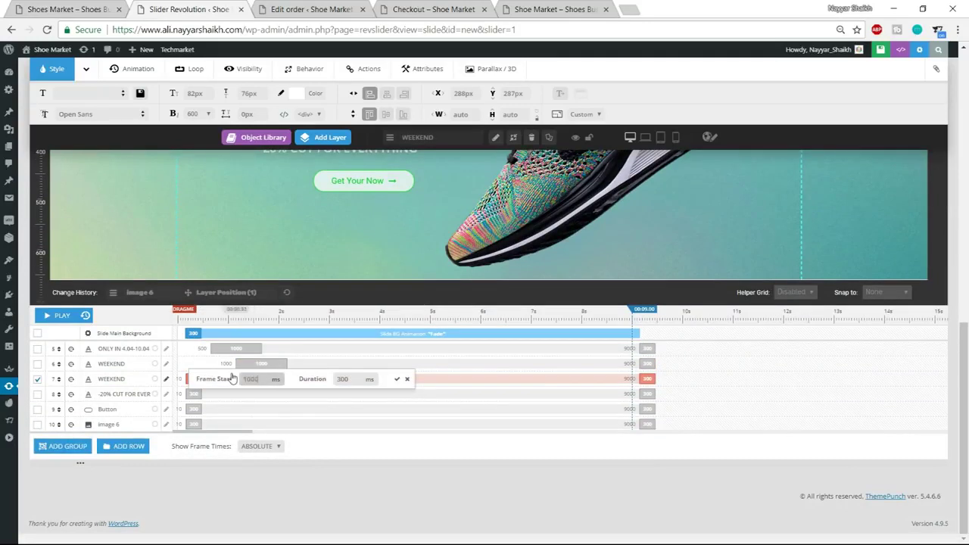
key(Tab)
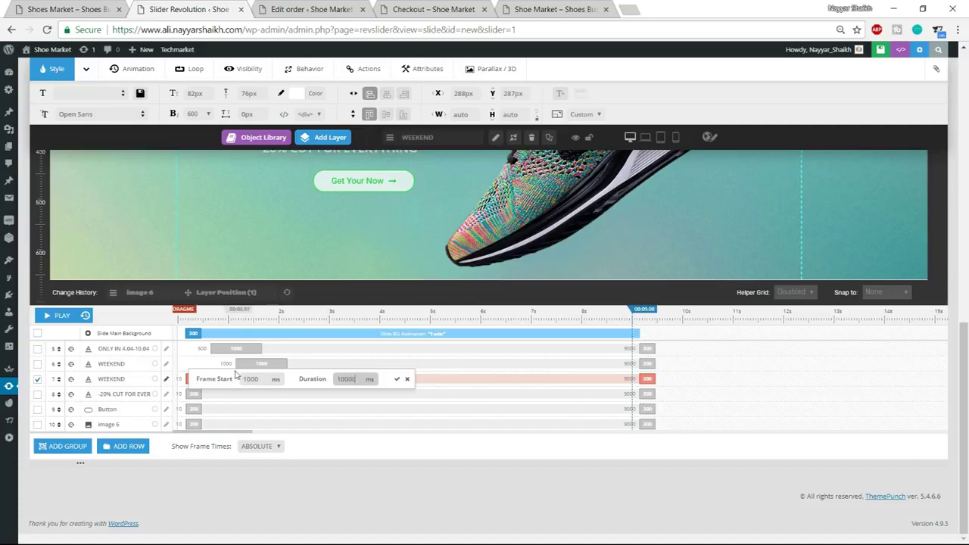
click(259, 382)
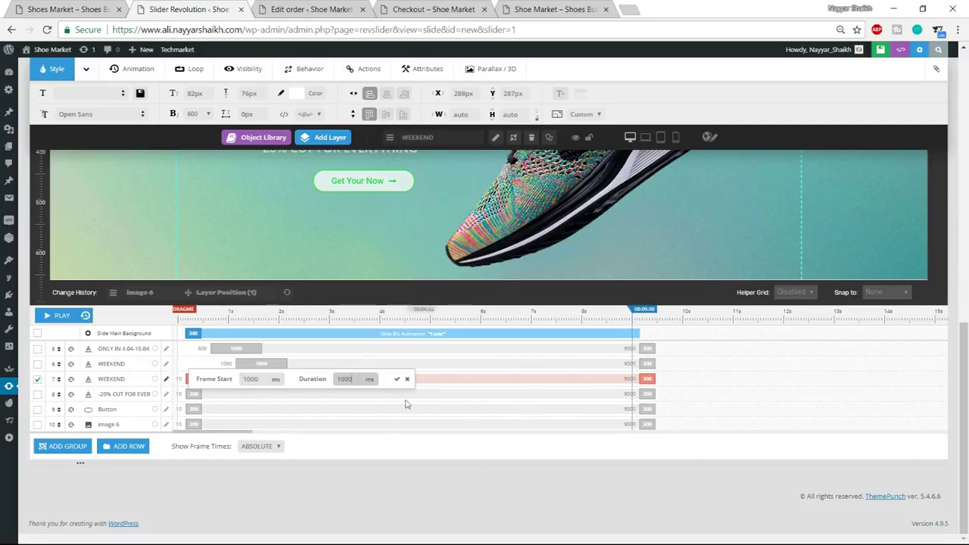
click(396, 378)
scroll(398, 382, up, 3)
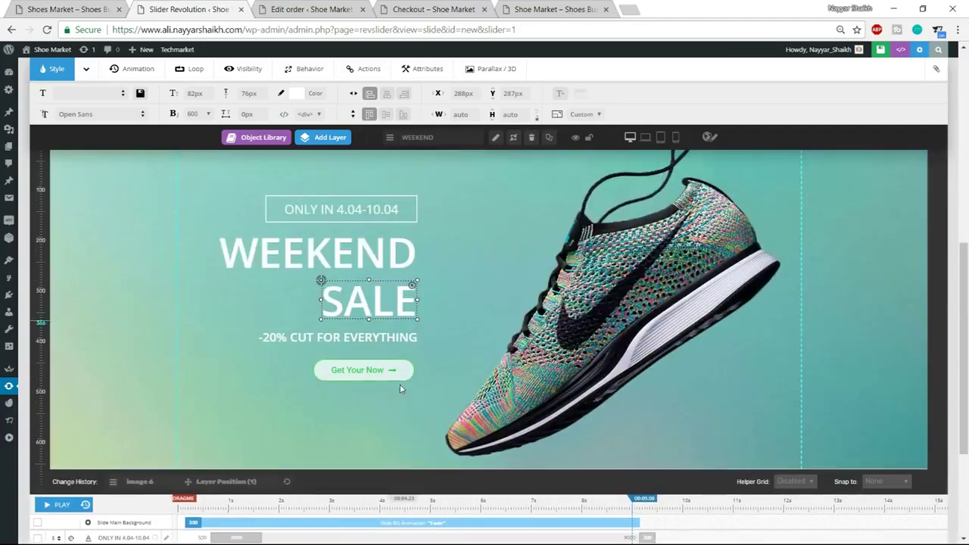
- Set the -20% CUT FOR EVERYTHING line to start at 1200 ms, lasting 1000 ms
click(383, 336)
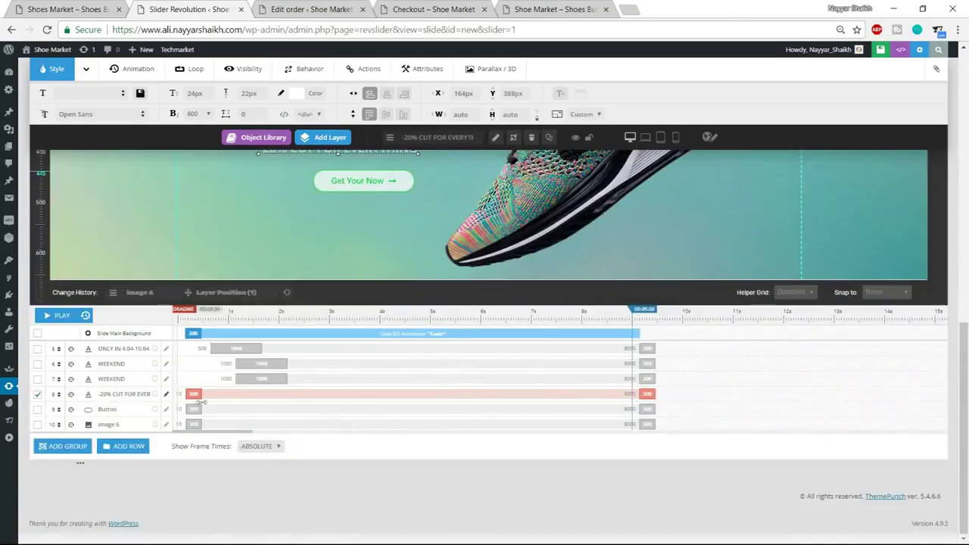
click(193, 389)
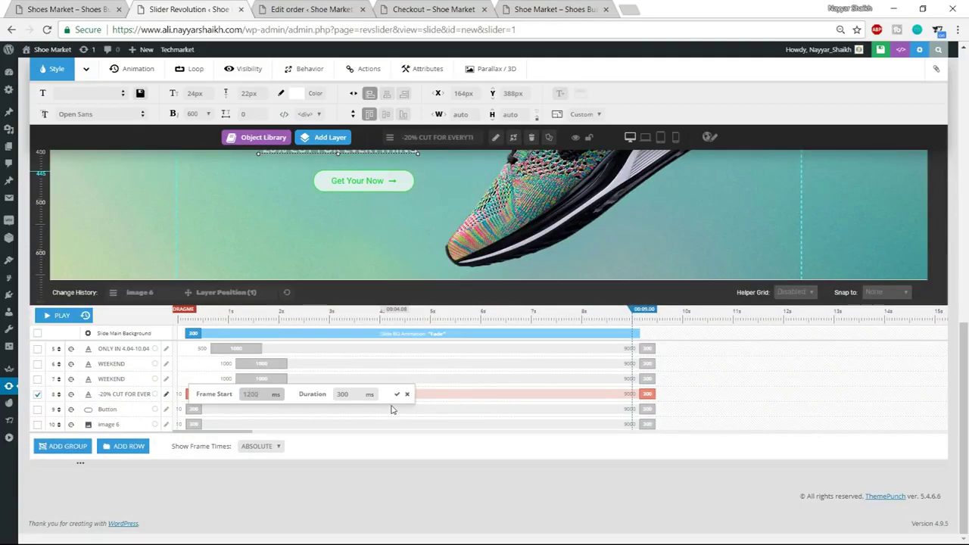
scroll(388, 424, up, 3)
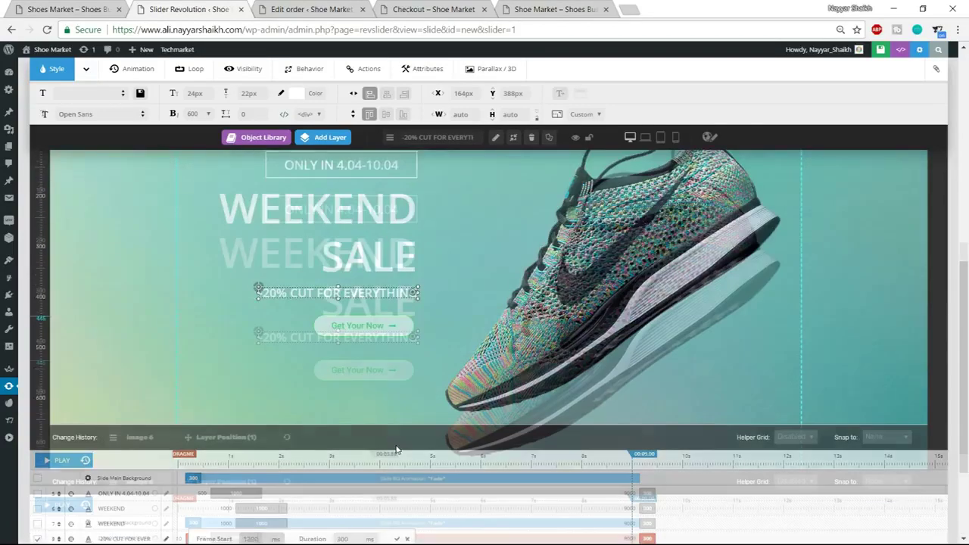
scroll(396, 450, down, 3)
double_click(342, 394)
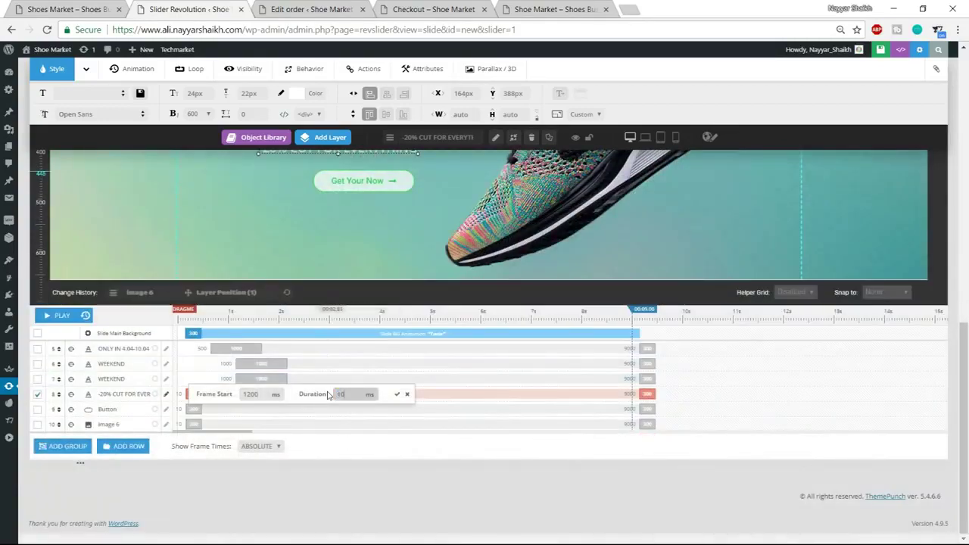
click(397, 393)
scroll(397, 398, up, 3)
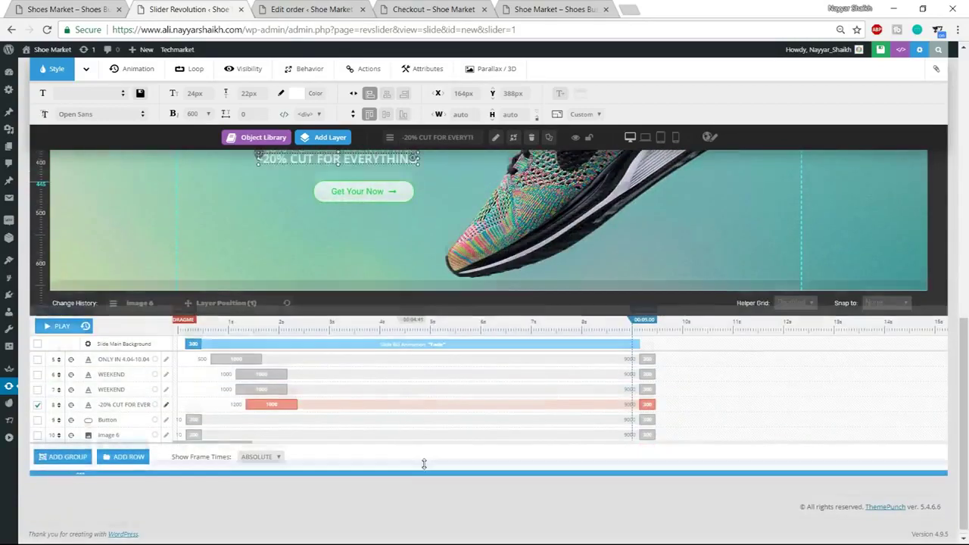
click(386, 371)
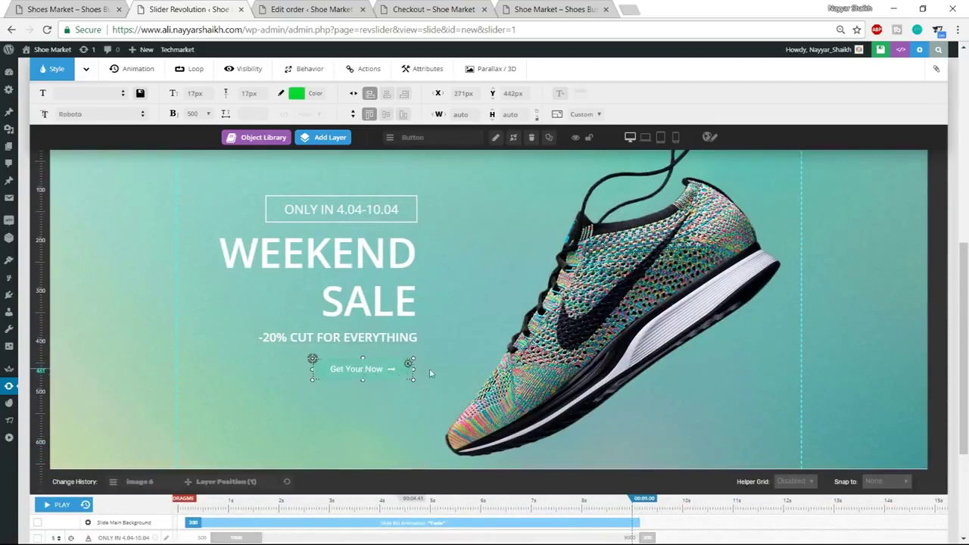
- Set the Get Your Now button's frame to start at 1500 ms with a 1000 ms duration
scroll(214, 416, down, 3)
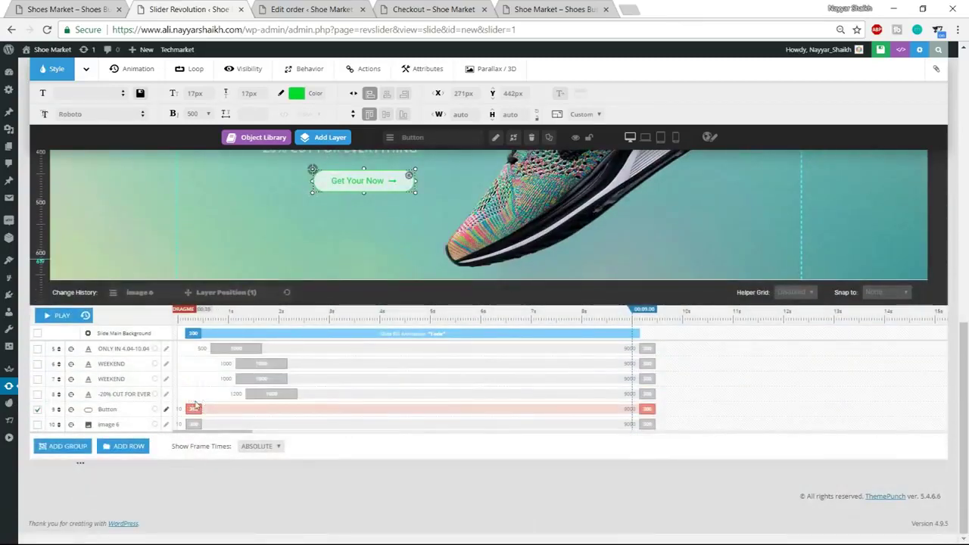
click(196, 405)
drag(252, 410, 234, 411)
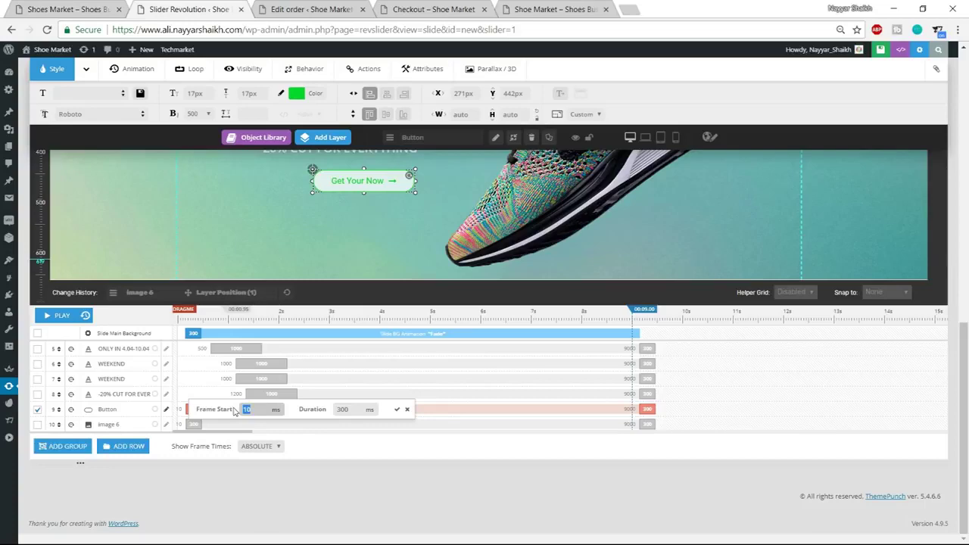
scroll(234, 411, up, 1)
scroll(364, 412, down, 1)
text(15)
drag(367, 414, 333, 410)
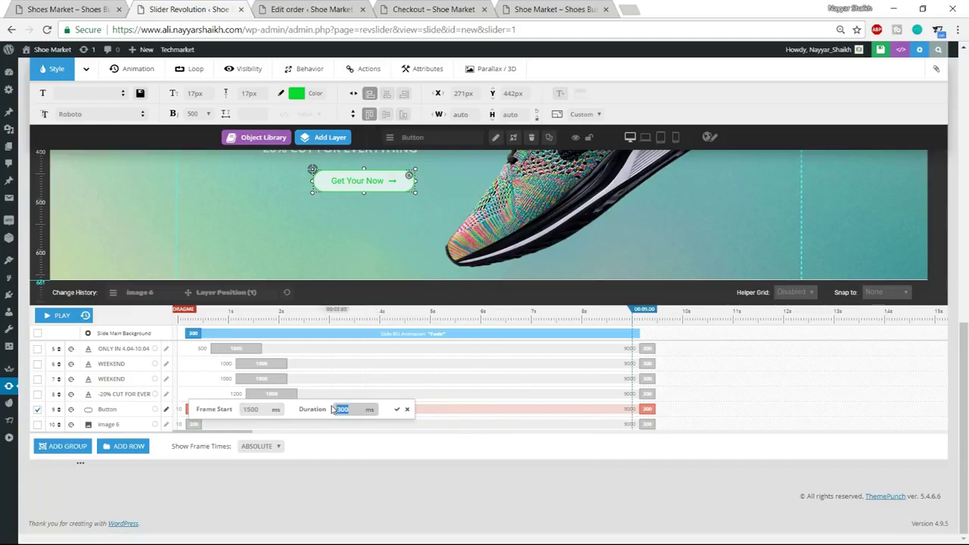
click(396, 408)
- Set the shoe image layer to start at 1000 ms with a 1000 ms duration
scroll(432, 444, up, 3)
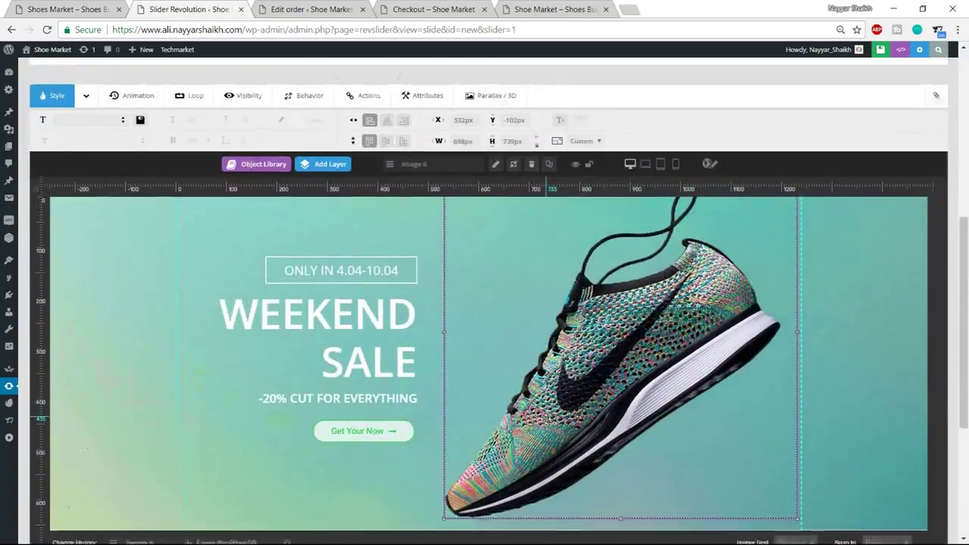
scroll(206, 424, down, 4)
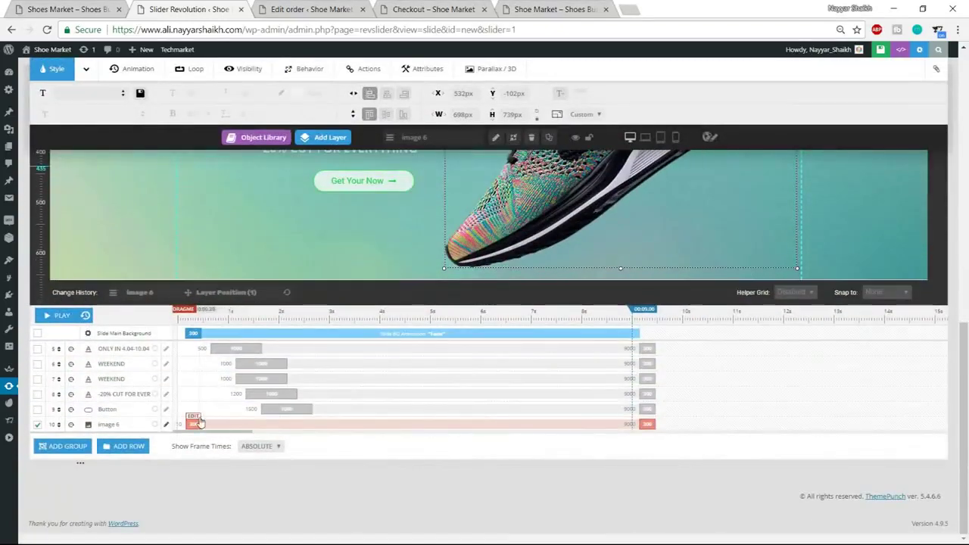
click(198, 421)
drag(257, 425, 233, 428)
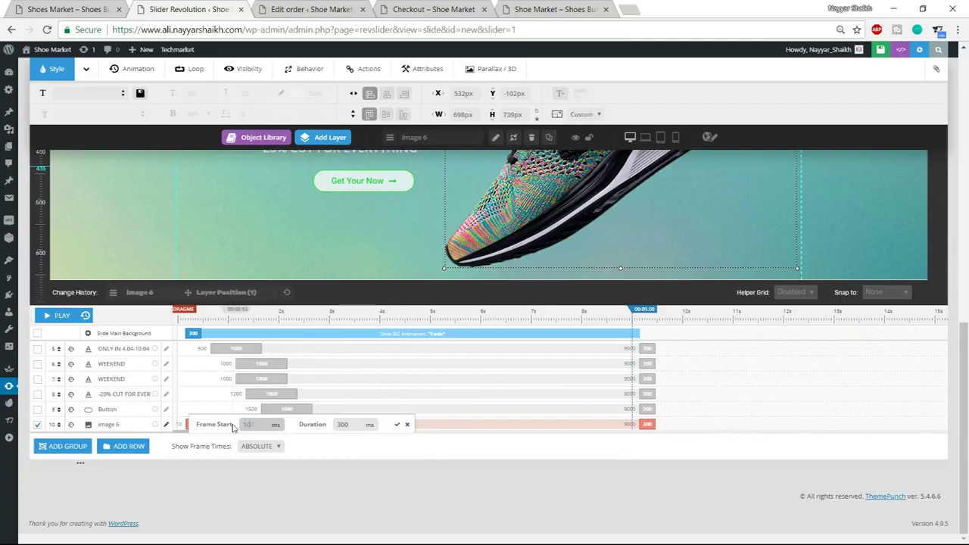
key(Tab)
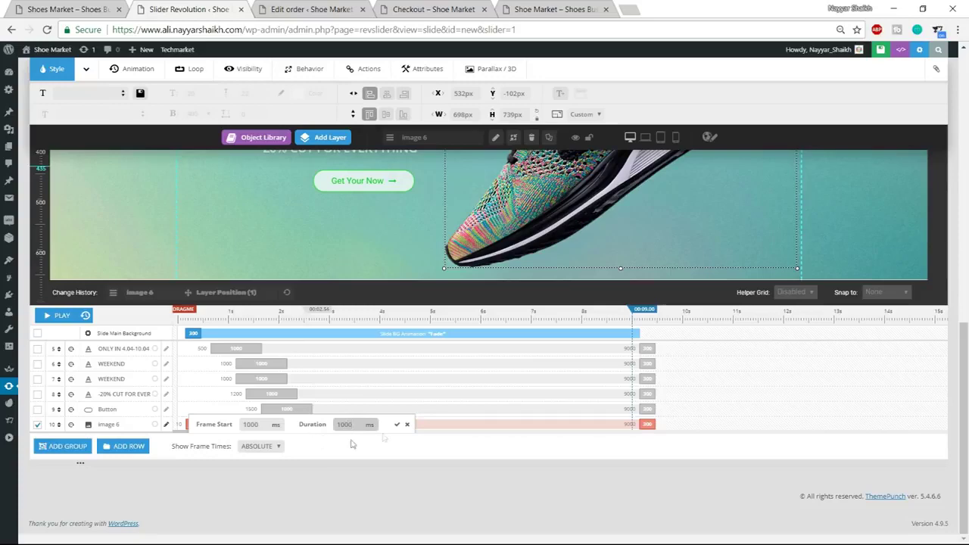
click(397, 424)
scroll(968, 301, up, 5)
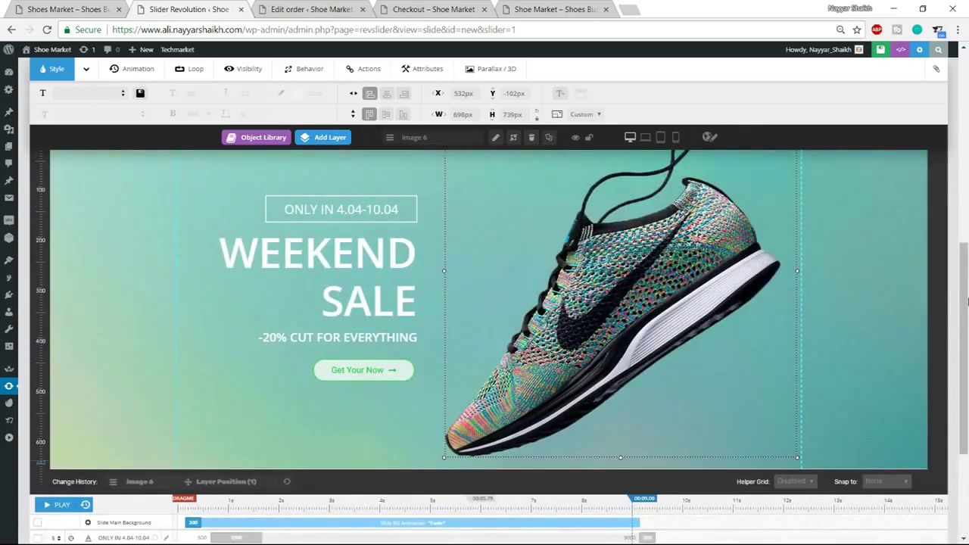
scroll(530, 409, up, 1)
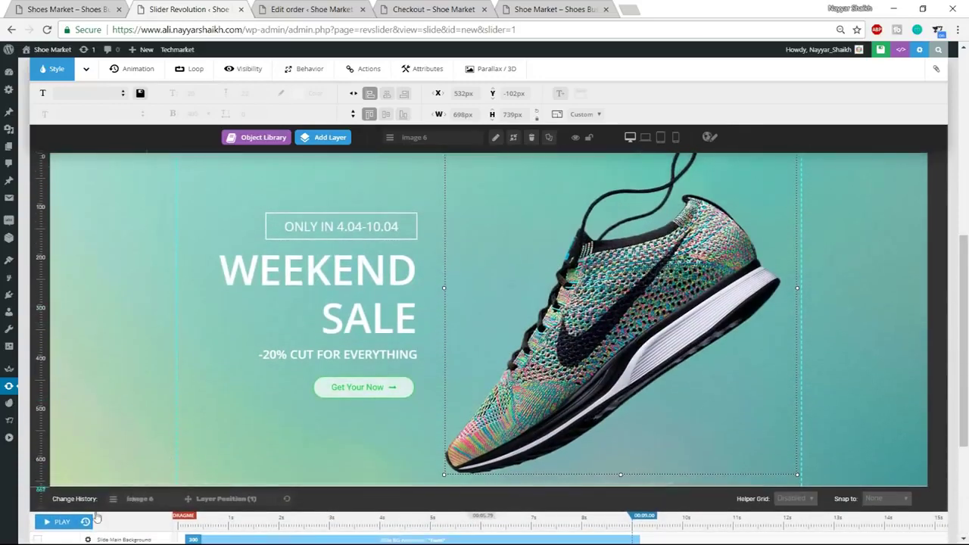
click(56, 524)
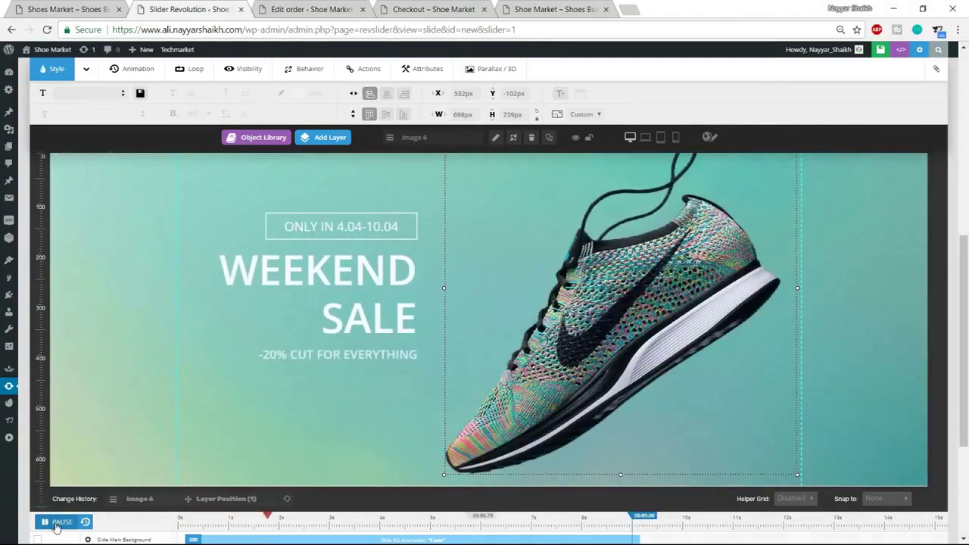
click(79, 526)
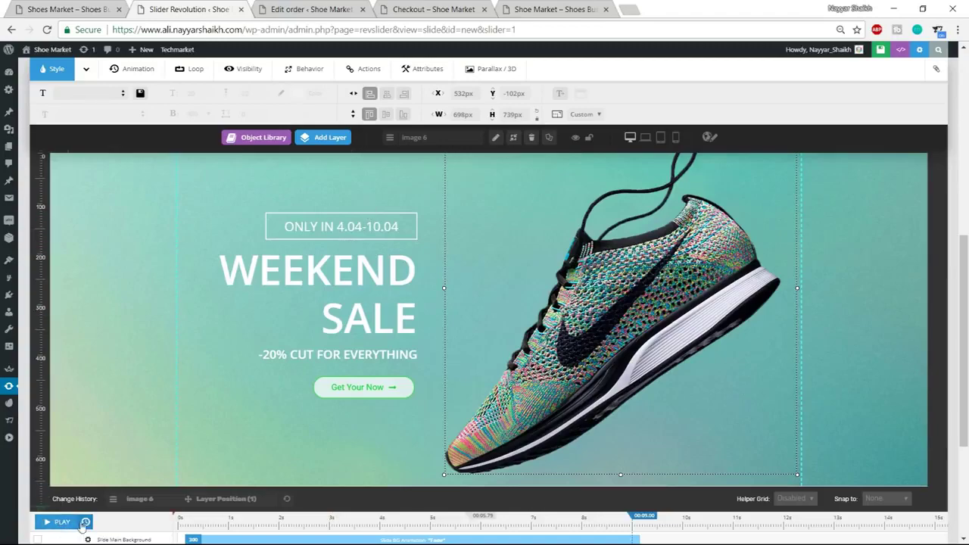
click(49, 522)
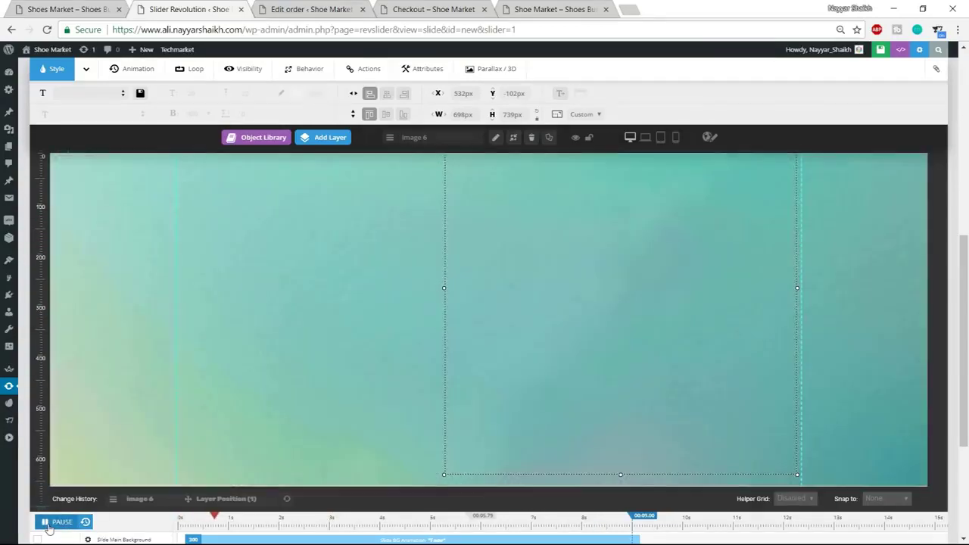
click(86, 522)
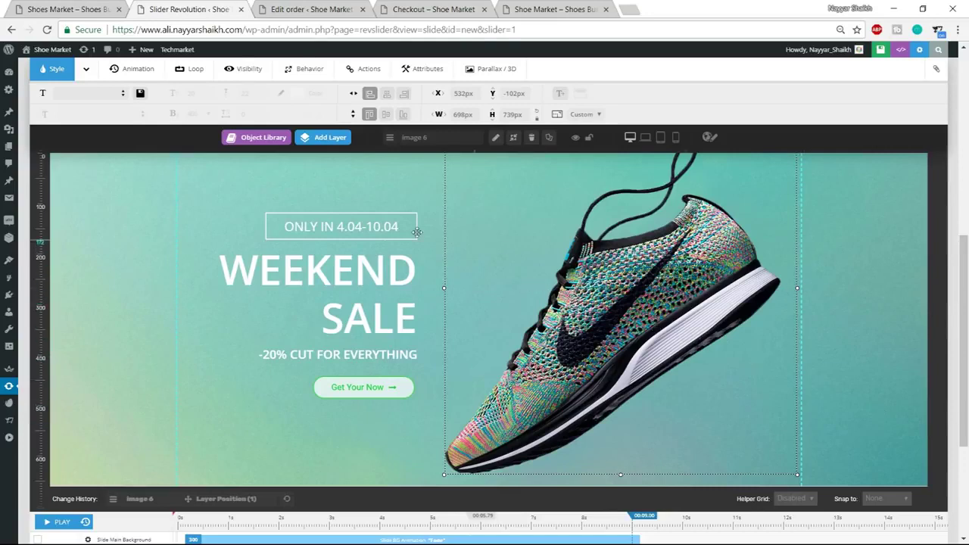
click(387, 229)
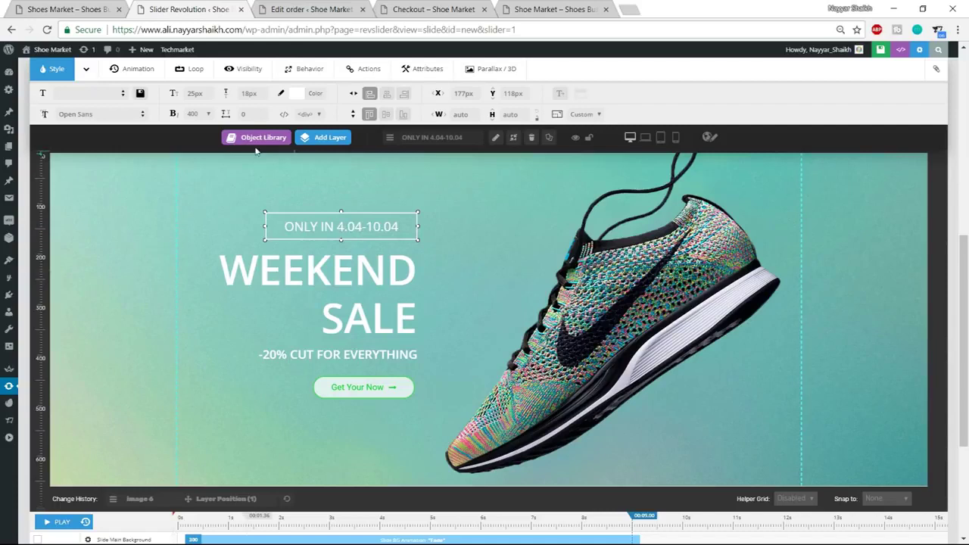
- Apply the LettersFlyInFromLeft template (char-based, 2000 ms) to the ONLY IN 4.04-10.04 caption
click(141, 70)
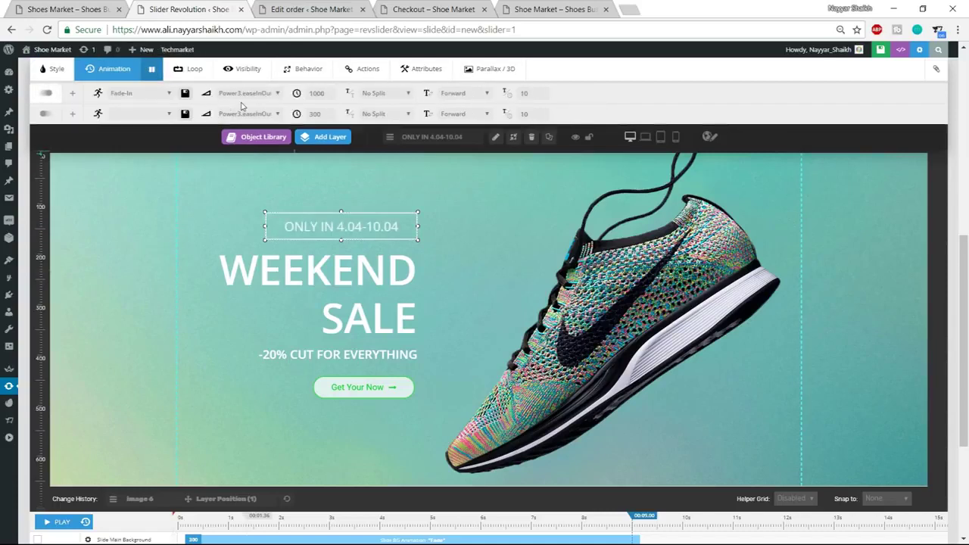
click(137, 93)
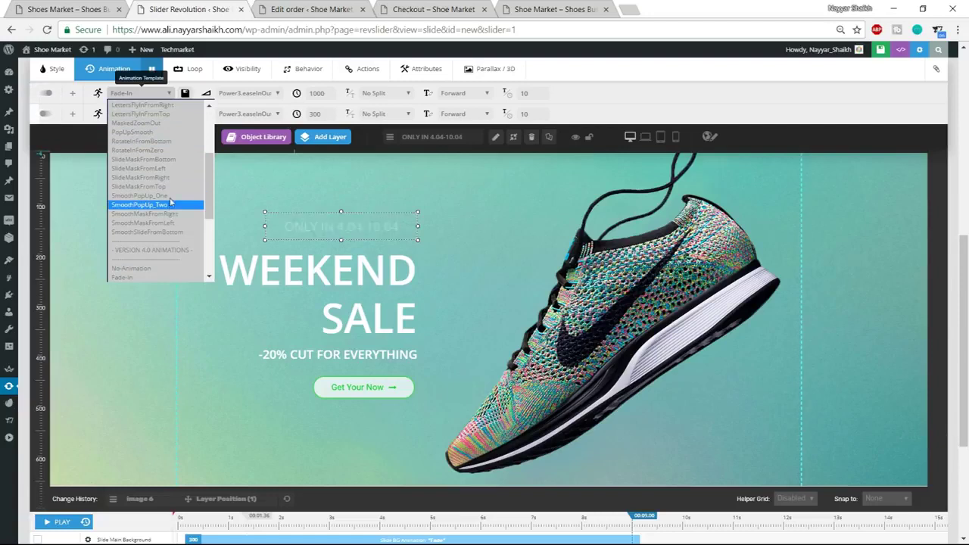
scroll(180, 199, up, 3)
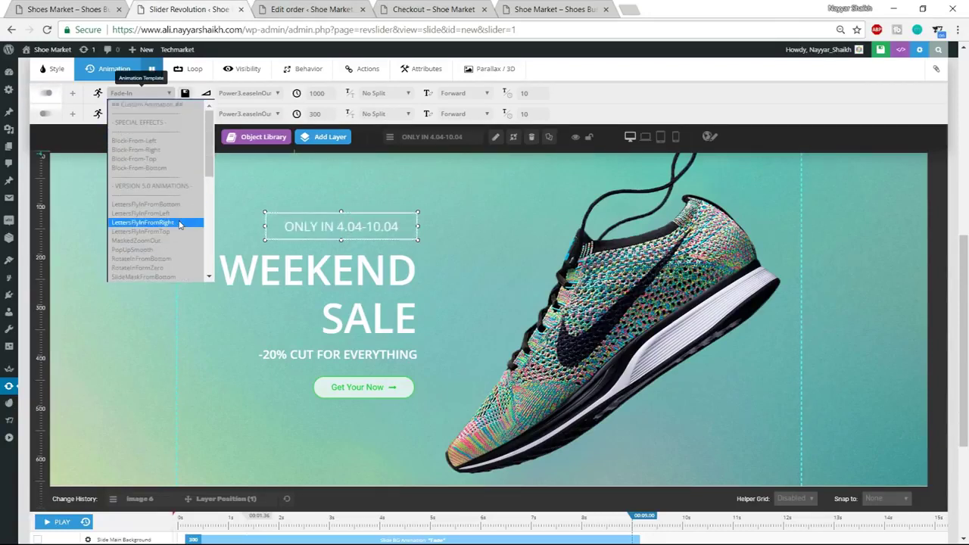
scroll(180, 223, down, 5)
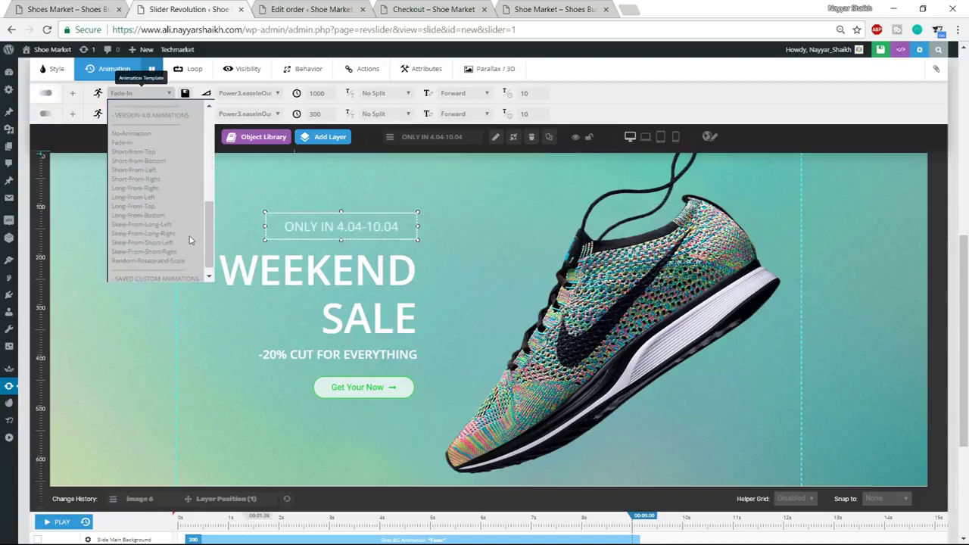
scroll(179, 223, up, 3)
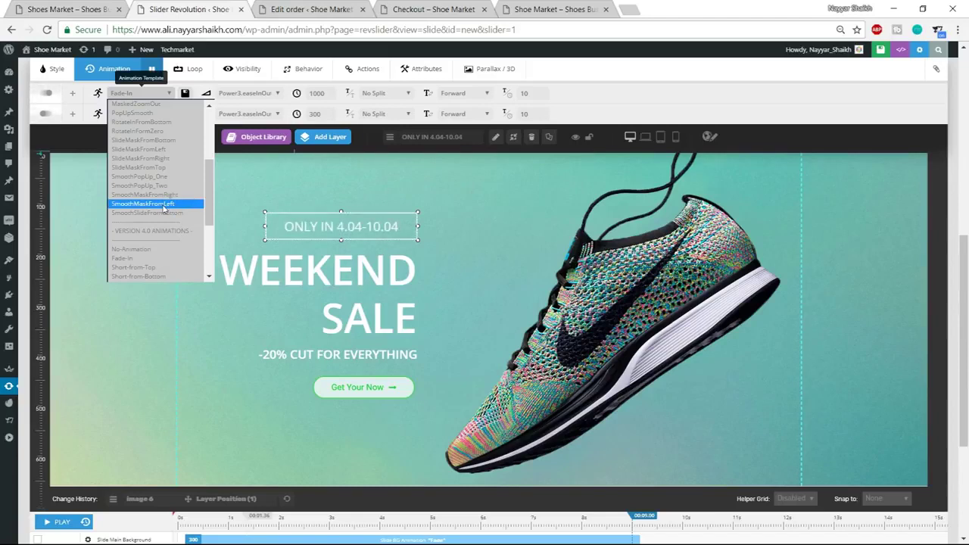
click(163, 205)
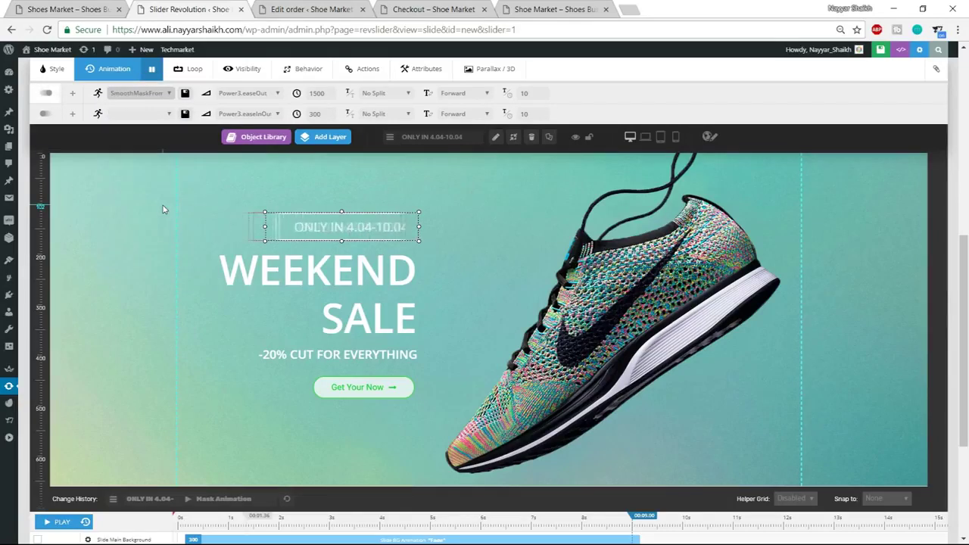
click(149, 97)
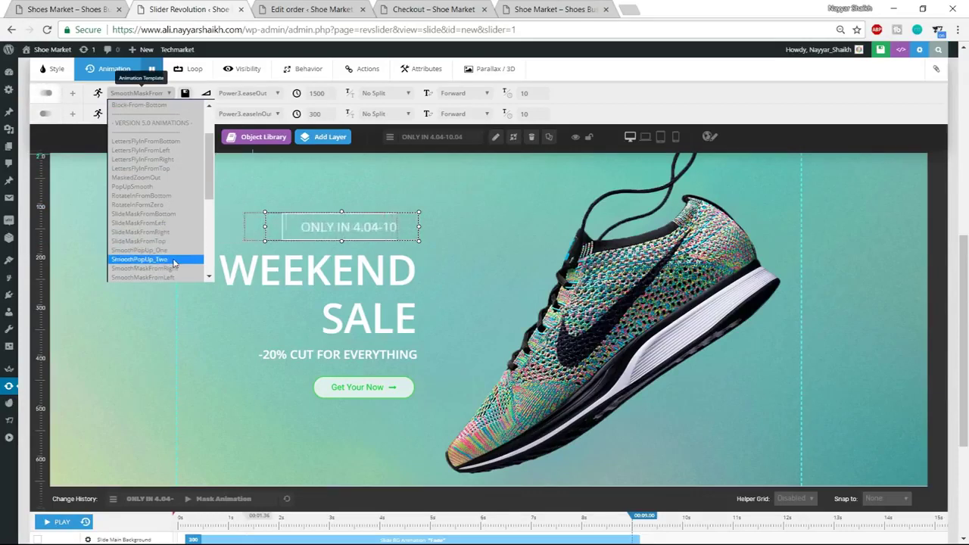
scroll(184, 276, up, 2)
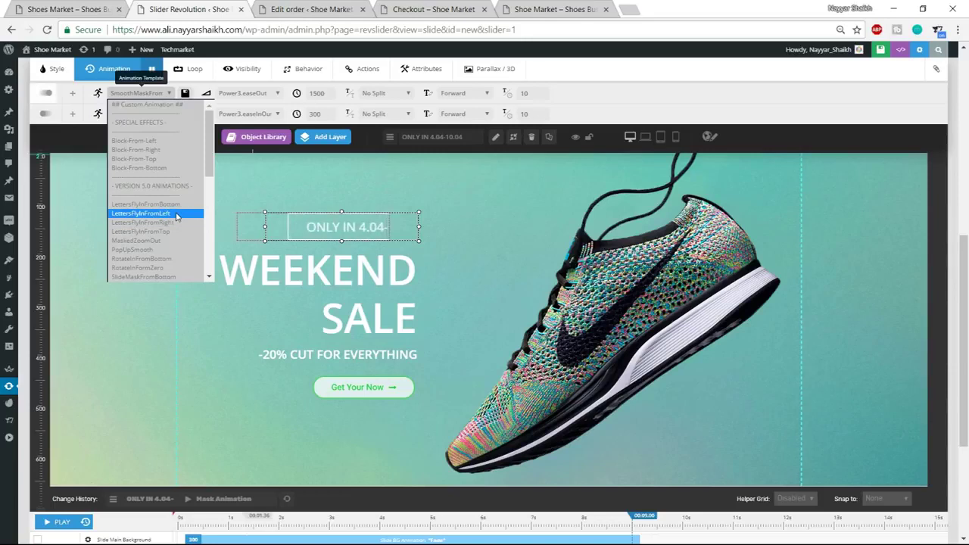
click(177, 215)
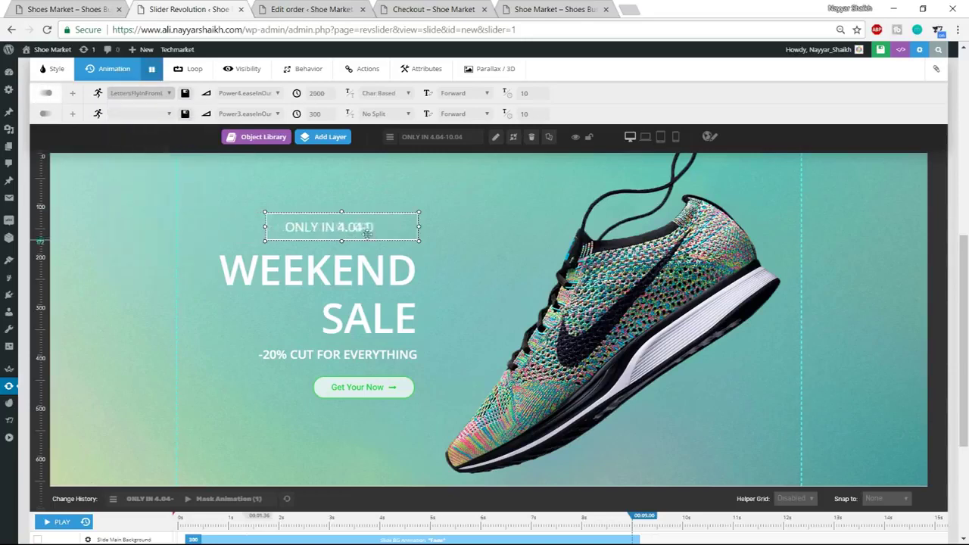
click(360, 269)
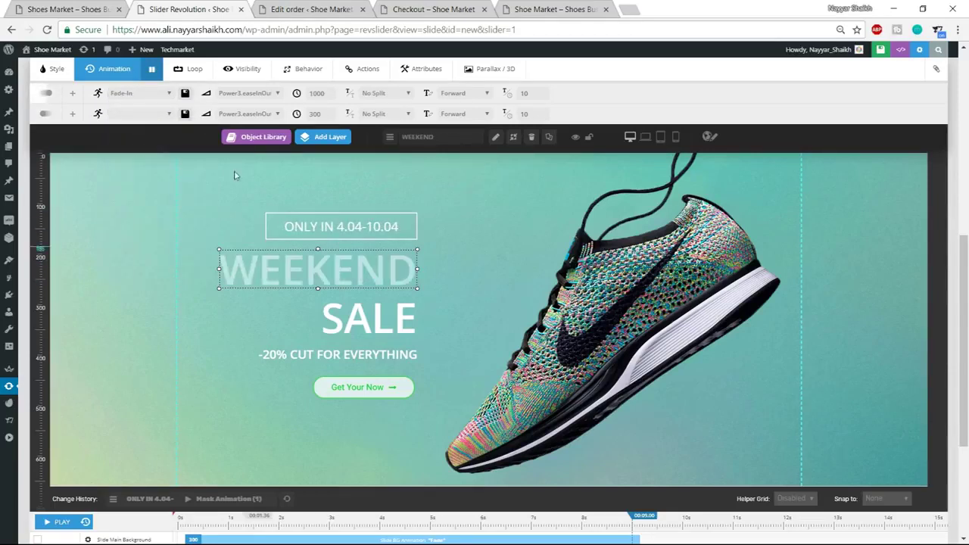
- Give the WEEKEND and SALE layers the LettersFlyInFromTop entrance animation
click(143, 93)
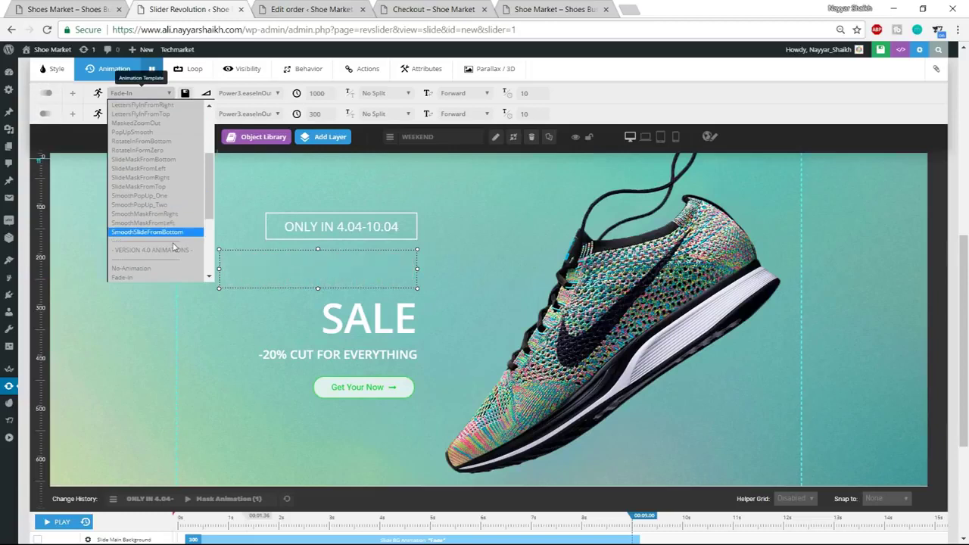
scroll(172, 227, up, 3)
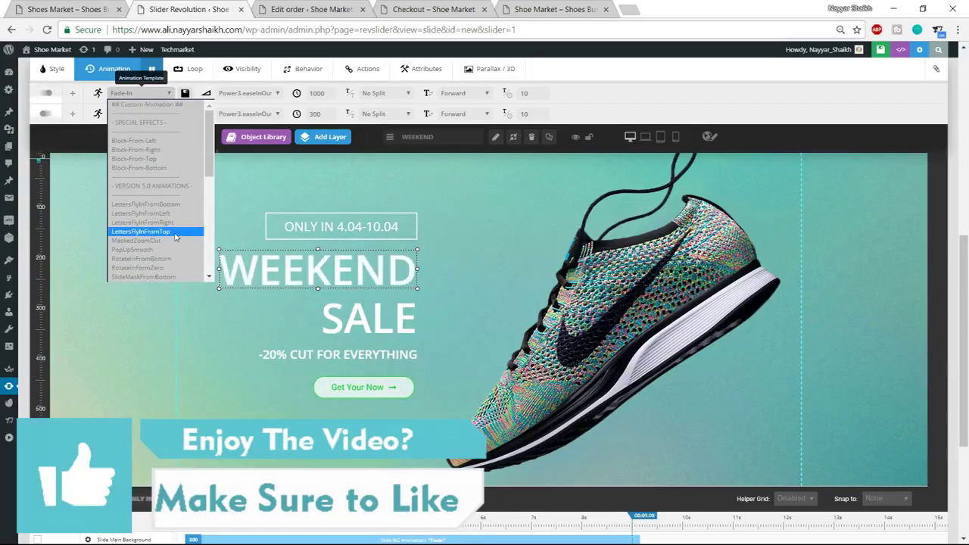
click(174, 232)
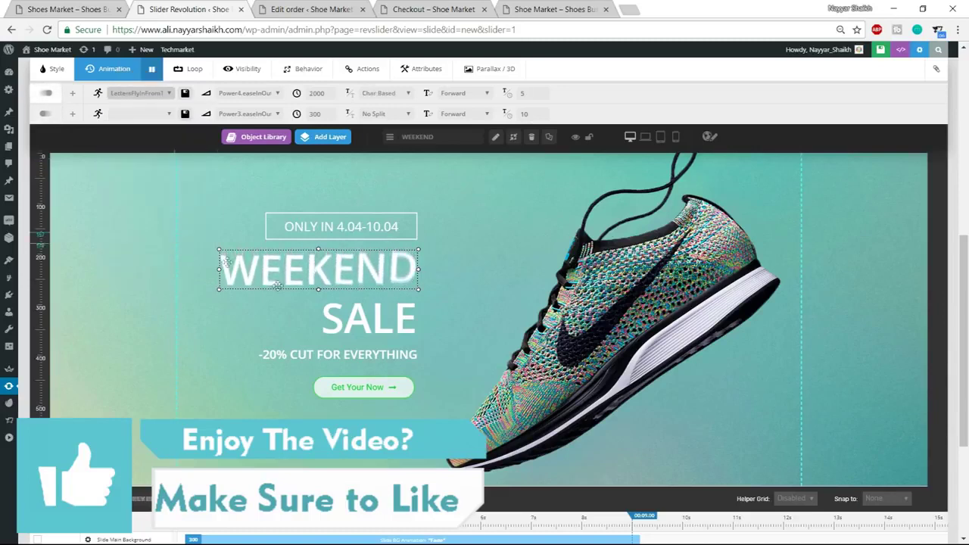
click(369, 319)
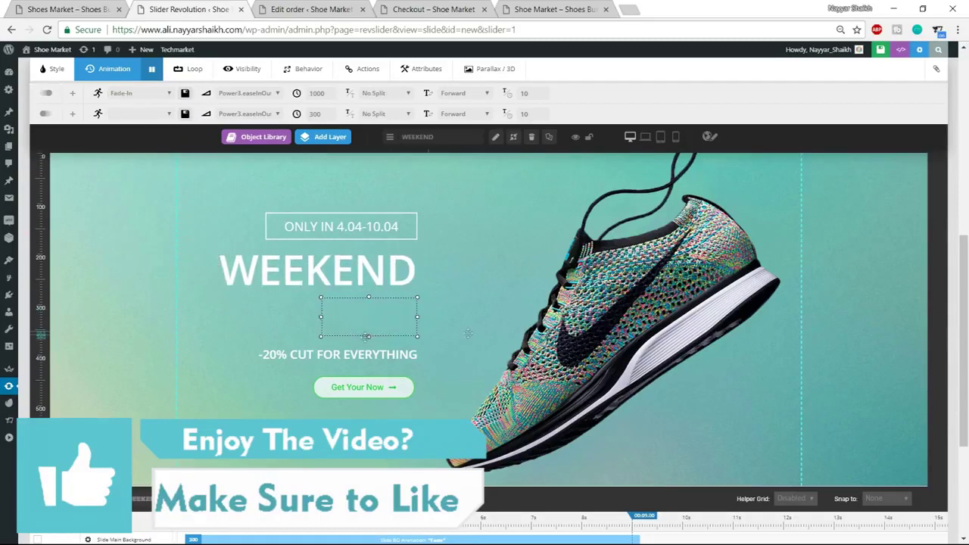
click(139, 93)
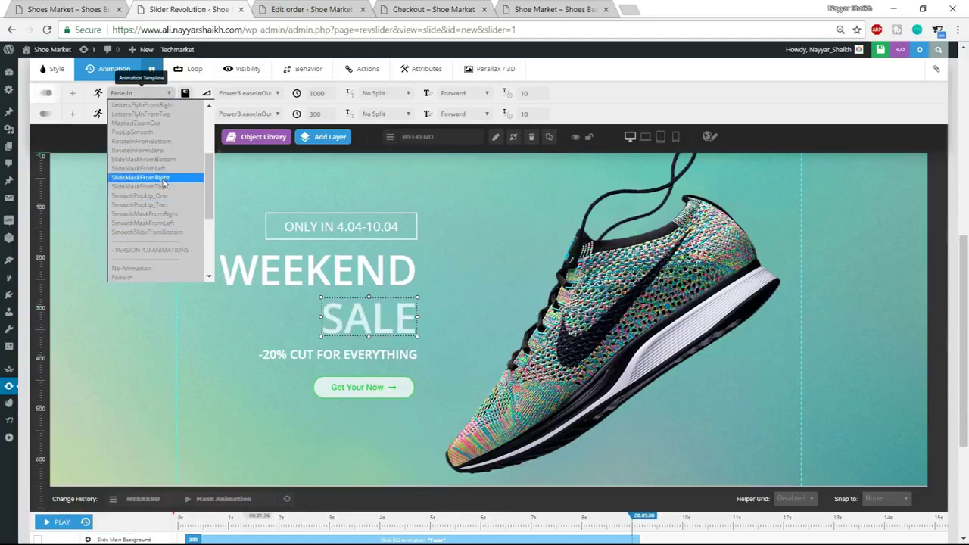
click(170, 114)
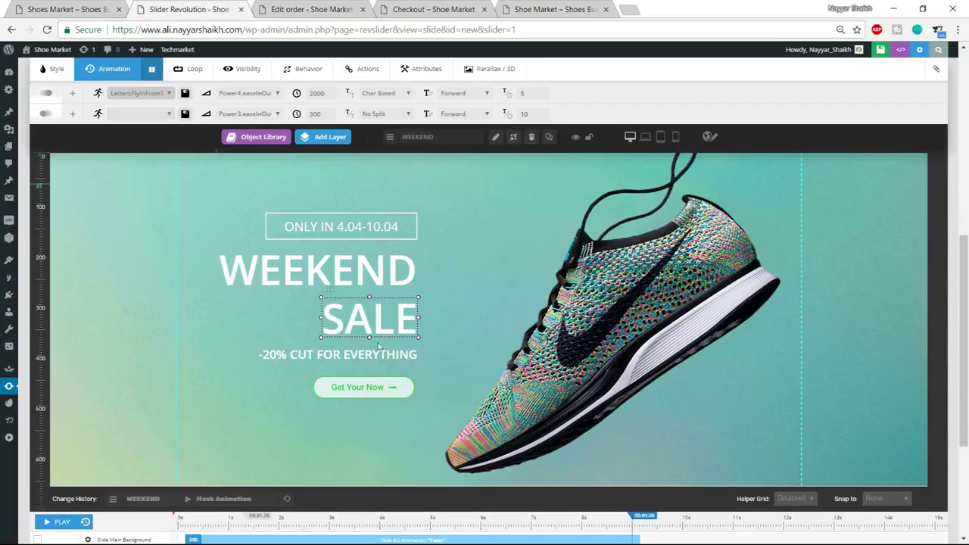
- Set the -20% line to Short-From-Left and the Get Your Now button to Long-From-Left
click(369, 355)
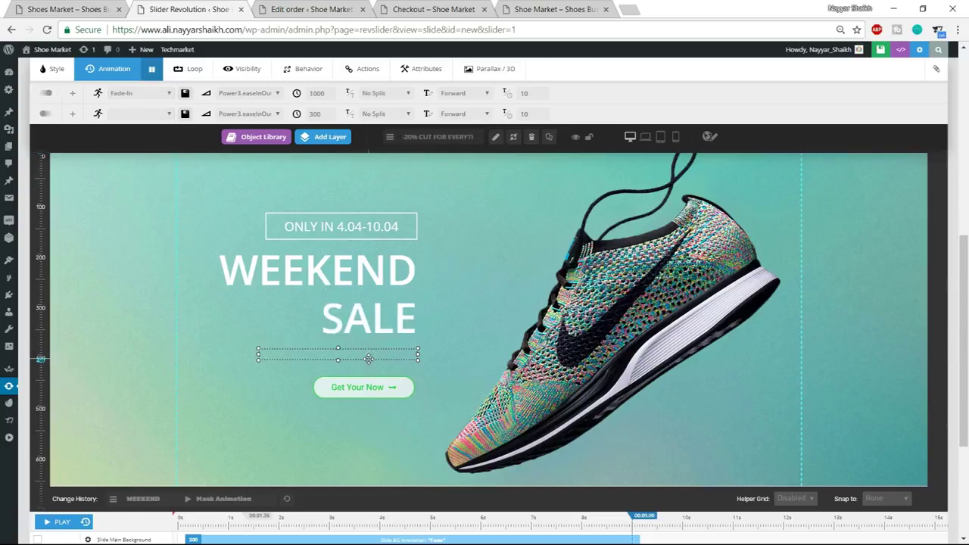
click(135, 94)
scroll(150, 248, down, 5)
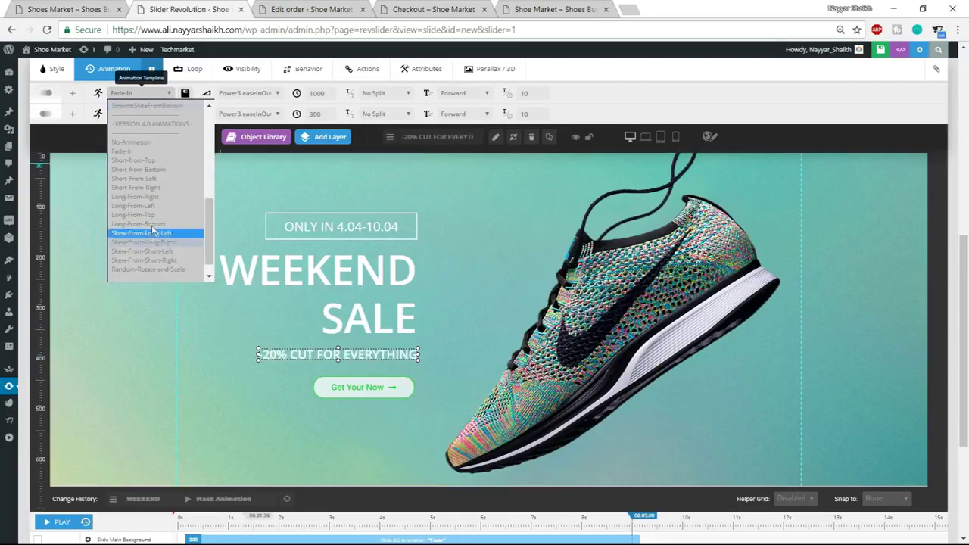
click(154, 179)
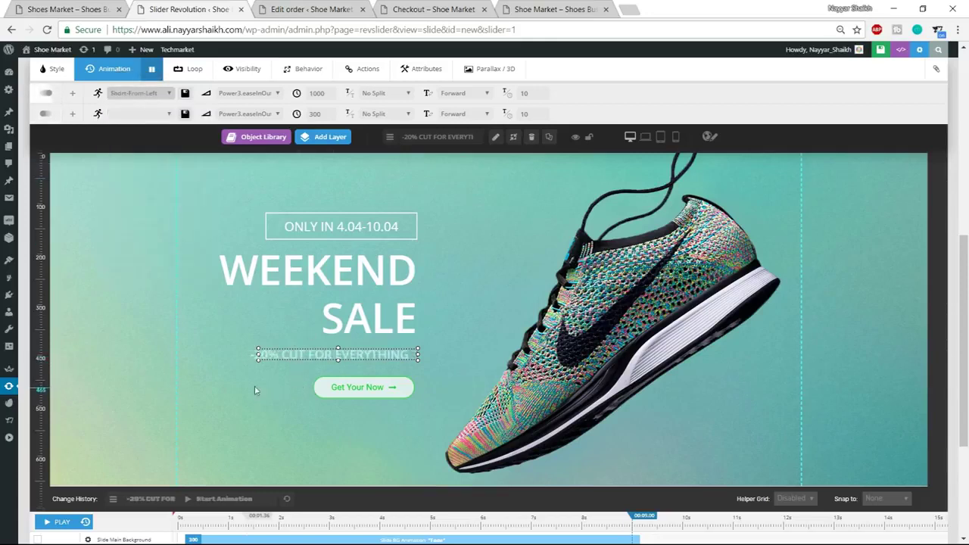
click(333, 388)
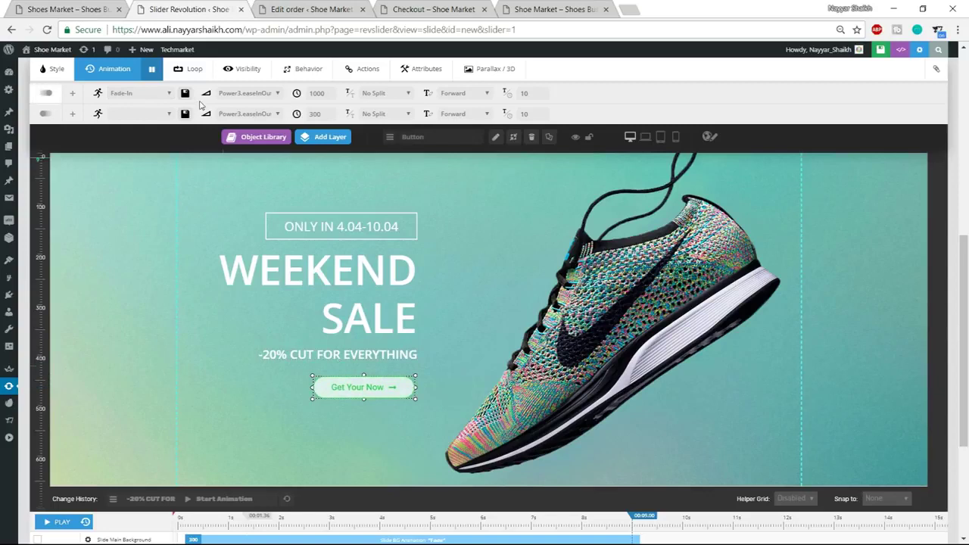
click(138, 94)
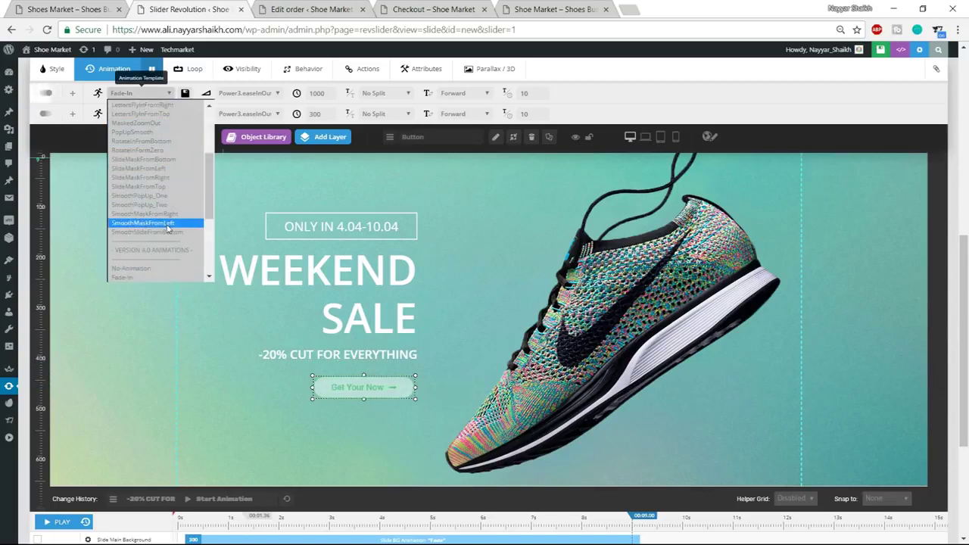
scroll(168, 229, up, 3)
scroll(165, 223, down, 5)
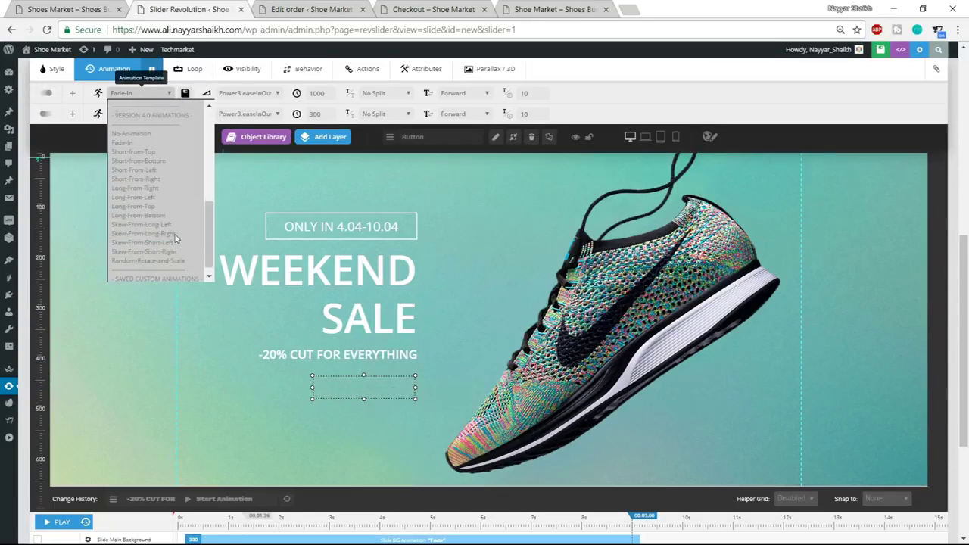
click(136, 197)
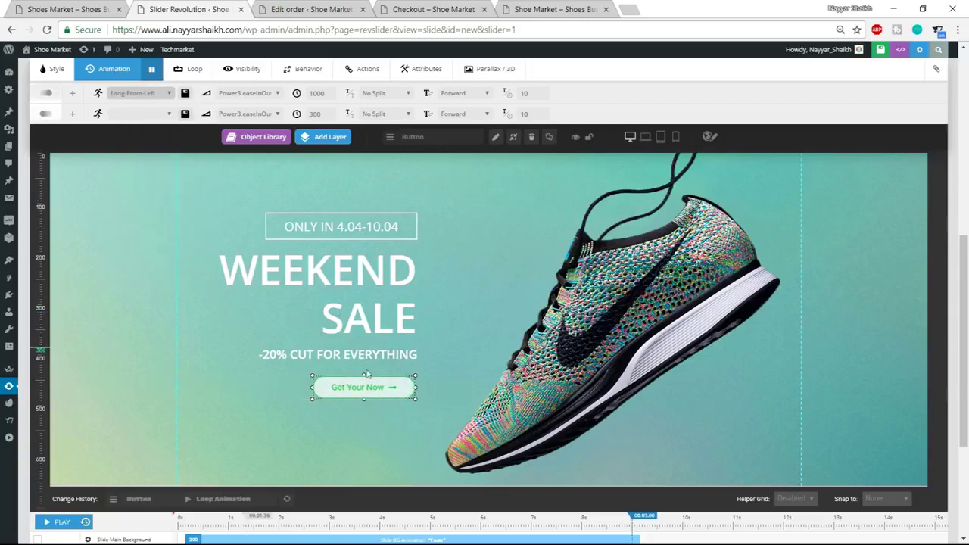
click(603, 318)
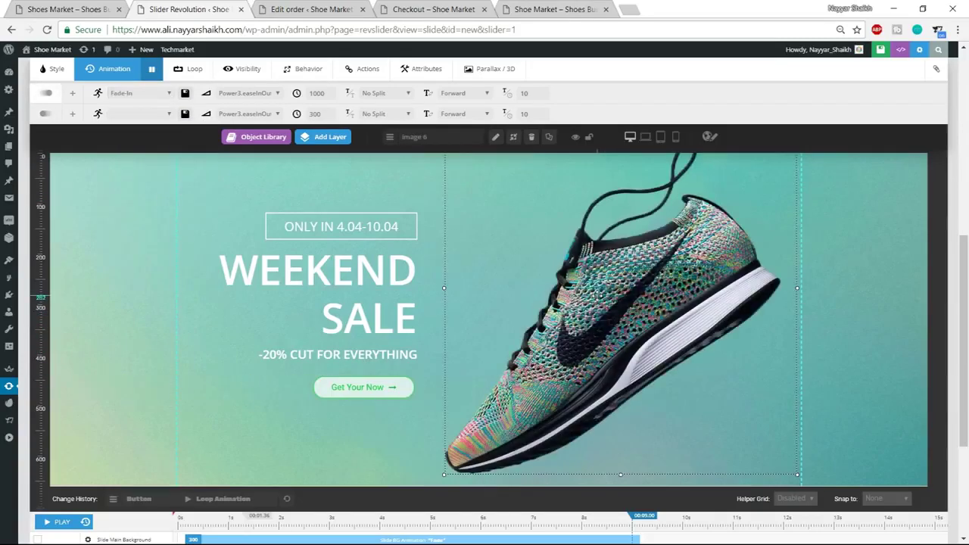
click(127, 93)
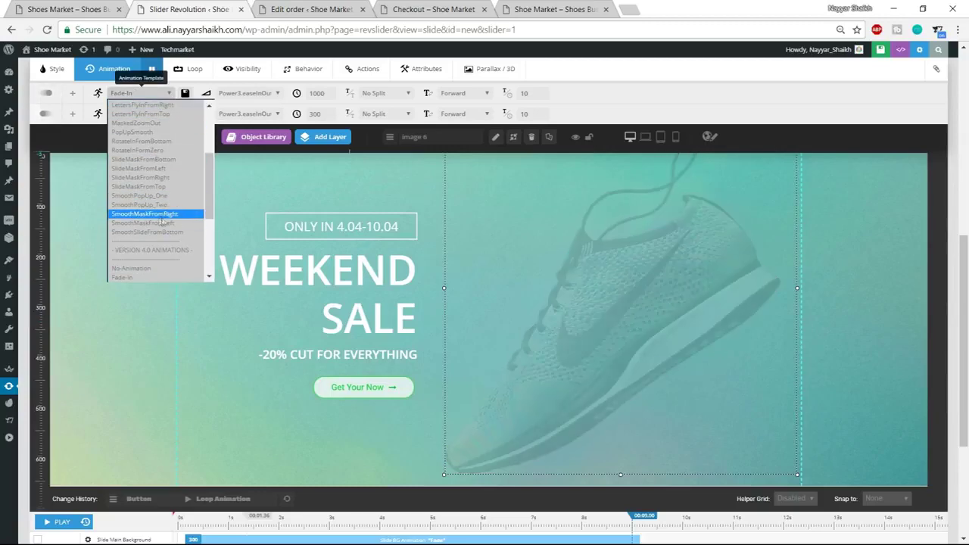
click(161, 217)
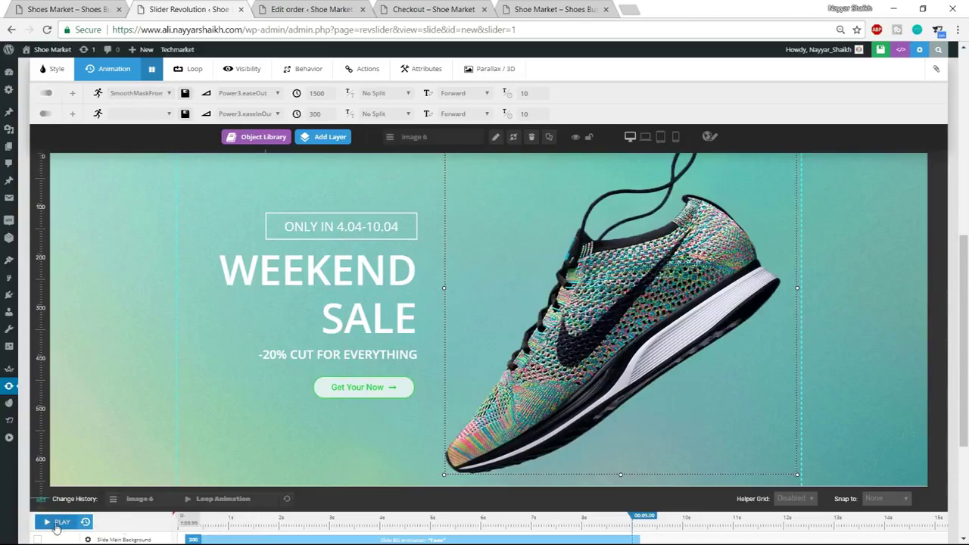
click(56, 522)
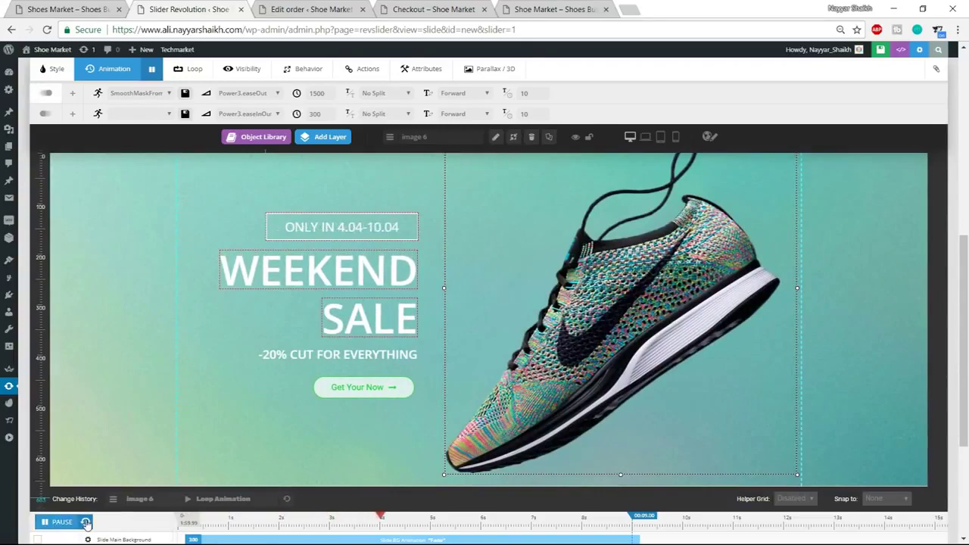
click(85, 522)
scroll(248, 511, down, 3)
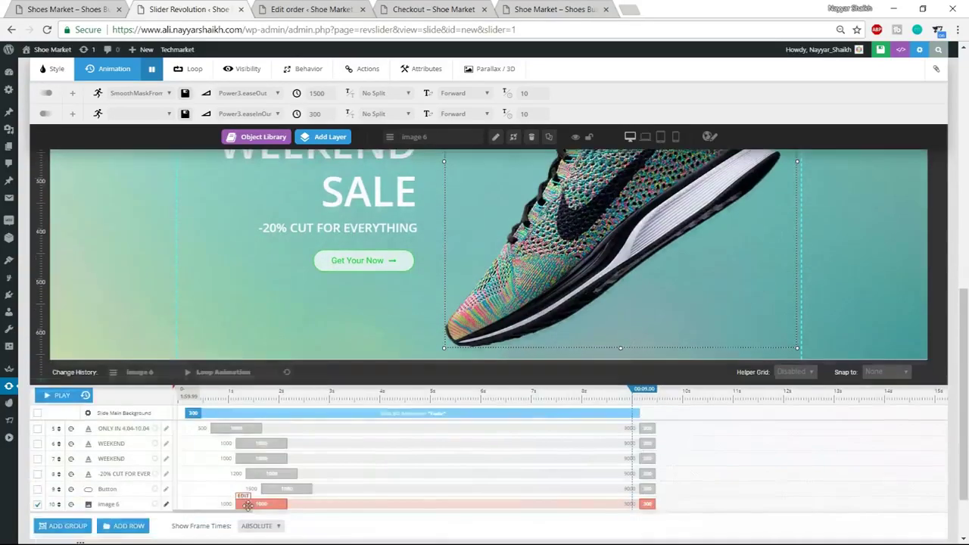
scroll(249, 510, up, 5)
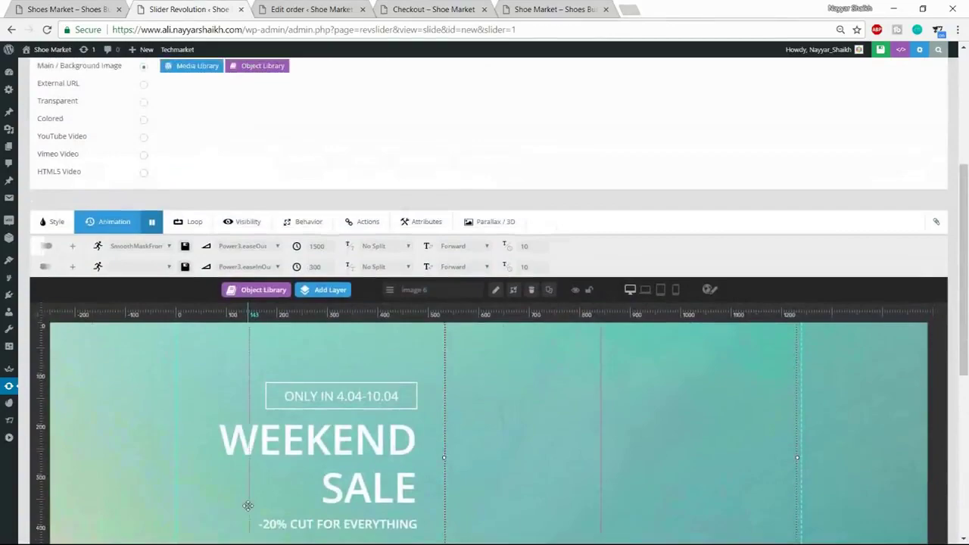
scroll(264, 500, down, 2)
scroll(263, 500, down, 3)
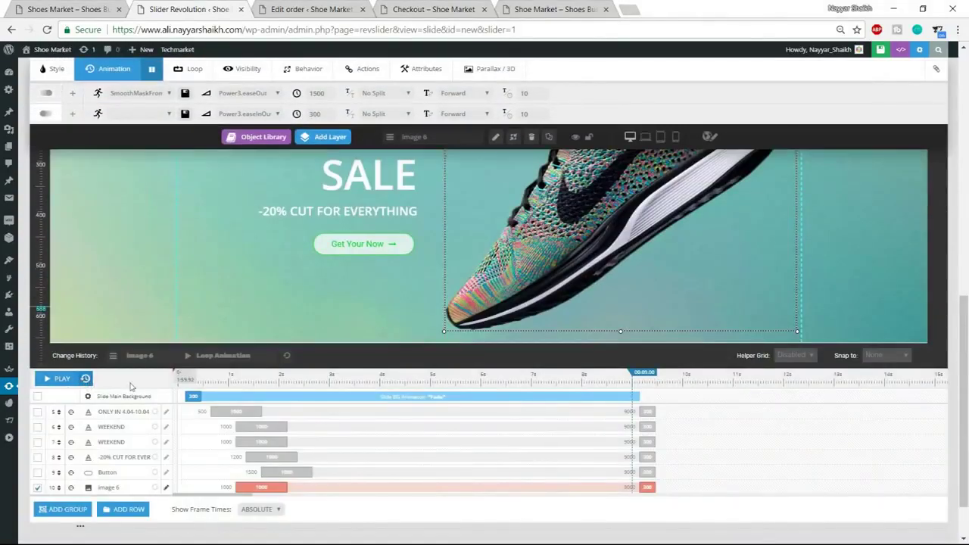
scroll(562, 519, up, 3)
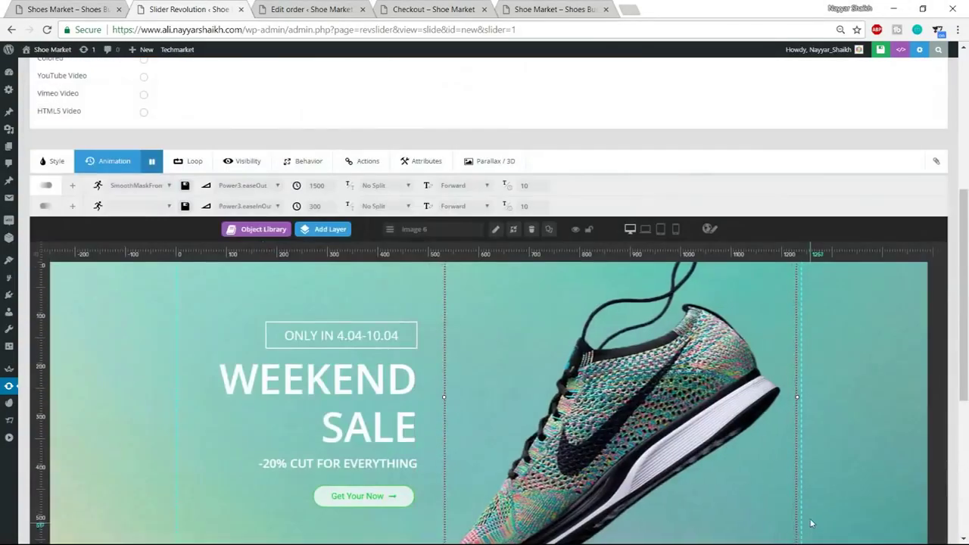
scroll(811, 521, up, 5)
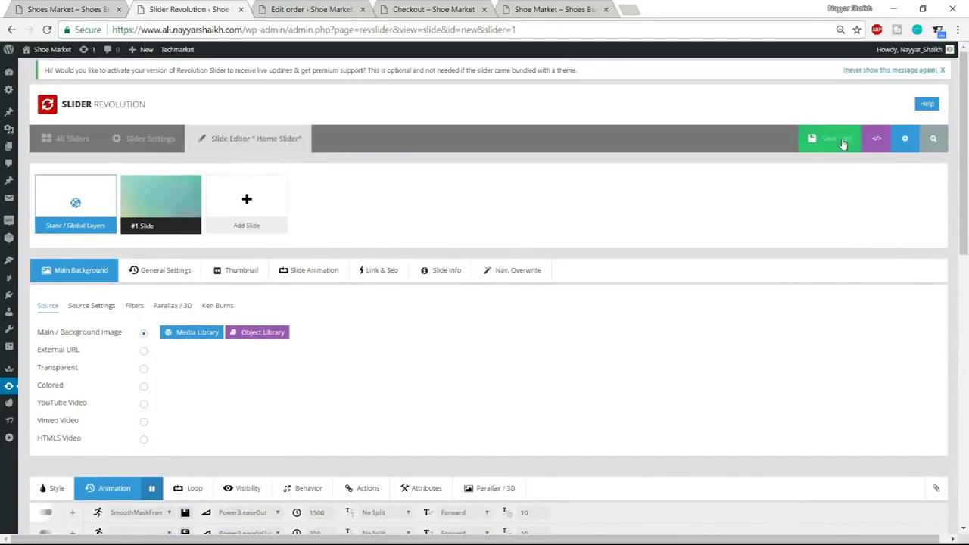
- Save the Home Slider slide, reset the page zoom, and switch to the storefront tab
click(827, 143)
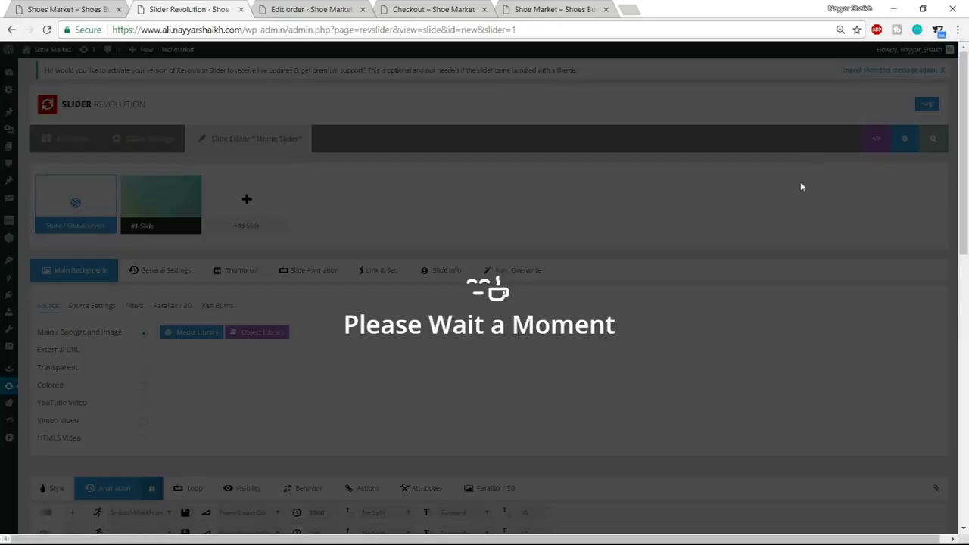
scroll(784, 283, down, 4)
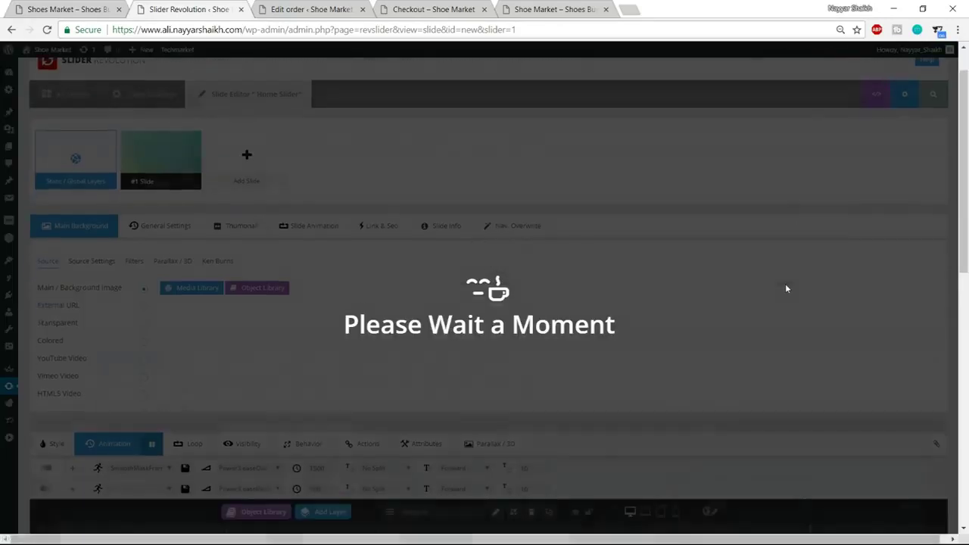
key(ctrl+plus)
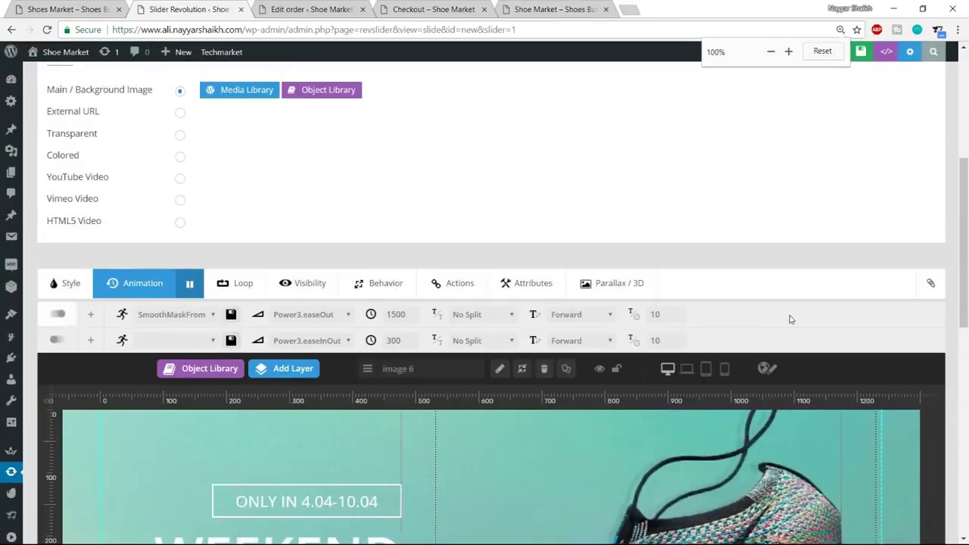
scroll(790, 318, down, 3)
click(13, 532)
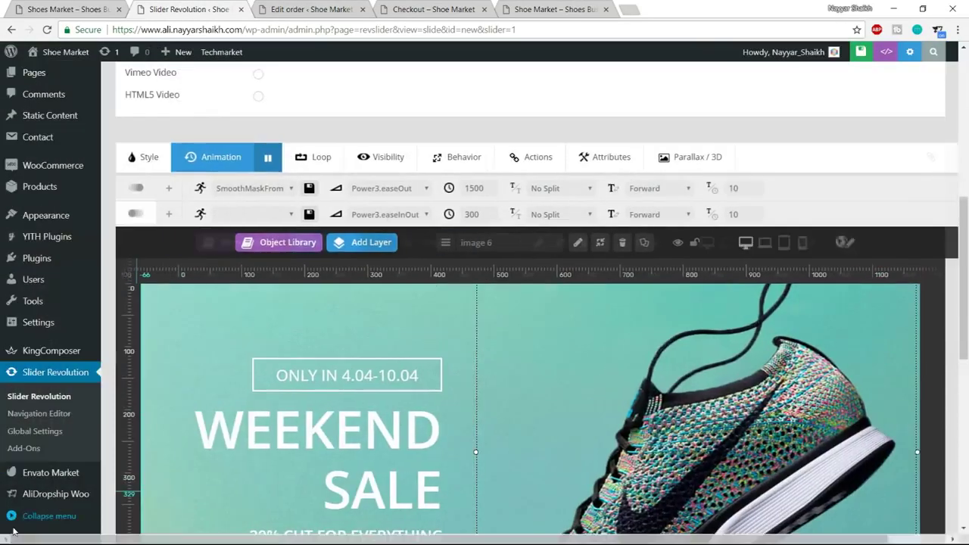
scroll(487, 426, up, 10)
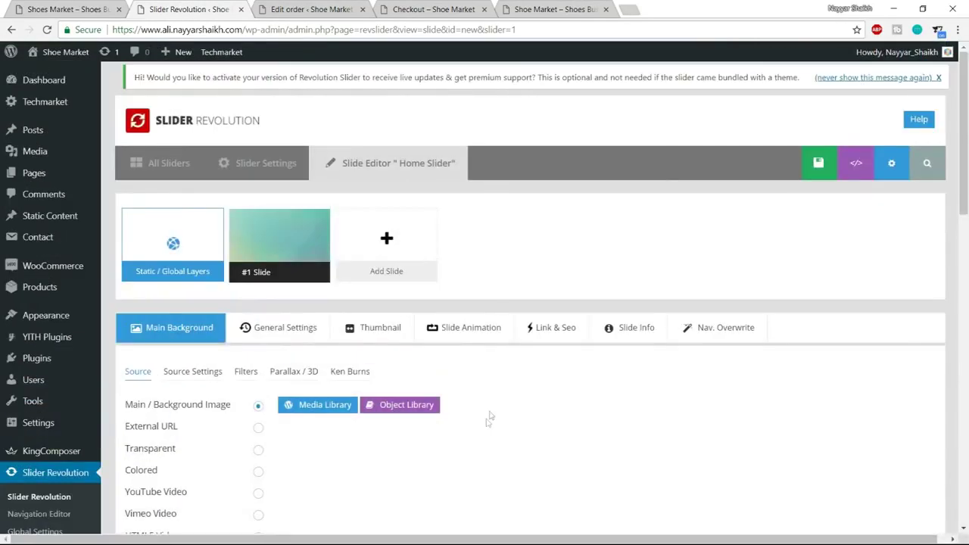
key(ctrl+shift+Tab)
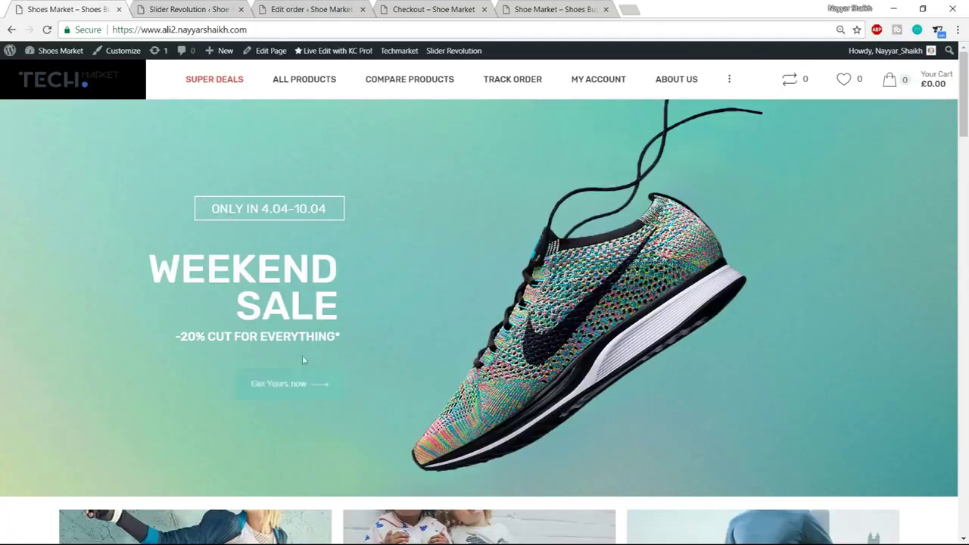
- Scroll through the storefront's teal sneaker slider, then go back to the Slider Revolution editor
scroll(717, 389, down, 5)
scroll(698, 447, down, 15)
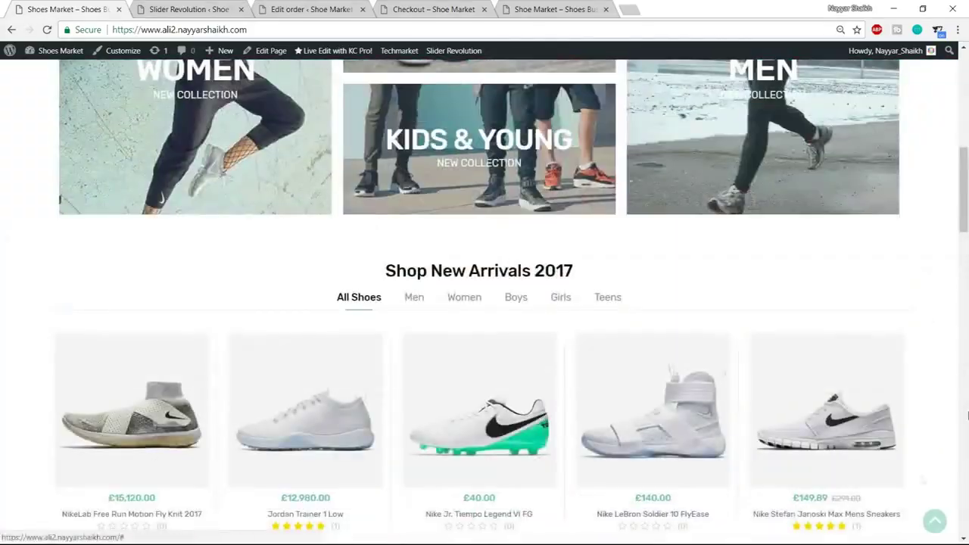
scroll(534, 446, down, 5)
scroll(510, 471, up, 15)
scroll(506, 481, up, 10)
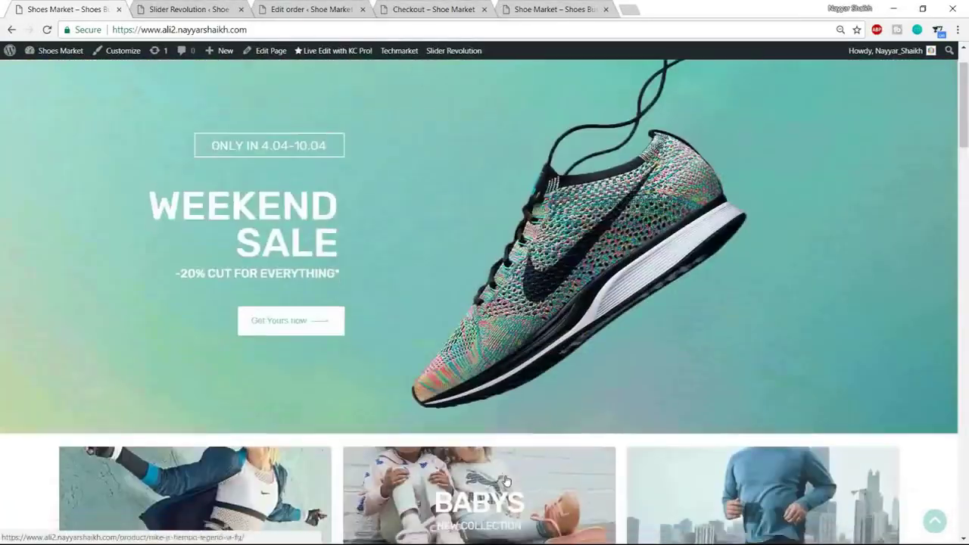
click(199, 6)
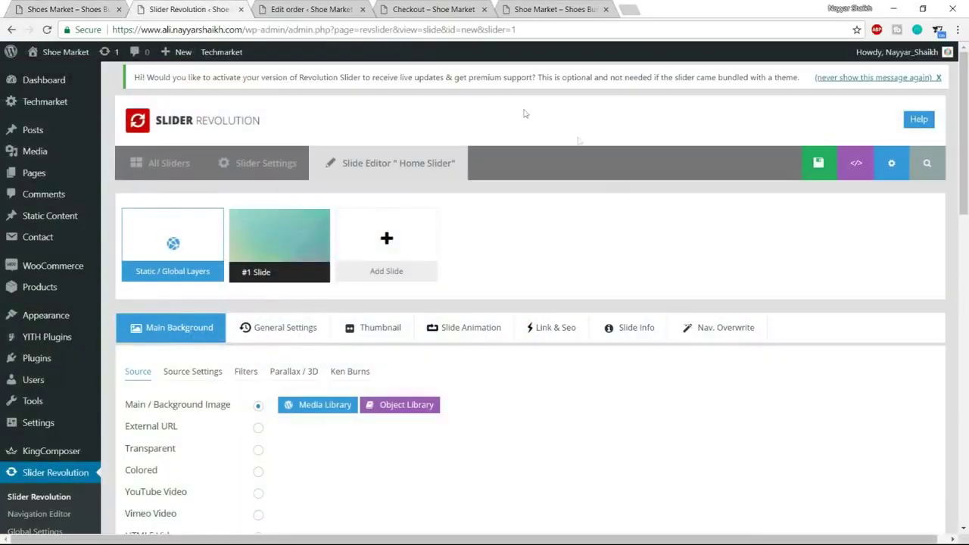
mouse_move(32, 175)
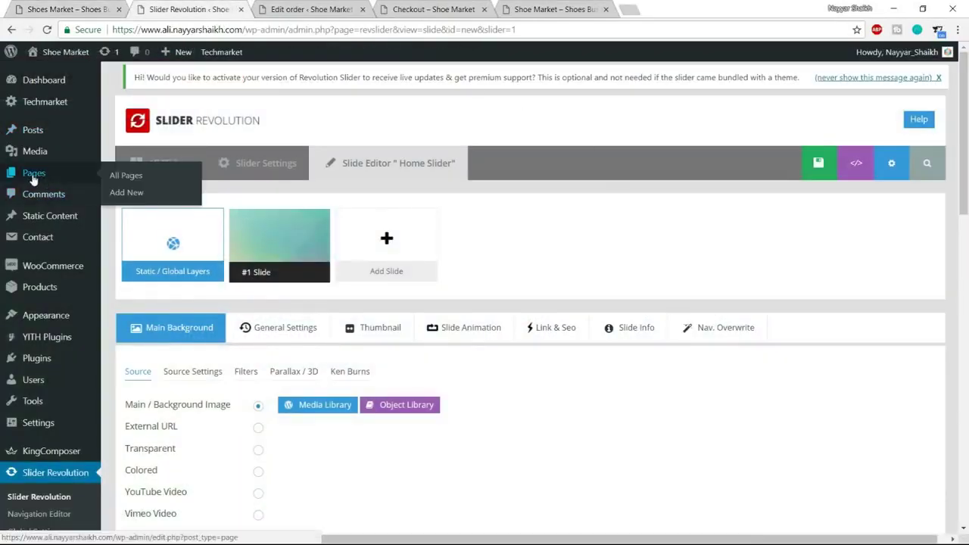
- Create a new page titled 'Home' and publish it
click(118, 195)
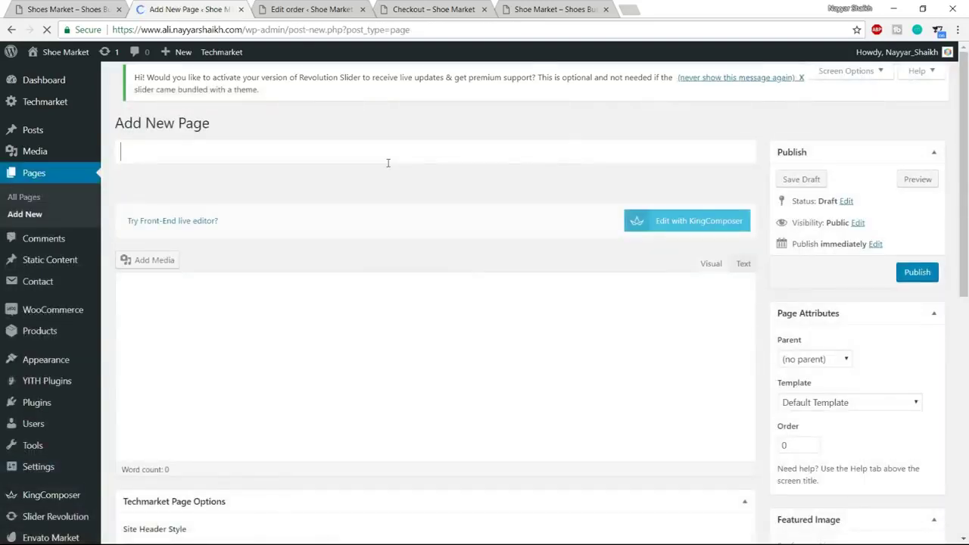
text(Home)
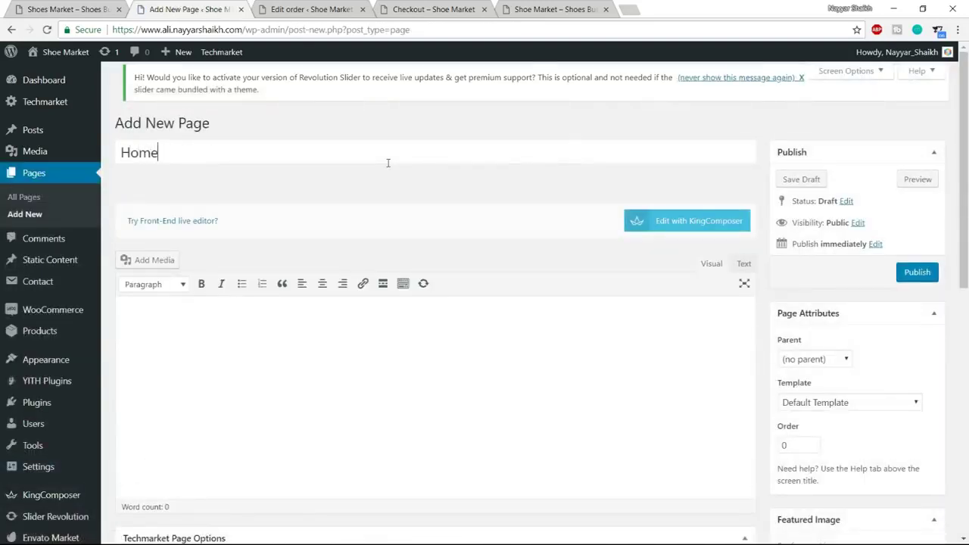
click(925, 278)
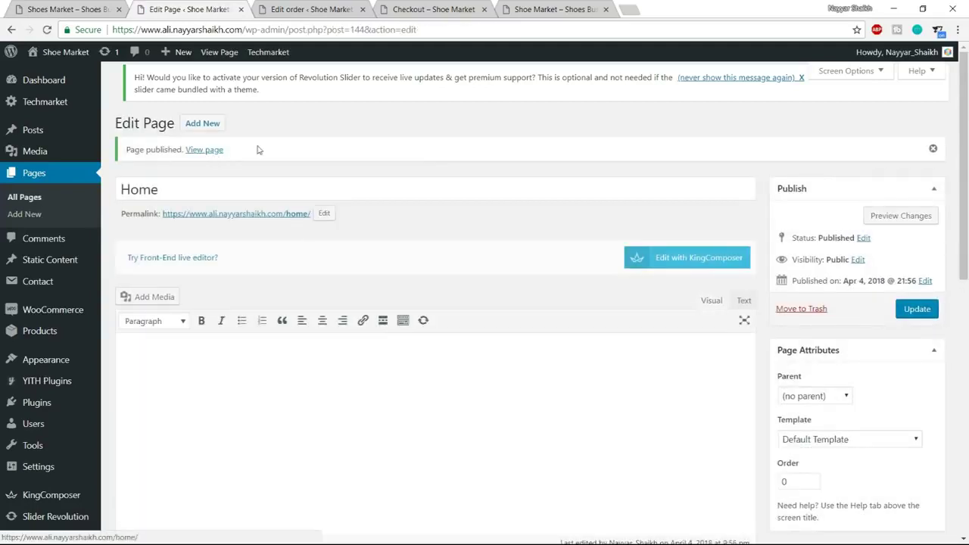
- Open the published Home page's live view in a new browser tab
right_click(204, 154)
click(223, 159)
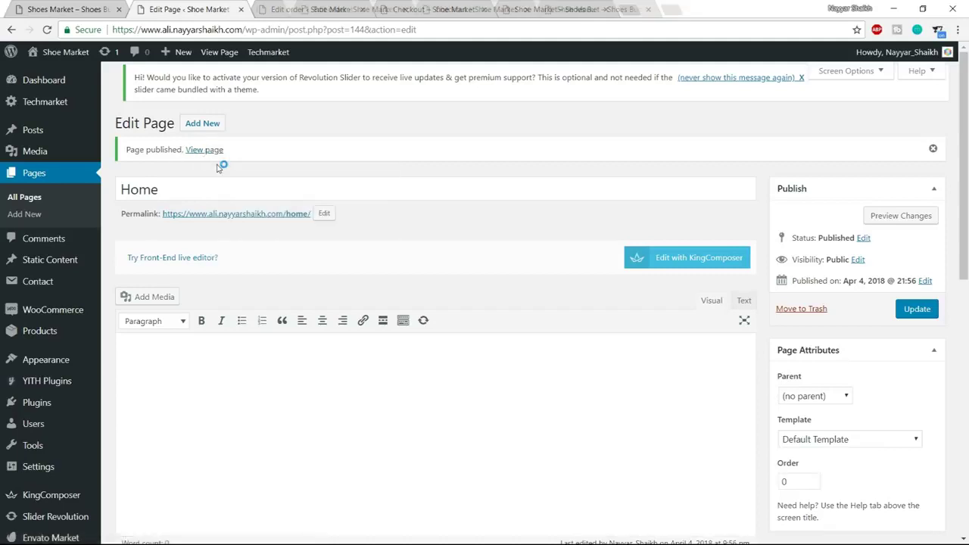
click(306, 11)
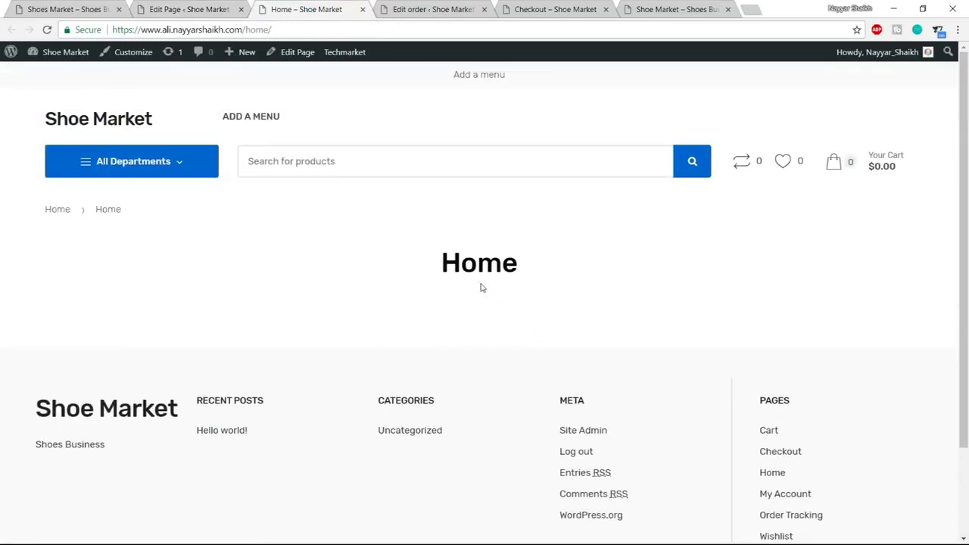
- Inspect the live Home page's title and breadcrumb, compare with the Weekend Sale storefront, then return to the editor
drag(445, 262, 547, 264)
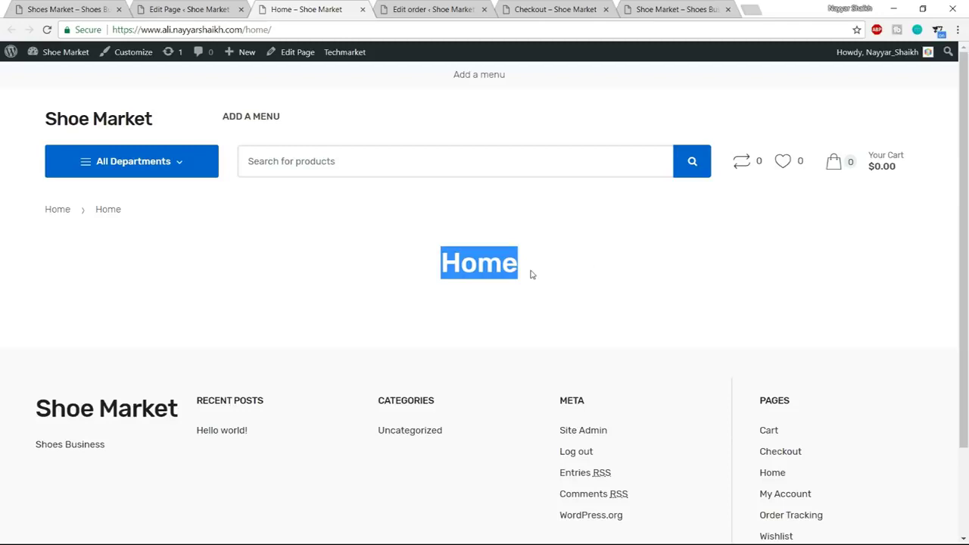
click(531, 274)
drag(32, 213, 151, 212)
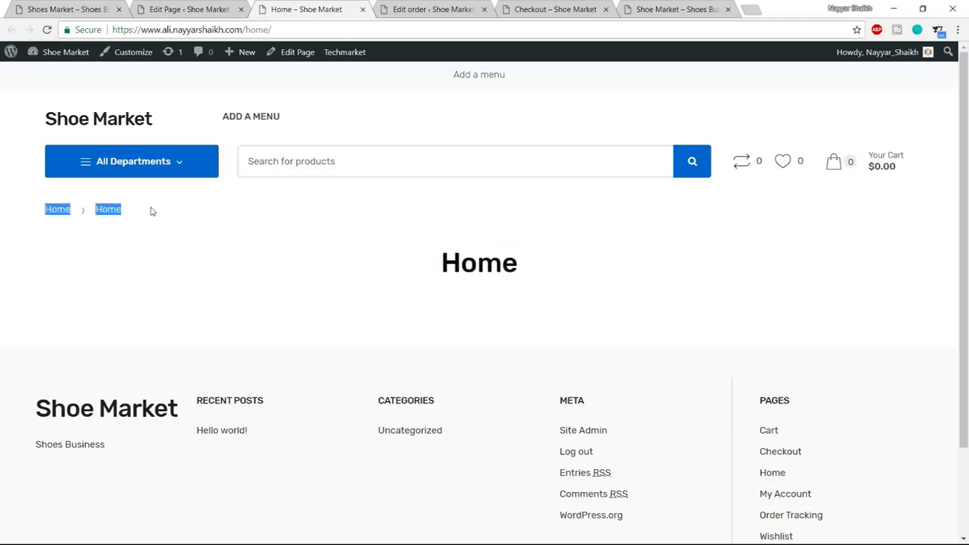
key(ctrl+minus)
click(250, 232)
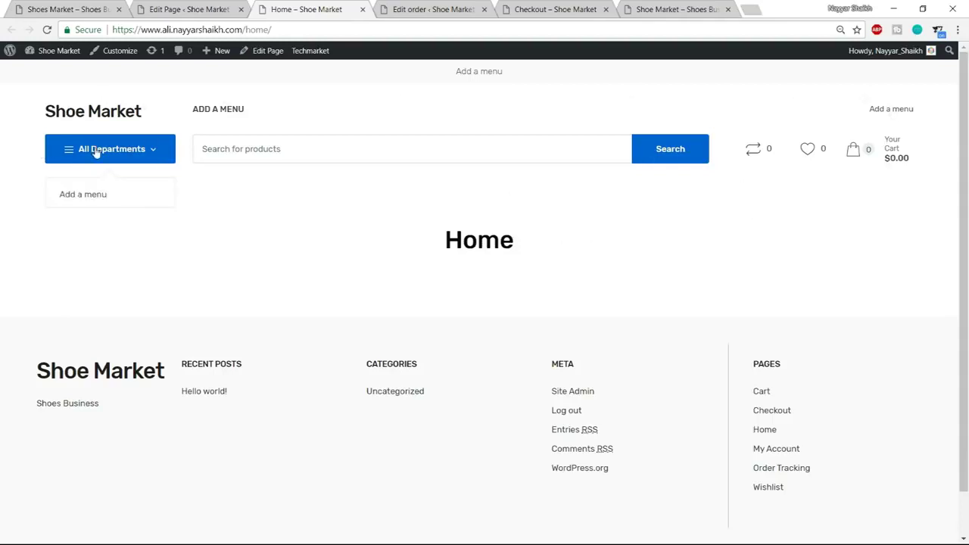
click(75, 8)
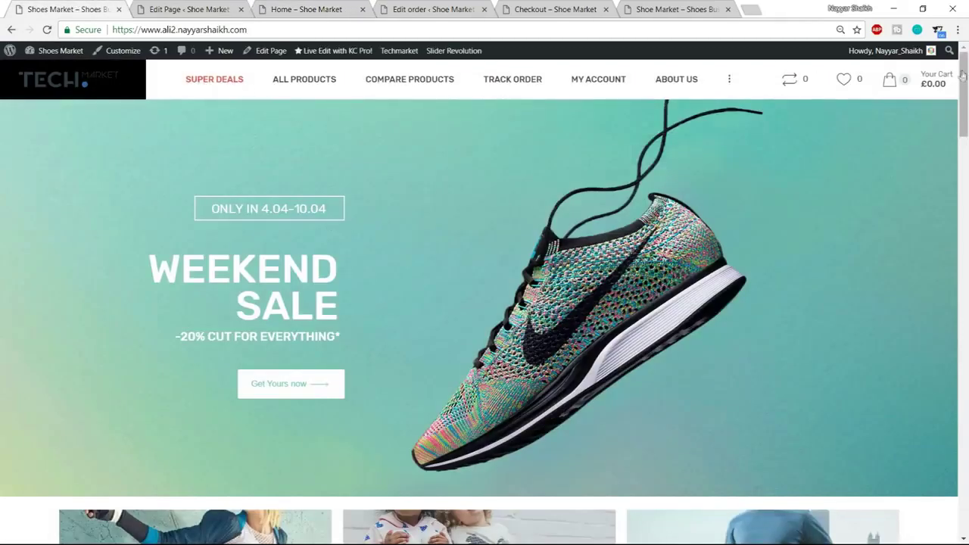
click(204, 10)
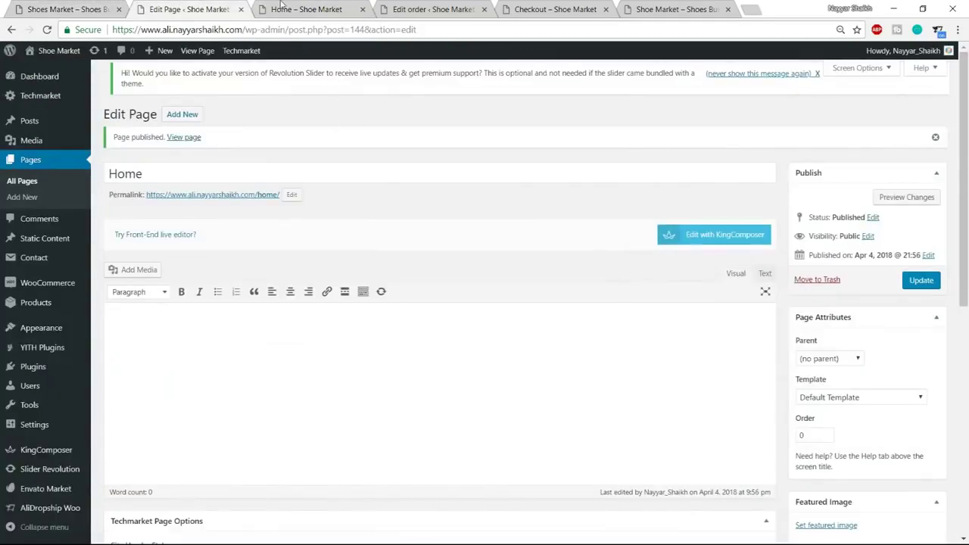
- Recheck the Home title on the live page, then go back to the Home page editor
click(283, 8)
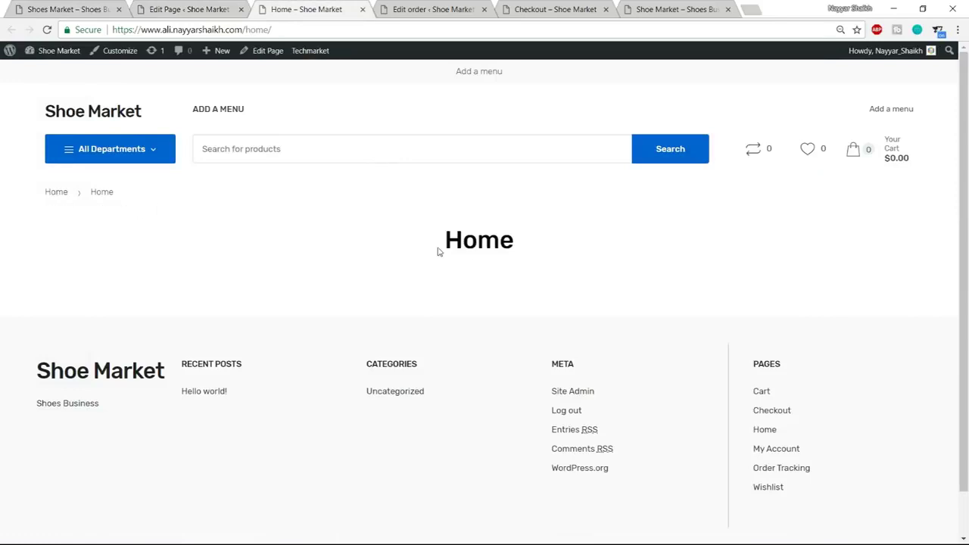
drag(437, 251, 558, 247)
click(185, 9)
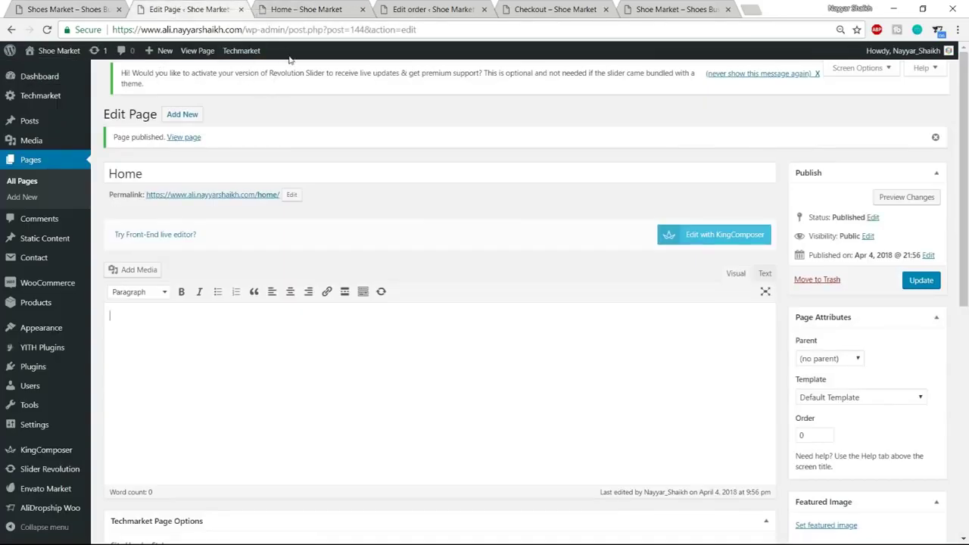
- Enable Hide Page Header and Hide Breadcrumb, update the page, and reload the live Home page
scroll(461, 295, down, 6)
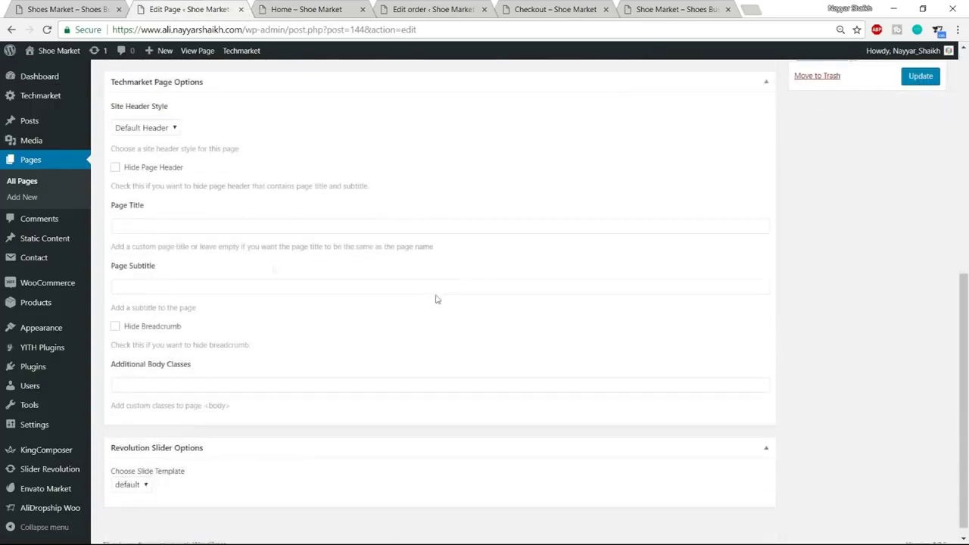
scroll(180, 171, up, 1)
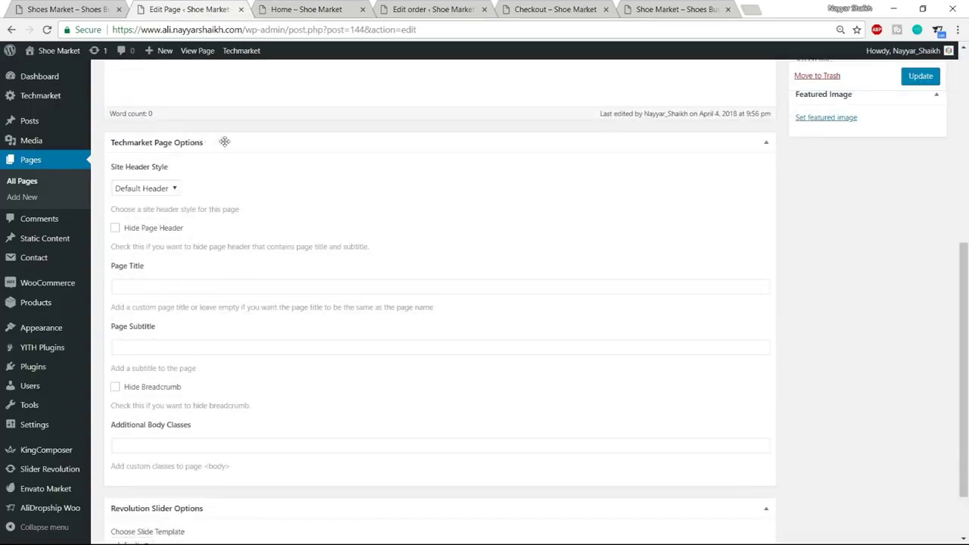
click(151, 233)
click(156, 391)
click(920, 76)
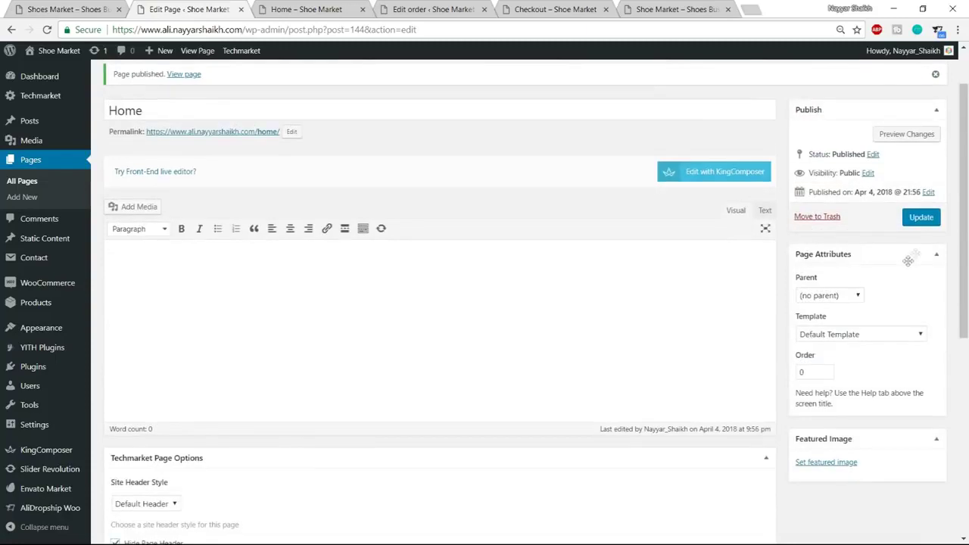
click(921, 217)
click(306, 9)
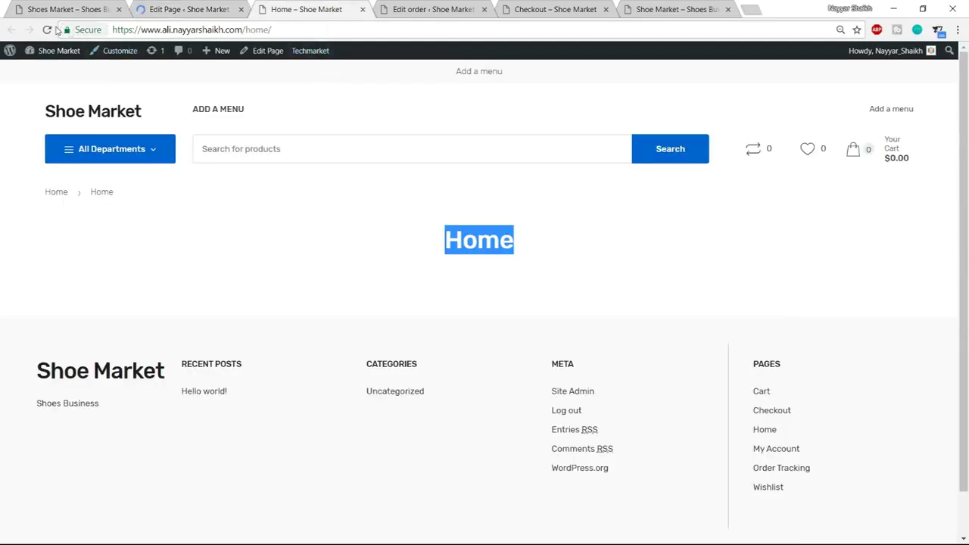
click(47, 29)
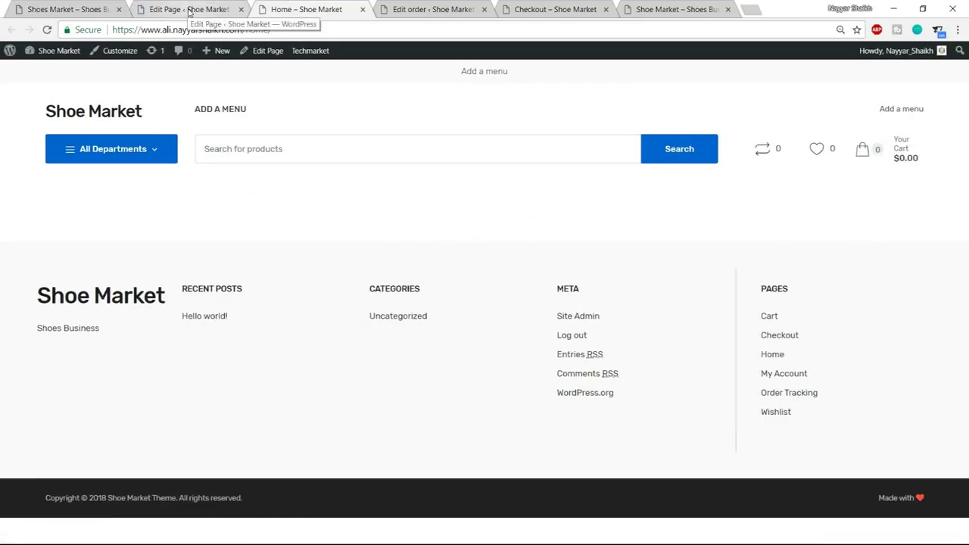
- Scroll through the original storefront homepage sections, then return to the Home page editor tab
click(61, 9)
scroll(493, 504, down, 9)
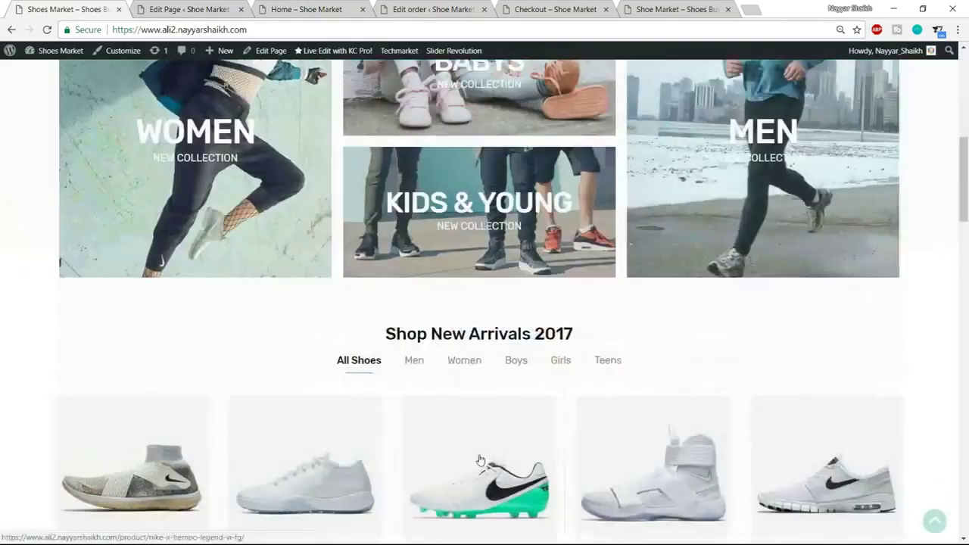
scroll(496, 506, up, 7)
scroll(496, 505, down, 6)
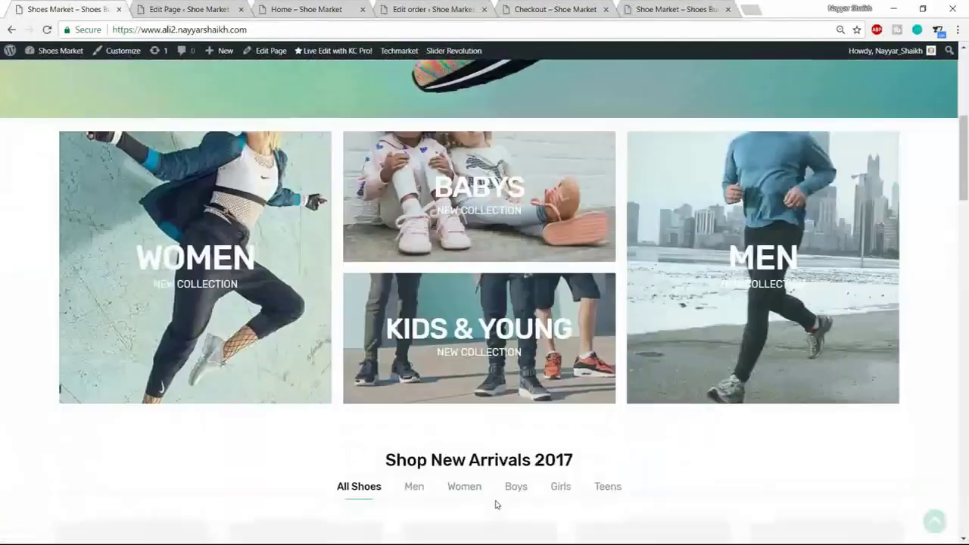
scroll(508, 472, up, 2)
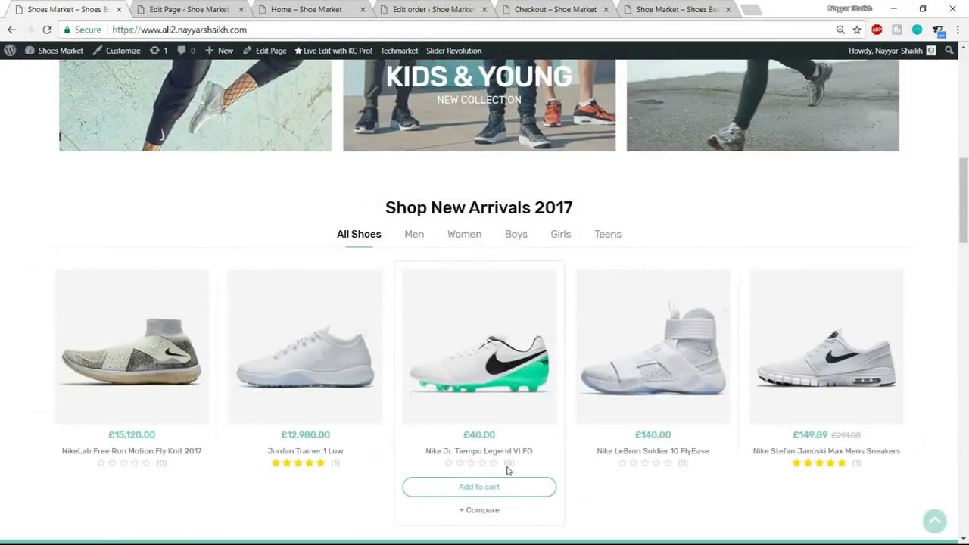
scroll(515, 466, down, 3)
scroll(523, 465, down, 3)
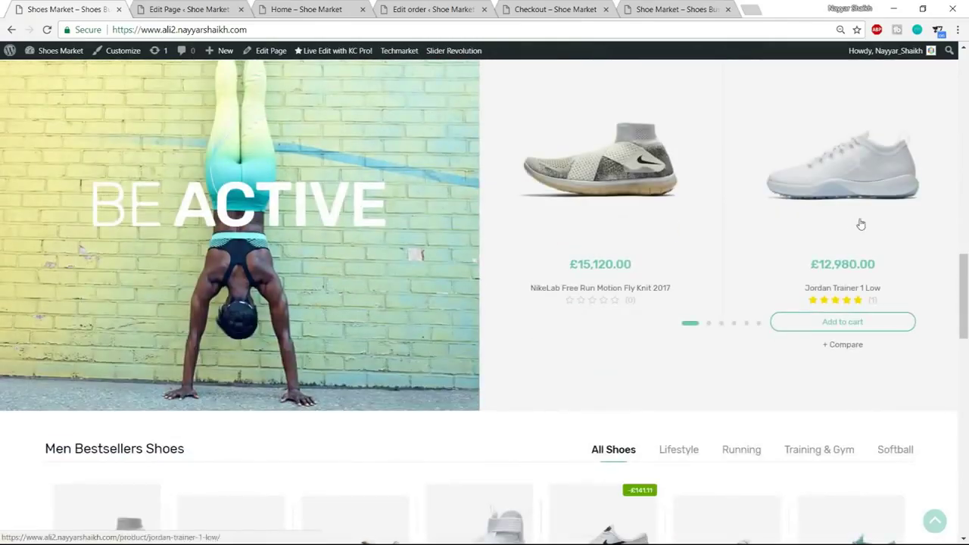
drag(966, 275, 965, 315)
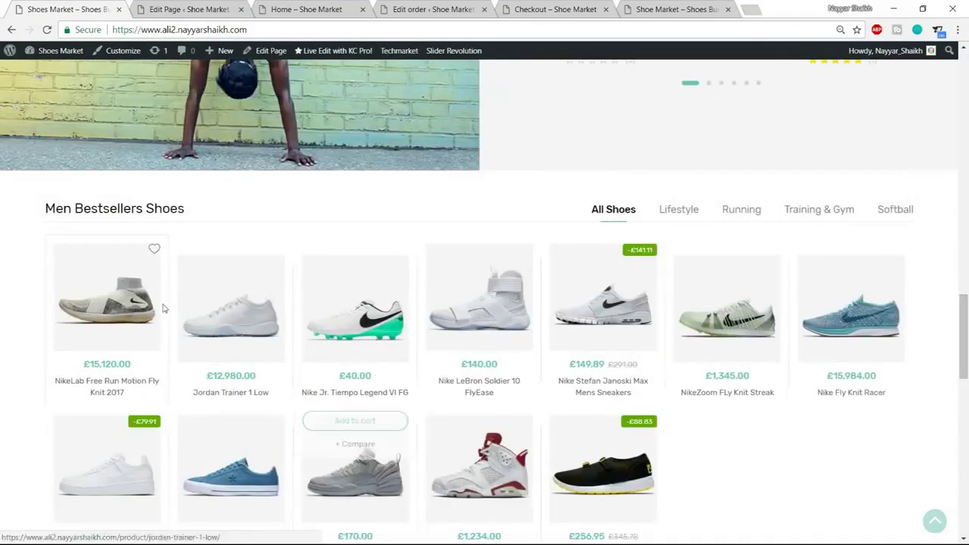
scroll(787, 439, down, 1)
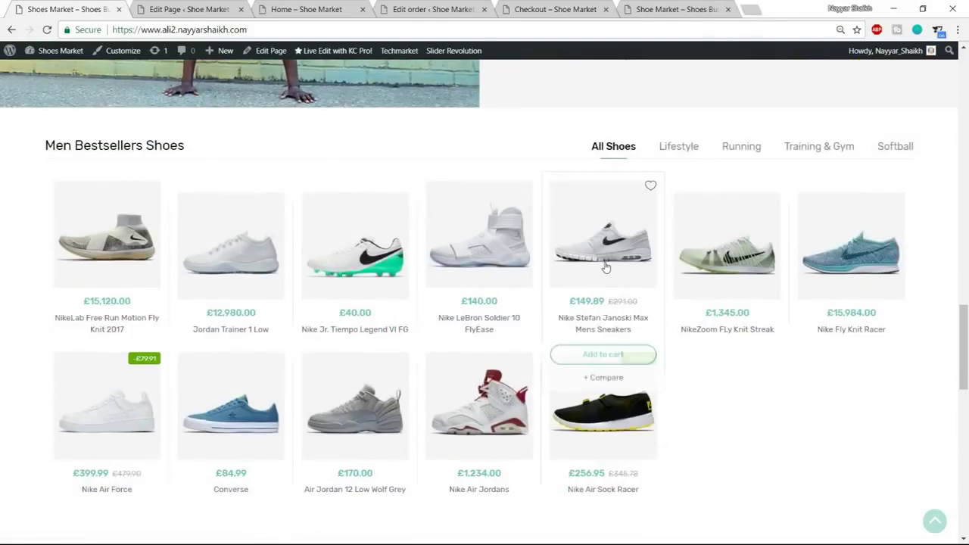
scroll(740, 358, up, 3)
scroll(739, 358, up, 8)
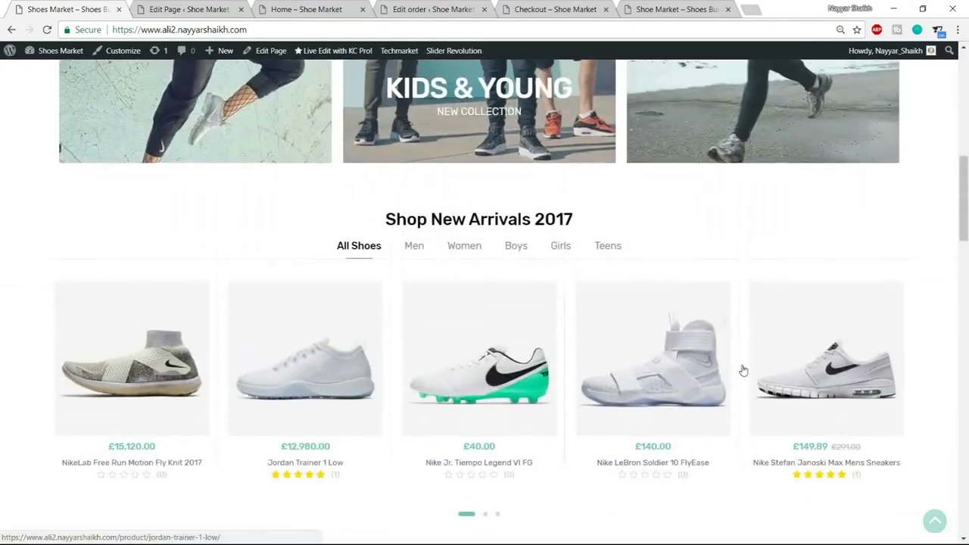
scroll(742, 370, up, 1)
scroll(791, 305, up, 3)
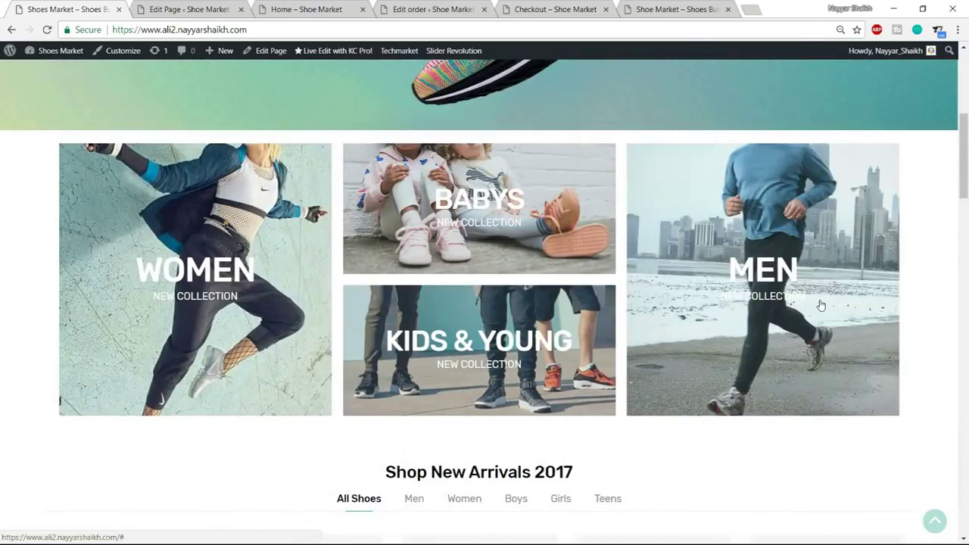
scroll(820, 305, down, 3)
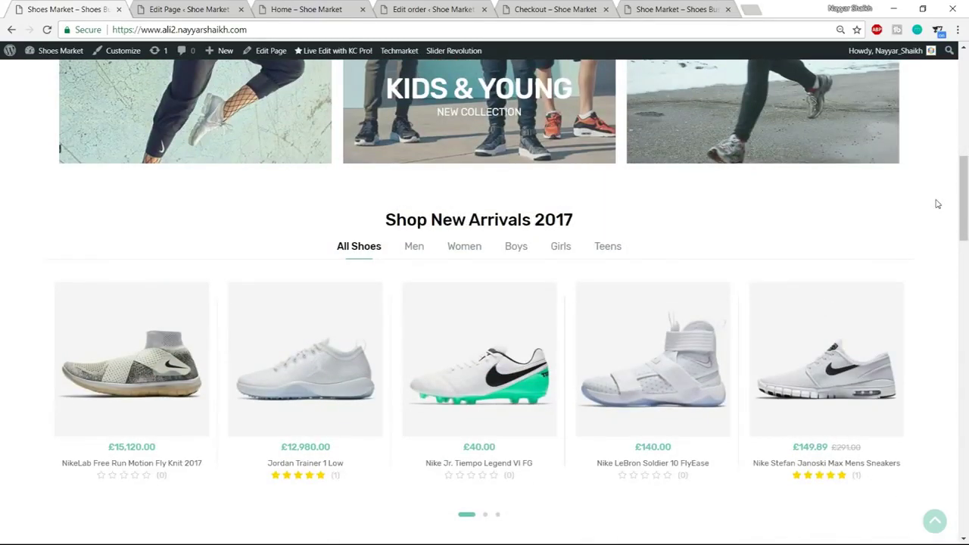
click(201, 9)
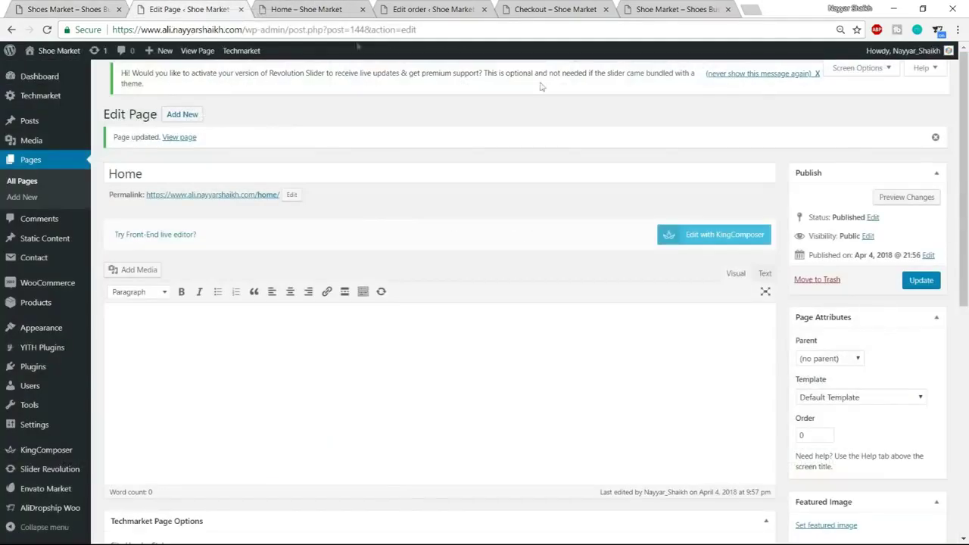
- Go to the WooCommerce Products list and start a CSV product Import
scroll(967, 185, down, 2)
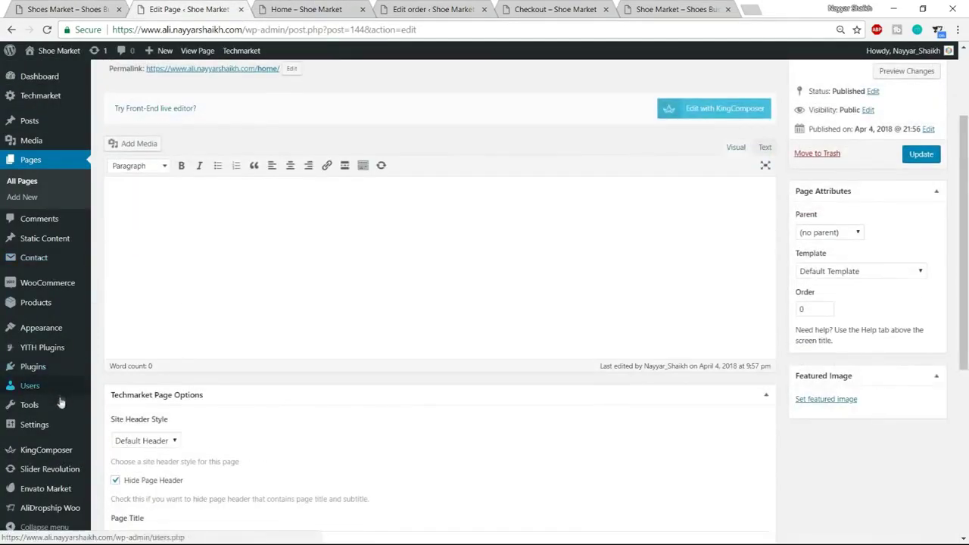
mouse_move(51, 373)
click(39, 308)
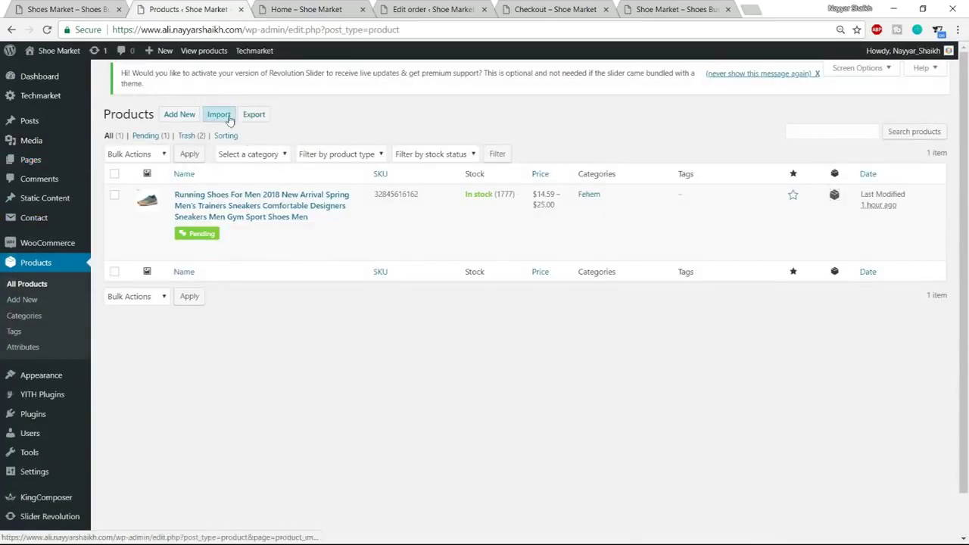
click(220, 114)
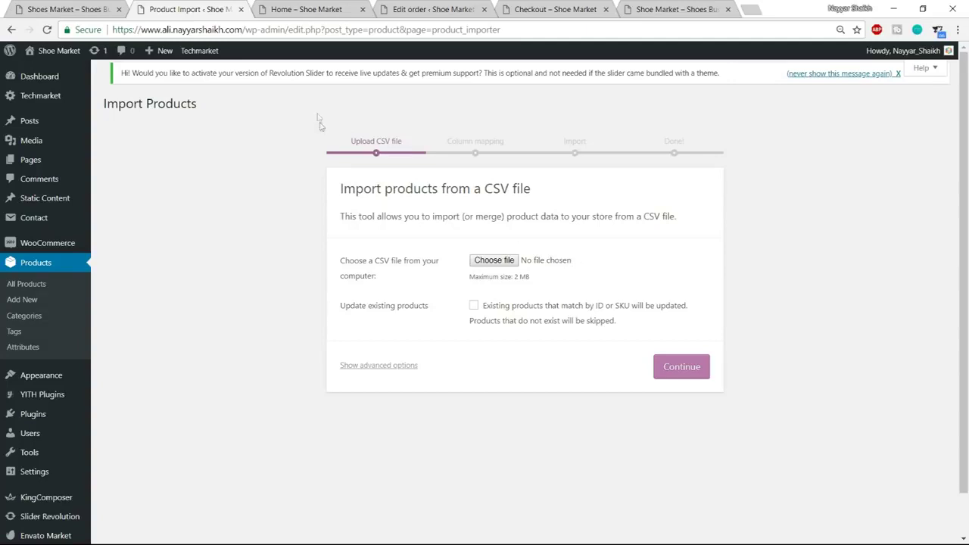
- Choose the wc-product-export CSV file from the Downloads folder for upload
click(493, 260)
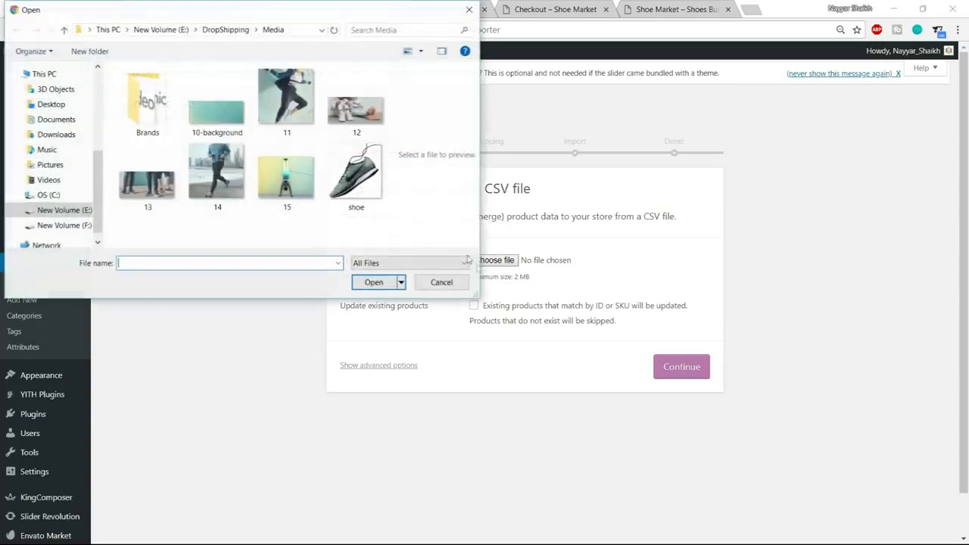
click(182, 29)
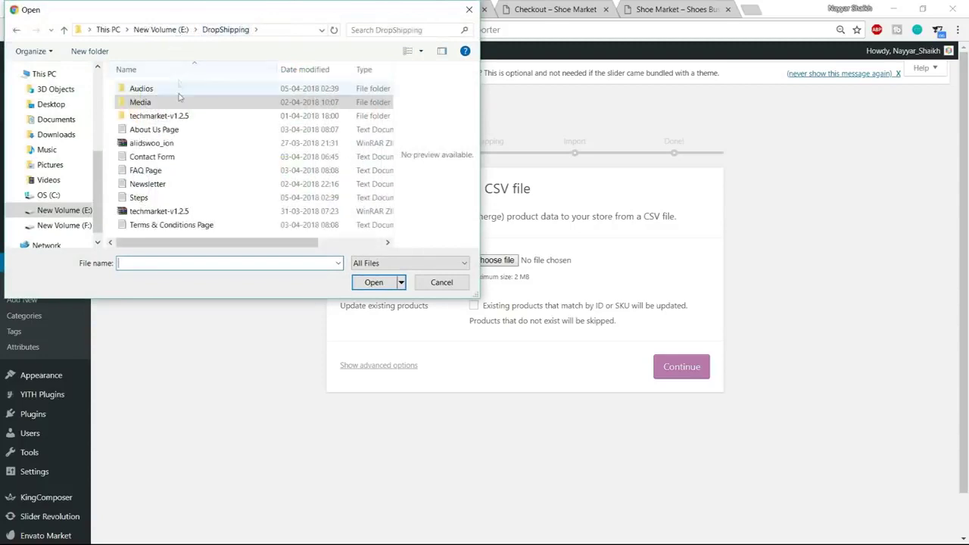
scroll(186, 199, down, 2)
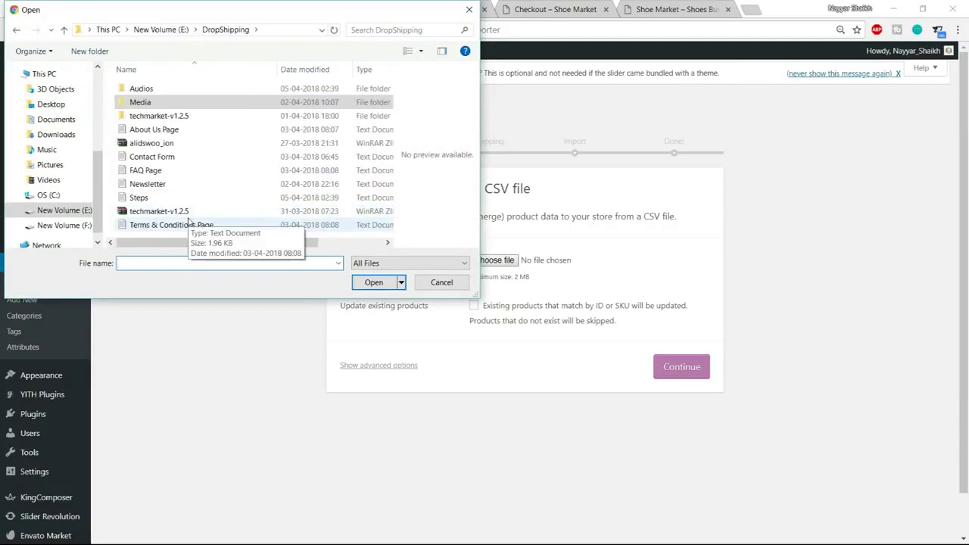
click(182, 211)
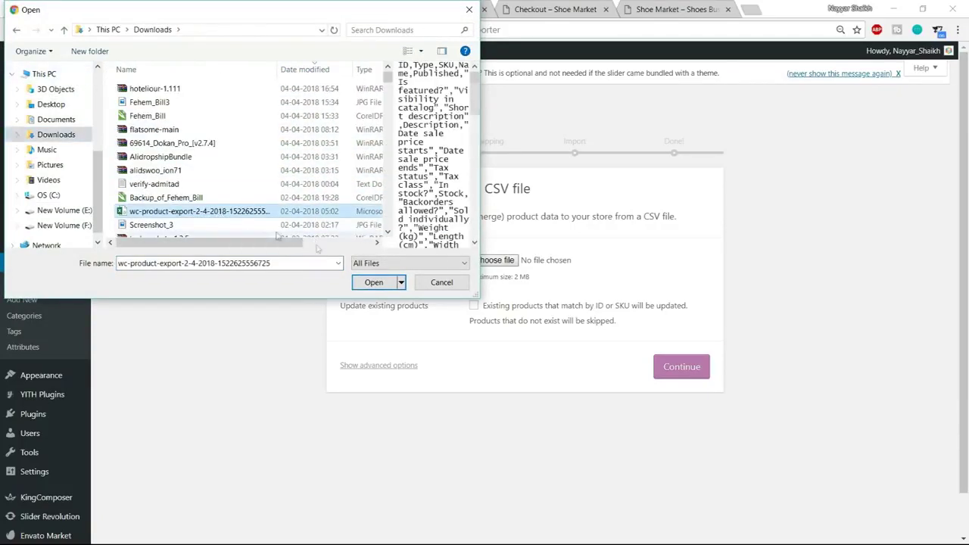
click(373, 283)
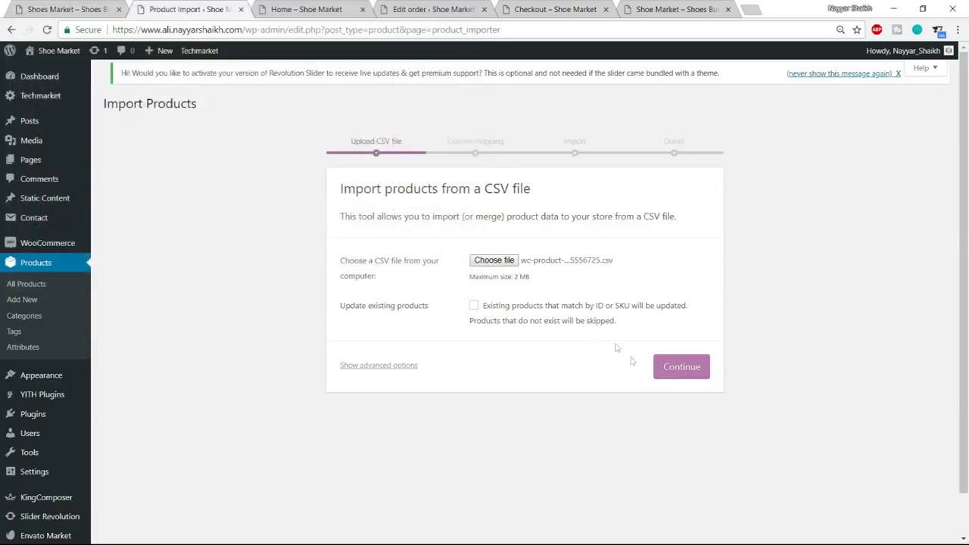
- Continue past column mapping and run the importer, yielding 204 products imported
click(670, 368)
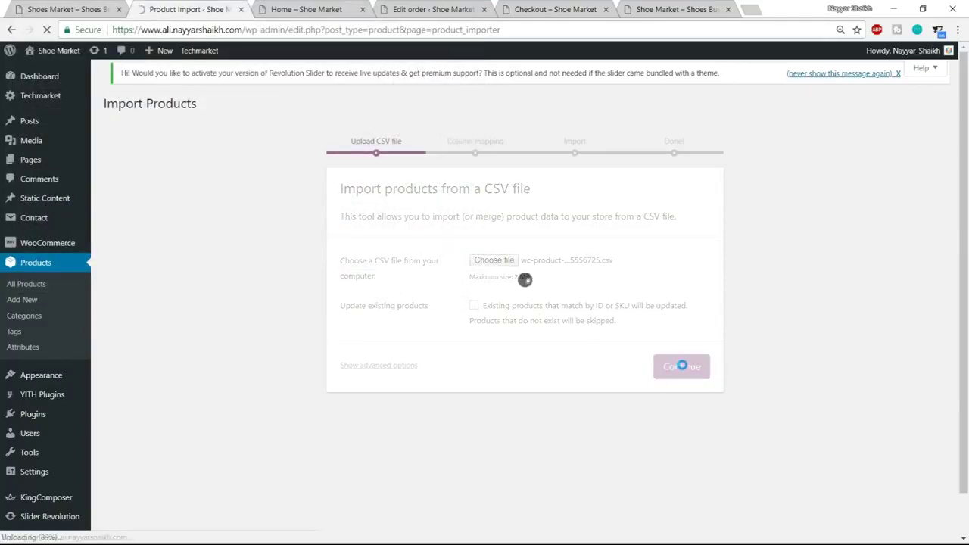
scroll(782, 360, down, 15)
scroll(782, 360, down, 3)
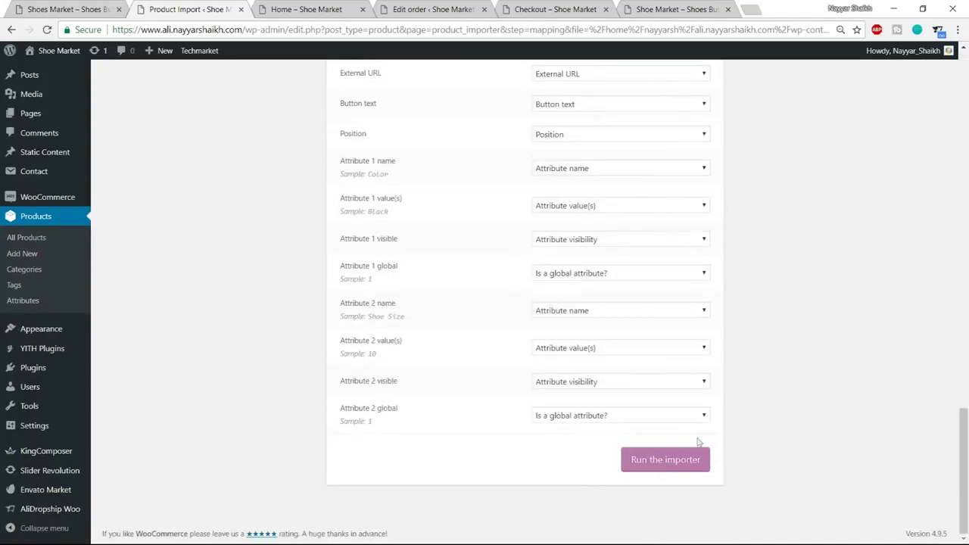
click(659, 465)
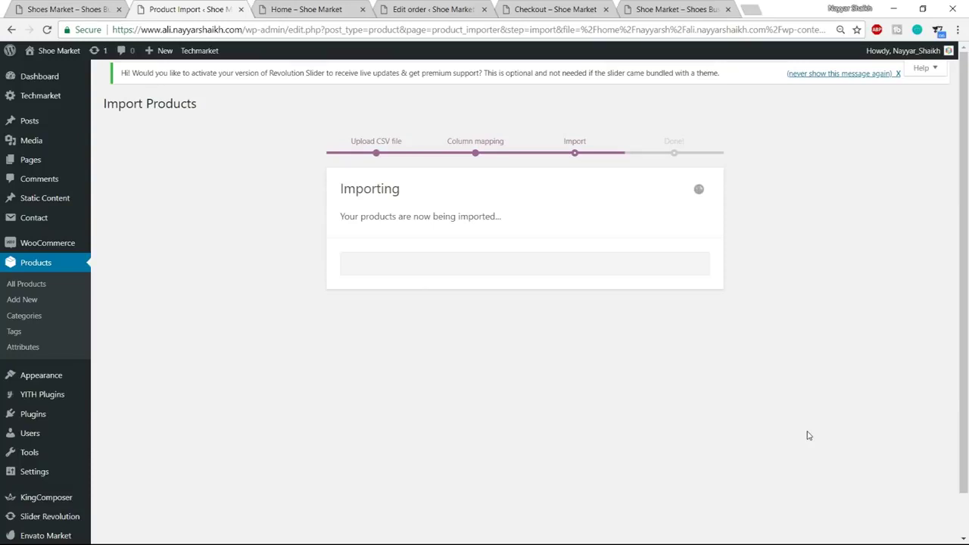
drag(434, 274, 617, 274)
click(704, 293)
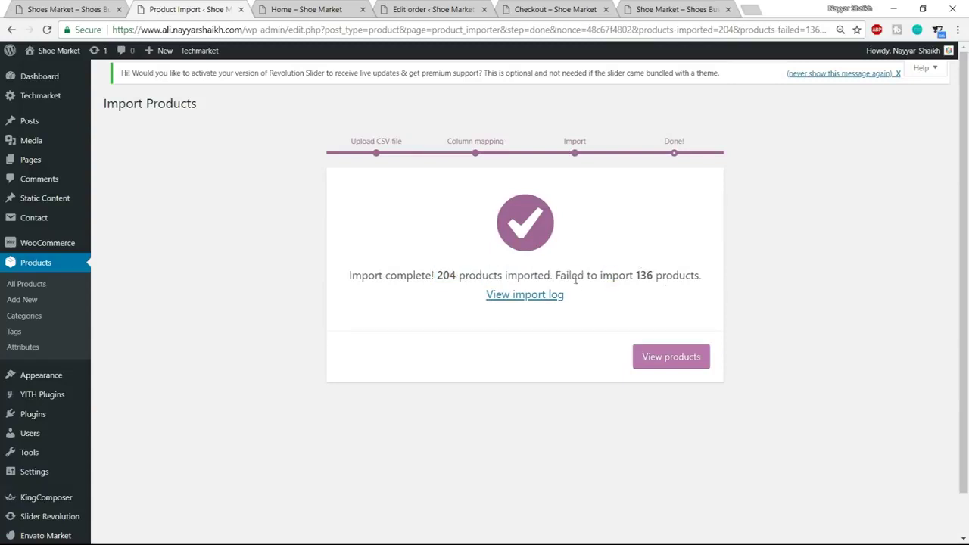
- Note the 136 failed imports, then open the Home page from the Pages list for editing
drag(558, 274, 673, 274)
click(688, 278)
click(31, 164)
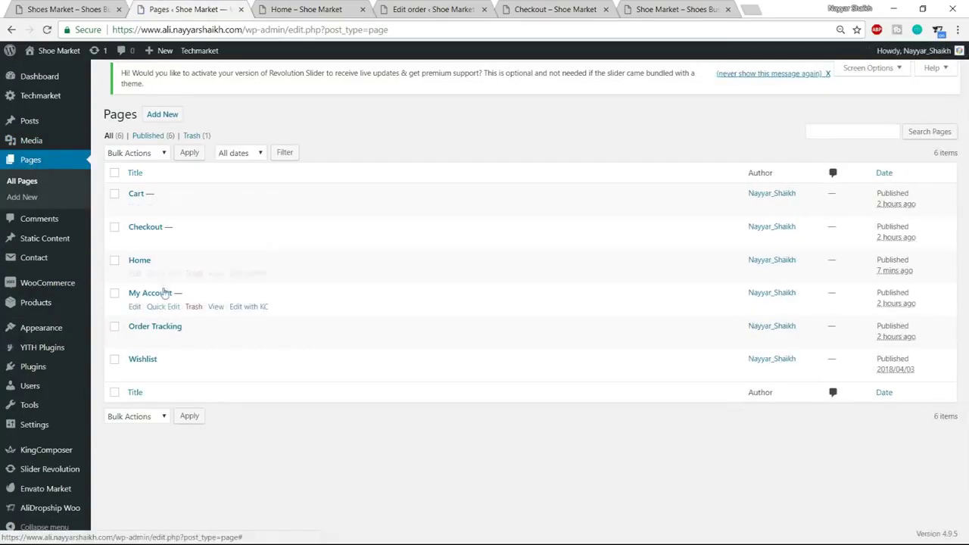
click(135, 275)
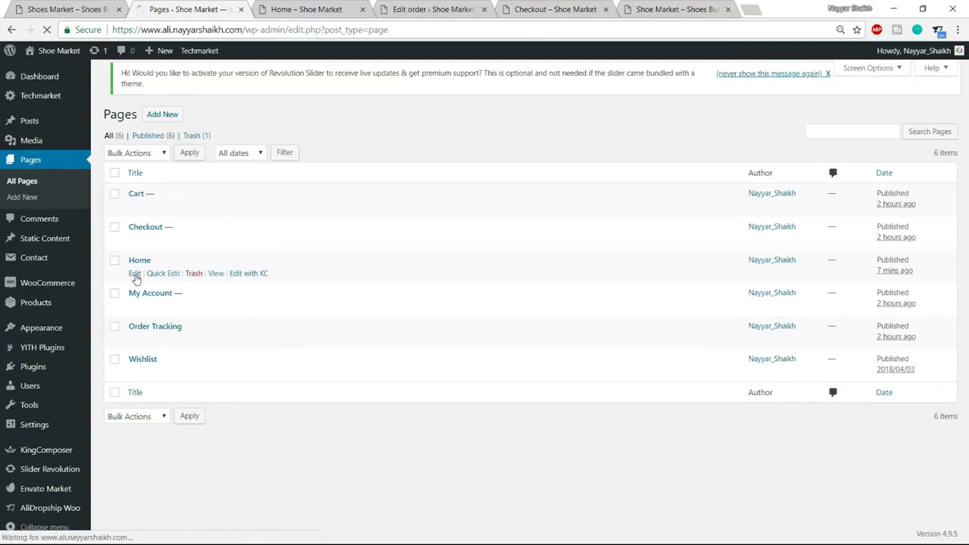
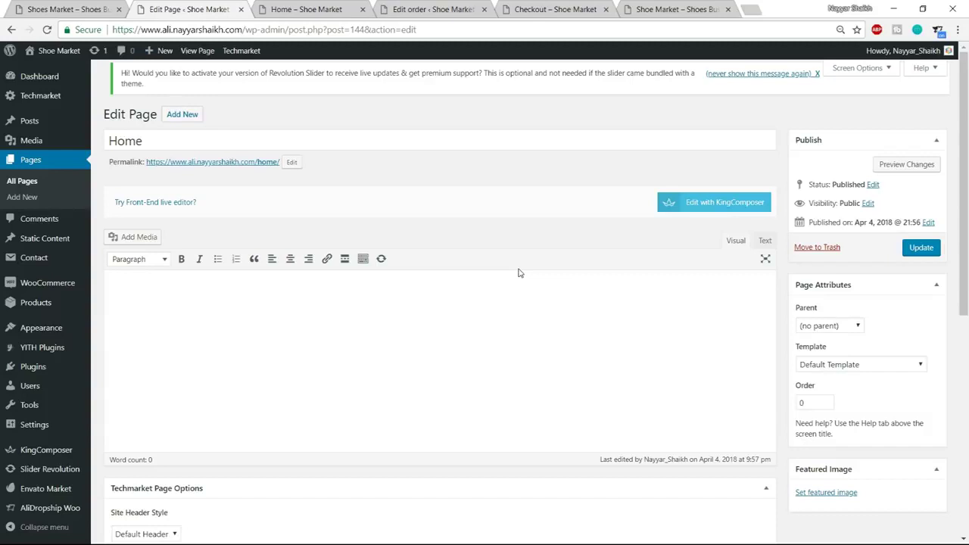
- Switch the Home page editor over to the KingComposer builder
scroll(454, 397, down, 3)
scroll(511, 414, up, 3)
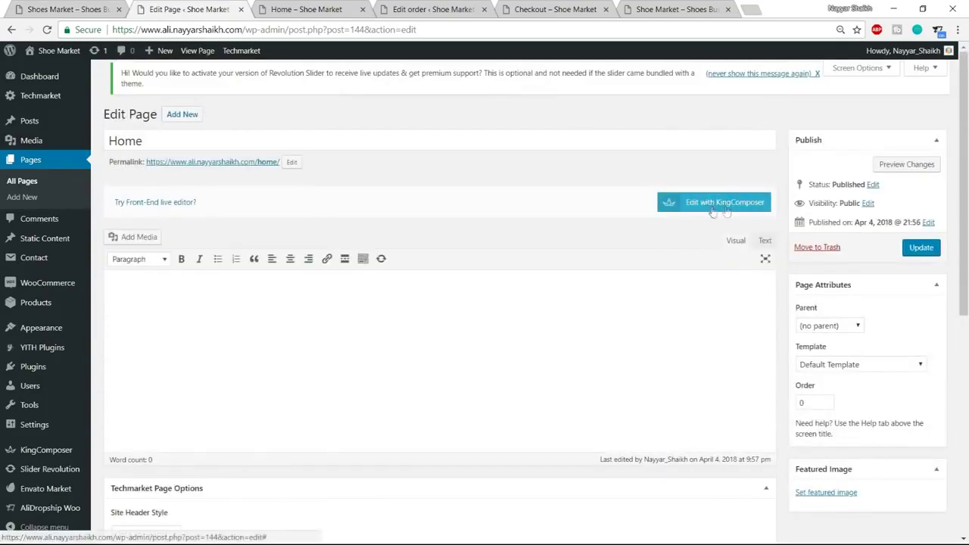
click(720, 203)
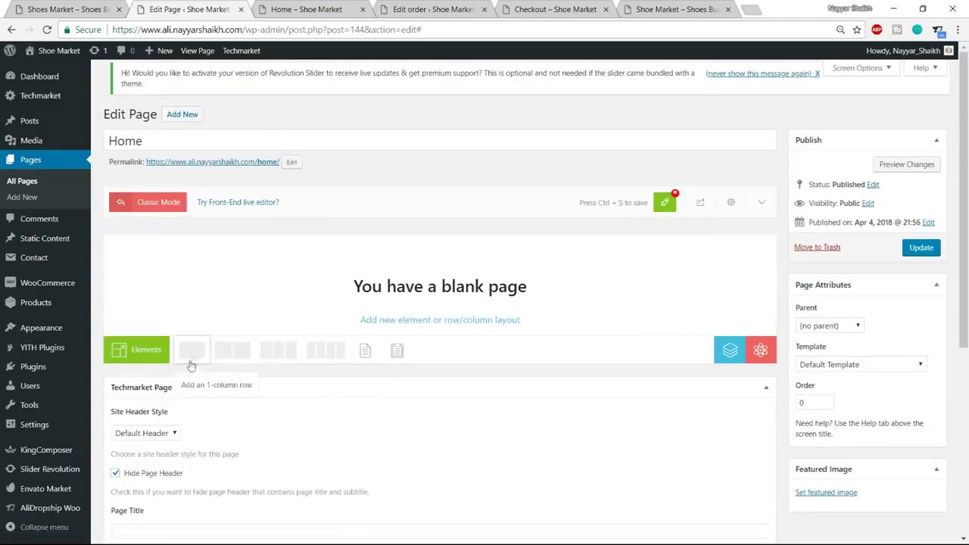
- Compare the blank builder canvas against the reference store front
click(78, 6)
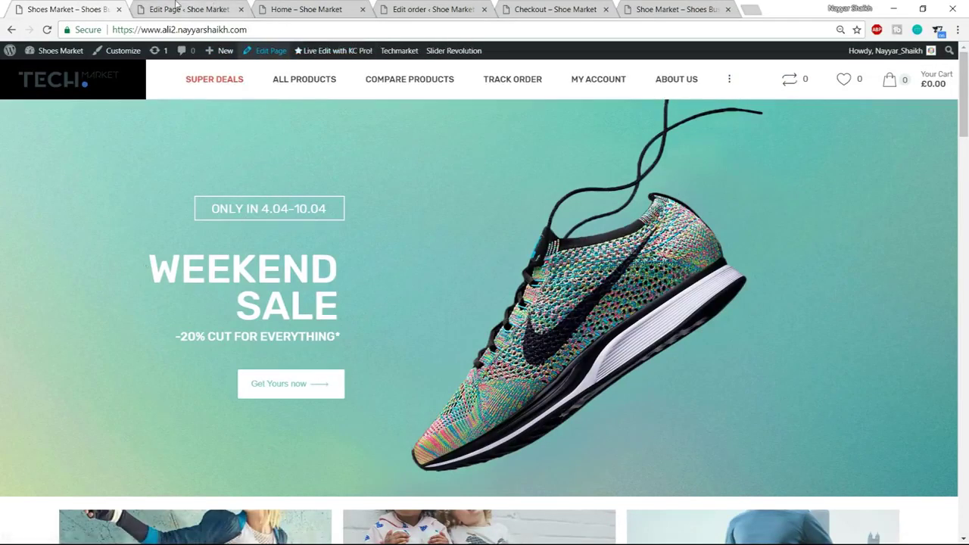
click(179, 7)
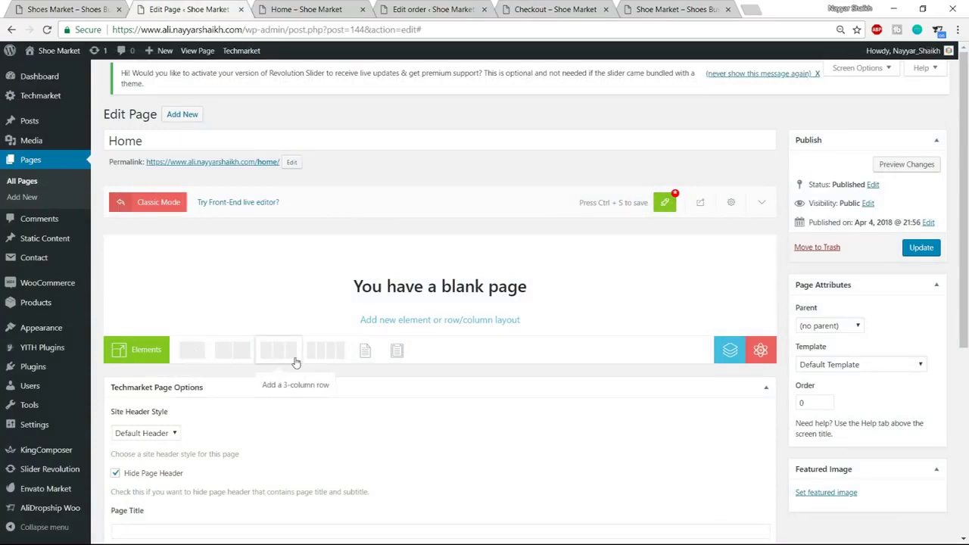
click(67, 9)
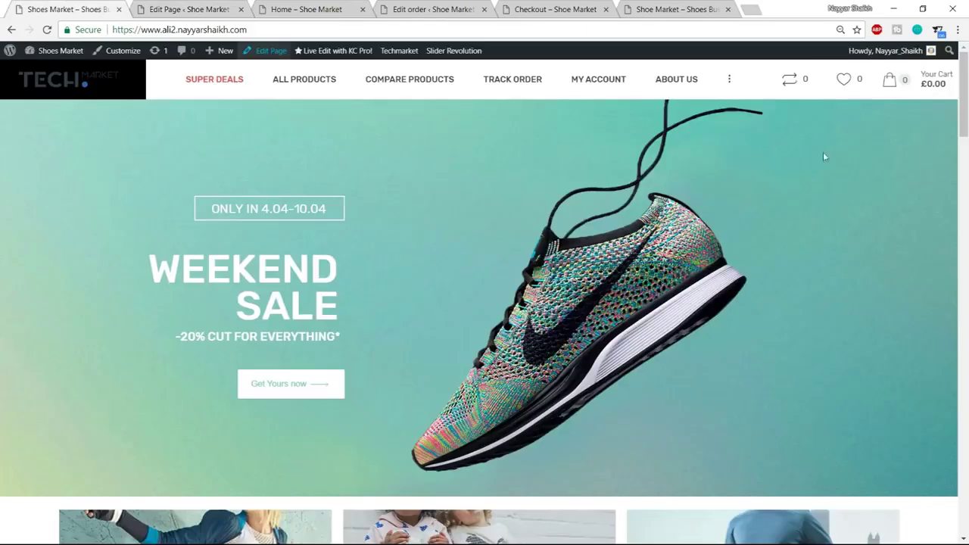
click(189, 9)
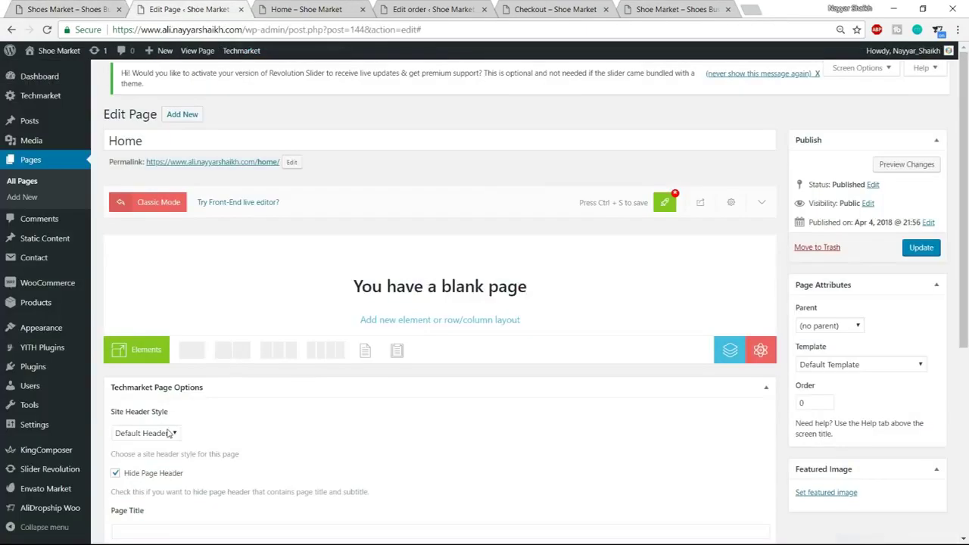
- Add a one-column row holding a Revolution Slider element, found by searching 'slid'
click(194, 350)
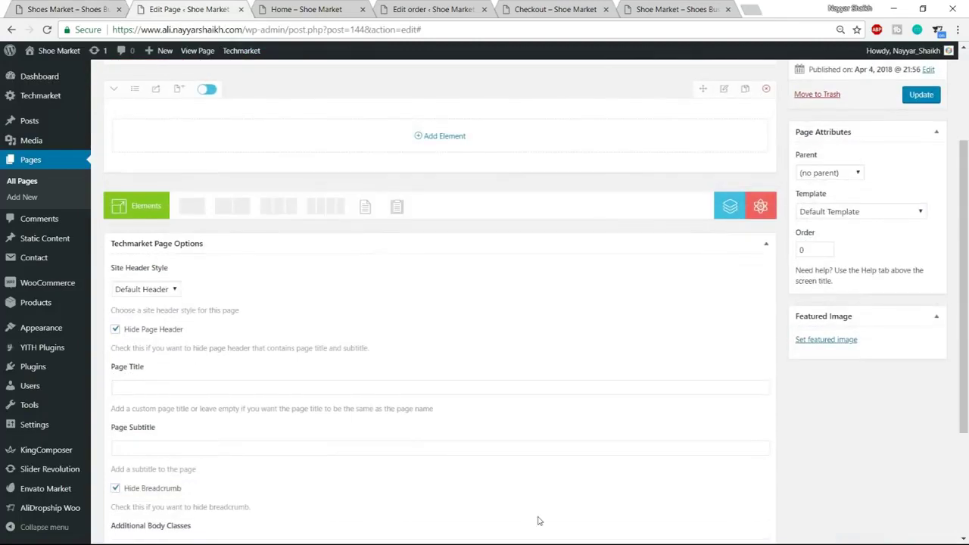
scroll(541, 480, up, 2)
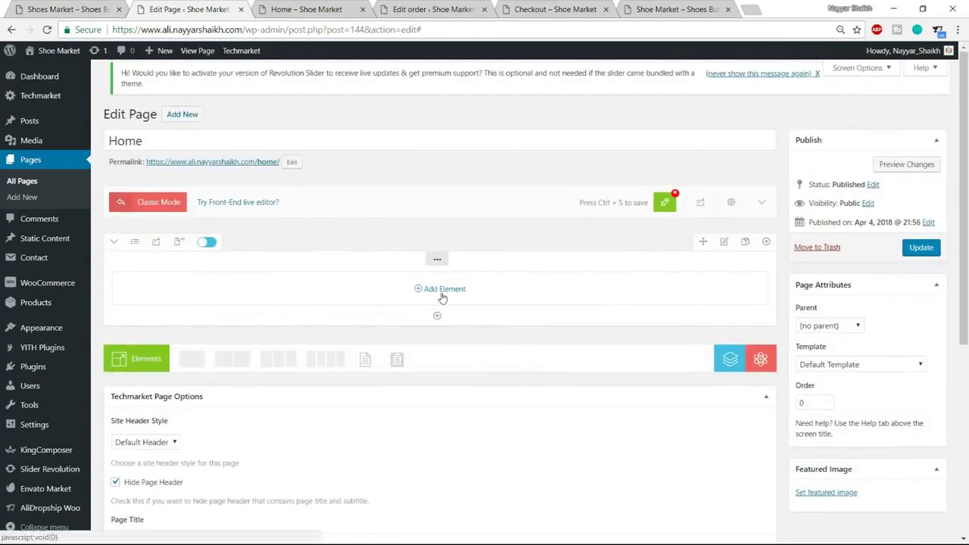
click(445, 289)
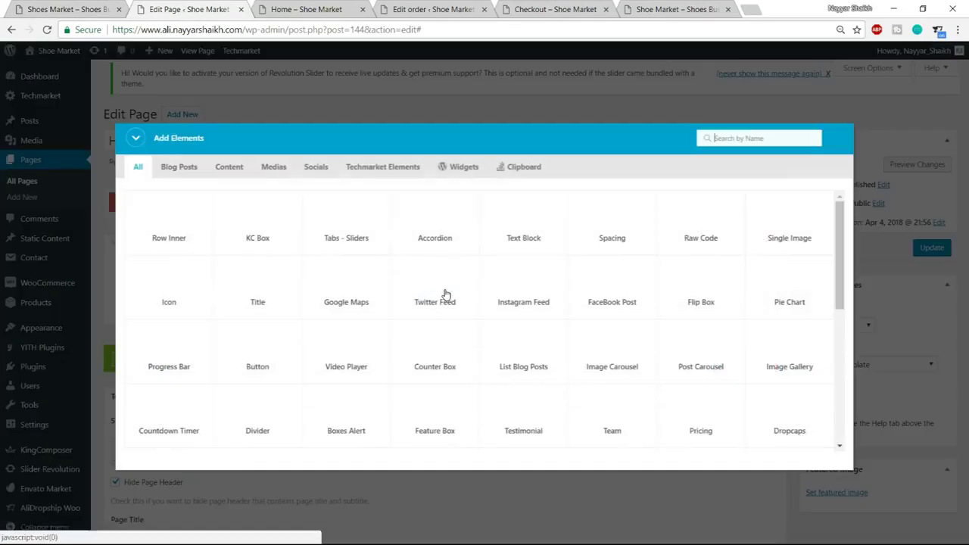
text(slider)
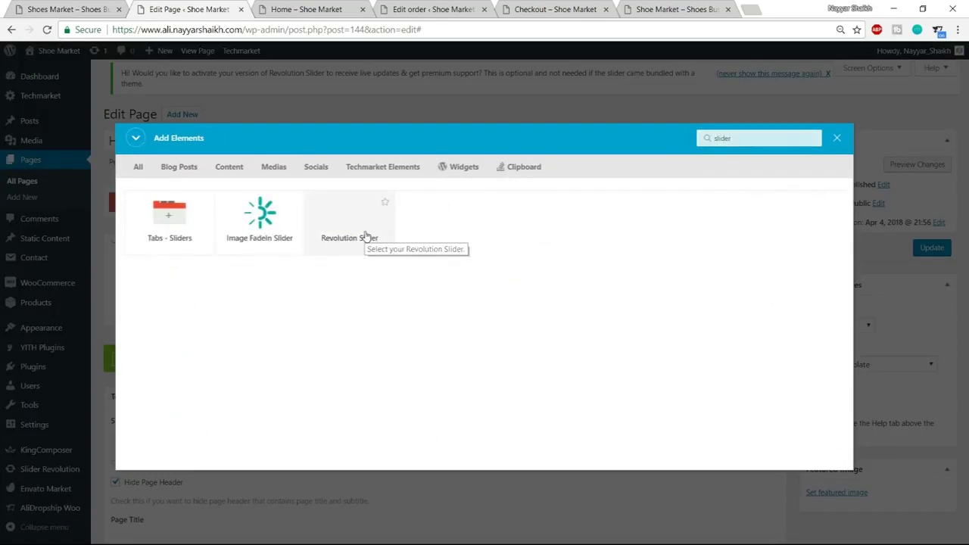
click(364, 231)
- Set the slider to Home Slider, update the page and view the live Home page
click(498, 179)
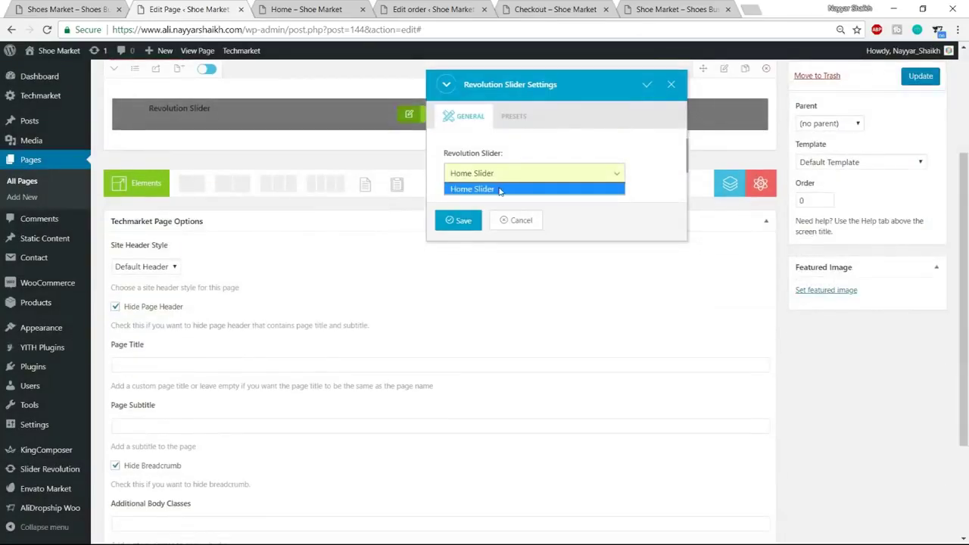
click(496, 189)
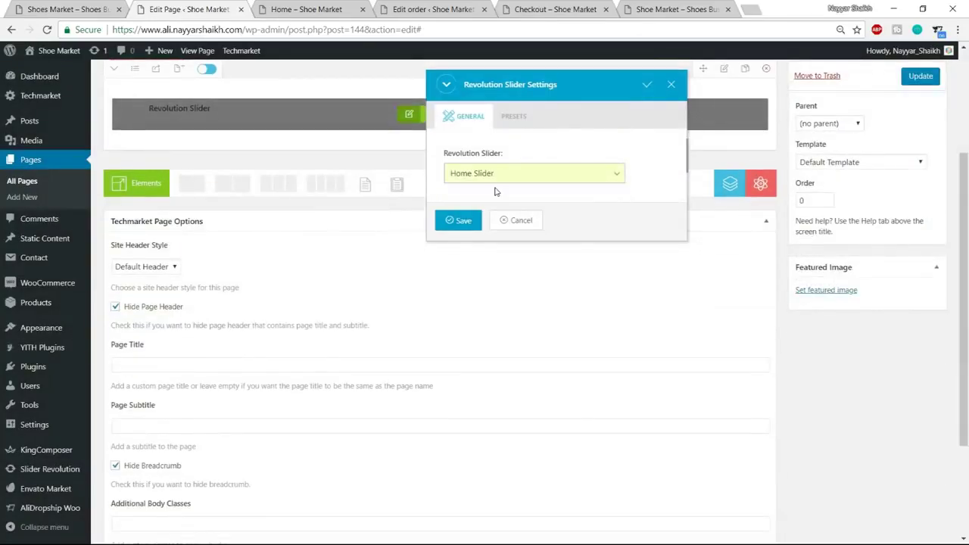
click(469, 220)
scroll(488, 333, up, 2)
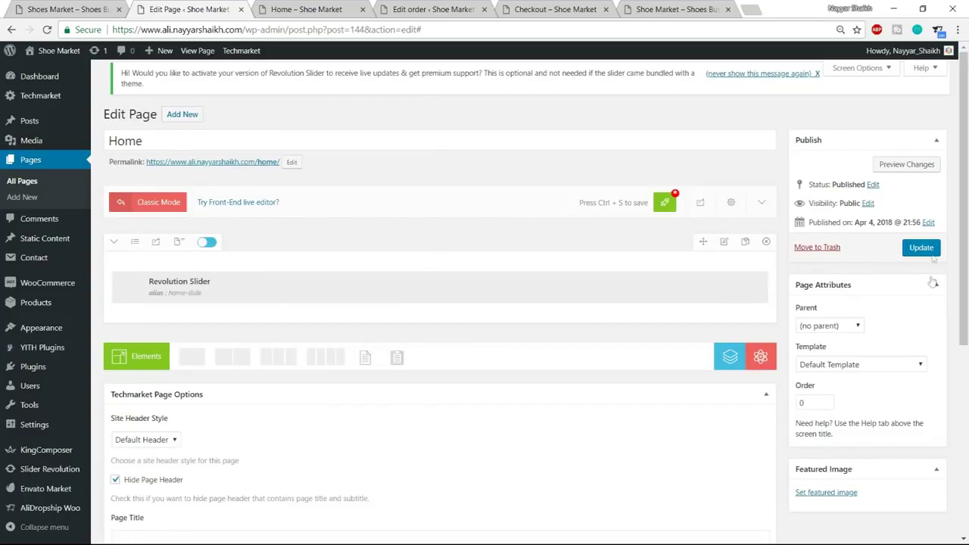
click(922, 249)
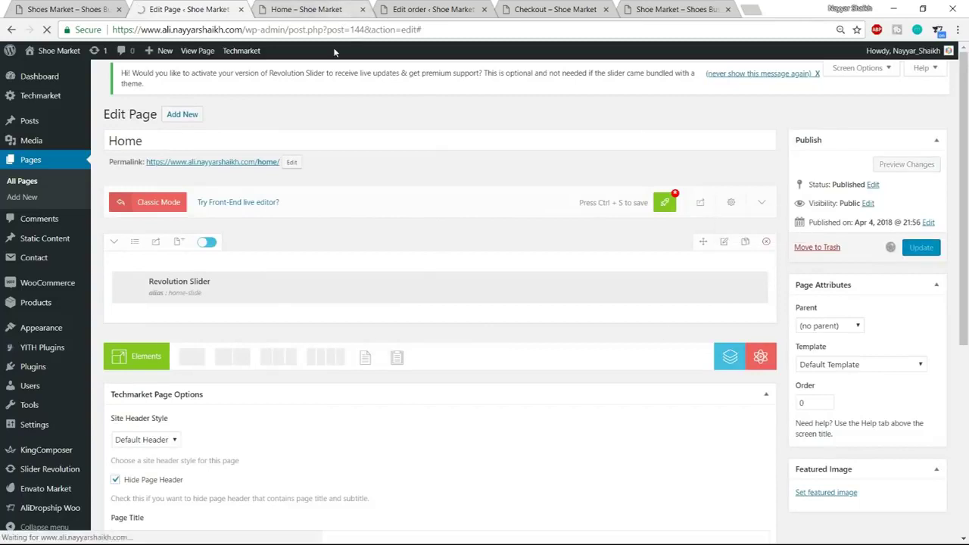
click(325, 9)
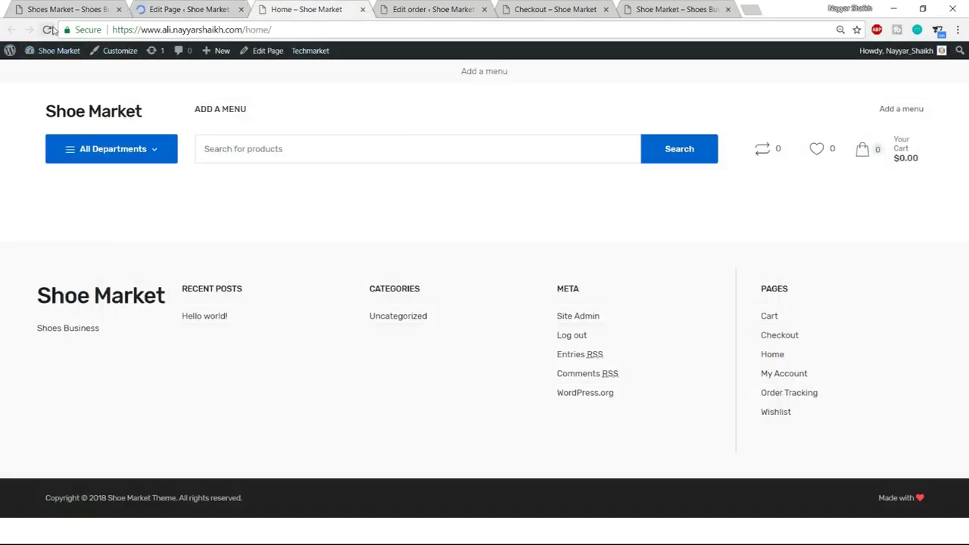
- Reload the live Home page and scroll through the new Weekend Sale slider
click(47, 30)
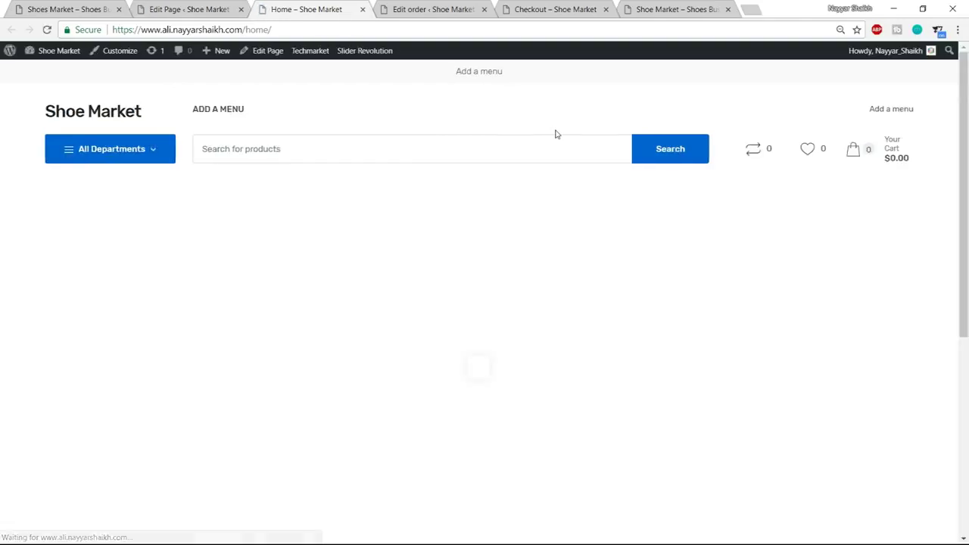
scroll(584, 174, down, 1)
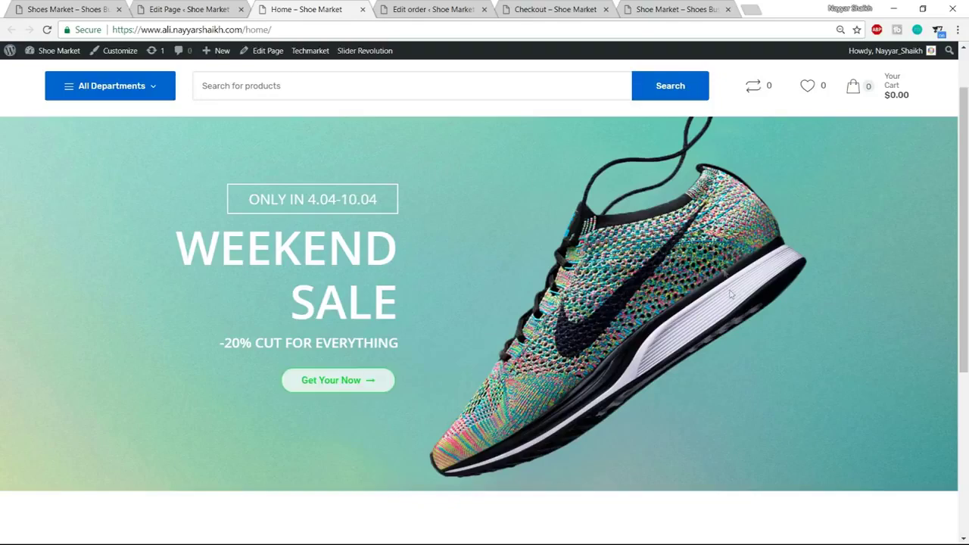
scroll(730, 300, up, 1)
scroll(730, 301, down, 2)
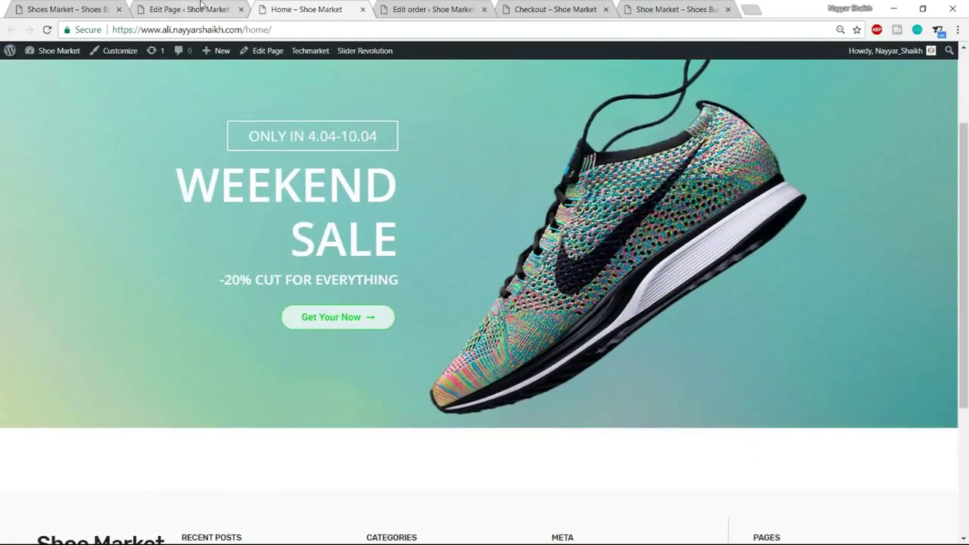
- Compare with the reference store front's category tiles, then return to the page editor
click(68, 9)
scroll(267, 350, down, 3)
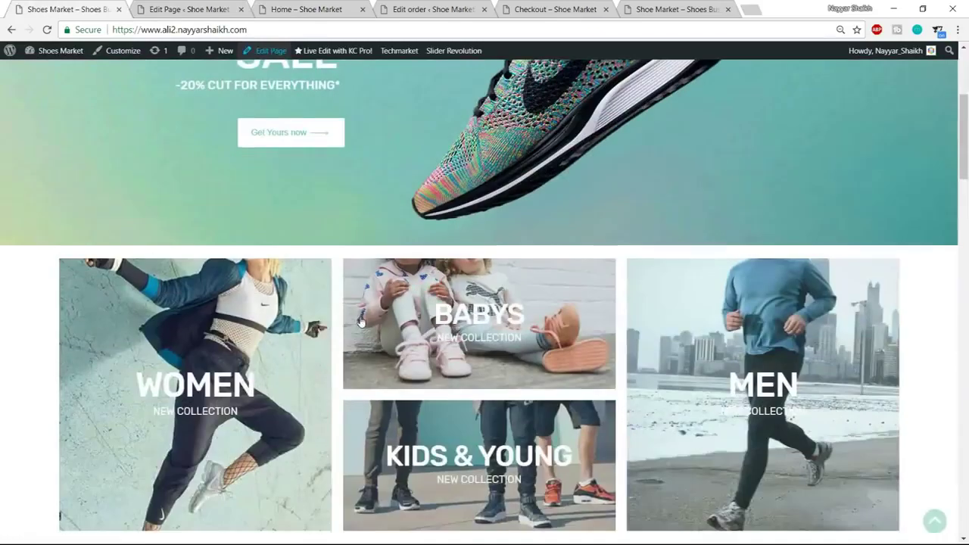
scroll(268, 350, down, 2)
scroll(337, 411, up, 1)
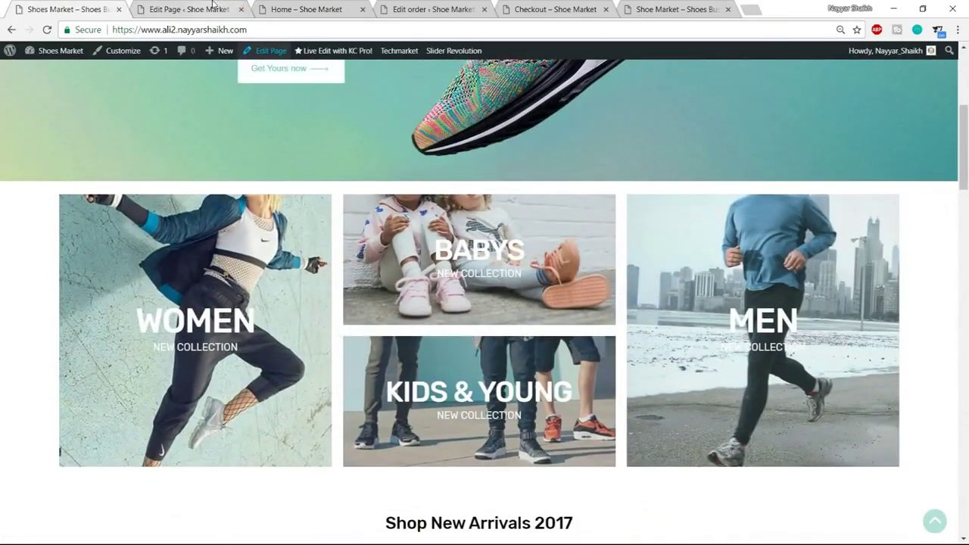
click(186, 9)
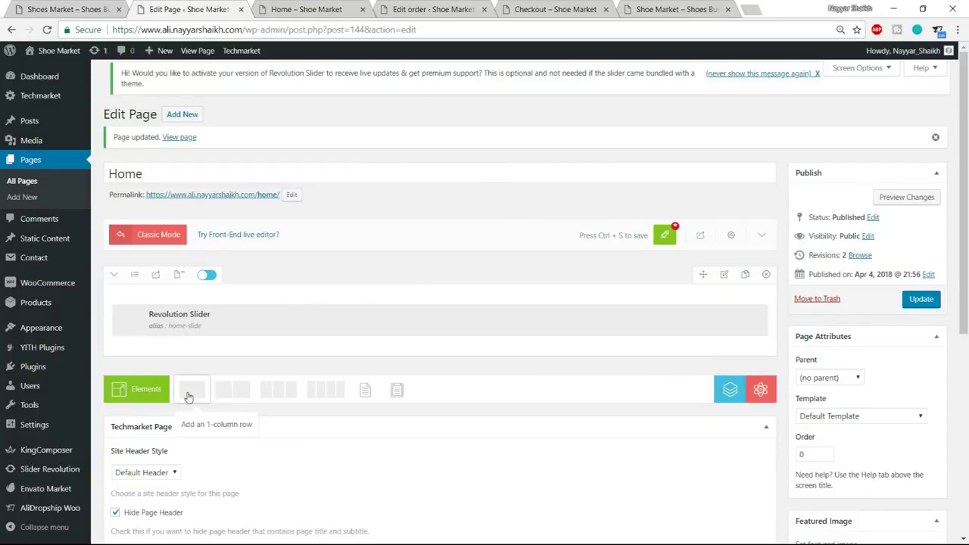
- Add another one-column row with a Banners element, found by searching 'bann'
click(189, 395)
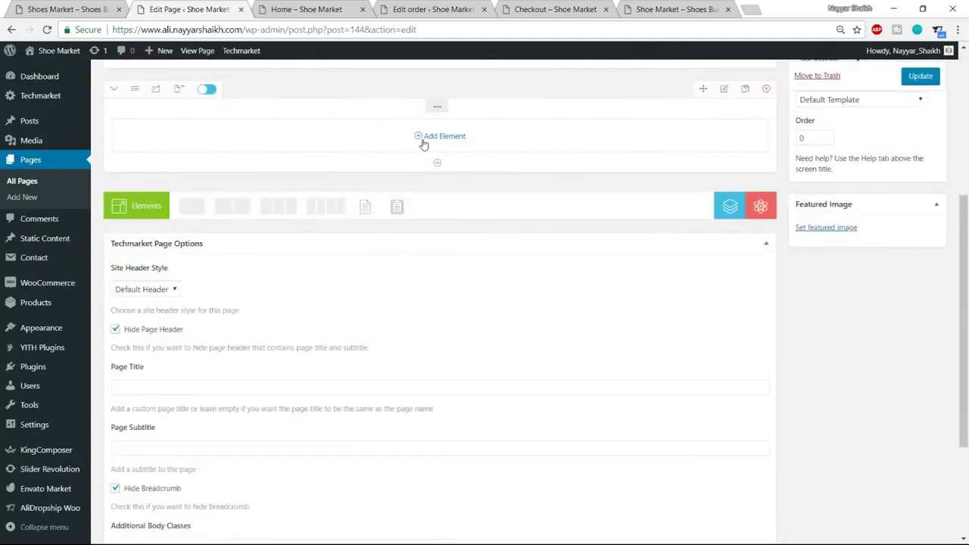
click(439, 136)
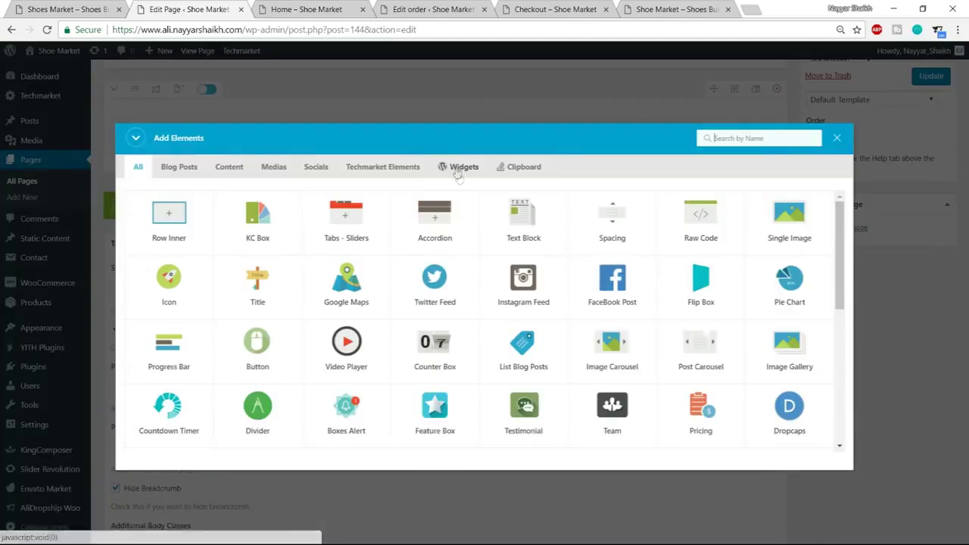
text(banne)
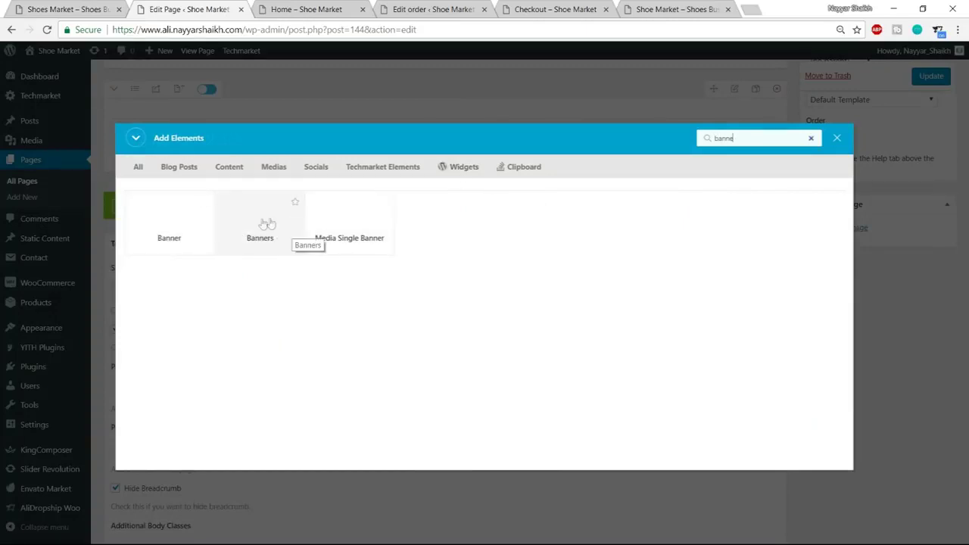
click(261, 232)
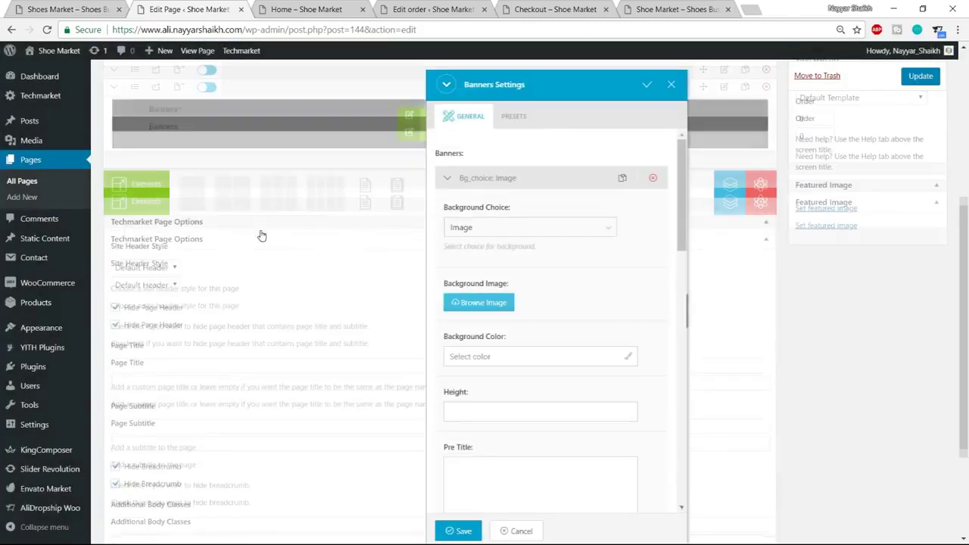
- Check the reference banners, then set the banner Background Choice to Image
scroll(600, 266, down, 3)
scroll(529, 208, up, 3)
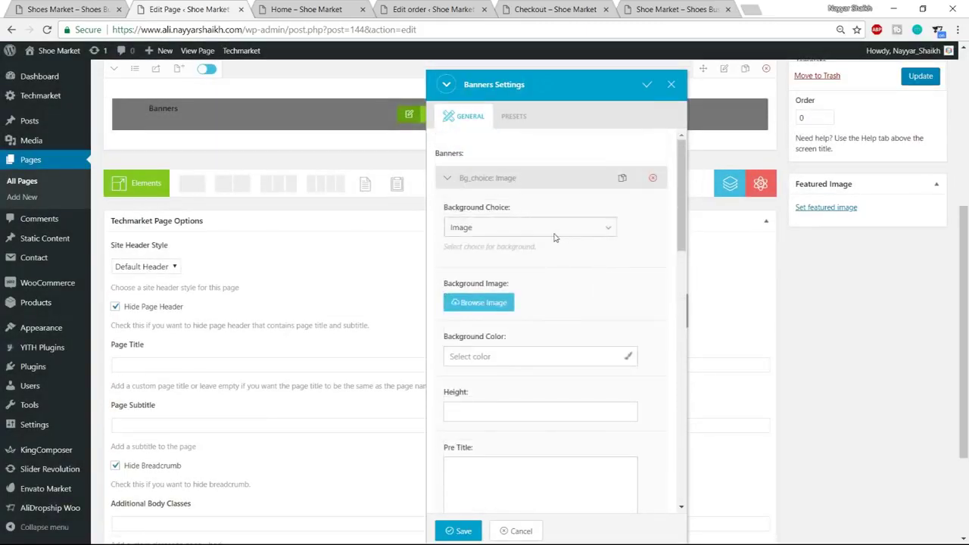
click(36, 4)
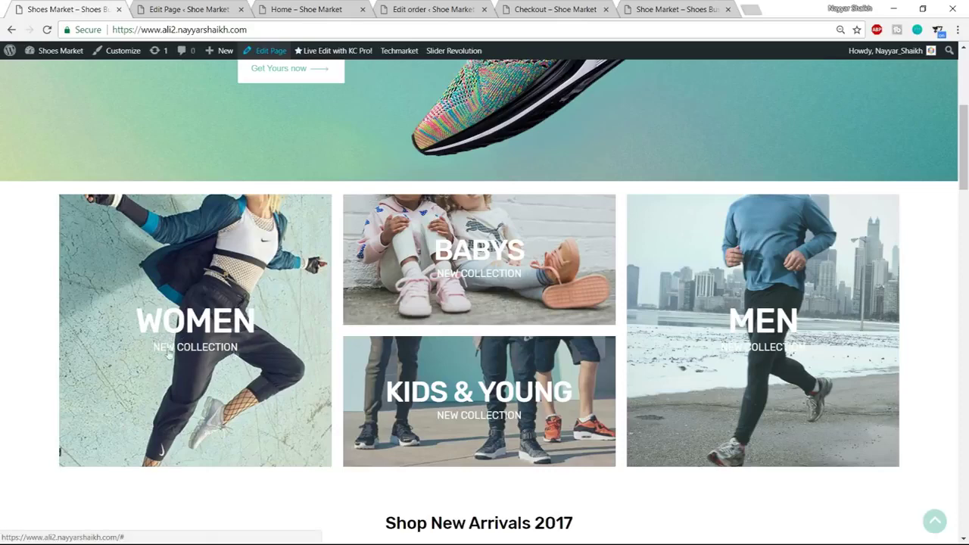
click(184, 14)
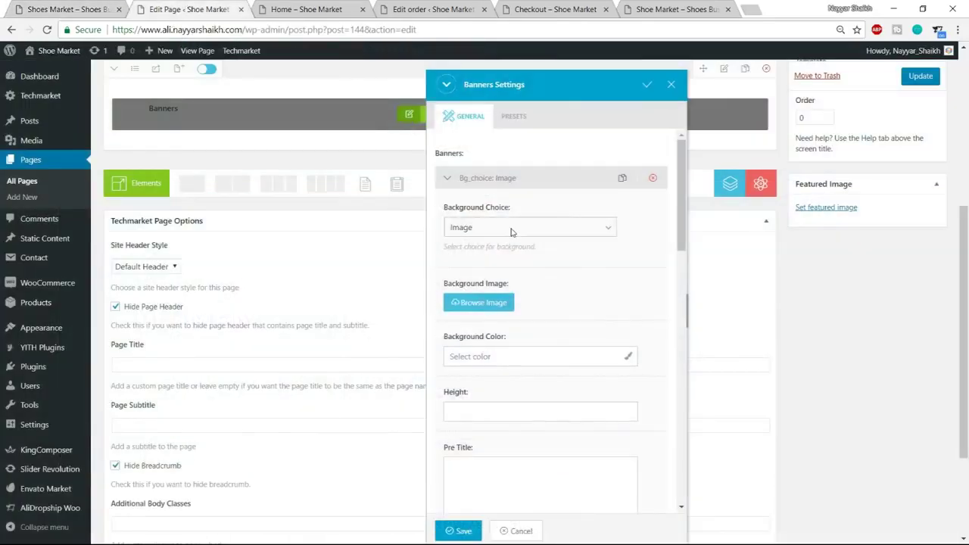
click(512, 226)
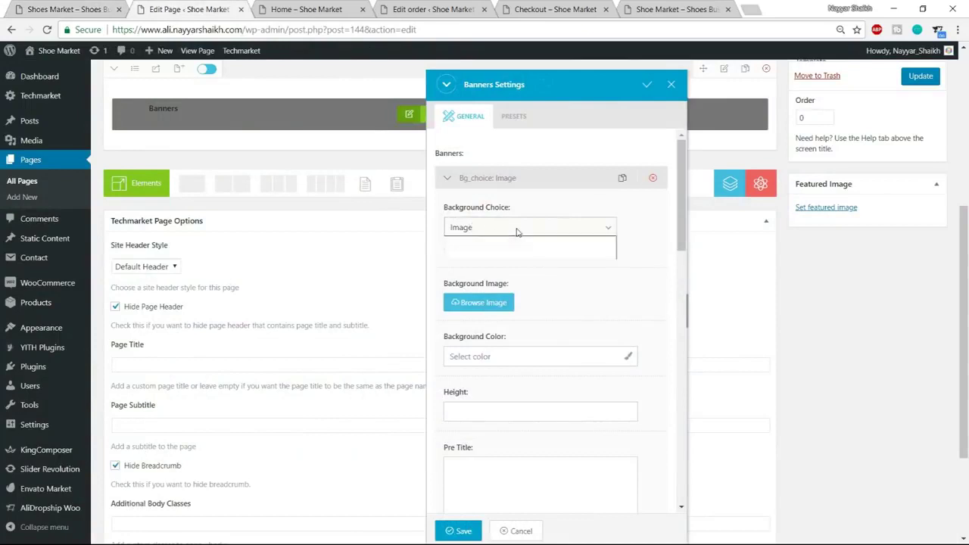
click(503, 243)
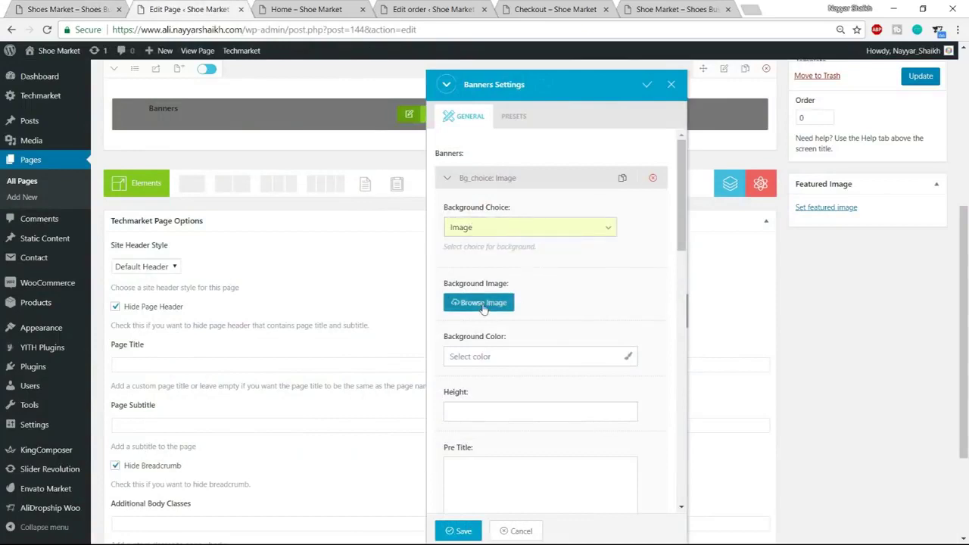
- Browse for the banner background and open the DropShipping\Media folder for uploading
click(483, 303)
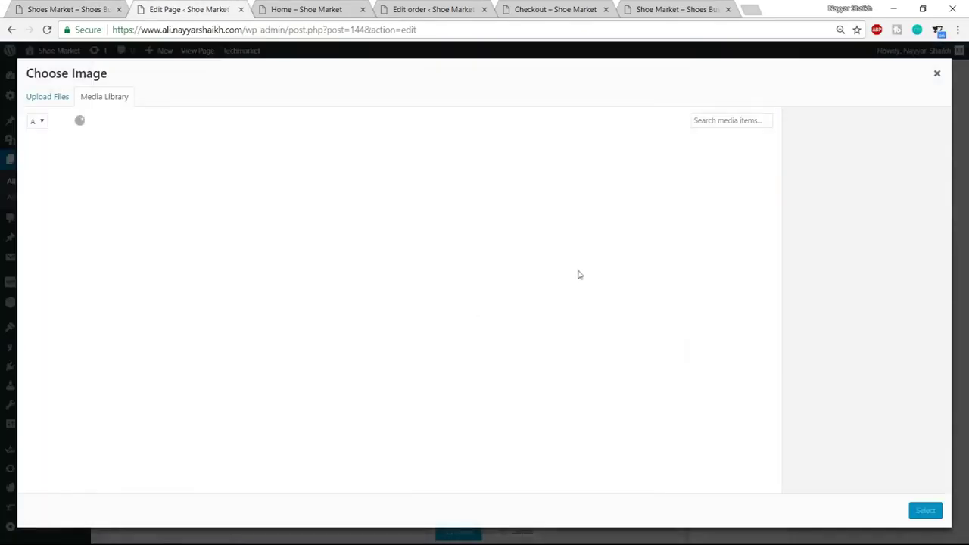
click(47, 99)
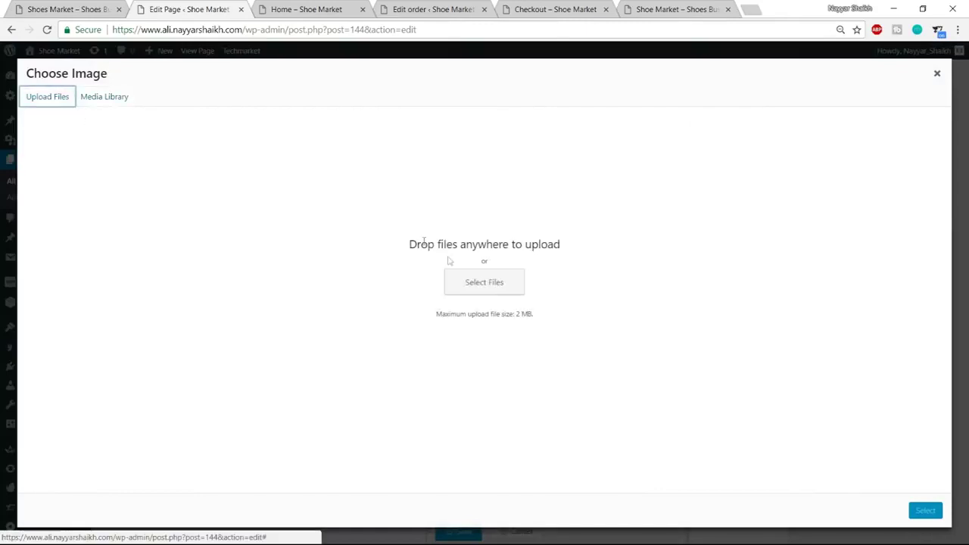
click(490, 281)
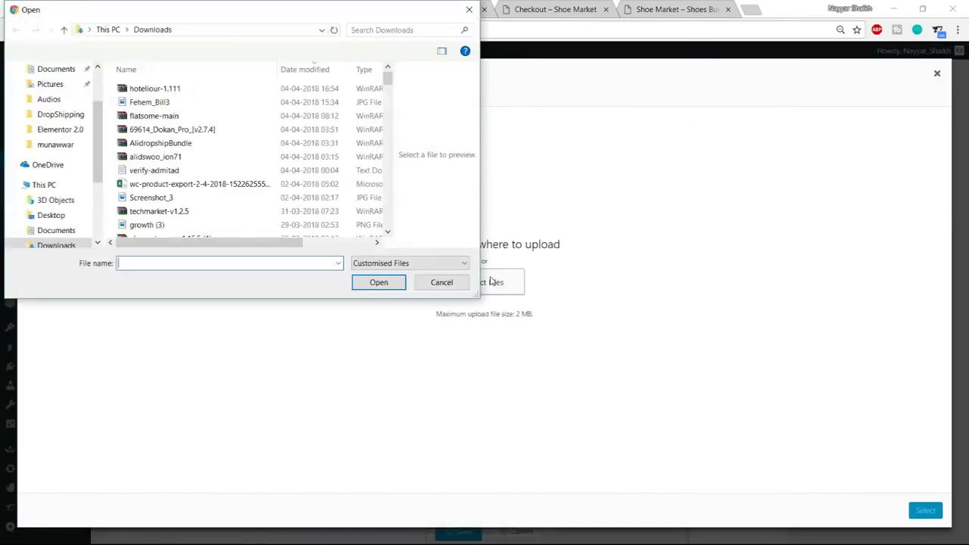
click(63, 113)
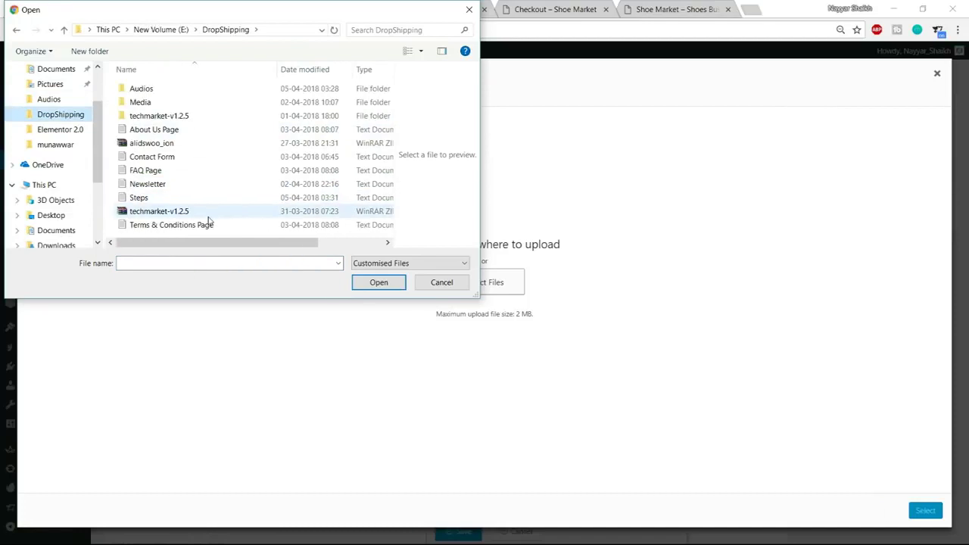
double_click(169, 100)
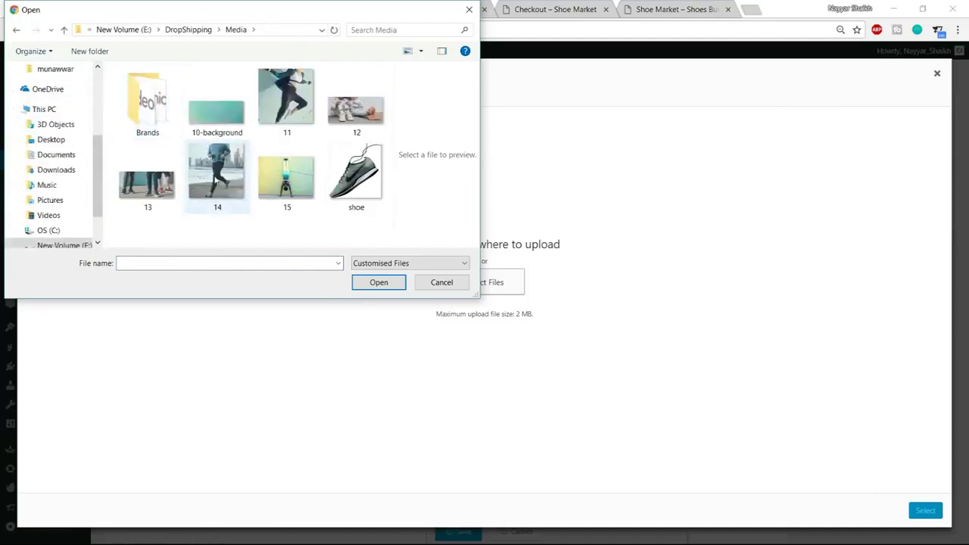
- Upload images 11 through 15 and set 11.jpg as the banner background
click(301, 119)
ctrl+click(355, 109)
ctrl+click(146, 184)
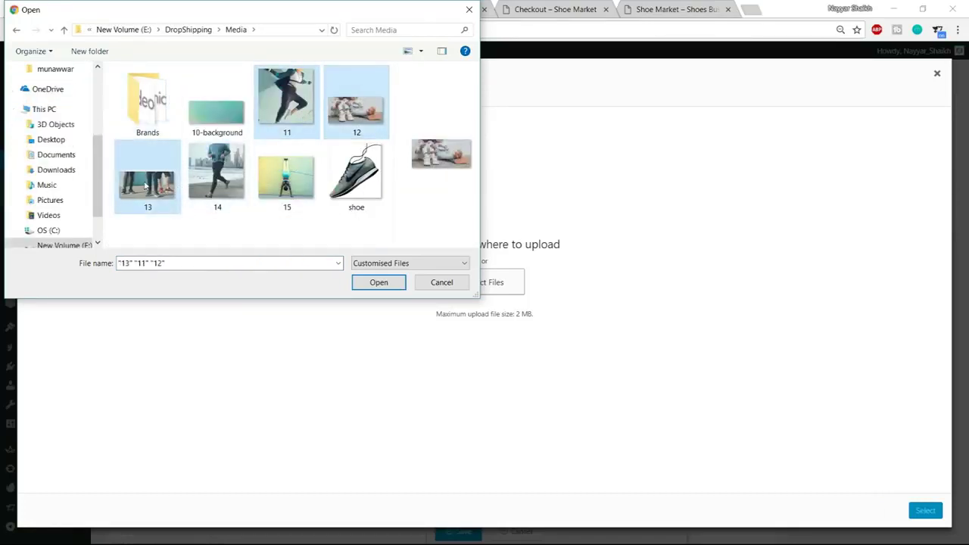
ctrl+shift+click(290, 179)
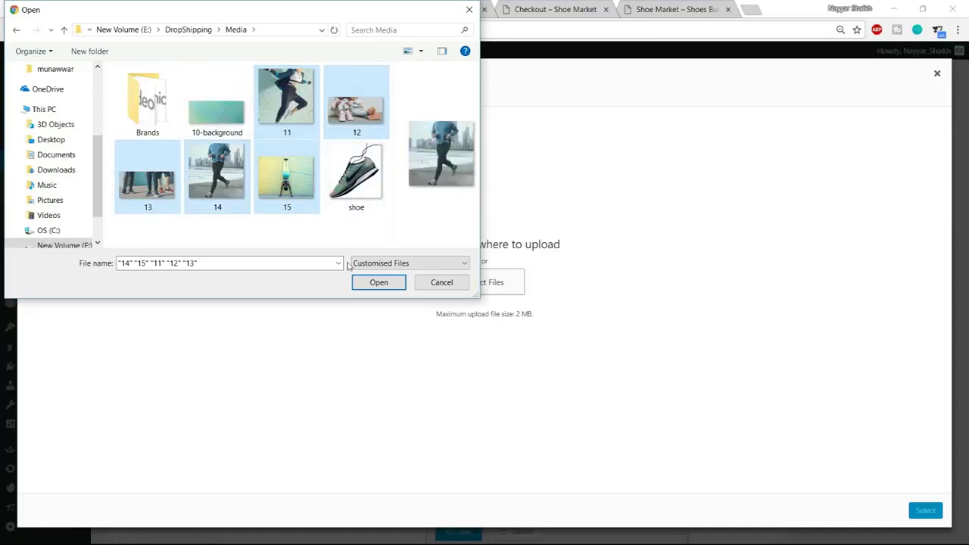
click(368, 282)
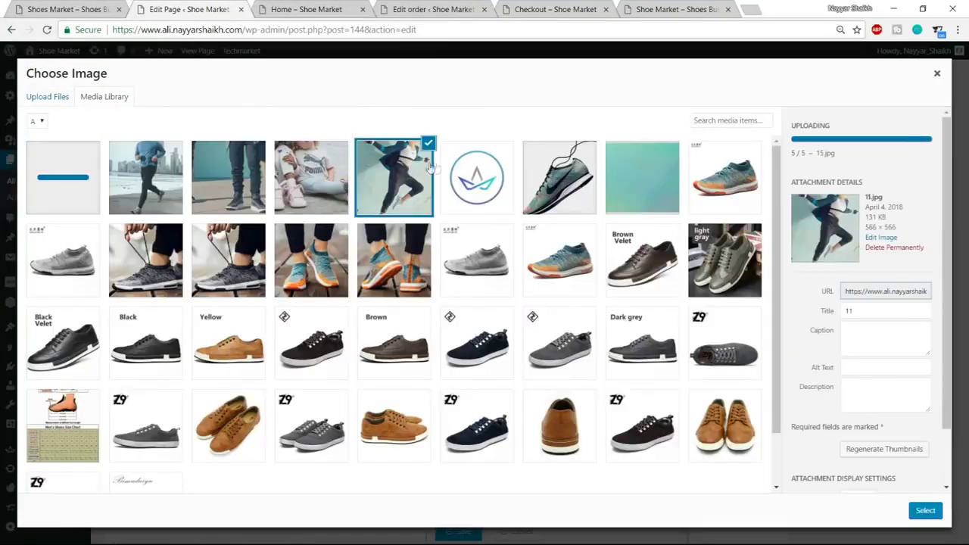
click(938, 510)
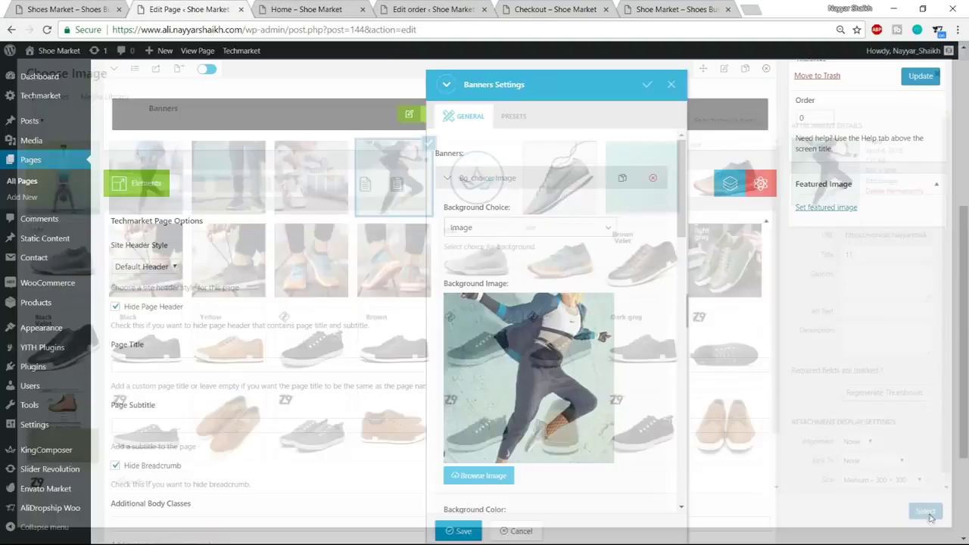
- Enter WOMEN as the first banner's title, checking the storefront banners
scroll(621, 409, down, 1)
scroll(621, 409, down, 4)
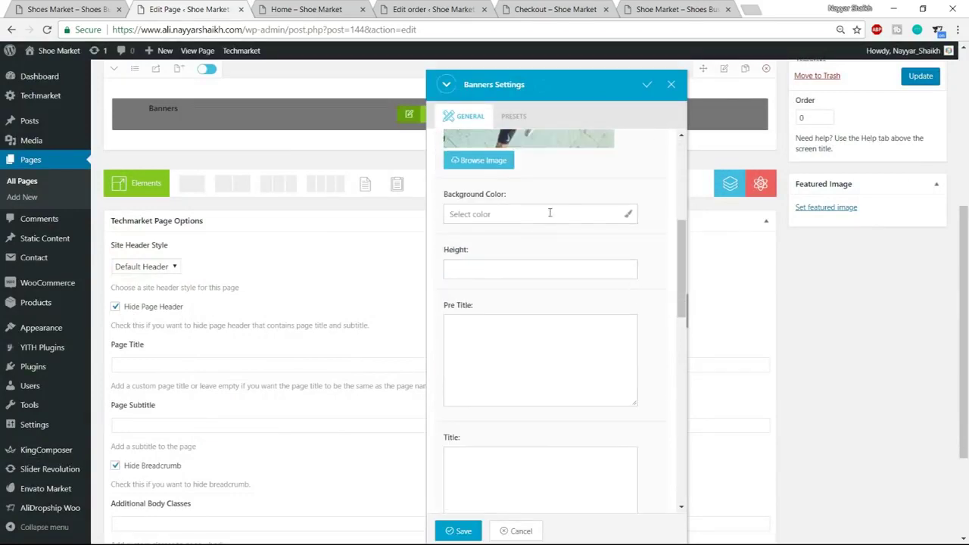
click(521, 262)
scroll(568, 287, down, 2)
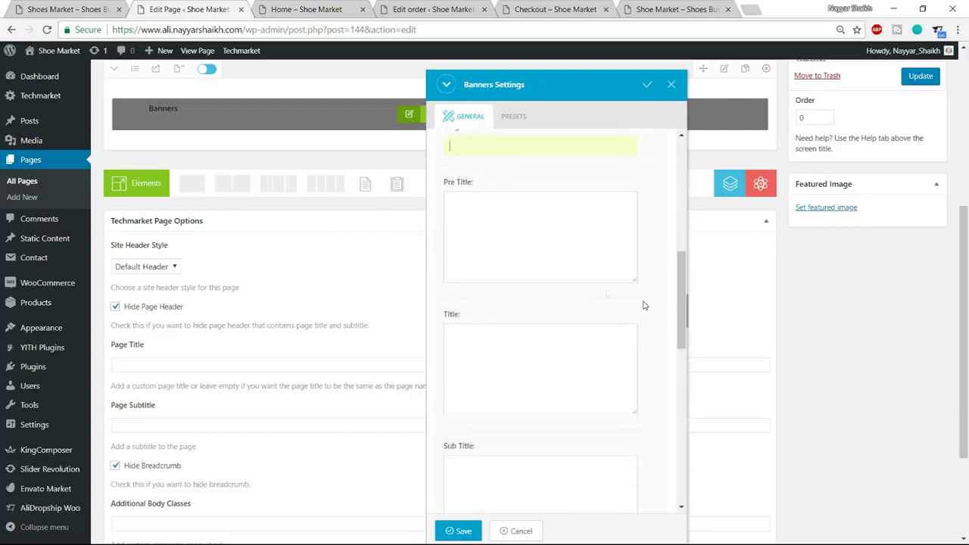
scroll(567, 256, down, 1)
click(495, 295)
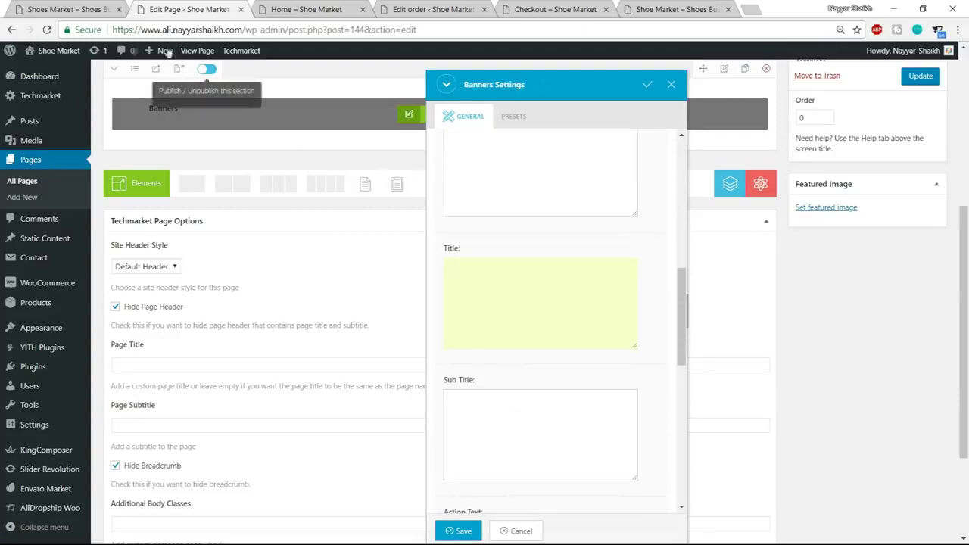
click(59, 8)
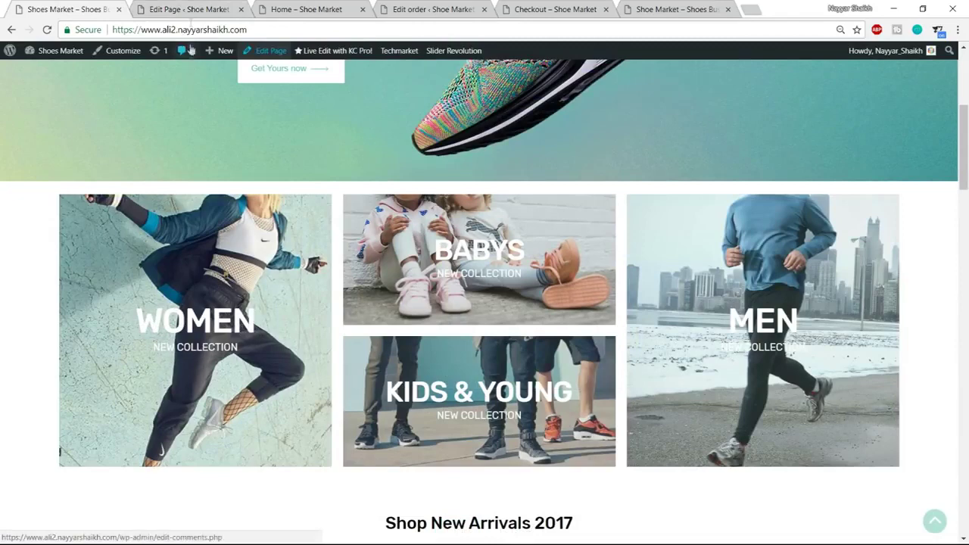
click(189, 10)
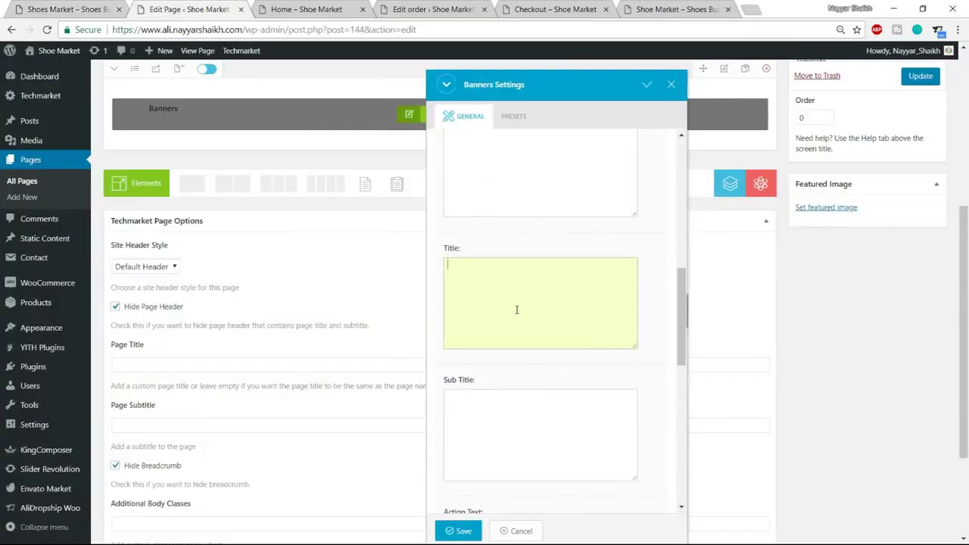
- Set the sub title to NEW COLLECTIONS and select the # in Action Link
key(Tab)
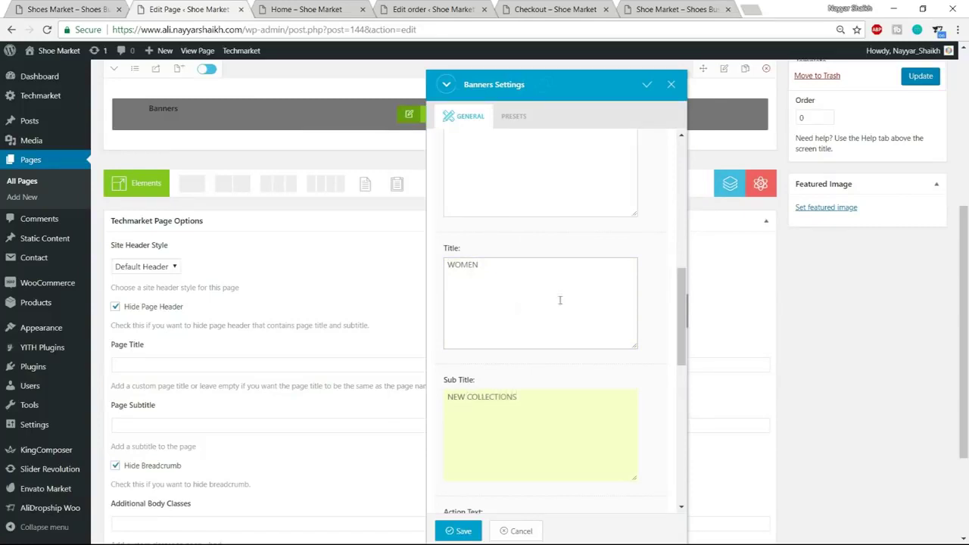
scroll(597, 345, down, 4)
scroll(598, 345, down, 2)
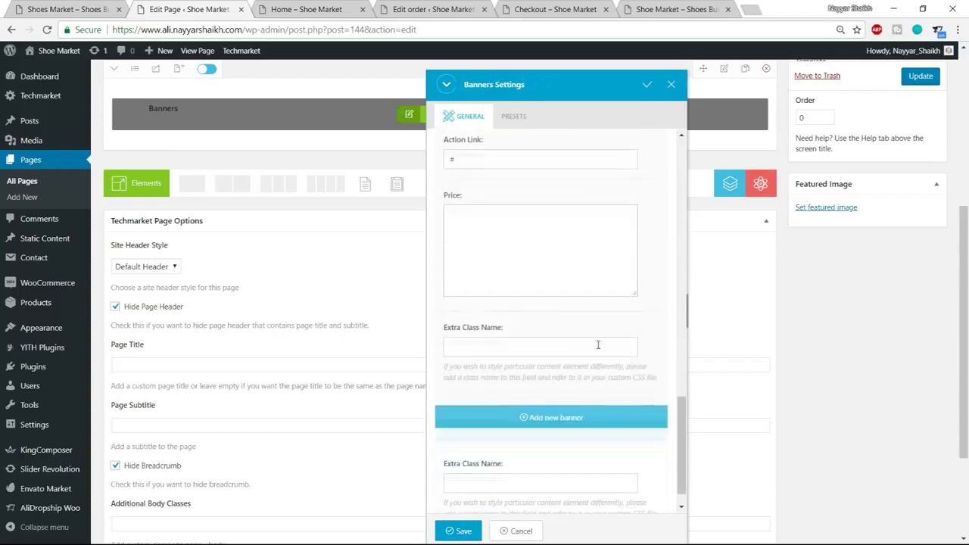
scroll(570, 356, up, 2)
click(452, 285)
double_click(452, 284)
- Recheck the storefront banners, focus Extra Class Name and open File Explorer
click(68, 10)
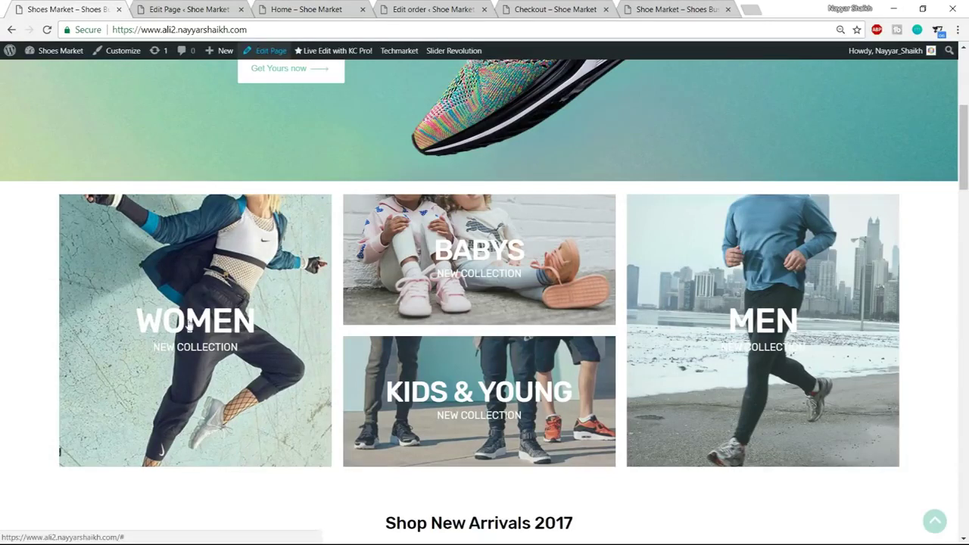
click(189, 9)
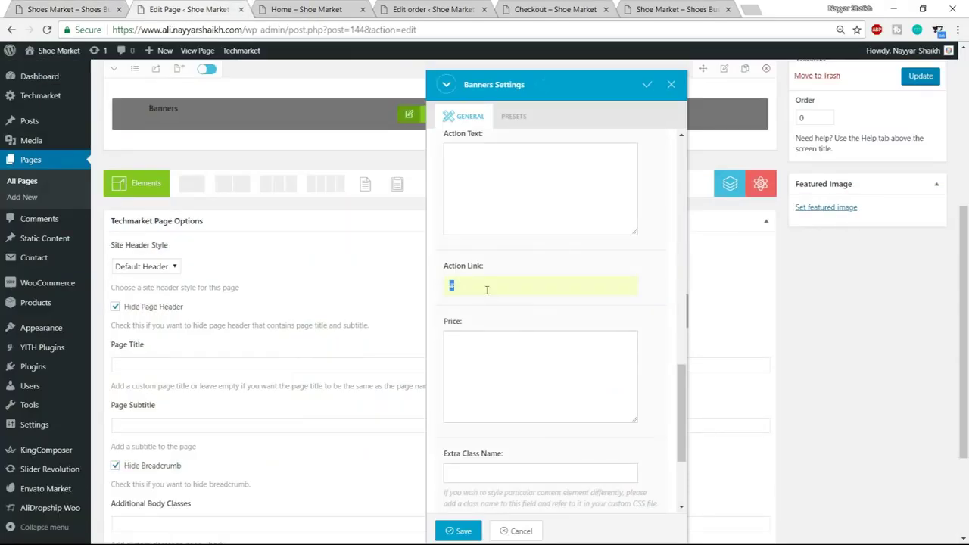
click(68, 9)
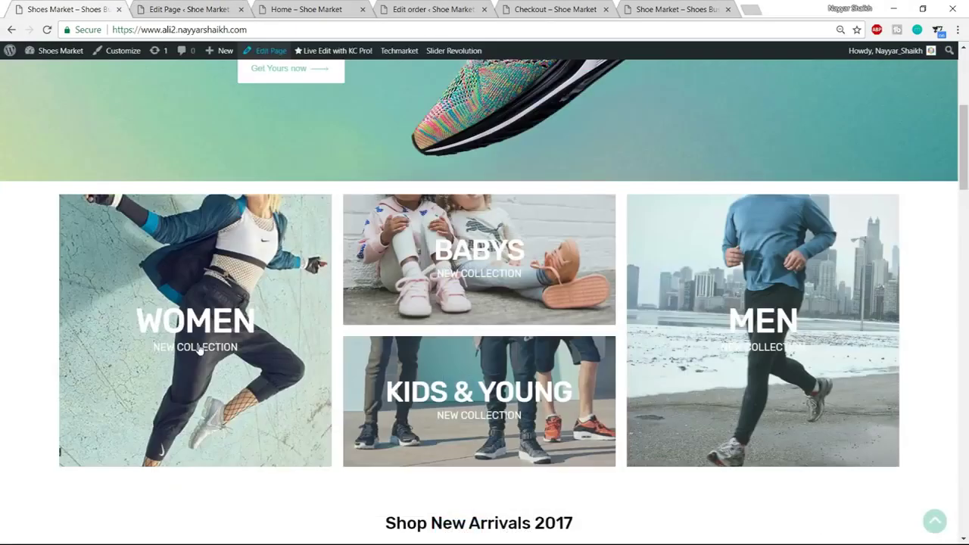
click(182, 6)
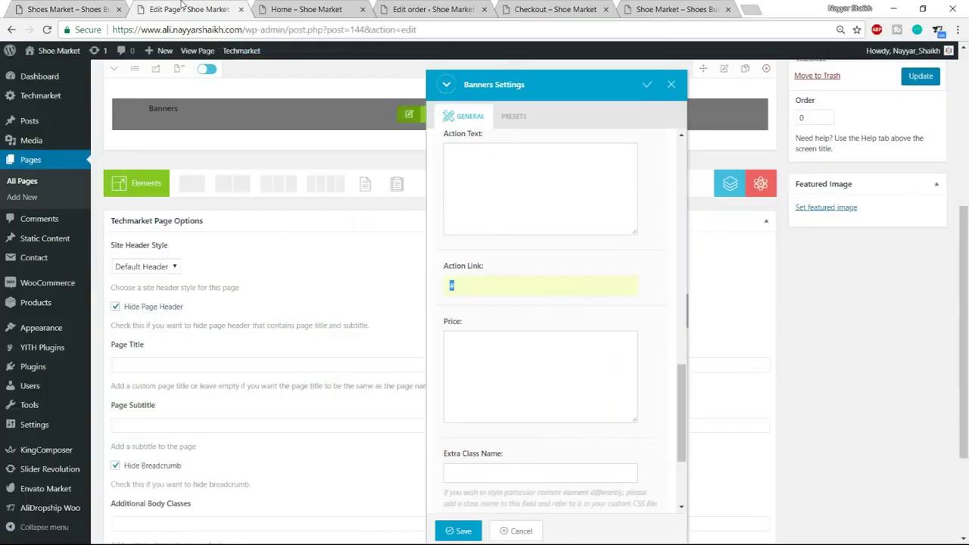
scroll(540, 340, down, 4)
click(505, 356)
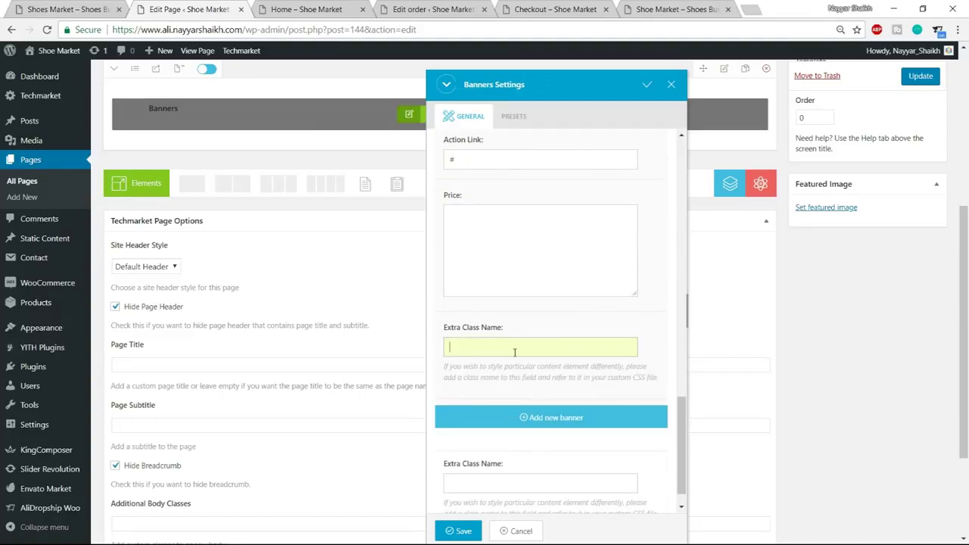
click(10, 535)
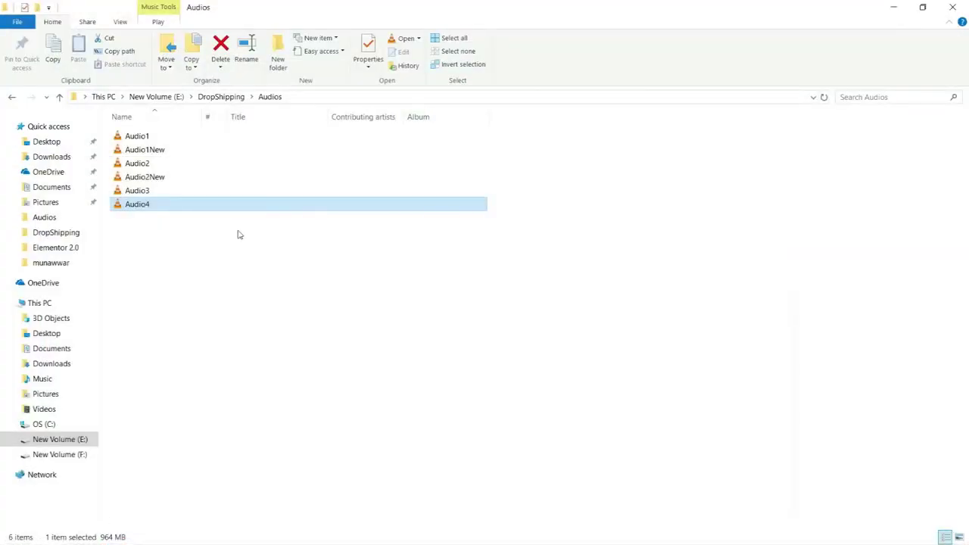
- Open Steps.txt from the DropShipping folder in Notepad and scroll through the notes
click(211, 100)
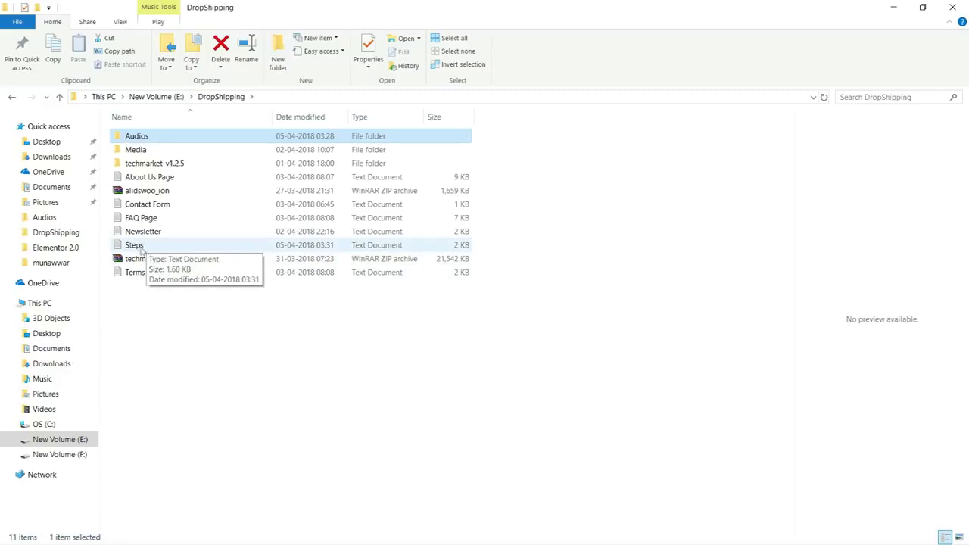
double_click(140, 247)
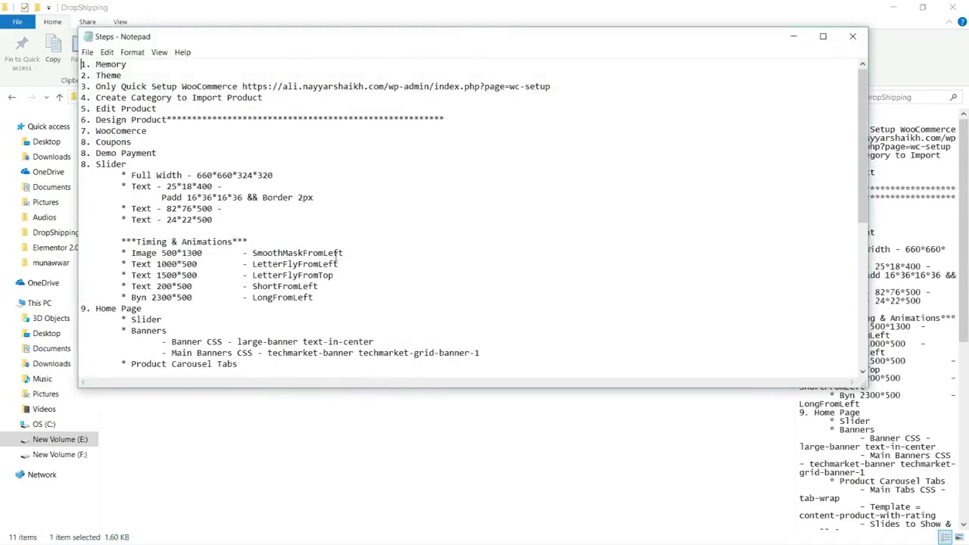
scroll(337, 260, down, 5)
scroll(337, 266, up, 5)
scroll(344, 238, down, 5)
scroll(270, 234, up, 5)
drag(81, 115, 151, 186)
click(151, 186)
scroll(275, 217, down, 3)
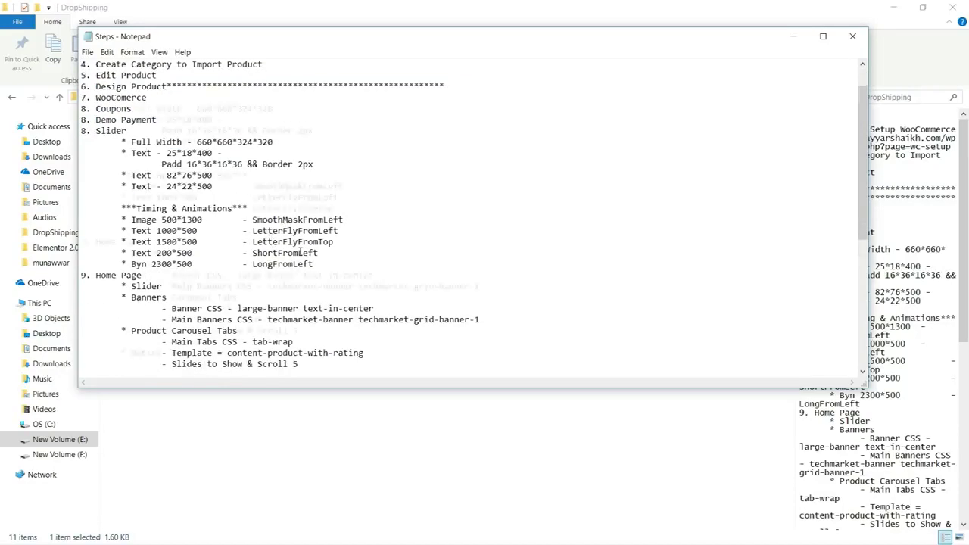
scroll(303, 257, down, 5)
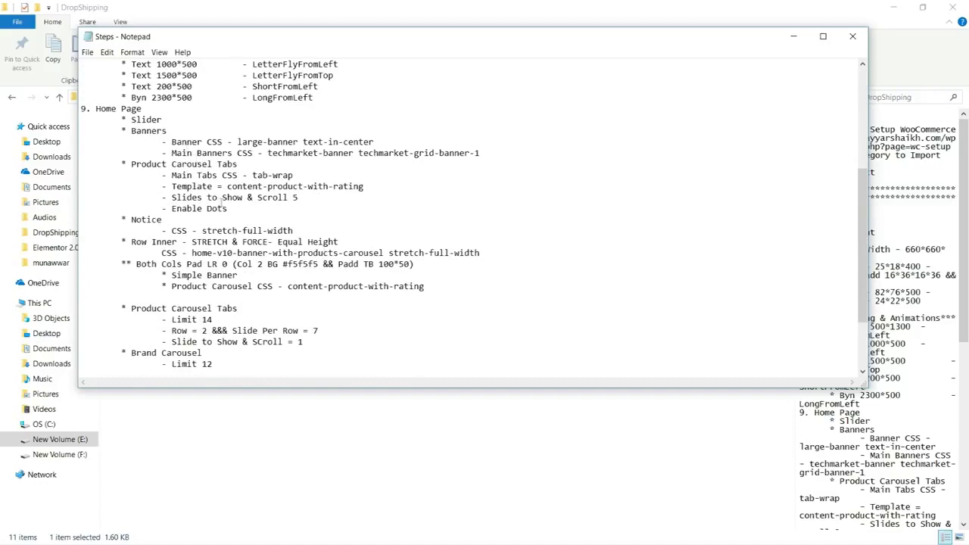
scroll(221, 198, up, 7)
scroll(217, 231, down, 5)
- Cut 'large-banner text-in-center' from the notes and paste it into Extra Class Name
drag(82, 175, 164, 186)
drag(108, 201, 327, 195)
click(325, 206)
drag(173, 208, 380, 204)
click(267, 208)
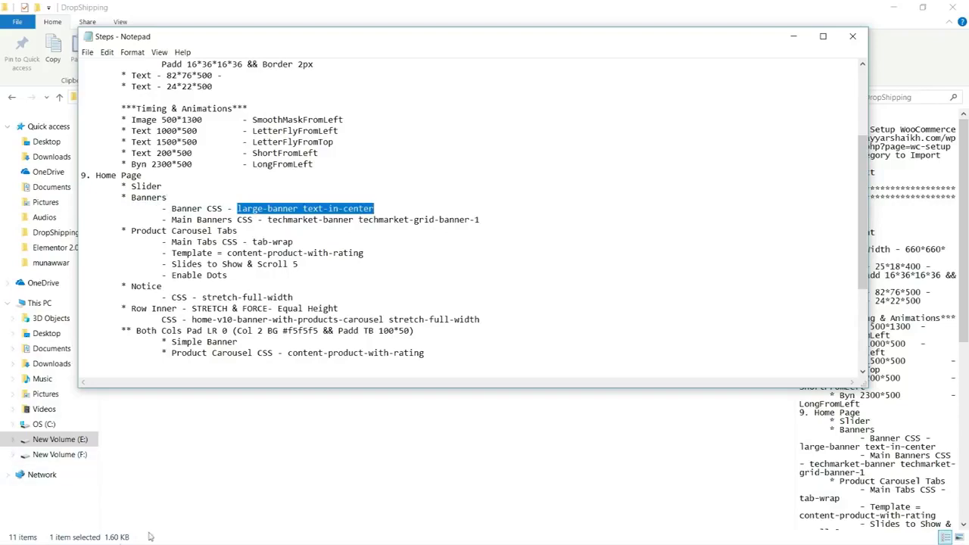
key(ctrl+x)
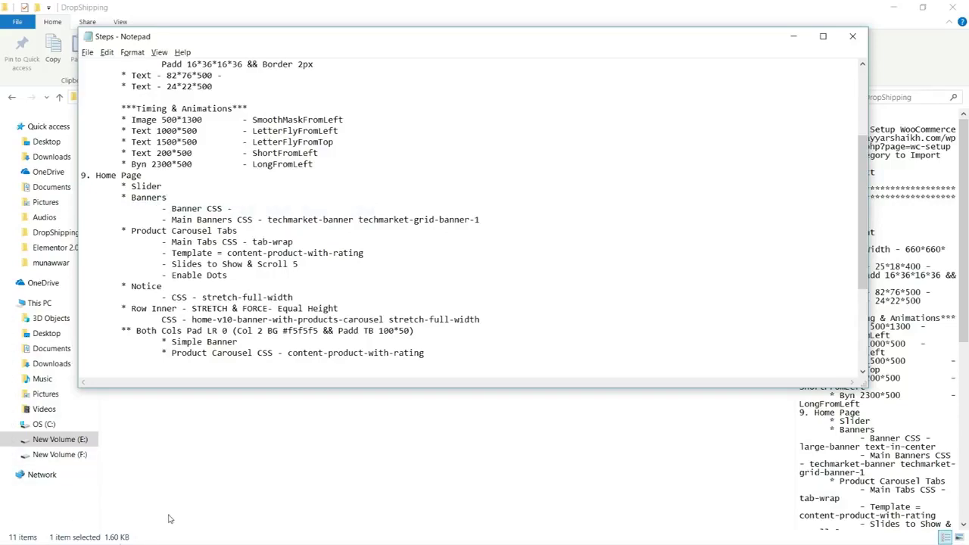
key(alt+Tab)
key(alt+Tab)
key(ctrl+v)
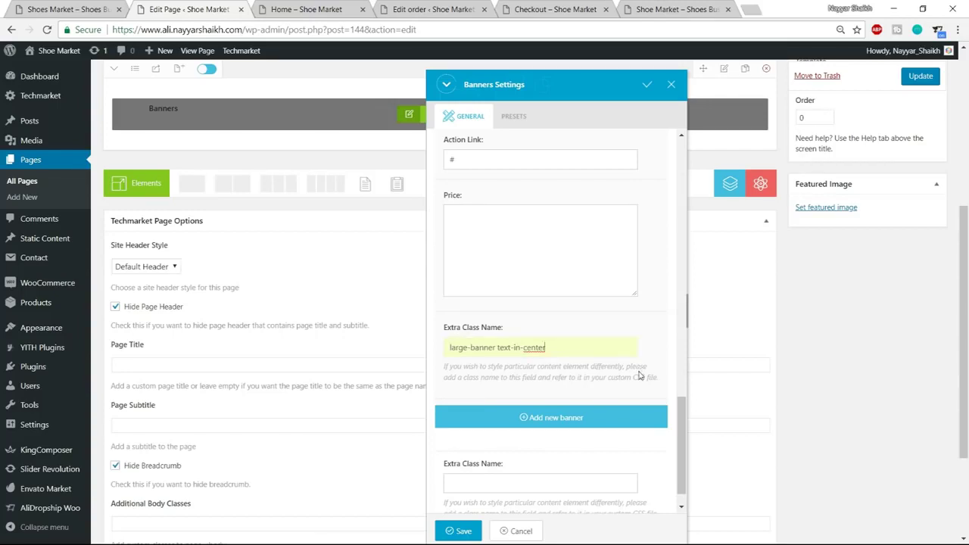
- Add a second banner using the two-babies-in-sneakers photo (12.jpg) as background
scroll(640, 372, up, 10)
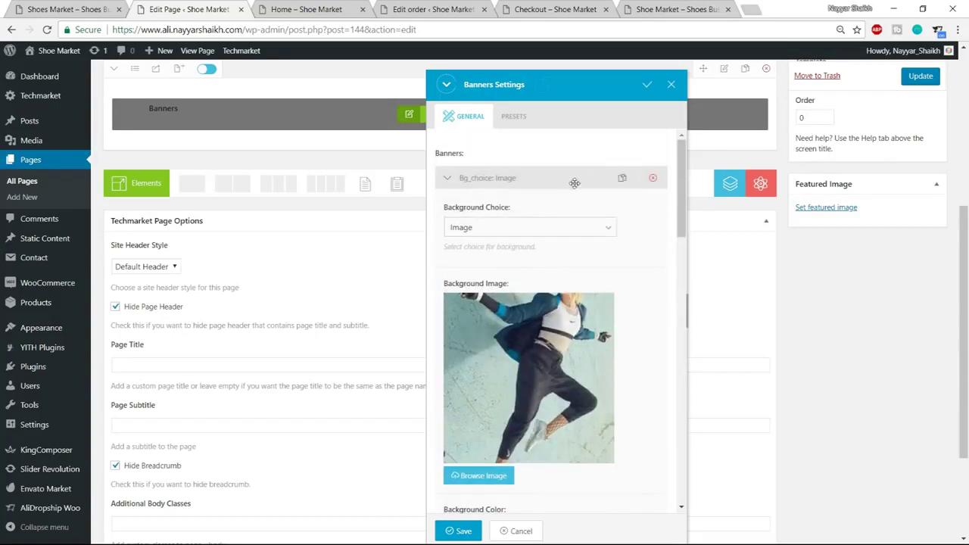
click(575, 183)
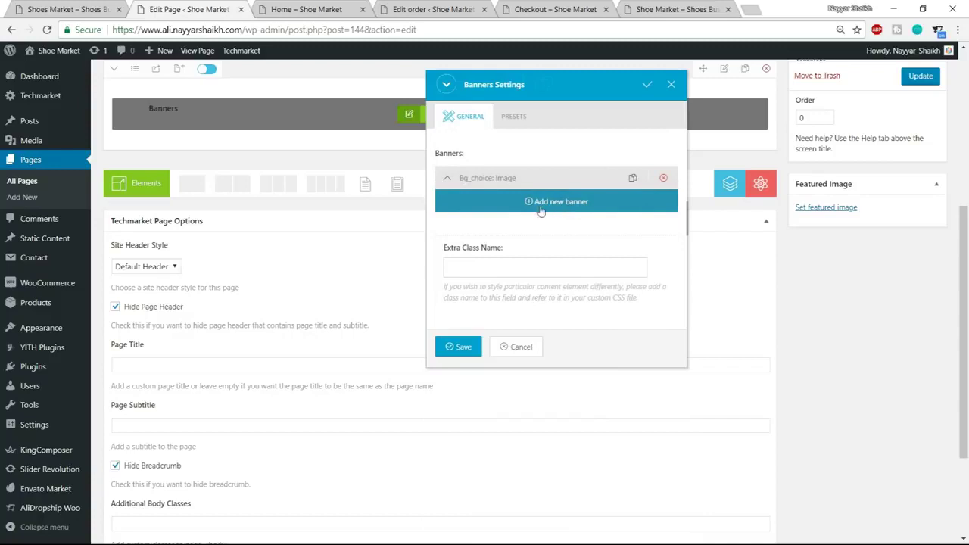
click(556, 202)
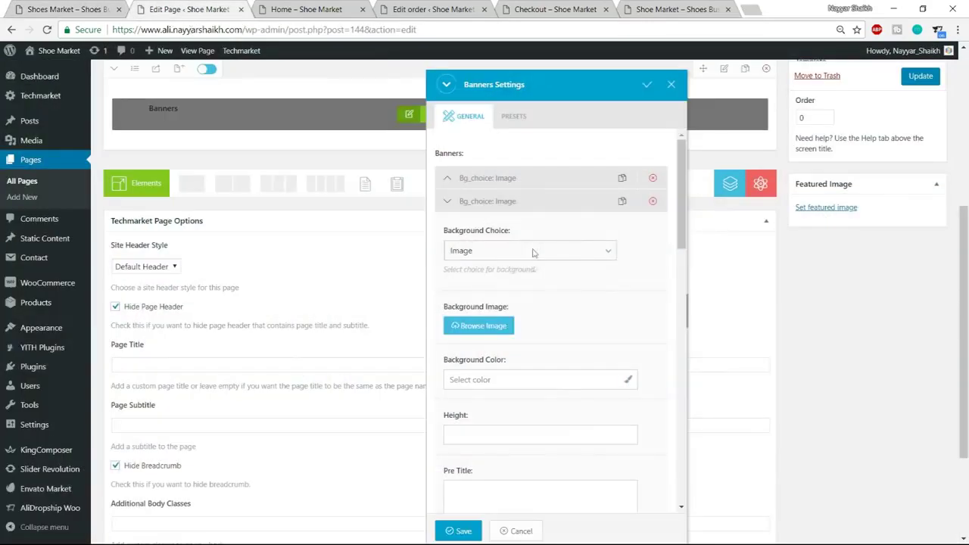
scroll(563, 263, down, 1)
click(498, 271)
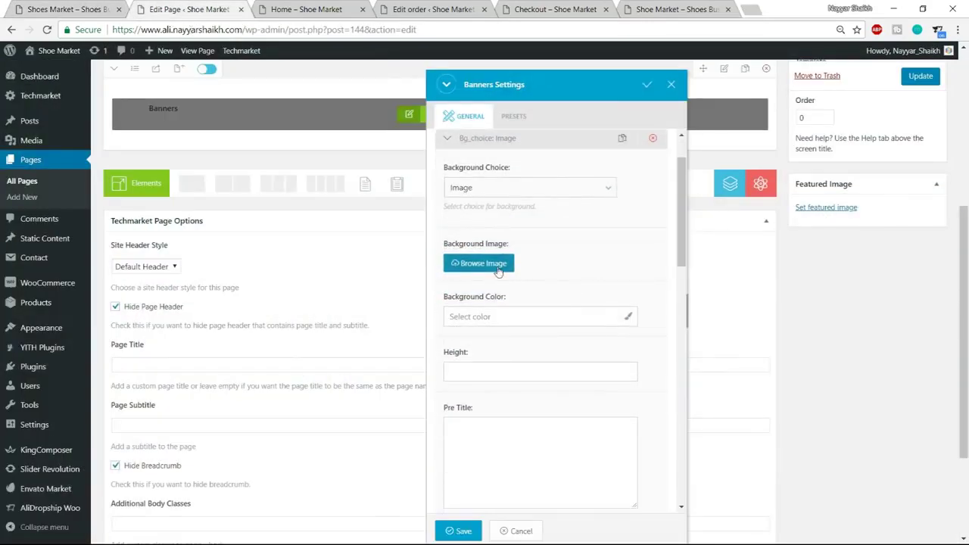
click(280, 179)
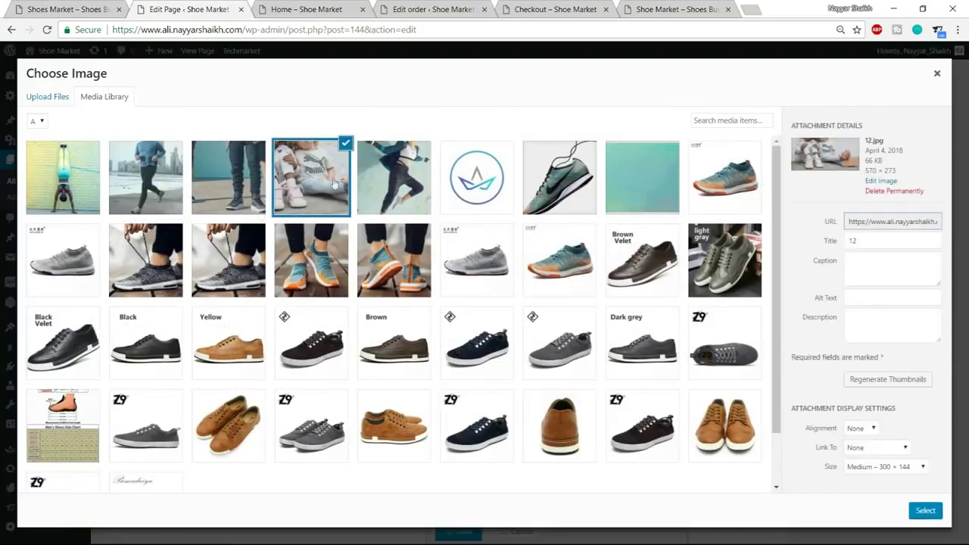
click(935, 519)
- Title the second banner BABYS with sub title NEW COLLECTION
scroll(537, 383, down, 4)
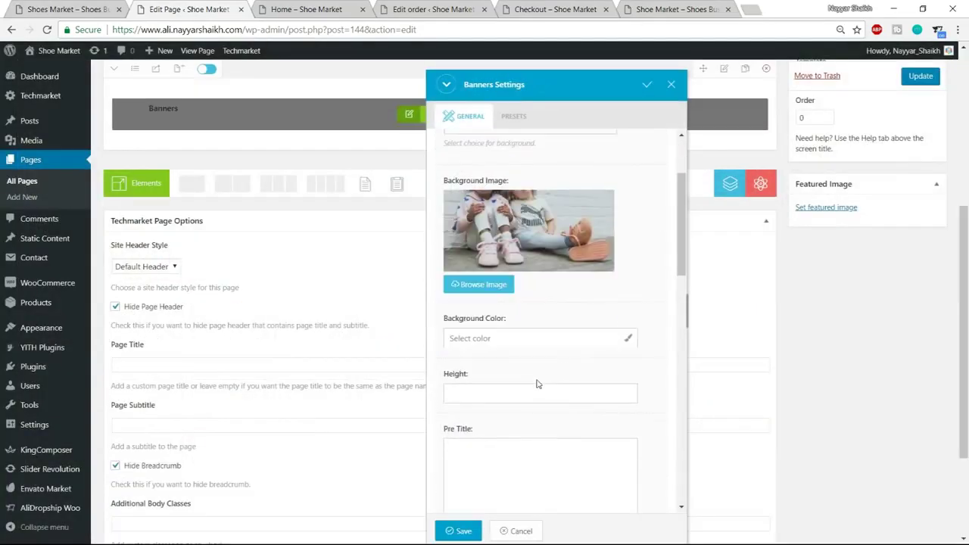
scroll(590, 385, down, 3)
click(509, 237)
key(Tab)
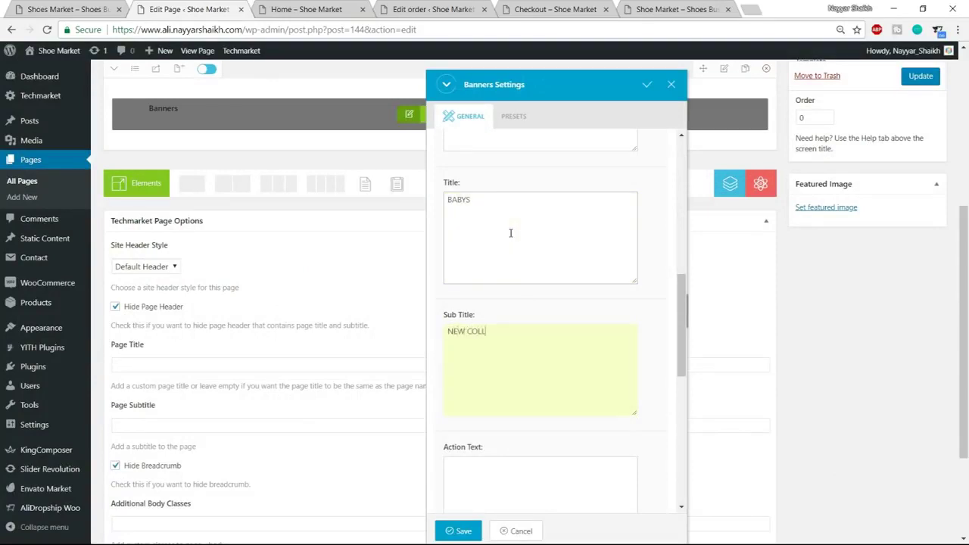
- Change its Extra Class Name to small-banner text-in-center, then collapse it and compare with the storefront
scroll(510, 233, down, 7)
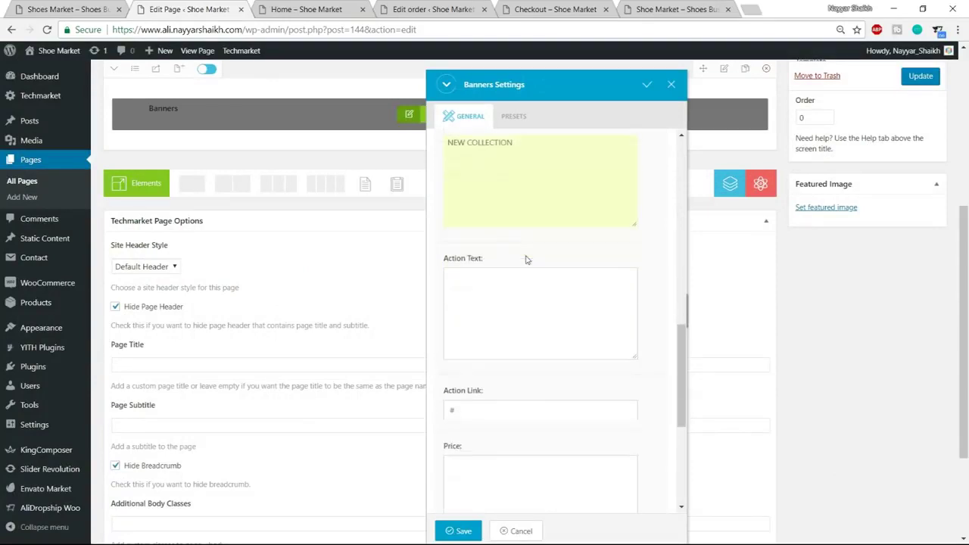
click(606, 310)
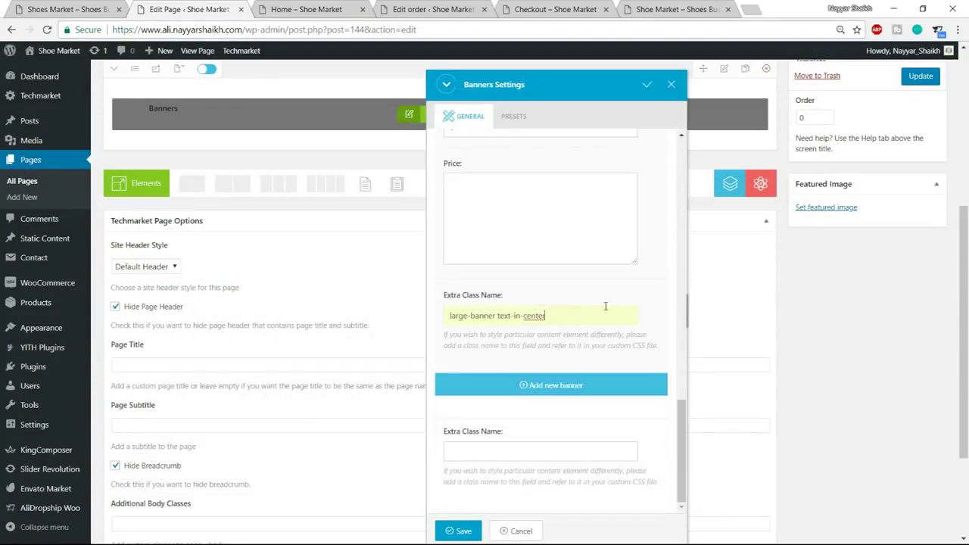
double_click(458, 316)
text(SMALL)
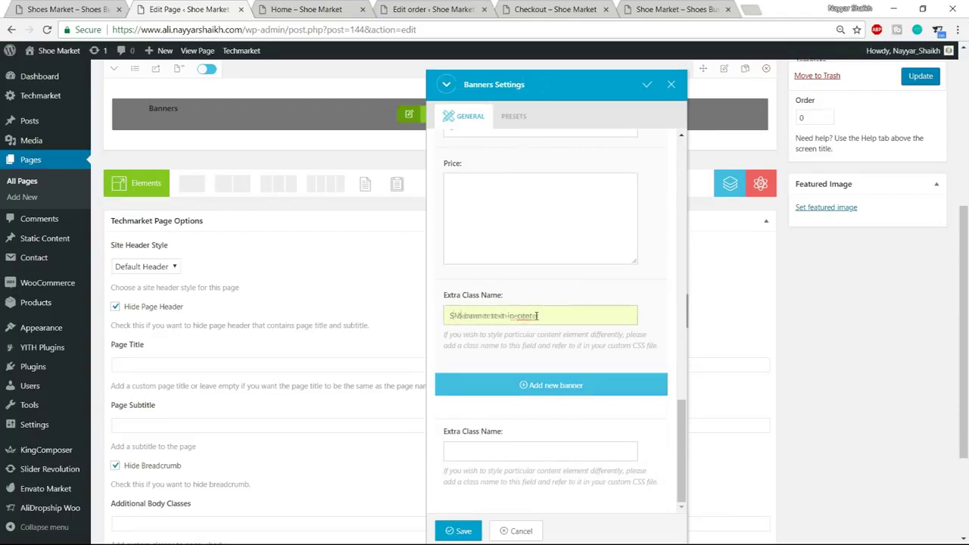
key(BackSpace)
key(BackSpace)
key(BackSpace)
key(BackSpace)
text(small)
scroll(536, 315, up, 15)
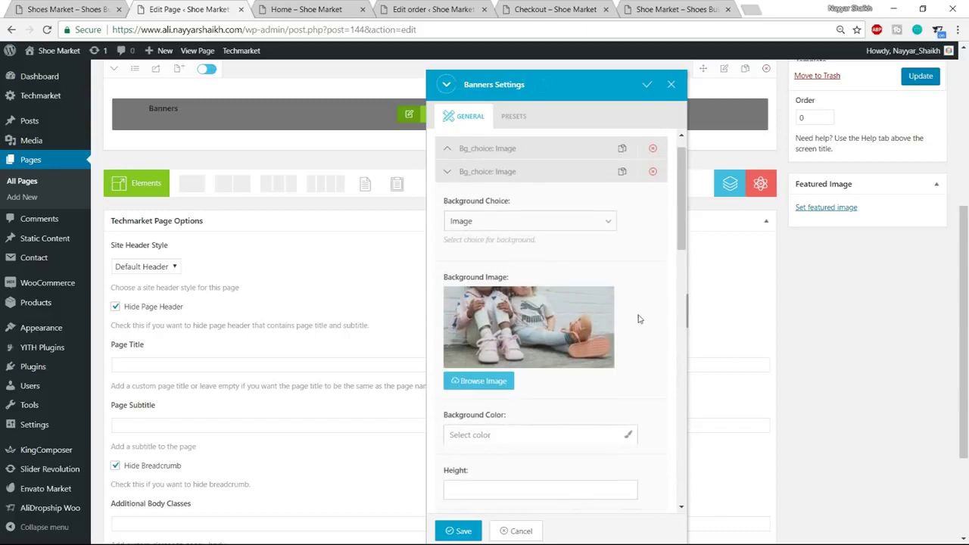
click(560, 201)
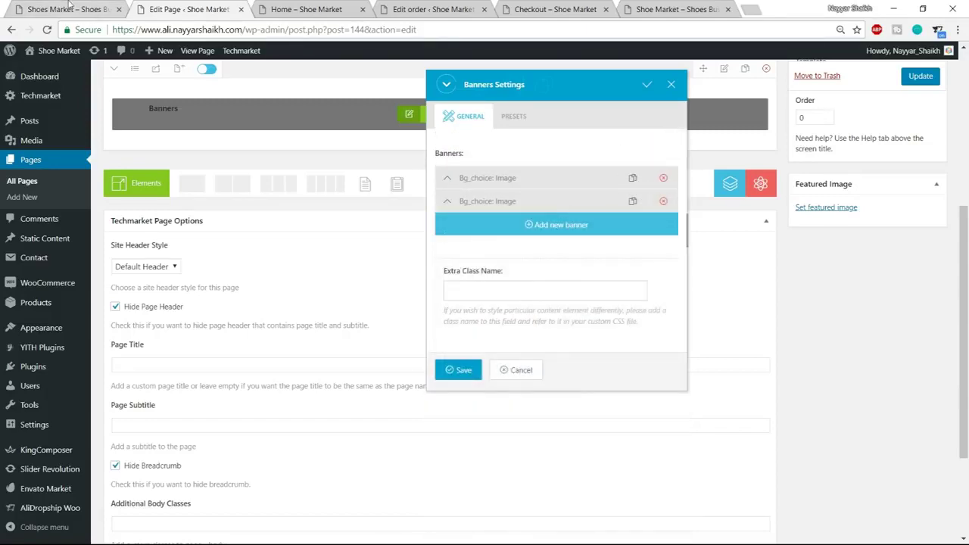
key(ctrl+1)
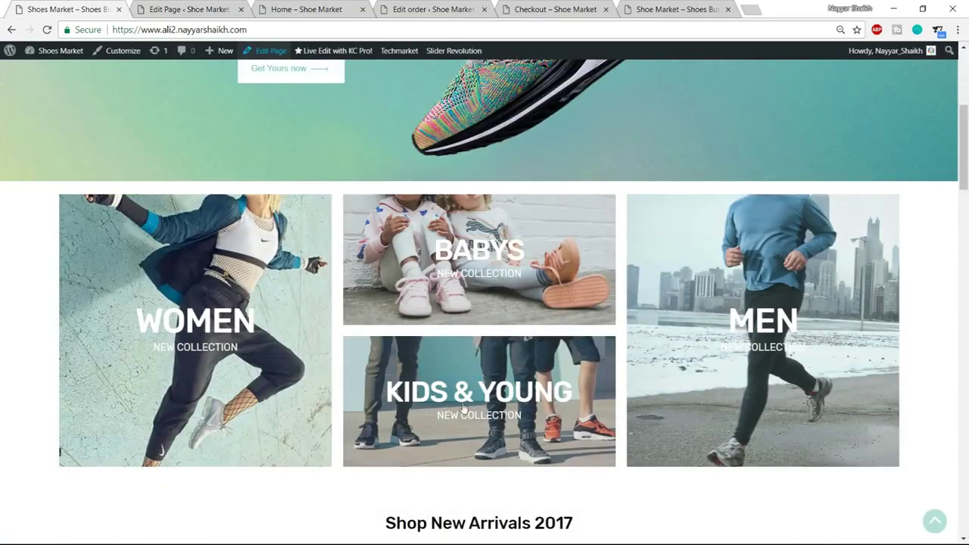
key(ctrl+2)
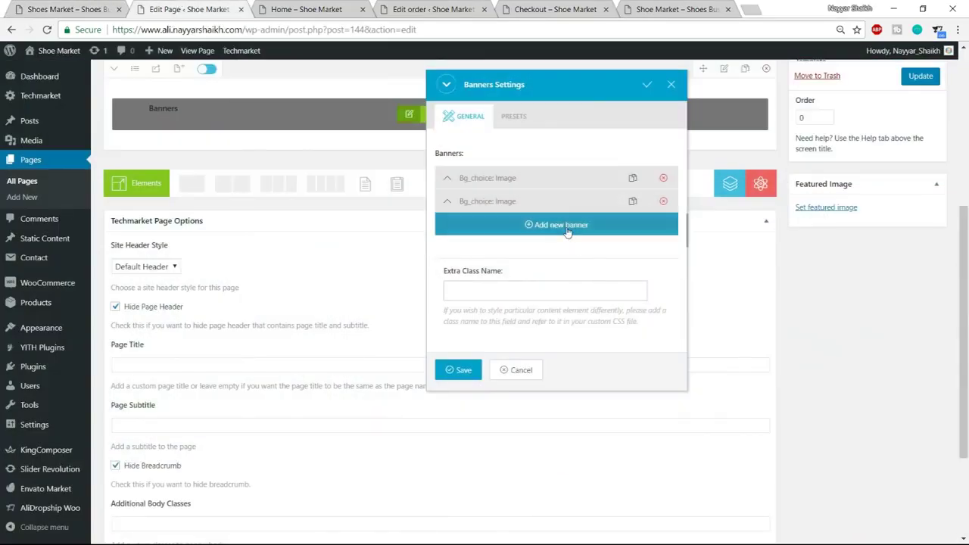
- Add a third banner using the kids' sneakers photo (13.jpg) at full size 570 × 273
click(566, 227)
scroll(529, 278, down, 1)
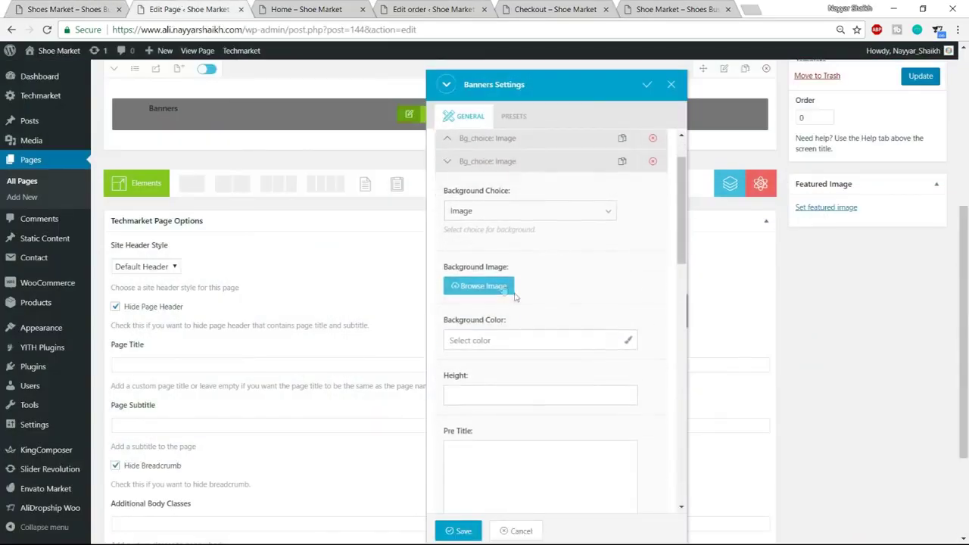
click(496, 287)
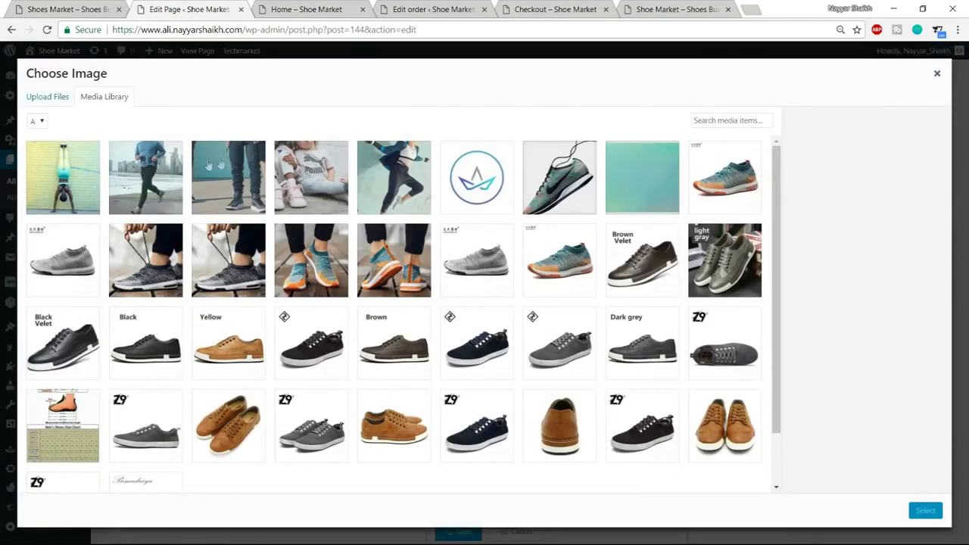
click(241, 163)
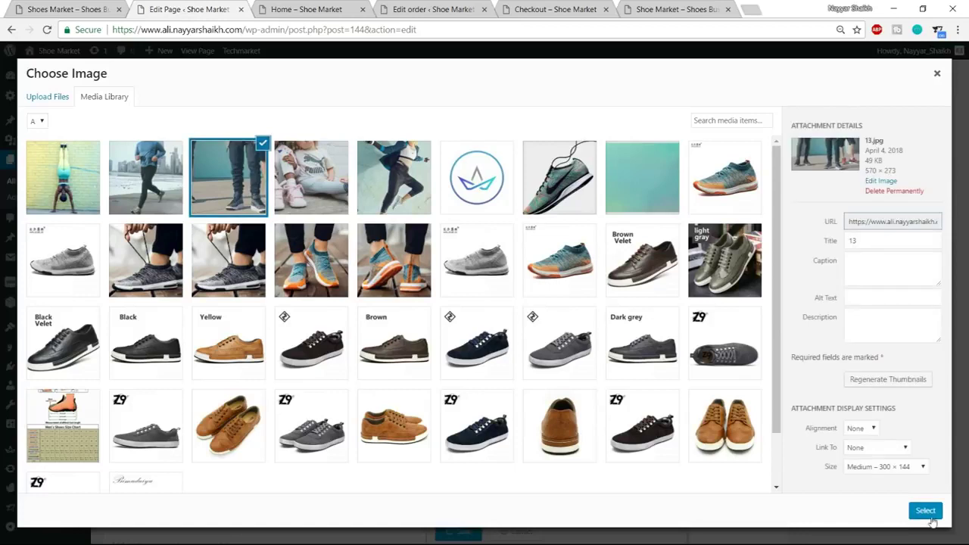
click(895, 467)
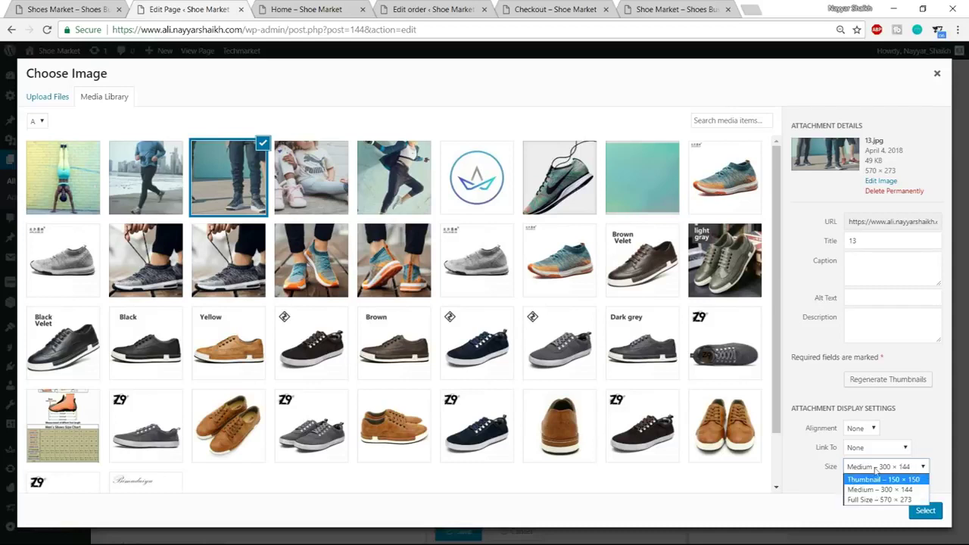
click(884, 500)
click(925, 512)
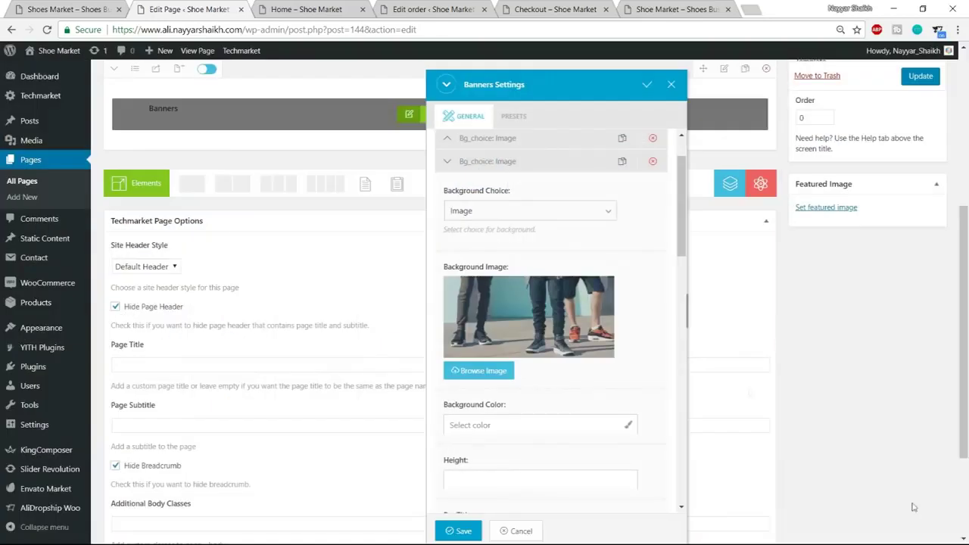
- Title the third banner KIDS & YOUNG with sub title NEW COLLECTIONS
scroll(613, 369, down, 5)
click(529, 353)
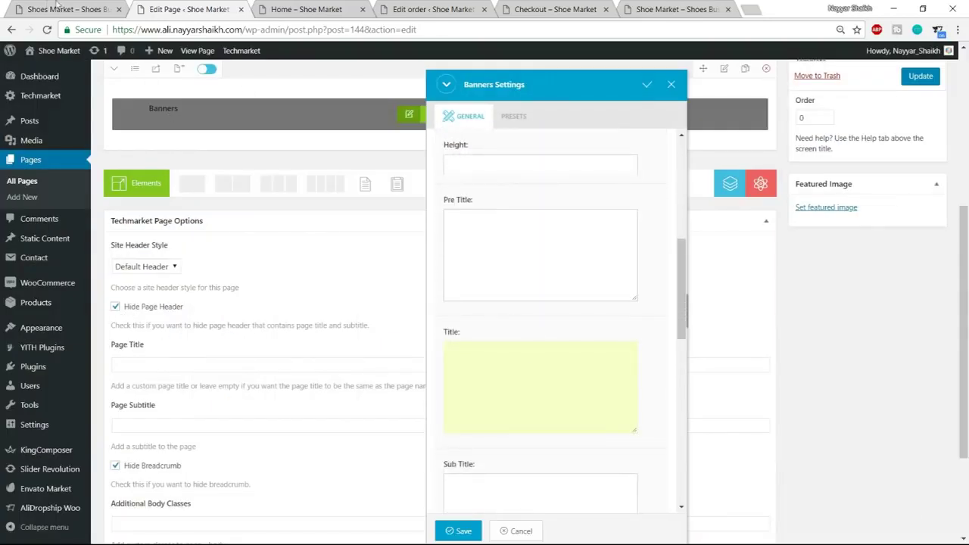
click(57, 9)
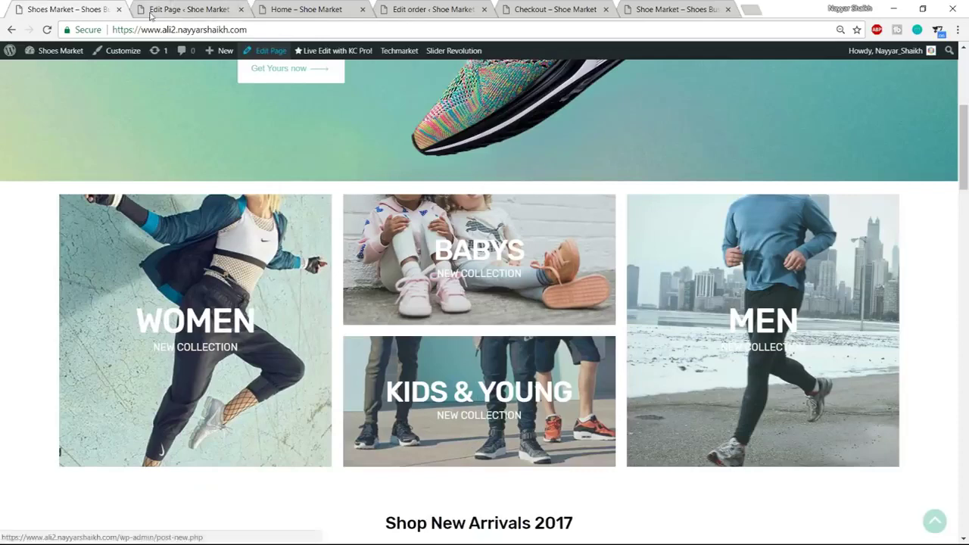
click(195, 9)
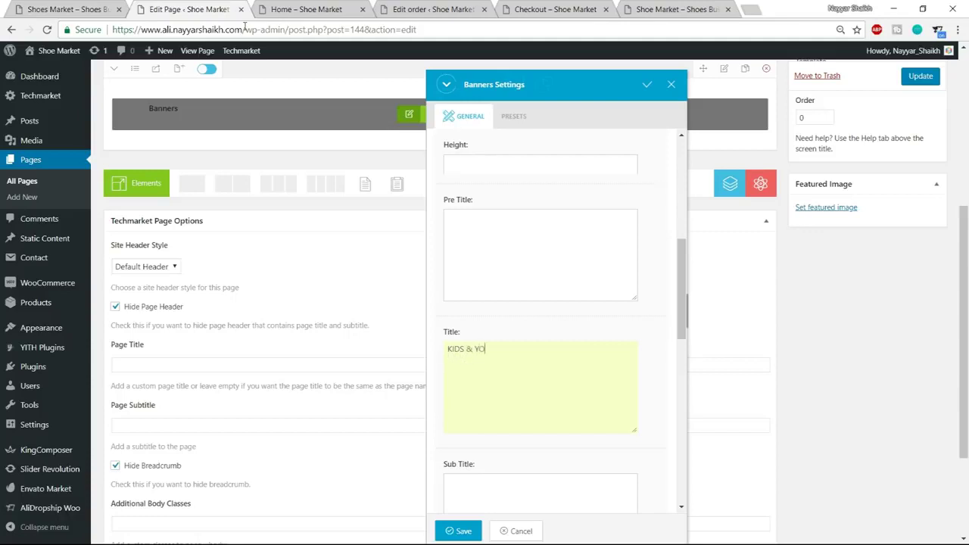
scroll(301, 113, down, 2)
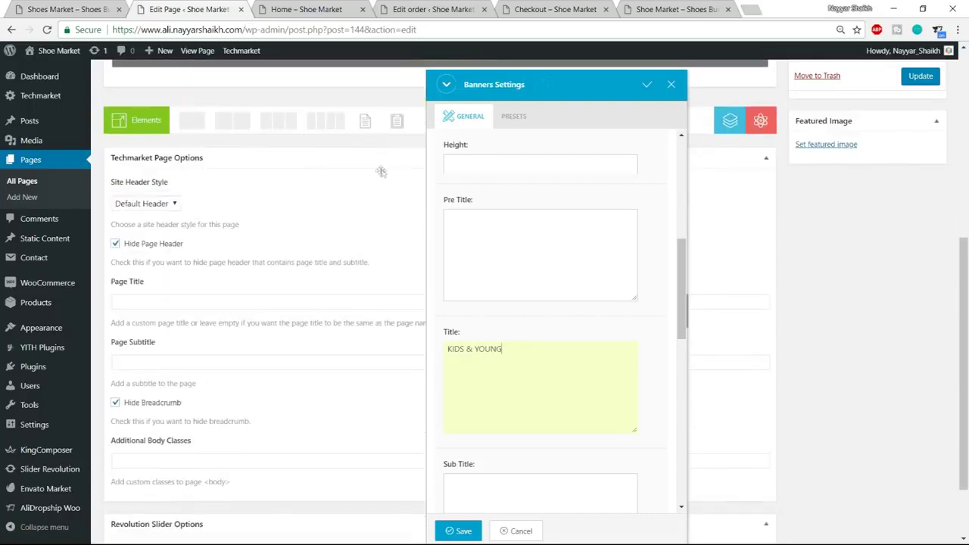
scroll(503, 424, down, 1)
click(504, 449)
text(NEW COLLECTIONS)
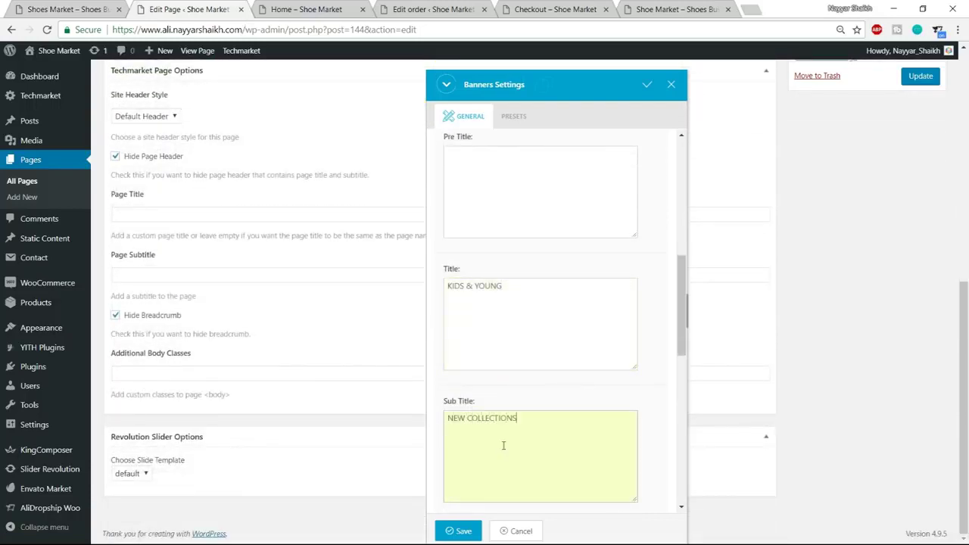
- Set its Extra Class Name to small-banner text-in-center and collapse the banner
scroll(575, 451, down, 7)
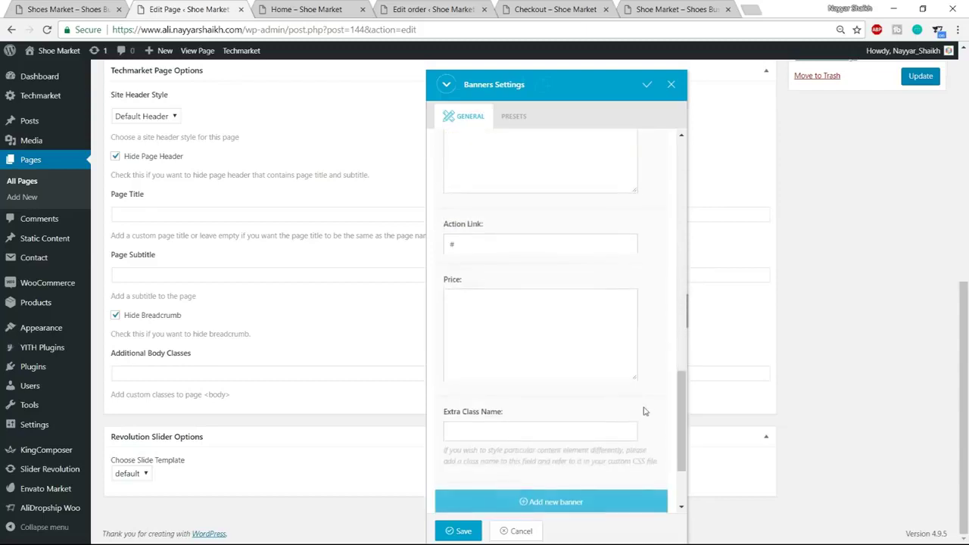
click(539, 371)
text(large-banner text-in-center)
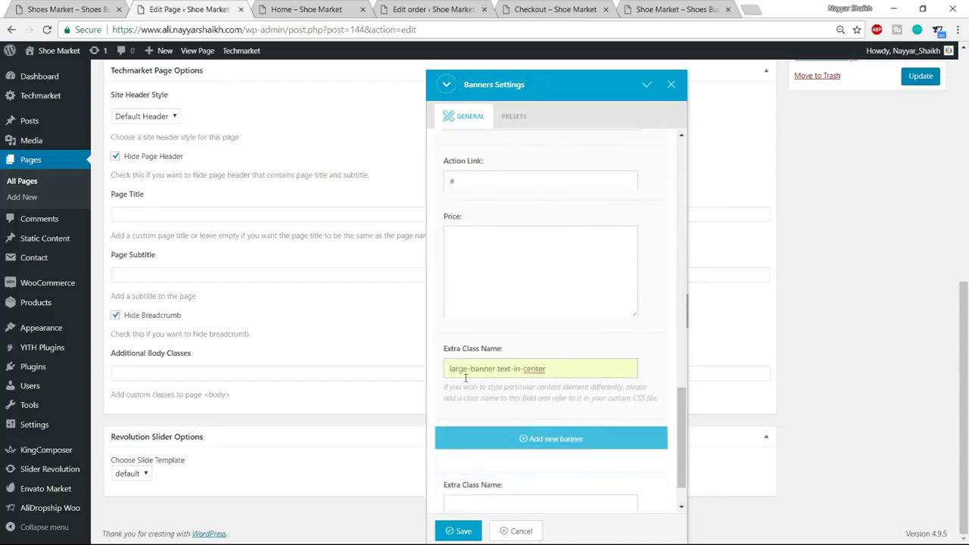
double_click(466, 369)
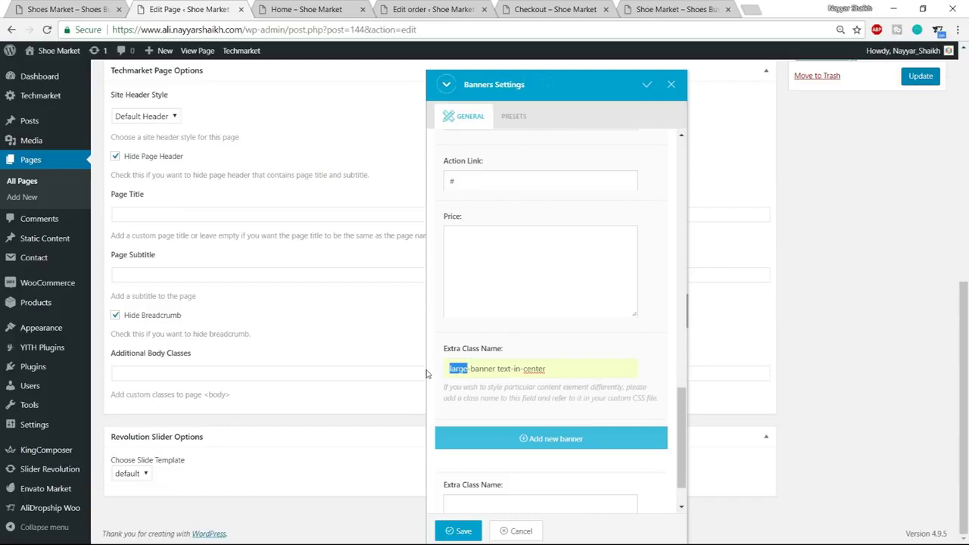
text(SMALL)
key(BackSpace)
key(BackSpace)
key(BackSpace)
key(BackSpace)
key(BackSpace)
text(small)
scroll(550, 386, up, 15)
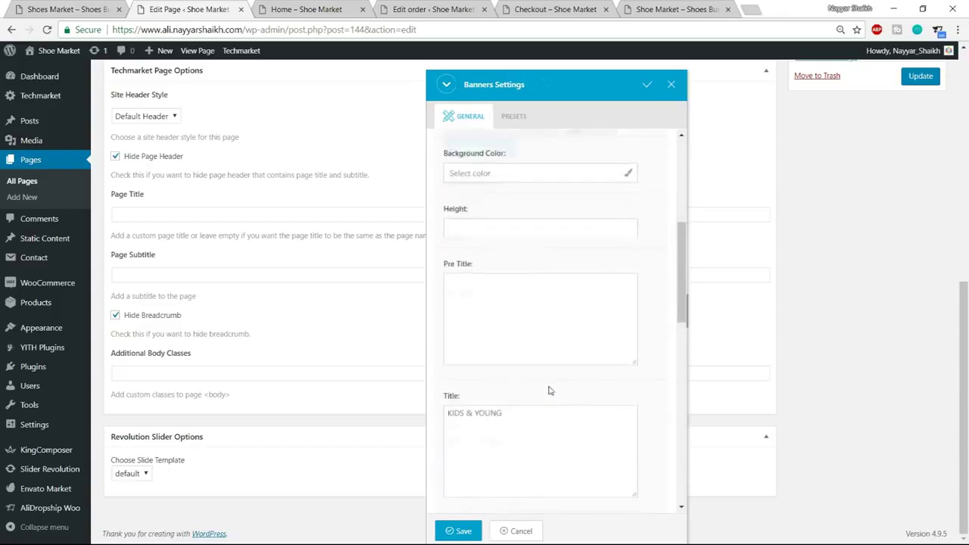
click(542, 229)
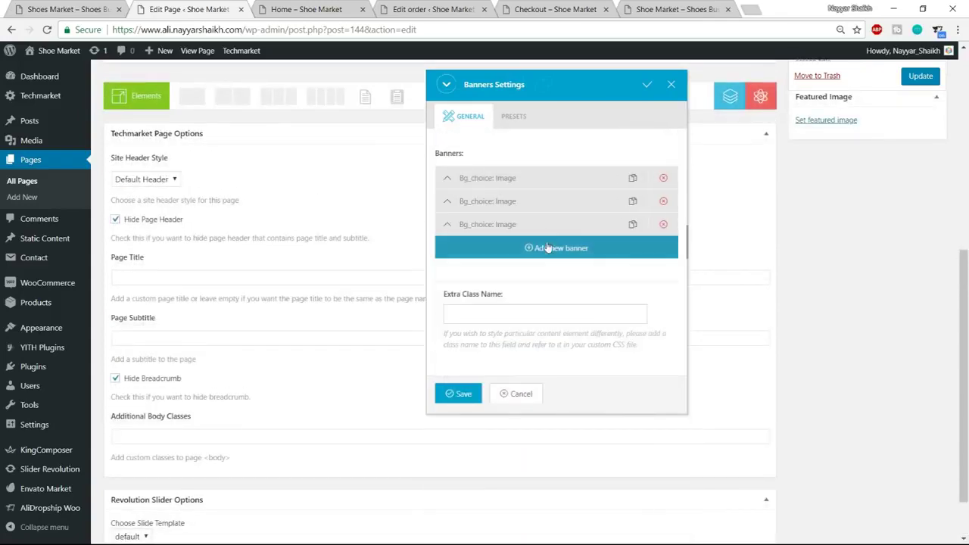
- Add a fourth banner and give it the runner image 14.jpg as its background
click(543, 244)
key(ctrl+1)
key(ctrl+2)
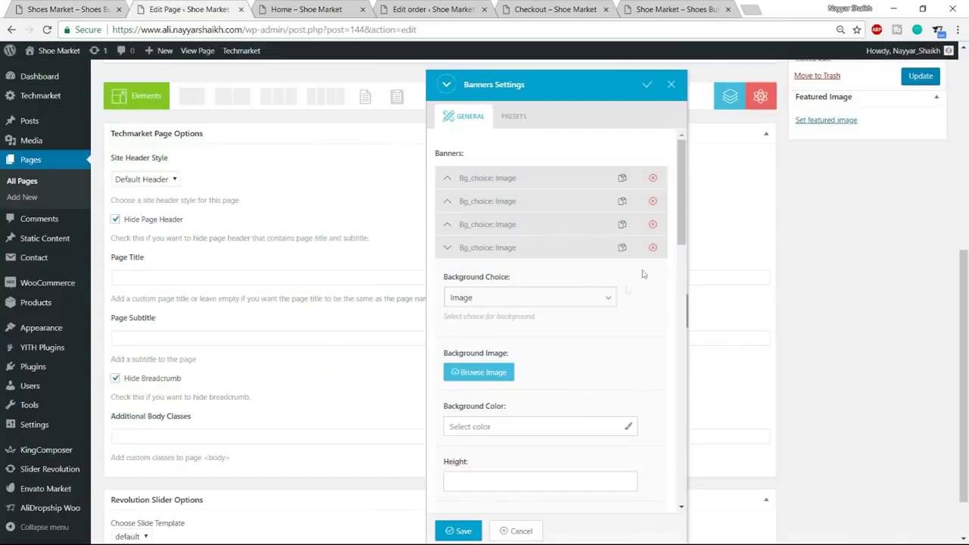
click(493, 373)
click(150, 181)
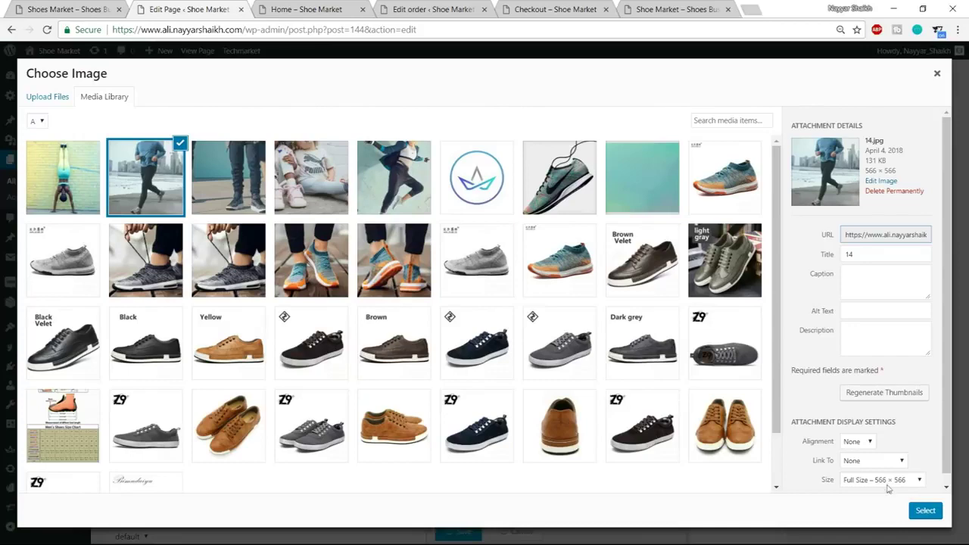
click(925, 510)
scroll(632, 391, down, 3)
scroll(632, 392, down, 6)
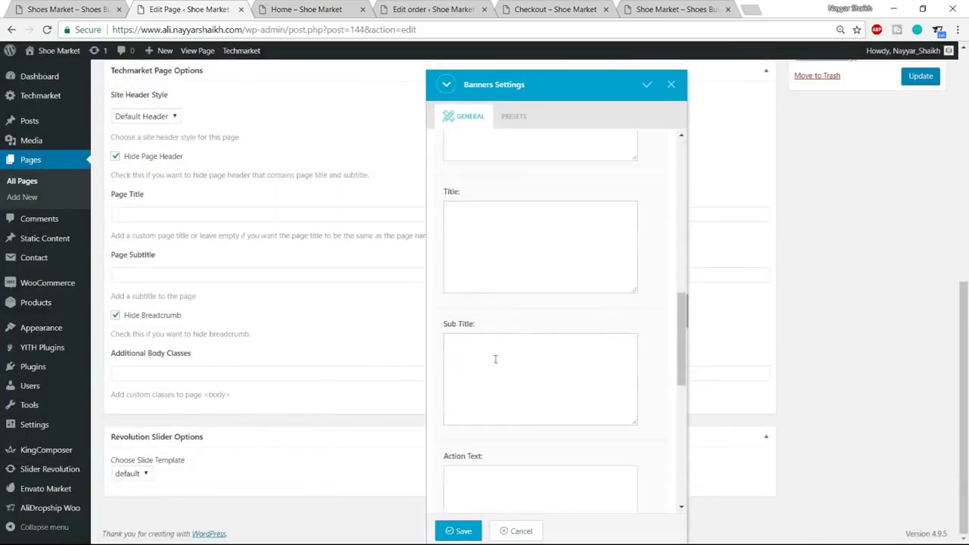
- Title the fourth banner MEN, subtitle it NEW COLLECTION, and paste its class names
click(487, 267)
text(MEN)
key(Tab)
text(NEW COLLECTION)
key(Tab)
scroll(523, 321, down, 5)
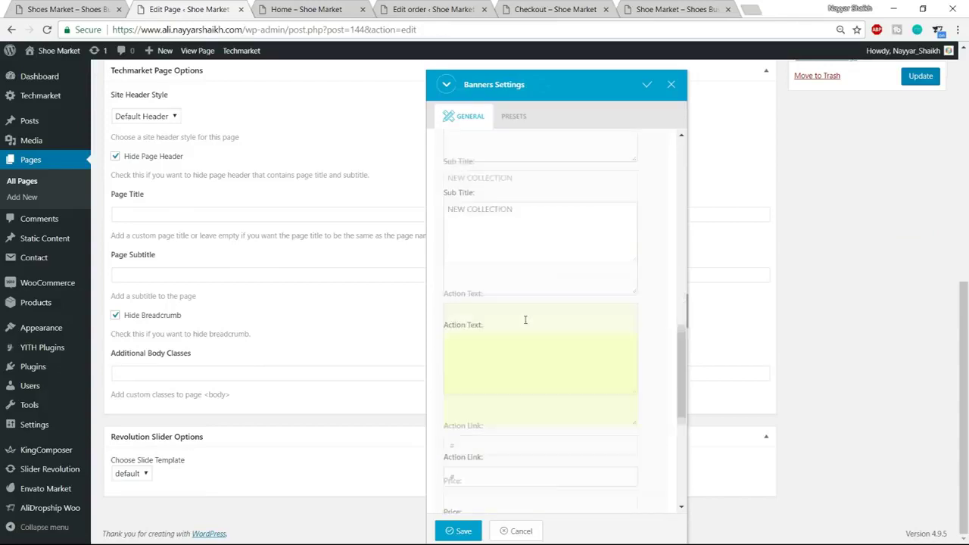
scroll(524, 364, down, 2)
click(507, 354)
text(large-banner text-in-center)
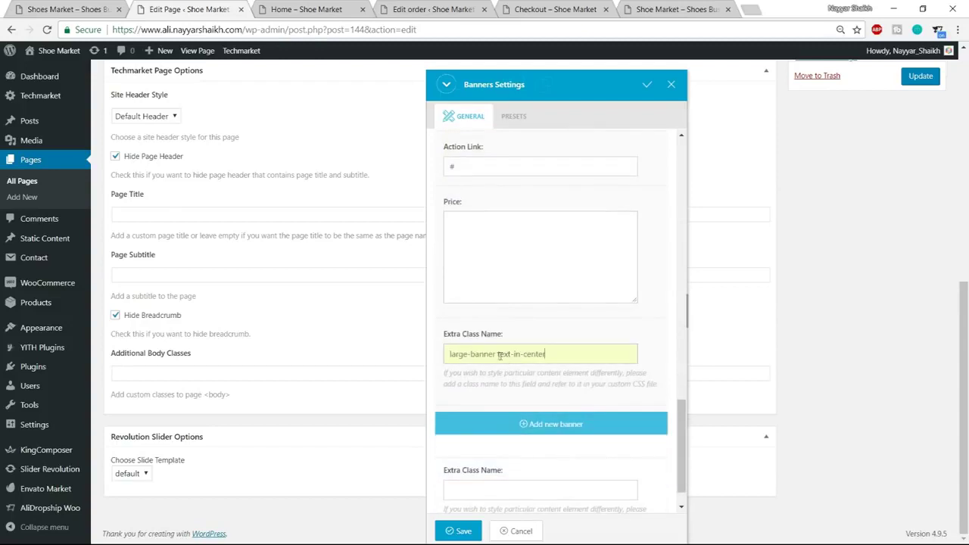
scroll(583, 448, down, 1)
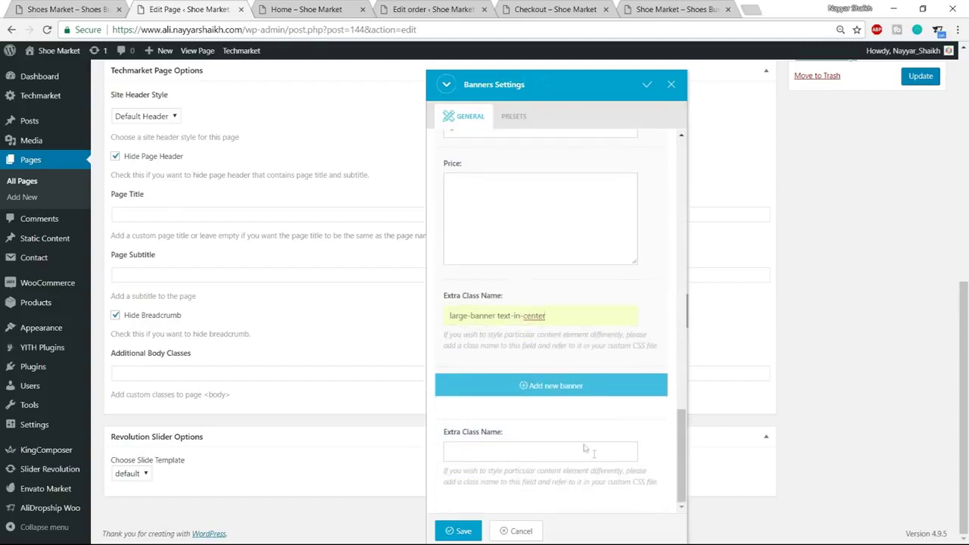
scroll(566, 433, up, 10)
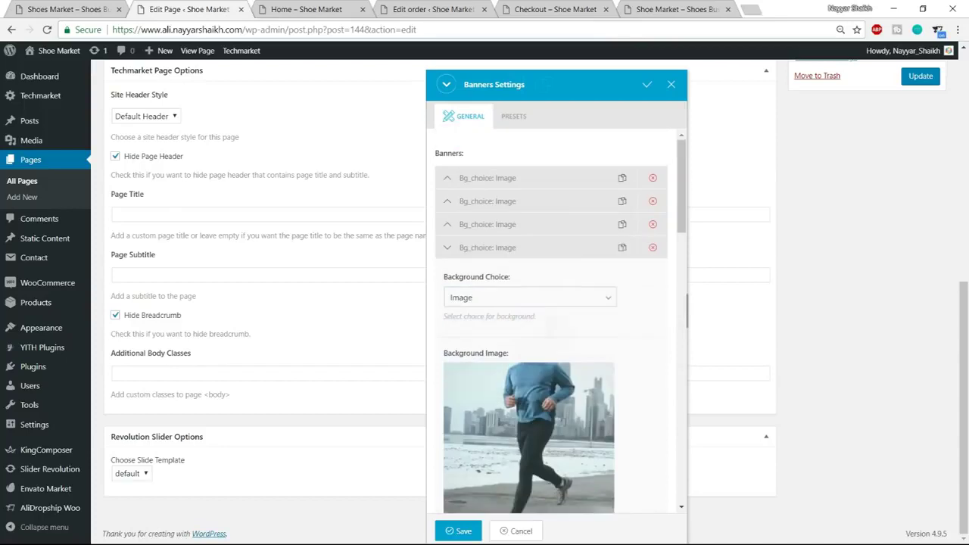
click(558, 245)
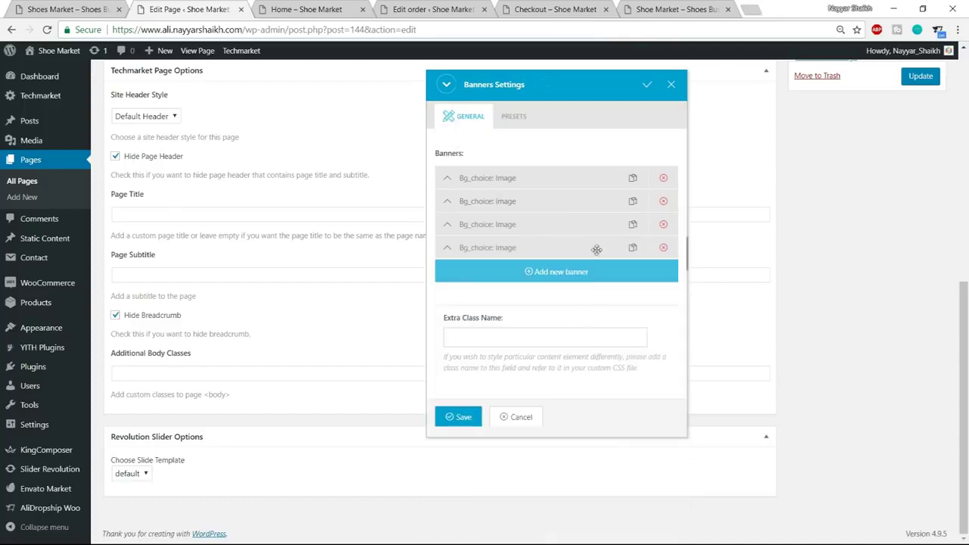
- Give the Banners element class names techmarket-banner techmarket-grid-banner-1 from the notes, and save
click(485, 339)
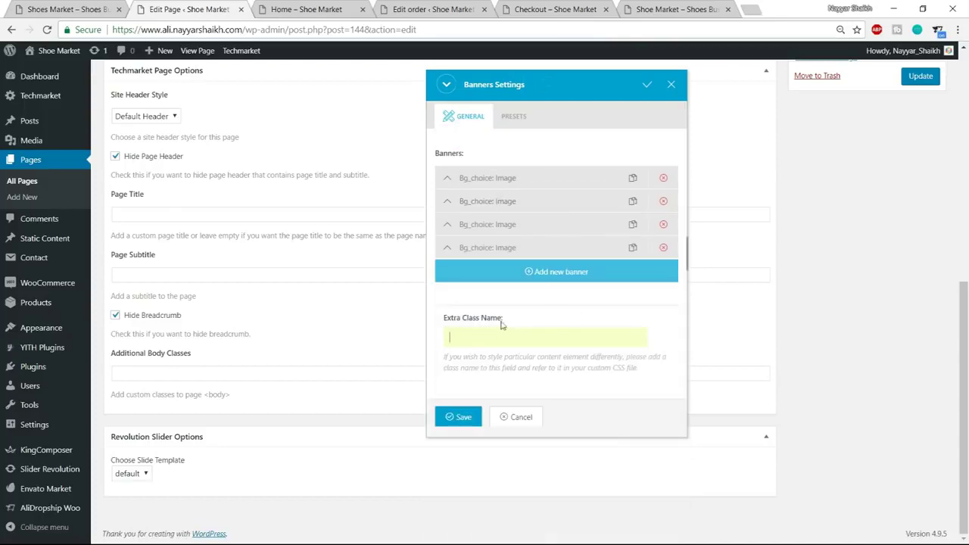
drag(444, 322, 541, 322)
click(532, 349)
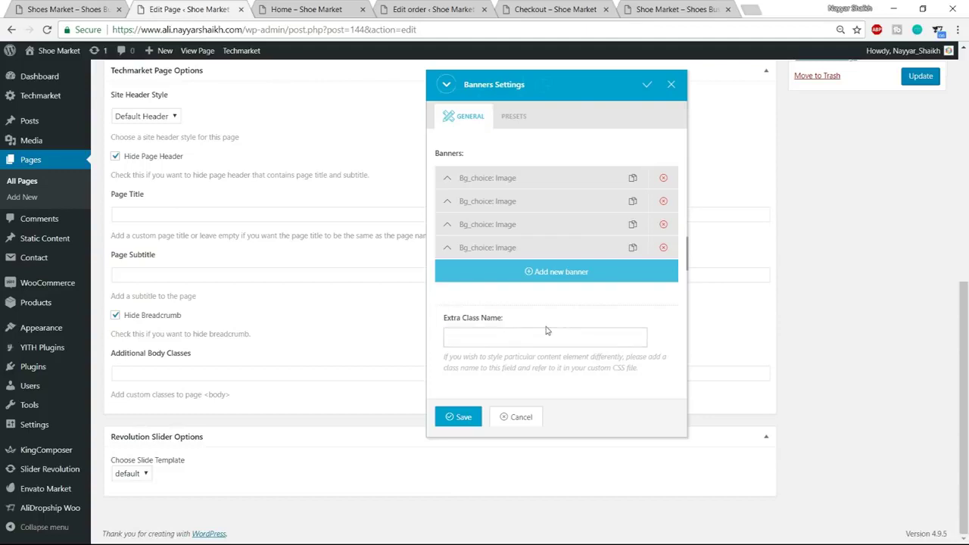
key(alt+Tab)
key(Tab)
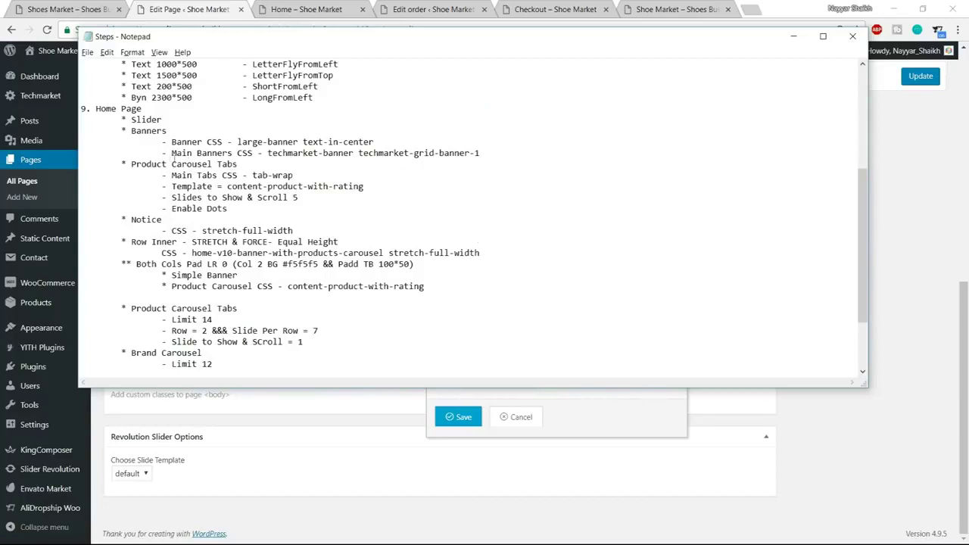
drag(293, 153, 333, 141)
drag(82, 153, 498, 152)
click(233, 152)
key(ctrl+c)
key(alt+Tab)
click(545, 337)
key(ctrl+v)
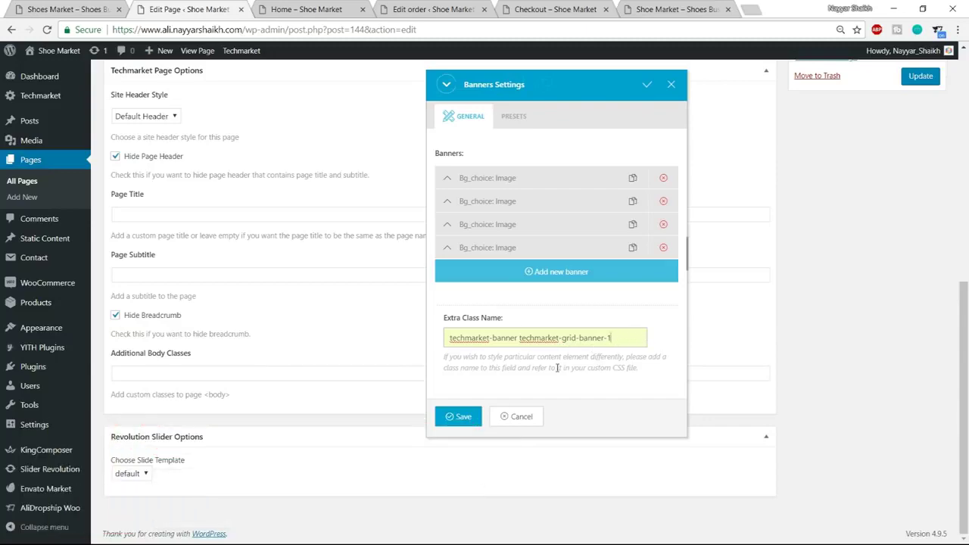
click(464, 418)
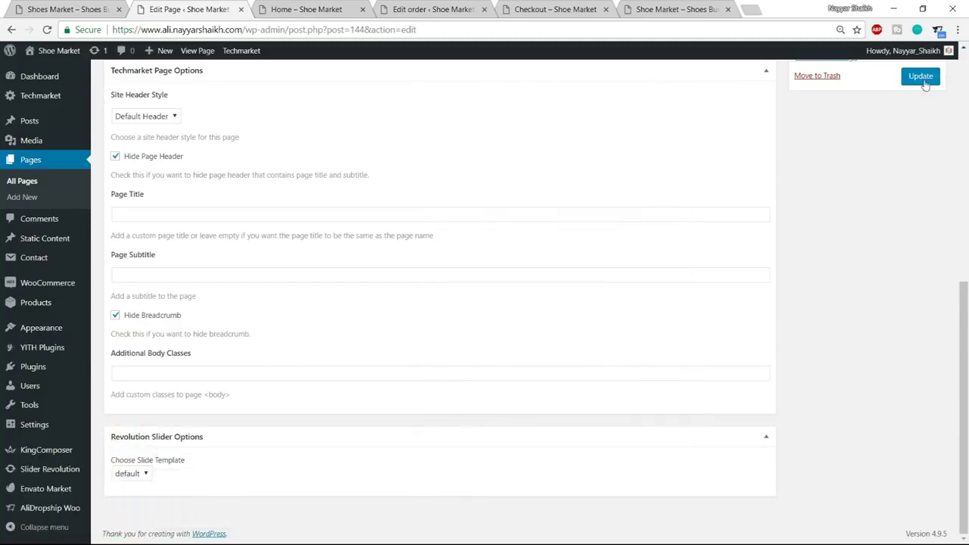
- Update the Home page, then reload the live site to review the slider and collection banners
click(921, 79)
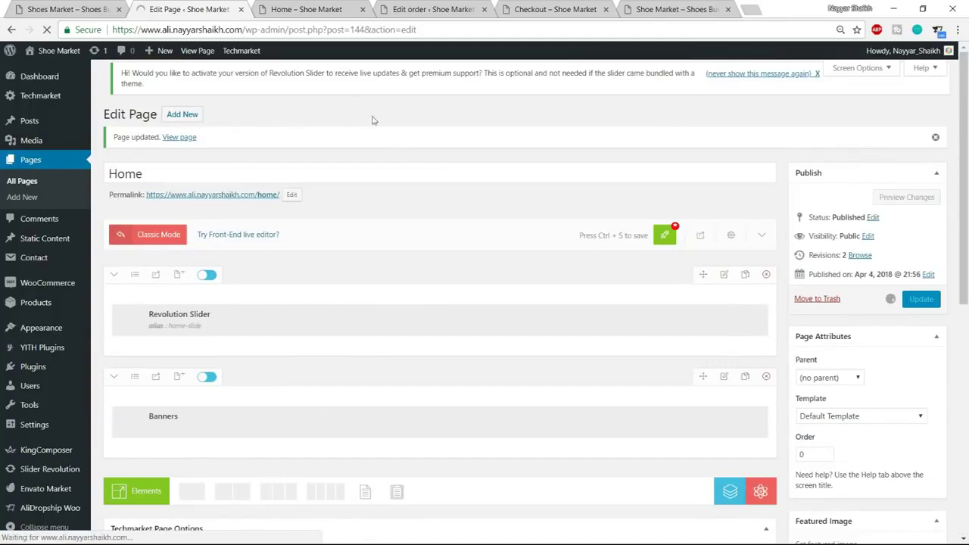
click(306, 9)
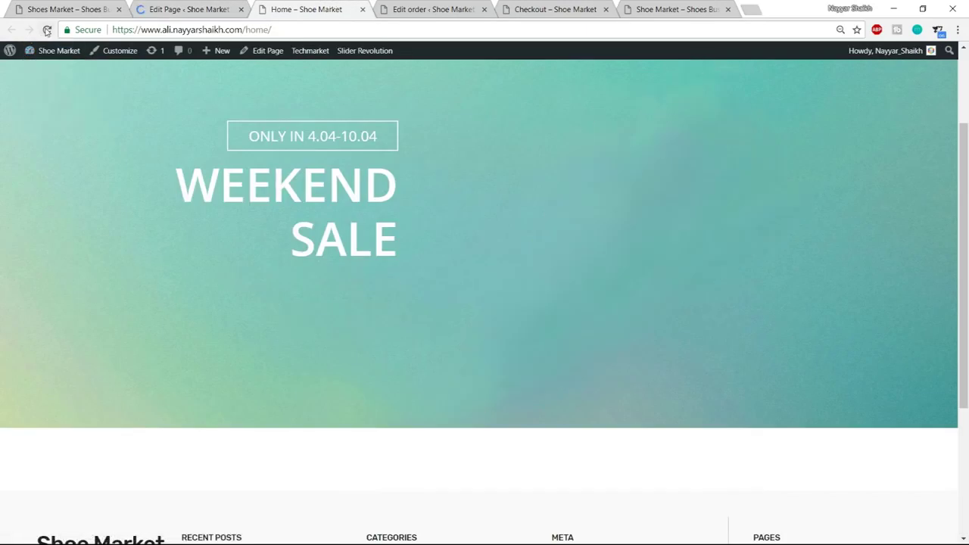
click(46, 30)
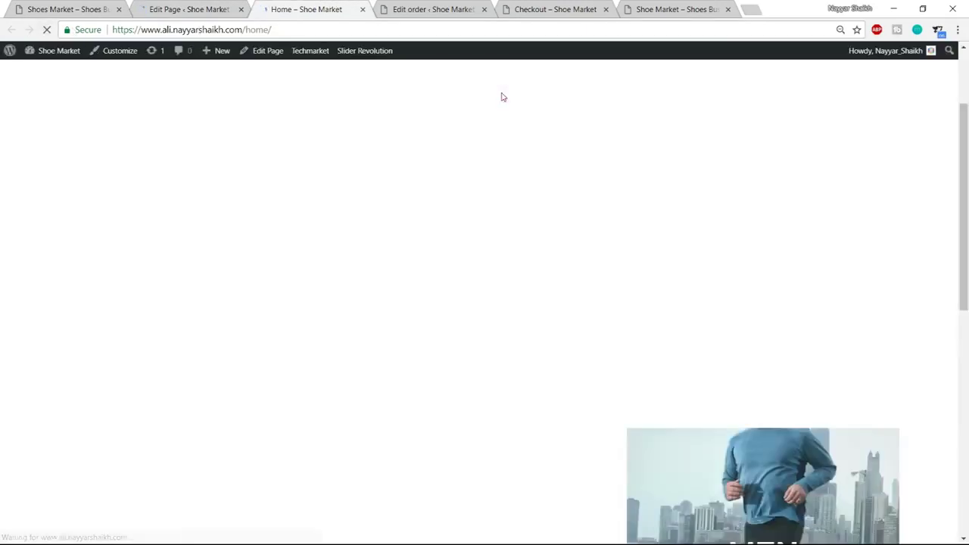
scroll(549, 189, down, 5)
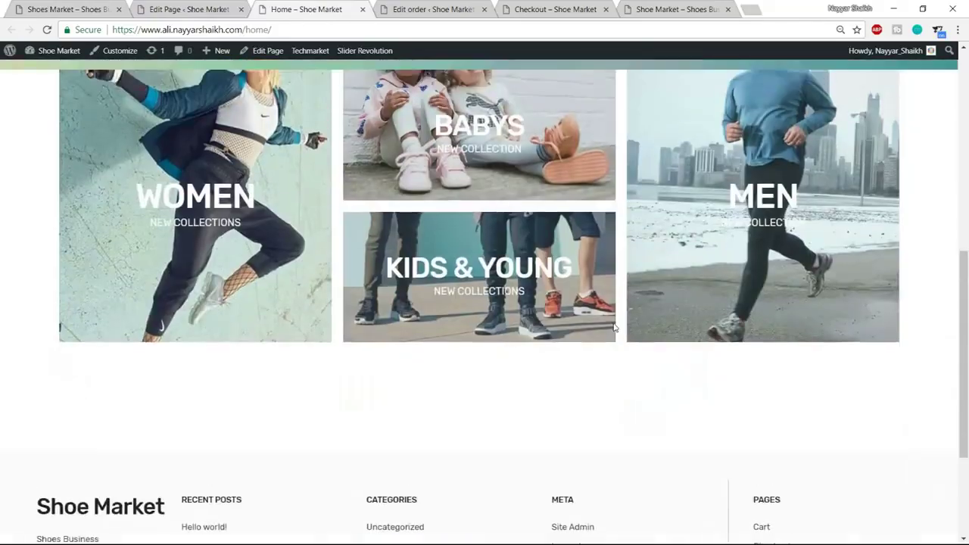
scroll(612, 322, up, 4)
scroll(697, 324, down, 3)
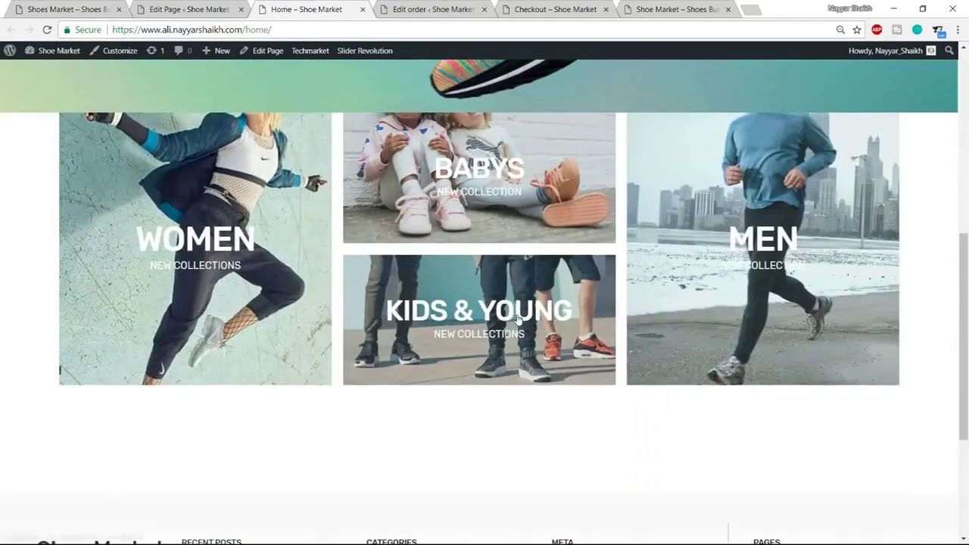
scroll(540, 271, up, 2)
scroll(539, 271, up, 2)
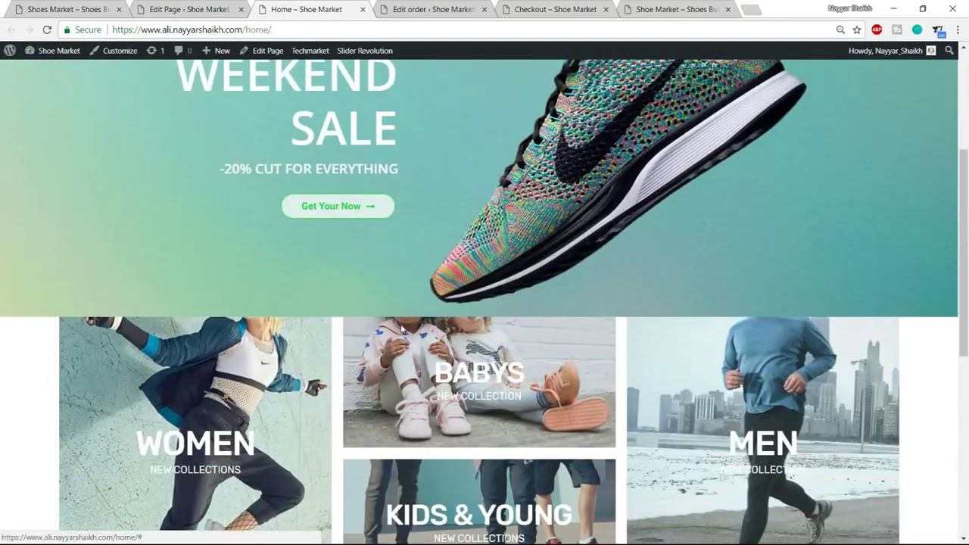
scroll(124, 370, down, 2)
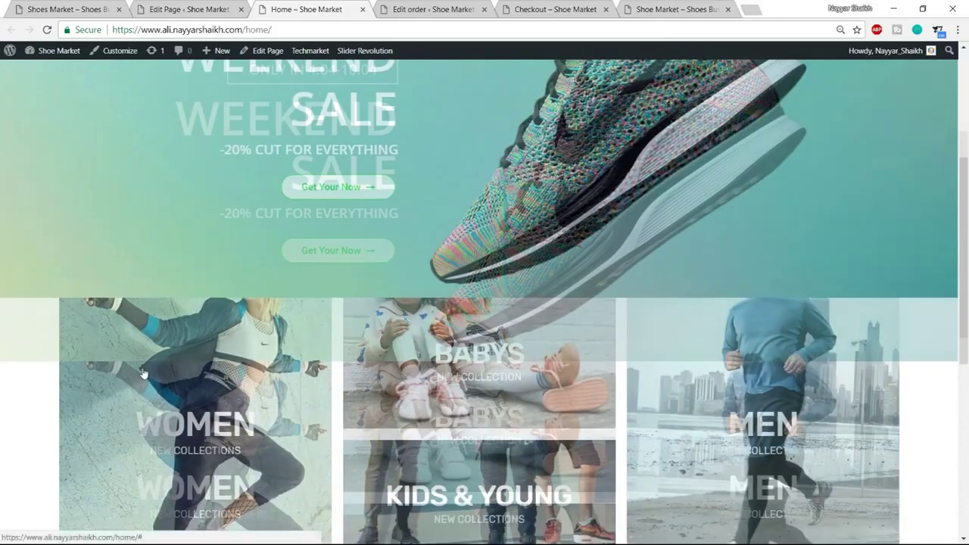
scroll(761, 122, up, 2)
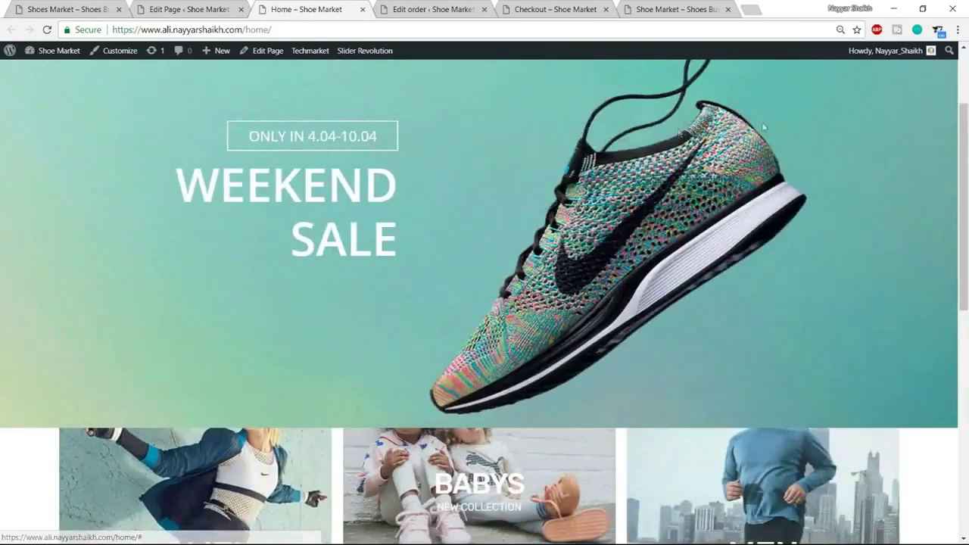
scroll(858, 283, down, 2)
click(210, 8)
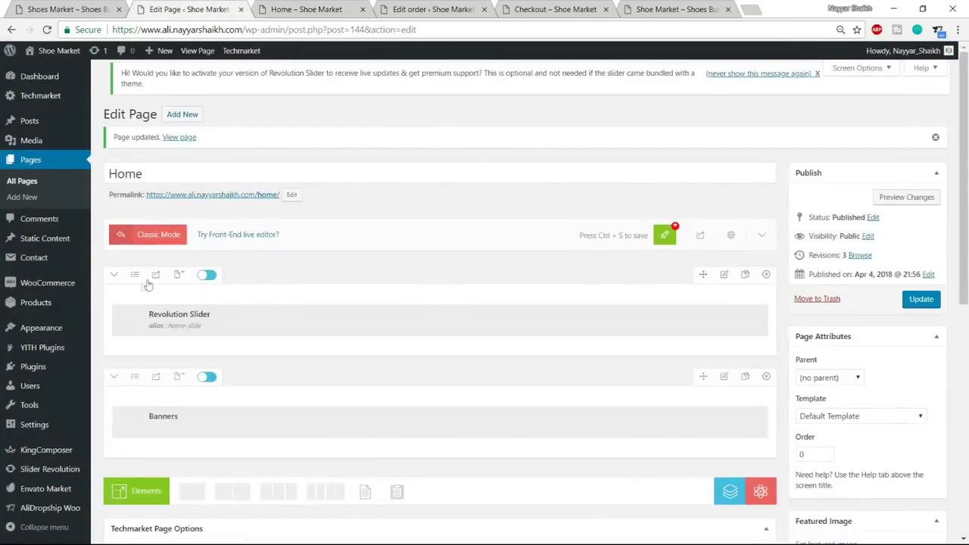
- Give the slider row a 0px top and 50px bottom margin
mouse_move(486, 321)
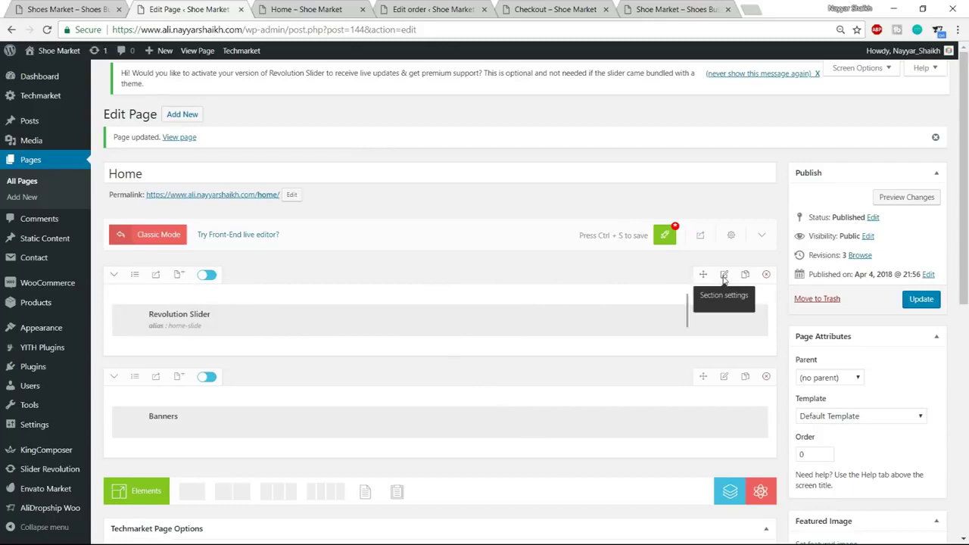
click(723, 275)
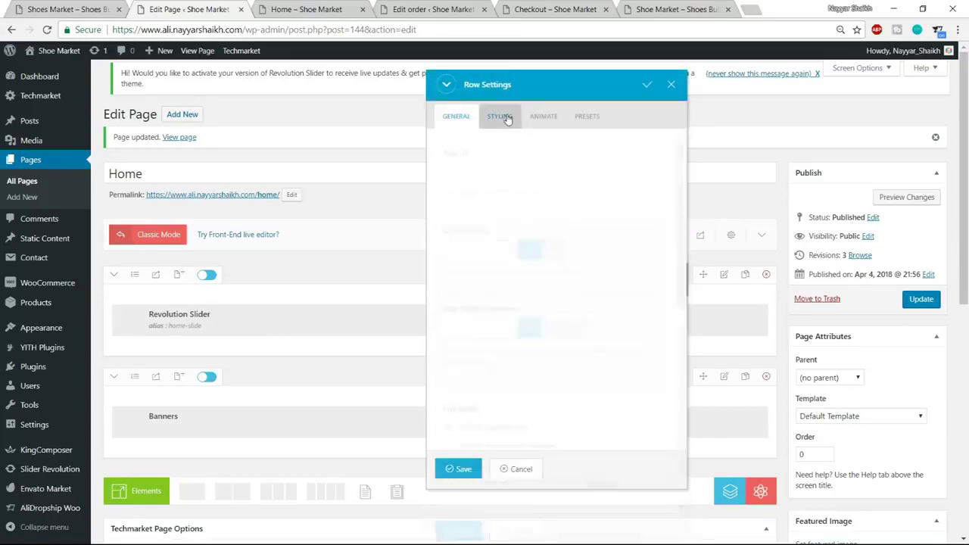
click(506, 116)
click(564, 171)
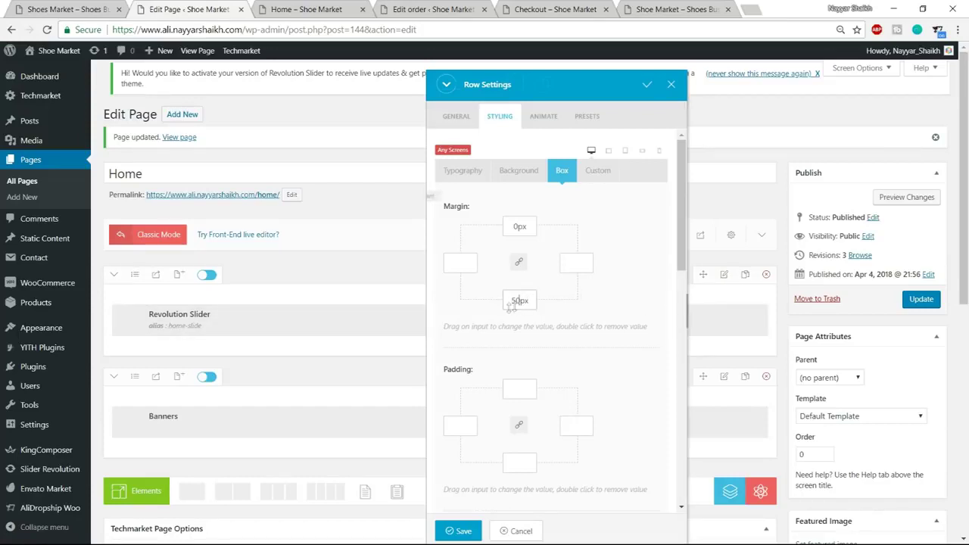
click(456, 531)
- Update the Home page and reload the live site to check the spacing
click(924, 301)
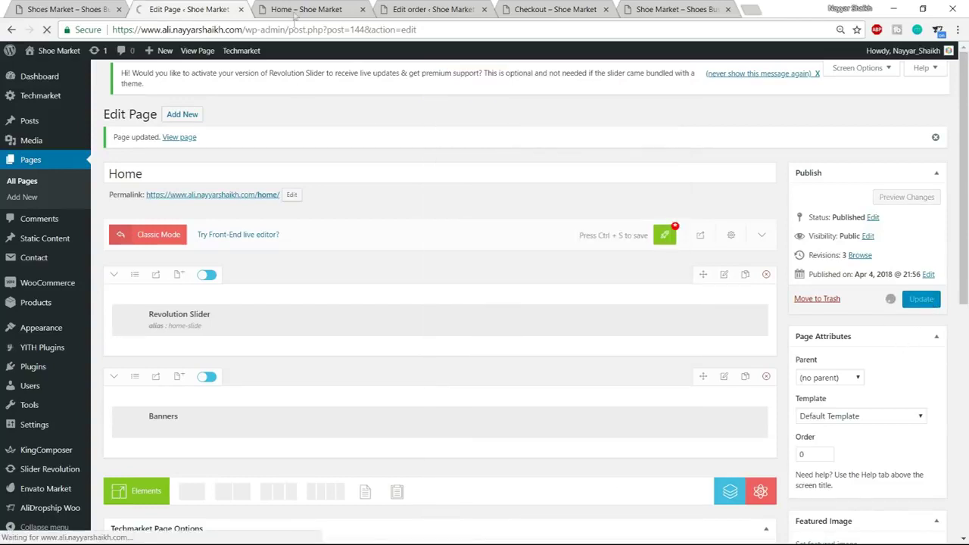
click(294, 11)
click(47, 30)
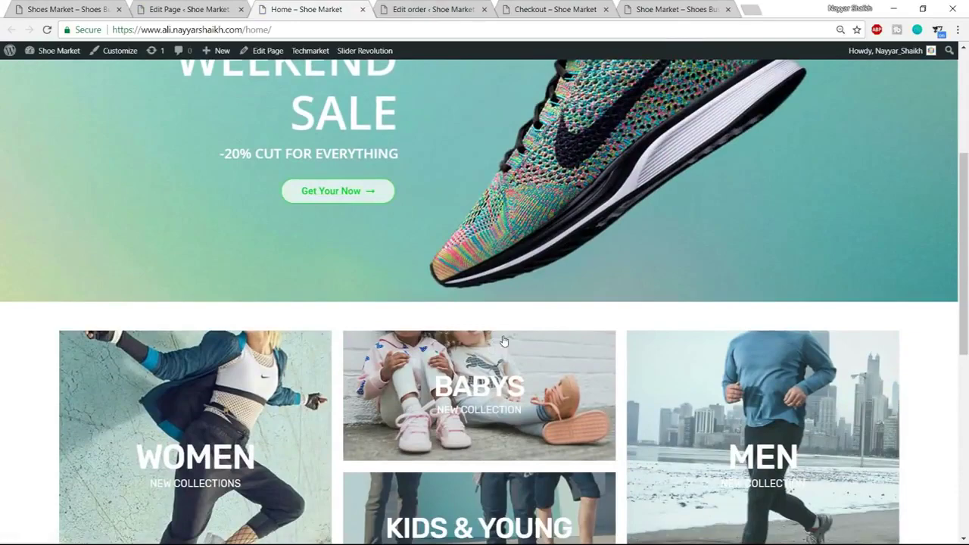
- Check the reference demo shop's layout, then add an empty row beneath the Banners row
click(72, 9)
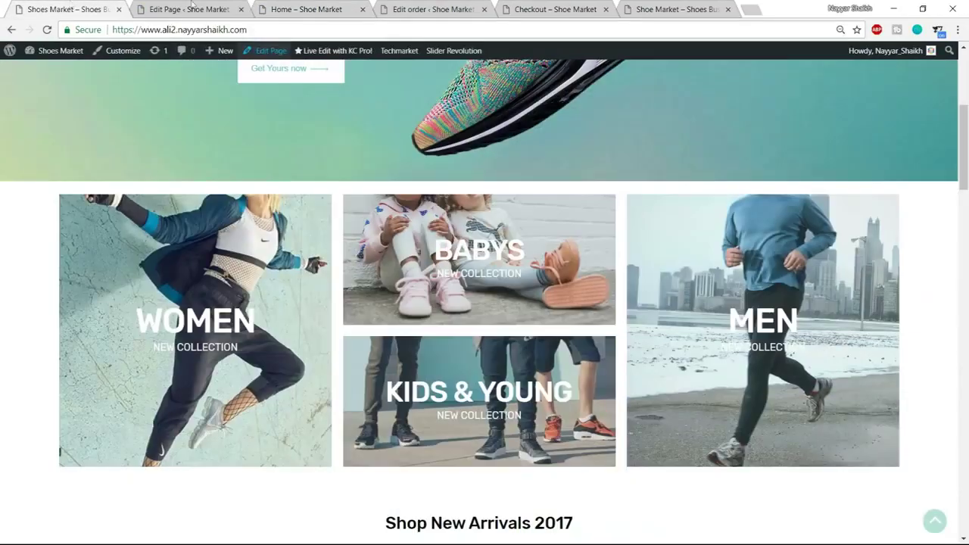
scroll(956, 239, down, 5)
scroll(330, 229, up, 2)
scroll(880, 369, down, 1)
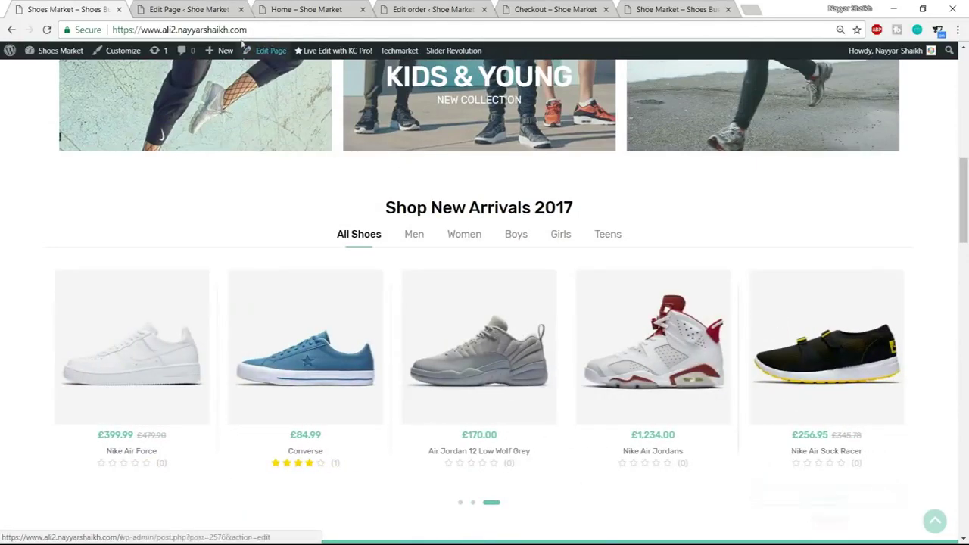
click(201, 7)
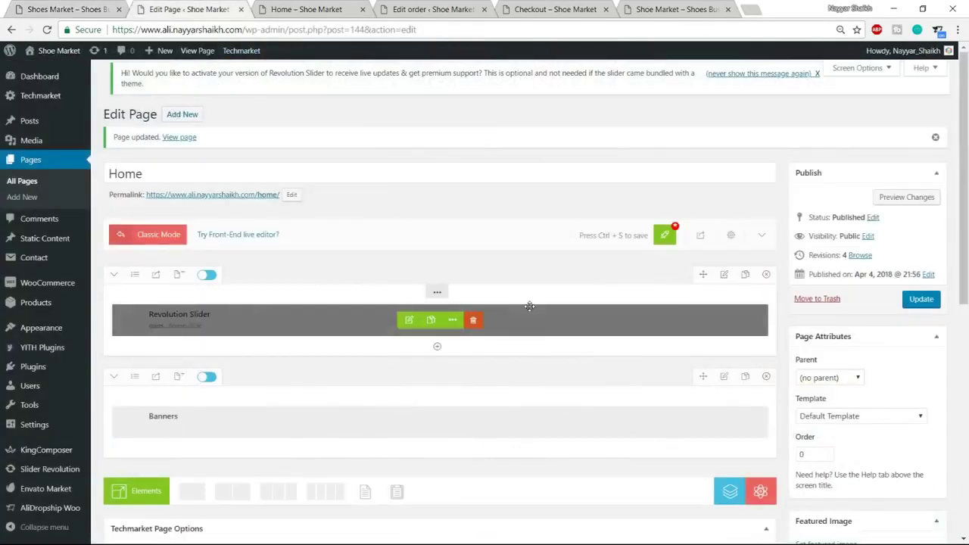
scroll(530, 306, down, 4)
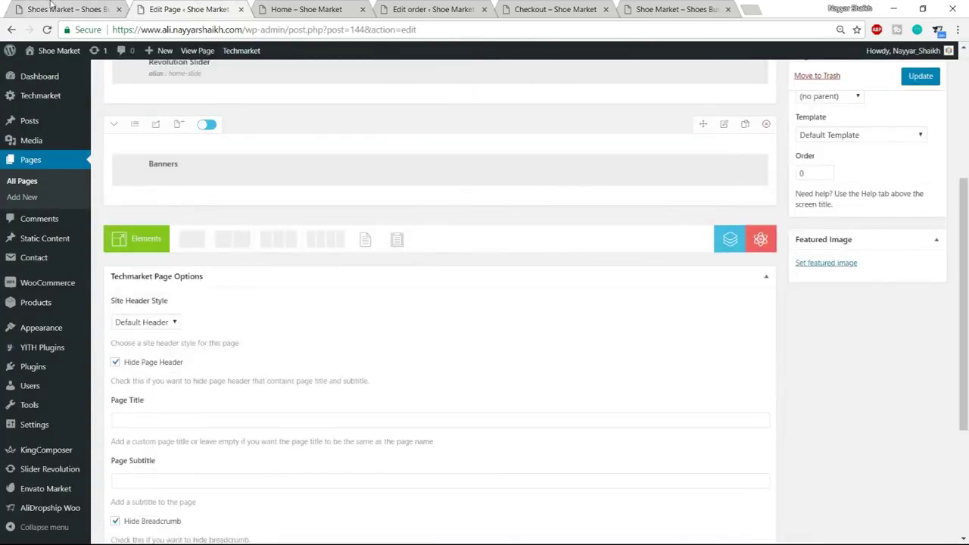
key(ctrl+1)
key(ctrl+2)
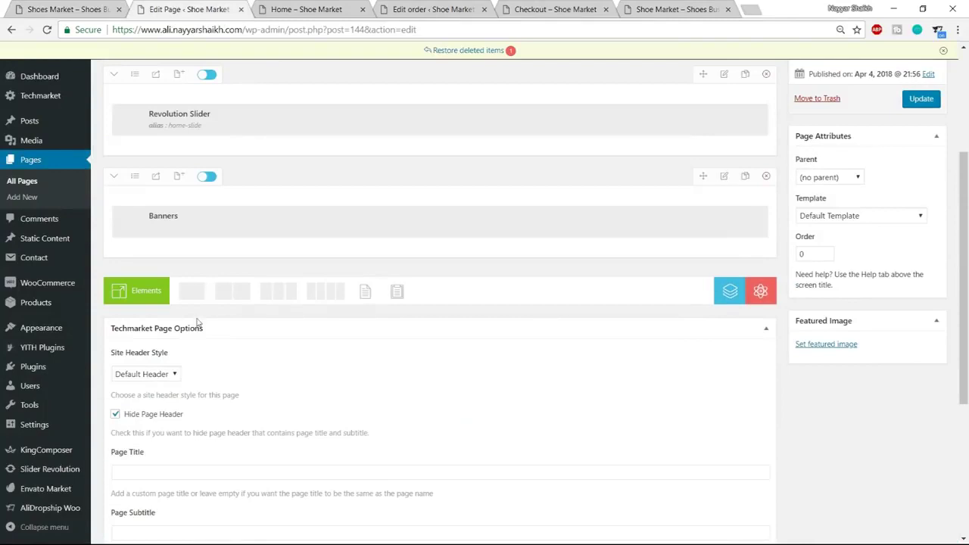
click(194, 290)
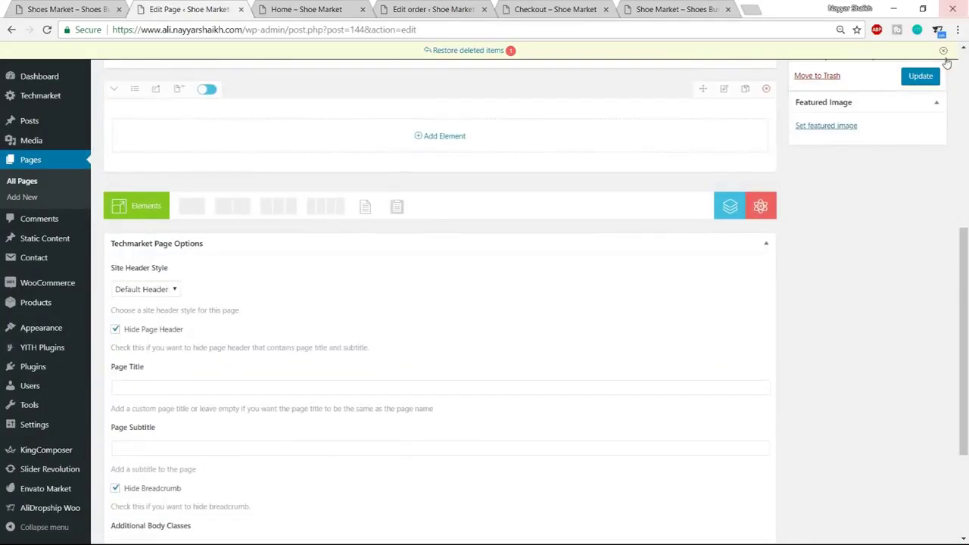
- Dismiss the restore notice and insert Products Carousel Tabs into the row via a 'PROD' search
click(943, 50)
click(444, 263)
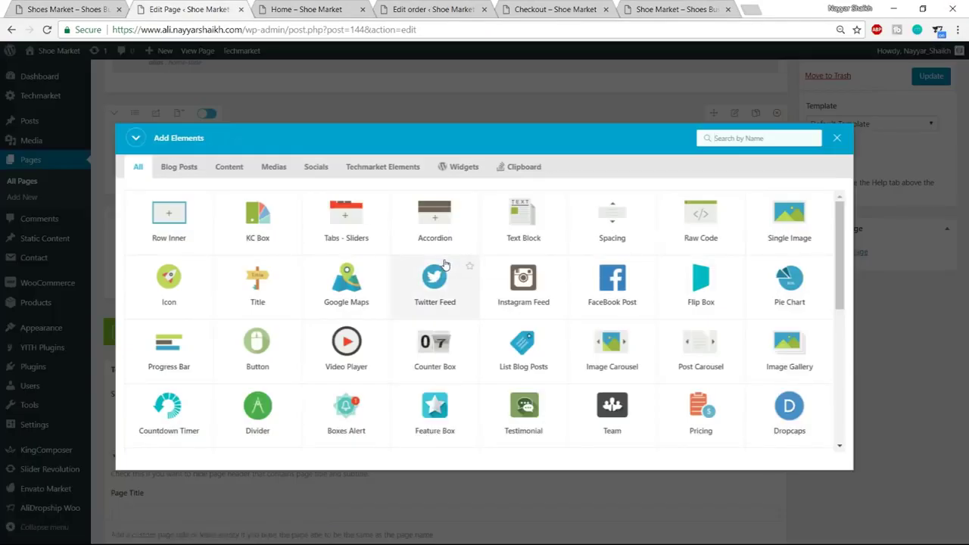
text(PRODUCT)
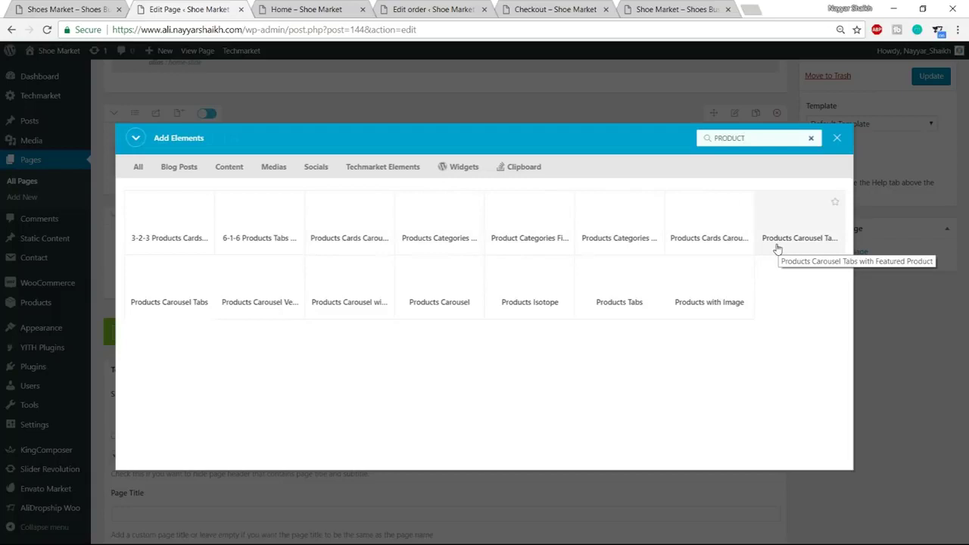
click(170, 302)
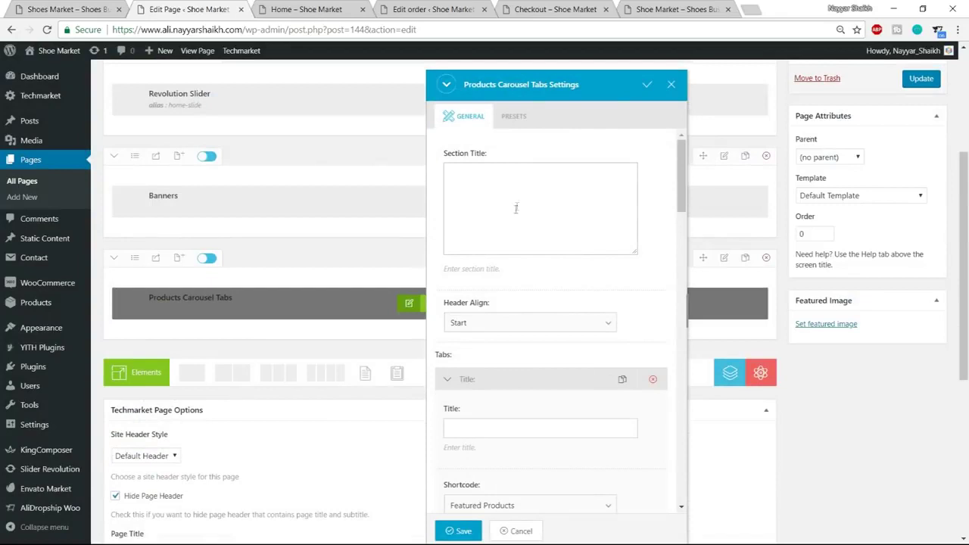
- Set the section title to the Shop New Arrivals heading copied from the live shop
scroll(621, 264, down, 2)
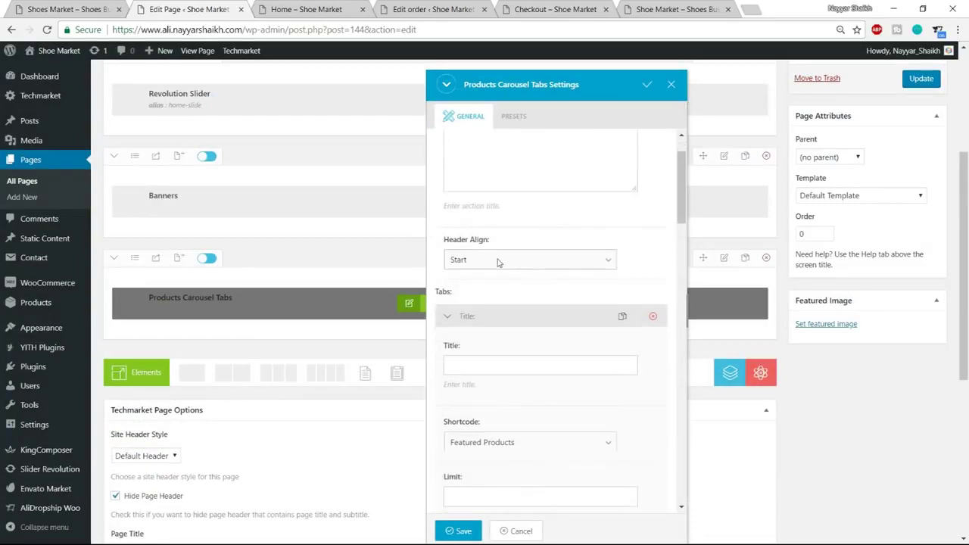
click(68, 9)
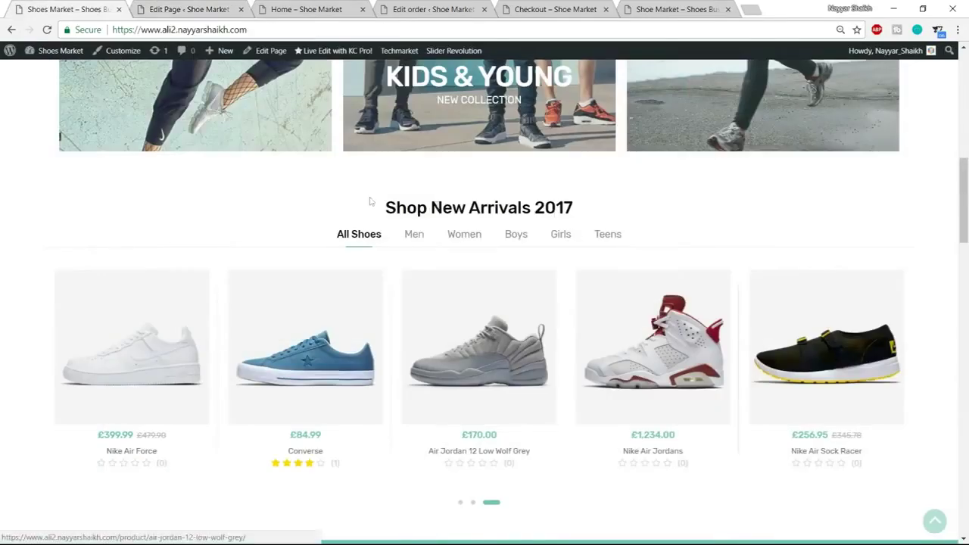
drag(369, 200, 629, 229)
scroll(822, 300, down, 4)
scroll(823, 300, down, 6)
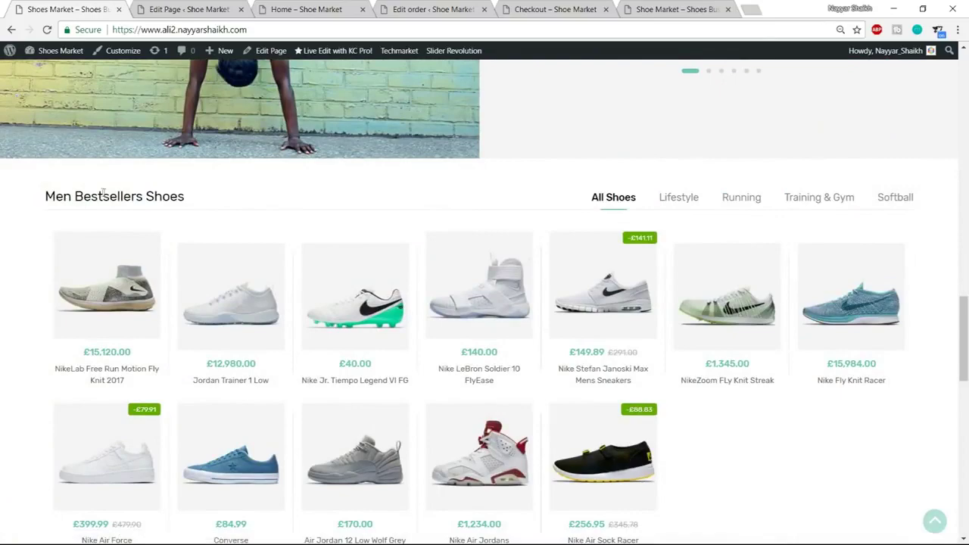
drag(41, 197, 185, 198)
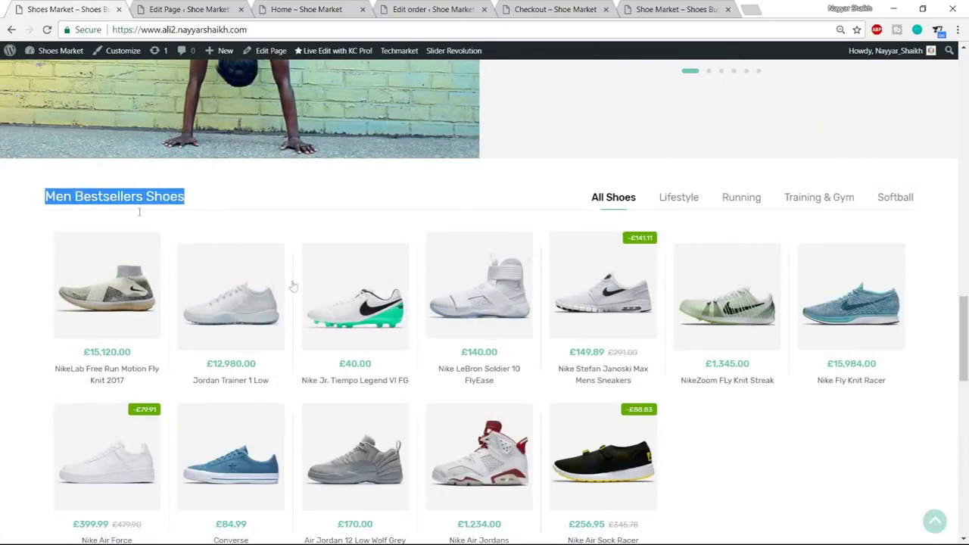
scroll(138, 212, up, 10)
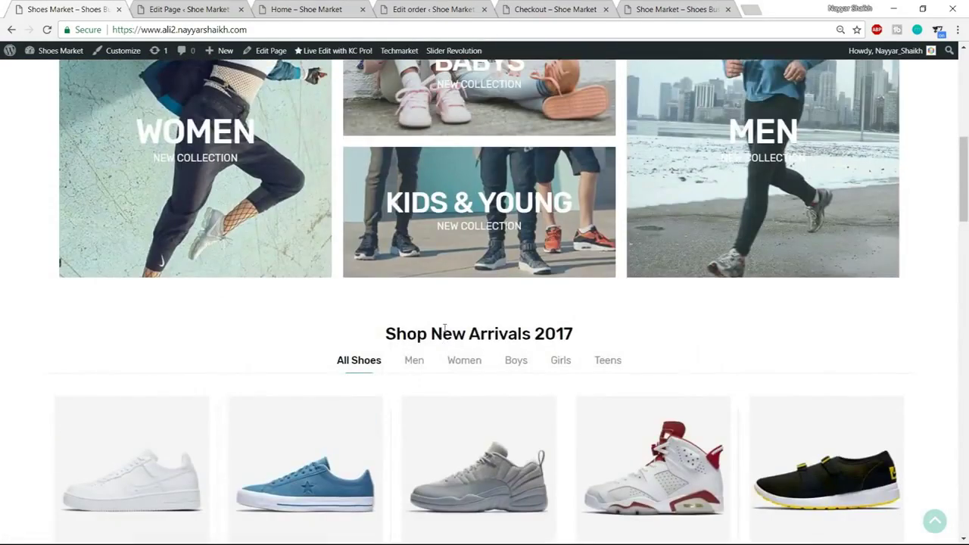
triple_click(444, 328)
key(ctrl+c)
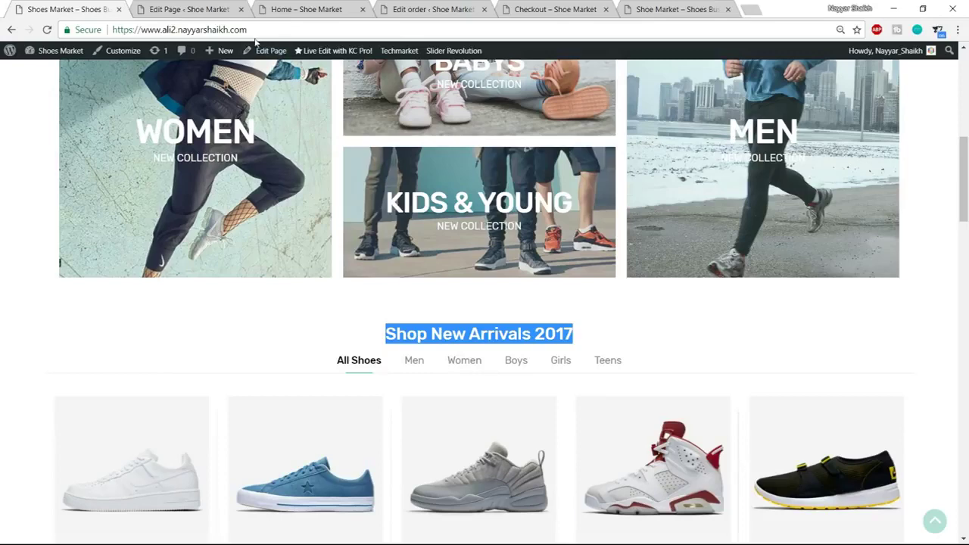
click(189, 8)
scroll(509, 274, up, 2)
click(507, 225)
click(36, 8)
click(189, 10)
key(ctrl+v)
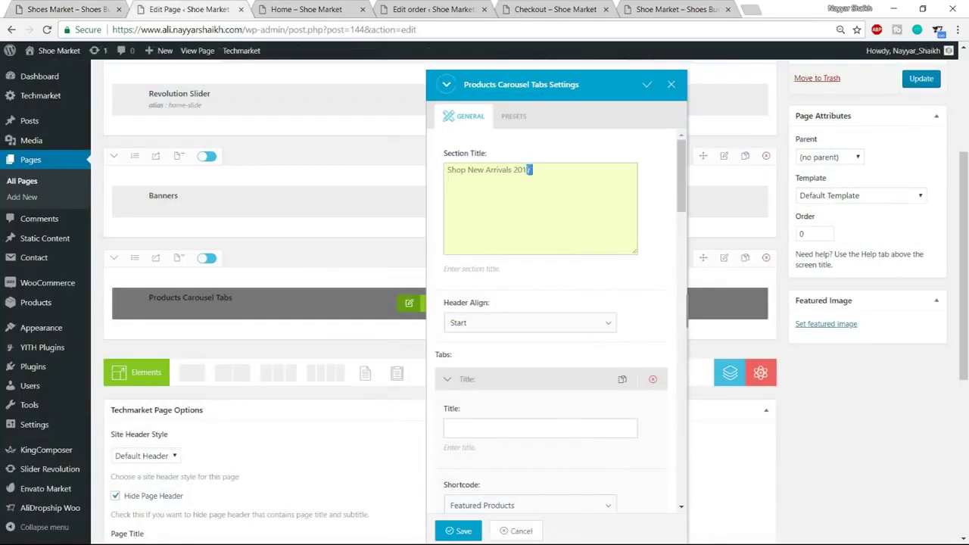
- Center the section header and make the tab's product source Products
scroll(534, 269, down, 1)
click(523, 260)
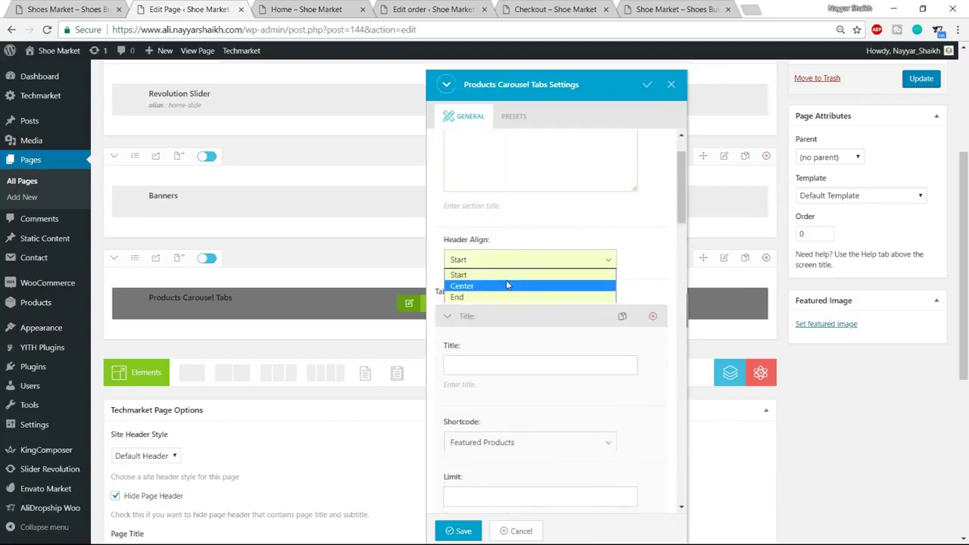
click(507, 285)
scroll(507, 286, down, 2)
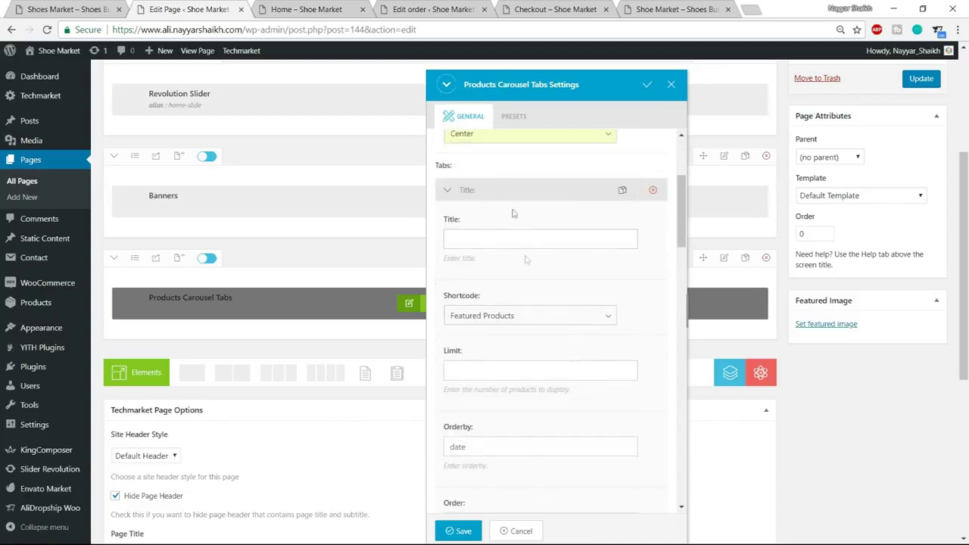
click(29, 7)
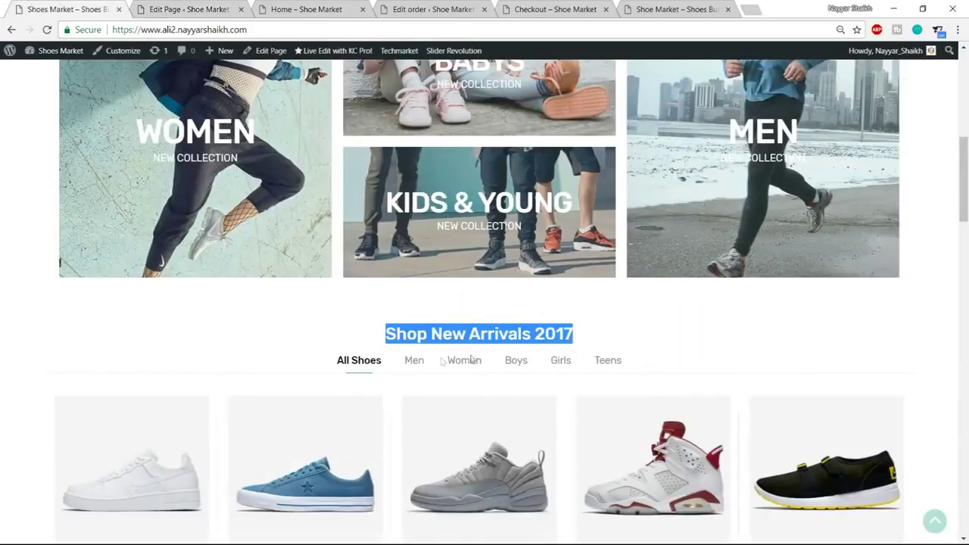
scroll(371, 356, down, 2)
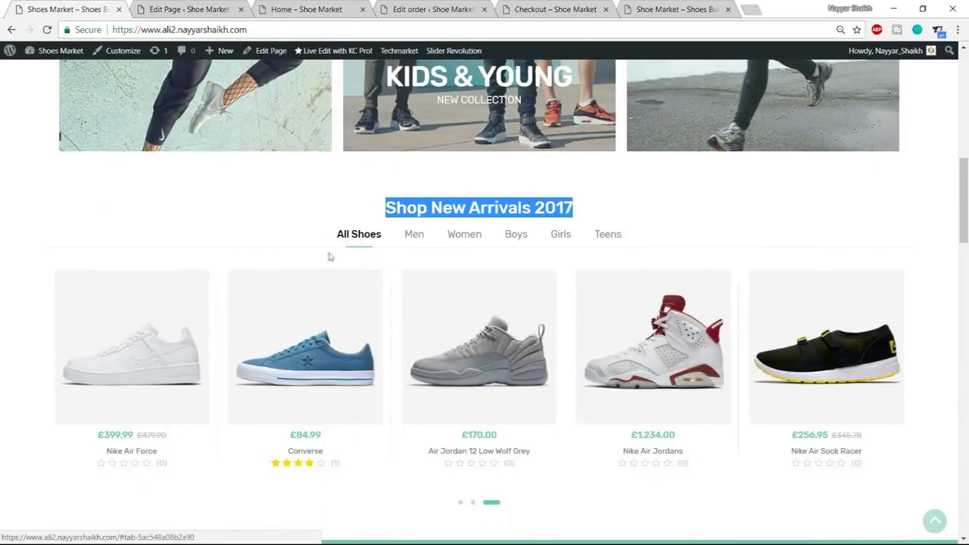
key(ctrl+Tab)
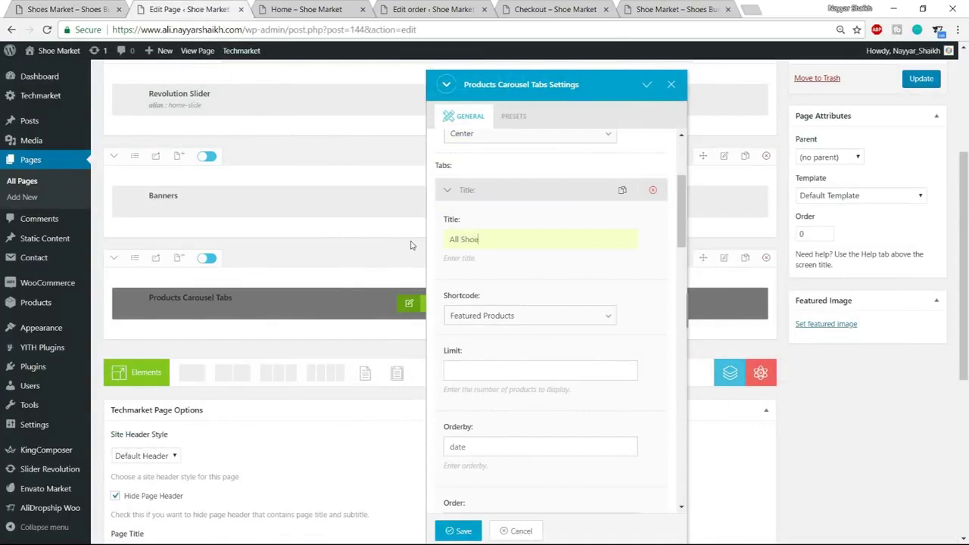
scroll(579, 315, down, 1)
click(517, 252)
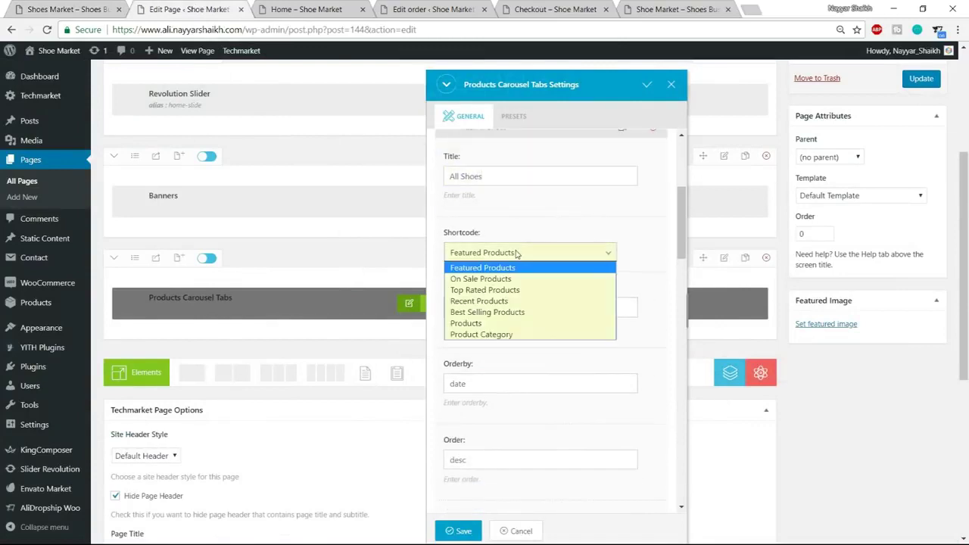
click(499, 323)
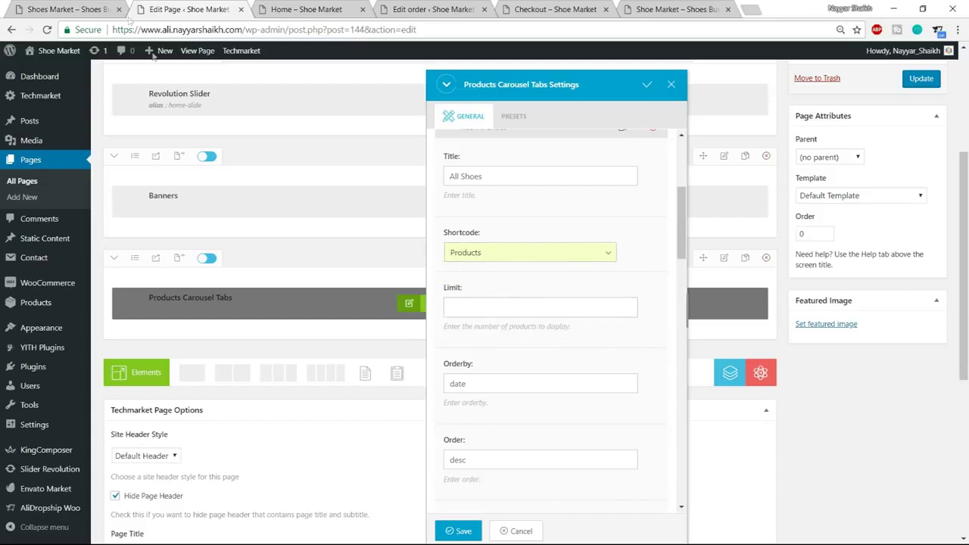
- Set the tab's template to content-product-with-rating, copied from the notes
click(495, 309)
click(65, 9)
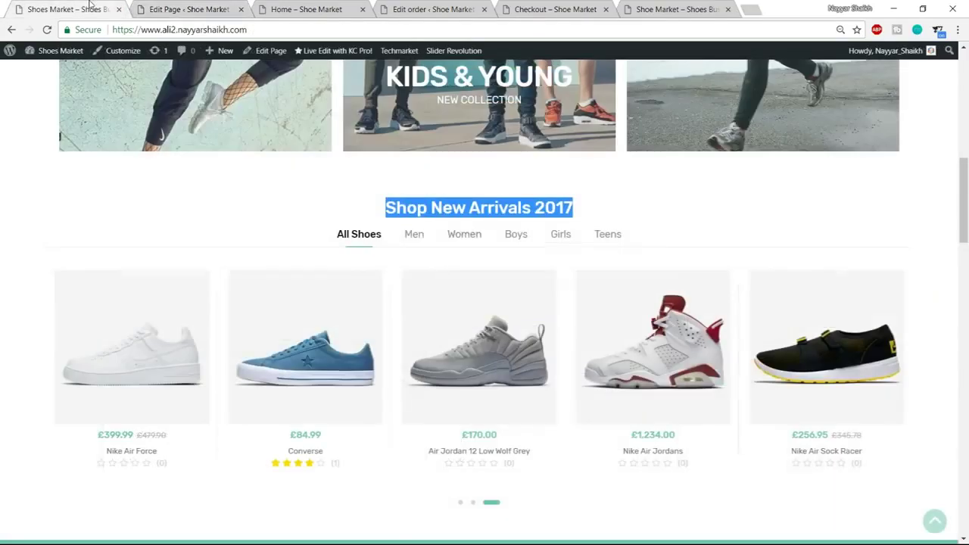
click(217, 9)
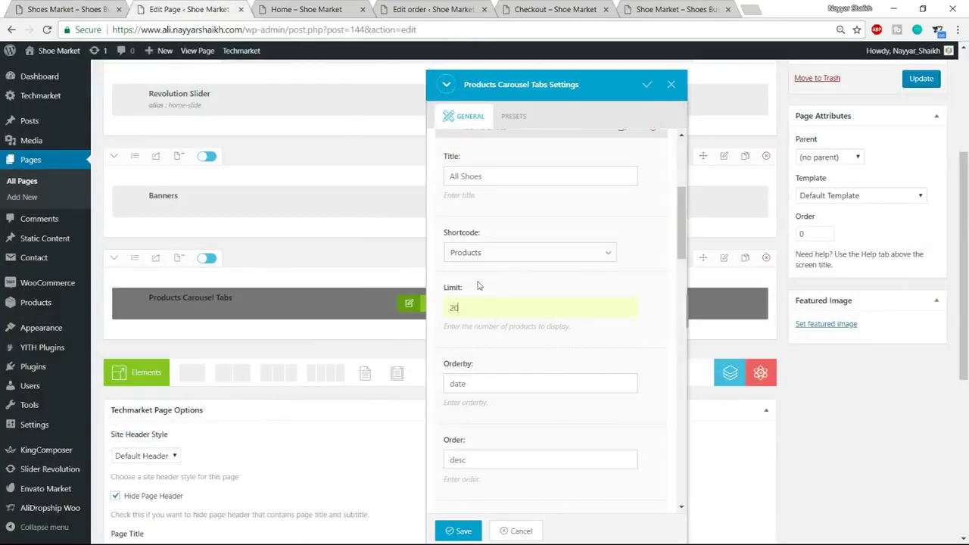
click(79, 9)
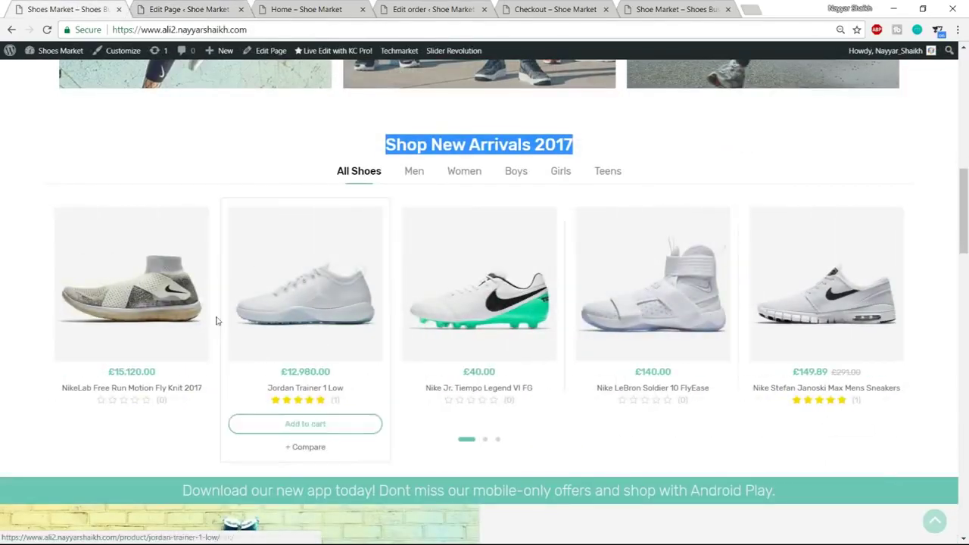
click(217, 9)
scroll(625, 334, down, 5)
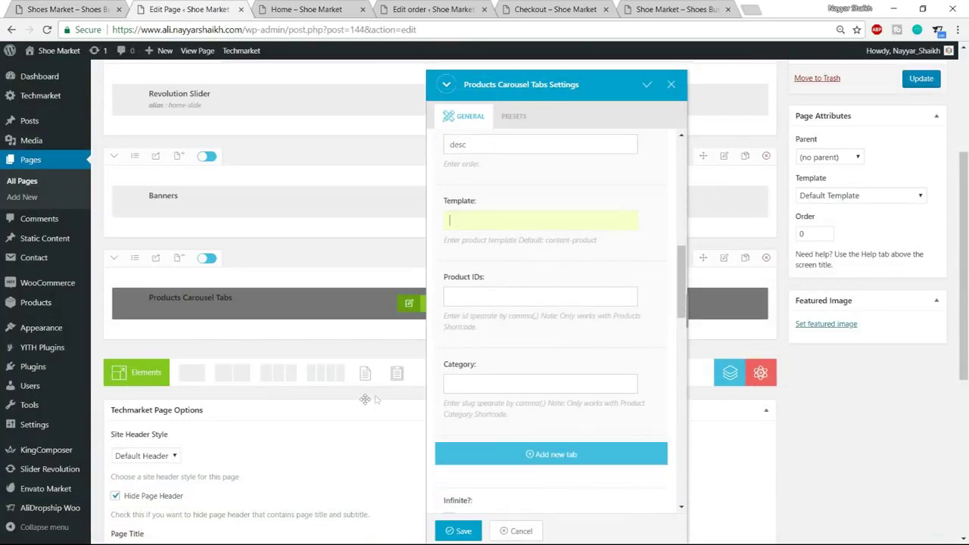
key(alt+Tab)
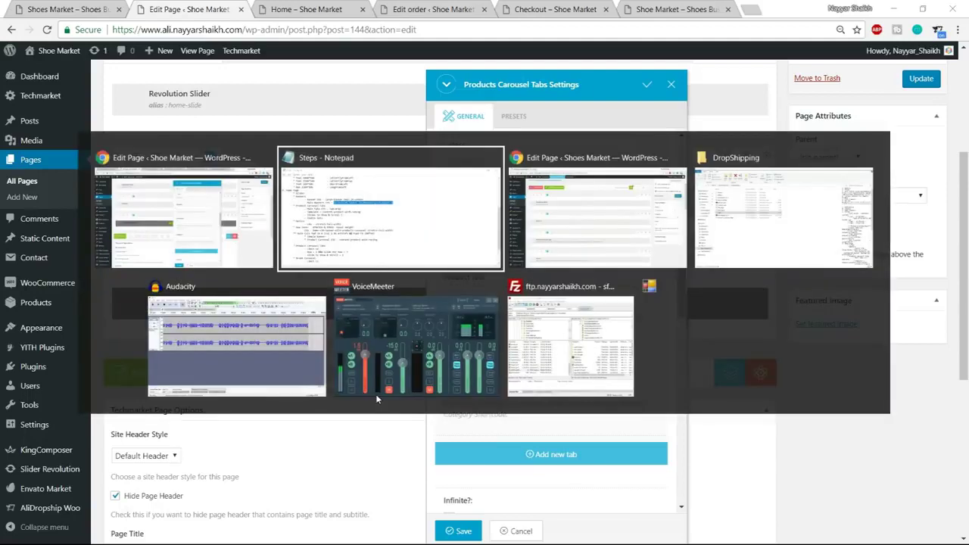
click(261, 198)
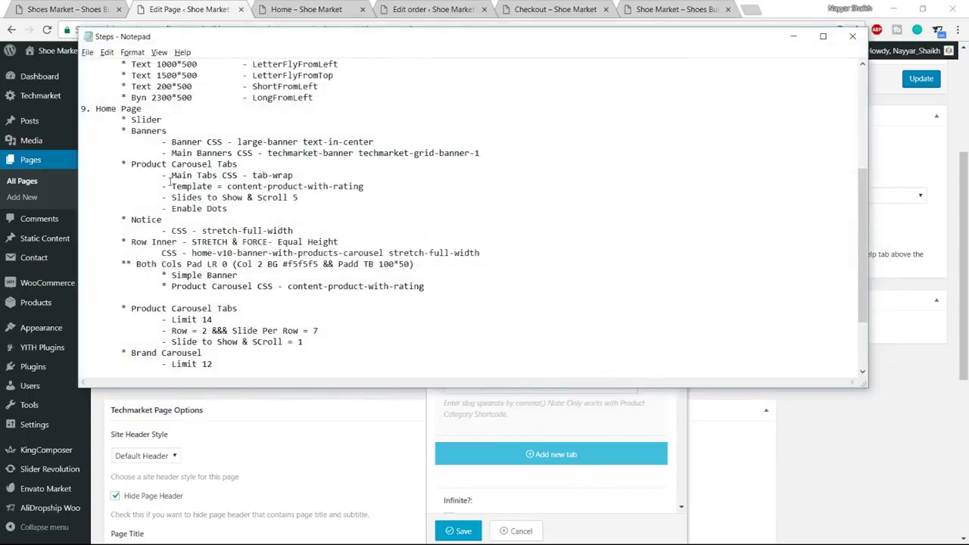
drag(161, 185, 235, 186)
click(382, 187)
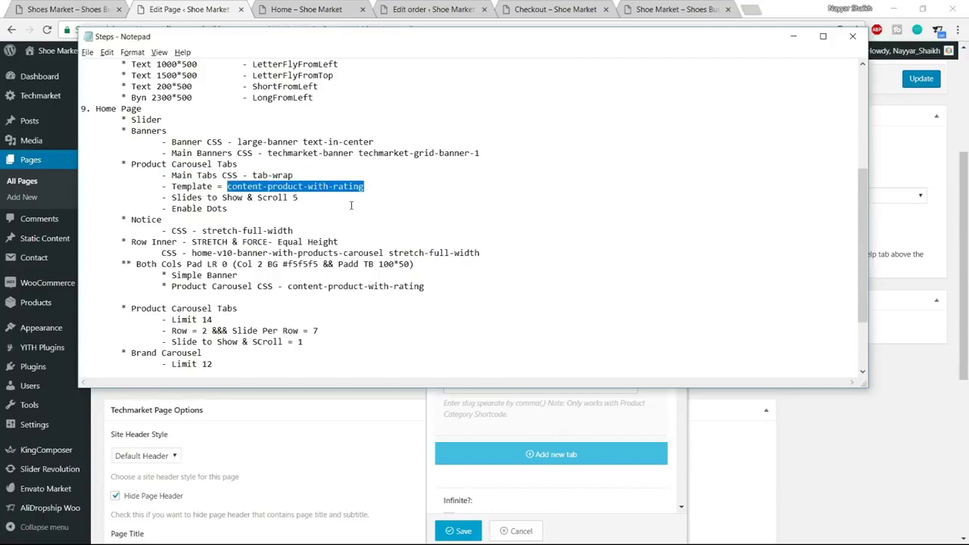
key(alt+Tab)
text(content-product-with-rating)
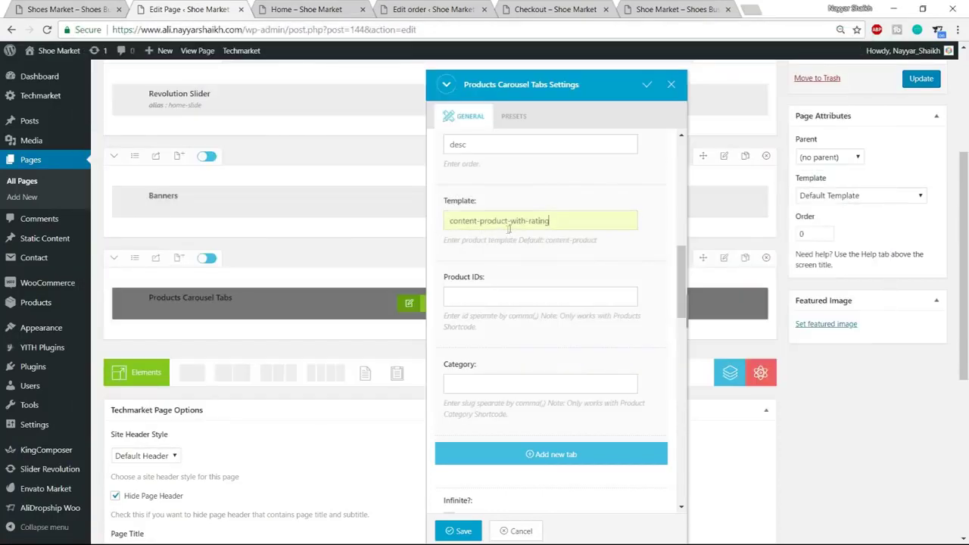
triple_click(561, 221)
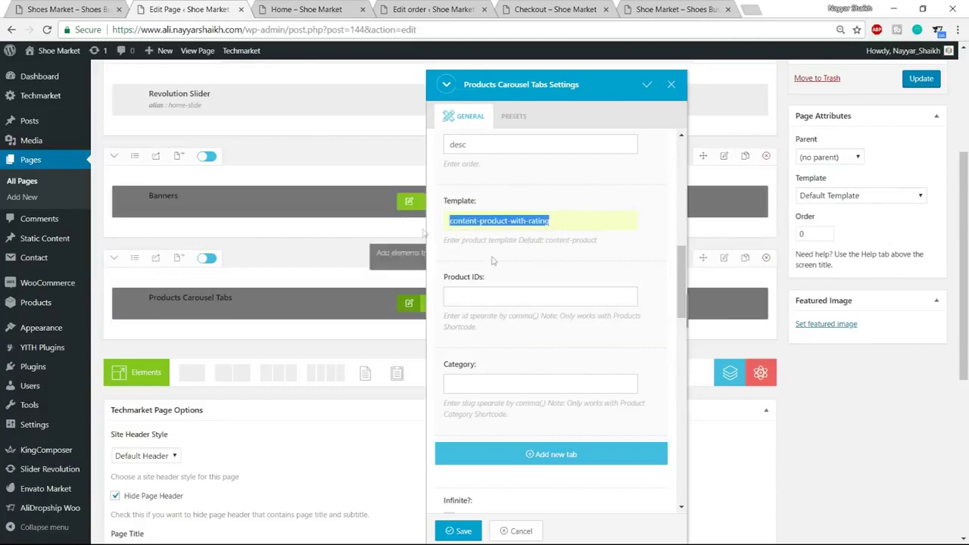
- Set SlidesToShow and SlidesToScroll both to 5
click(495, 296)
click(529, 294)
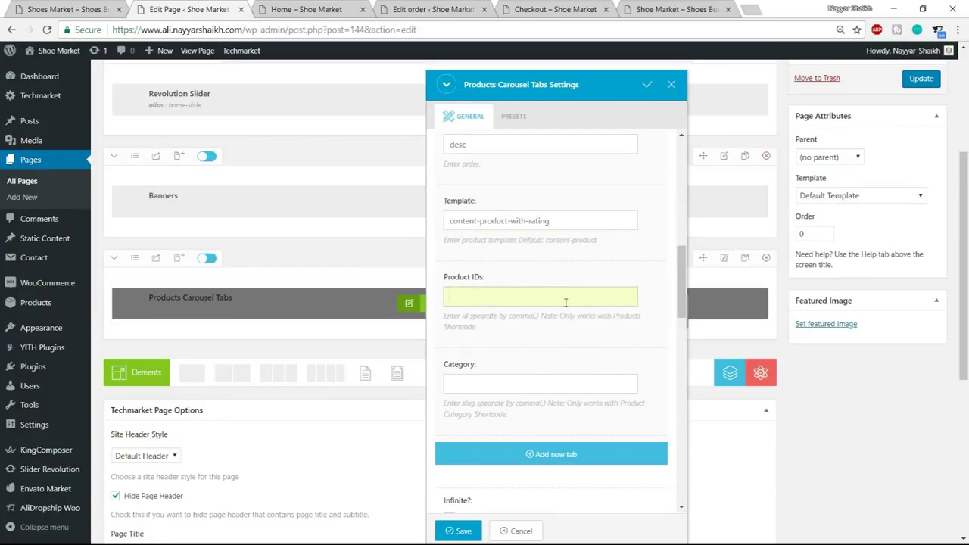
scroll(564, 302, down, 2)
scroll(568, 288, down, 3)
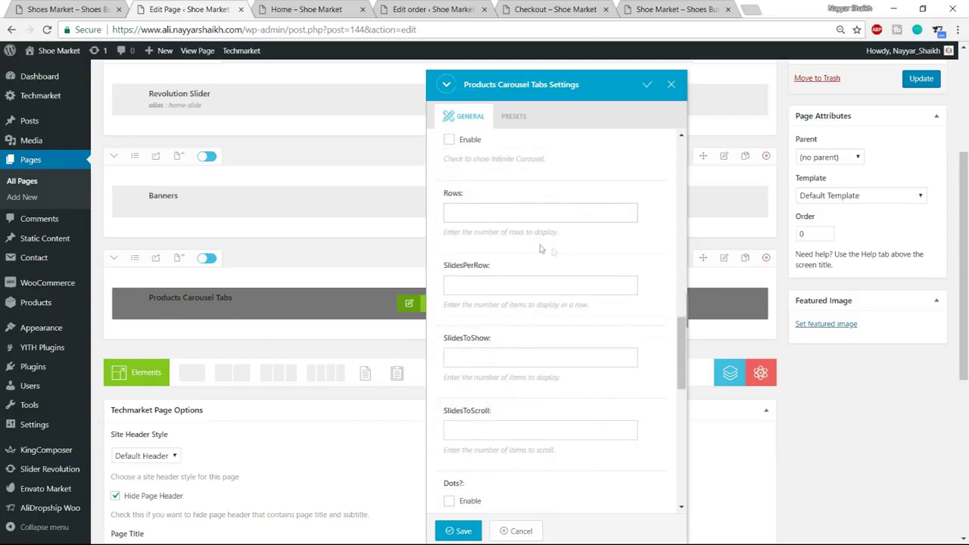
scroll(587, 280, down, 1)
click(490, 224)
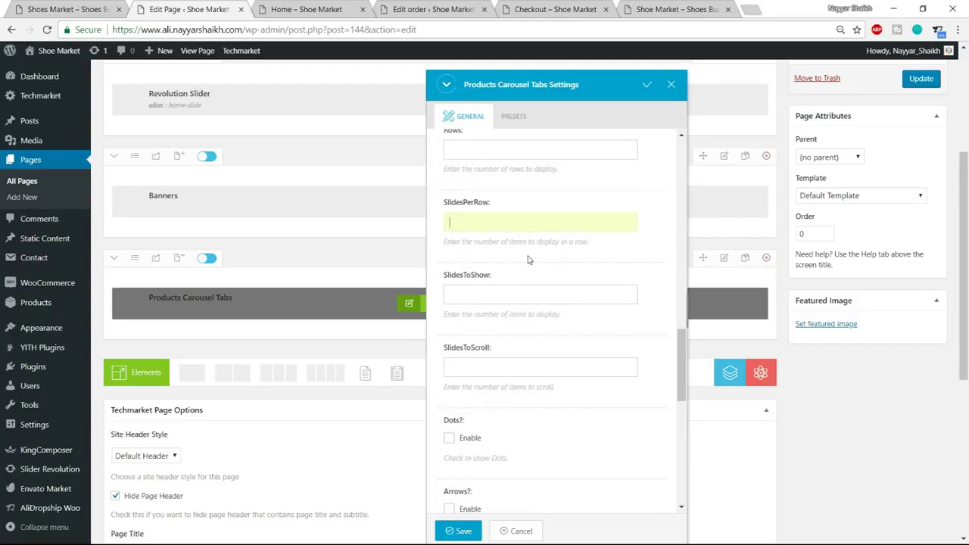
key(alt+Tab)
click(506, 294)
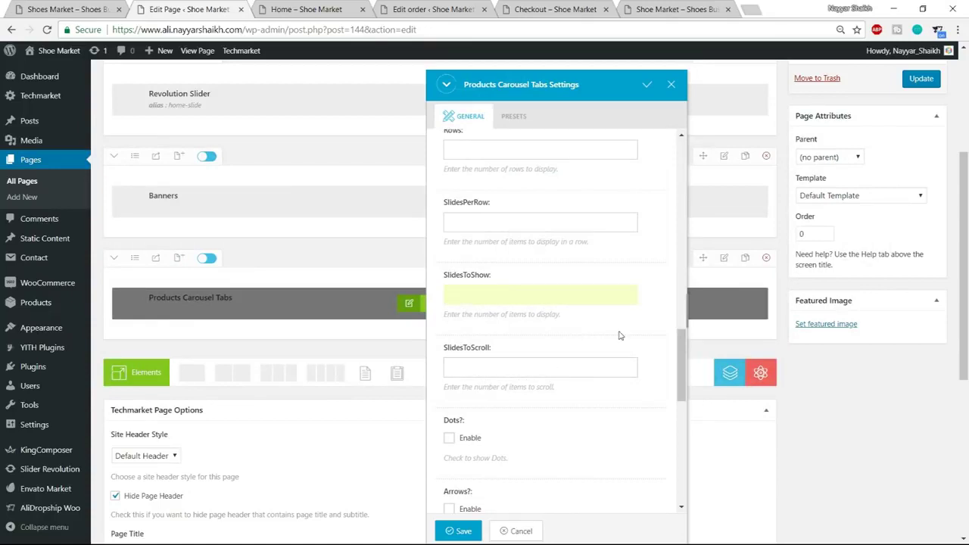
click(509, 383)
click(515, 366)
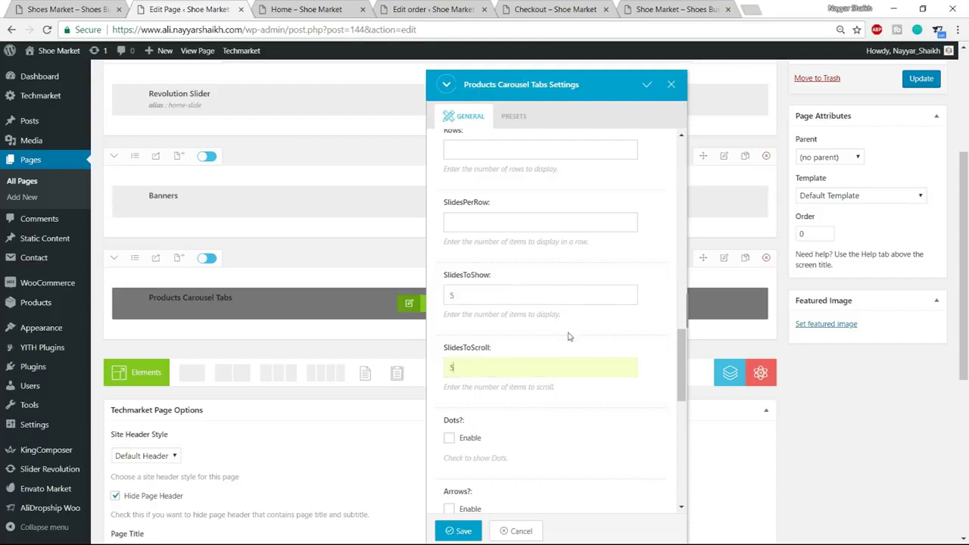
click(552, 343)
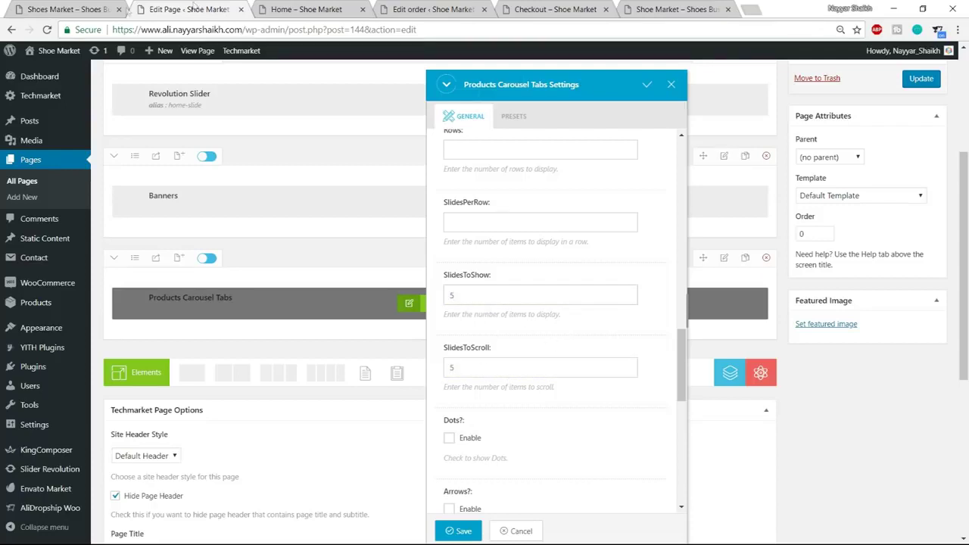
- Enable carousel Dots to match the reference storefront, save the element, and update the page
click(84, 9)
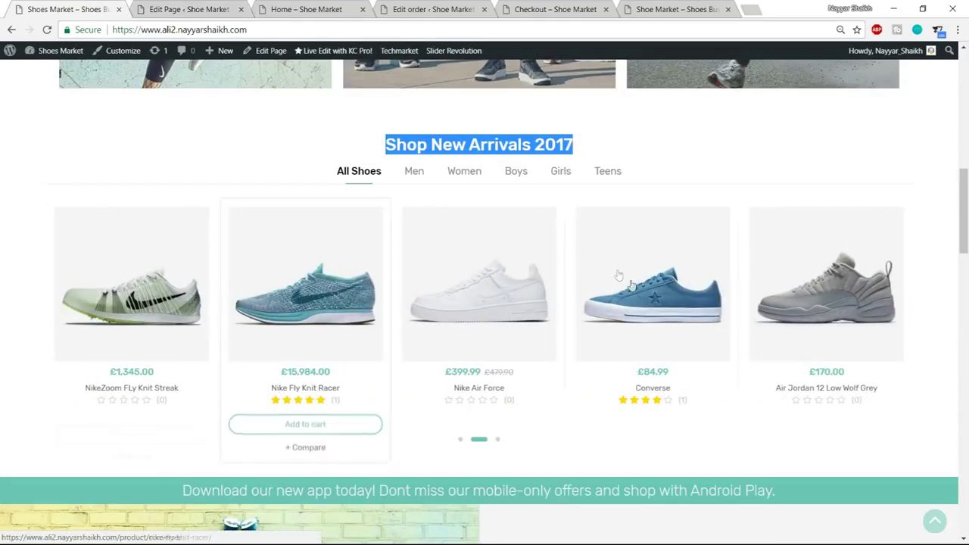
click(182, 9)
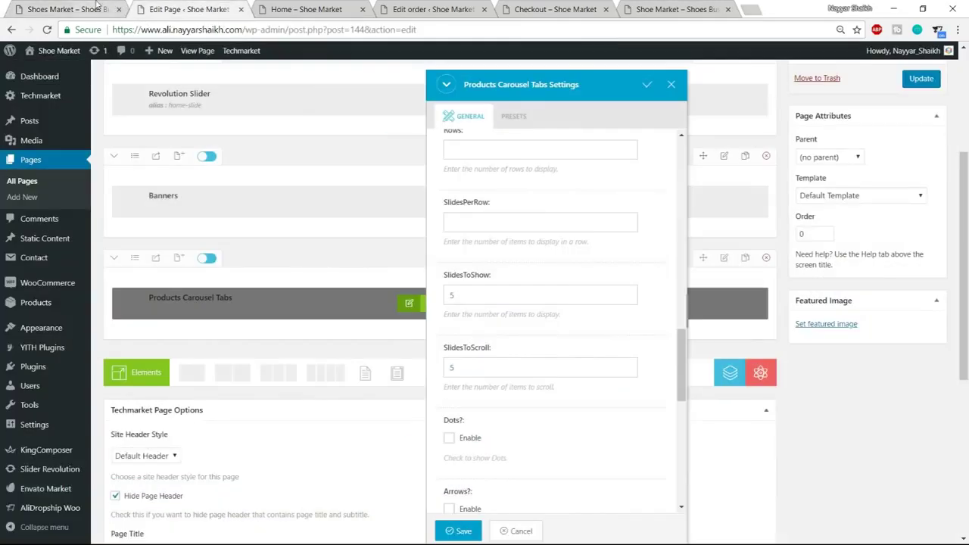
click(96, 6)
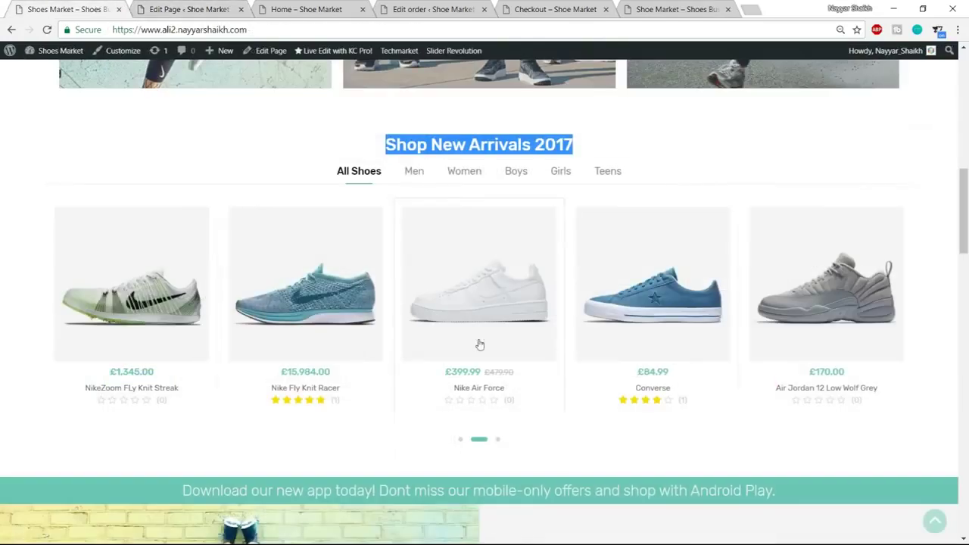
click(499, 440)
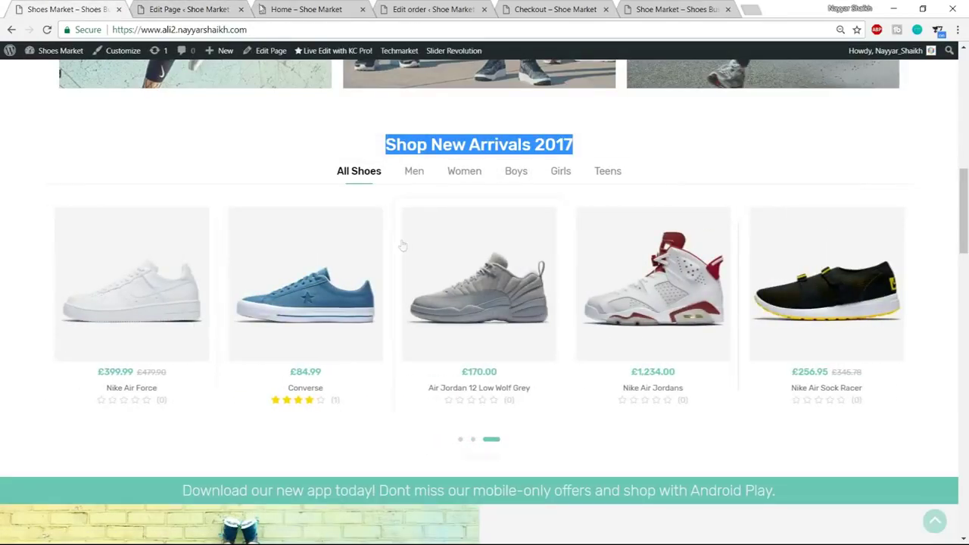
click(217, 5)
scroll(597, 270, down, 1)
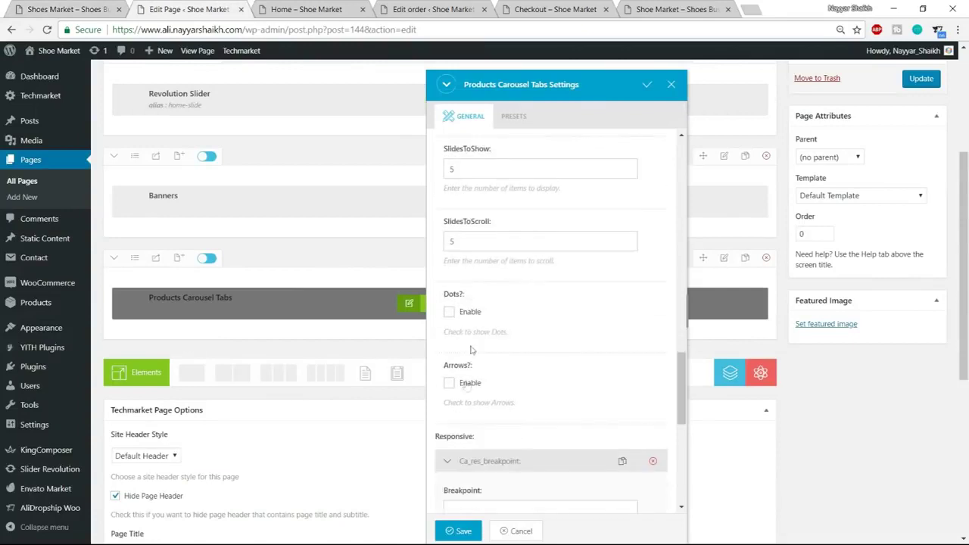
click(450, 313)
scroll(592, 310, down, 2)
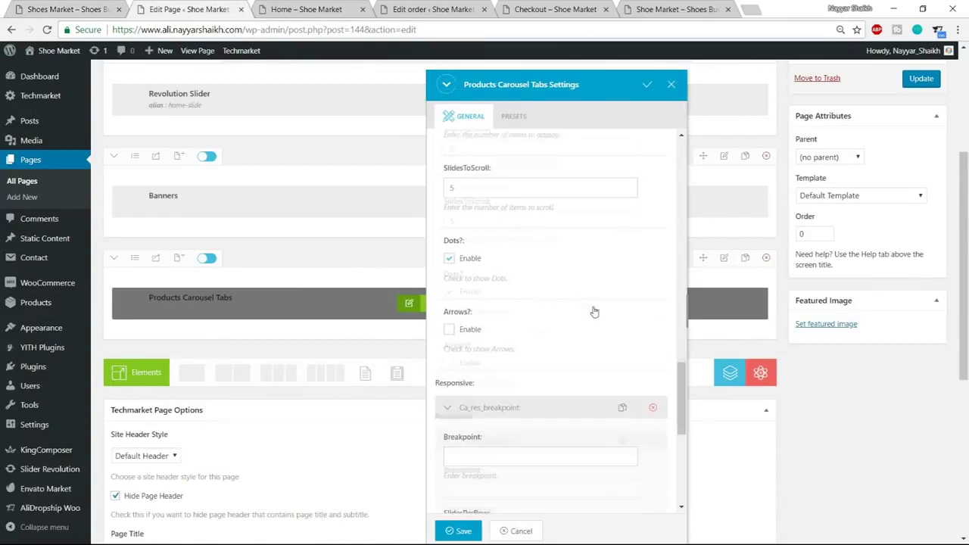
click(478, 523)
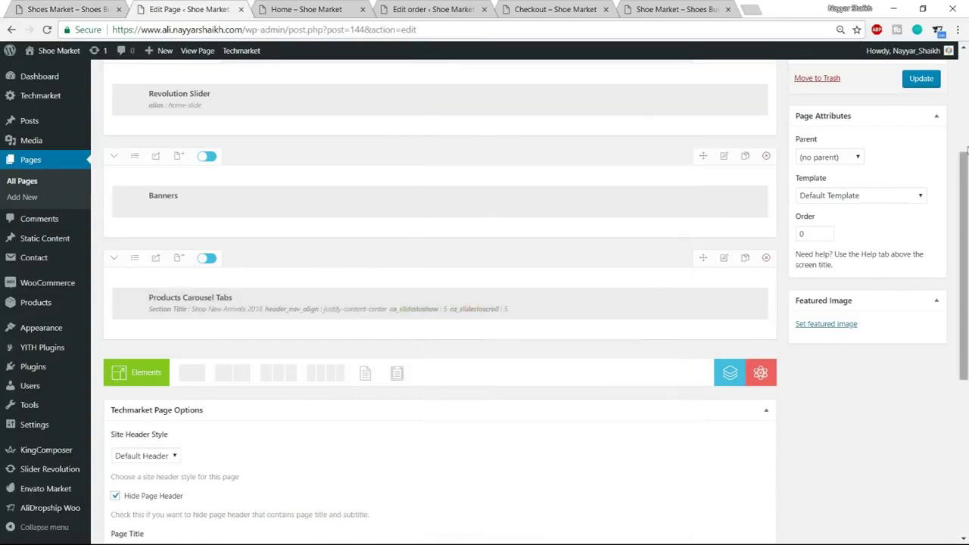
click(934, 83)
click(293, 4)
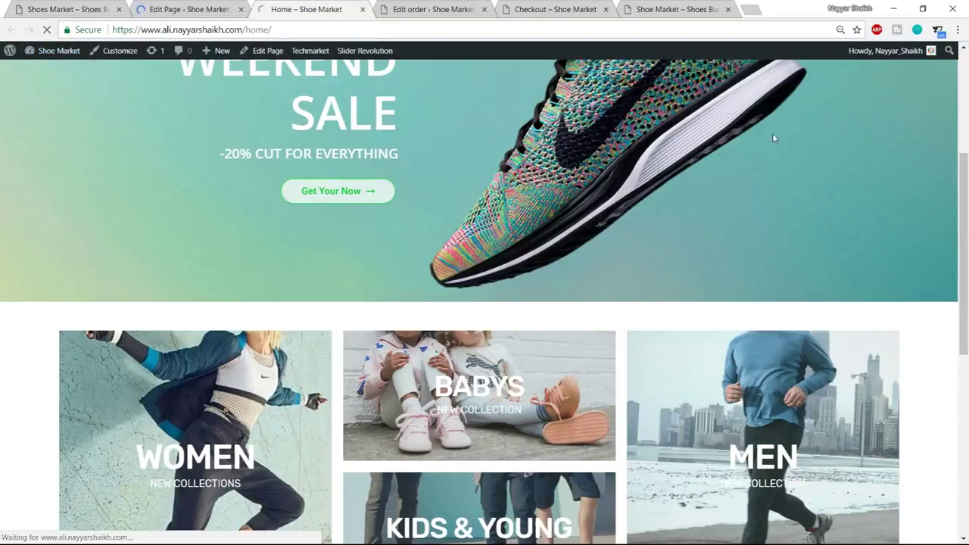
key(F5)
scroll(839, 220, down, 10)
scroll(426, 277, up, 3)
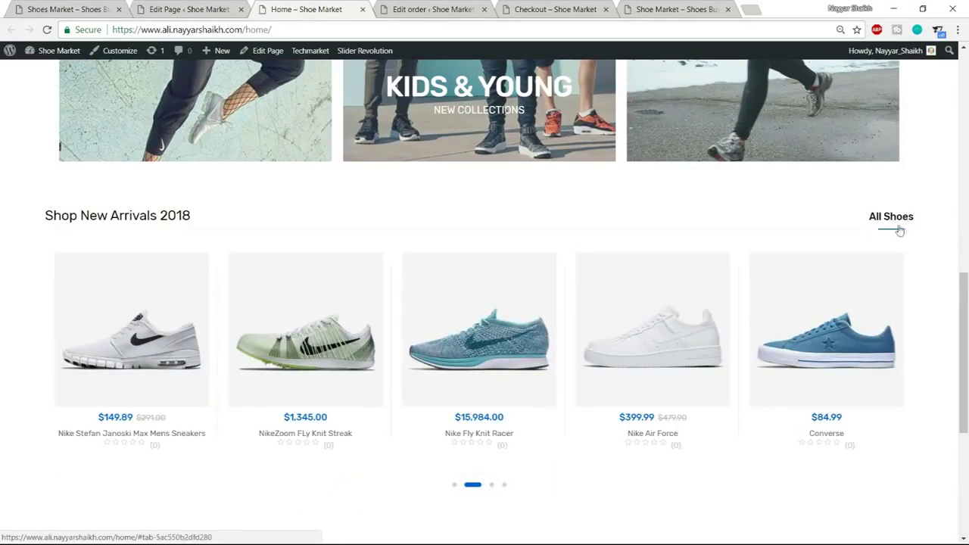
click(212, 9)
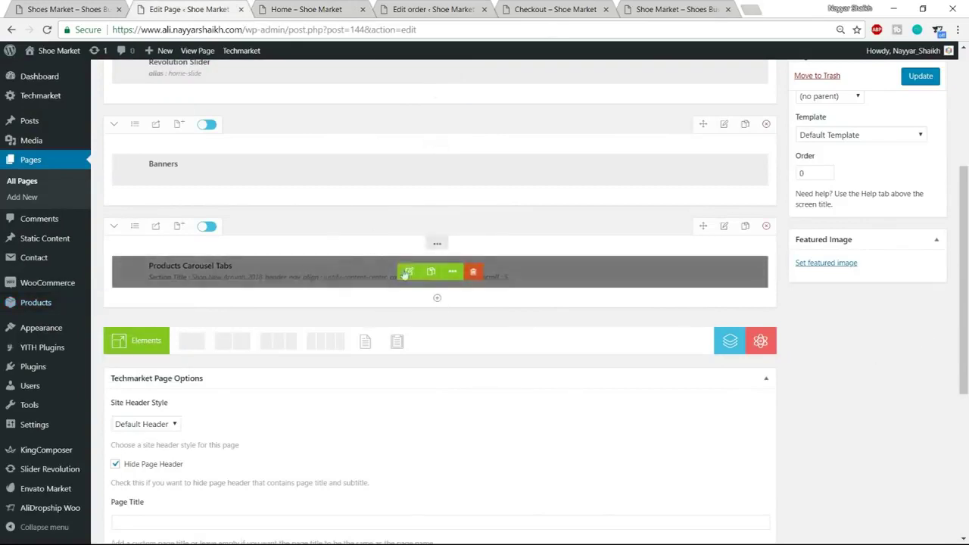
- Add a new tab to the Products Carousel Tabs element, checking the reference storefront's tabs
click(409, 272)
scroll(575, 231, up, 3)
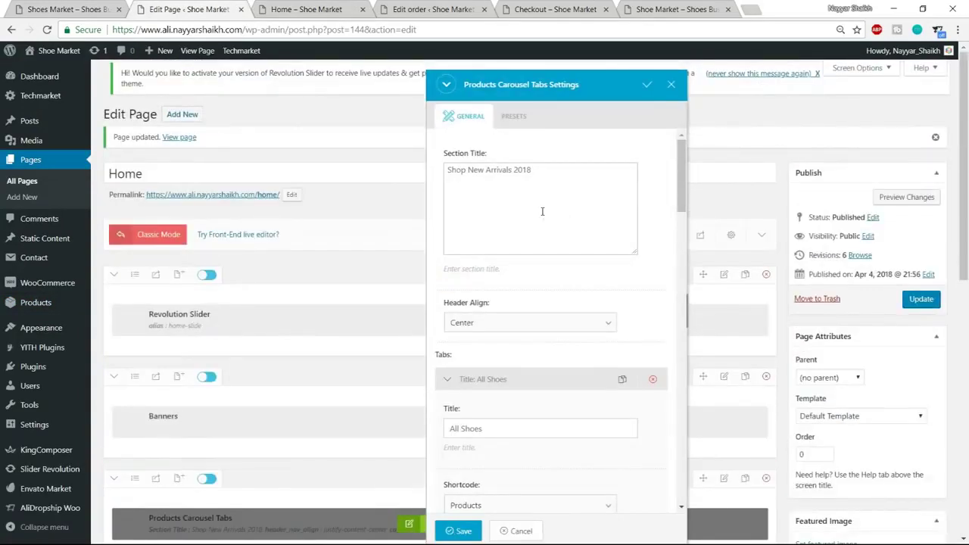
scroll(568, 255, down, 10)
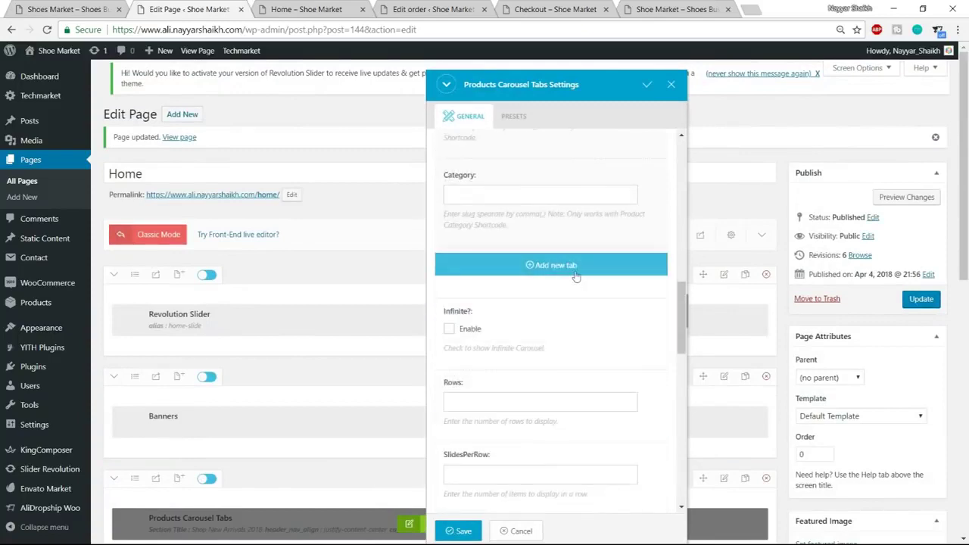
scroll(580, 281, down, 2)
click(550, 212)
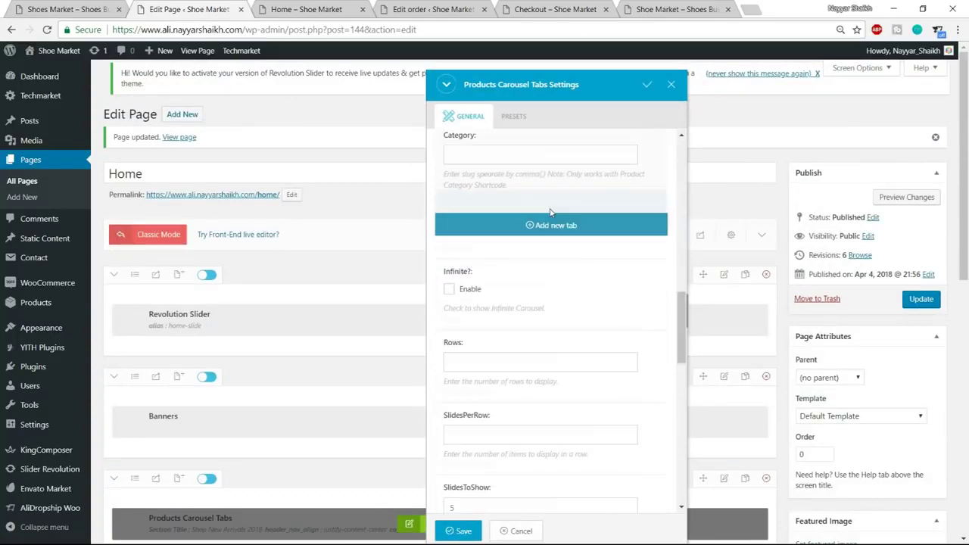
click(30, 8)
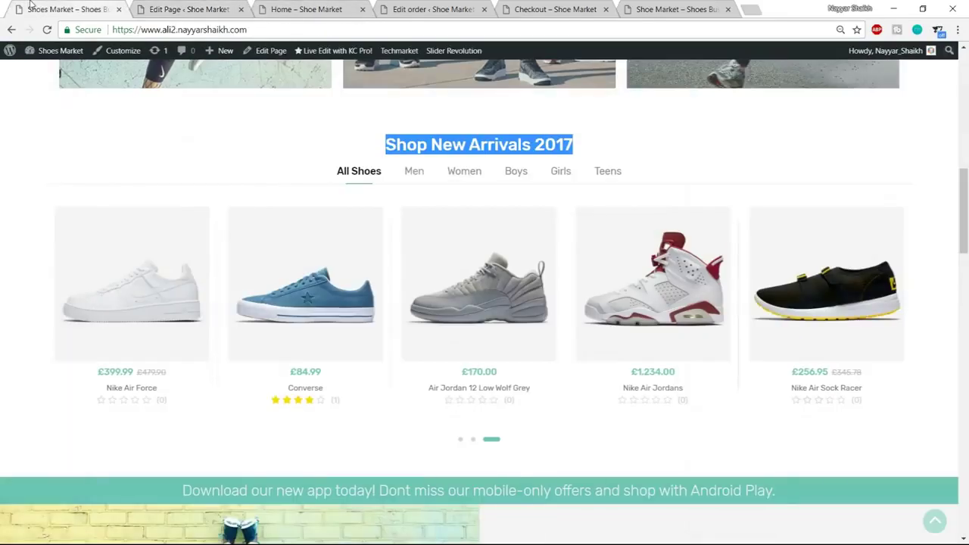
click(732, 154)
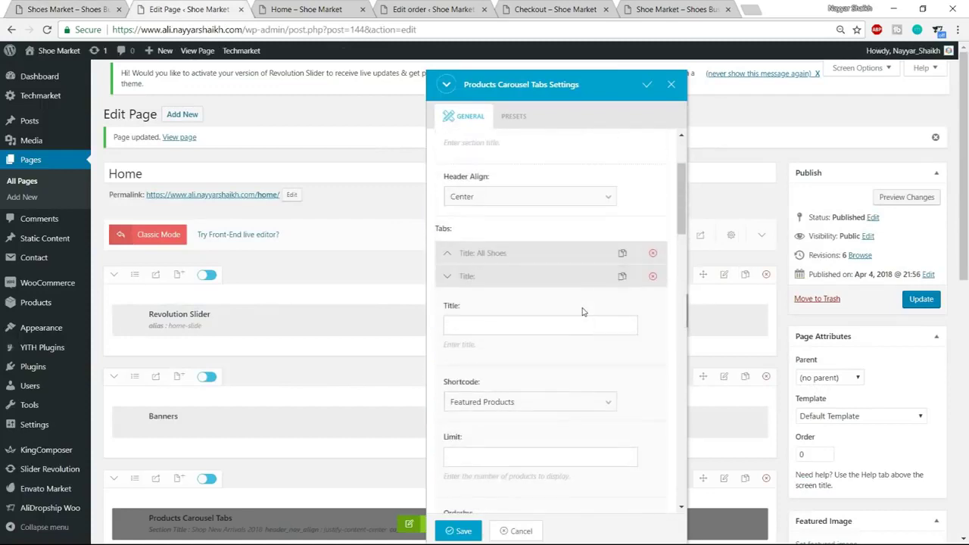
- Title the new tab Featured Products with limit 20 and the content-product-with-rating template
click(536, 325)
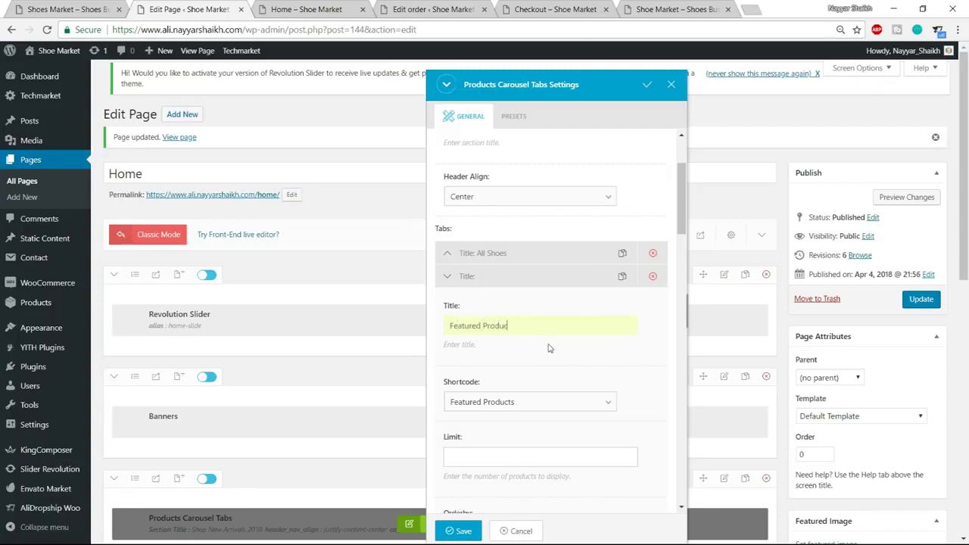
scroll(530, 352, down, 1)
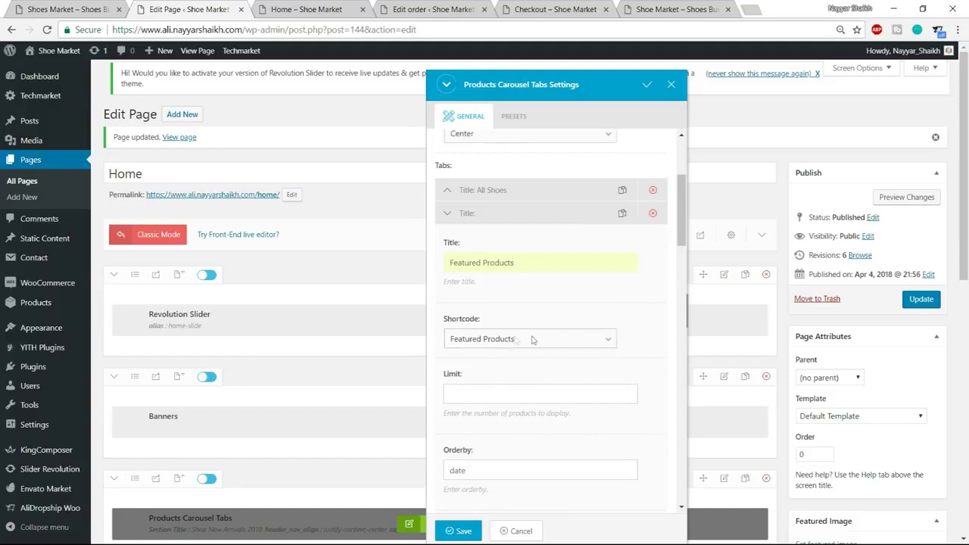
scroll(560, 352, down, 2)
click(518, 273)
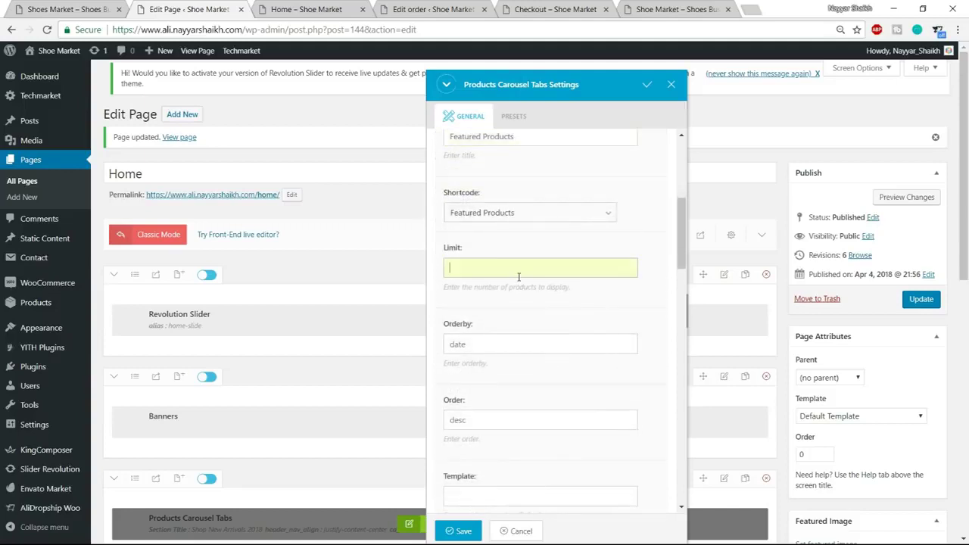
scroll(521, 292, down, 3)
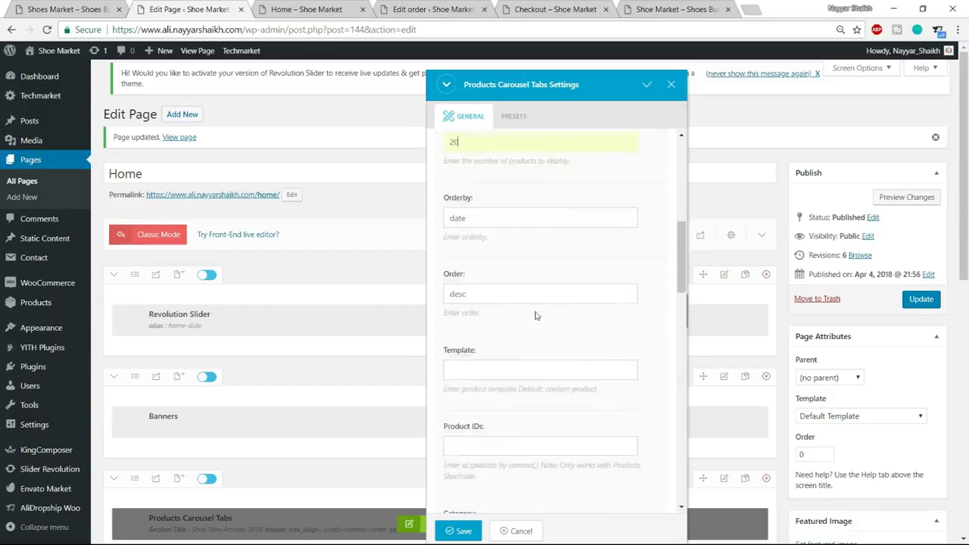
click(508, 312)
text(content-product-with-rating)
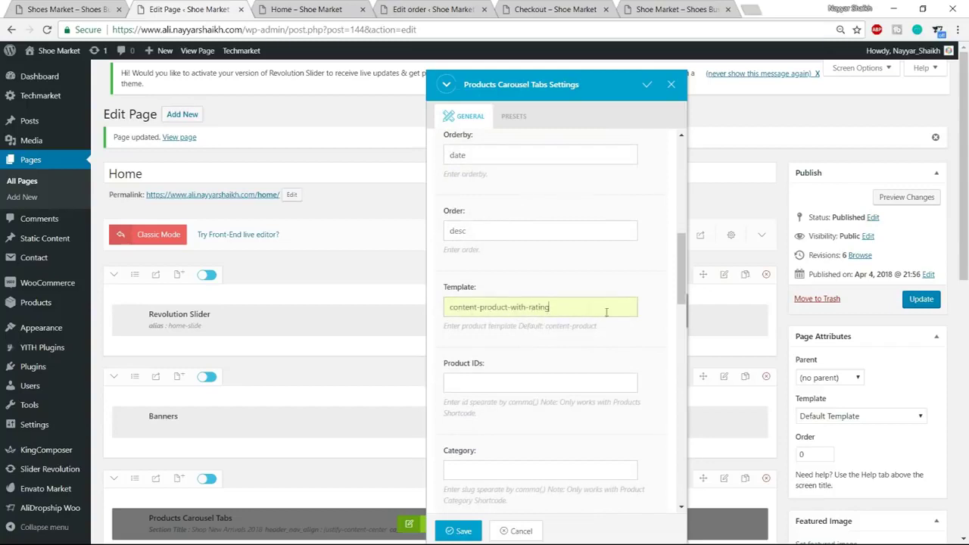
- Save the carousel settings and update the page
scroll(613, 327, down, 5)
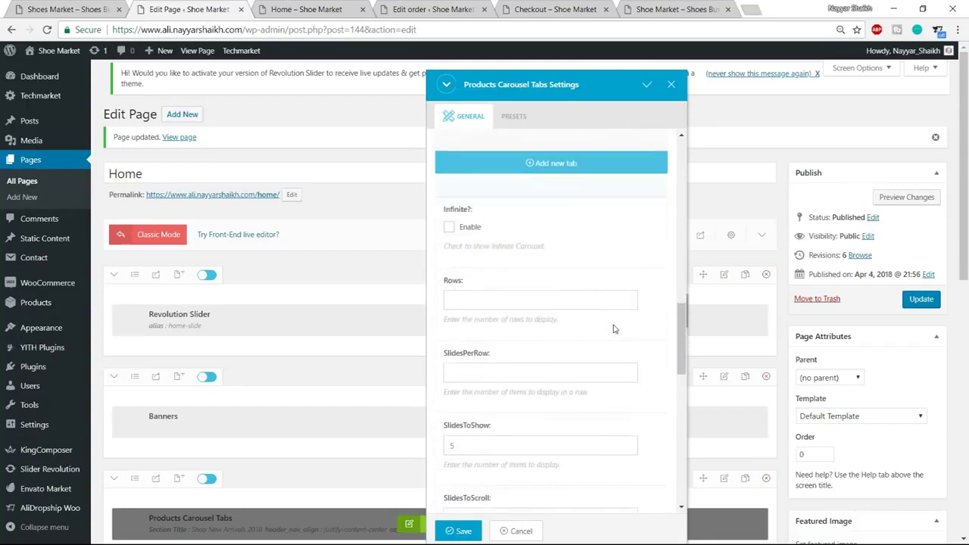
scroll(601, 331, down, 2)
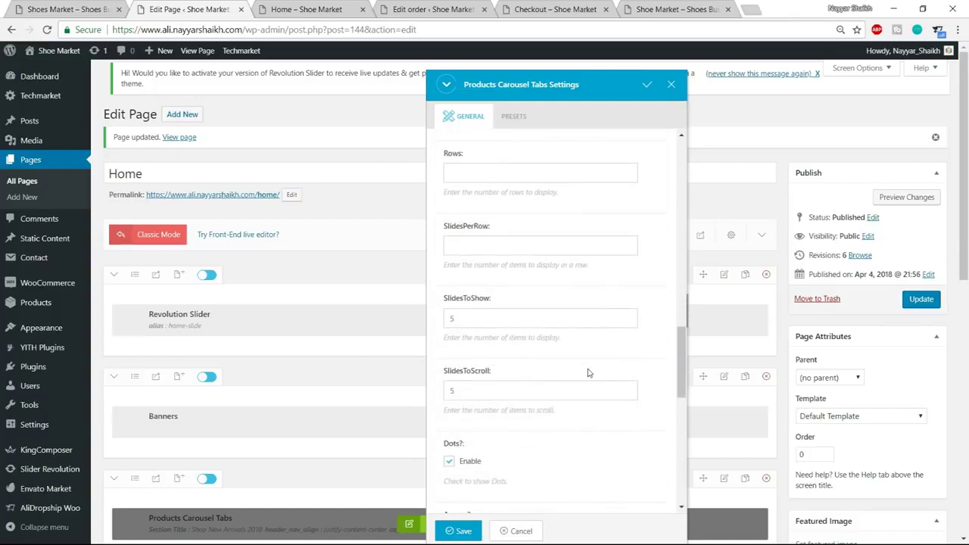
click(458, 530)
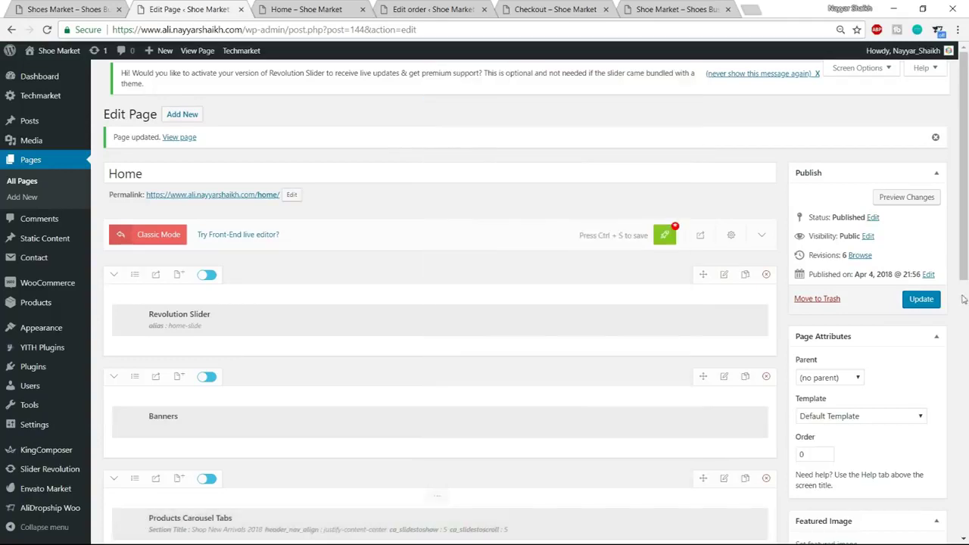
click(921, 300)
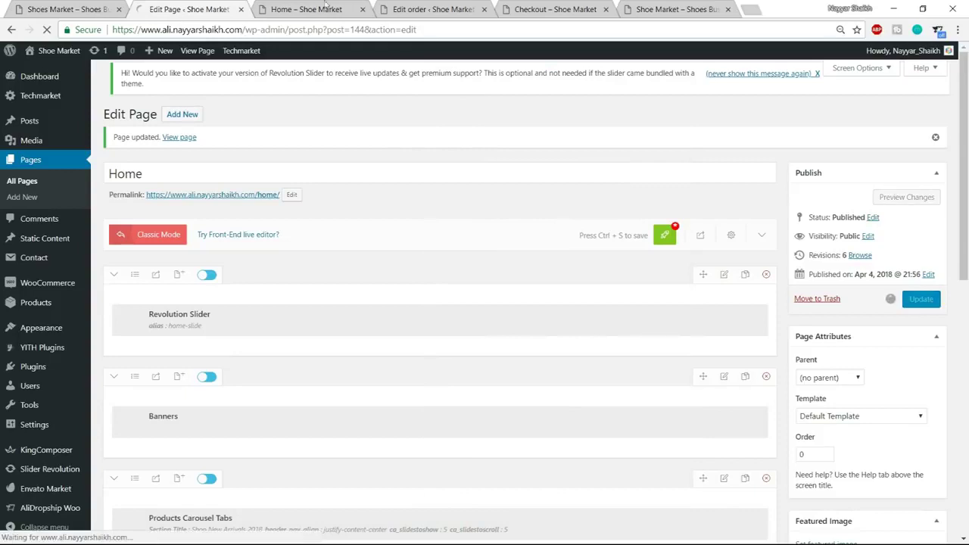
- Reload the live Home page to confirm the Featured Products tab beside All Shoes
click(277, 8)
click(47, 30)
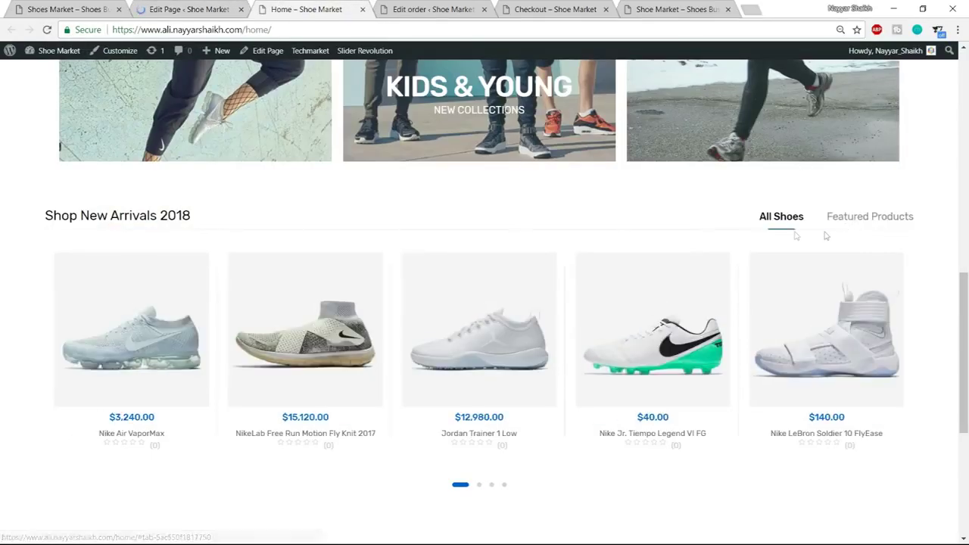
click(876, 219)
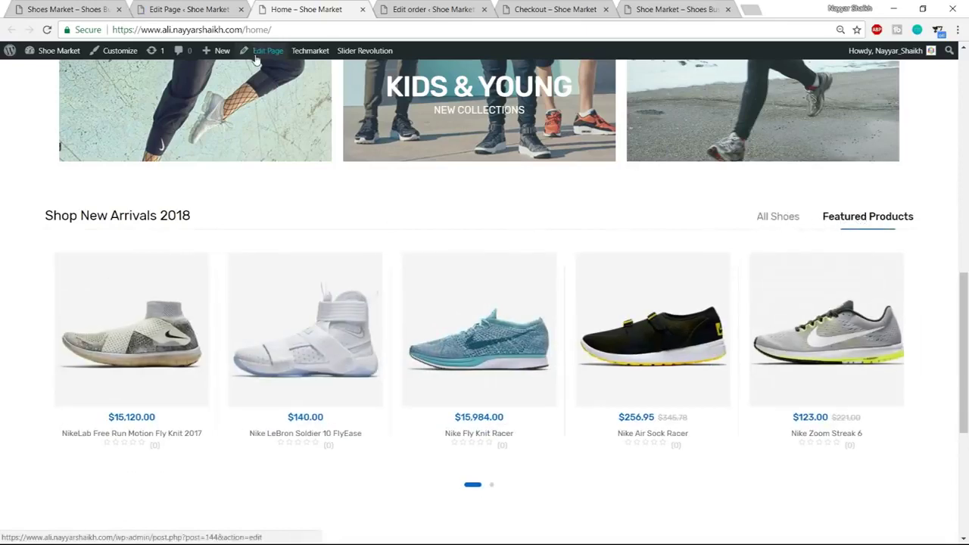
click(206, 9)
scroll(593, 252, down, 5)
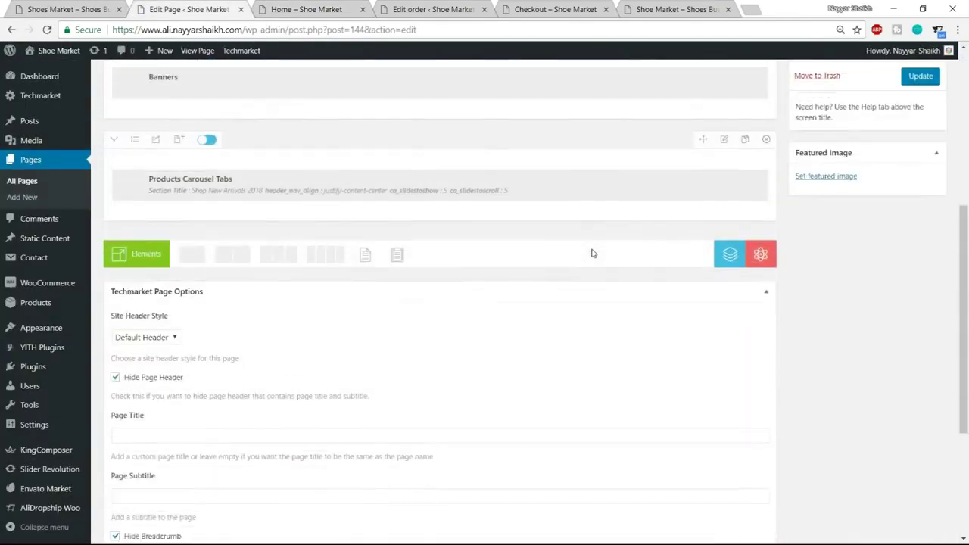
- Select the app-download banner text on the reference Shoes Market storefront, then return to the editor
click(34, 6)
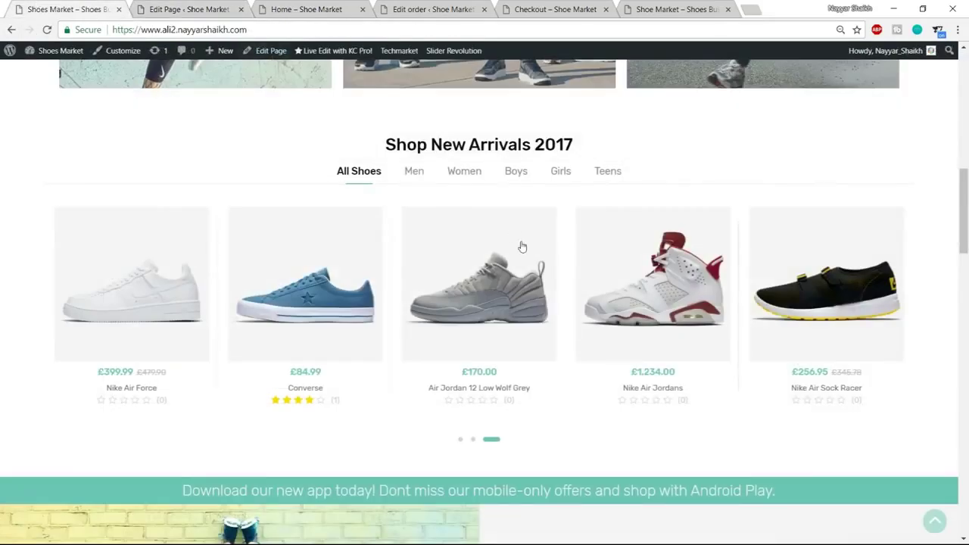
scroll(520, 246, down, 4)
drag(180, 238, 482, 239)
click(480, 237)
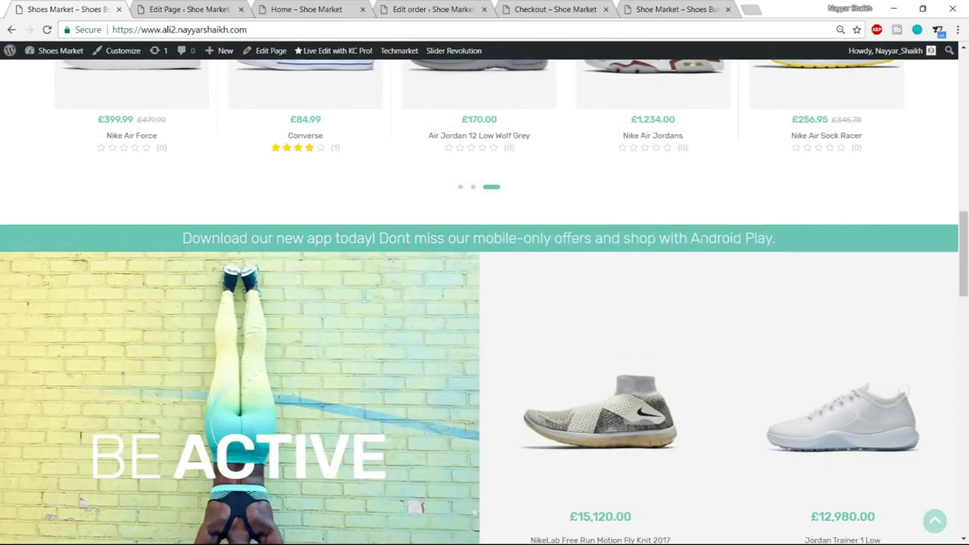
click(185, 9)
scroll(303, 295, up, 2)
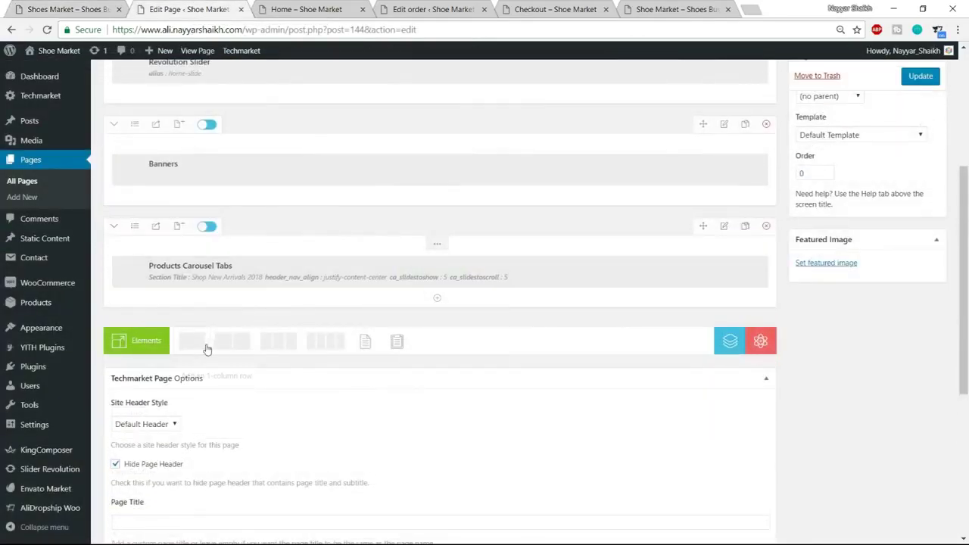
- Add a single-column row with a Notice element, found by searching 'noti'
click(198, 348)
scroll(444, 234, down, 3)
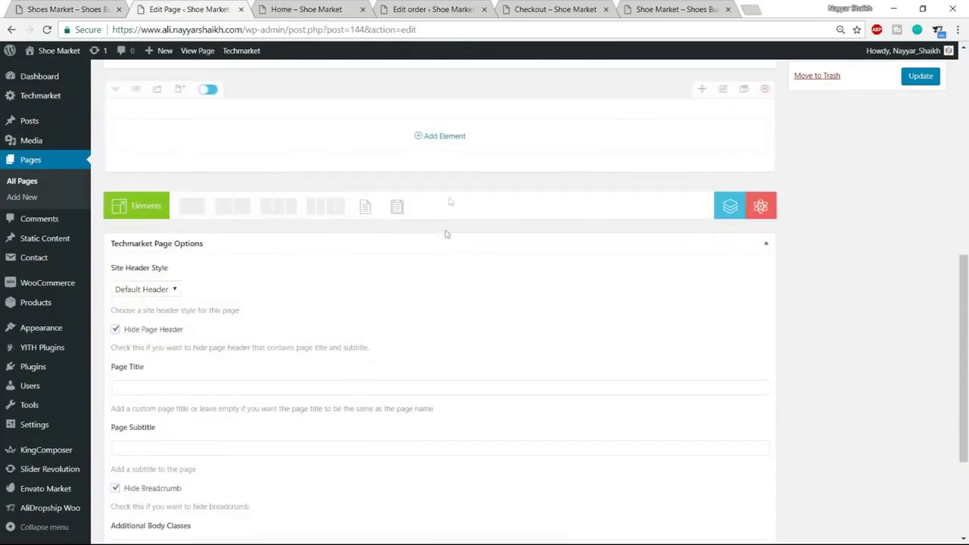
click(444, 139)
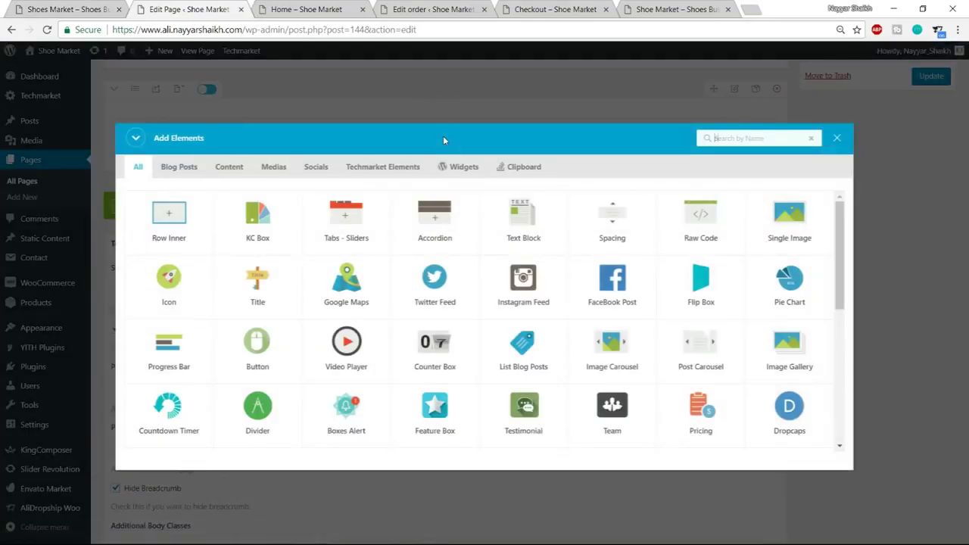
text(noti)
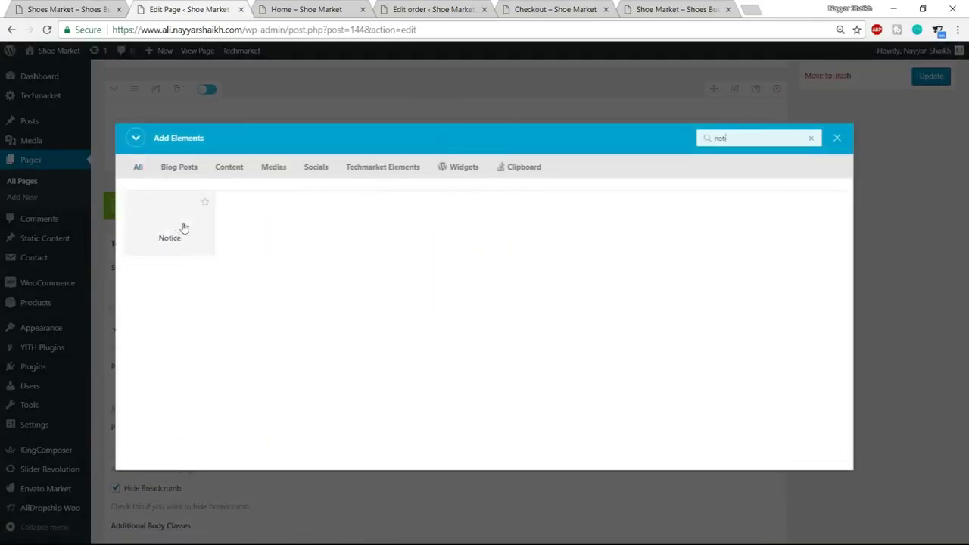
click(185, 225)
- Copy the app-download sentence from the reference storefront into the Notice text and save
click(68, 9)
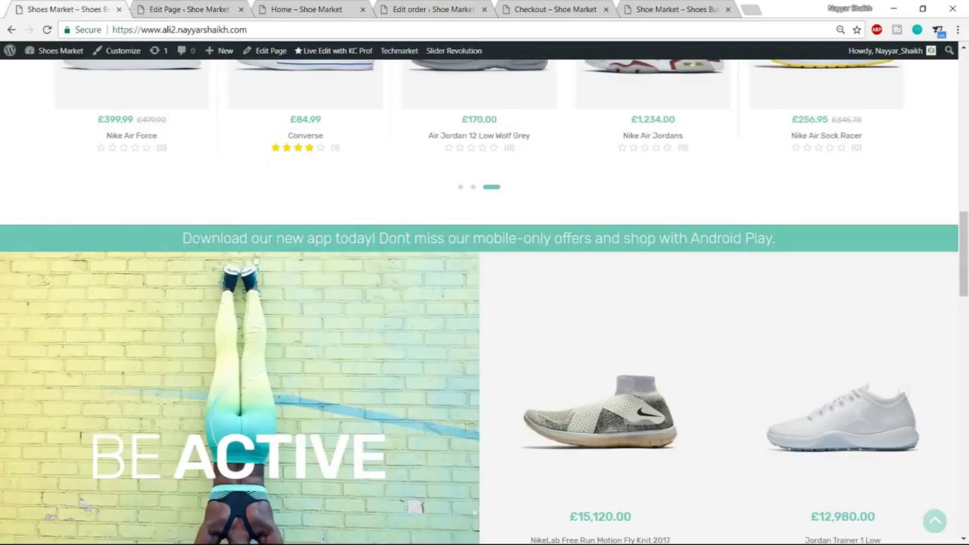
drag(179, 245, 797, 235)
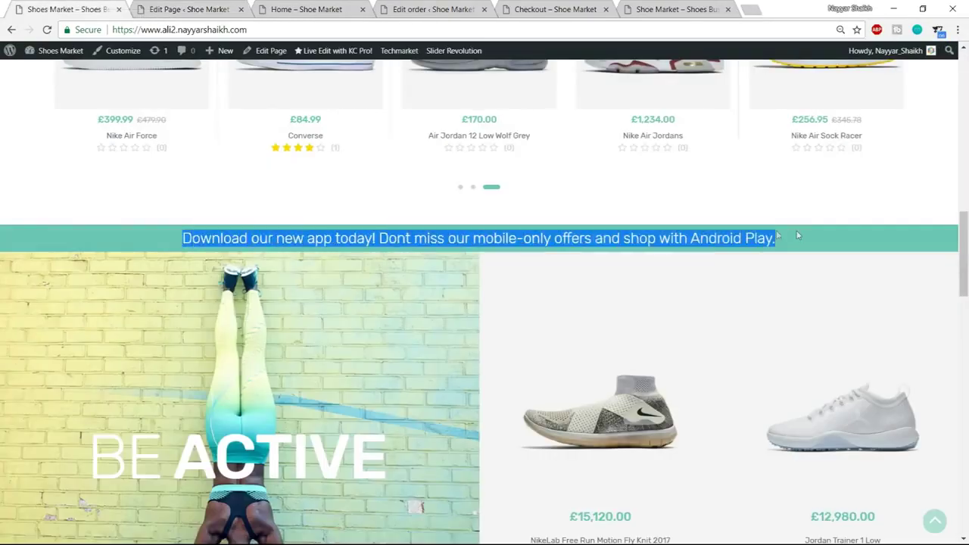
click(237, 7)
click(472, 237)
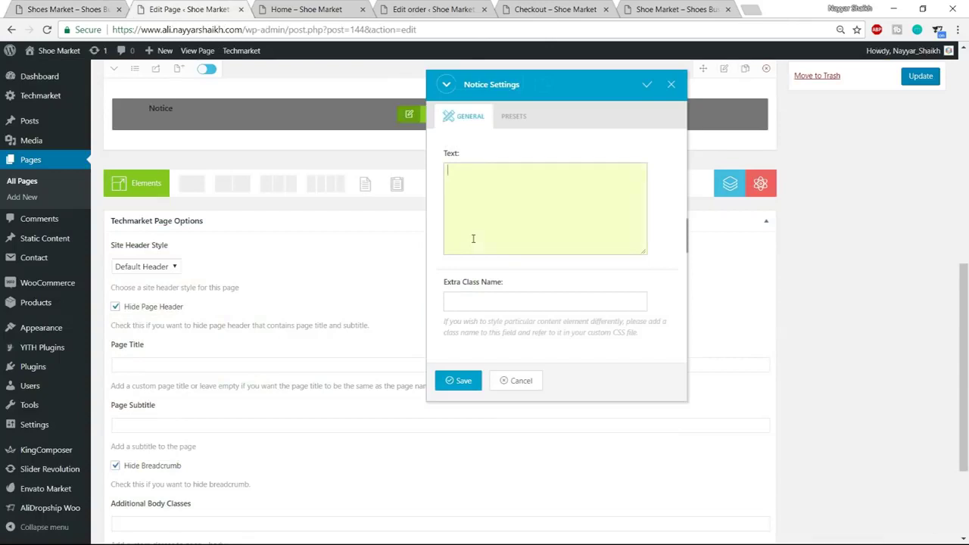
key(ctrl+v)
click(458, 380)
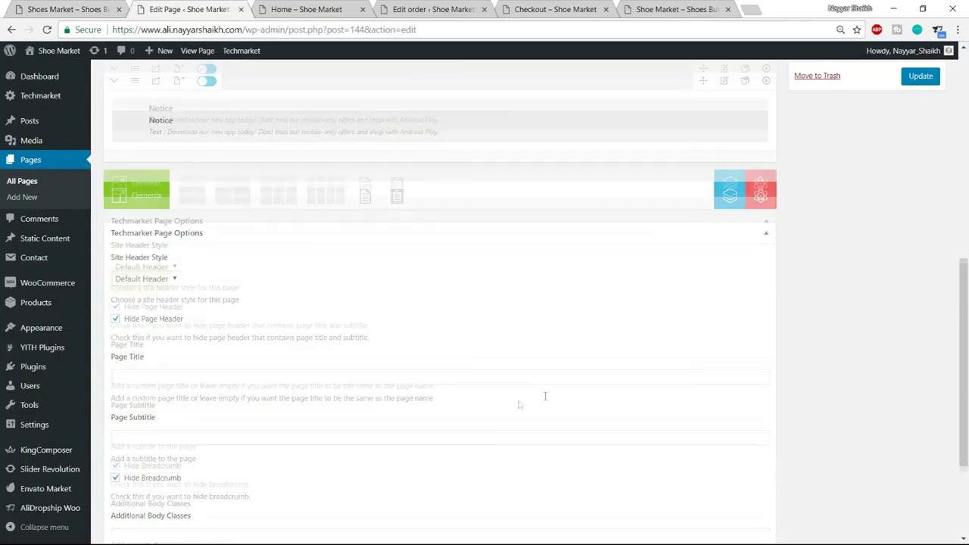
- Update the page and reload the live Home page to see the Notice
scroll(899, 89, up, 2)
click(921, 77)
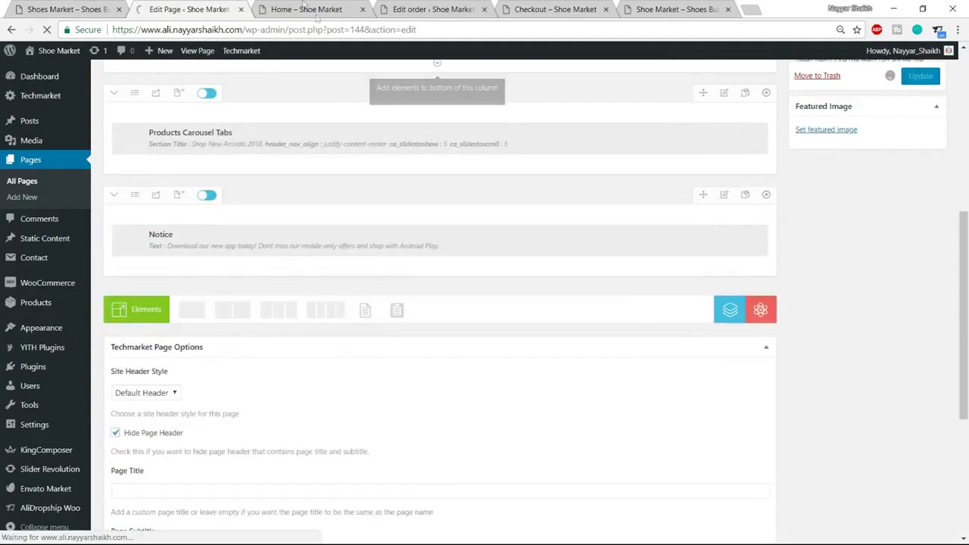
click(303, 10)
click(47, 29)
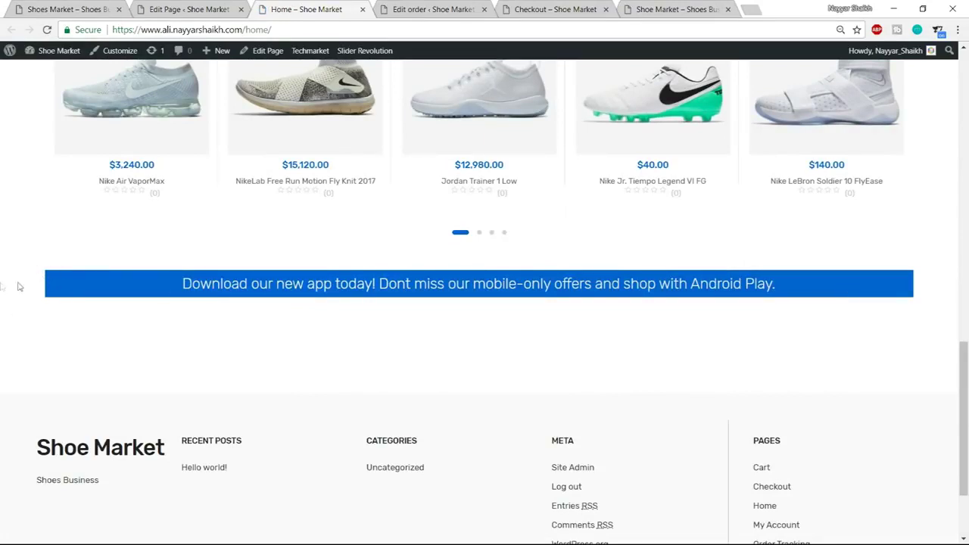
- Turn on Force Fullwidth for the Notice row and save its settings
click(189, 9)
scroll(552, 309, down, 5)
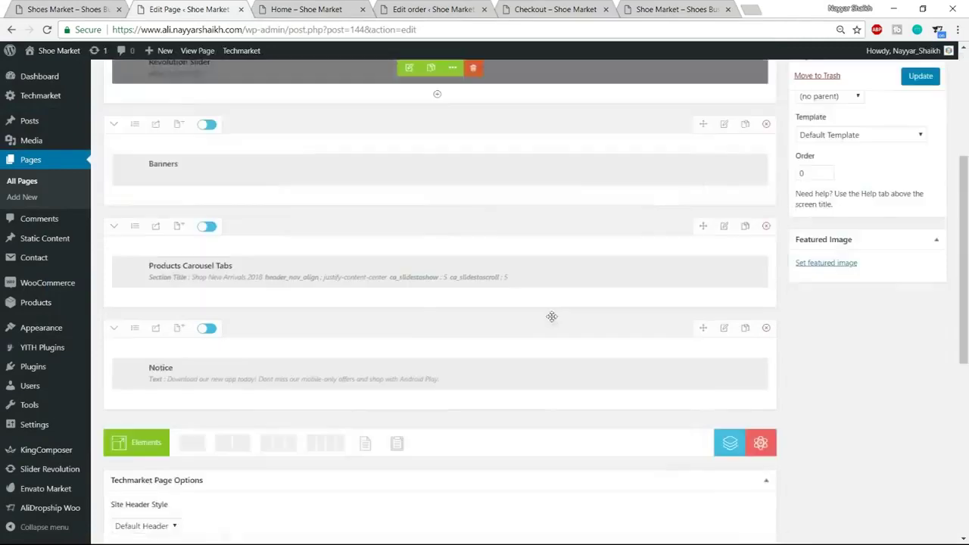
scroll(563, 331, up, 1)
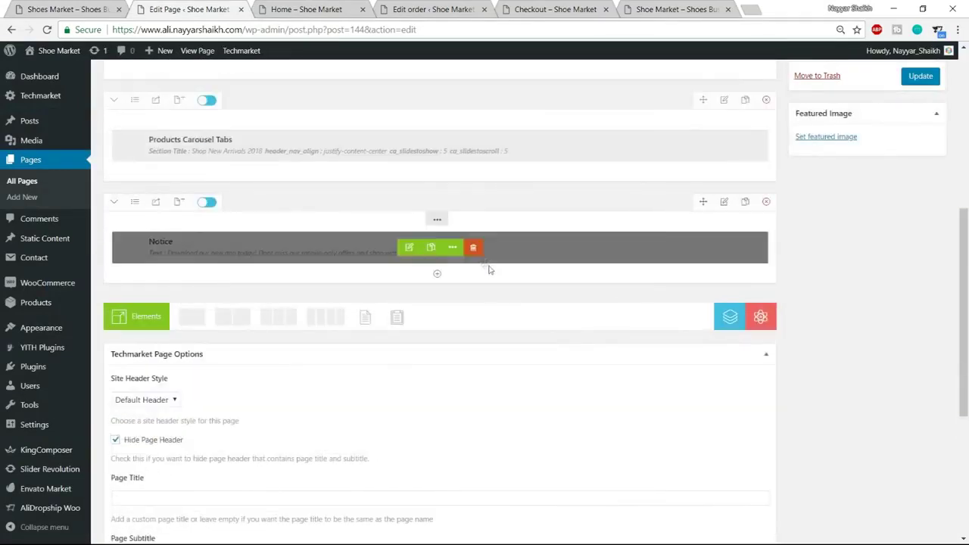
scroll(417, 257, up, 1)
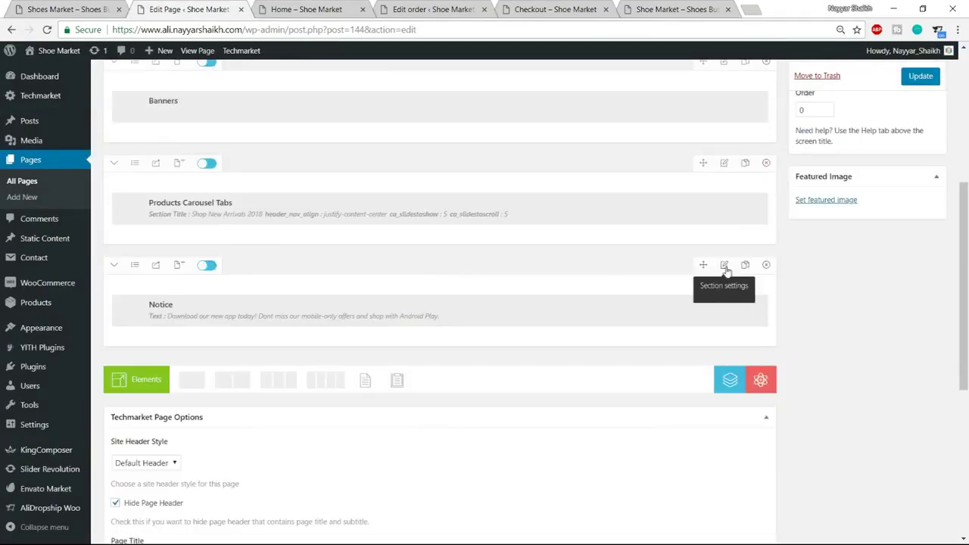
click(724, 267)
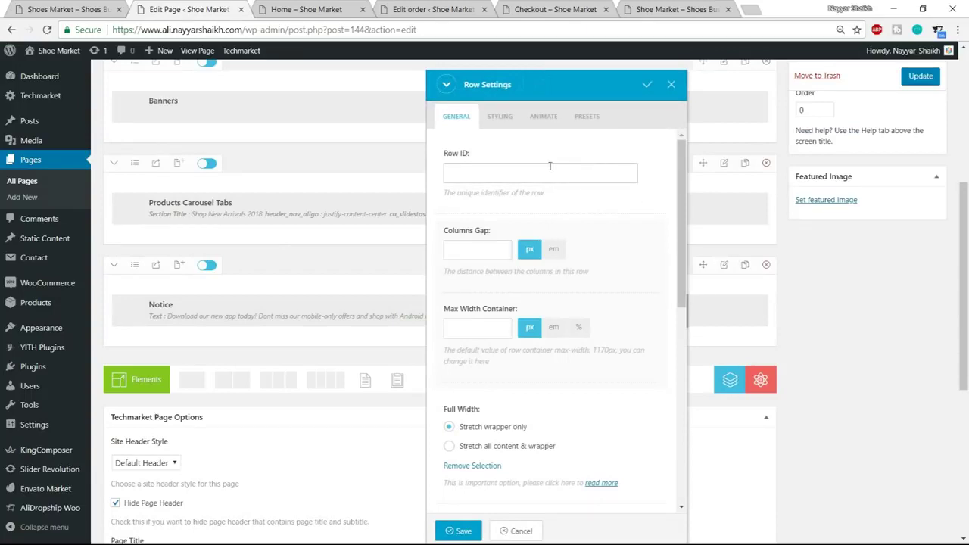
scroll(617, 250, down, 1)
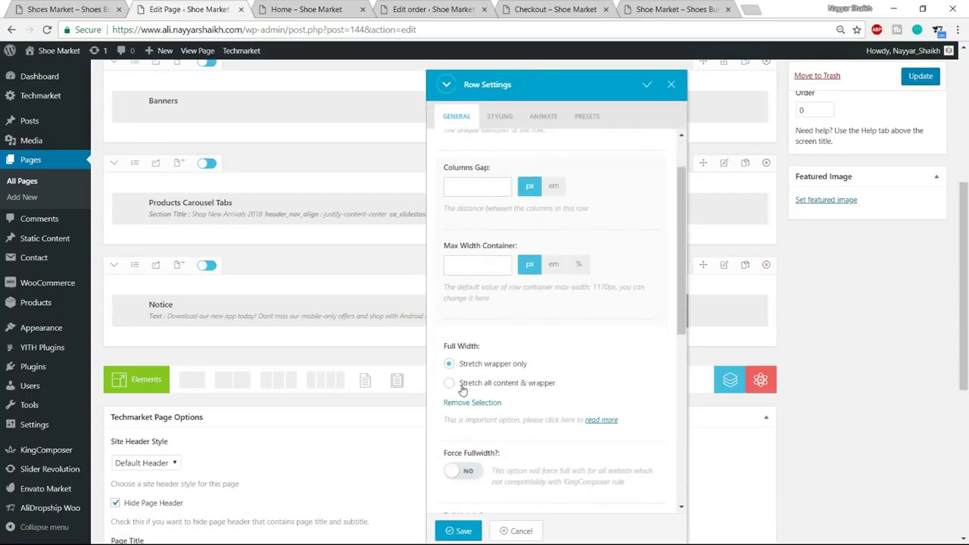
scroll(607, 389, down, 1)
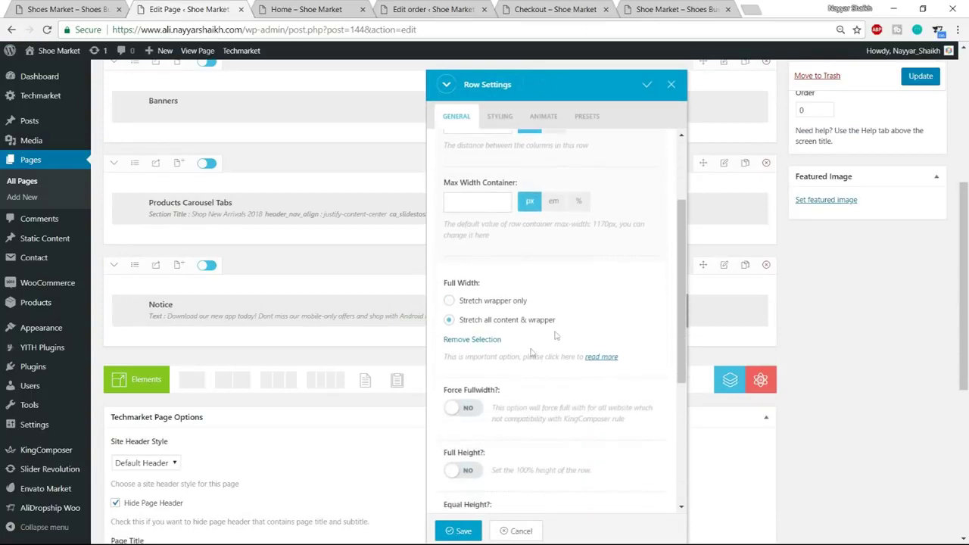
scroll(531, 353, down, 1)
click(473, 344)
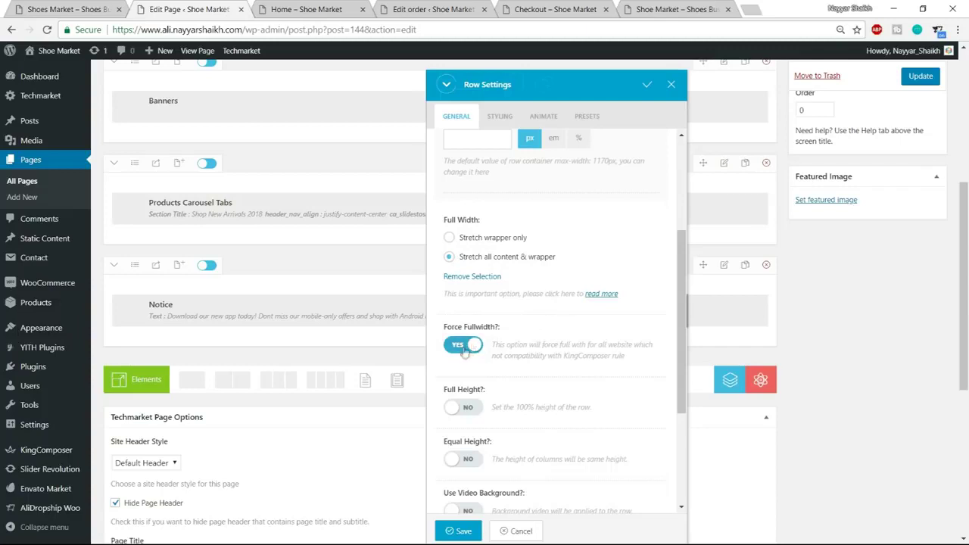
scroll(577, 371, down, 2)
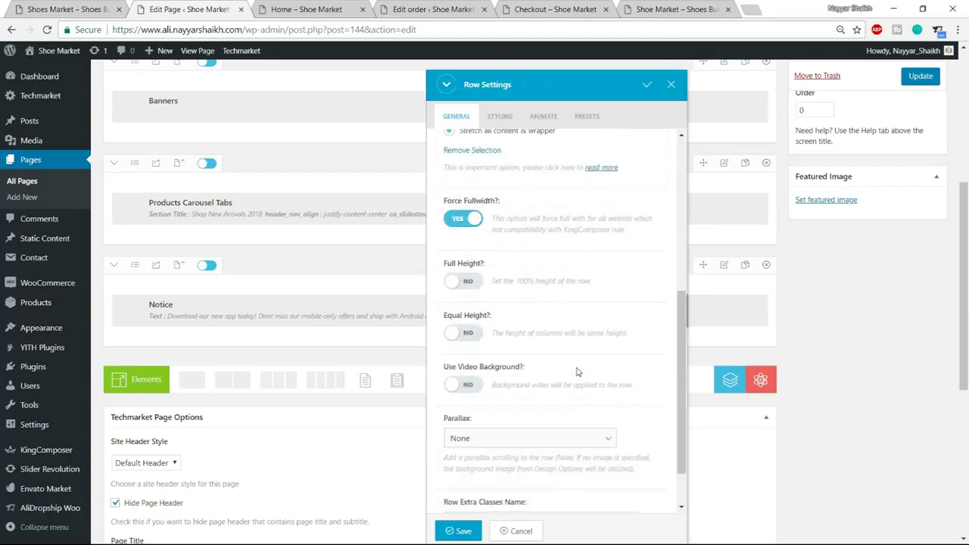
scroll(577, 371, down, 2)
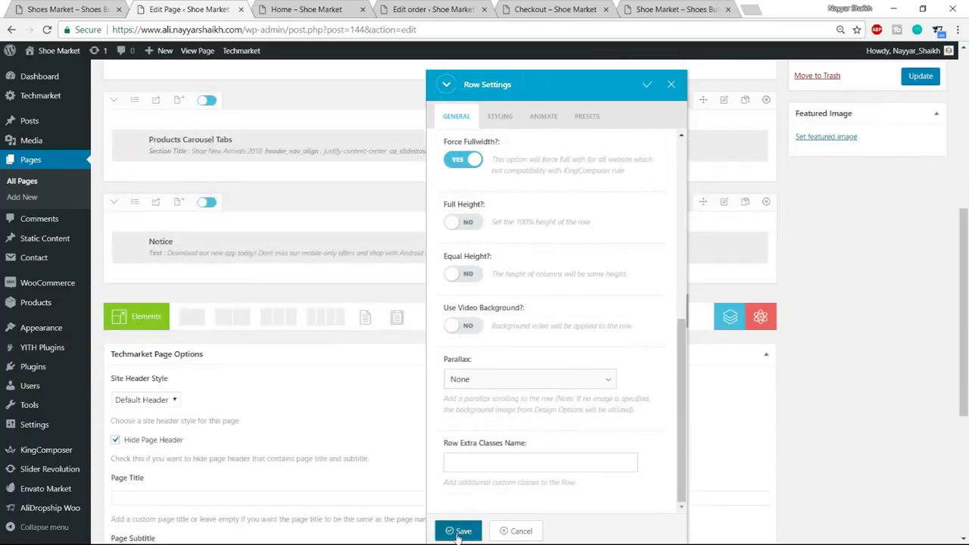
click(460, 531)
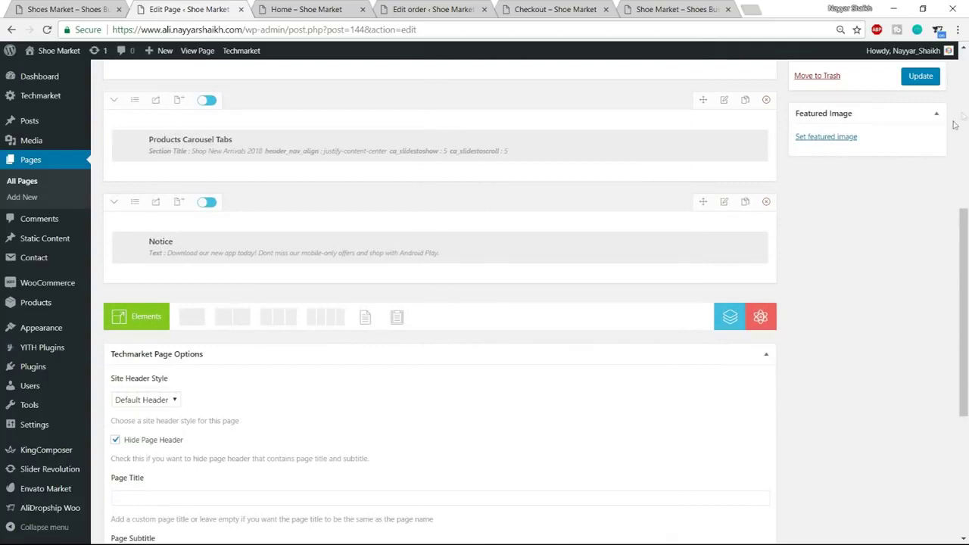
- Update the page, check the full-width Notice bar on the live Home page, and return to the editor
click(920, 76)
click(306, 9)
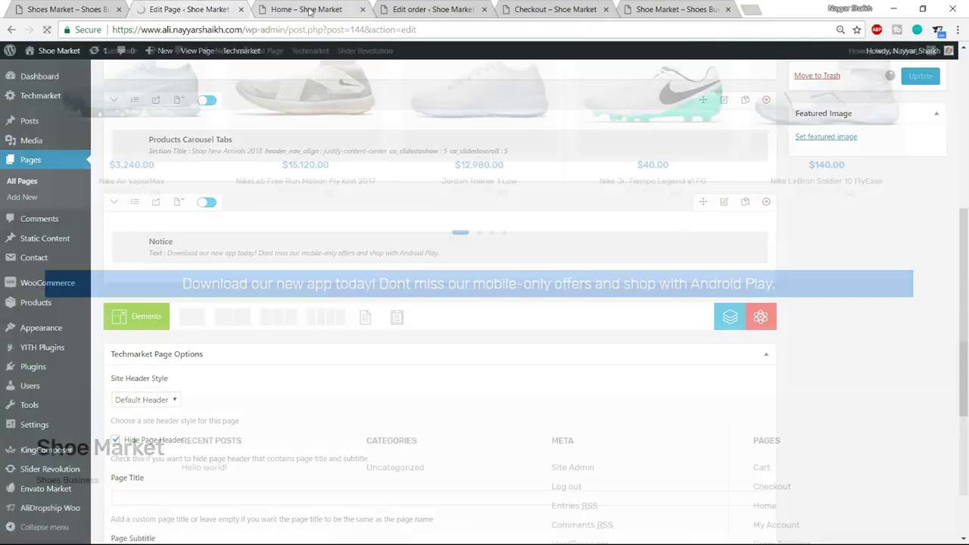
click(47, 30)
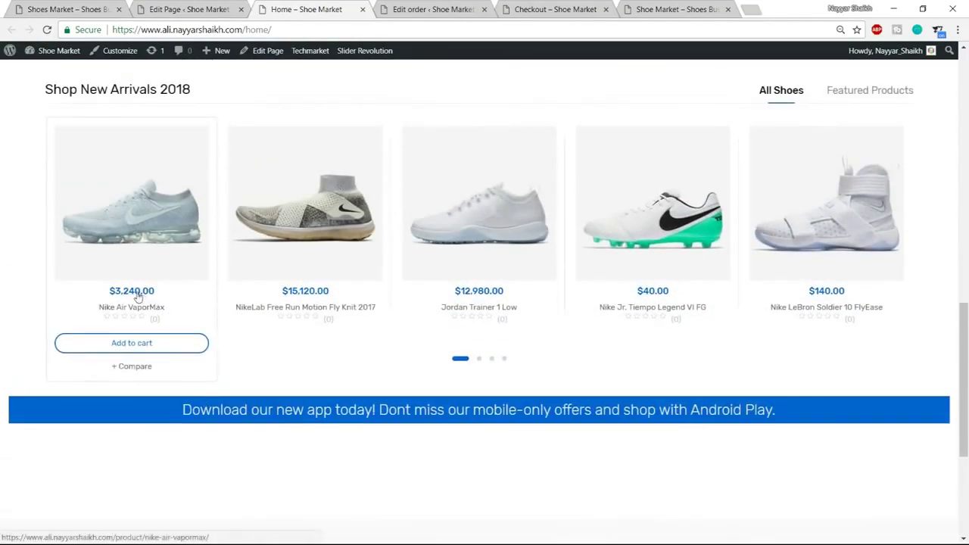
scroll(725, 420, up, 10)
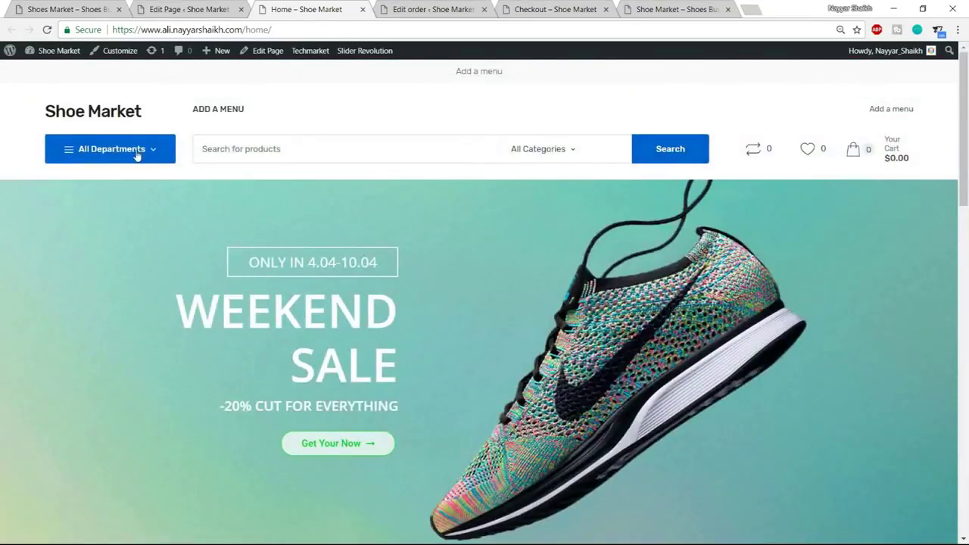
scroll(717, 203, down, 12)
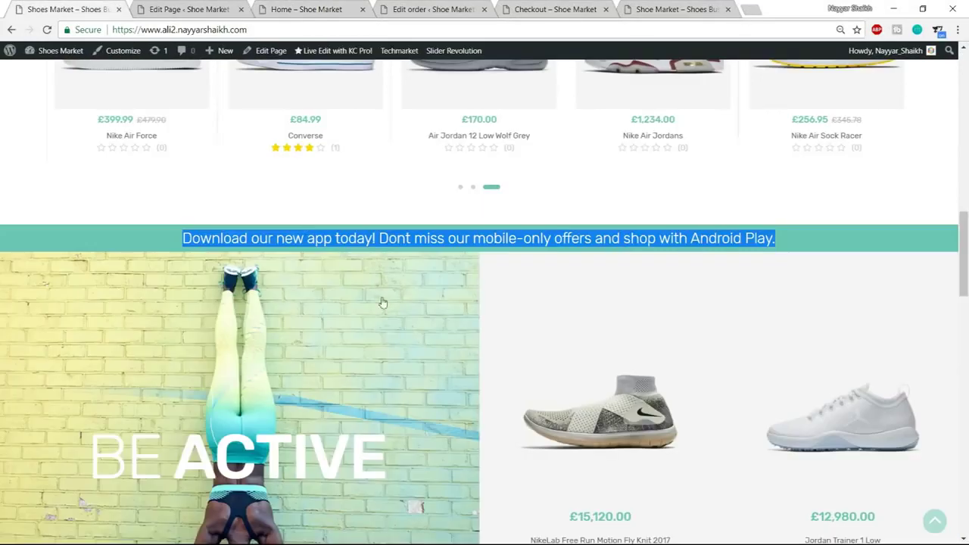
scroll(933, 367, down, 3)
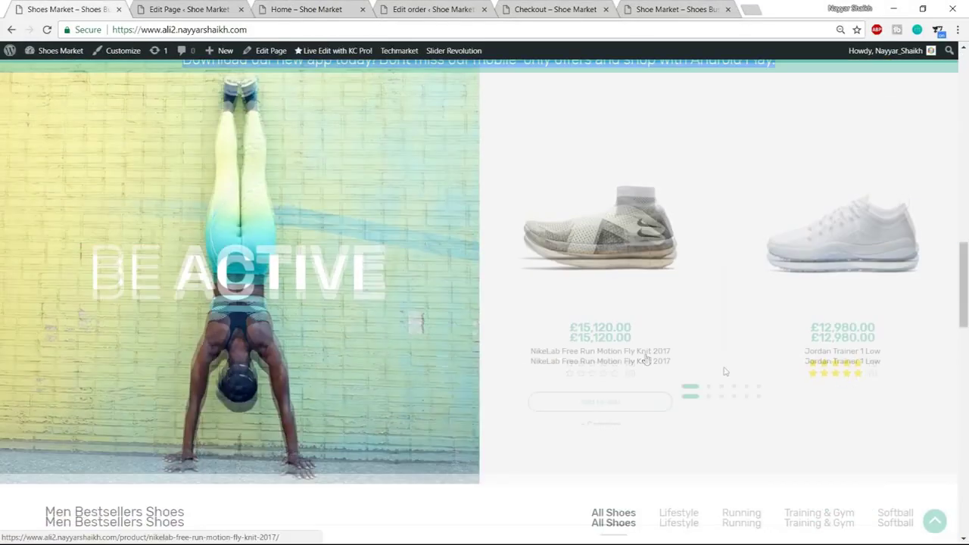
scroll(932, 367, up, 4)
click(901, 364)
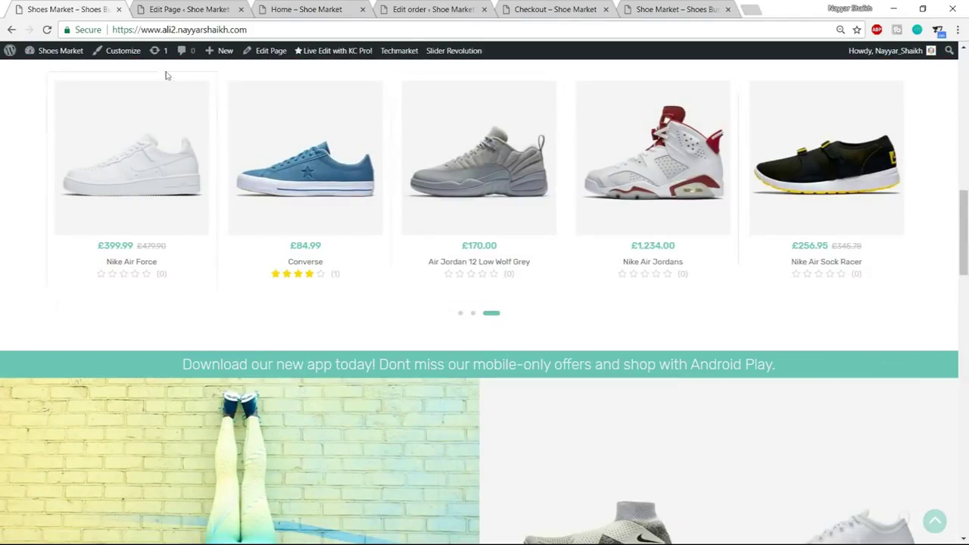
scroll(263, 129, down, 4)
scroll(433, 331, up, 2)
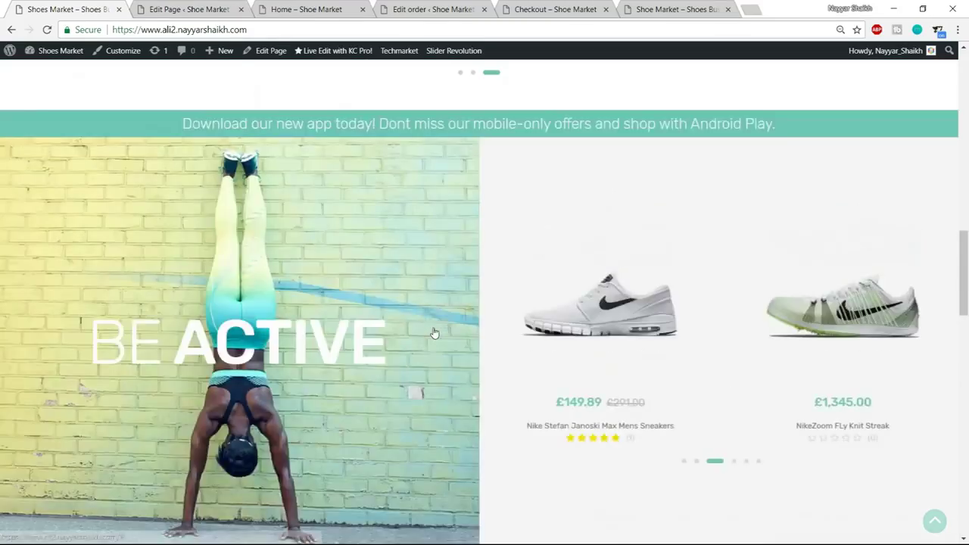
scroll(583, 346, down, 2)
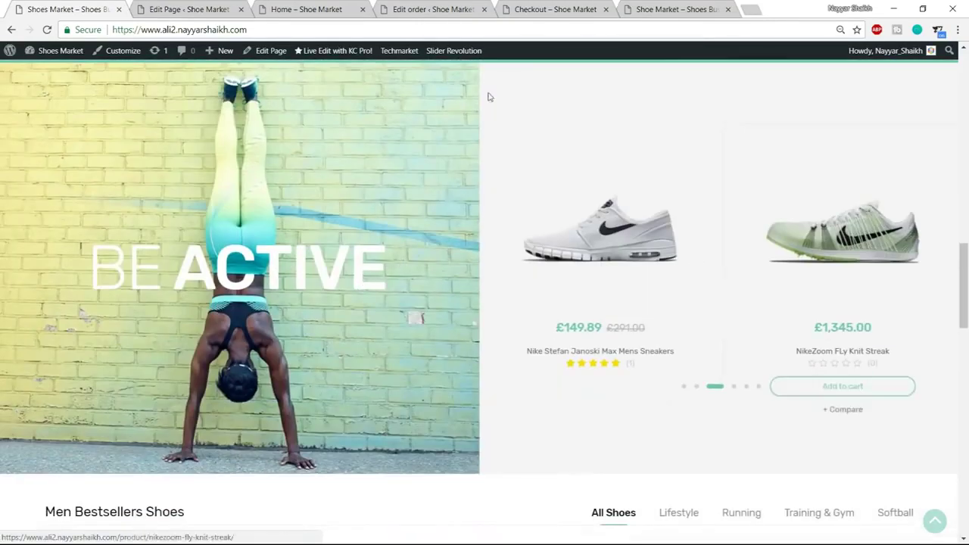
click(193, 9)
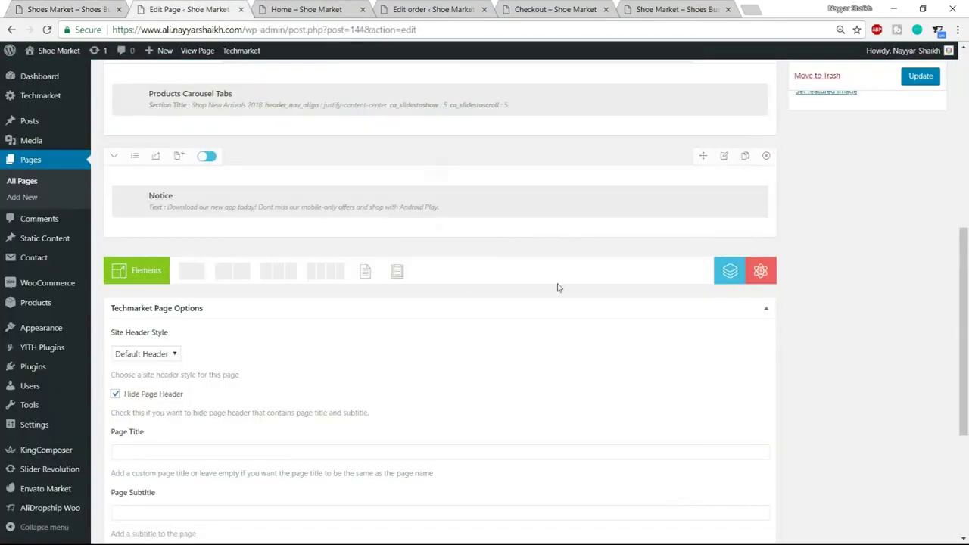
- Add a row below the Notice with a Row Inner split into 2 columns
scroll(611, 286, up, 1)
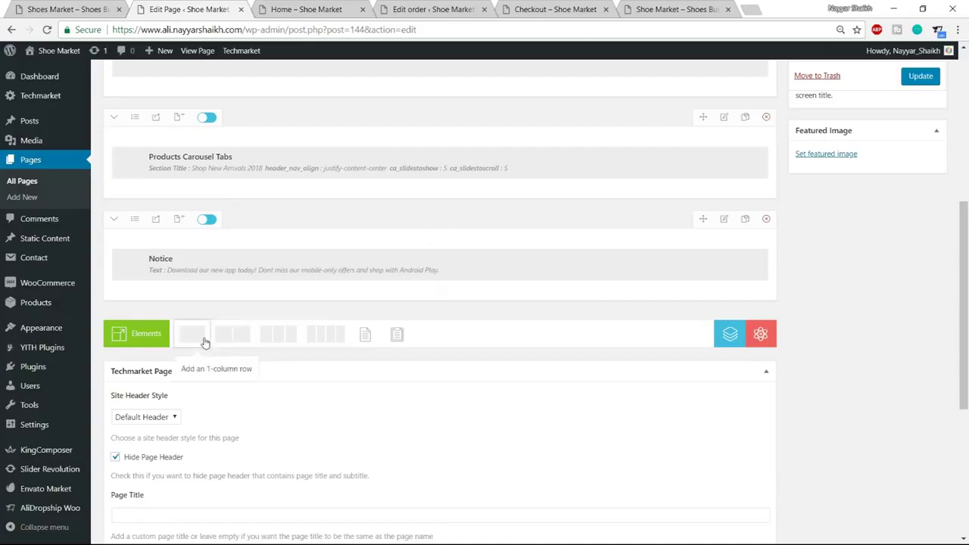
click(202, 342)
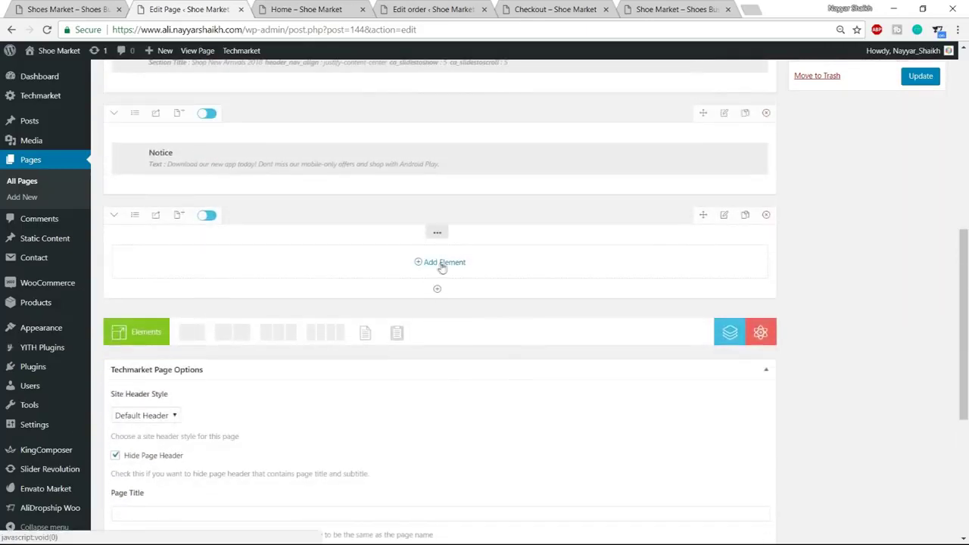
click(439, 262)
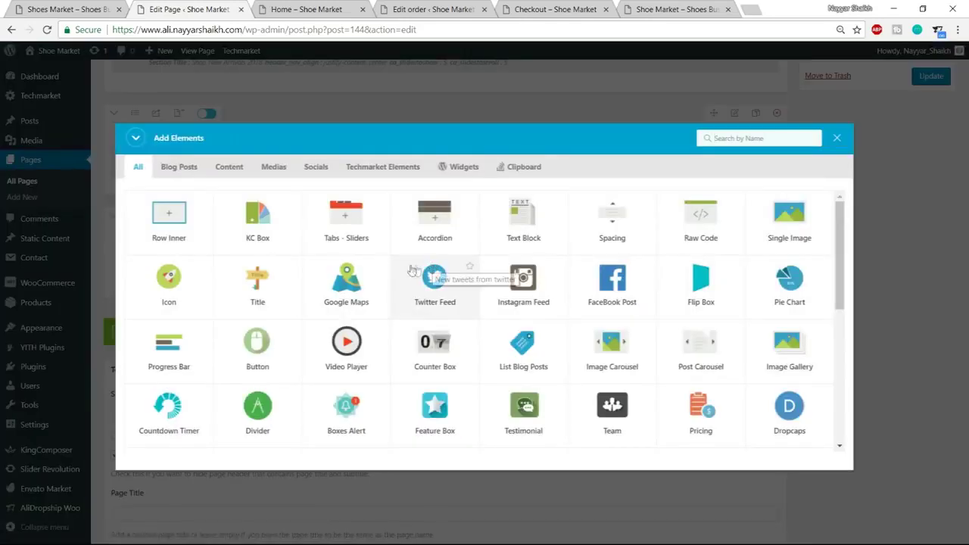
click(174, 218)
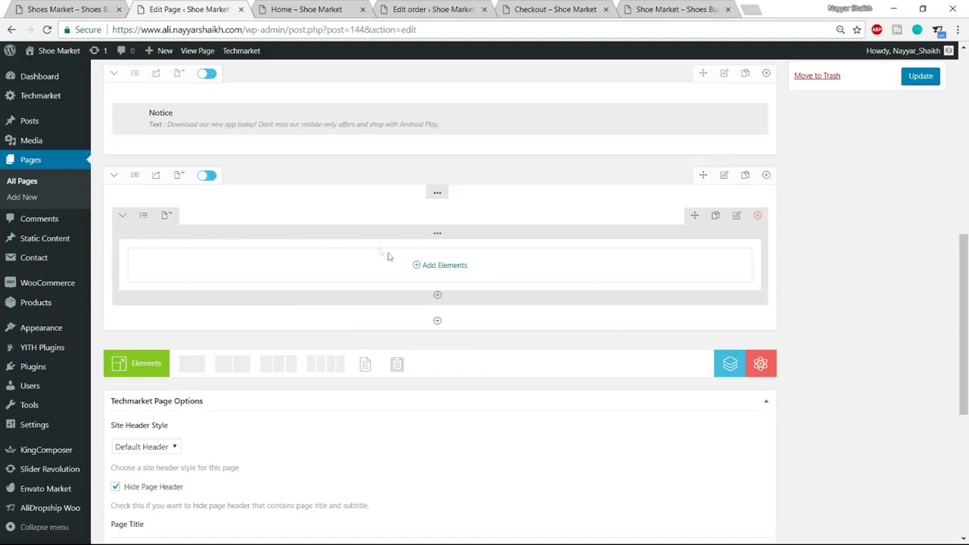
click(143, 218)
click(201, 290)
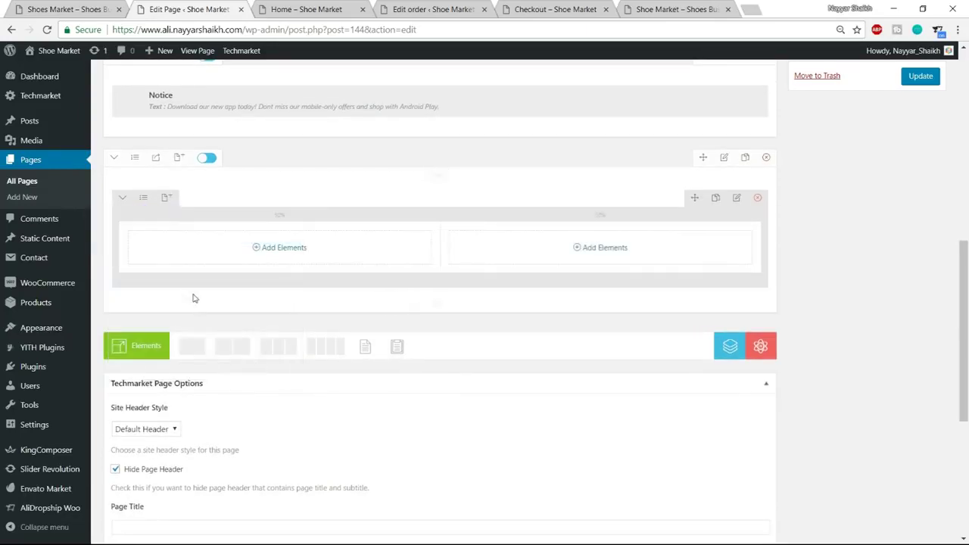
- Compare the layout against the live storefront, then return to the home page editor
scroll(558, 274, up, 1)
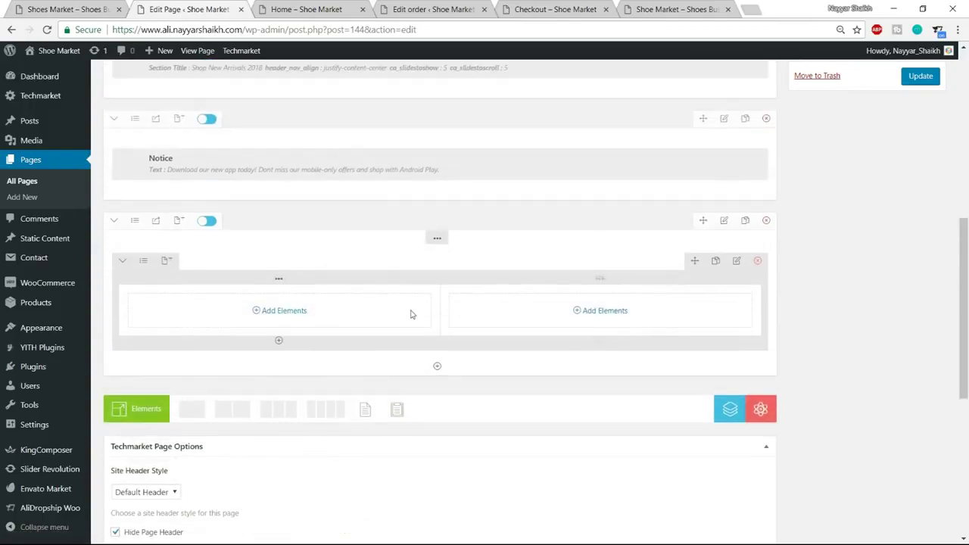
click(46, 9)
scroll(487, 274, up, 2)
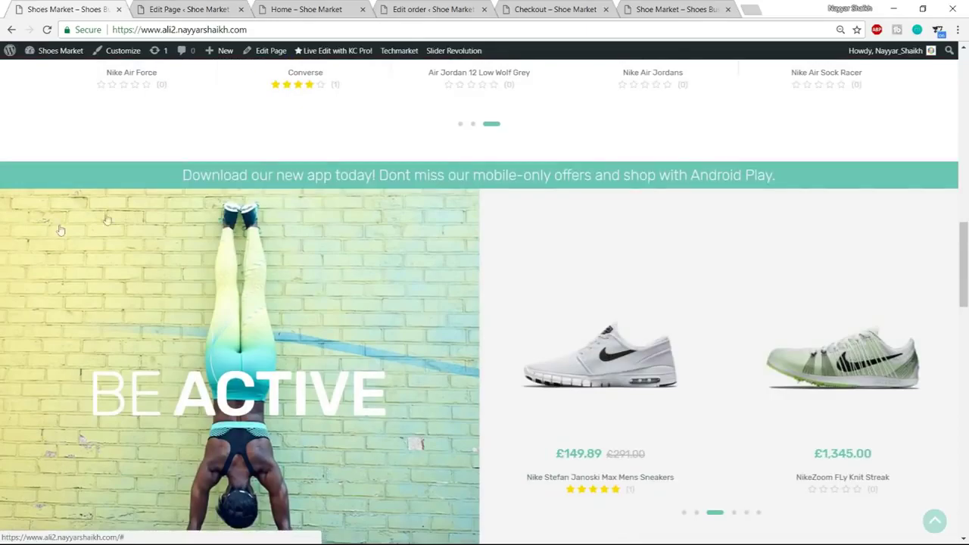
scroll(908, 313, down, 4)
scroll(878, 330, up, 7)
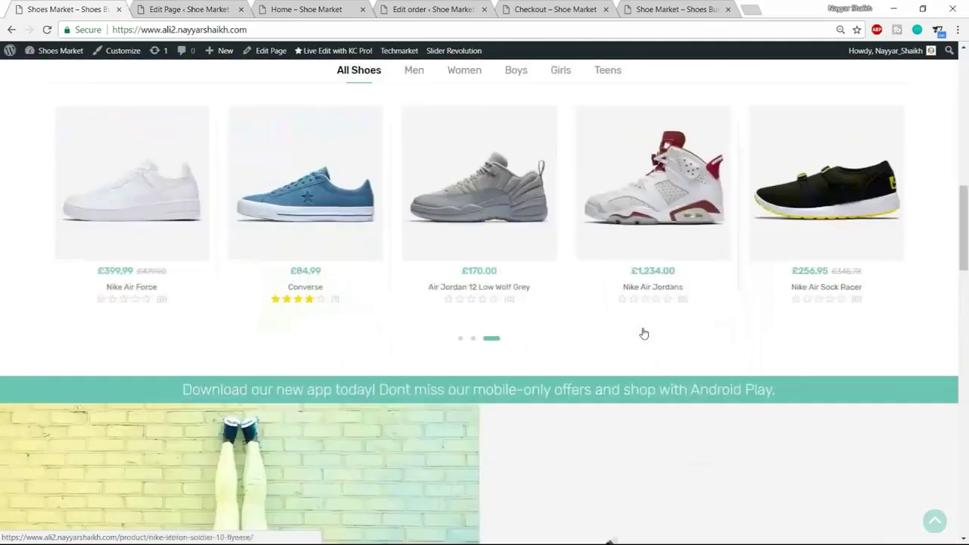
scroll(274, 274, up, 3)
scroll(131, 327, up, 4)
scroll(121, 341, down, 3)
scroll(932, 344, down, 1)
scroll(215, 256, up, 3)
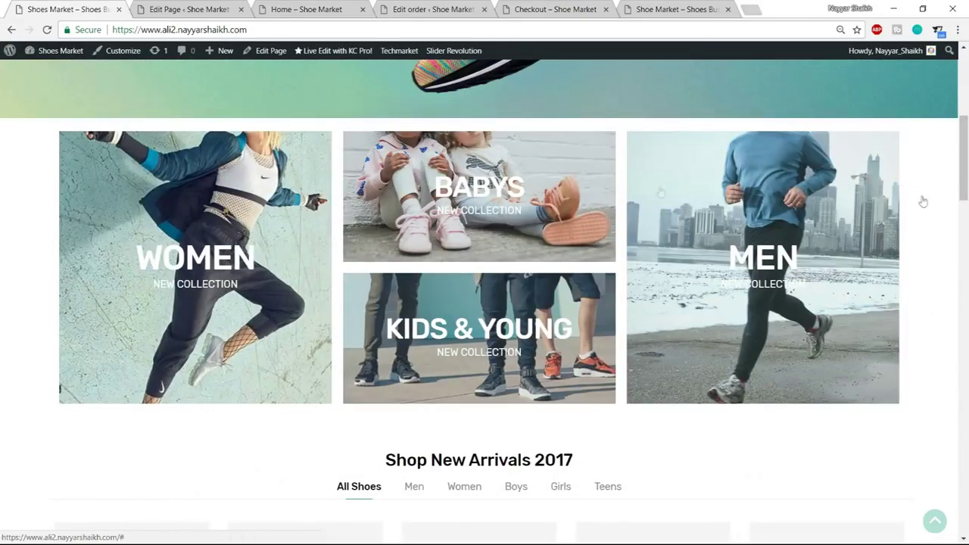
scroll(660, 192, down, 4)
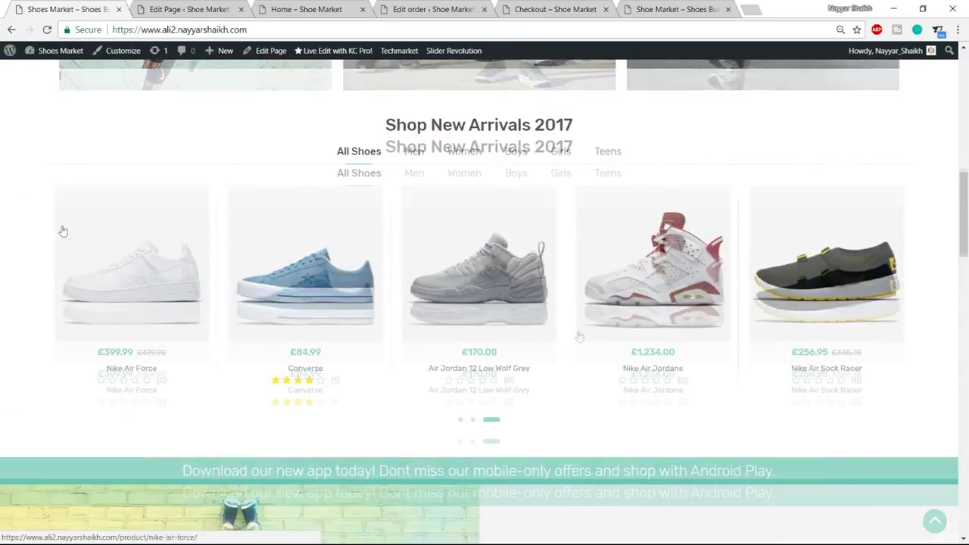
scroll(63, 231, up, 1)
scroll(933, 341, down, 1)
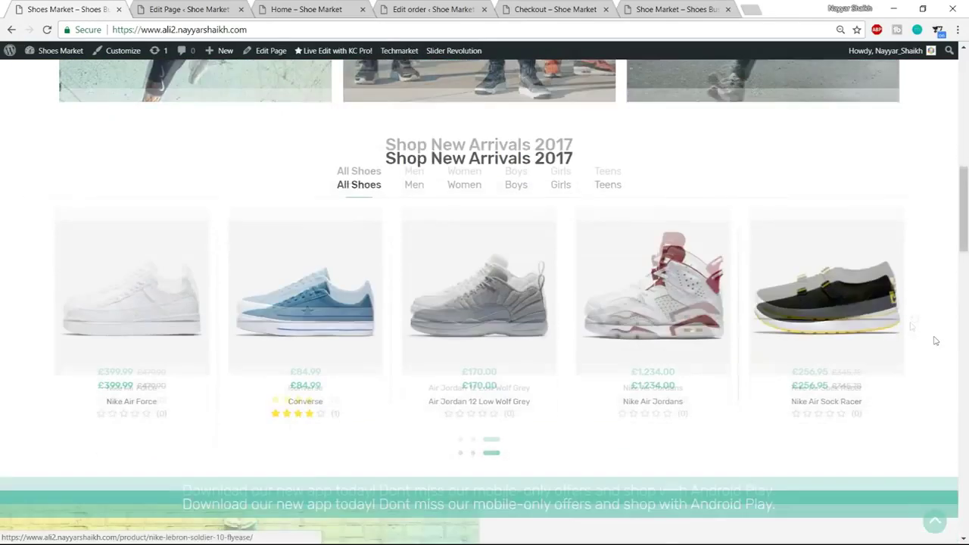
scroll(655, 336, down, 3)
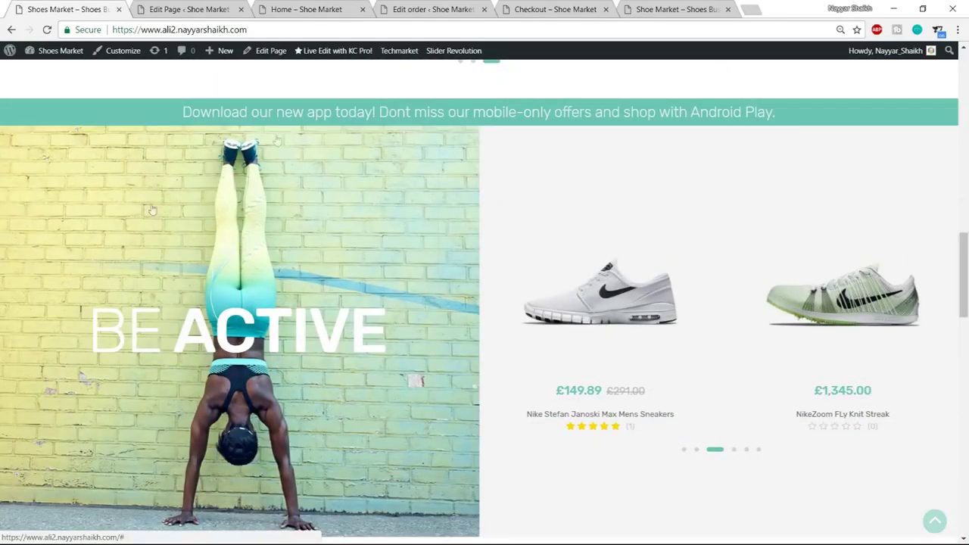
click(189, 9)
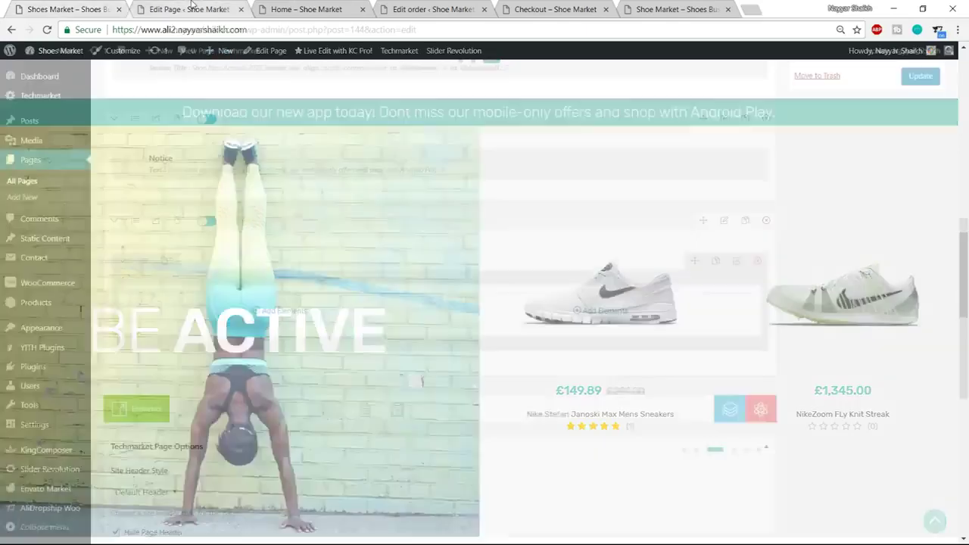
- Set the new row's Full Width to Stretch all content & wrapper, with Force Fullwidth and Equal Height on YES
click(724, 223)
scroll(622, 244, down, 3)
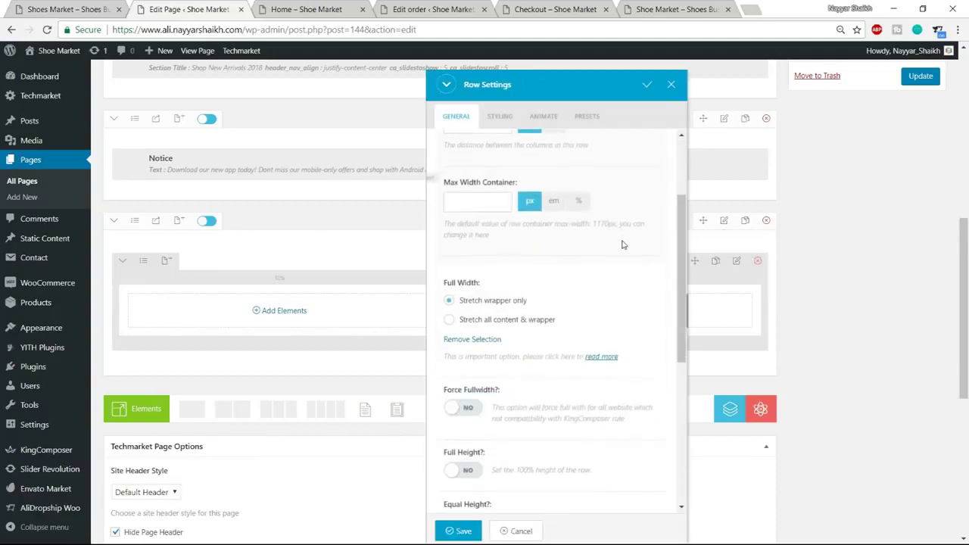
scroll(623, 245, up, 5)
scroll(529, 258, down, 2)
click(511, 261)
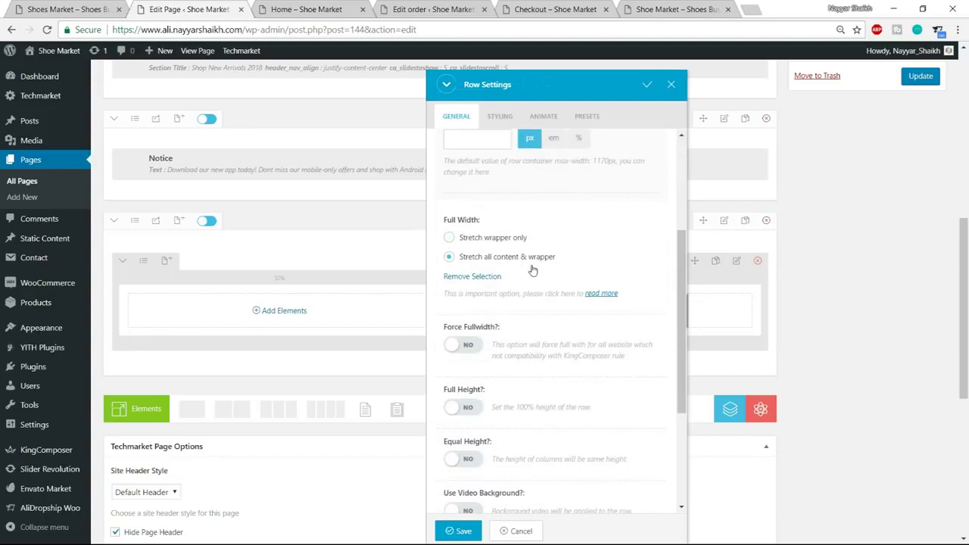
scroll(587, 273, down, 1)
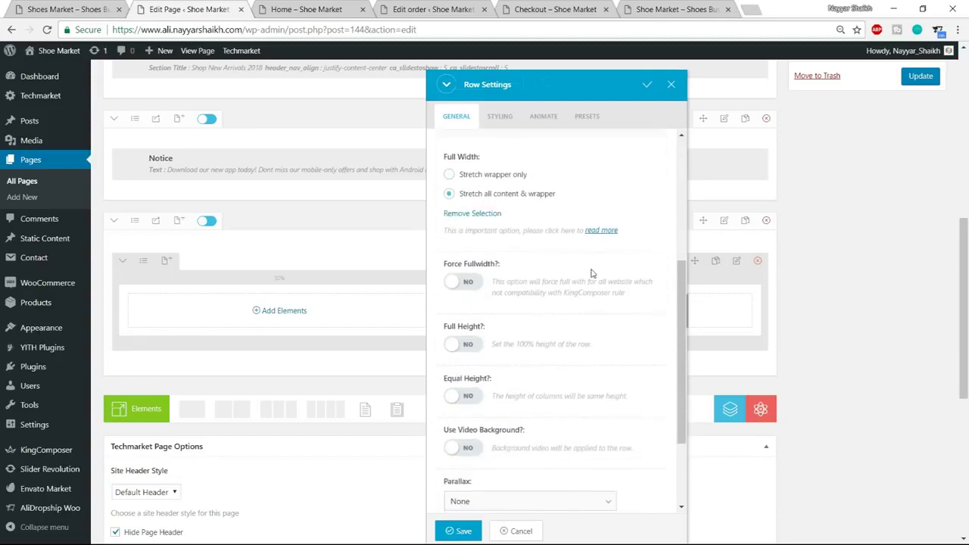
click(467, 283)
scroll(555, 296, down, 1)
click(463, 332)
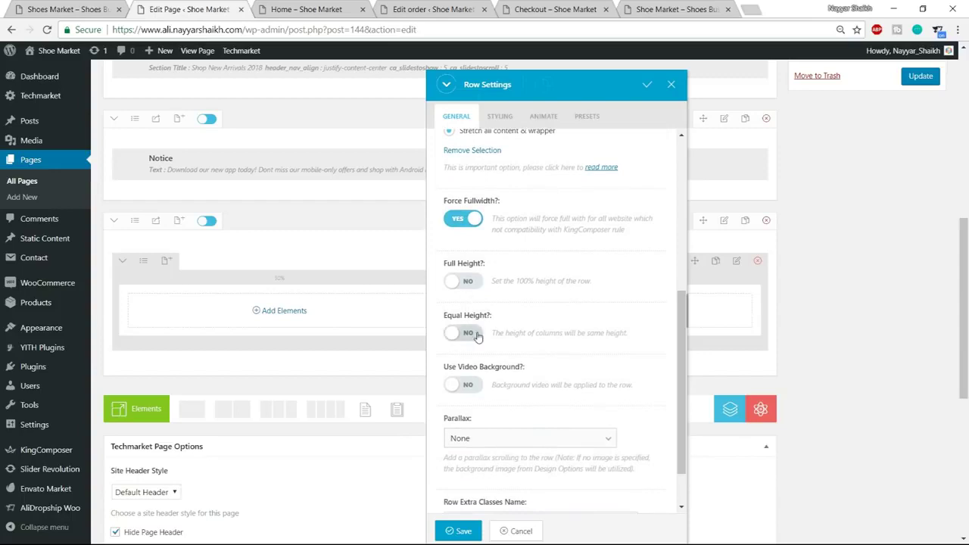
scroll(571, 323, down, 1)
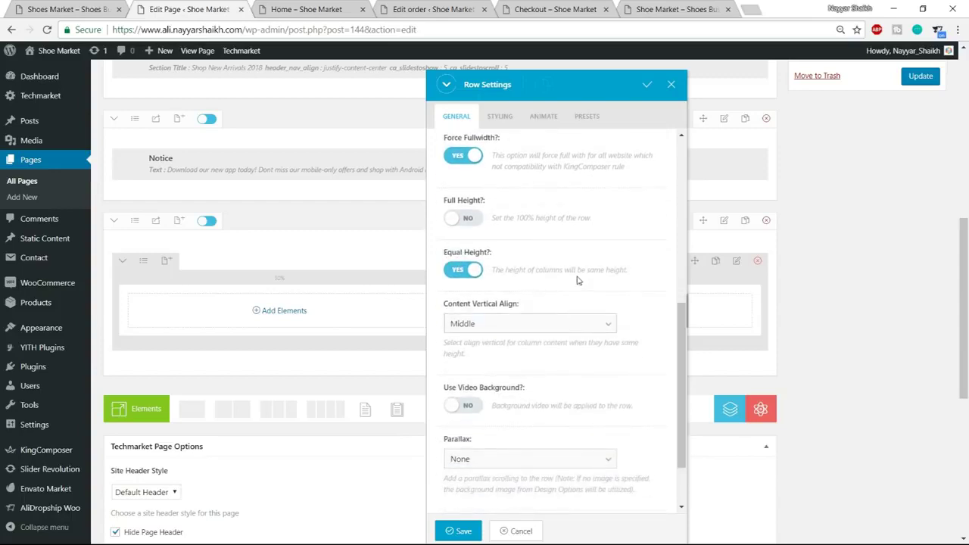
scroll(576, 280, up, 2)
scroll(577, 281, down, 3)
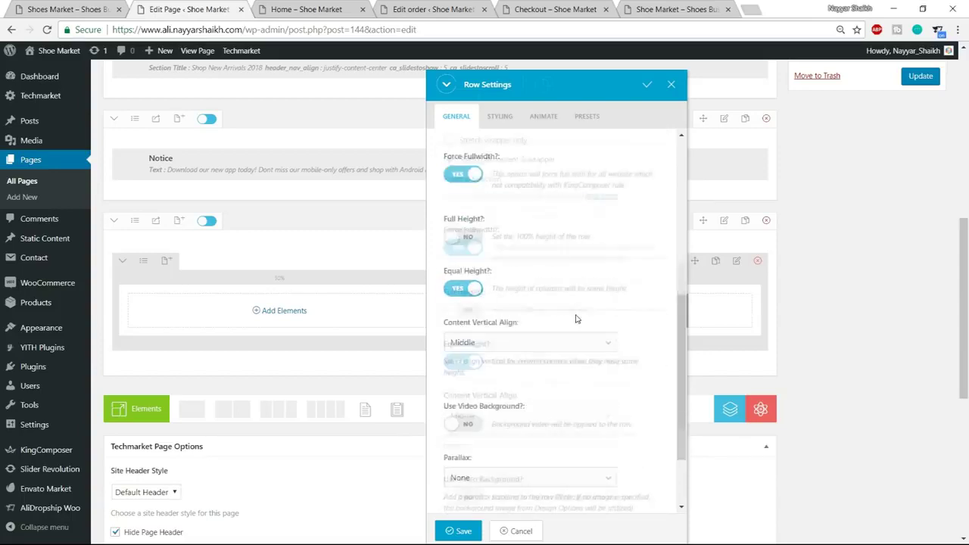
click(547, 467)
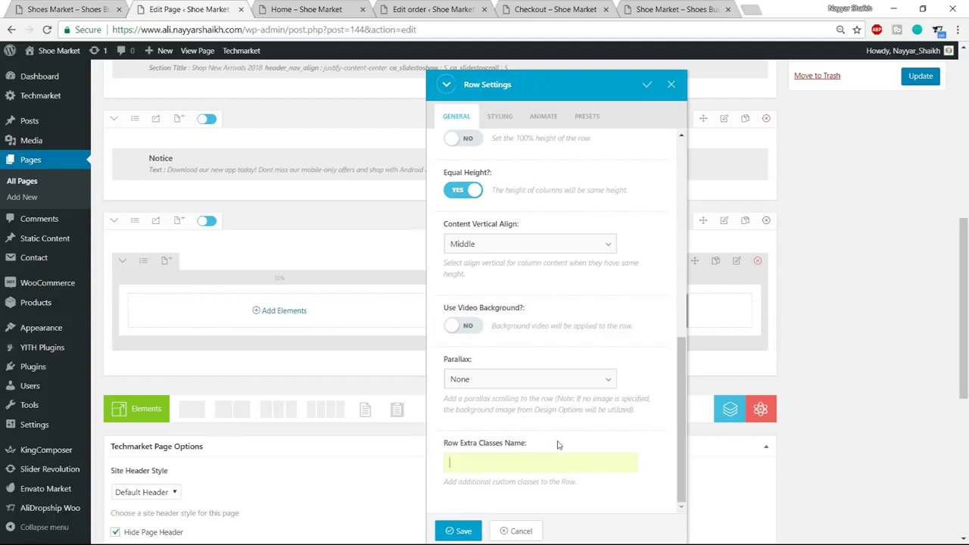
- Give the row the extra classes home-v10-banner-with-products-carousel stretch-full-width and save its settings
key(alt+Tab)
drag(122, 220, 335, 220)
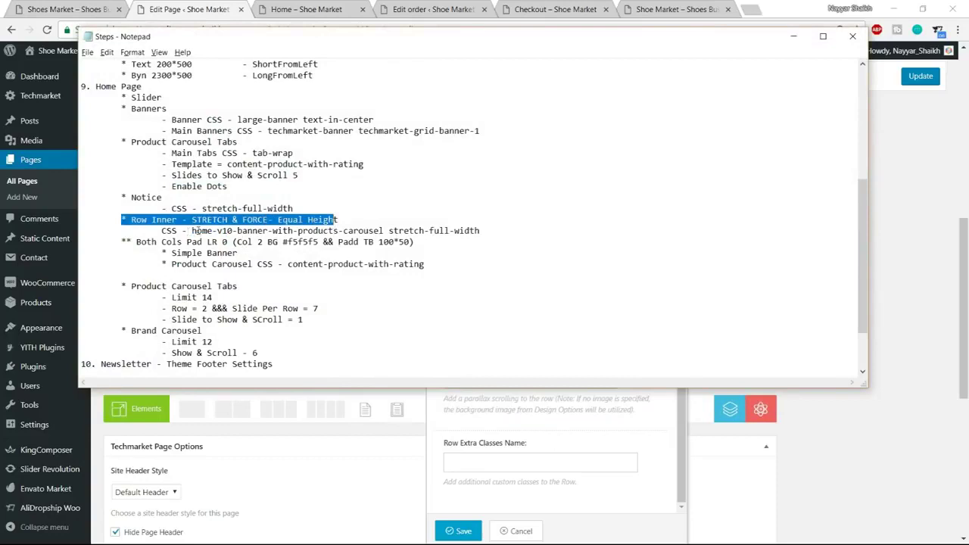
drag(193, 230, 482, 233)
key(ctrl+c)
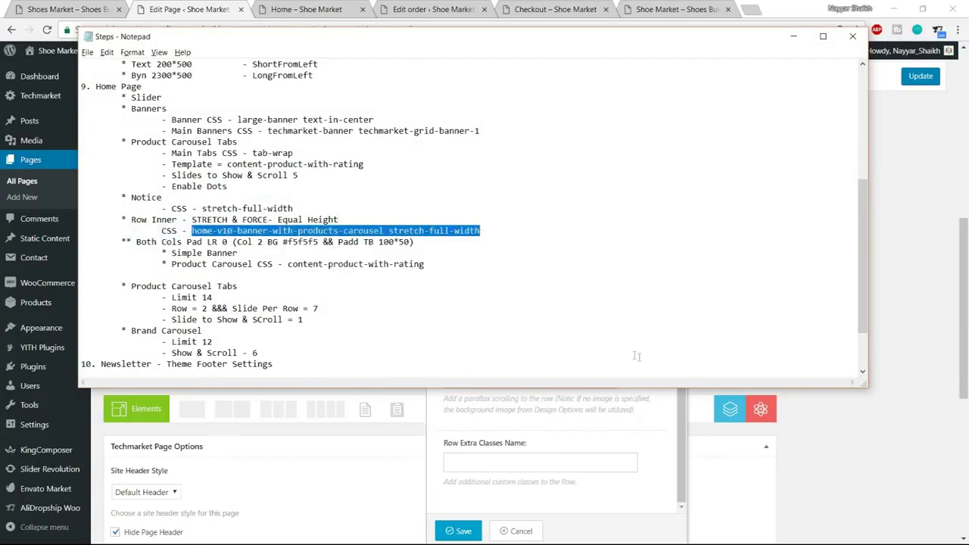
key(alt+Tab)
click(515, 460)
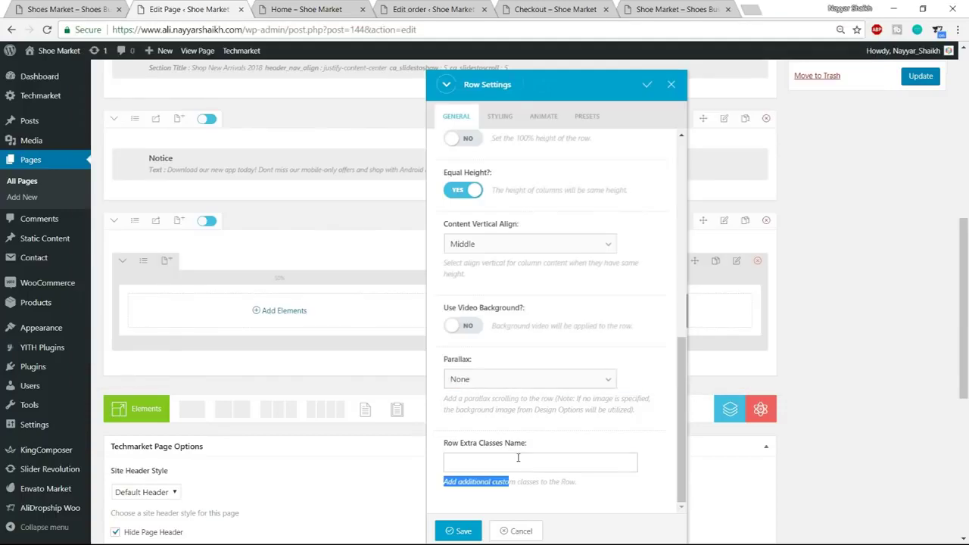
key(ctrl+v)
click(458, 531)
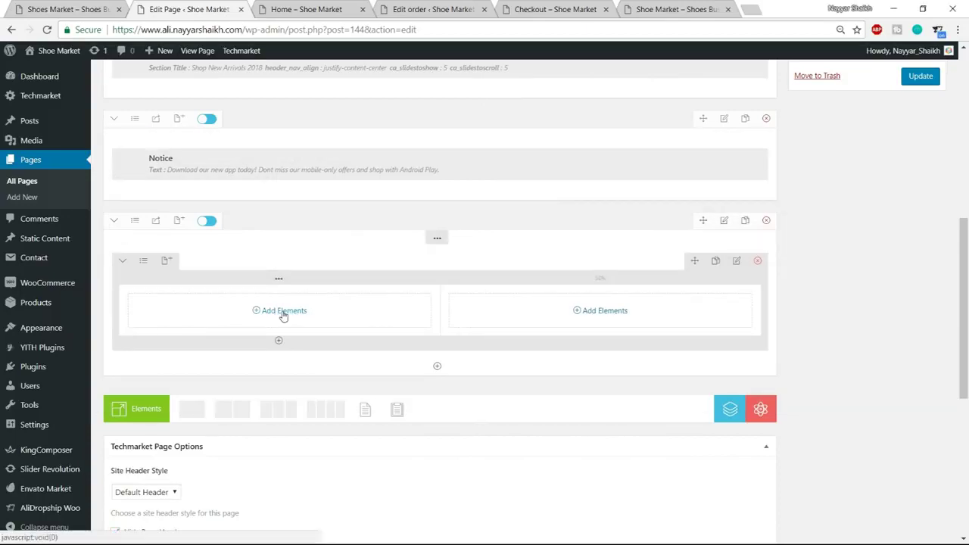
- Insert a Banner element into the inner row's left column
key(ctrl+shift+Tab)
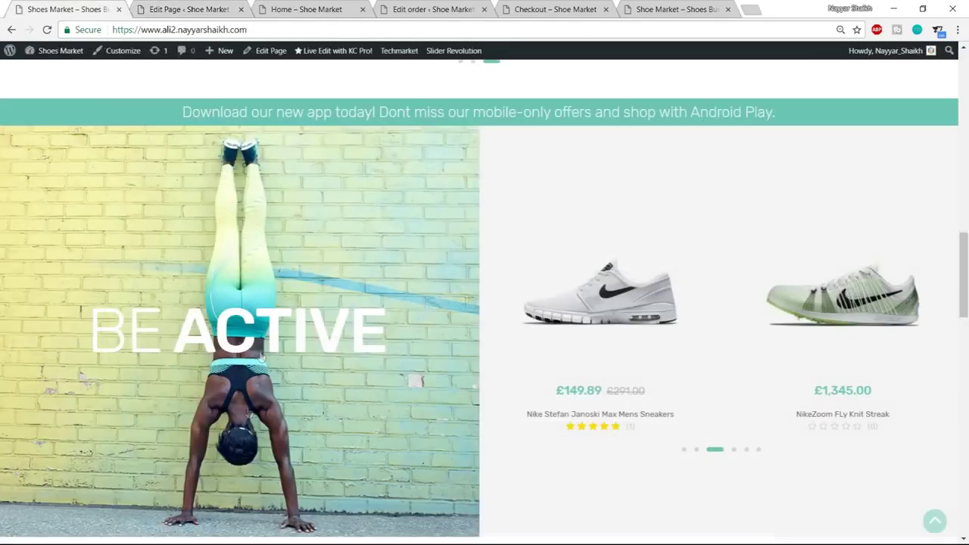
key(ctrl+Tab)
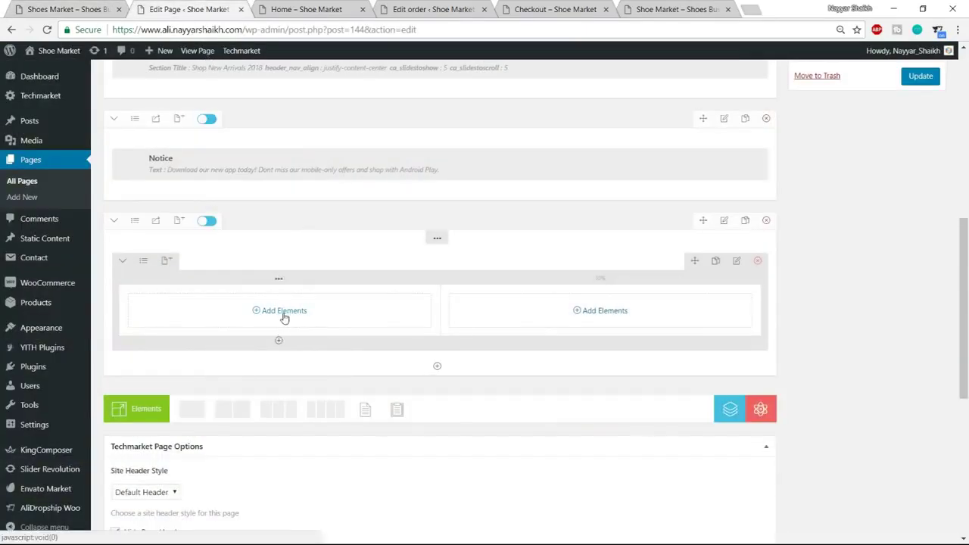
click(283, 317)
text(bann)
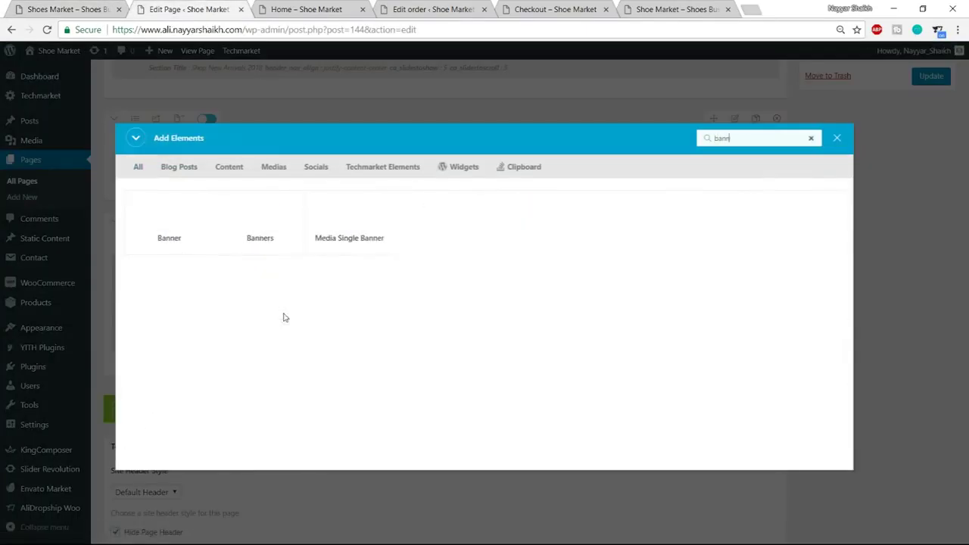
click(167, 239)
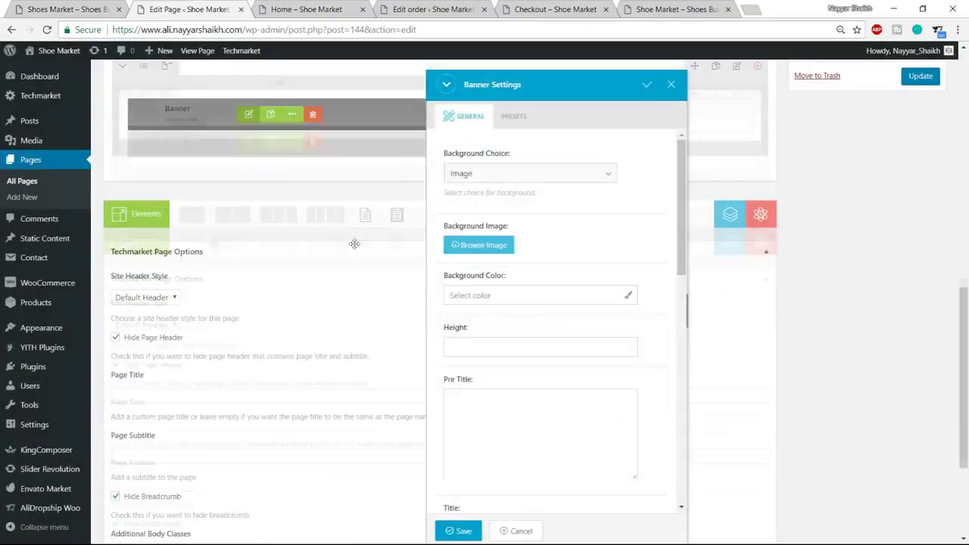
- Upload image 15 from the Media folder and use the handstand photo as the banner background
click(488, 250)
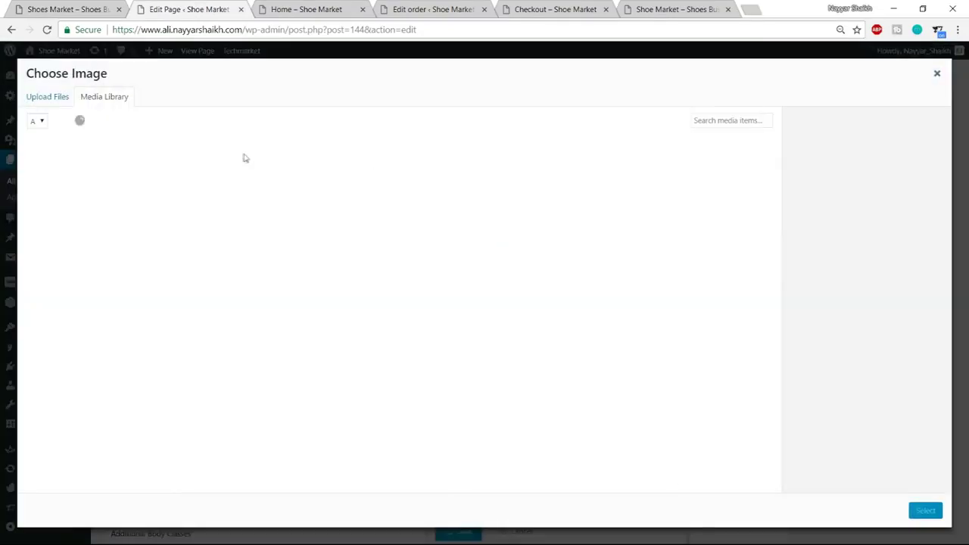
click(53, 99)
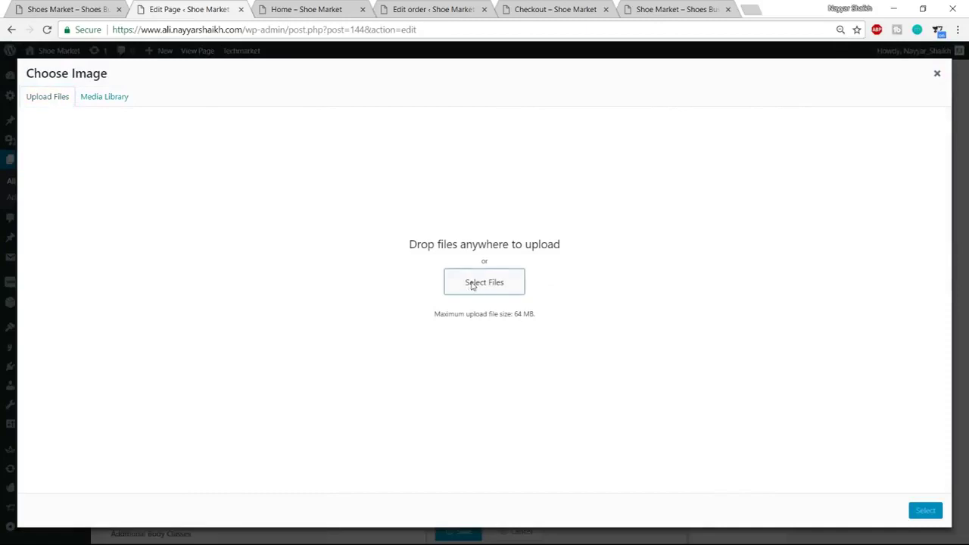
click(471, 285)
click(61, 115)
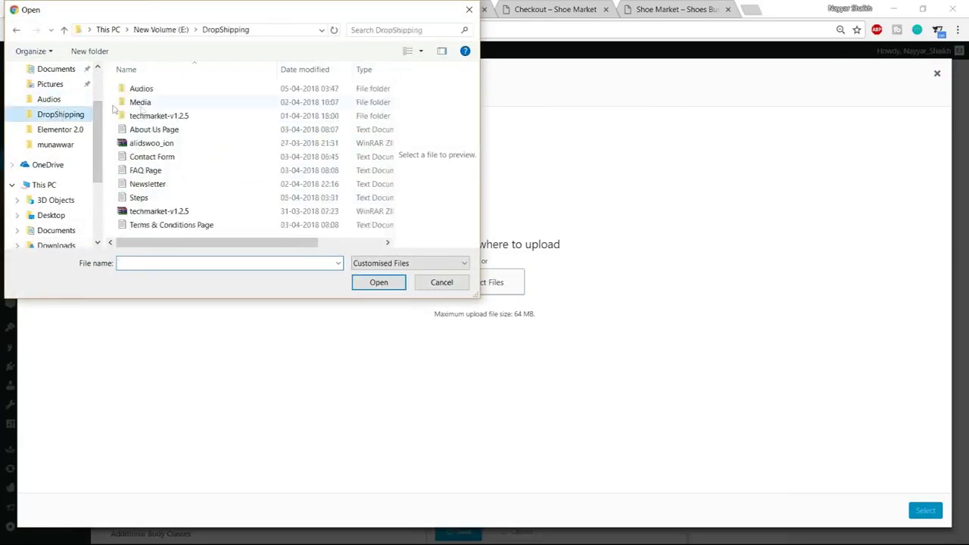
double_click(156, 102)
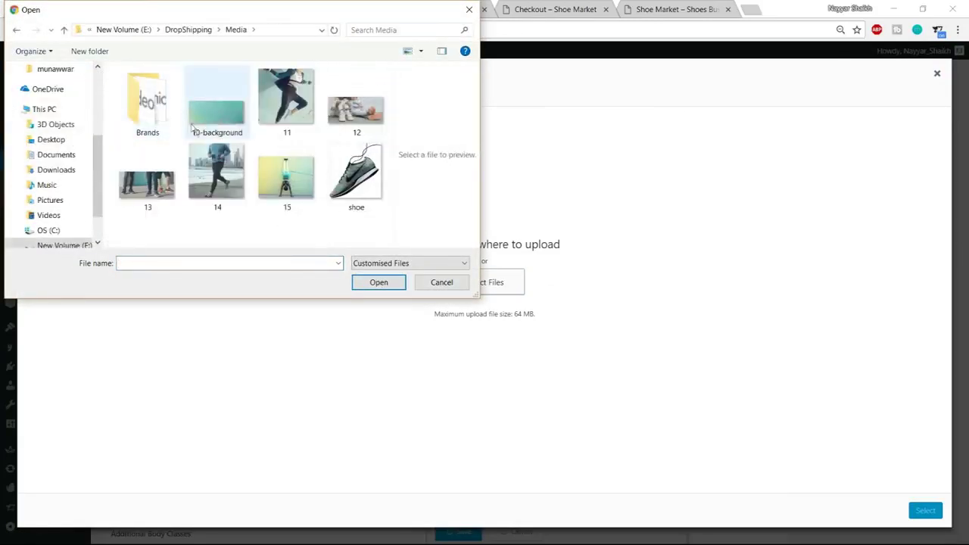
double_click(148, 102)
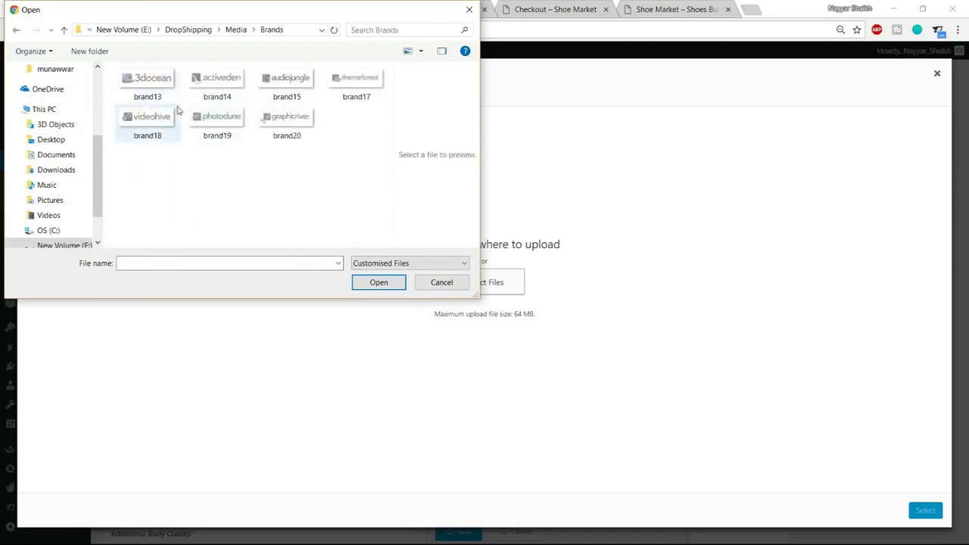
key(alt+Up)
click(261, 182)
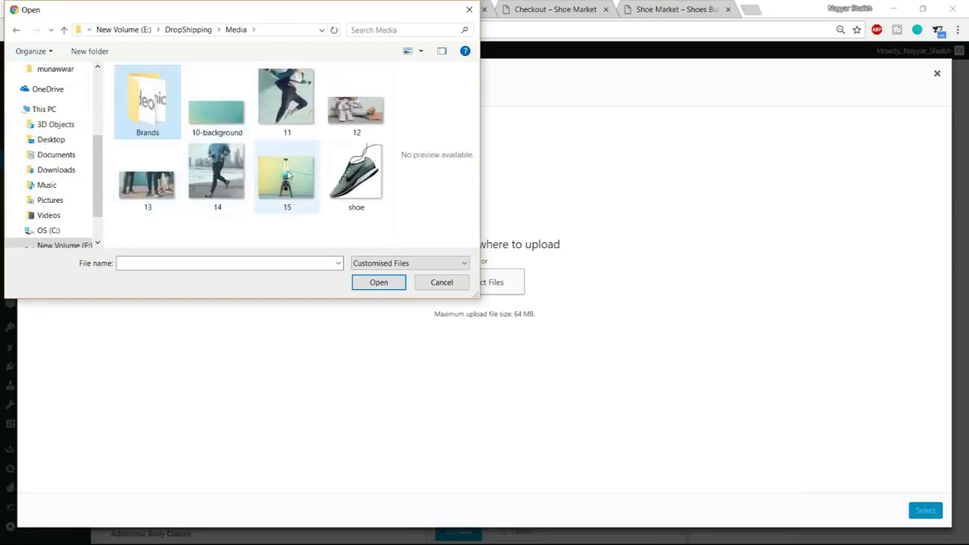
click(377, 281)
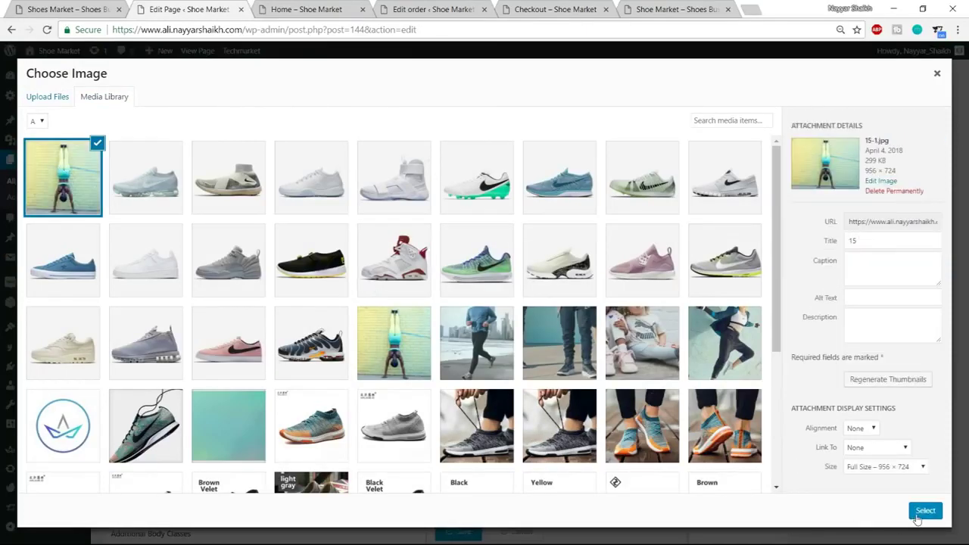
click(925, 510)
- Give the banner the classes large-banner text-in-center and save it
scroll(638, 401, down, 6)
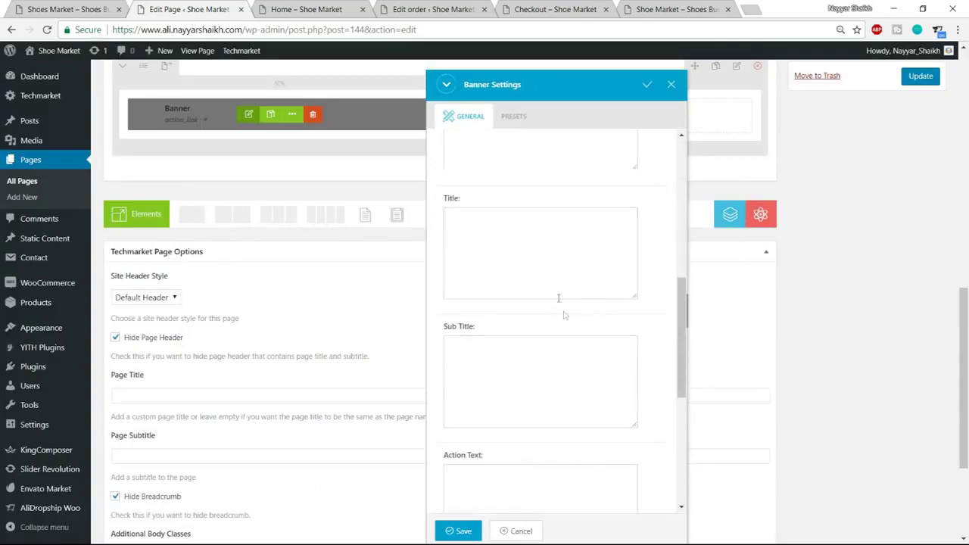
click(50, 9)
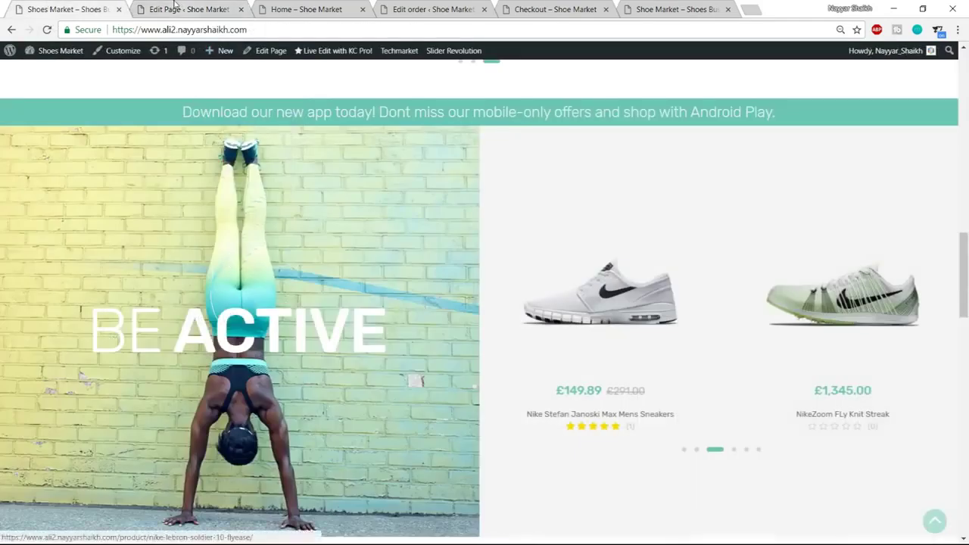
click(174, 8)
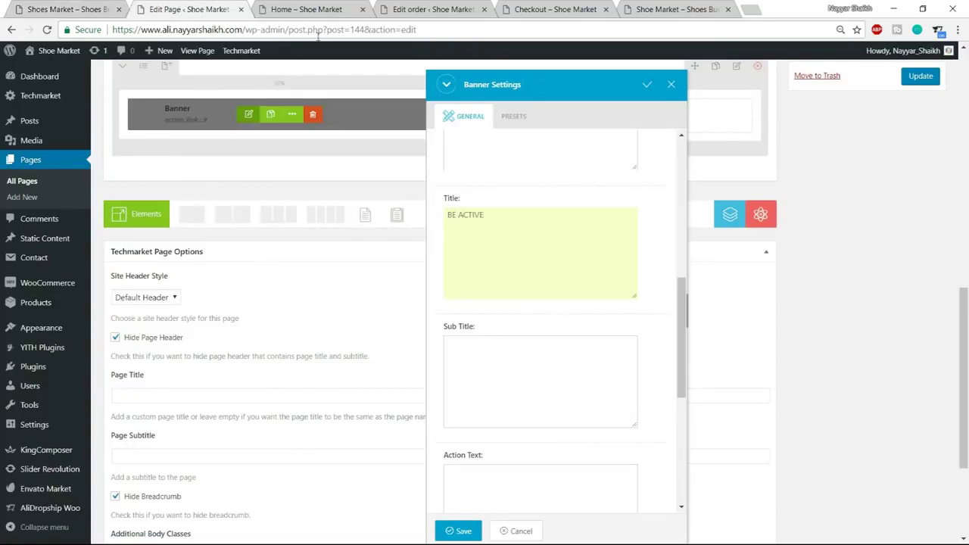
scroll(515, 302, down, 5)
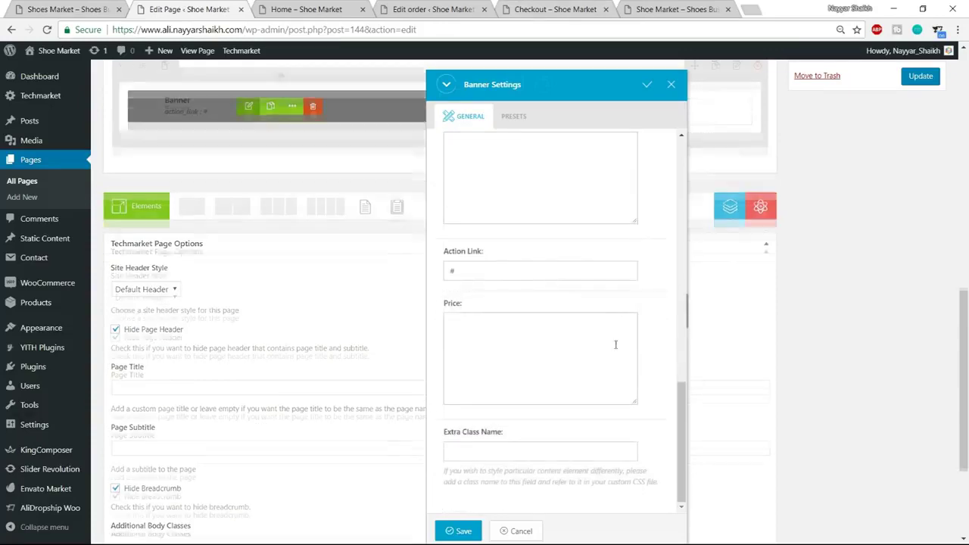
click(539, 456)
text(large-banner text-in-center)
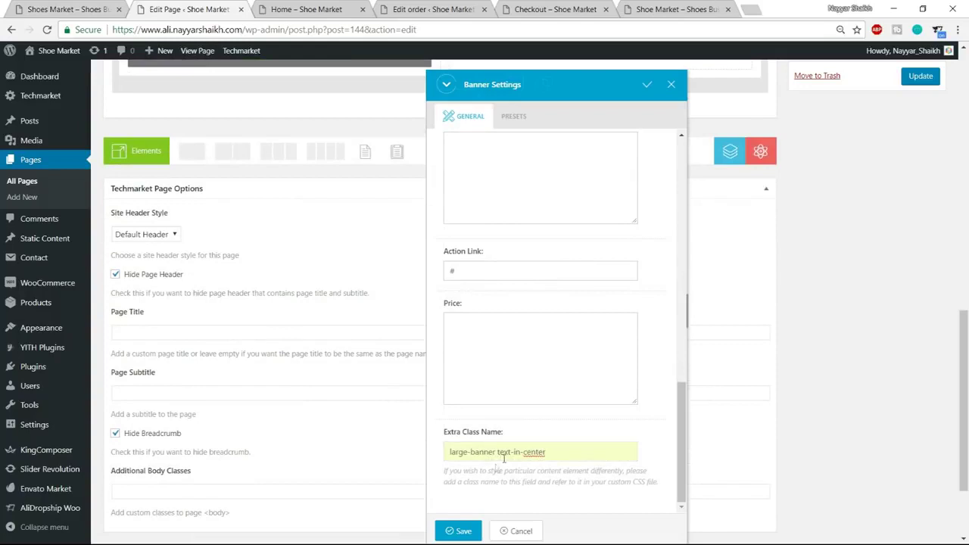
click(459, 531)
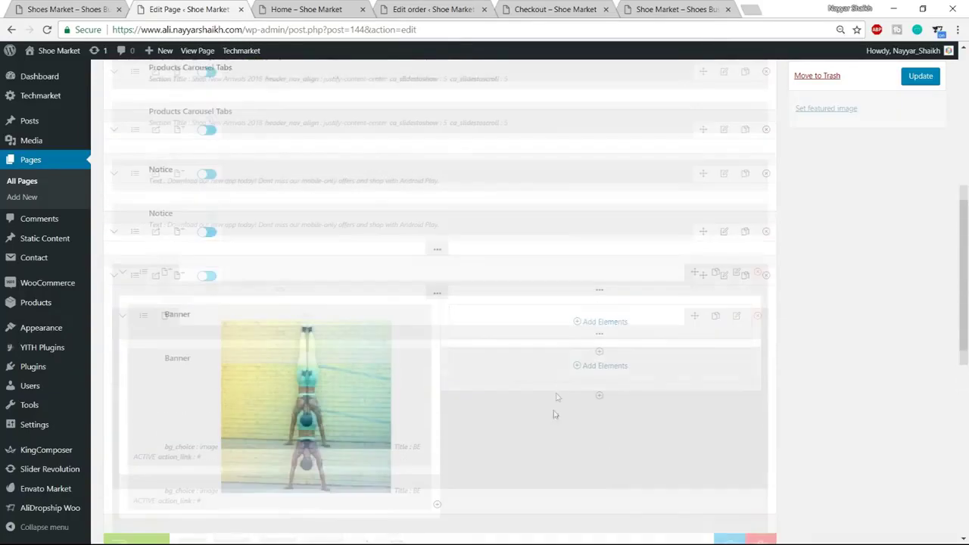
scroll(558, 396, up, 1)
- Insert a Products Carousel element into the right column
click(606, 369)
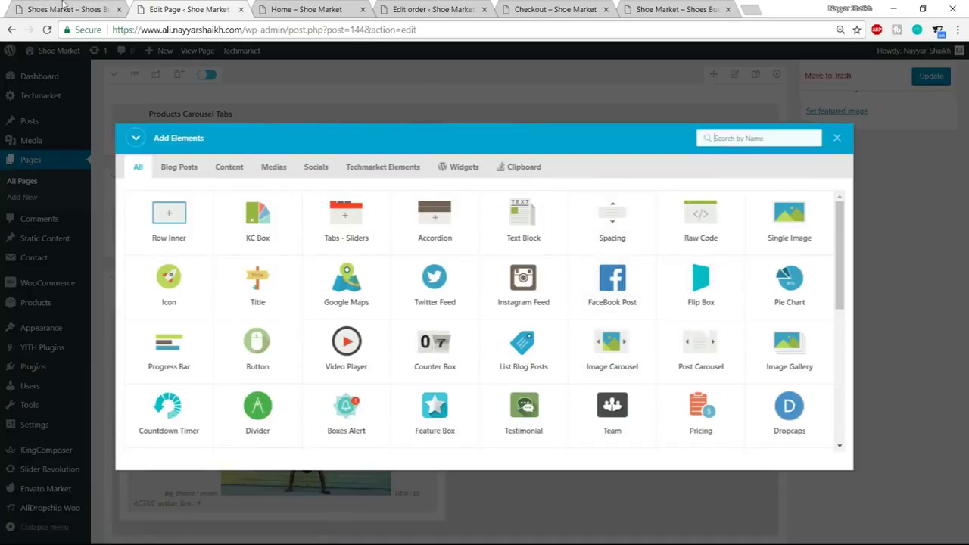
click(44, 8)
click(189, 9)
text(product)
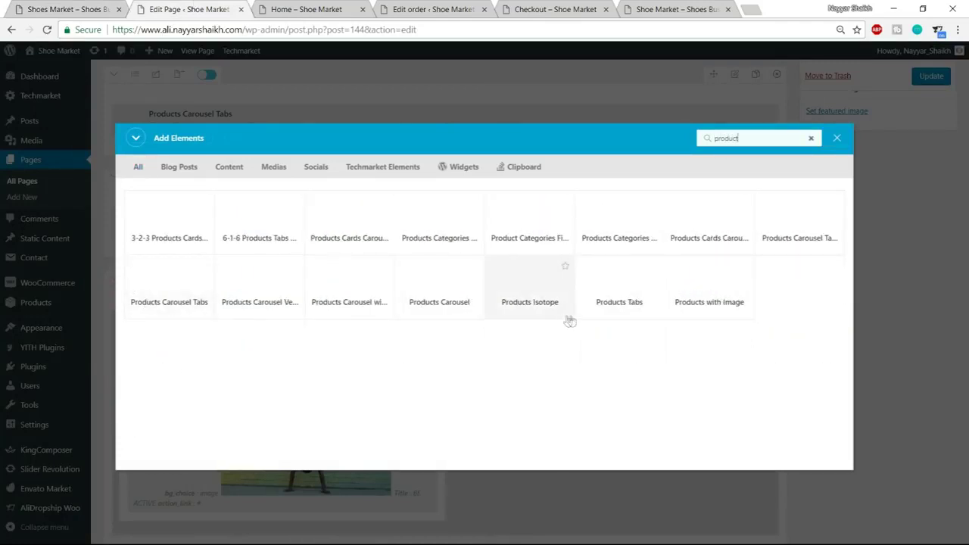
click(444, 310)
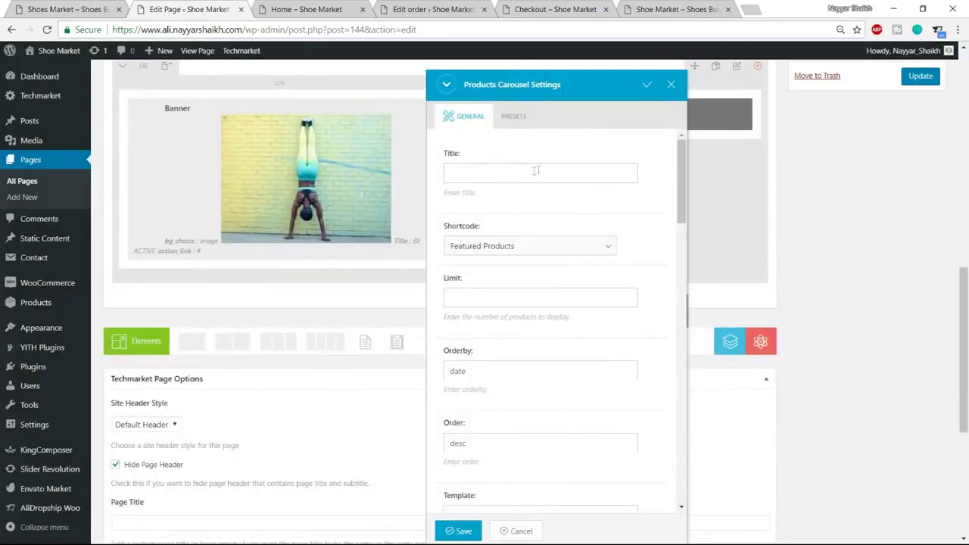
- Make the carousel show Recent Products using the content-product-with-rating template
click(559, 249)
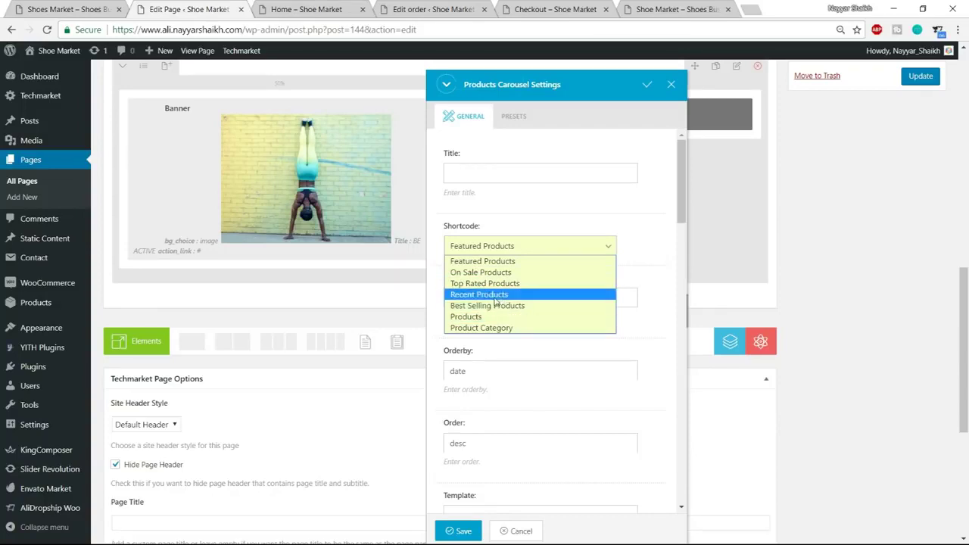
click(495, 297)
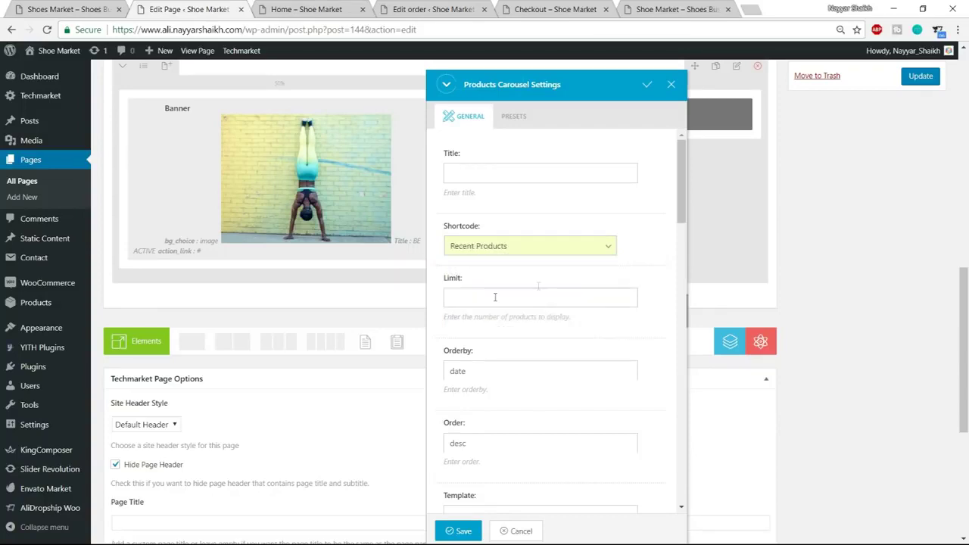
click(548, 299)
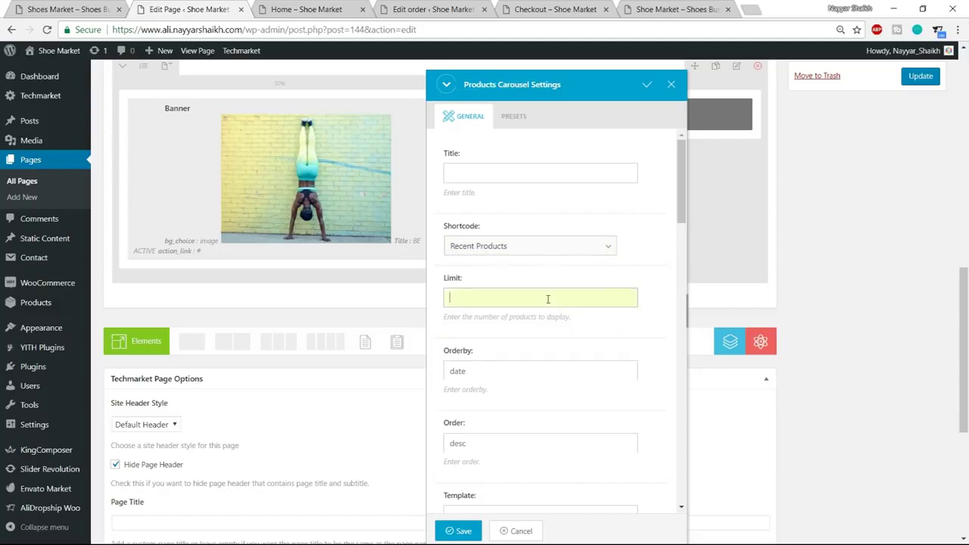
scroll(573, 343, down, 3)
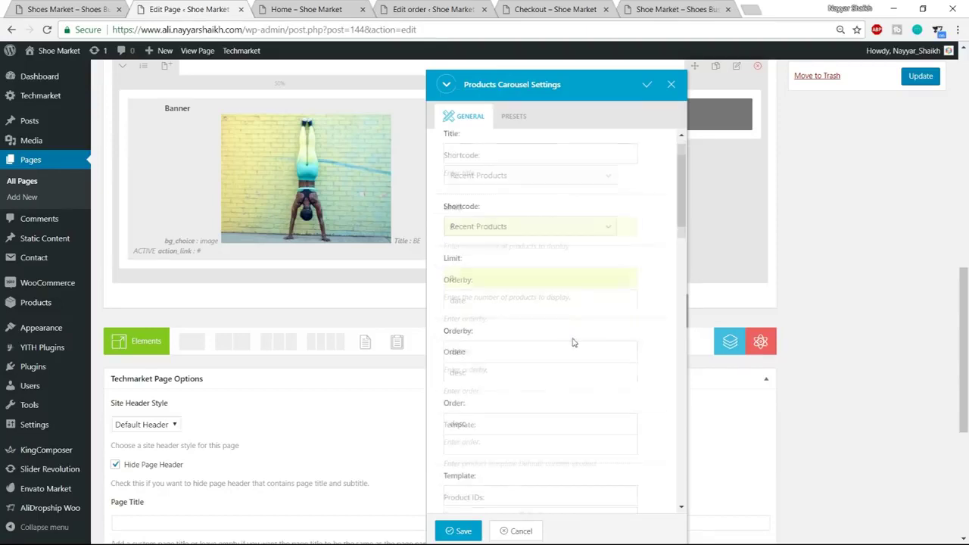
click(534, 331)
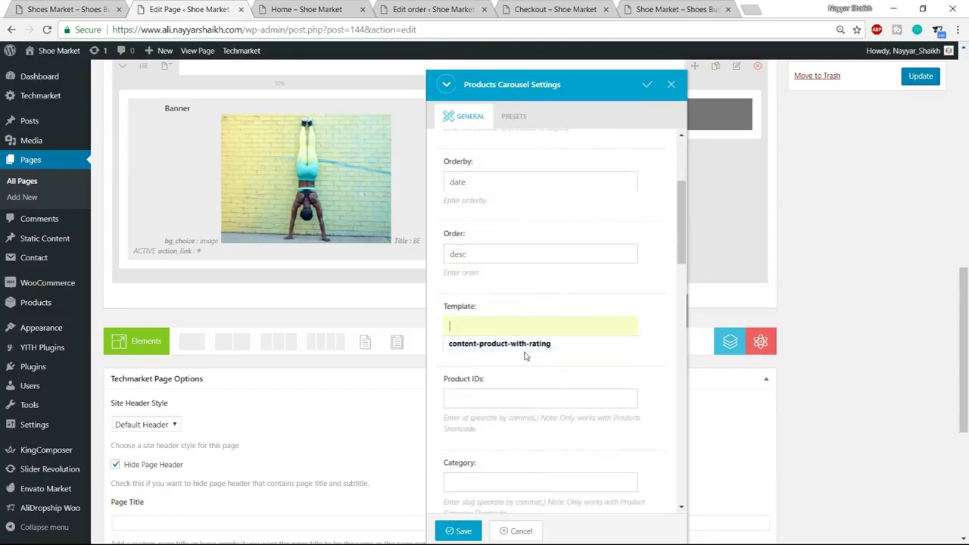
click(525, 355)
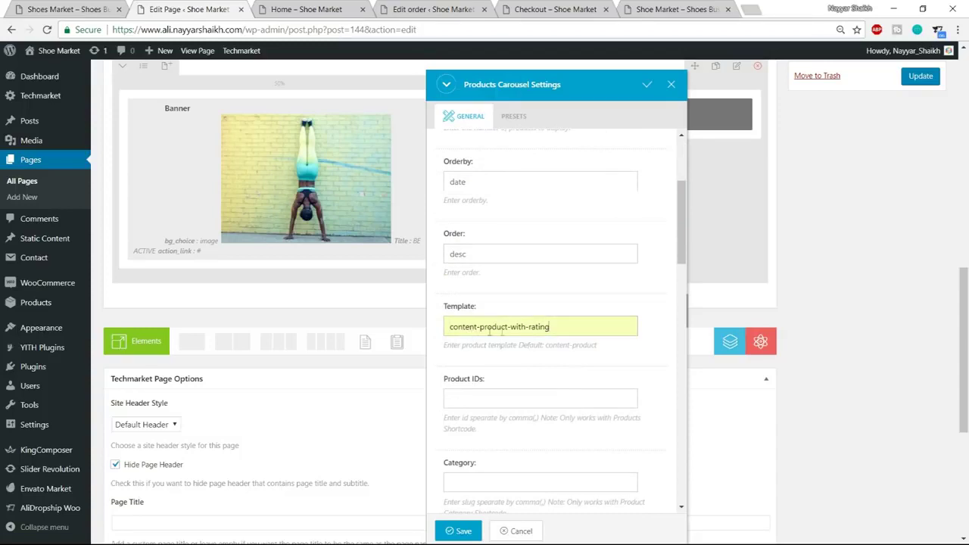
drag(565, 326, 430, 326)
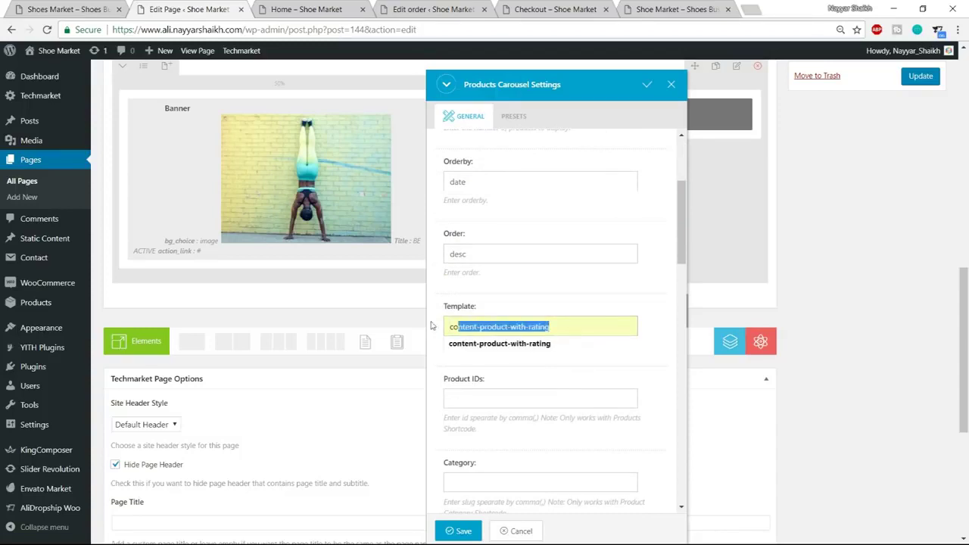
click(552, 303)
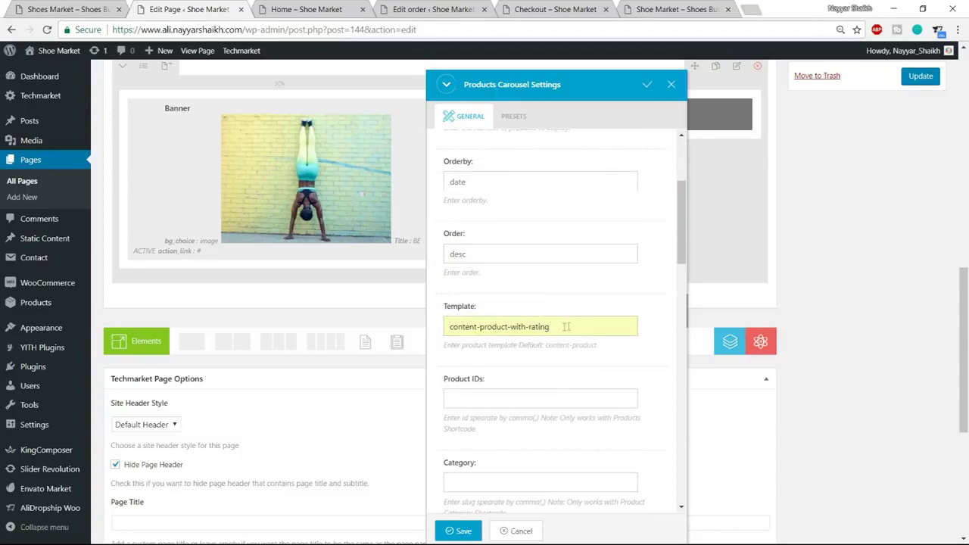
- Set SlidesToShow and SlidesToScroll to 2, enable dots, save, and update the page
scroll(573, 390, down, 5)
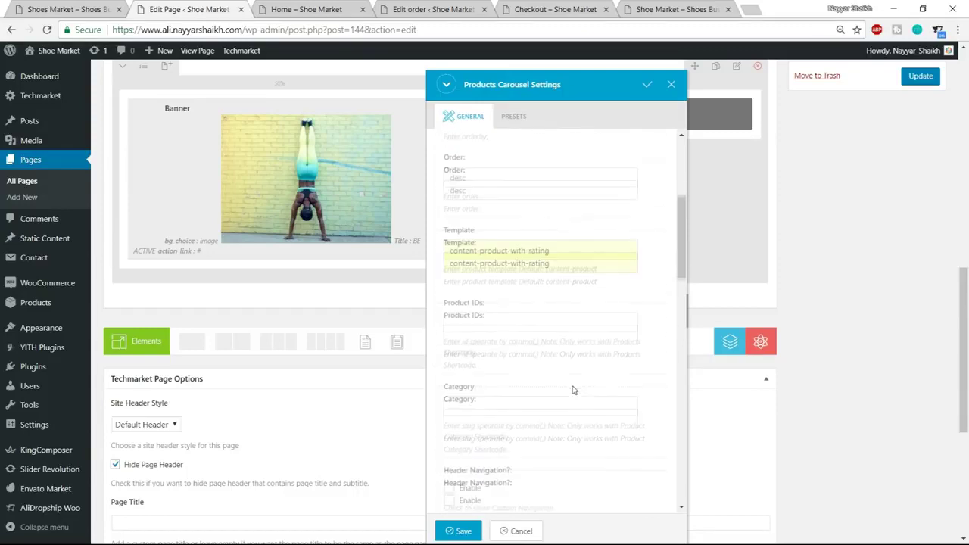
scroll(573, 390, down, 1)
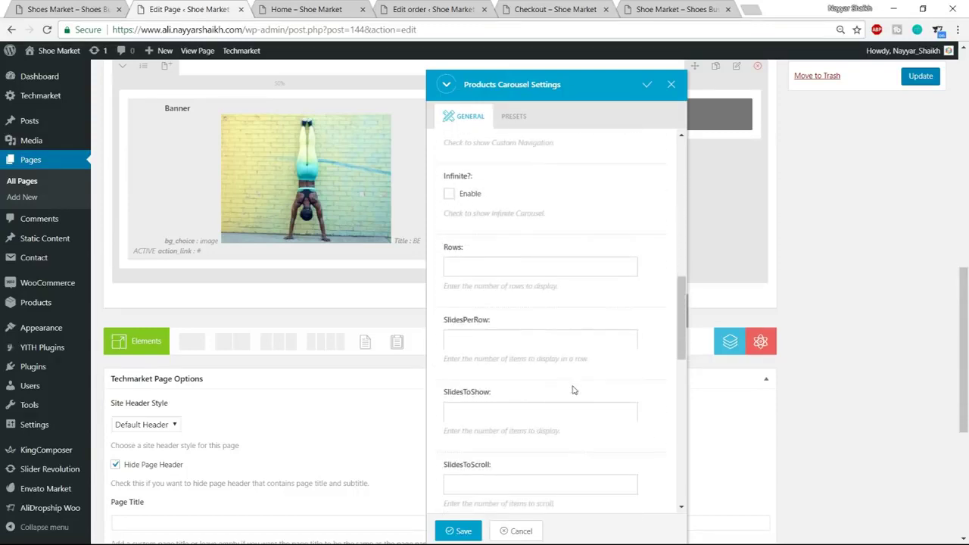
scroll(573, 390, down, 1)
click(552, 349)
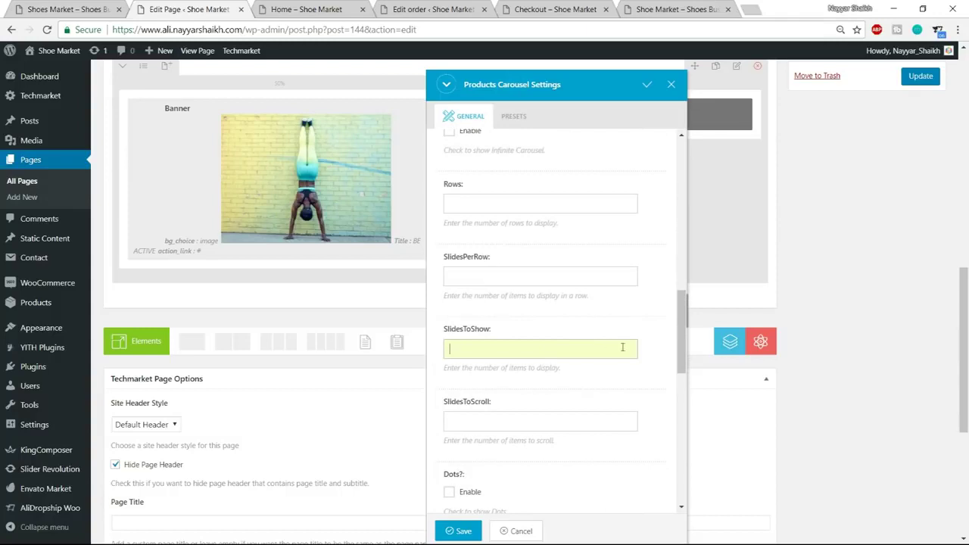
text(2)
click(573, 415)
text(2)
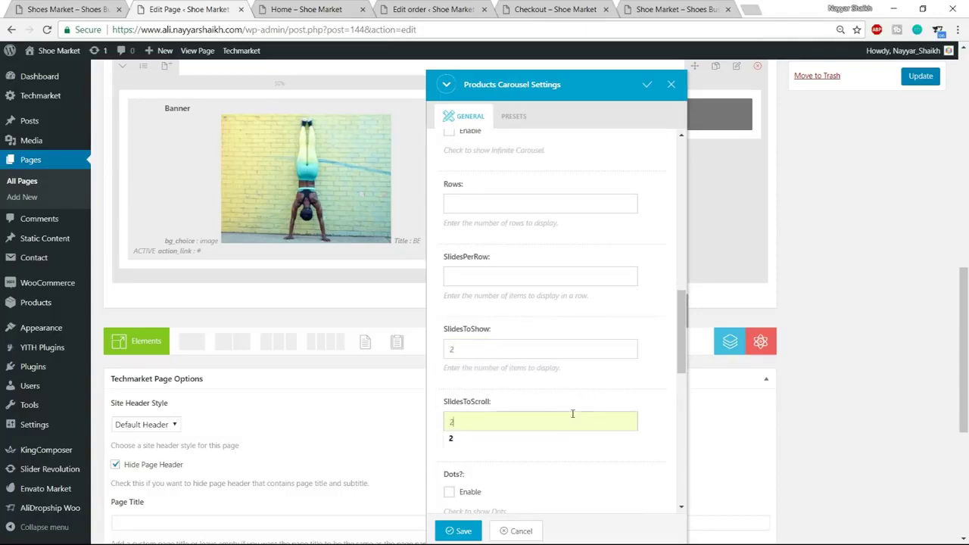
click(592, 458)
scroll(569, 461, down, 2)
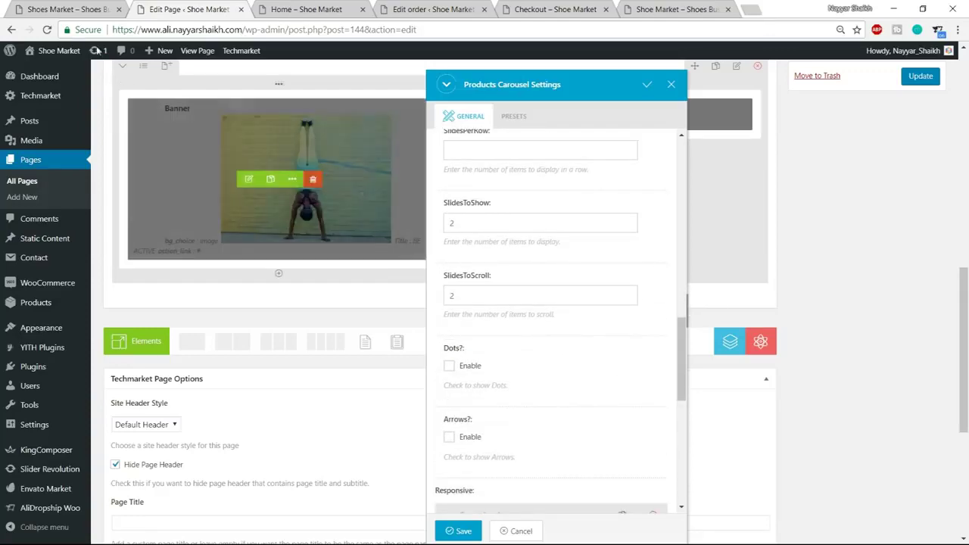
key(ctrl+shift+Tab)
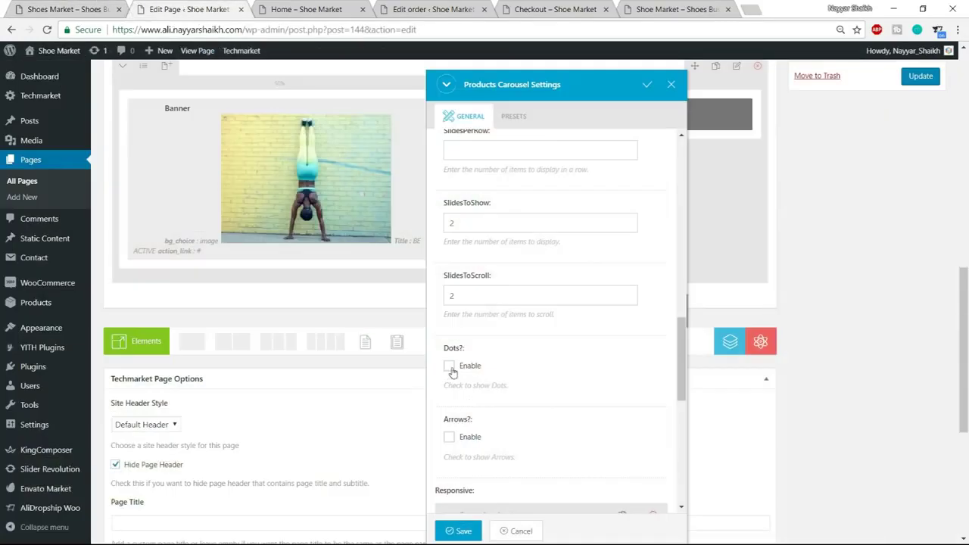
scroll(521, 440, down, 2)
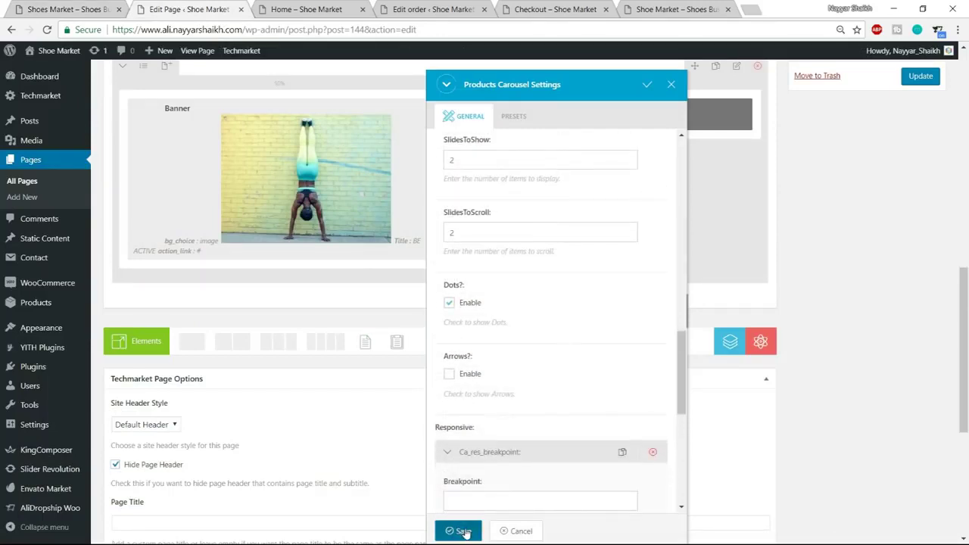
click(459, 531)
click(919, 77)
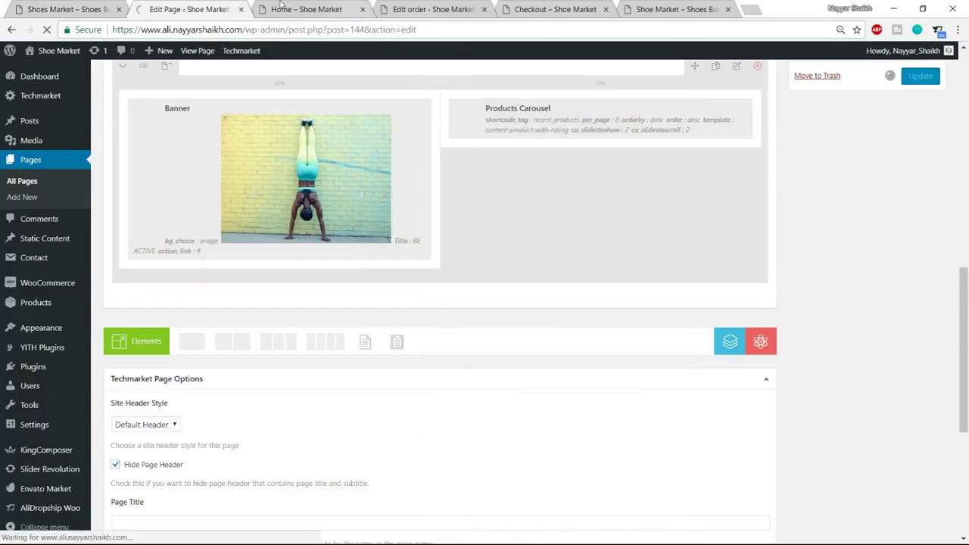
- Reload the Home storefront and view the BE ACTIVE banner beside the two-shoe carousel
click(280, 6)
click(47, 30)
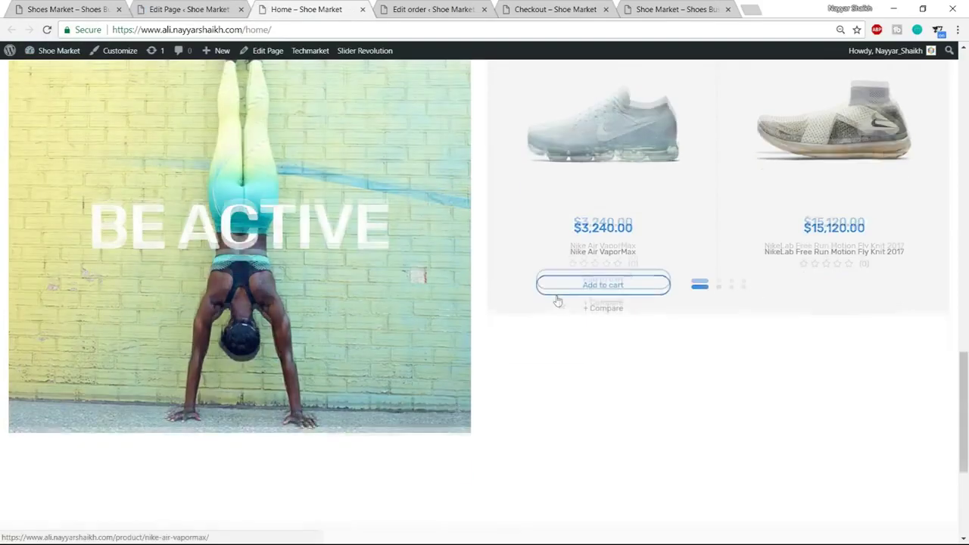
scroll(555, 298, up, 3)
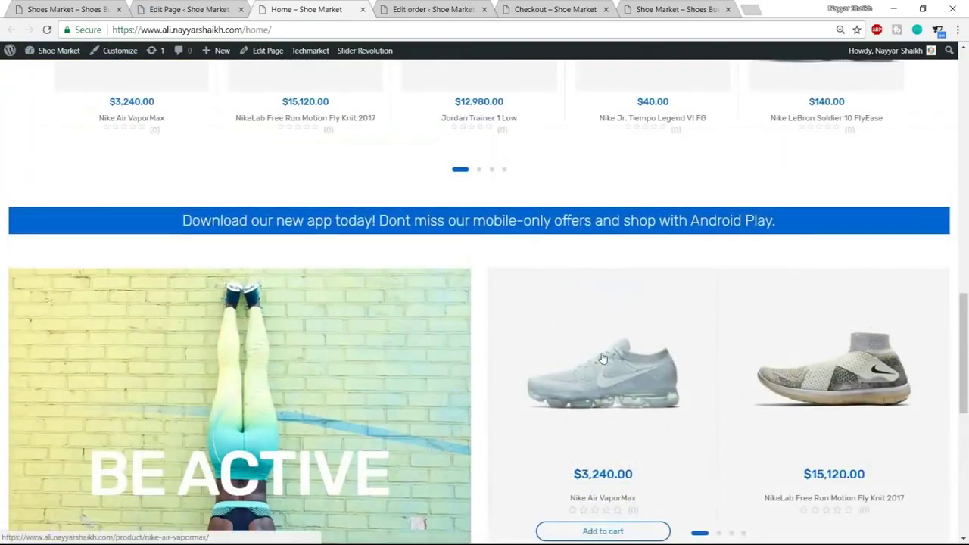
scroll(602, 358, down, 2)
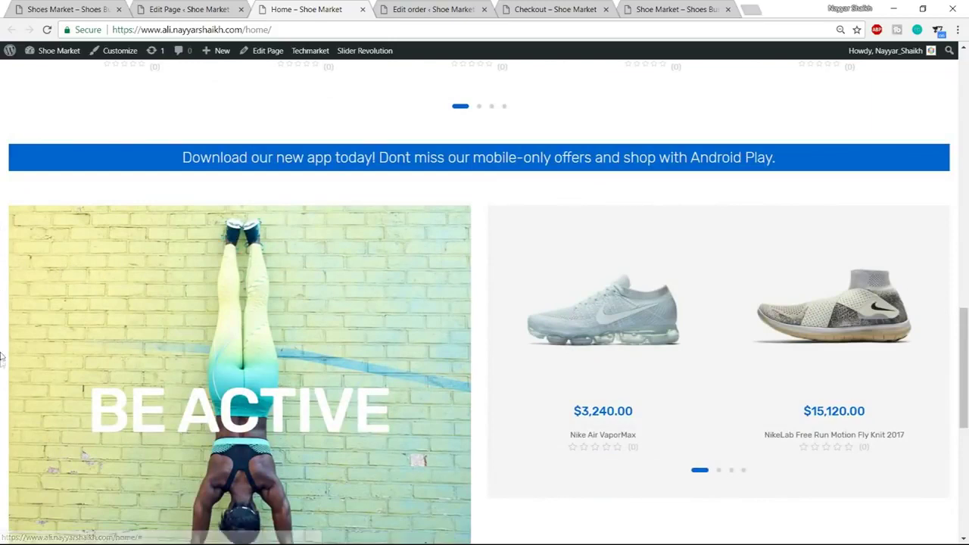
scroll(13, 292, down, 1)
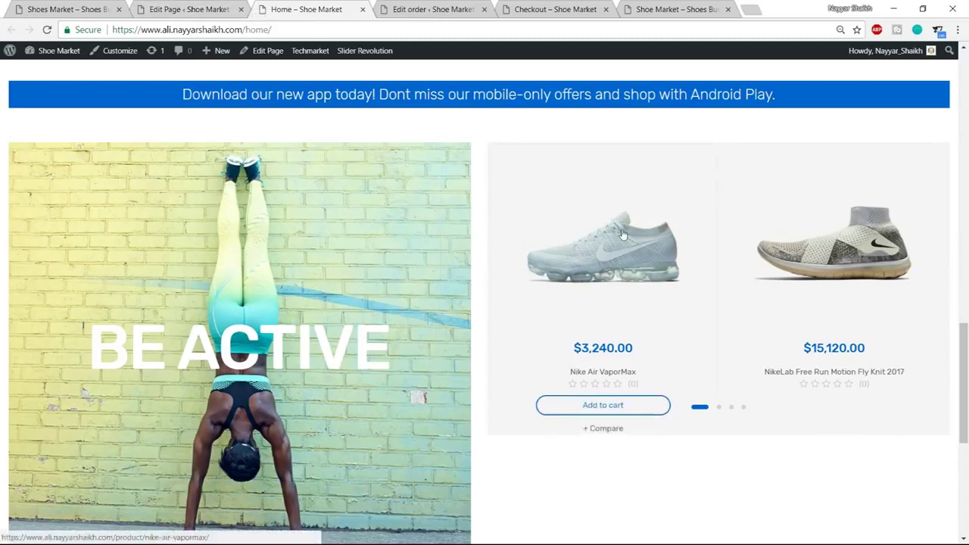
scroll(622, 235, down, 1)
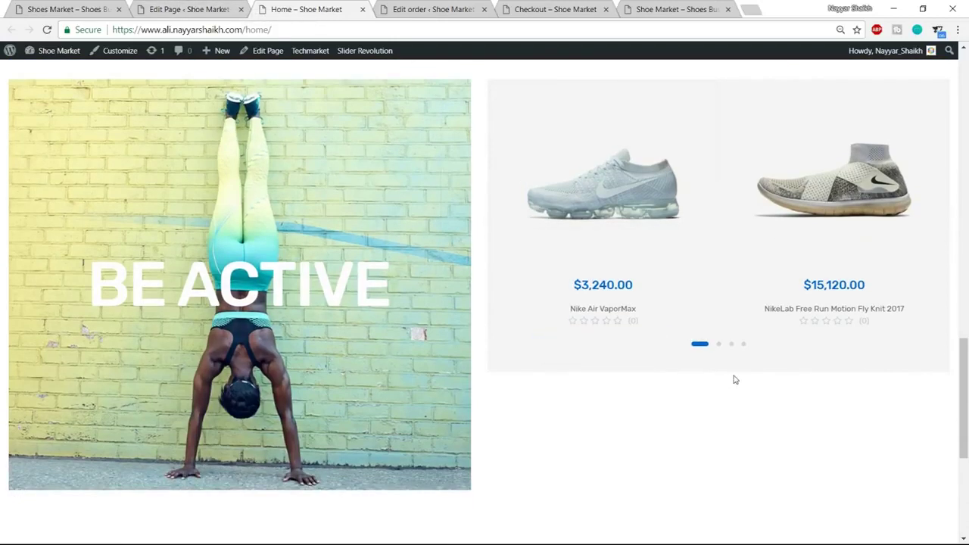
- Go back to the page editor and scroll down to the new row
mouse_move(553, 258)
click(213, 7)
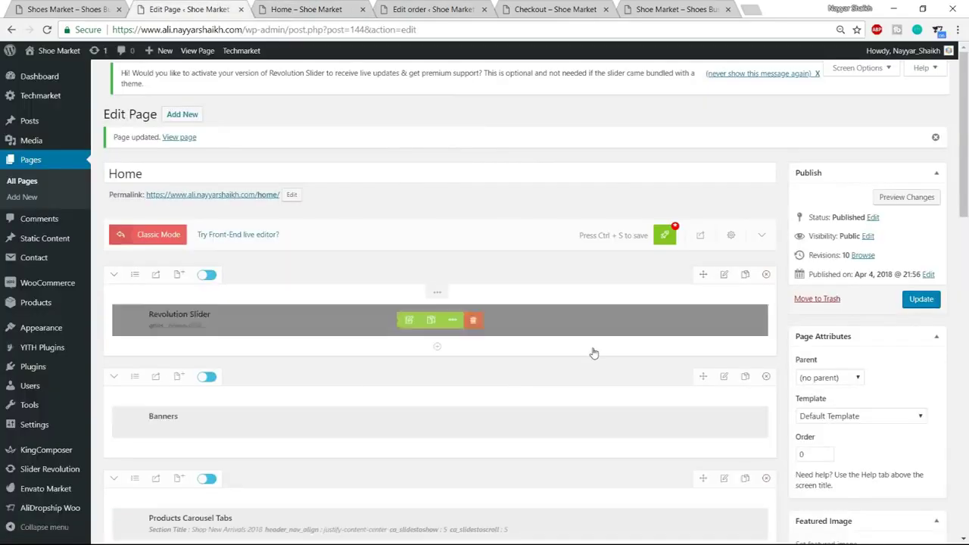
scroll(593, 351, down, 6)
scroll(593, 351, down, 1)
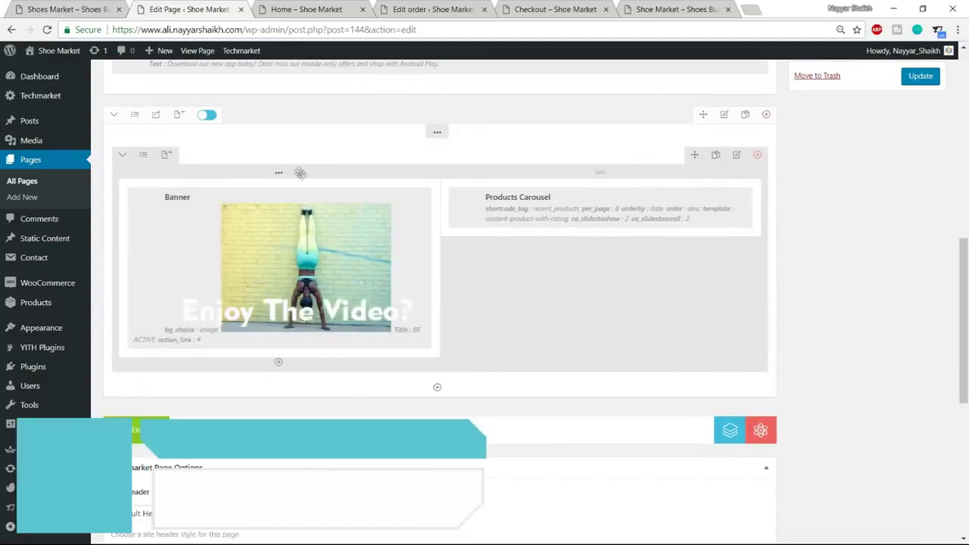
mouse_move(275, 173)
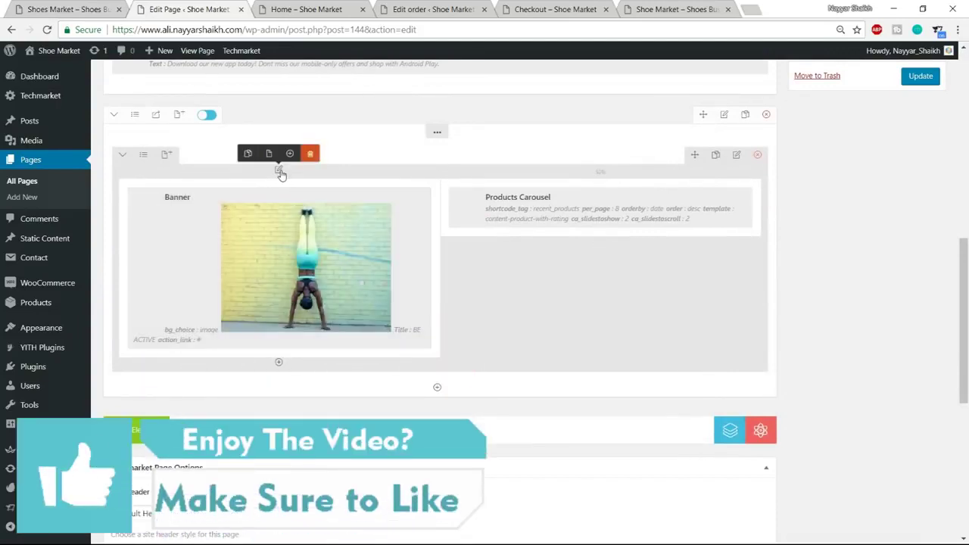
- Set the Banner column's left and right padding to 0px
click(278, 170)
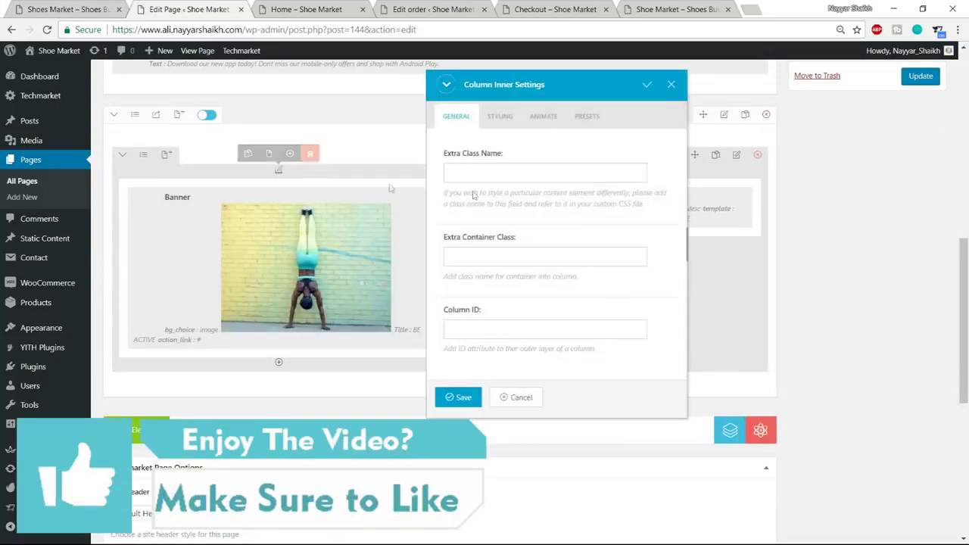
click(501, 120)
click(560, 172)
scroll(604, 314, down, 1)
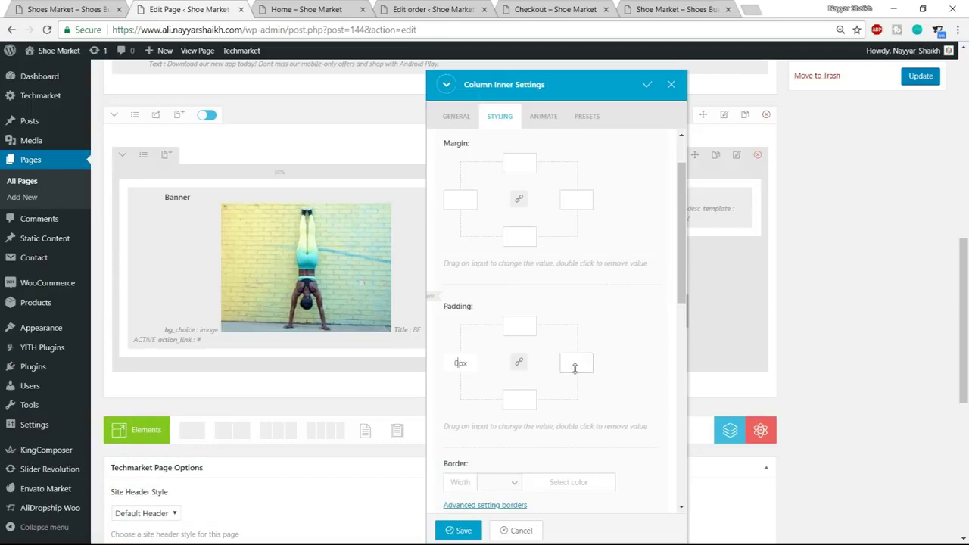
click(457, 532)
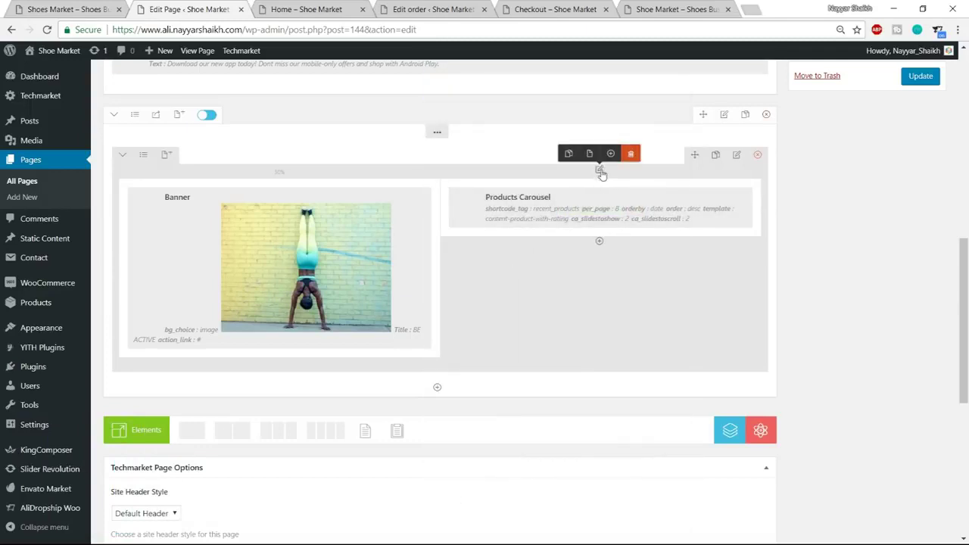
- Set the Products Carousel column's left and right padding to 0px and update the page
click(599, 171)
click(501, 117)
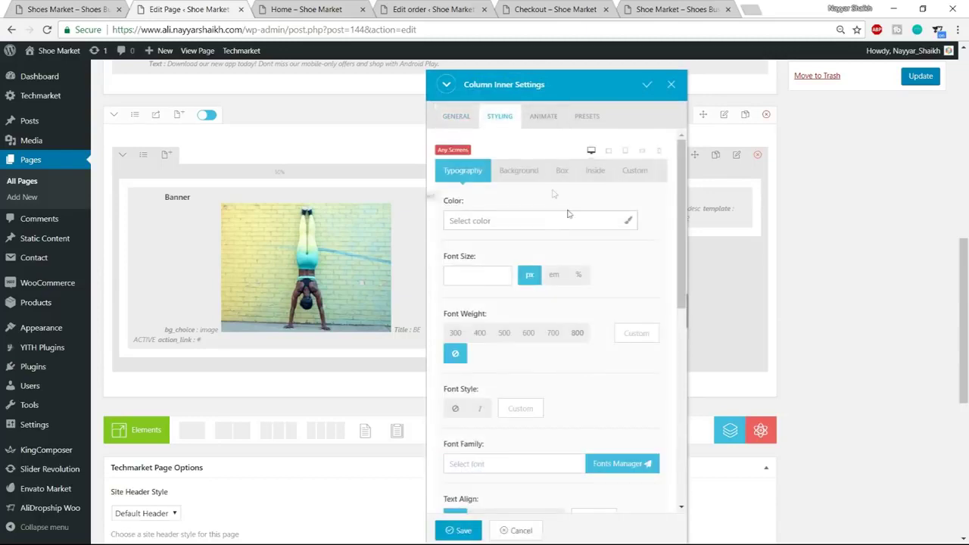
click(561, 171)
scroll(521, 341, down, 2)
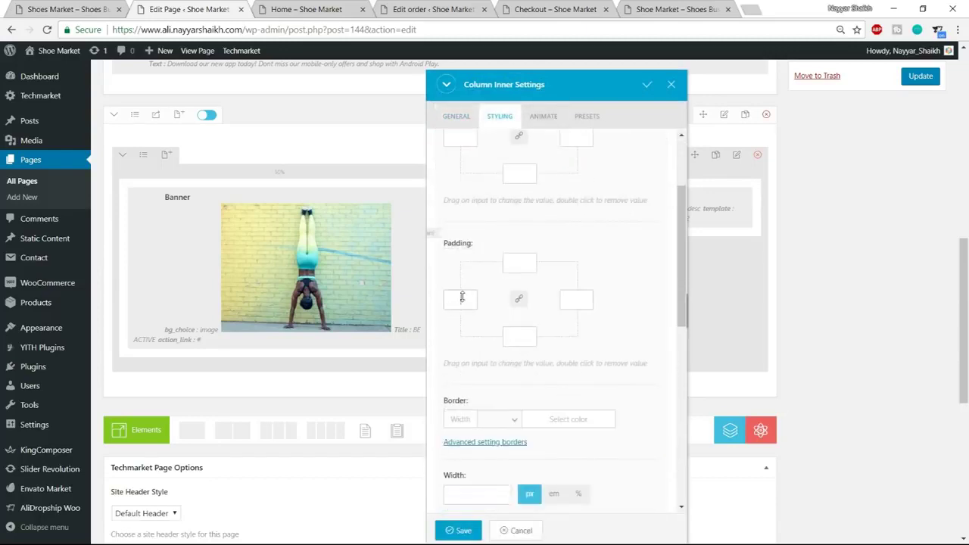
click(478, 533)
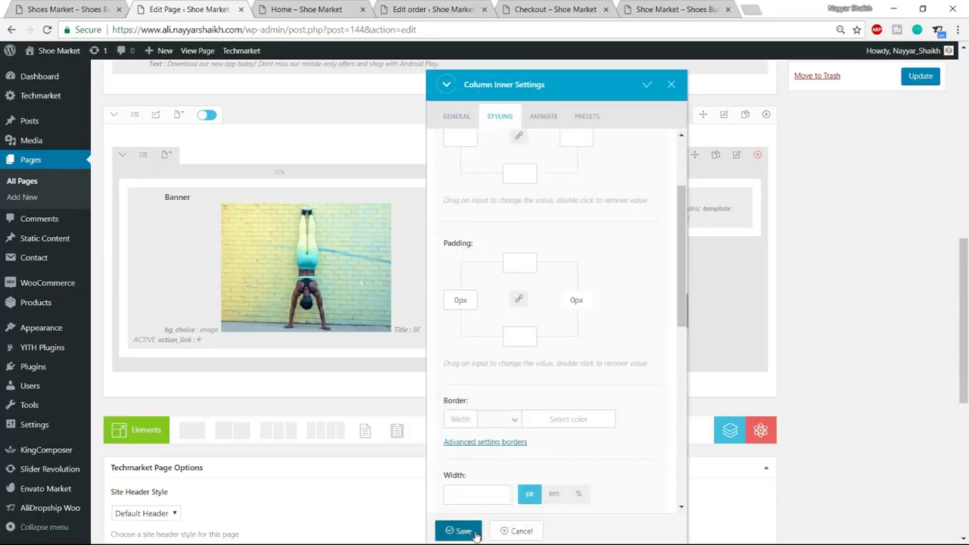
click(920, 77)
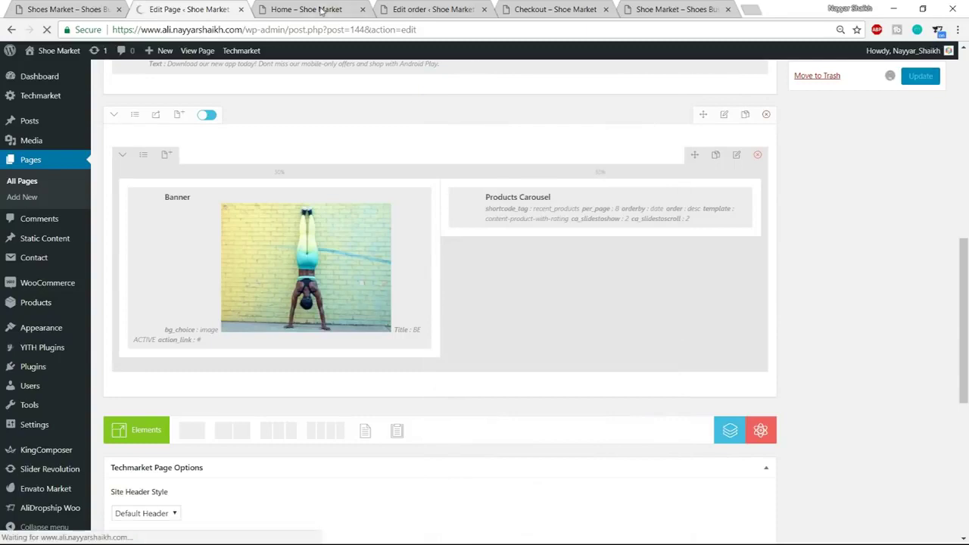
click(321, 9)
- Reload the storefront to confirm the banner and carousel sit flush, then return to the editor
click(47, 31)
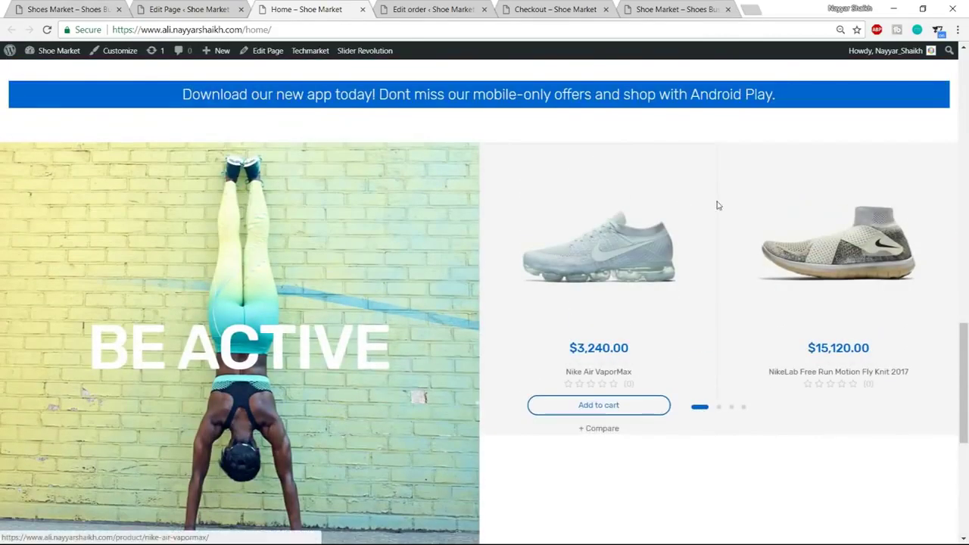
scroll(553, 409, down, 1)
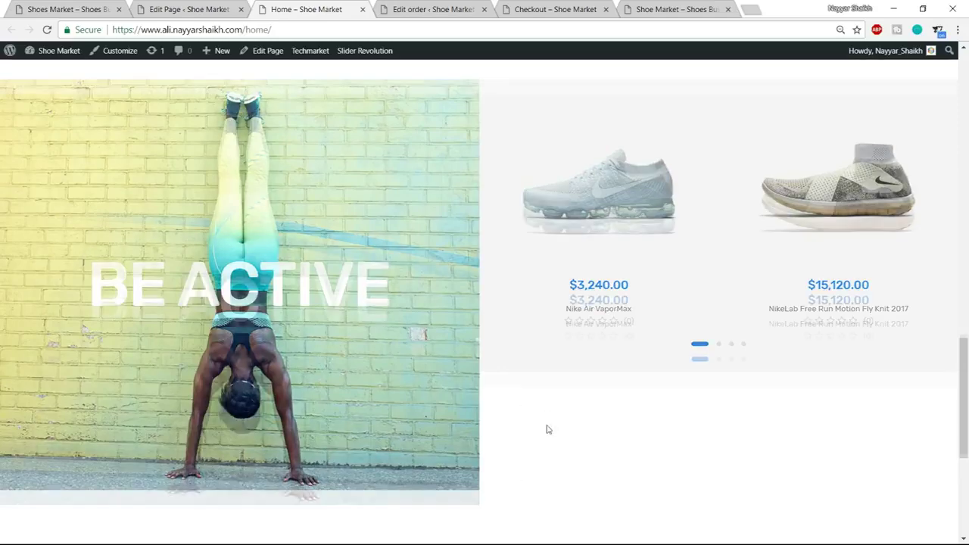
scroll(548, 429, up, 2)
scroll(570, 428, down, 2)
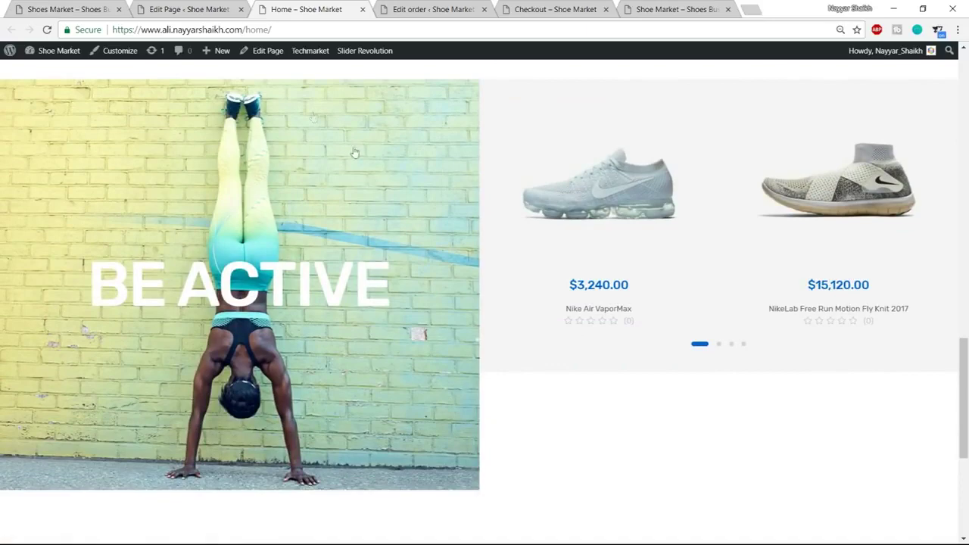
click(174, 8)
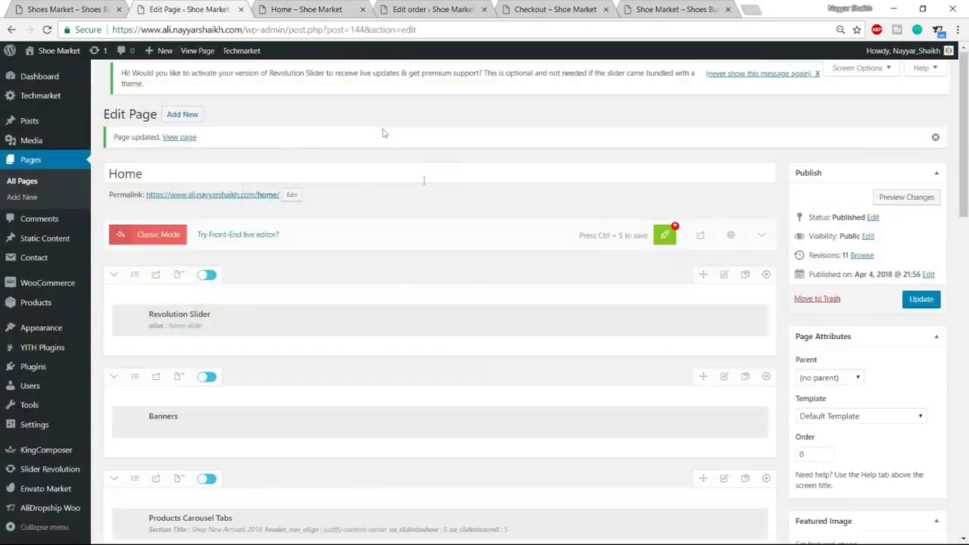
- Give the Products Carousel inner column a #f5f5f5 background colour
scroll(525, 275, down, 10)
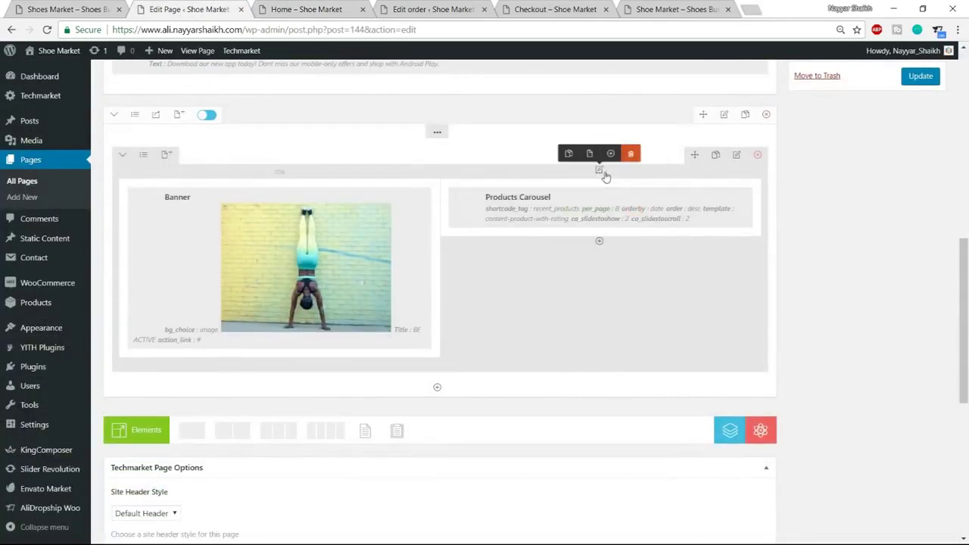
click(599, 170)
click(499, 116)
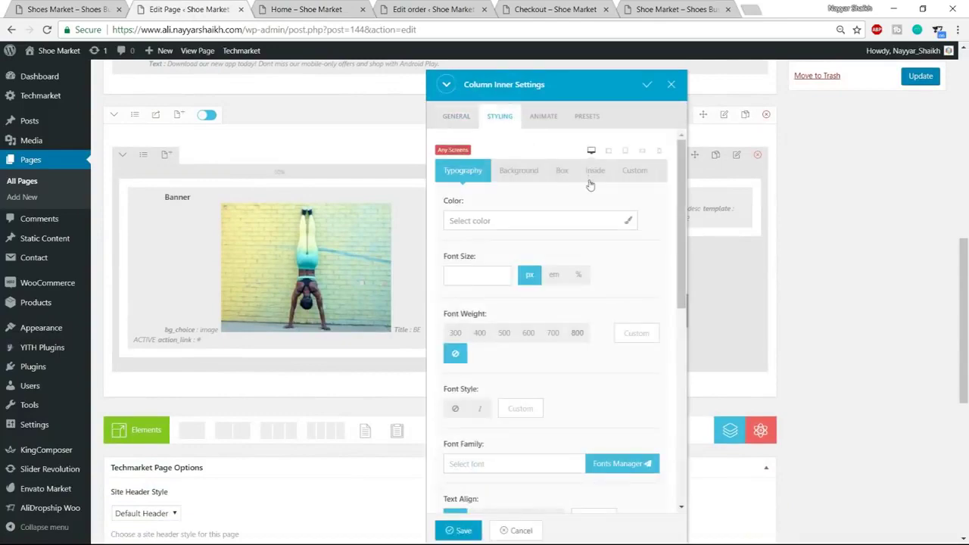
click(522, 171)
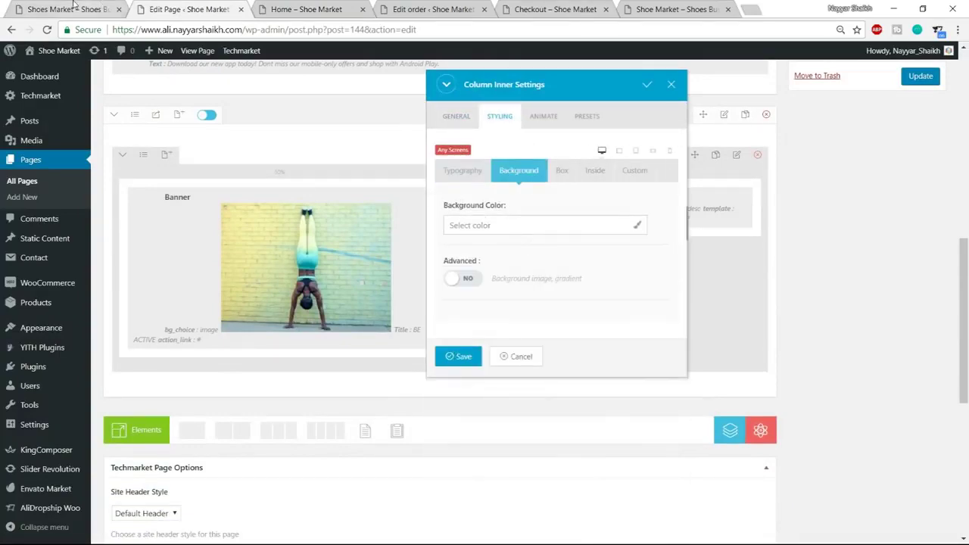
key(ctrl+1)
scroll(604, 446, down, 1)
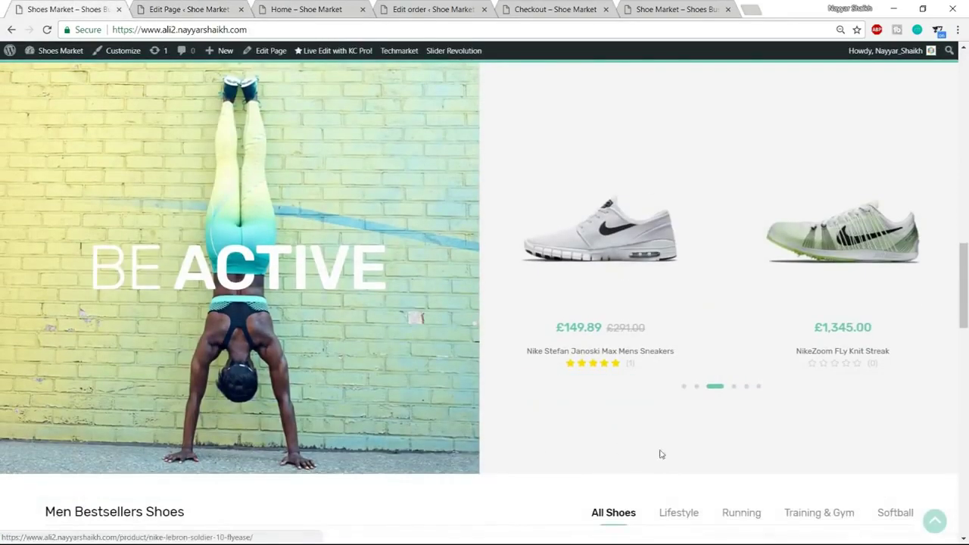
key(ctrl+2)
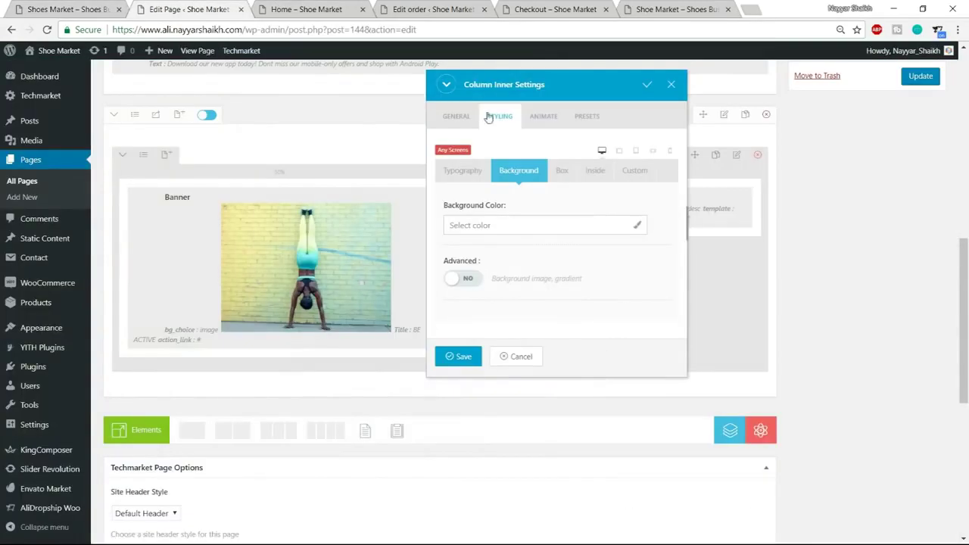
click(320, 7)
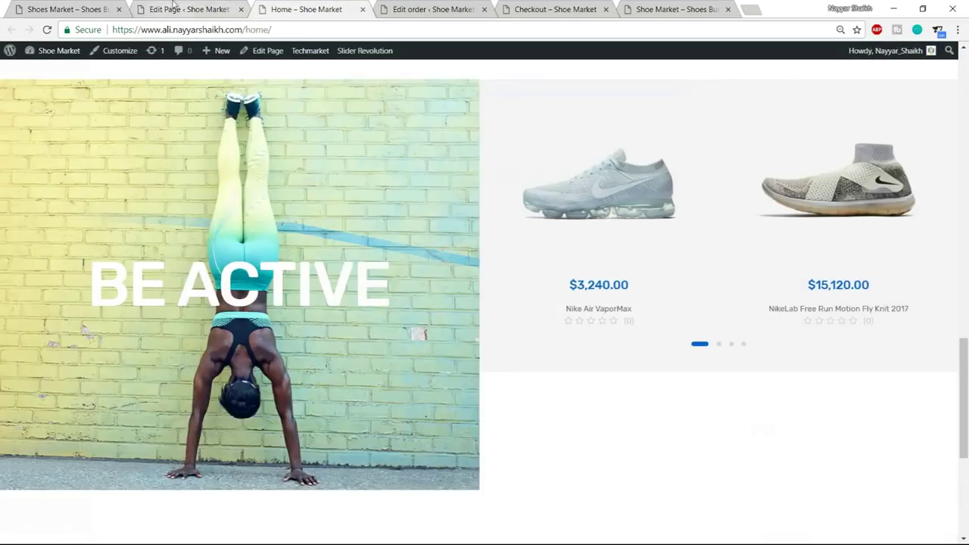
click(174, 6)
click(534, 224)
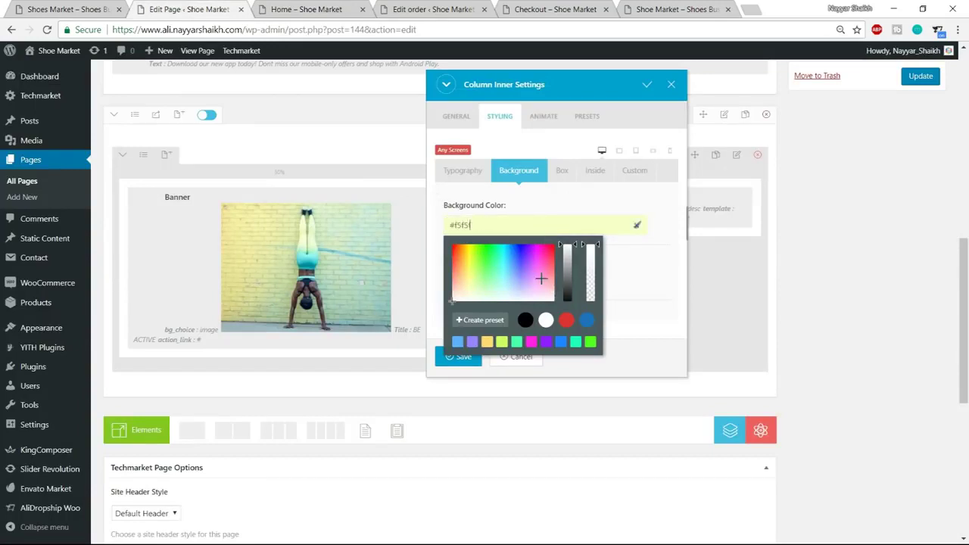
click(662, 292)
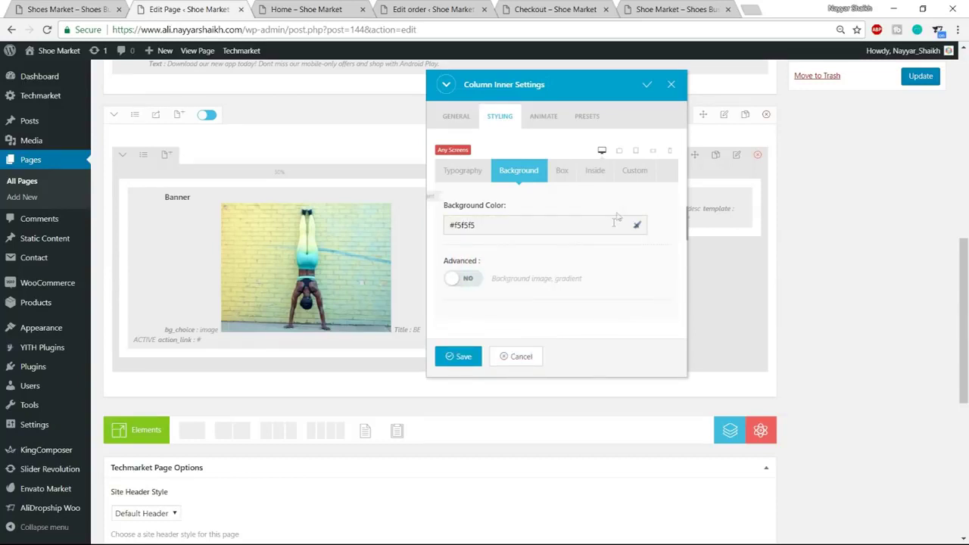
- Set the column padding to 100px top and 50px bottom, save, and update the page
click(562, 171)
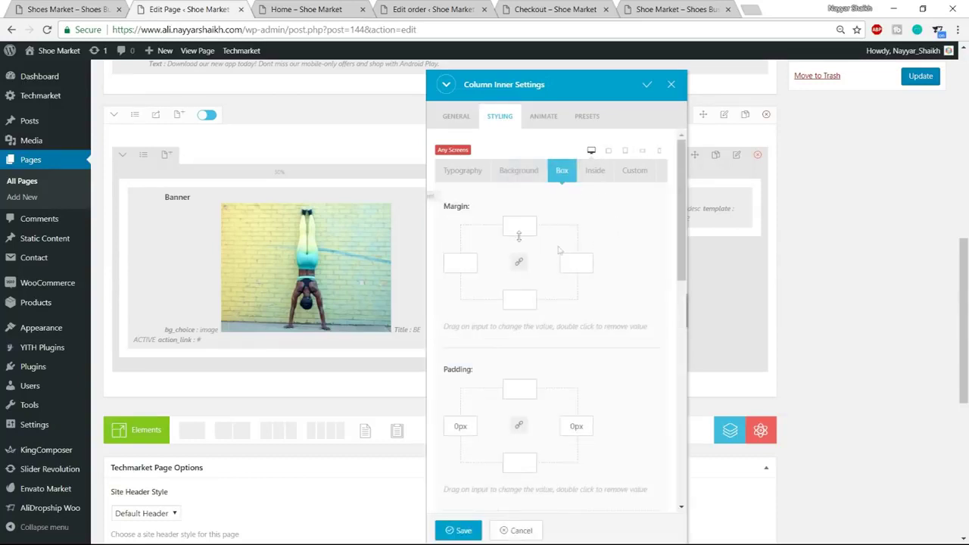
scroll(603, 251, down, 1)
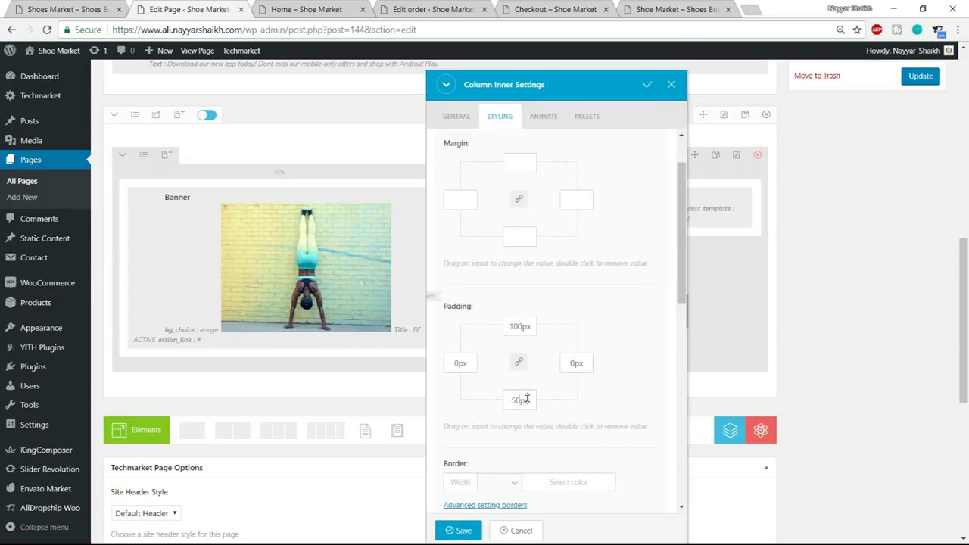
click(465, 532)
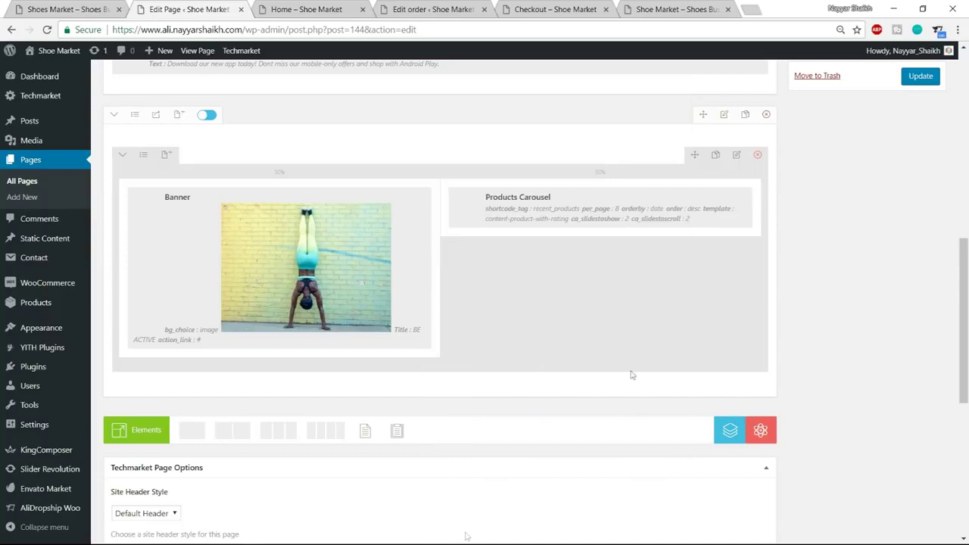
click(916, 79)
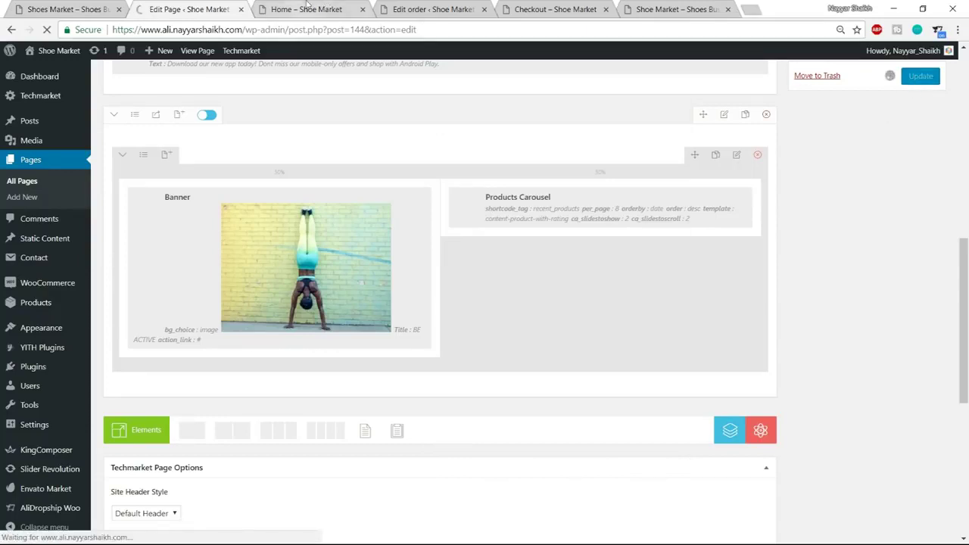
- Reload the live home page to view the grey-backed two-shoe carousel beside BE ACTIVE
click(307, 9)
click(48, 30)
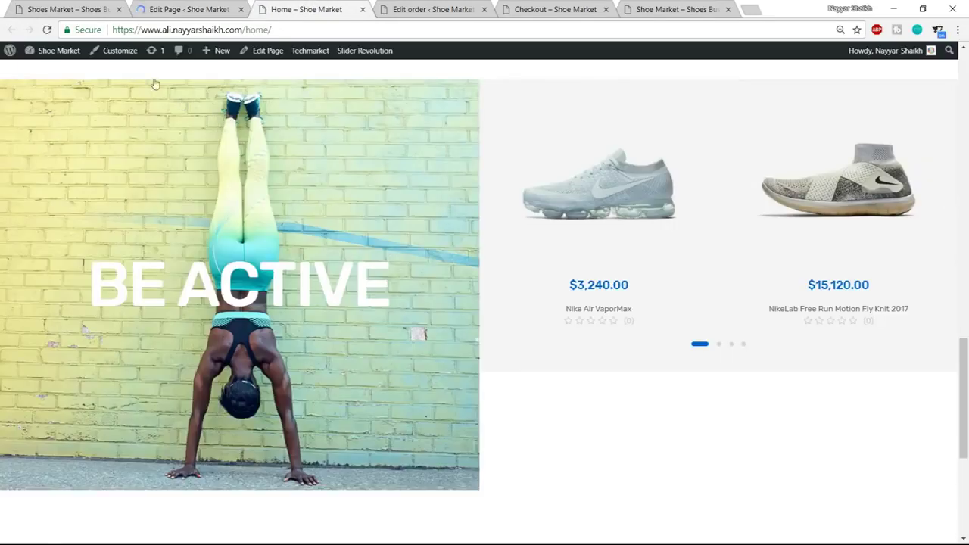
click(42, 33)
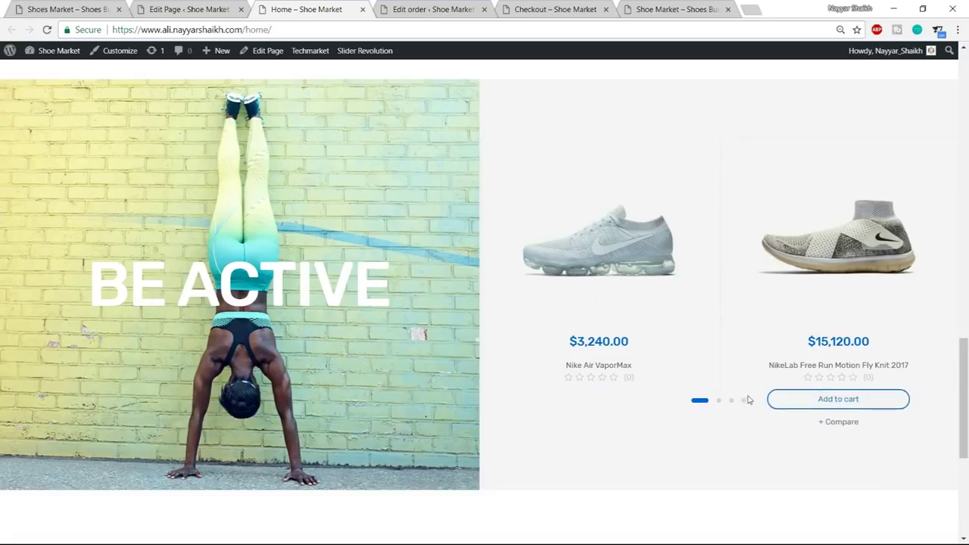
scroll(563, 292, up, 2)
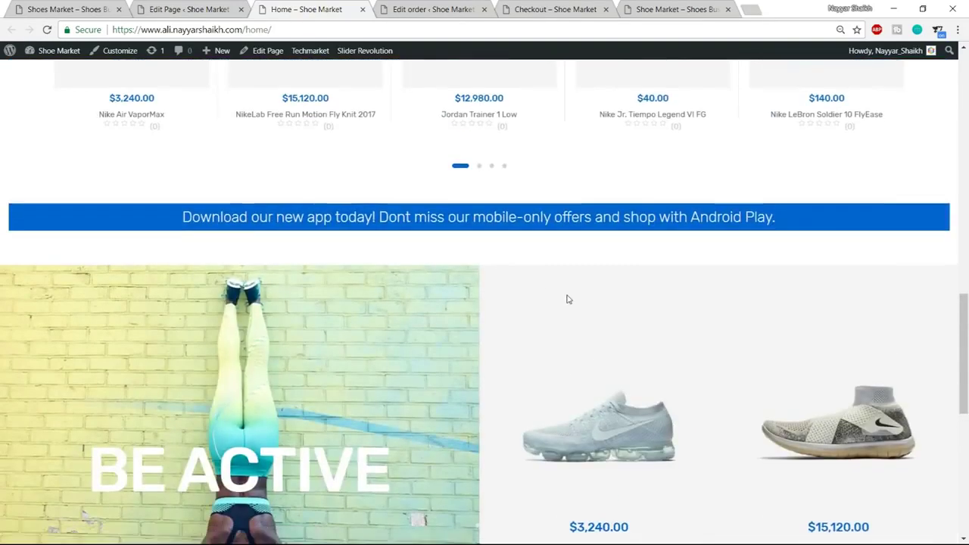
scroll(568, 299, down, 2)
- Compare against the Shoes Market demo store, then return to the editor's Elements bar
click(72, 9)
scroll(464, 283, down, 4)
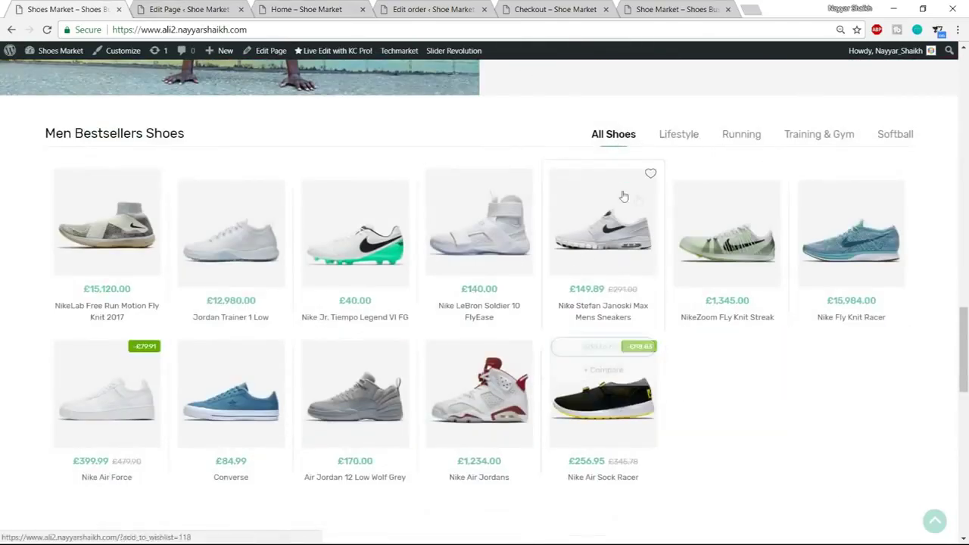
scroll(586, 376, up, 8)
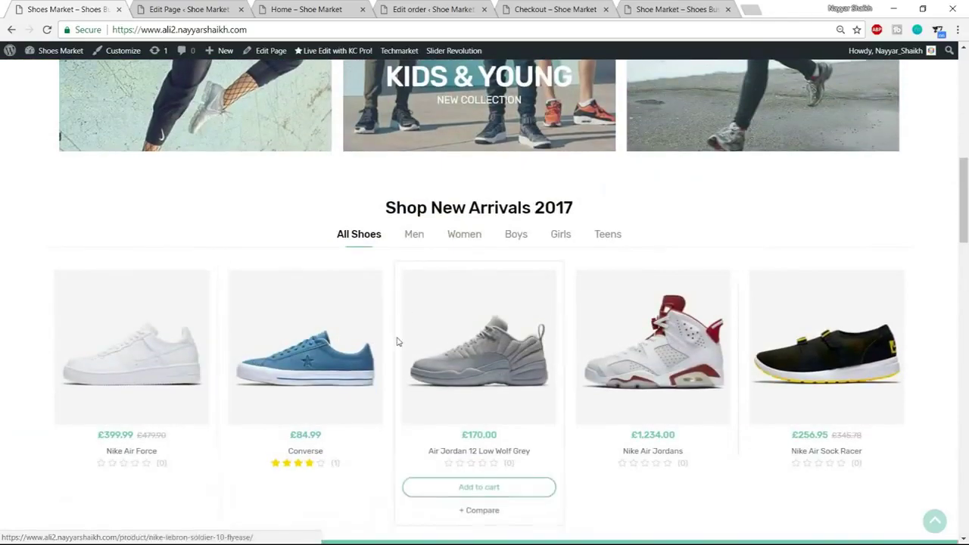
scroll(431, 189, down, 2)
scroll(549, 313, down, 10)
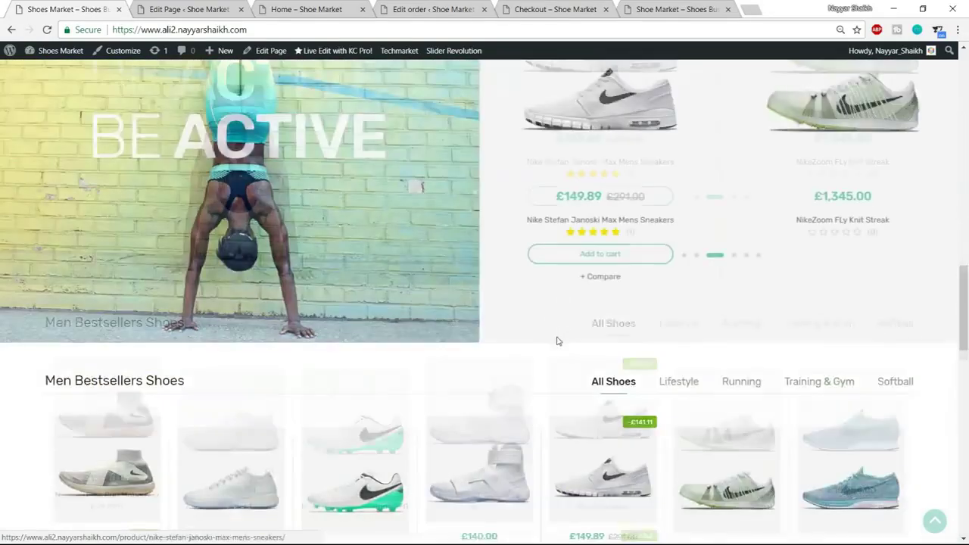
scroll(495, 342, up, 3)
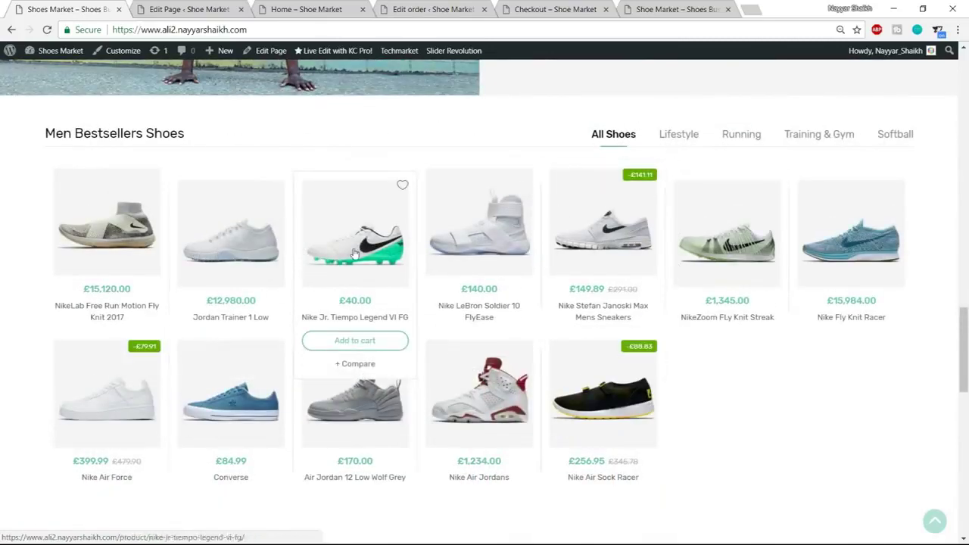
scroll(703, 329, up, 5)
scroll(703, 330, down, 4)
scroll(702, 329, down, 10)
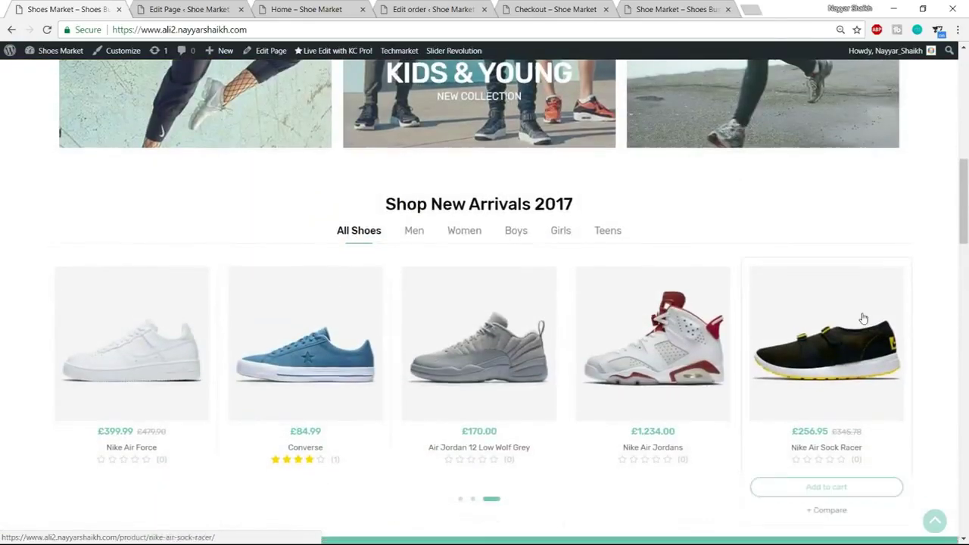
scroll(574, 303, down, 2)
click(181, 10)
scroll(708, 310, down, 10)
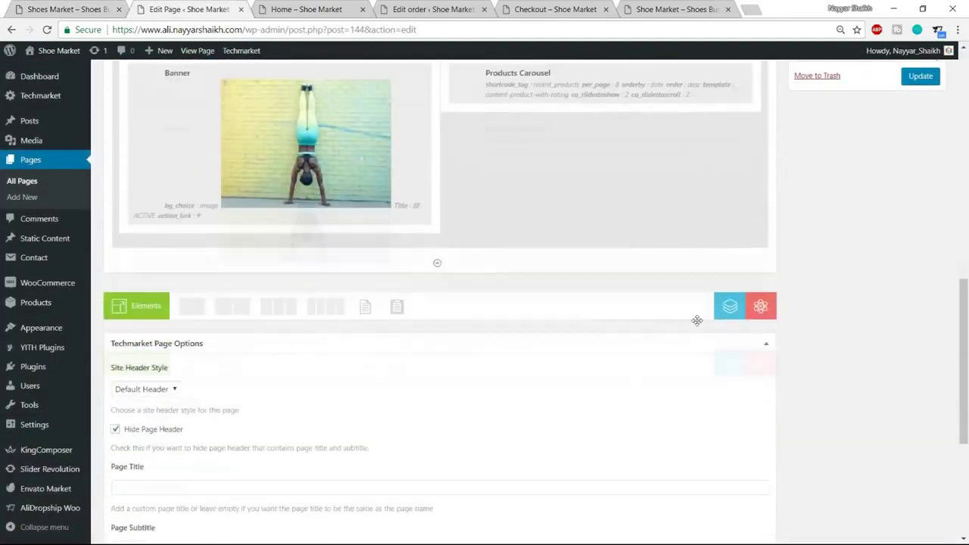
- Add a new row holding a Products Carousel Tabs element
click(187, 241)
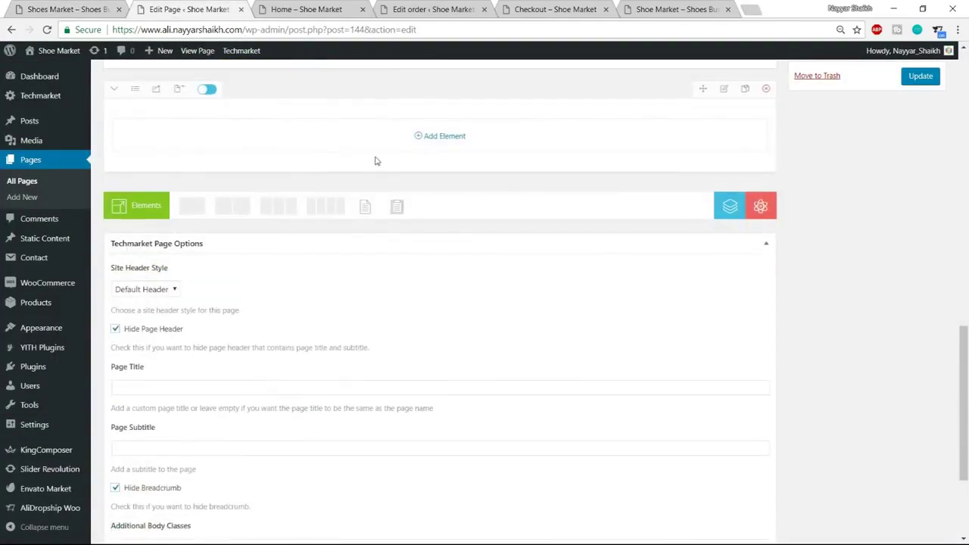
click(426, 139)
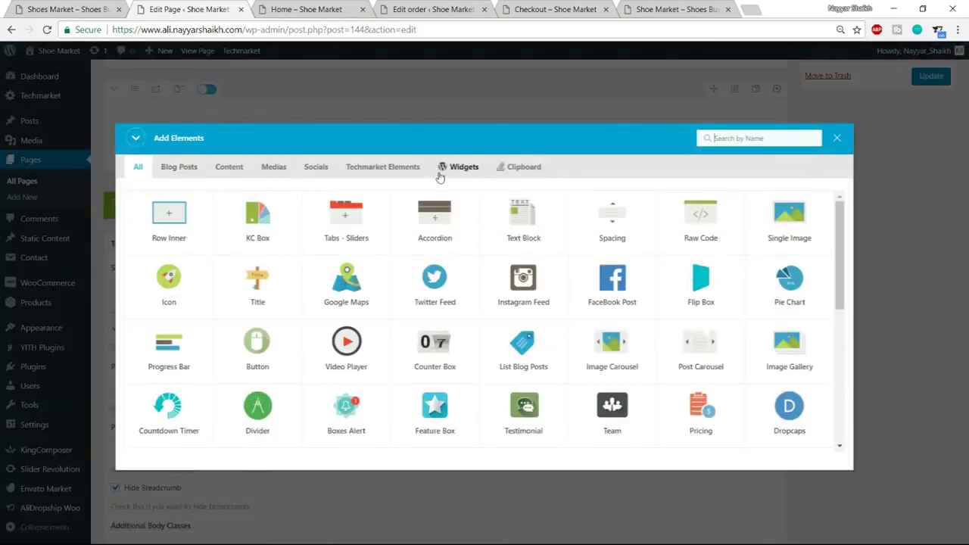
text(produ)
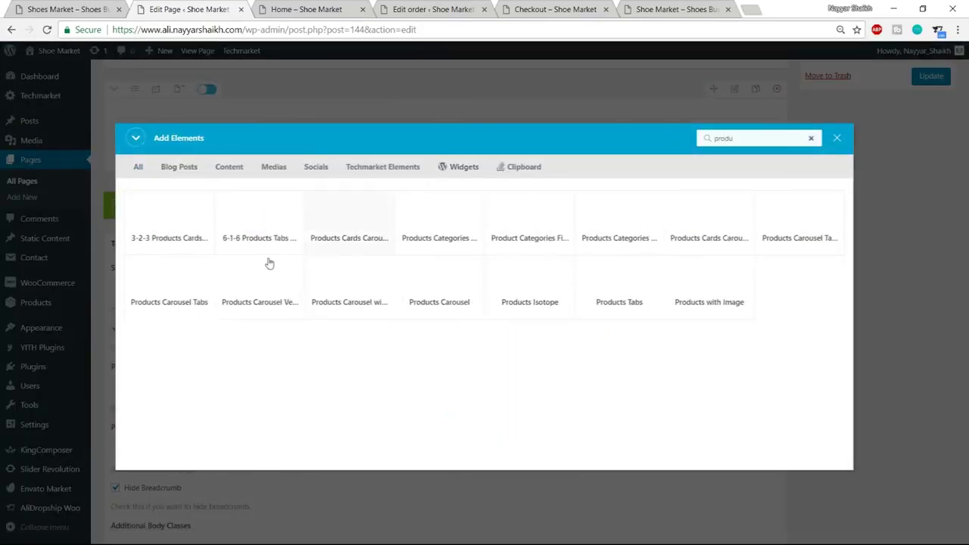
click(169, 302)
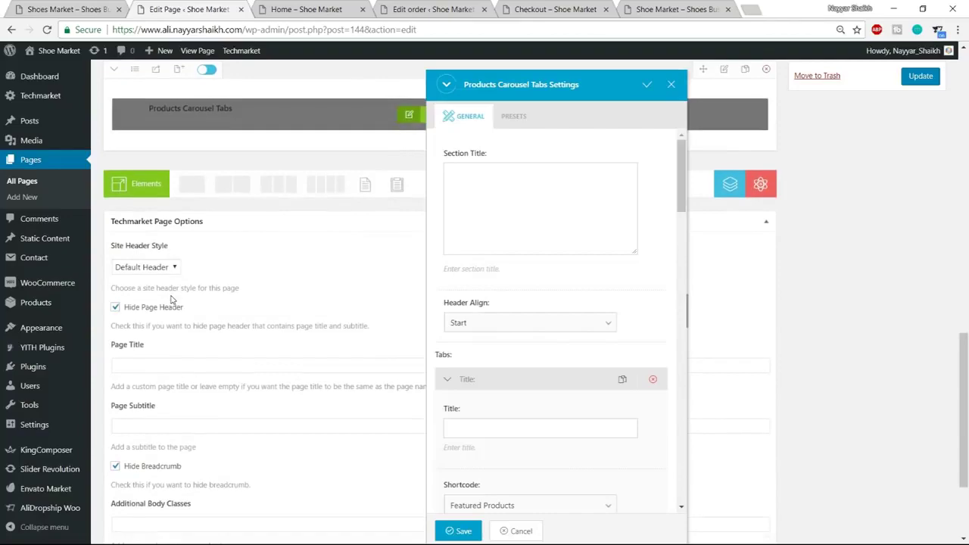
- Title the section 'Men Bestsellers Shoes', copied from the demo store, with header alignment Start
click(562, 217)
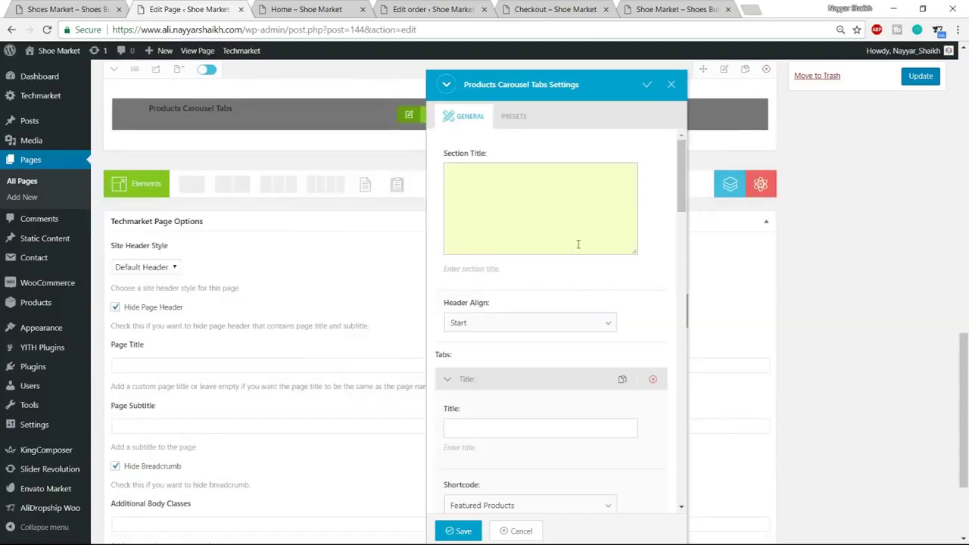
click(76, 9)
scroll(371, 317, down, 3)
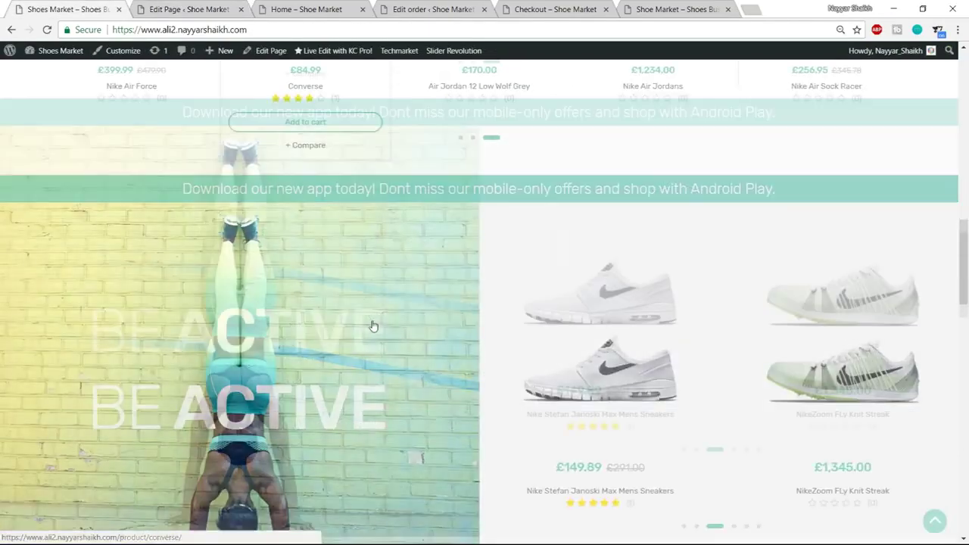
scroll(372, 326, down, 5)
scroll(372, 325, up, 4)
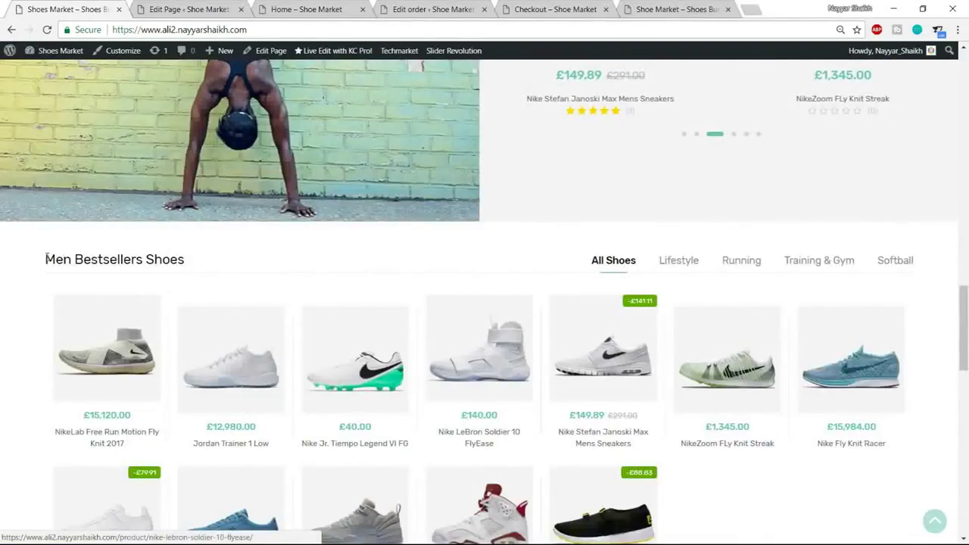
drag(46, 259, 229, 253)
key(ctrl+c)
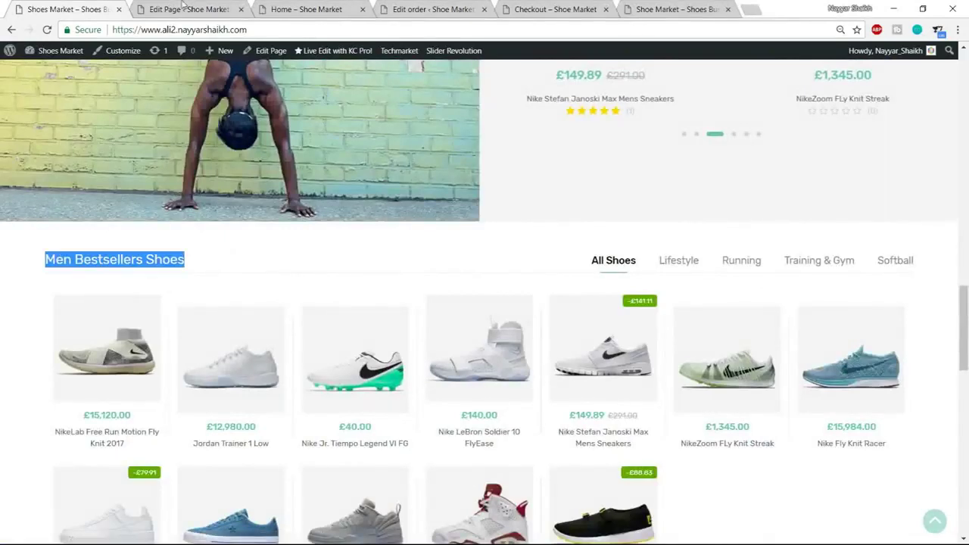
click(197, 9)
click(540, 193)
key(ctrl+v)
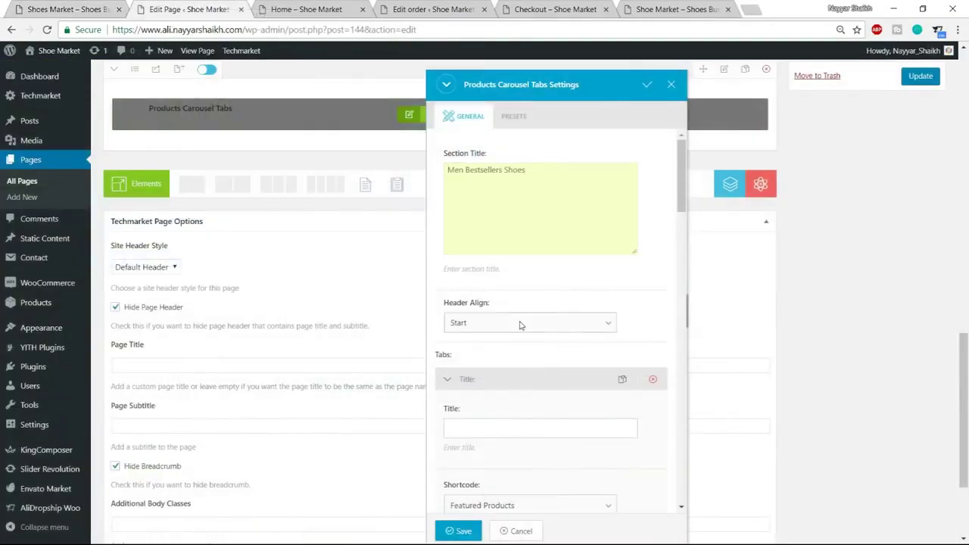
click(520, 325)
click(520, 324)
scroll(668, 325, down, 3)
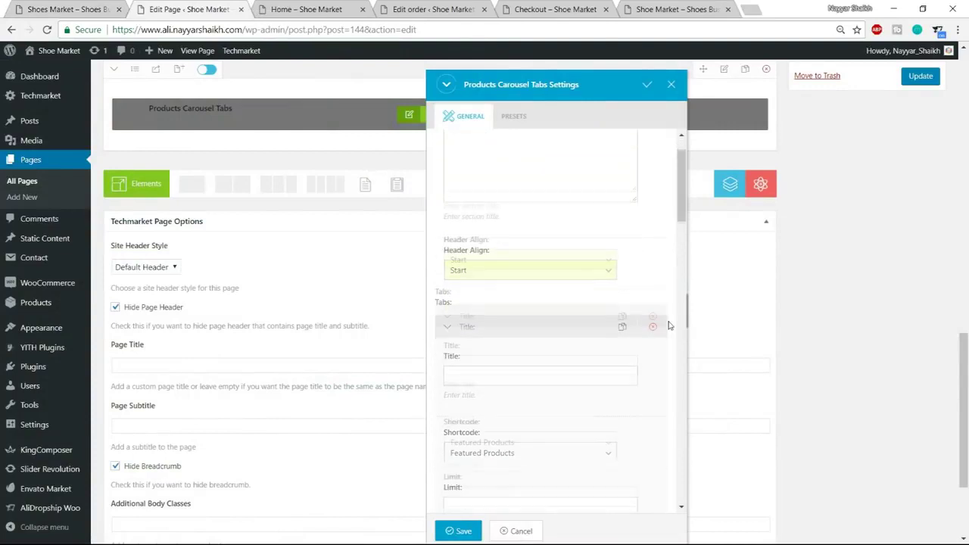
- Make the All Shoes tab use the Products shortcode with a limit of 14
click(527, 304)
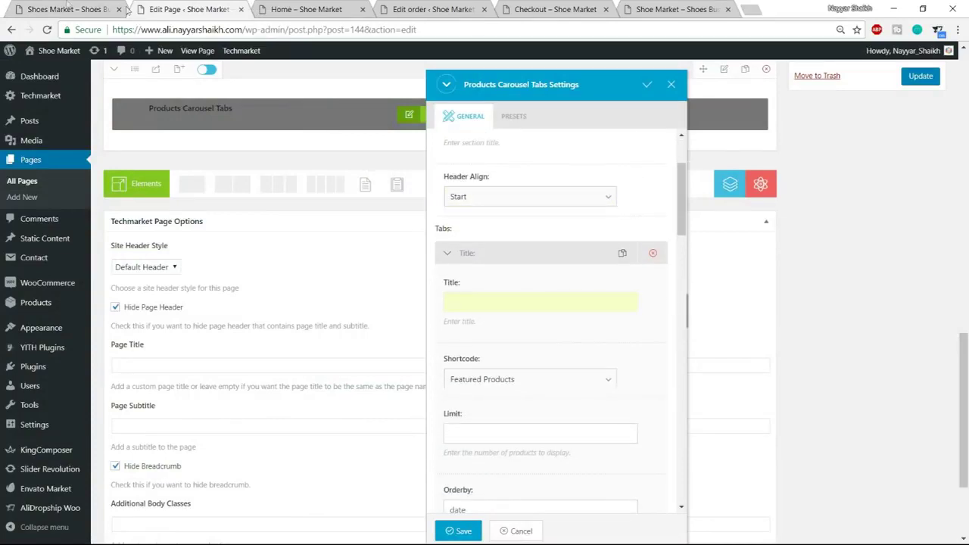
click(62, 8)
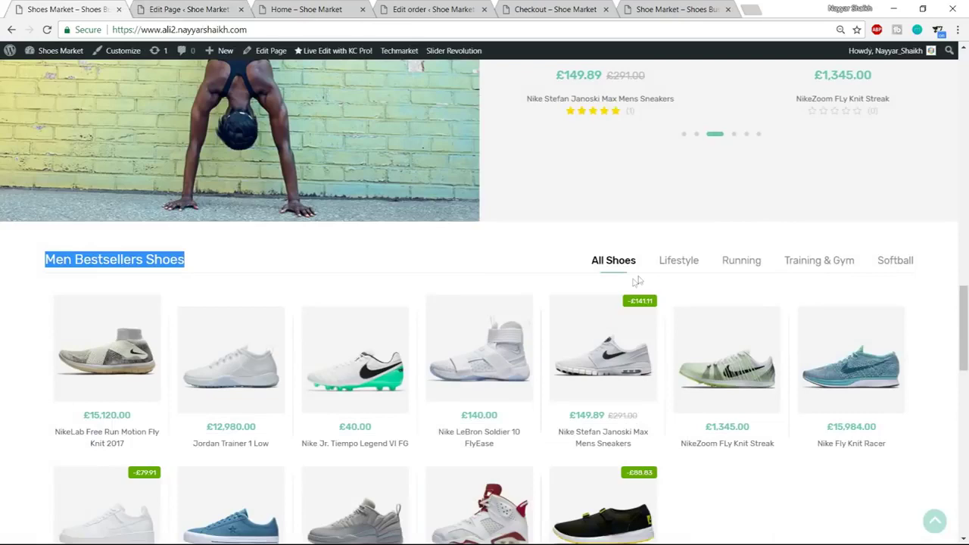
click(189, 9)
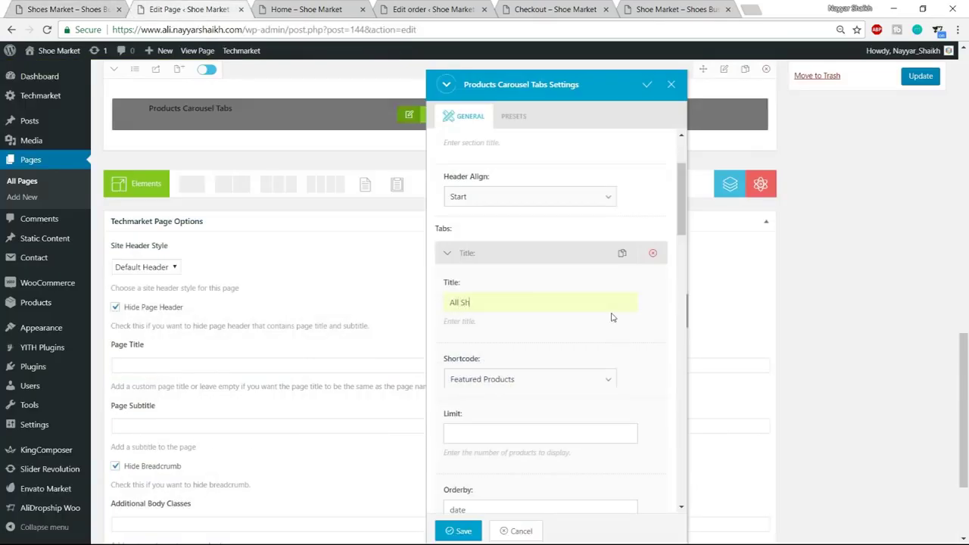
scroll(616, 334, down, 1)
click(534, 315)
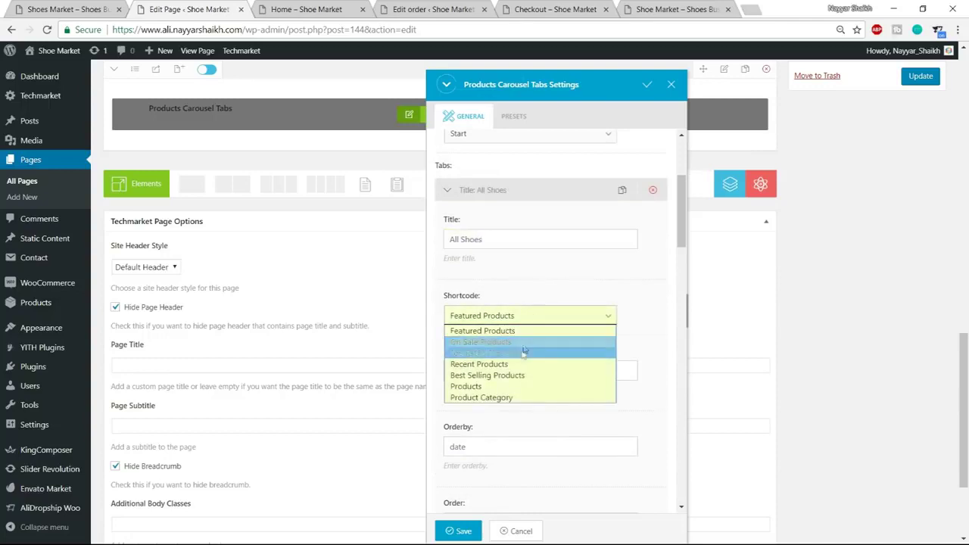
click(502, 386)
scroll(643, 368, down, 1)
click(522, 303)
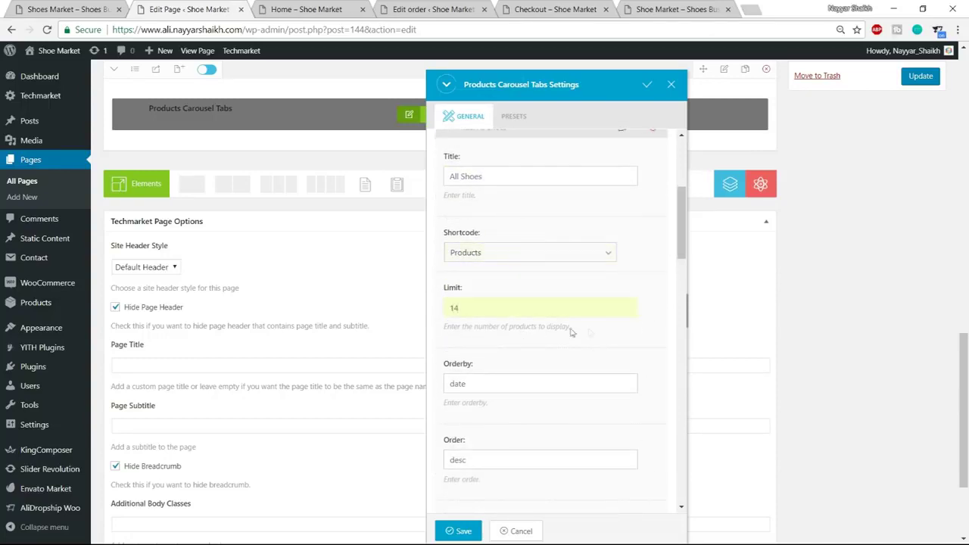
scroll(591, 331, down, 4)
click(551, 290)
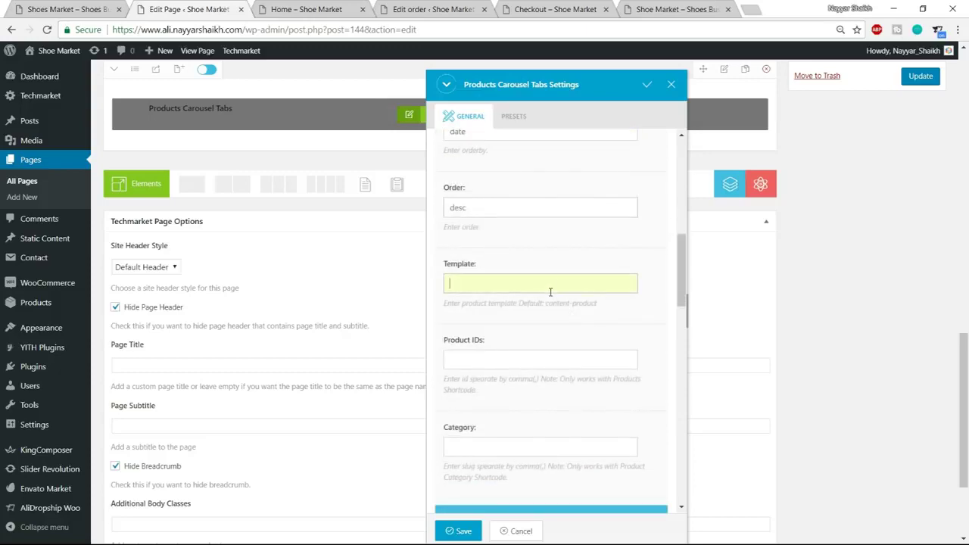
- Compare against the demo storefront layout and set the carousel to 2 rows
click(85, 11)
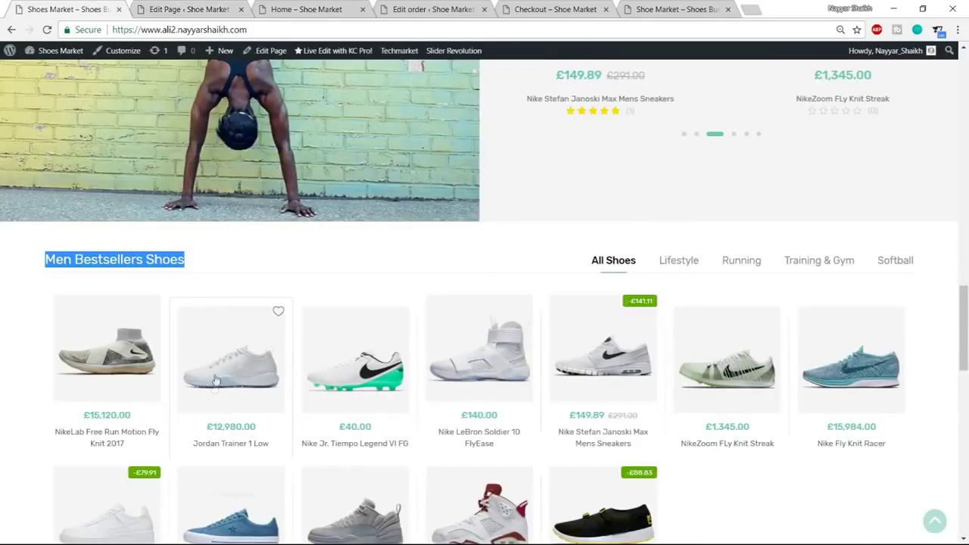
scroll(216, 382, down, 1)
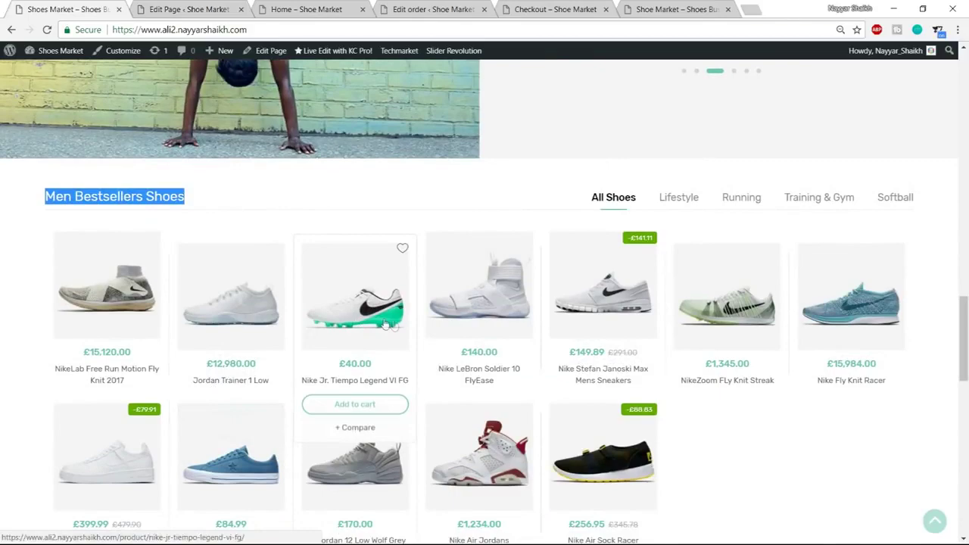
scroll(510, 437, down, 15)
scroll(369, 419, up, 3)
mouse_move(467, 329)
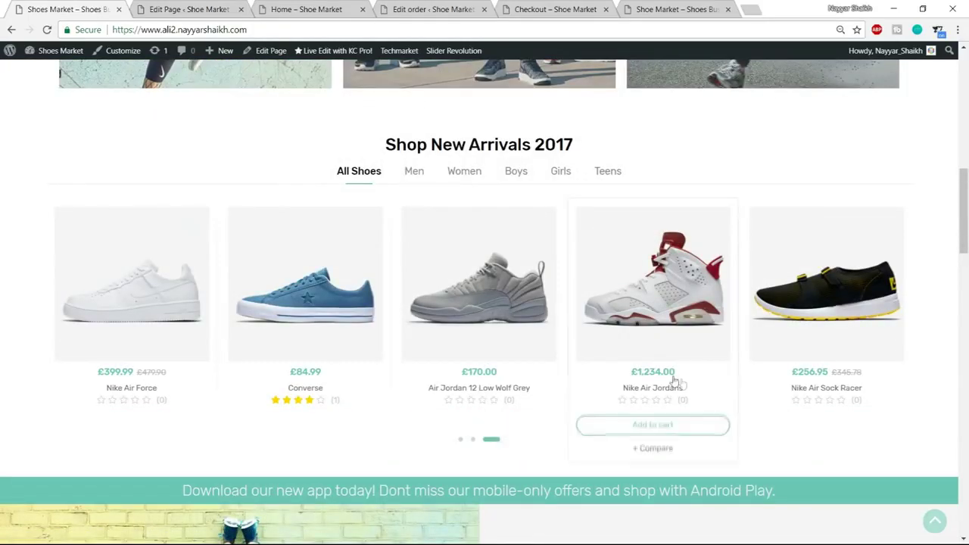
scroll(678, 379, down, 10)
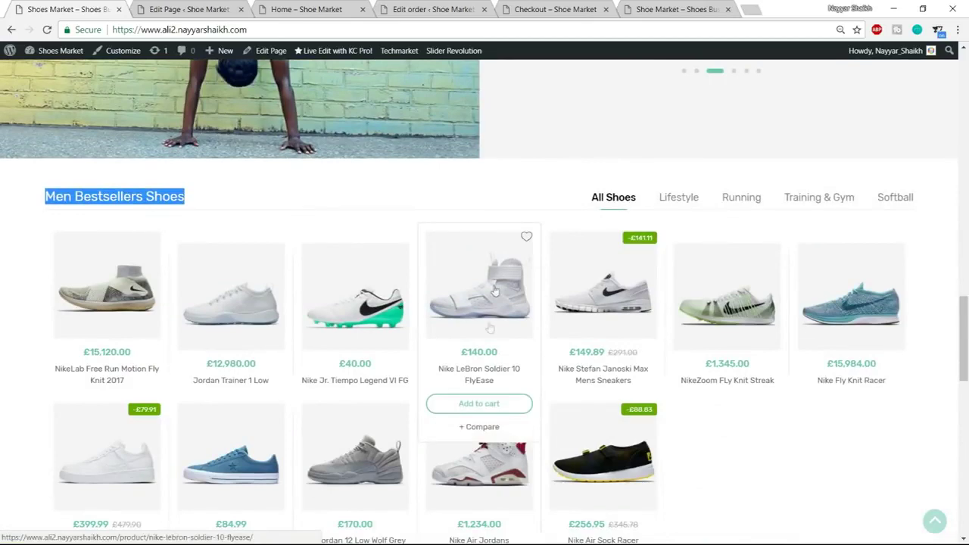
key(ctrl+Tab)
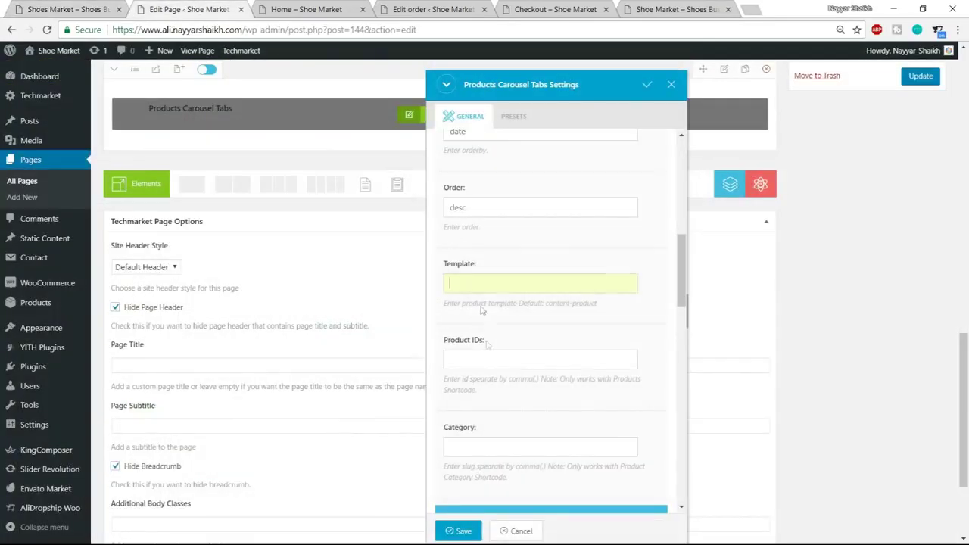
scroll(590, 352, down, 1)
scroll(589, 351, down, 3)
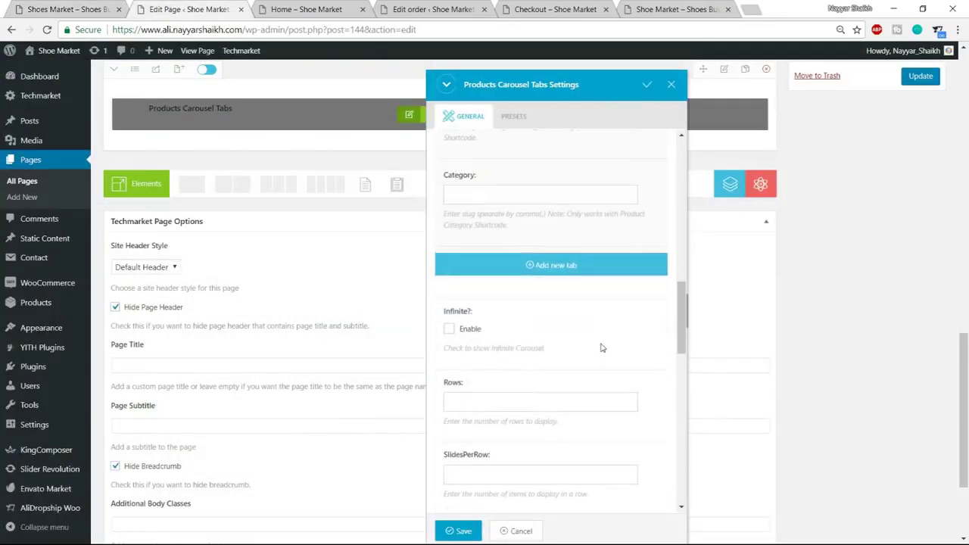
scroll(602, 348, down, 2)
click(538, 268)
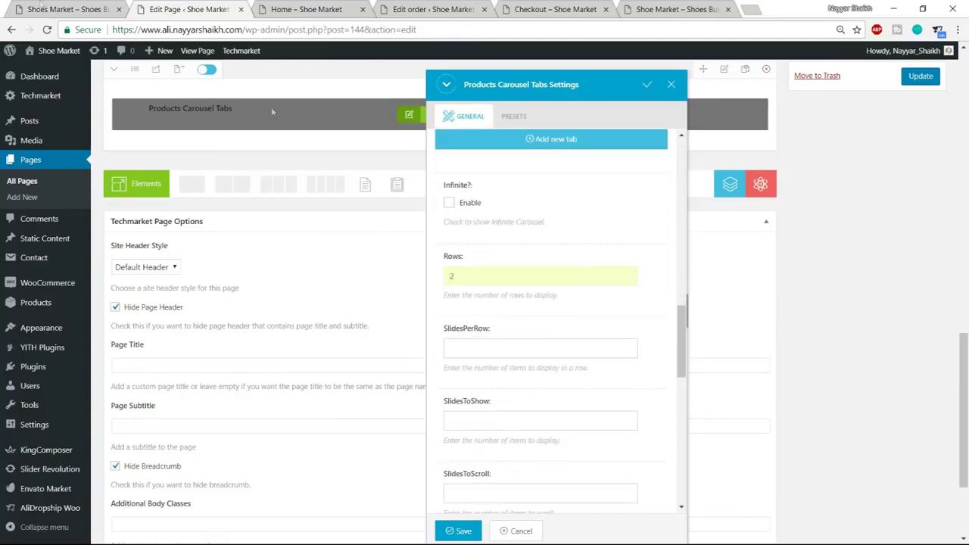
- Set 7 products per row with dots enabled, save the element and update the page
click(68, 9)
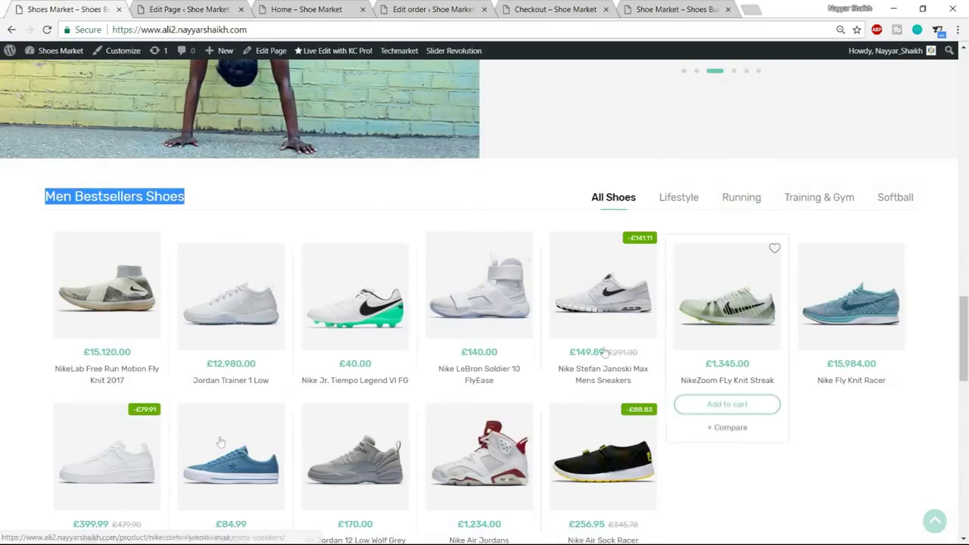
click(188, 9)
scroll(568, 320, down, 1)
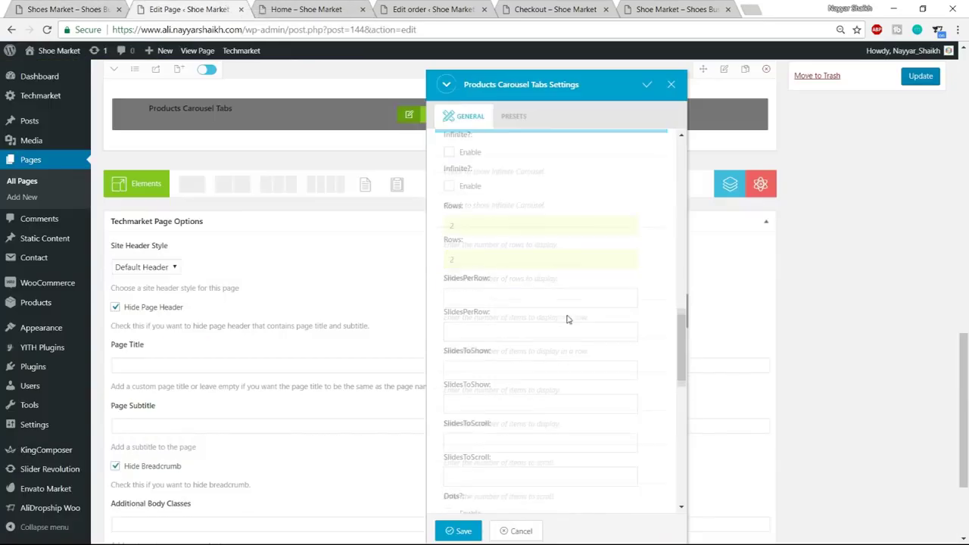
scroll(568, 319, down, 1)
click(520, 288)
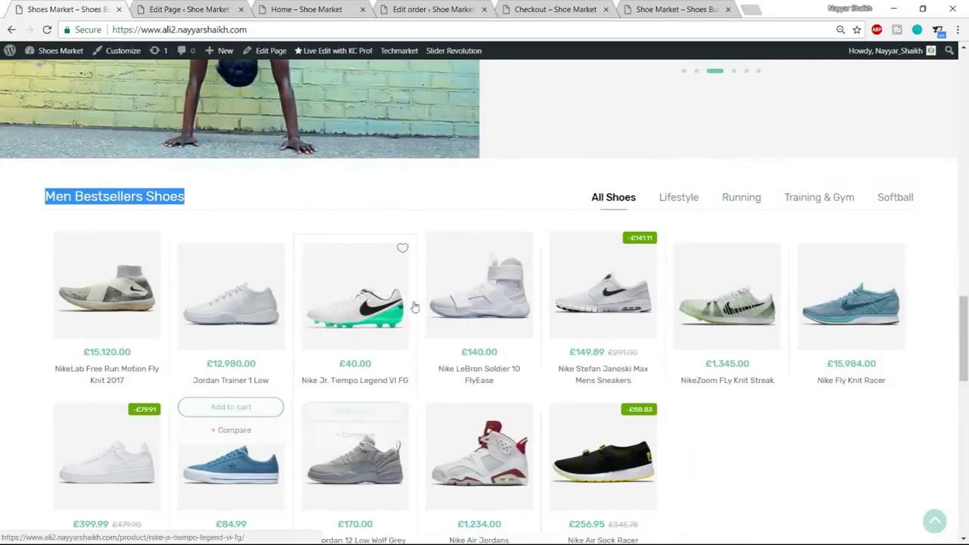
click(222, 9)
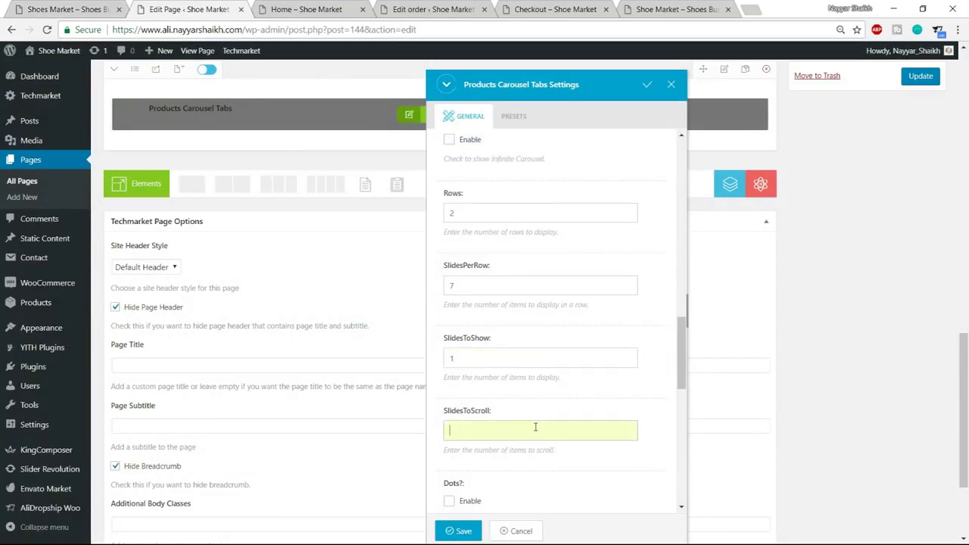
scroll(535, 427, down, 3)
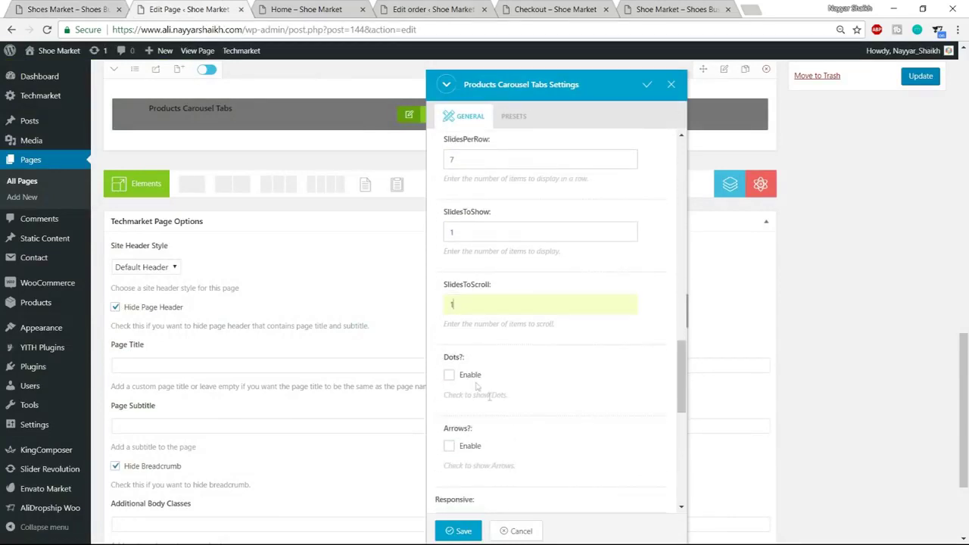
scroll(522, 423, down, 2)
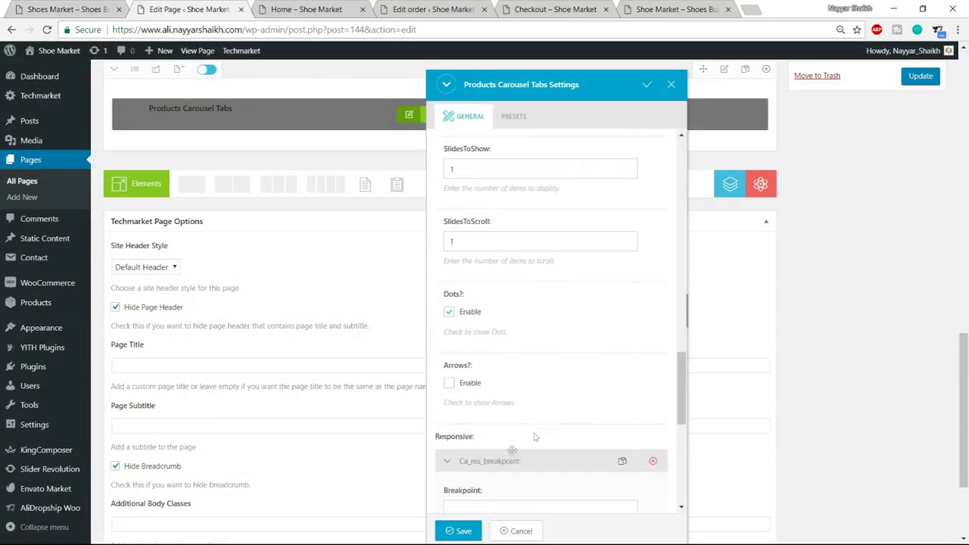
click(458, 531)
click(922, 80)
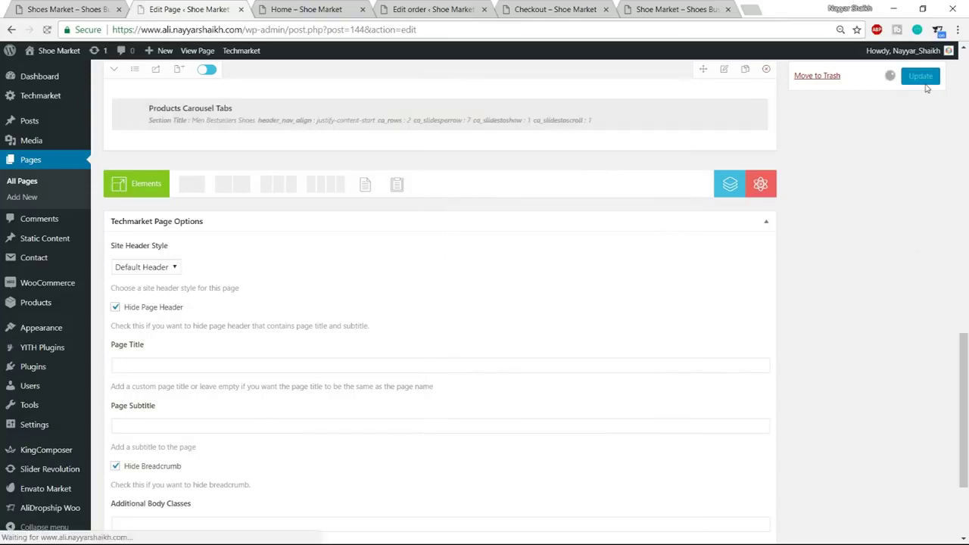
click(308, 6)
click(46, 29)
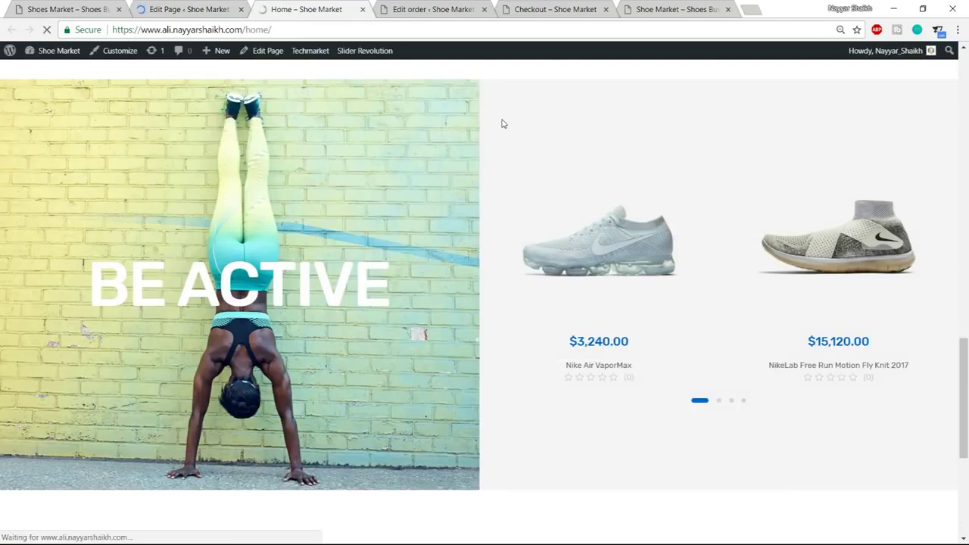
scroll(502, 227, down, 7)
scroll(485, 363, up, 3)
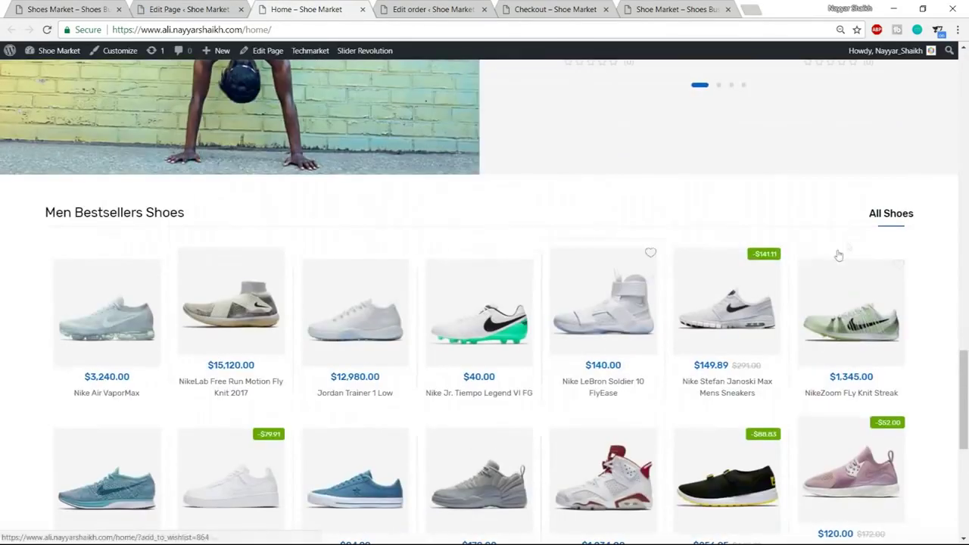
scroll(886, 259, down, 2)
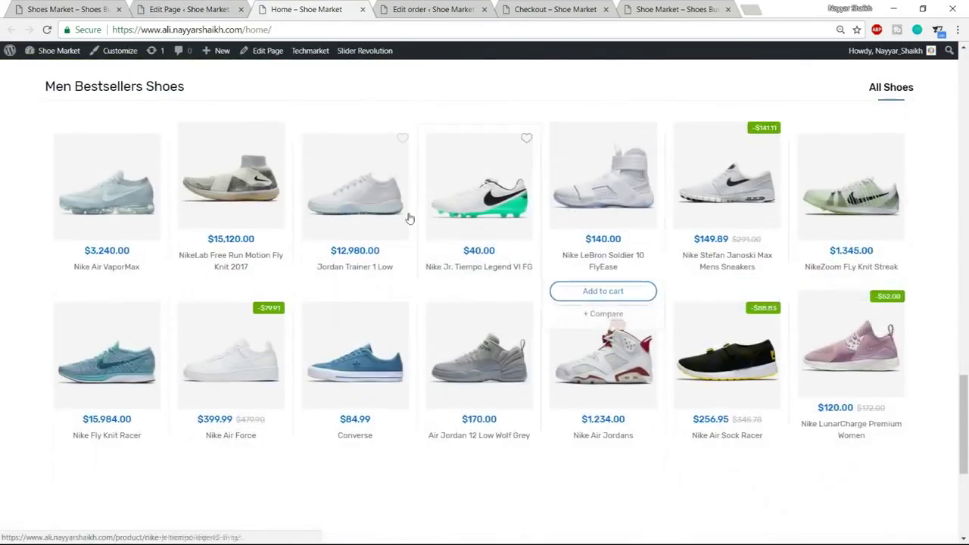
scroll(792, 320, down, 2)
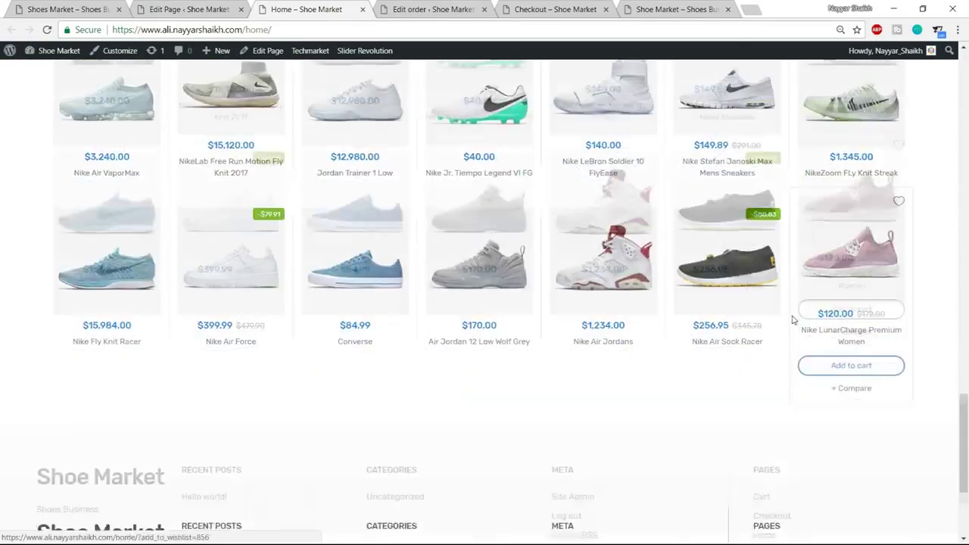
scroll(791, 318, up, 7)
scroll(792, 314, down, 4)
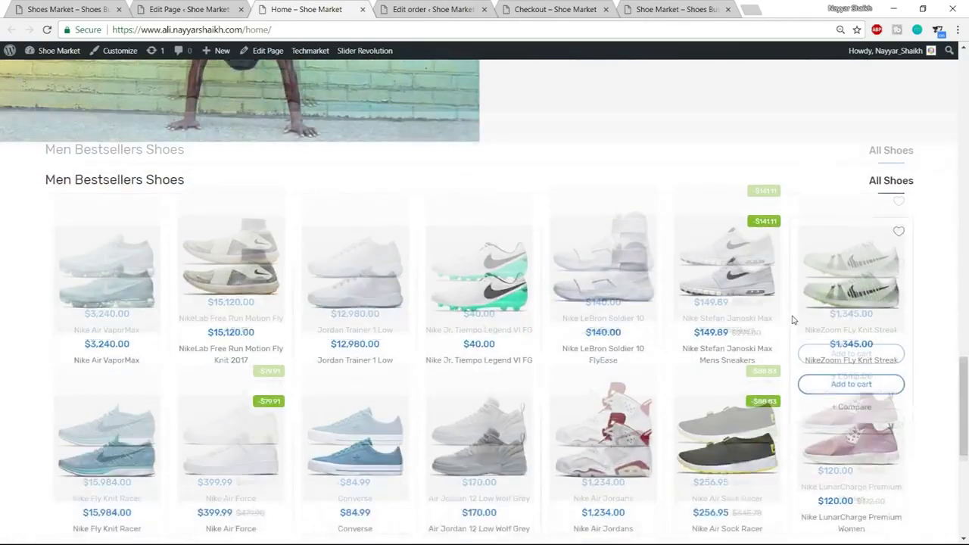
key(ctrl+1)
scroll(784, 306, down, 4)
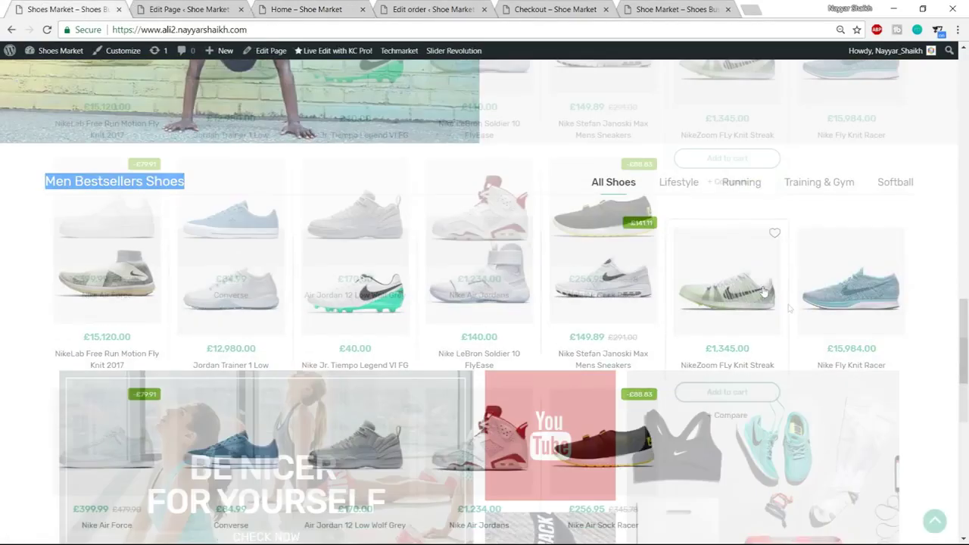
scroll(250, 303, down, 3)
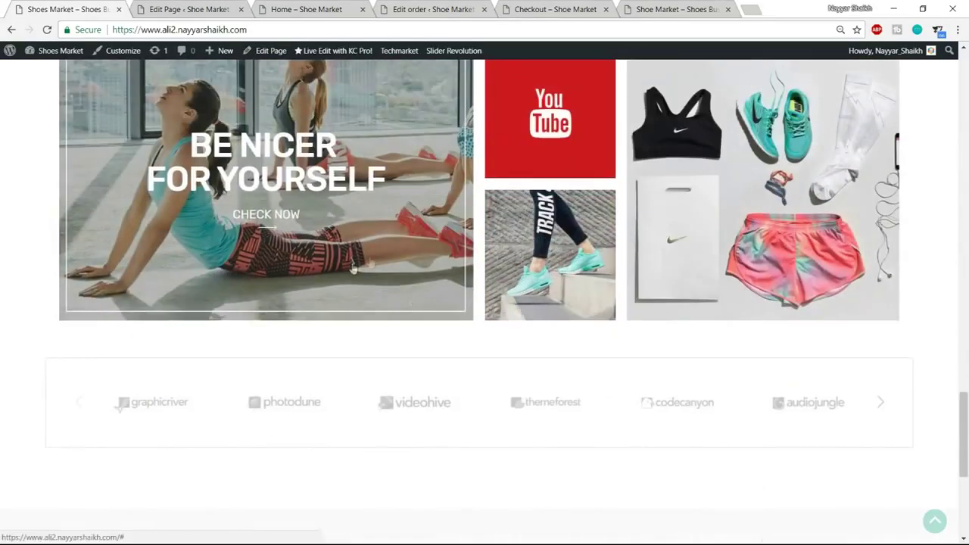
scroll(379, 265, up, 2)
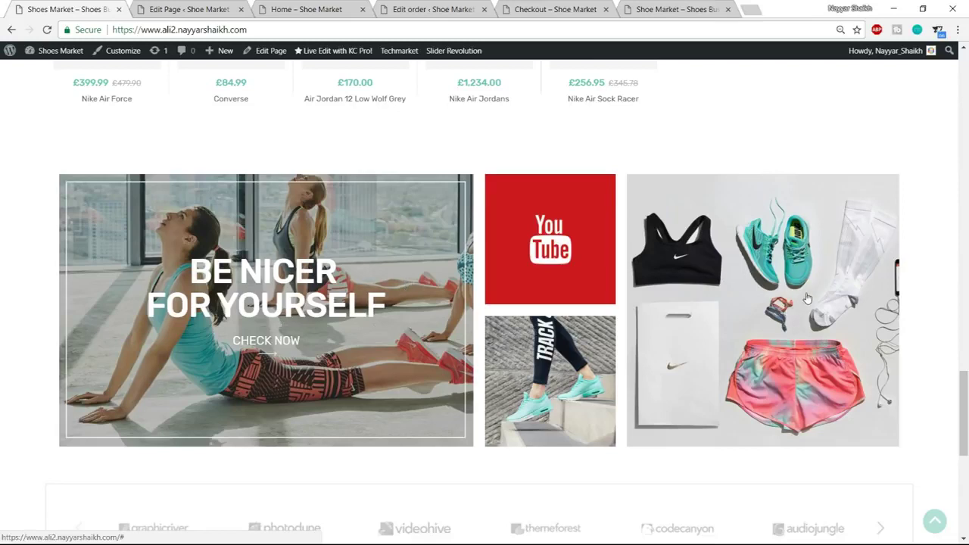
scroll(530, 258, down, 3)
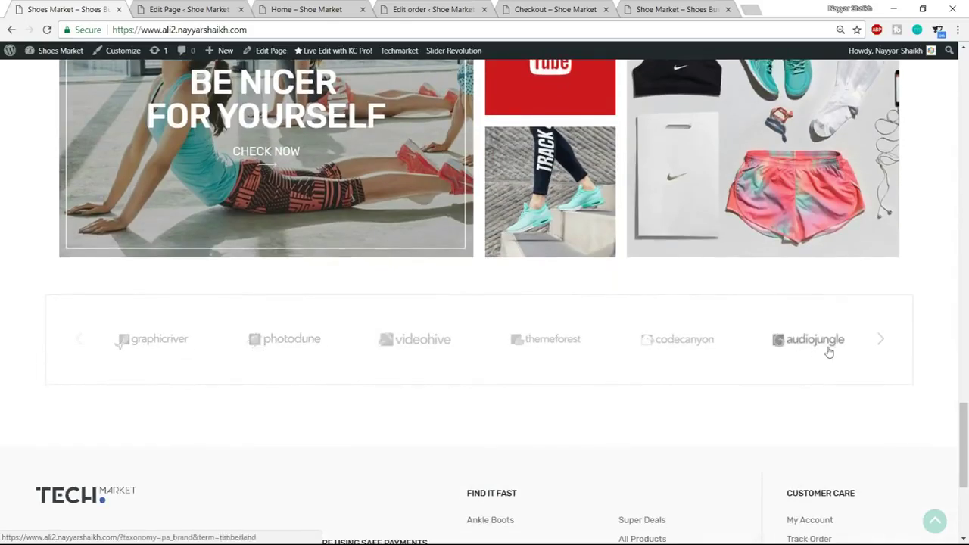
click(881, 342)
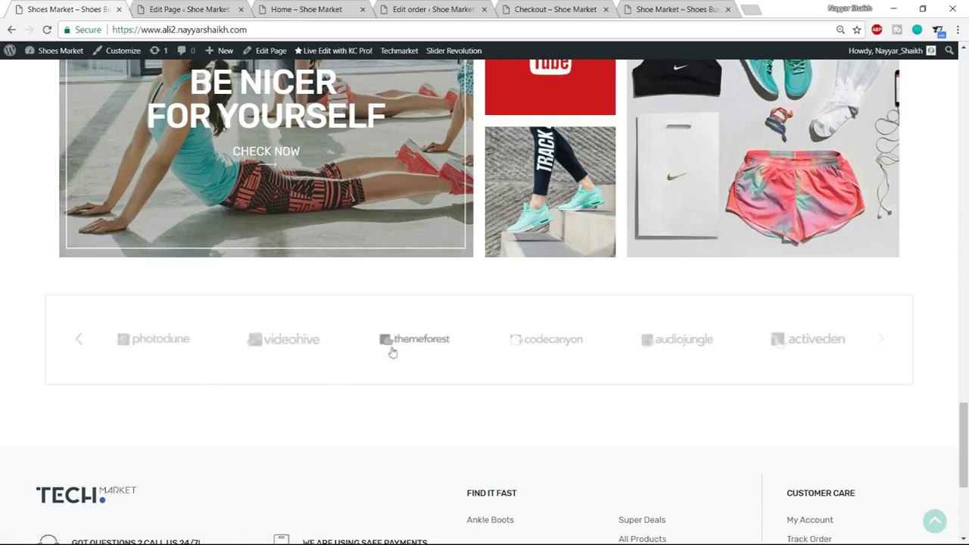
click(79, 342)
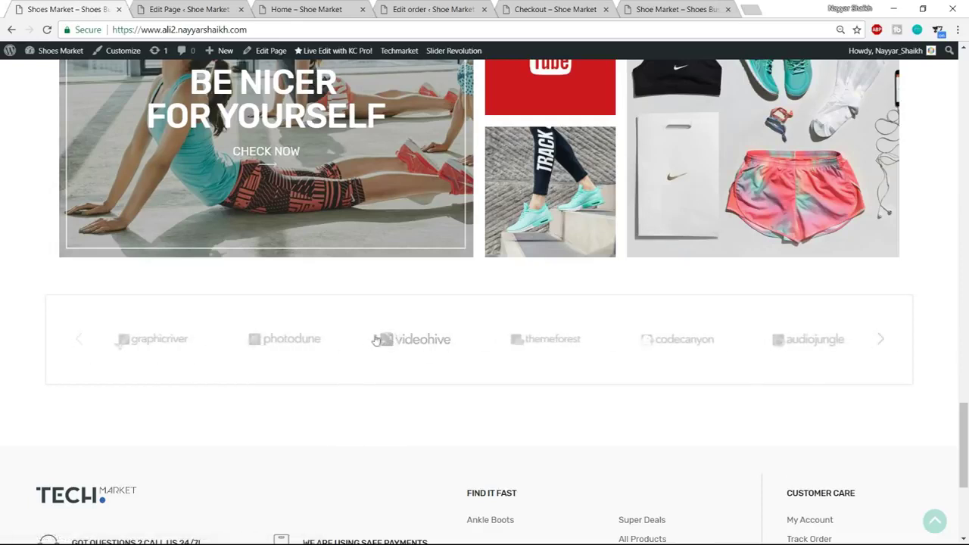
click(184, 6)
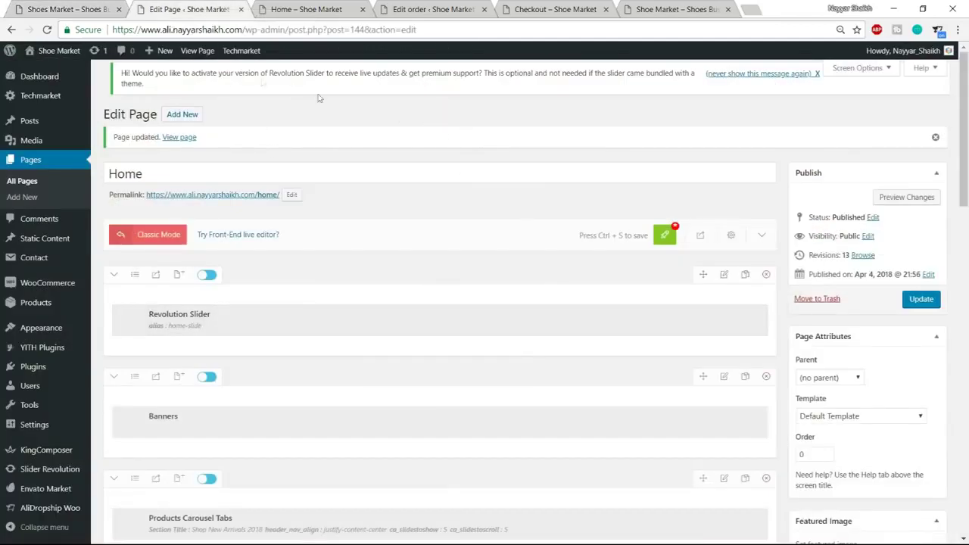
- Open the Techmarket theme options' Shop settings in a new tab
right_click(249, 53)
click(294, 61)
click(280, 8)
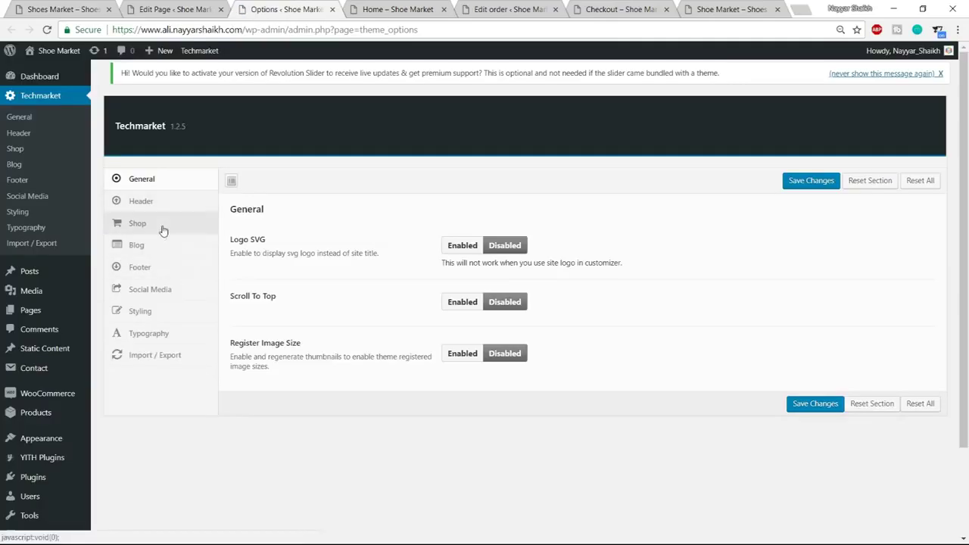
click(137, 224)
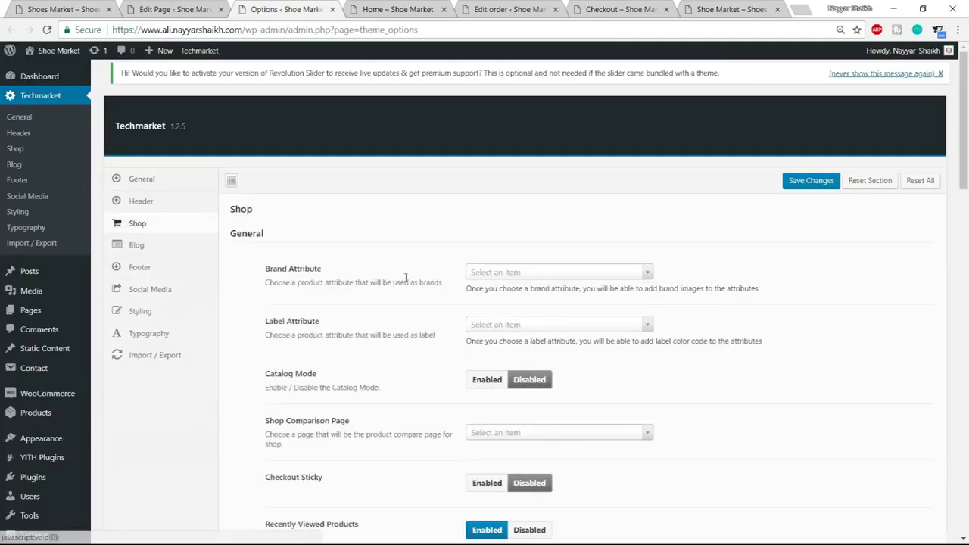
- Set the Brand Attribute to 'brand', save changes and close the options tab
click(532, 274)
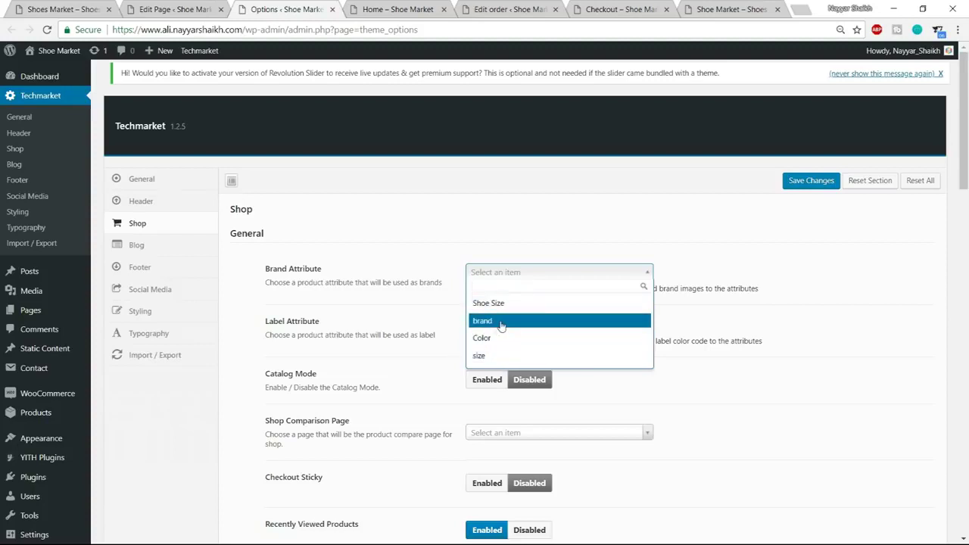
click(500, 322)
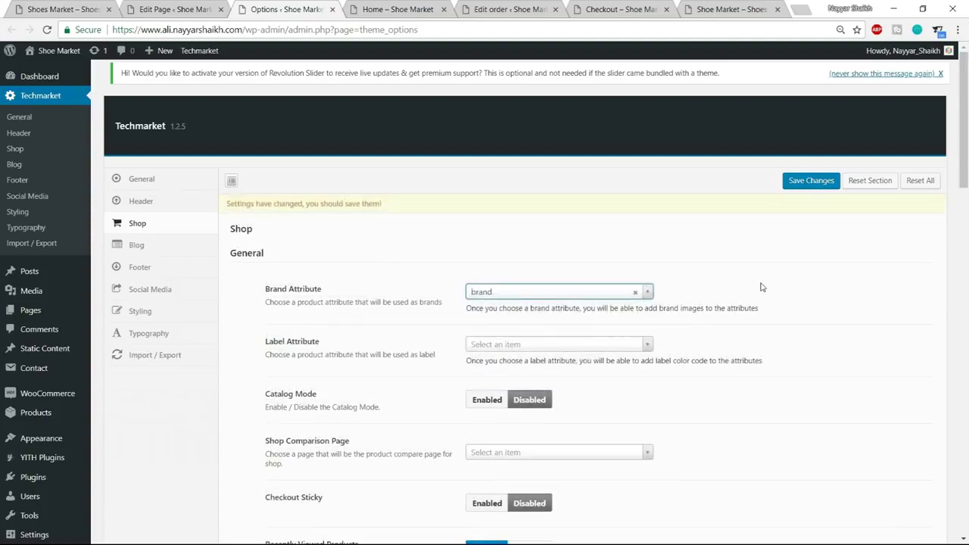
click(801, 188)
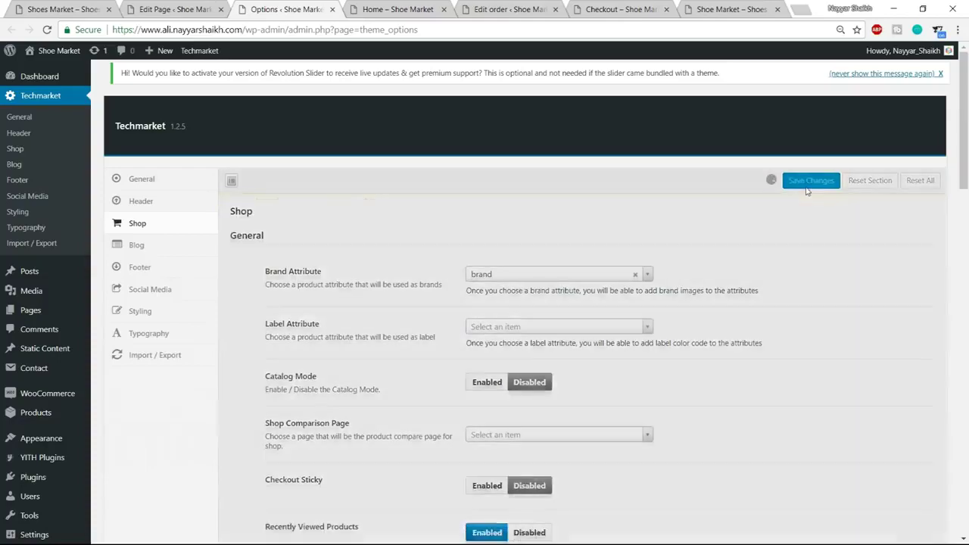
scroll(550, 197, down, 3)
scroll(551, 196, down, 5)
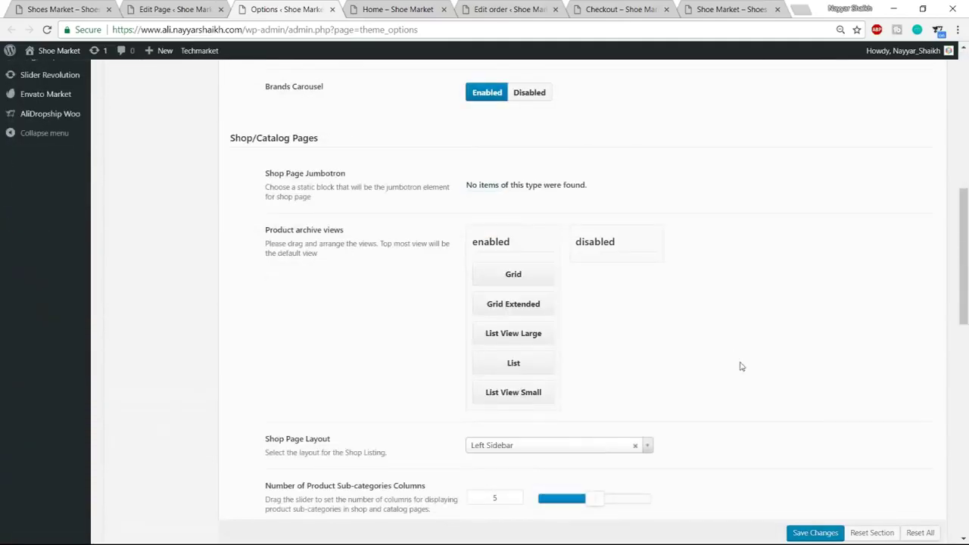
scroll(562, 267, up, 3)
scroll(666, 346, down, 5)
scroll(681, 374, up, 7)
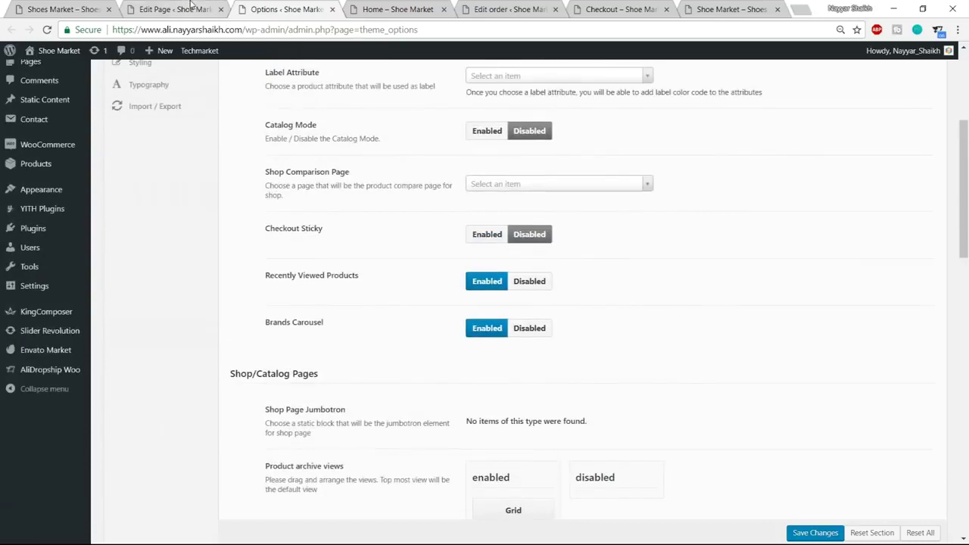
click(332, 9)
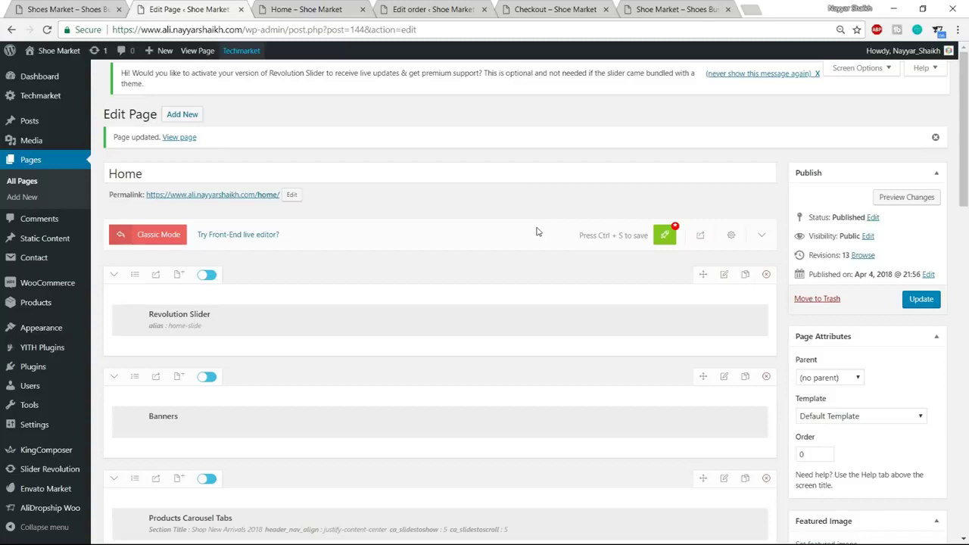
- Open the Products > Attributes page in a new tab
mouse_move(48, 317)
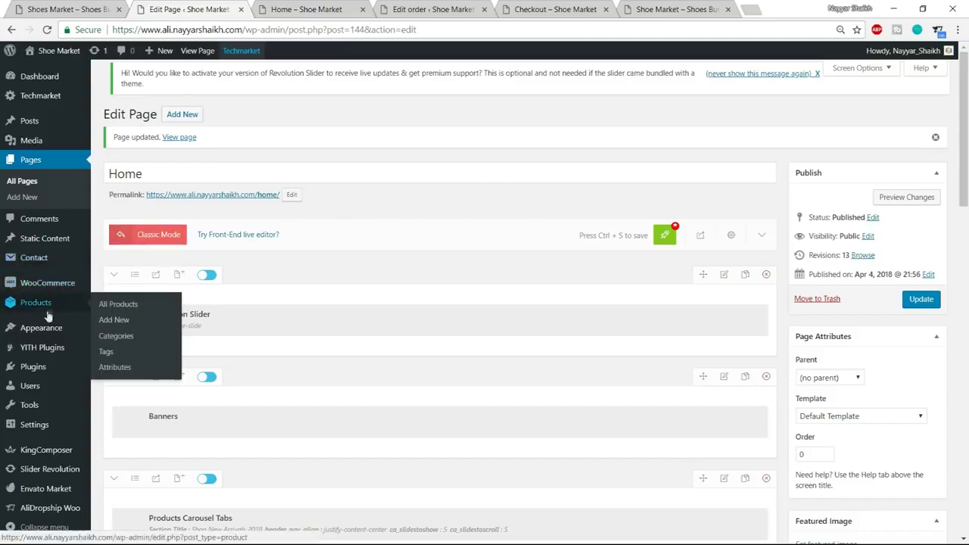
right_click(124, 371)
click(174, 374)
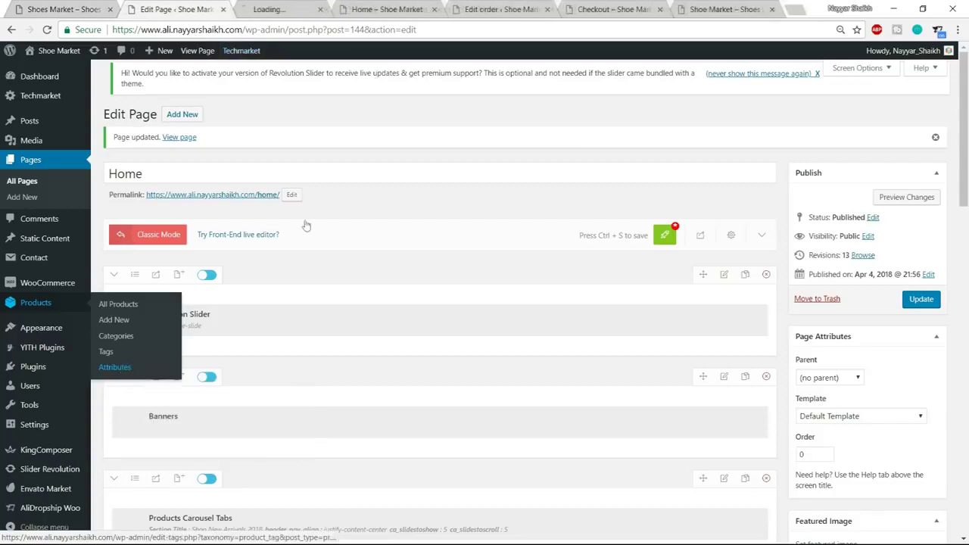
click(287, 9)
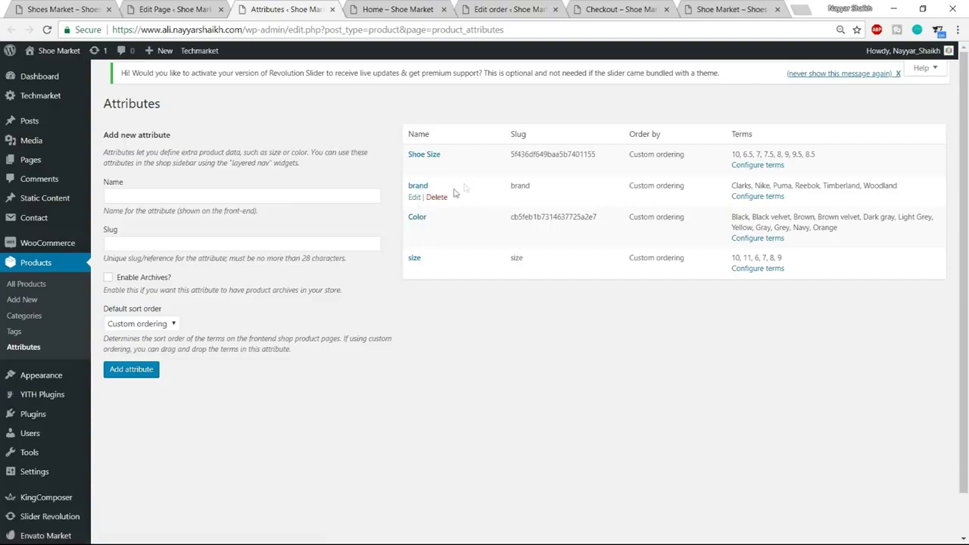
- Add a new product attribute named 'Brands'
click(203, 198)
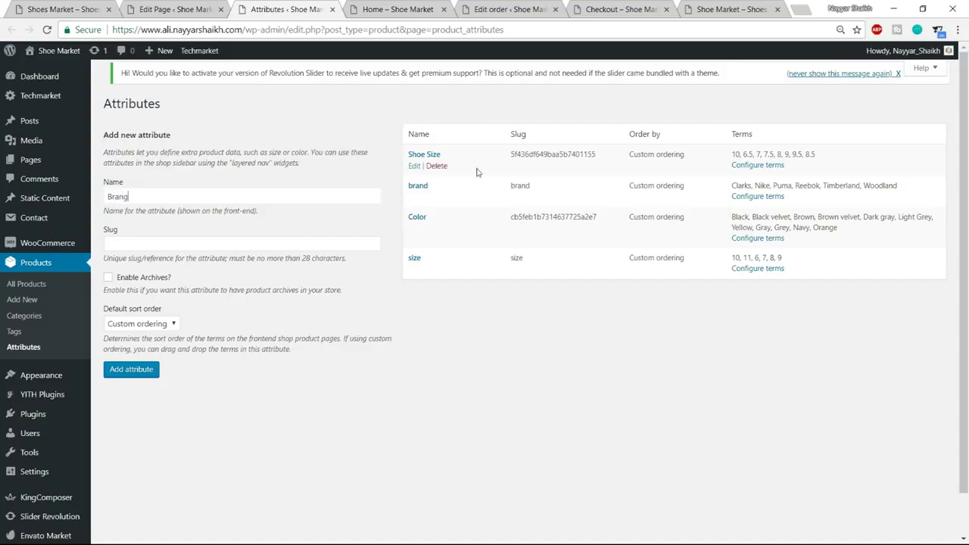
text(Brands)
click(132, 370)
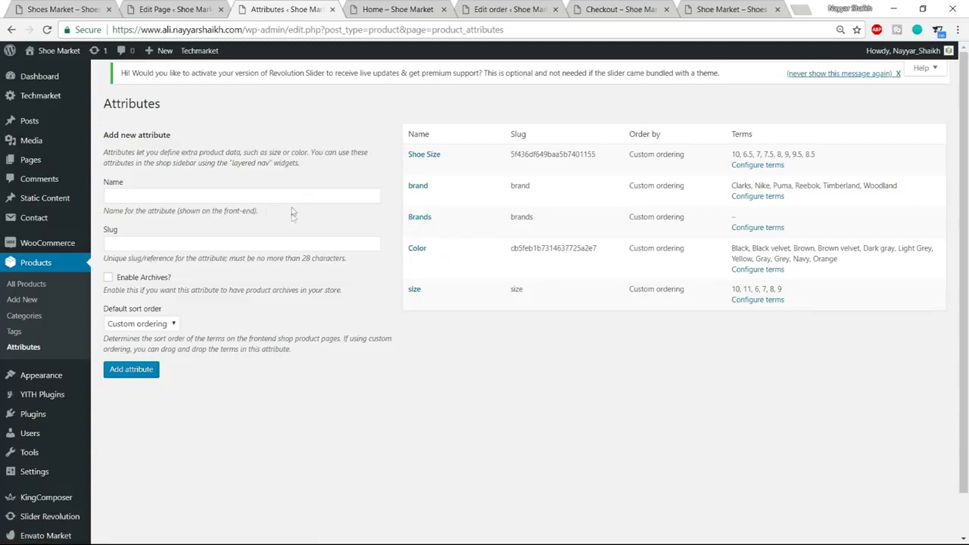
mouse_move(200, 50)
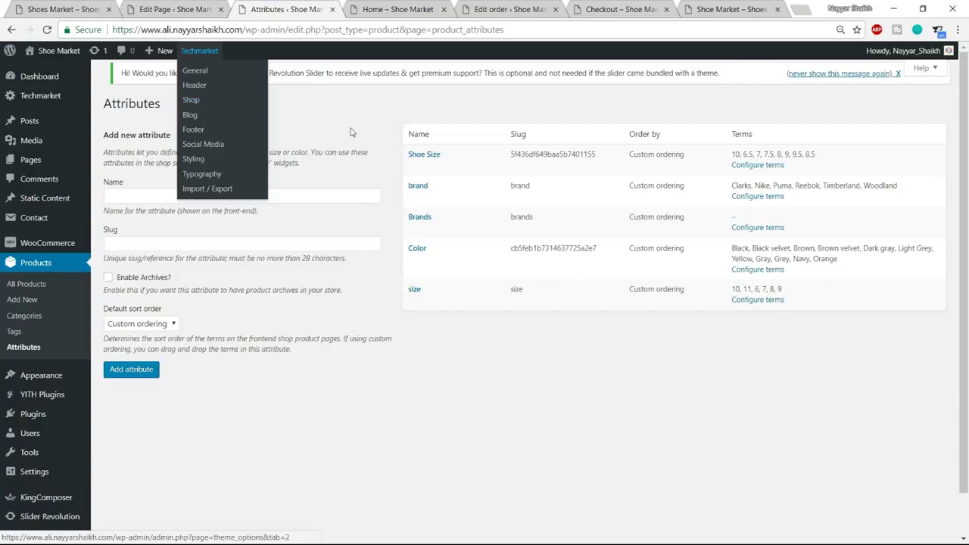
click(173, 14)
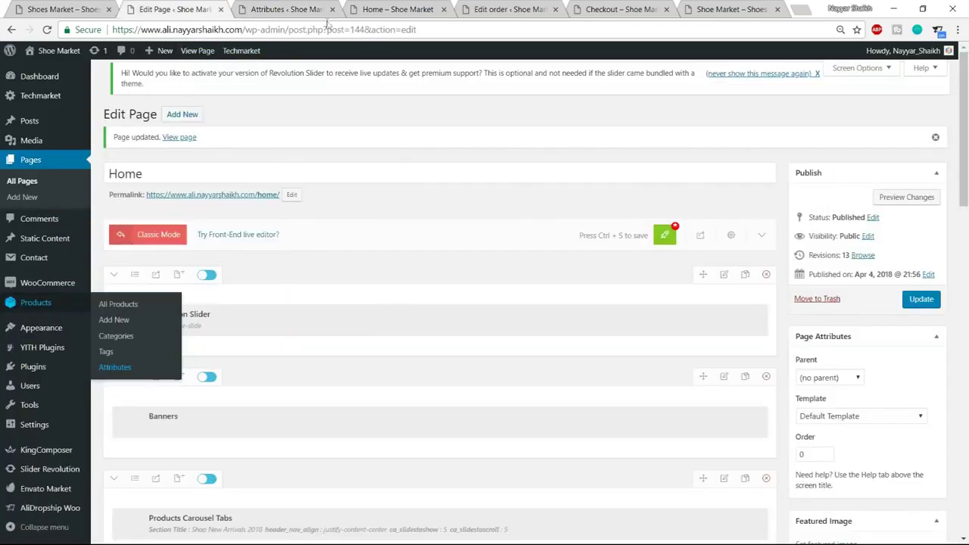
click(299, 7)
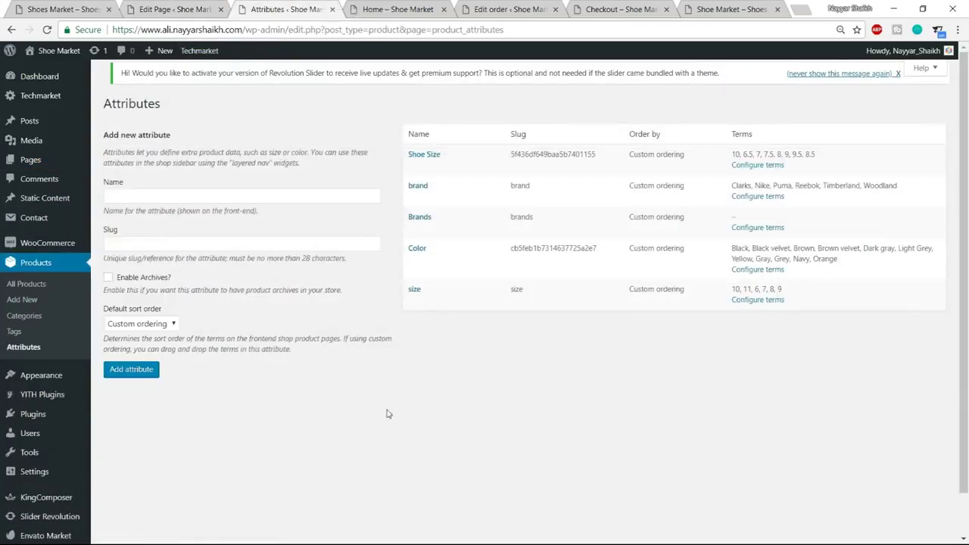
mouse_move(416, 195)
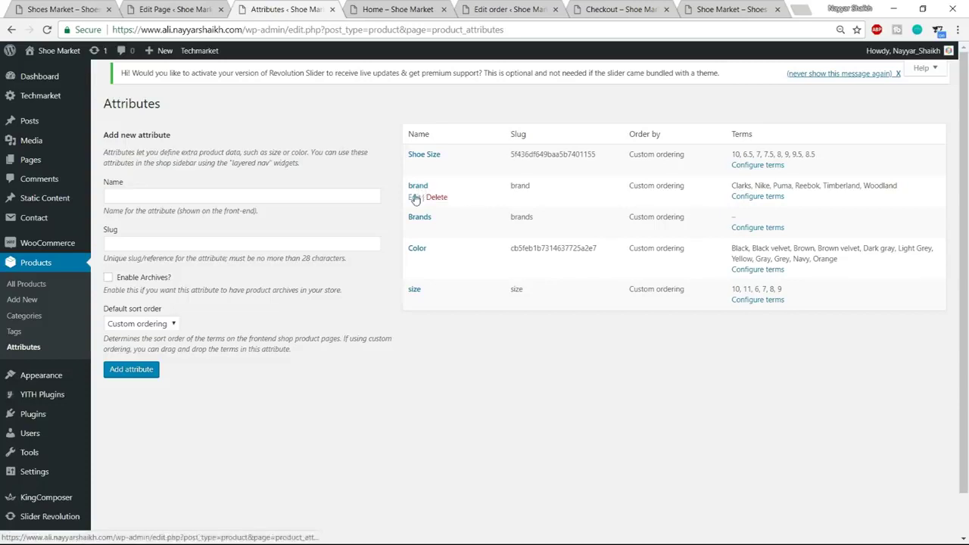
- Upload all Brands folder logos and give Clarks the graphicriver logo as its thumbnail
click(758, 197)
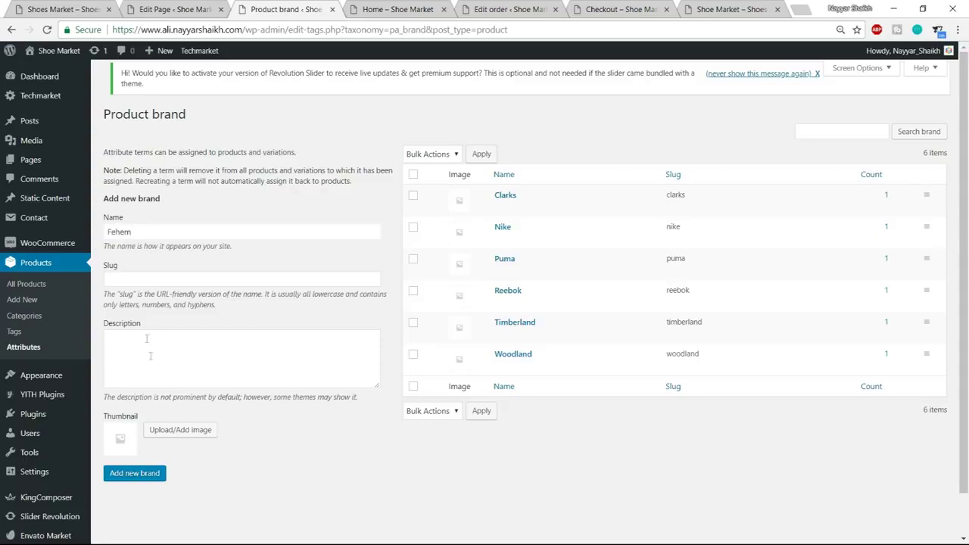
click(175, 437)
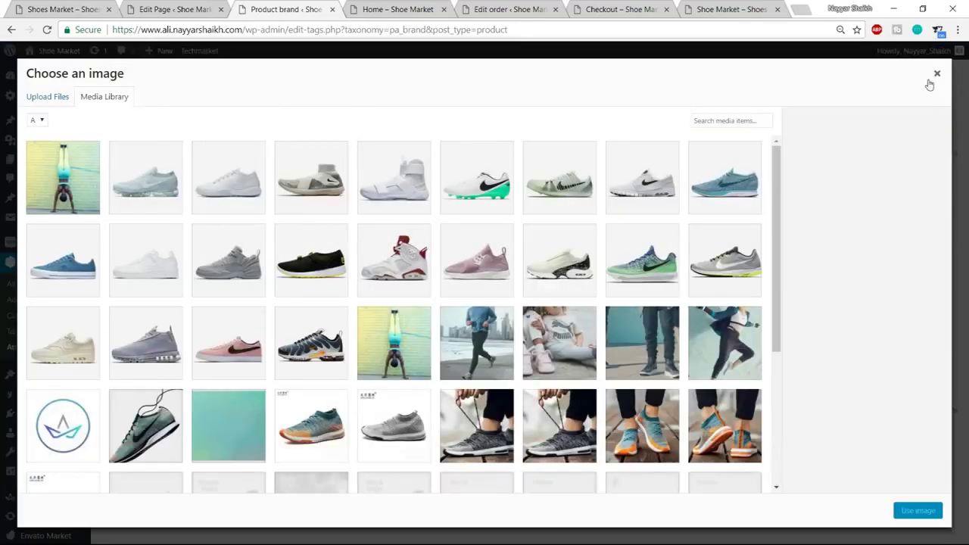
click(936, 73)
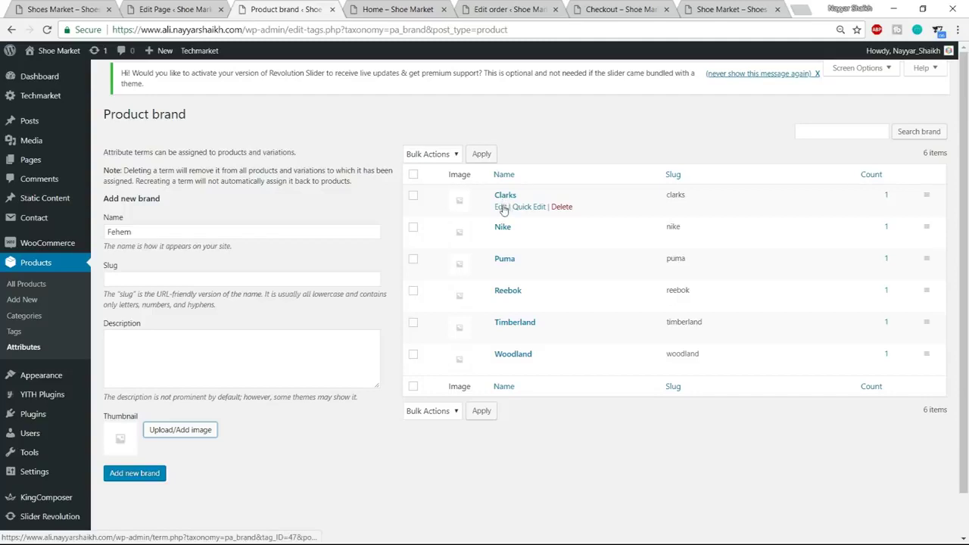
click(502, 210)
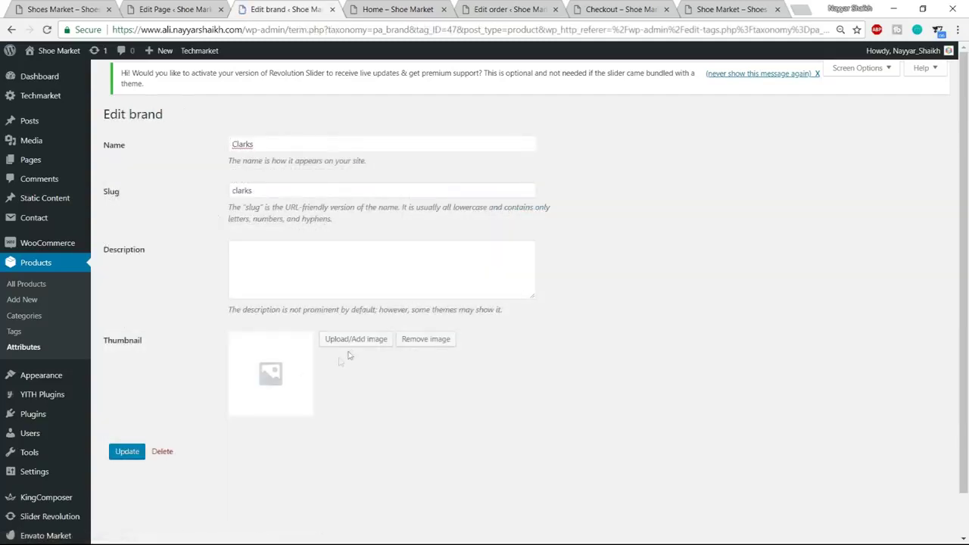
click(356, 344)
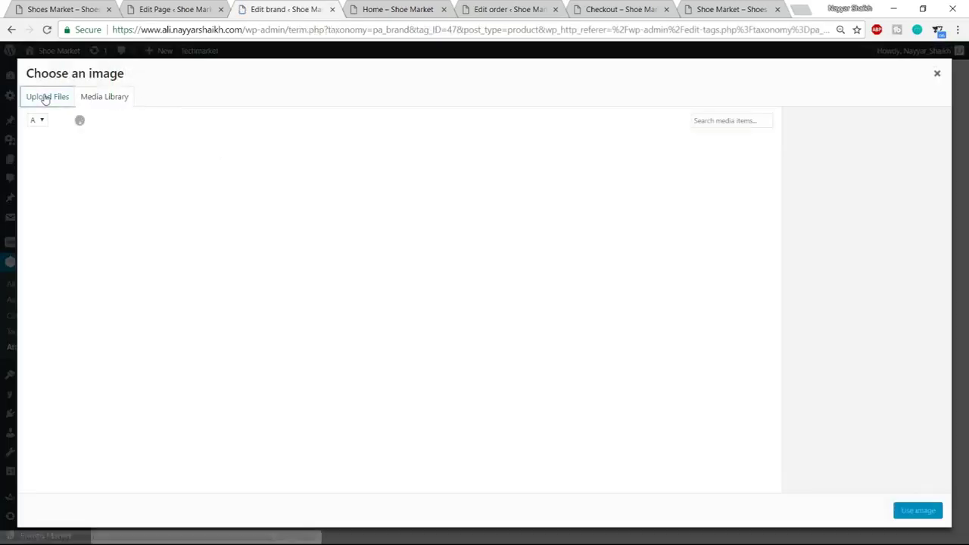
click(46, 98)
click(450, 286)
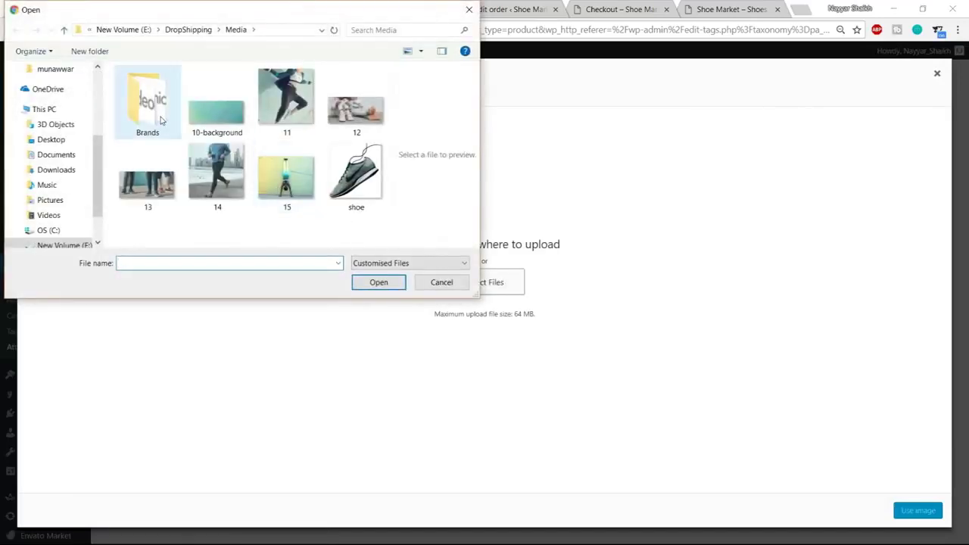
double_click(147, 102)
key(ctrl+a)
click(365, 284)
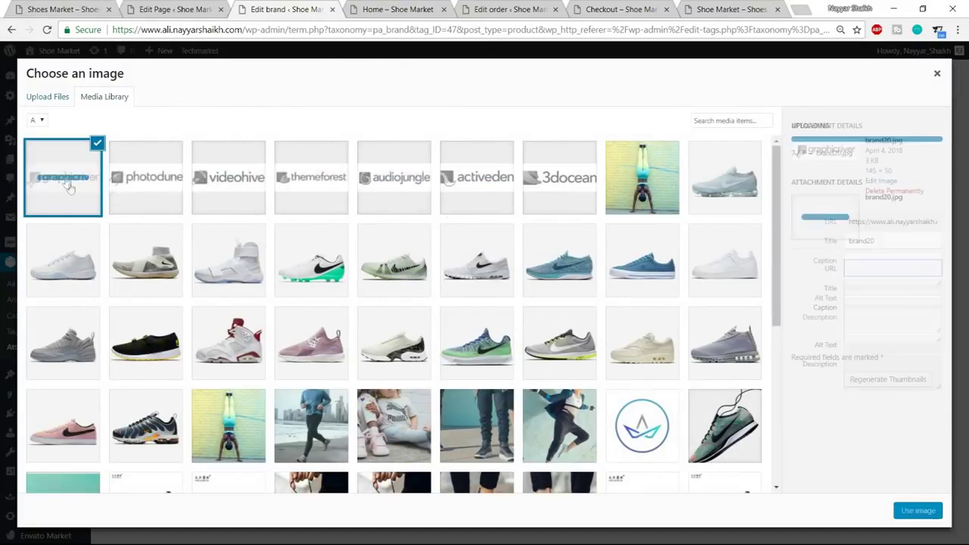
click(917, 511)
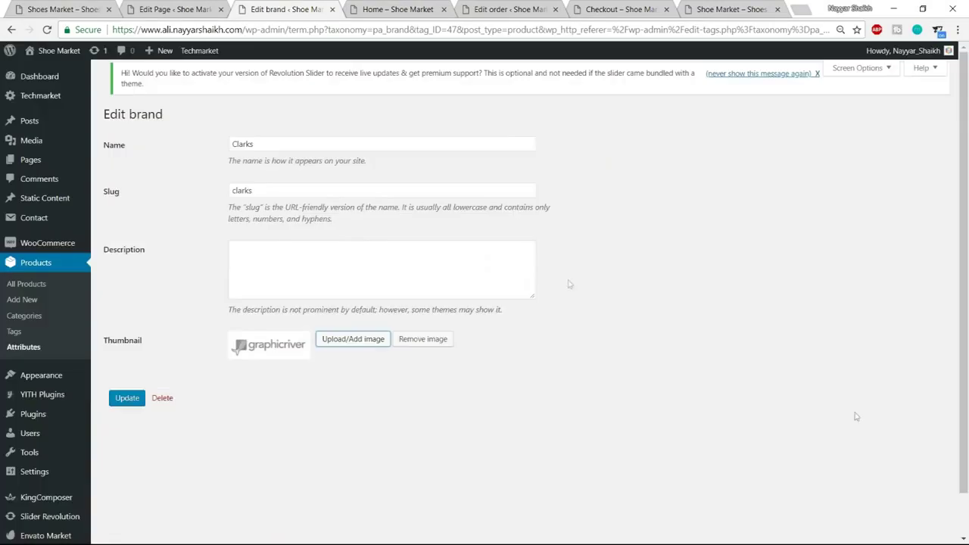
click(120, 399)
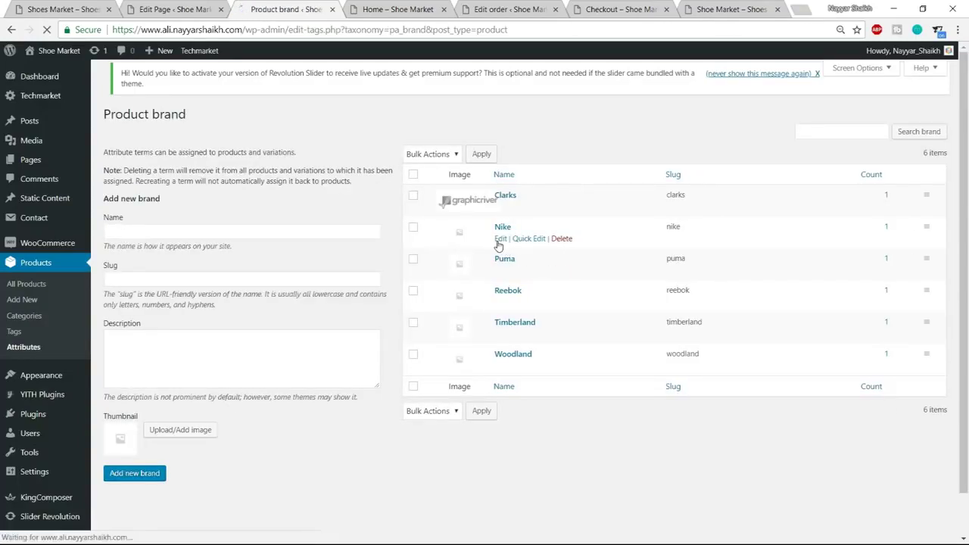
- Give Nike the photodune logo thumbnail and save, then open Puma
click(499, 239)
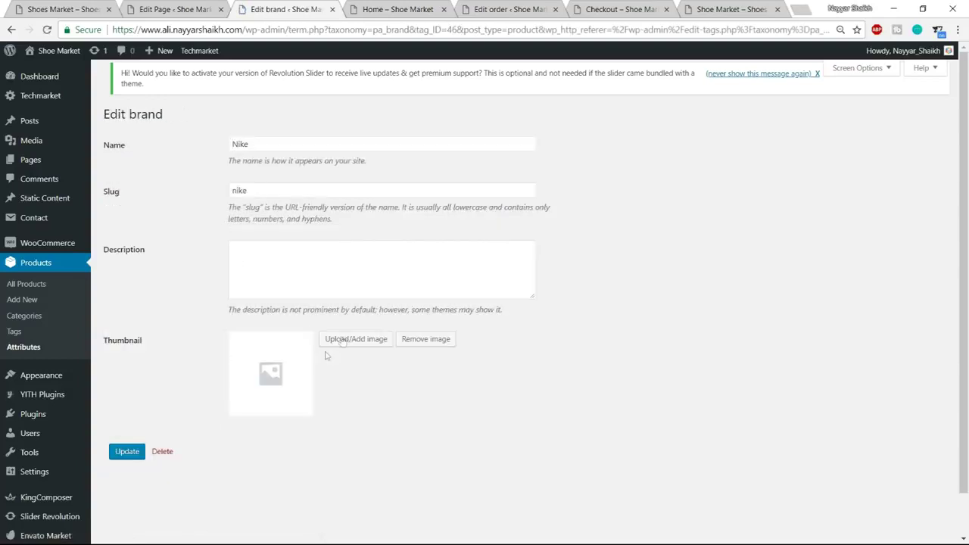
click(352, 339)
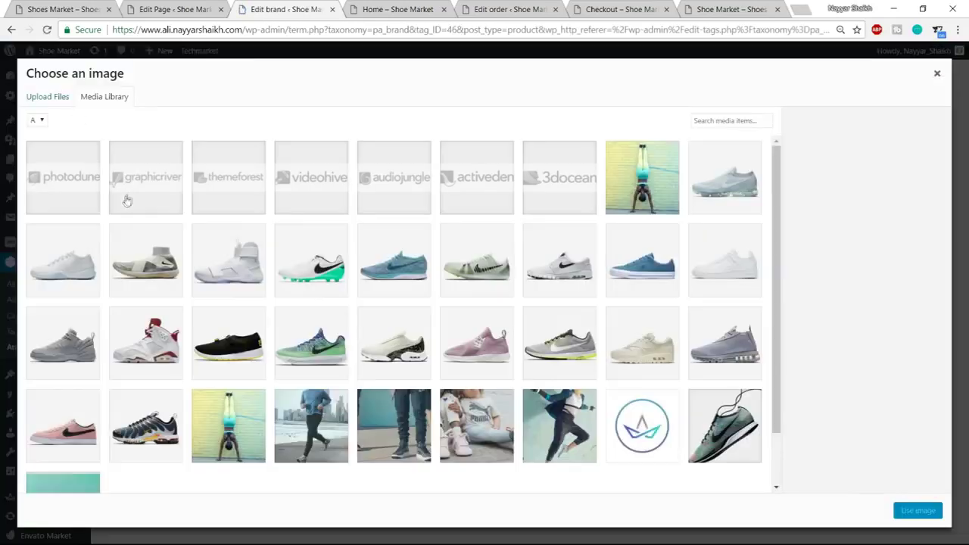
click(128, 200)
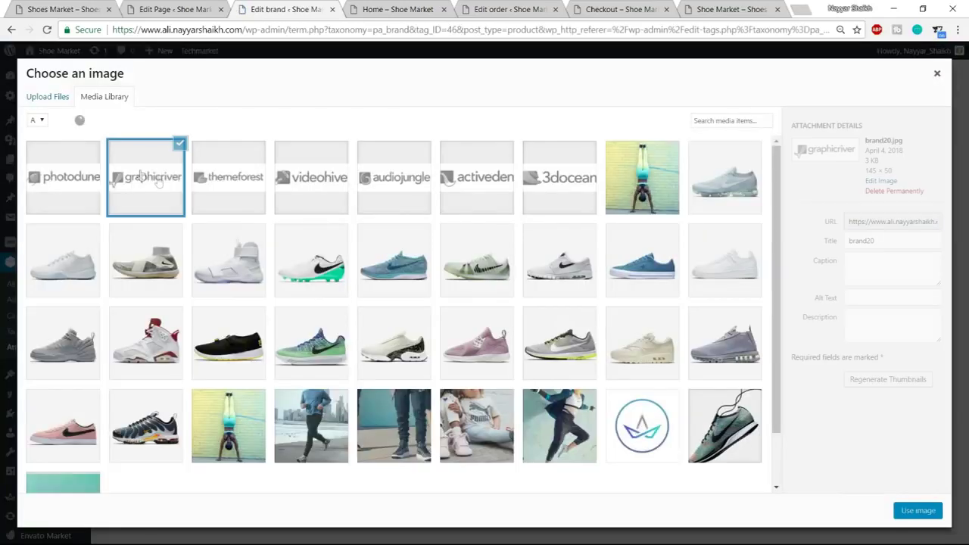
click(50, 173)
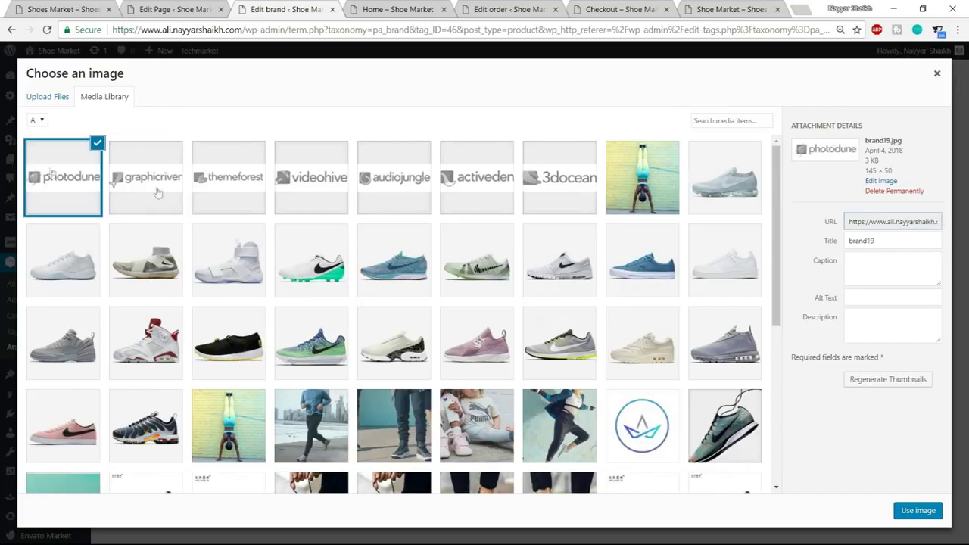
click(917, 511)
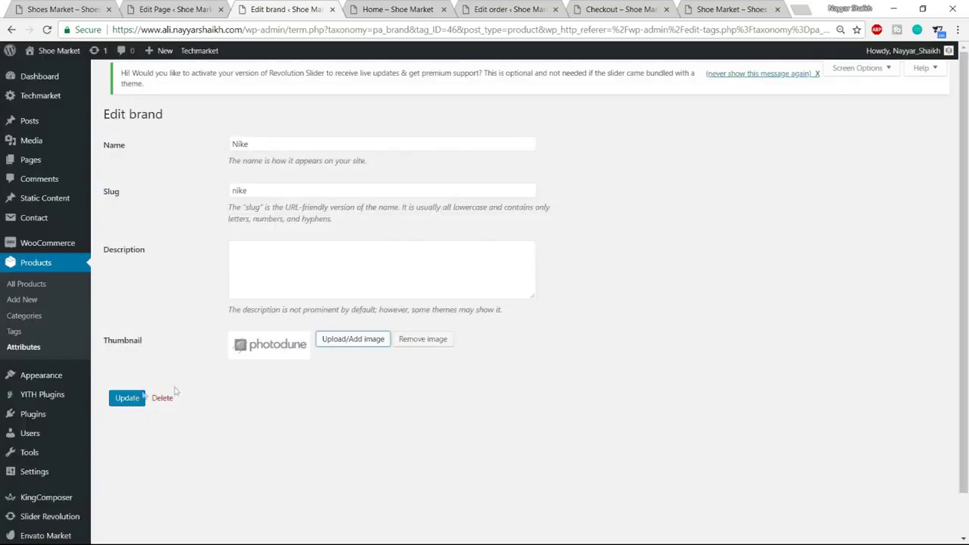
click(126, 399)
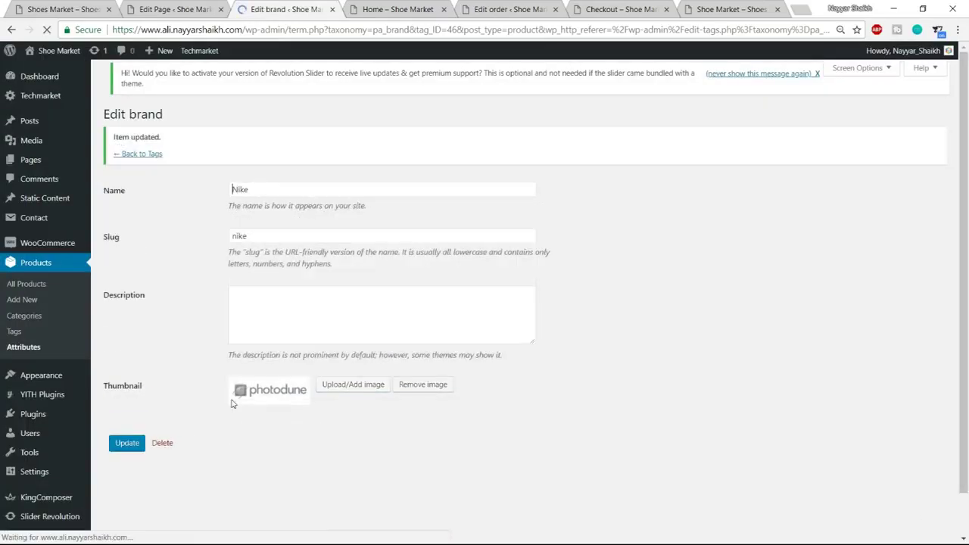
click(144, 155)
click(501, 270)
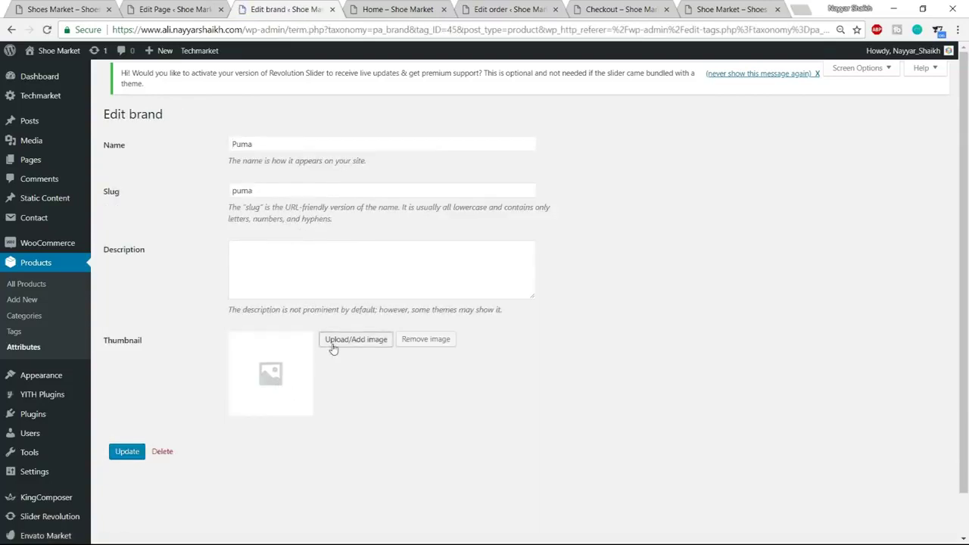
- Give Puma the themeforest logo and Reebok the videohive logo as thumbnails
click(331, 342)
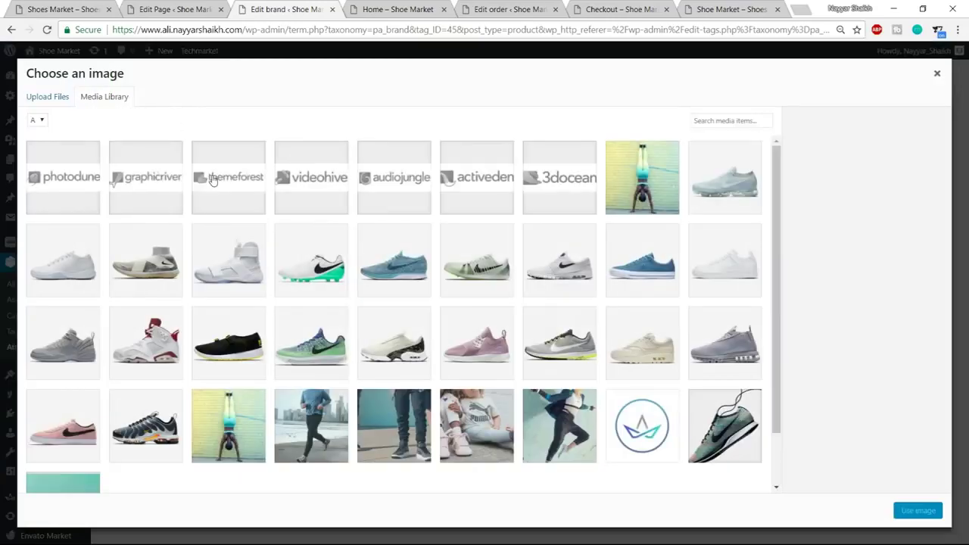
click(212, 179)
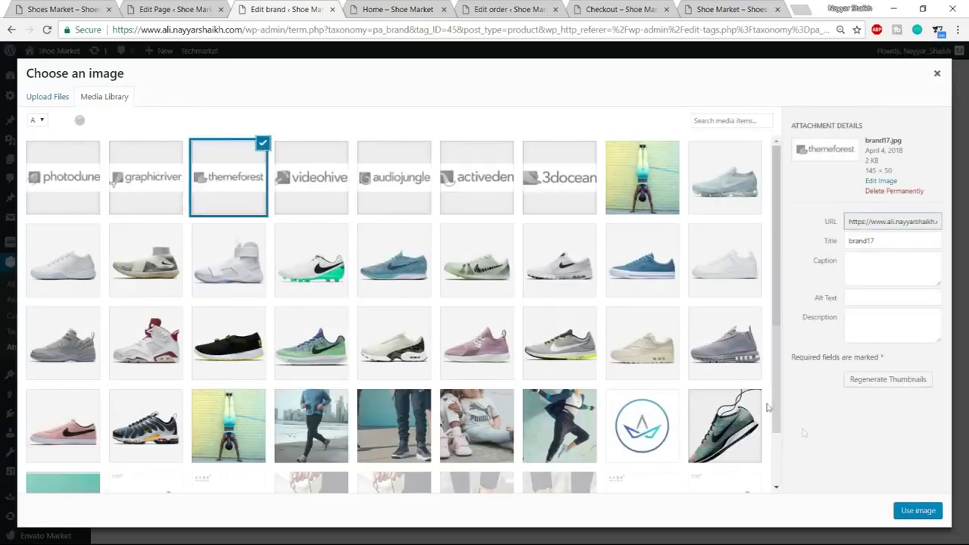
click(916, 511)
click(127, 399)
click(130, 154)
mouse_move(500, 302)
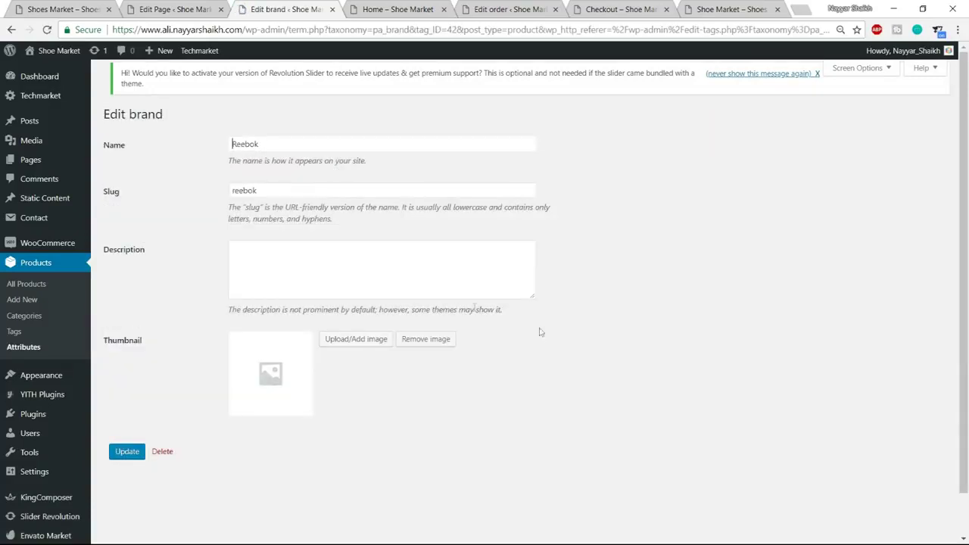
click(361, 350)
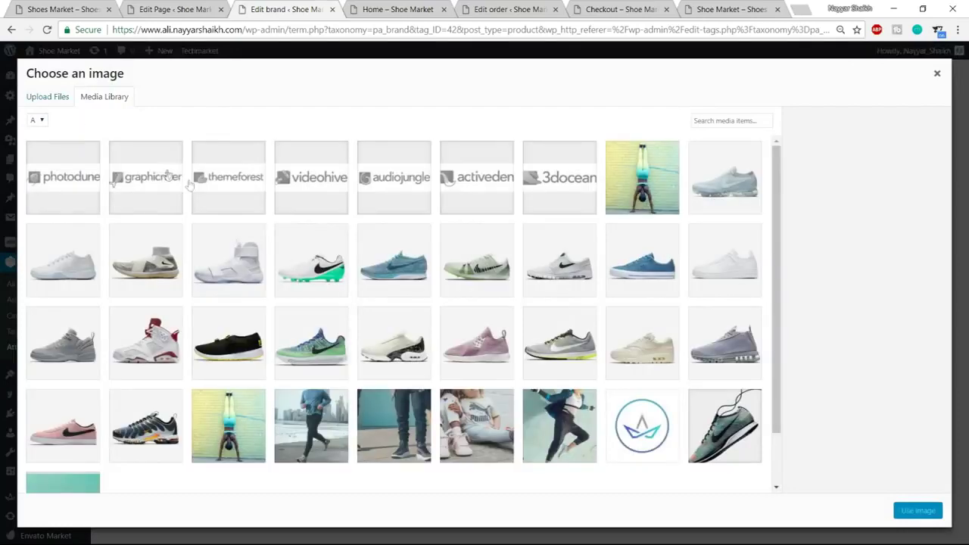
click(337, 190)
click(921, 513)
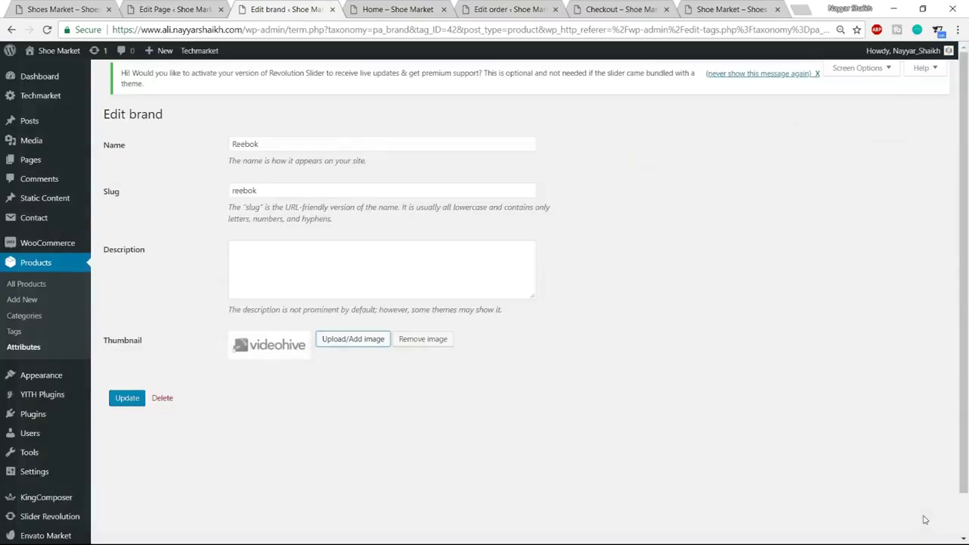
click(126, 397)
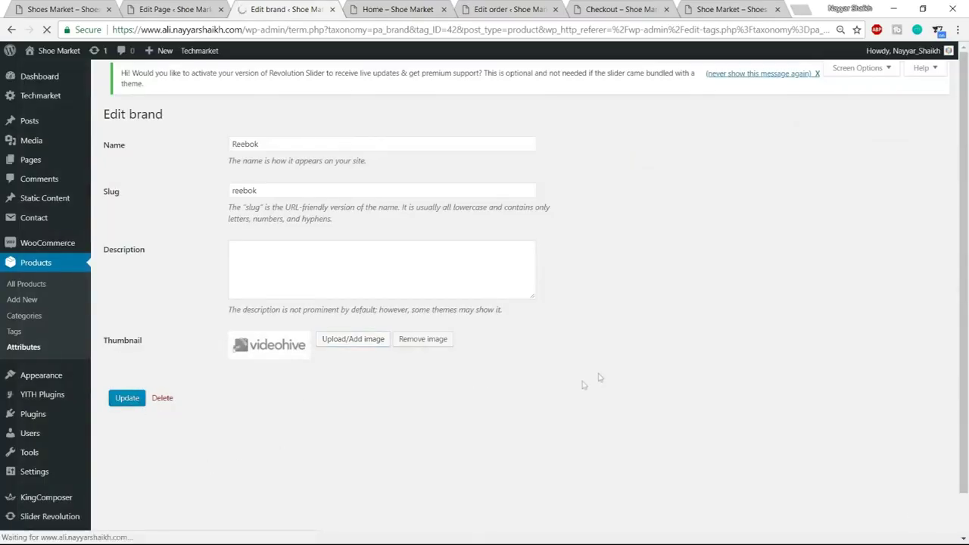
click(146, 156)
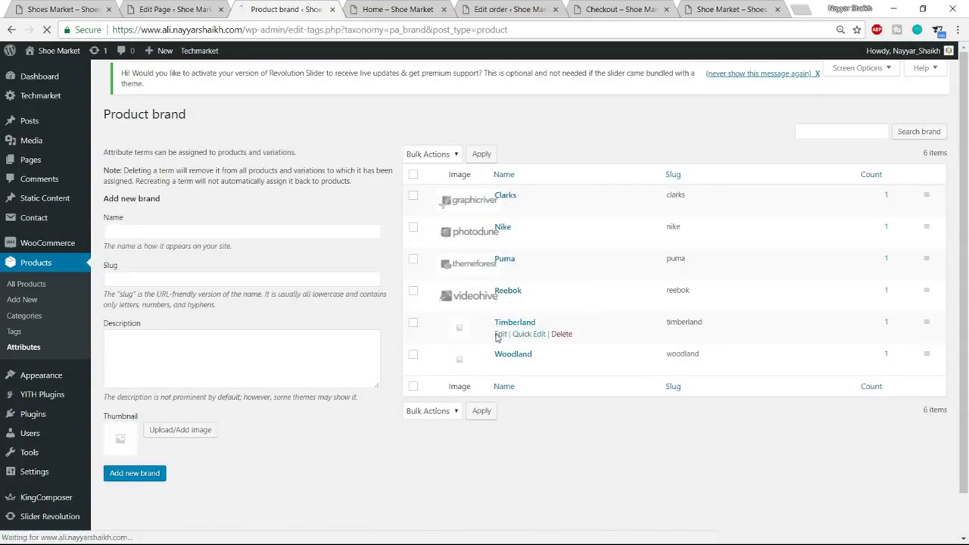
- Give Timberland the audiojungle logo and Woodland the 3docean logo, then return to the editor
click(357, 340)
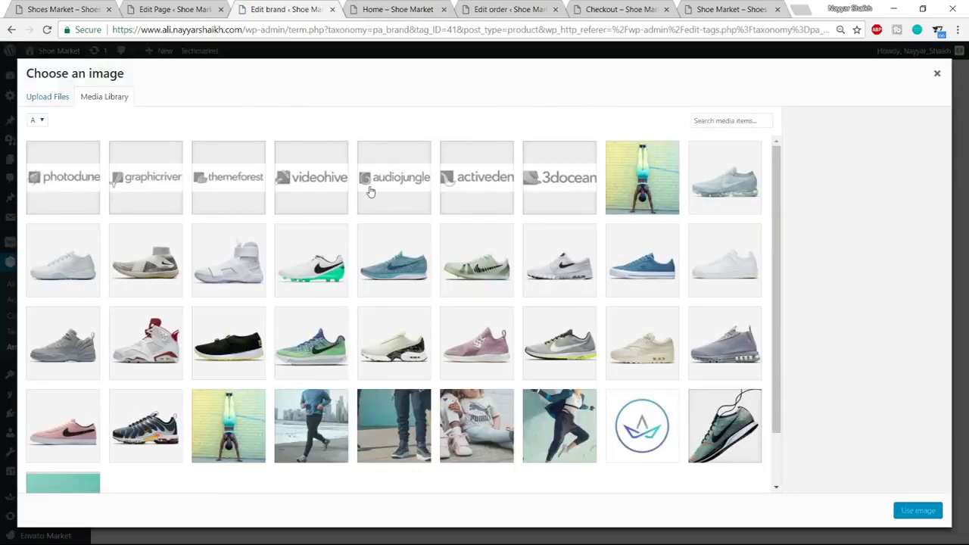
click(418, 193)
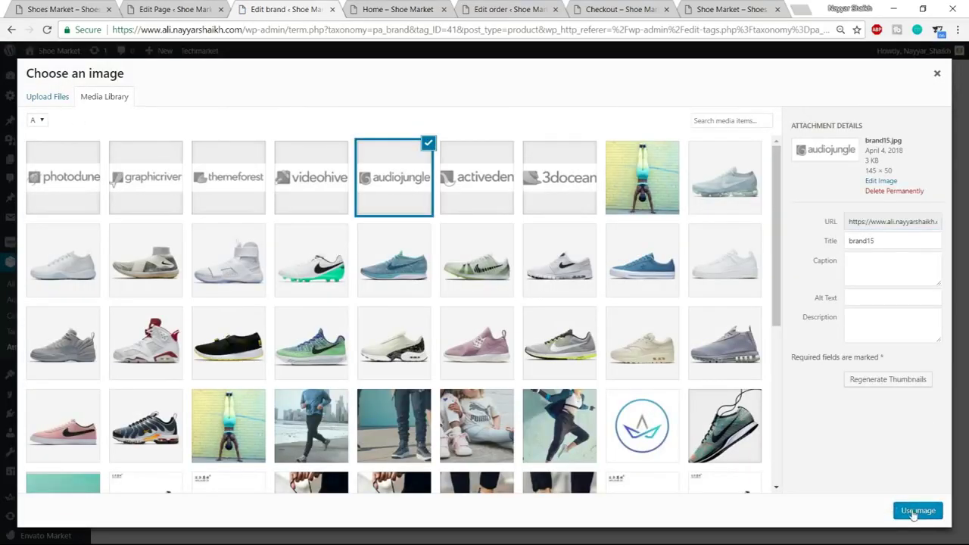
click(914, 512)
click(127, 399)
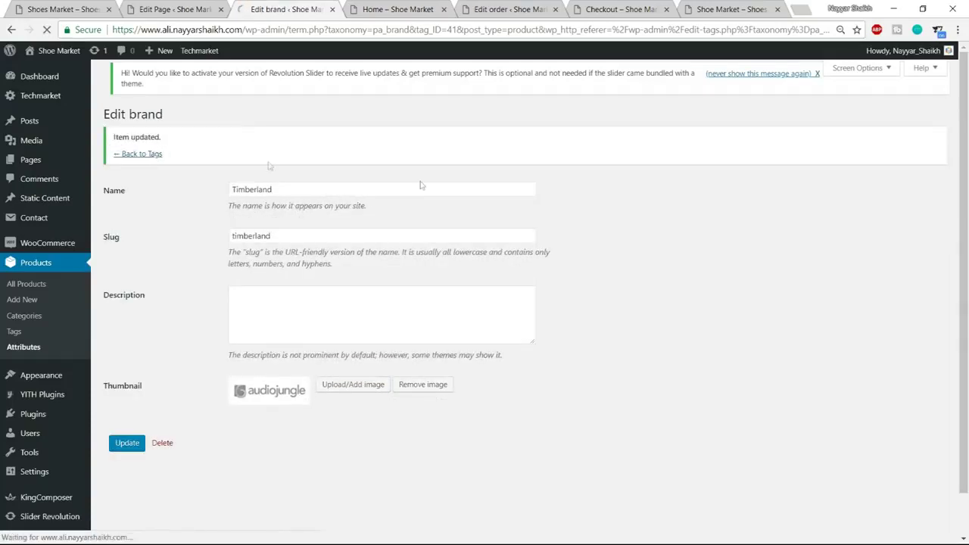
click(500, 367)
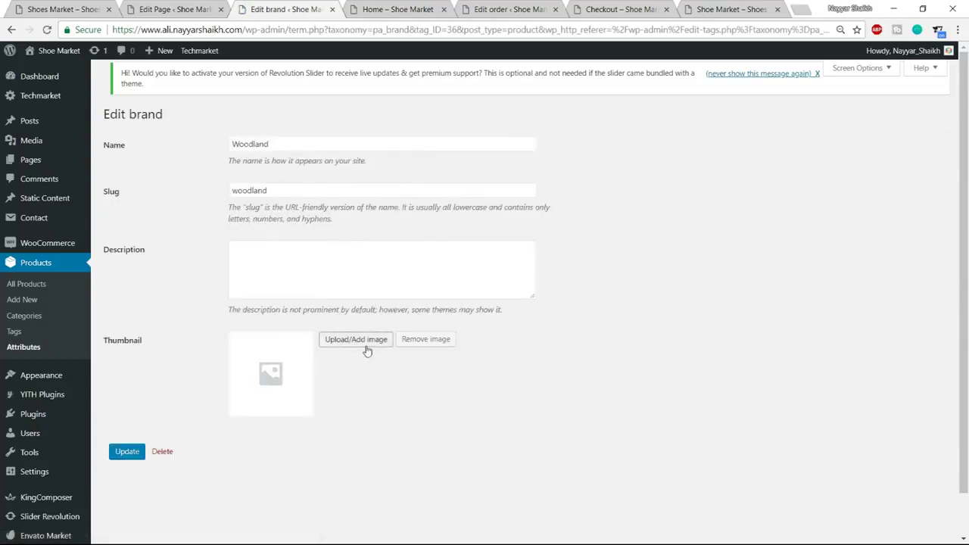
click(367, 347)
click(574, 191)
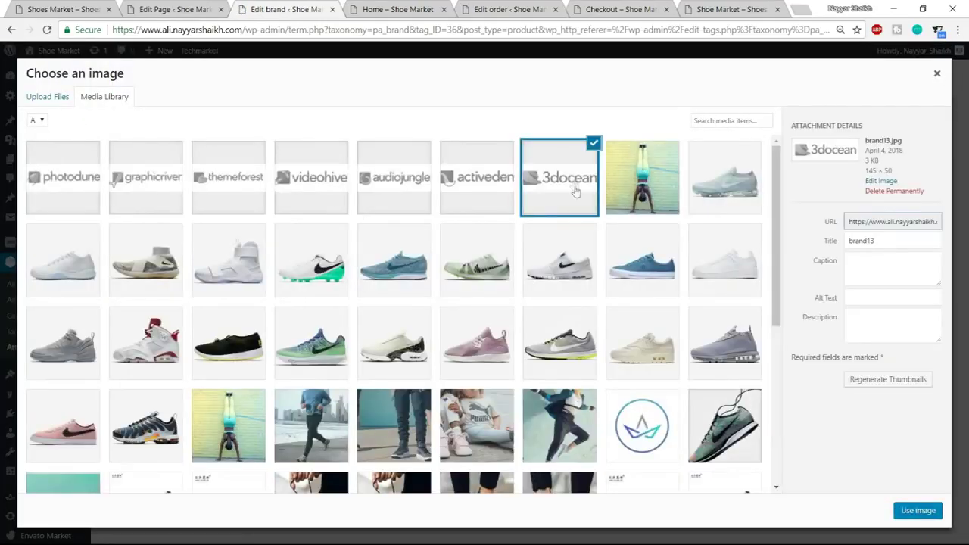
click(916, 512)
click(135, 399)
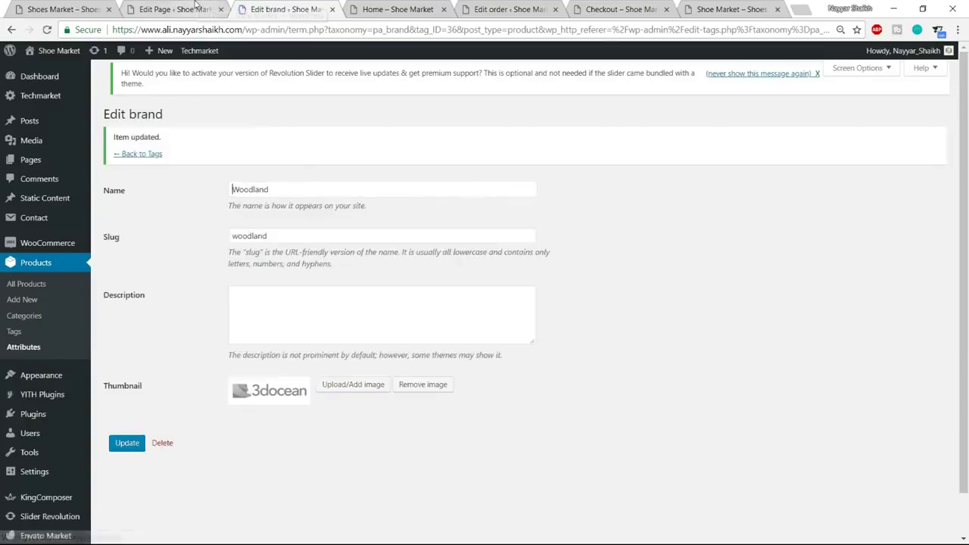
click(194, 6)
scroll(481, 282, down, 5)
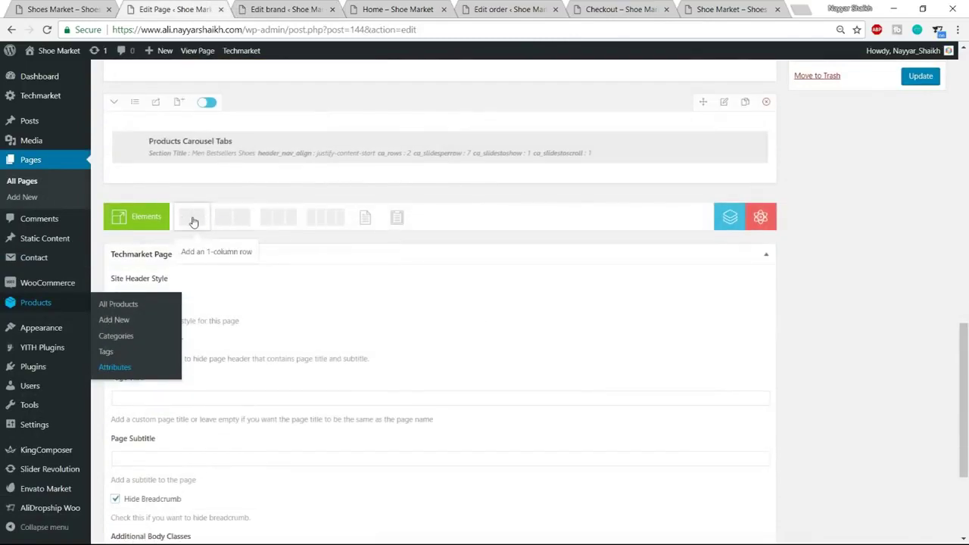
- Add a new one-column row containing a Brands Carousel element
click(194, 220)
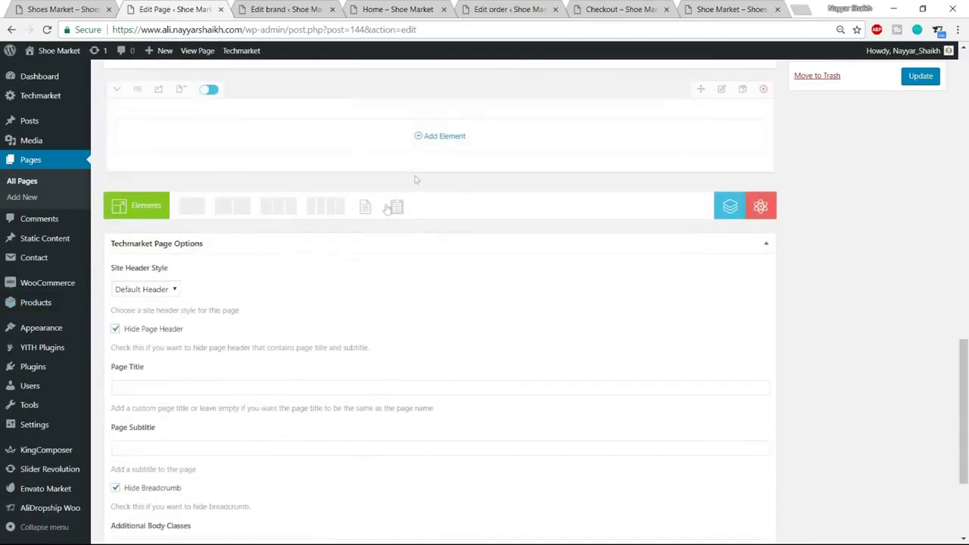
click(439, 136)
text(bran)
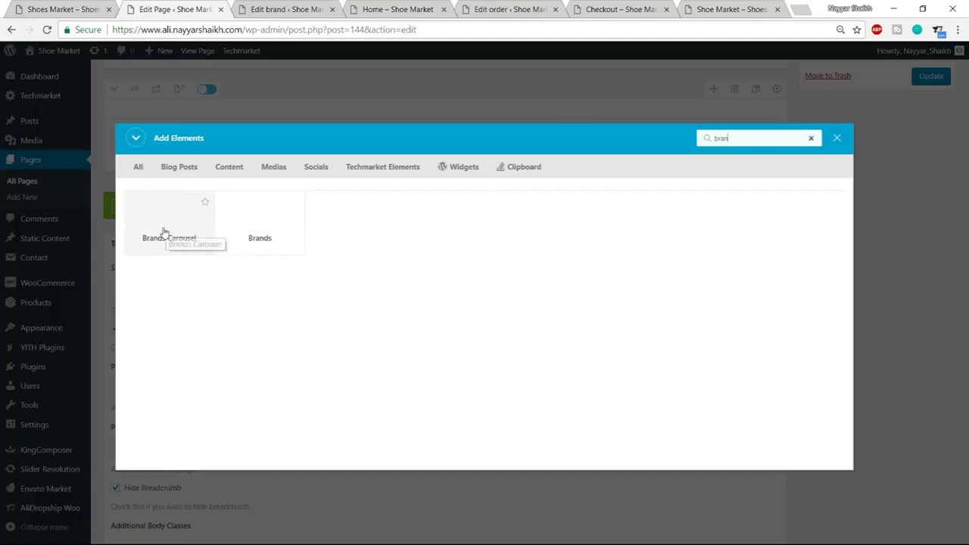
key(ctrl+1)
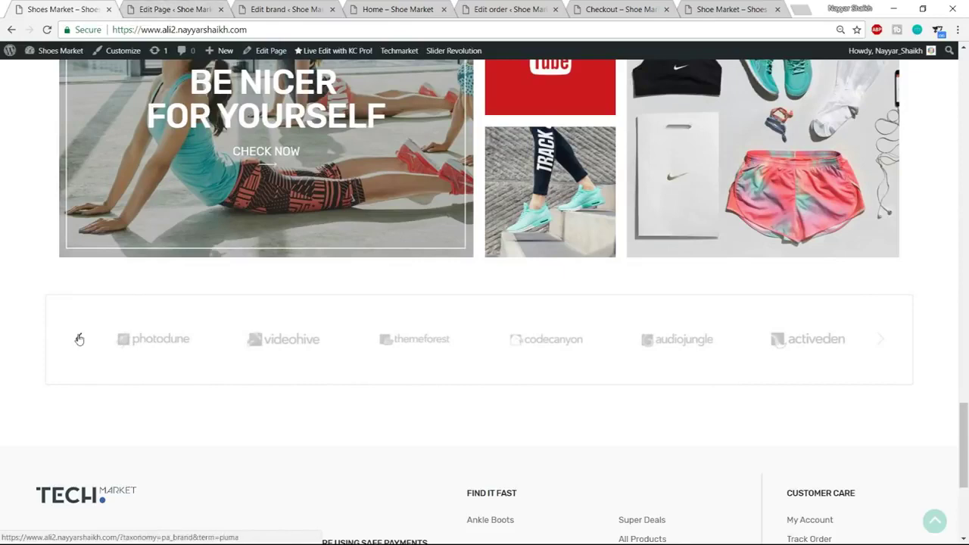
click(168, 6)
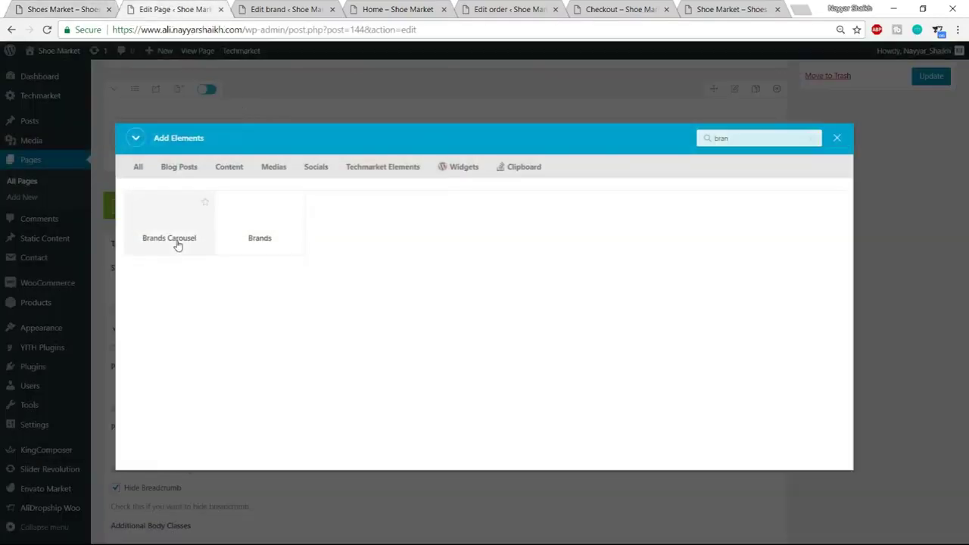
click(177, 245)
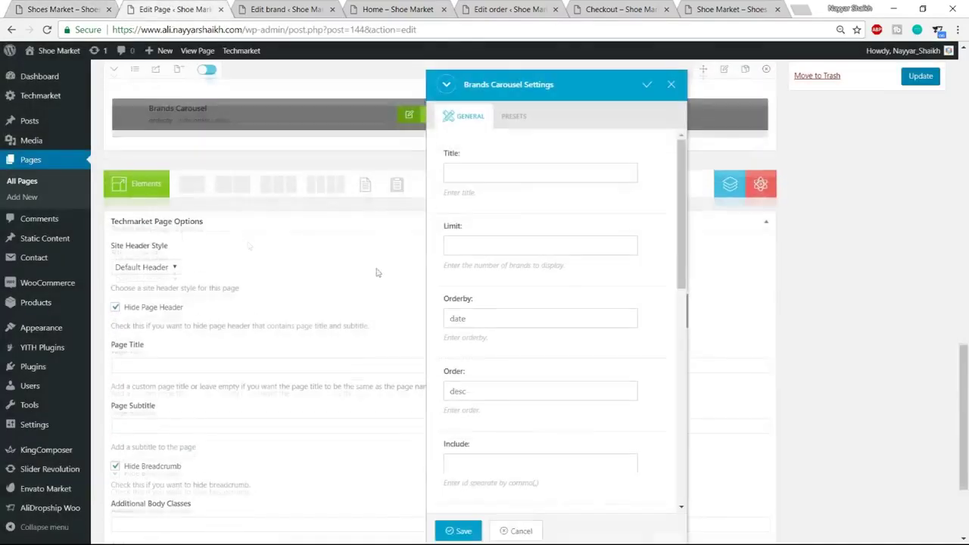
- Set the Brands Carousel to limit 14, showing and scrolling 6, and save it
click(494, 251)
text(14)
scroll(595, 353, down, 3)
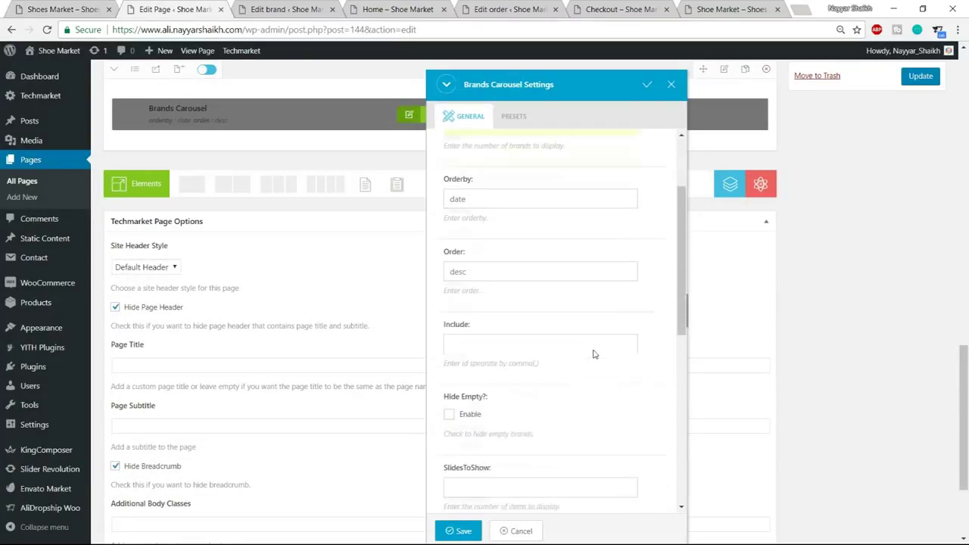
click(109, 4)
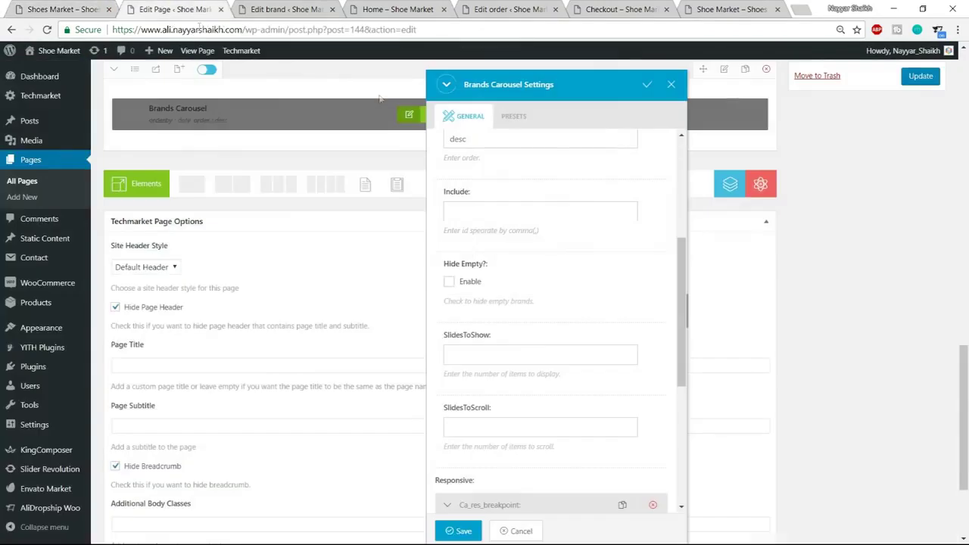
key(ctrl+Tab)
click(523, 285)
text(6)
click(576, 362)
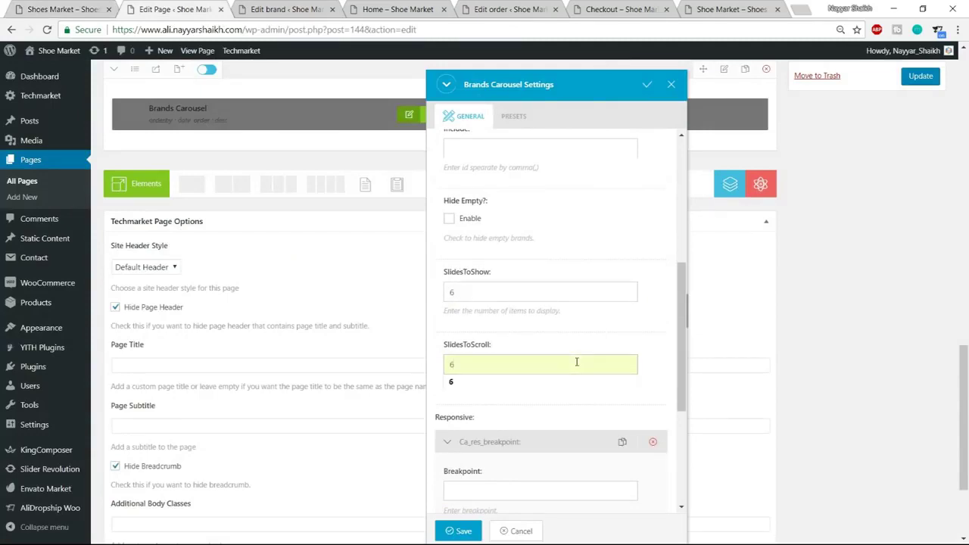
click(460, 530)
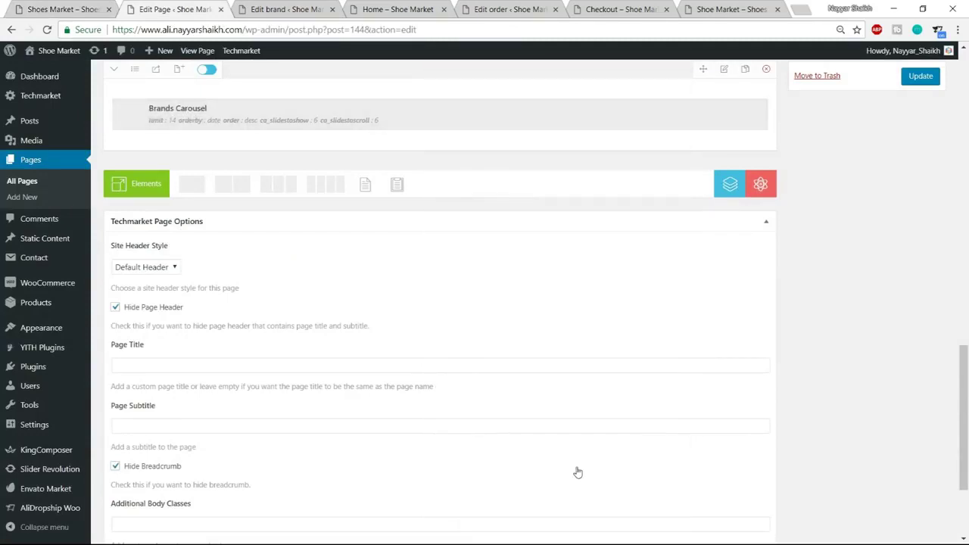
scroll(578, 472, up, 5)
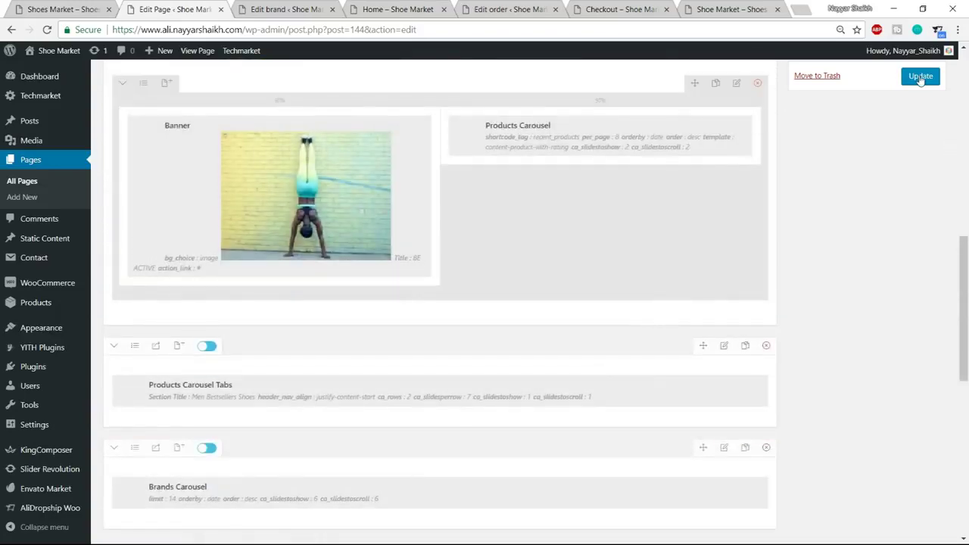
- Update the Home page and close the brand editing tab
click(920, 76)
click(322, 10)
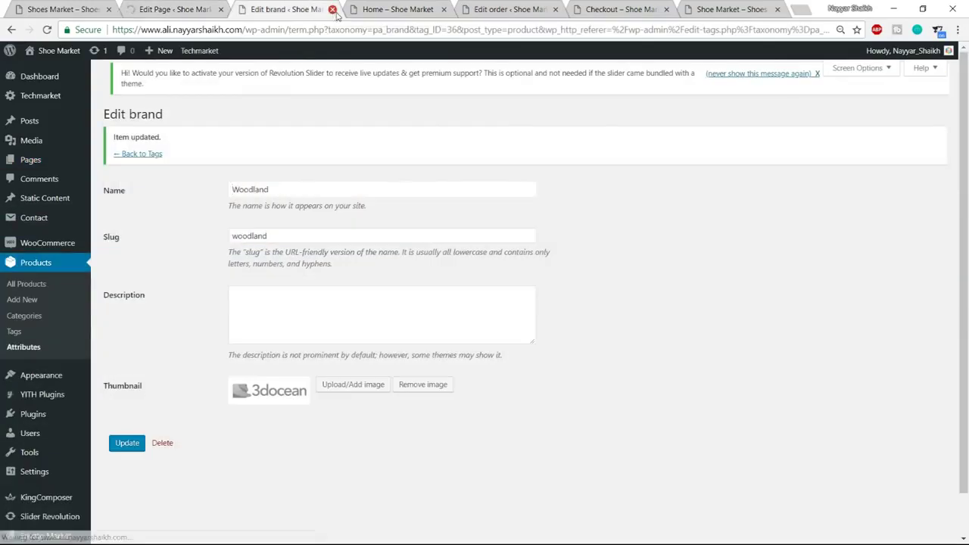
click(332, 9)
- Reload the live Home page to check the brand carousel, then open developer tools
click(318, 10)
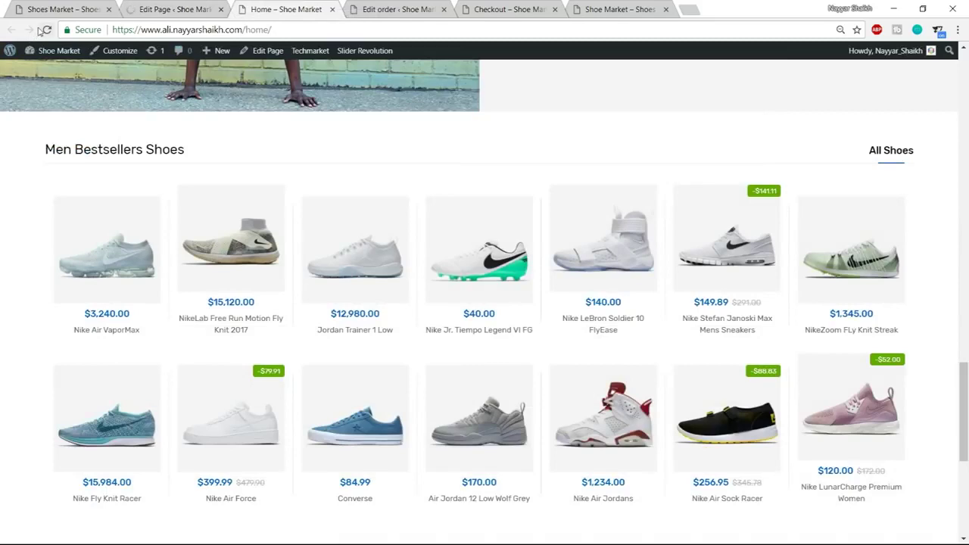
click(44, 30)
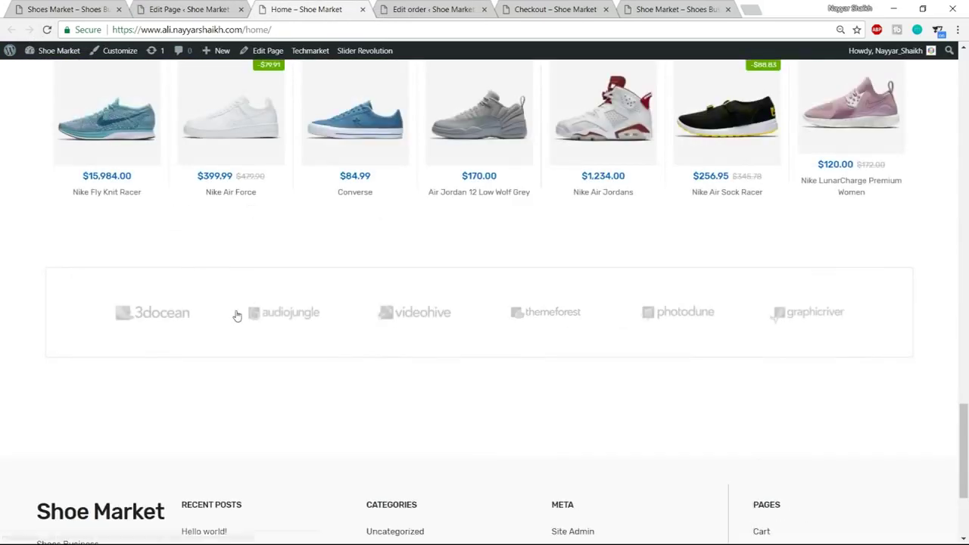
scroll(181, 340, down, 3)
scroll(257, 336, up, 3)
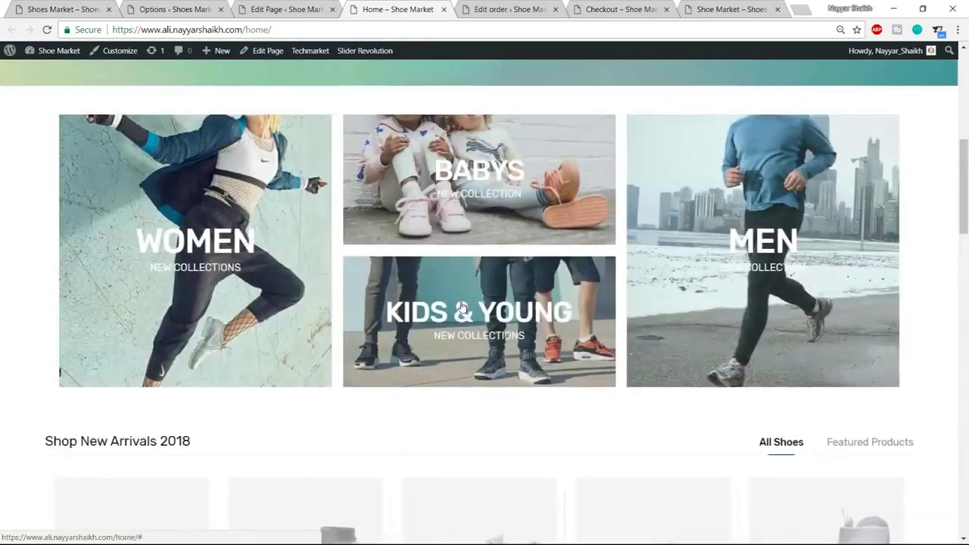
scroll(476, 326, up, 5)
scroll(476, 327, down, 20)
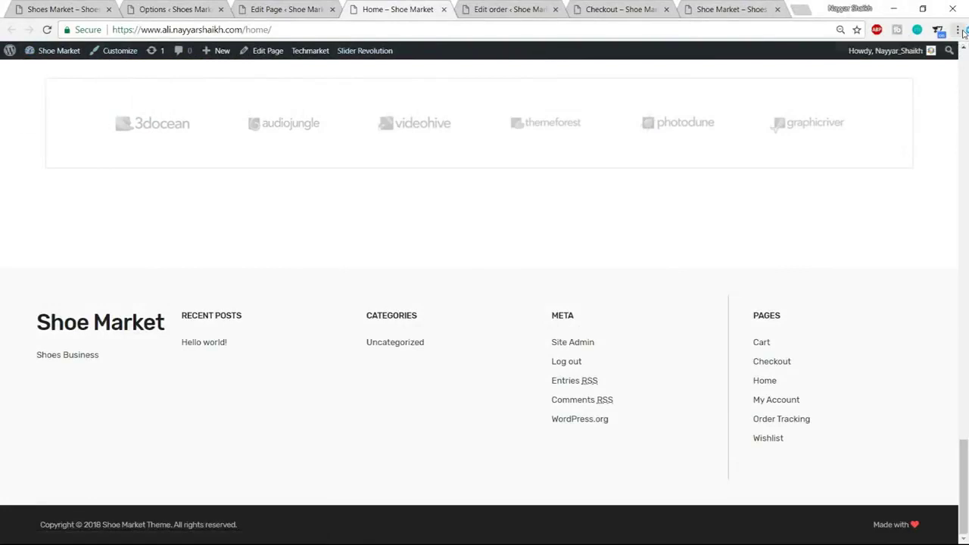
key(ctrl+shift+i)
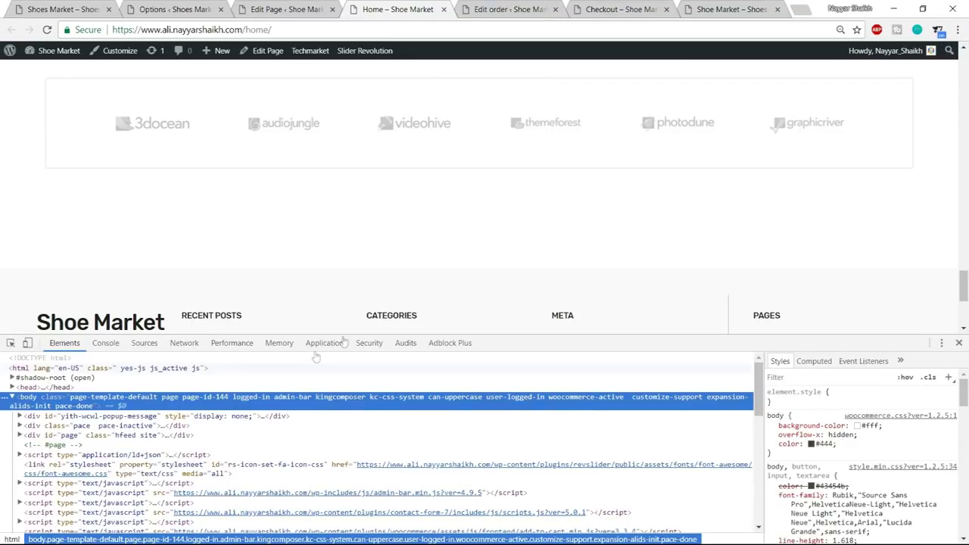
- Scroll through the home page in the 400×376 responsive view, then close DevTools
click(26, 343)
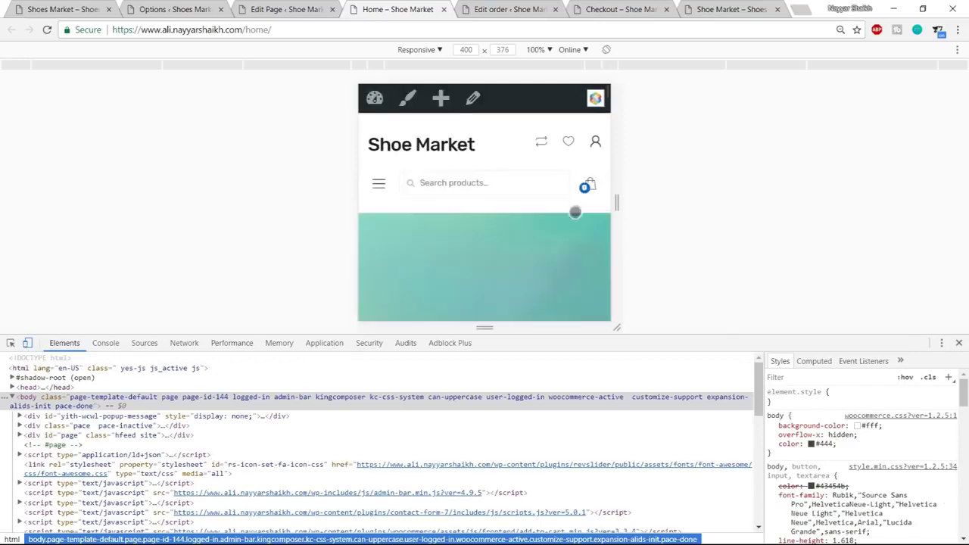
scroll(573, 210, down, 8)
scroll(574, 219, down, 4)
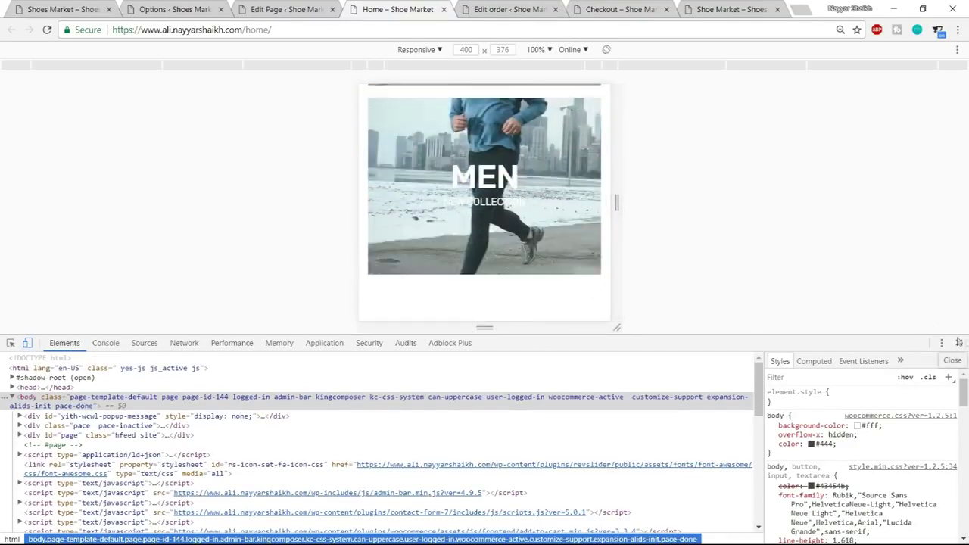
scroll(499, 196, down, 6)
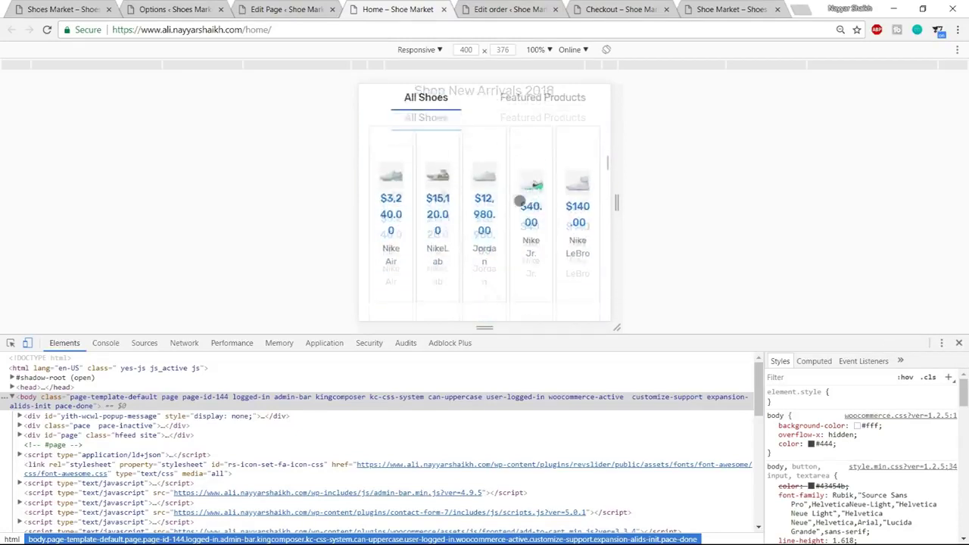
scroll(520, 201, down, 3)
scroll(530, 217, up, 6)
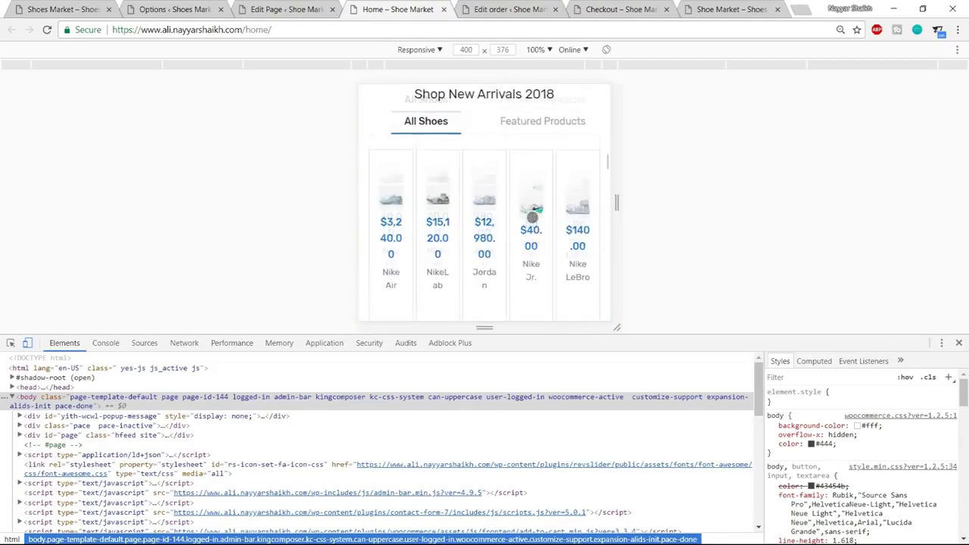
scroll(553, 226, down, 1)
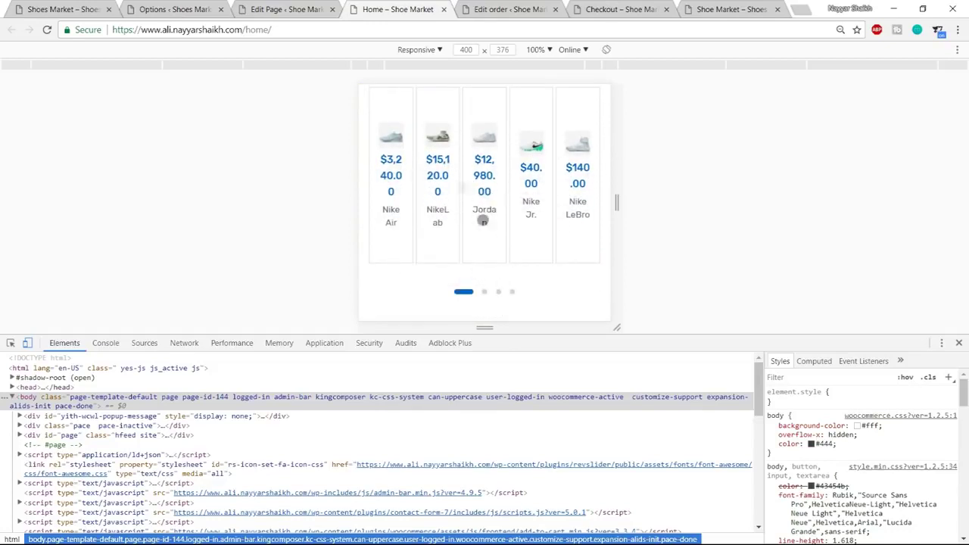
scroll(458, 187, up, 2)
scroll(448, 186, down, 1)
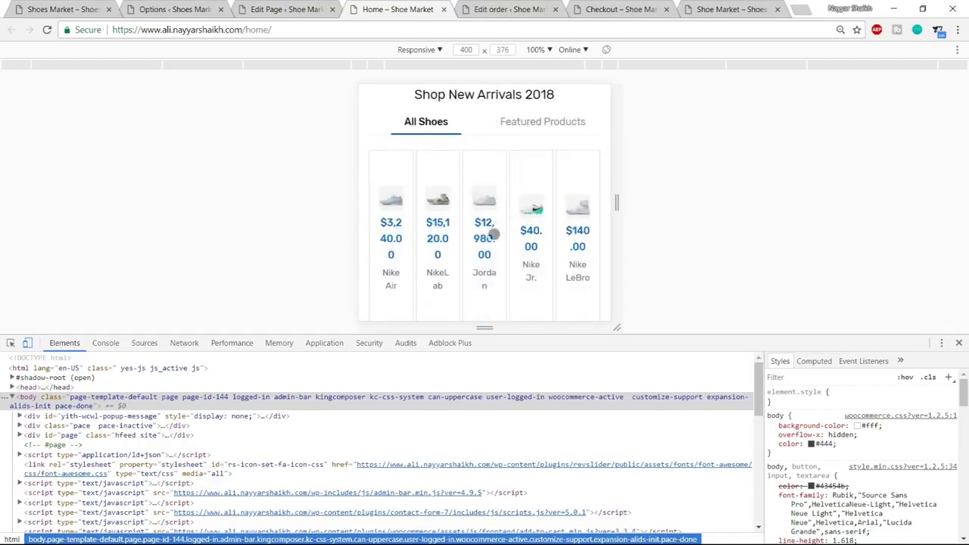
scroll(553, 220, down, 1)
scroll(542, 253, up, 10)
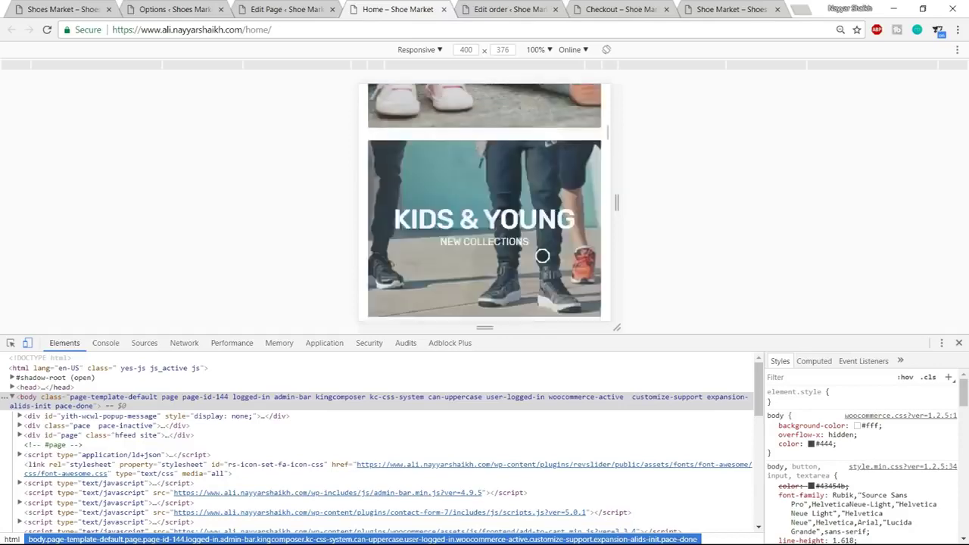
scroll(542, 256, down, 15)
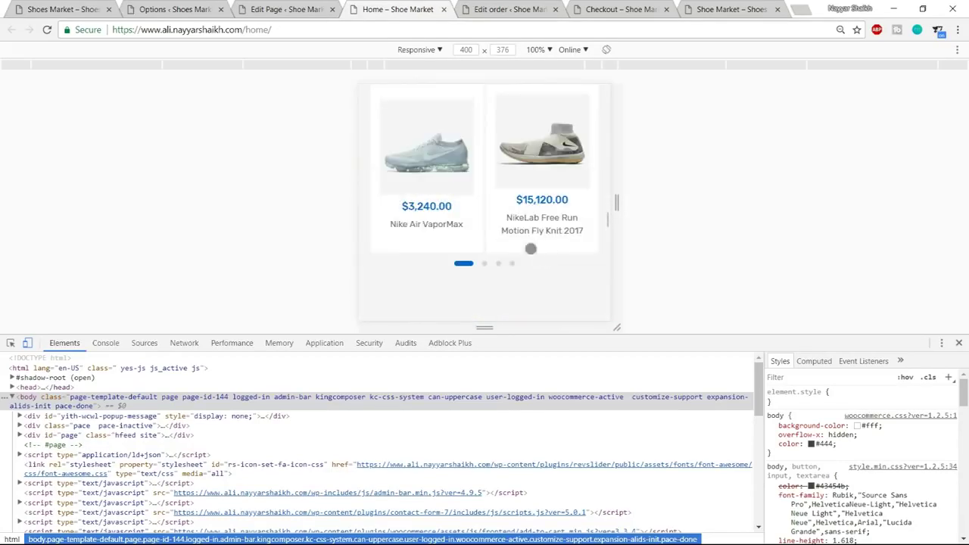
scroll(527, 197, up, 2)
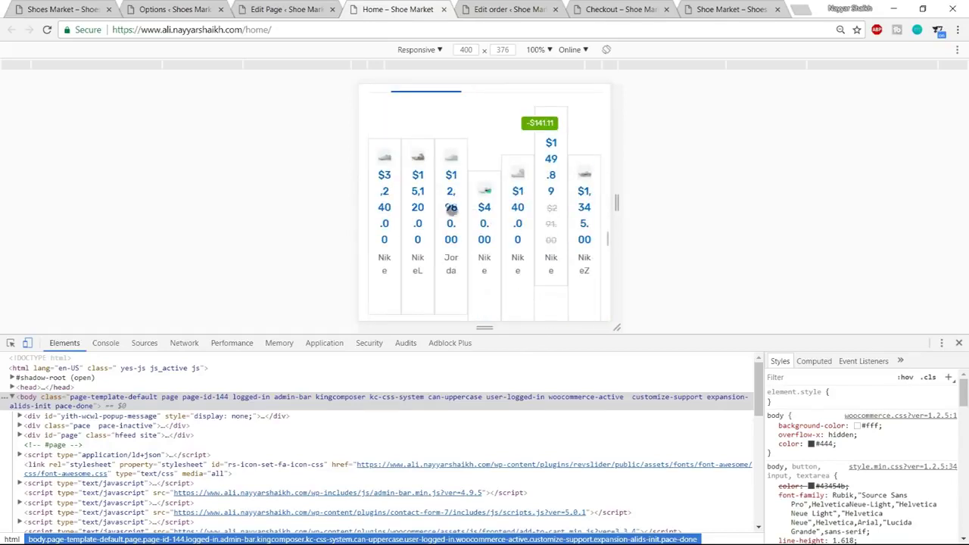
scroll(584, 193, down, 10)
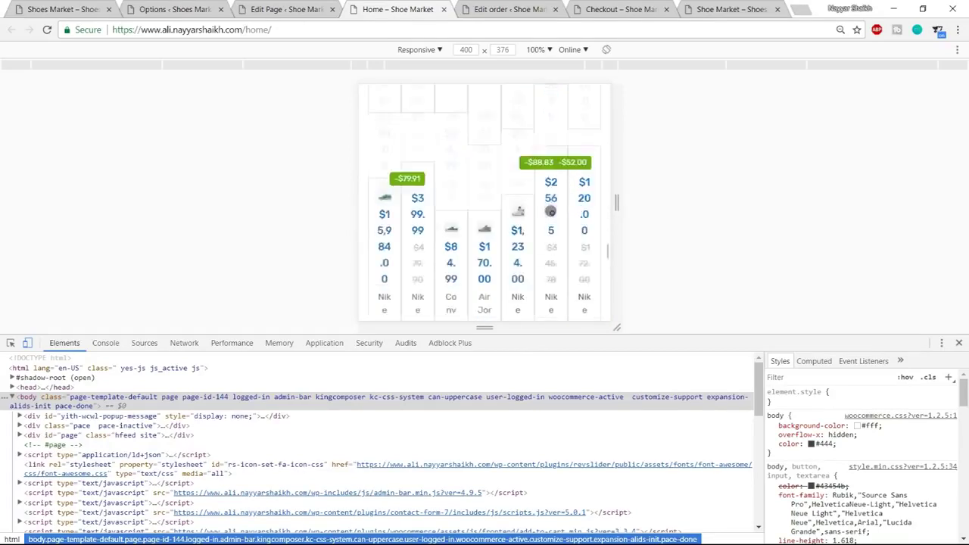
click(958, 343)
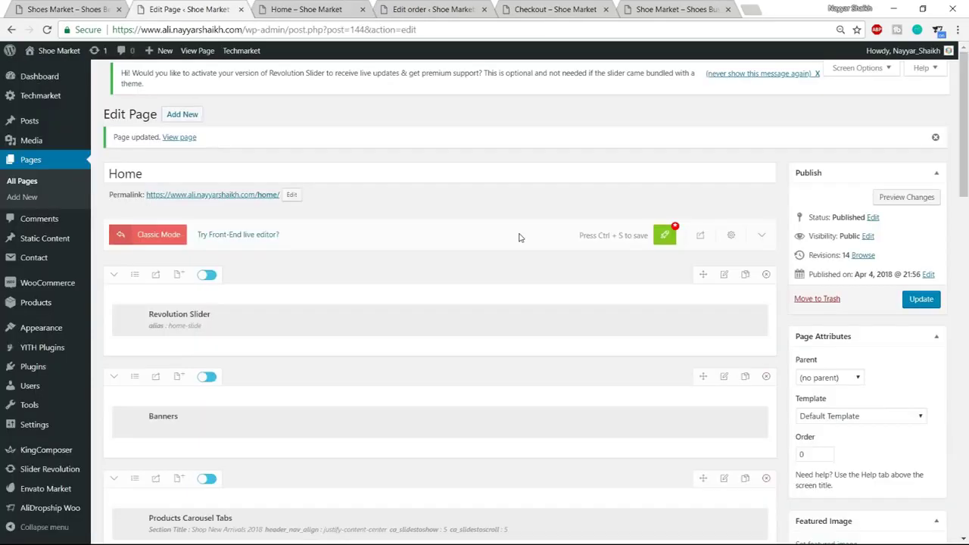
- Open the Products Carousel Tabs settings and add a first responsive breakpoint at 1400
scroll(519, 238, down, 4)
scroll(520, 238, up, 1)
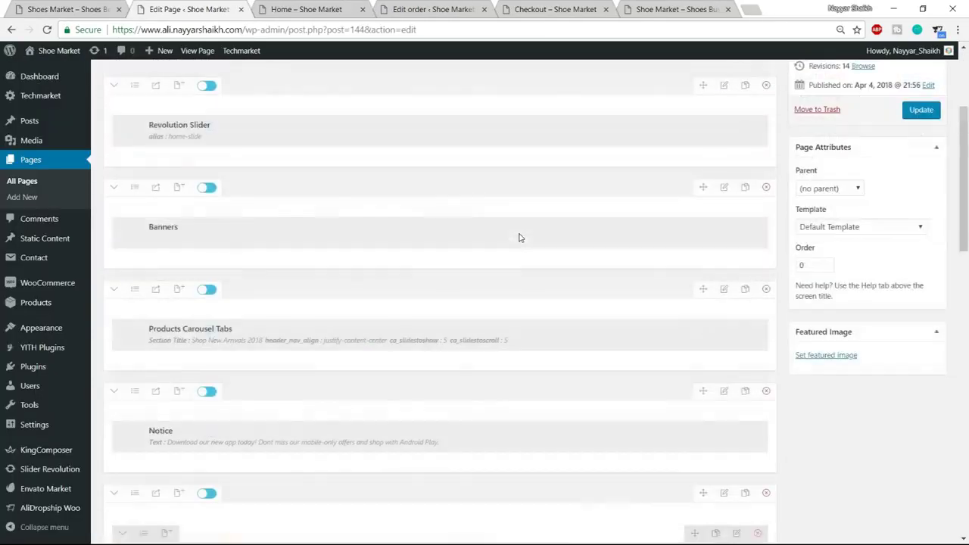
scroll(302, 264, down, 1)
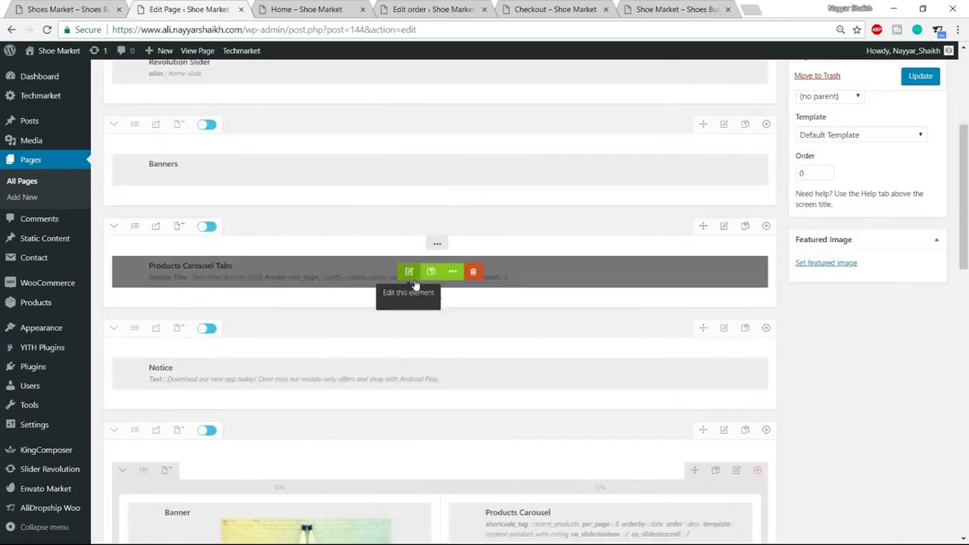
click(409, 272)
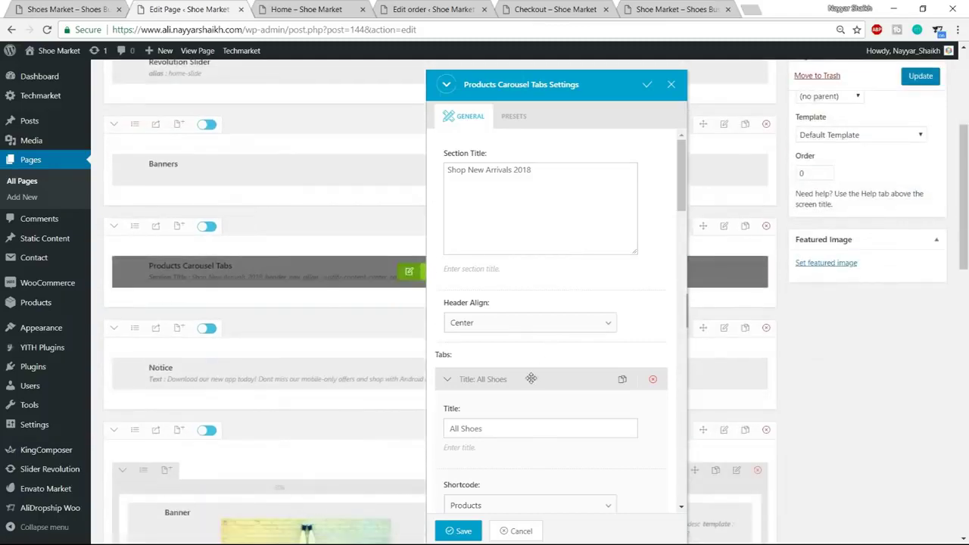
click(531, 379)
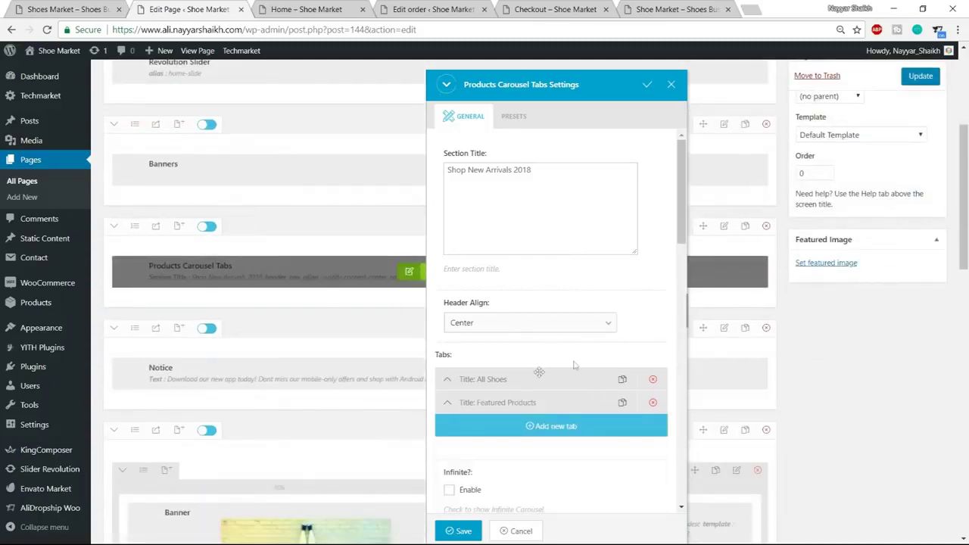
scroll(573, 365, down, 7)
scroll(592, 310, down, 3)
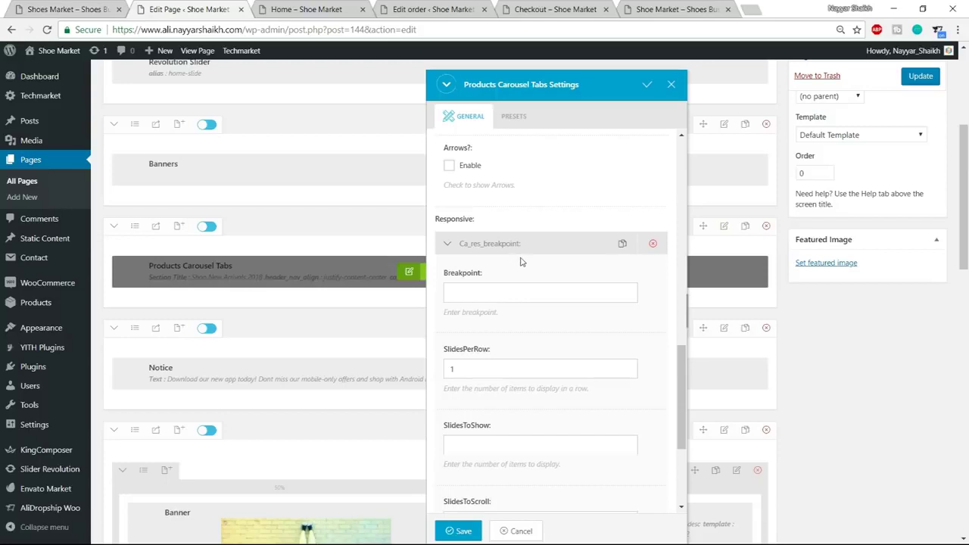
scroll(528, 299, down, 1)
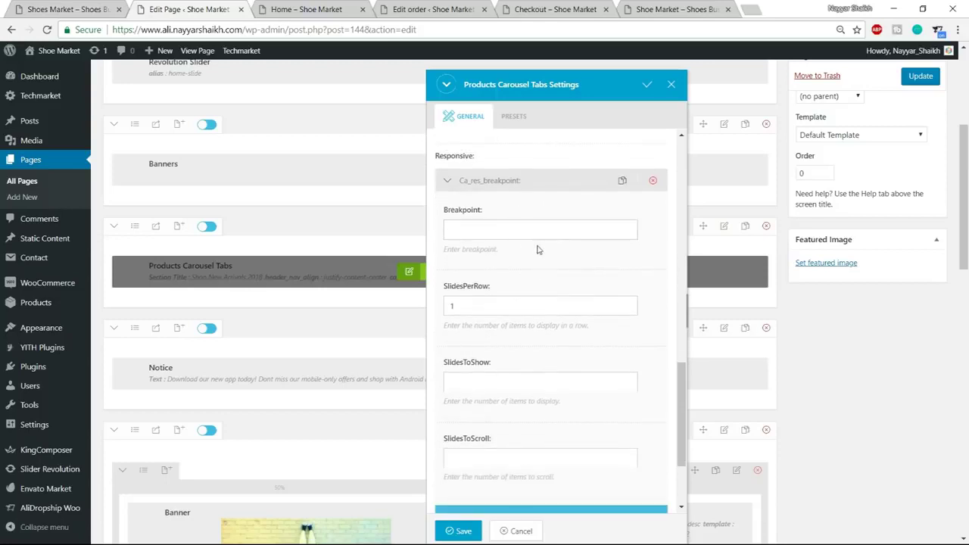
click(524, 235)
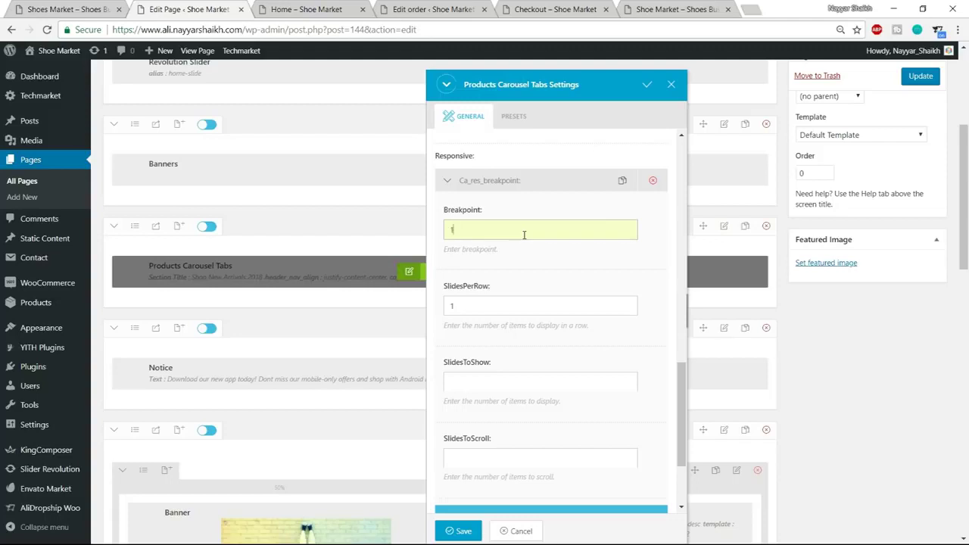
click(524, 268)
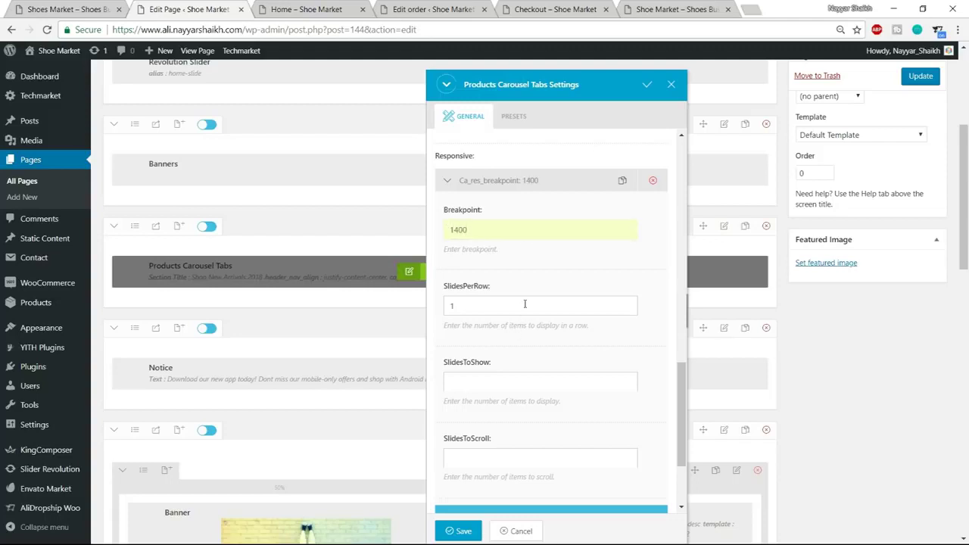
drag(470, 305, 430, 306)
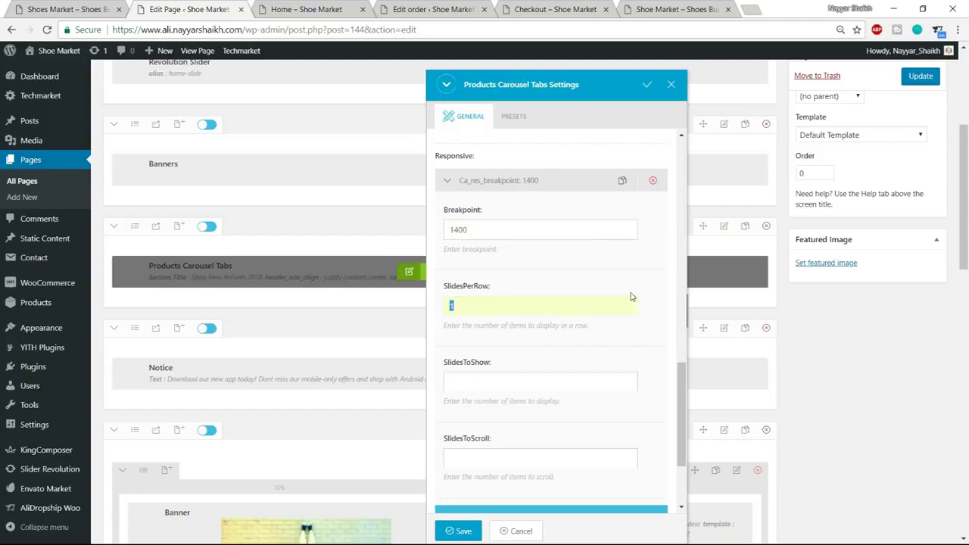
click(575, 180)
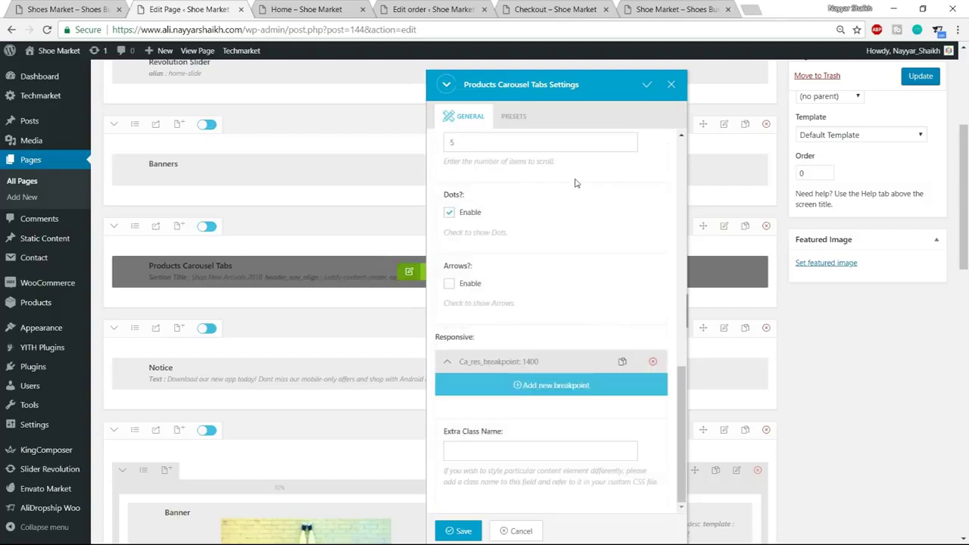
- Add further responsive breakpoints at 1200, 780 and 450
click(555, 386)
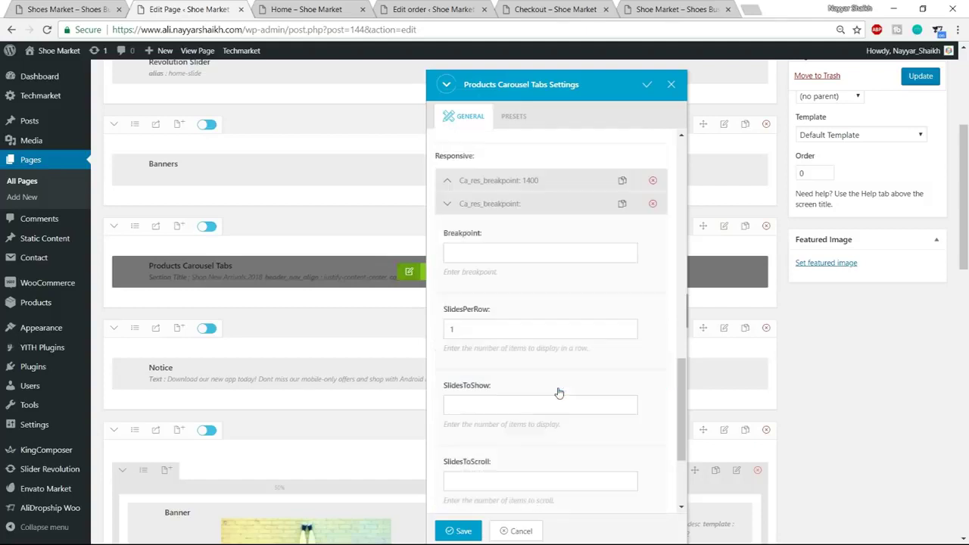
click(510, 252)
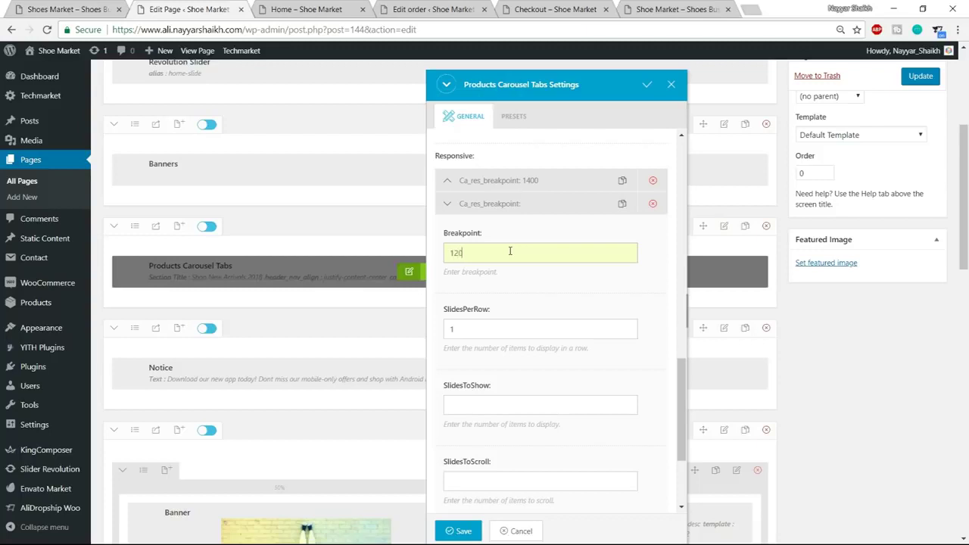
key(Tab)
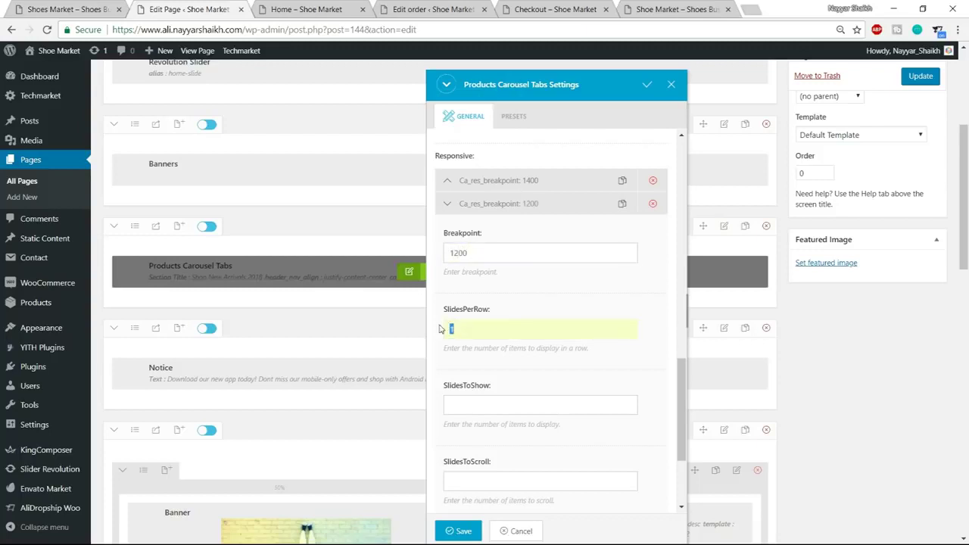
click(510, 209)
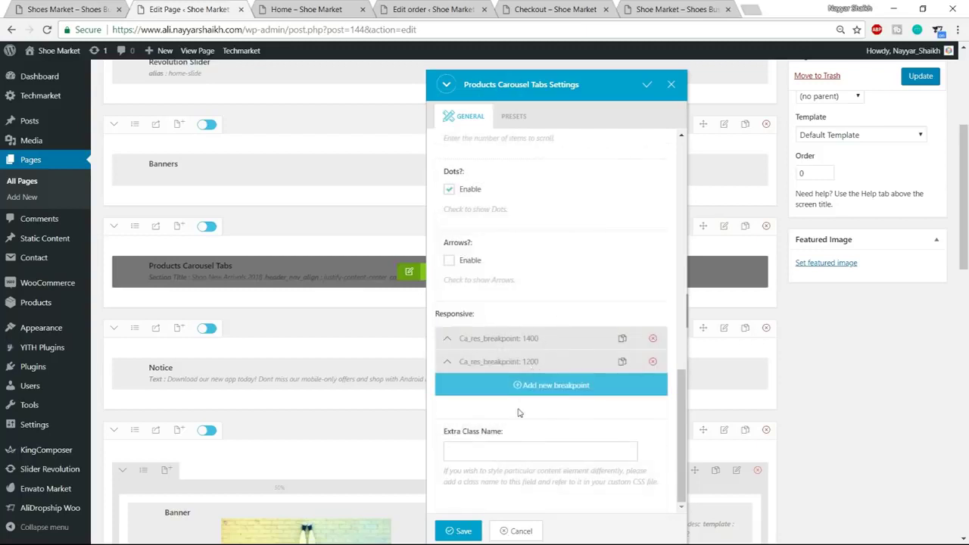
click(529, 384)
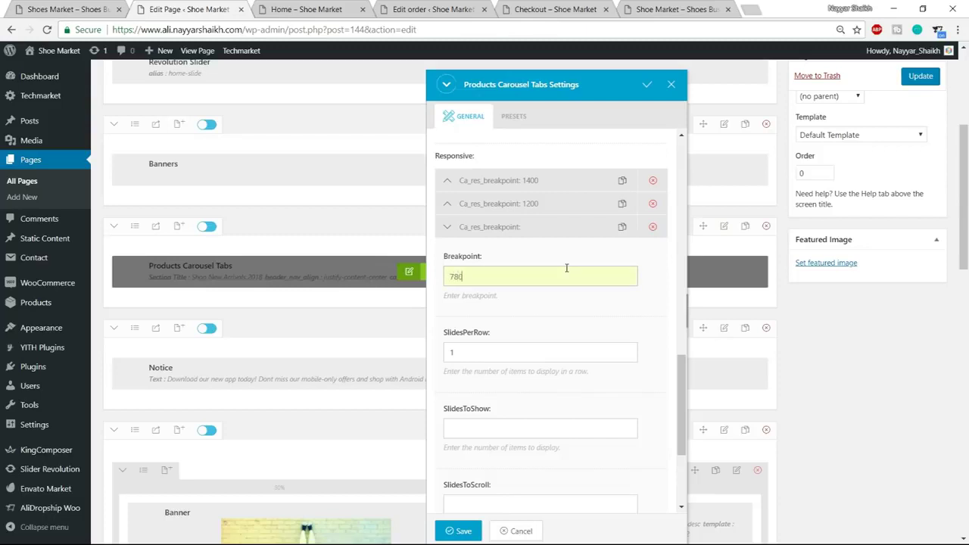
key(Tab)
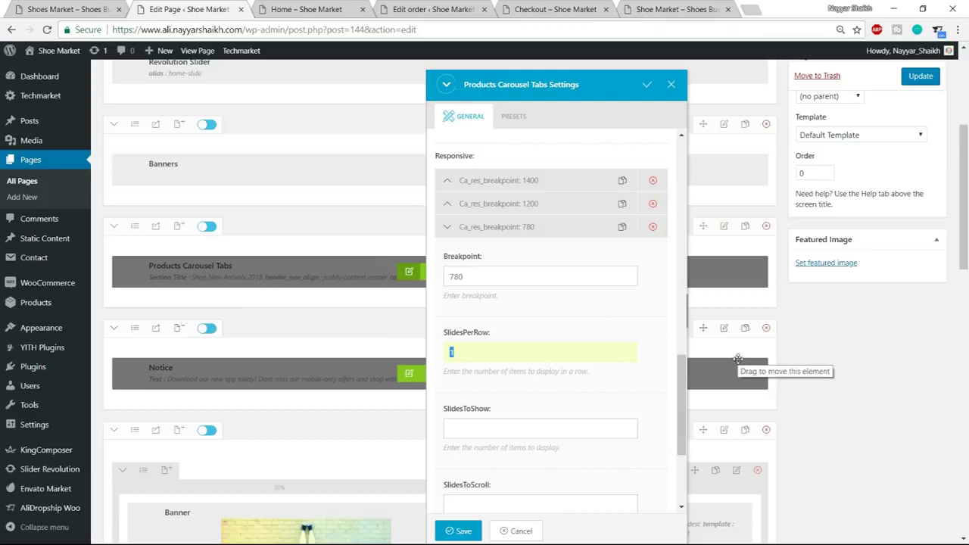
click(576, 236)
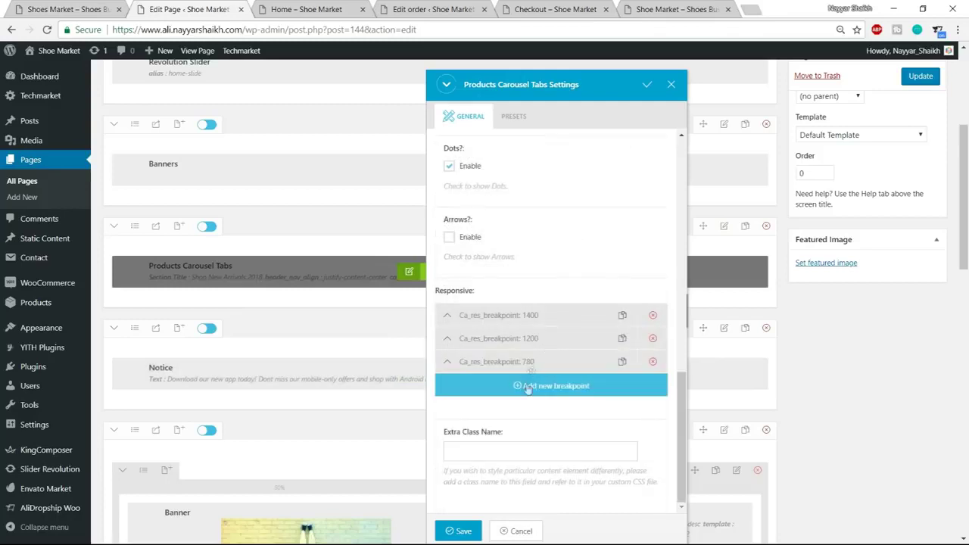
click(527, 386)
click(527, 300)
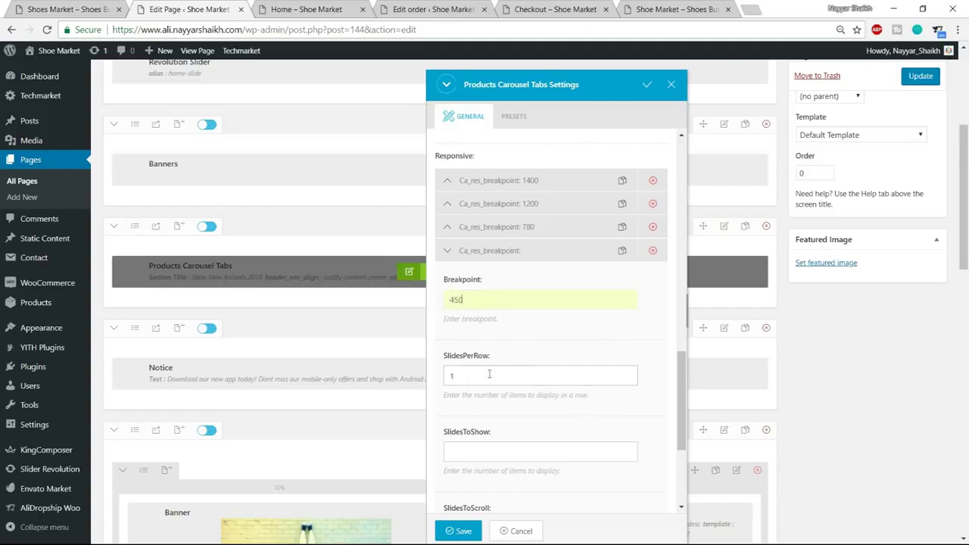
- Save the carousel tabs settings and update the Home page
click(462, 530)
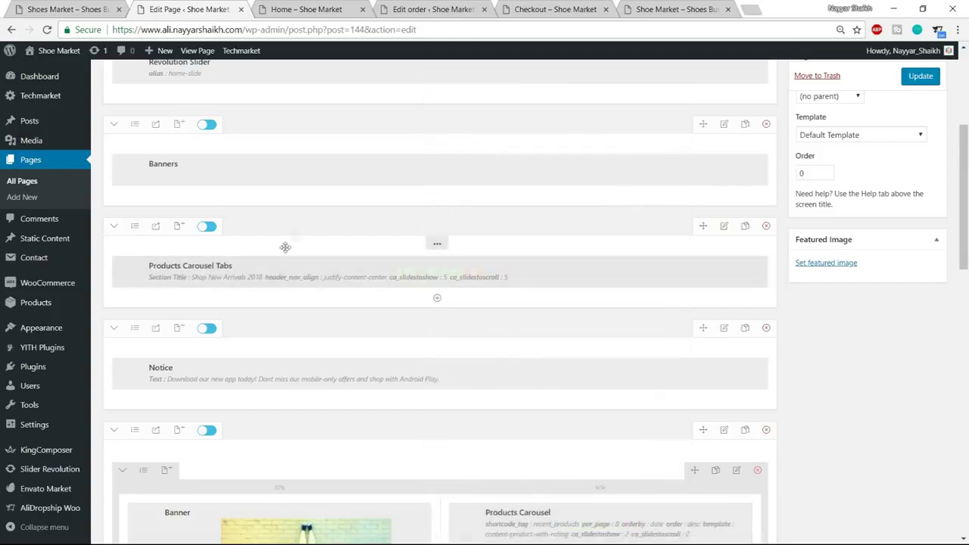
scroll(312, 319, up, 2)
click(933, 173)
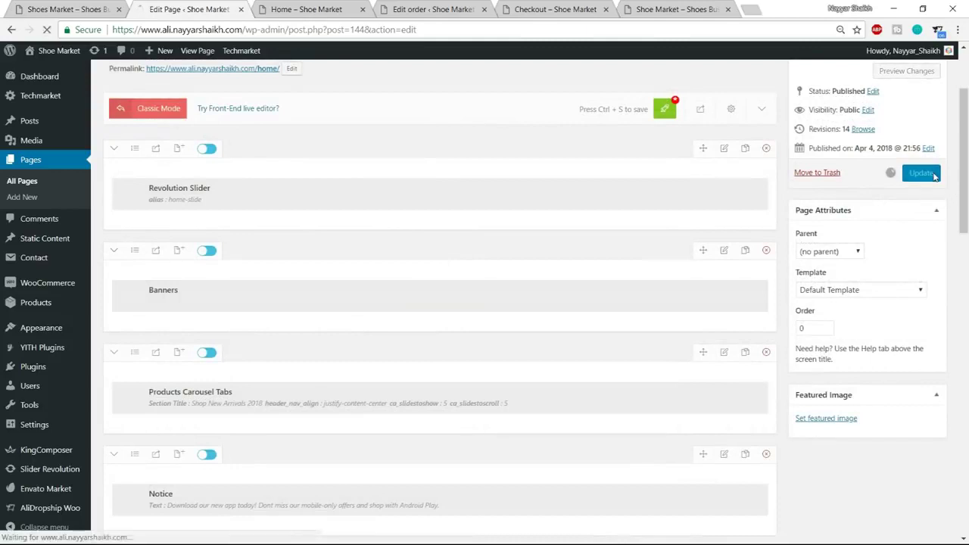
- Reload the live Home – Shoe Market page and view it at a narrow mobile width
click(307, 9)
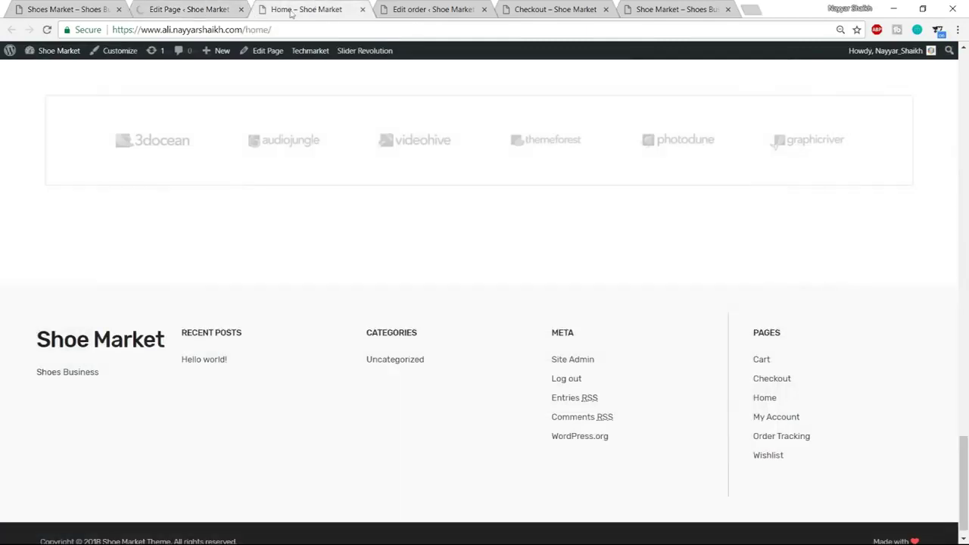
click(46, 30)
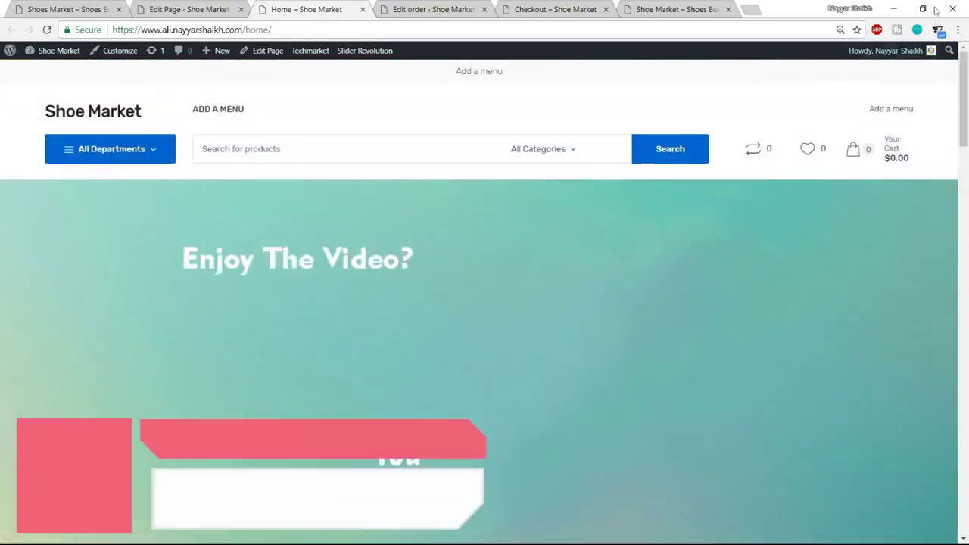
click(931, 6)
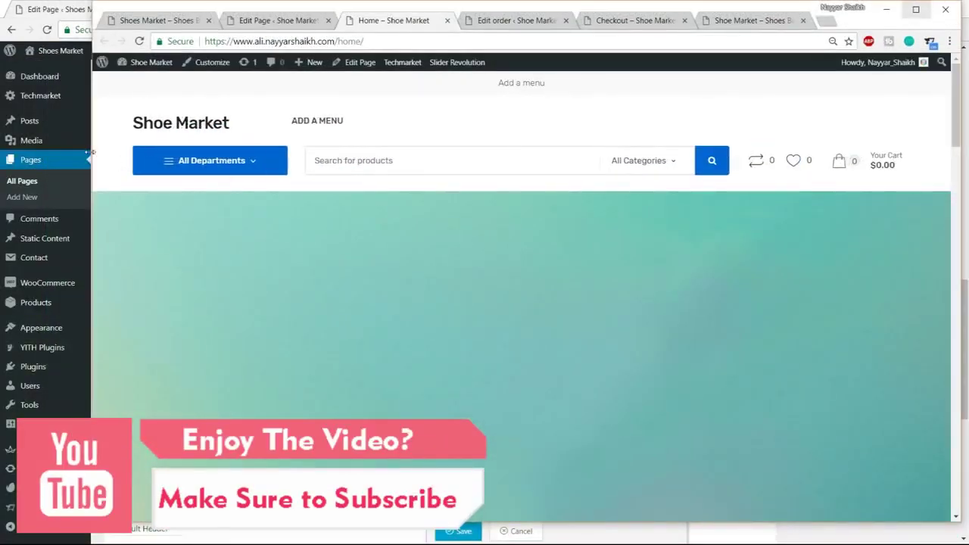
drag(90, 152, 613, 152)
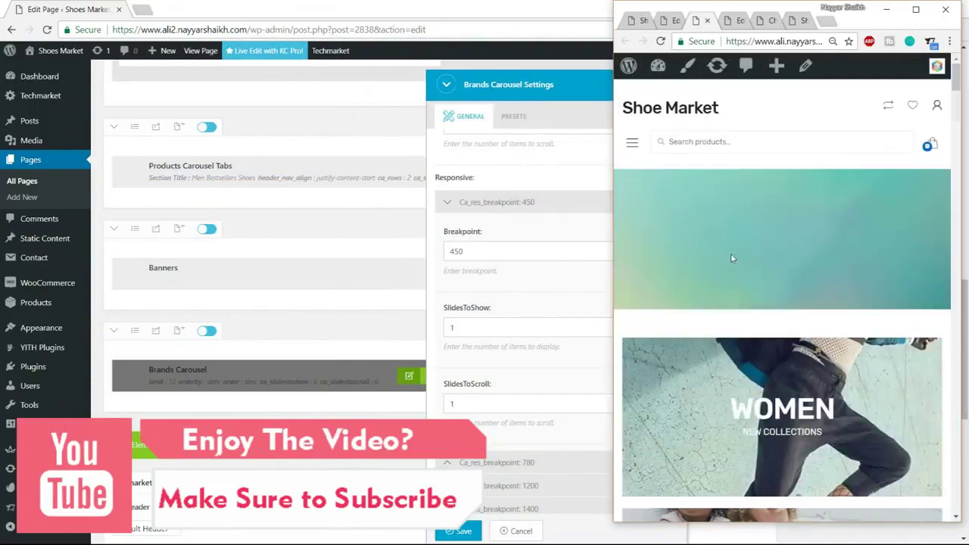
scroll(731, 258, down, 15)
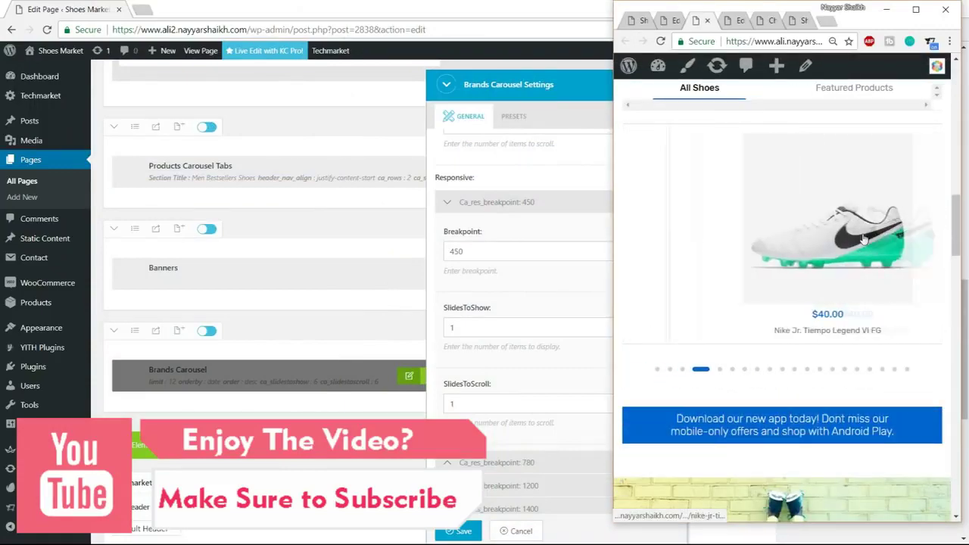
- Maximize the browser and scroll through the home page at full desktop width
click(916, 11)
scroll(671, 326, down, 5)
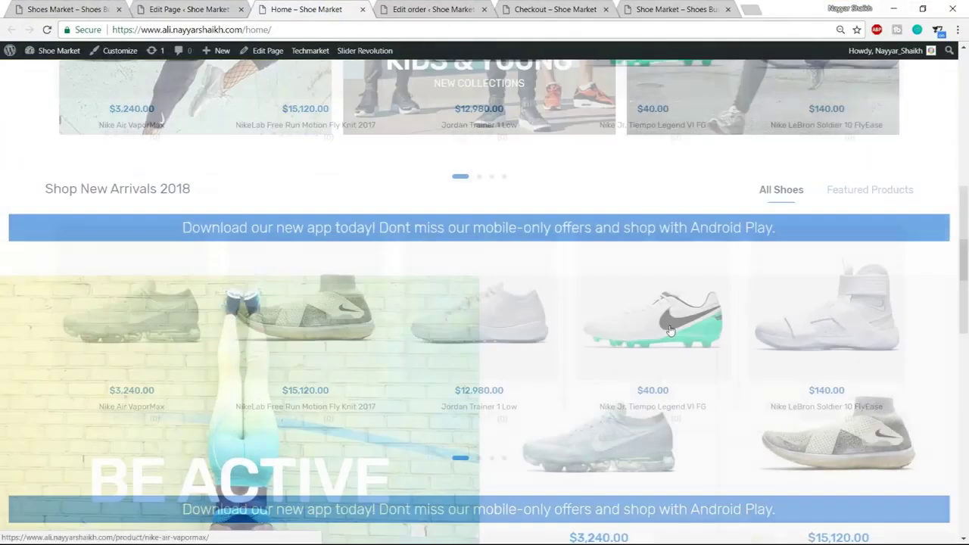
scroll(670, 378, up, 10)
scroll(968, 269, down, 3)
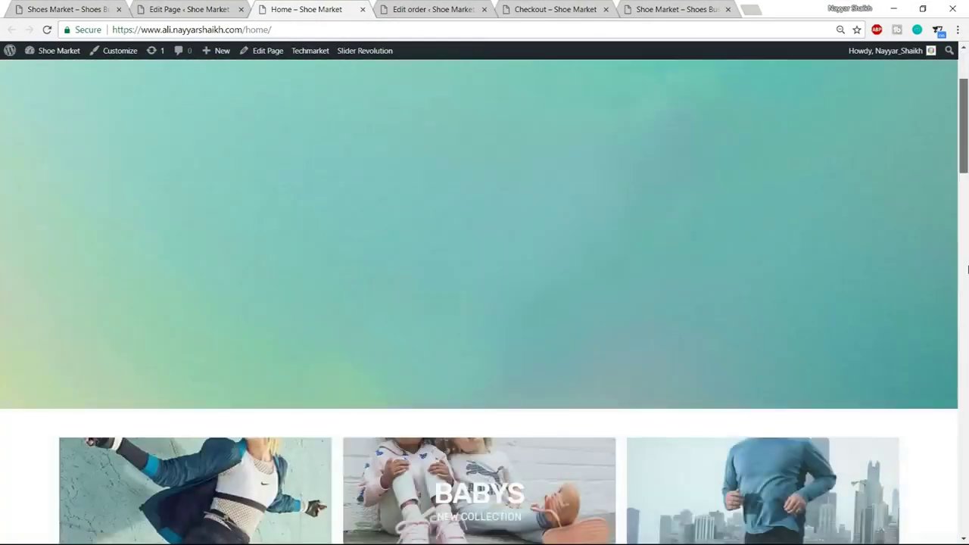
scroll(968, 268, down, 15)
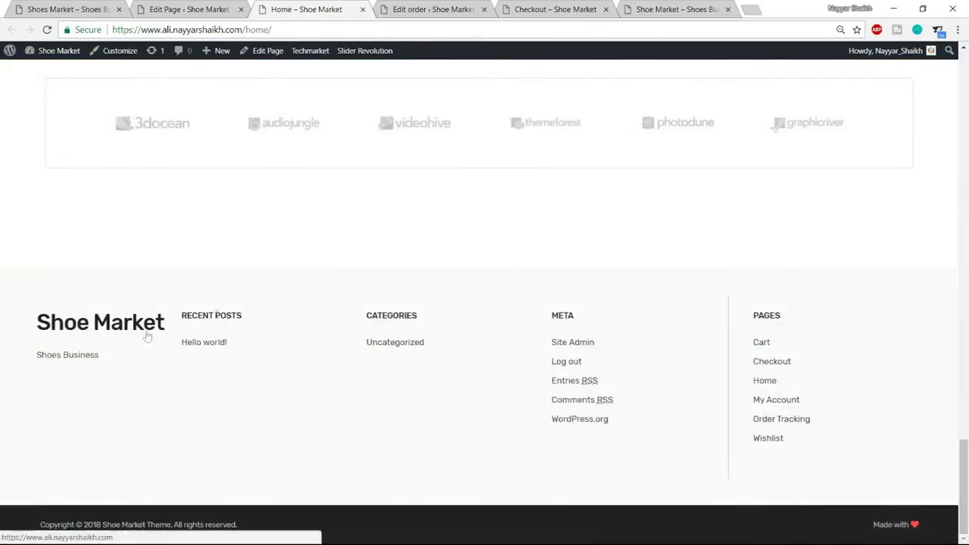
scroll(398, 368, up, 20)
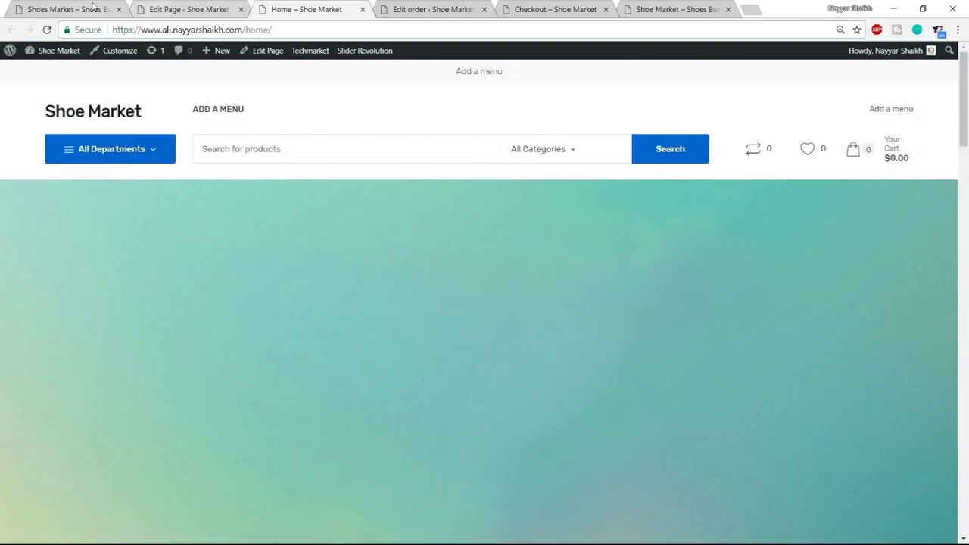
- Compare with the Techmarket demo site, then return to the Home page editor
click(76, 9)
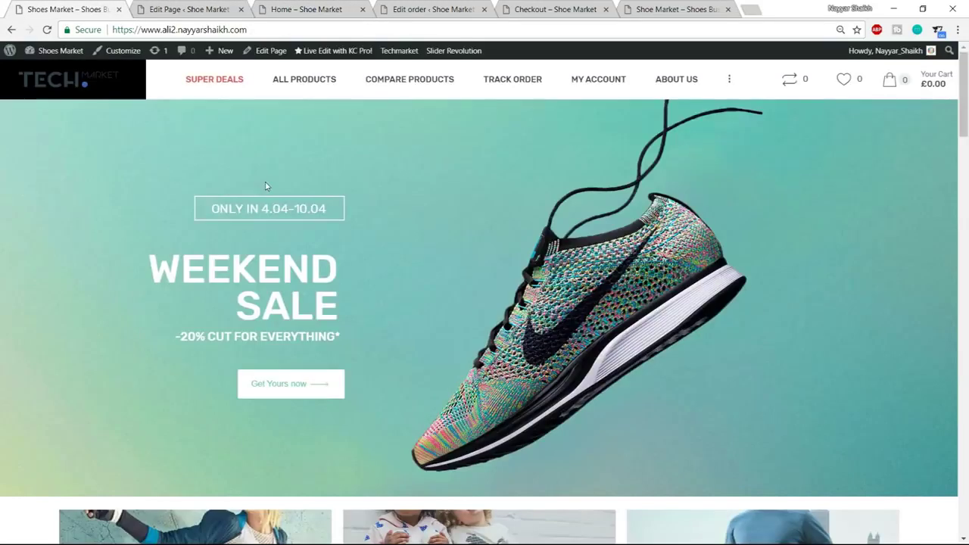
click(192, 8)
mouse_move(232, 53)
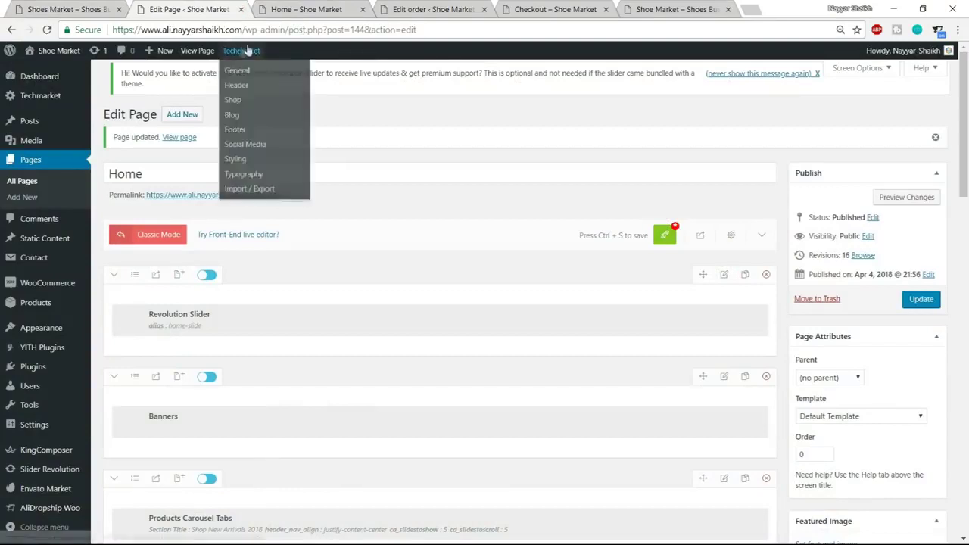
- Set the Techmarket Header Style to Header v8, save changes, and return to the Home tab
click(239, 53)
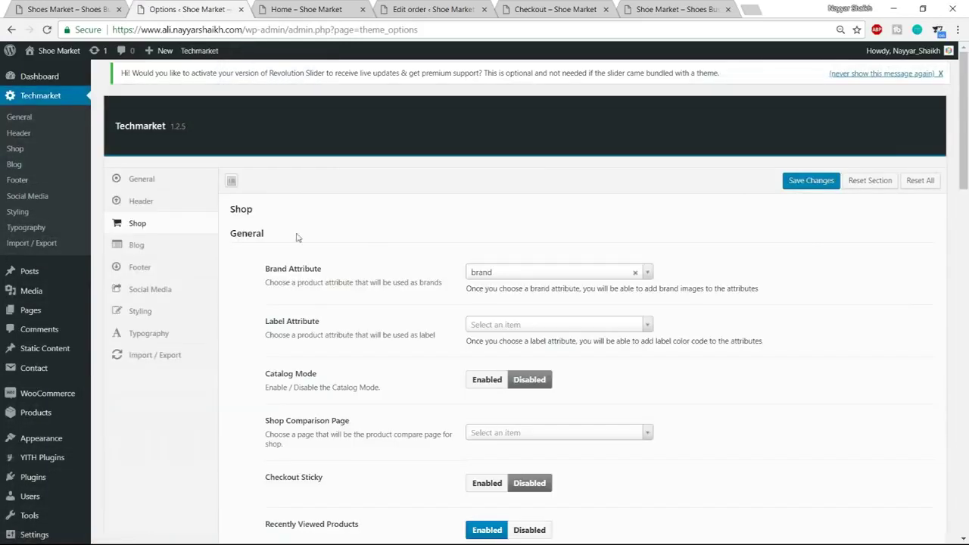
click(141, 201)
scroll(676, 266, down, 1)
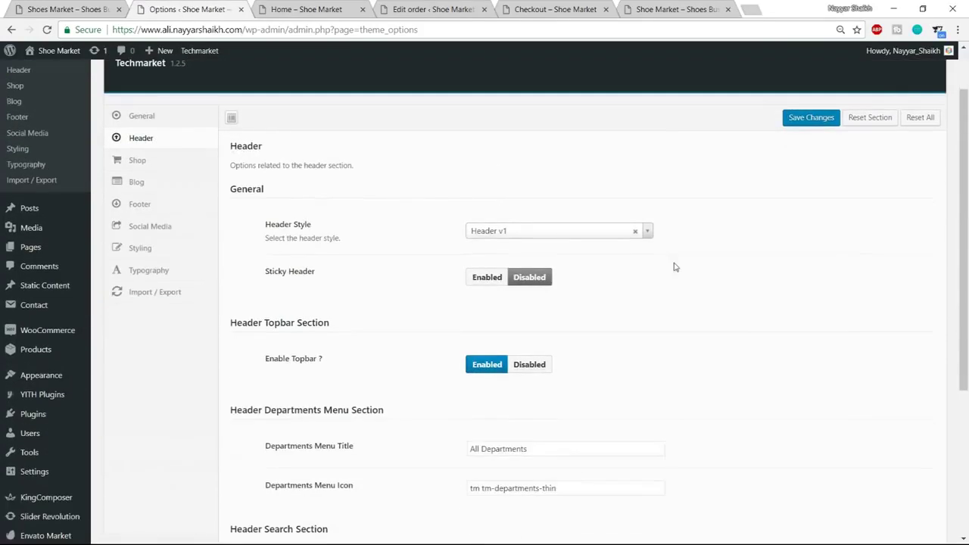
click(522, 233)
scroll(524, 340, down, 1)
scroll(524, 337, down, 1)
click(525, 324)
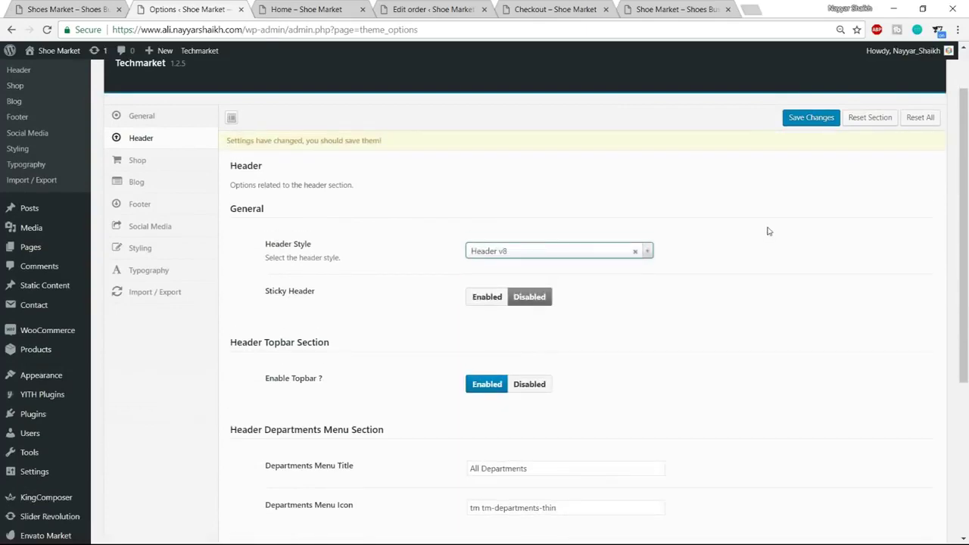
click(801, 118)
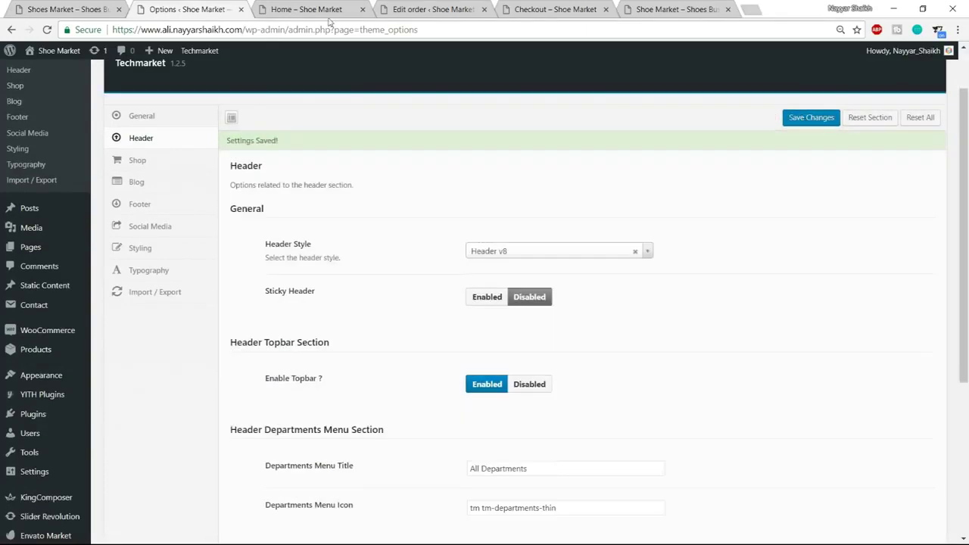
click(304, 9)
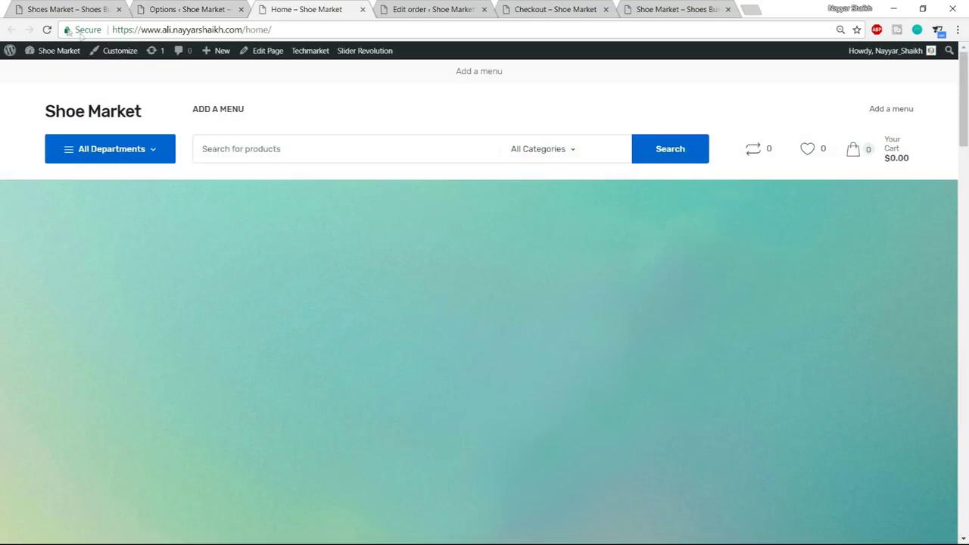
- Reload the home page and compare its new Header v8 with the demo site
click(47, 30)
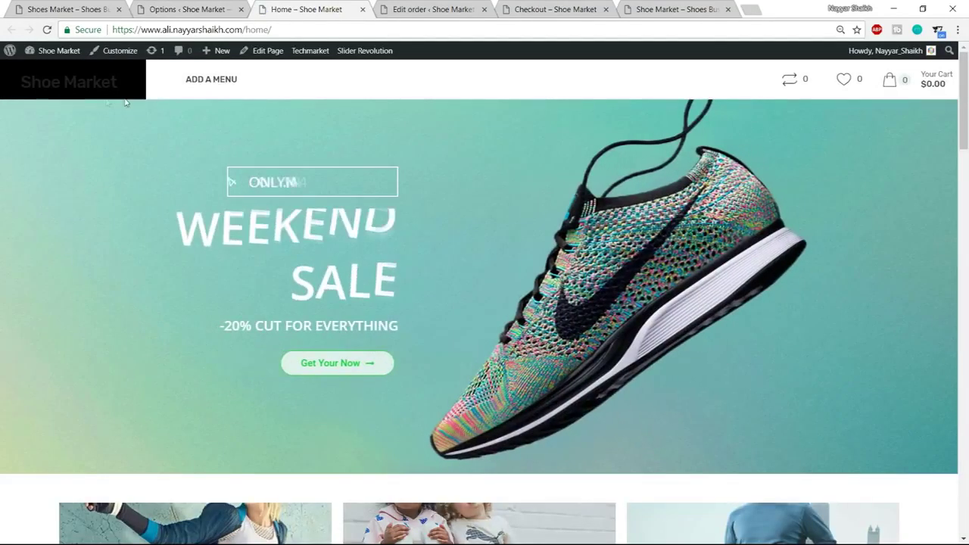
scroll(449, 280, down, 2)
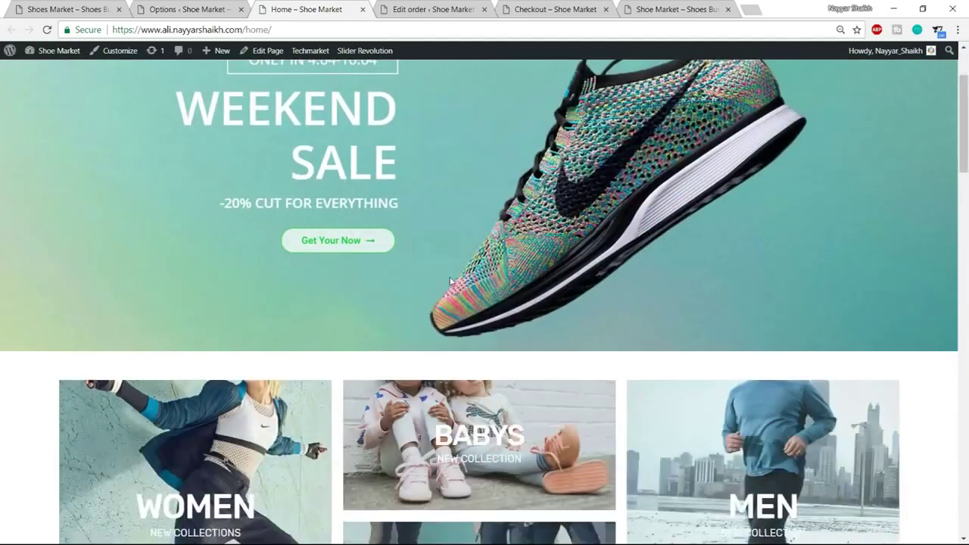
scroll(450, 280, down, 5)
scroll(488, 331, up, 8)
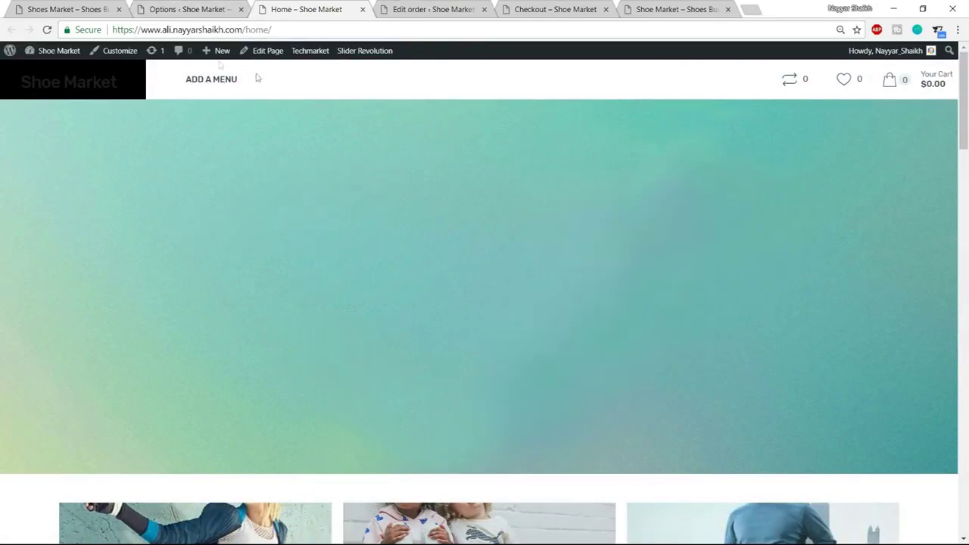
click(92, 8)
scroll(295, 313, down, 20)
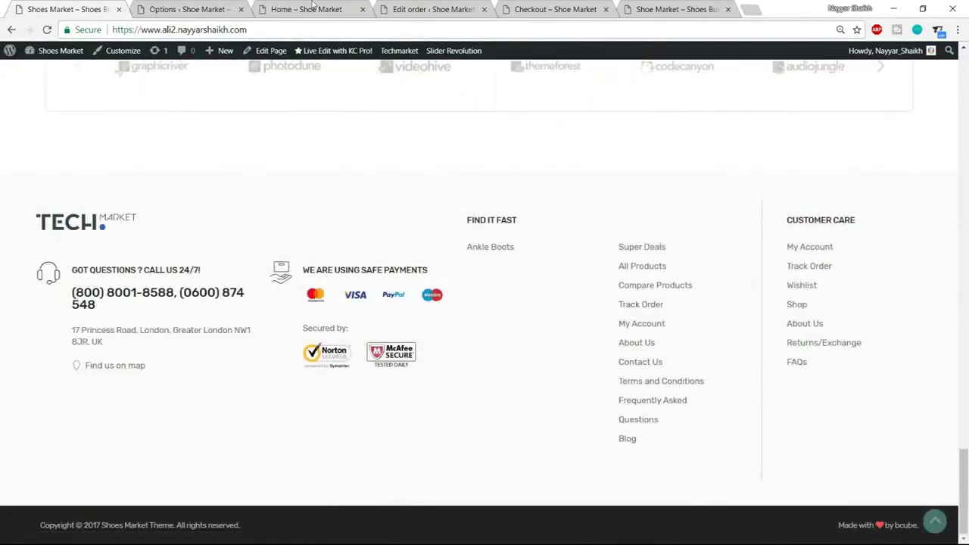
click(306, 9)
scroll(499, 406, down, 5)
scroll(534, 431, down, 20)
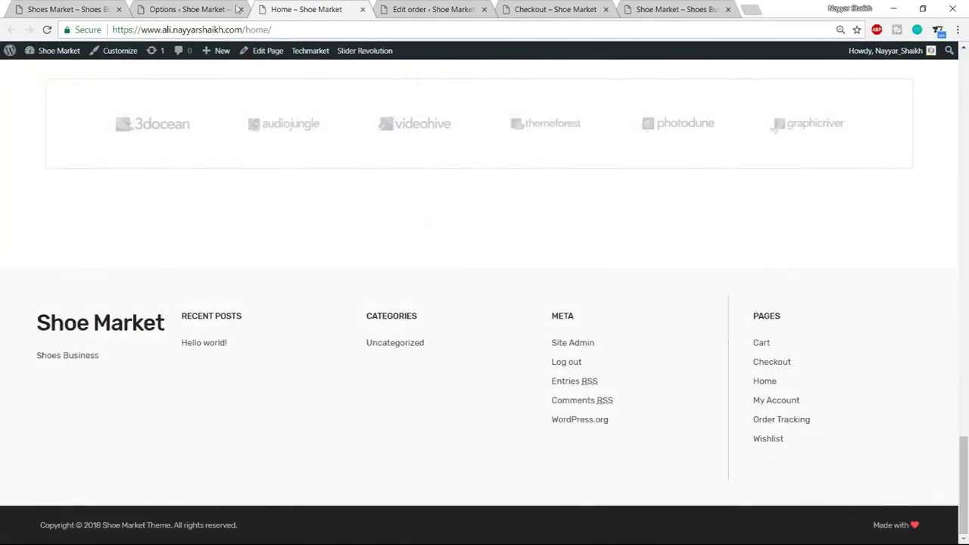
- Open the Footer section of the Techmarket theme options
click(185, 9)
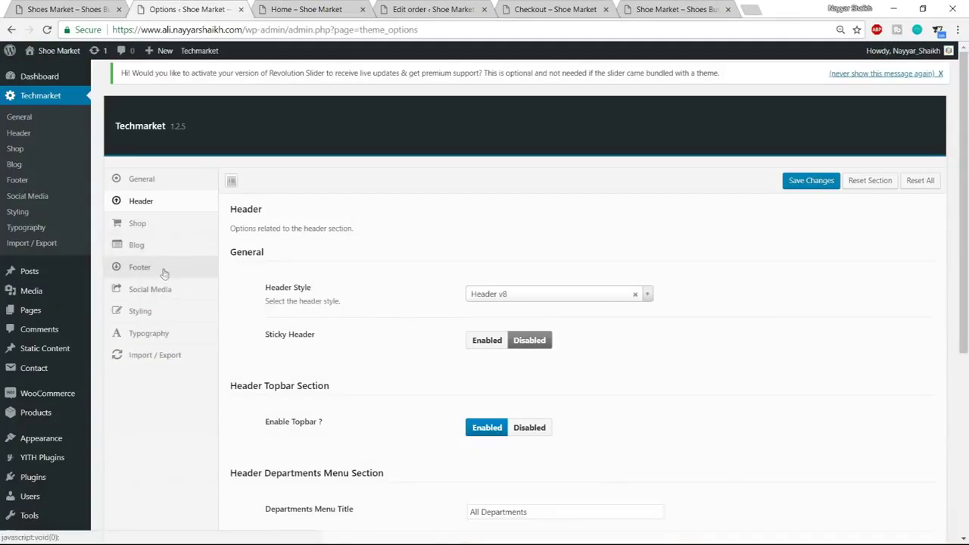
click(139, 268)
scroll(726, 272, down, 2)
- Scroll down to the Footer Logo Block and open the Your Logo image picker
scroll(710, 224, down, 1)
scroll(582, 216, down, 5)
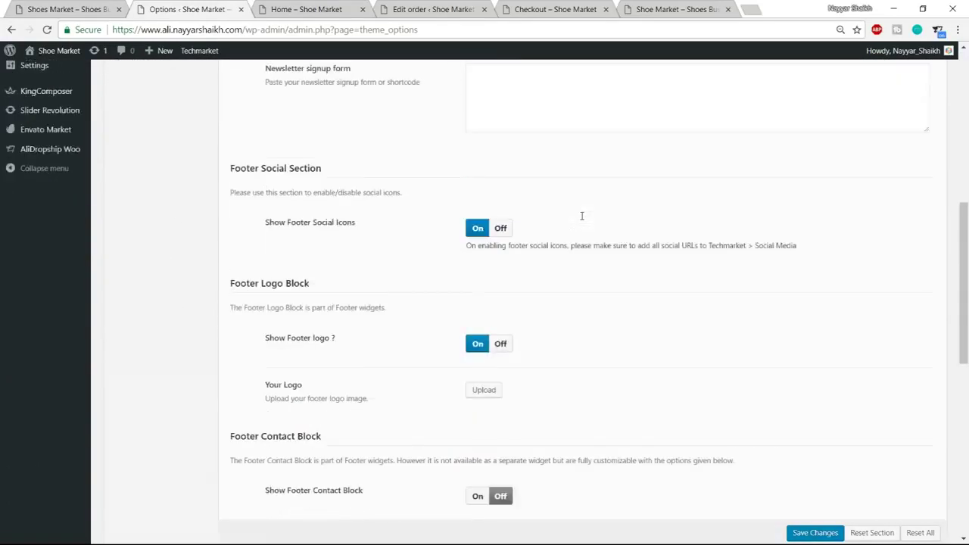
scroll(580, 219, down, 3)
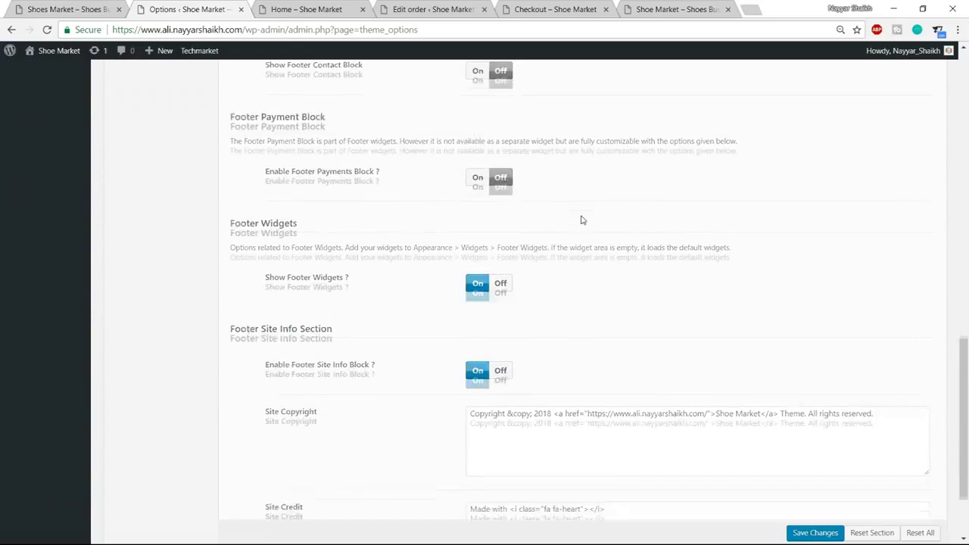
drag(963, 439, 967, 286)
scroll(967, 287, down, 3)
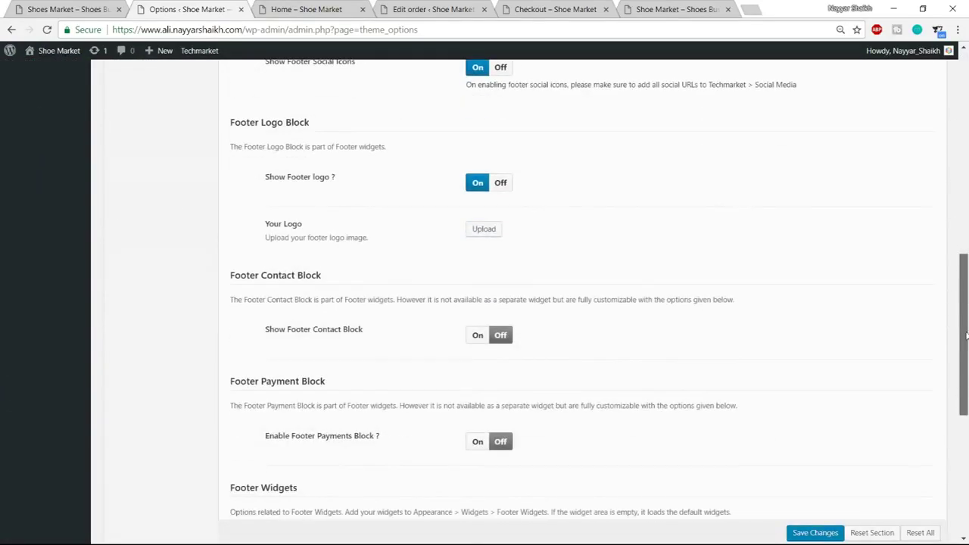
scroll(317, 129, down, 1)
scroll(317, 129, up, 1)
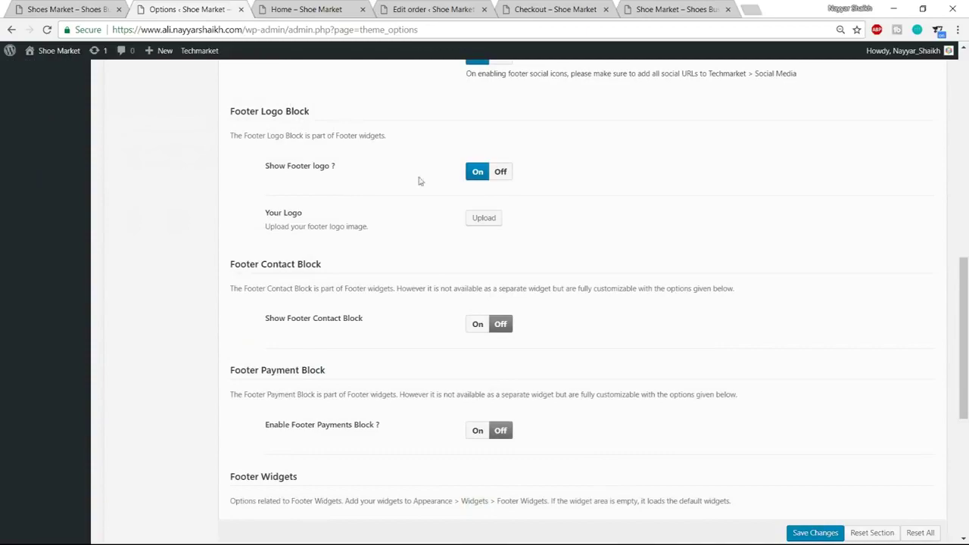
click(483, 218)
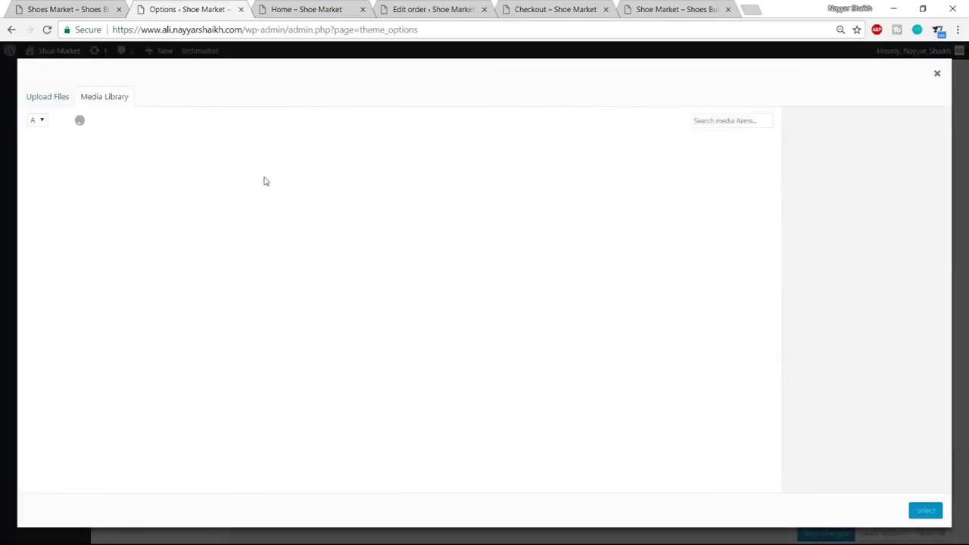
- Choose the photodune image from the Media Library as the footer logo
scroll(424, 296, down, 4)
scroll(423, 297, up, 5)
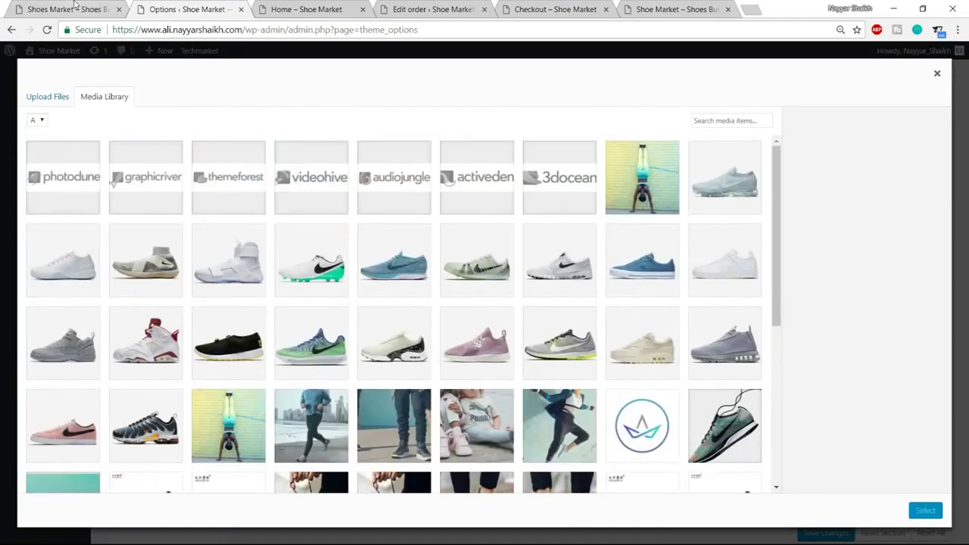
click(97, 180)
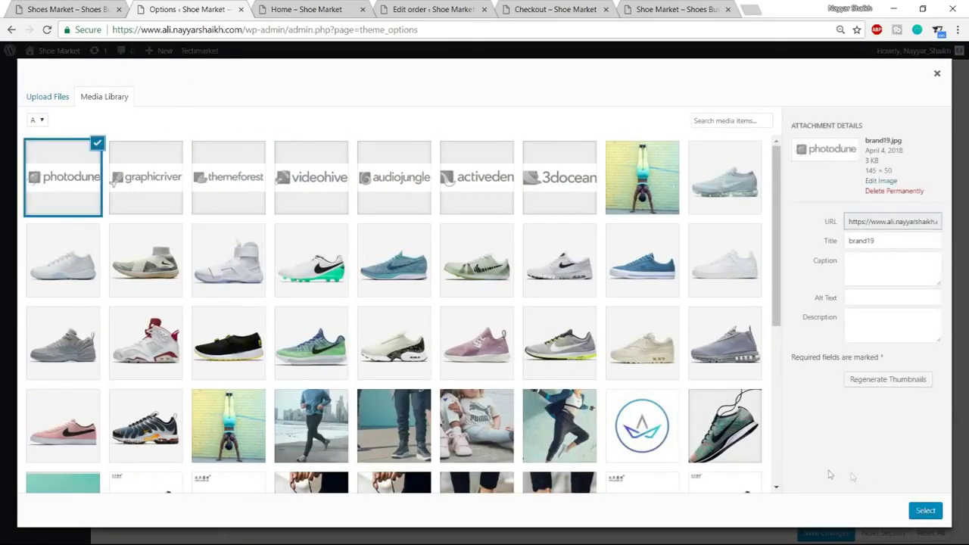
click(626, 445)
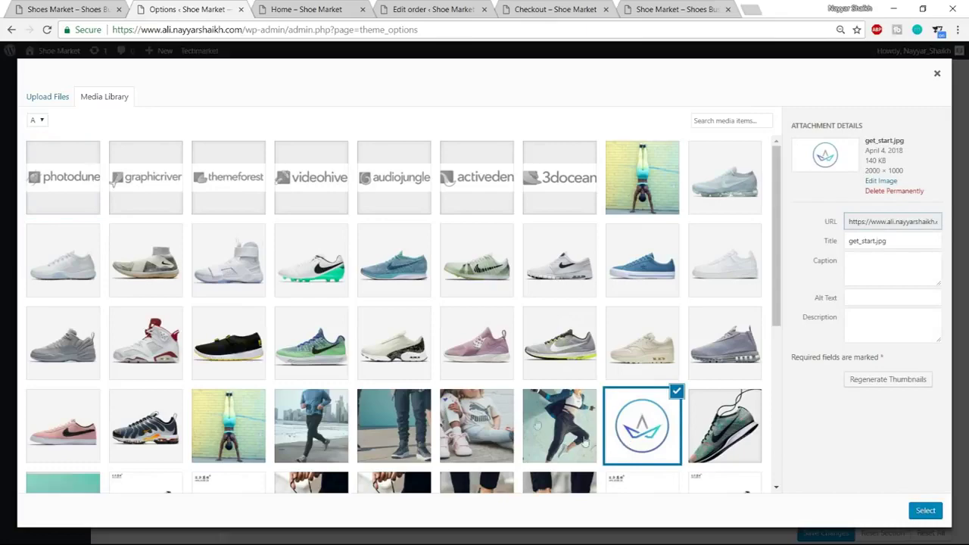
scroll(515, 409, down, 1)
scroll(514, 408, up, 1)
click(86, 190)
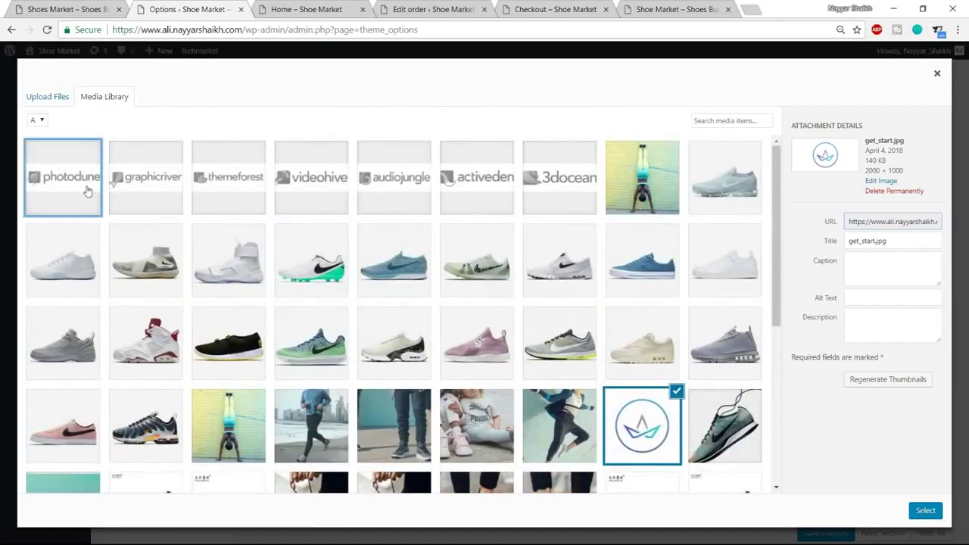
click(925, 511)
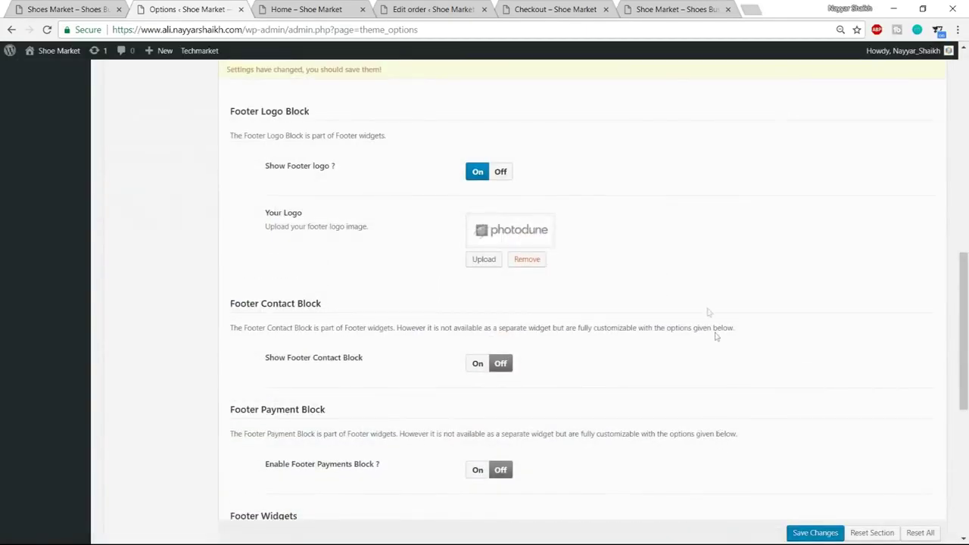
scroll(689, 326, down, 1)
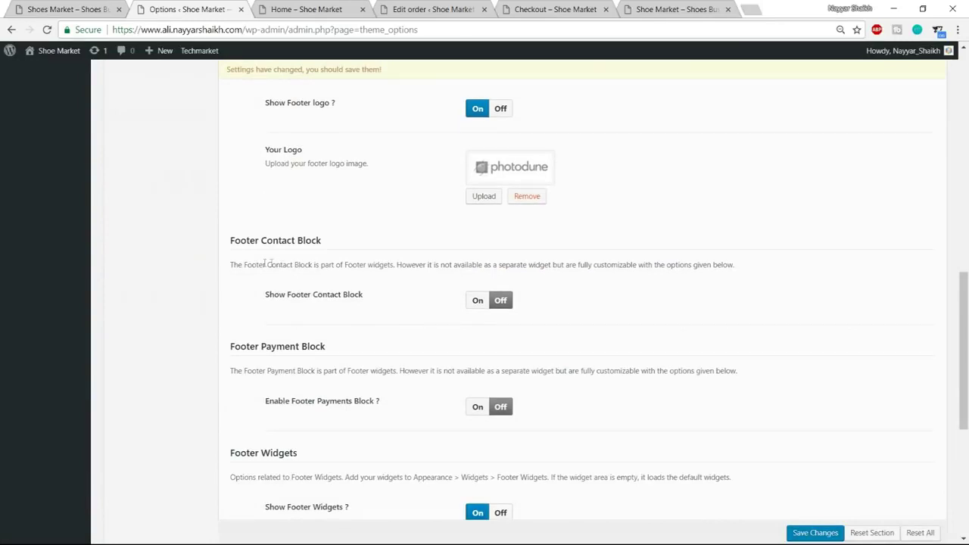
click(477, 300)
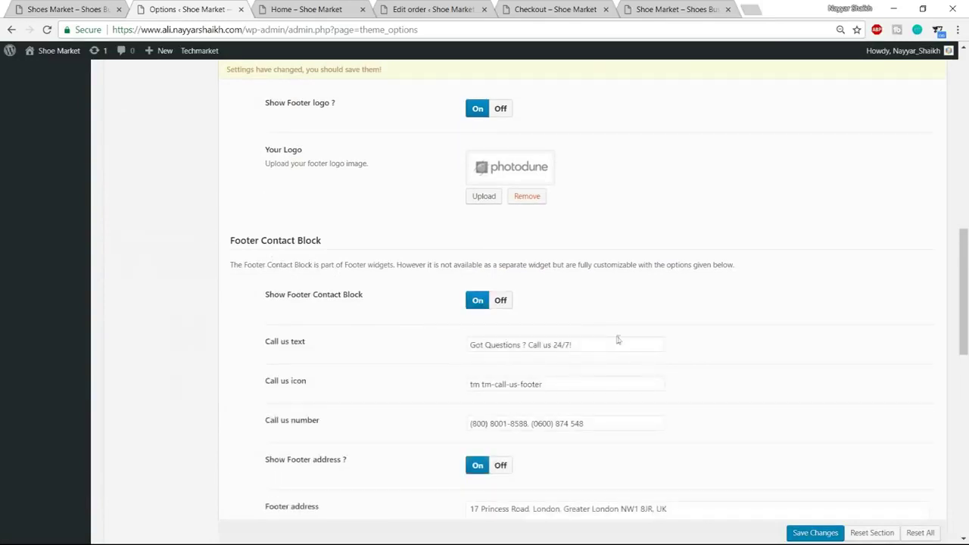
scroll(590, 342, down, 1)
scroll(633, 315, down, 4)
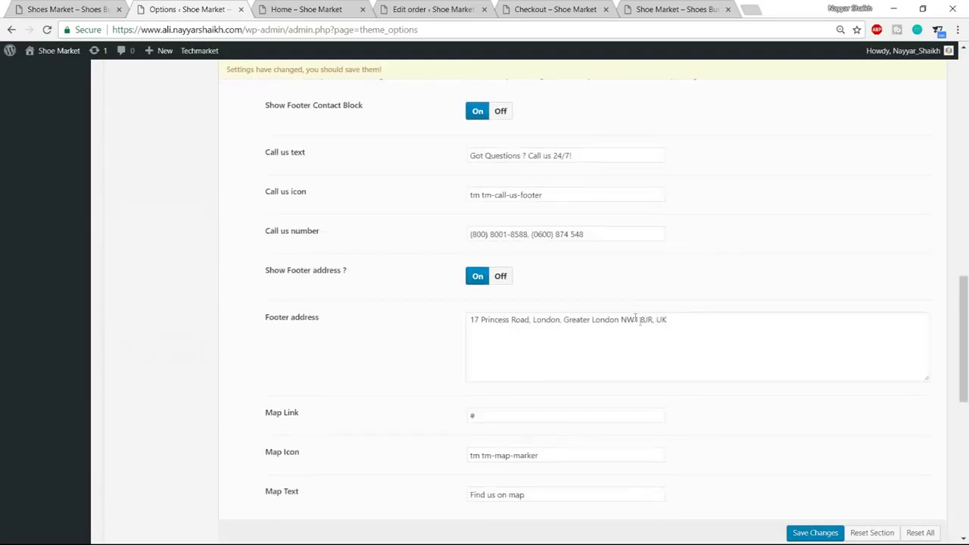
scroll(640, 327, down, 2)
scroll(641, 333, up, 6)
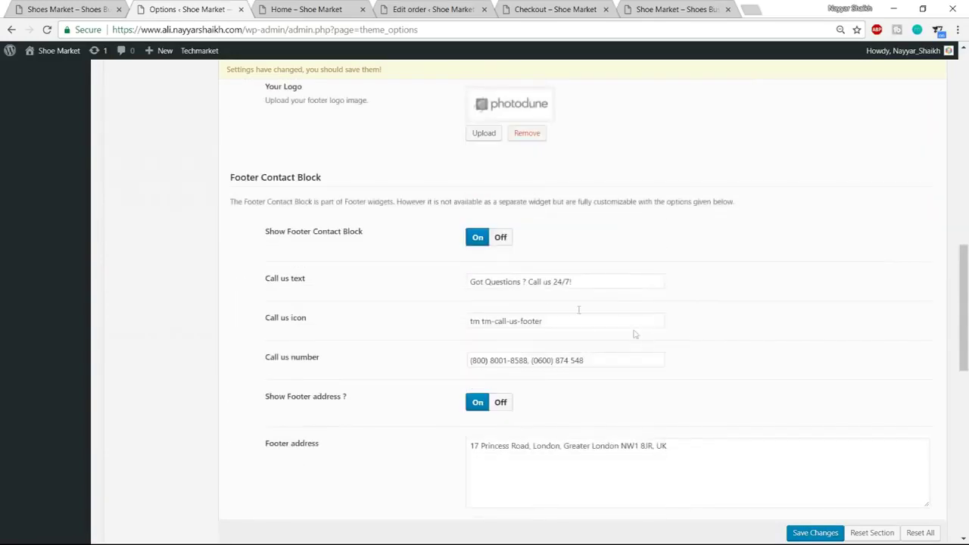
click(46, 9)
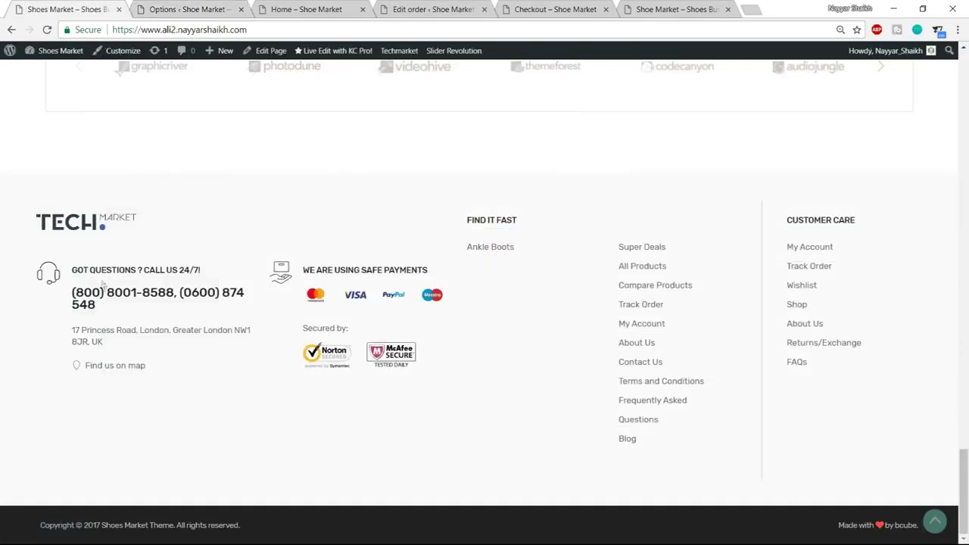
drag(71, 270, 193, 275)
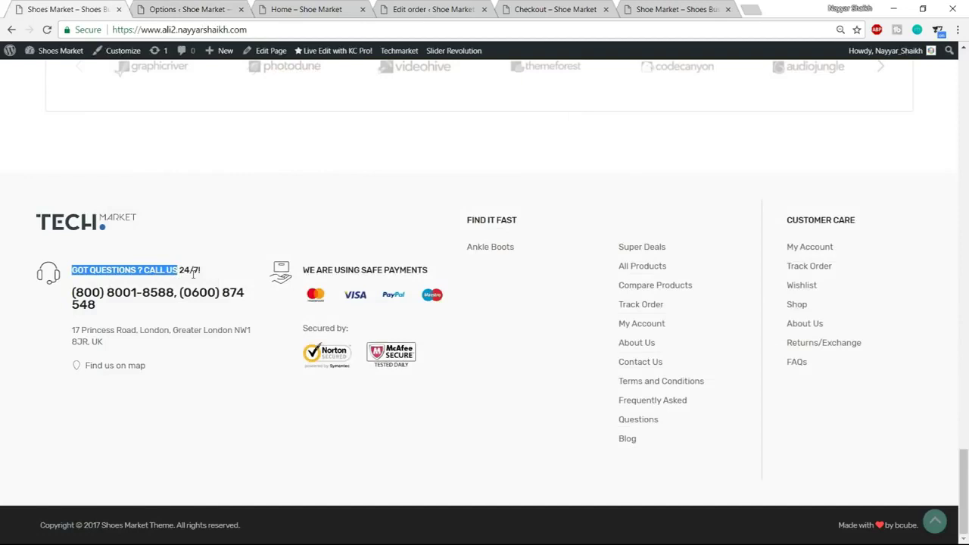
click(165, 6)
scroll(567, 288, up, 1)
drag(590, 345, 468, 344)
scroll(573, 379, down, 1)
drag(604, 361, 492, 361)
click(72, 9)
drag(73, 291, 105, 313)
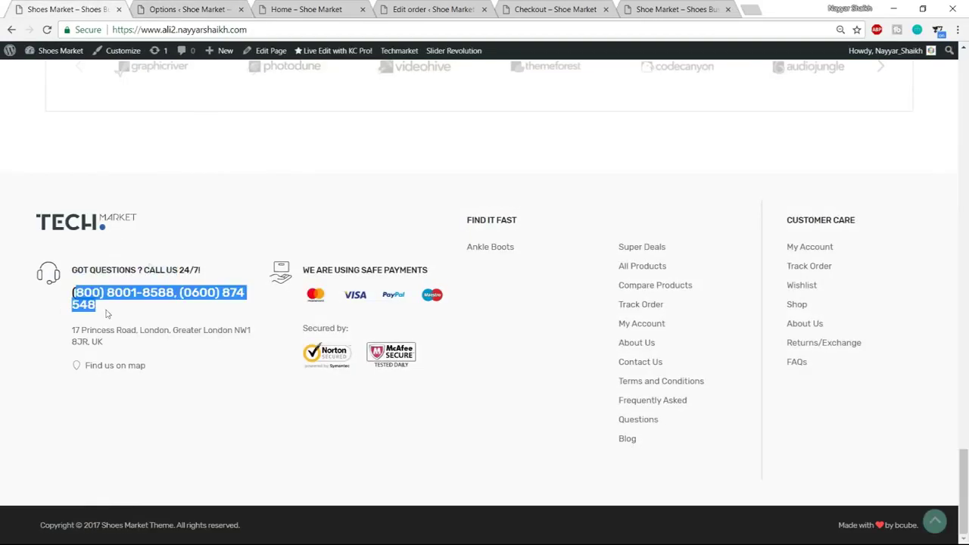
click(194, 9)
click(599, 361)
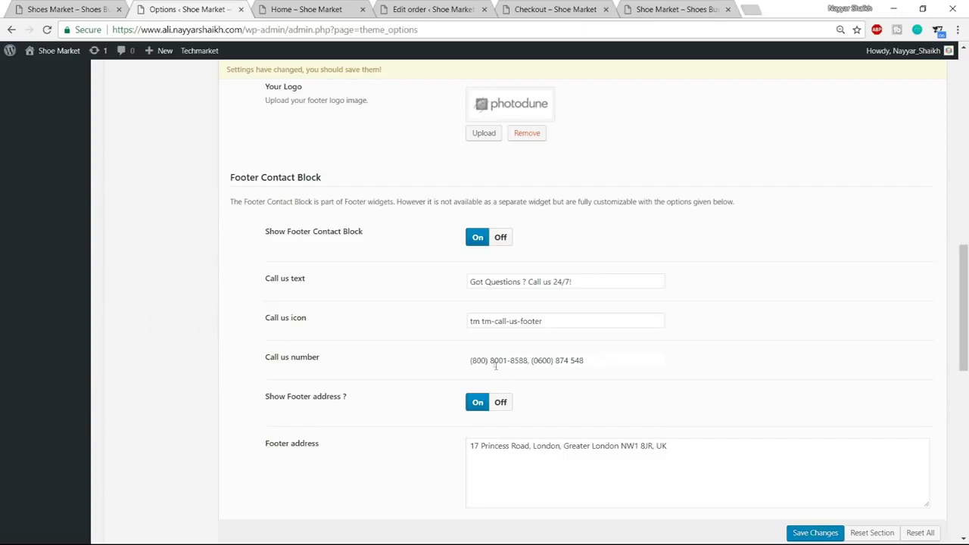
drag(533, 361, 485, 364)
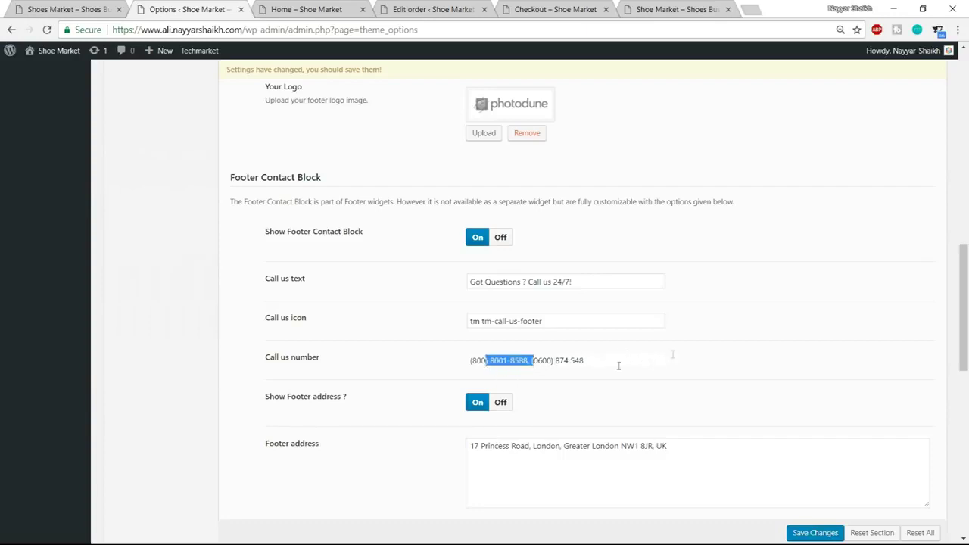
scroll(676, 361, down, 3)
drag(561, 340, 435, 333)
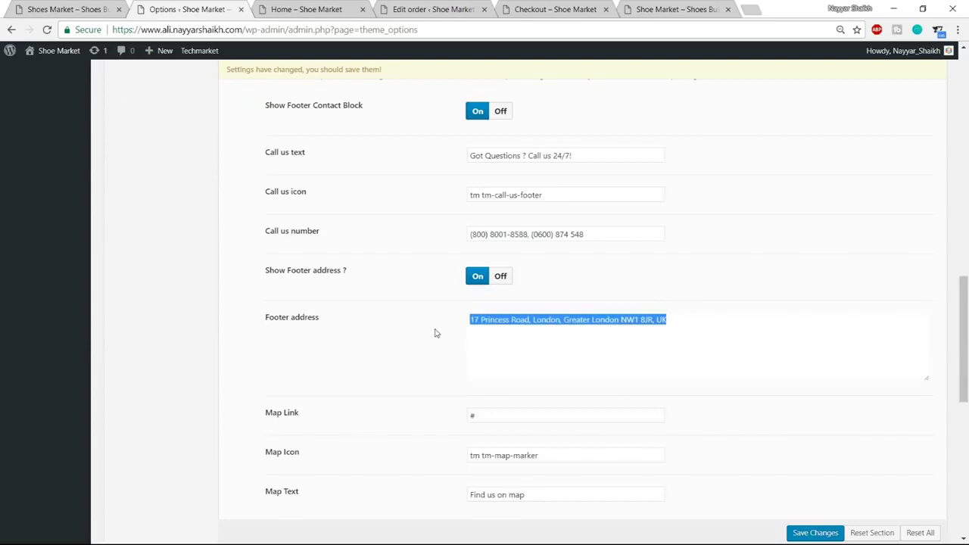
click(108, 8)
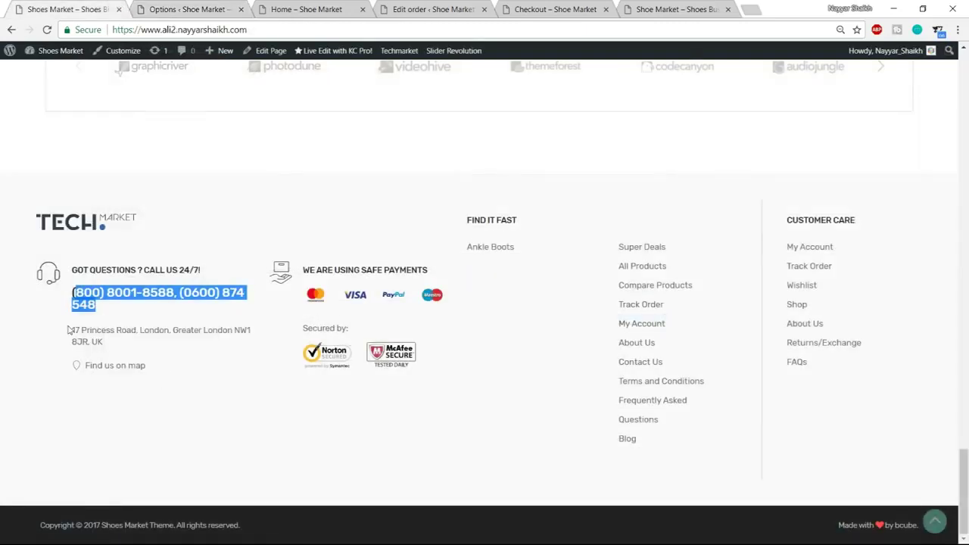
drag(68, 330, 106, 352)
click(107, 352)
click(189, 9)
scroll(639, 326, down, 4)
scroll(638, 327, down, 2)
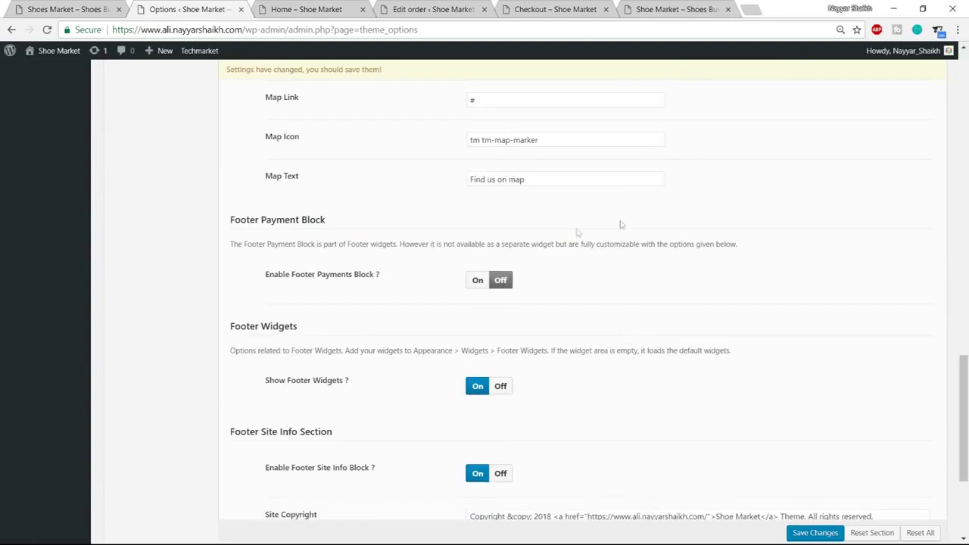
- Check the live footer, then set Enable Footer Payments Block to On
click(97, 6)
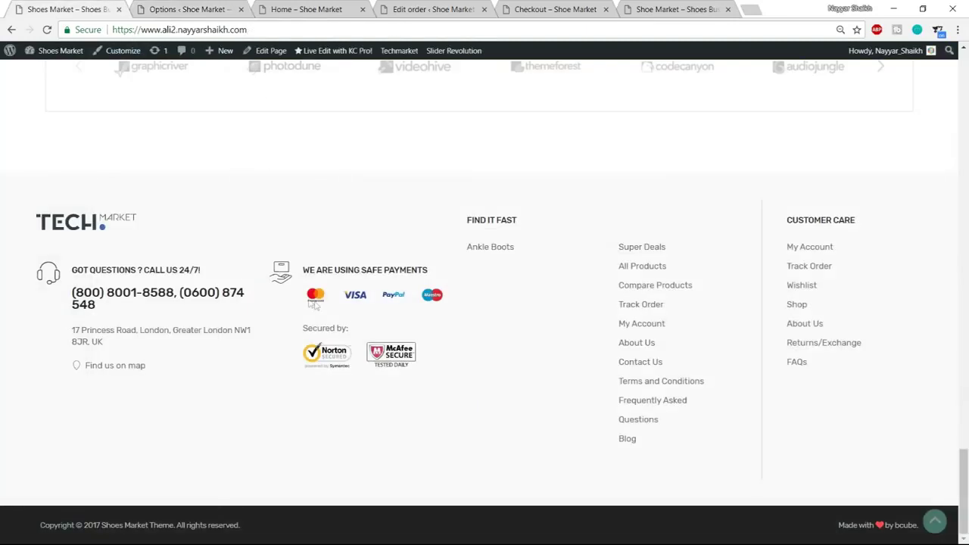
click(189, 9)
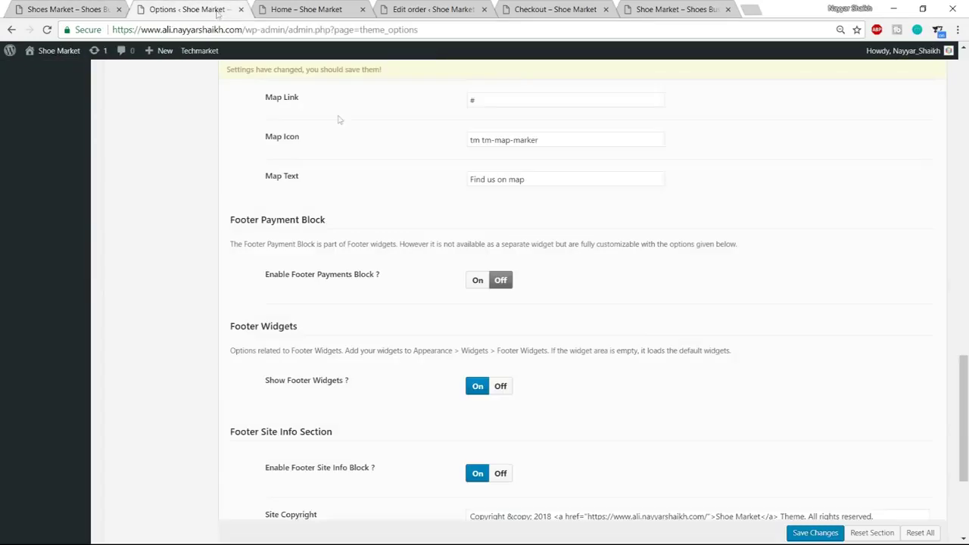
click(479, 286)
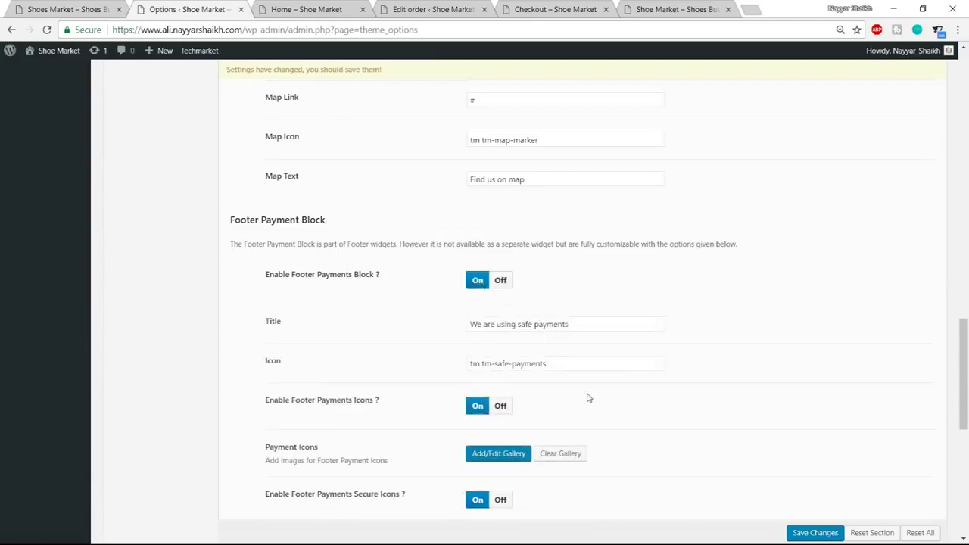
scroll(588, 396, down, 3)
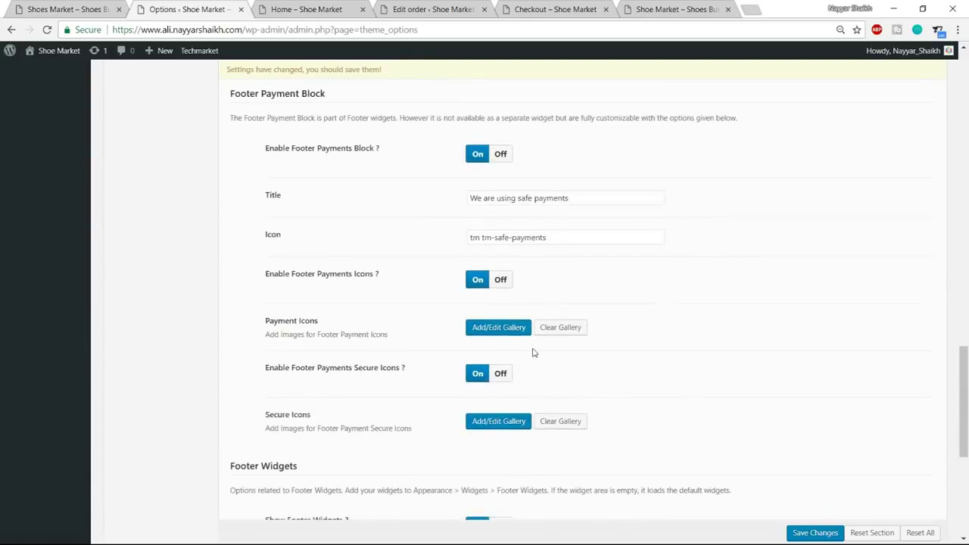
scroll(575, 386, down, 4)
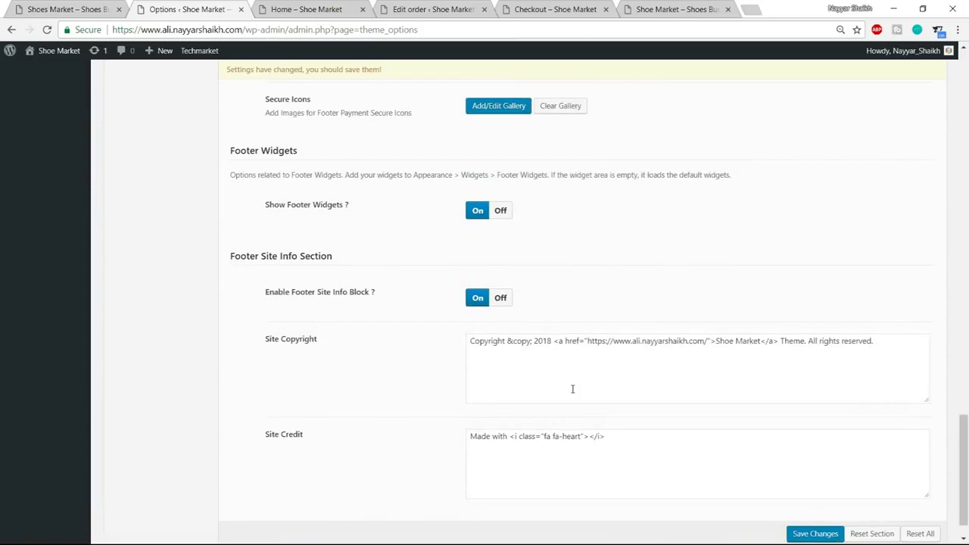
scroll(570, 389, down, 1)
- Compare the Site Copyright setting with the live footer's copyright and credit lines
key(ctrl+shift+Tab)
drag(40, 528, 67, 537)
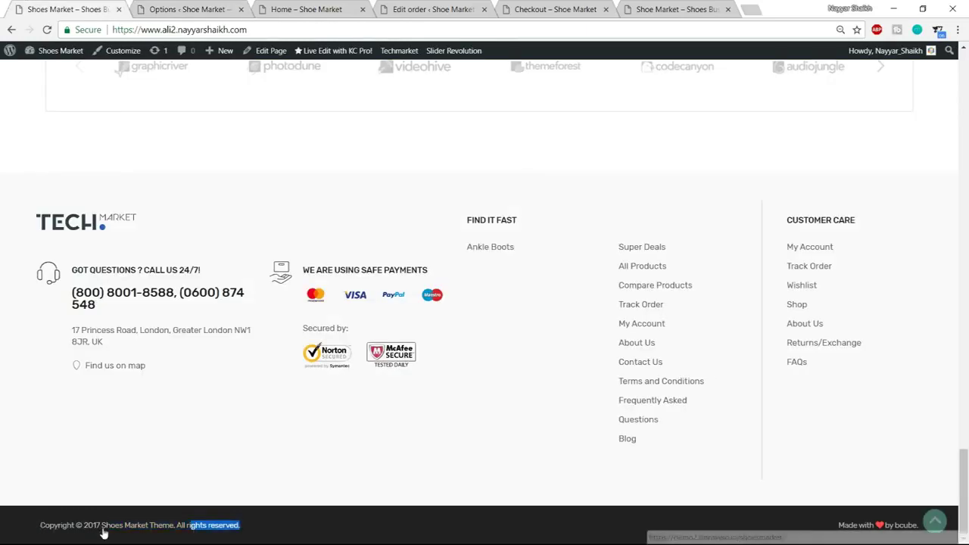
click(172, 8)
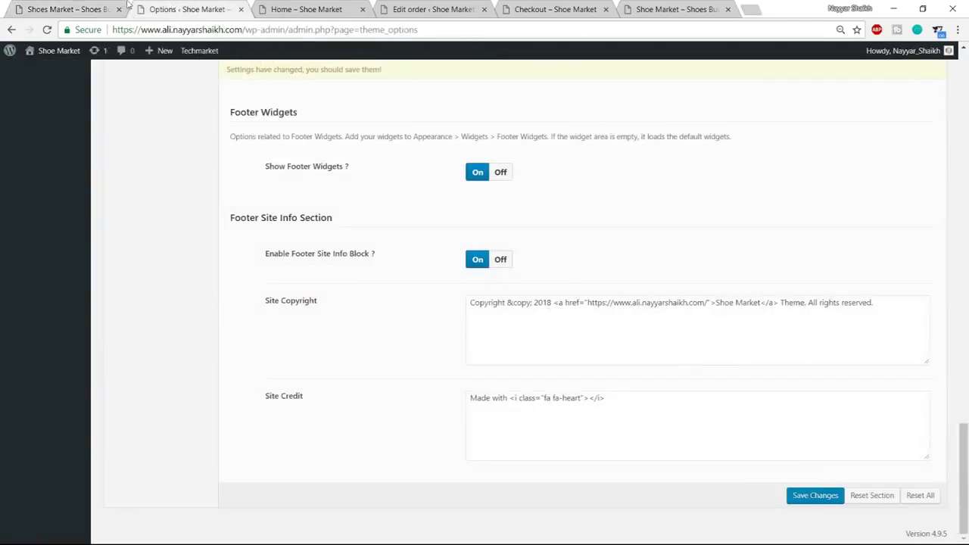
drag(551, 303, 546, 303)
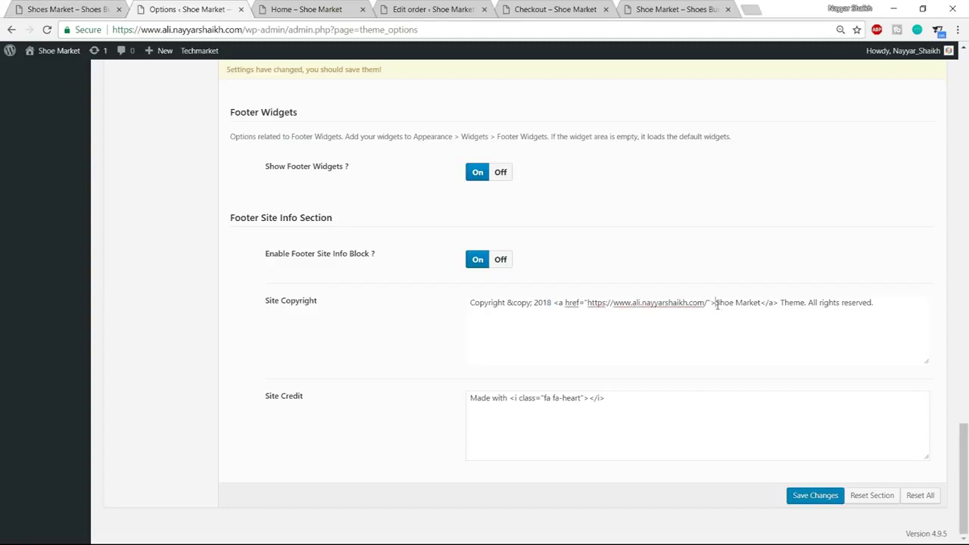
drag(717, 305, 760, 305)
click(76, 9)
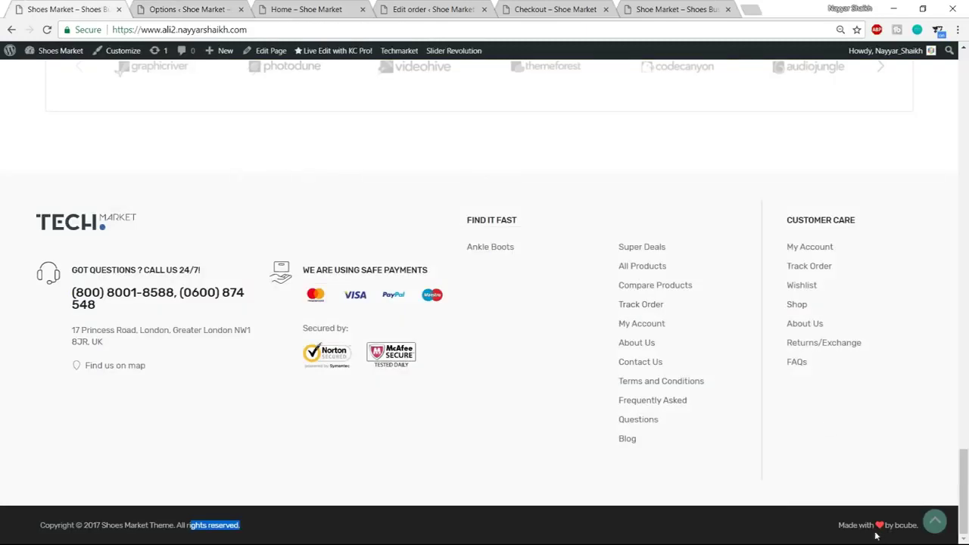
click(189, 9)
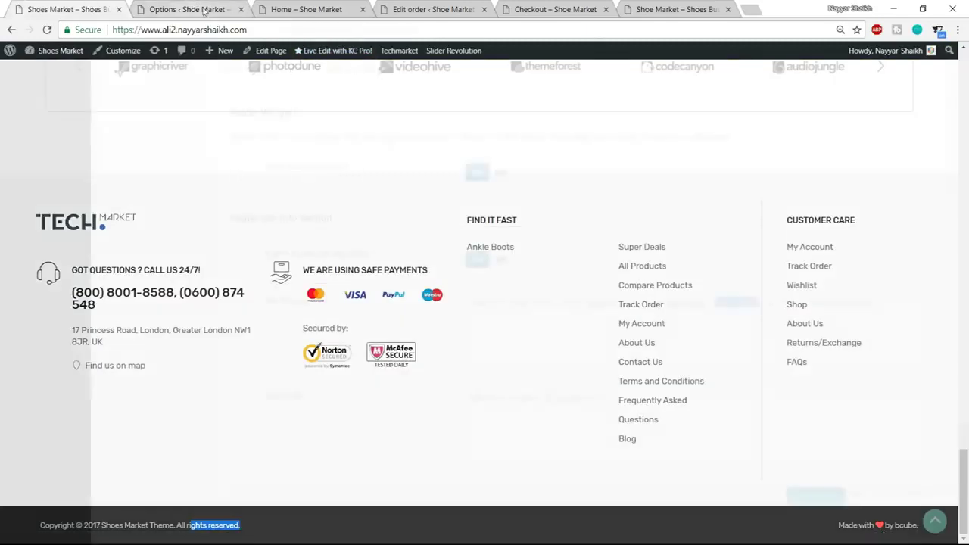
- Append the author's name to the Site Credit text and save the theme options
drag(489, 399, 532, 398)
click(569, 398)
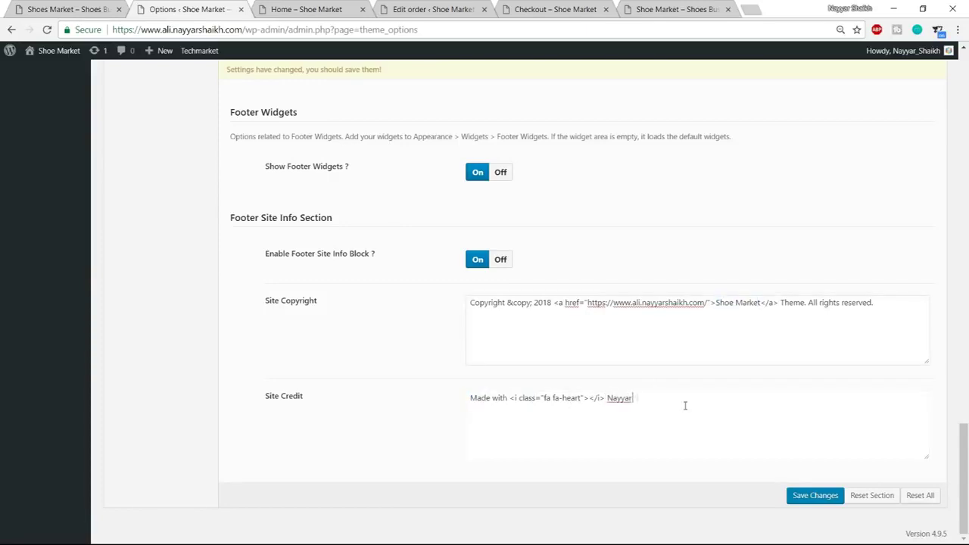
click(814, 495)
- Reload the live Home page to review footer contact, payment and credit details, then return to Techmarket options
click(306, 9)
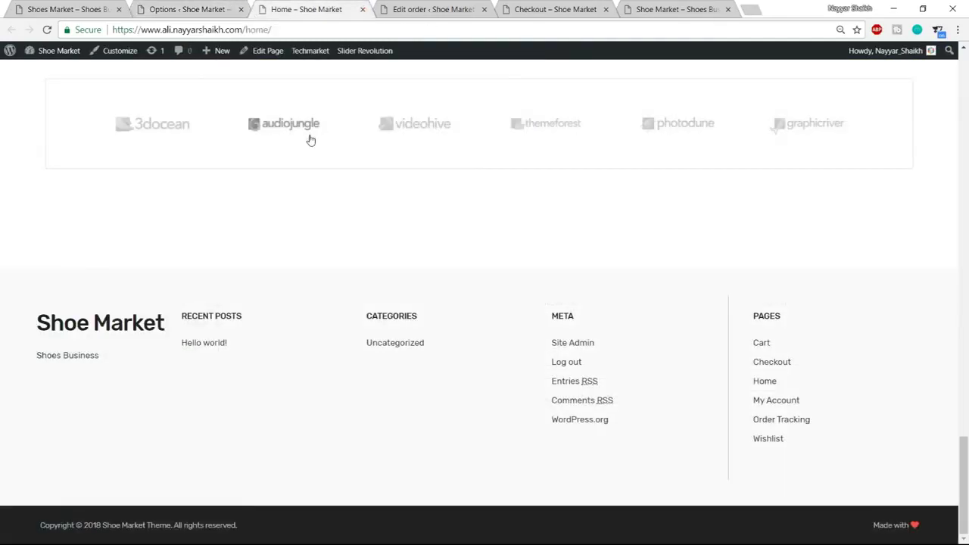
click(46, 29)
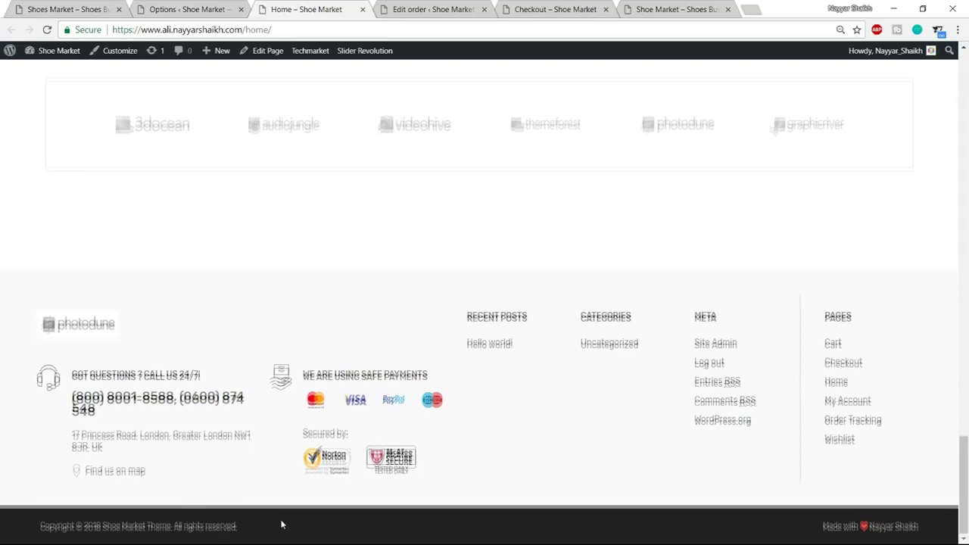
scroll(280, 523, up, 20)
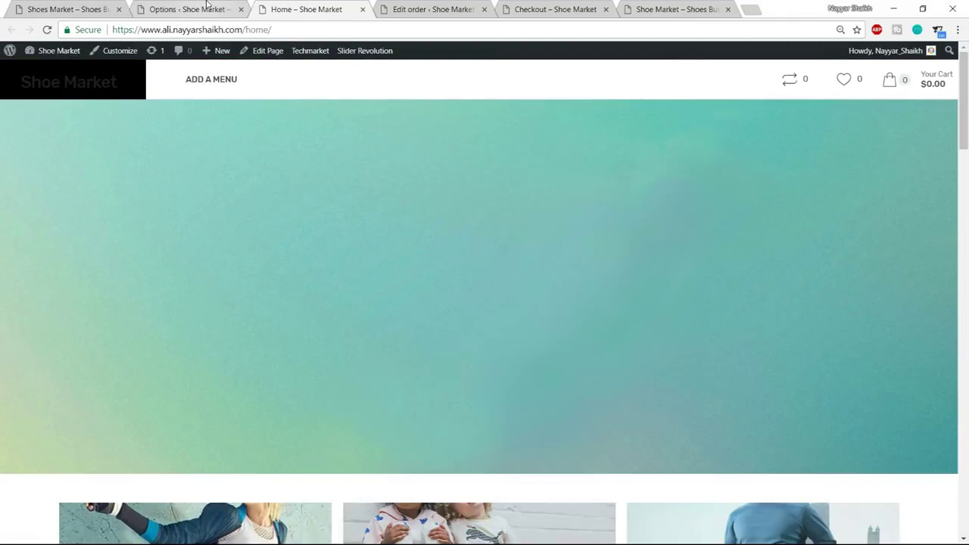
click(189, 10)
scroll(80, 333, down, 2)
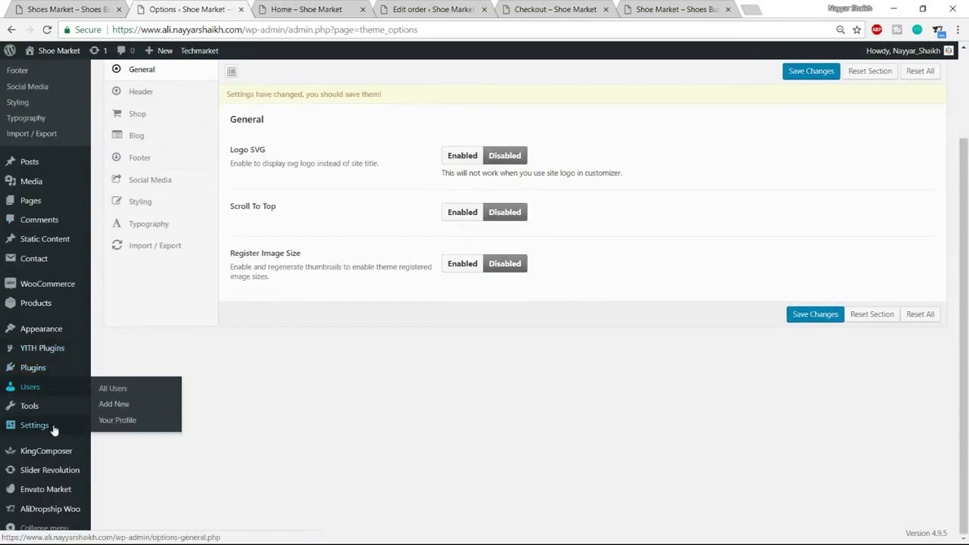
- Under Appearance > Menus, create a new menu named 'Main Menu'
mouse_move(54, 333)
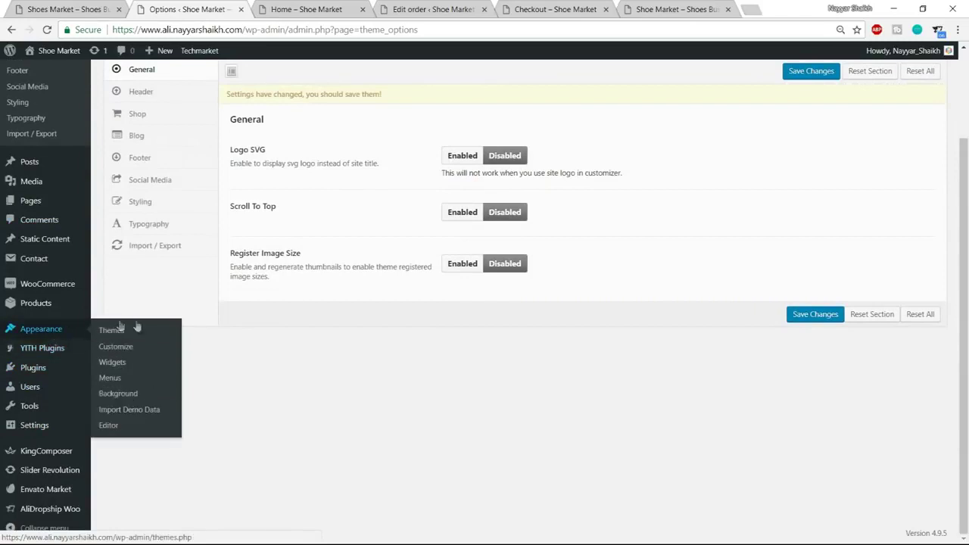
click(113, 378)
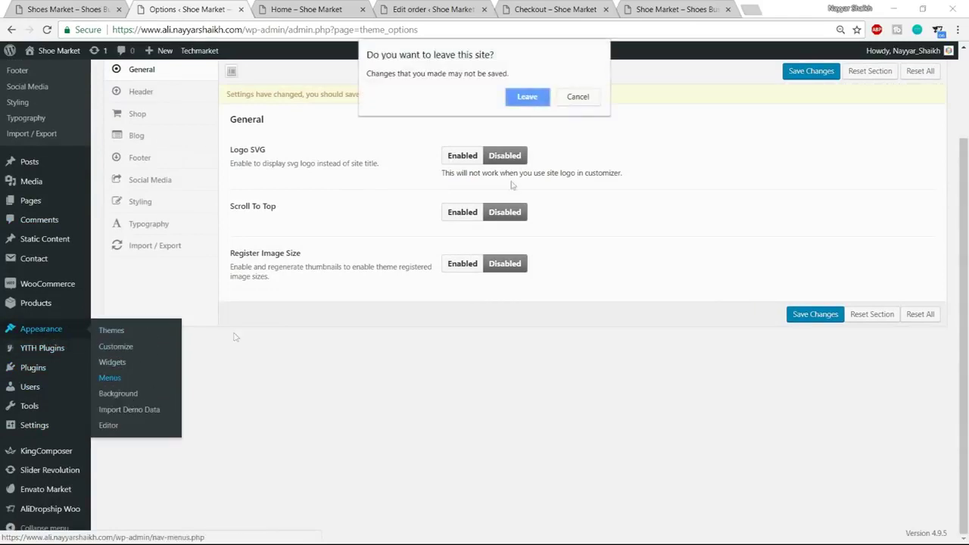
click(538, 103)
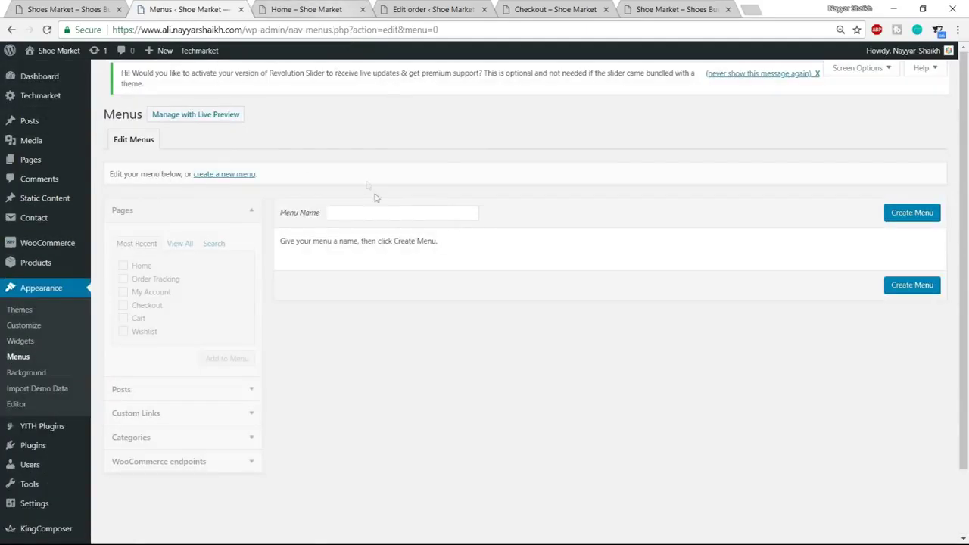
text(Main)
key(Down)
key(Return)
click(913, 213)
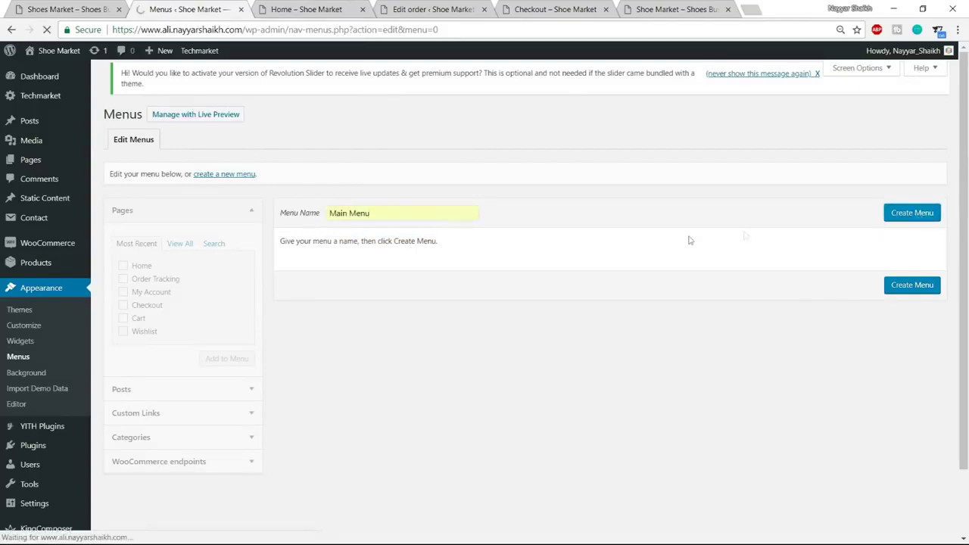
- View the demo storefront's header menu: Super Deals, All Products, Compare Products, Track Order
click(307, 9)
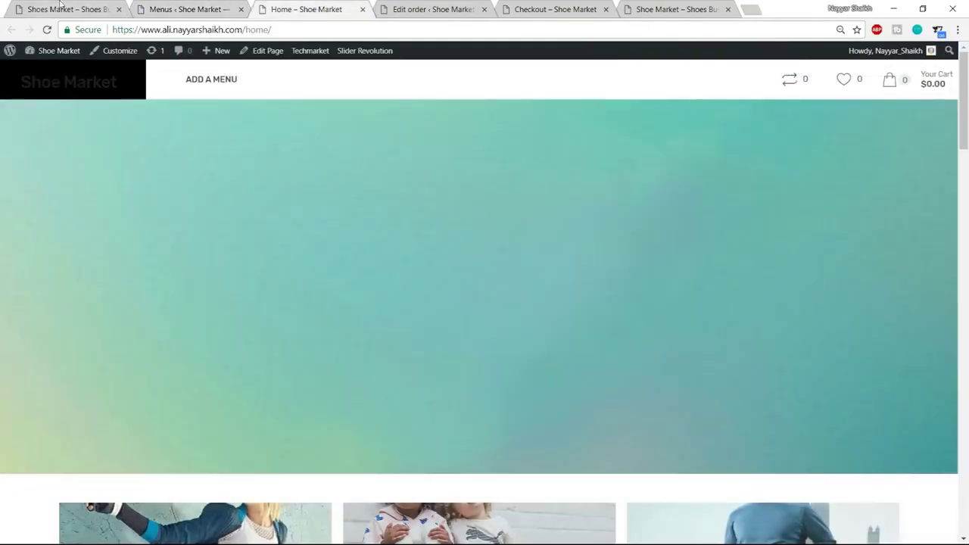
click(68, 9)
scroll(218, 320, up, 5)
drag(963, 420, 963, 114)
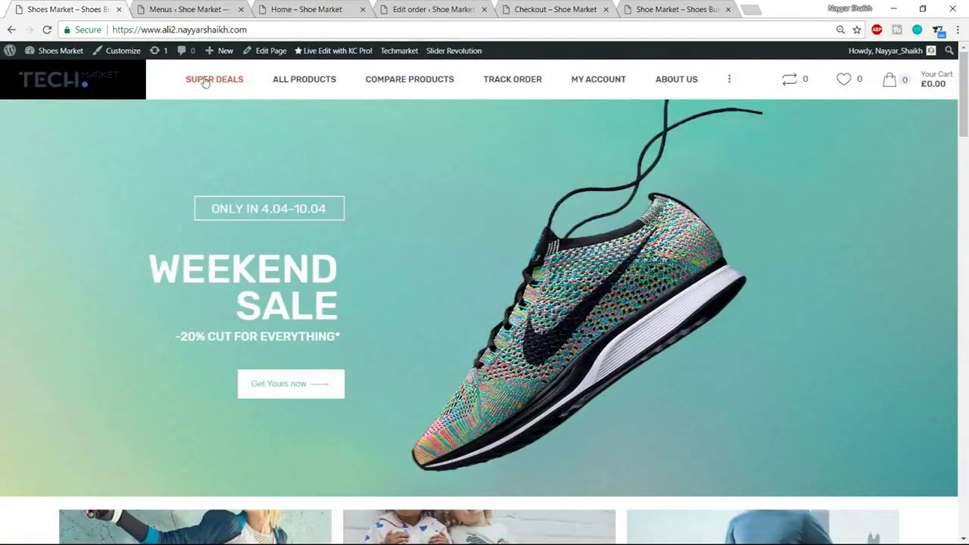
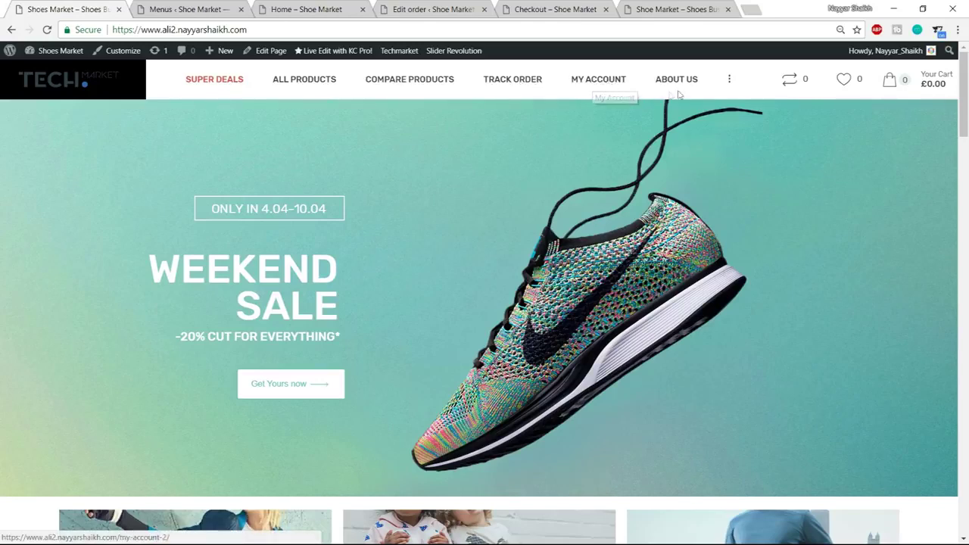
- Close the extra header pages list and switch to the Menus admin screen
mouse_move(728, 78)
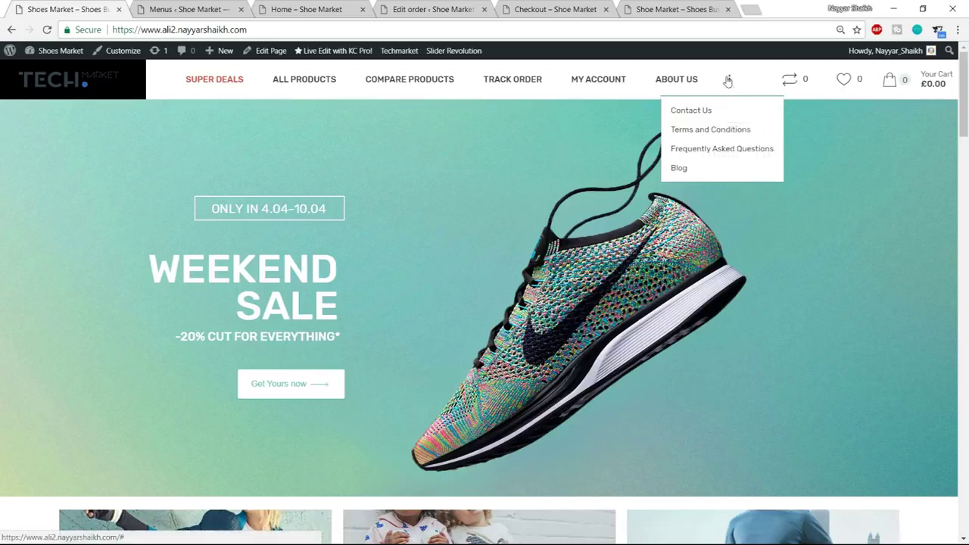
click(728, 81)
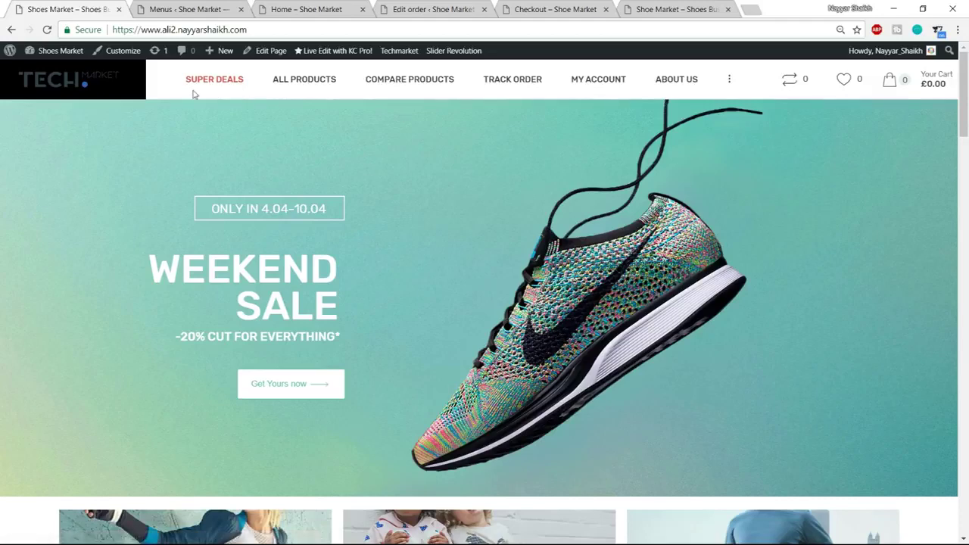
click(172, 7)
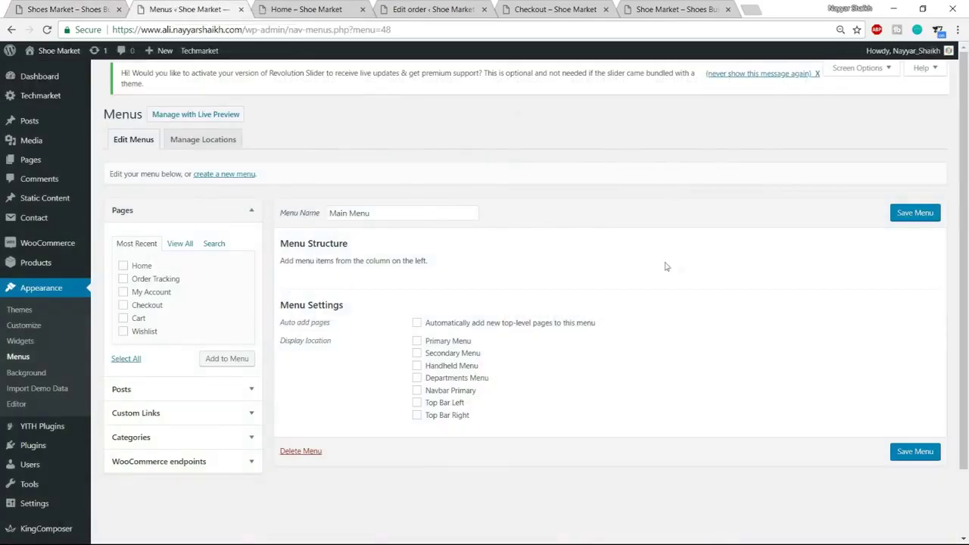
- Open a new blank page editor from Pages > Add New in a separate tab
mouse_move(31, 159)
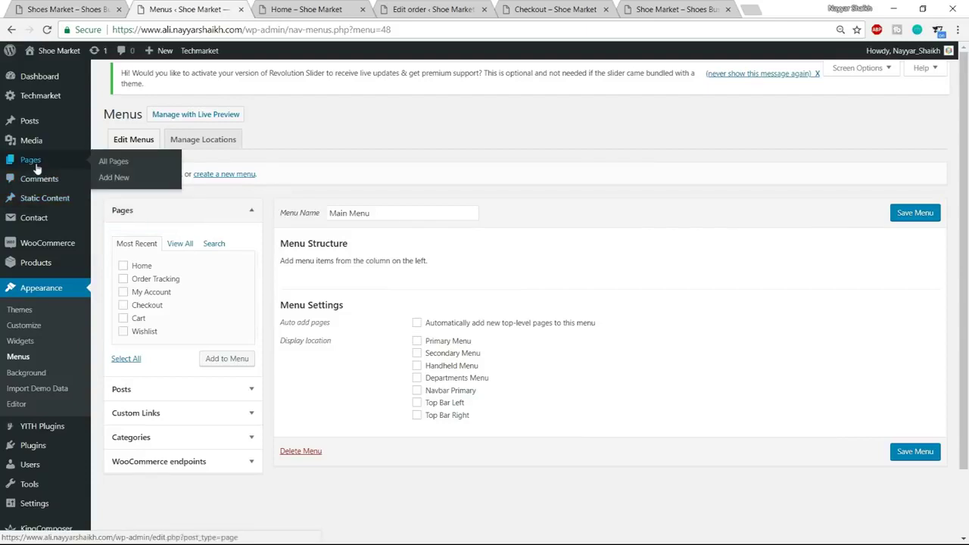
right_click(114, 177)
click(135, 185)
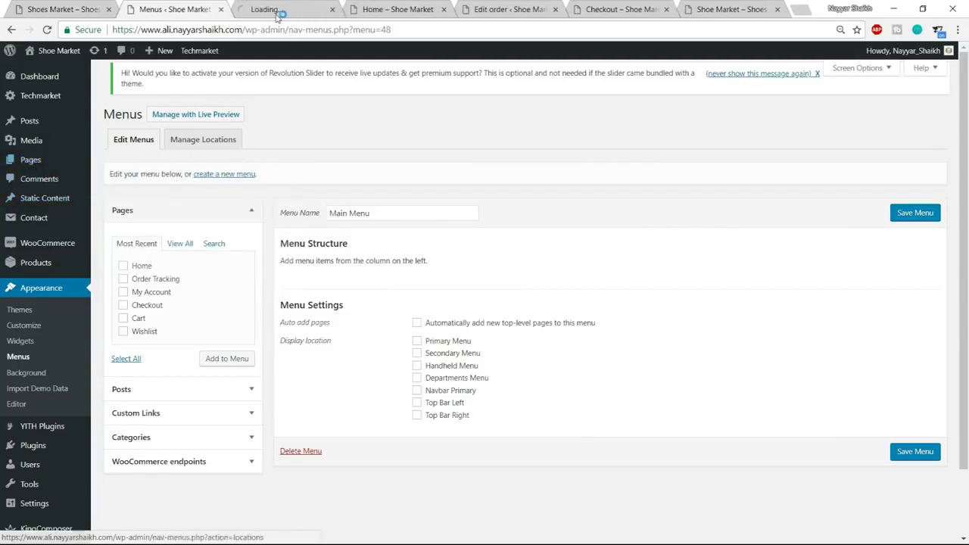
- Title the new page Compare and copy the [techmarket_compare_page] shortcode from the notes
click(277, 14)
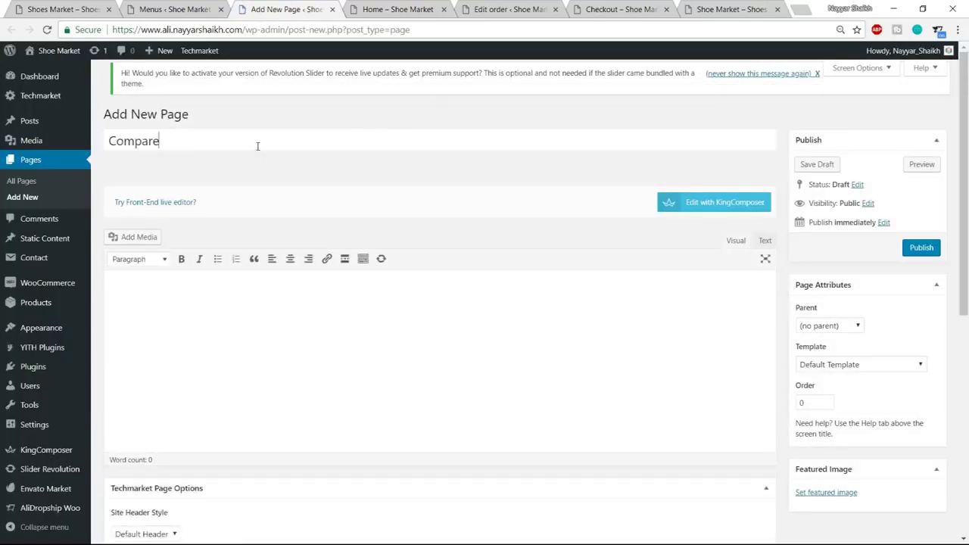
click(472, 279)
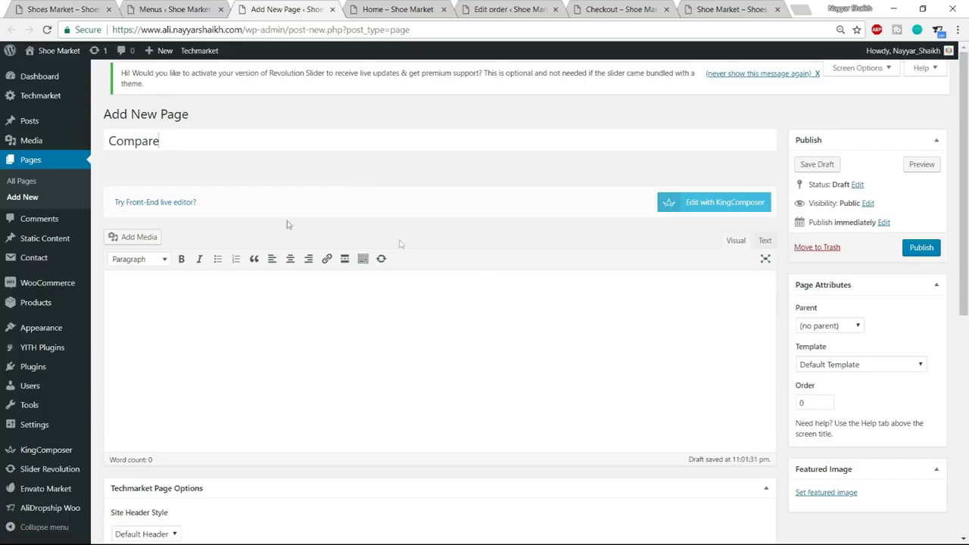
key(alt+Tab)
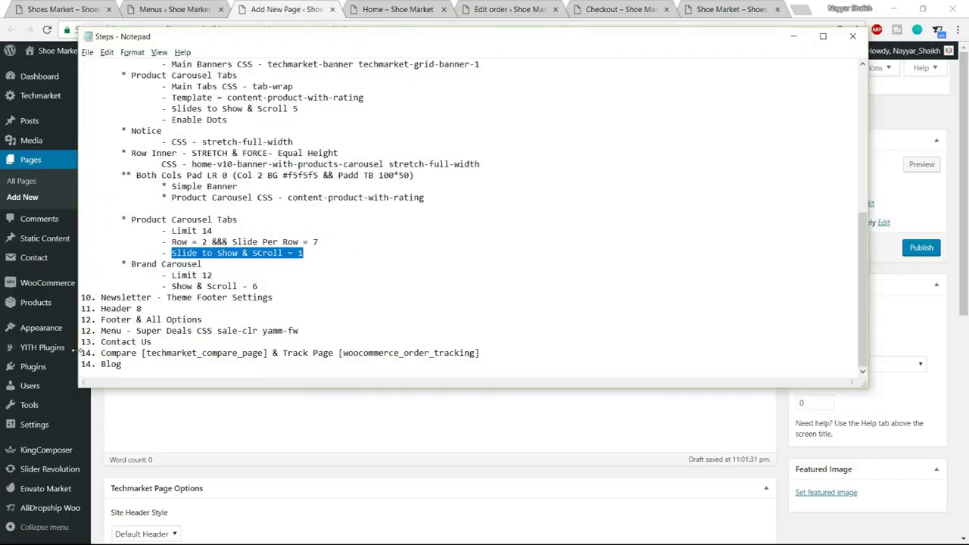
click(448, 337)
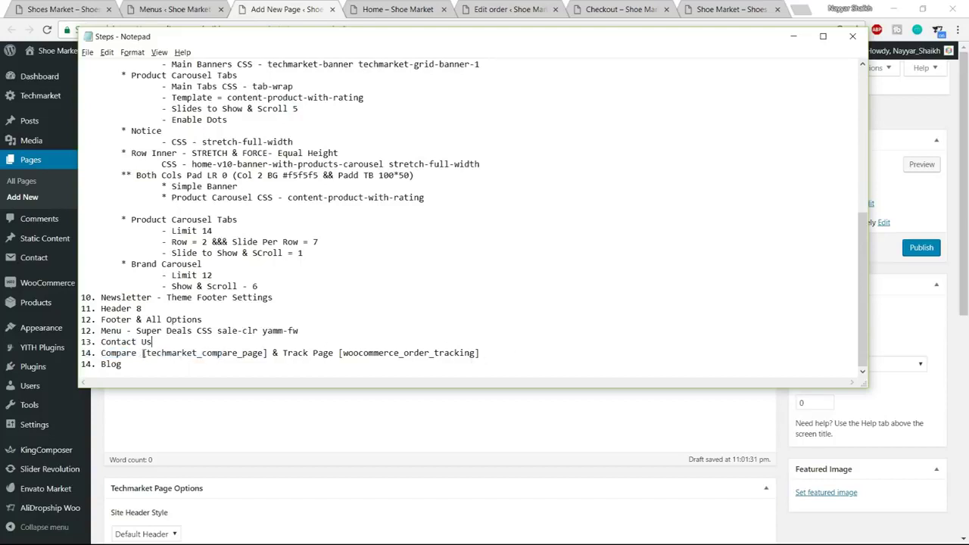
drag(143, 353, 259, 353)
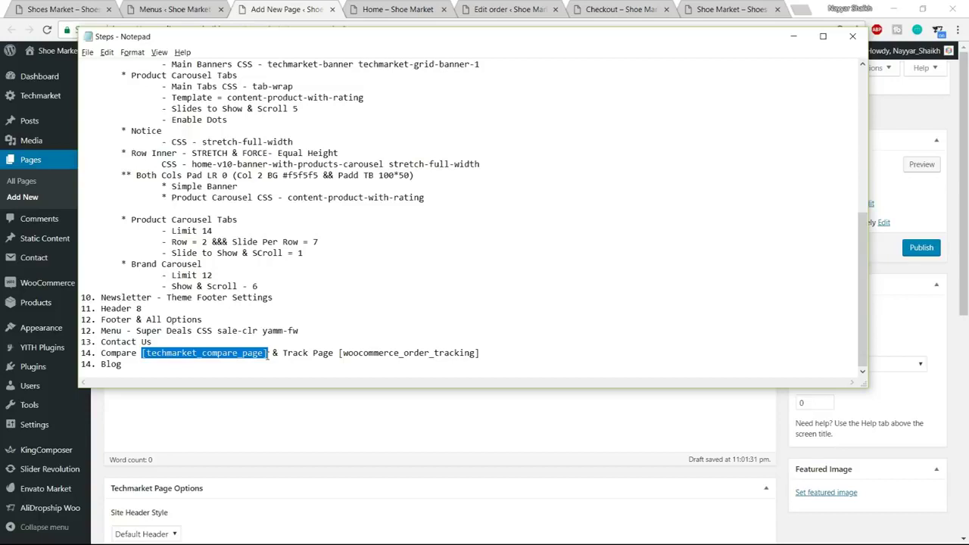
- Paste the shortcode into the page content and publish the Compare page
click(266, 392)
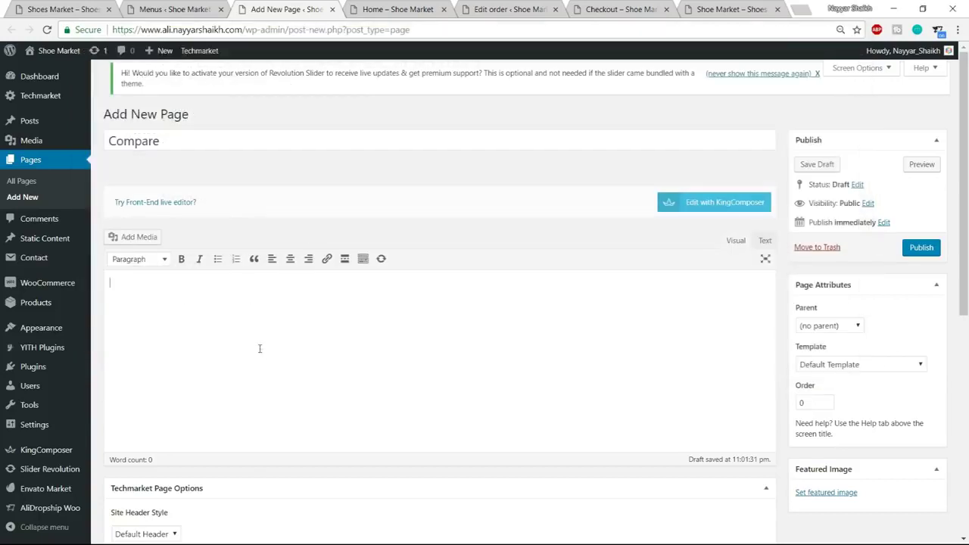
text([techmarket_compare_page])
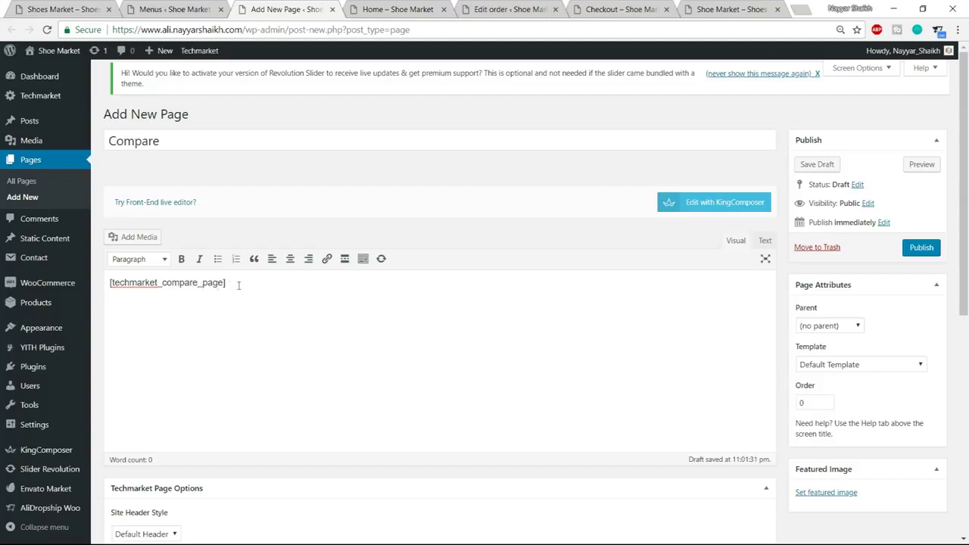
click(931, 248)
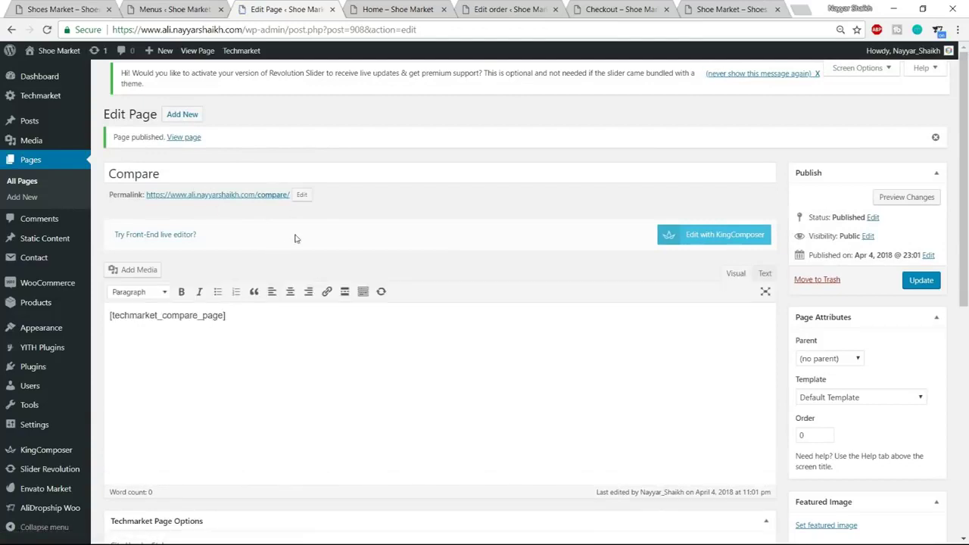
click(65, 7)
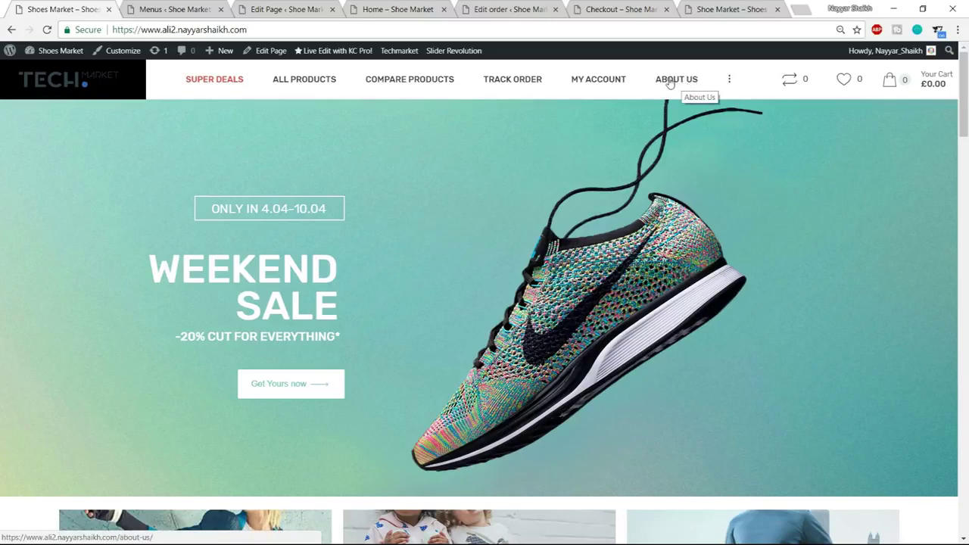
- Review the live About Us page, then start a new page draft titled About Us
click(669, 80)
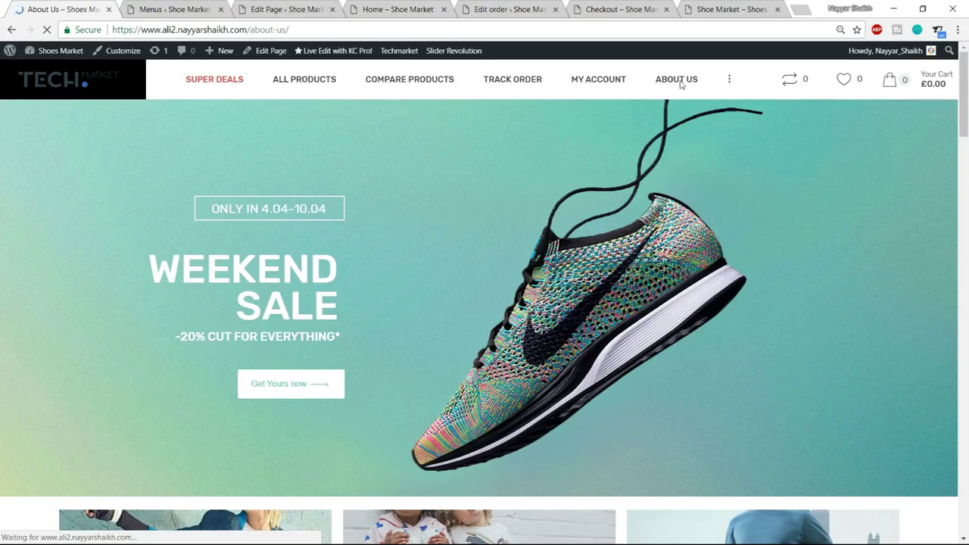
scroll(495, 361, down, 10)
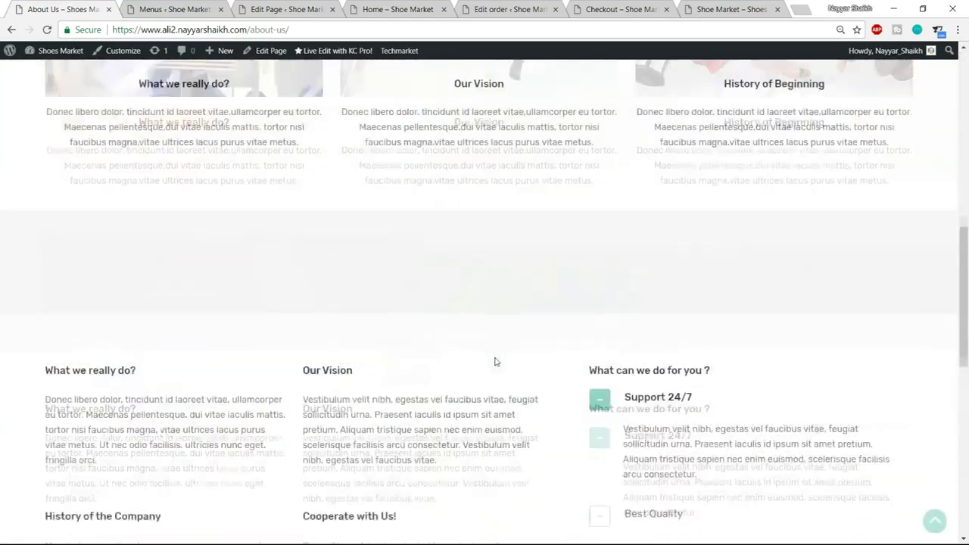
scroll(495, 361, up, 8)
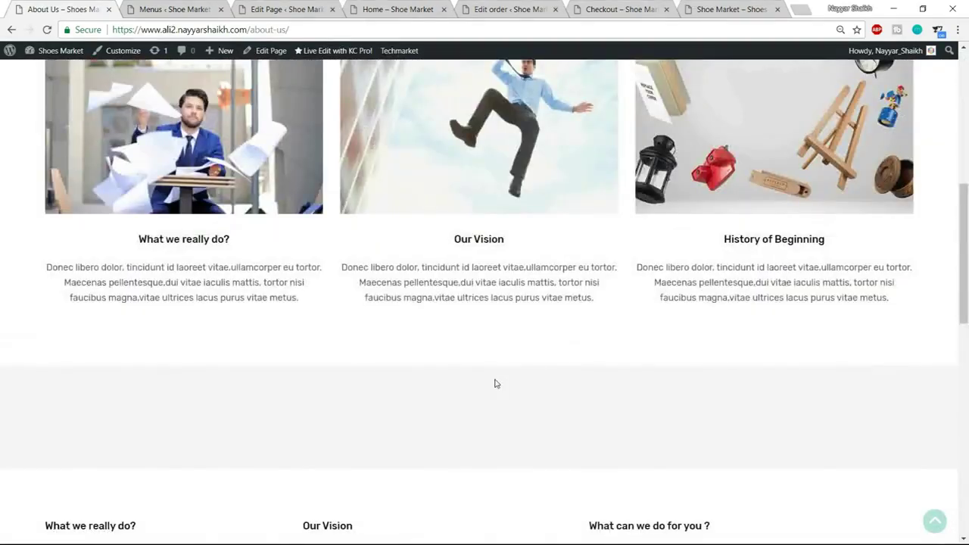
scroll(495, 382, up, 3)
scroll(495, 382, up, 3)
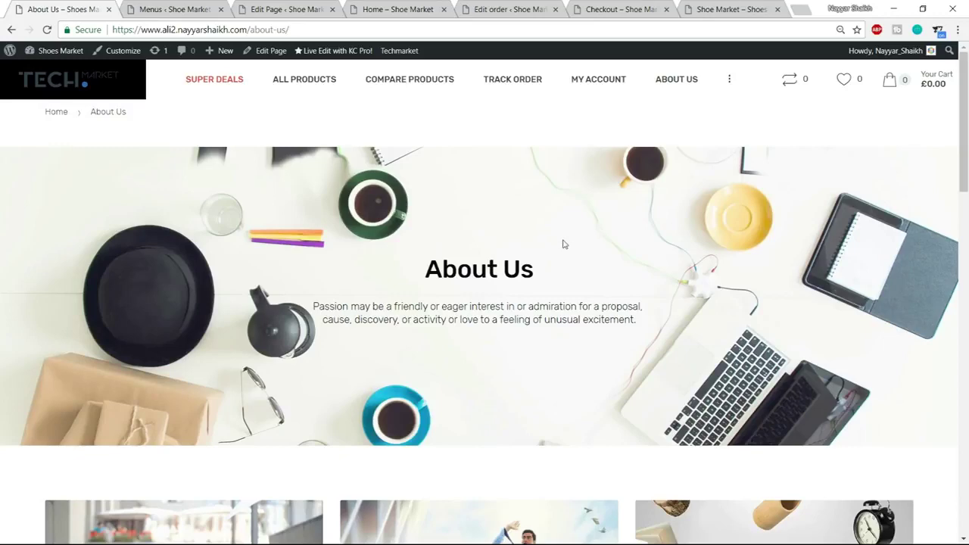
click(284, 9)
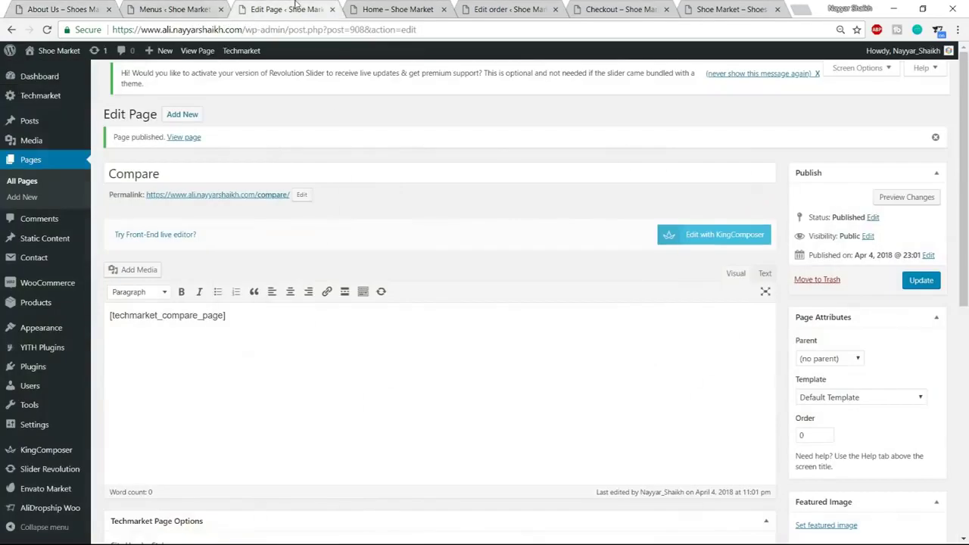
click(189, 115)
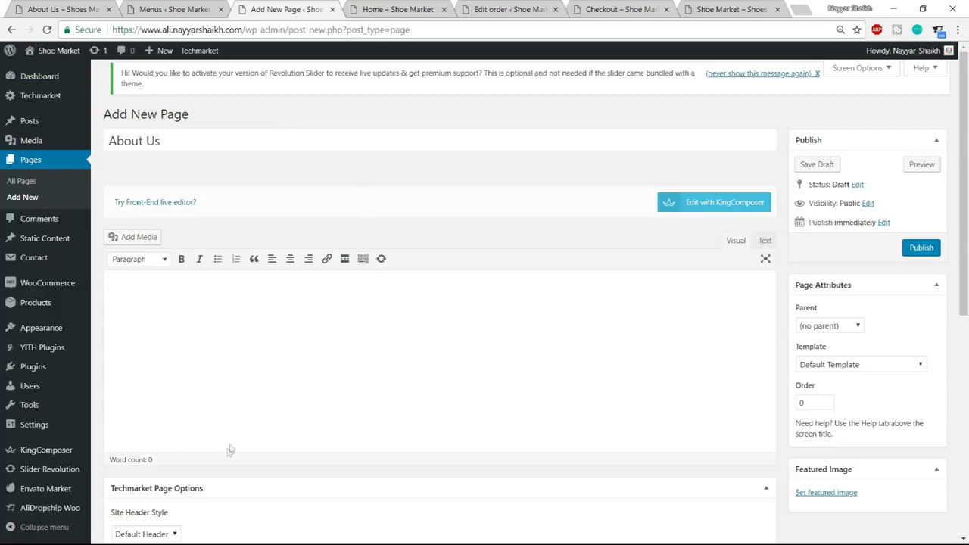
- Copy all the text from the About Us Page file in Notepad into the new page's content
key(alt+Tab)
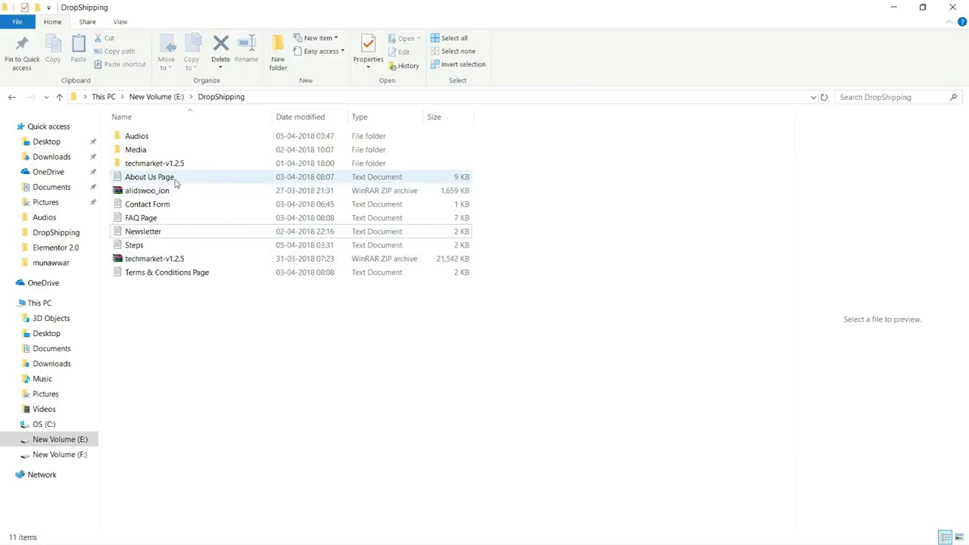
double_click(161, 179)
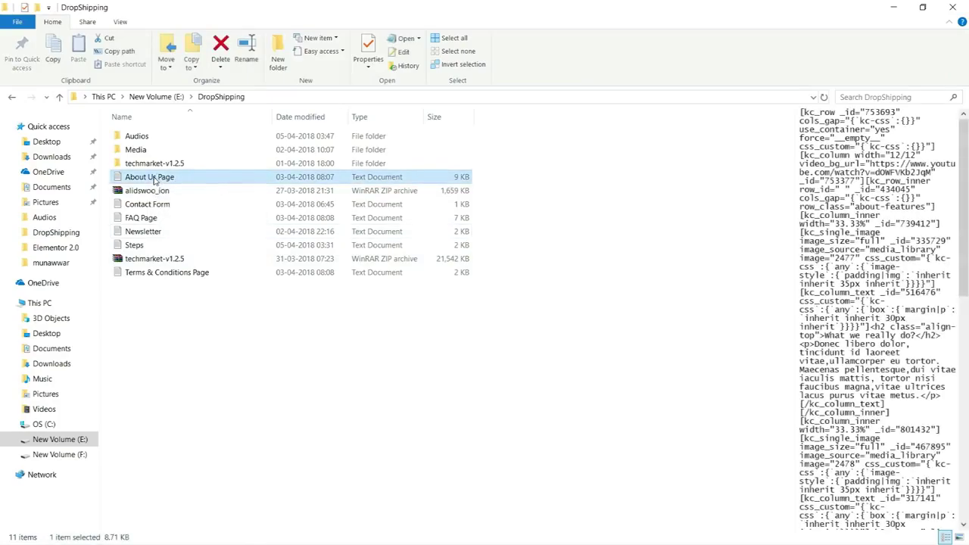
key(ctrl+a)
key(ctrl+c)
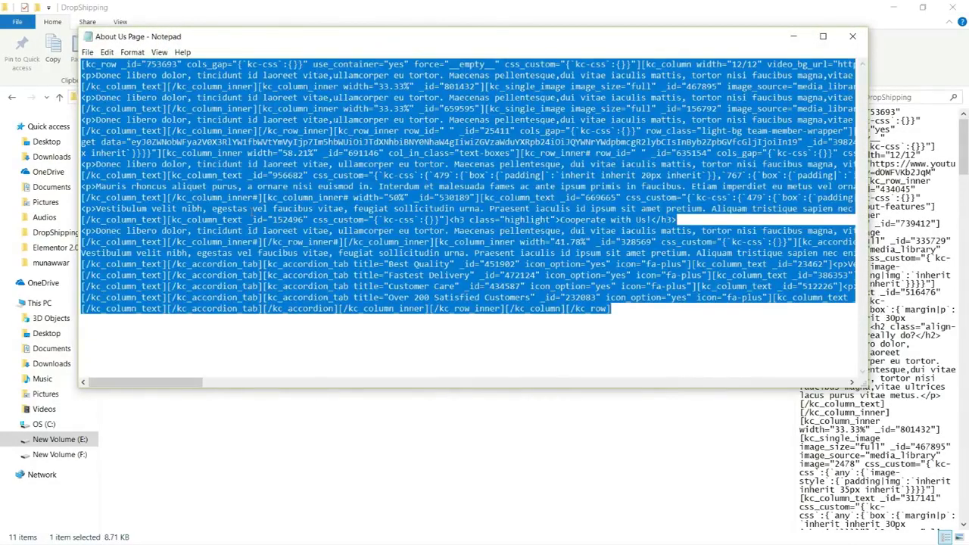
key(alt+Tab)
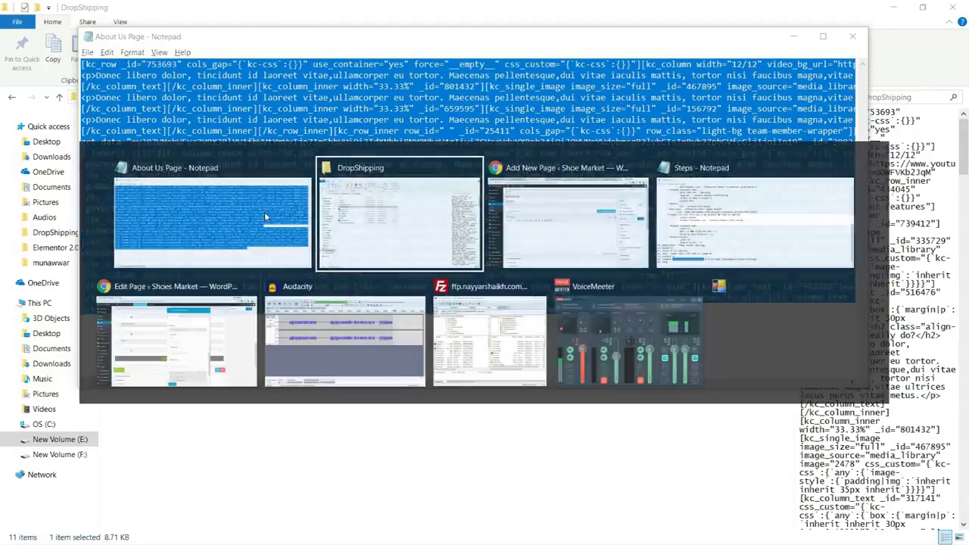
key(alt+Tab)
key(ctrl+v)
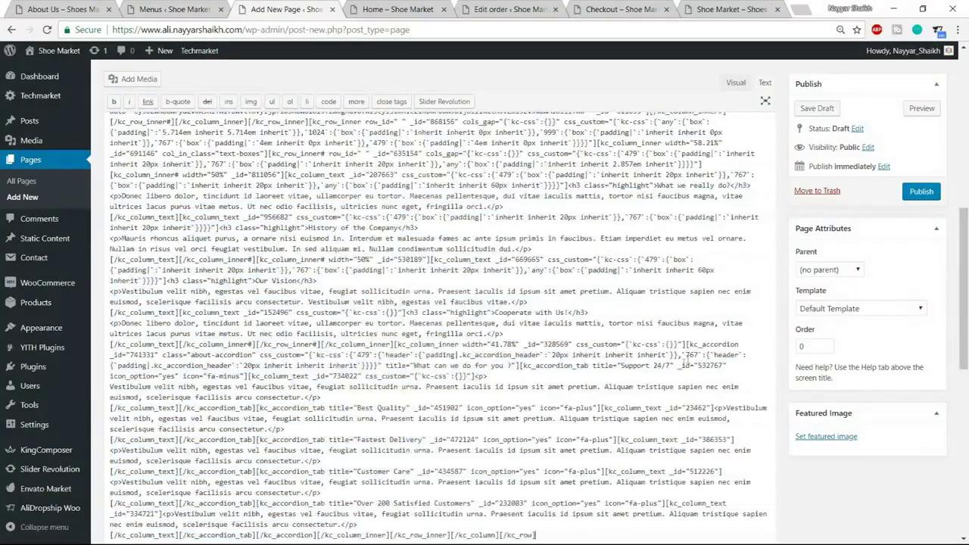
scroll(555, 353, up, 10)
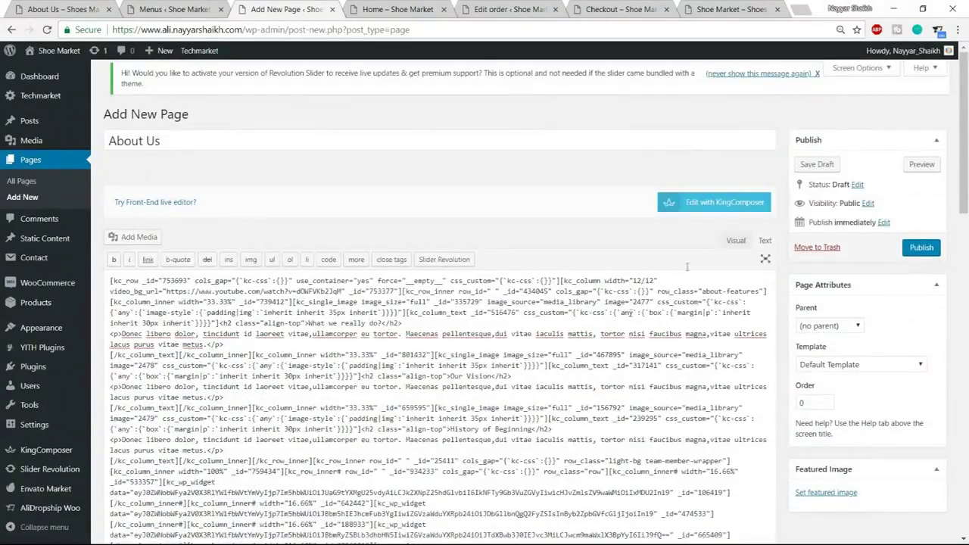
- Show the pasted content as visual builder blocks and compare them with the live About Us page
click(712, 213)
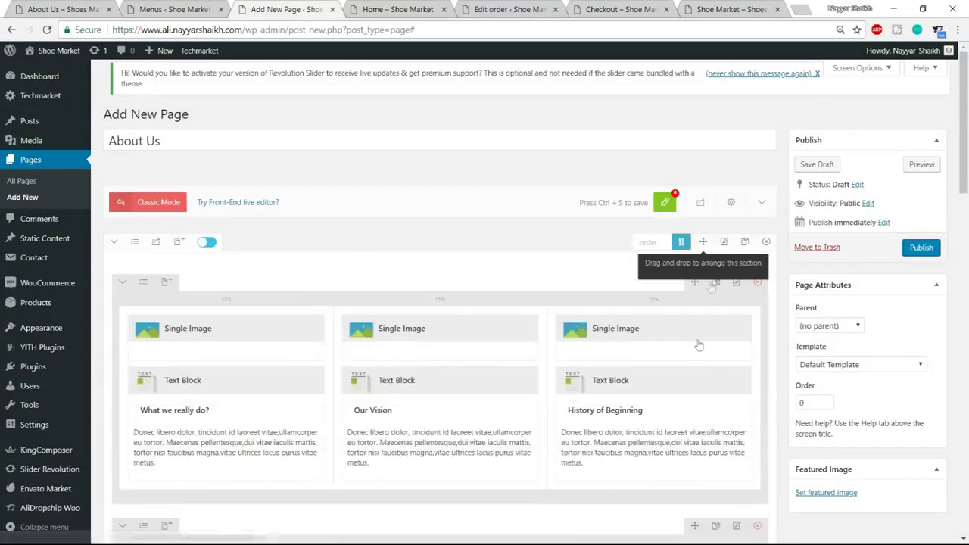
scroll(558, 398, down, 4)
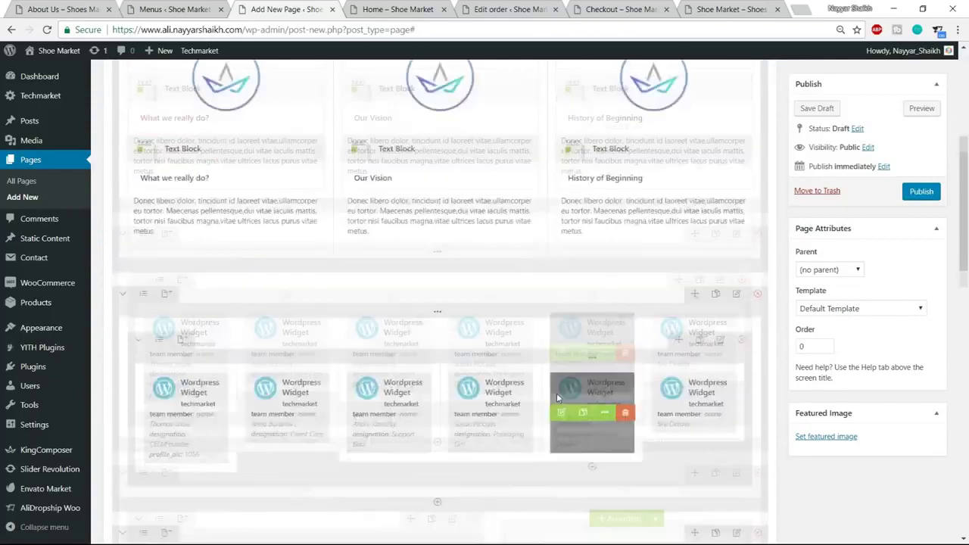
scroll(557, 398, up, 5)
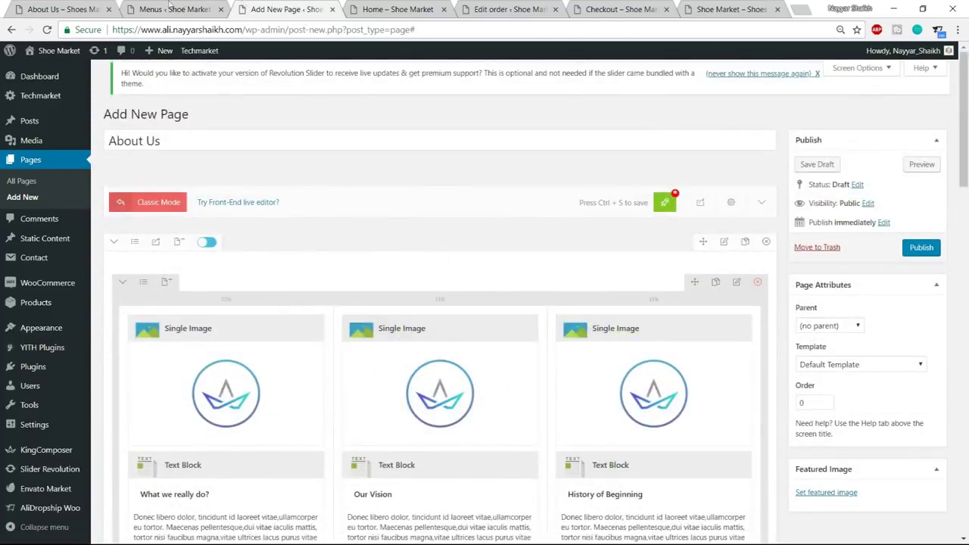
click(69, 7)
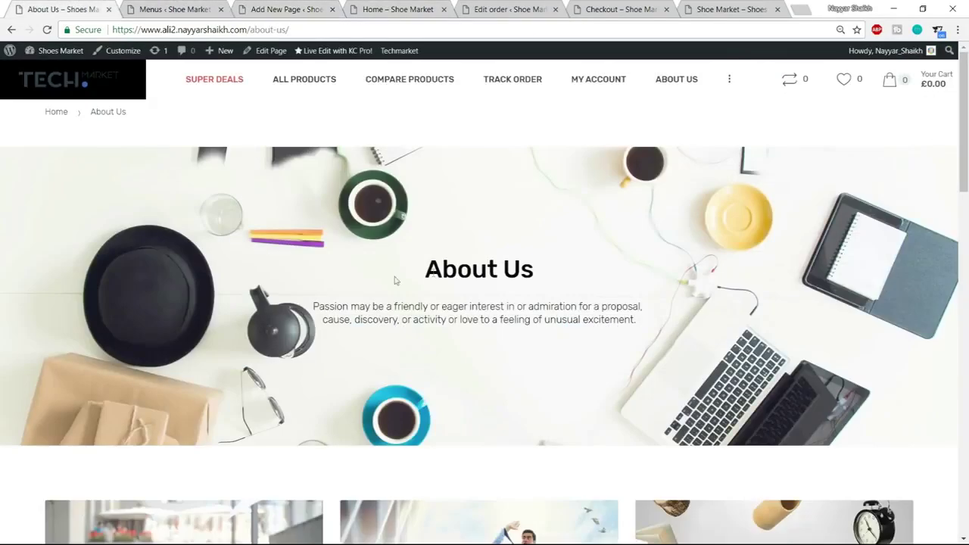
scroll(474, 411, down, 4)
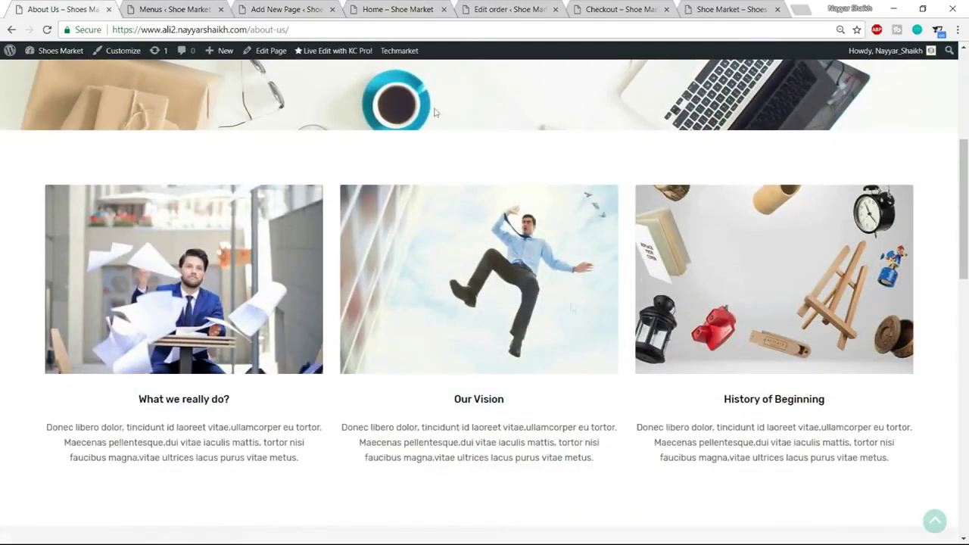
click(189, 9)
click(276, 7)
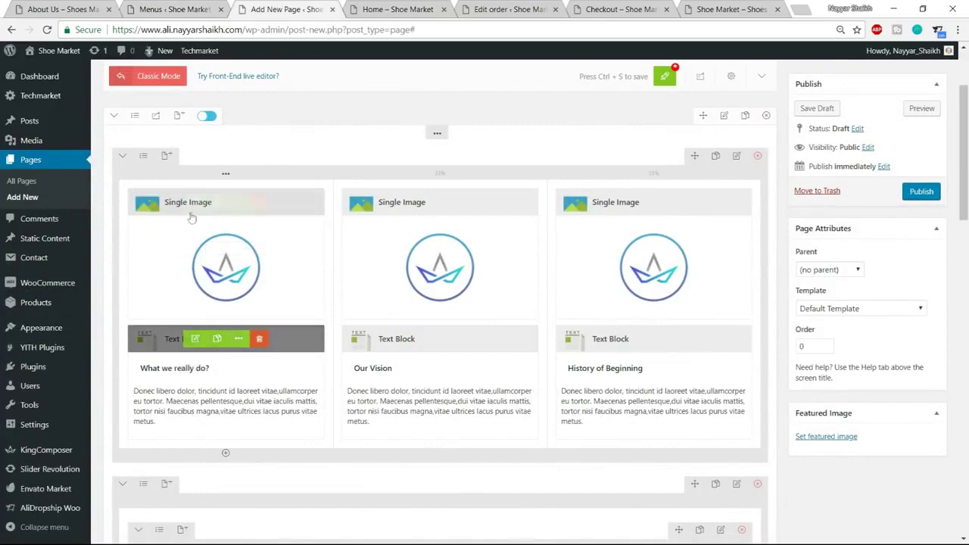
key(ctrl+1)
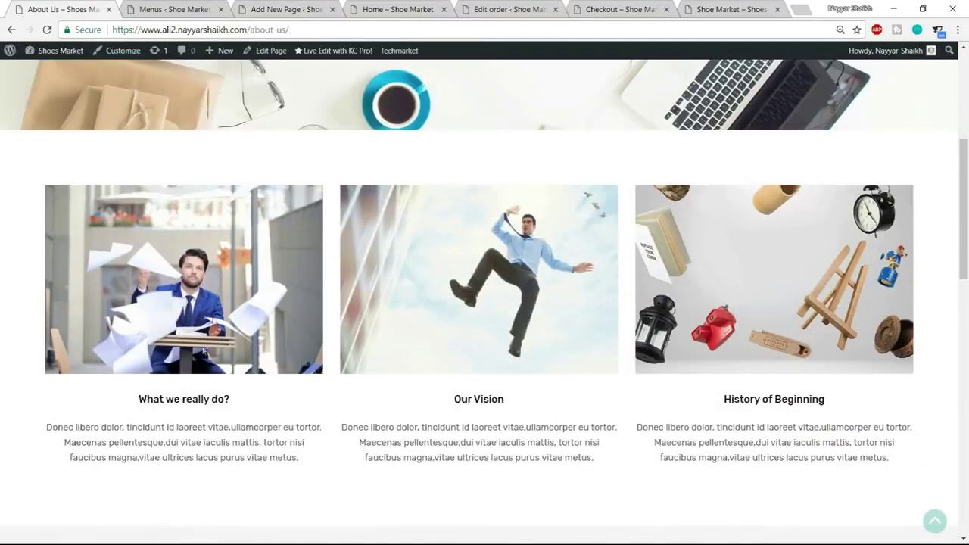
scroll(214, 322, up, 3)
scroll(231, 343, down, 2)
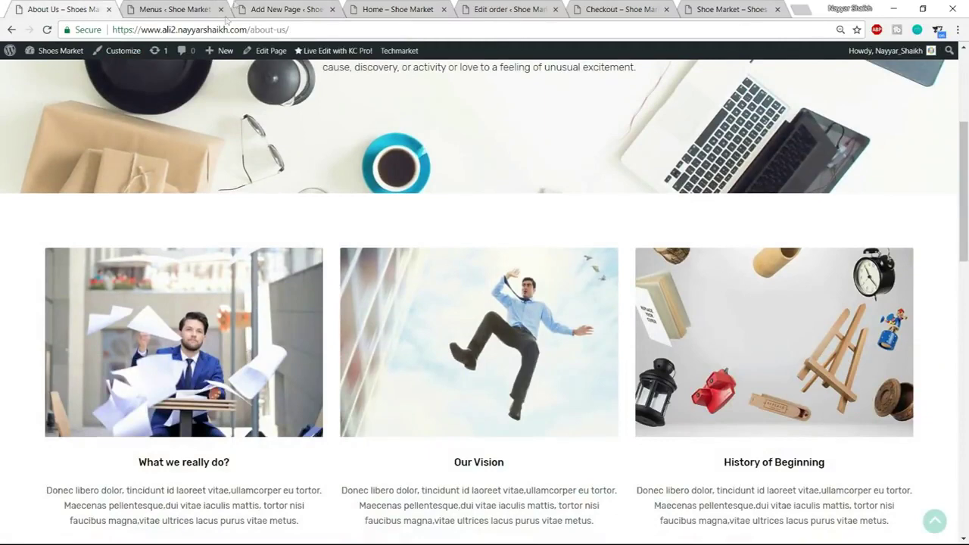
click(226, 9)
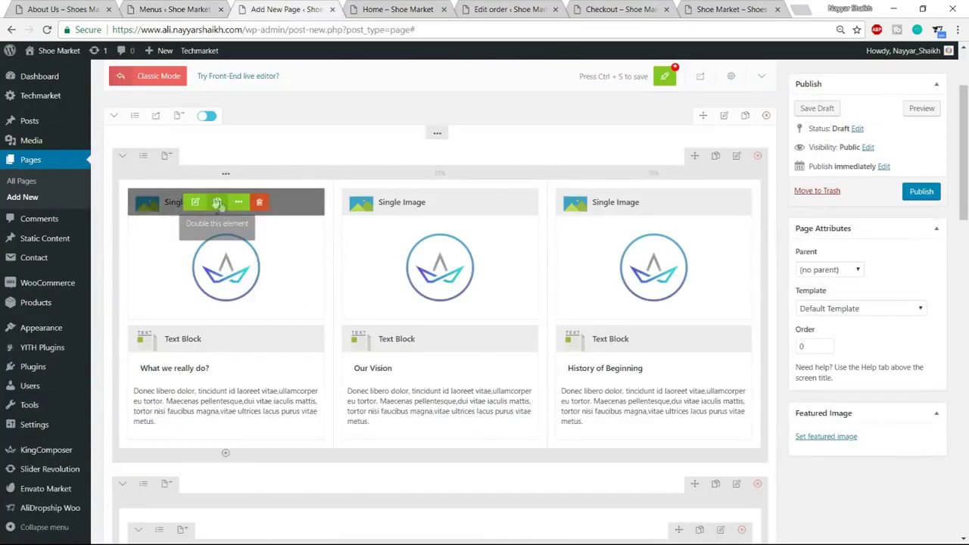
- Open and close the first image element's settings, then look through the layout
click(196, 203)
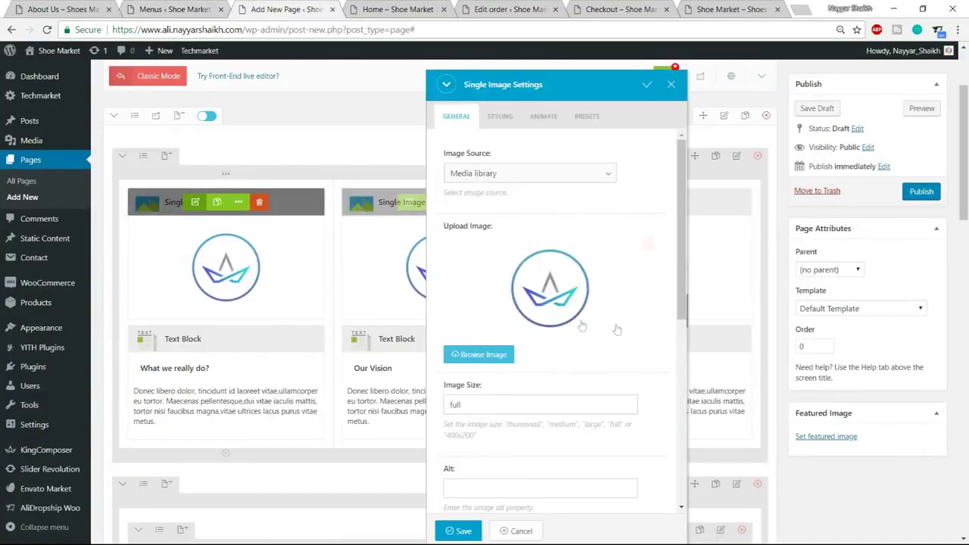
click(458, 530)
scroll(413, 421, down, 1)
scroll(412, 420, down, 5)
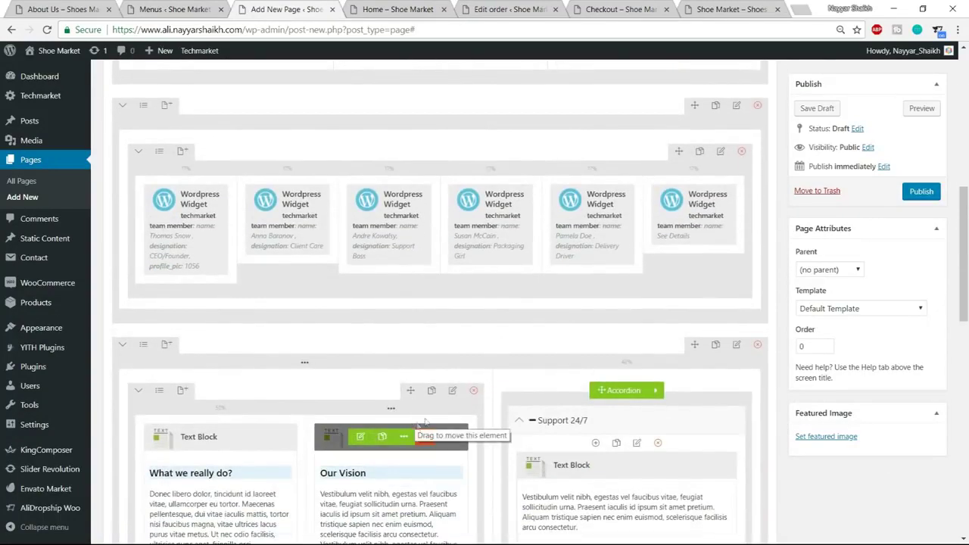
scroll(573, 458, down, 2)
mouse_move(607, 360)
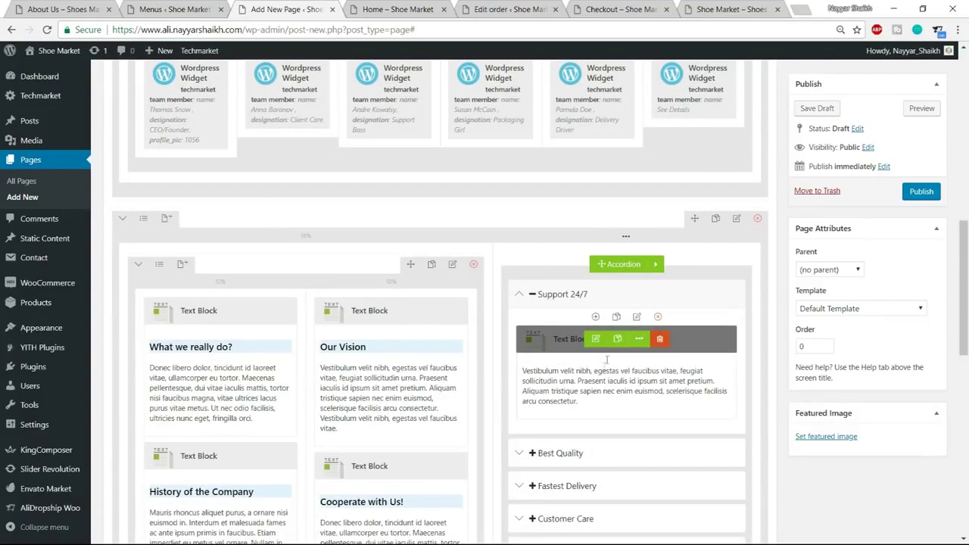
scroll(608, 364, down, 2)
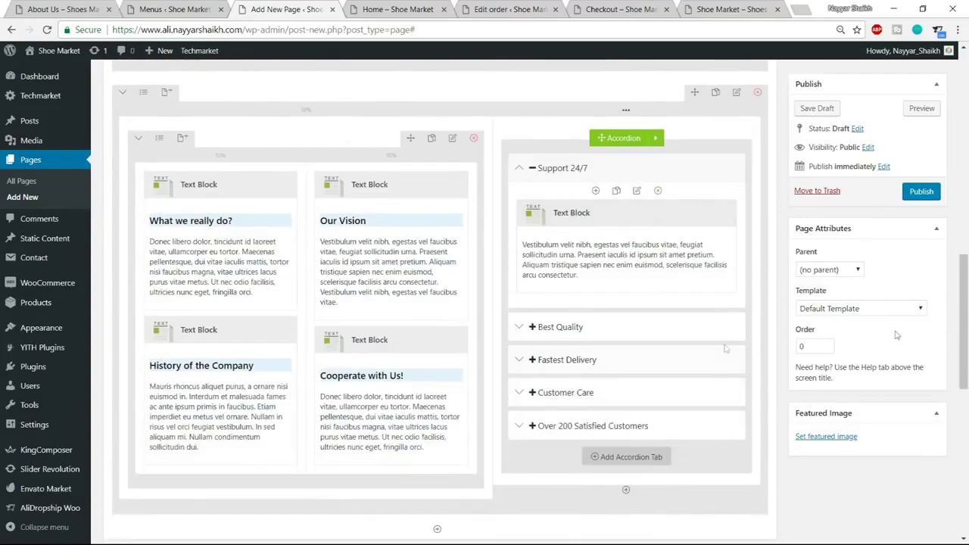
scroll(914, 330, up, 2)
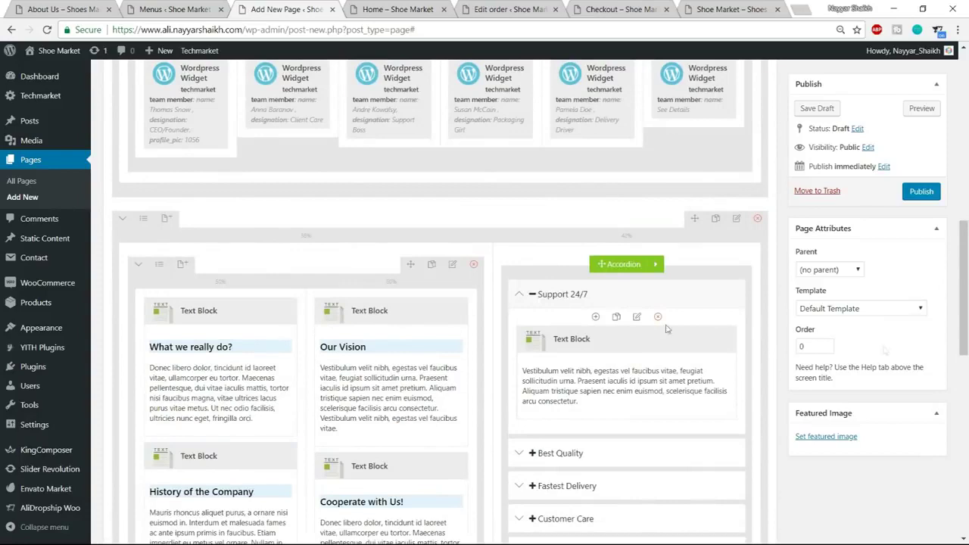
- Open the first Text Block's settings and select its 'What we really do?' heading
click(60, 9)
scroll(168, 327, down, 3)
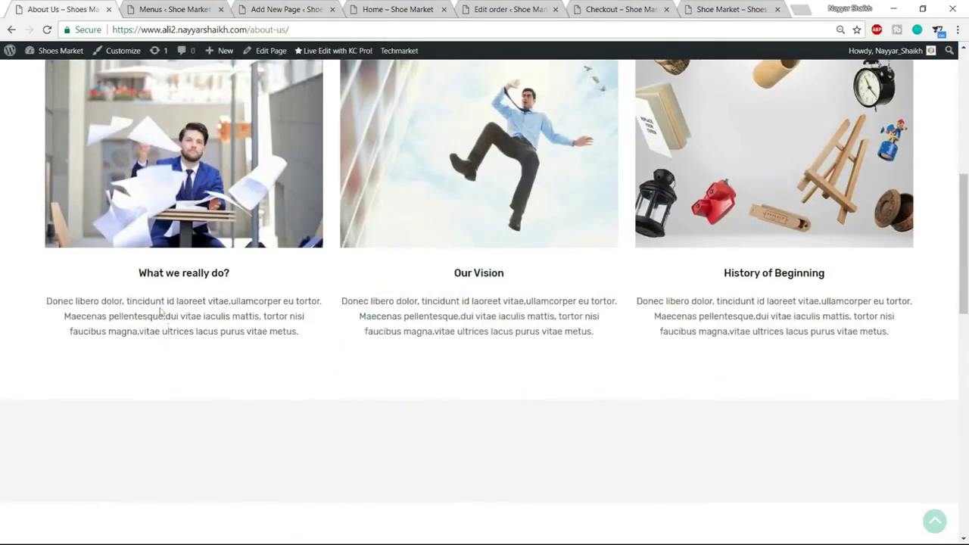
drag(135, 277, 239, 279)
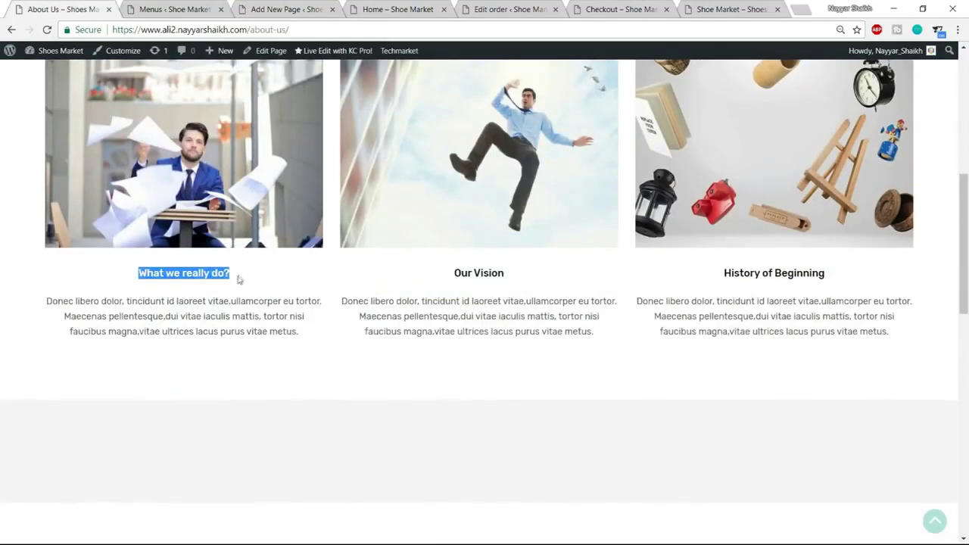
click(173, 9)
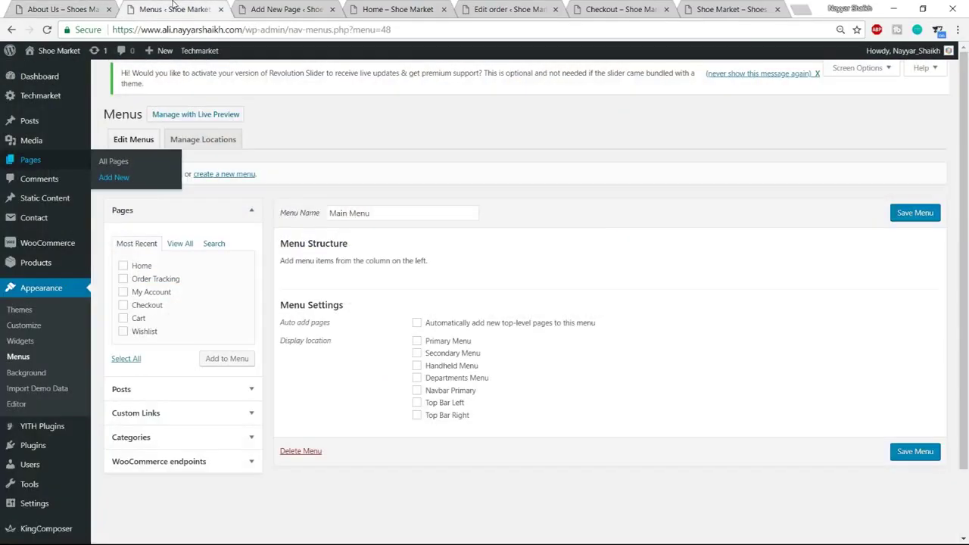
click(242, 8)
scroll(371, 401, up, 10)
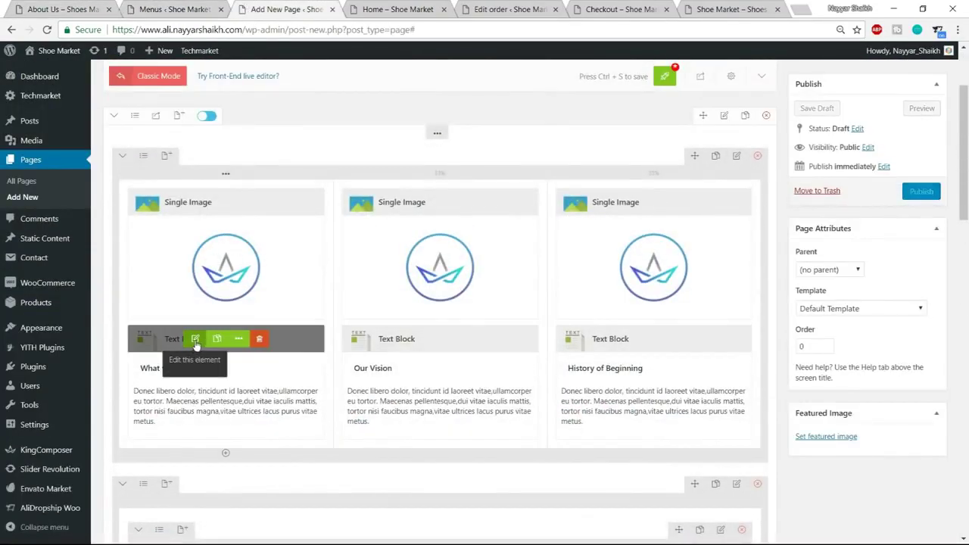
click(195, 339)
drag(607, 239, 448, 239)
- Undo the stray 'asasdas' typing, save the text block, and publish the About Us page
text(asasdas)
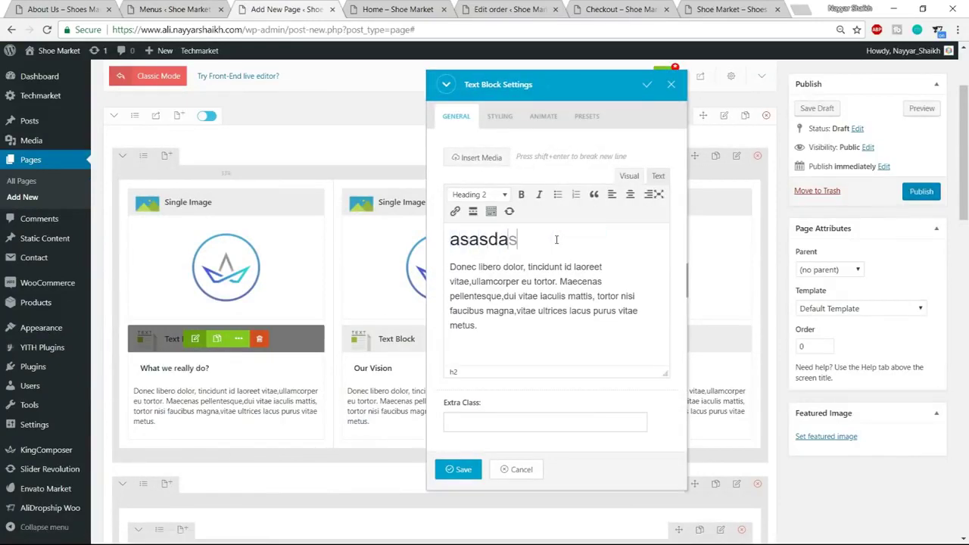
key(ctrl+z)
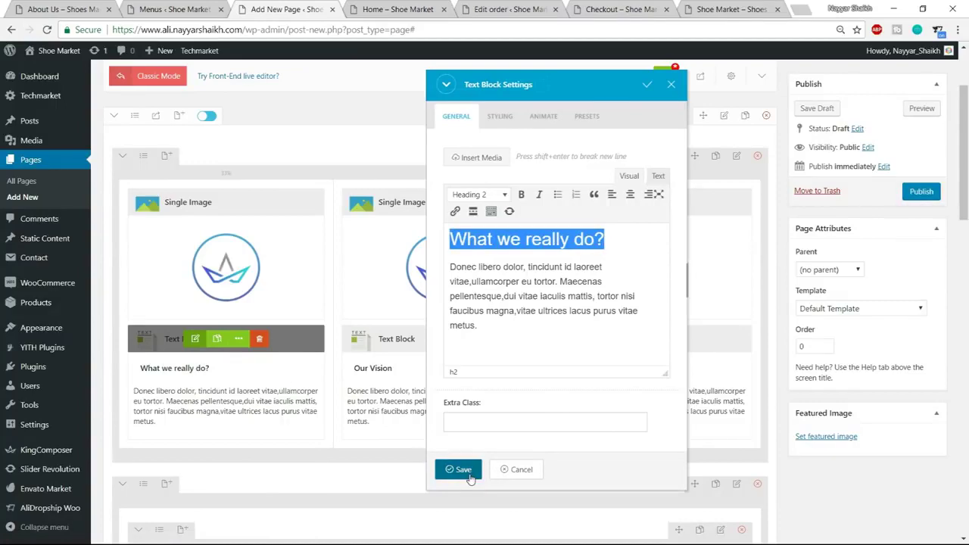
click(470, 471)
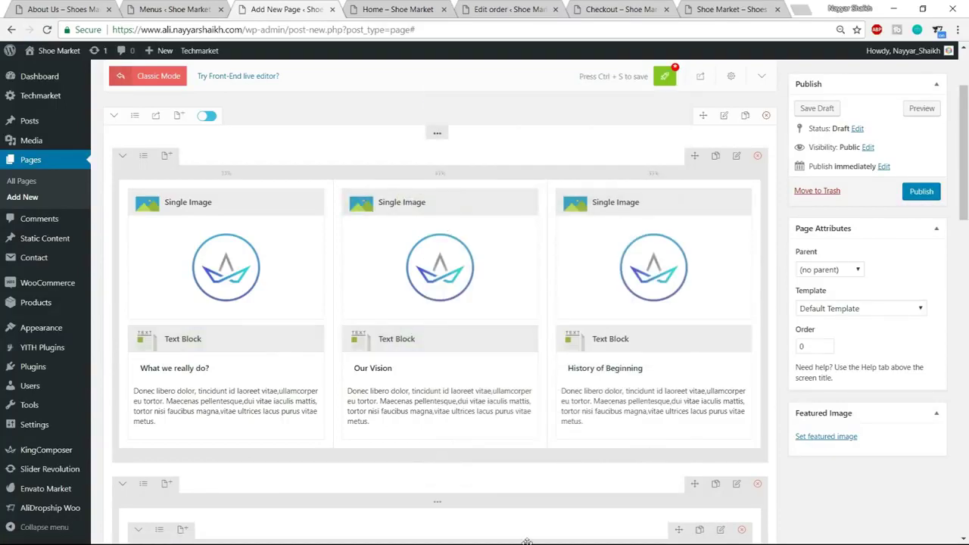
scroll(528, 539, down, 4)
scroll(528, 539, down, 1)
click(921, 194)
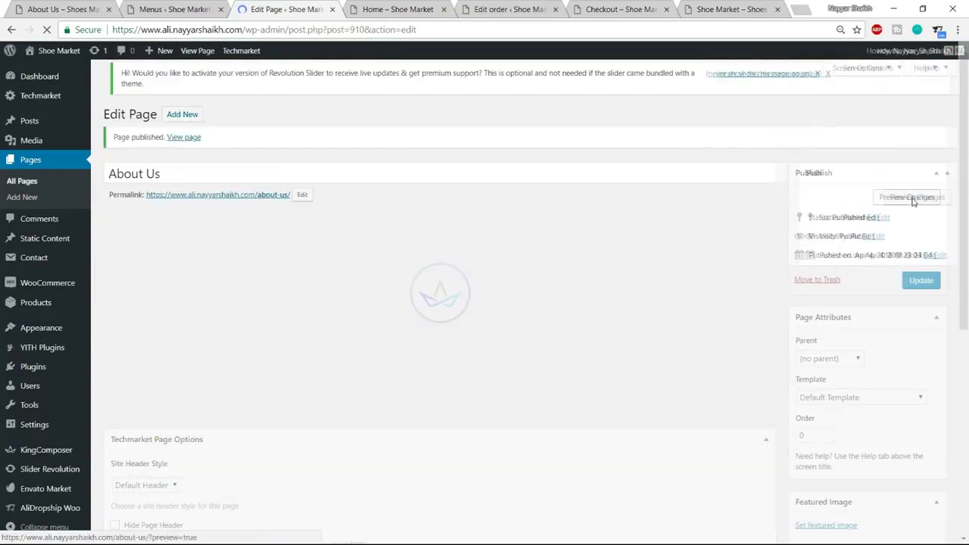
- View the published About Us page, then open the storefront's Contact Us page
click(57, 7)
scroll(285, 426, down, 10)
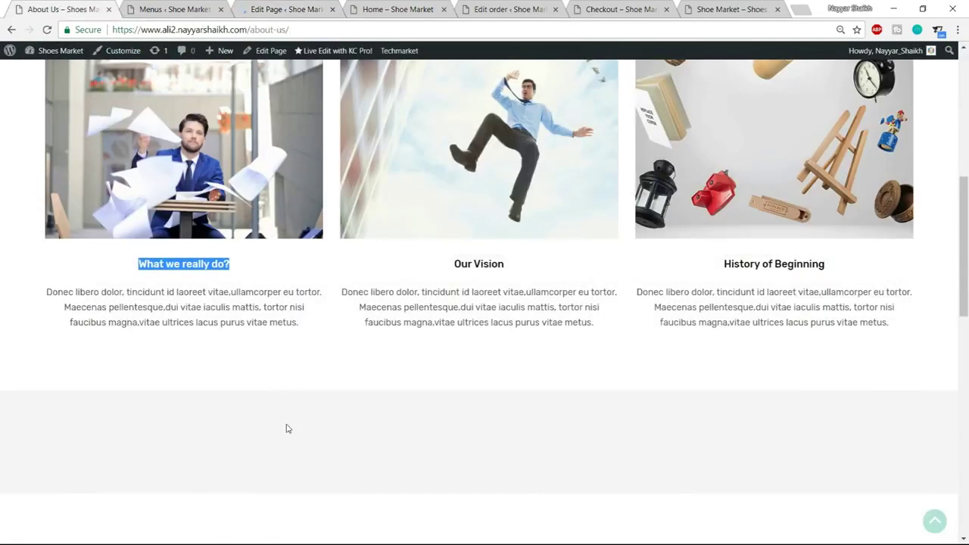
click(934, 520)
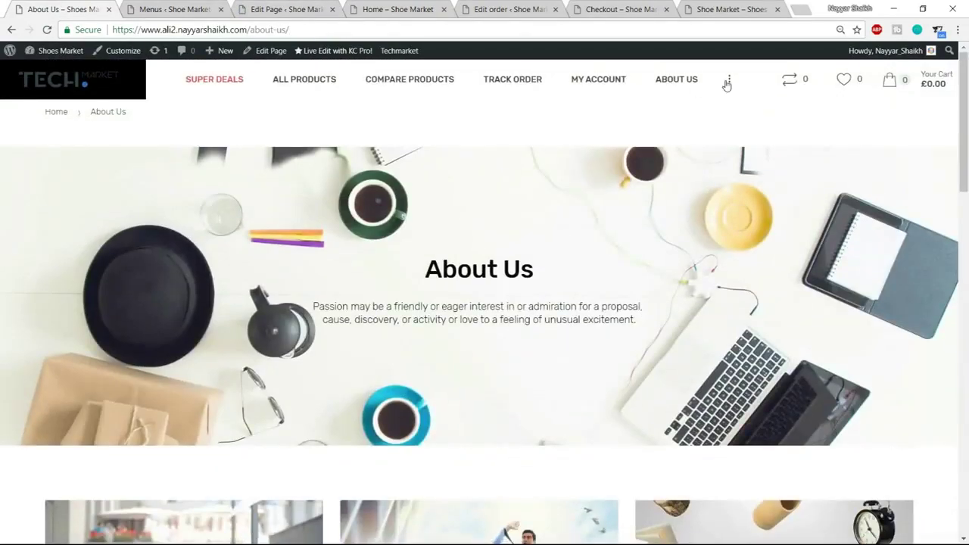
mouse_move(727, 84)
click(693, 111)
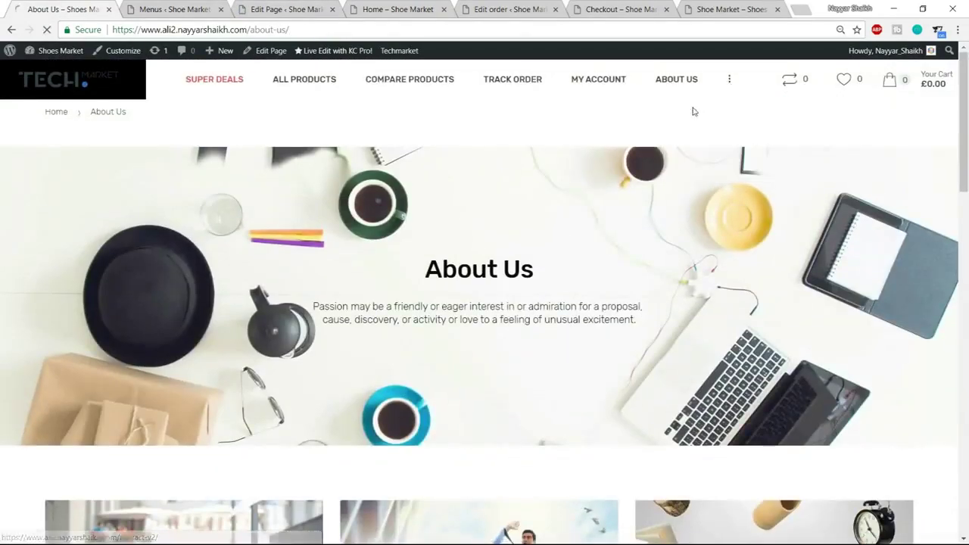
scroll(497, 439, down, 3)
scroll(497, 447, down, 1)
scroll(492, 447, up, 5)
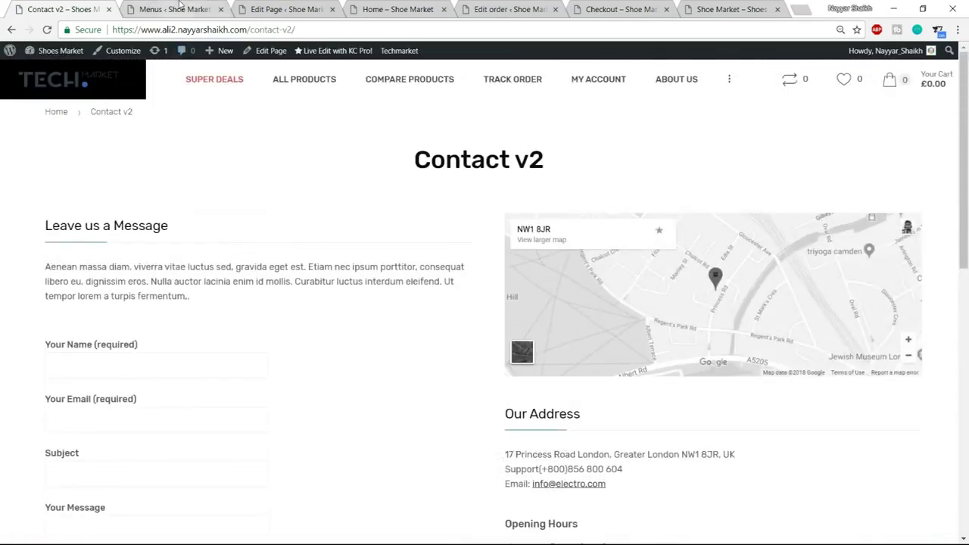
- Create a new page from Pages > Add New and title it Contact Us
click(176, 9)
click(284, 9)
click(186, 115)
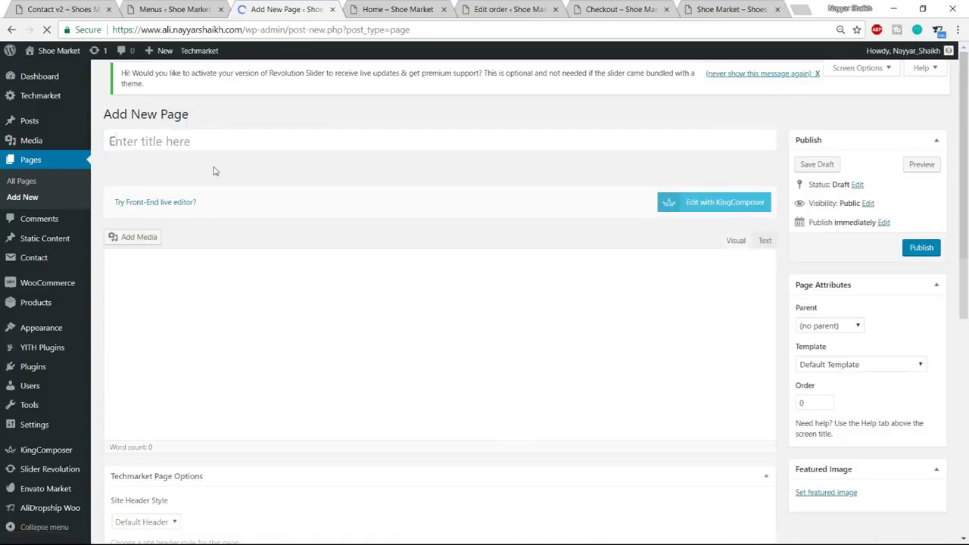
text(Contact Us)
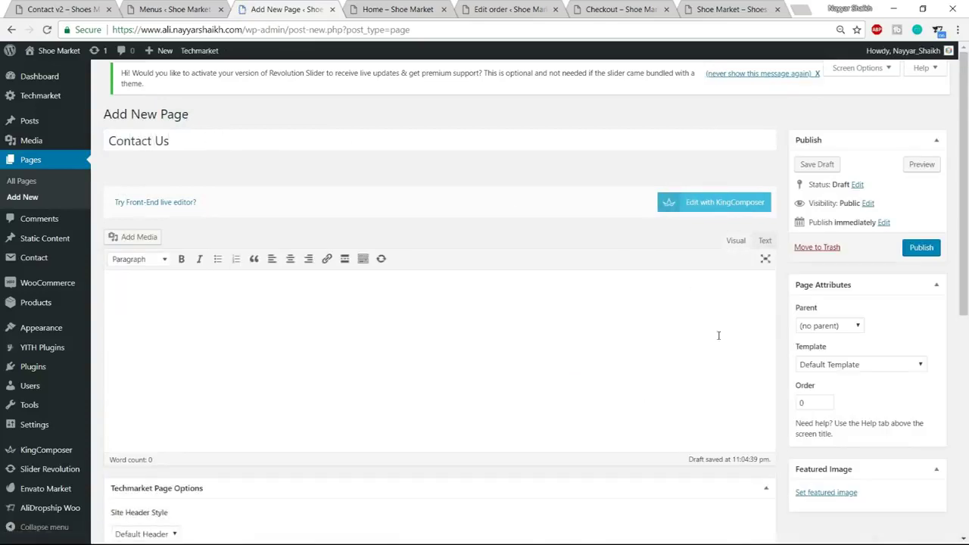
key(alt+Tab)
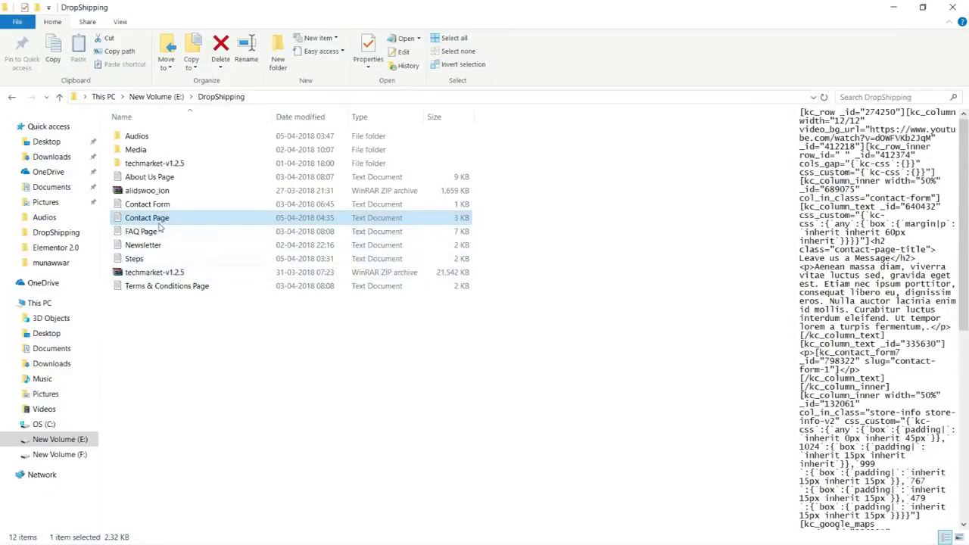
- Copy the Contact Page file's shortcode text from Notepad into the Contact Us page content
double_click(148, 218)
key(ctrl+a)
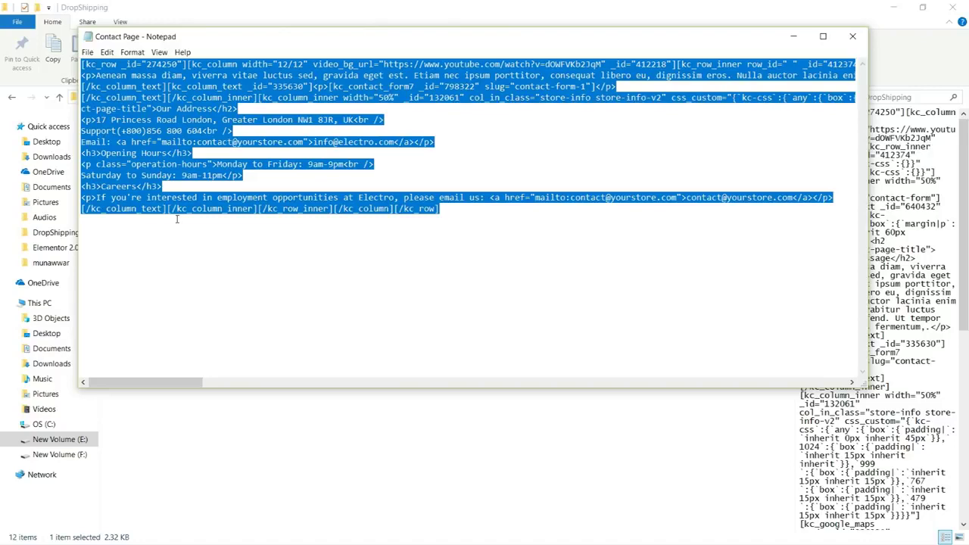
key(alt+Tab)
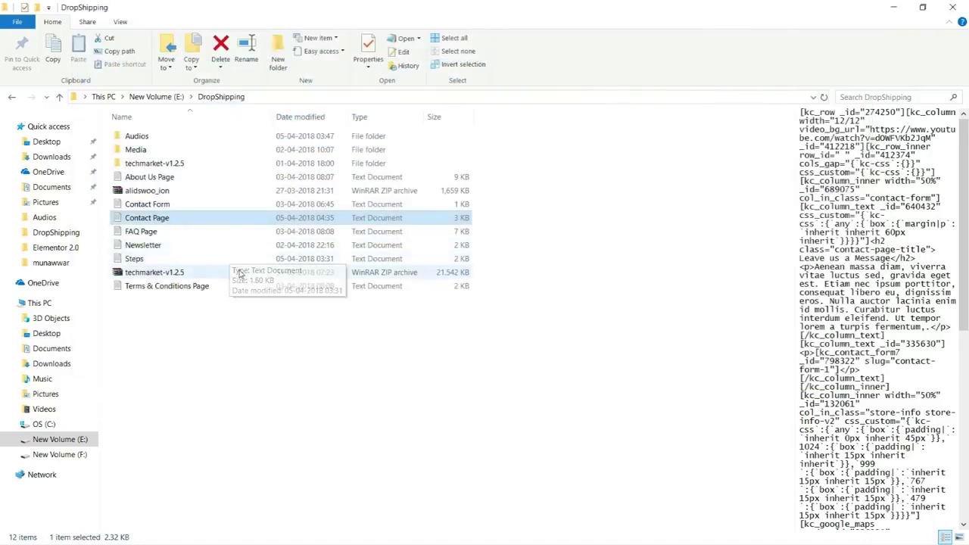
key(alt+Tab)
key(ctrl+c)
key(alt+Tab)
key(alt+Tab)
key(ctrl+v)
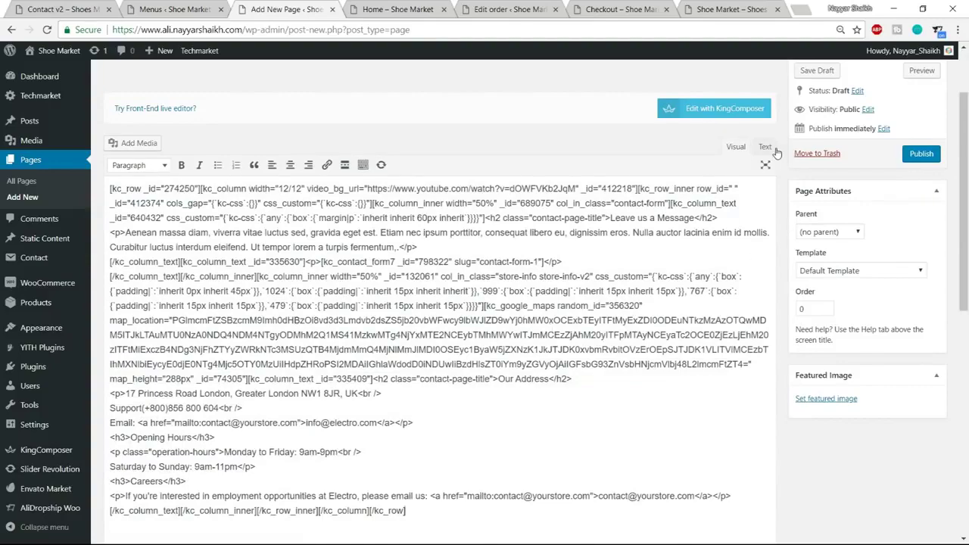
- Check the pasted Contact content as raw code, then load it in the page builder
click(765, 146)
key(ctrl+a)
click(568, 325)
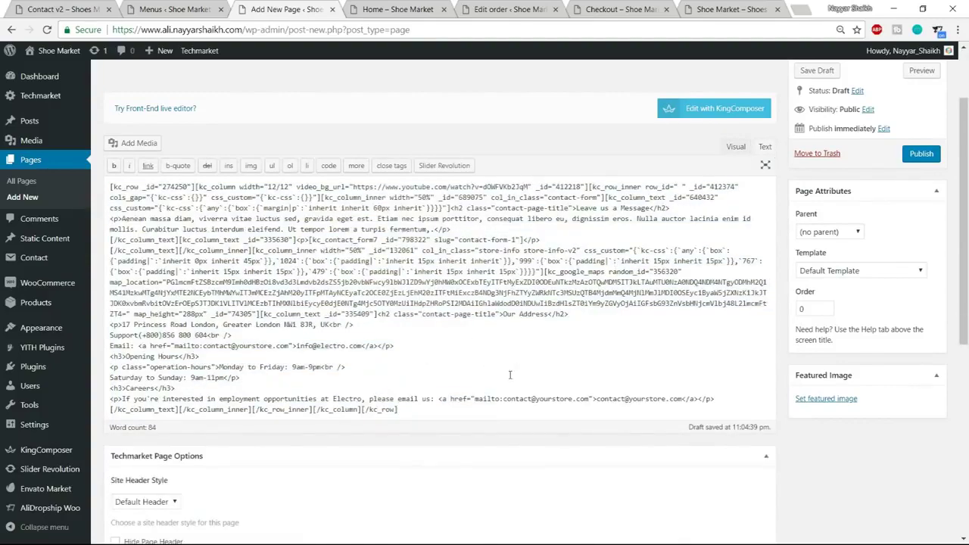
scroll(510, 374, up, 3)
click(729, 205)
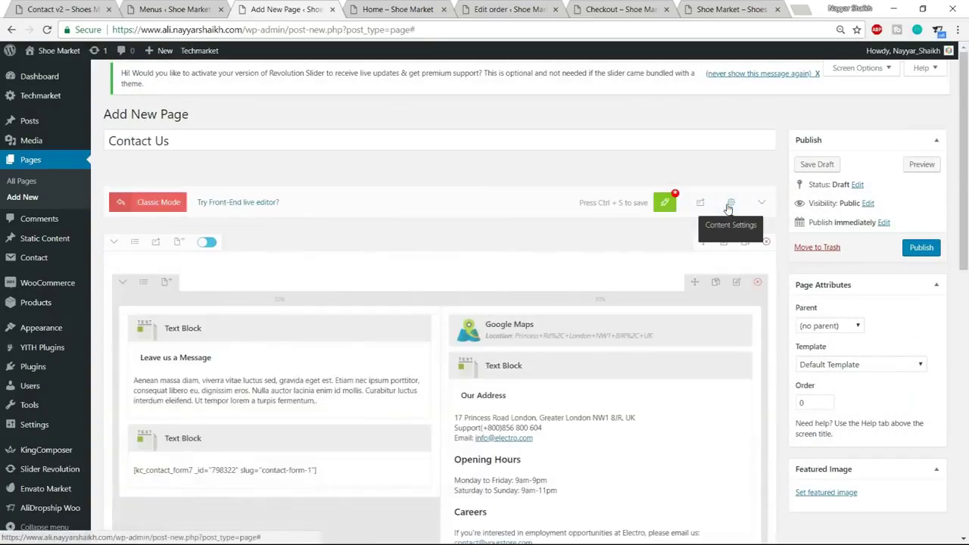
scroll(711, 250, down, 3)
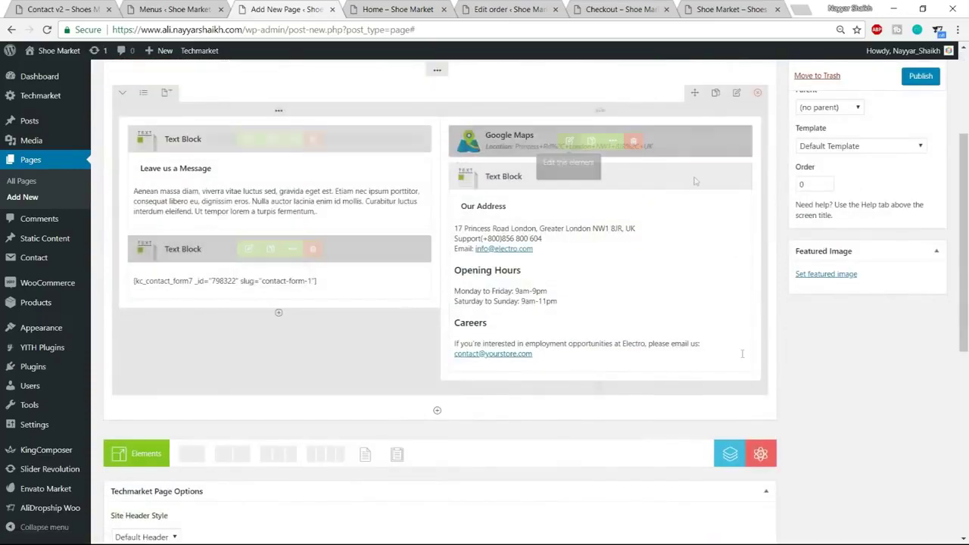
- Compare the builder layout with the live Contact v2 page's Our Address section
click(64, 9)
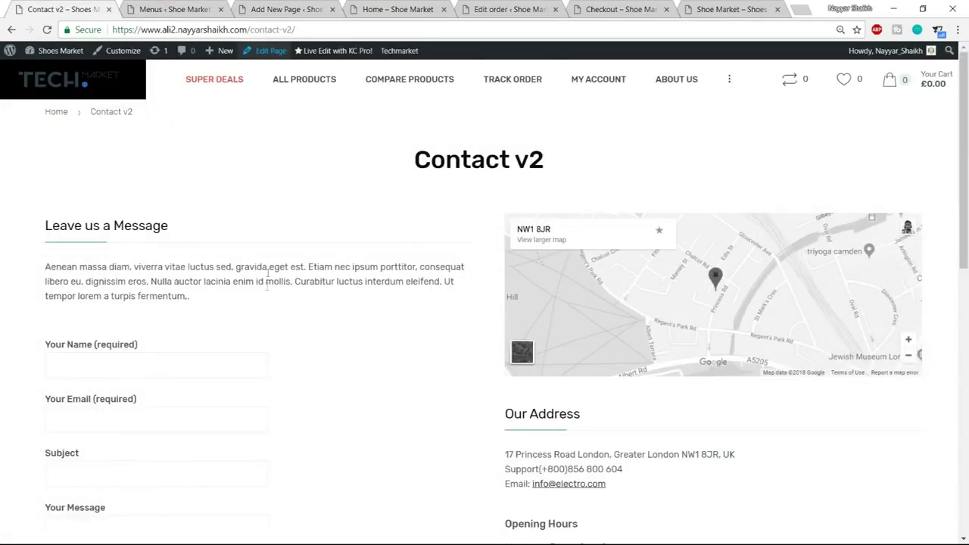
scroll(210, 260, down, 3)
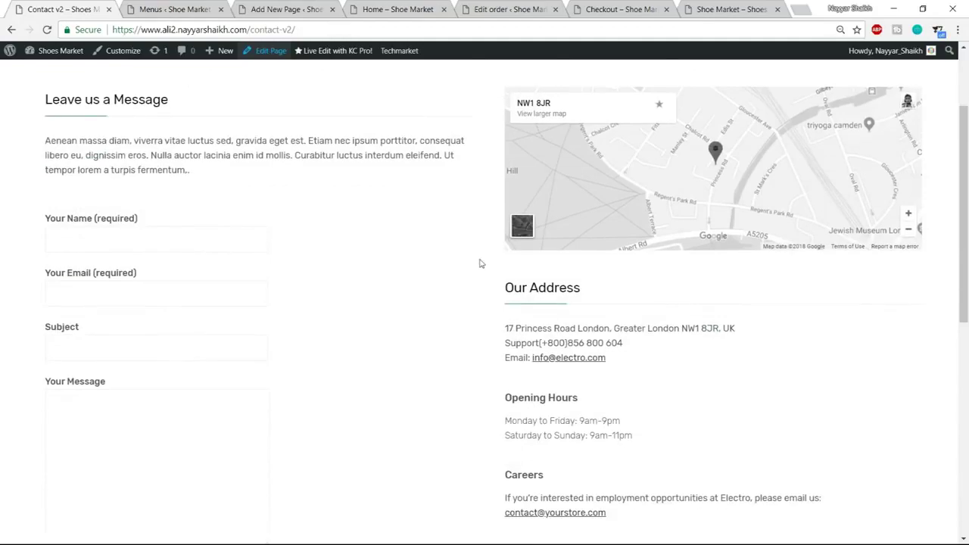
scroll(482, 263, up, 3)
scroll(751, 311, down, 3)
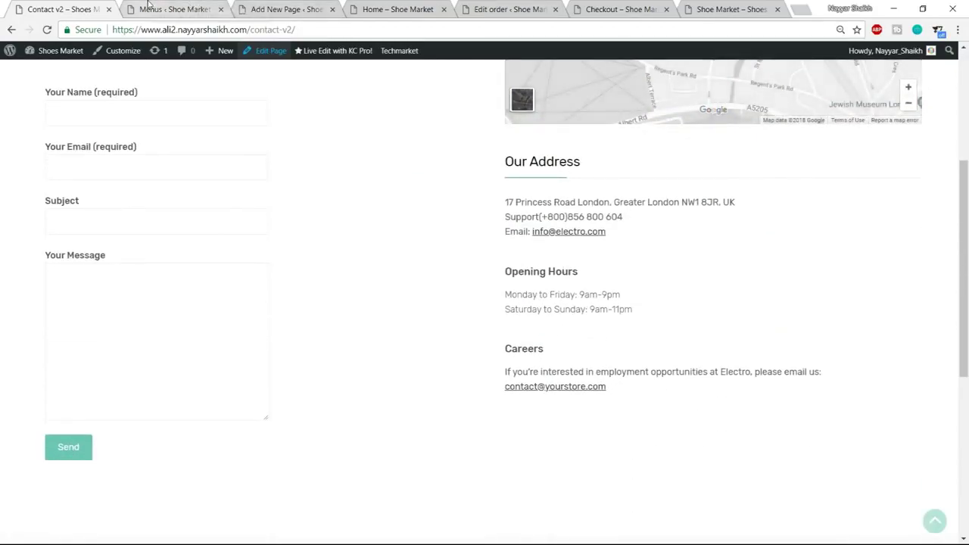
click(189, 8)
click(278, 8)
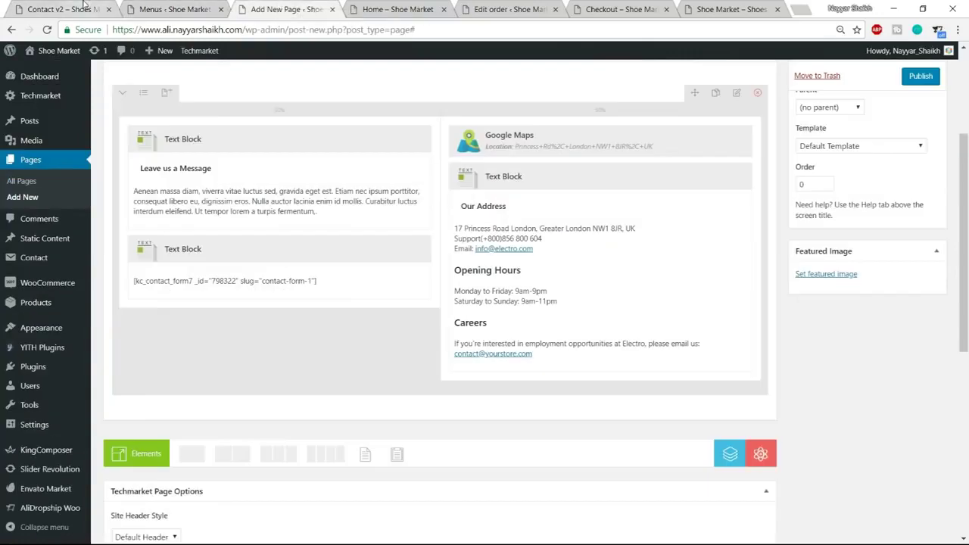
click(83, 9)
drag(504, 203, 629, 234)
click(629, 234)
click(280, 9)
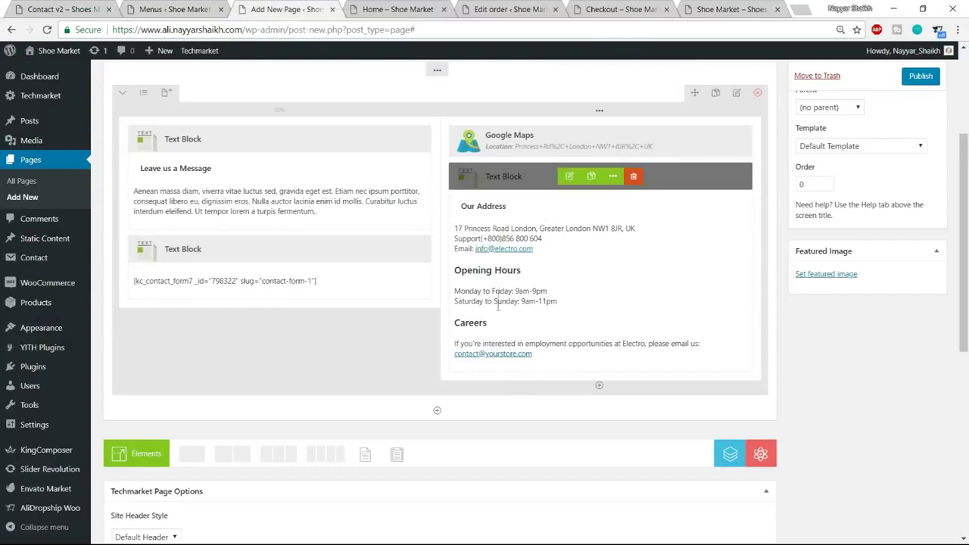
- Delete the London address line in the Our Address text block and save the block
click(573, 179)
scroll(556, 303, down, 5)
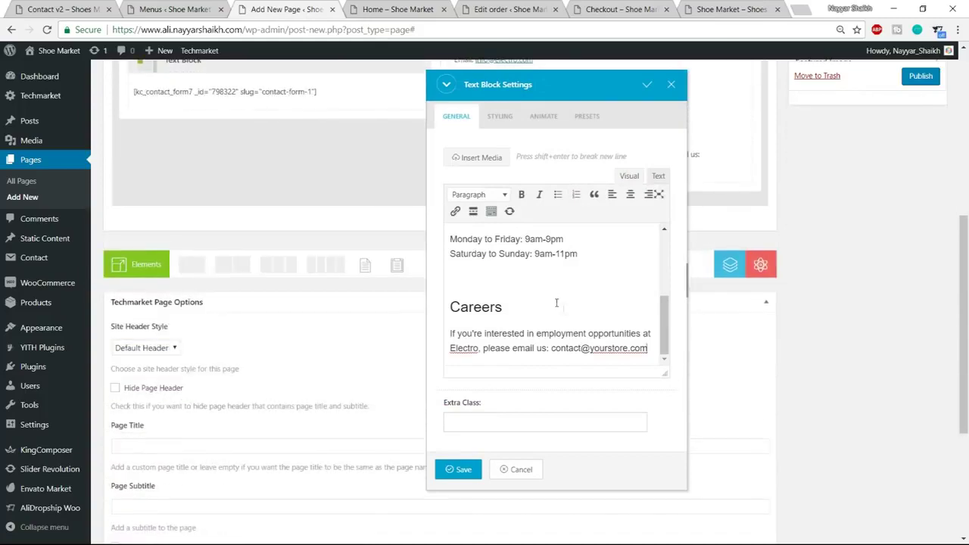
scroll(556, 302, up, 6)
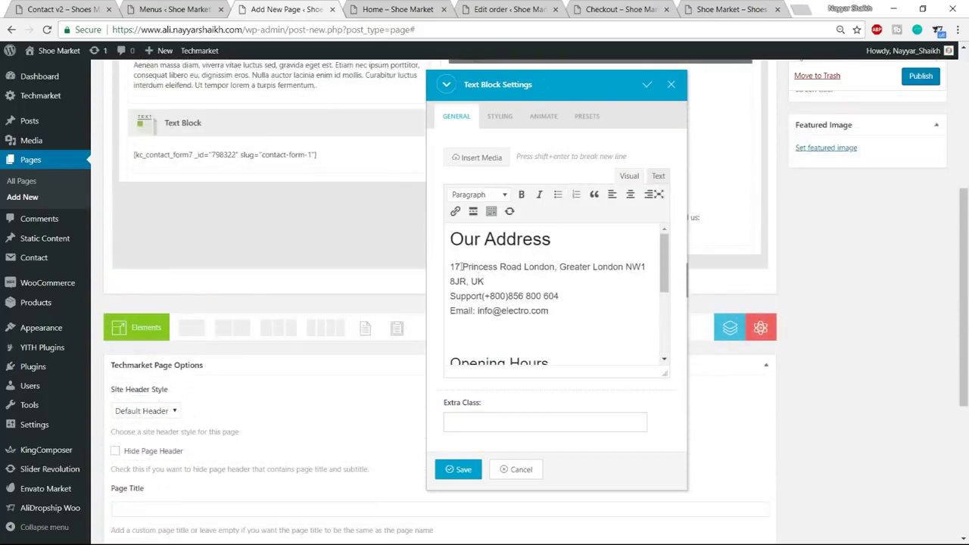
drag(451, 266, 482, 281)
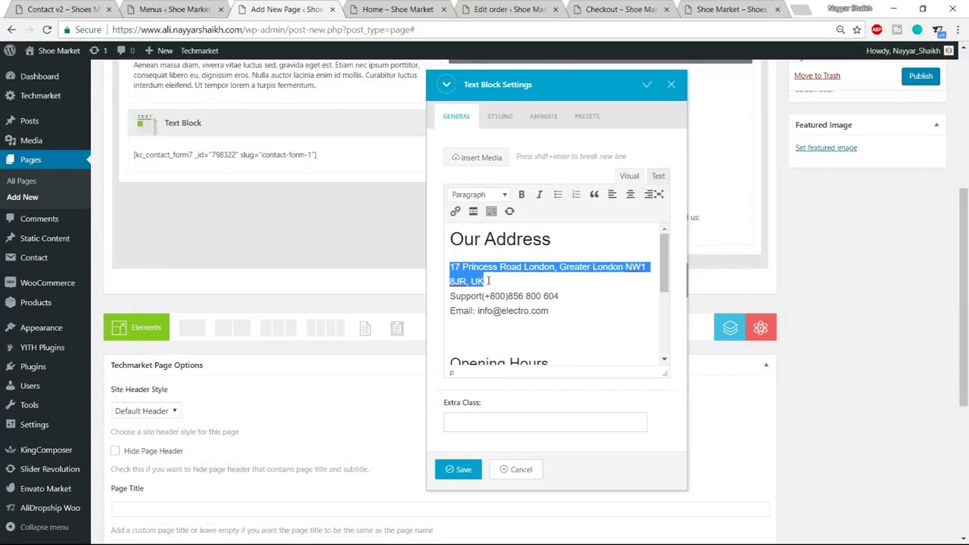
key(BackSpace)
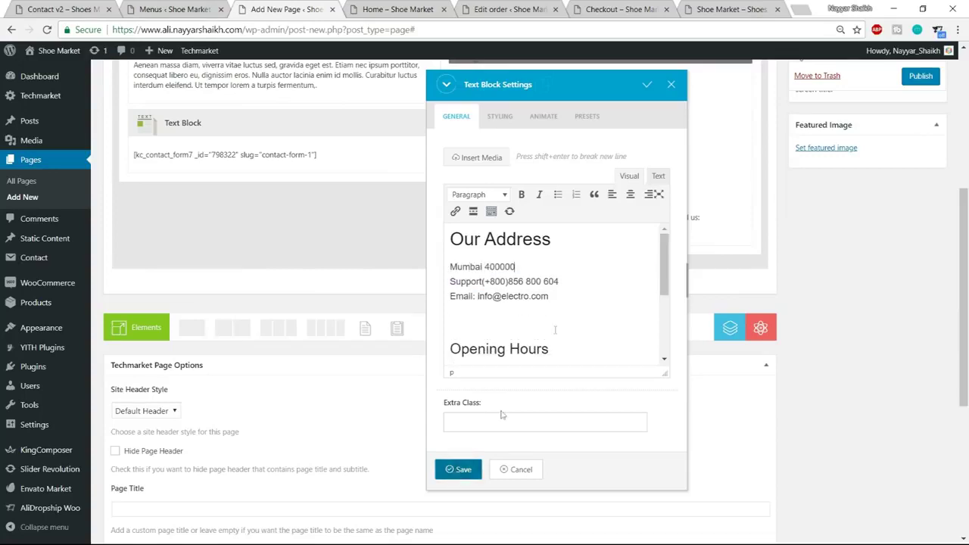
scroll(555, 328, down, 3)
scroll(525, 295, up, 1)
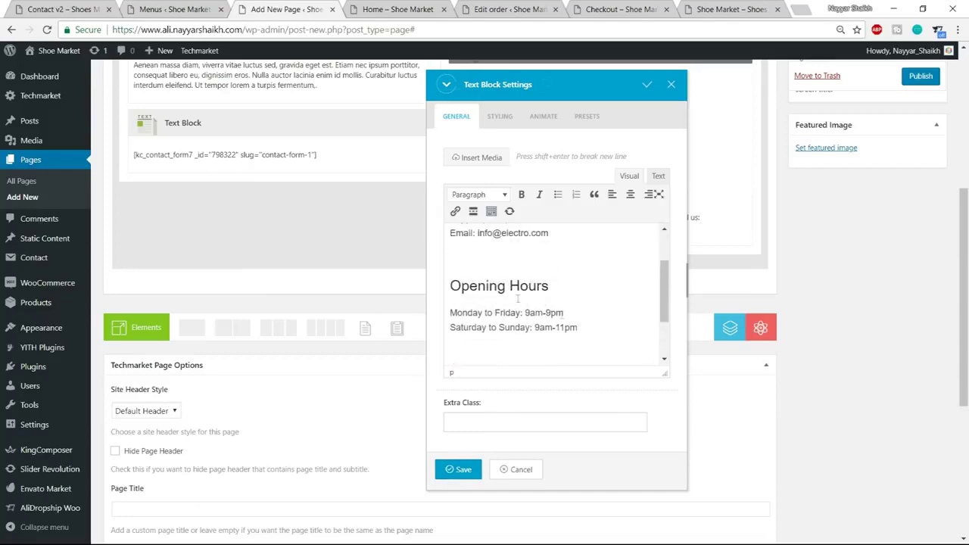
scroll(518, 303, down, 2)
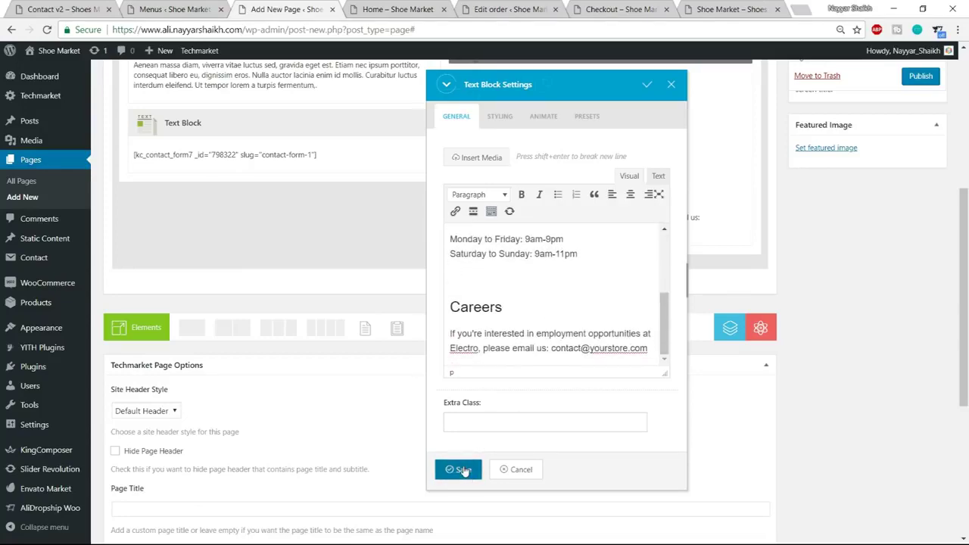
click(463, 470)
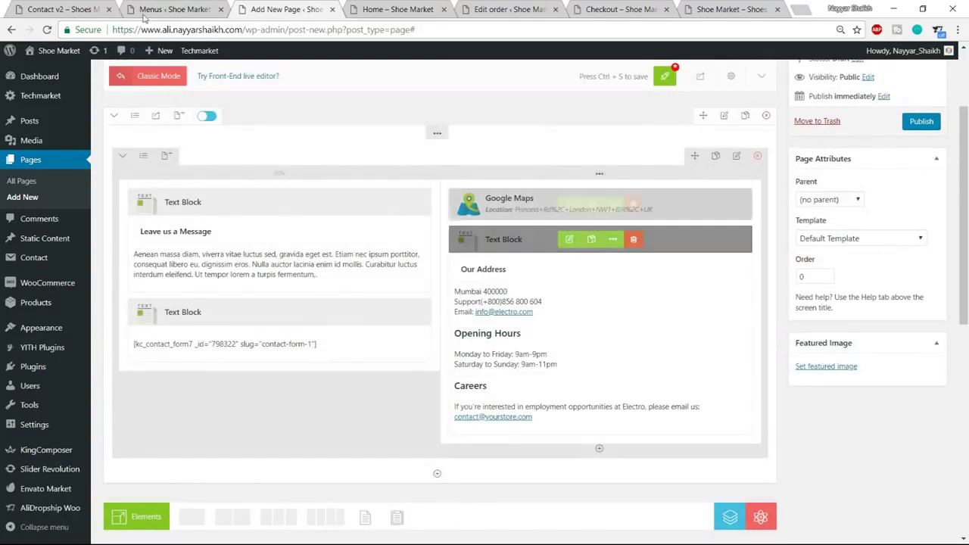
click(102, 16)
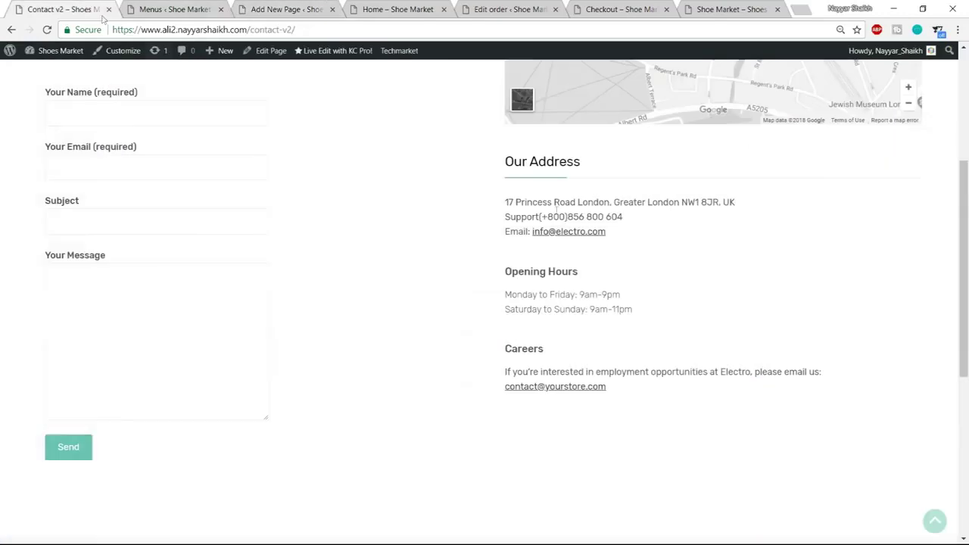
scroll(605, 257, up, 3)
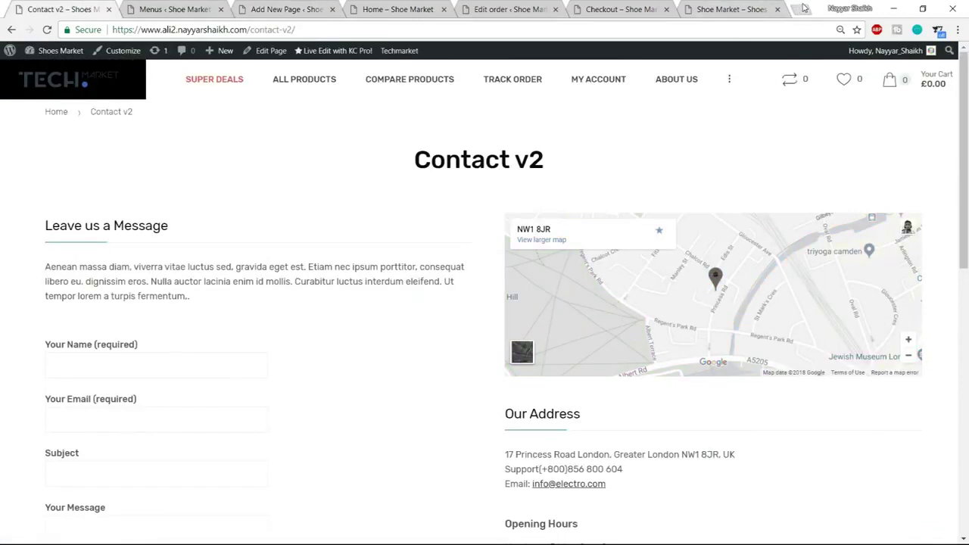
- In Google Maps, select the Medium iframe embed code for the Dharavi, Mumbai map
click(804, 8)
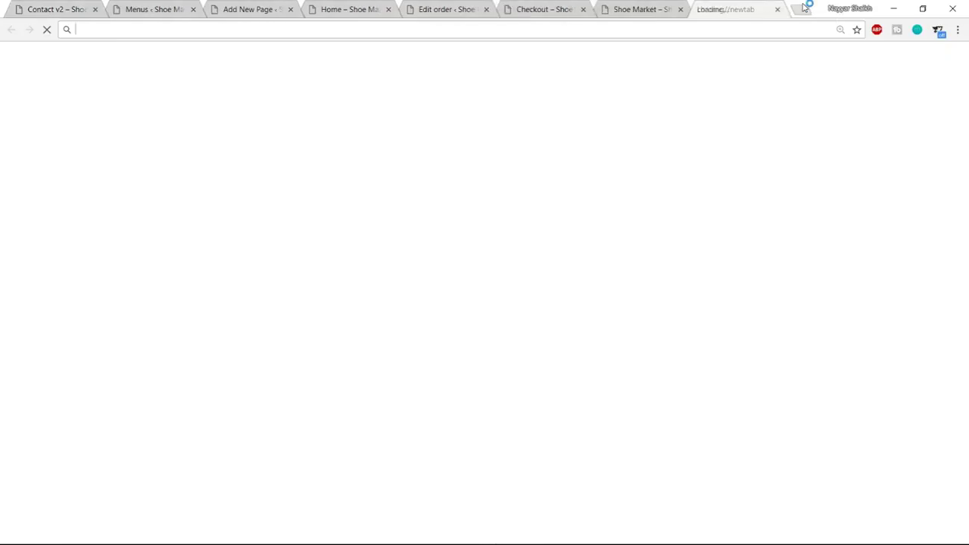
text(map)
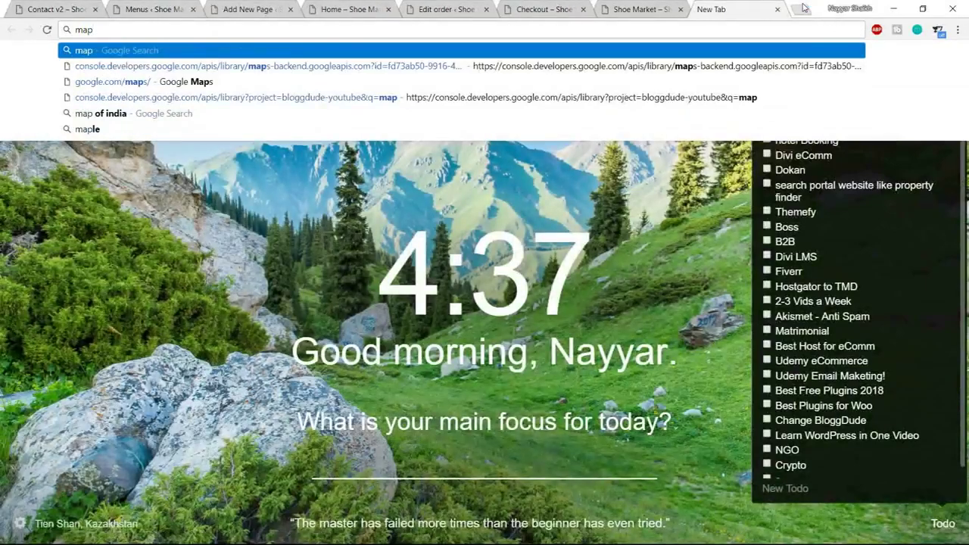
click(558, 83)
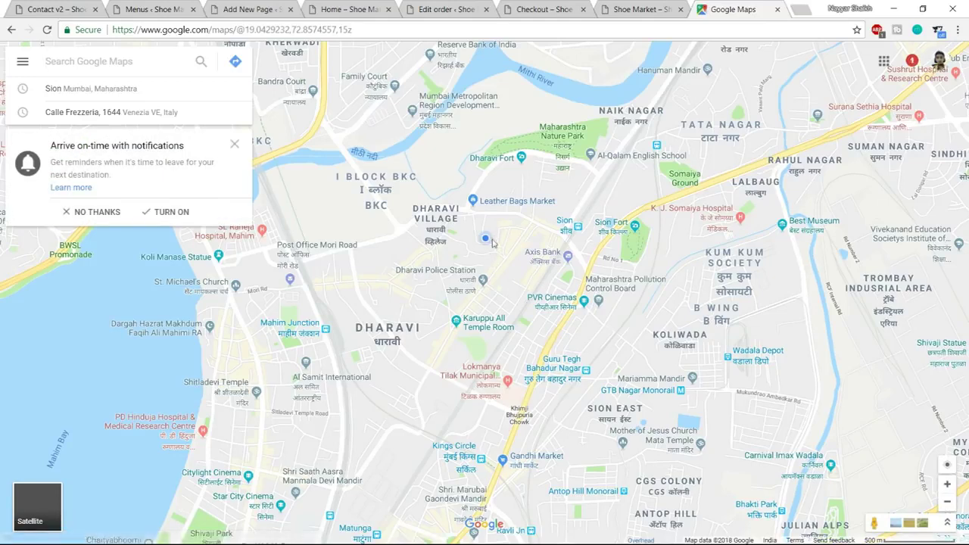
click(18, 65)
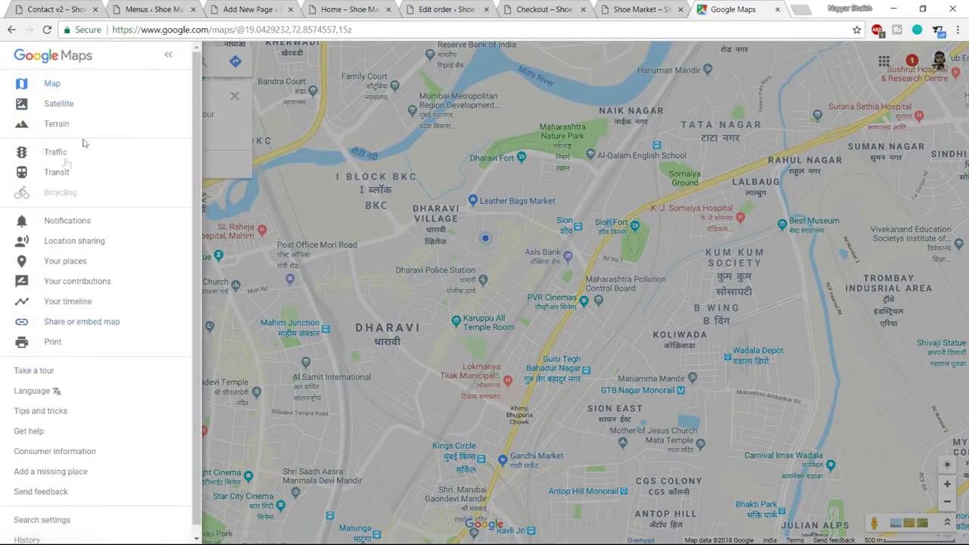
click(104, 324)
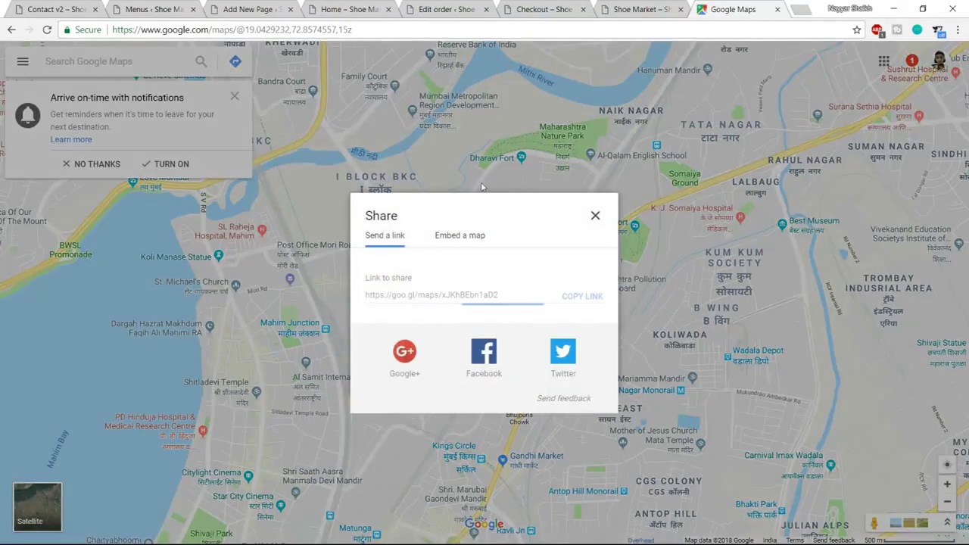
click(475, 240)
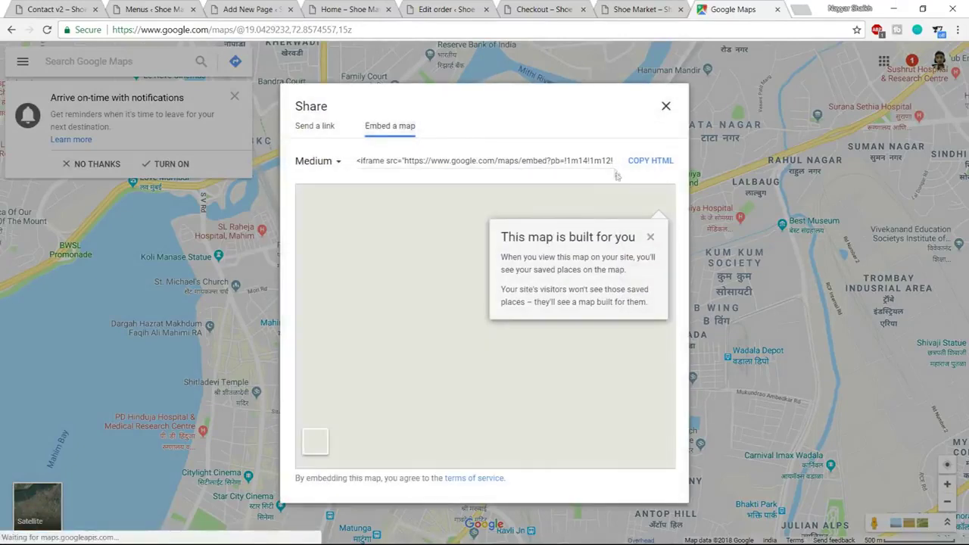
click(451, 165)
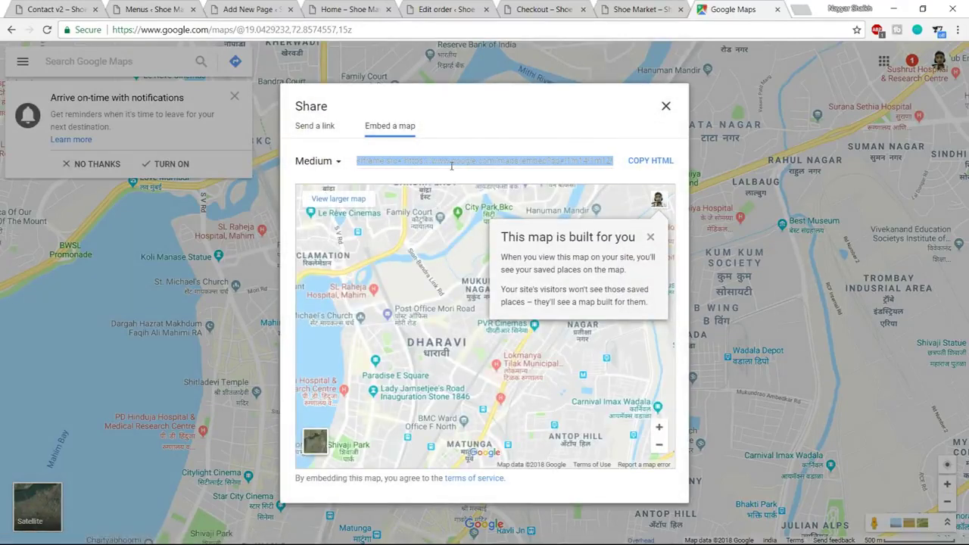
click(254, 9)
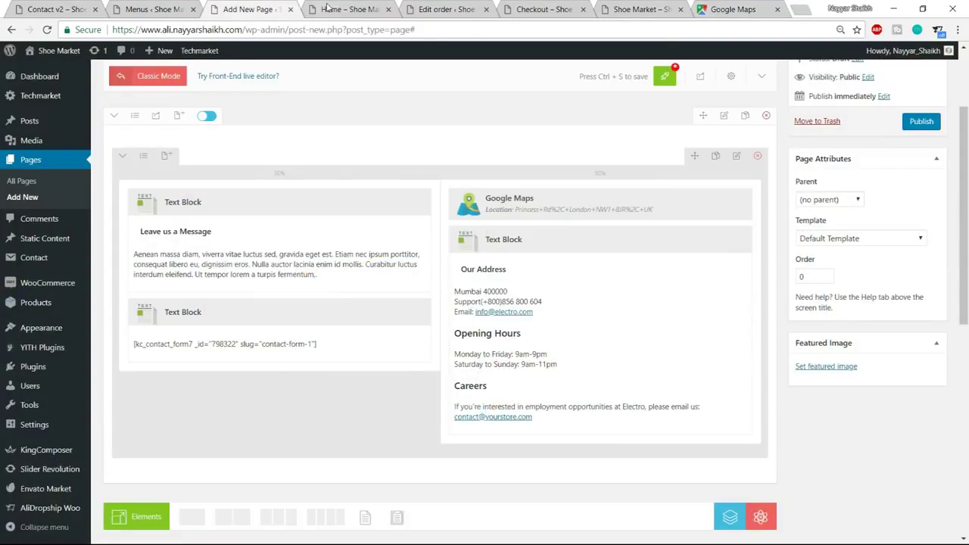
- Replace the Google Maps location code with the Mumbai embed code, save it, and publish the page
mouse_move(564, 212)
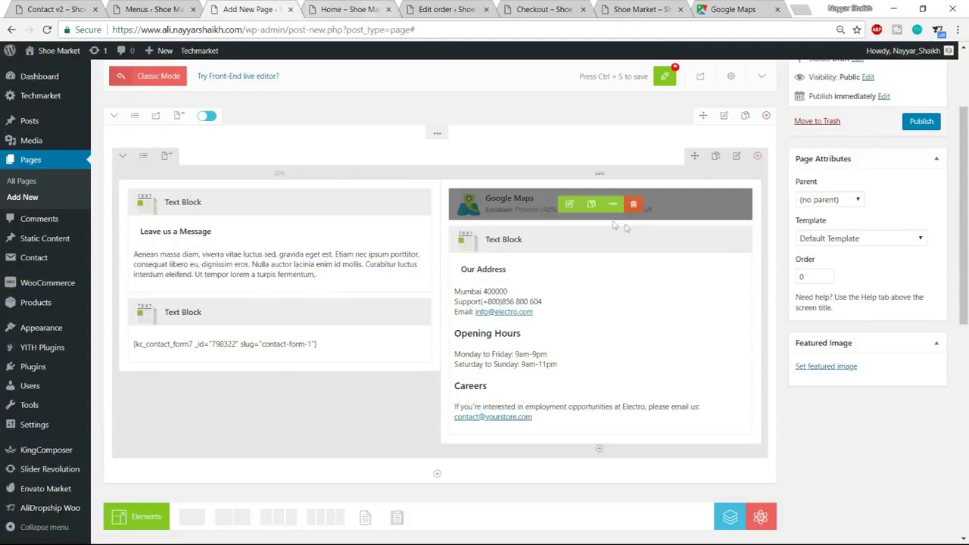
click(564, 209)
click(565, 220)
key(ctrl+a)
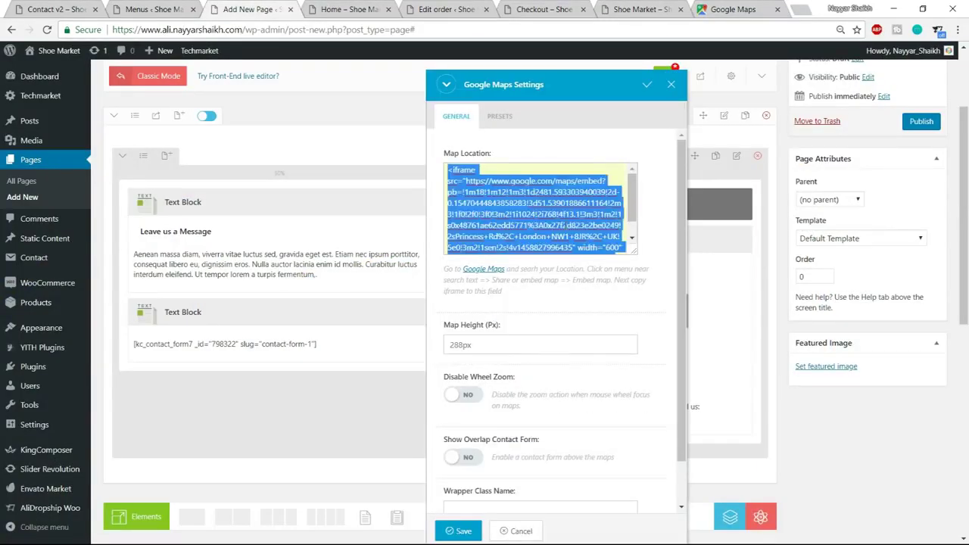
key(ctrl+v)
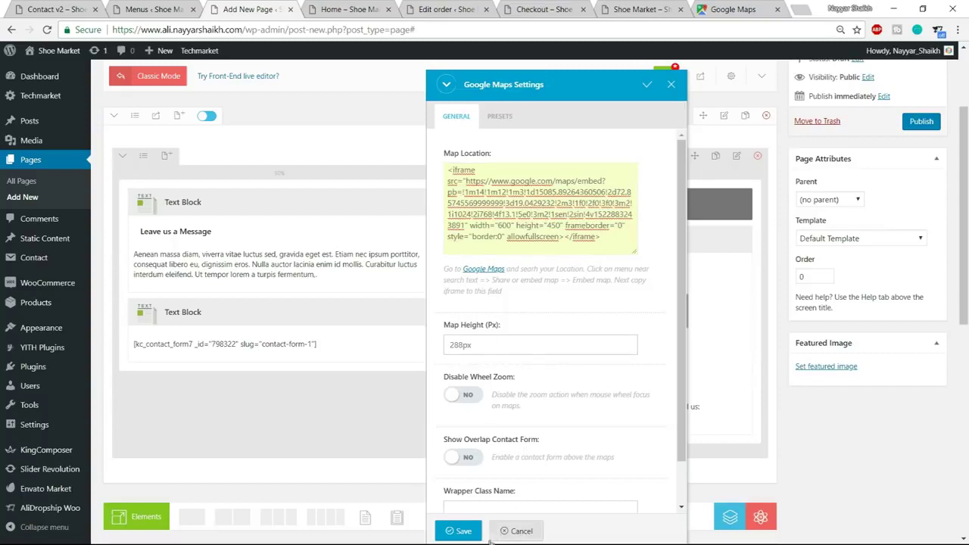
click(459, 530)
click(921, 122)
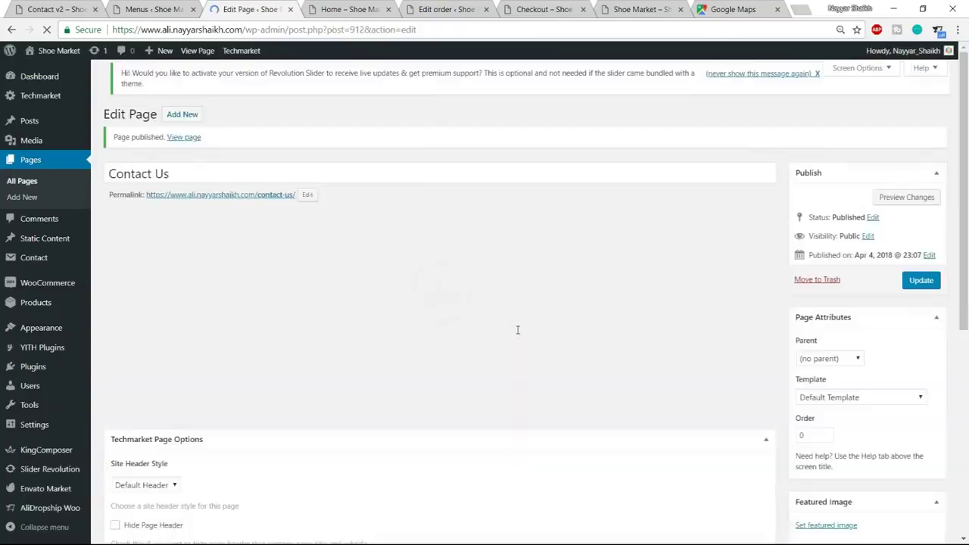
- Open the published Contact Us page in a new tab and check its Mumbai 400000 address
right_click(184, 137)
click(245, 144)
key(ctrl+Tab)
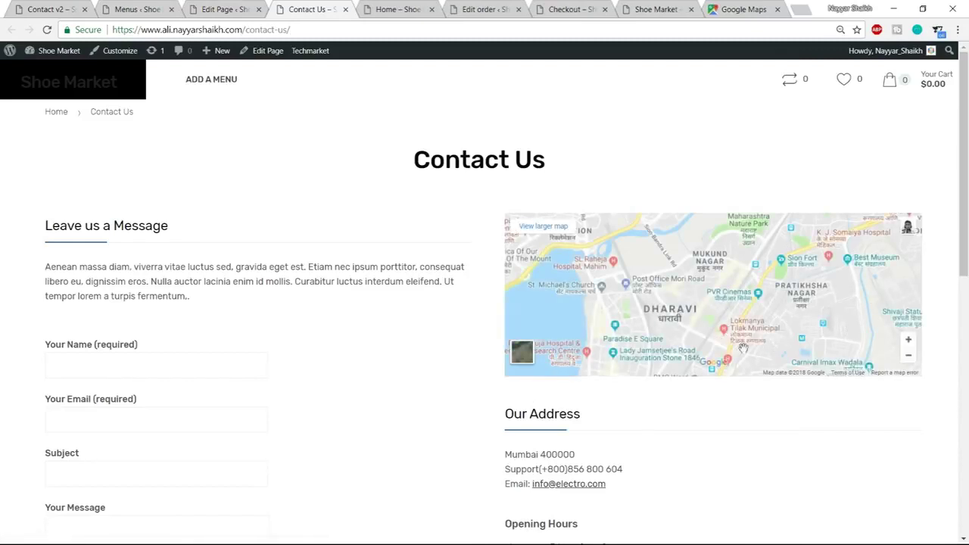
click(65, 5)
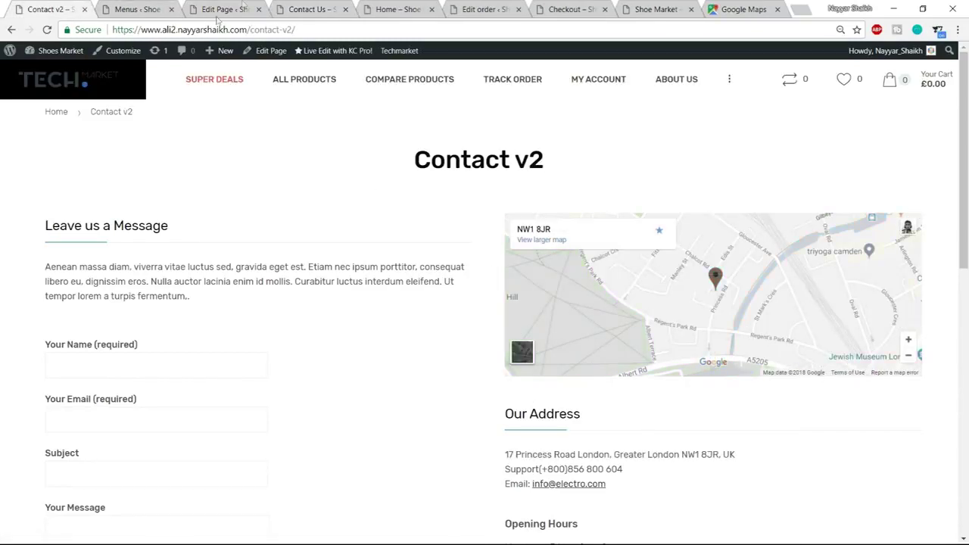
click(227, 9)
click(307, 9)
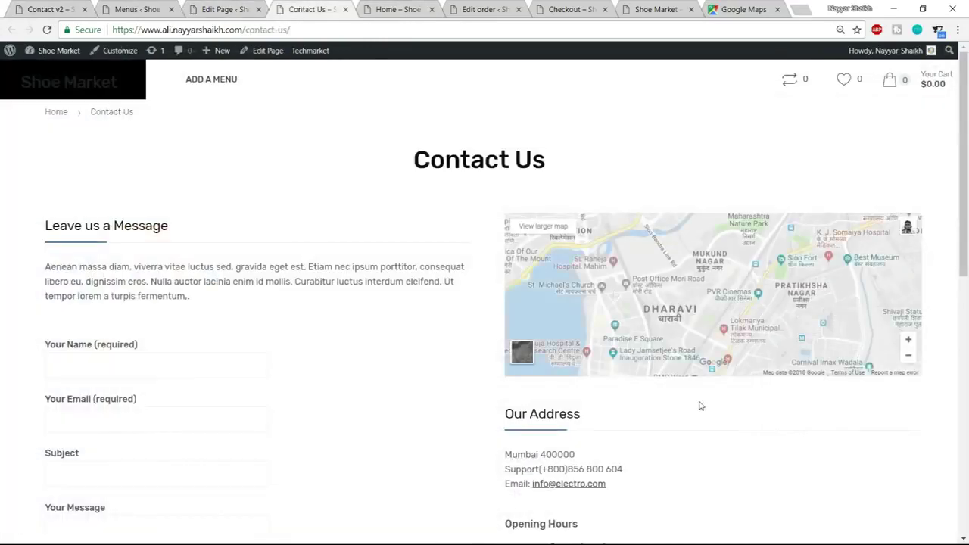
scroll(700, 407, down, 2)
drag(505, 328, 592, 328)
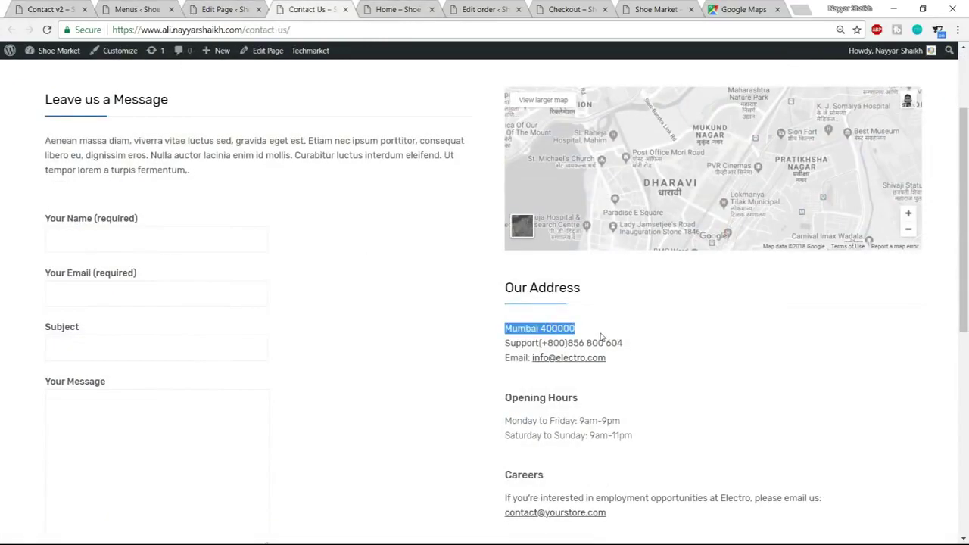
click(602, 337)
scroll(671, 467, up, 3)
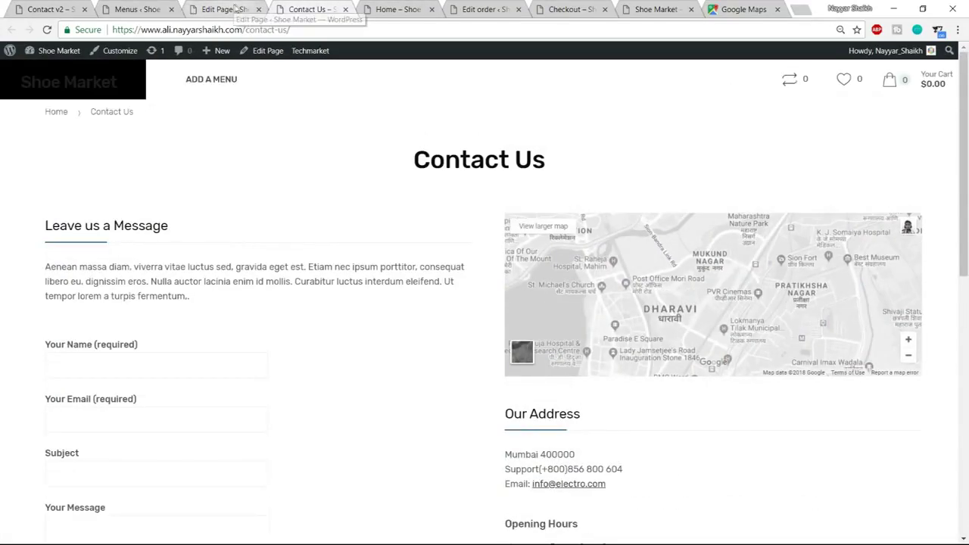
- Close the Contact Us tab and return to the Contact v2 page and the page editor
click(345, 9)
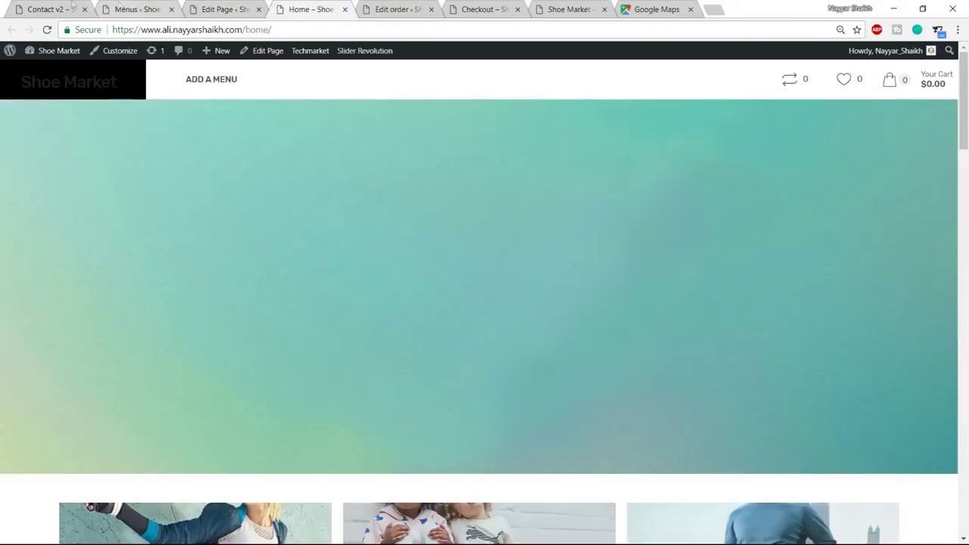
click(46, 9)
mouse_move(731, 78)
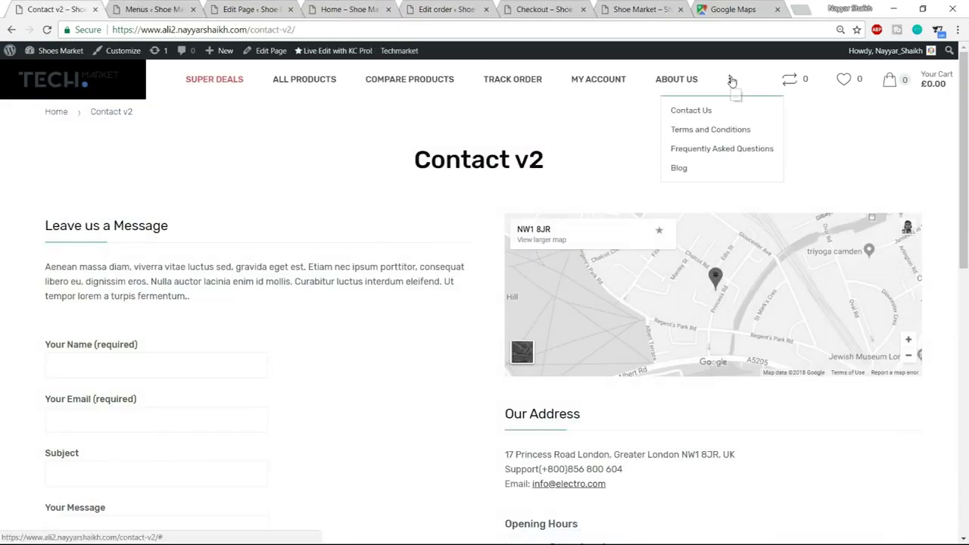
click(242, 9)
- Start a new page titled 'FAQ Page' and copy the FAQ layout code from its Notepad file
click(183, 114)
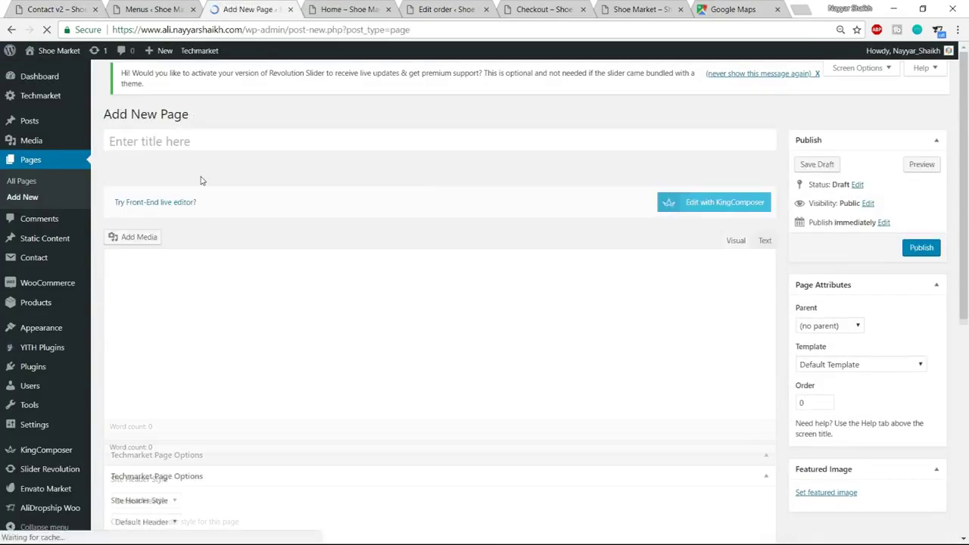
text(FAQ Page)
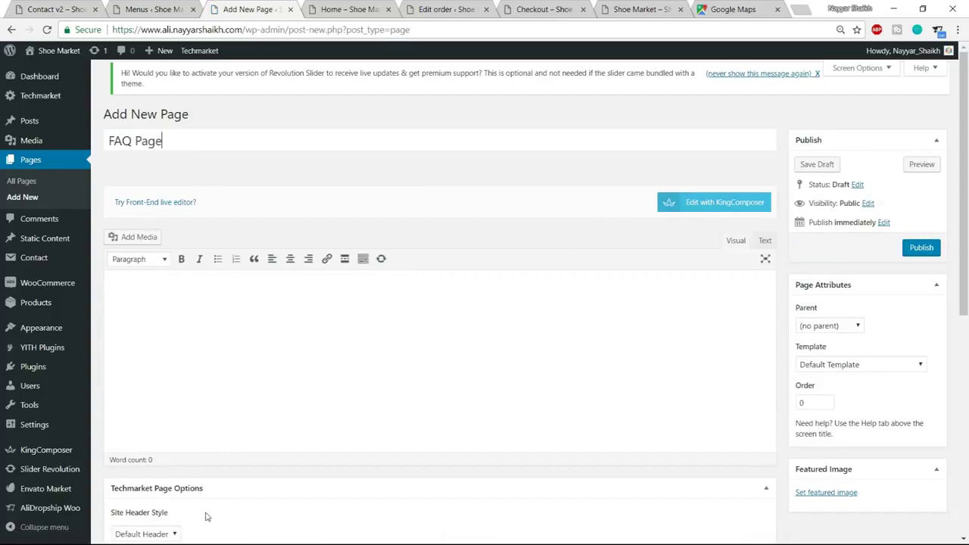
key(alt+Tab)
key(Tab)
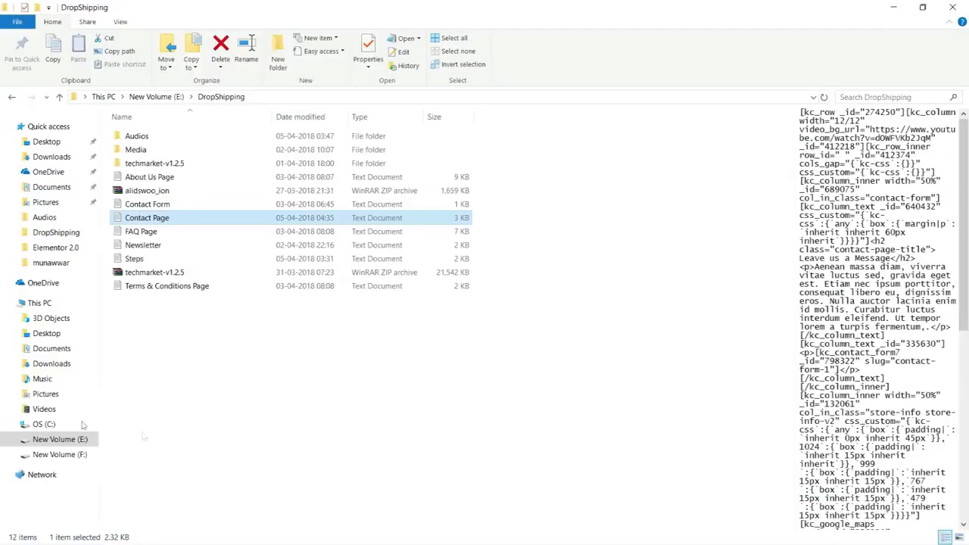
click(156, 232)
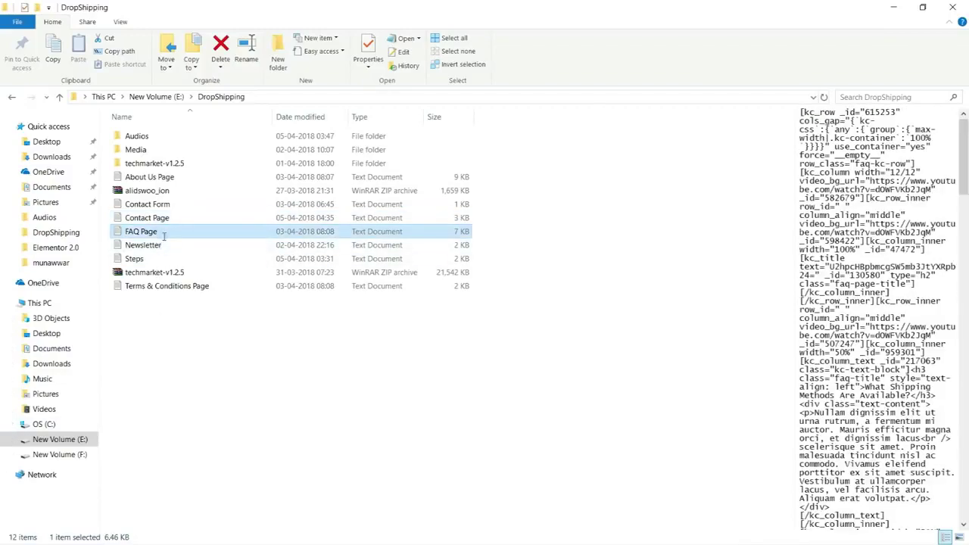
double_click(156, 232)
key(ctrl+a)
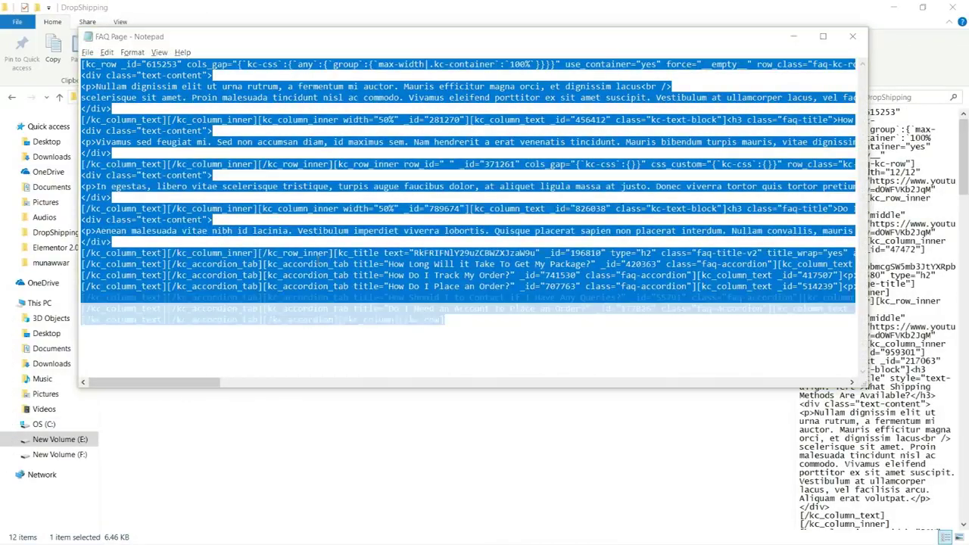
key(alt+Tab)
key(Tab)
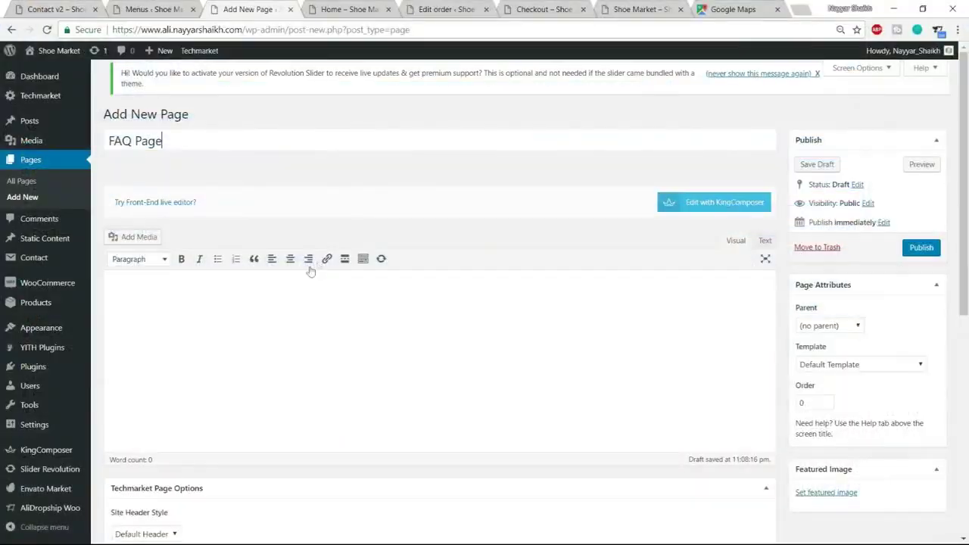
- Paste the FAQ layout code as raw text, load it in KingComposer, then view Contact v2
click(764, 240)
click(573, 325)
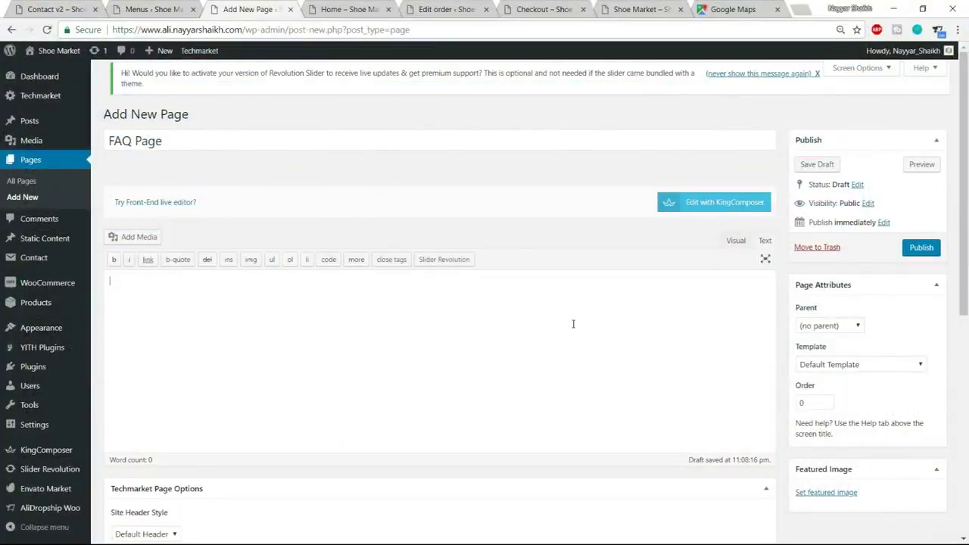
key(ctrl+v)
scroll(573, 327, up, 10)
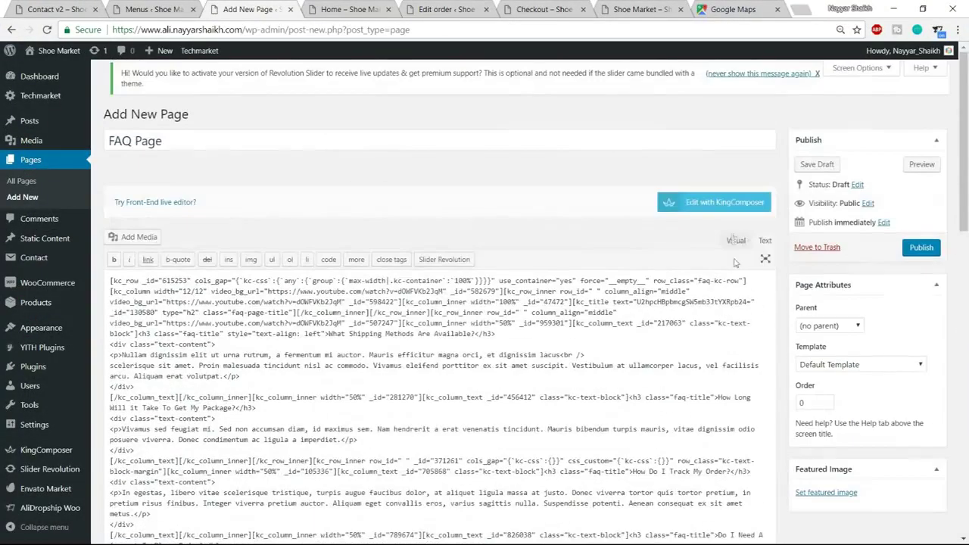
click(725, 202)
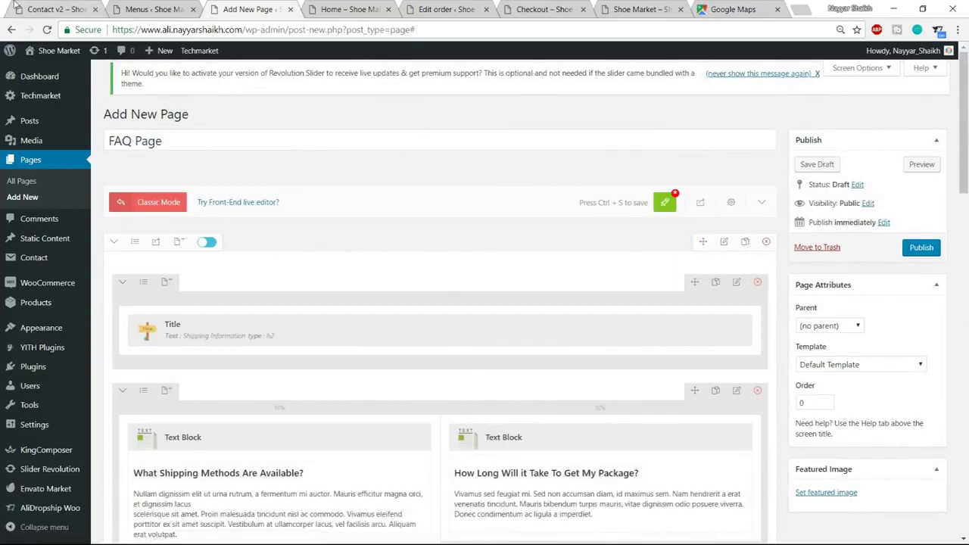
click(47, 6)
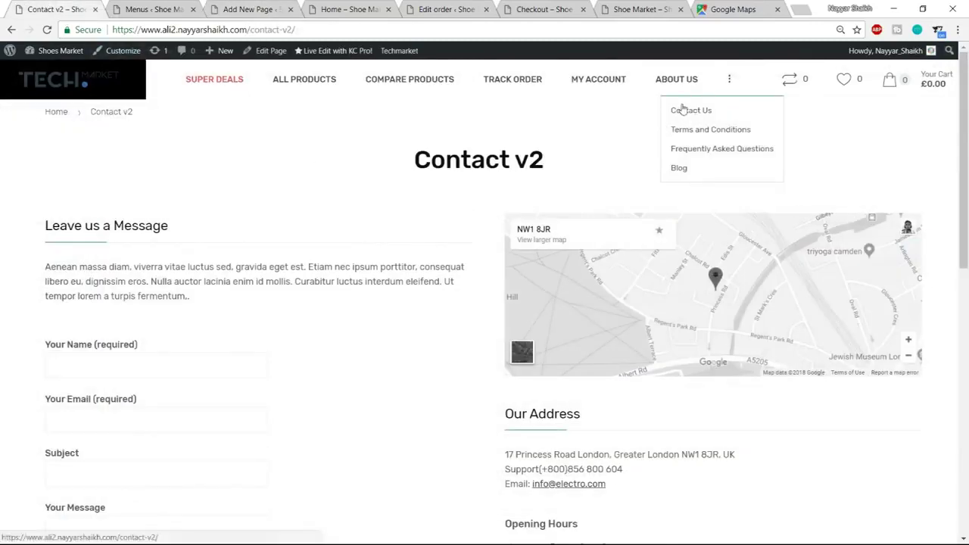
- Open the demo Frequently Asked Questions page and review its shipping method questions
click(702, 149)
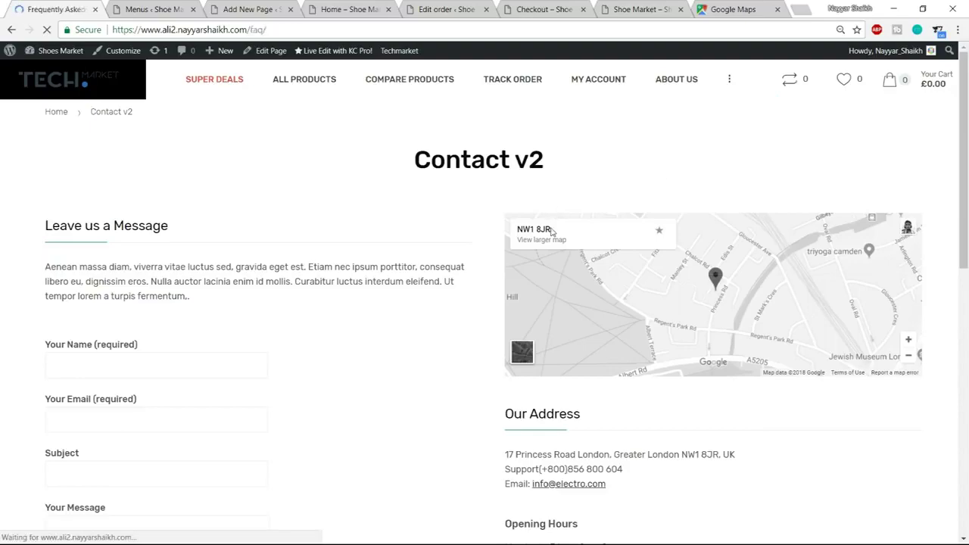
scroll(432, 340, down, 3)
scroll(422, 346, up, 3)
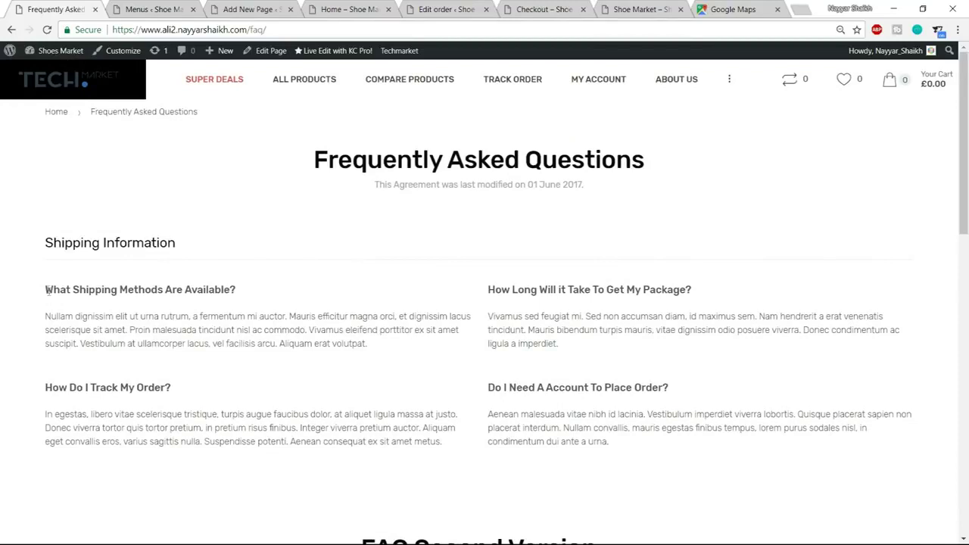
drag(44, 292, 258, 295)
click(258, 295)
drag(43, 288, 278, 333)
- Check the FAQ Page's first question text block, save it, and publish the page
click(258, 9)
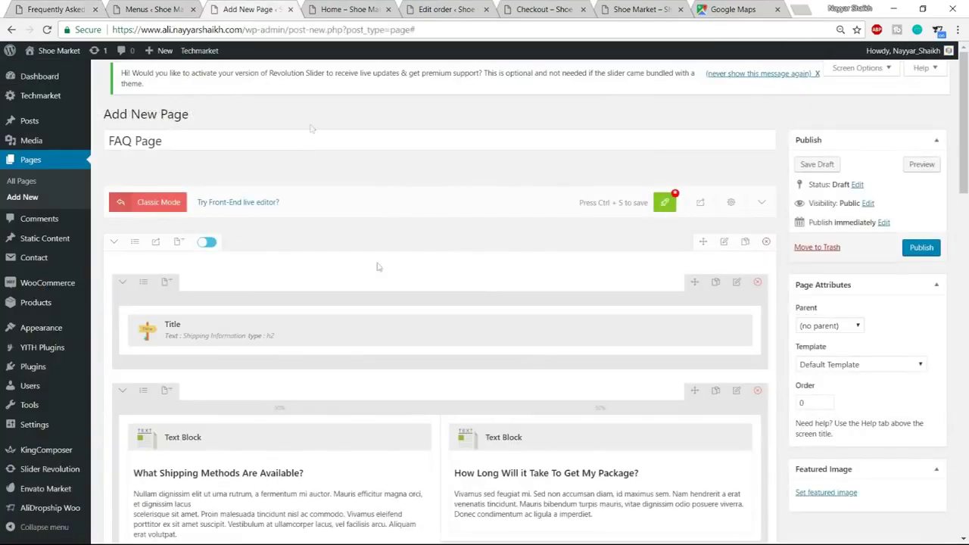
scroll(218, 304, down, 3)
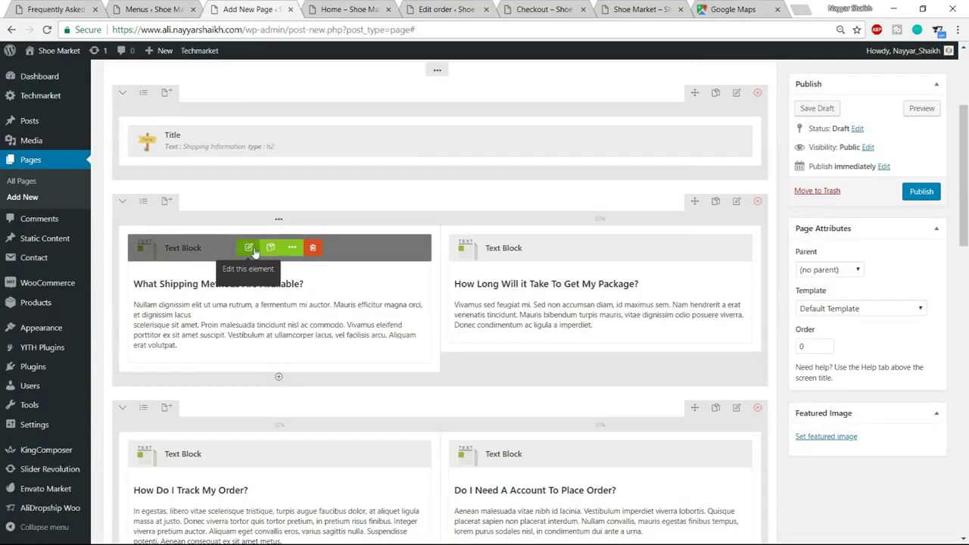
click(249, 247)
scroll(547, 263, down, 2)
scroll(547, 262, up, 1)
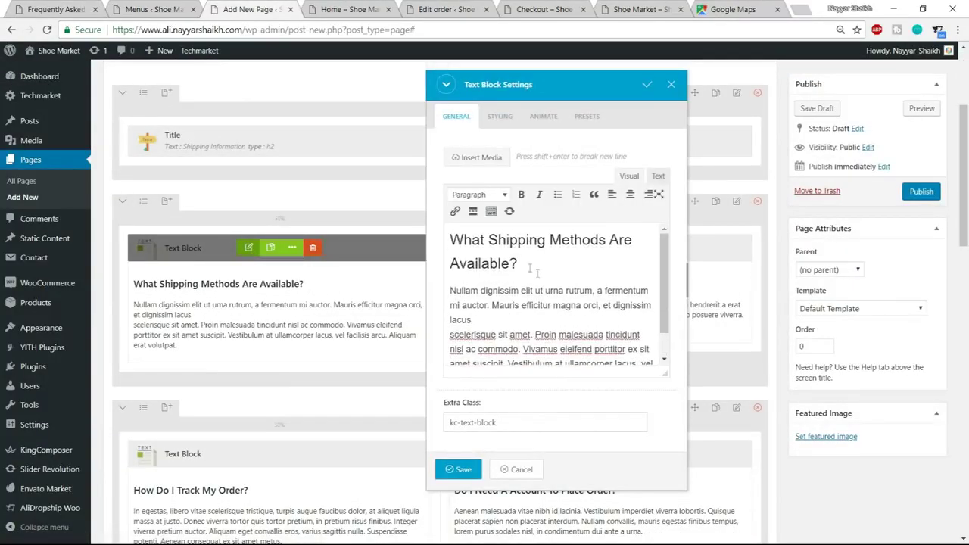
drag(451, 241, 521, 278)
scroll(521, 278, down, 1)
click(477, 288)
click(458, 469)
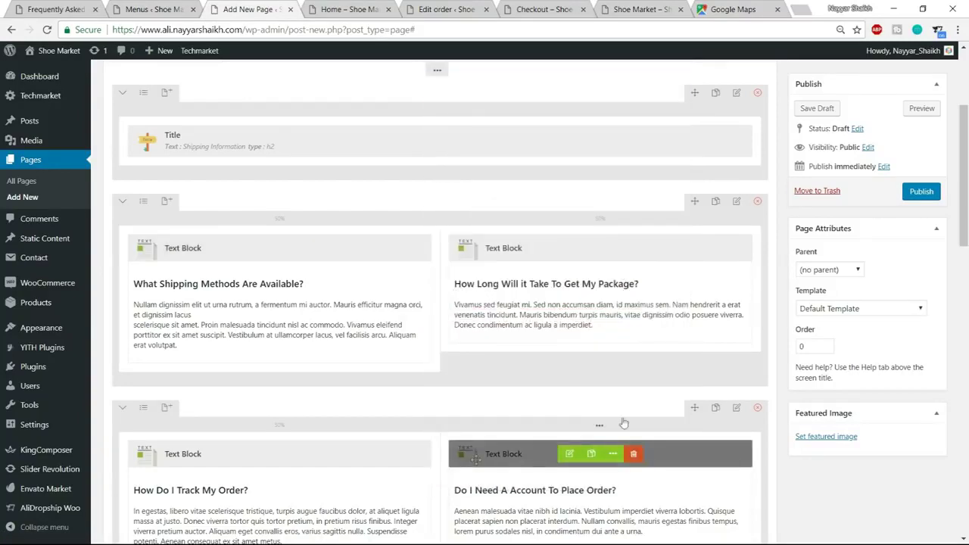
scroll(895, 270, up, 1)
click(922, 191)
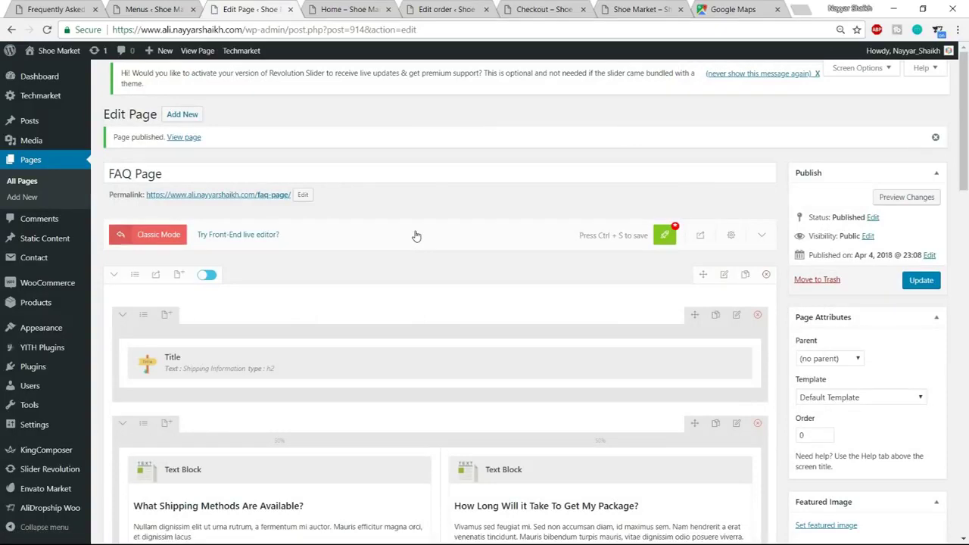
click(49, 7)
click(712, 345)
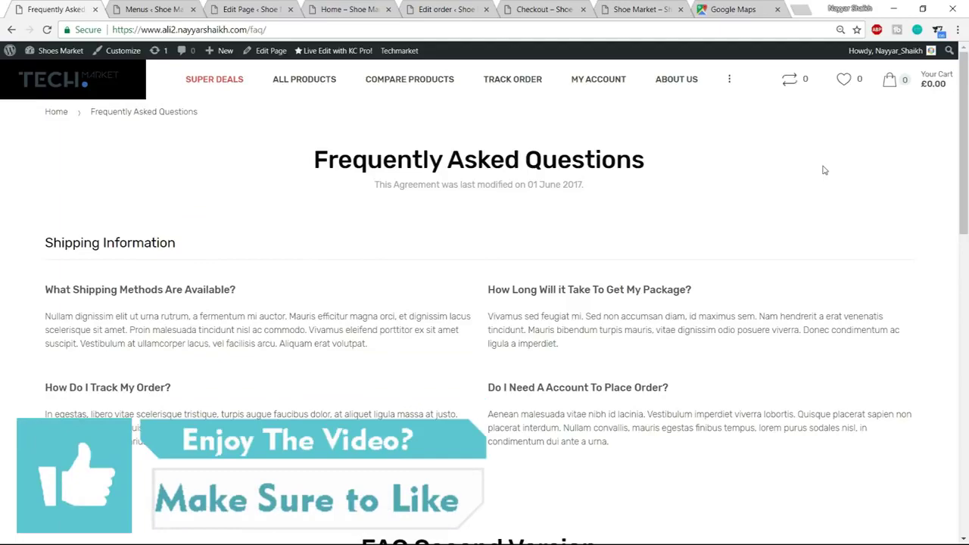
scroll(608, 443, down, 4)
scroll(587, 438, up, 4)
click(730, 82)
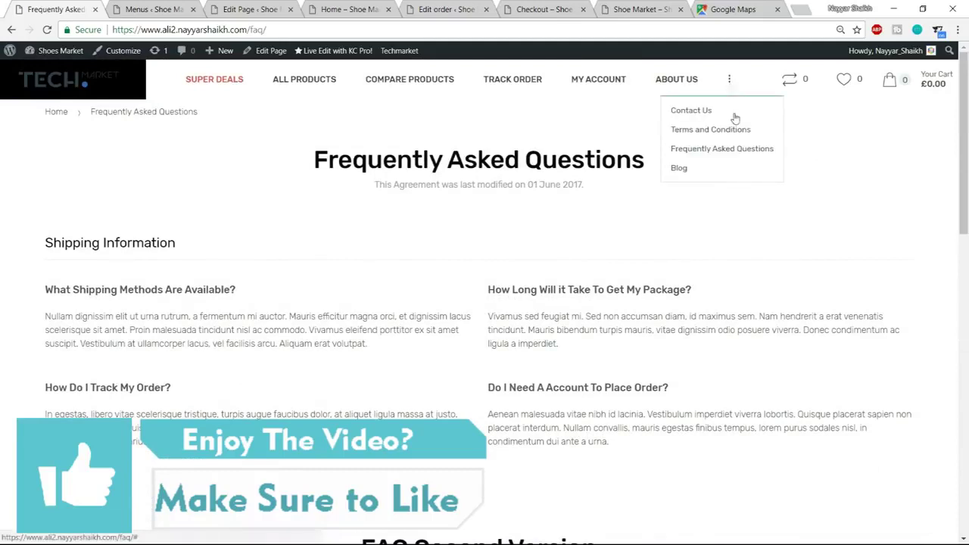
click(701, 131)
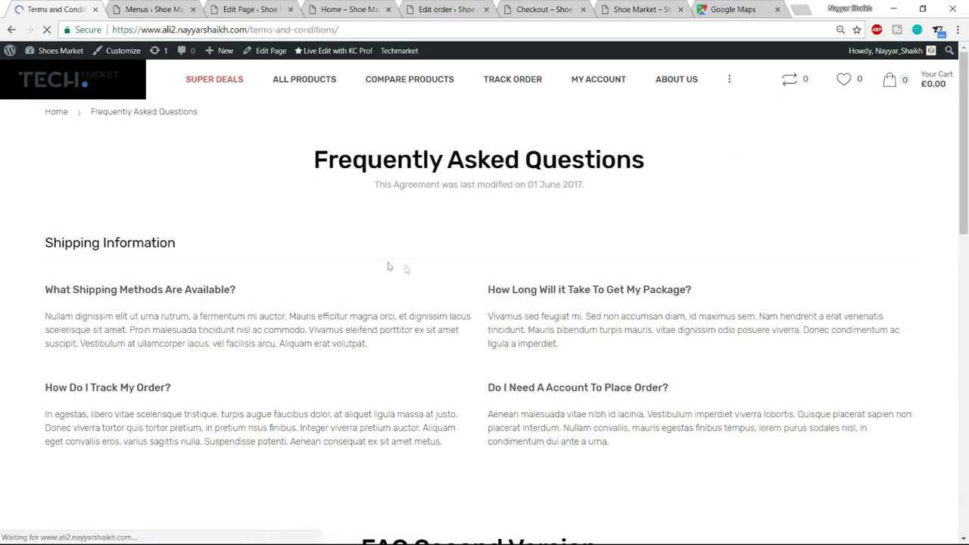
scroll(474, 359, down, 10)
scroll(480, 403, up, 10)
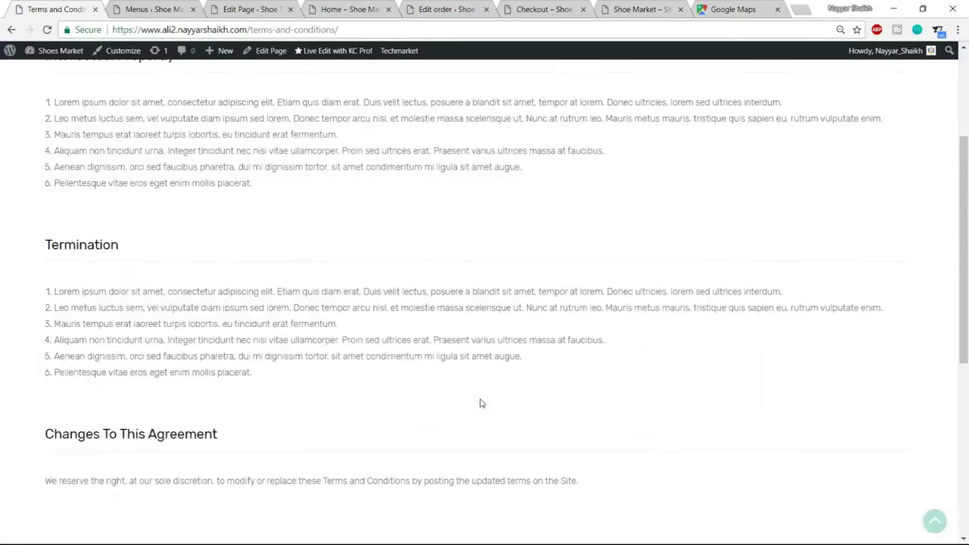
click(246, 9)
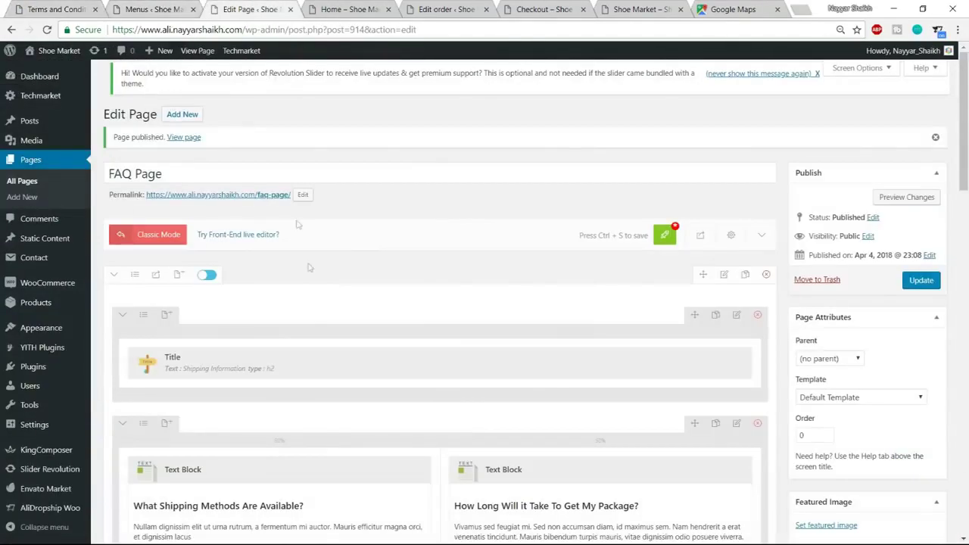
- Start a new page titled 'Terms & Conditions' and copy the terms text from its saved file
click(181, 114)
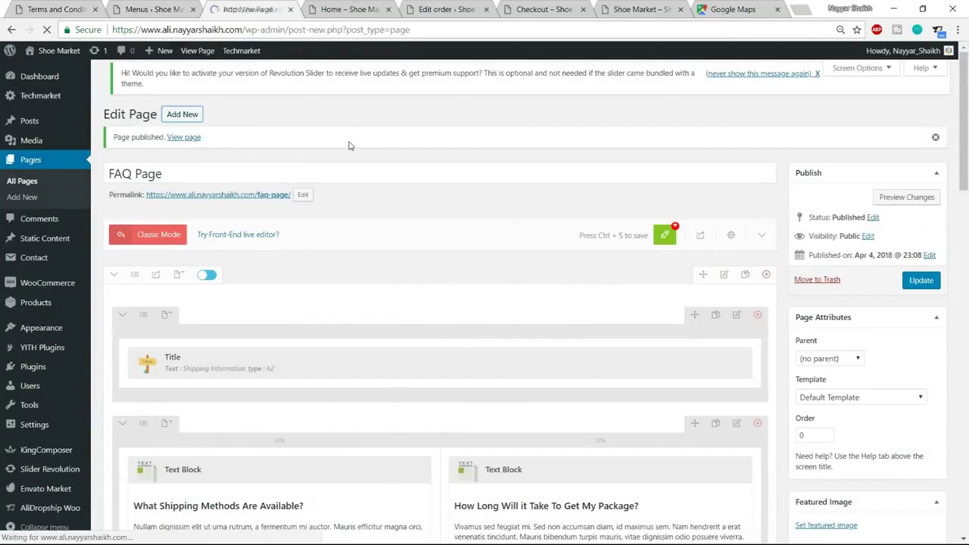
text(Term)
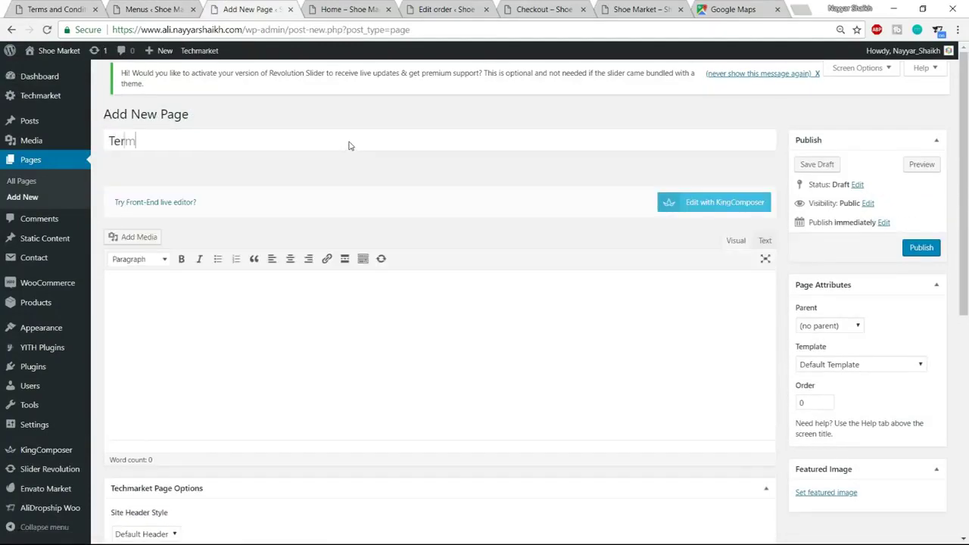
text(s & Conditions)
key(alt+Tab)
key(alt+Tab)
key(alt+Tab)
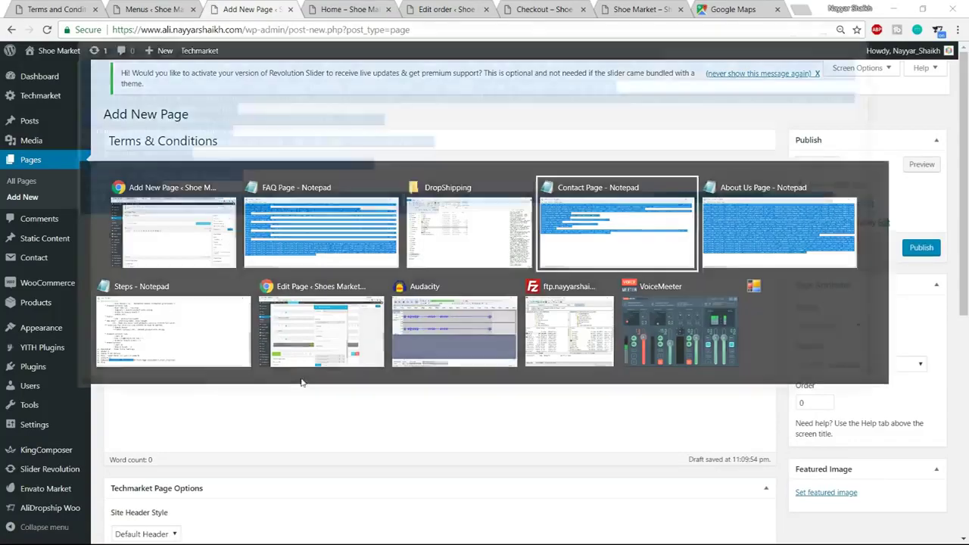
key(alt+Tab)
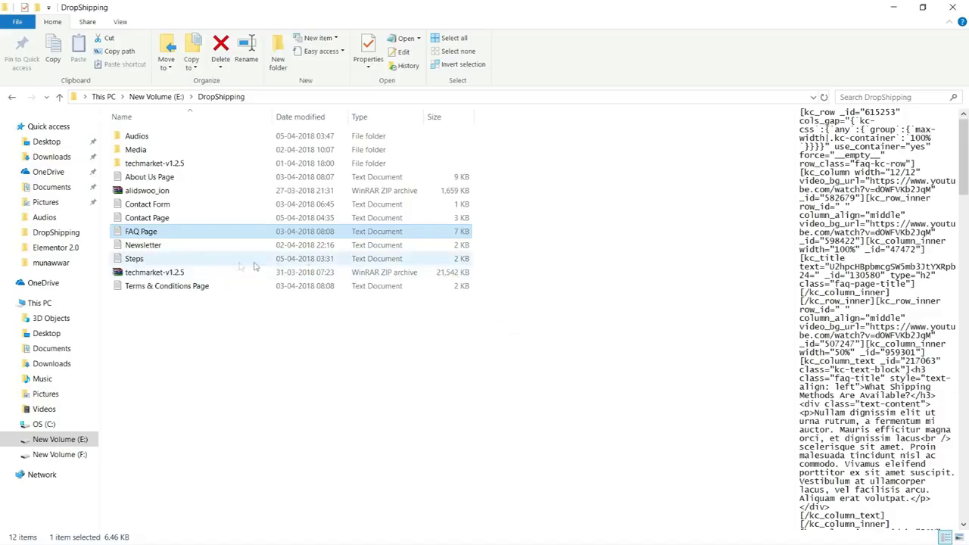
double_click(166, 286)
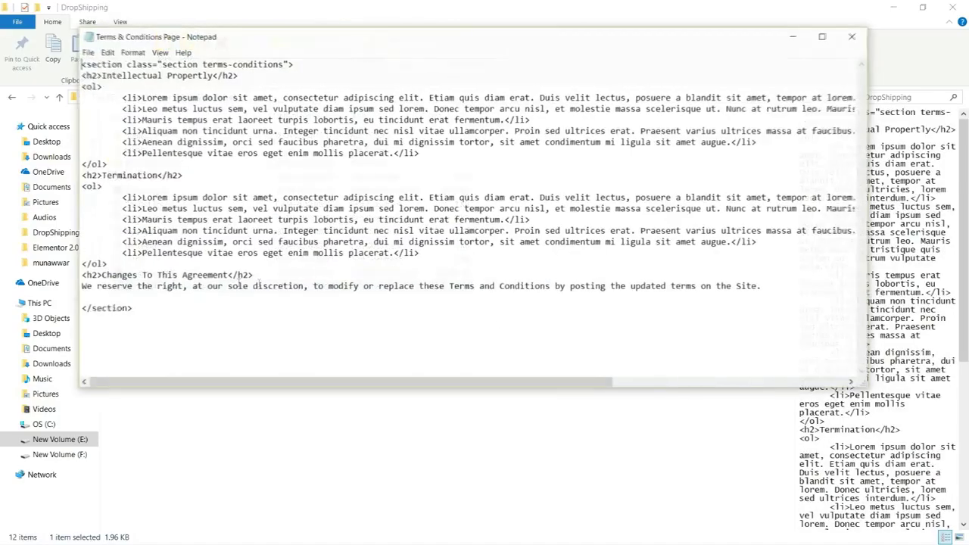
key(ctrl+a)
key(ctrl+c)
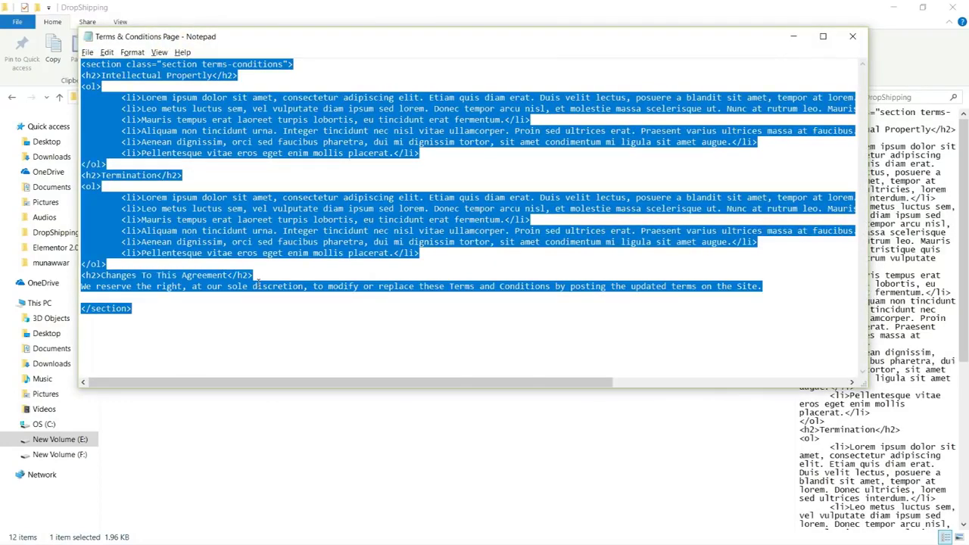
- Paste the terms text, save its KingComposer text block, publish, and close the editor tab
key(alt+Tab)
key(ctrl+v)
scroll(451, 302, up, 3)
click(721, 190)
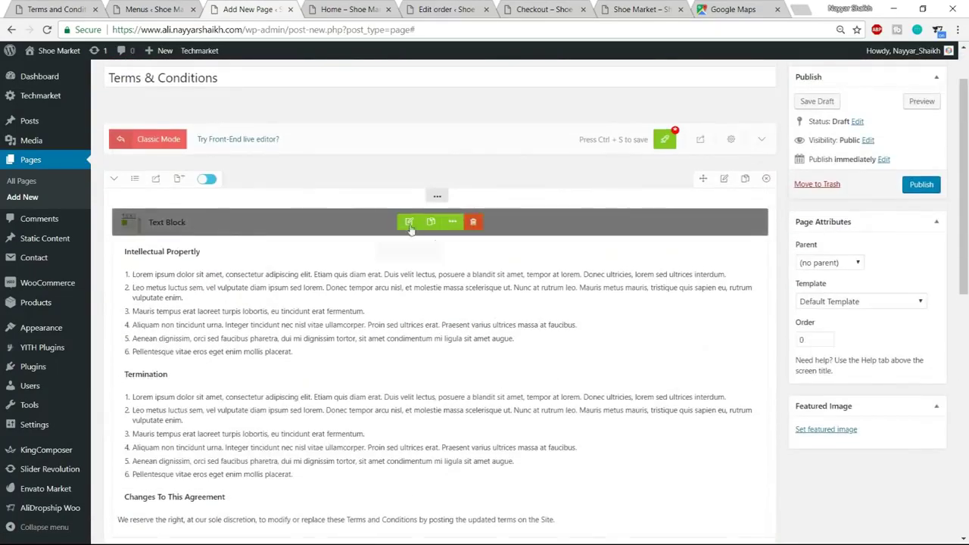
click(408, 221)
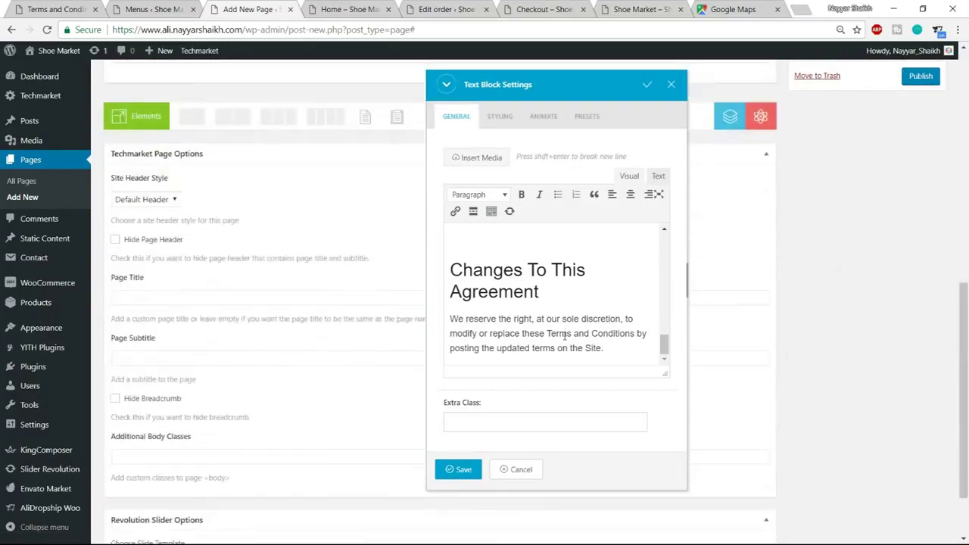
click(458, 469)
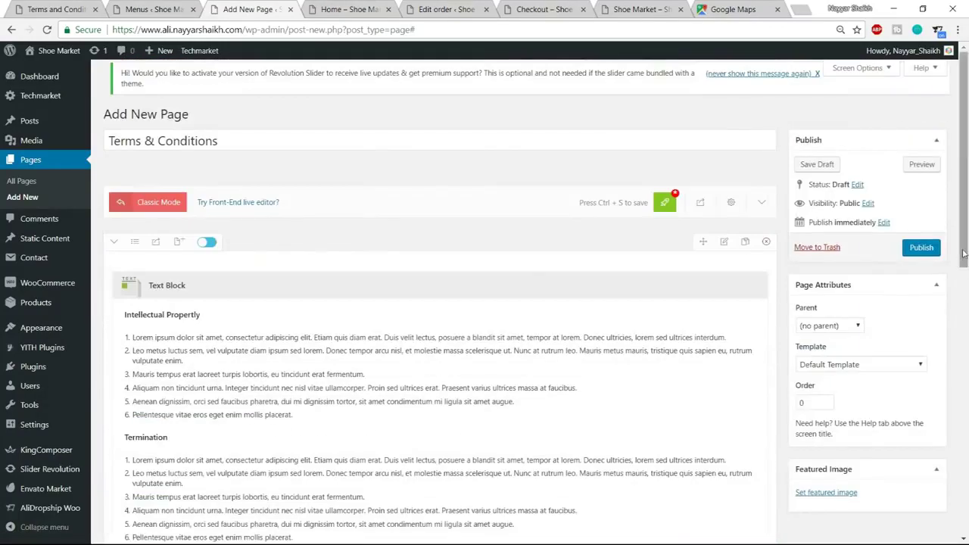
click(920, 247)
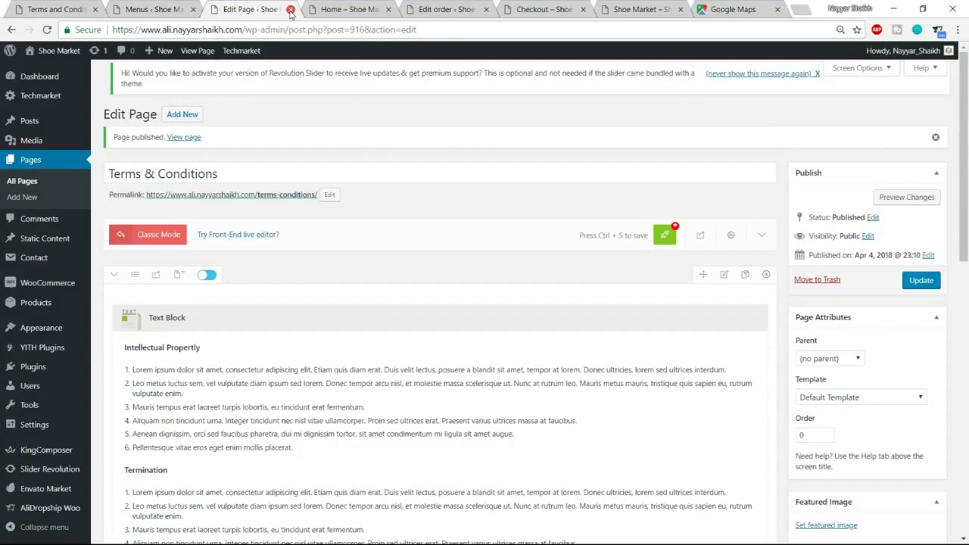
click(290, 10)
click(180, 7)
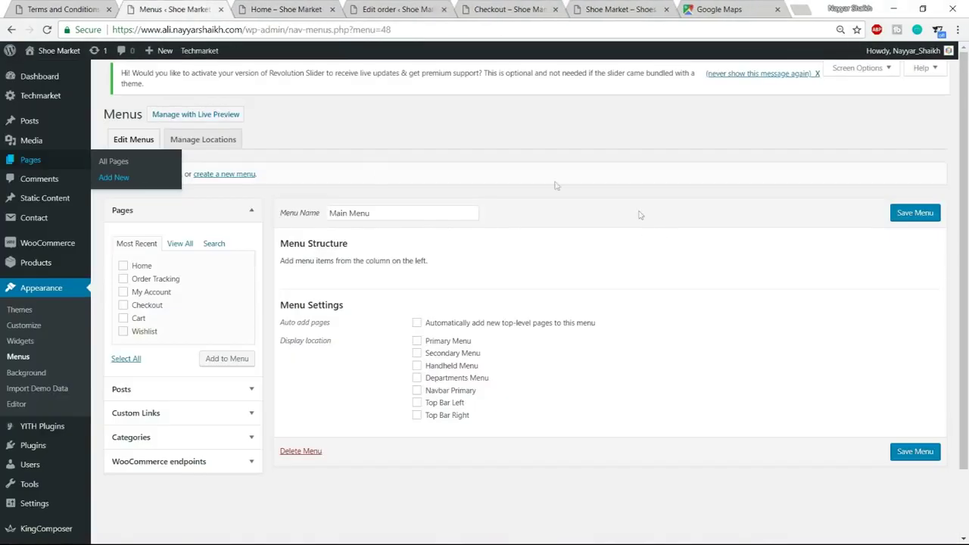
- Save the Main Menu and add the ticked pages, including About Us and FAQ Page, to it
click(902, 216)
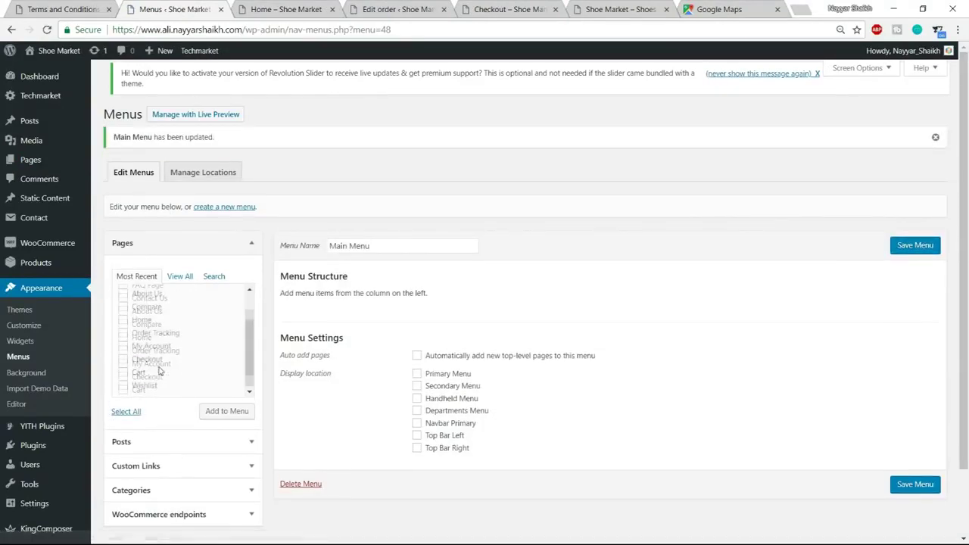
click(180, 277)
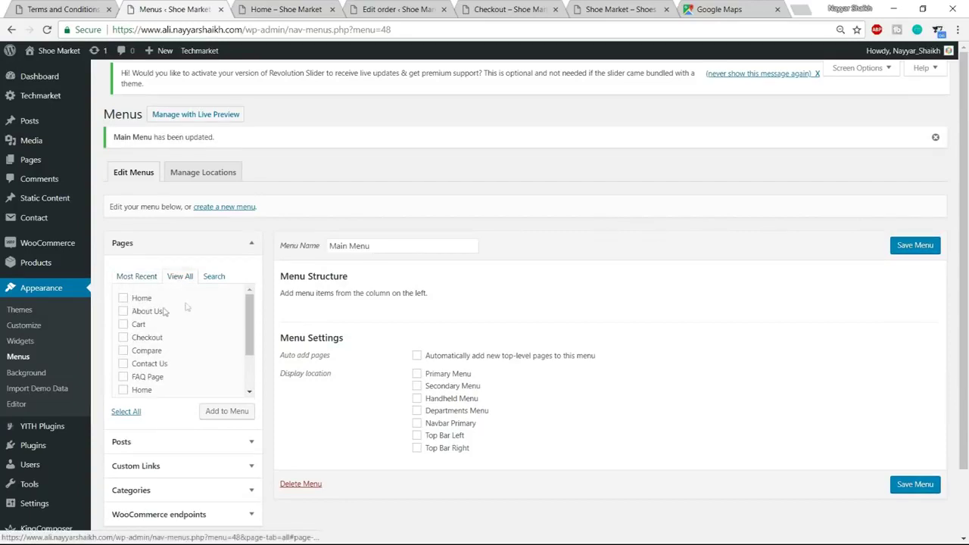
scroll(159, 329, down, 2)
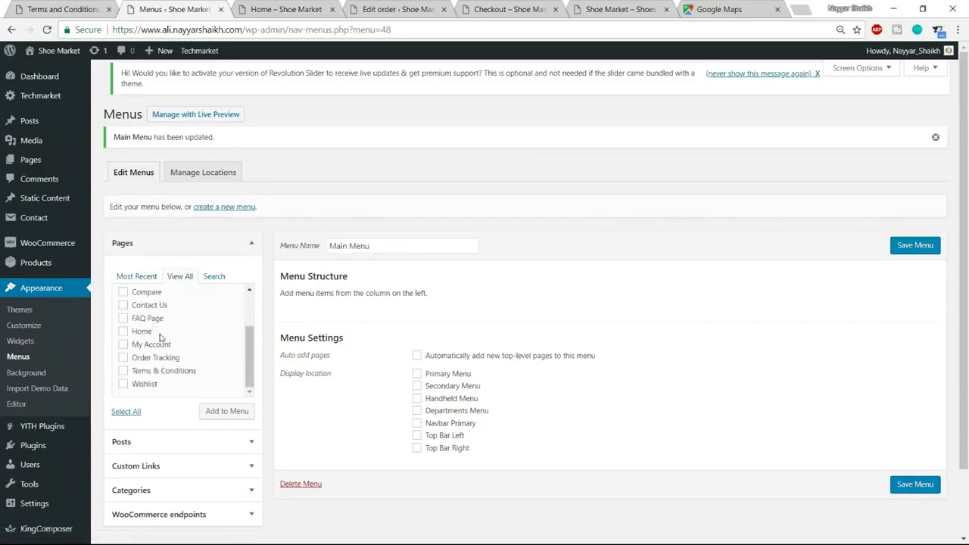
scroll(174, 333, up, 2)
click(149, 313)
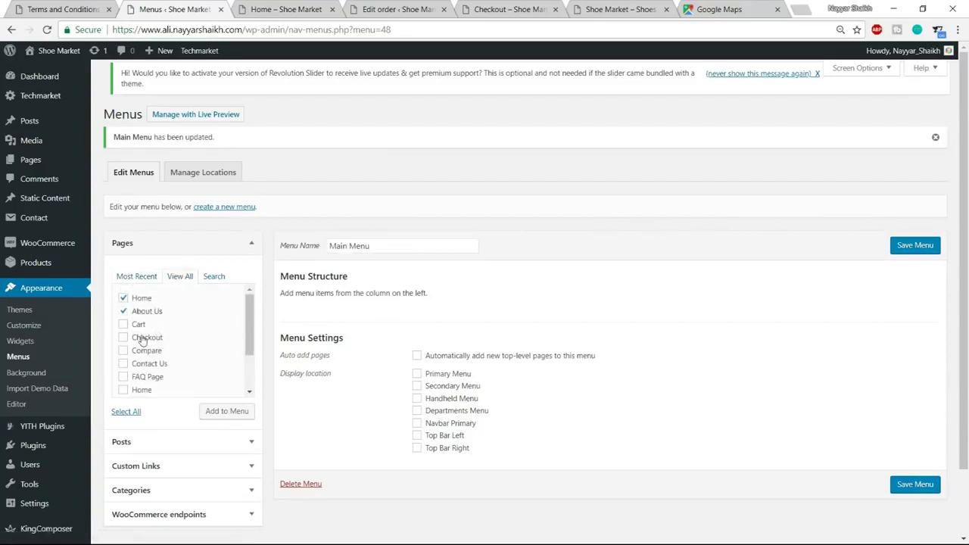
click(155, 378)
scroll(174, 361, down, 2)
scroll(190, 347, up, 2)
scroll(192, 348, down, 2)
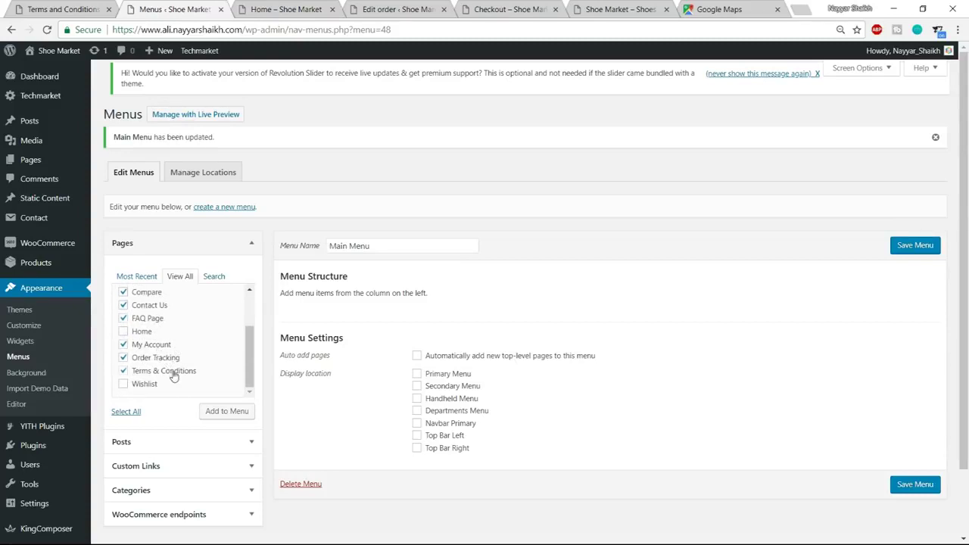
scroll(201, 372, down, 1)
click(227, 349)
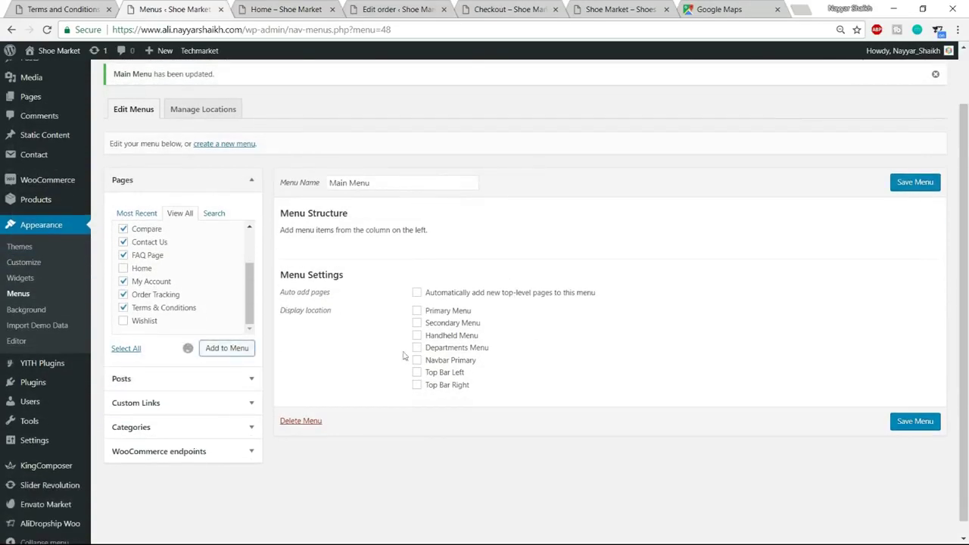
- Set the Main Menu as Primary Menu, save, and drag Compare and Order Tracking under Home
scroll(620, 335, down, 3)
click(421, 371)
click(915, 480)
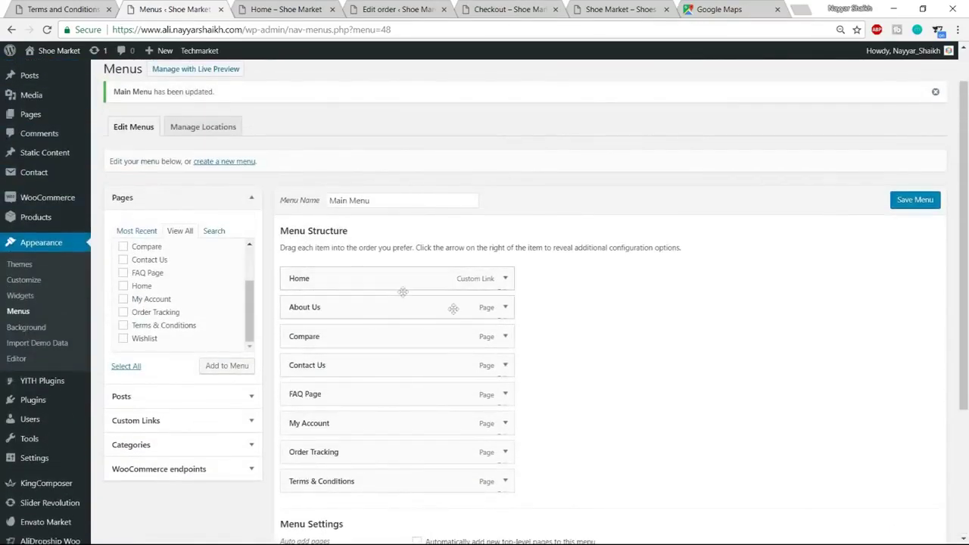
scroll(360, 397, down, 1)
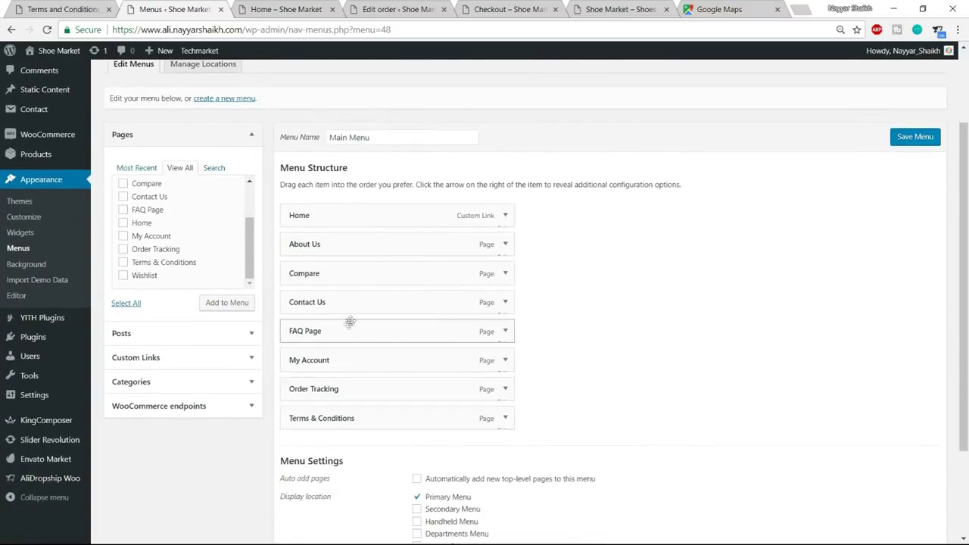
drag(347, 273, 350, 243)
drag(338, 392, 348, 274)
- Save the reordered menu, reload the storefront header, and load the site root without /home/
scroll(765, 366, down, 3)
click(915, 481)
click(286, 9)
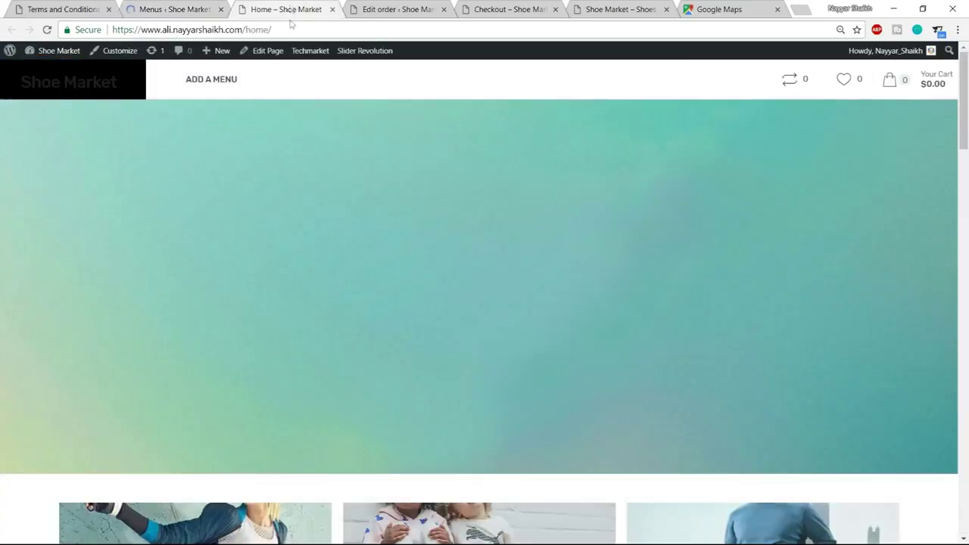
click(47, 30)
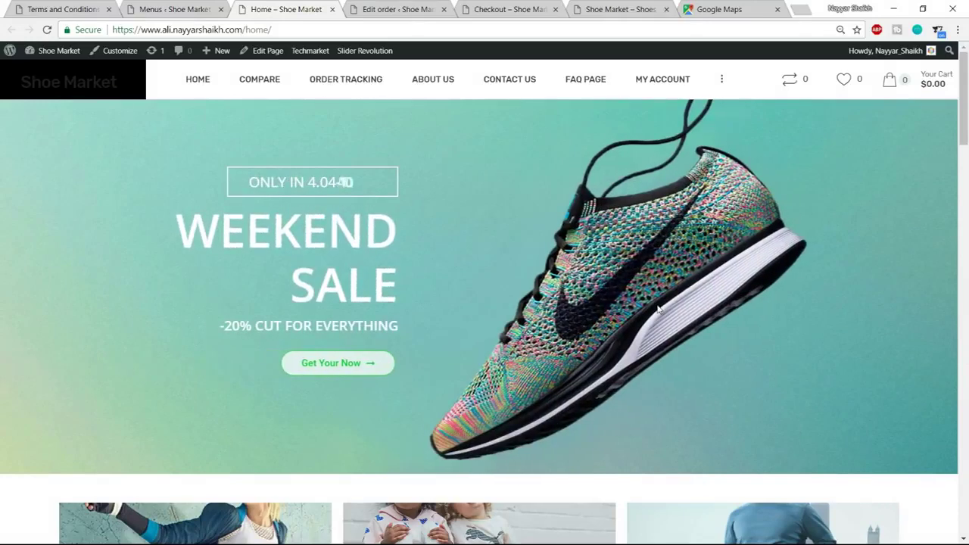
drag(244, 30, 283, 29)
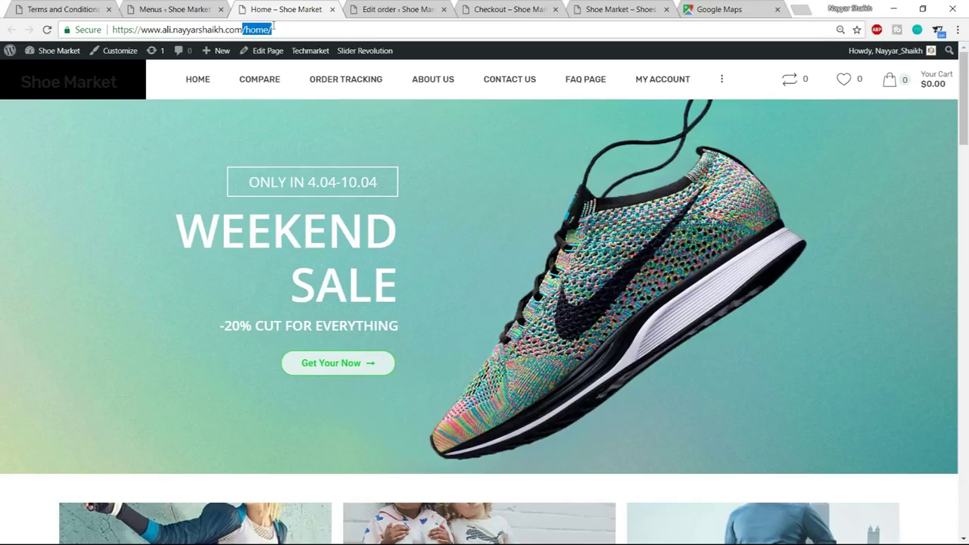
click(83, 84)
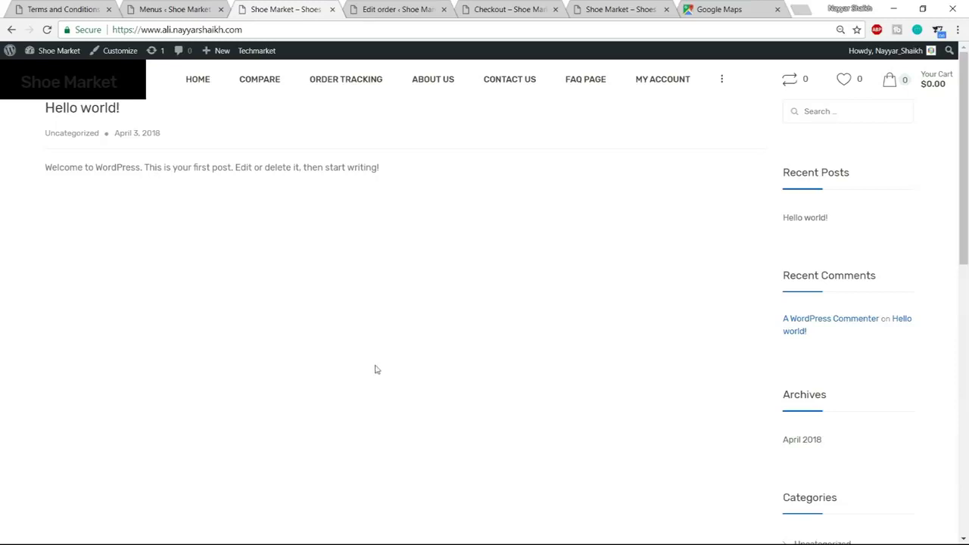
- In Reading Settings, choose a static homepage set to Home, save, and reload the storefront to confirm
click(191, 10)
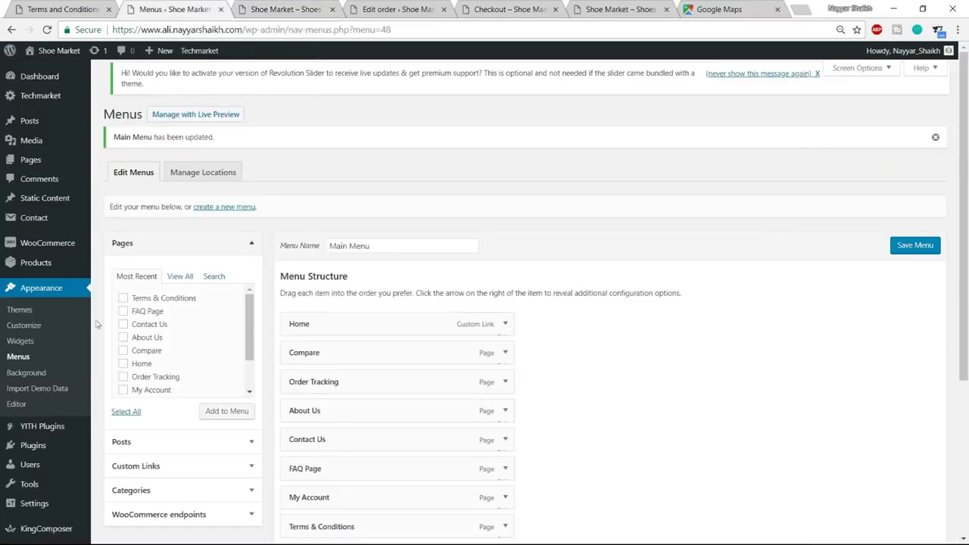
scroll(91, 356, down, 3)
mouse_move(29, 427)
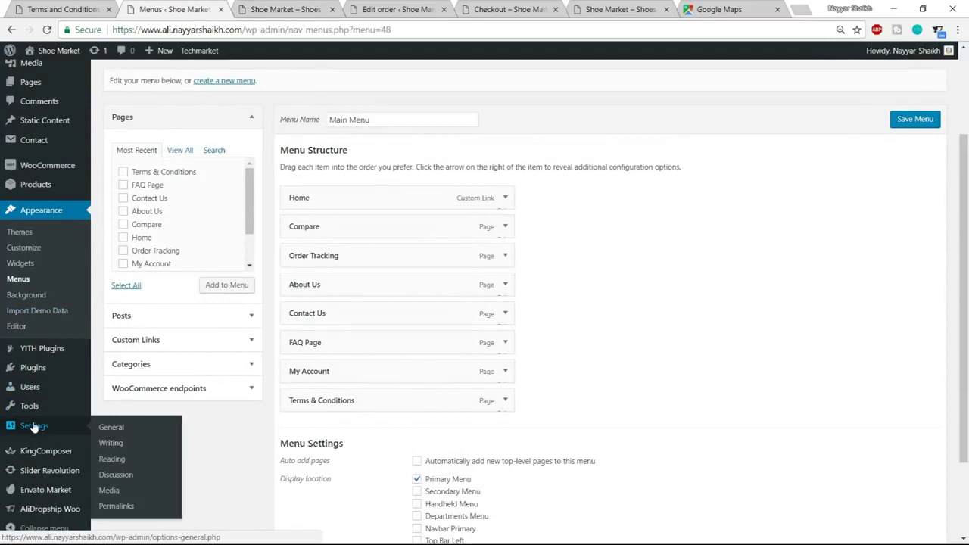
click(110, 458)
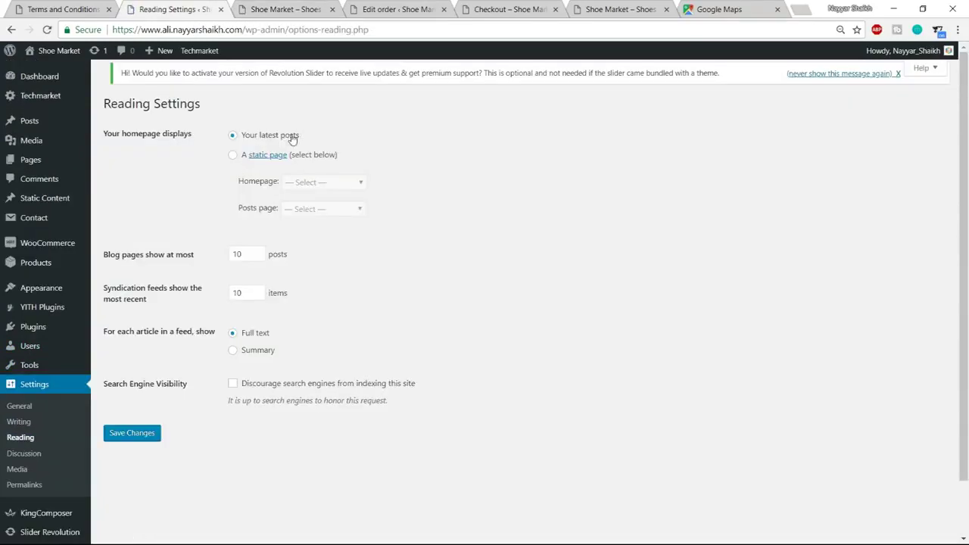
click(233, 156)
click(328, 185)
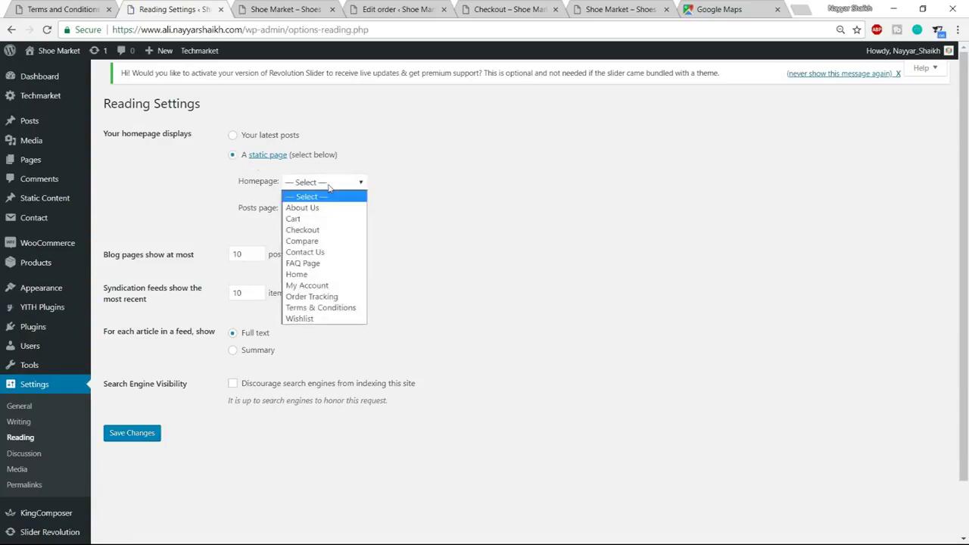
click(327, 275)
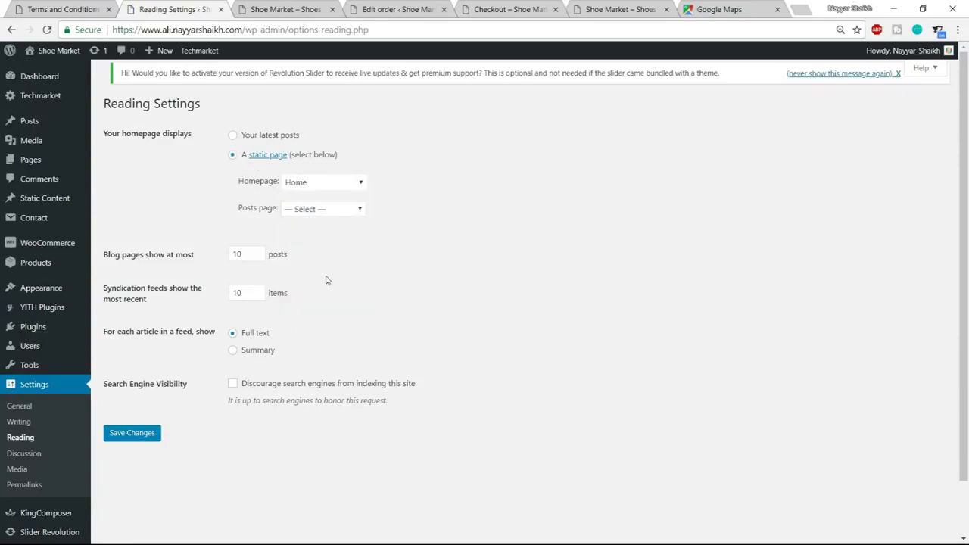
click(140, 439)
click(318, 6)
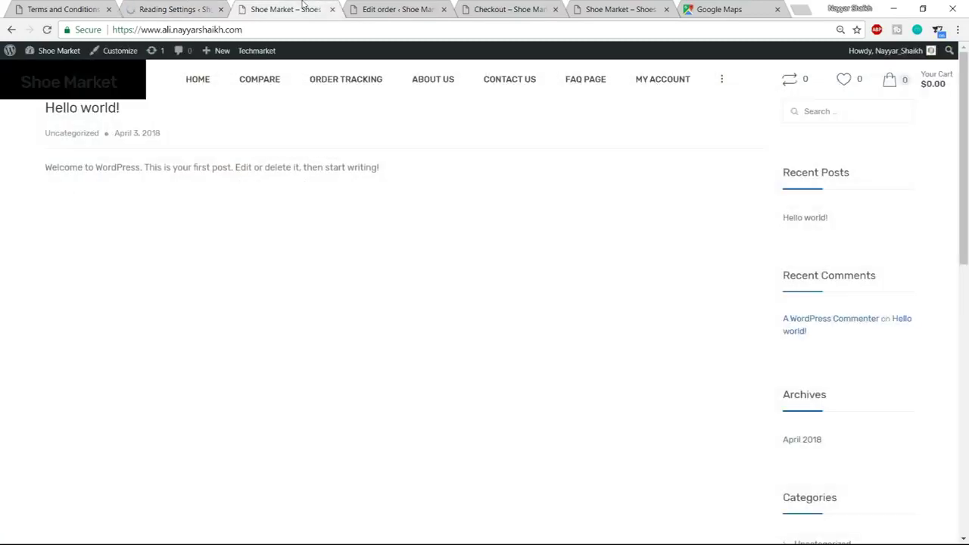
click(47, 30)
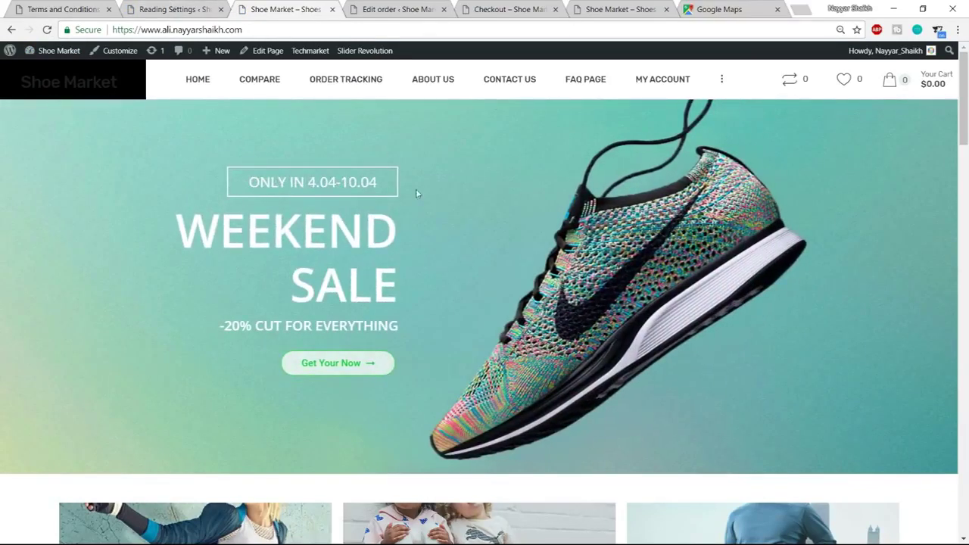
click(171, 9)
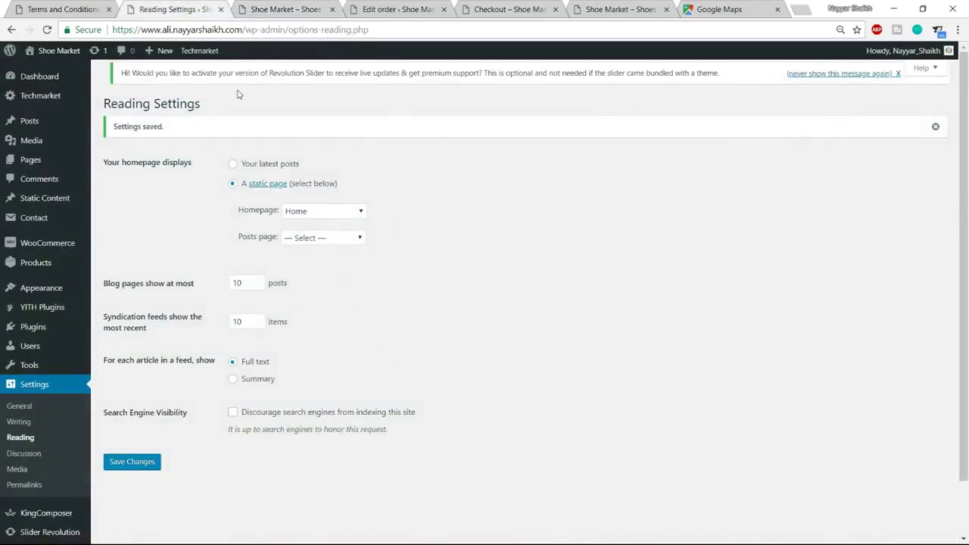
- Enable Scroll To Top in Techmarket theme options, test it on the storefront, and save
click(194, 53)
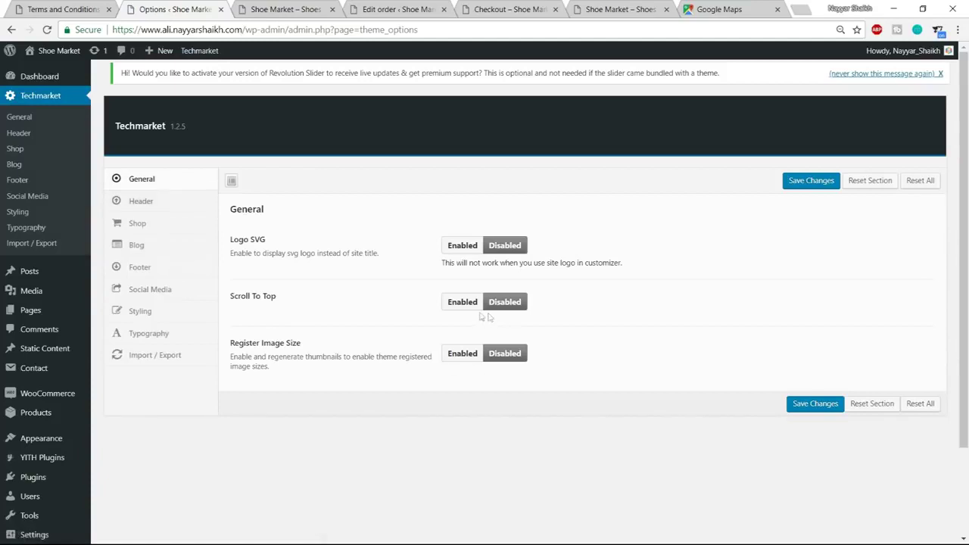
click(462, 302)
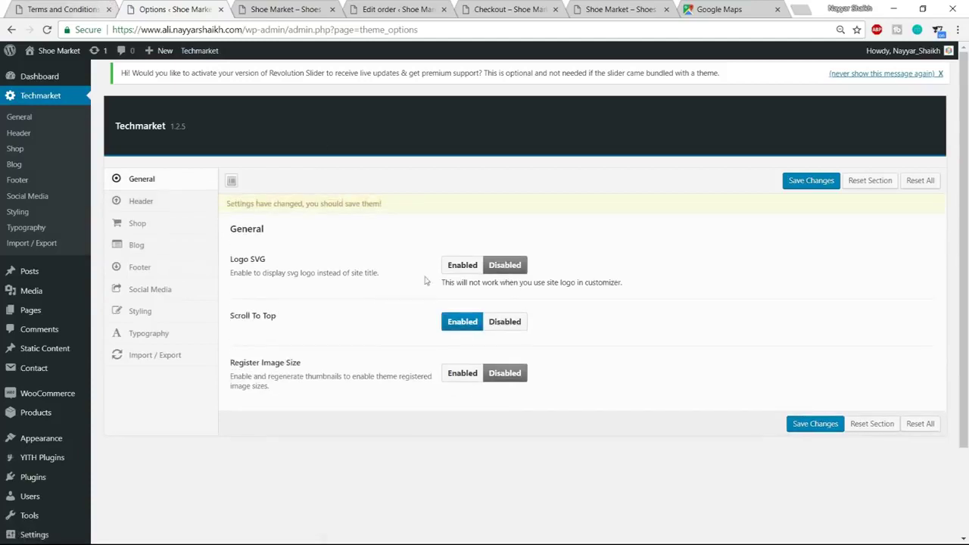
click(68, 6)
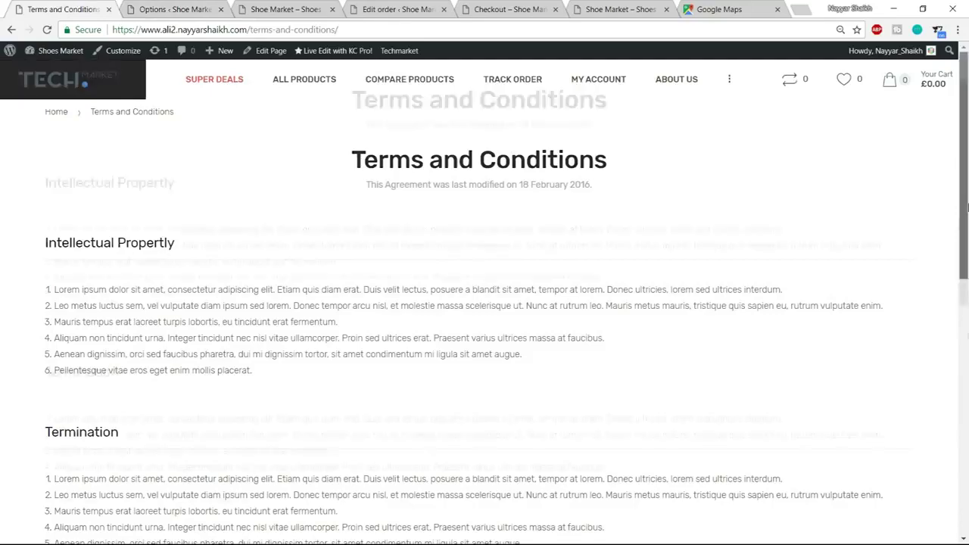
scroll(484, 303, down, 15)
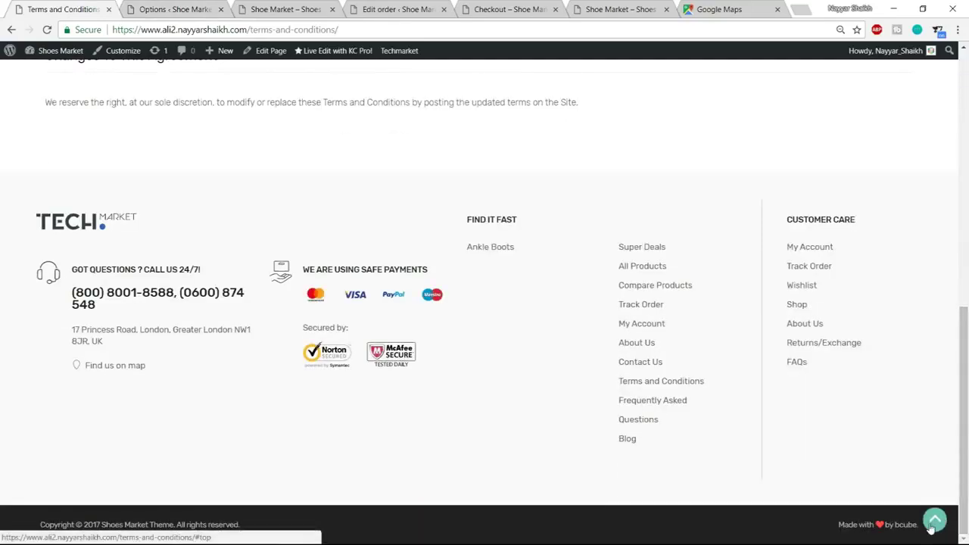
click(936, 522)
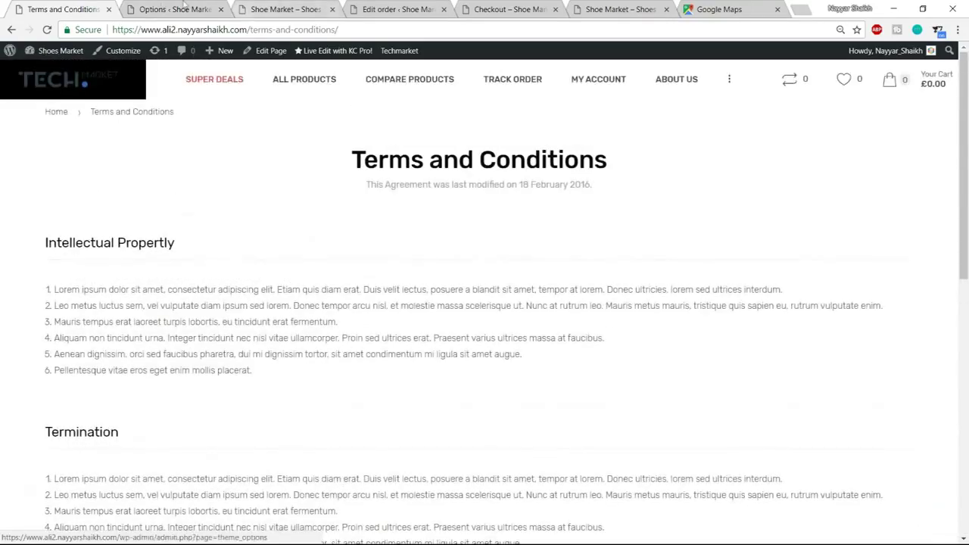
click(174, 9)
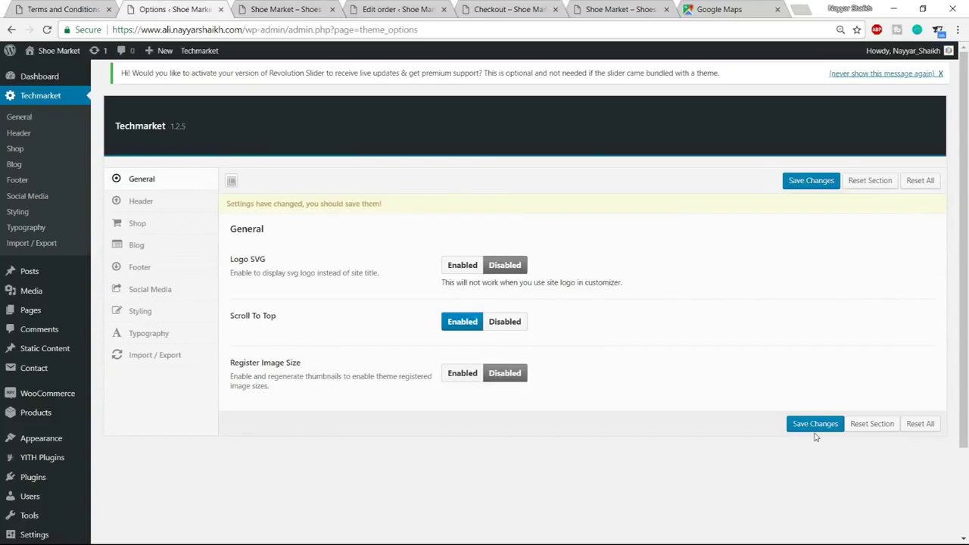
click(815, 426)
- Browse the Header and Shop sections of the theme options, then return to the storefront
click(165, 207)
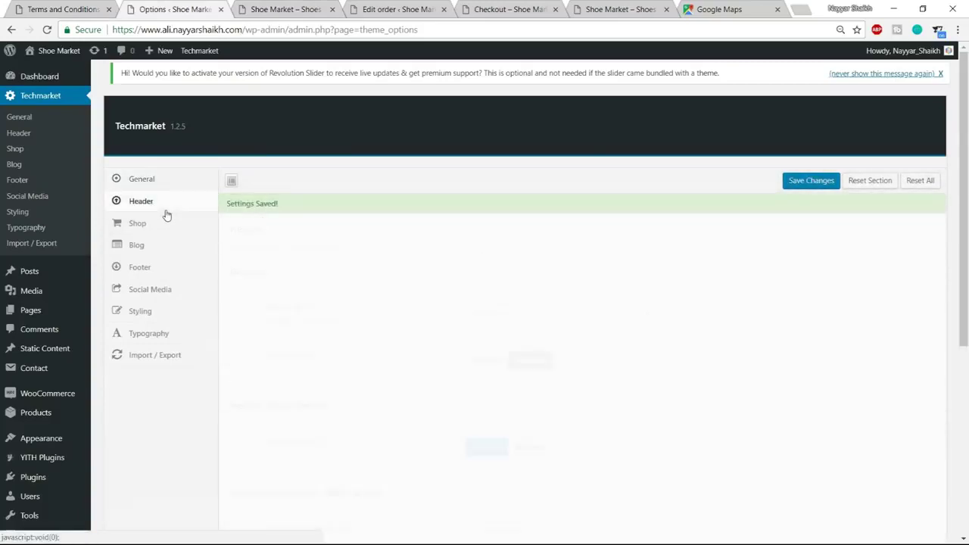
scroll(709, 333, down, 5)
scroll(709, 333, up, 5)
click(182, 224)
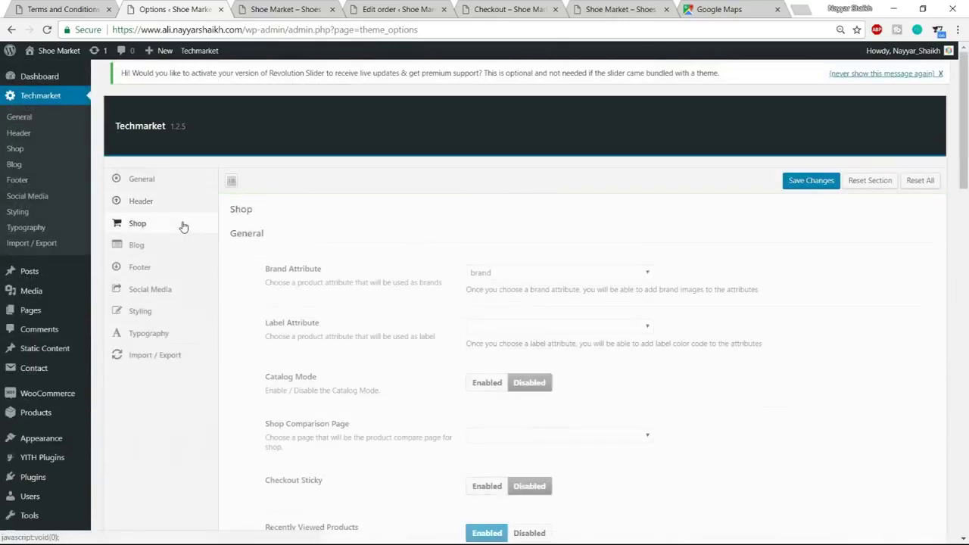
click(269, 6)
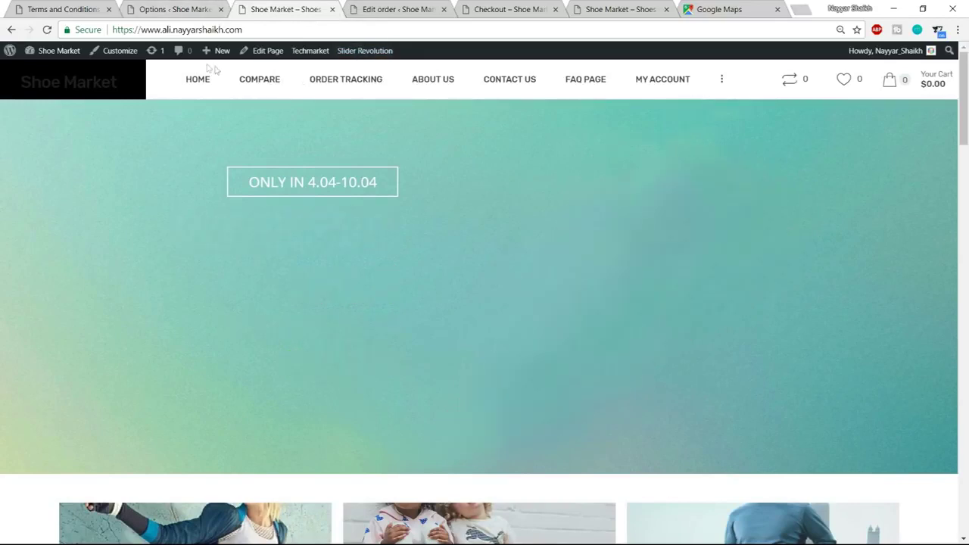
- Open Menus in a new tab and enter the site URL plus 'shop' as a custom link address
mouse_move(76, 53)
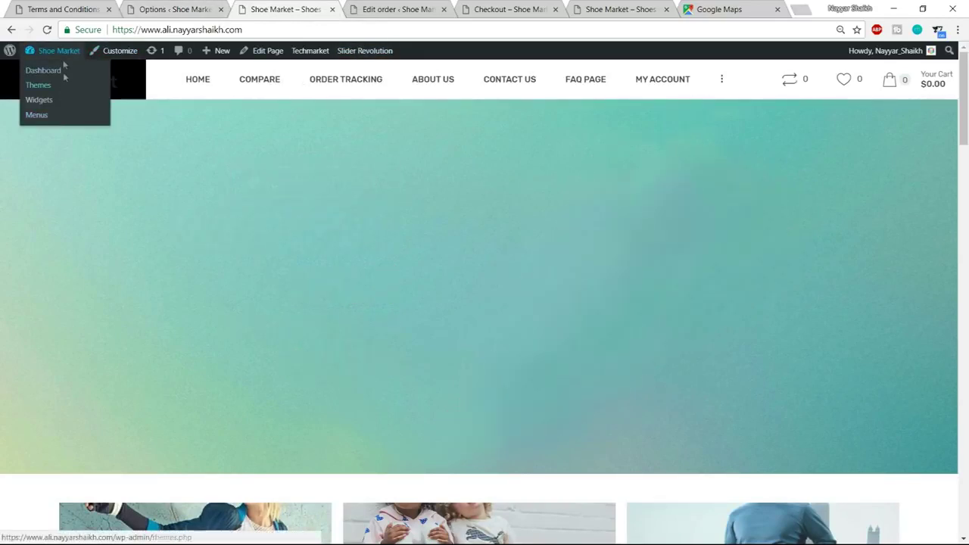
right_click(46, 115)
click(60, 126)
click(356, 9)
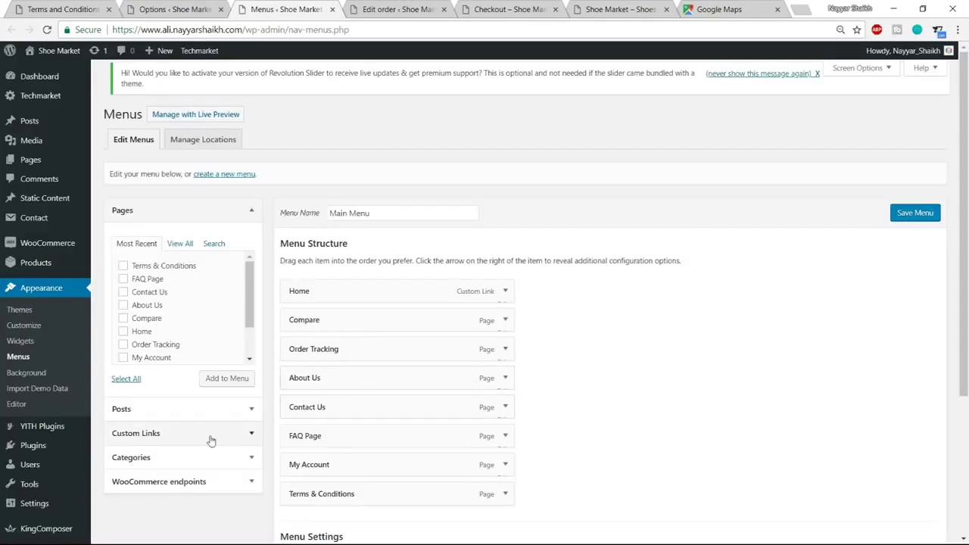
click(209, 437)
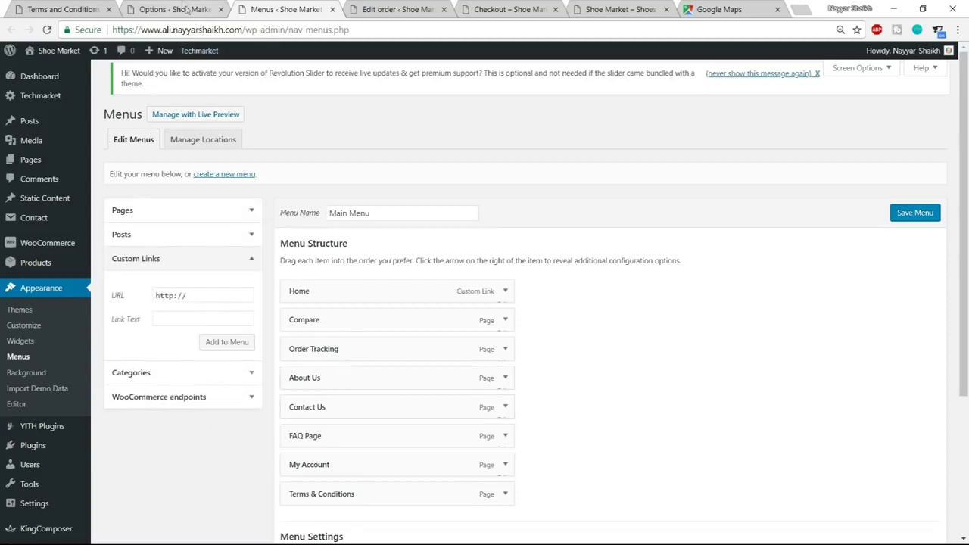
click(174, 9)
drag(245, 29, 47, 29)
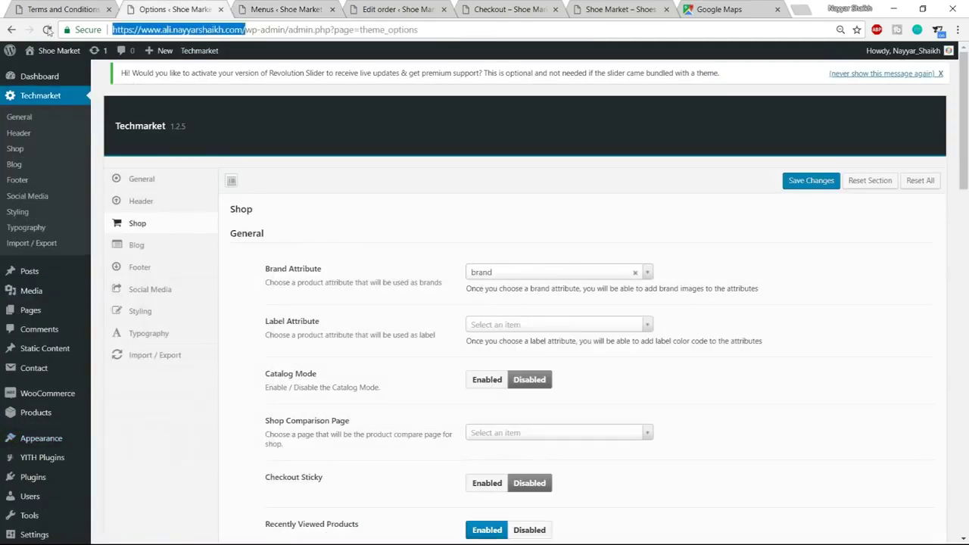
click(262, 7)
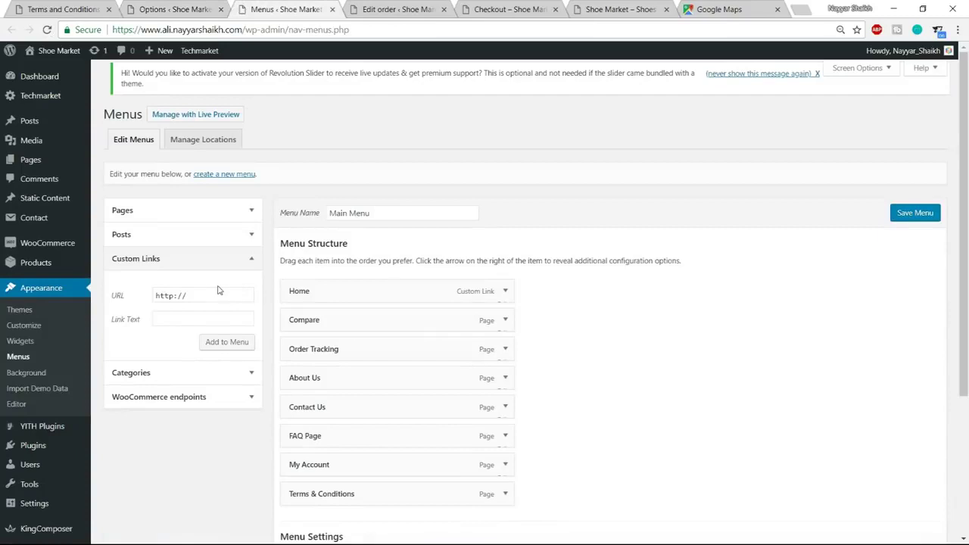
click(177, 300)
key(ctrl+v)
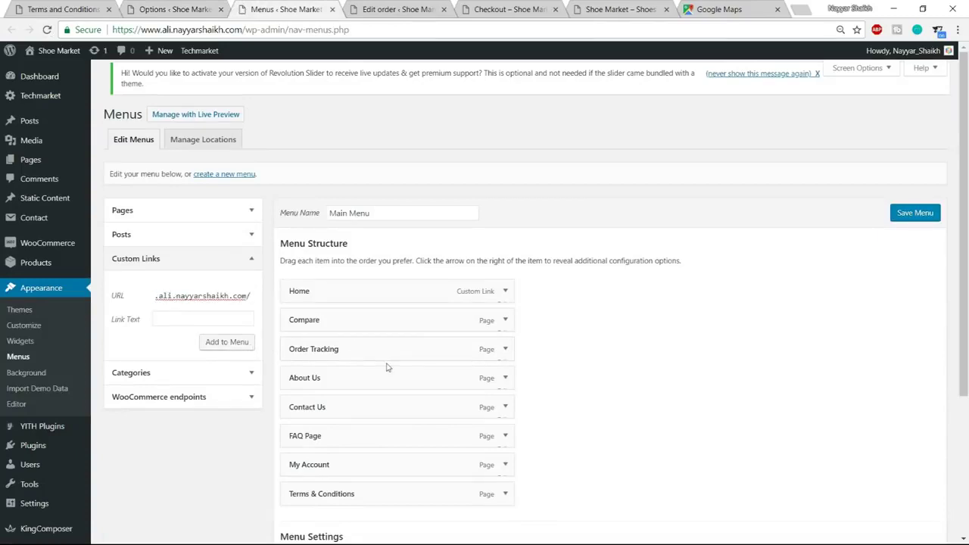
text(shop)
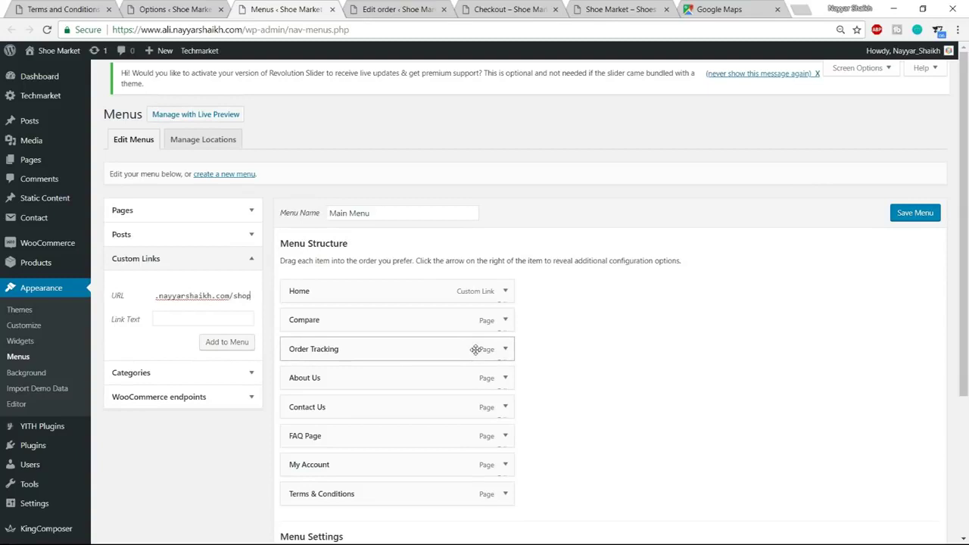
- Add the 'ALL Prdoducts' link to the Main Menu, drag it below Home, and save
click(222, 319)
click(100, 8)
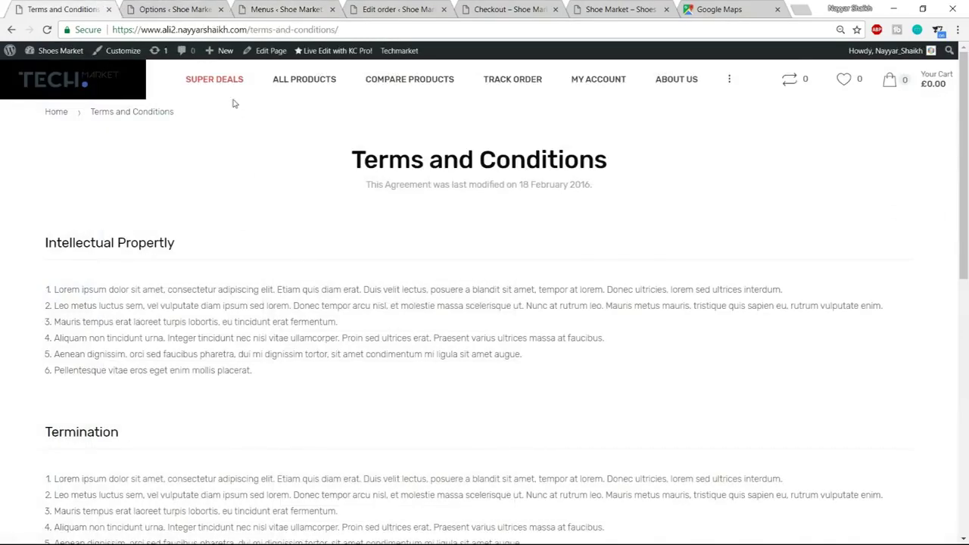
click(286, 9)
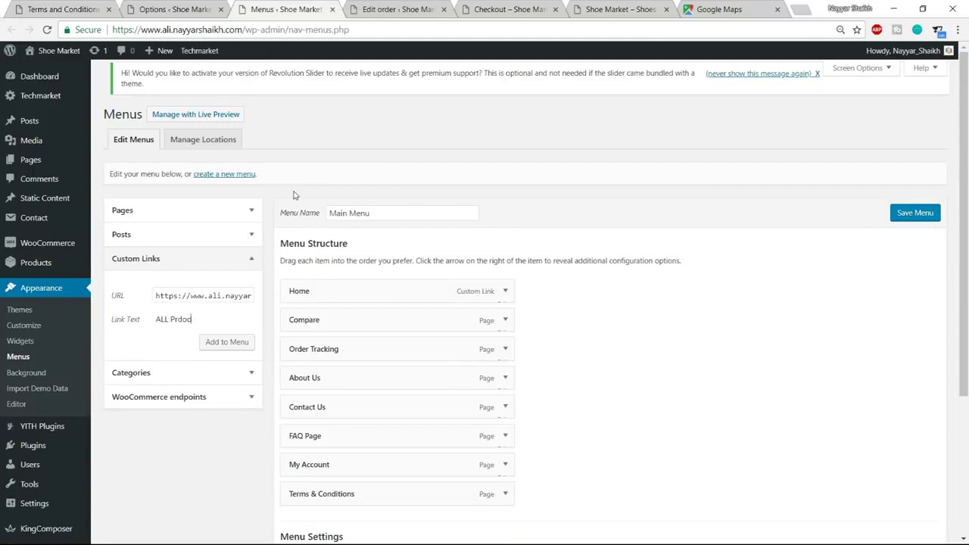
click(233, 345)
scroll(353, 429, down, 1)
drag(349, 463, 349, 261)
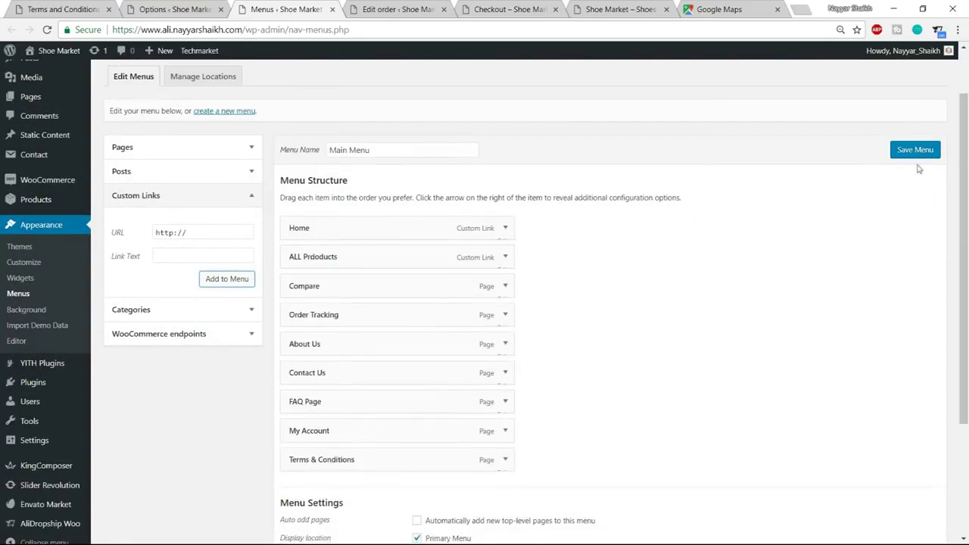
click(913, 157)
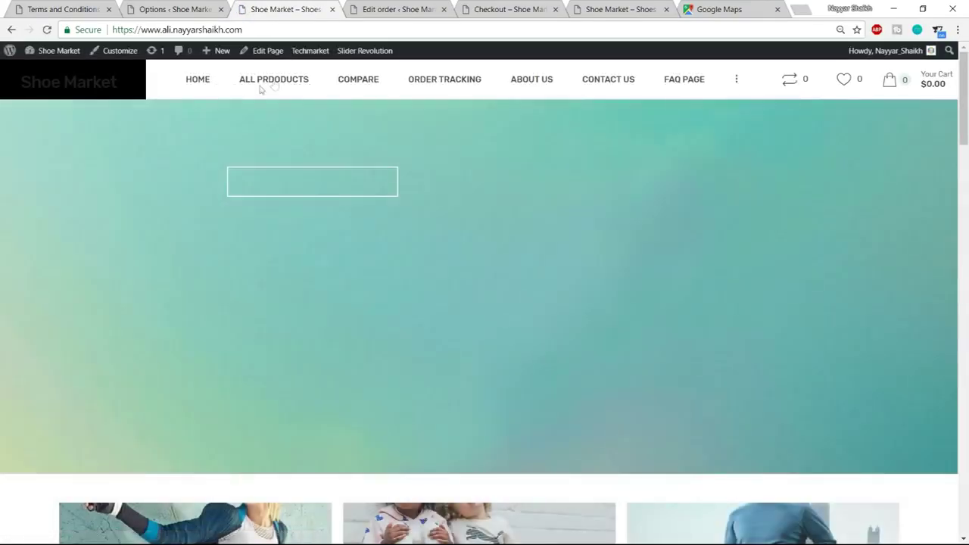
- Follow ALL PRDODUCTS to the shop and compare with Techmarket Shop options: Left Sidebar, 5 columns, 20 per page
click(273, 83)
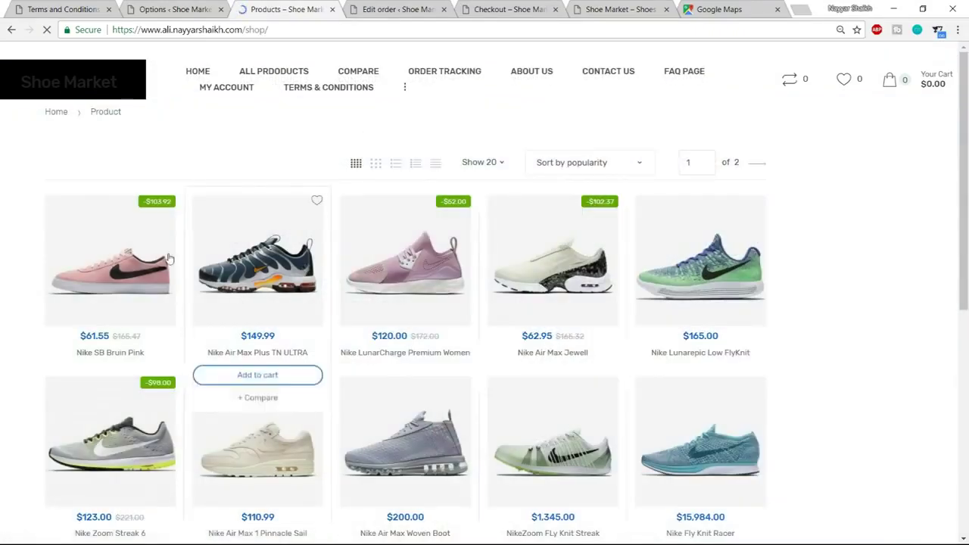
scroll(905, 388, down, 3)
scroll(904, 386, up, 3)
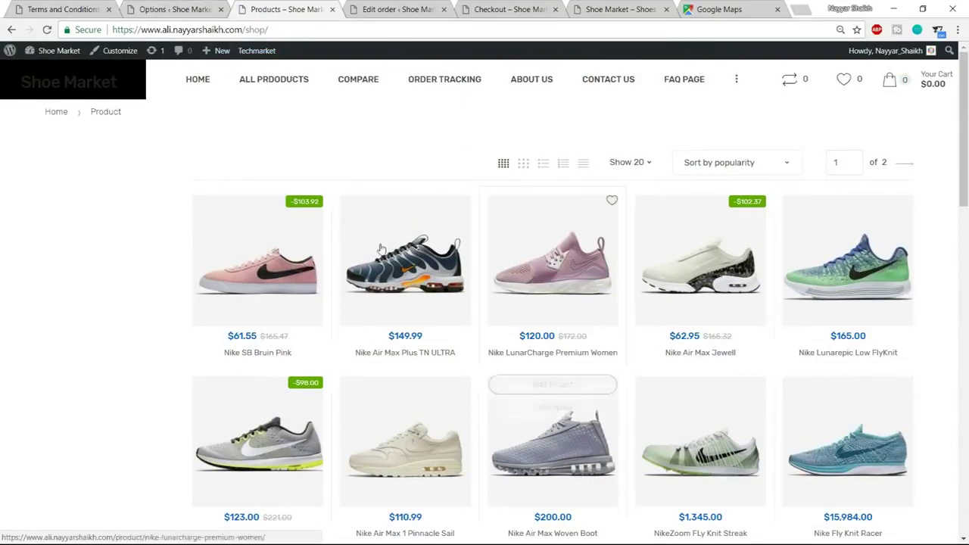
click(185, 10)
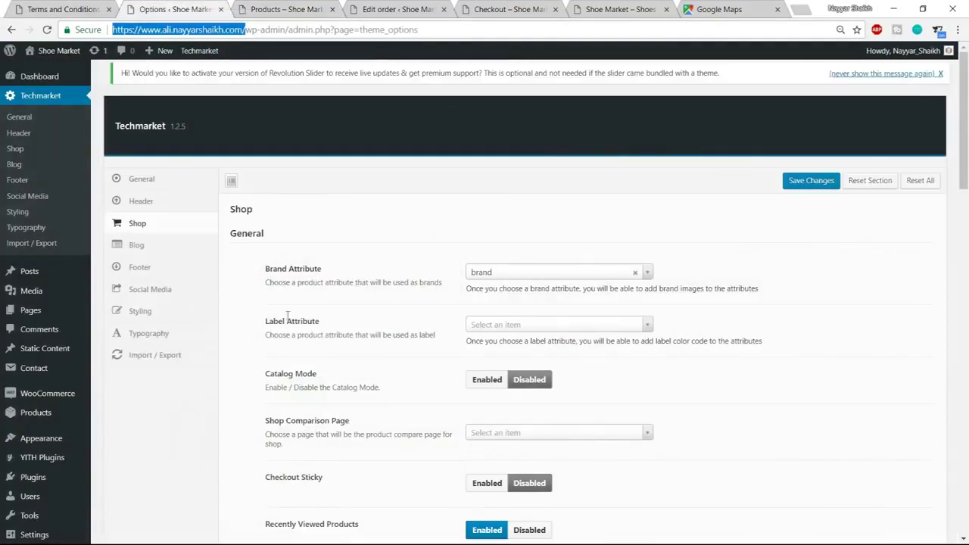
scroll(912, 330, down, 5)
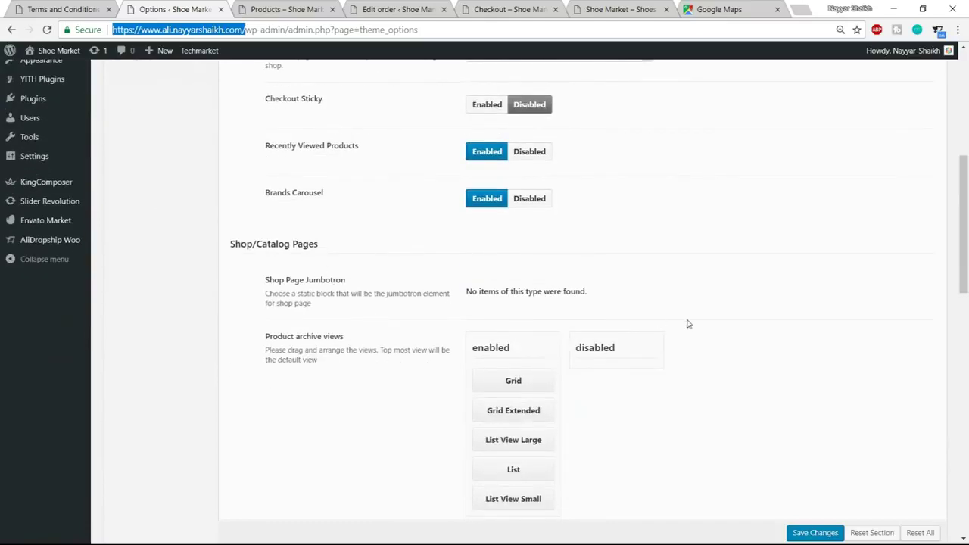
scroll(688, 324, down, 2)
scroll(759, 331, down, 2)
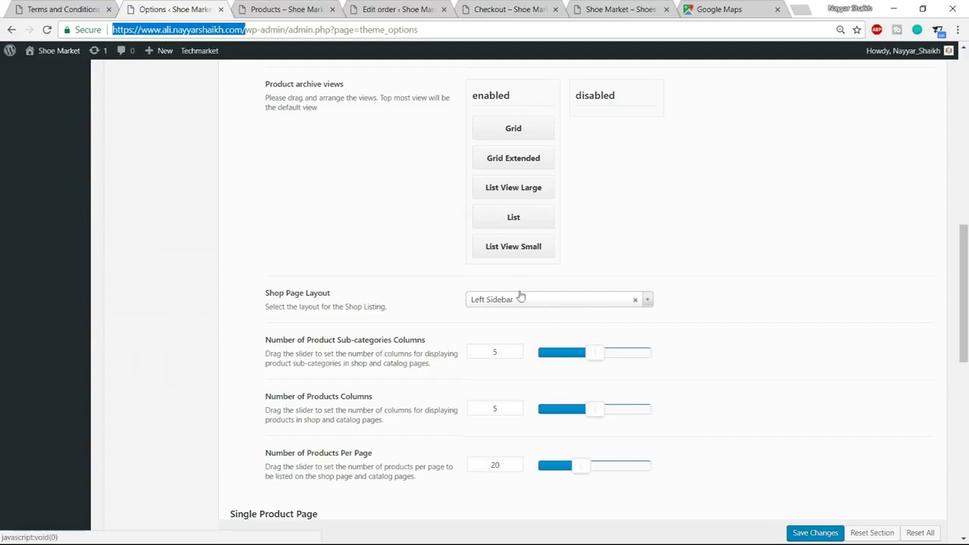
click(274, 7)
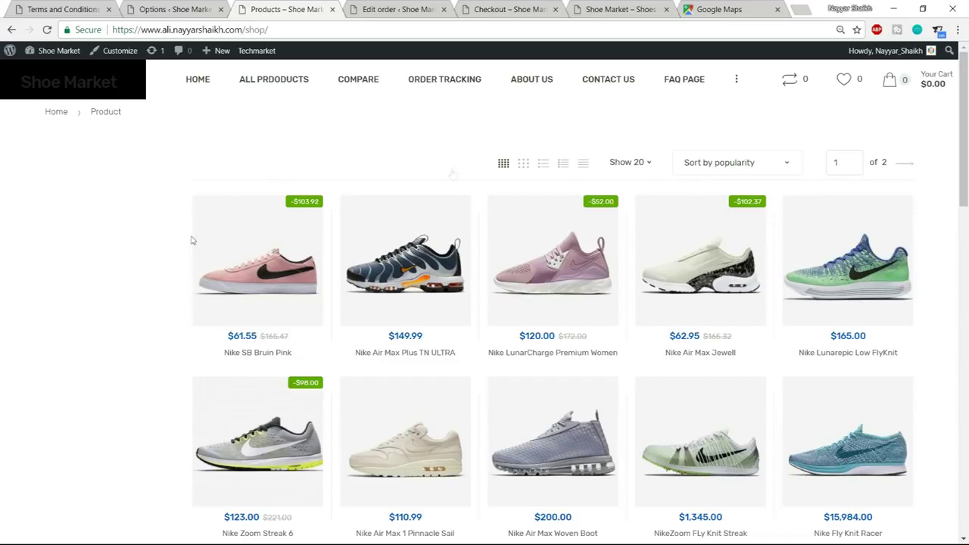
- Set the Techmarket Shop Page Layout to Full Width and save the changes
click(176, 10)
click(501, 303)
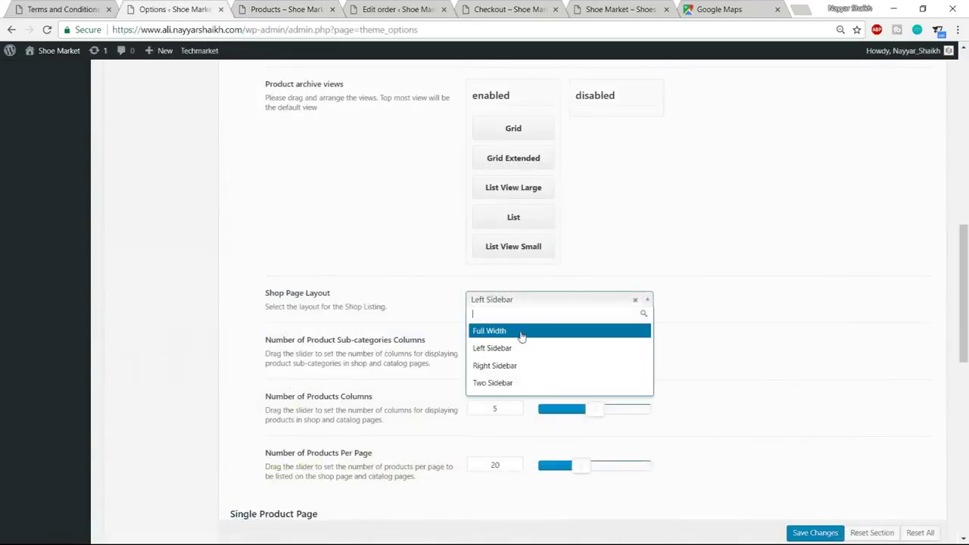
click(489, 331)
scroll(627, 375, up, 5)
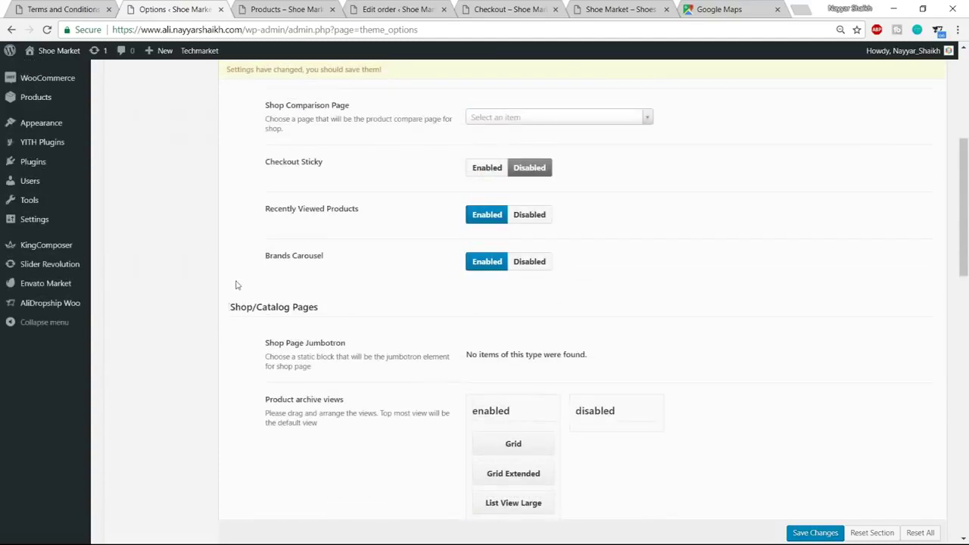
drag(231, 312, 359, 310)
scroll(292, 320, down, 5)
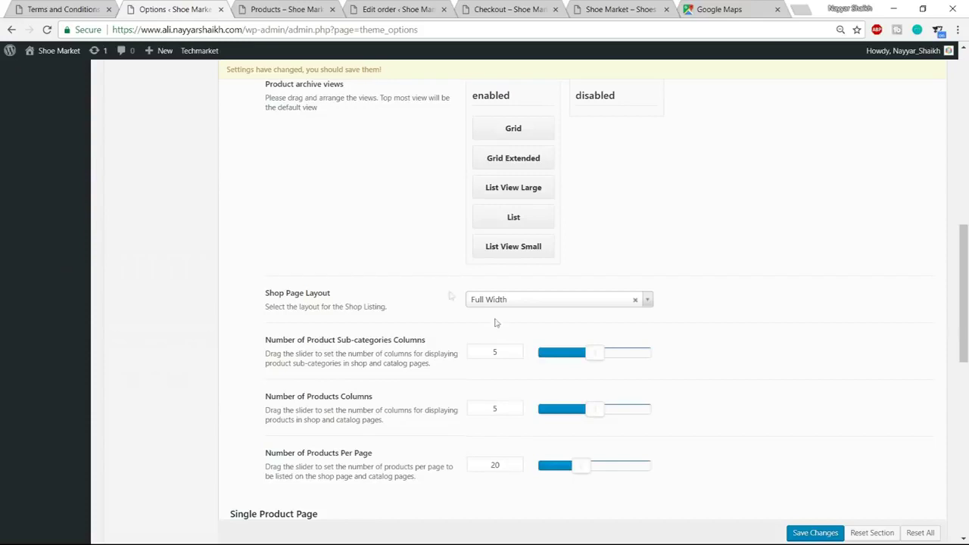
scroll(564, 302, down, 2)
click(810, 532)
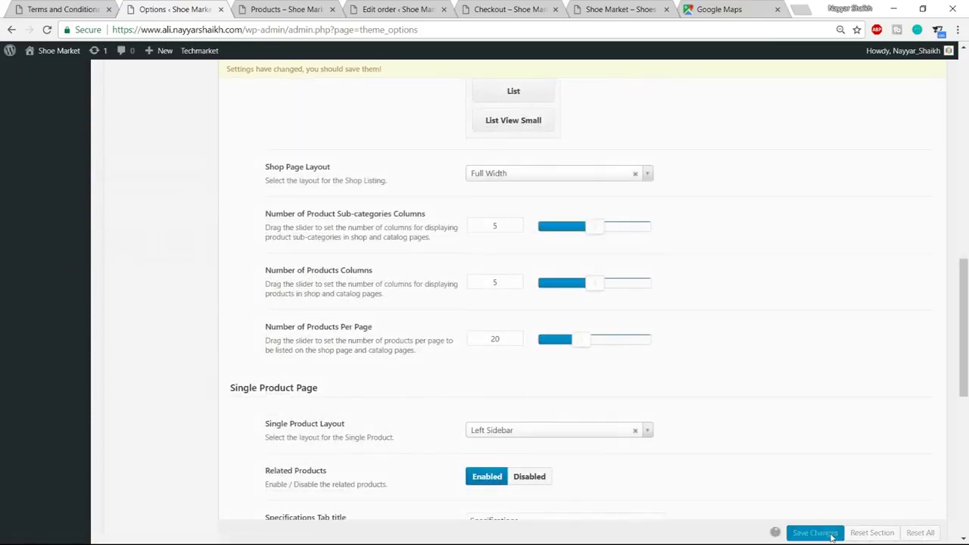
- Reload the shop page to check the five-column grid, then open the Nike SB Bruin Pink product
click(276, 7)
click(47, 29)
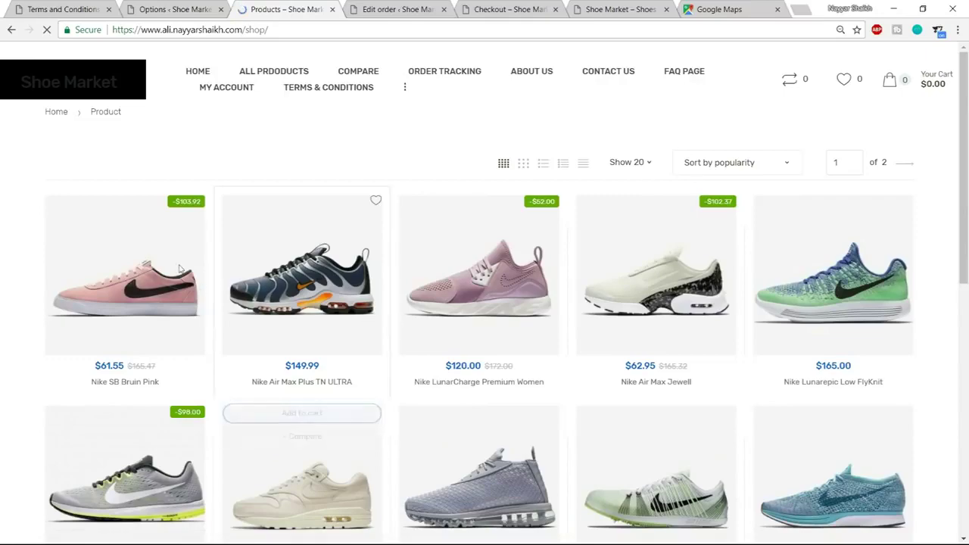
scroll(269, 339, down, 2)
scroll(269, 339, up, 2)
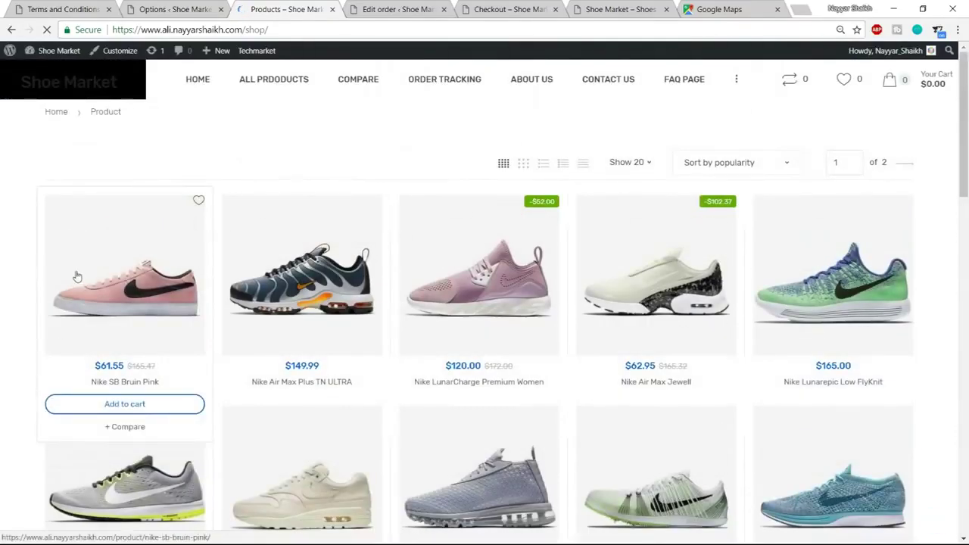
scroll(967, 334, down, 1)
scroll(303, 287, up, 1)
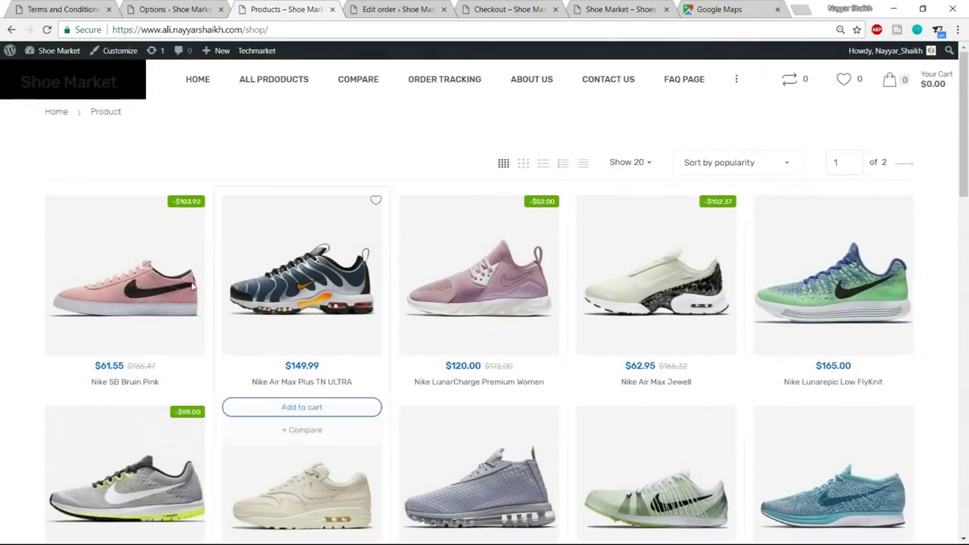
click(145, 271)
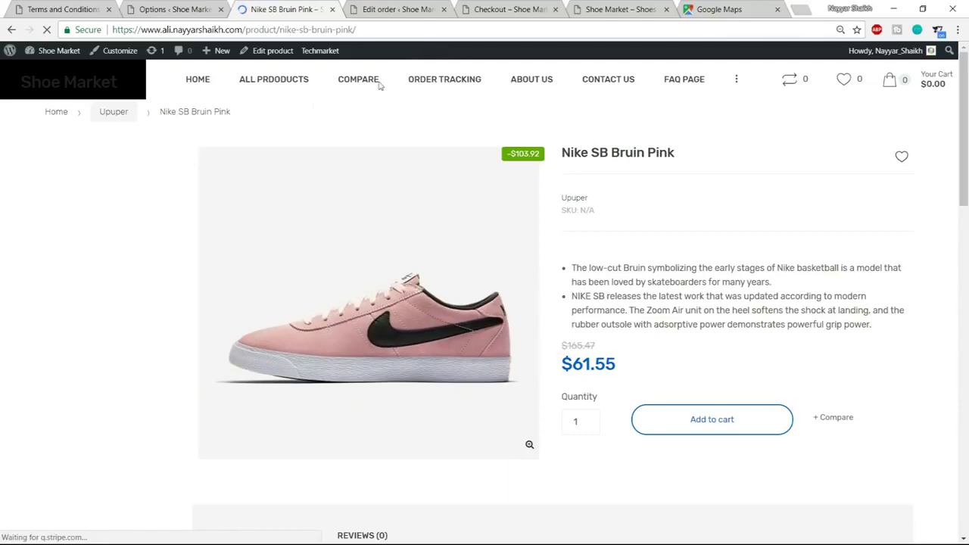
- Set the Single Product Layout to Full Width and save the theme options
click(174, 9)
scroll(811, 335, down, 3)
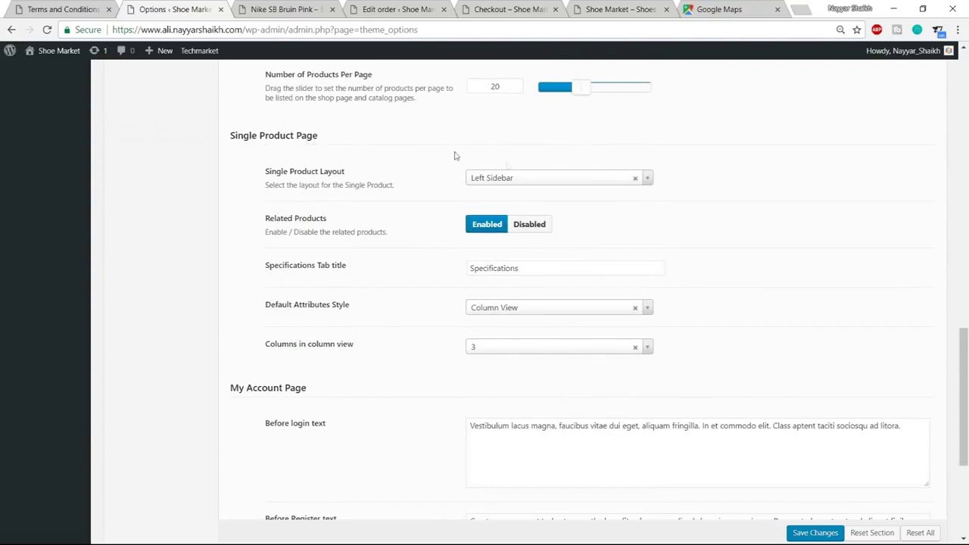
click(520, 178)
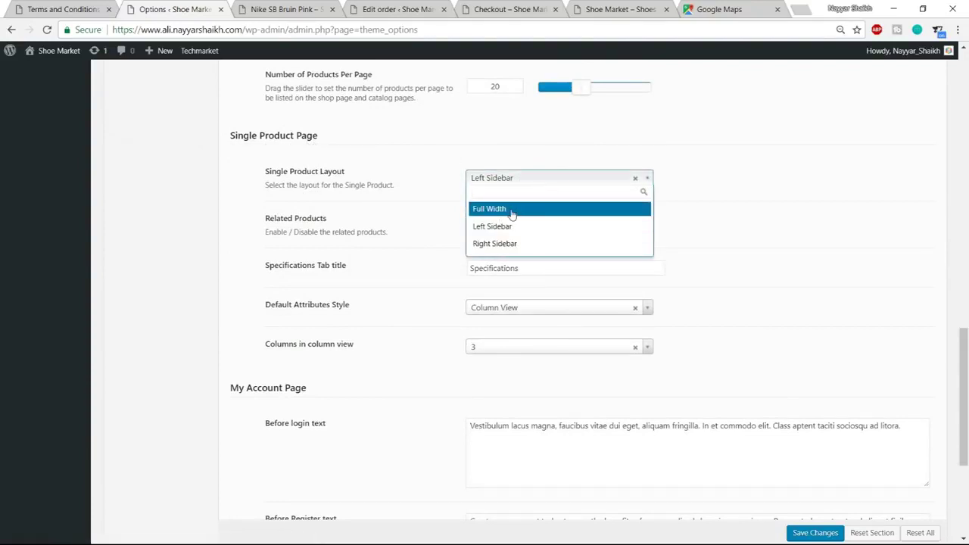
click(514, 210)
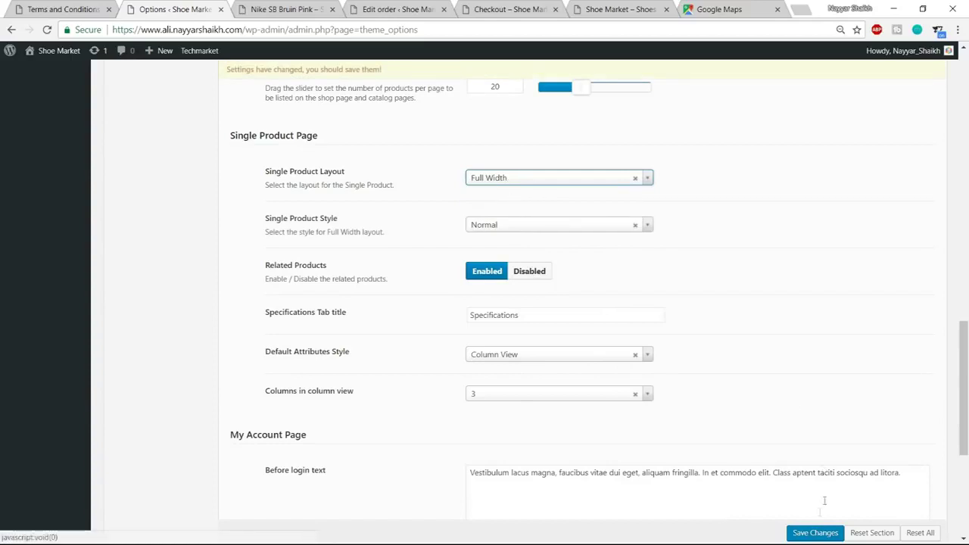
click(816, 533)
- Reload the Nike SB Bruin Pink page to confirm the full-width layout, then return to theme options
click(288, 9)
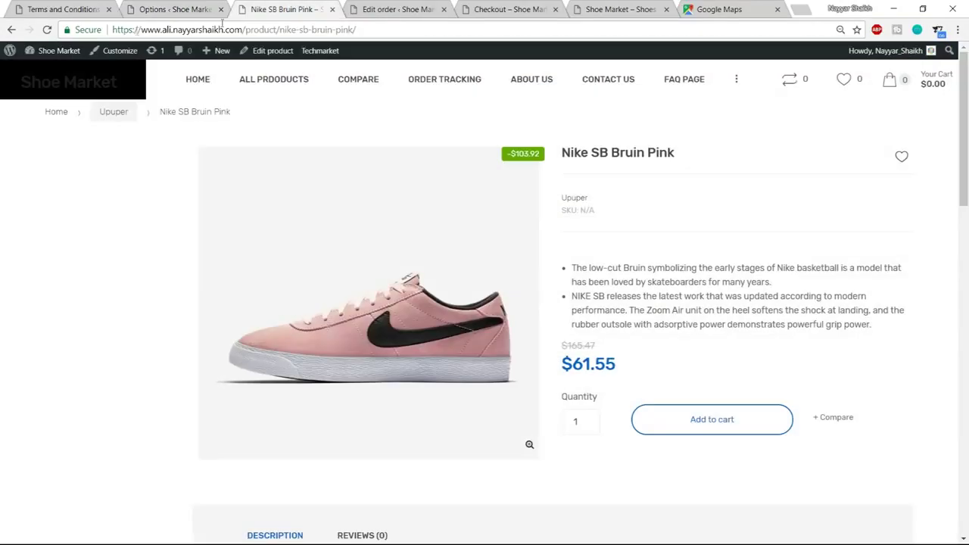
click(48, 30)
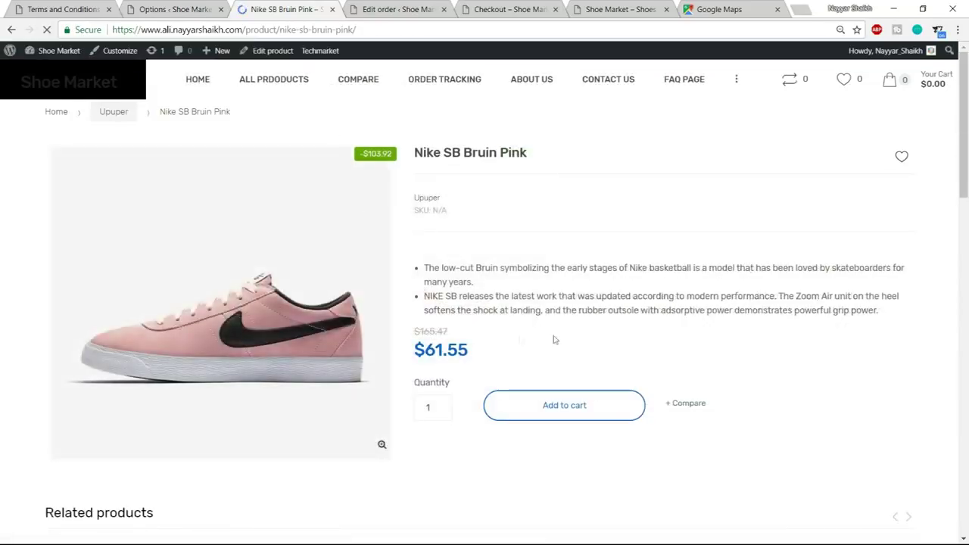
scroll(821, 371, down, 8)
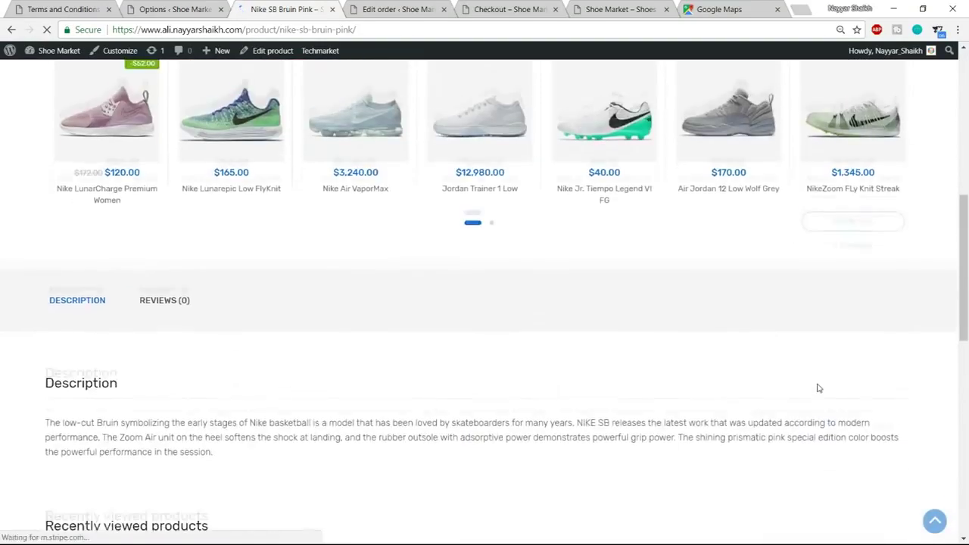
scroll(810, 385, up, 8)
click(174, 9)
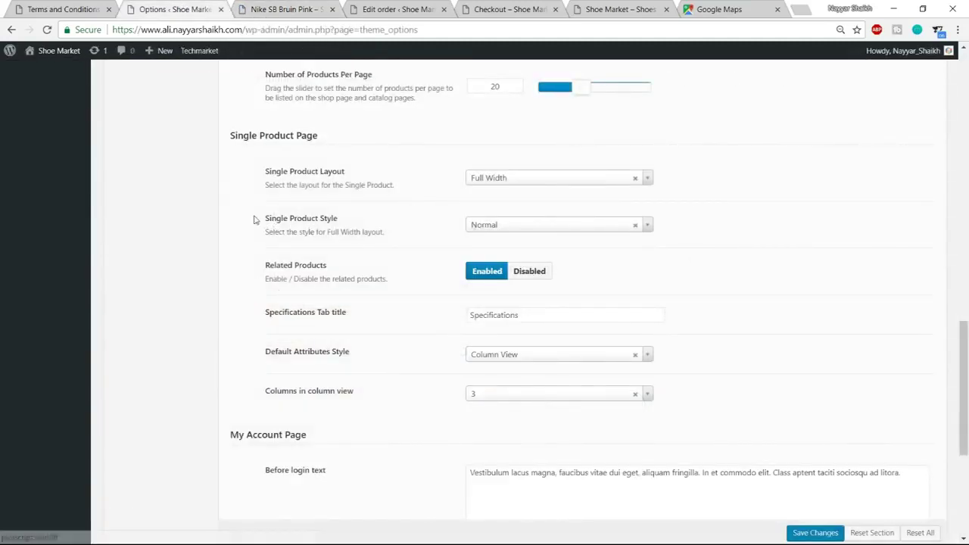
drag(264, 218, 335, 223)
- Change the Single Product Style to Extended and save the setting
click(339, 226)
click(566, 227)
scroll(534, 257, down, 1)
scroll(522, 248, up, 1)
click(522, 272)
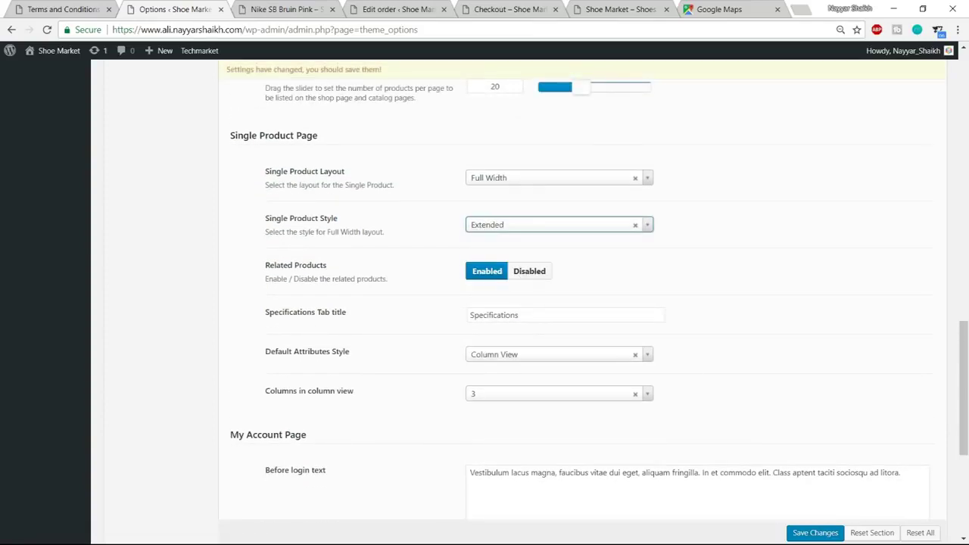
click(816, 533)
- Reload the product page to view the Extended layout, then review the Shop options again
click(280, 9)
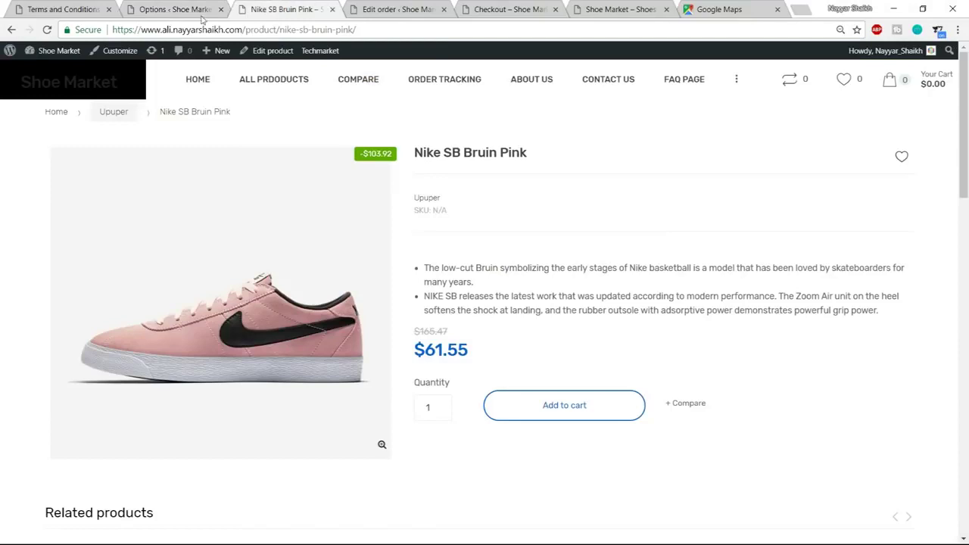
click(48, 29)
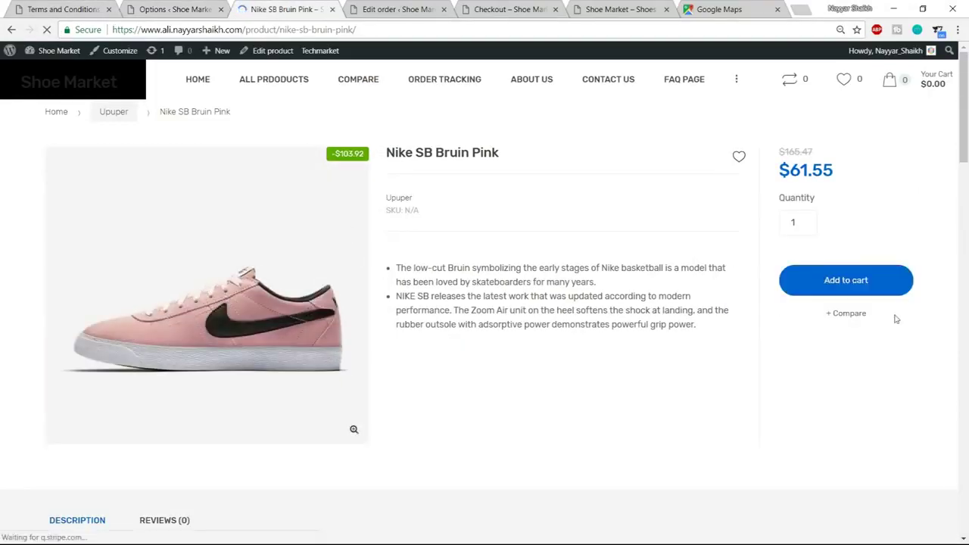
scroll(594, 125, down, 2)
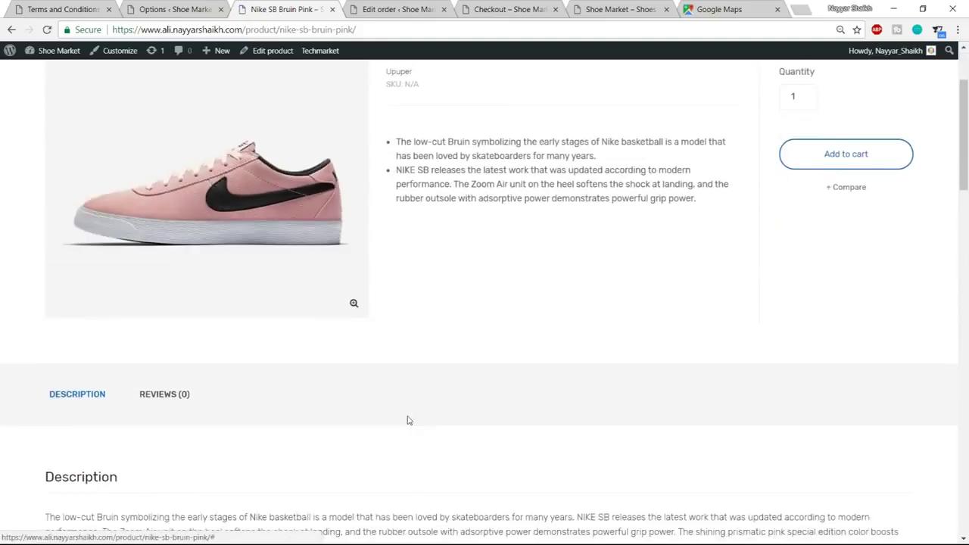
scroll(406, 417, up, 2)
click(174, 9)
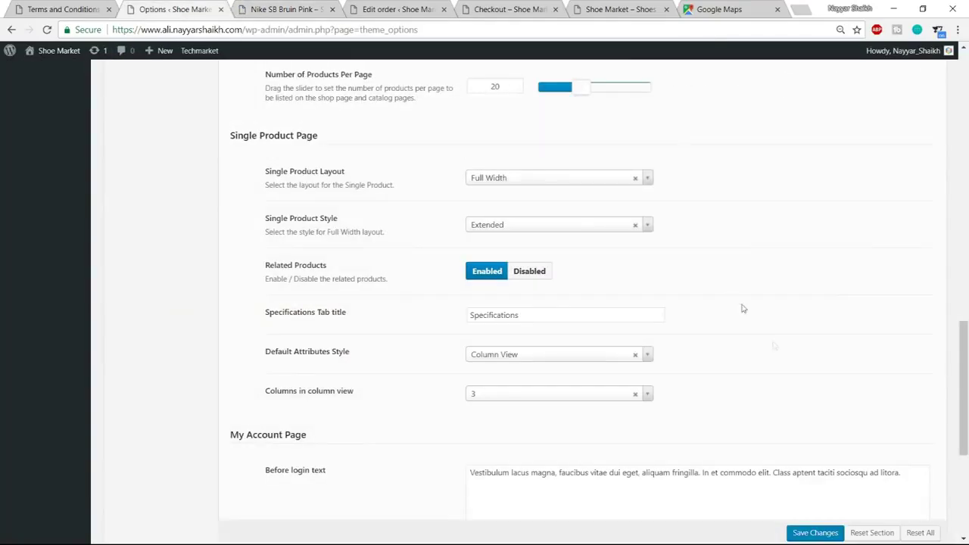
scroll(773, 376, down, 3)
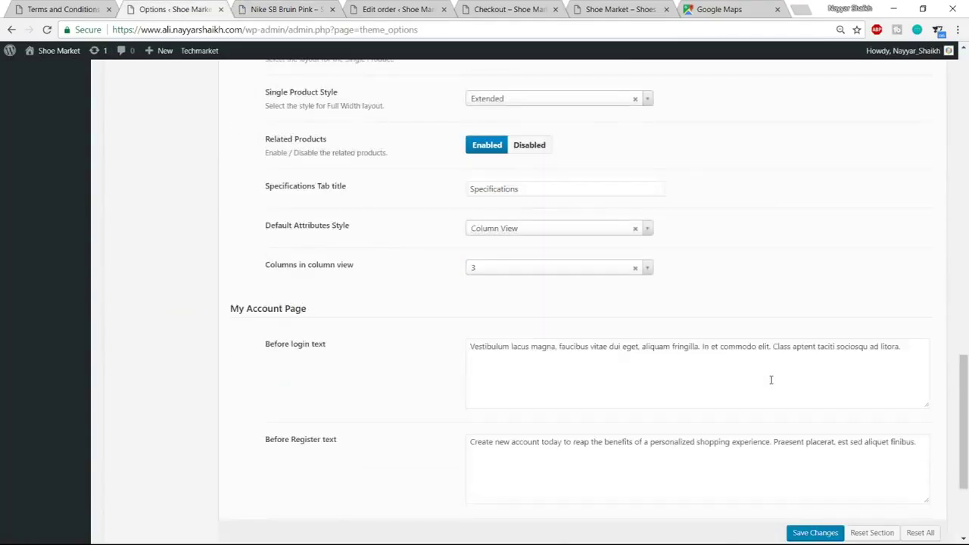
scroll(766, 384, down, 2)
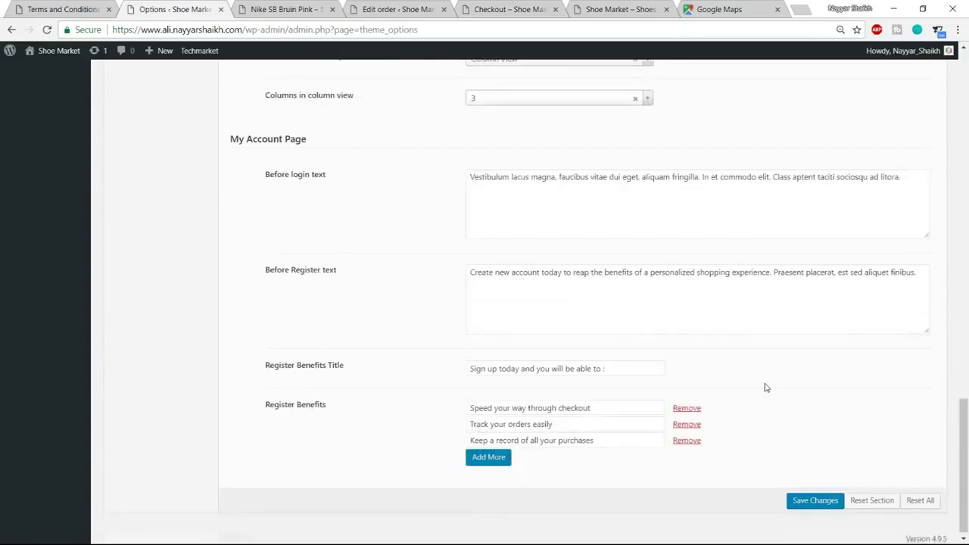
scroll(760, 417, up, 10)
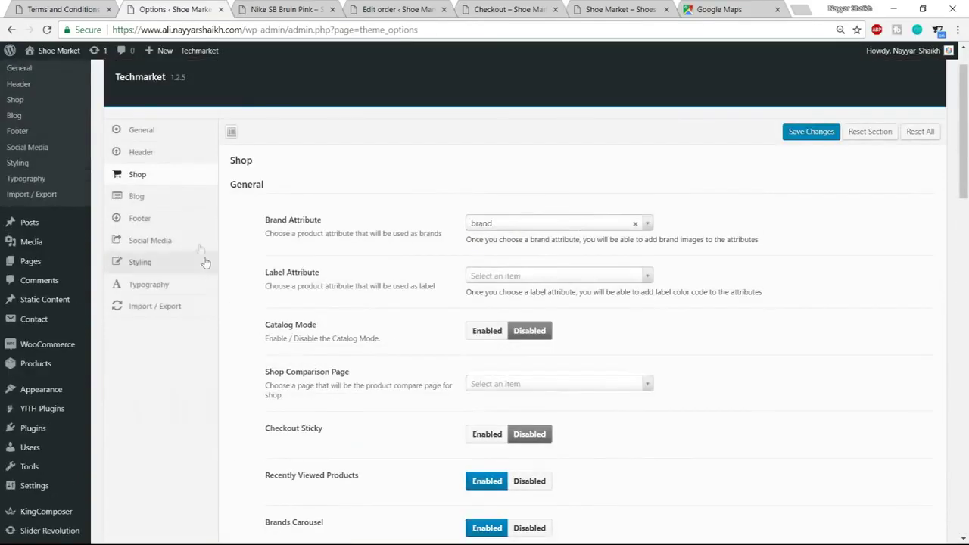
- Look over the Footer settings, then view the empty Facebook, Twitter and Instagram URL fields in Social Media
click(163, 229)
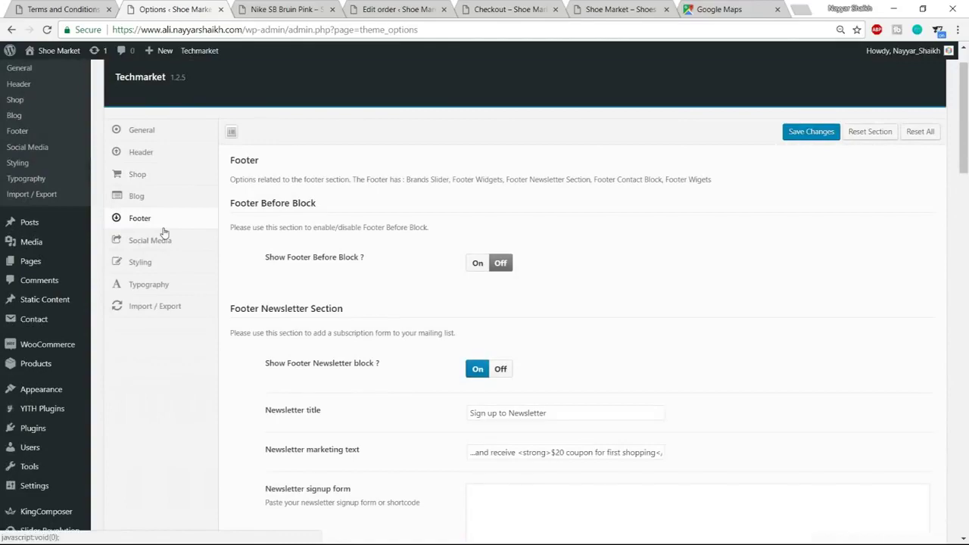
scroll(529, 355, up, 1)
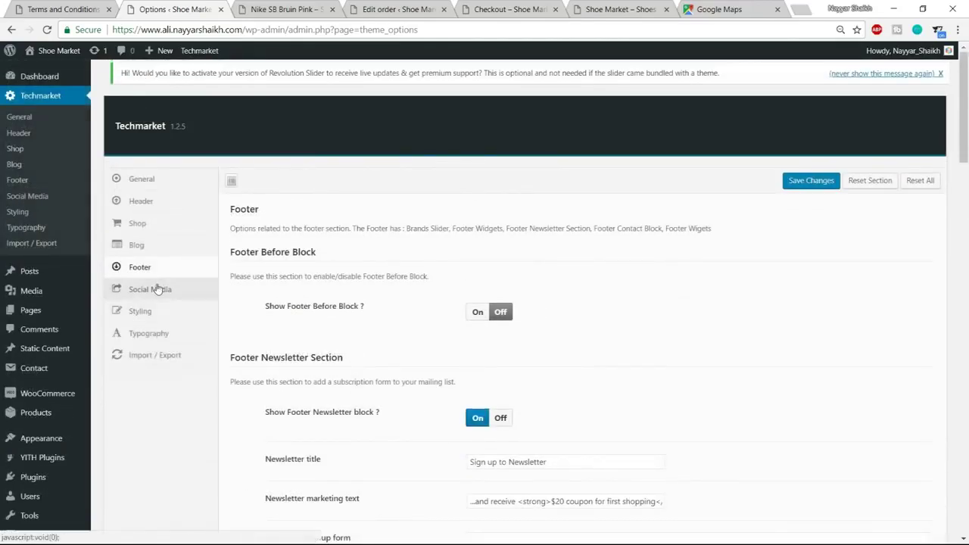
click(152, 288)
scroll(502, 322, down, 2)
scroll(516, 357, up, 2)
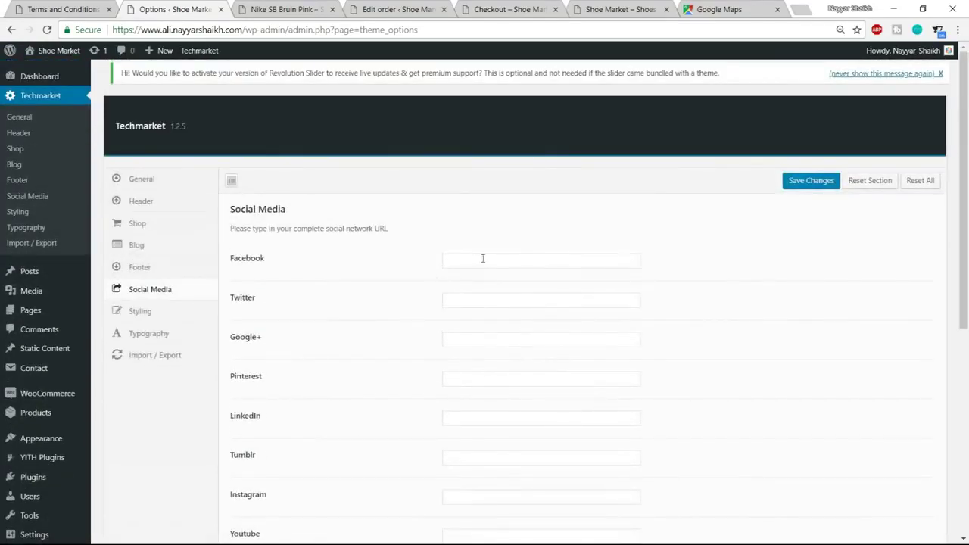
scroll(467, 335, down, 1)
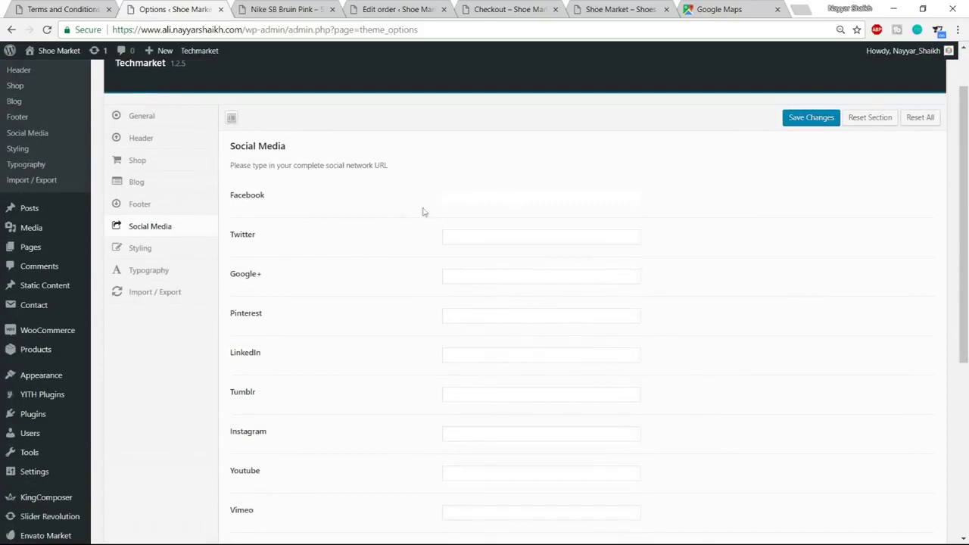
- Choose Flat Green as the Main Theme Color under Styling and save it
click(163, 254)
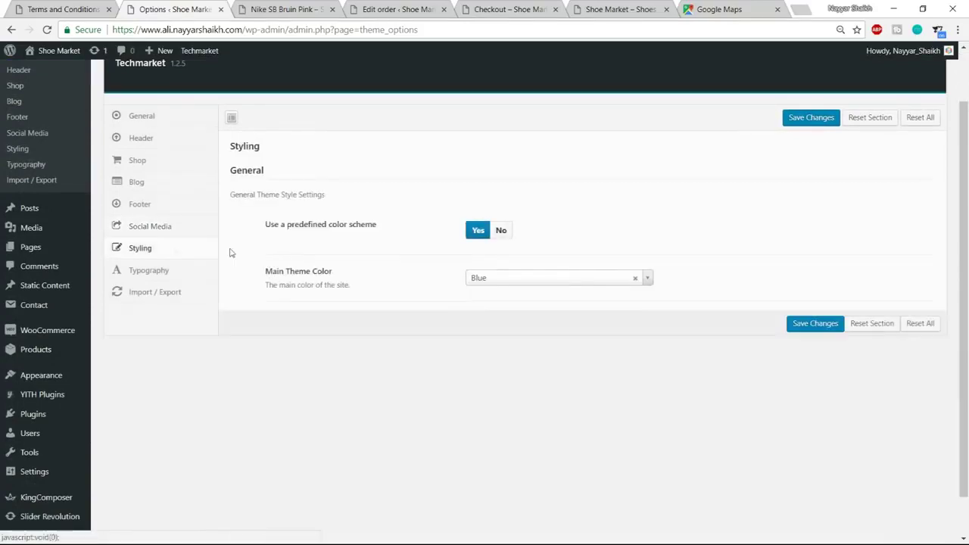
click(522, 286)
scroll(536, 387, down, 1)
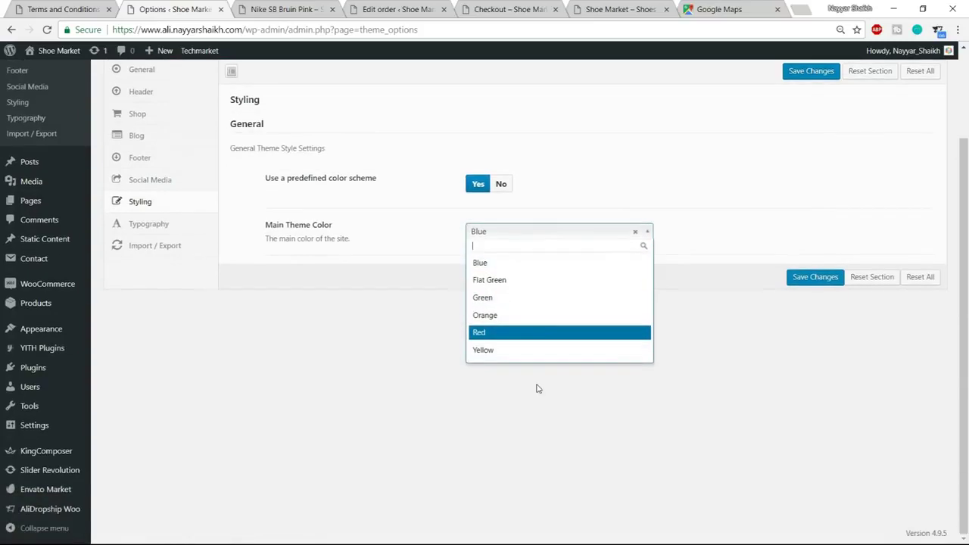
scroll(533, 379, up, 1)
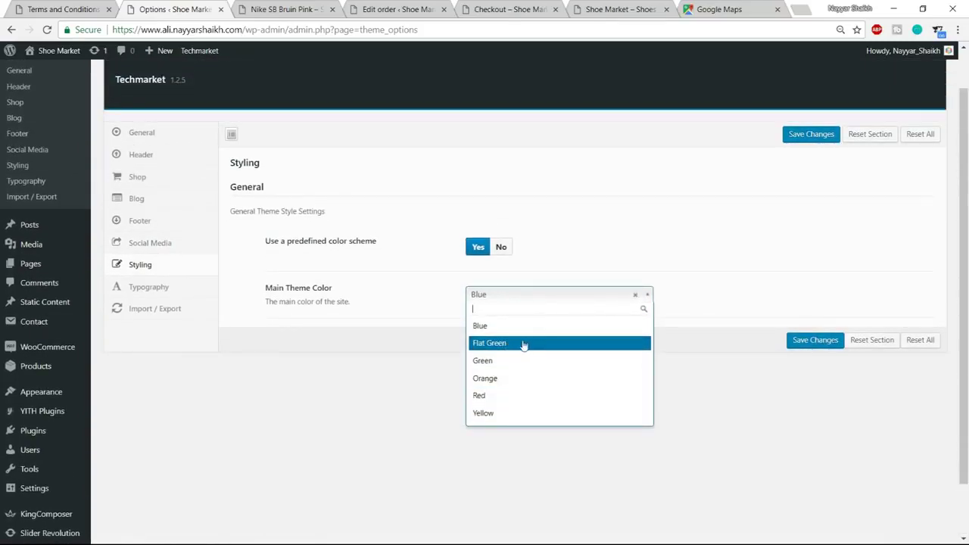
click(507, 344)
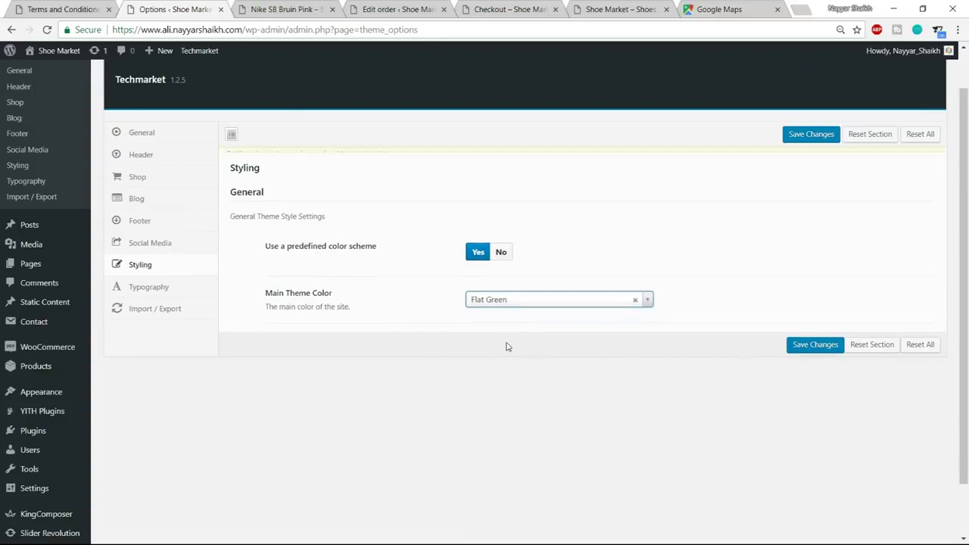
click(796, 360)
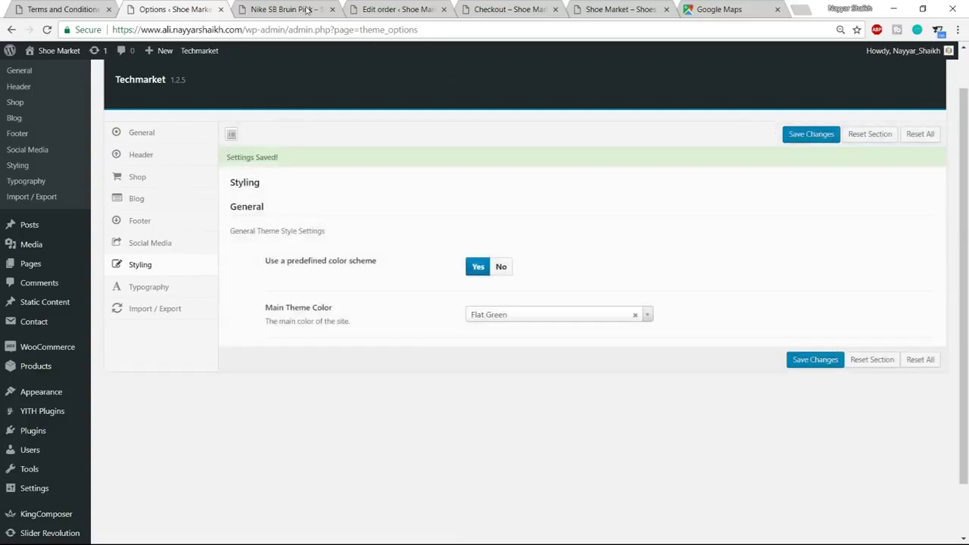
- Reload the Nike SB Bruin Pink product page to see the green colour applied
click(288, 9)
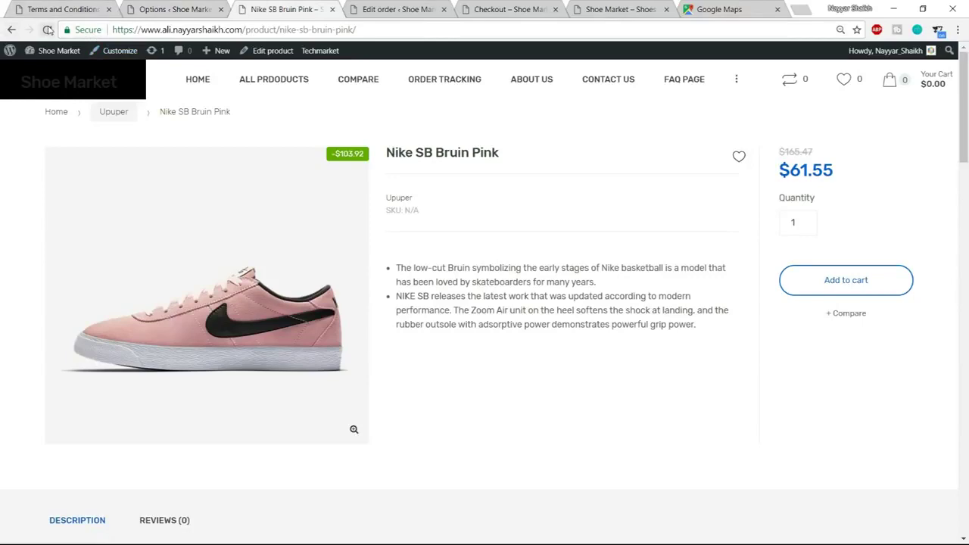
click(48, 30)
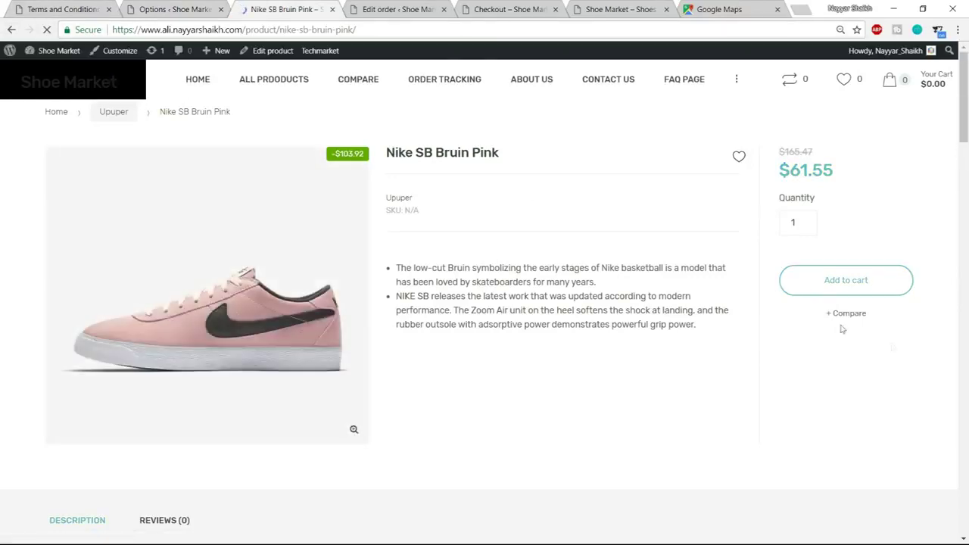
scroll(477, 195, down, 10)
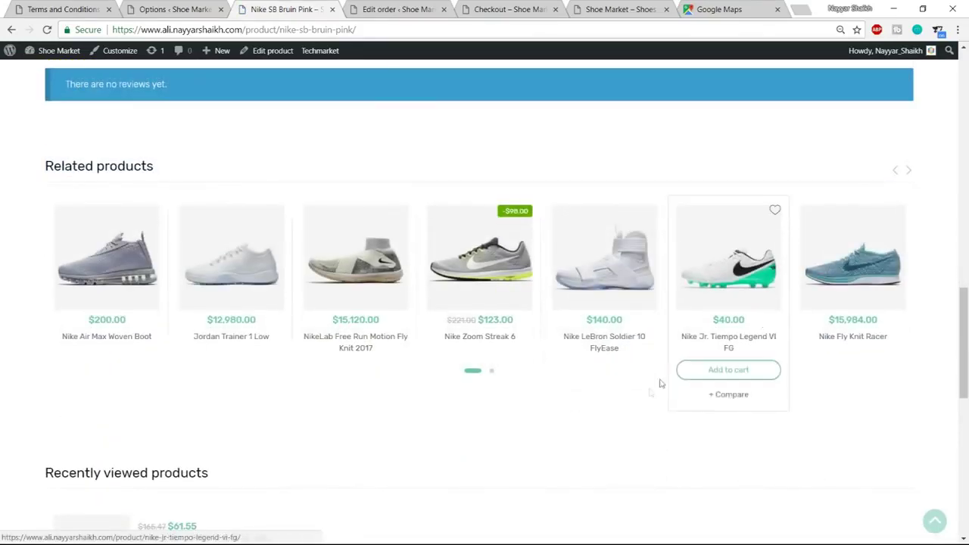
click(180, 8)
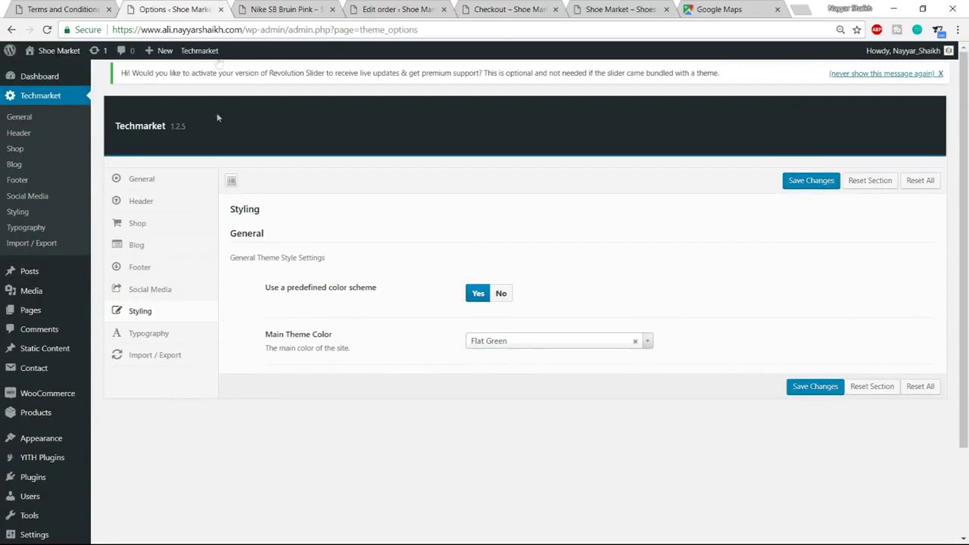
click(280, 8)
scroll(250, 234, up, 15)
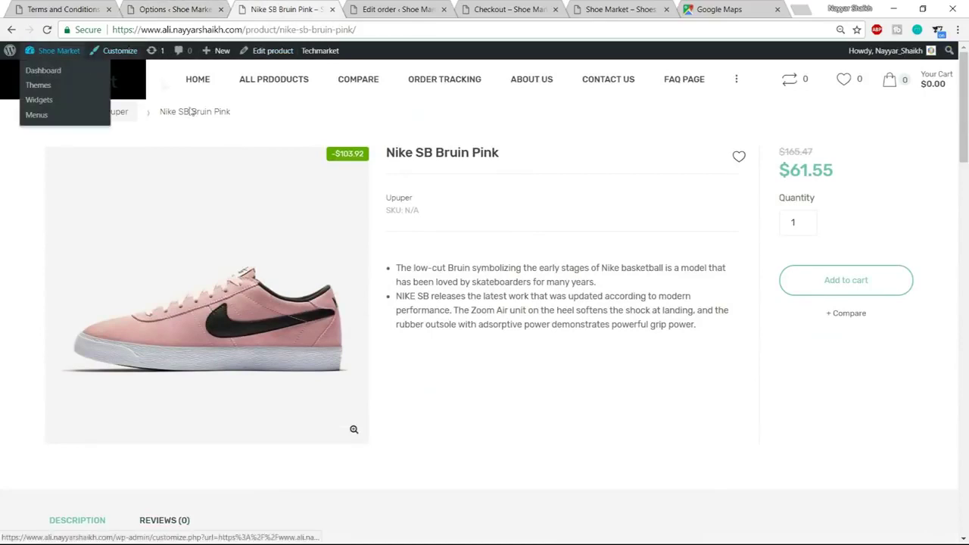
- In the Customizer's Site Identity, select and crop the photodune image as the site logo
click(121, 51)
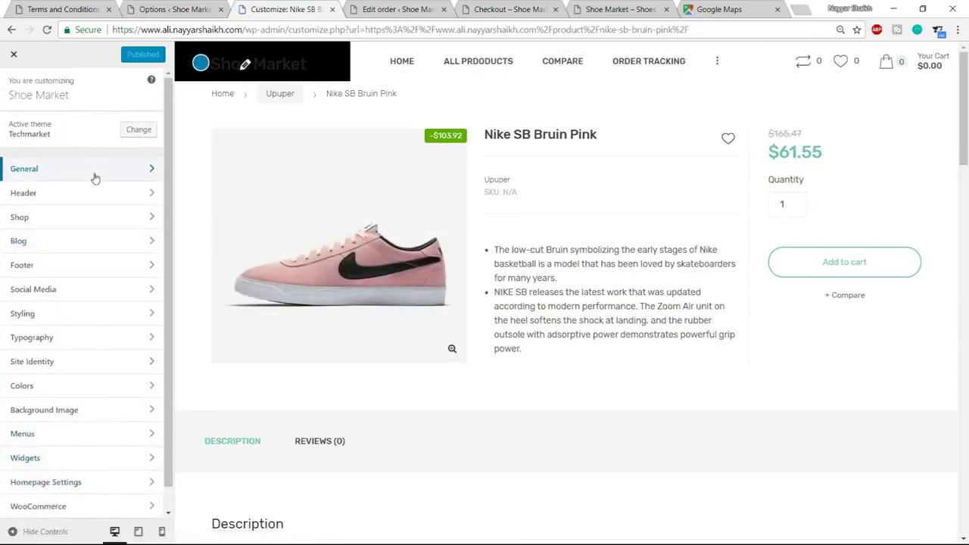
click(95, 174)
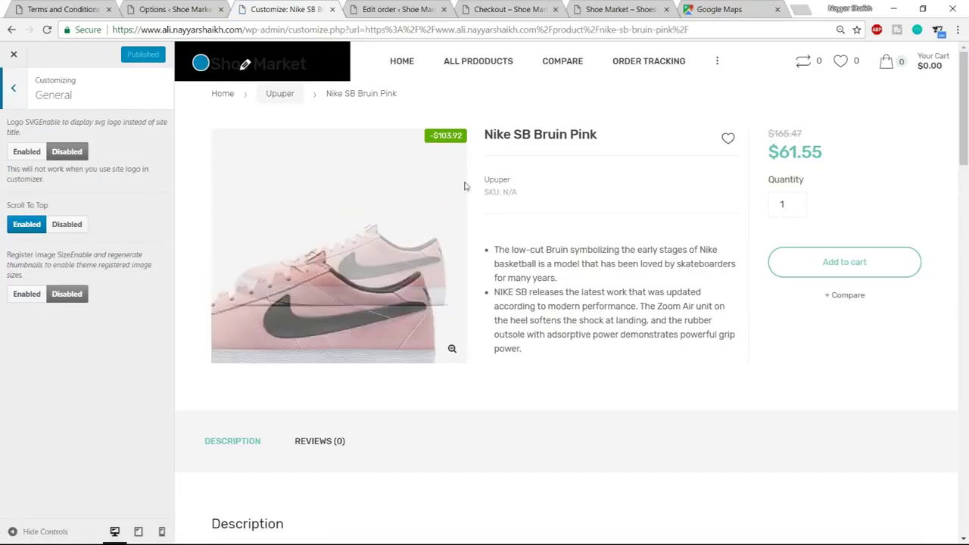
click(245, 67)
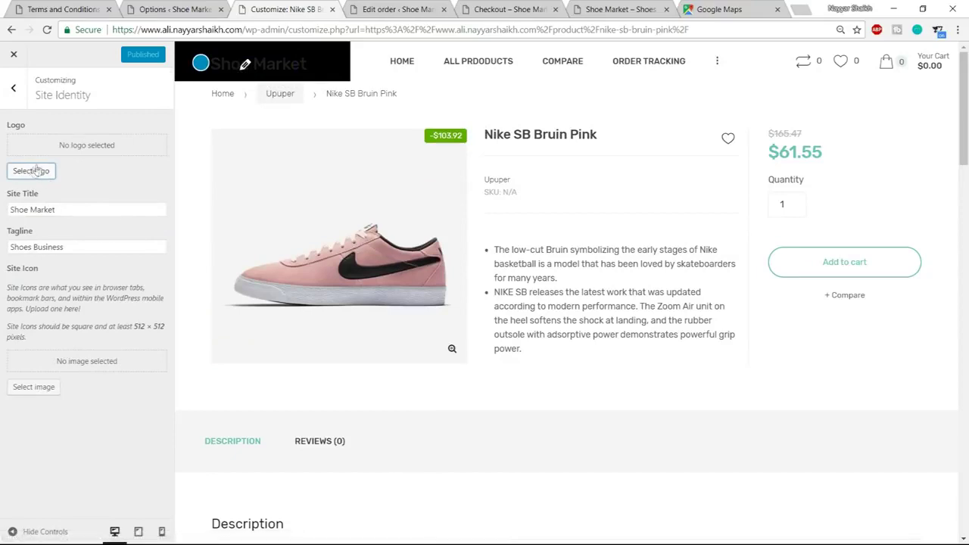
click(30, 172)
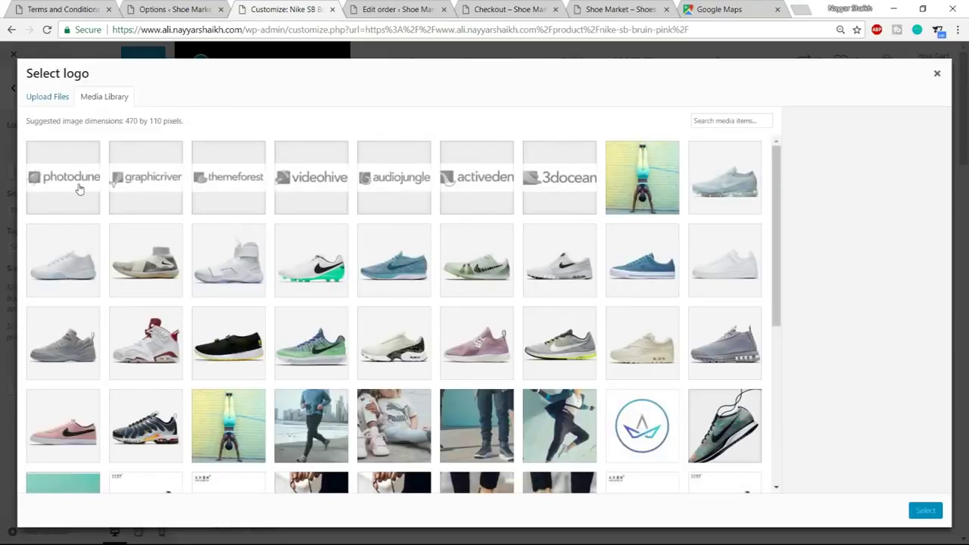
click(80, 188)
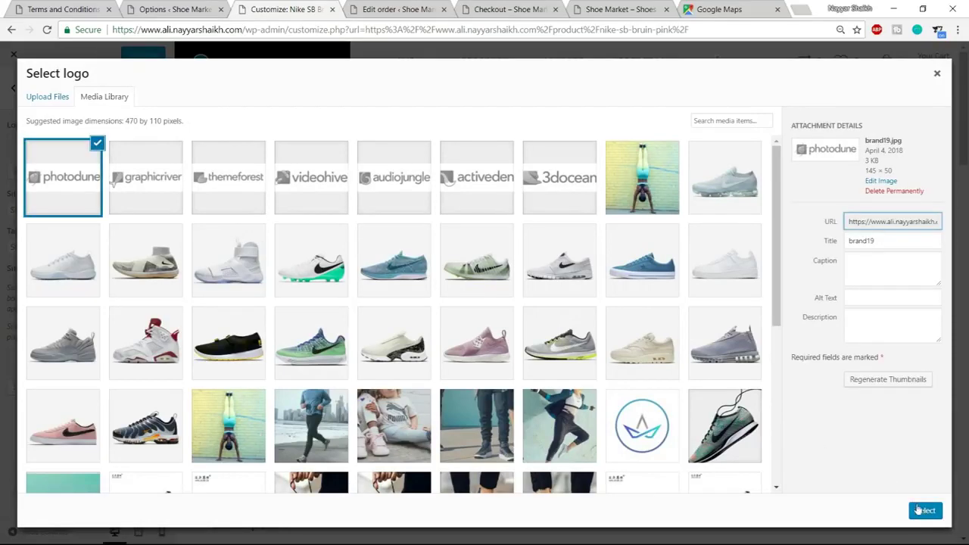
click(925, 510)
click(850, 517)
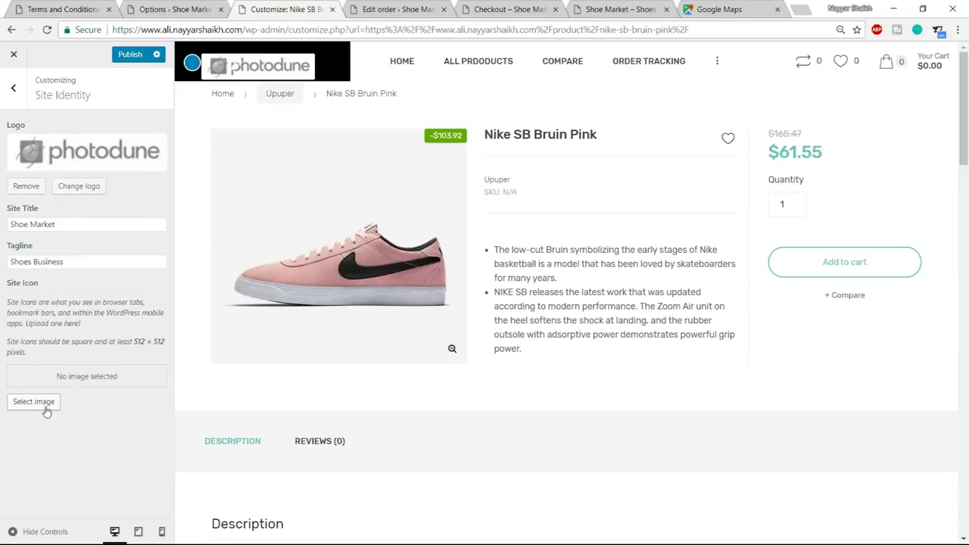
- Select and crop the circular crown emblem get_start.jpg as the Site Icon
click(33, 402)
scroll(404, 314, down, 4)
click(642, 176)
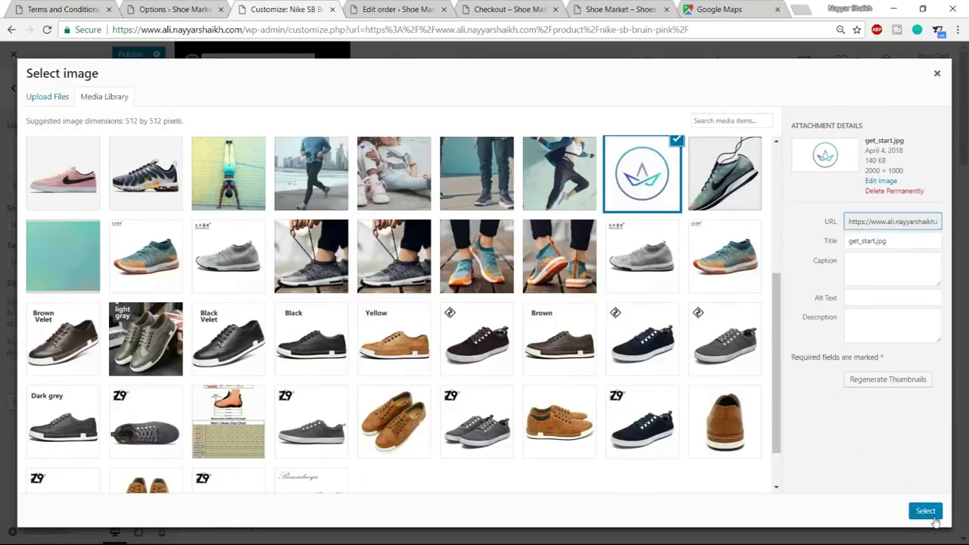
click(933, 516)
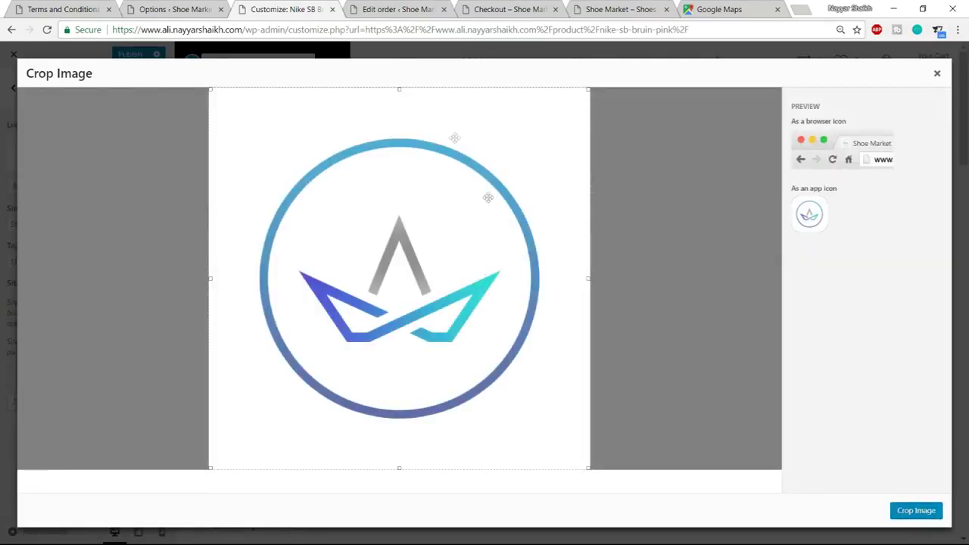
click(921, 512)
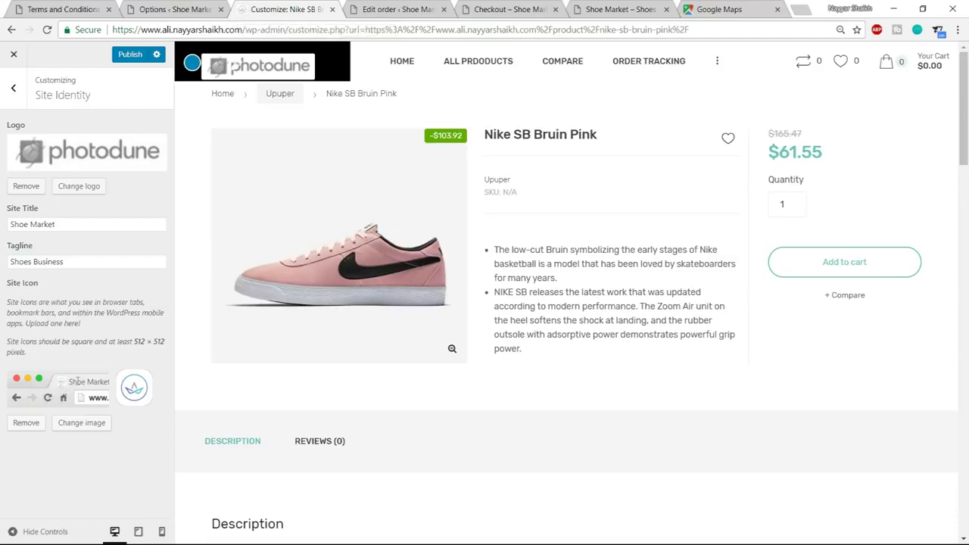
- Publish the logo and site icon changes and close the Customizer
click(140, 57)
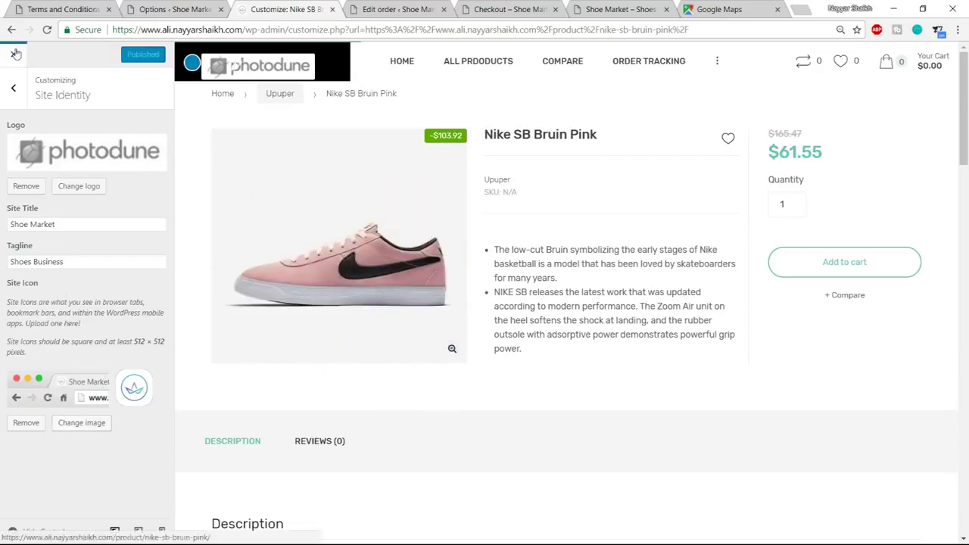
click(13, 88)
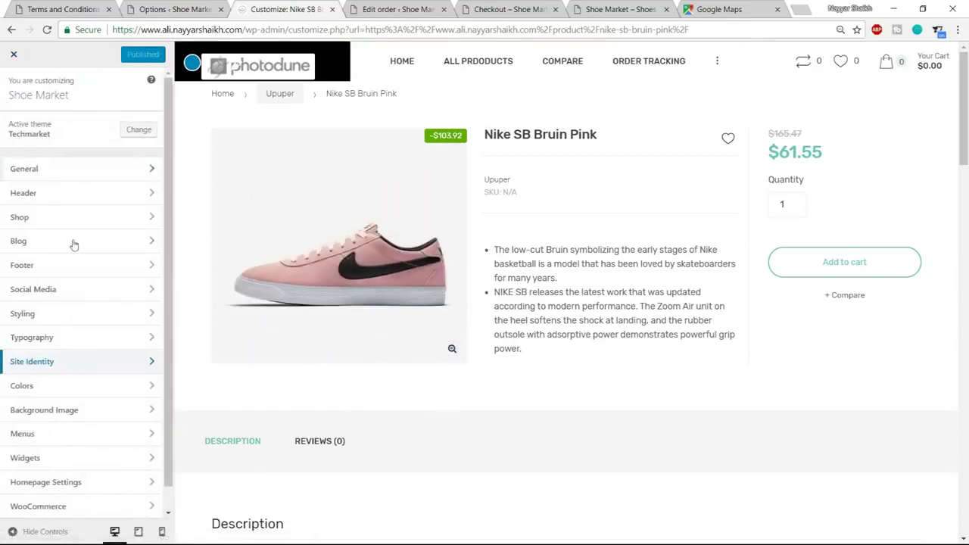
scroll(101, 303, down, 1)
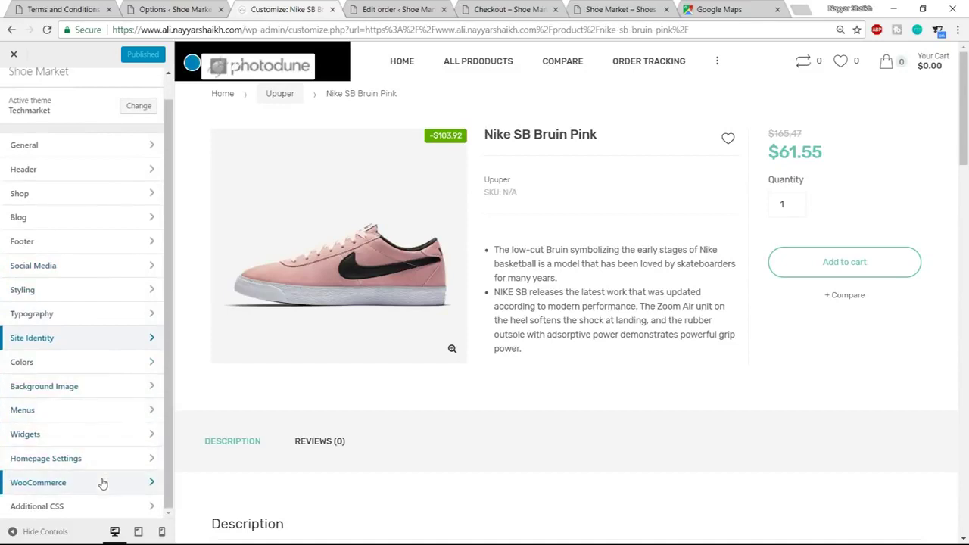
scroll(103, 483, up, 1)
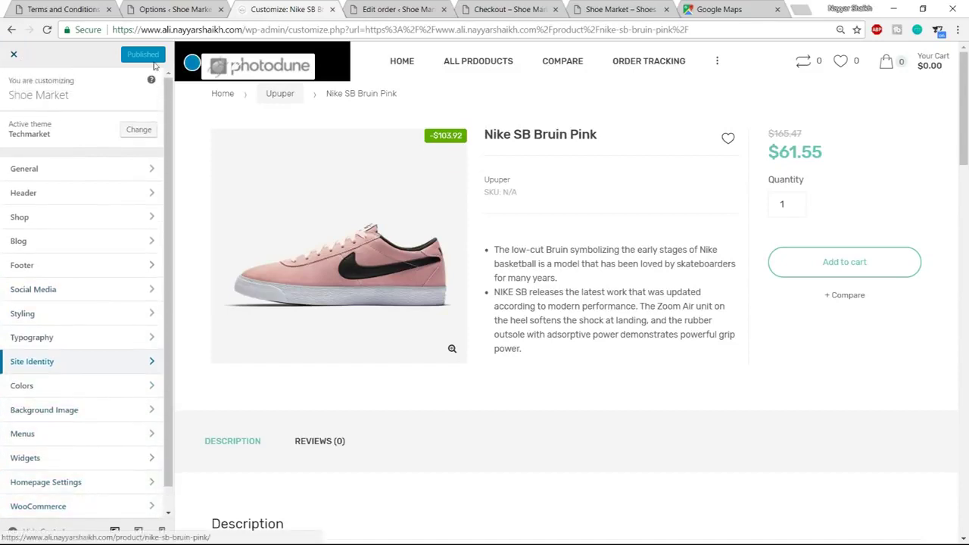
click(13, 54)
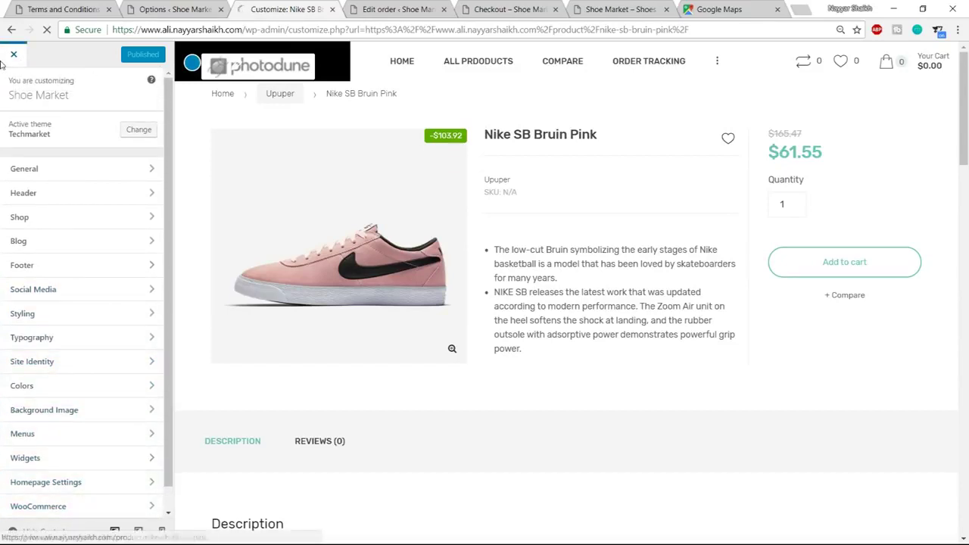